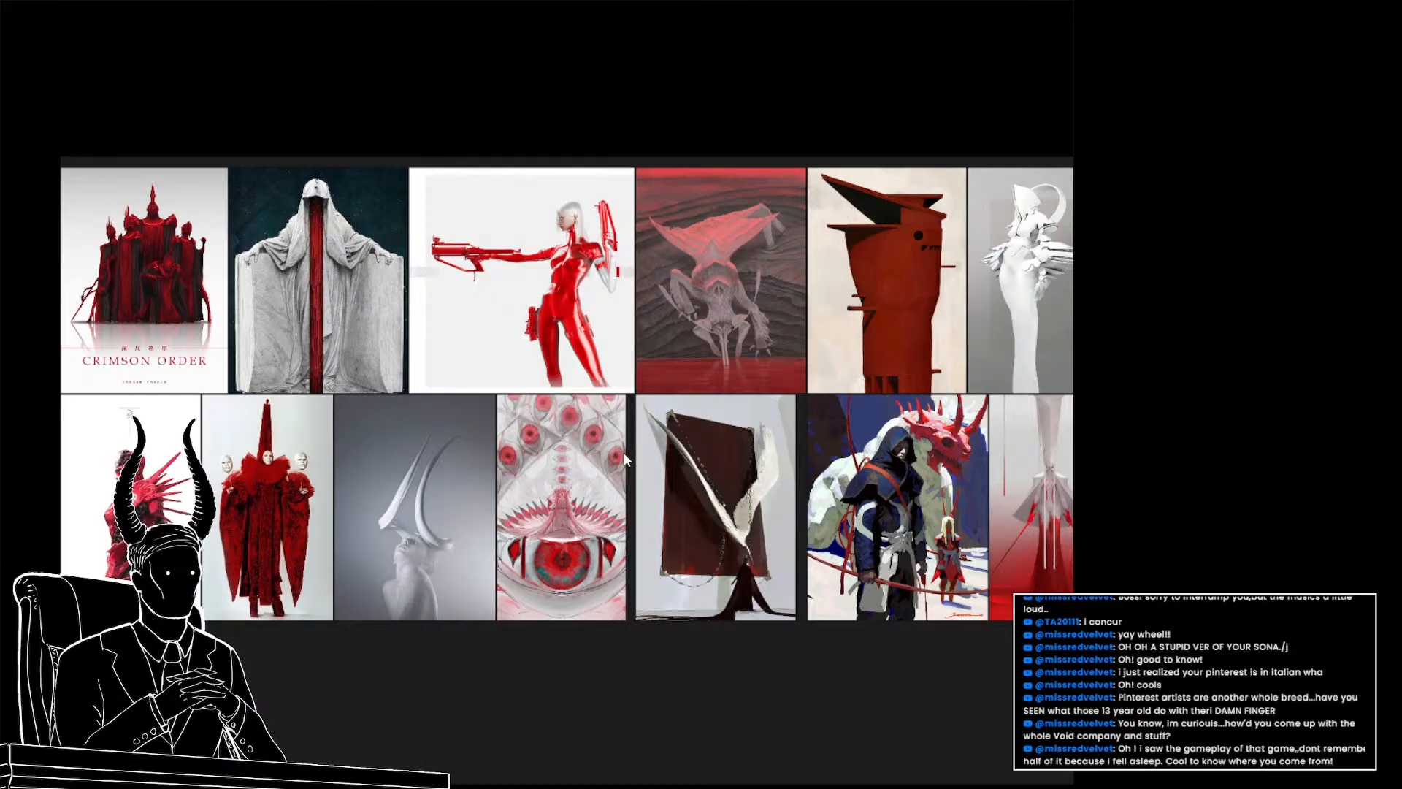
Switch to the browser and browse the artist's ArtStation portfolio
scroll(570, 450, down, 4)
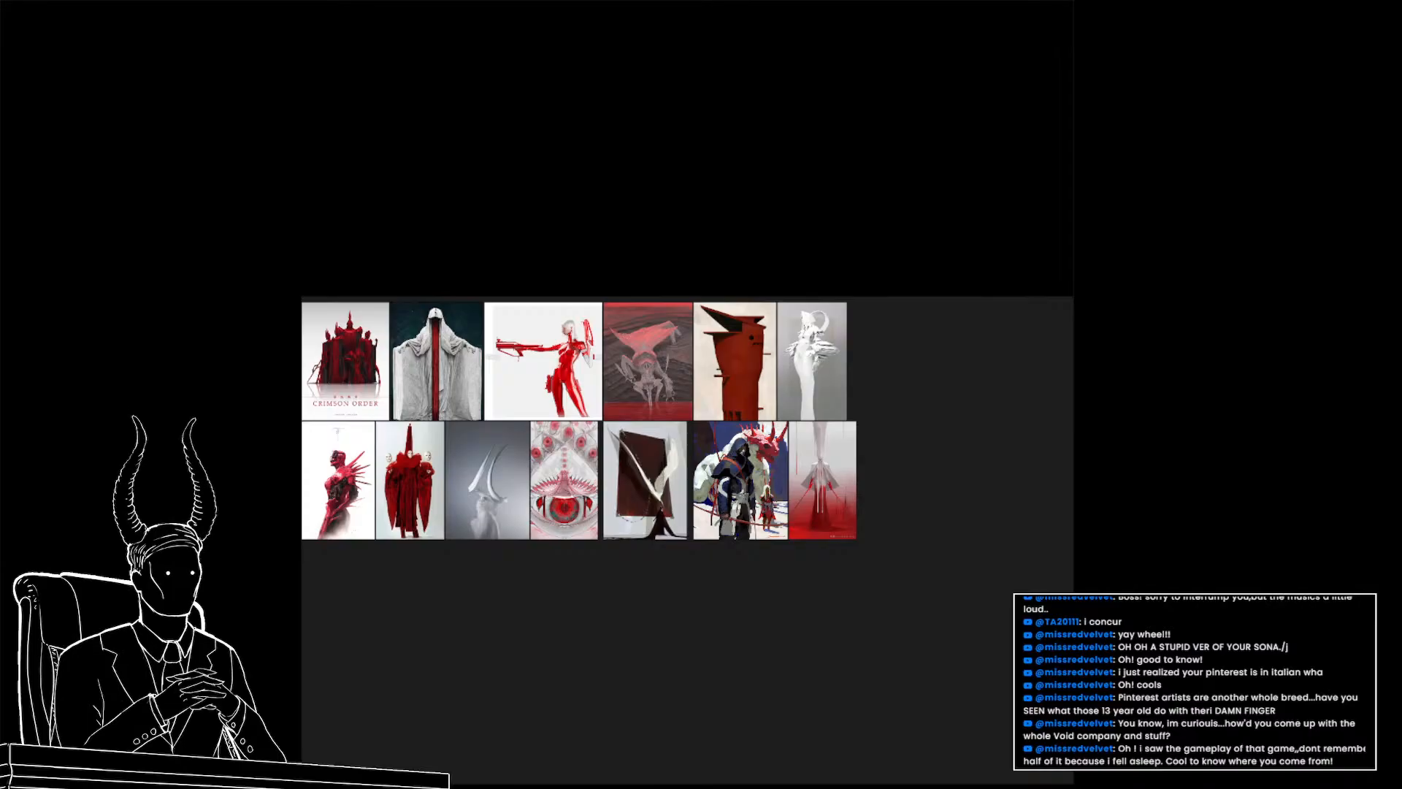
key(alt+Tab)
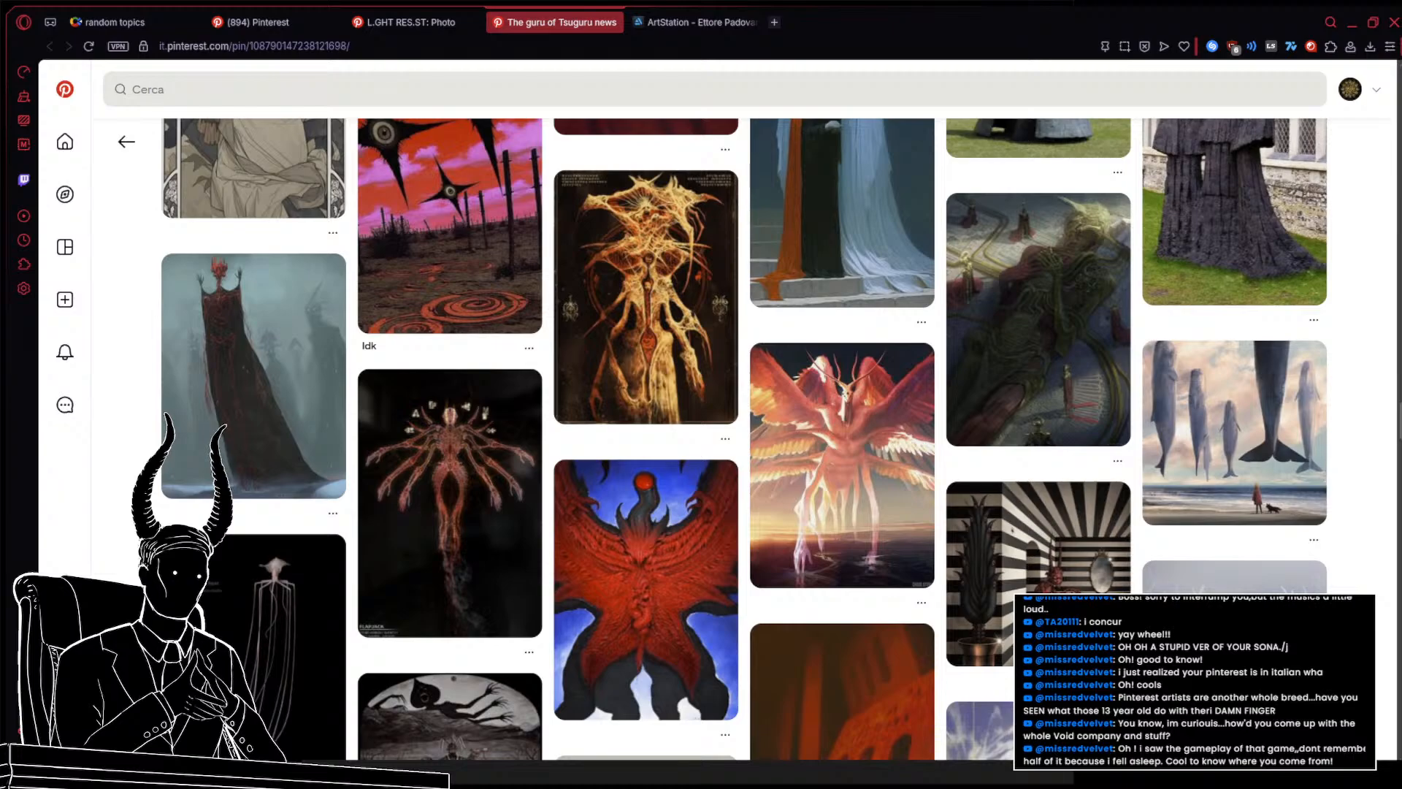
key(alt+Tab)
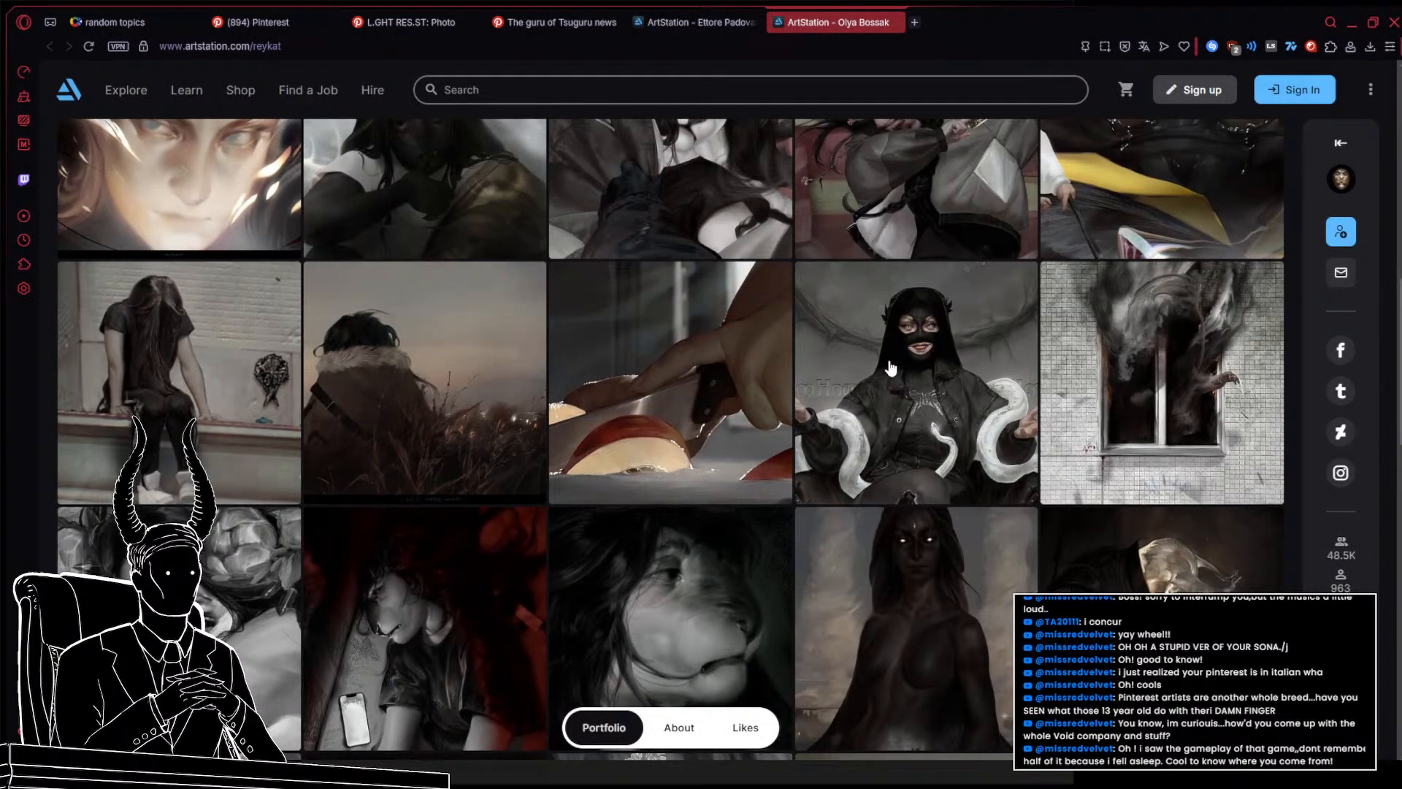
scroll(948, 414, up, 10)
scroll(948, 414, down, 15)
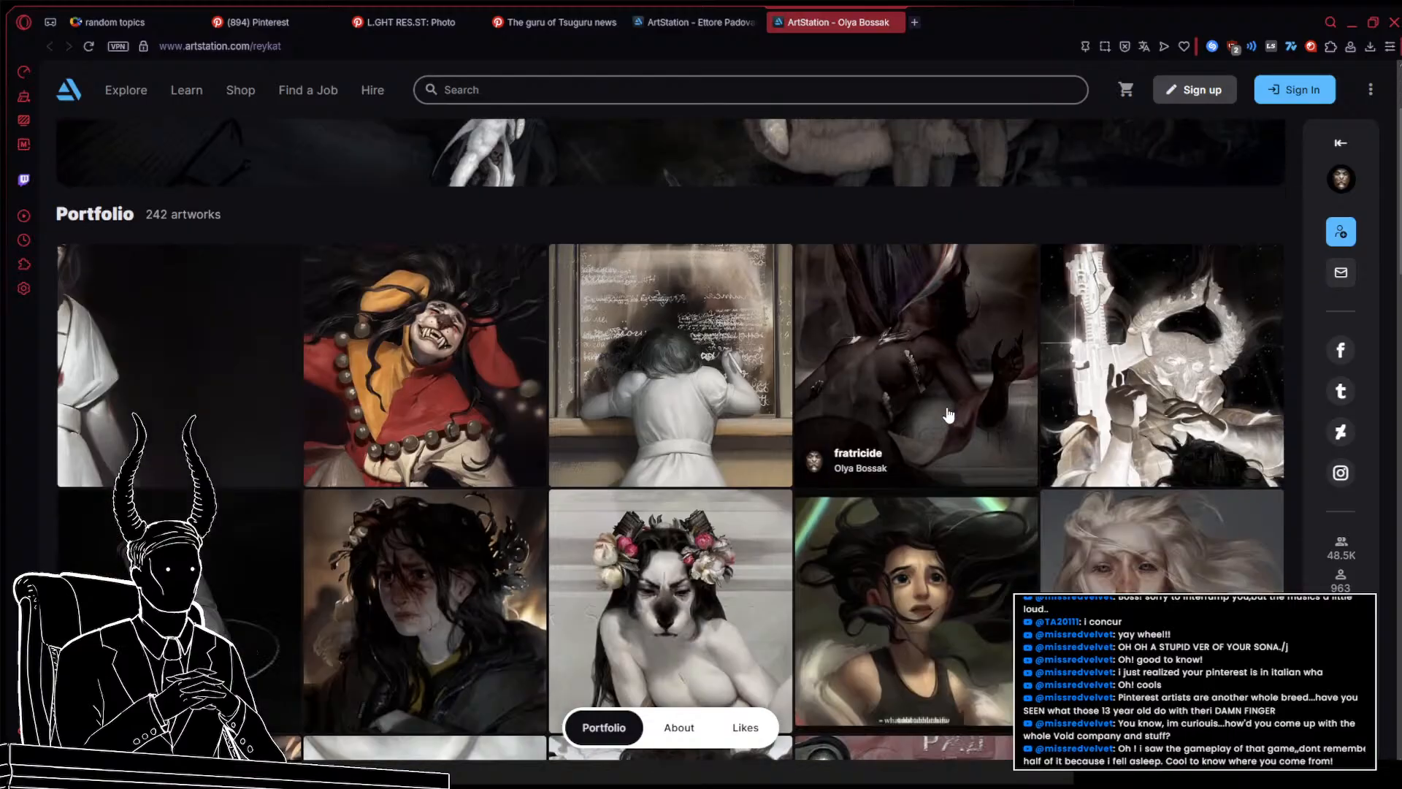
scroll(948, 414, down, 5)
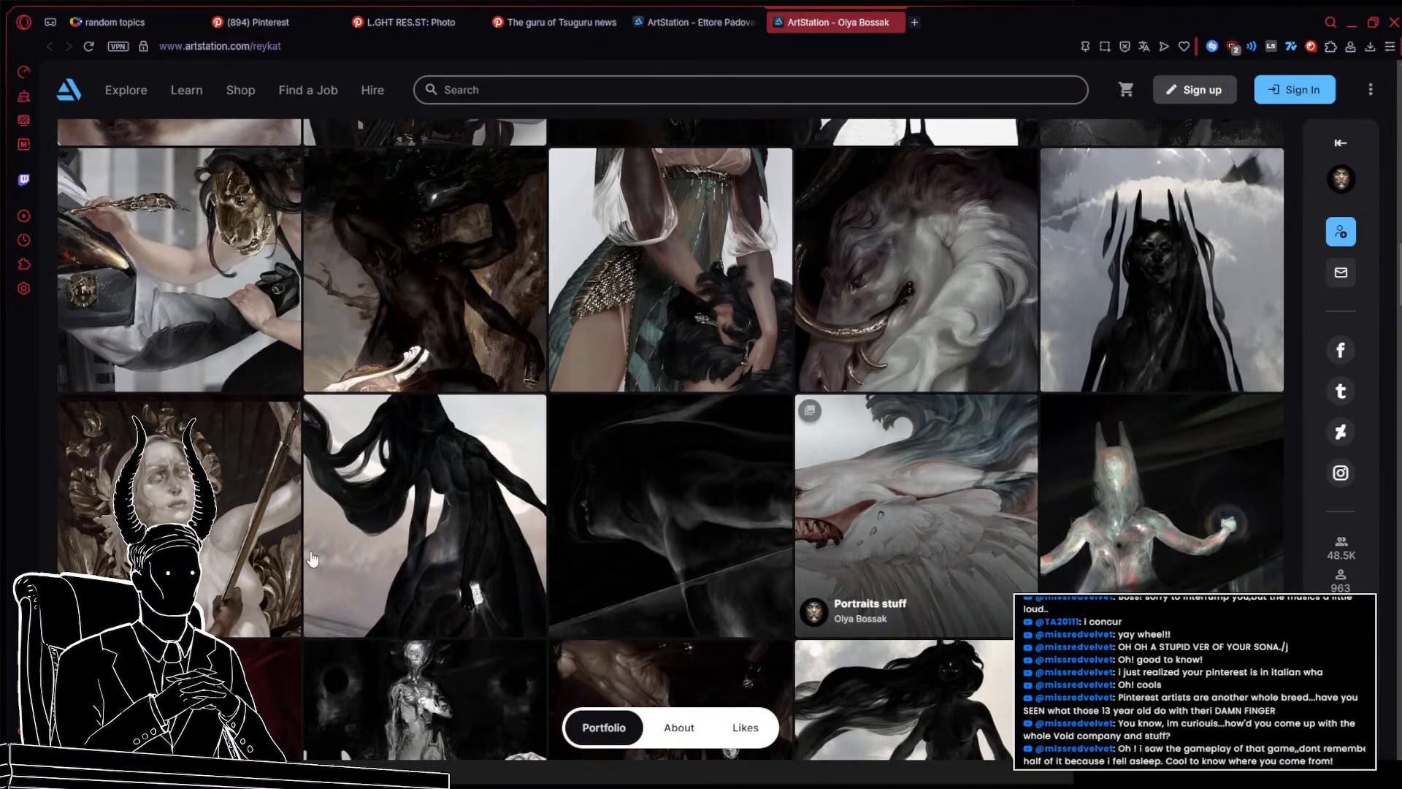
Open one portfolio artwork in a new tab and keep scrolling through the portfolio
middle_click(255, 559)
scroll(1067, 590, down, 3)
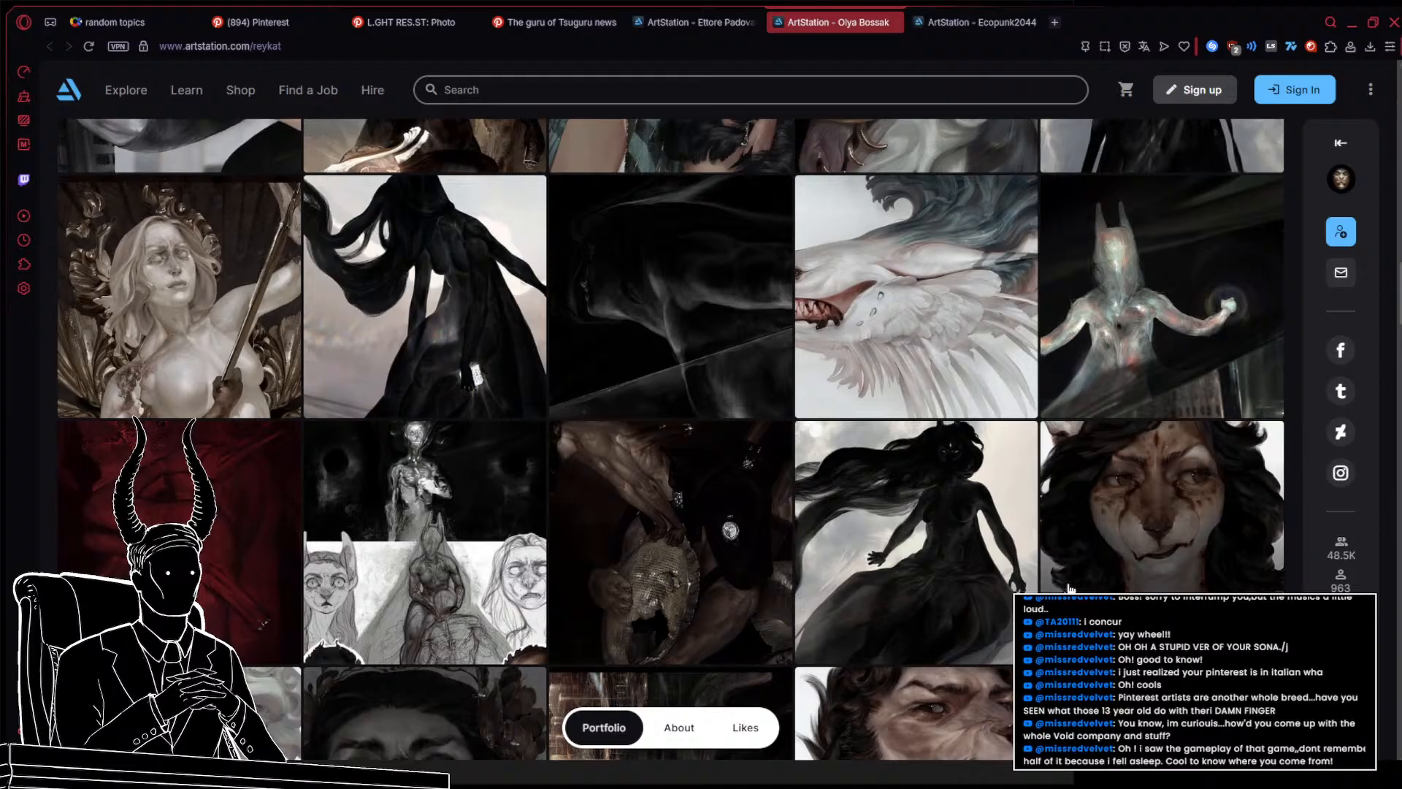
scroll(1068, 590, down, 10)
scroll(1120, 586, down, 10)
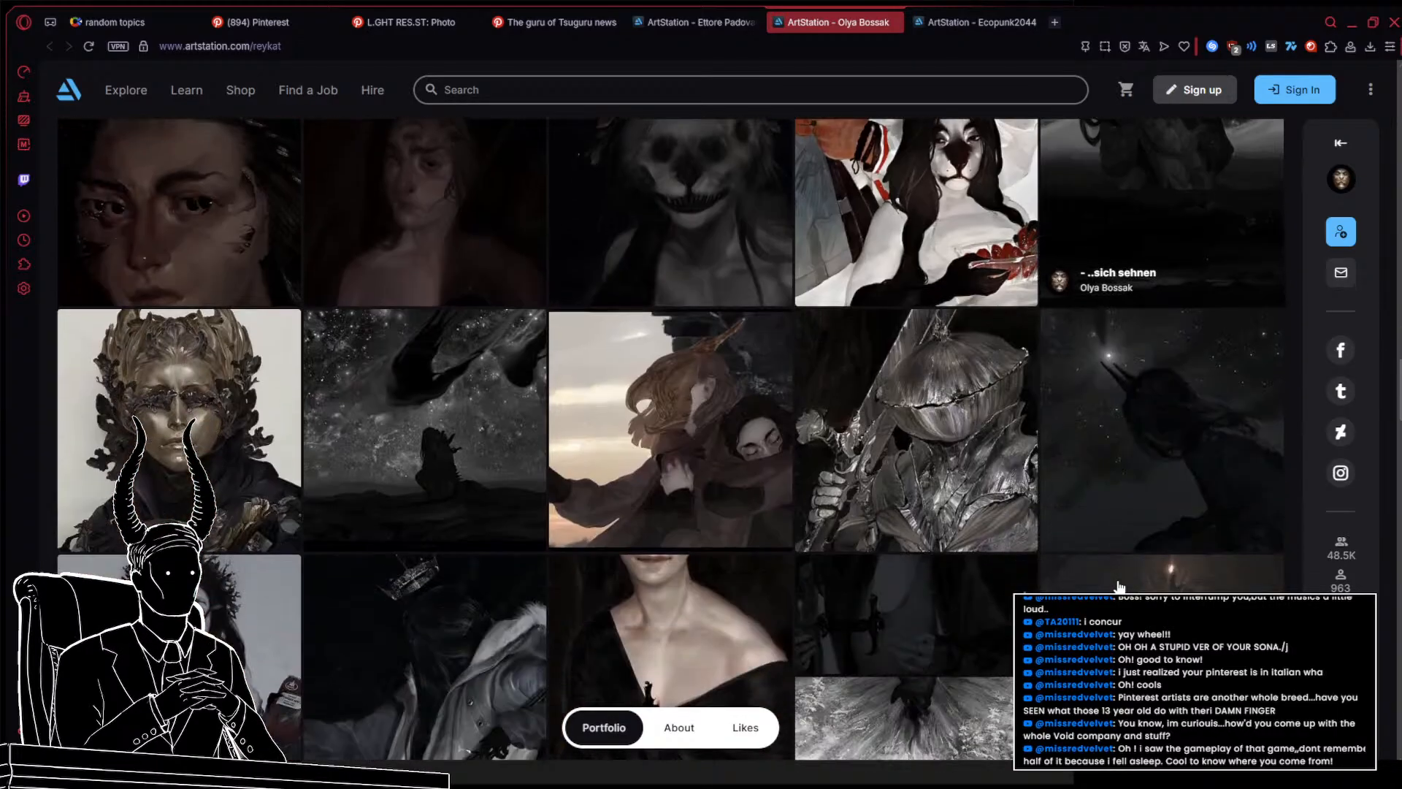
scroll(1120, 586, down, 10)
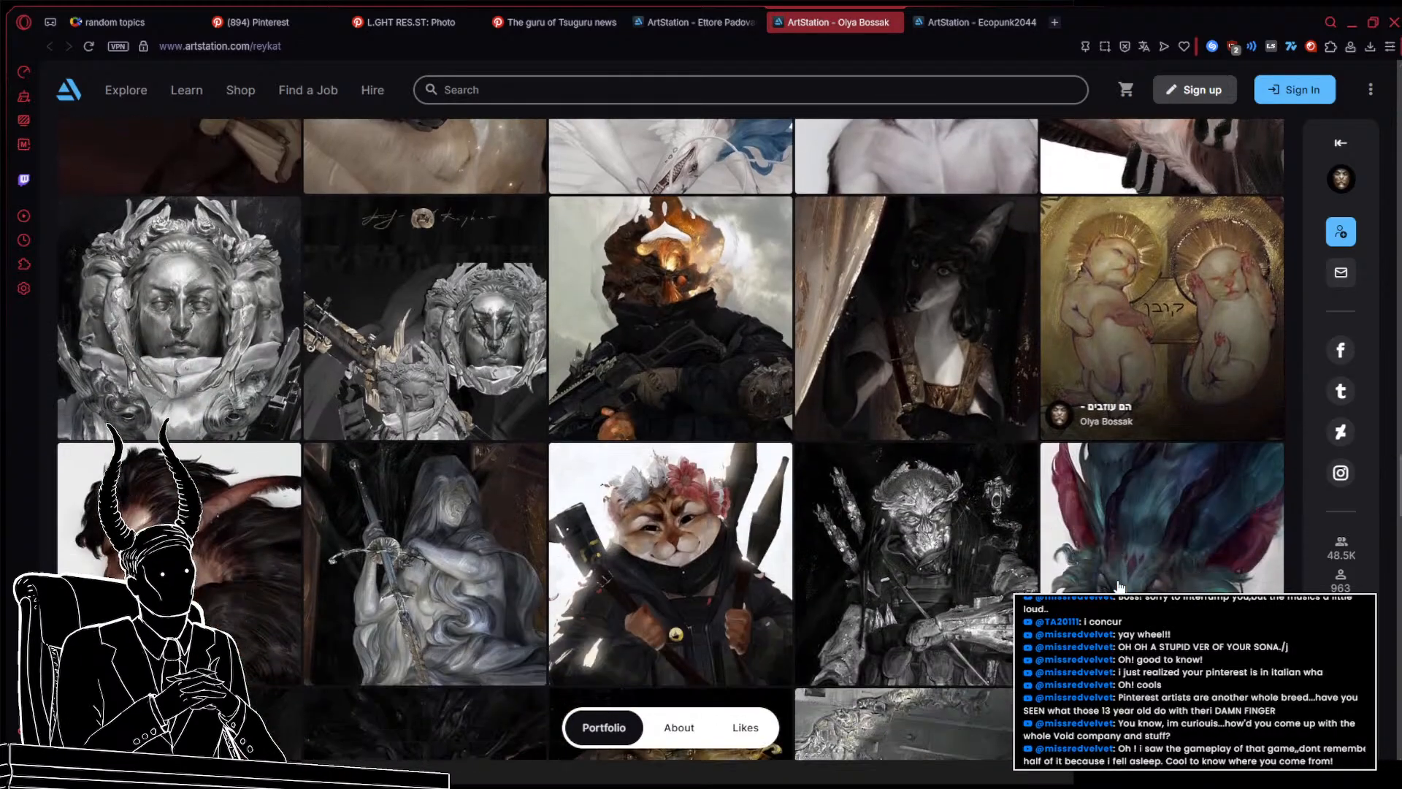
scroll(1119, 587, down, 15)
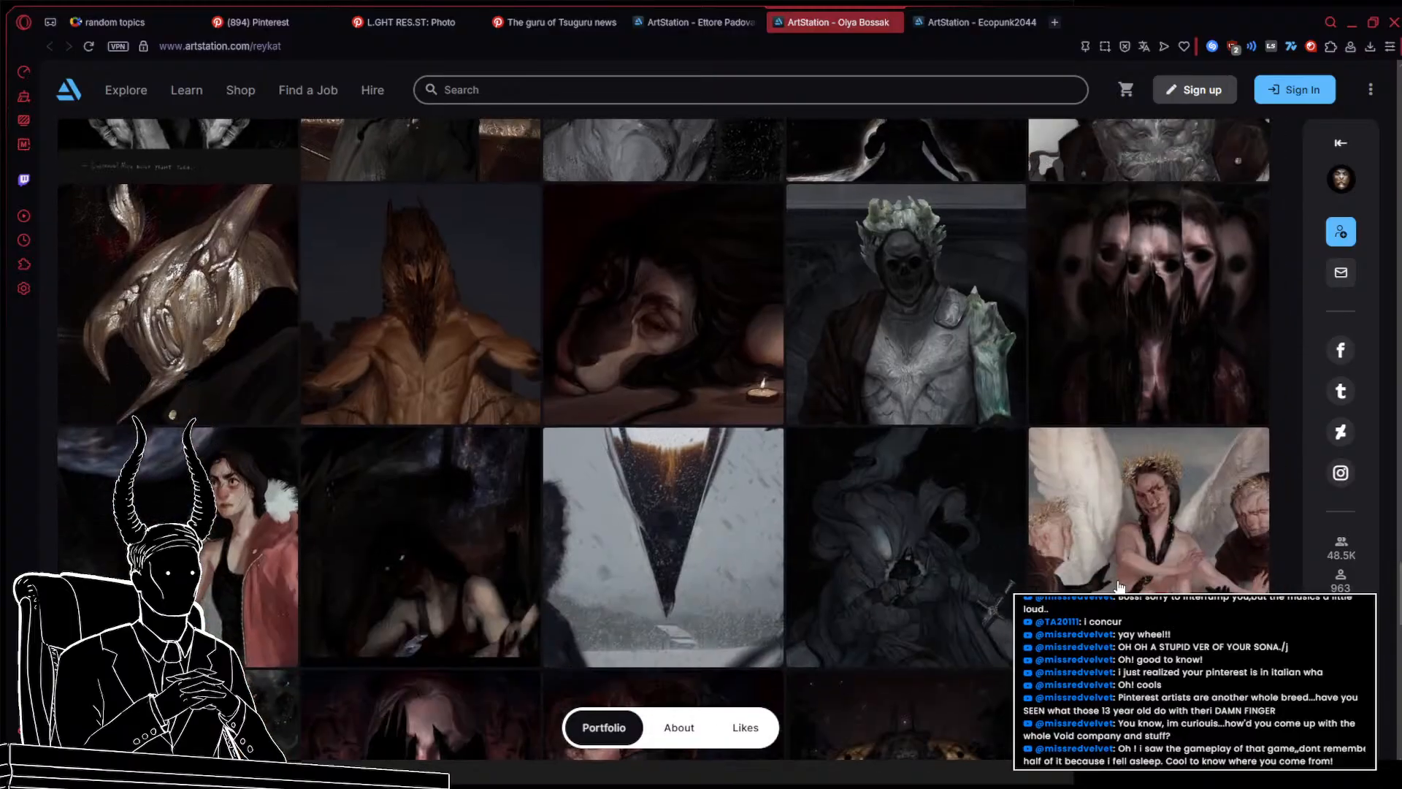
scroll(1125, 552, up, 12)
scroll(1125, 553, down, 8)
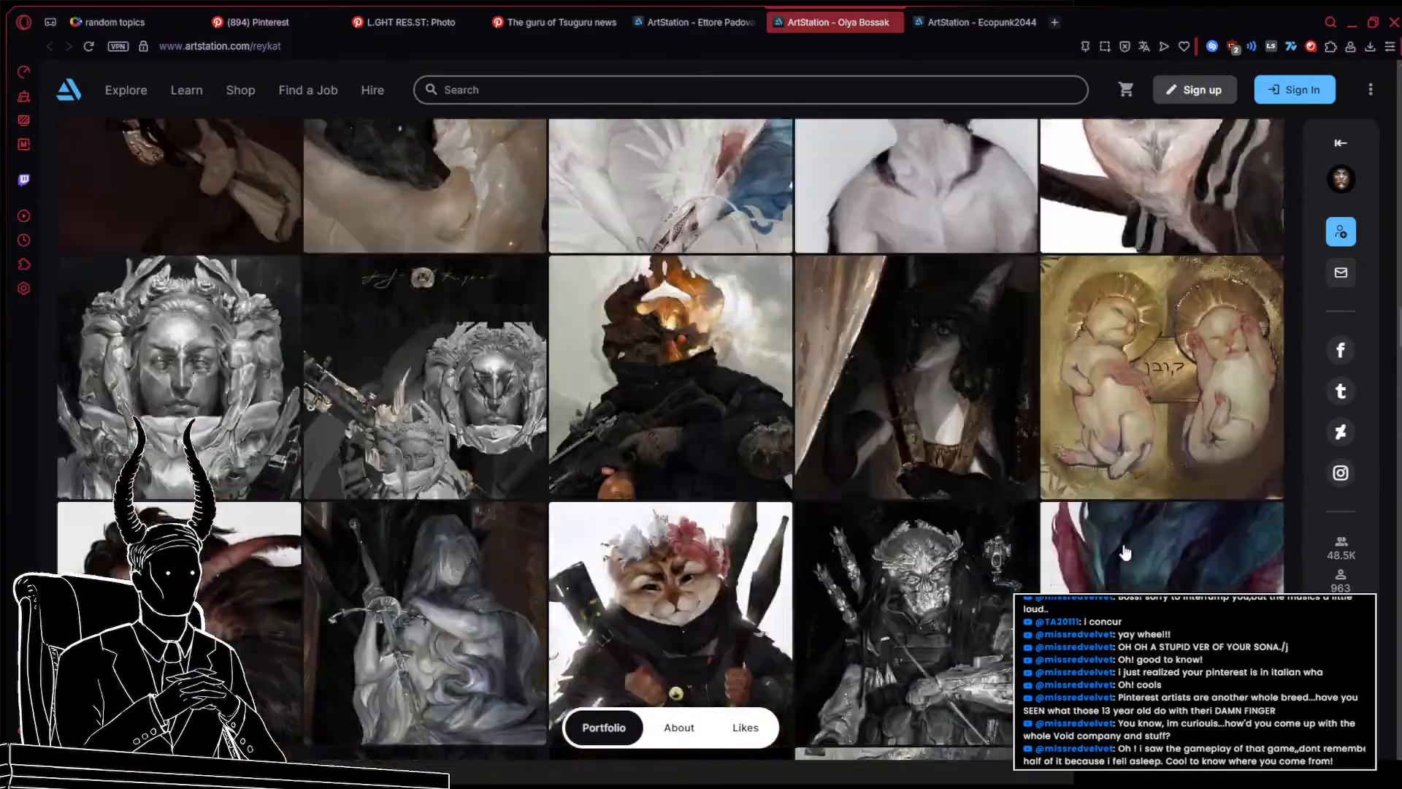
scroll(1124, 552, down, 10)
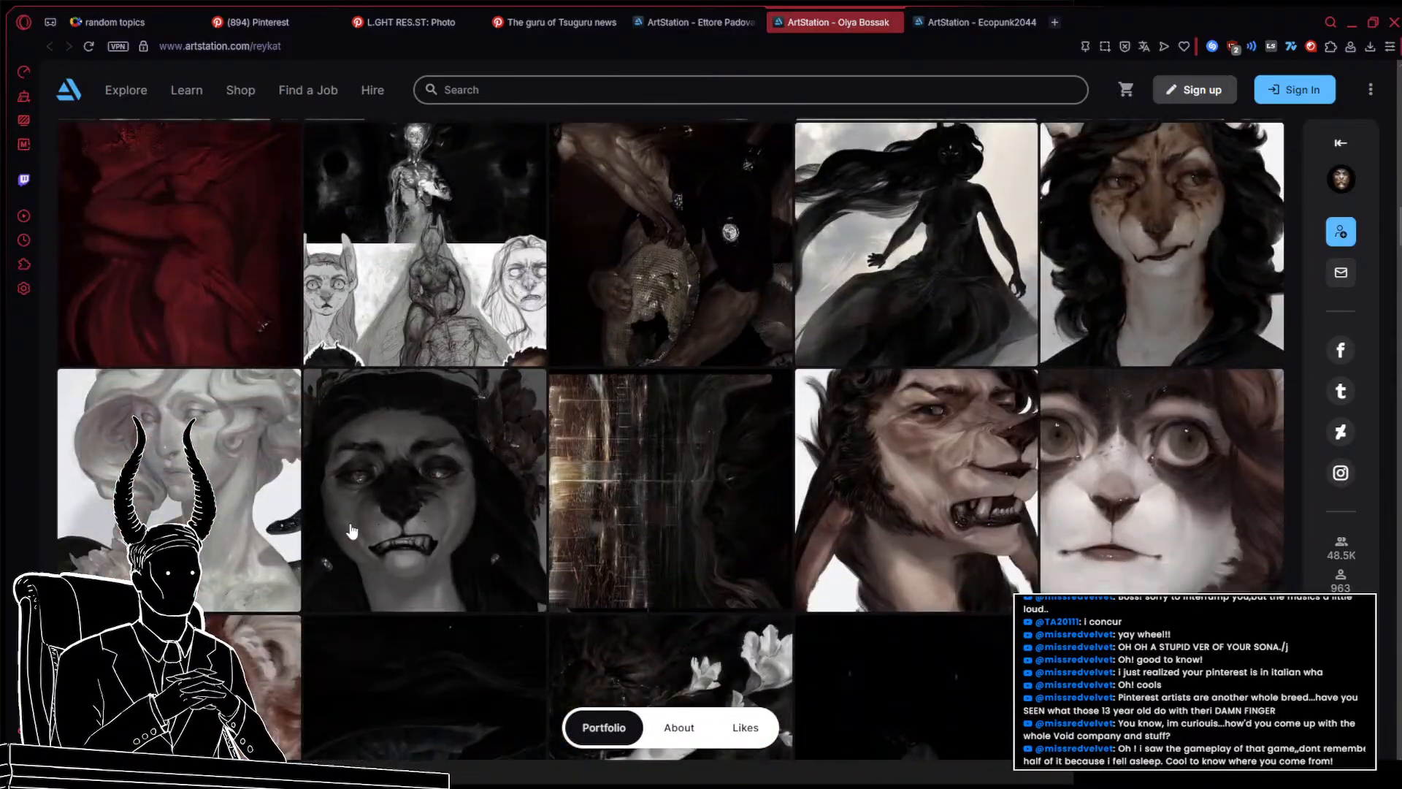
Open two more portfolio artworks, Malice and a pale throne piece, in new tabs
middle_click(351, 531)
scroll(942, 540, up, 7)
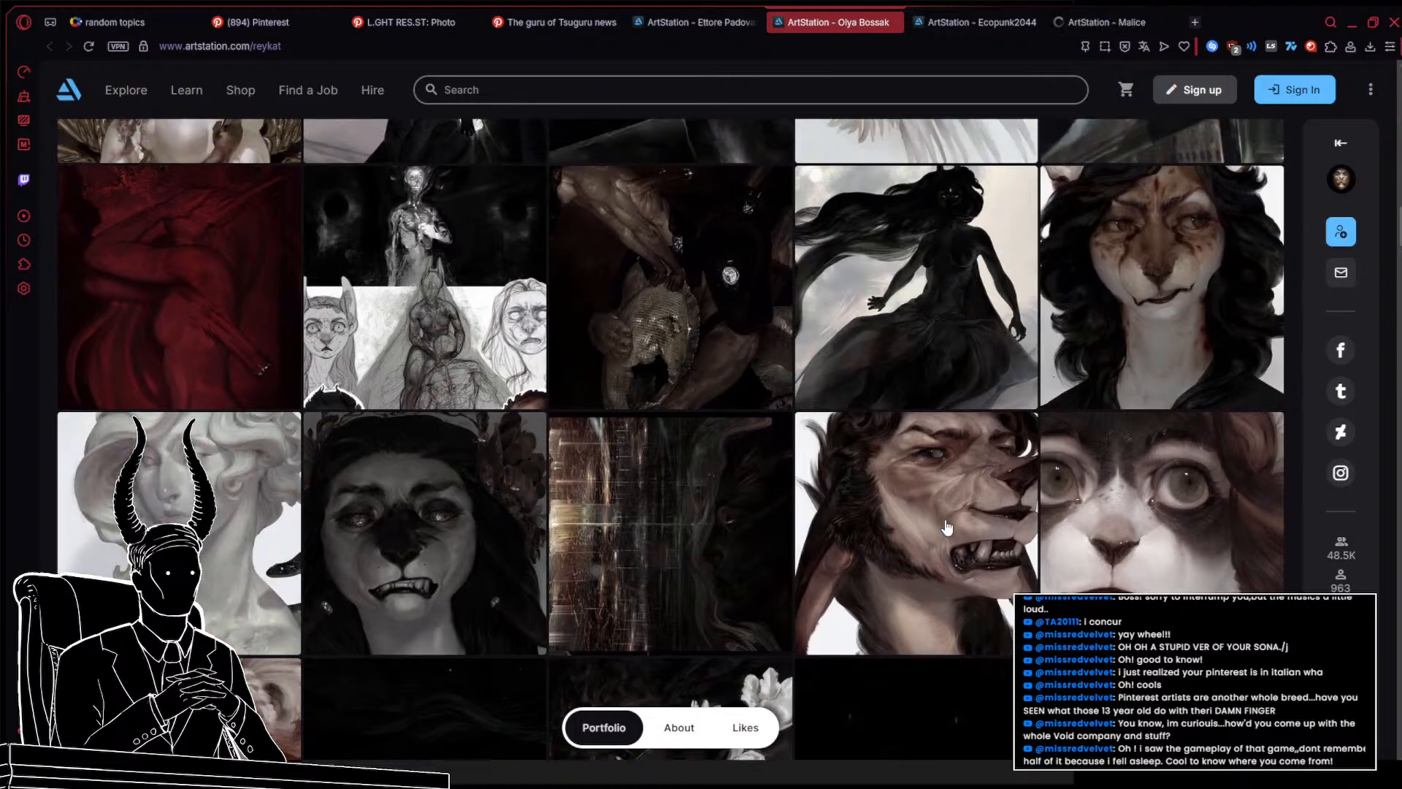
scroll(942, 540, up, 15)
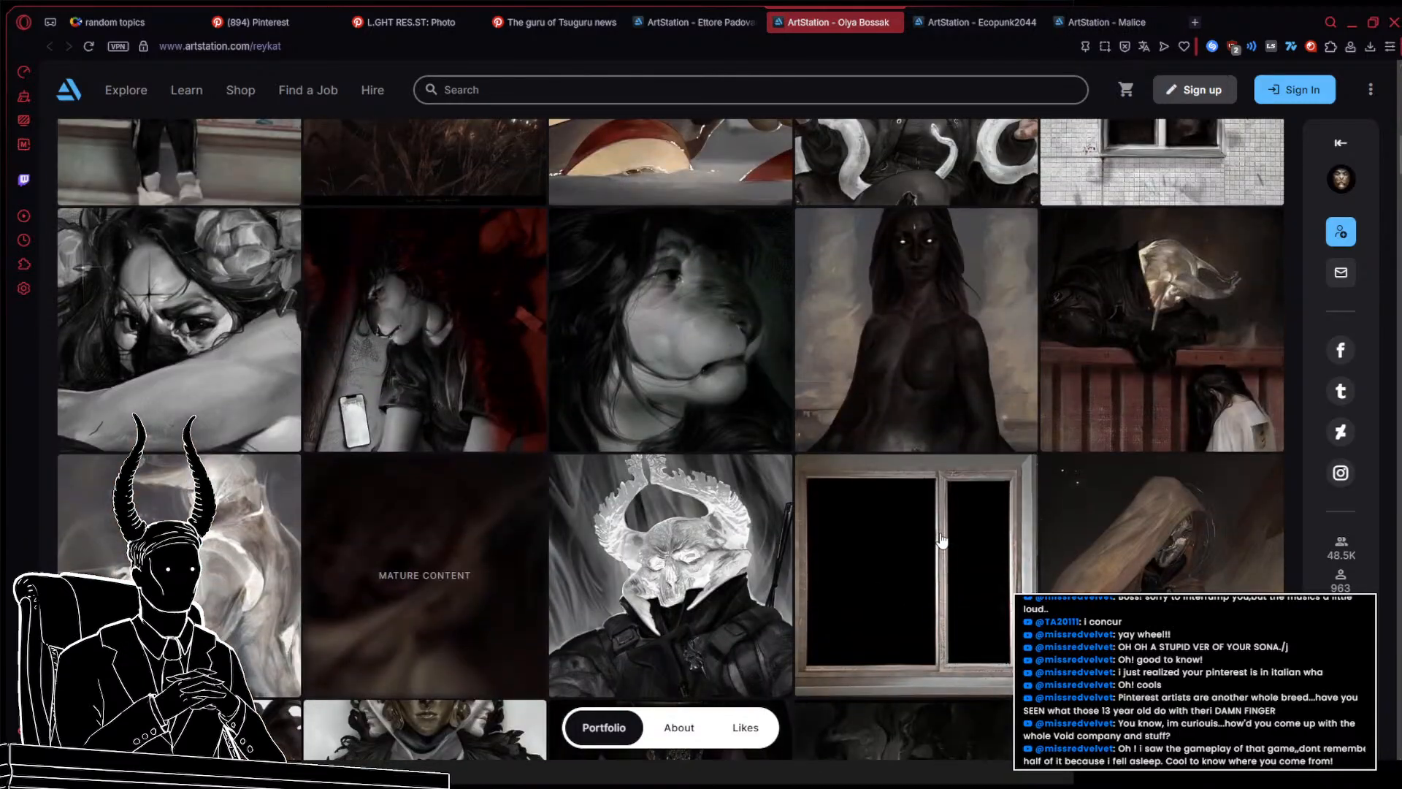
scroll(941, 541, up, 12)
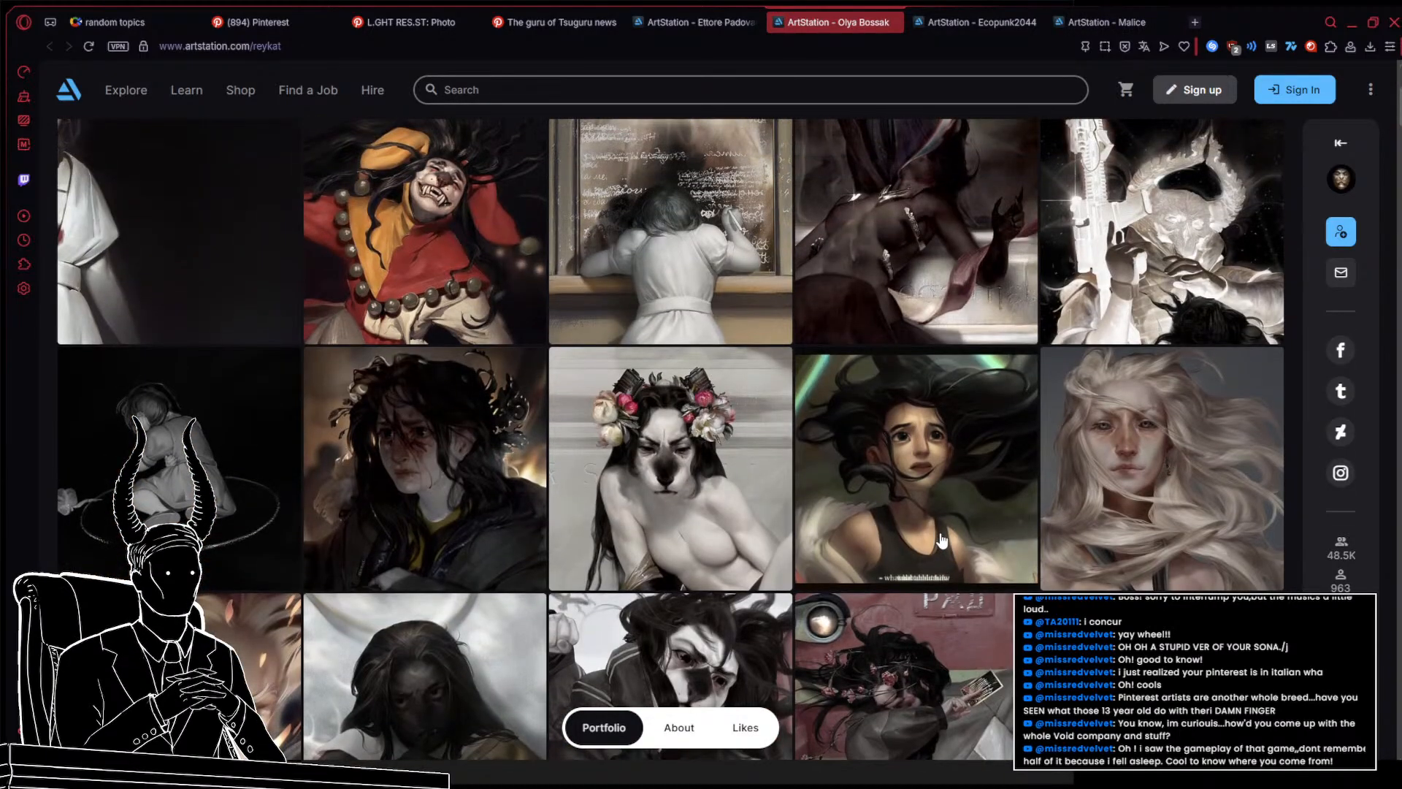
scroll(942, 540, down, 3)
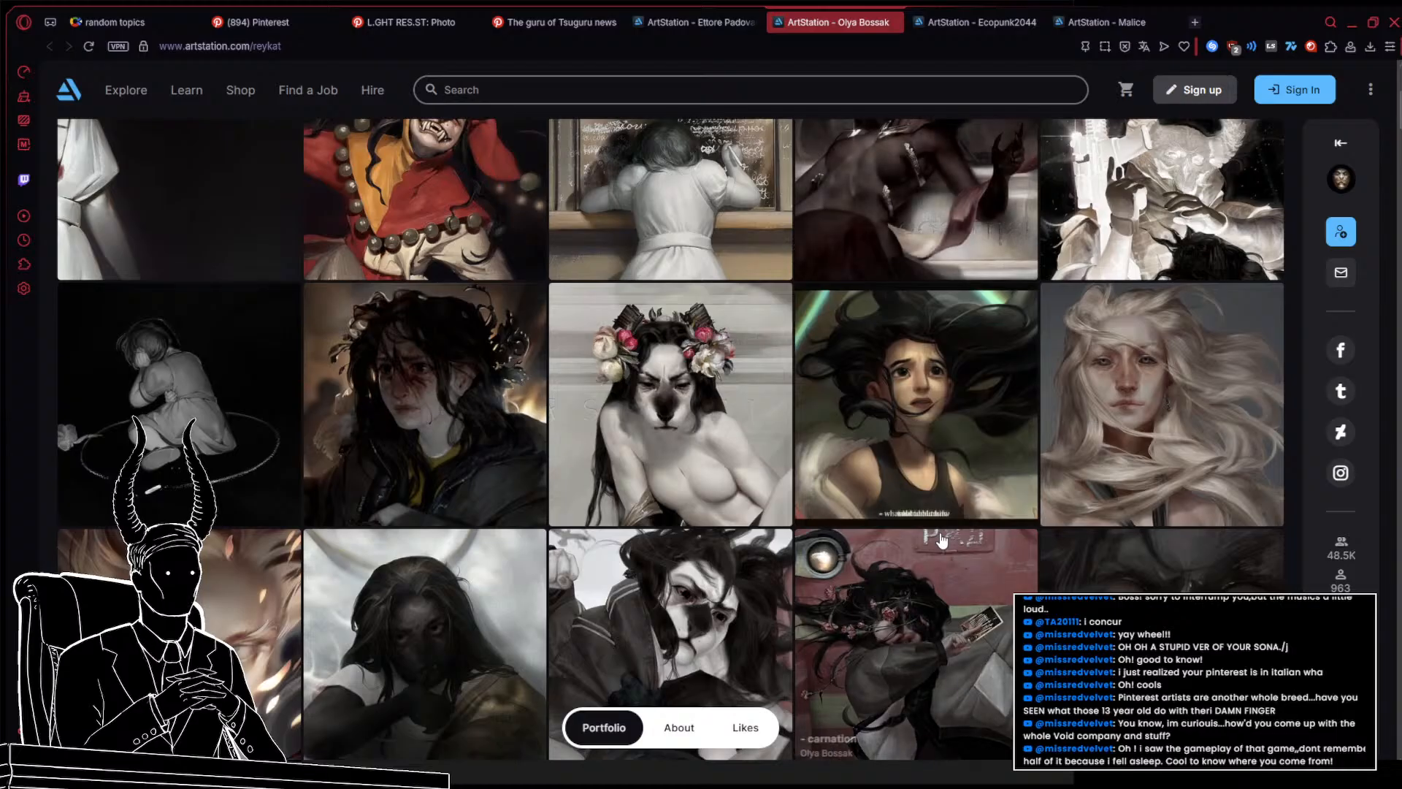
middle_click(664, 369)
Review the opened artwork tabs one by one, including the Ecopunk2044 piece
click(1196, 24)
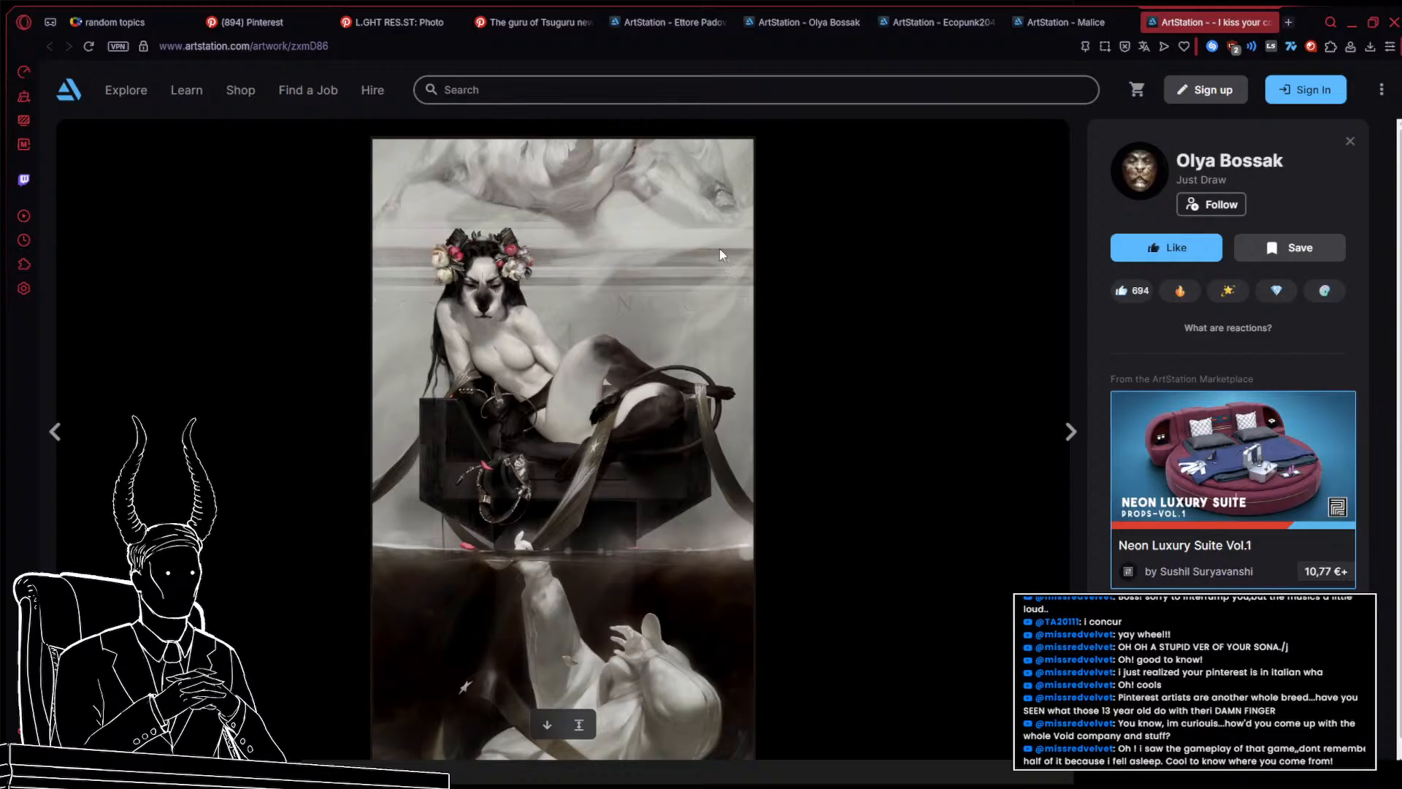
click(1060, 24)
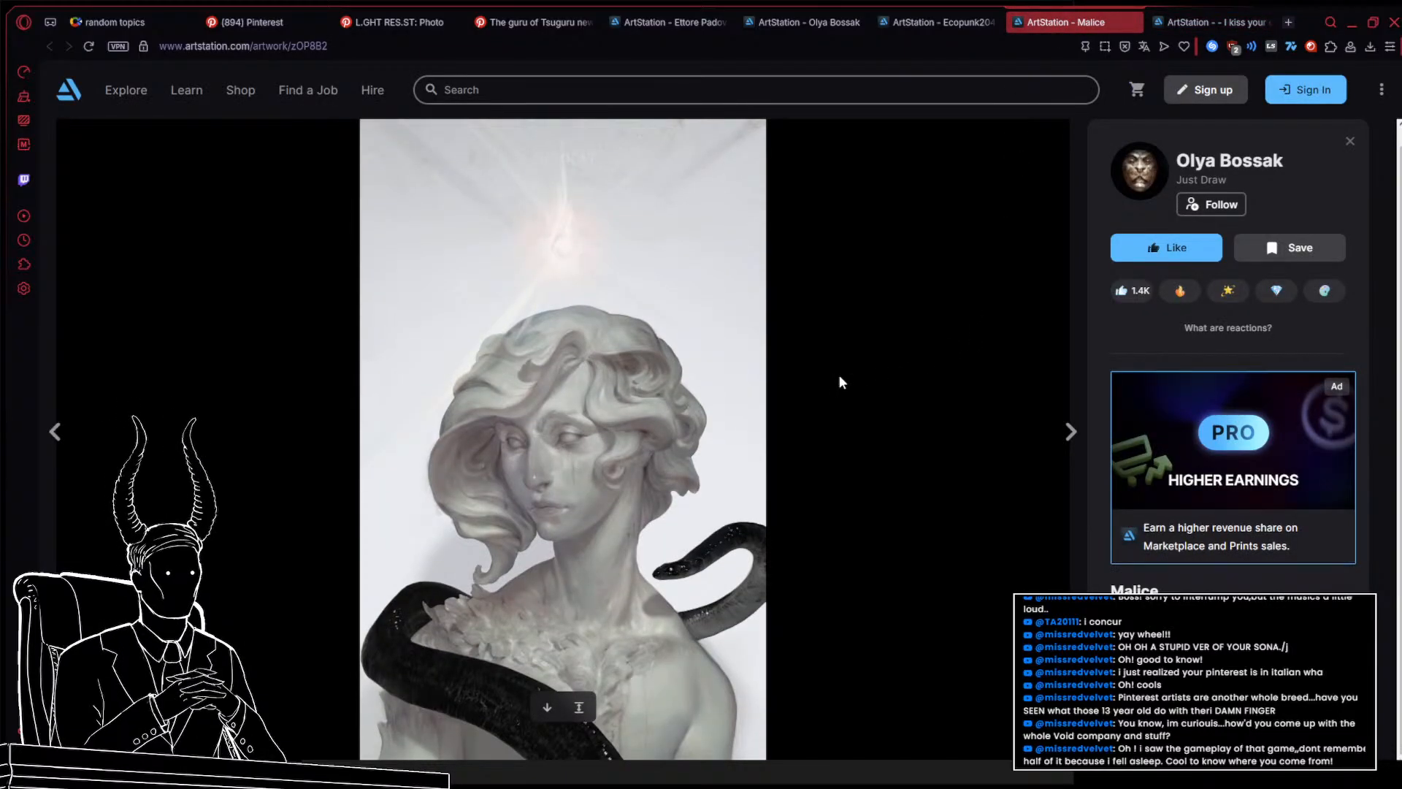
click(909, 29)
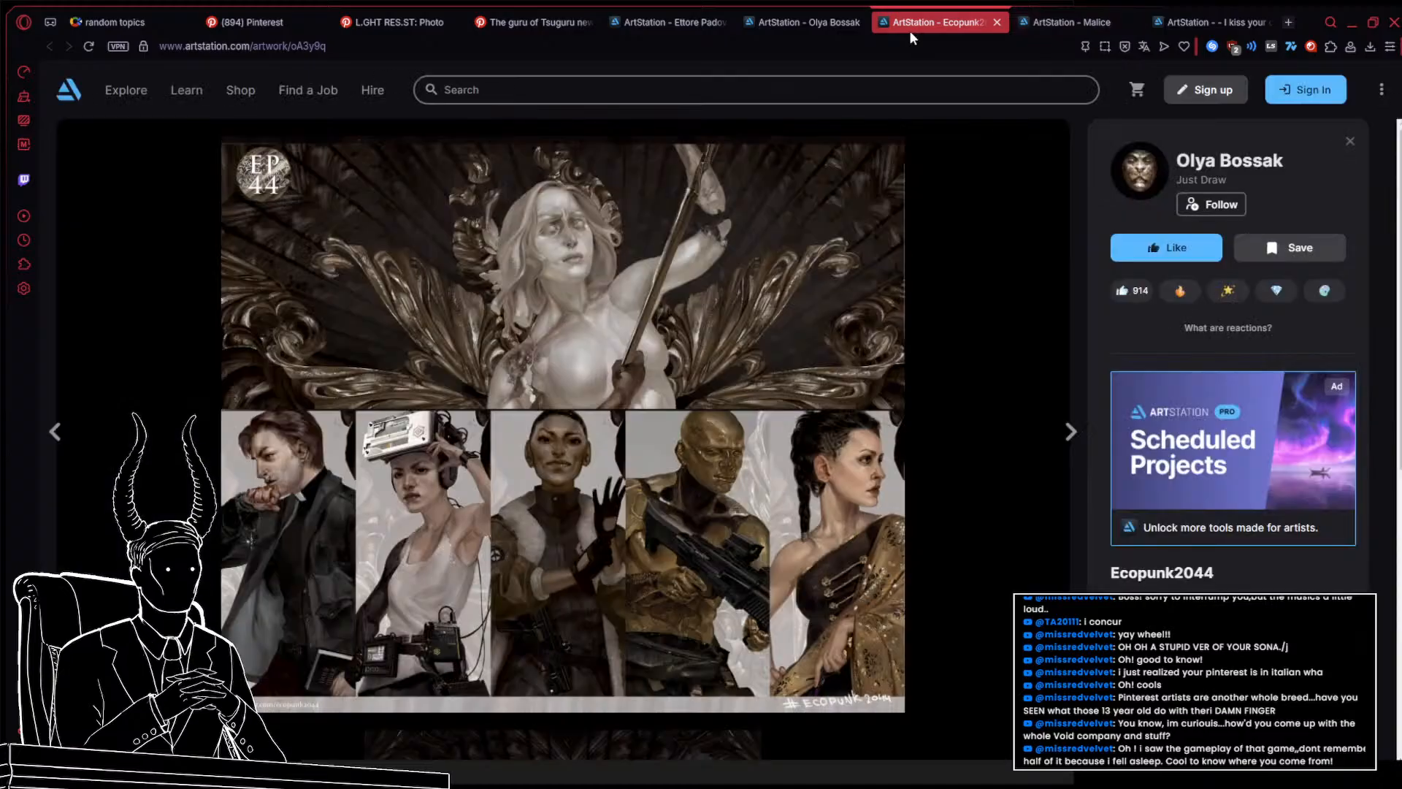
scroll(818, 292, down, 5)
scroll(821, 324, down, 1)
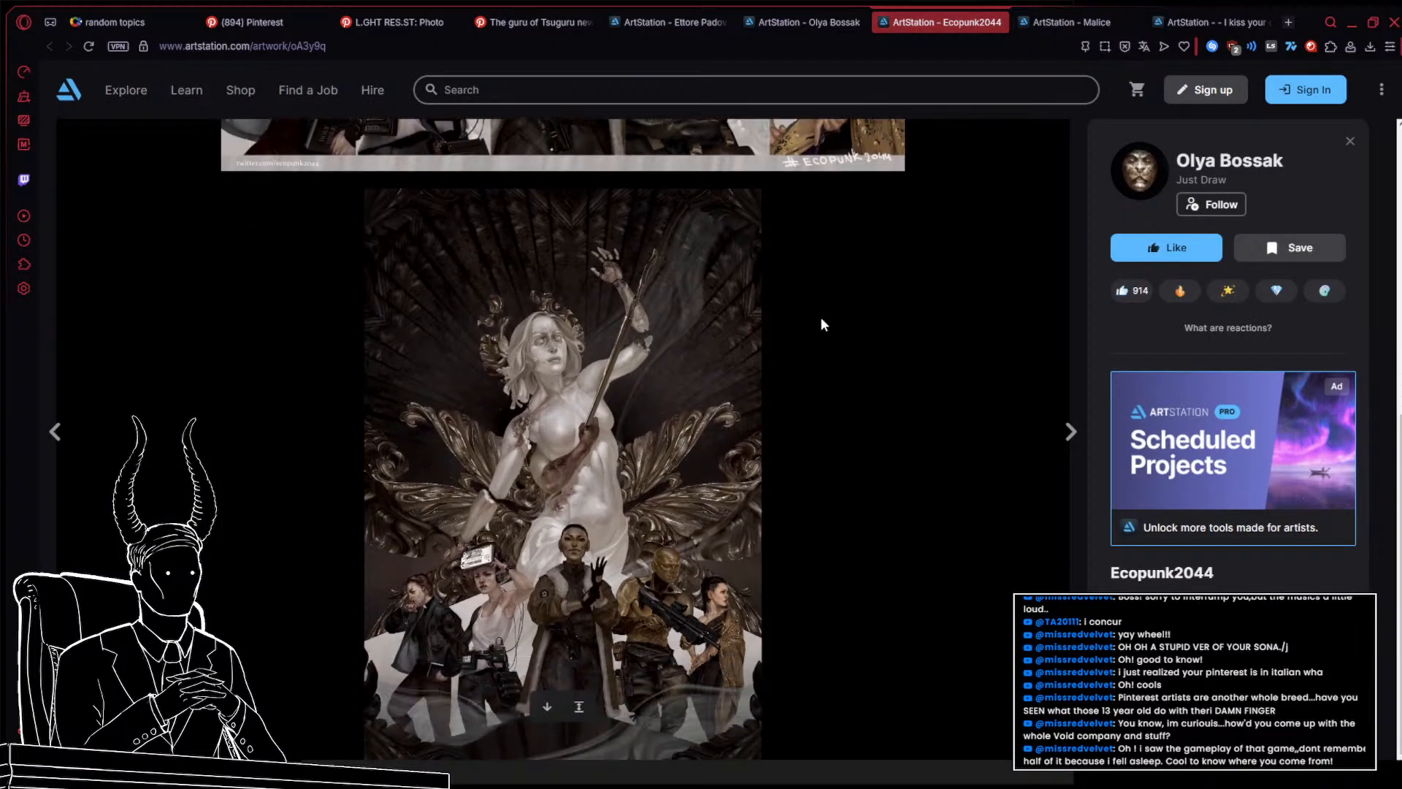
Close the Ecopunk2044 tab and paste the marble-bust artwork onto the reference board
click(1001, 22)
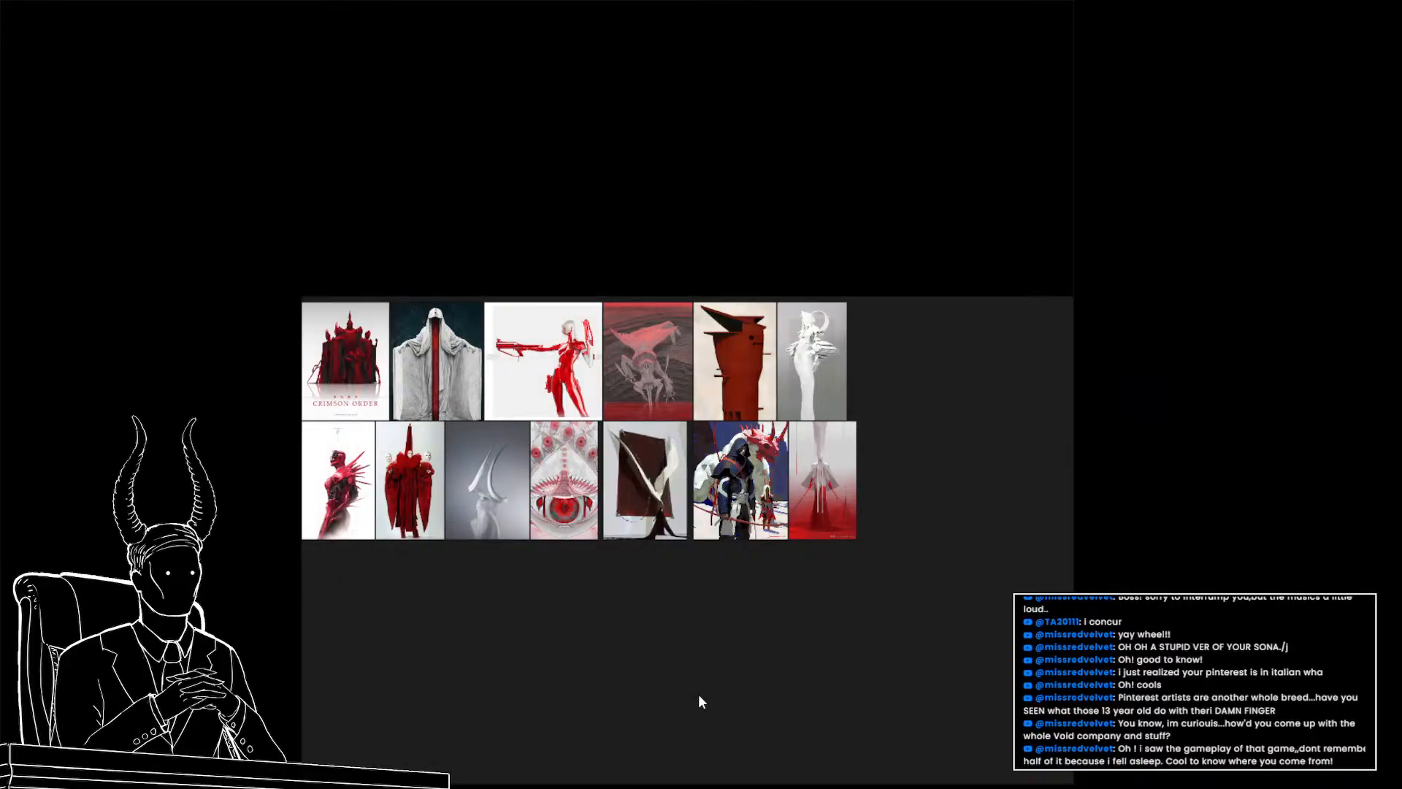
drag(810, 571, 402, 455)
scroll(401, 455, down, 3)
key(ctrl+v)
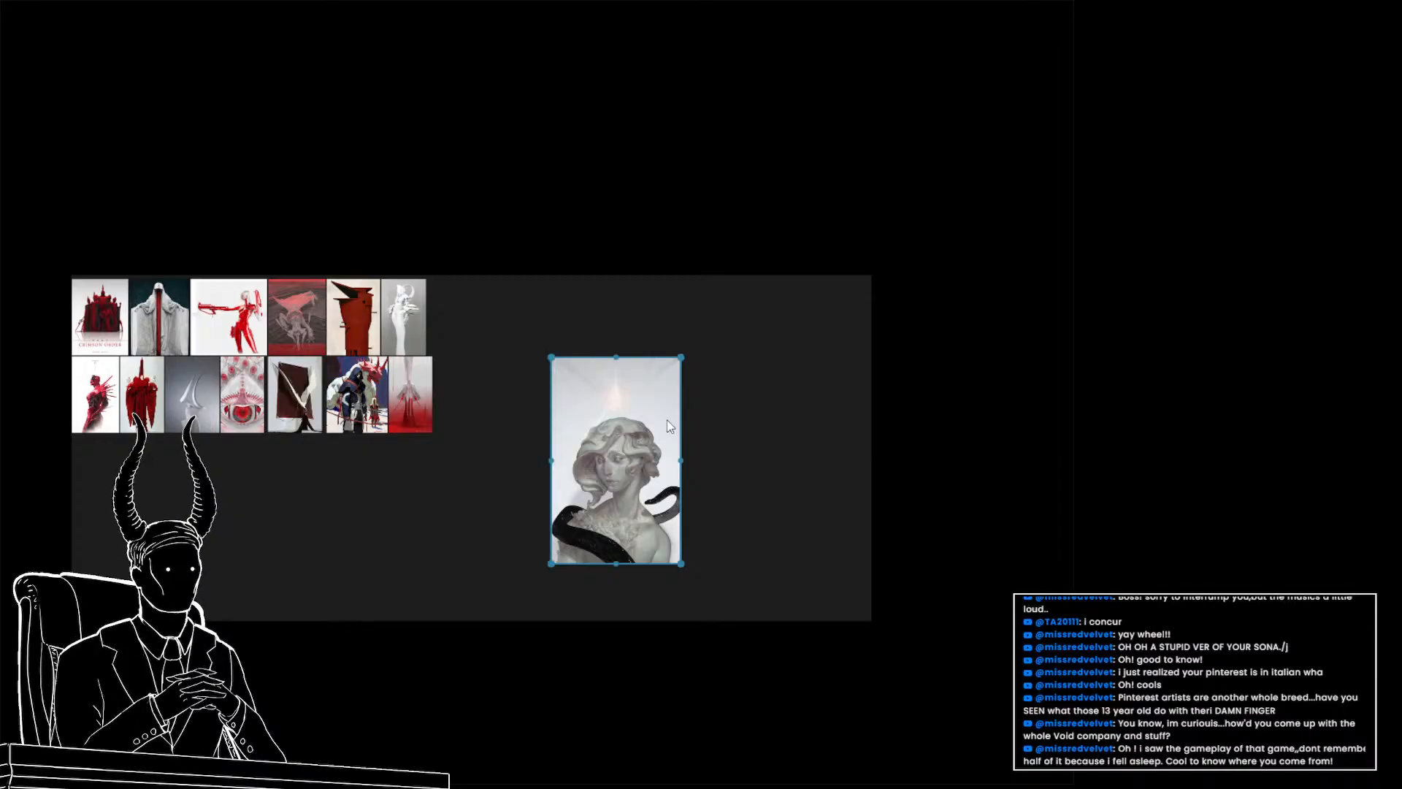
Paste the throne artwork onto the board and shrink it beside the top row of images
click(514, 470)
key(ctrl+v)
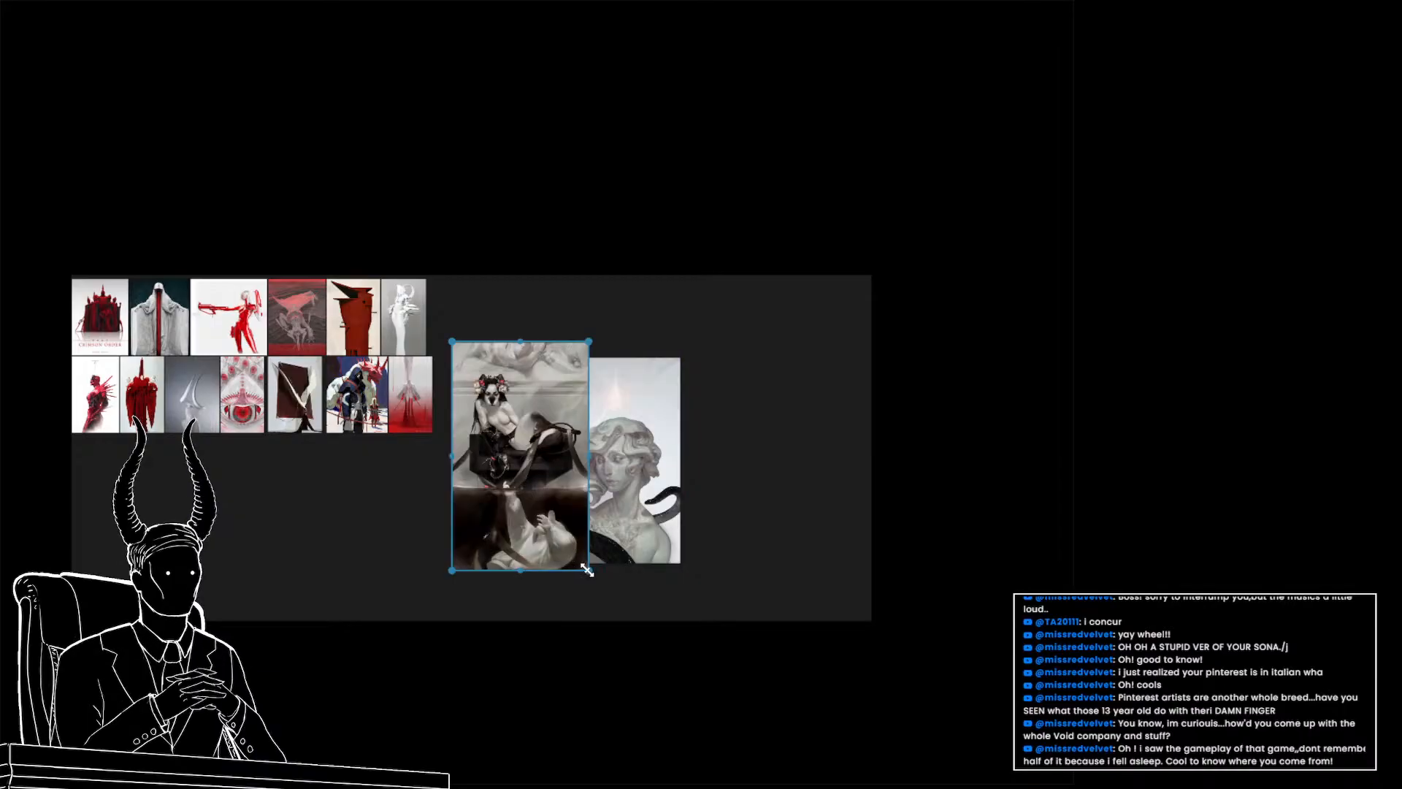
drag(587, 569, 476, 356)
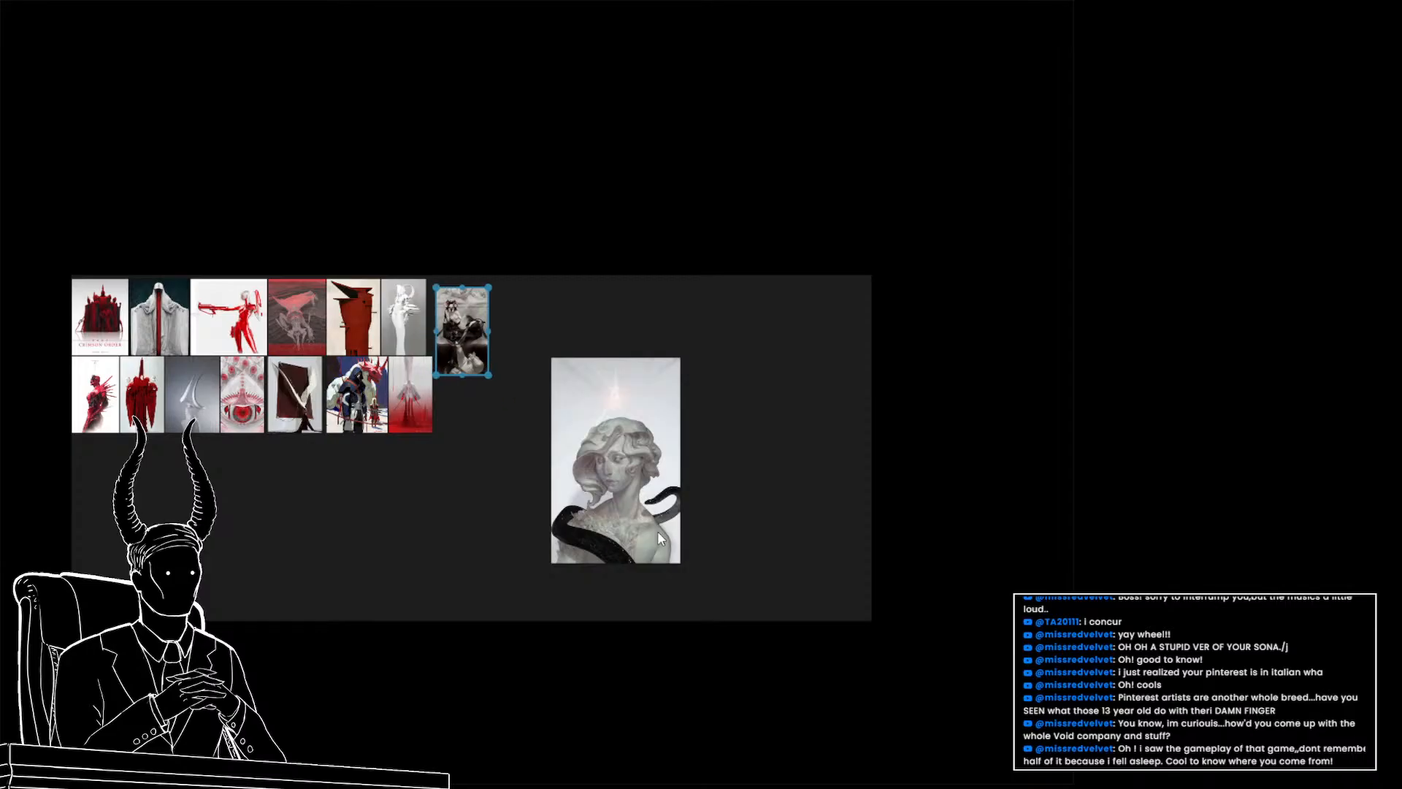
Move the marble-bust image beneath the throne artwork and scale it down to fit the grid
drag(638, 519, 526, 536)
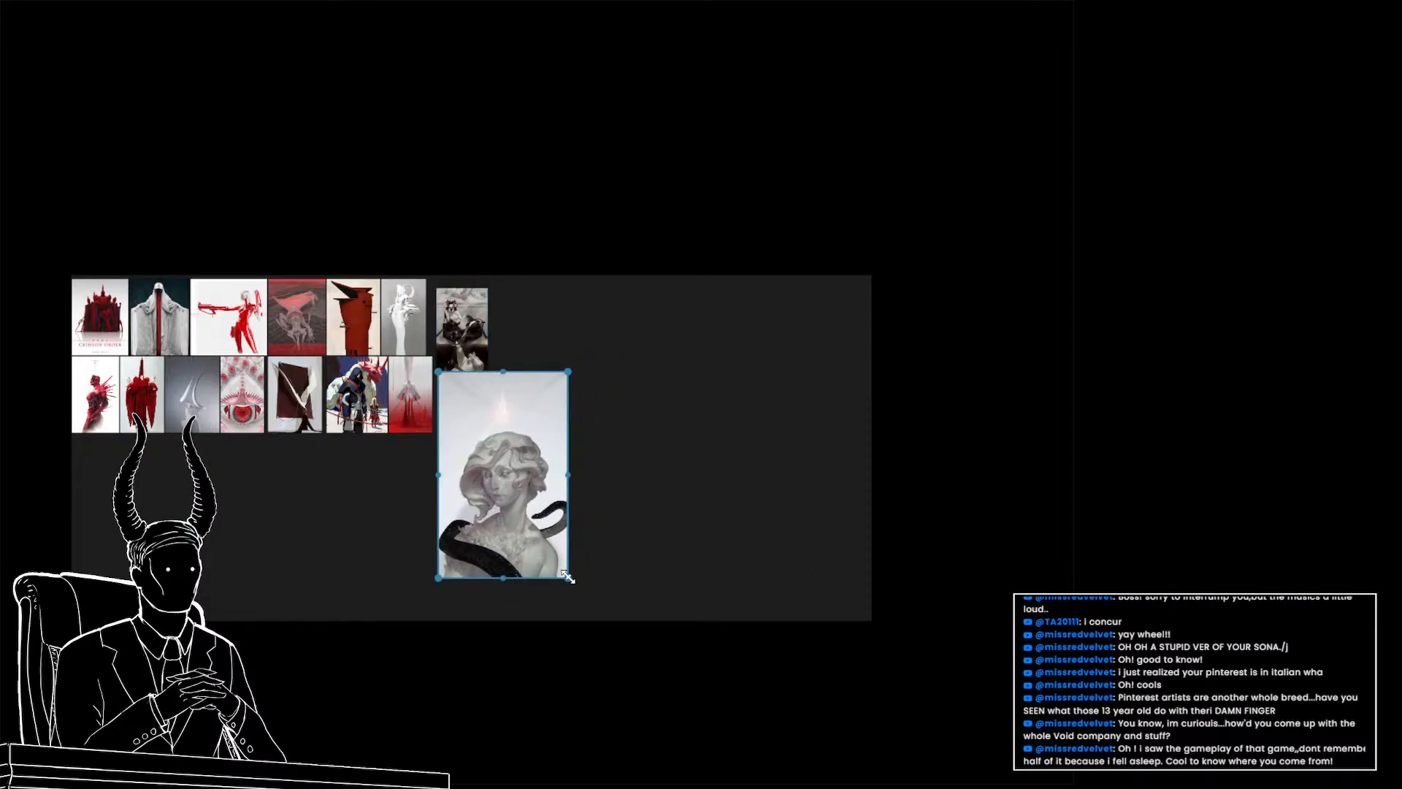
drag(569, 577, 488, 463)
scroll(415, 400, up, 4)
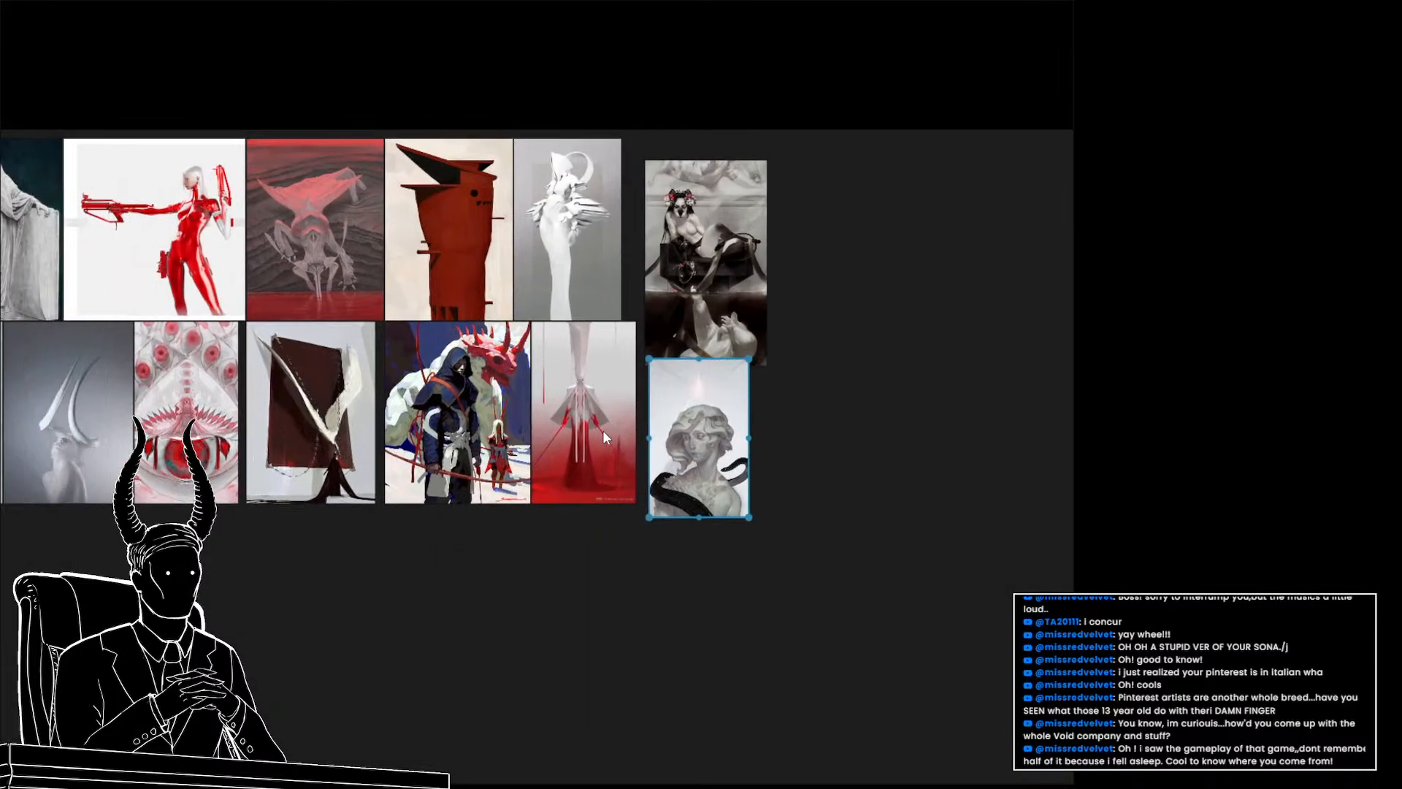
drag(603, 431, 809, 473)
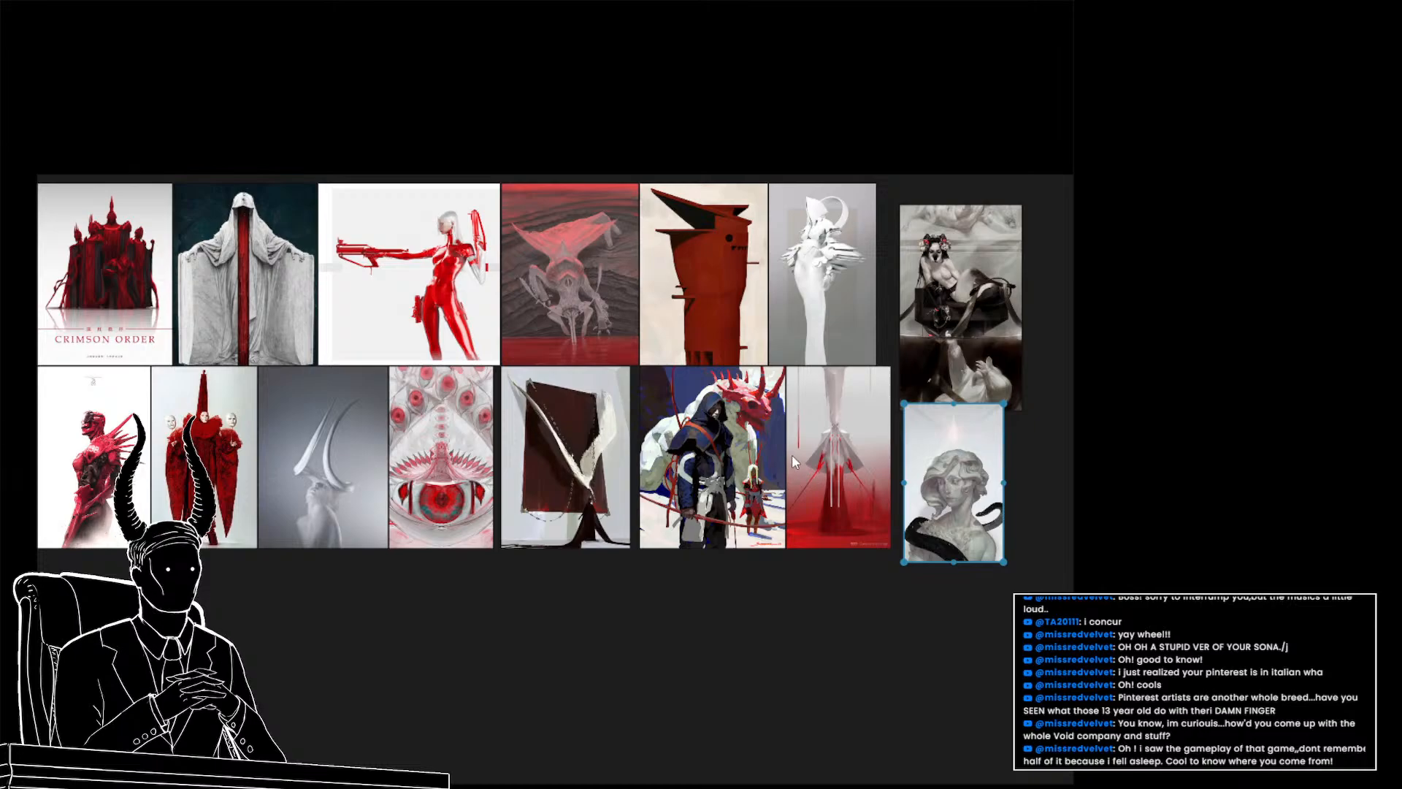
Examine the arranged reference board across both image rows
scroll(260, 506, up, 3)
scroll(367, 528, down, 1)
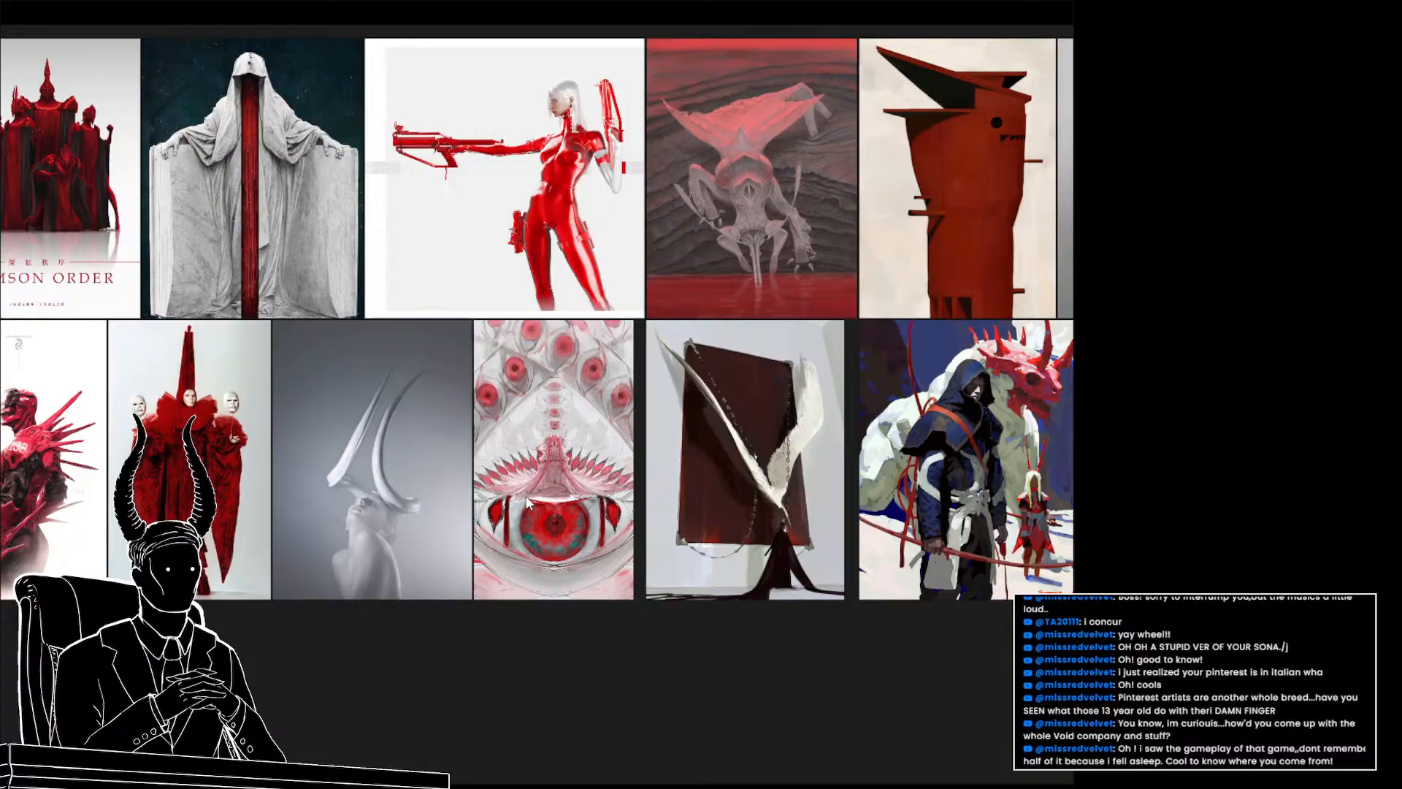
drag(629, 453, 383, 466)
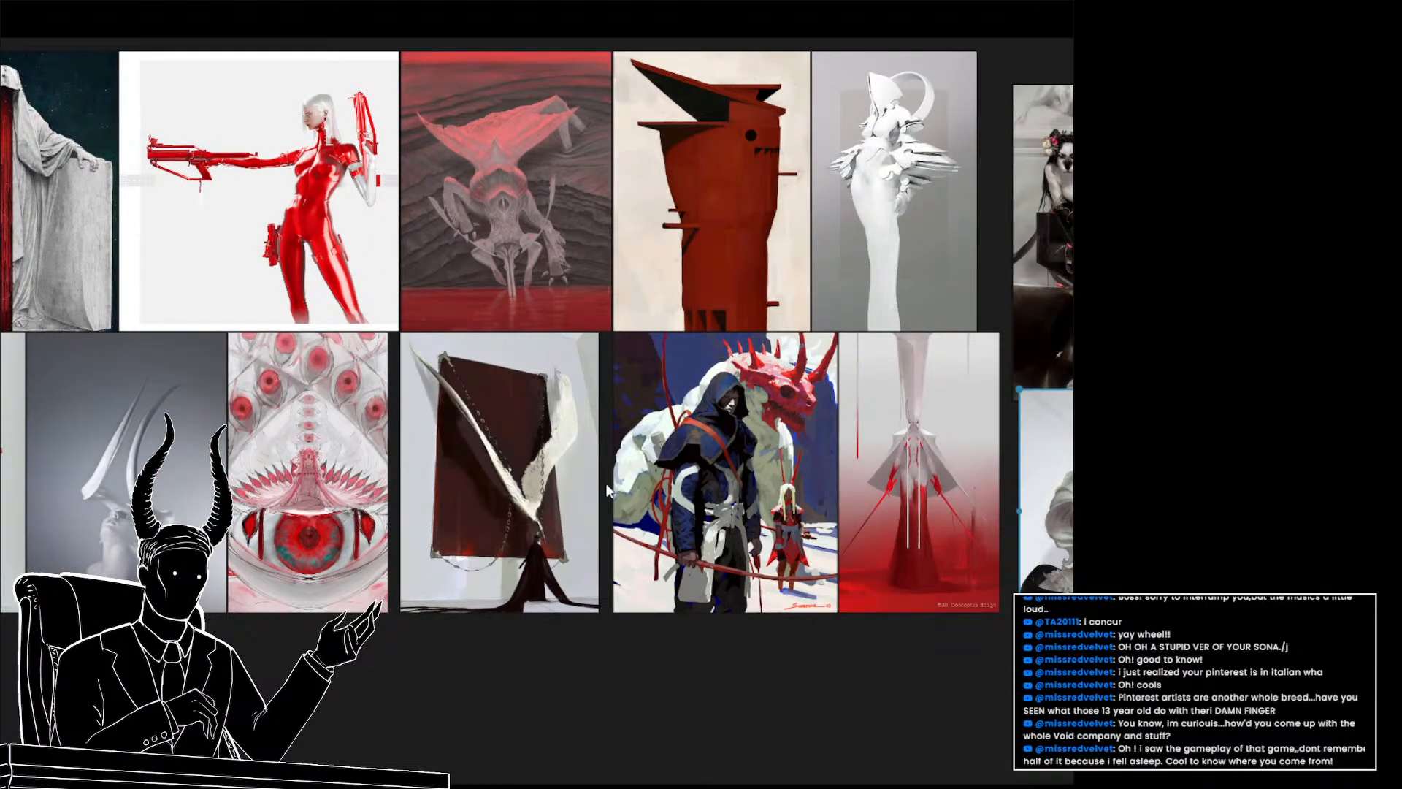
drag(472, 507, 676, 500)
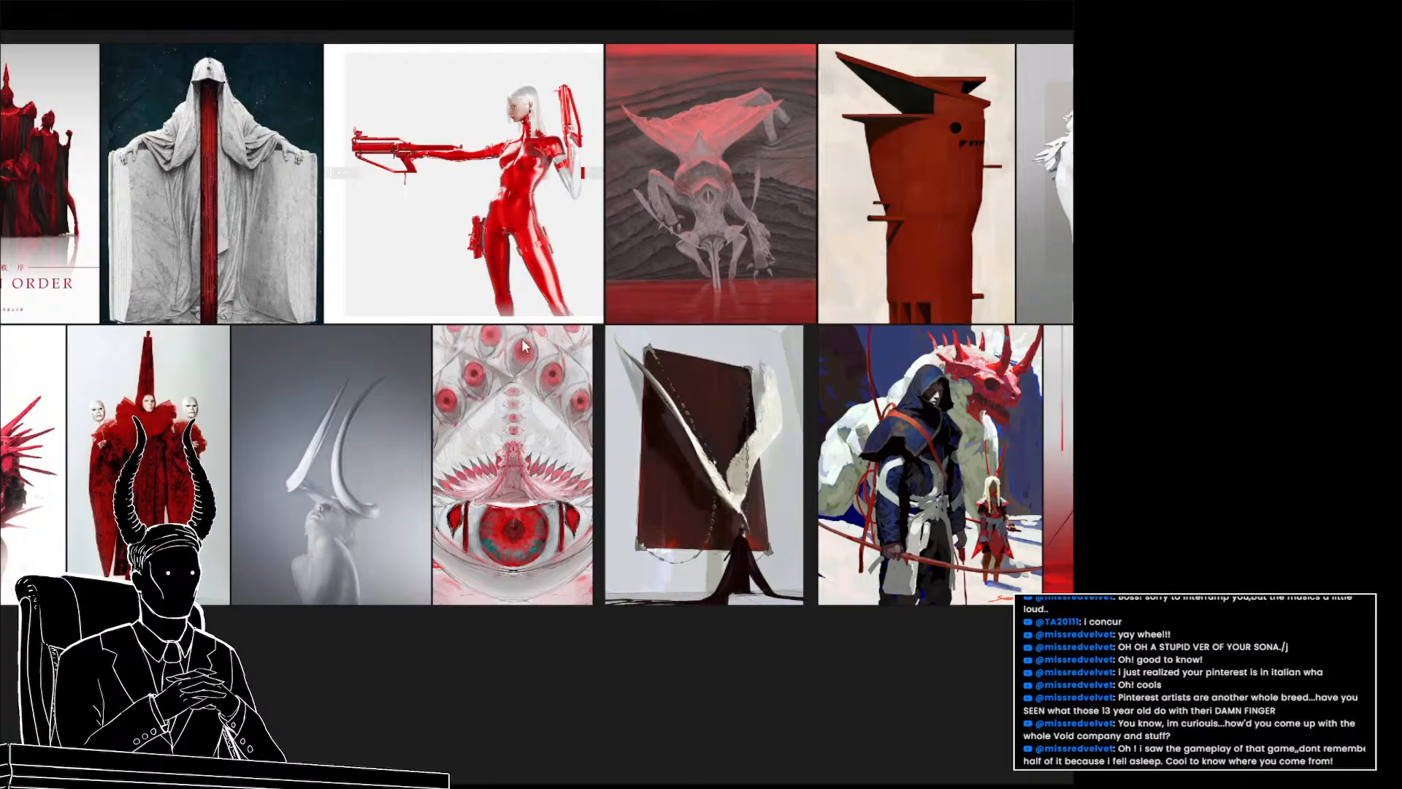
drag(701, 379, 460, 428)
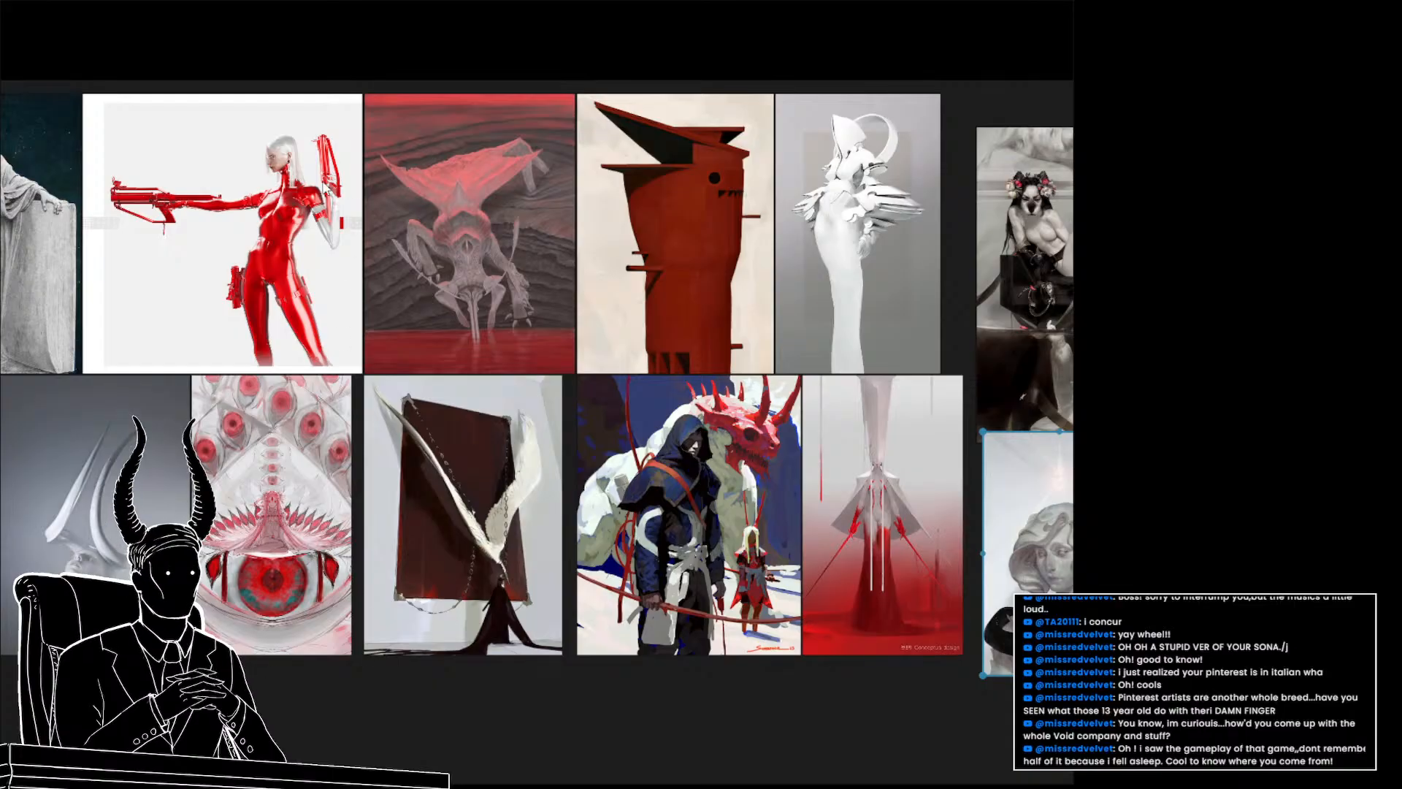
drag(244, 171, 565, 167)
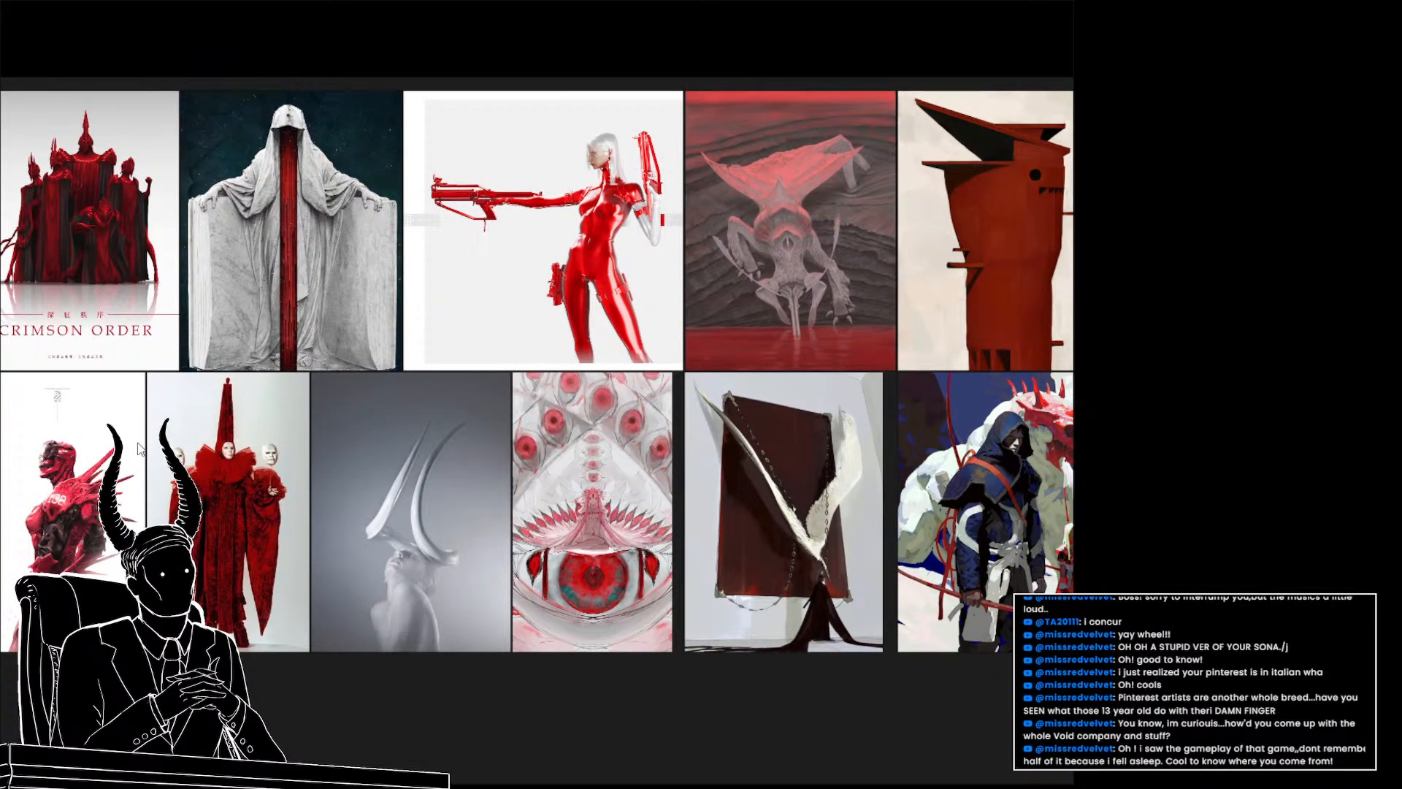
drag(604, 441, 273, 462)
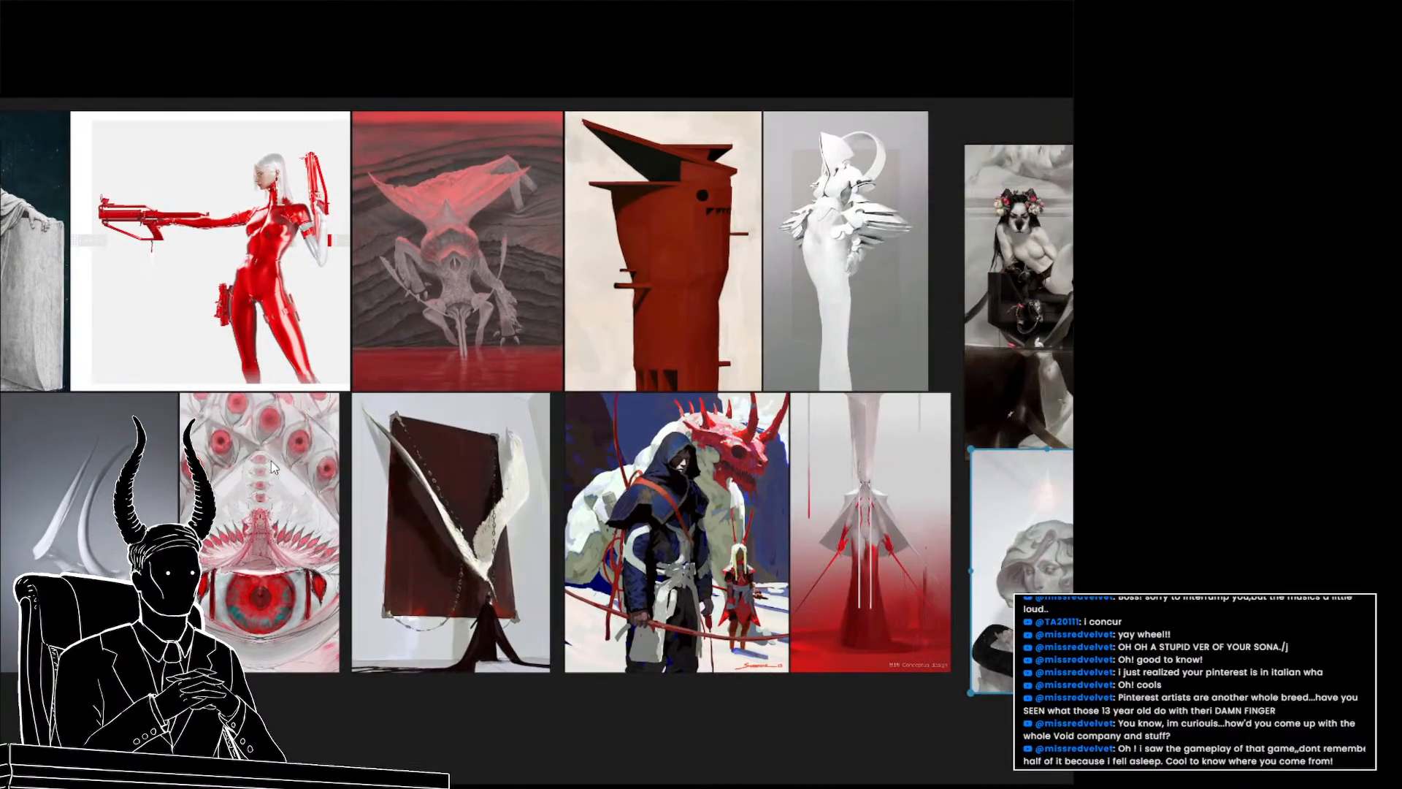
drag(630, 452, 352, 427)
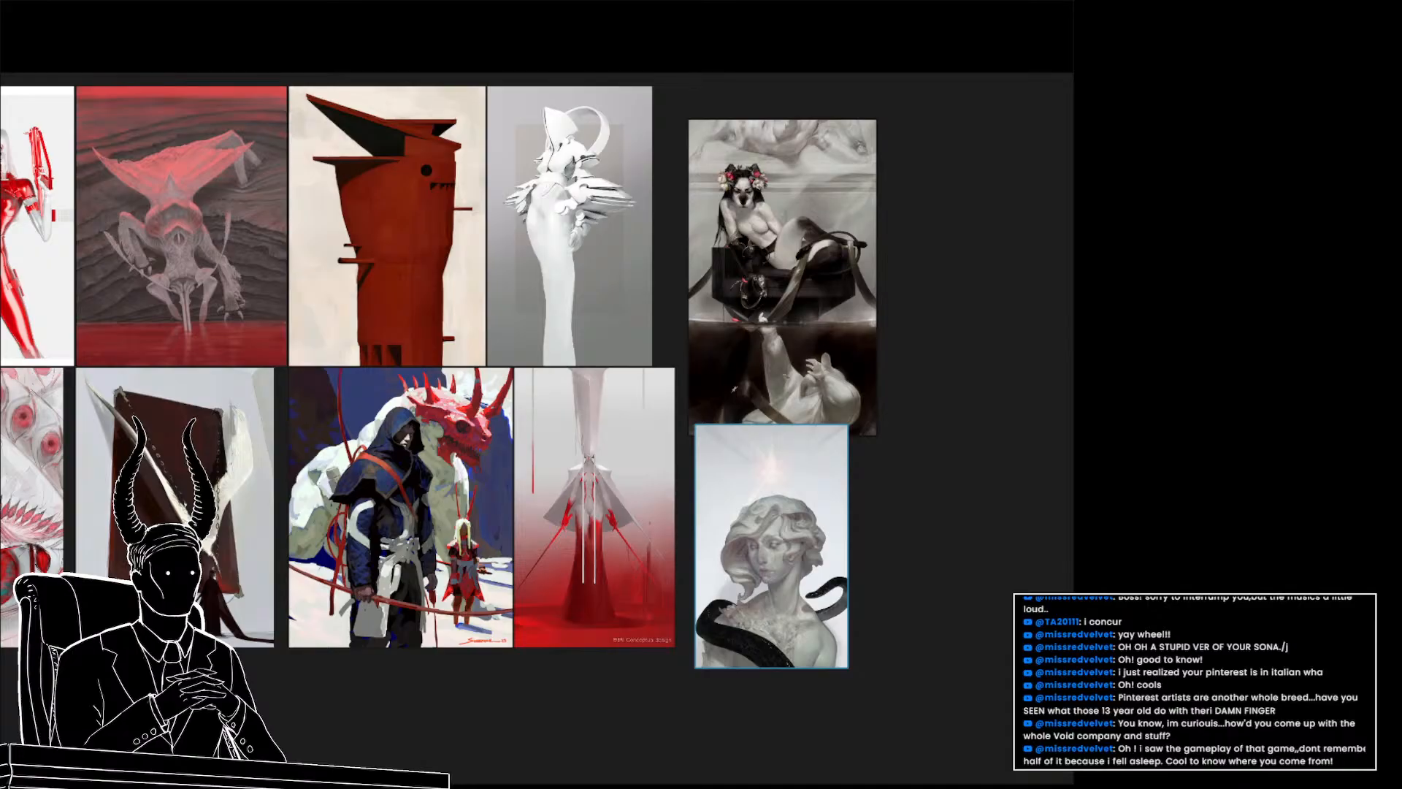
Switch to the browser and open the Pinterest profile's saved boards
key(alt+Tab)
scroll(1016, 294, up, 10)
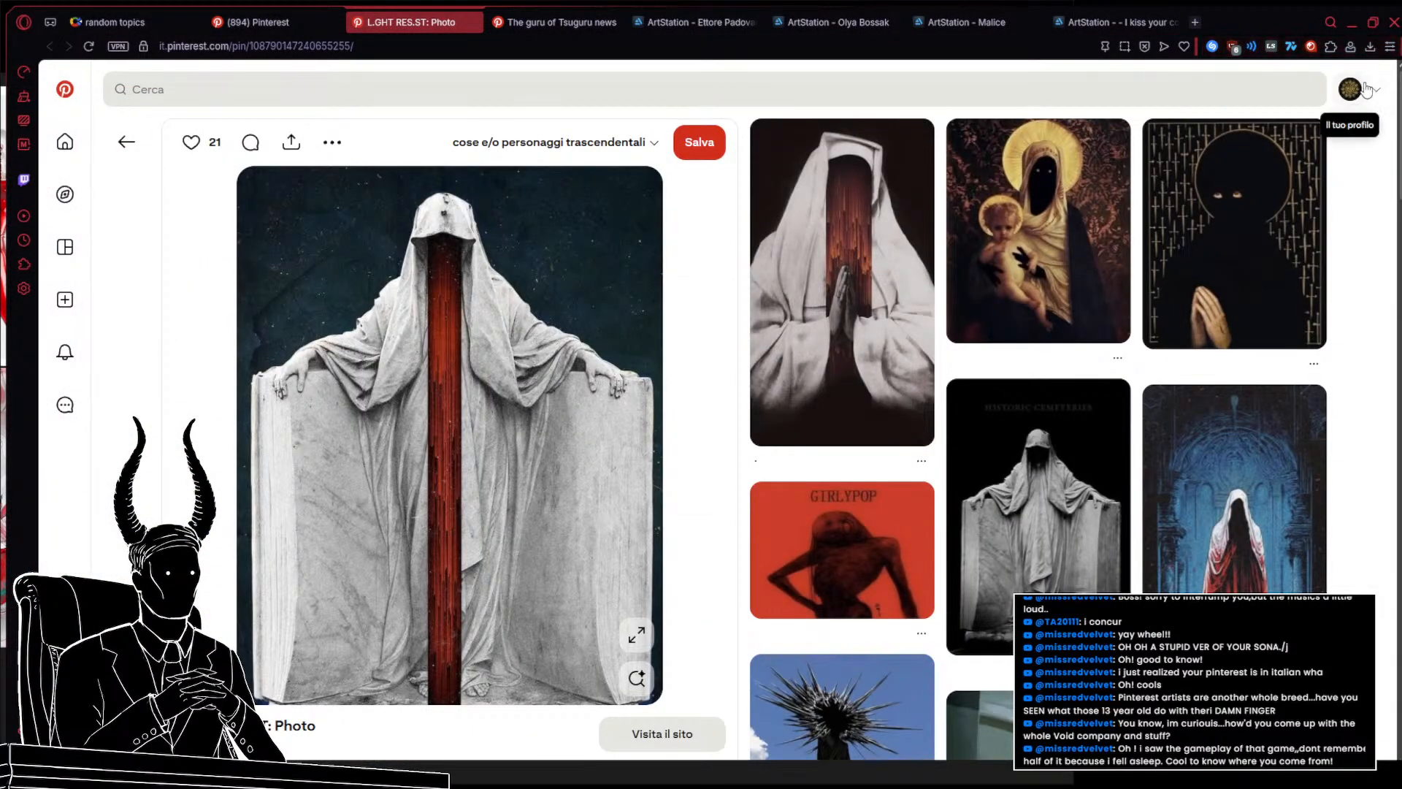
click(1350, 88)
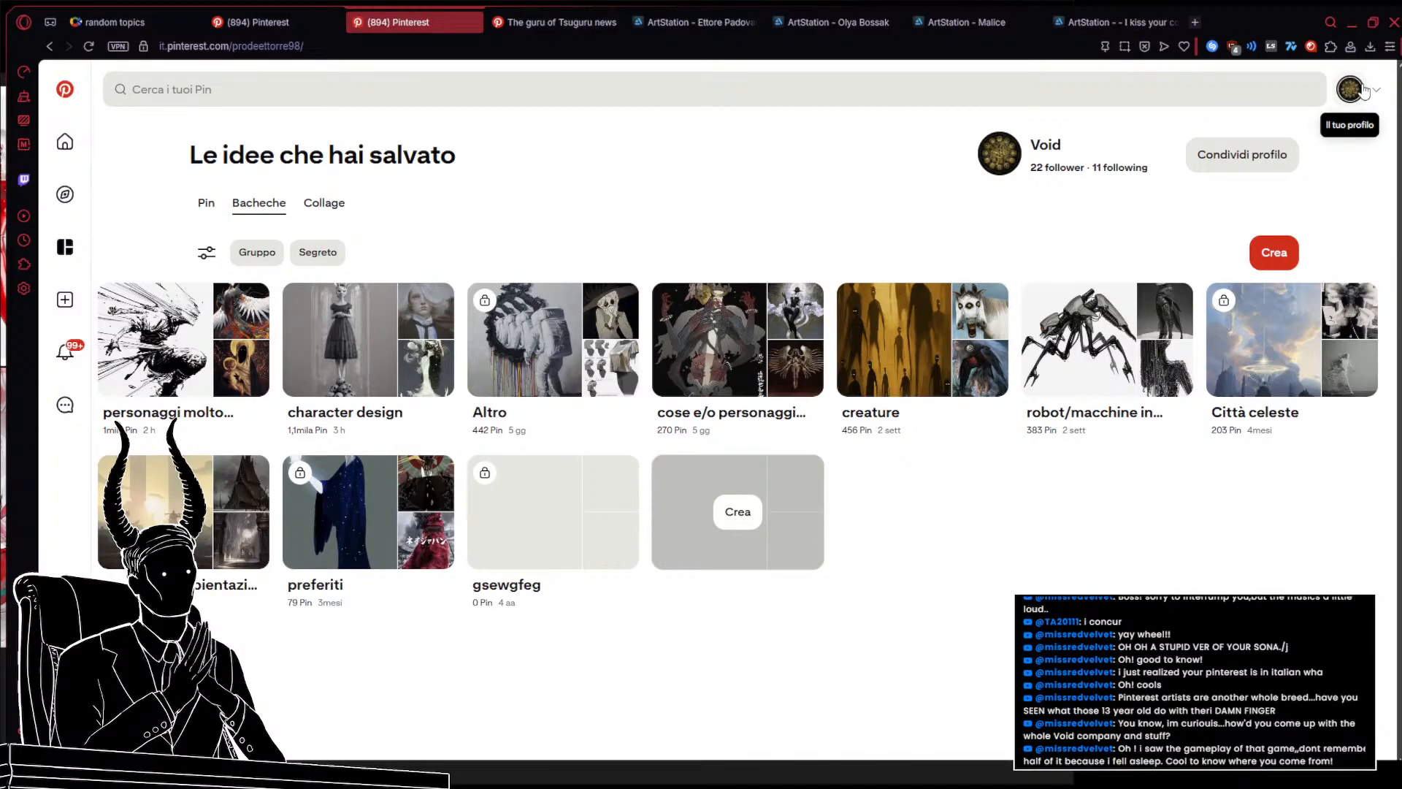
Open the Città celeste board and browse through its saved pins
click(1255, 349)
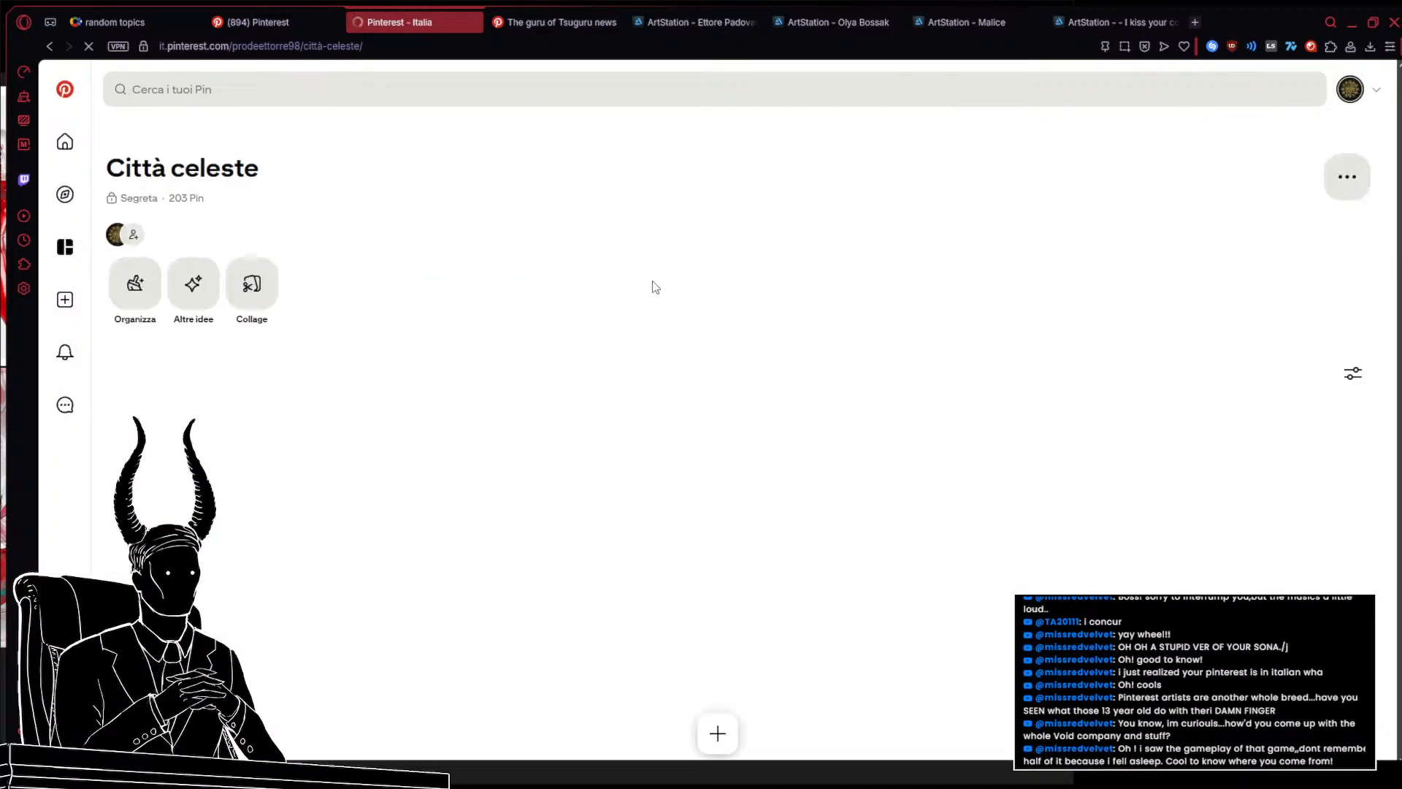
scroll(655, 287, down, 5)
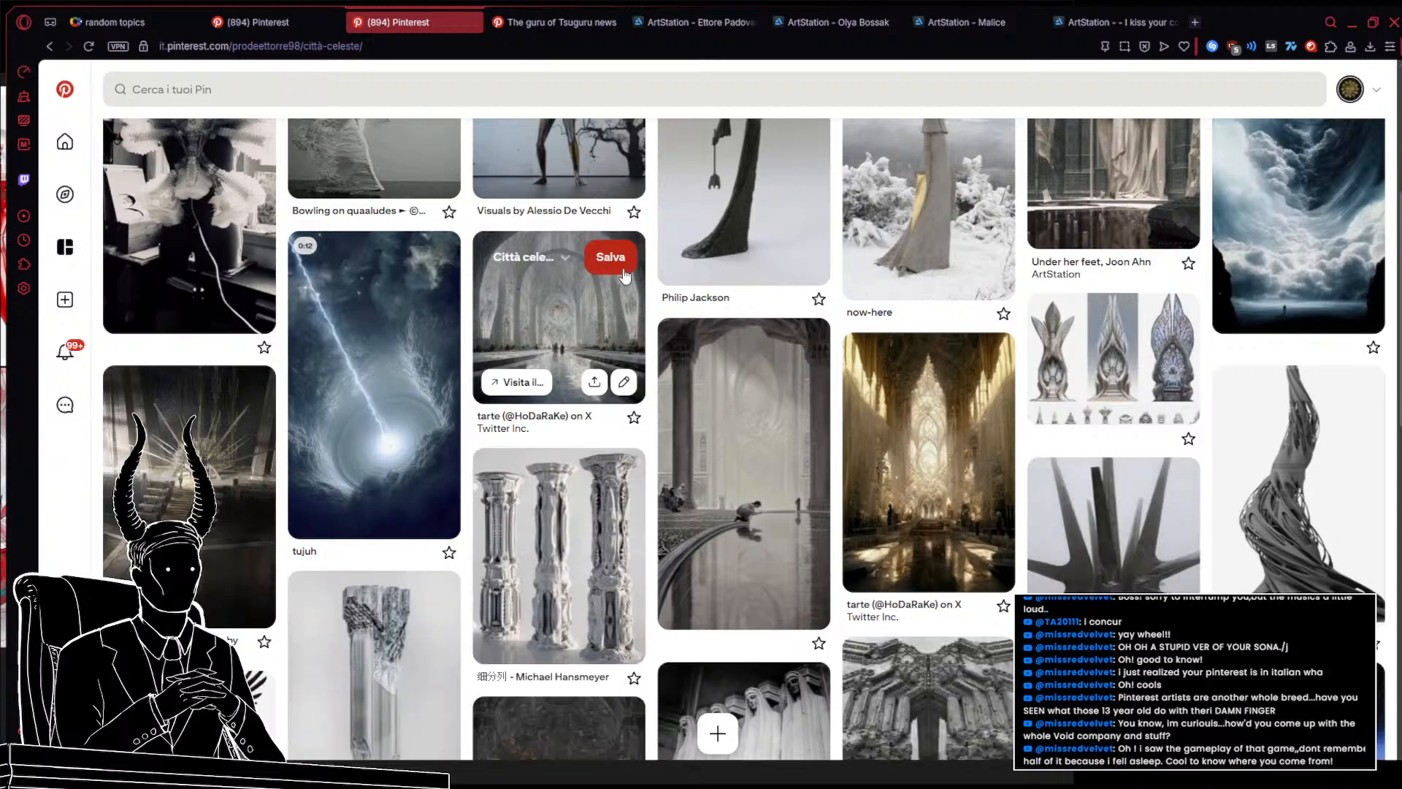
scroll(625, 273, down, 5)
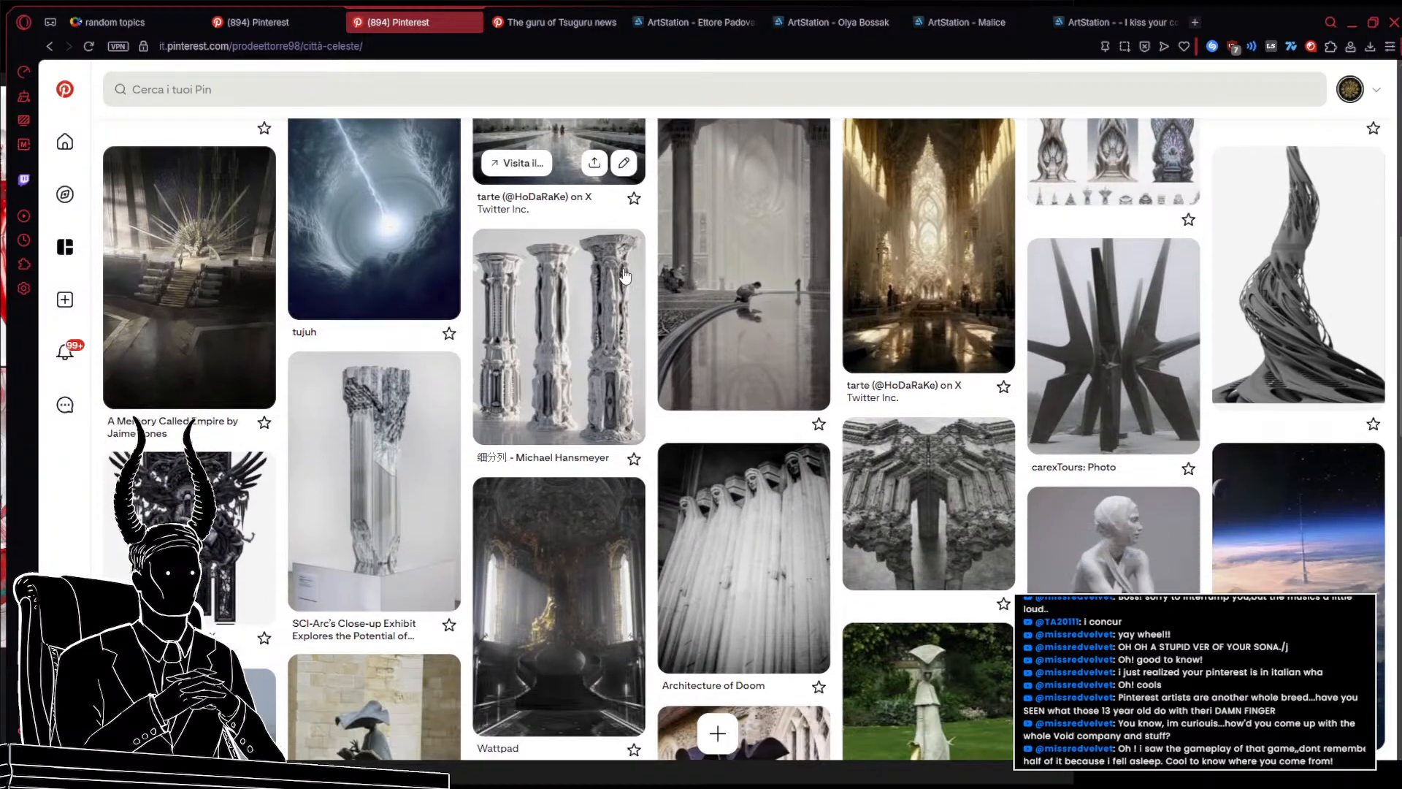
scroll(584, 253, down, 3)
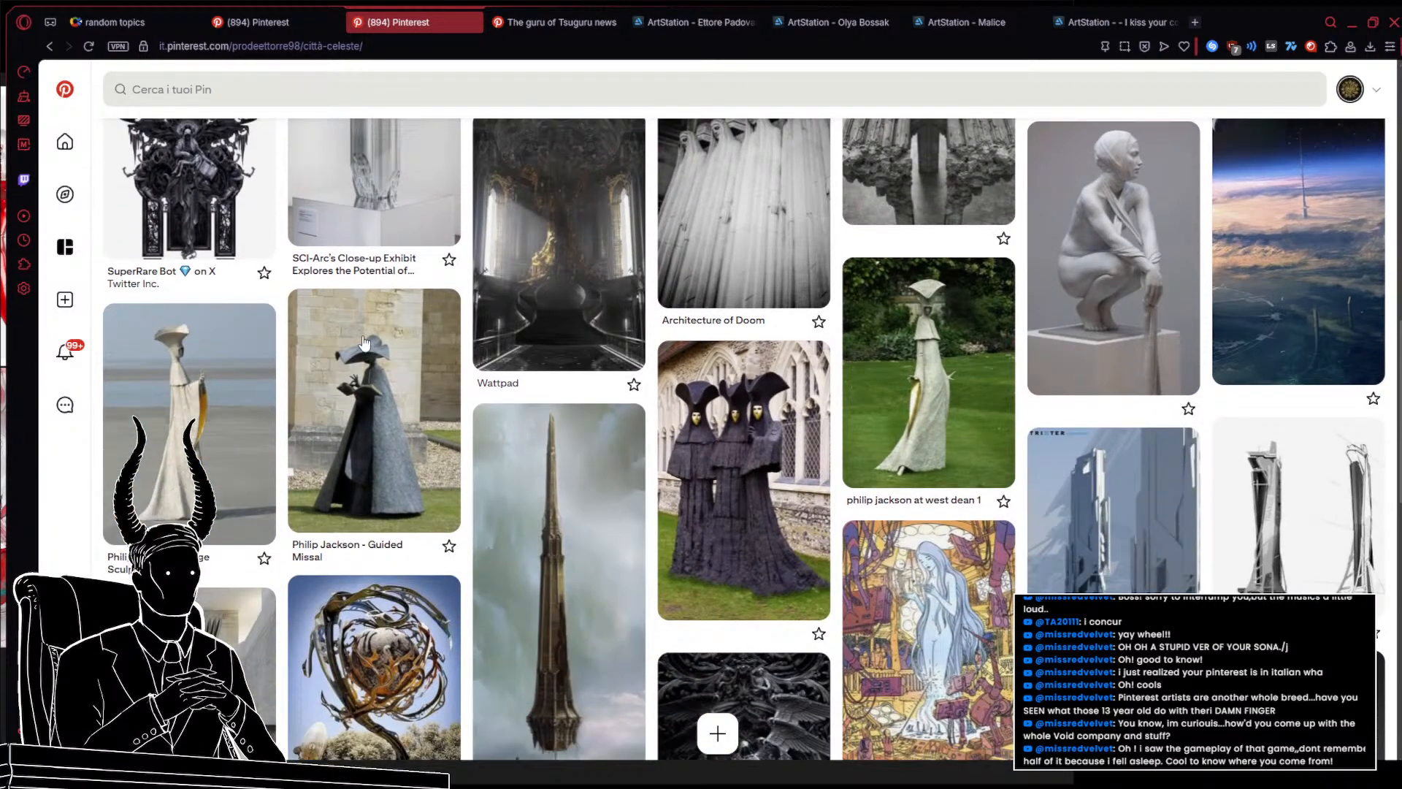
scroll(365, 343, down, 4)
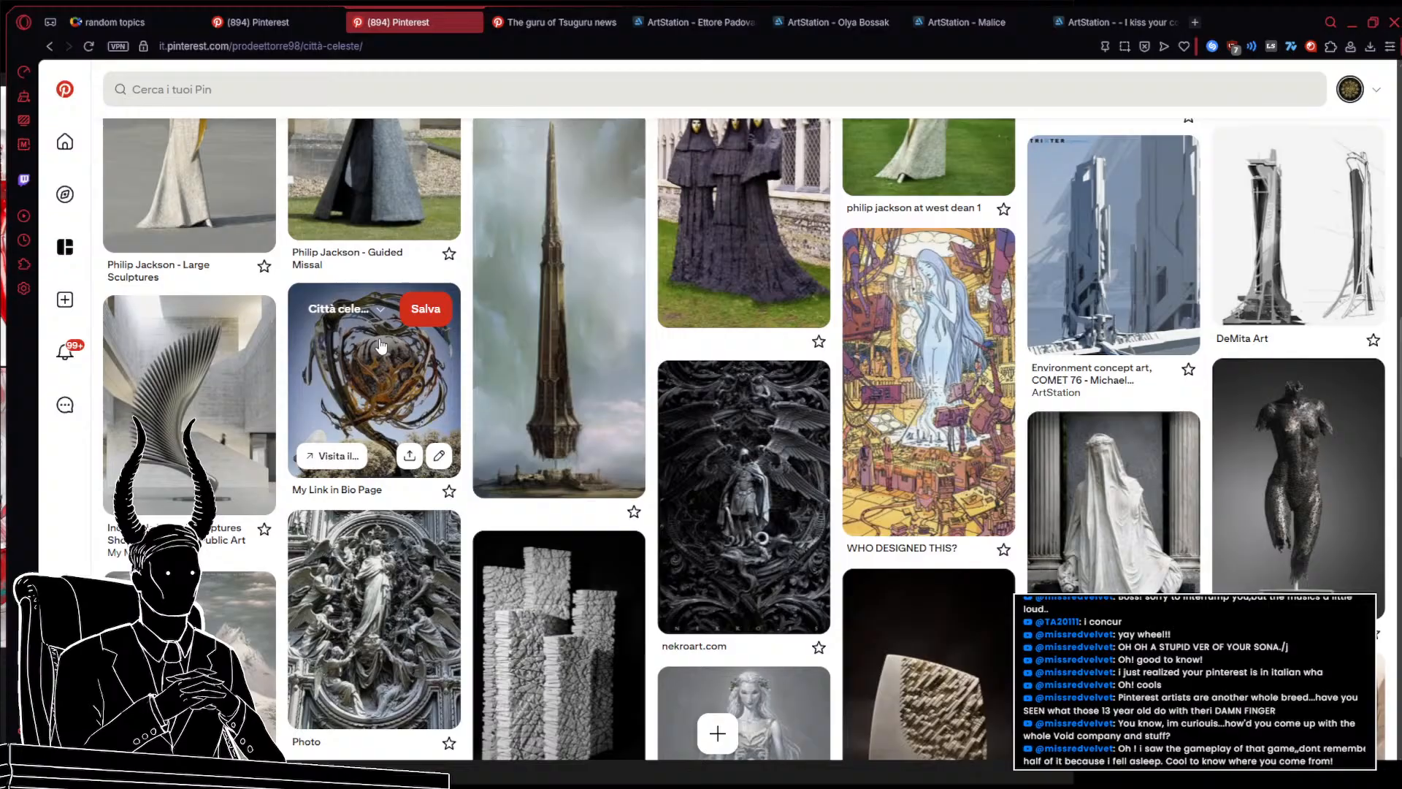
scroll(502, 360, down, 5)
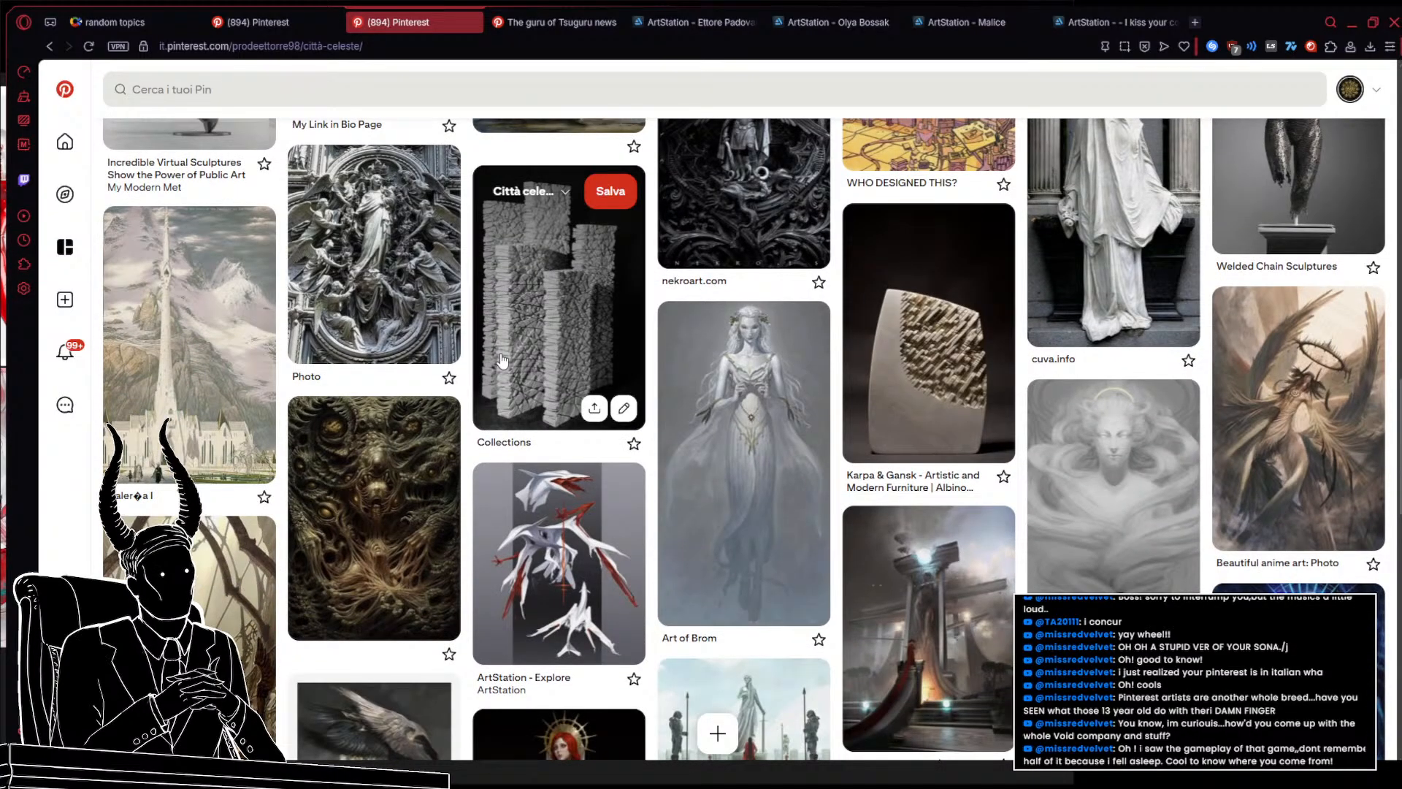
scroll(502, 360, down, 5)
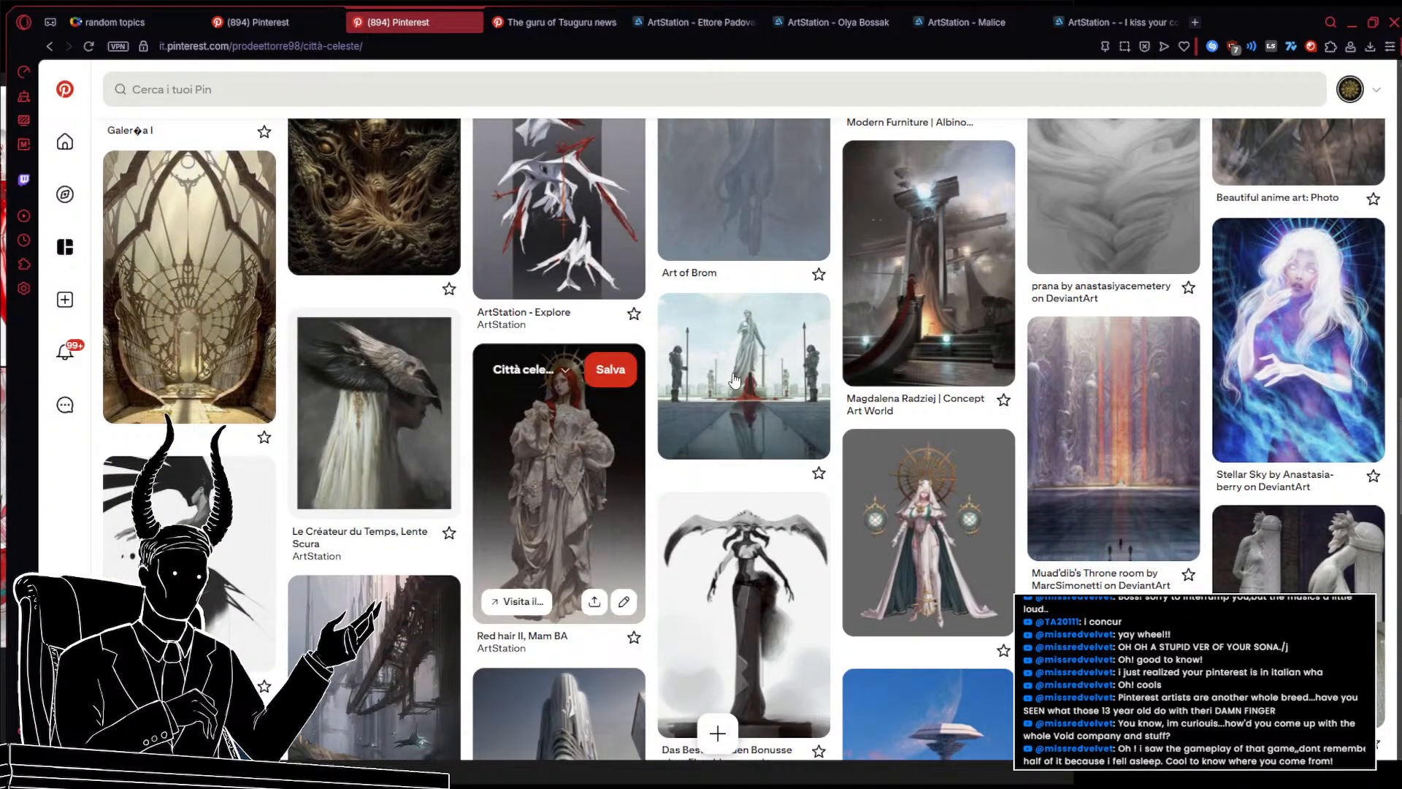
scroll(734, 379, down, 4)
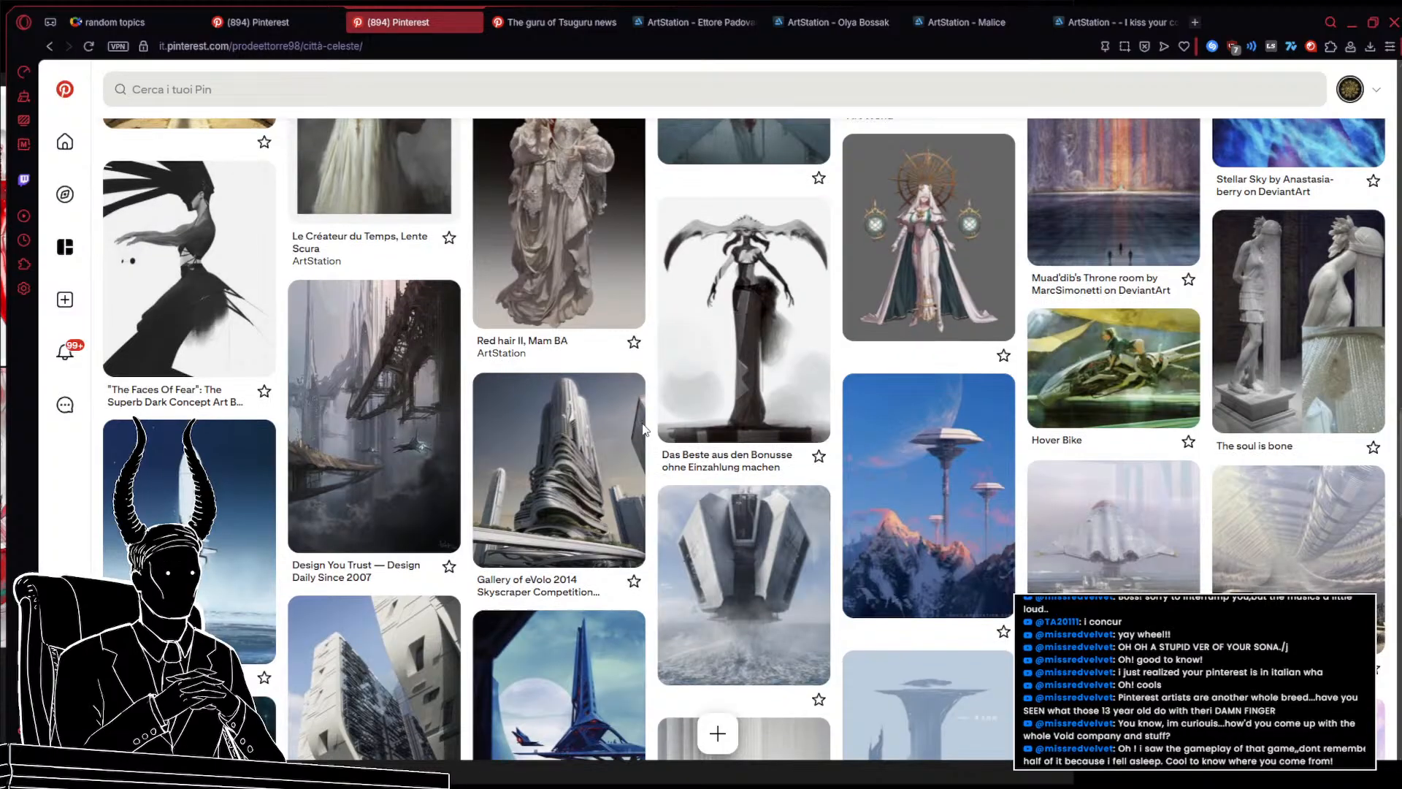
scroll(643, 425, down, 6)
scroll(642, 425, down, 5)
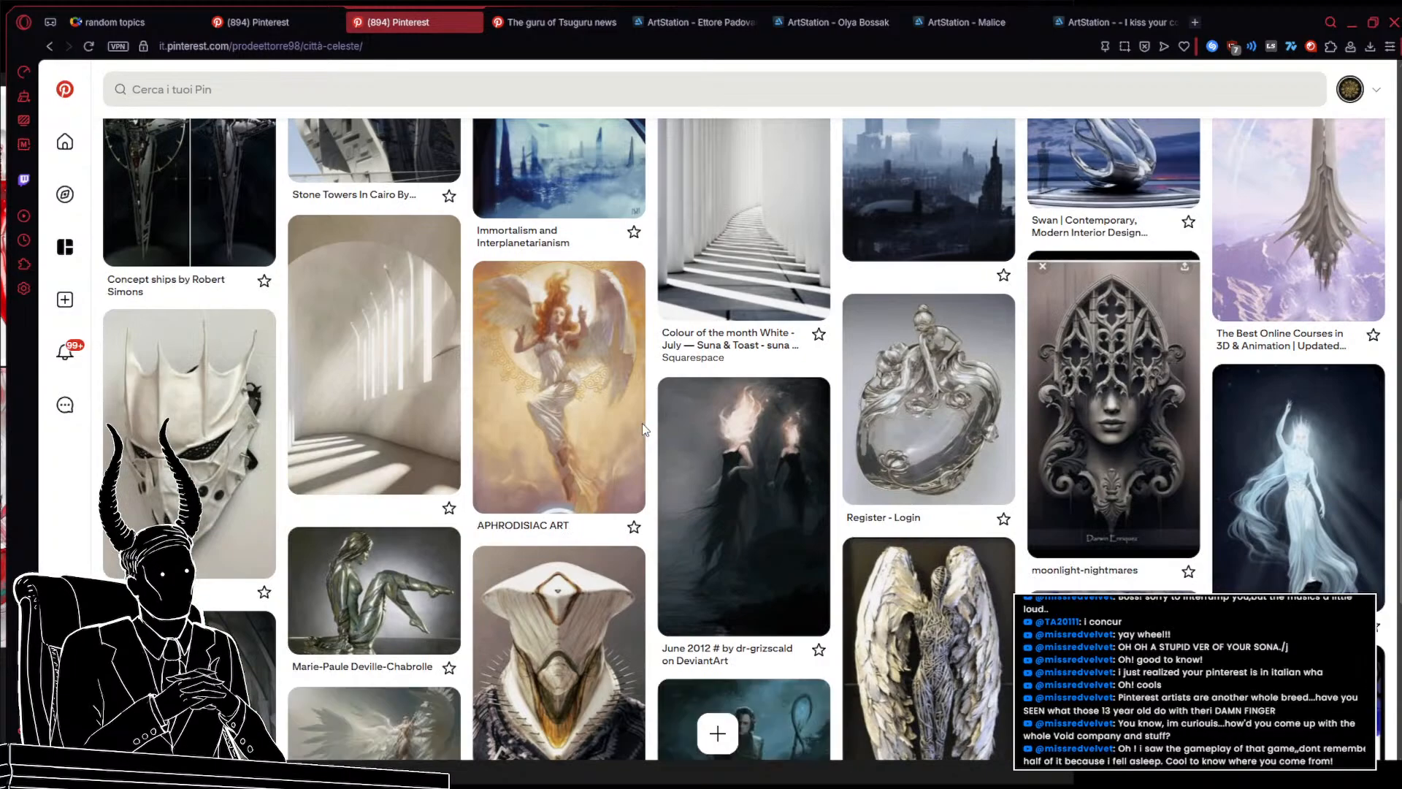
scroll(643, 428, down, 6)
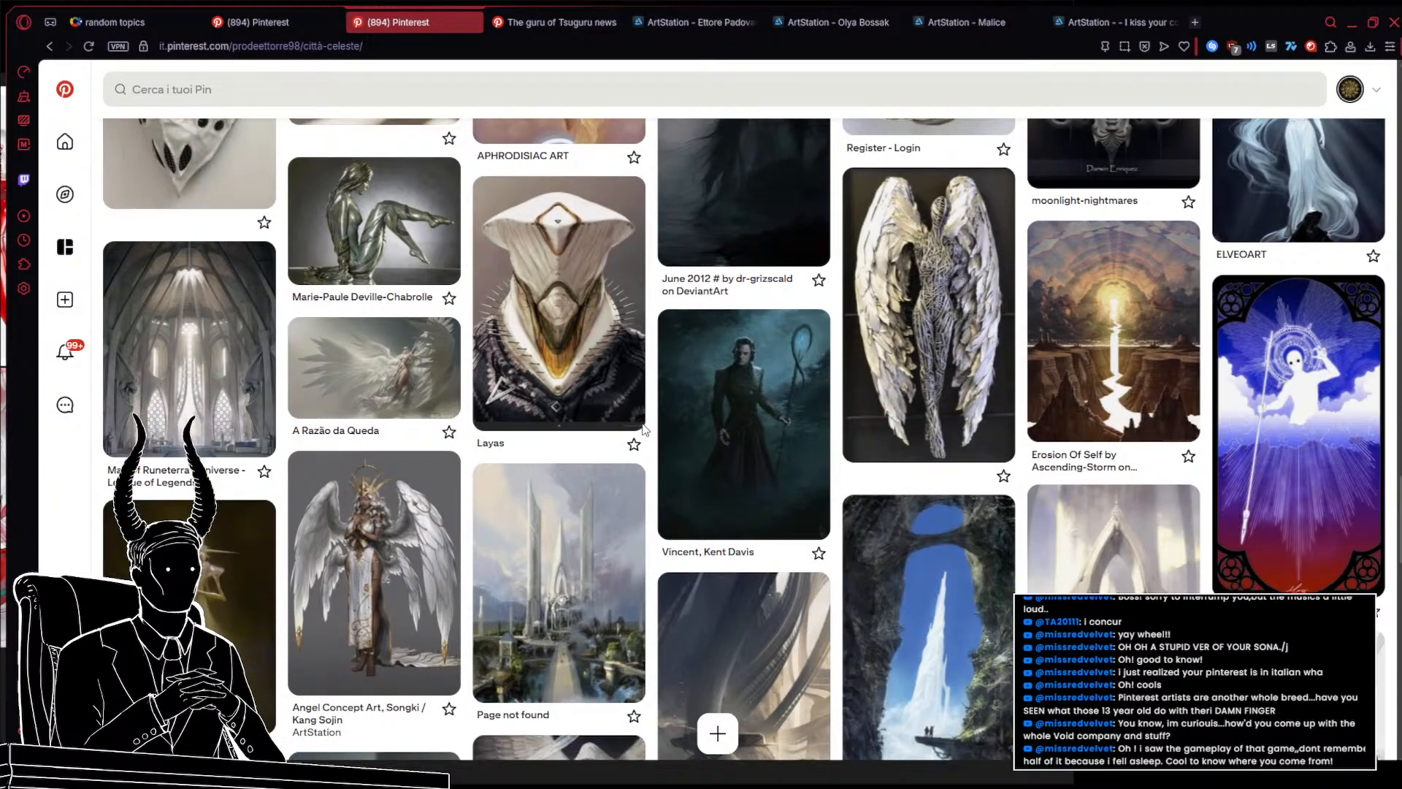
scroll(650, 416, down, 3)
scroll(665, 397, down, 5)
scroll(719, 369, down, 5)
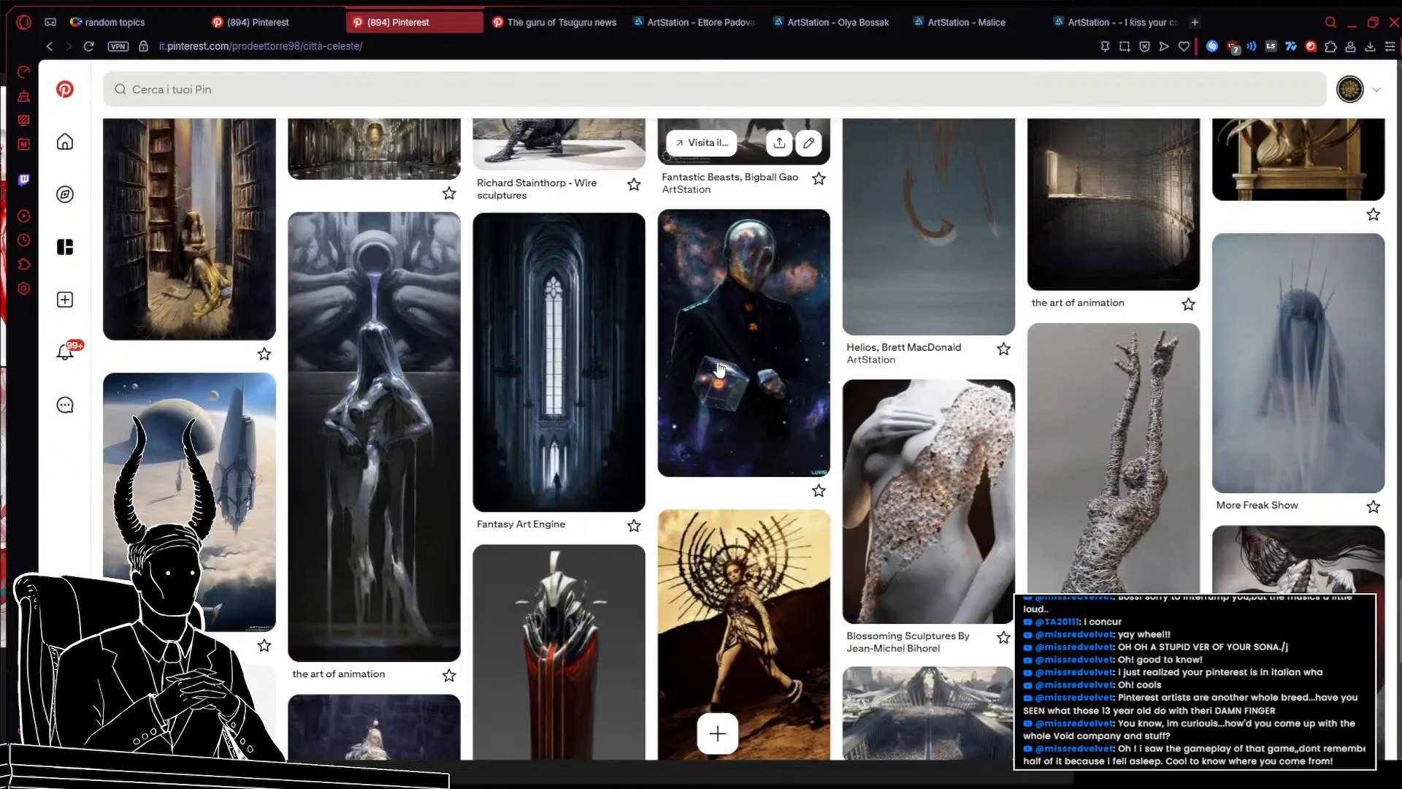
scroll(719, 368, down, 5)
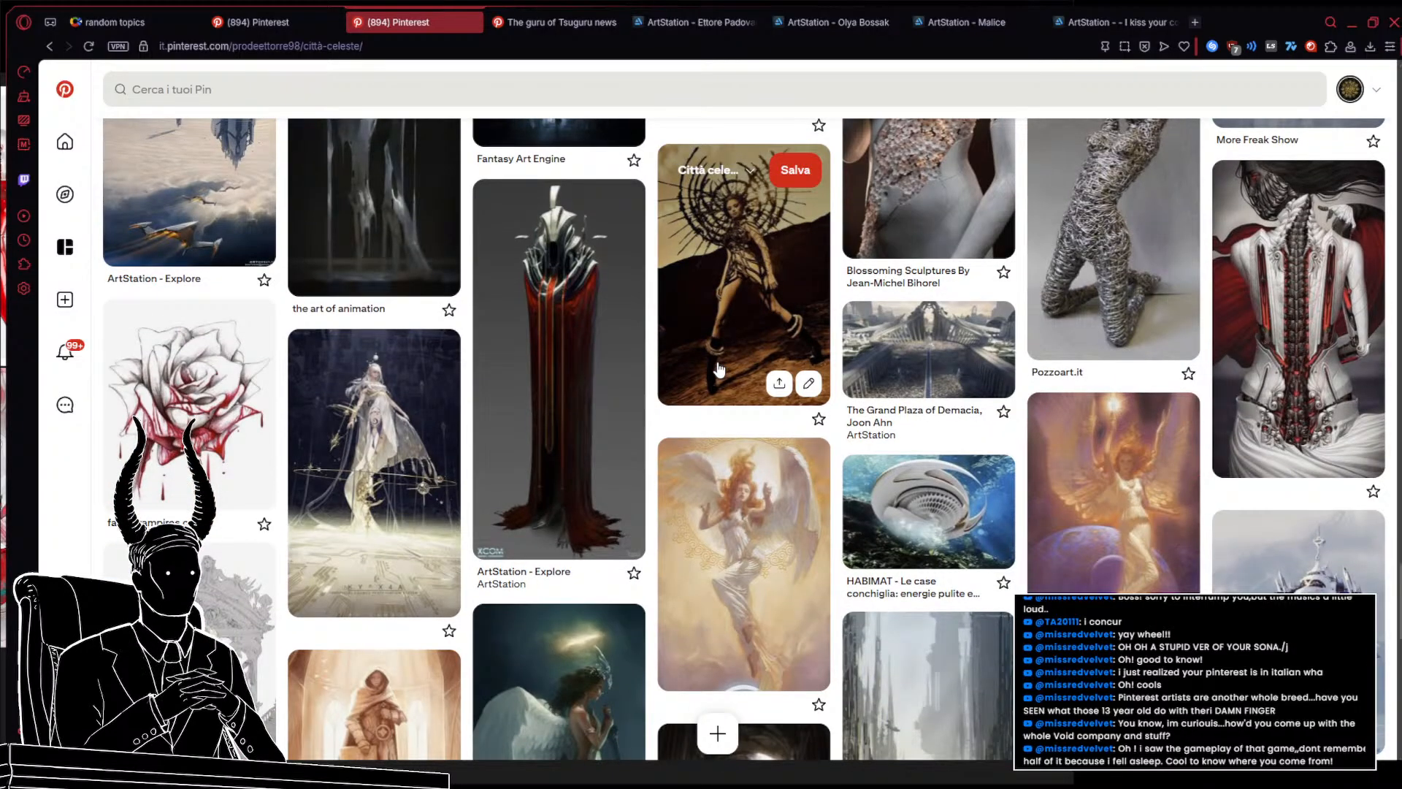
scroll(719, 369, down, 5)
scroll(719, 369, down, 3)
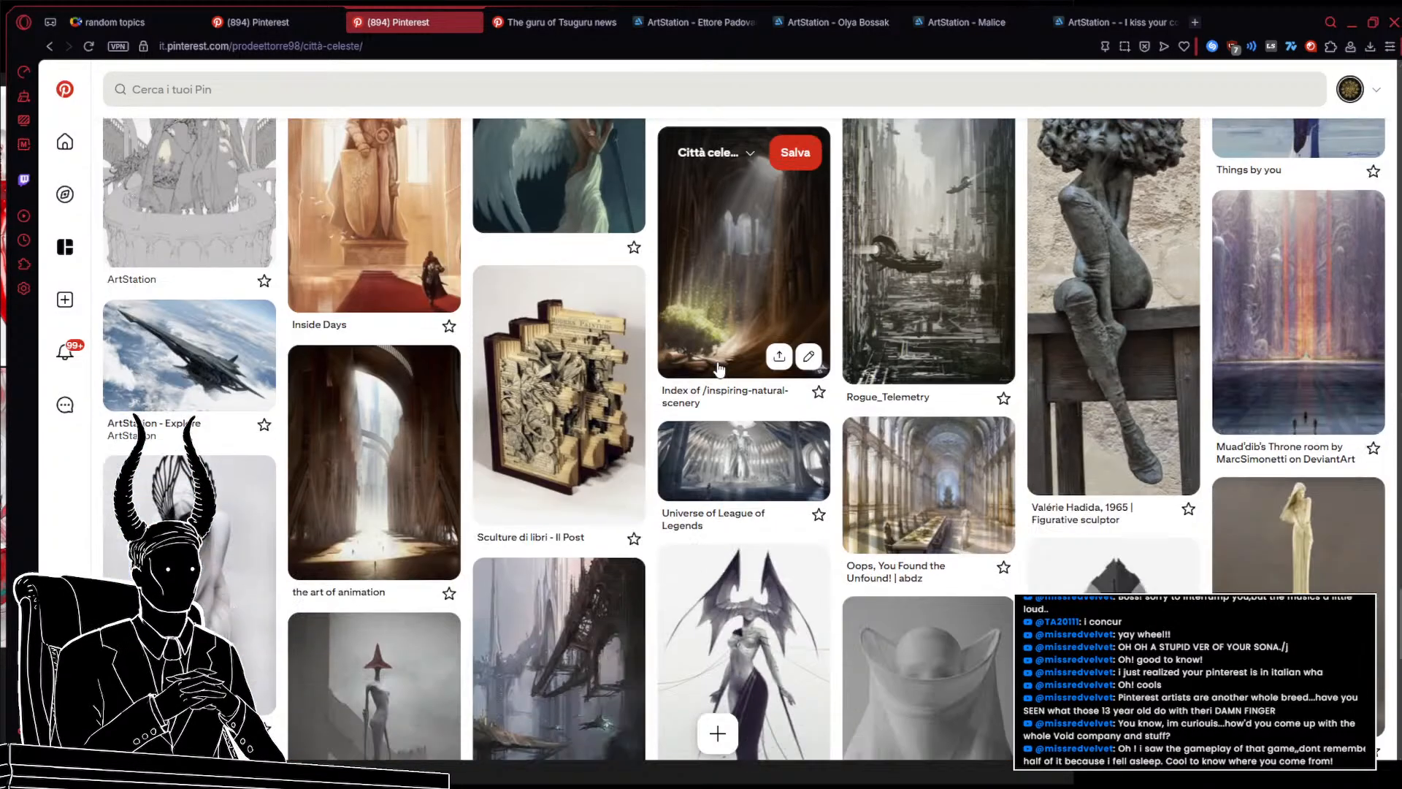
scroll(719, 369, down, 2)
scroll(719, 369, up, 4)
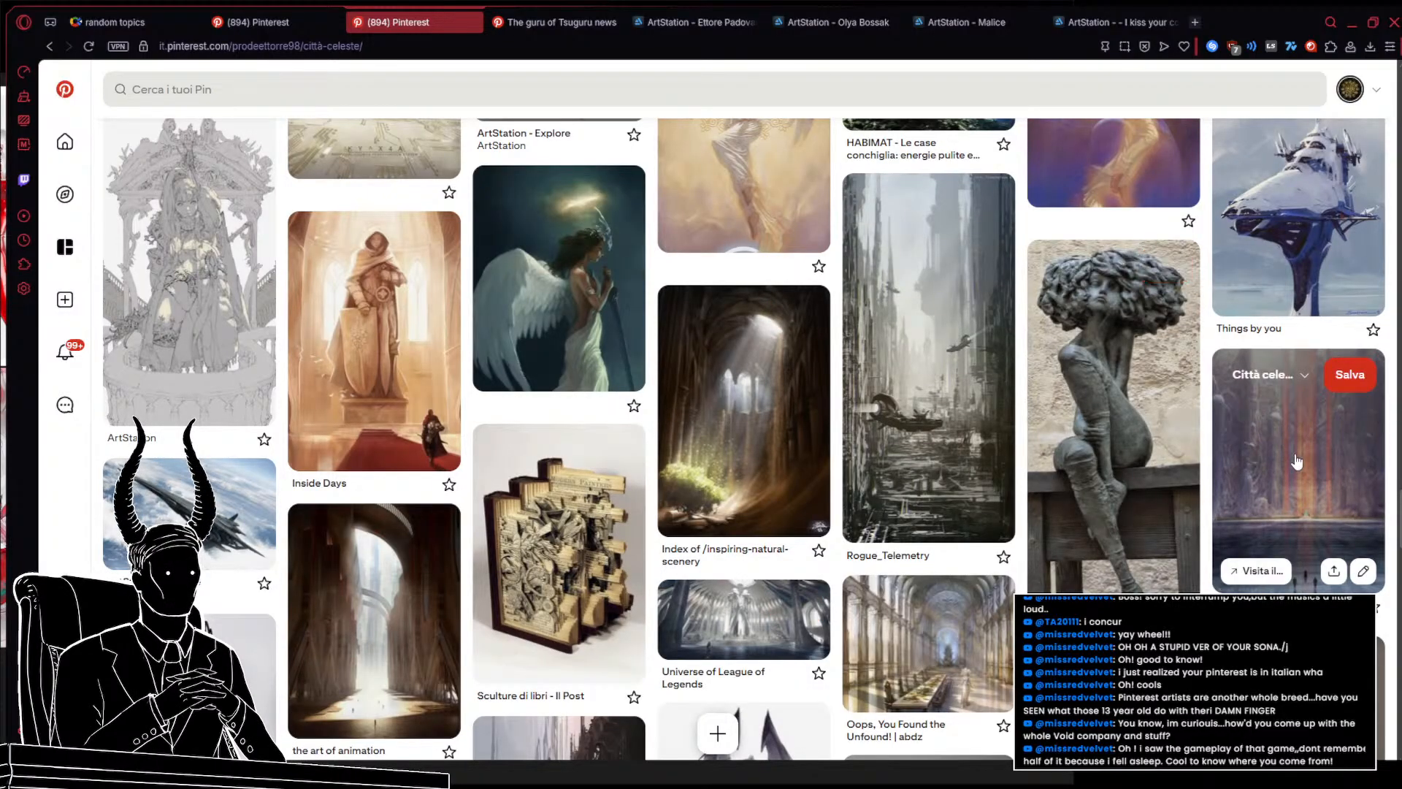
scroll(1296, 462, down, 11)
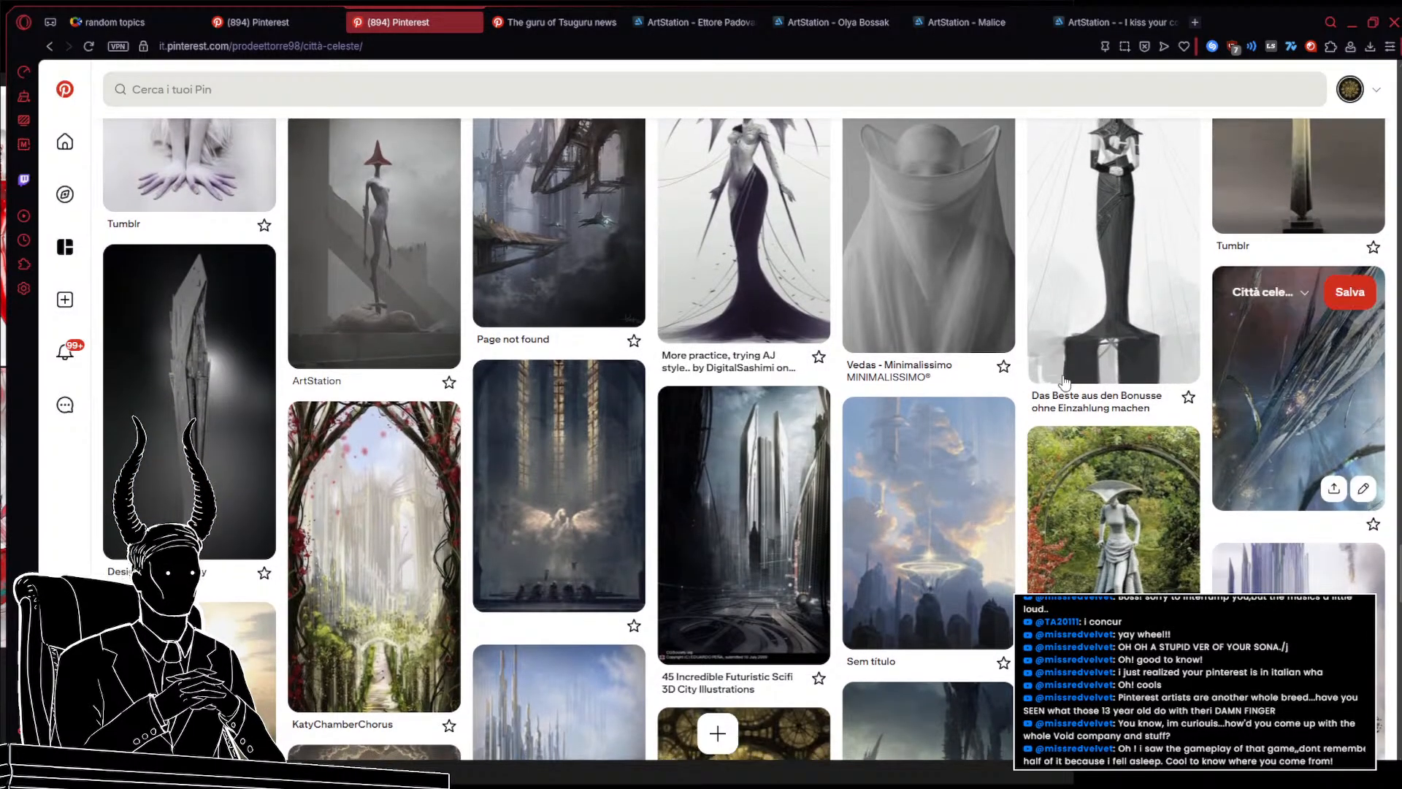
scroll(1064, 381, down, 12)
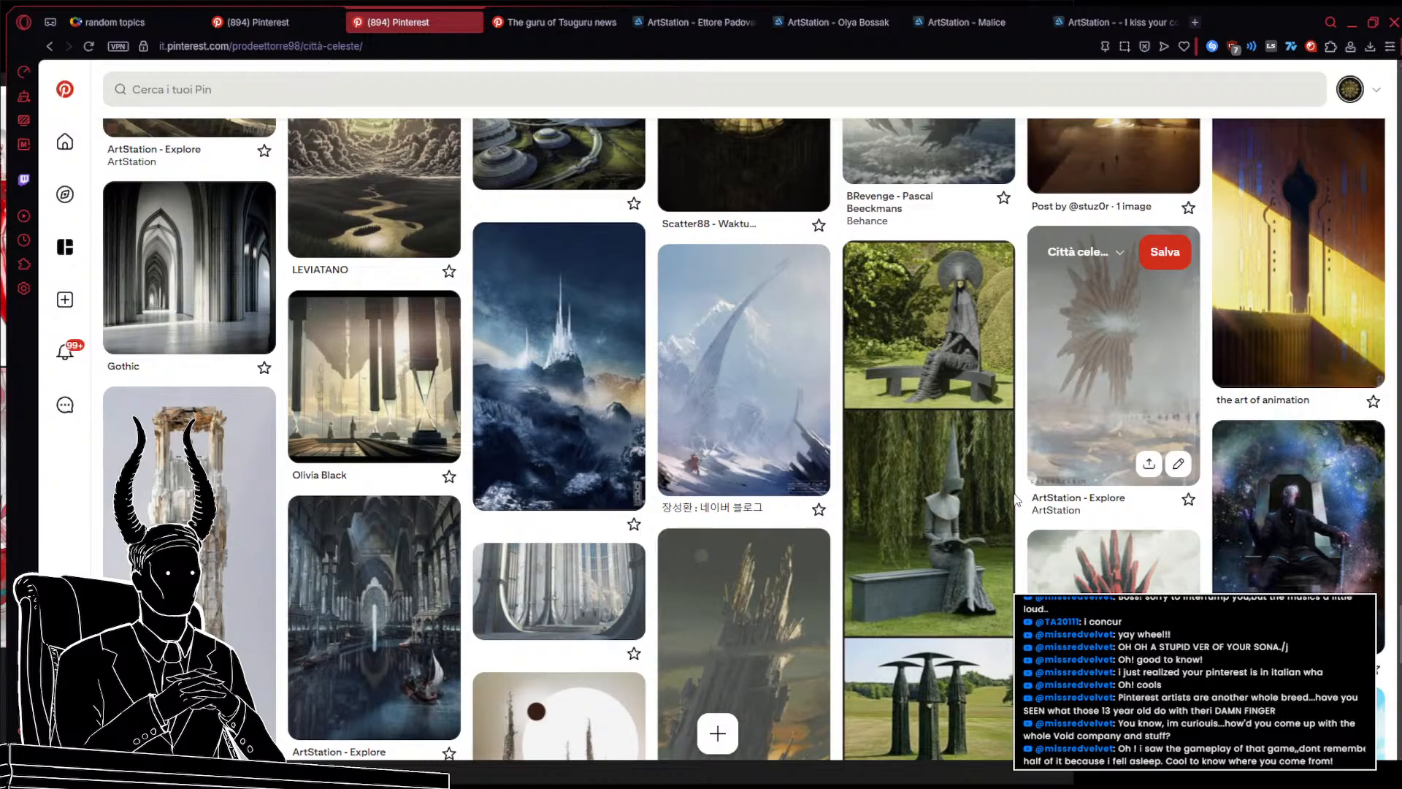
scroll(1016, 498, down, 15)
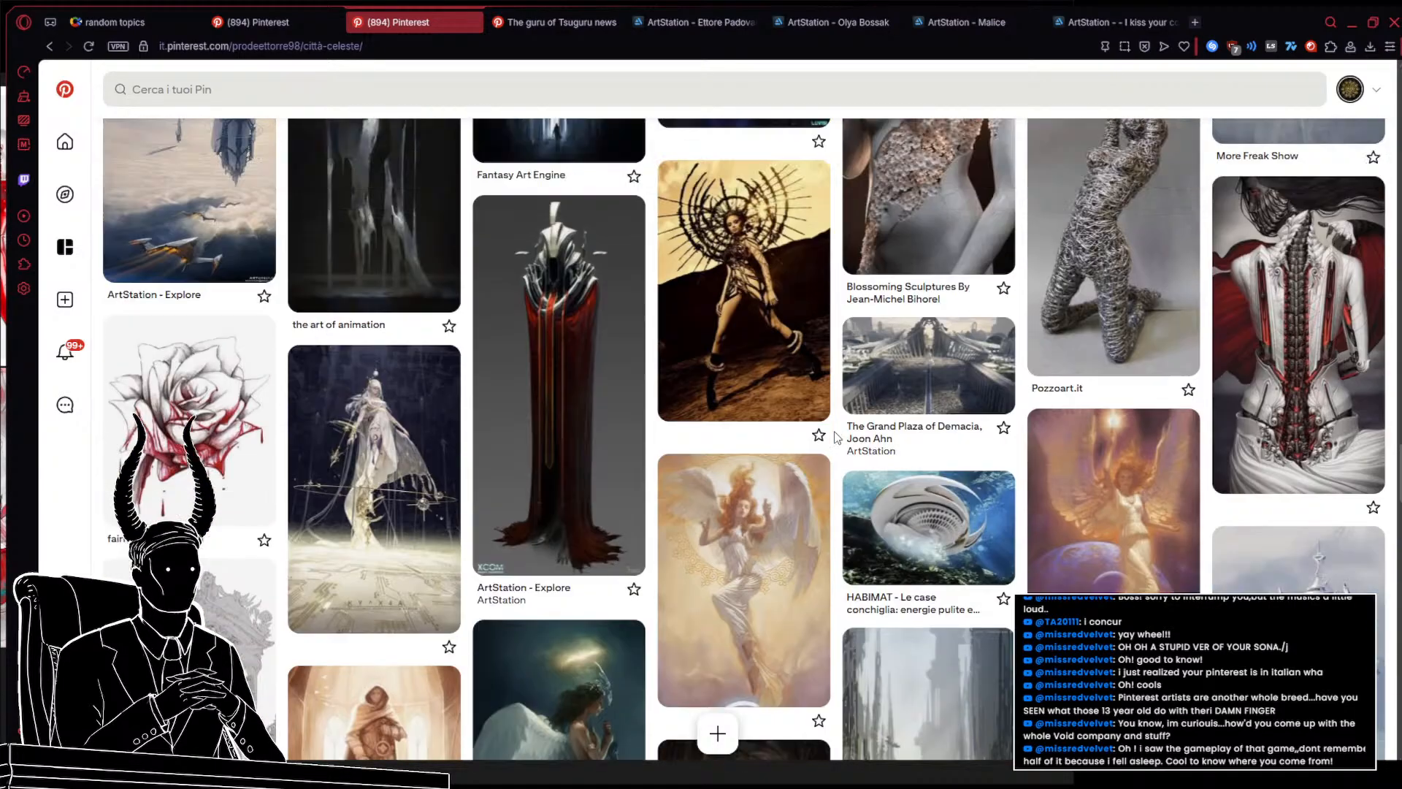
scroll(837, 437, down, 15)
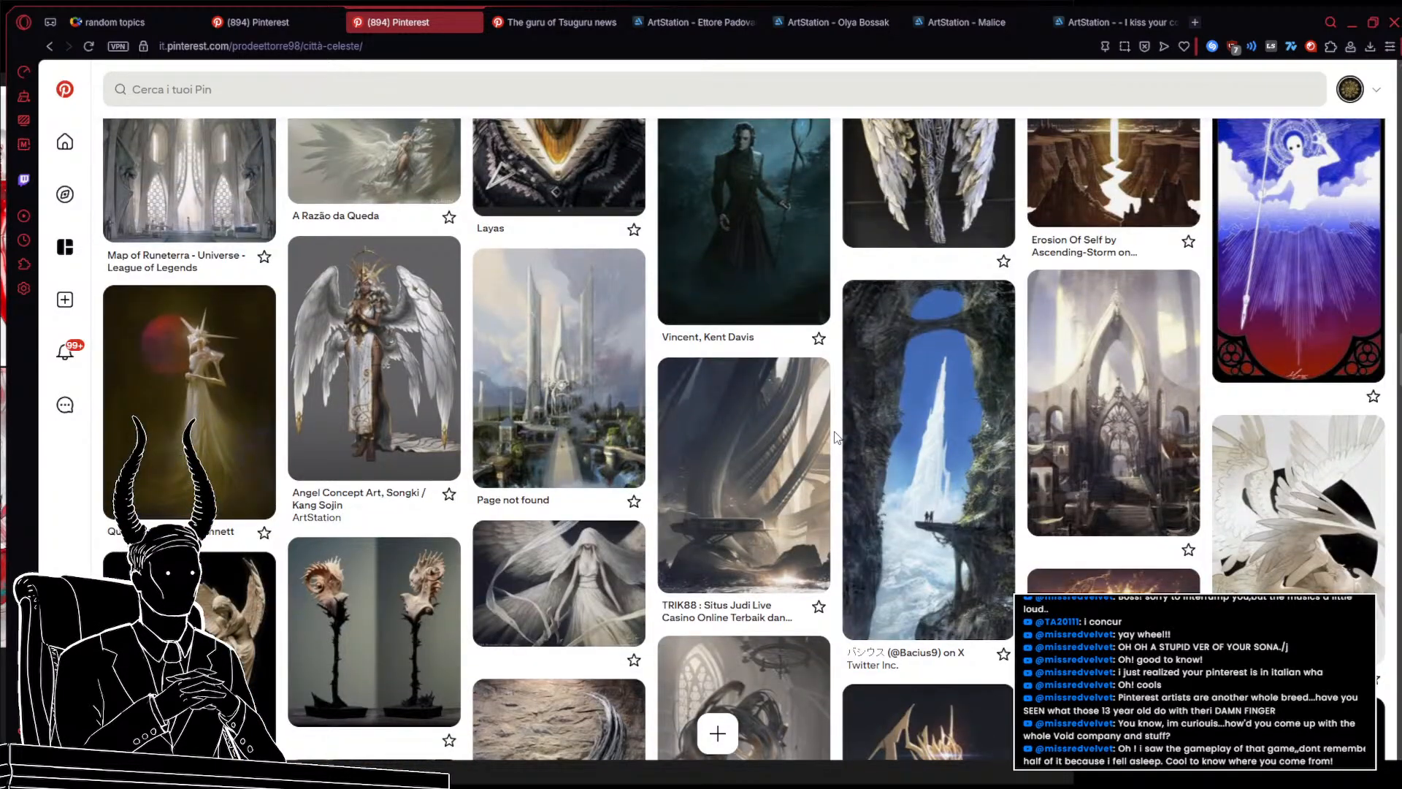
scroll(837, 437, down, 15)
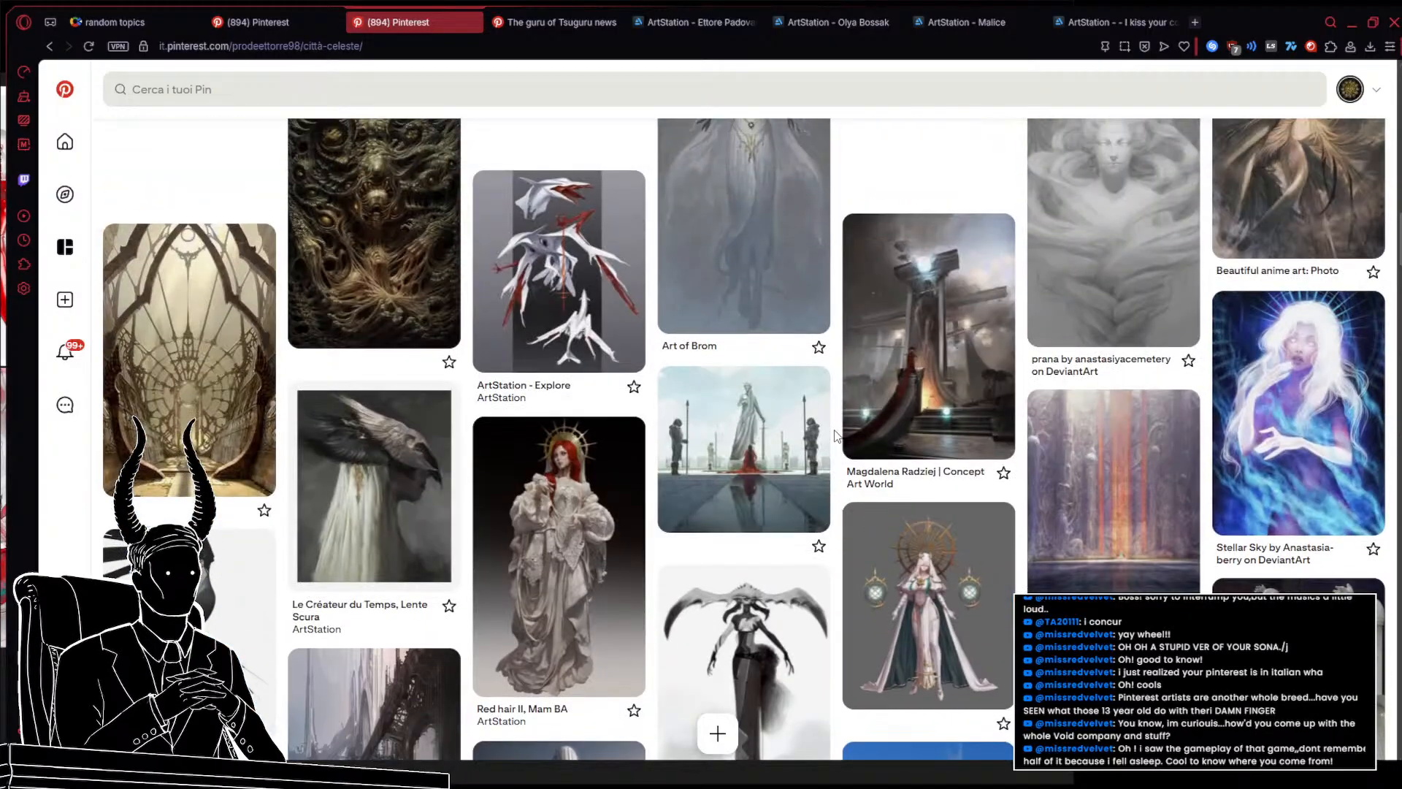
scroll(837, 435, down, 15)
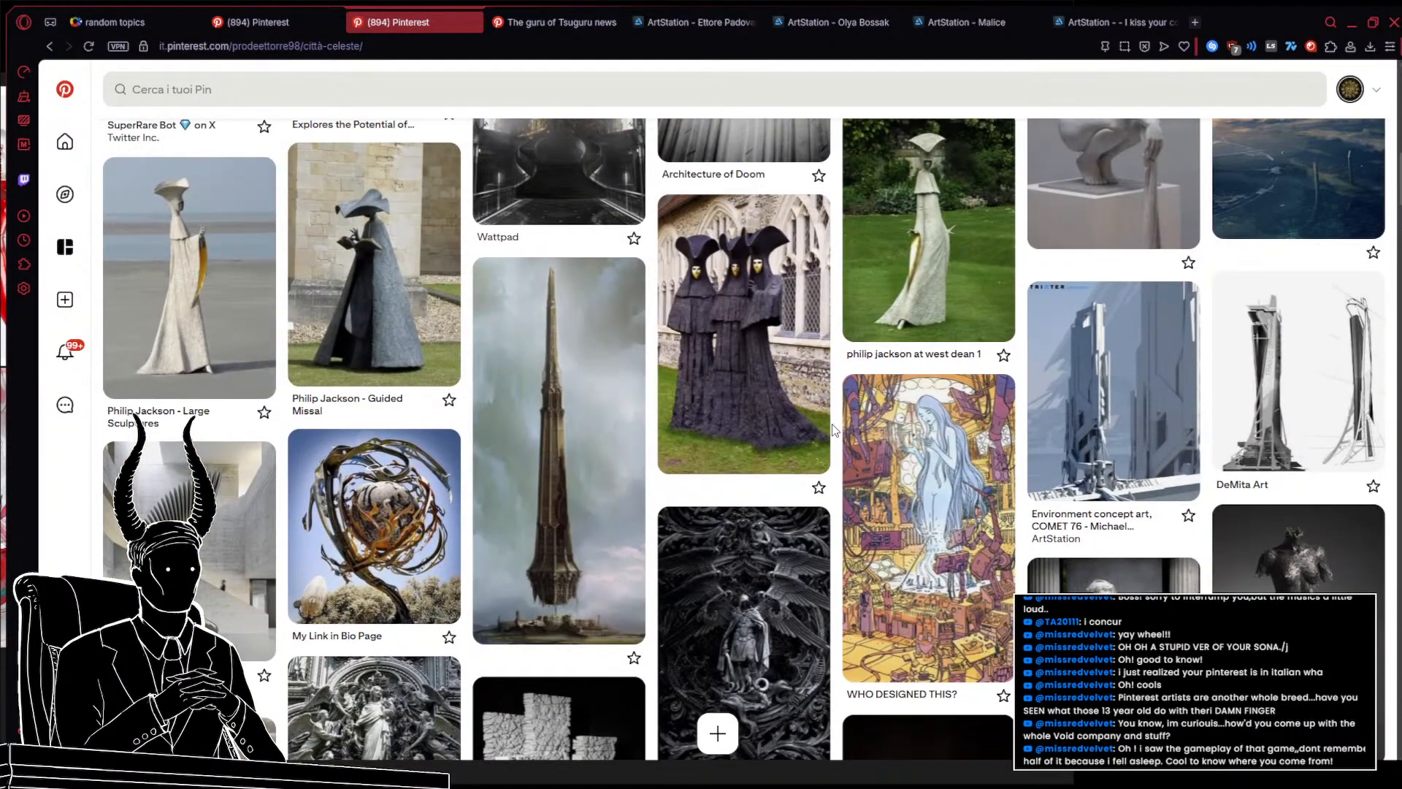
scroll(833, 429, up, 5)
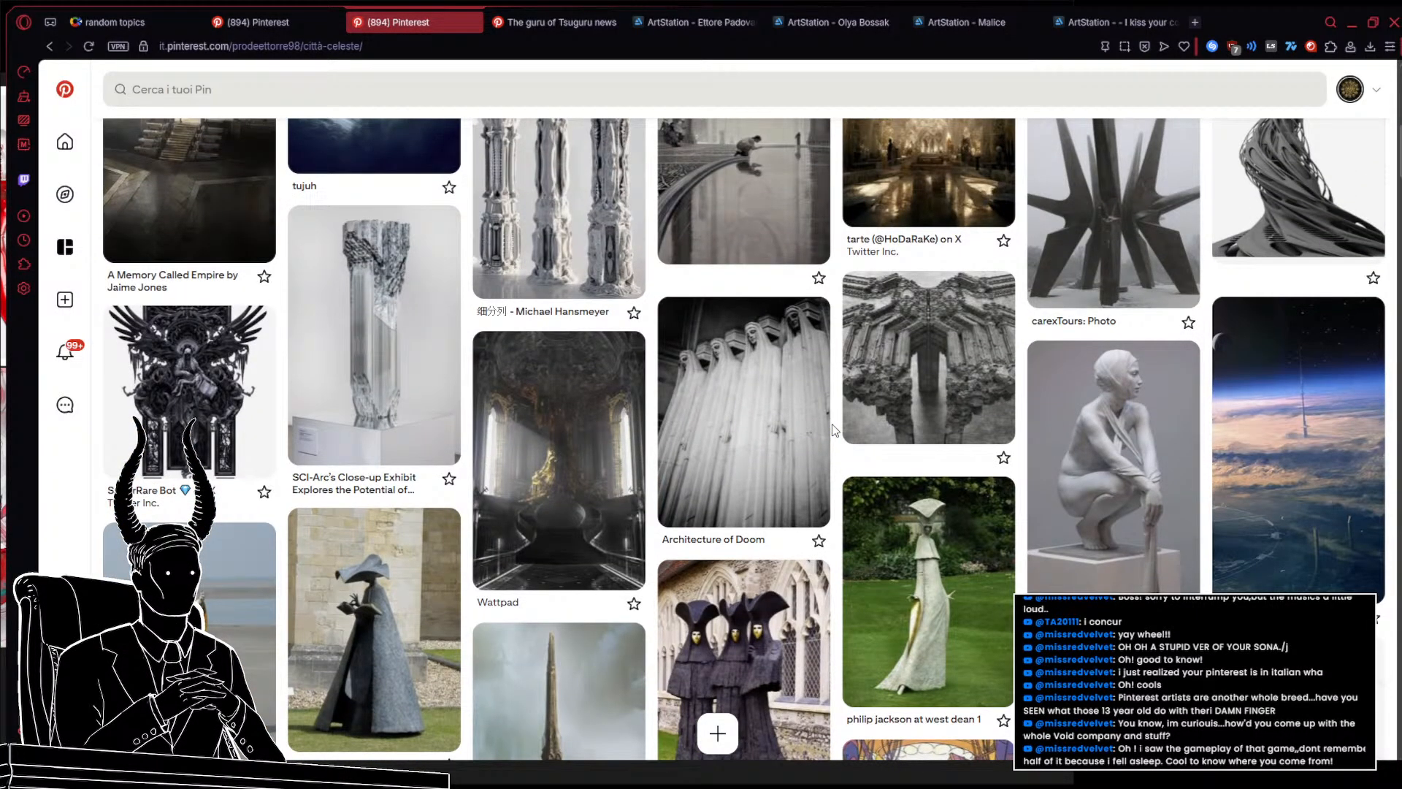
scroll(835, 429, up, 4)
scroll(862, 394, down, 7)
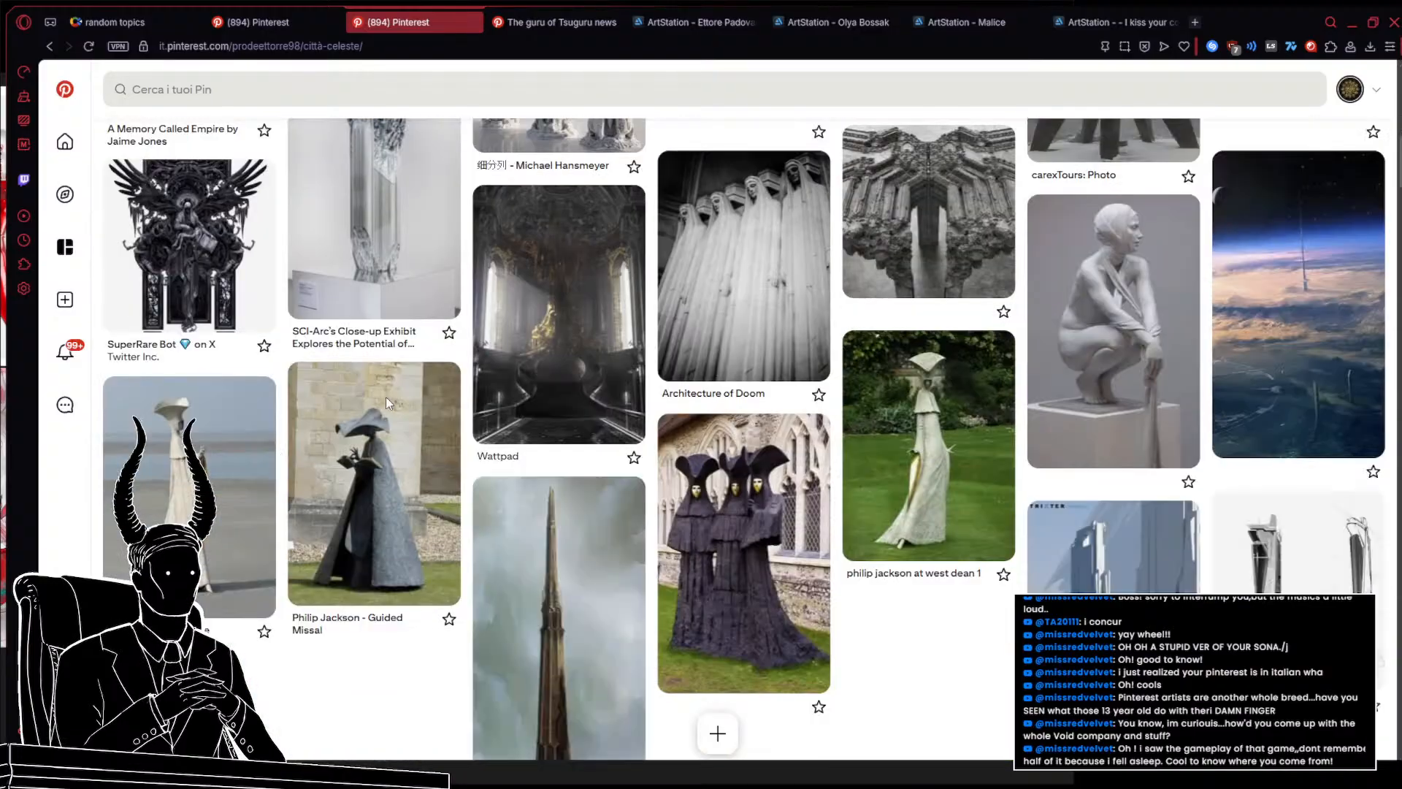
Open the Philip Jackson - Large Sculptures pin, then close the news and ArtStation tabs
click(168, 455)
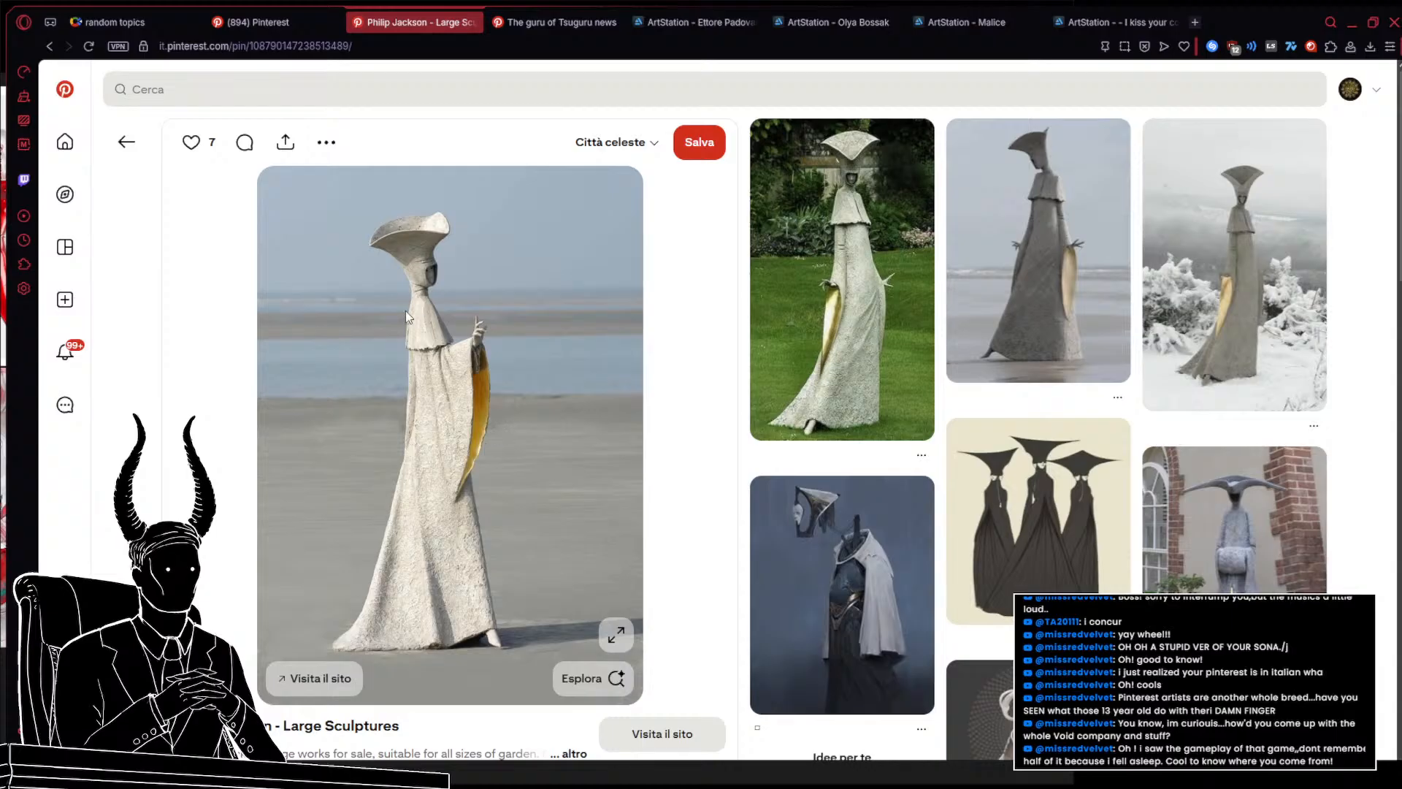
click(612, 23)
click(611, 22)
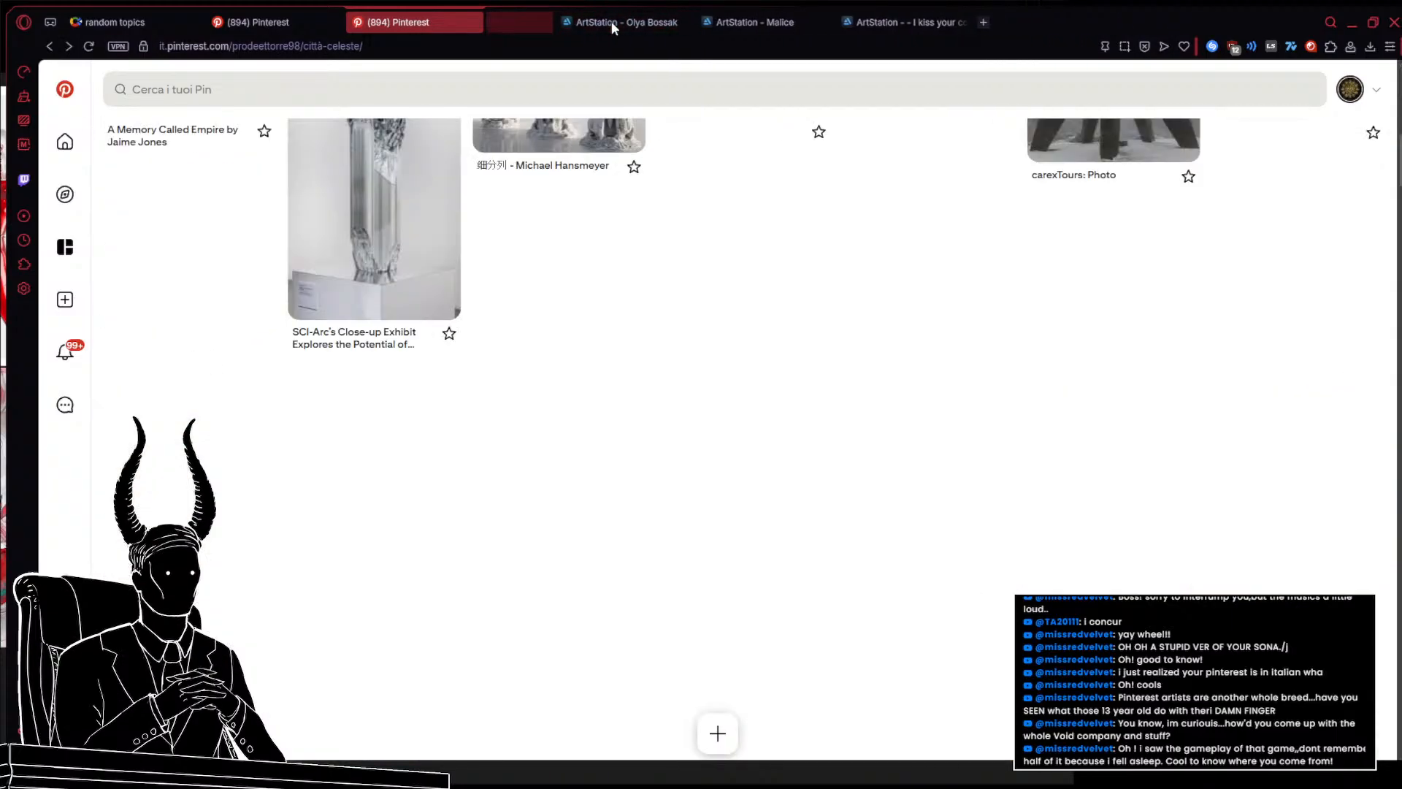
click(611, 22)
click(611, 22)
click(611, 22)
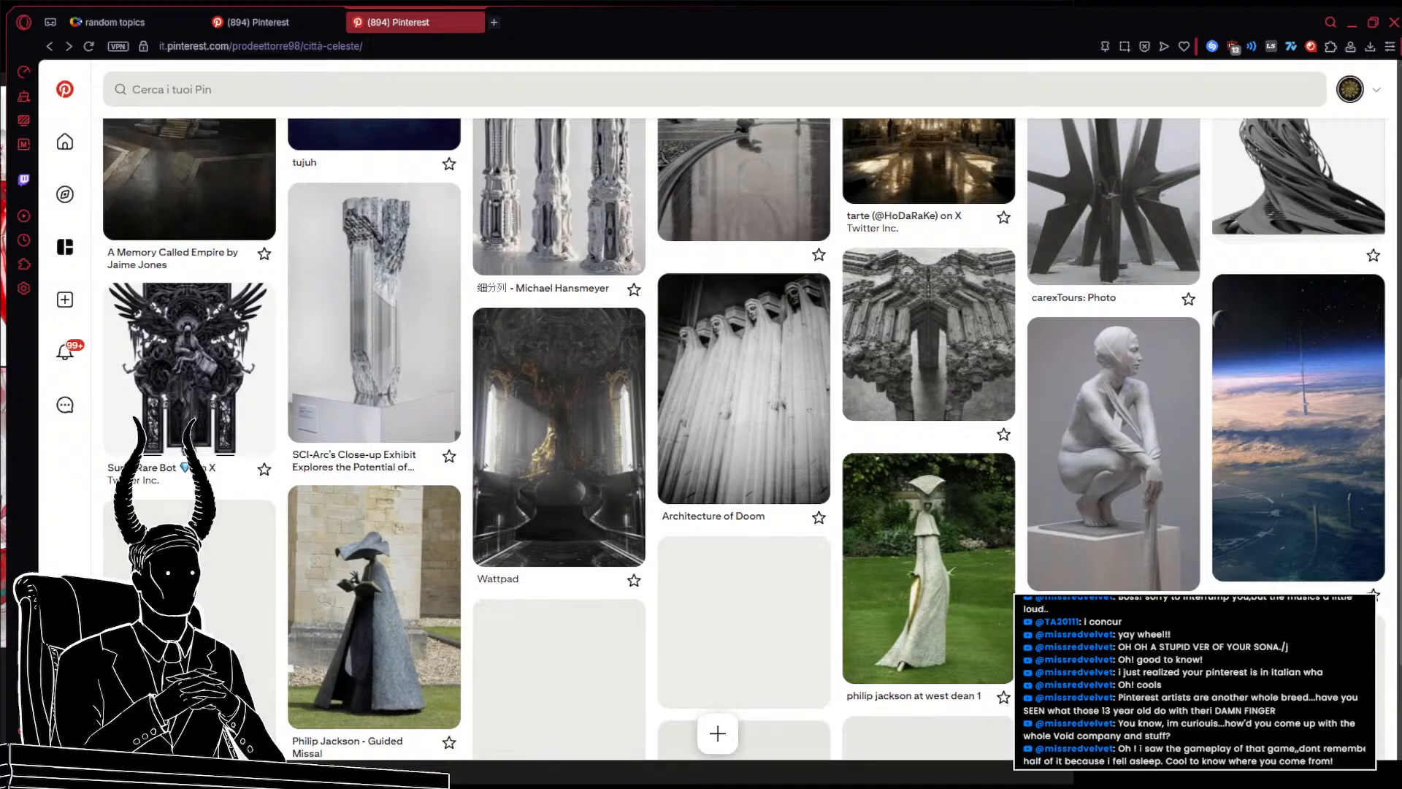
Open the Philip Jackson sculpture, now-here and Under her feet pins from the board in new tabs
middle_click(242, 588)
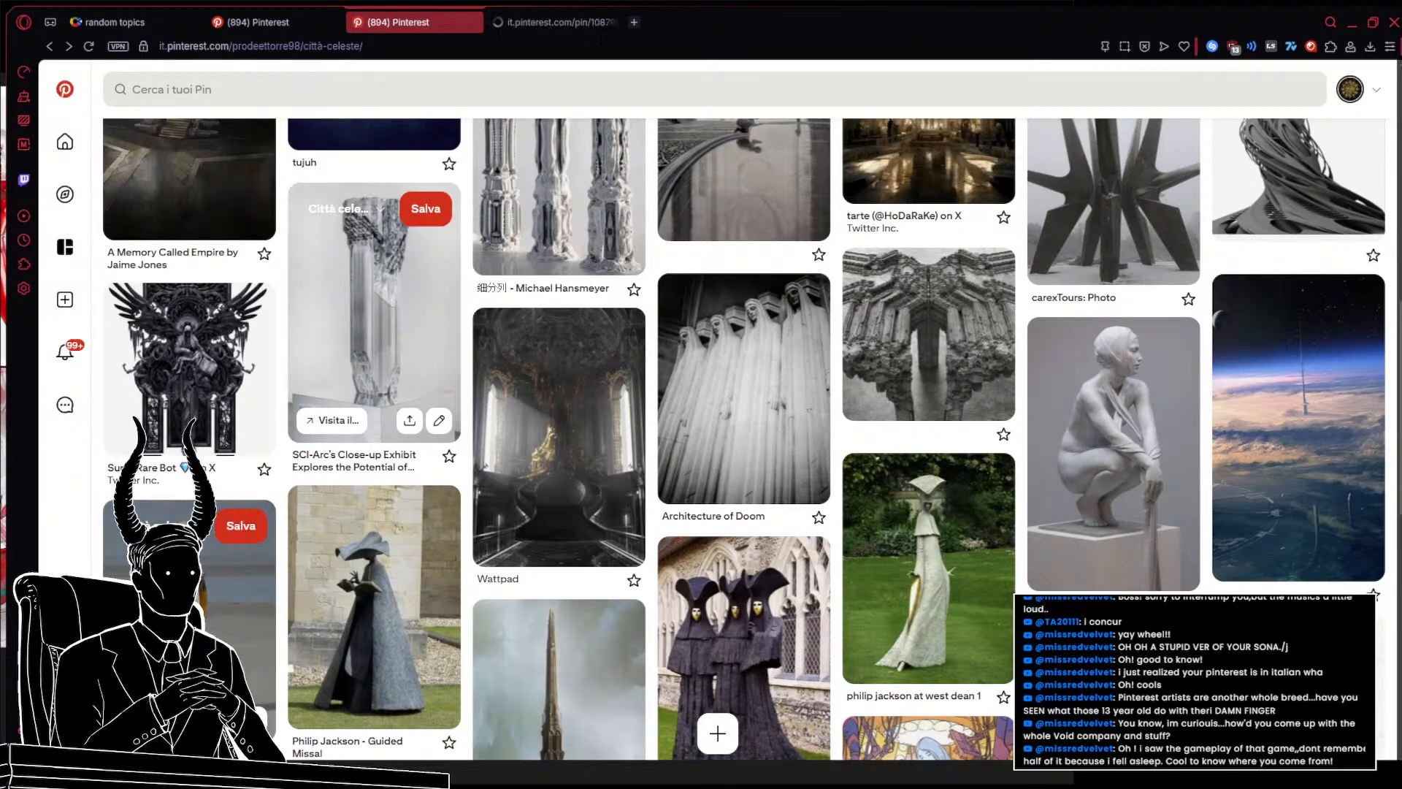
scroll(644, 609, up, 5)
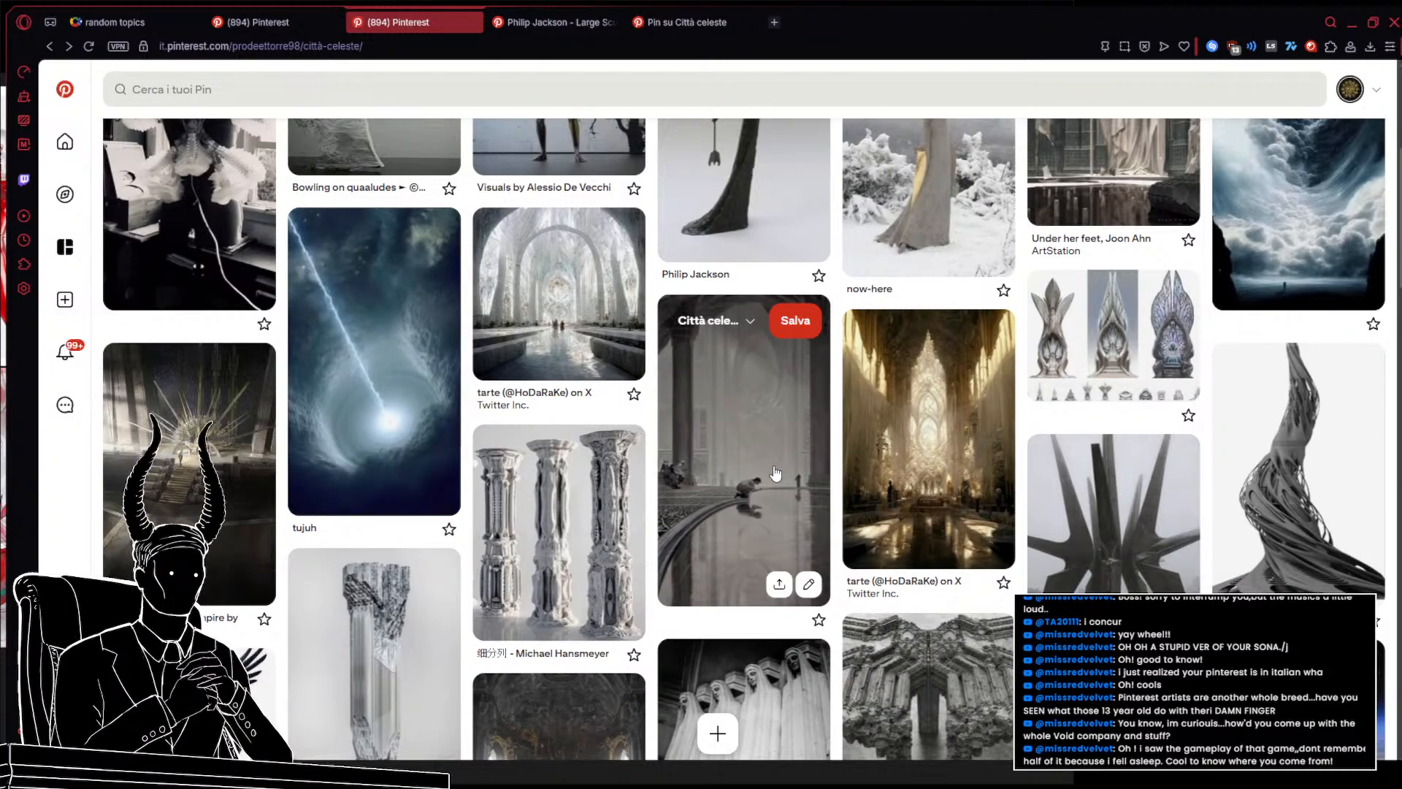
scroll(723, 497, up, 3)
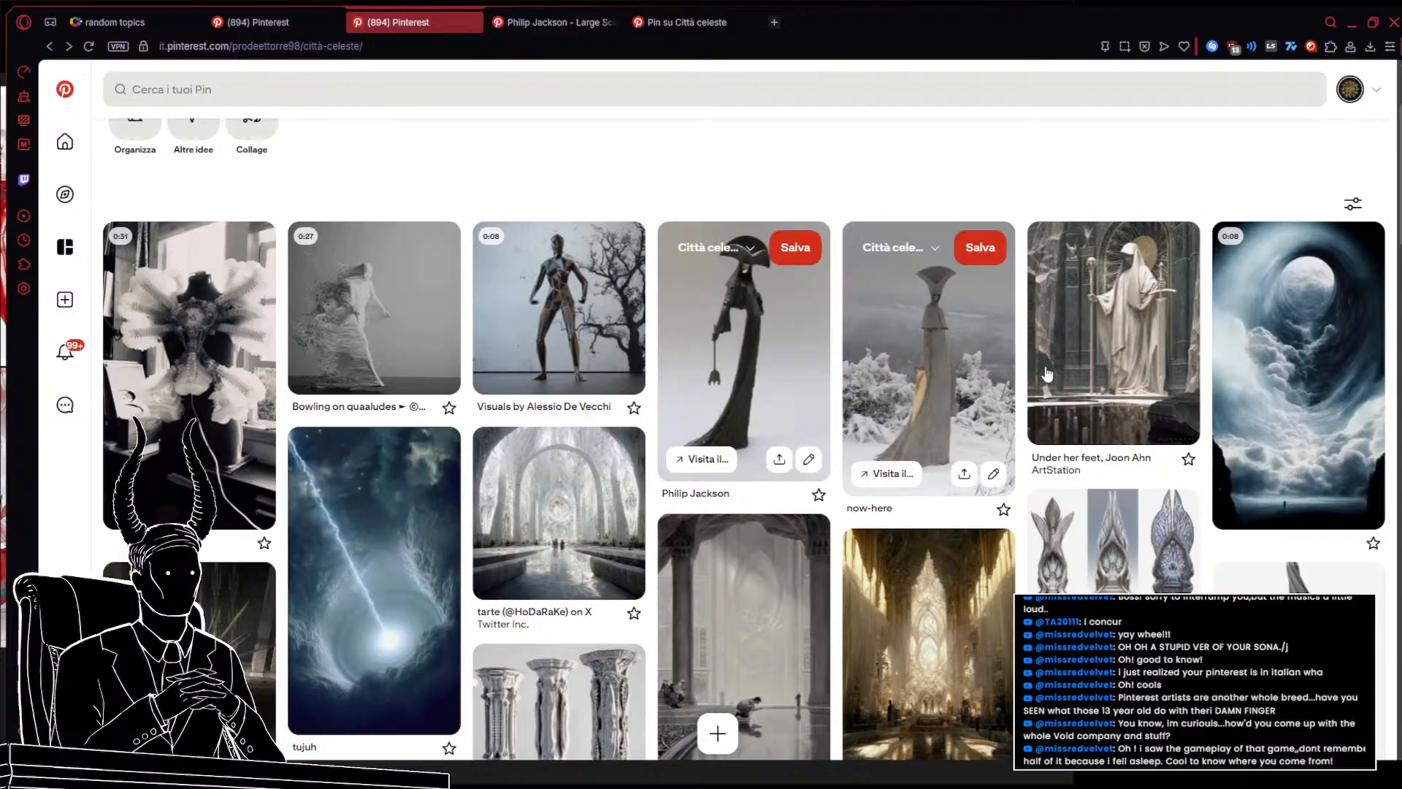
middle_click(964, 376)
middle_click(1097, 328)
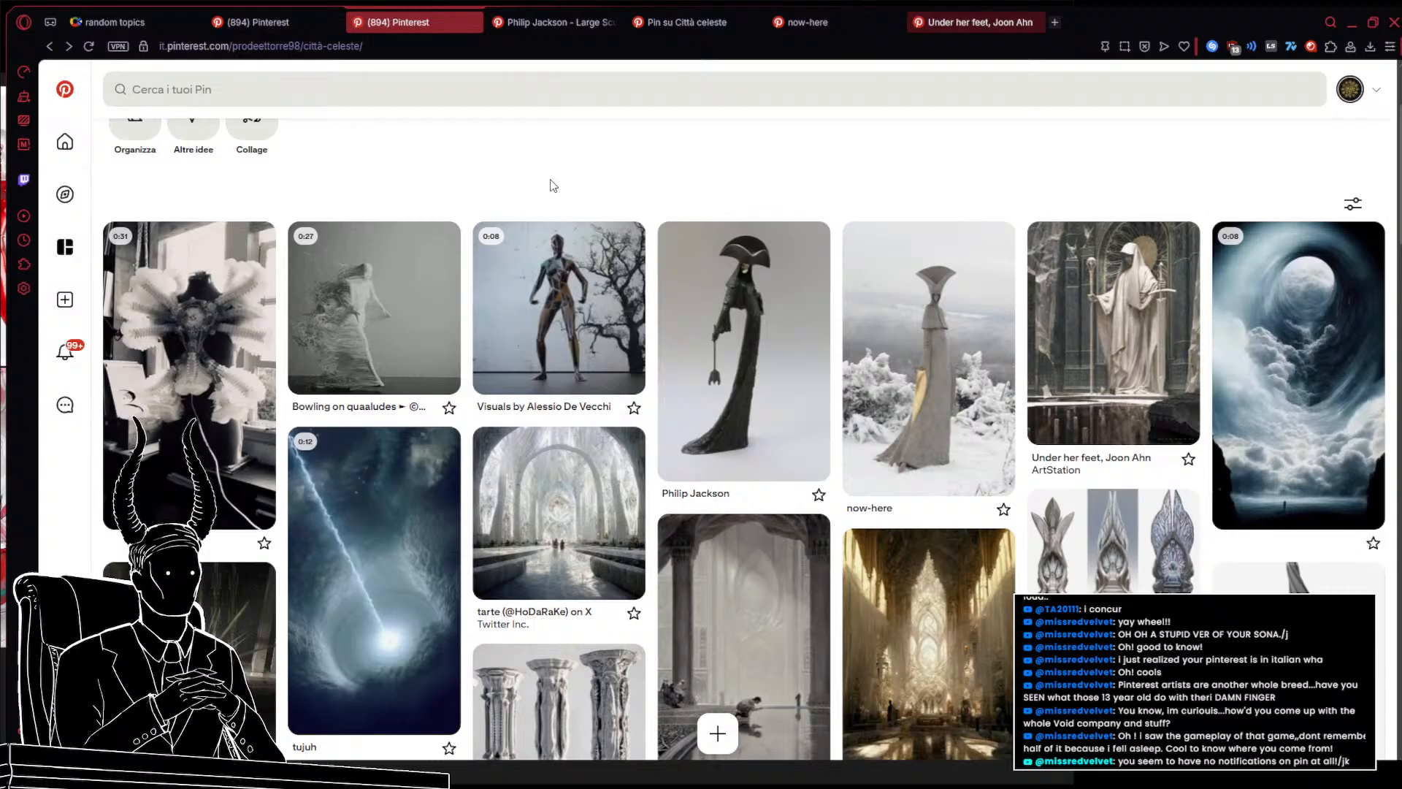
scroll(553, 185, down, 1)
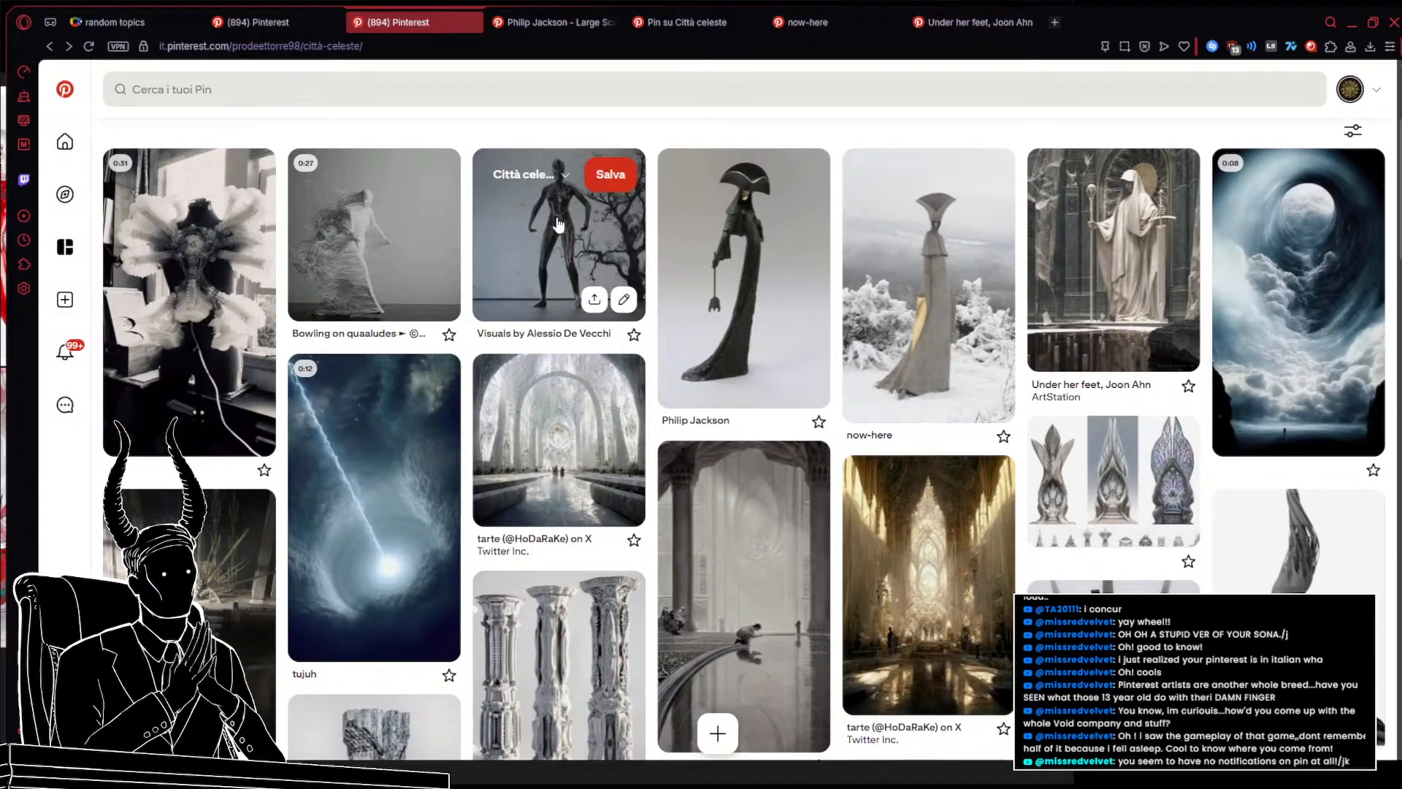
Open the cose e/o personaggi trascendentali board and open the studies, Henu Caulfield Joo pin in a new tab
click(51, 47)
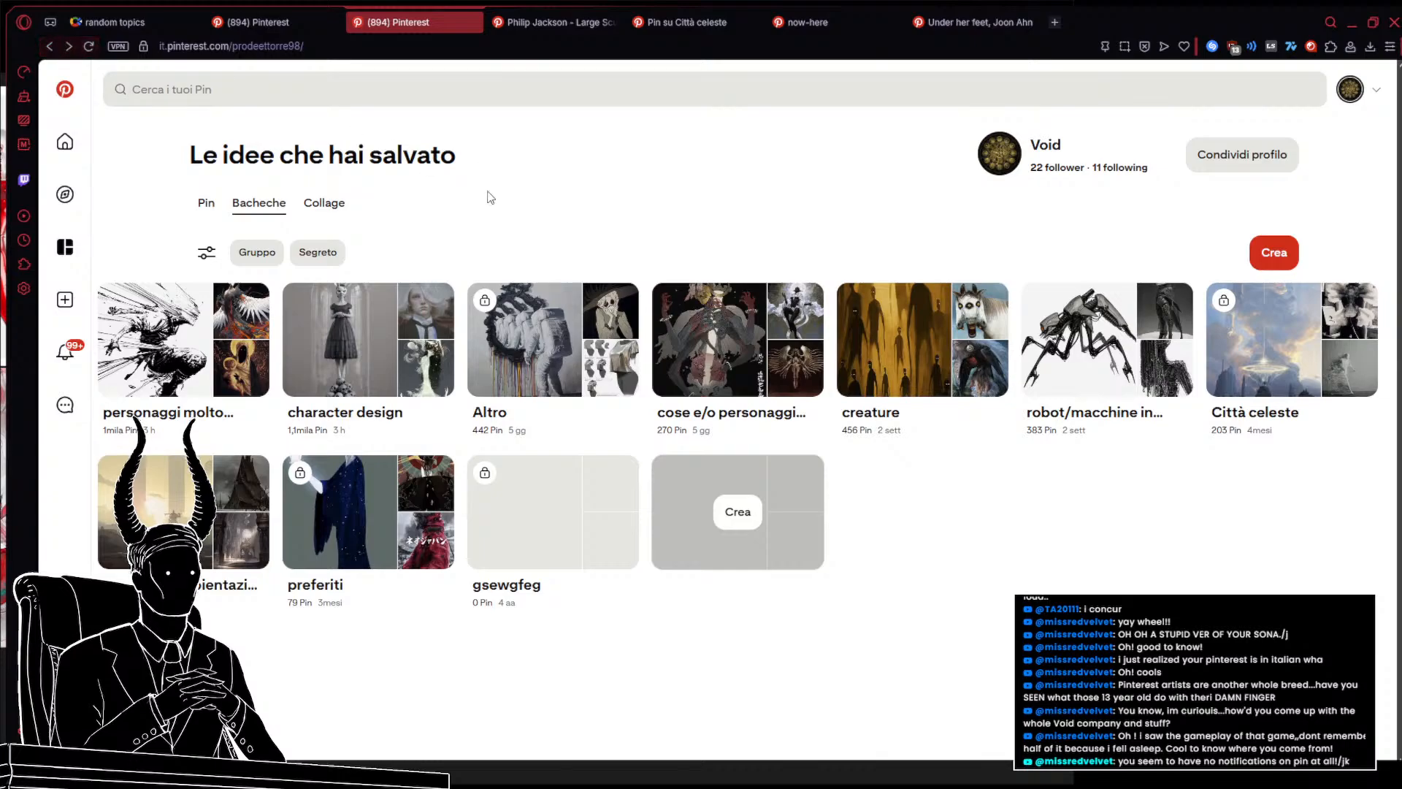
click(721, 332)
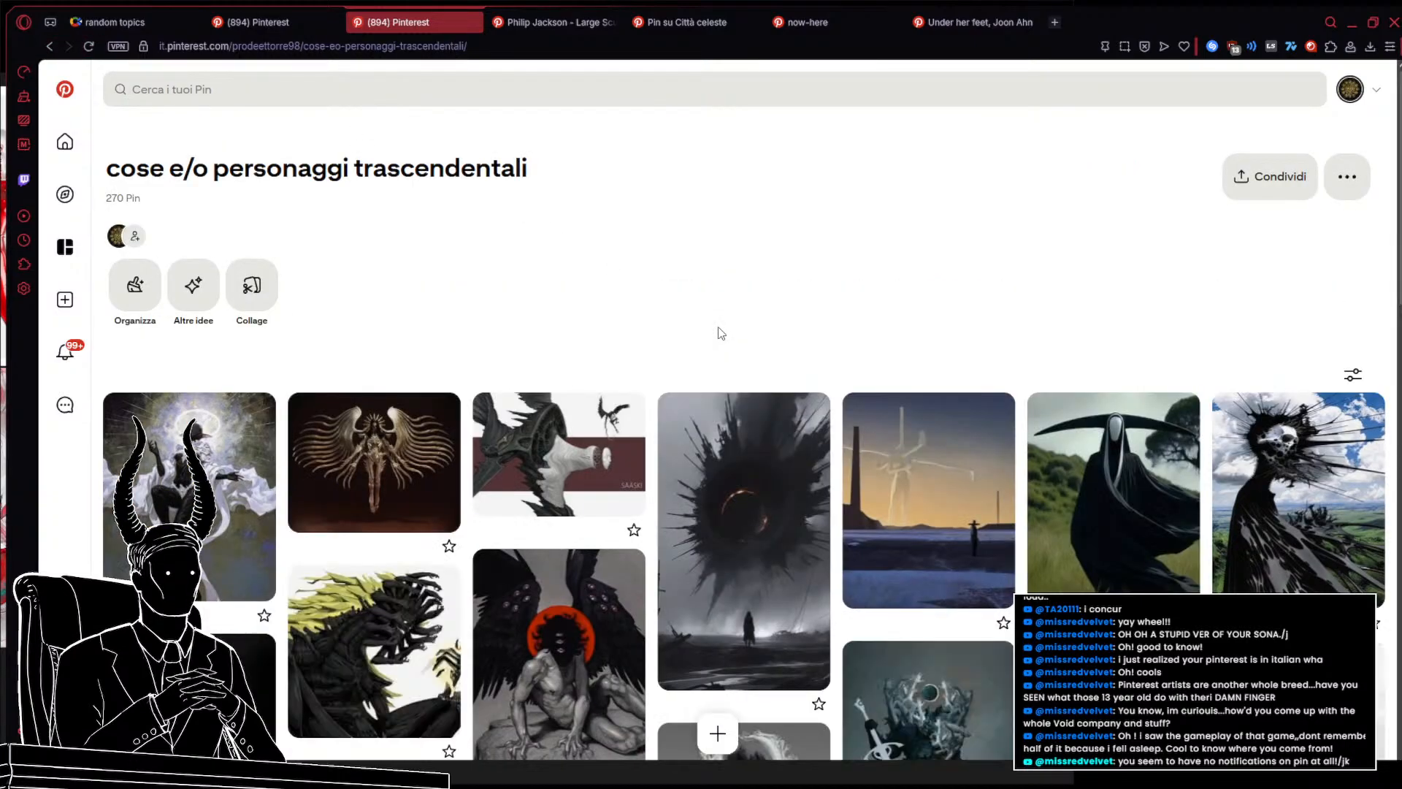
scroll(719, 333, down, 4)
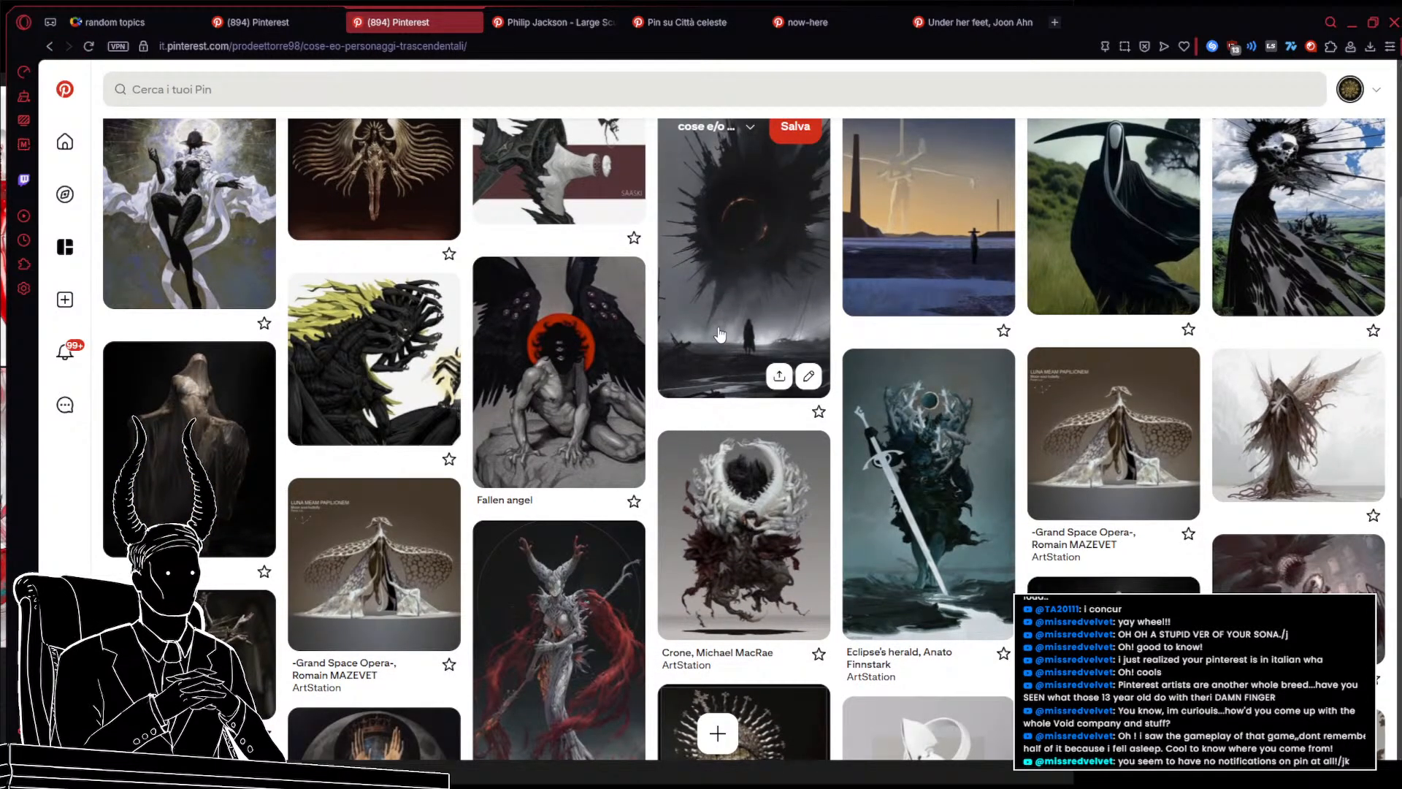
scroll(721, 333, down, 4)
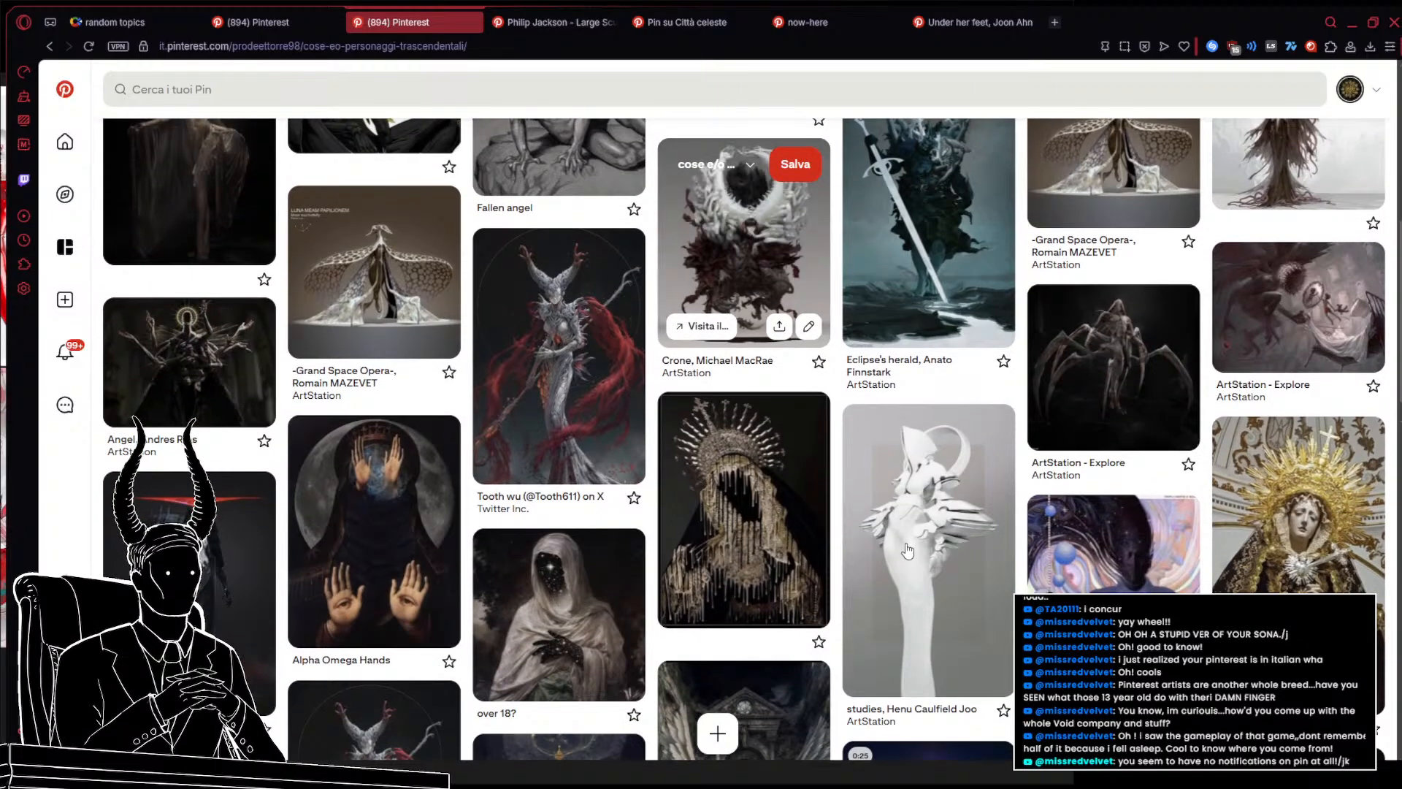
middle_click(907, 551)
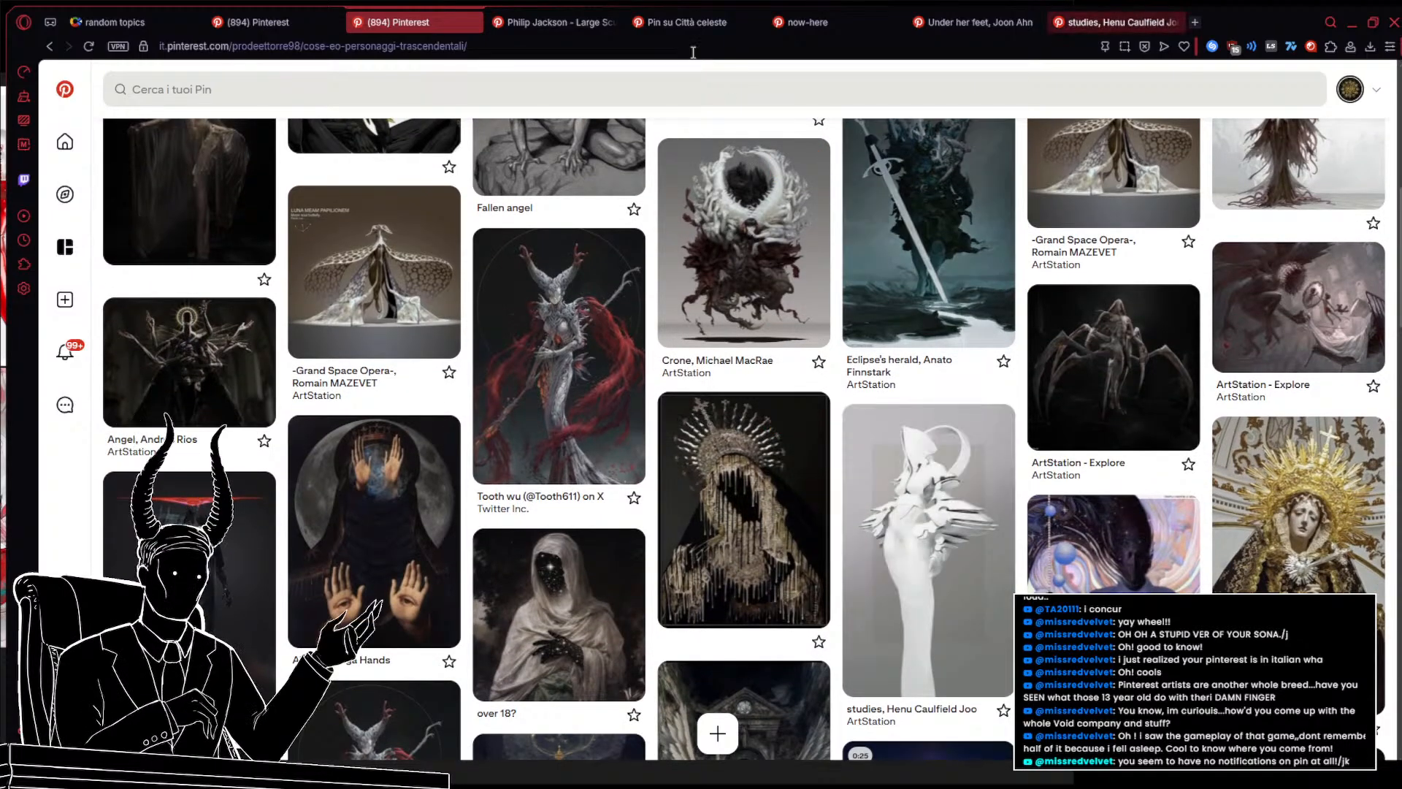
Return to the studies, Henu Caulfield Joo pin, scroll its related pins, and open the white hands sculpture pin in a new tab
click(533, 11)
click(1115, 22)
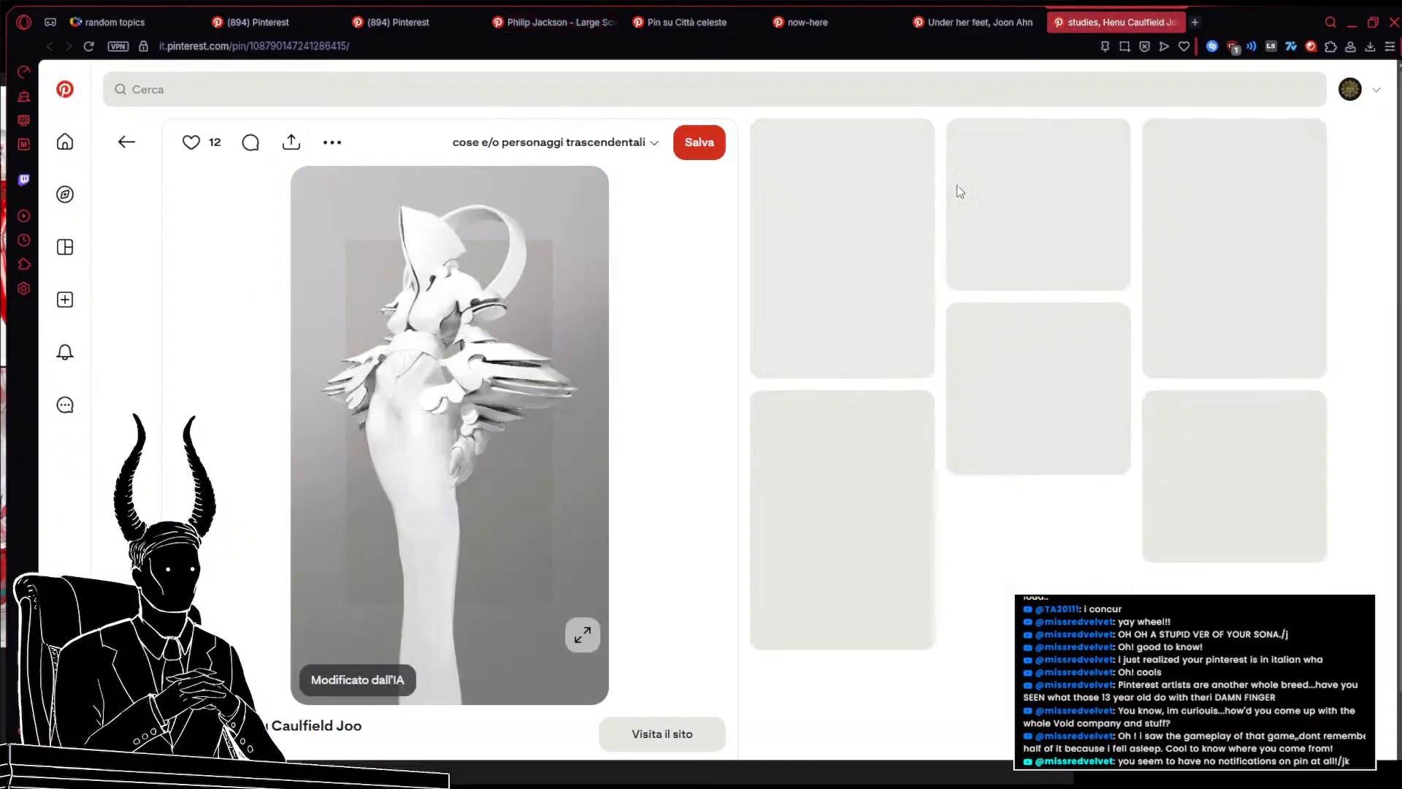
scroll(1070, 389, down, 2)
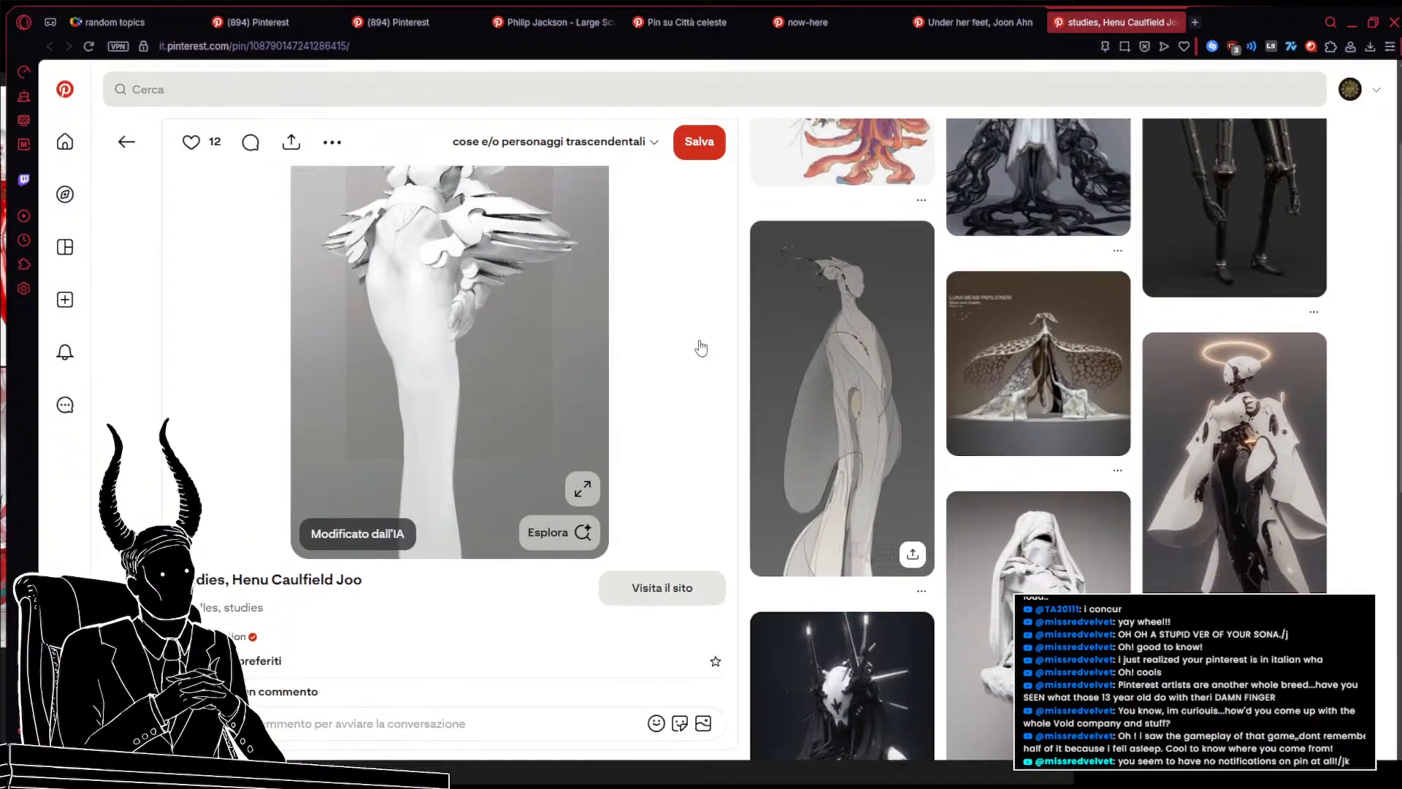
scroll(1070, 389, down, 2)
scroll(985, 421, down, 7)
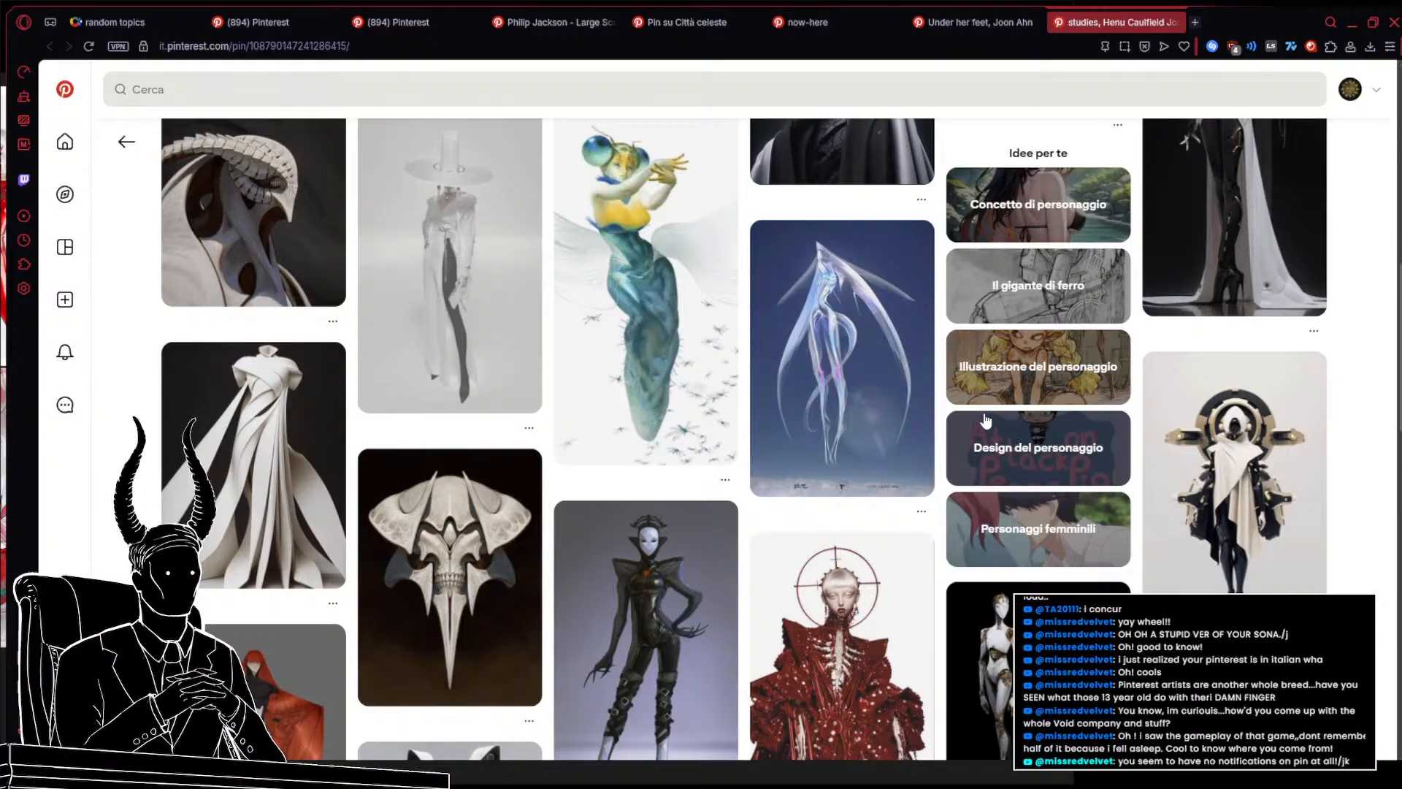
scroll(986, 420, down, 5)
scroll(985, 421, down, 3)
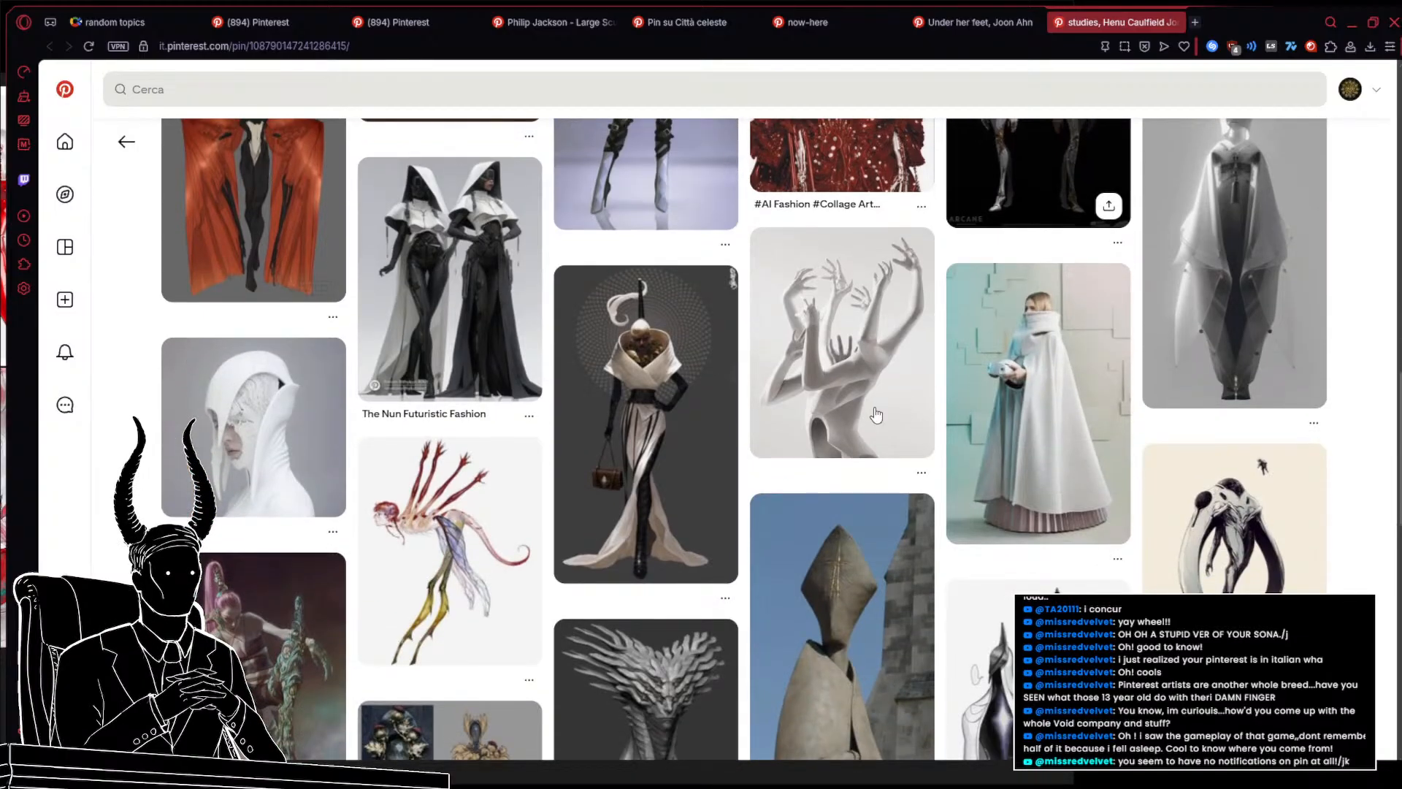
middle_click(835, 407)
Scroll further through the related pins below the studies, Henu Caulfield Joo pin
scroll(846, 374, down, 2)
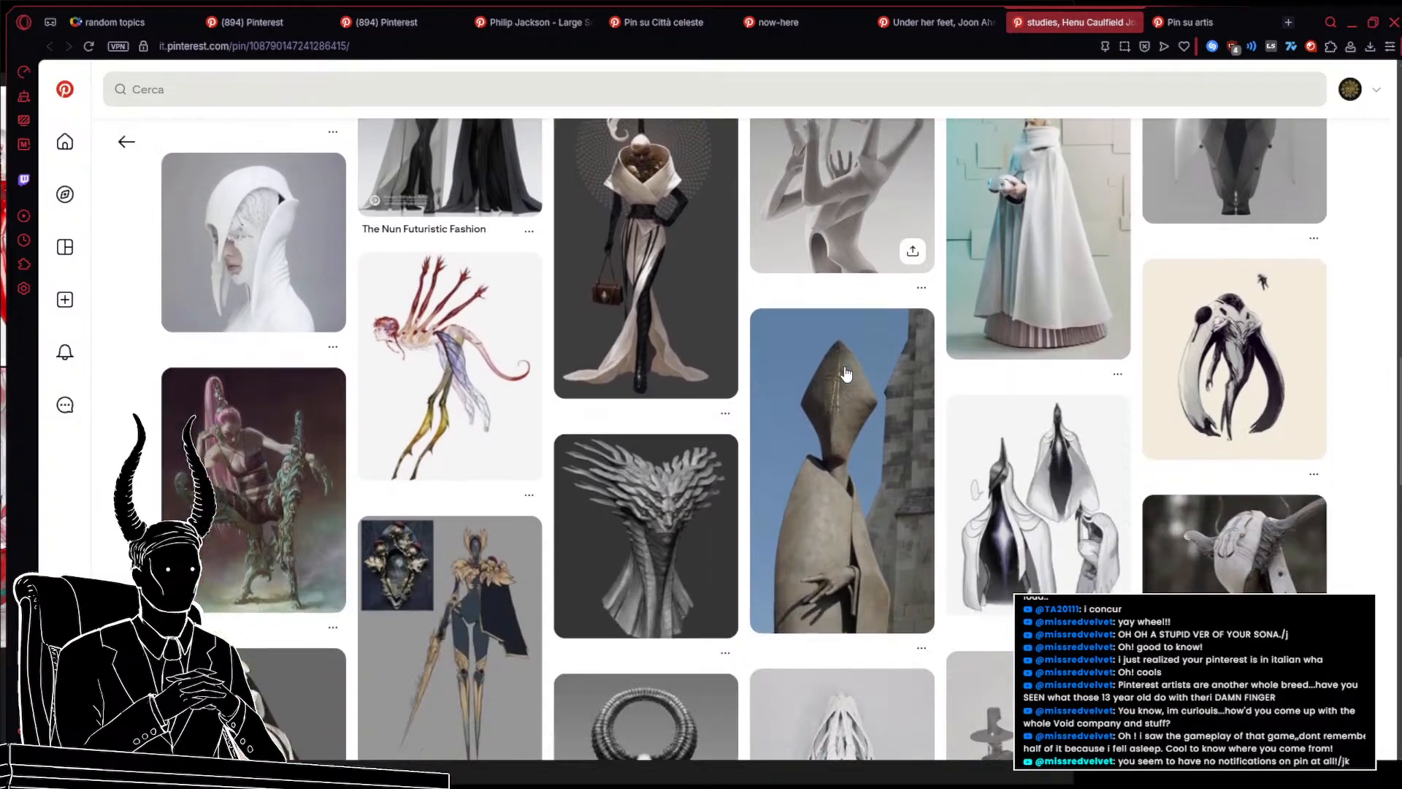
scroll(846, 374, down, 1)
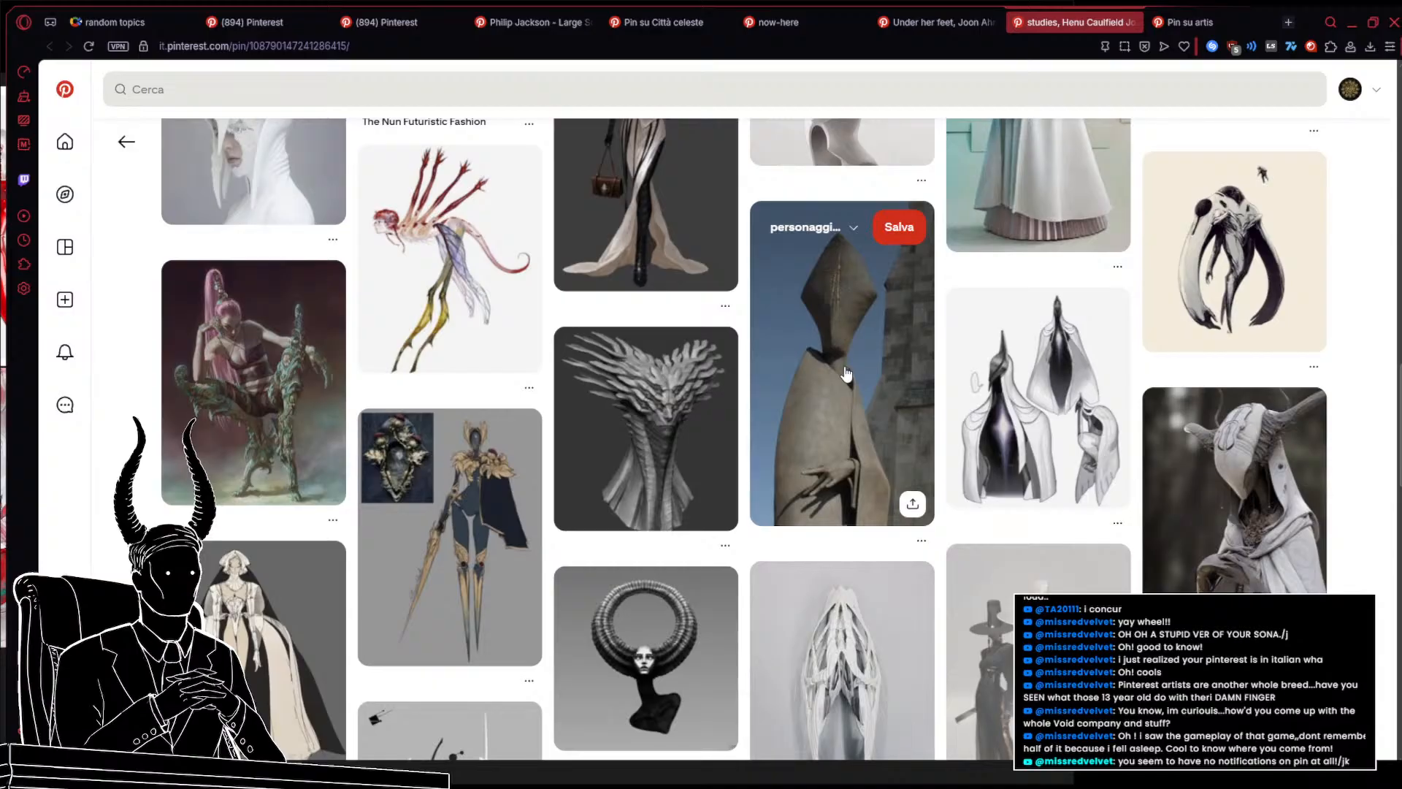
scroll(845, 373, down, 4)
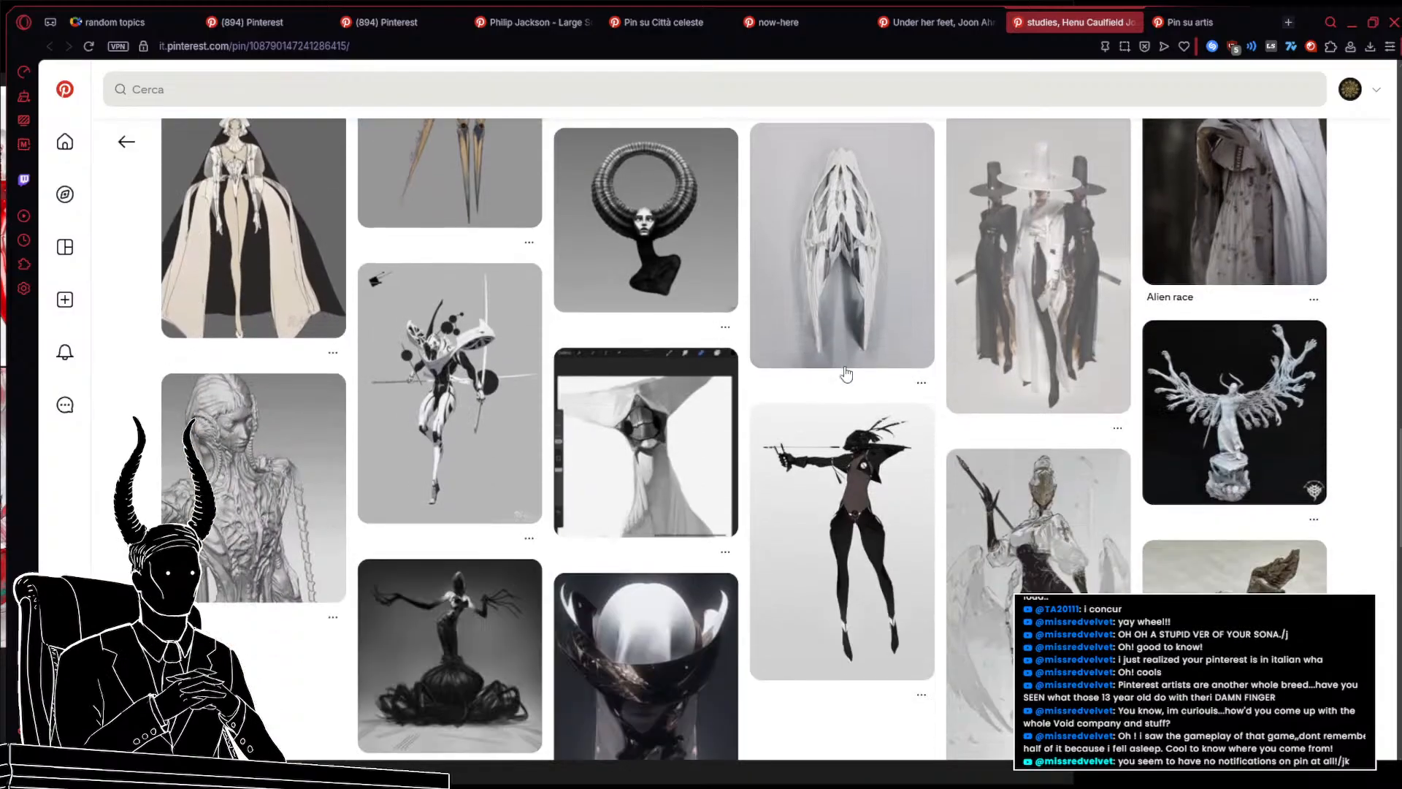
scroll(846, 374, down, 10)
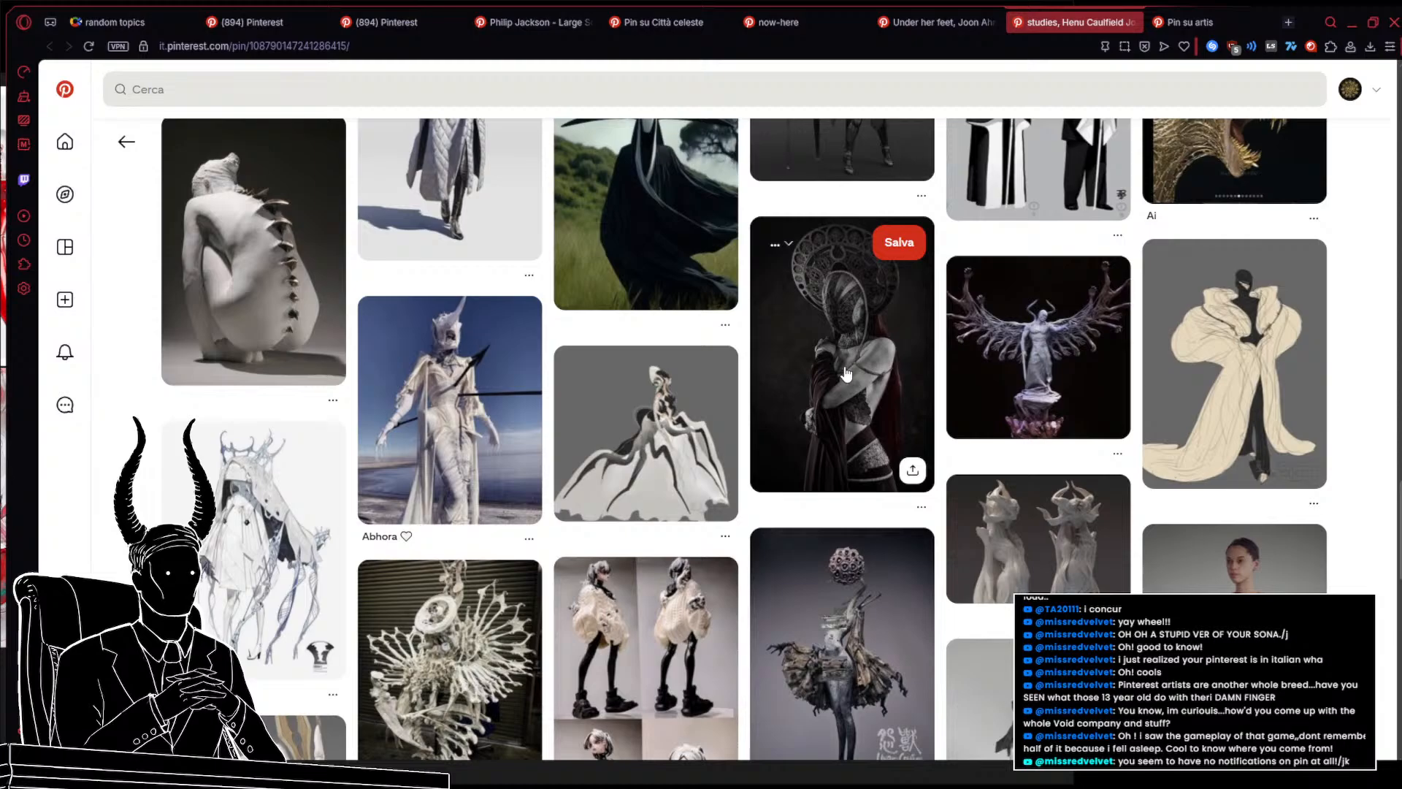
scroll(846, 374, down, 5)
scroll(835, 294, up, 5)
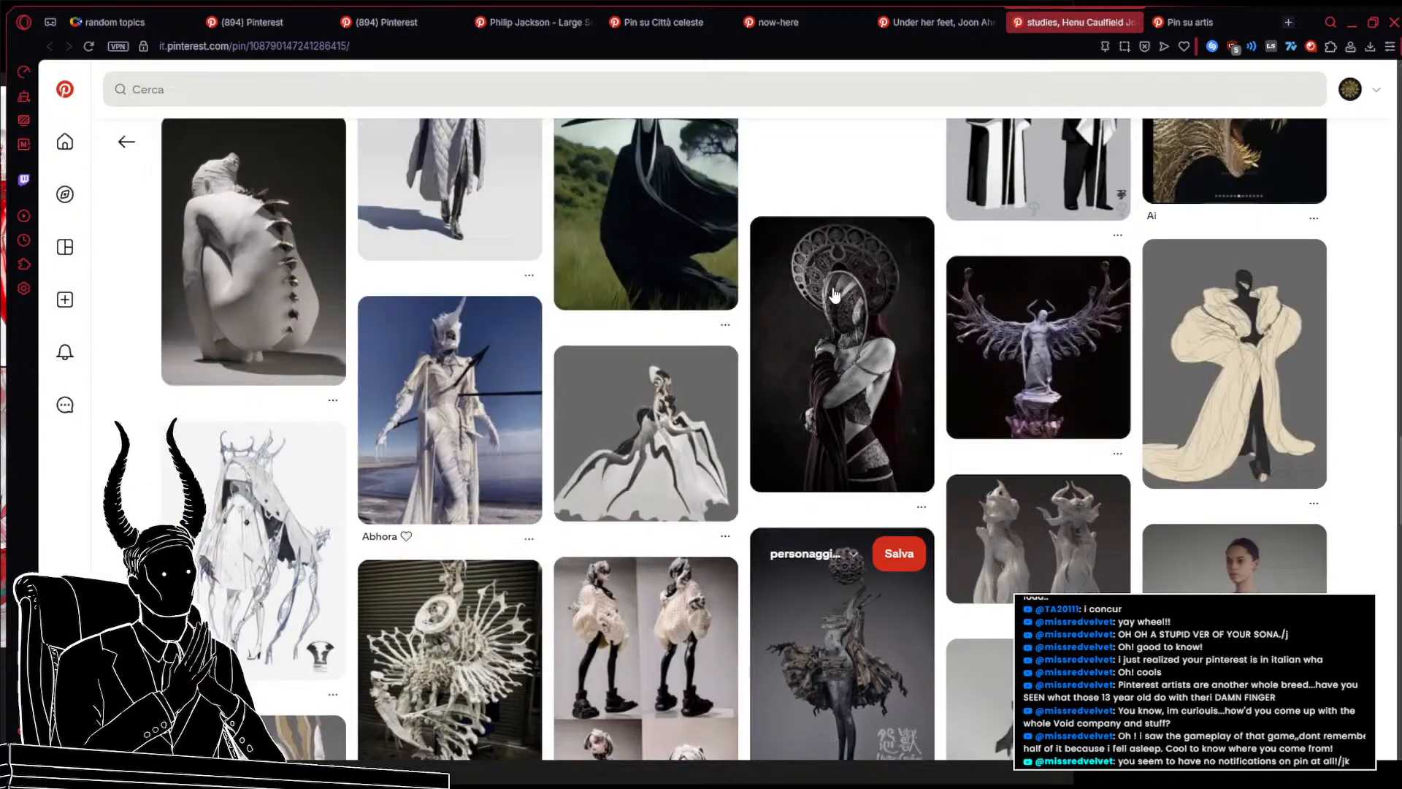
Go back to the cose e/o personaggi trascendentali board and open the Crone, Michael MacRae pin in a new tab
click(811, 6)
click(664, 9)
click(533, 8)
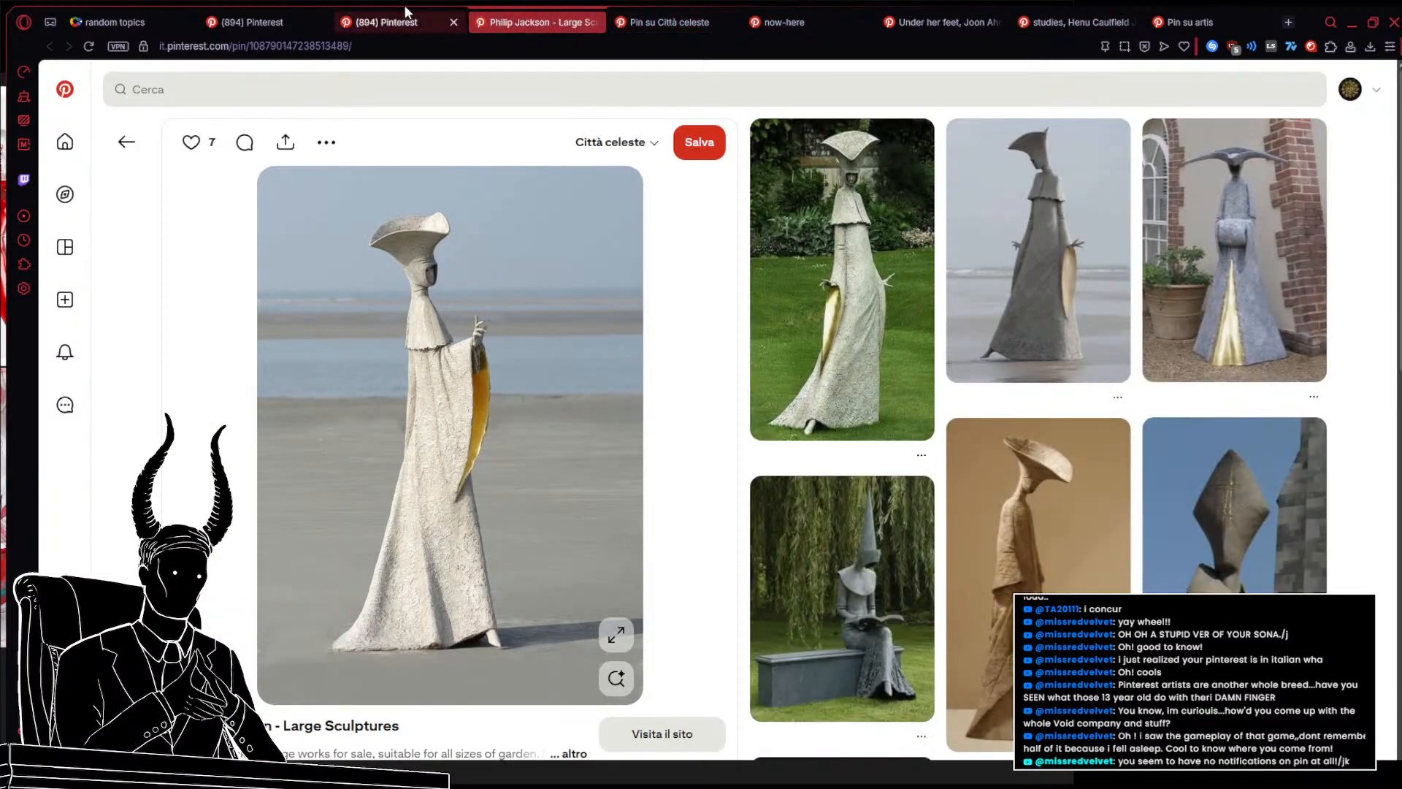
click(406, 11)
click(321, 9)
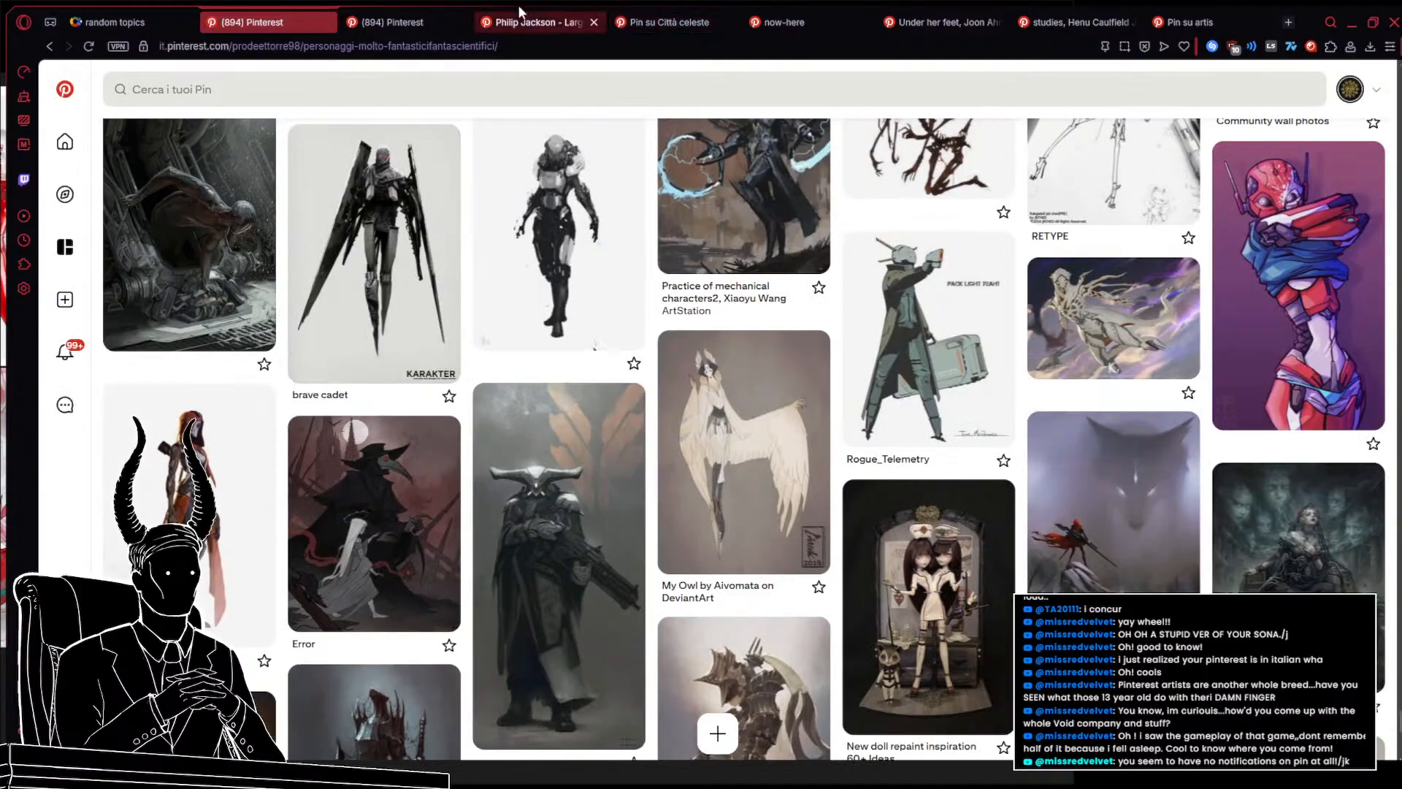
click(664, 9)
click(533, 9)
click(410, 7)
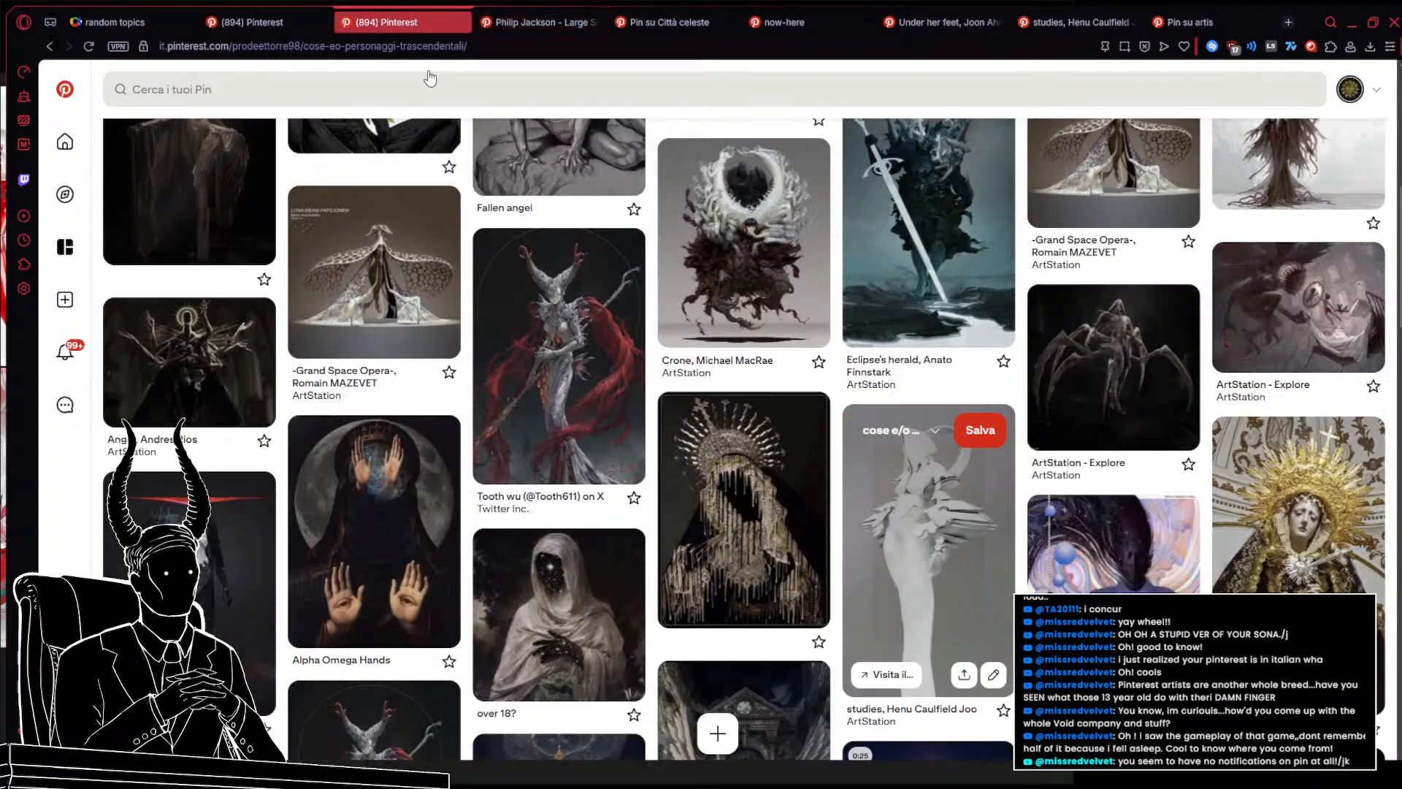
scroll(721, 494, up, 4)
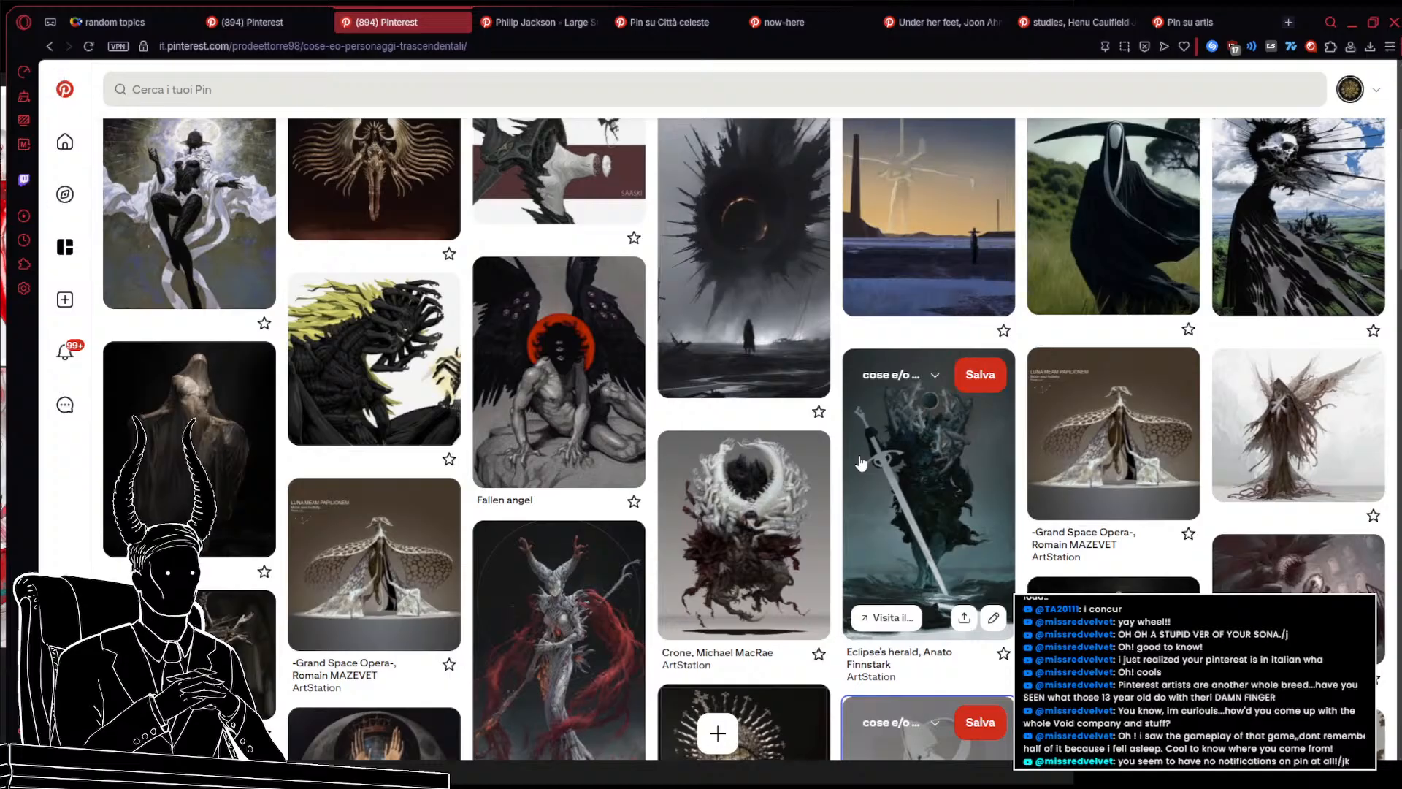
middle_click(744, 533)
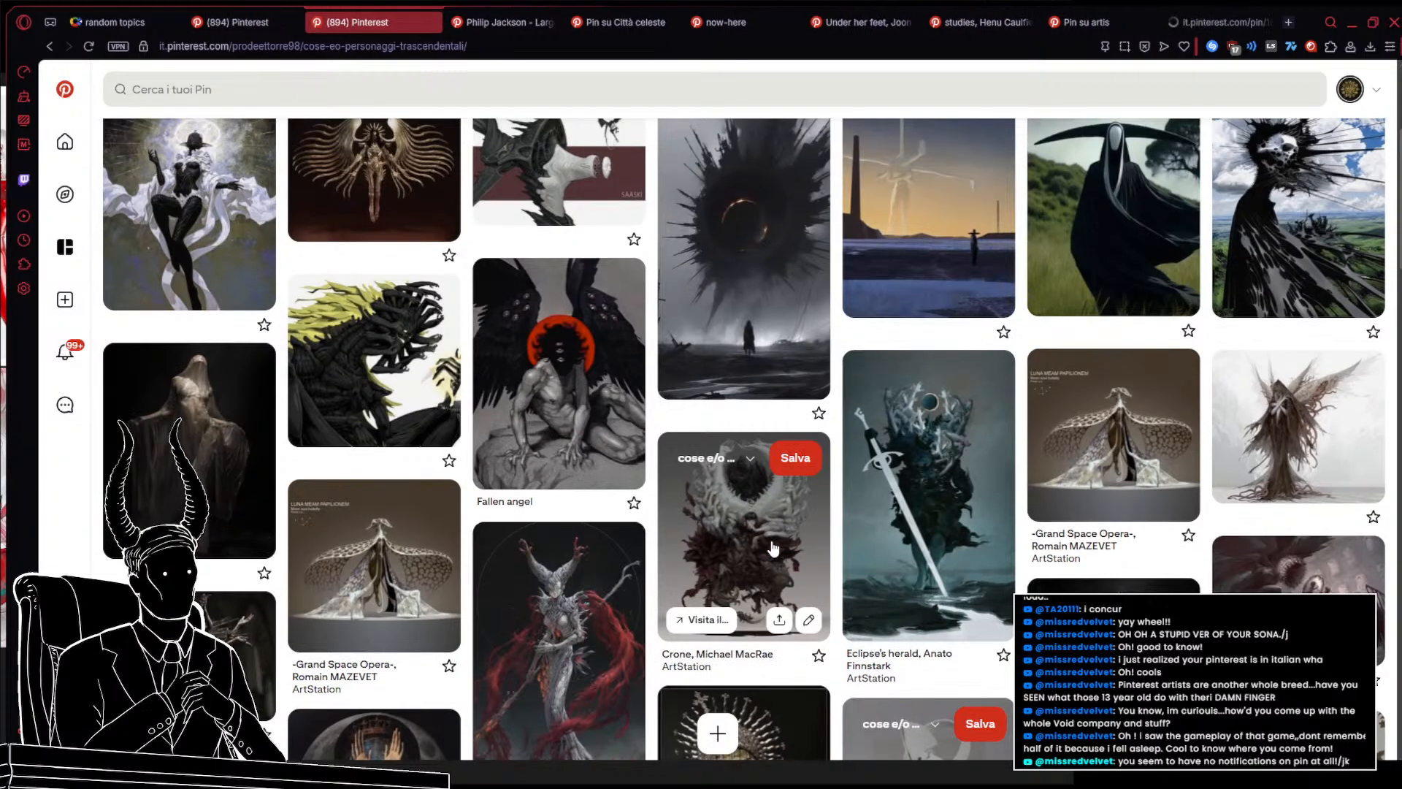
From the Crone, Michael MacRae pin, open the tangled-hands related pin and another related creepy pin in new tabs
click(1216, 28)
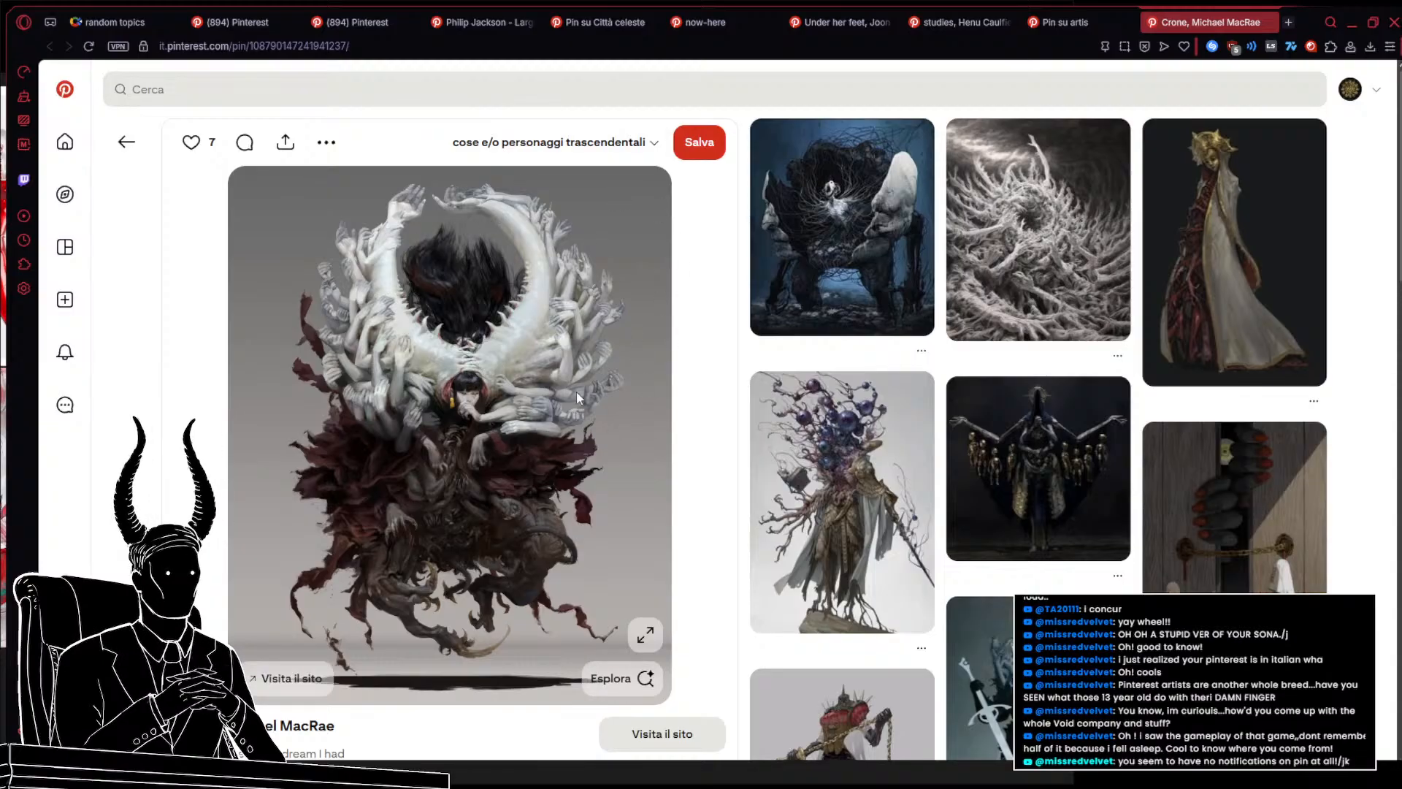
click(1035, 272)
scroll(835, 276, down, 2)
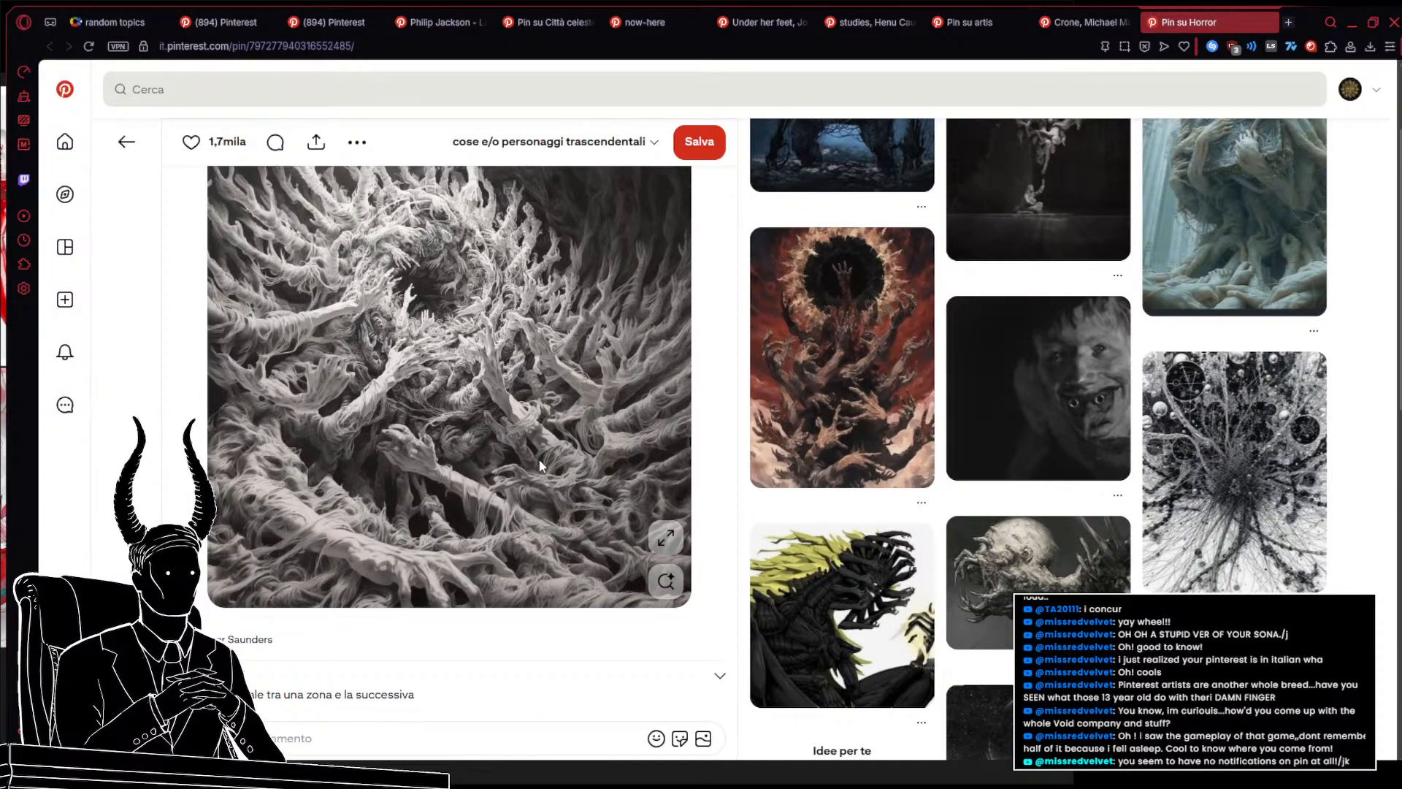
scroll(541, 465, up, 2)
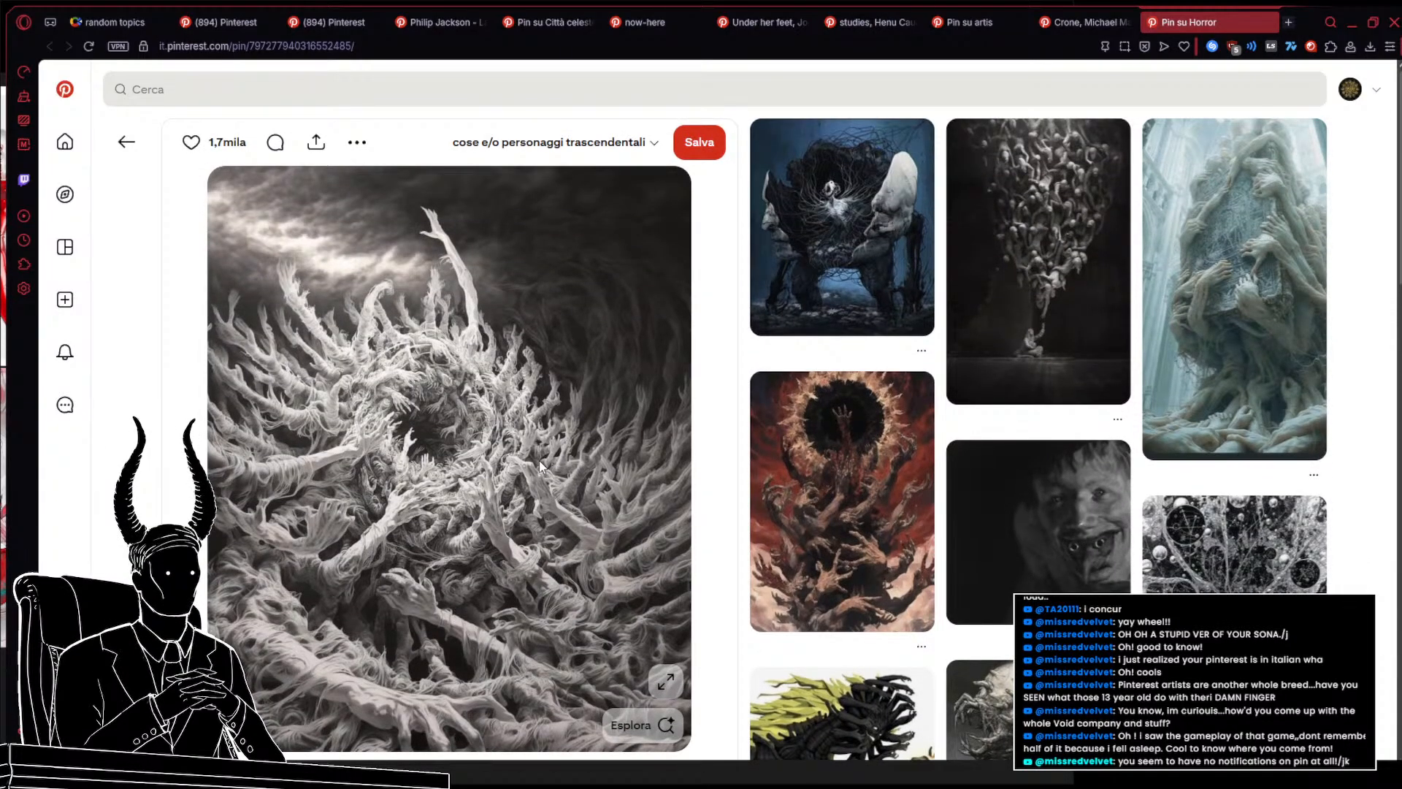
middle_click(1238, 366)
Switch to the PureRef moodboard and look over the images collected so far
click(948, 15)
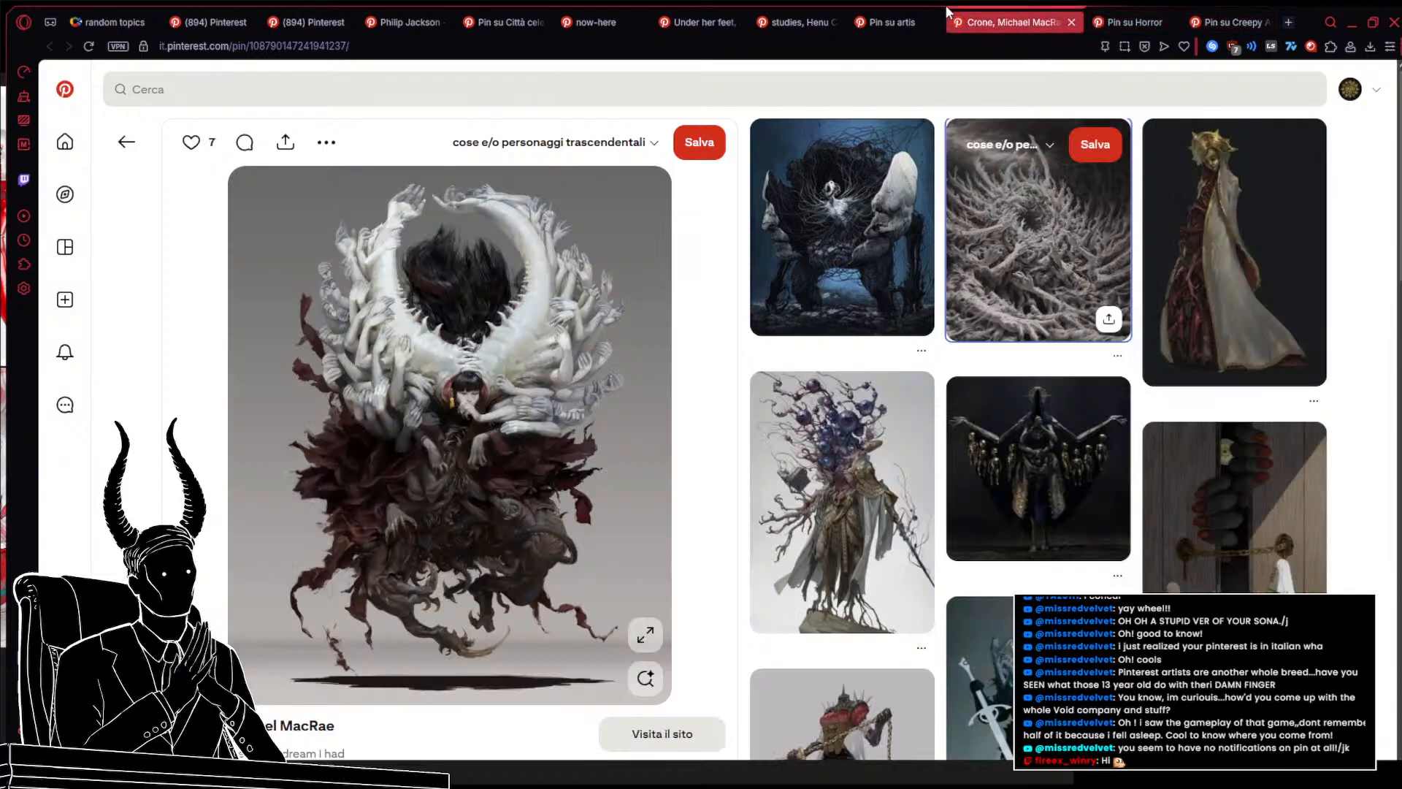
click(795, 16)
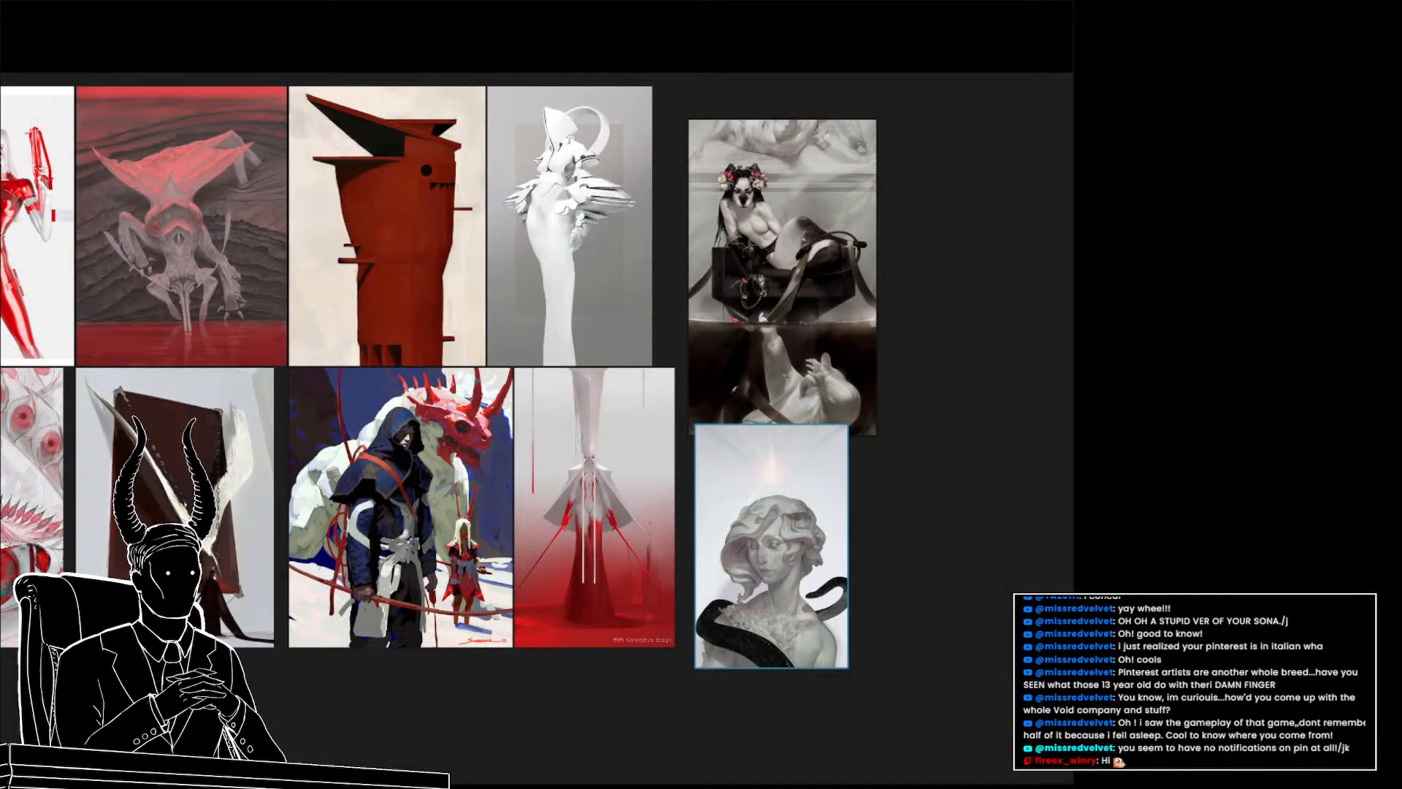
scroll(561, 533, down, 5)
drag(463, 511, 488, 397)
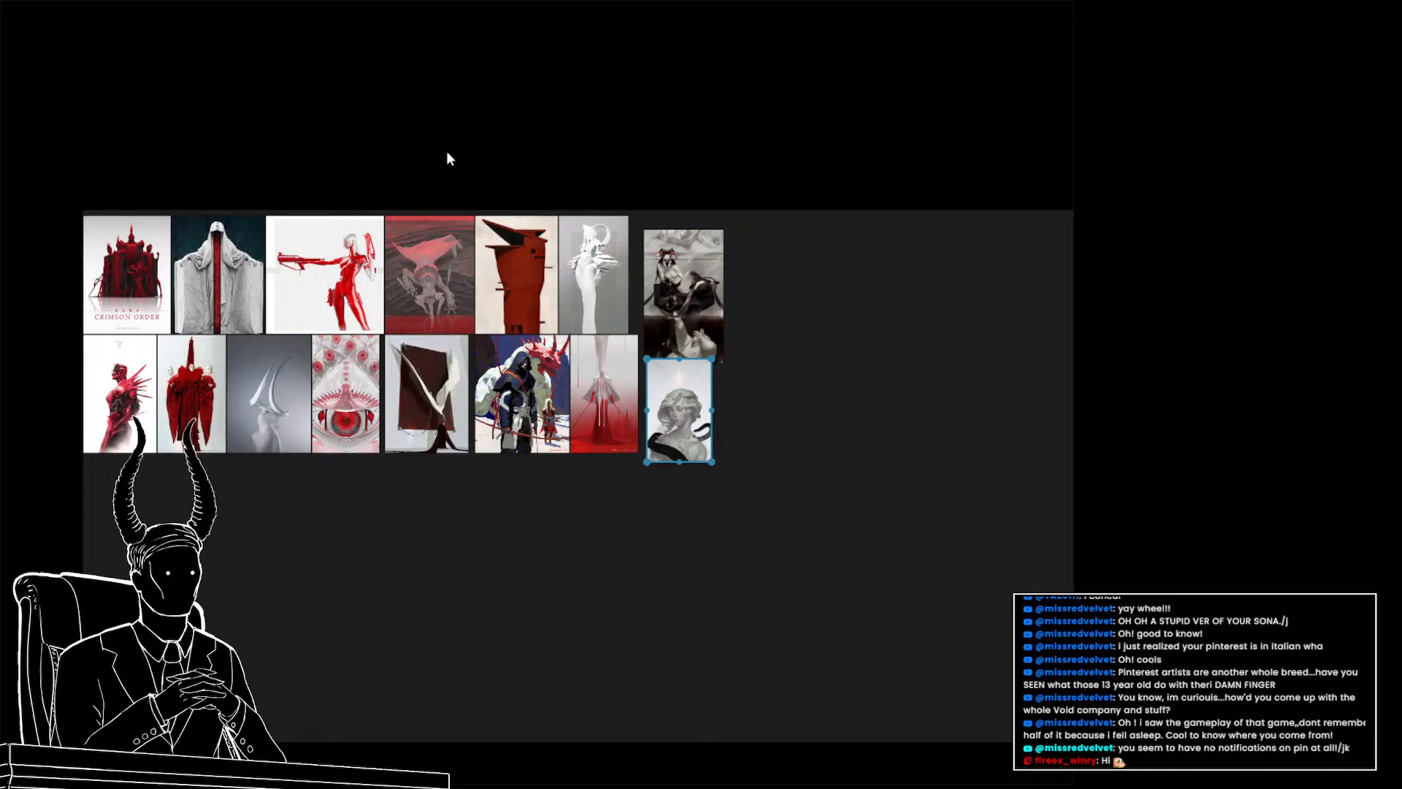
drag(373, 465, 525, 467)
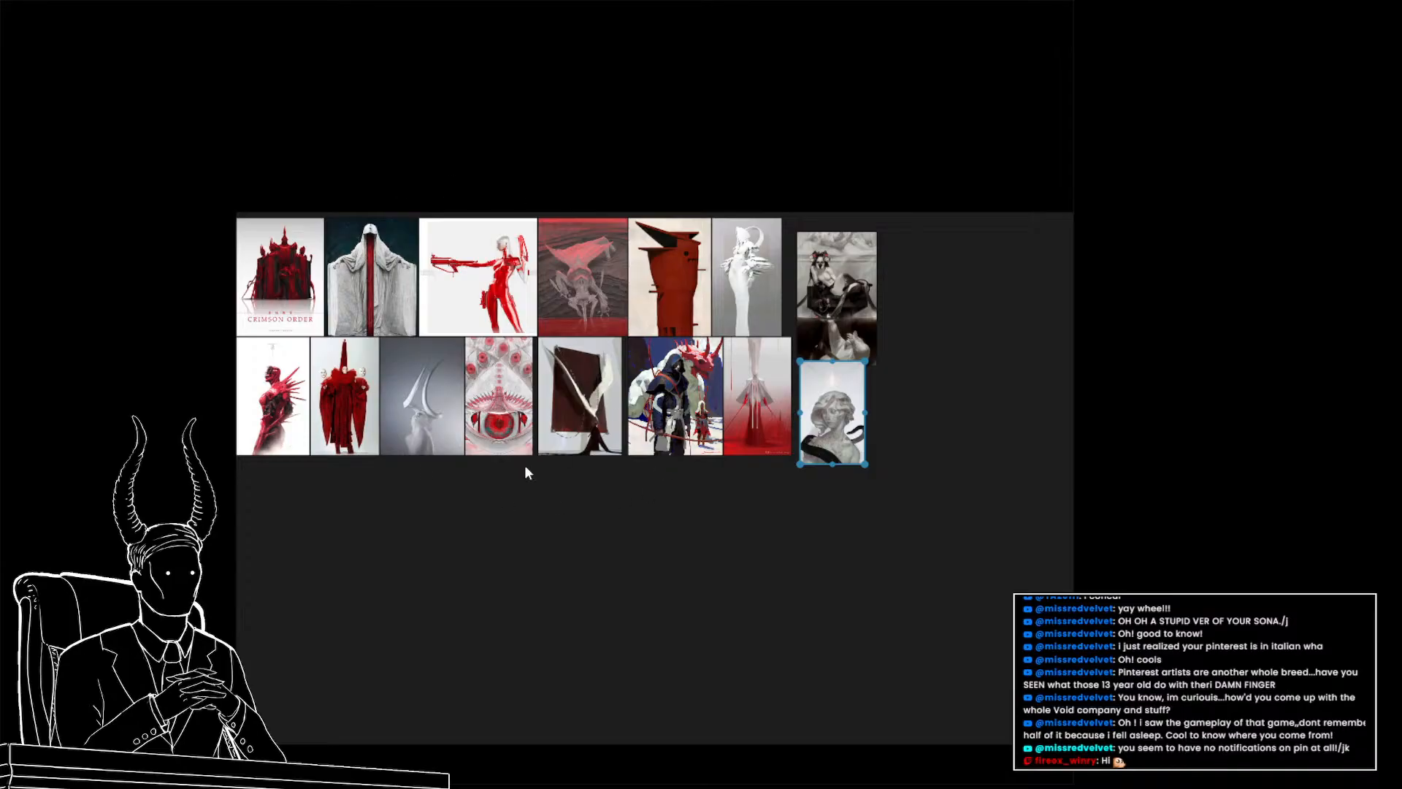
drag(569, 390, 480, 438)
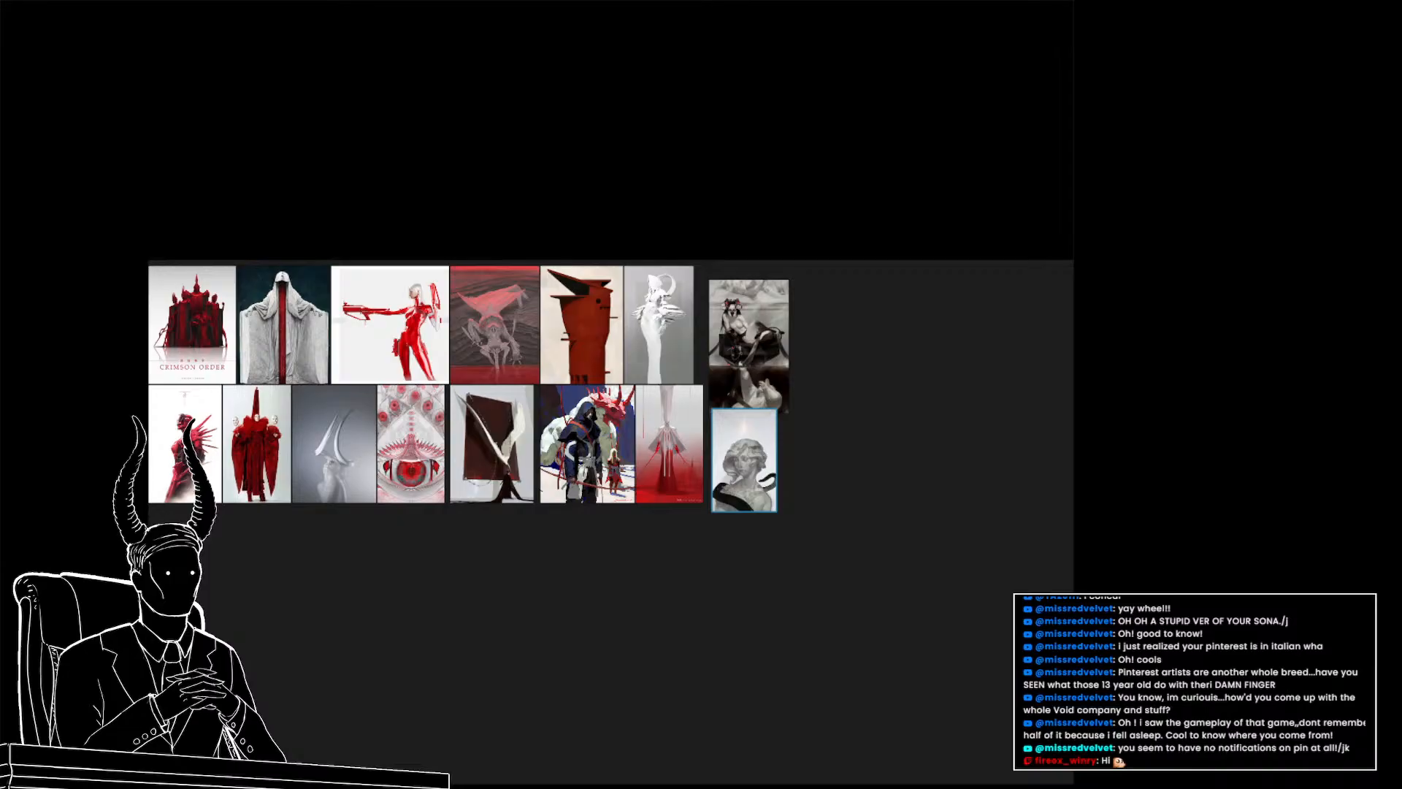
key(alt+Tab)
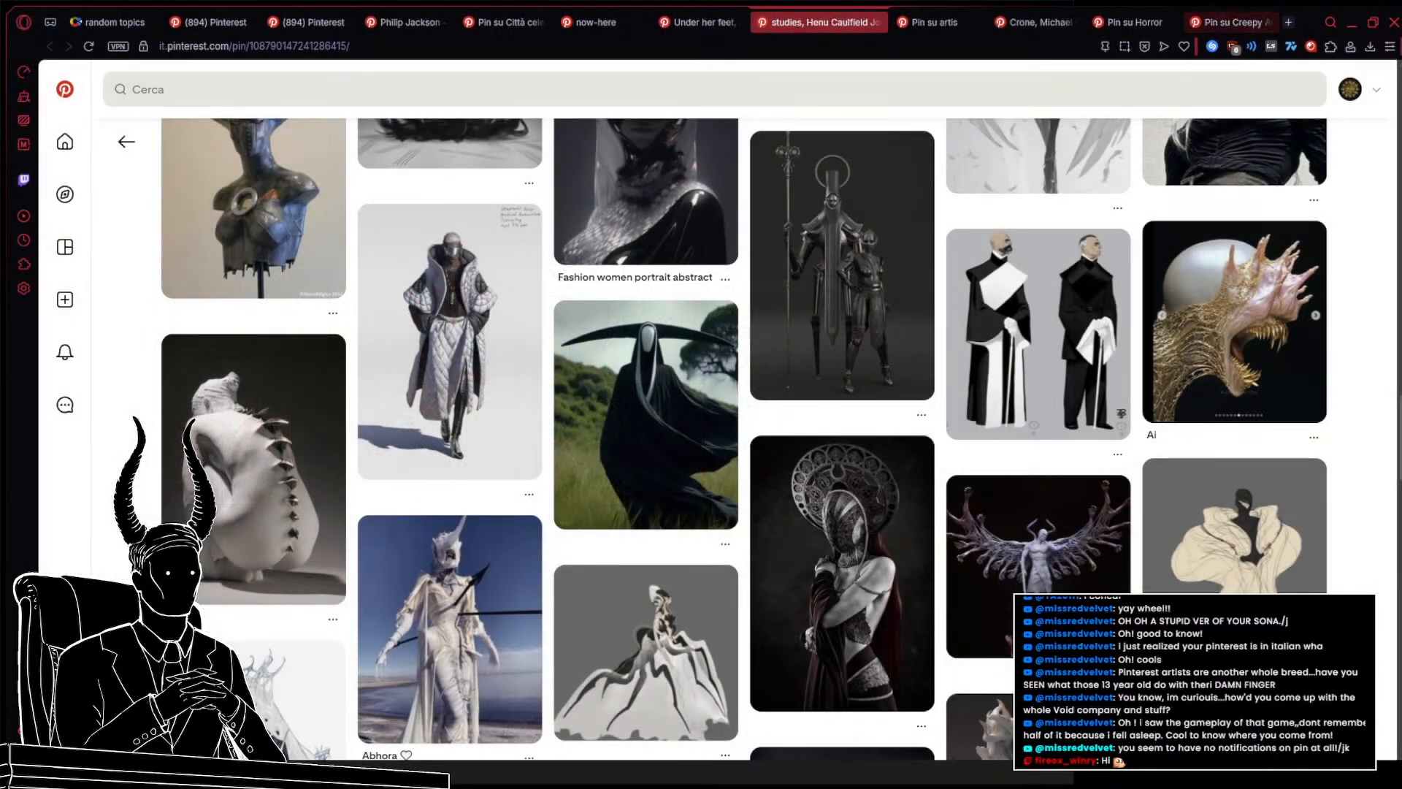
Return to the cose e/o personaggi trascendentali board and open the pin at the top of its third column in a new tab
click(504, 18)
click(595, 17)
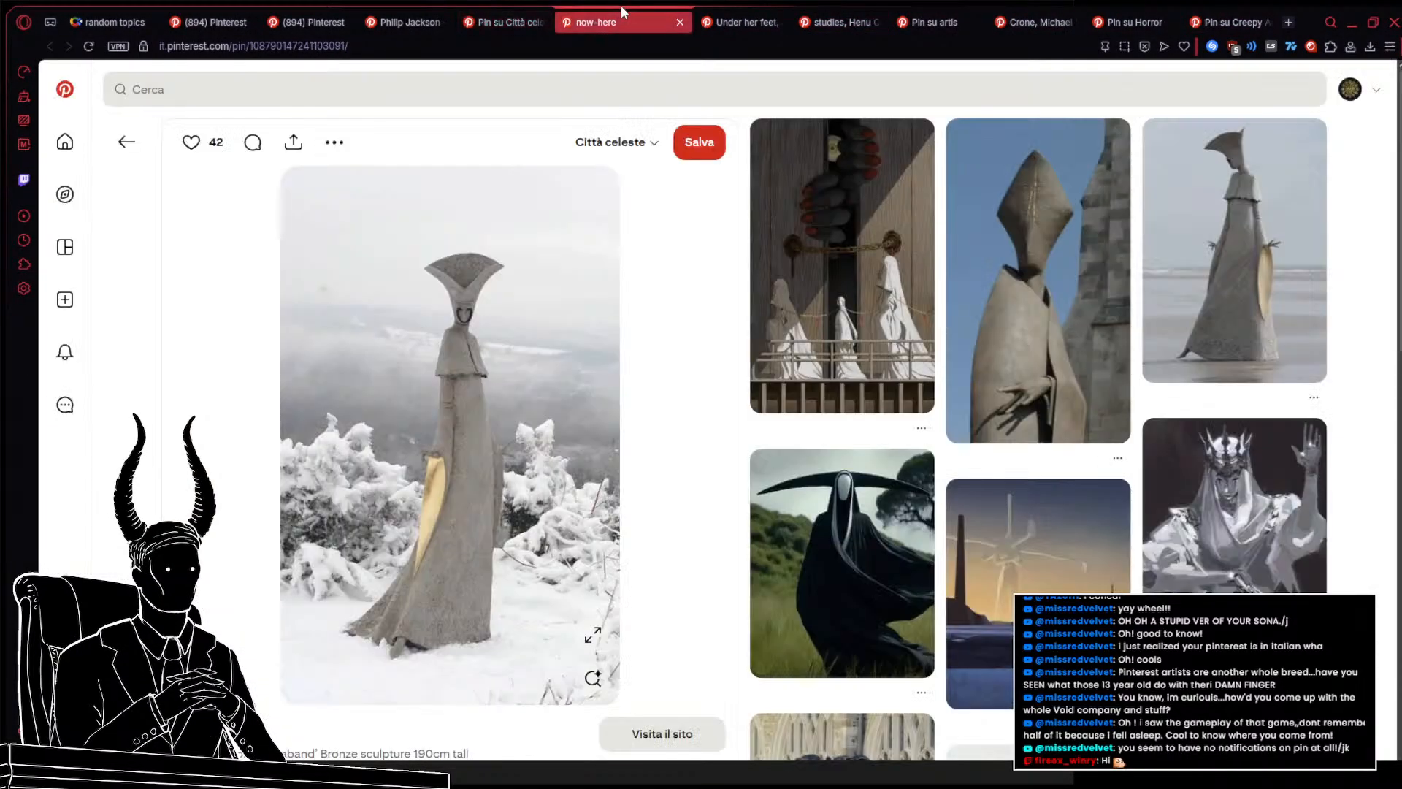
click(716, 11)
click(482, 12)
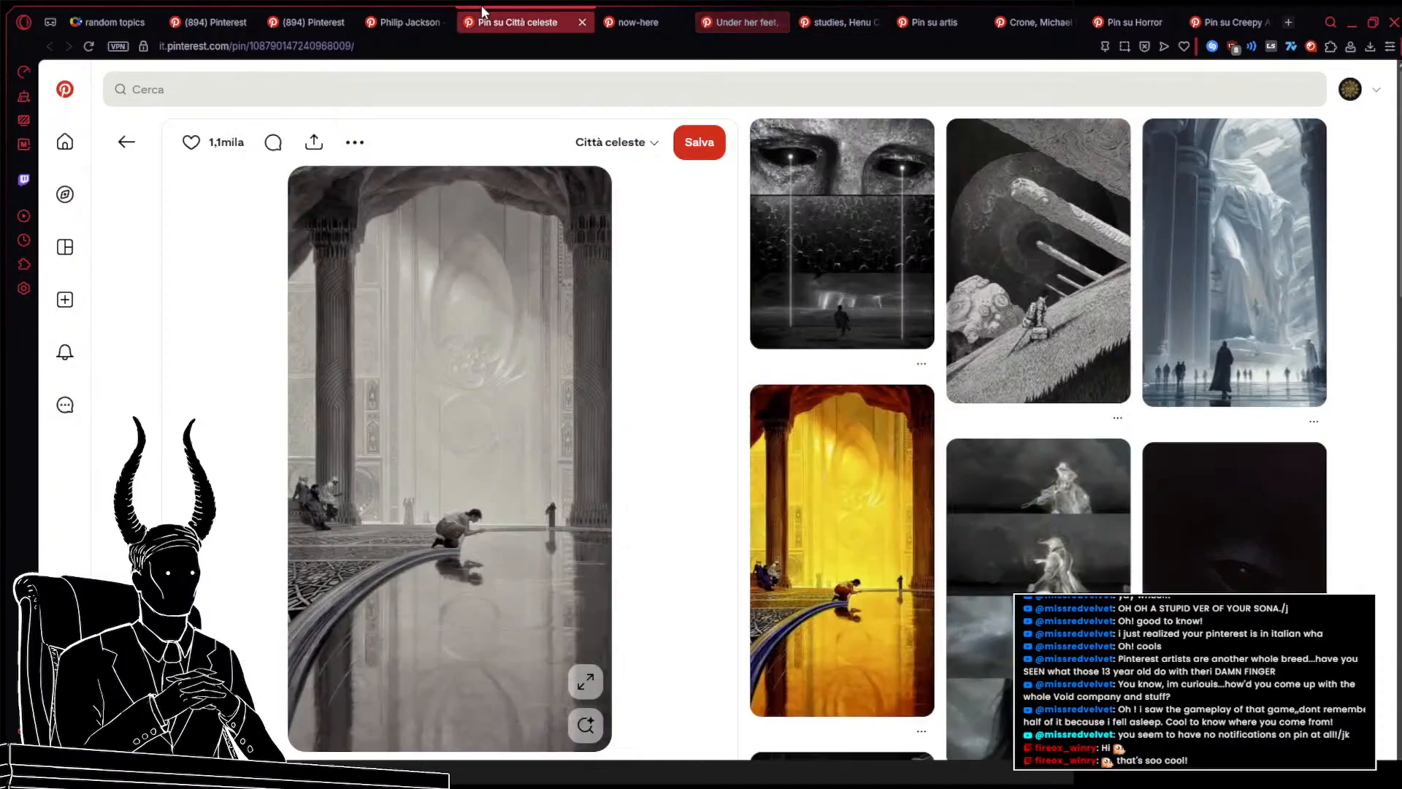
click(407, 16)
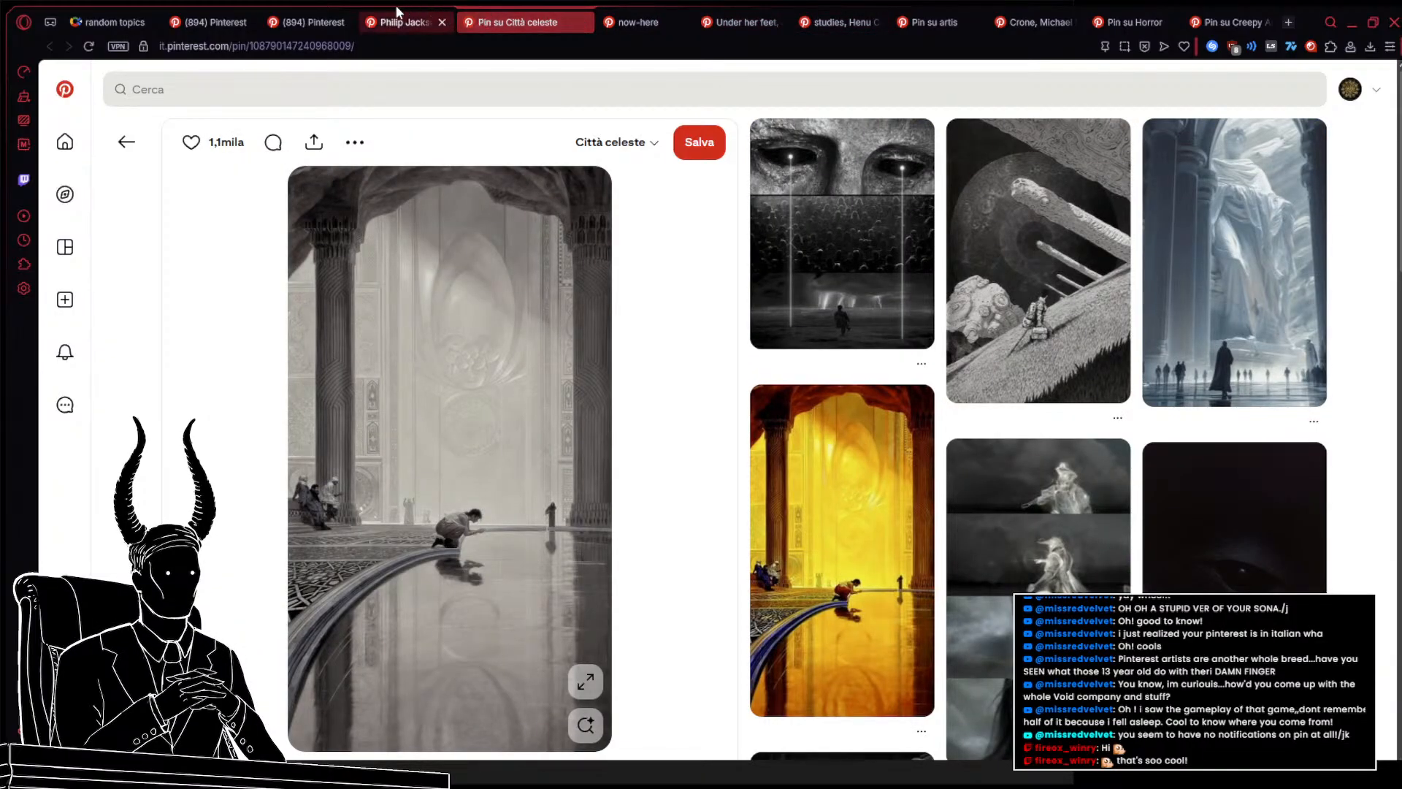
click(316, 13)
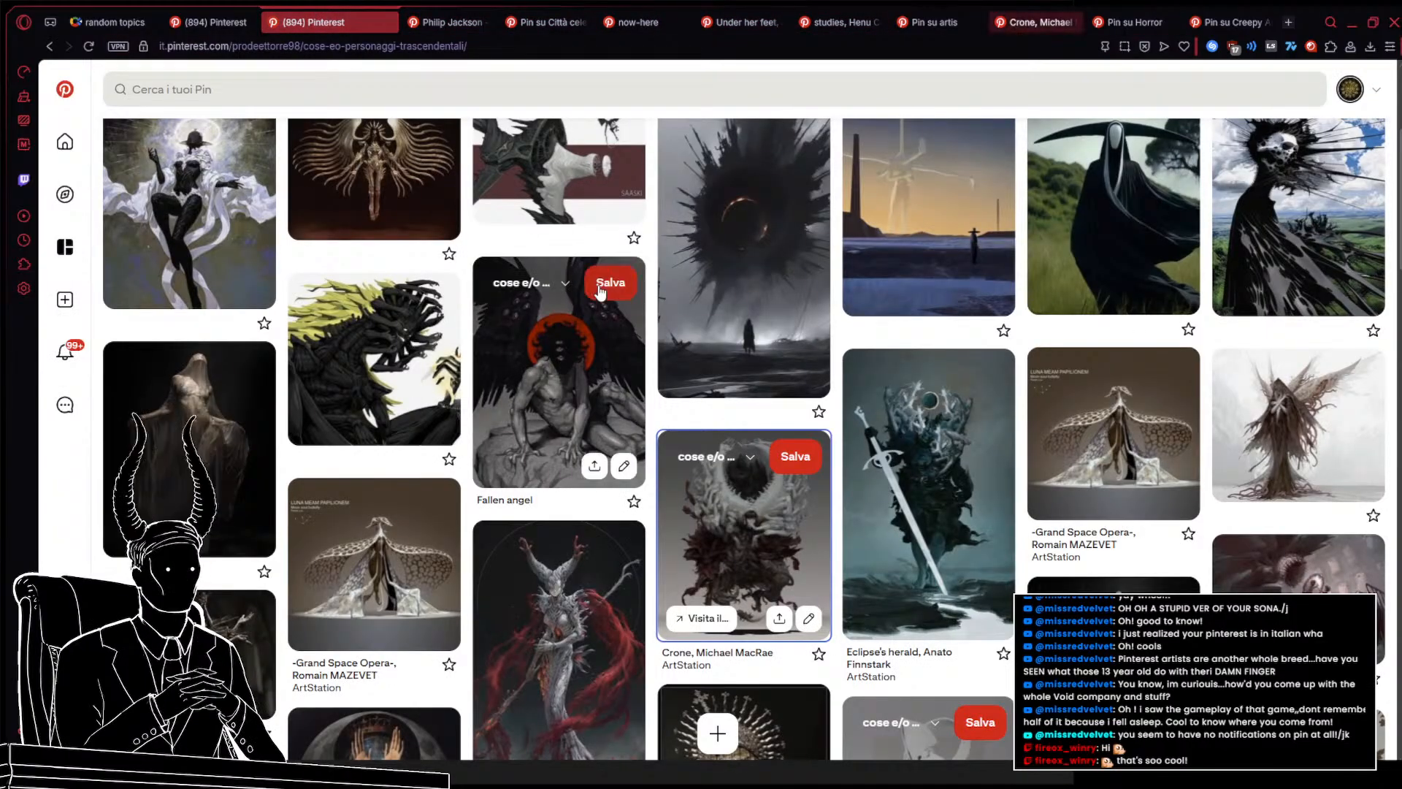
scroll(740, 524, up, 10)
scroll(738, 515, down, 2)
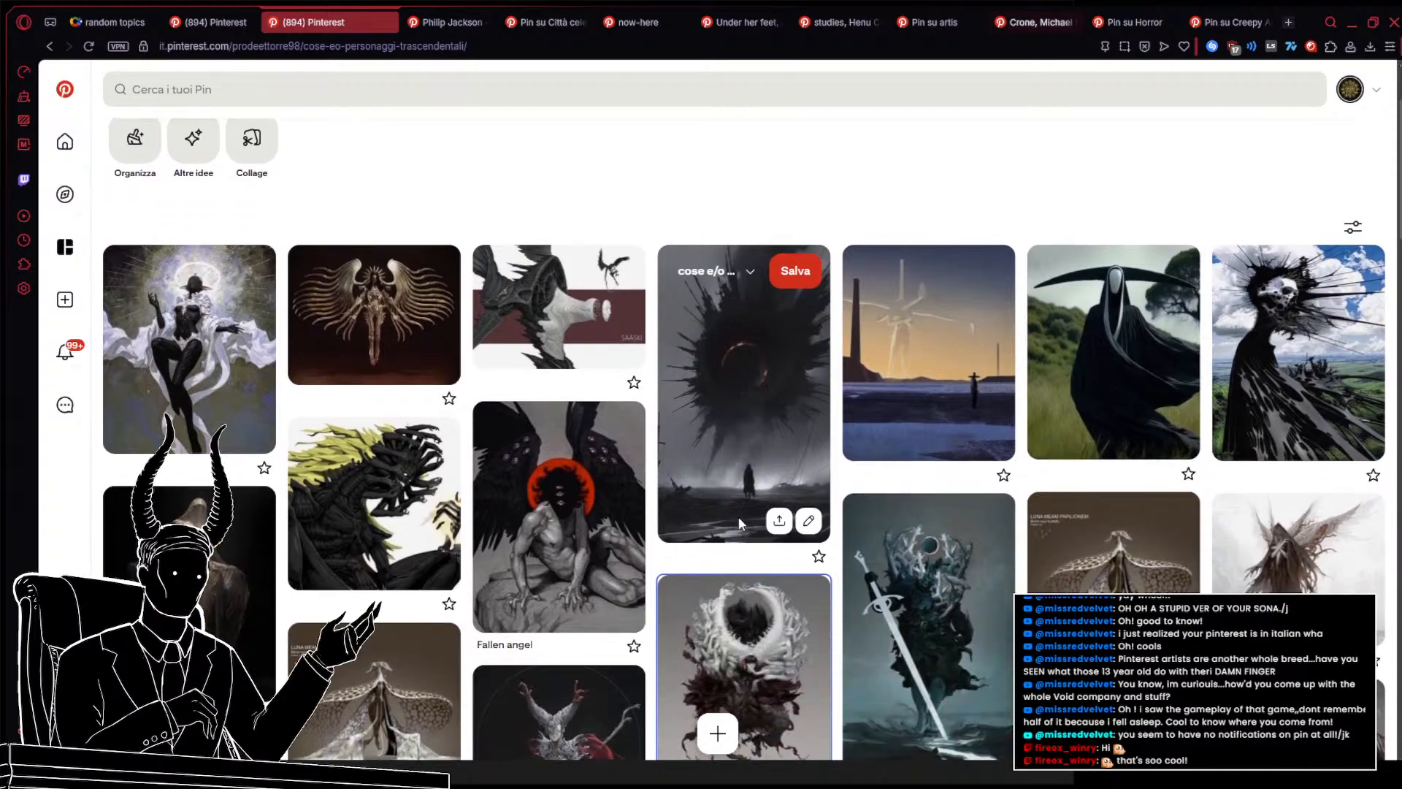
middle_click(544, 323)
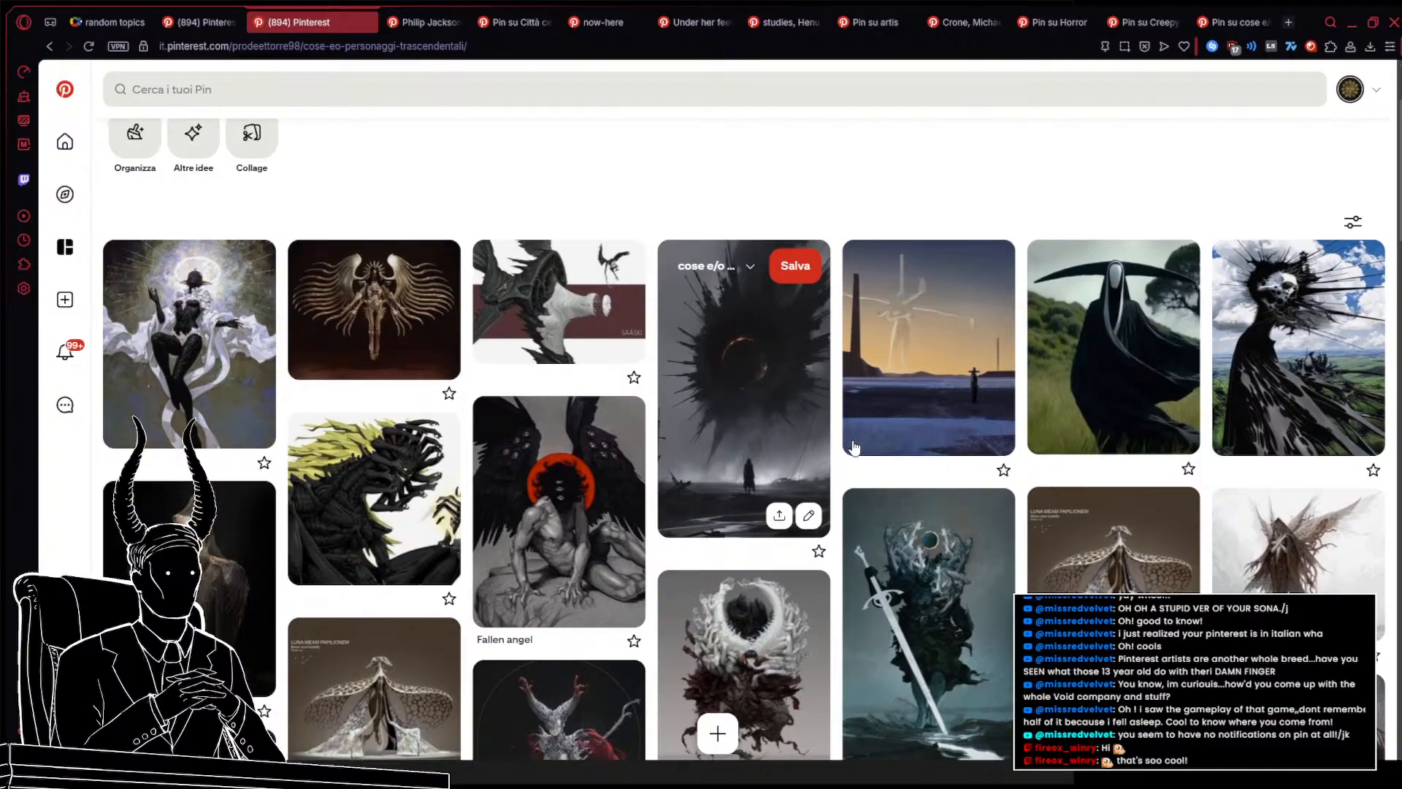
Scroll down through the cose e/o personaggi trascendentali board's pins
scroll(855, 448, down, 3)
scroll(854, 447, down, 6)
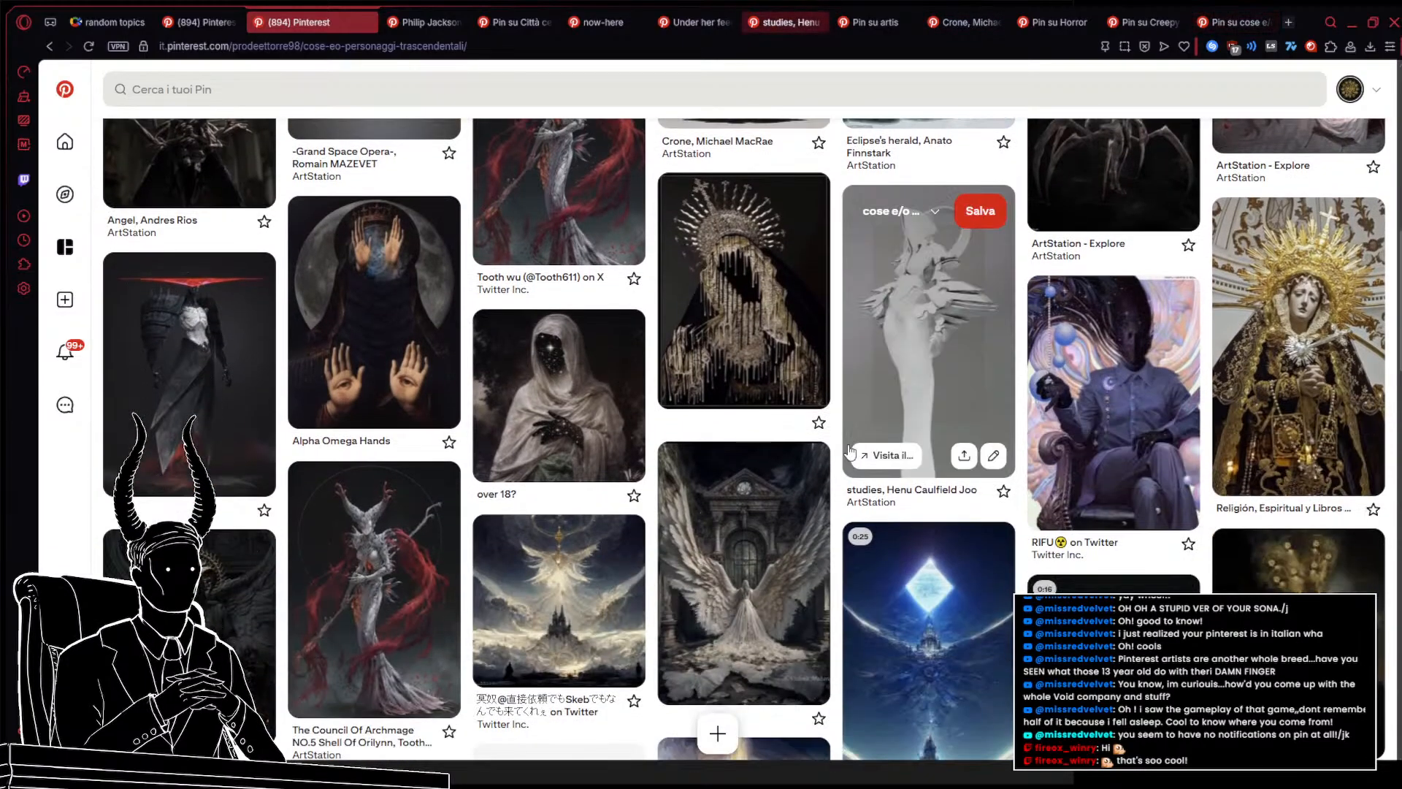
scroll(754, 467, down, 6)
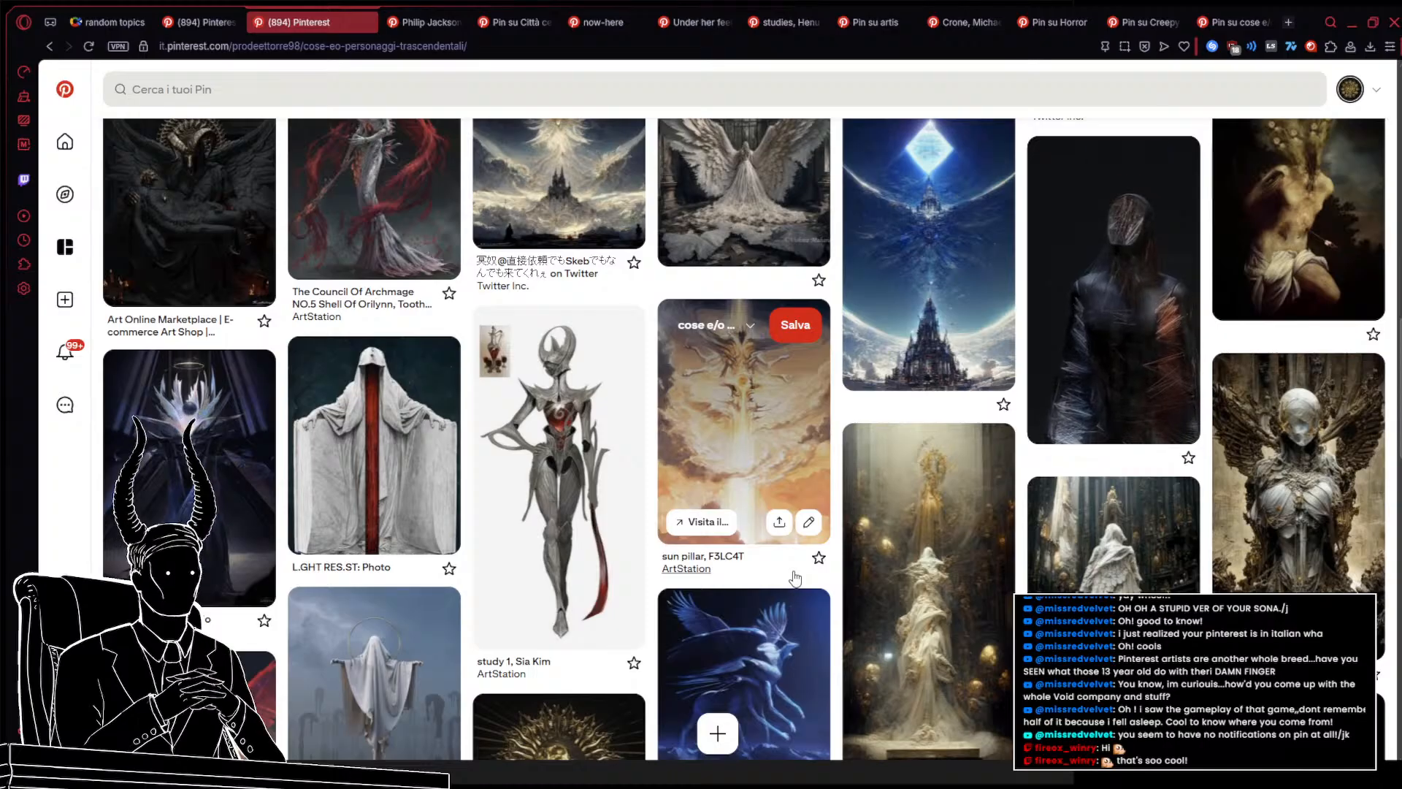
scroll(793, 580, down, 4)
scroll(795, 577, down, 4)
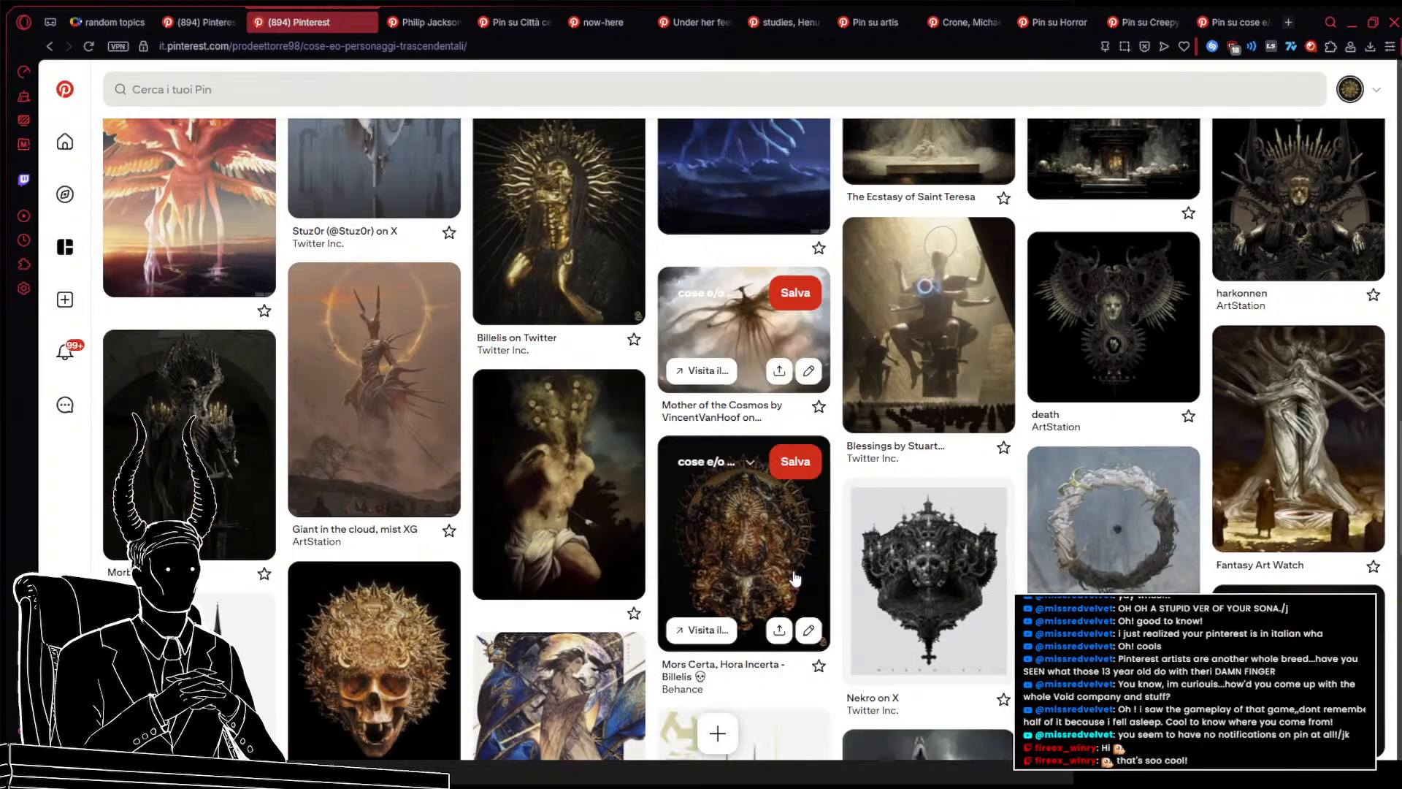
scroll(796, 578, down, 5)
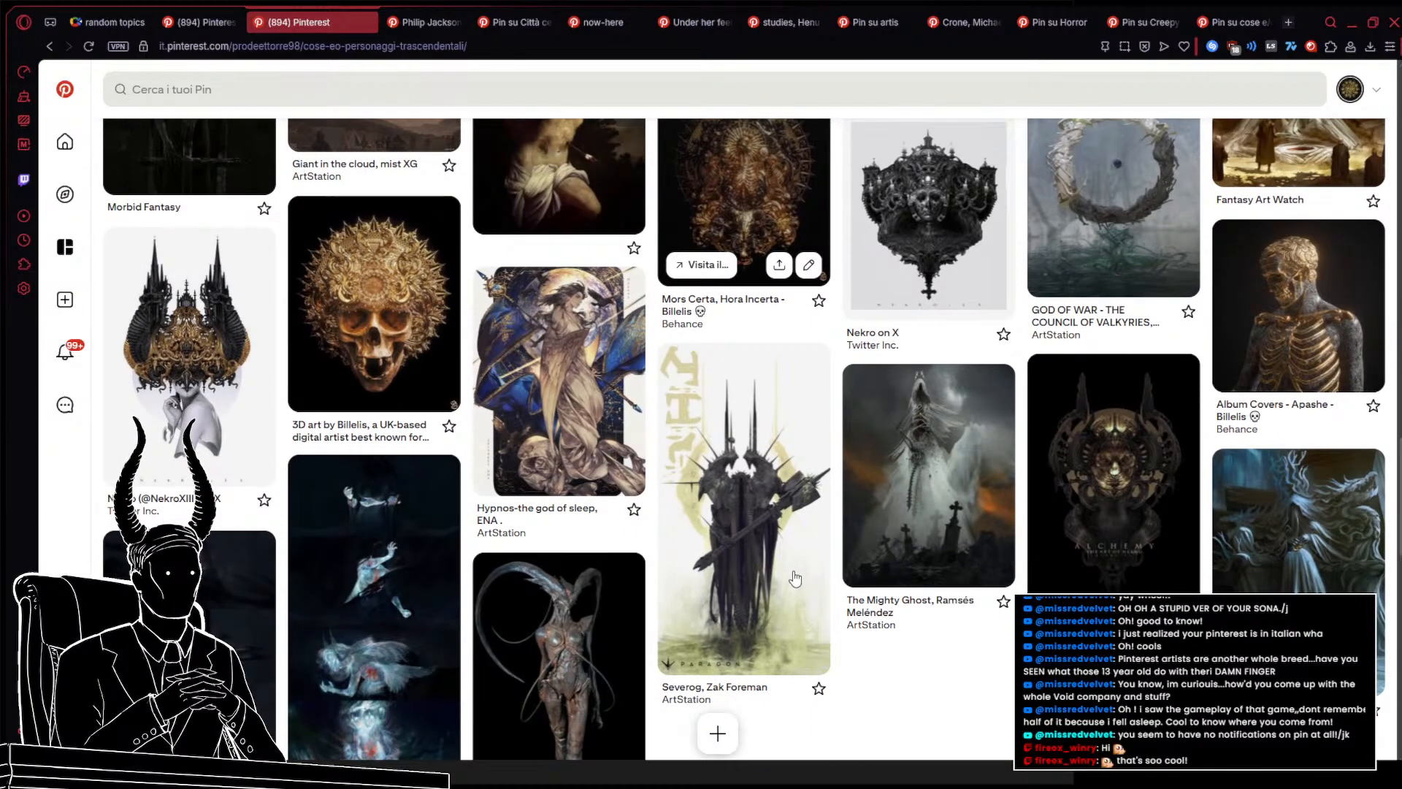
scroll(794, 578, down, 4)
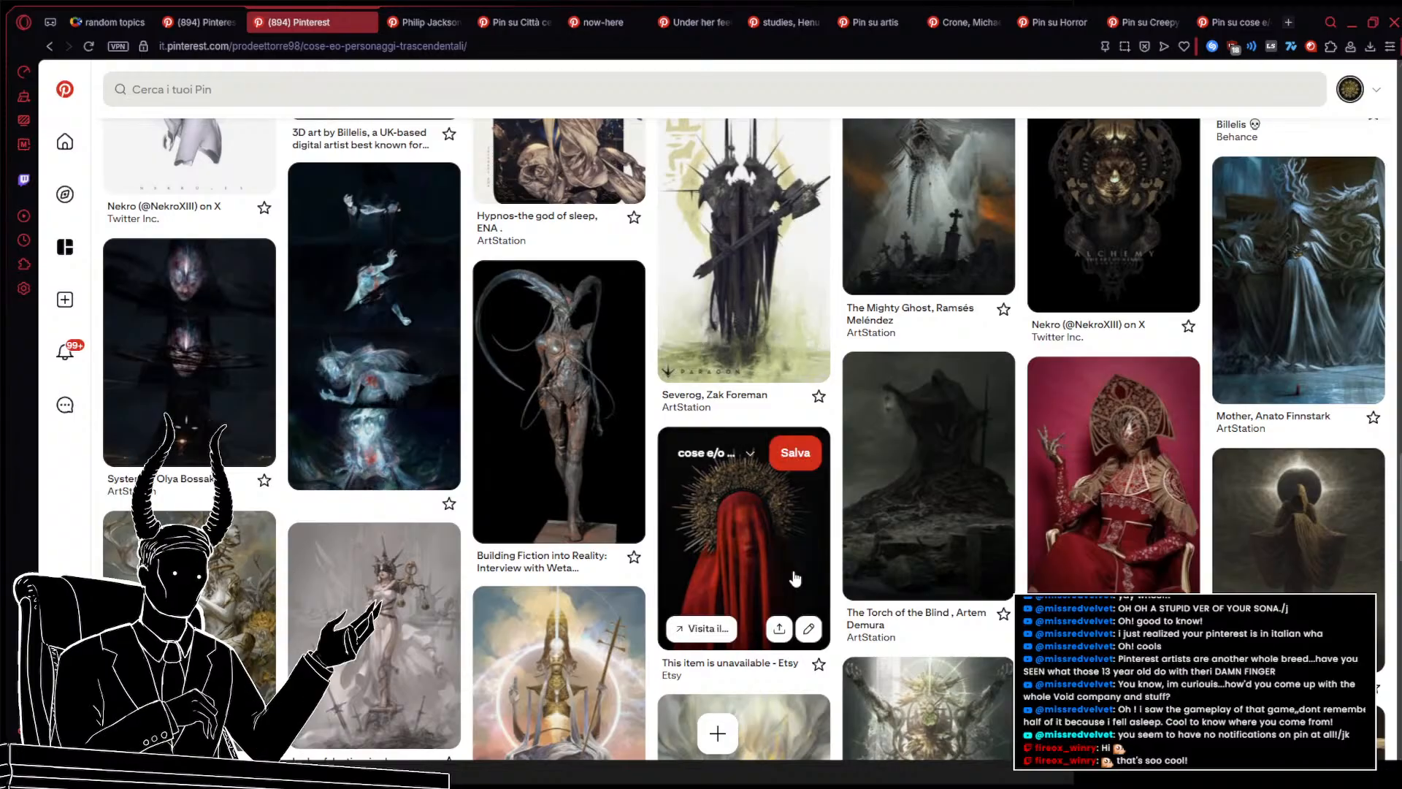
scroll(787, 578, down, 3)
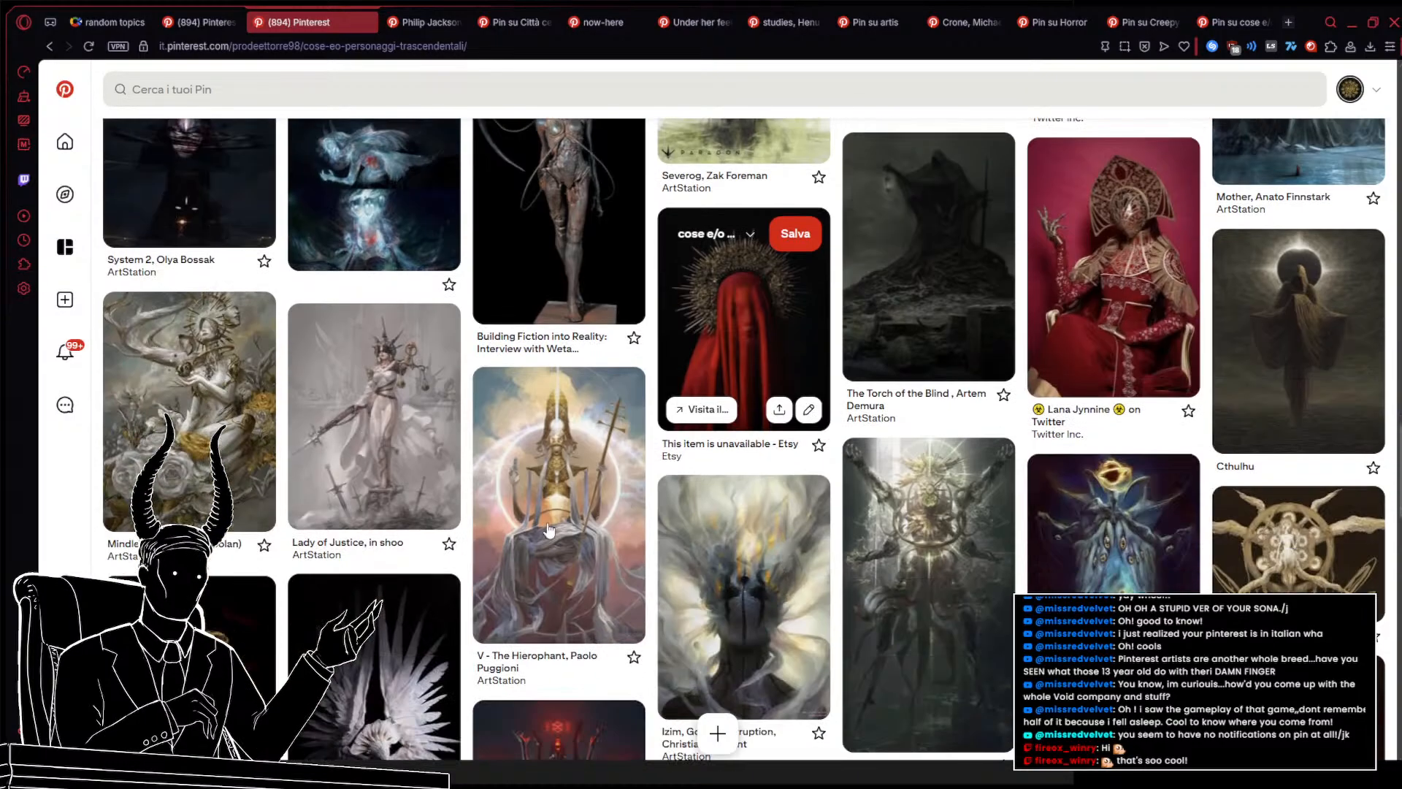
Open the Lady of Justice, in shoo pin in a new tab and scroll further down the board's pins
middle_click(355, 383)
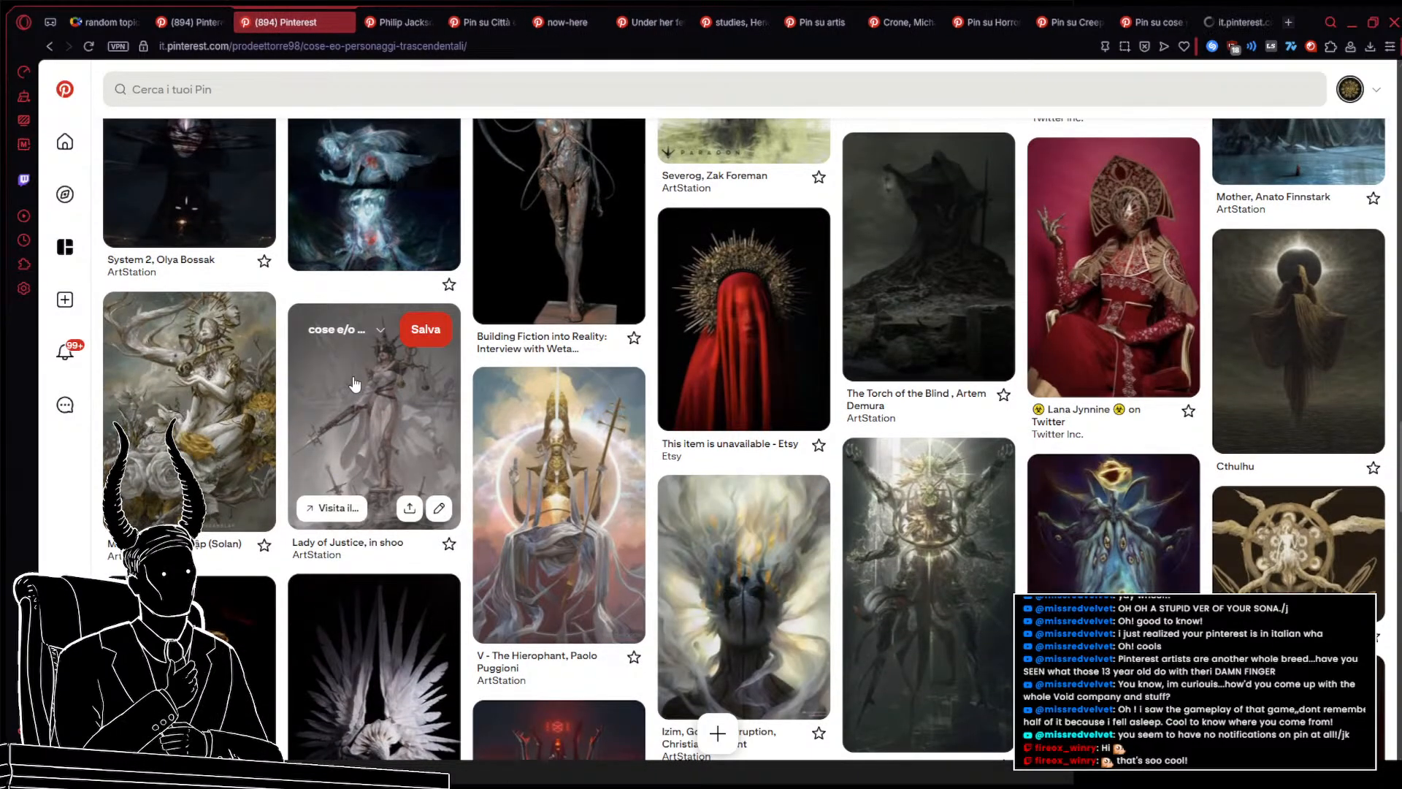
scroll(354, 384, down, 4)
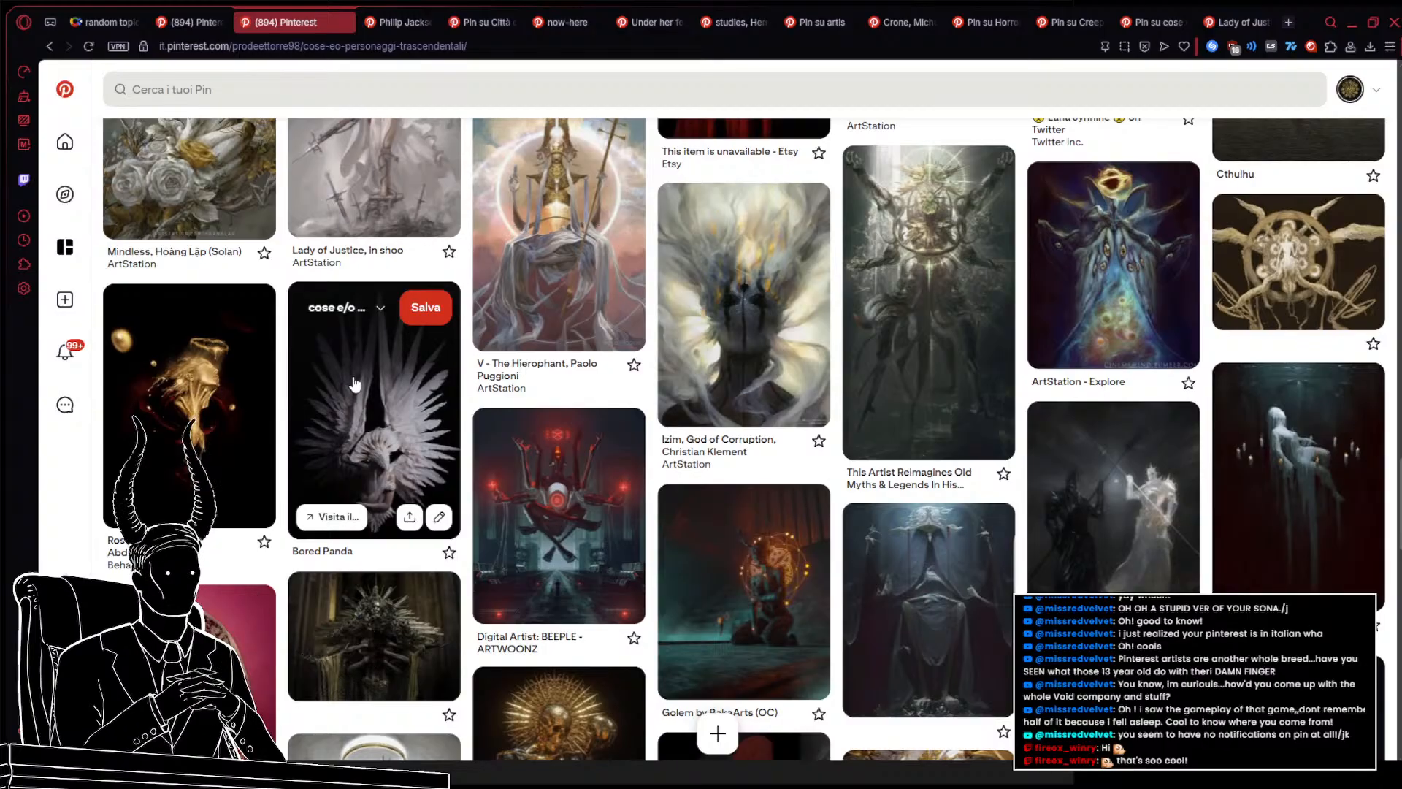
scroll(354, 383, down, 3)
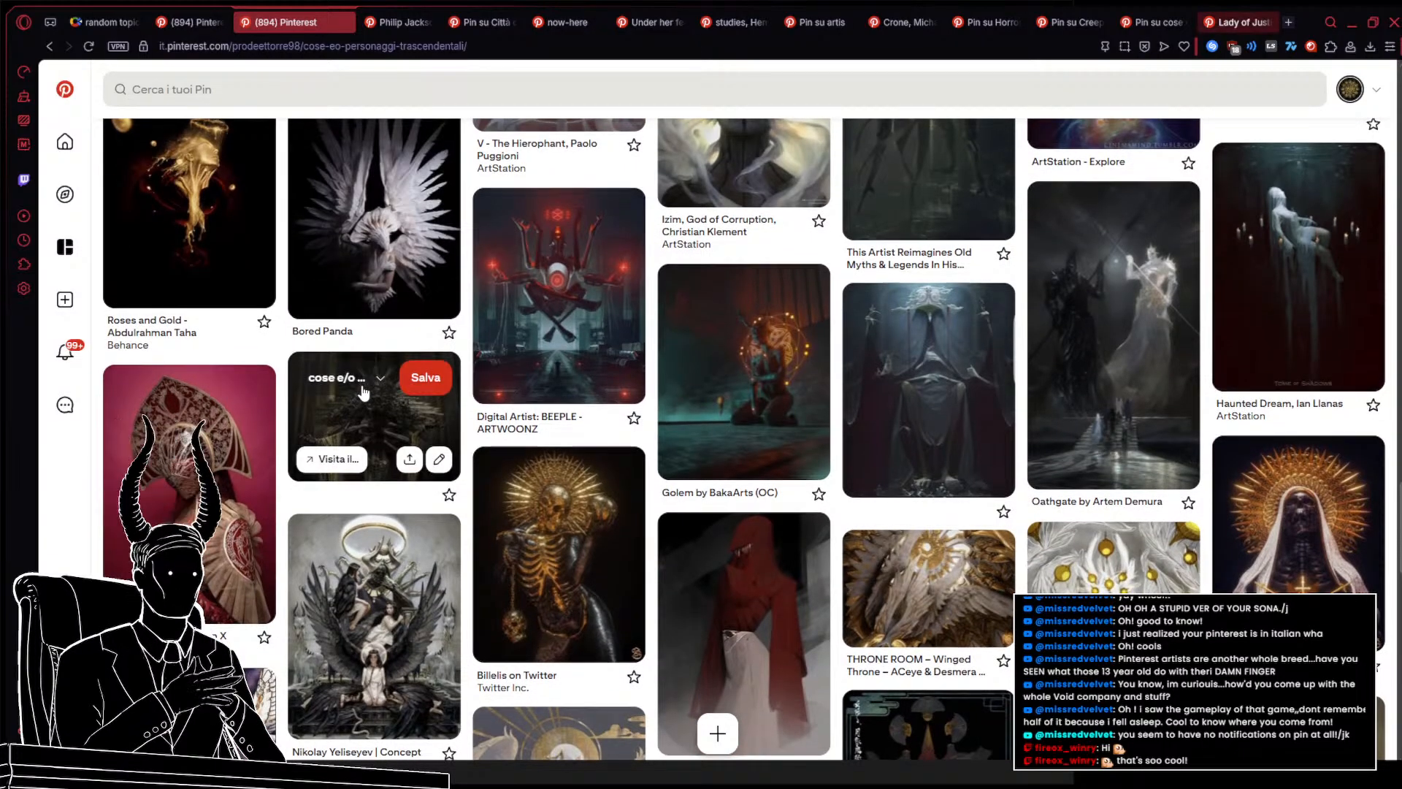
scroll(362, 391, down, 4)
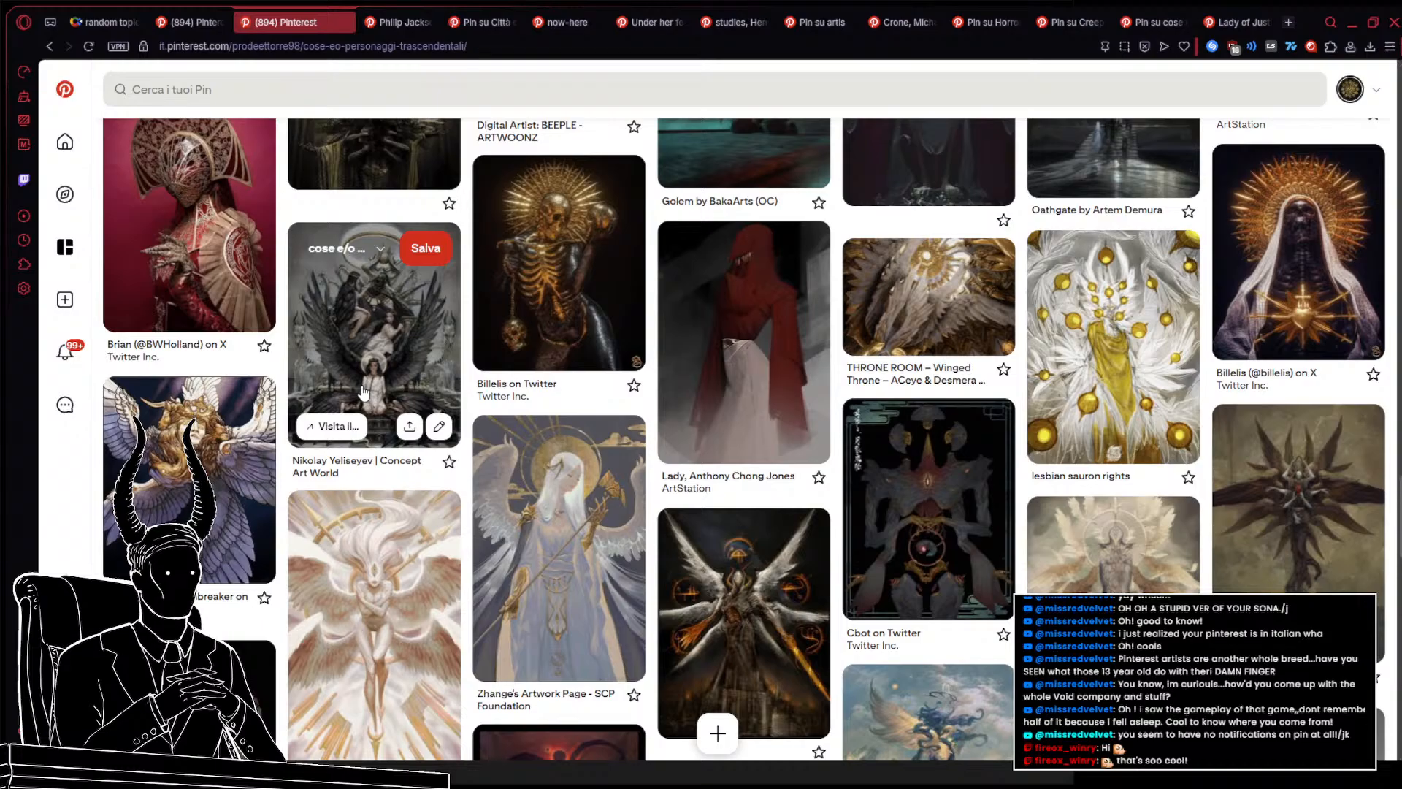
scroll(363, 391, down, 6)
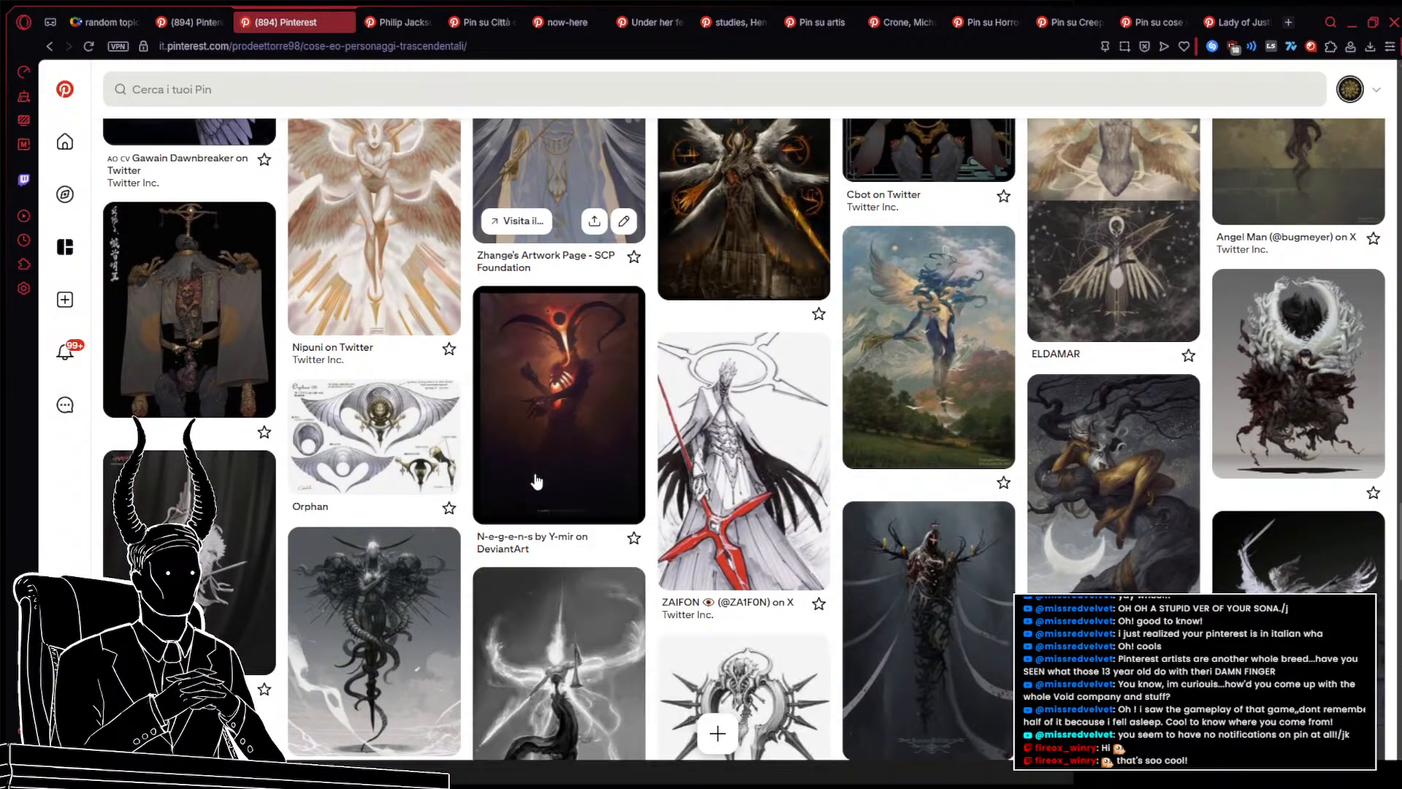
scroll(537, 482, down, 4)
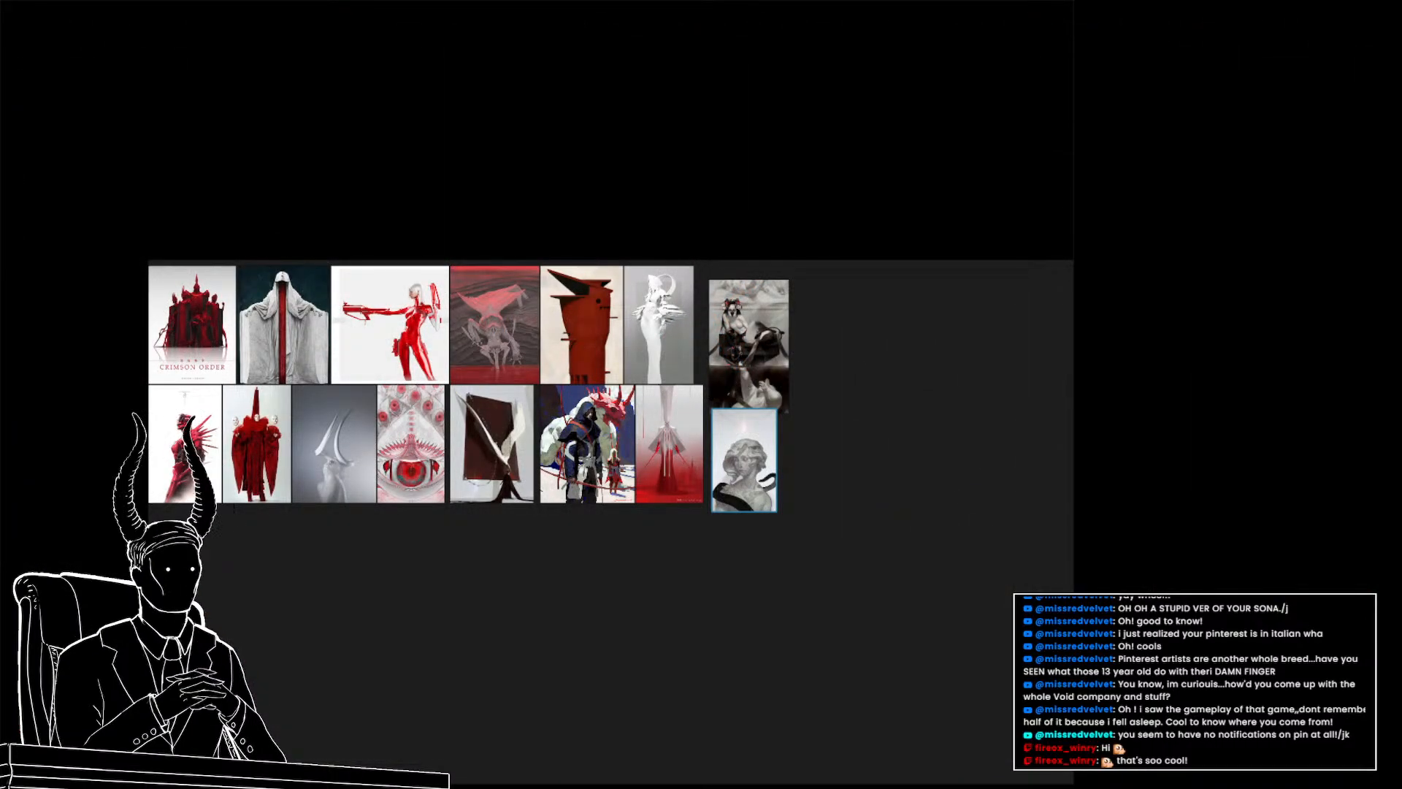
Paste a copied reference image into the PureRef moodboard and move it to an empty area beside the existing group
click(855, 603)
key(ctrl+v)
scroll(778, 575, down, 7)
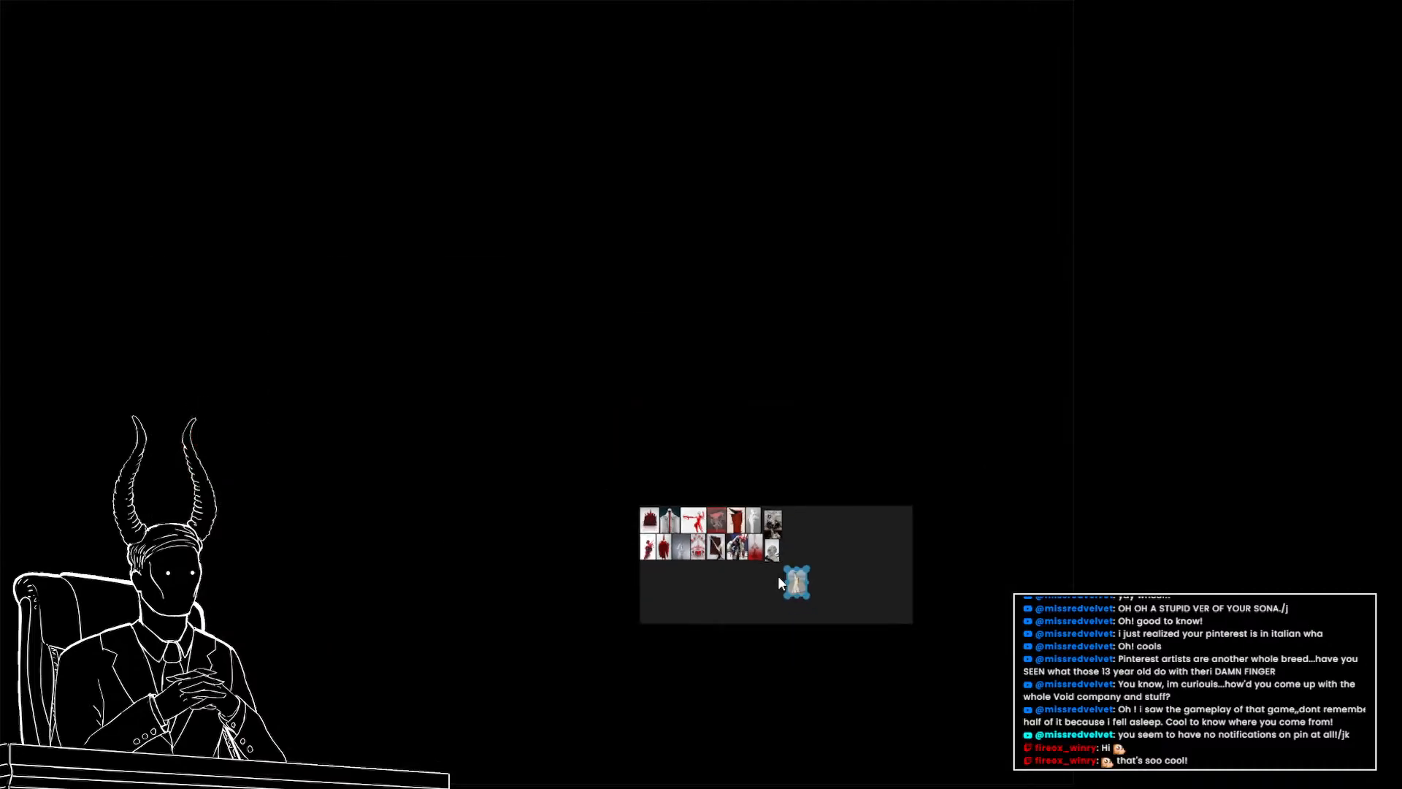
scroll(593, 548, up, 6)
drag(777, 576, 888, 561)
drag(880, 549, 519, 498)
drag(520, 493, 566, 497)
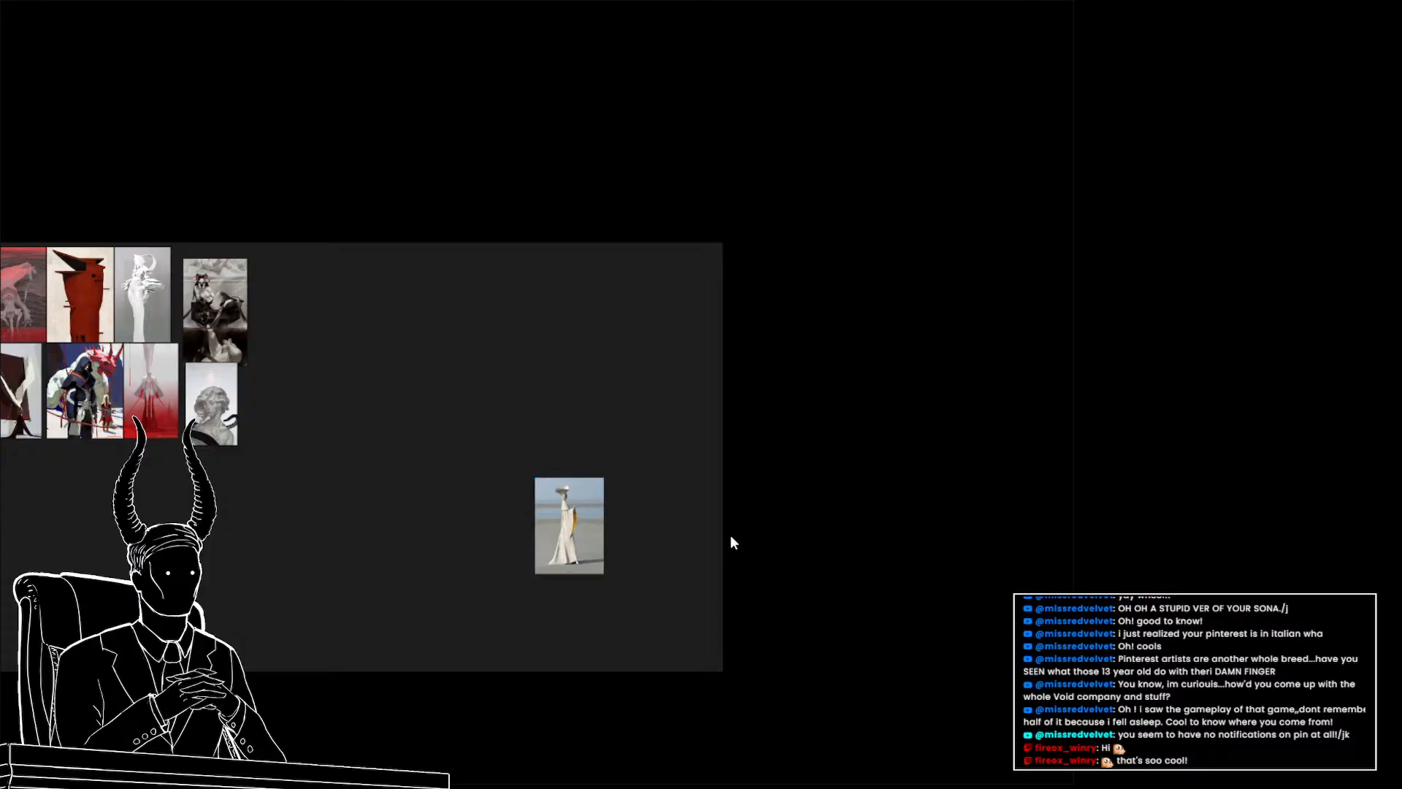
Paste three more reference images into the new cluster and reposition one of them beside the others
key(ctrl+v)
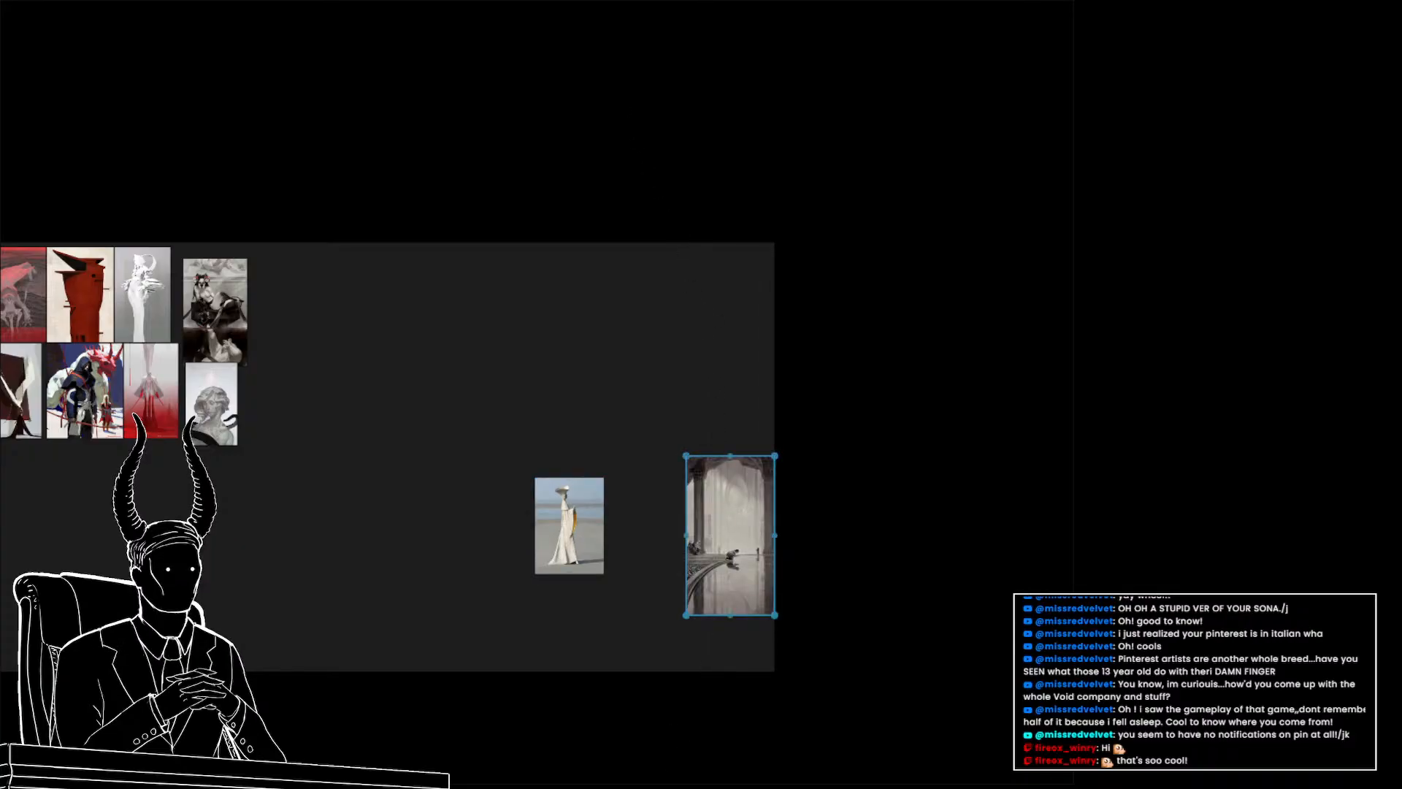
key(ctrl+v)
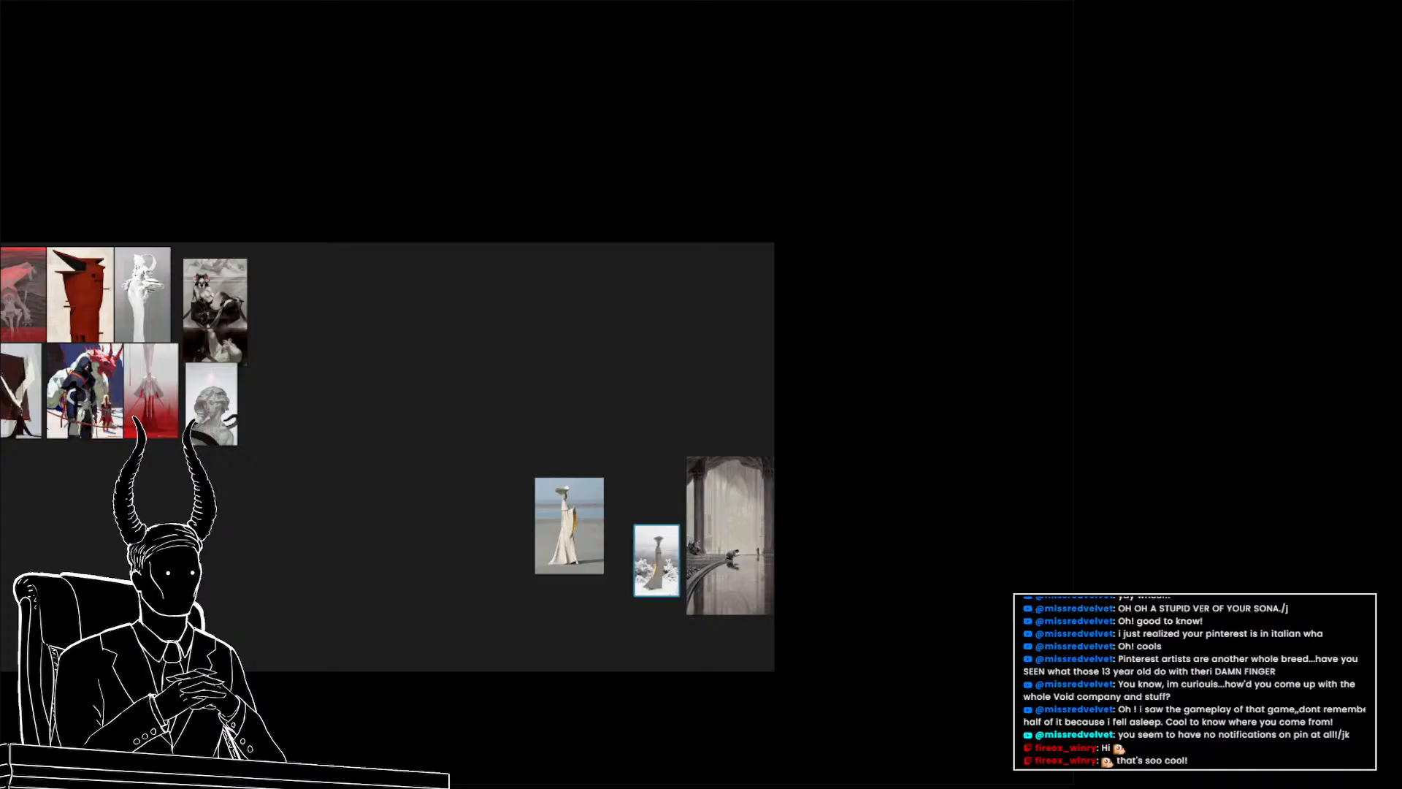
key(ctrl+v)
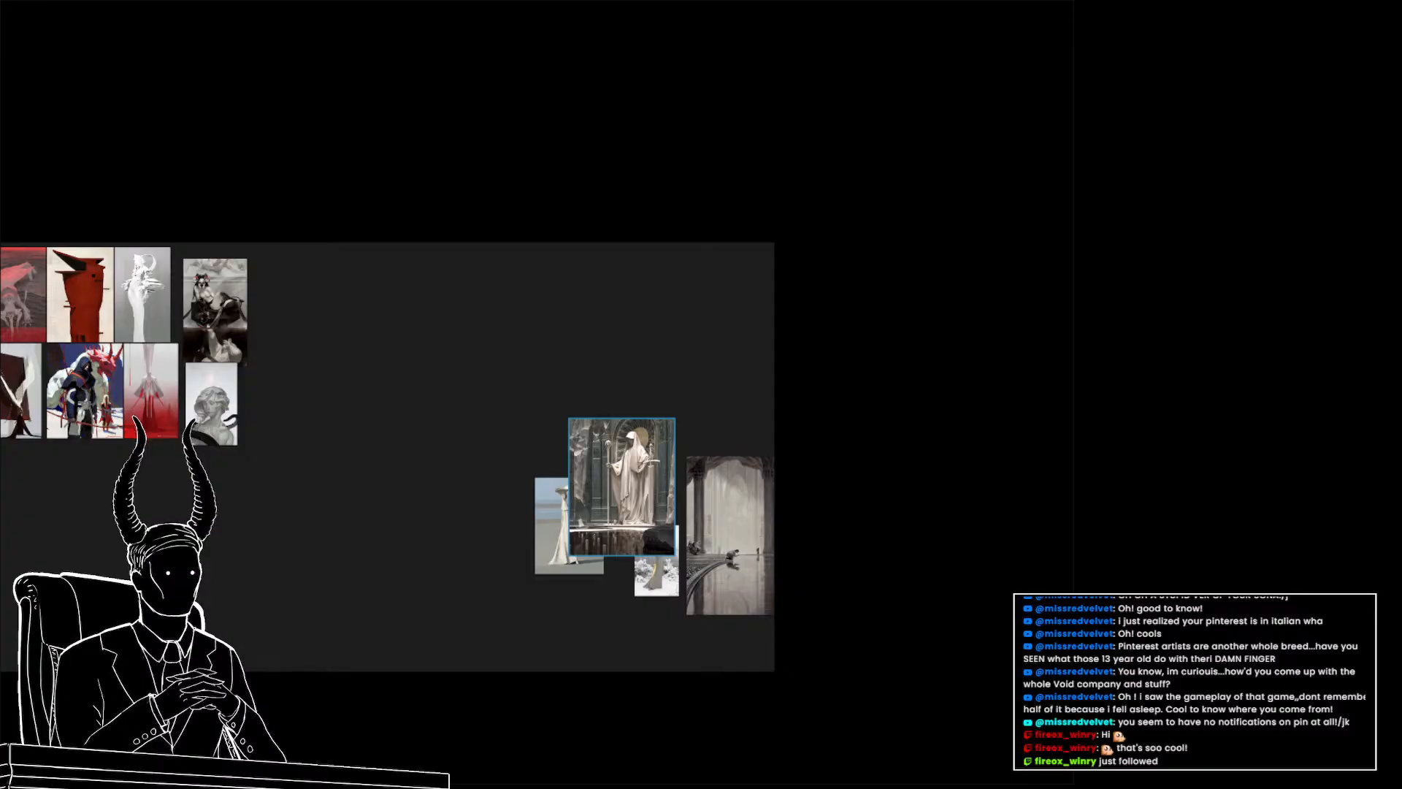
drag(729, 558, 682, 469)
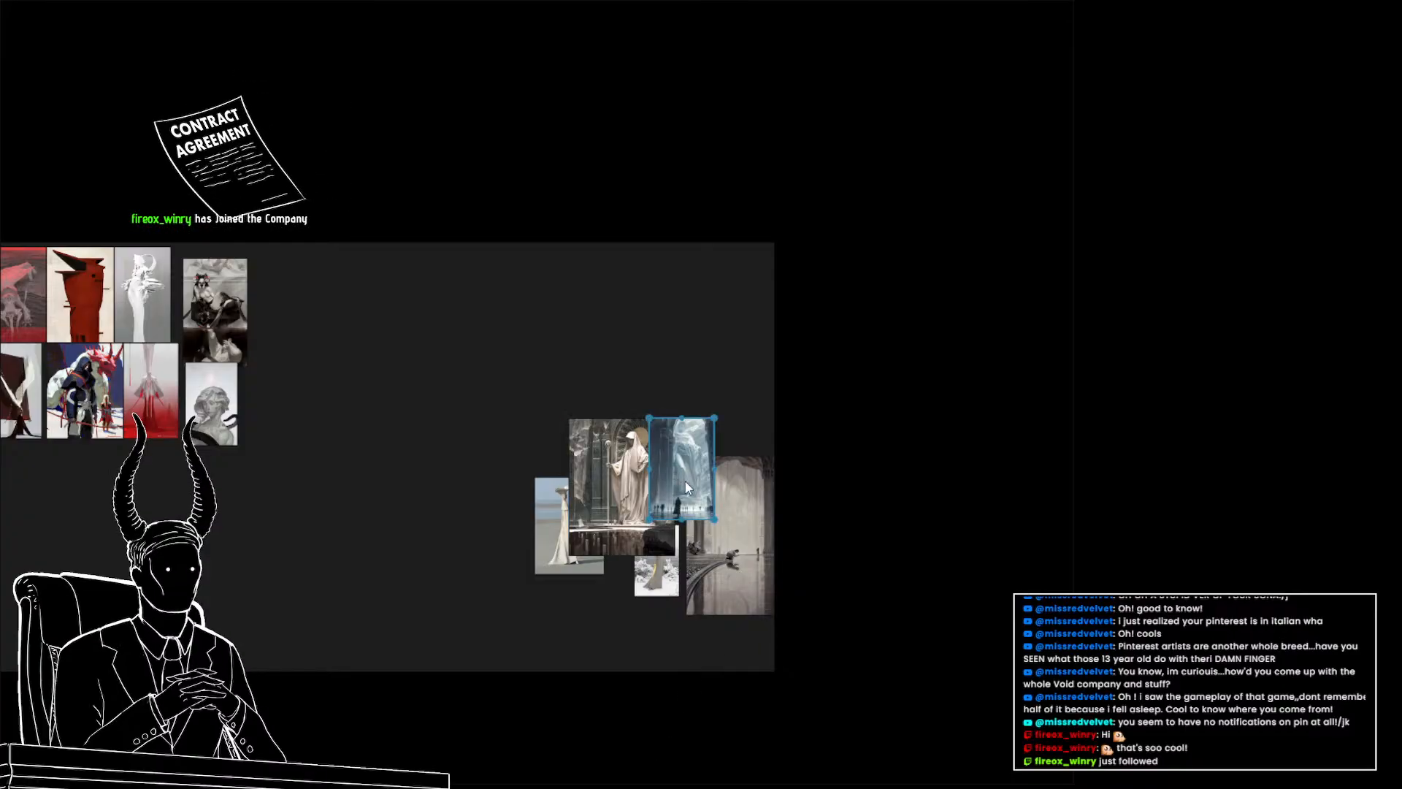
scroll(676, 483, up, 5)
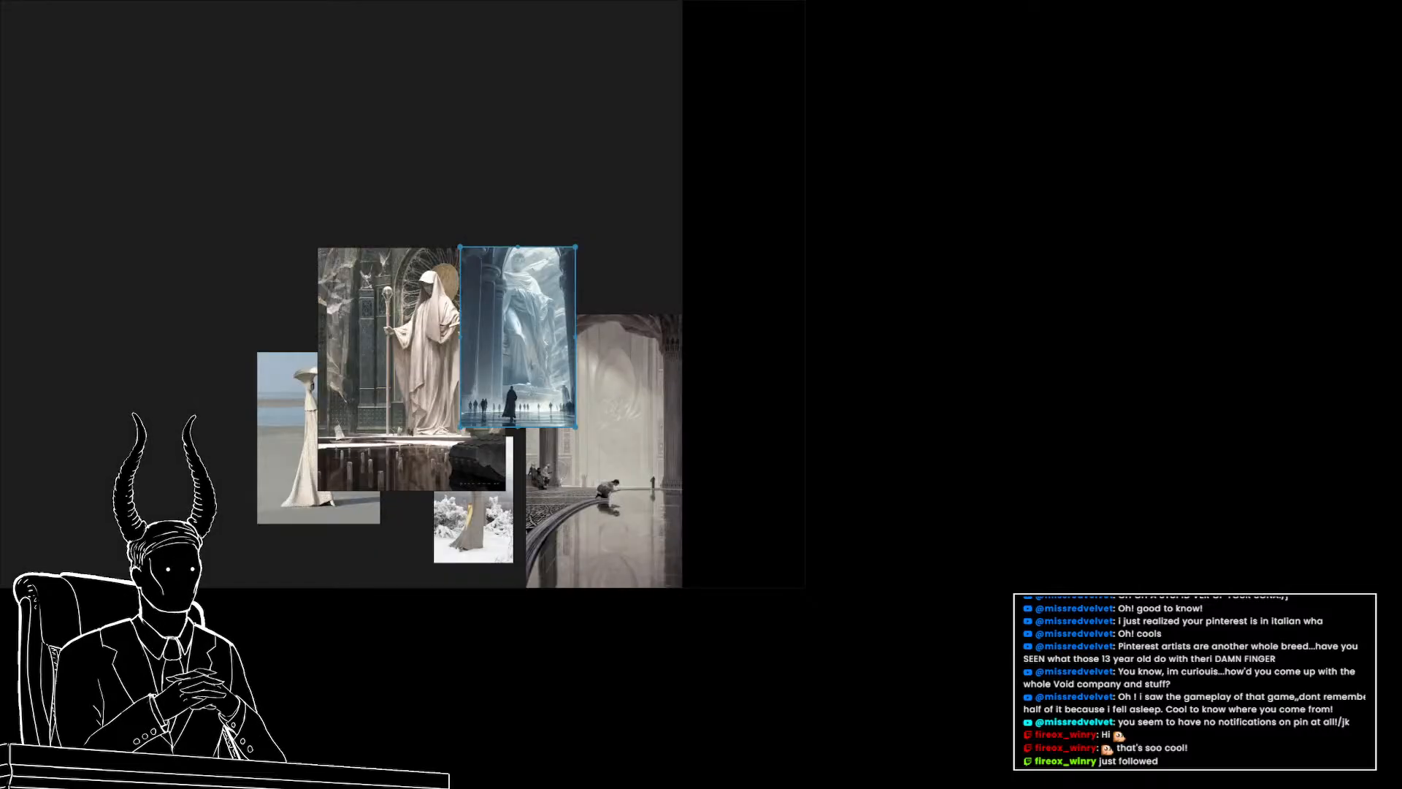
Paste five more reference images into the new cluster on the moodboard
key(ctrl+v)
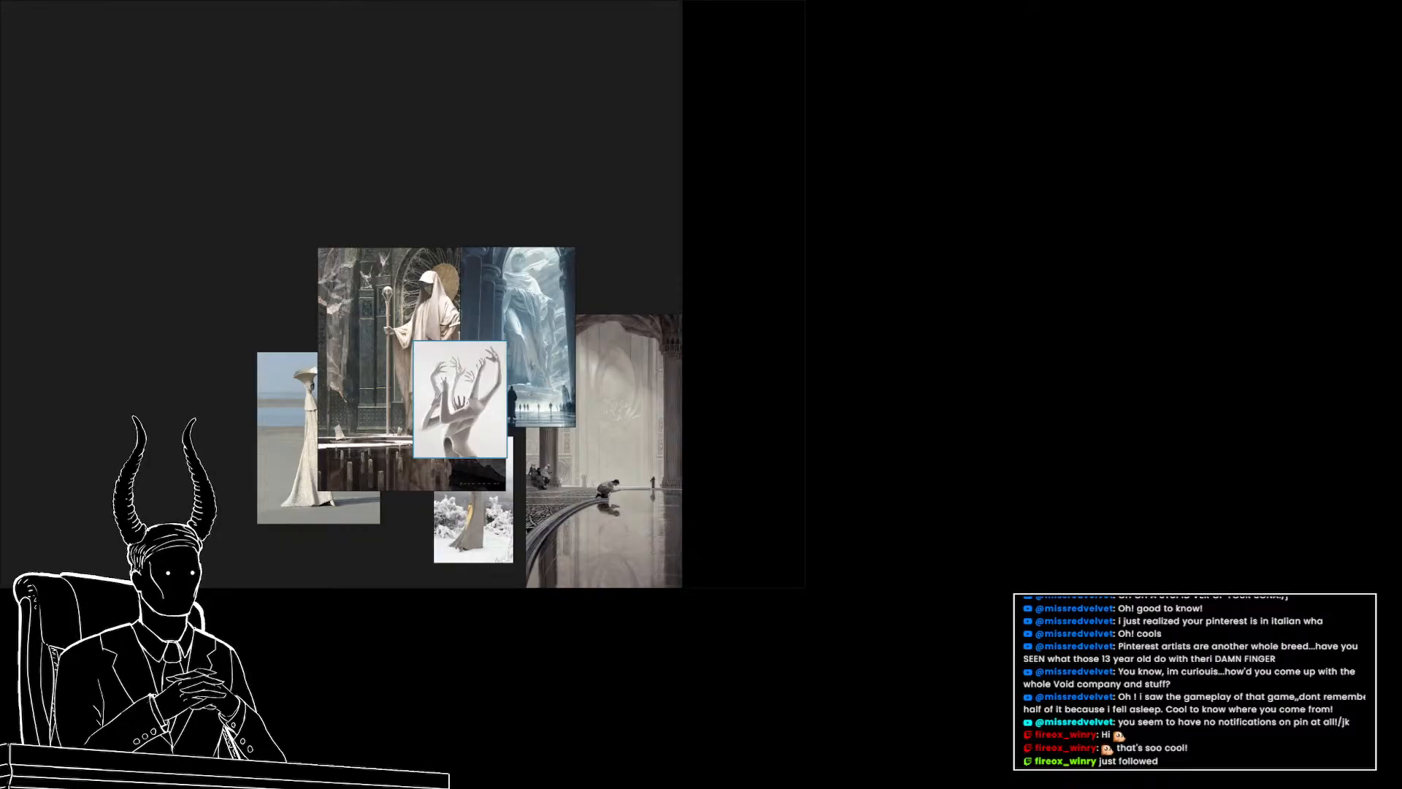
key(ctrl+v)
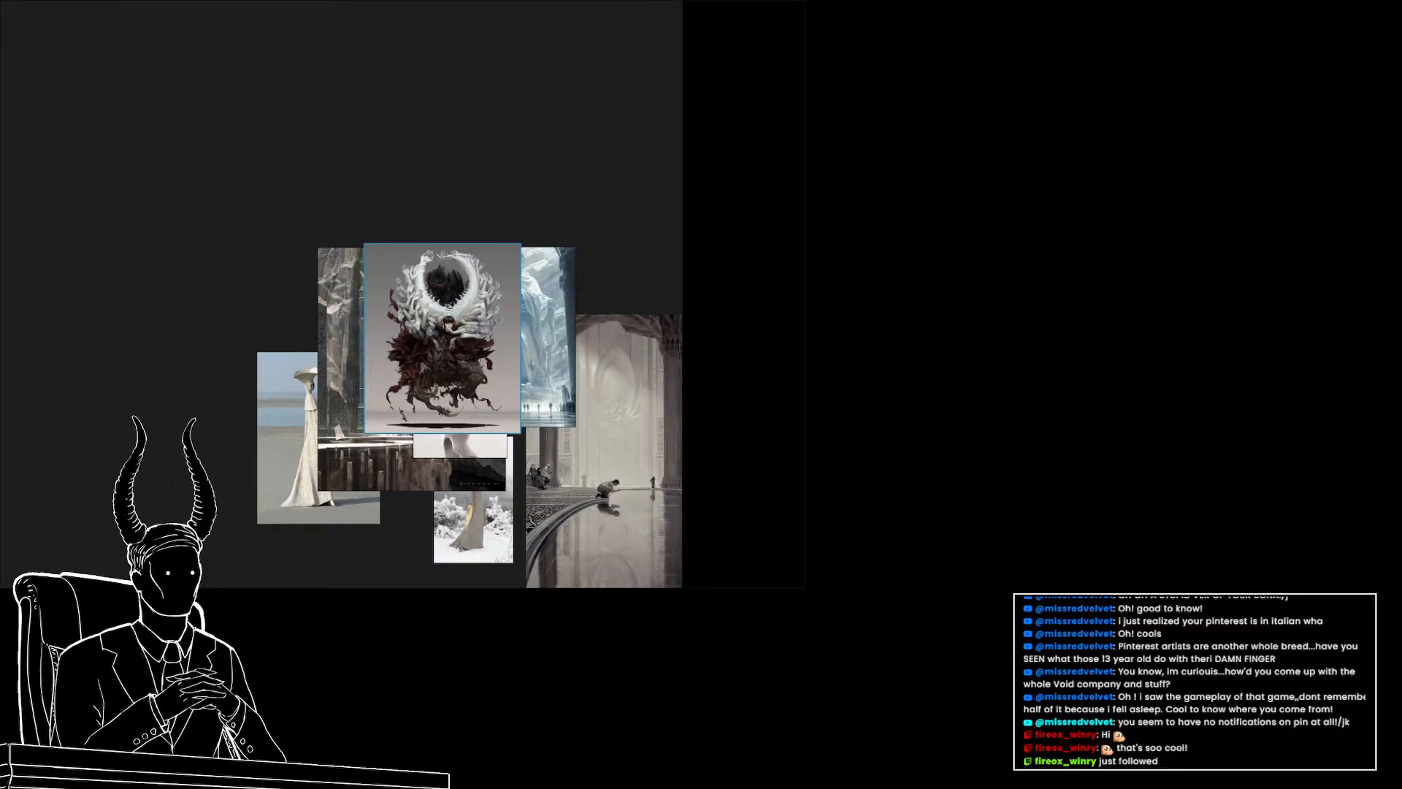
key(ctrl+v)
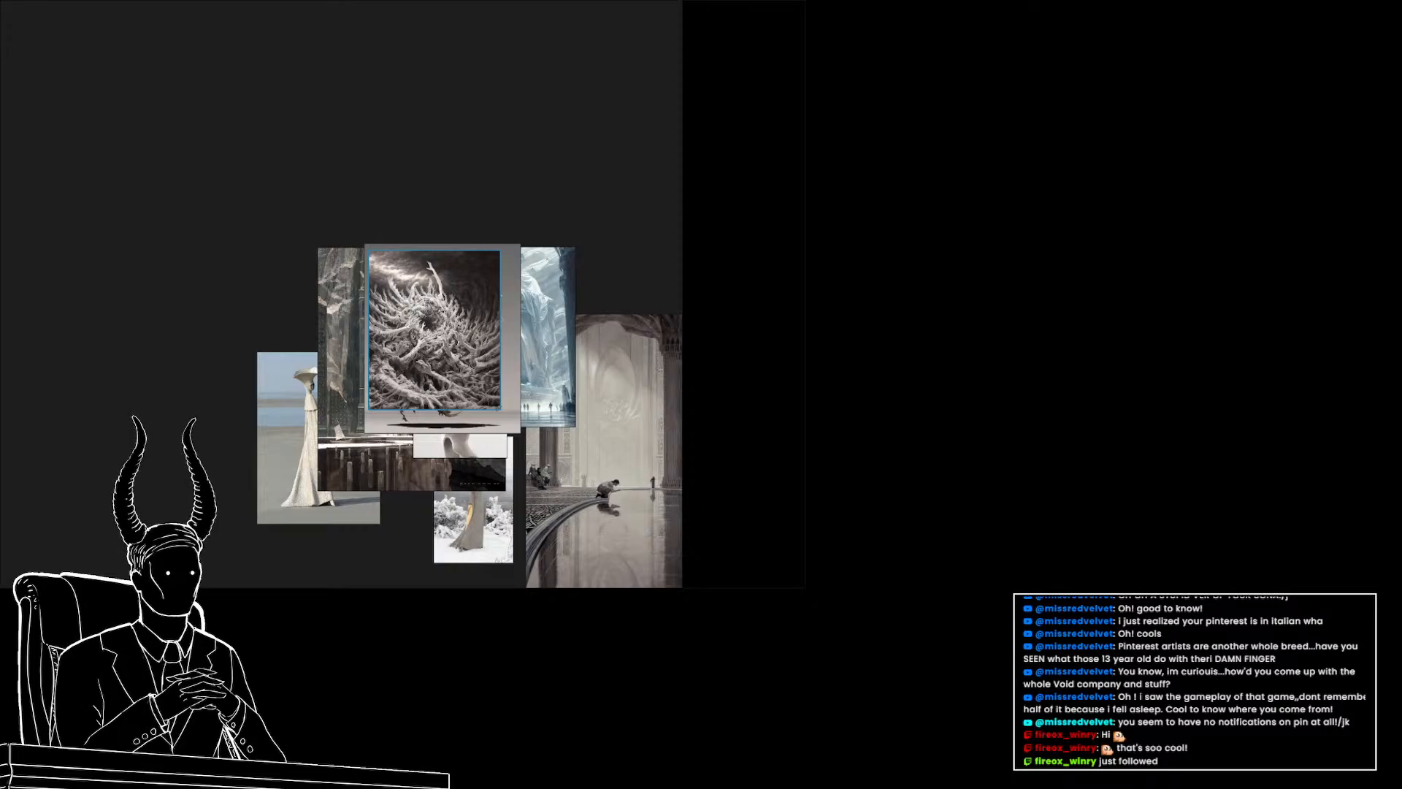
key(ctrl+v)
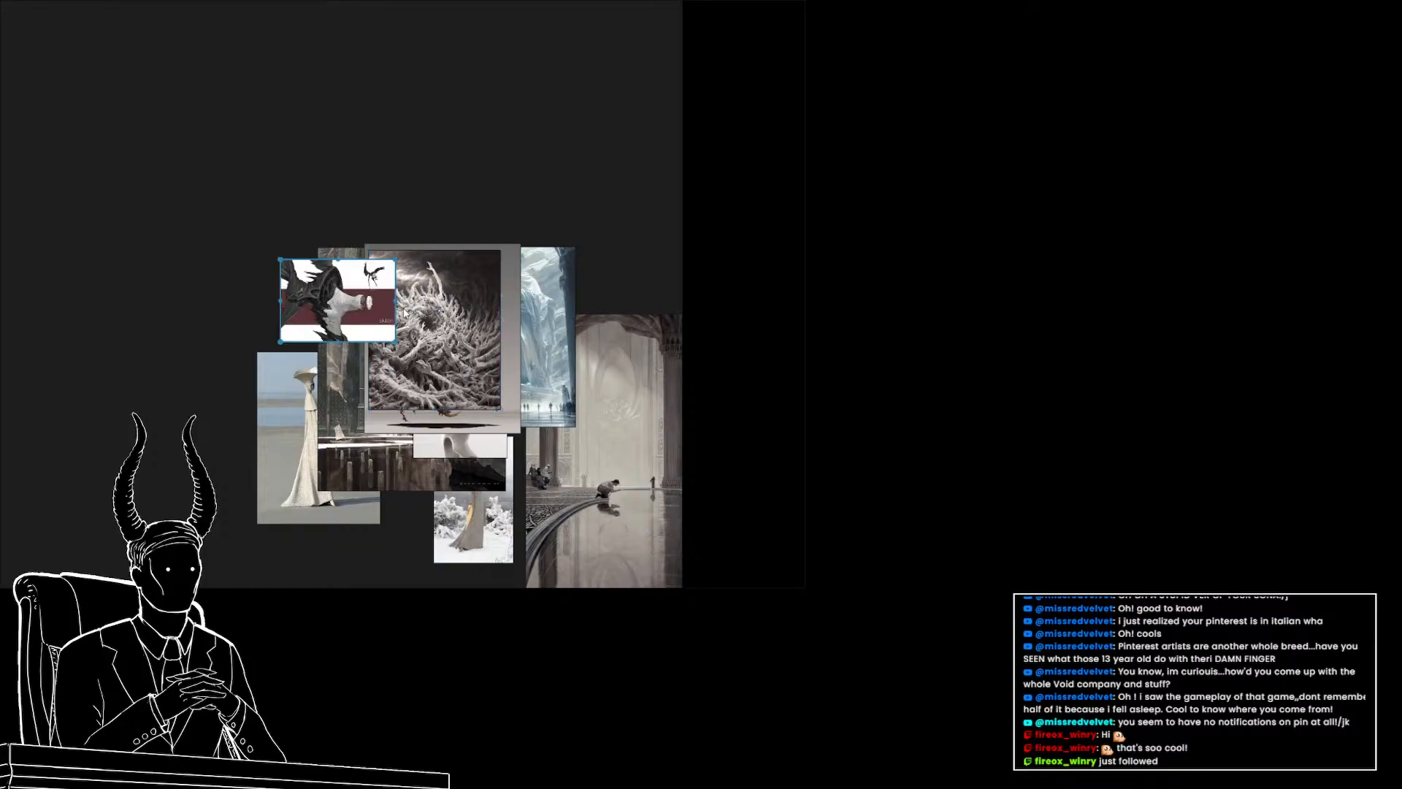
scroll(406, 311, down, 4)
scroll(406, 311, up, 2)
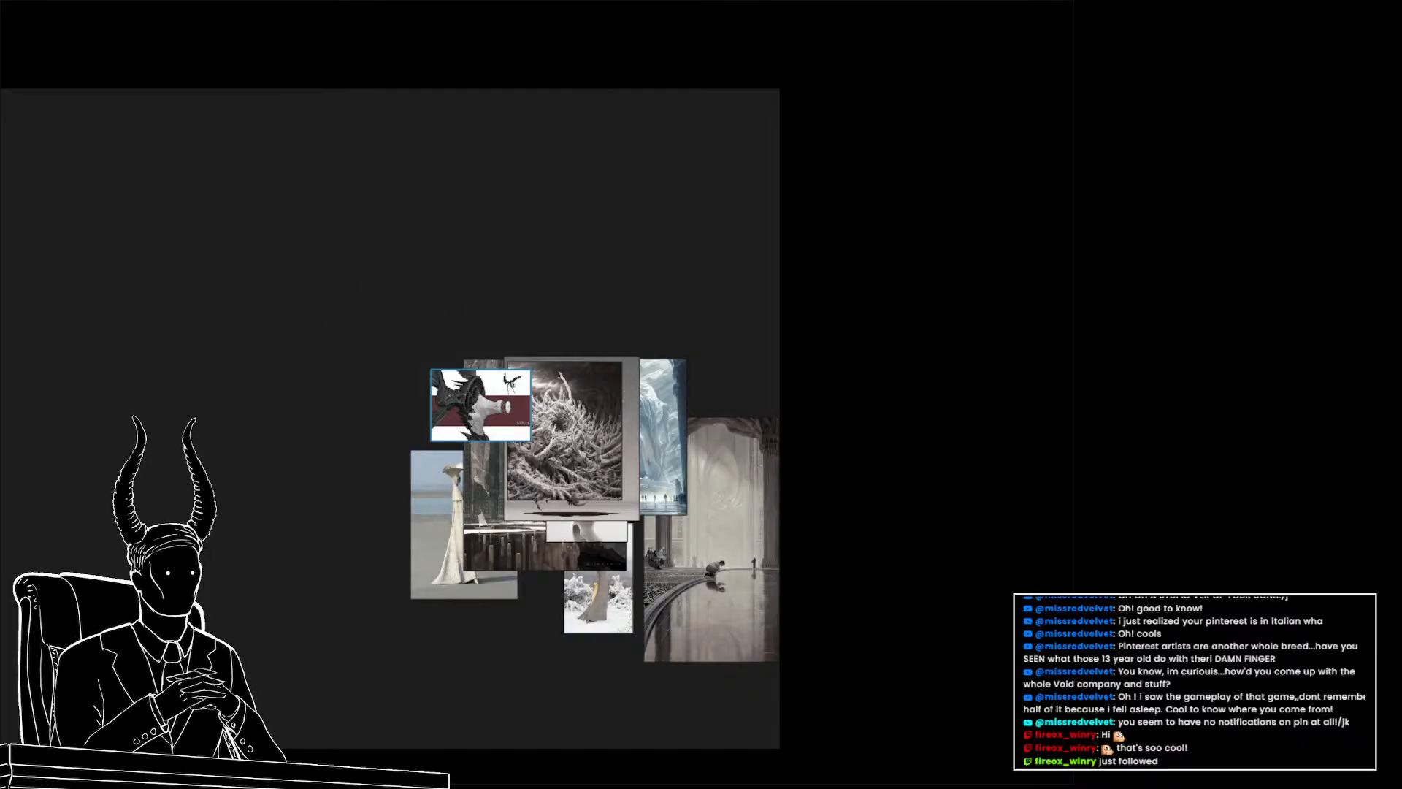
key(ctrl+v)
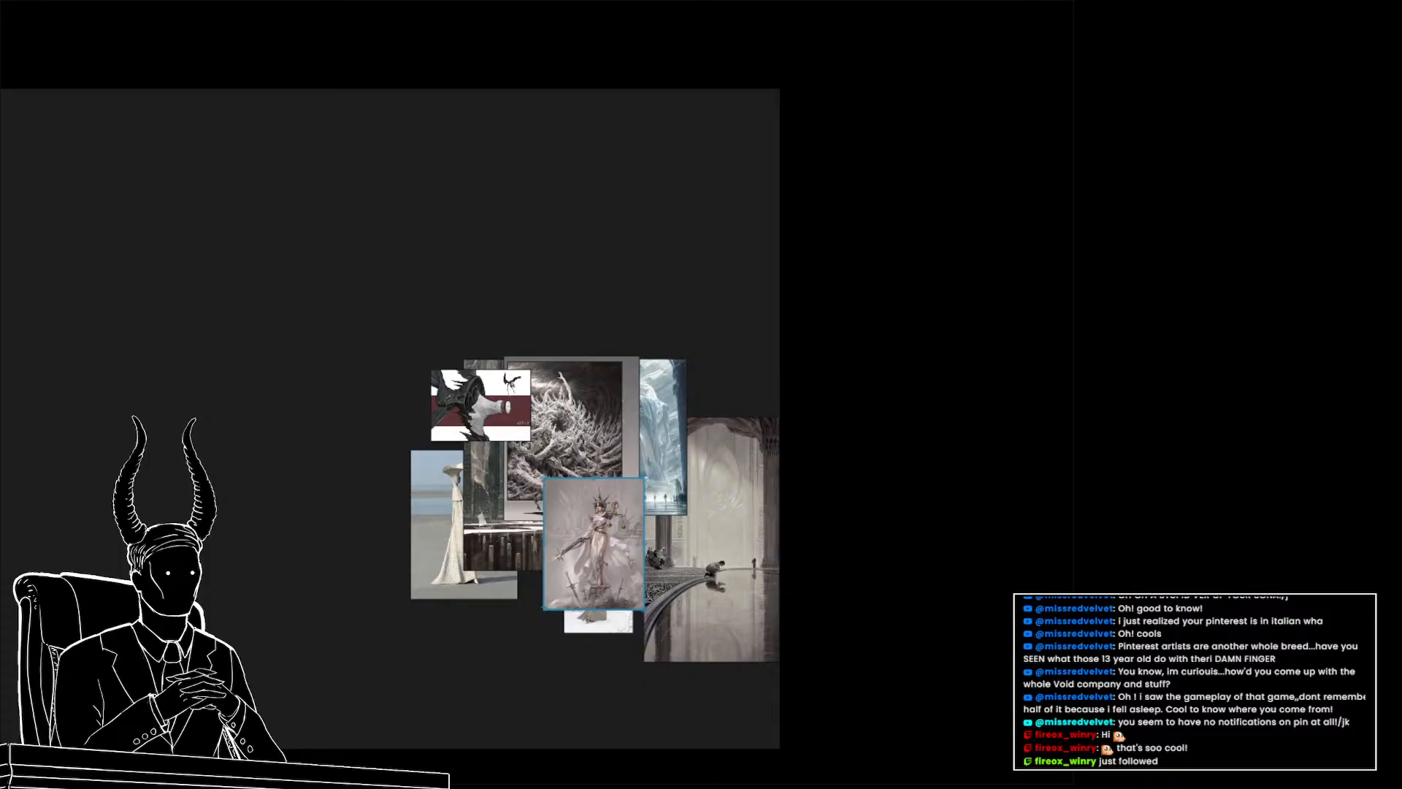
Select all images in the new cluster and normalize them to a common size
drag(328, 312, 701, 620)
scroll(621, 552, down, 3)
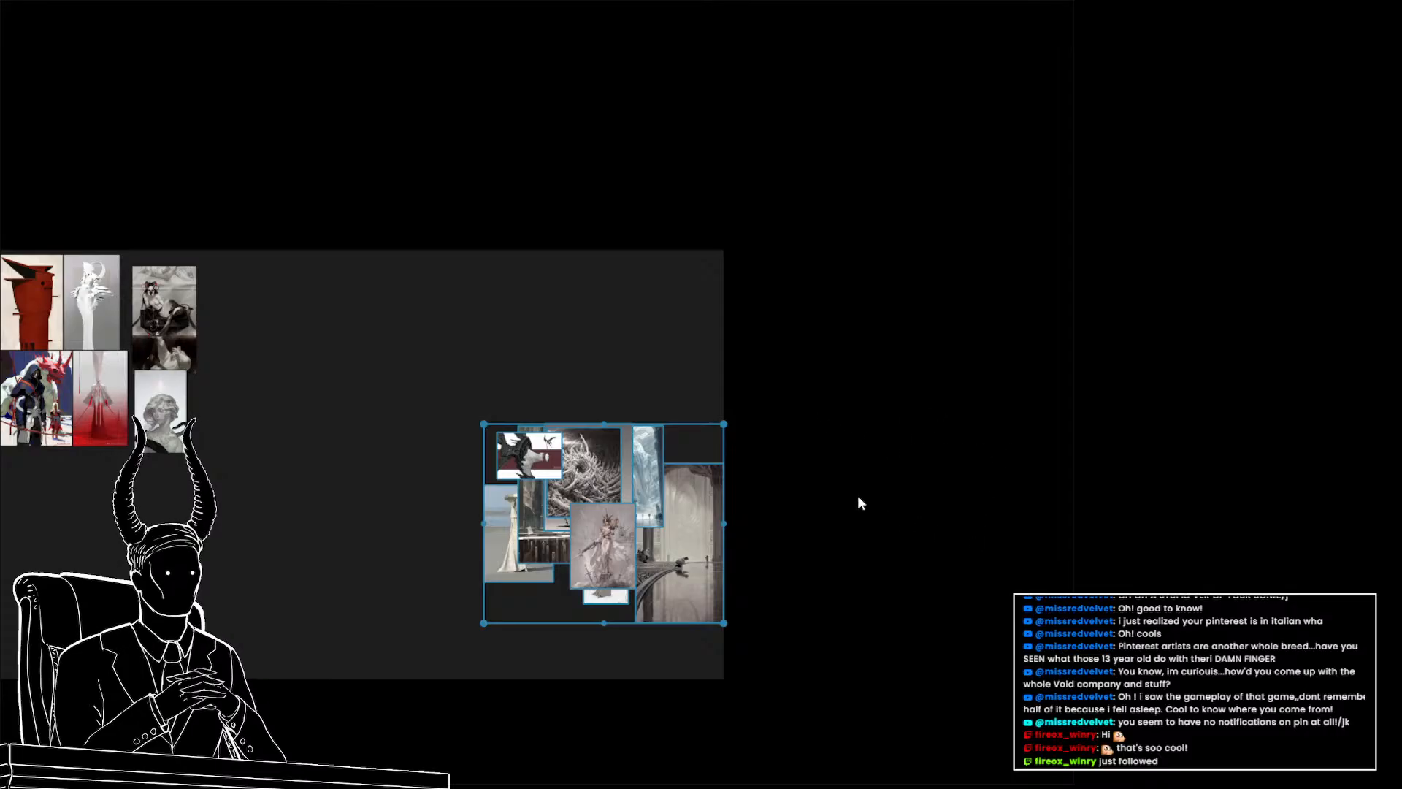
key(ctrl+alt+Left)
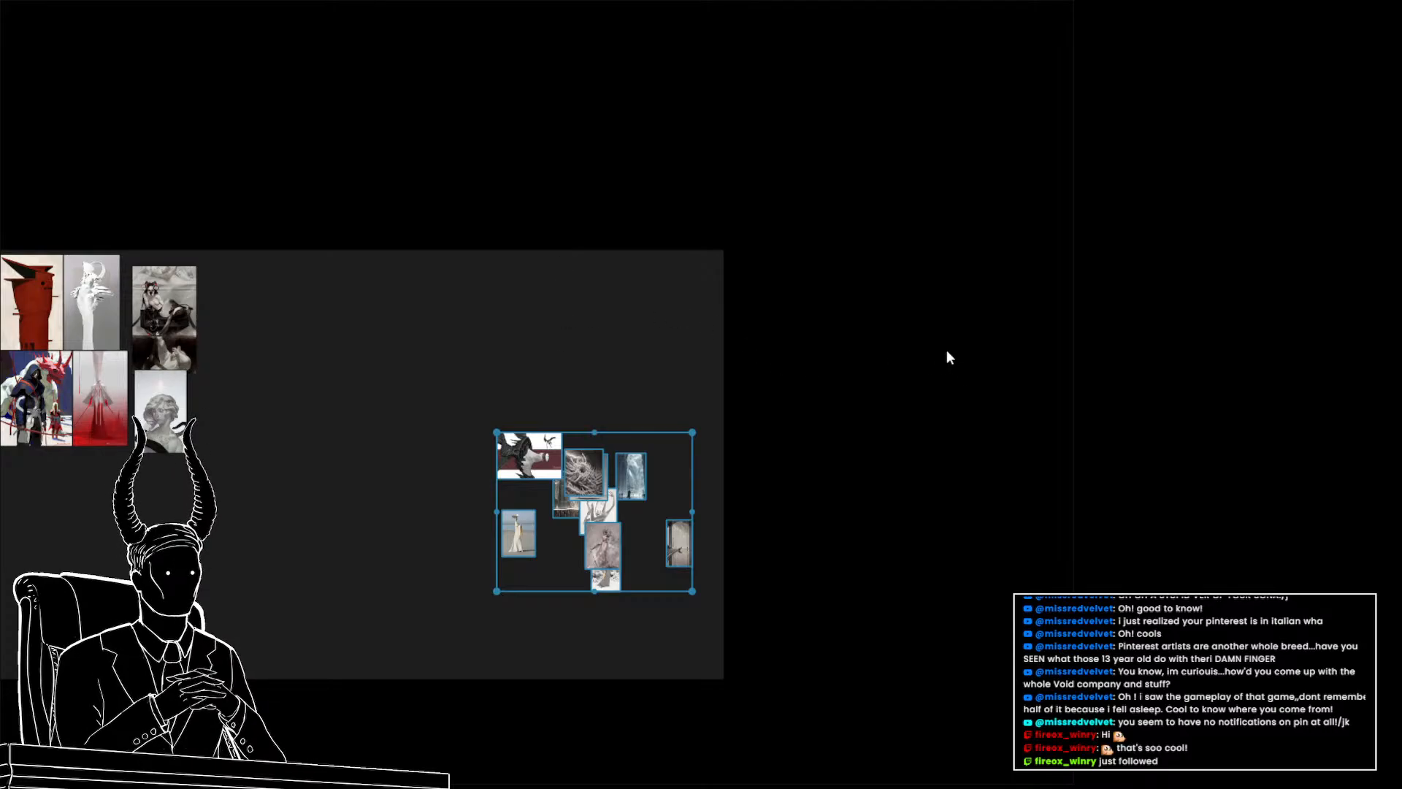
Pack the selected images into a compact grid and place it to the right of the red-themed group
key(ctrl+p)
drag(507, 431, 241, 305)
drag(282, 383, 341, 330)
drag(174, 466, 571, 564)
click(571, 564)
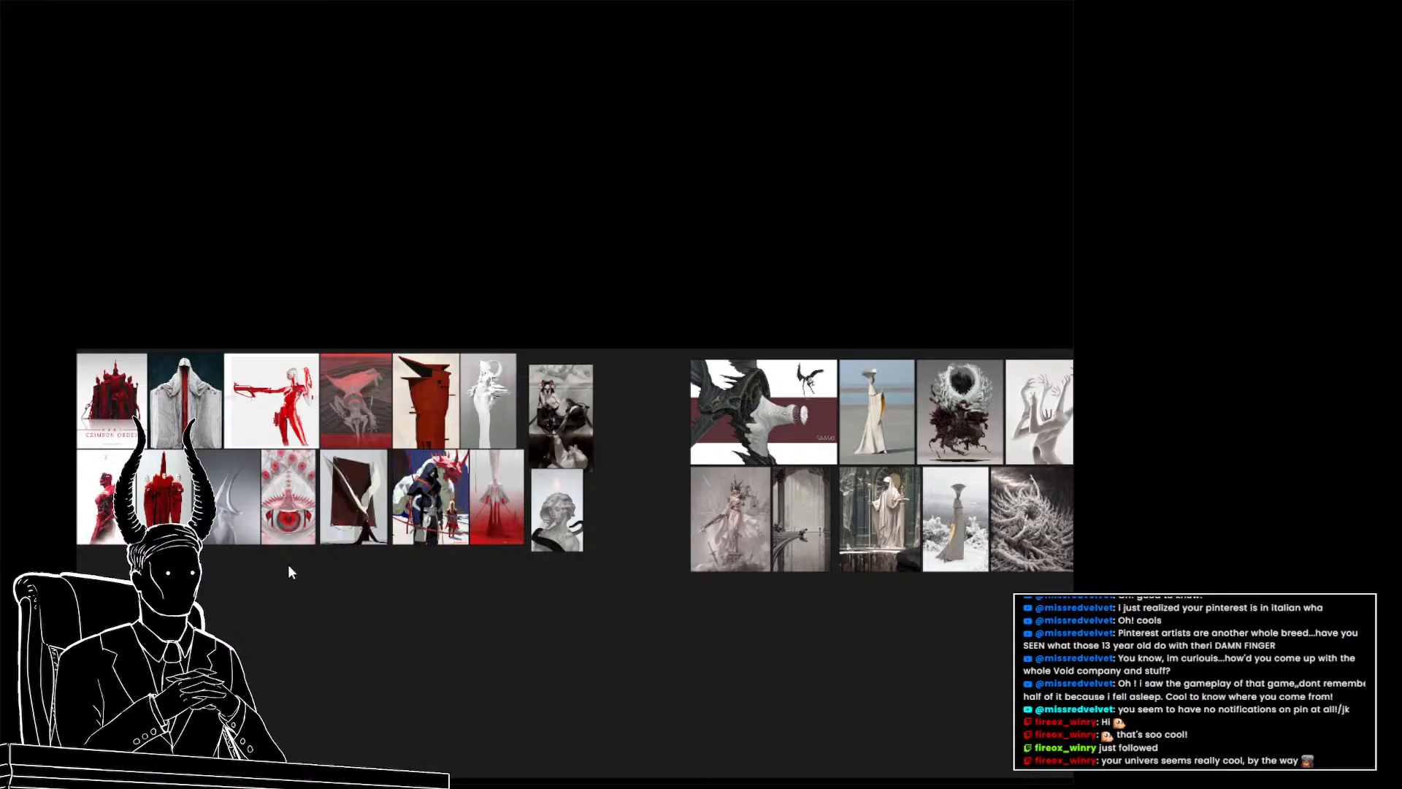
Pan and zoom around the moodboard to review the red-themed group and the new white-toned group
scroll(403, 544, up, 3)
drag(1052, 497, 516, 561)
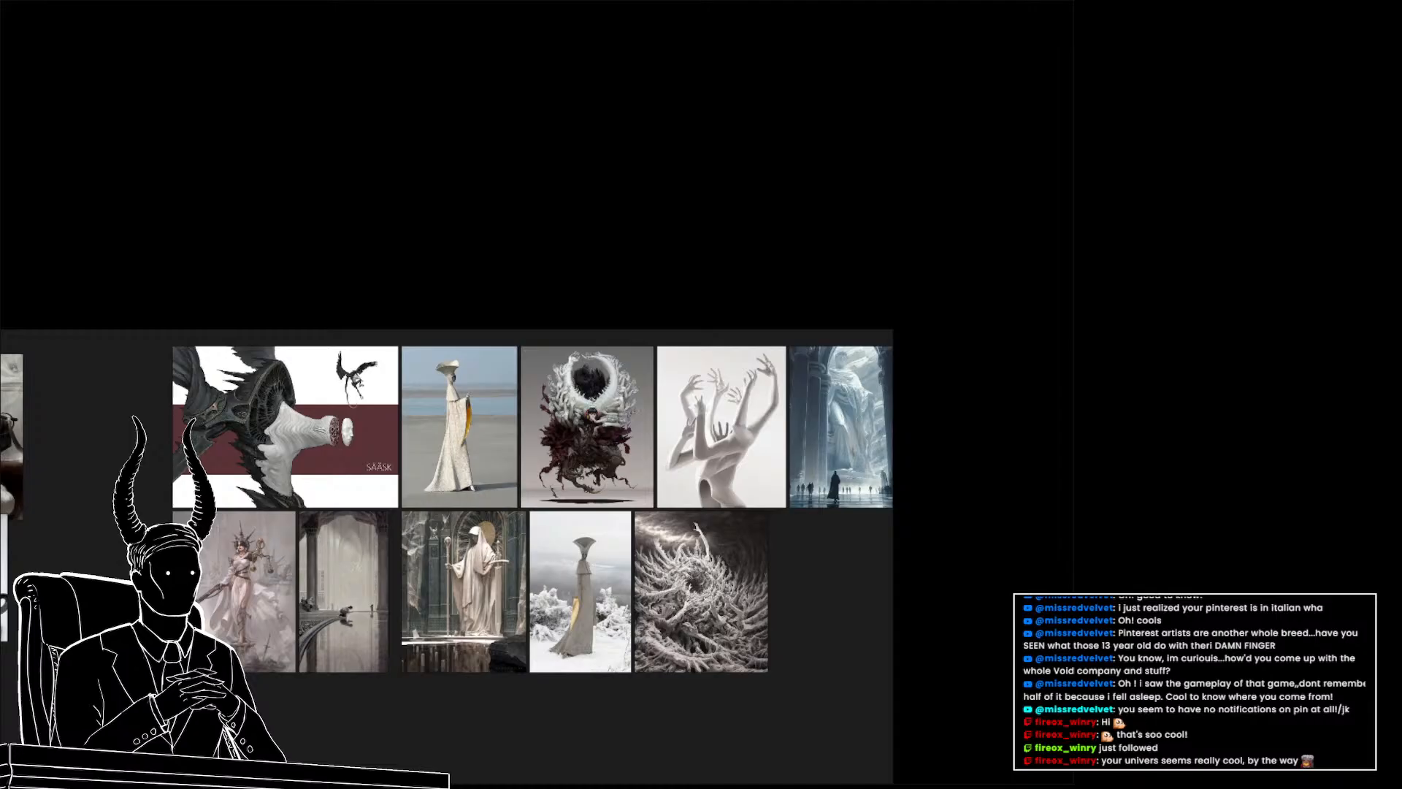
drag(156, 587, 763, 502)
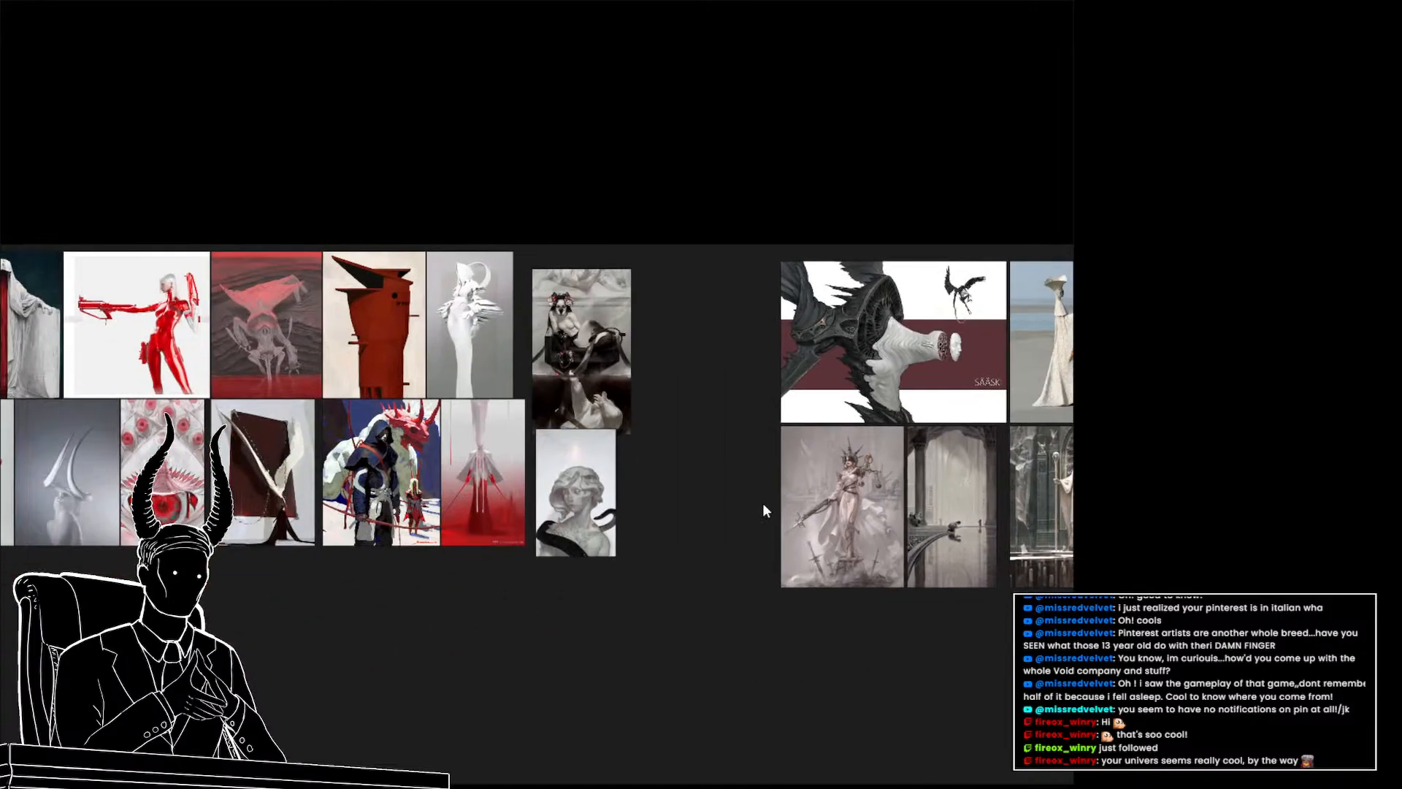
drag(253, 532, 587, 559)
scroll(480, 530, up, 3)
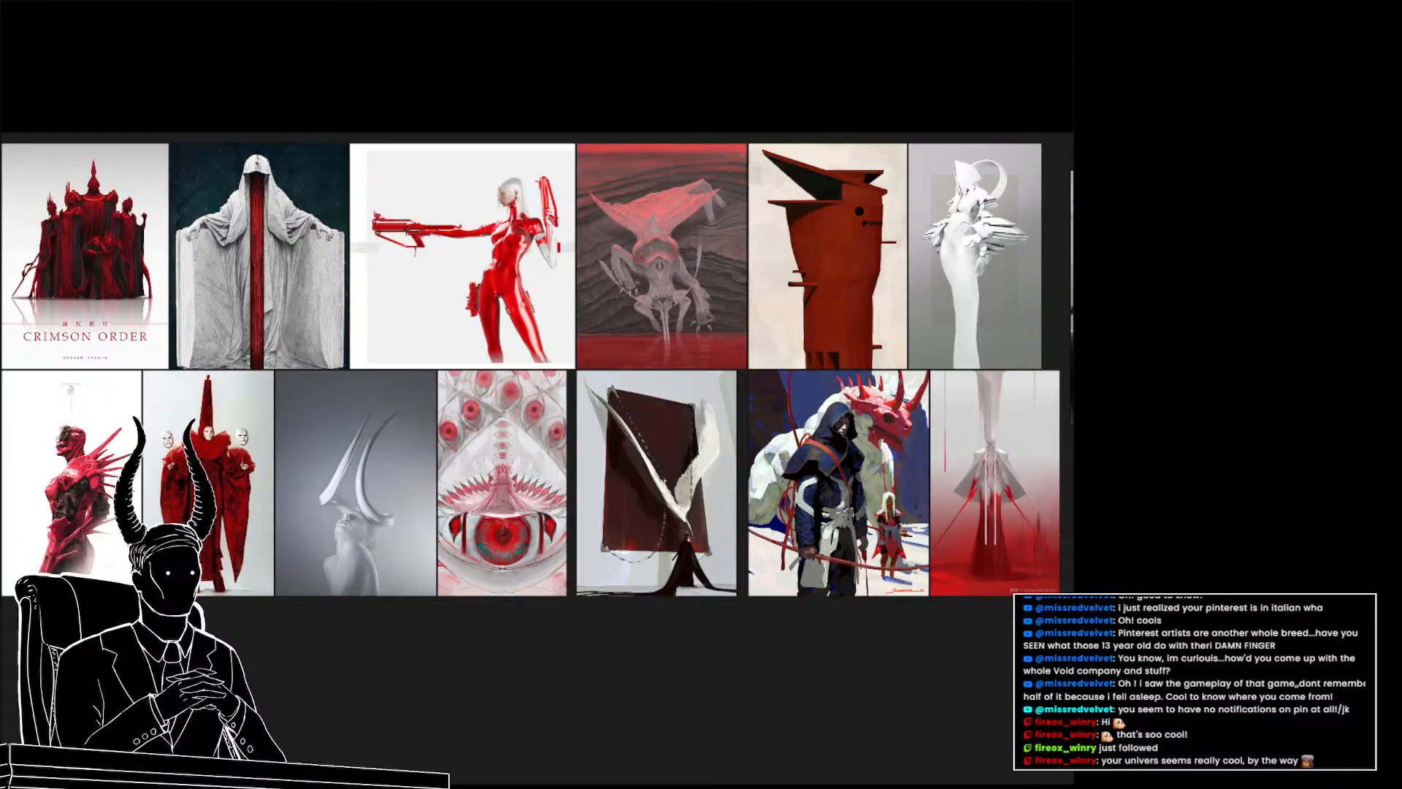
drag(40, 575, 314, 579)
scroll(314, 578, down, 2)
drag(778, 488, 368, 498)
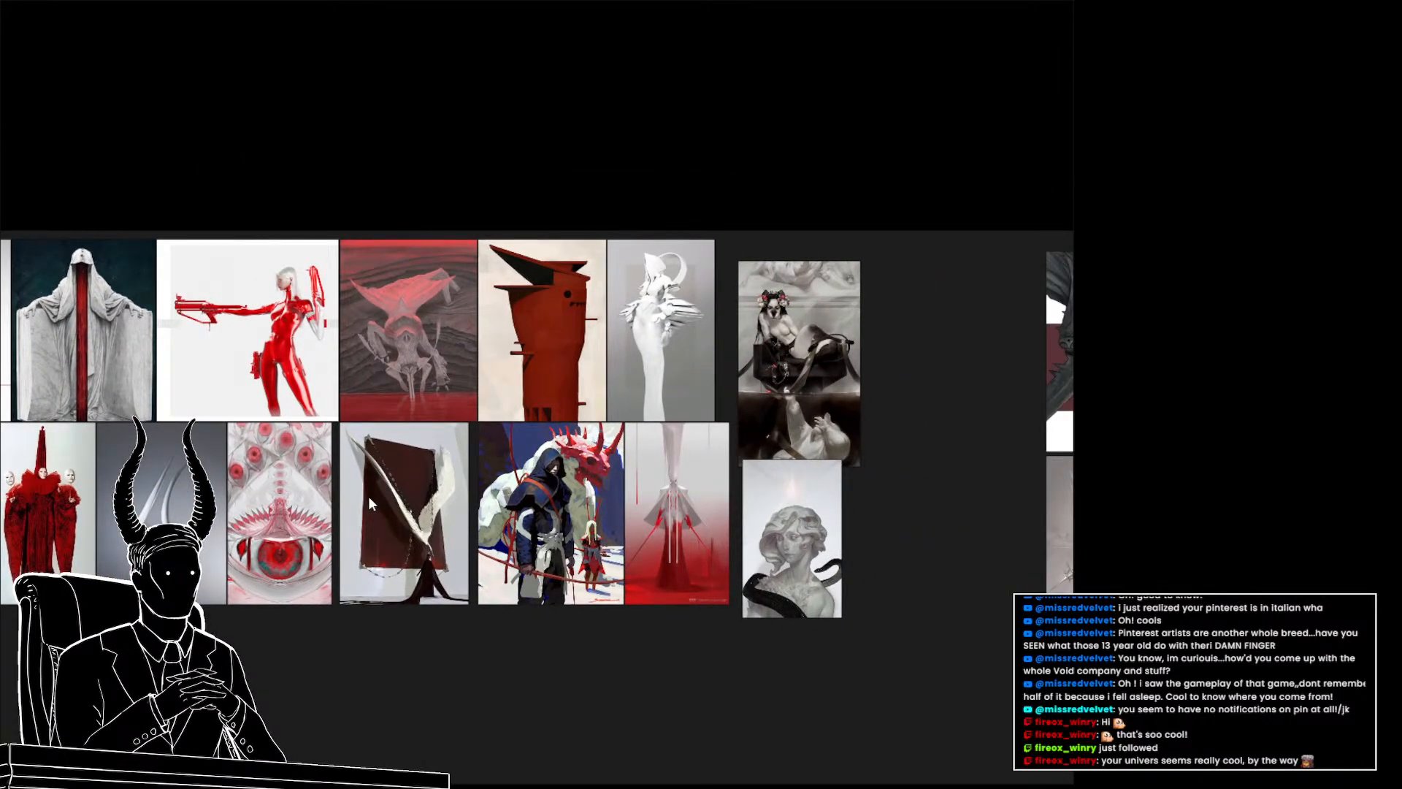
scroll(387, 498, down, 2)
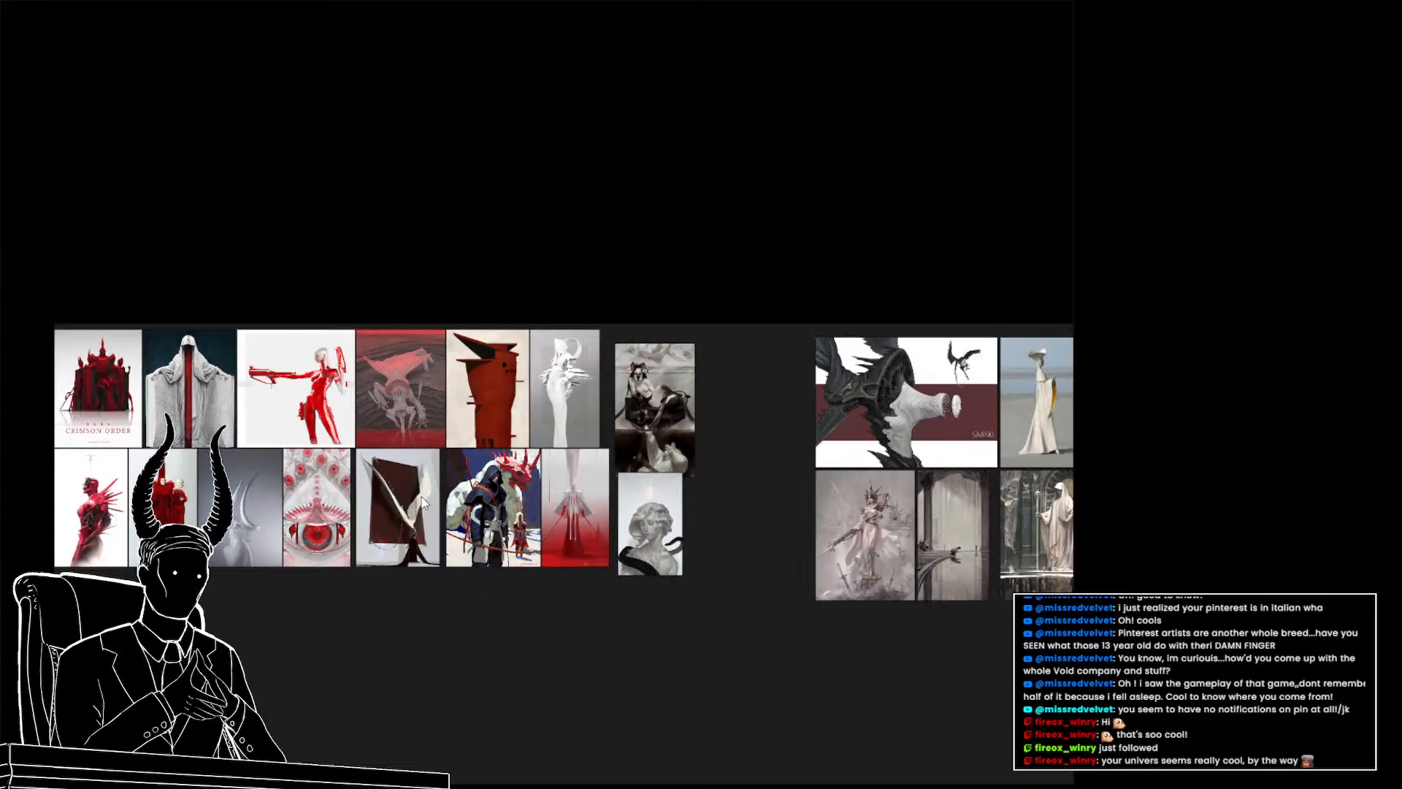
scroll(360, 471, up, 1)
drag(175, 429, 270, 439)
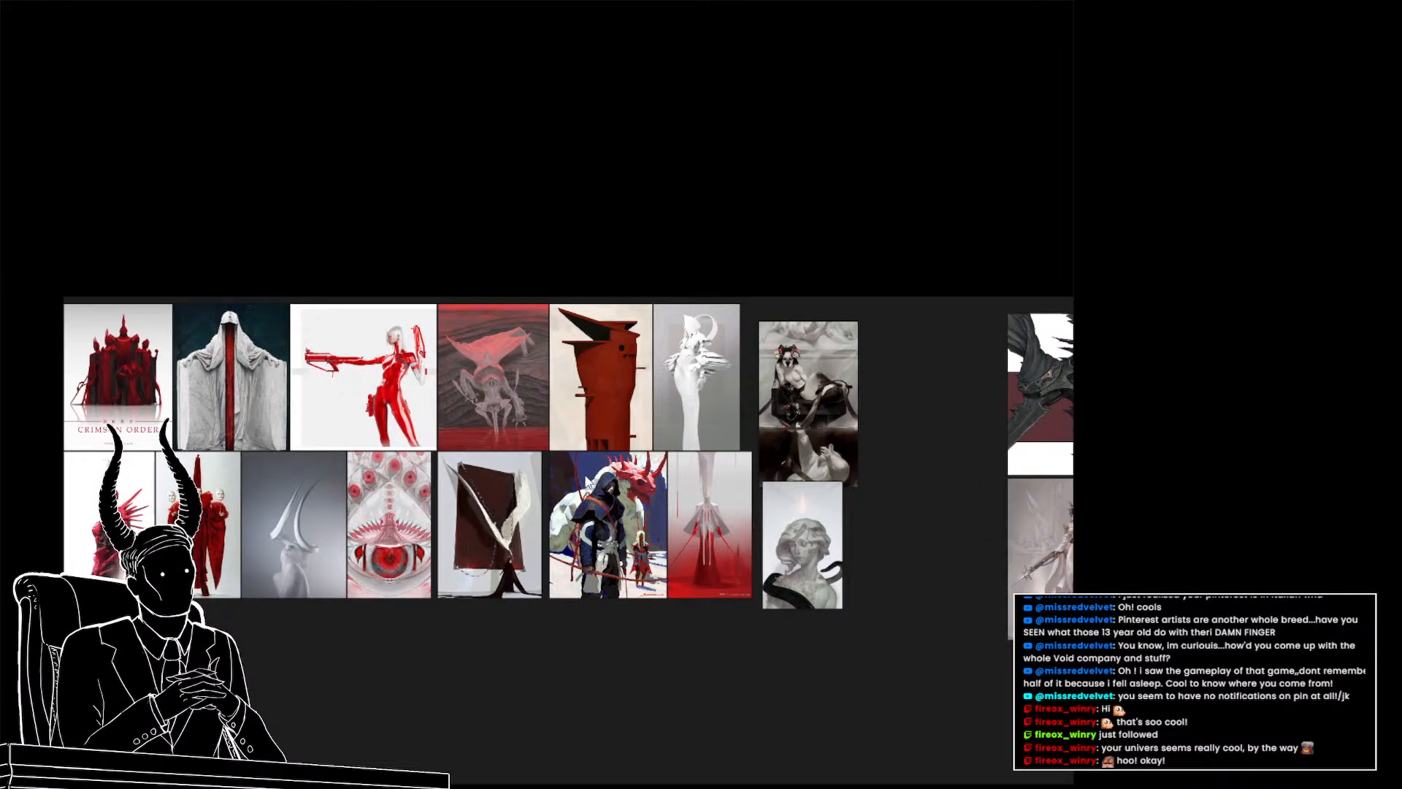
drag(586, 476, 135, 459)
drag(719, 474, 294, 458)
scroll(793, 285, up, 1)
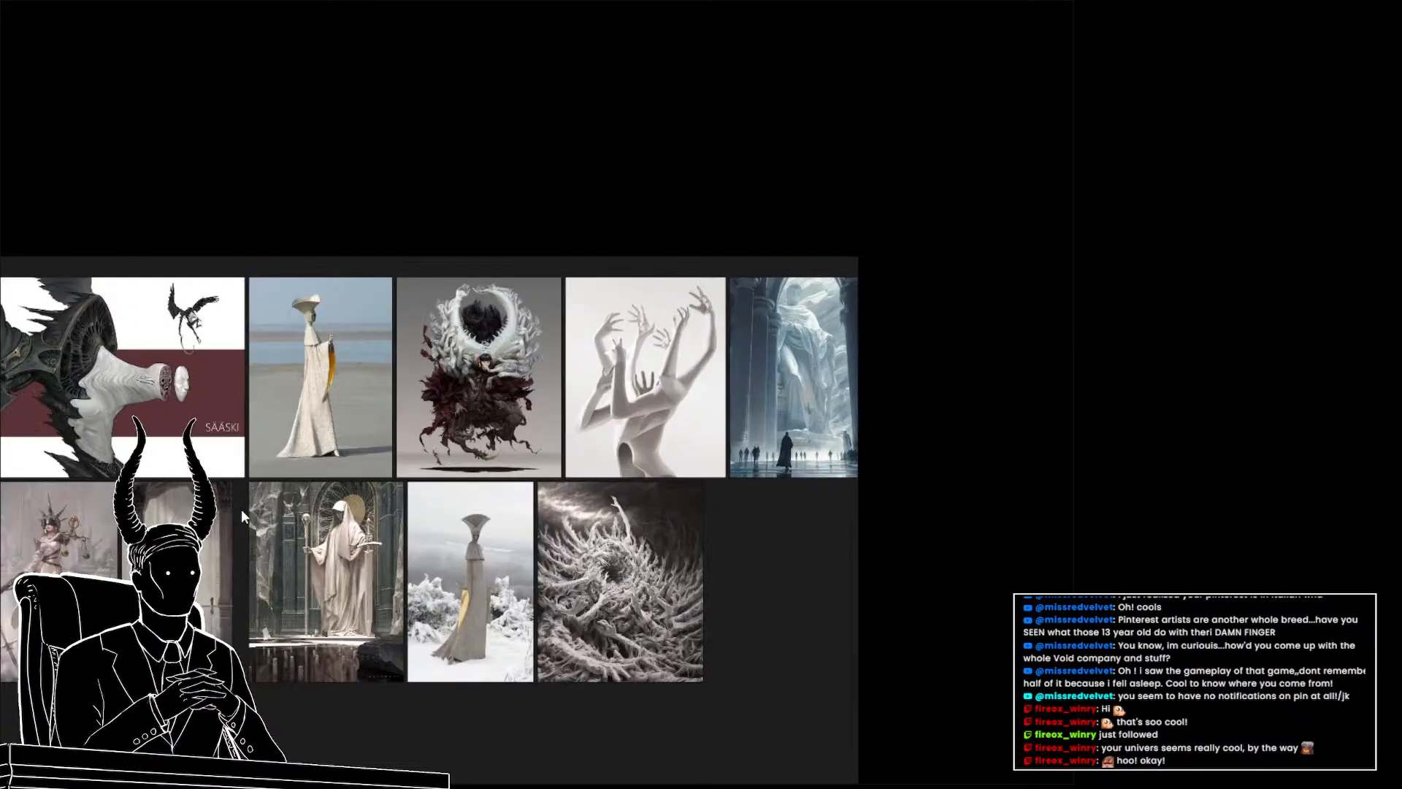
drag(241, 509, 455, 426)
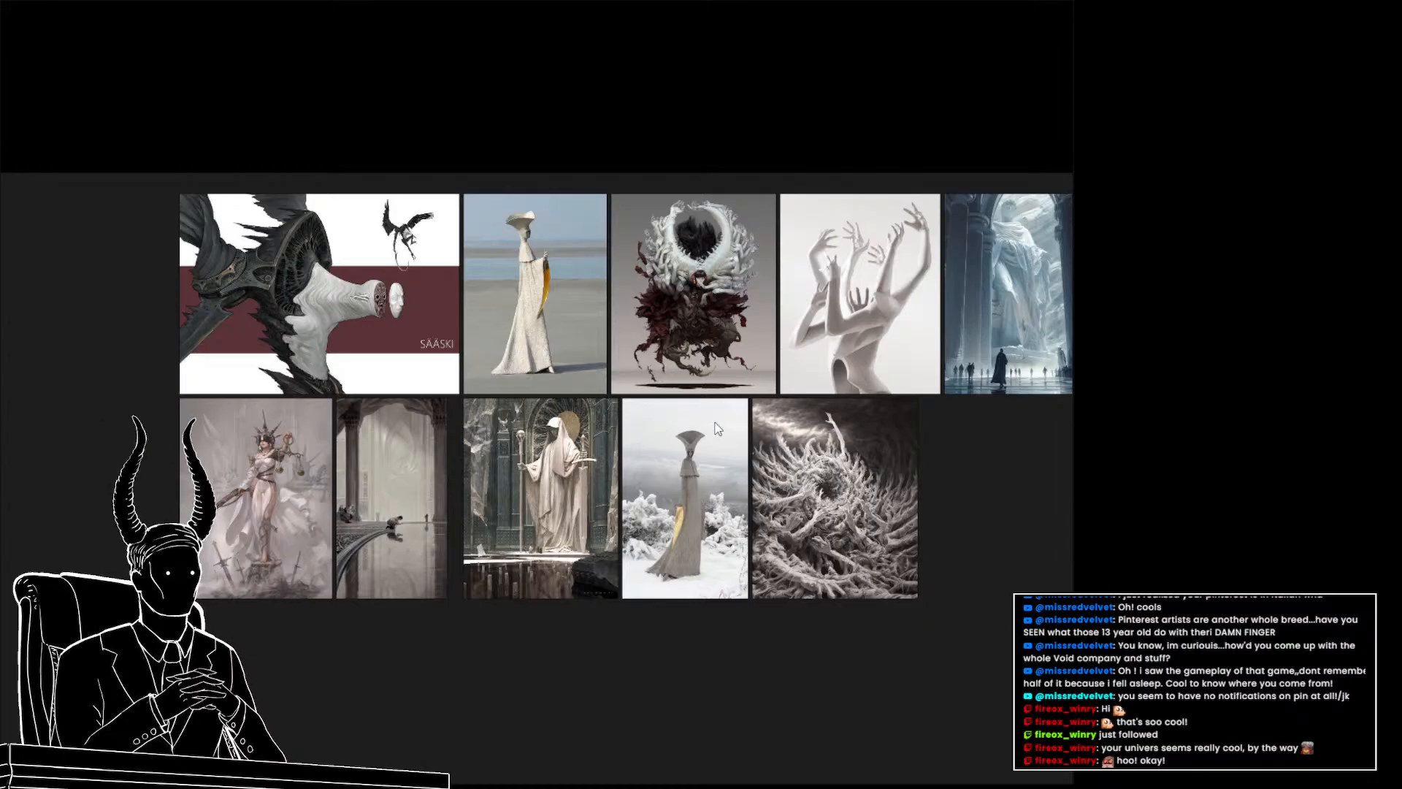
scroll(711, 432, down, 1)
scroll(711, 431, up, 1)
scroll(692, 426, down, 1)
drag(27, 470, 758, 467)
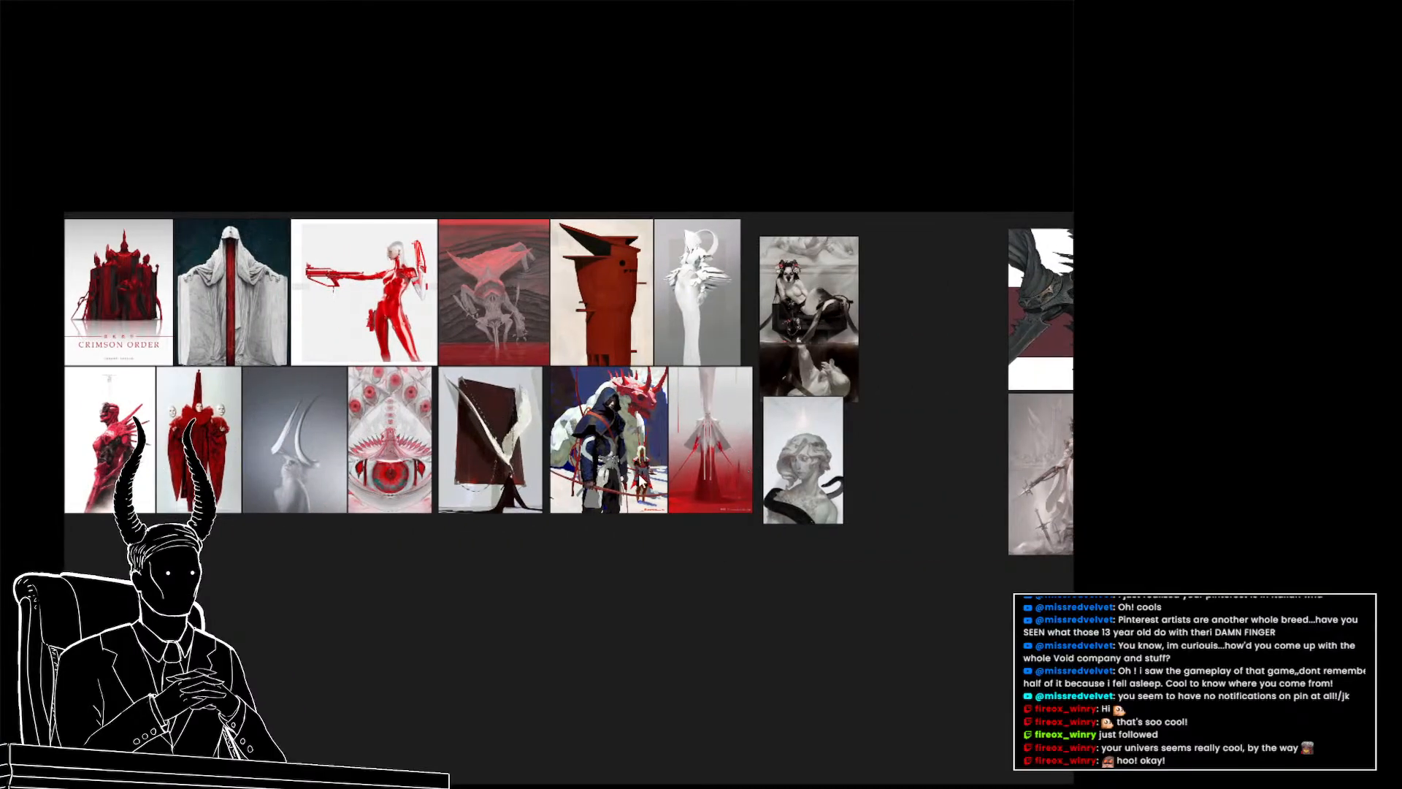
scroll(523, 488, up, 1)
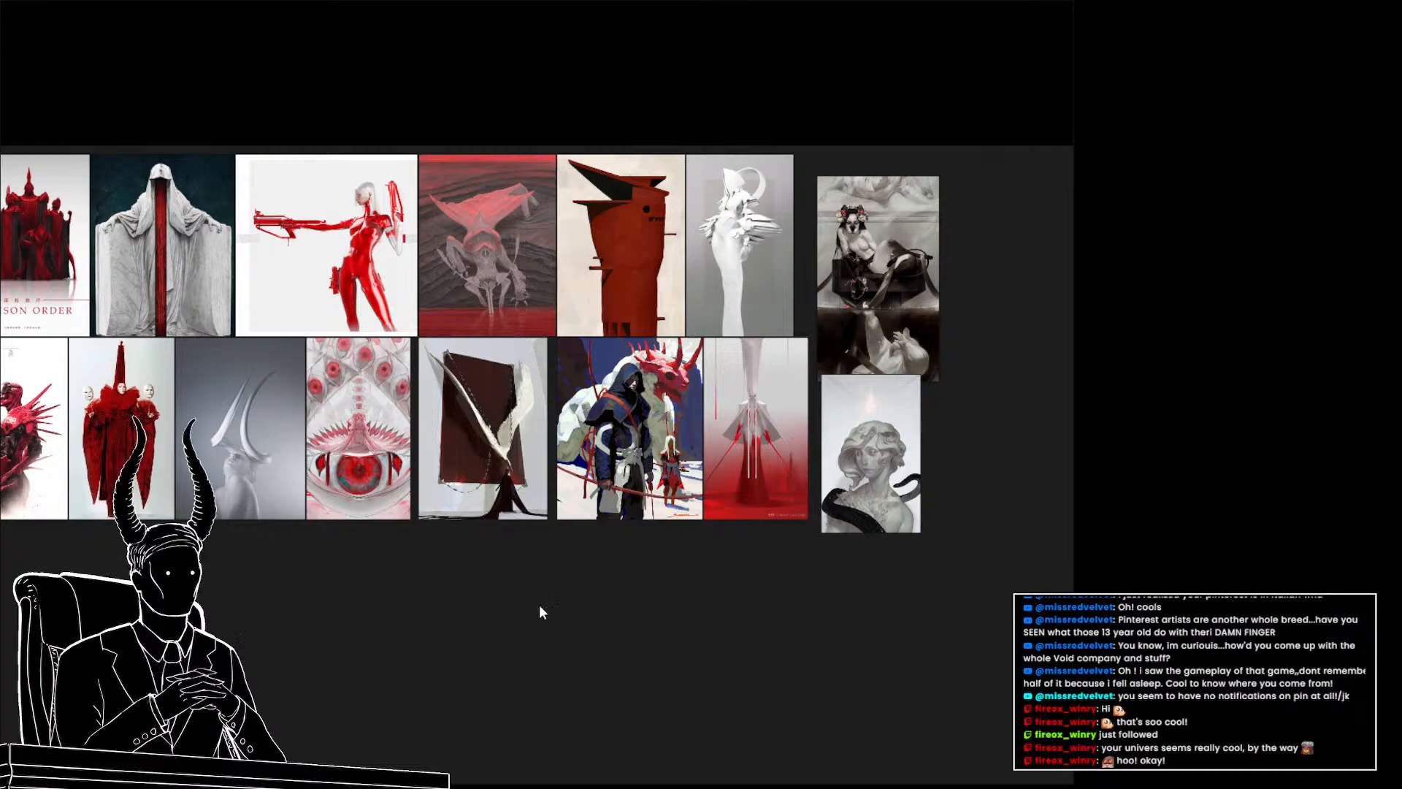
scroll(508, 539, down, 2)
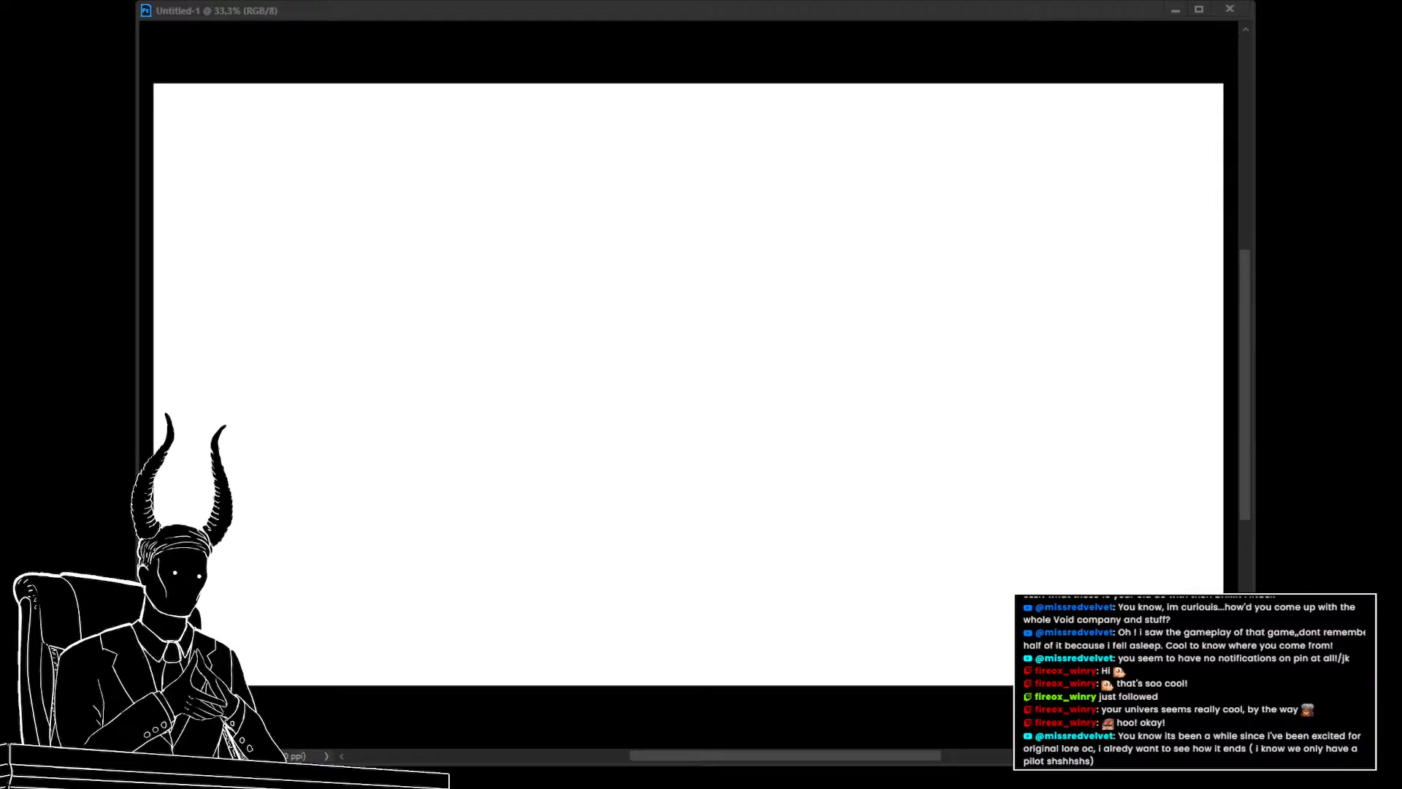
Switch to the blank Untitled-1 canvas in Photoshop and zoom out on it
click(582, 479)
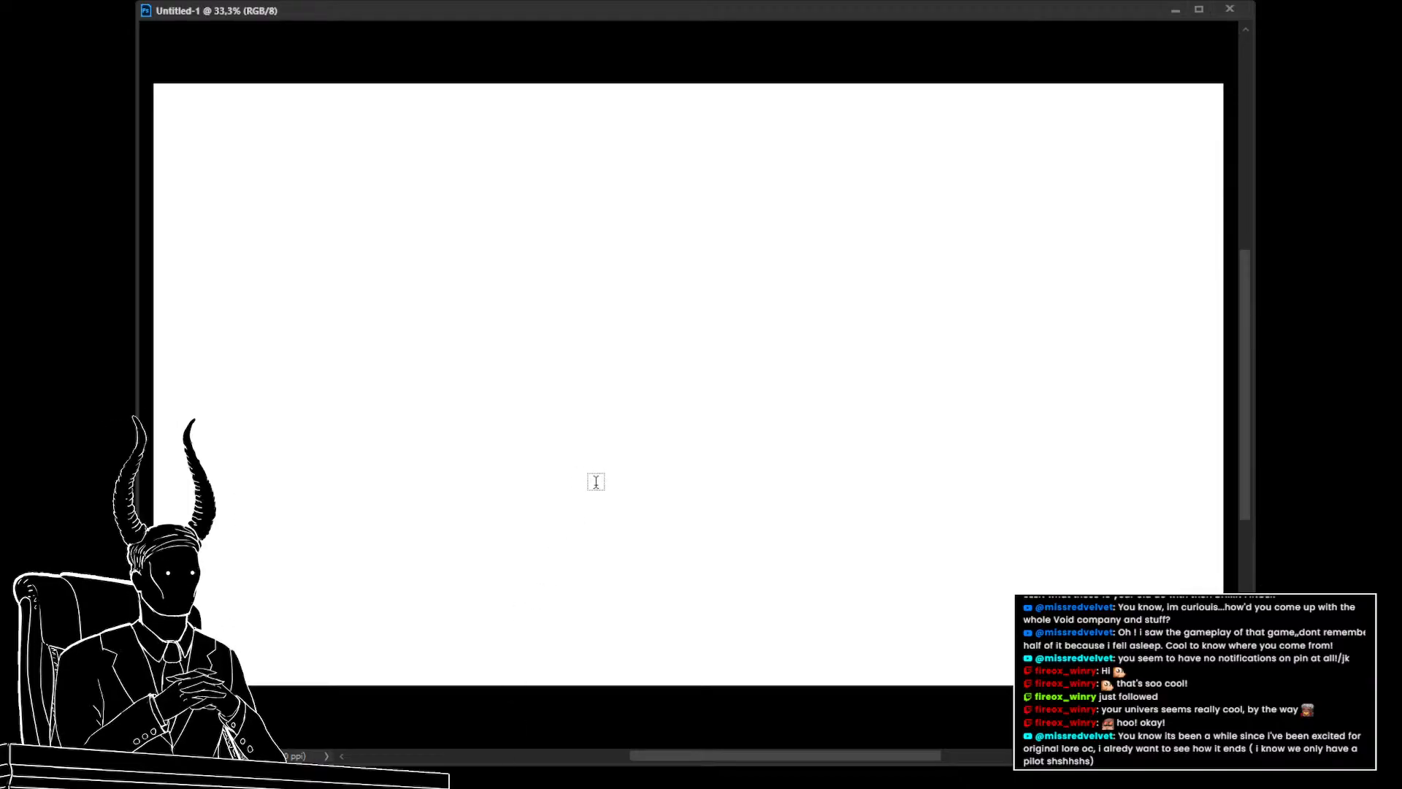
key(z)
drag(573, 525, 489, 444)
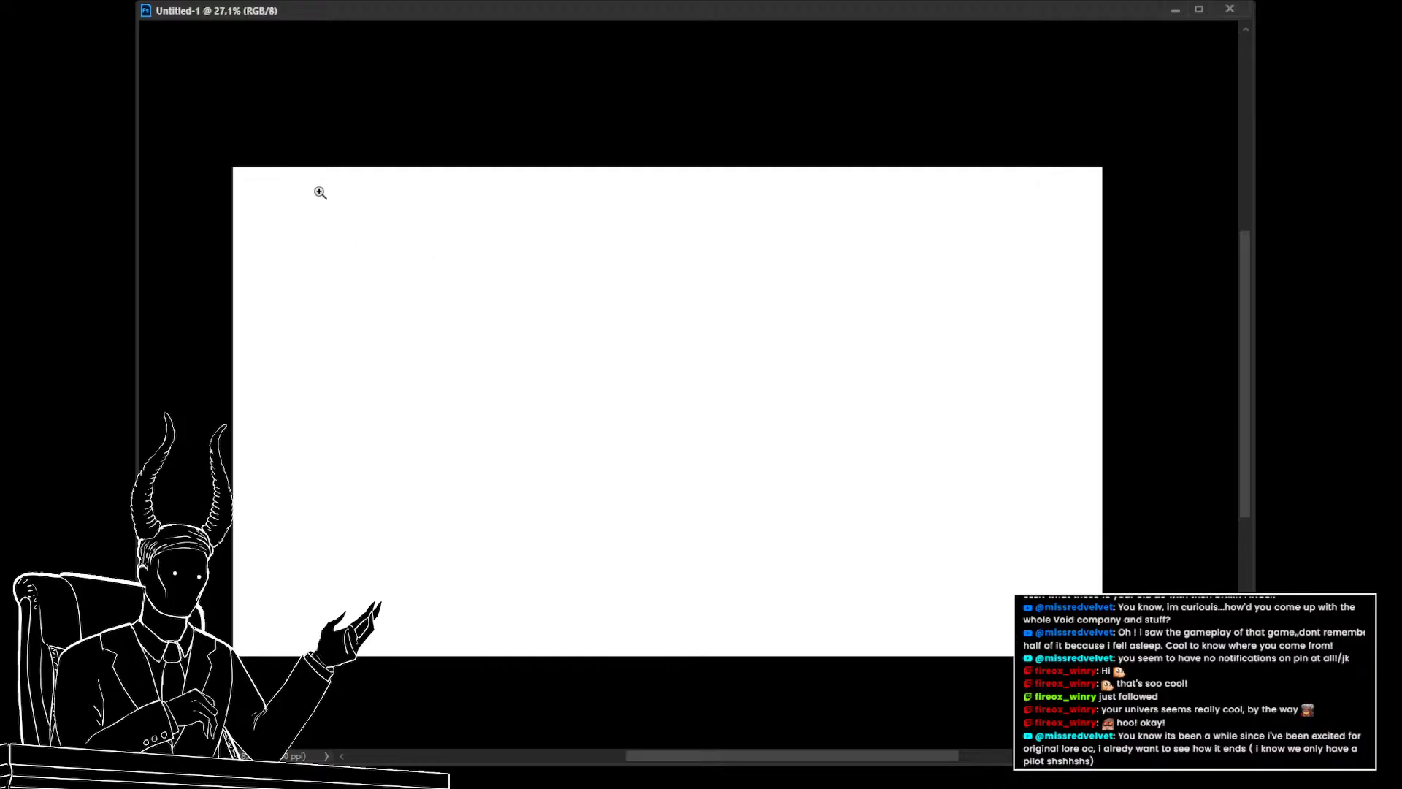
Reshape the blank canvas into a tall portrait page
drag(439, 314, 383, 279)
drag(426, 344, 478, 396)
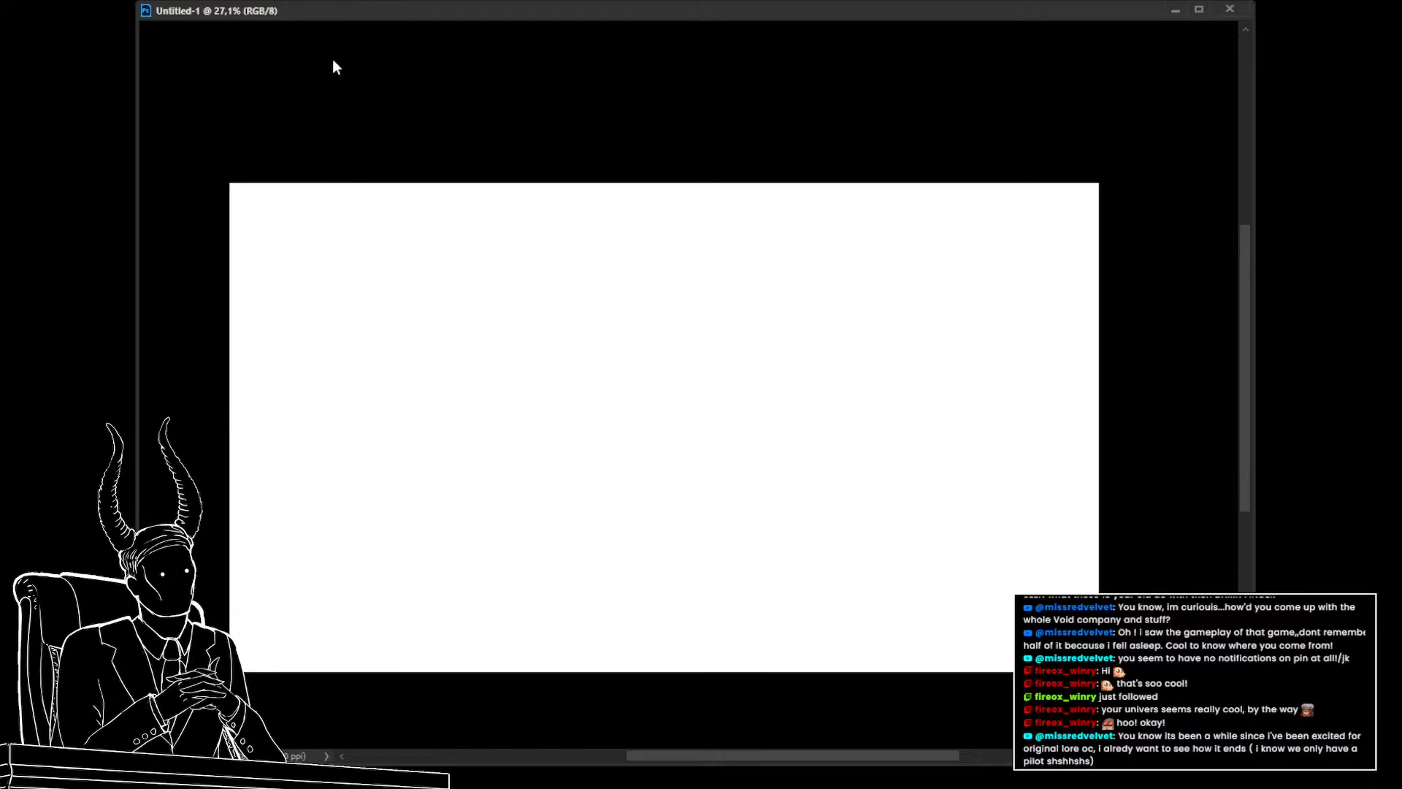
click(521, 134)
drag(571, 422, 686, 290)
drag(669, 355, 630, 353)
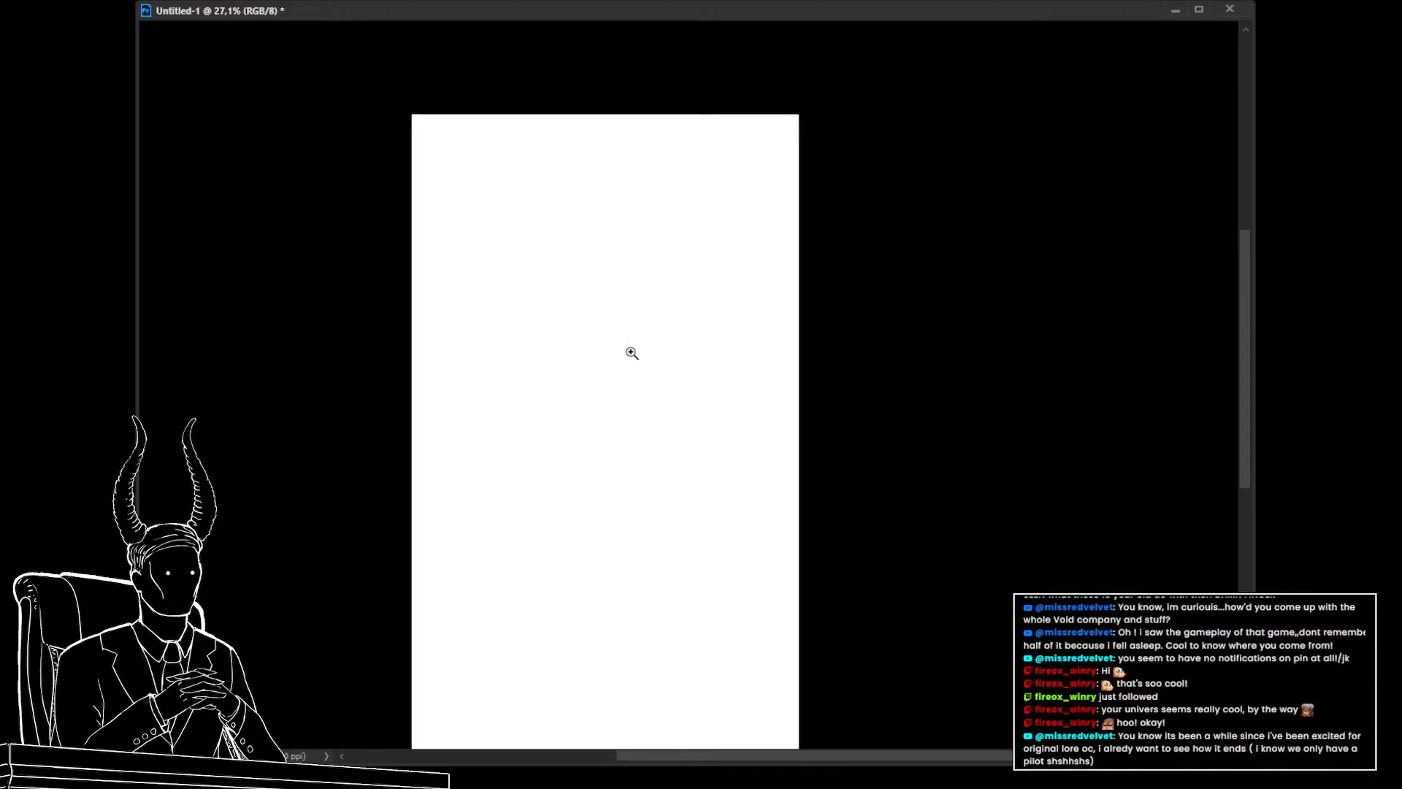
mouse_move(647, 459)
mouse_down()
mouse_move(651, 387)
mouse_move(660, 438)
mouse_up()
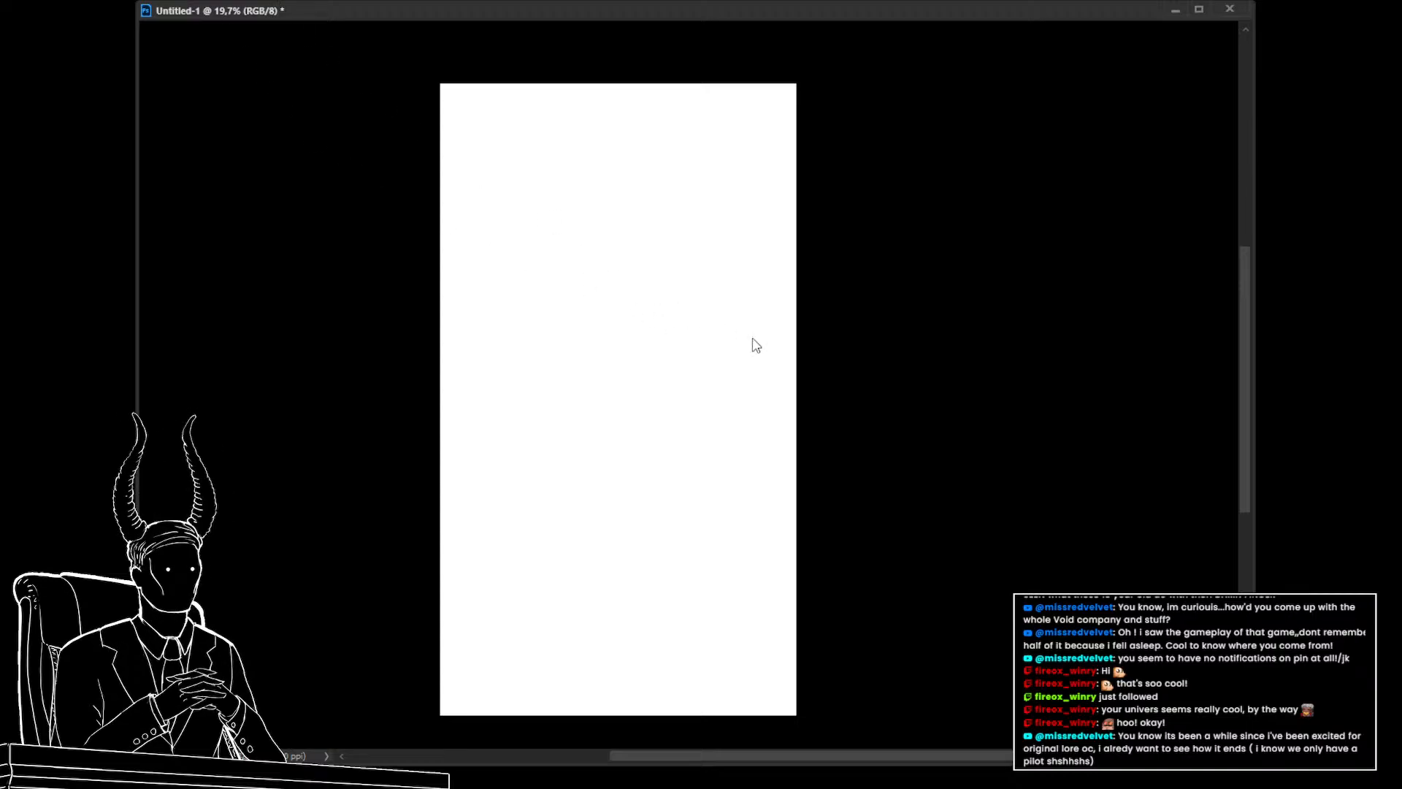
Crop the canvas outward on the right to widen the portrait page slightly
key(ctrl+0)
key(c)
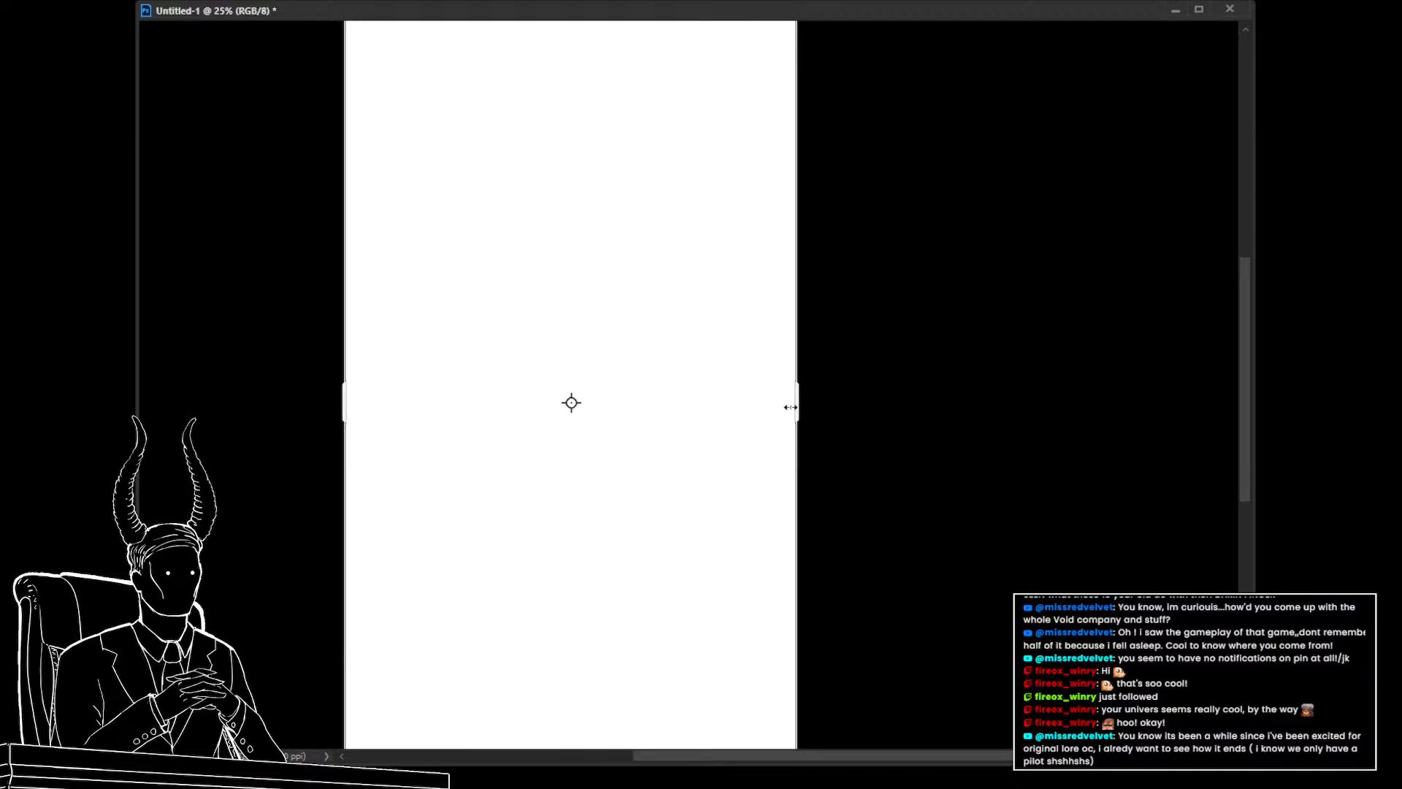
drag(778, 422, 736, 421)
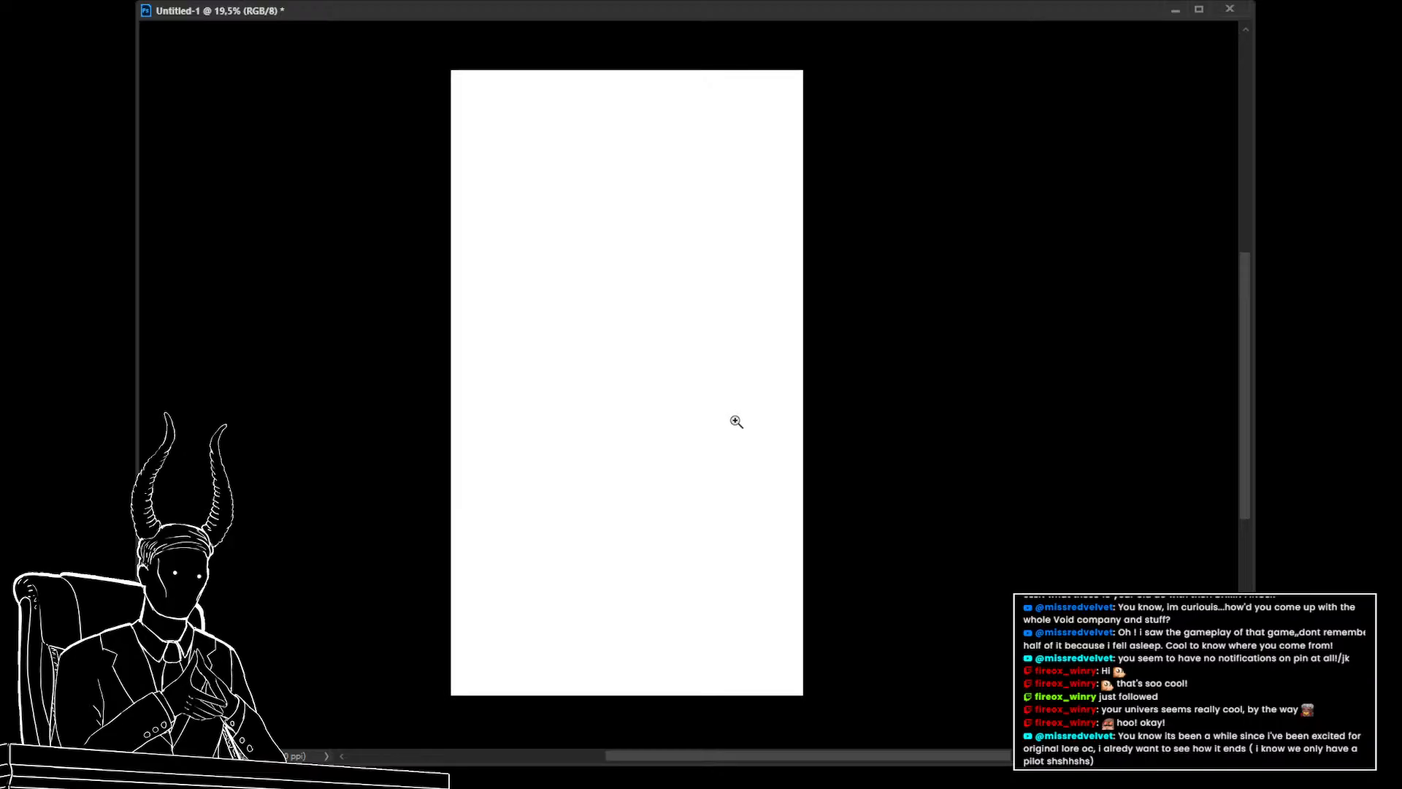
drag(806, 382, 841, 390)
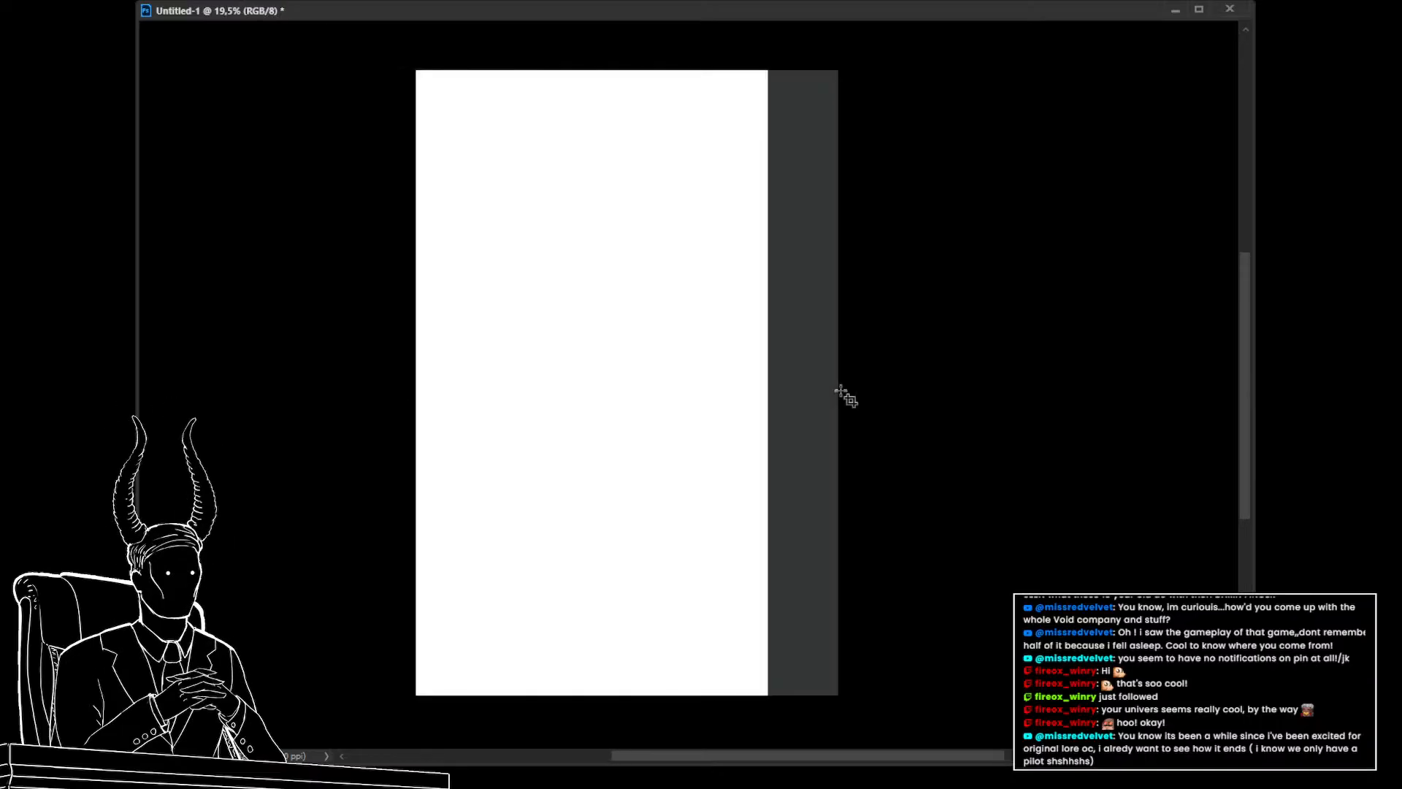
key(Return)
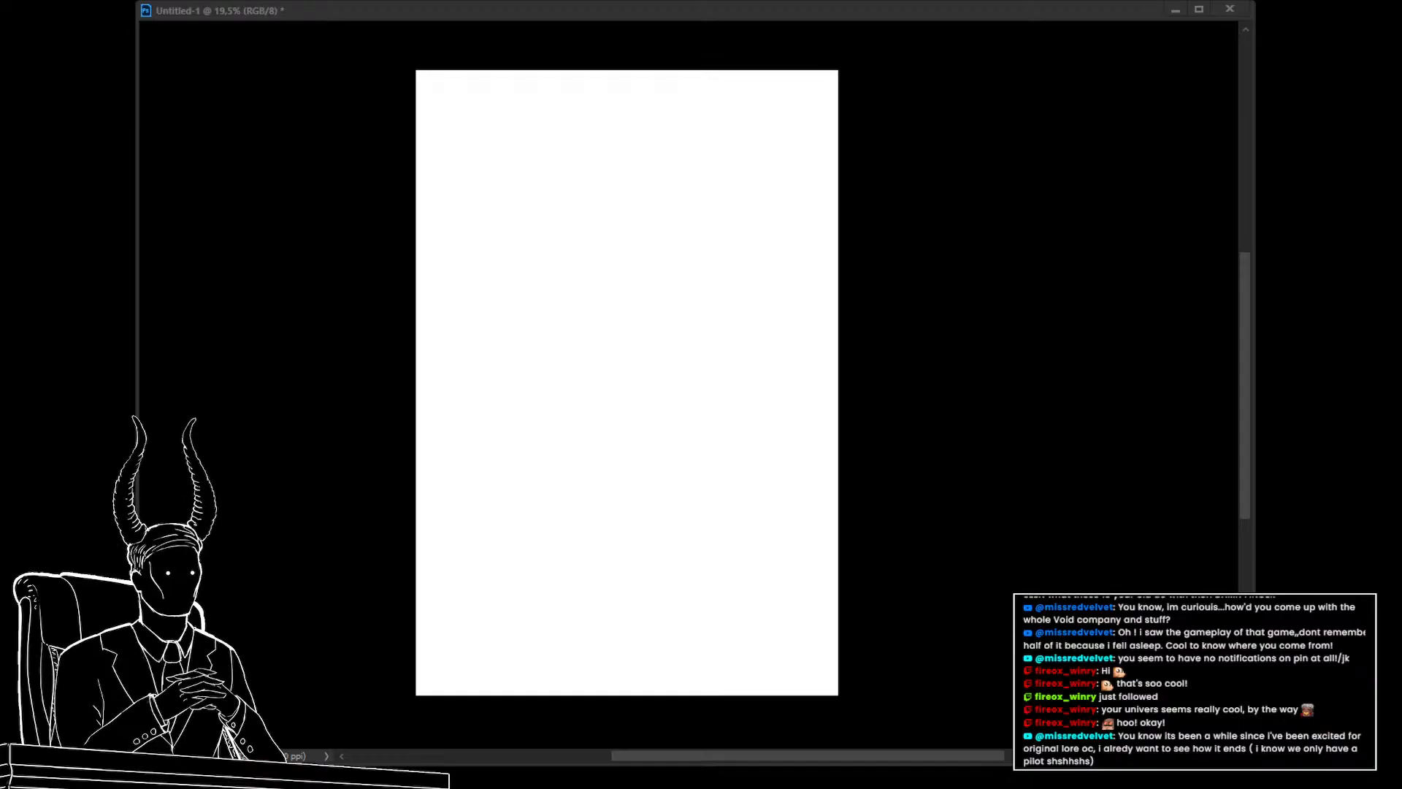
click(914, 267)
drag(796, 489, 756, 485)
drag(760, 523, 760, 574)
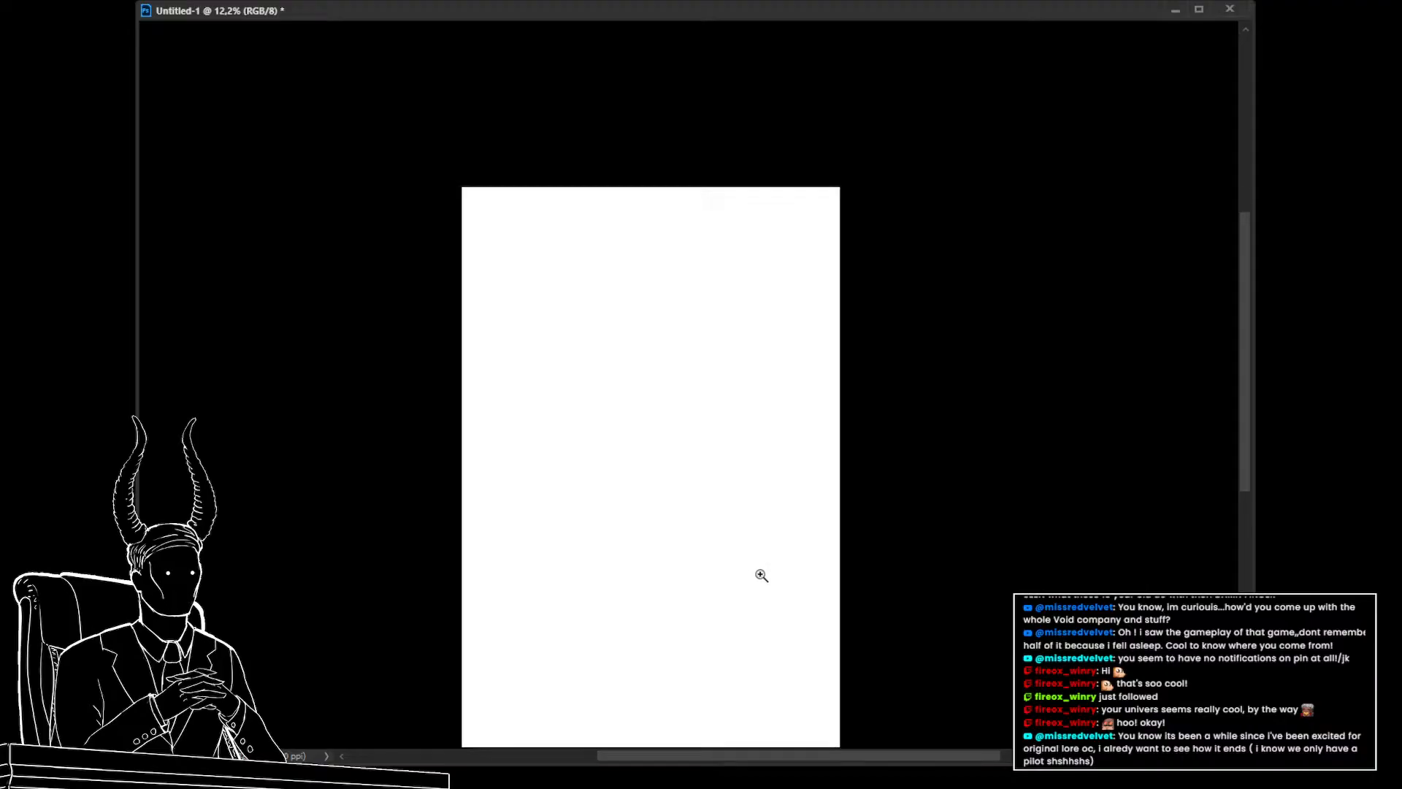
key(alt+Tab)
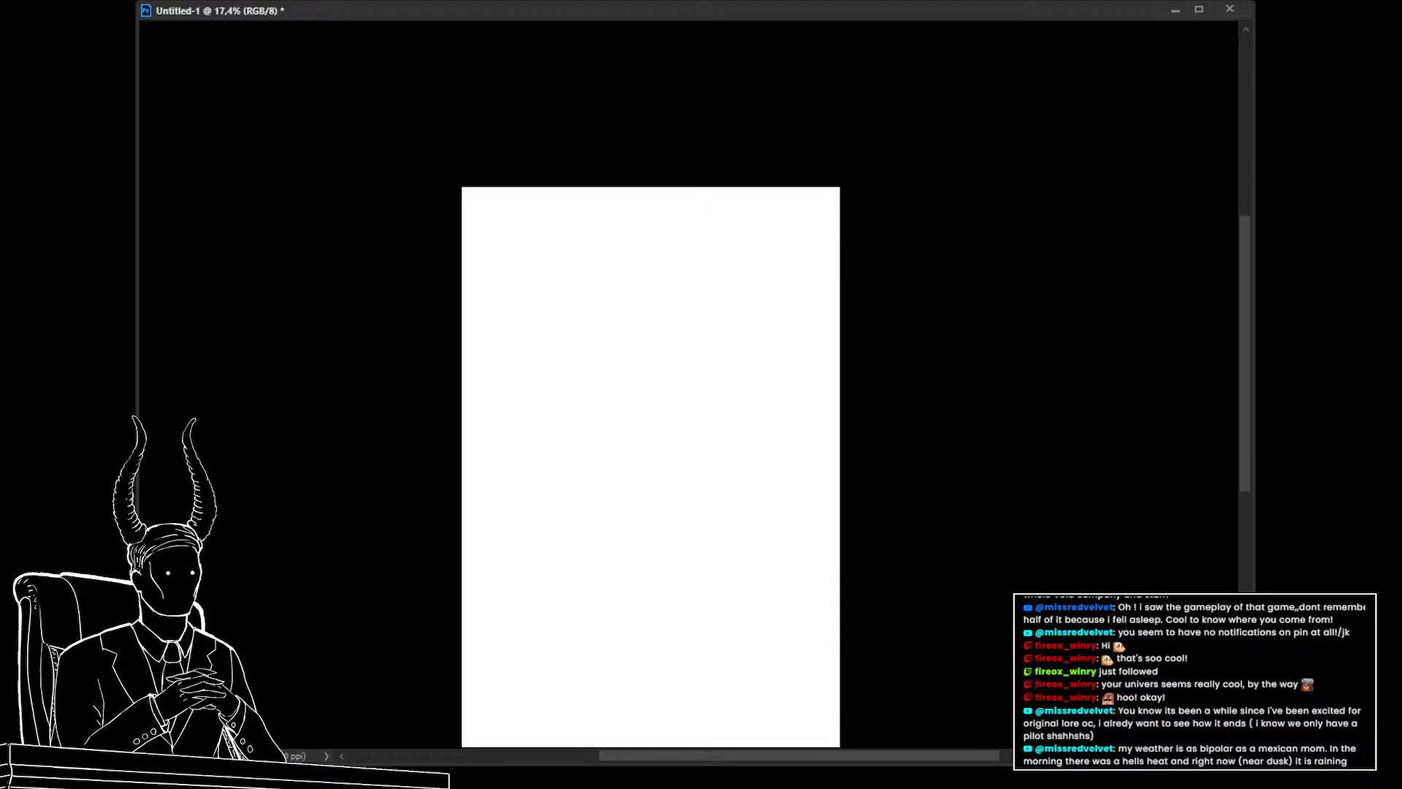
Add a new layer and fill it with a light grey colour
key(ctrl+alt+shift+n)
click(1123, 410)
alt+click(1064, 473)
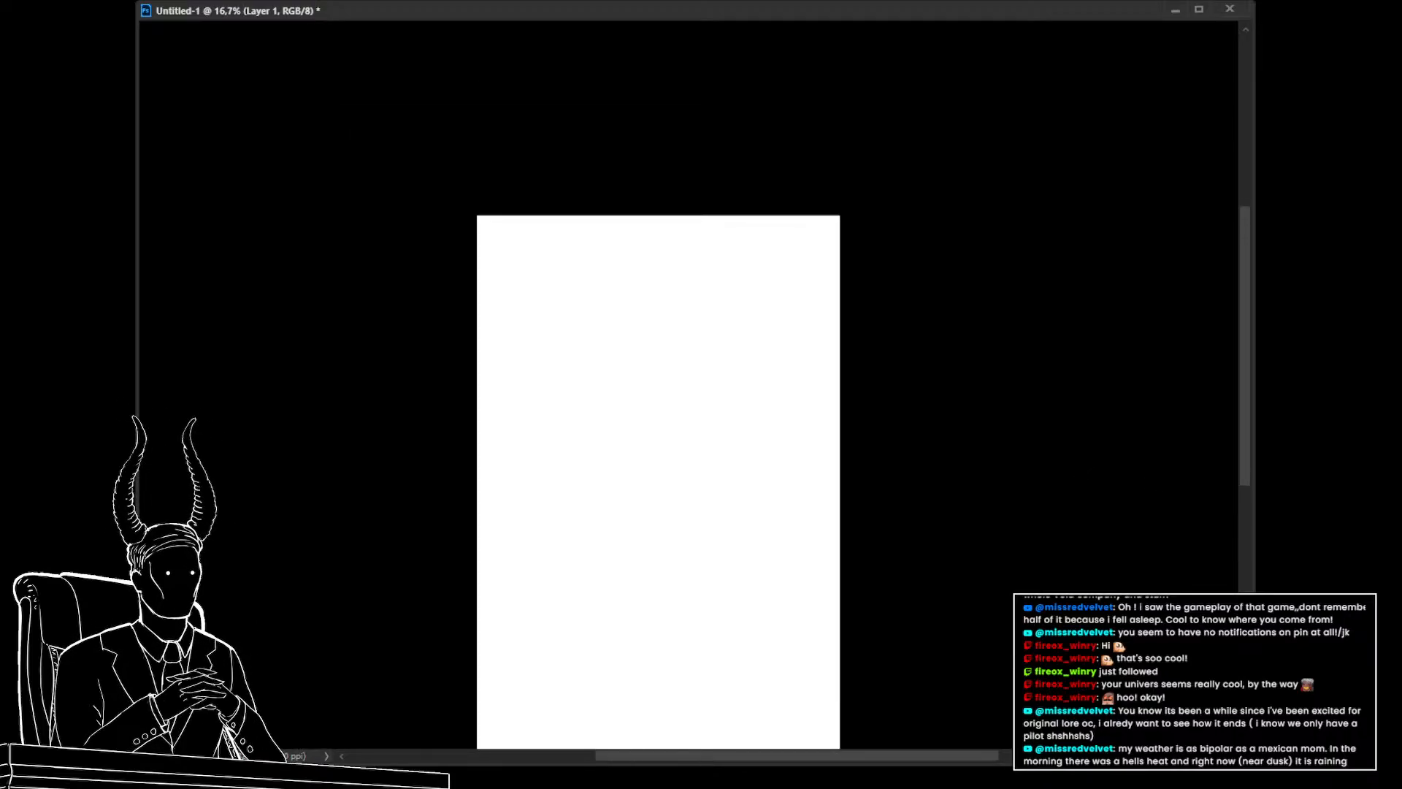
key(alt+BackSpace)
drag(791, 546, 840, 479)
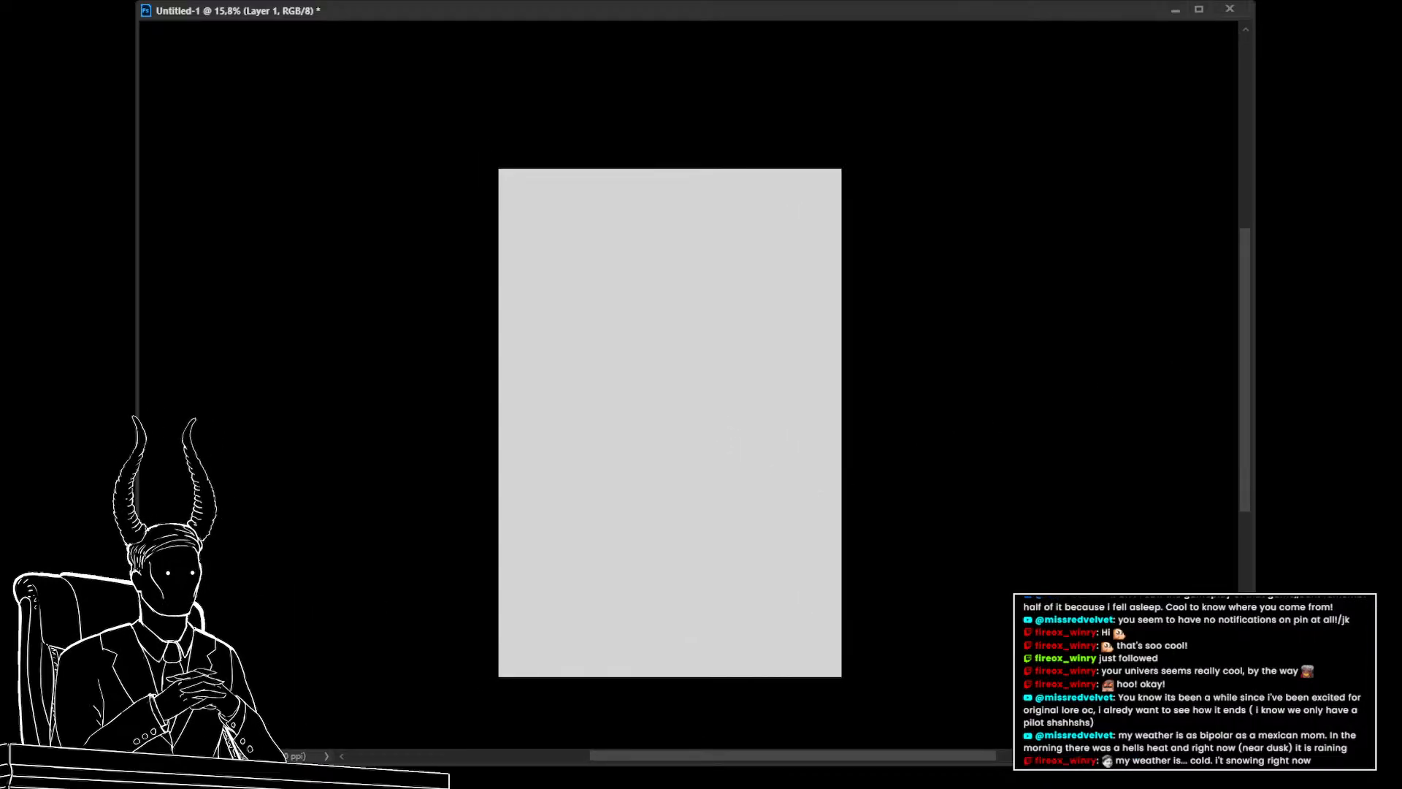
drag(548, 463, 659, 498)
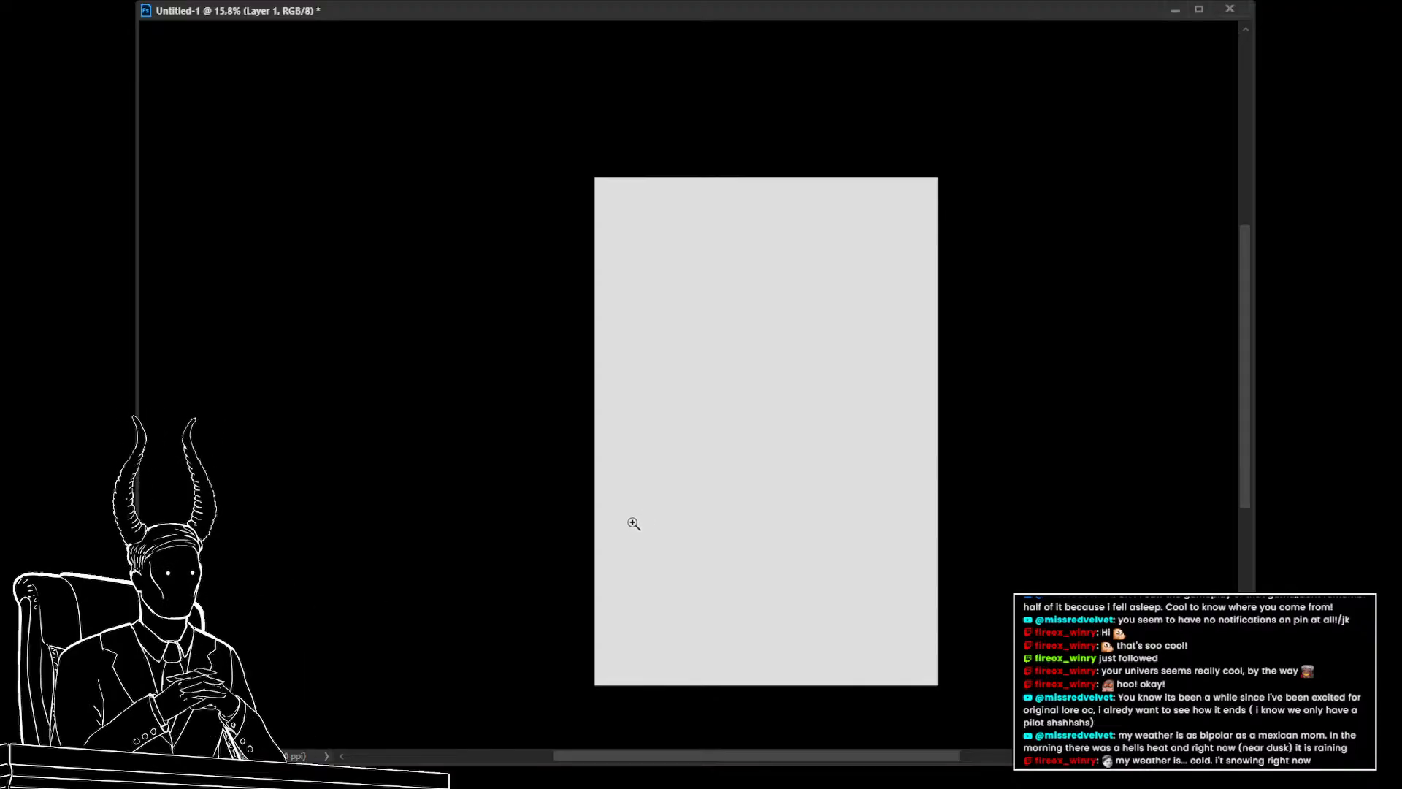
drag(632, 526, 610, 520)
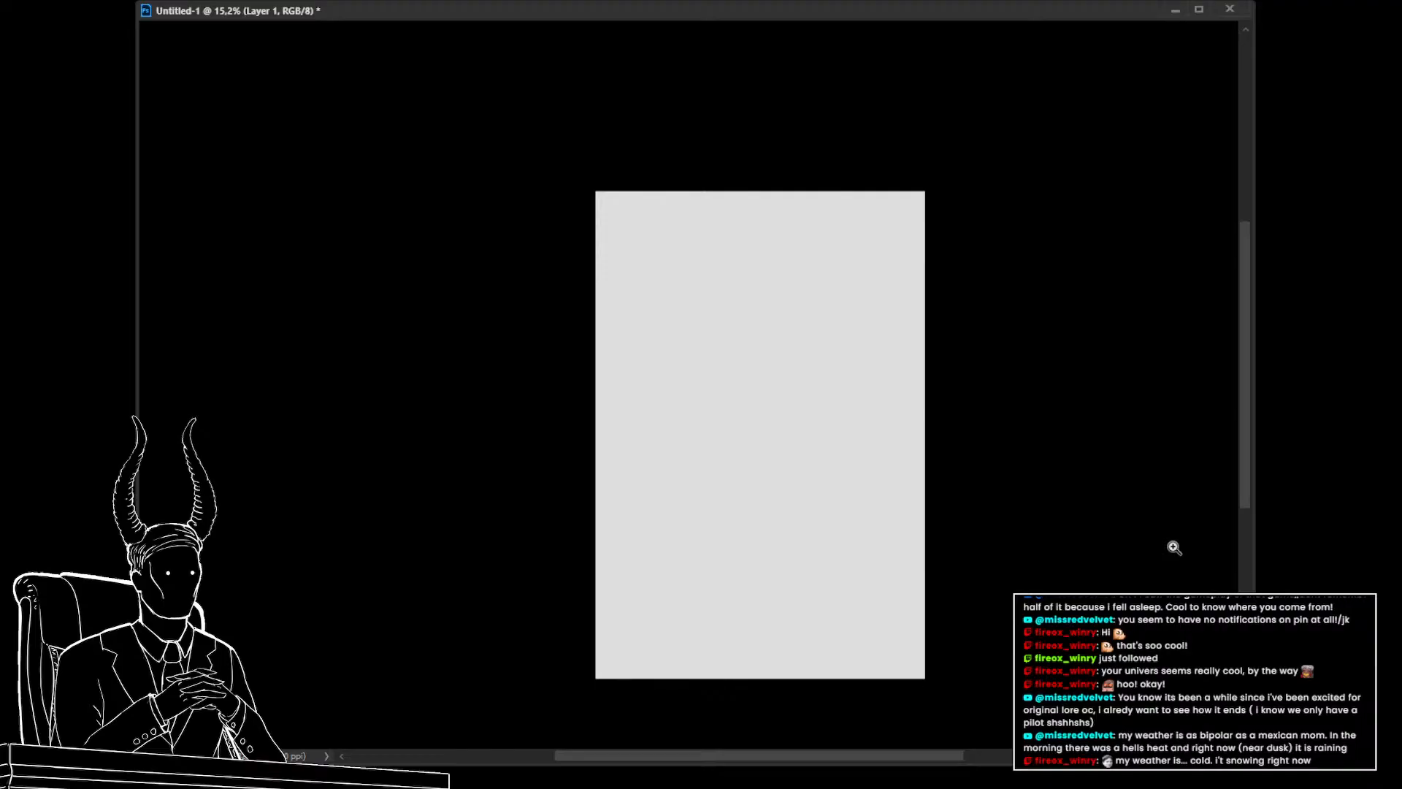
drag(536, 482, 462, 452)
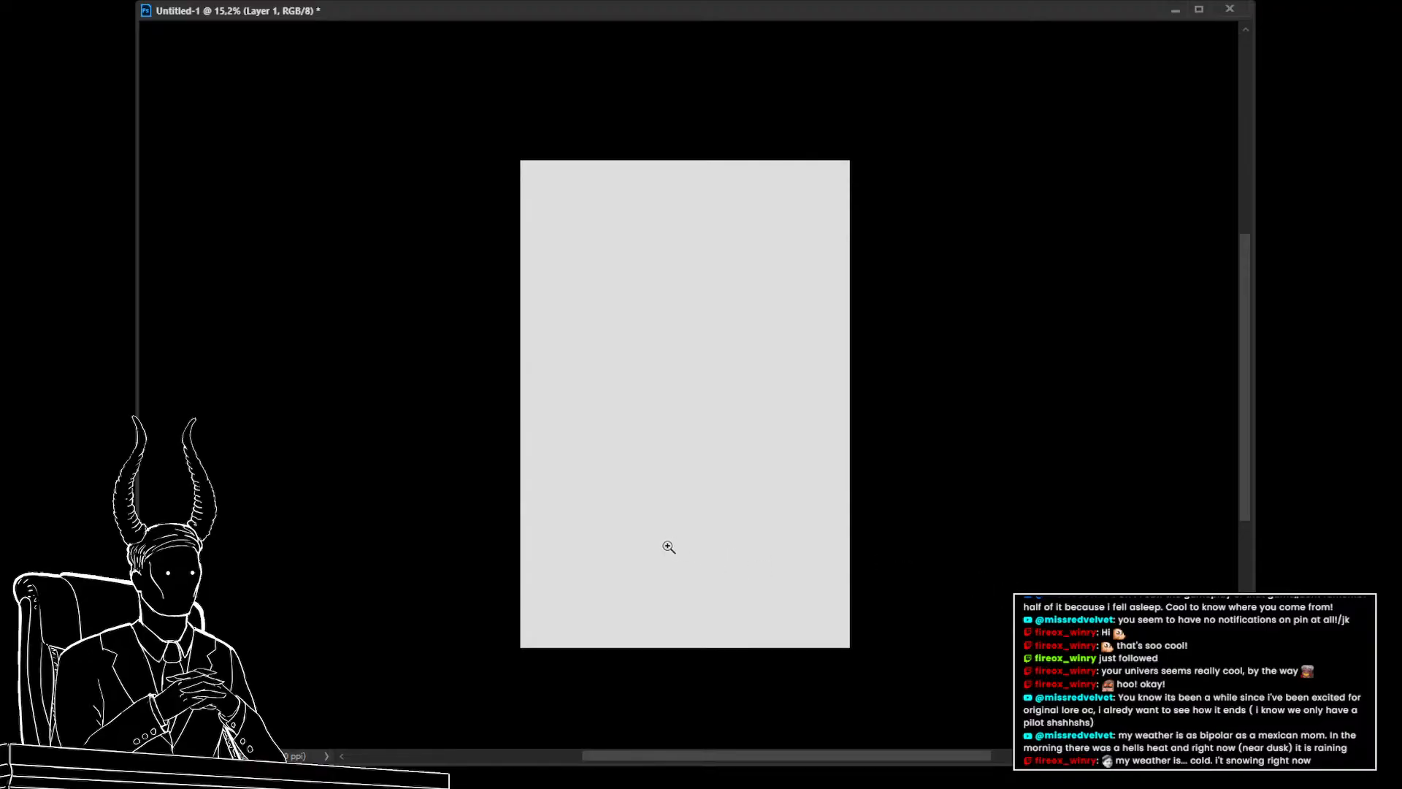
drag(685, 558, 705, 571)
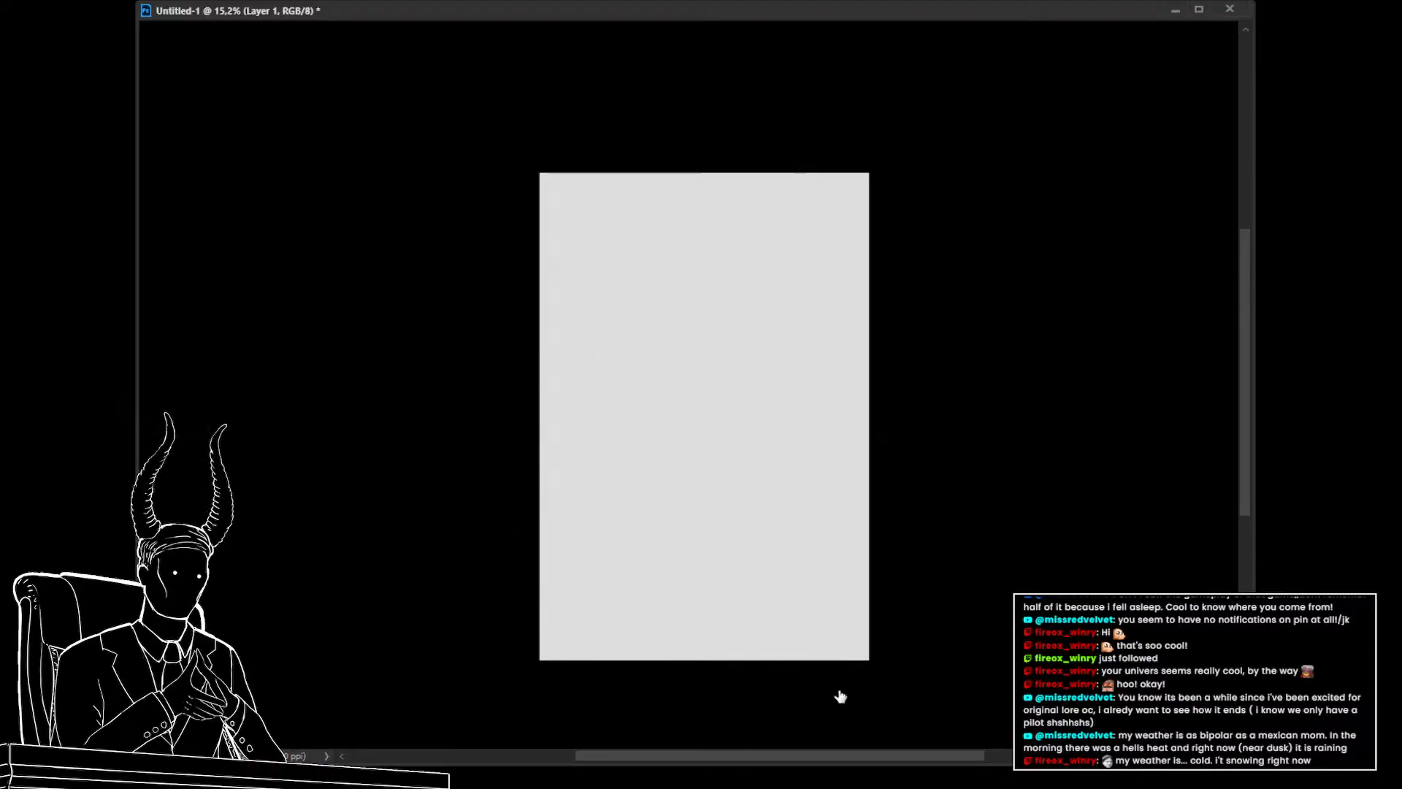
drag(523, 498, 466, 488)
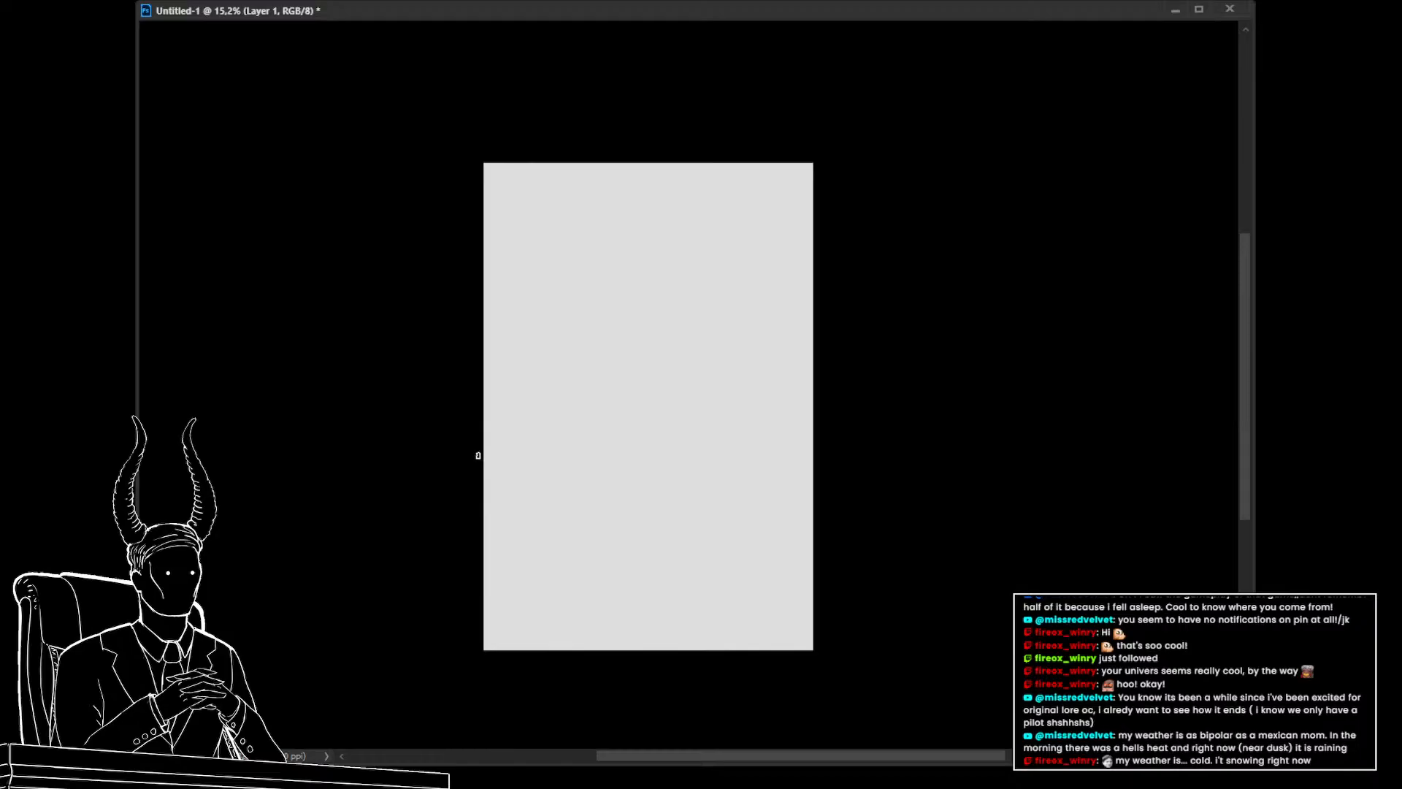
drag(479, 598, 549, 590)
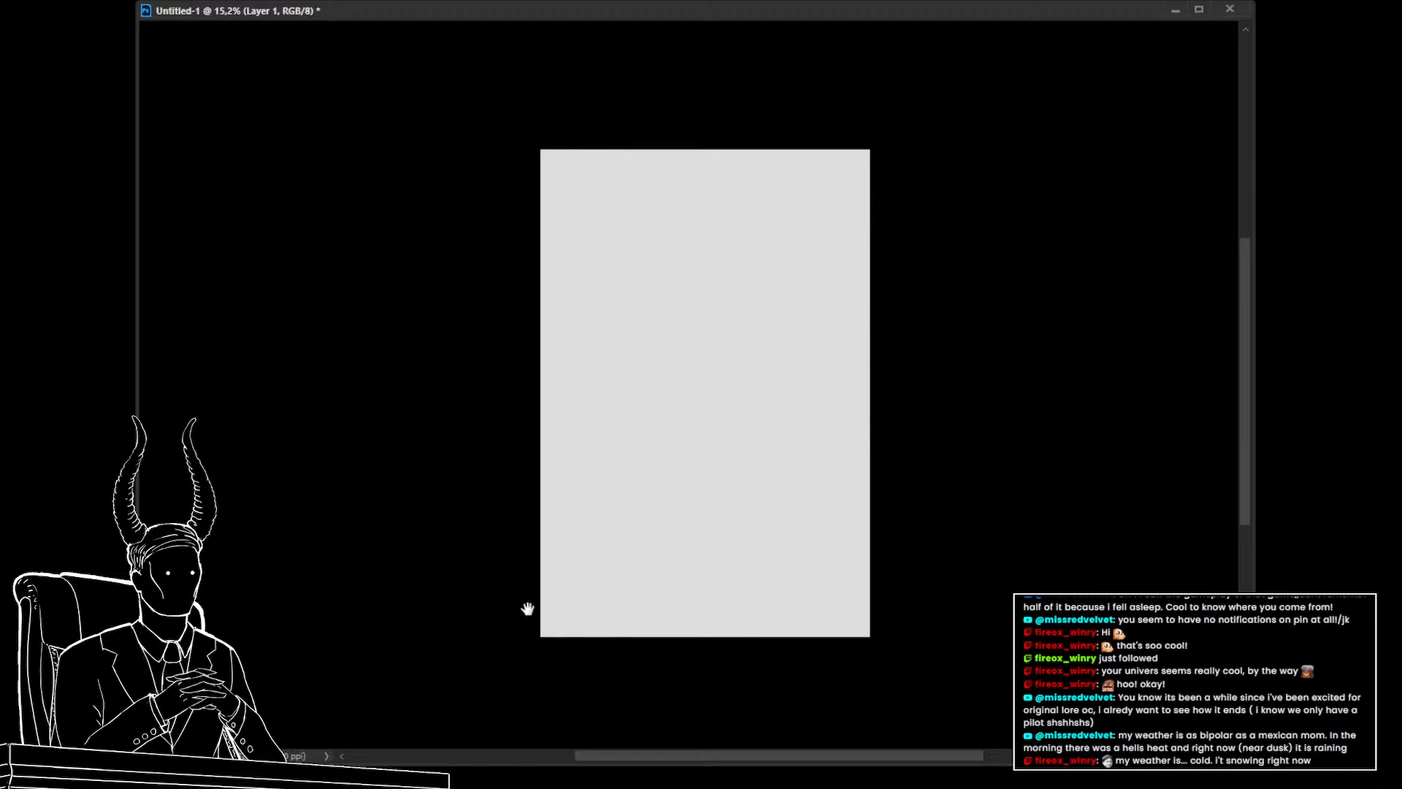
drag(532, 623, 514, 622)
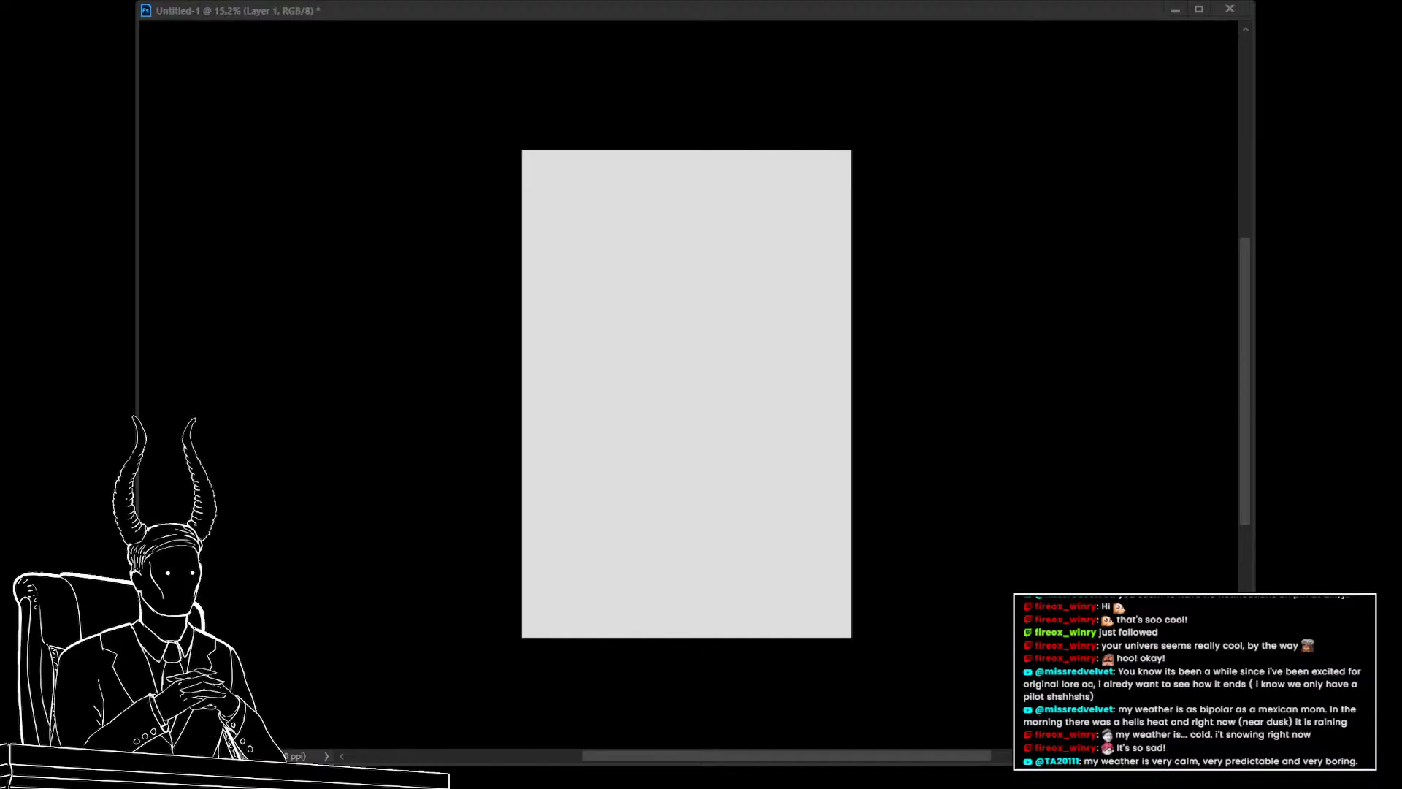
Add another layer and draw a straight horizontal line across the page near its bottom edge
key(ctrl+shift+alt+n)
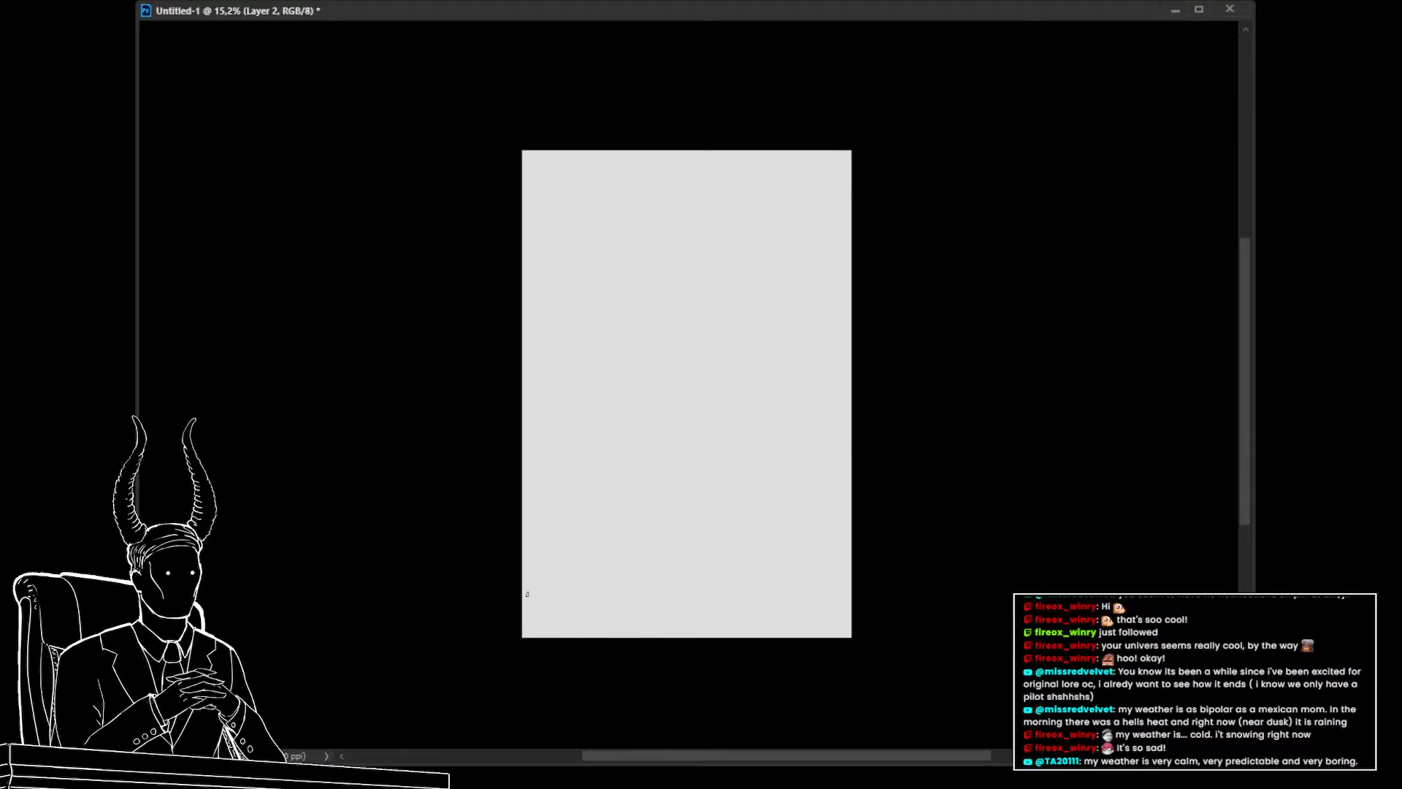
drag(521, 603, 1058, 573)
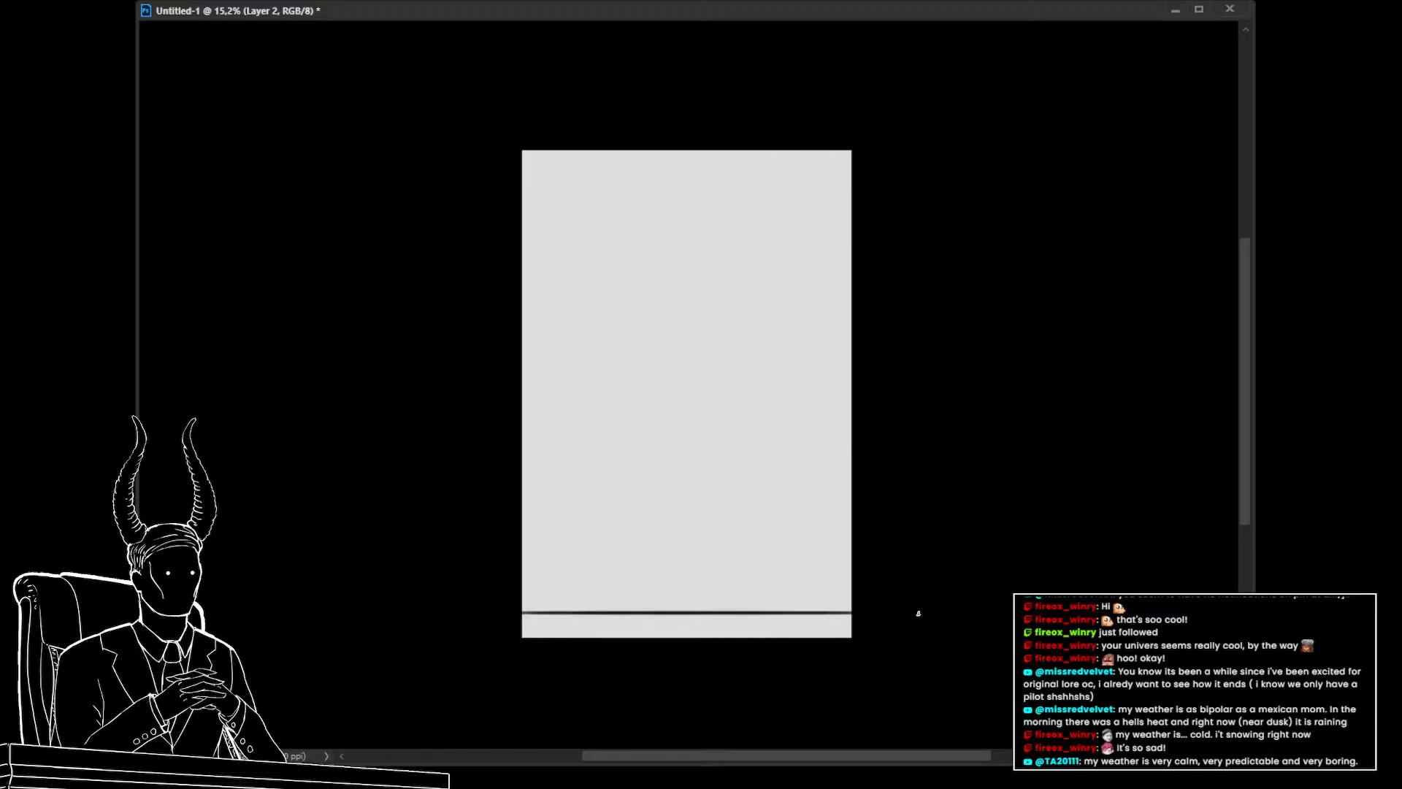
key(ctrl+t)
key(Return)
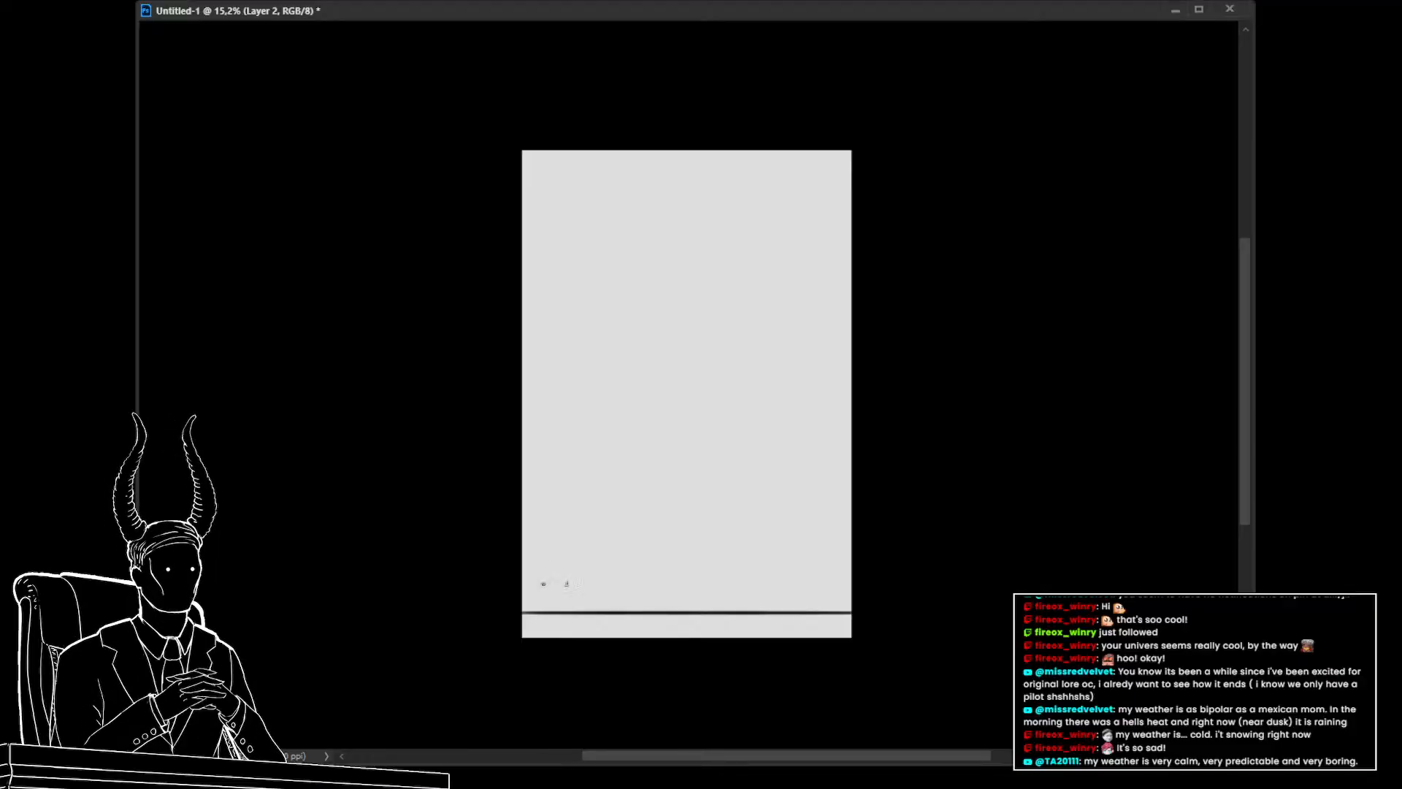
drag(544, 583, 816, 584)
key(ctrl+z)
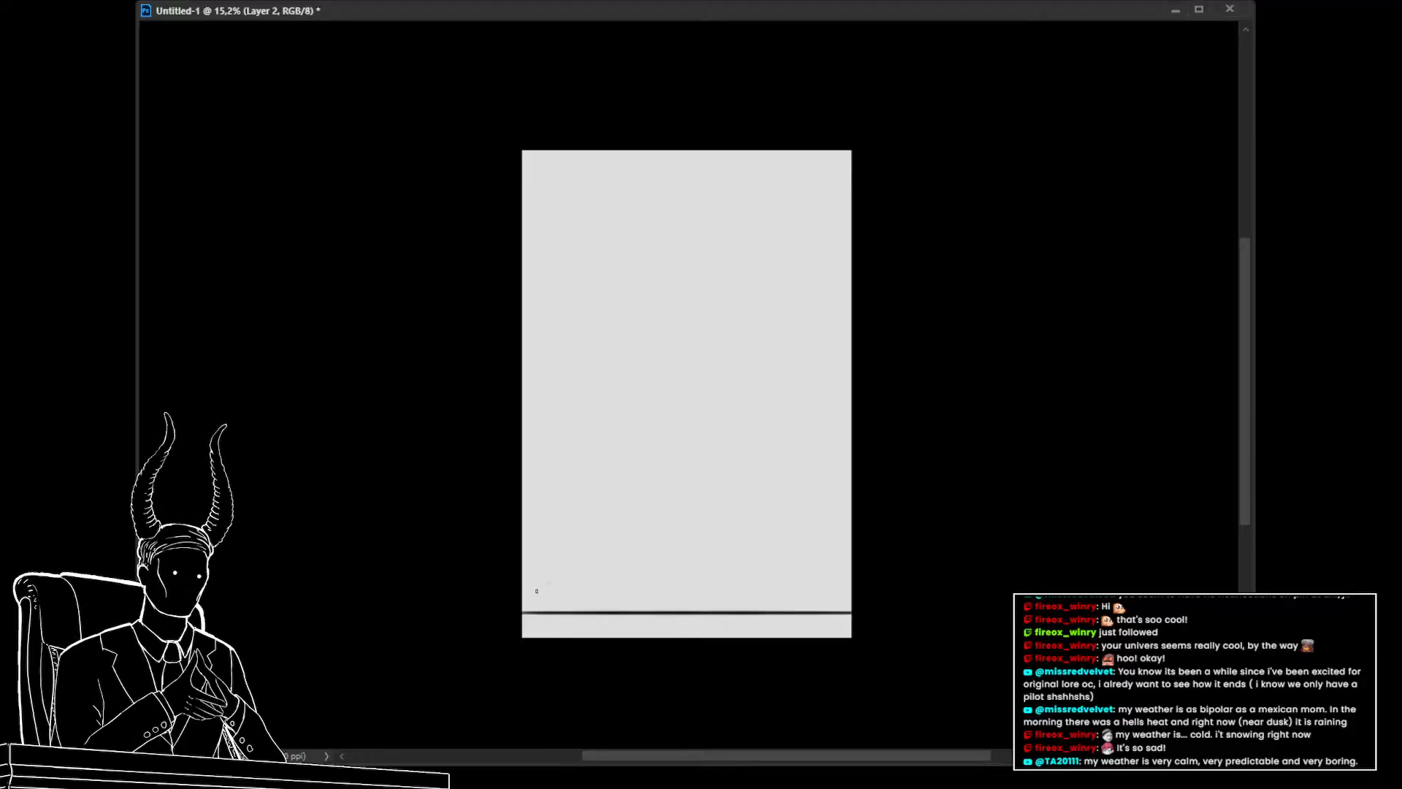
mouse_move(539, 583)
mouse_down()
mouse_move(845, 576)
mouse_move(784, 579)
mouse_move(826, 585)
mouse_move(812, 446)
mouse_move(833, 181)
mouse_move(536, 186)
mouse_move(555, 582)
mouse_up()
key(ctrl+z)
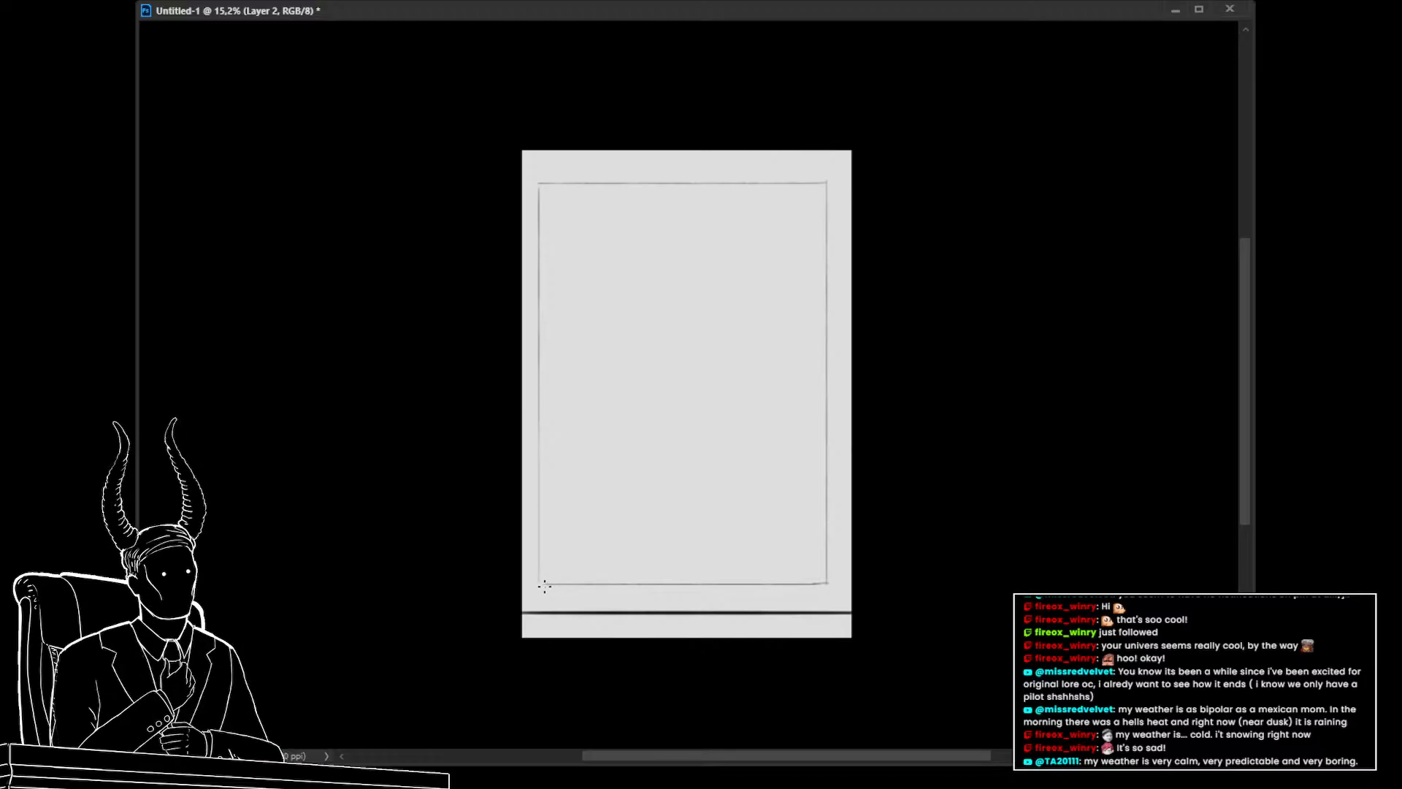
key(ctrl+t)
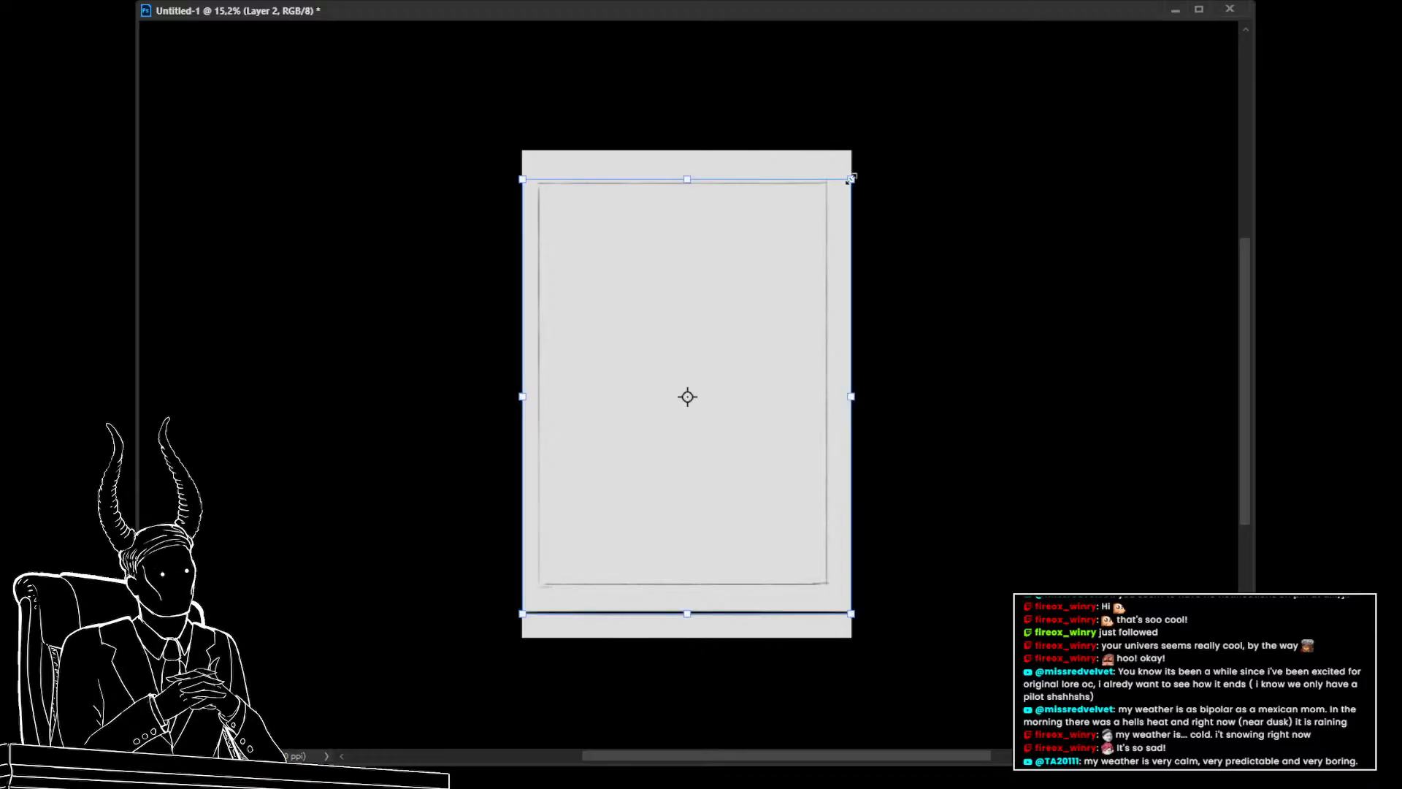
drag(852, 179, 806, 184)
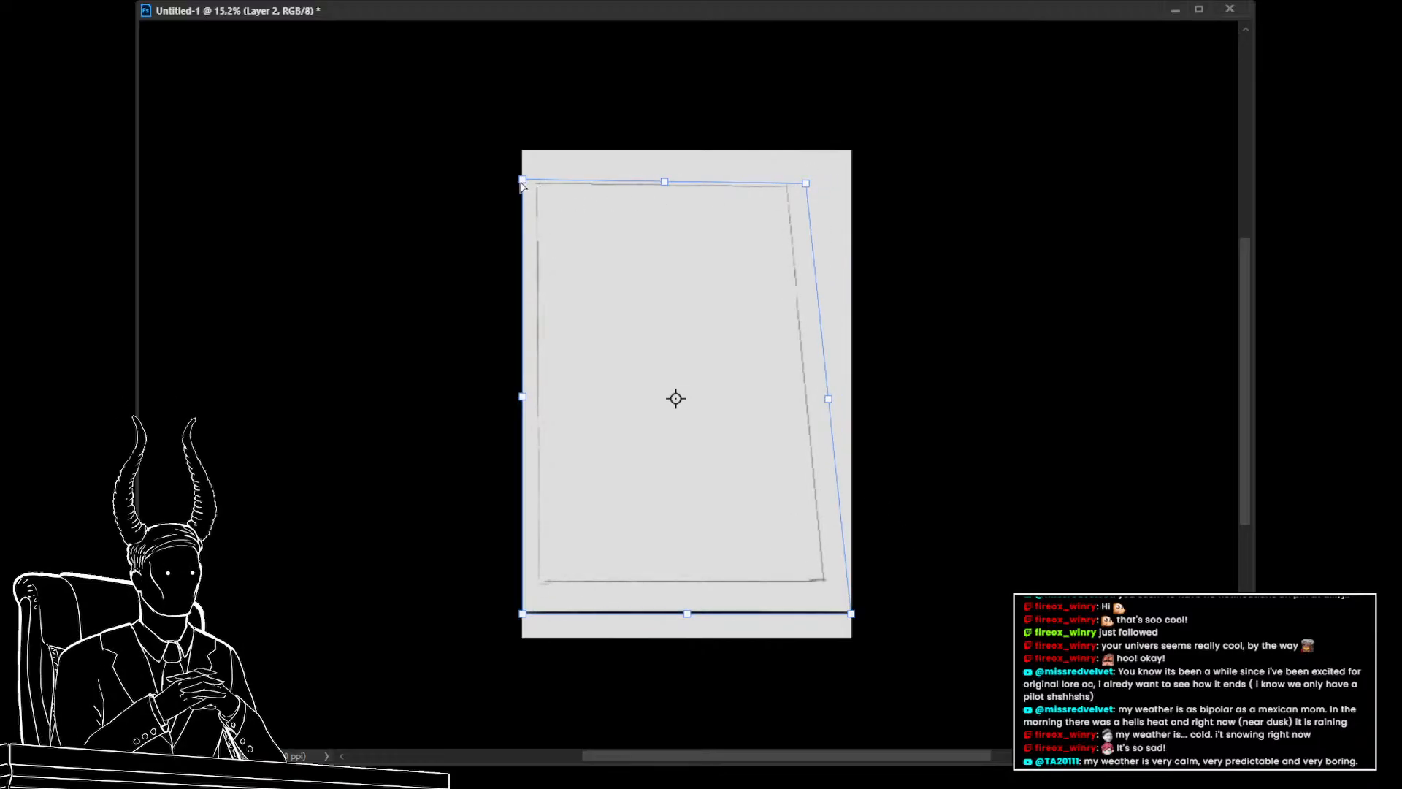
drag(522, 180, 564, 166)
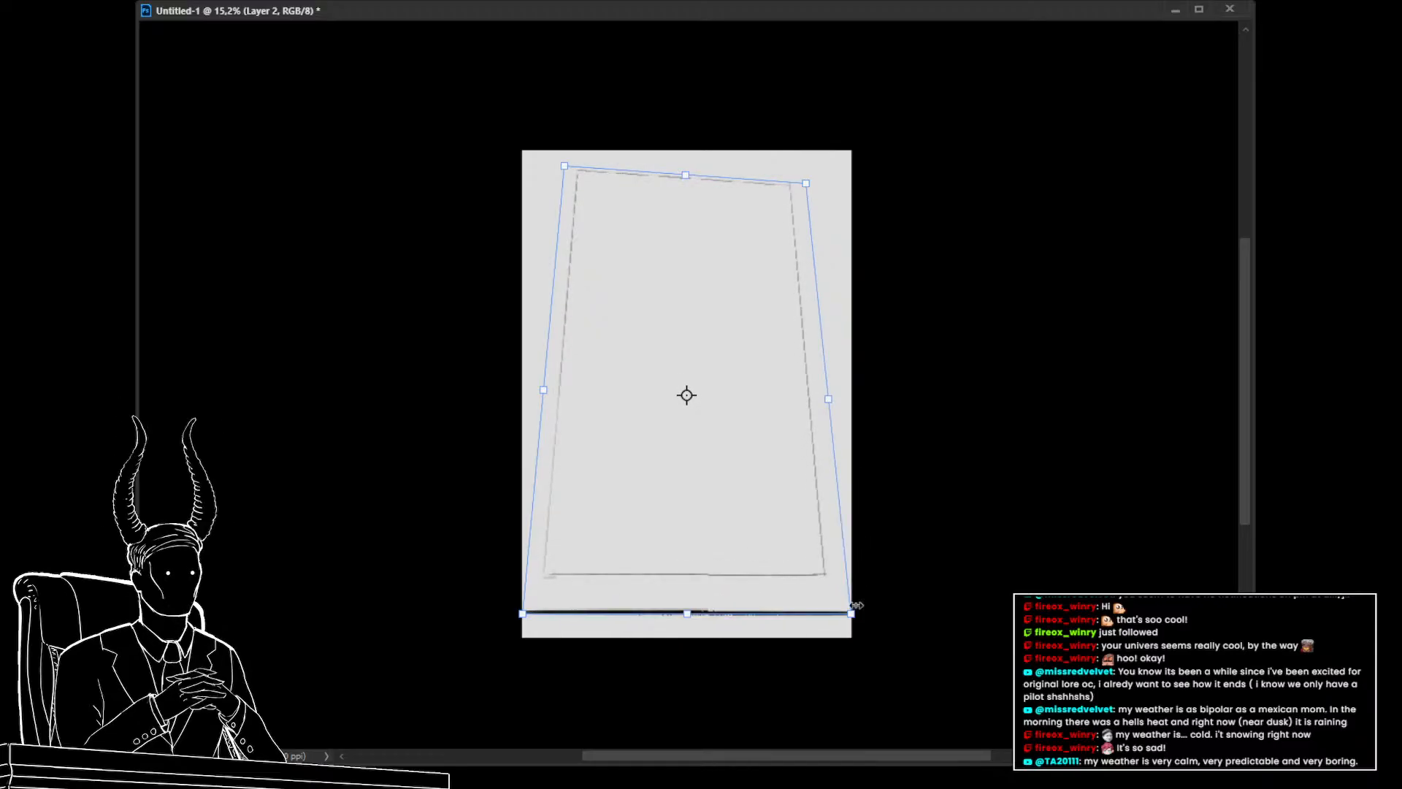
key(Escape)
Select the frame rectangle and distort its corners into a slightly tilted perspective quadrilateral
drag(520, 152, 928, 593)
key(ctrl+t)
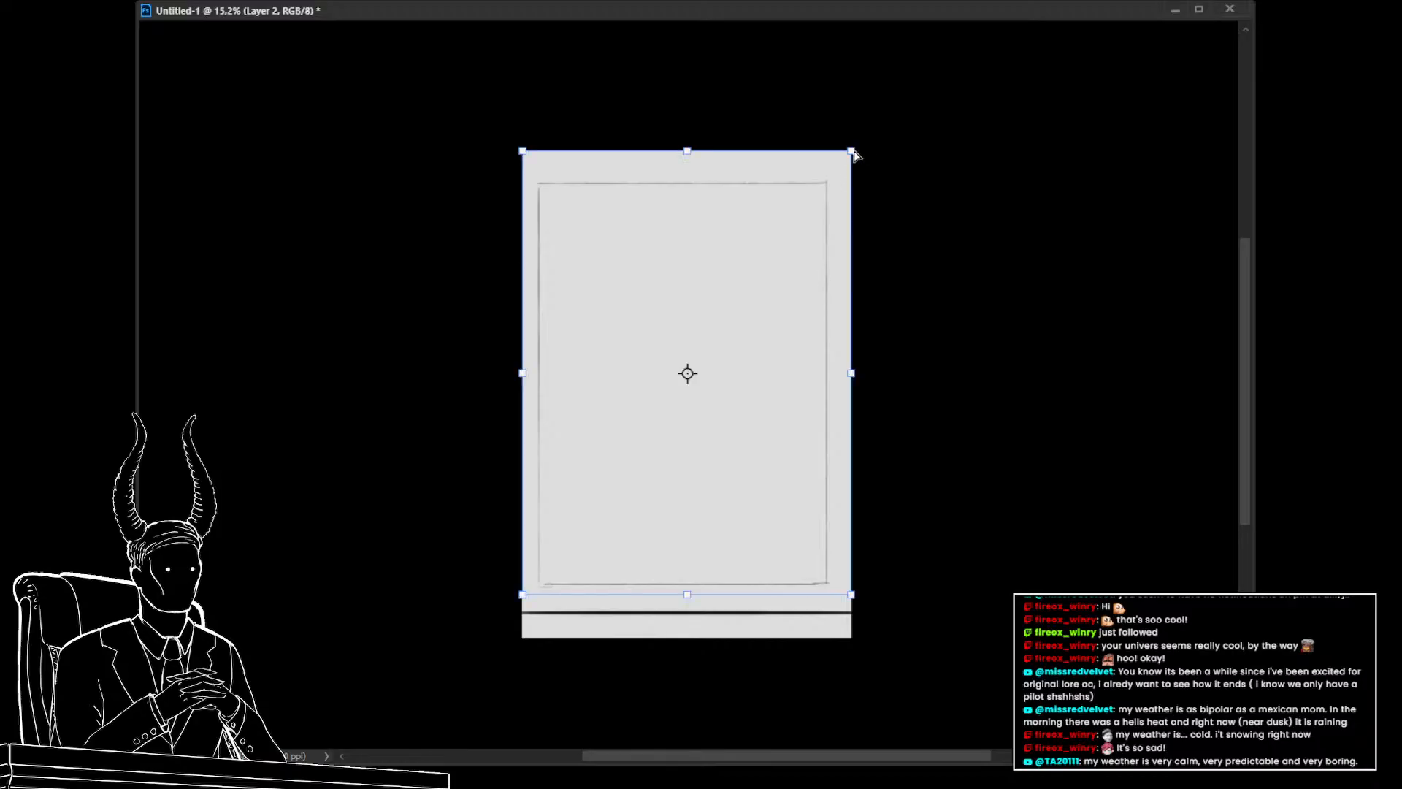
drag(851, 151, 815, 173)
mouse_move(522, 150)
mouse_down()
mouse_move(547, 146)
mouse_move(538, 153)
mouse_up()
drag(814, 174, 804, 179)
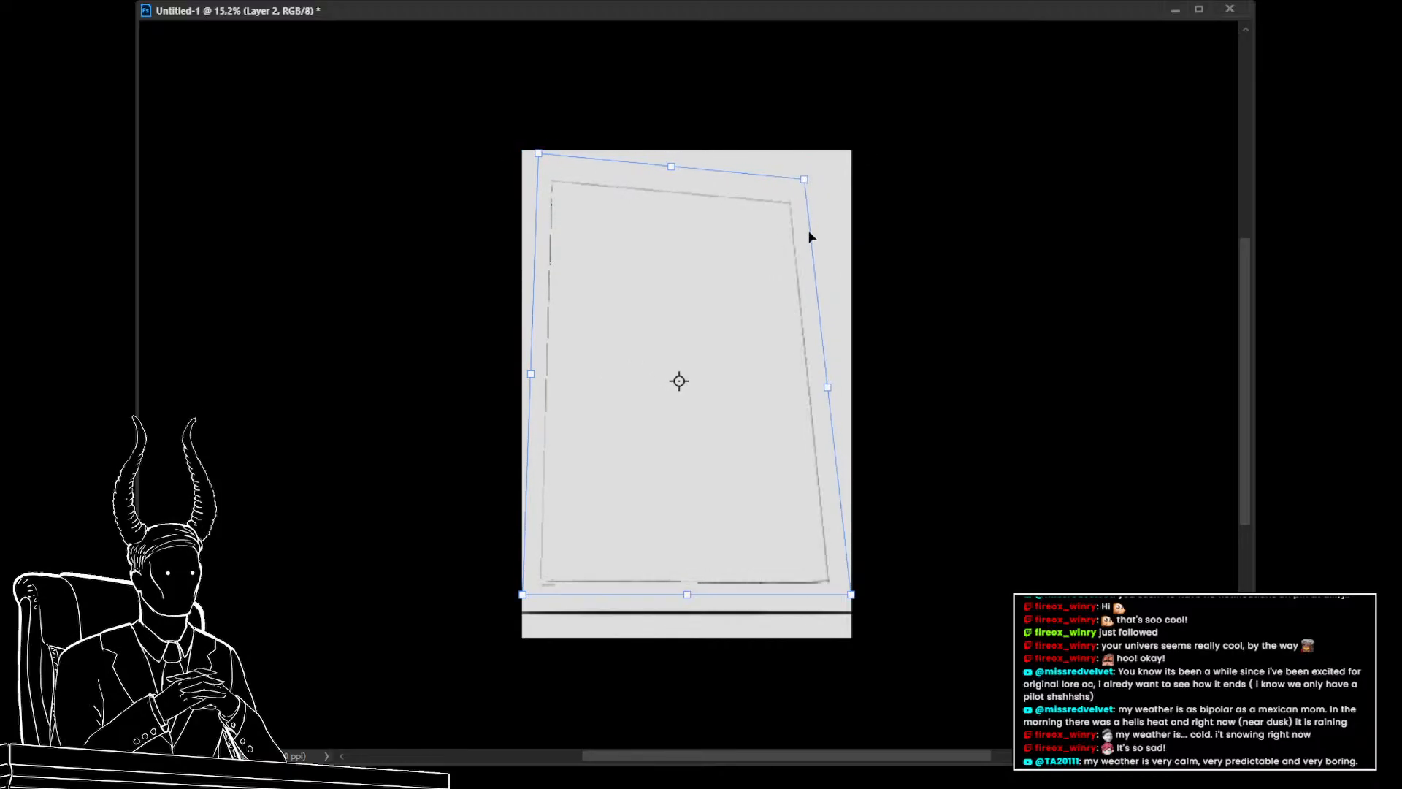
drag(853, 595, 841, 575)
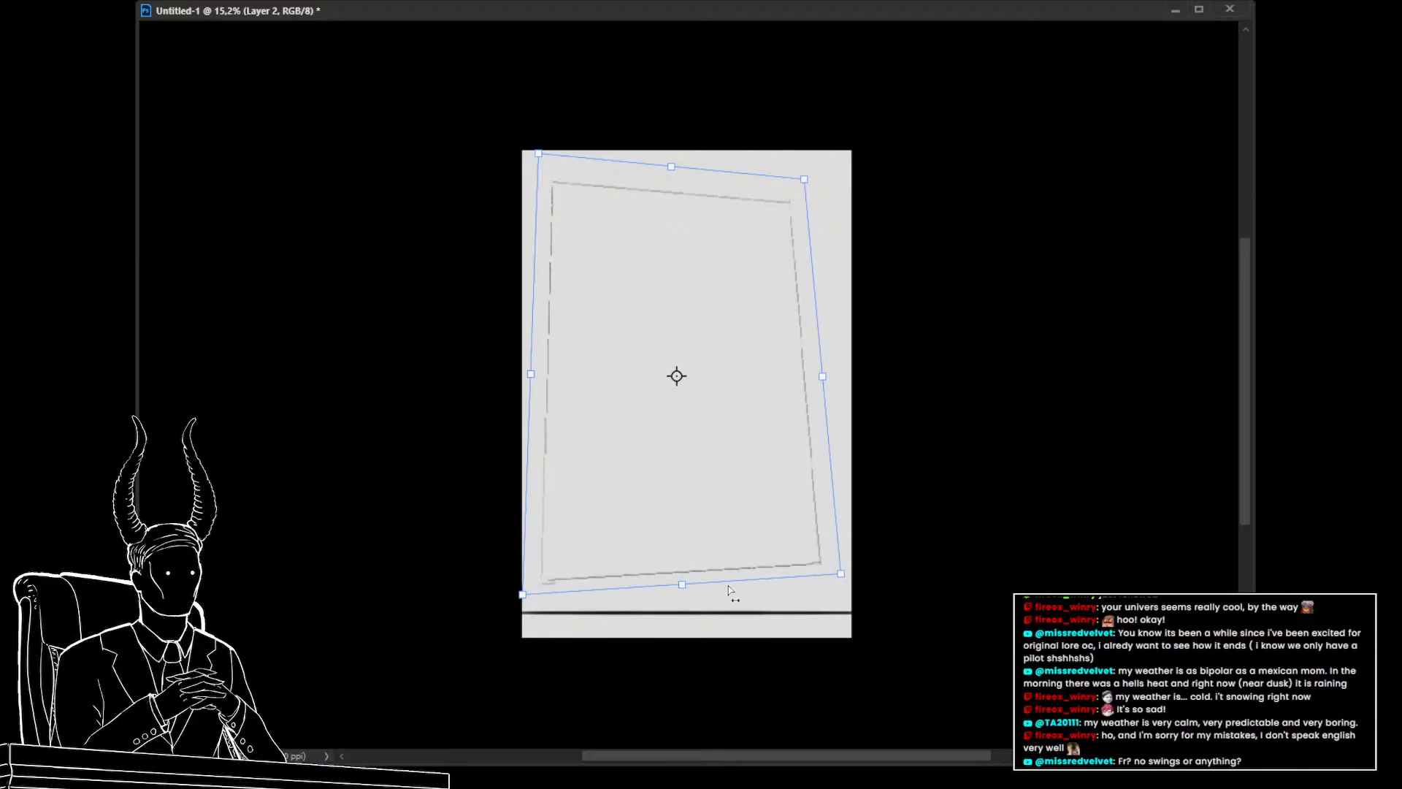
drag(522, 595, 532, 574)
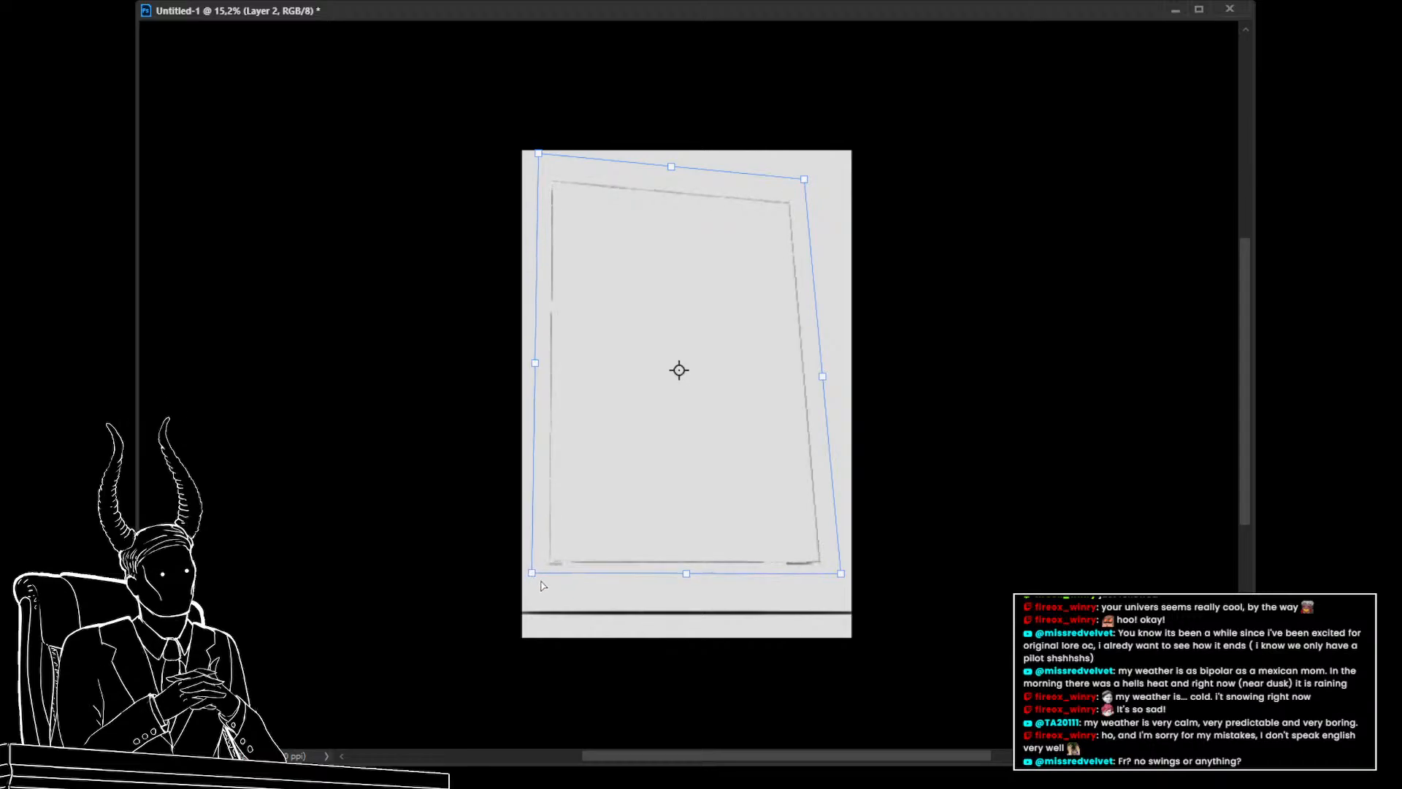
drag(823, 380, 830, 398)
drag(811, 181, 834, 172)
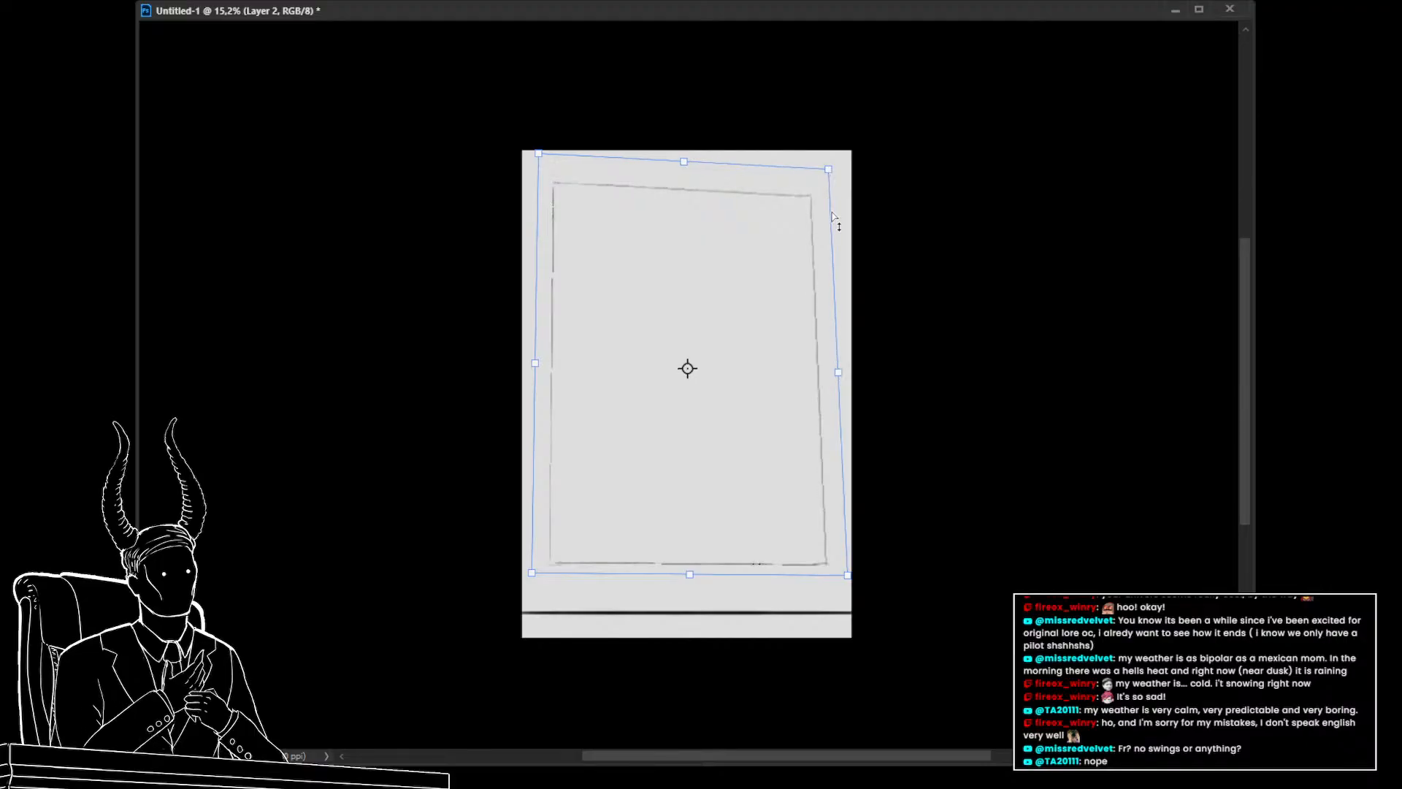
drag(846, 579, 843, 577)
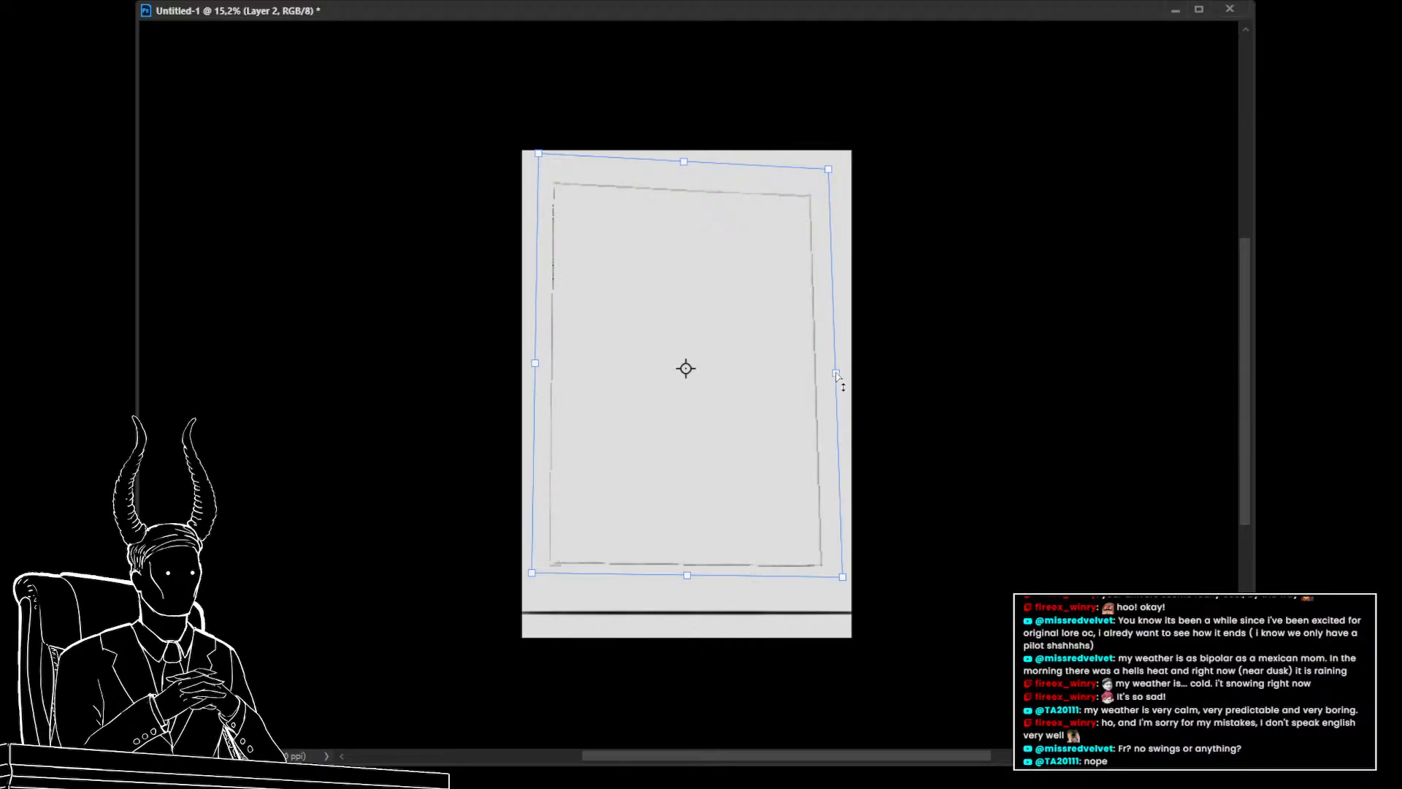
drag(836, 375, 826, 373)
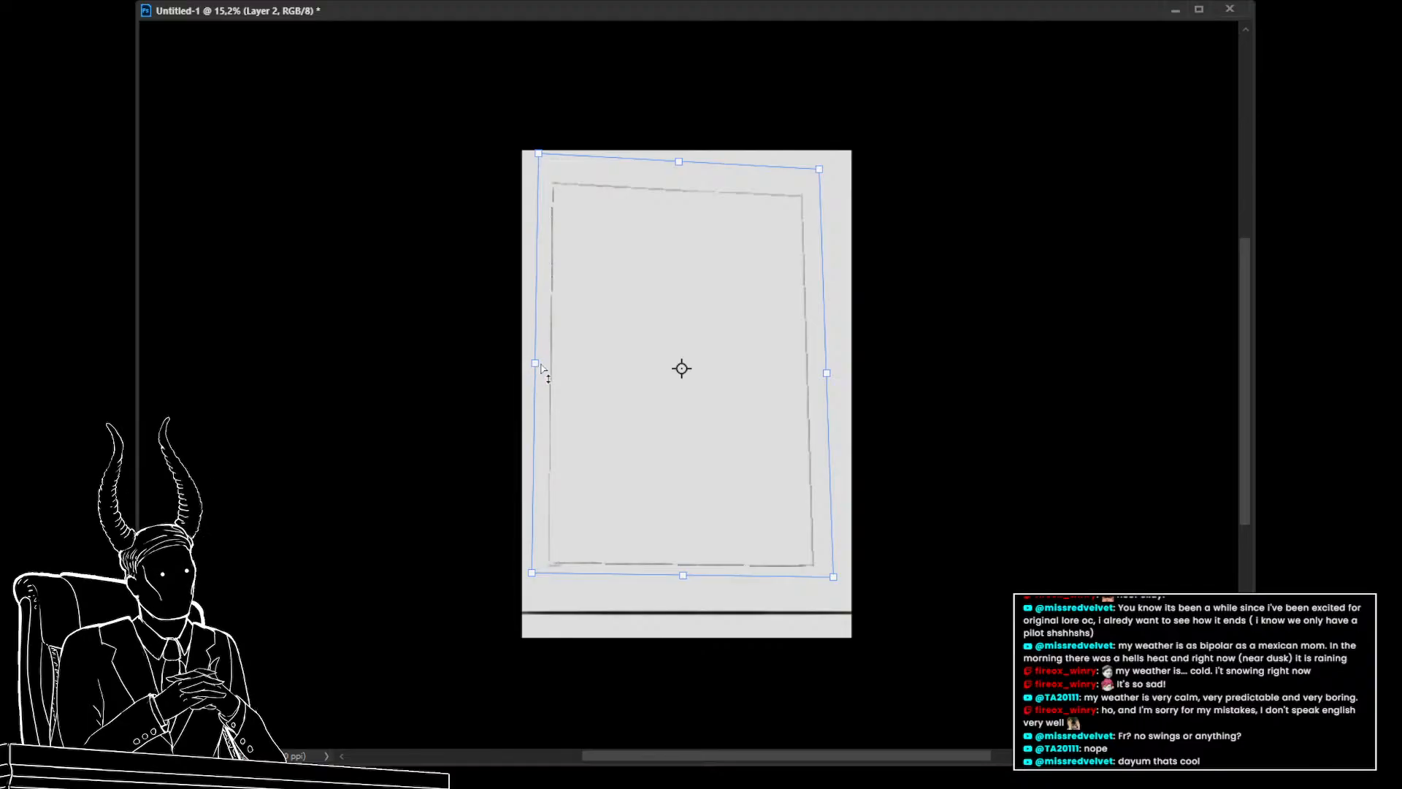
drag(542, 369, 556, 370)
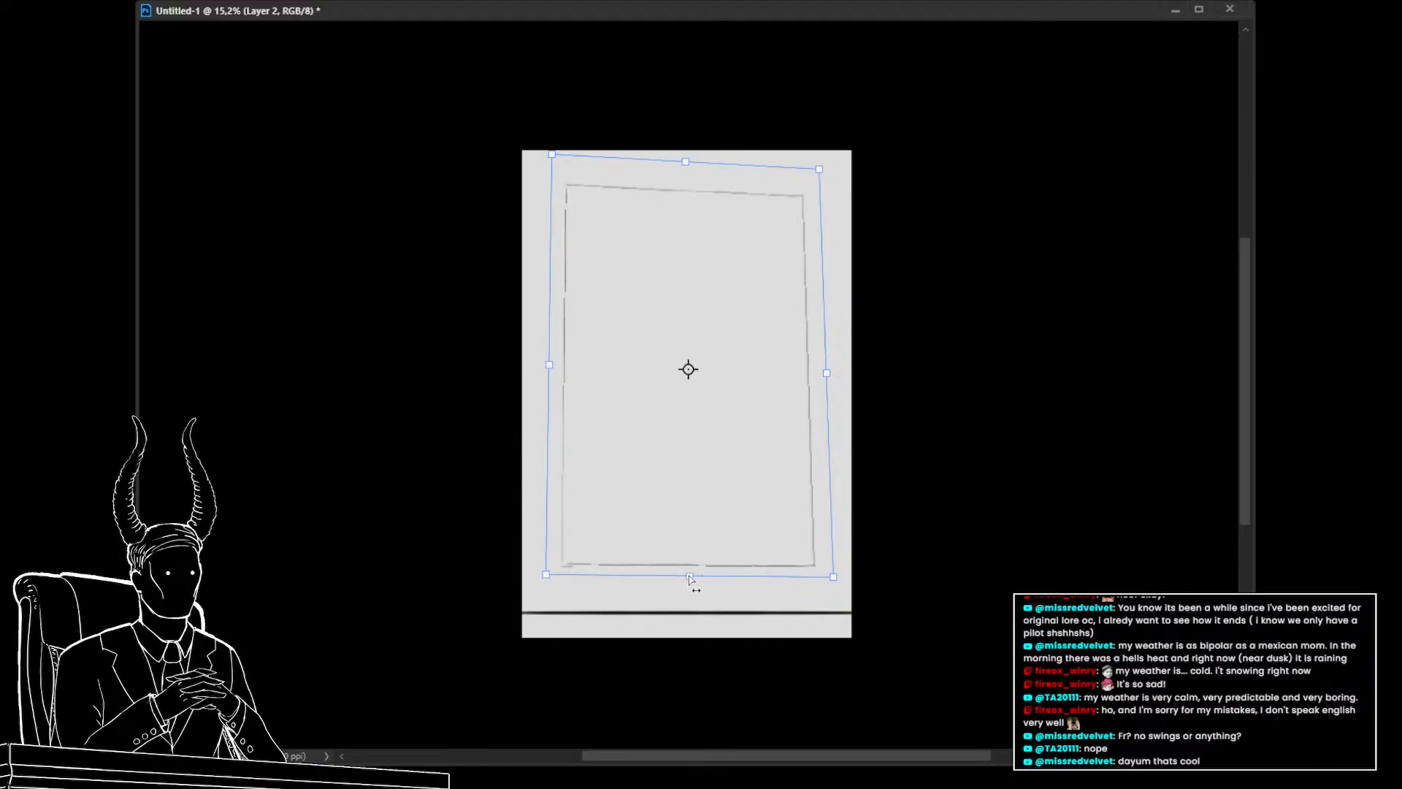
drag(690, 577, 691, 583)
mouse_move(819, 168)
mouse_down()
mouse_move(849, 168)
mouse_move(826, 172)
mouse_up()
drag(552, 155, 552, 151)
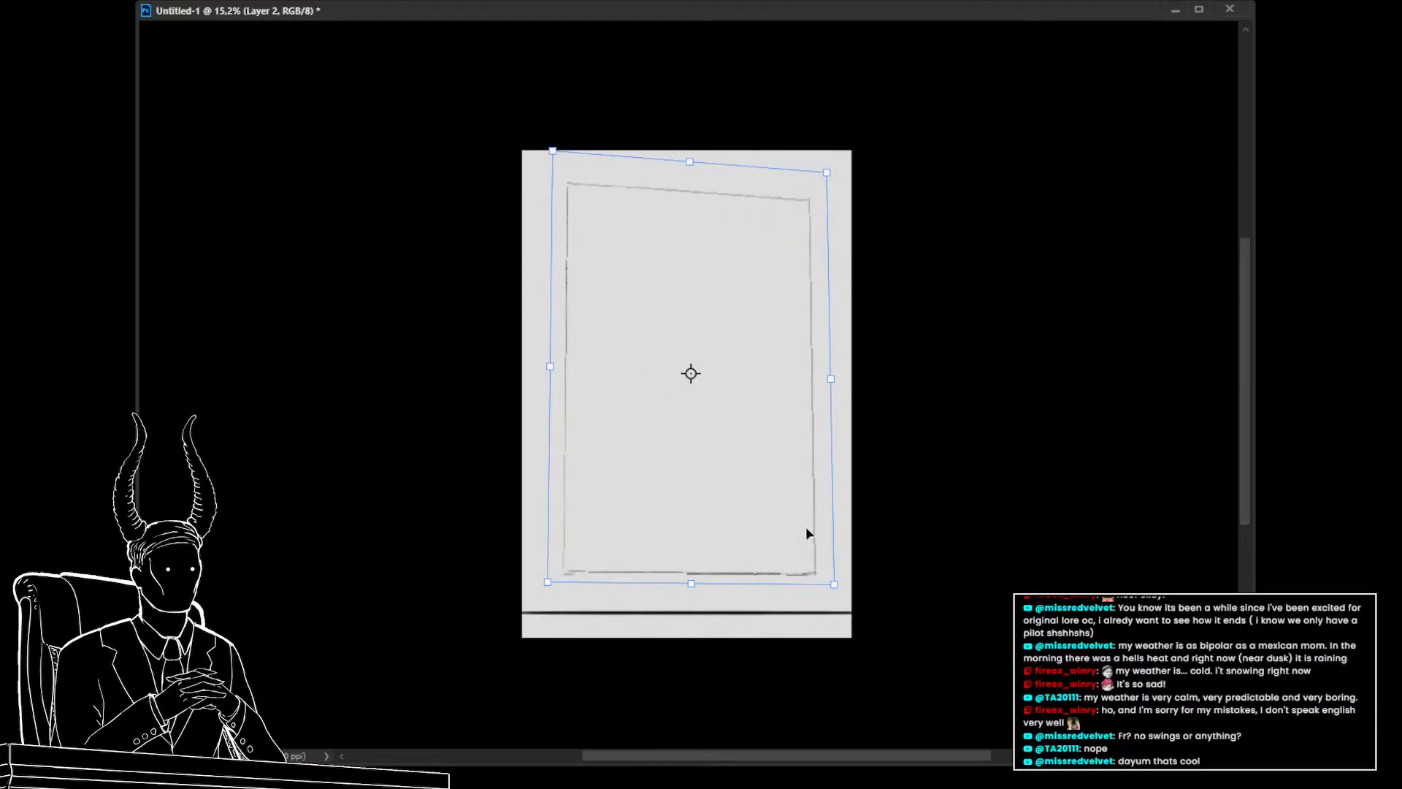
drag(834, 584, 831, 560)
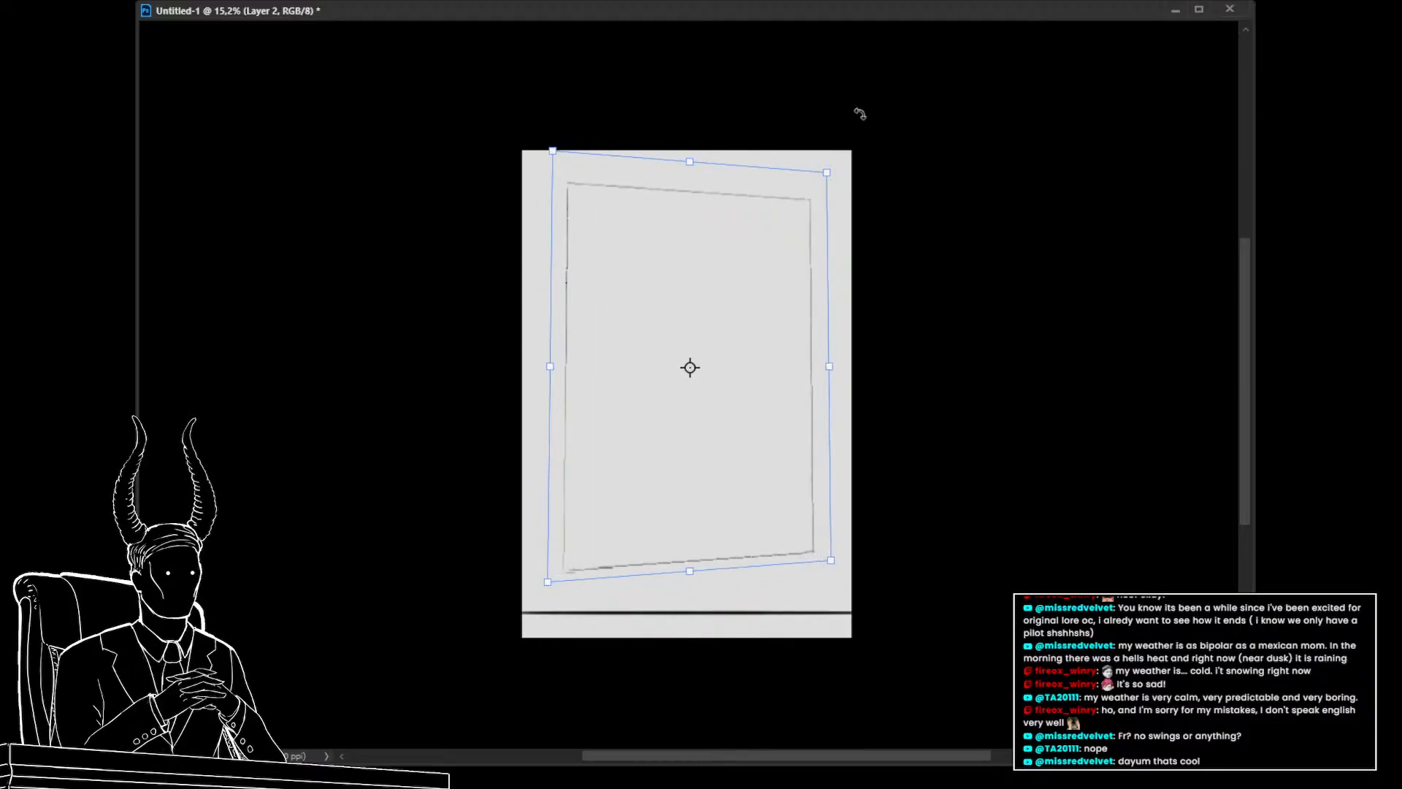
drag(826, 172, 817, 195)
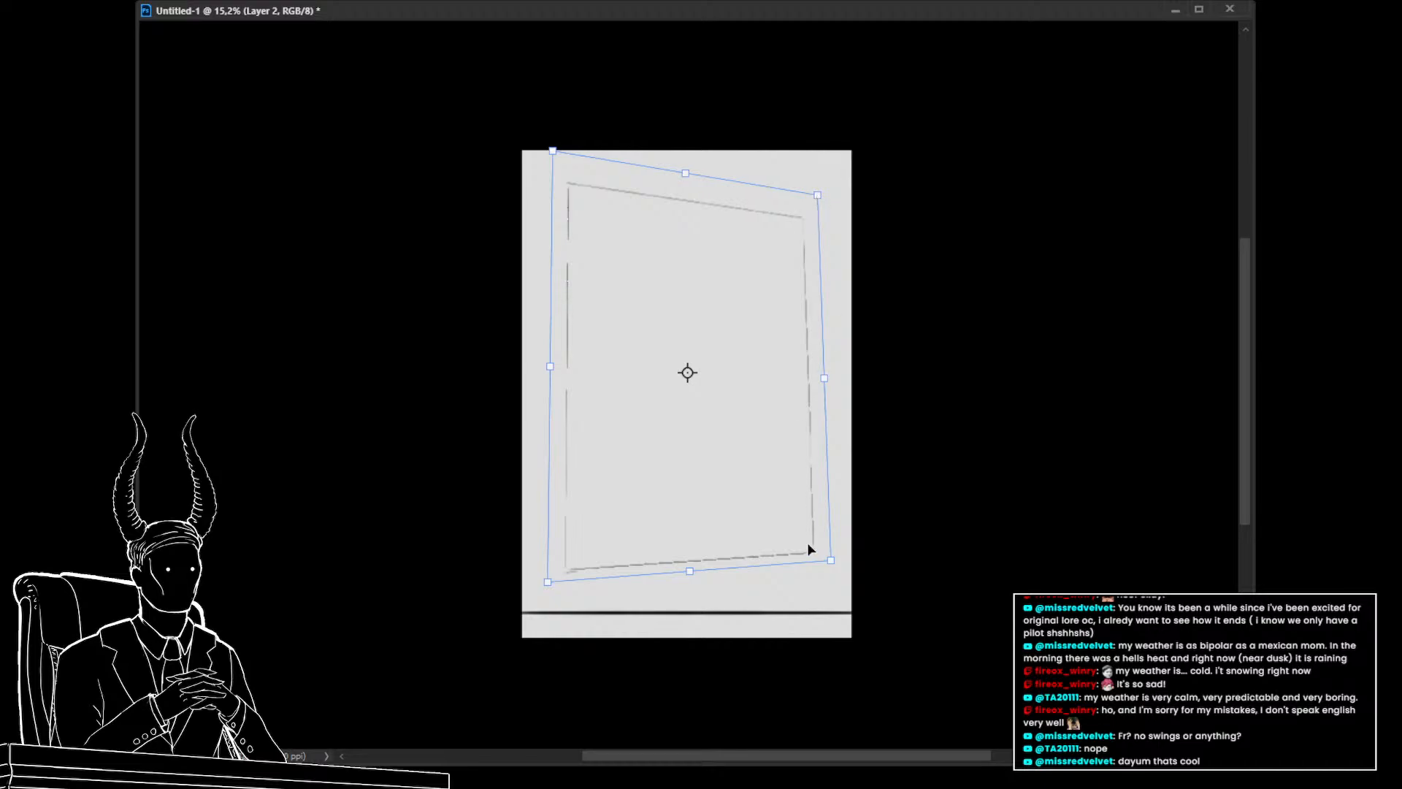
drag(831, 561, 838, 589)
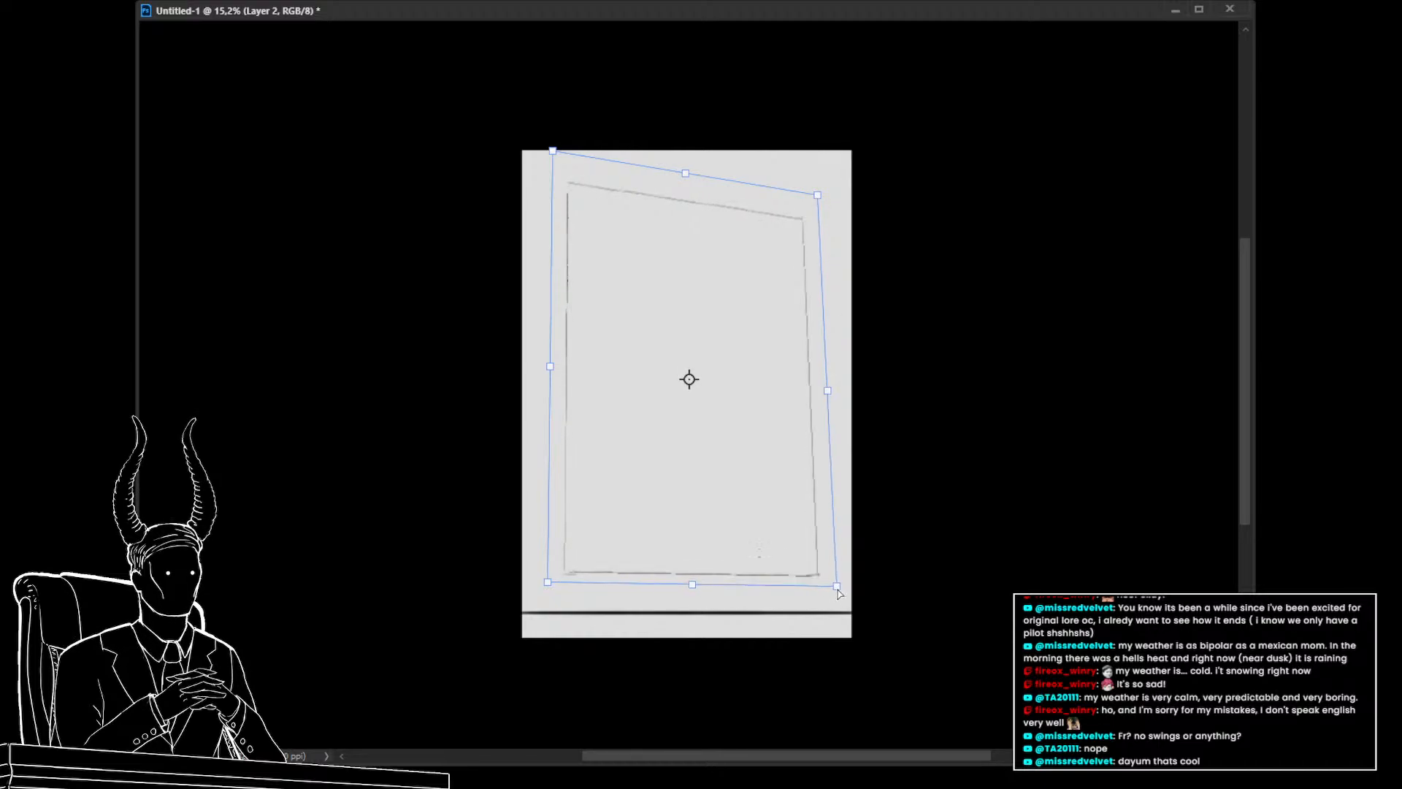
key(Return)
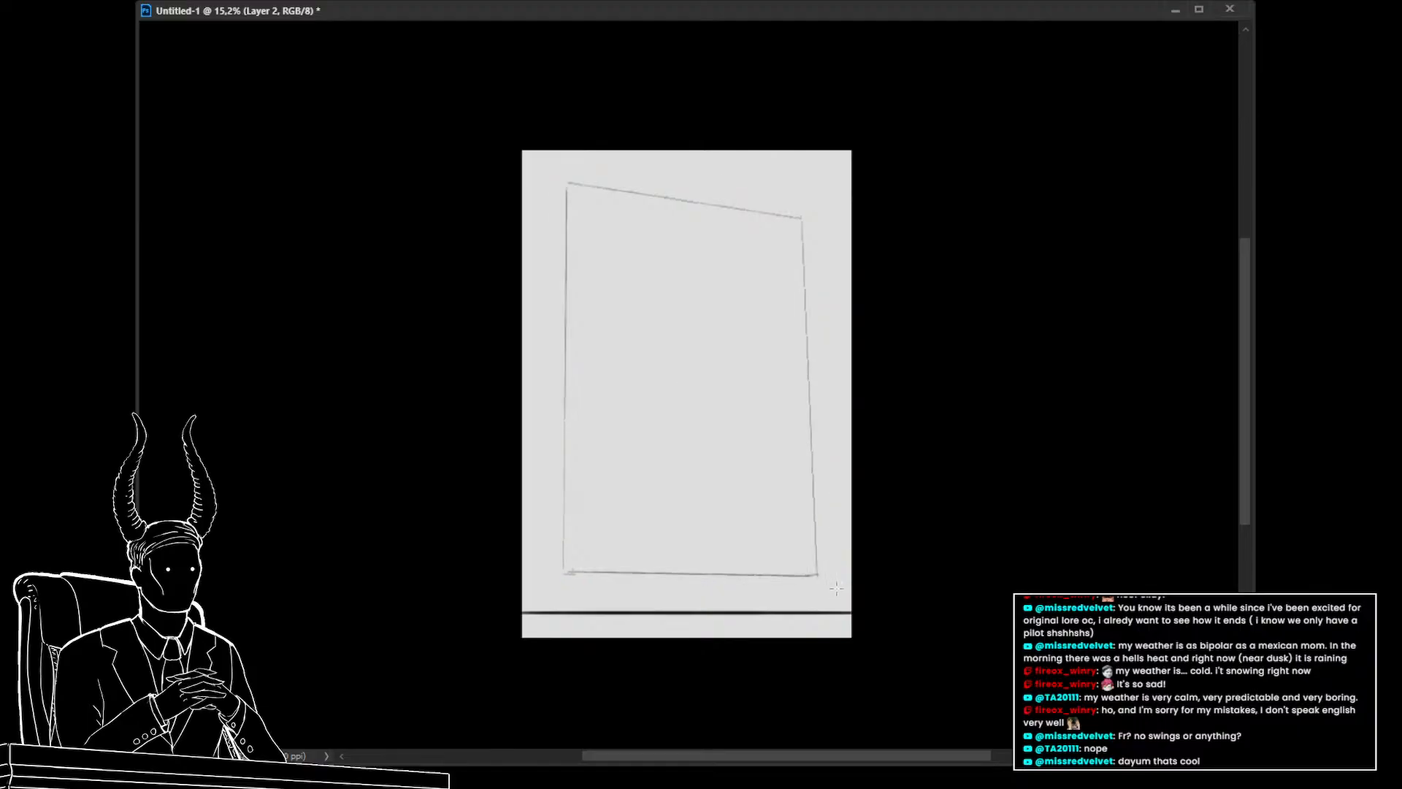
Transform the bottom horizontal line, tilting it slightly so its right end rises
mouse_move(910, 681)
mouse_down()
mouse_move(448, 616)
mouse_move(648, 613)
mouse_move(859, 645)
mouse_up()
key(ctrl+t)
mouse_move(522, 619)
mouse_down()
mouse_move(523, 605)
mouse_move(523, 622)
mouse_up()
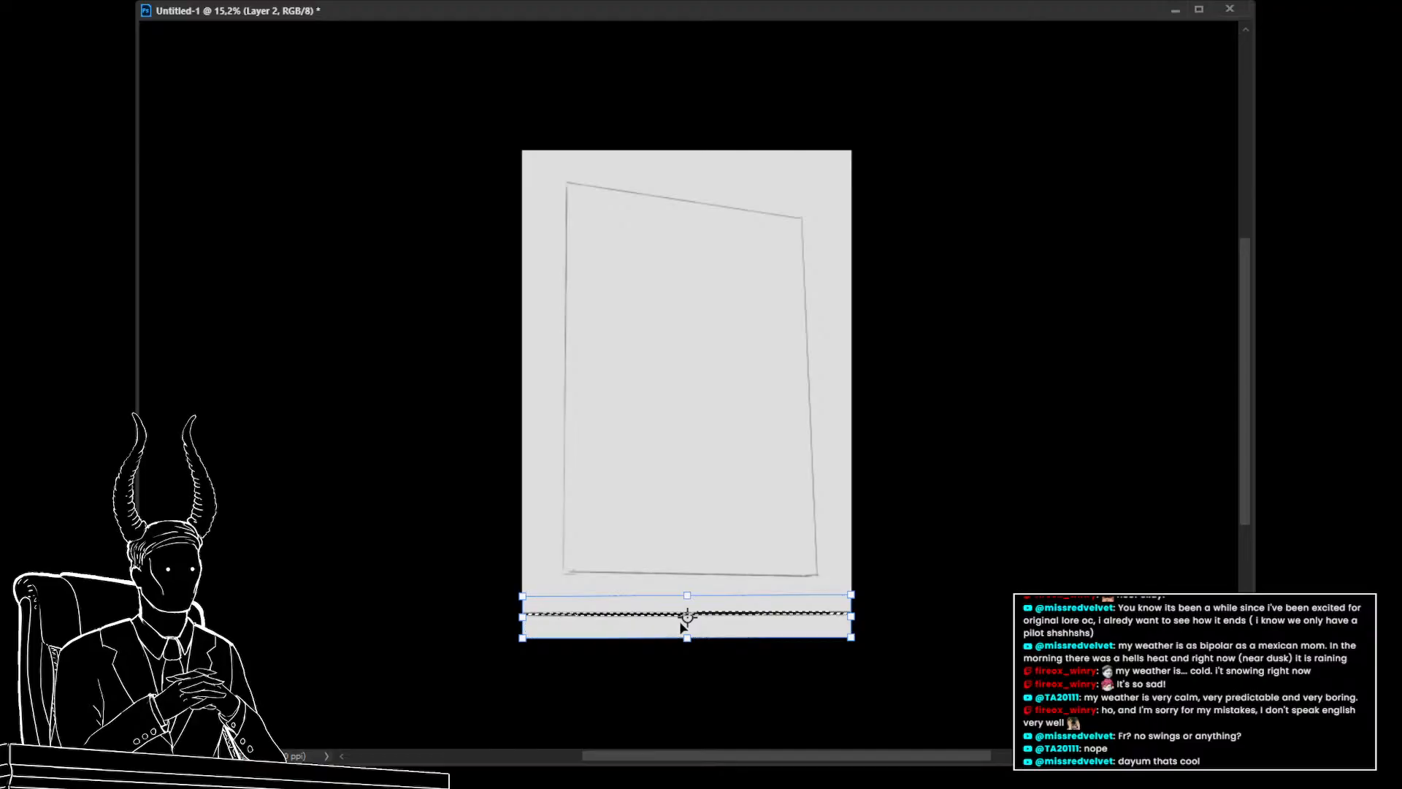
drag(852, 619, 853, 617)
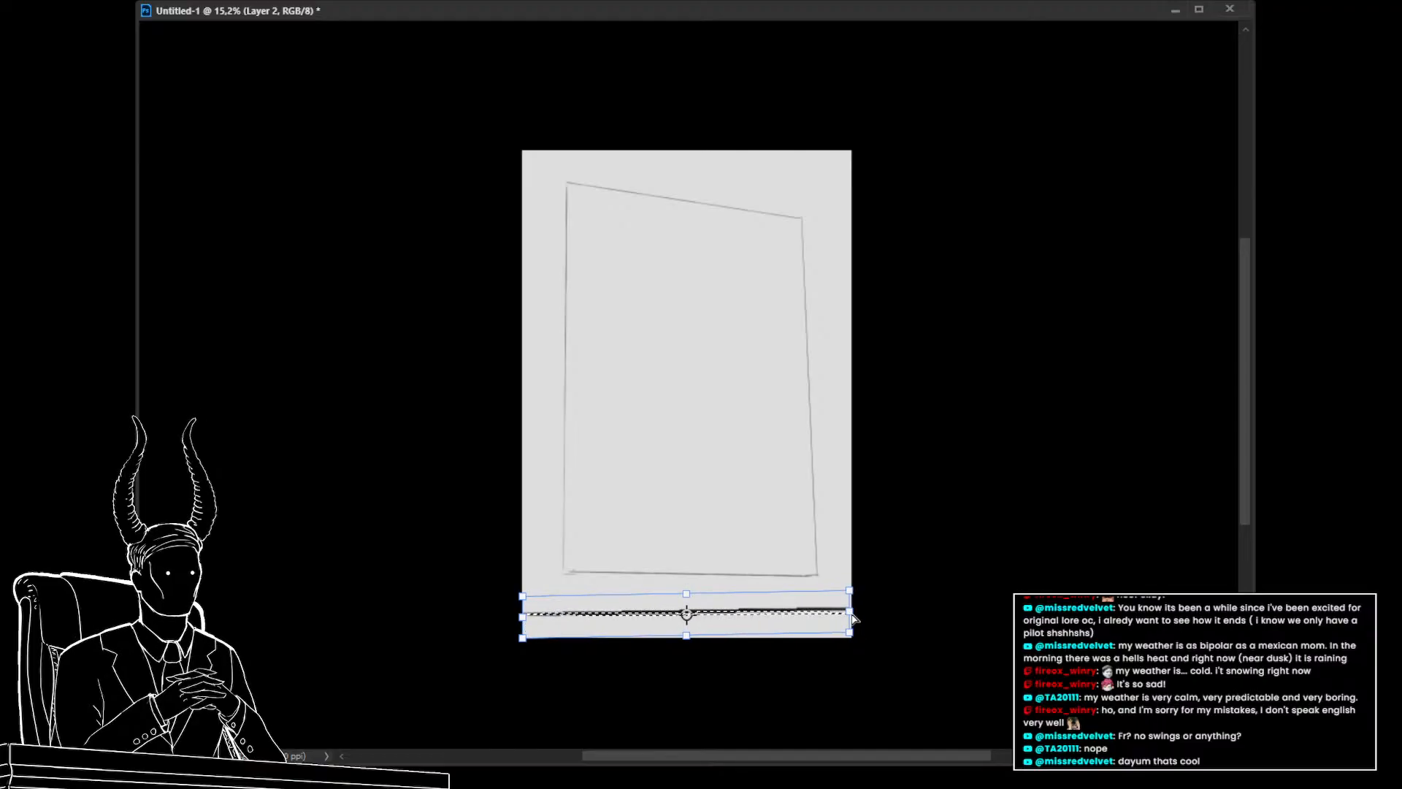
key(Return)
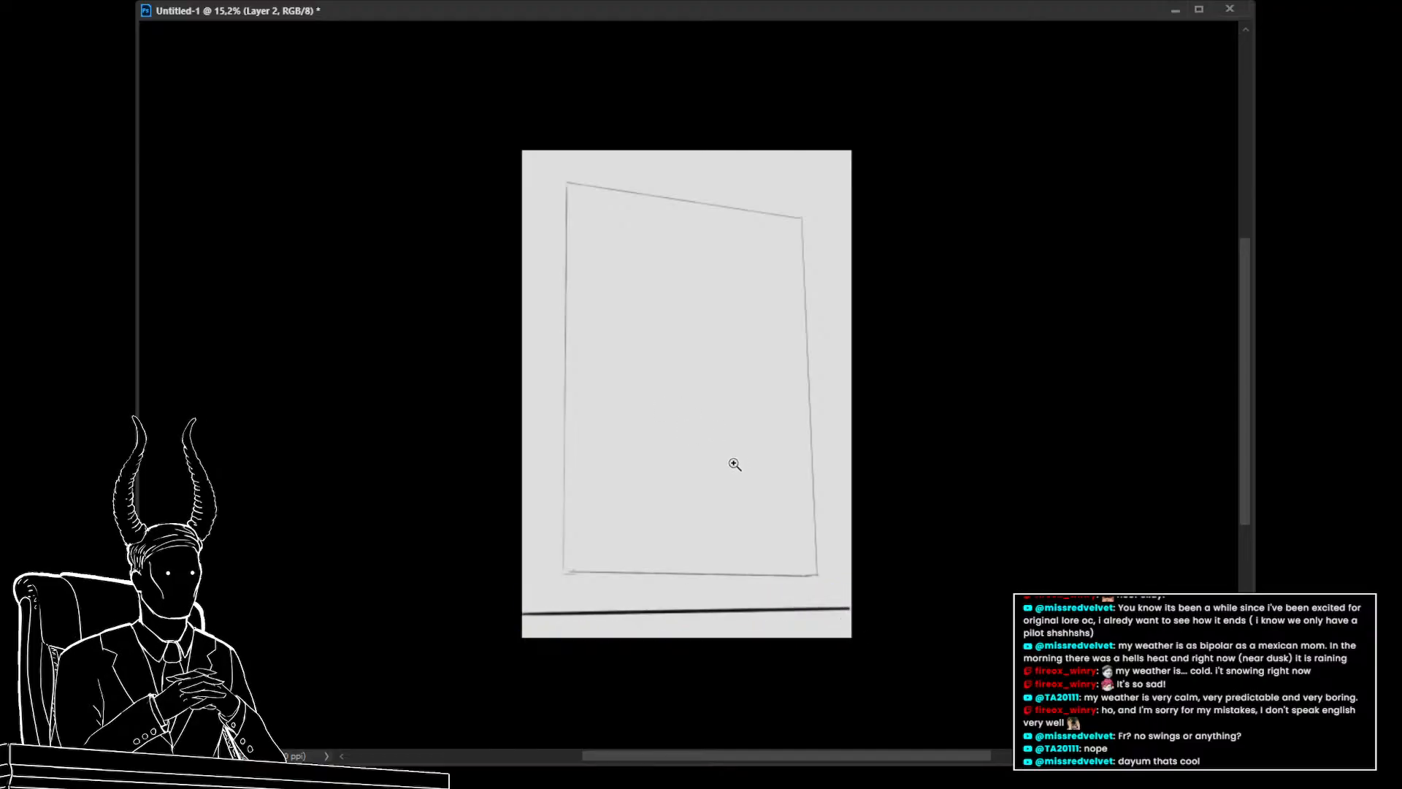
Sketch a rough standing figure silhouette with its head at the frame's top on a new layer
drag(734, 464, 706, 506)
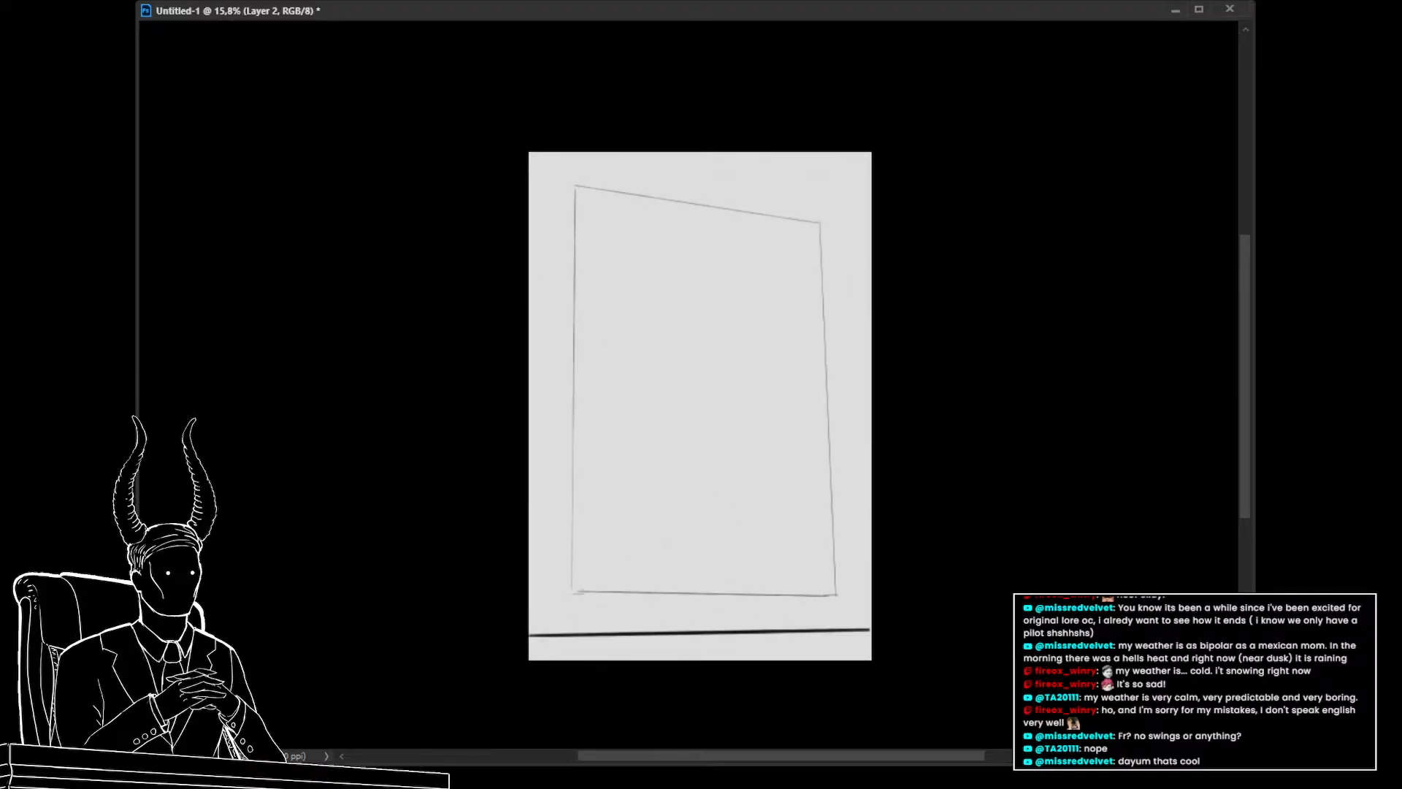
mouse_move(697, 241)
mouse_down()
mouse_move(723, 172)
mouse_move(712, 229)
mouse_move(746, 214)
mouse_move(698, 264)
mouse_move(727, 243)
mouse_move(763, 352)
mouse_up()
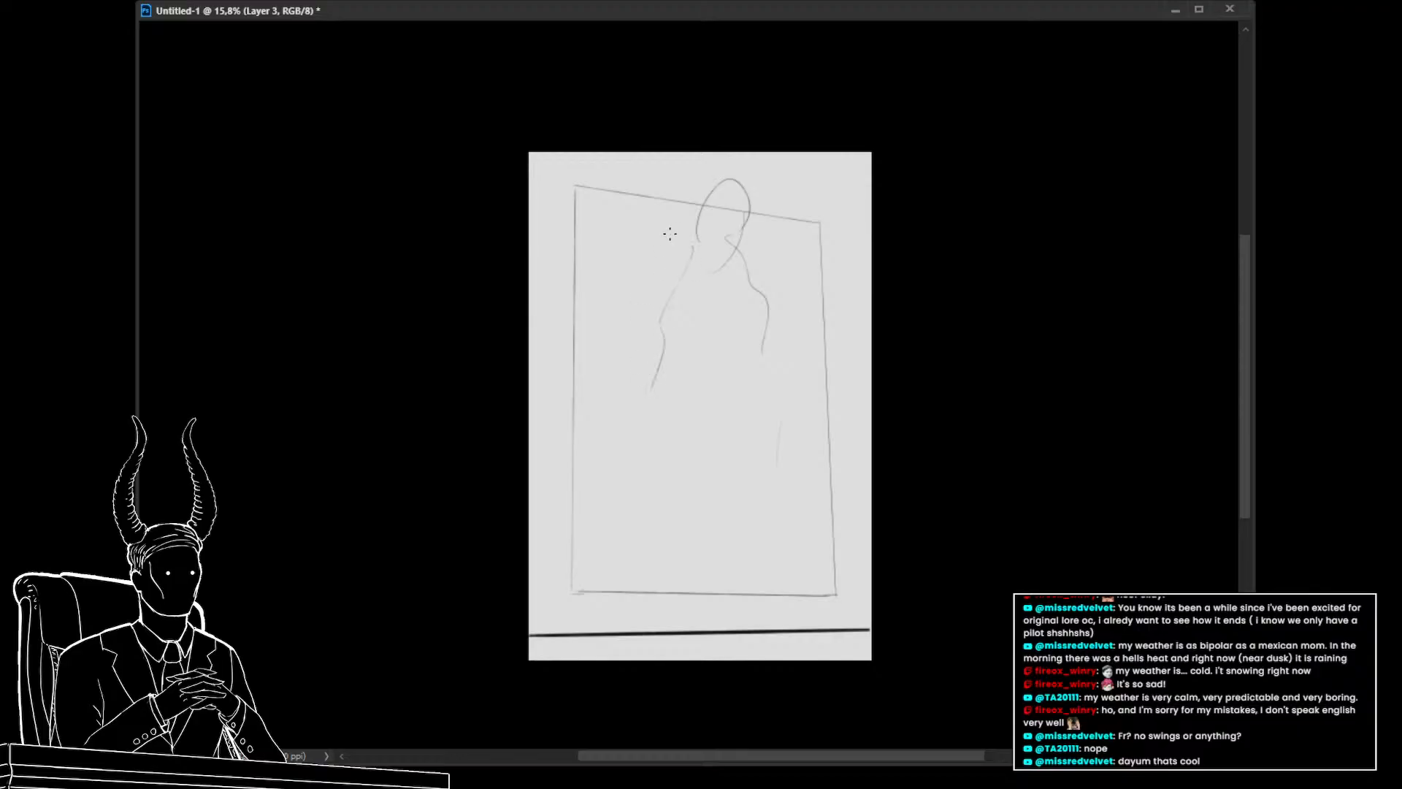
drag(694, 223, 599, 394)
mouse_move(719, 226)
mouse_down()
mouse_move(803, 320)
mouse_move(821, 533)
mouse_up()
mouse_move(619, 298)
mouse_down()
mouse_move(612, 550)
mouse_move(812, 560)
mouse_up()
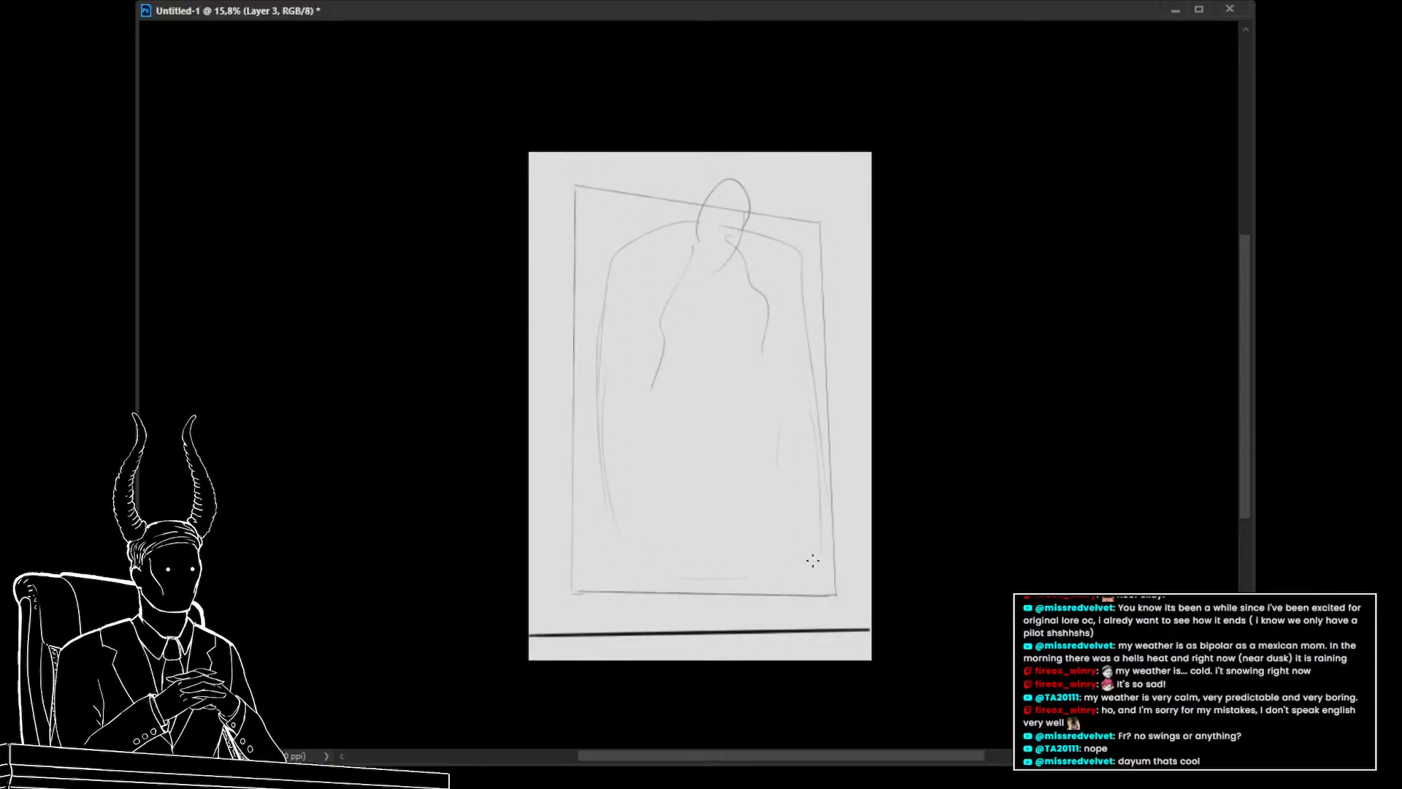
drag(641, 385, 651, 522)
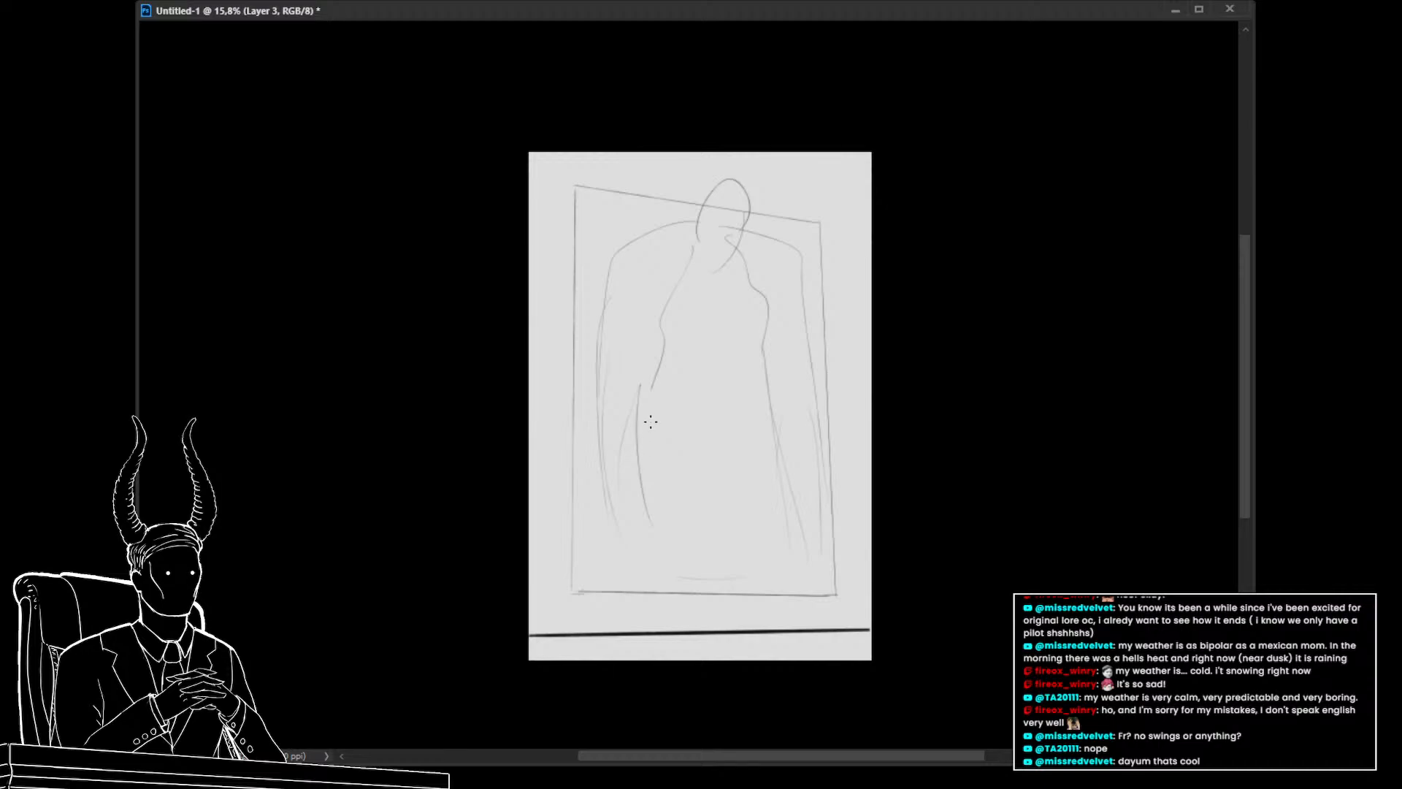
key(ctrl+z)
key(ctrl+z)
key(ctrl+z)
key(ctrl+z)
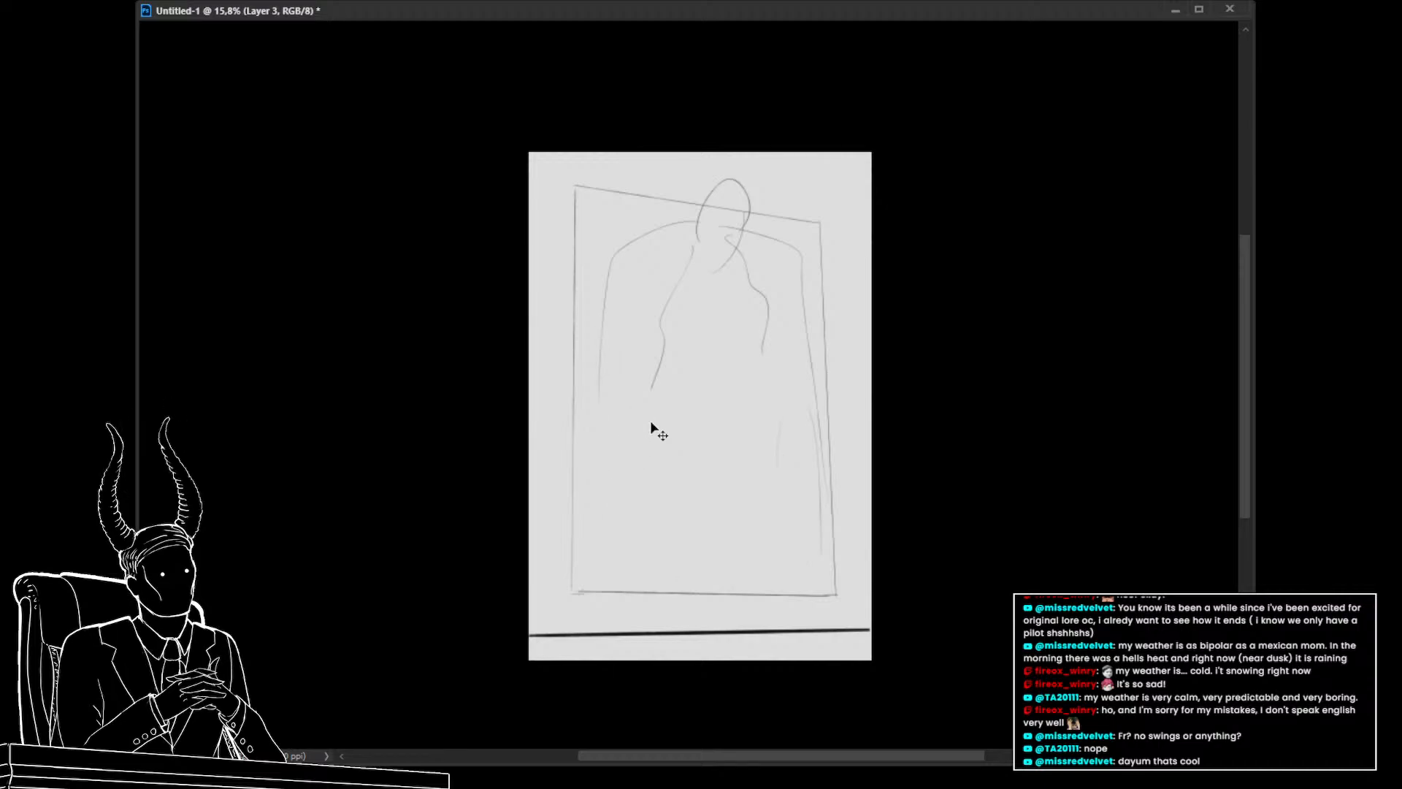
key(ctrl+shift+z)
key(ctrl+shift+z)
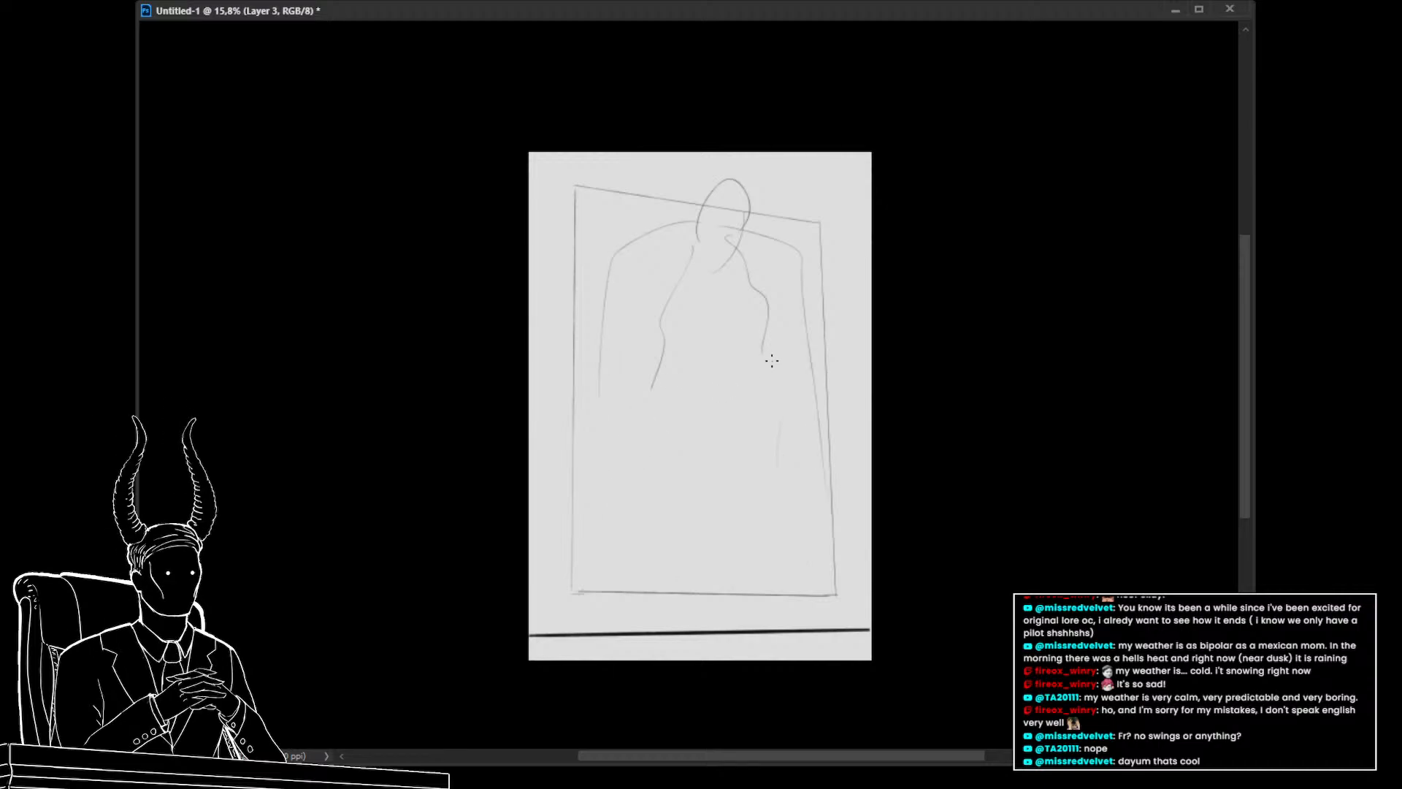
drag(762, 352, 790, 443)
drag(801, 492, 811, 588)
mouse_move(590, 520)
mouse_down()
mouse_move(618, 406)
mouse_move(637, 396)
mouse_up()
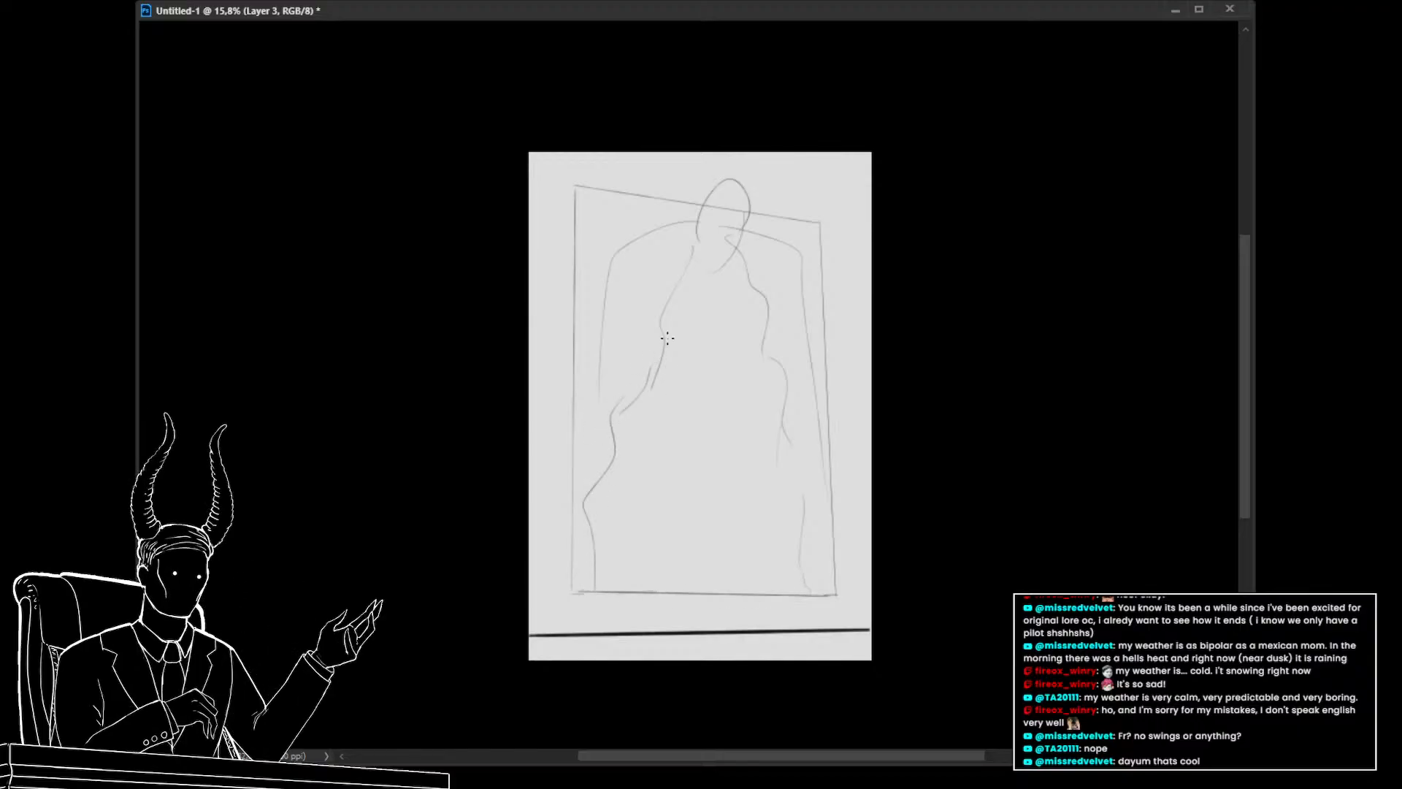
Undo all of the figure sketch strokes
key(ctrl+z)
key(ctrl+z)
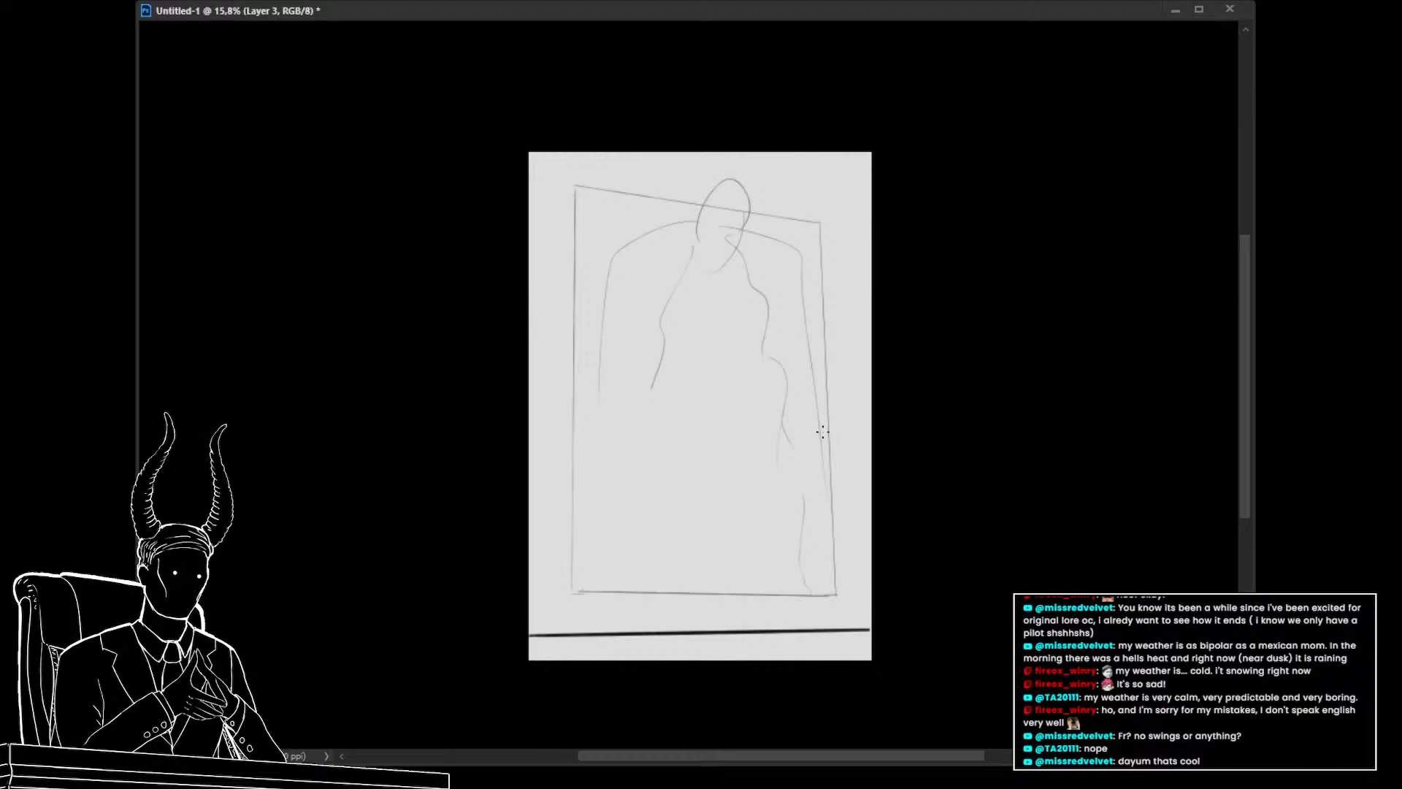
key(ctrl+z)
key(ctrl+z)
key(ctrl+z)
key(ctrl+z)
key(ctrl+z)
key(ctrl+z)
key(ctrl+z)
key(ctrl+z)
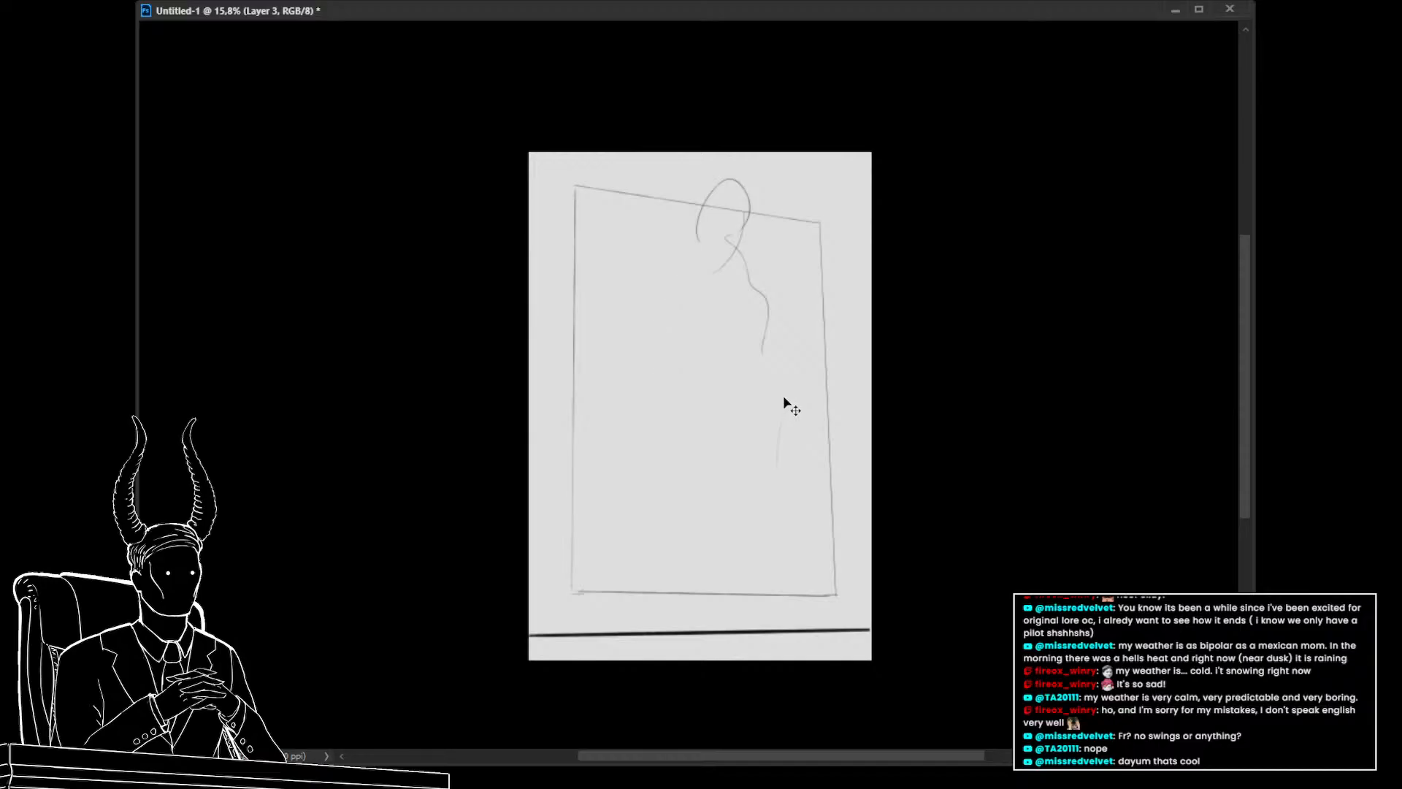
key(ctrl+shift+z)
Extend the frame's left and right edges upward from its top corners to the page's top edge
key(ctrl+z)
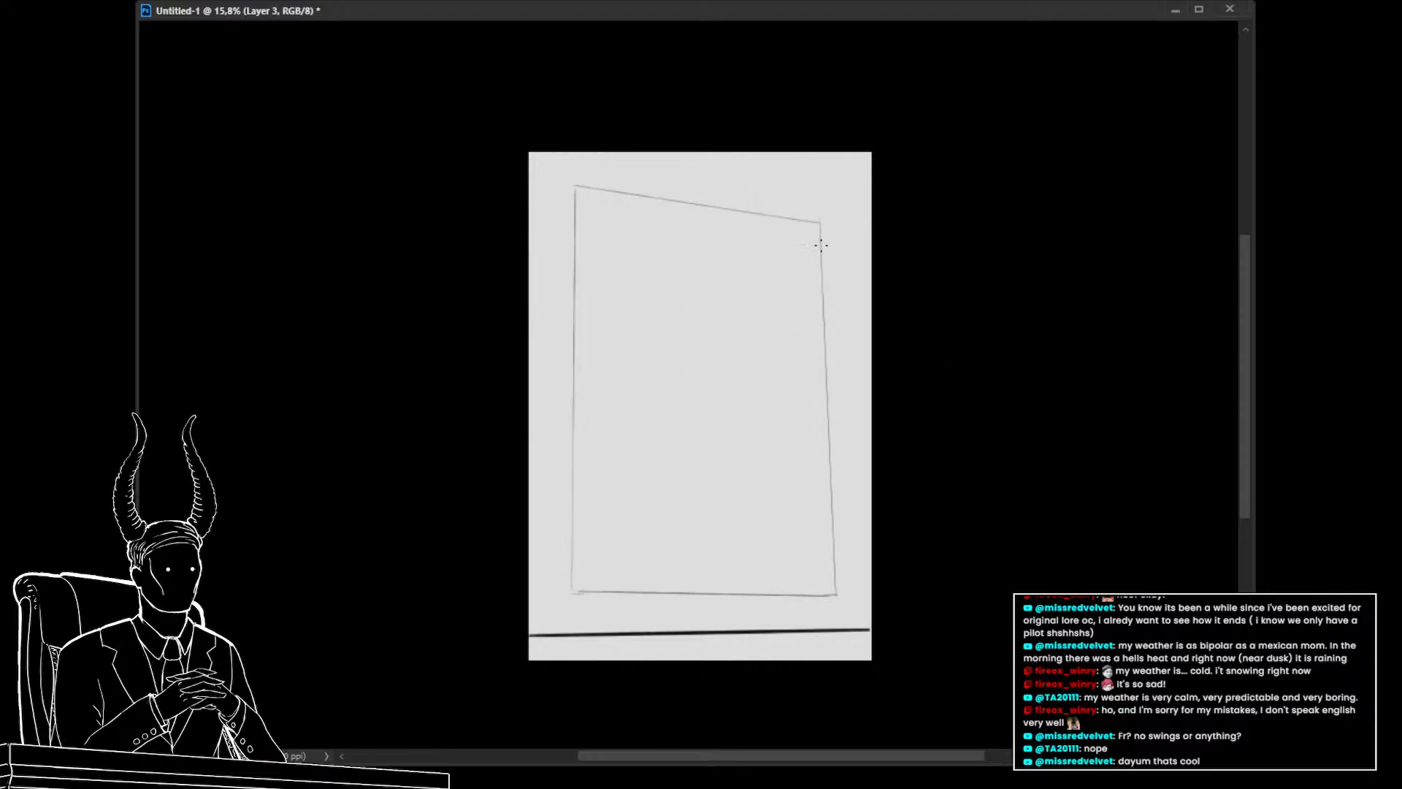
drag(821, 245, 809, 141)
key(ctrl+z)
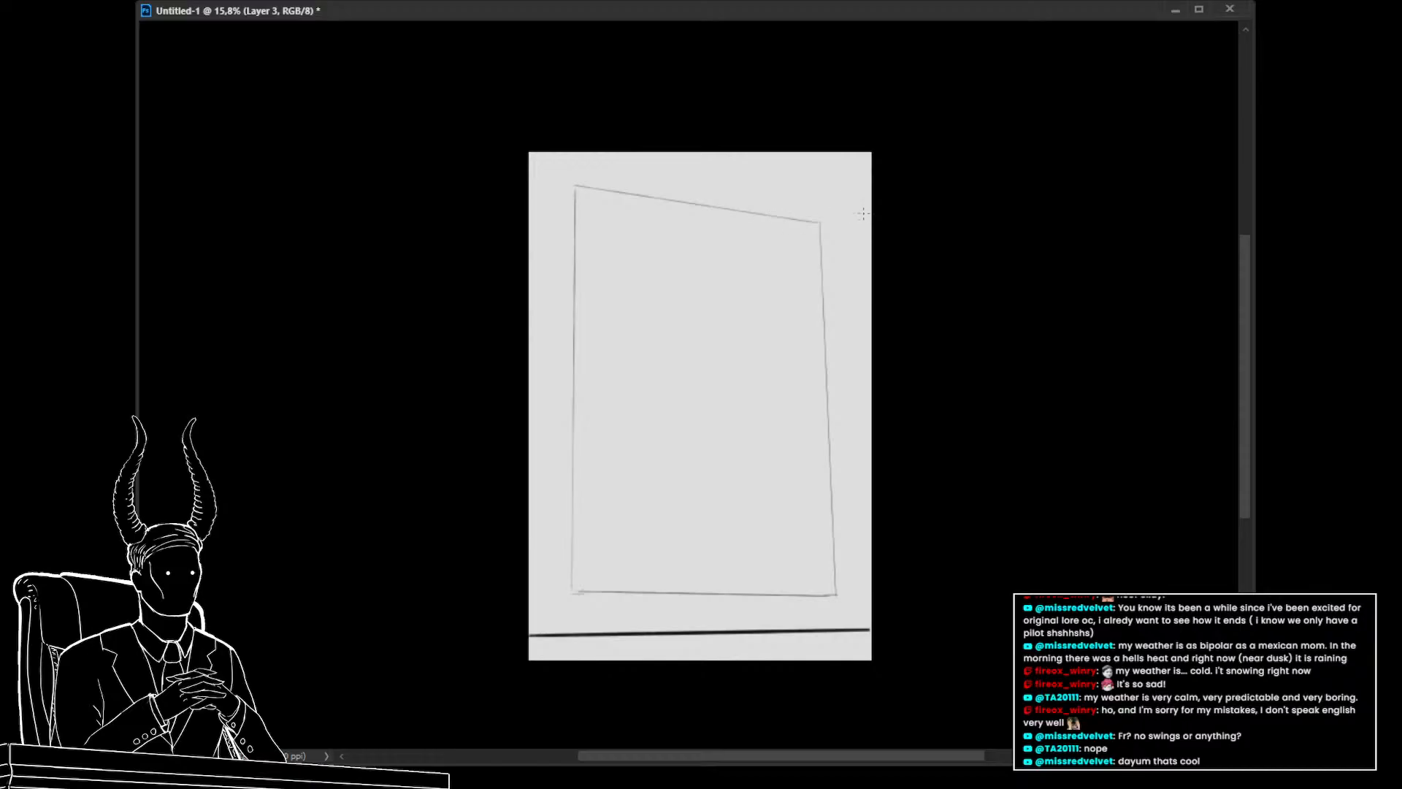
drag(820, 222, 808, 154)
key(ctrl+z)
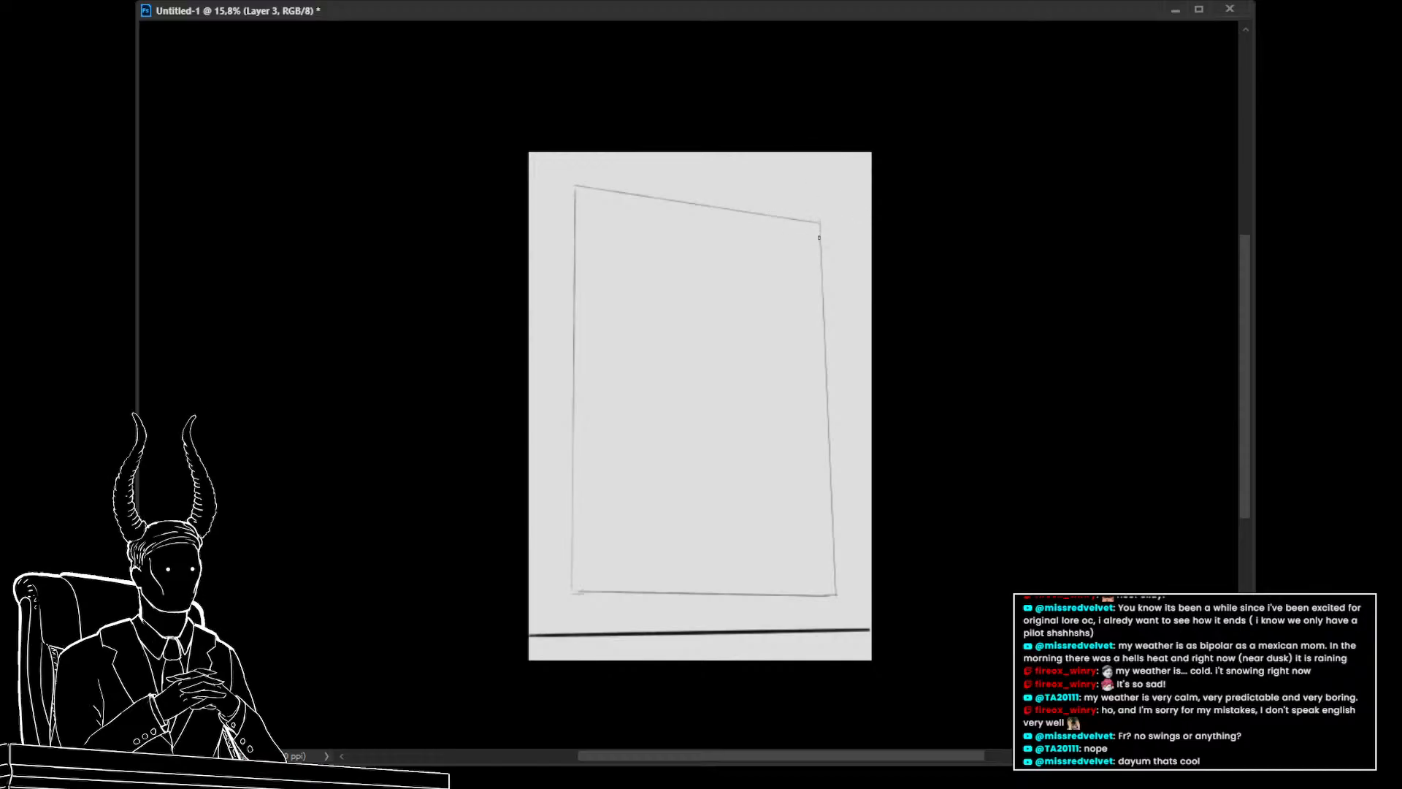
drag(821, 235, 812, 160)
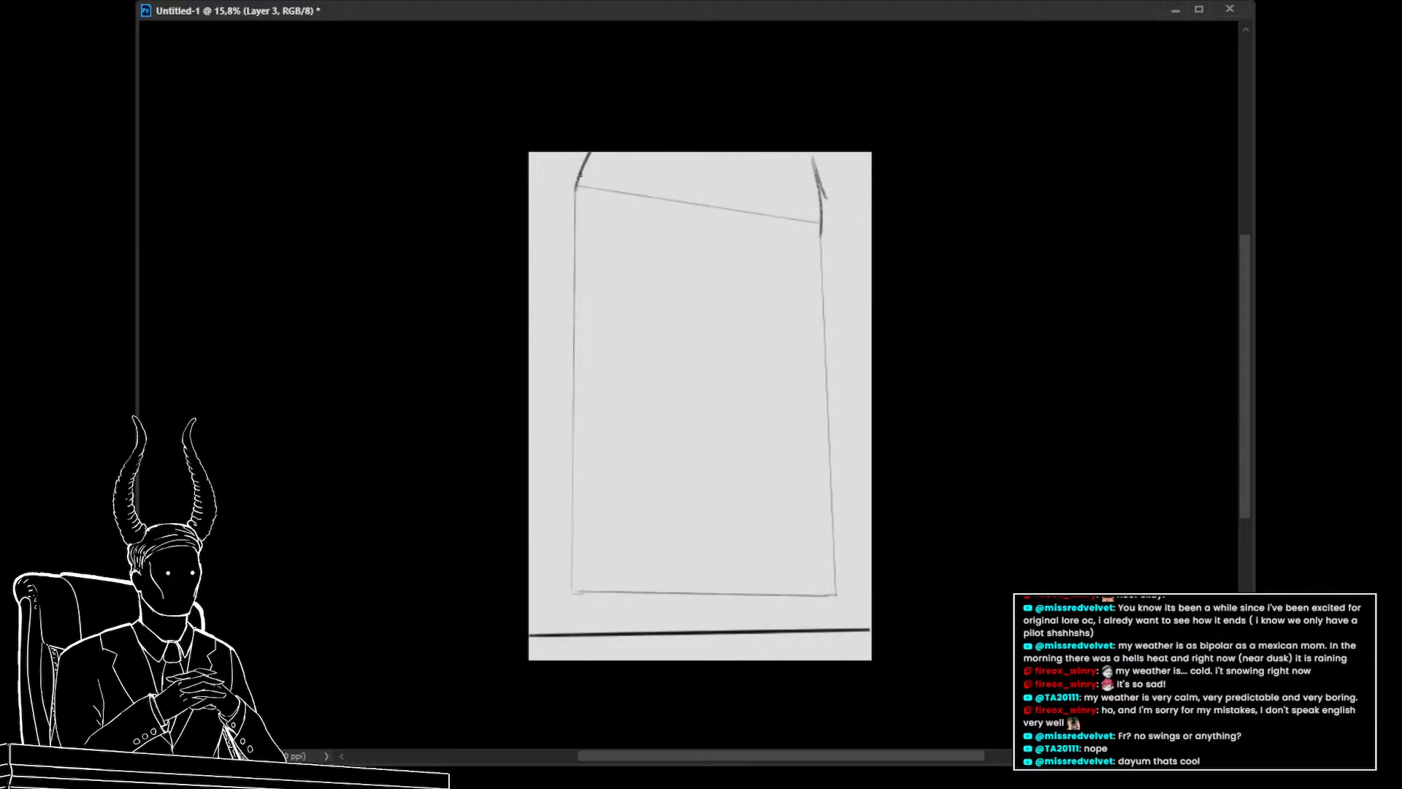
drag(574, 188, 586, 154)
key(ctrl+z)
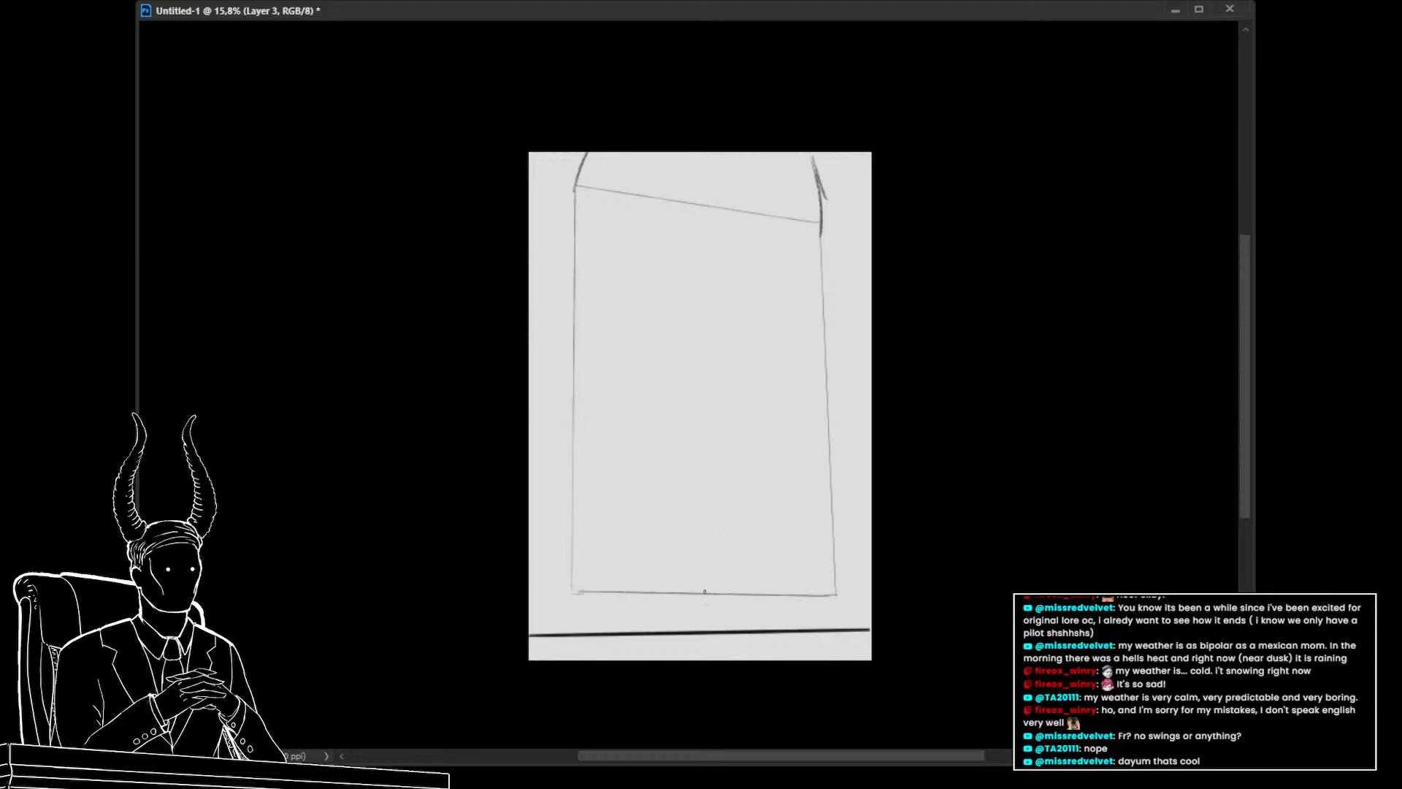
Draw a vertical centre line and a doubled horizontal line across the middle of the frame, plus a short stroke at its right edge
mouse_move(707, 593)
mouse_down()
mouse_move(690, 326)
mouse_move(712, 138)
mouse_up()
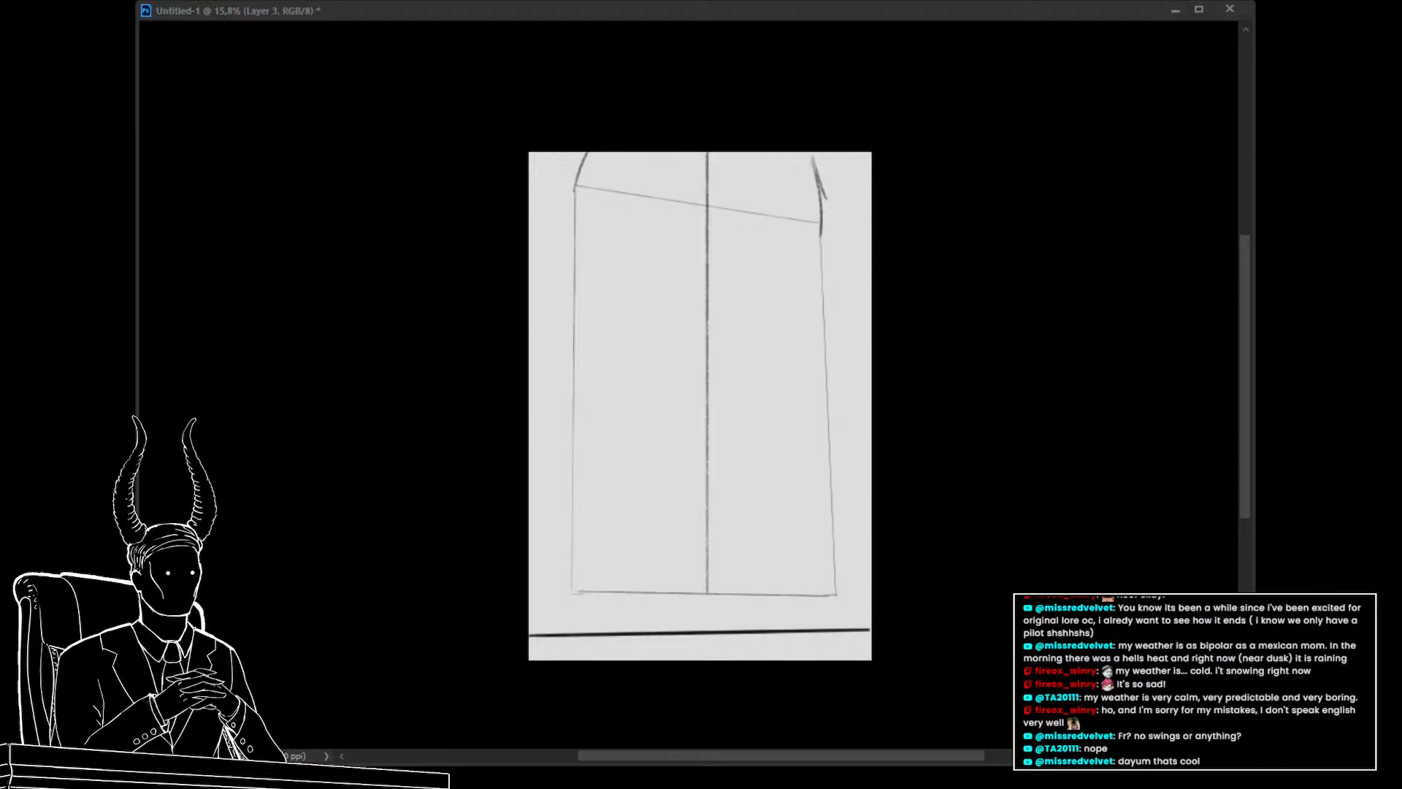
shift+click(910, 425)
shift+click(524, 406)
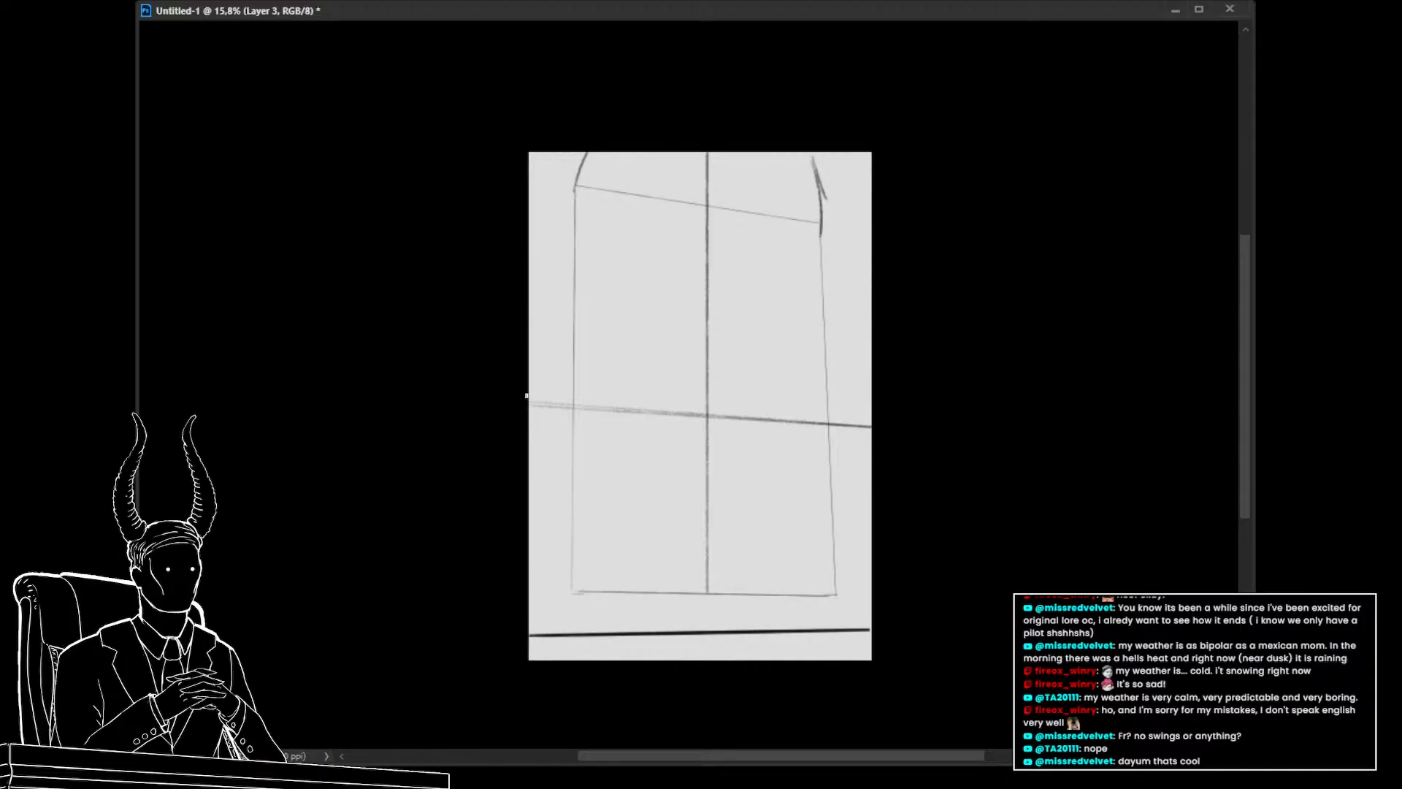
shift+click(877, 420)
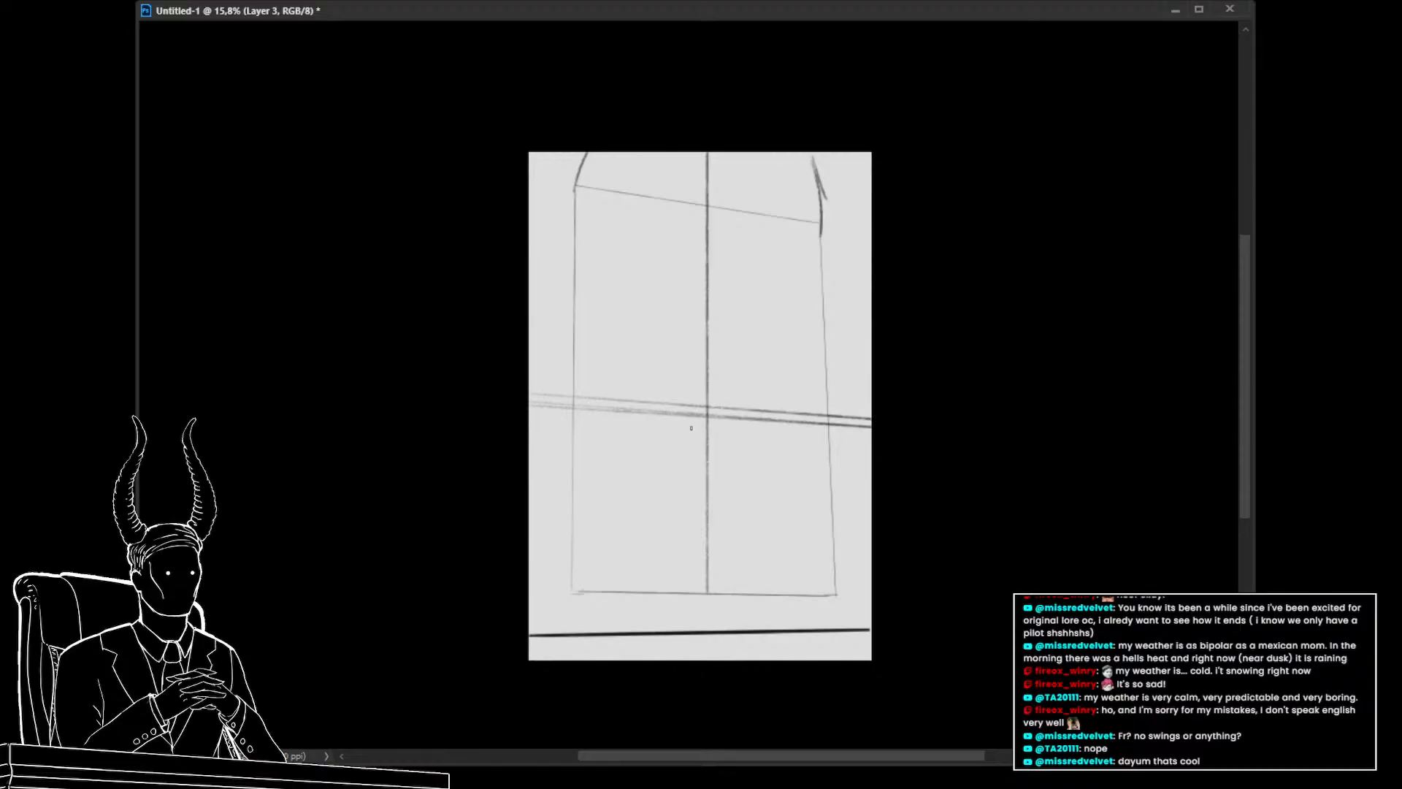
shift+click(522, 396)
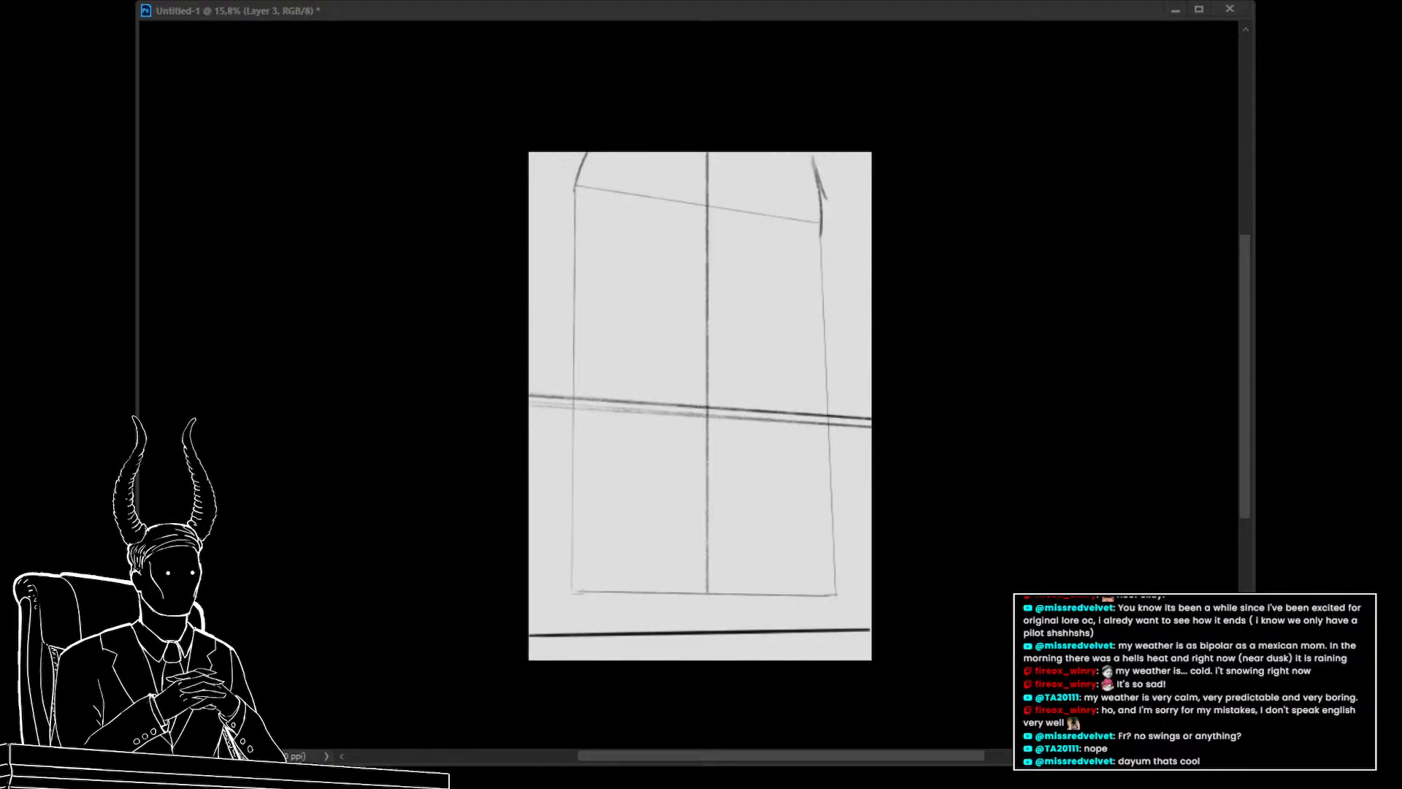
drag(853, 416, 835, 372)
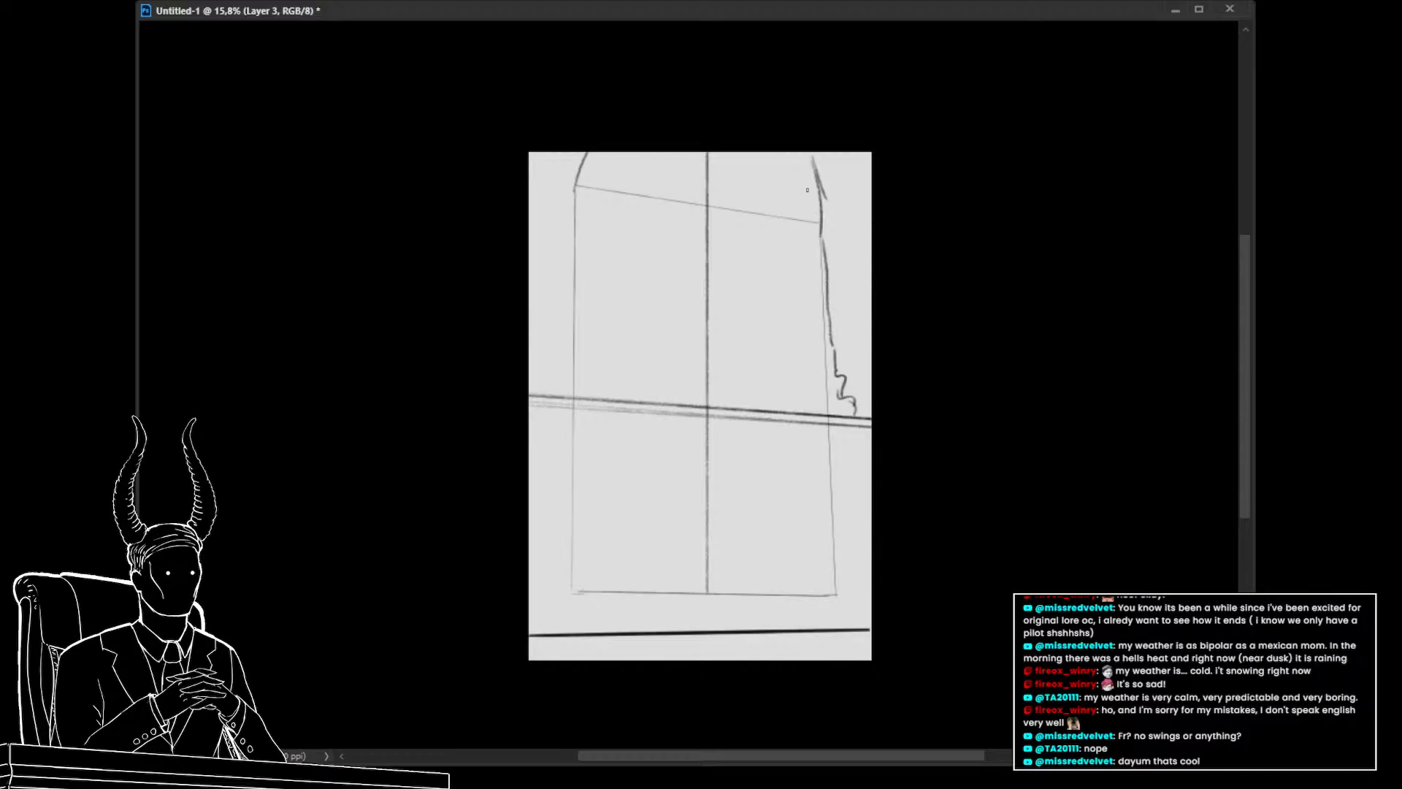
Draw inner vertical lines along both sides of the frame, with wavy curtain edges near its upper corners
mouse_move(548, 382)
mouse_down()
mouse_move(560, 216)
mouse_move(565, 284)
mouse_move(567, 233)
mouse_move(615, 145)
mouse_move(566, 294)
mouse_move(577, 202)
mouse_move(576, 156)
mouse_up()
key(ctrl+z)
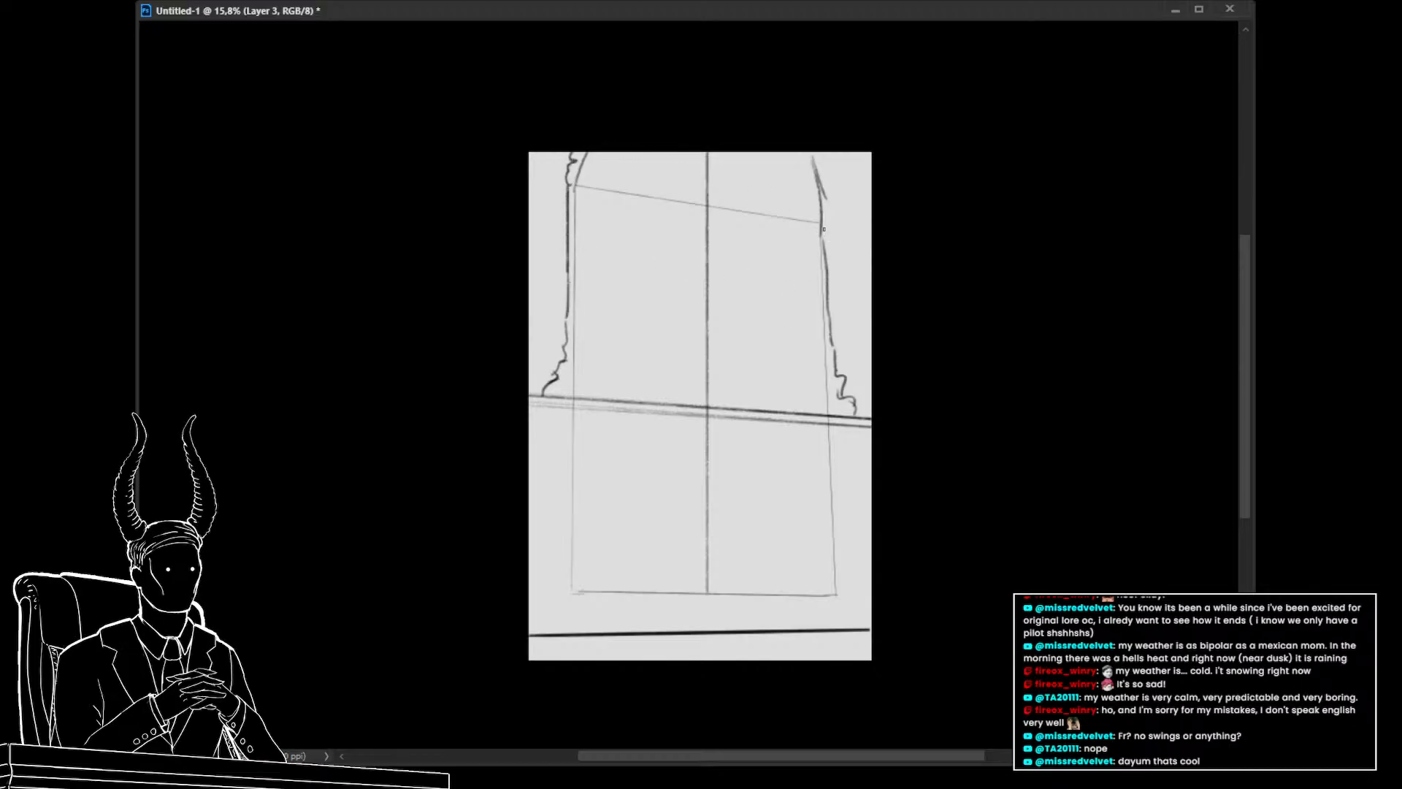
drag(832, 216, 838, 207)
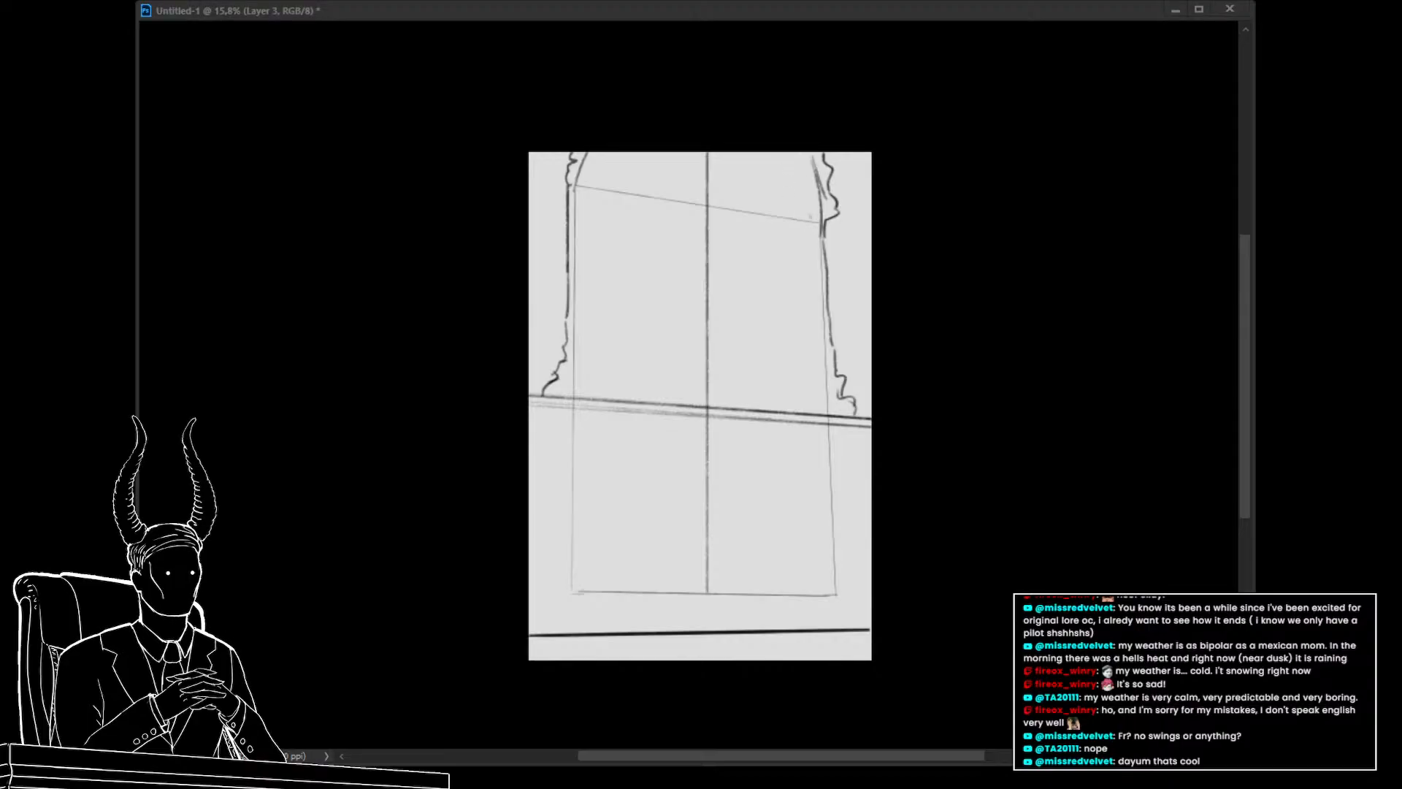
click(803, 177)
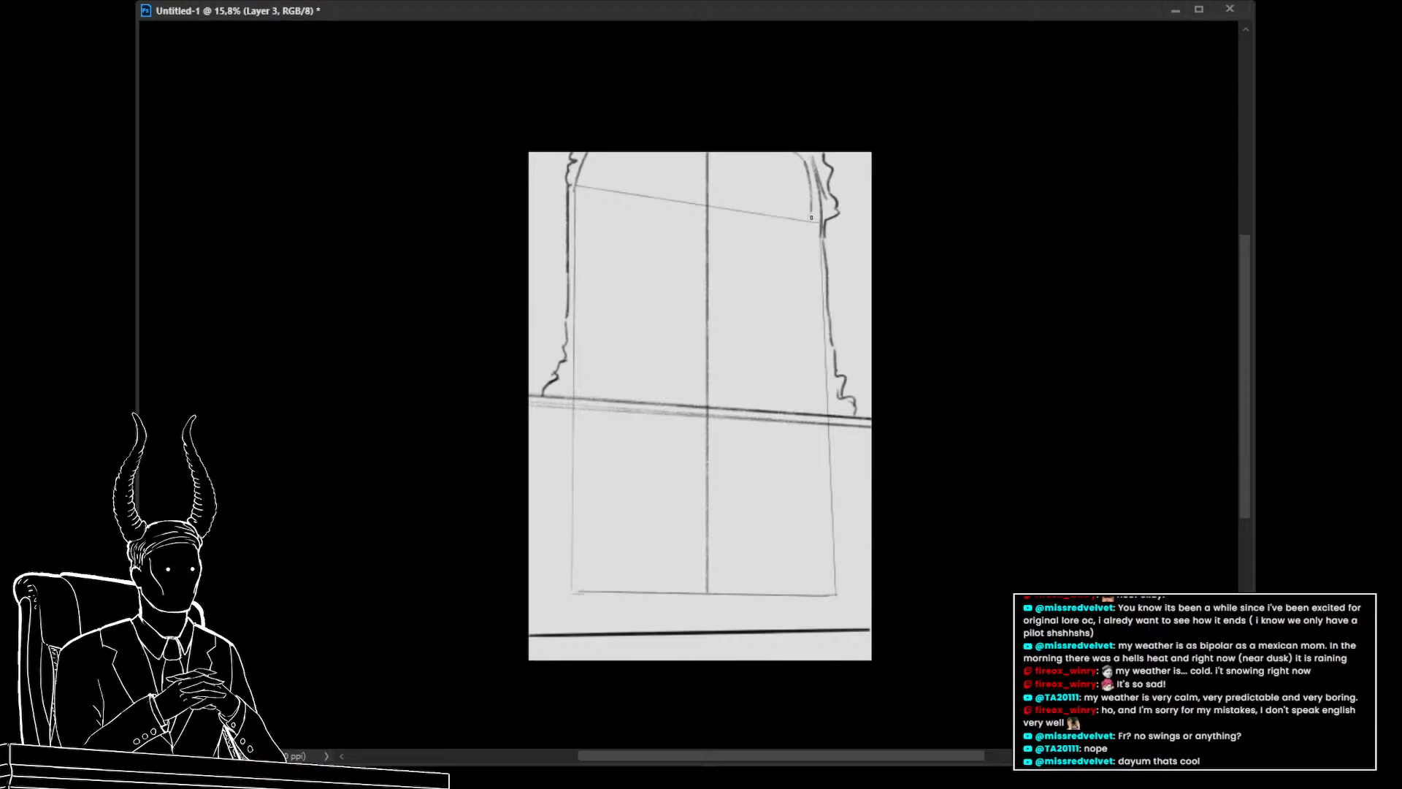
drag(814, 206, 815, 374)
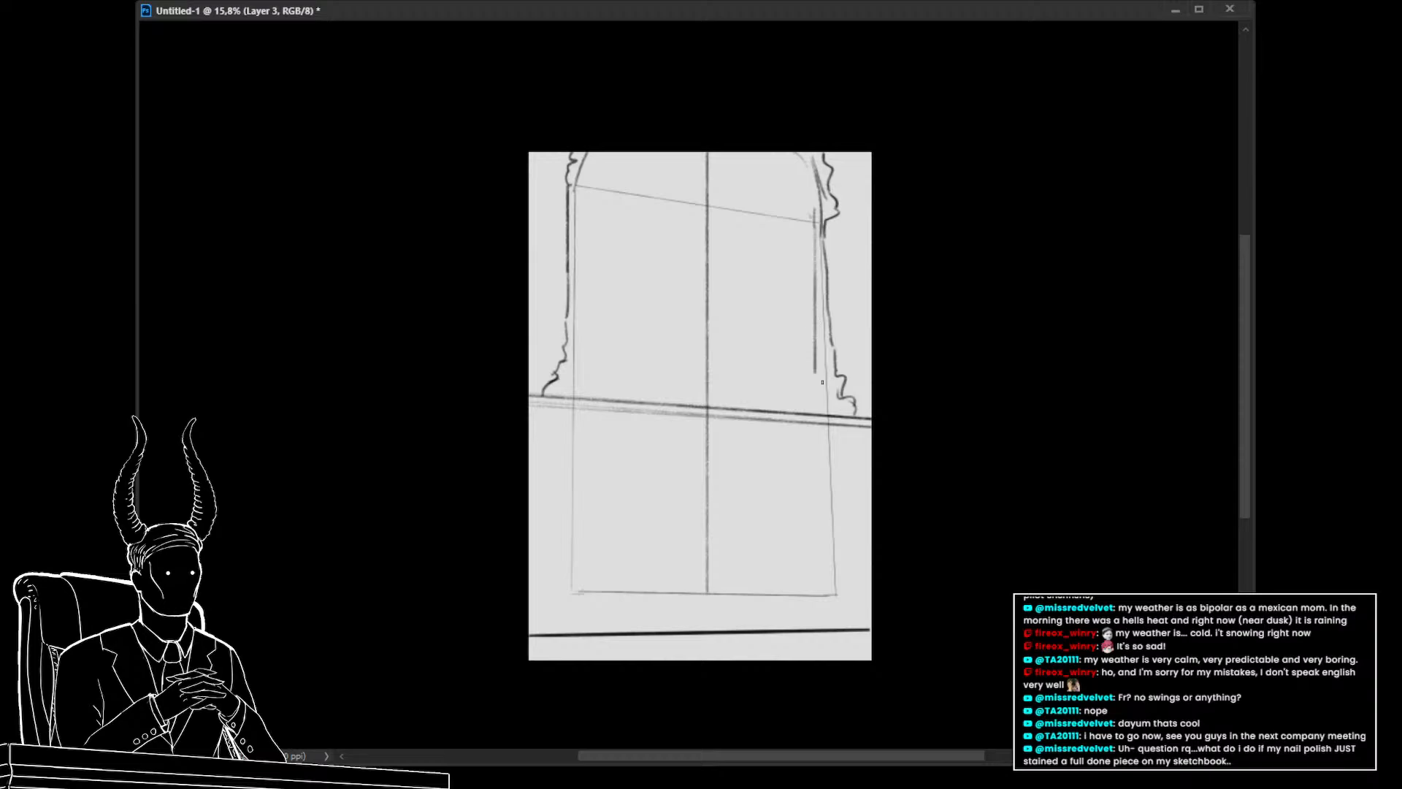
key(ctrl+z)
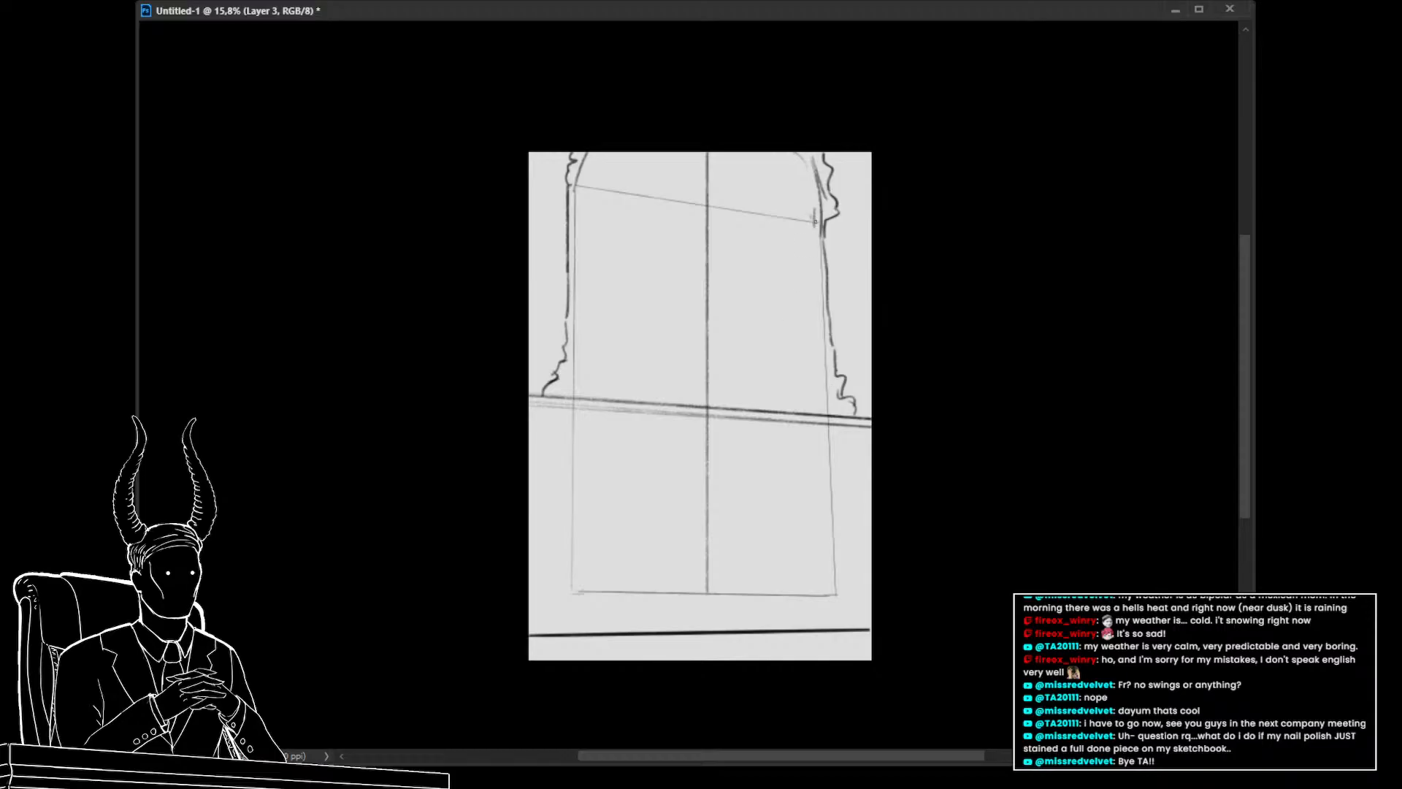
drag(824, 415, 814, 221)
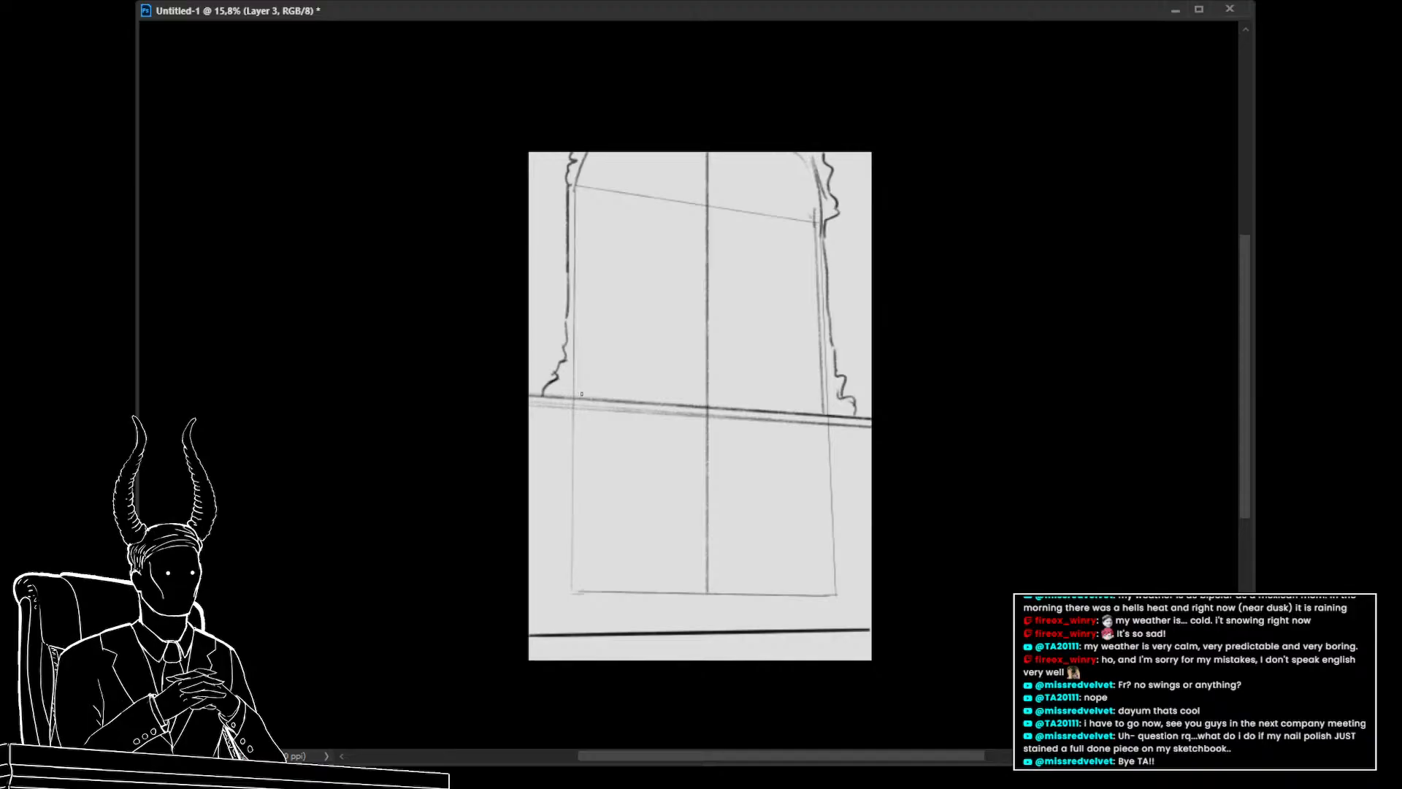
drag(580, 399, 579, 188)
drag(580, 400, 579, 187)
key(ctrl+z)
drag(580, 397, 579, 187)
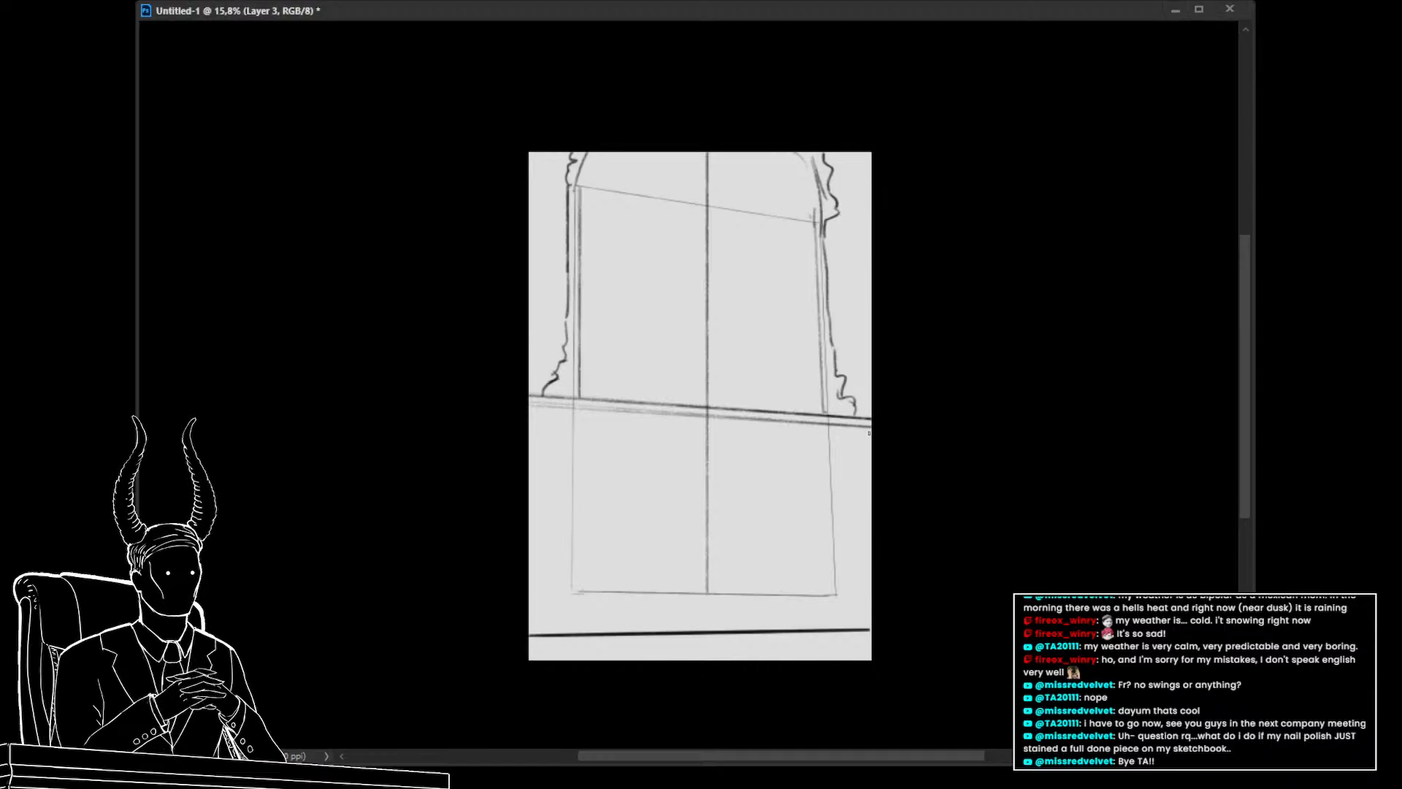
Hide the existing sketch layer to leave a blank canvas
mouse_move(516, 410)
mouse_down()
mouse_move(871, 434)
mouse_move(792, 440)
mouse_up()
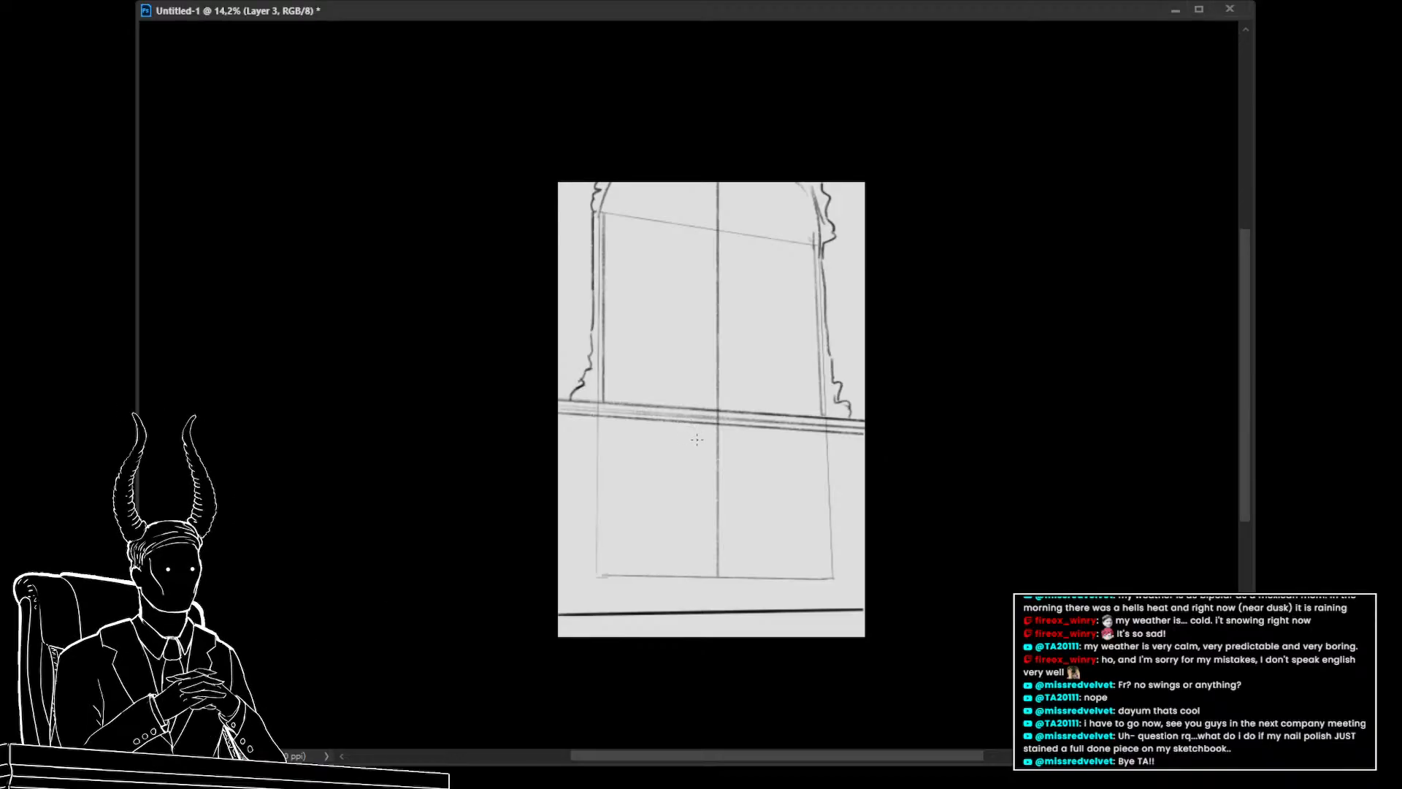
click(1211, 594)
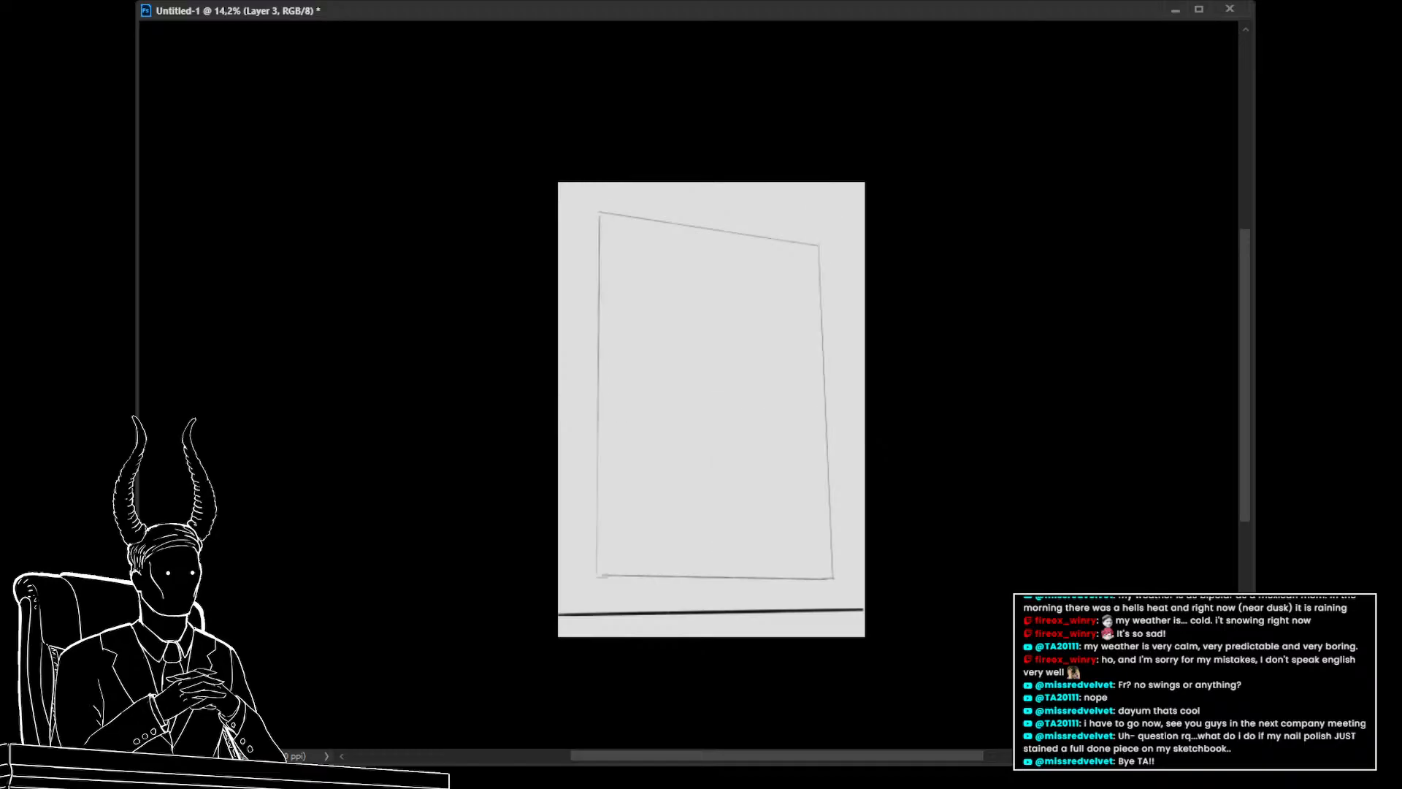
click(1211, 594)
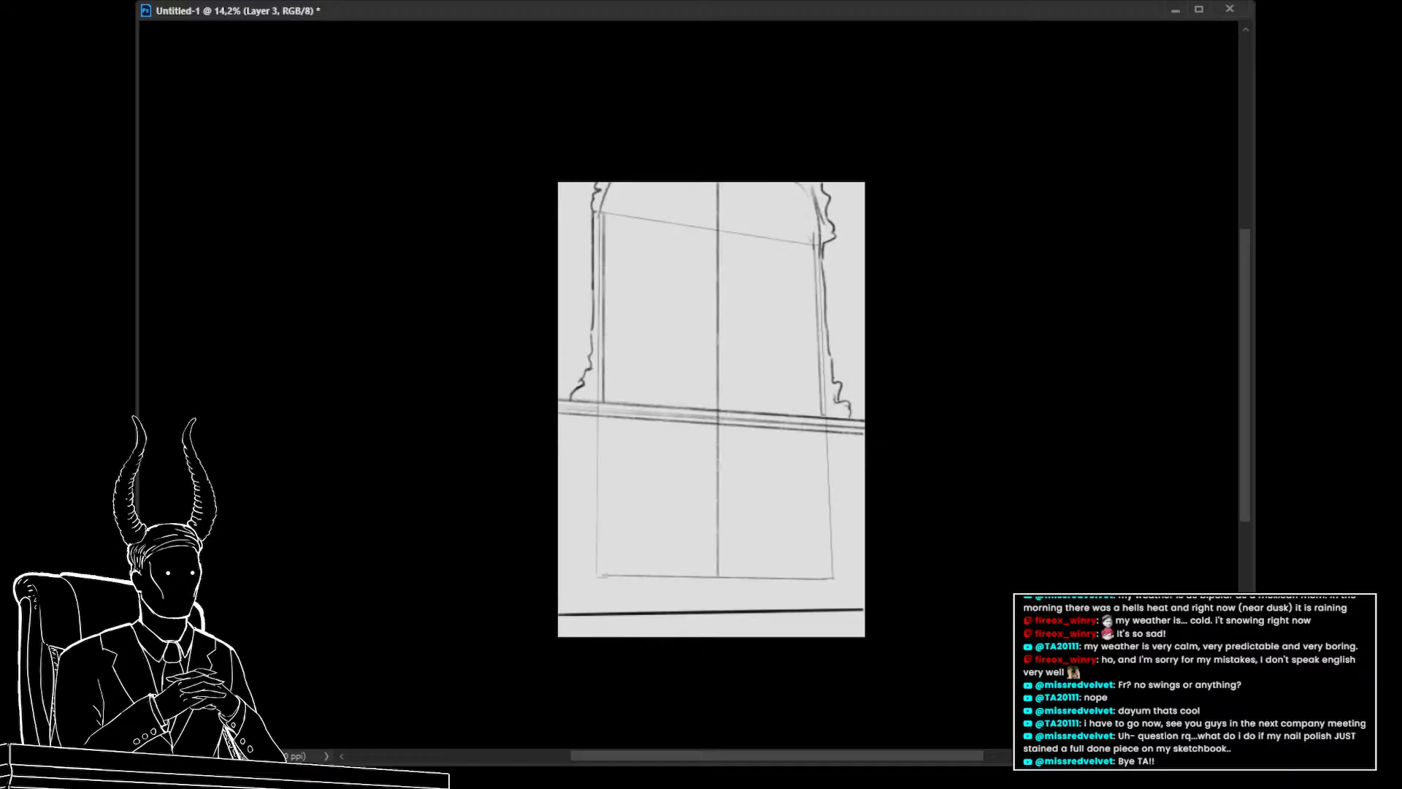
click(1211, 595)
click(1211, 609)
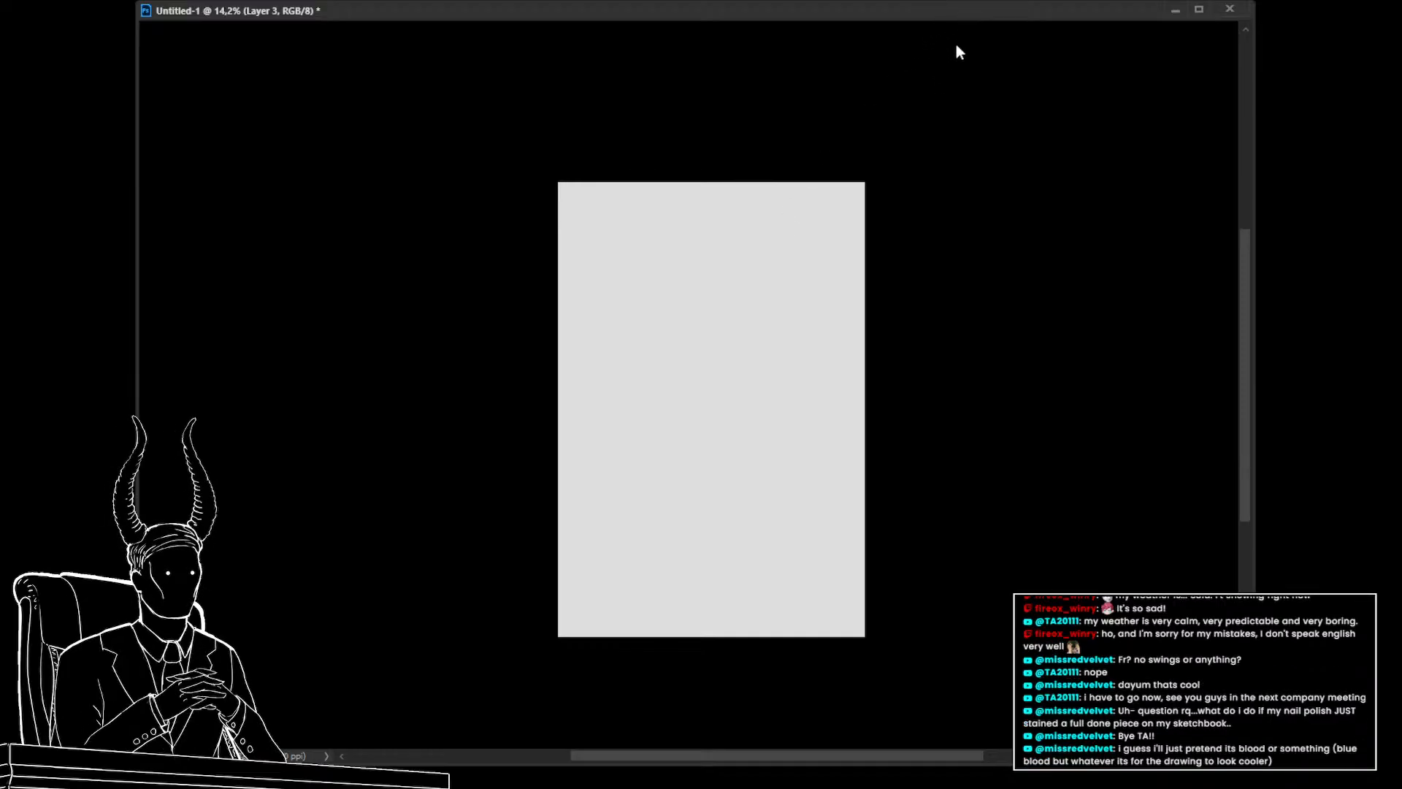
Reposition the blue vertical centre line to the canvas middle with Free Transform
key(ctrl+t)
drag(713, 239, 809, 168)
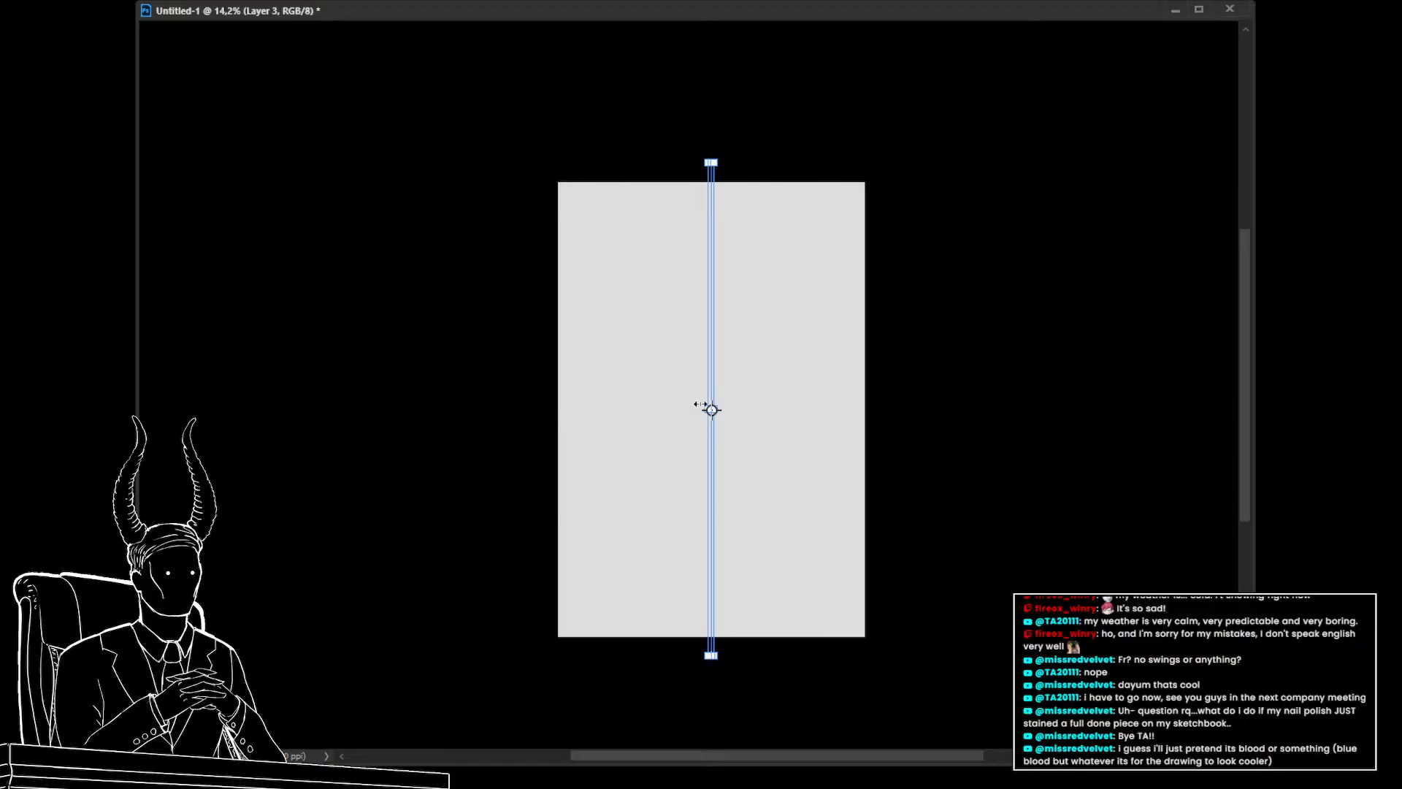
drag(699, 405, 655, 406)
drag(698, 460, 731, 426)
key(Return)
key(z)
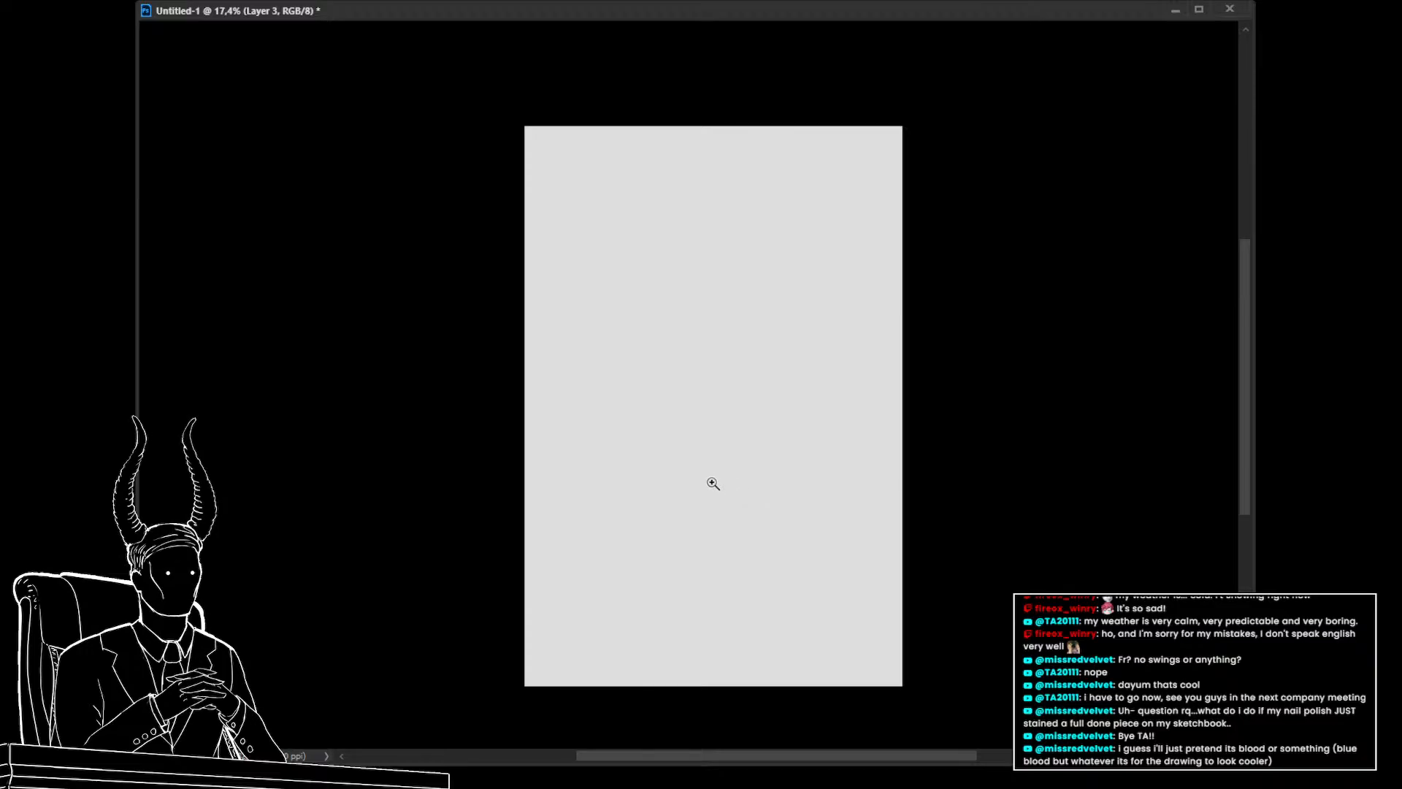
drag(679, 479, 669, 442)
Draw a doubled horizontal line across the middle of the canvas with the brush
key(b)
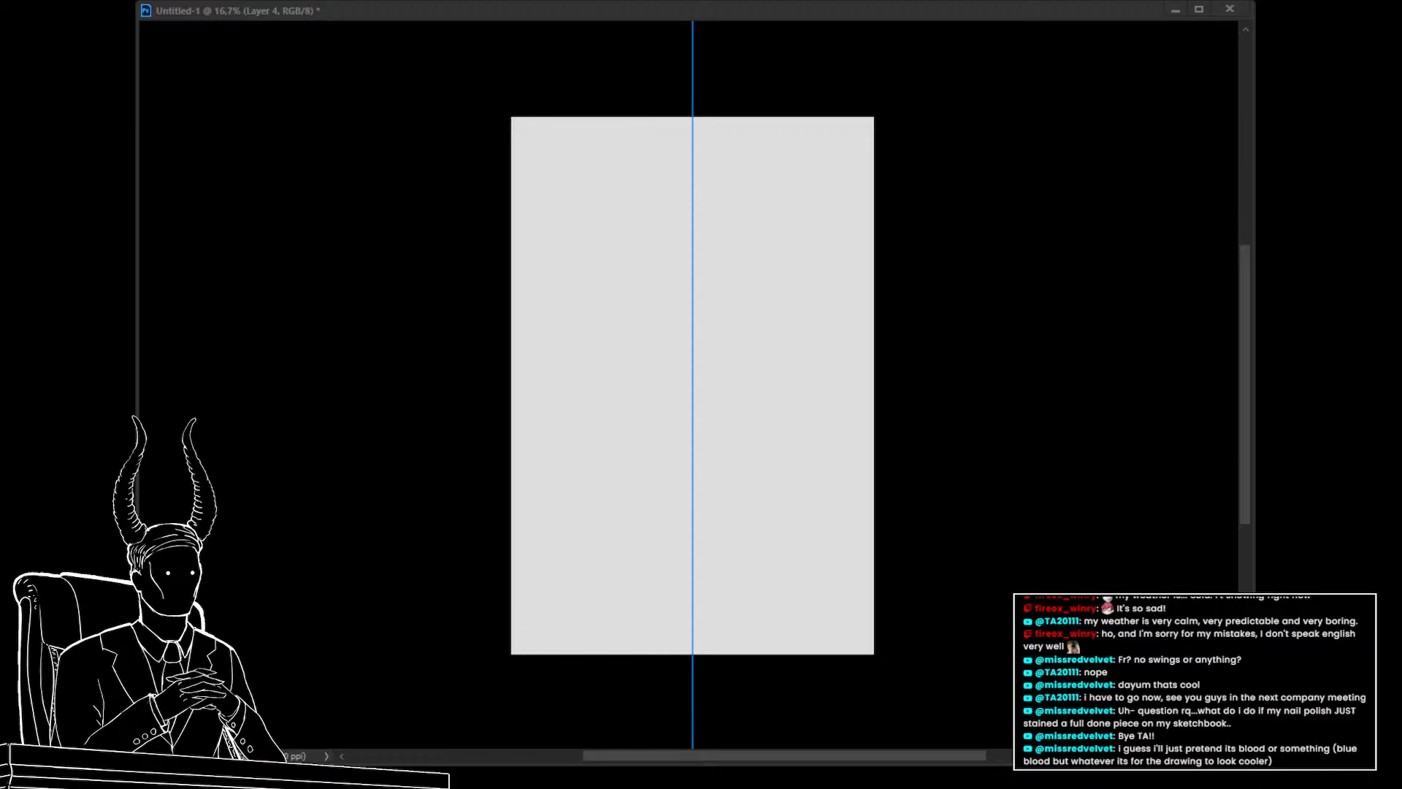
click(487, 520)
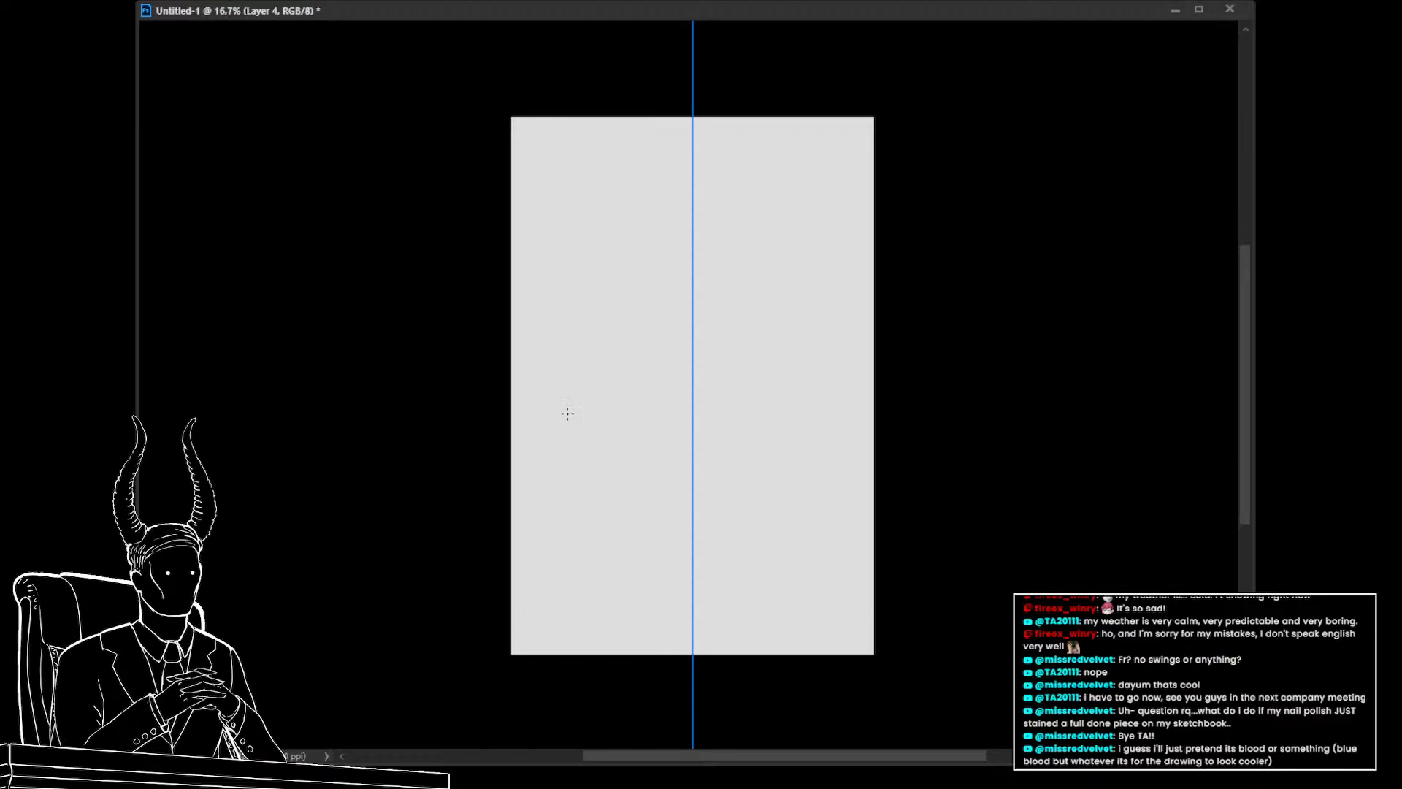
drag(507, 443, 687, 443)
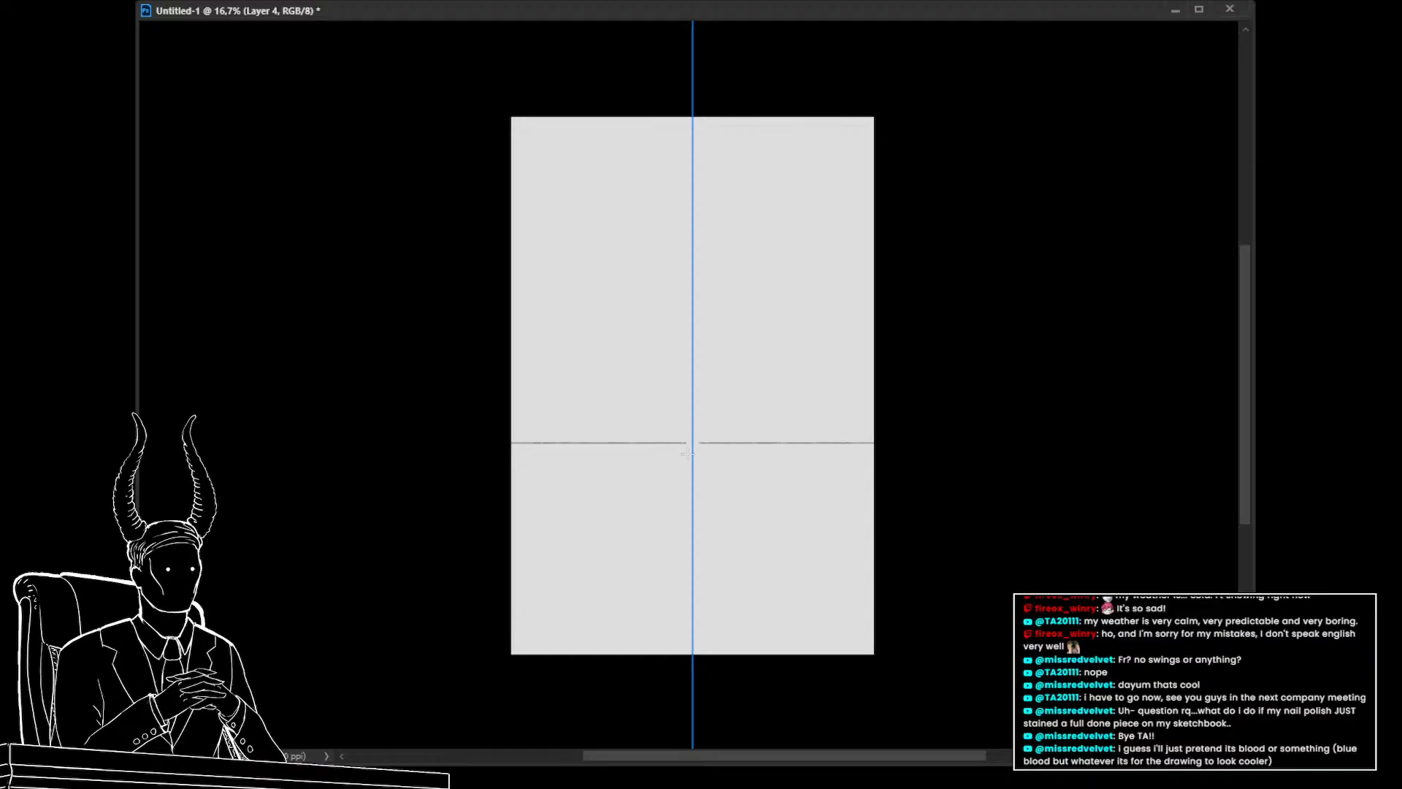
drag(504, 438, 688, 438)
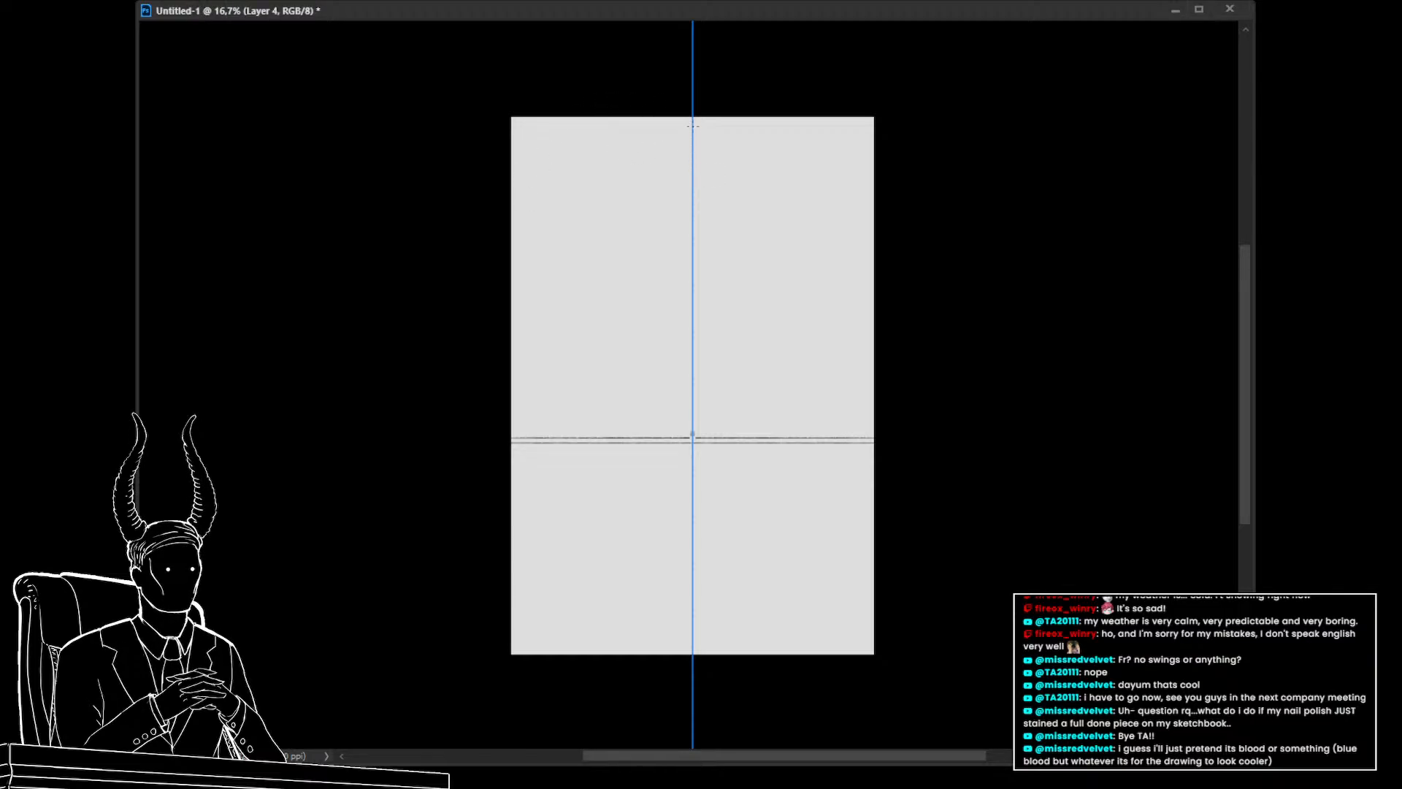
Sketch a symmetrical pointed-arch frame above the horizontal line and a mirrored pointed shape below it
mouse_move(693, 126)
mouse_down()
mouse_move(607, 218)
mouse_move(681, 130)
mouse_move(623, 216)
mouse_move(612, 216)
mouse_move(657, 168)
mouse_move(571, 257)
mouse_move(584, 242)
mouse_move(594, 495)
mouse_up()
key(ctrl+z)
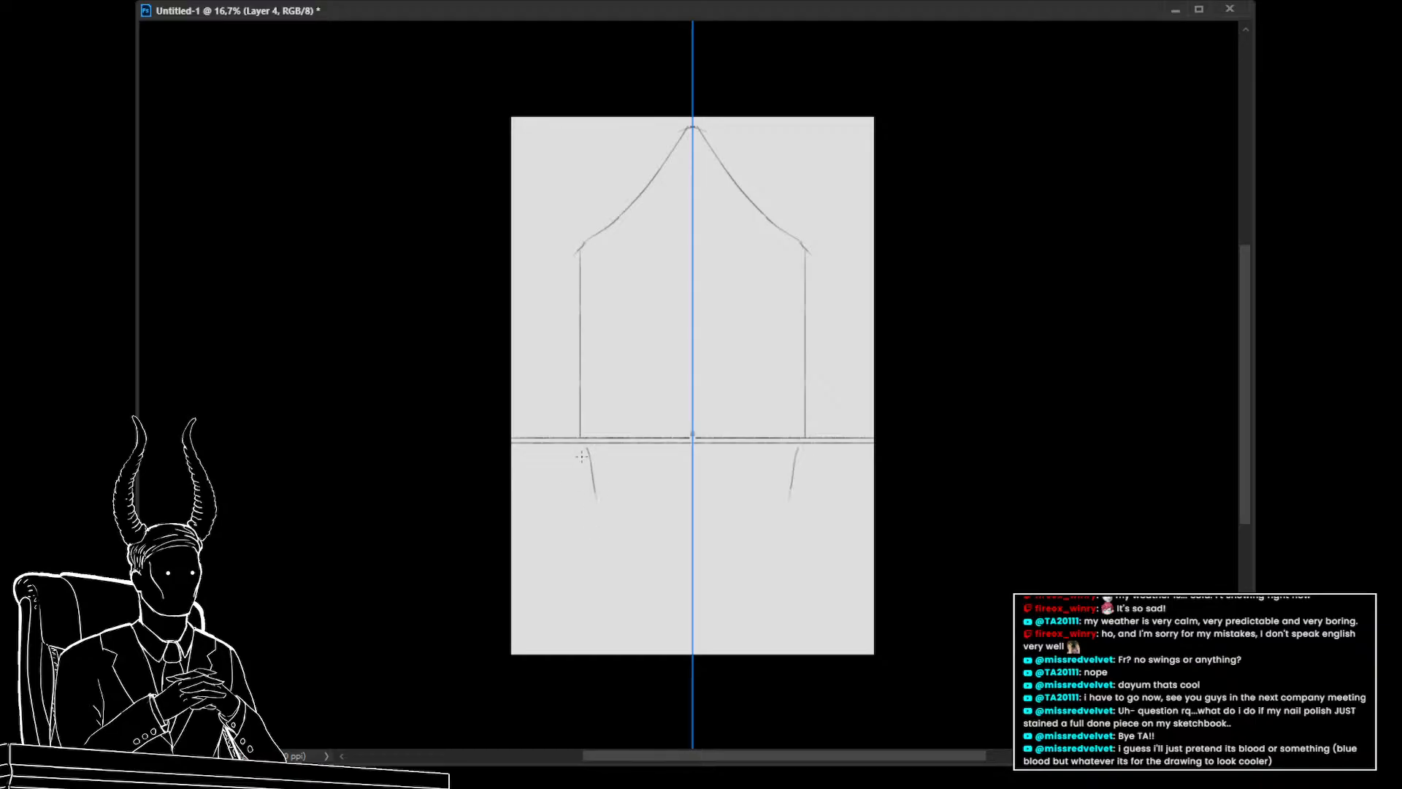
key(ctrl+z)
mouse_move(585, 445)
mouse_down()
mouse_move(592, 497)
mouse_move(587, 480)
mouse_move(671, 571)
mouse_move(707, 647)
mouse_up()
key(ctrl+z)
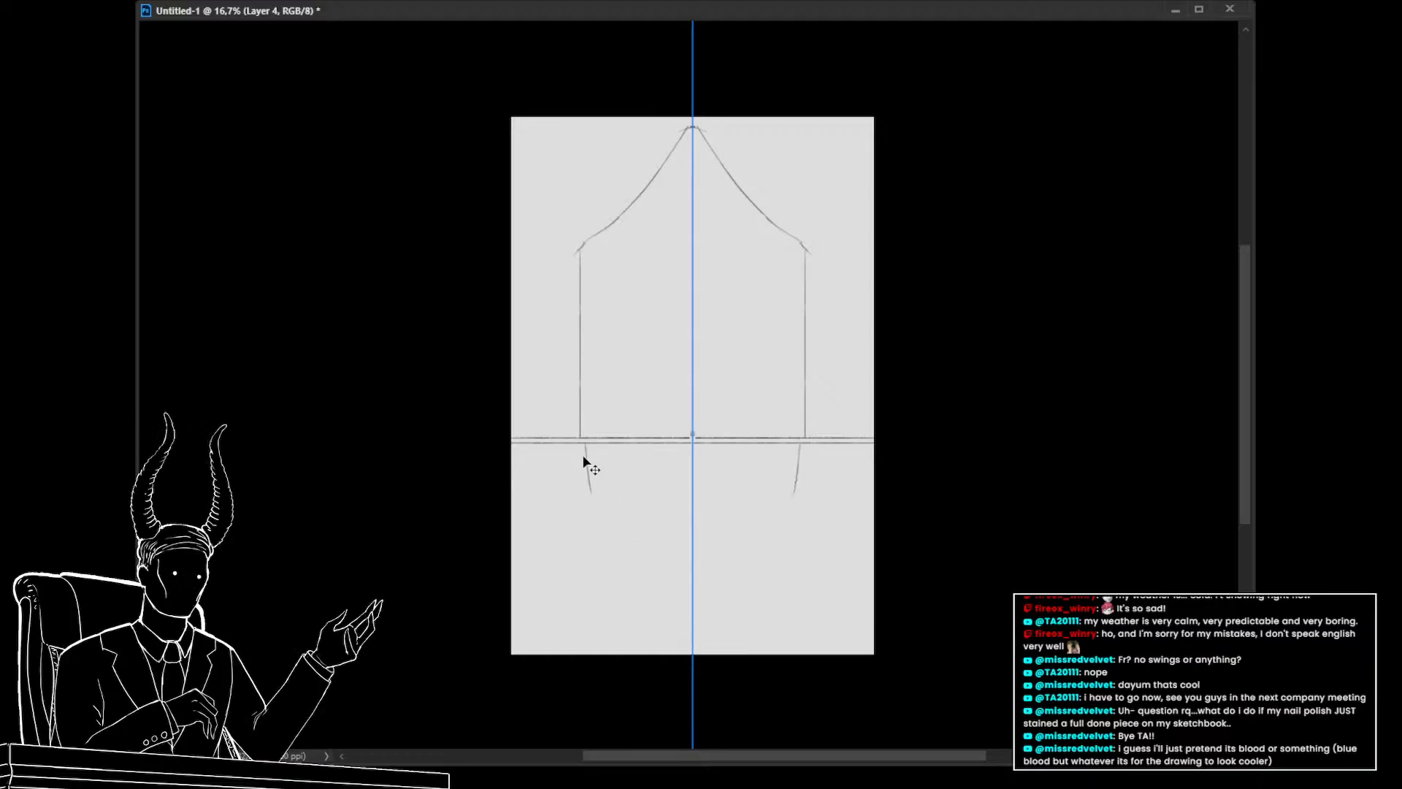
key(ctrl+z)
mouse_move(580, 468)
mouse_down()
mouse_move(584, 544)
mouse_move(696, 647)
mouse_up()
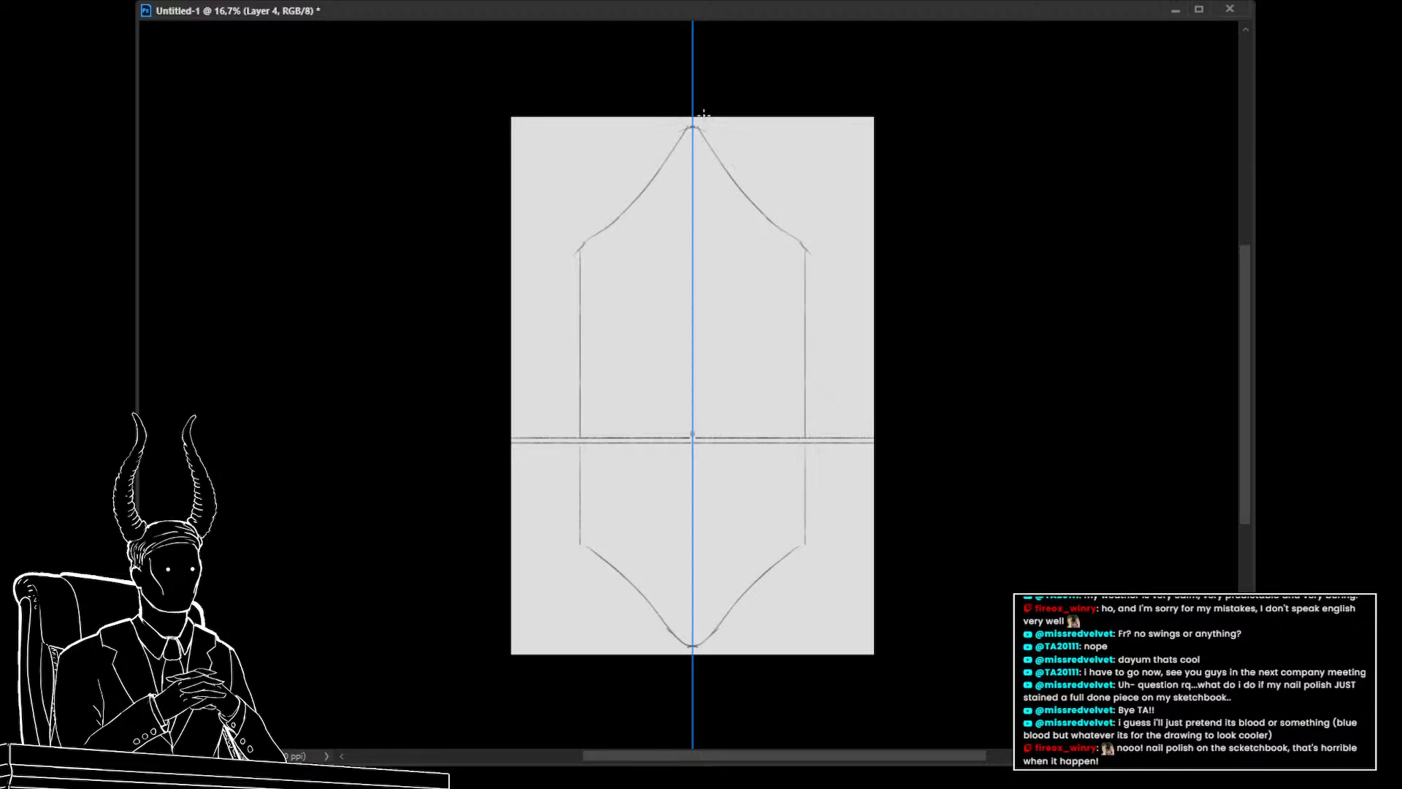
Sketch draped curtain curves sweeping out from the top peak and from the bottom point
mouse_move(695, 113)
mouse_down()
mouse_move(831, 222)
mouse_move(813, 208)
mouse_move(868, 216)
mouse_move(811, 273)
mouse_move(857, 249)
mouse_move(810, 273)
mouse_up()
mouse_move(697, 133)
mouse_down()
mouse_move(853, 309)
mouse_move(812, 337)
mouse_up()
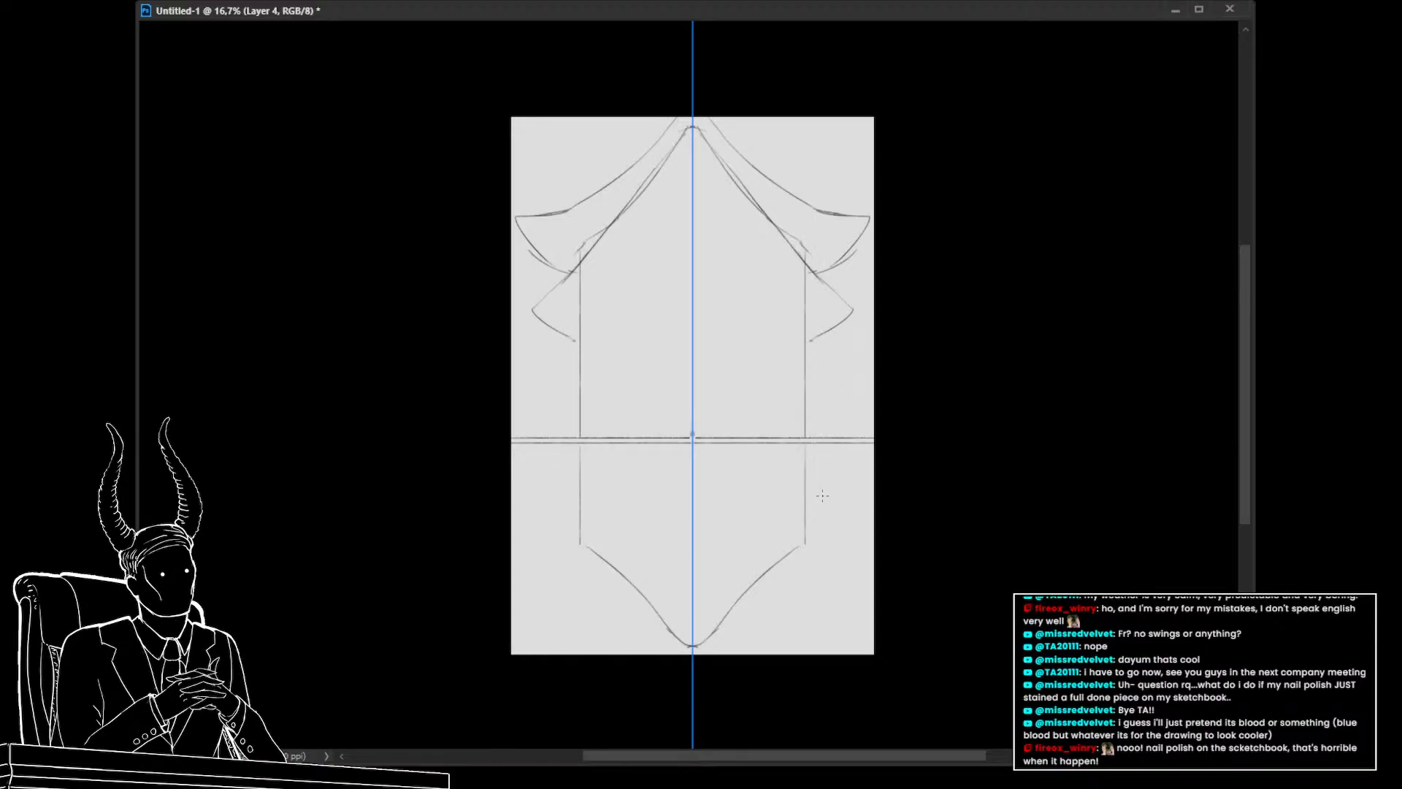
drag(801, 503, 774, 431)
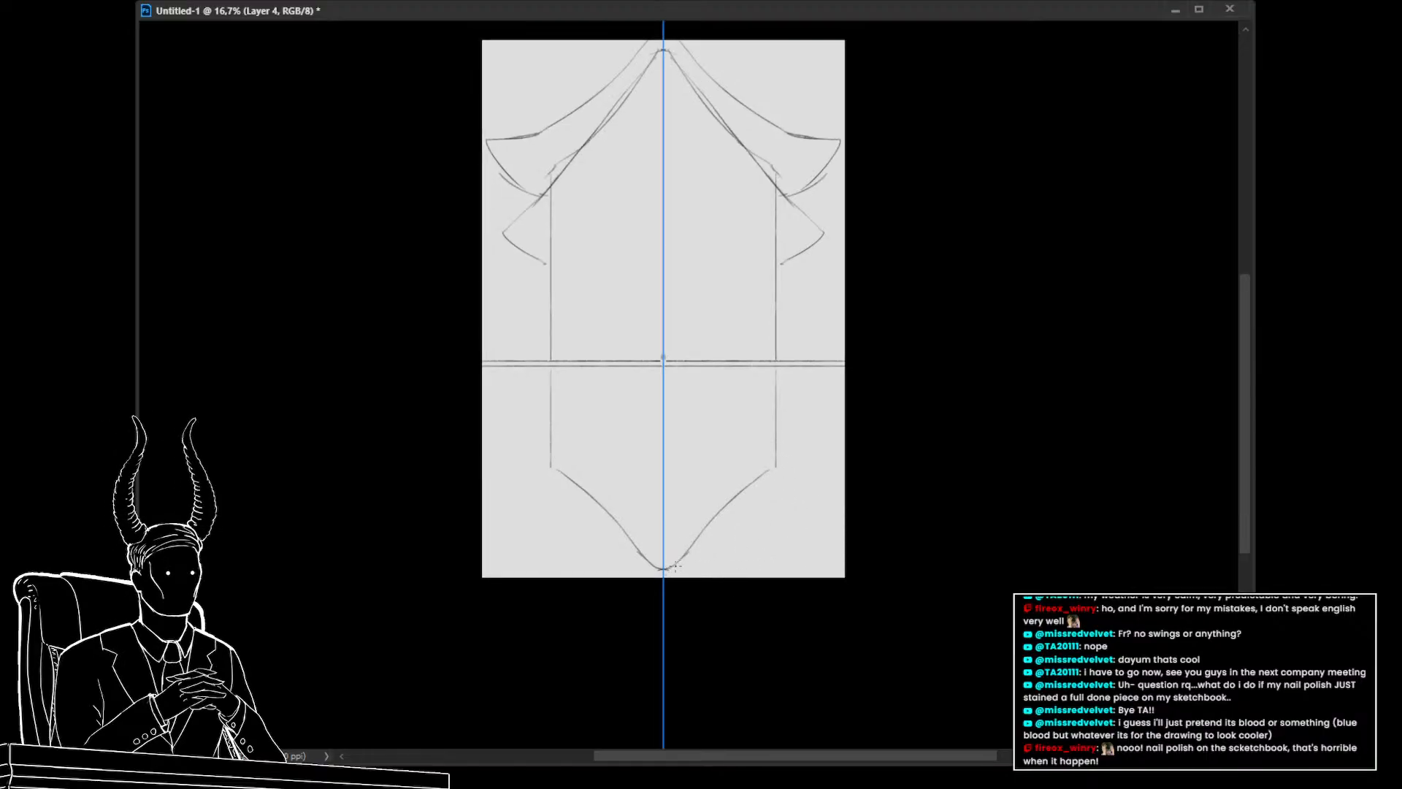
mouse_move(661, 577)
mouse_down()
mouse_move(761, 508)
mouse_move(696, 557)
mouse_move(783, 504)
mouse_move(887, 473)
mouse_move(772, 473)
mouse_move(762, 486)
mouse_move(837, 478)
mouse_move(796, 468)
mouse_up()
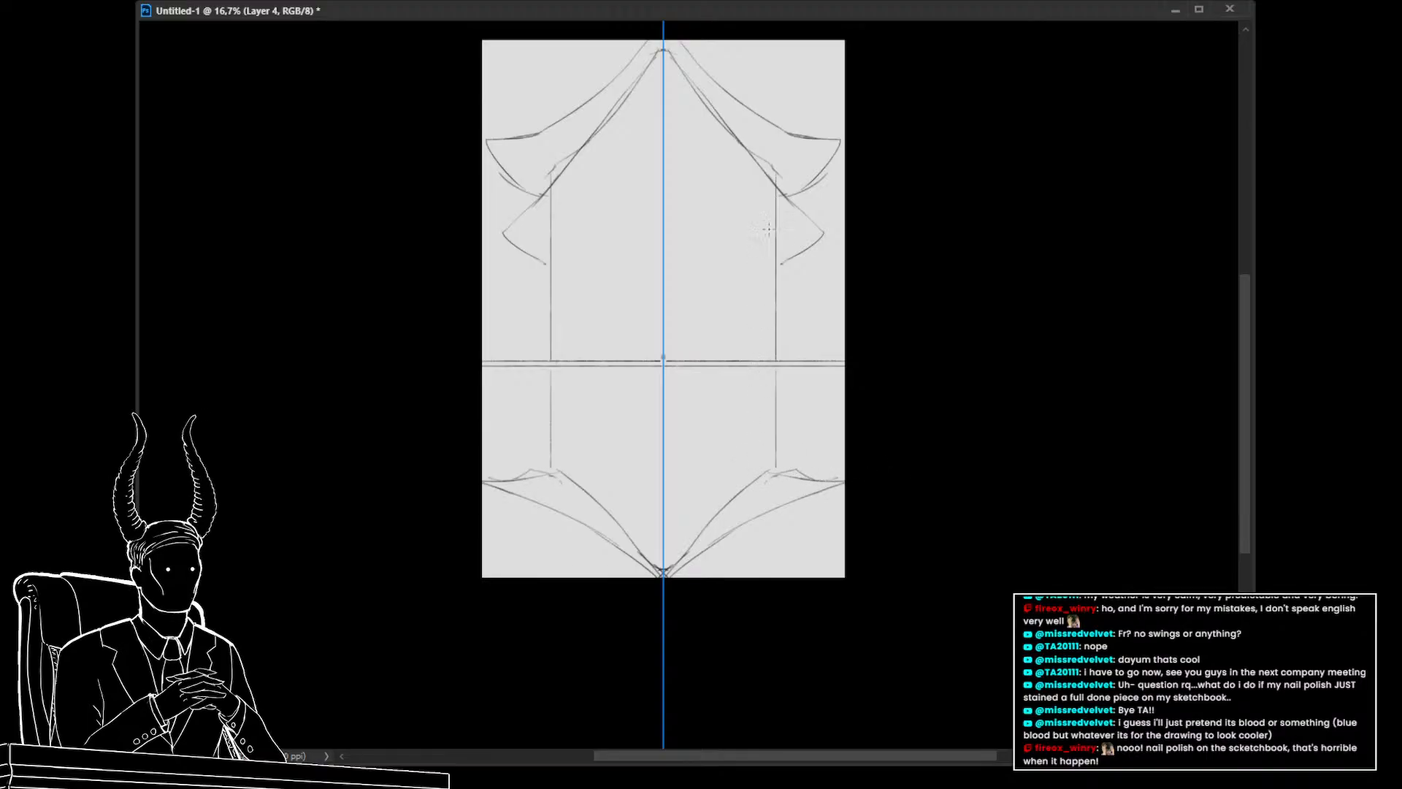
Double the frame's vertical side lines and extend them below the horizontal line
drag(774, 182, 774, 357)
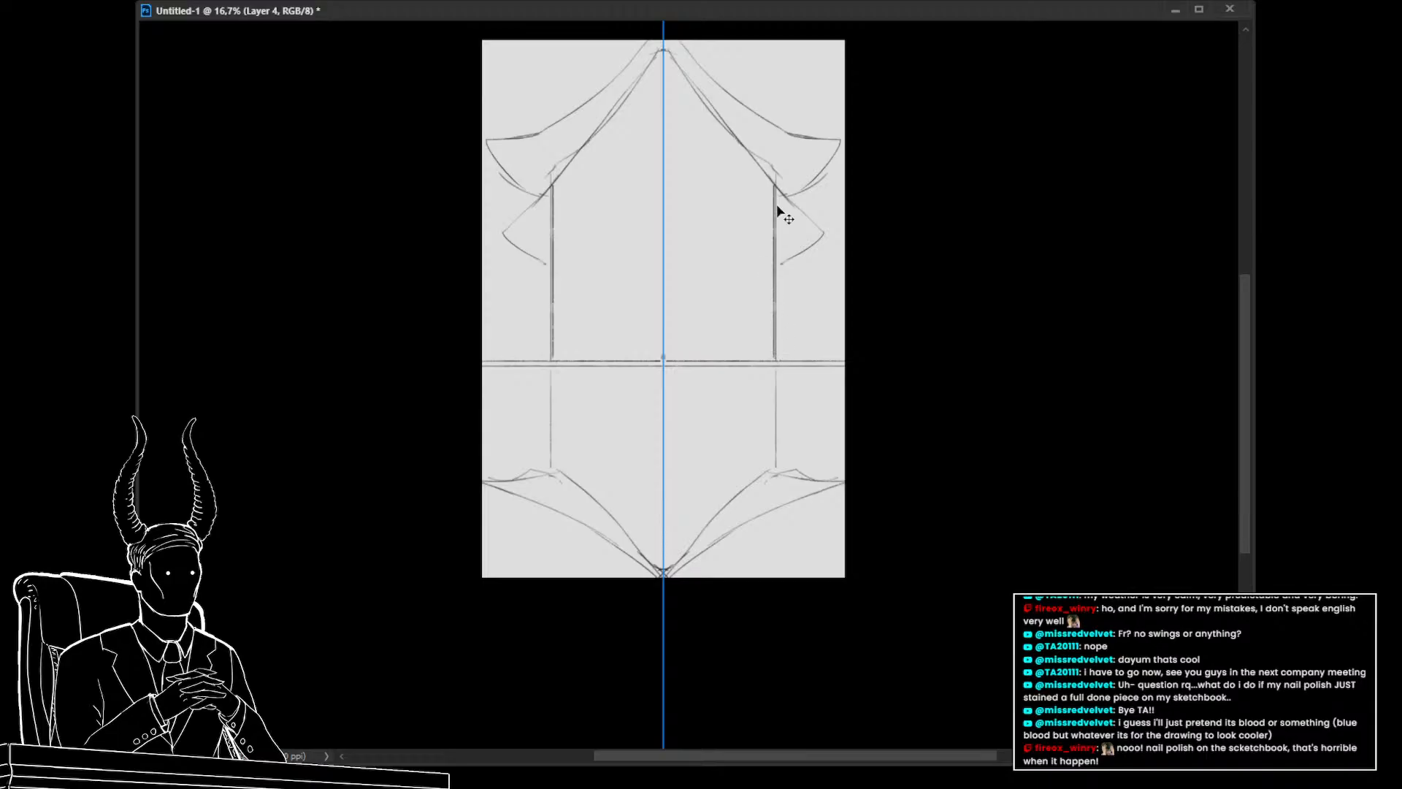
key(ctrl+z)
mouse_move(771, 186)
mouse_down()
mouse_move(769, 464)
mouse_move(779, 511)
mouse_move(803, 528)
mouse_up()
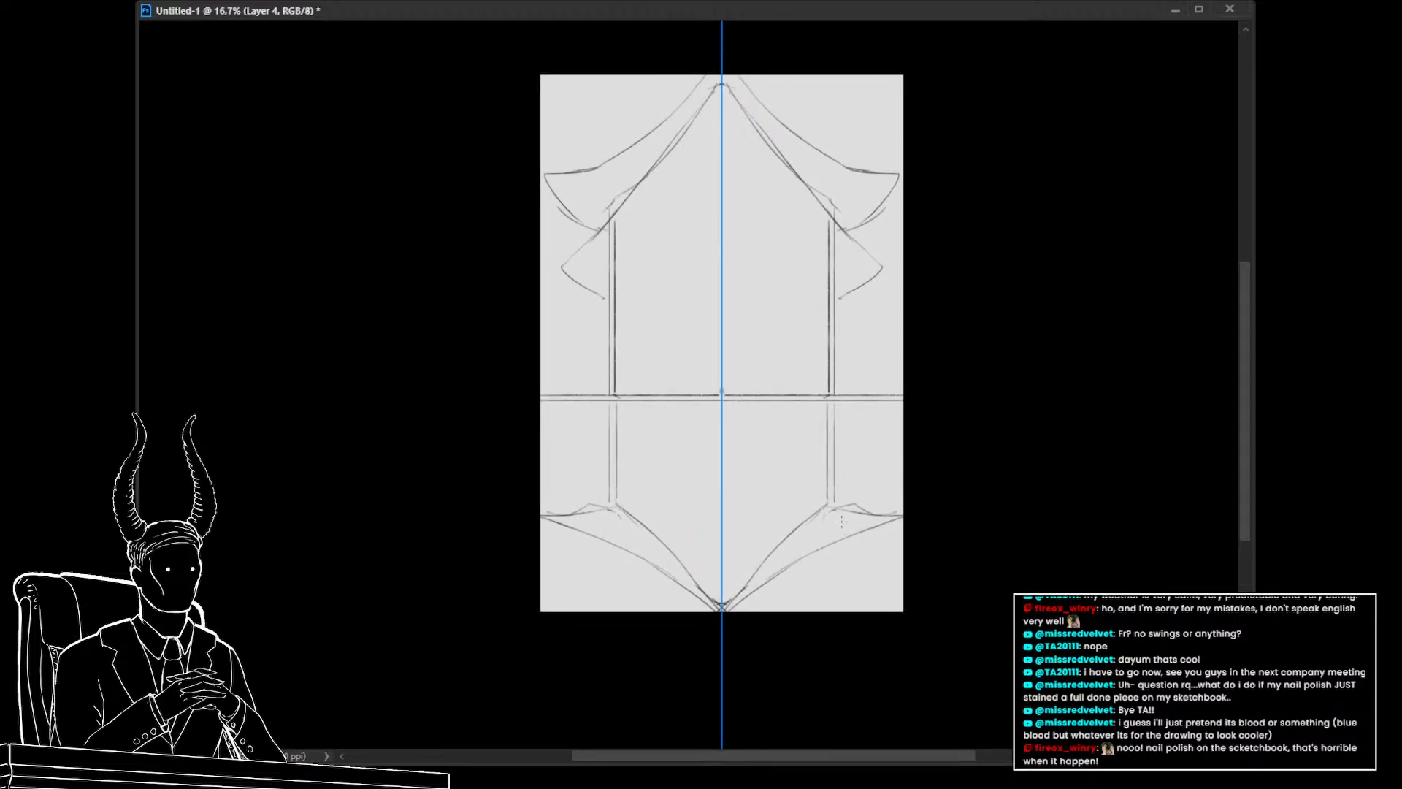
Erase the lower drapes and sketch a rectangular lower panel beneath the horizontal line
key(e)
mouse_move(876, 516)
mouse_down()
mouse_move(811, 525)
mouse_move(742, 578)
mouse_move(788, 550)
mouse_move(784, 583)
mouse_up()
key(b)
mouse_move(799, 483)
mouse_down()
mouse_move(799, 548)
mouse_move(718, 547)
mouse_up()
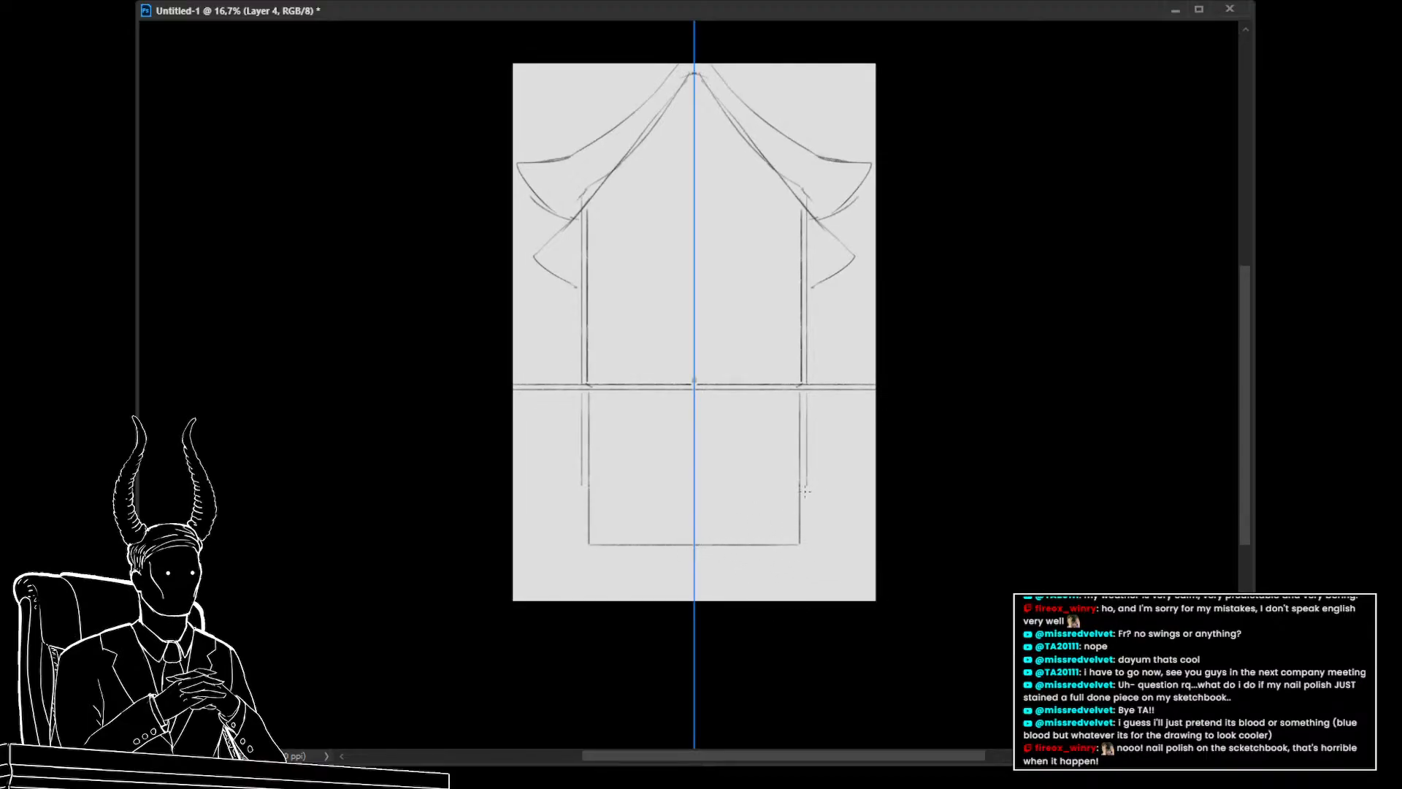
mouse_move(804, 484)
mouse_down()
mouse_move(806, 551)
mouse_move(698, 555)
mouse_up()
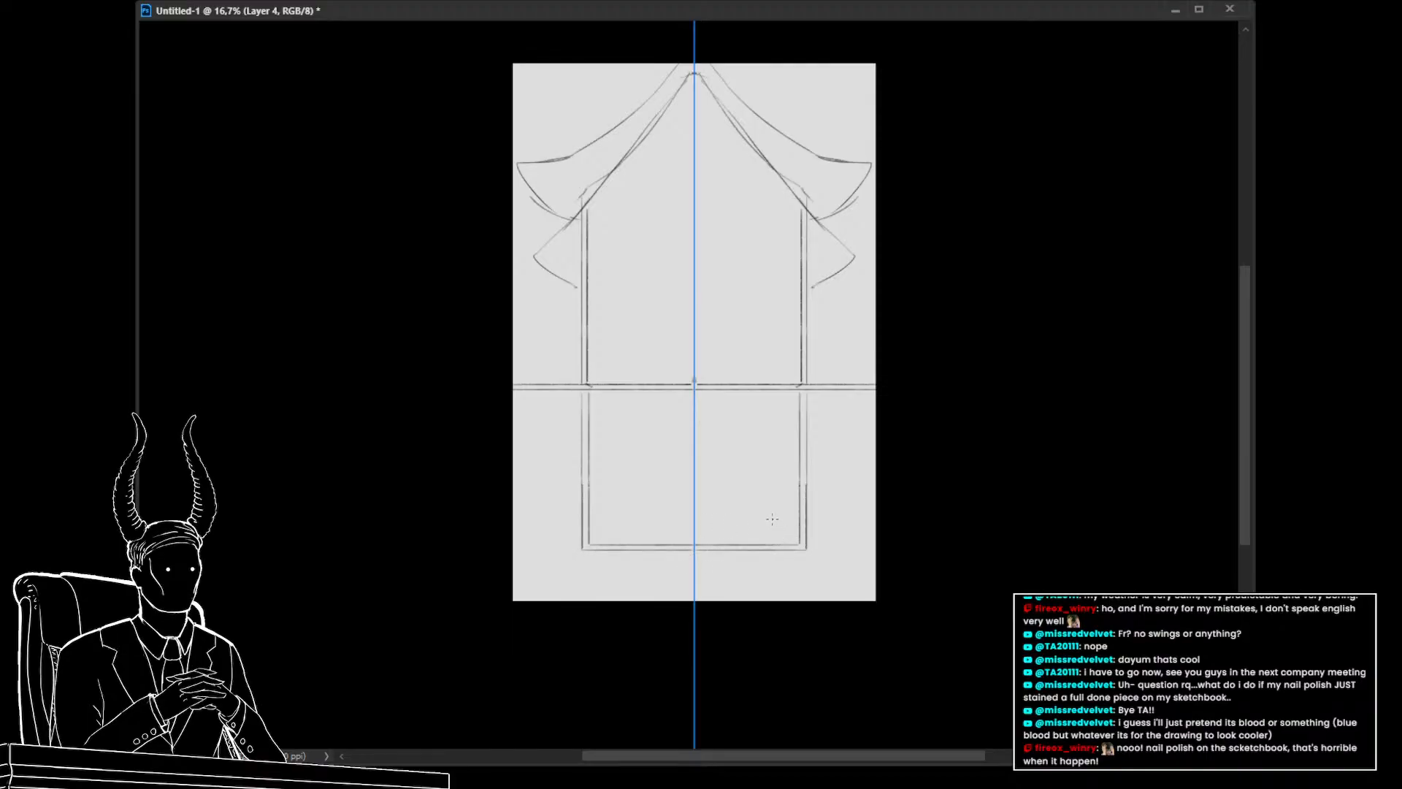
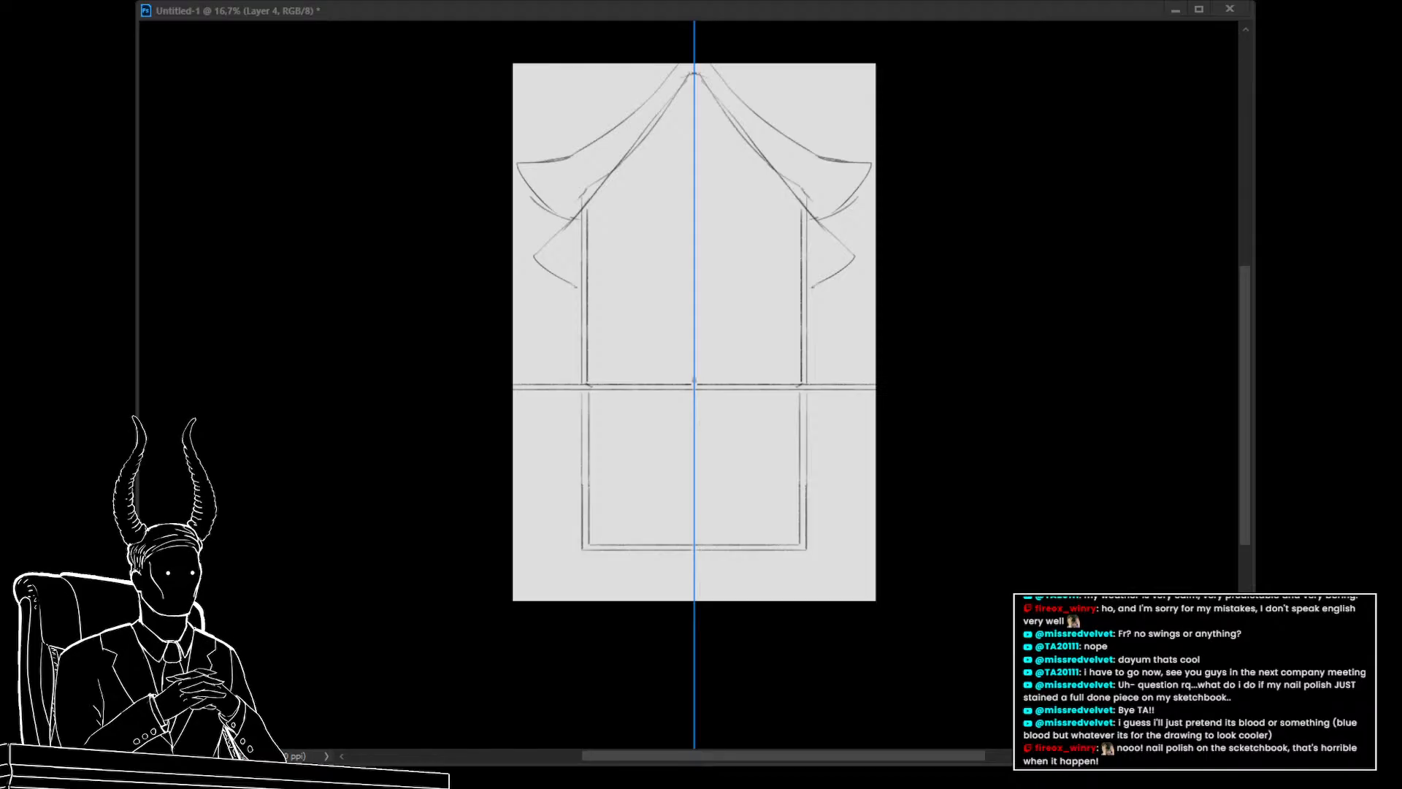
Add a second inner vertical line along each side of the frame, from the horizontal line up to the drapes
click(510, 400)
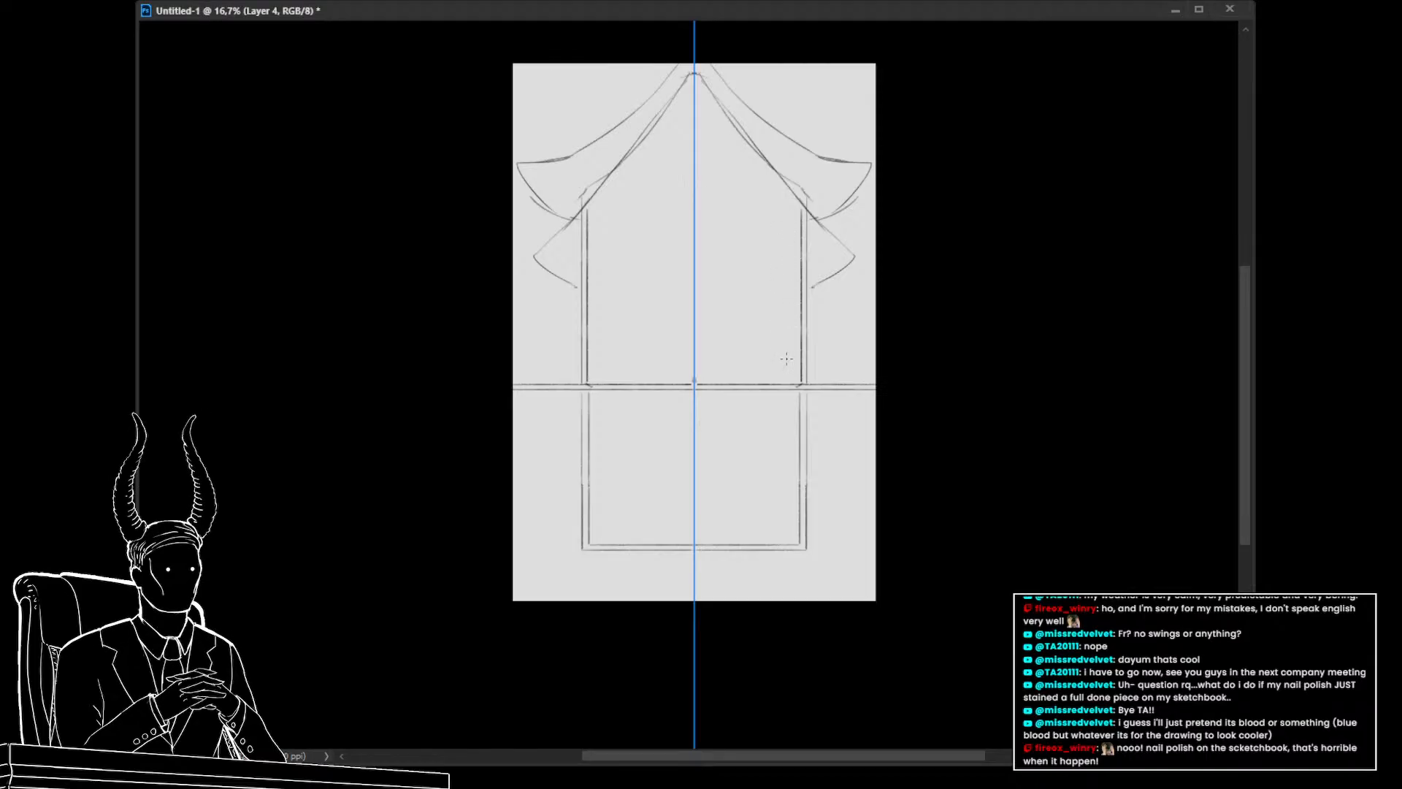
drag(794, 384, 796, 241)
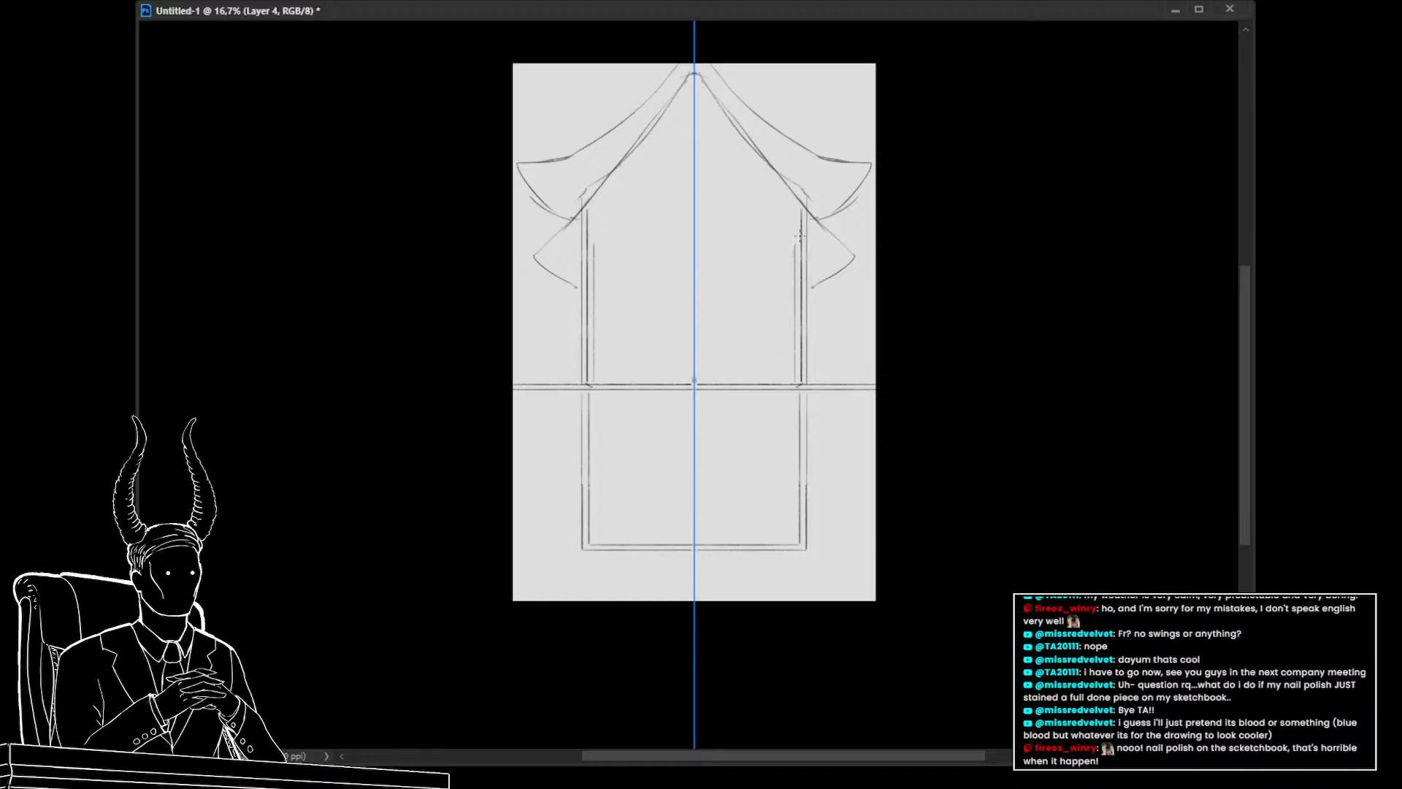
key(ctrl+z)
drag(791, 387, 791, 192)
drag(781, 378, 782, 175)
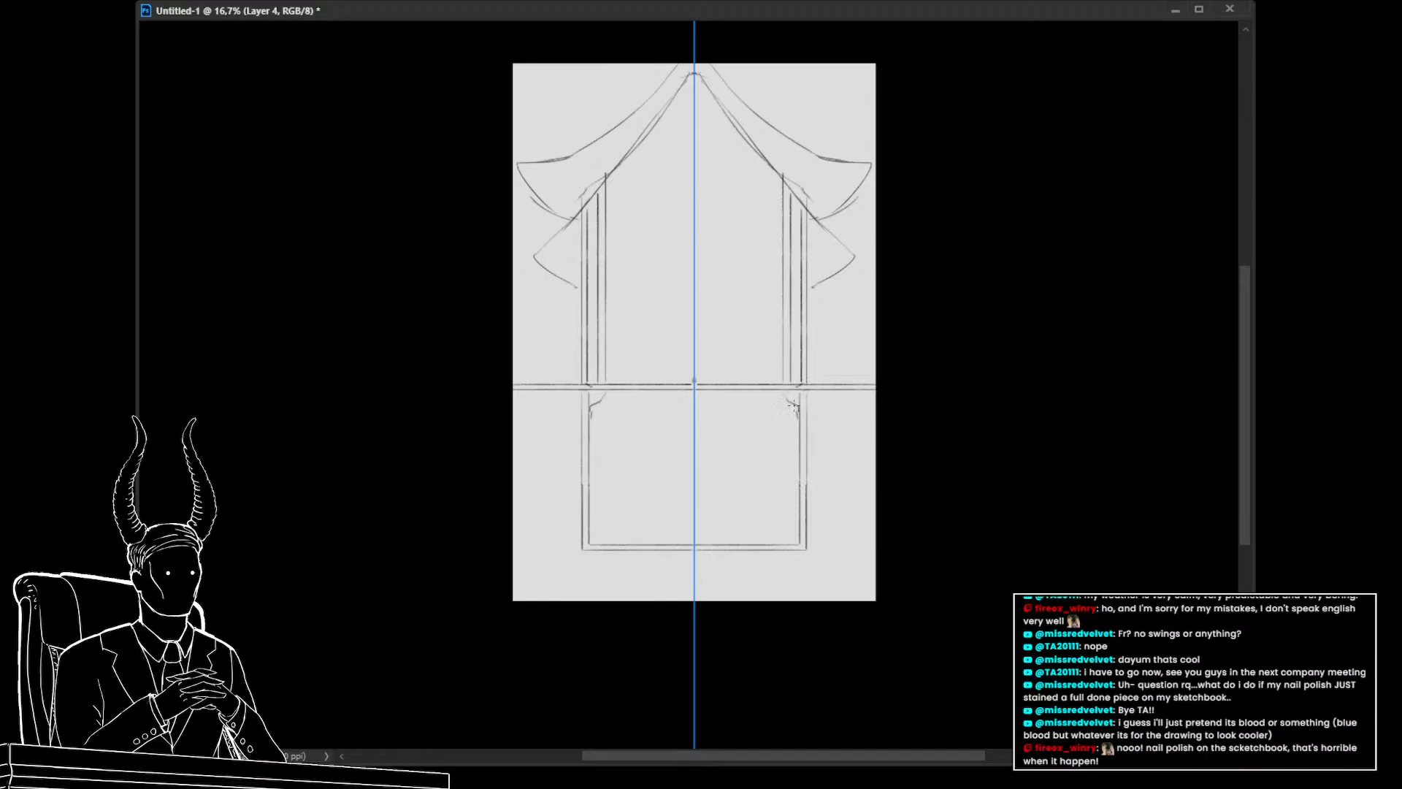
Sketch small curled ornaments into the corners of the lower rectangular panel
drag(792, 406, 786, 392)
drag(798, 519, 774, 542)
key(z)
drag(854, 481, 842, 512)
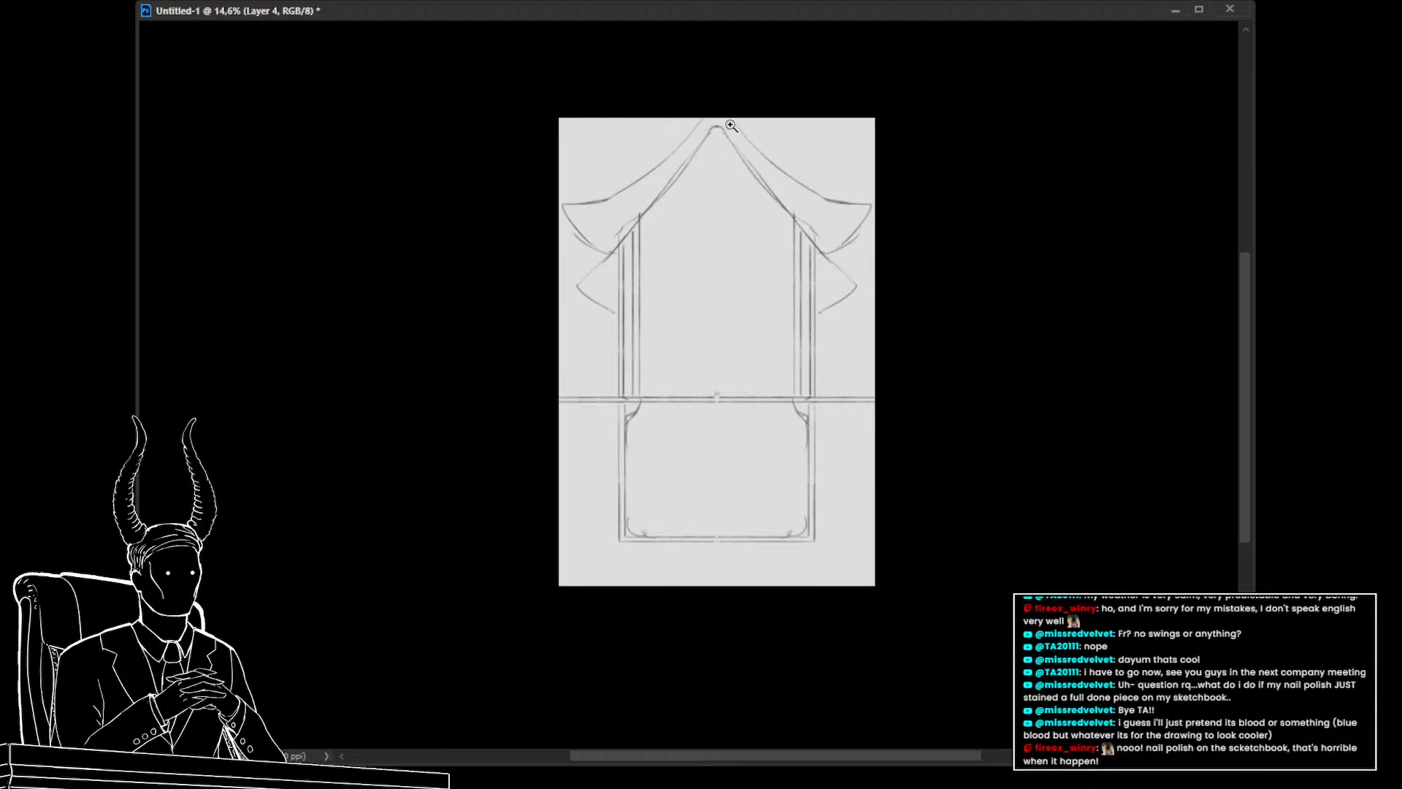
Sketch an additional curtain drape curve sweeping outward from the top peak
key(b)
key(ctrl+z)
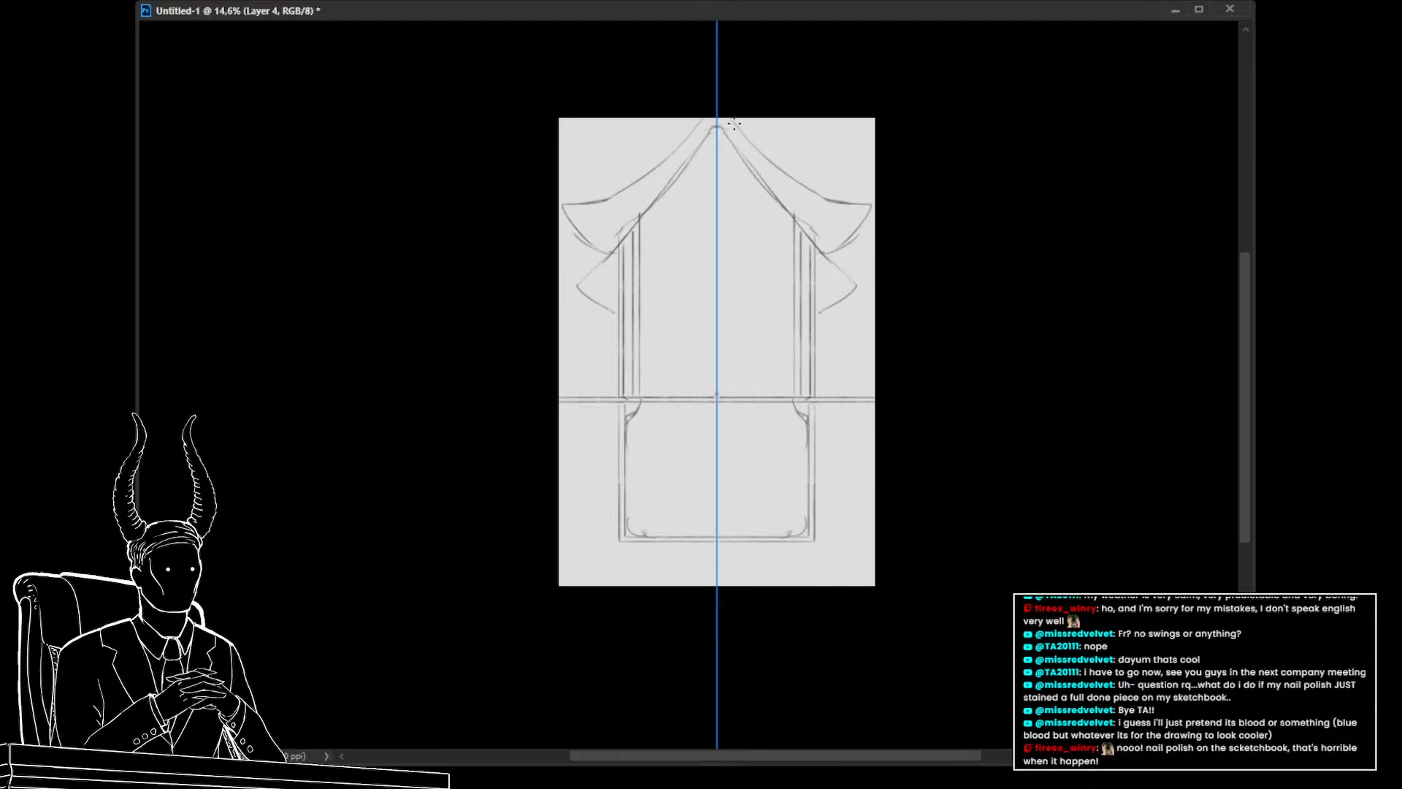
mouse_move(728, 119)
mouse_down()
mouse_move(887, 180)
mouse_move(858, 198)
mouse_up()
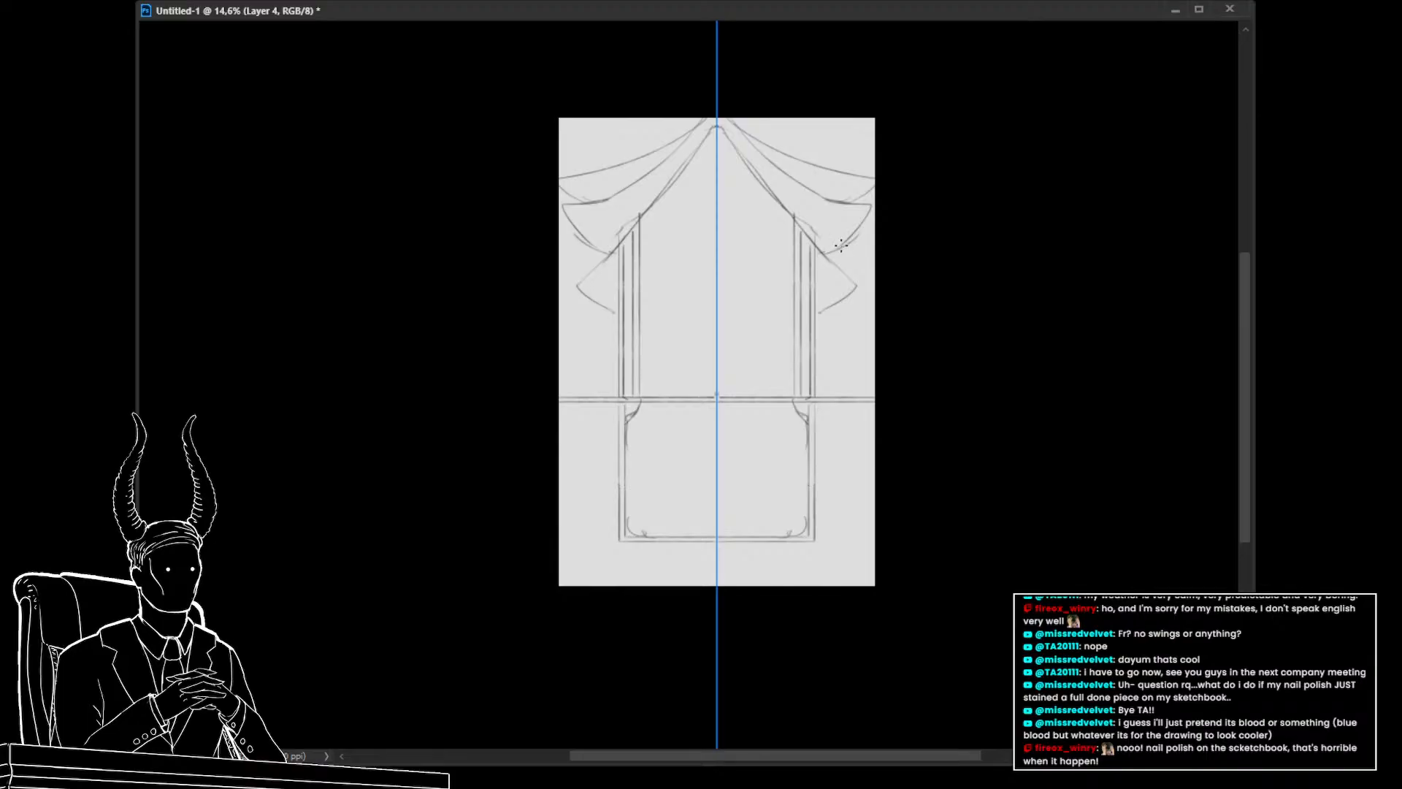
scroll(835, 270, down, 2)
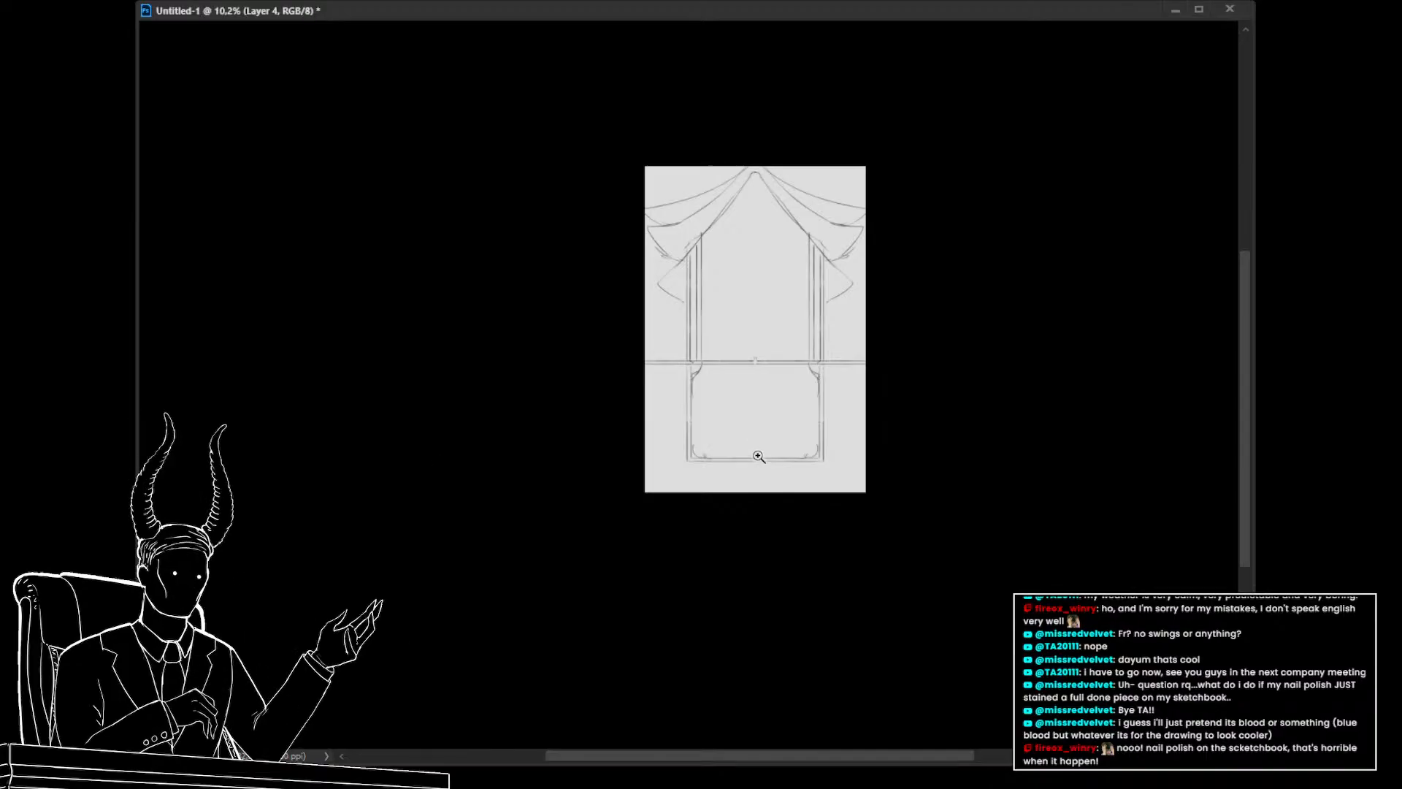
On a new layer, block in a red rectangle and transform it into a narrow full-height strip on the centre line
drag(754, 442, 725, 446)
drag(743, 461, 654, 573)
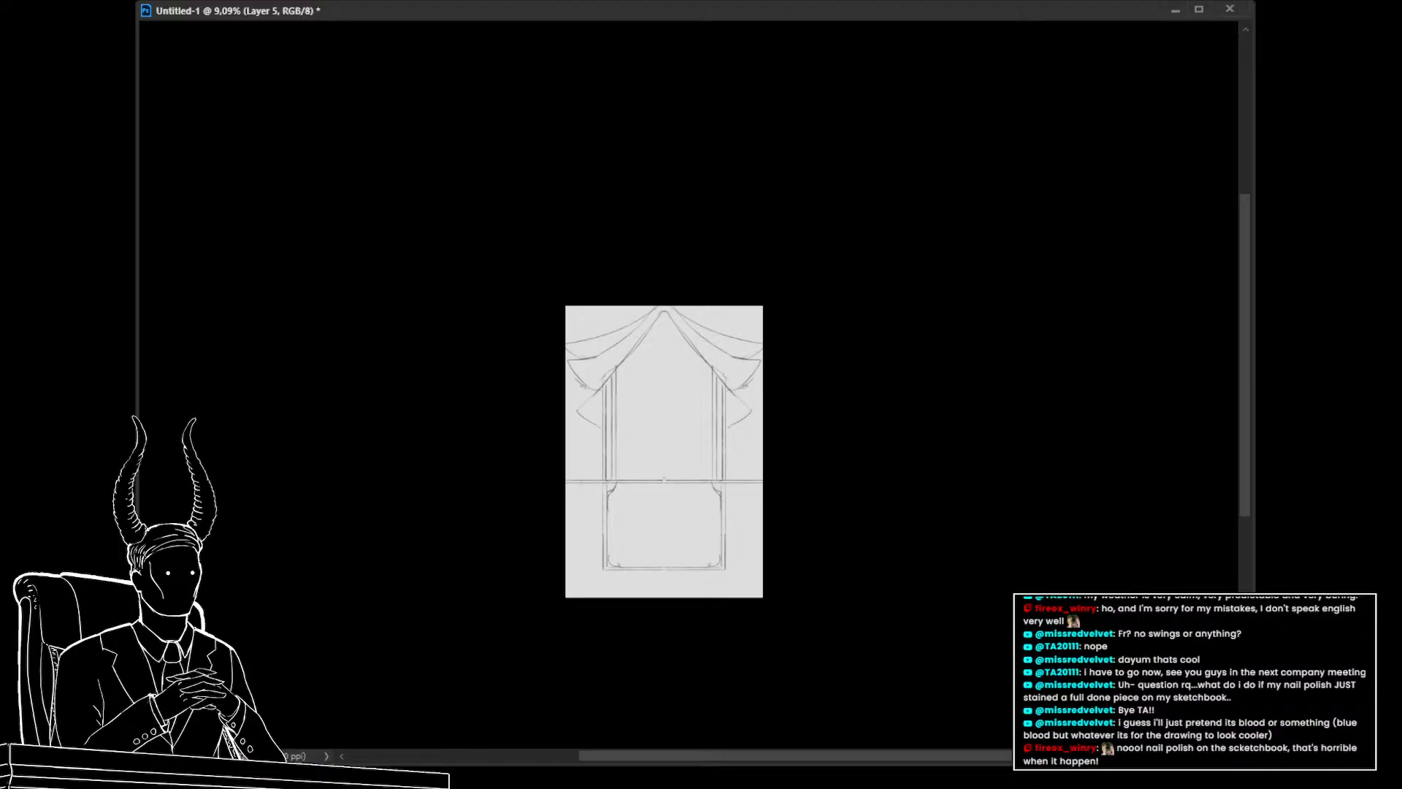
key(b)
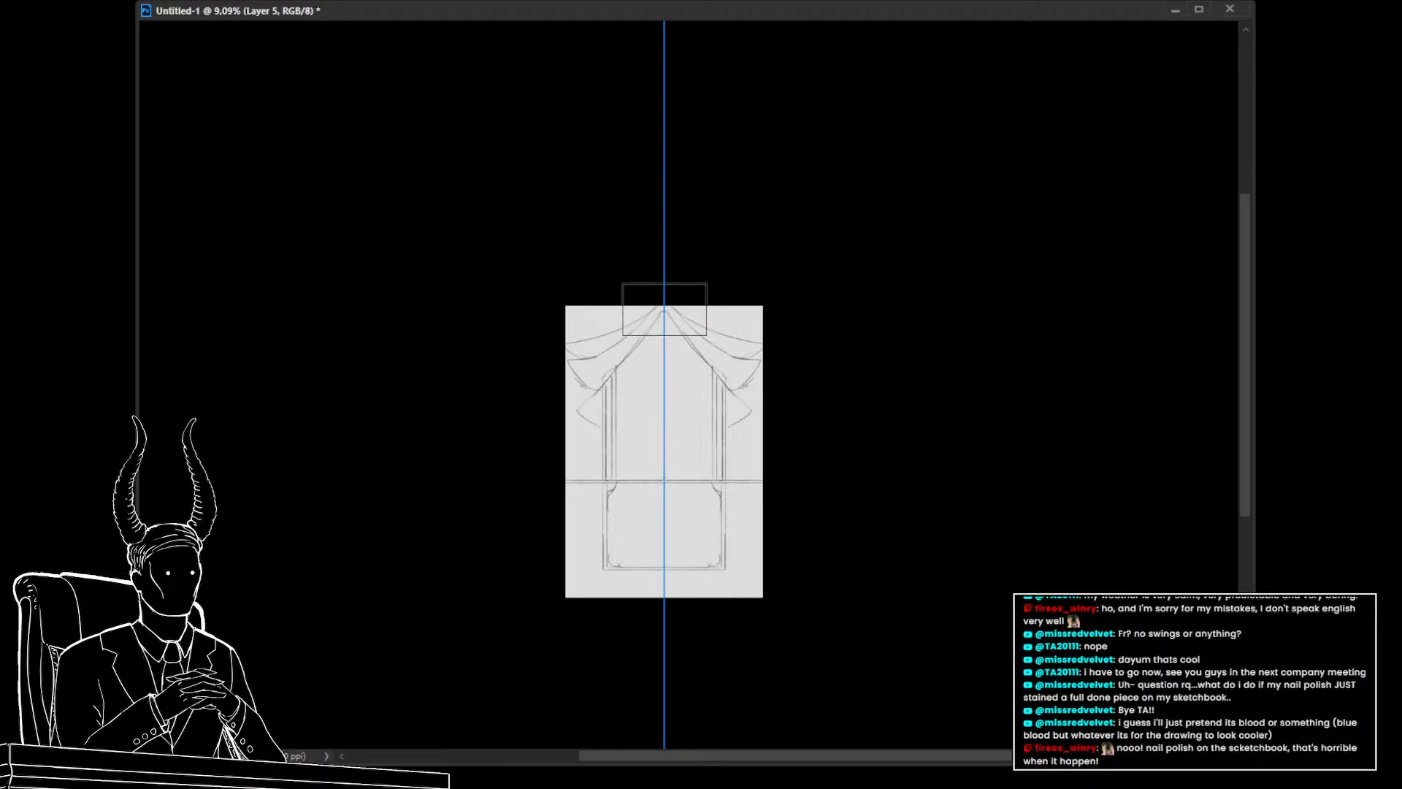
mouse_move(664, 253)
mouse_down()
mouse_move(665, 604)
mouse_move(830, 671)
mouse_up()
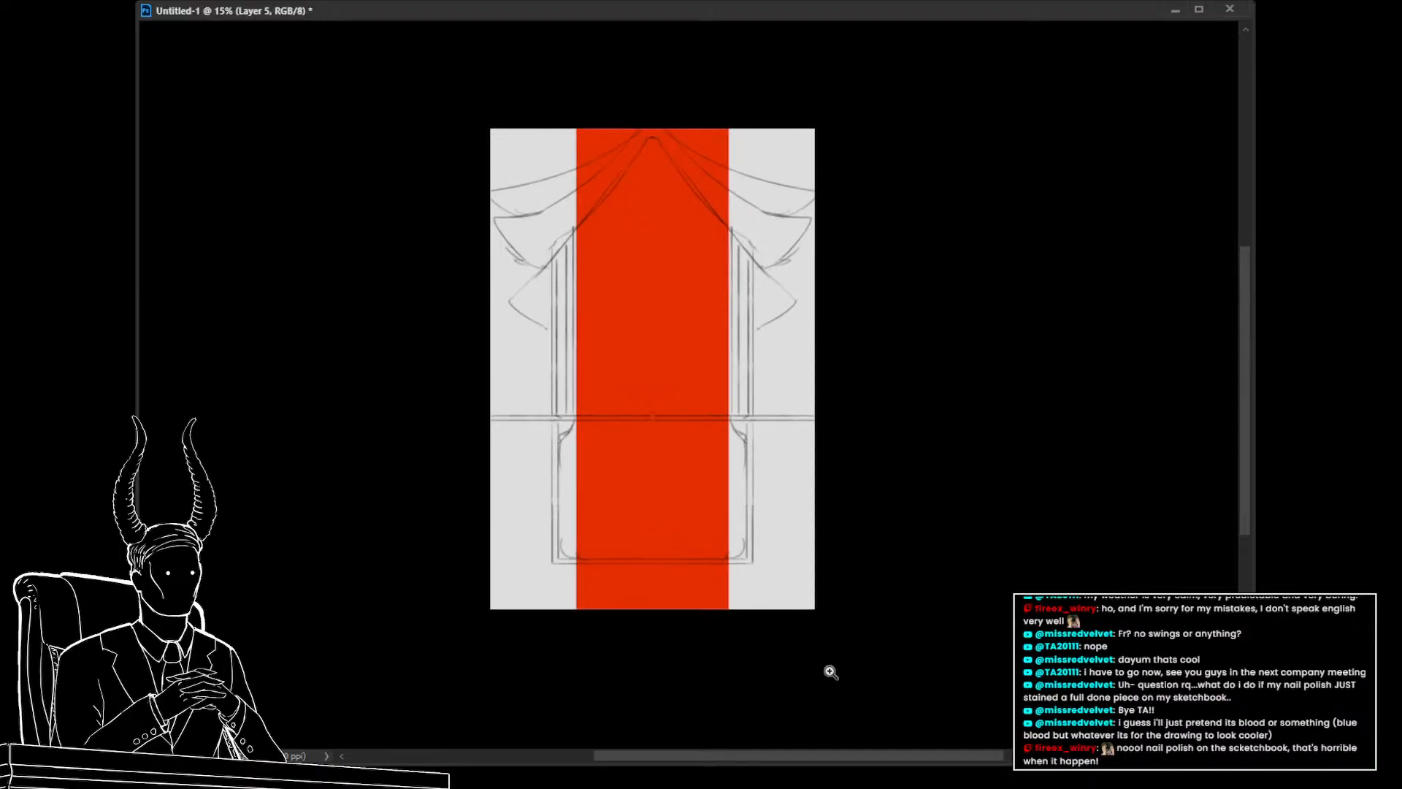
key(ctrl+t)
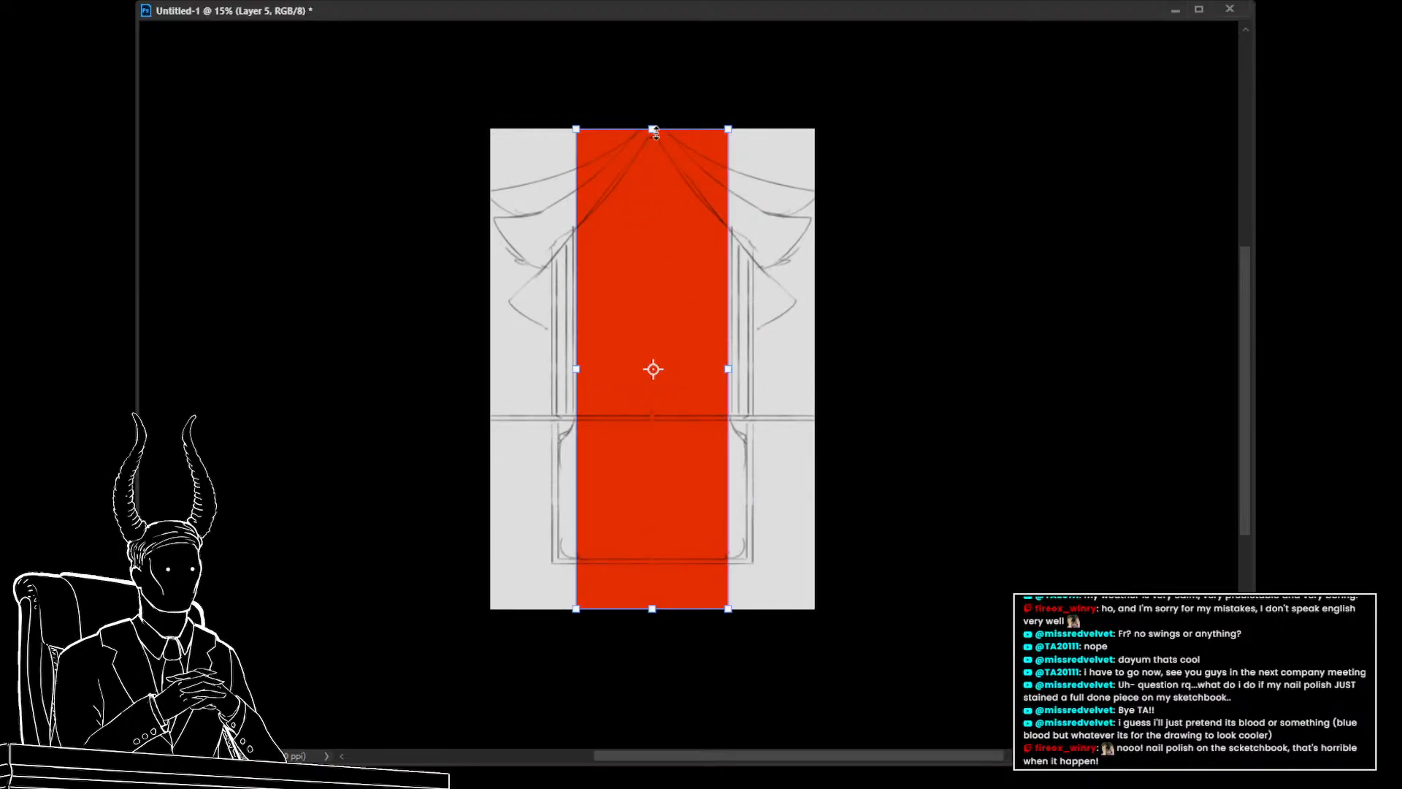
drag(655, 131, 652, 214)
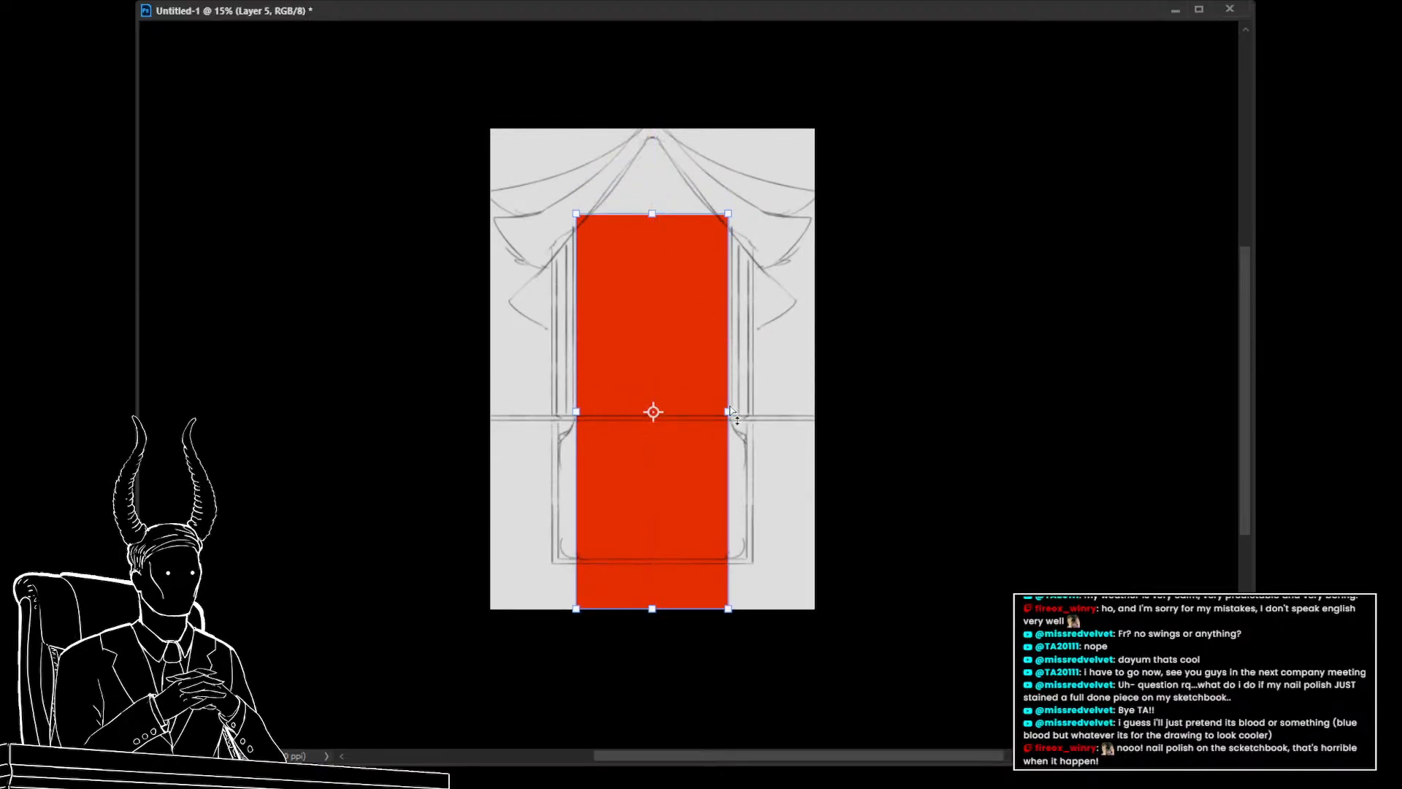
drag(727, 411, 690, 408)
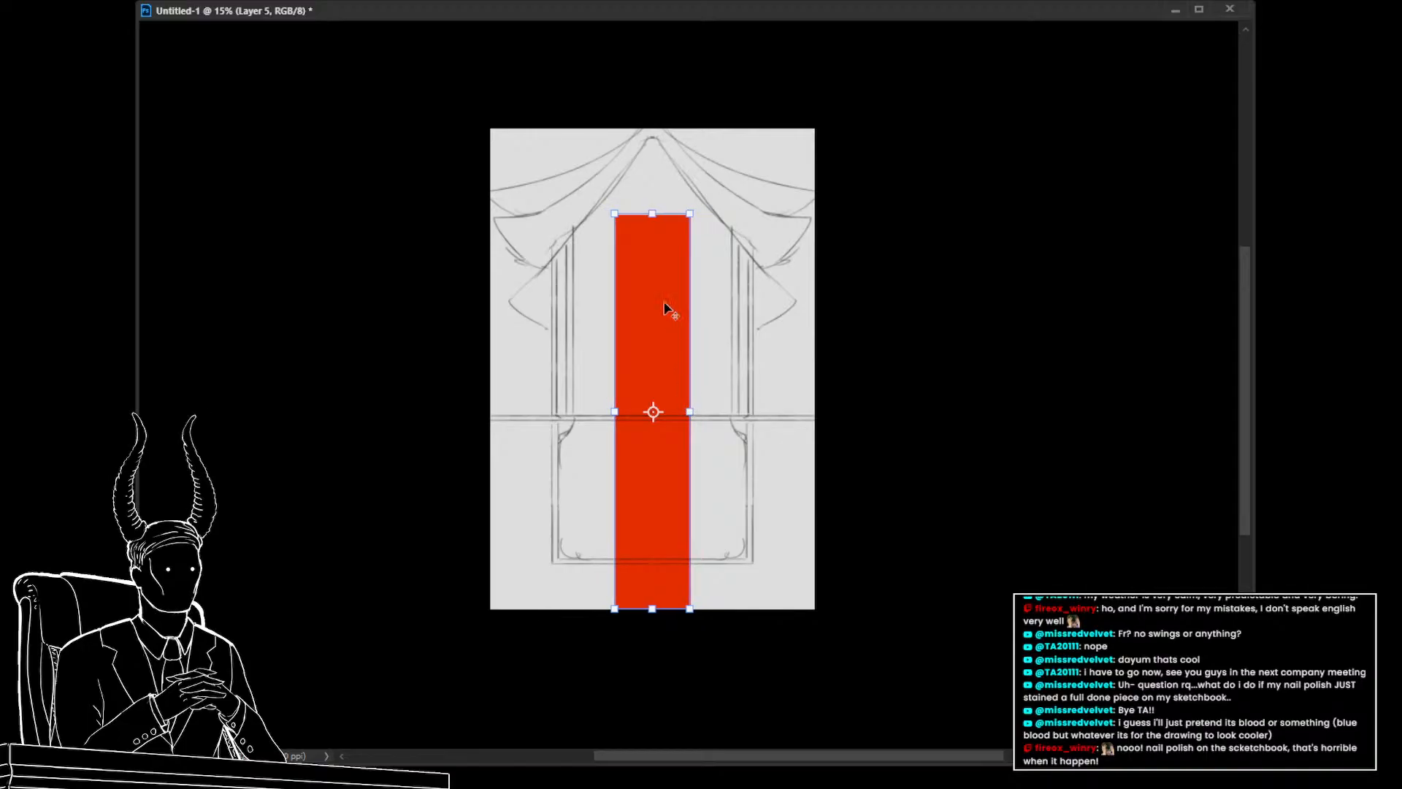
drag(653, 214, 654, 139)
key(Return)
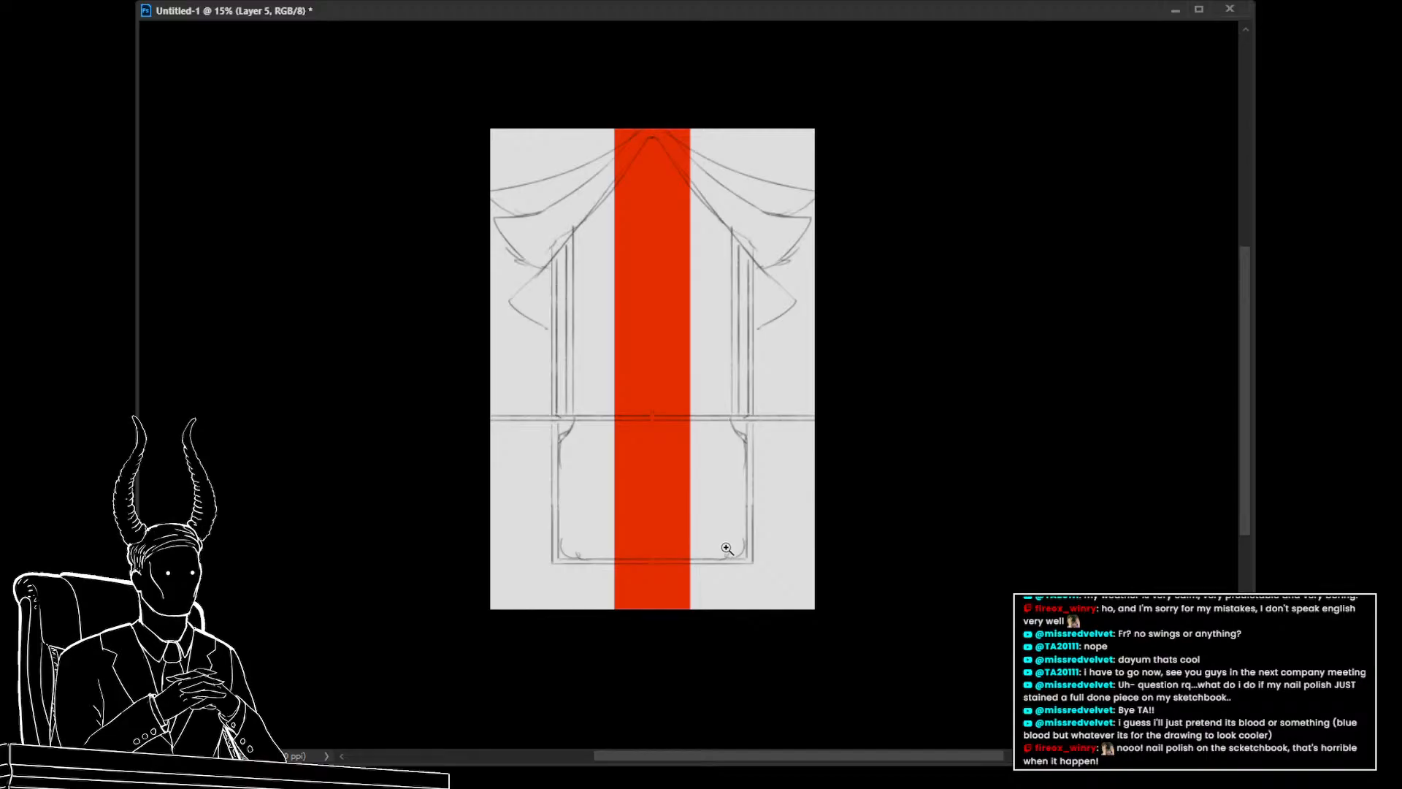
drag(822, 666, 435, 429)
key(alt+BackSpace)
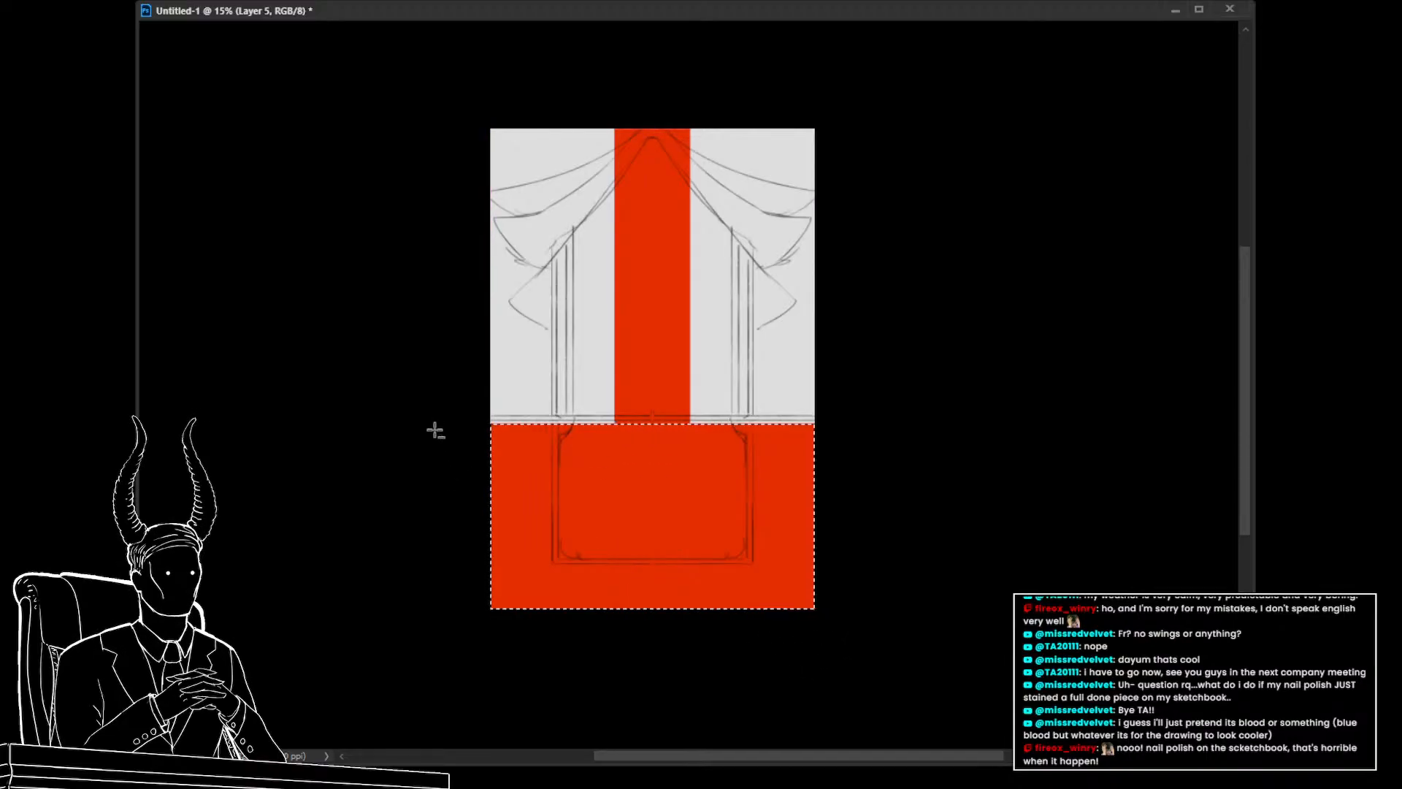
key(ctrl+z)
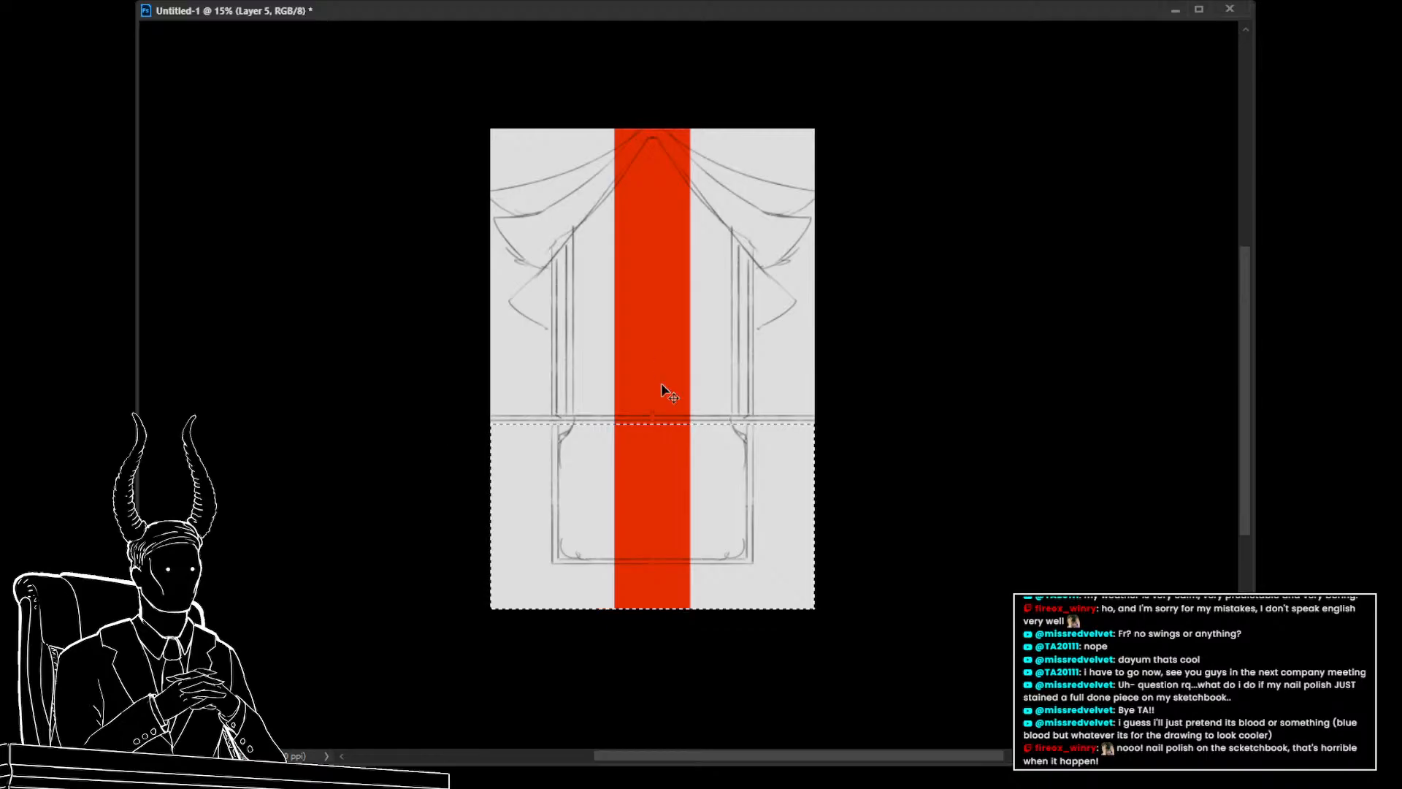
key(ctrl+d)
Fill the lower panel rectangle with red on the colour-block layer
drag(556, 419, 752, 562)
key(alt+BackSpace)
key(ctrl+d)
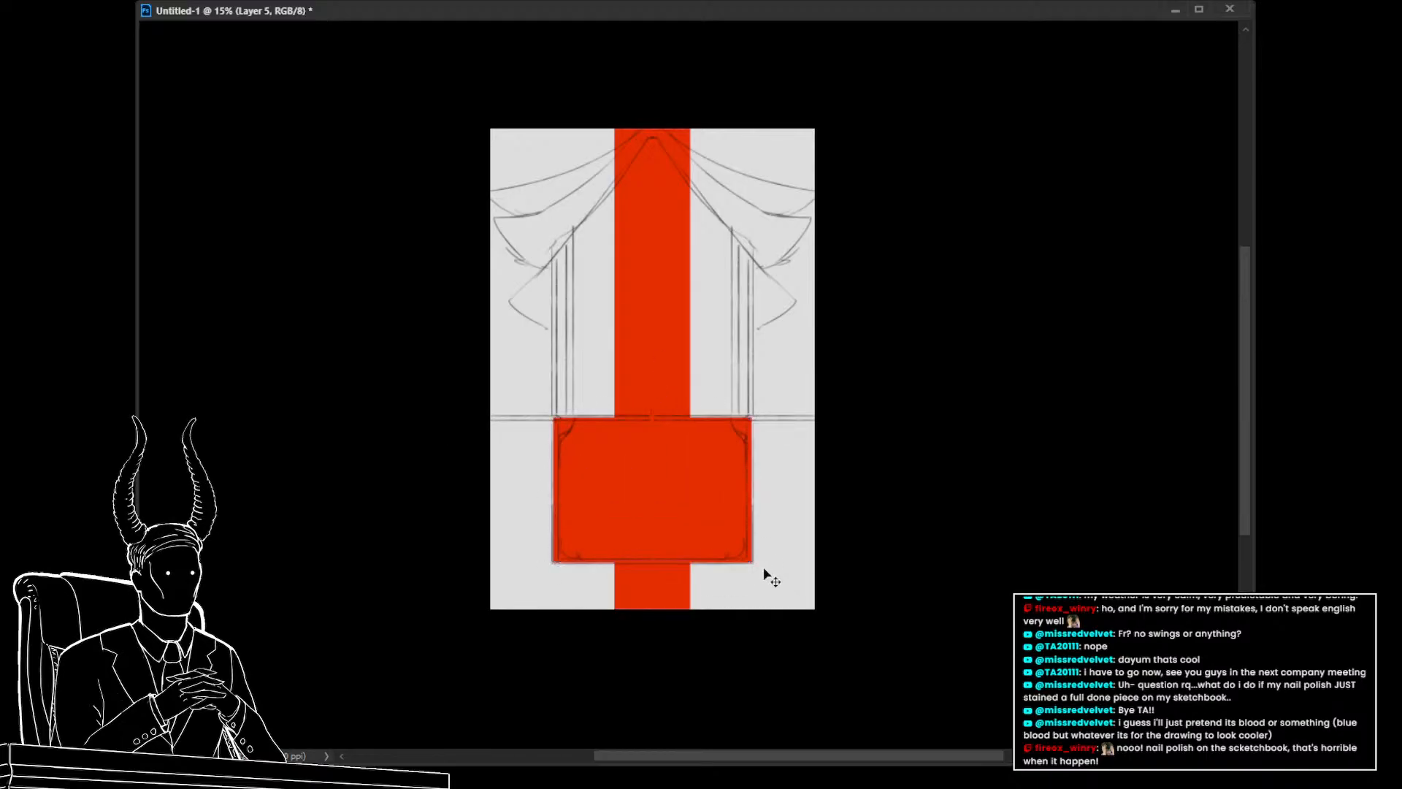
Delete the part of the red strip above the lower panel
scroll(776, 654, up, 2)
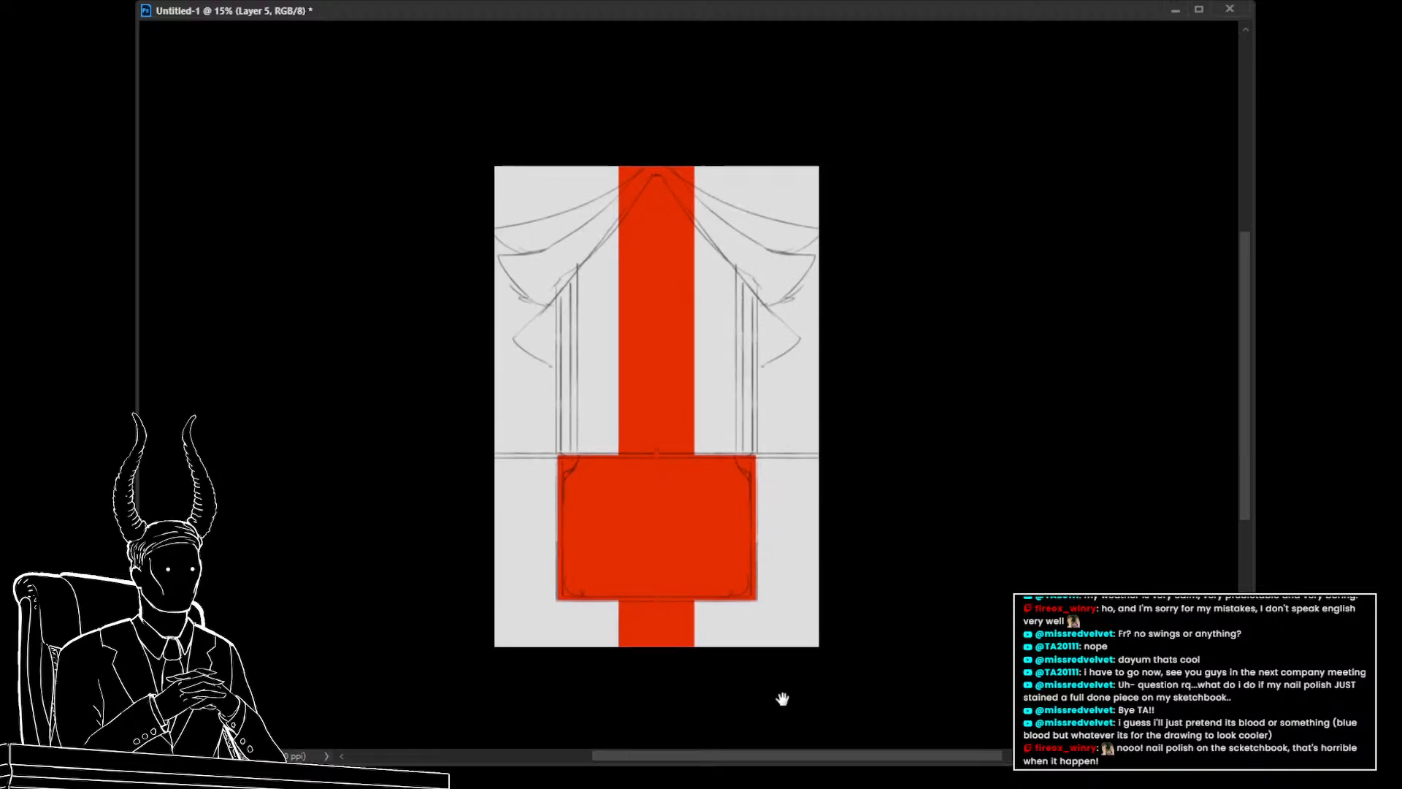
drag(750, 160, 596, 461)
key(Delete)
key(ctrl+d)
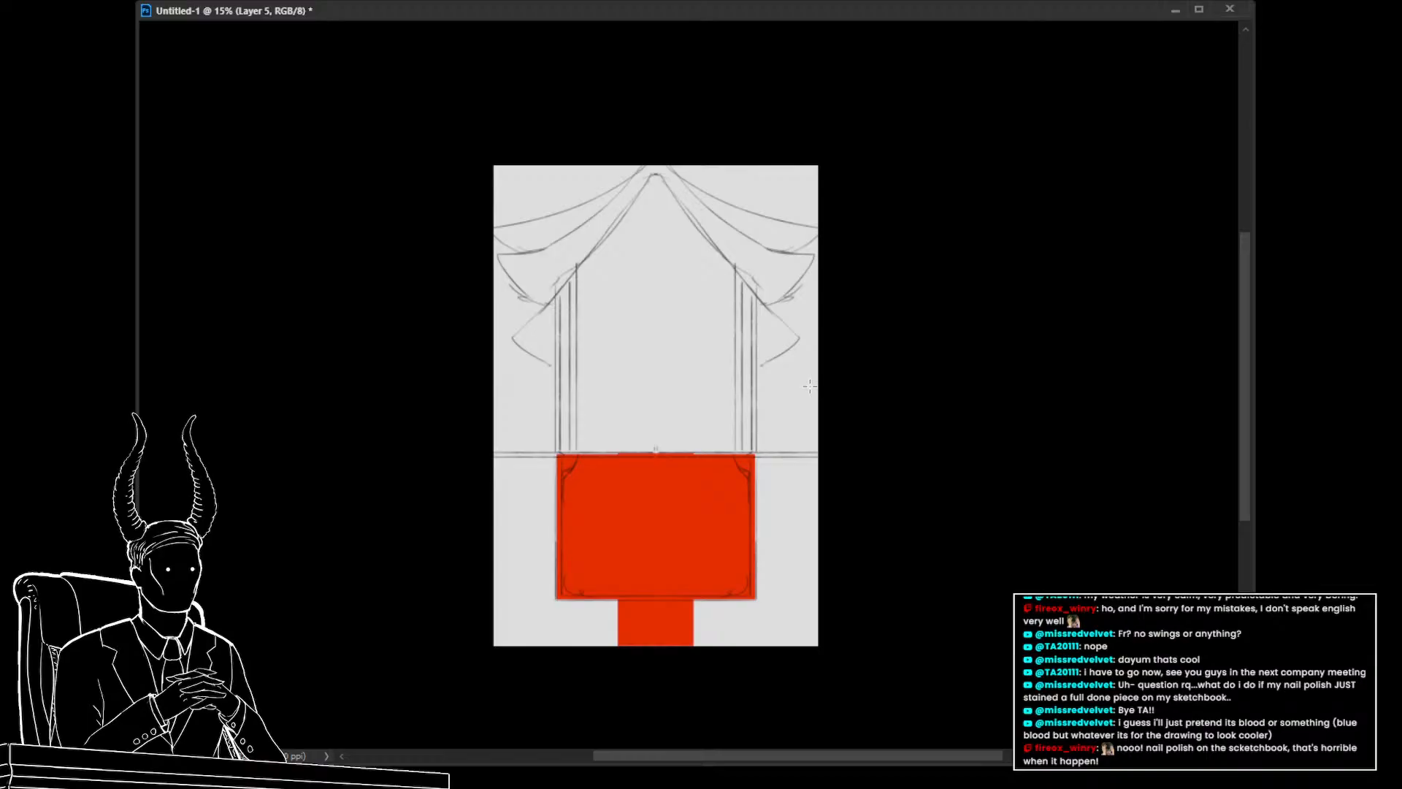
Paint red blocks down both outer sides of the canvas above the horizontal line
key(b)
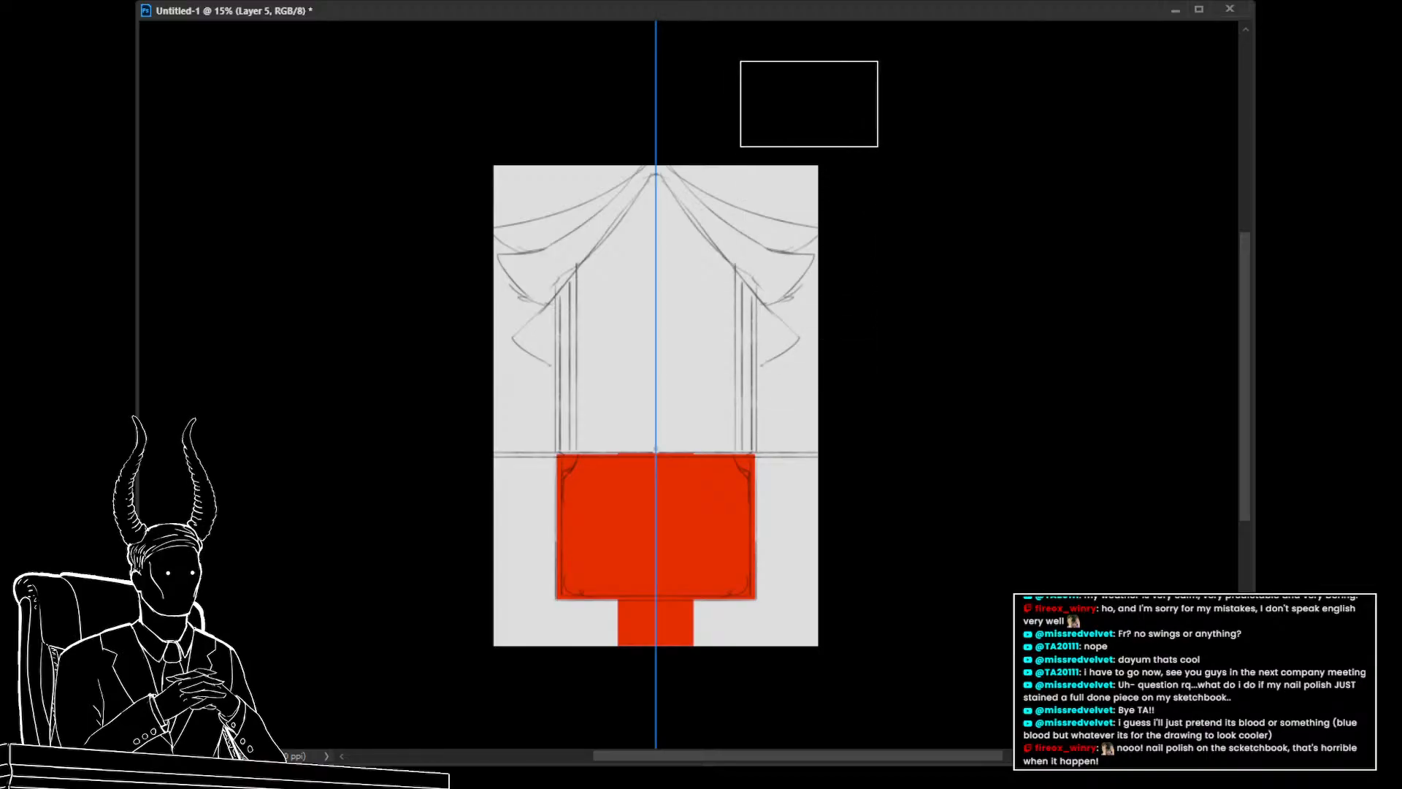
drag(820, 127, 830, 410)
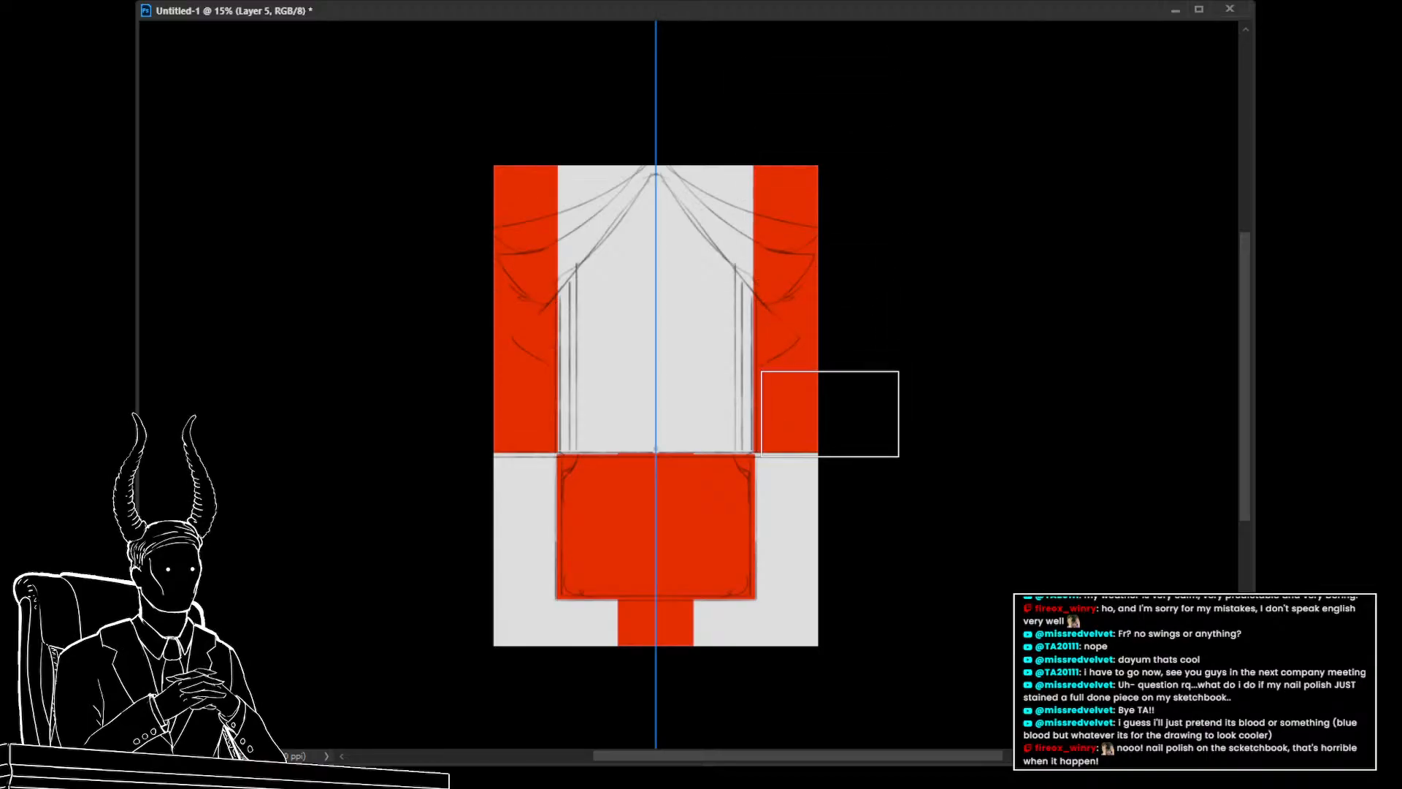
drag(962, 592, 1025, 617)
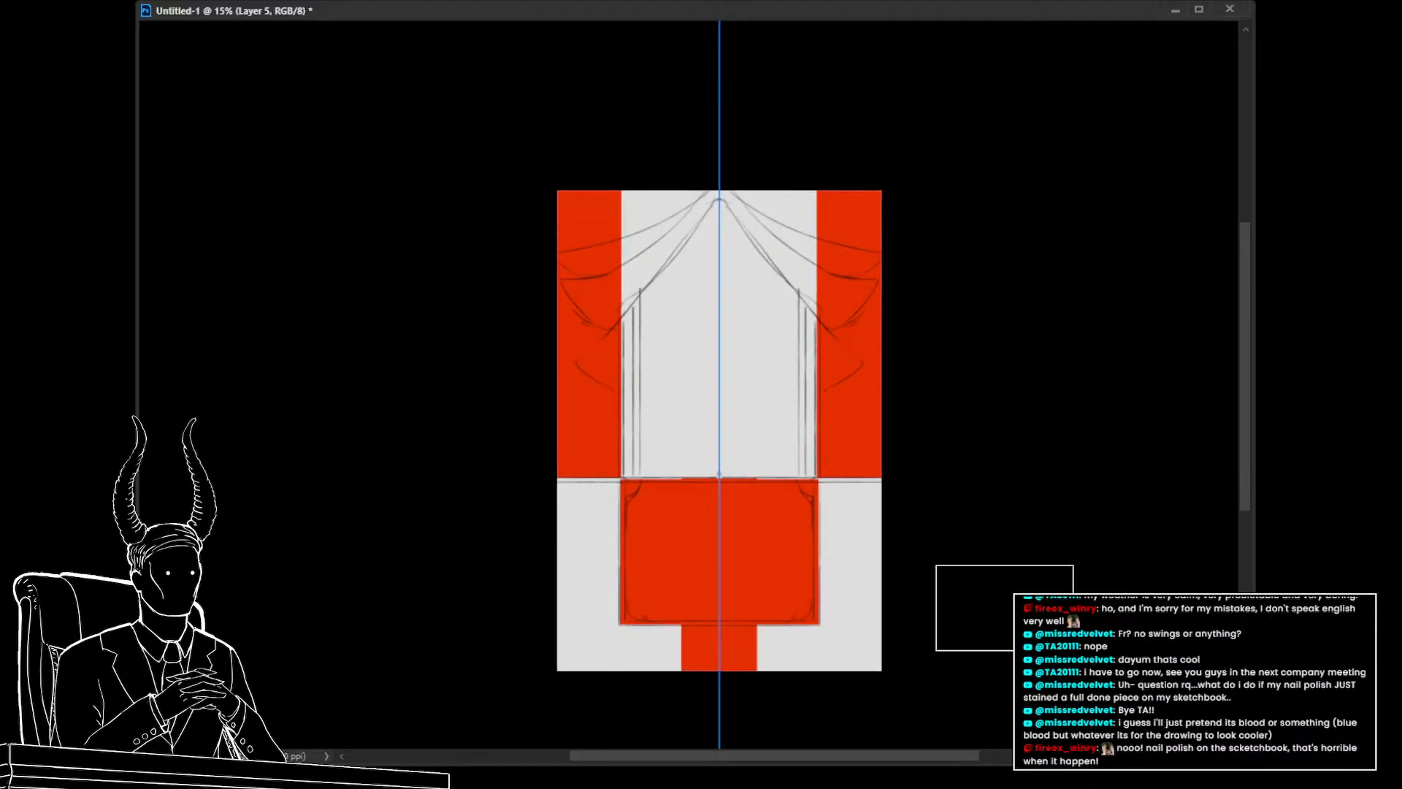
Erase the curtain shapes out of the red side blocks and clear the red colour-block layer
key(e)
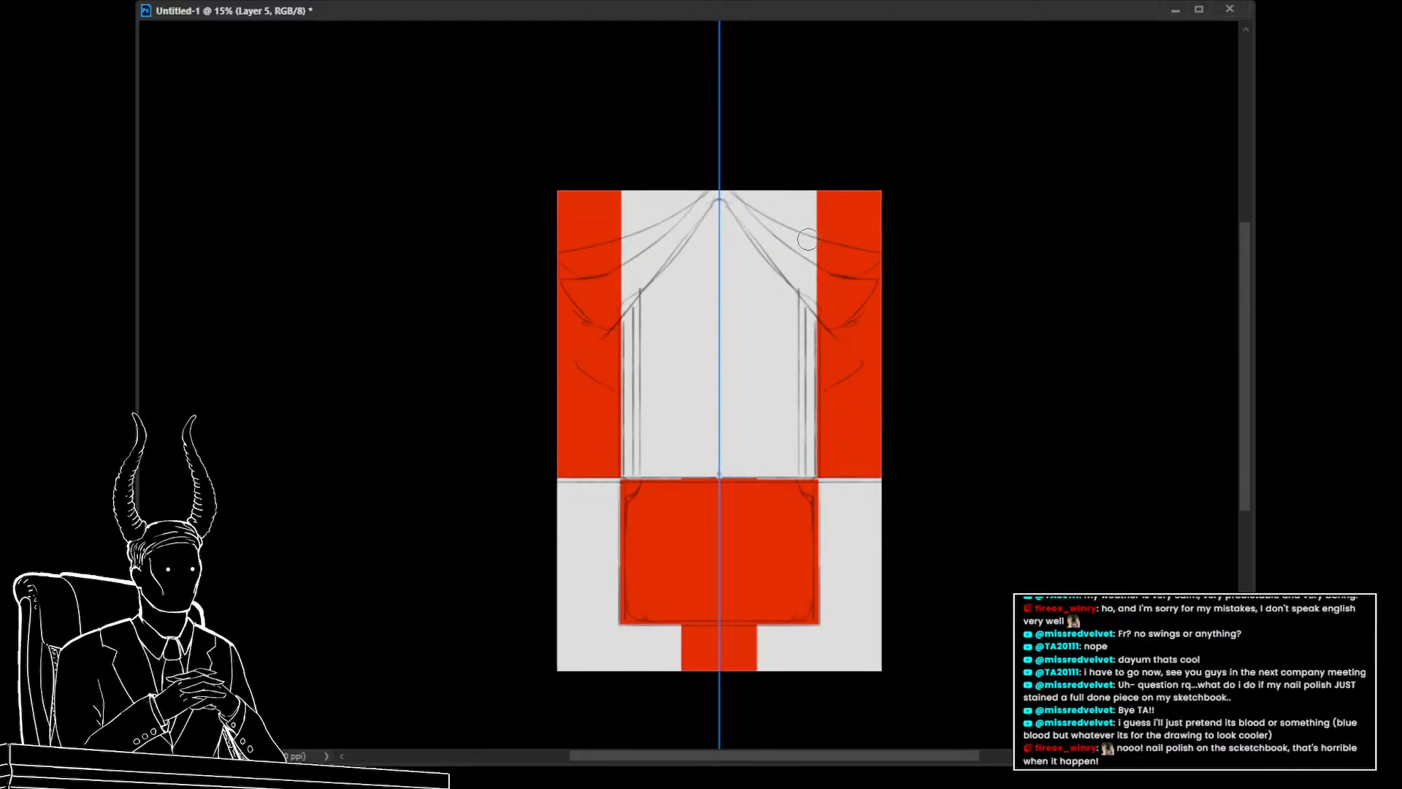
mouse_move(807, 241)
mouse_down()
mouse_move(882, 257)
mouse_move(827, 284)
mouse_move(808, 252)
mouse_move(830, 246)
mouse_move(828, 269)
mouse_move(832, 257)
mouse_move(799, 241)
mouse_move(848, 266)
mouse_move(787, 236)
mouse_move(859, 260)
mouse_move(824, 266)
mouse_move(848, 293)
mouse_move(869, 285)
mouse_move(816, 281)
mouse_move(865, 288)
mouse_move(836, 321)
mouse_move(856, 304)
mouse_move(836, 294)
mouse_move(858, 295)
mouse_move(817, 322)
mouse_move(869, 285)
mouse_move(833, 323)
mouse_move(847, 308)
mouse_move(813, 318)
mouse_move(848, 361)
mouse_up()
key(ctrl+z)
mouse_move(814, 318)
mouse_down()
mouse_move(851, 364)
mouse_move(839, 351)
mouse_move(850, 362)
mouse_move(811, 392)
mouse_move(819, 346)
mouse_up()
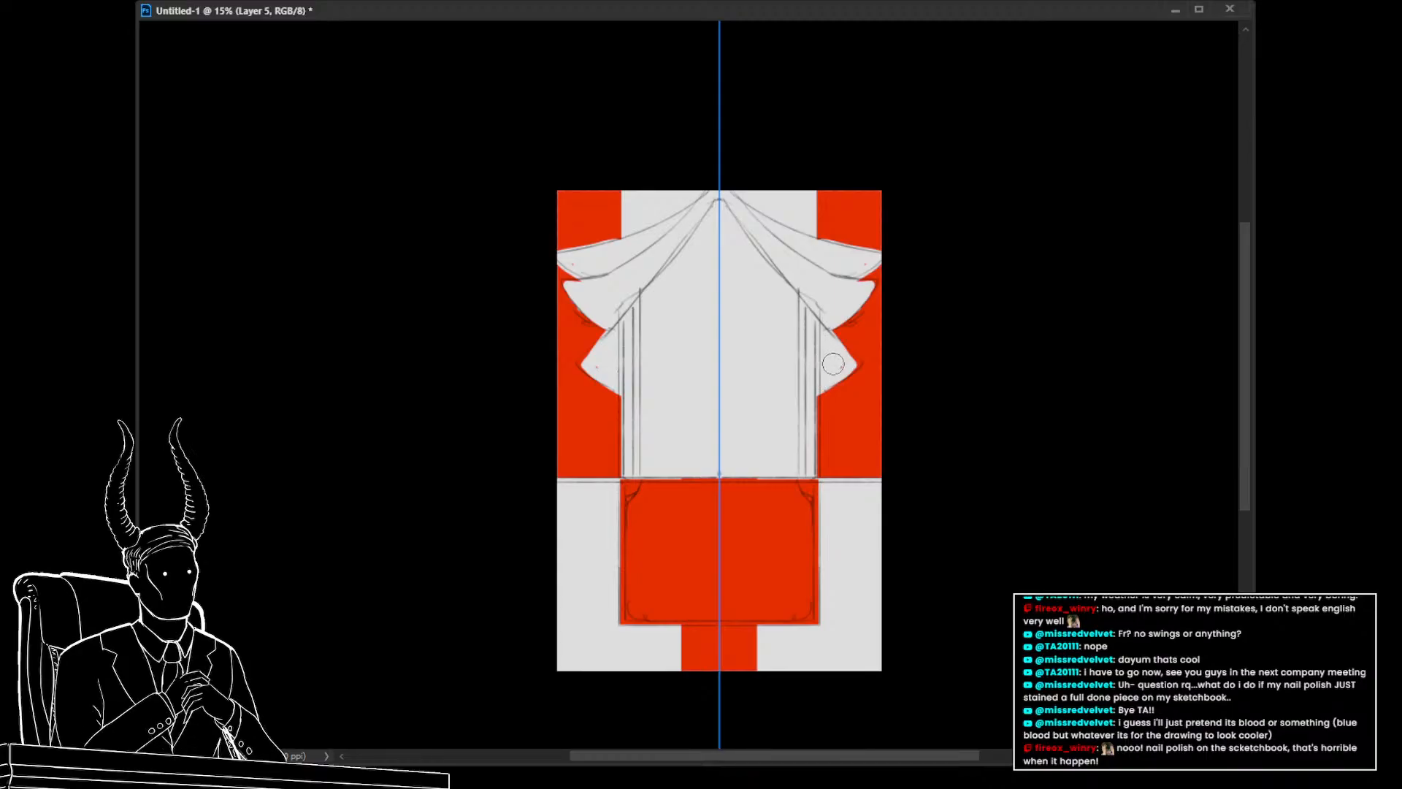
drag(881, 572, 838, 582)
key(Delete)
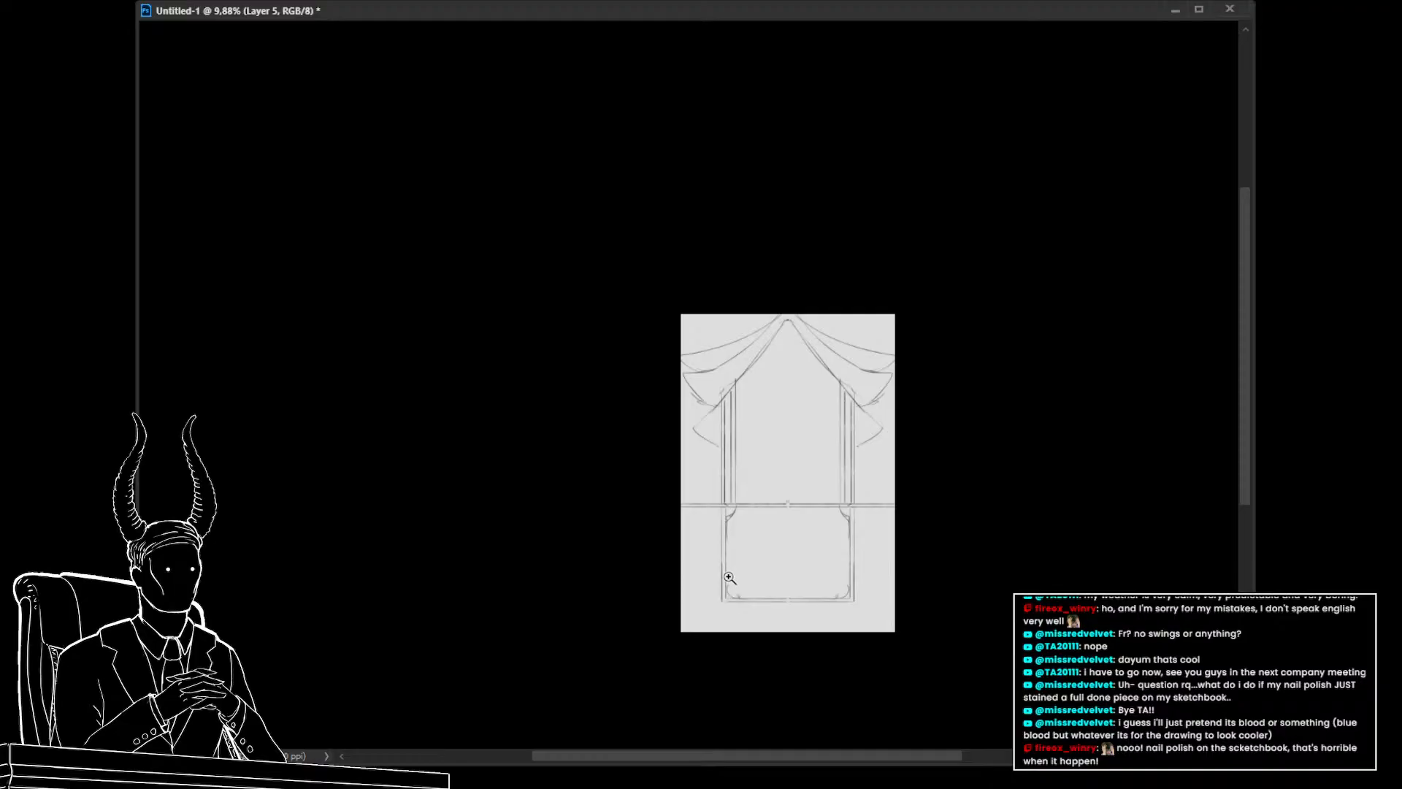
Undo the last three actions and zoom in on the window sketch
key(alt+Tab)
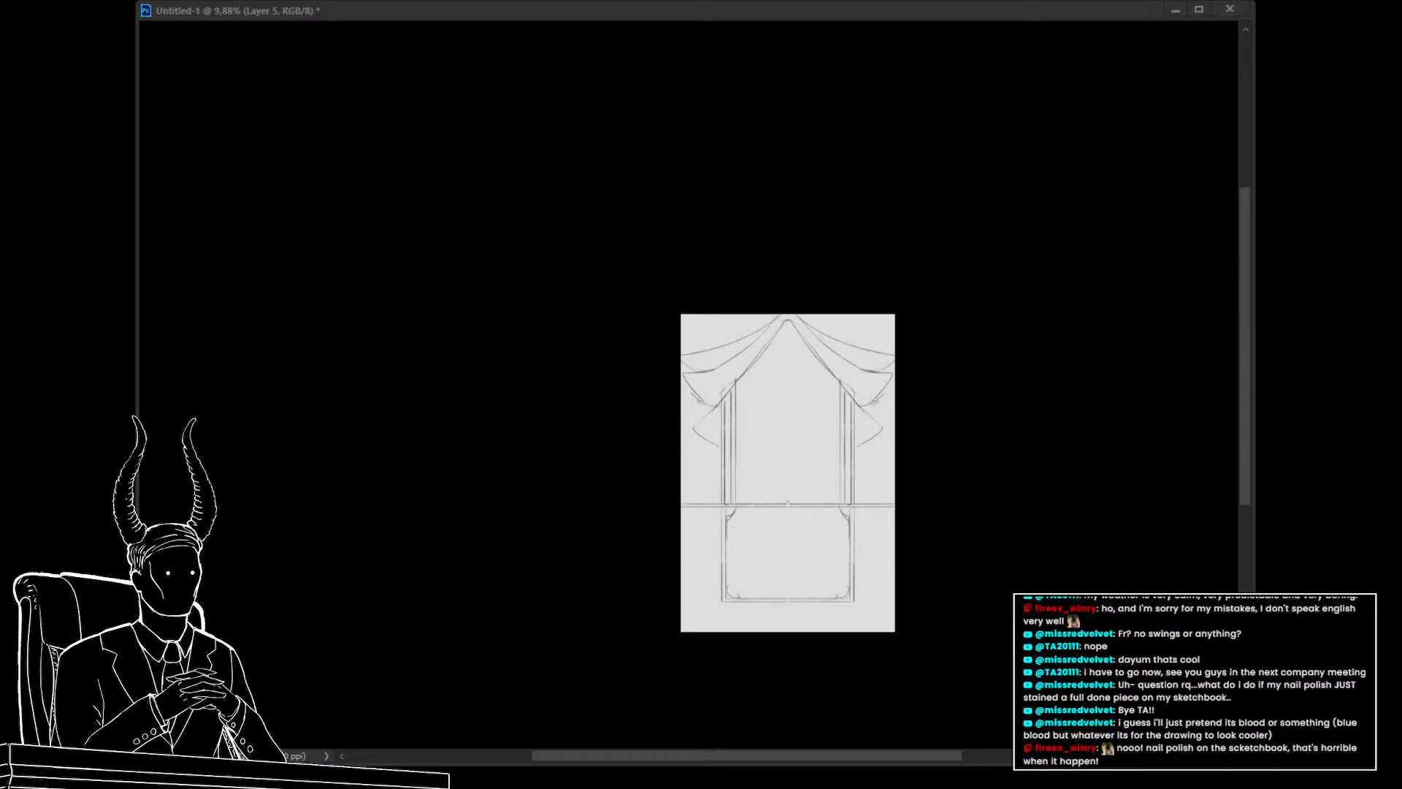
key(b)
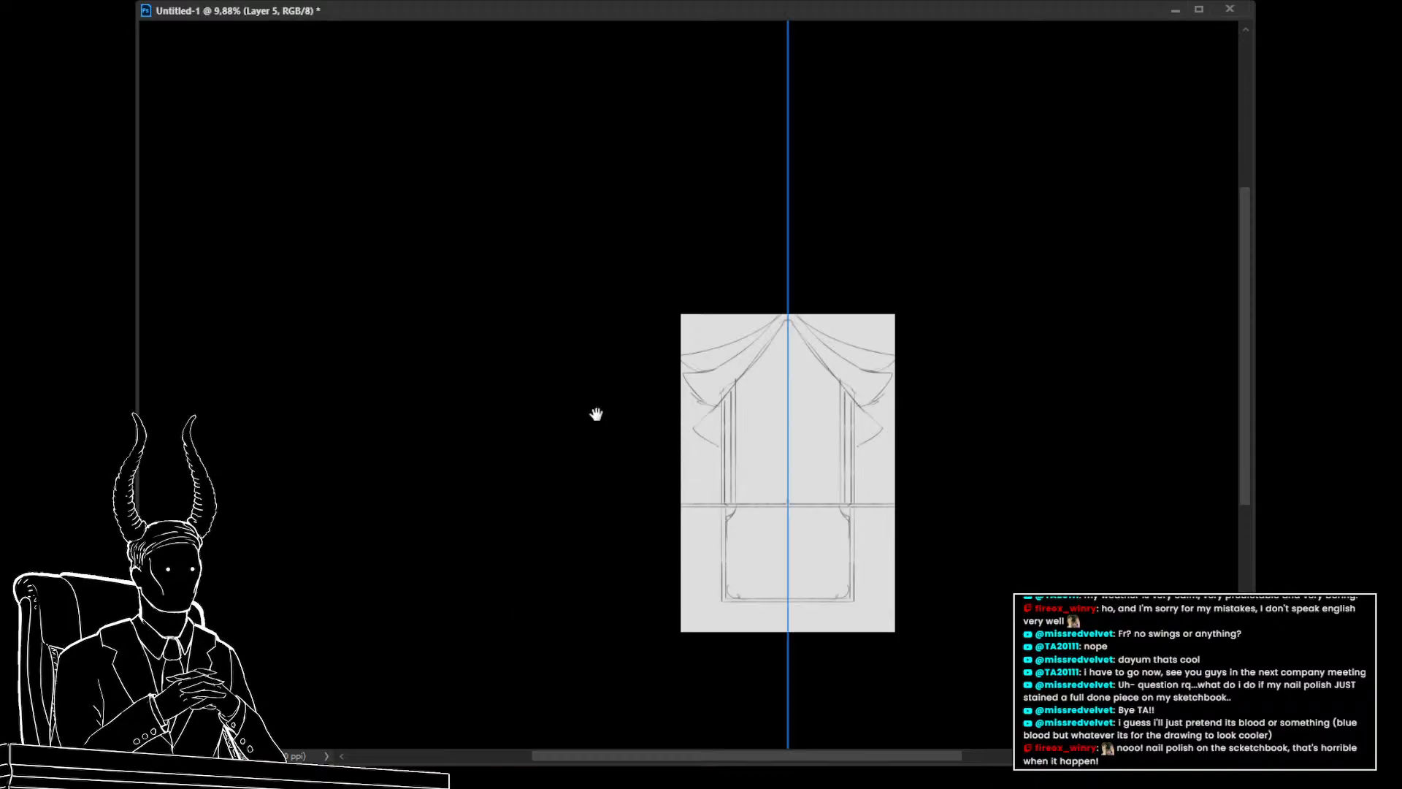
key(ctrl+z)
key(ctrl+z)
key(ctrl+z)
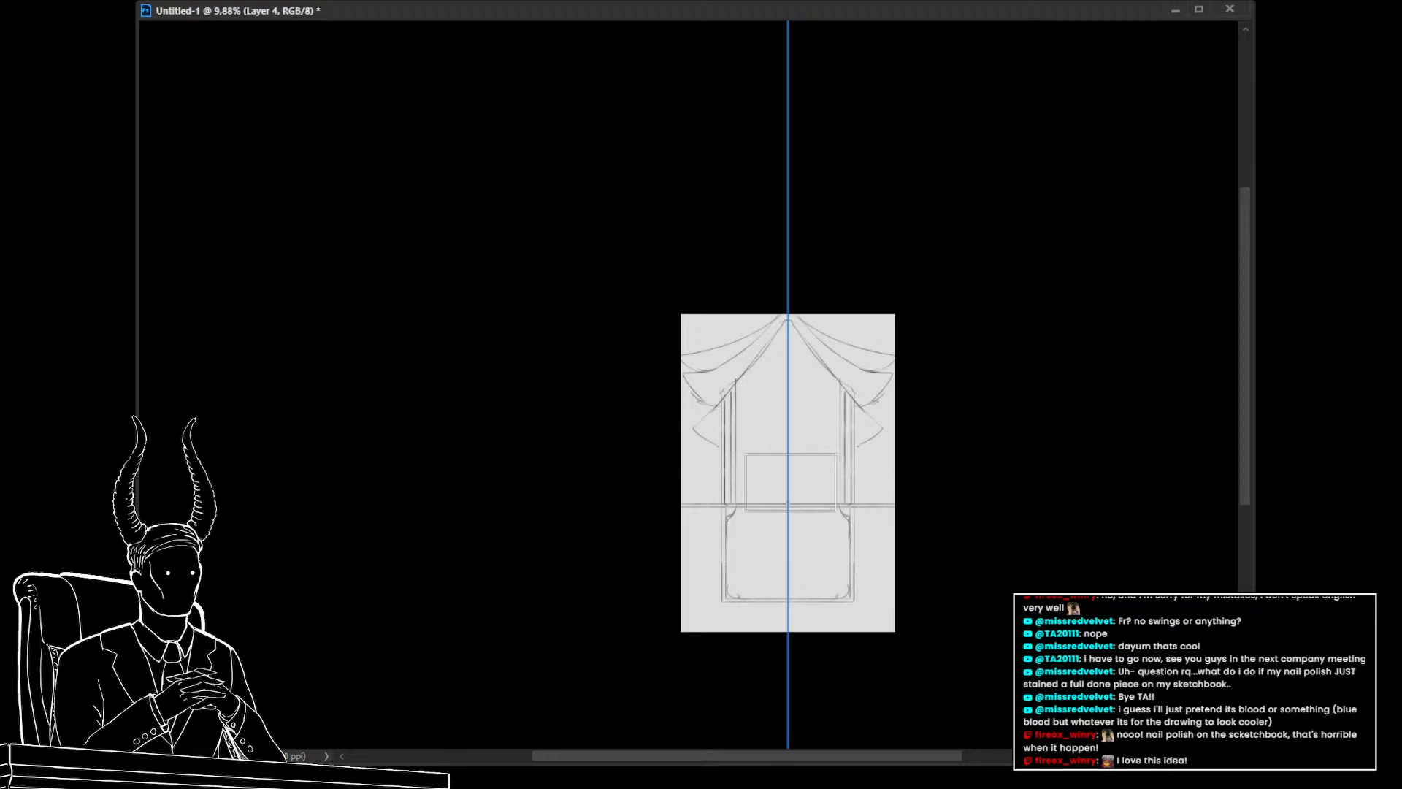
mouse_move(886, 565)
mouse_down()
mouse_move(613, 526)
mouse_move(664, 501)
mouse_move(694, 508)
mouse_up()
key(z)
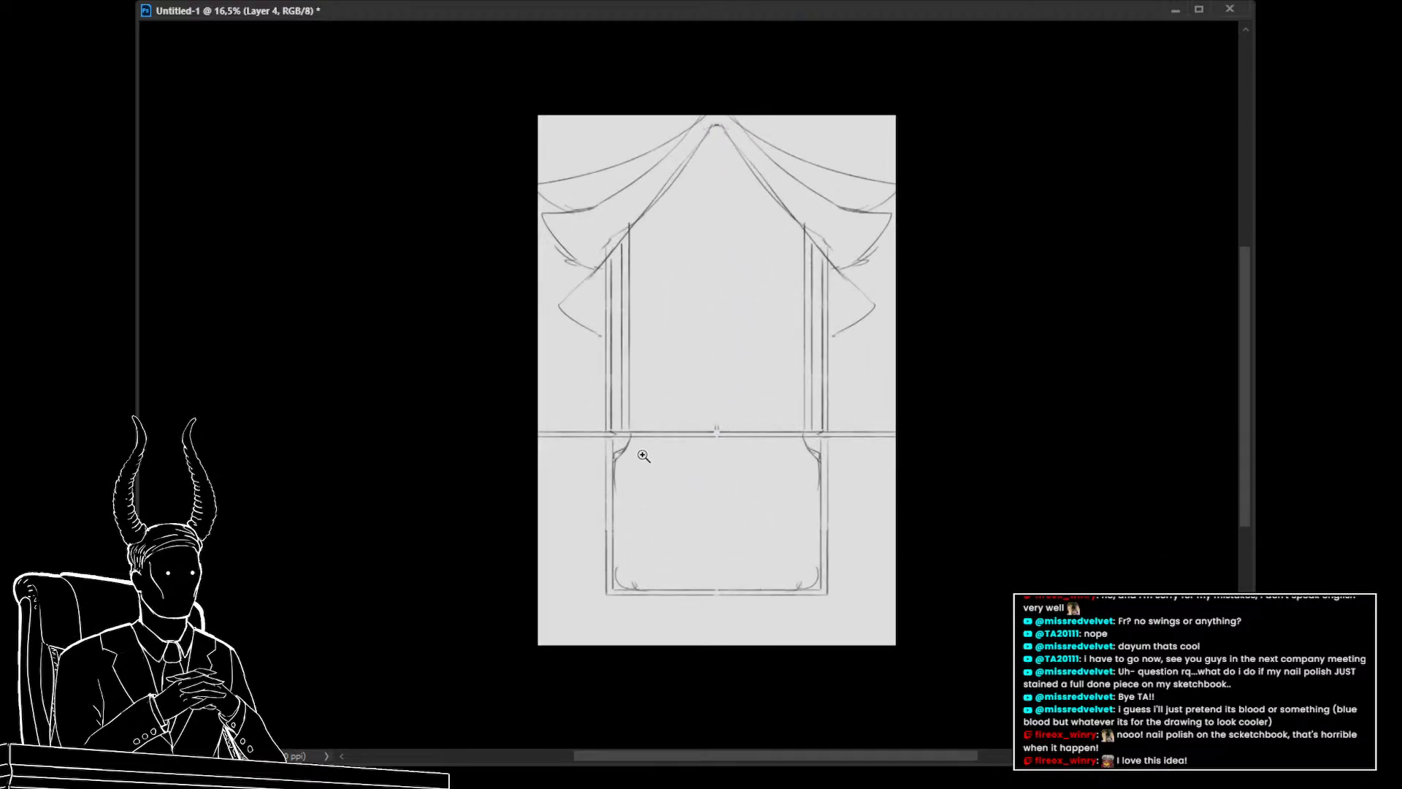
Sketch a tall pointed oval inside the frame, from just below the top peak down to the horizontal line
key(b)
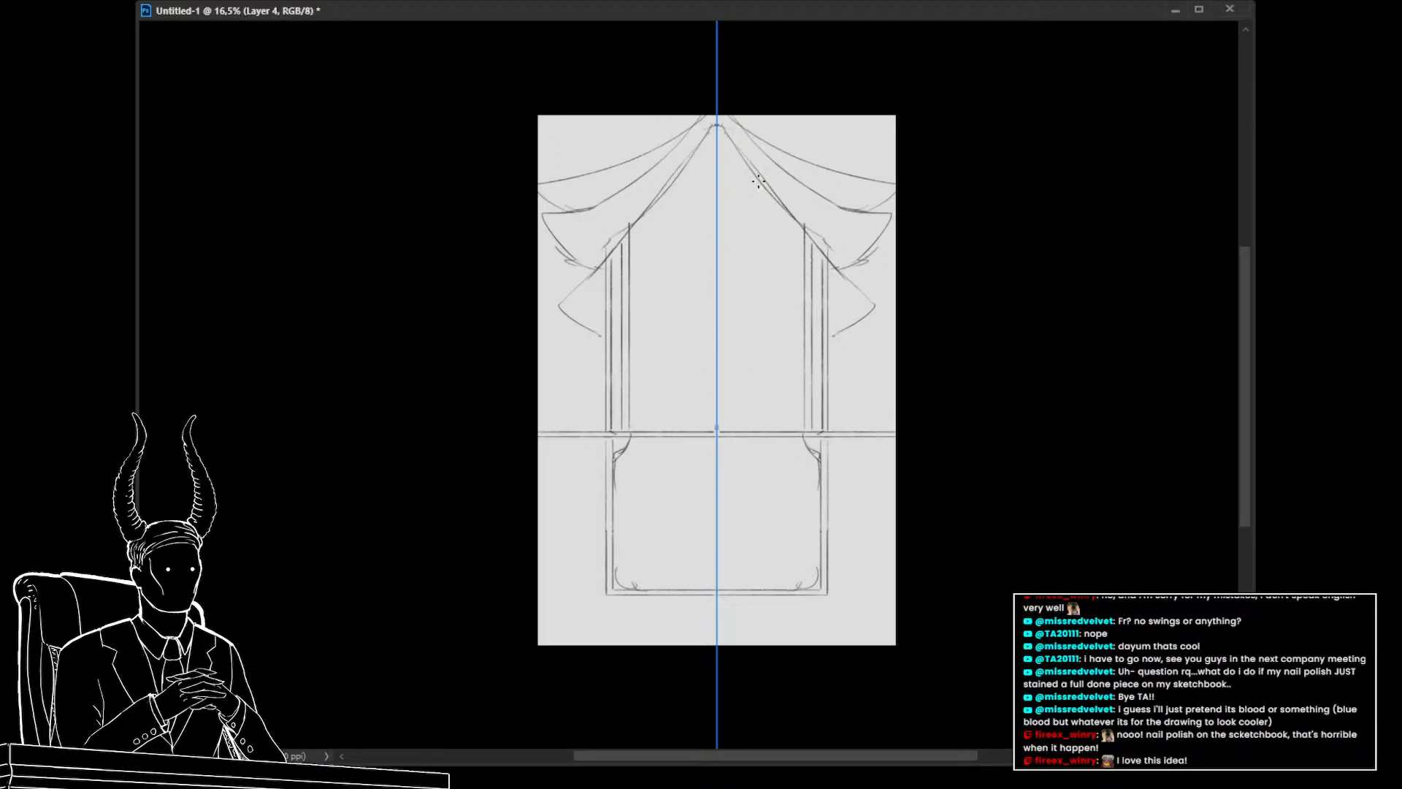
drag(719, 176, 772, 215)
key(ctrl+z)
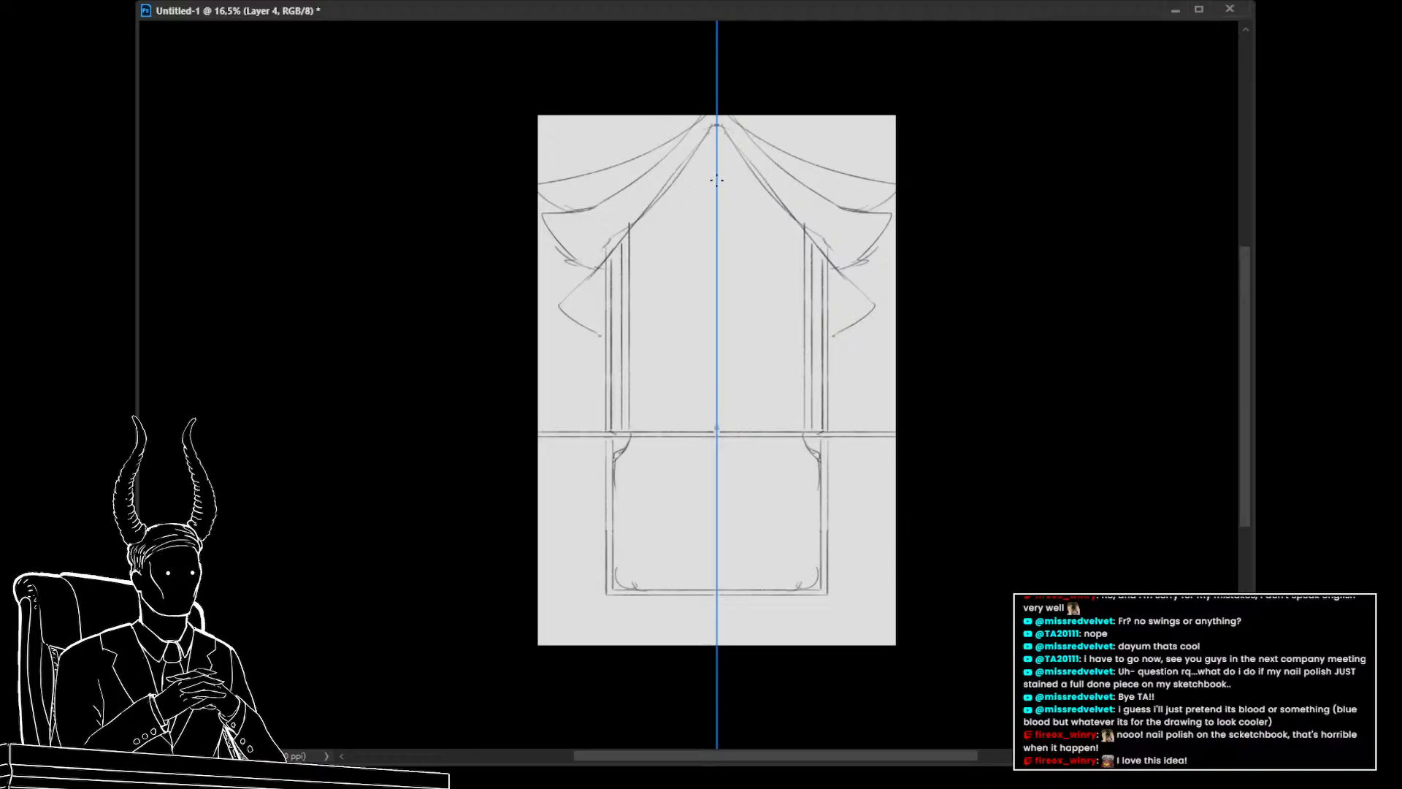
mouse_move(778, 288)
mouse_down()
mouse_move(773, 377)
mouse_move(754, 428)
mouse_up()
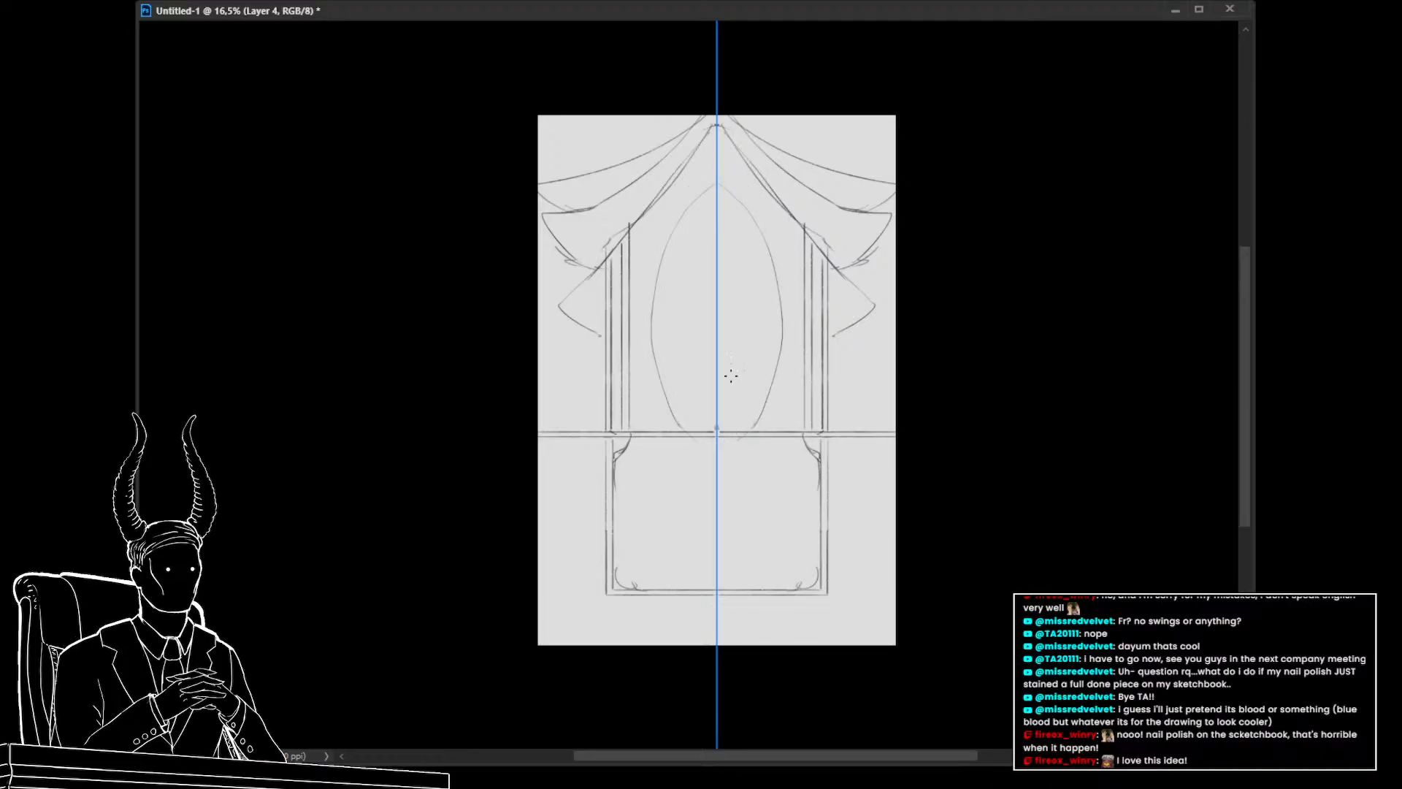
key(ctrl+z)
mouse_move(725, 167)
mouse_down()
mouse_move(773, 237)
mouse_move(785, 327)
mouse_move(745, 426)
mouse_up()
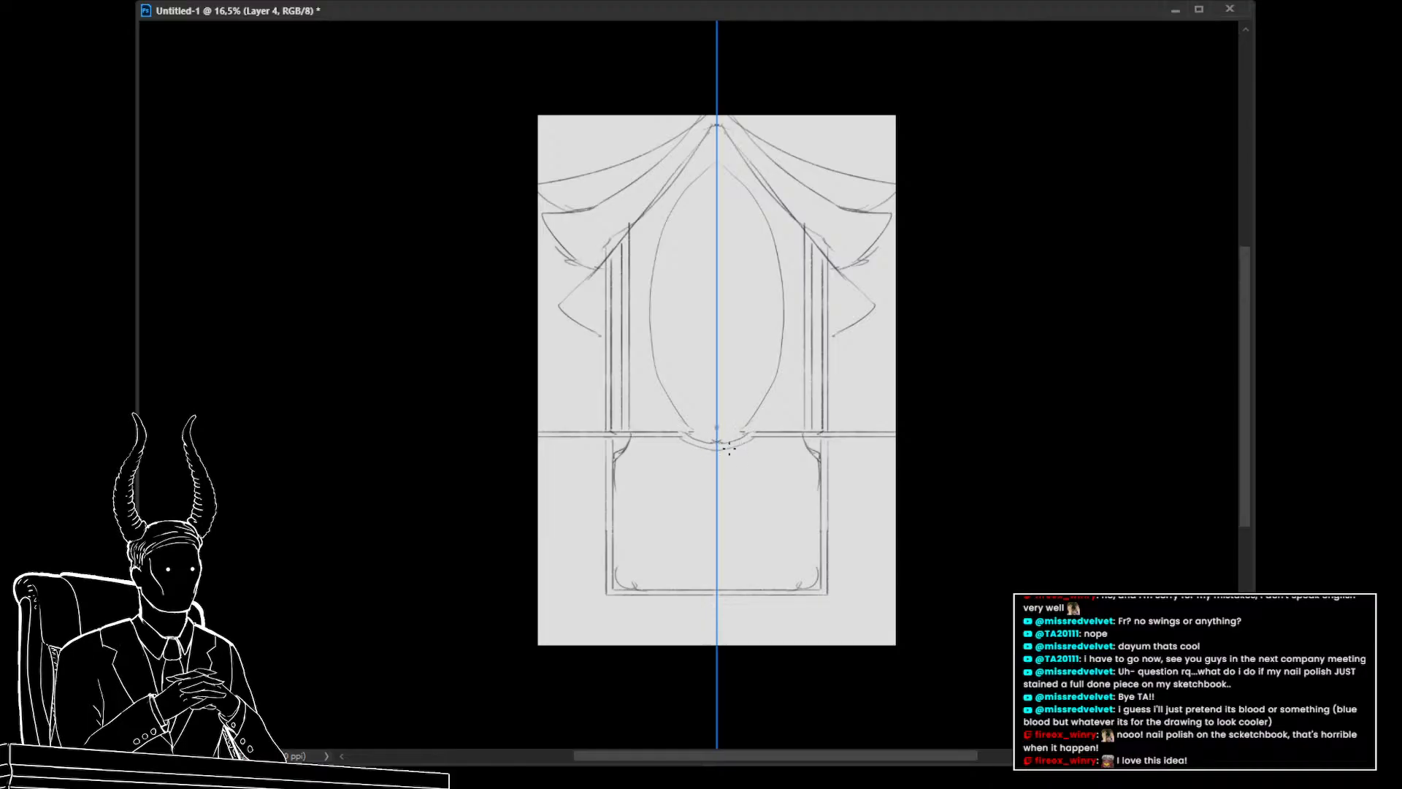
drag(755, 431, 757, 421)
Erase a small stray stroke on the right curtain drape
key(alt+Tab)
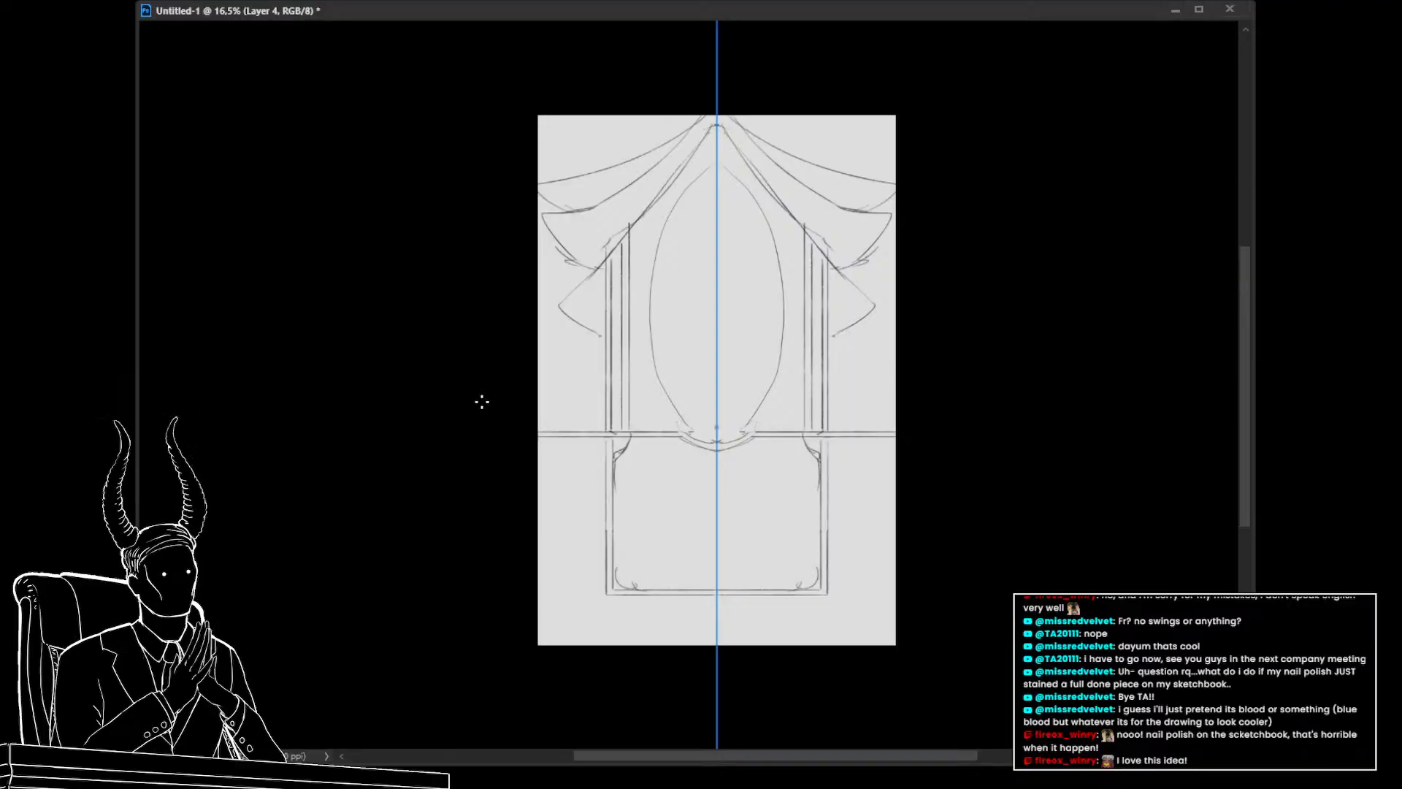
key(e)
drag(869, 248, 876, 254)
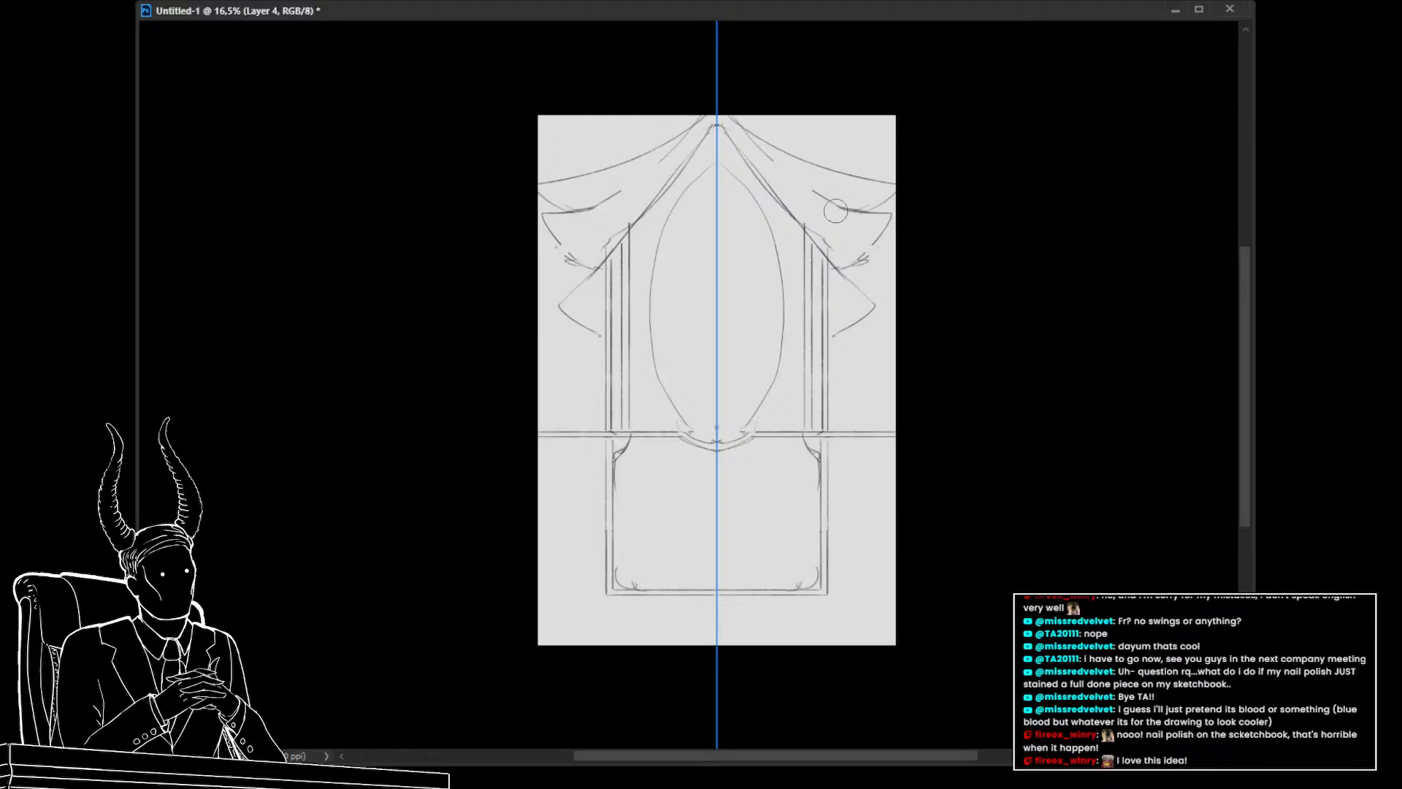
Erase the curtain drapes and the top peak lines from the window sketch
mouse_move(836, 211)
mouse_down()
mouse_move(743, 131)
mouse_move(789, 208)
mouse_move(812, 208)
mouse_move(869, 326)
mouse_move(848, 342)
mouse_move(861, 327)
mouse_move(805, 210)
mouse_move(866, 307)
mouse_move(871, 283)
mouse_move(891, 280)
mouse_move(894, 230)
mouse_move(755, 138)
mouse_move(802, 157)
mouse_move(850, 219)
mouse_move(739, 154)
mouse_up()
key(])
key(])
key(])
key(])
key(])
key(])
key(])
key([)
key([)
key([)
key(b)
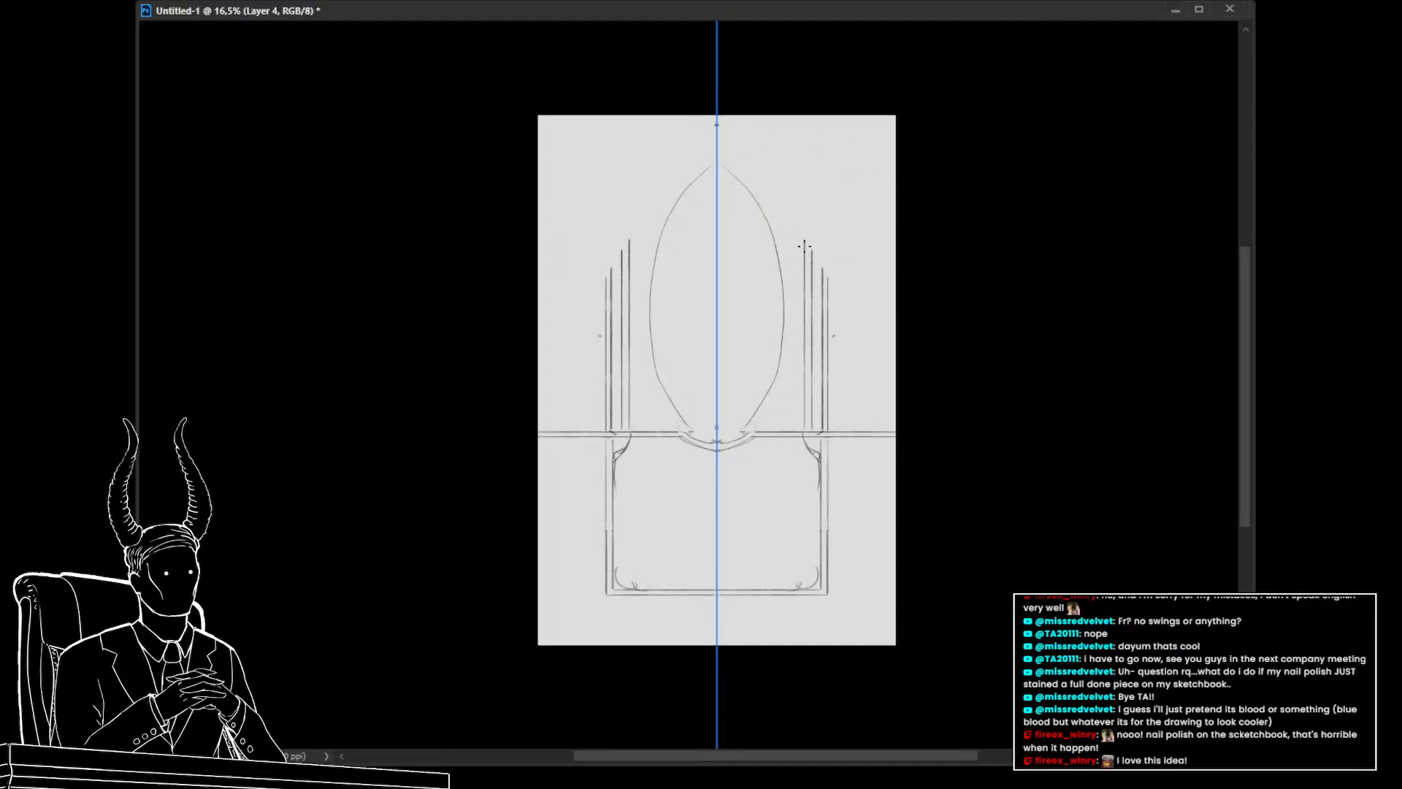
Sketch a rounded arch frame over the top of the oval window
drag(804, 243, 804, 219)
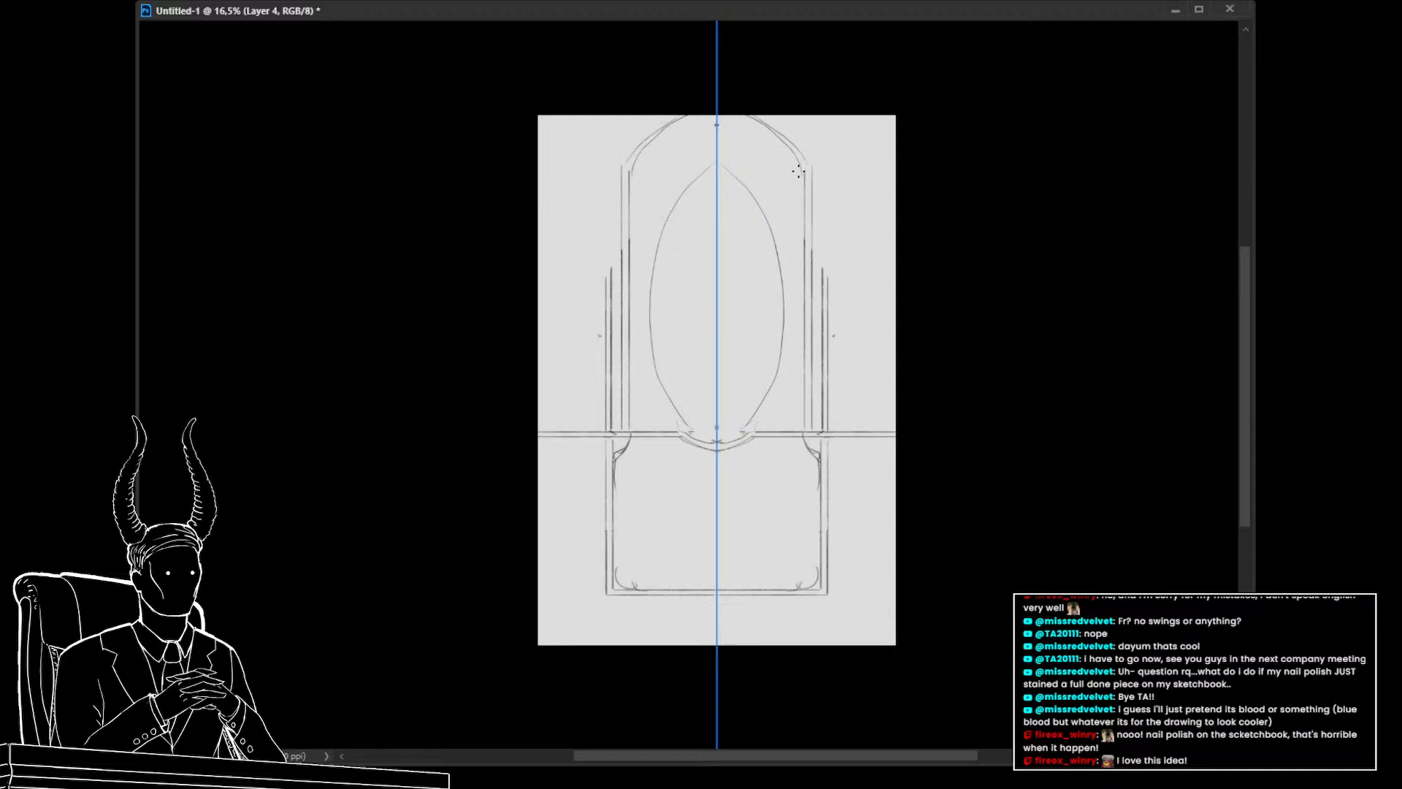
mouse_move(823, 272)
mouse_down()
mouse_move(818, 160)
mouse_move(769, 120)
mouse_up()
drag(828, 271, 827, 146)
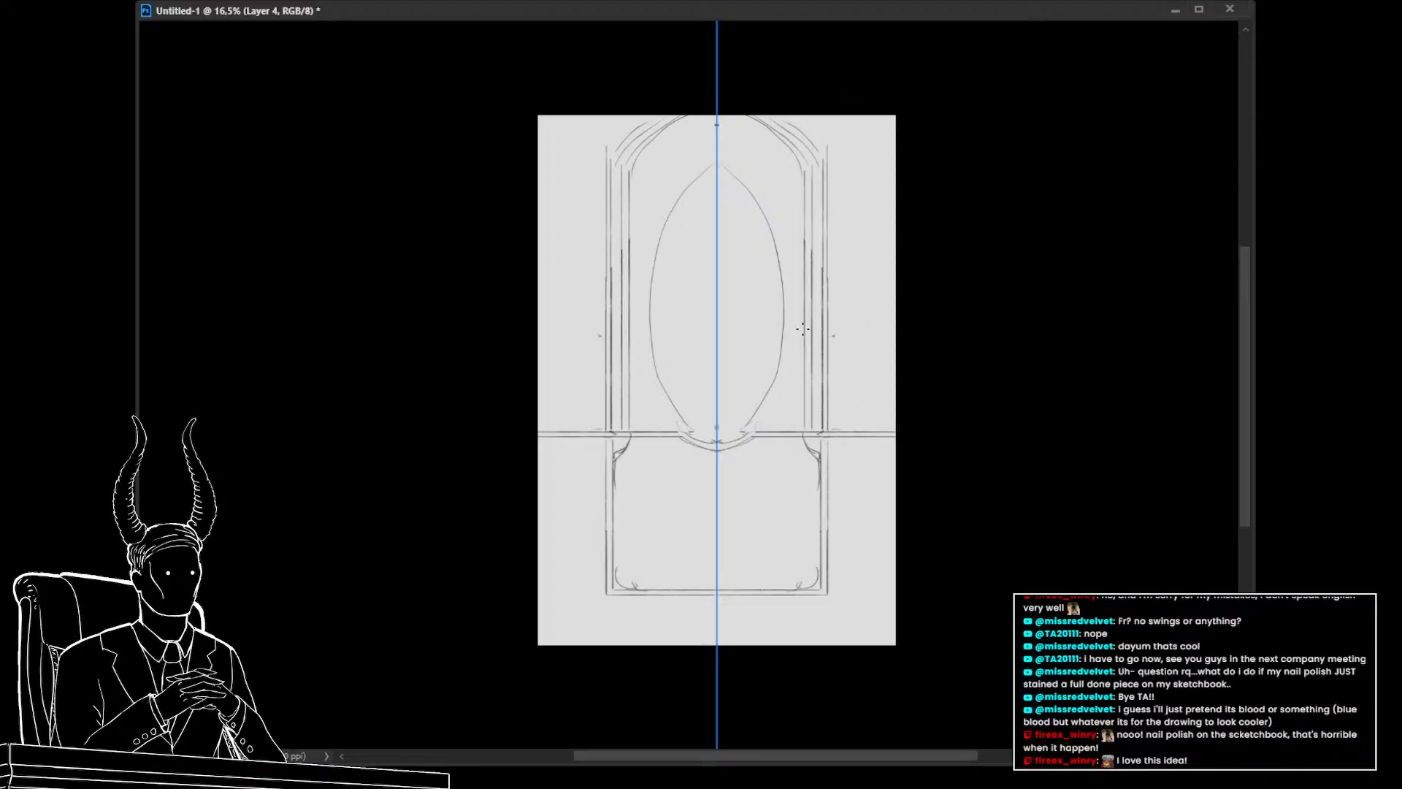
Add stepped vertical pillar lines on both sides of the arch, reaching toward the canvas edges
drag(797, 414, 797, 429)
drag(833, 190, 834, 422)
drag(841, 246, 844, 388)
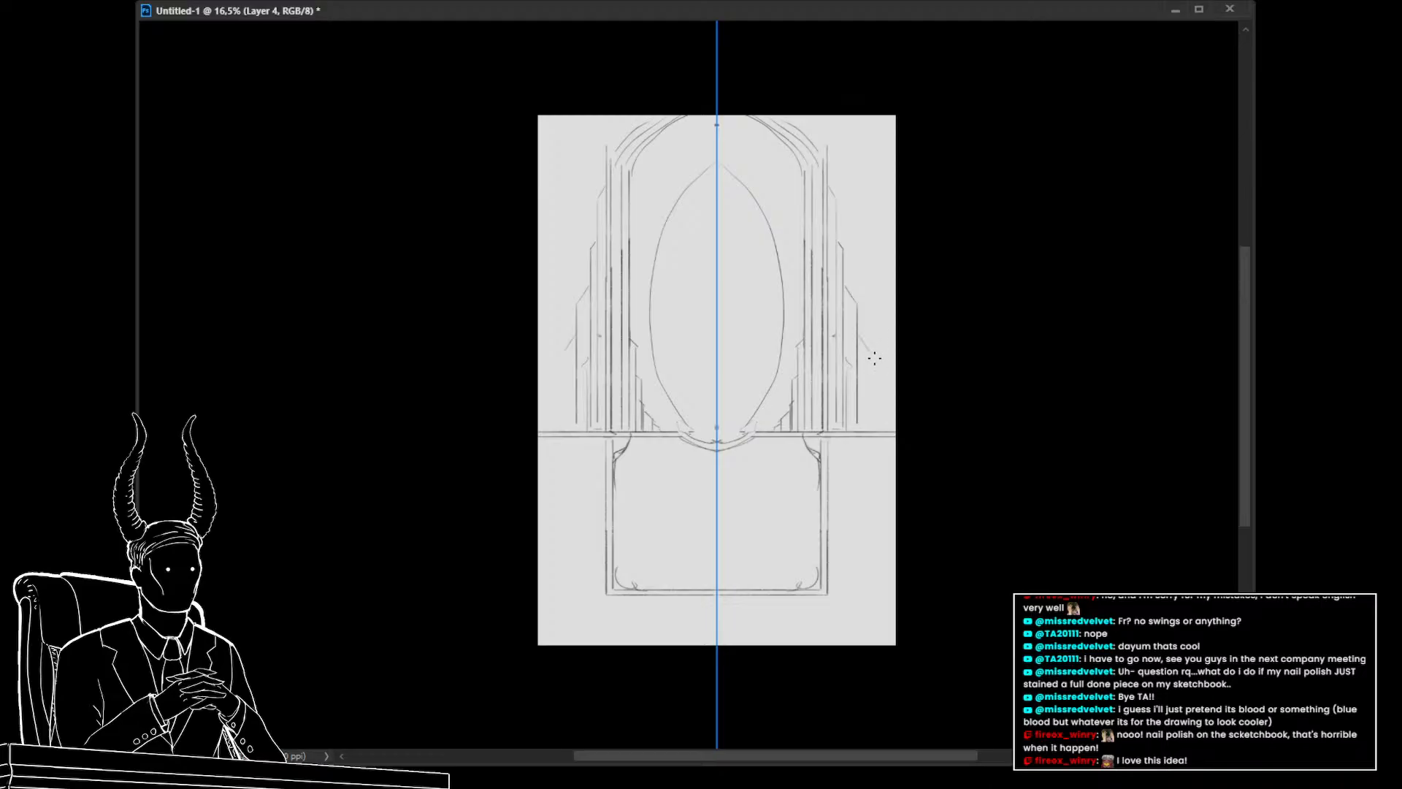
drag(873, 362, 871, 425)
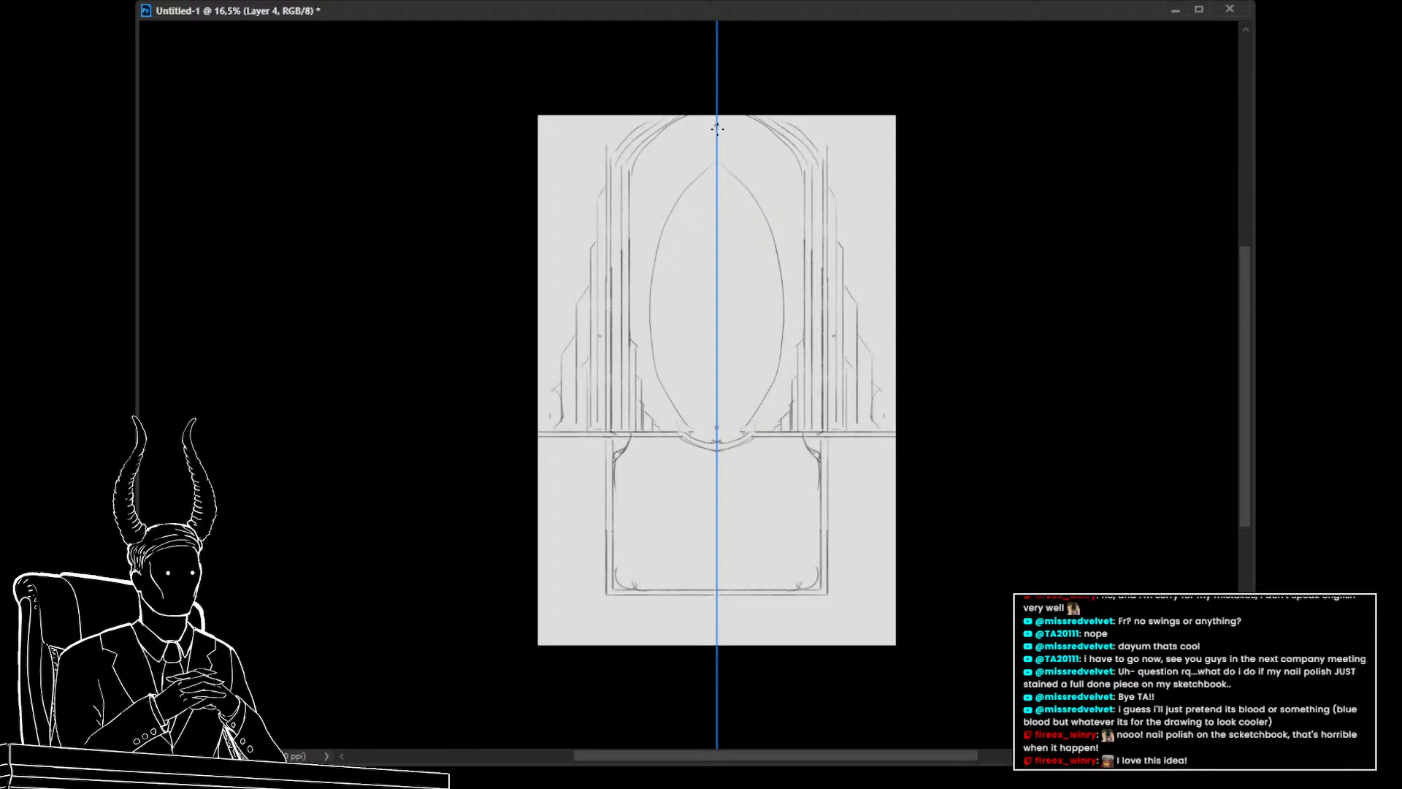
Trace a jagged stepped border around the oval window with a spire at its top
mouse_move(717, 127)
mouse_down()
mouse_move(732, 166)
mouse_move(758, 192)
mouse_up()
drag(785, 248, 789, 329)
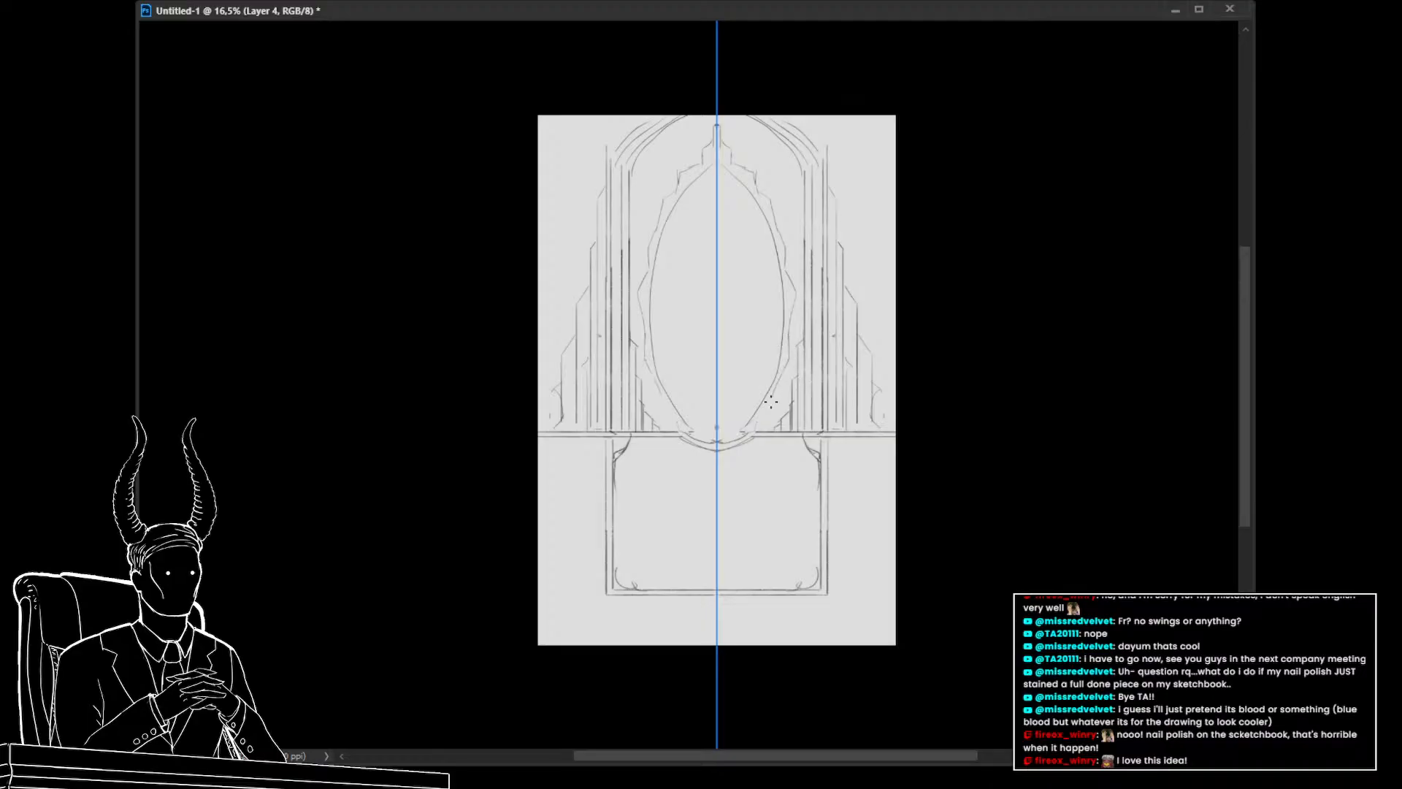
Select the lower rectangular panel and scale it to about half its height
key(z)
mouse_move(847, 498)
mouse_down()
mouse_move(780, 504)
mouse_move(839, 535)
mouse_up()
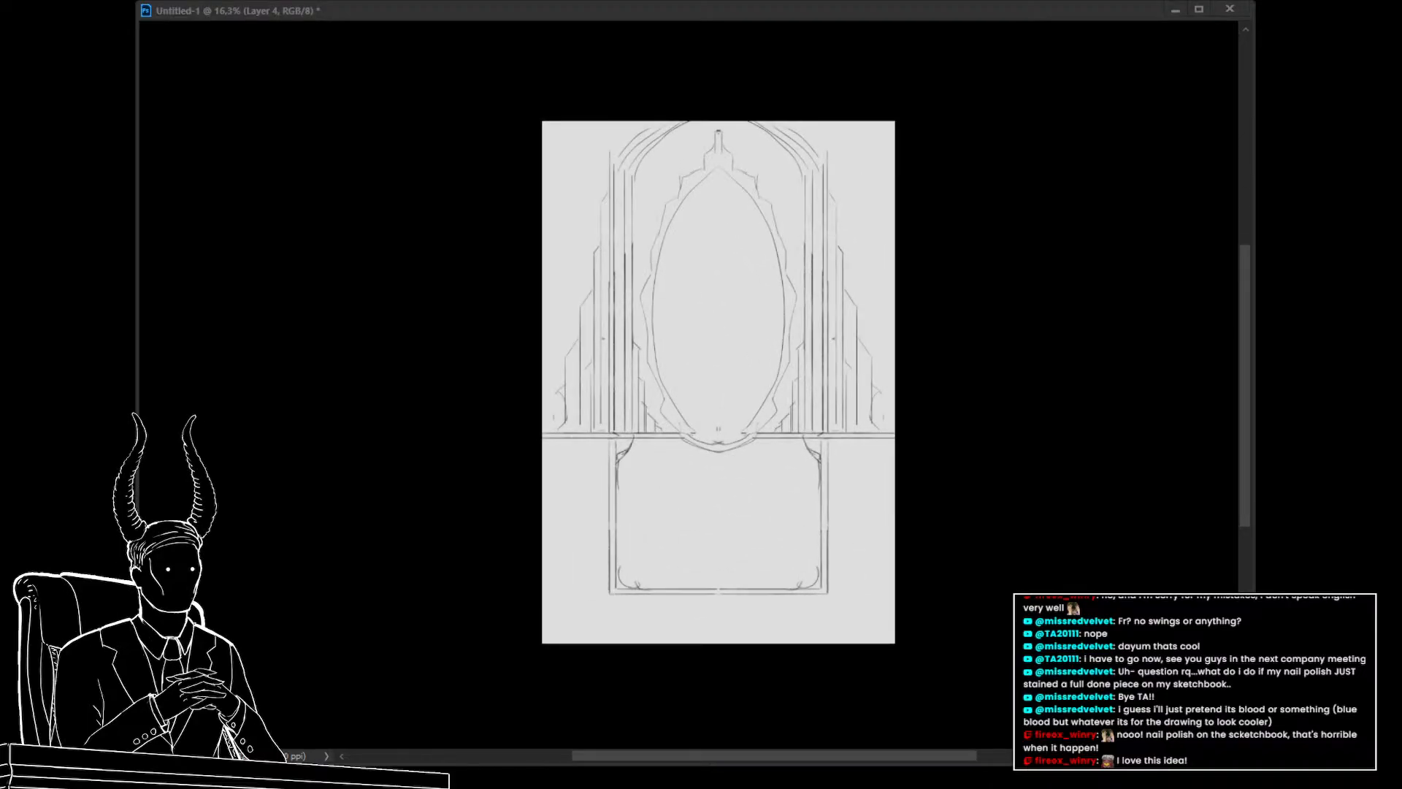
click(844, 537)
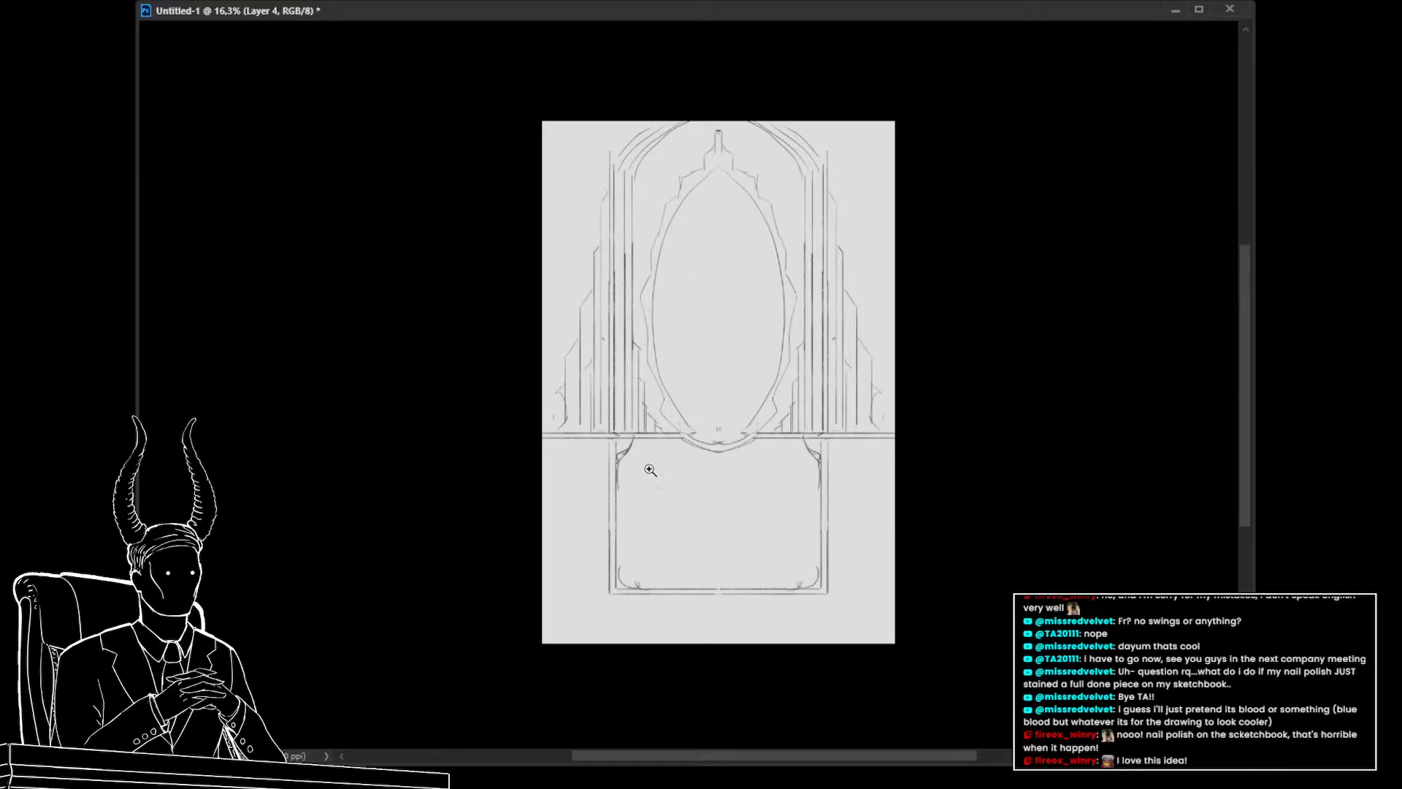
drag(693, 555, 682, 528)
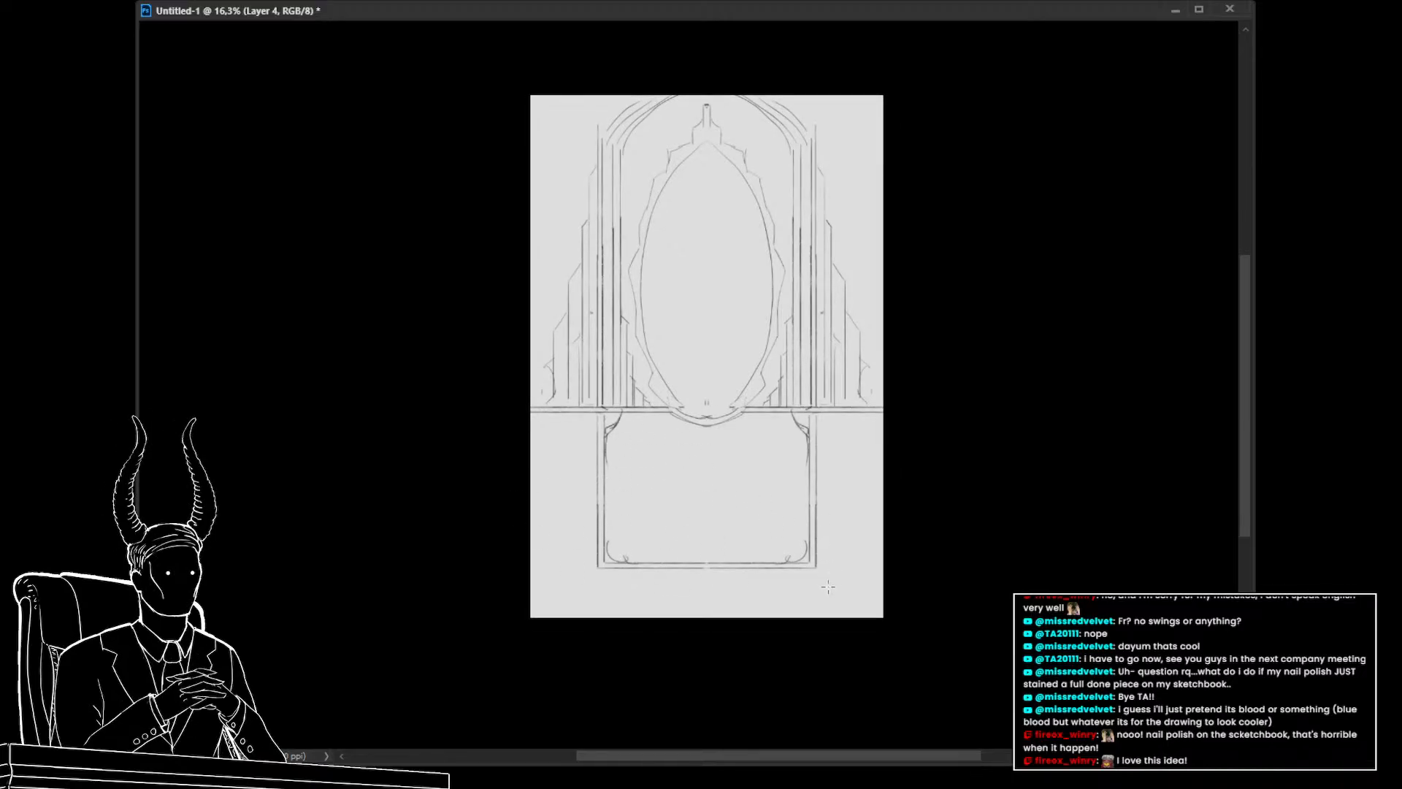
drag(532, 472, 574, 414)
key(ctrl+t)
drag(702, 586, 713, 499)
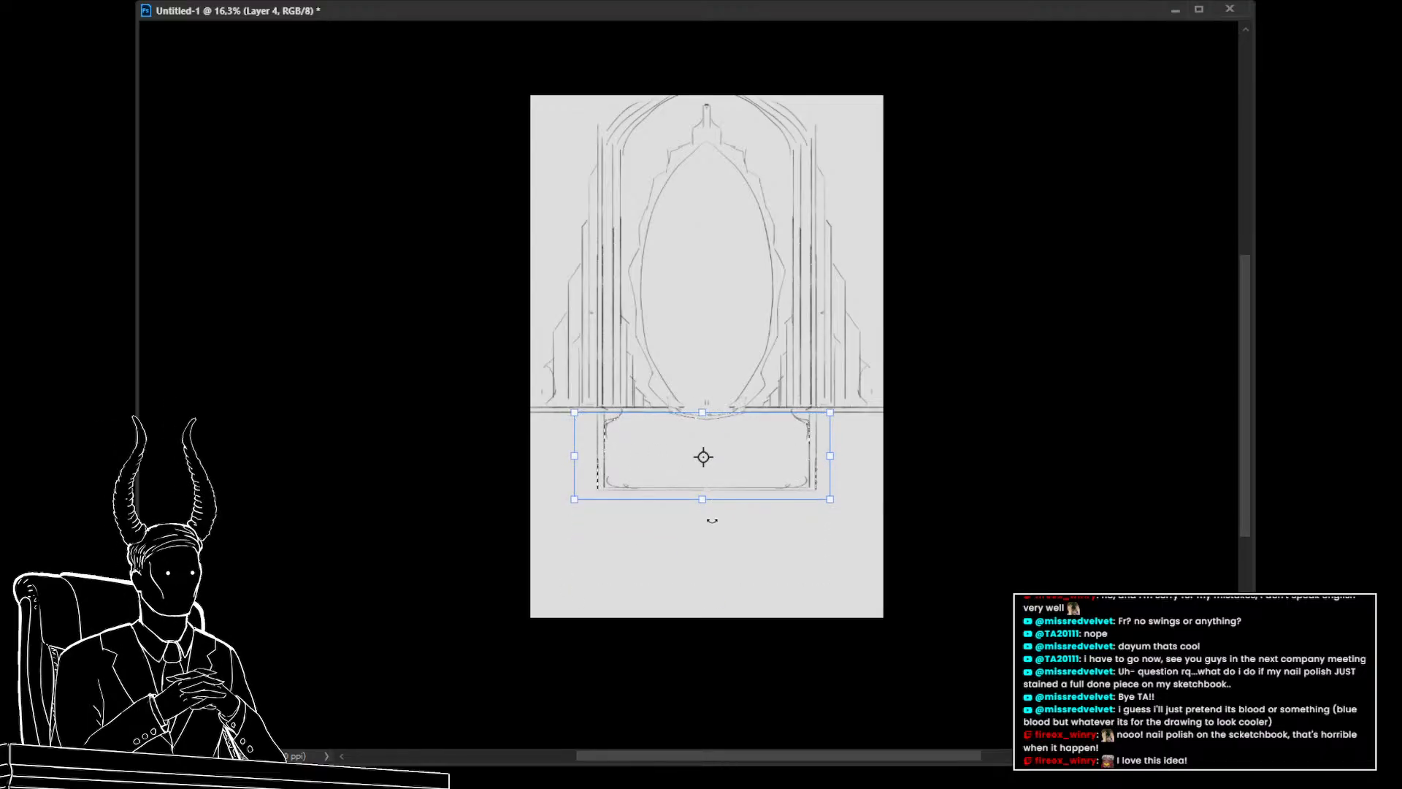
key(Return)
key(ctrl+d)
Draw a horizontal ground line across the bottom of the canvas
key(b)
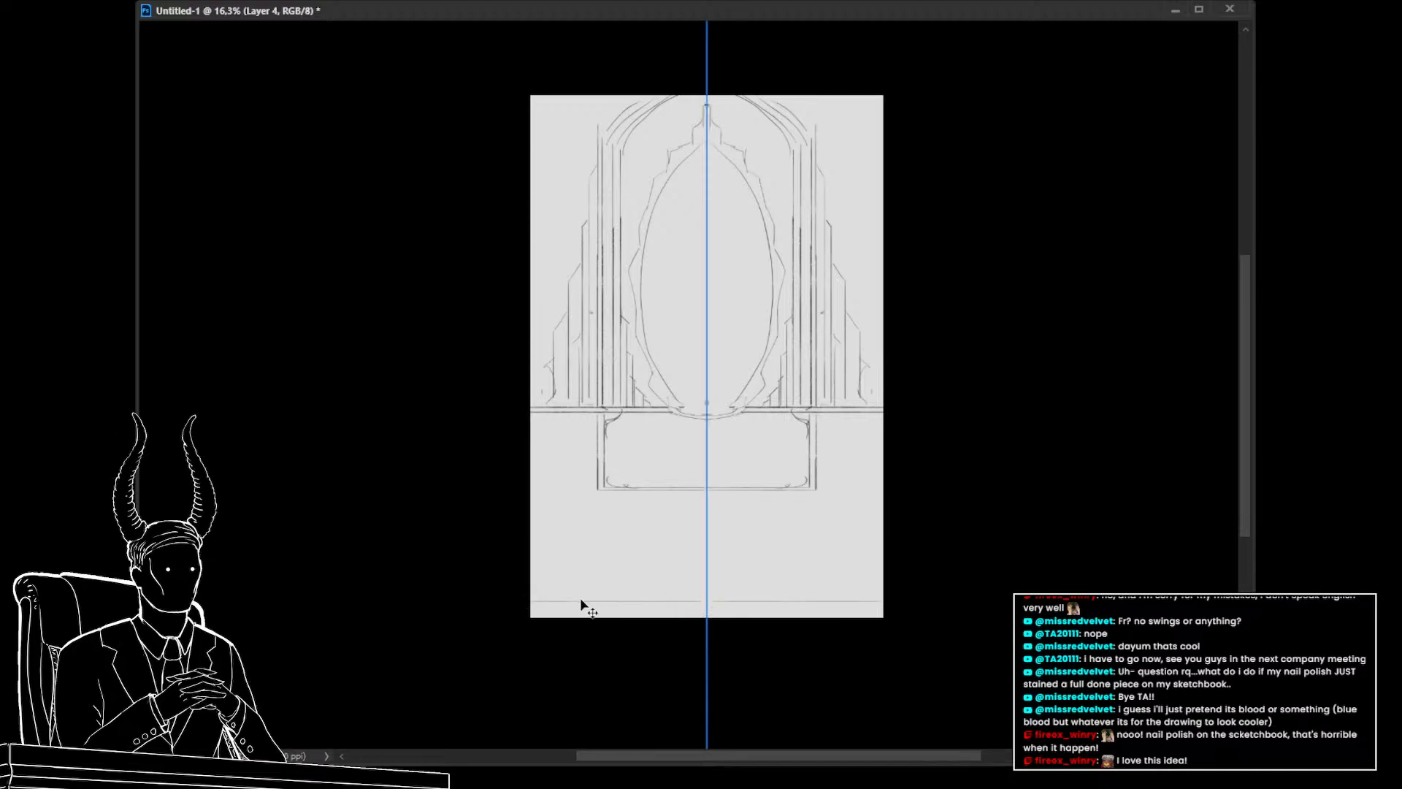
key(ctrl+z)
drag(532, 598, 707, 599)
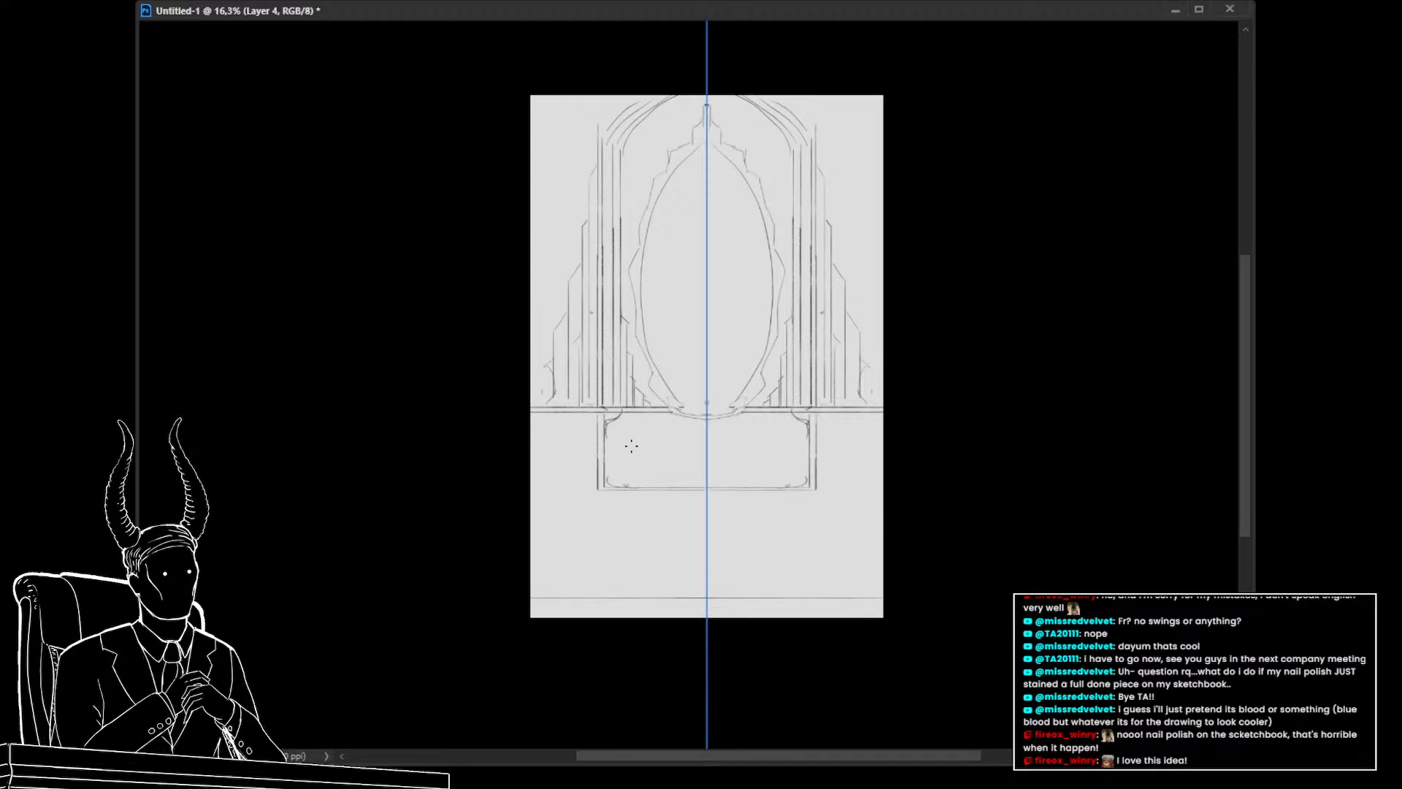
drag(631, 454, 718, 456)
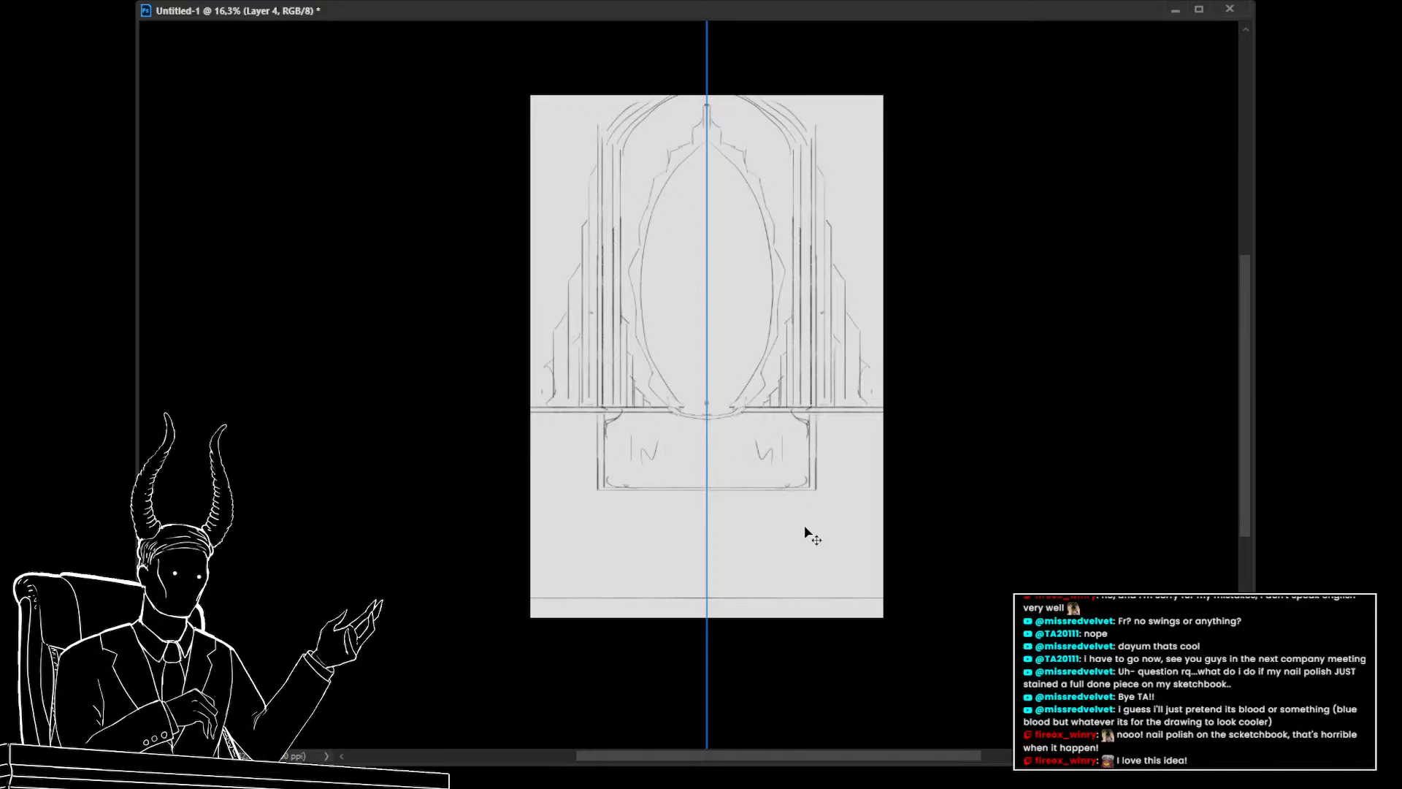
key(alt+Tab)
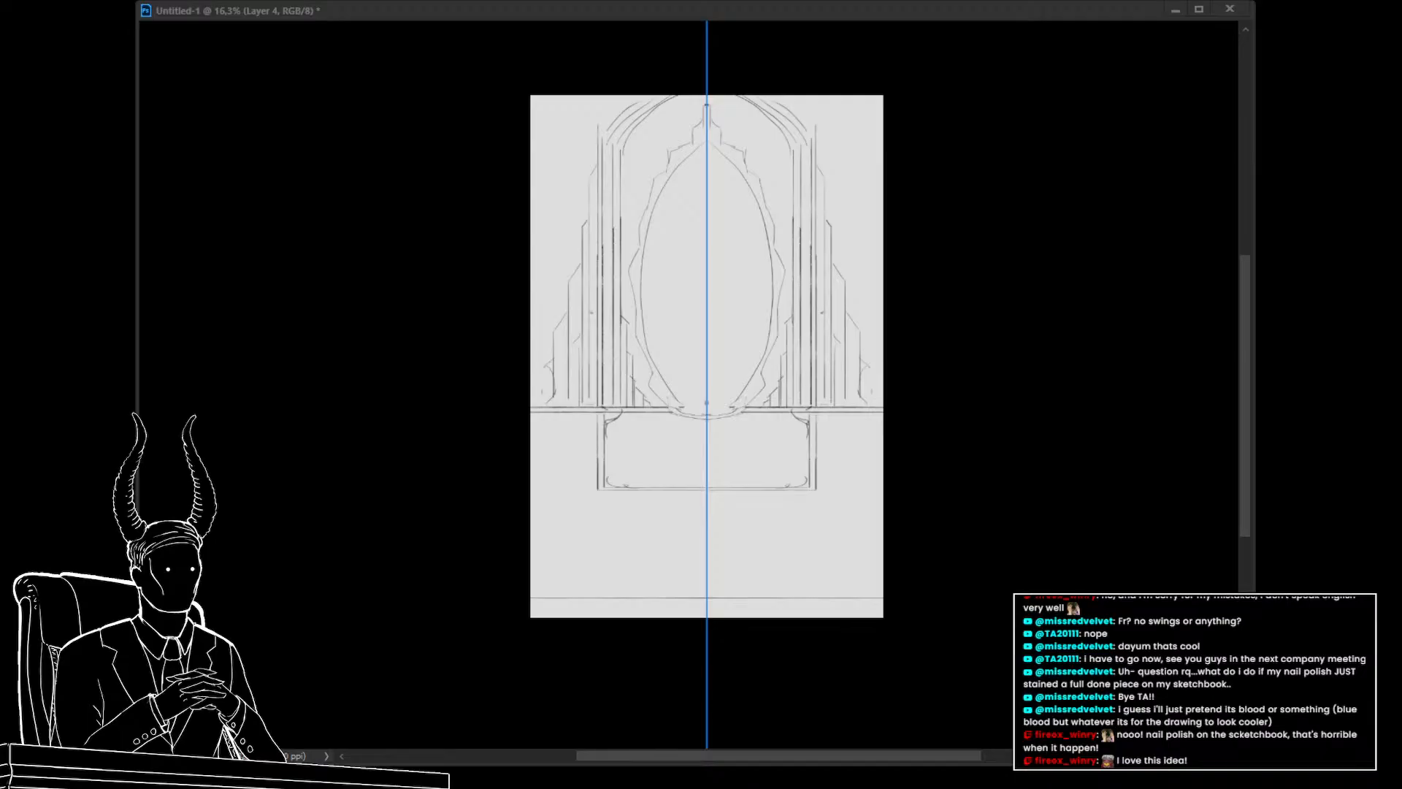
key(alt+Tab)
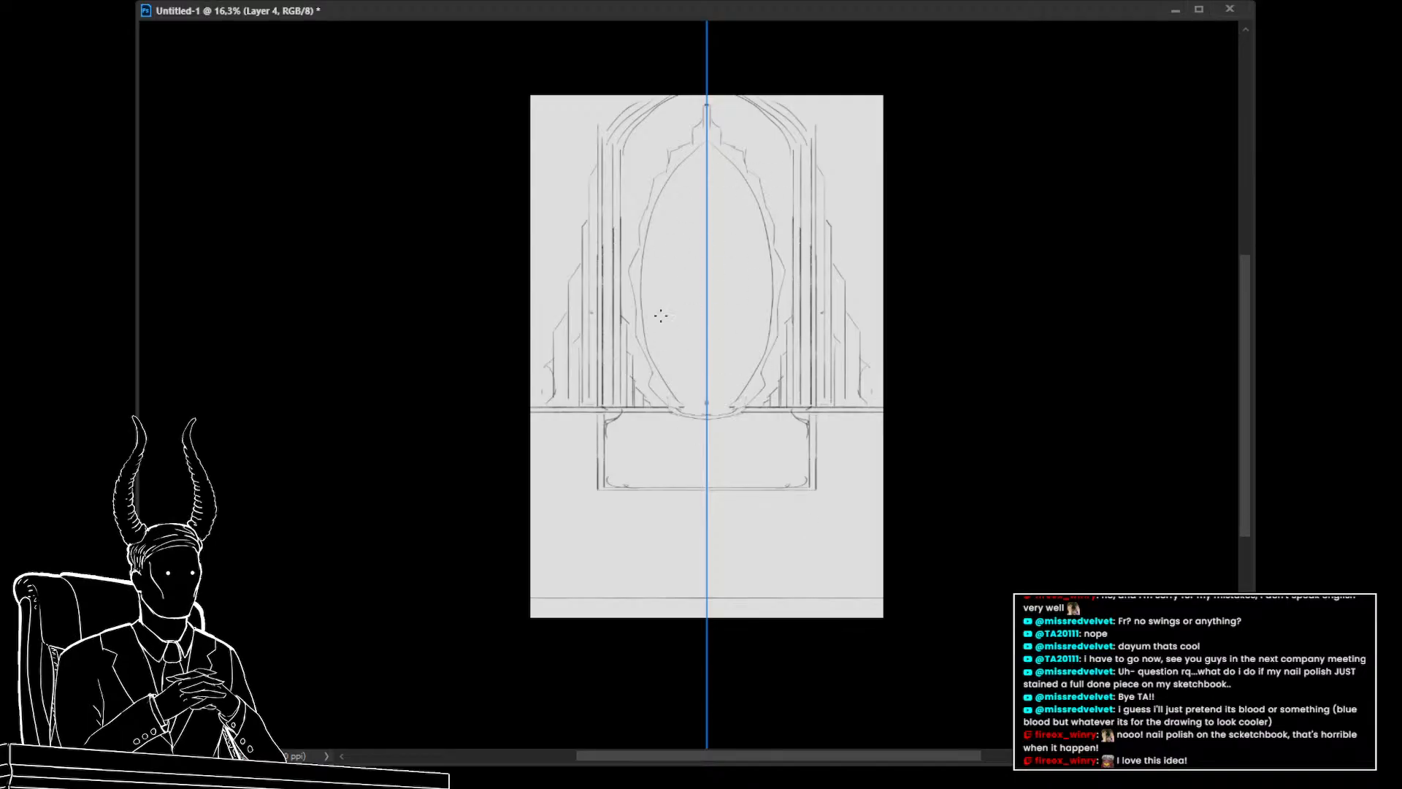
Duplicate the sketch layer and hide the symmetry guide
key(ctrl+j)
key(ctrl+t)
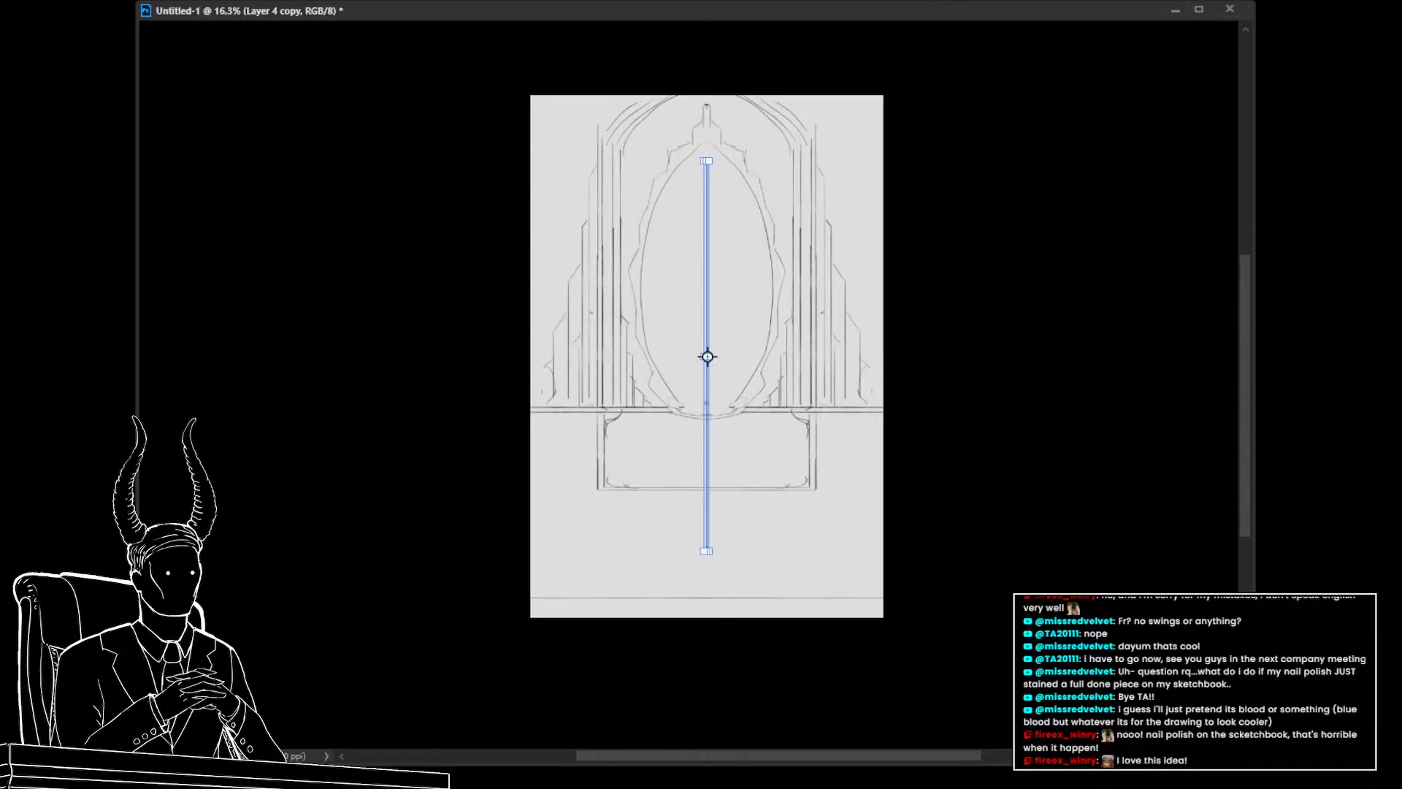
key(Return)
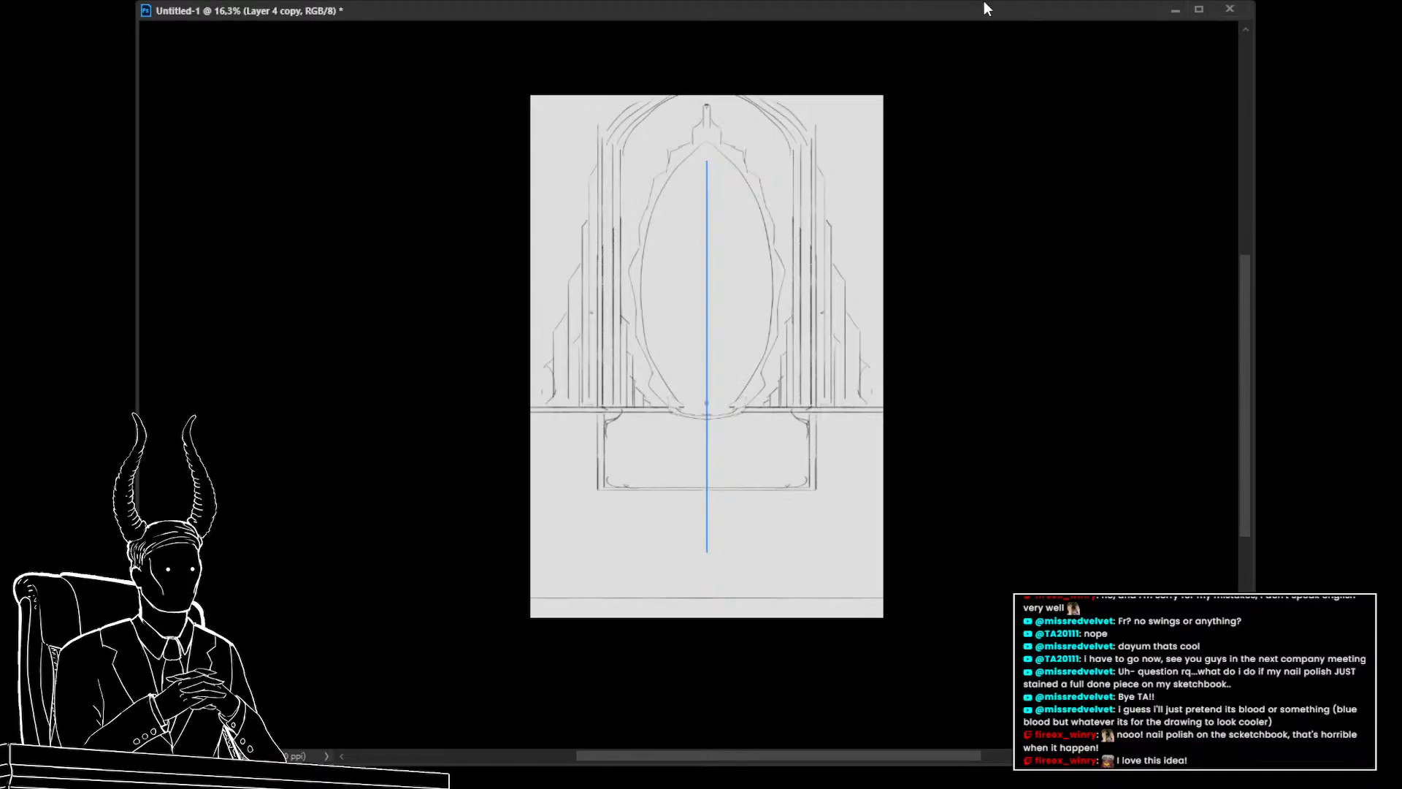
key(ctrl+h)
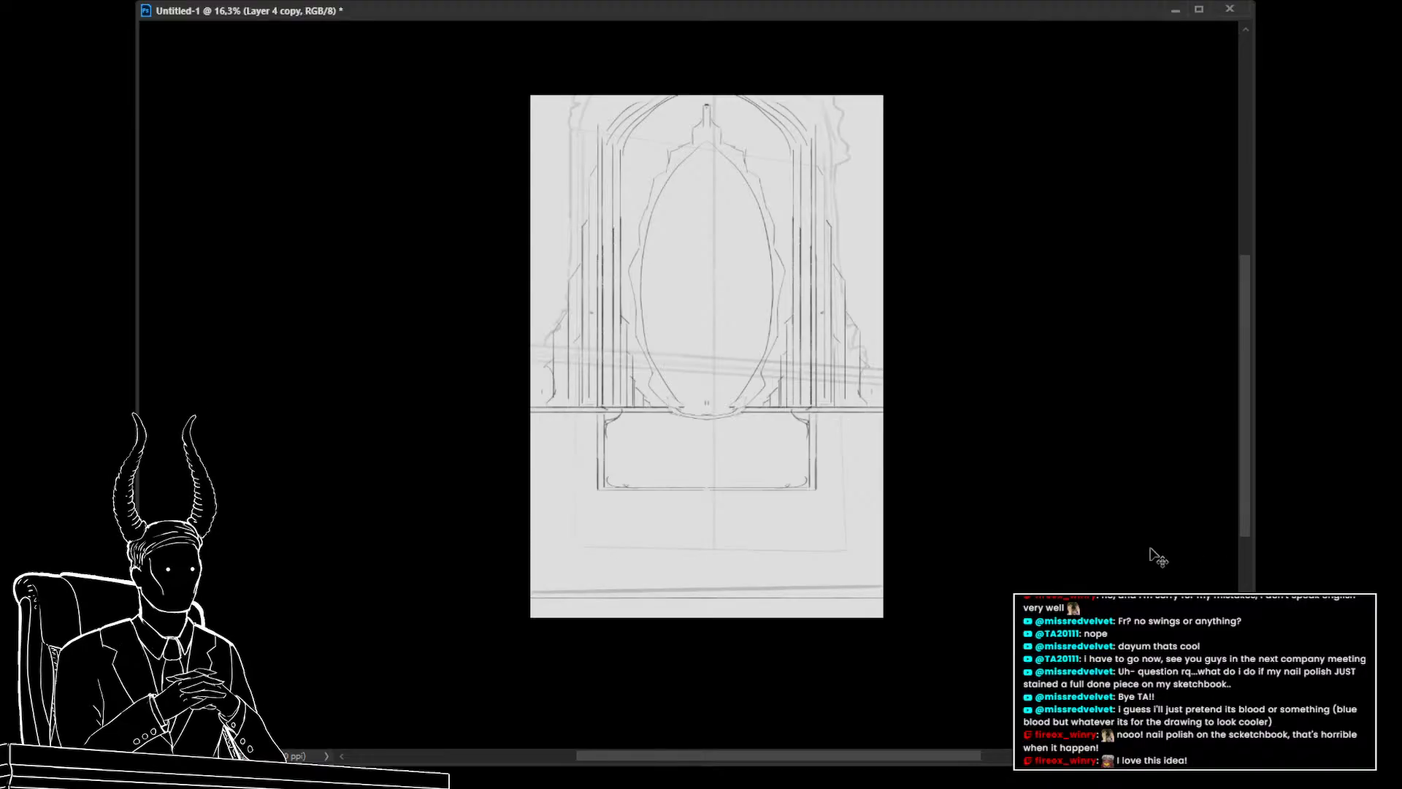
Distort the duplicated sketch into perspective, narrowing its sides and tilting its top edge downward to the right
key(ctrl+t)
drag(885, 600, 885, 588)
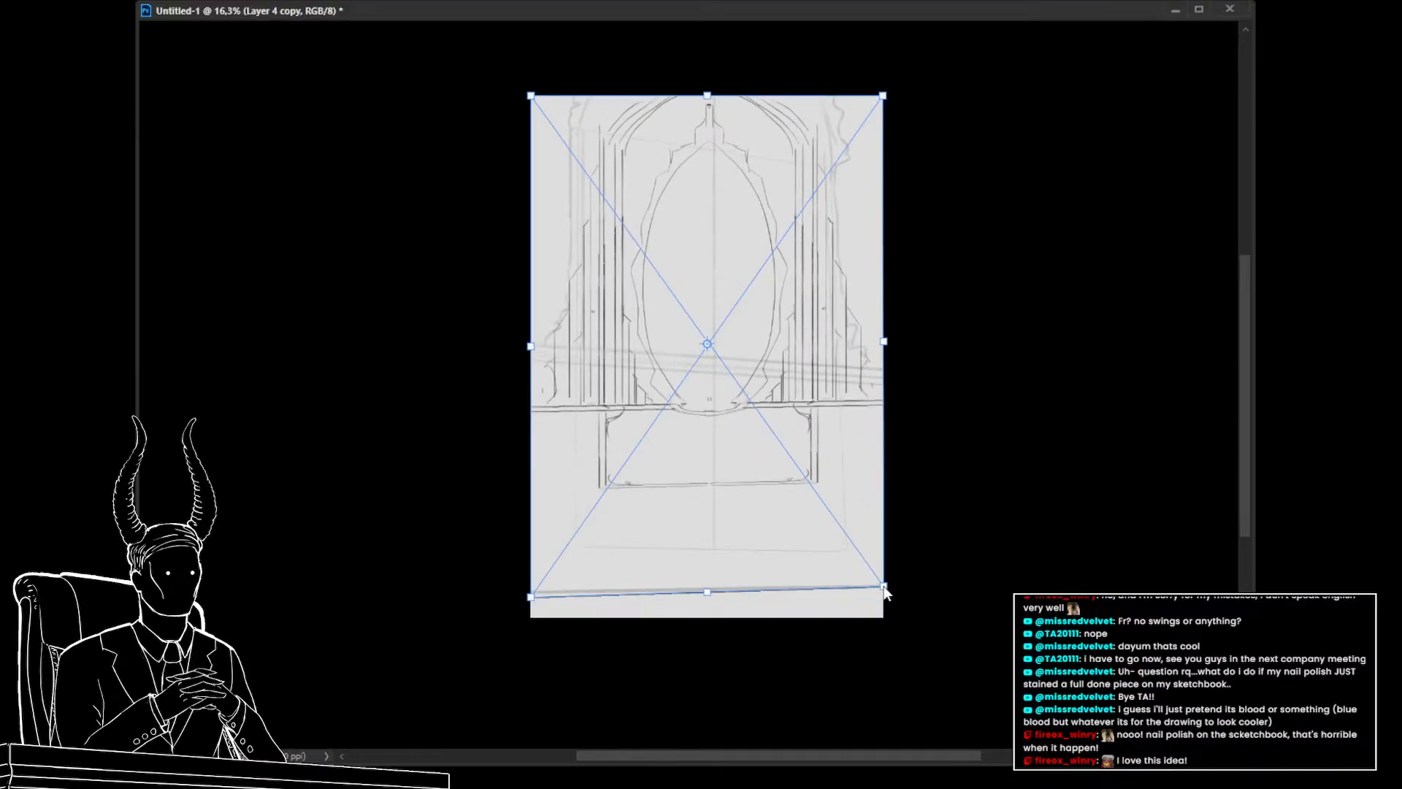
drag(529, 599, 532, 592)
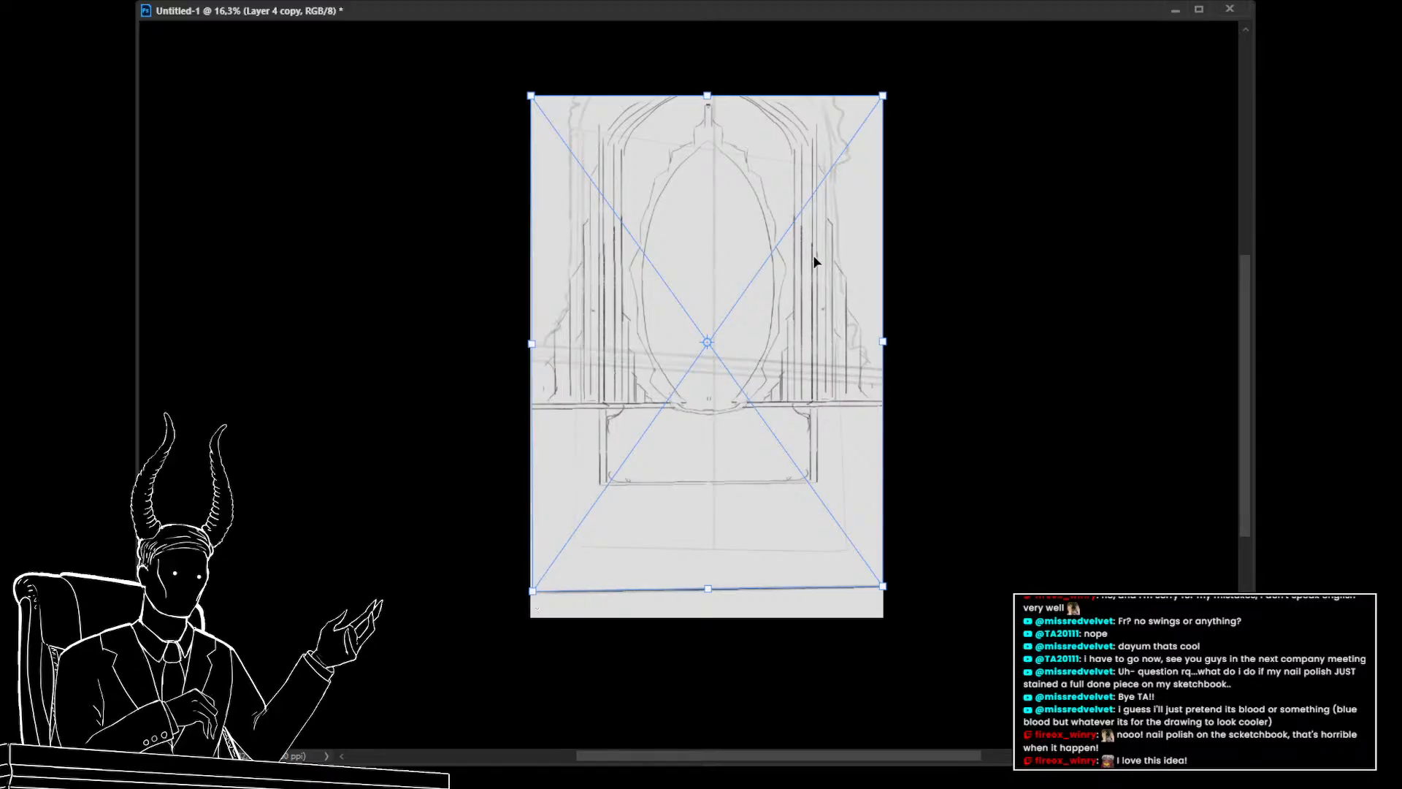
drag(883, 97, 866, 172)
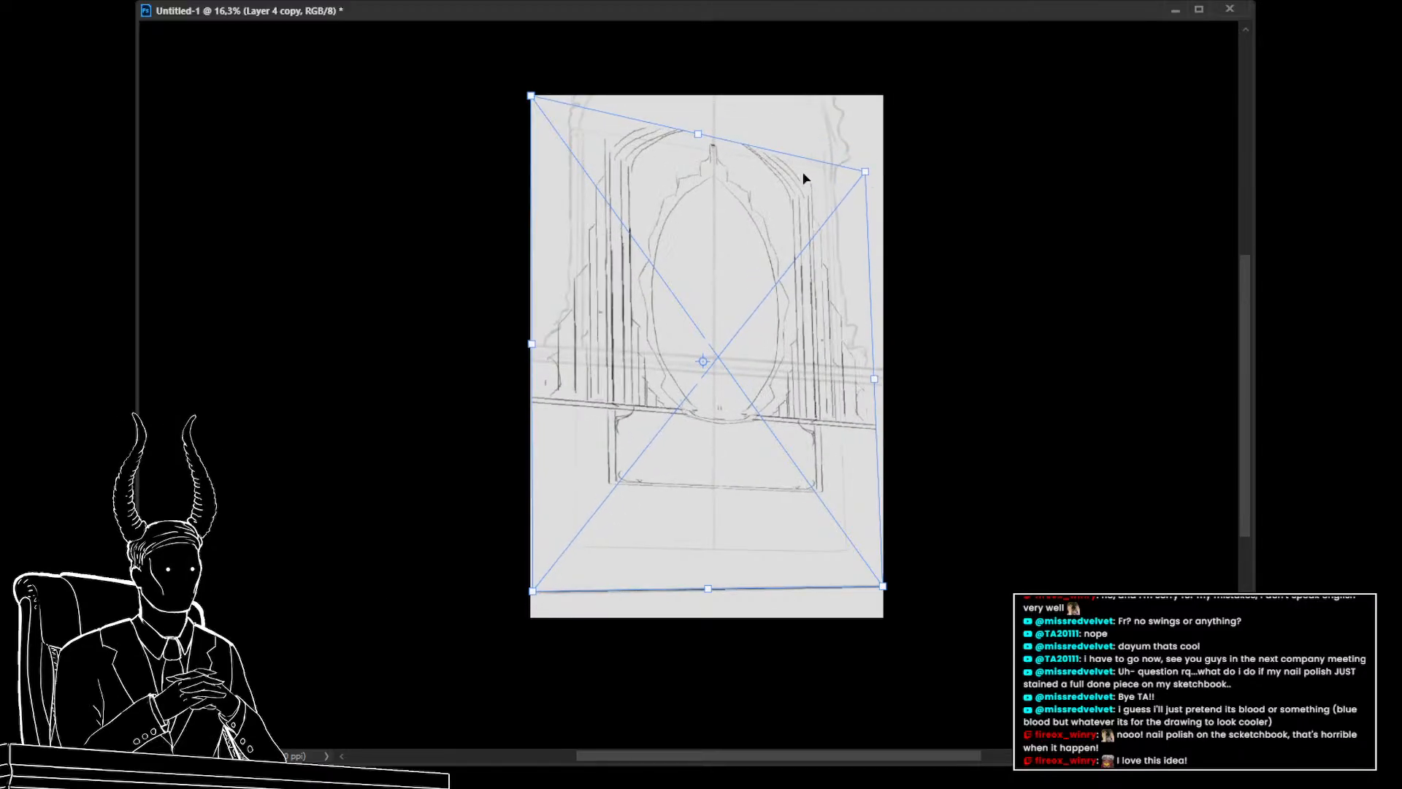
drag(532, 97, 539, 130)
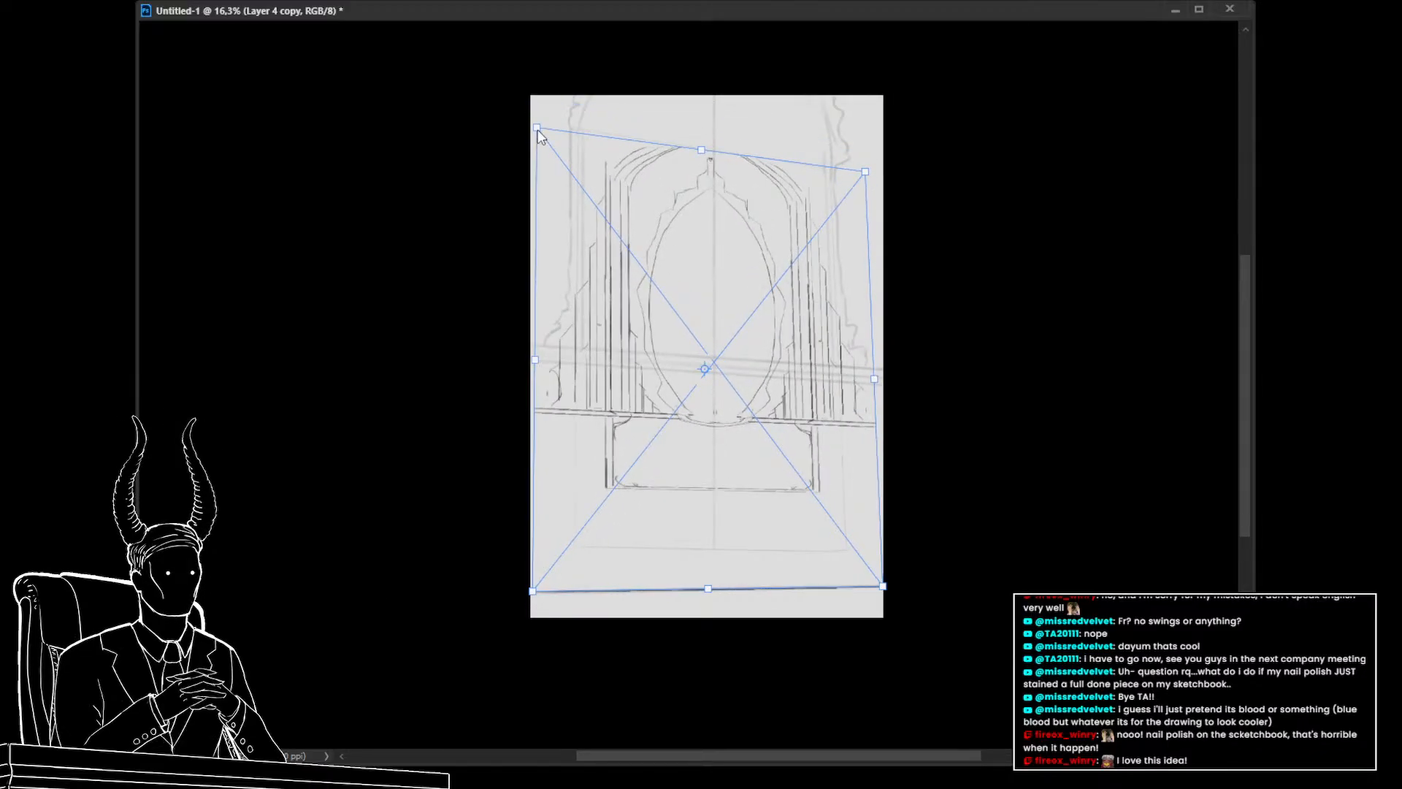
drag(531, 368, 577, 368)
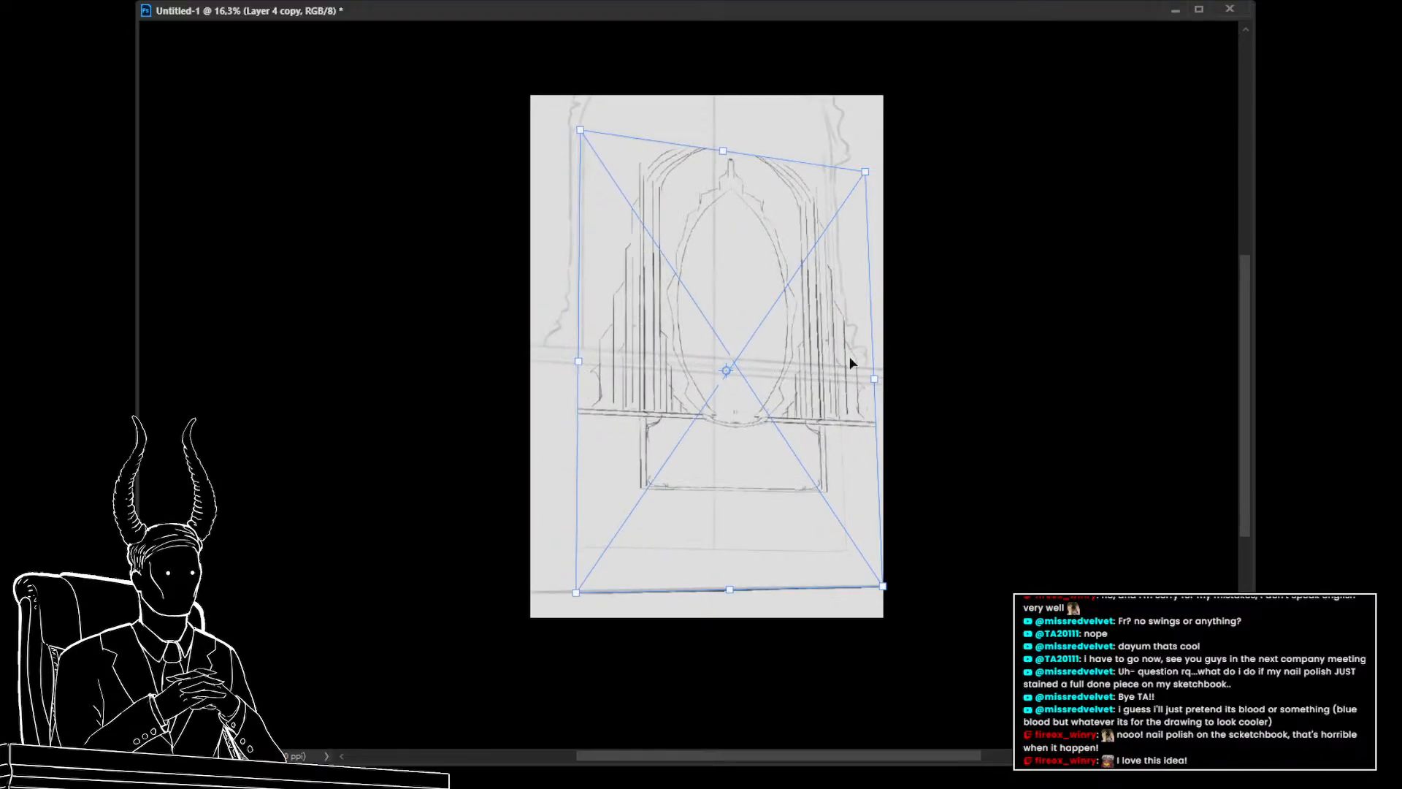
drag(876, 382, 839, 379)
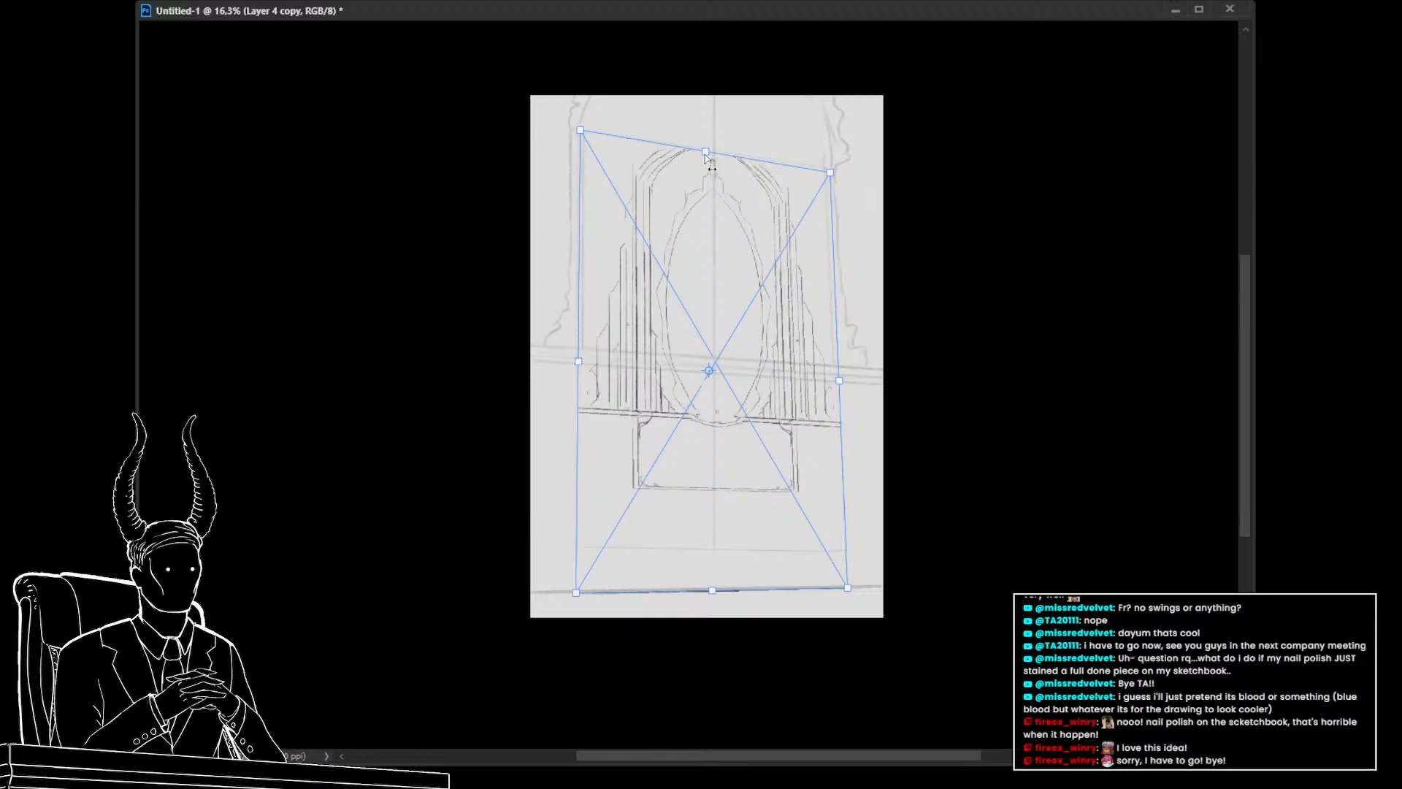
drag(706, 157, 715, 120)
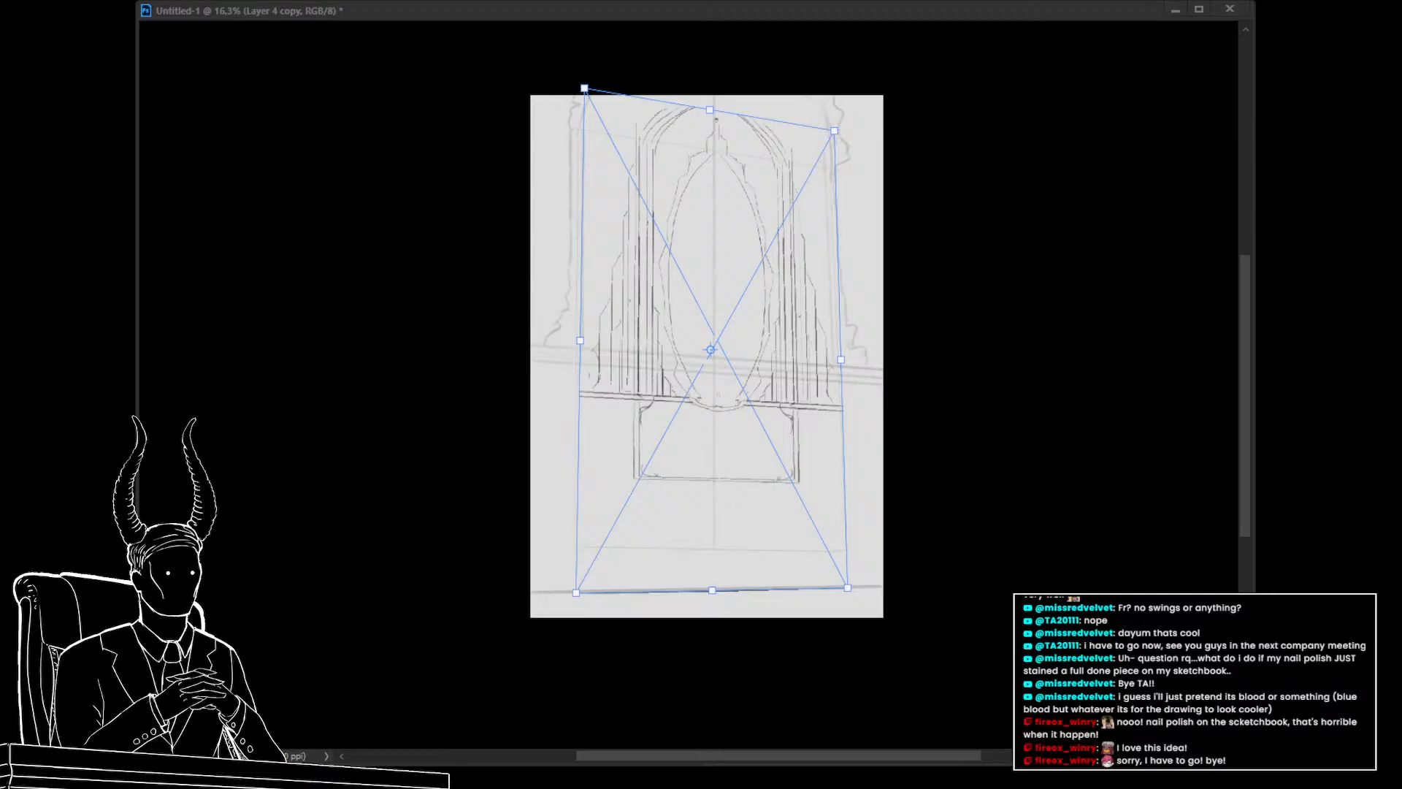
key(alt+Tab)
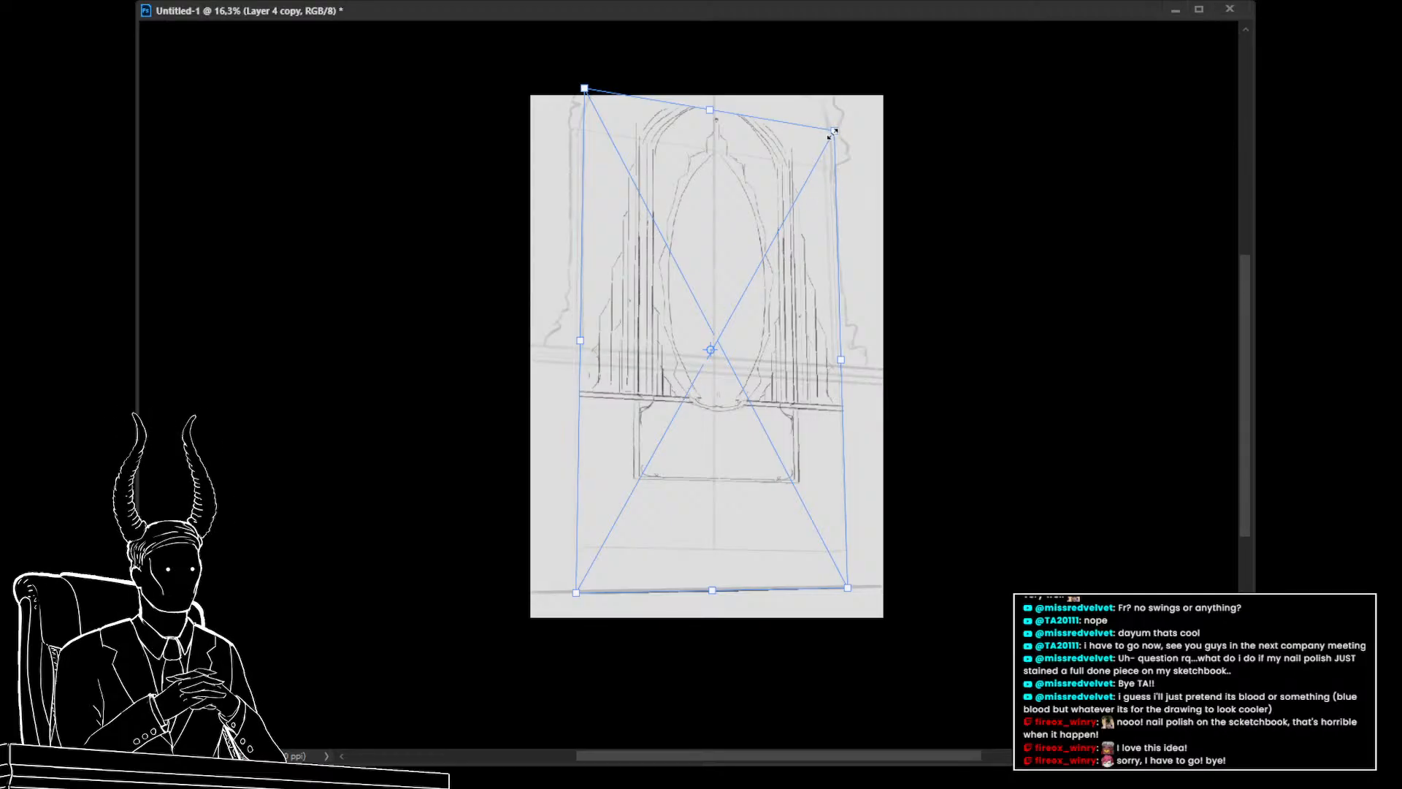
key(Return)
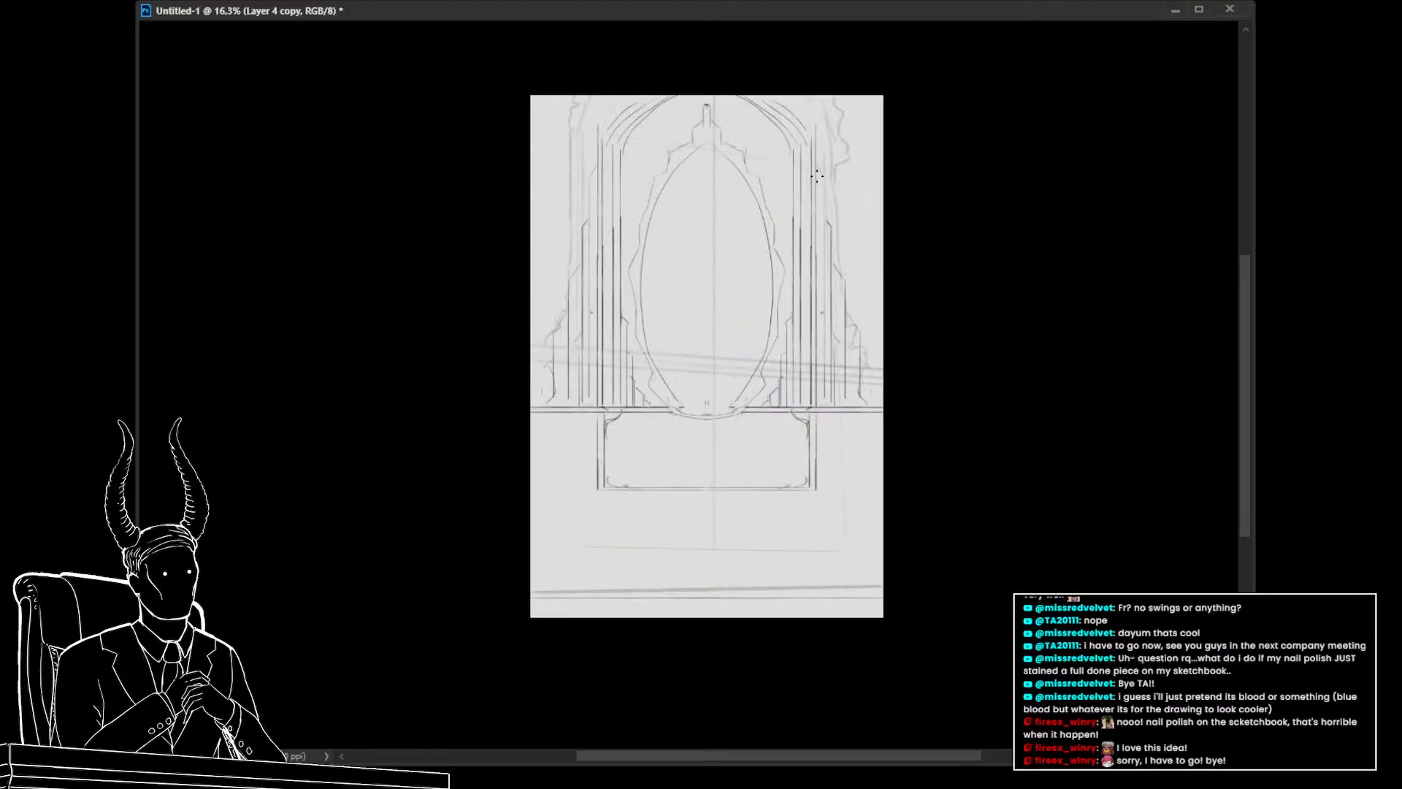
Stretch the distorted sketch taller so its top extends above the canvas, and apply the transform
drag(684, 398, 759, 563)
drag(959, 572, 935, 574)
key(ctrl+t)
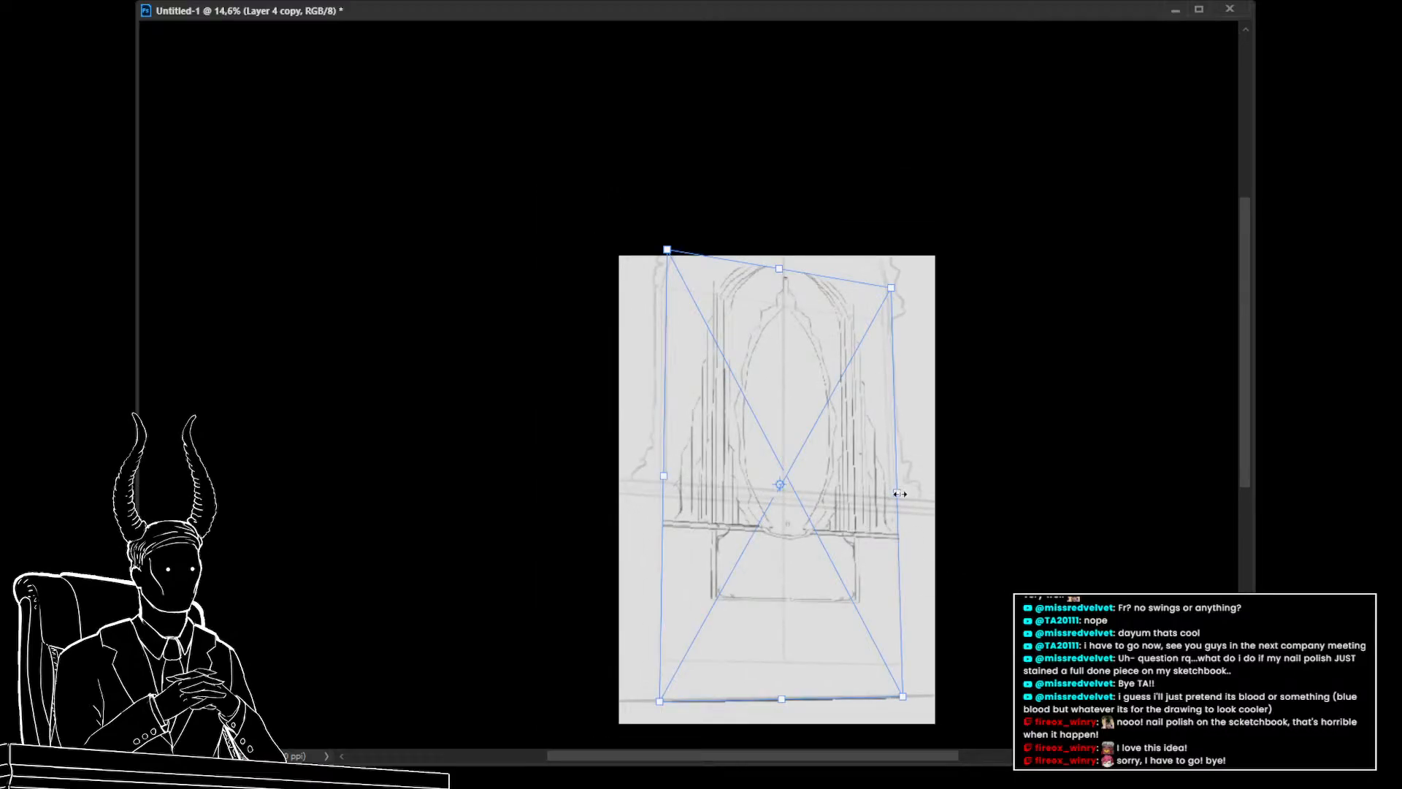
drag(900, 493, 919, 487)
key(ctrl+z)
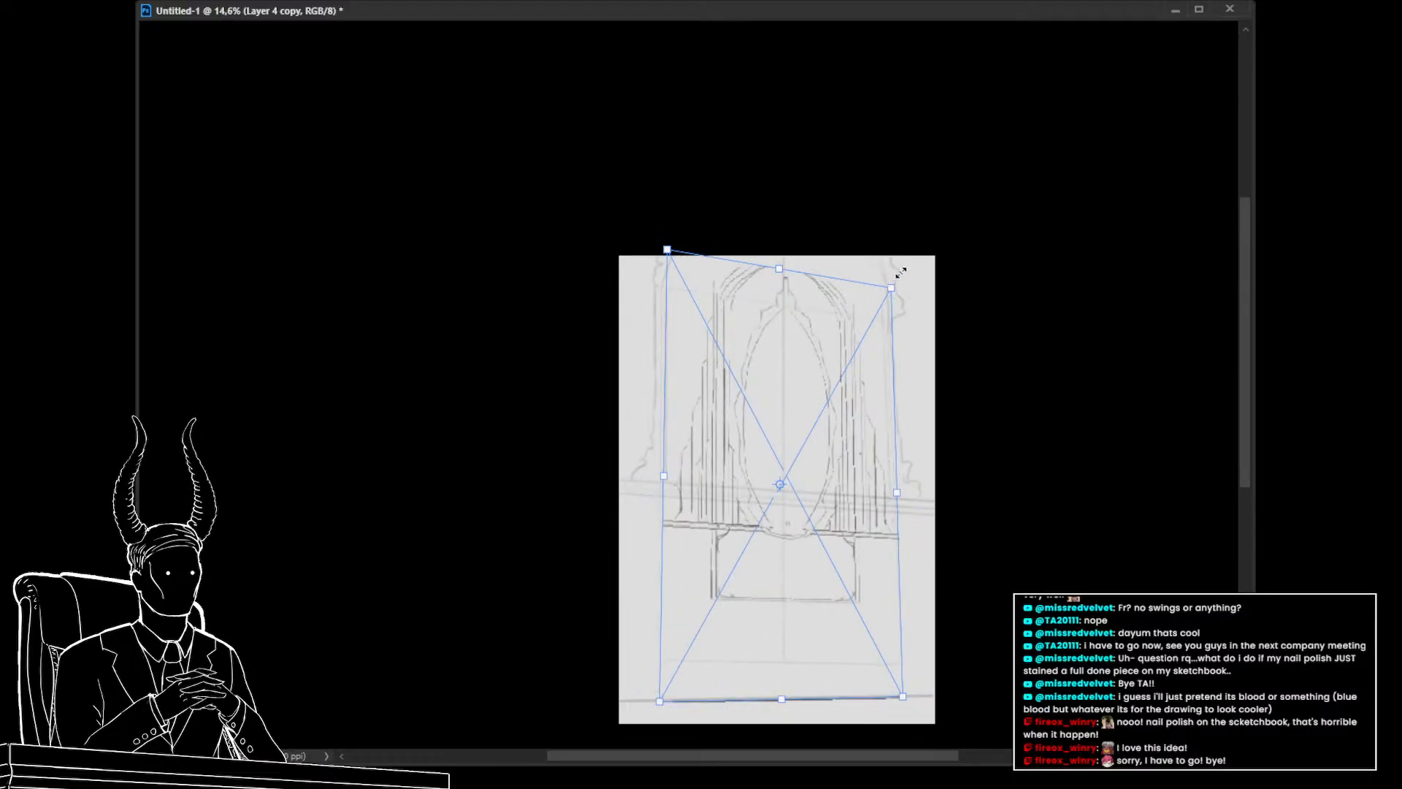
drag(901, 272, 920, 213)
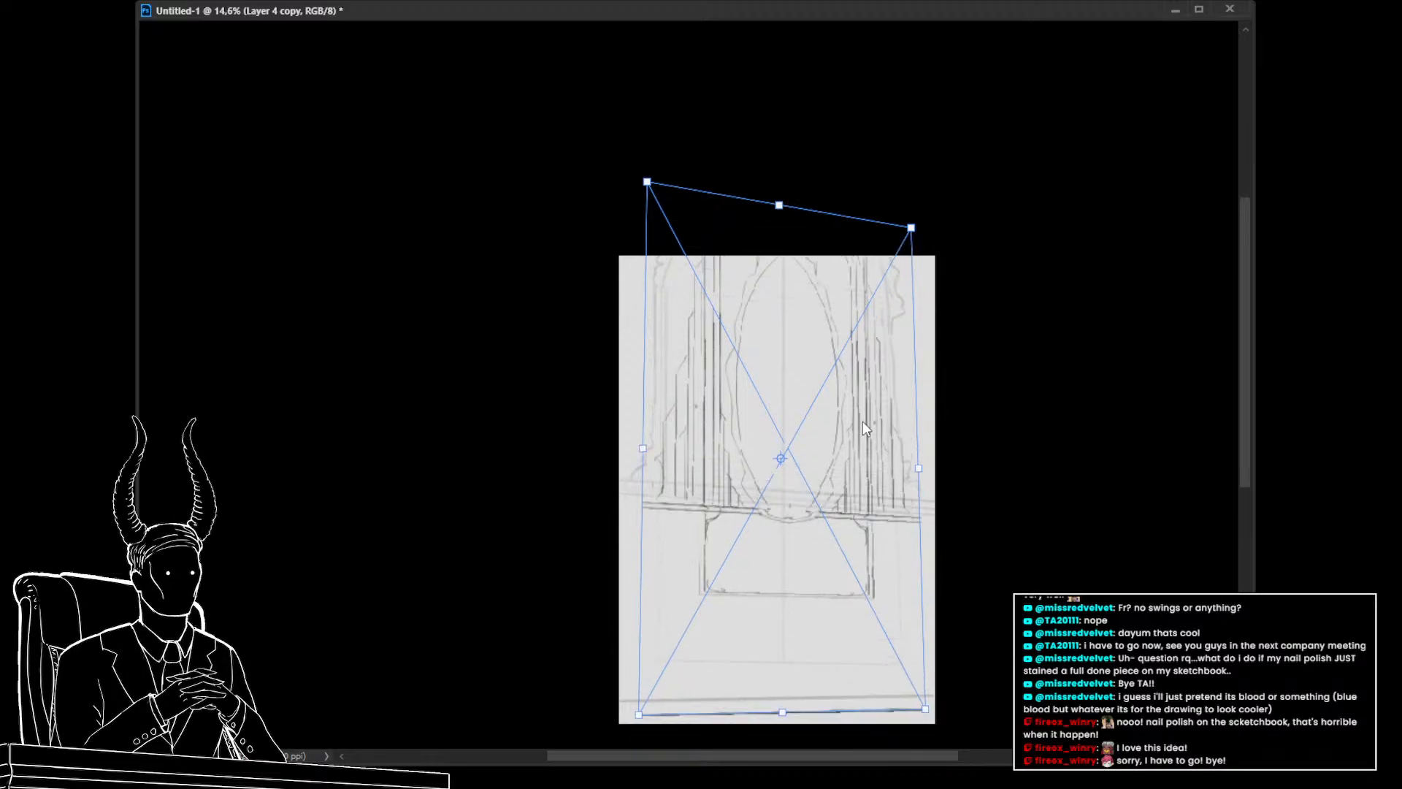
mouse_move(862, 421)
mouse_down()
mouse_move(861, 394)
mouse_move(861, 410)
mouse_up()
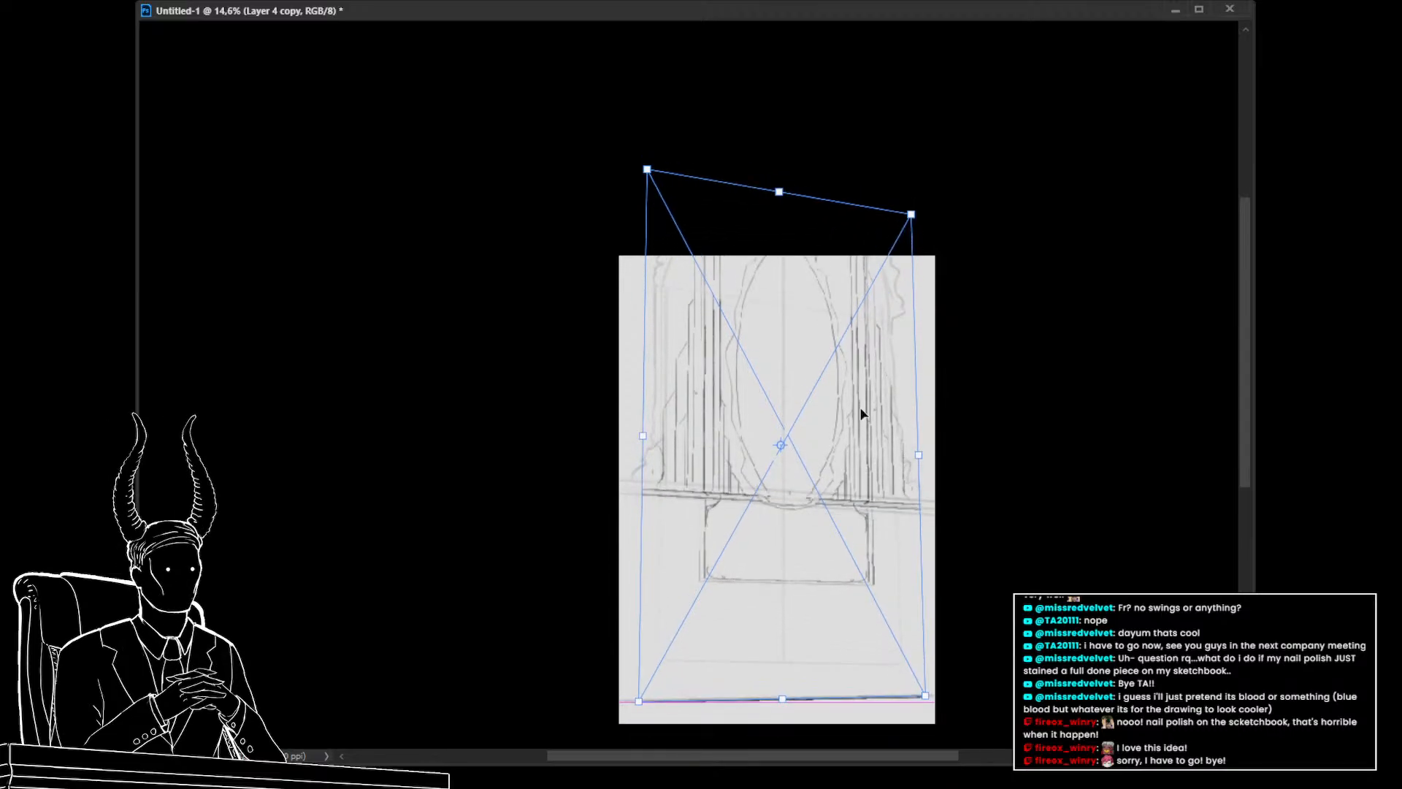
key(Return)
mouse_move(822, 538)
mouse_down()
mouse_move(794, 531)
mouse_move(832, 541)
mouse_move(817, 537)
mouse_up()
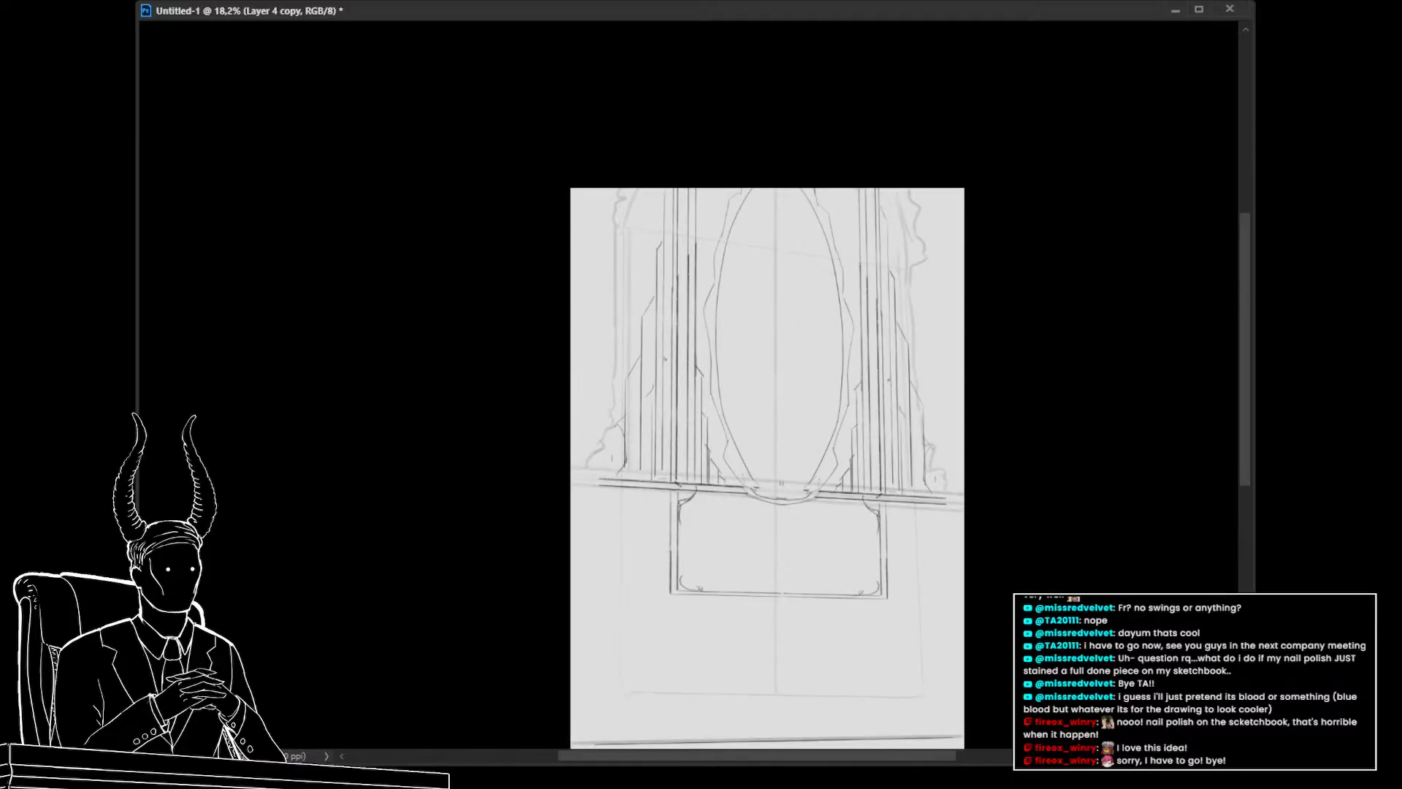
drag(935, 283, 885, 266)
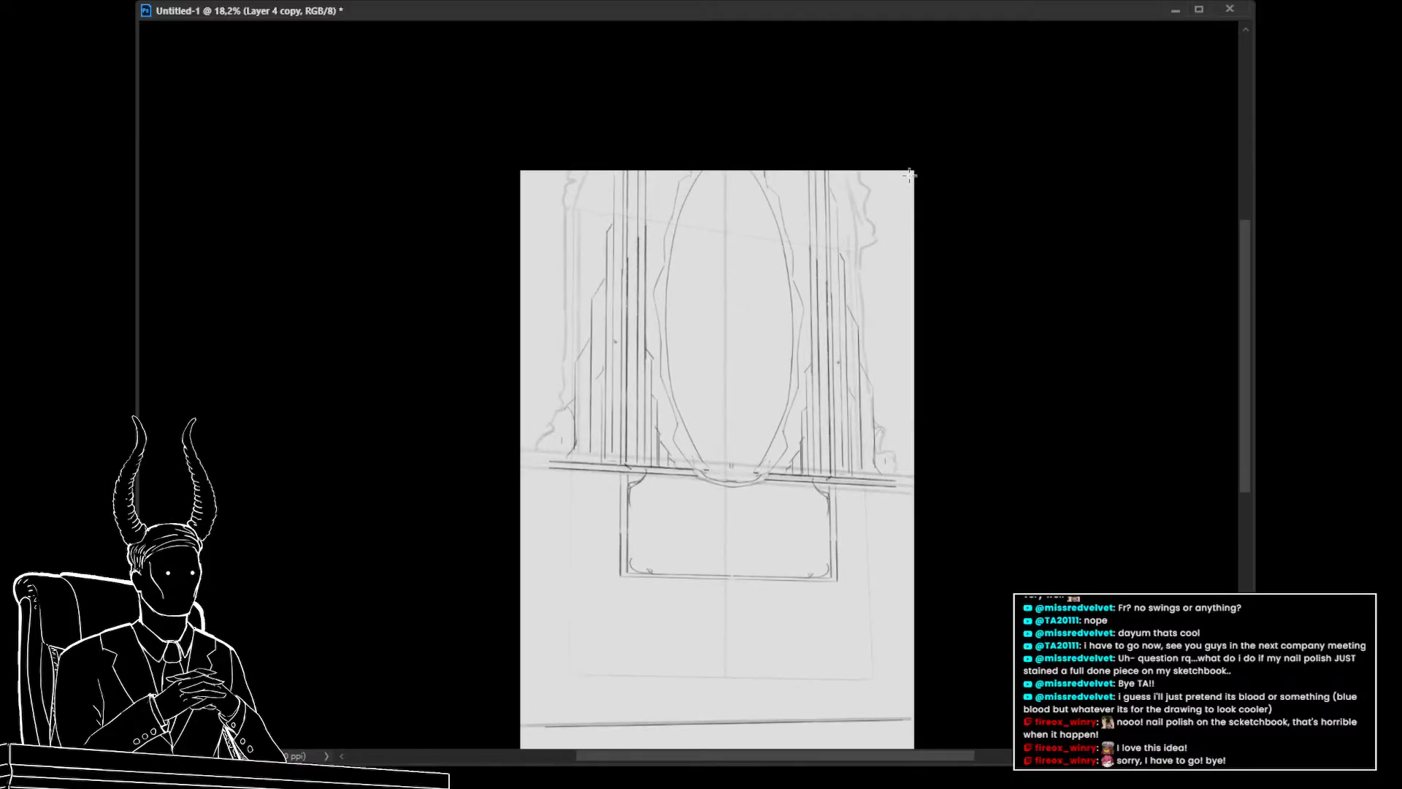
drag(909, 174, 539, 596)
key(ctrl+t)
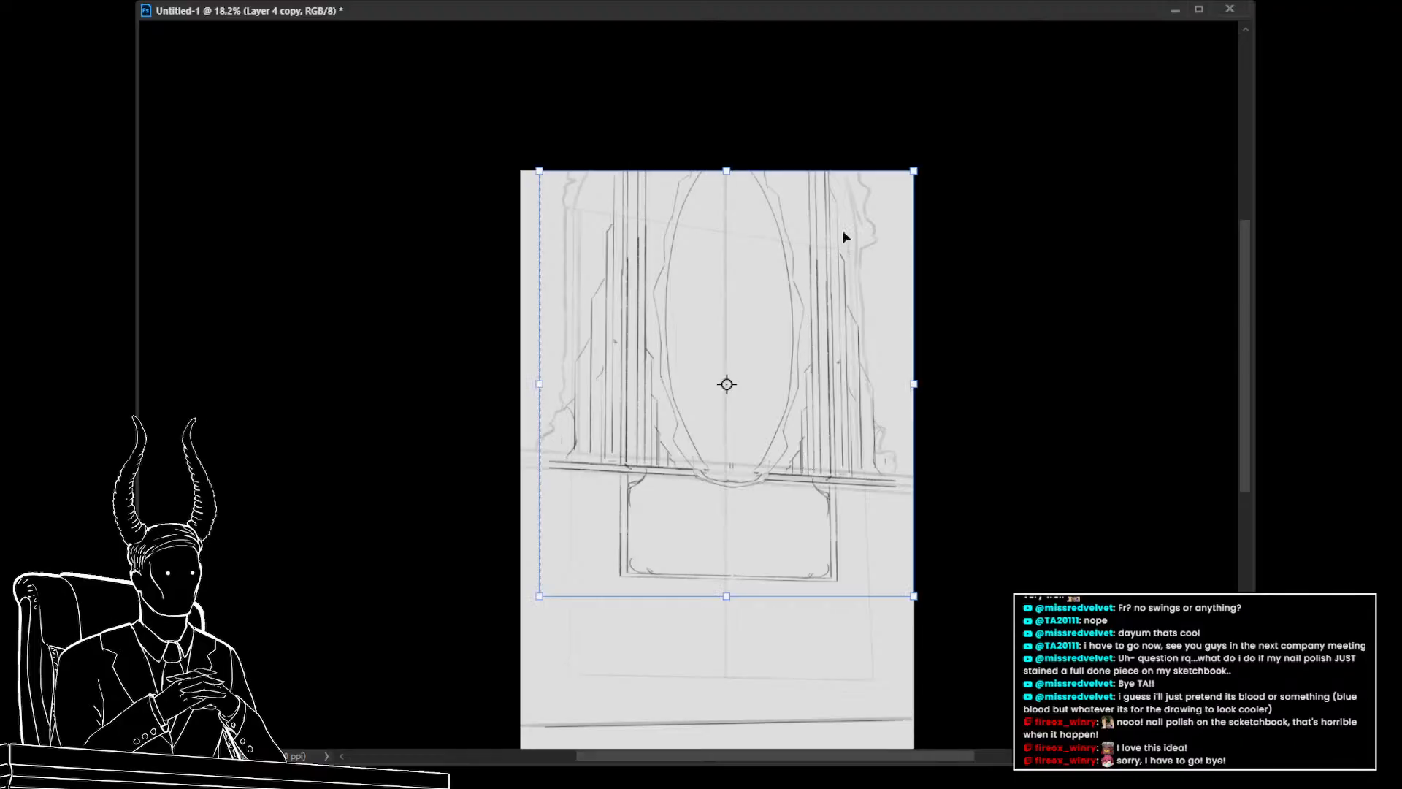
drag(912, 173, 892, 194)
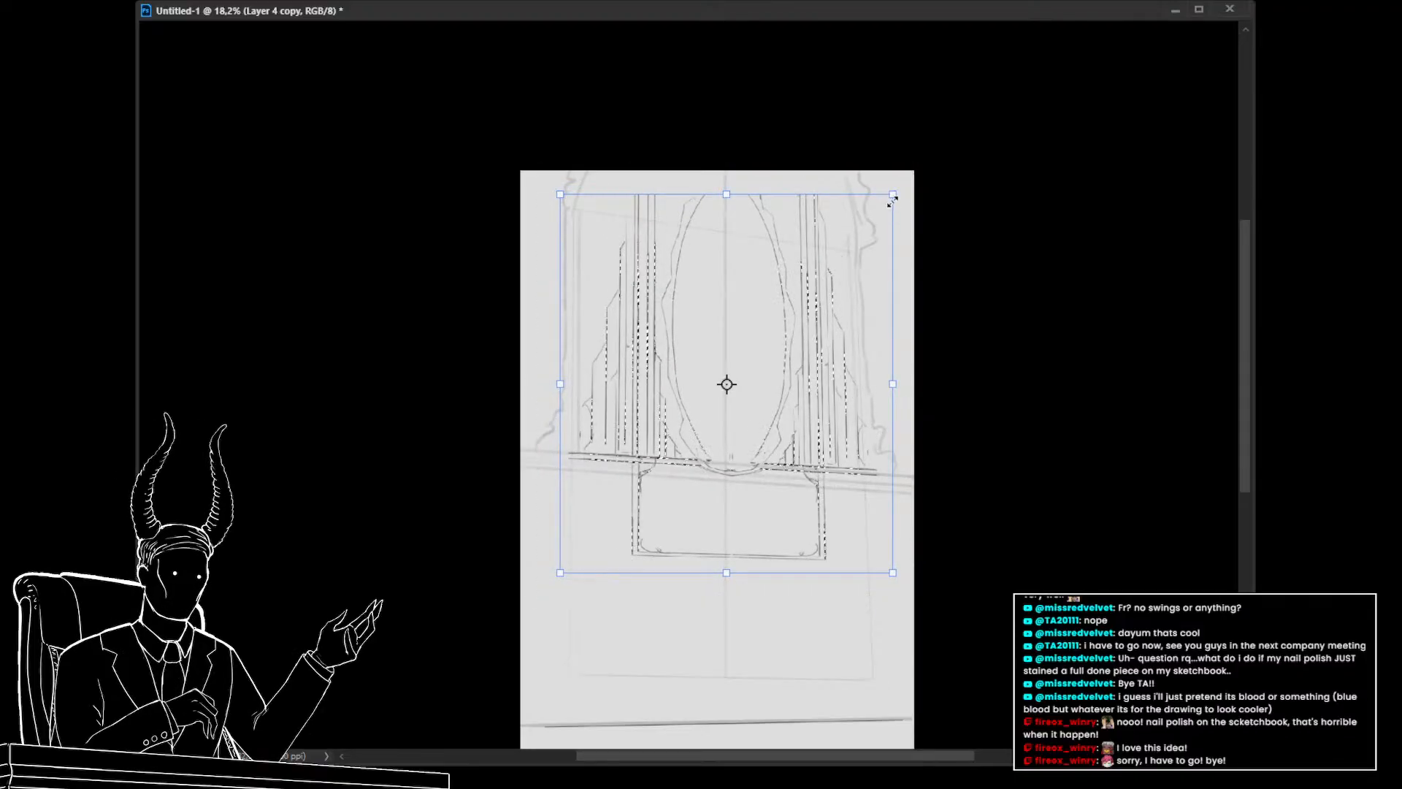
key(ctrl+z)
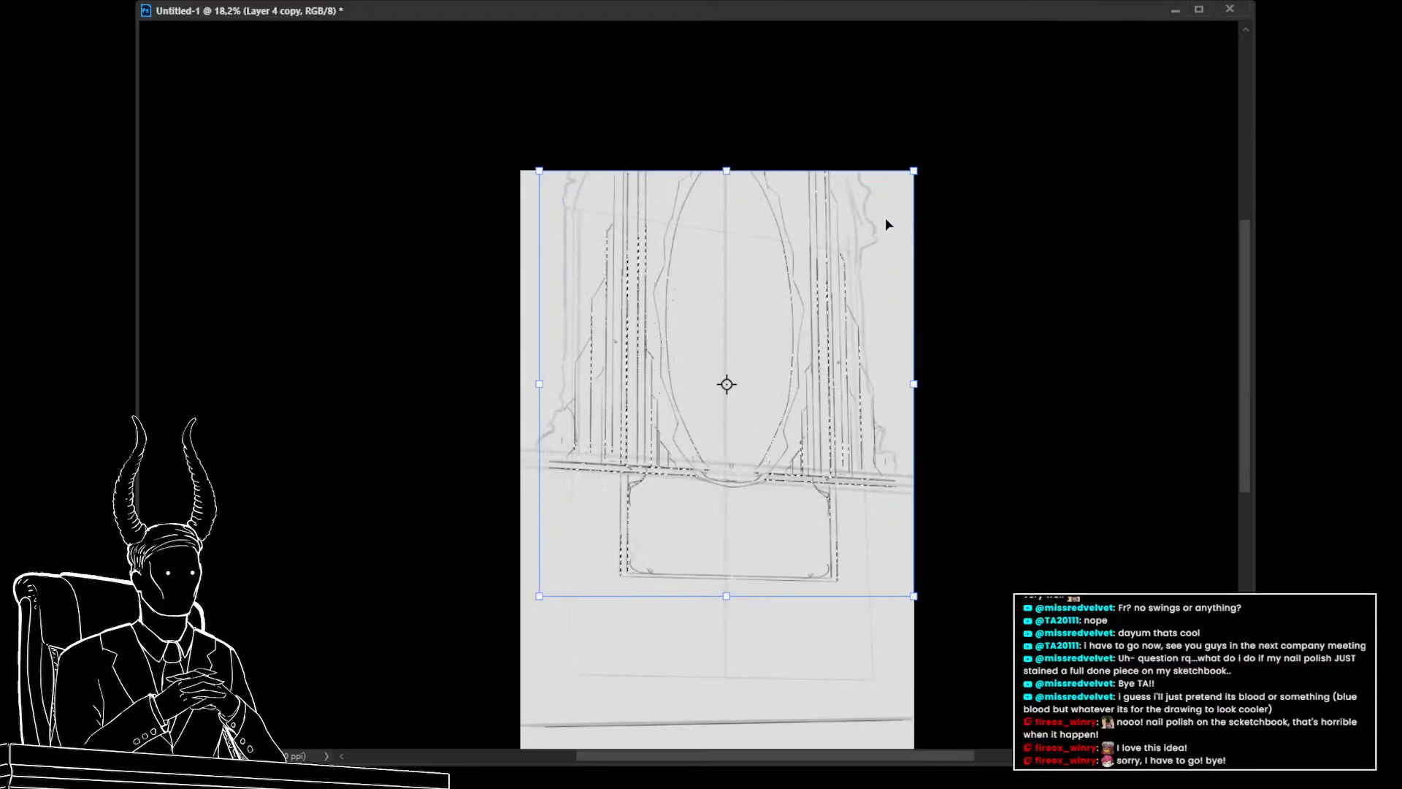
key(Escape)
key(ctrl+d)
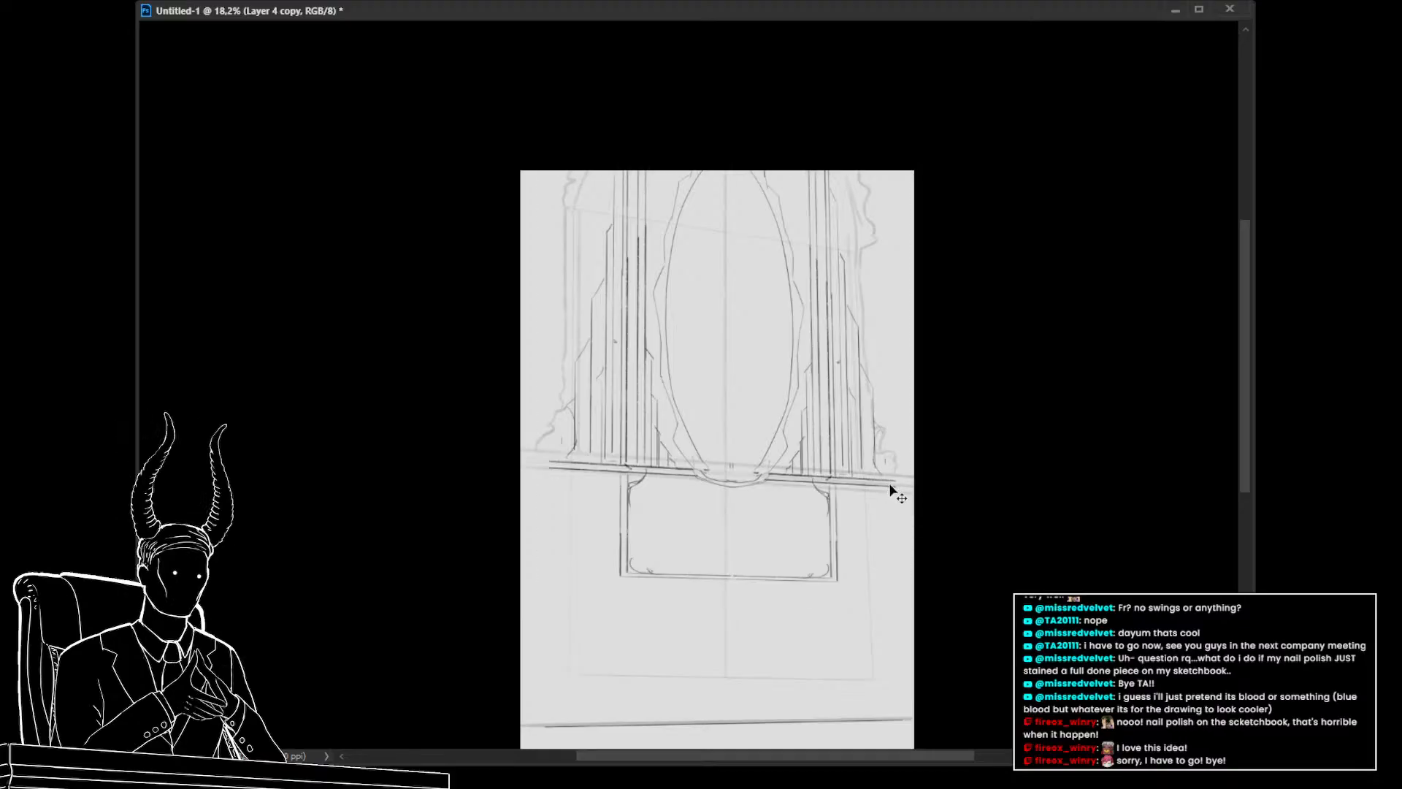
key(ctrl+t)
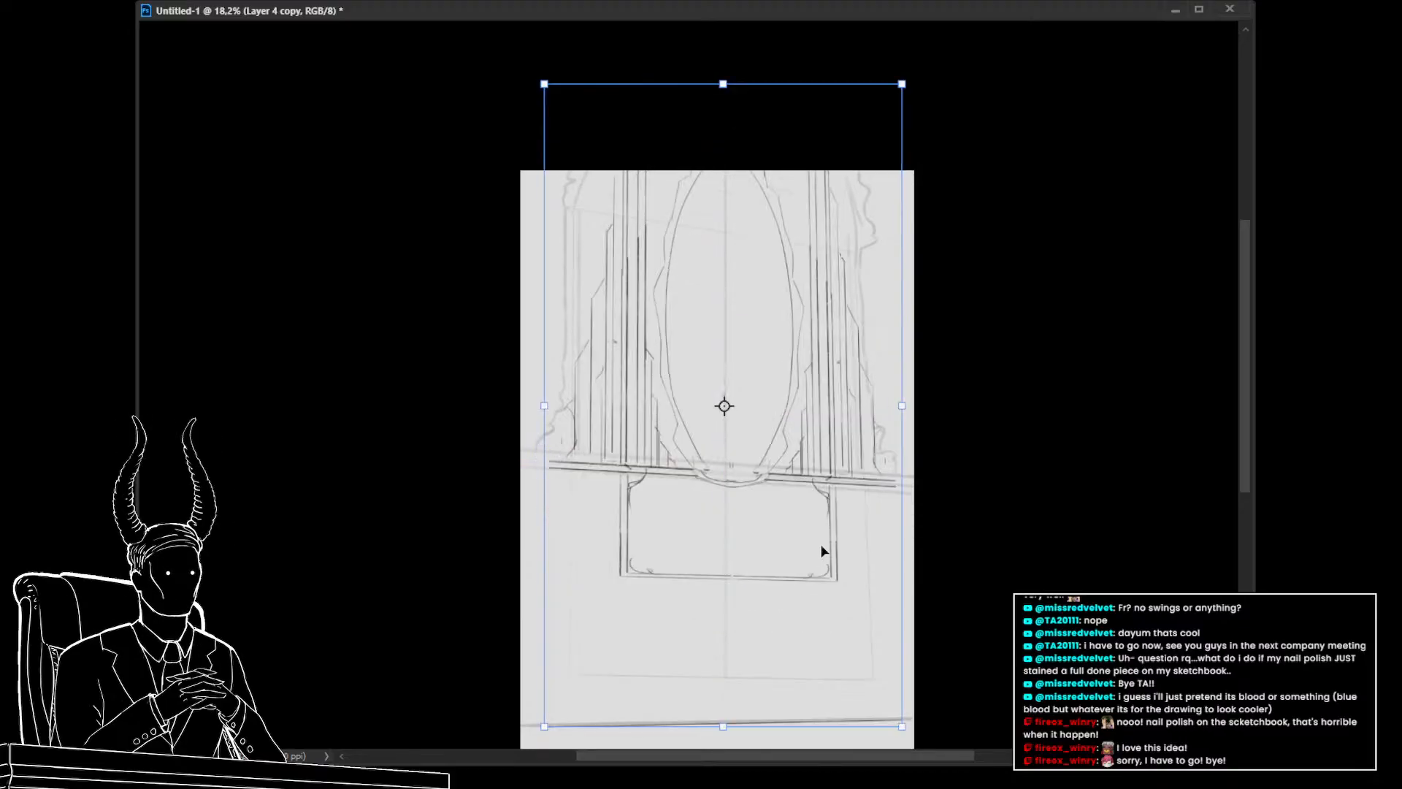
key(Escape)
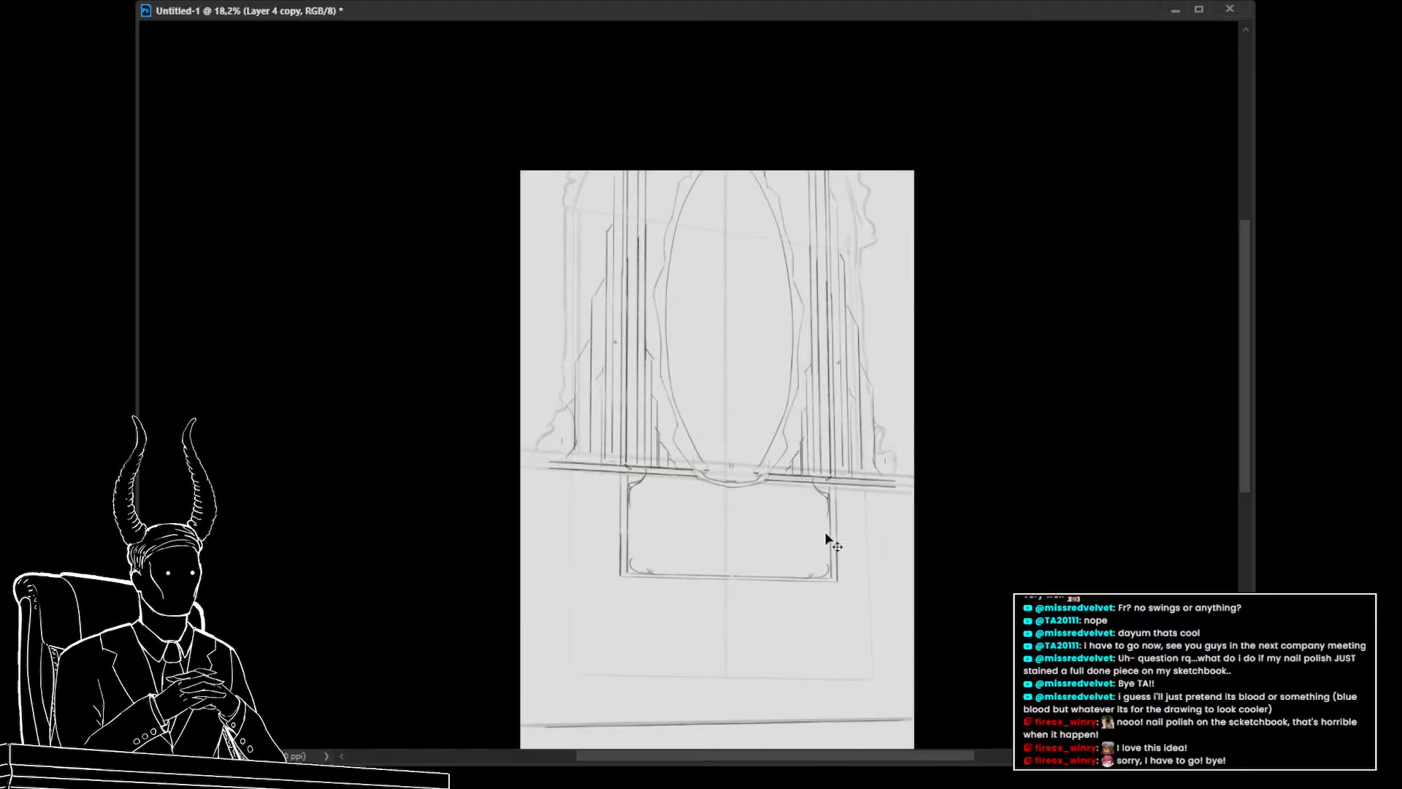
key(ctrl+j)
key(ctrl+z)
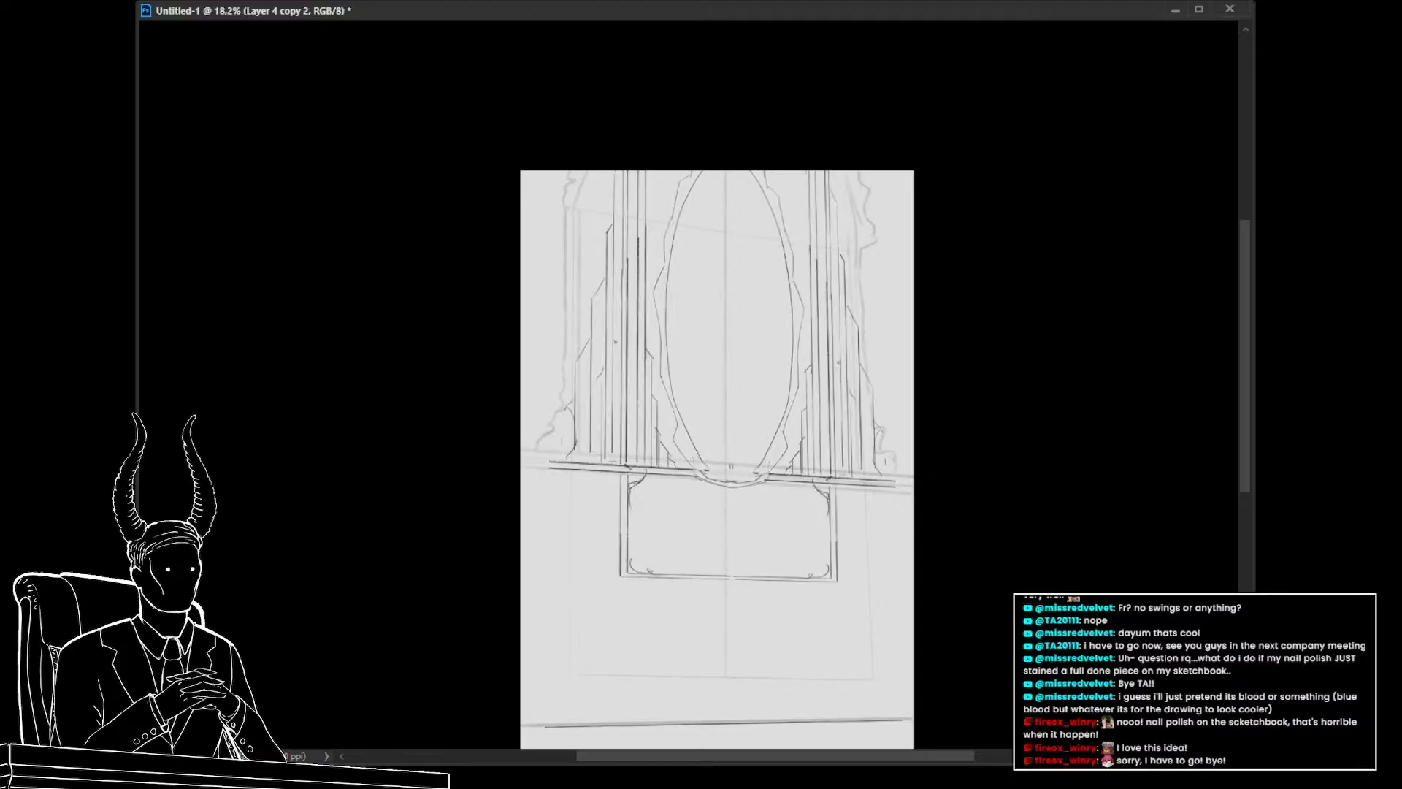
Select and delete the upper region of the active sketch layer
key(ctrl+a)
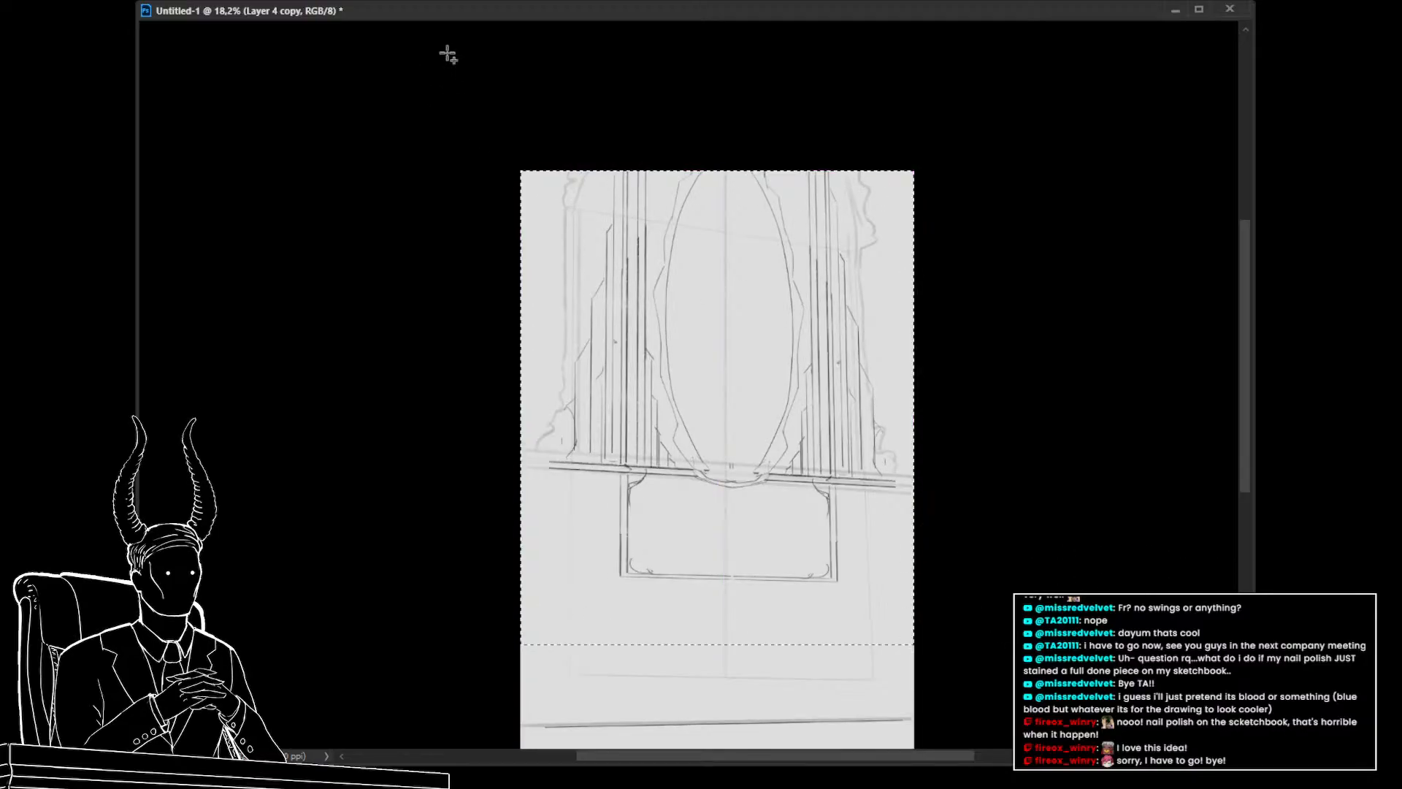
key(Delete)
key(ctrl+d)
Select and delete a strip near the bottom of the active sketch layer
click(1252, 582)
drag(991, 612, 976, 506)
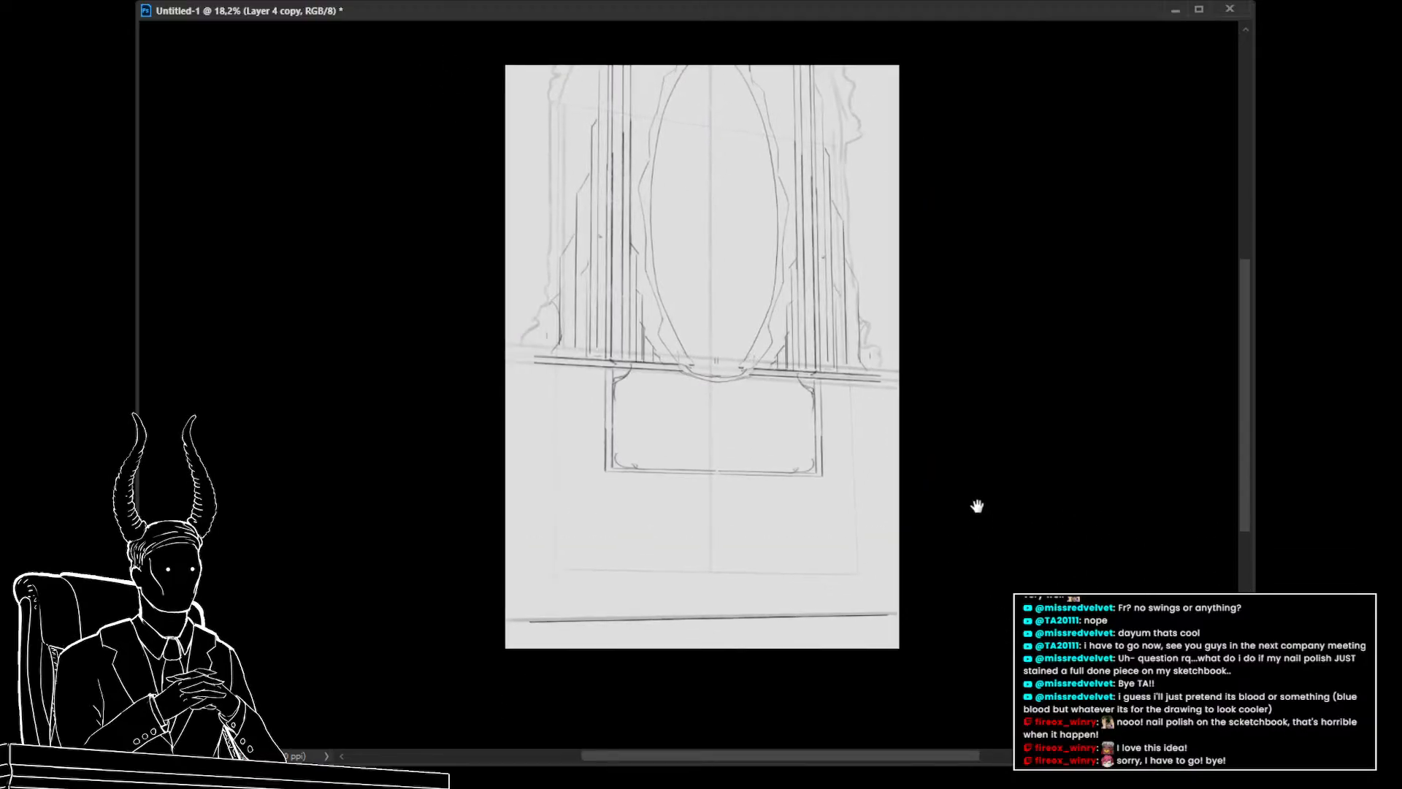
drag(949, 568, 406, 698)
key(Delete)
key(ctrl+d)
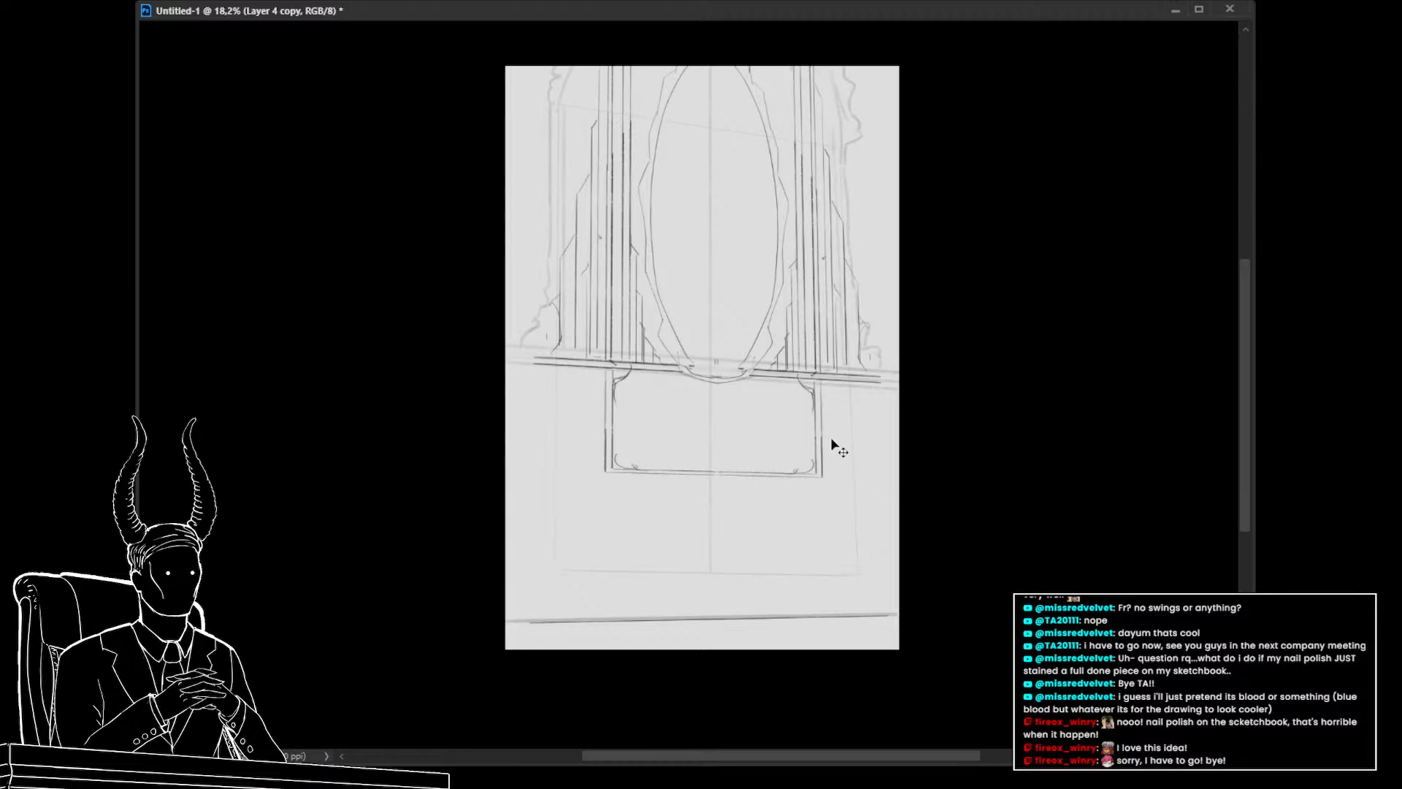
Shift the duplicated sketch layer slightly downward and apply the transform
key(ctrl+t)
key(Escape)
key(ctrl+t)
mouse_move(777, 348)
mouse_down()
mouse_move(786, 467)
mouse_move(765, 352)
mouse_up()
mouse_move(767, 400)
mouse_down()
mouse_move(774, 529)
mouse_move(774, 420)
mouse_up()
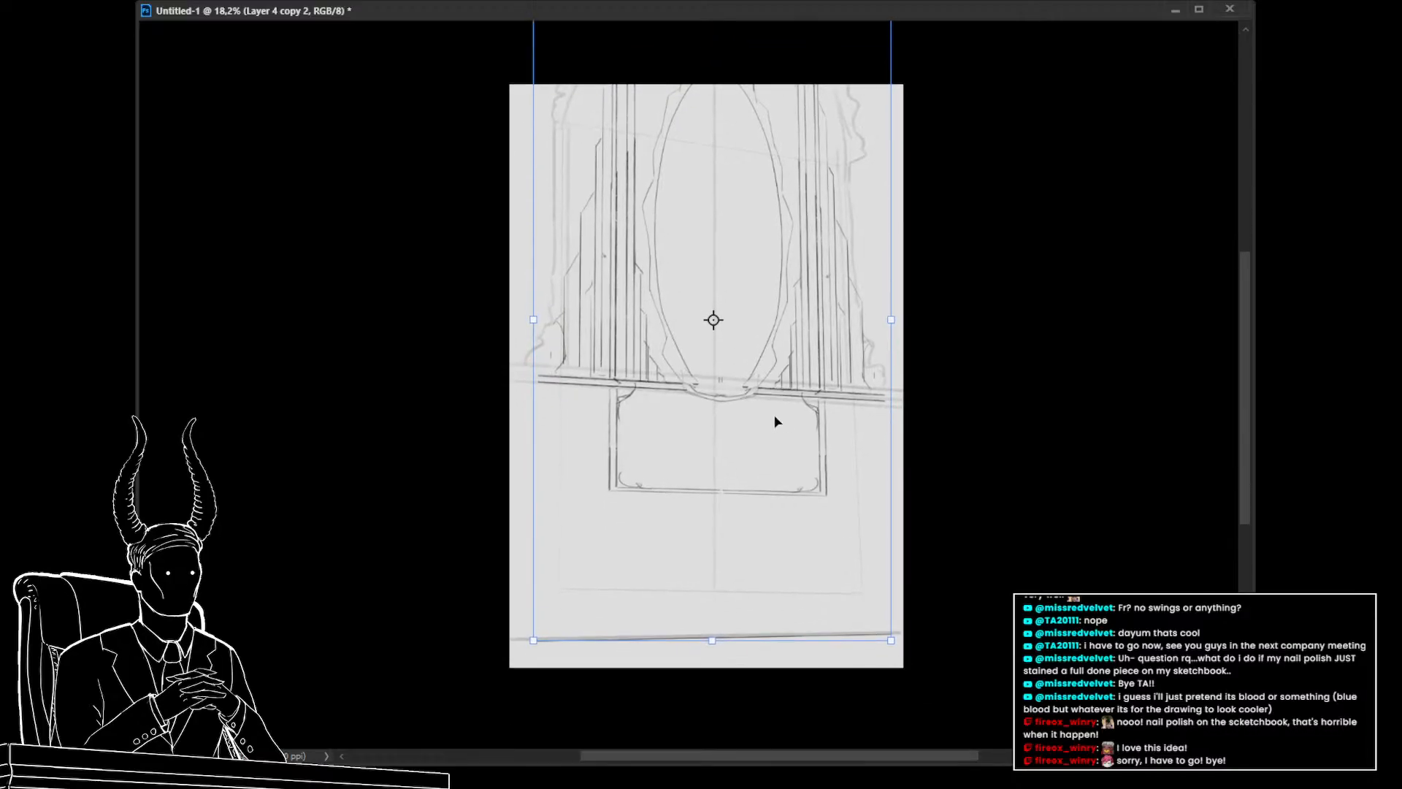
key(Return)
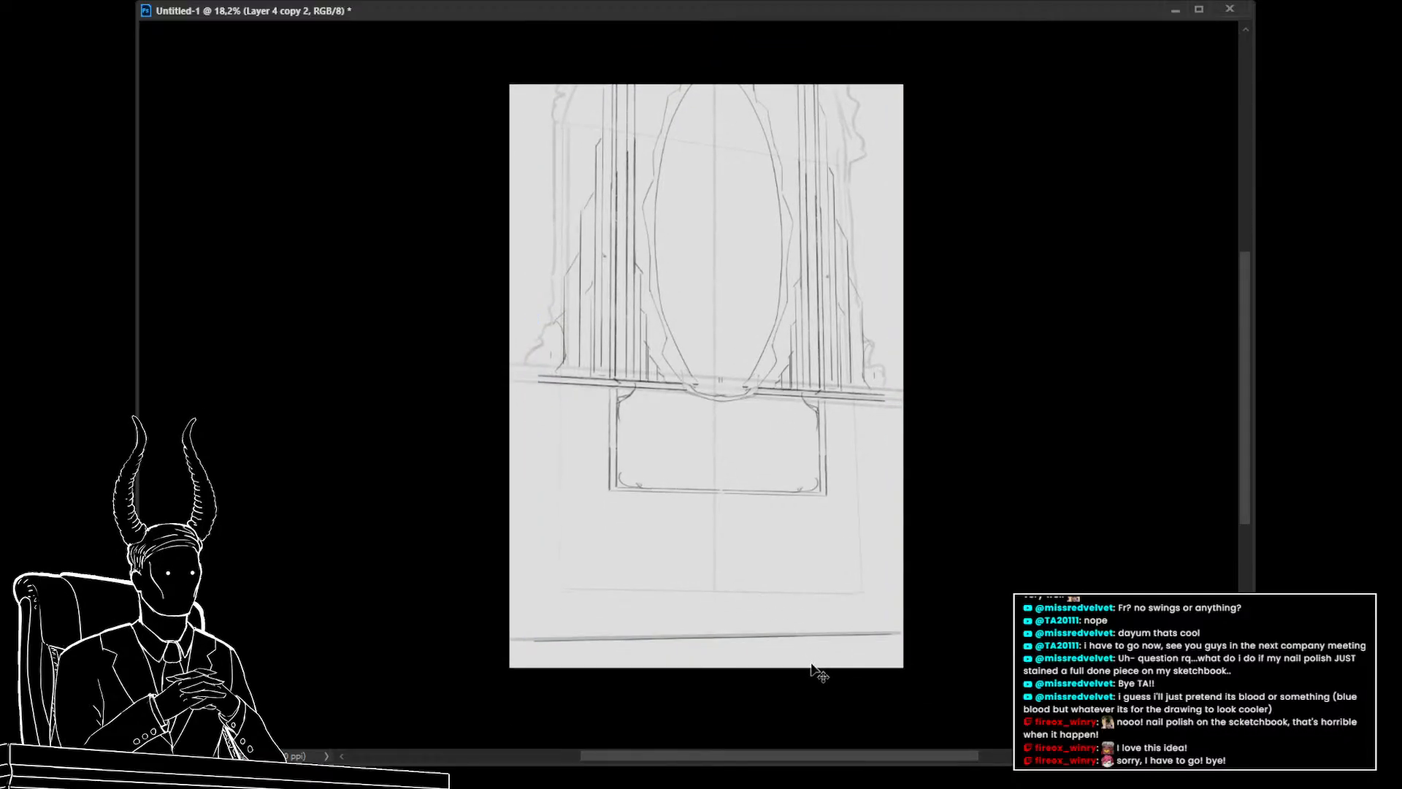
Toggle the duplicated layer's visibility repeatedly to compare it with the layer beneath
click(1267, 566)
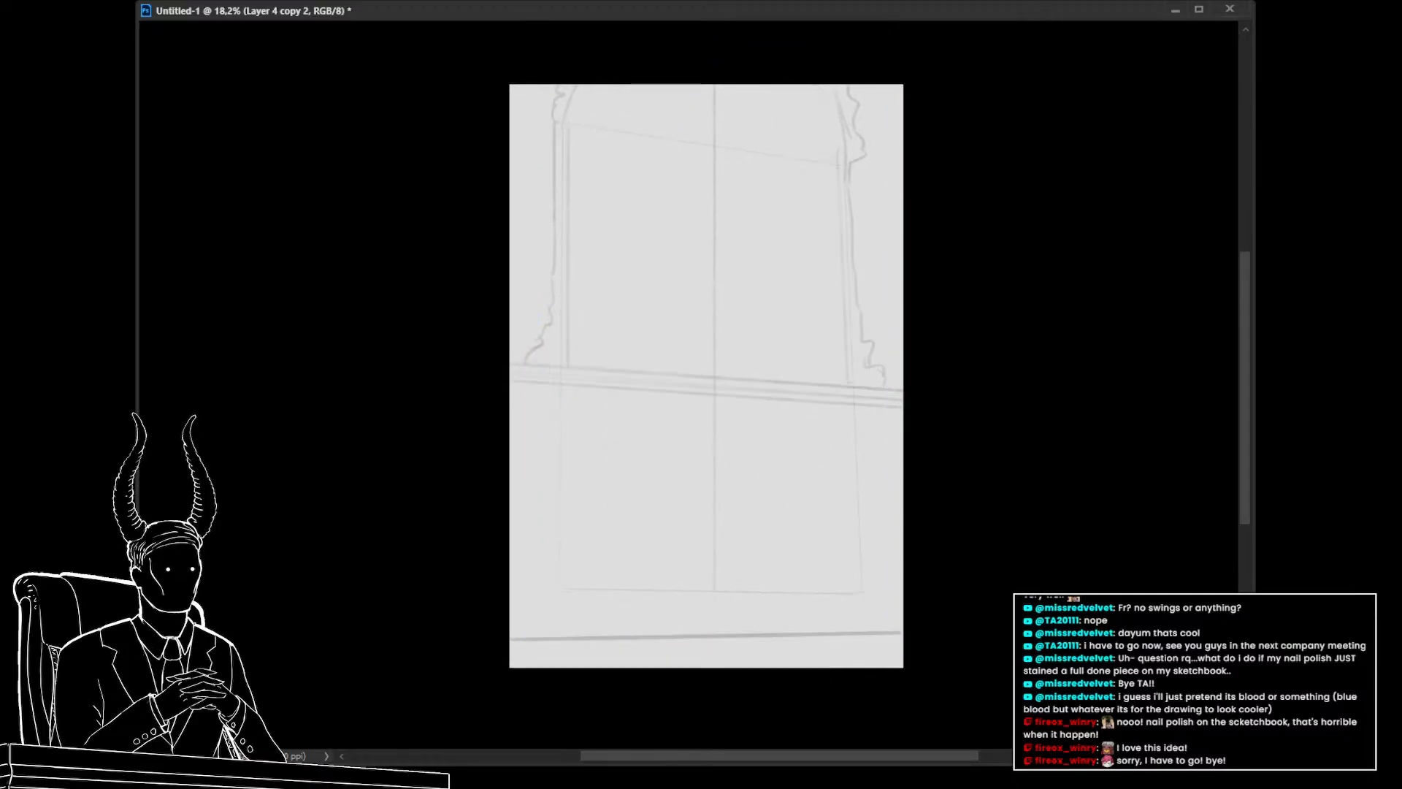
click(1267, 565)
click(1267, 566)
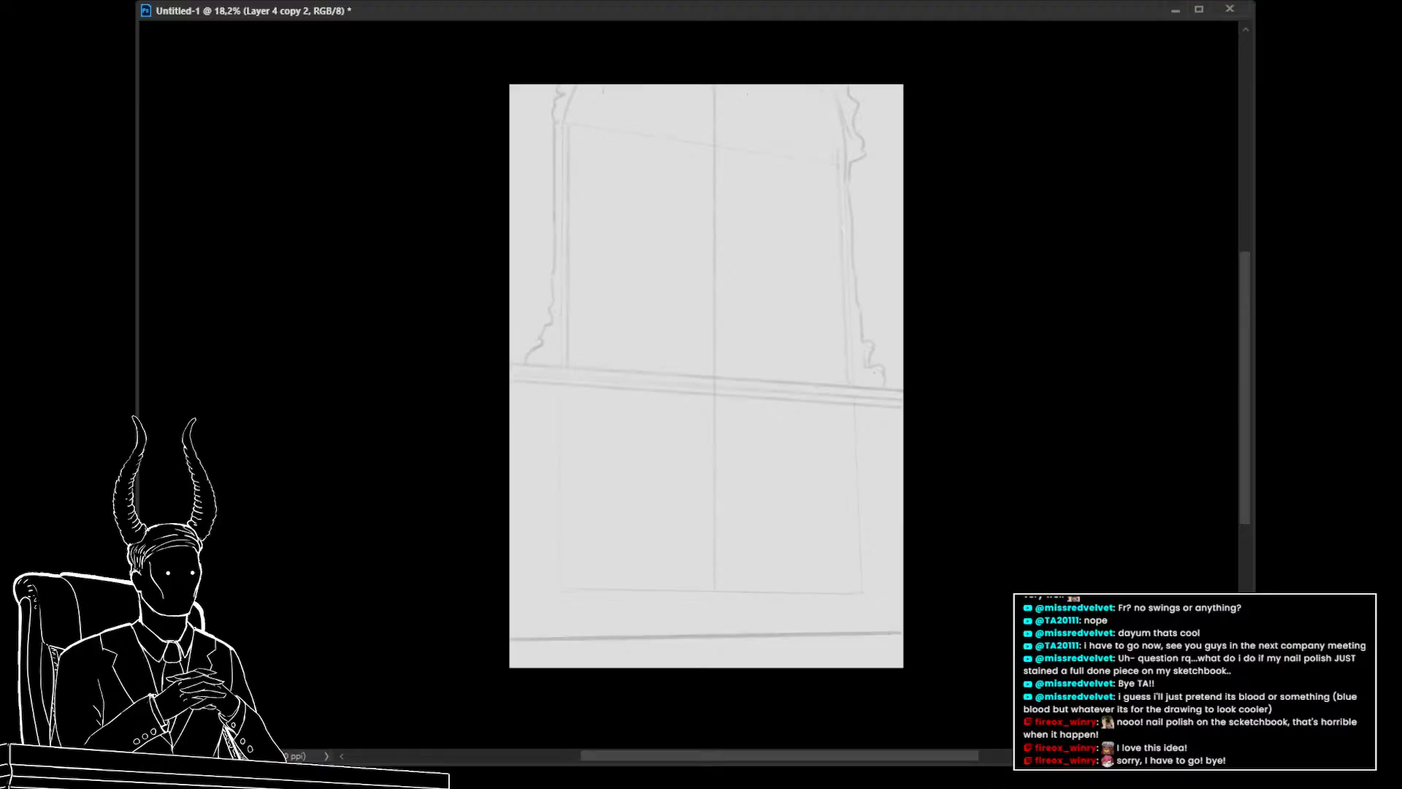
click(1266, 566)
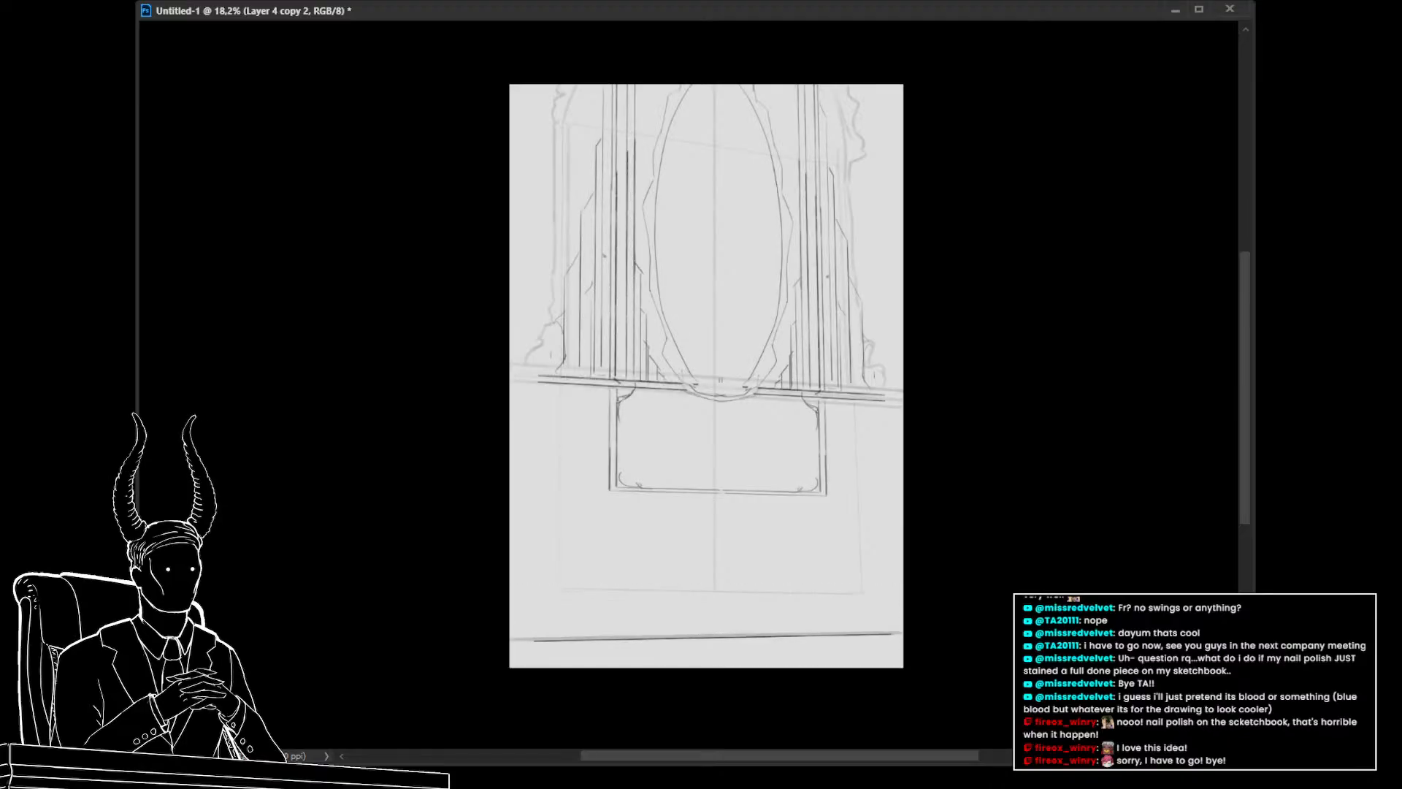
click(1267, 566)
click(1267, 566)
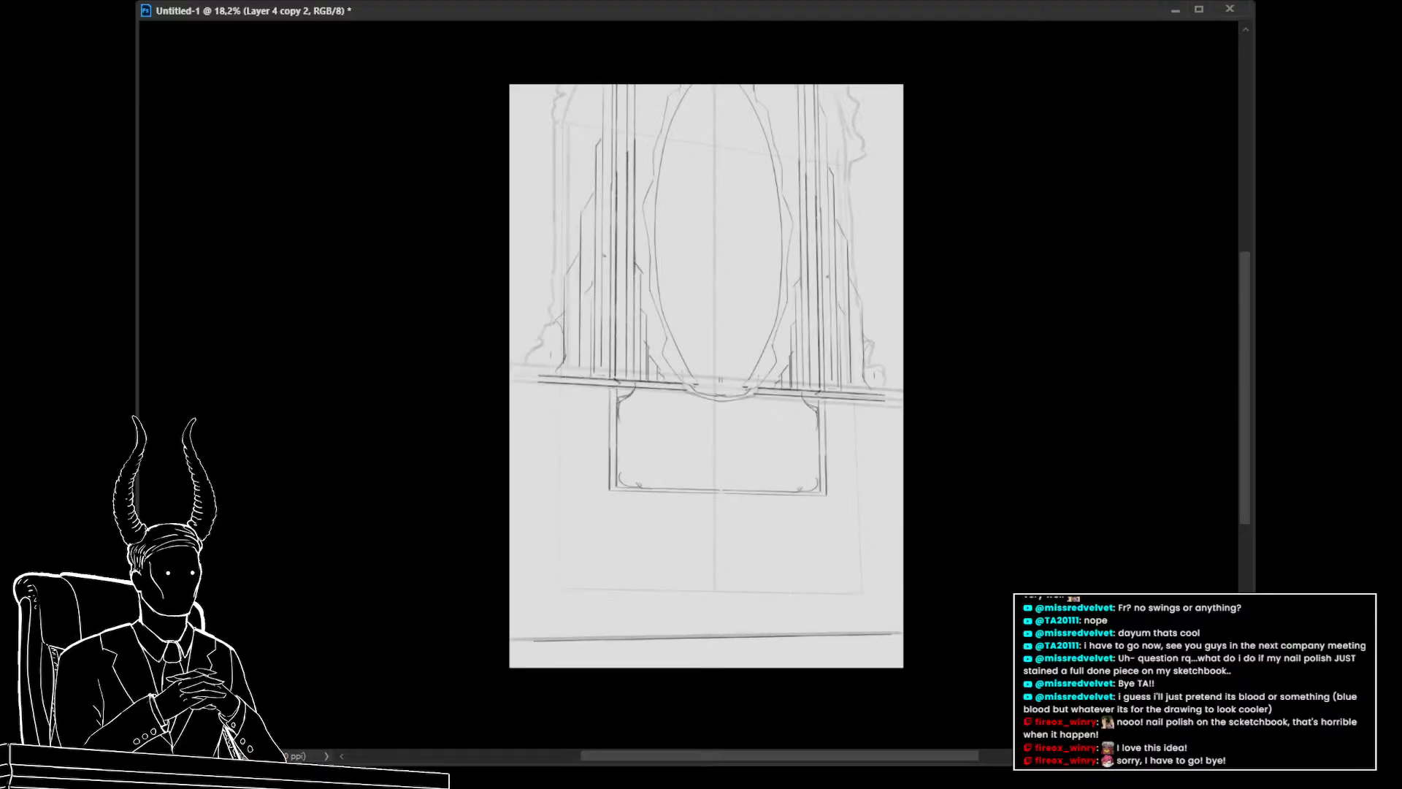
click(1266, 565)
click(1267, 566)
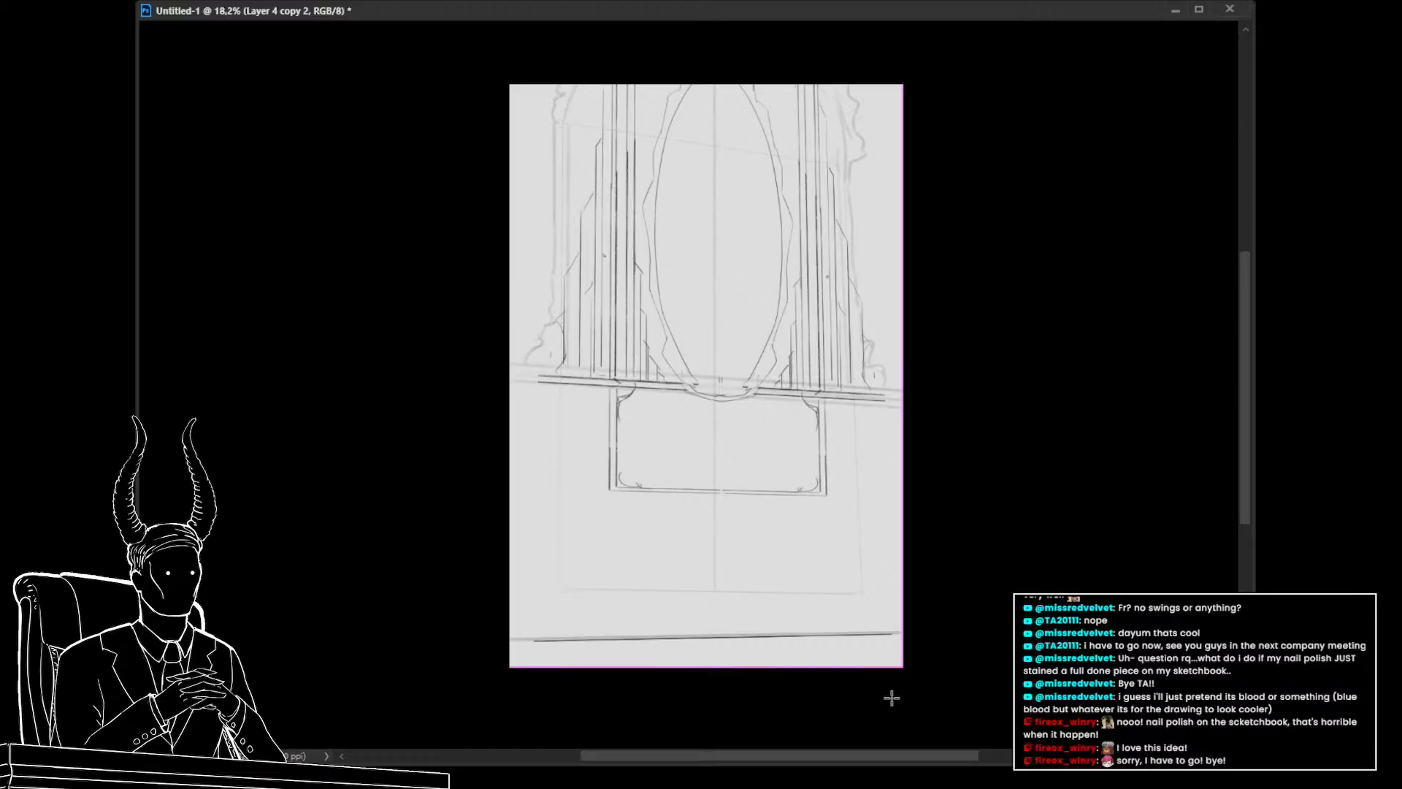
Select and delete the strip along the bottom edge of the duplicated sketch
drag(524, 593, 1011, 658)
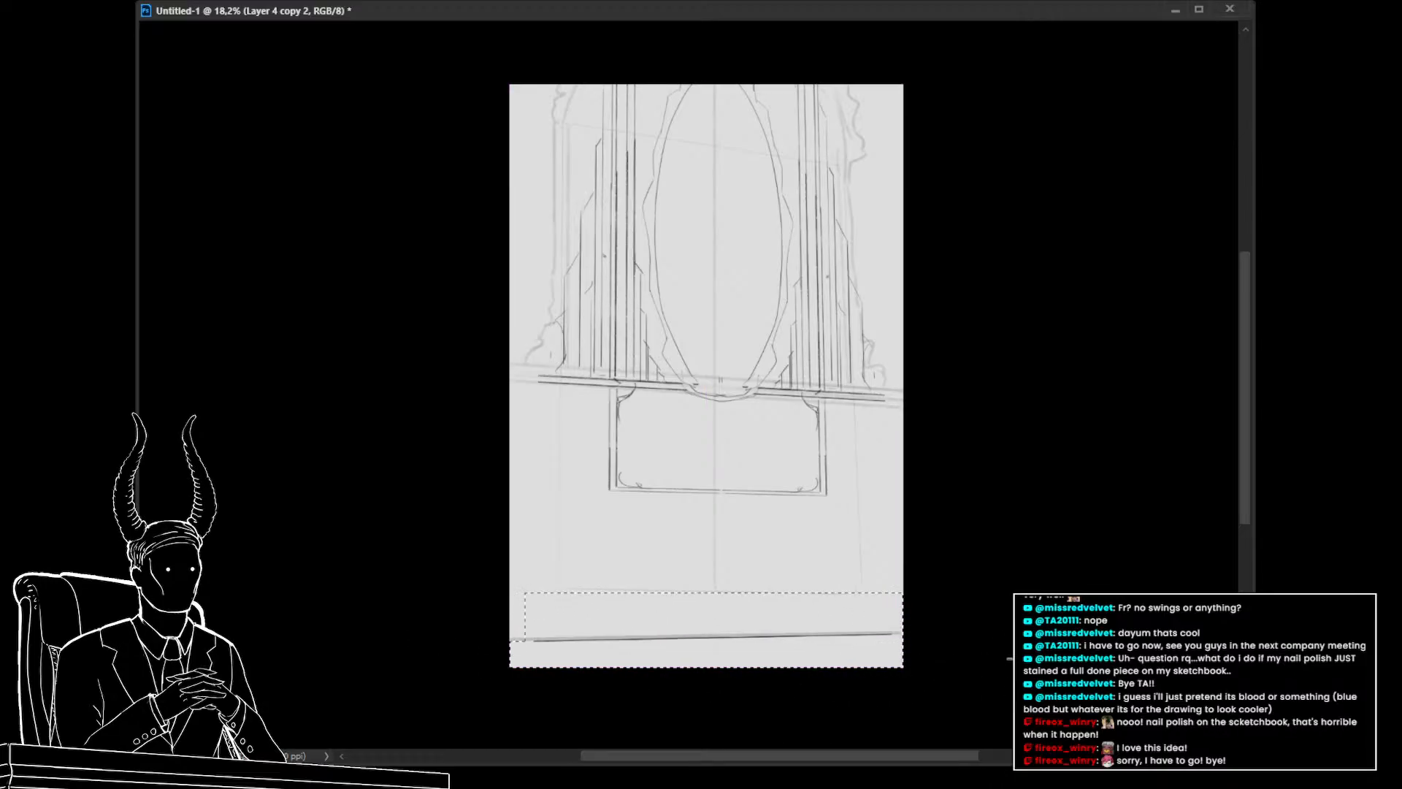
key(Delete)
key(ctrl+d)
Scale the duplicated sketch down slightly so its top sits closer to the canvas edge
key(ctrl+t)
drag(691, 367, 695, 489)
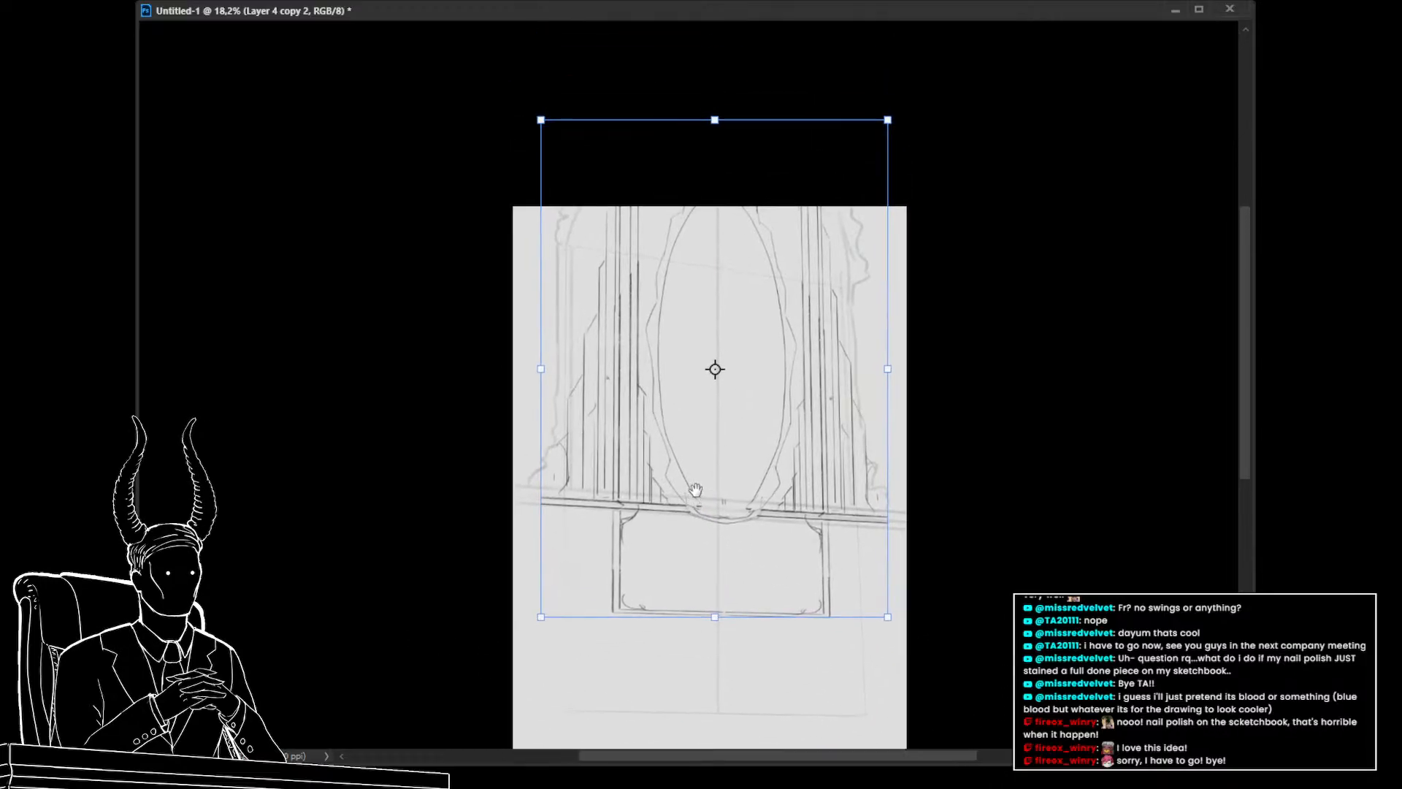
drag(716, 122, 717, 177)
key(ctrl+z)
drag(764, 326, 770, 312)
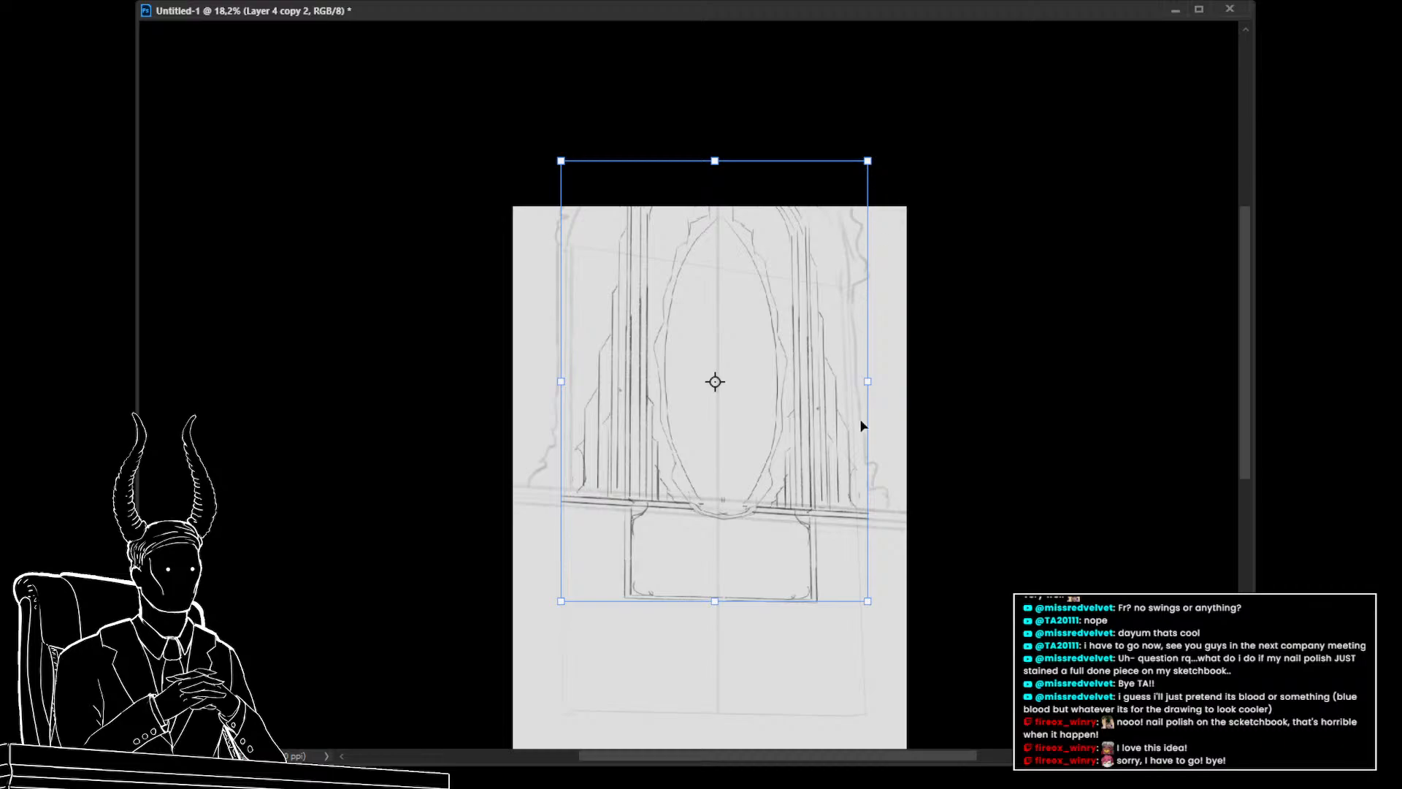
Nudge the scaled sketch horizontally to center it over the frame and apply the transform
key(Left)
key(Left)
key(Left)
key(Left)
key(Left)
key(Left)
key(Left)
key(Left)
key(Left)
key(Left)
key(Left)
key(Left)
key(Left)
key(Left)
key(Left)
key(Left)
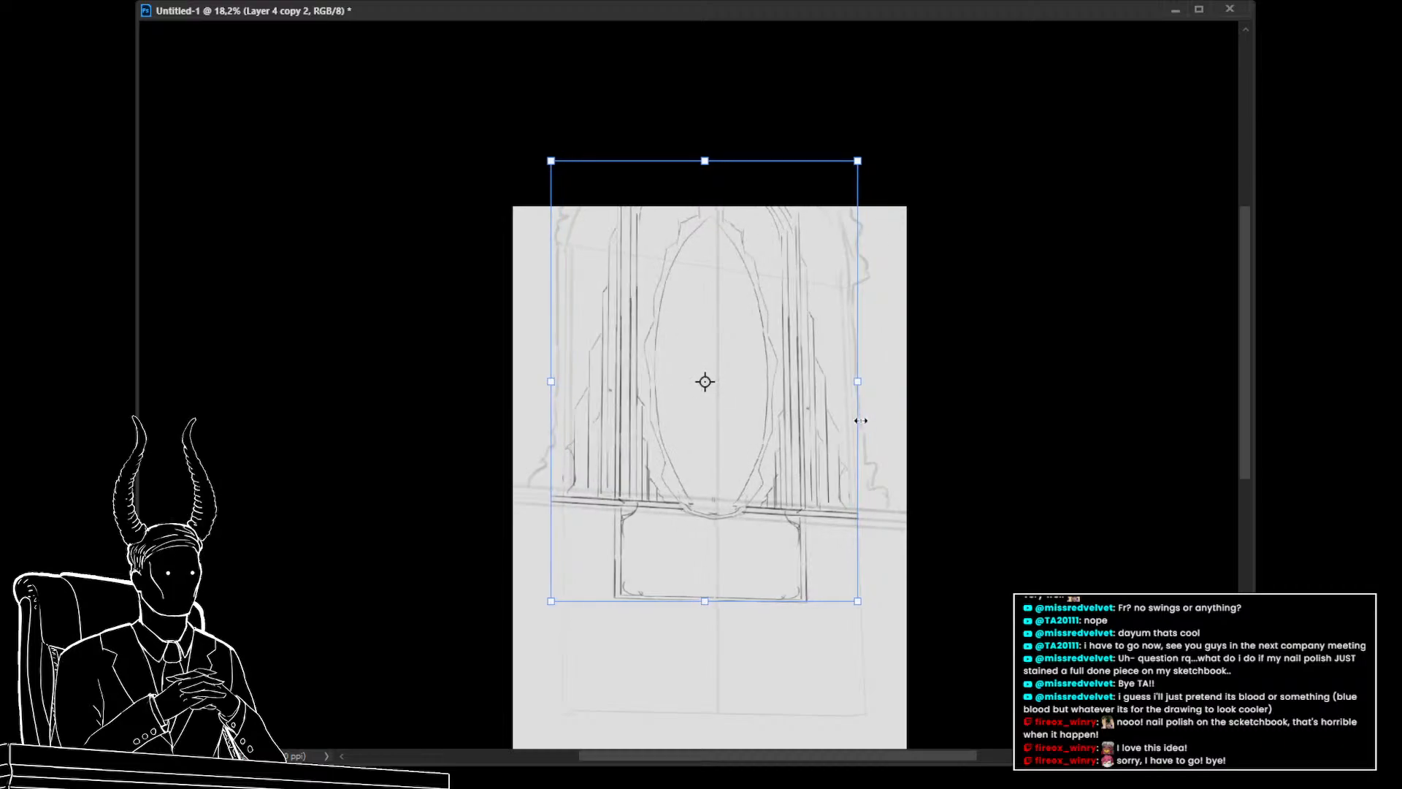
key(Right)
key(Right)
key(Right)
key(Right)
key(Right)
key(Right)
key(Right)
key(Right)
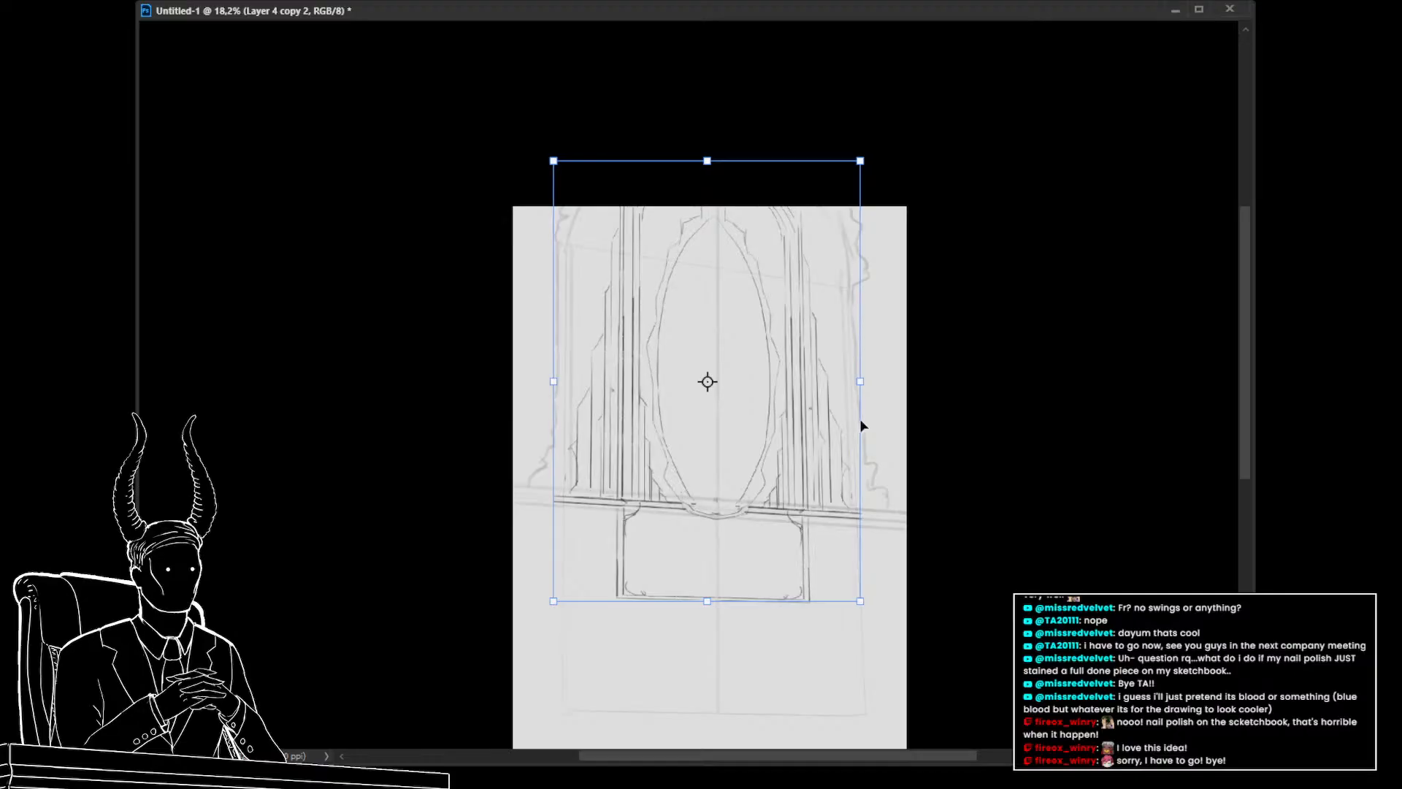
key(Return)
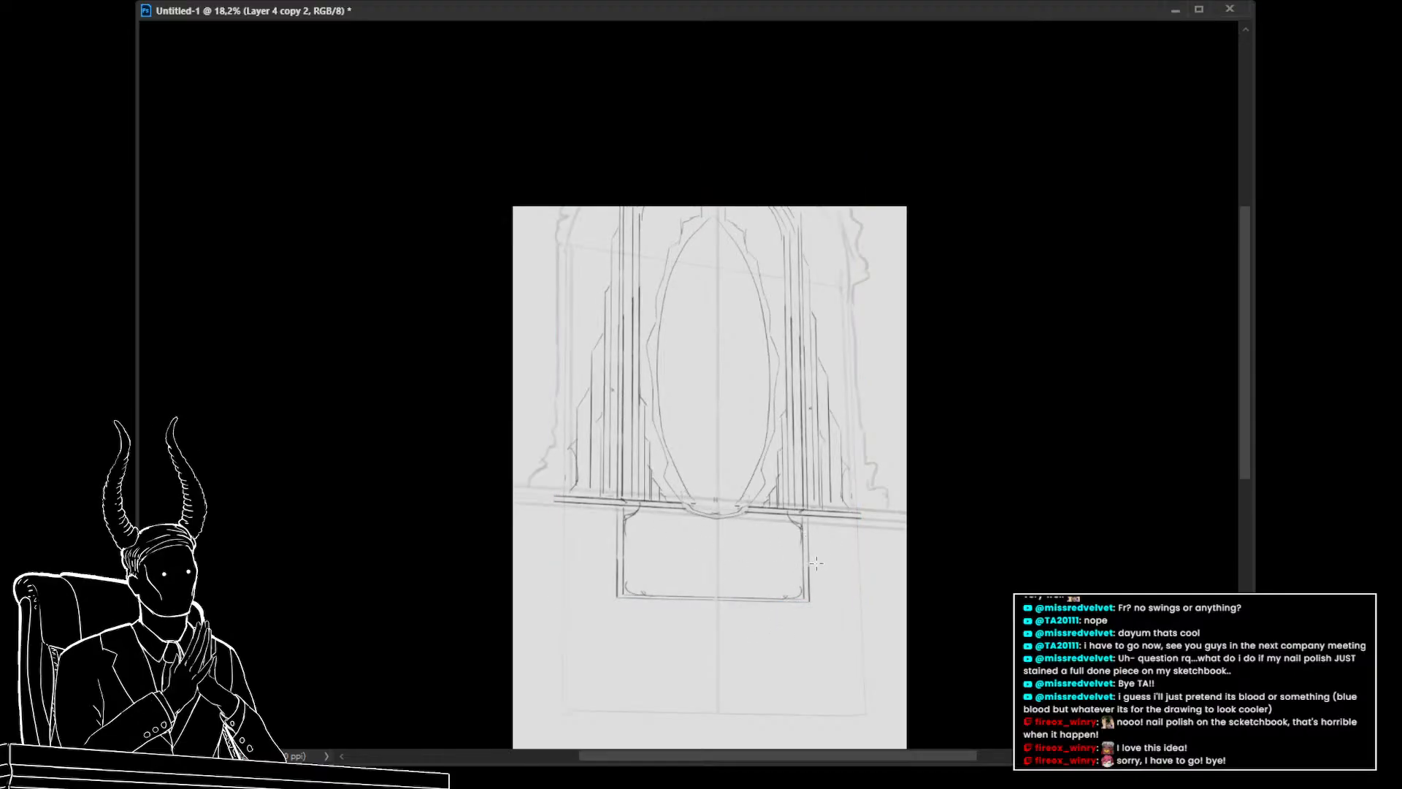
Reapply the transform and merge the duplicated sketch down into the layer below
key(ctrl+t)
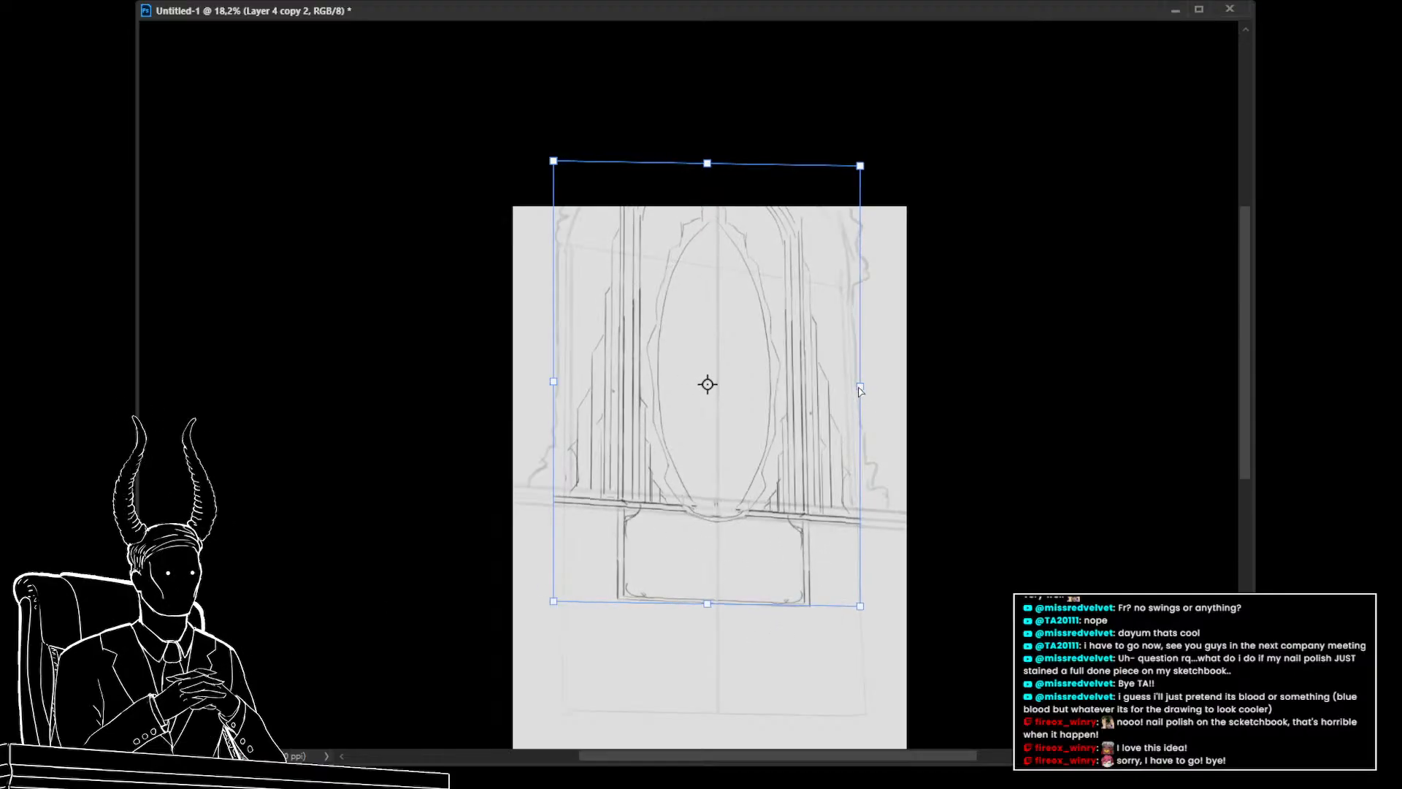
drag(859, 386, 858, 386)
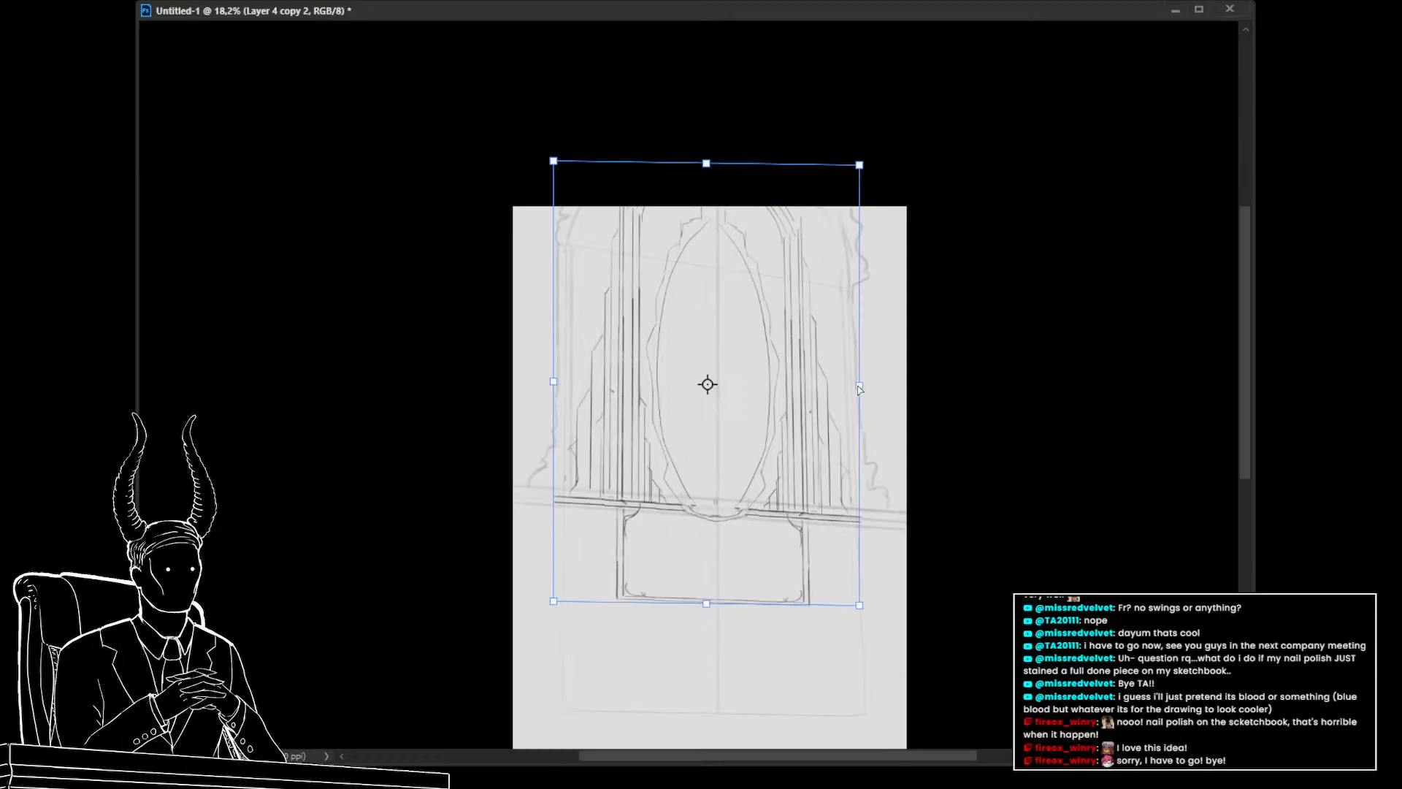
key(Return)
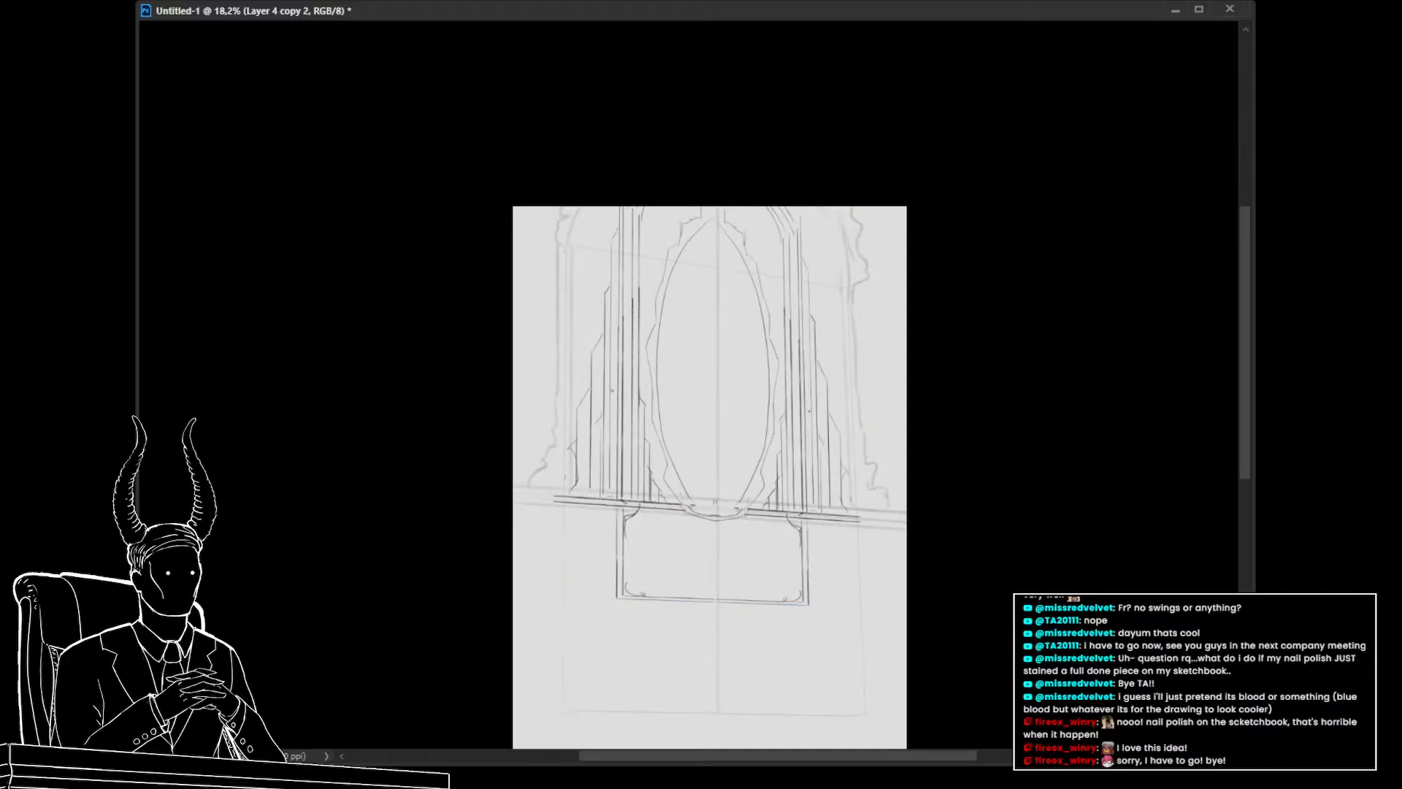
key(ctrl+e)
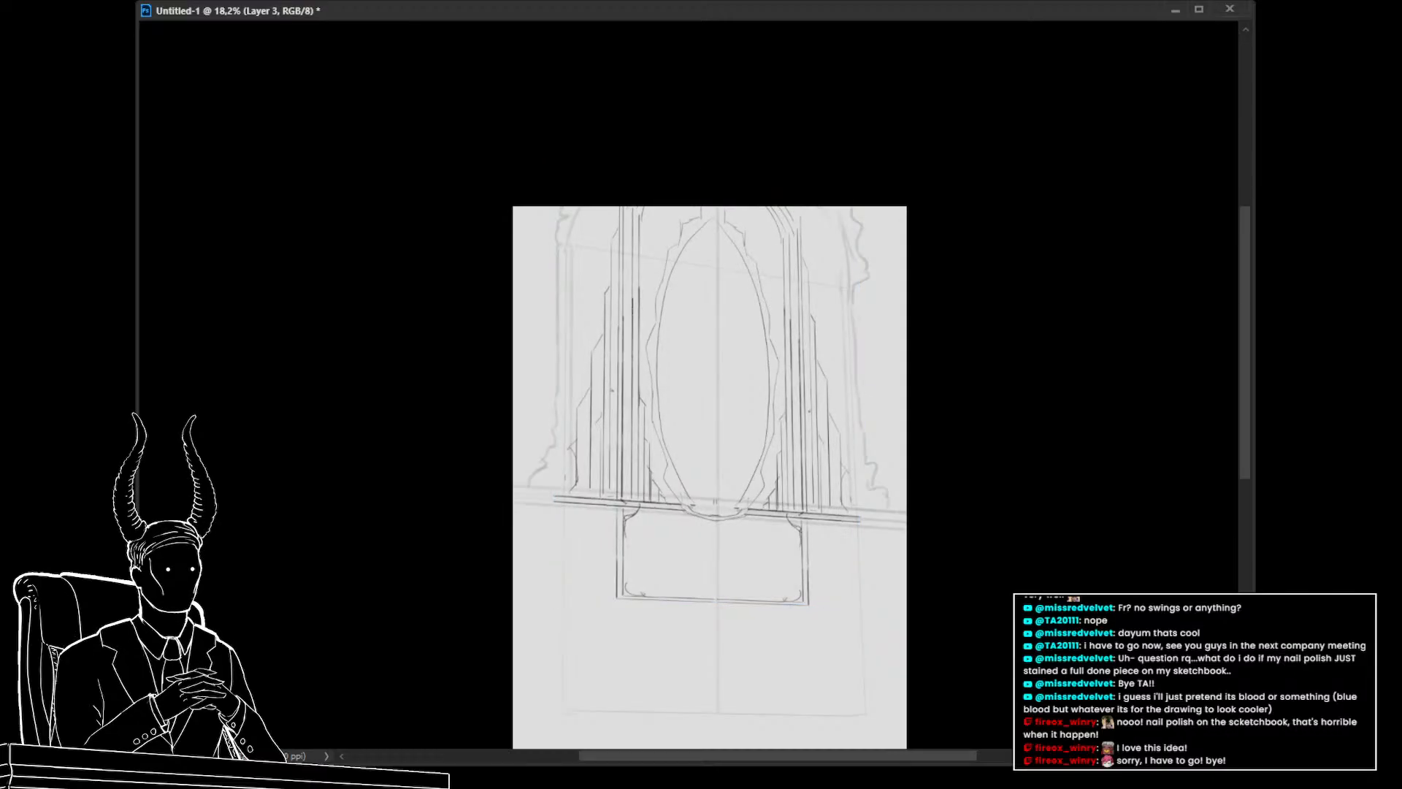
Draw straight vertical lines along the outer right and left sides of the window frame
key(ctrl+comma)
key(ctrl+comma)
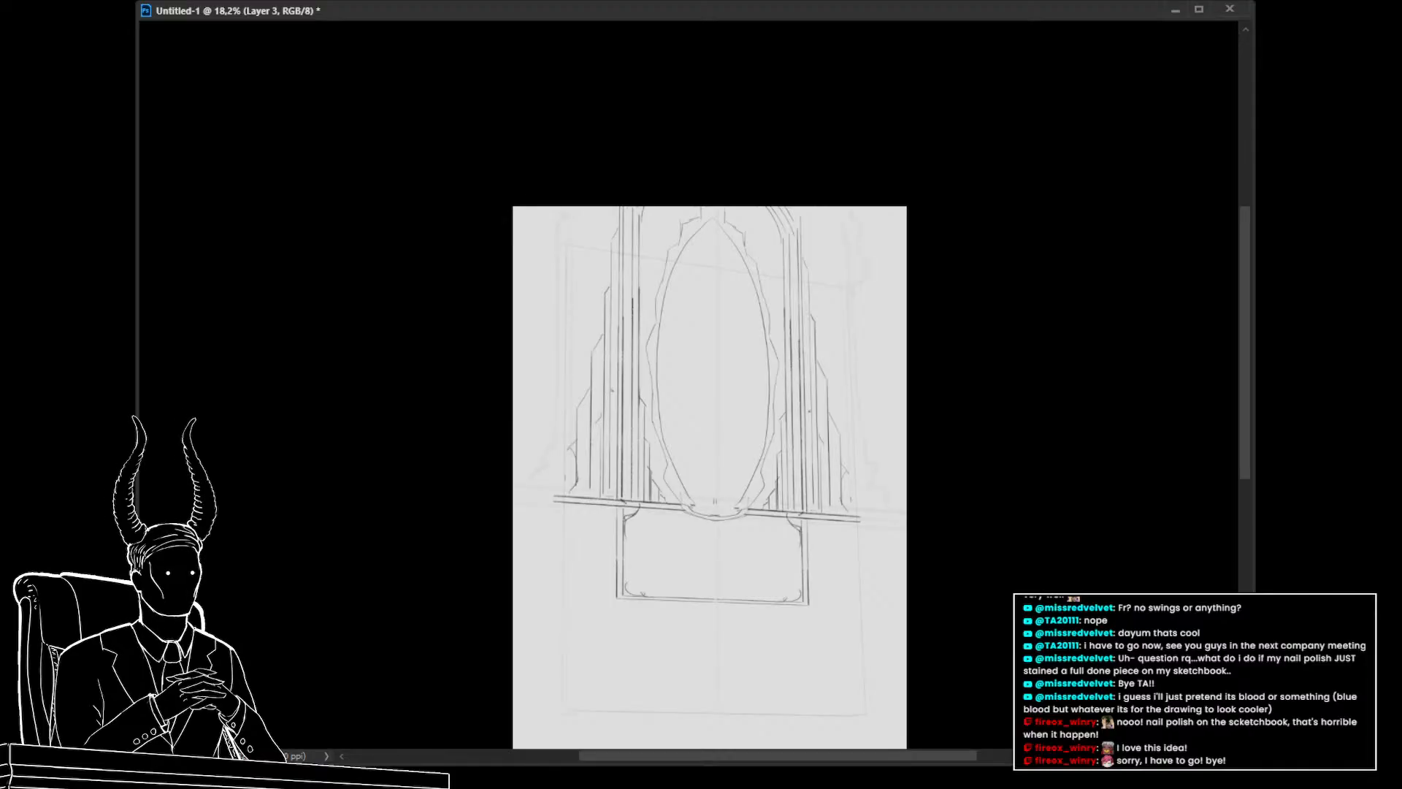
scroll(799, 538, up, 3)
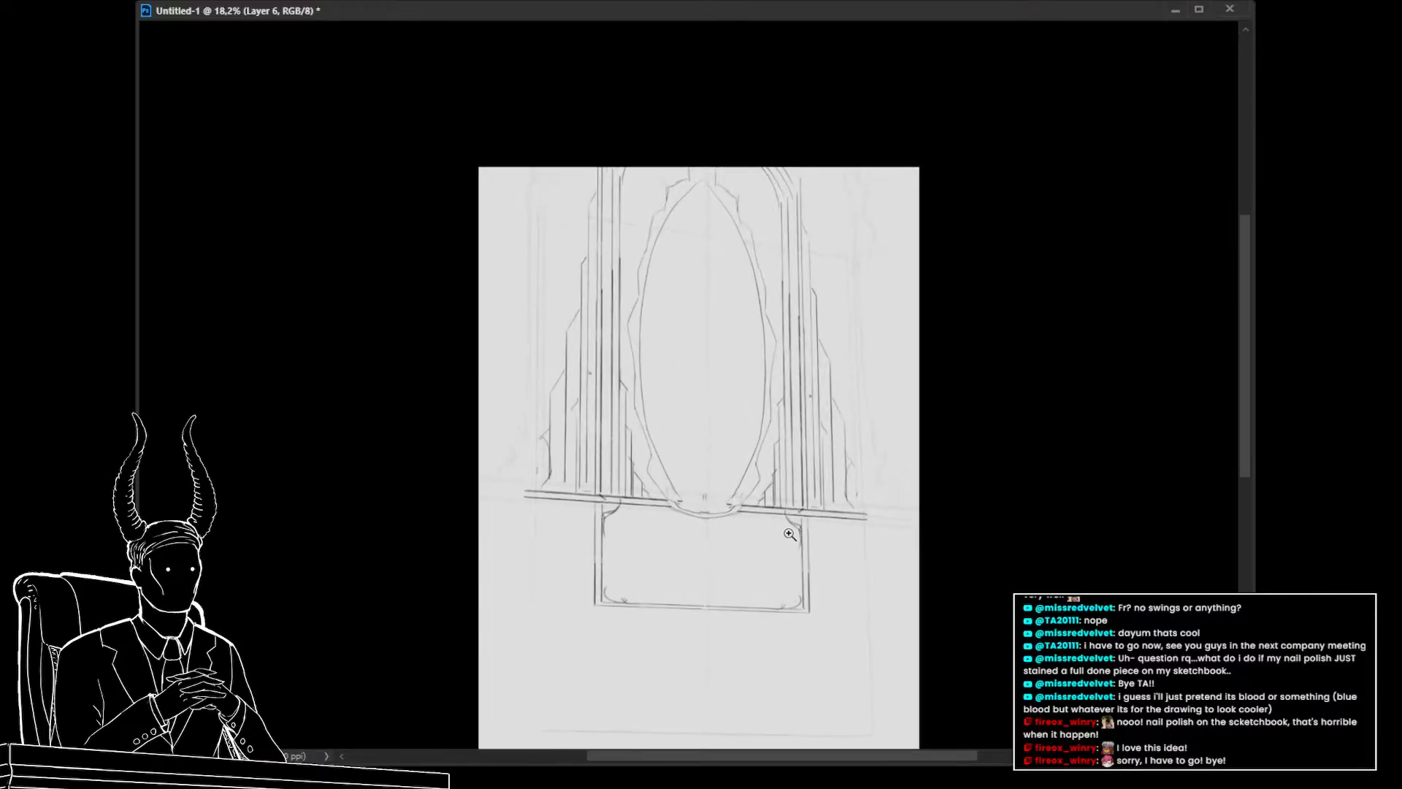
drag(871, 508, 870, 248)
key(ctrl+z)
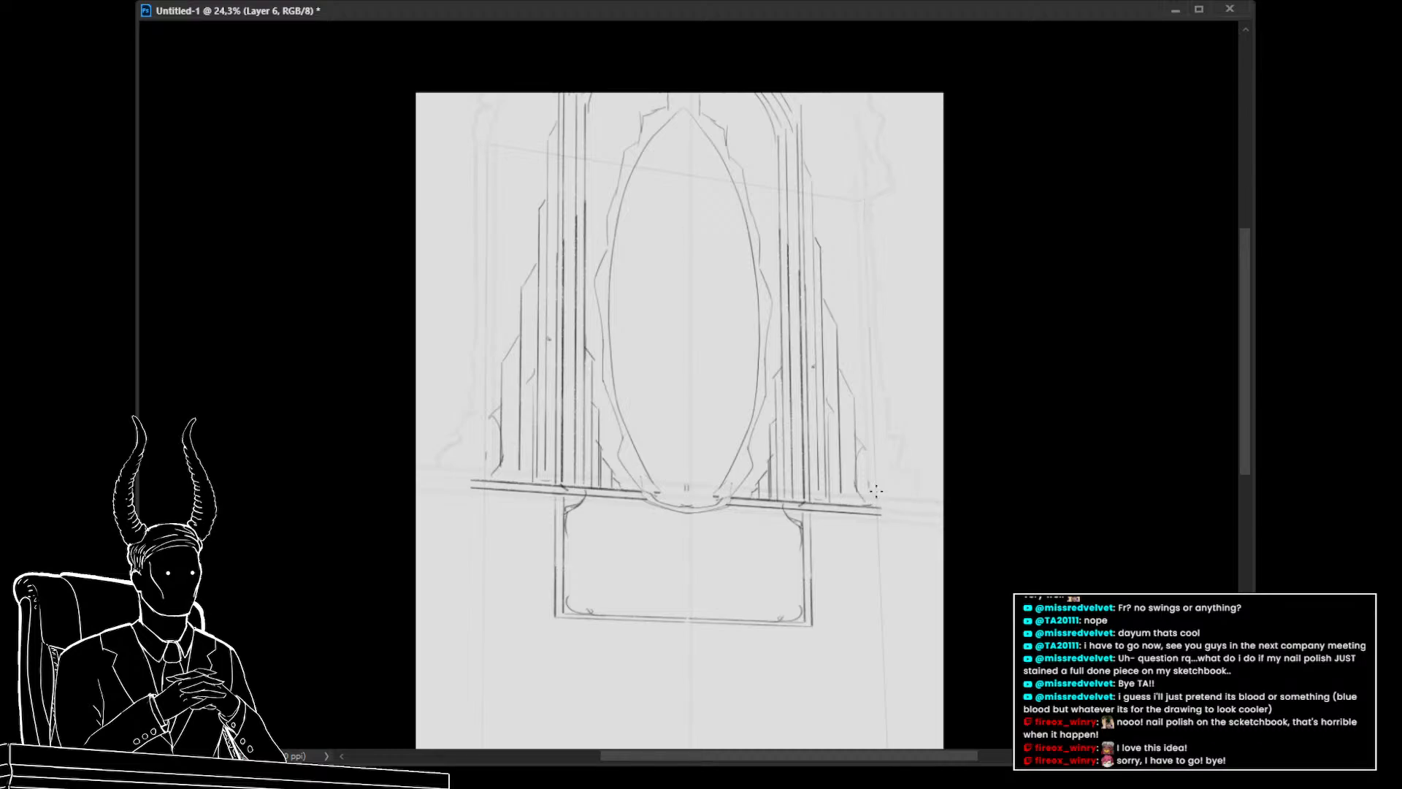
drag(867, 203, 877, 438)
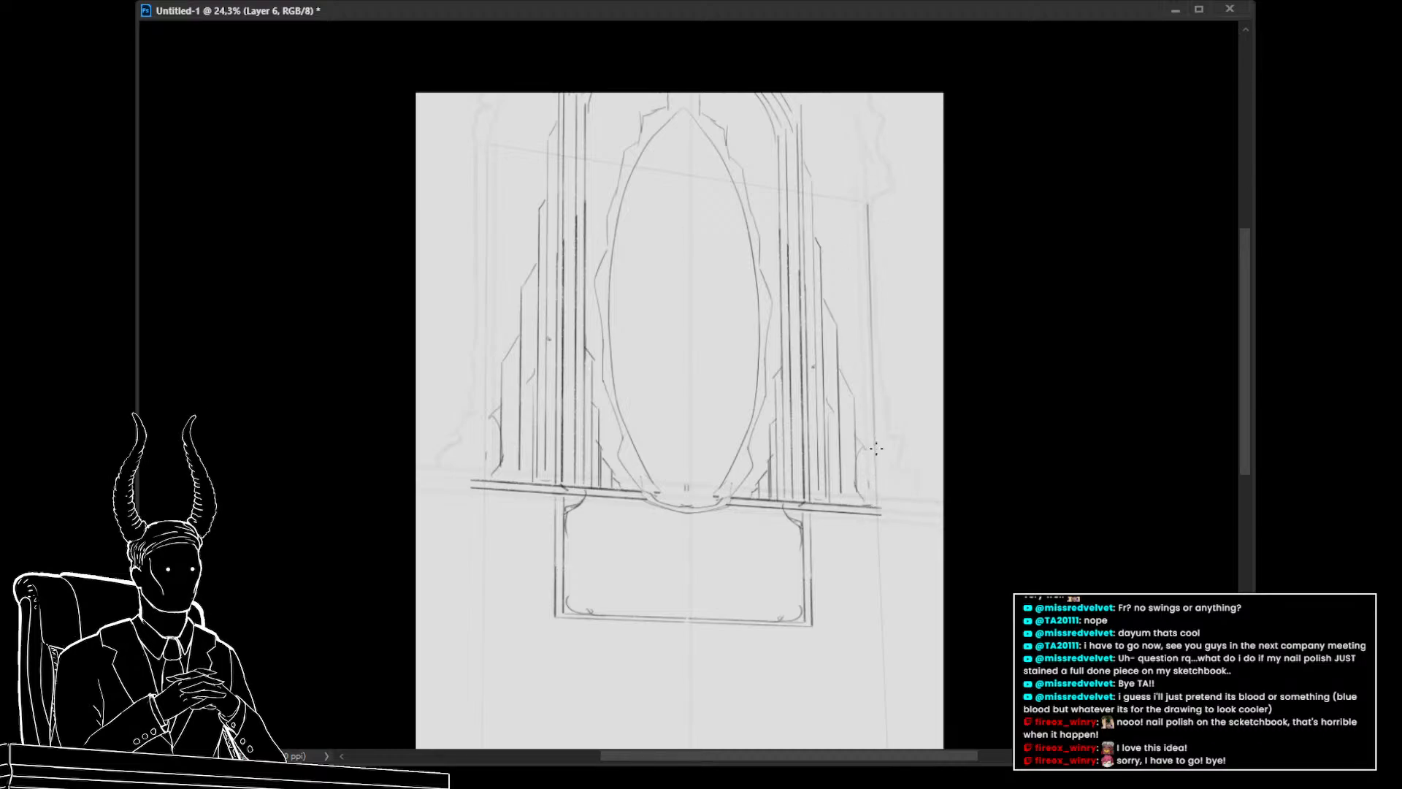
drag(871, 503, 869, 234)
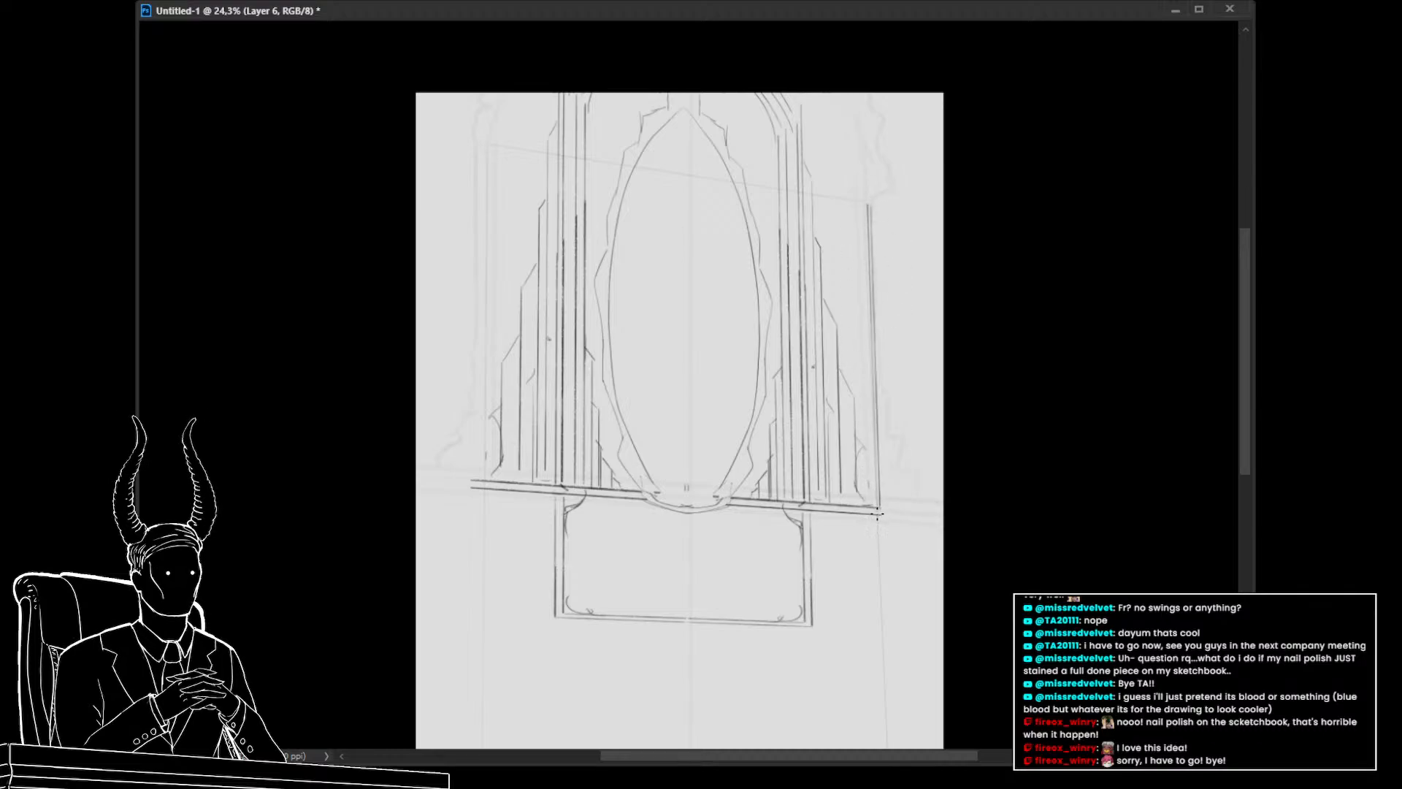
shift+click(487, 150)
shift+click(483, 481)
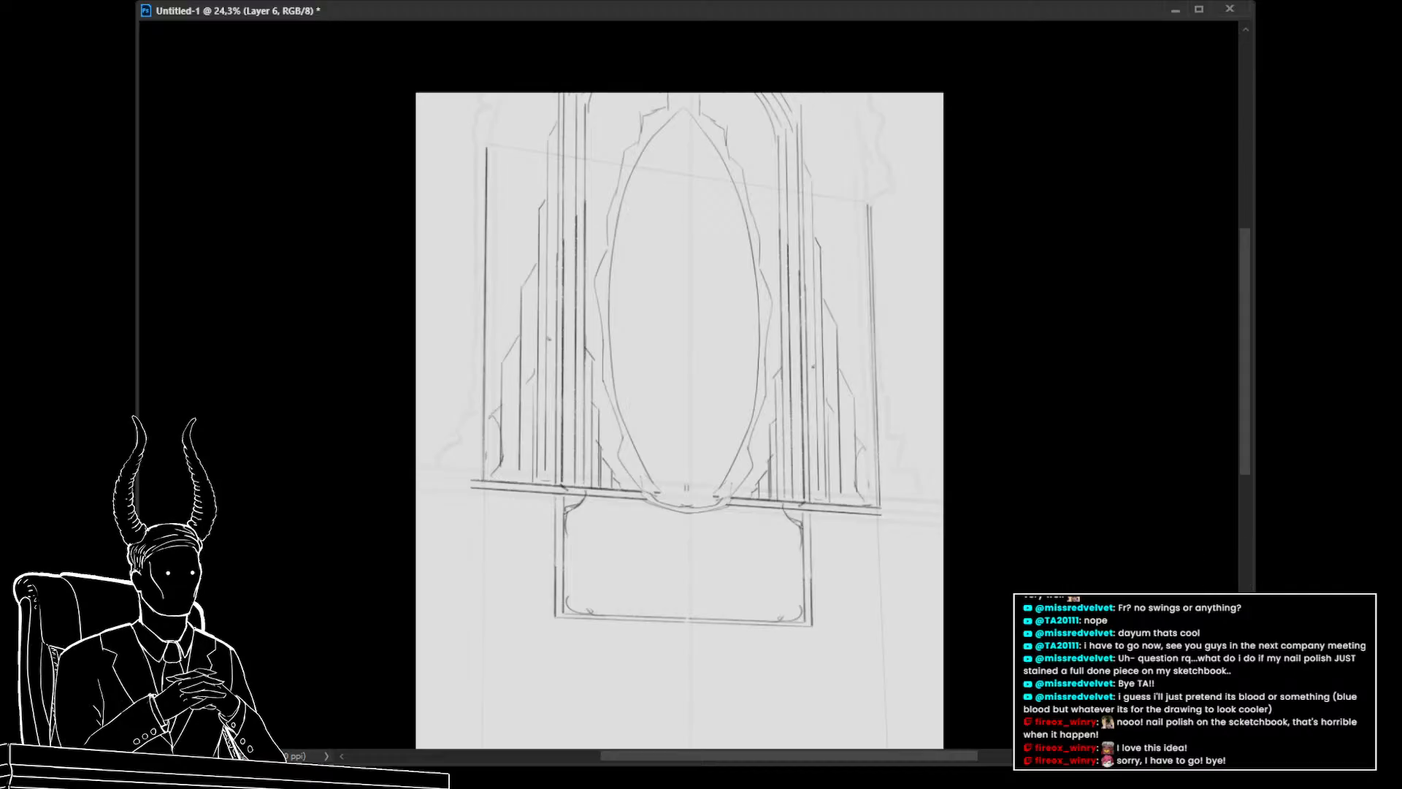
Add short strokes around the frame's lower edges and toggle the copied sketch layer's visibility
drag(454, 466, 458, 489)
mouse_move(511, 548)
mouse_down()
mouse_move(431, 543)
mouse_move(507, 551)
mouse_move(464, 567)
mouse_move(497, 579)
mouse_up()
drag(764, 591, 750, 582)
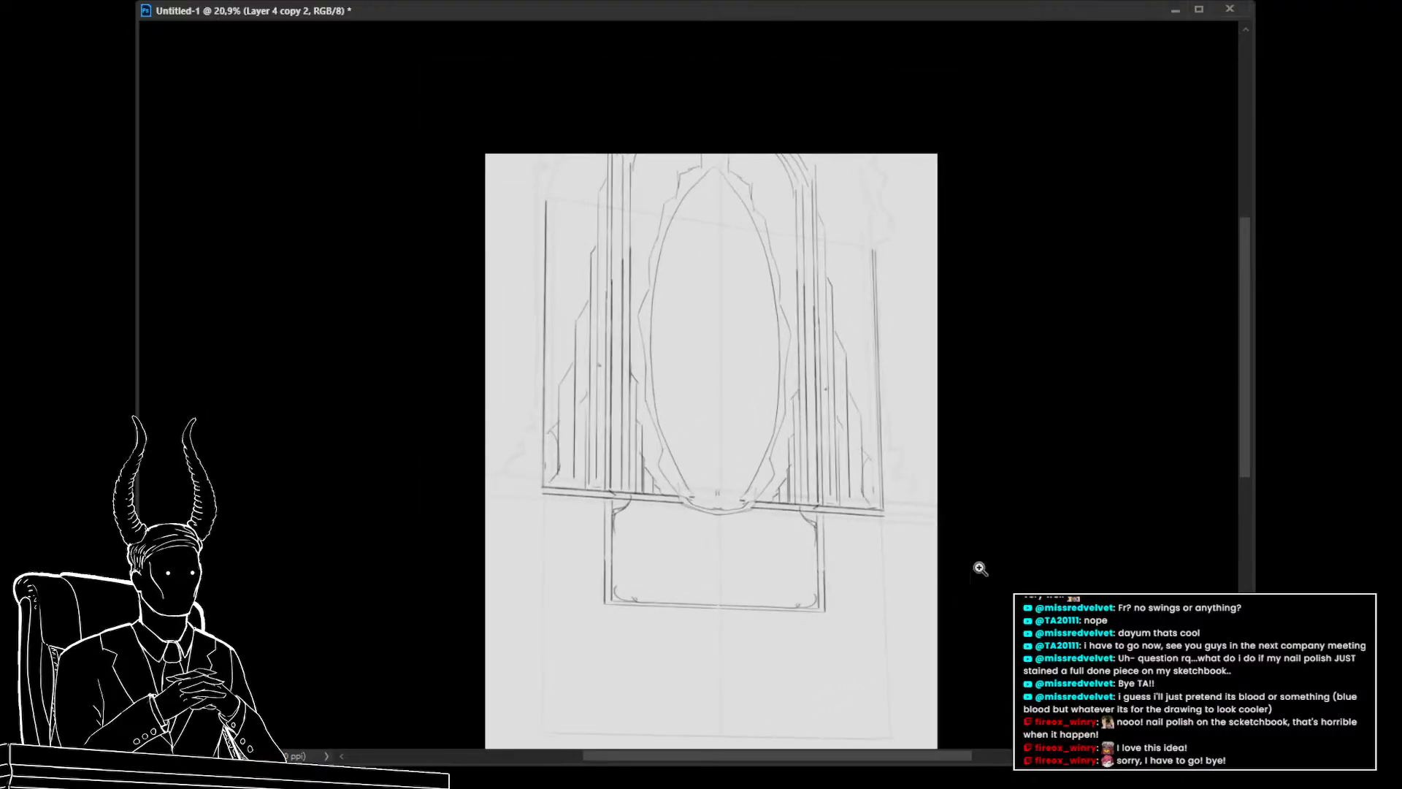
key(ctrl+comma)
key(ctrl+comma)
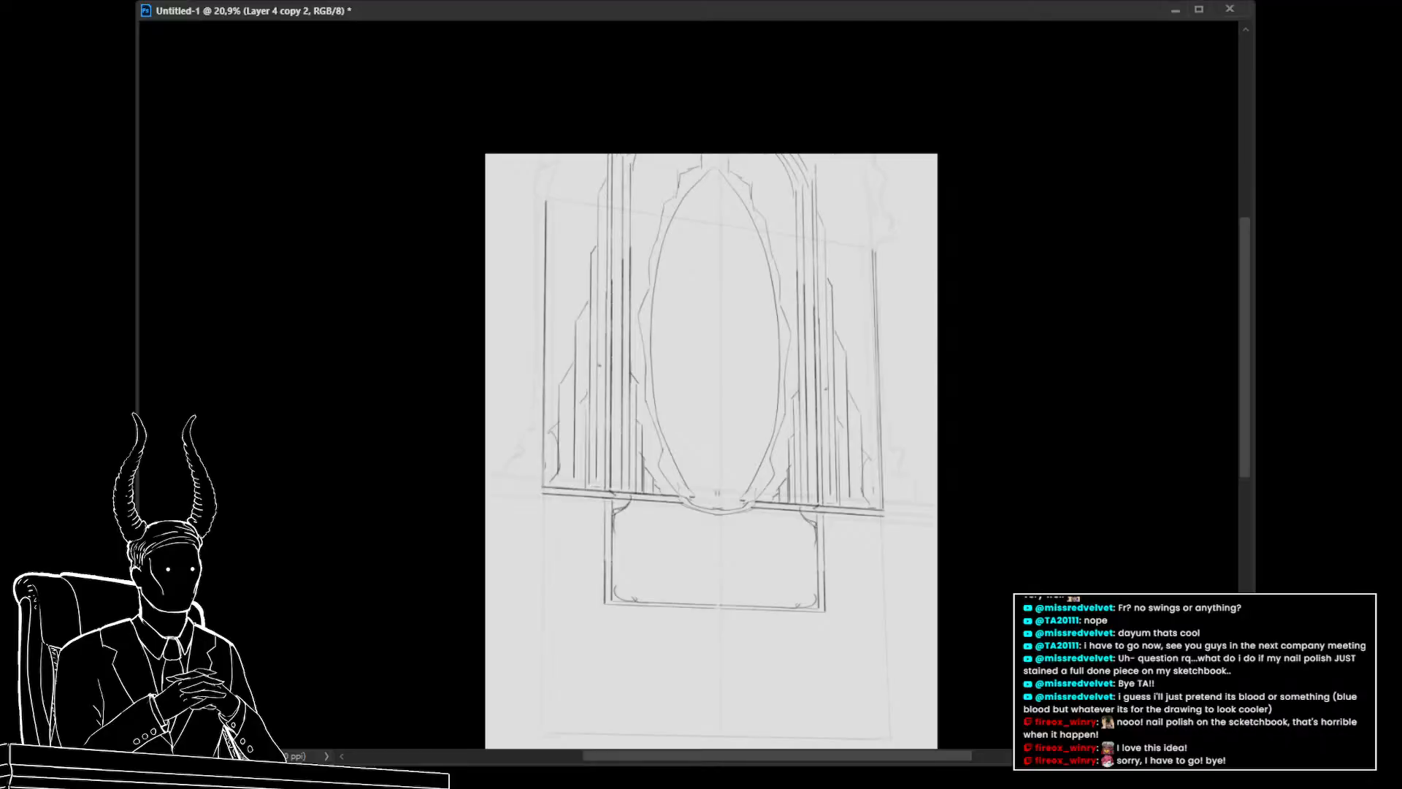
On a new layer, draw arched tops above the frame's side panels and save the file as White and Red.psd
key(ctrl+shift+alt+n)
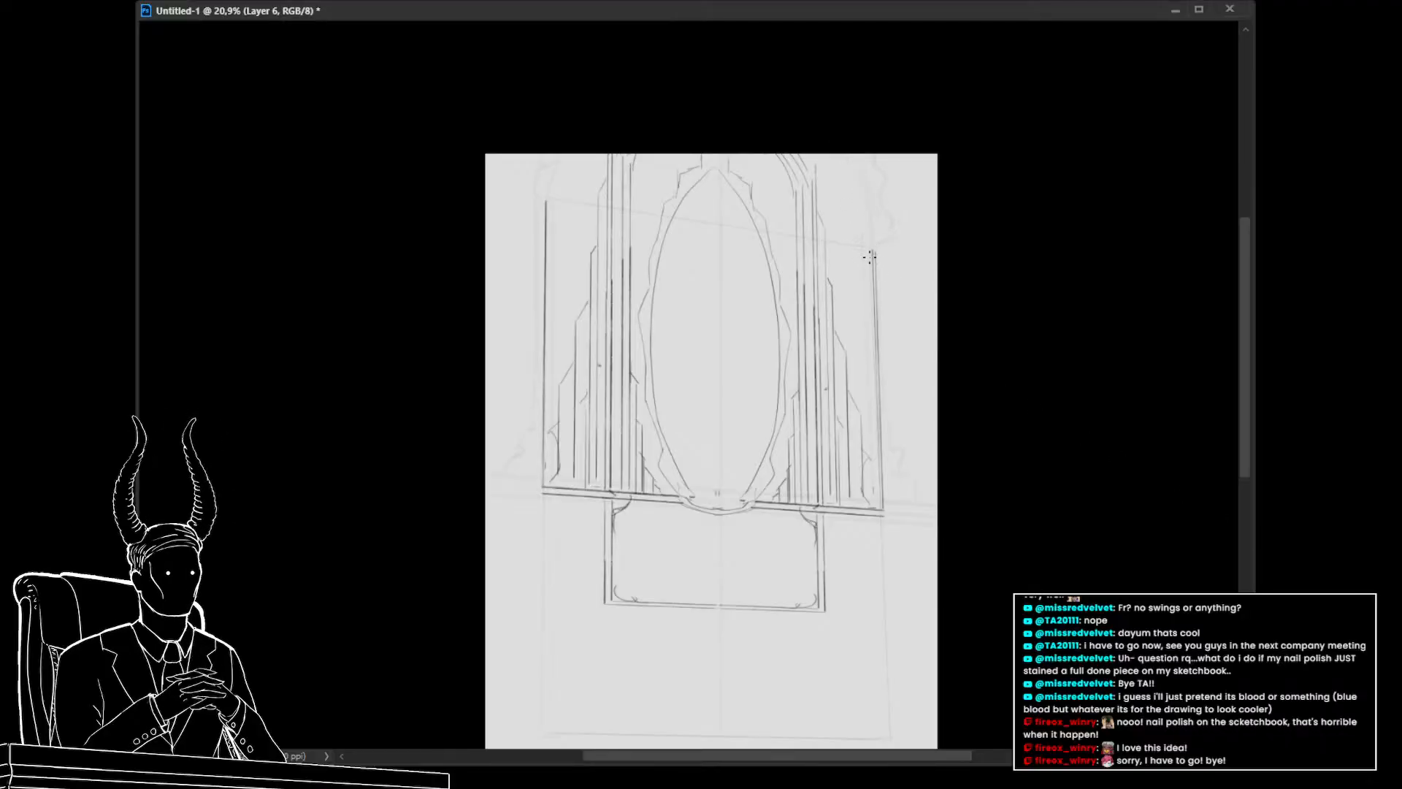
drag(870, 257, 848, 162)
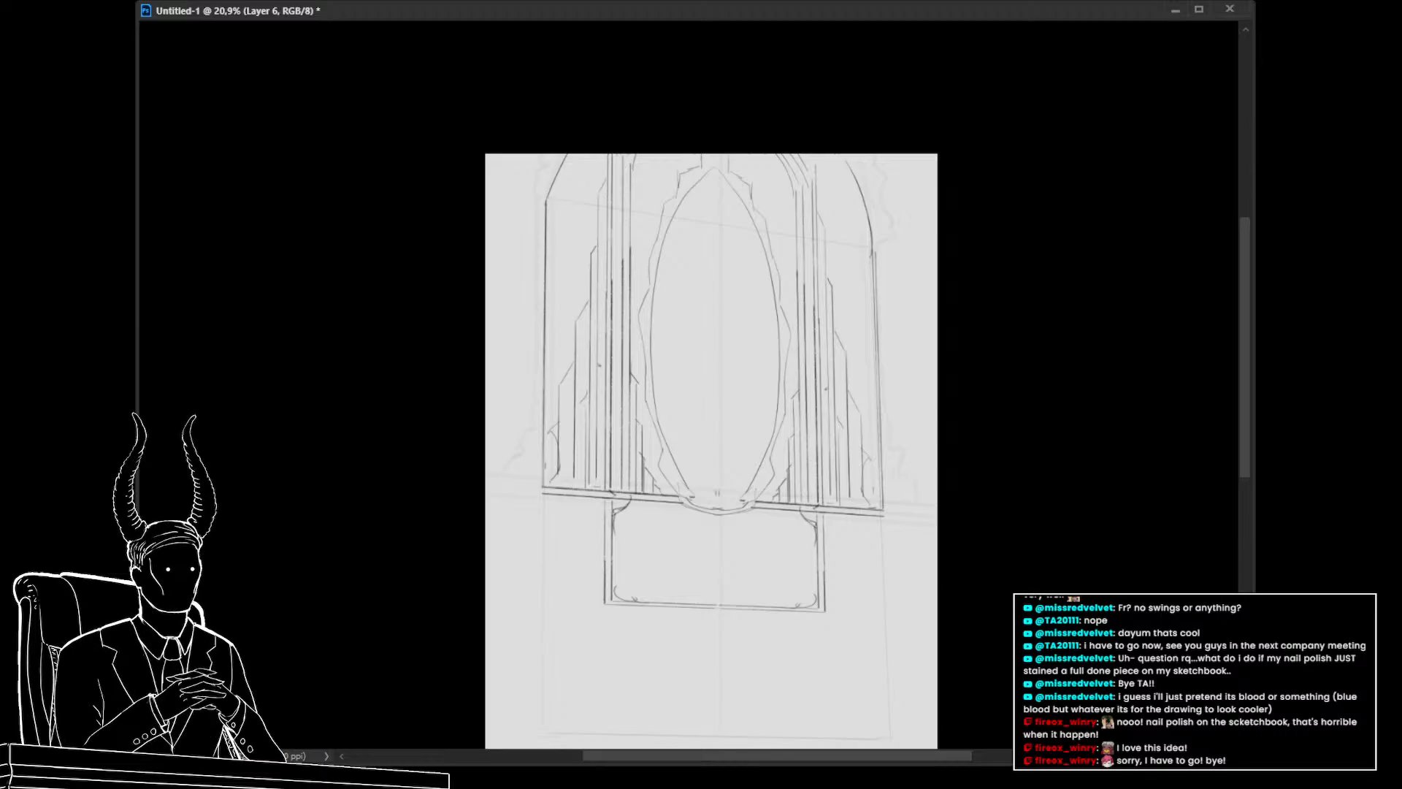
click(754, 257)
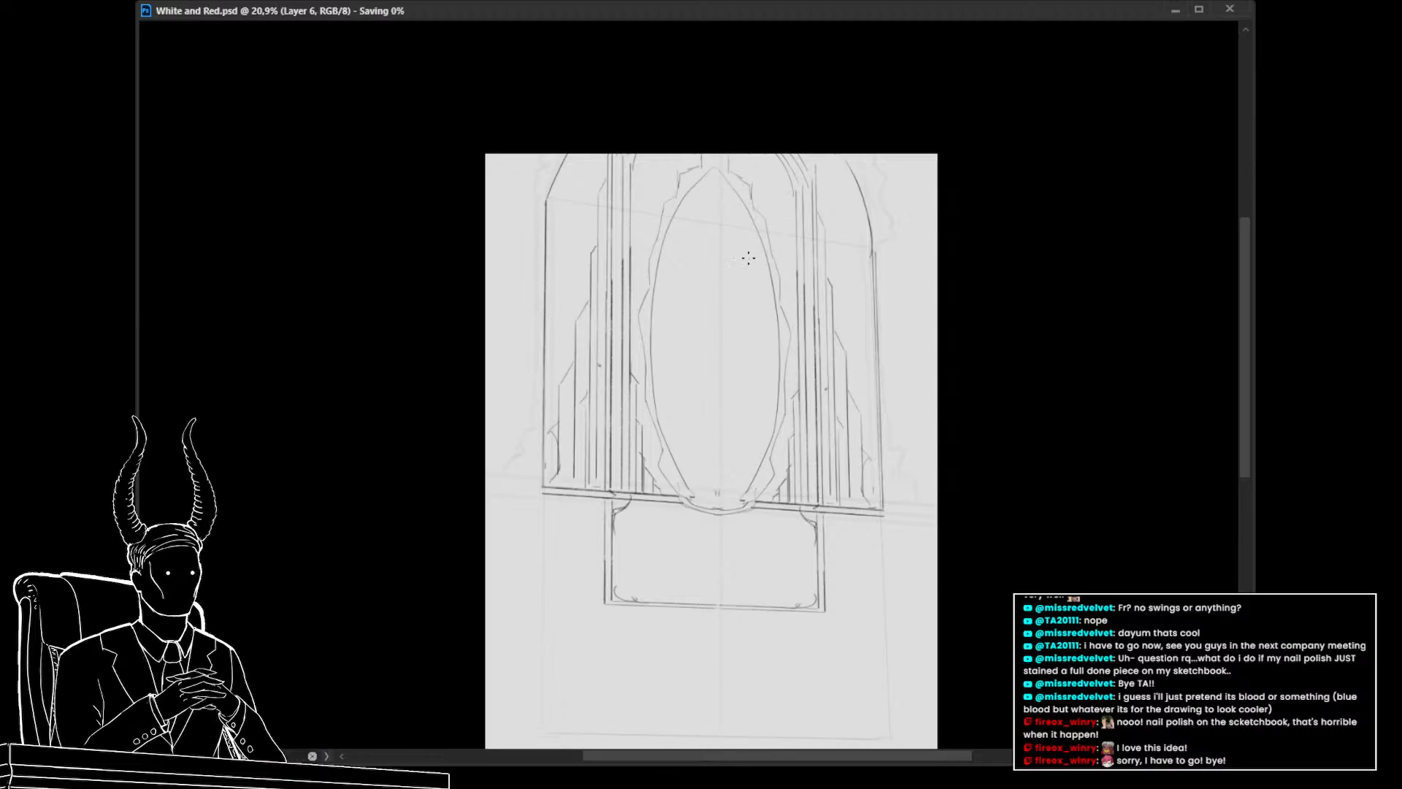
Lasso-select the central oval area and select the copied sketch layer it belongs to
drag(788, 478, 773, 477)
click(1268, 554)
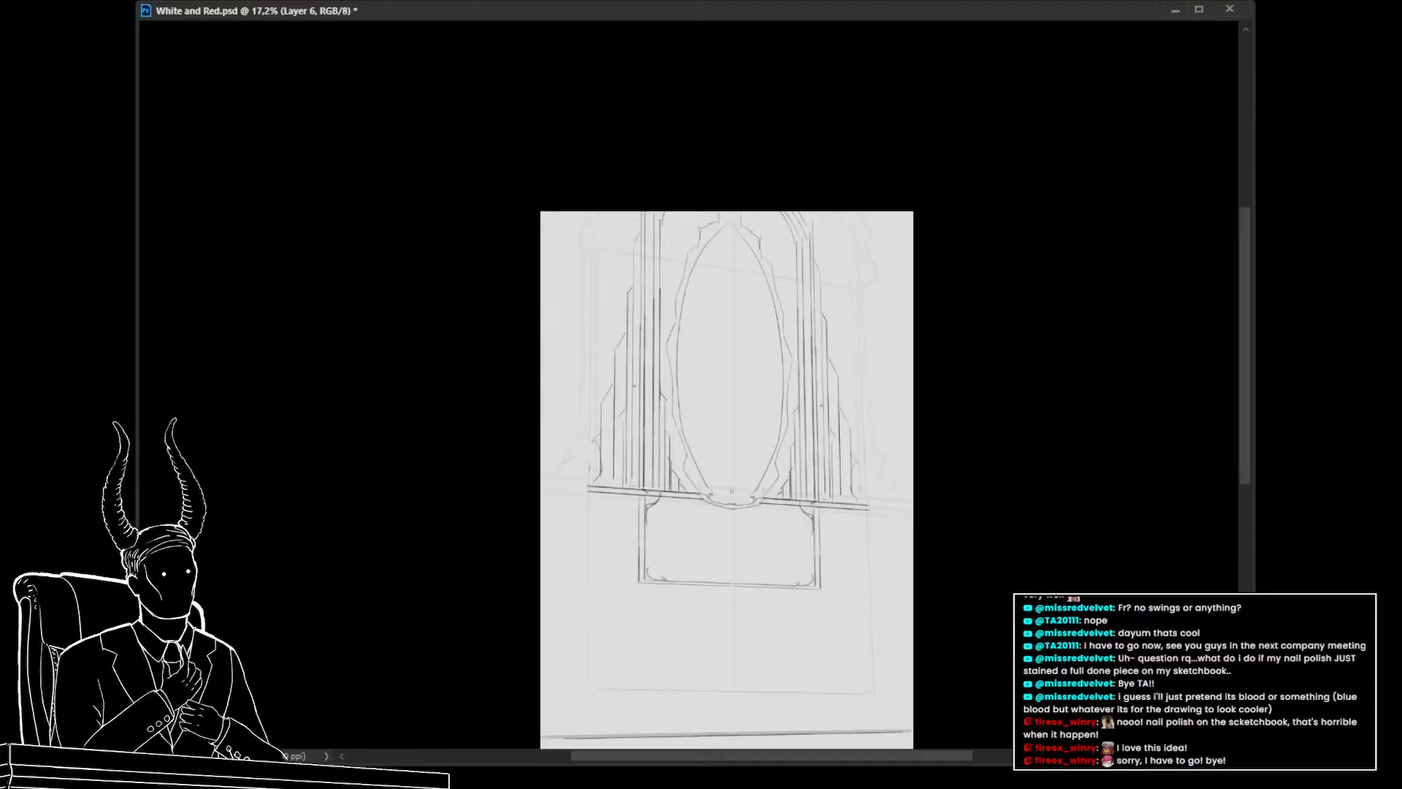
click(1268, 566)
click(1268, 566)
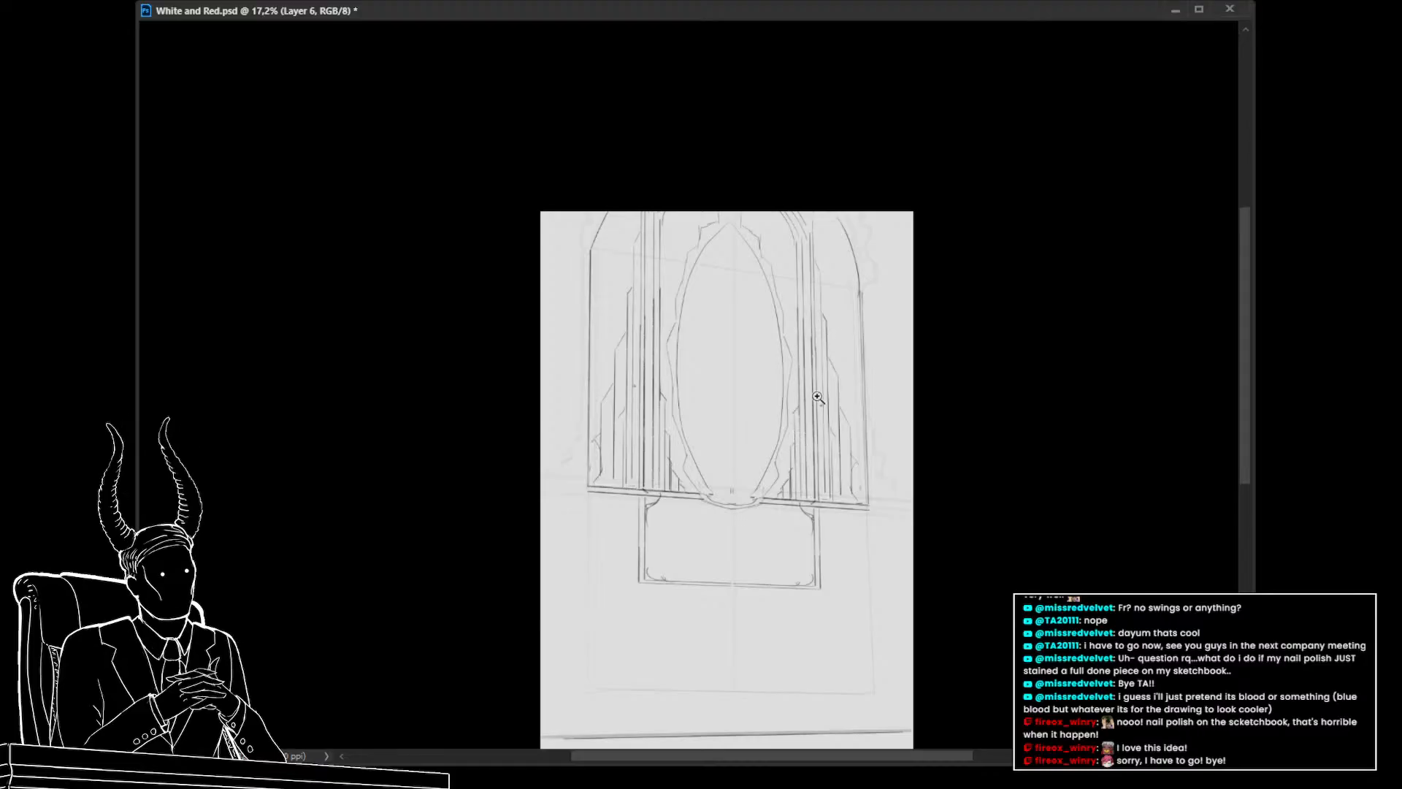
key(l)
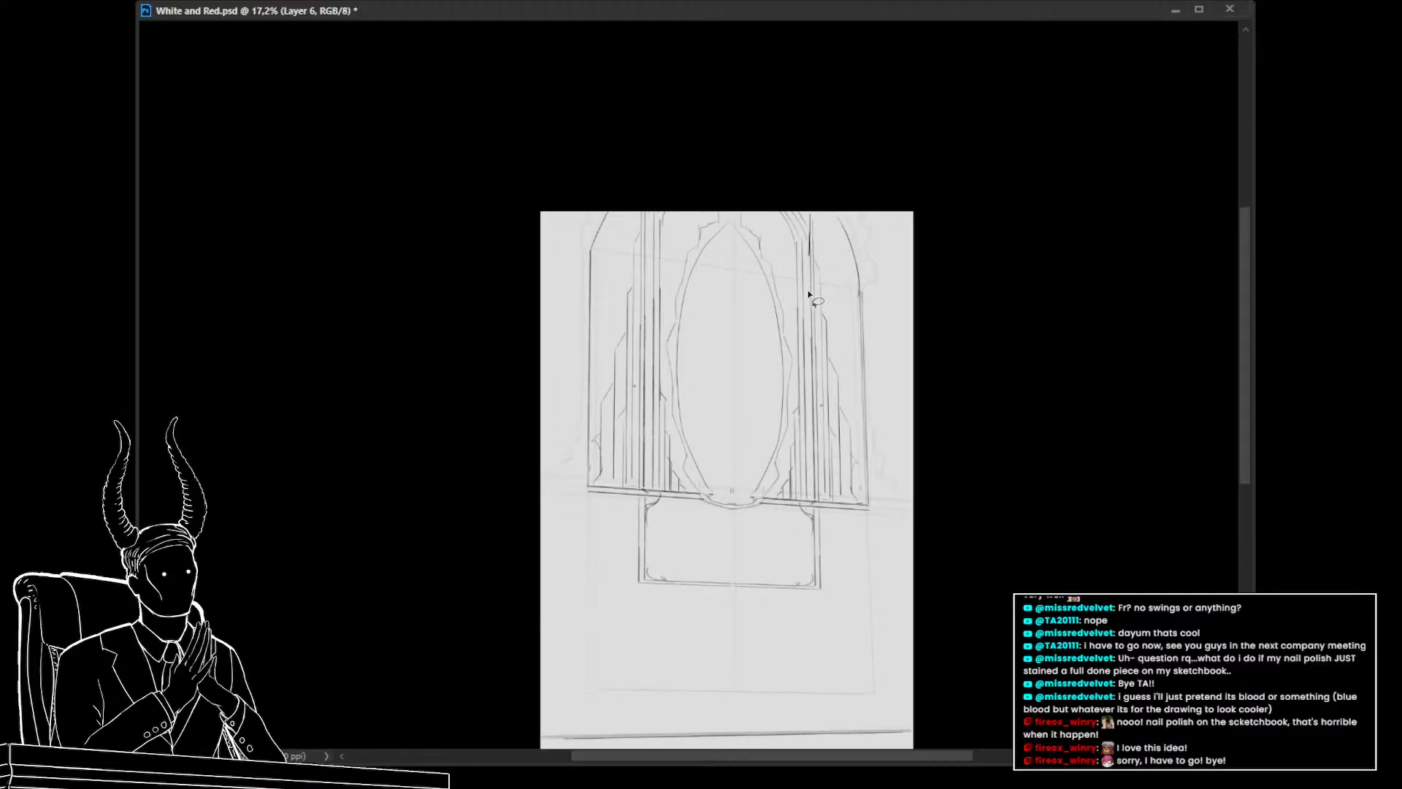
mouse_move(808, 292)
mouse_down()
mouse_move(821, 498)
mouse_move(769, 496)
mouse_move(717, 520)
mouse_up()
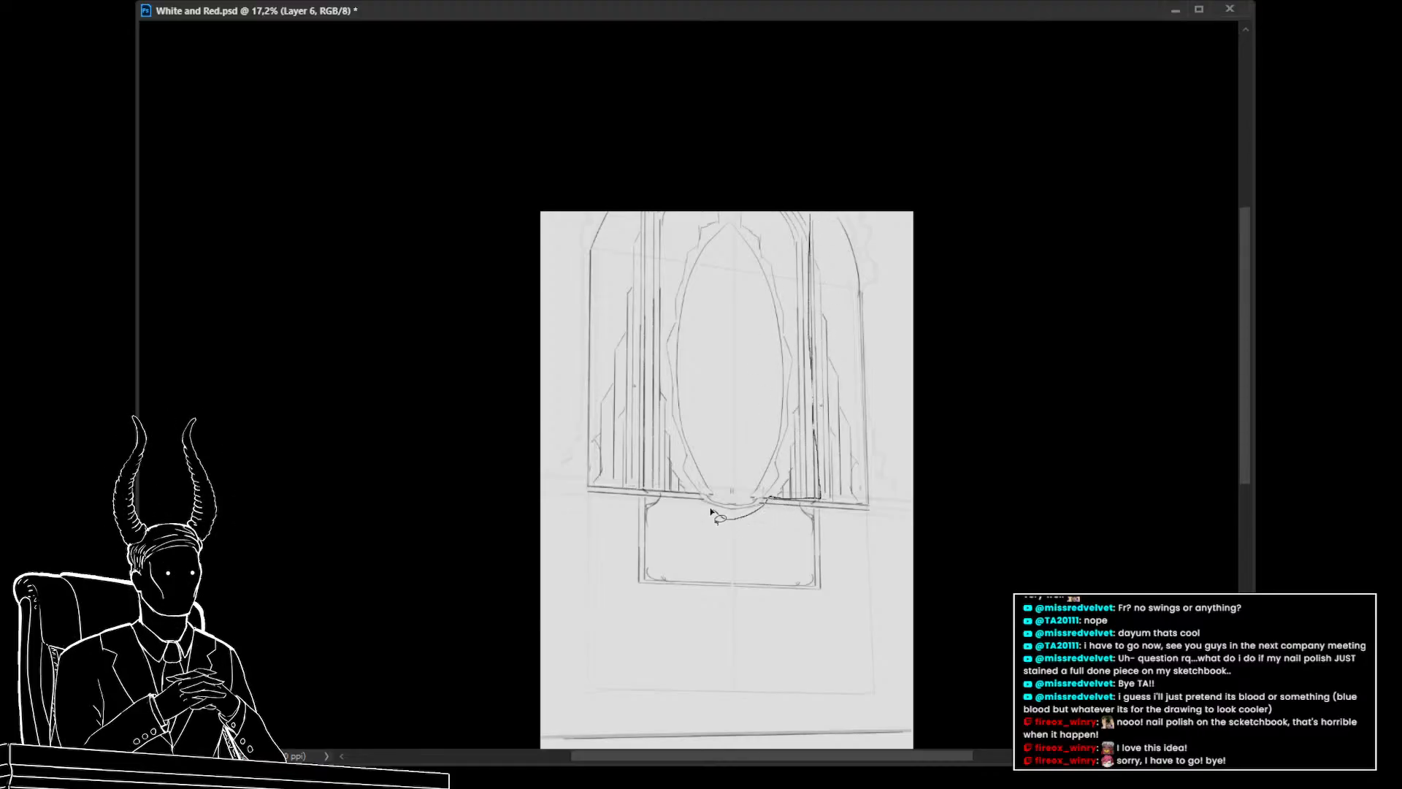
mouse_move(647, 477)
mouse_down()
mouse_move(629, 314)
mouse_move(667, 194)
mouse_move(789, 228)
mouse_up()
click(1268, 629)
click(1267, 650)
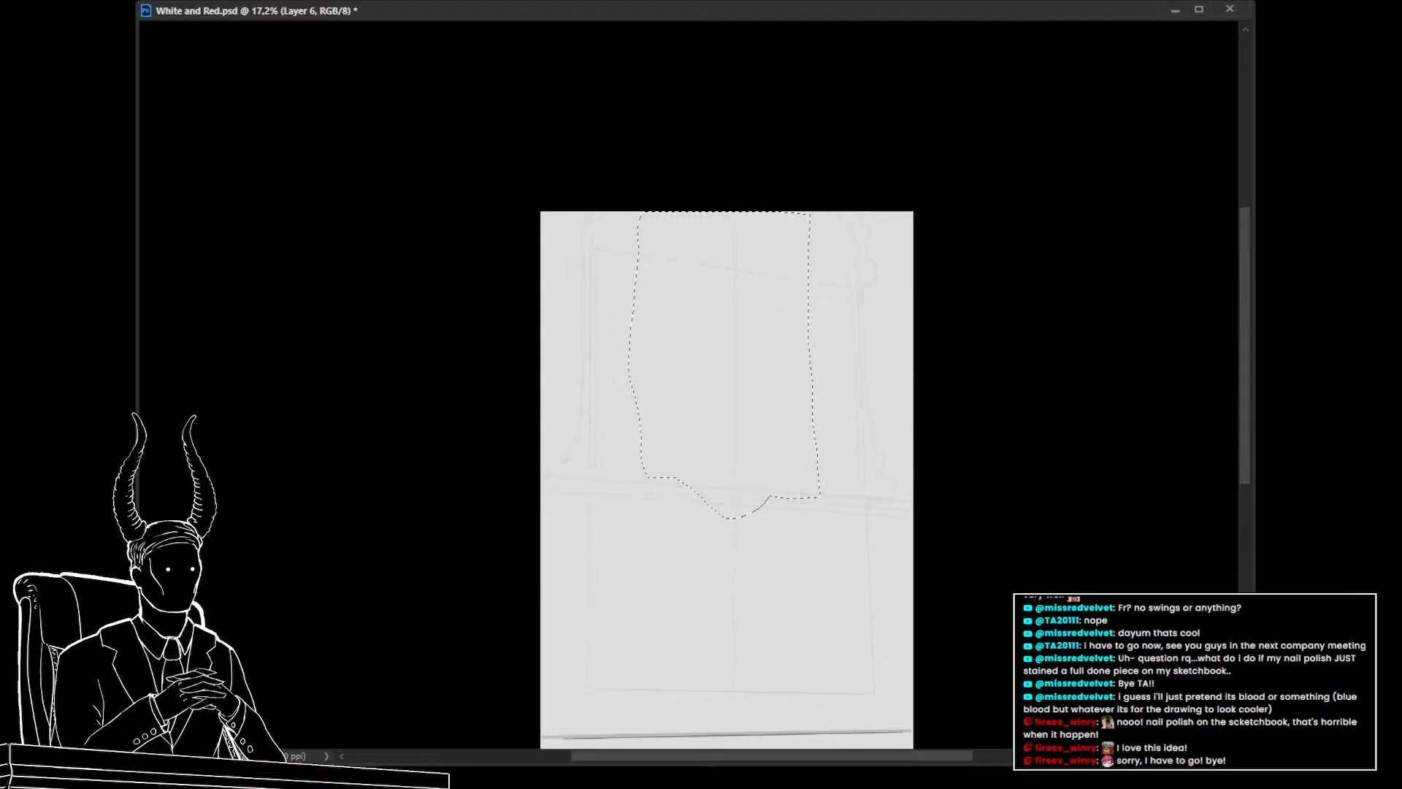
click(1268, 650)
click(1267, 629)
click(1268, 650)
click(1268, 649)
click(1322, 650)
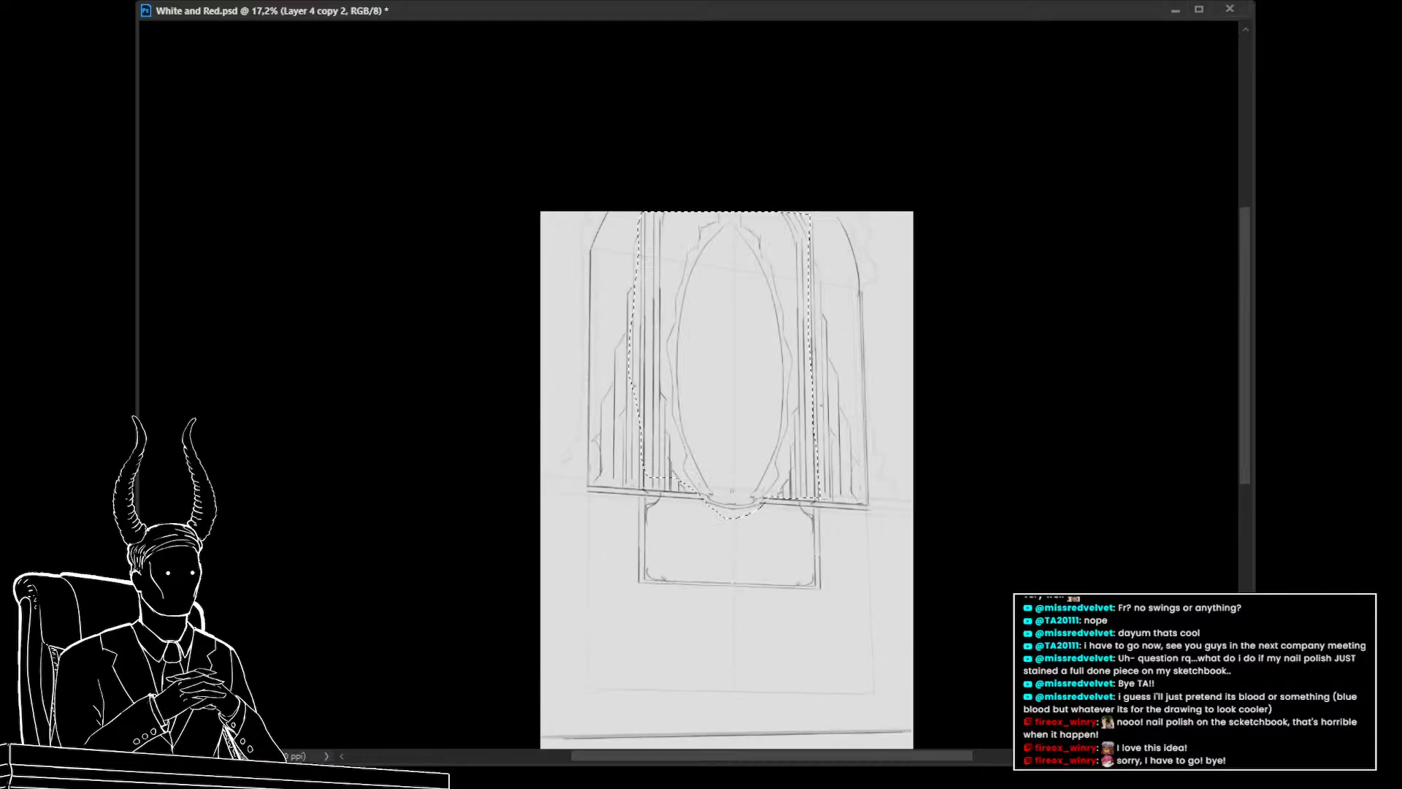
Try to stretch the selected oval wider and taller with Free Transform
key(ctrl+t)
drag(820, 365, 846, 362)
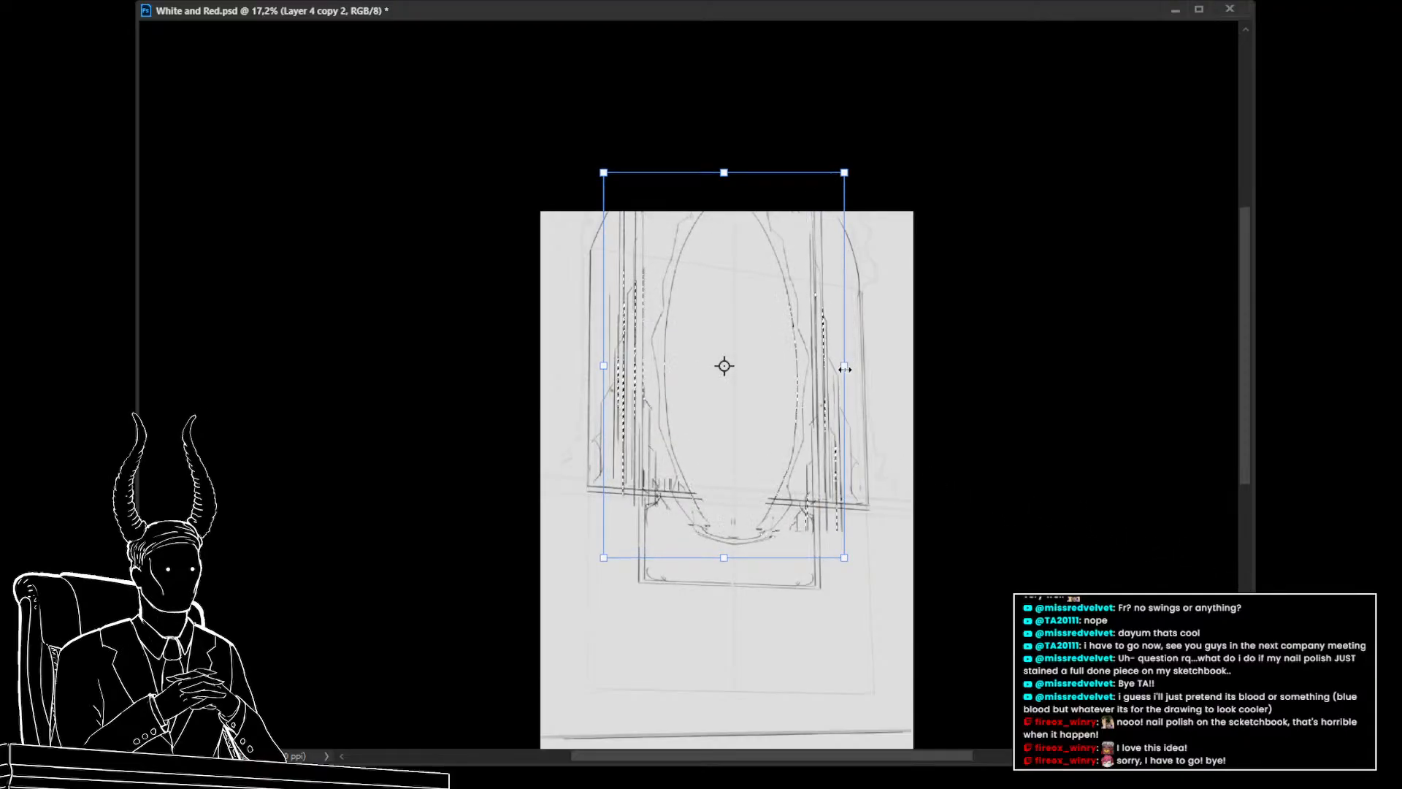
drag(725, 559, 726, 524)
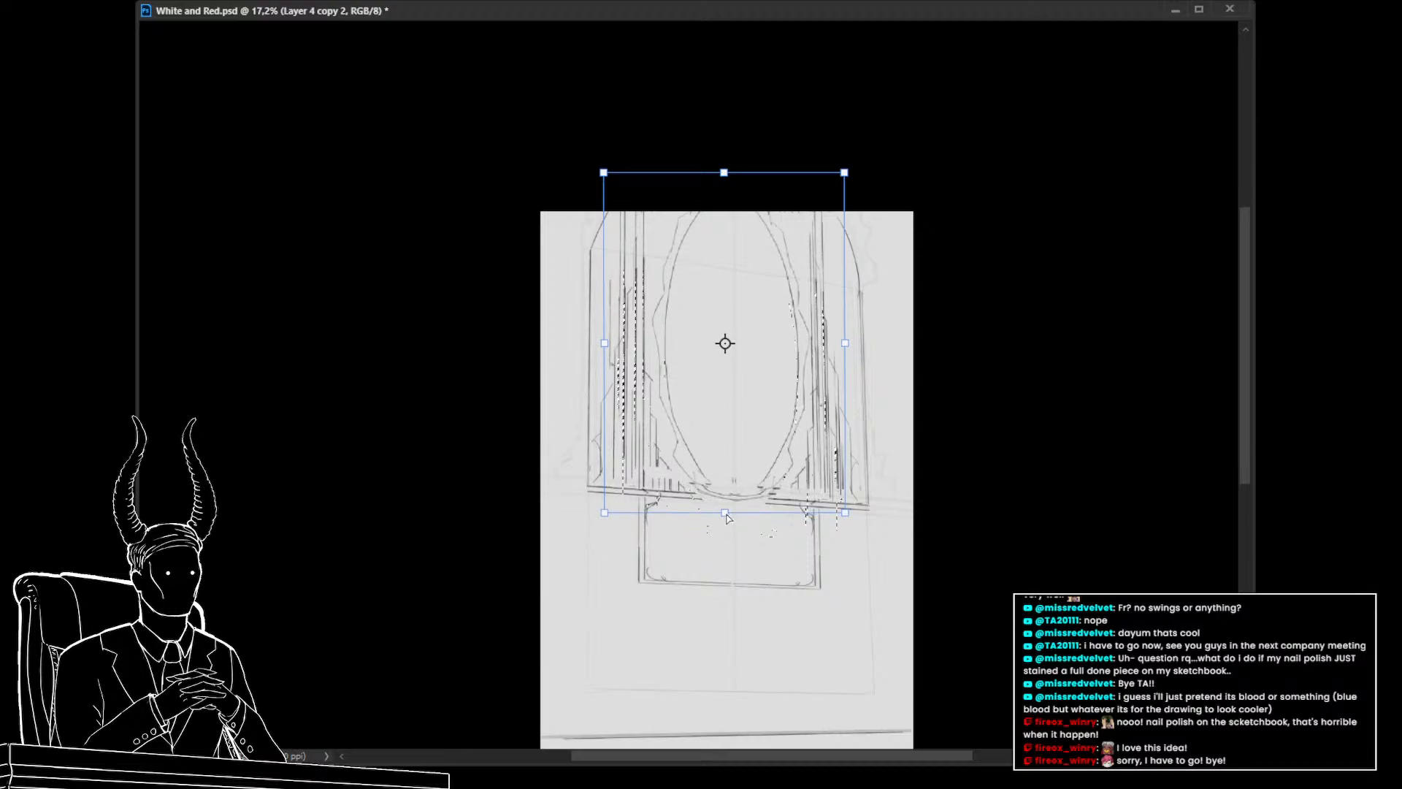
key(ctrl+z)
key(ctrl+z)
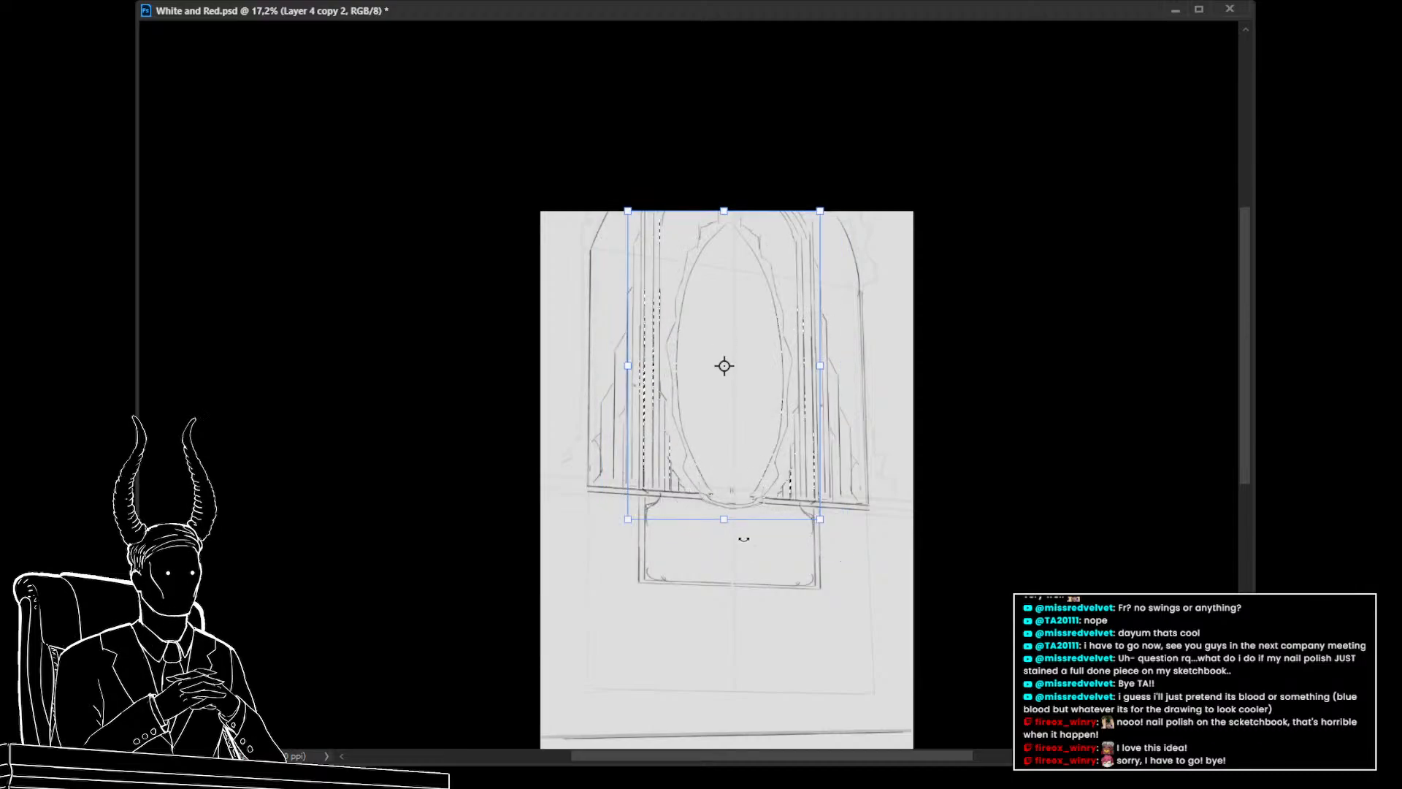
drag(722, 522, 728, 555)
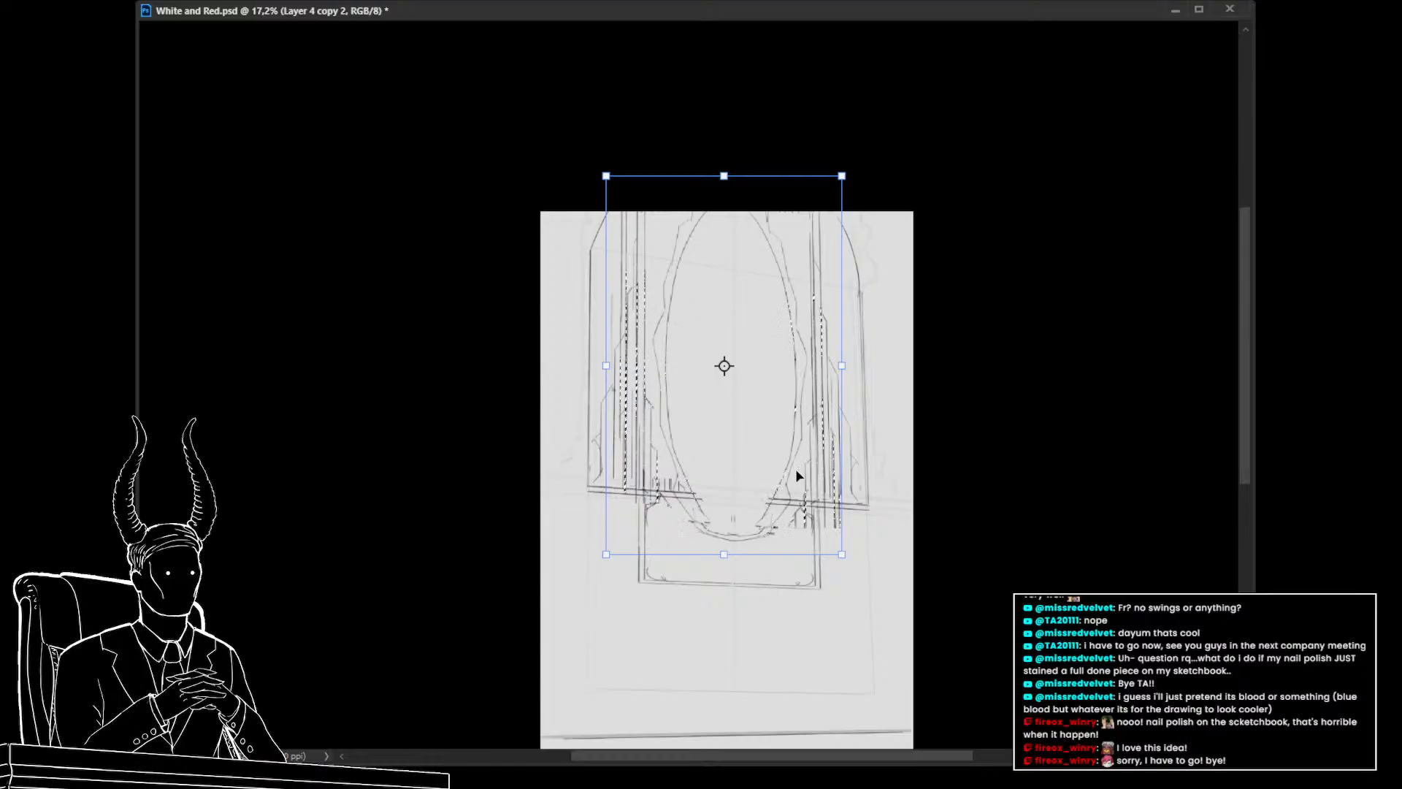
mouse_move(796, 475)
mouse_down()
mouse_move(799, 440)
mouse_move(801, 462)
mouse_up()
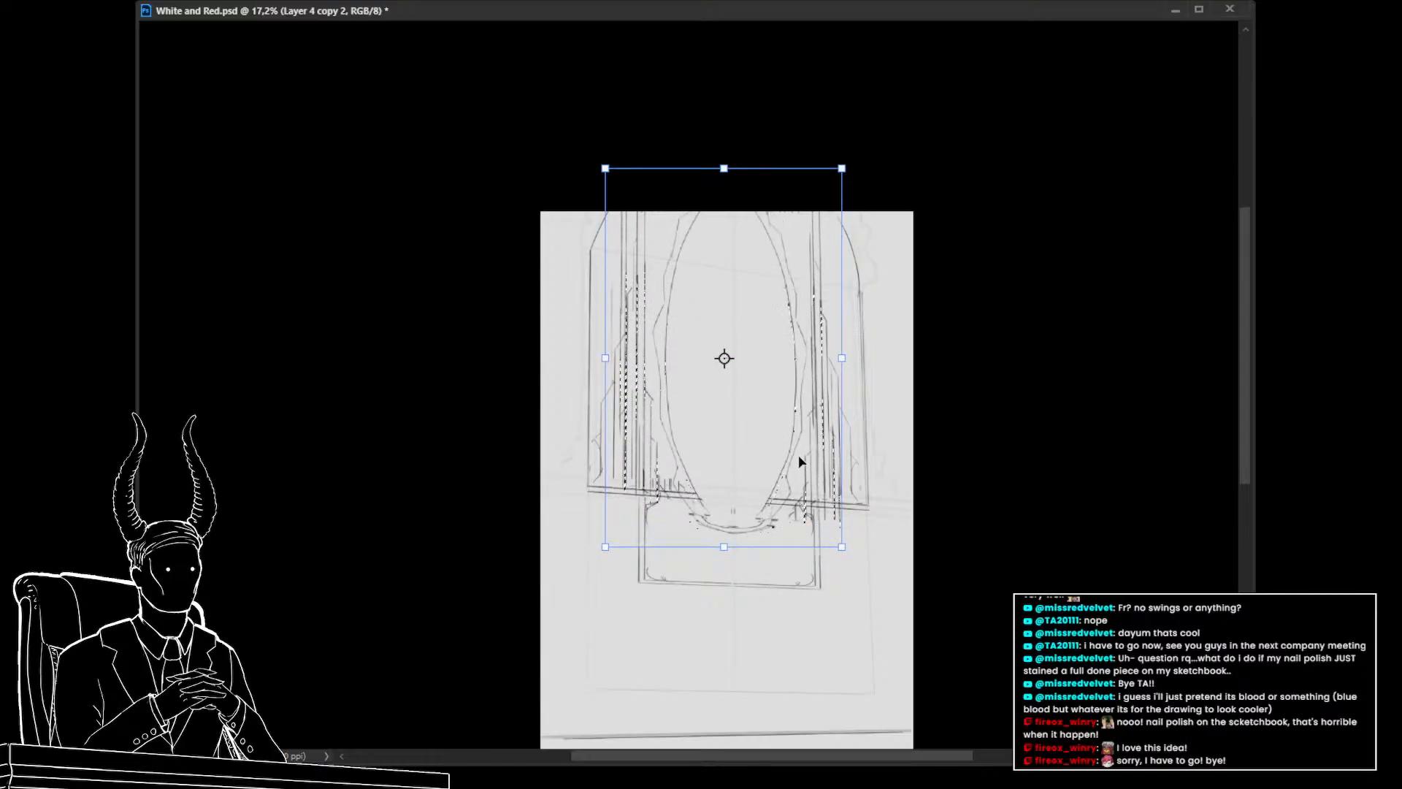
key(ctrl+z)
key(ctrl+z)
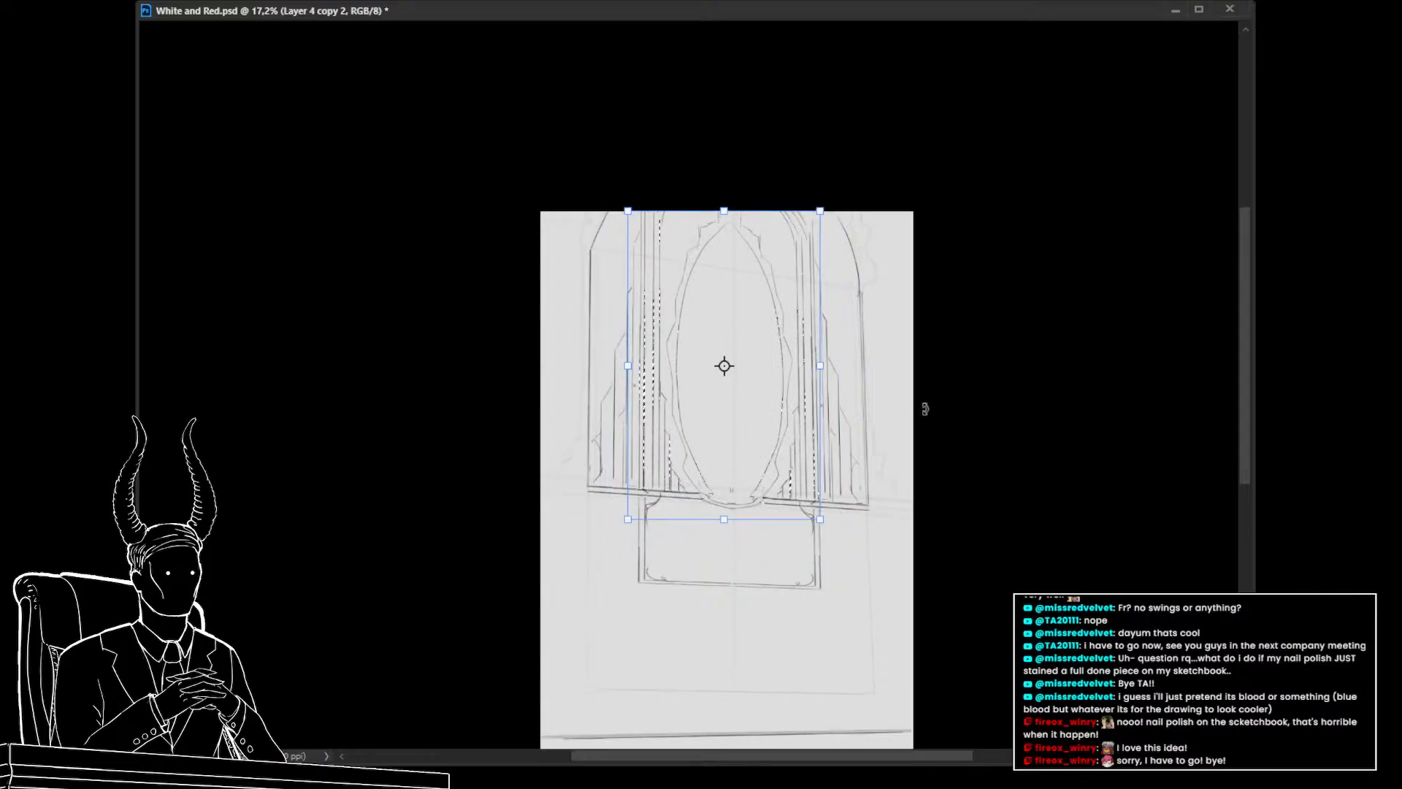
key(Return)
Scale the whole window sketch slightly with Free Transform
scroll(766, 449, up, 2)
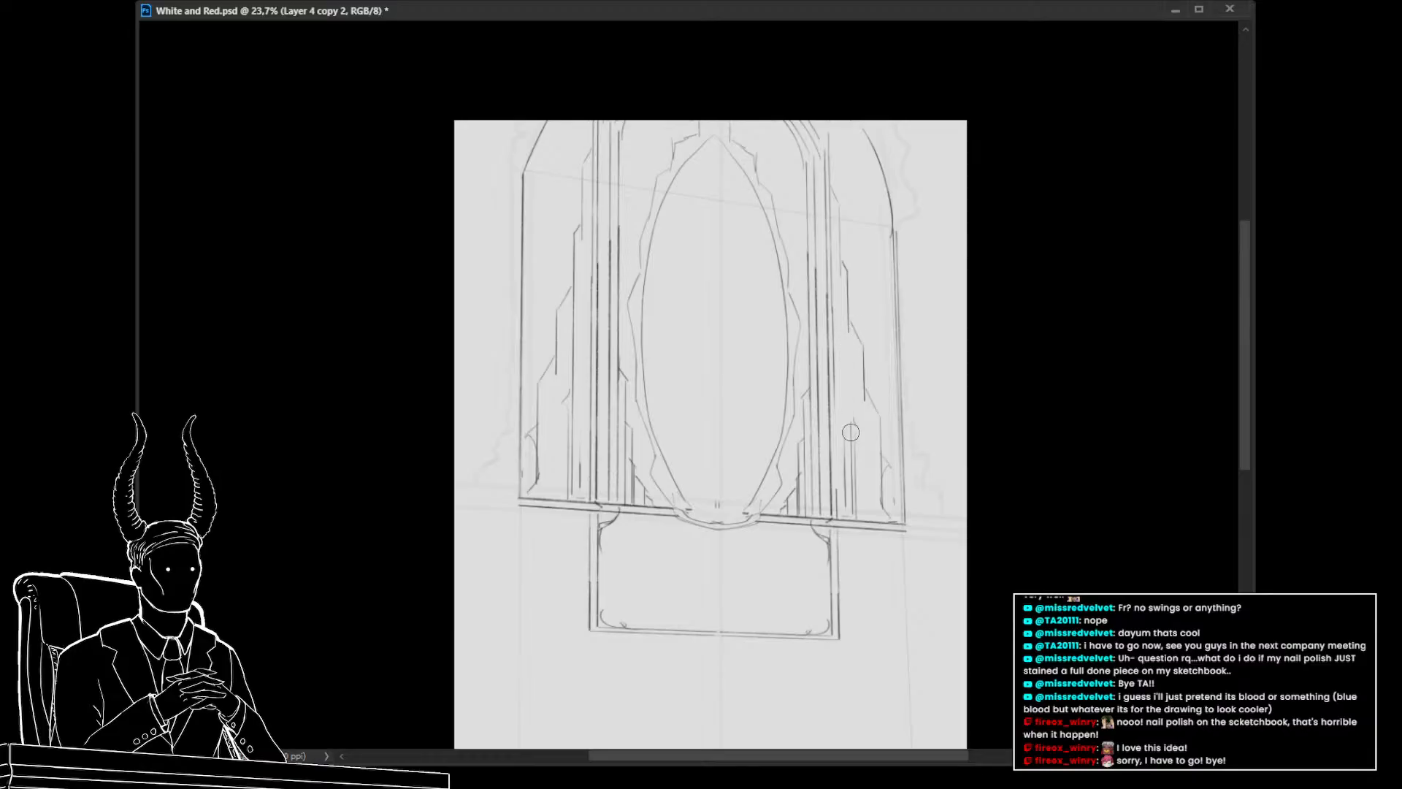
drag(934, 533, 818, 538)
mouse_move(891, 593)
mouse_down()
mouse_move(798, 529)
mouse_move(867, 538)
mouse_move(875, 606)
mouse_up()
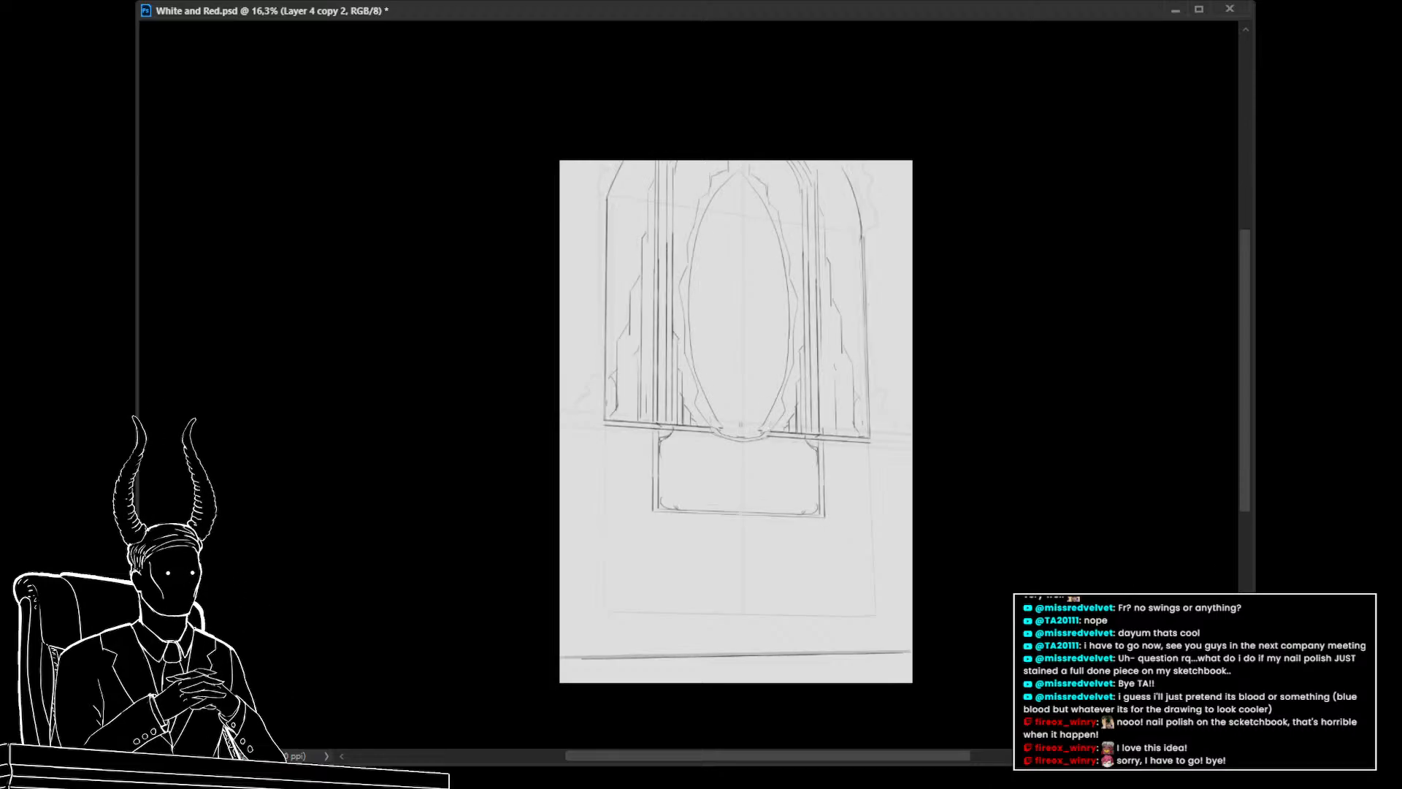
key(ctrl+t)
mouse_move(804, 437)
mouse_down()
mouse_move(803, 499)
mouse_move(806, 450)
mouse_move(815, 490)
mouse_up()
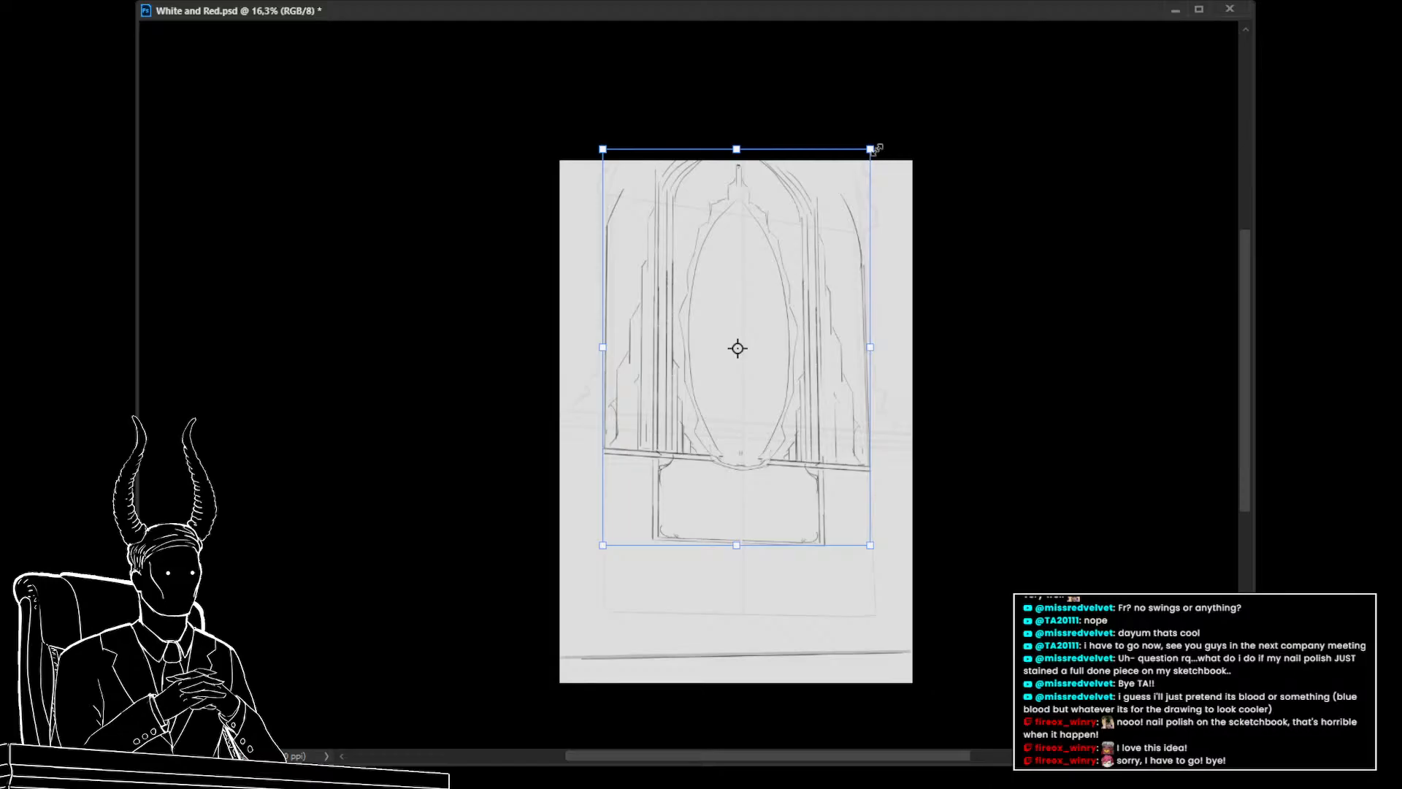
drag(876, 148, 868, 151)
key(Return)
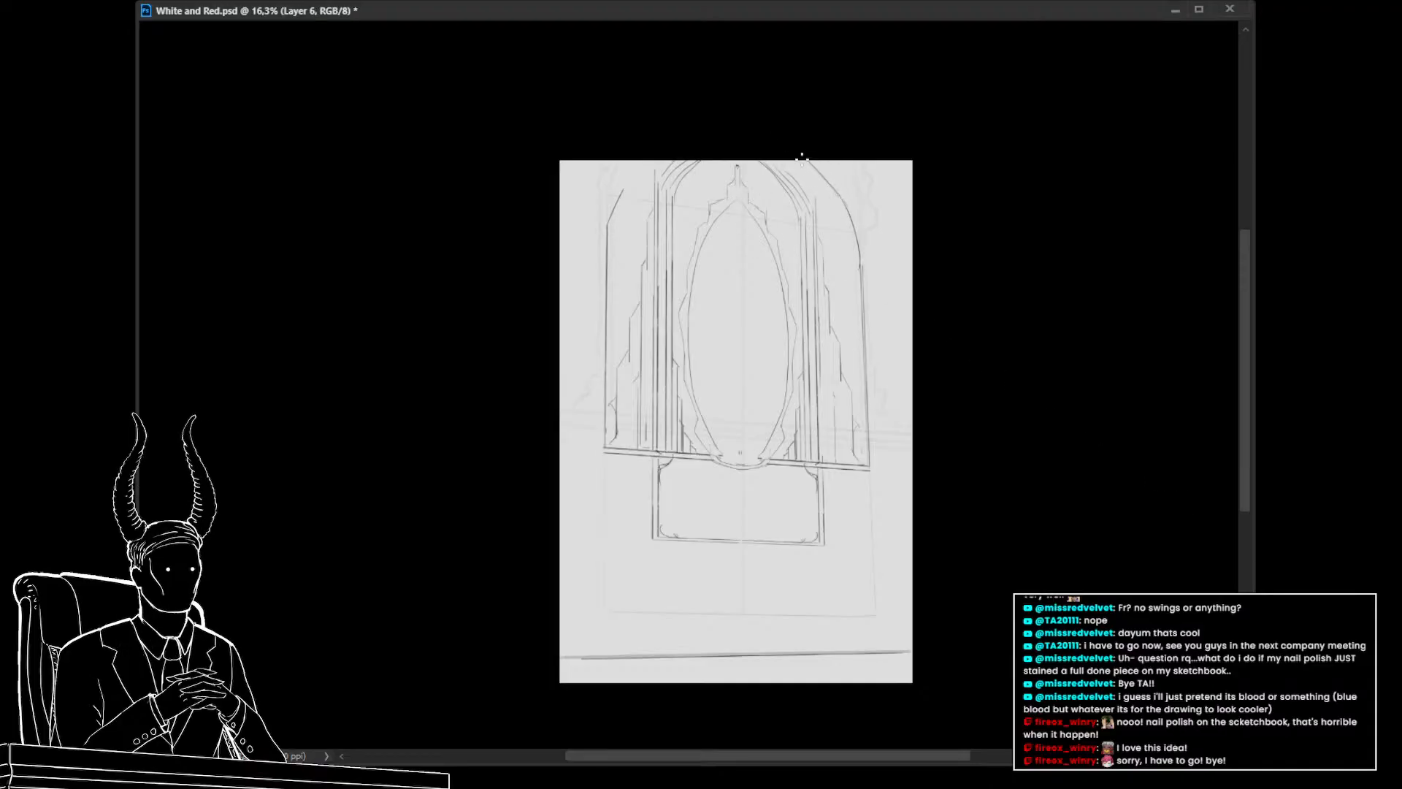
Redraw the arch curves over the frame's side panels on a new layer
drag(620, 205, 679, 134)
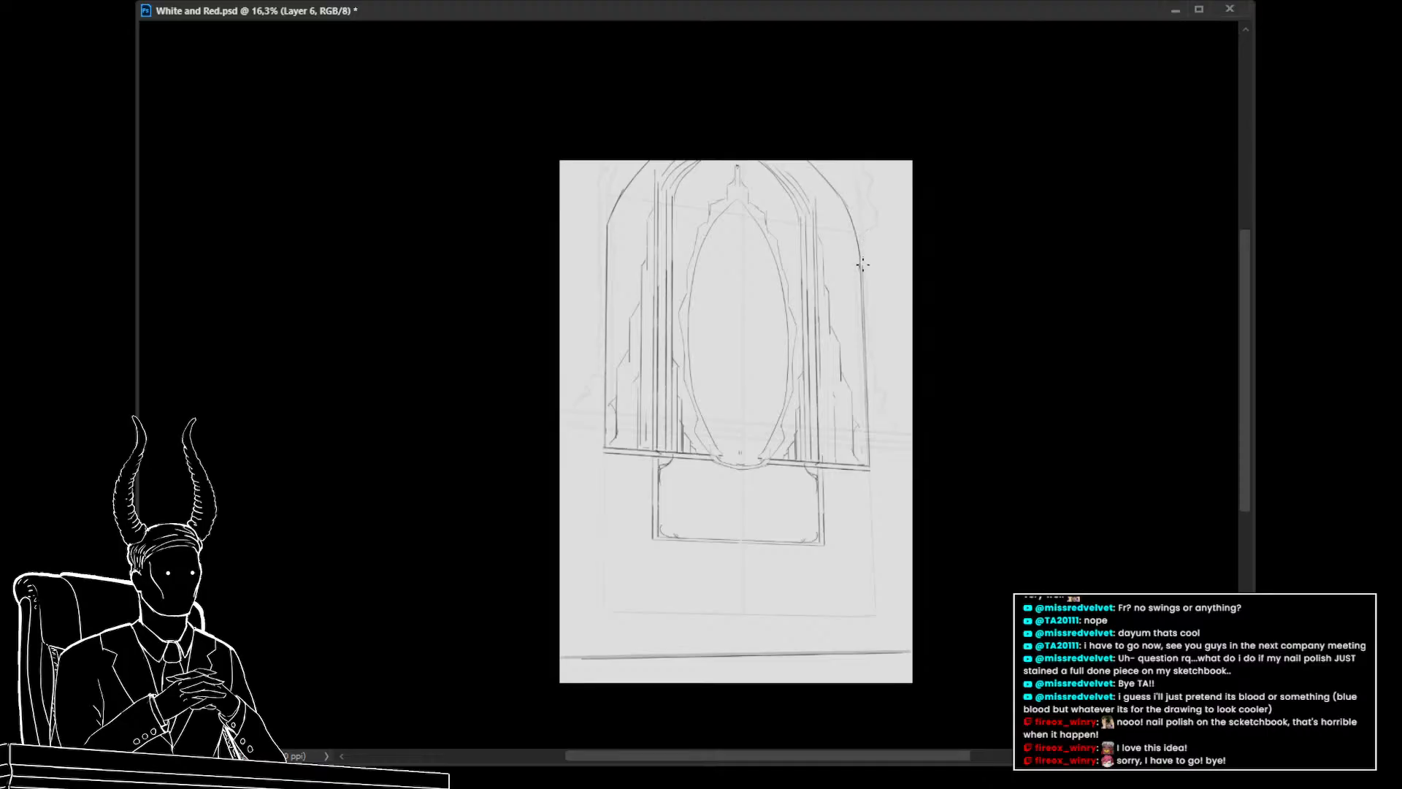
key(ctrl+z)
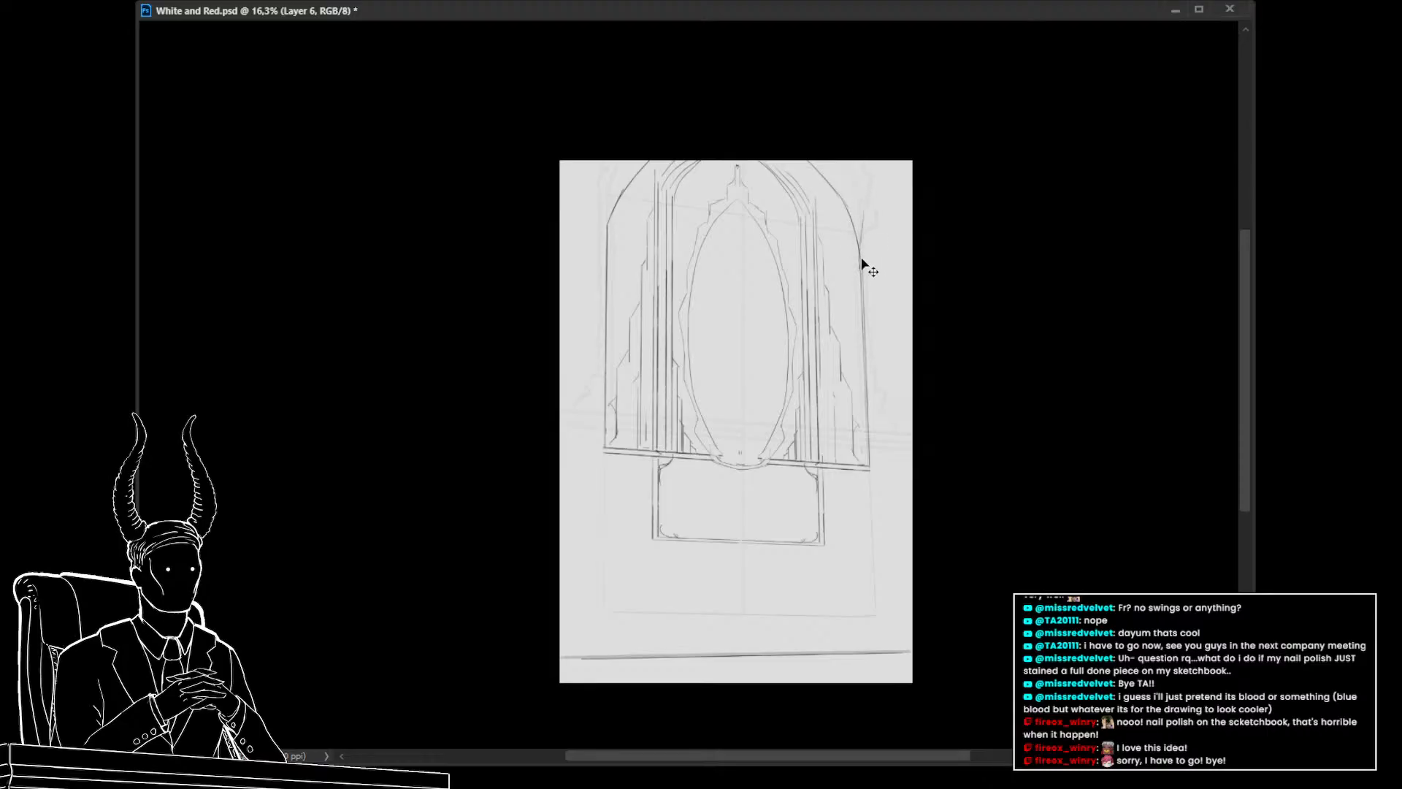
mouse_move(860, 262)
mouse_down()
mouse_move(856, 188)
mouse_move(863, 213)
mouse_move(818, 150)
mouse_move(858, 247)
mouse_move(852, 167)
mouse_up()
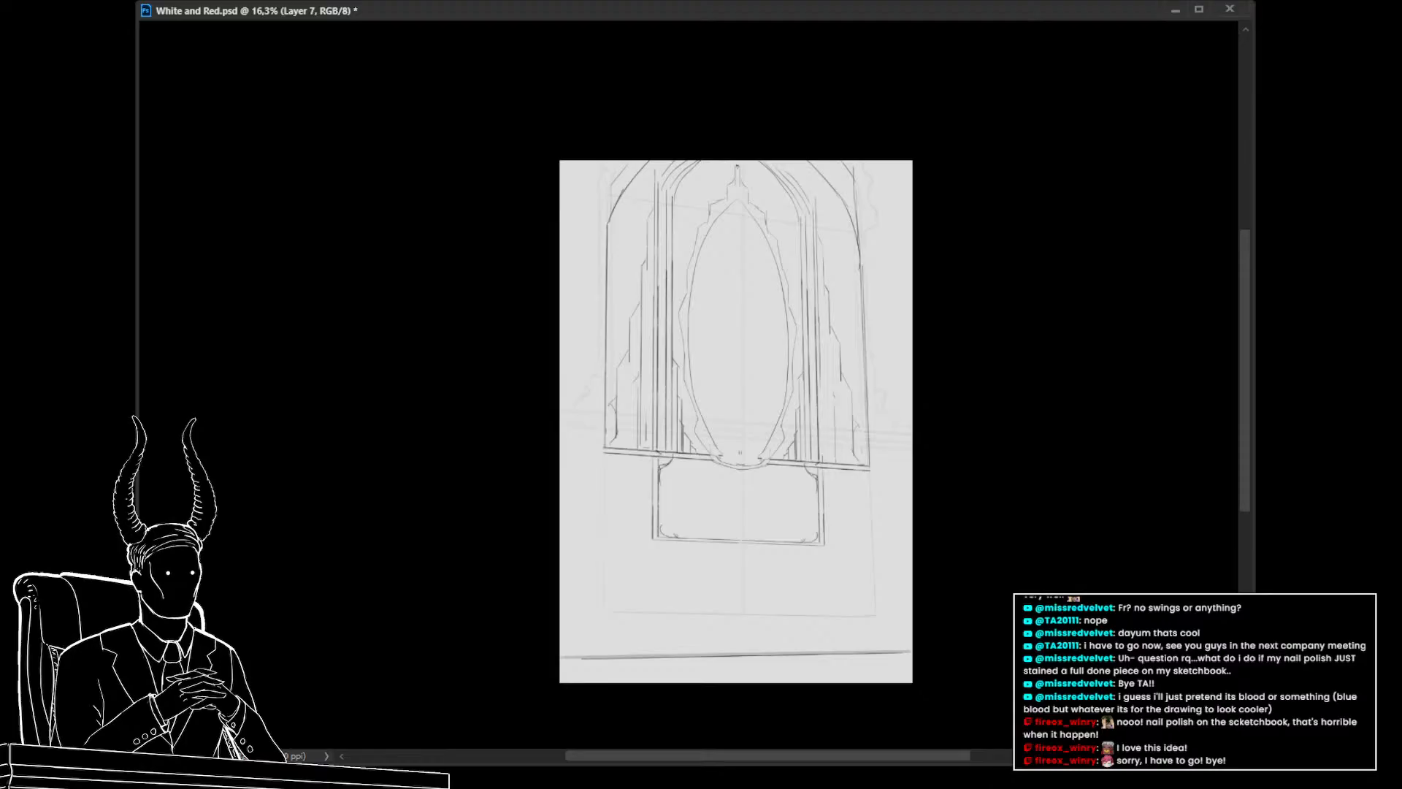
Select the creature layer and place it into a new group
key(alt+bracketleft)
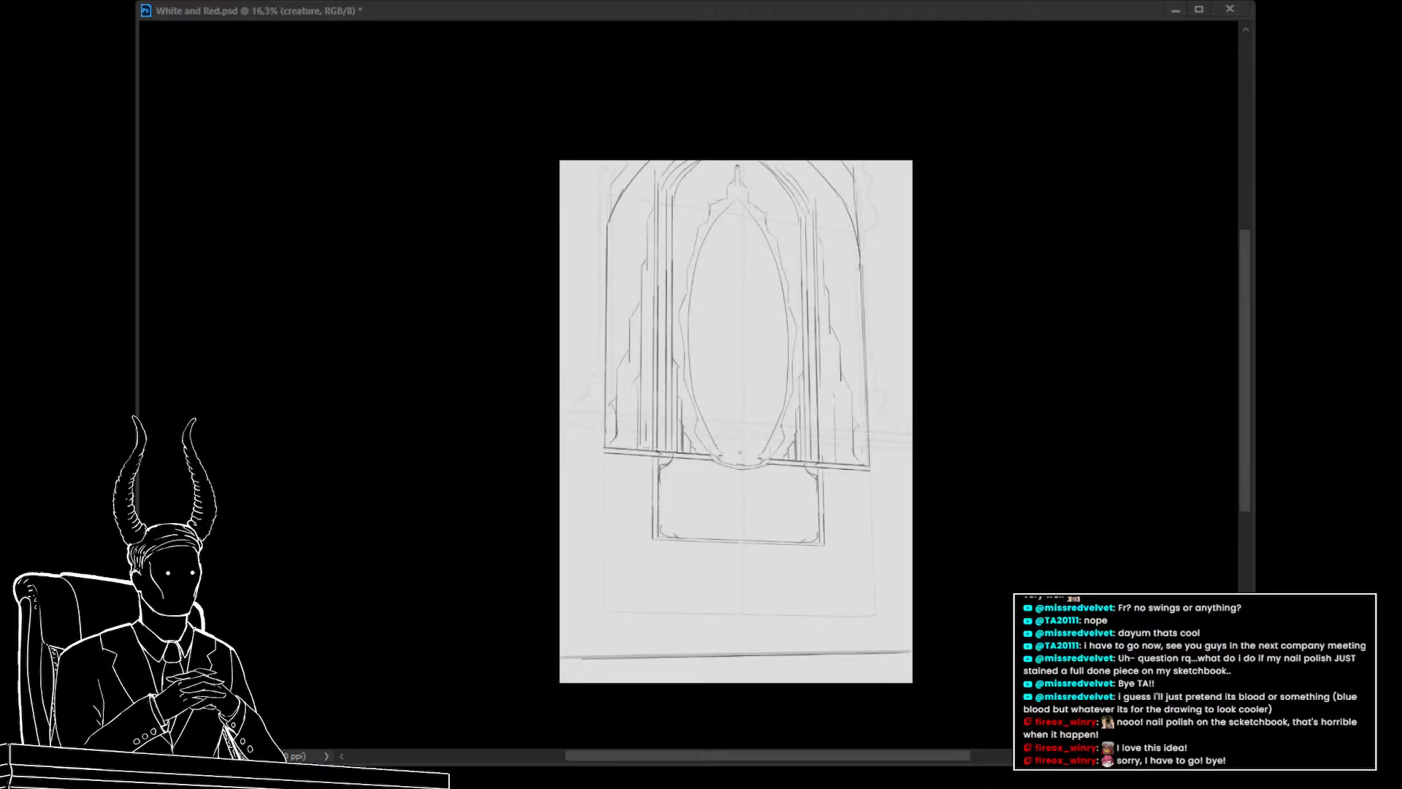
key(alt+Tab)
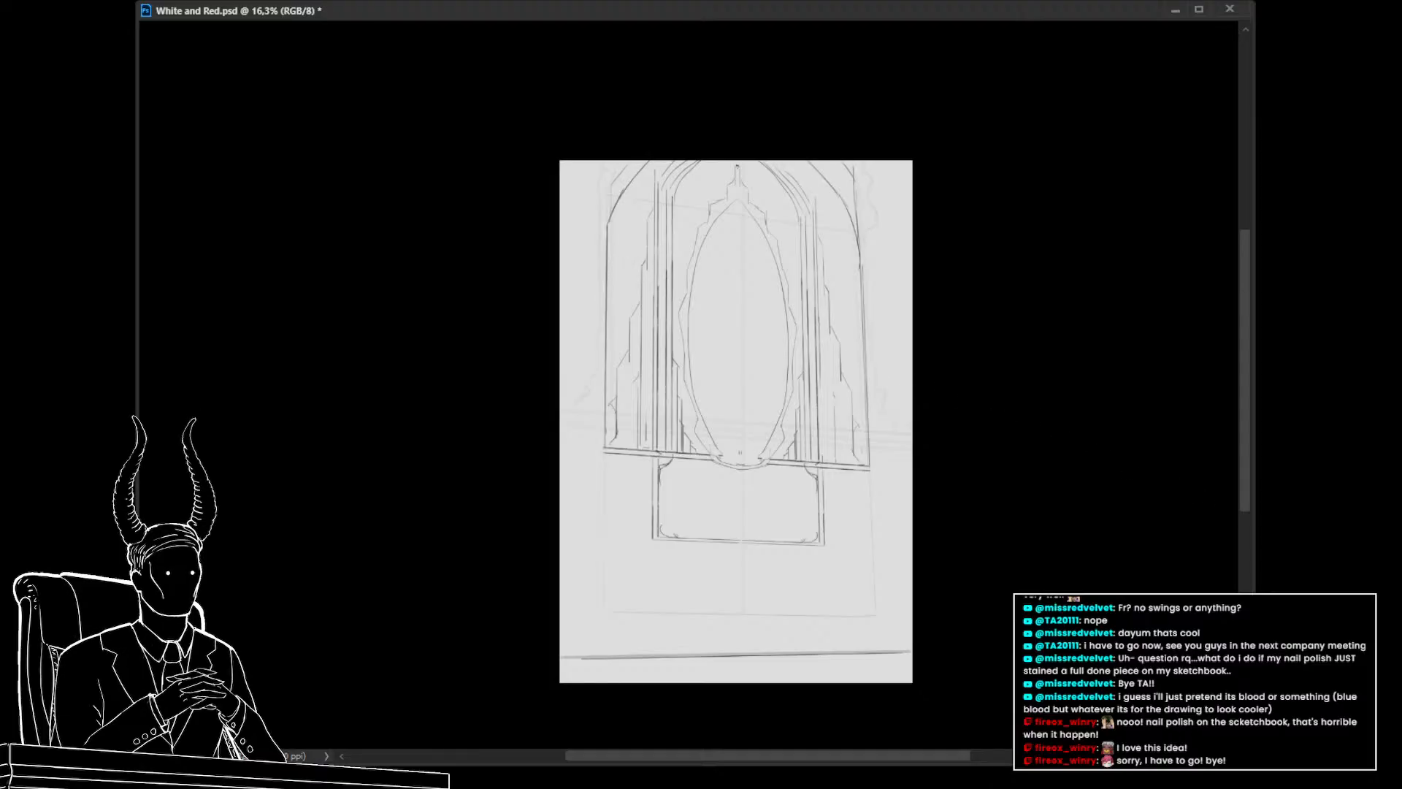
key(ctrl+g)
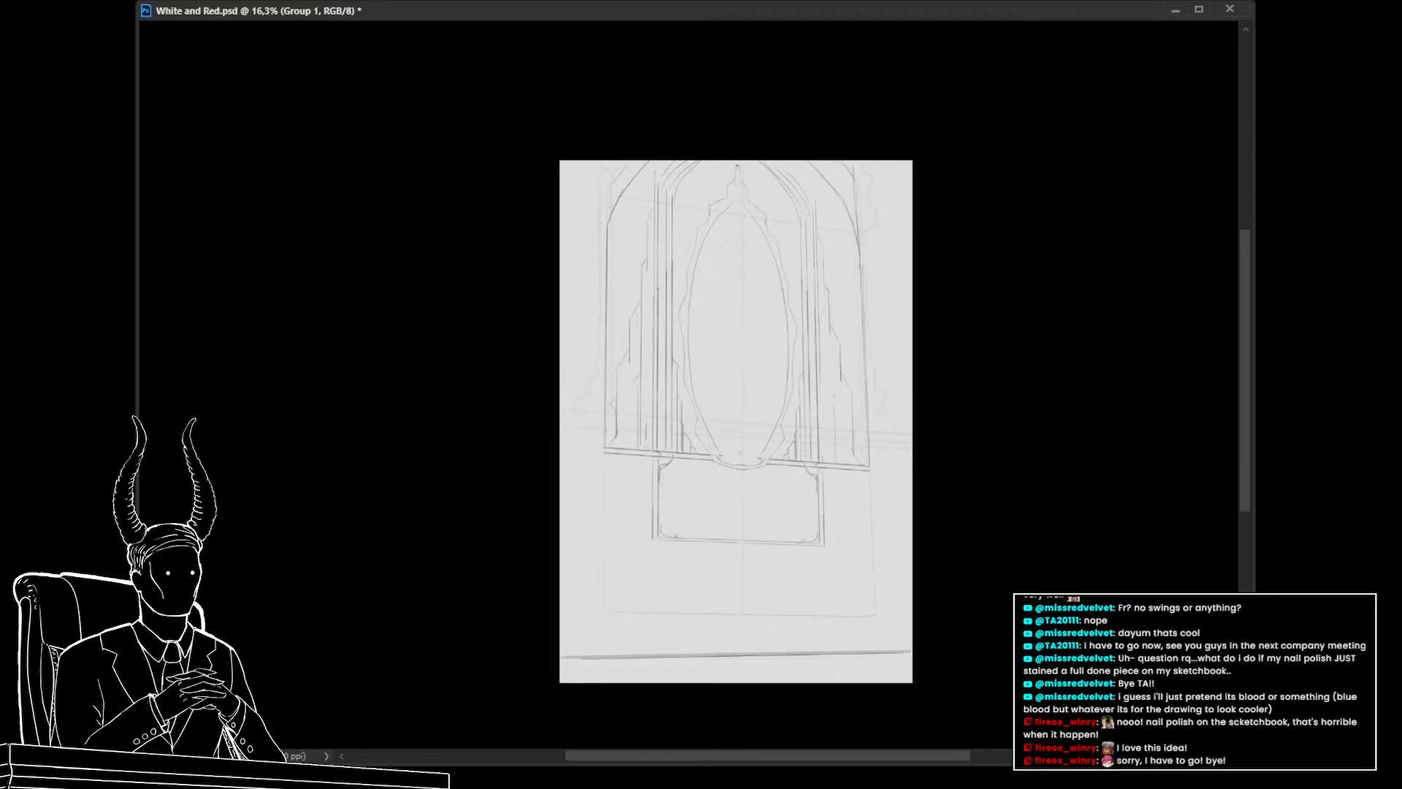
key(Return)
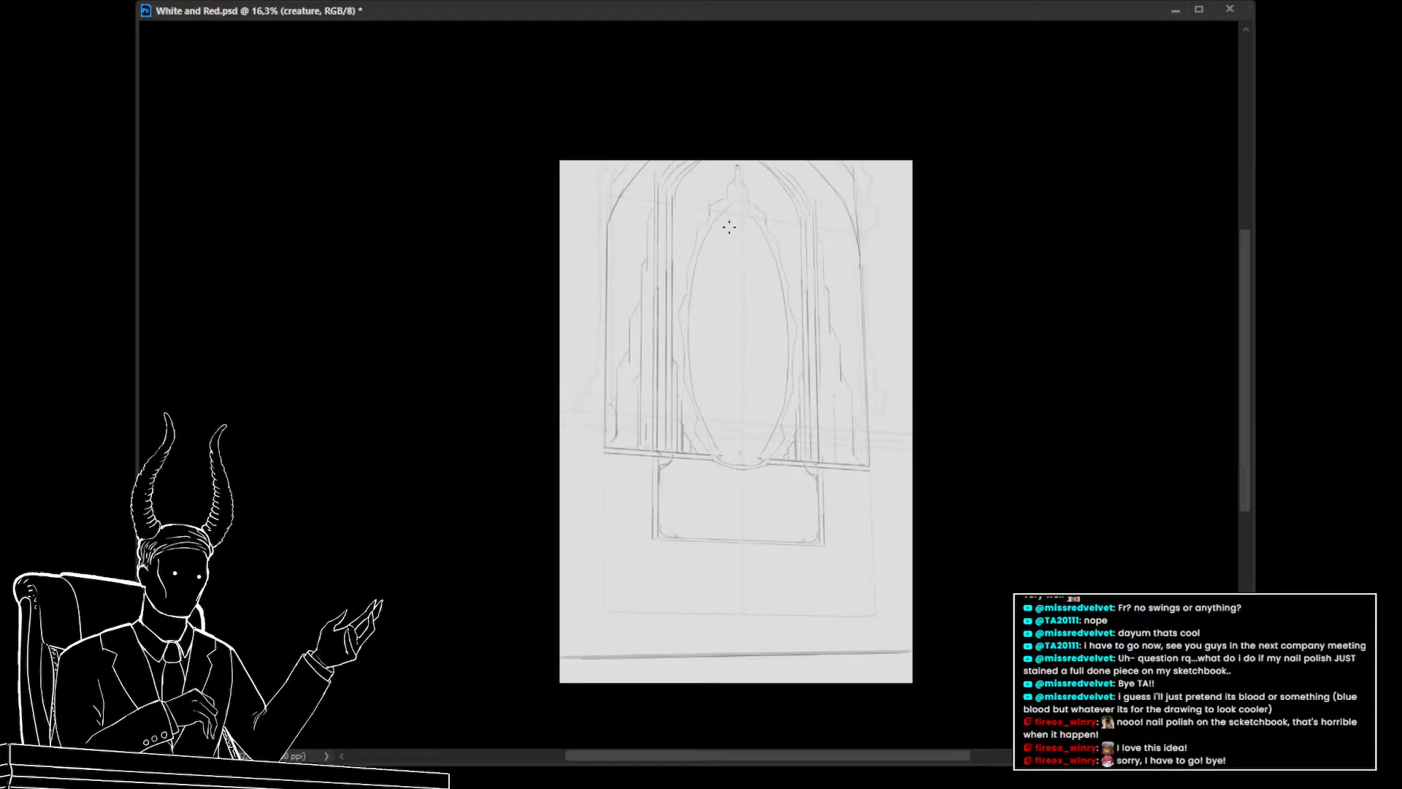
On the creature layer, sketch a small circle near the oval's upper right
drag(750, 249, 761, 212)
mouse_move(754, 228)
mouse_down()
mouse_move(764, 256)
mouse_move(800, 238)
mouse_move(814, 264)
mouse_move(799, 265)
mouse_up()
key(ctrl+t)
key(Return)
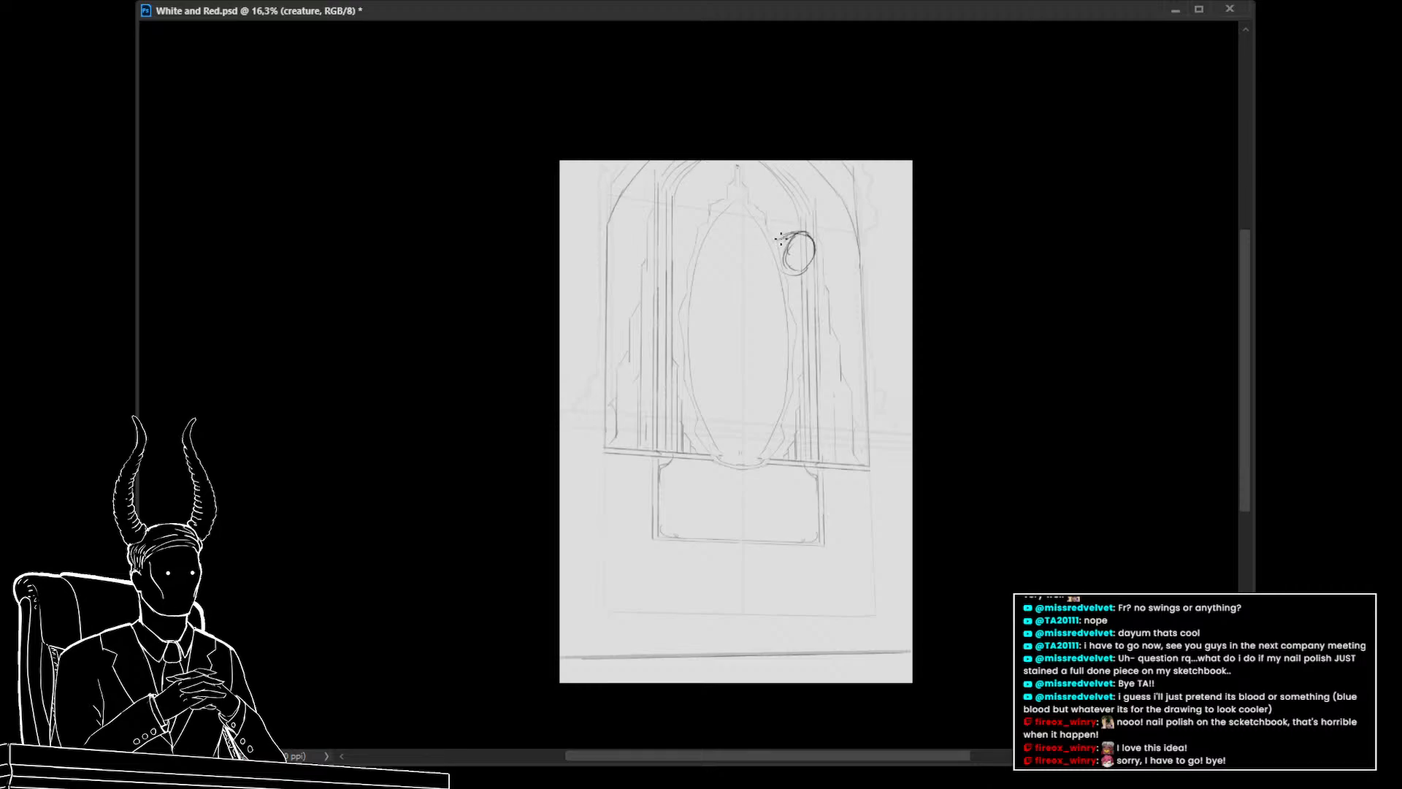
Sketch the creature's head and neck outline inside the oval and nudge it slightly right
mouse_move(757, 236)
mouse_down()
mouse_move(731, 206)
mouse_move(700, 271)
mouse_move(730, 312)
mouse_up()
drag(787, 274, 757, 275)
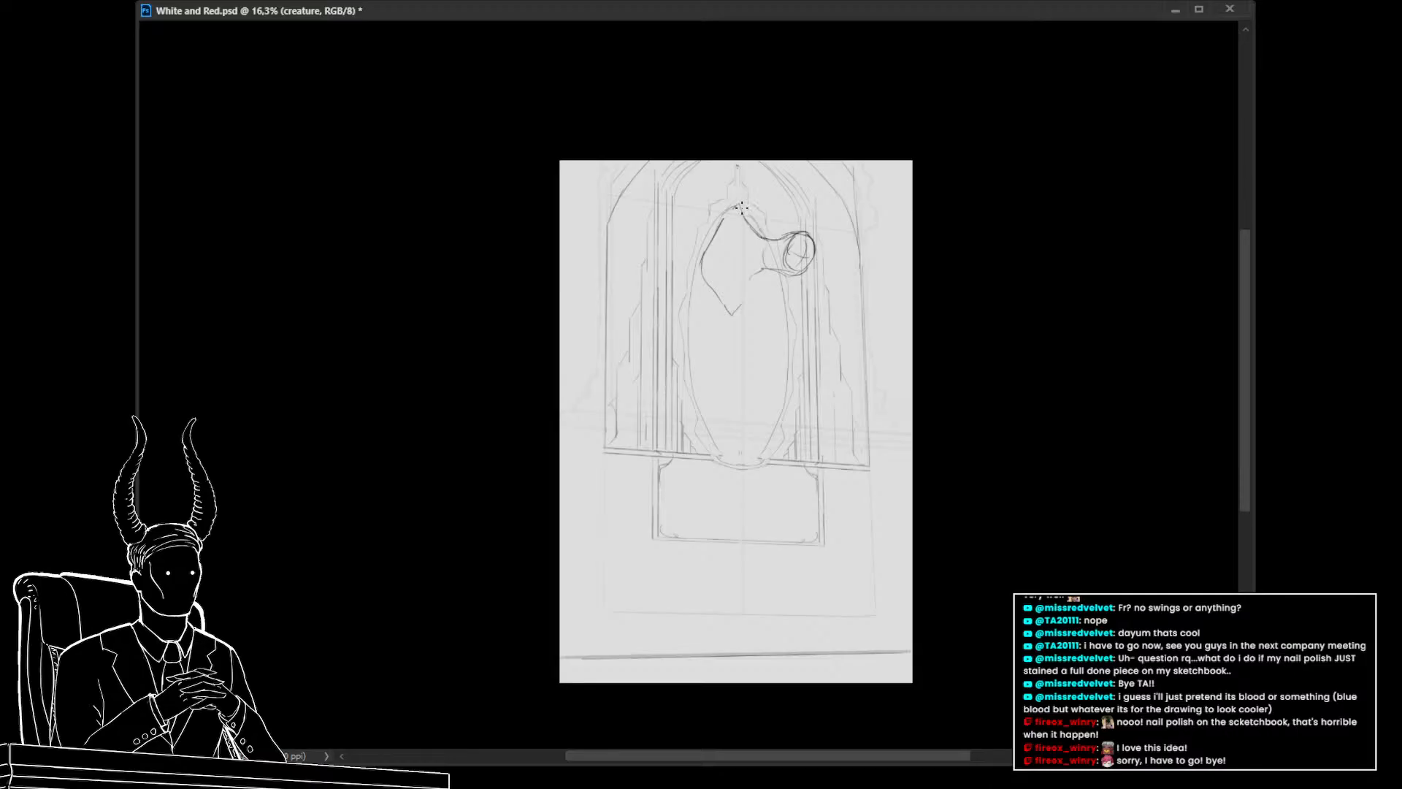
mouse_move(734, 191)
mouse_down()
mouse_move(692, 204)
mouse_move(674, 277)
mouse_move(714, 198)
mouse_move(691, 223)
mouse_move(662, 398)
mouse_up()
key(ctrl+z)
key(ctrl+t)
drag(757, 302, 771, 307)
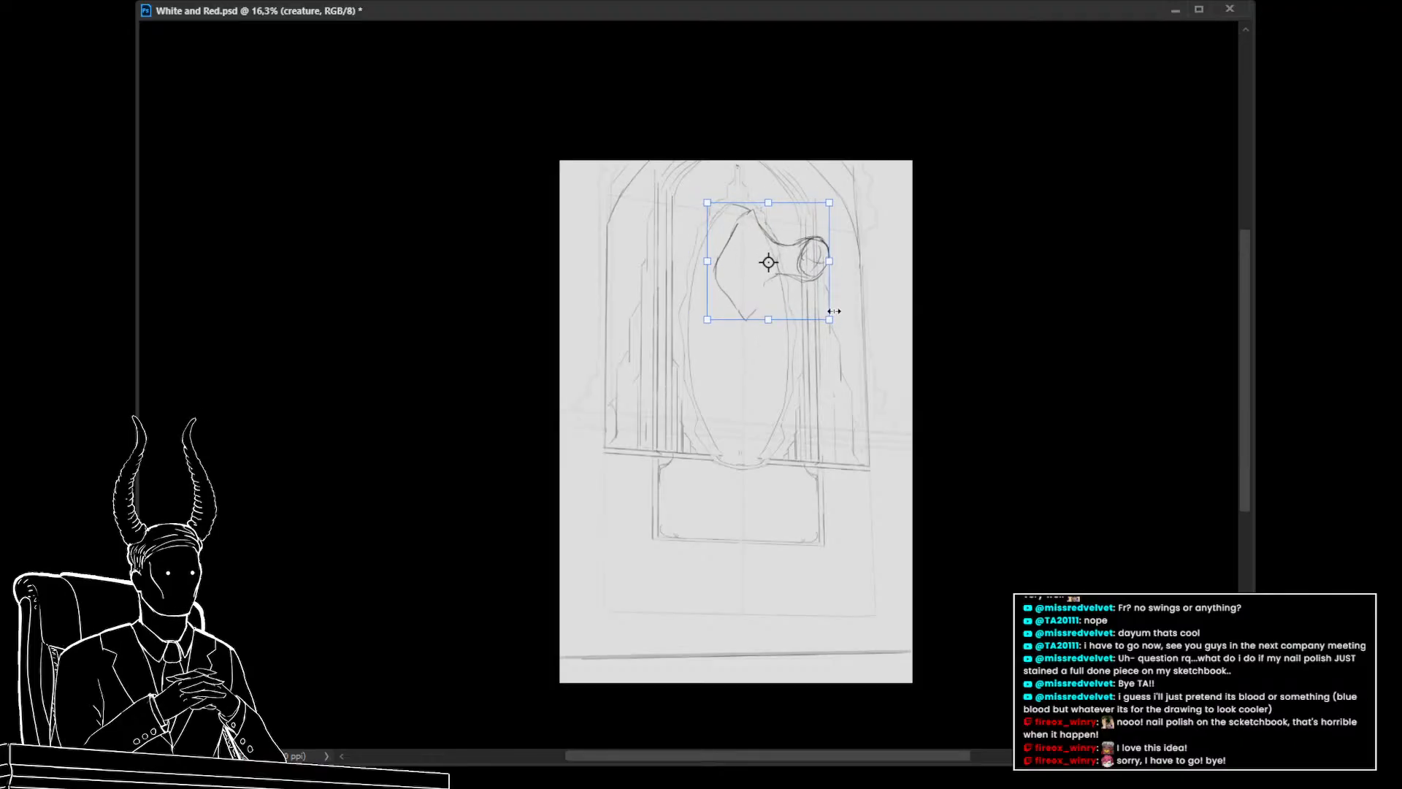
key(Return)
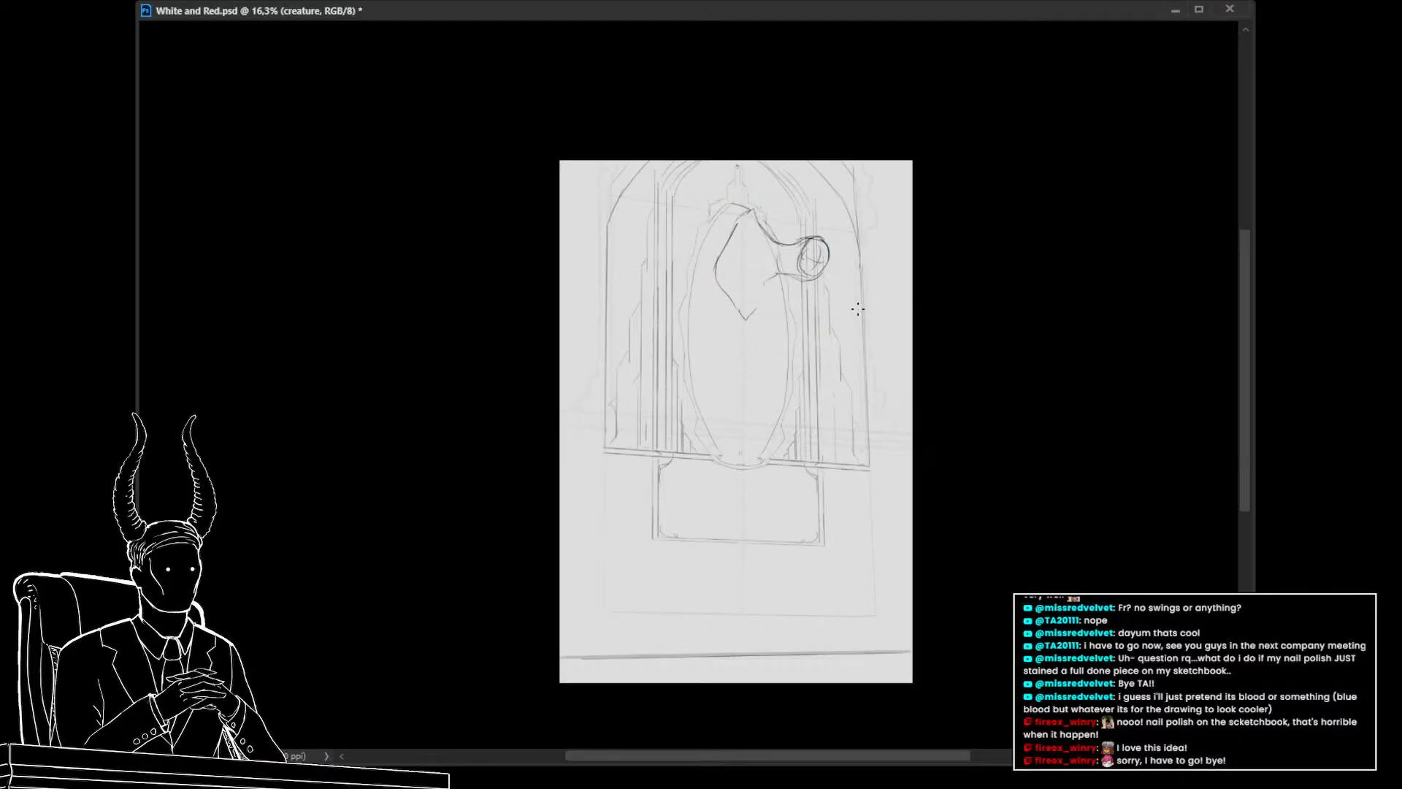
Select the small circle, move and rotate it down toward the oval's right edge, then deselect
mouse_move(847, 301)
mouse_down()
mouse_move(852, 238)
mouse_move(795, 231)
mouse_move(790, 271)
mouse_move(837, 232)
mouse_move(800, 235)
mouse_move(792, 299)
mouse_move(881, 326)
mouse_move(848, 307)
mouse_move(831, 420)
mouse_move(833, 367)
mouse_up()
key(ctrl+z)
key(ctrl+t)
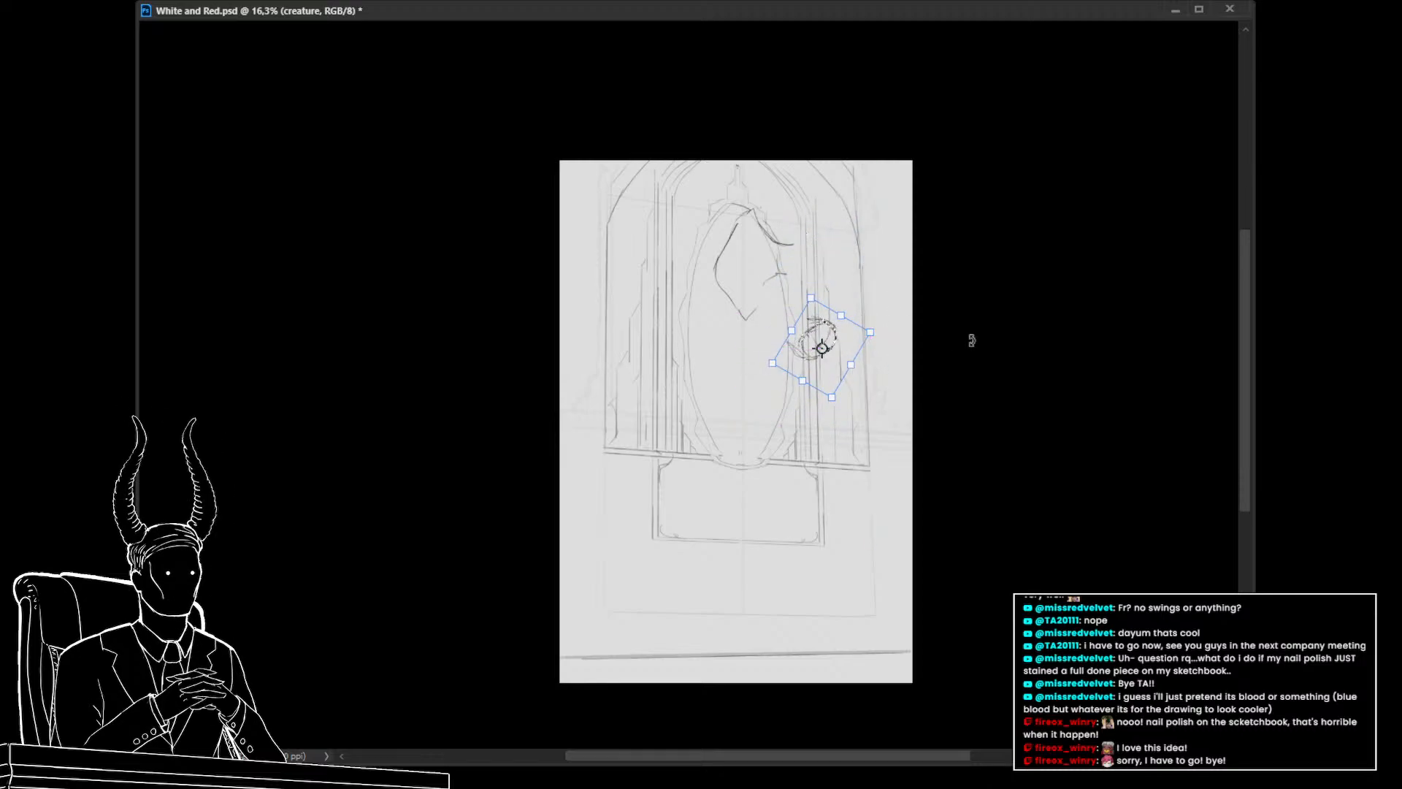
key(Return)
key(ctrl+d)
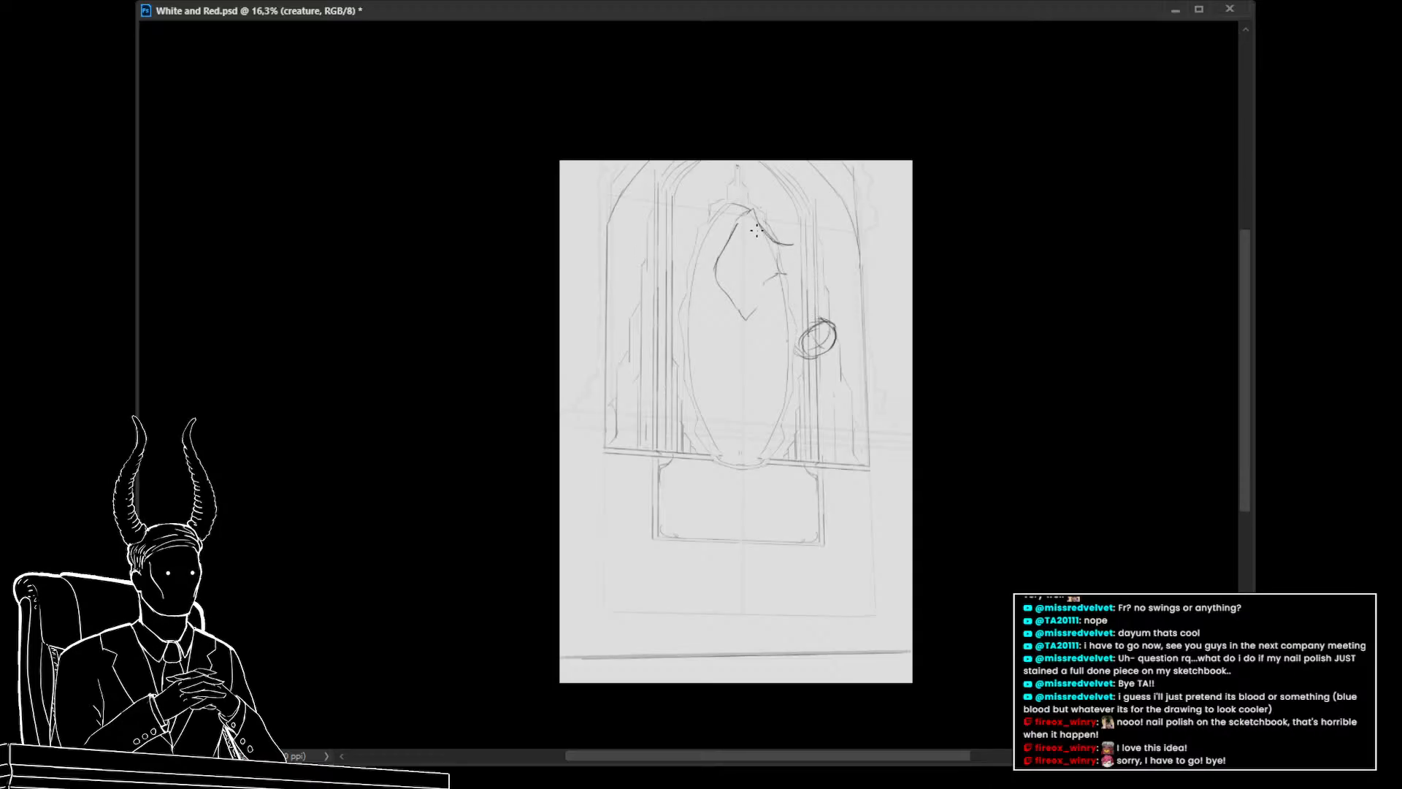
Sketch the creature's elongated body inside the oval and erase the small circle
drag(754, 218, 803, 288)
key(ctrl+z)
mouse_move(759, 230)
mouse_down()
mouse_move(822, 321)
mouse_move(780, 312)
mouse_move(796, 339)
mouse_move(749, 282)
mouse_up()
key(e)
mouse_move(811, 310)
mouse_down()
mouse_move(817, 358)
mouse_move(817, 330)
mouse_move(801, 360)
mouse_move(759, 232)
mouse_move(693, 252)
mouse_move(703, 343)
mouse_move(735, 395)
mouse_move(762, 362)
mouse_up()
key(b)
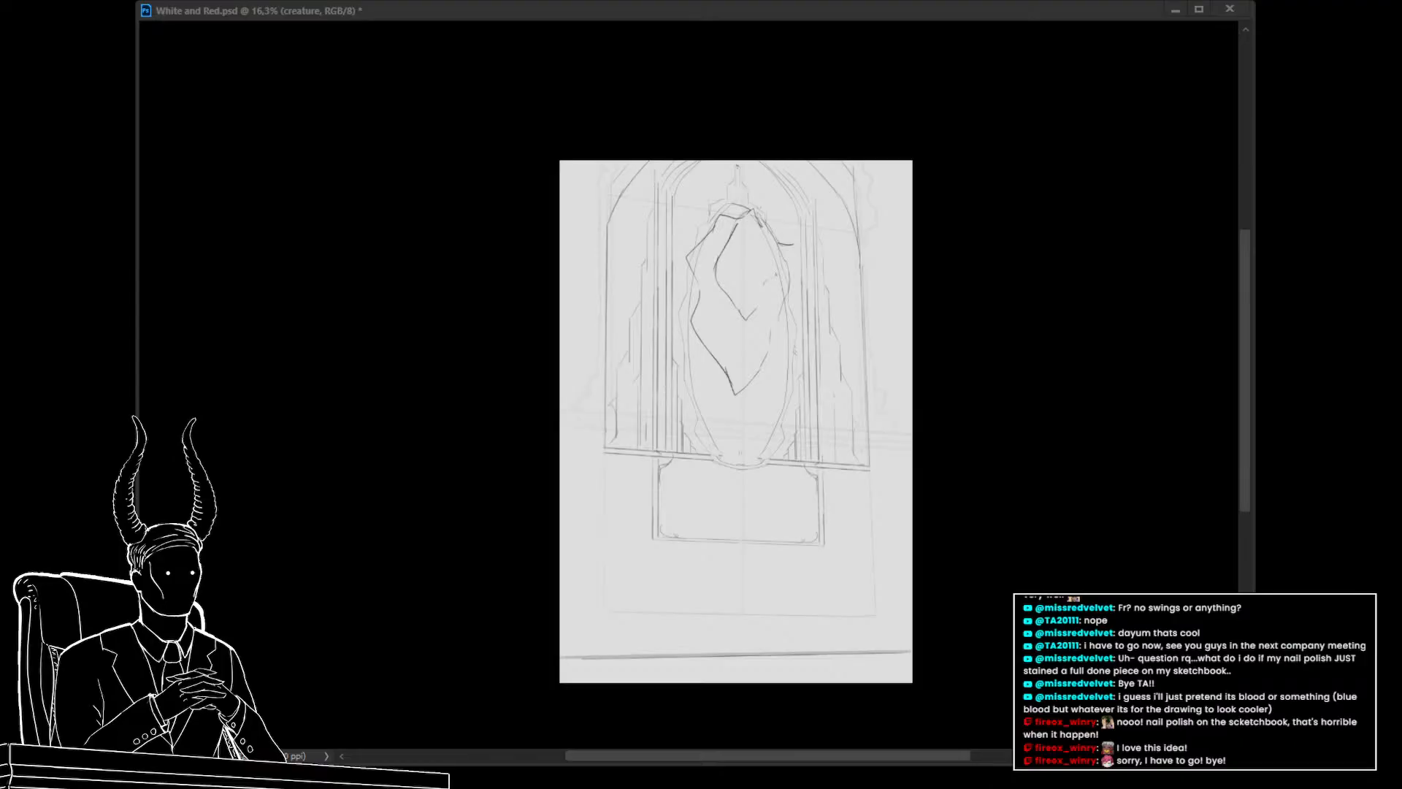
Undo the last stroke and erase the creature sketch inside the oval with an enlarged eraser
key(ctrl+z)
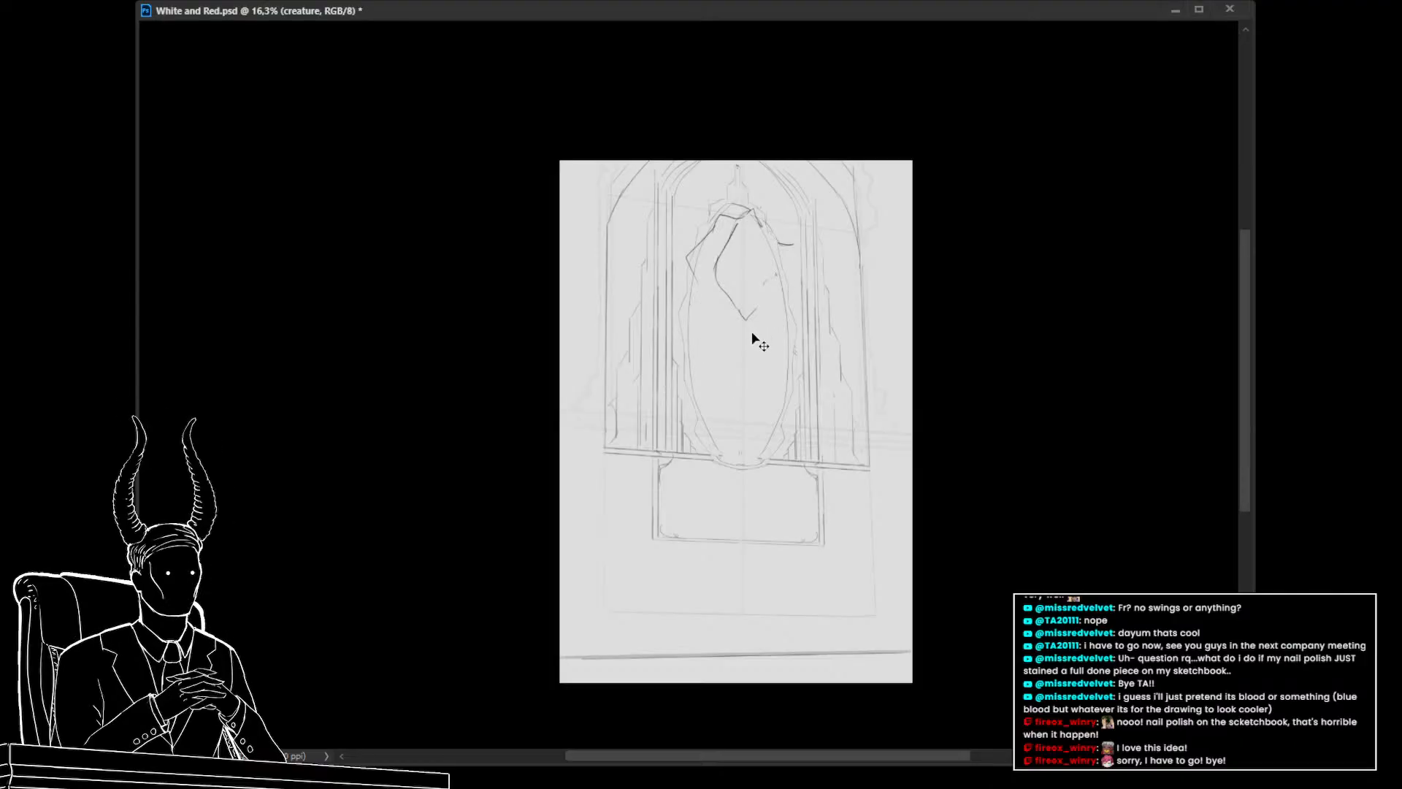
key(bracketright)
key(bracketright)
key(bracketright)
key(bracketright)
key(bracketright)
key(bracketright)
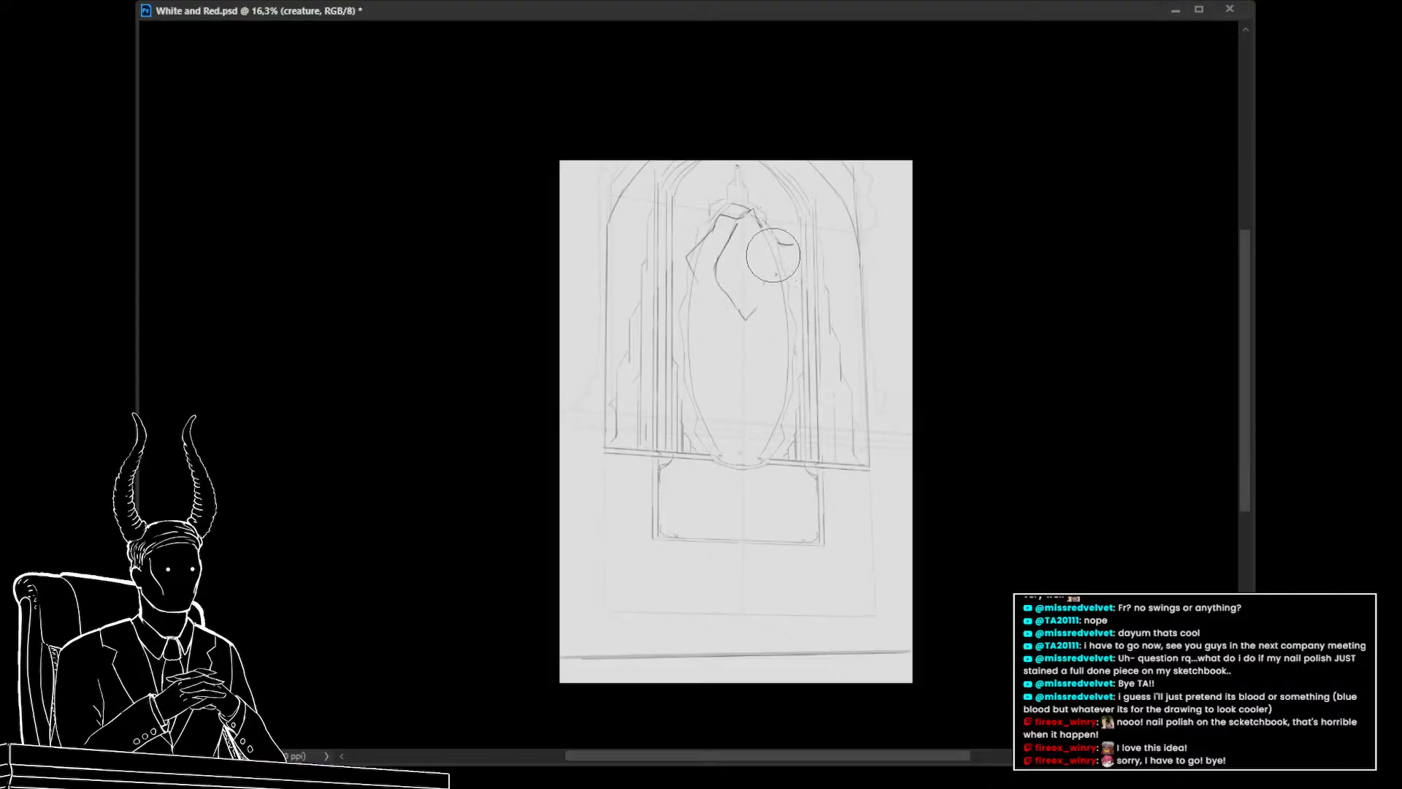
mouse_move(773, 259)
mouse_down()
mouse_move(721, 291)
mouse_move(697, 238)
mouse_move(784, 224)
mouse_move(780, 291)
mouse_up()
drag(764, 424, 749, 382)
key(b)
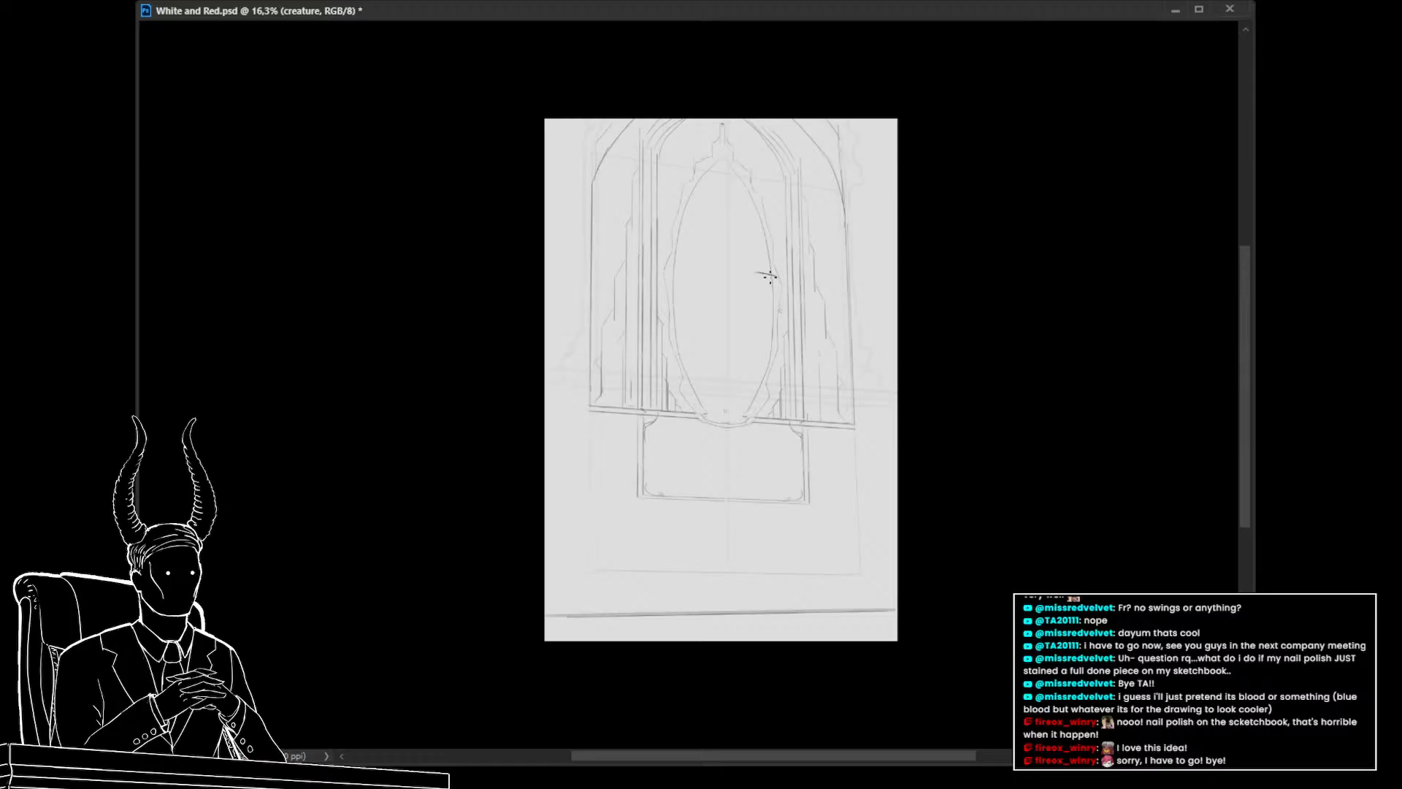
Sketch a small circle and a pointed triangular head shape above it near the oval's right side
drag(768, 270, 771, 307)
key(ctrl+z)
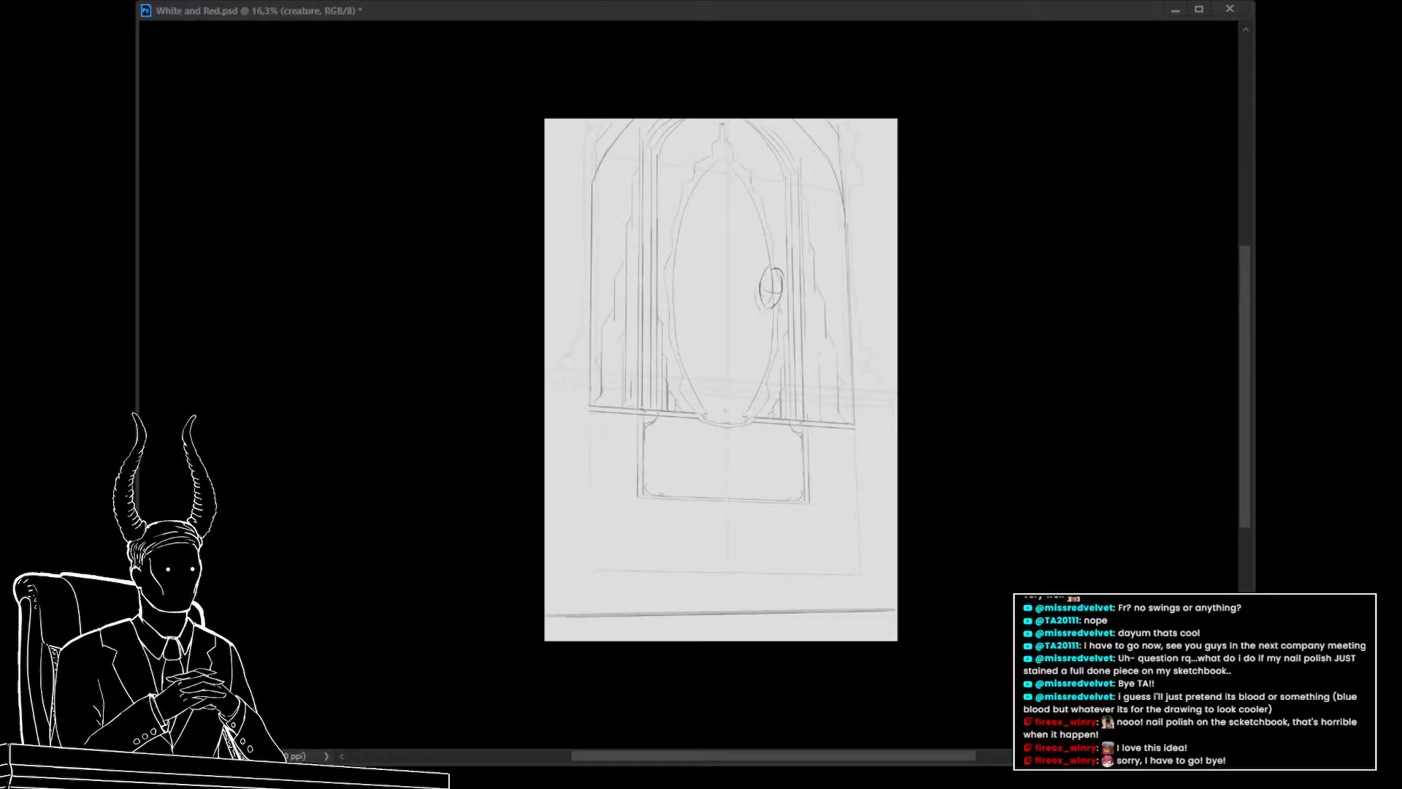
drag(780, 298, 840, 238)
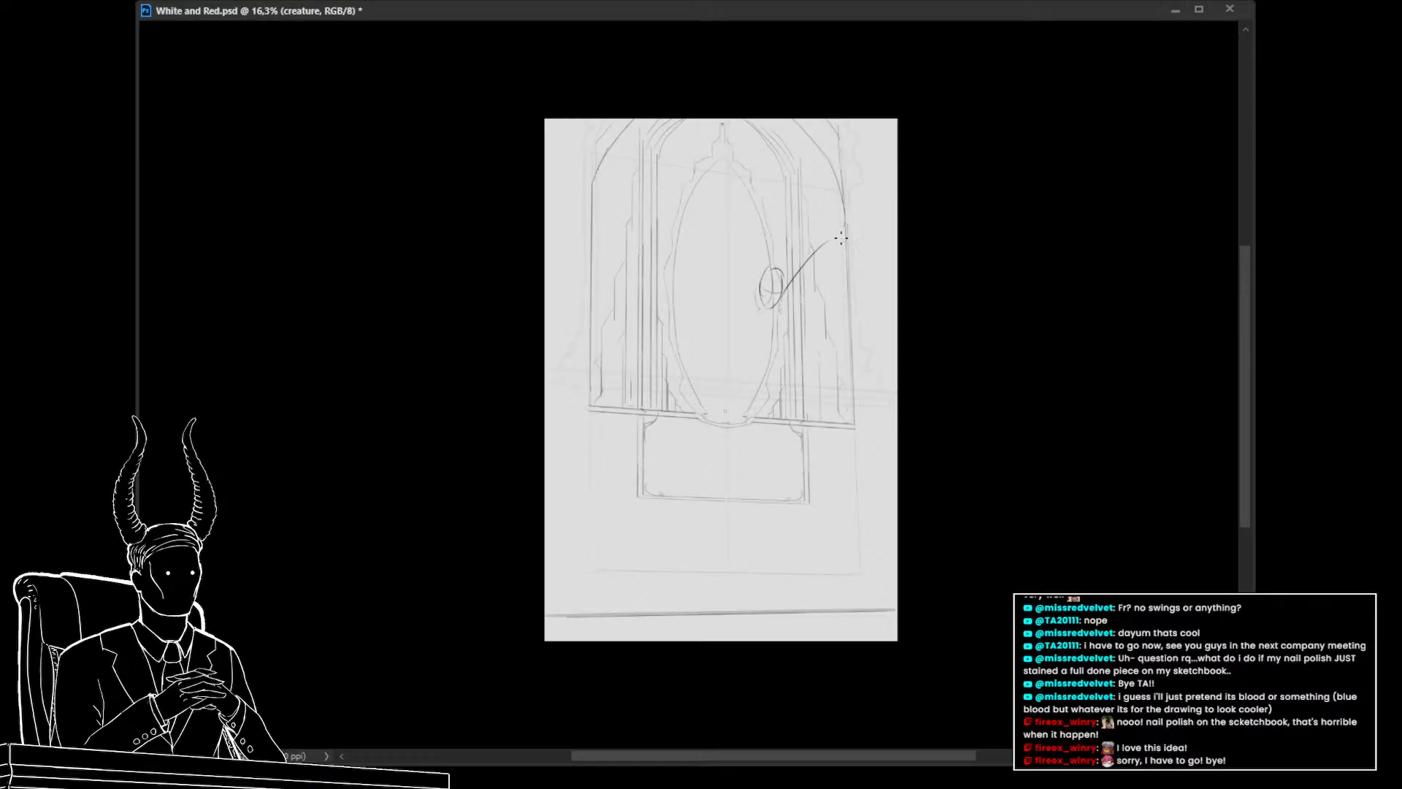
key(ctrl+z)
mouse_move(780, 299)
mouse_down()
mouse_move(831, 242)
mouse_move(775, 260)
mouse_move(745, 236)
mouse_up()
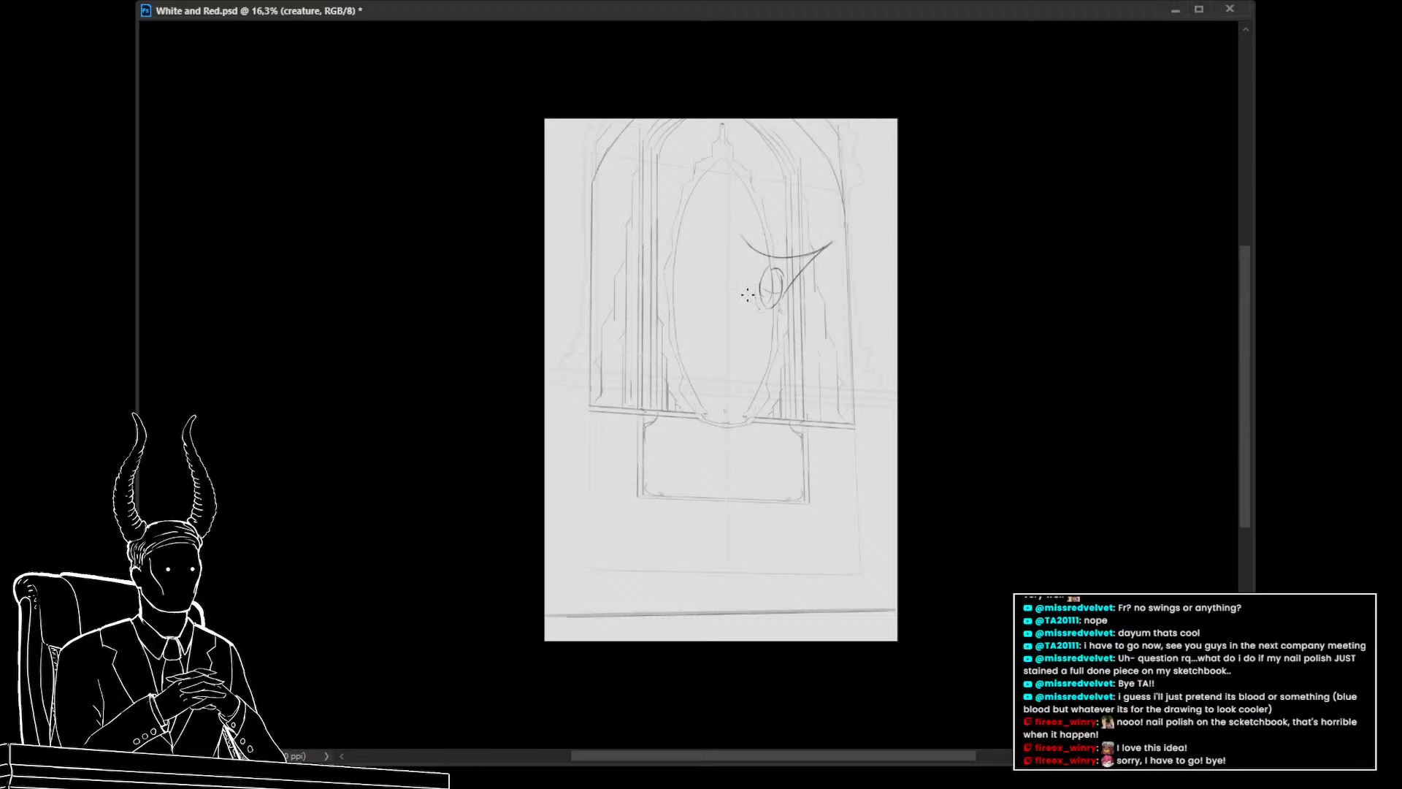
drag(760, 300, 743, 238)
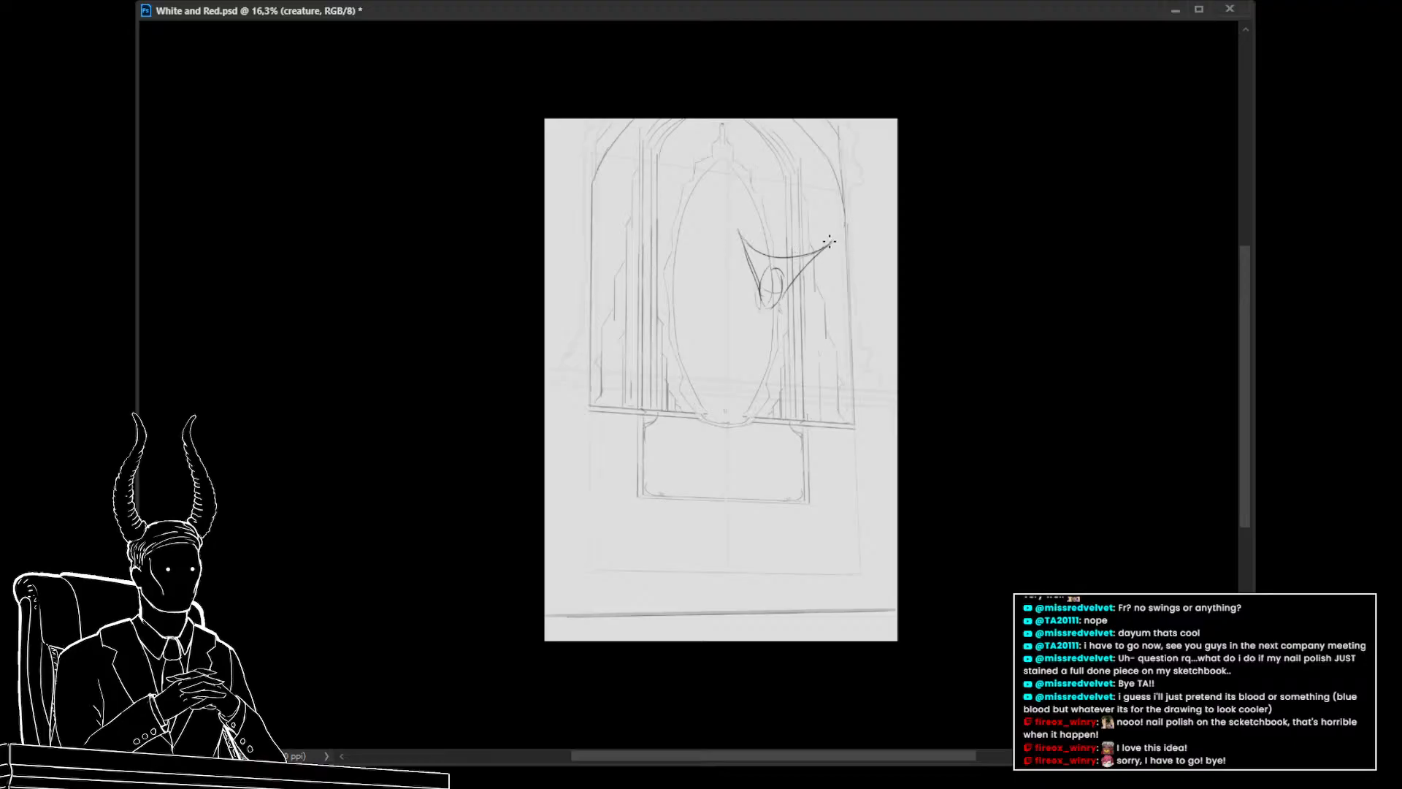
mouse_move(790, 241)
mouse_down()
mouse_move(781, 210)
mouse_move(764, 233)
mouse_move(778, 230)
mouse_move(742, 232)
mouse_up()
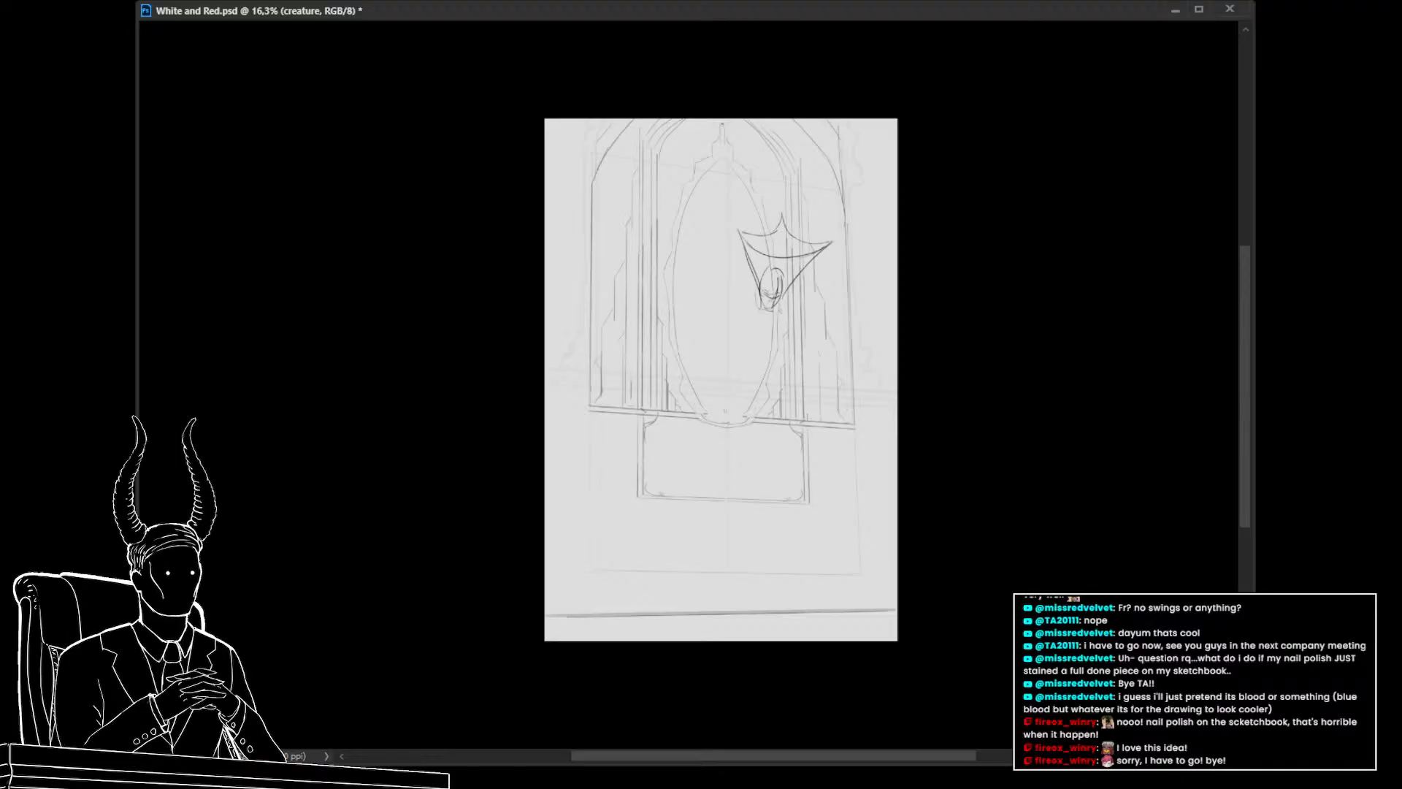
key(Return)
Move the head sketch slightly to the right
key(ctrl+alt+shift+n)
key(ctrl+t)
mouse_move(787, 308)
mouse_down()
mouse_move(795, 247)
mouse_move(823, 366)
mouse_move(810, 316)
mouse_up()
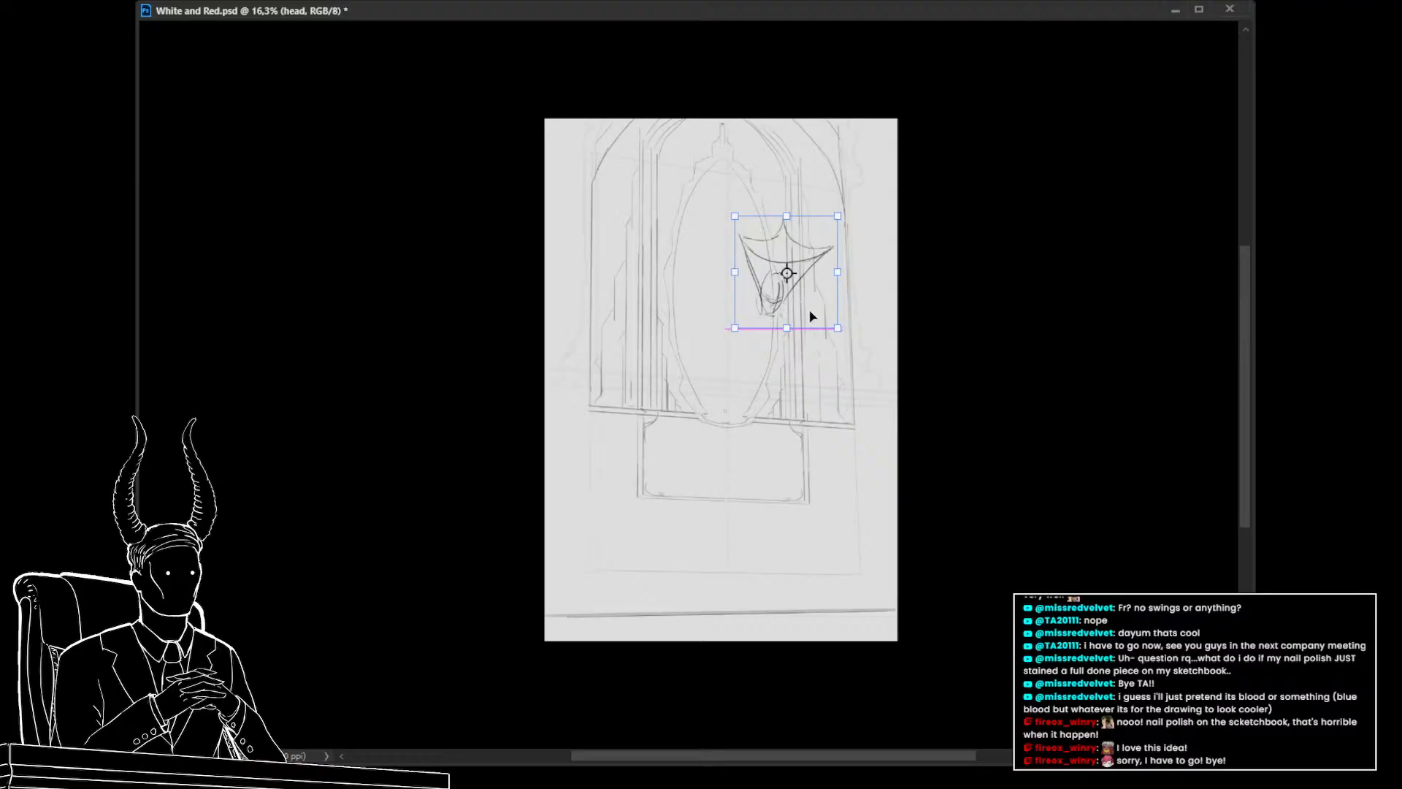
key(Return)
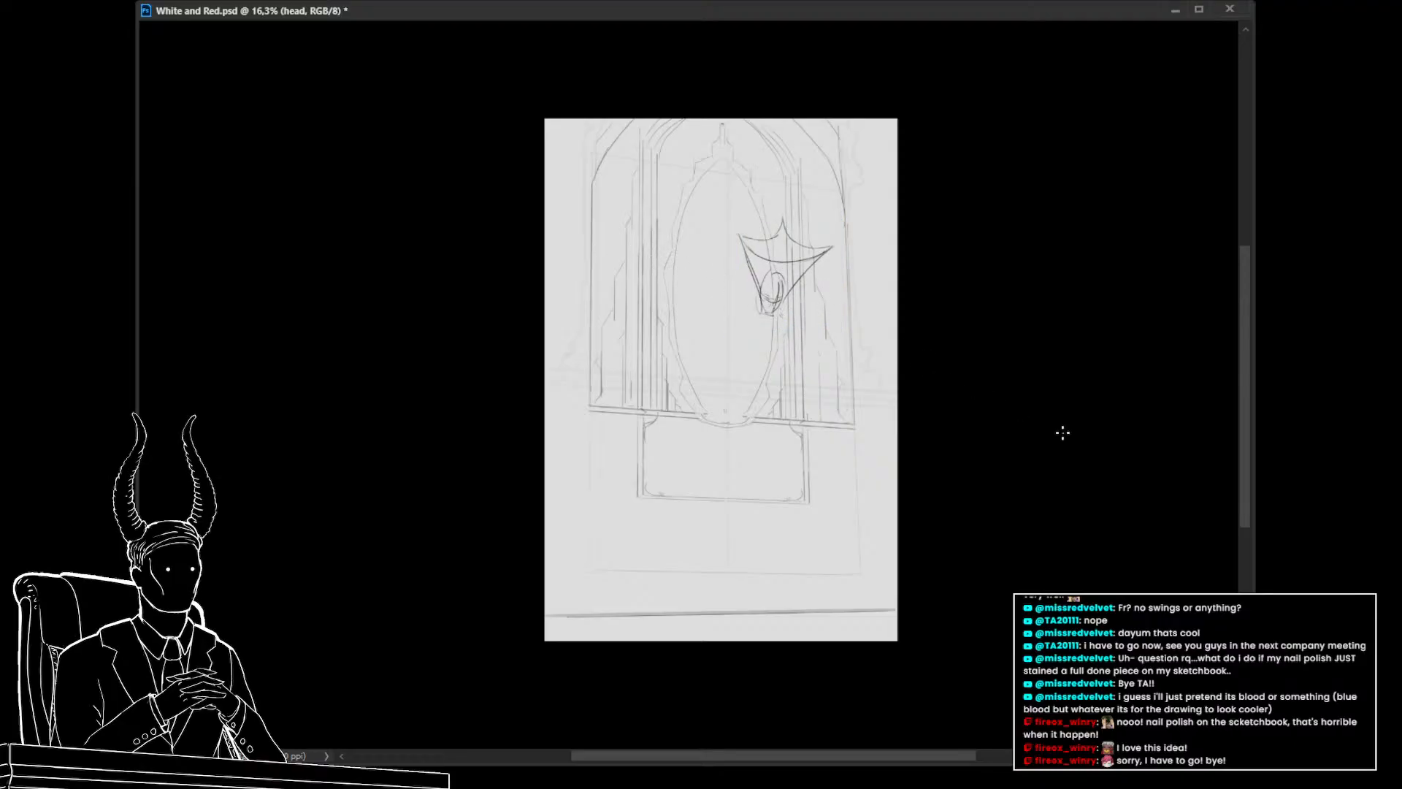
On a new layer, sketch an angular body outline below the head inside the oval
key(ctrl+alt+shift+n)
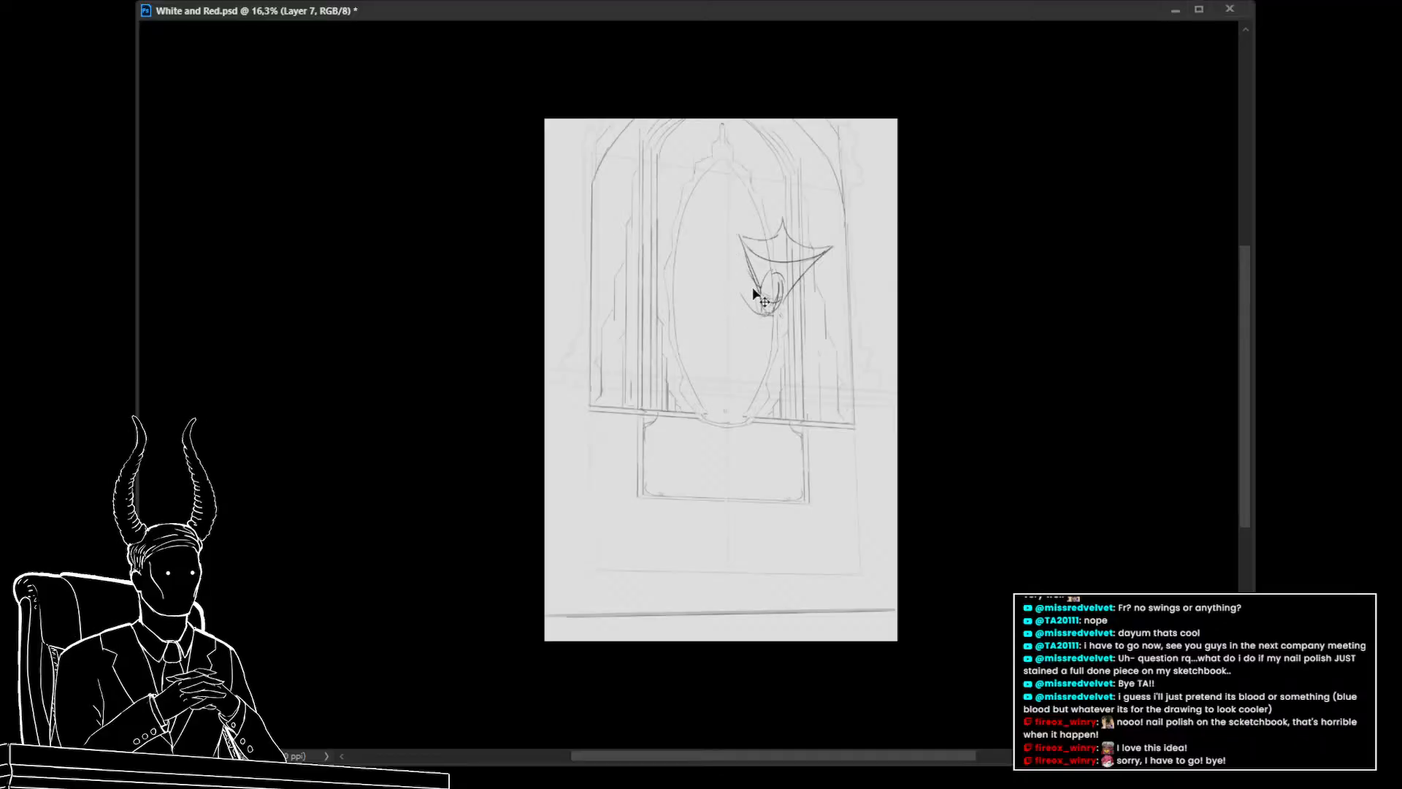
drag(729, 238, 723, 316)
key(ctrl+z)
mouse_move(730, 235)
mouse_down()
mouse_move(708, 328)
mouse_move(744, 356)
mouse_up()
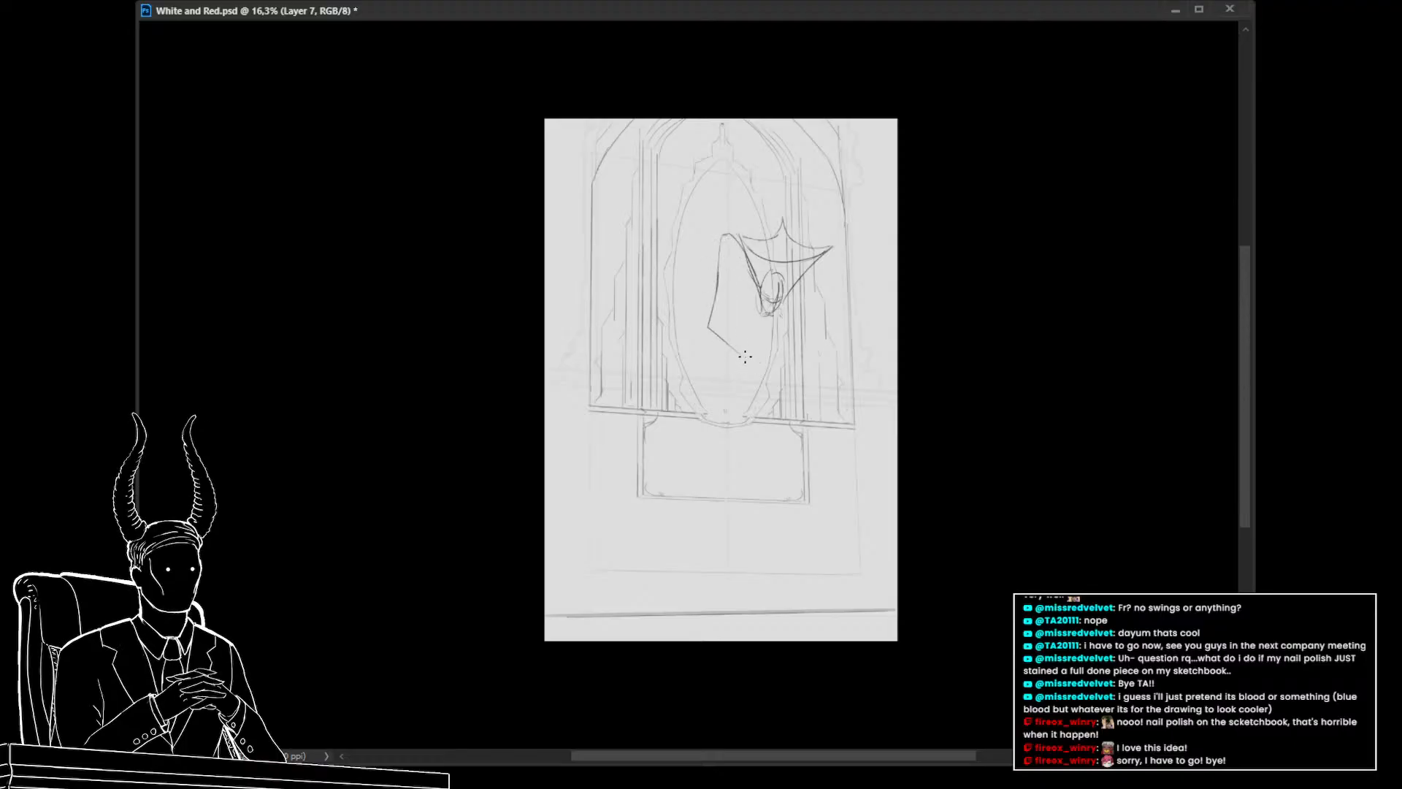
key(ctrl+z)
mouse_move(713, 305)
mouse_down()
mouse_move(774, 348)
mouse_move(741, 351)
mouse_move(791, 326)
mouse_up()
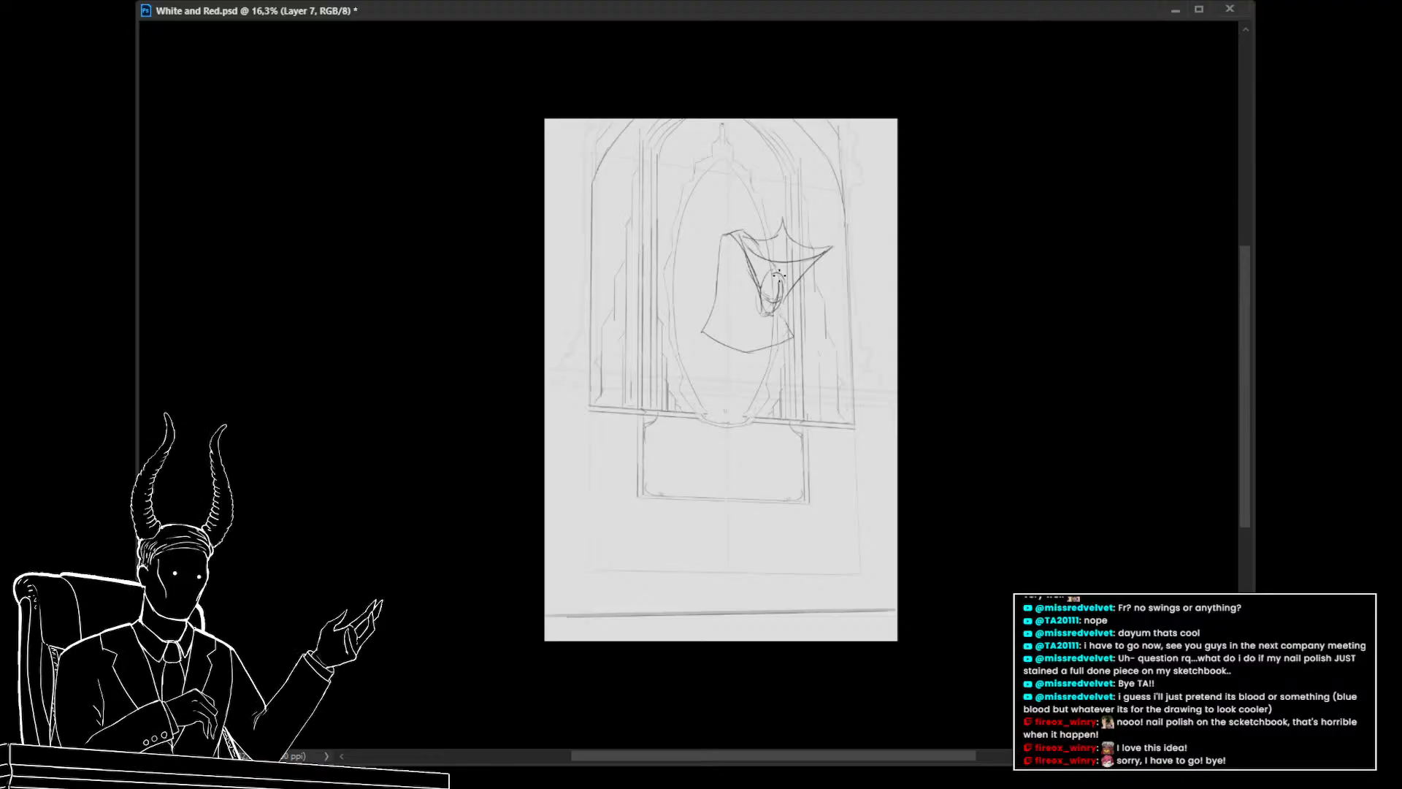
drag(728, 221, 721, 232)
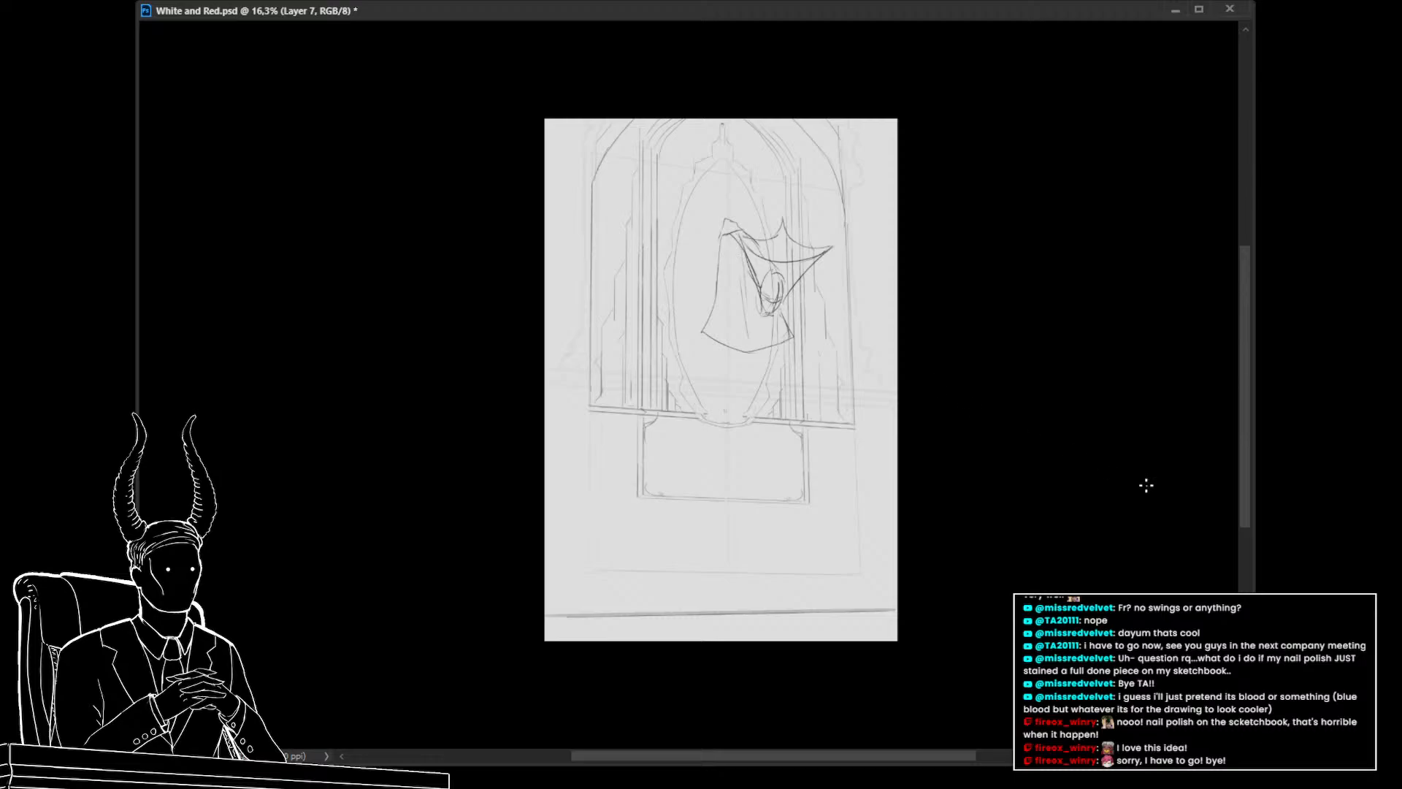
Rotate the head and body sketches slightly clockwise
key(ctrl+t)
mouse_move(802, 340)
mouse_down()
mouse_move(799, 285)
mouse_move(863, 290)
mouse_move(815, 295)
mouse_up()
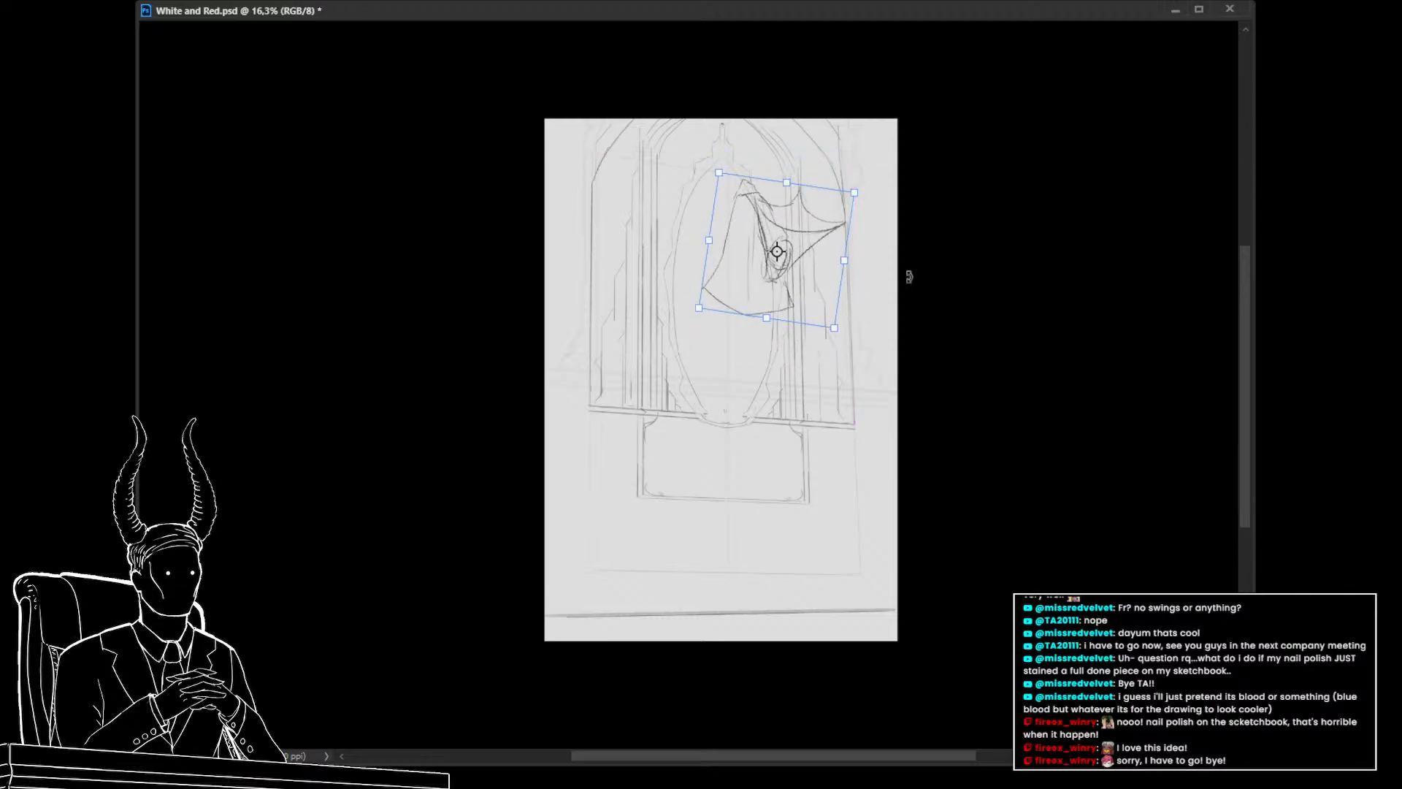
key(Return)
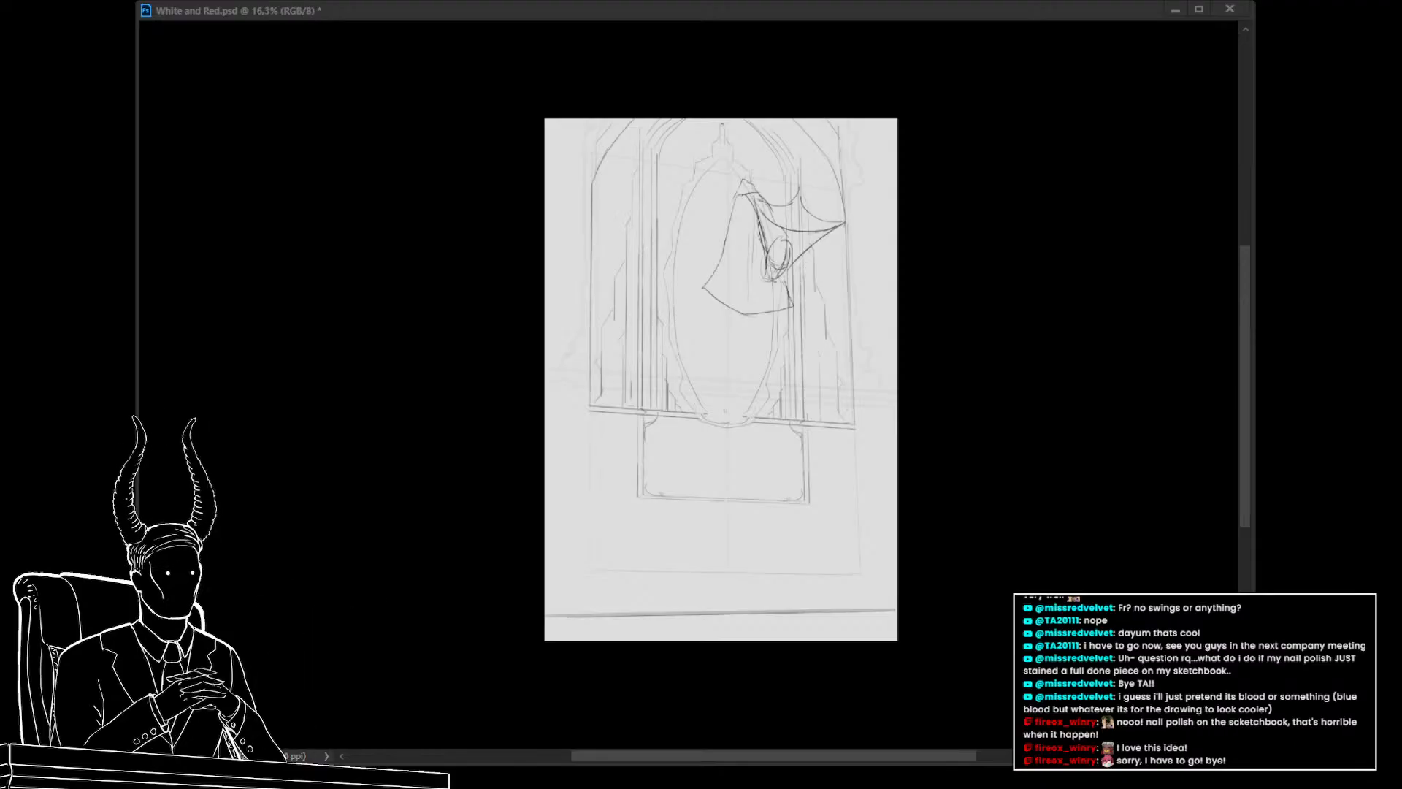
Zoom in on the creature and delete the body sketch layer
click(241, 309)
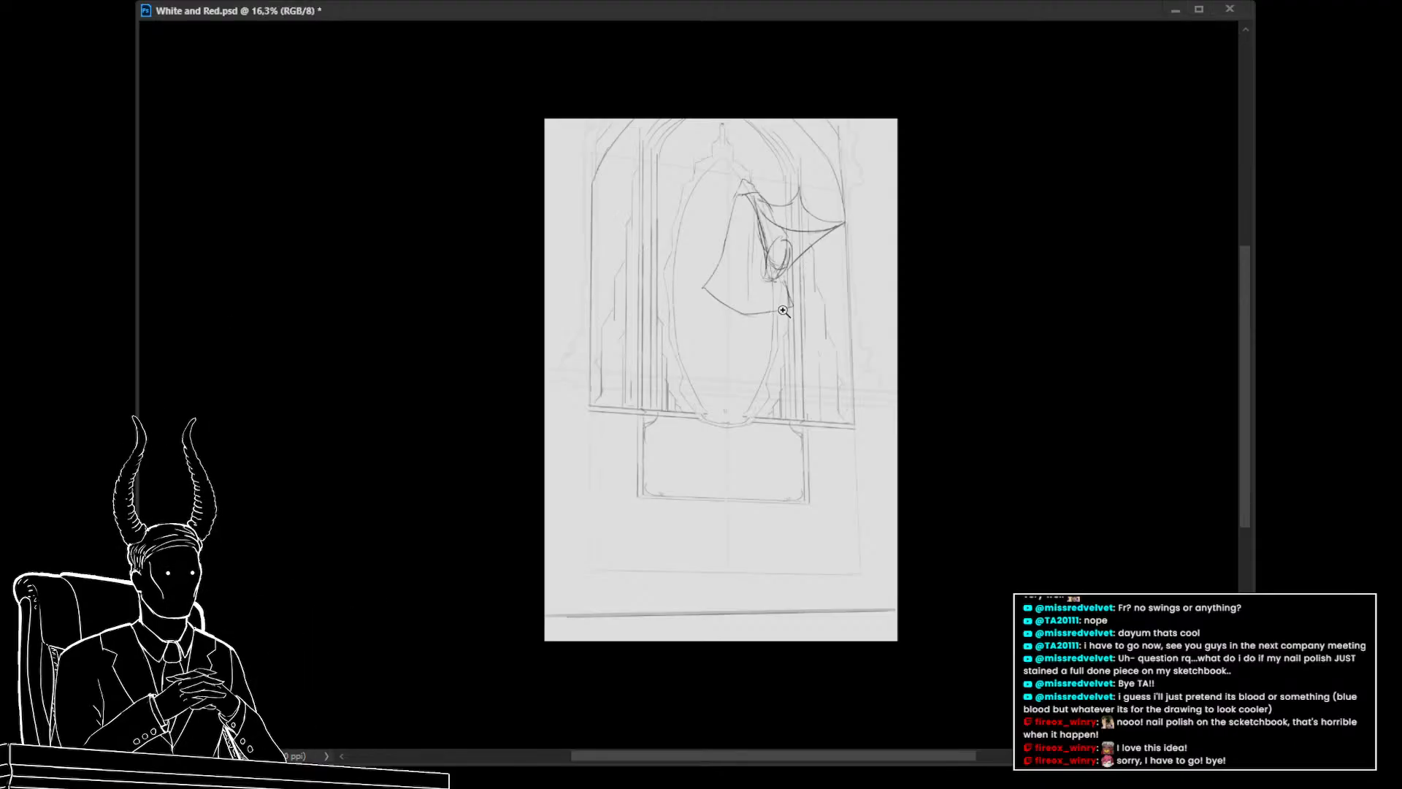
drag(779, 312, 840, 439)
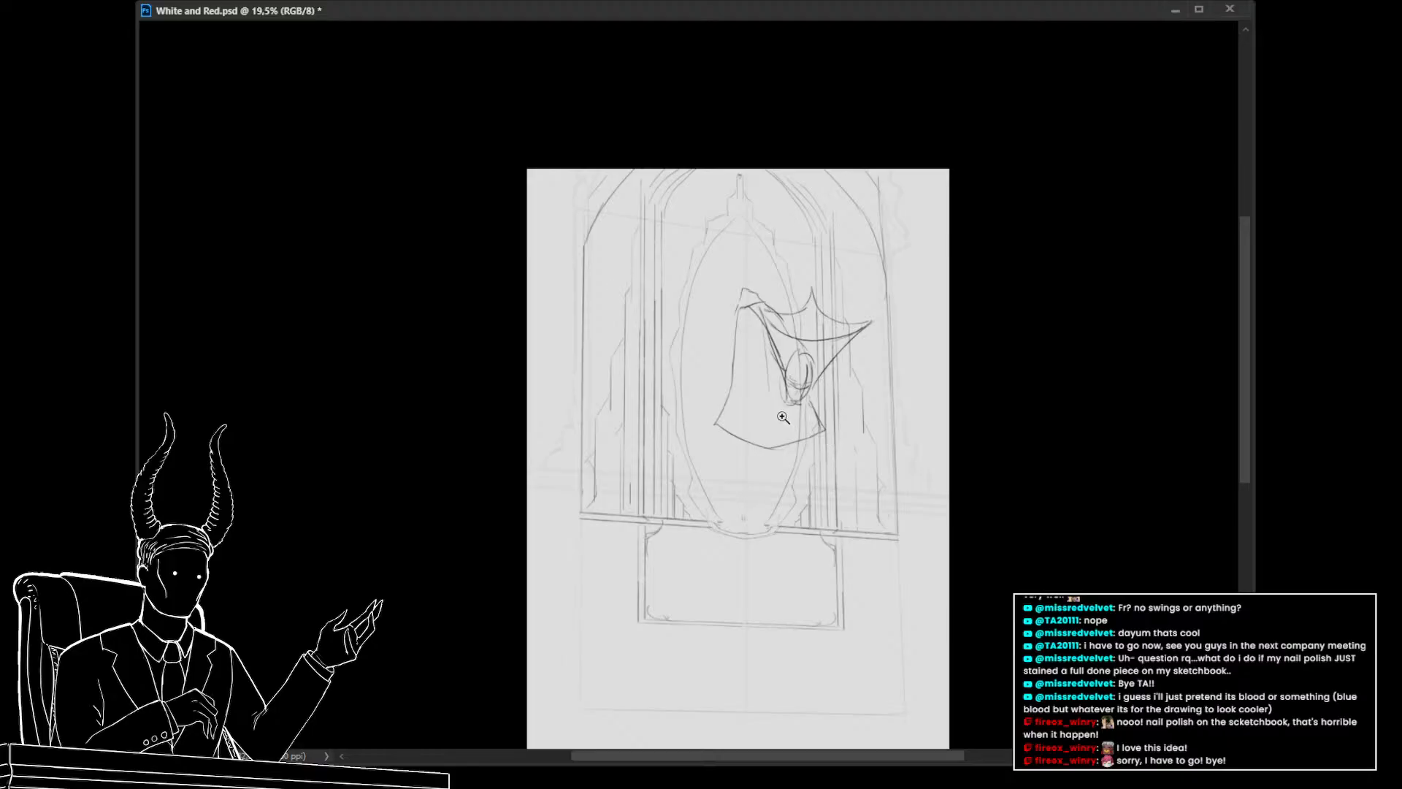
click(1274, 514)
click(1275, 514)
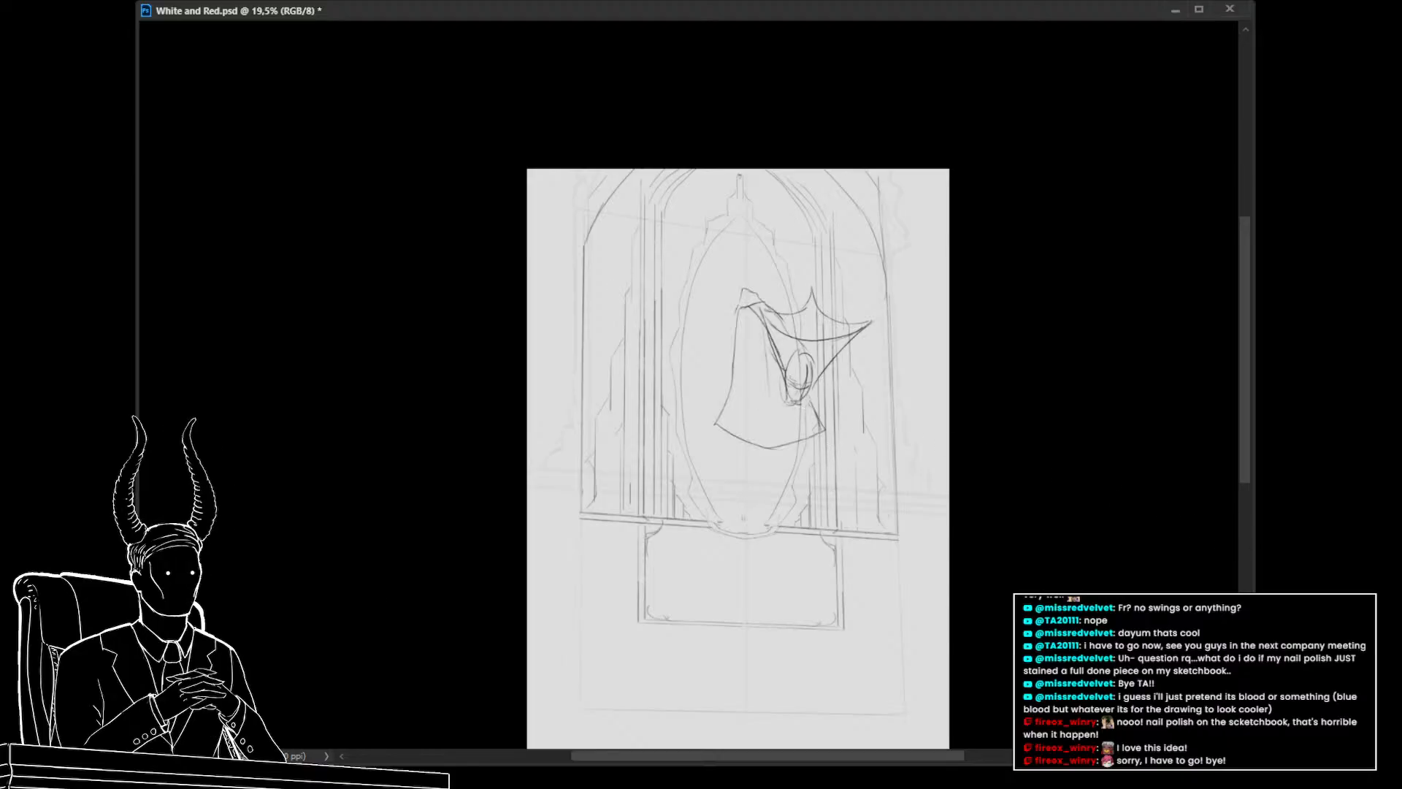
click(1322, 517)
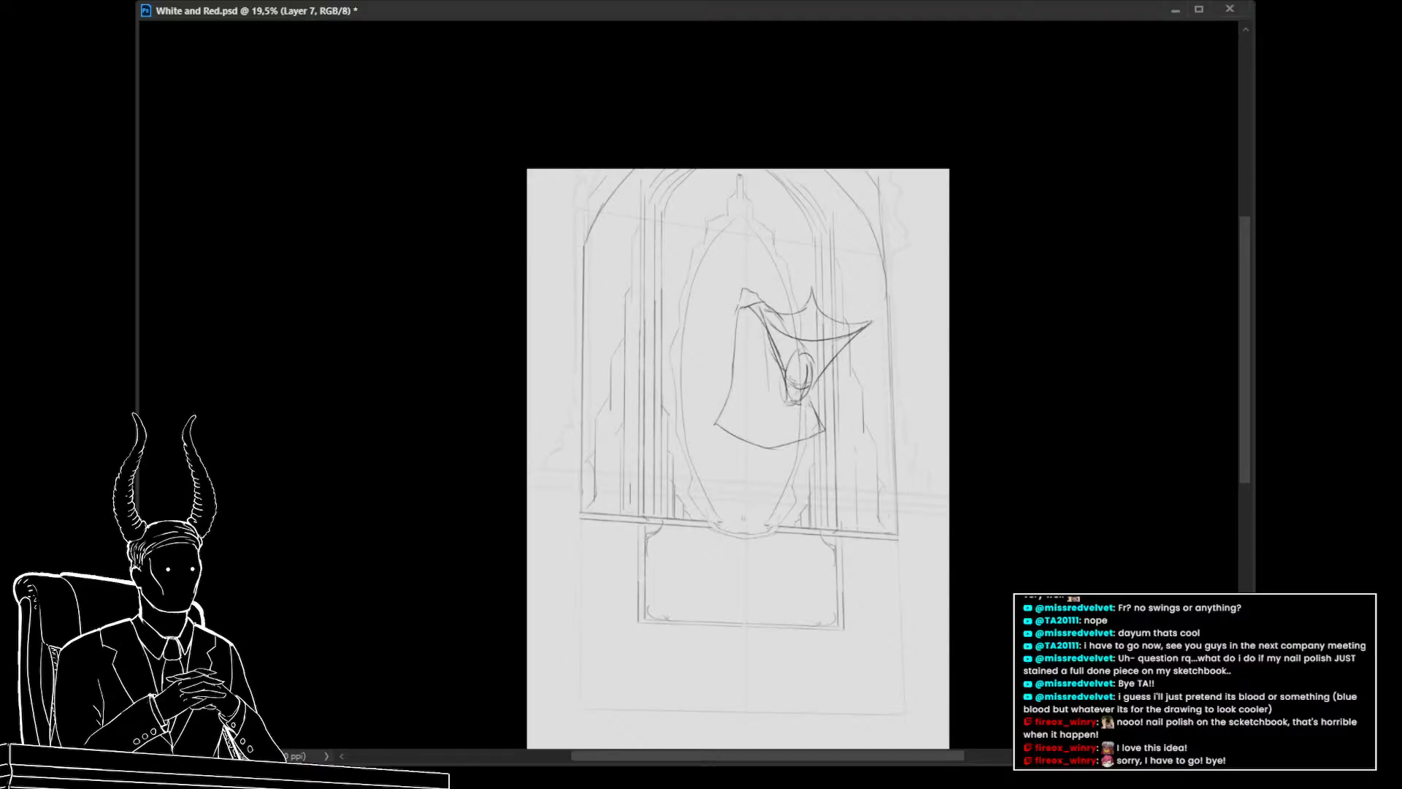
key(Delete)
Add a new layer and move and rotate the head sketch down toward the oval's right edge
key(ctrl+alt+shift+n)
scroll(802, 479, down, 1)
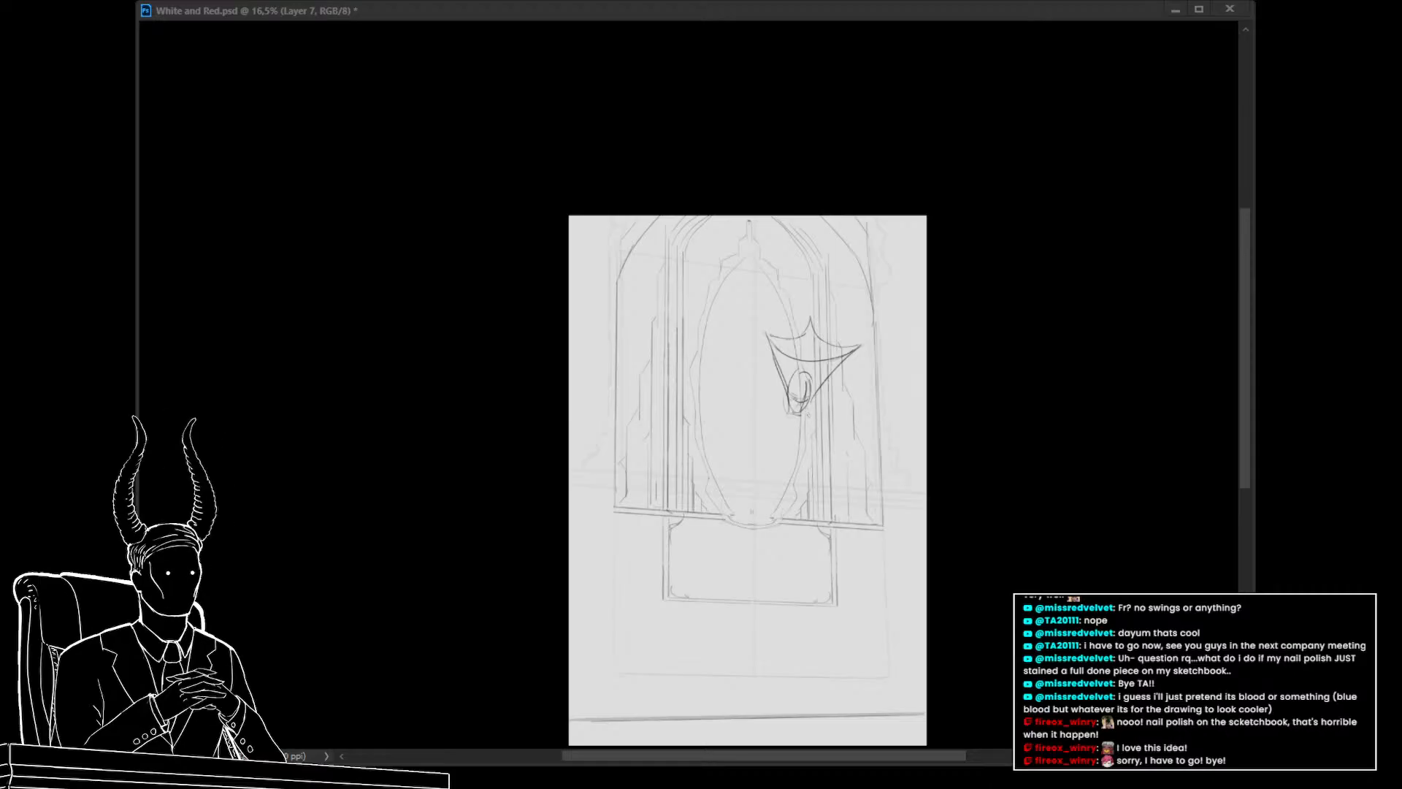
drag(760, 465, 723, 417)
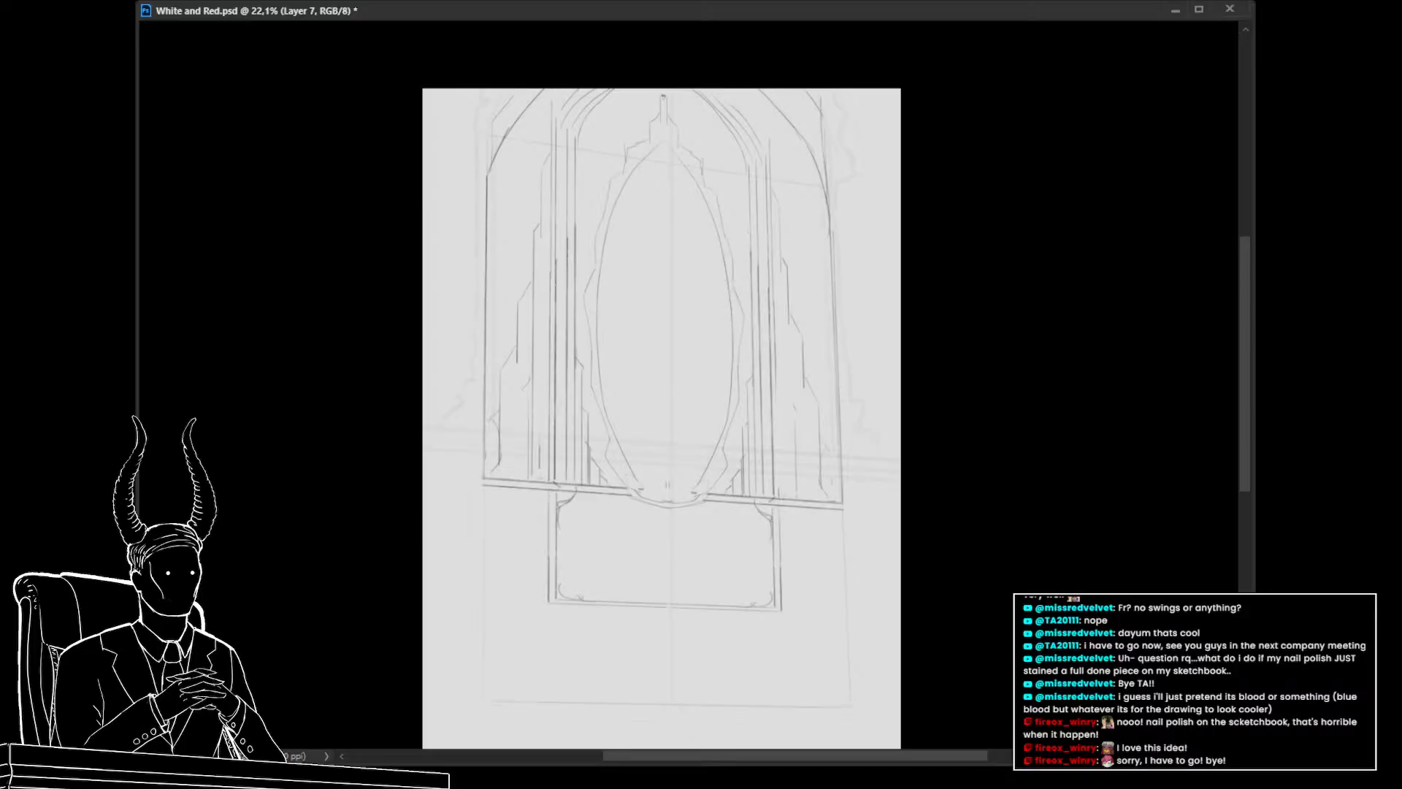
key(ctrl+t)
drag(876, 241, 884, 270)
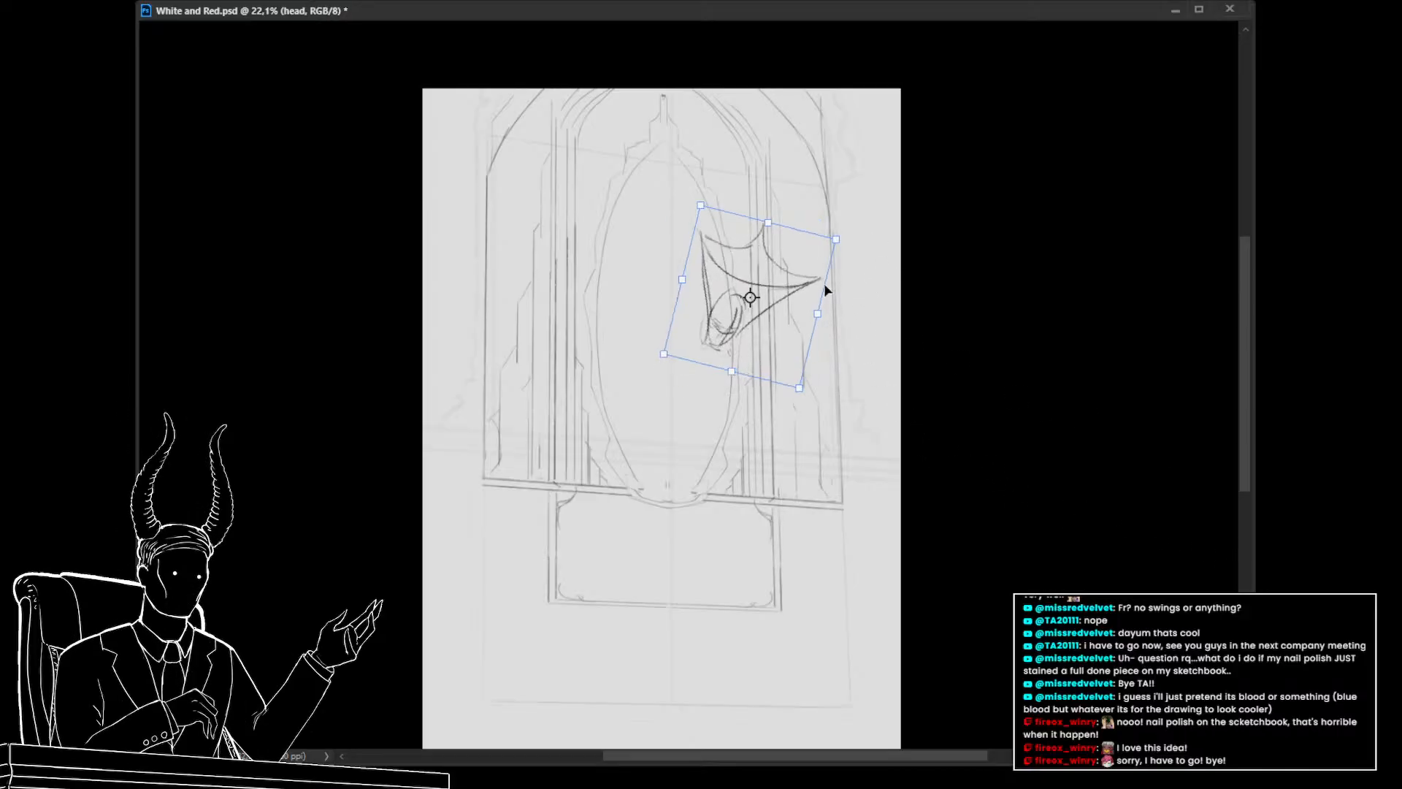
mouse_move(798, 276)
mouse_down()
mouse_move(818, 323)
mouse_move(890, 308)
mouse_up()
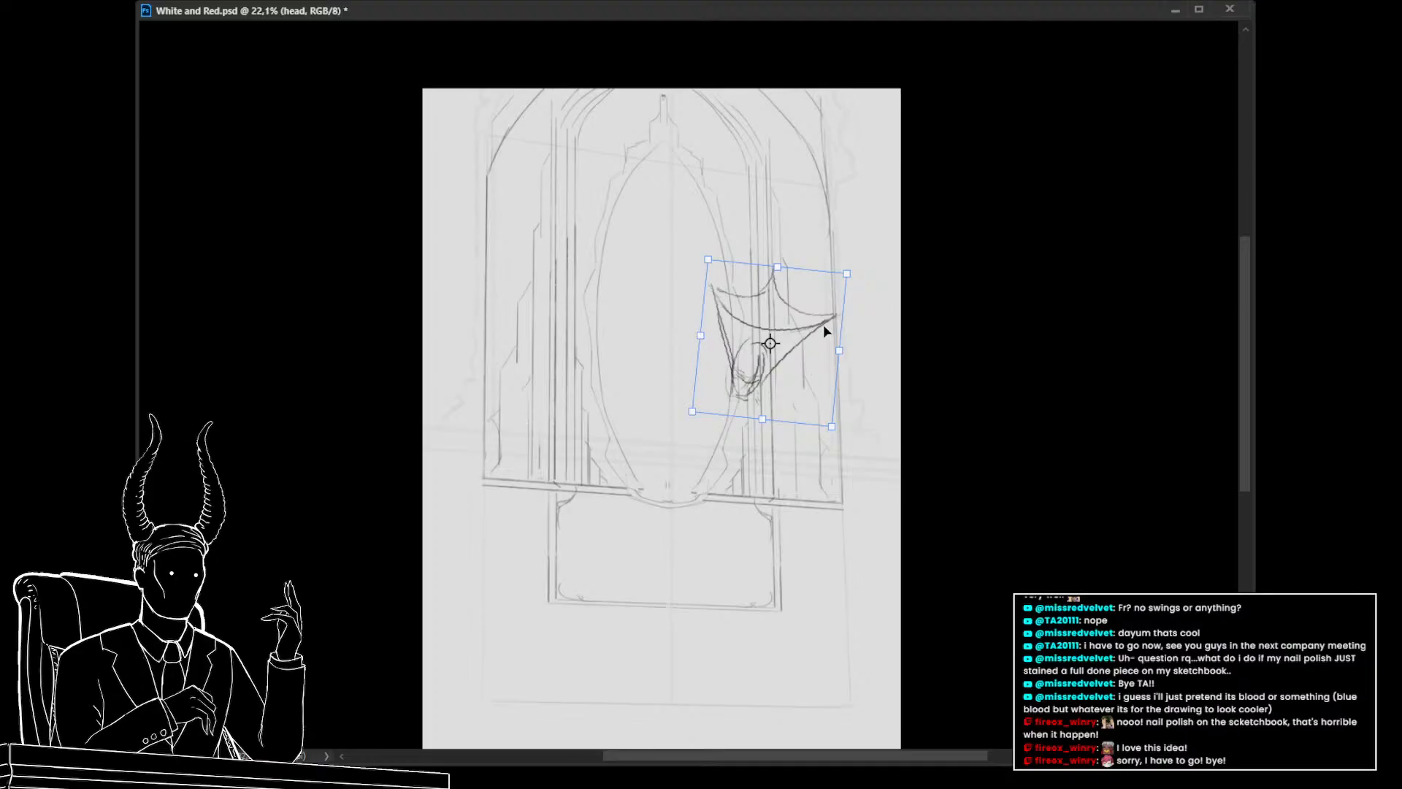
mouse_move(813, 353)
mouse_down()
mouse_move(808, 244)
mouse_move(823, 366)
mouse_up()
key(Return)
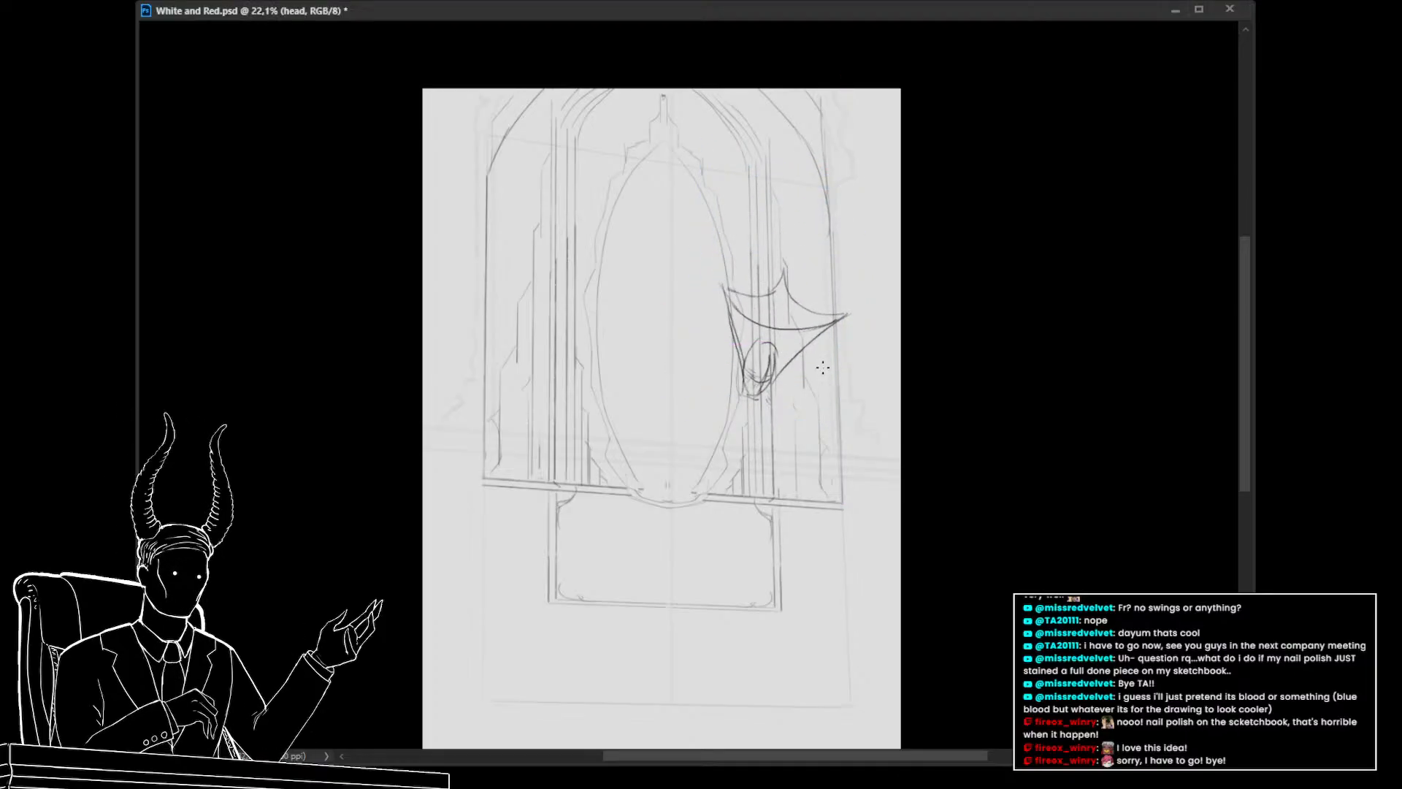
Hide the head layer and sketch a tall arched body outline filling the oval on the new layer
key(alt+Tab)
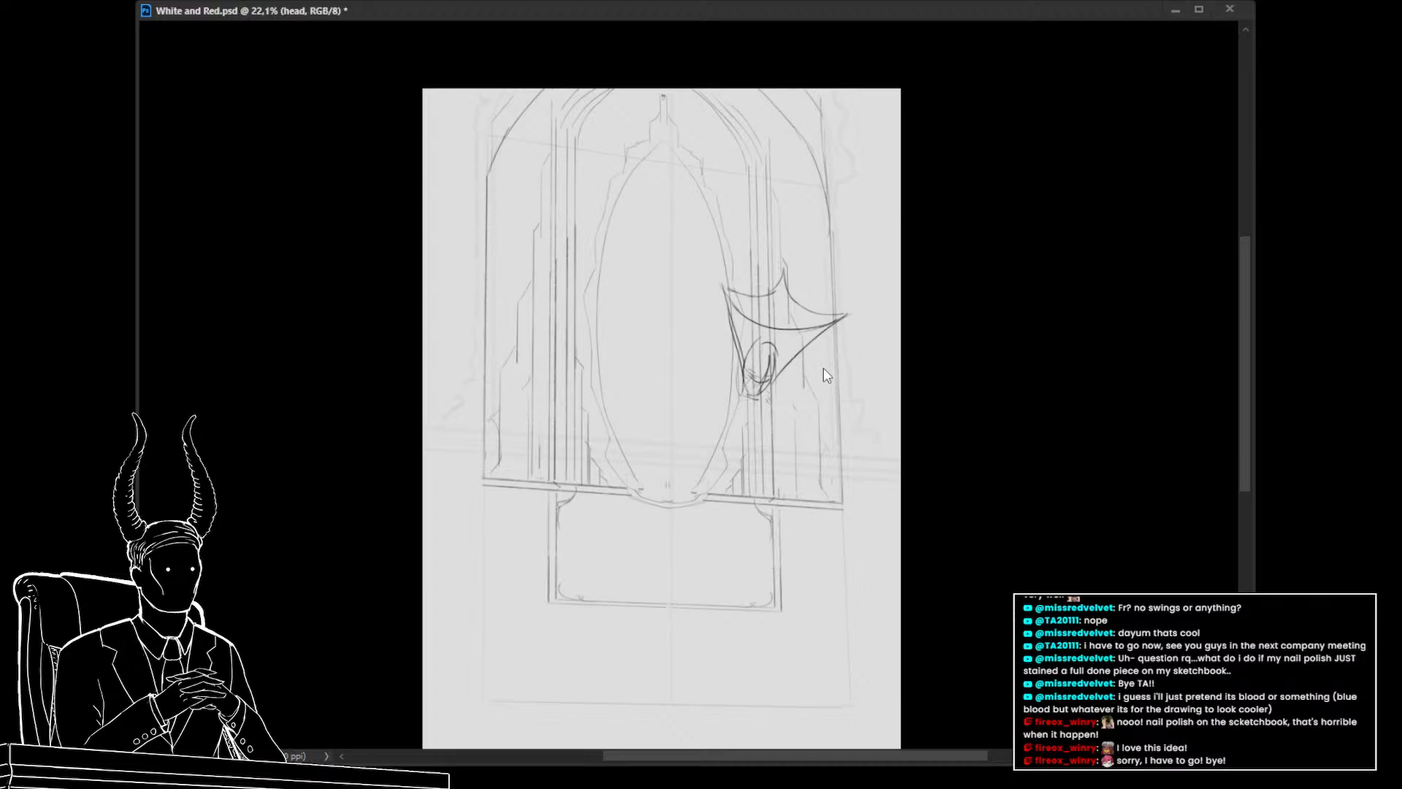
key(ctrl+comma)
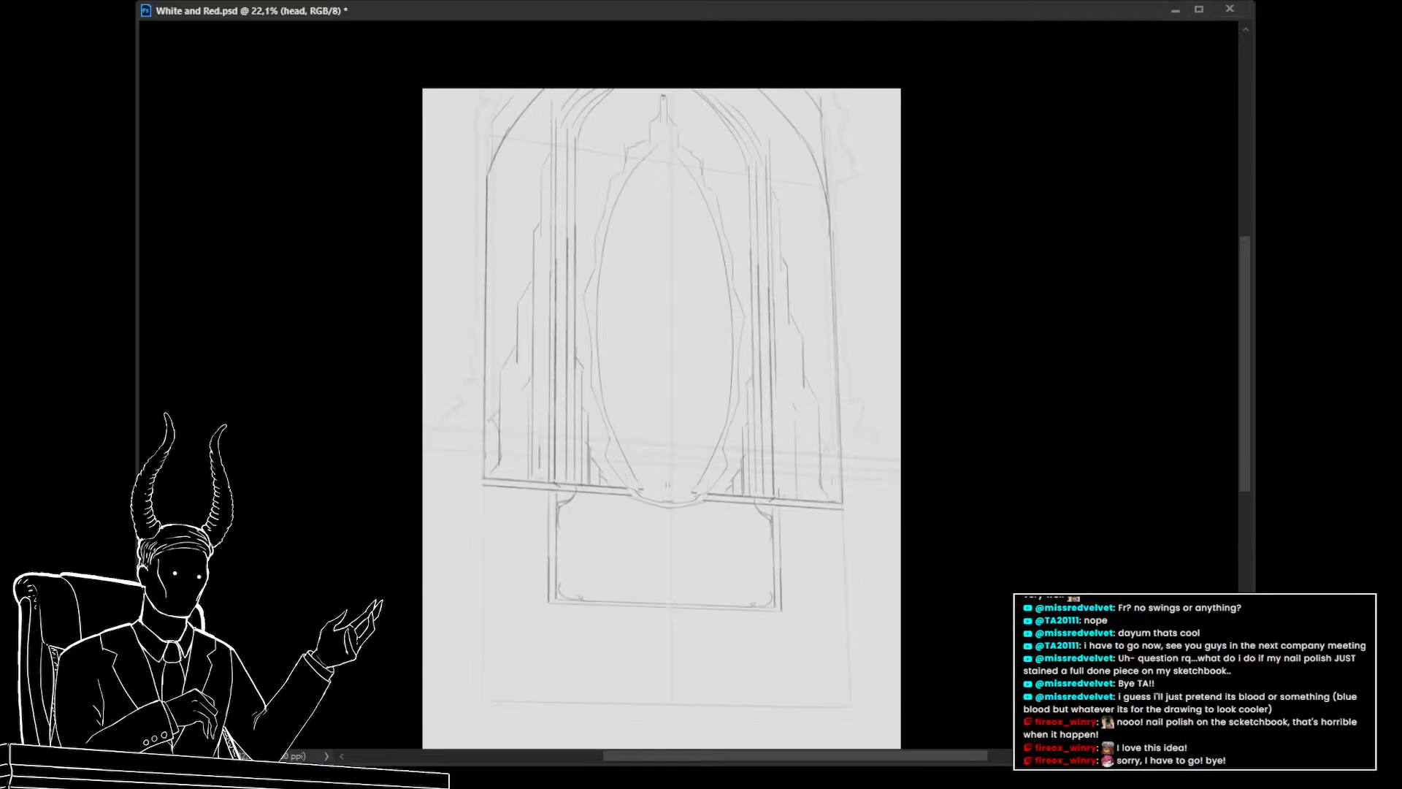
click(1314, 551)
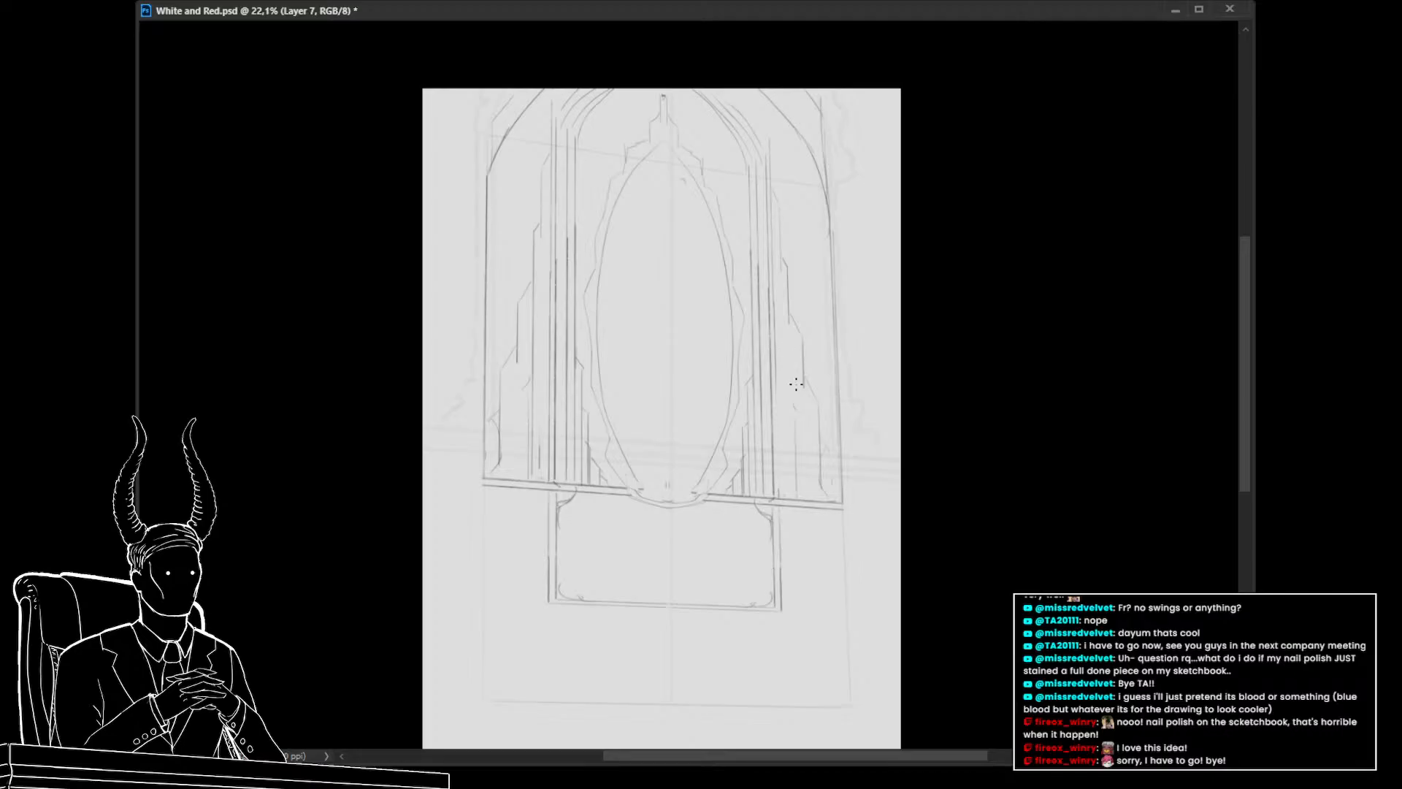
drag(796, 384, 730, 296)
key(ctrl+z)
mouse_move(776, 407)
mouse_down()
mouse_move(691, 209)
mouse_move(656, 204)
mouse_move(639, 226)
mouse_move(676, 203)
mouse_move(664, 193)
mouse_move(618, 272)
mouse_move(633, 404)
mouse_move(622, 407)
mouse_move(625, 366)
mouse_move(600, 485)
mouse_move(762, 507)
mouse_move(700, 398)
mouse_up()
key(ctrl+z)
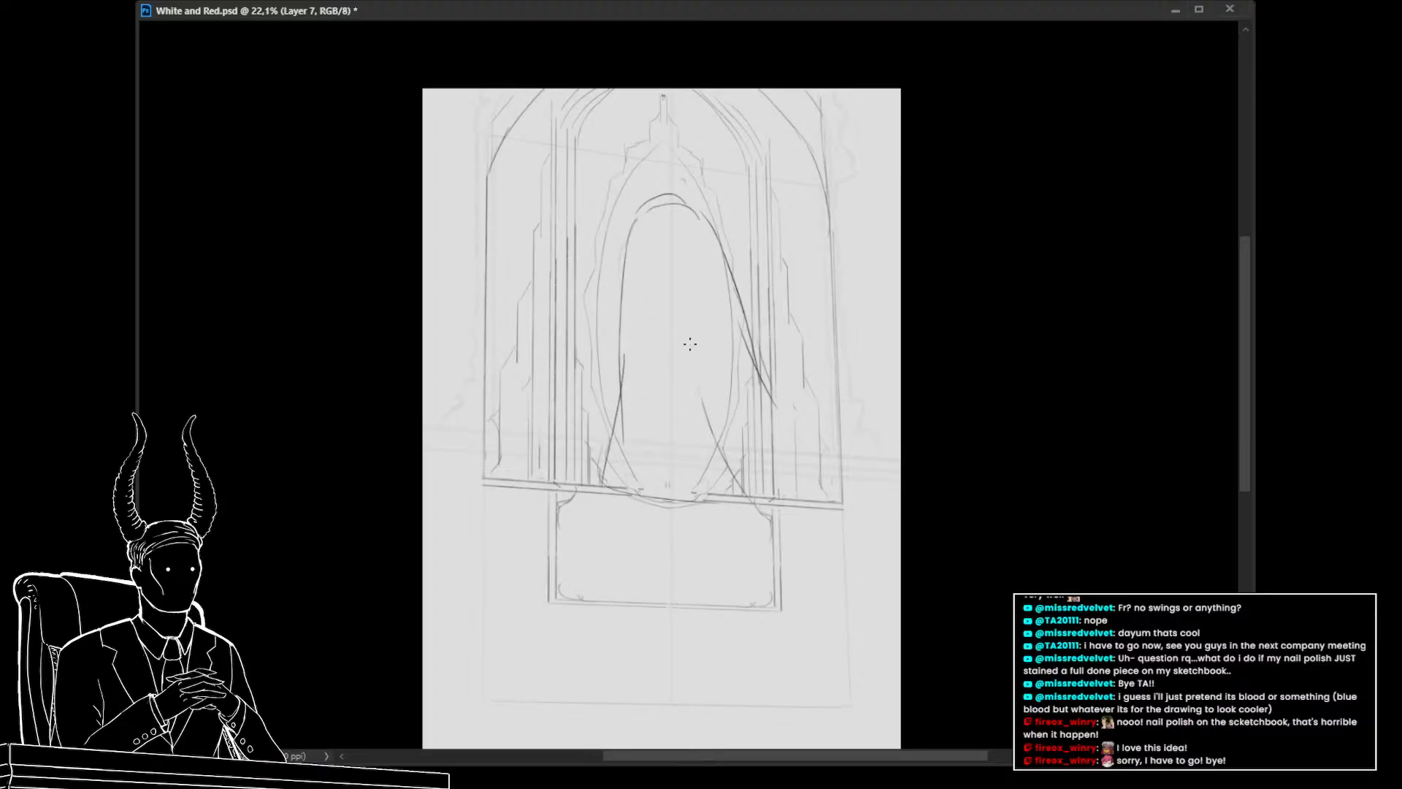
key(ctrl+z)
drag(608, 485, 758, 494)
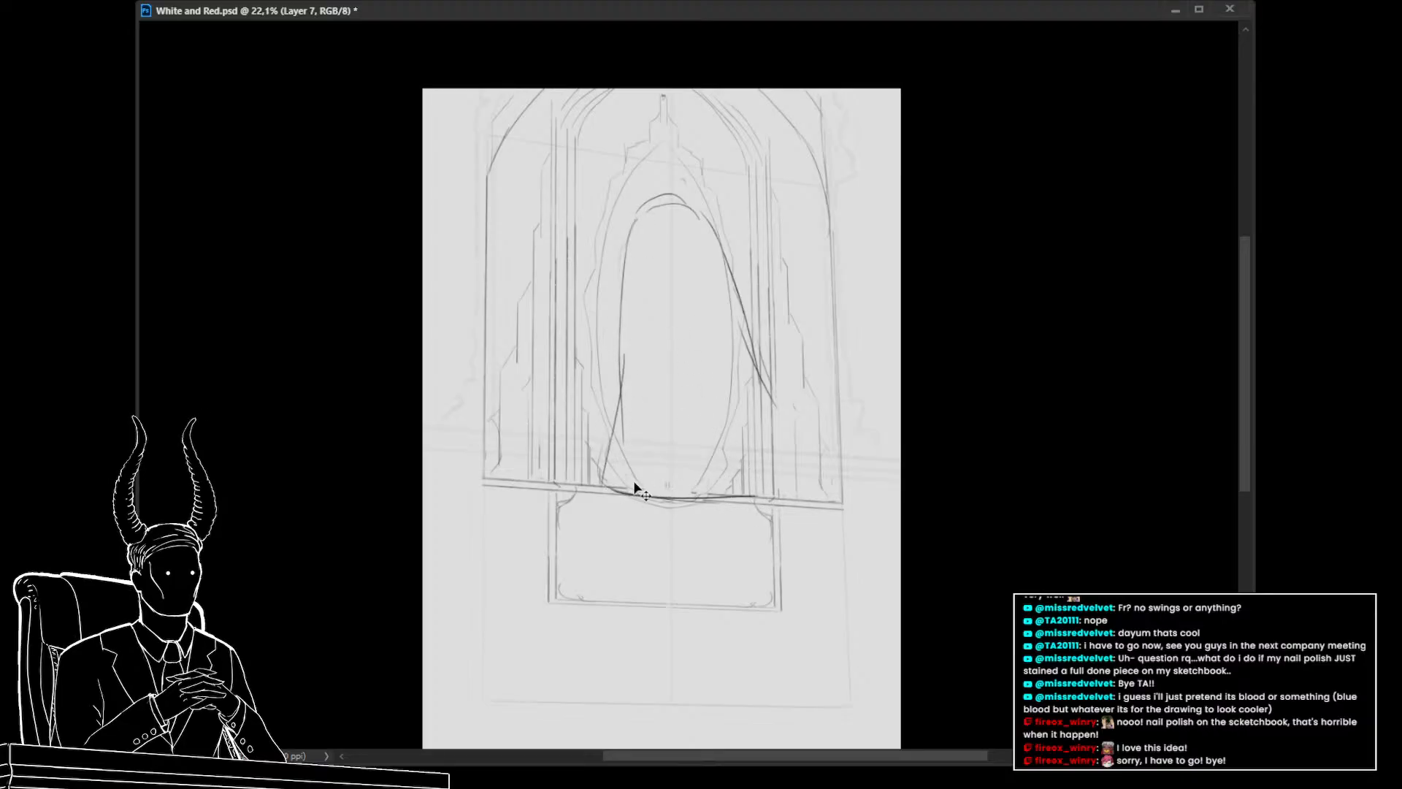
key(ctrl+z)
drag(602, 484, 730, 488)
mouse_move(723, 406)
mouse_down()
mouse_move(717, 302)
mouse_move(724, 400)
mouse_move(680, 204)
mouse_up()
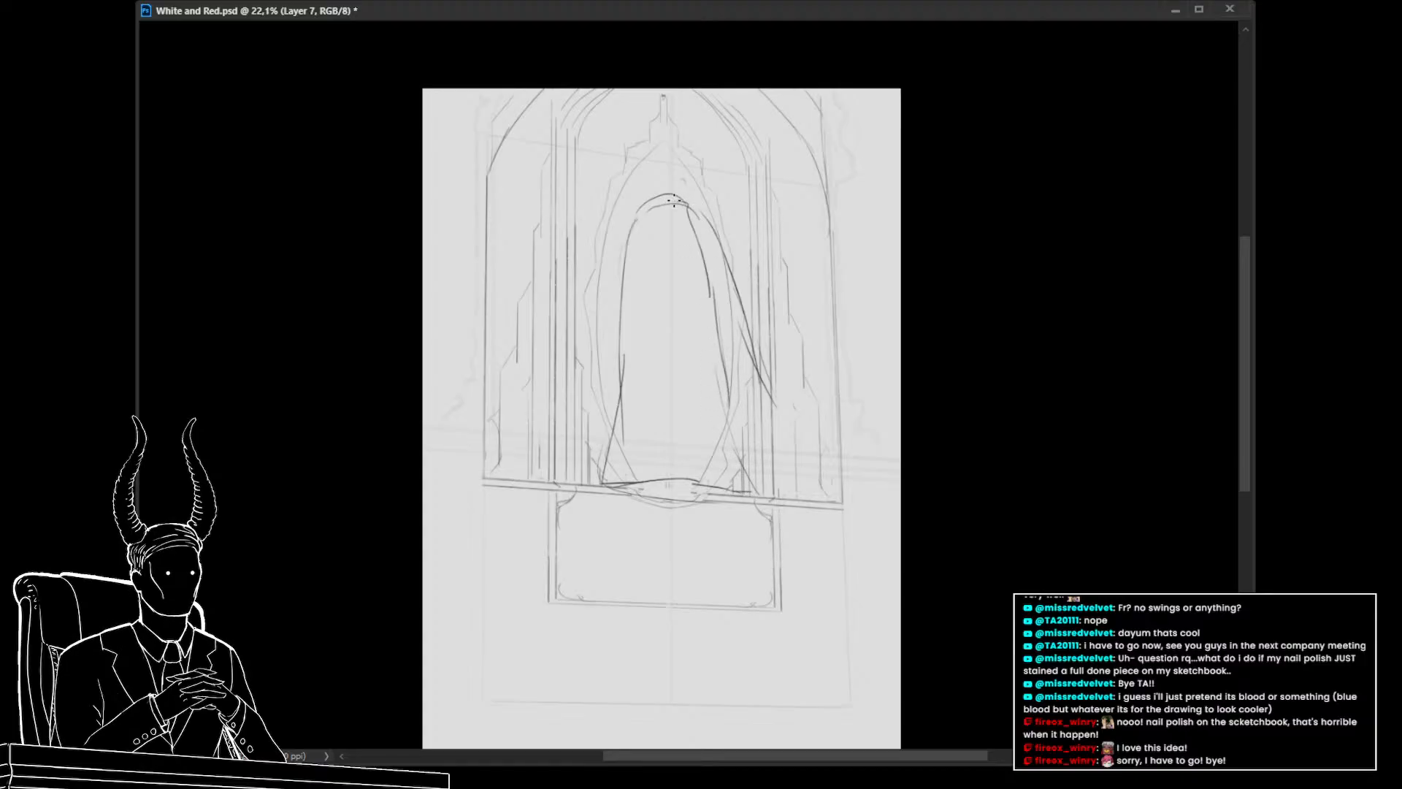
mouse_move(710, 278)
mouse_down()
mouse_move(682, 200)
mouse_move(627, 274)
mouse_move(605, 483)
mouse_move(767, 497)
mouse_move(705, 359)
mouse_up()
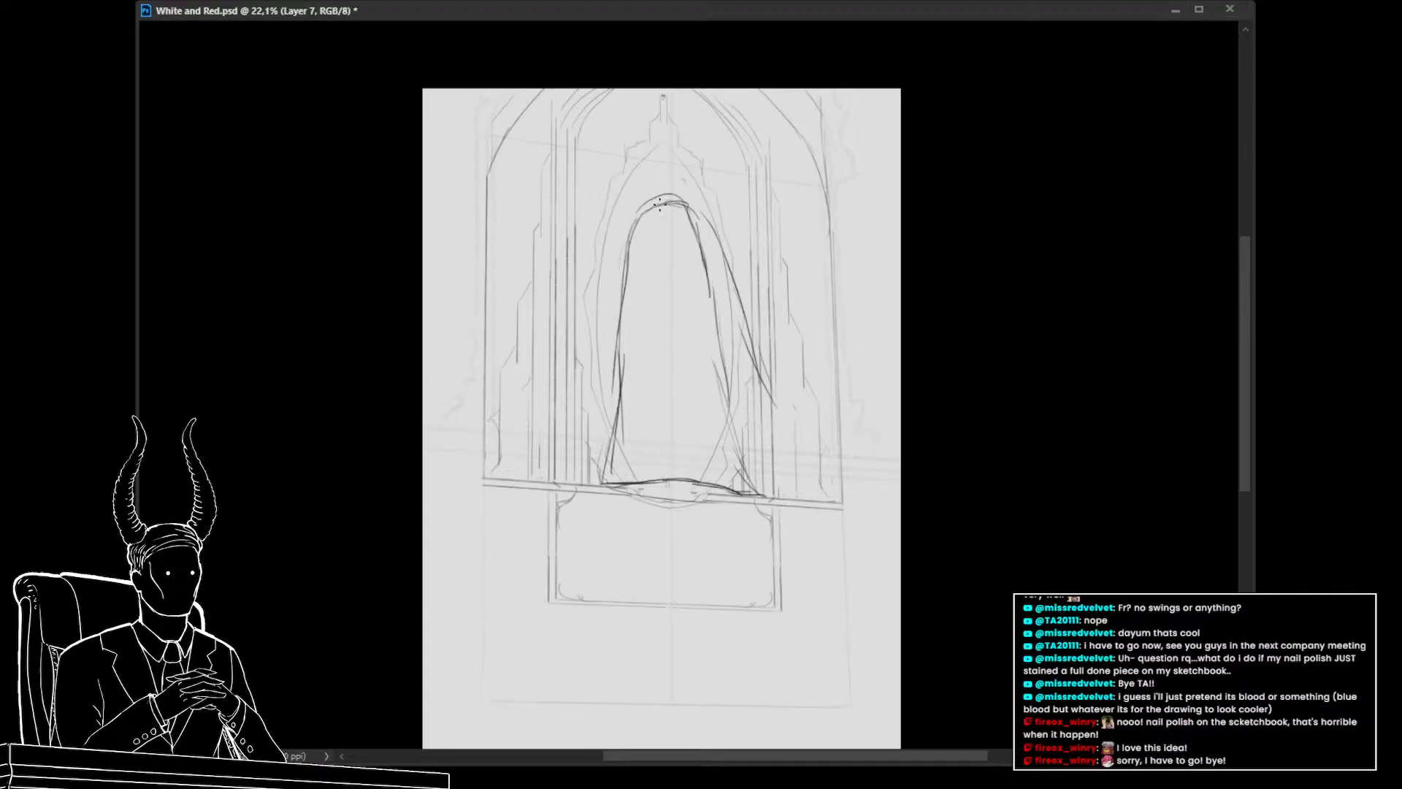
key(ctrl+z)
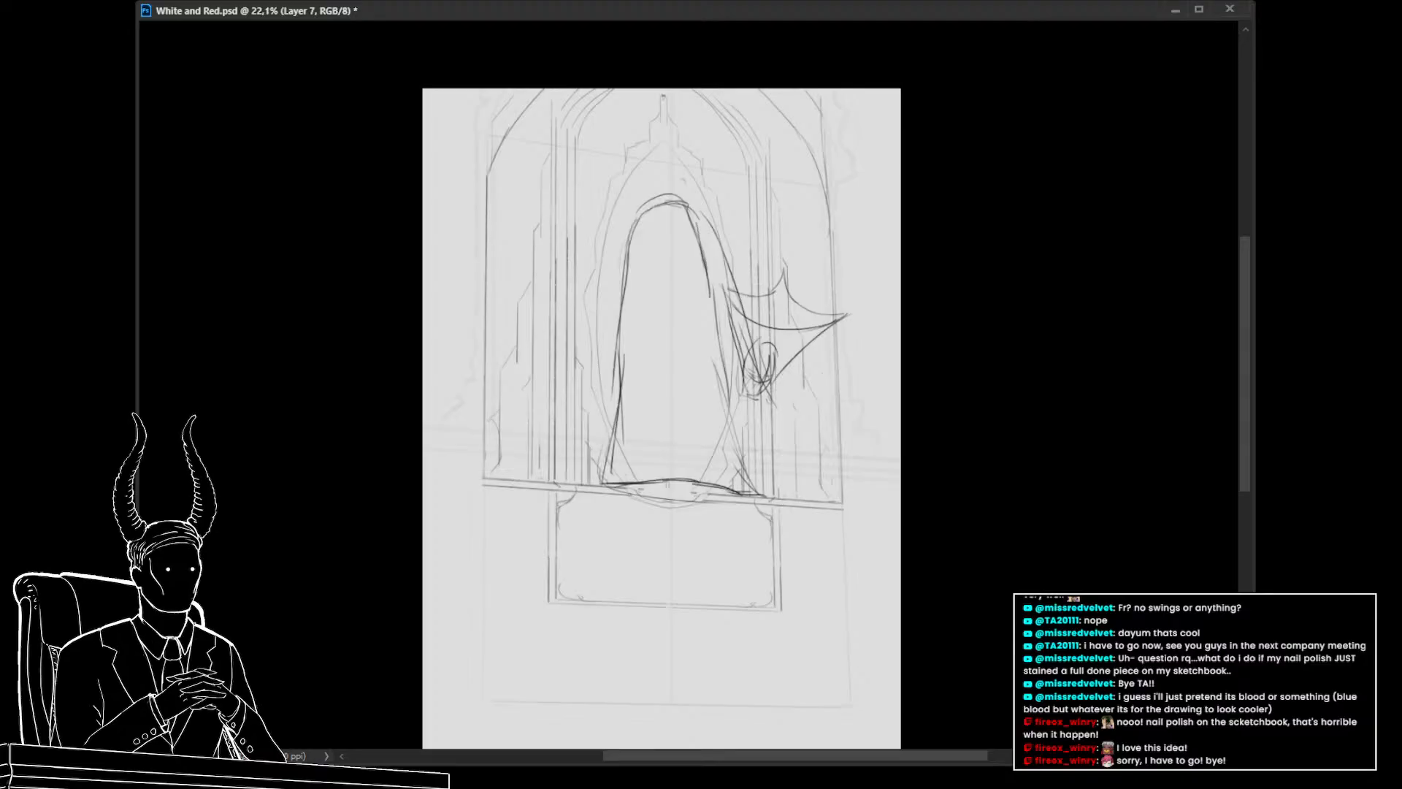
key(ctrl+z)
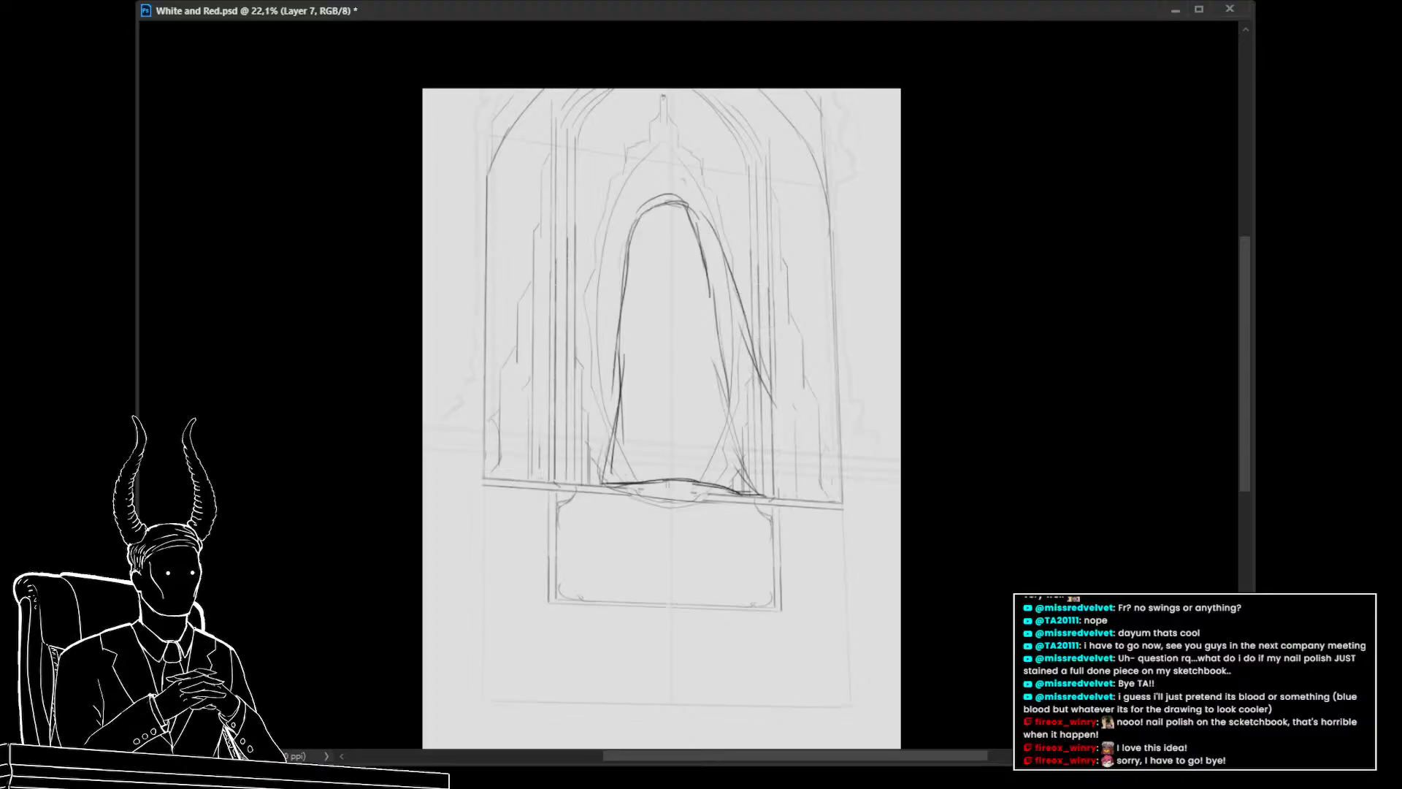
Erase the arched body sketch from the oval
key(e)
drag(781, 414, 708, 223)
key(Delete)
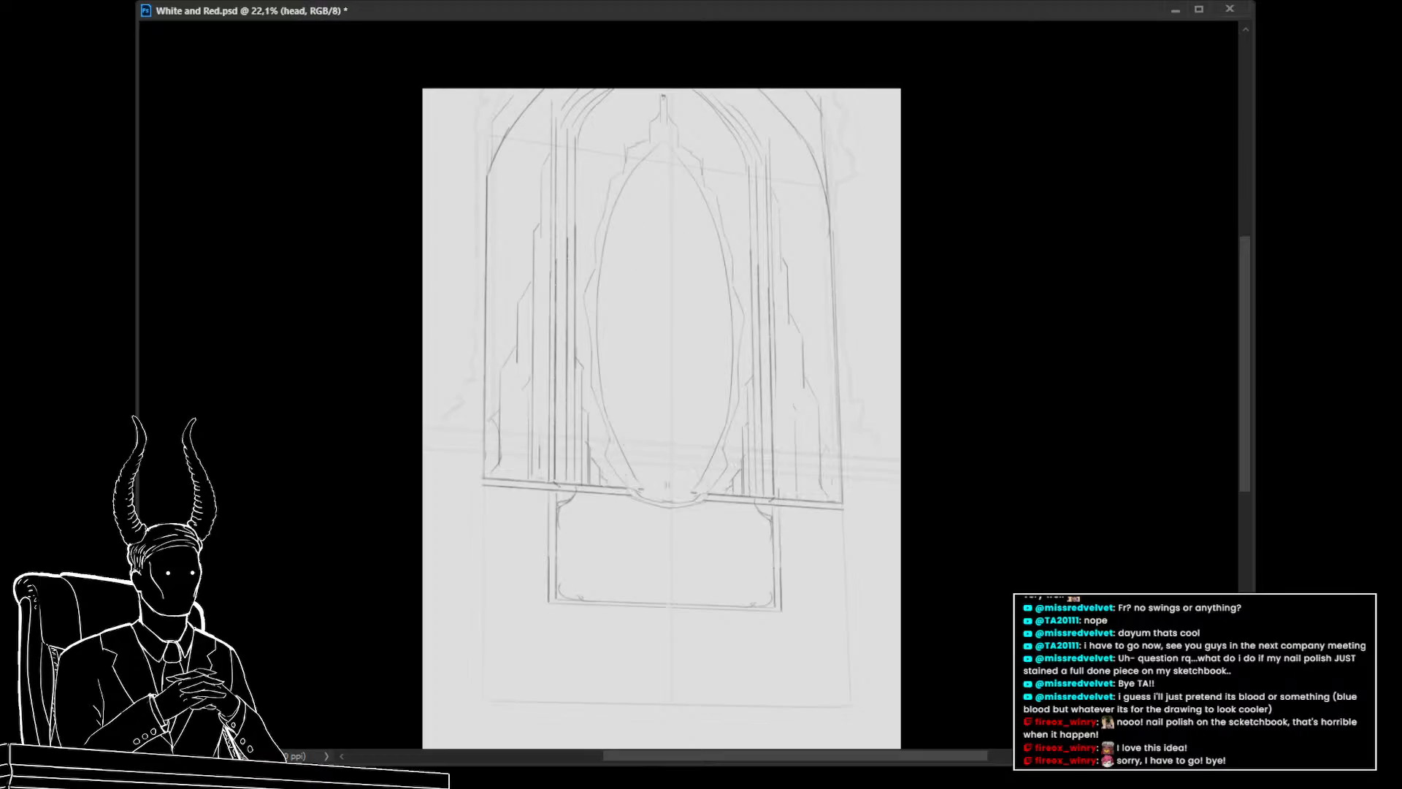
Paste the arched body outline back into the oval and sketch a small head shape at its top
key(ctrl+v)
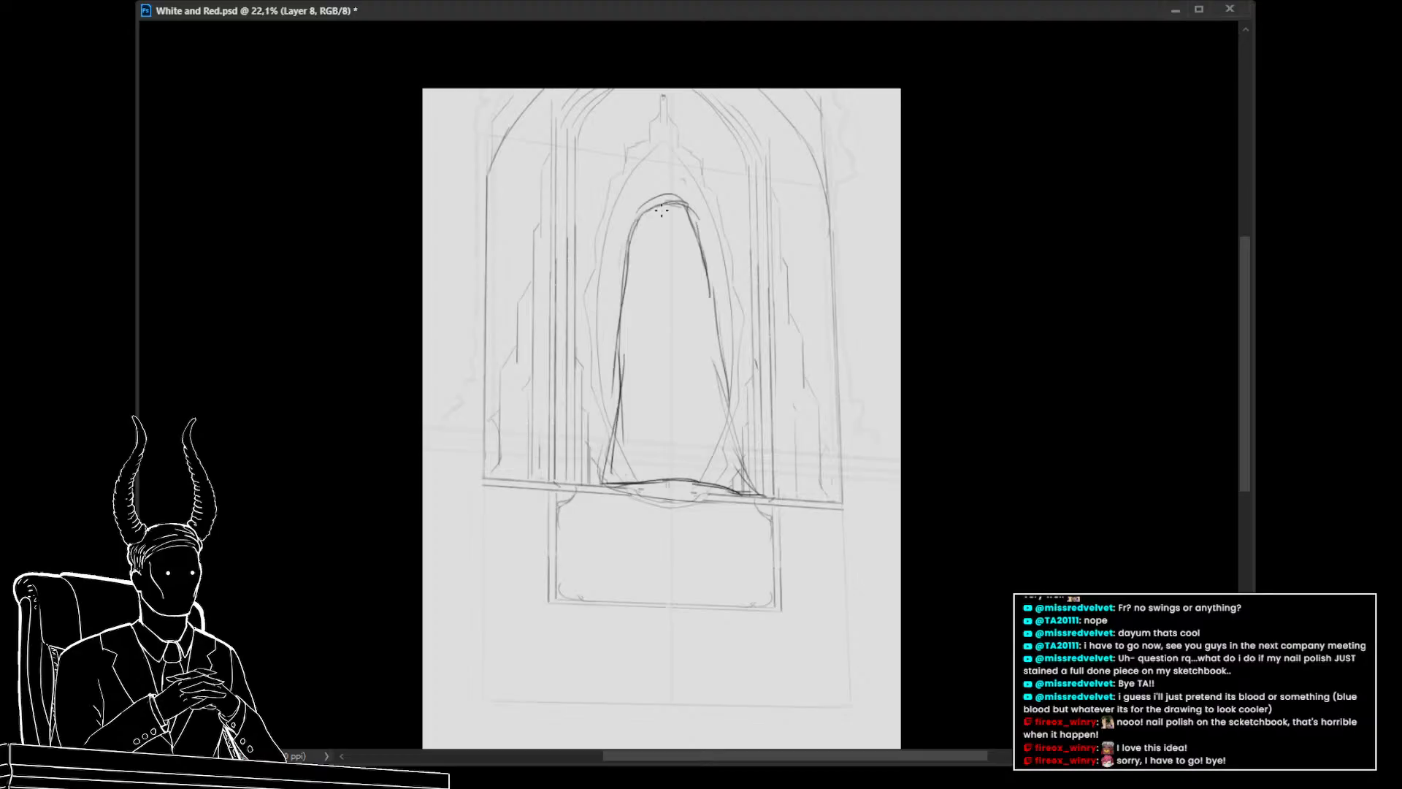
mouse_move(648, 210)
mouse_down()
mouse_move(661, 196)
mouse_move(714, 237)
mouse_move(738, 324)
mouse_up()
drag(649, 199, 657, 246)
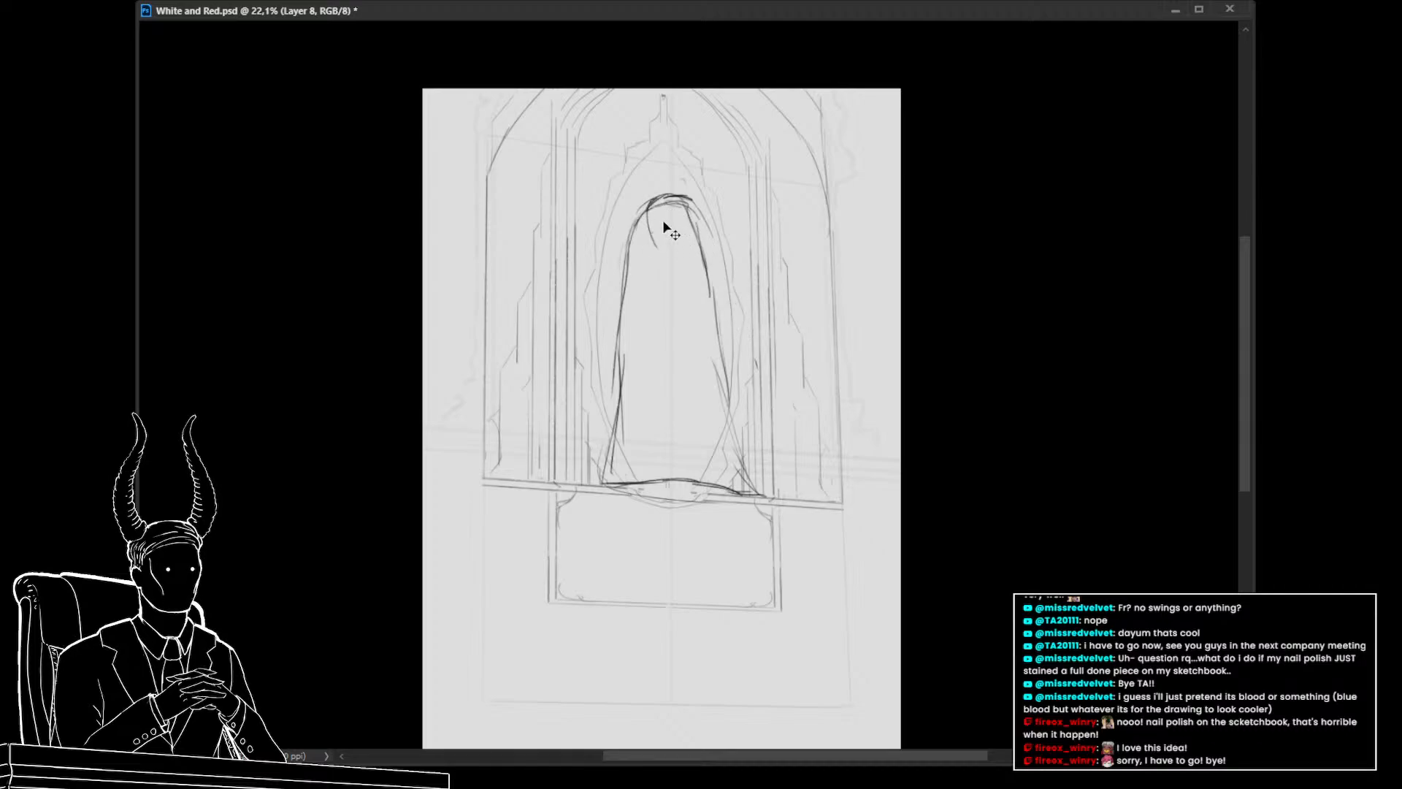
key(ctrl+z)
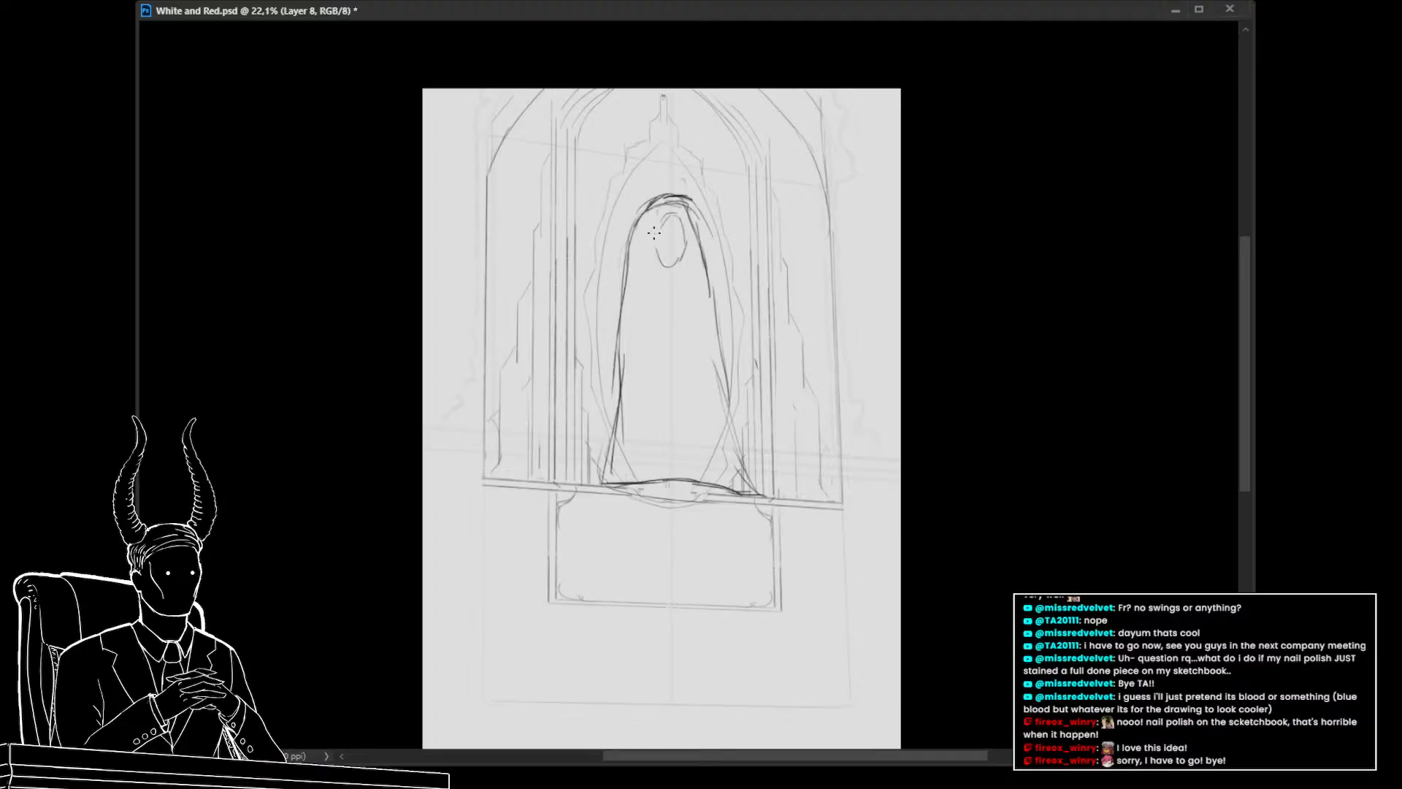
drag(679, 213, 736, 295)
key(ctrl+z)
key(ctrl+z)
drag(680, 215, 734, 399)
drag(663, 217, 664, 382)
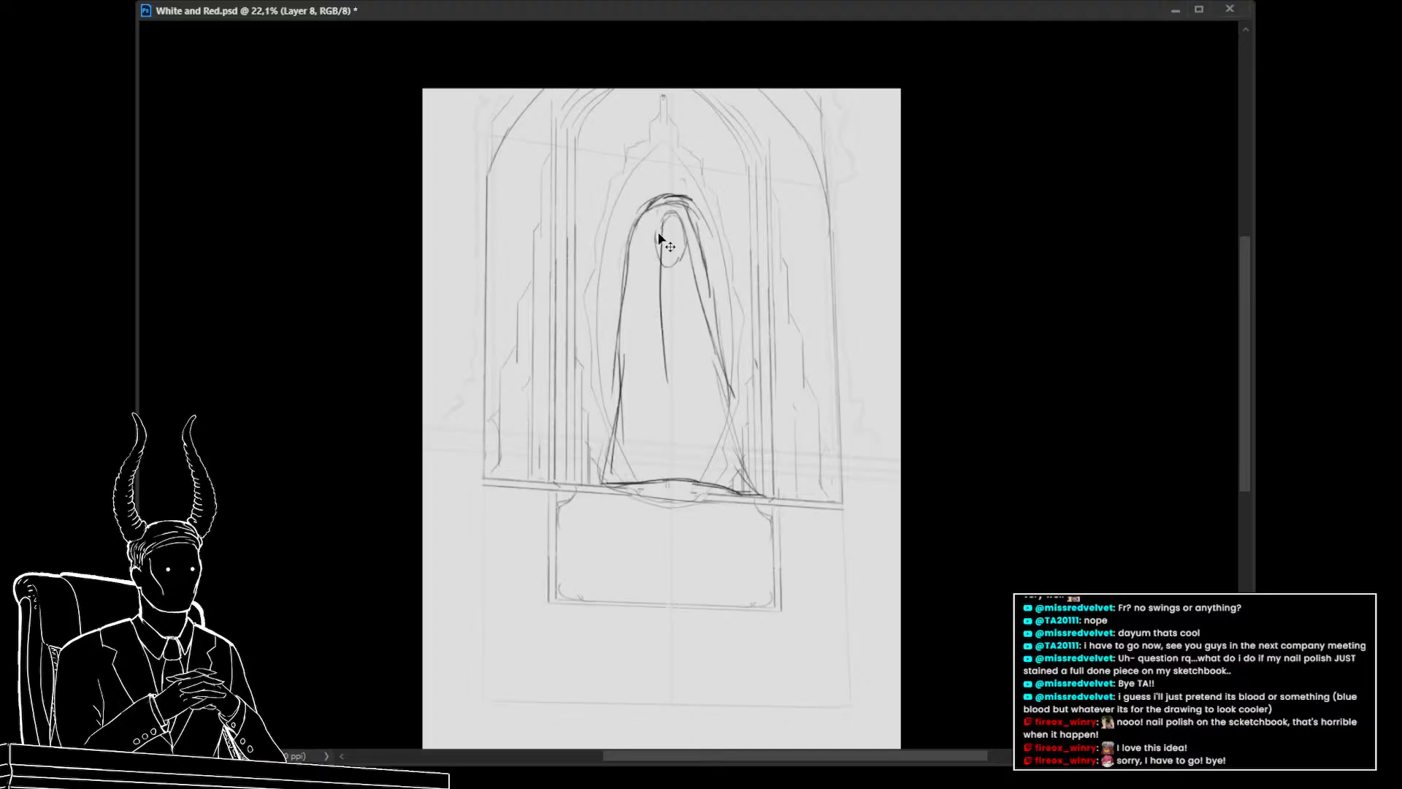
key(ctrl+z)
drag(655, 232, 666, 377)
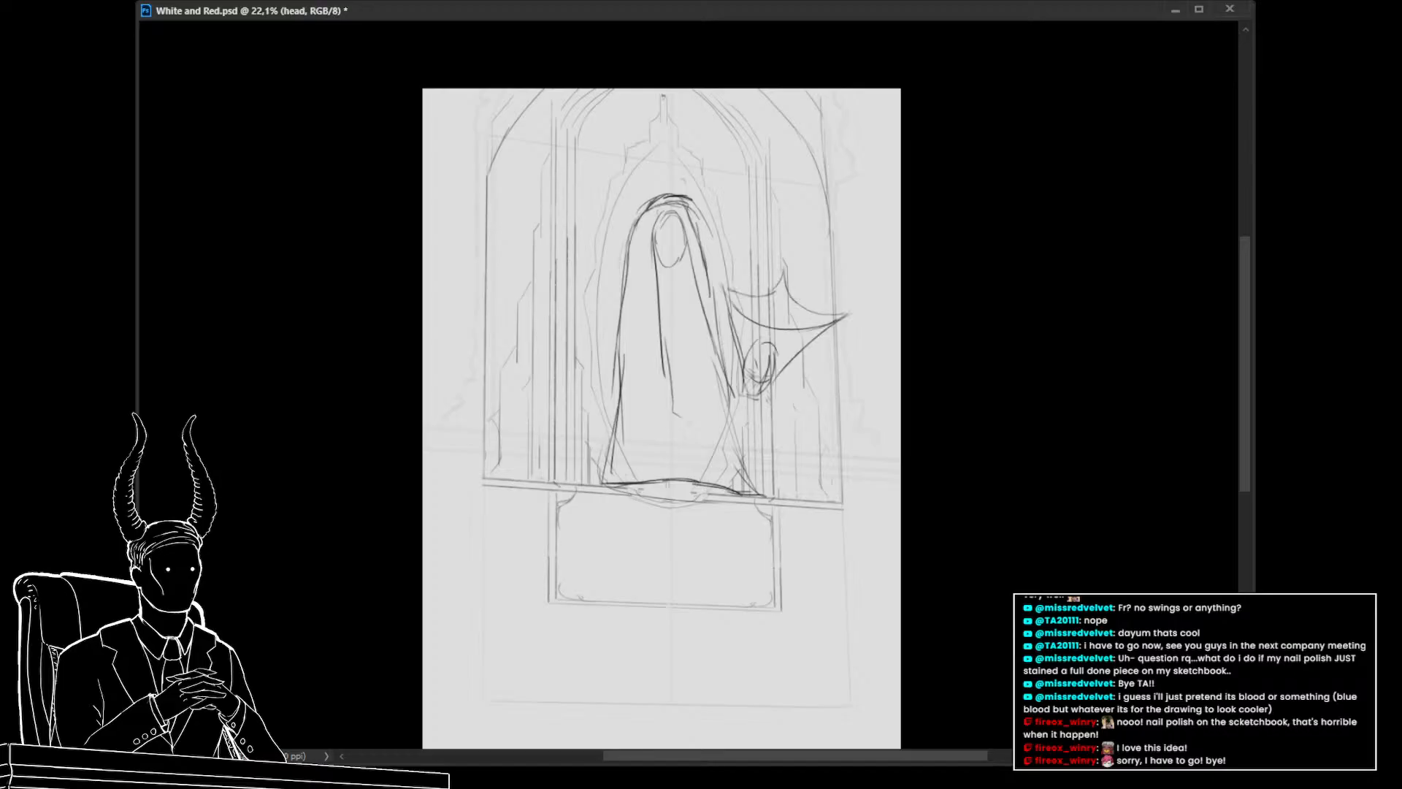
Move and slightly rotate the head sketch up beside the top of the arched body
key(ctrl+t)
mouse_move(787, 404)
mouse_down()
mouse_move(713, 455)
mouse_move(713, 393)
mouse_move(714, 416)
mouse_up()
mouse_move(789, 297)
mouse_down()
mouse_move(823, 243)
mouse_move(792, 291)
mouse_move(802, 303)
mouse_up()
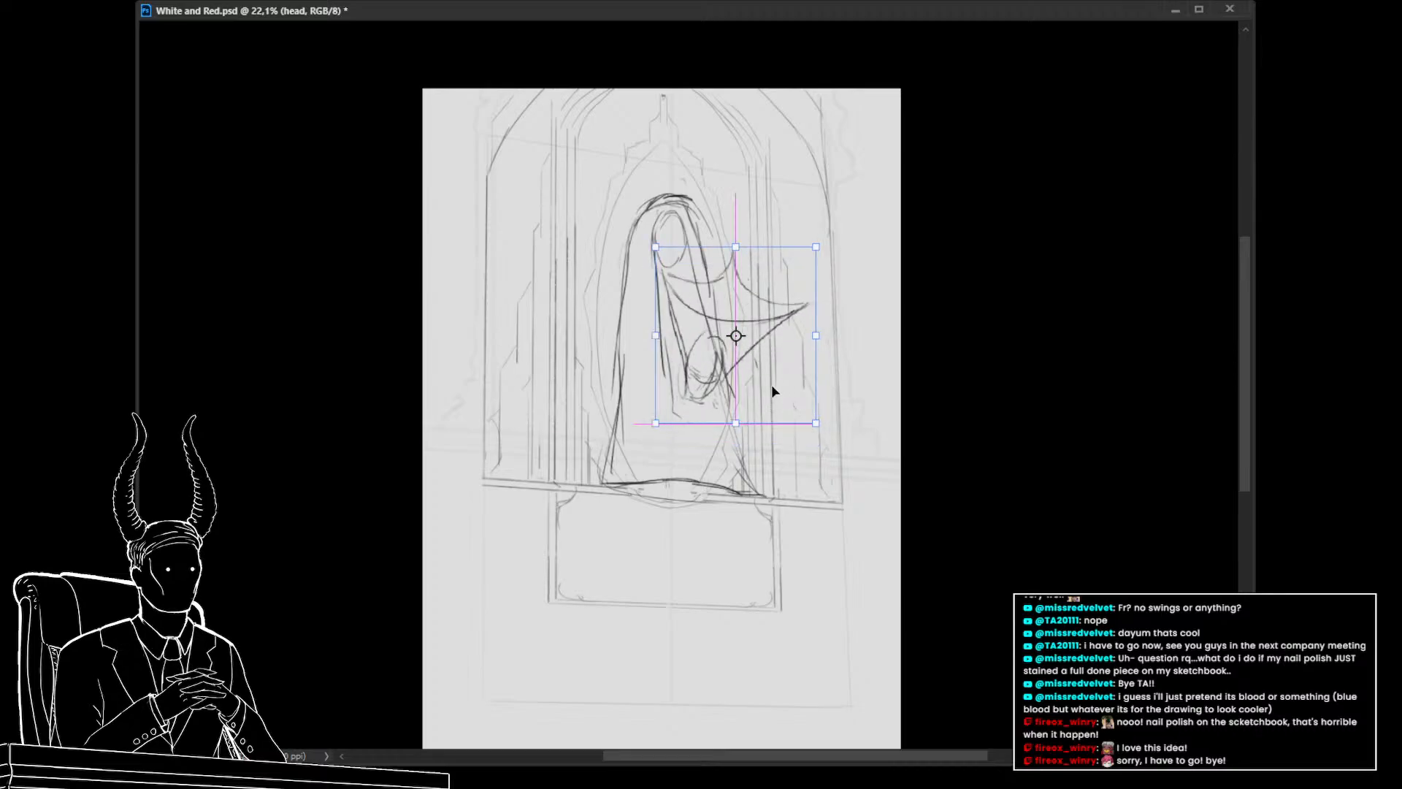
key(Return)
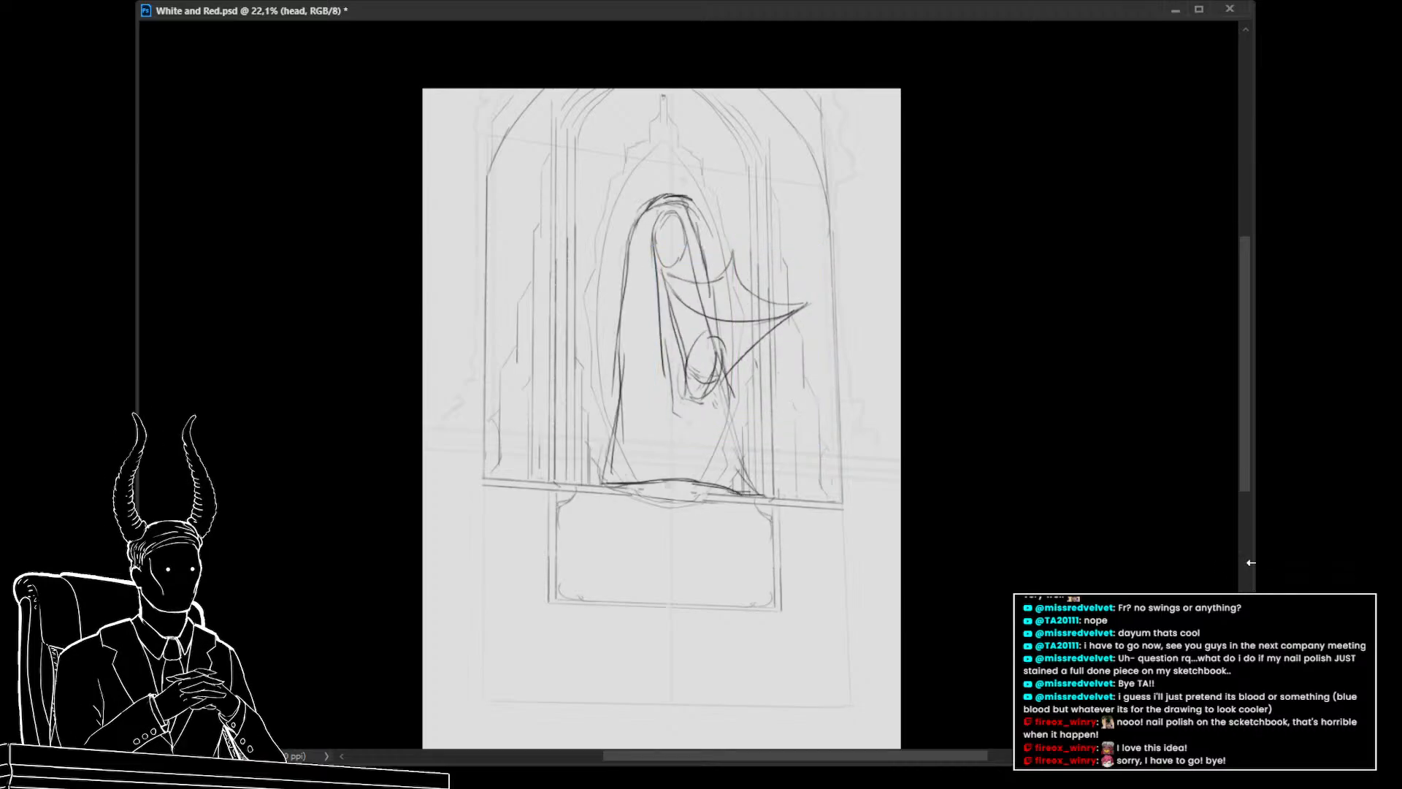
key(ctrl+alt+shift+n)
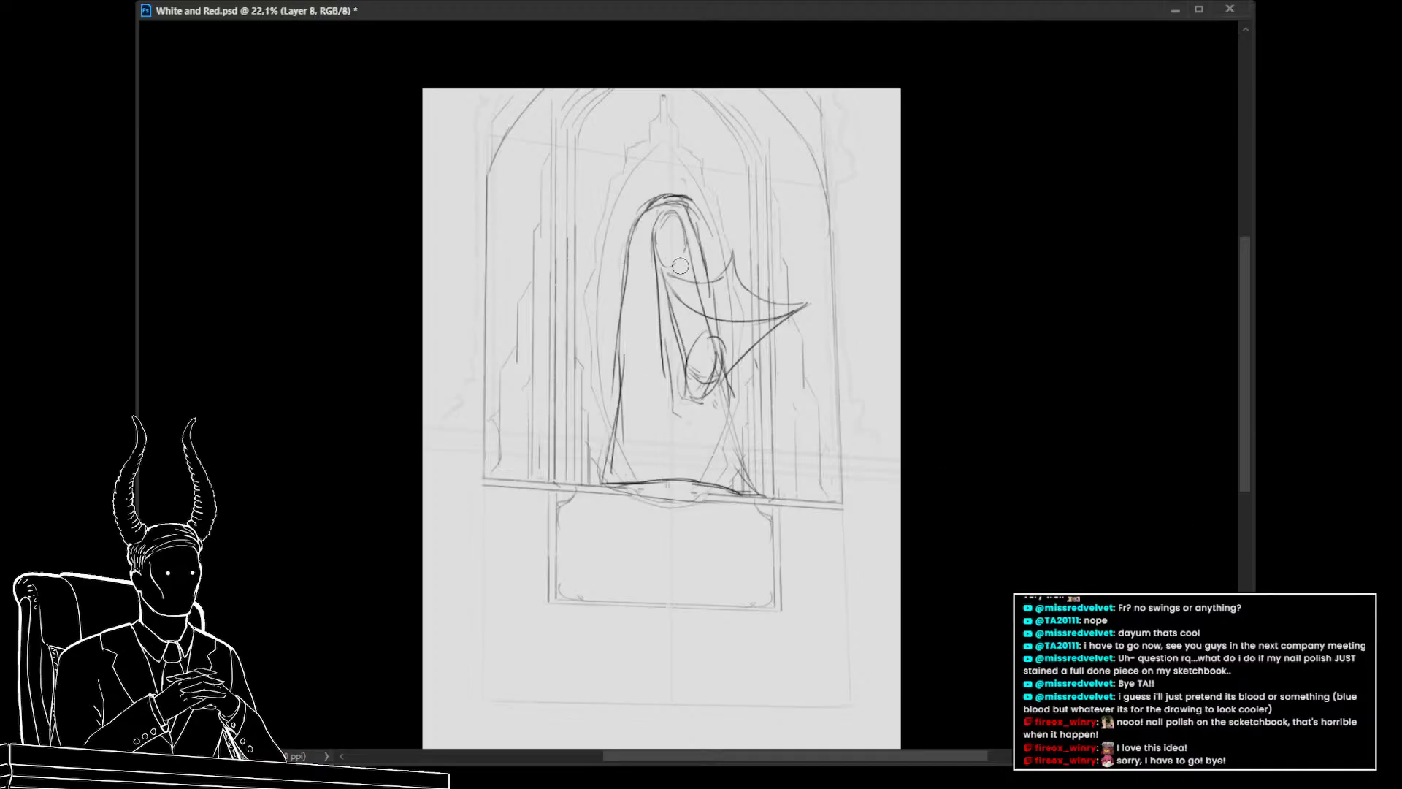
drag(670, 213, 691, 270)
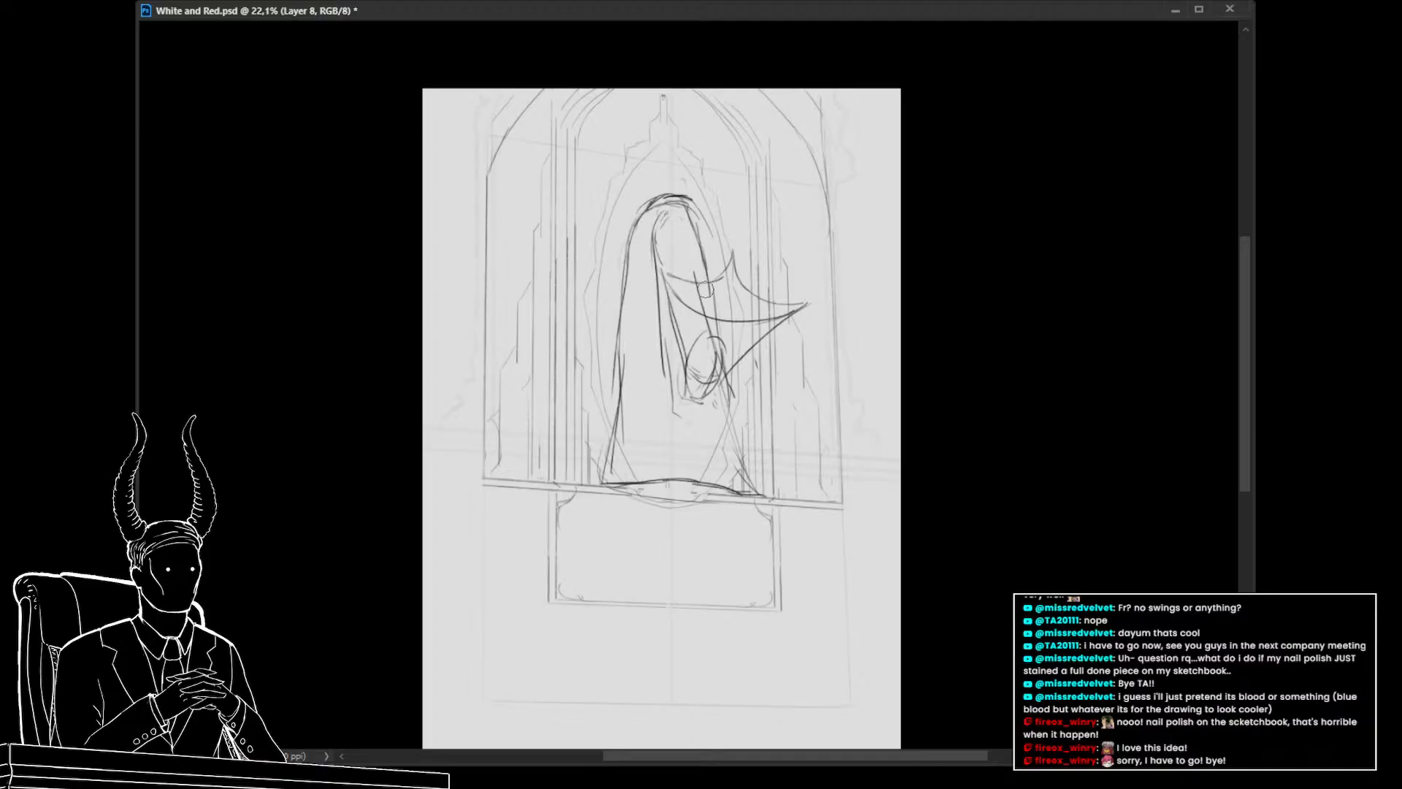
drag(662, 223, 655, 251)
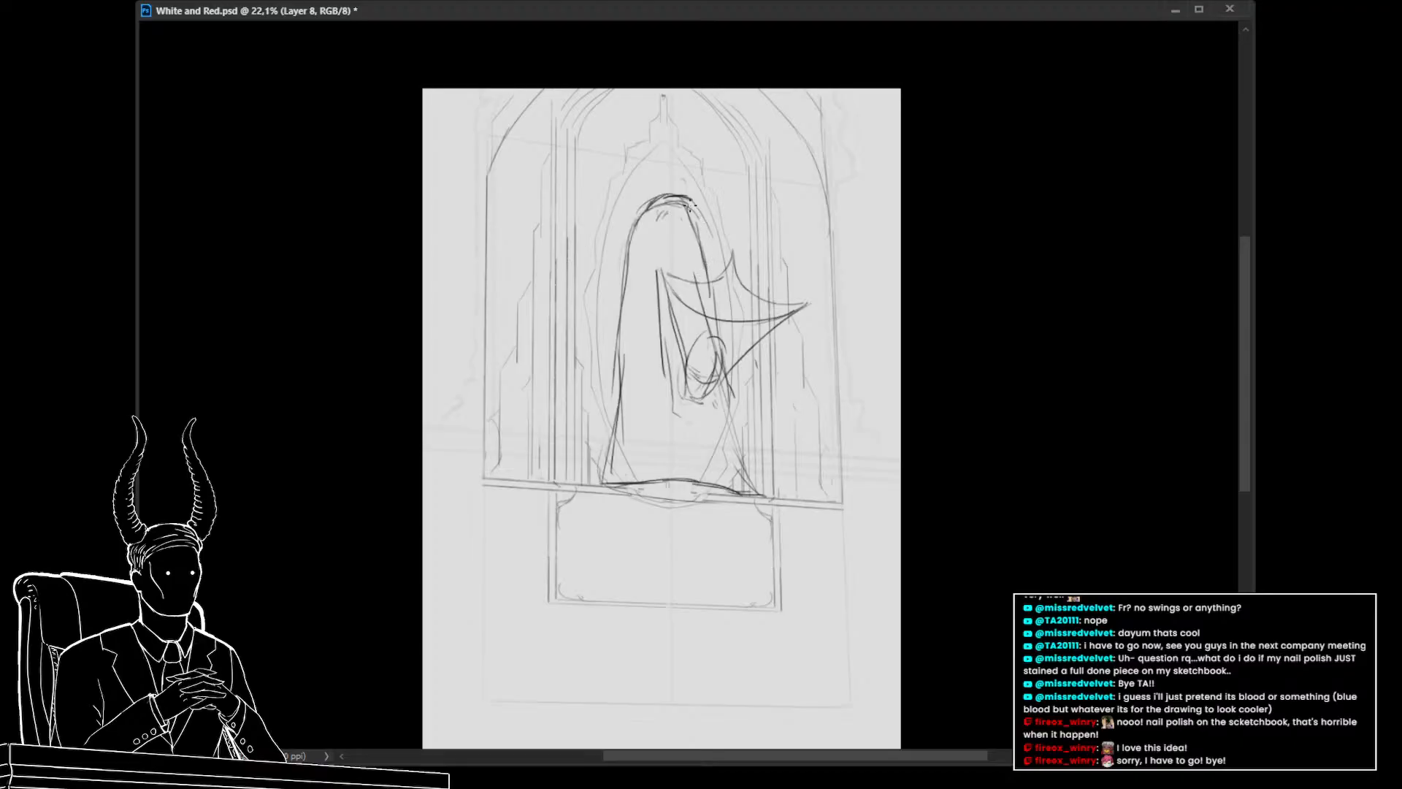
drag(689, 205, 707, 270)
drag(637, 219, 660, 315)
key(ctrl+z)
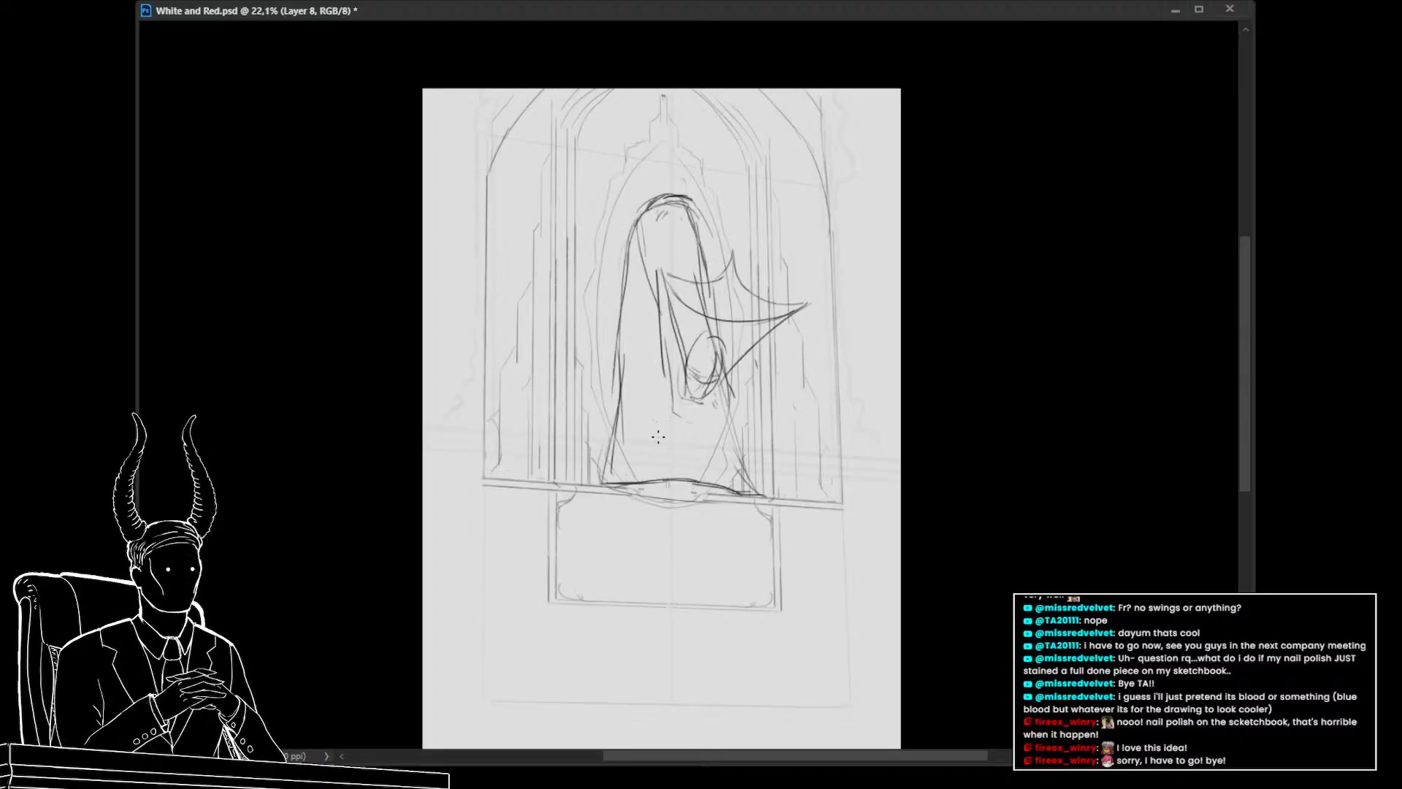
mouse_move(694, 458)
mouse_down()
mouse_move(612, 443)
mouse_move(667, 470)
mouse_up()
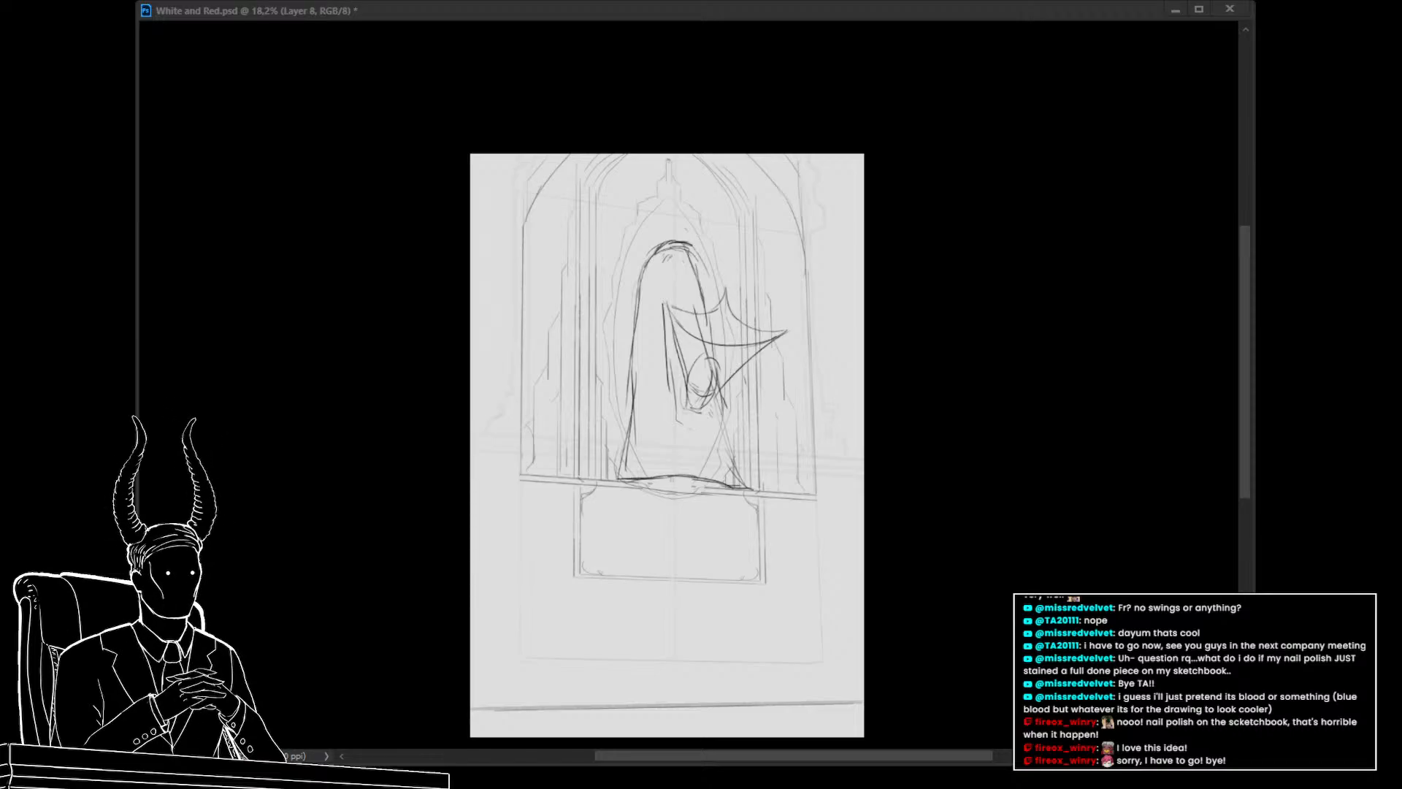
click(497, 514)
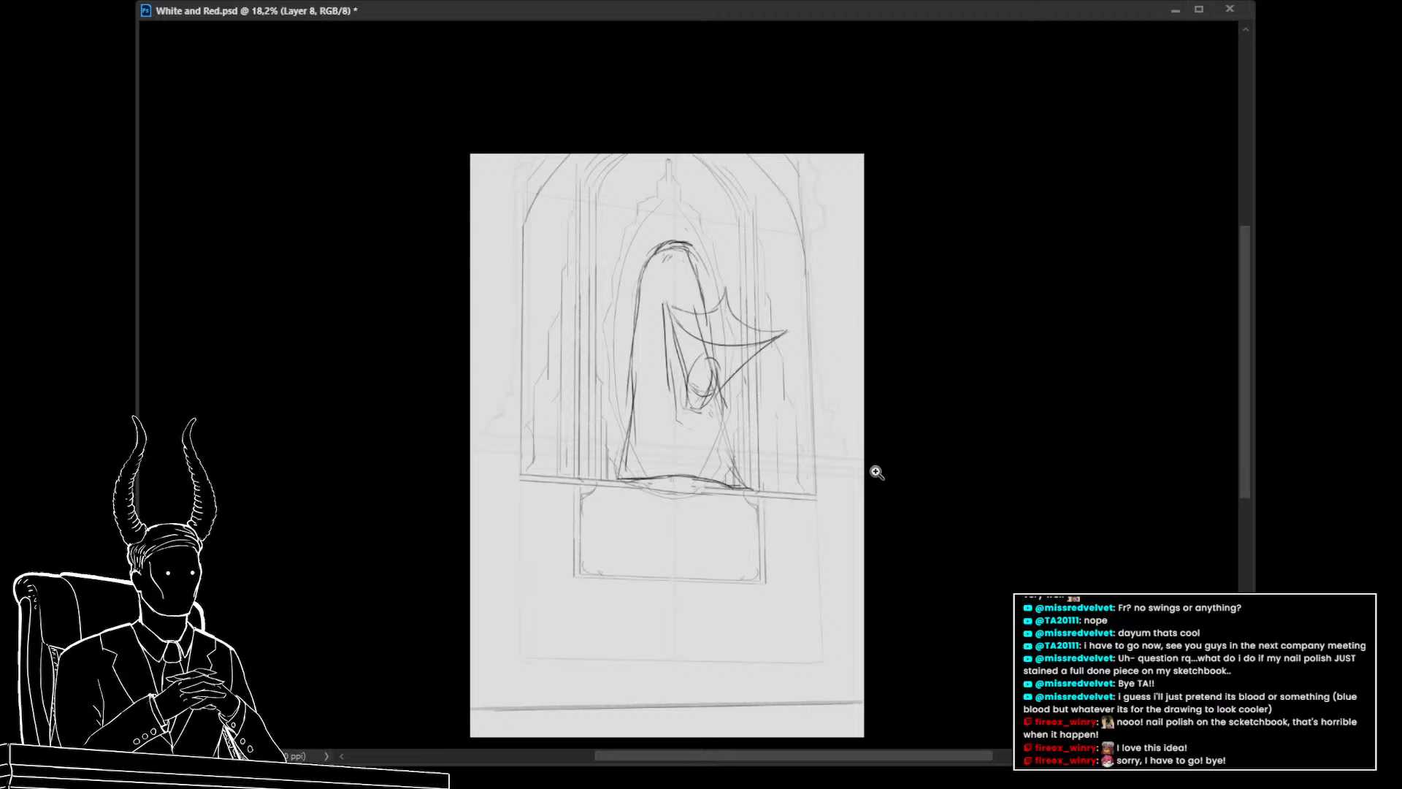
key(ctrl+z)
key(ctrl+z)
key(ctrl+z)
key(ctrl+z)
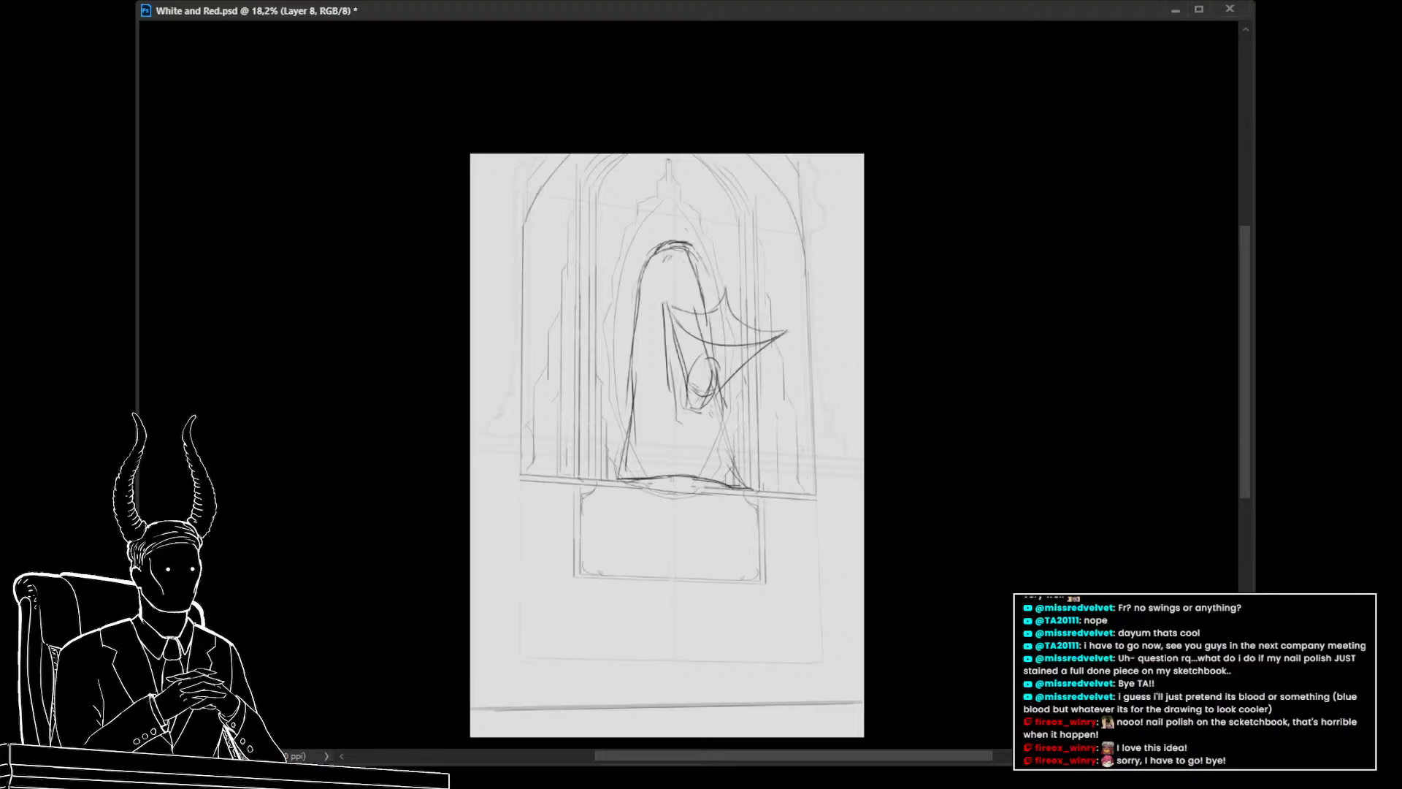
key(ctrl+z)
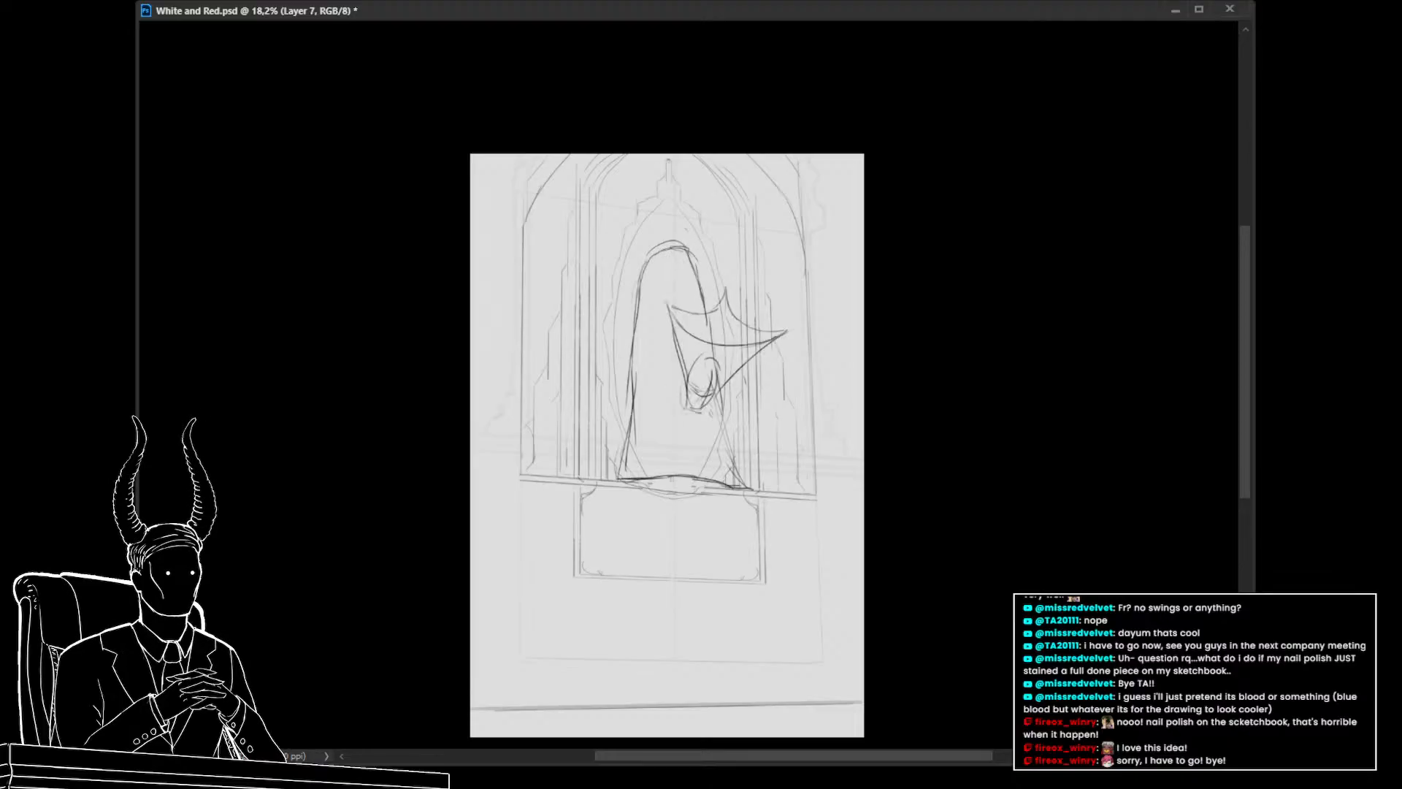
Move the head sketch out of the way to the canvas's upper-left corner
key(ctrl+t)
mouse_move(737, 392)
mouse_down()
mouse_move(768, 423)
mouse_move(864, 438)
mouse_move(820, 326)
mouse_move(820, 279)
mouse_move(819, 433)
mouse_move(711, 318)
mouse_move(589, 360)
mouse_move(558, 271)
mouse_up()
key(Return)
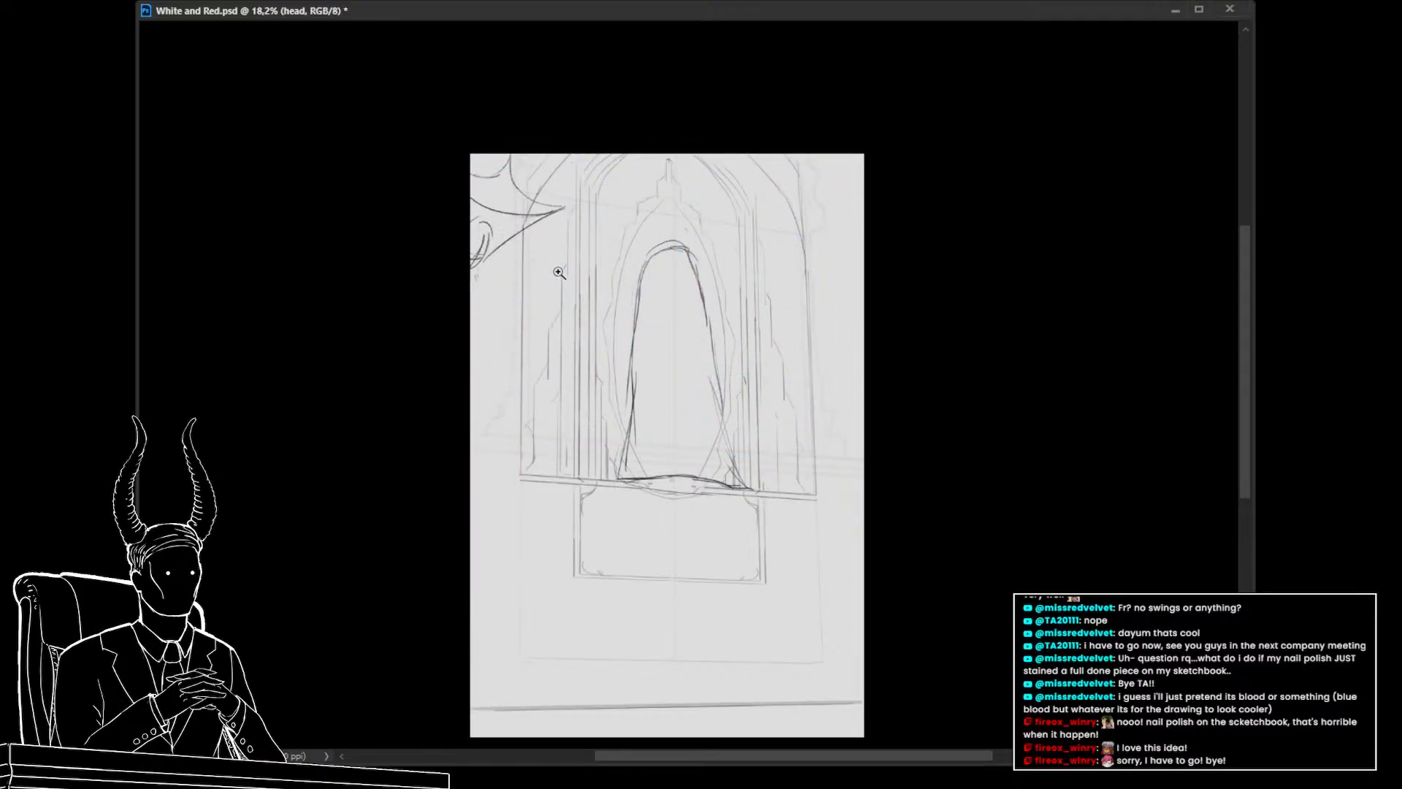
Lasso the top of the arched body outline and rotate it so the arch leans to the right
key(ctrl+shift+alt+n)
drag(672, 392, 693, 374)
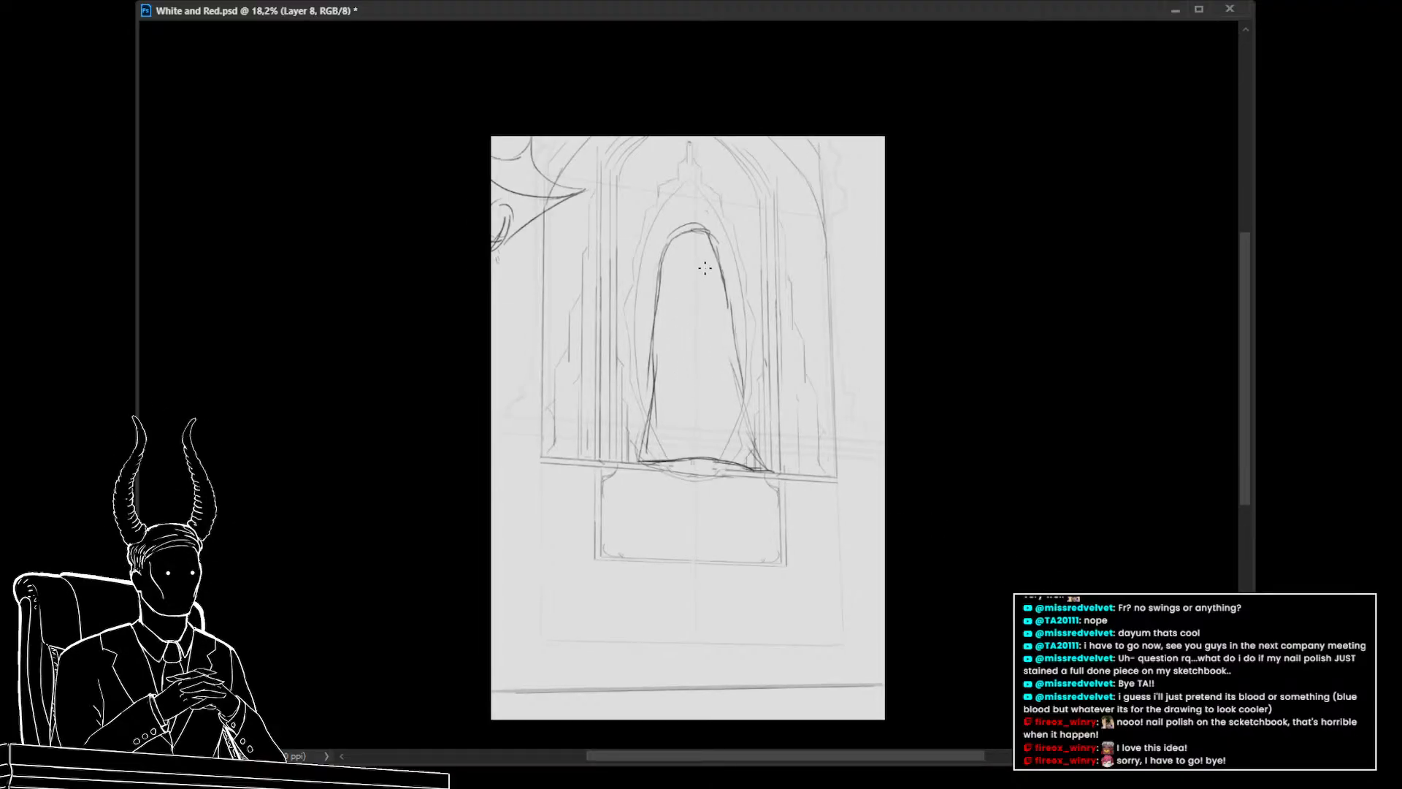
key(alt+bracketleft)
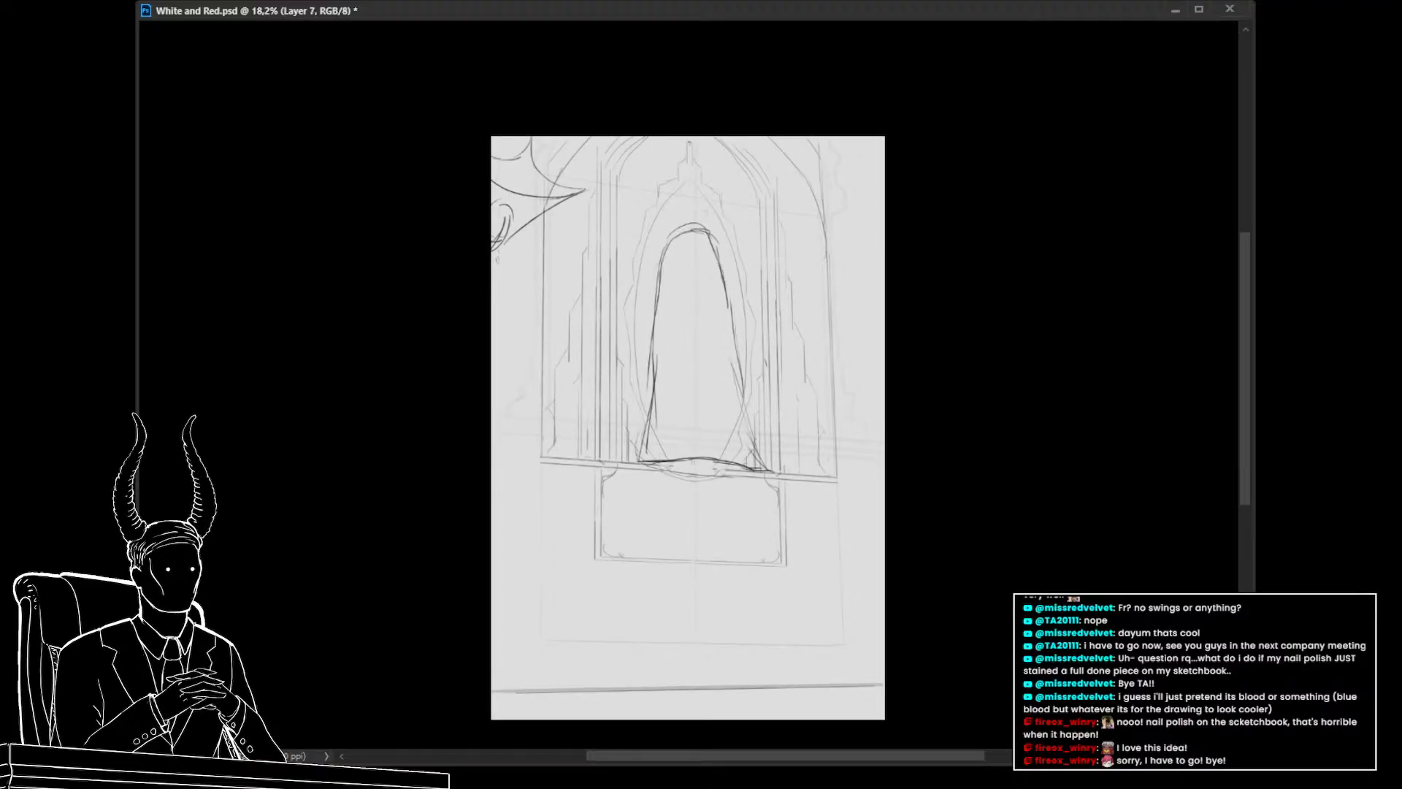
key(l)
drag(785, 296, 738, 377)
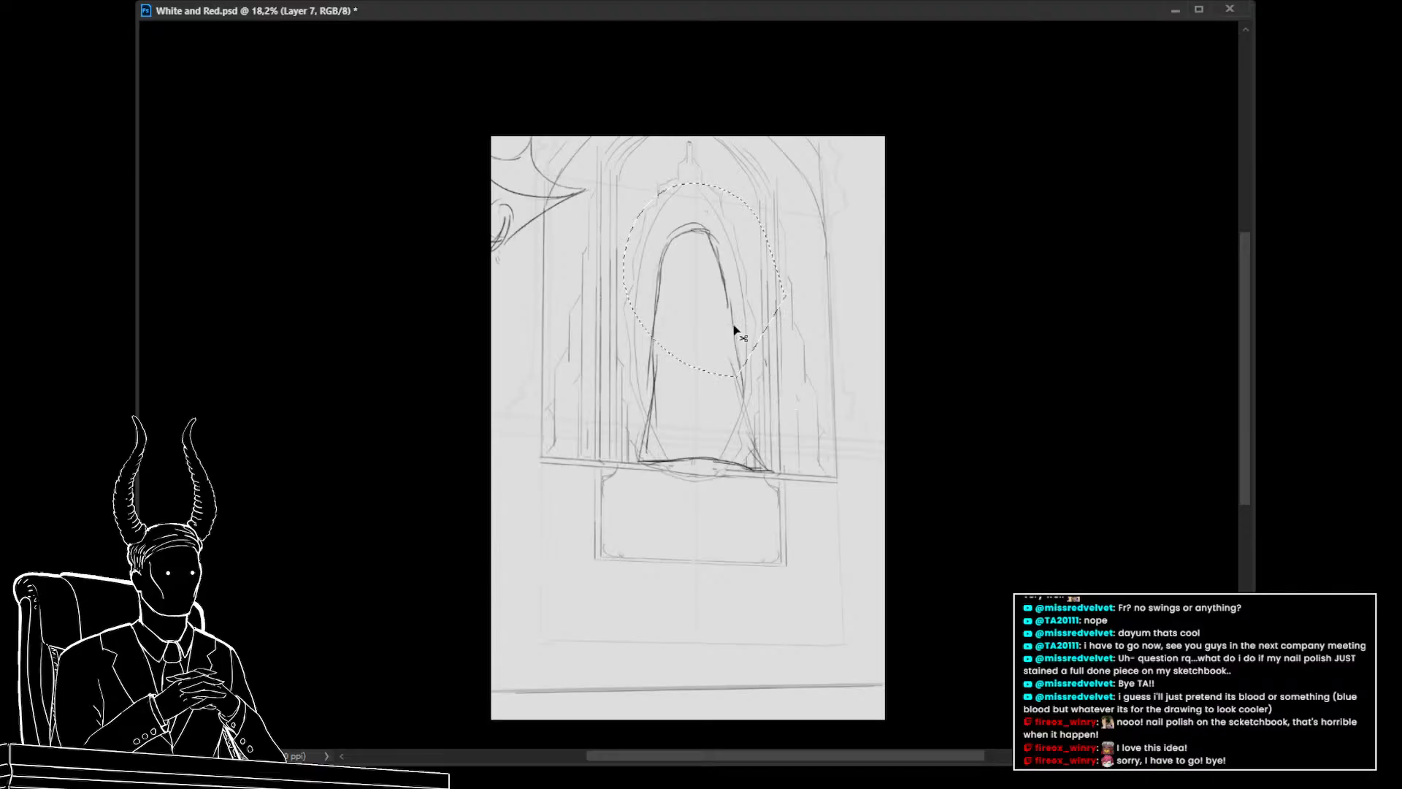
key(ctrl+t)
drag(704, 281, 702, 356)
drag(808, 206, 826, 307)
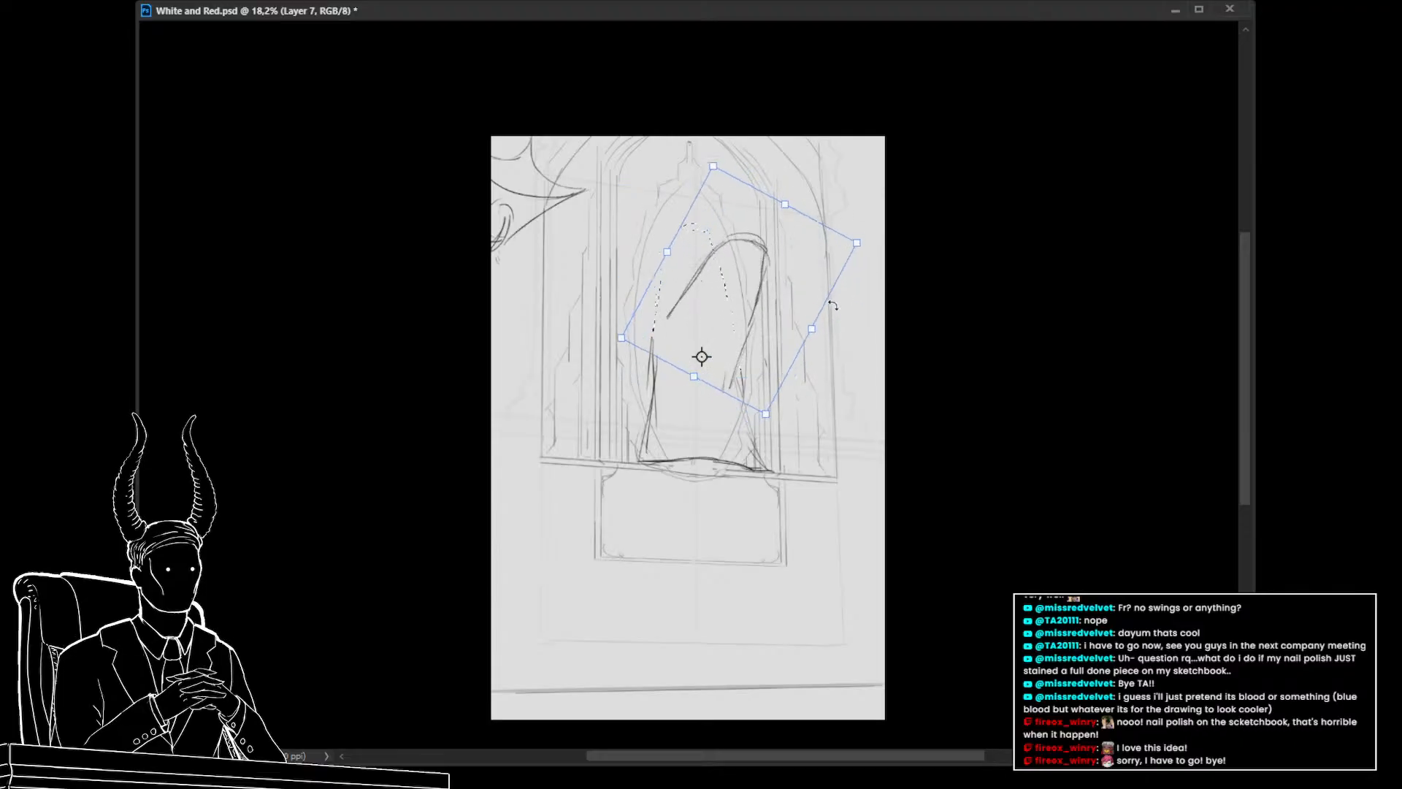
key(Return)
key(ctrl+d)
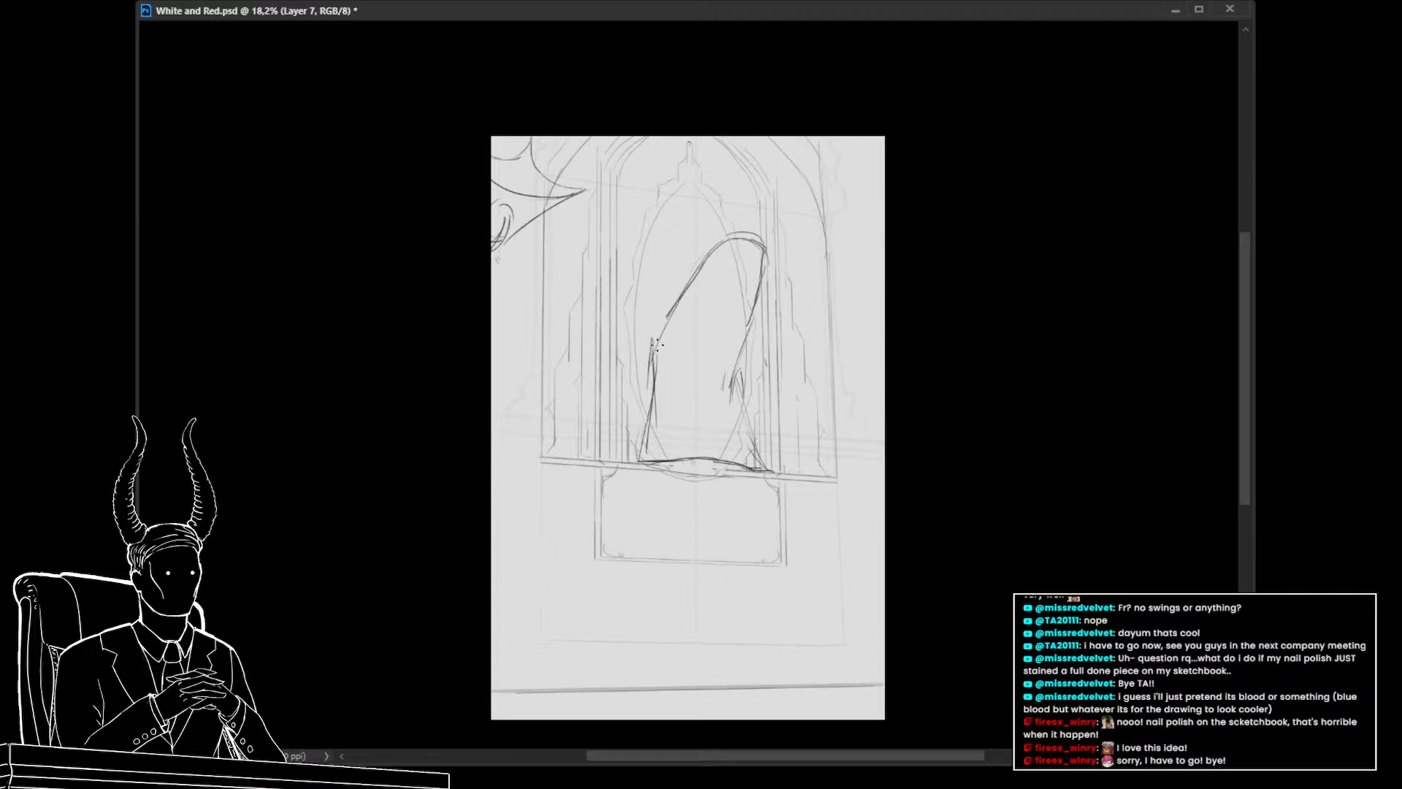
Redraw the left side of the arched outline and sketch a hooded face shape inside it
drag(658, 343, 638, 396)
key(ctrl+z)
key(ctrl+z)
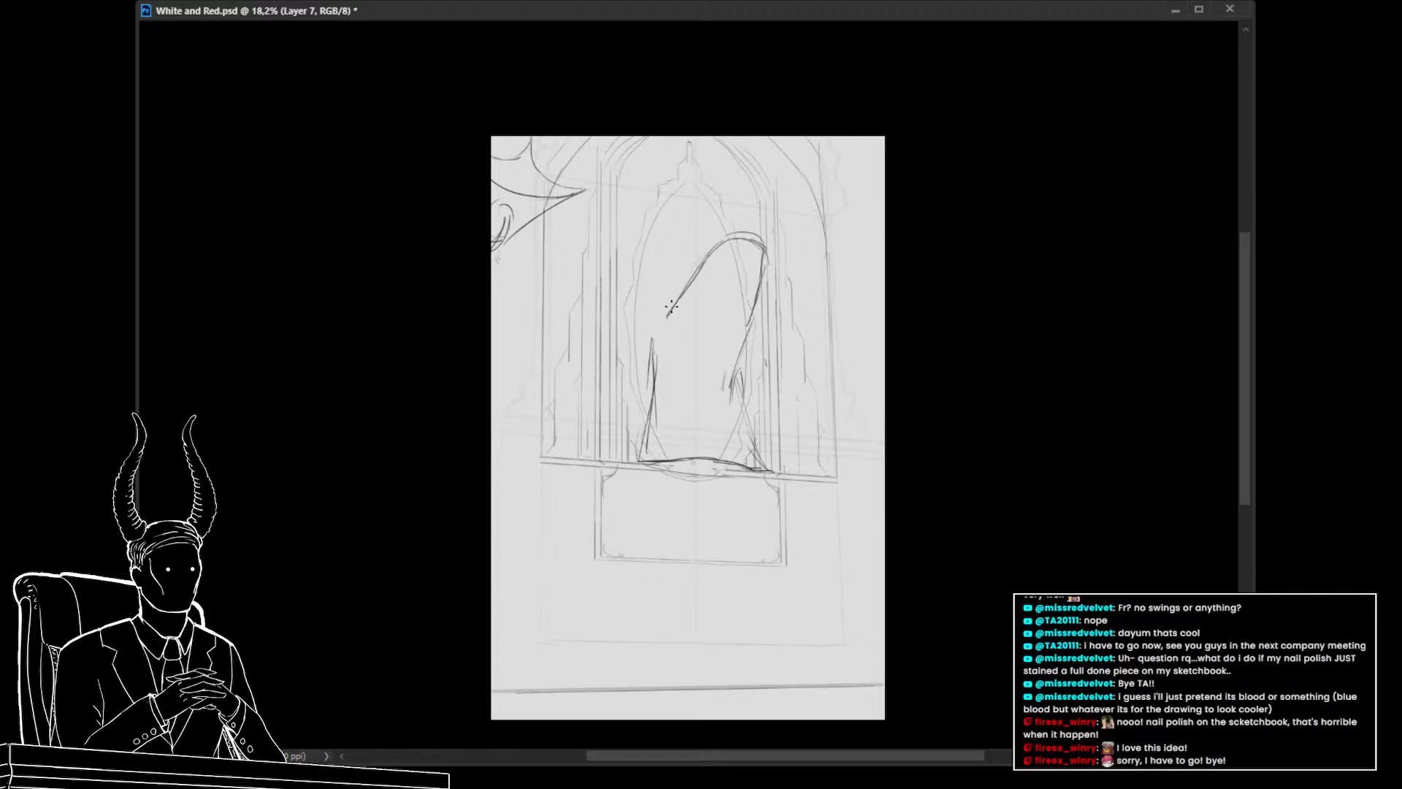
drag(667, 314, 644, 383)
key(ctrl+z)
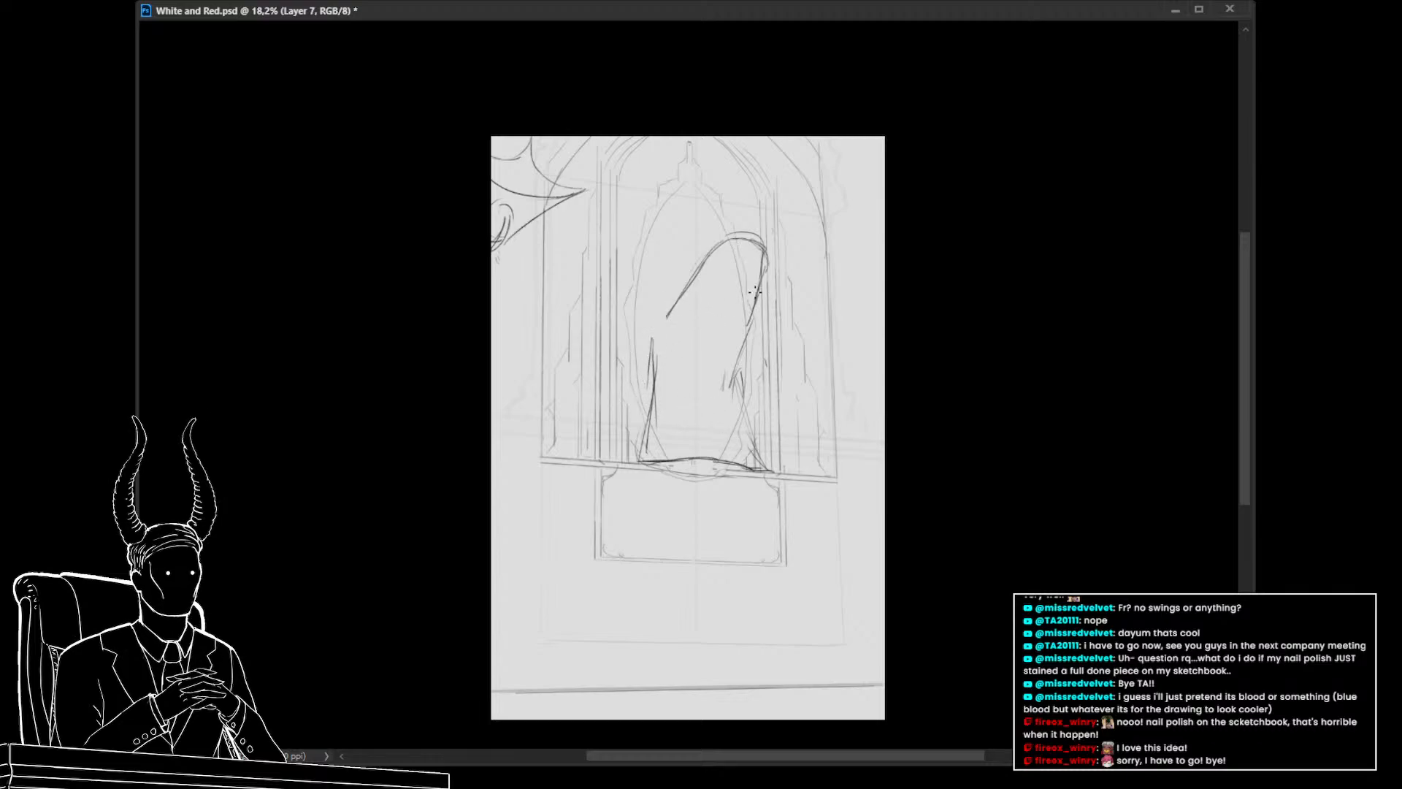
mouse_move(765, 275)
mouse_down()
mouse_move(738, 339)
mouse_move(762, 421)
mouse_up()
drag(746, 344, 760, 420)
drag(748, 328, 755, 429)
mouse_move(702, 257)
mouse_down()
mouse_move(651, 384)
mouse_move(666, 310)
mouse_move(672, 300)
mouse_move(640, 411)
mouse_move(731, 407)
mouse_up()
key(ctrl+z)
key(ctrl+z)
key(ctrl+z)
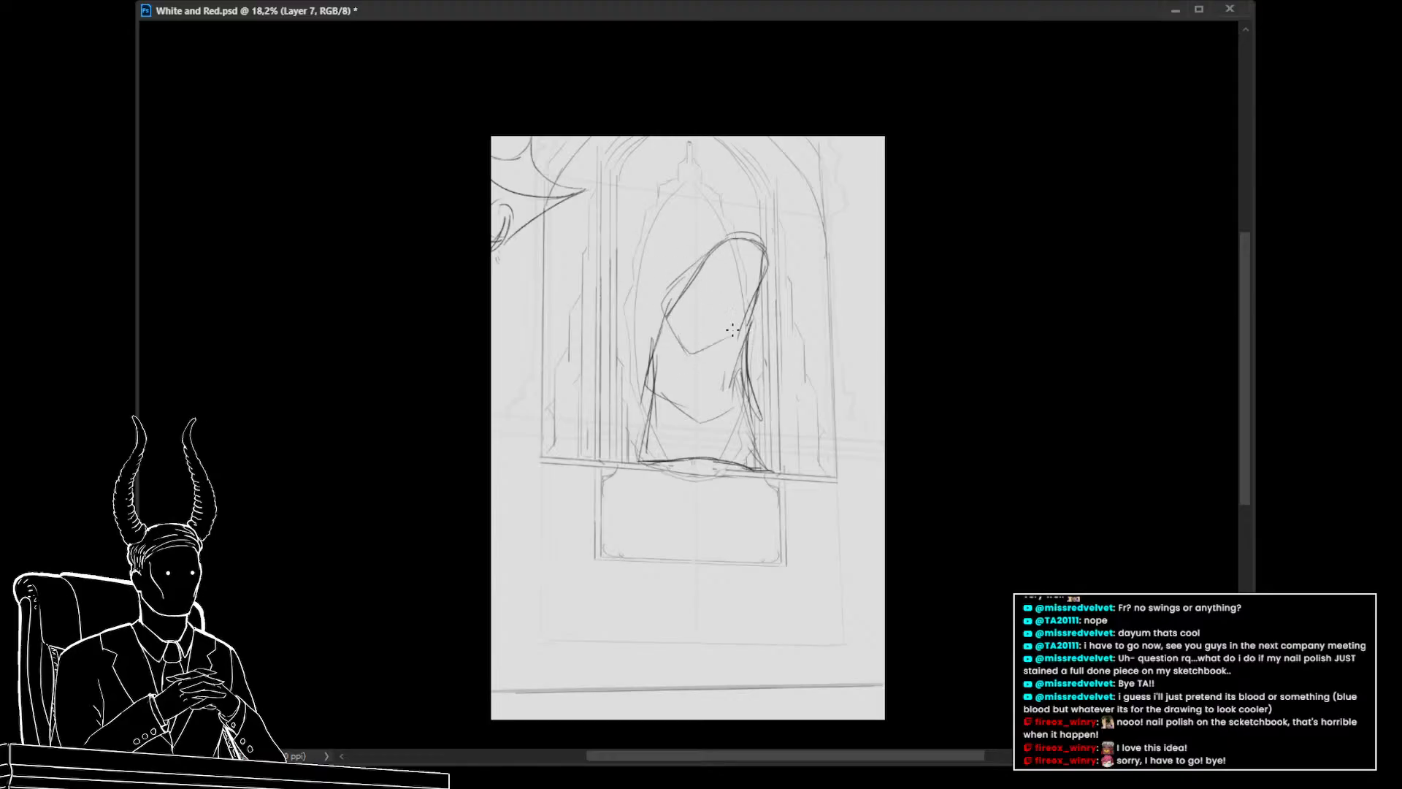
key(ctrl+z)
drag(677, 324, 721, 371)
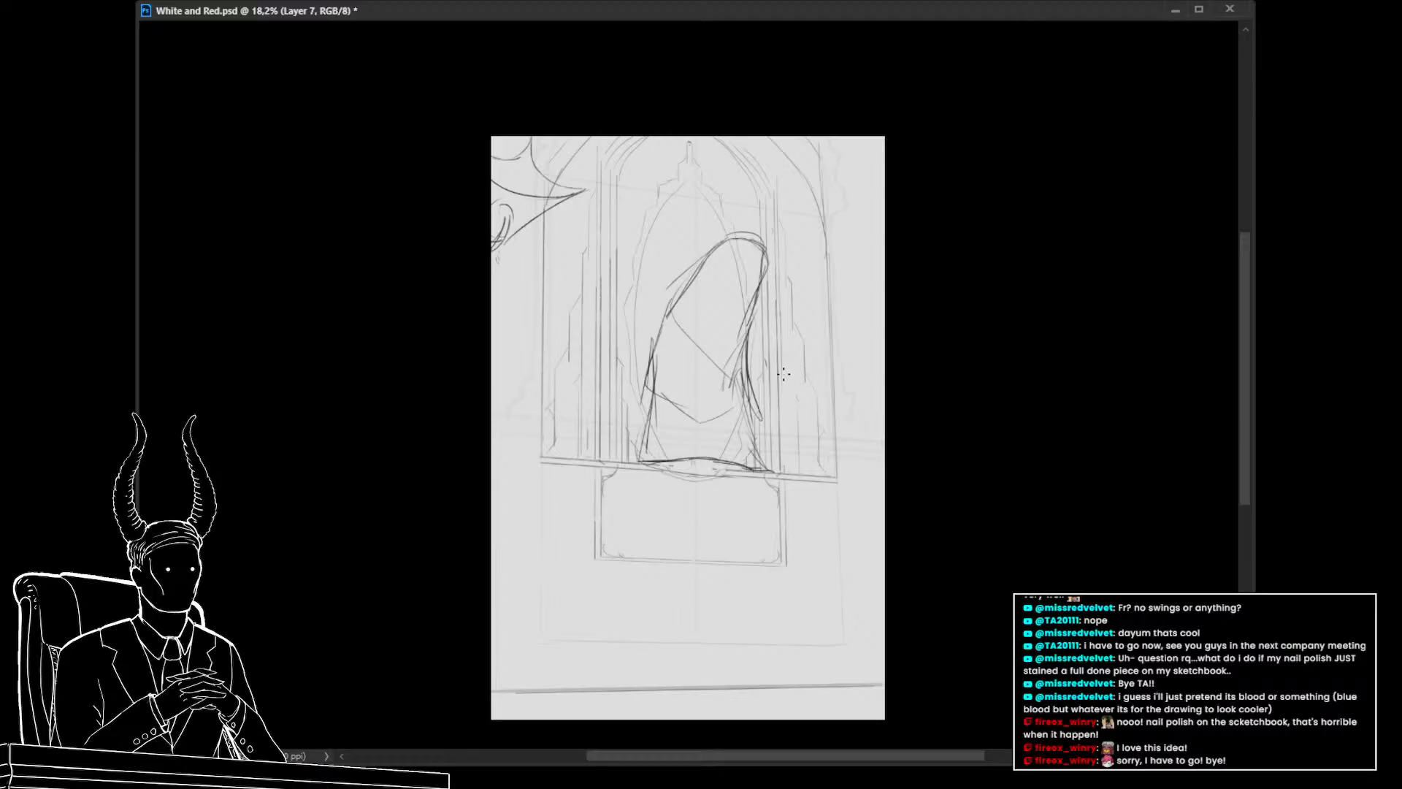
Scale the hooded figure sketch down vertically so its top sits lower inside the oval
key(ctrl+t)
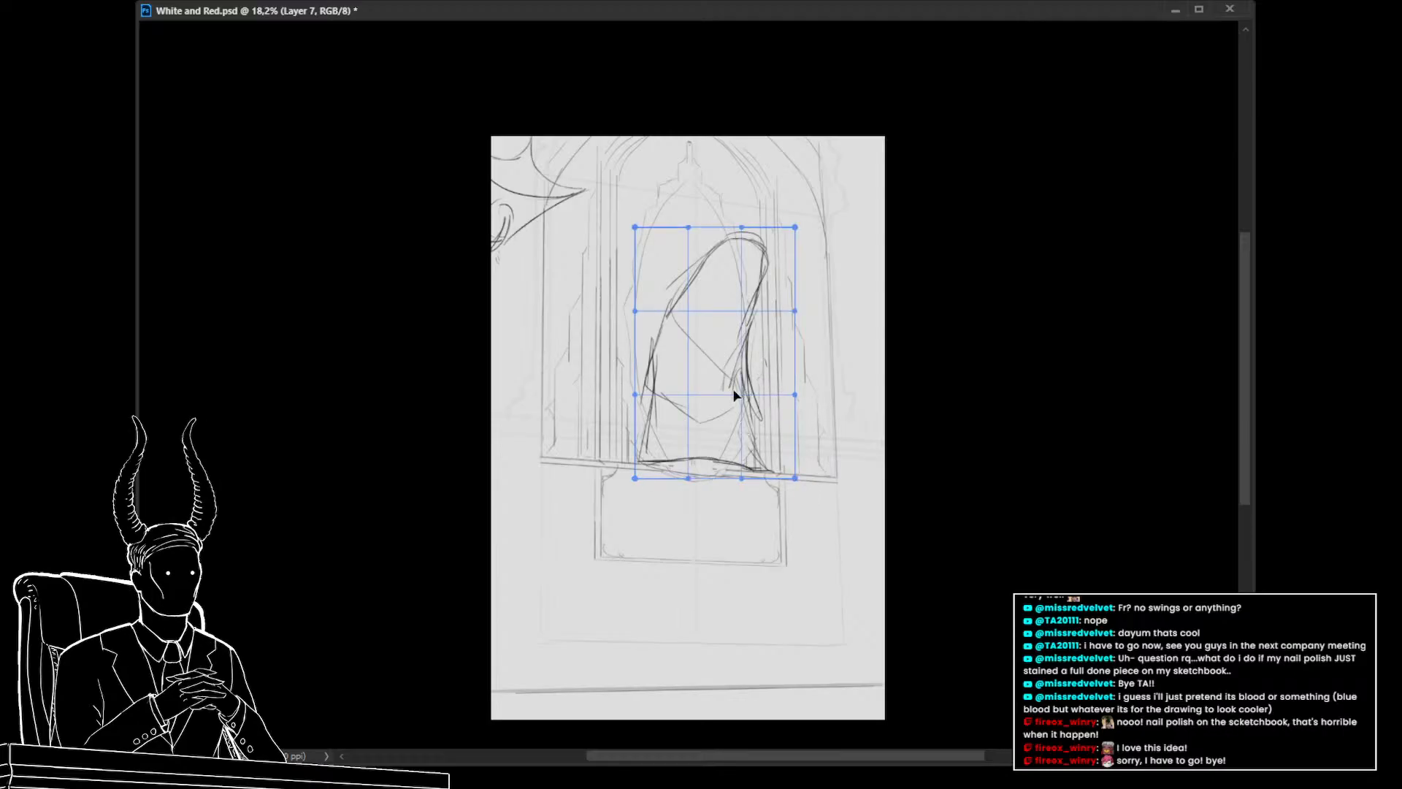
mouse_move(764, 265)
mouse_down()
mouse_move(762, 322)
mouse_move(704, 332)
mouse_move(685, 310)
mouse_move(751, 338)
mouse_move(747, 323)
mouse_up()
key(Return)
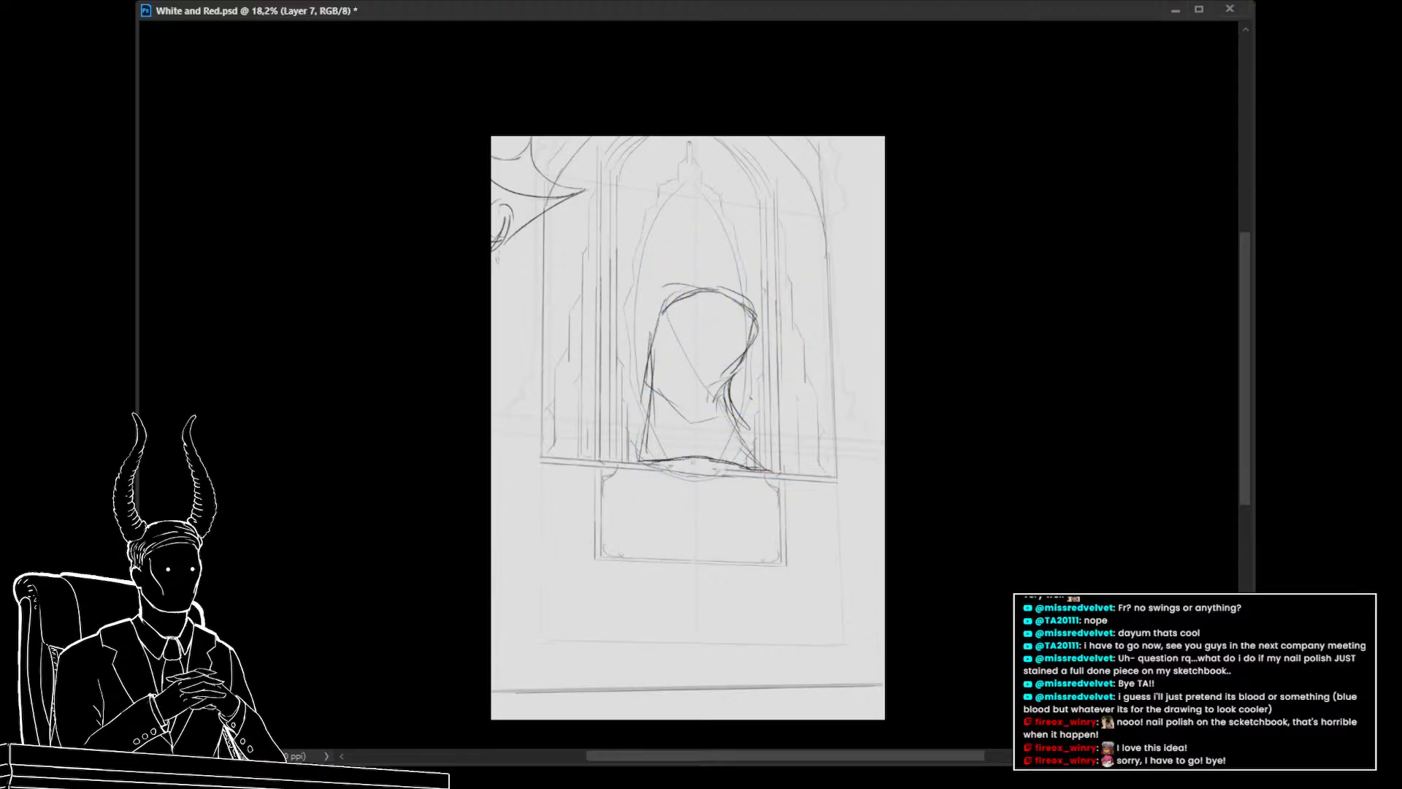
Add a new layer and sketch a short stroke near the figure's lower right
key(ctrl+shift+alt+n)
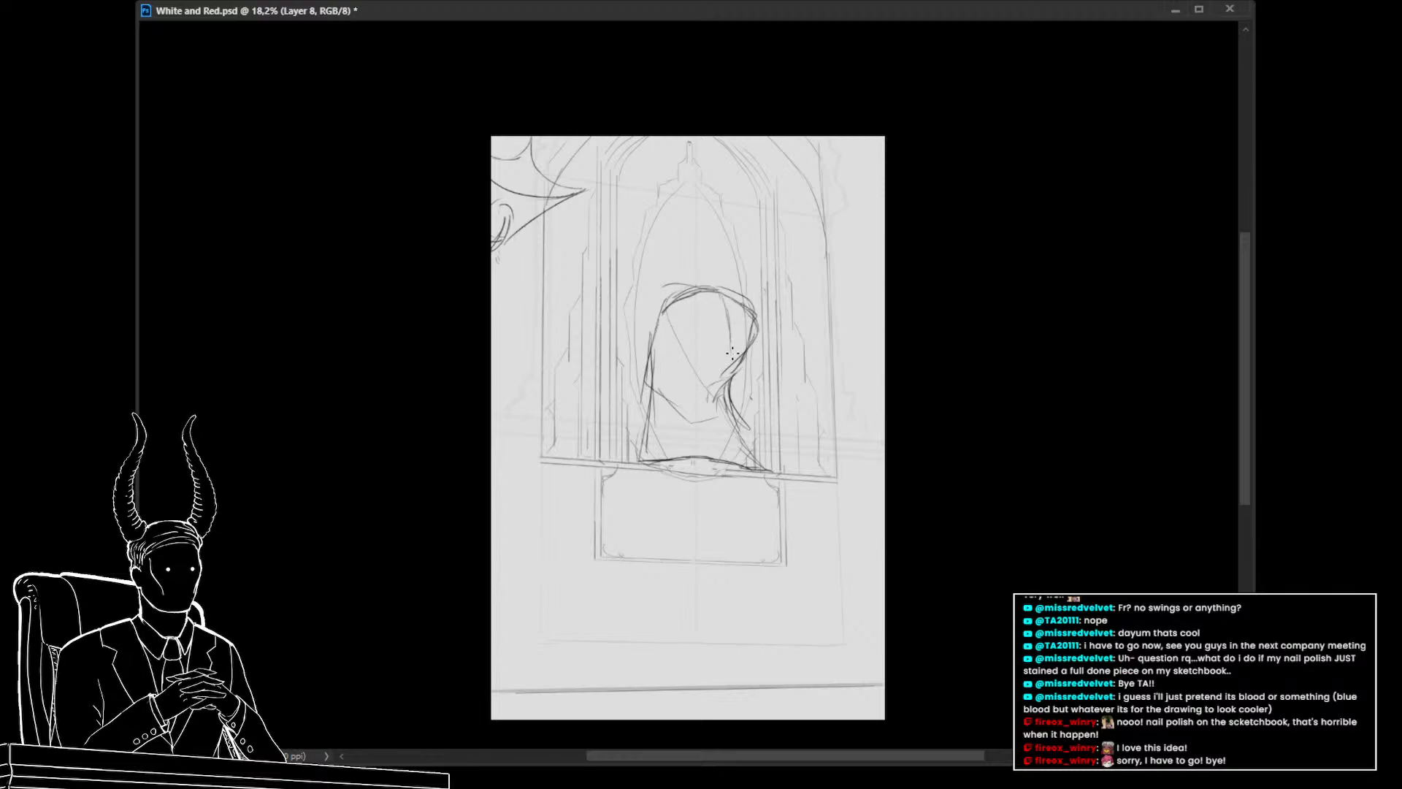
drag(733, 354, 776, 451)
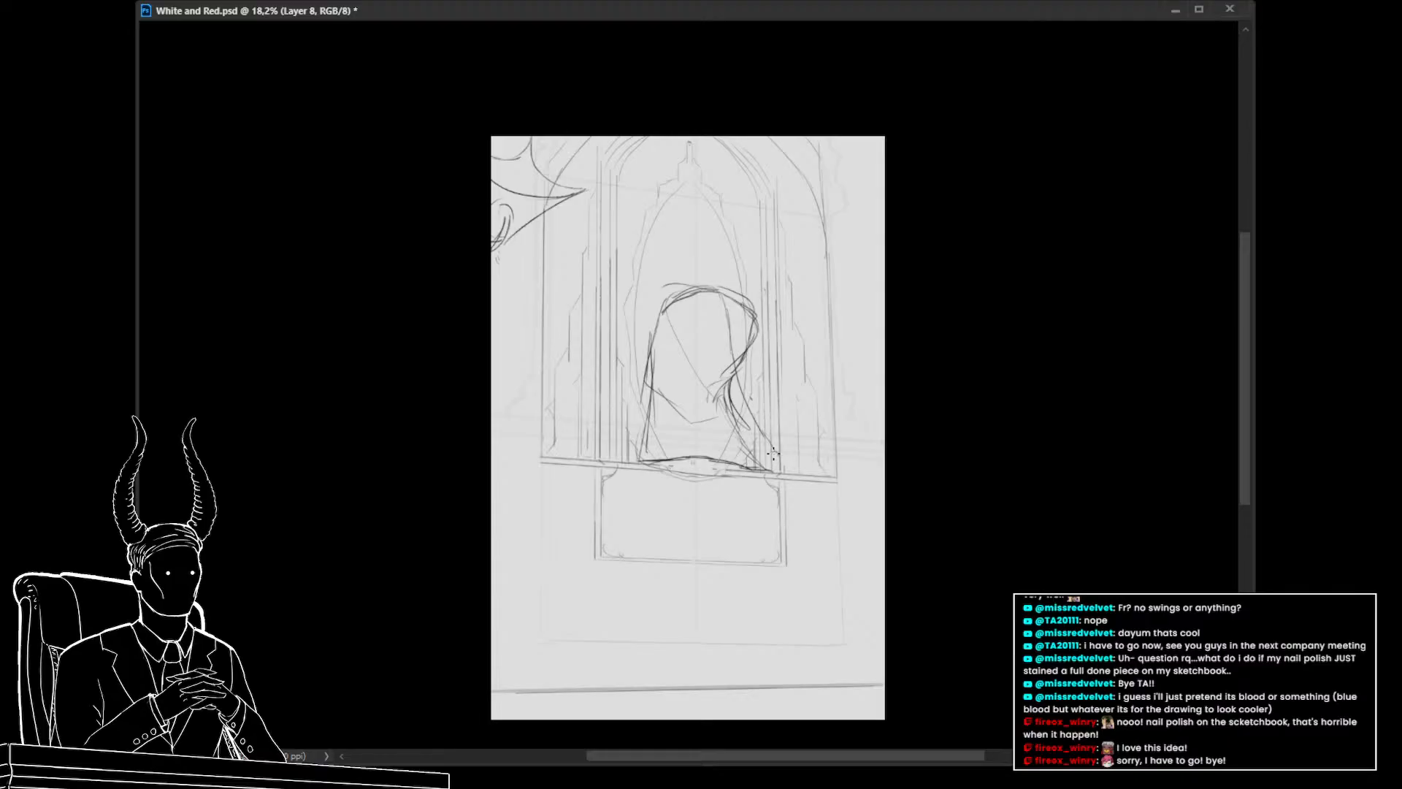
drag(758, 508, 775, 493)
Shift the whole sketch composition to the left on the canvas
key(v)
key(ctrl+t)
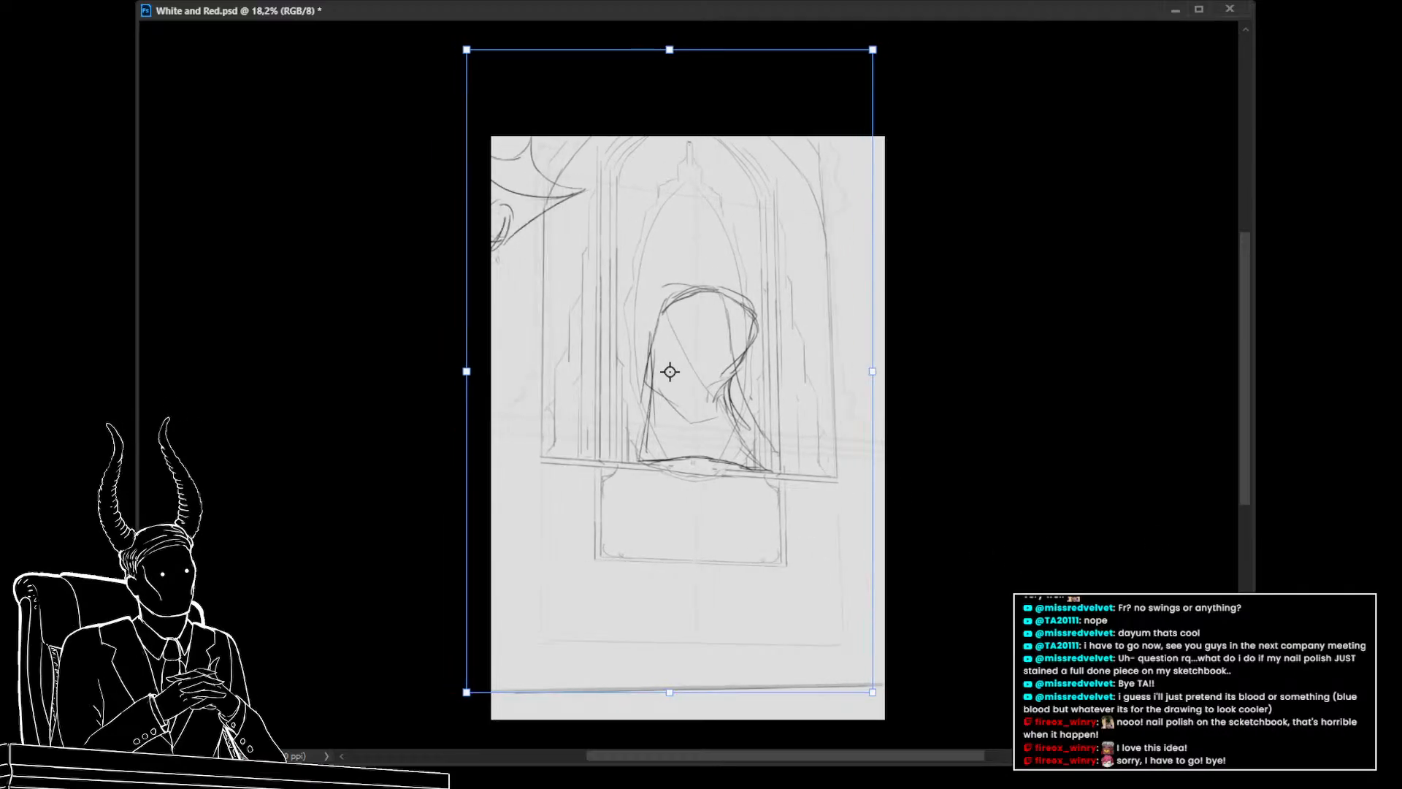
key(Return)
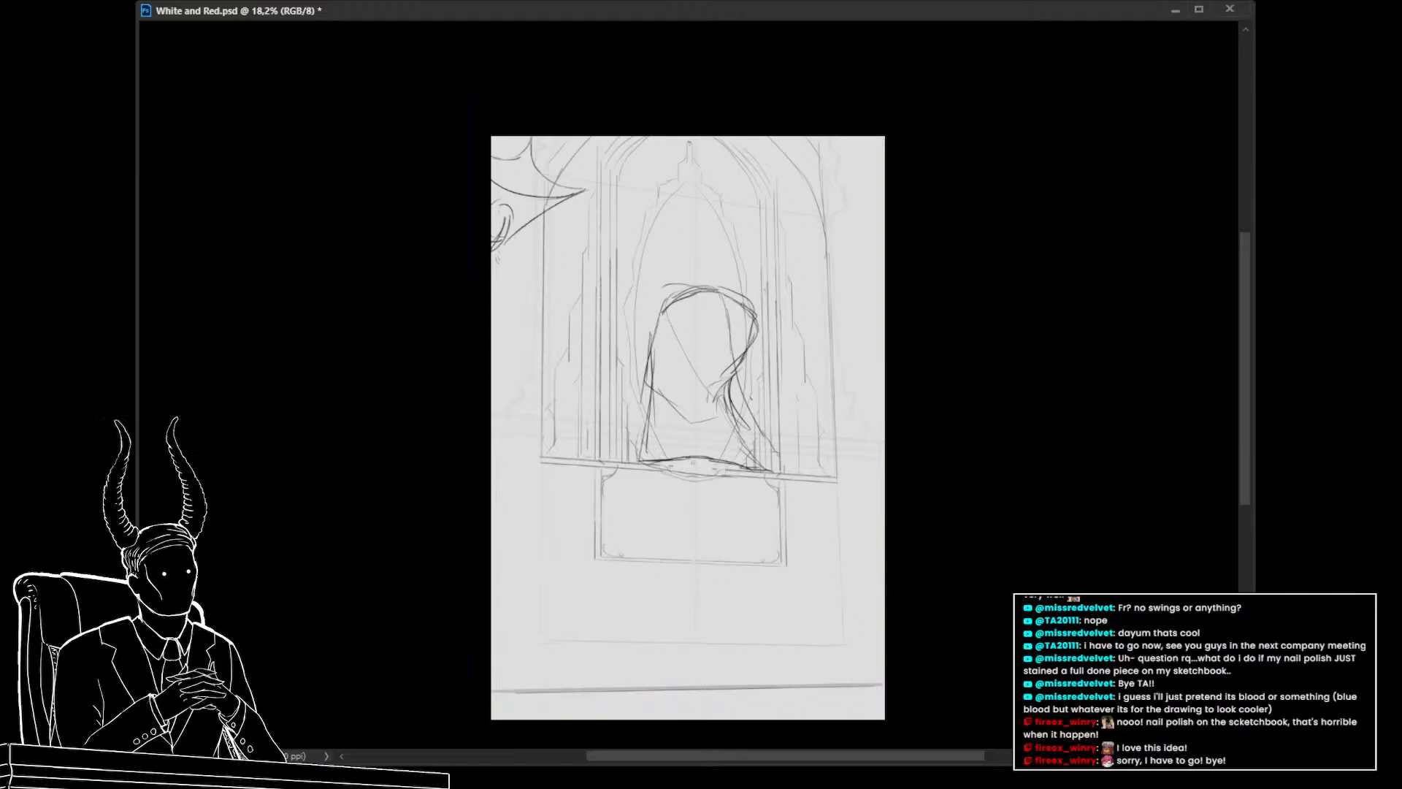
key(ctrl+t)
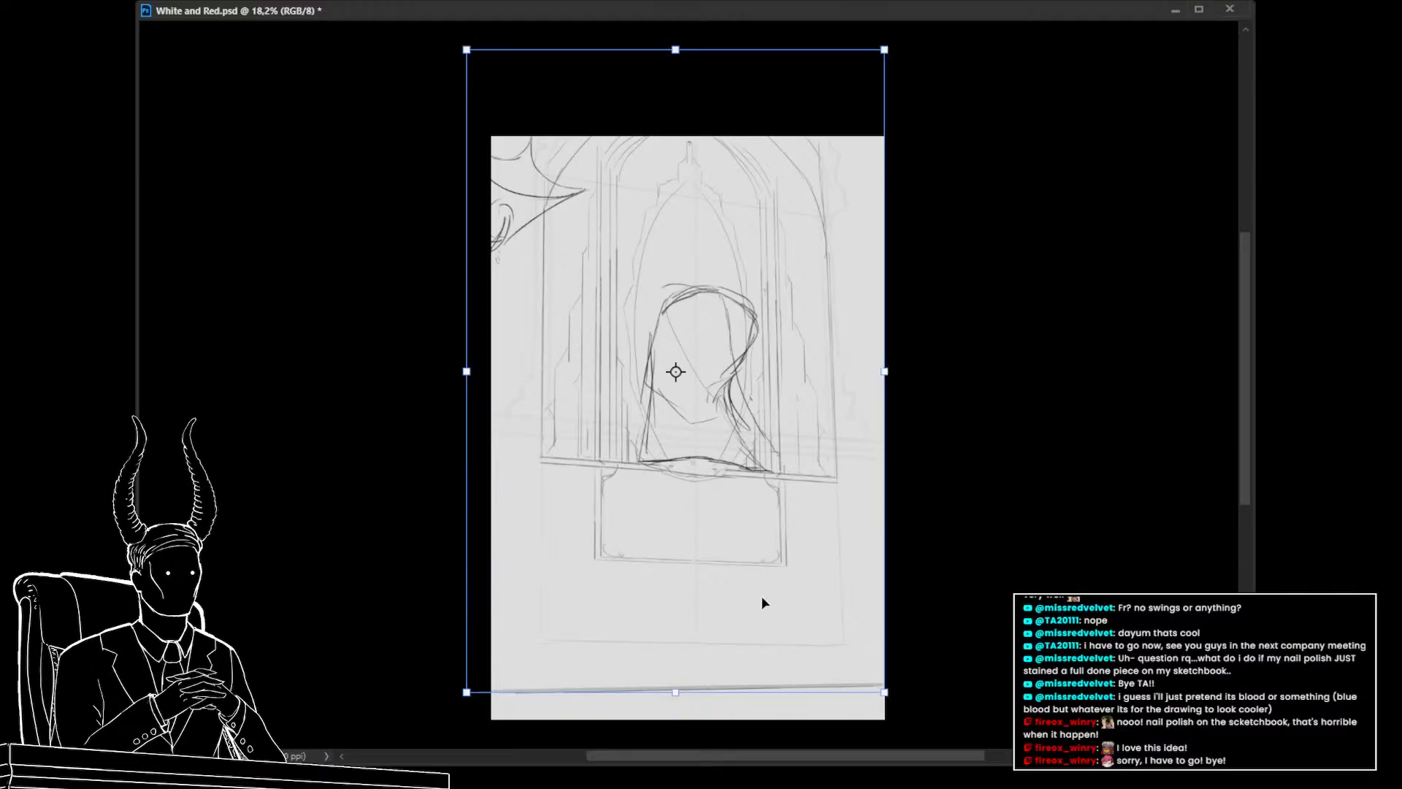
drag(761, 598, 728, 612)
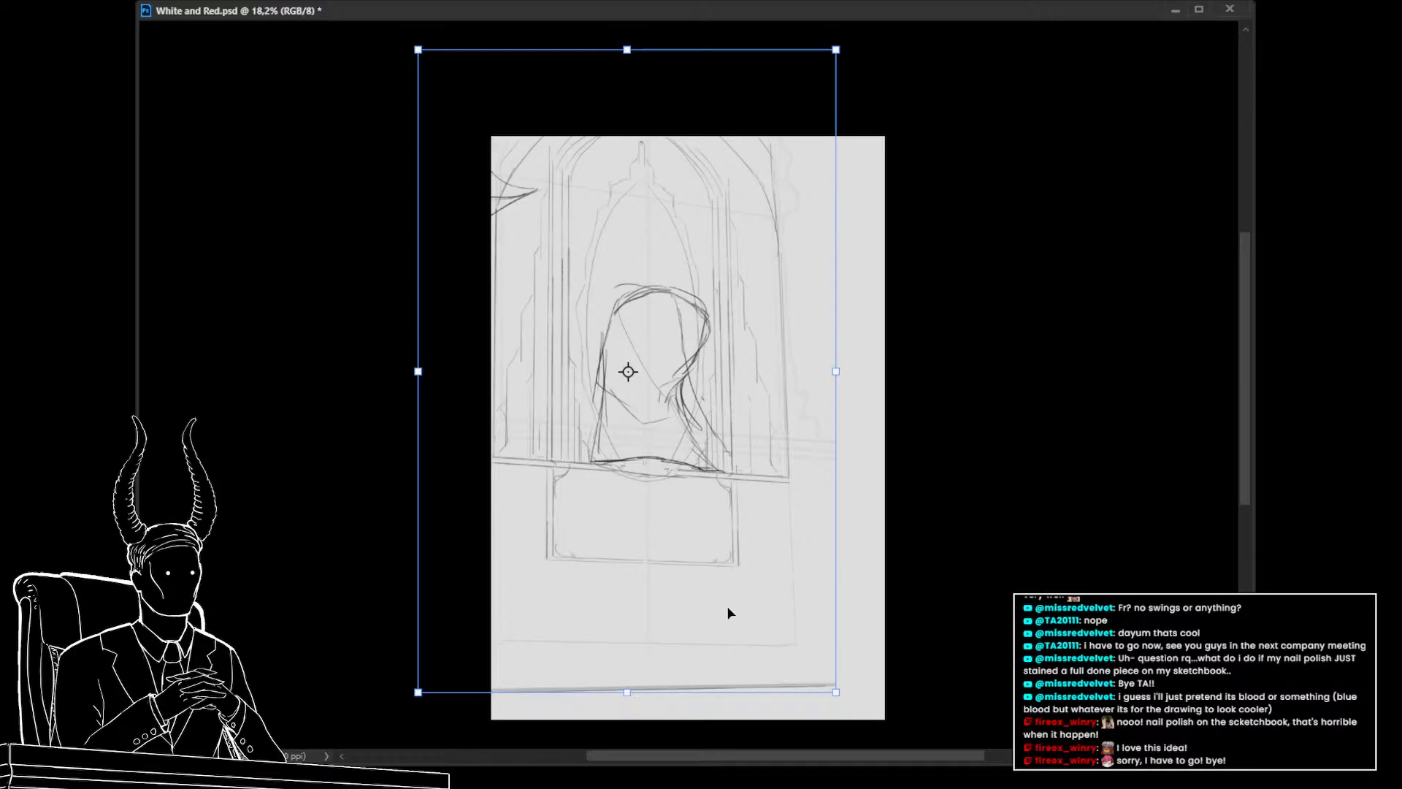
key(Return)
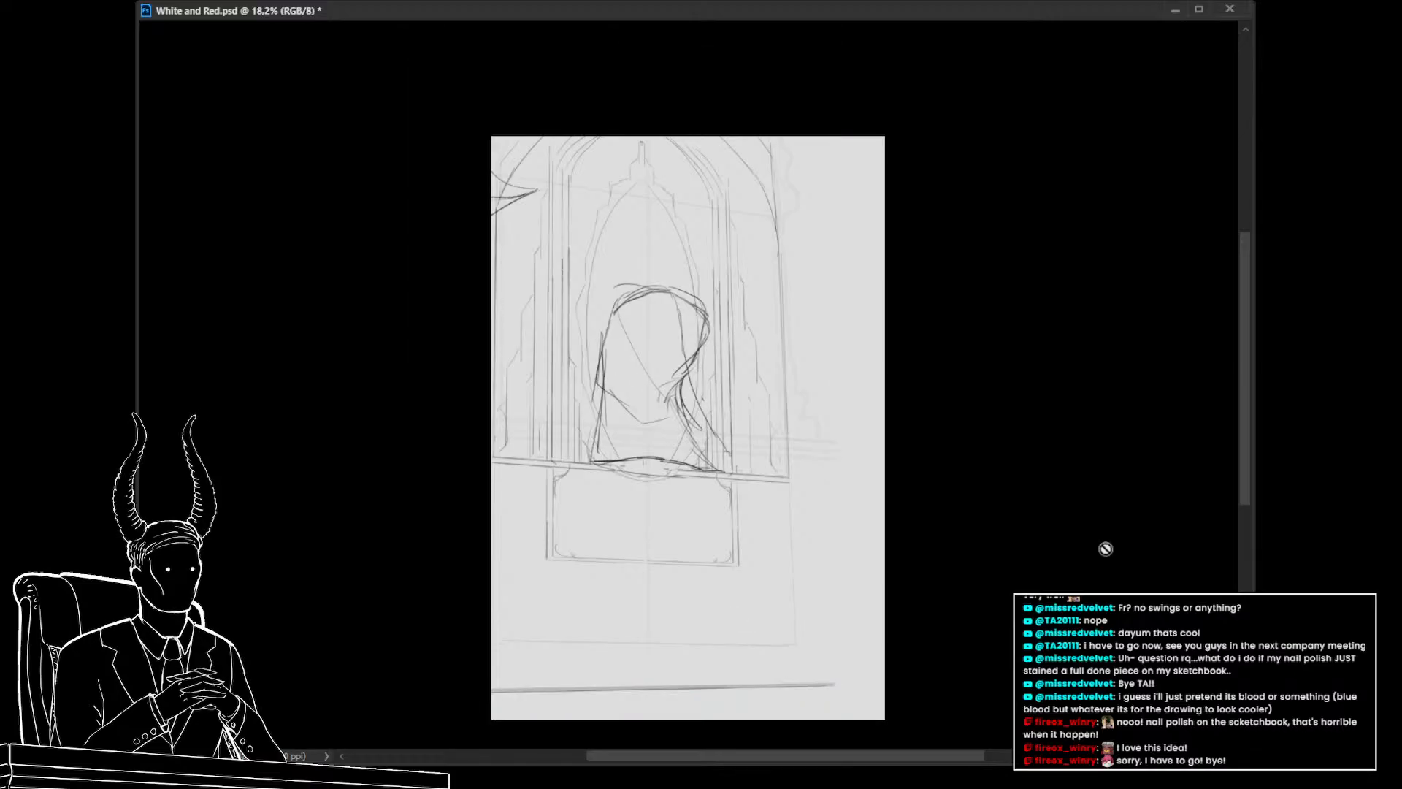
drag(765, 597, 736, 596)
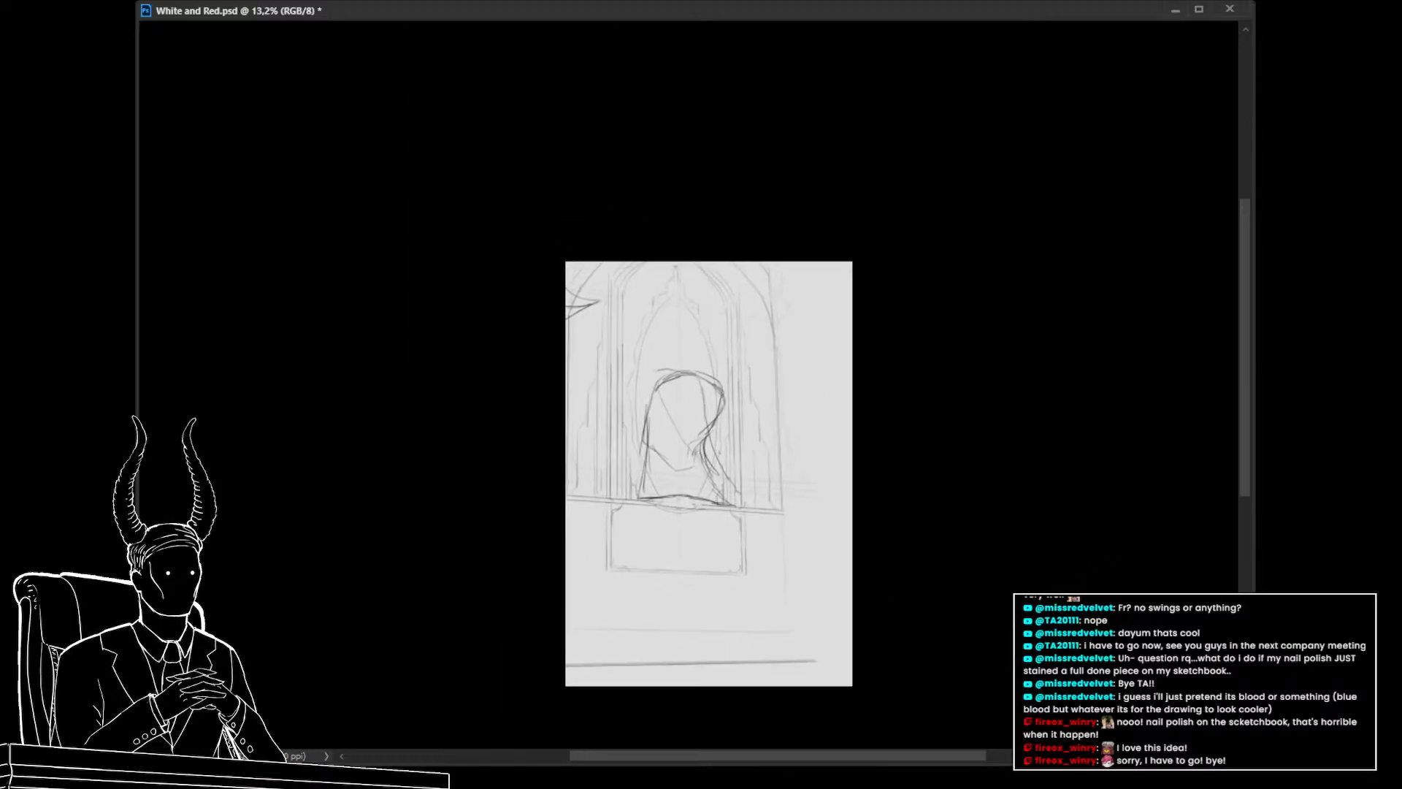
Nudge the whole sketch composition slightly further left with Free Transform and commit it
key(ctrl+z)
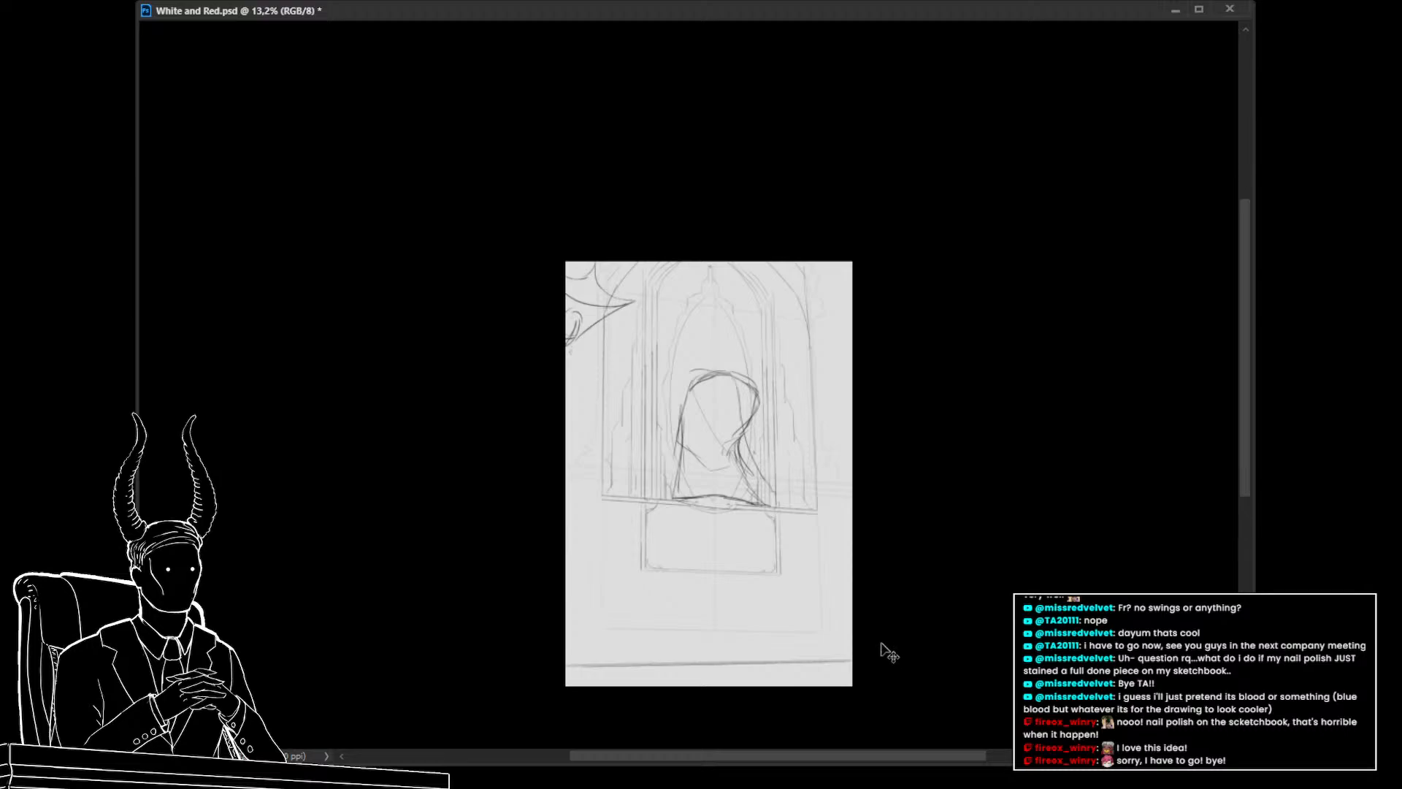
key(ctrl+shift+z)
key(ctrl+t)
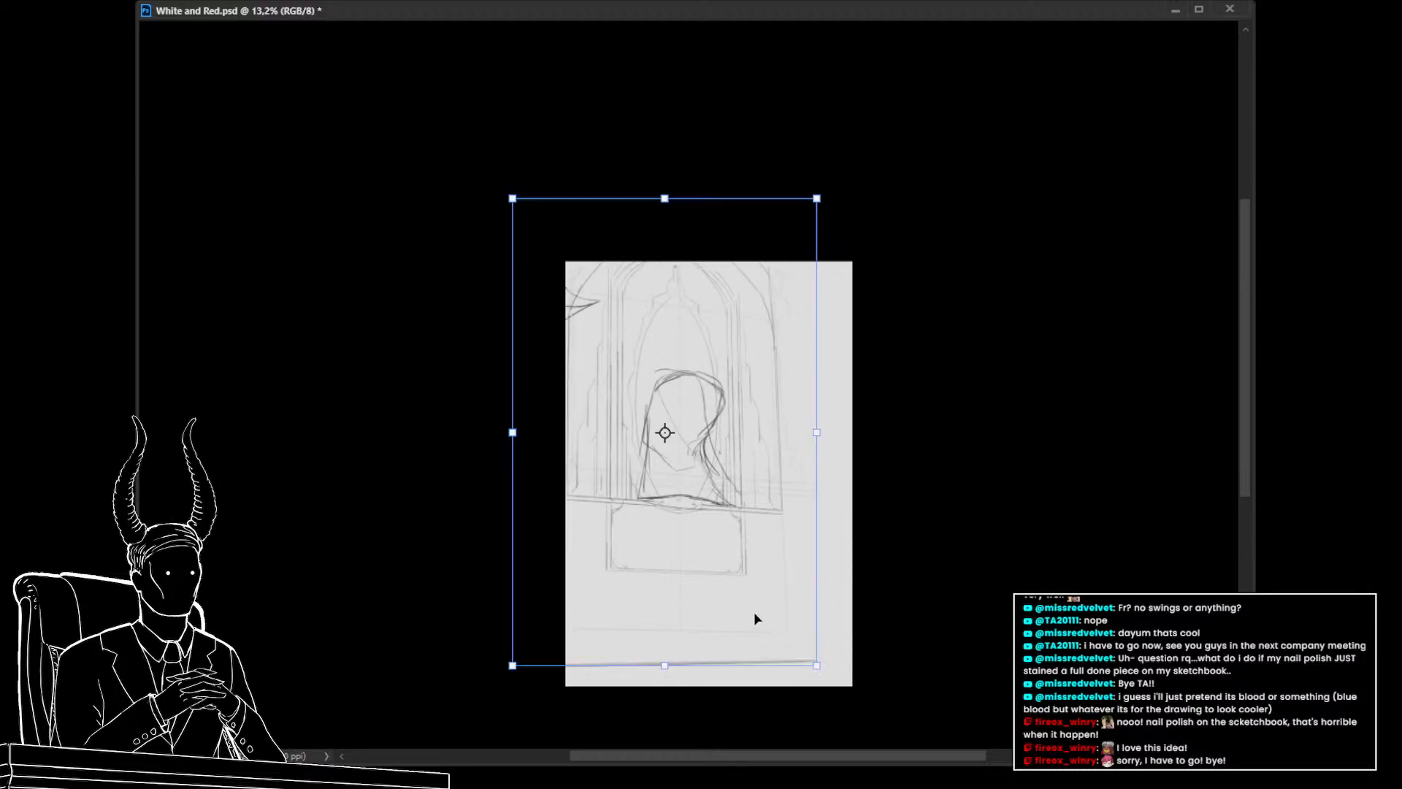
drag(754, 611, 746, 610)
key(Left)
key(Left)
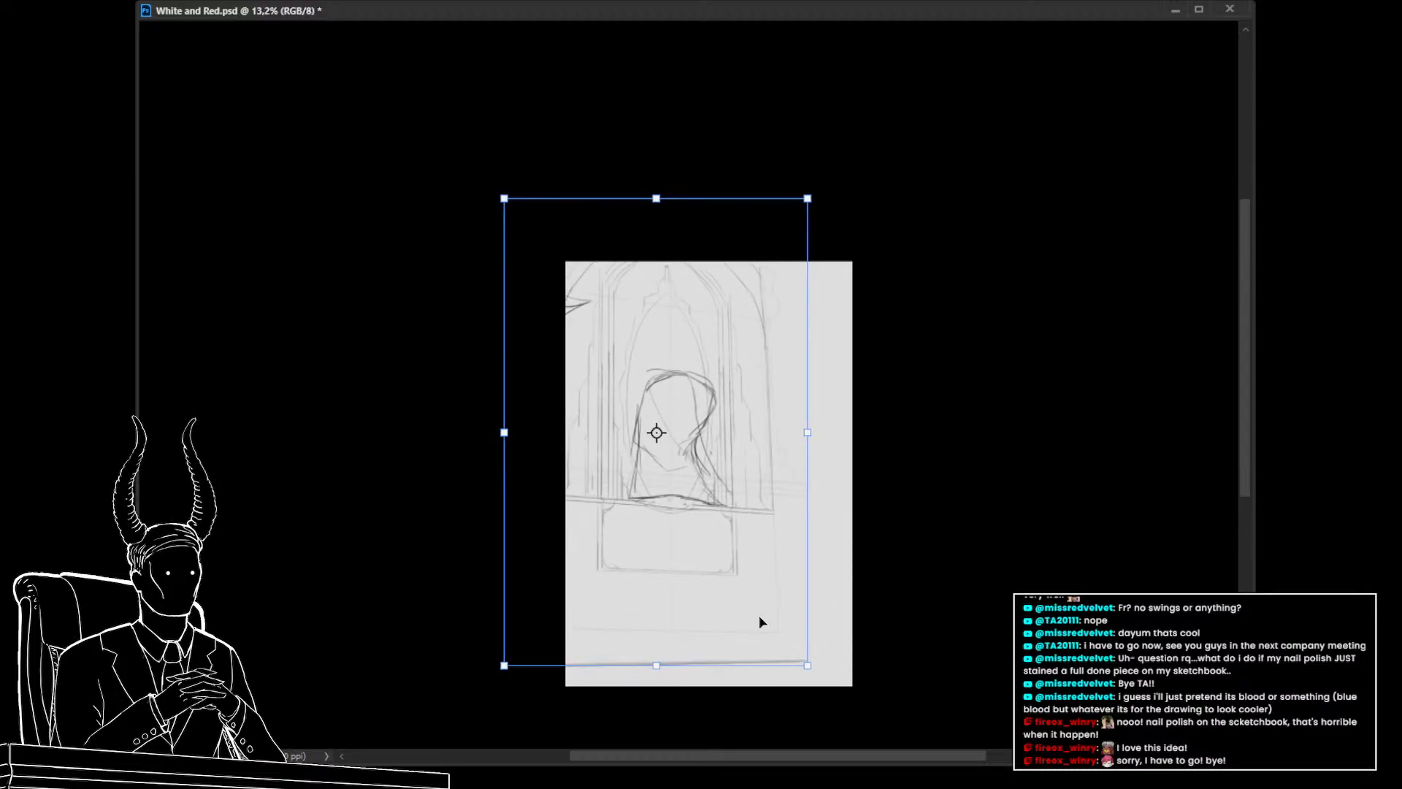
key(Return)
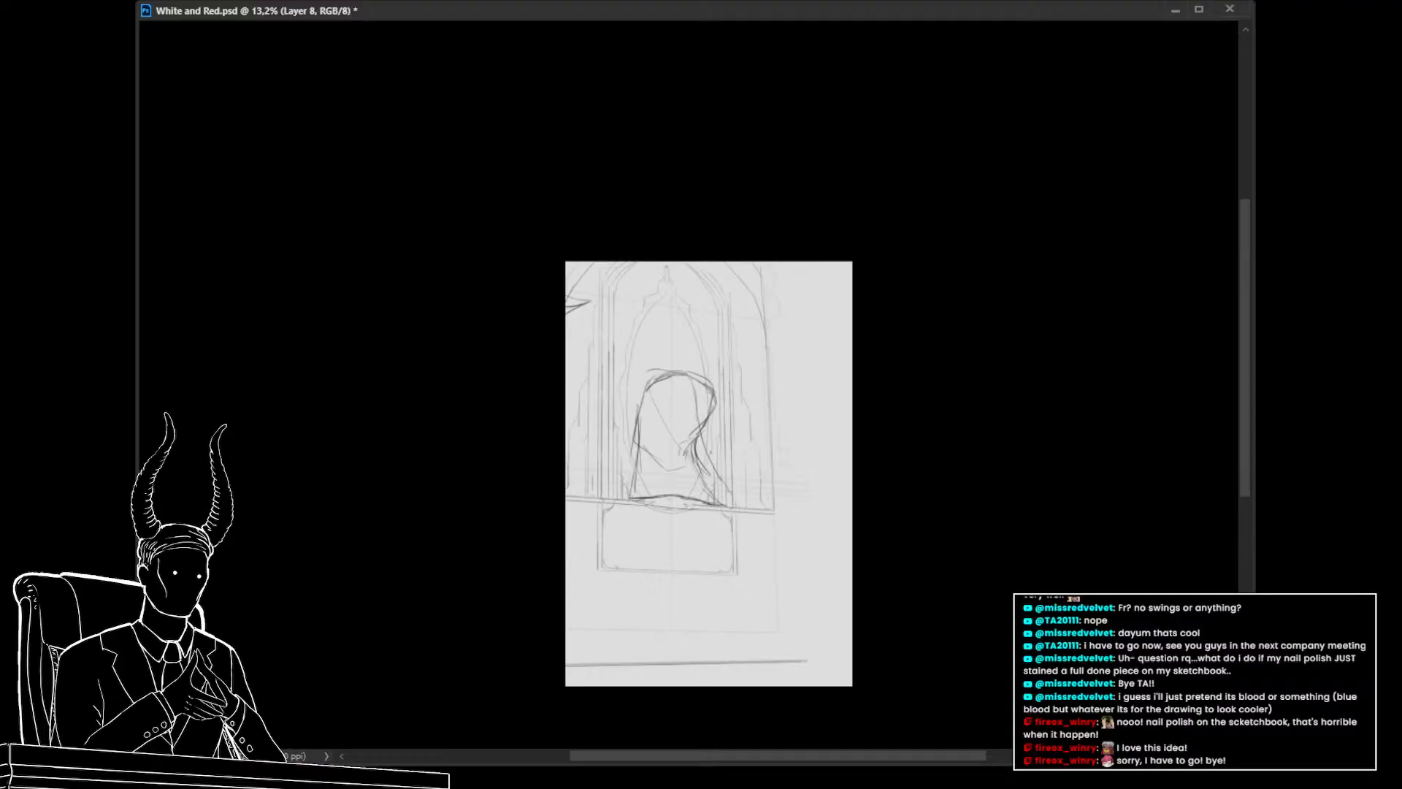
Sketch a tiny standing figure near the bottom right of the canvas
scroll(813, 533, down, 2)
scroll(813, 567, up, 1)
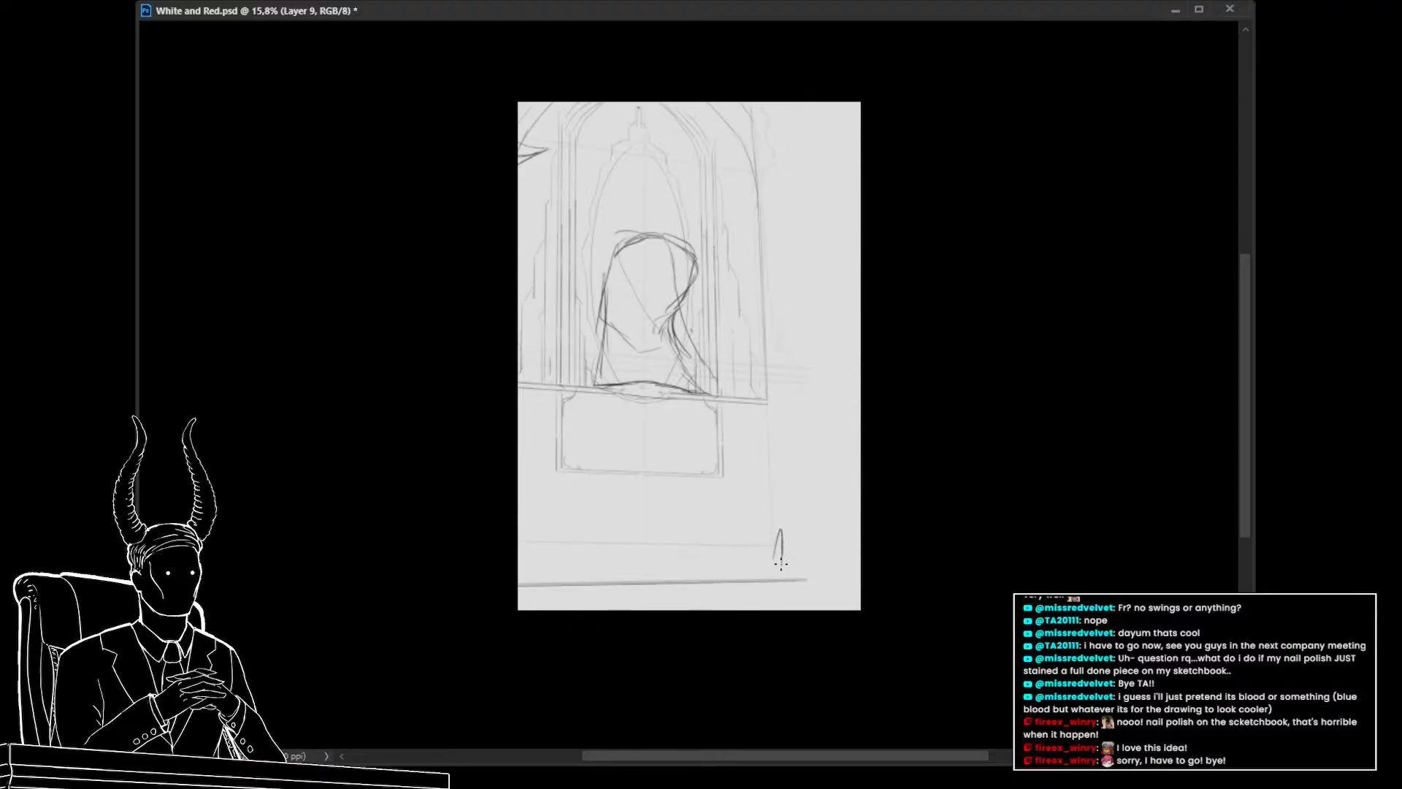
mouse_move(778, 568)
mouse_down()
mouse_move(775, 579)
mouse_move(774, 557)
mouse_up()
Rotate and reposition the pointed wing-like shape so it sits against the hooded figure's lower right
click(701, 426)
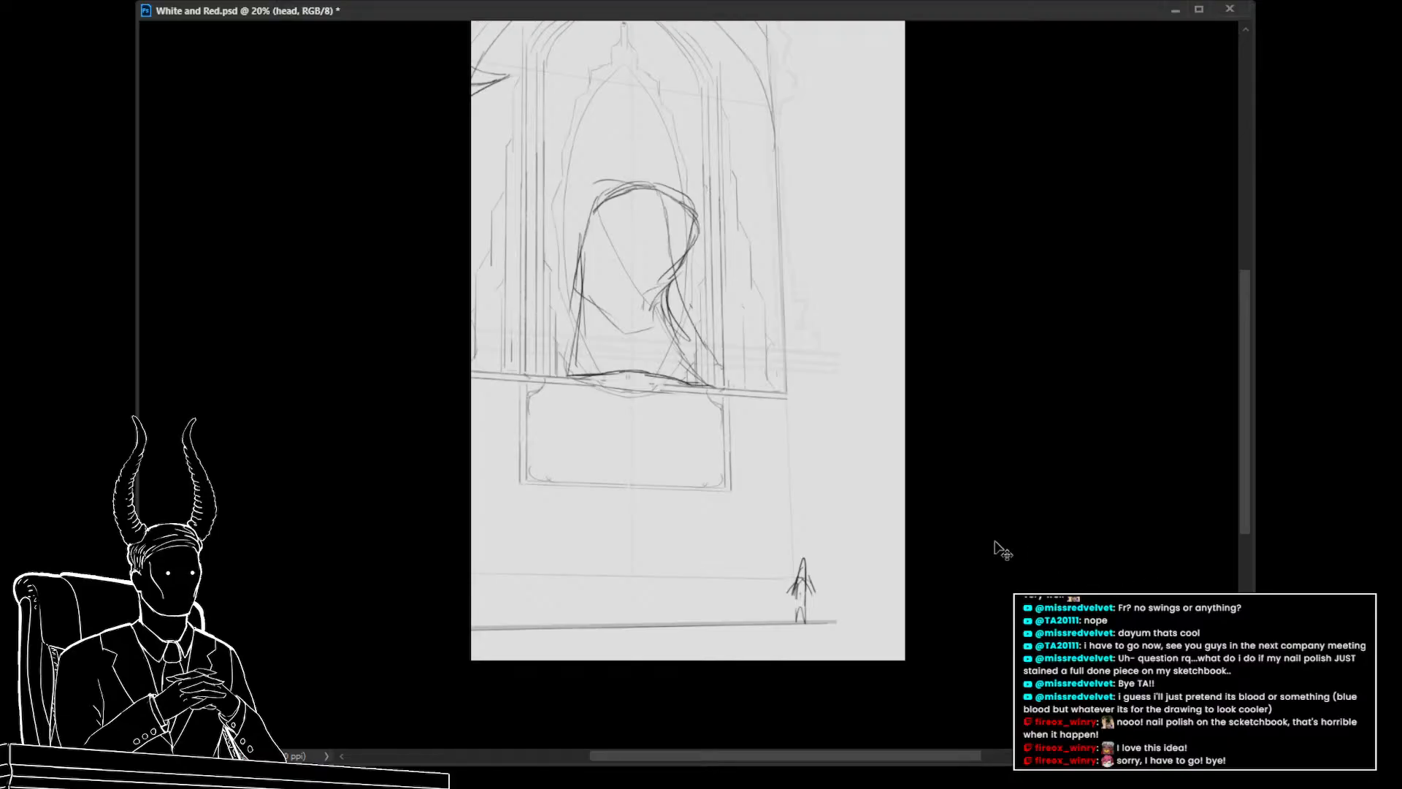
drag(528, 157, 797, 412)
drag(858, 410, 795, 414)
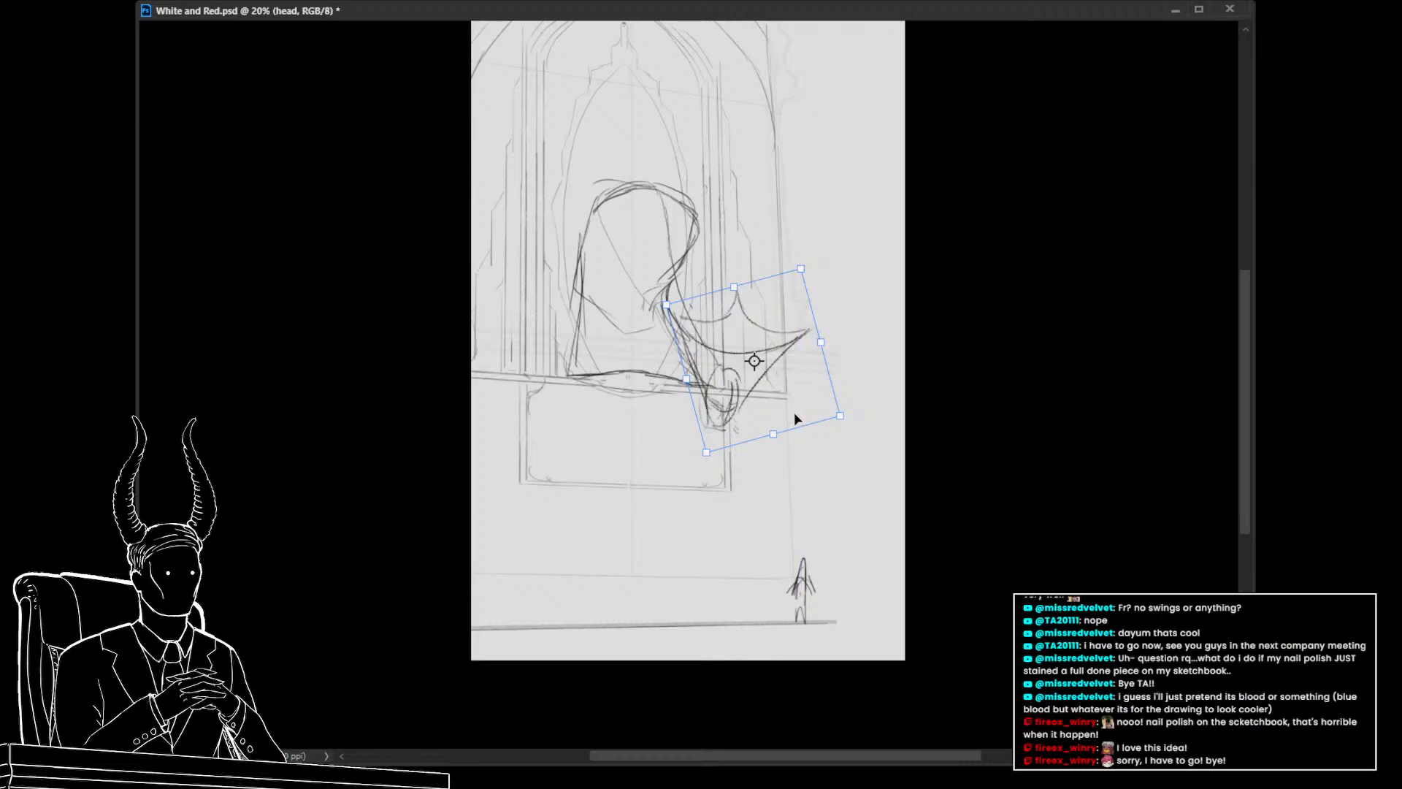
key(Return)
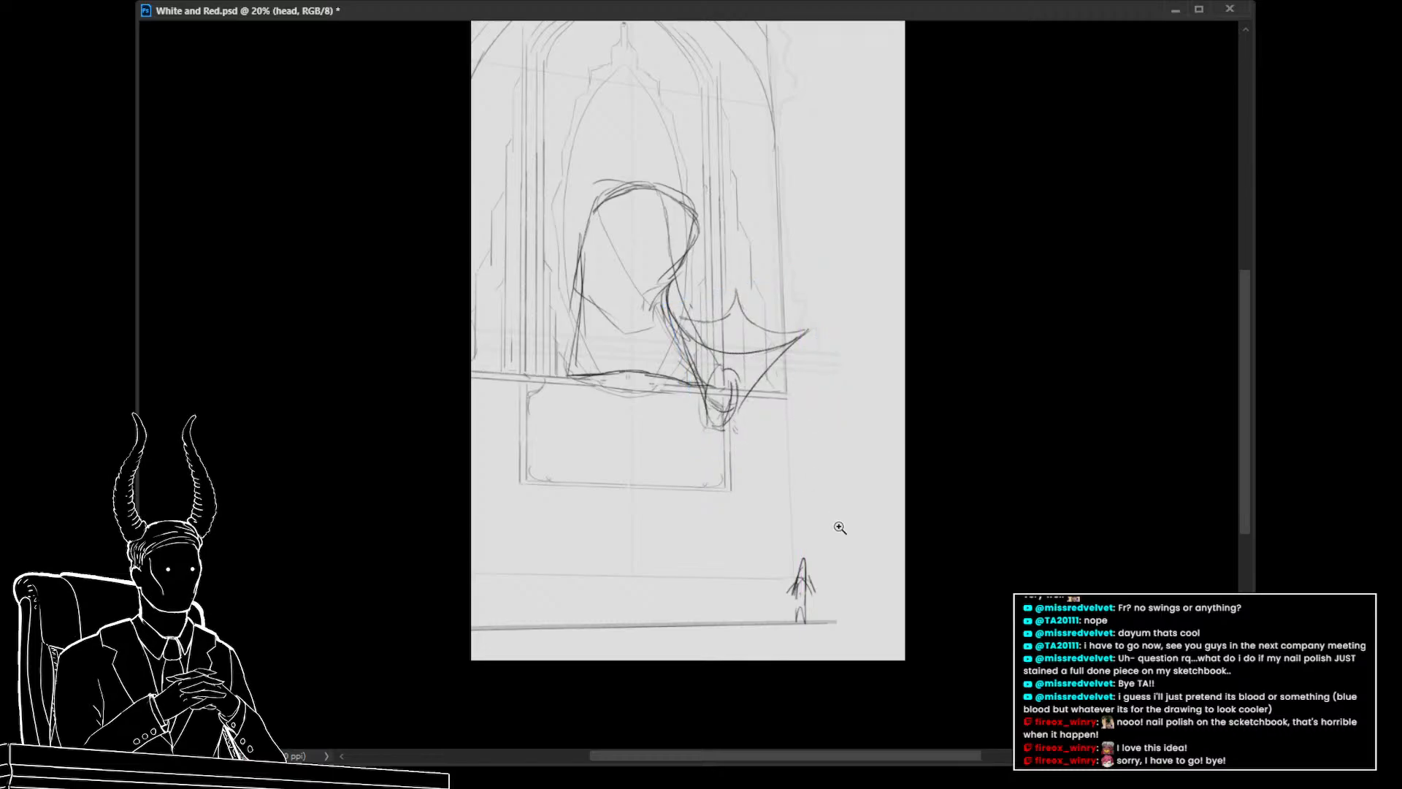
On the figure's sketch layer, draw a stroke from below the figure up toward its hood
drag(839, 525, 856, 584)
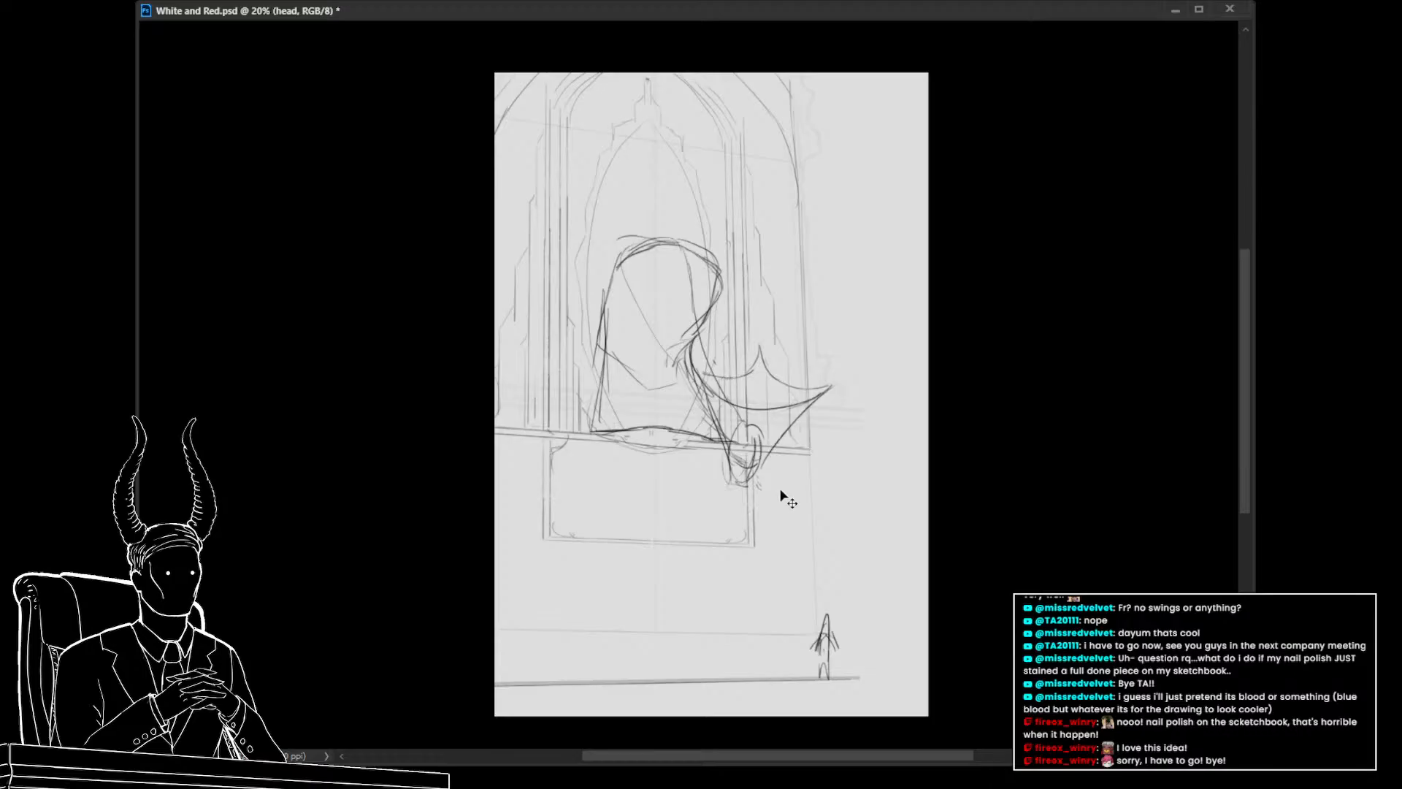
key(ctrl+t)
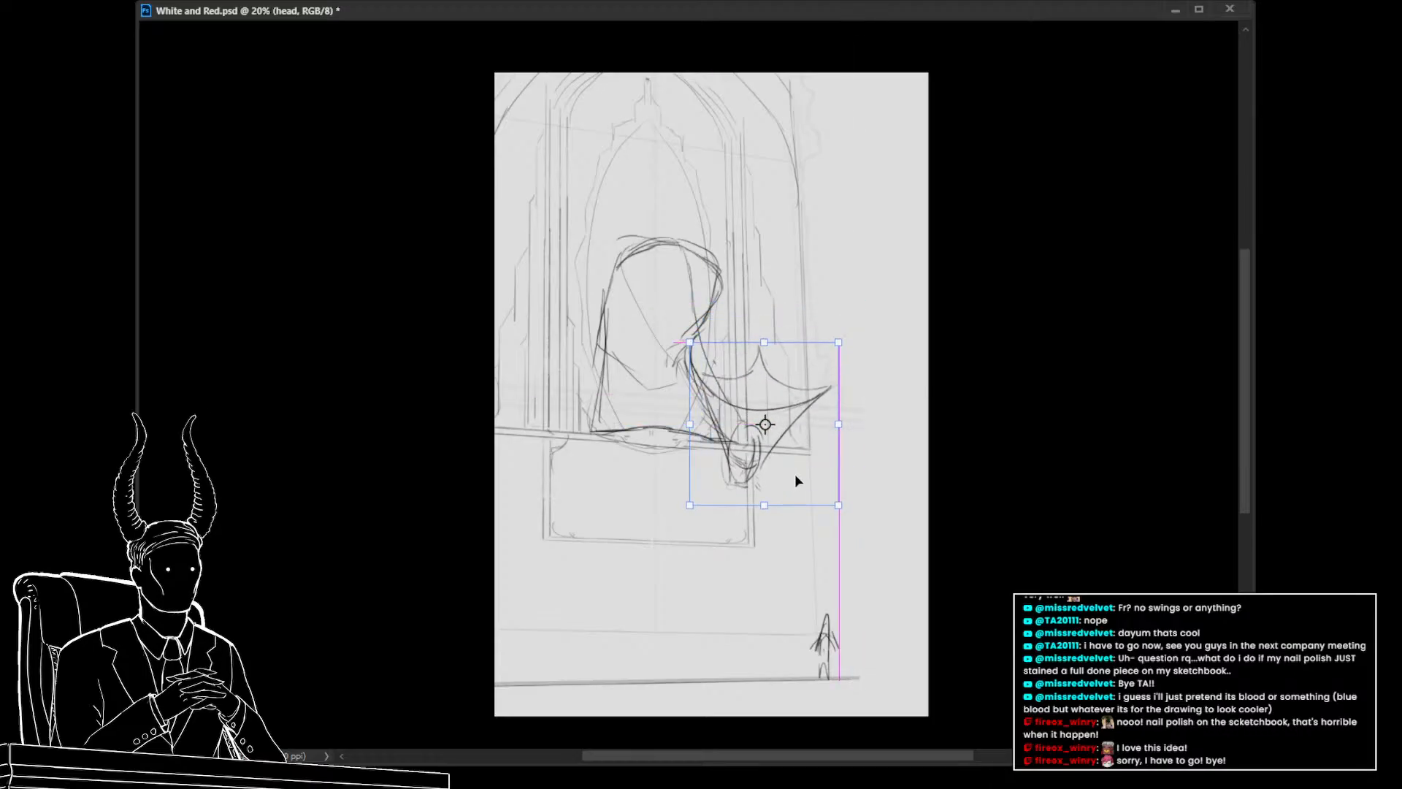
key(Return)
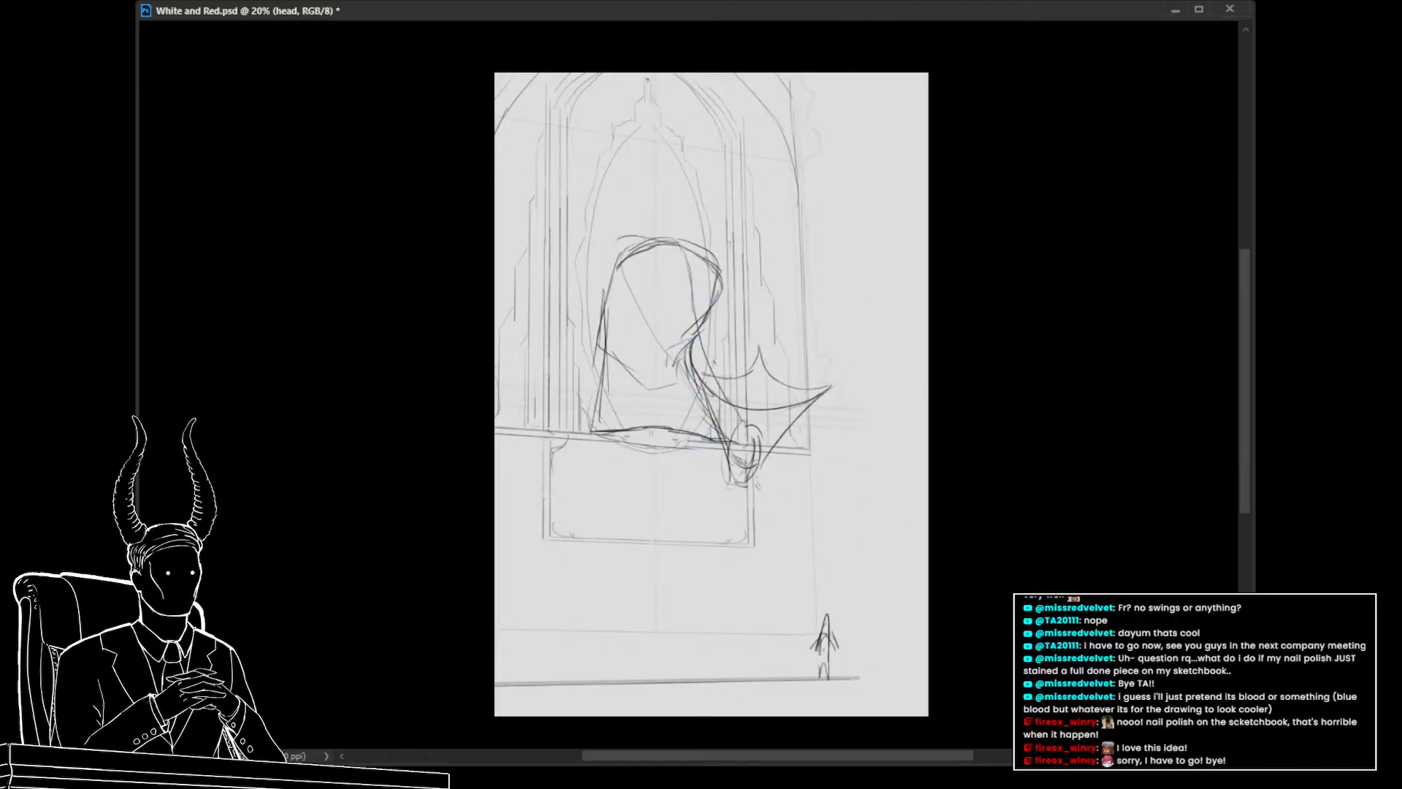
click(1129, 538)
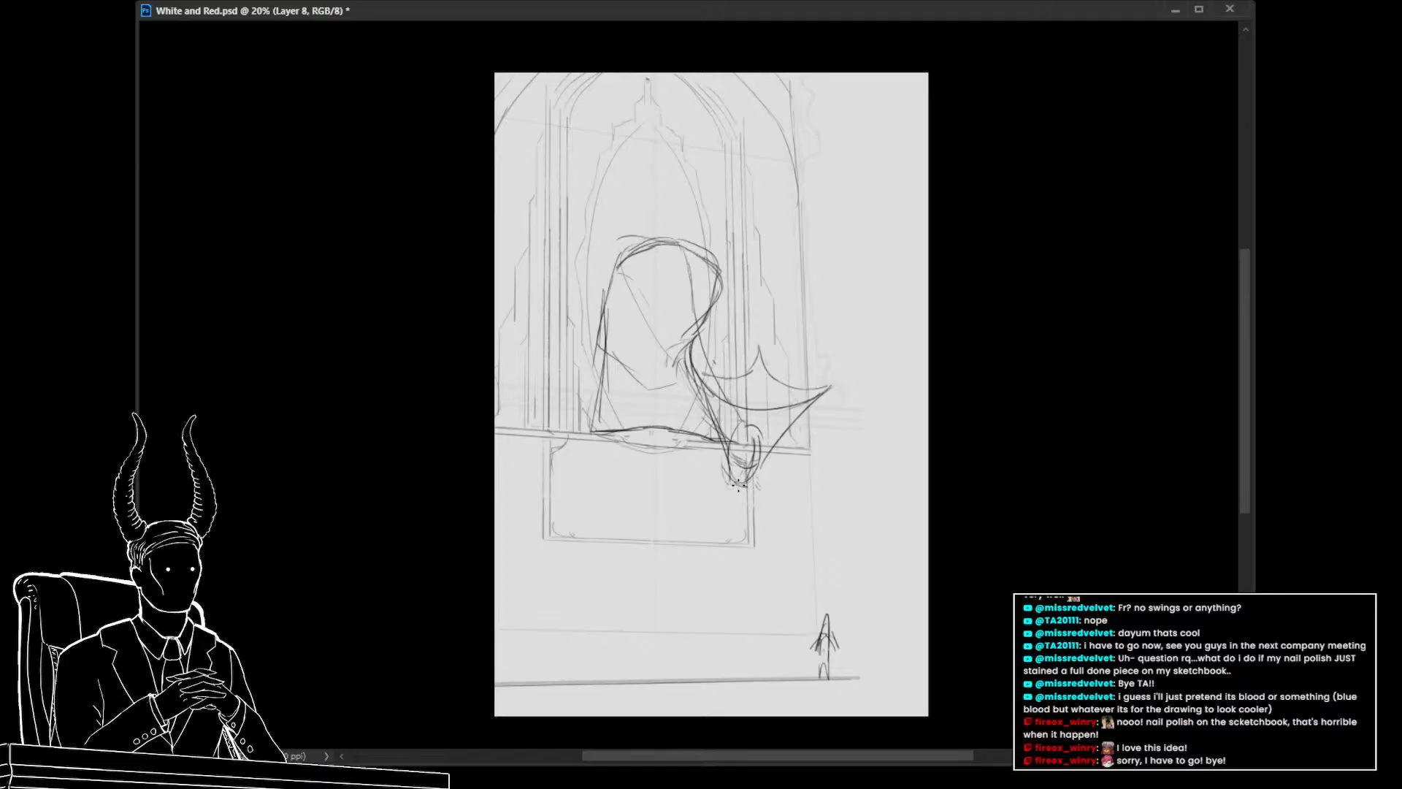
mouse_move(731, 481)
mouse_down()
mouse_move(646, 330)
mouse_move(673, 395)
mouse_up()
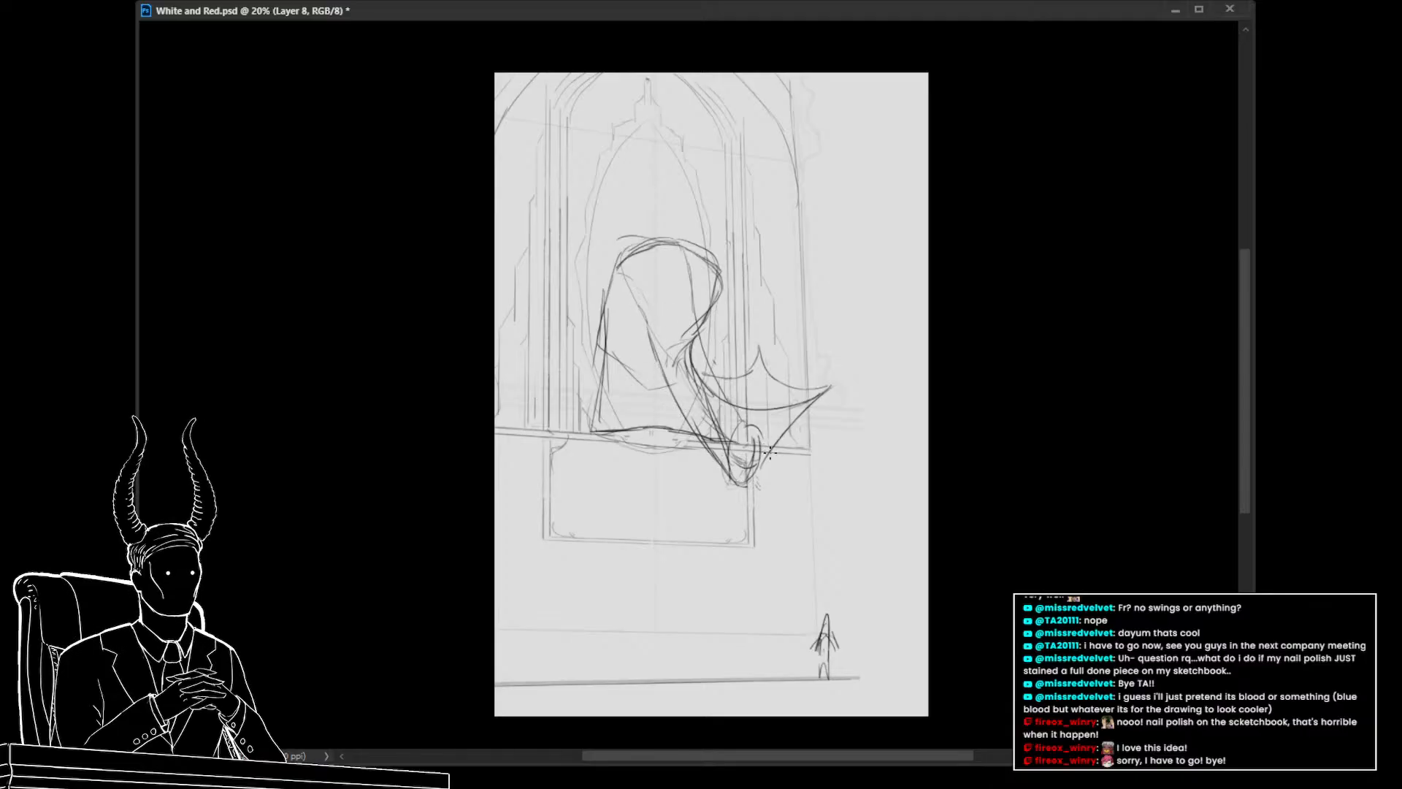
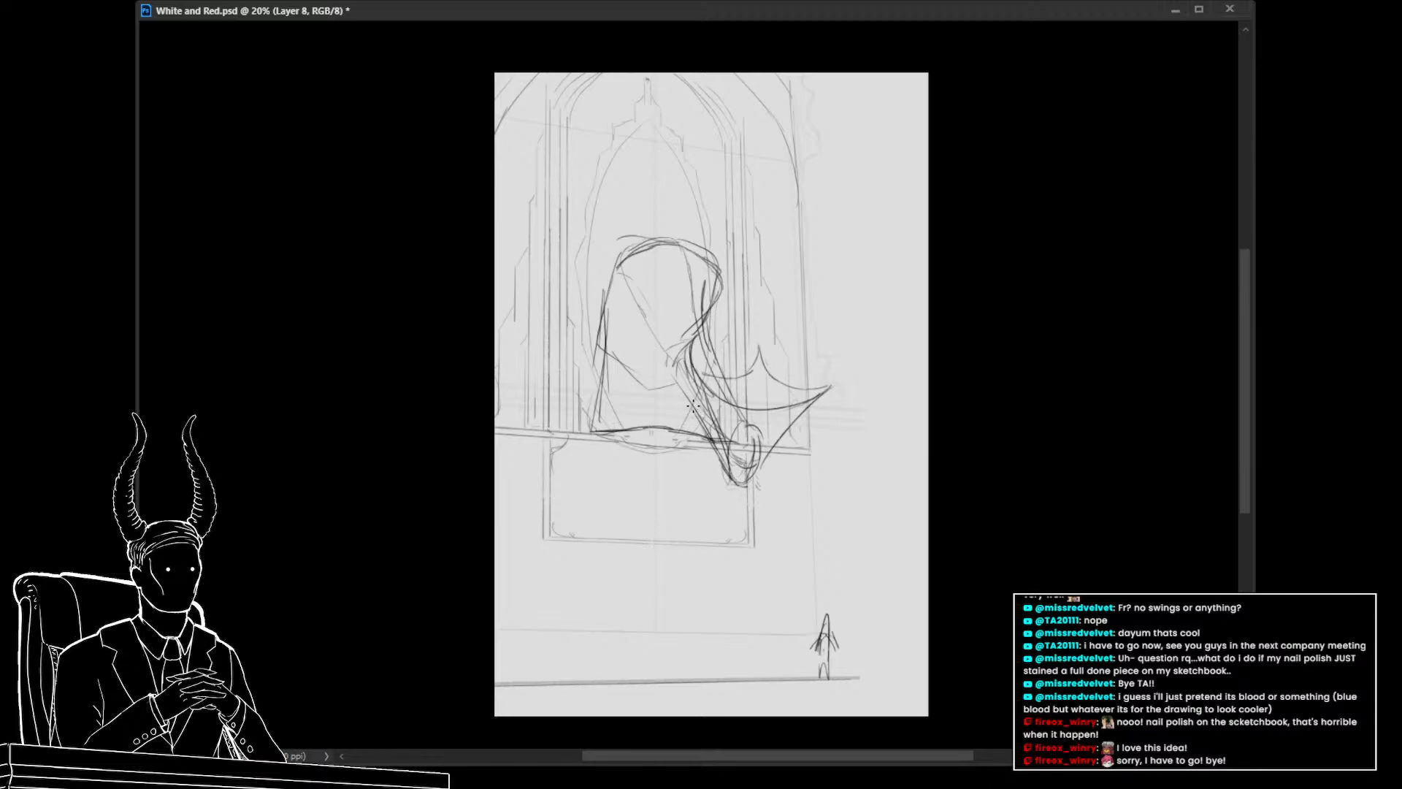
Try a few extra strokes on the hooded figure and undo them
key(ctrl+z)
drag(700, 414, 658, 341)
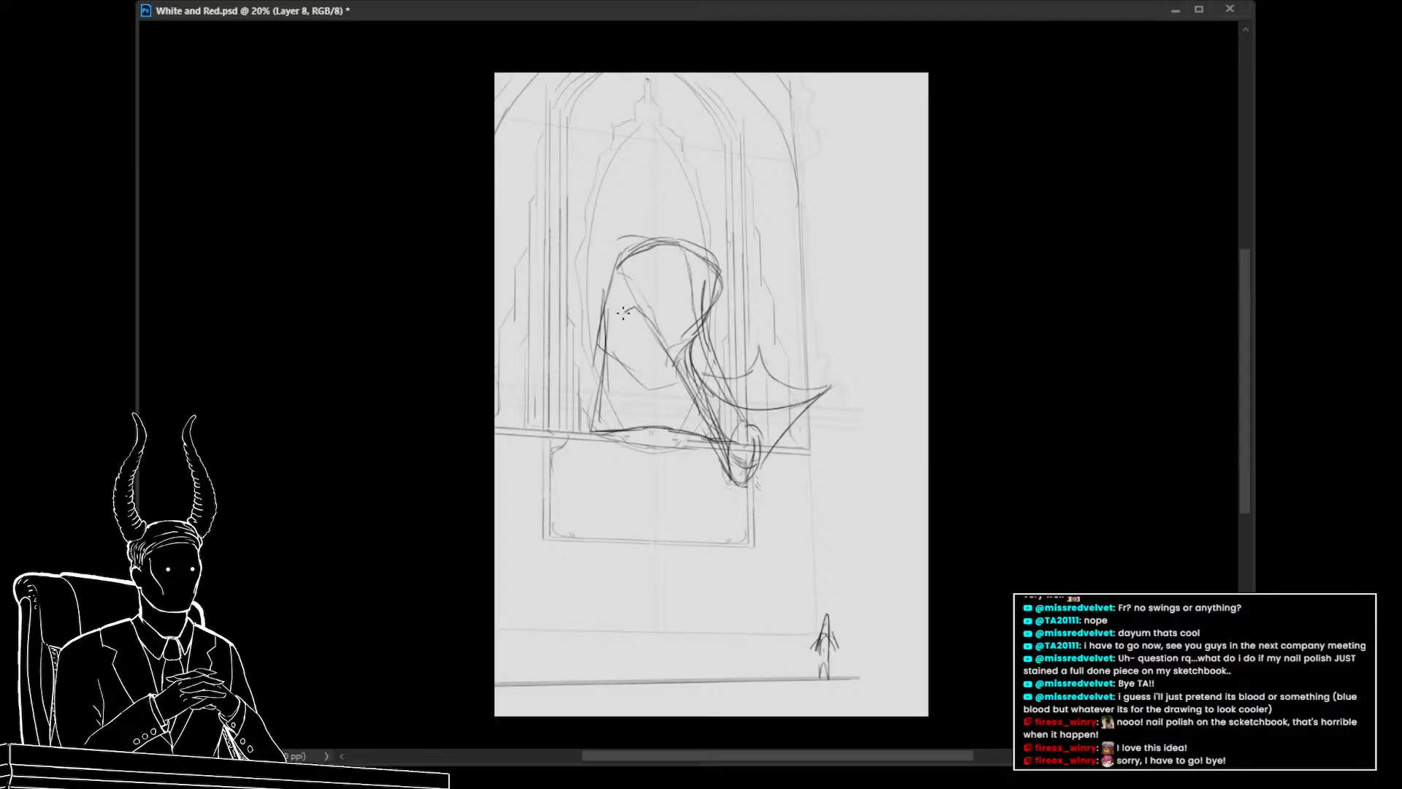
drag(623, 312, 639, 310)
mouse_move(764, 473)
mouse_down()
mouse_move(657, 478)
mouse_move(742, 481)
mouse_move(792, 538)
mouse_up()
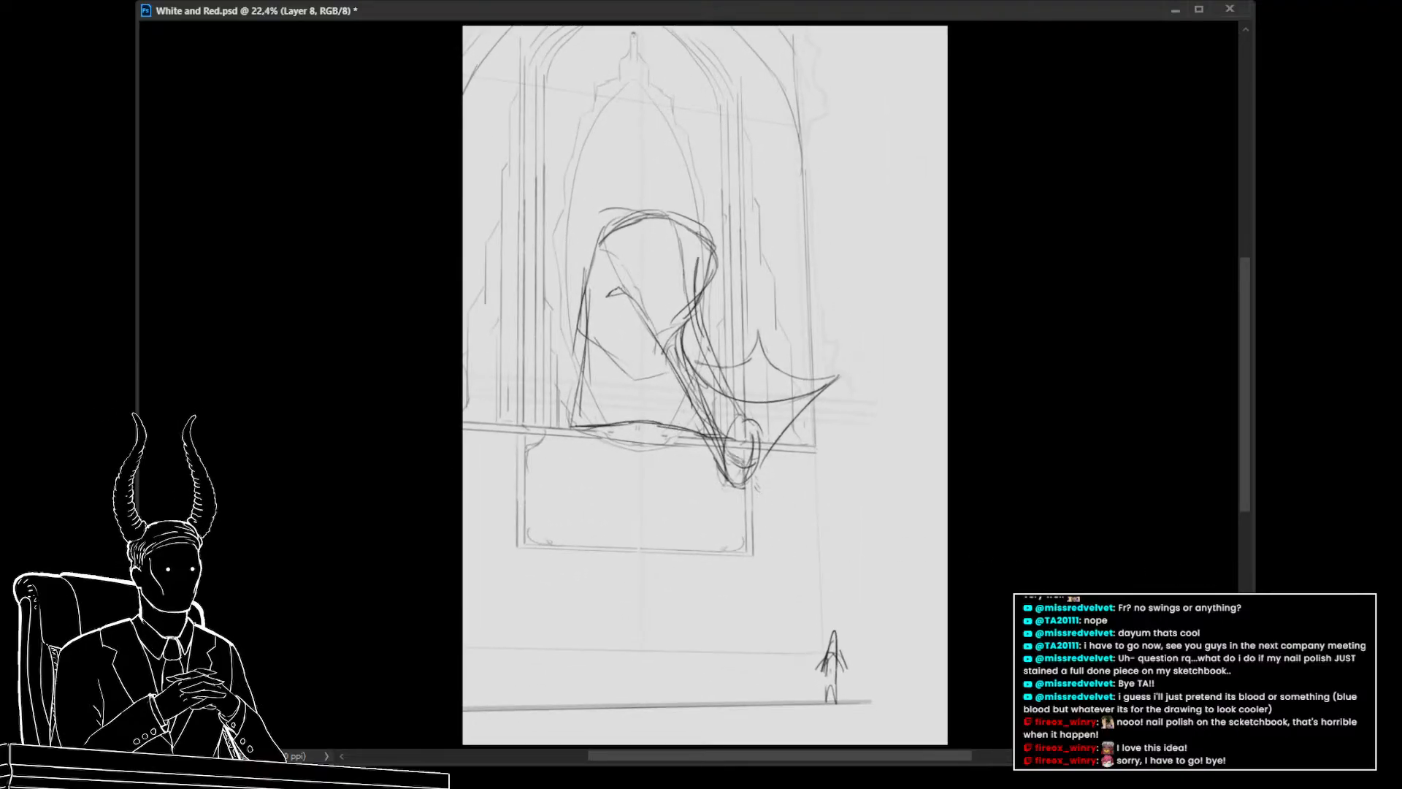
key(ctrl+z)
key(ctrl+z)
key(ctrl+z)
key(ctrl+z)
key(ctrl+z)
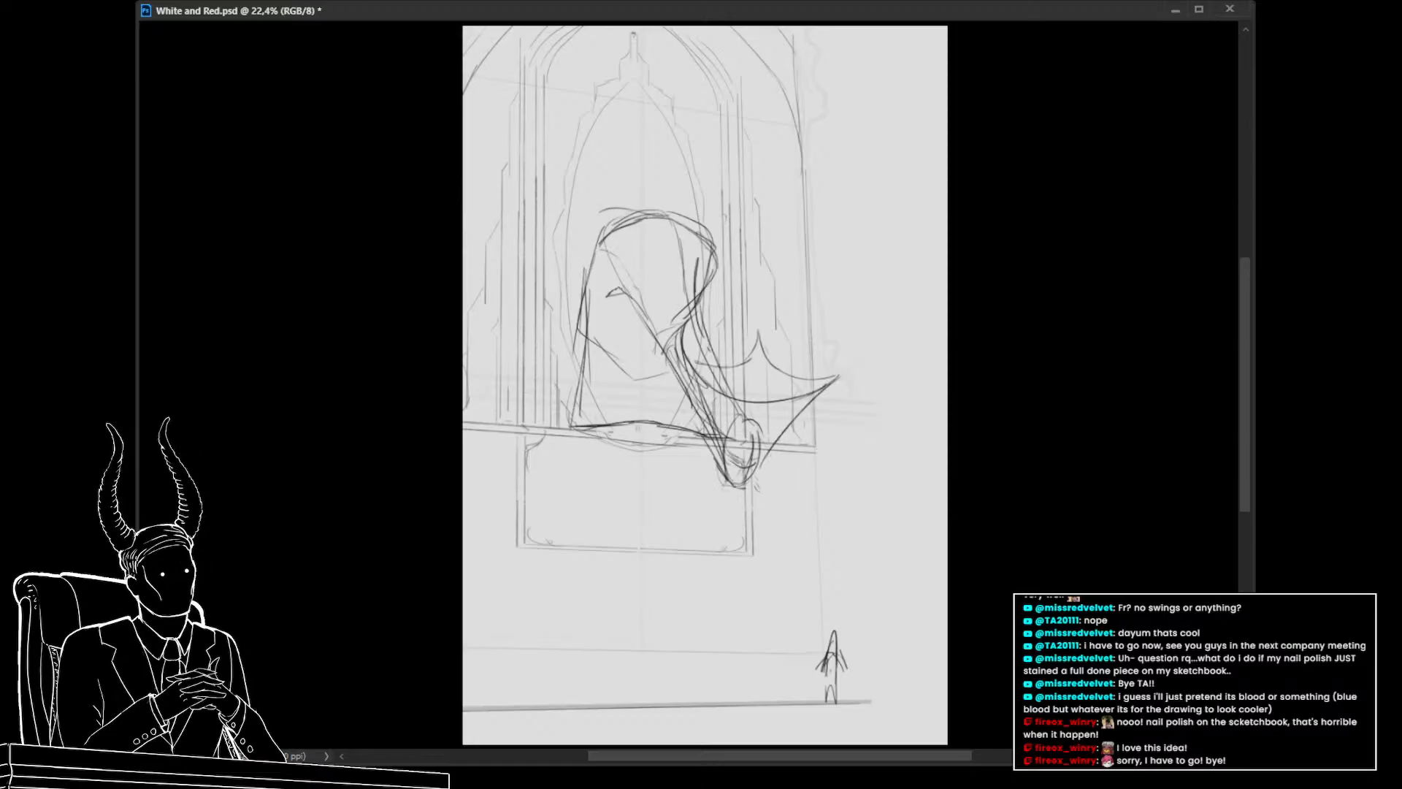
Merge the figure's sketch layers and lower the merged layer's opacity to 30%
key(ctrl+g)
key(ctrl+z)
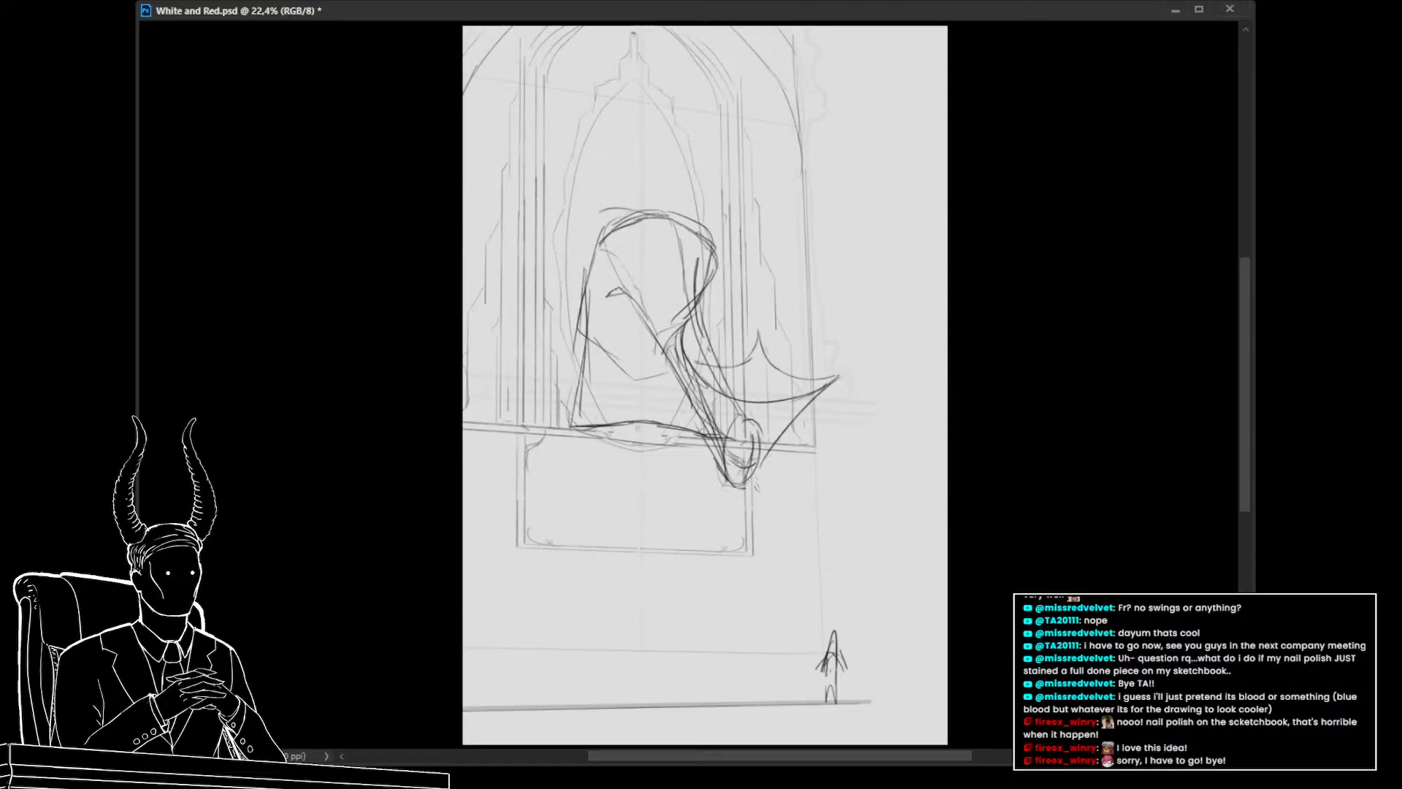
key(ctrl+e)
key(5)
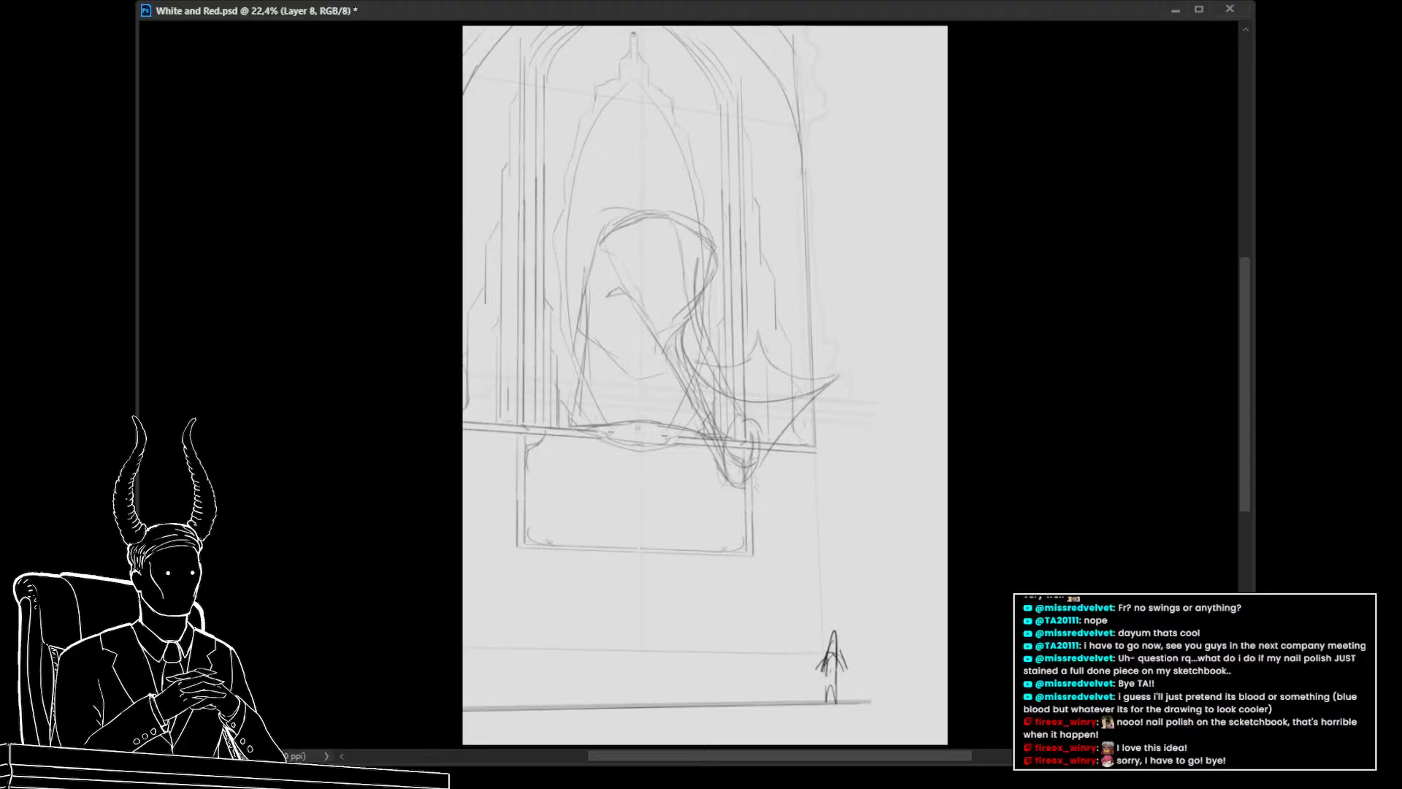
key(3)
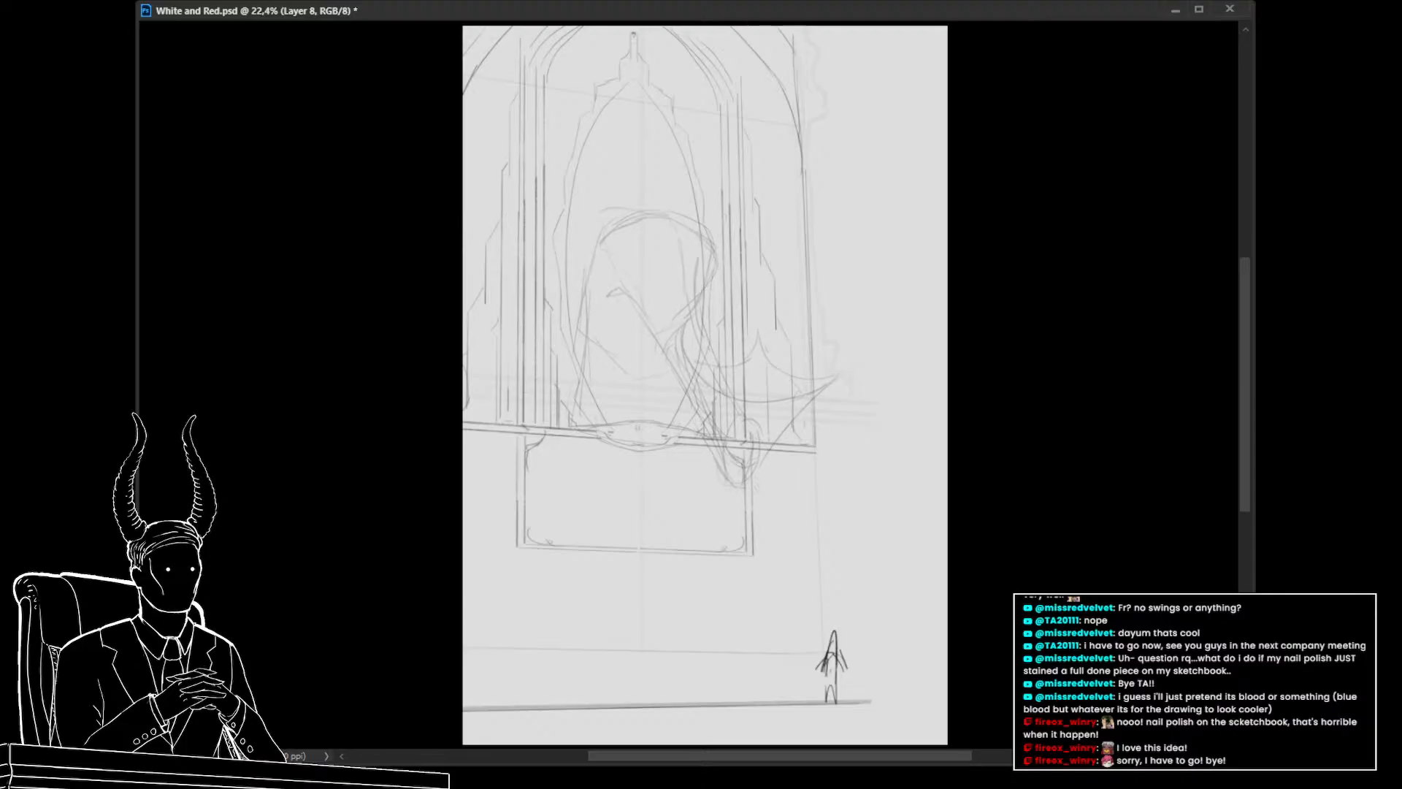
Draw a straight line from the bottom of the wing-like shape down to the tiny standing figure
drag(605, 344, 590, 345)
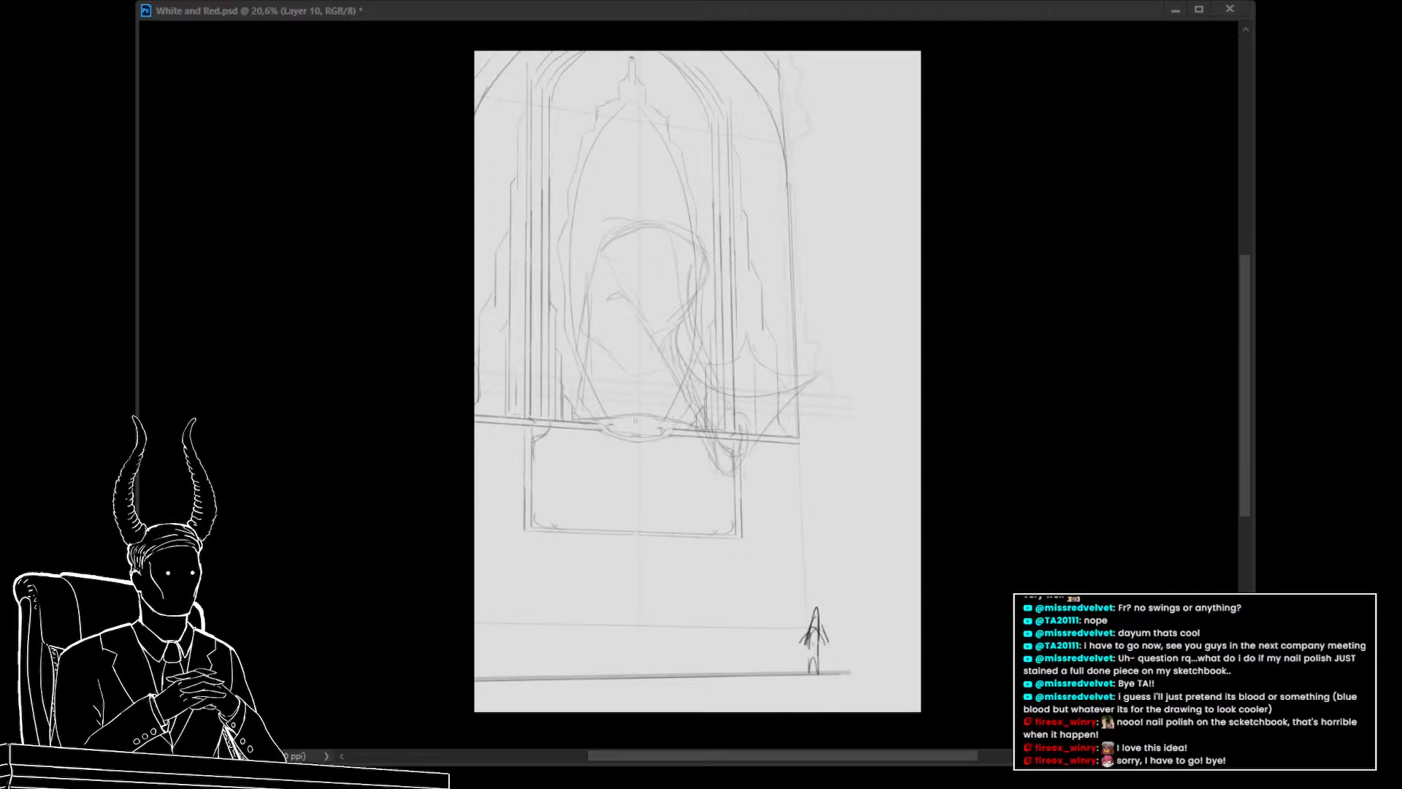
drag(602, 332, 625, 350)
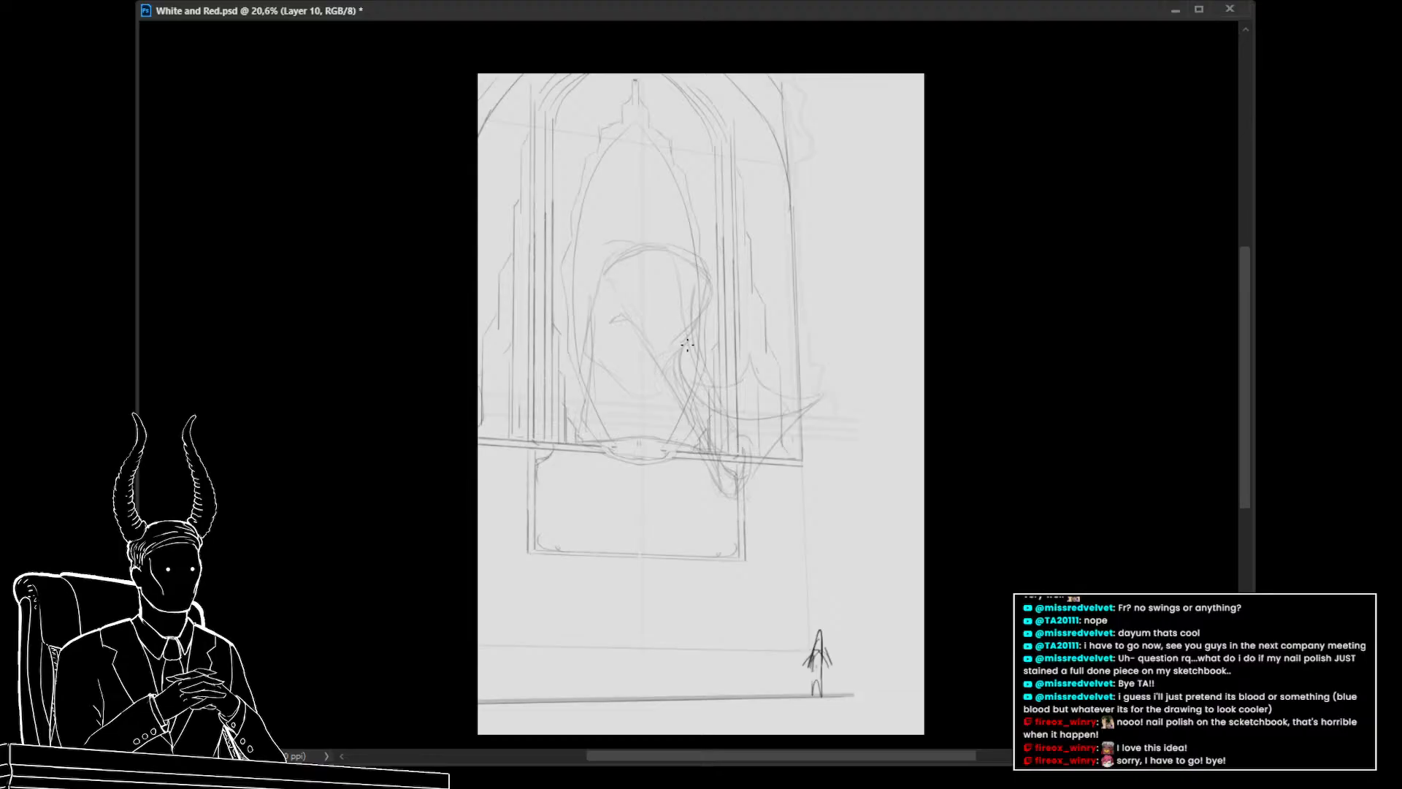
key(alt+Tab)
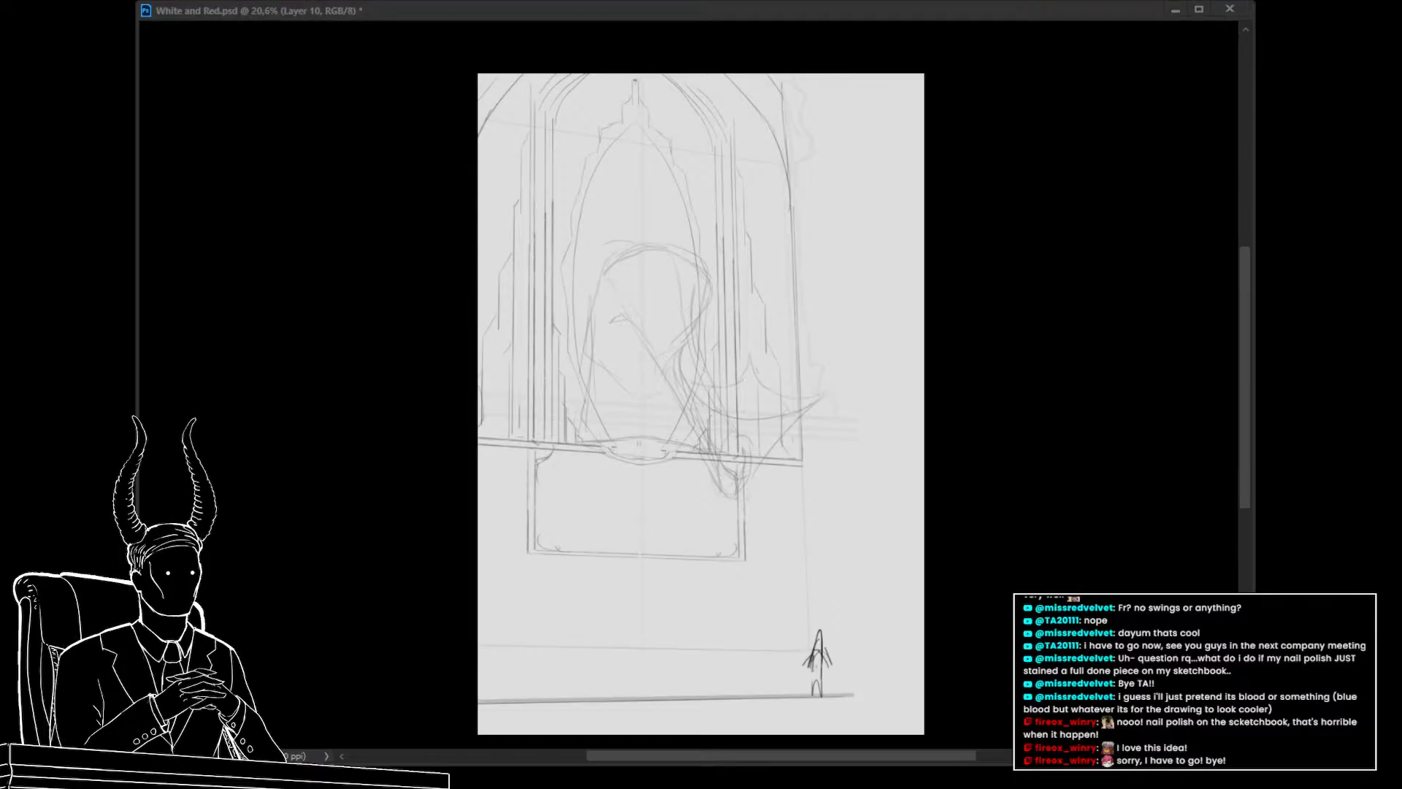
click(244, 538)
scroll(679, 465, up, 2)
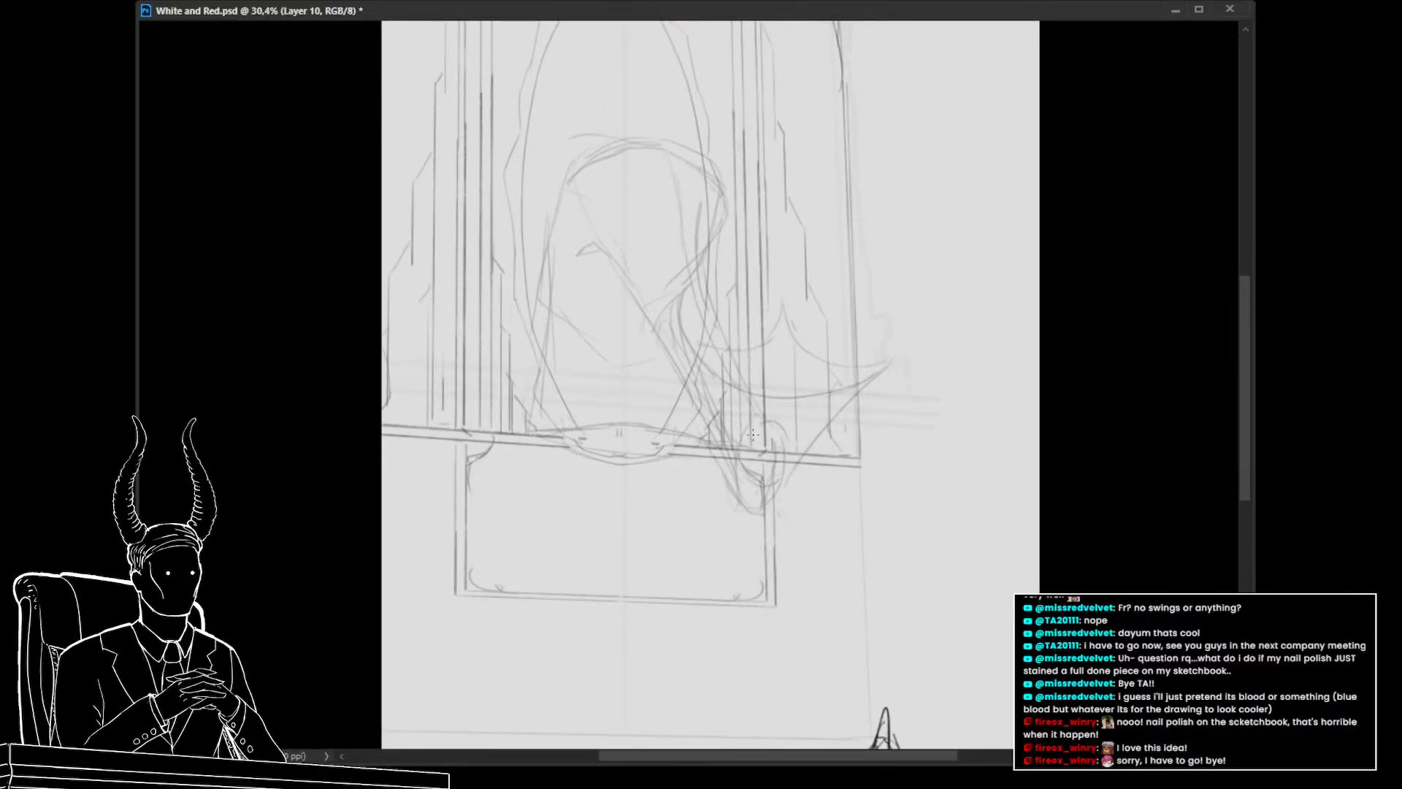
mouse_move(745, 437)
mouse_down()
mouse_move(784, 451)
mouse_move(784, 439)
mouse_move(786, 470)
mouse_up()
key(ctrl+z)
key(ctrl+z)
key(ctrl+z)
drag(840, 647, 805, 536)
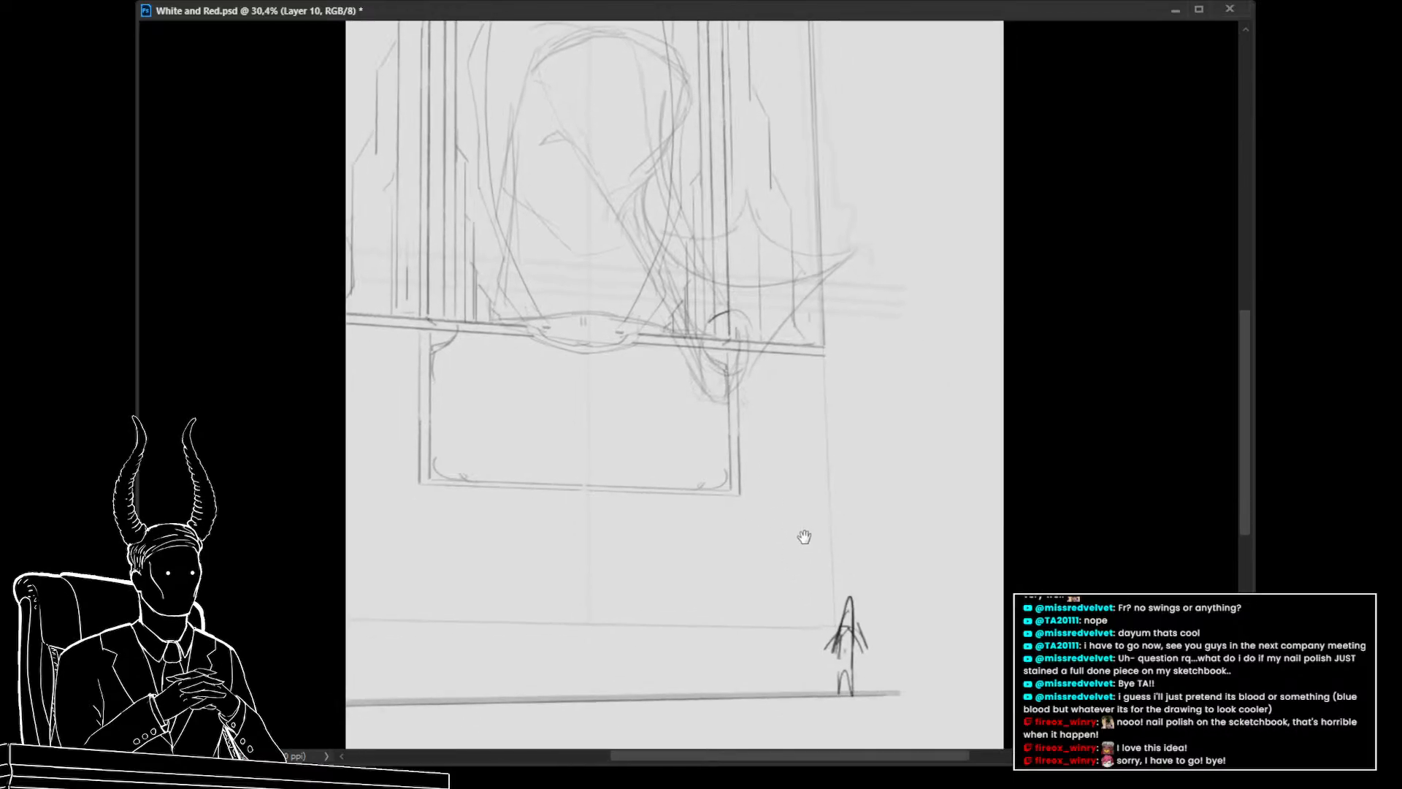
click(739, 388)
shift+click(829, 596)
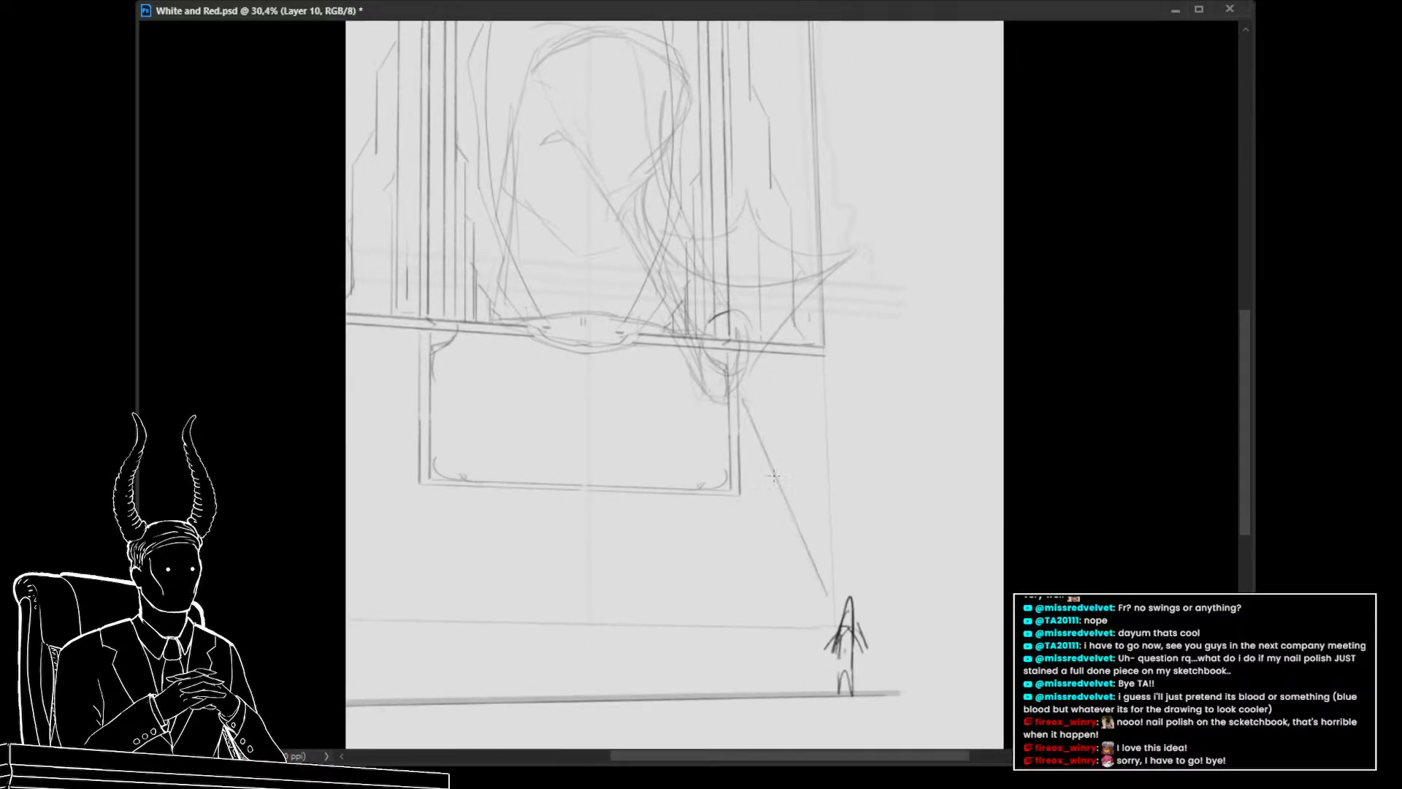
Toggle the hooded figure sketch layer's visibility to compare it against the new line
shift+click(738, 388)
drag(715, 365, 732, 374)
key(alt+bracketleft)
key(ctrl+comma)
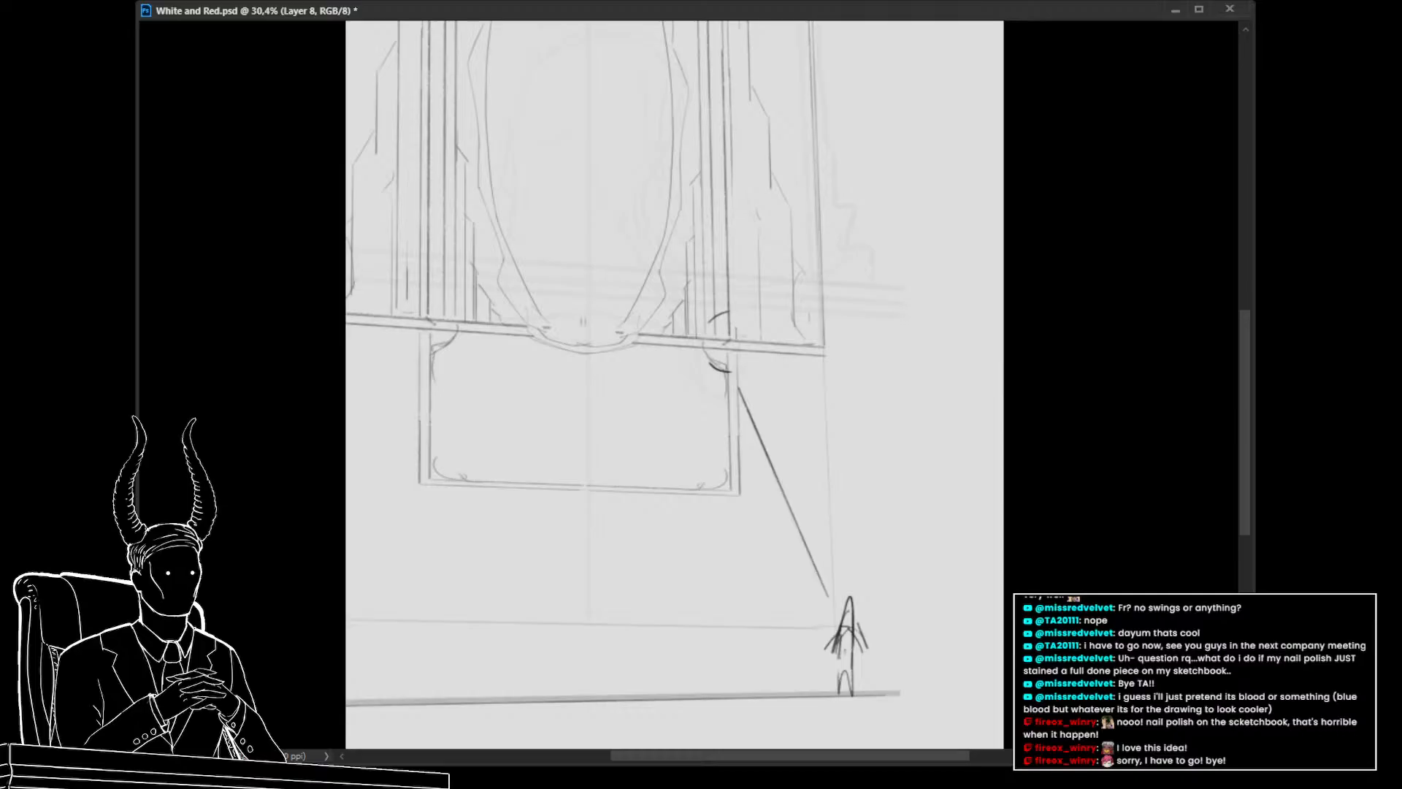
key(ctrl+comma)
key(alt+bracketright)
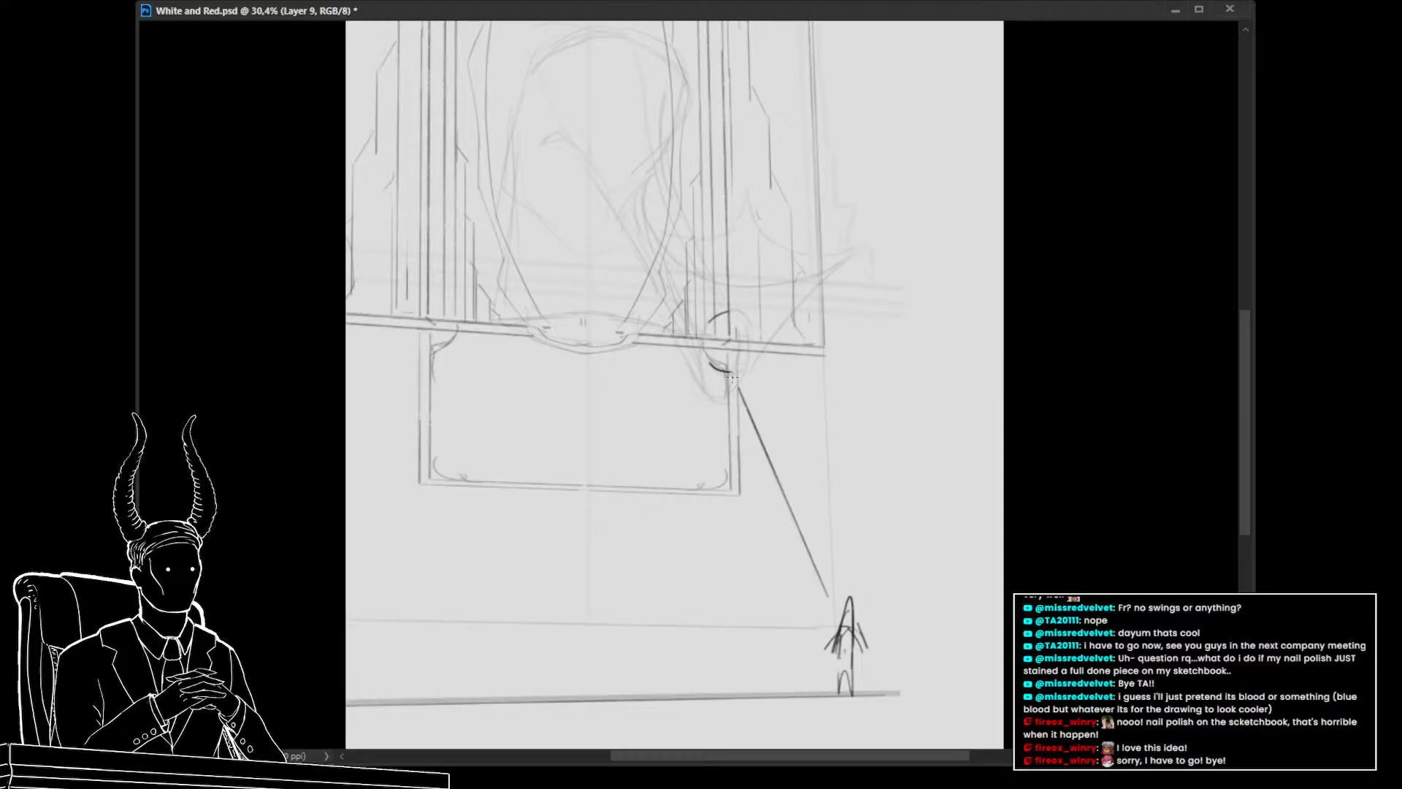
mouse_move(739, 369)
mouse_down()
mouse_move(727, 390)
mouse_move(738, 342)
mouse_up()
key(ctrl+z)
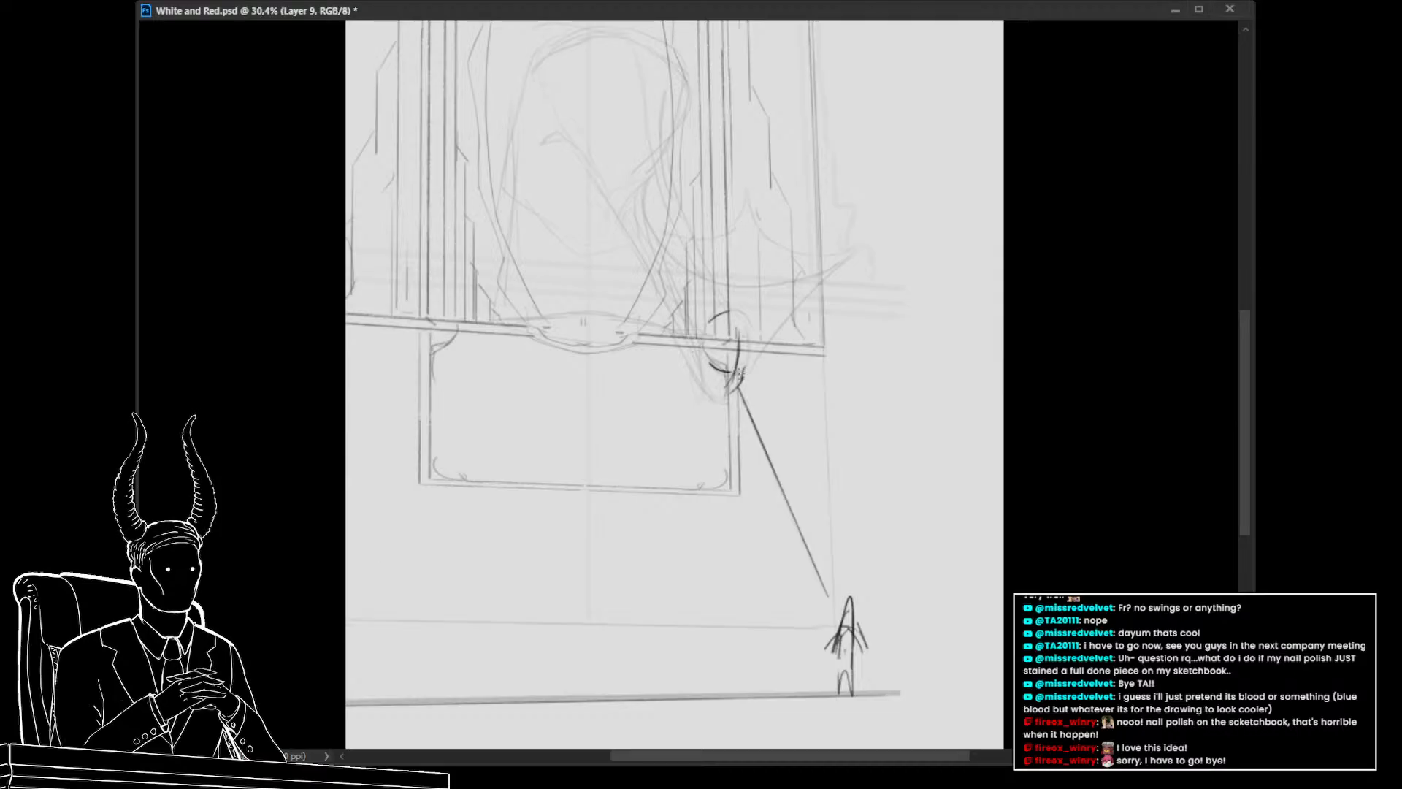
Draw a curved wing edge from the small form at the line's top up toward the right
mouse_move(743, 382)
mouse_down()
mouse_move(712, 399)
mouse_move(705, 352)
mouse_move(712, 404)
mouse_move(691, 350)
mouse_up()
mouse_move(729, 430)
mouse_down()
mouse_move(774, 404)
mouse_move(813, 324)
mouse_up()
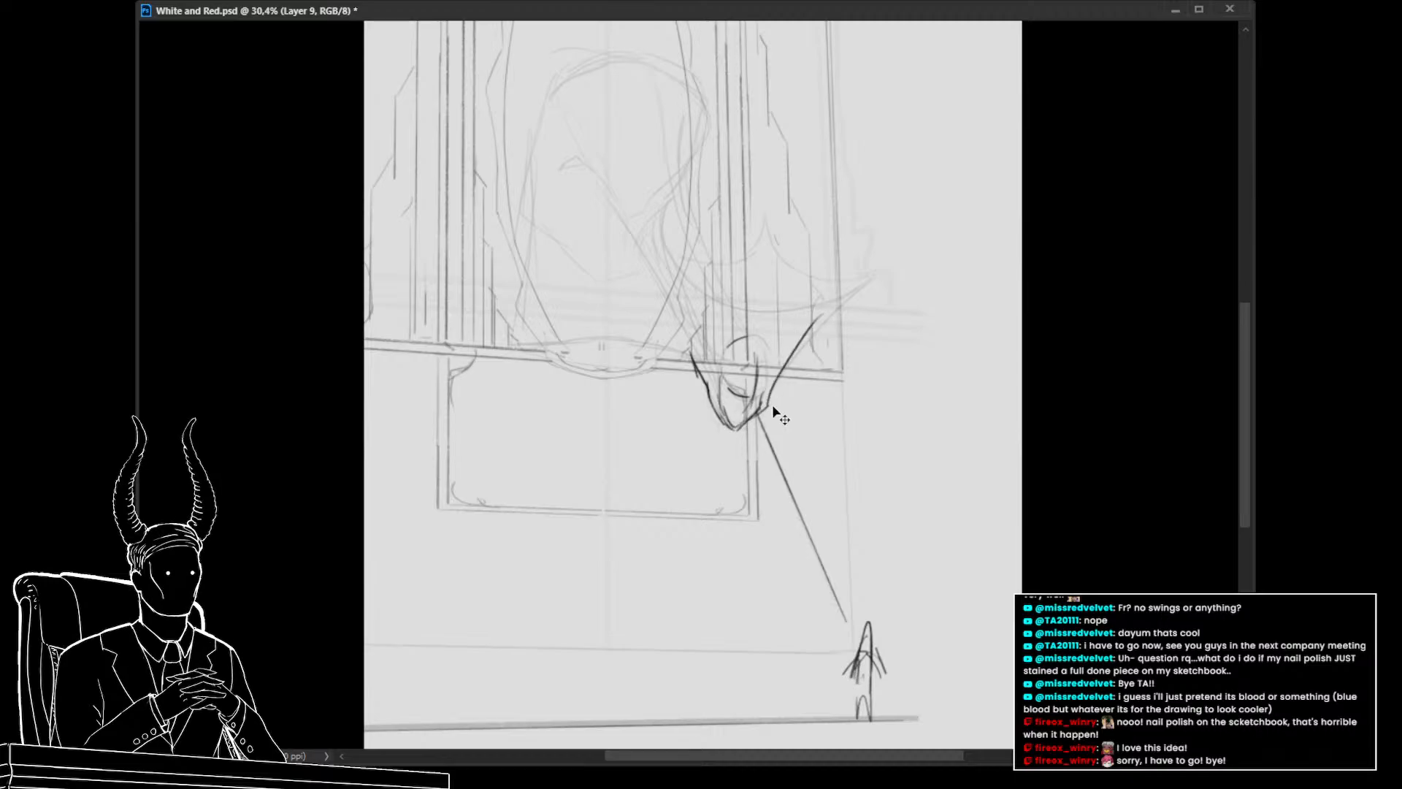
key(ctrl+z)
drag(768, 407, 869, 279)
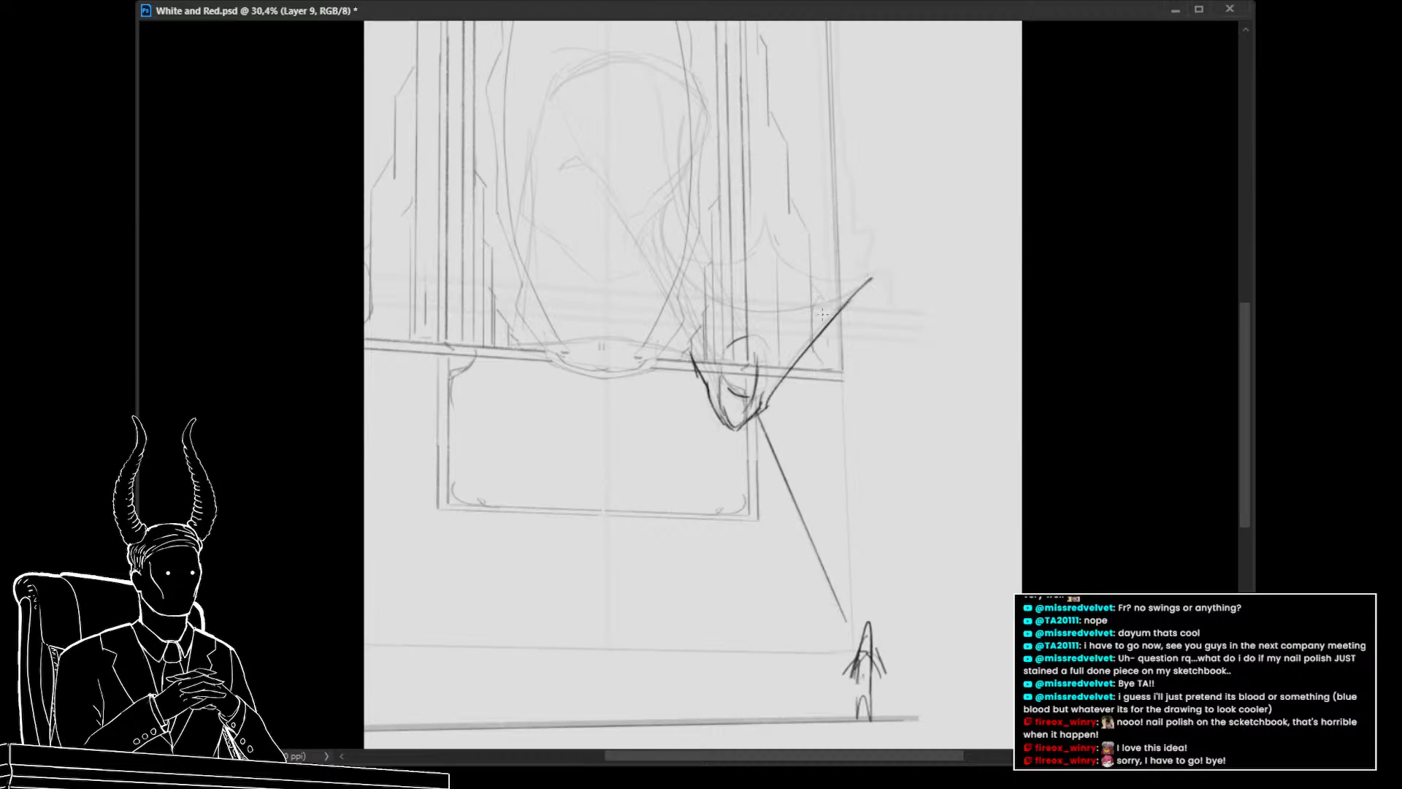
click(844, 287)
mouse_move(852, 287)
mouse_down()
mouse_move(754, 311)
mouse_move(711, 284)
mouse_up()
key(ctrl+z)
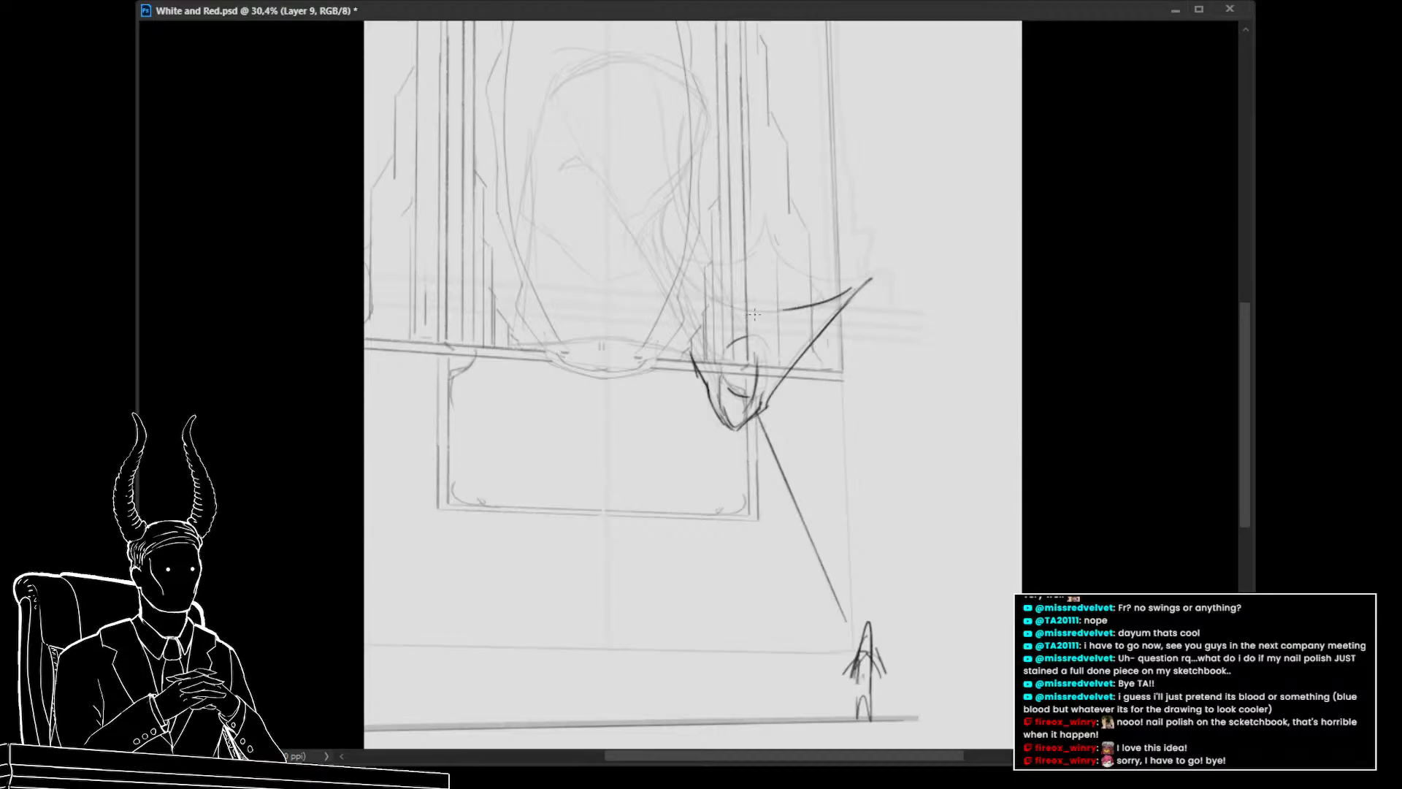
mouse_move(800, 312)
mouse_down()
mouse_move(752, 319)
mouse_move(769, 313)
mouse_move(677, 263)
mouse_move(719, 305)
mouse_move(676, 261)
mouse_up()
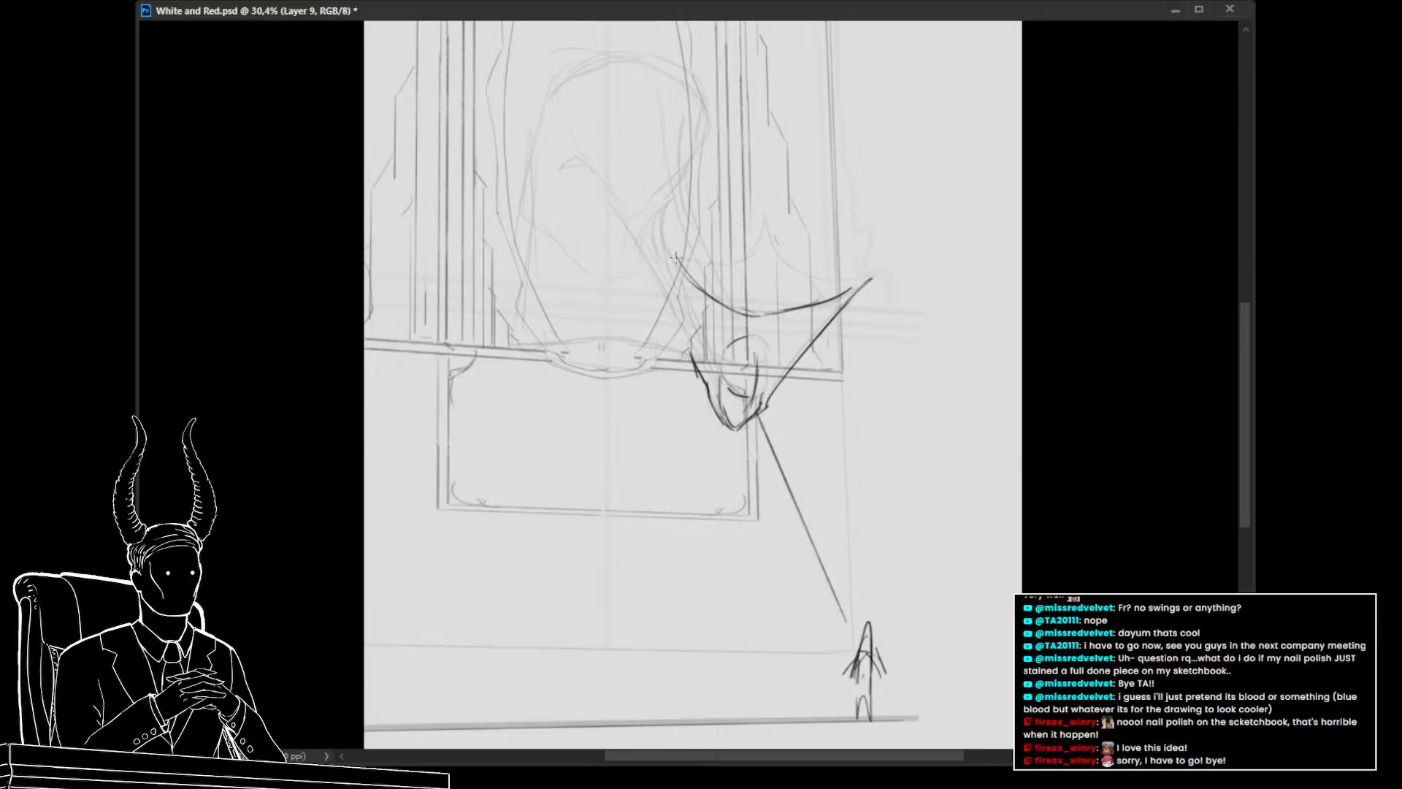
key(ctrl+z)
key(ctrl+z)
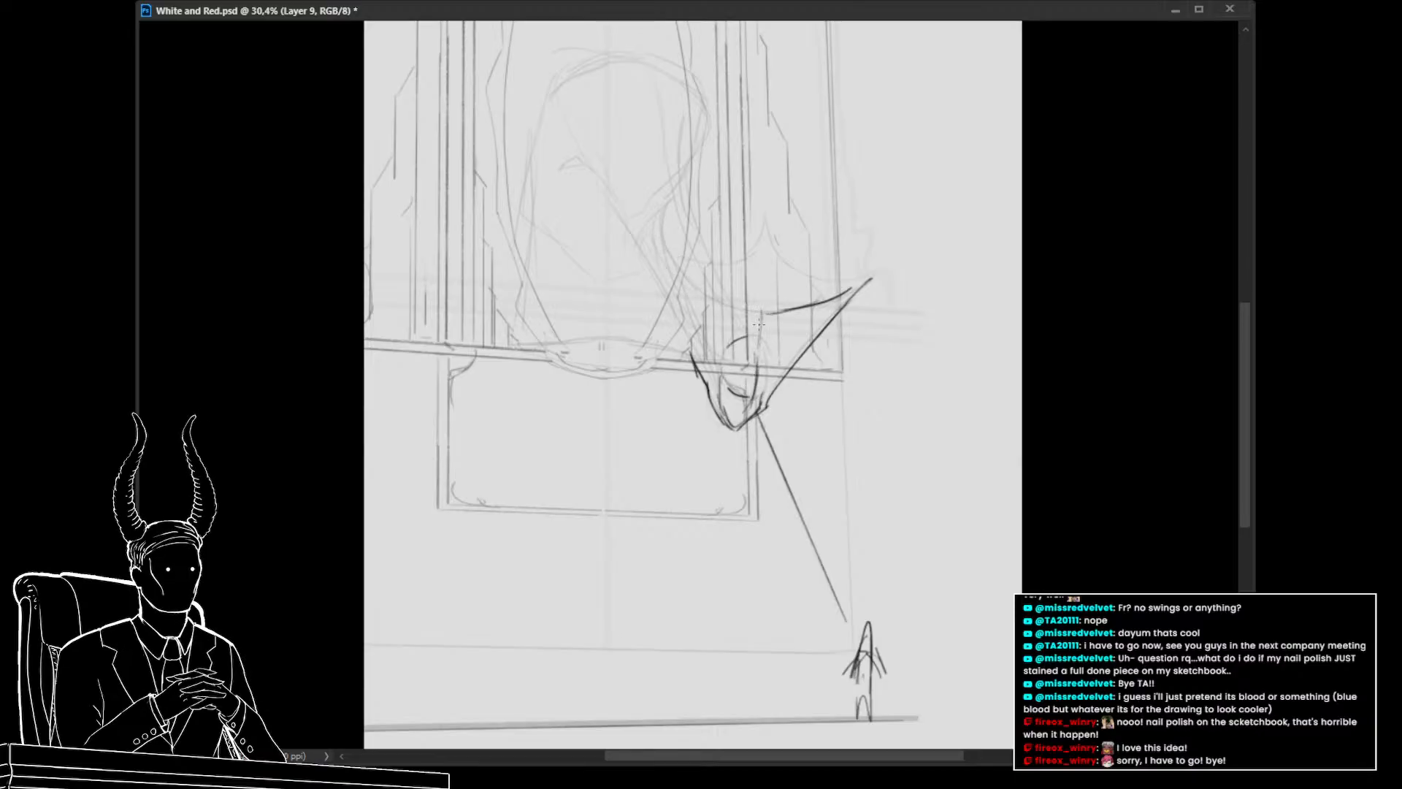
drag(759, 319, 691, 266)
key(ctrl+z)
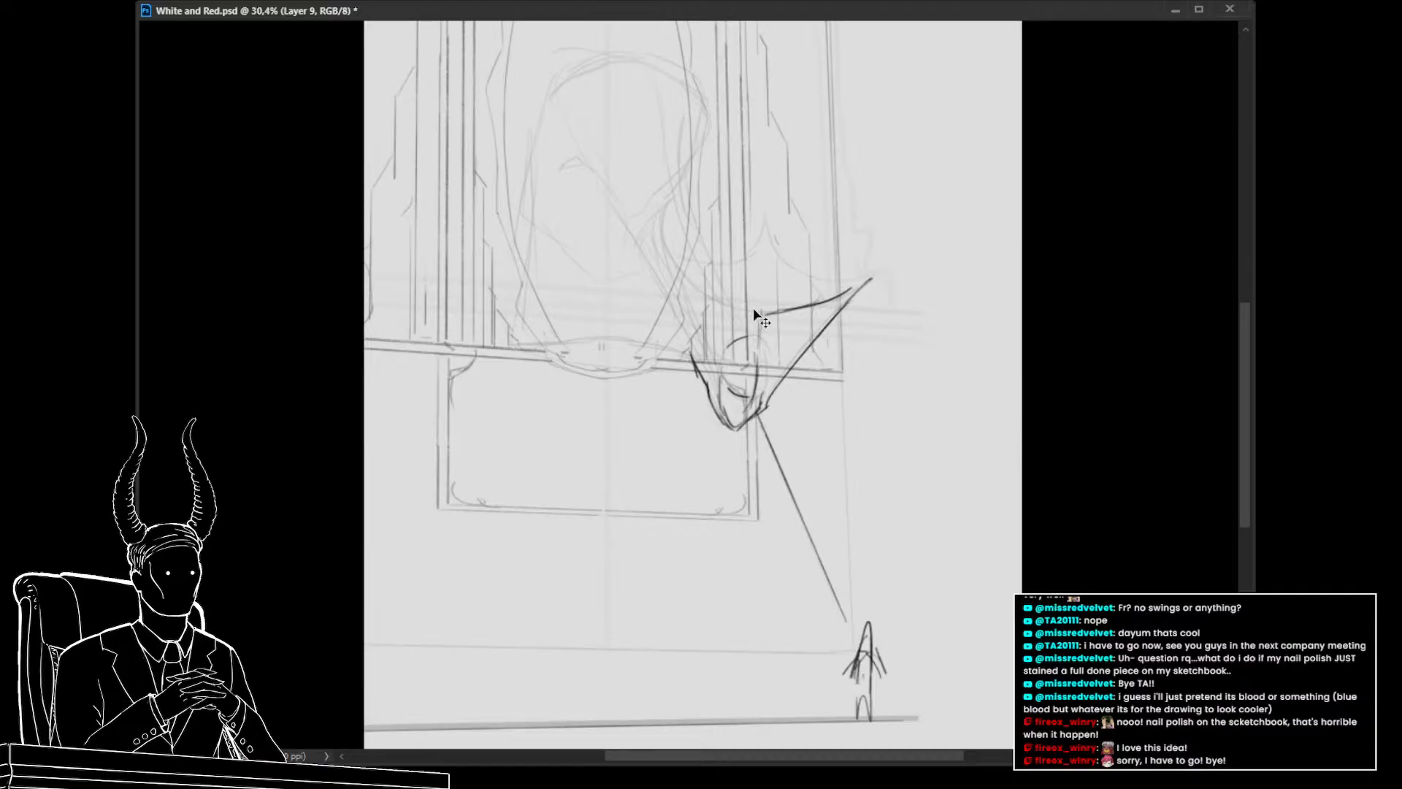
Complete a pointed, umbrella-like wing shape rising from the small form below the window ledge
mouse_move(753, 316)
mouse_down()
mouse_move(680, 261)
mouse_move(682, 325)
mouse_move(720, 426)
mouse_up()
mouse_move(679, 256)
mouse_down()
mouse_move(756, 254)
mouse_move(736, 215)
mouse_move(766, 276)
mouse_move(743, 236)
mouse_move(764, 272)
mouse_move(818, 296)
mouse_up()
key(ctrl+z)
key(ctrl+z)
mouse_move(742, 240)
mouse_down()
mouse_move(837, 292)
mouse_move(792, 283)
mouse_up()
mouse_move(736, 231)
mouse_down()
mouse_move(731, 264)
mouse_move(698, 271)
mouse_move(671, 256)
mouse_up()
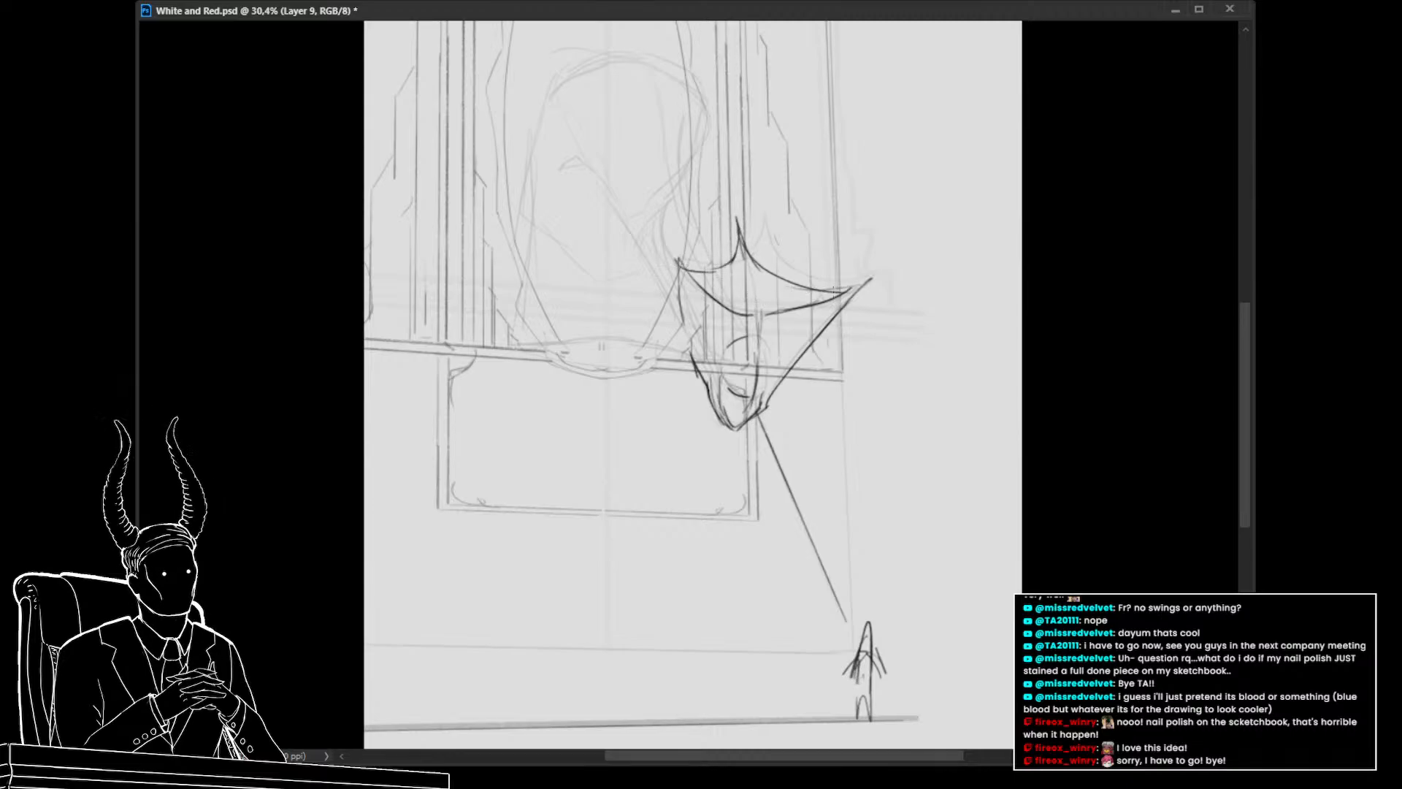
drag(831, 300, 748, 261)
Lower the figure sketch layer's opacity to 20% and add a new blank layer
key(alt+bracketleft)
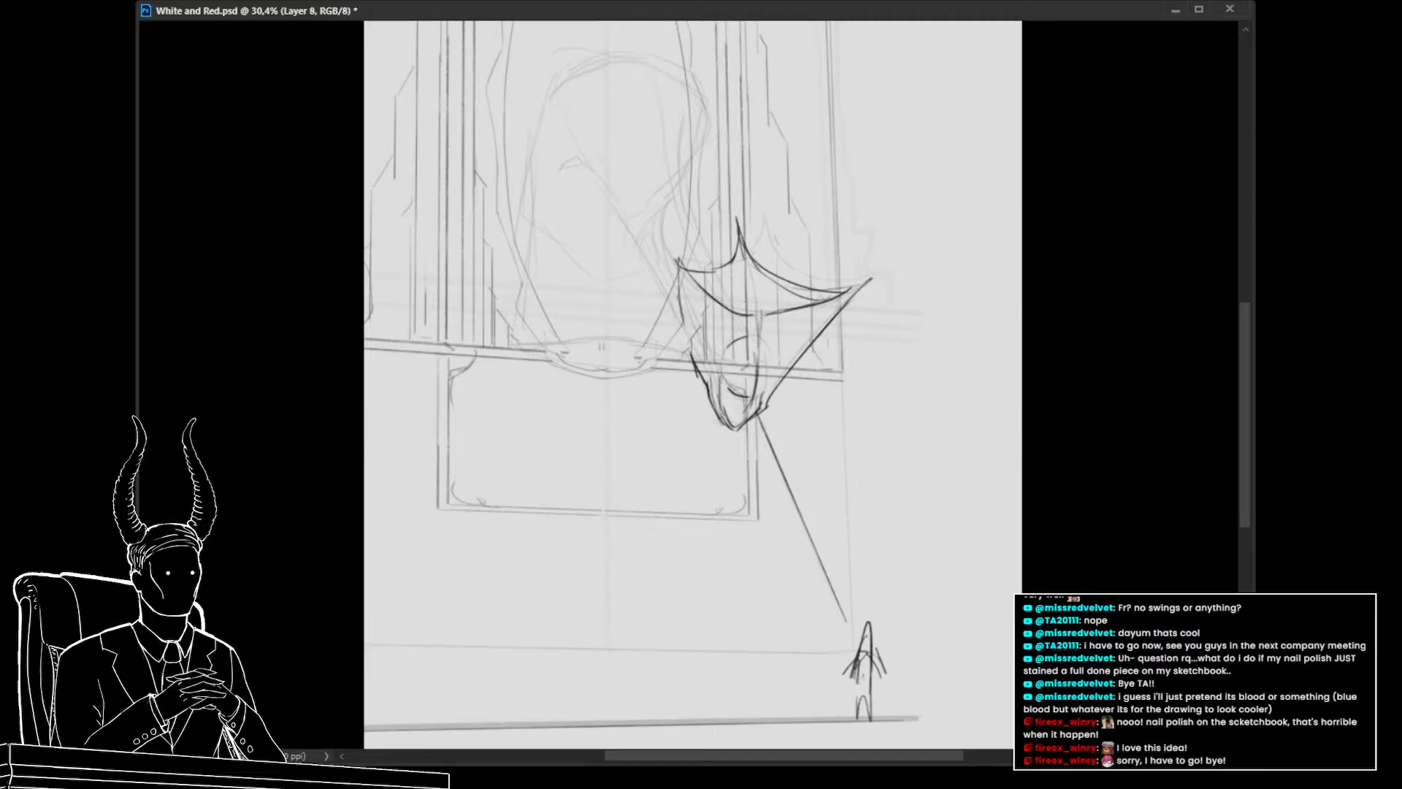
key(2)
key(ctrl+comma)
key(ctrl+comma)
key(alt+bracketleft)
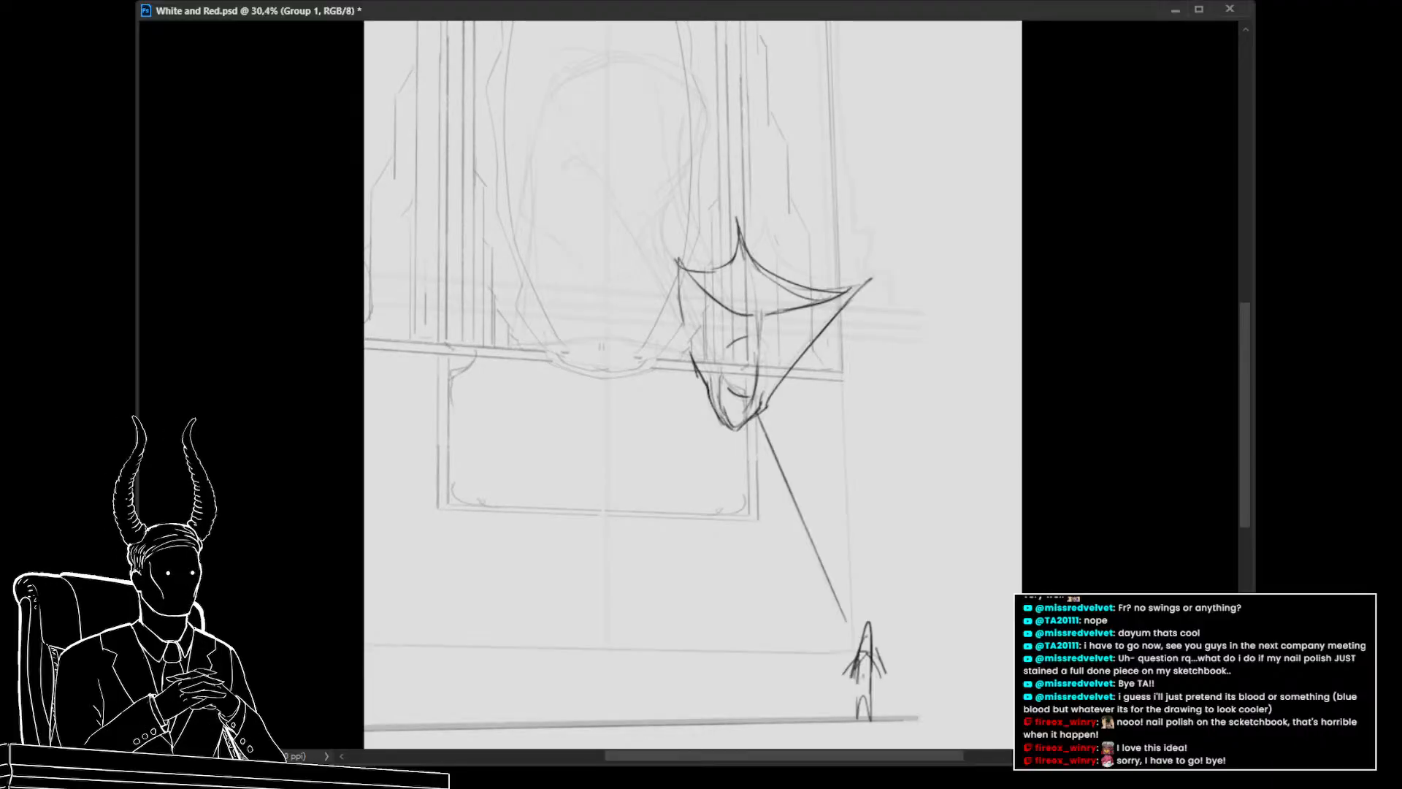
key(ctrl+comma)
key(ctrl+comma)
key(alt+bracketleft)
key(ctrl+alt+shift+n)
On the new layer, sketch a large curling hood outline rising from the wing shape into the oval
drag(606, 391, 643, 442)
drag(770, 398, 757, 427)
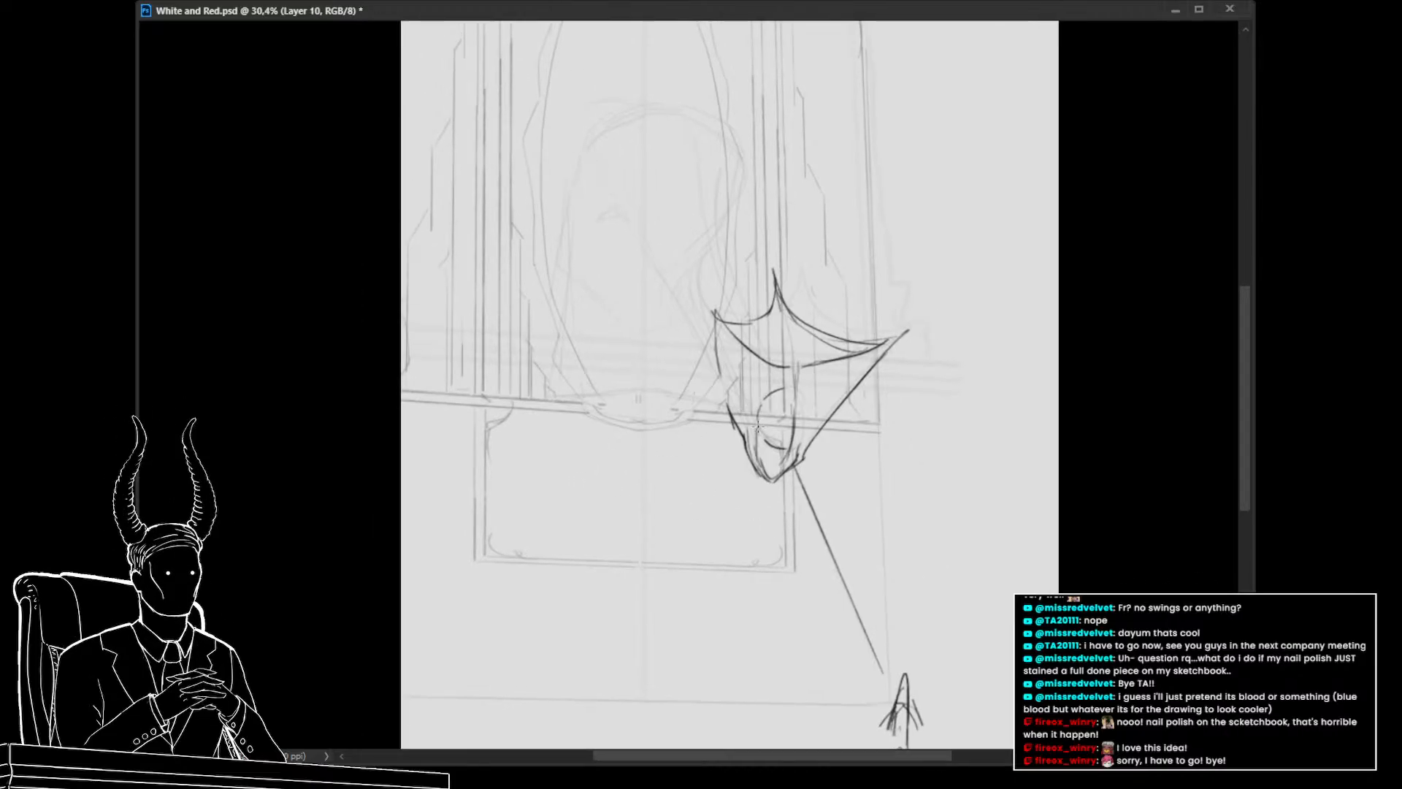
drag(710, 319, 715, 352)
mouse_move(814, 426)
mouse_down()
mouse_move(844, 451)
mouse_move(829, 436)
mouse_up()
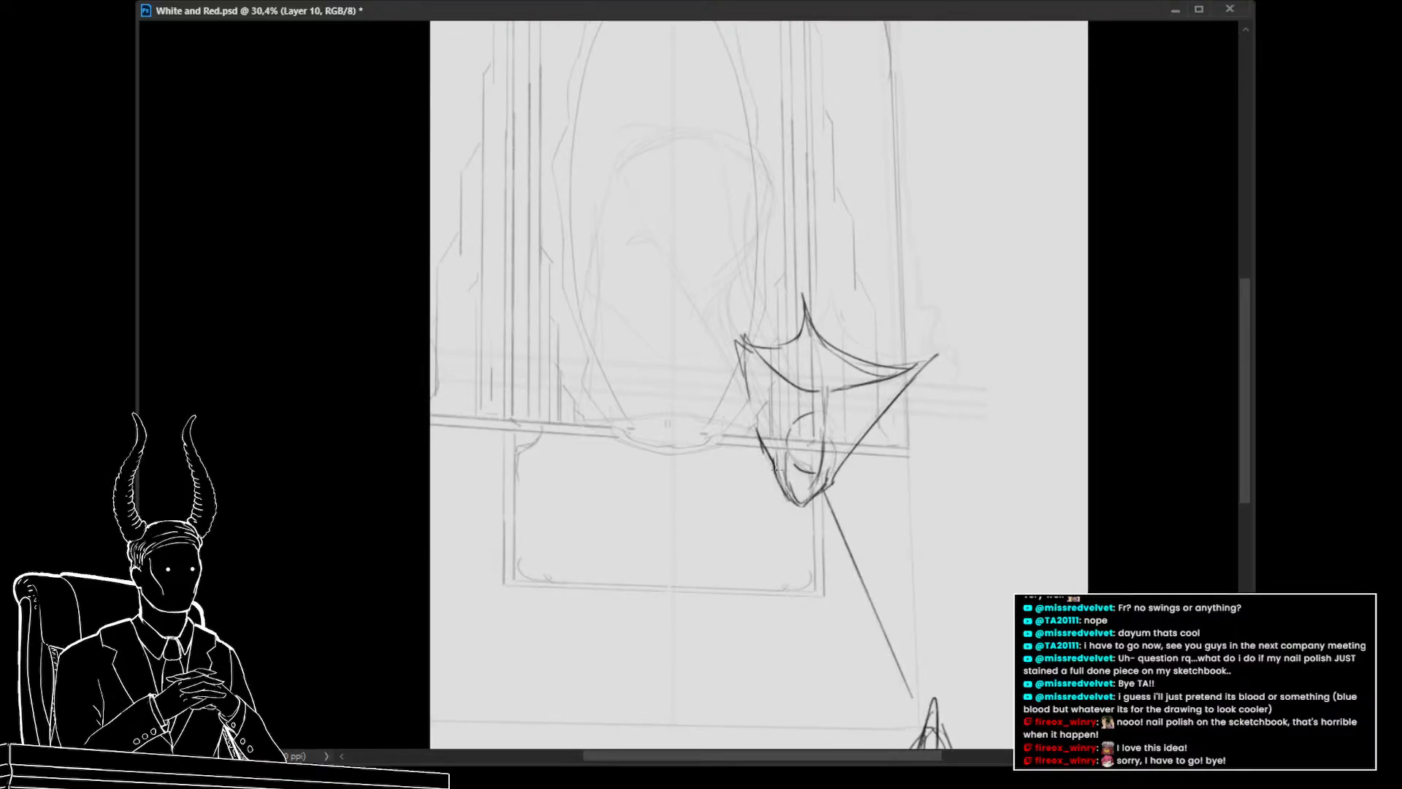
mouse_move(739, 405)
mouse_down()
mouse_move(749, 424)
mouse_move(759, 417)
mouse_up()
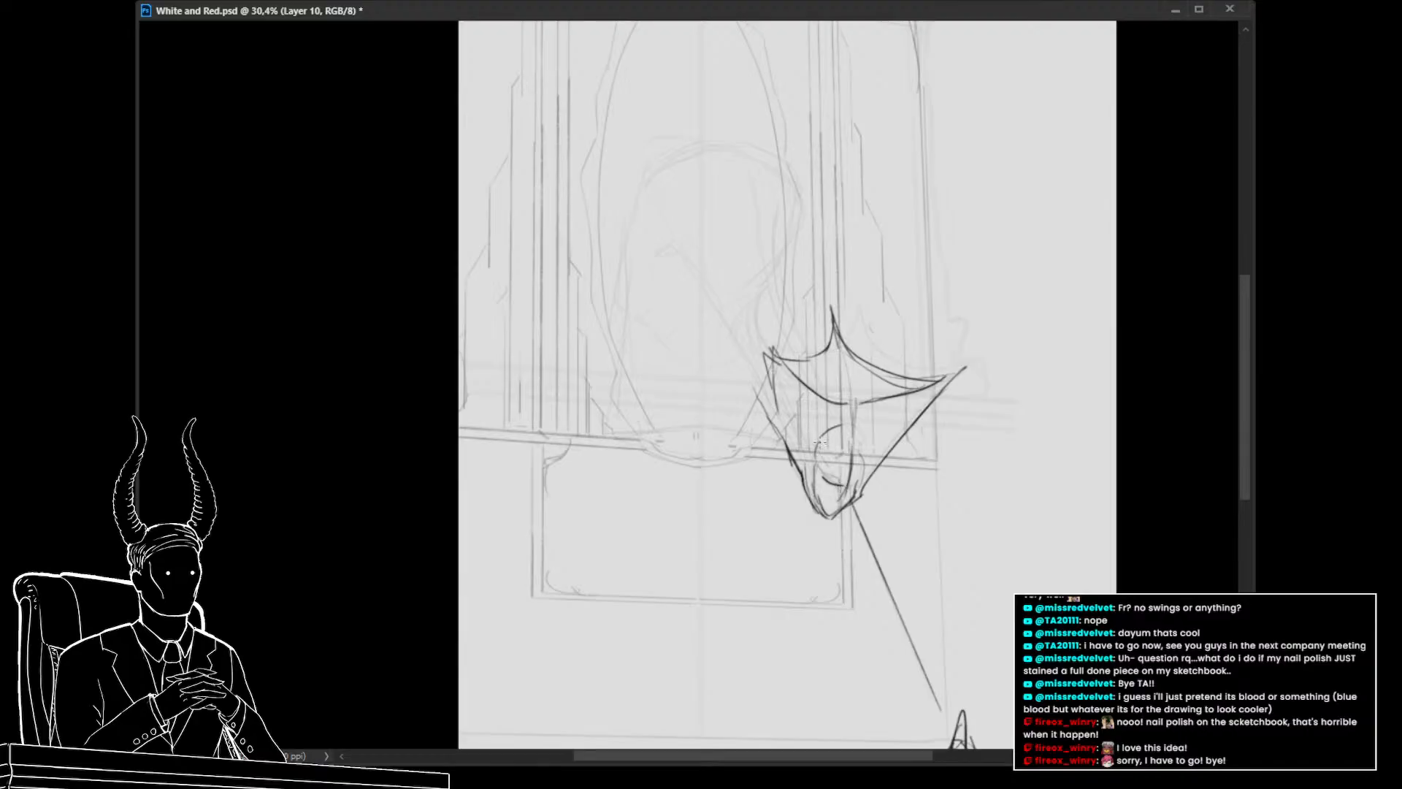
mouse_move(773, 359)
mouse_down()
mouse_move(745, 269)
mouse_move(748, 319)
mouse_up()
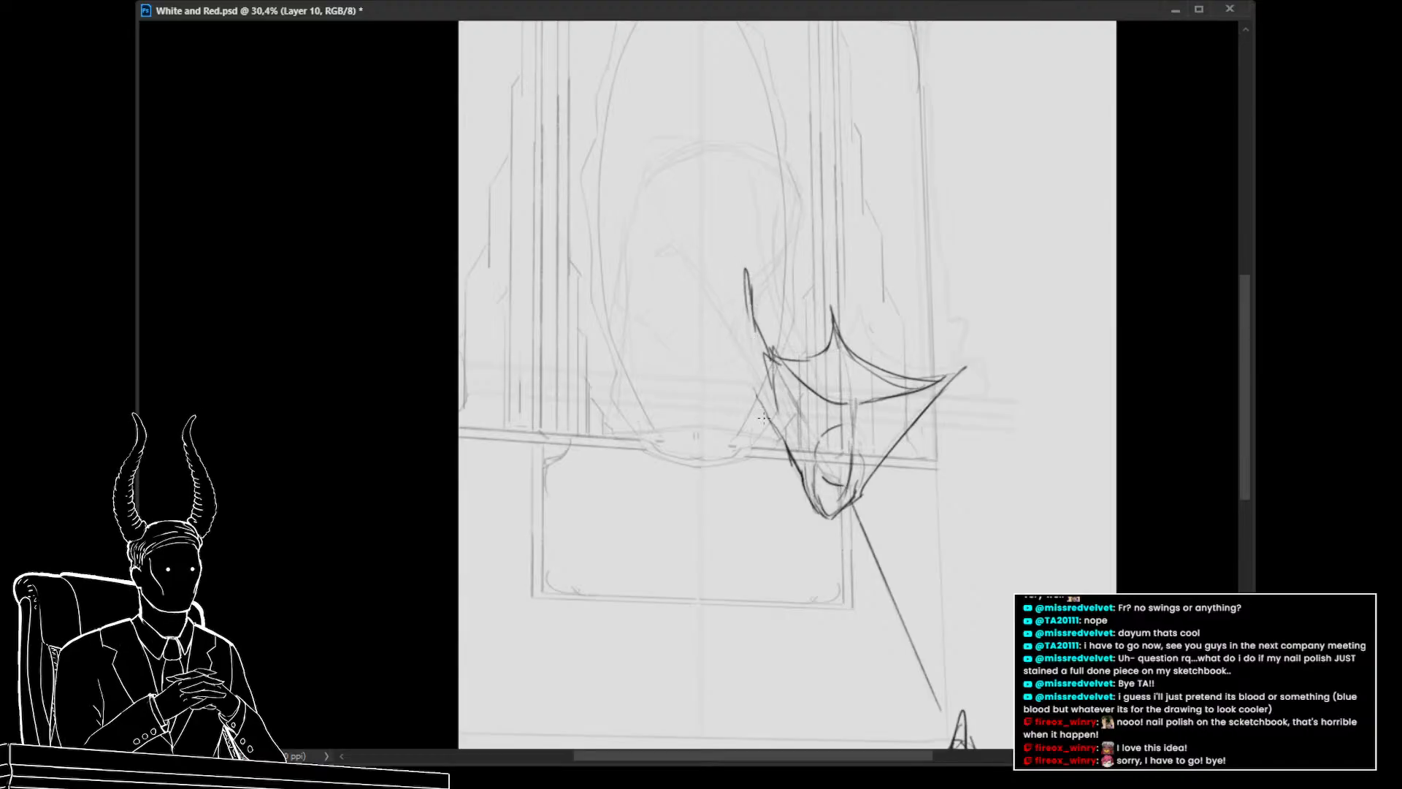
mouse_move(790, 459)
mouse_down()
mouse_move(726, 323)
mouse_move(700, 305)
mouse_up()
key(ctrl+z)
key(ctrl+z)
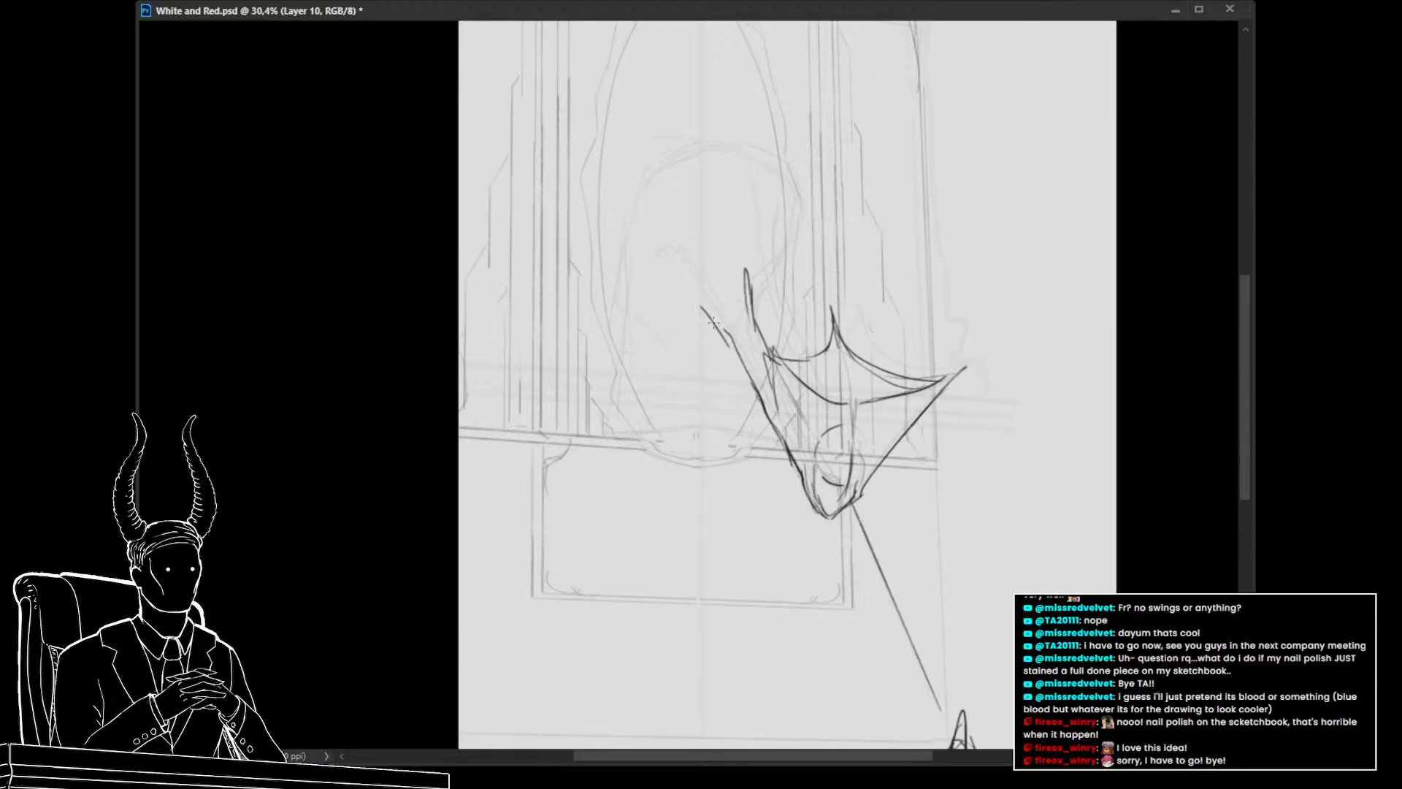
key(ctrl+z)
drag(755, 384, 688, 272)
mouse_move(687, 273)
mouse_down()
mouse_move(653, 283)
mouse_move(615, 253)
mouse_move(620, 273)
mouse_move(635, 207)
mouse_move(666, 159)
mouse_move(738, 140)
mouse_move(816, 442)
mouse_up()
key(ctrl+z)
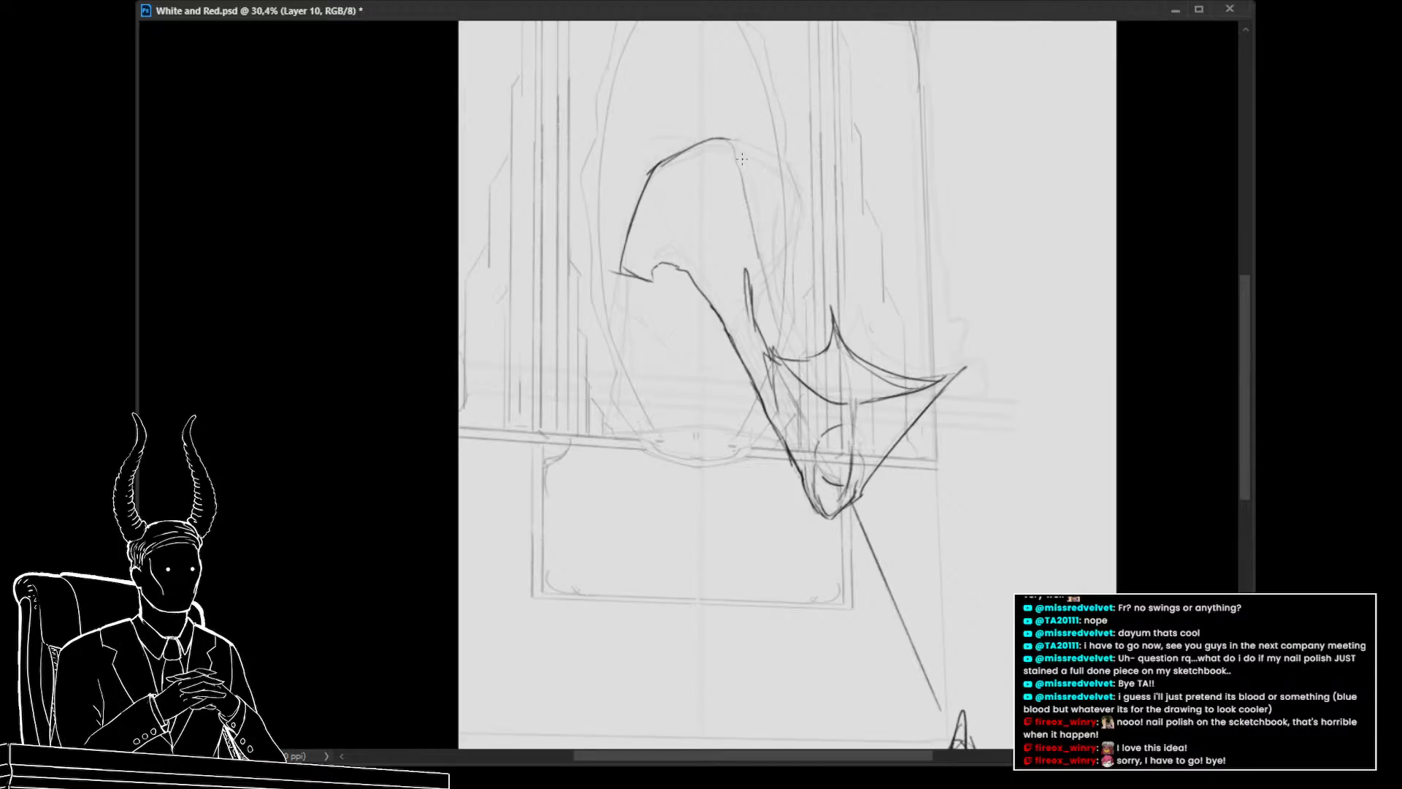
mouse_move(762, 153)
mouse_down()
mouse_move(788, 191)
mouse_move(797, 266)
mouse_move(778, 284)
mouse_move(799, 355)
mouse_up()
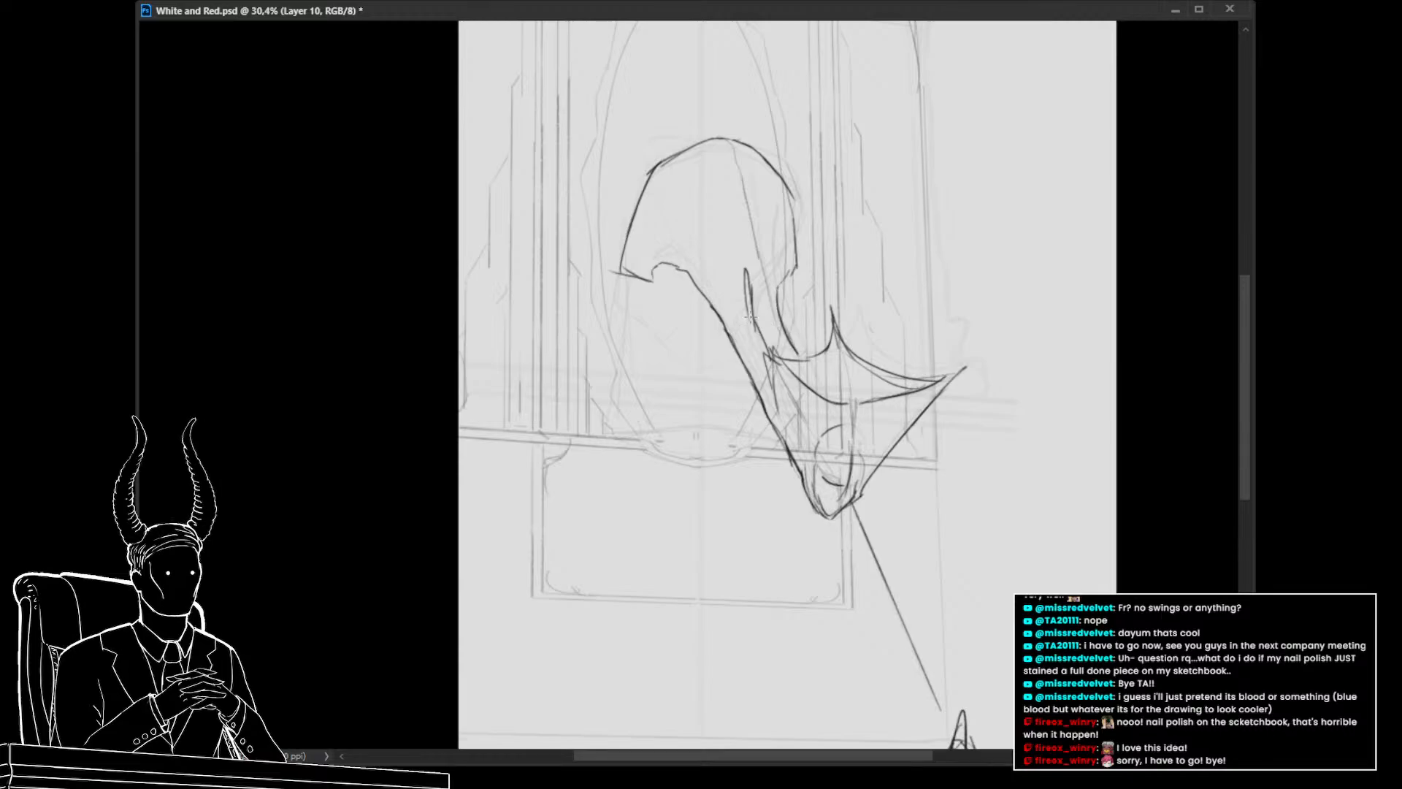
Erase stray lines inside the hood and around the wing shape
key(e)
drag(745, 269, 760, 350)
drag(777, 453, 736, 501)
drag(808, 536, 759, 533)
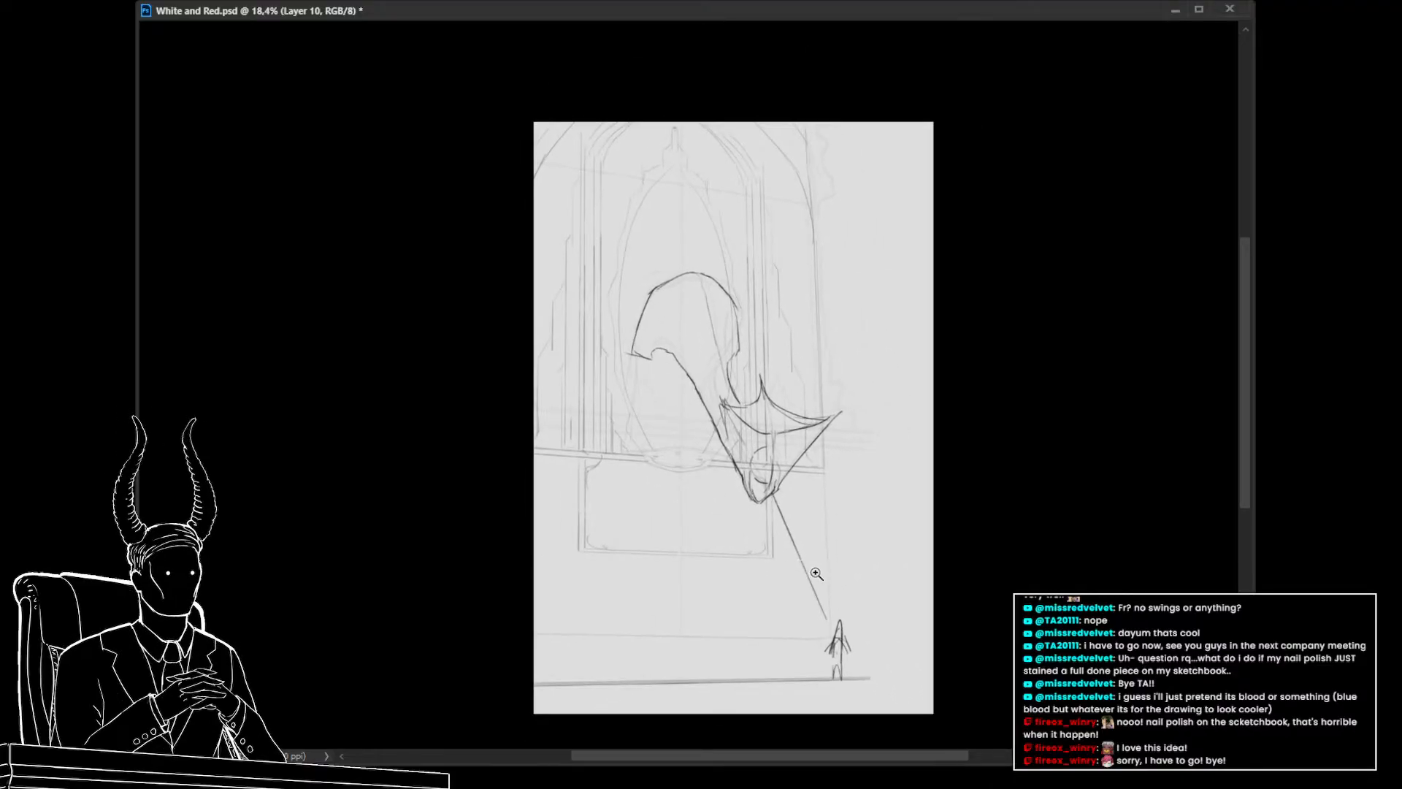
Lasso the new hood sketch and move it slightly upward with Free Transform, then deselect
key(l)
mouse_move(857, 501)
mouse_down()
mouse_move(548, 241)
mouse_move(683, 512)
mouse_move(750, 530)
mouse_move(772, 500)
mouse_up()
key(ctrl+t)
drag(817, 460, 817, 428)
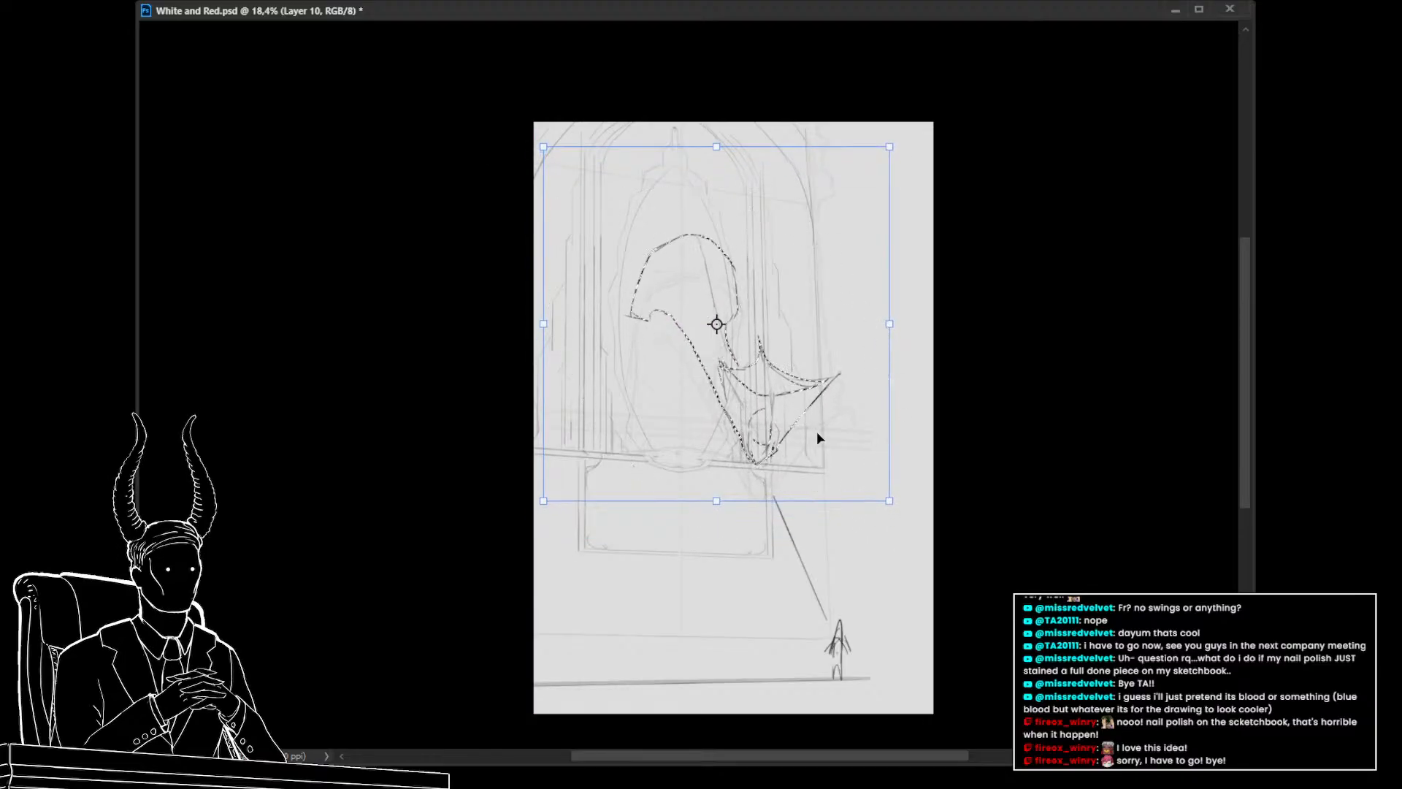
key(Return)
key(ctrl+d)
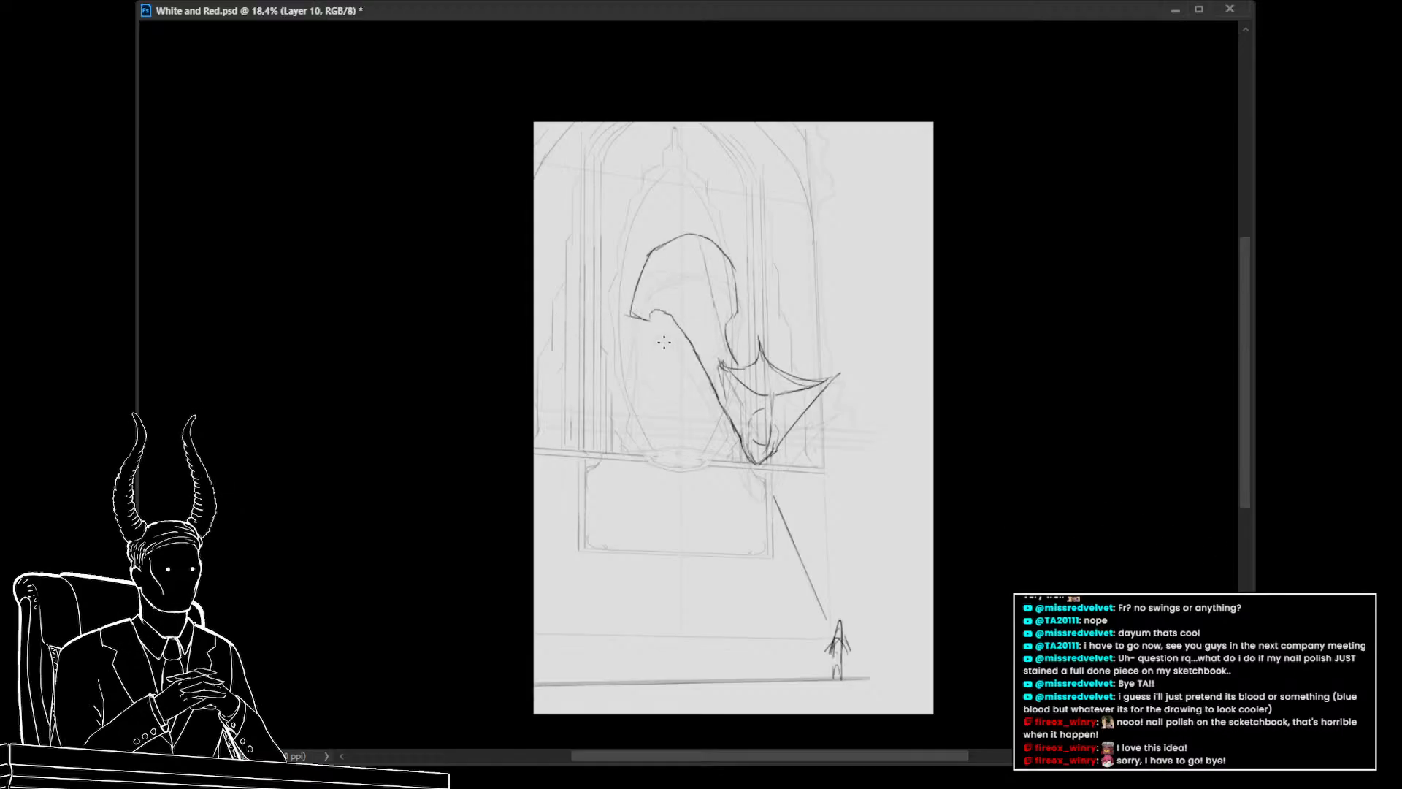
mouse_move(641, 278)
mouse_down()
mouse_move(623, 326)
mouse_move(686, 341)
mouse_up()
key(ctrl+z)
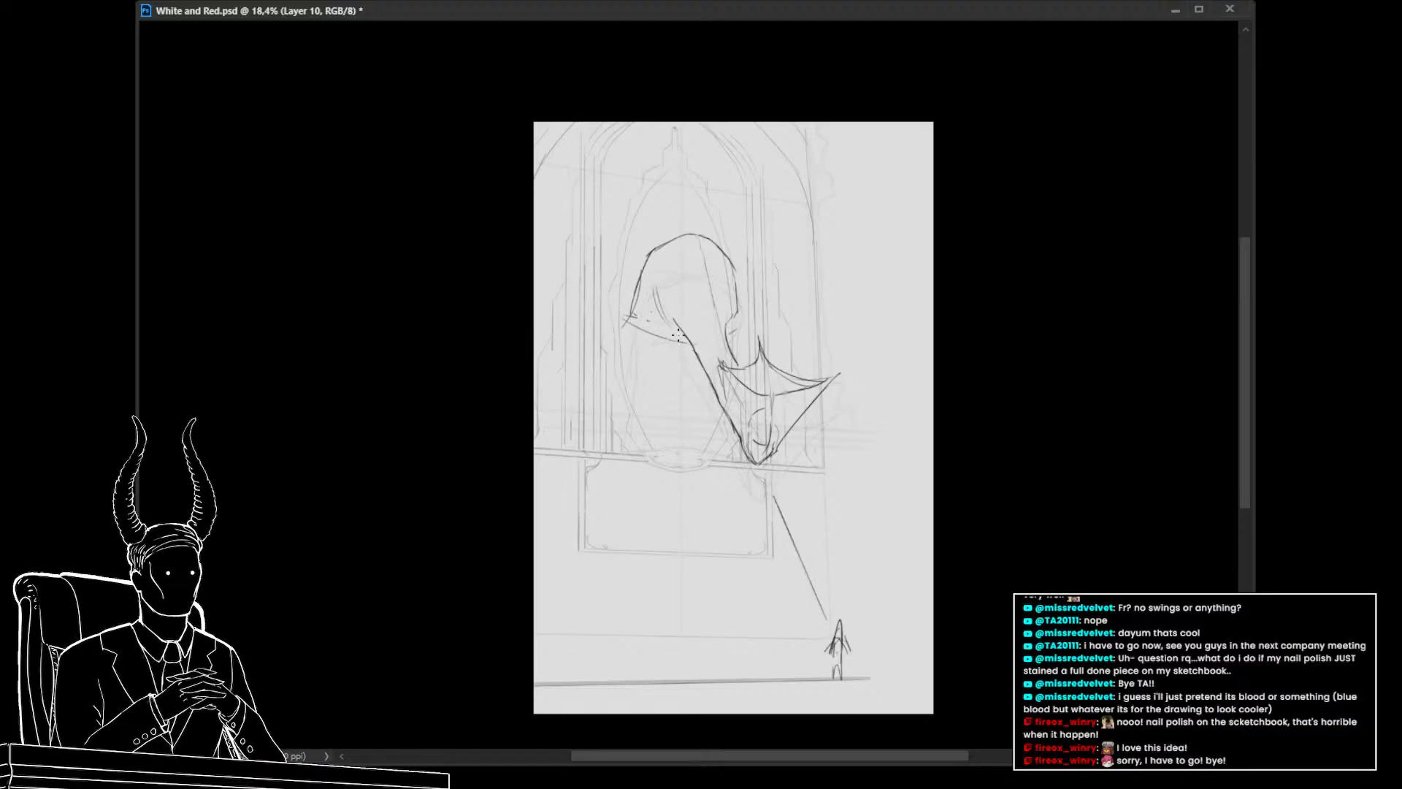
drag(644, 295, 665, 323)
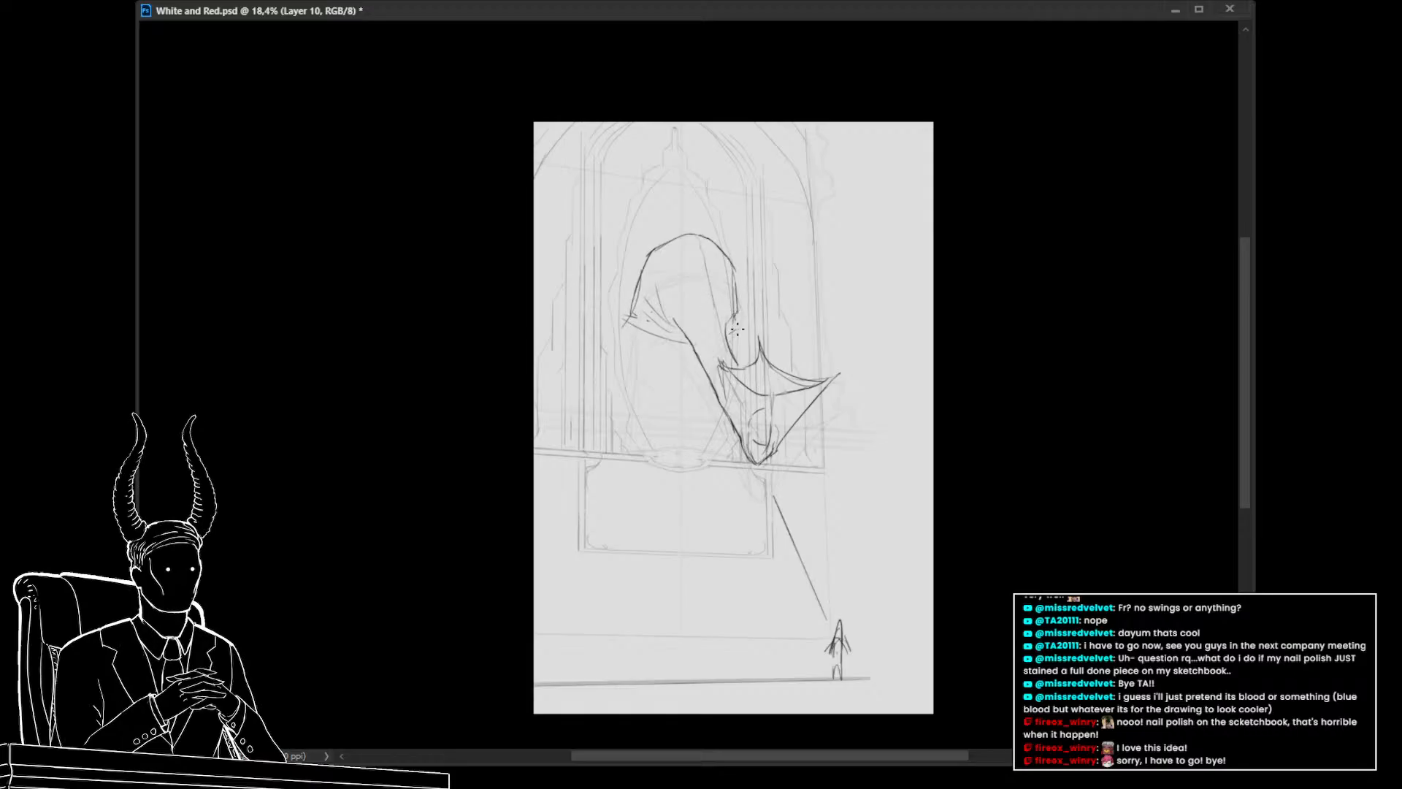
key(Delete)
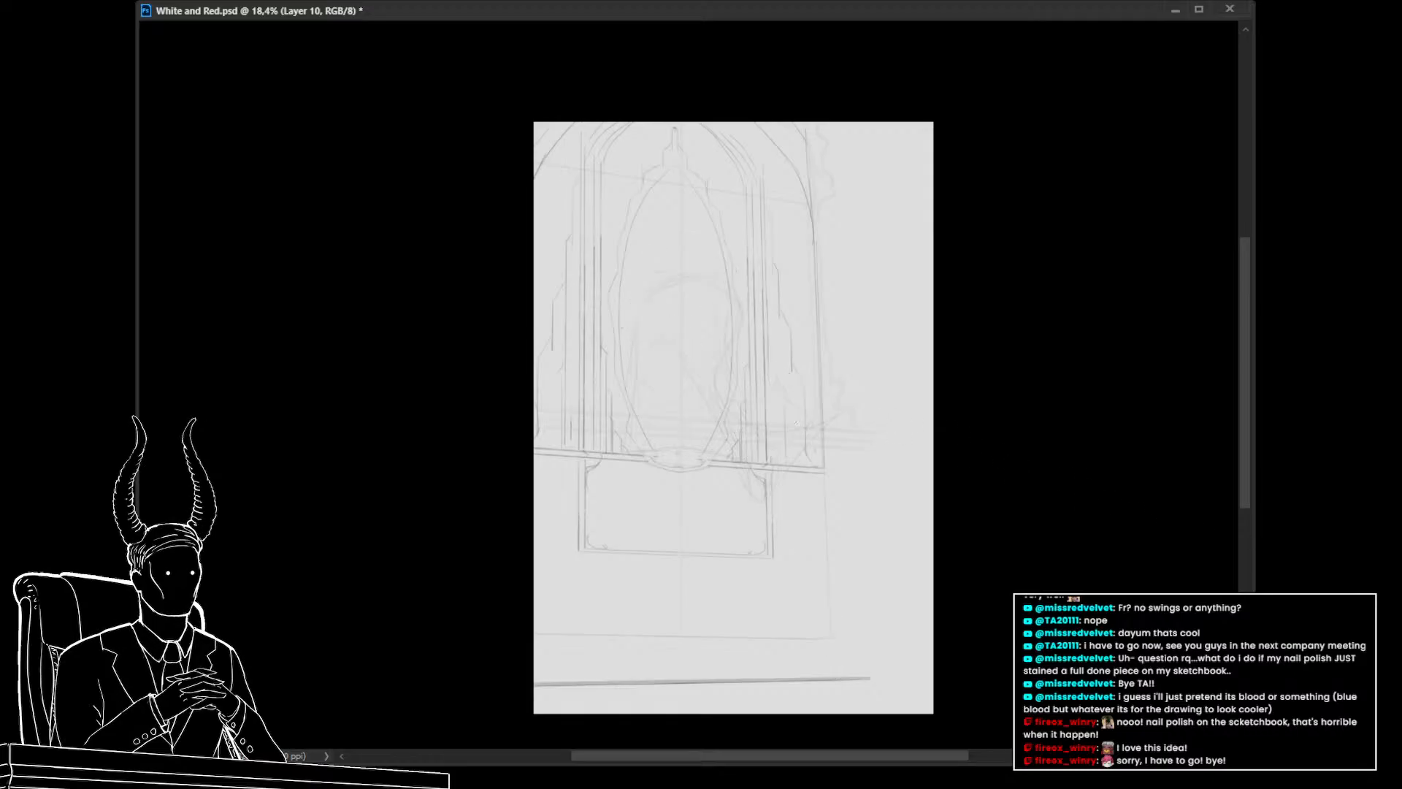
key(ctrl+z)
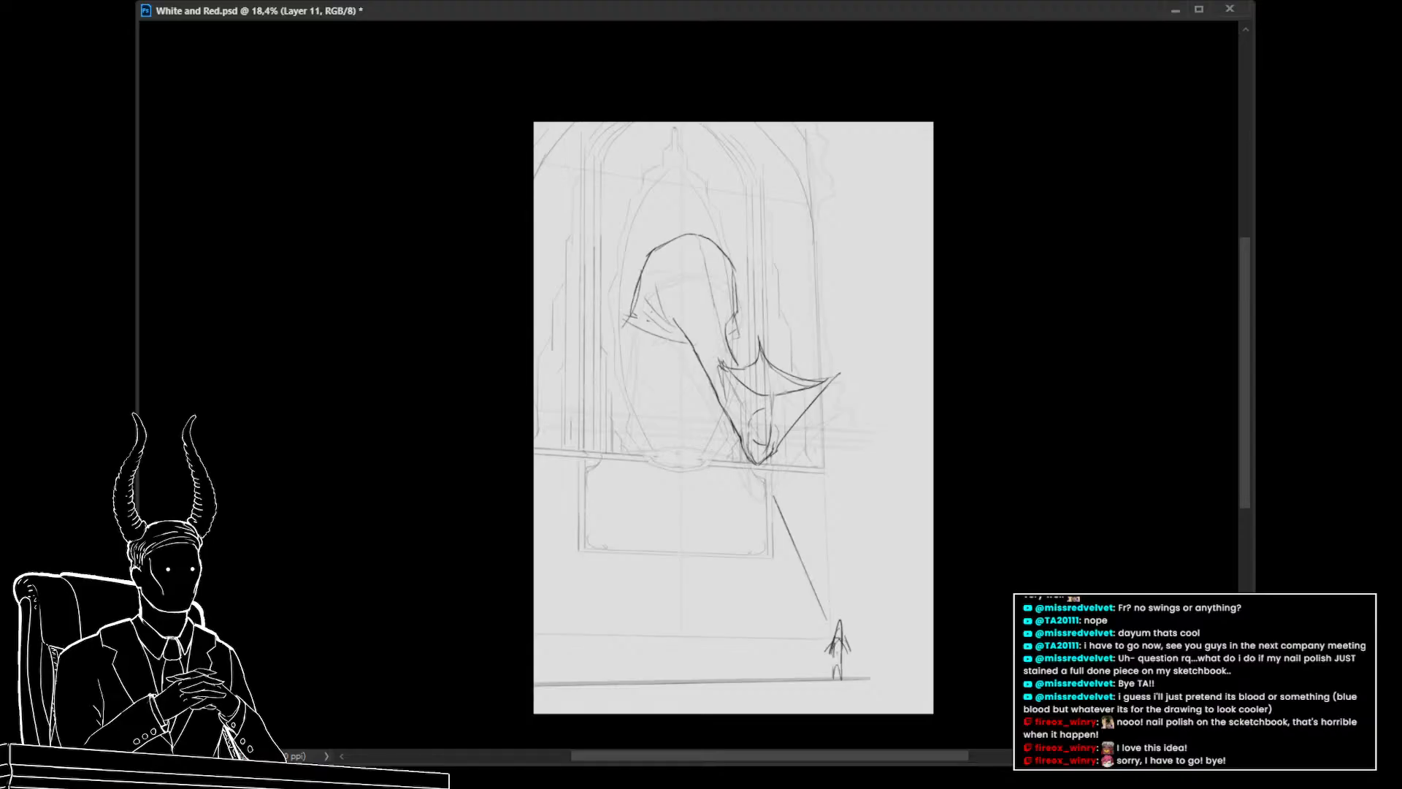
drag(761, 480, 791, 457)
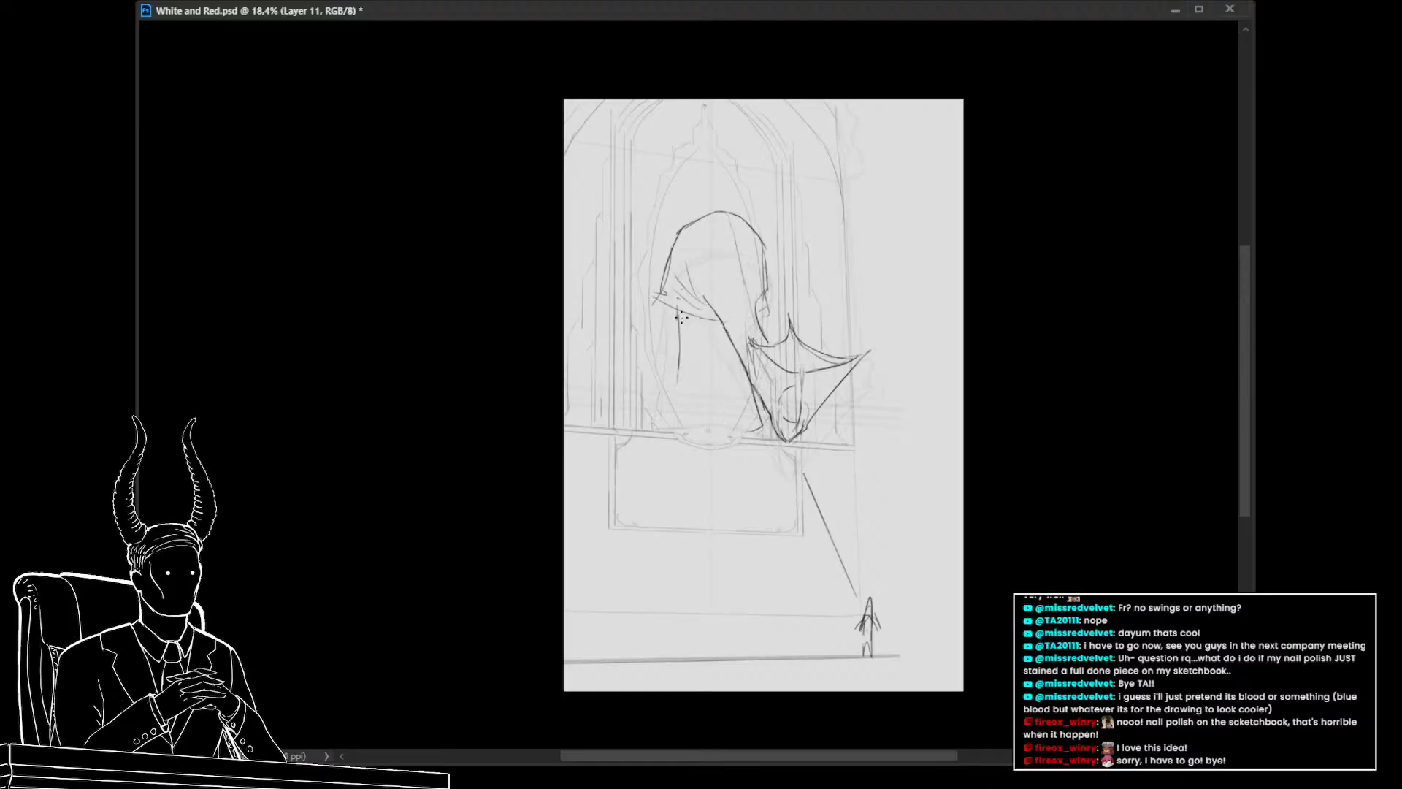
key(ctrl+z)
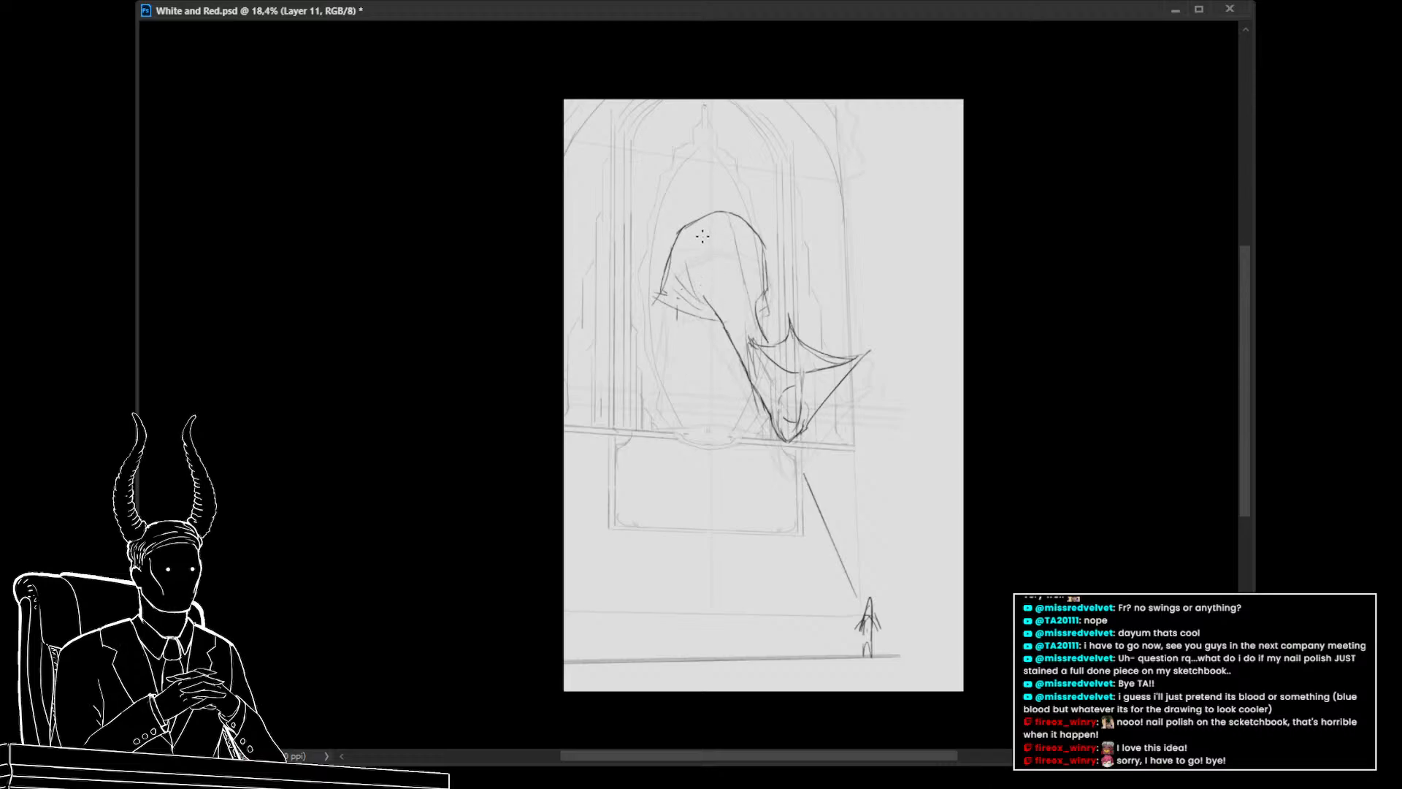
Lower the hood sketch layer's opacity to 50% and switch back to the upper sketch layer
click(1263, 564)
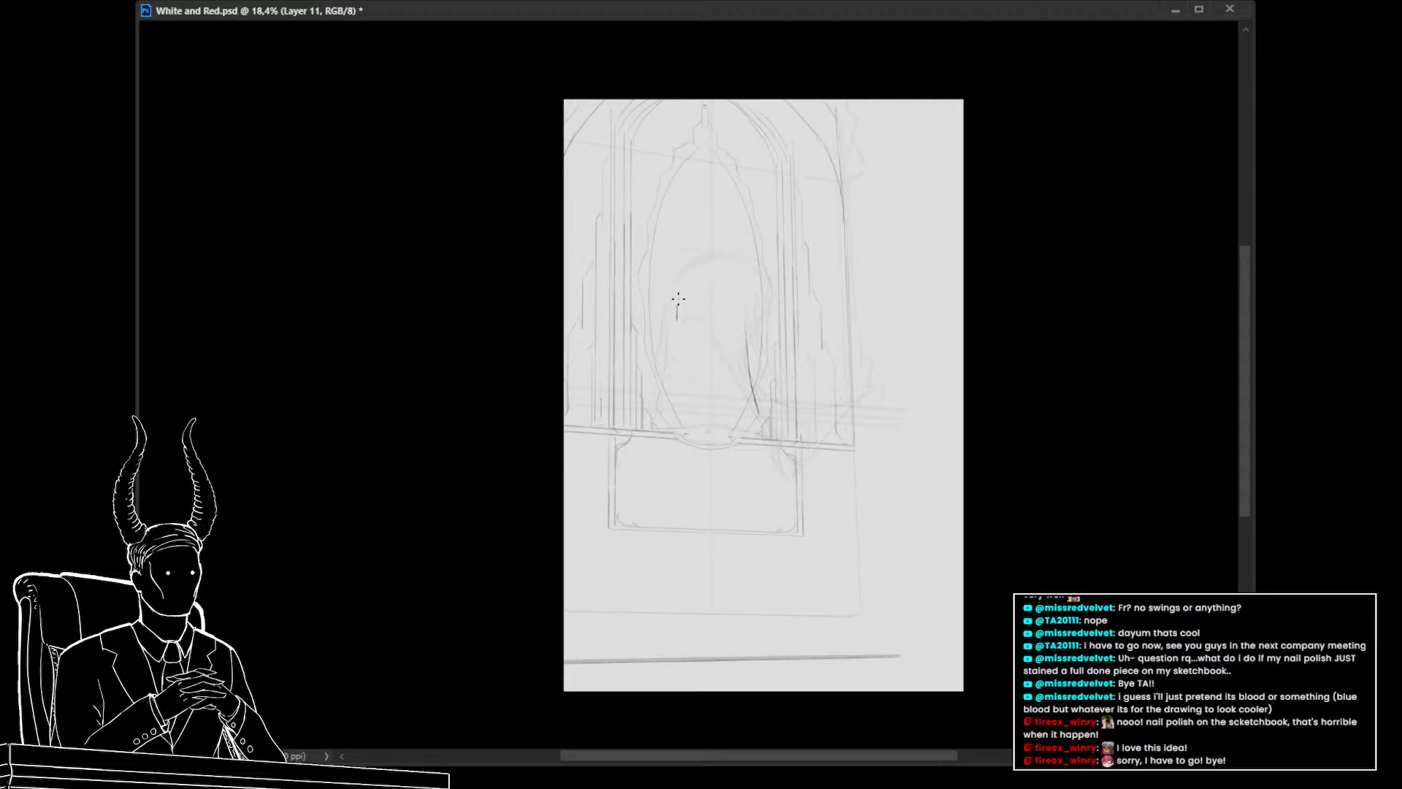
click(1263, 564)
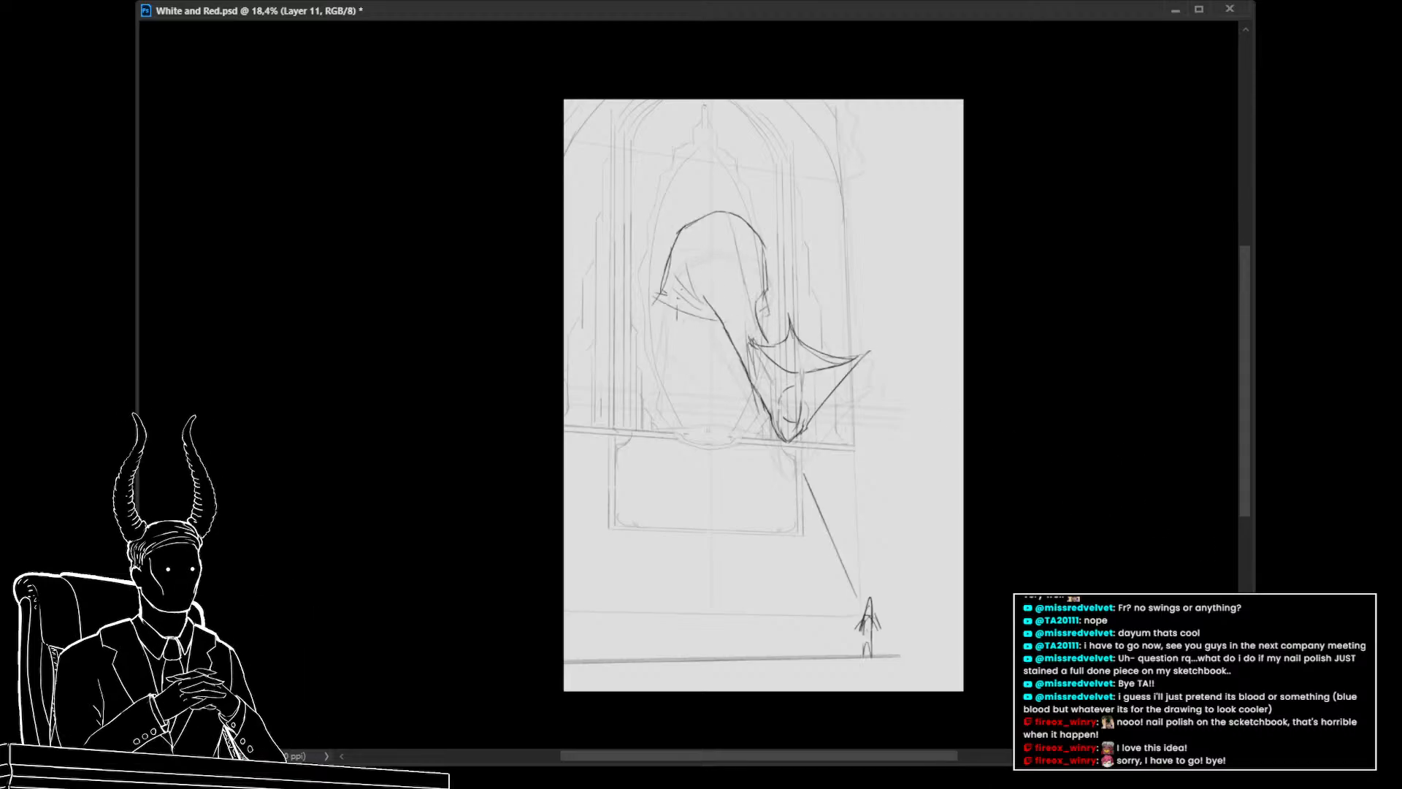
click(1314, 576)
key(5)
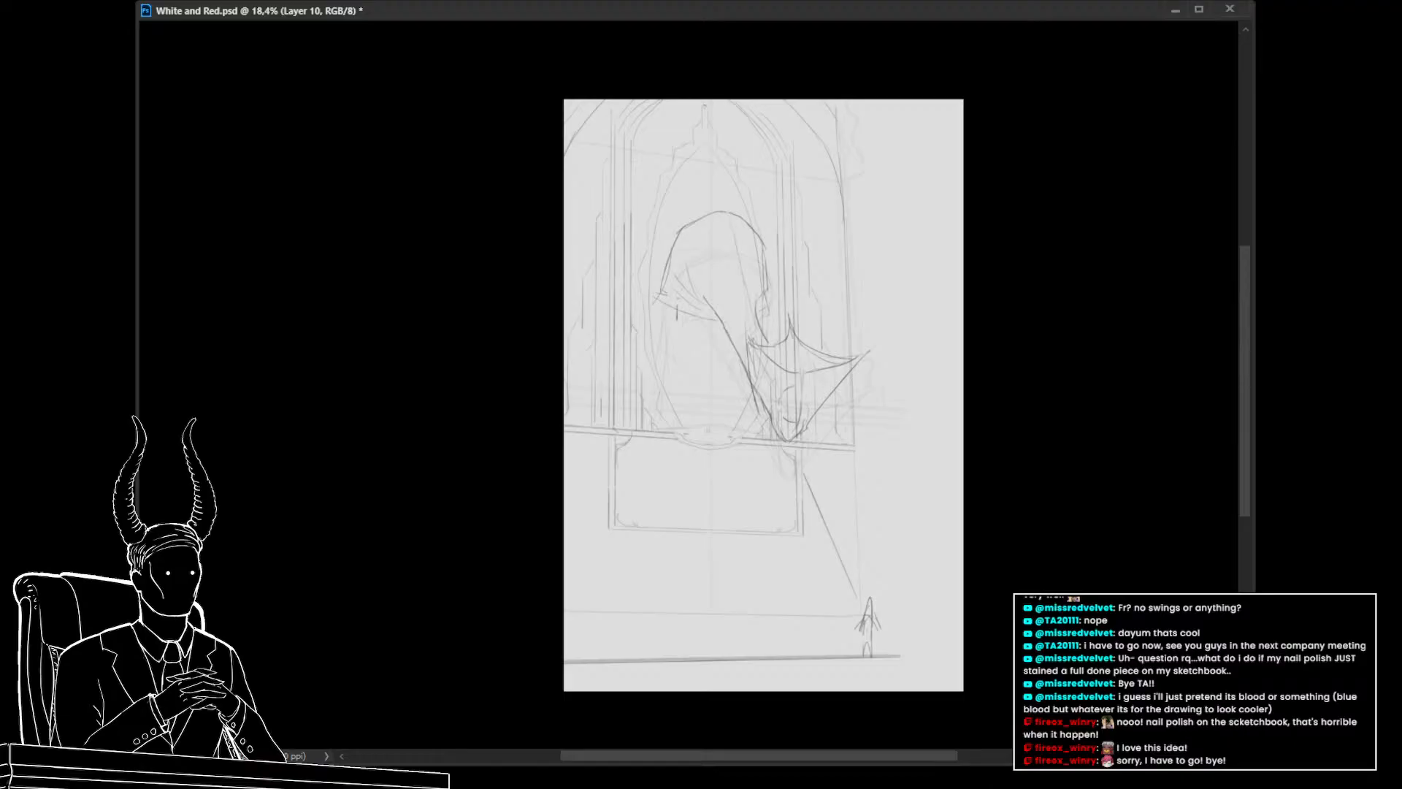
click(1314, 563)
Sketch long flowing robe lines falling from the hood down to the window ledge, enlarging the brush
drag(715, 277, 719, 363)
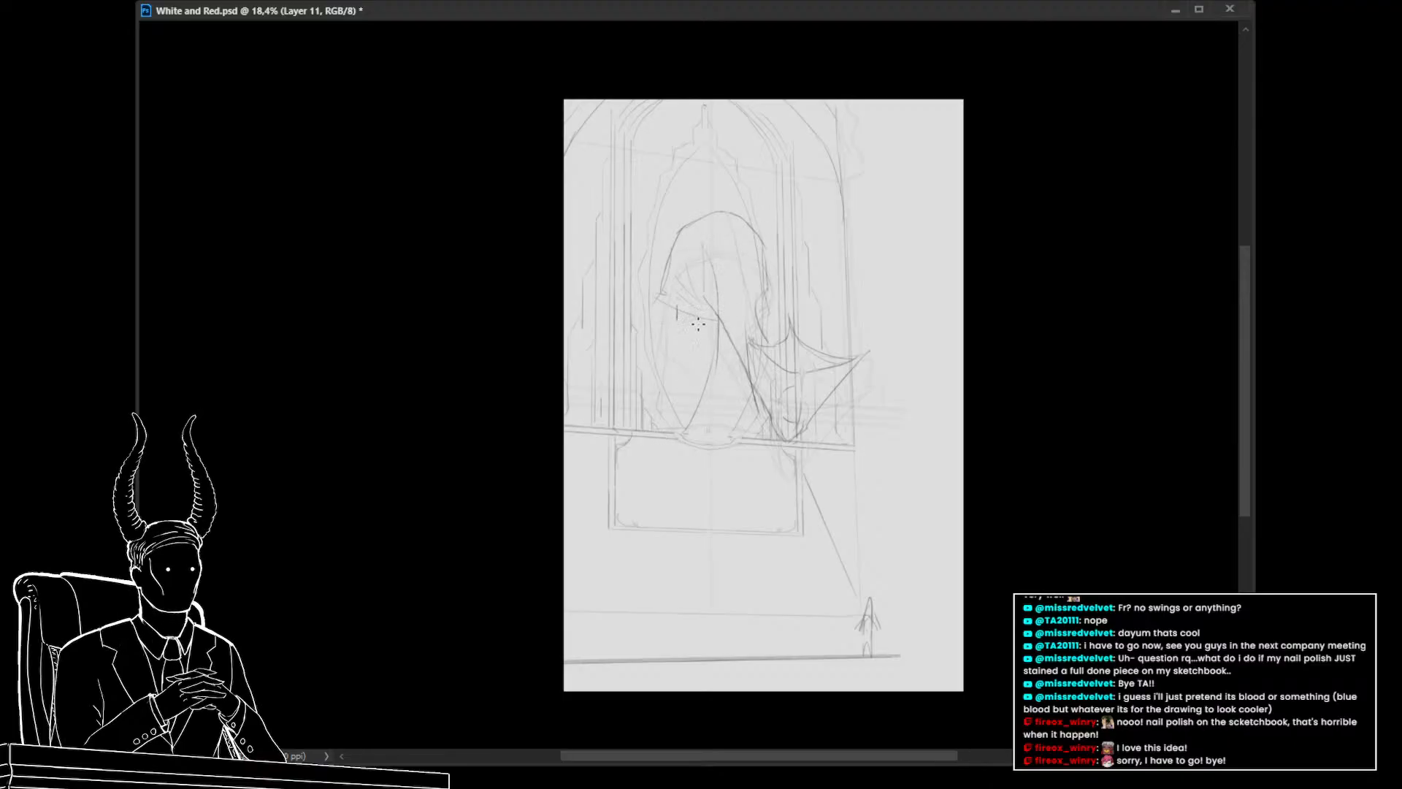
drag(700, 299, 674, 385)
drag(692, 308, 633, 404)
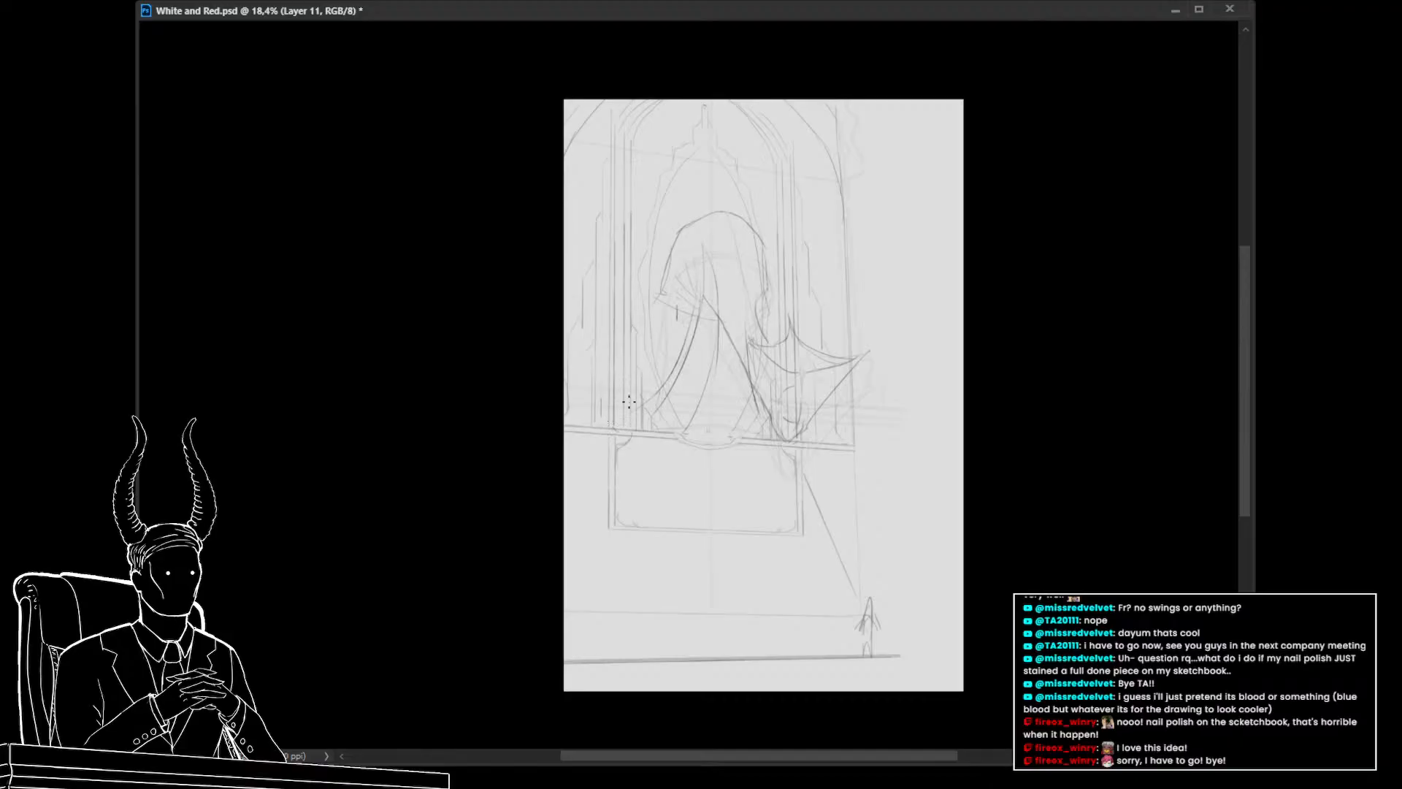
mouse_move(713, 234)
mouse_down()
mouse_move(745, 360)
mouse_move(737, 308)
mouse_move(731, 277)
mouse_move(752, 427)
mouse_up()
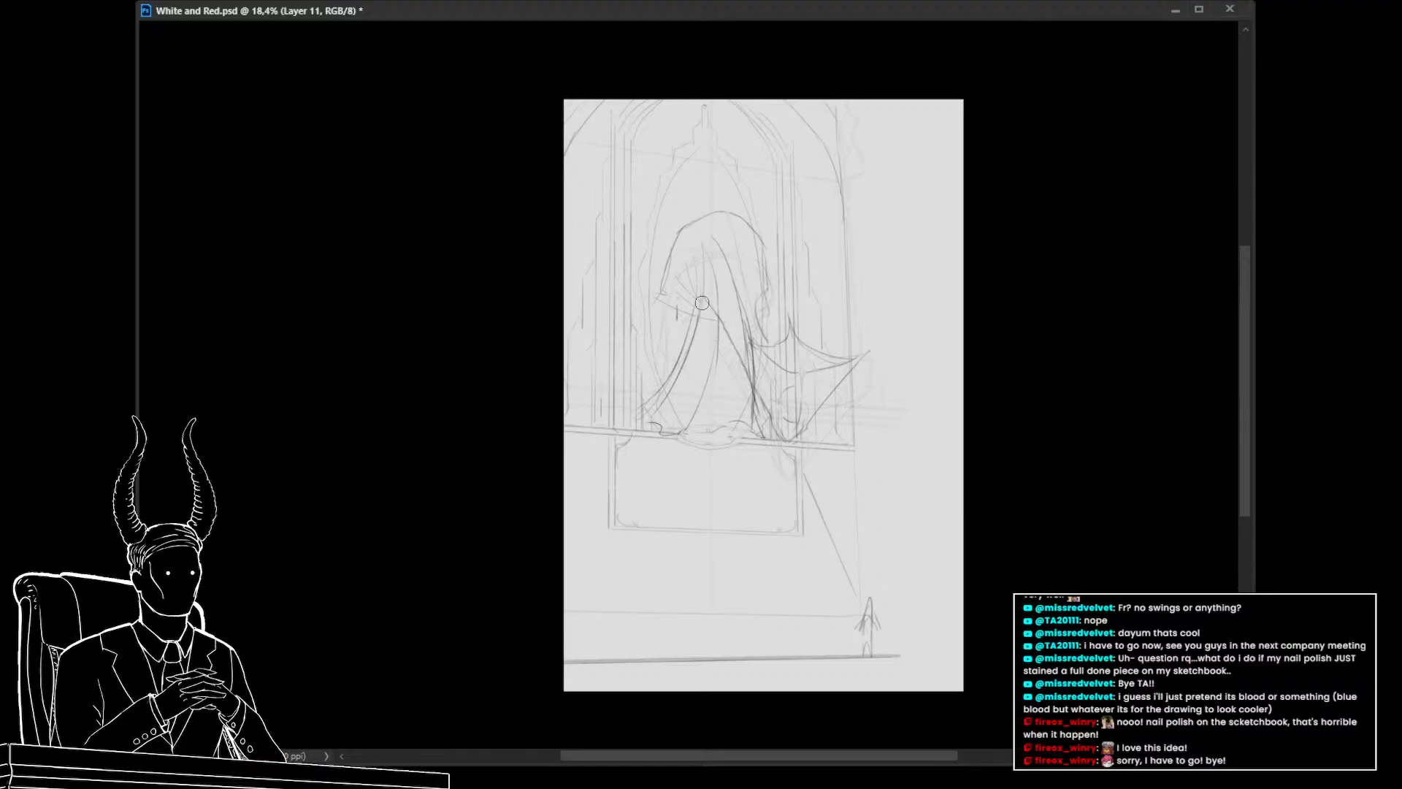
key(bracketright)
key(bracketright)
key(bracketright)
key(bracketright)
key(bracketright)
key(bracketright)
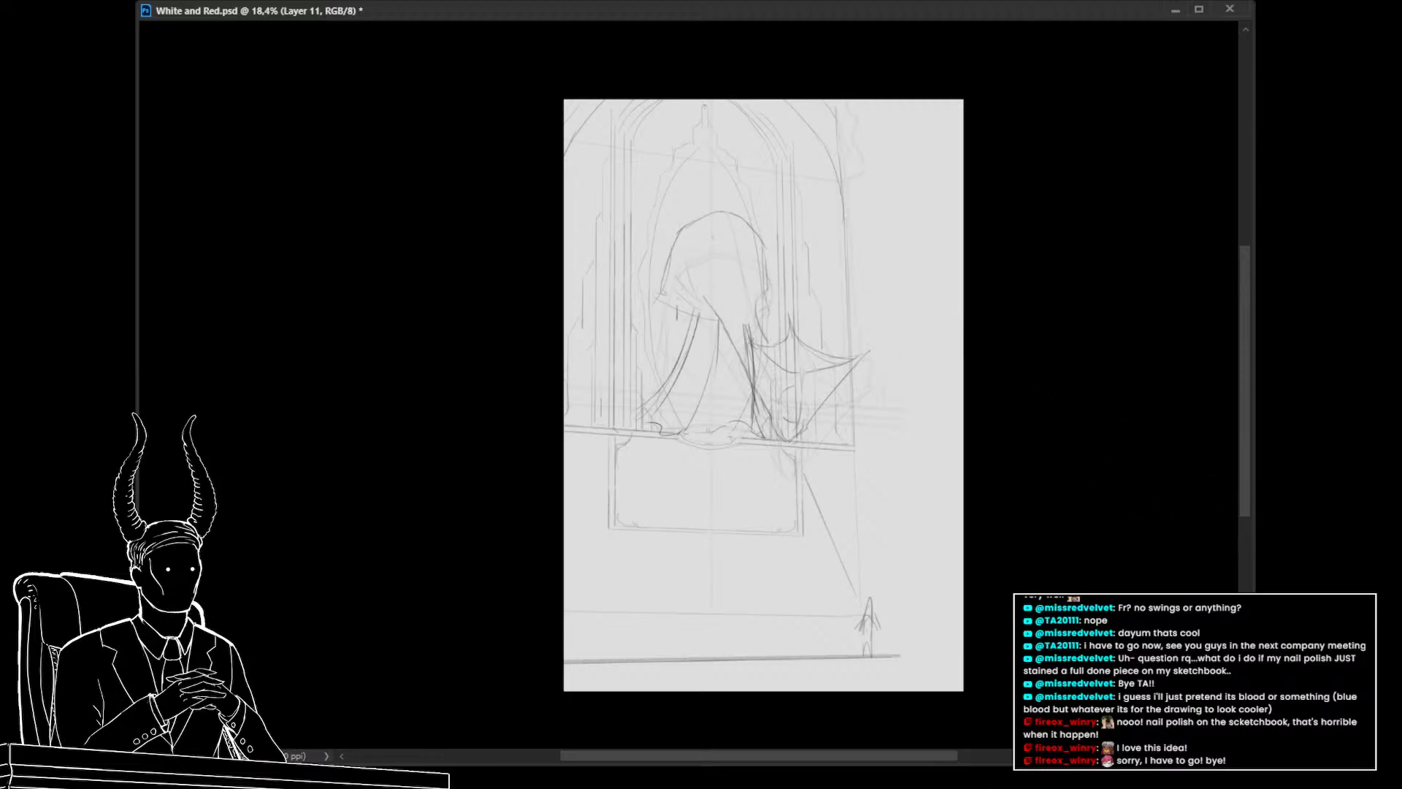
key(ctrl+z)
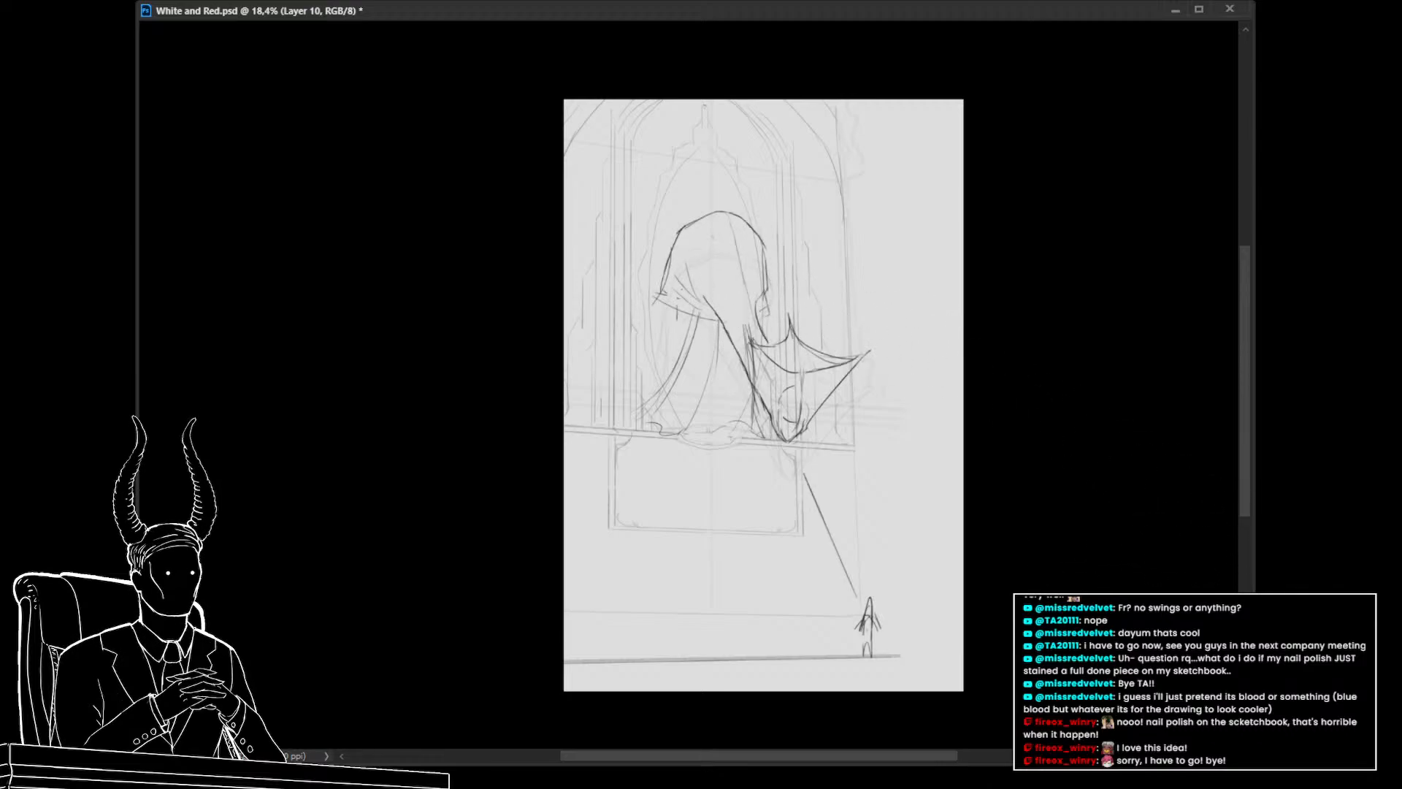
Duplicate the robe sketch layer and merge the copy down into it
key(v)
key(ctrl+j)
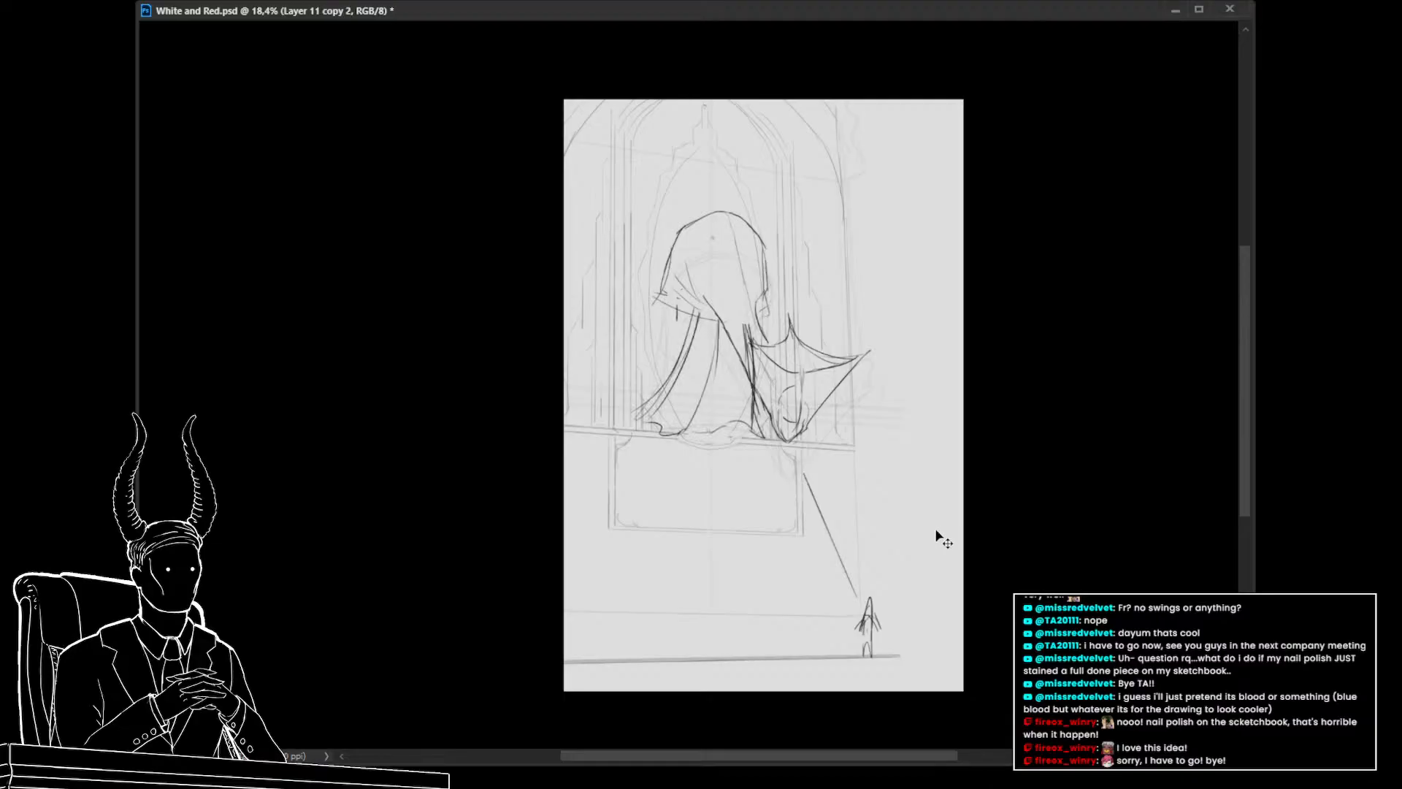
key(Delete)
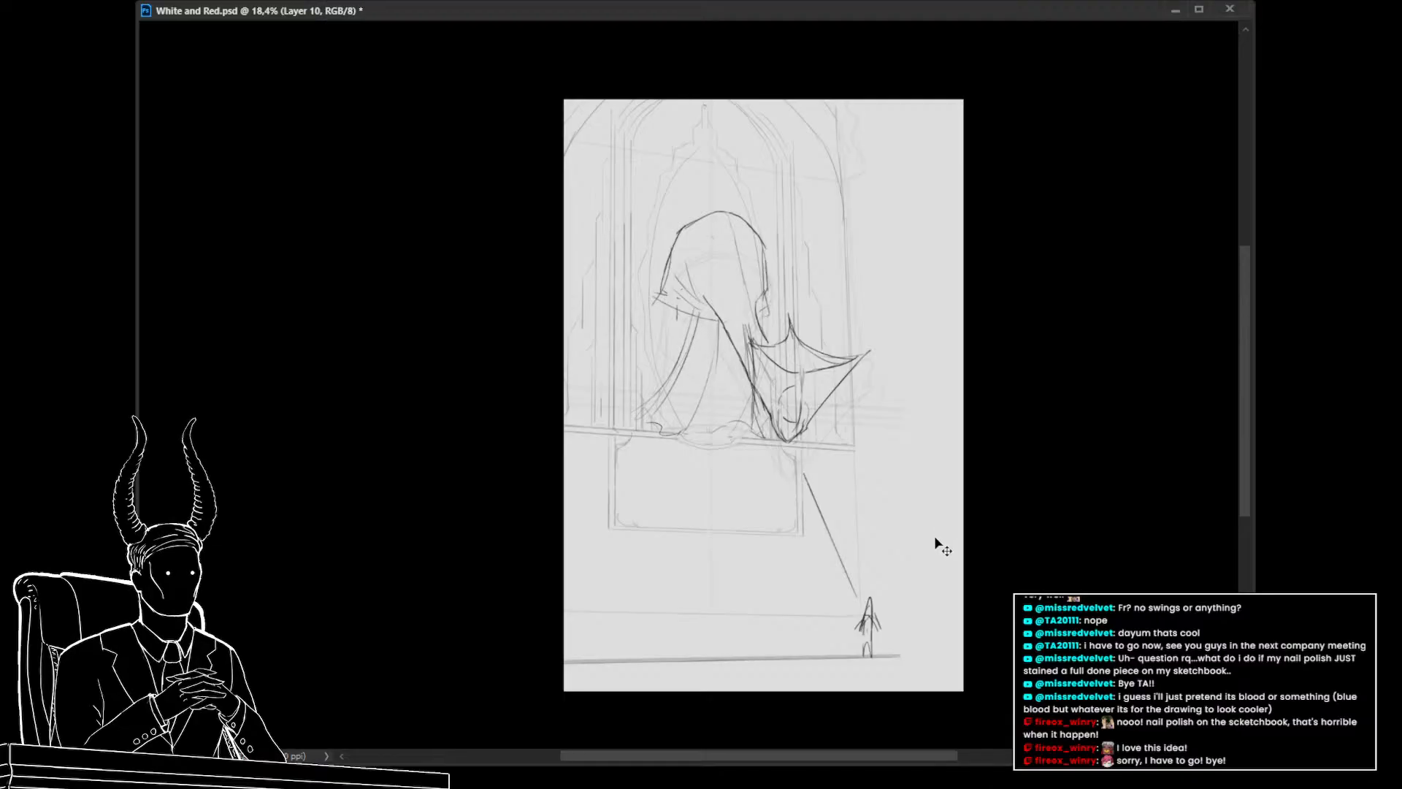
key(ctrl+z)
key(ctrl+e)
Warp the robe sketch slightly with Free Transform and commit it
key(ctrl+t)
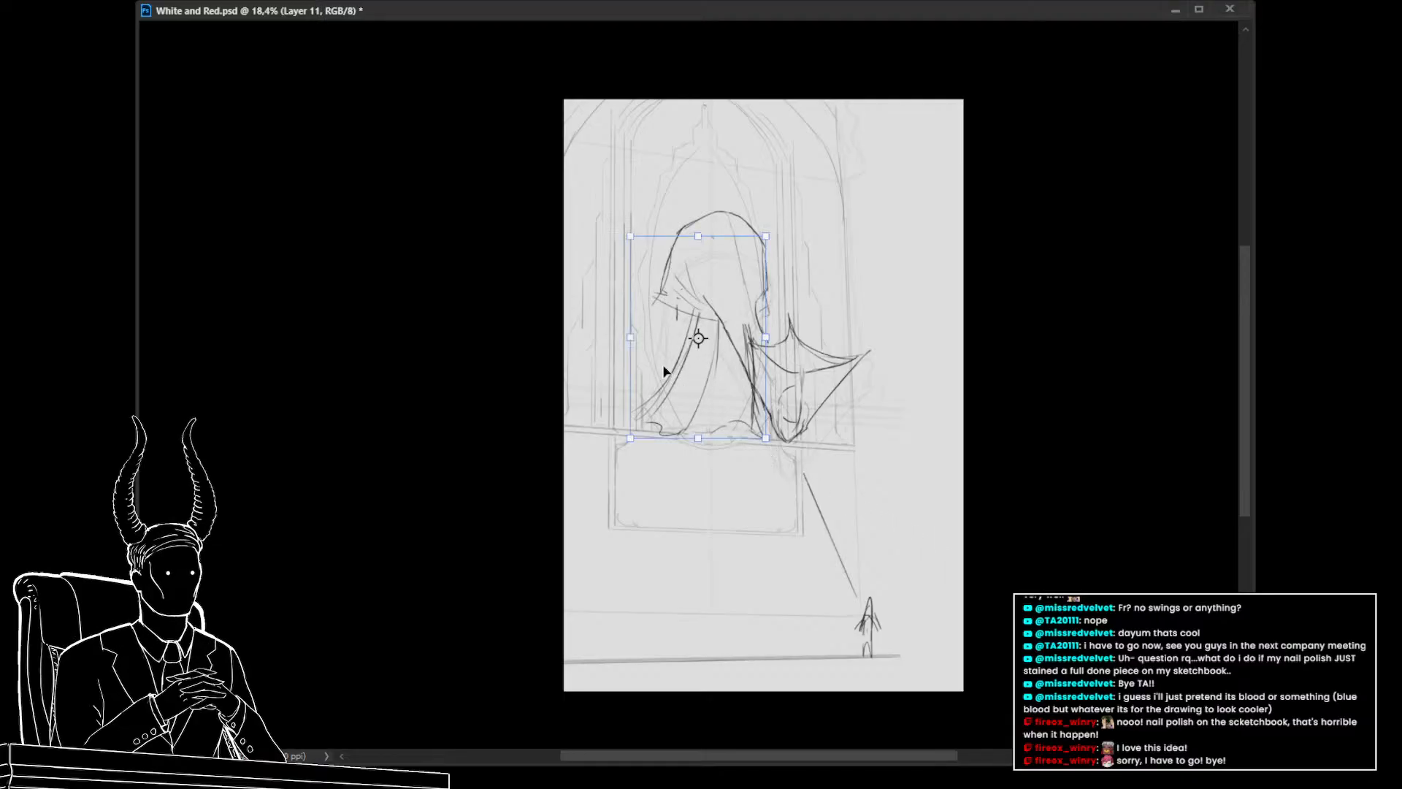
drag(630, 340, 601, 340)
key(ctrl+z)
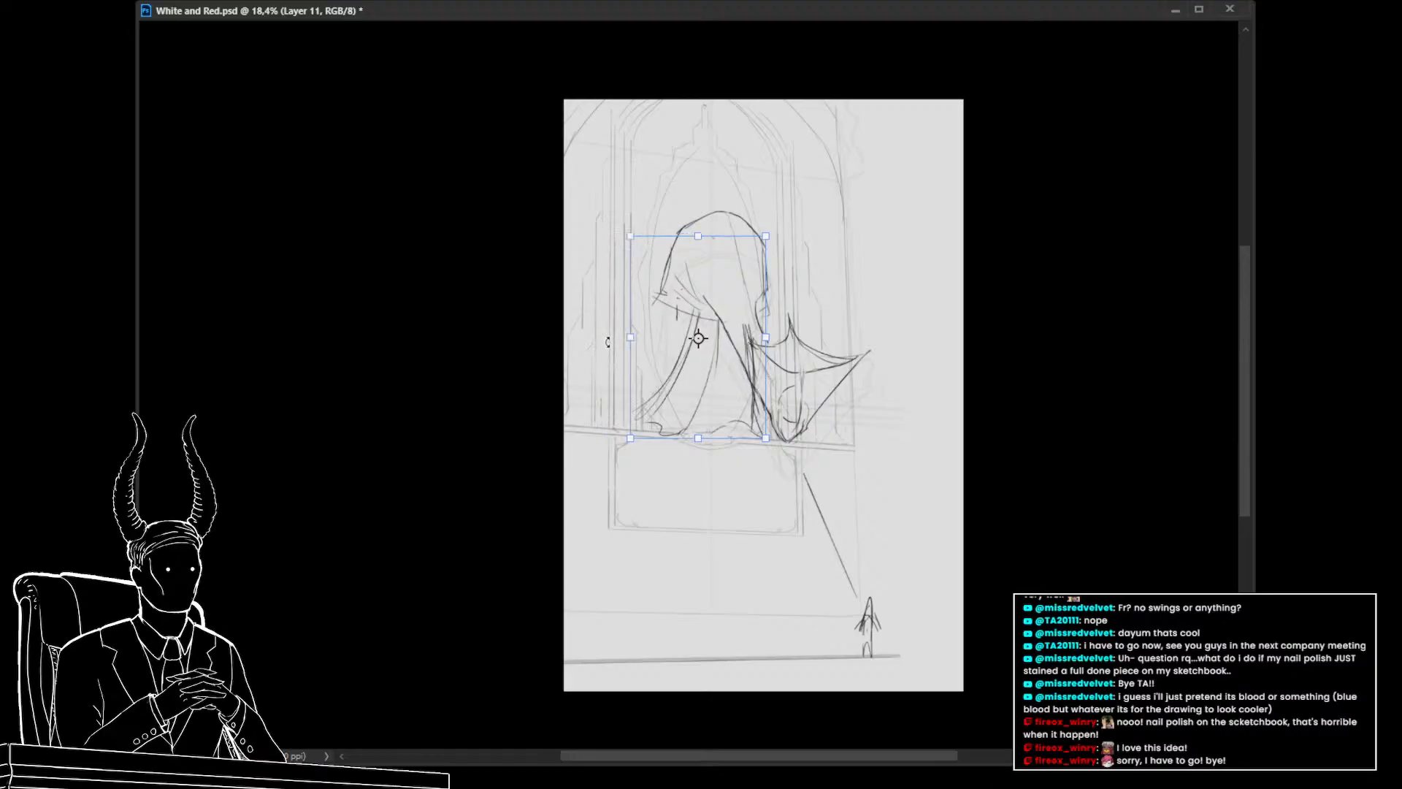
click(722, 376)
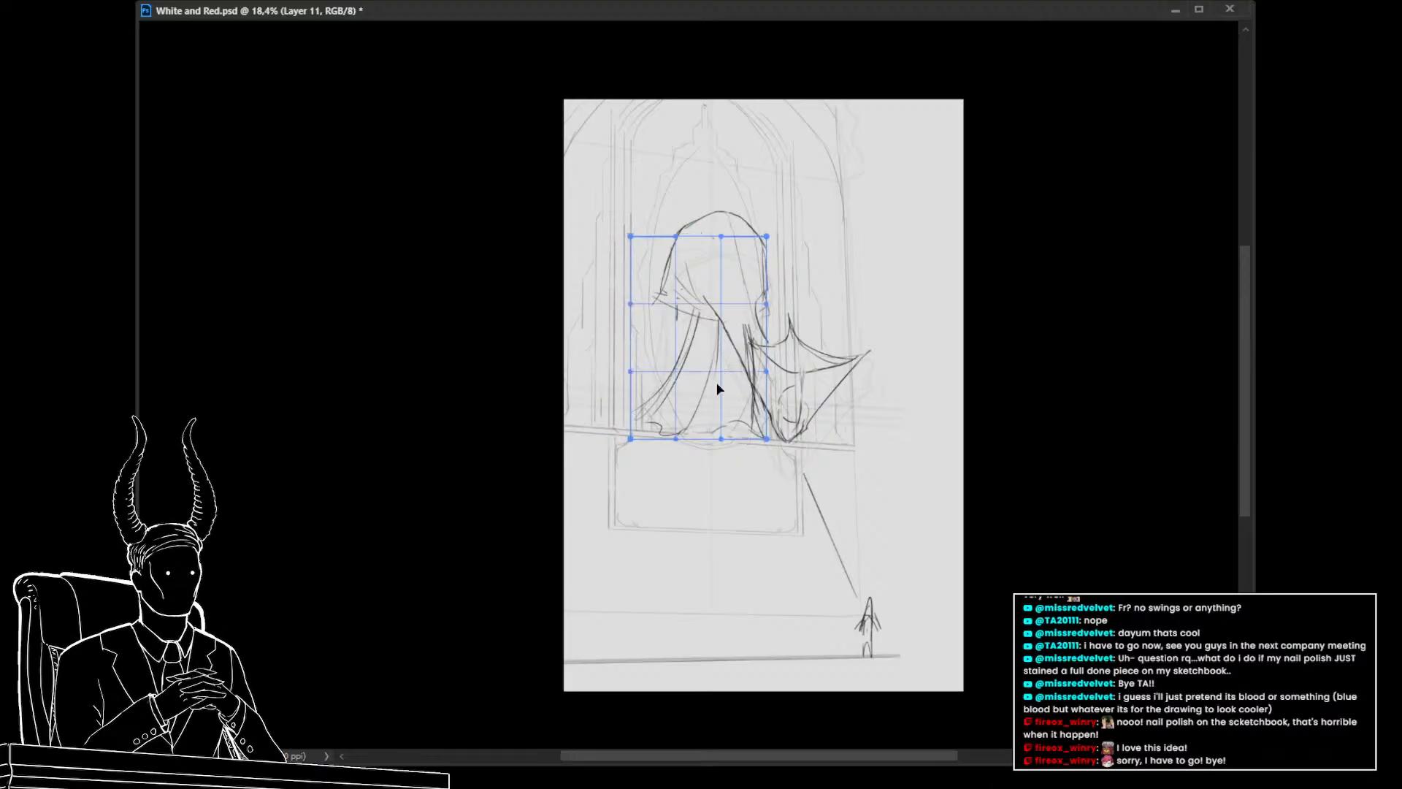
mouse_move(680, 291)
mouse_down()
mouse_move(666, 286)
mouse_move(670, 301)
mouse_up()
key(Return)
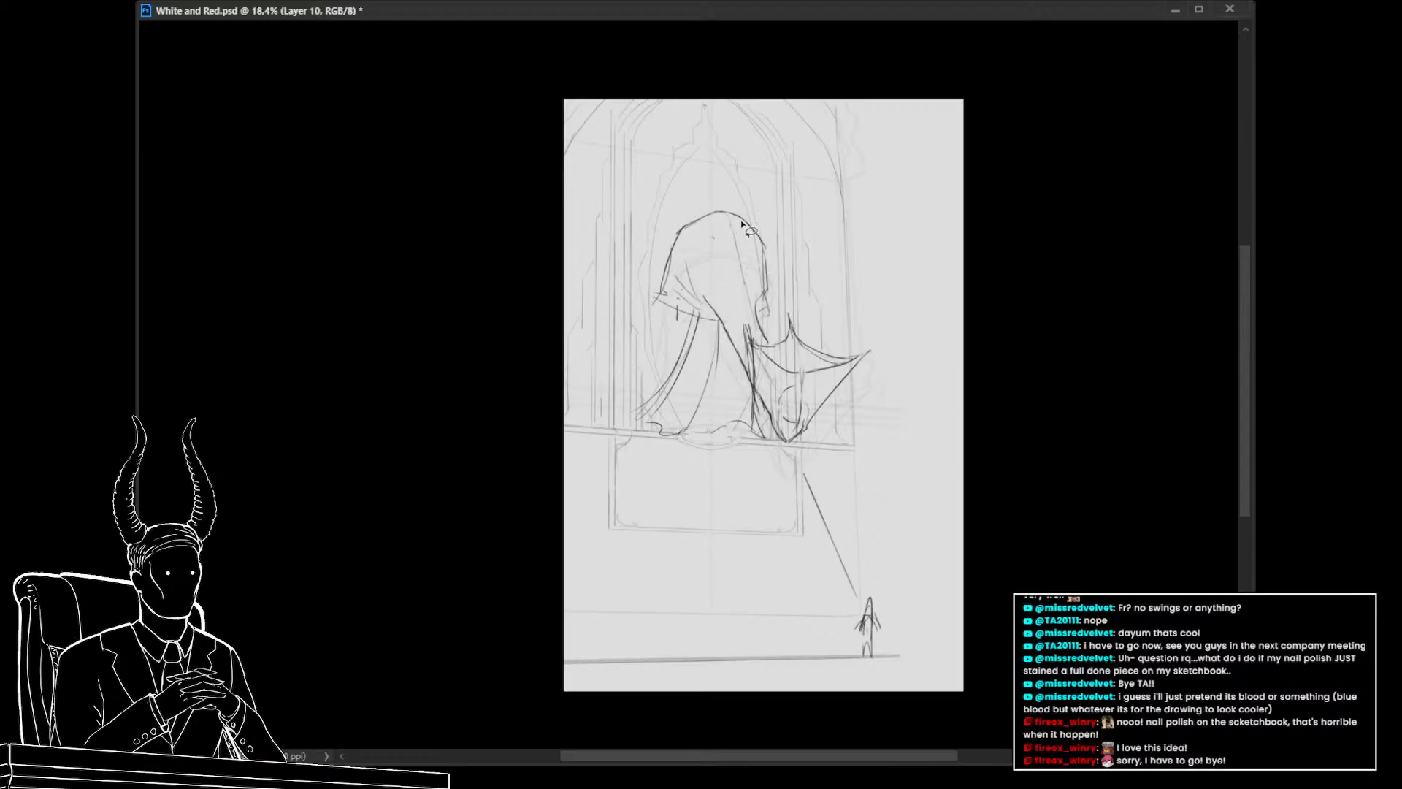
Lasso the top of the hood and warp it to bend toward the right
mouse_move(743, 218)
mouse_down()
mouse_move(637, 273)
mouse_move(655, 322)
mouse_move(687, 328)
mouse_up()
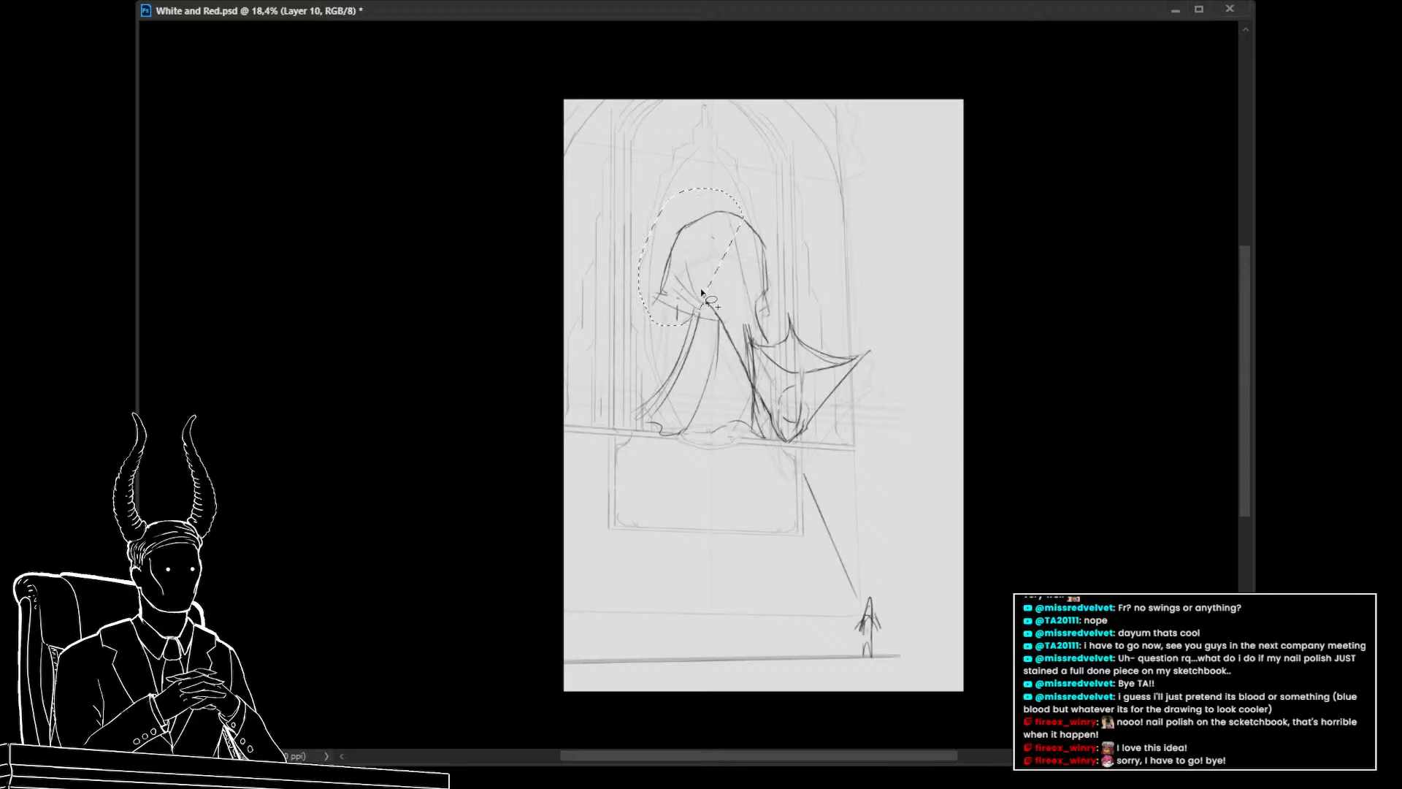
key(ctrl+t)
right_click(727, 245)
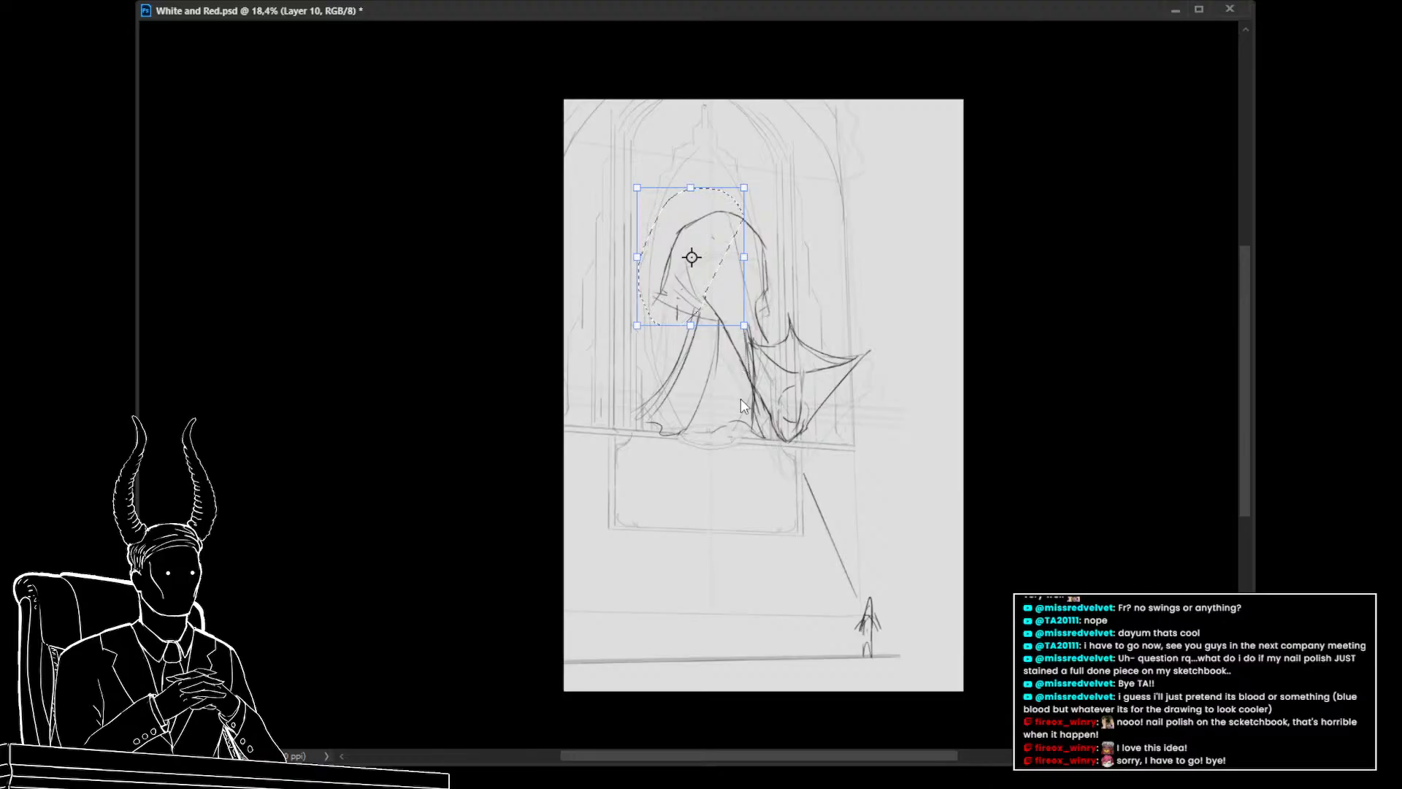
click(741, 398)
mouse_move(668, 243)
mouse_down()
mouse_move(691, 252)
mouse_move(753, 208)
mouse_move(776, 313)
mouse_move(739, 212)
mouse_move(767, 250)
mouse_up()
key(Return)
Warp the hood's tip further into a tall pointed peak, then deselect
key(ctrl+t)
click(833, 365)
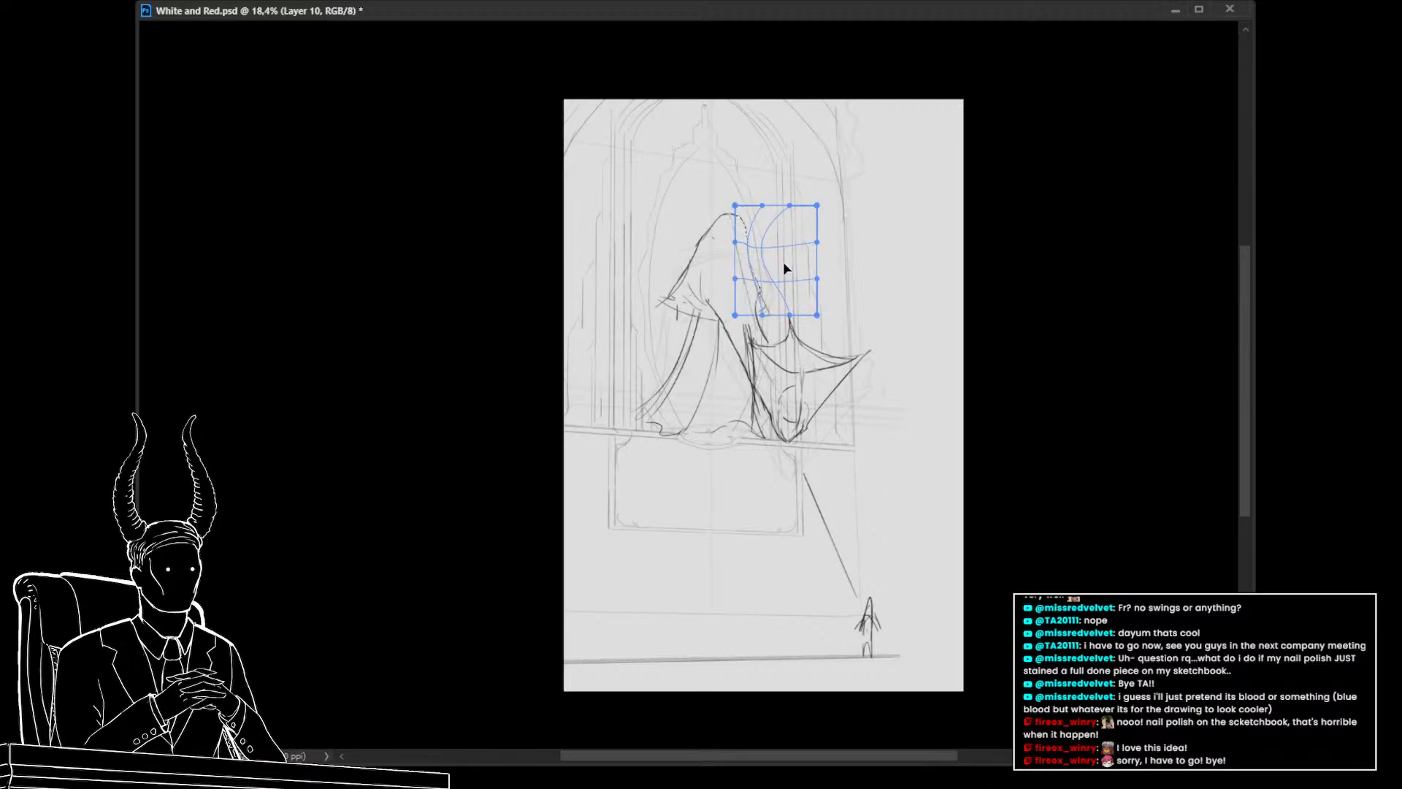
key(Return)
mouse_move(720, 304)
mouse_down()
mouse_move(704, 291)
mouse_move(756, 402)
mouse_move(718, 316)
mouse_move(734, 219)
mouse_up()
key(ctrl+t)
key(Return)
key(ctrl+d)
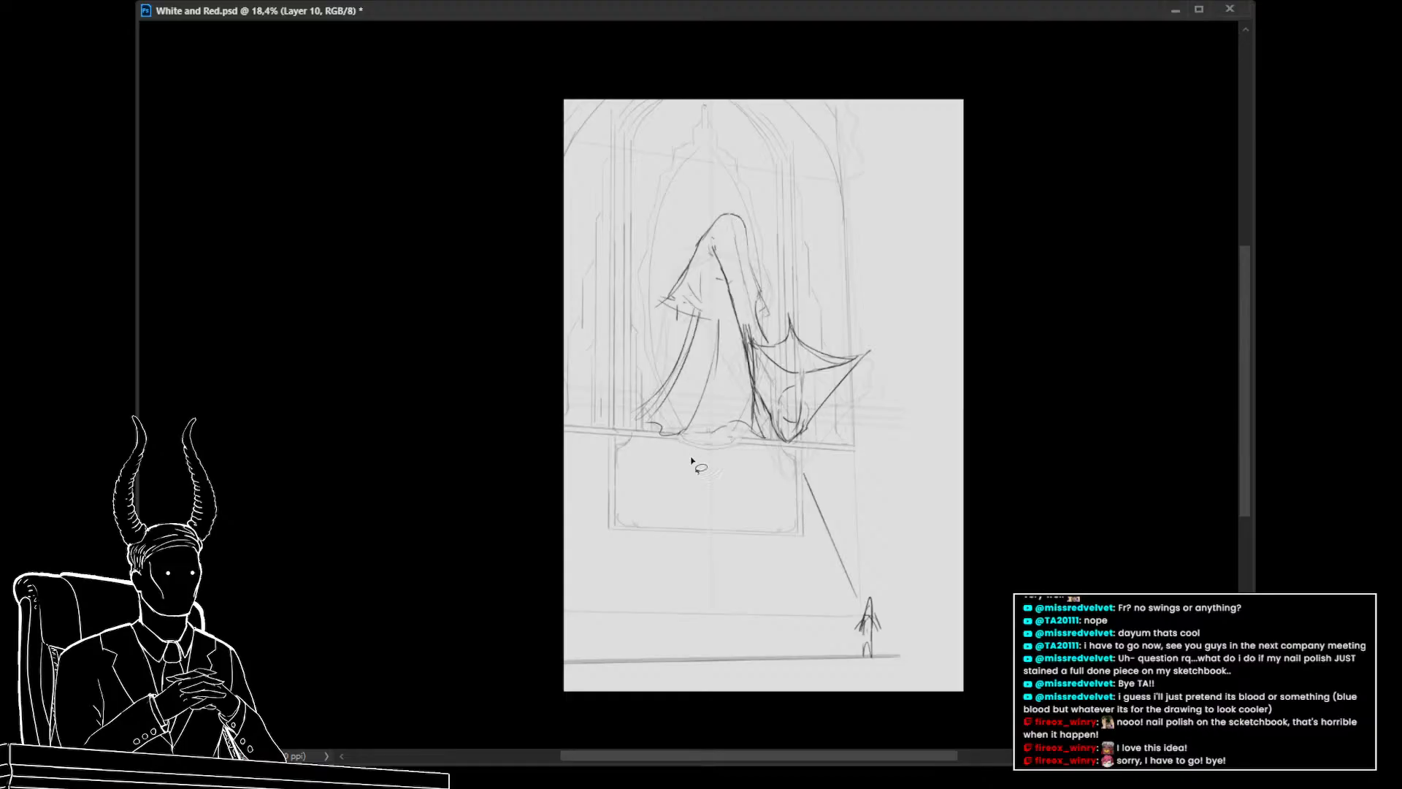
Zoom in and out to review the hooded figure within the whole window composition
drag(718, 468, 765, 512)
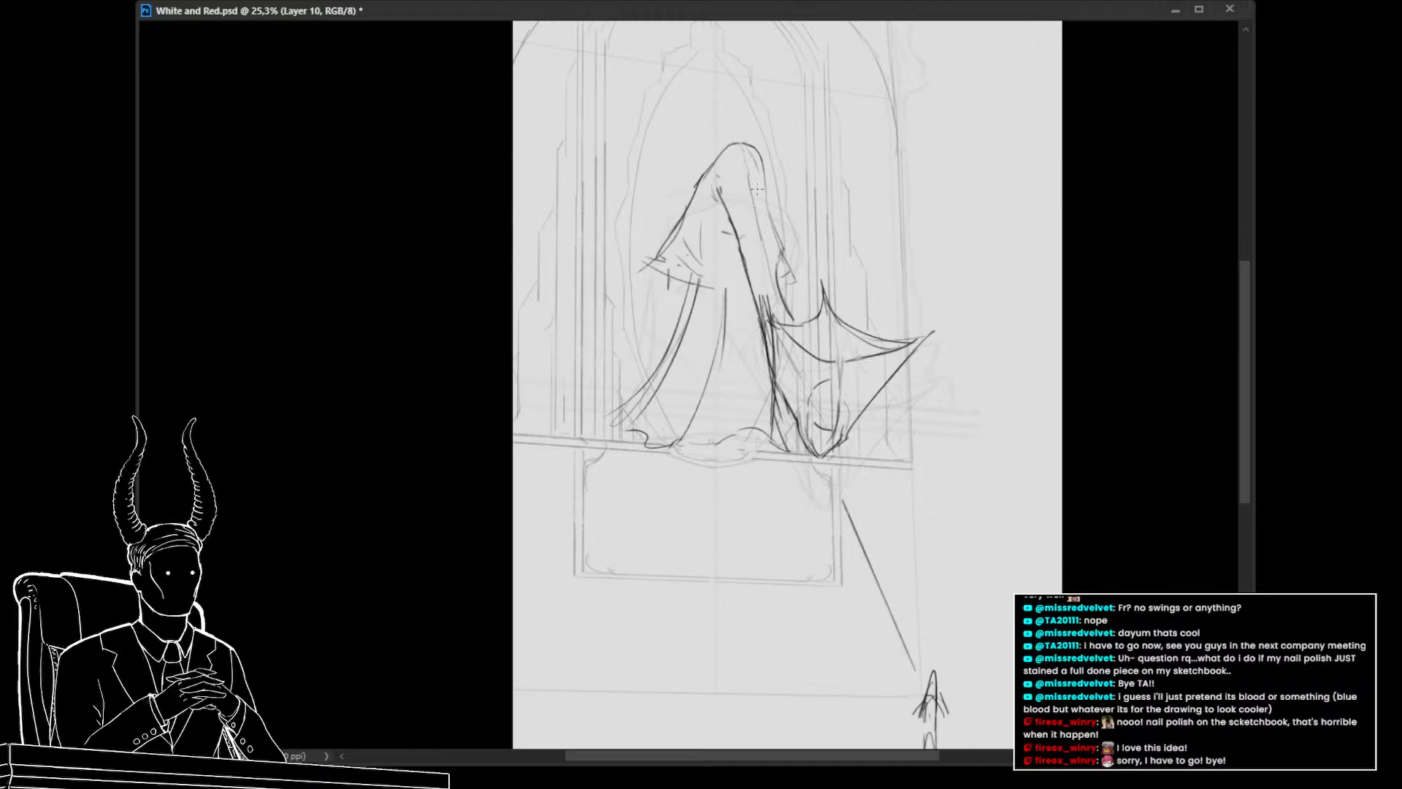
drag(704, 284, 751, 290)
mouse_move(747, 438)
mouse_down()
mouse_move(771, 447)
mouse_move(741, 447)
mouse_up()
scroll(696, 449, down, 4)
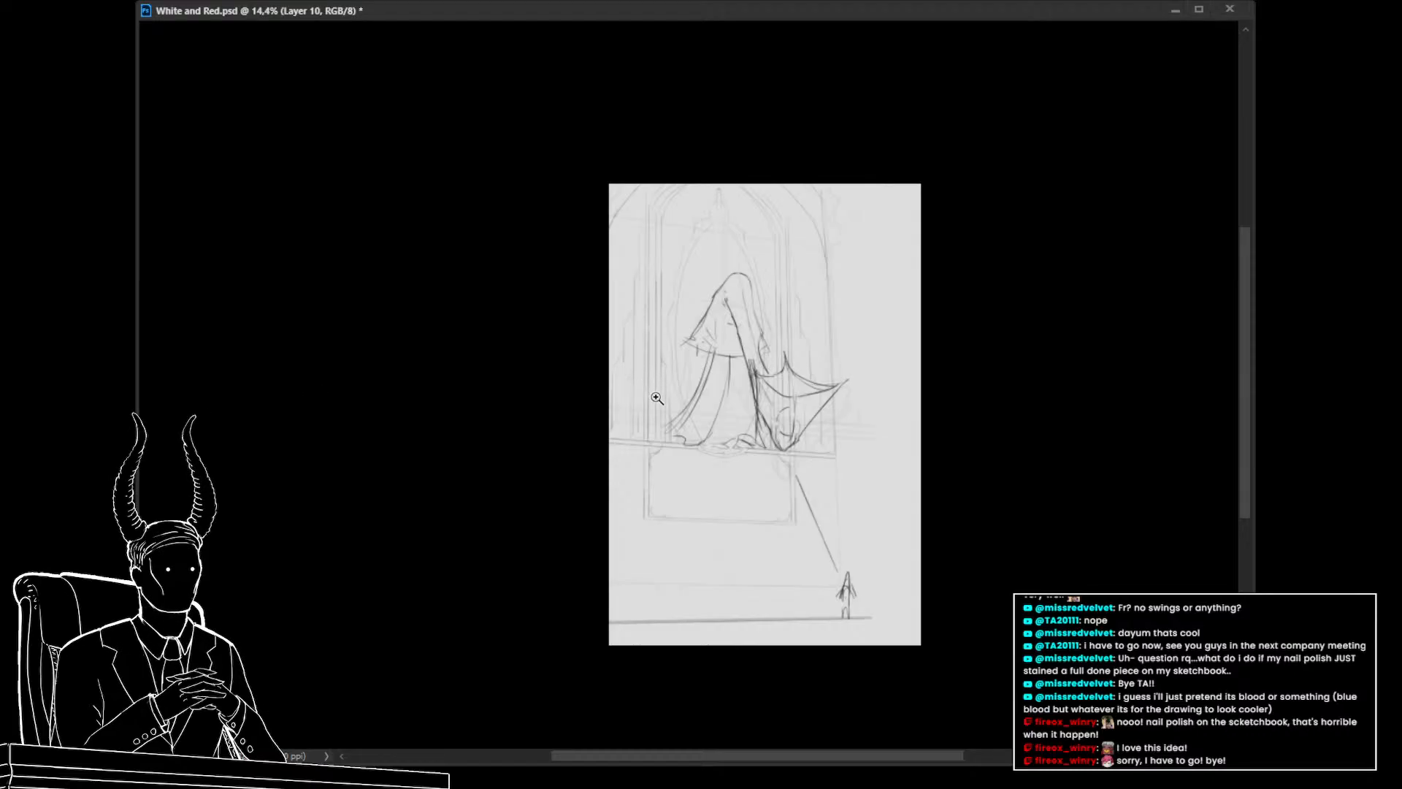
scroll(662, 398, up, 1)
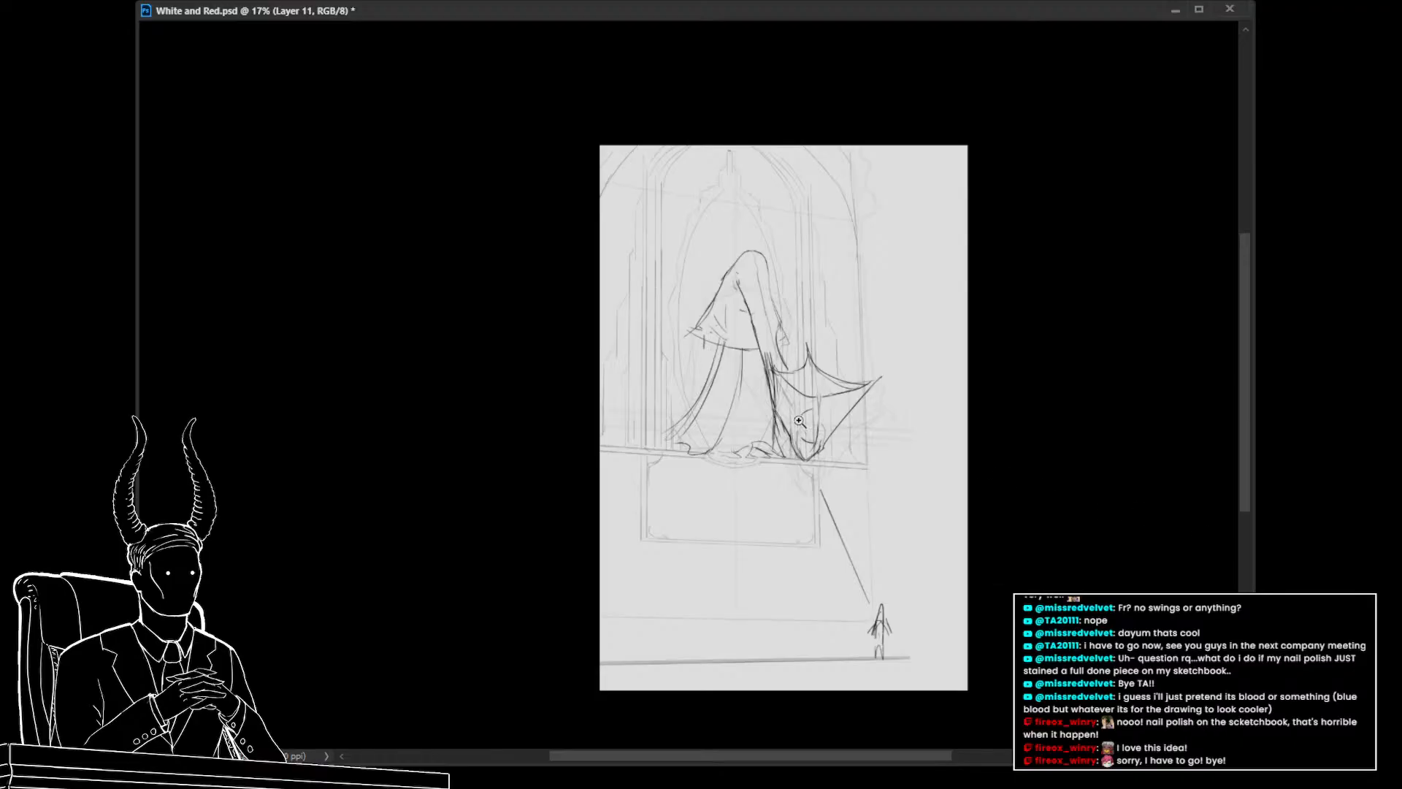
scroll(693, 365, up, 2)
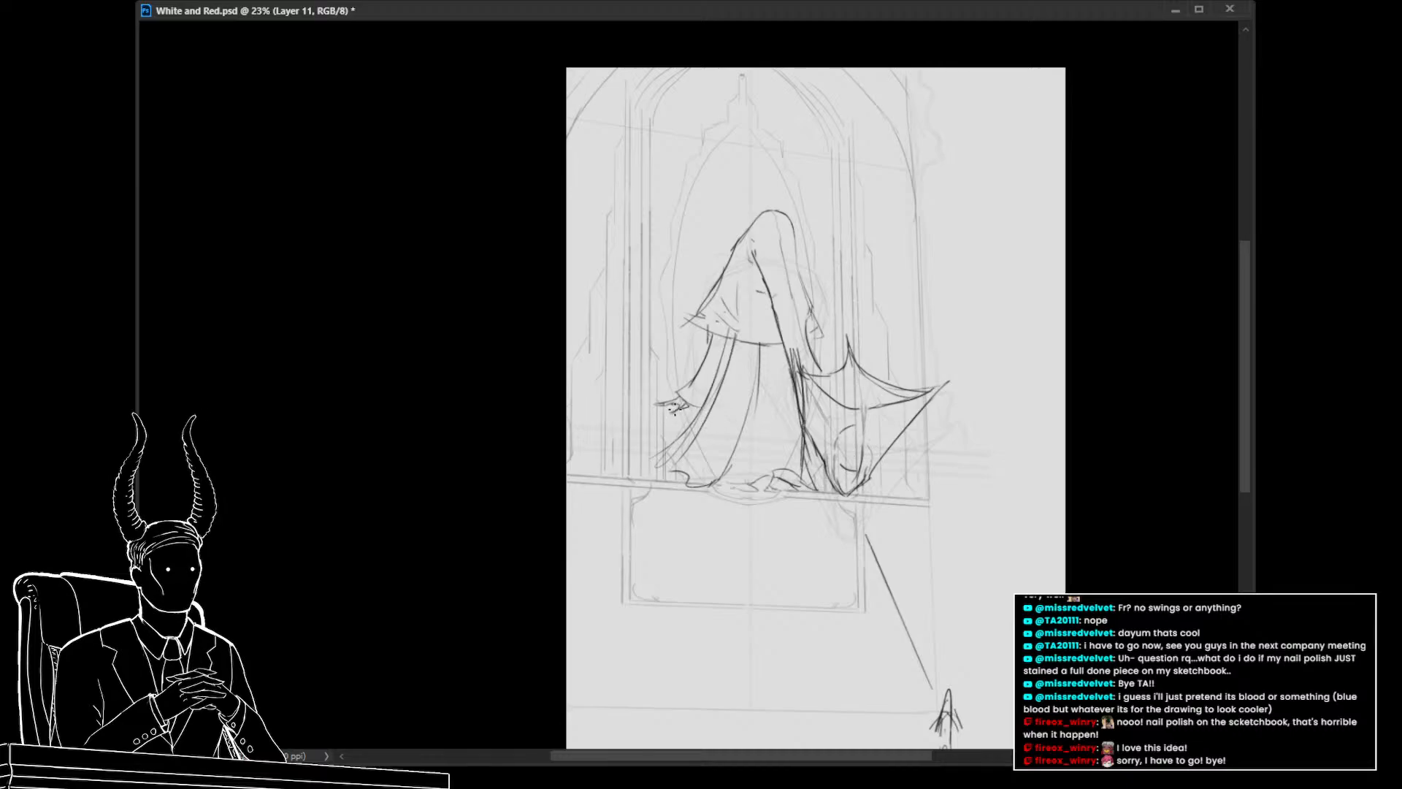
scroll(675, 408, down, 3)
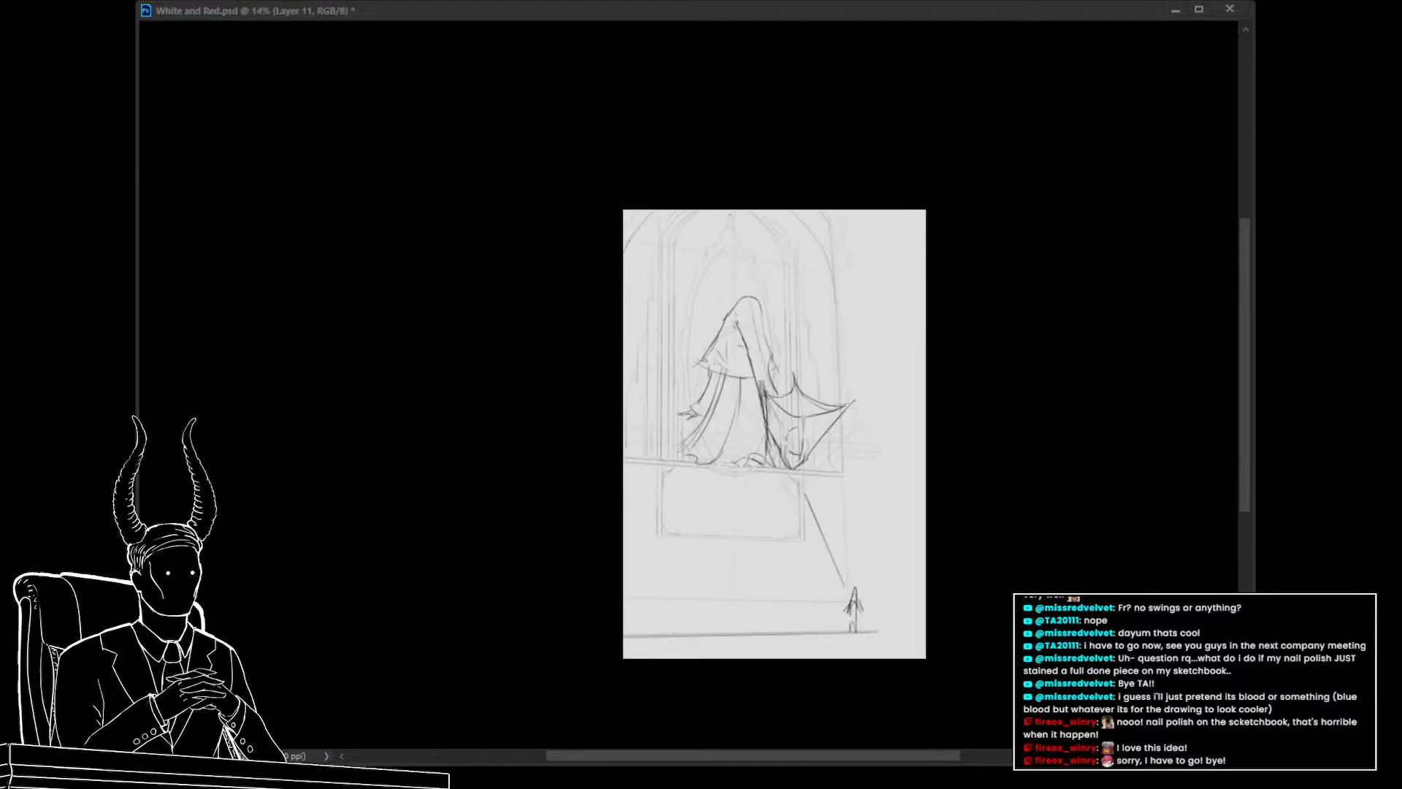
scroll(701, 438, up, 4)
drag(734, 485, 712, 462)
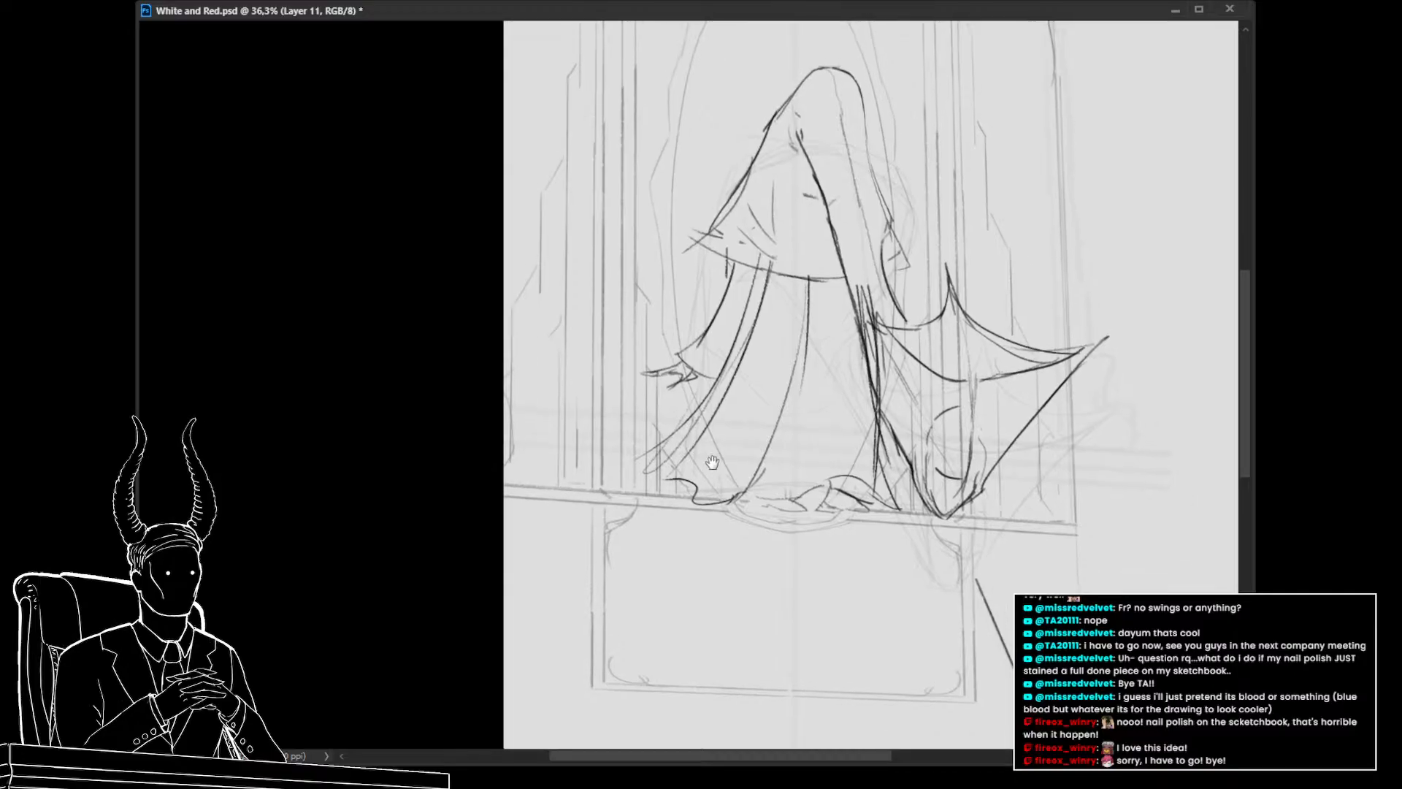
scroll(679, 462, down, 3)
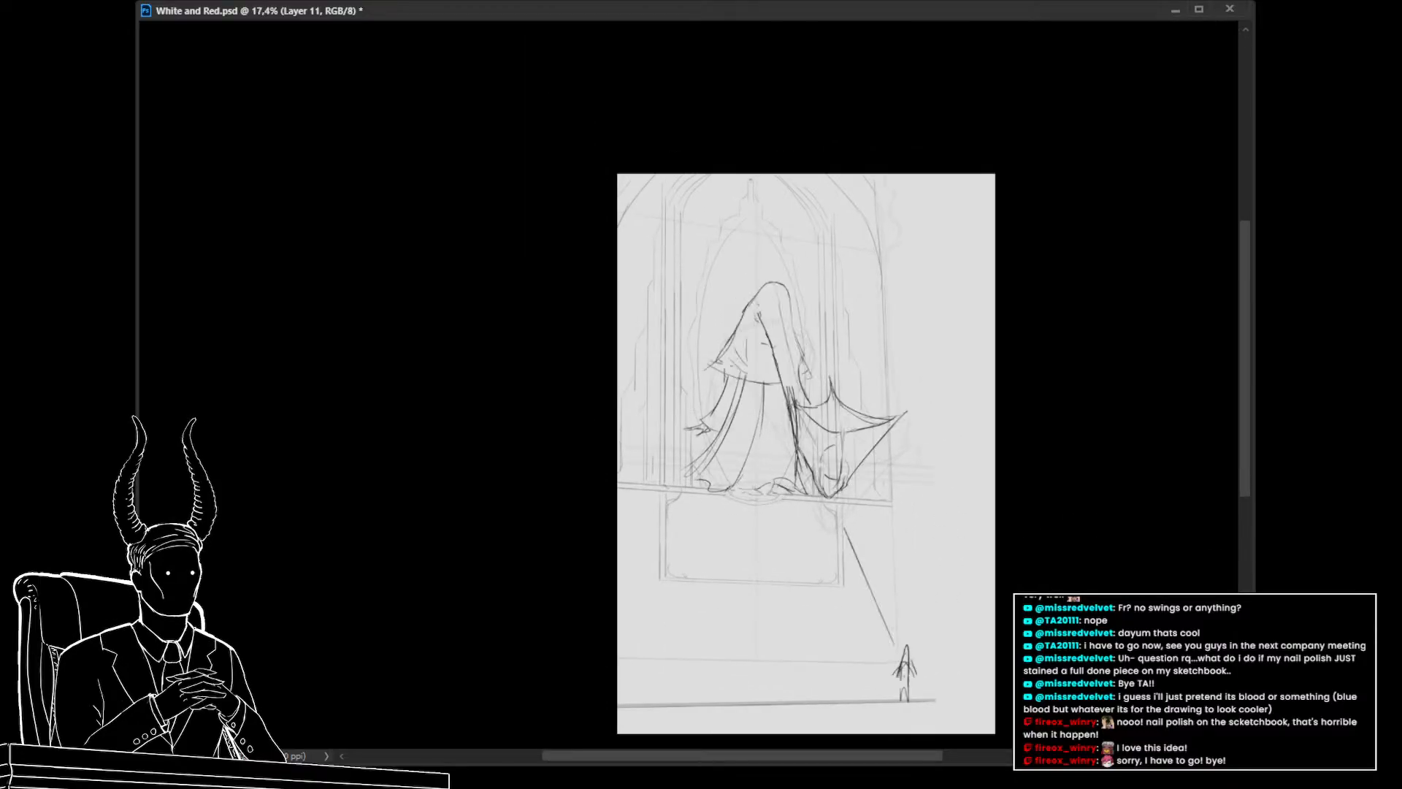
mouse_move(792, 542)
mouse_down()
mouse_move(803, 504)
mouse_move(791, 549)
mouse_up()
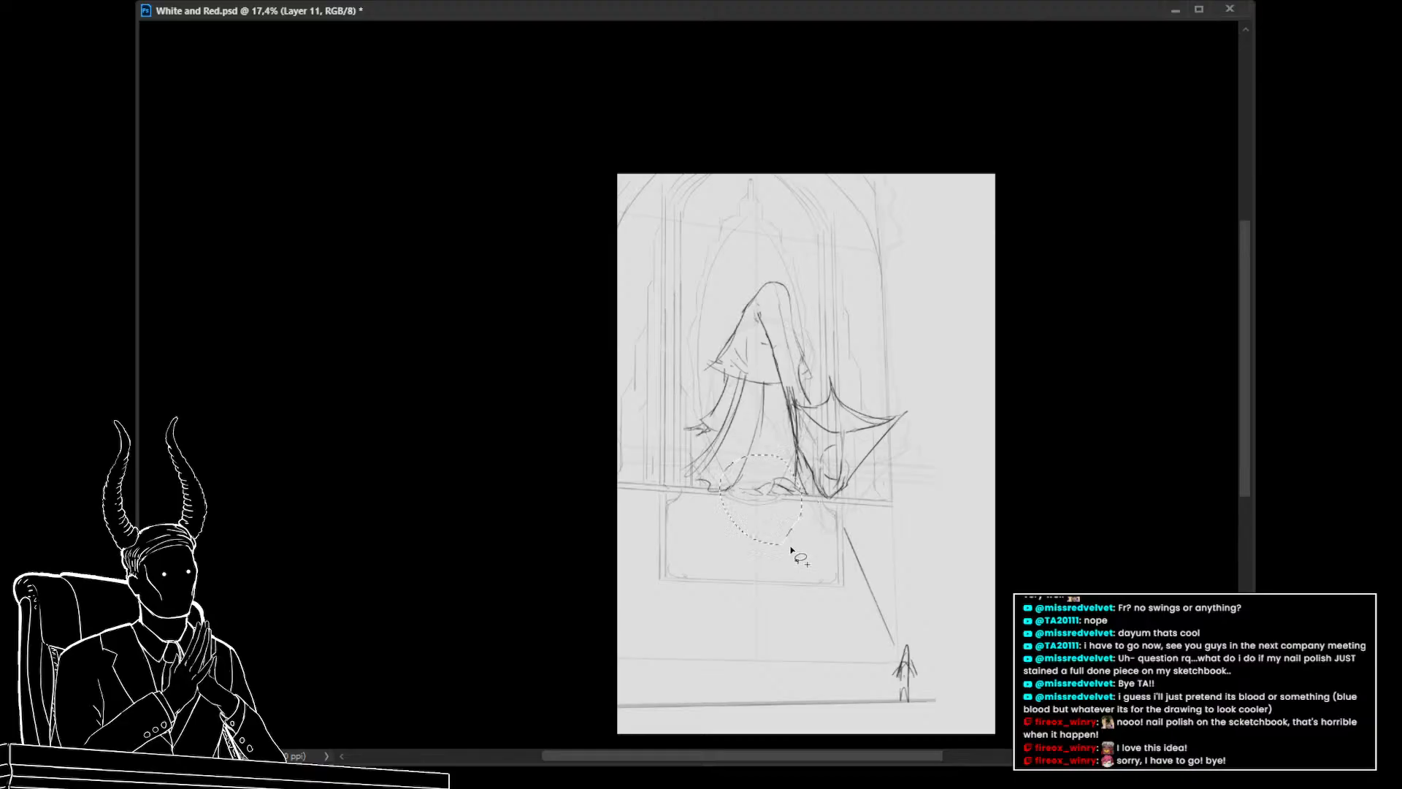
key(ctrl+d)
key(ctrl+t)
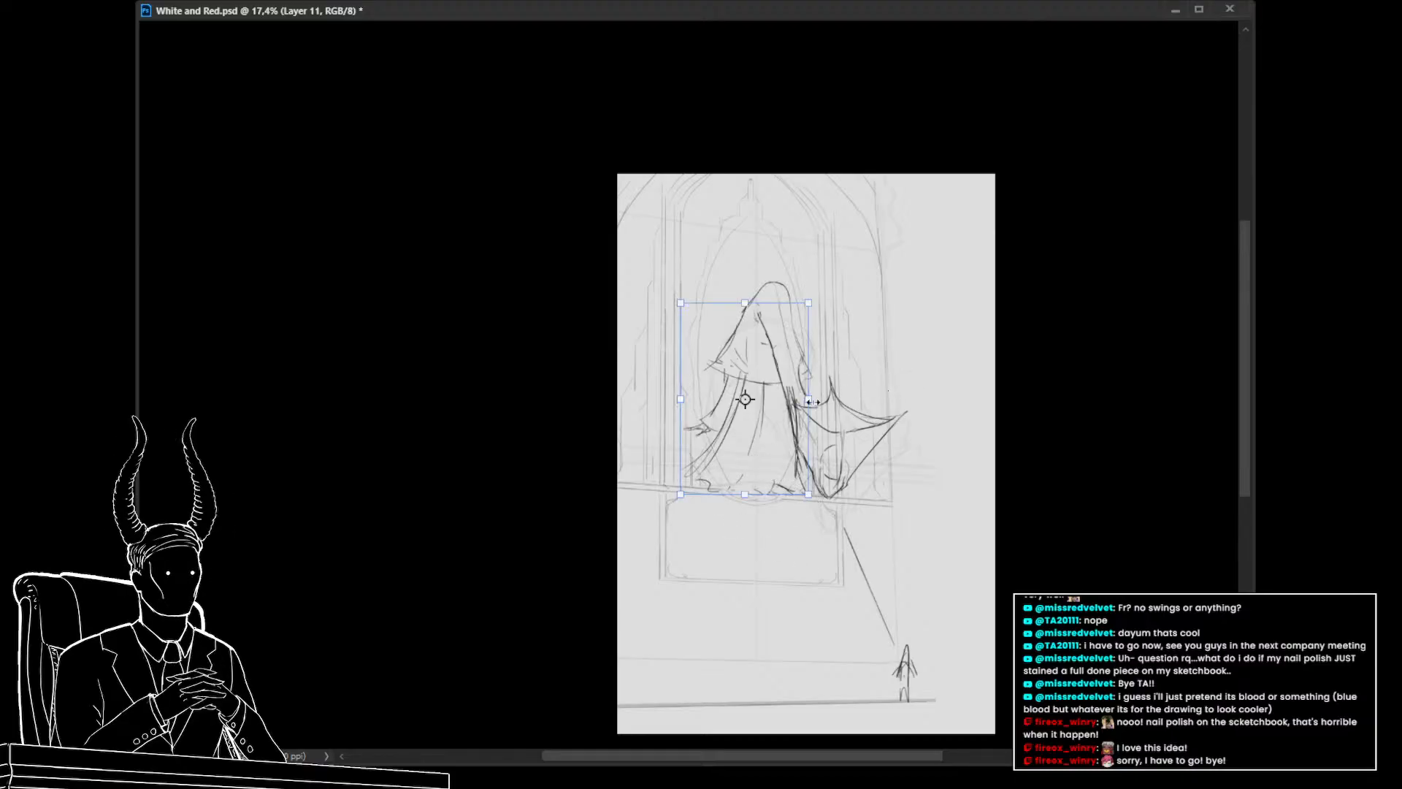
key(Escape)
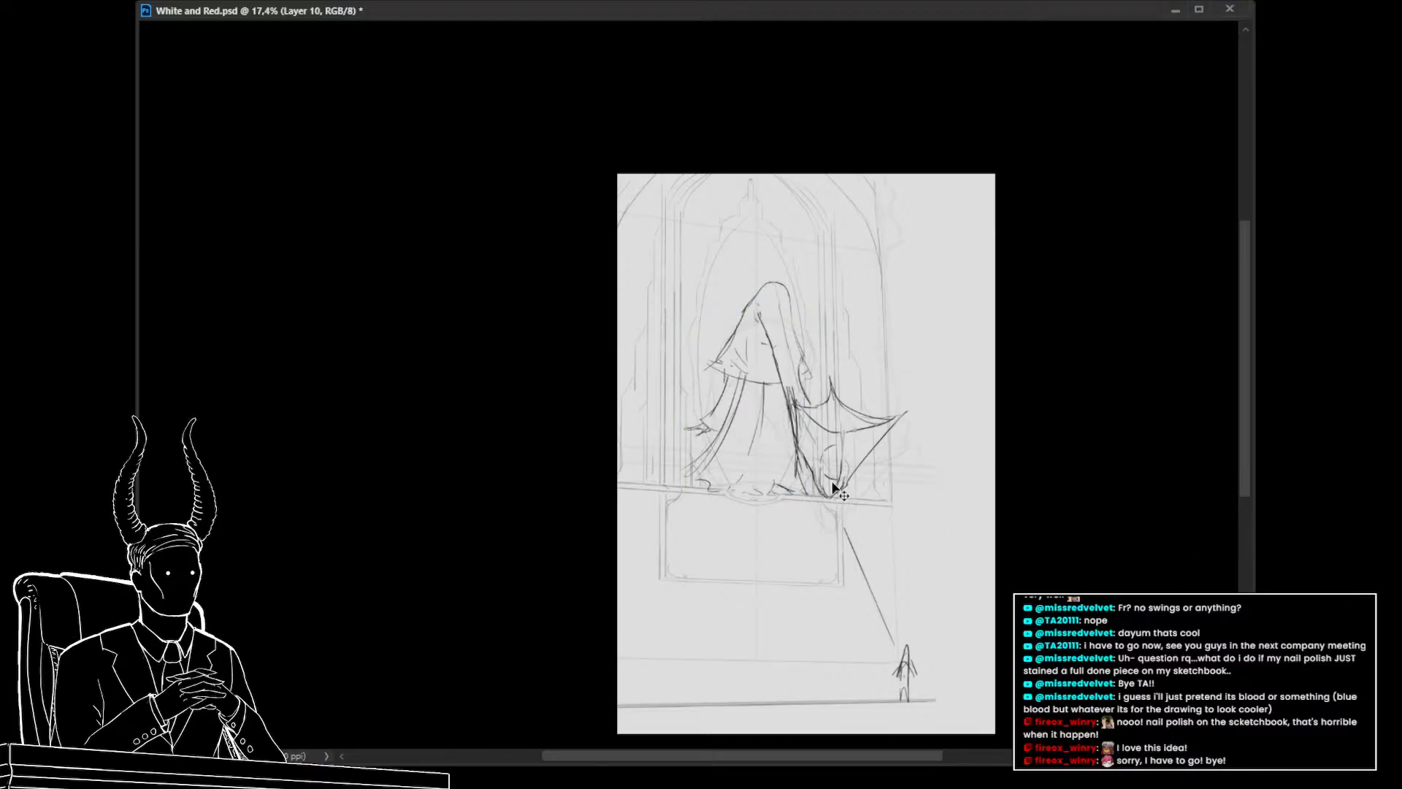
key(ctrl+t)
drag(829, 501, 831, 483)
key(ctrl+z)
key(Escape)
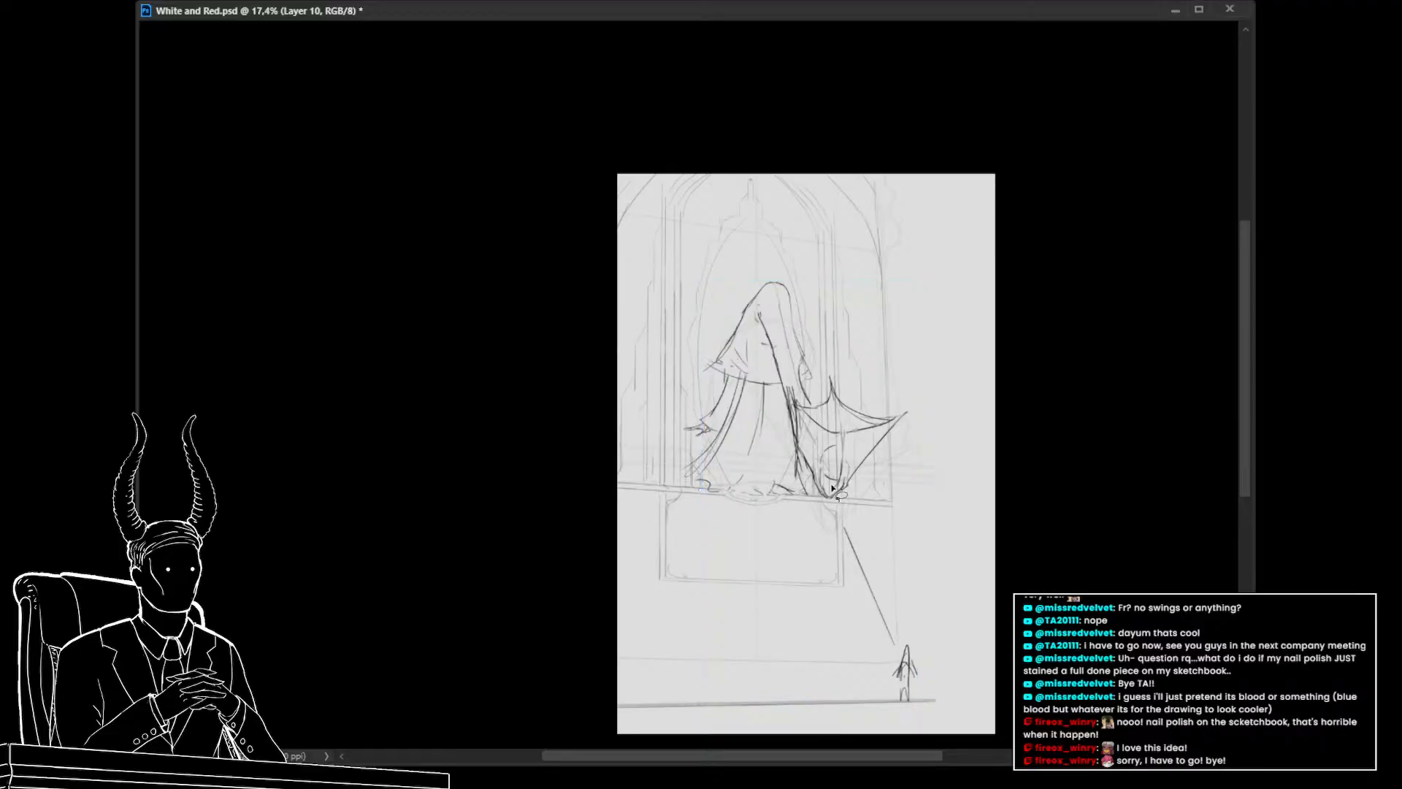
Lasso the arm line beside the wing, transform it slightly, commit and deselect
mouse_move(924, 502)
mouse_down()
mouse_move(933, 428)
mouse_move(670, 336)
mouse_move(755, 419)
mouse_move(794, 494)
mouse_move(876, 505)
mouse_move(854, 430)
mouse_up()
key(ctrl+t)
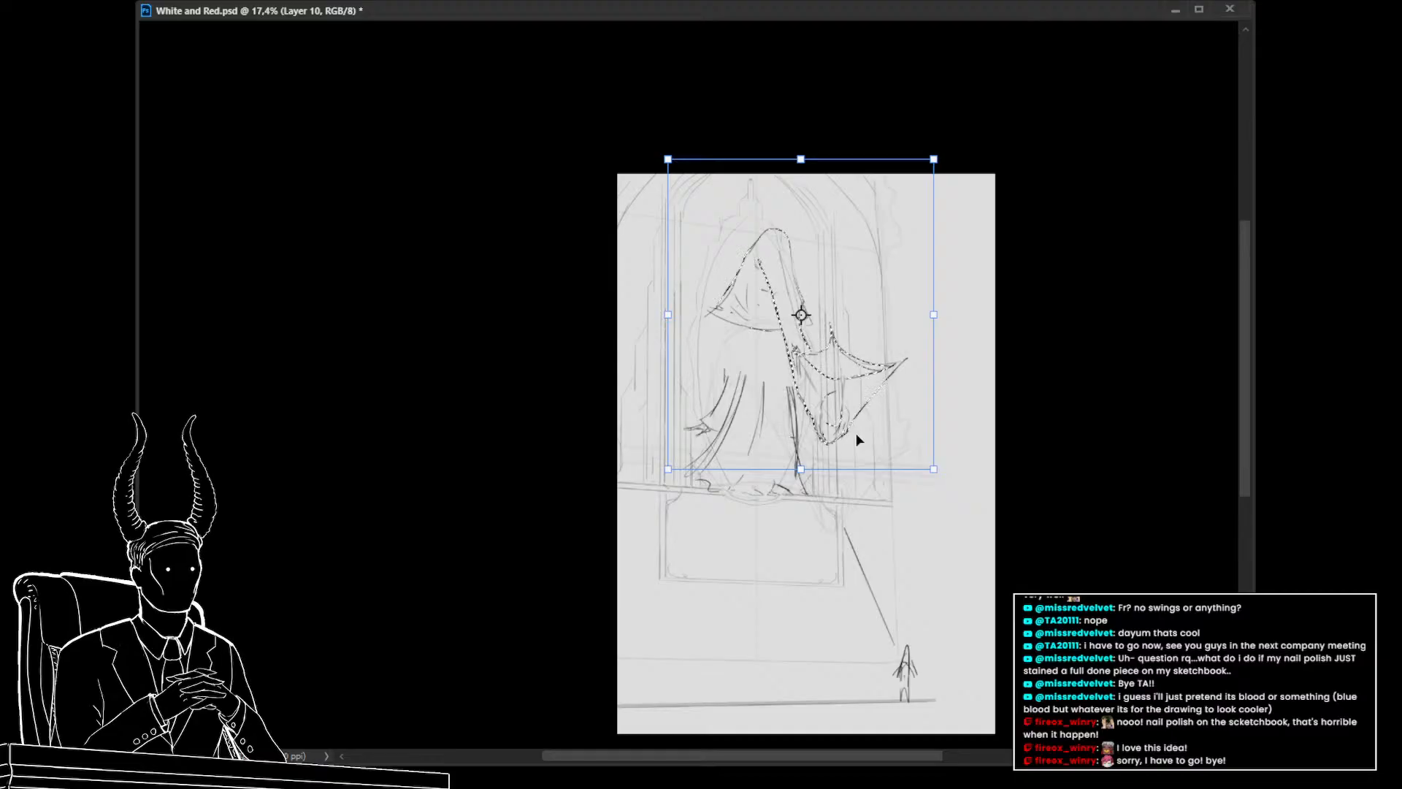
key(Return)
key(ctrl+d)
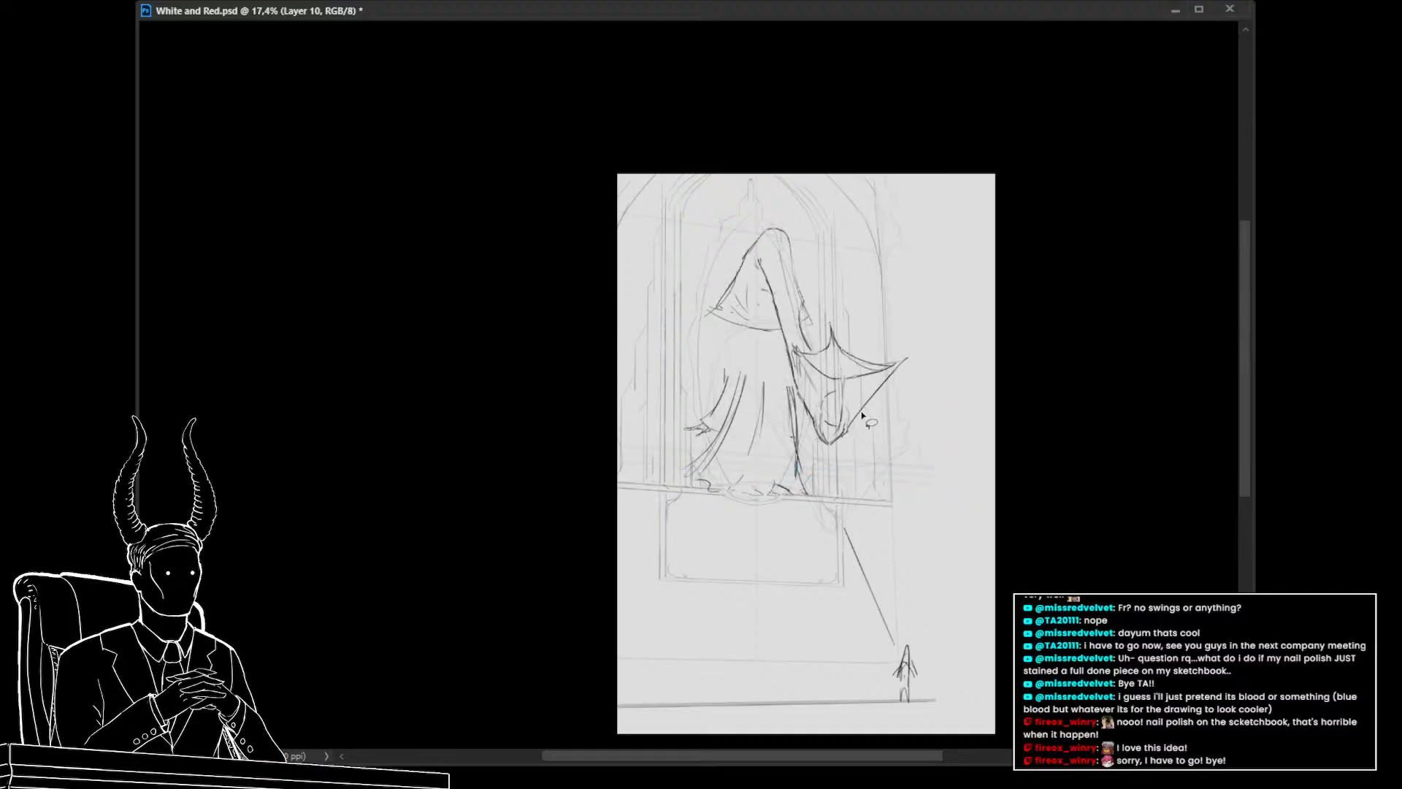
On the layer above, sketch the creature's left arm and hand reaching out from the robe
click(1307, 540)
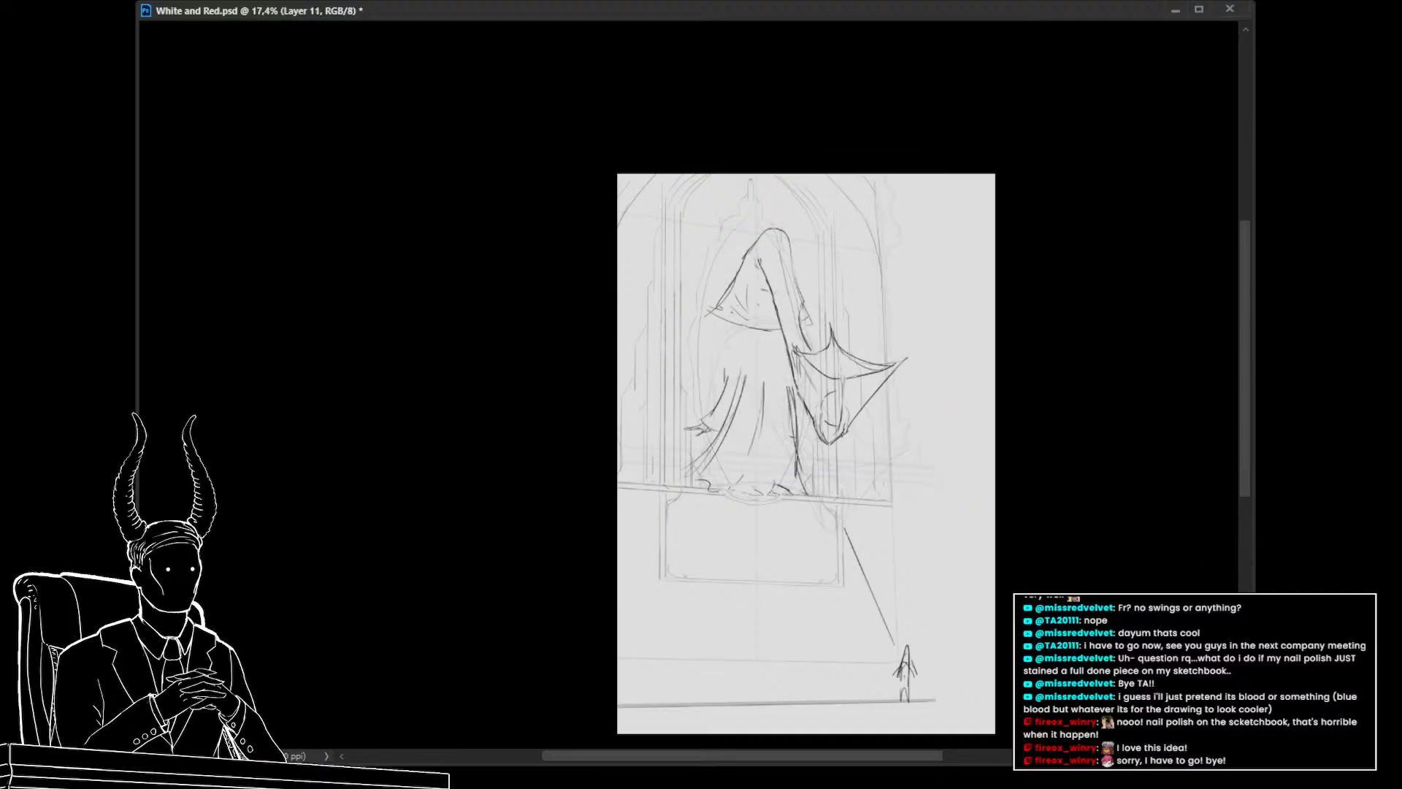
drag(707, 427, 743, 434)
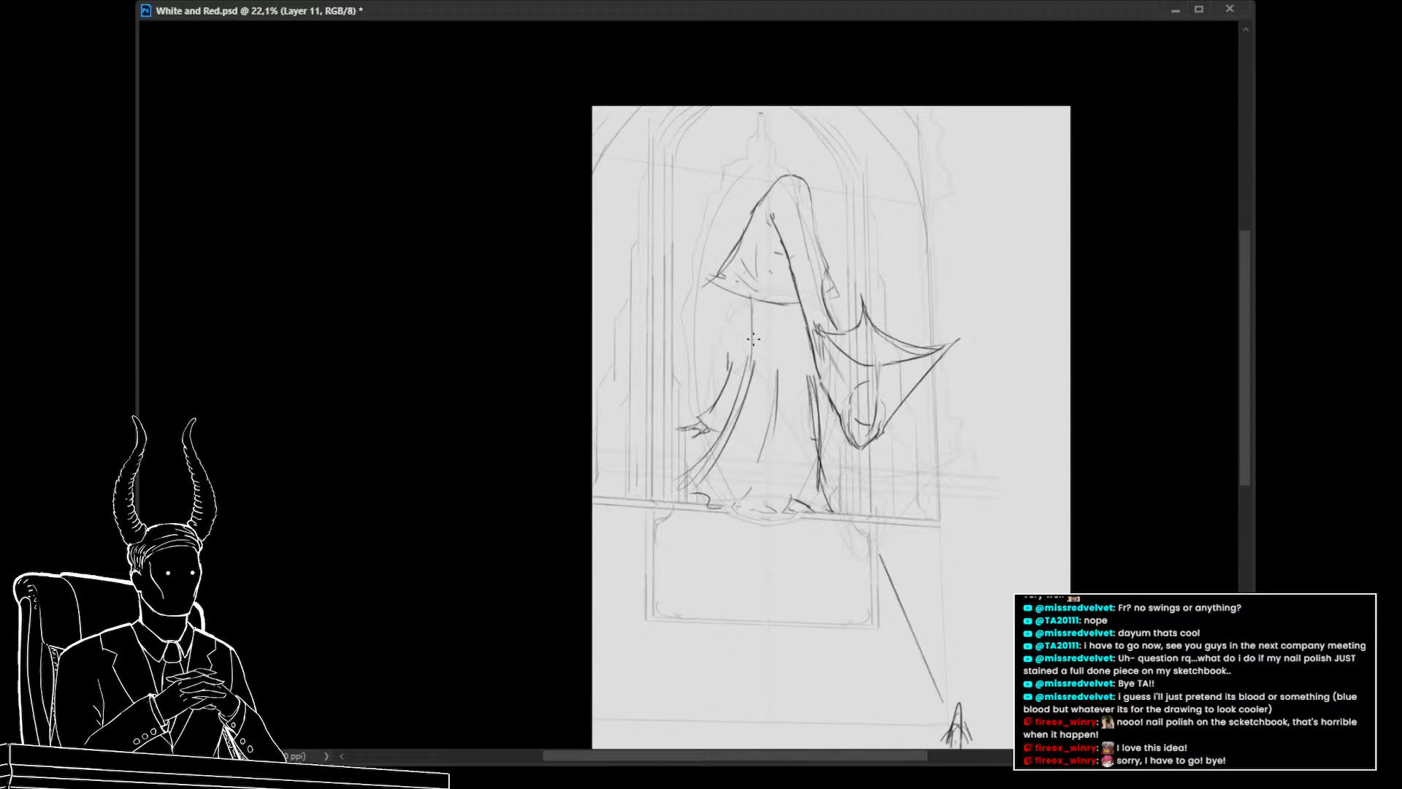
drag(753, 338, 773, 395)
drag(805, 321, 810, 425)
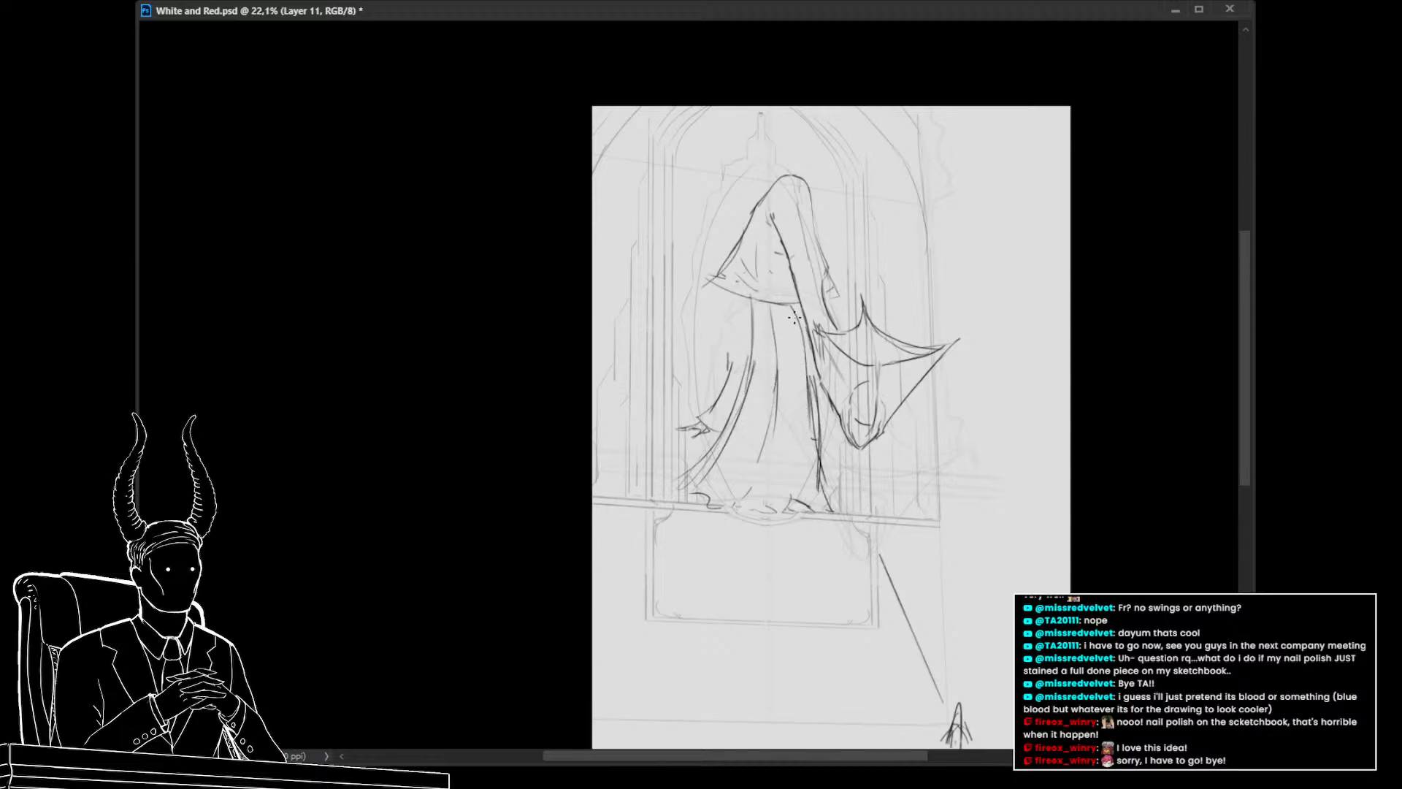
key(ctrl+z)
drag(807, 319, 810, 422)
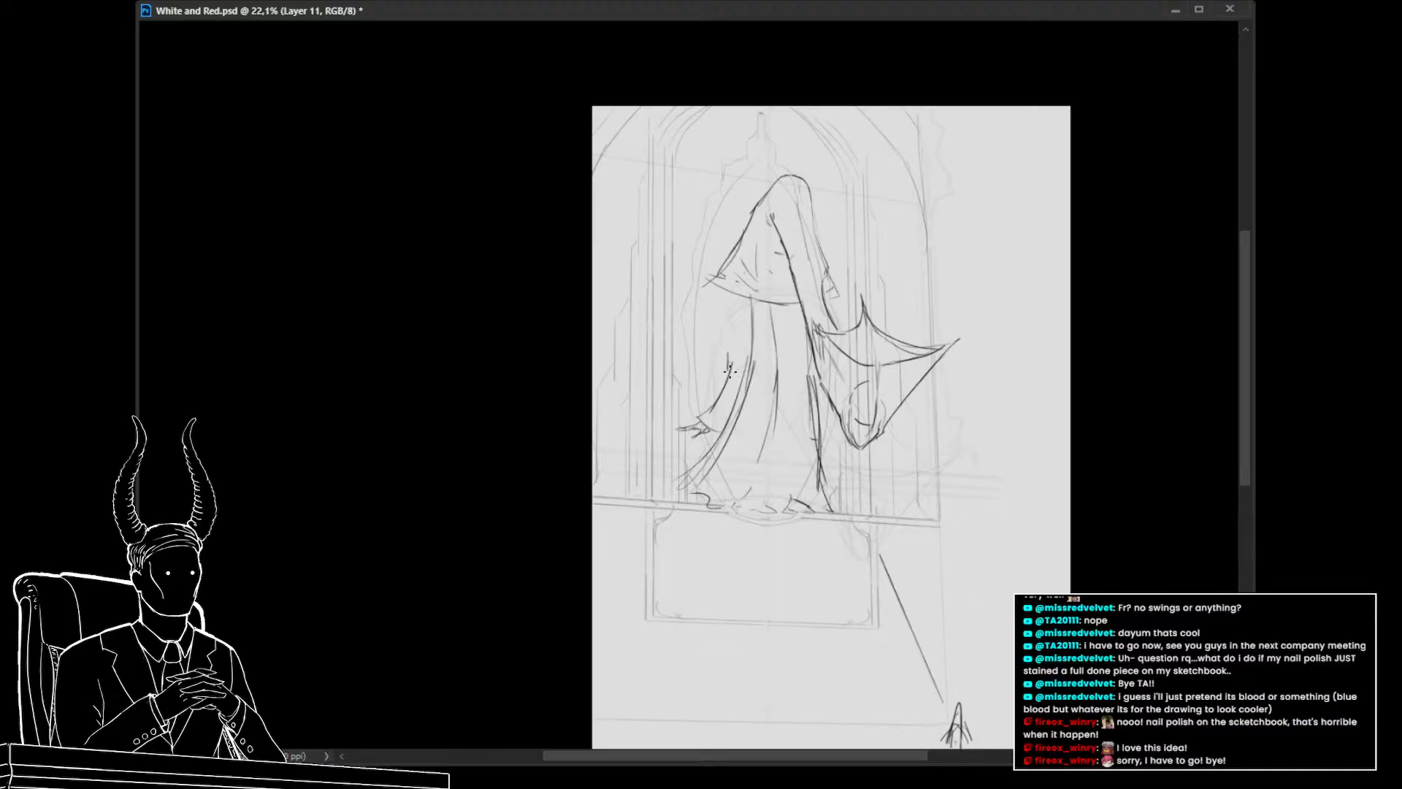
drag(730, 371, 737, 289)
key(ctrl+z)
key(ctrl+z)
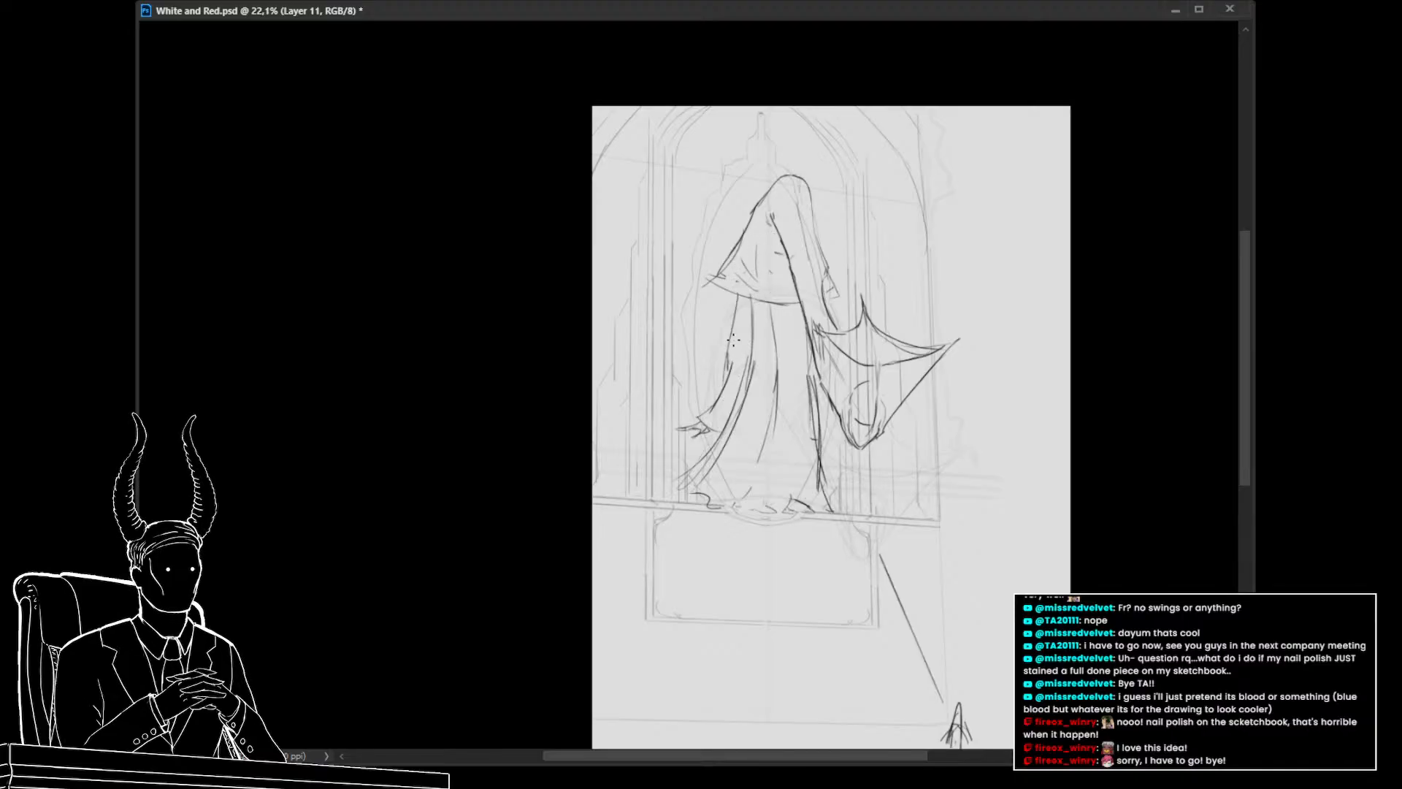
key(ctrl+z)
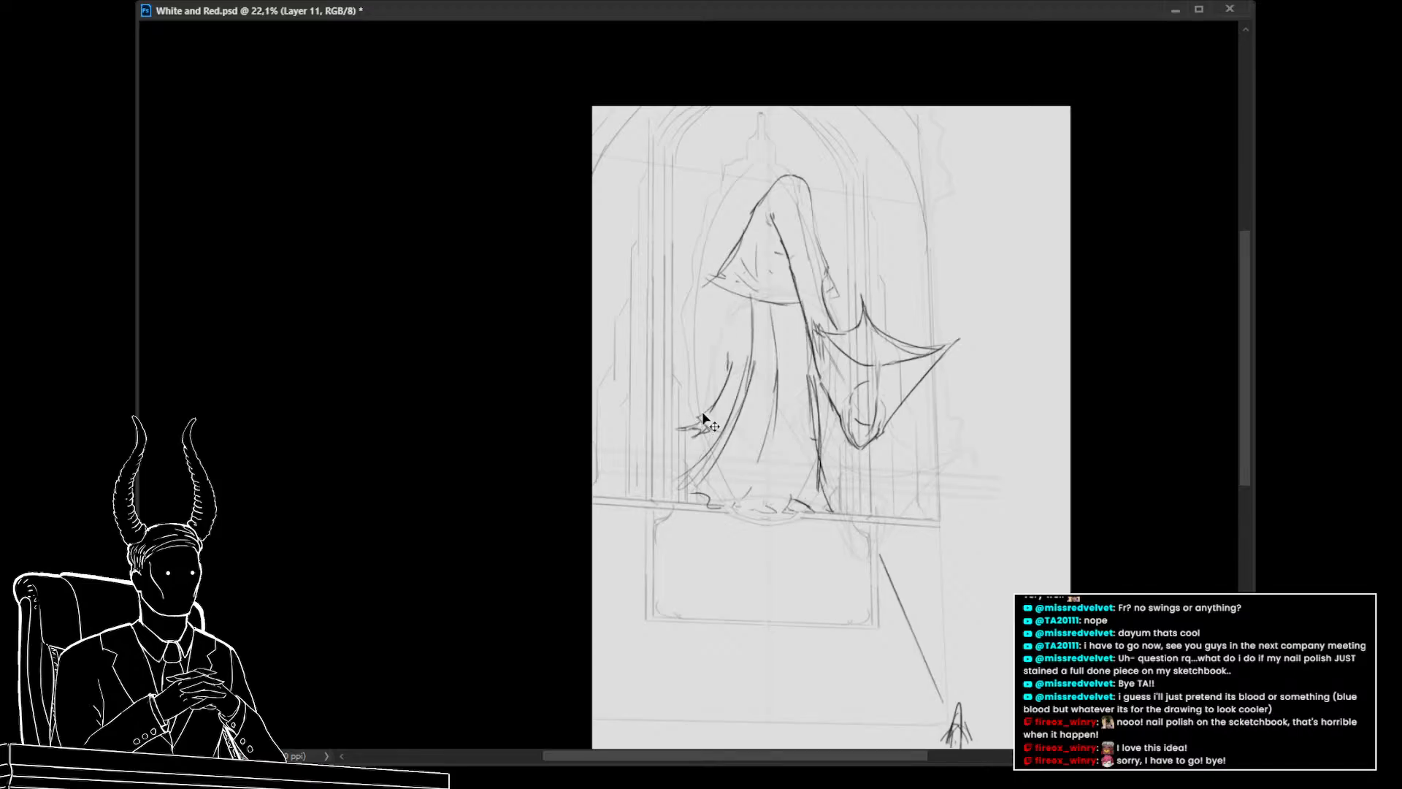
Lasso the left arm and move it higher up the robe with Free Transform, then deselect
mouse_move(742, 336)
mouse_down()
mouse_move(668, 427)
mouse_move(697, 446)
mouse_move(723, 438)
mouse_move(750, 405)
mouse_move(737, 367)
mouse_move(741, 384)
mouse_move(650, 438)
mouse_move(724, 480)
mouse_up()
key(ctrl+t)
key(Return)
key(ctrl+d)
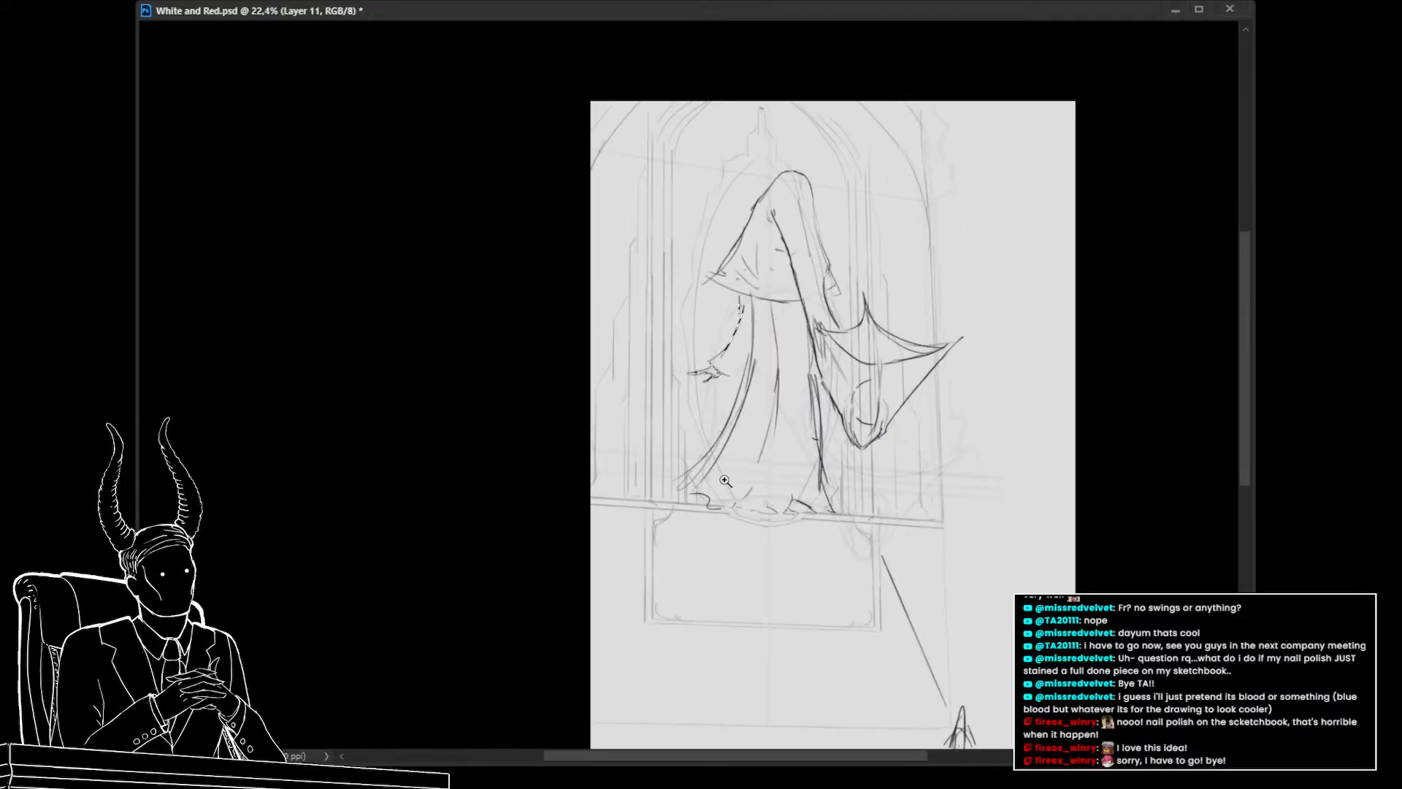
Lasso and delete the stray lines next to the left arm
key(l)
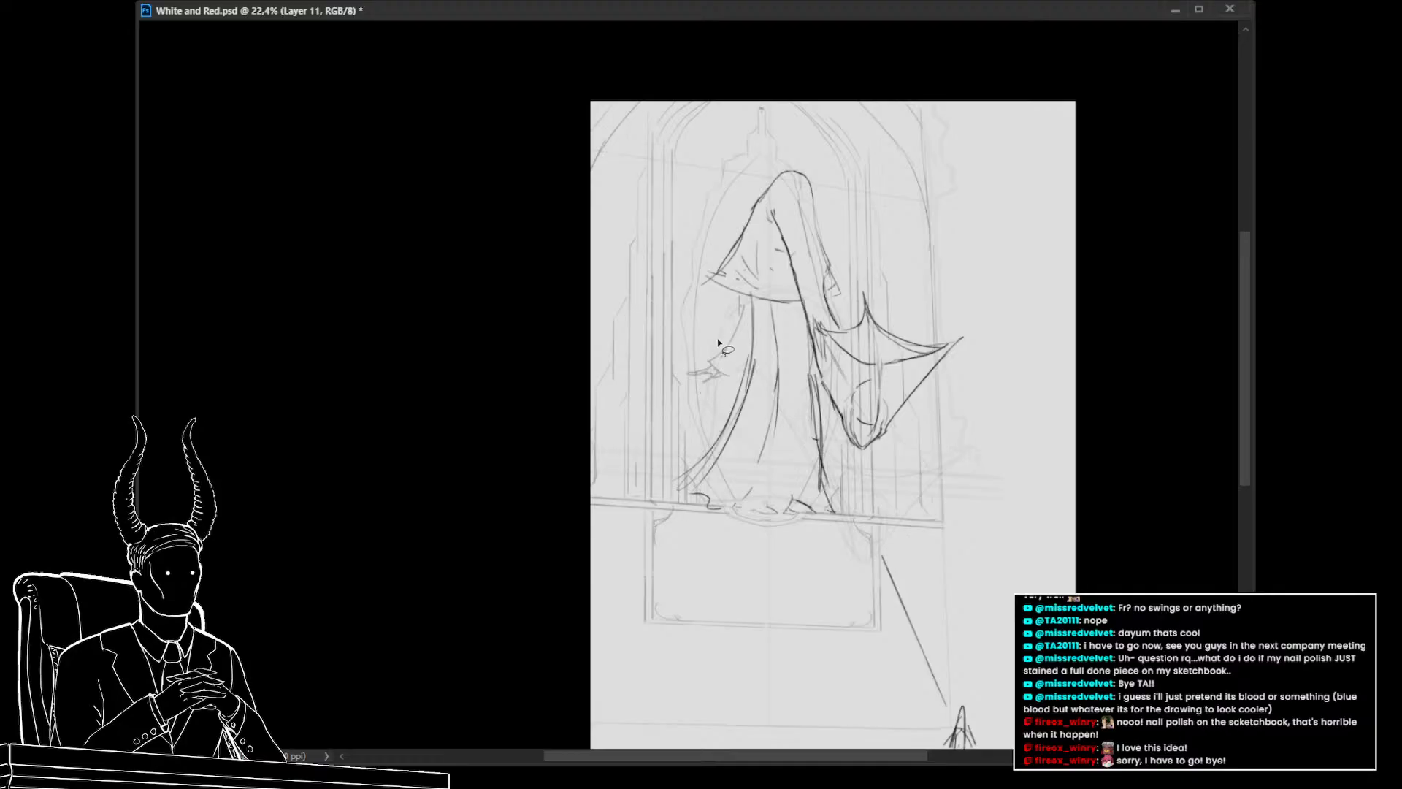
mouse_move(728, 352)
mouse_down()
mouse_move(745, 316)
mouse_move(687, 376)
mouse_move(736, 382)
mouse_up()
key(Delete)
key(ctrl+d)
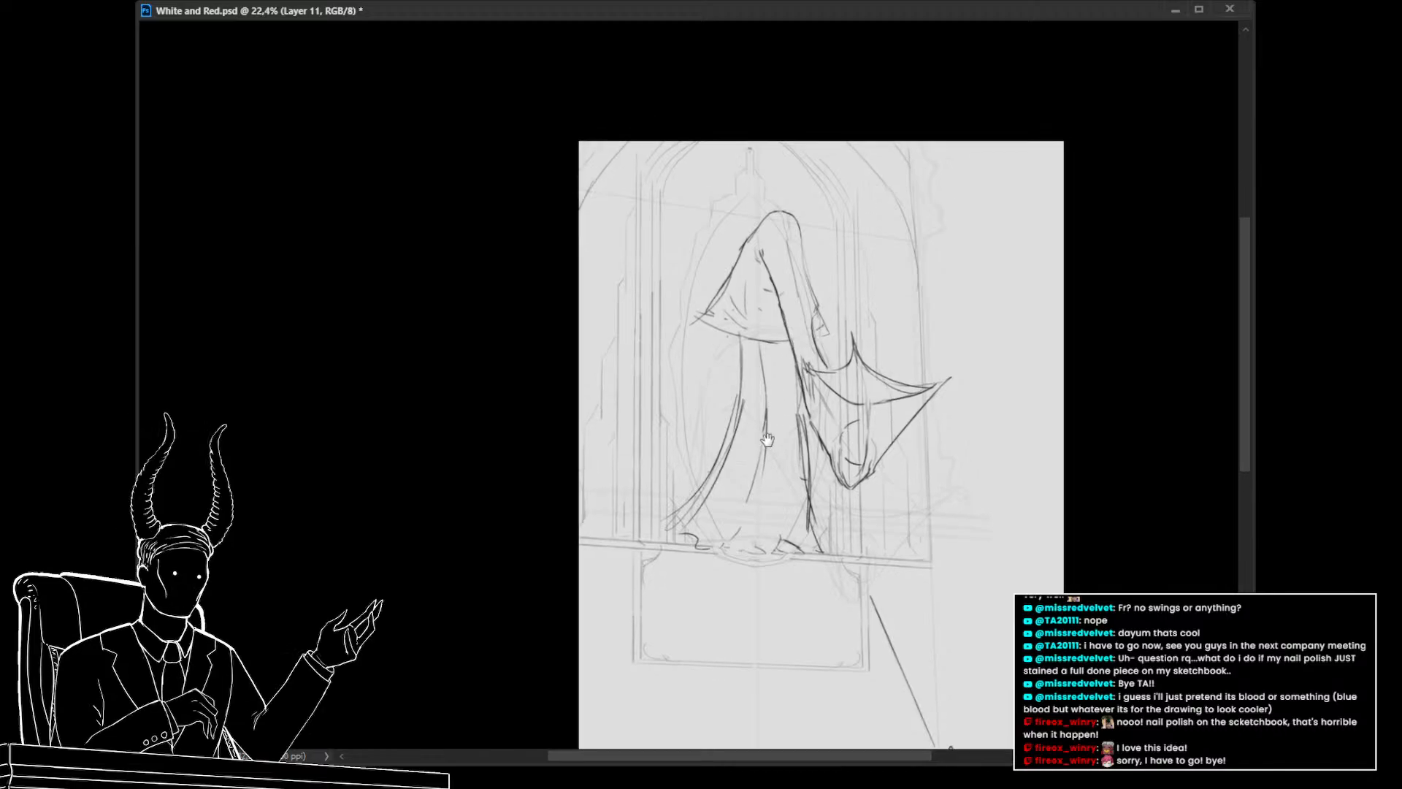
Lasso the left side of the hood on the robe layer and skew it outward to reshape the hood's brim
drag(777, 394, 768, 440)
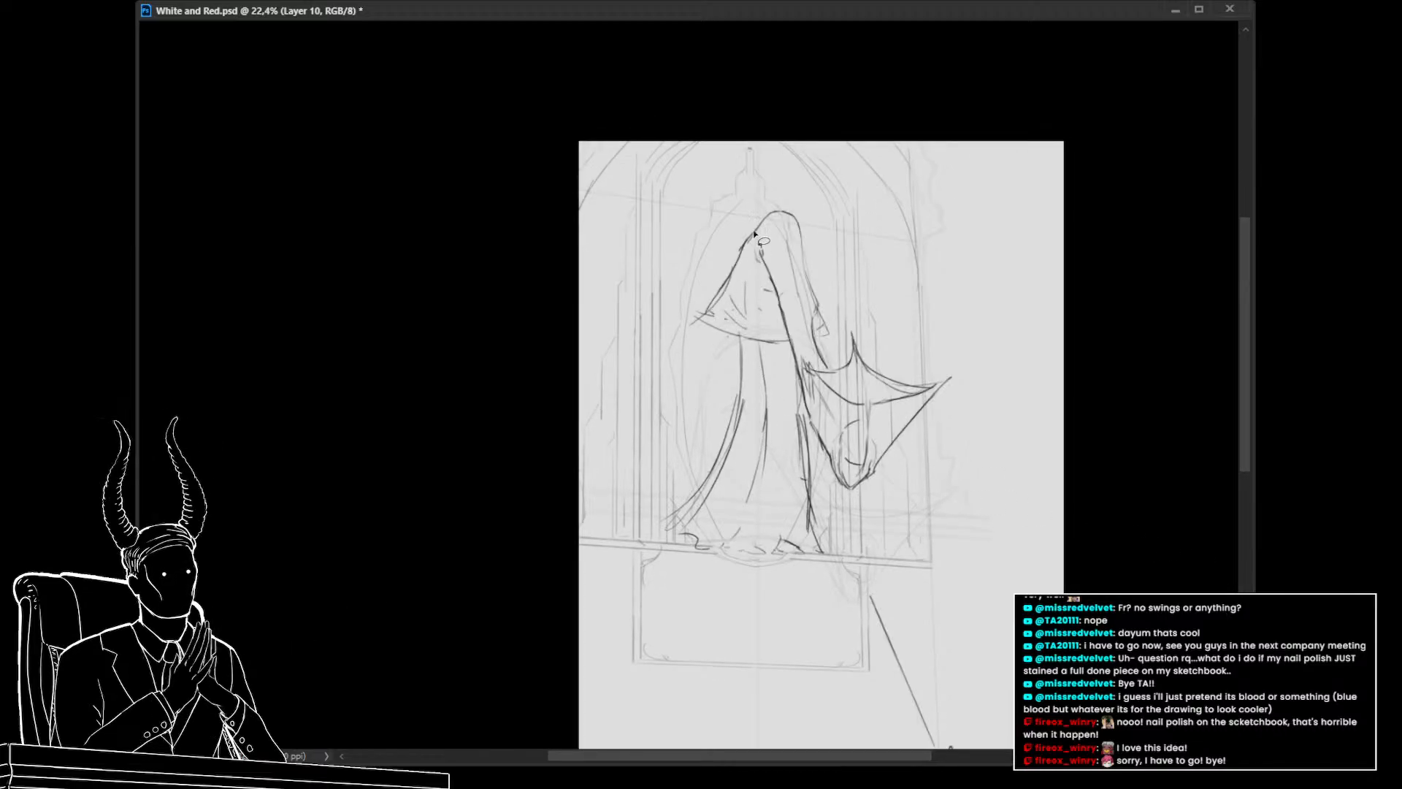
mouse_move(748, 238)
mouse_down()
mouse_move(701, 353)
mouse_move(750, 229)
mouse_up()
key(ctrl+t)
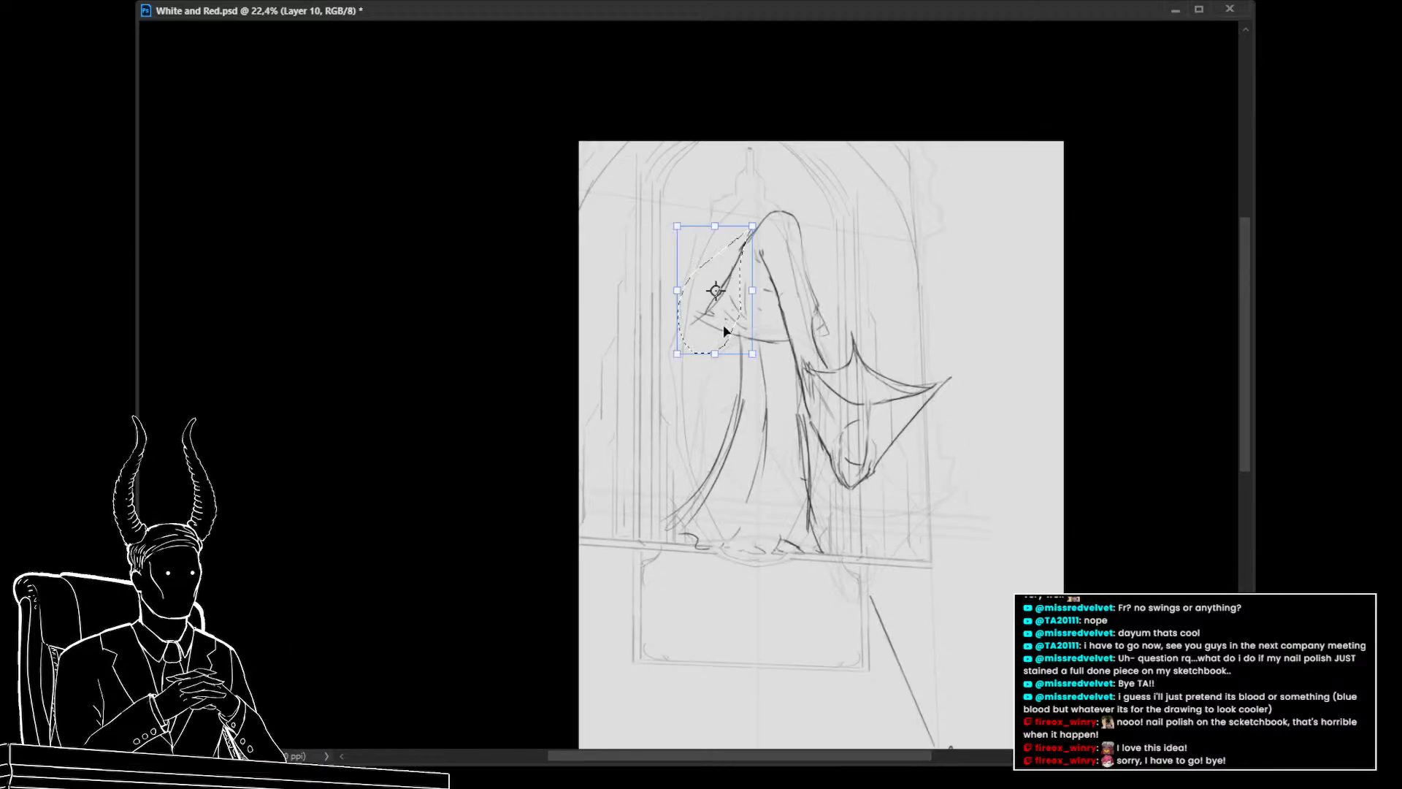
drag(678, 357, 709, 357)
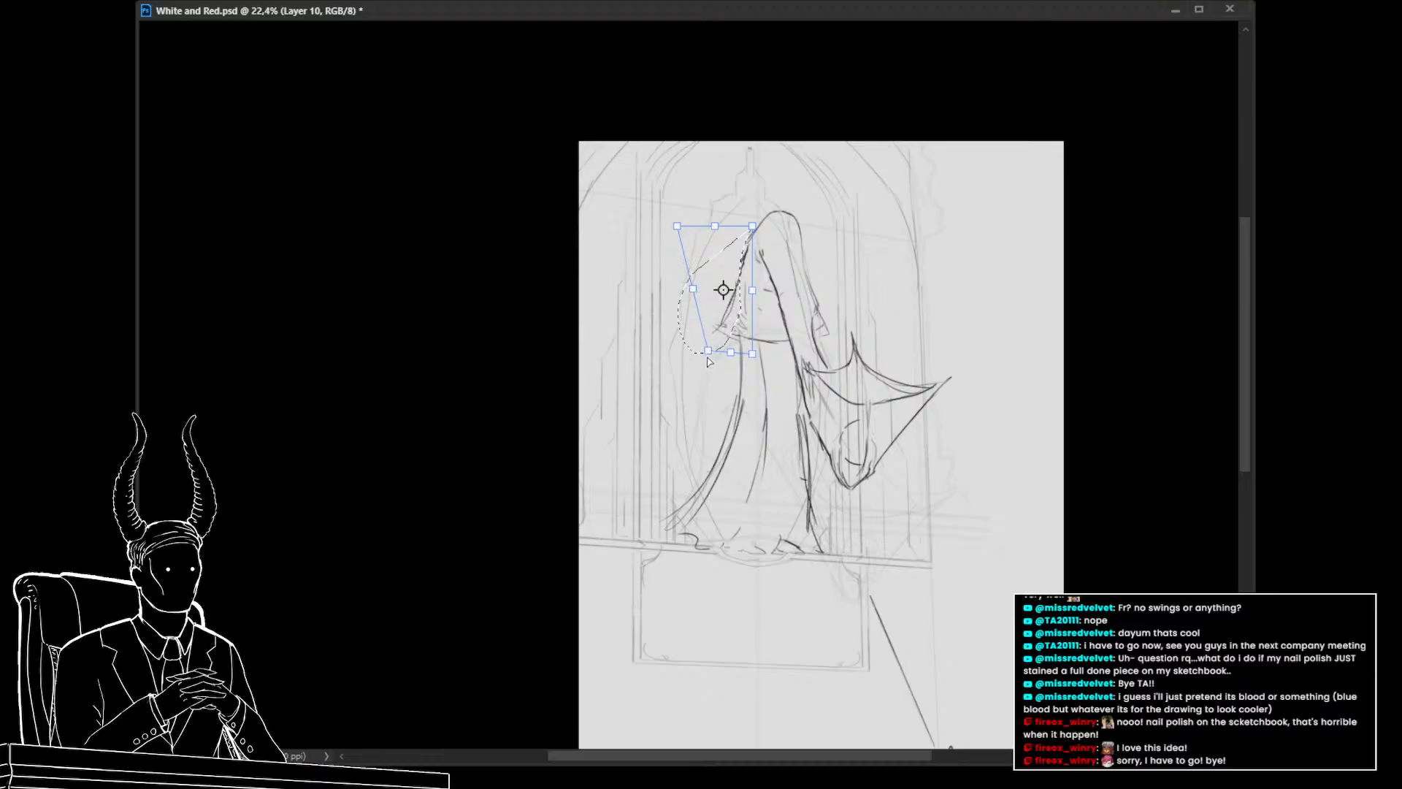
key(Return)
key(ctrl+d)
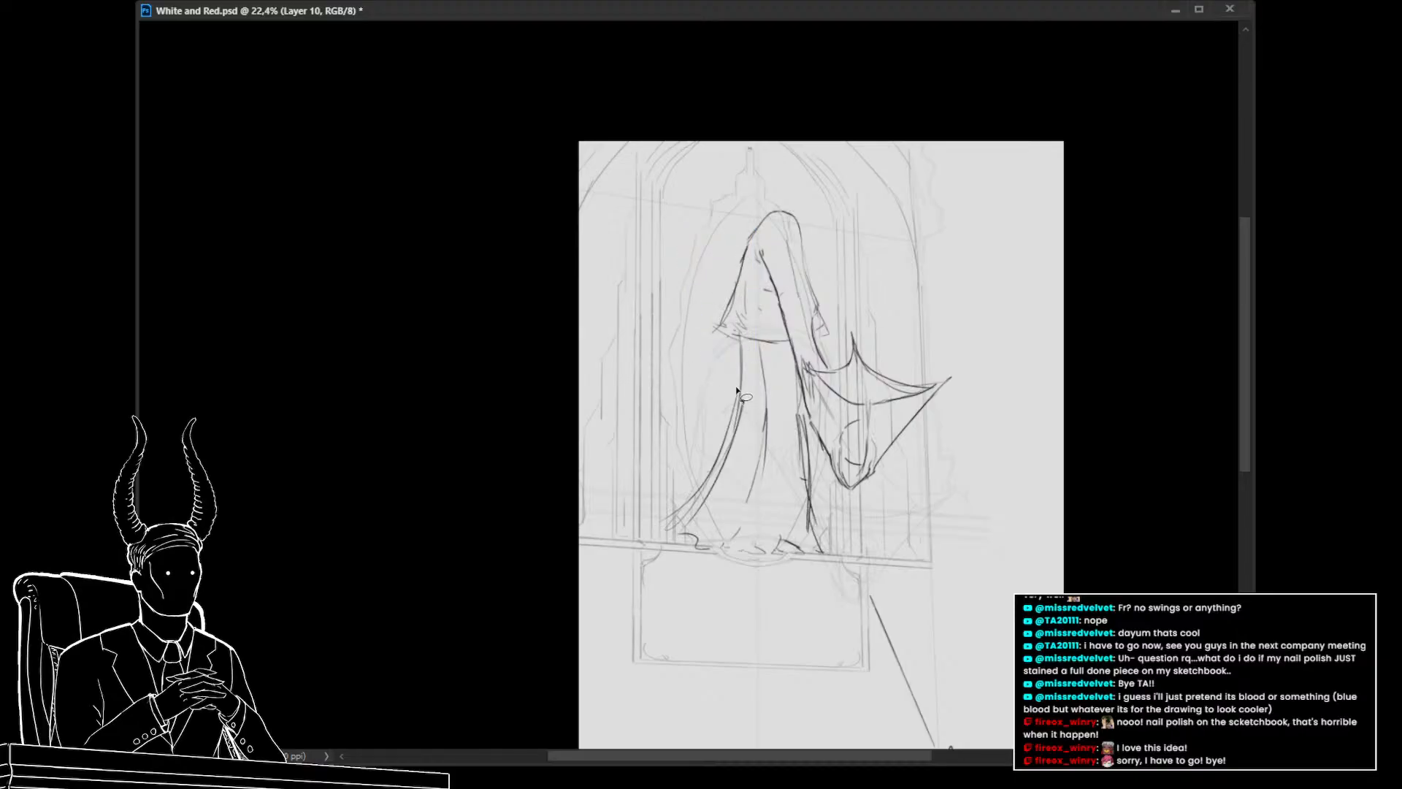
With the brush, sketch a long left sleeve hanging down the robe's left side
key(b)
drag(748, 454, 757, 424)
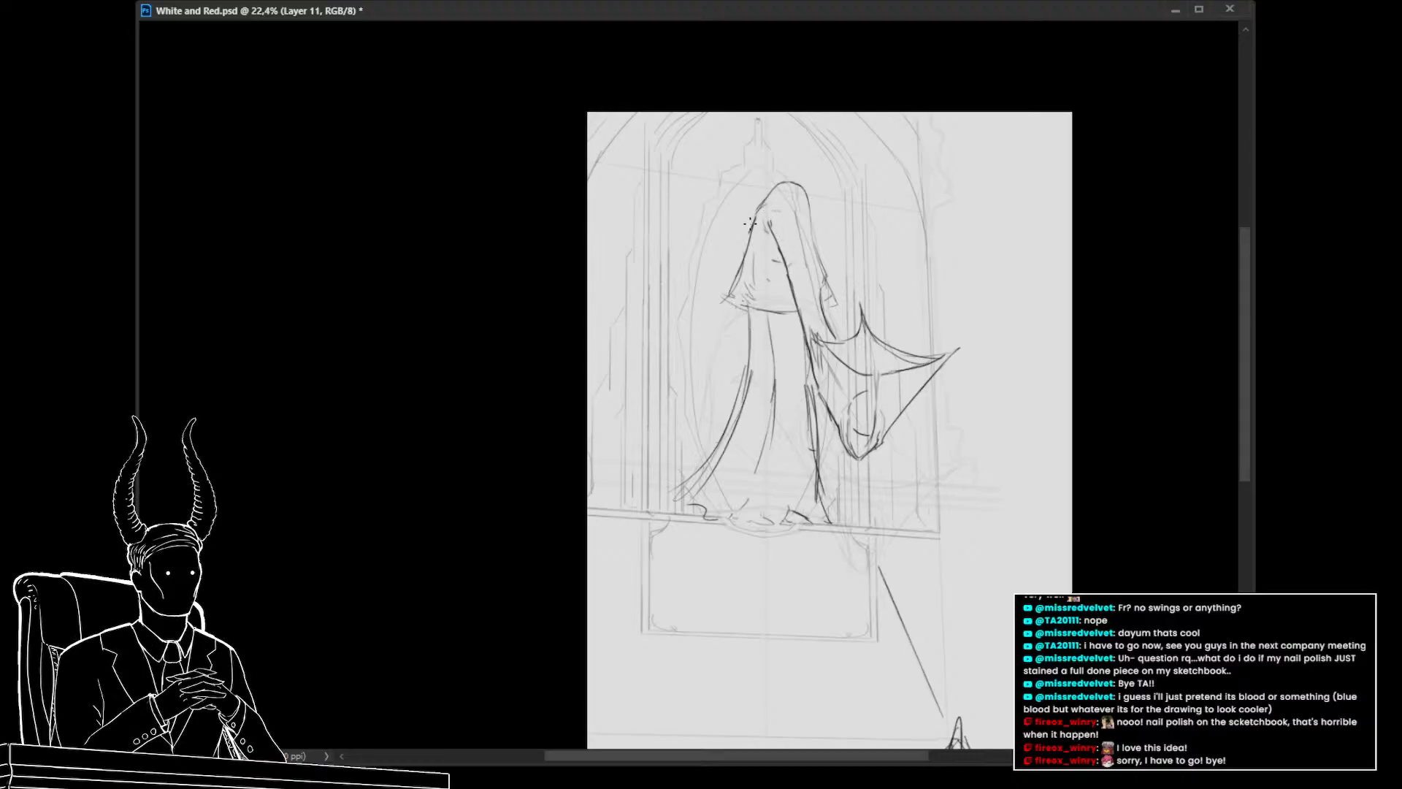
drag(753, 220, 743, 250)
drag(708, 379, 699, 487)
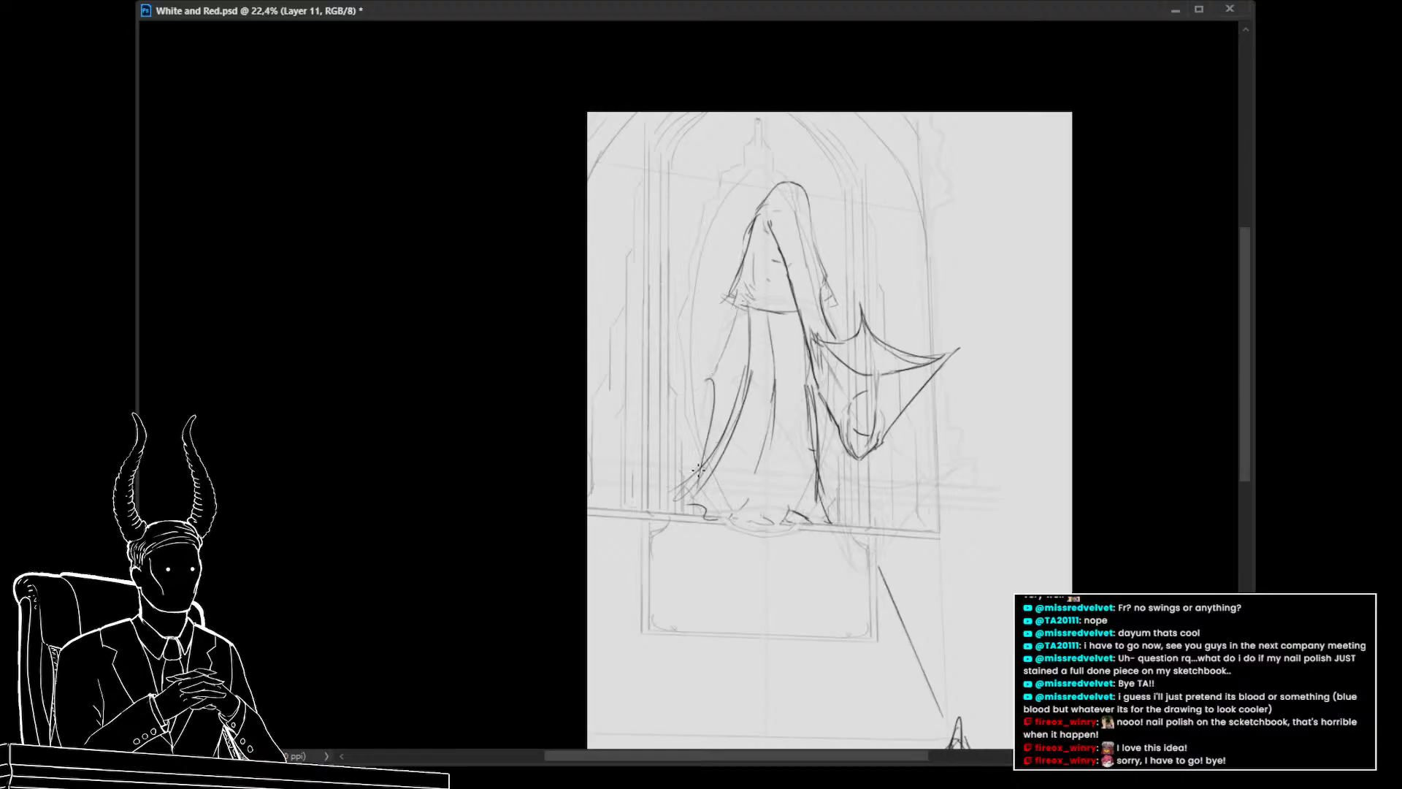
key(ctrl+z)
drag(708, 380, 692, 487)
drag(717, 422, 688, 522)
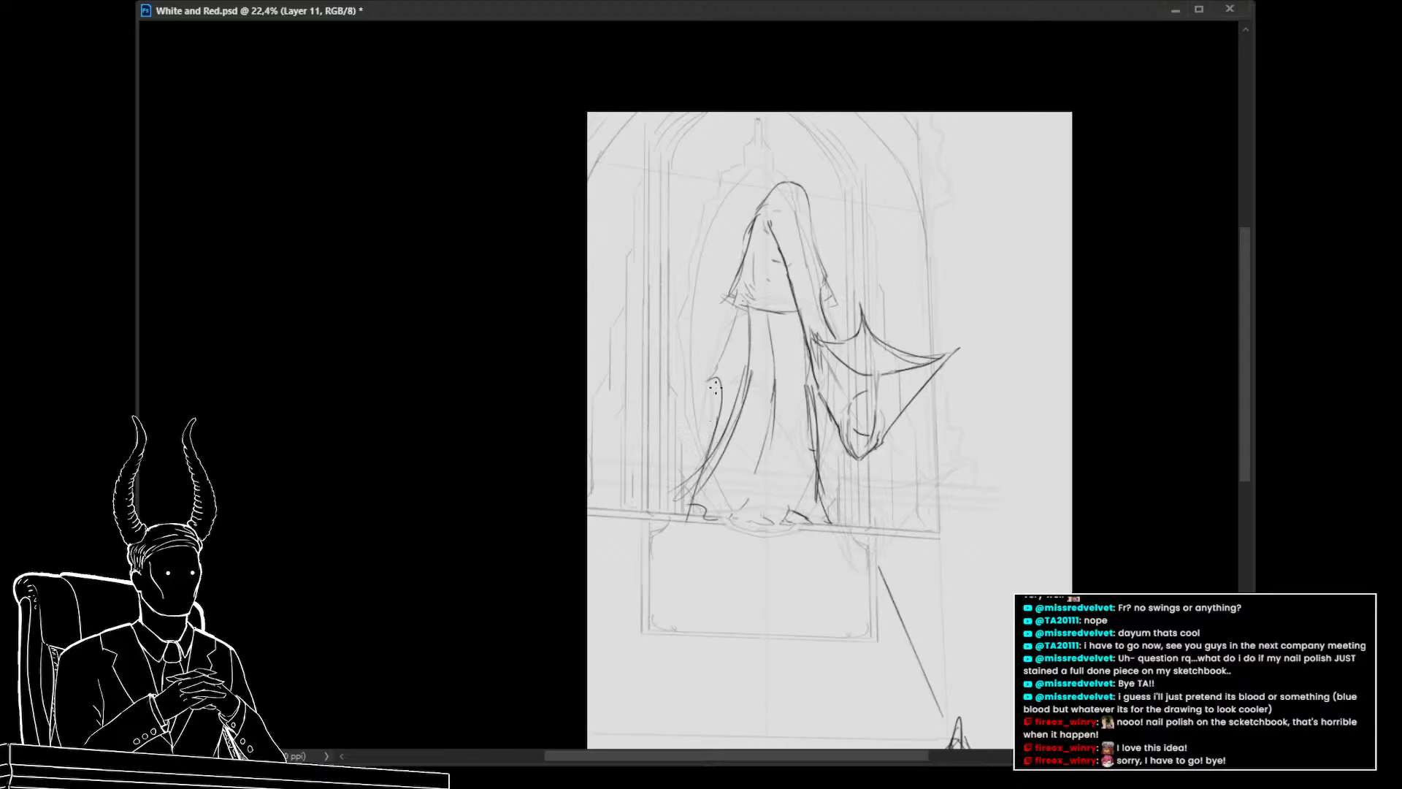
drag(708, 387, 694, 500)
mouse_move(699, 434)
mouse_down()
mouse_move(695, 510)
mouse_move(739, 434)
mouse_up()
key(ctrl+z)
key(ctrl+z)
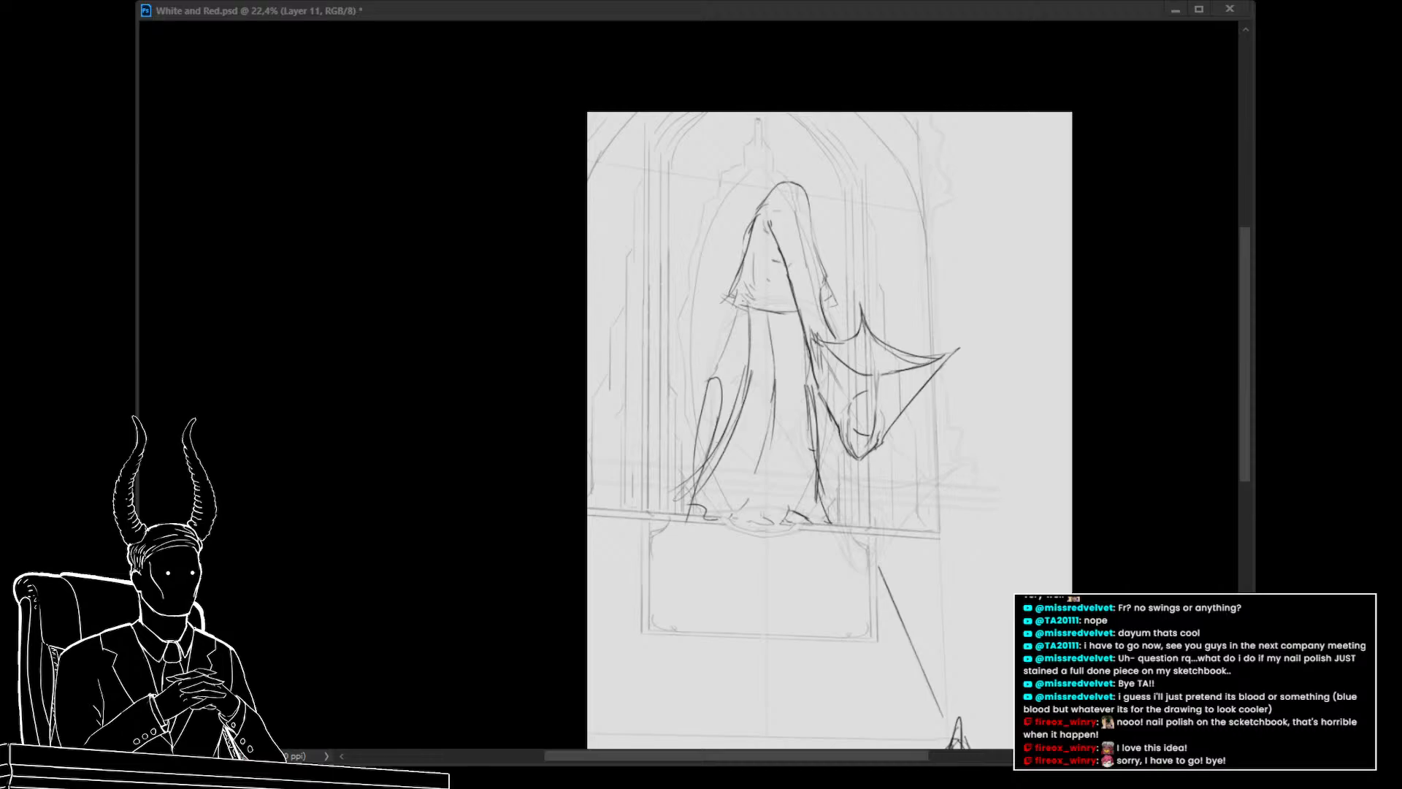
drag(717, 379, 667, 378)
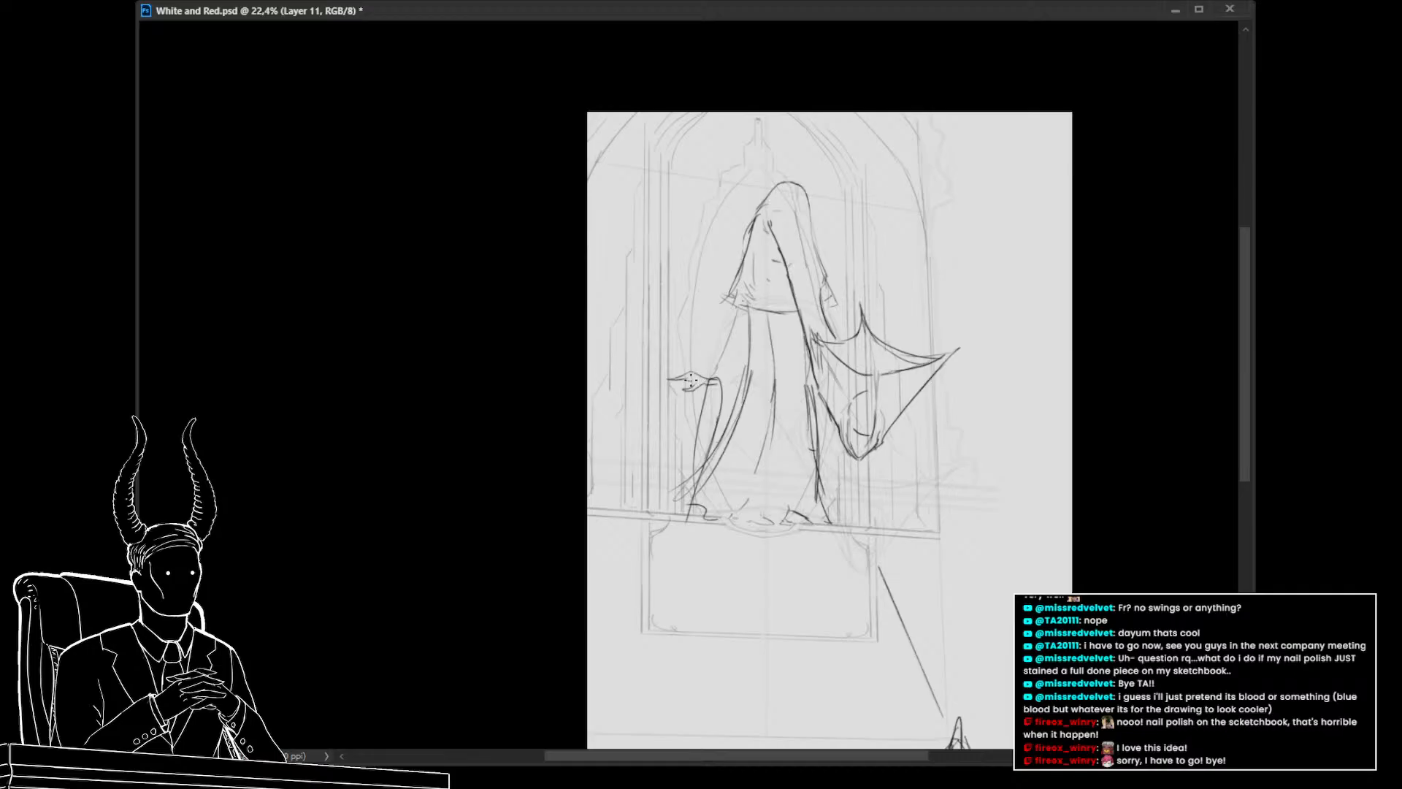
key(ctrl+z)
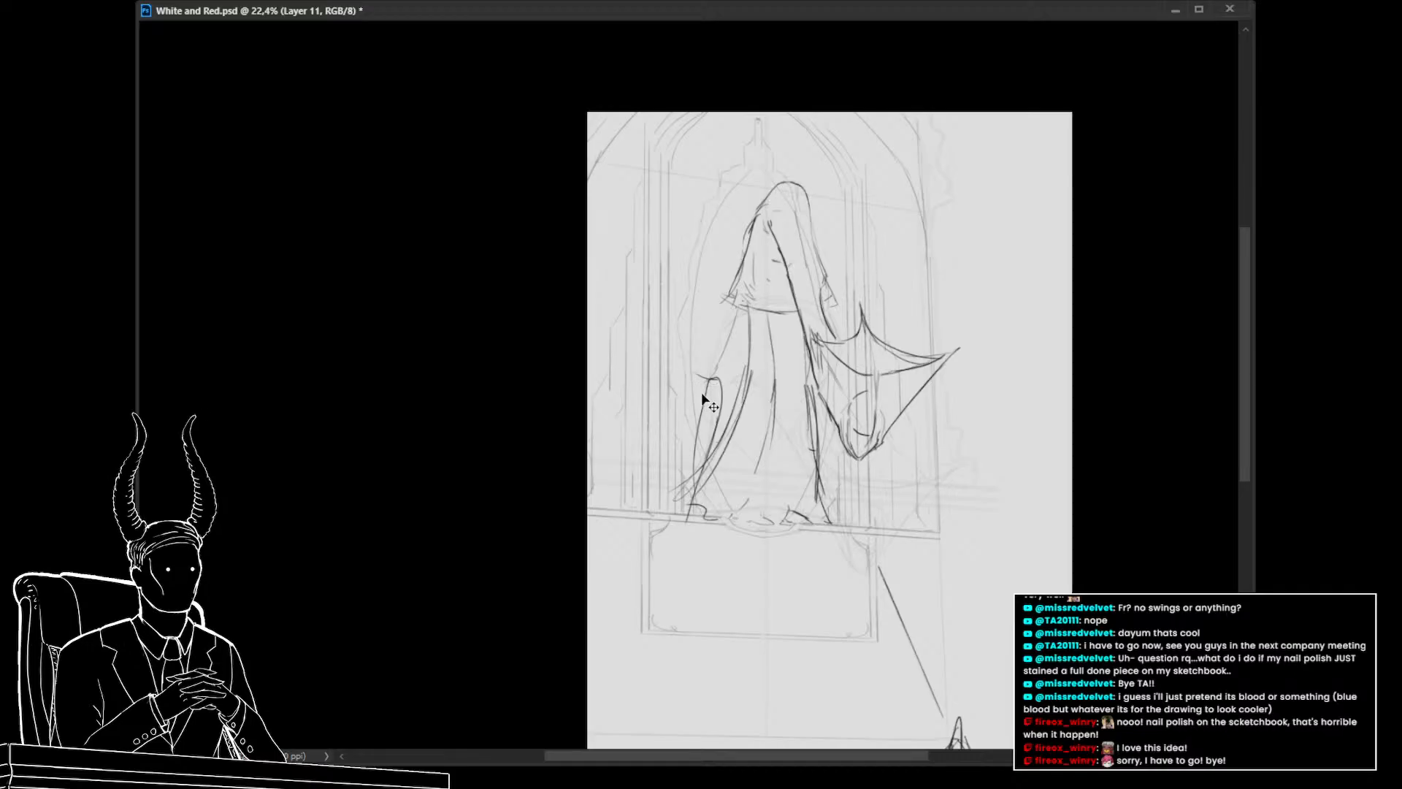
key(ctrl+z)
key(ctrl+z)
key(ctrl+z)
key(ctrl+z)
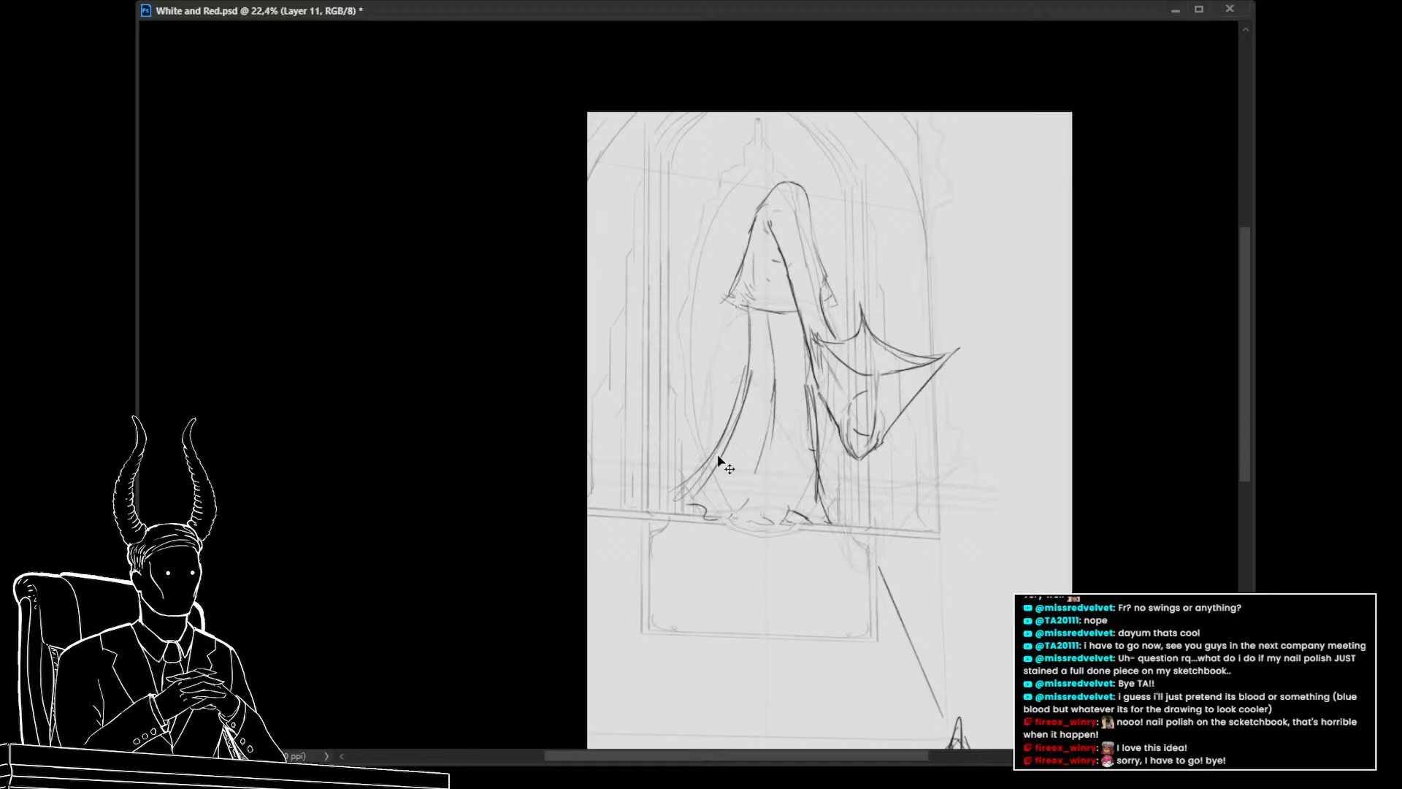
key(ctrl+z)
key(ctrl+z)
key(ctrl+shift+z)
key(ctrl+shift+z)
key(ctrl+shift+z)
key(ctrl+shift+z)
key(ctrl+shift+z)
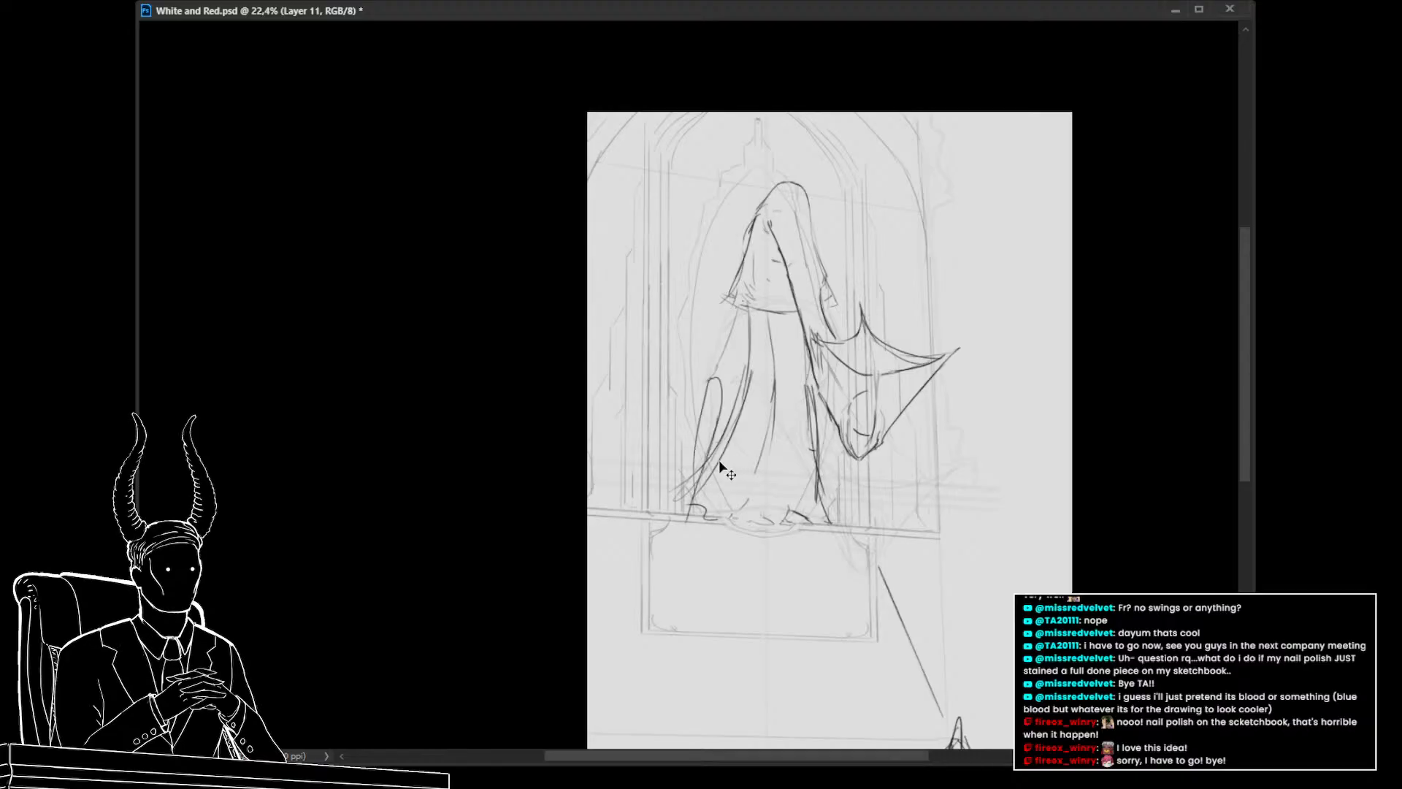
Draw a clawed hand at the end of the left sleeve
key(alt+Tab)
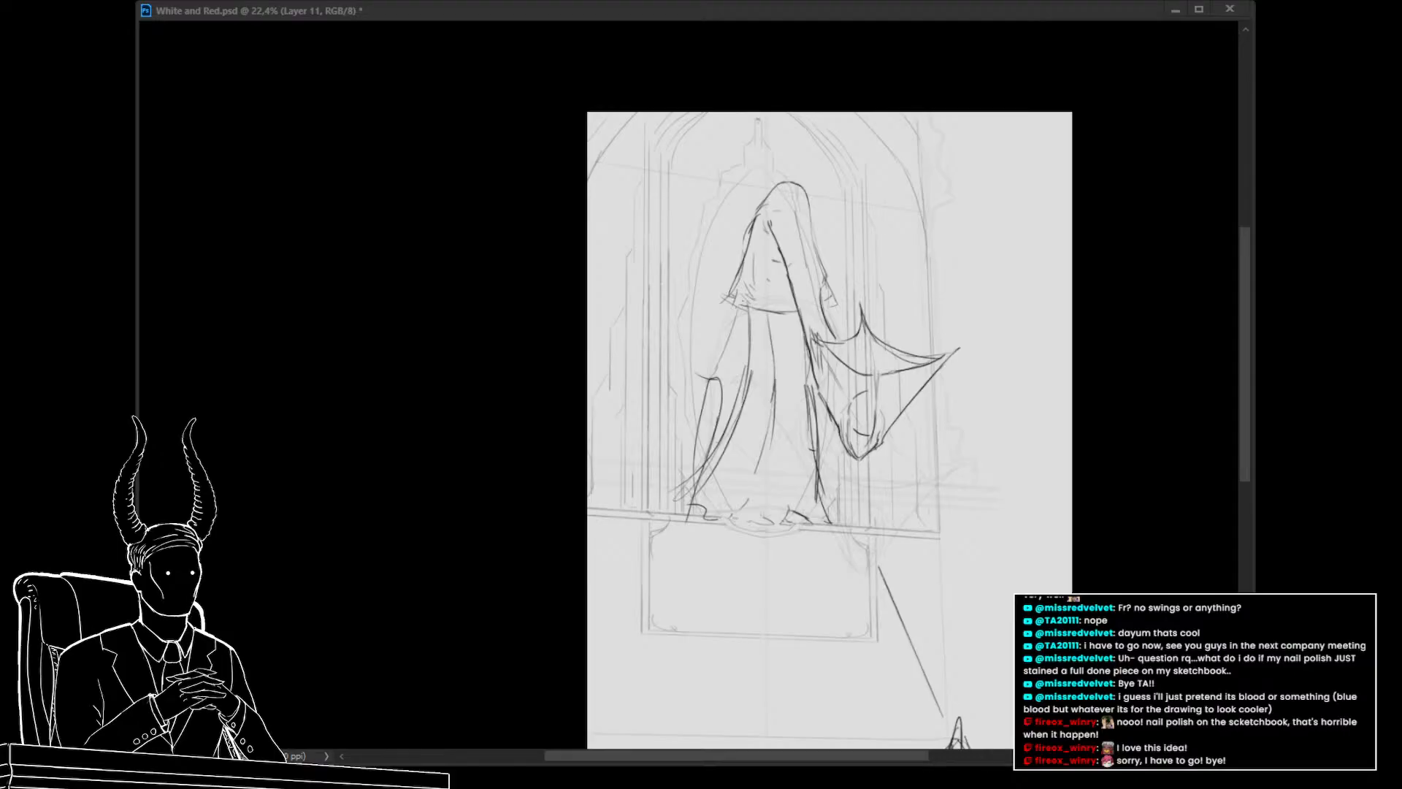
key(alt+Tab)
scroll(598, 414, up, 3)
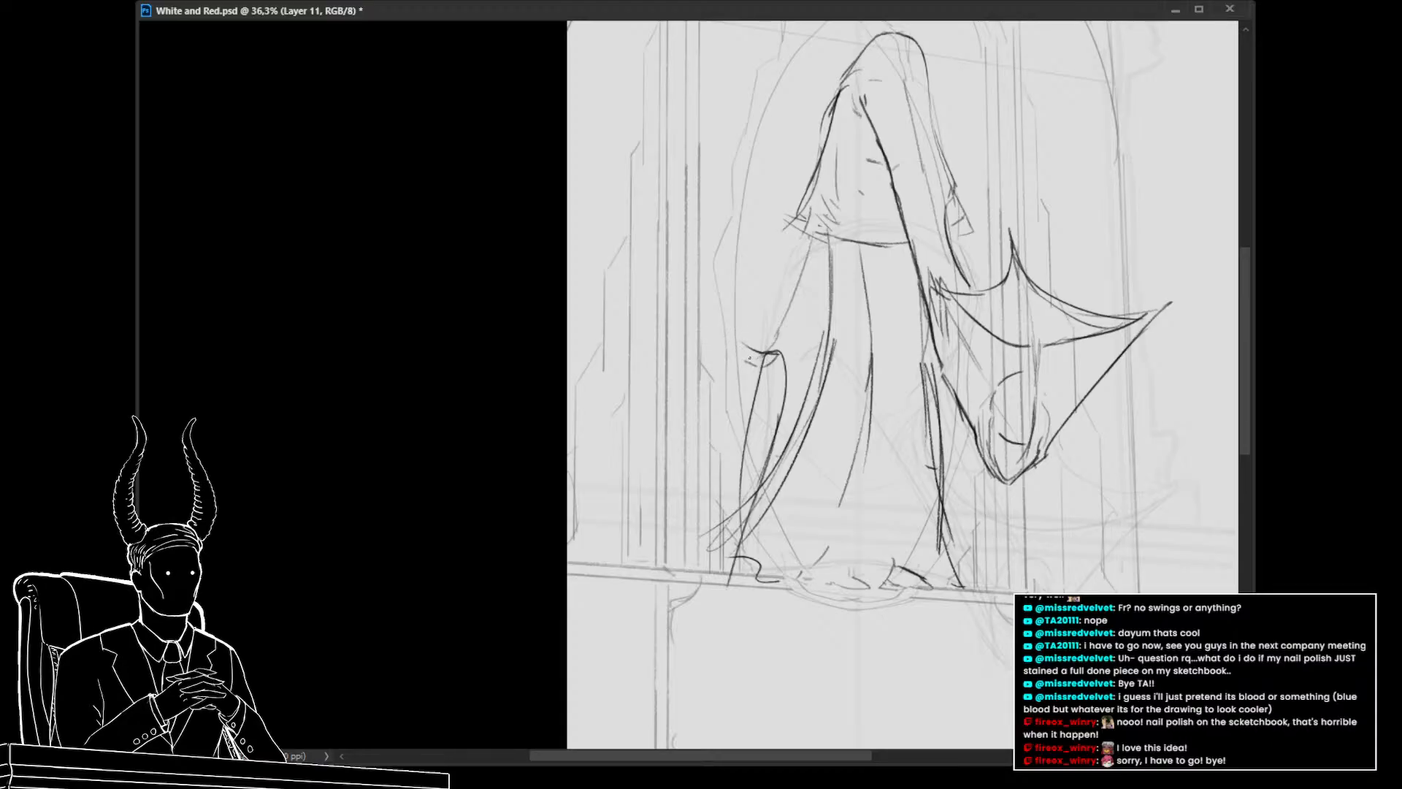
key(alt+Tab)
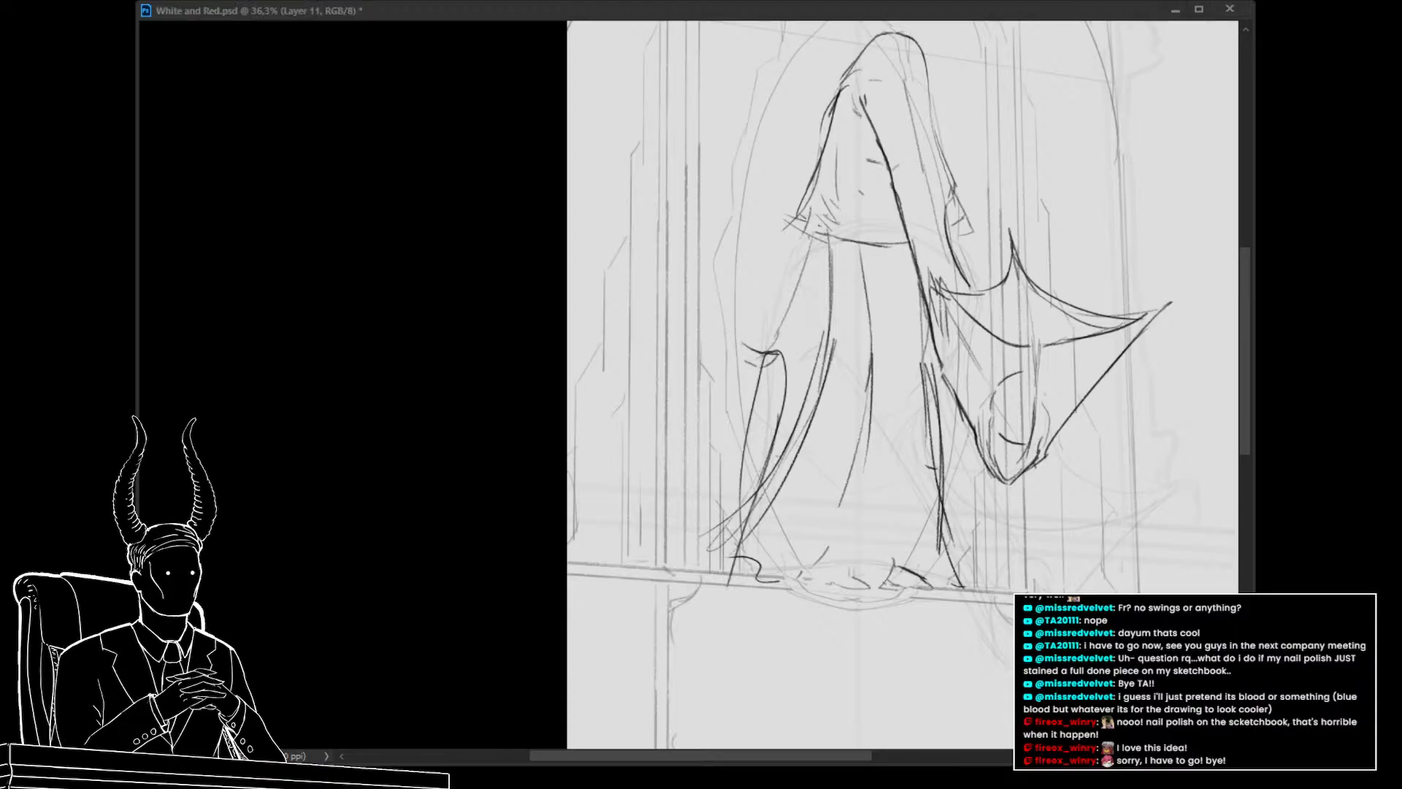
key(alt+Tab)
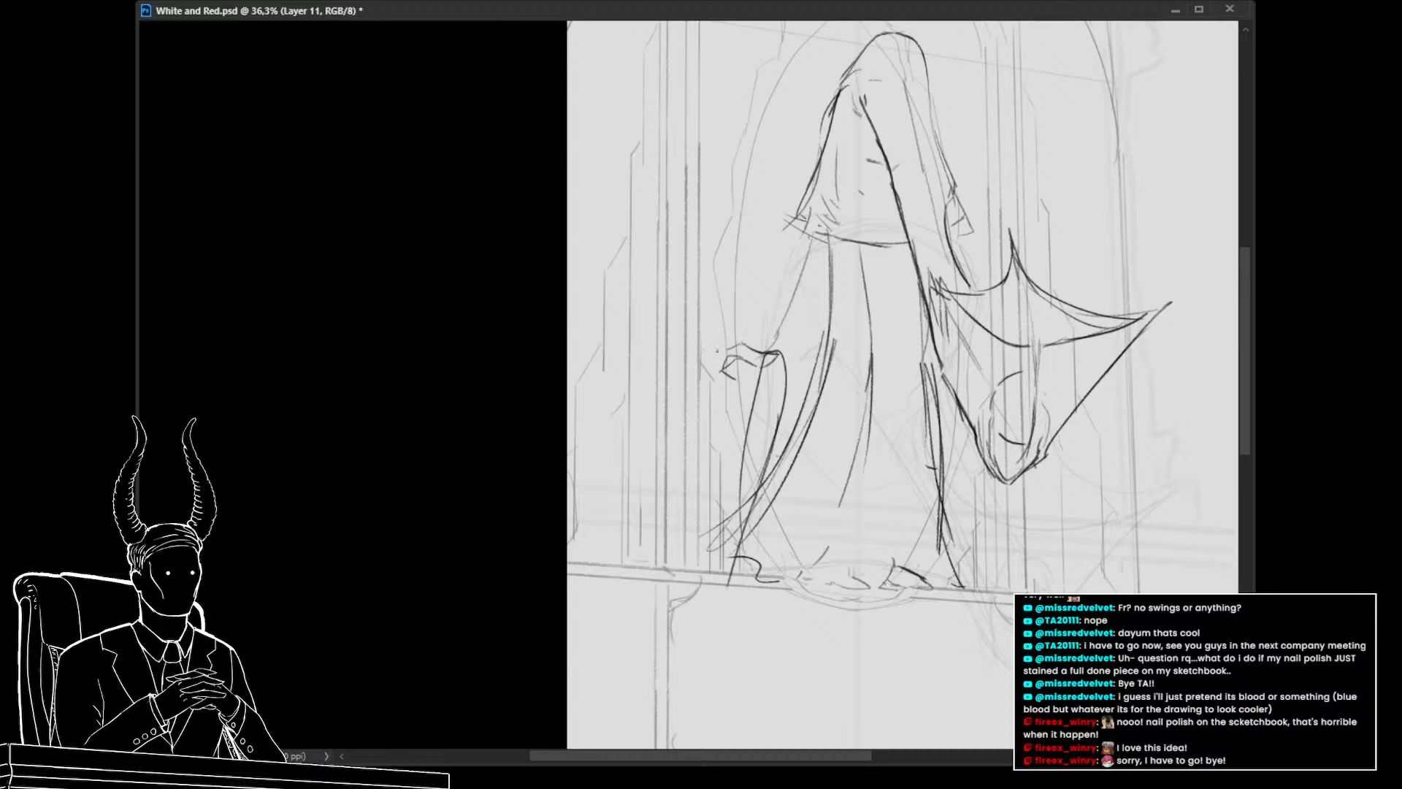
drag(730, 350, 703, 355)
drag(737, 420, 686, 438)
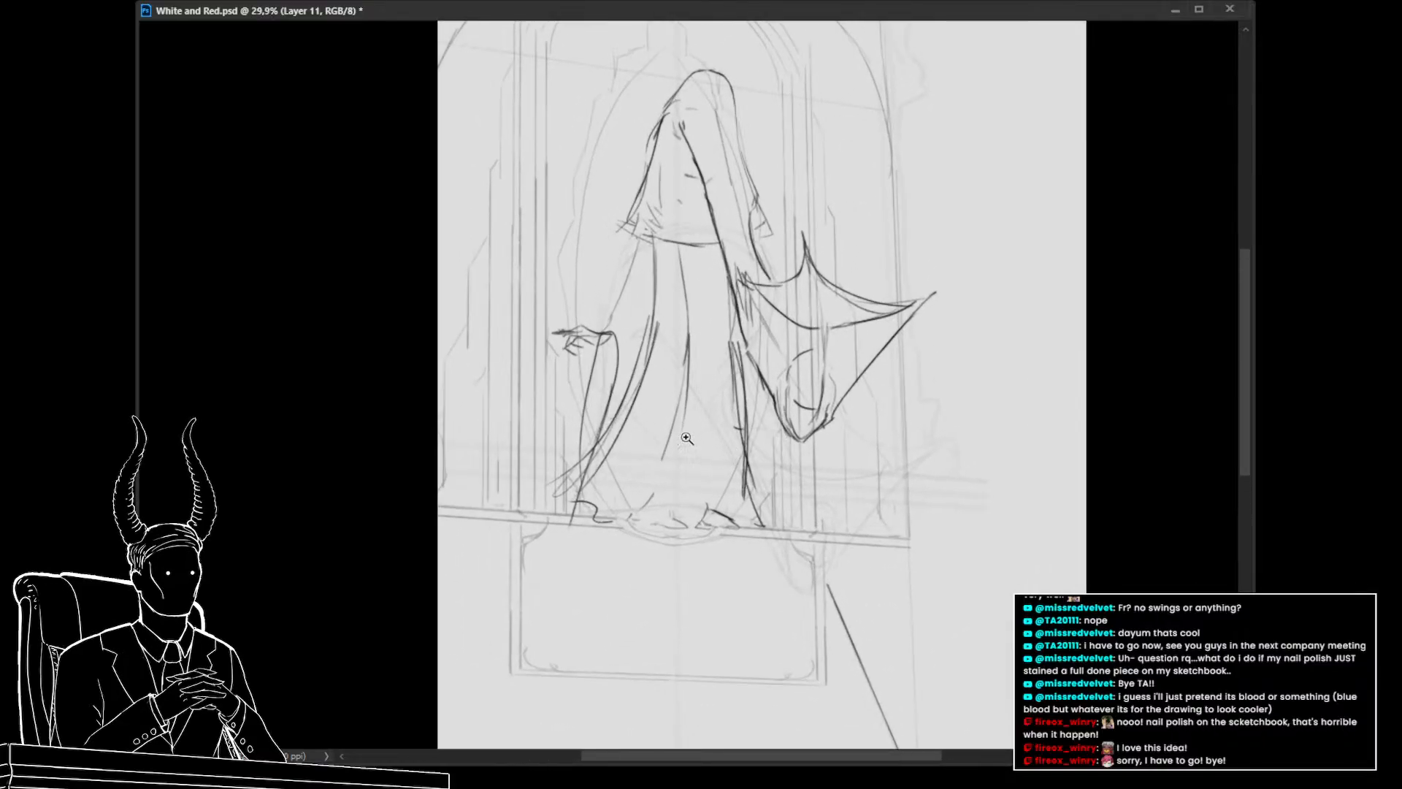
Lasso the clawed hand and move it slightly upward, then deselect
key(l)
mouse_move(569, 363)
mouse_down()
mouse_move(612, 340)
mouse_move(594, 322)
mouse_move(569, 363)
mouse_up()
key(ctrl+t)
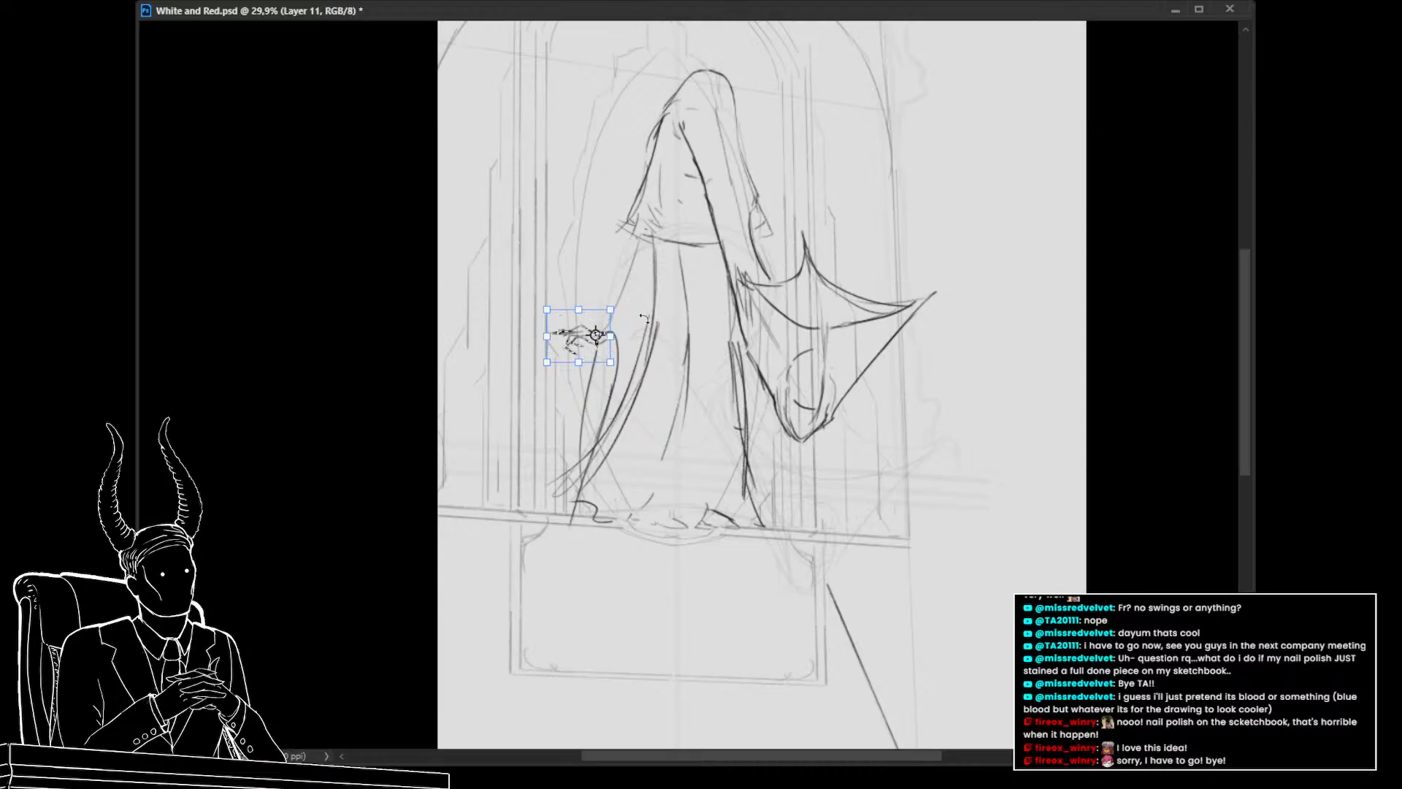
drag(645, 321, 652, 291)
key(Return)
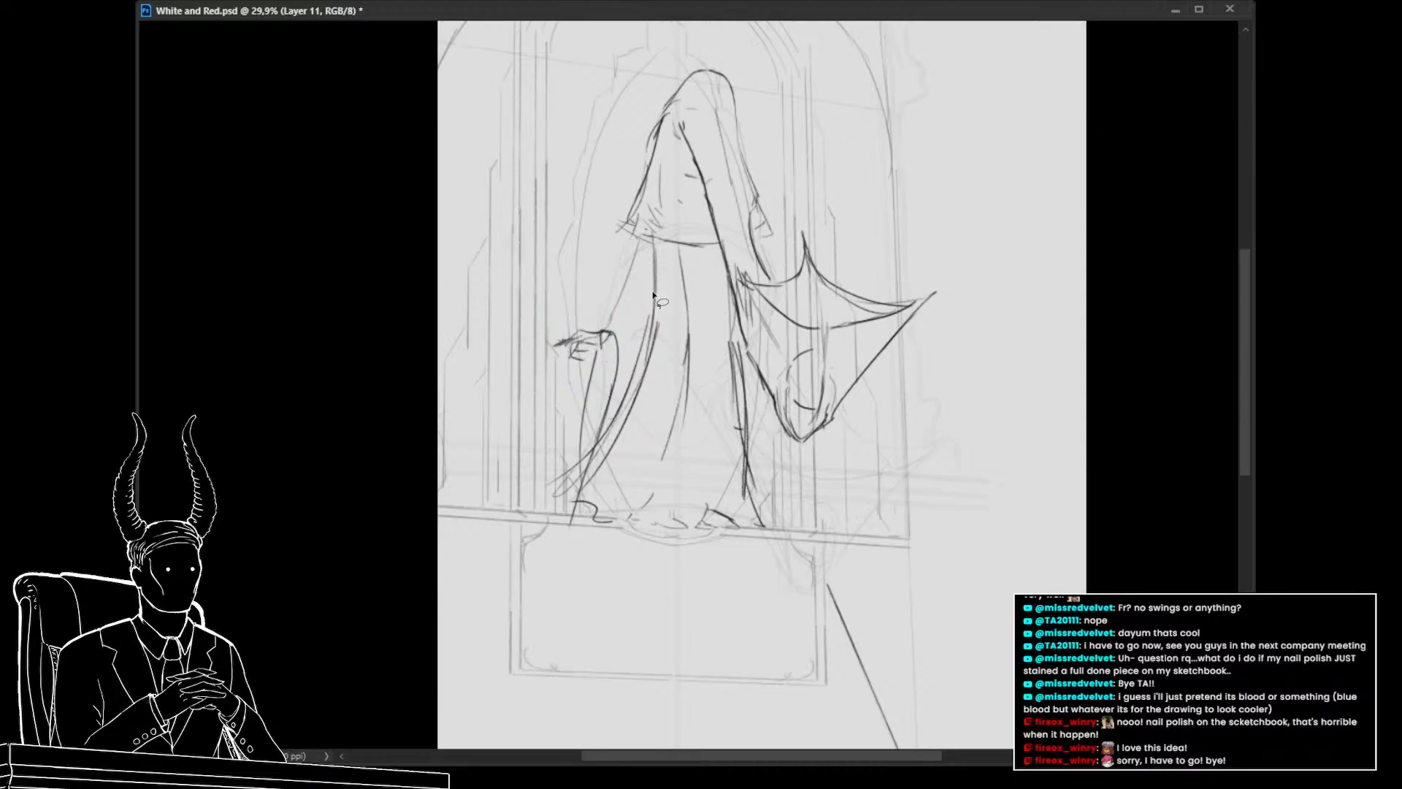
drag(670, 394, 632, 392)
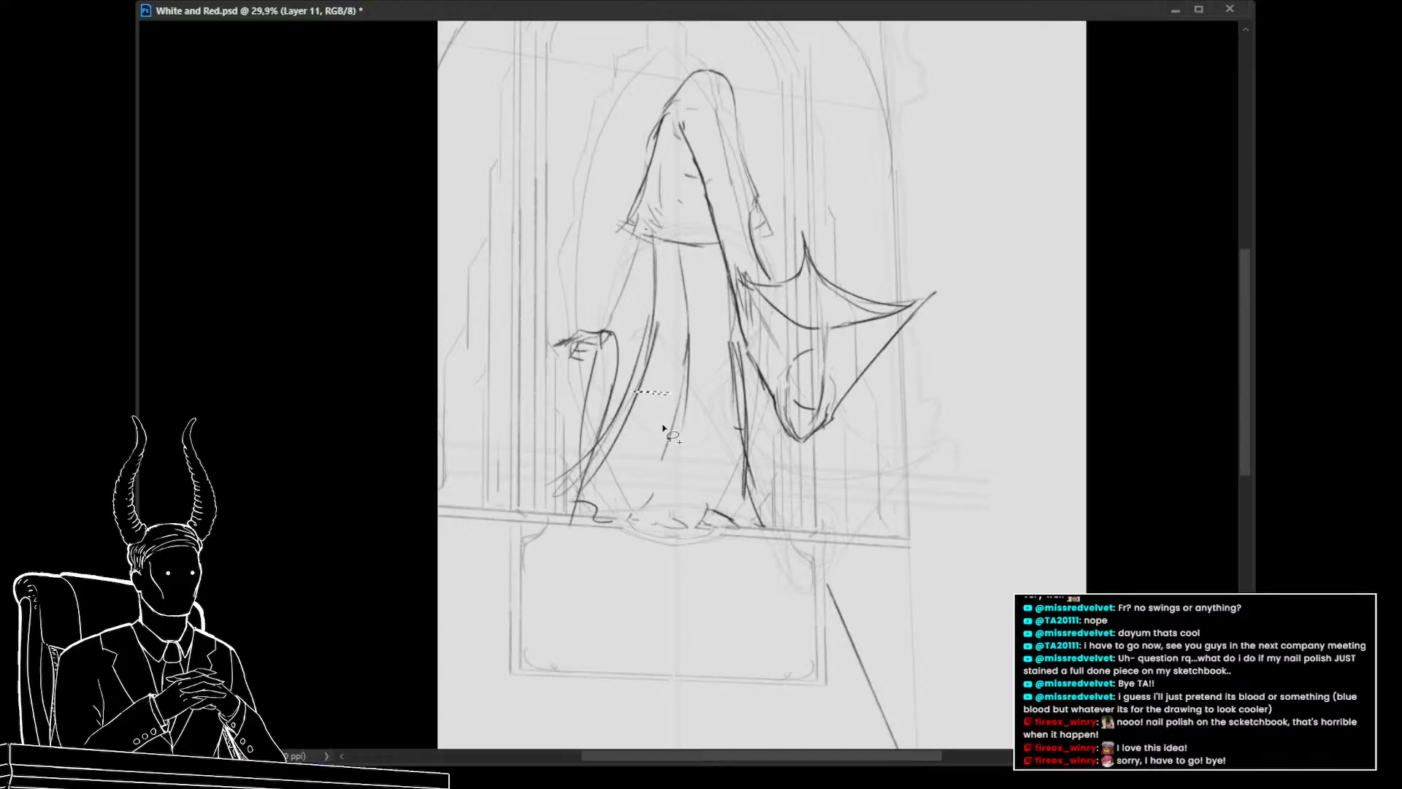
key(ctrl+d)
Add a stroke along the hood's left edge and switch back to the robe layer
drag(639, 237, 629, 292)
drag(680, 463, 772, 526)
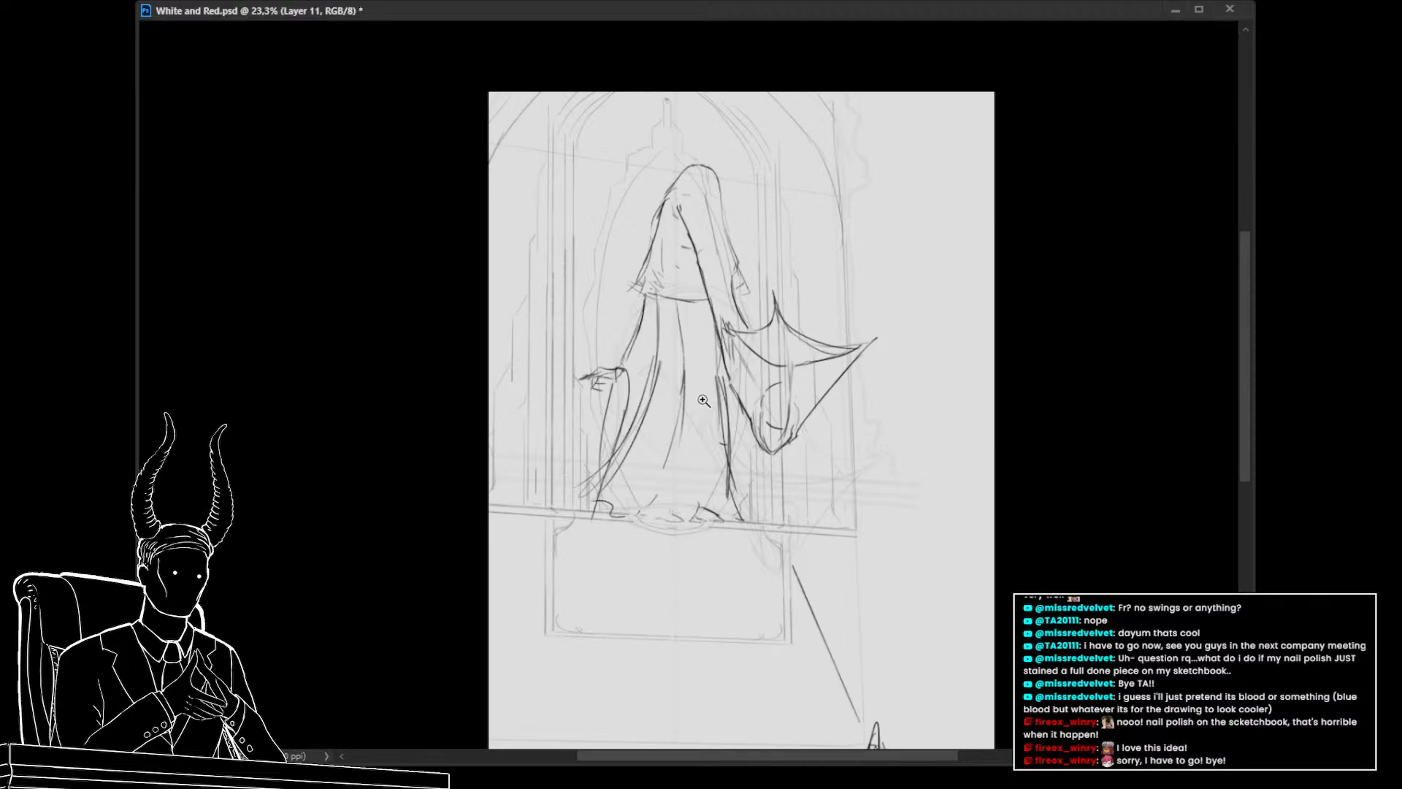
click(785, 389)
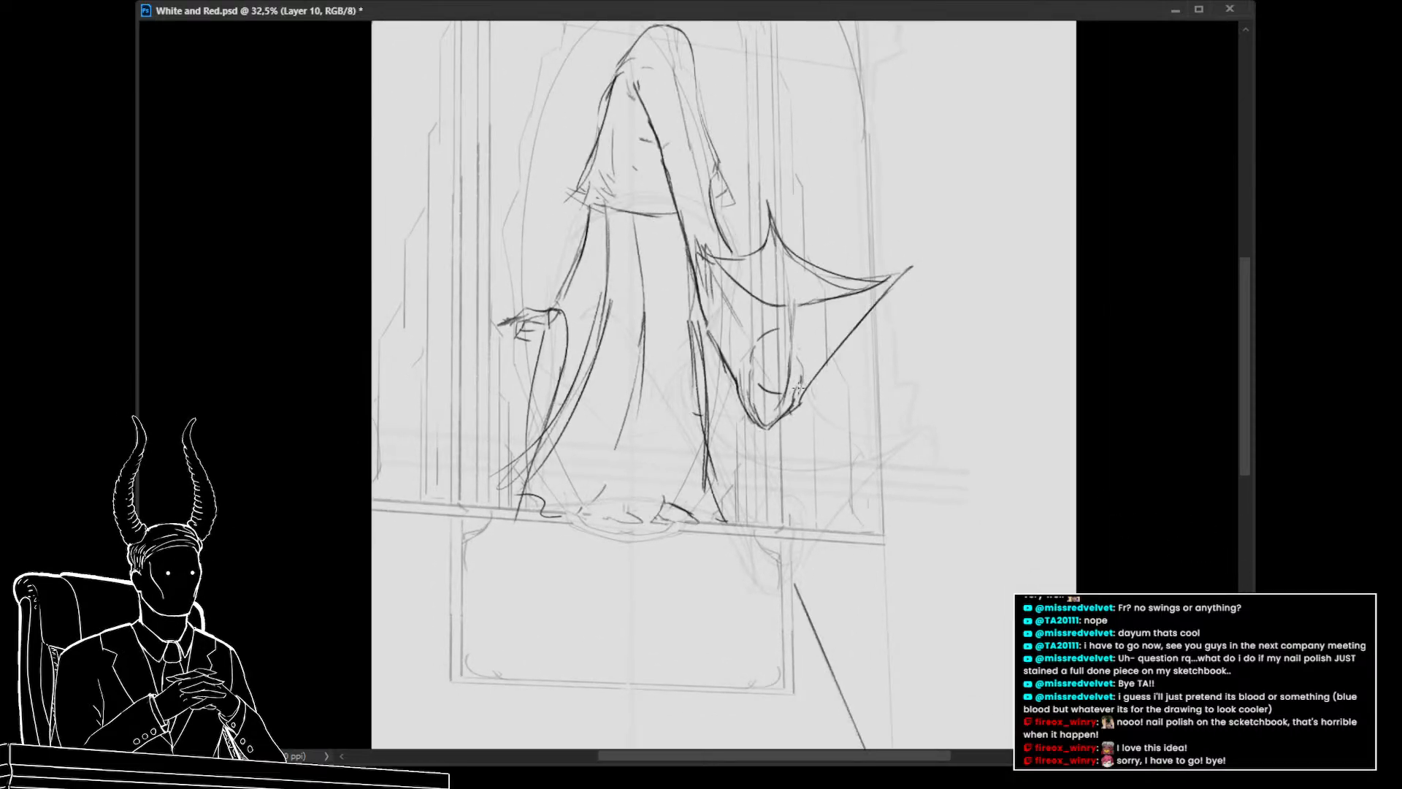
Rework the lines at the wing's lower tip with a smaller brush
mouse_move(802, 374)
mouse_down()
mouse_move(780, 372)
mouse_move(802, 374)
mouse_up()
mouse_move(748, 393)
mouse_down()
mouse_move(778, 349)
mouse_move(804, 367)
mouse_move(785, 408)
mouse_up()
key(ctrl+z)
drag(798, 360, 787, 406)
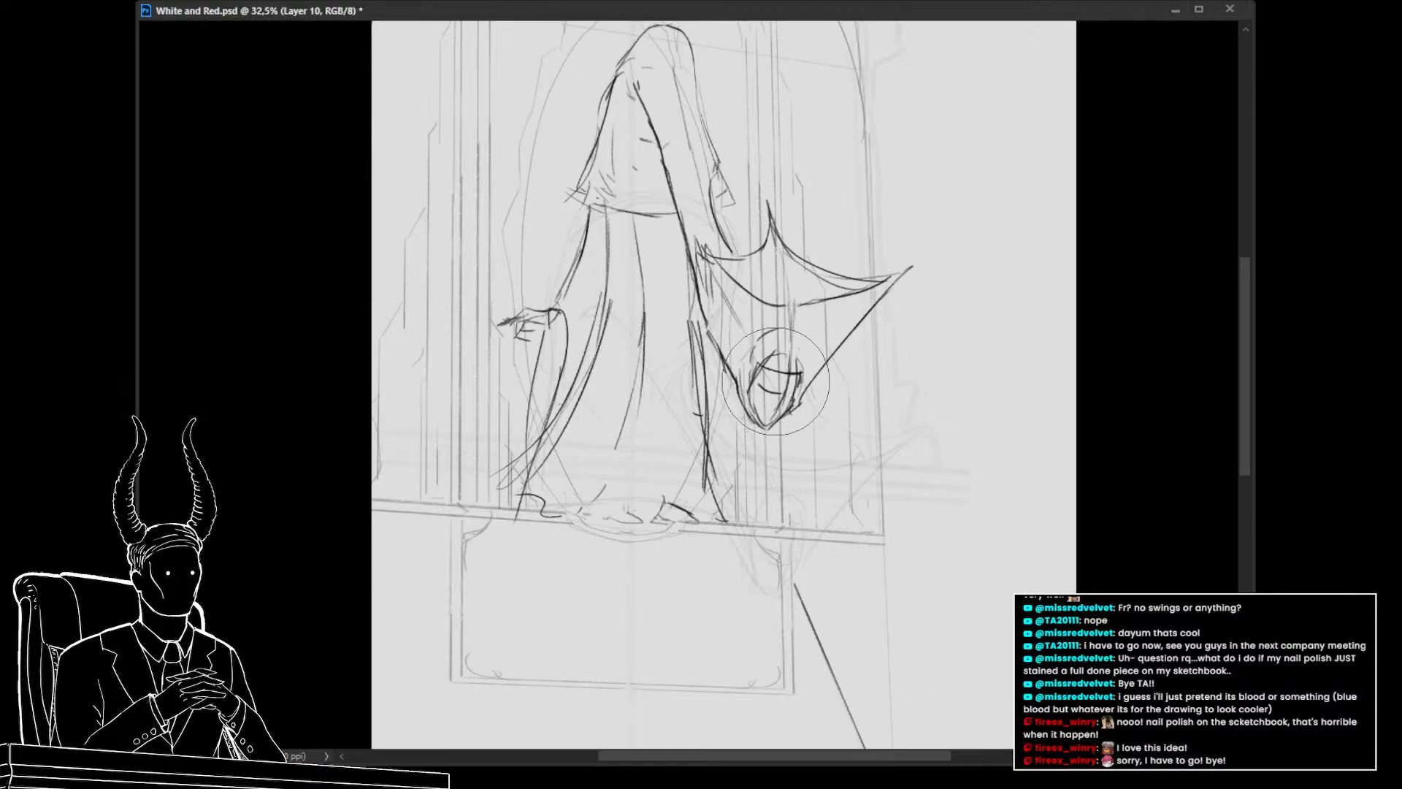
key(bracketleft)
key(bracketleft)
key(bracketleft)
key(bracketleft)
key(bracketleft)
drag(779, 389, 764, 387)
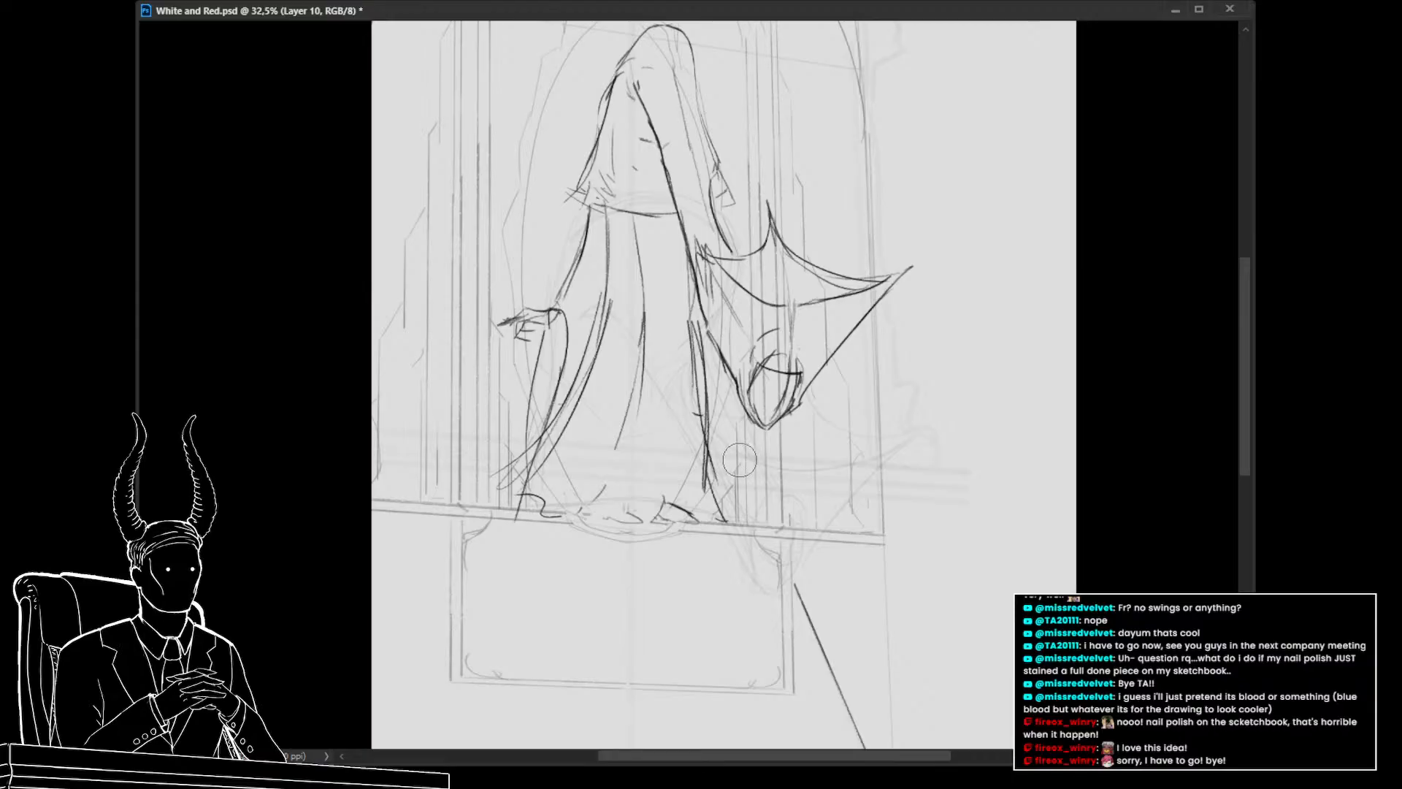
Review the whole composition at several zoom levels and save the document
drag(790, 482, 686, 462)
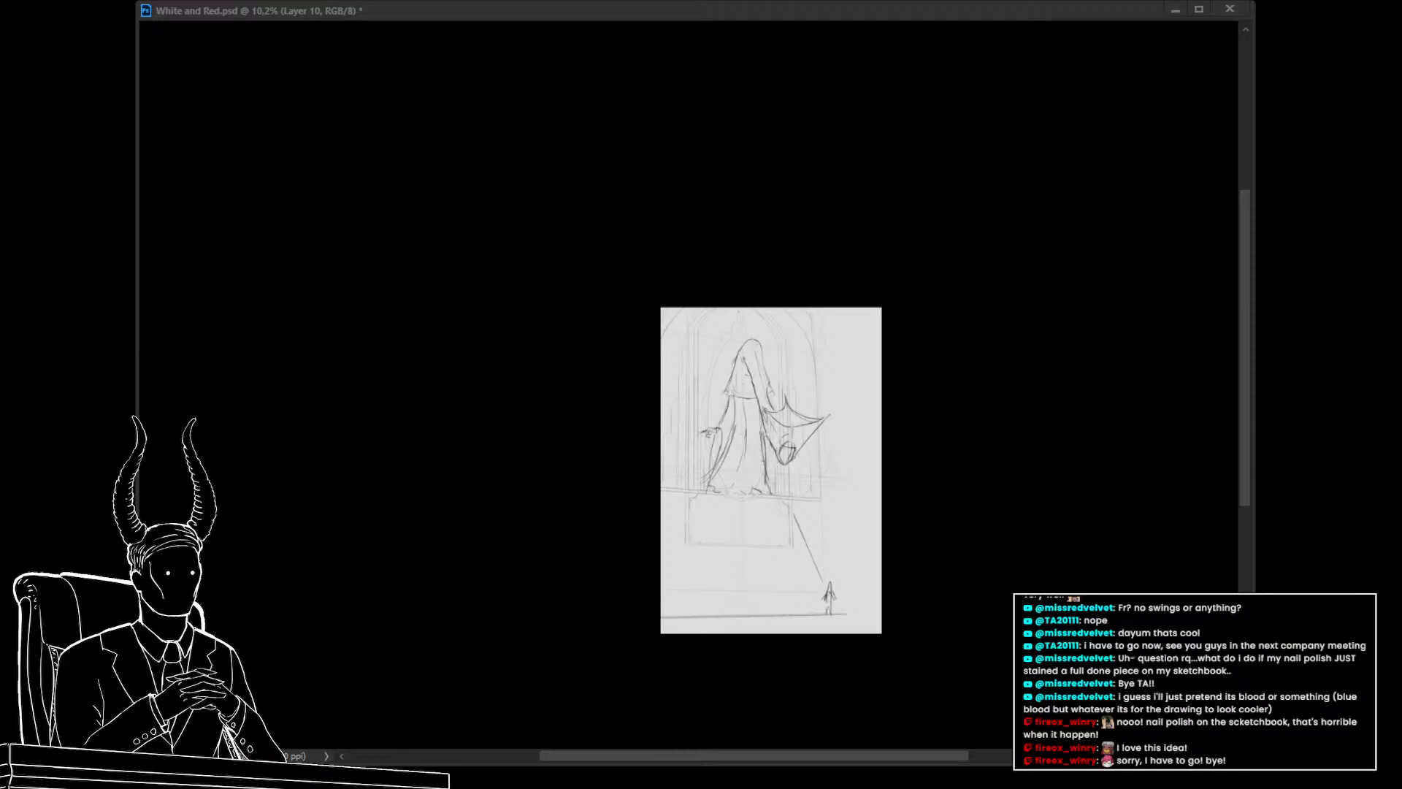
click(811, 454)
drag(736, 495, 880, 457)
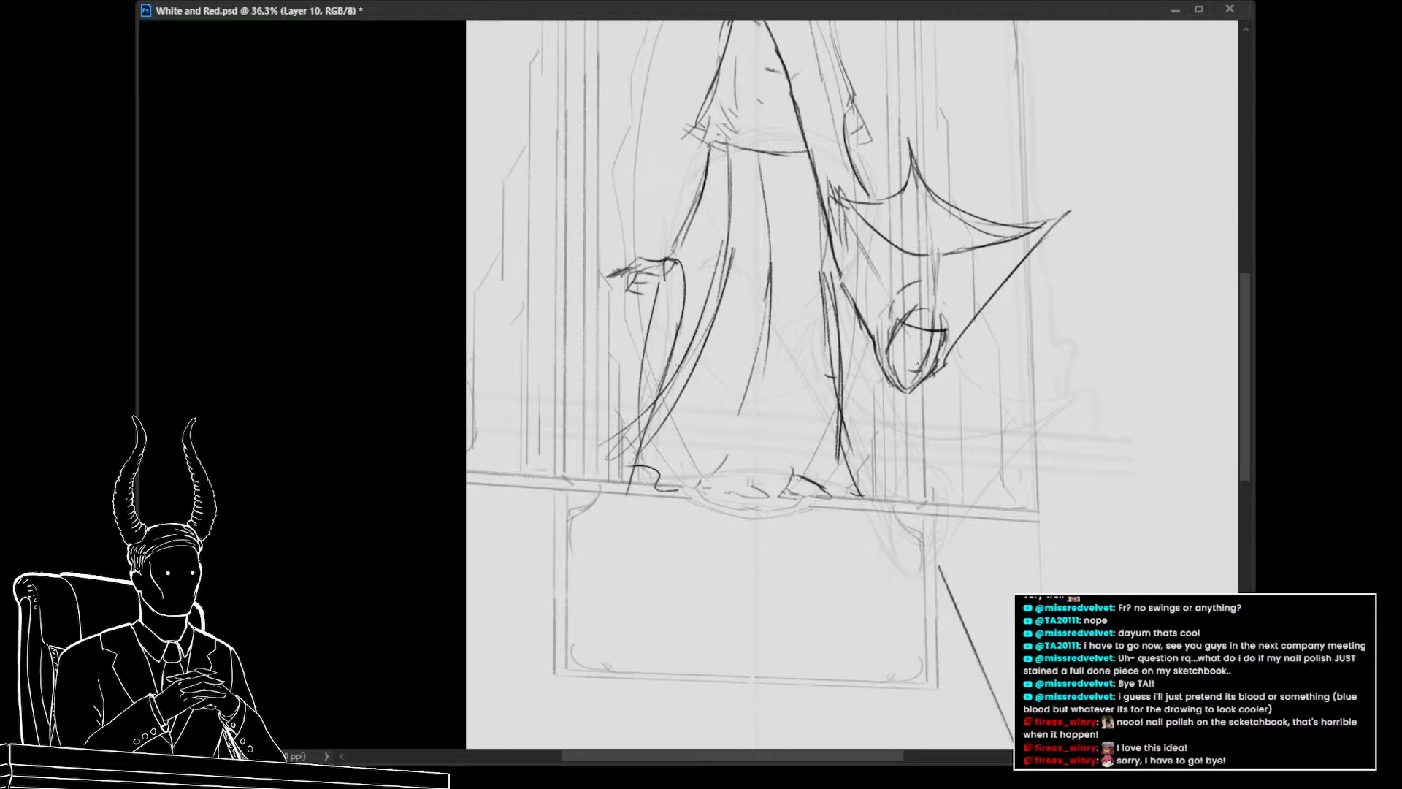
drag(903, 356, 748, 377)
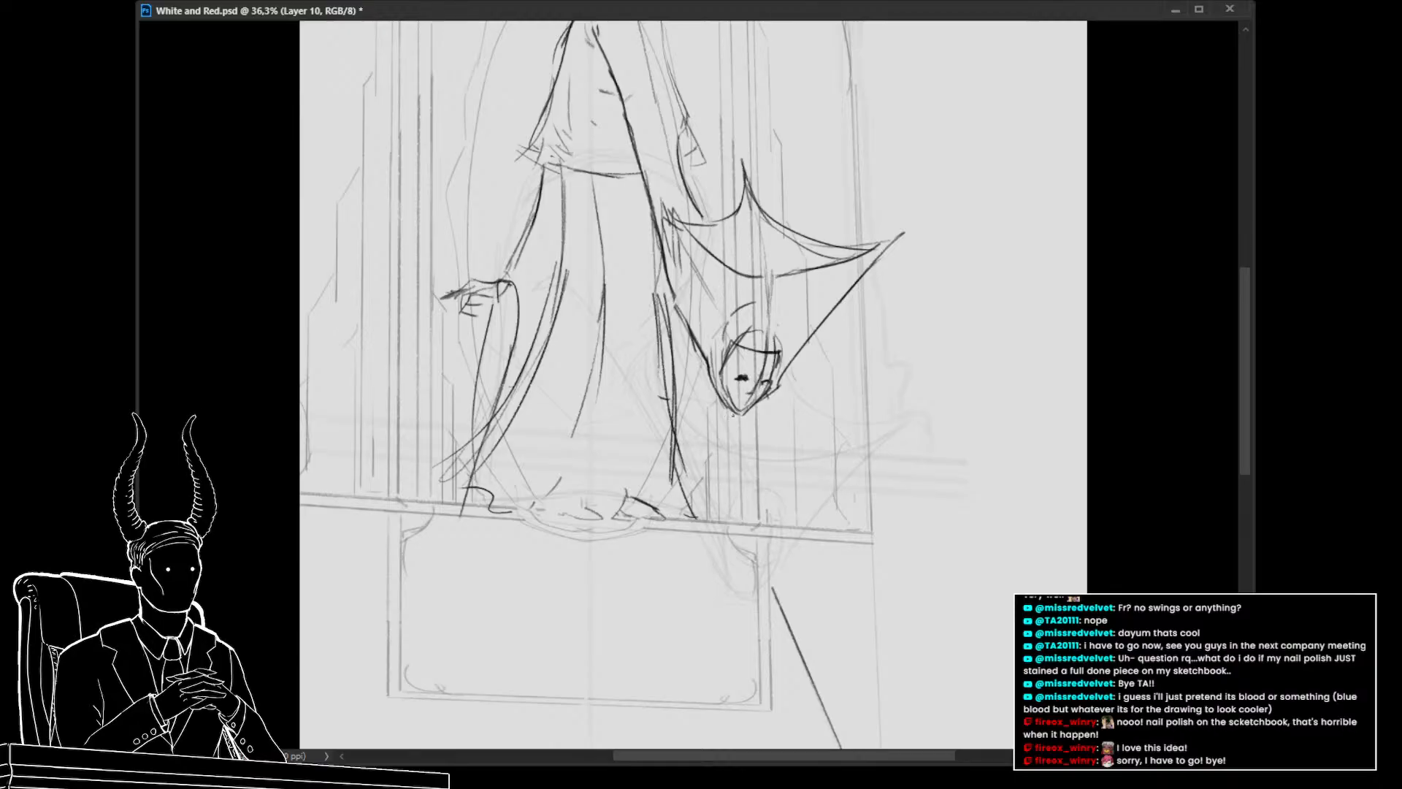
drag(742, 451, 696, 469)
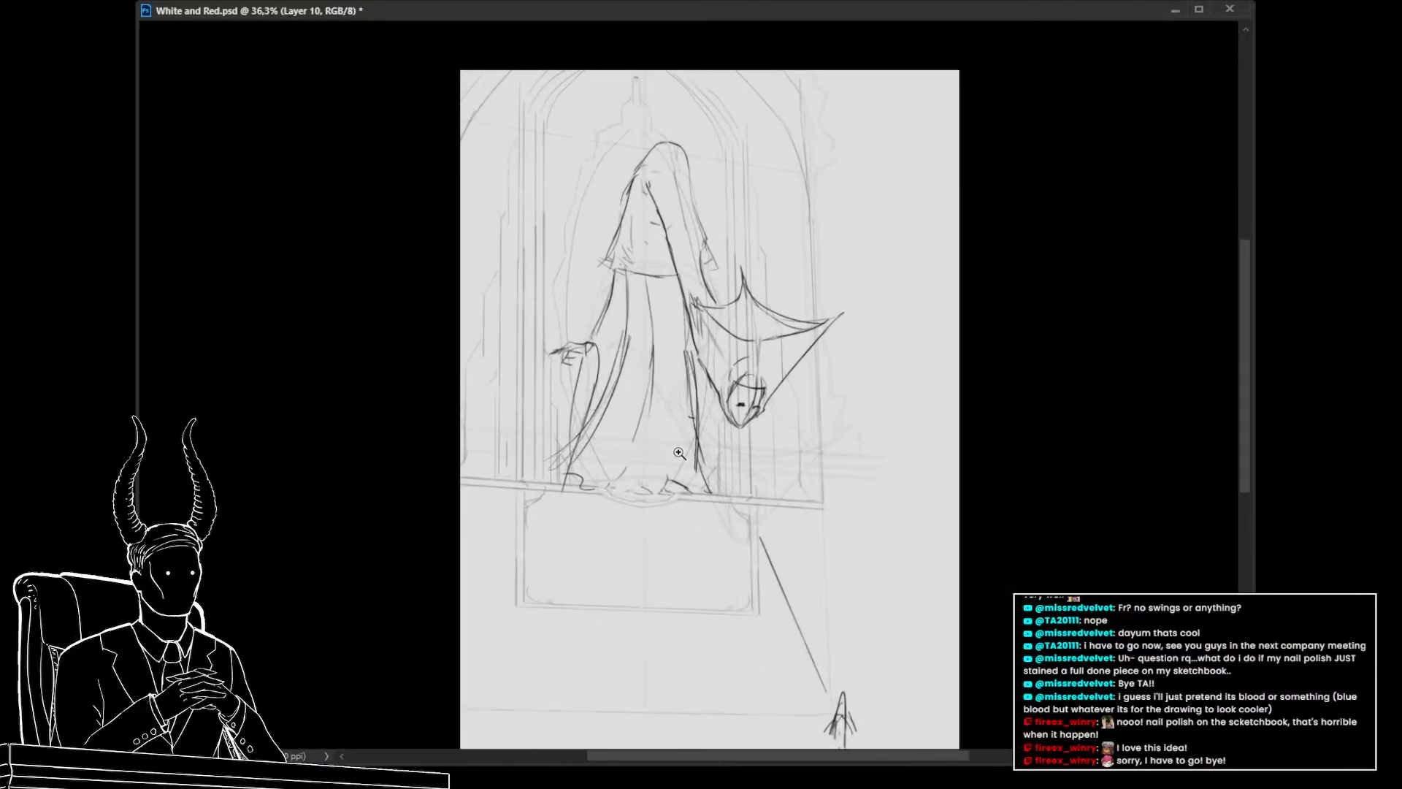
drag(728, 518, 662, 471)
drag(760, 579, 752, 477)
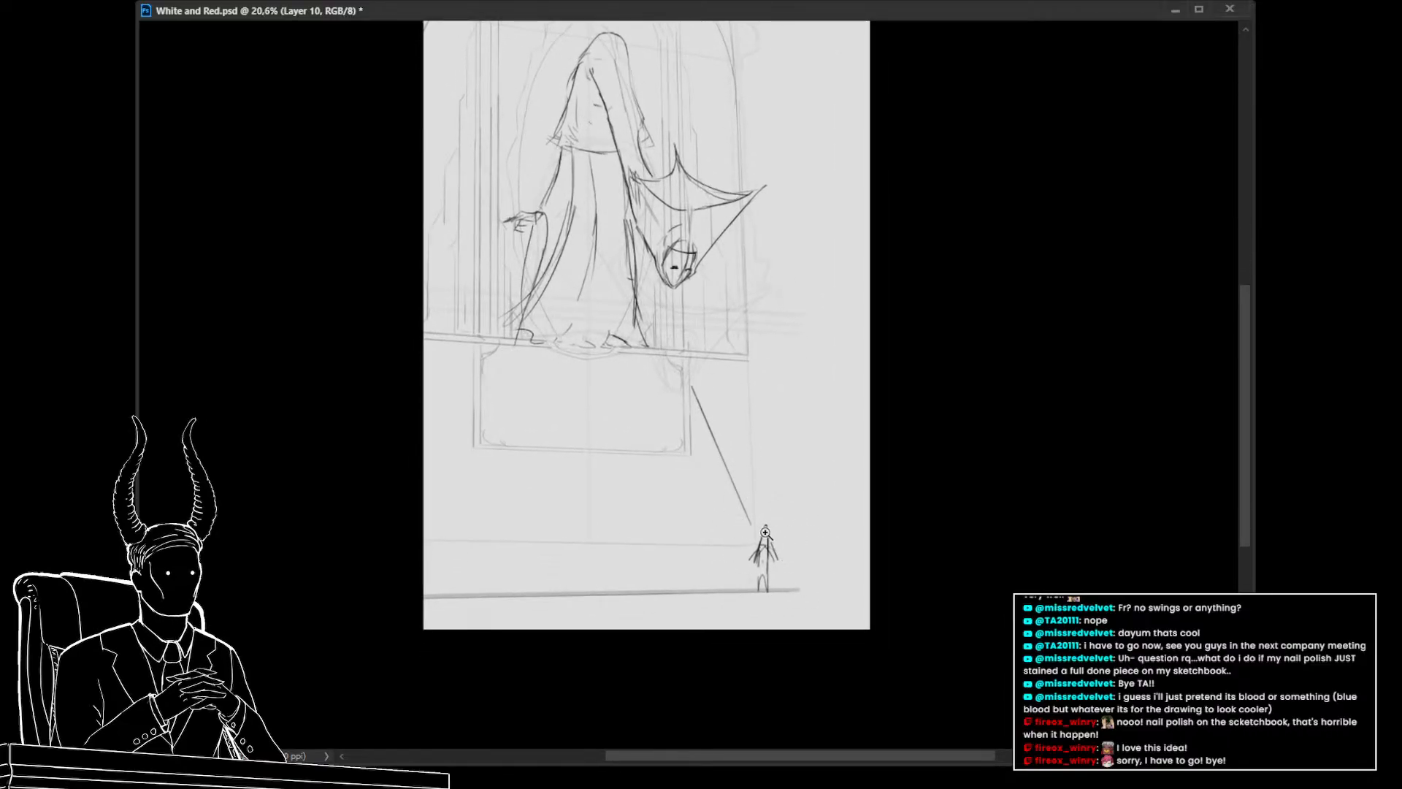
drag(765, 533, 741, 507)
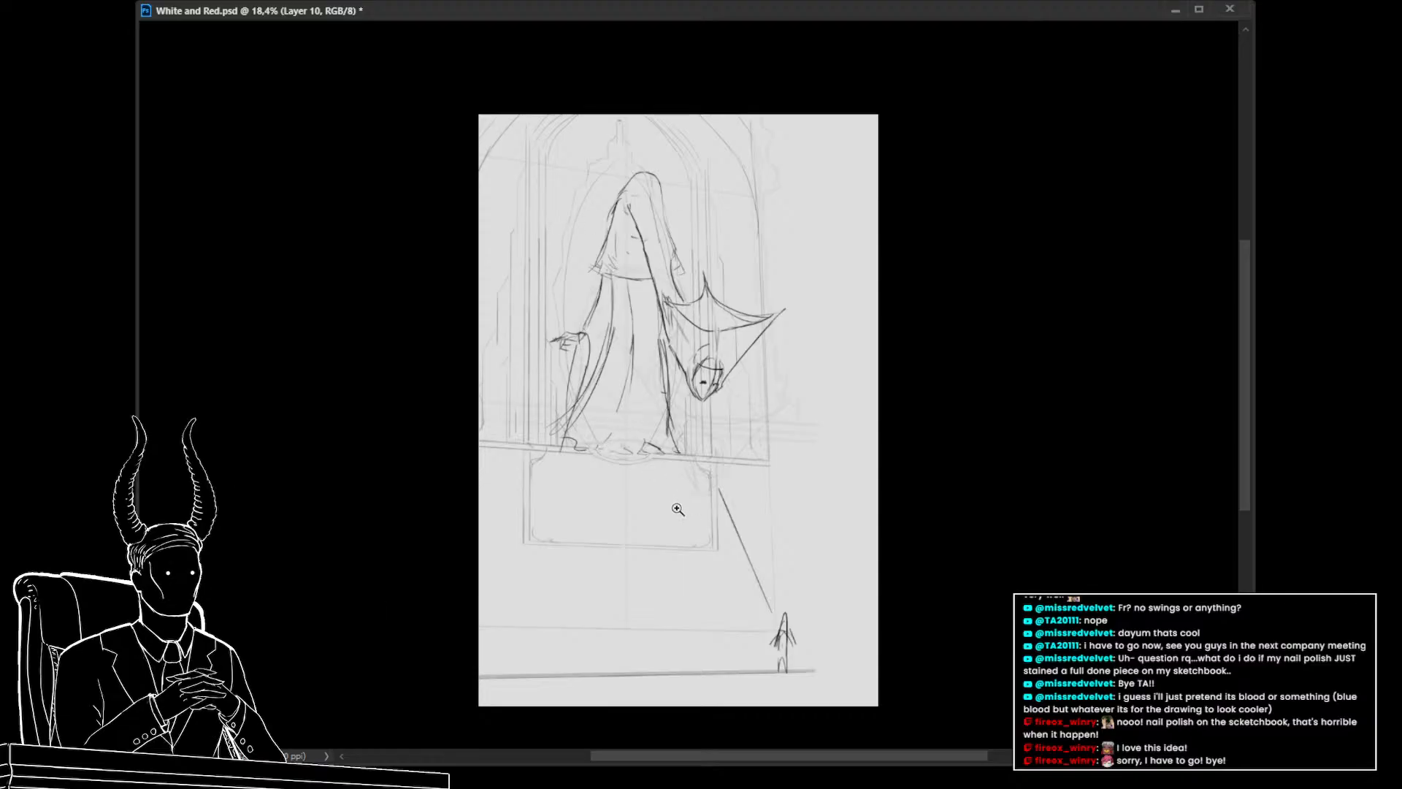
drag(650, 486, 635, 488)
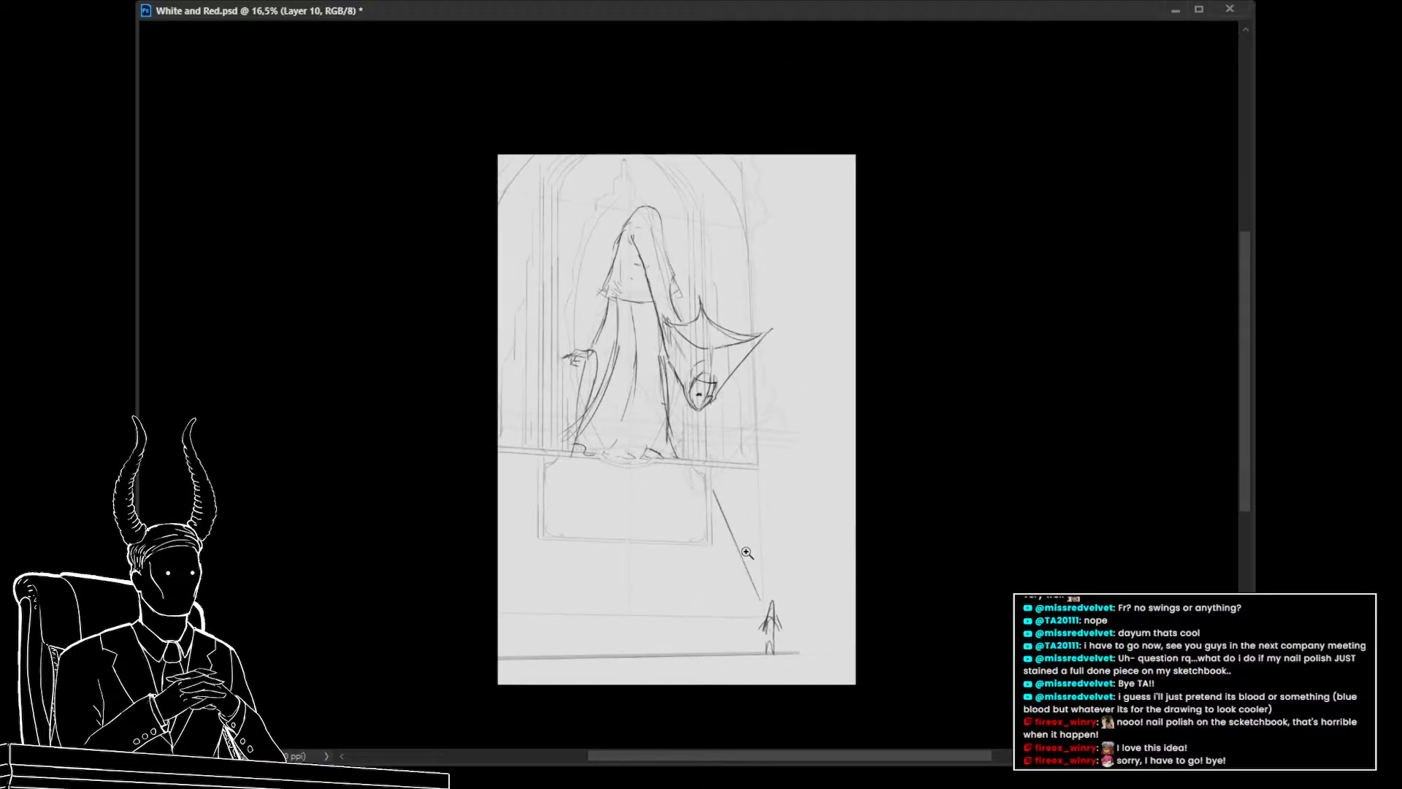
key(ctrl+s)
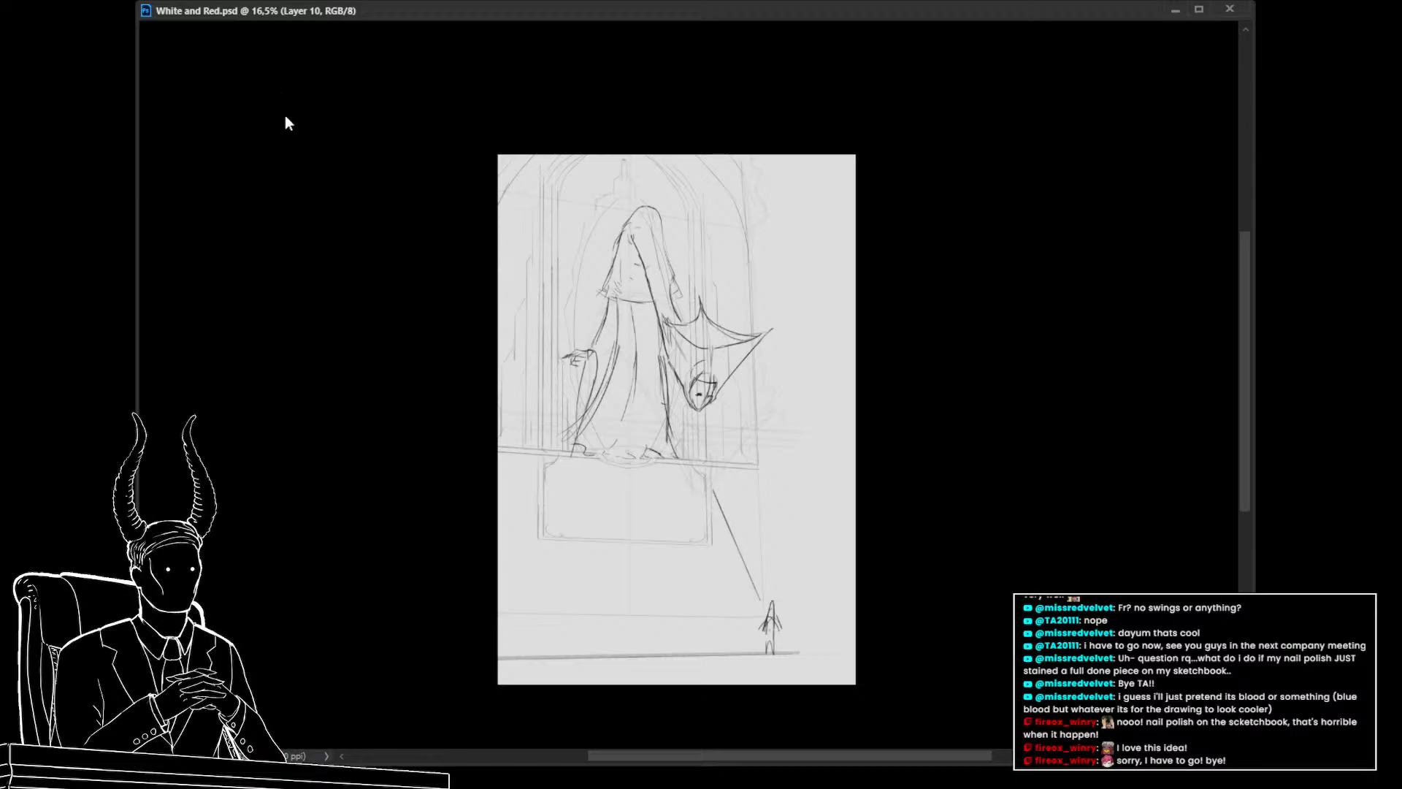
Flip the canvas view horizontally and inspect the mirrored composition at different zoom levels
key(ctrl+shift+h)
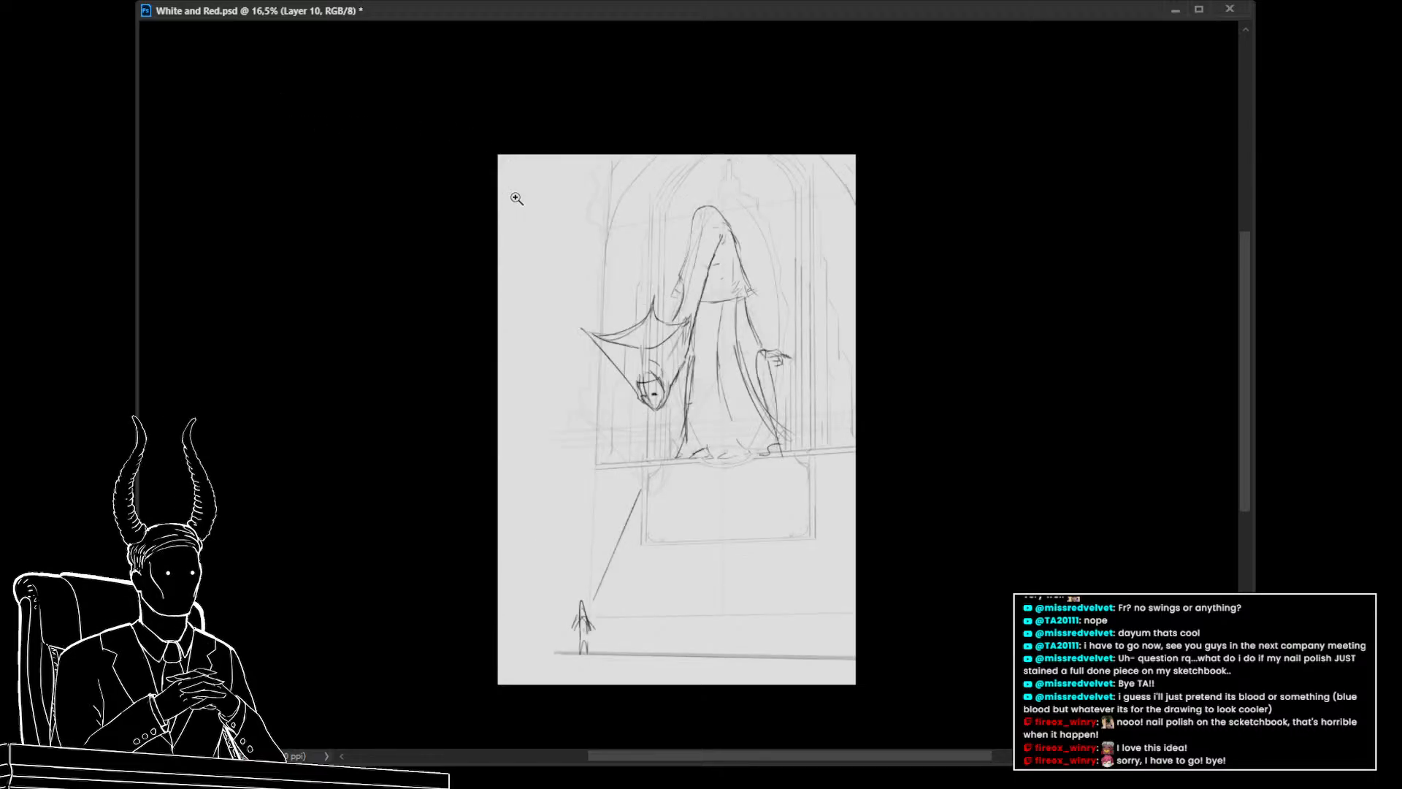
drag(747, 362, 788, 391)
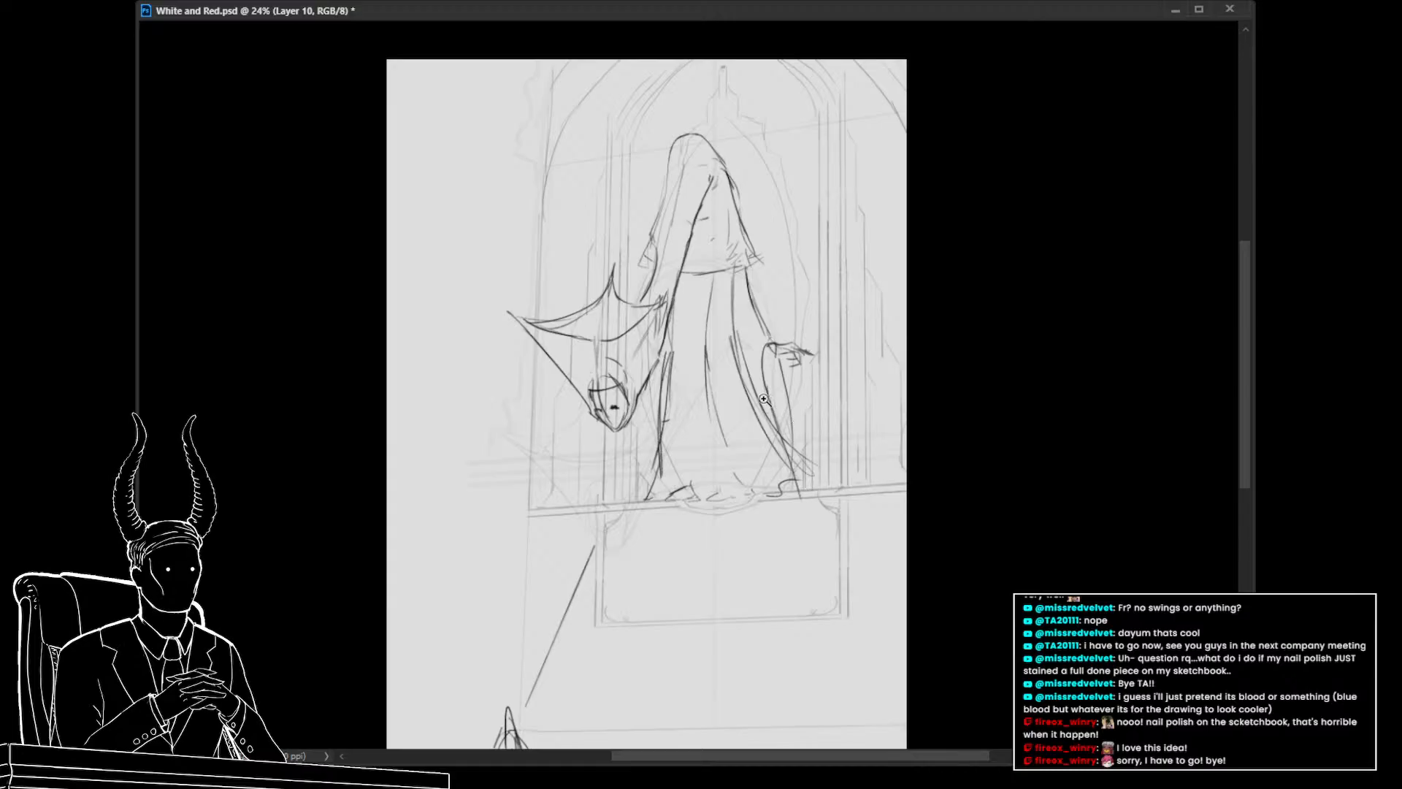
drag(730, 456, 693, 432)
drag(723, 480, 715, 466)
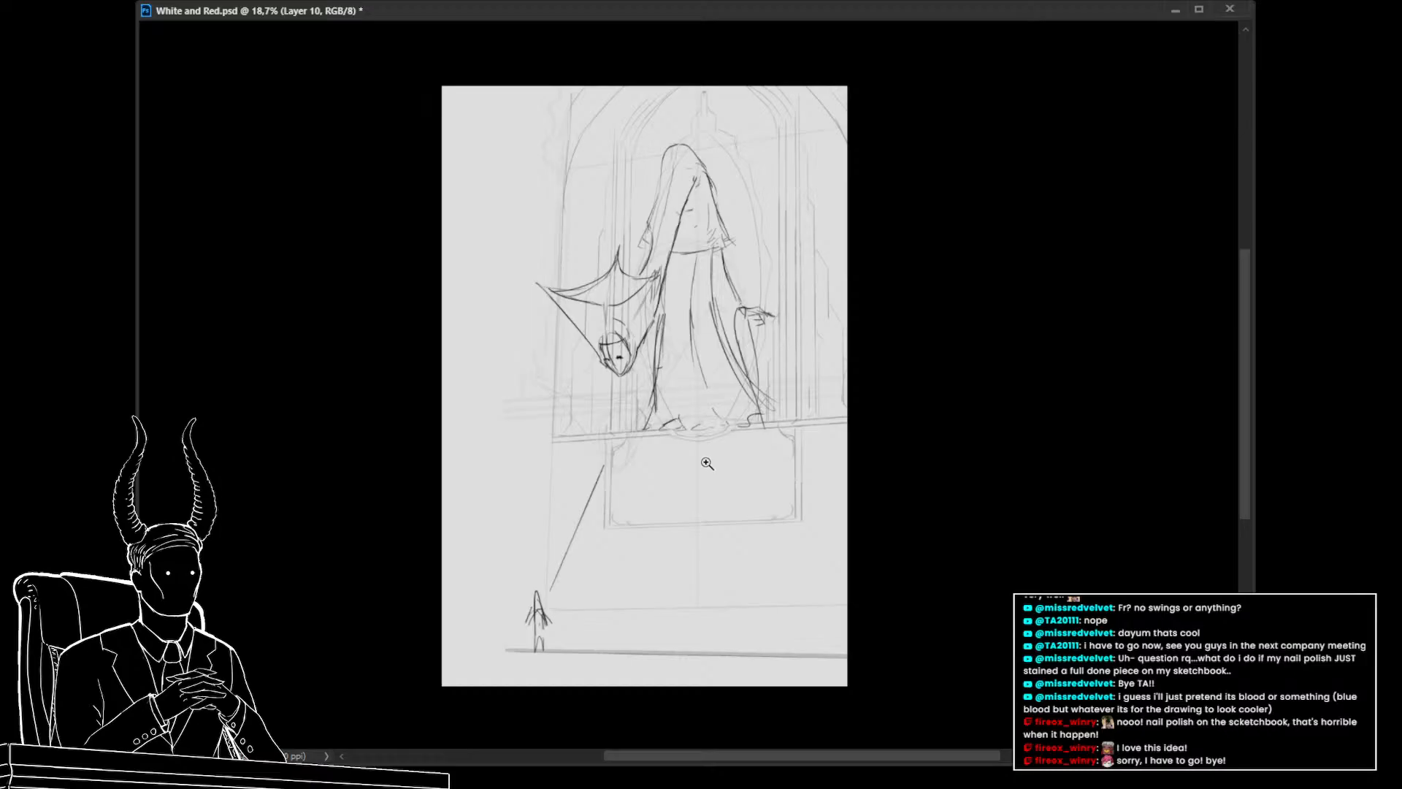
drag(706, 463, 716, 463)
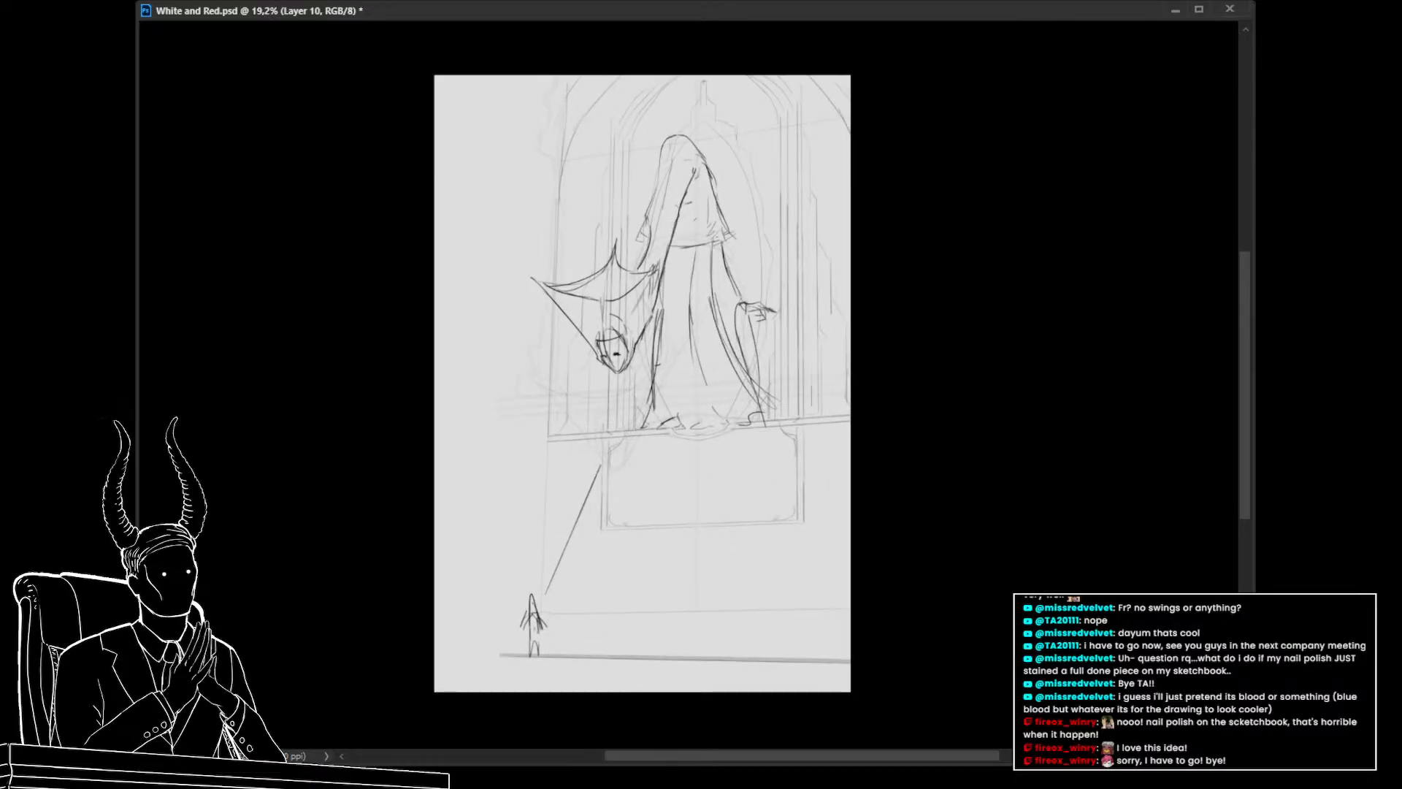
Group the creature layers, switch to the layer below, and draw a long horizontal ledge line across the canvas
key(ctrl+g)
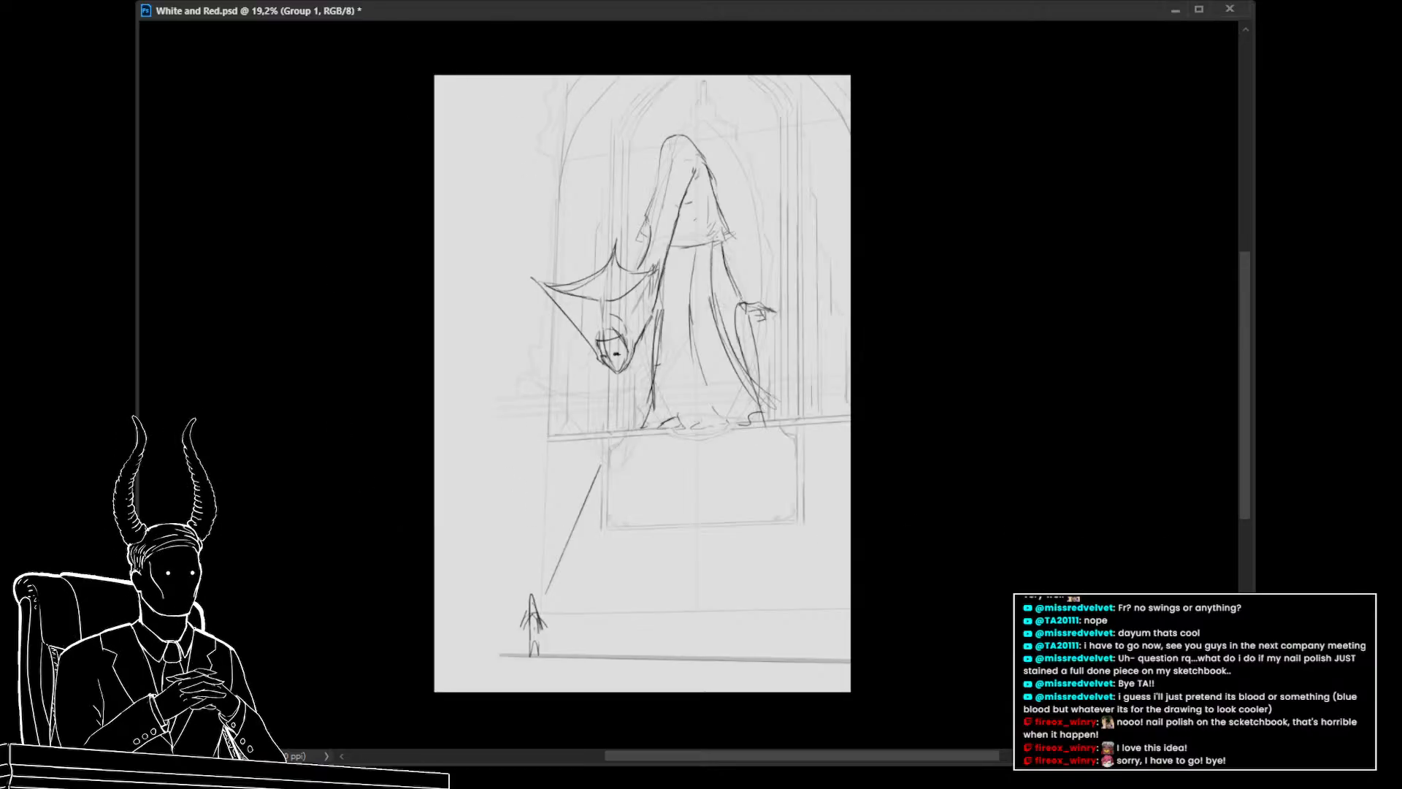
key(alt+bracketleft)
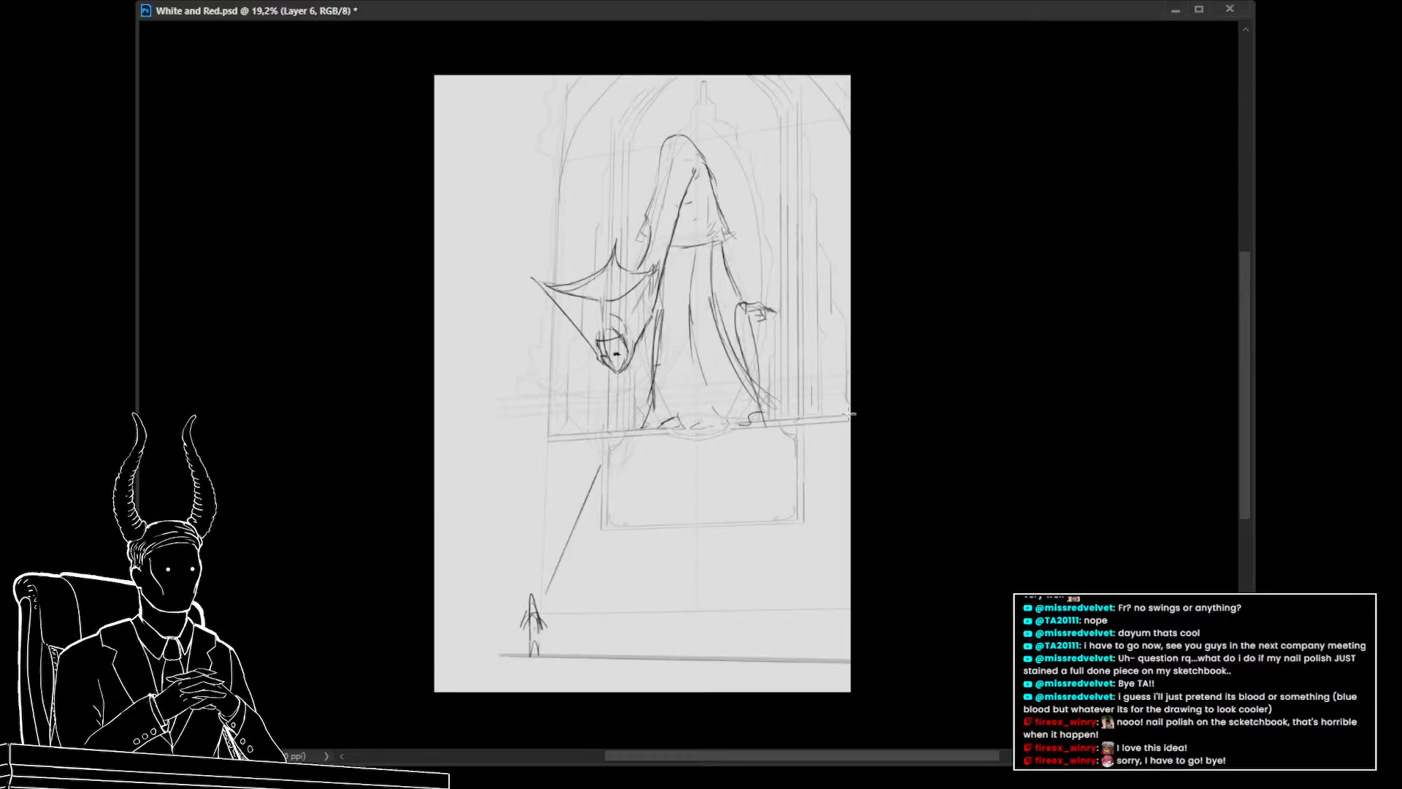
drag(852, 413, 401, 443)
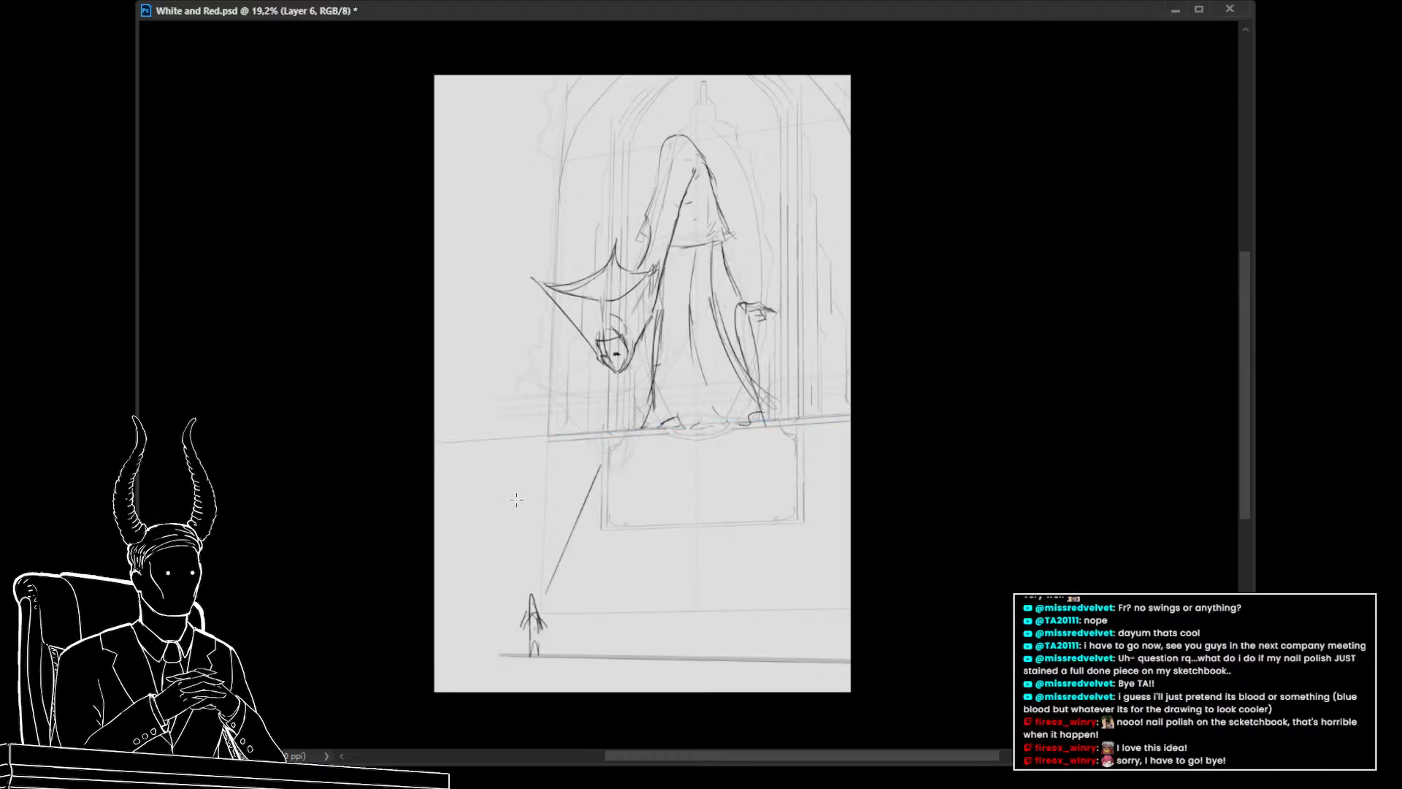
drag(852, 415, 398, 451)
scroll(445, 475, up, 3)
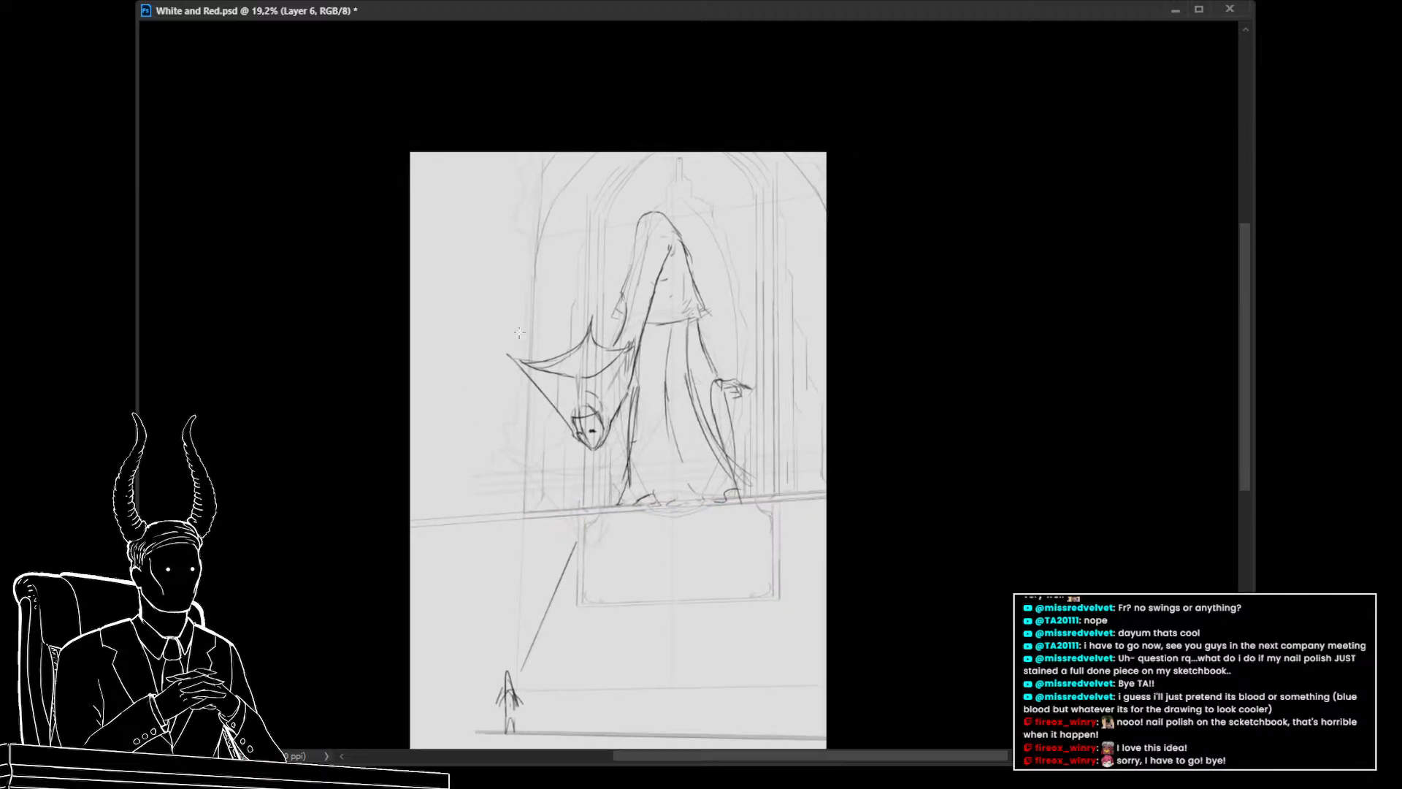
Sketch wispy flame-like strokes along the left side of the window arch
drag(463, 517, 486, 133)
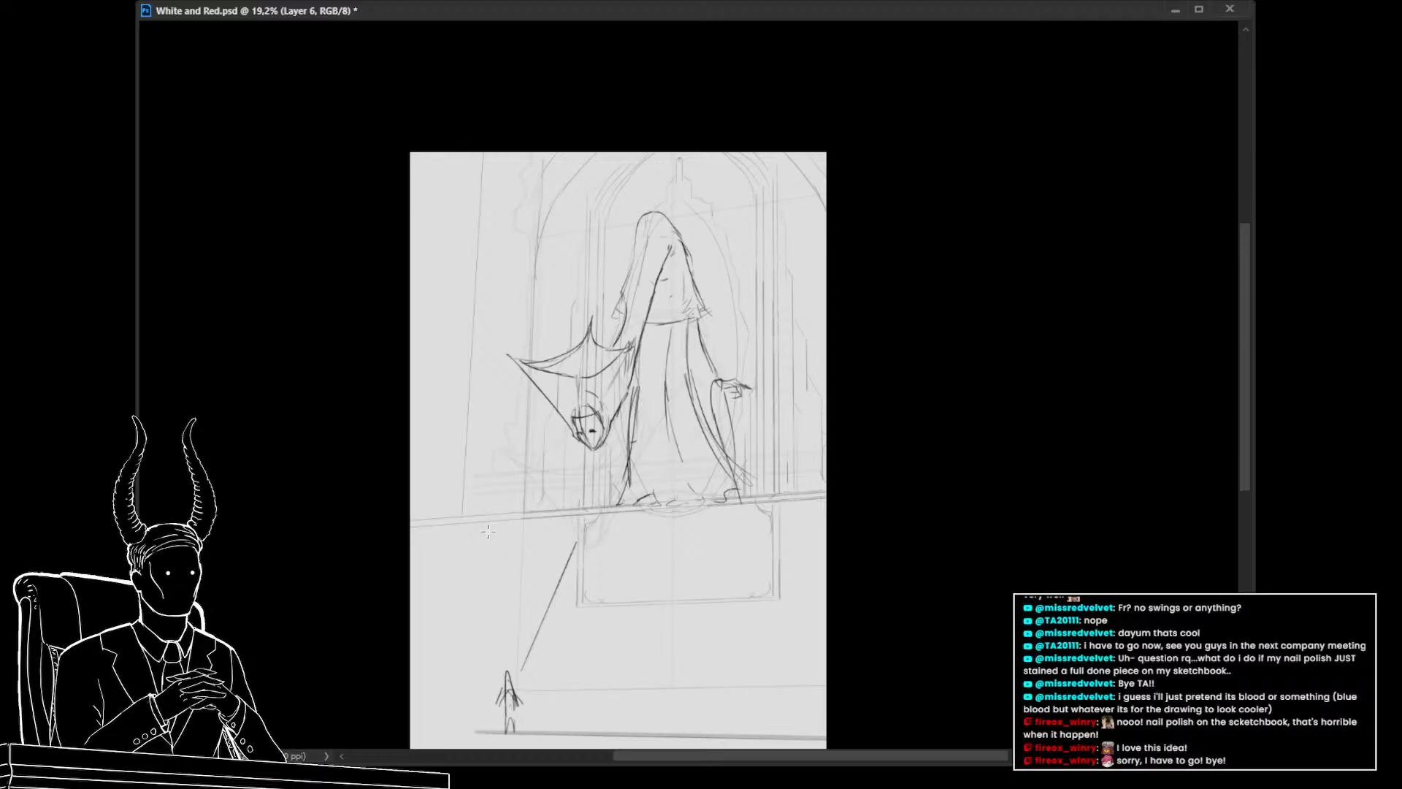
key(ctrl+z)
drag(501, 227, 499, 332)
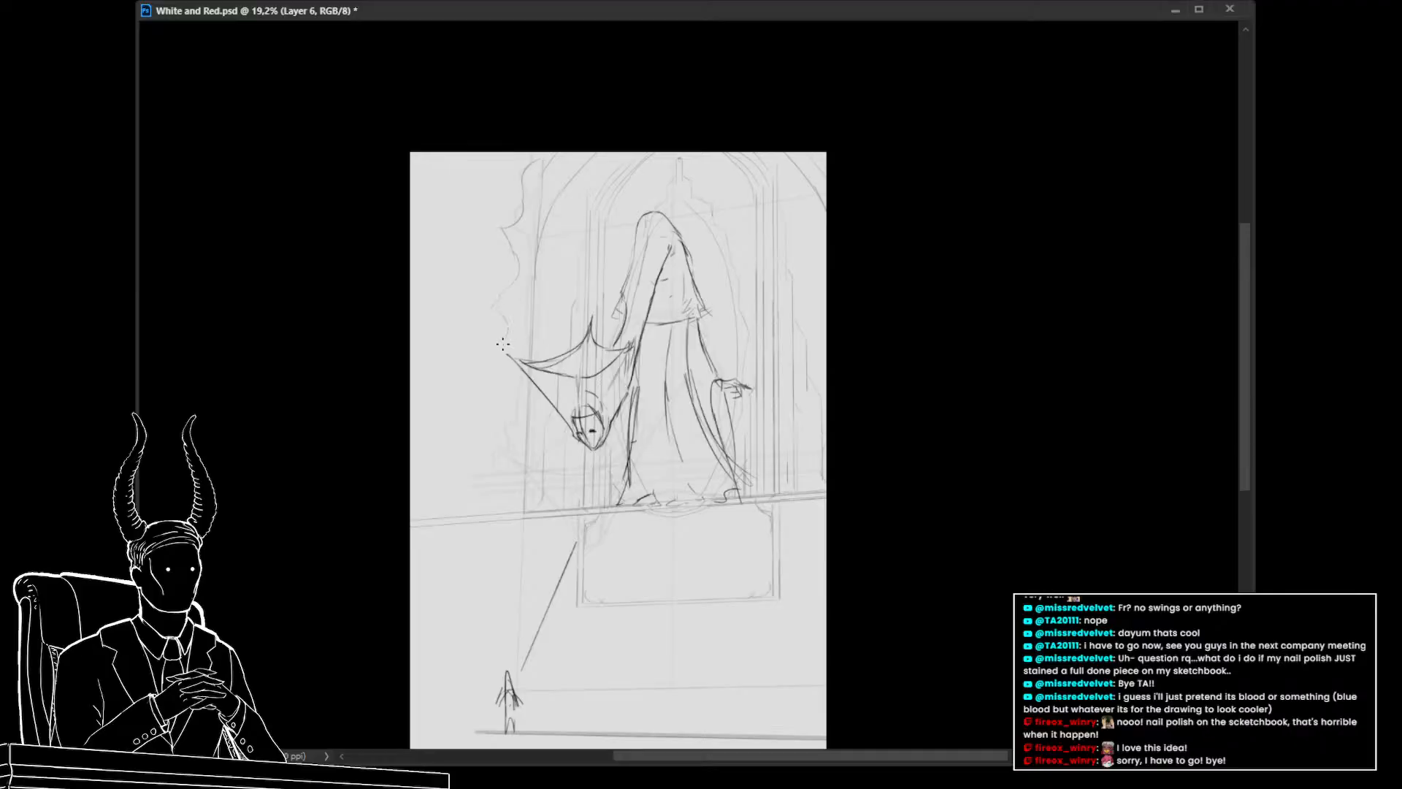
key(alt+Tab)
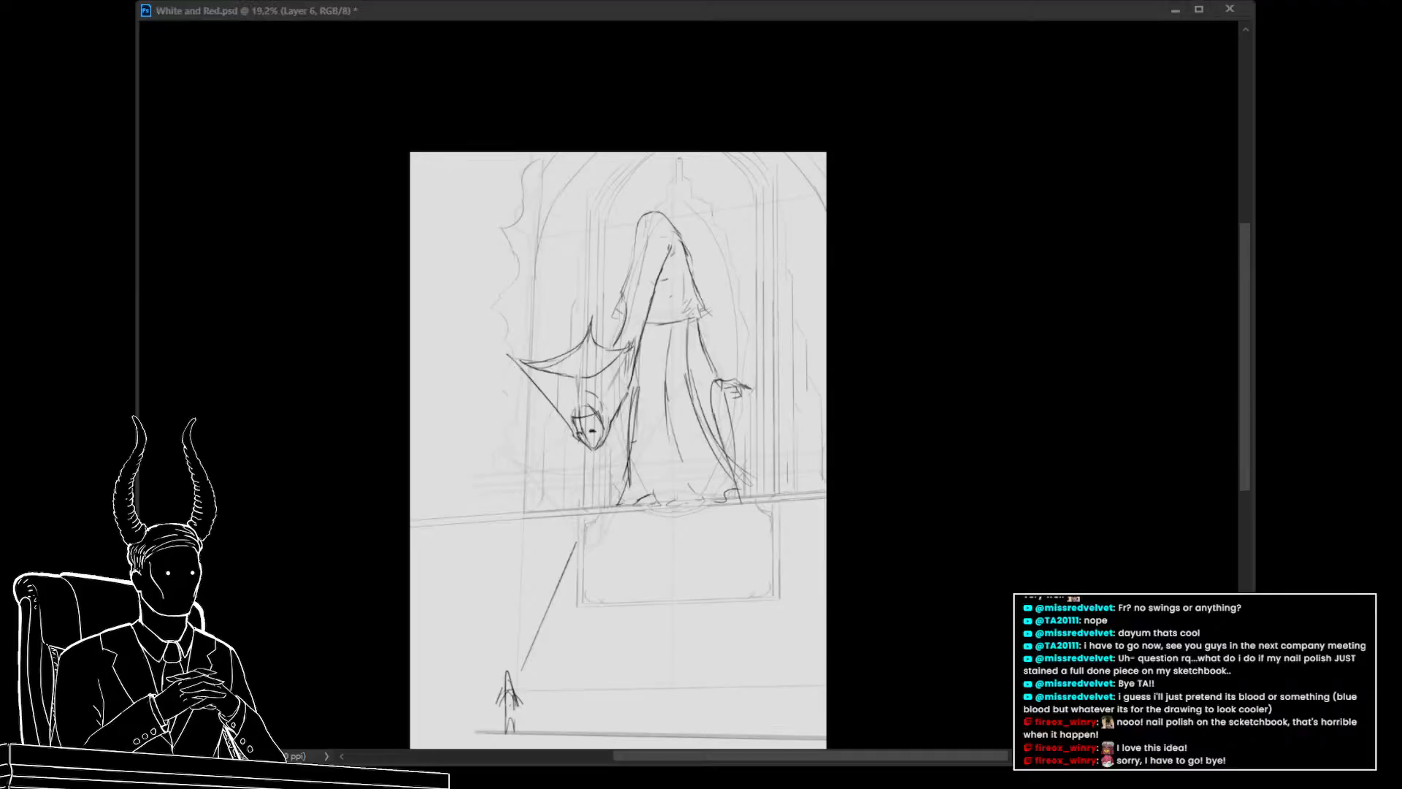
click(457, 472)
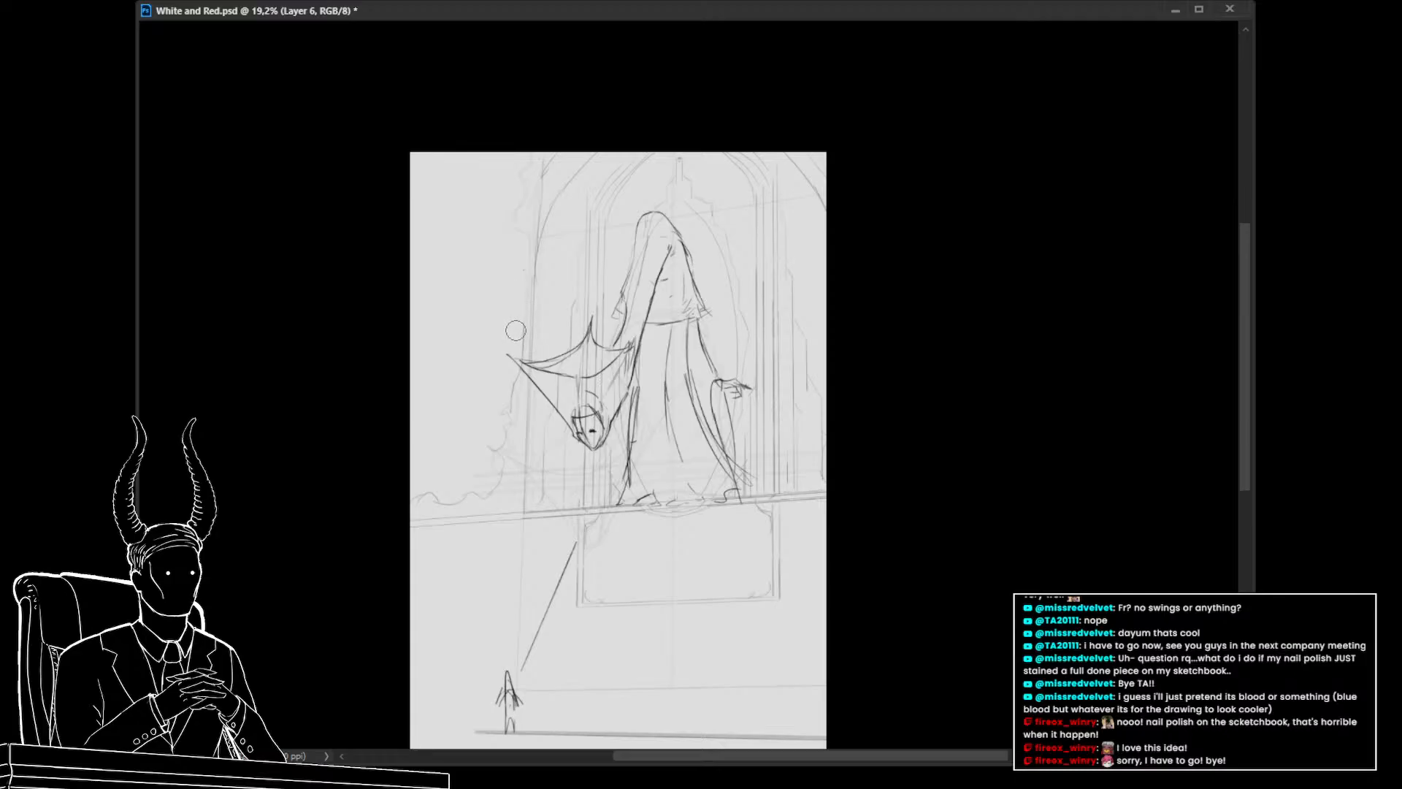
Draw vertical lines along the left window edge and redraw the ledge line across the canvas
drag(524, 335, 534, 129)
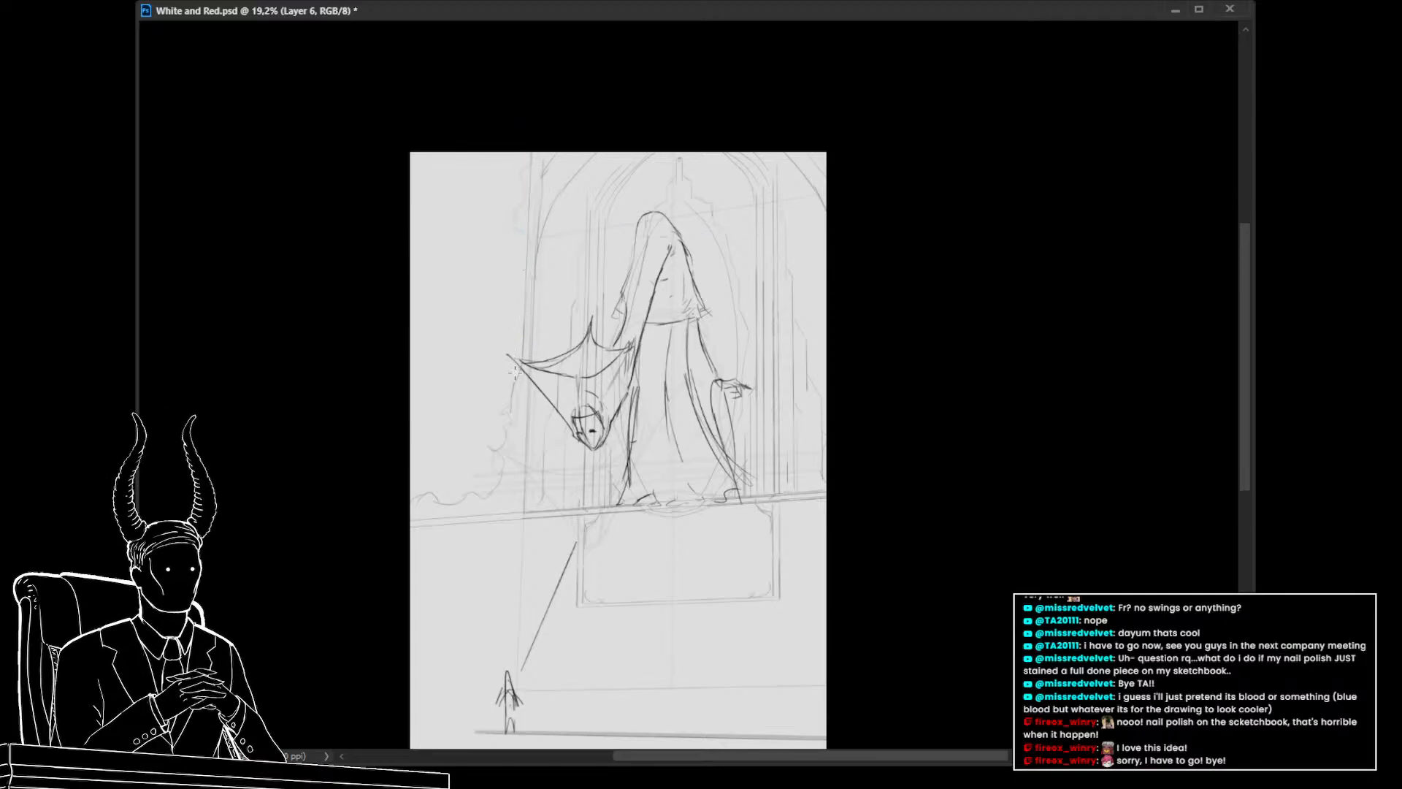
drag(514, 355, 526, 103)
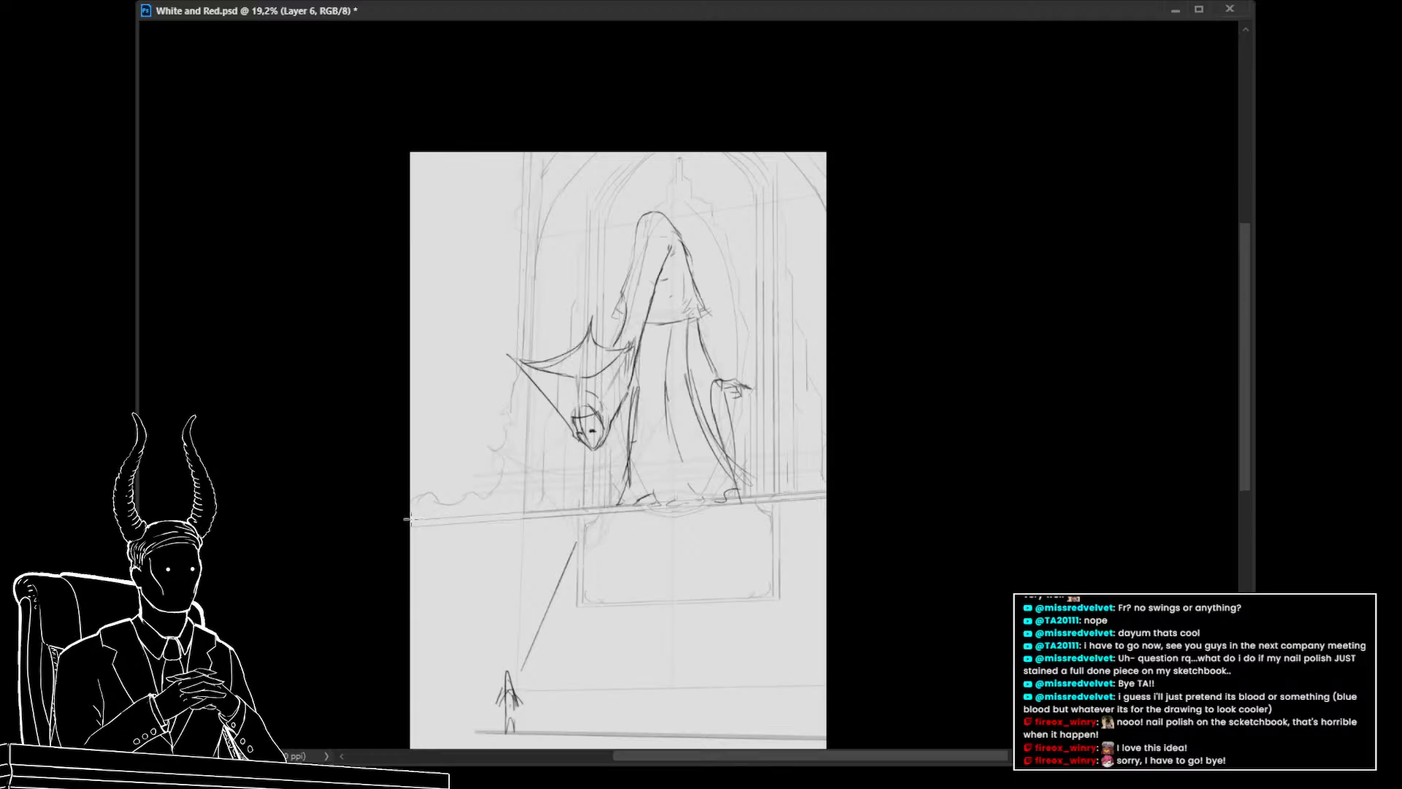
drag(406, 517, 756, 500)
mouse_move(651, 493)
mouse_down()
mouse_move(601, 499)
mouse_move(631, 507)
mouse_up()
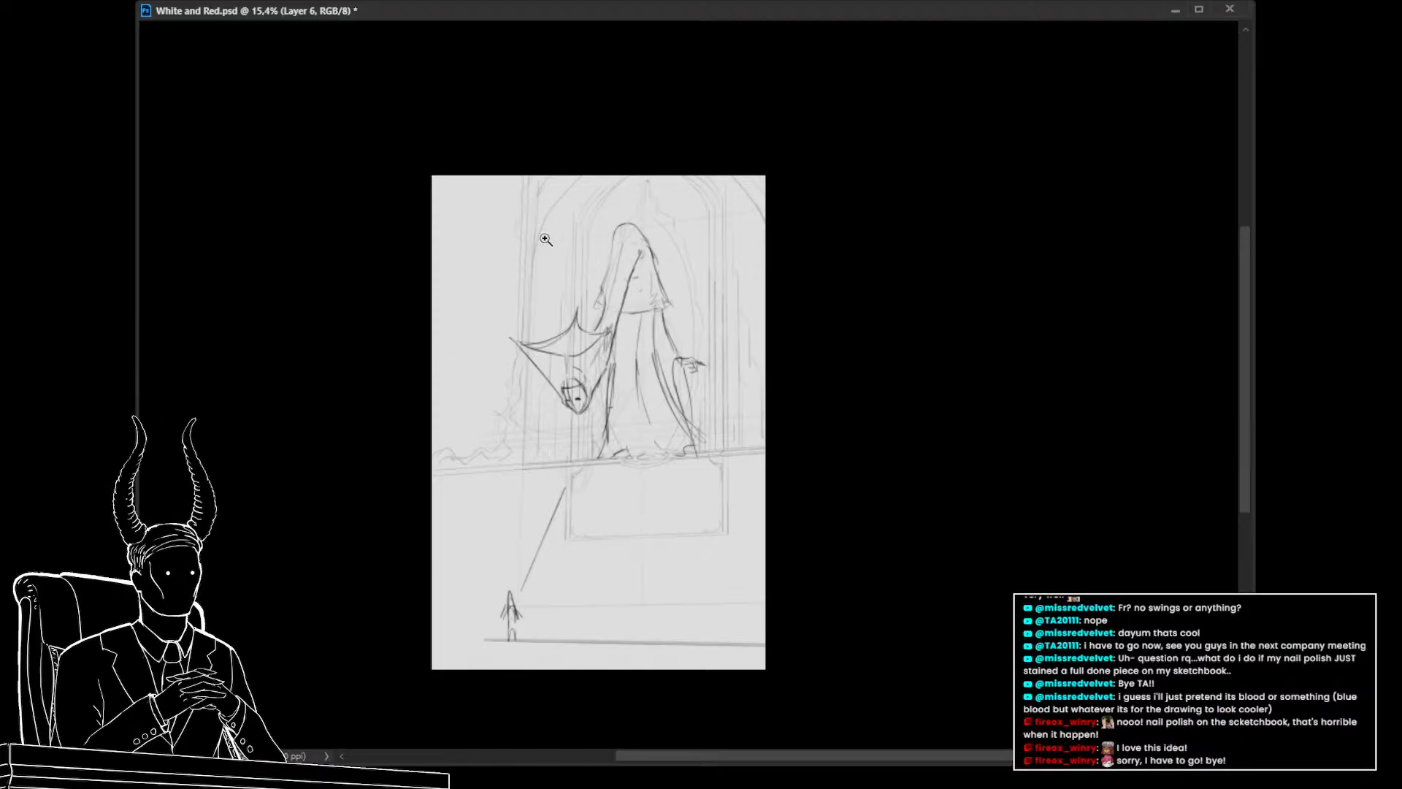
Add diagonal strokes at the upper left of the window area, undoing the last two
key(alt+Tab)
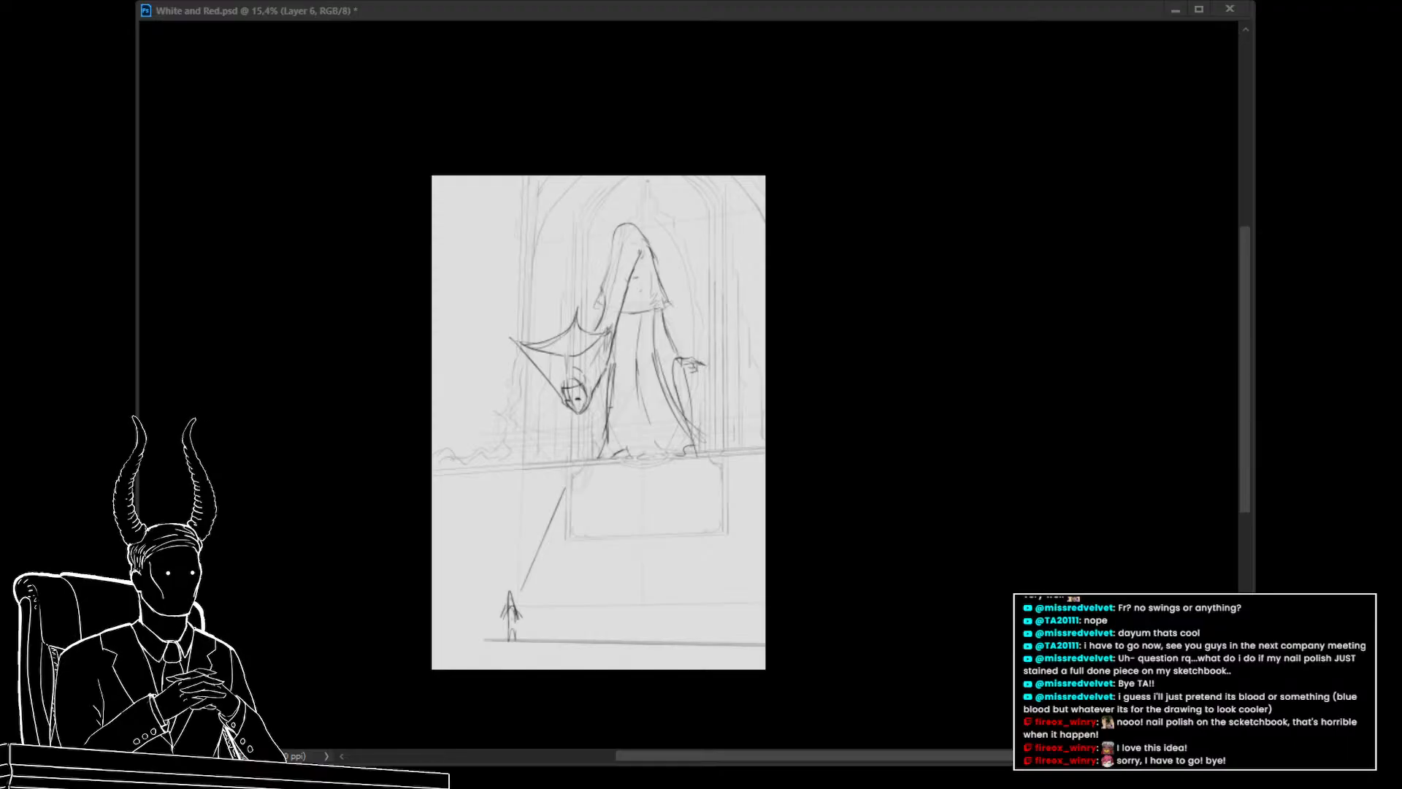
key(alt+Tab)
drag(414, 384, 457, 345)
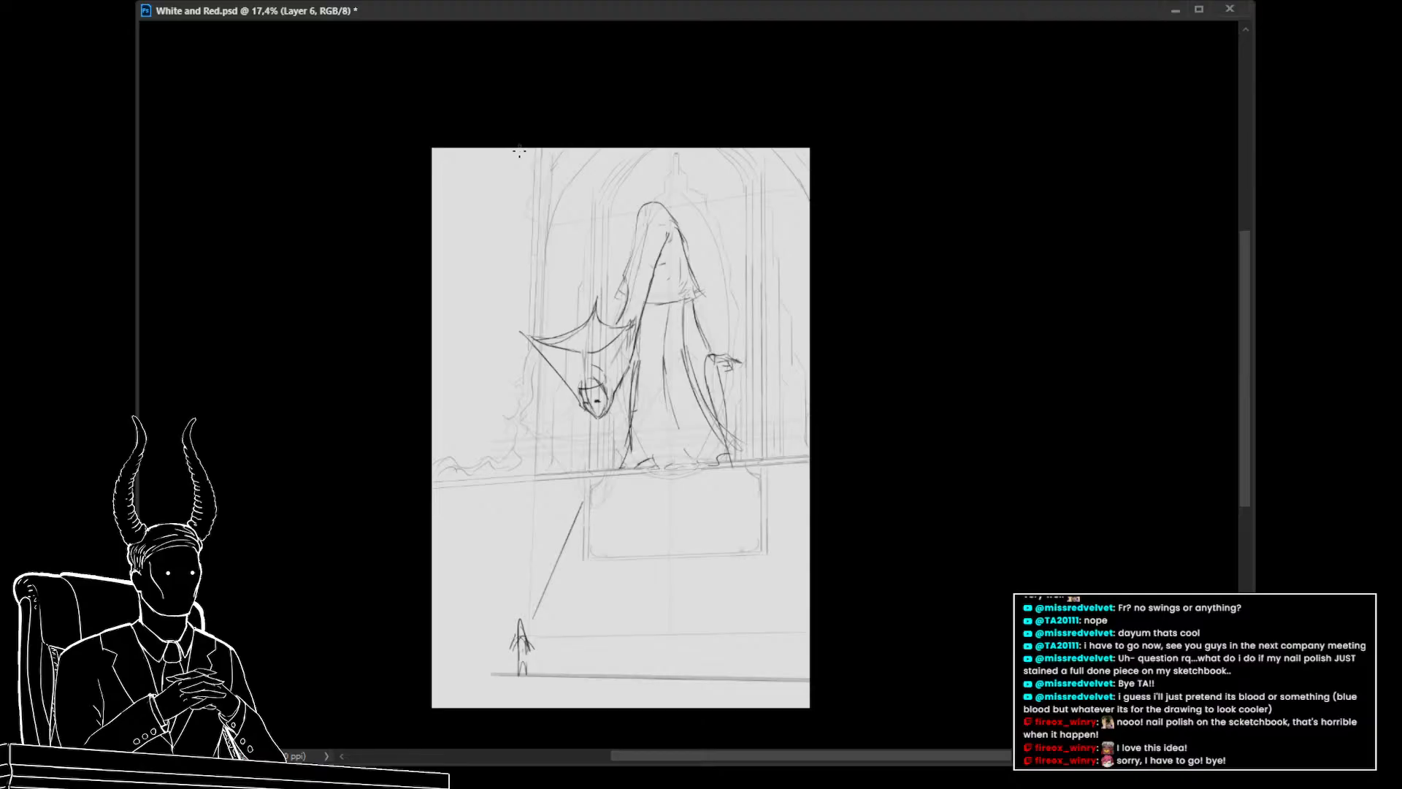
mouse_move(519, 149)
mouse_down()
mouse_move(502, 424)
mouse_move(510, 413)
mouse_move(430, 420)
mouse_up()
drag(514, 153, 421, 407)
mouse_move(497, 398)
mouse_down()
mouse_move(419, 392)
mouse_move(429, 410)
mouse_up()
mouse_move(720, 516)
mouse_down()
mouse_move(690, 519)
mouse_move(712, 540)
mouse_move(706, 564)
mouse_move(728, 531)
mouse_up()
key(ctrl+z)
key(ctrl+z)
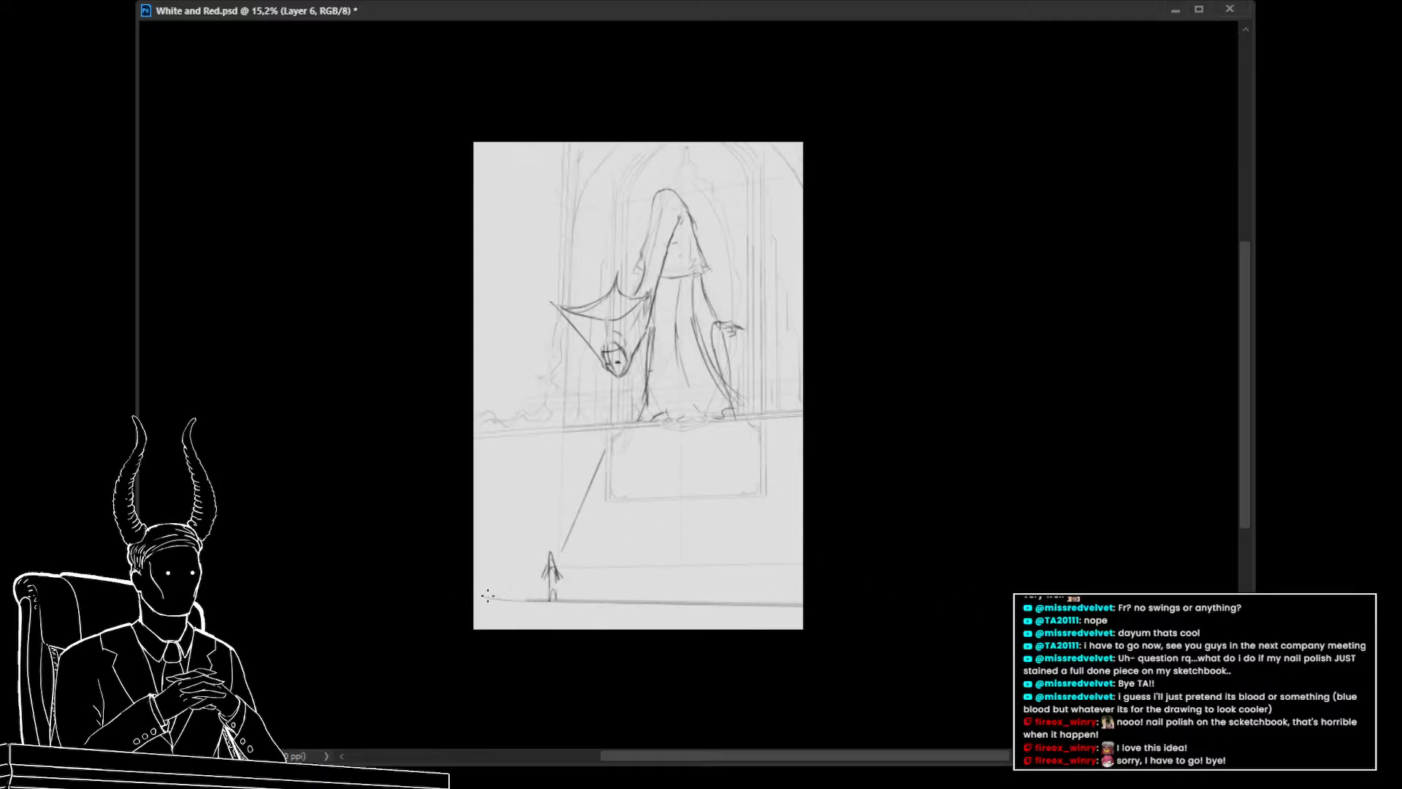
Merge the sketch layer down into the layer beneath
drag(479, 598, 559, 603)
drag(684, 425, 754, 450)
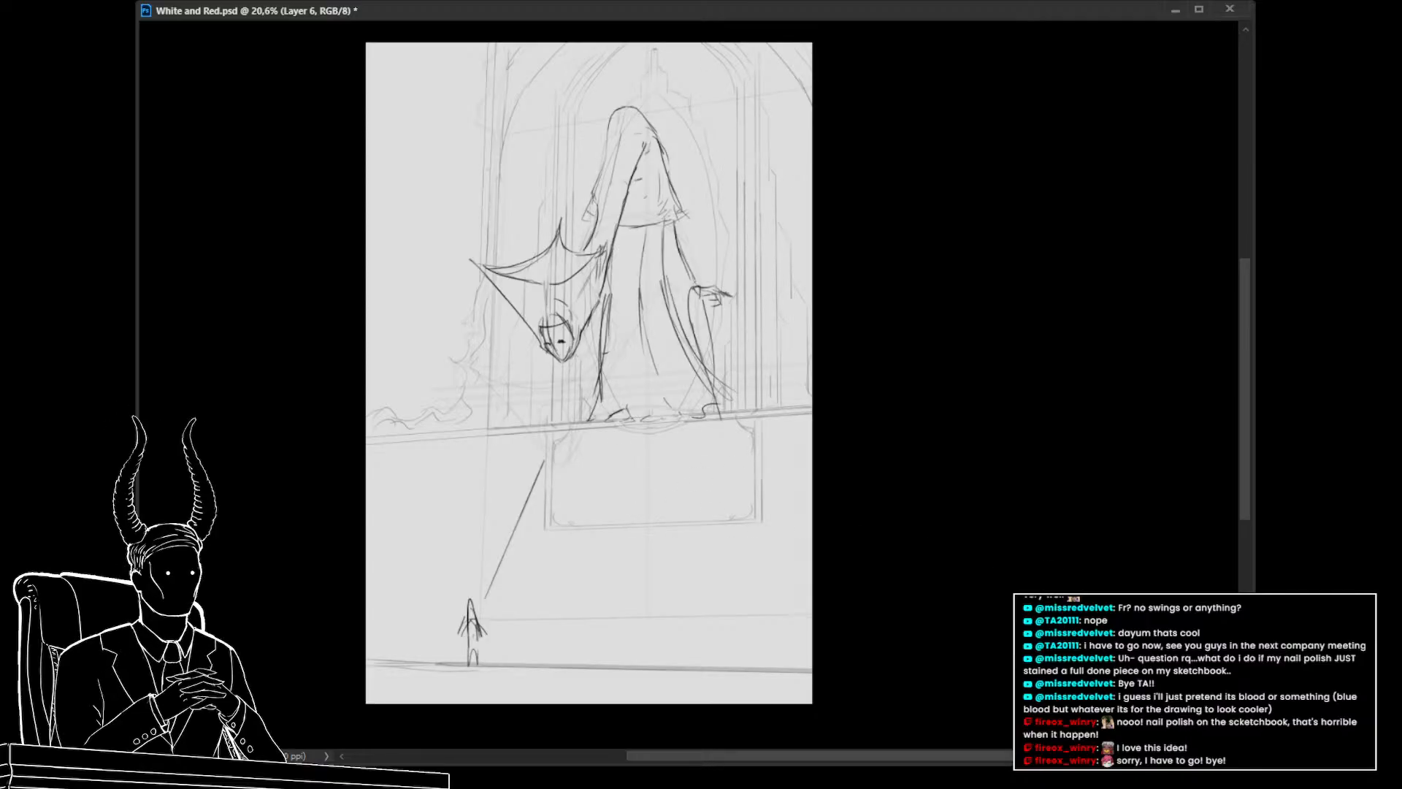
key(ctrl+e)
key(Delete)
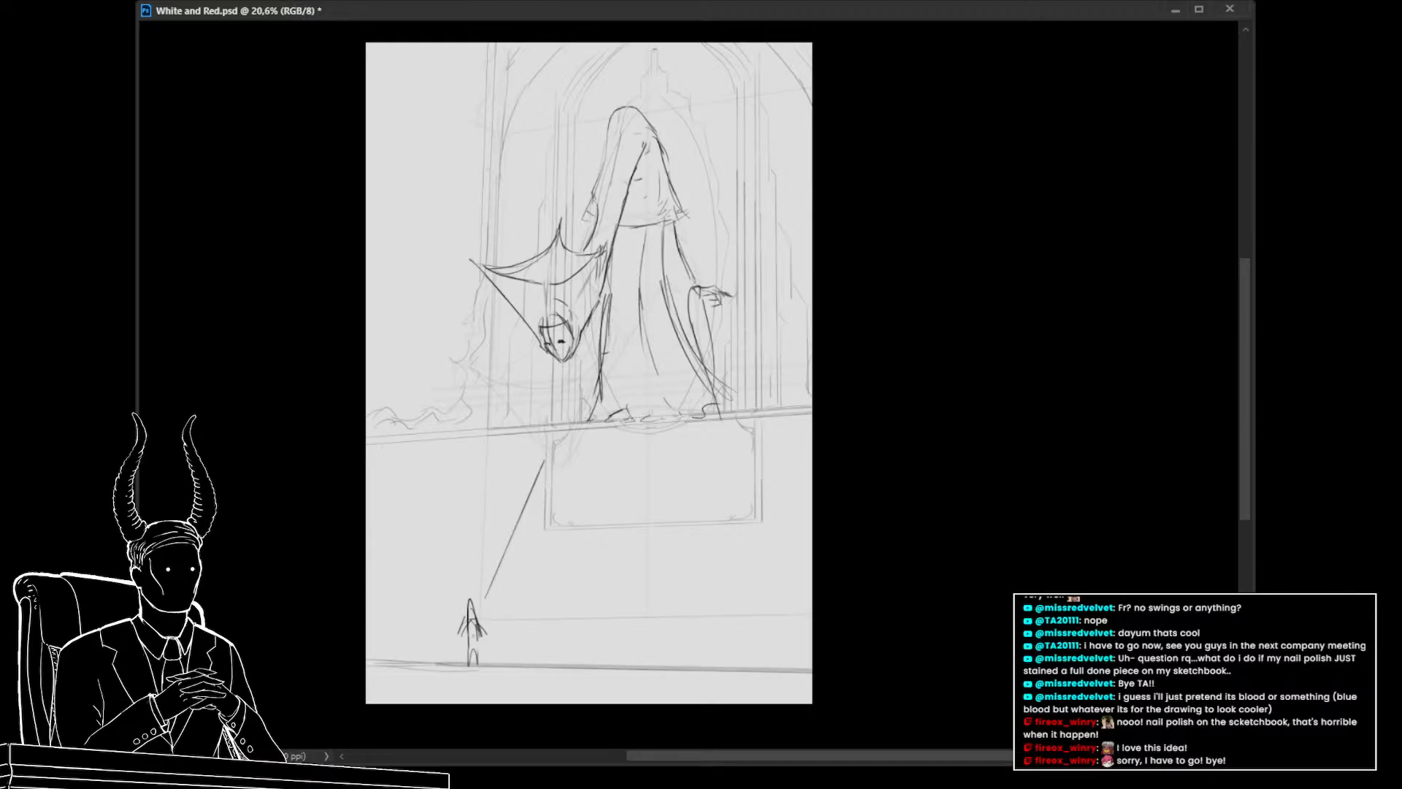
Sketch a low rectangular bench outline on the ground to the right of the small figure
drag(612, 583, 581, 518)
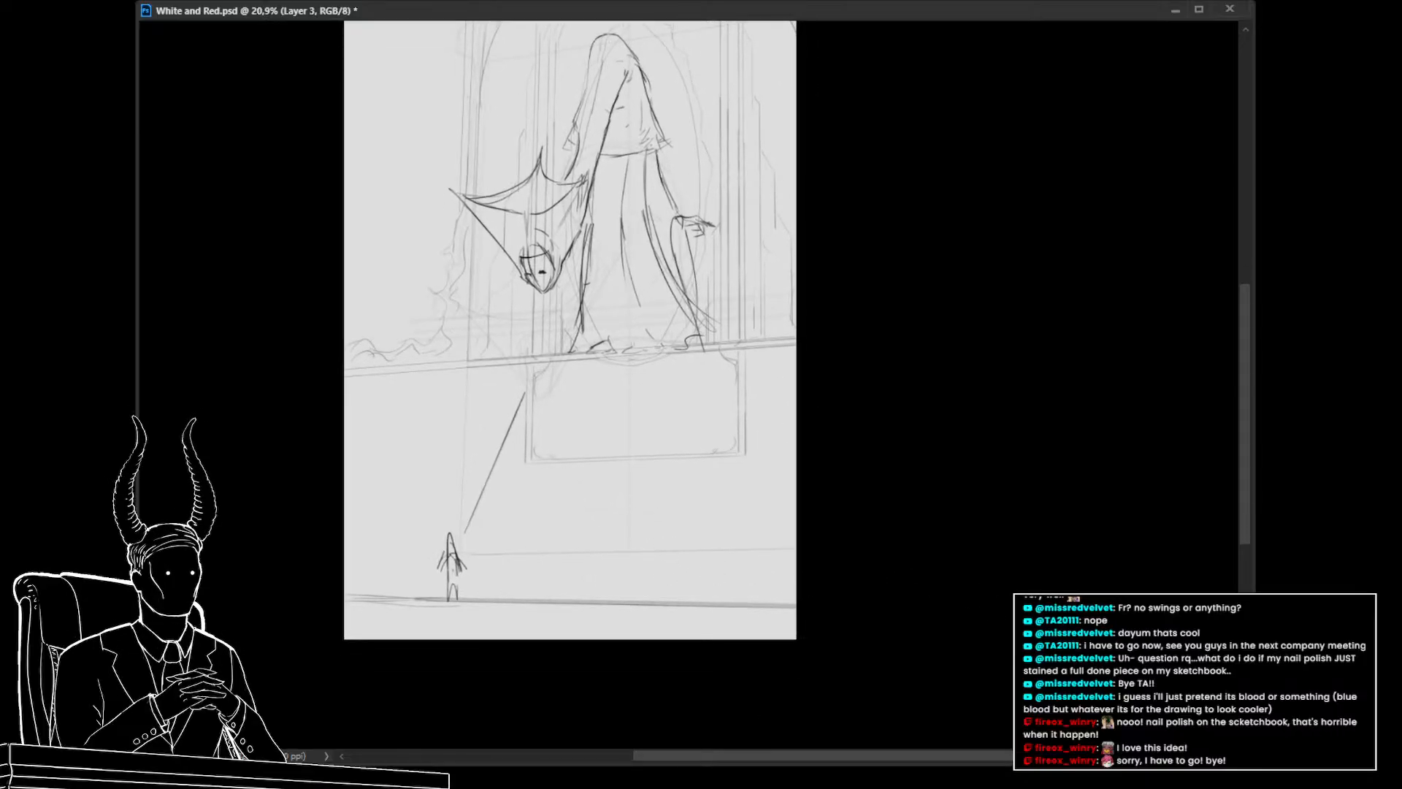
drag(573, 529, 572, 471)
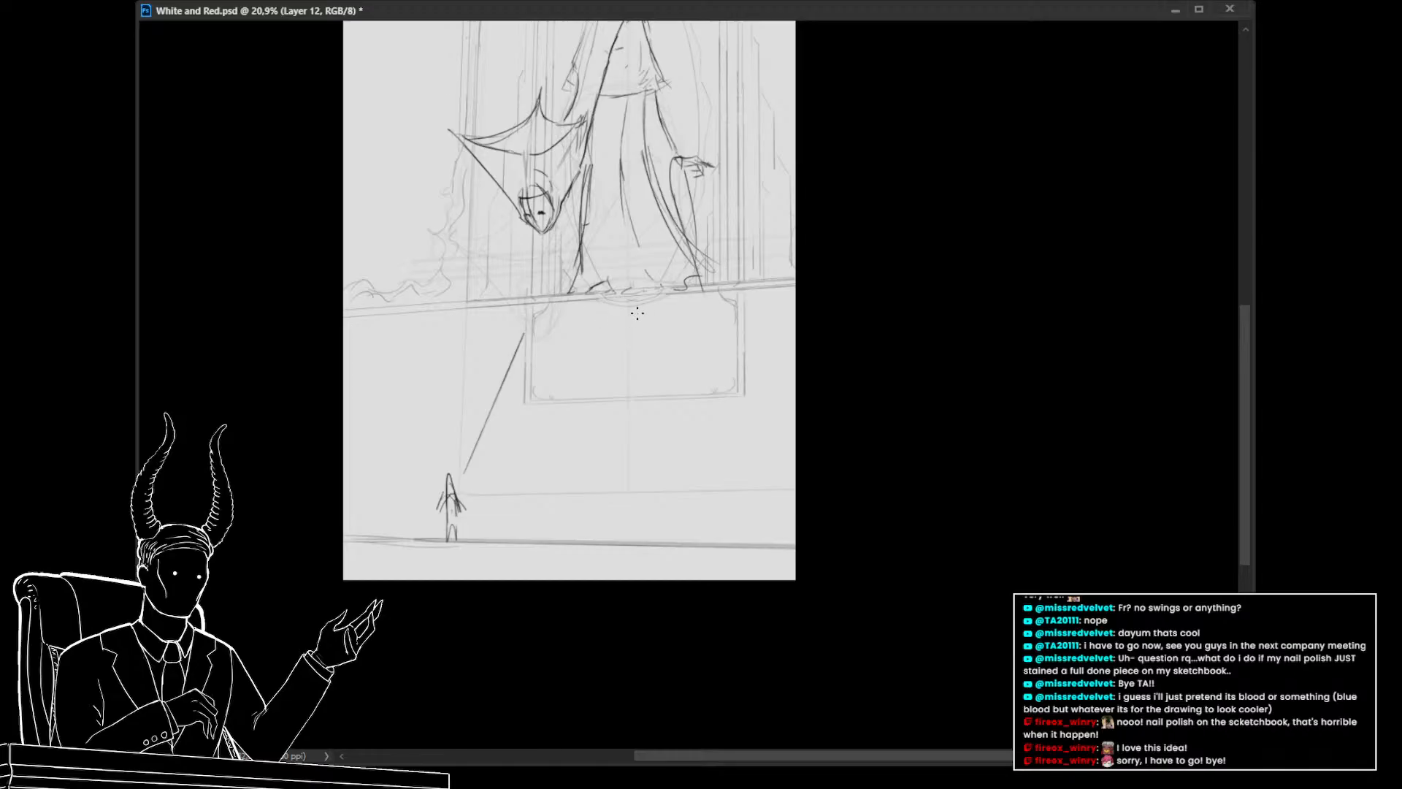
drag(641, 332, 642, 475)
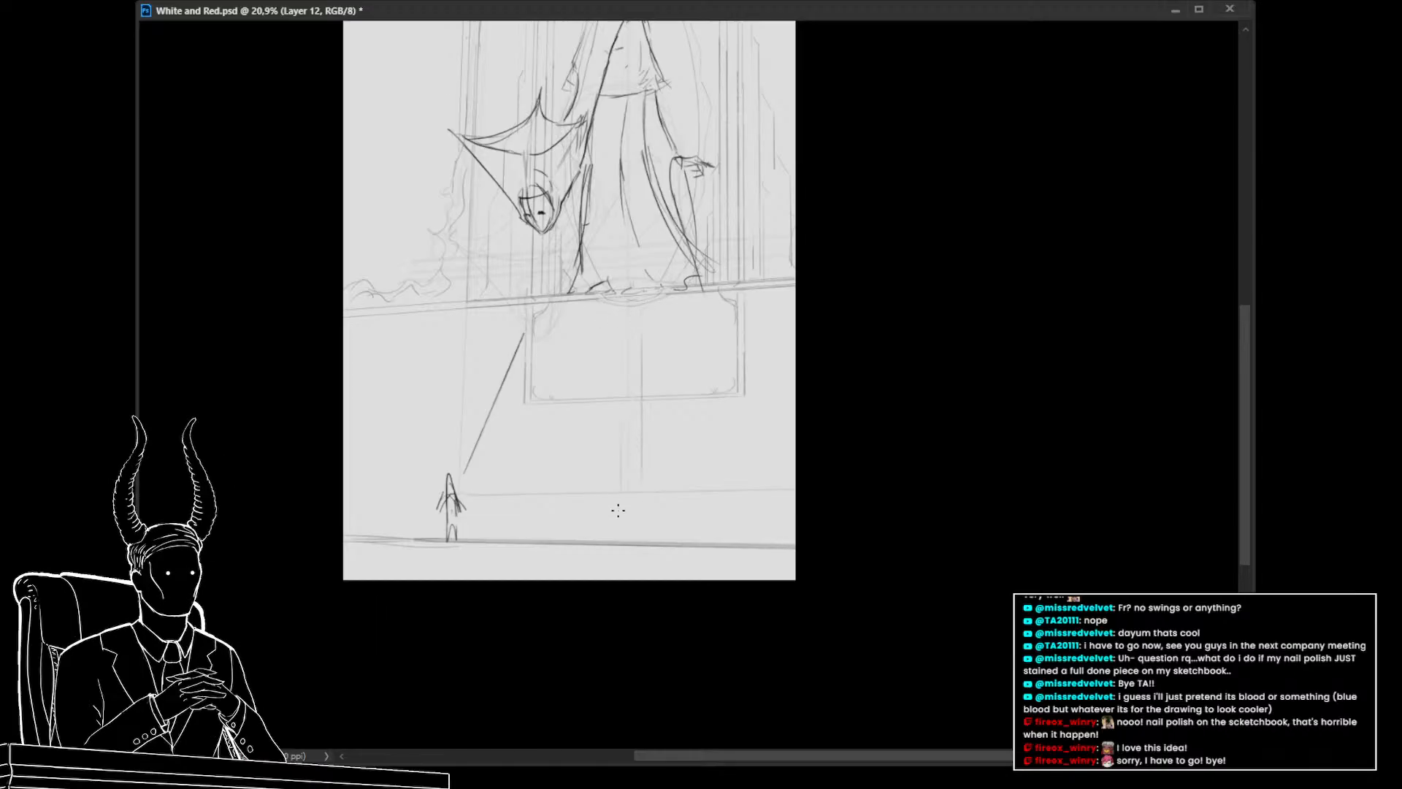
key(ctrl+z)
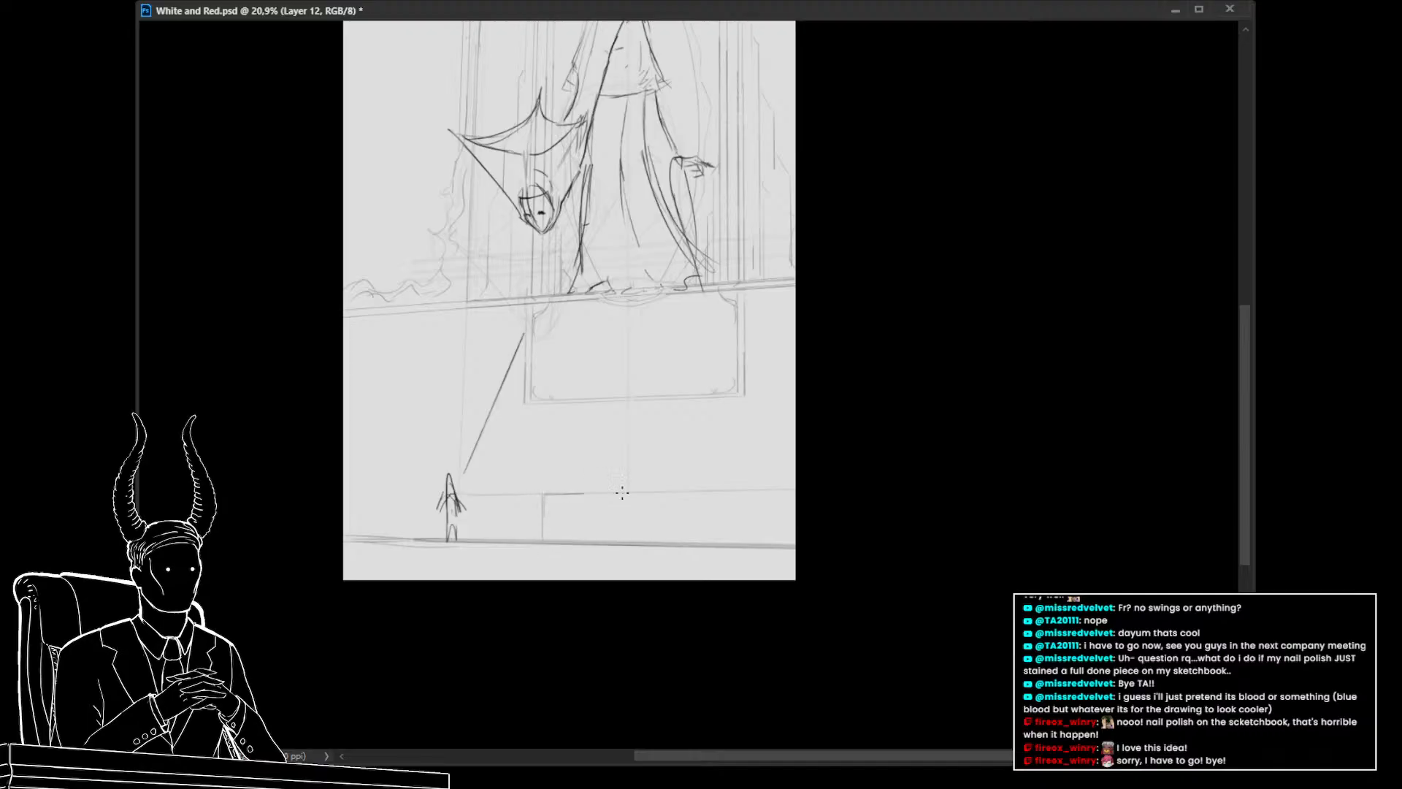
drag(622, 493, 696, 491)
key(ctrl+z)
drag(537, 514, 539, 539)
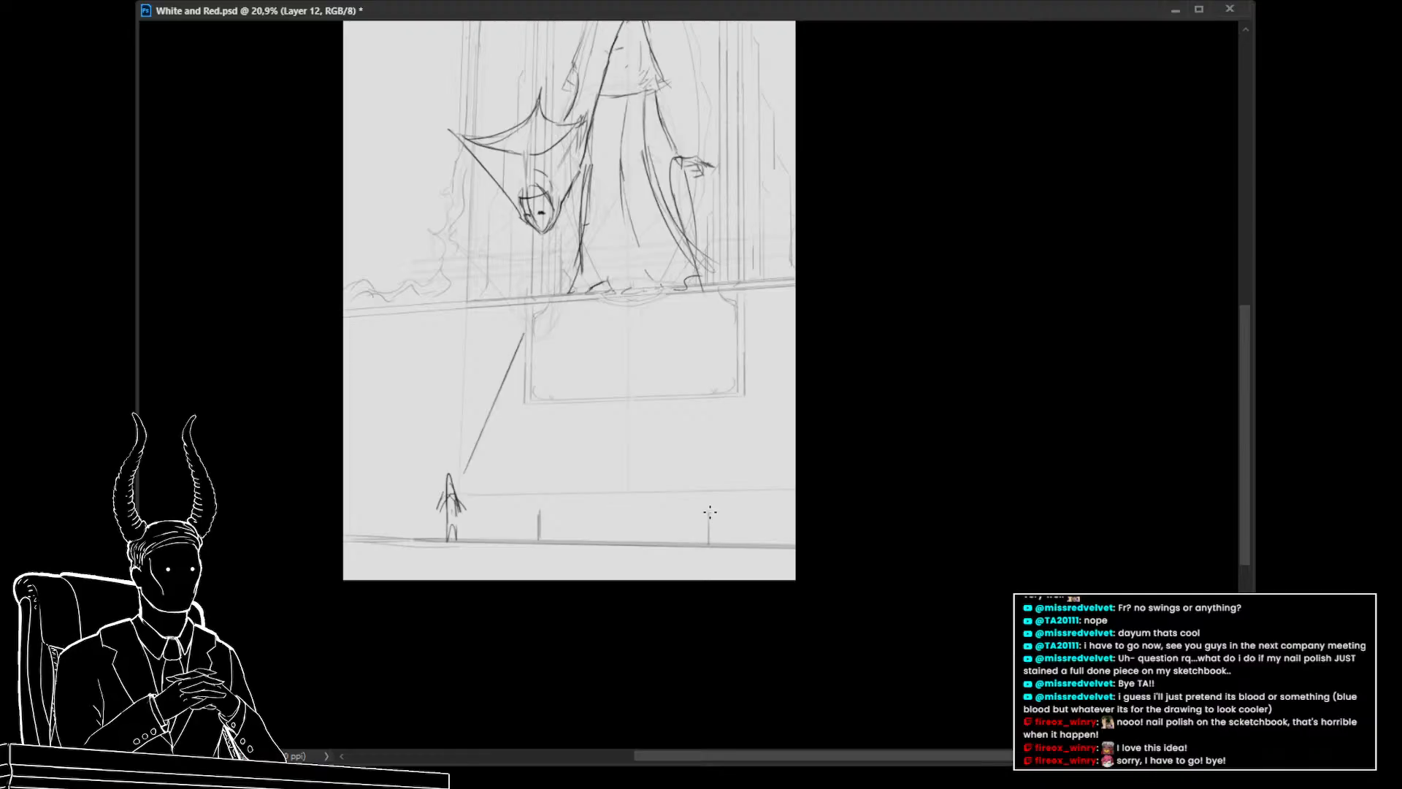
drag(708, 513, 709, 544)
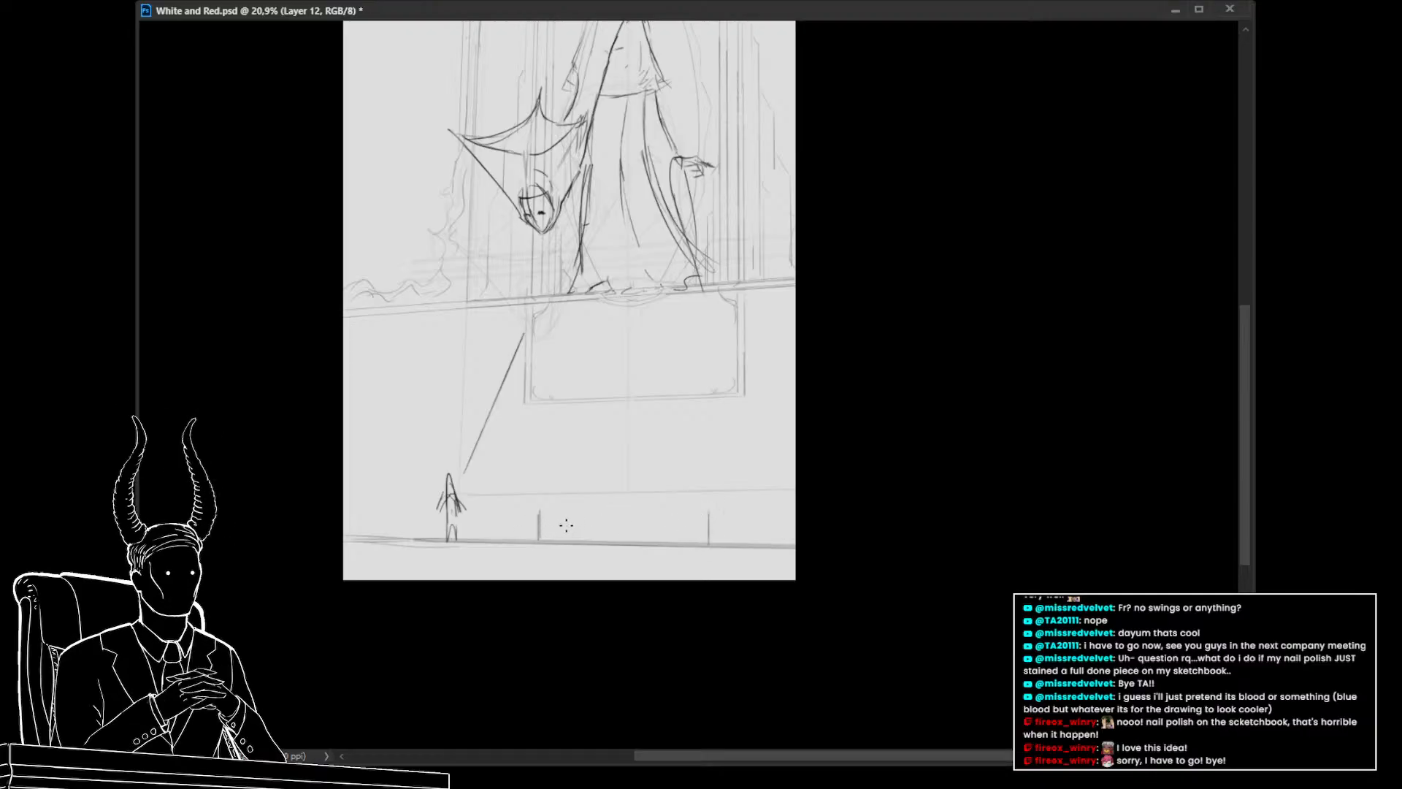
mouse_move(709, 510)
mouse_down()
mouse_move(538, 512)
mouse_move(736, 511)
mouse_move(731, 544)
mouse_up()
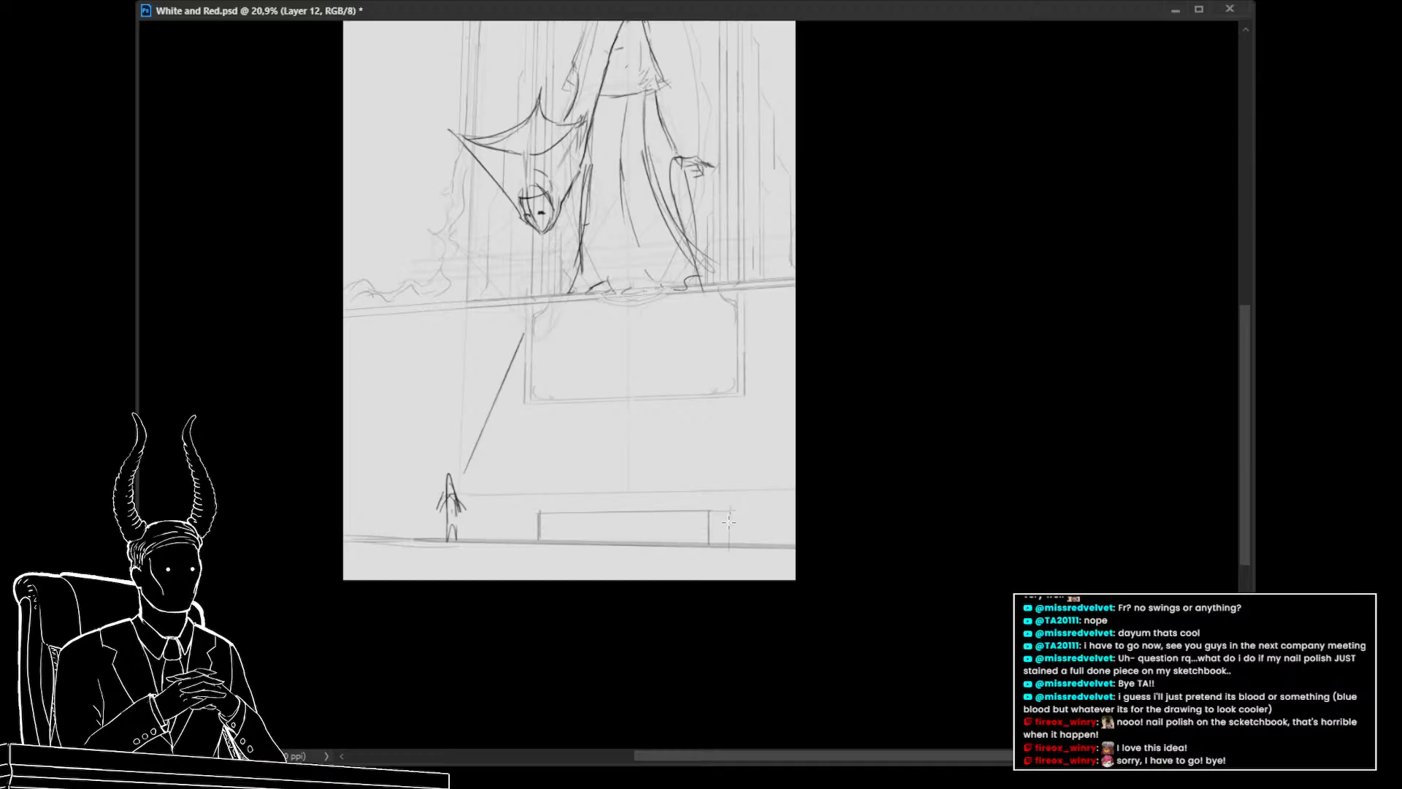
Draw the bench's top edge and a small round bowl resting on the bench
drag(538, 510, 731, 506)
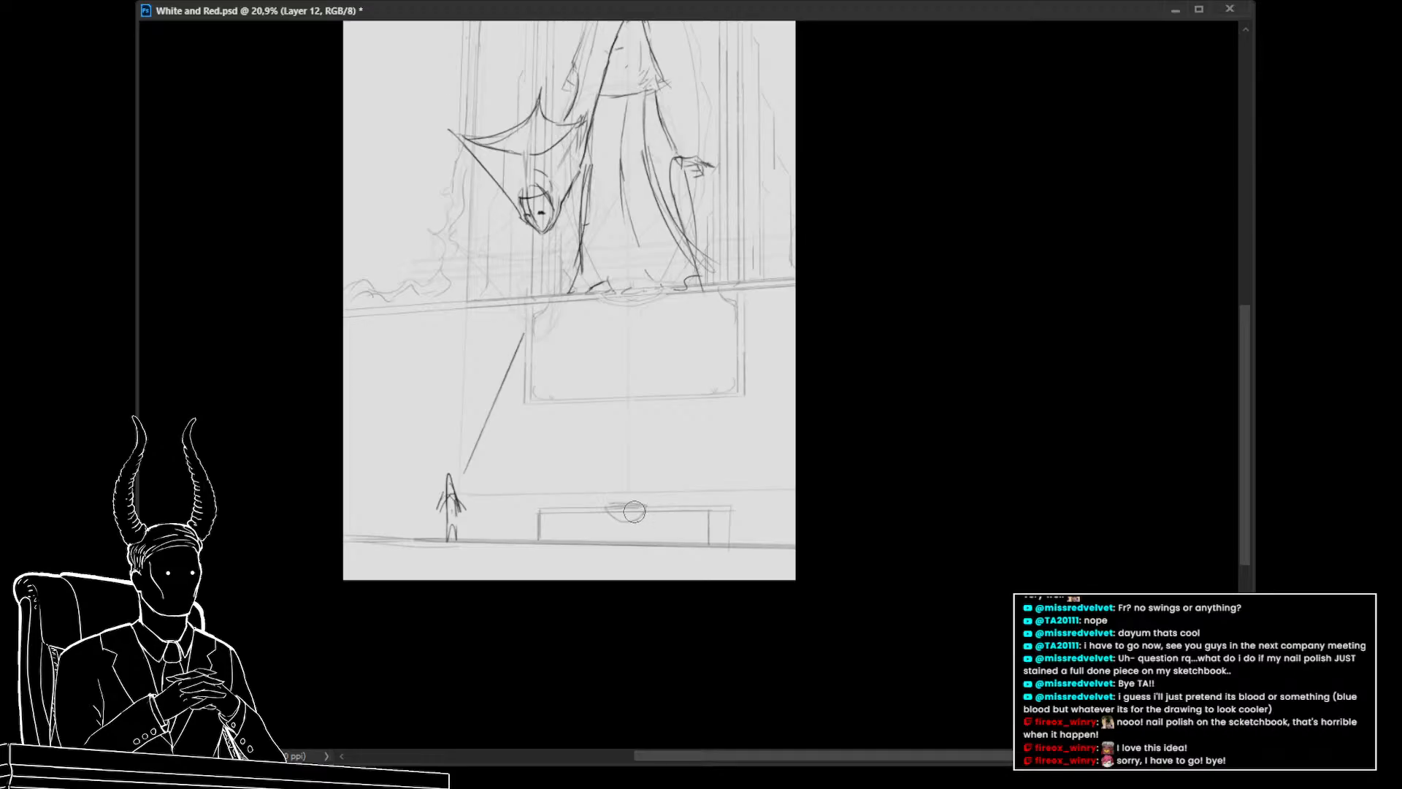
drag(634, 512, 615, 510)
drag(637, 558, 622, 533)
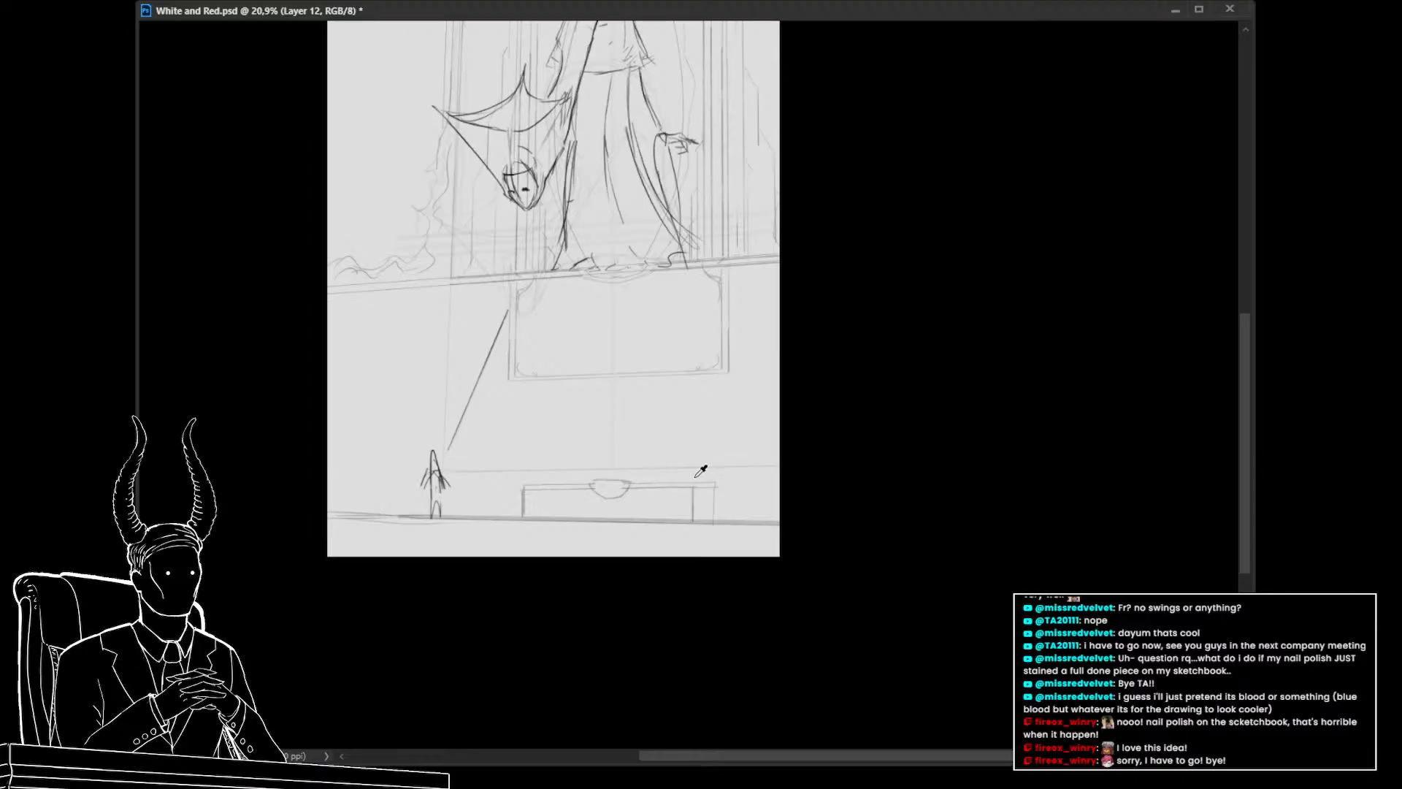
Draw vertical lines rising from both ends of the bench up to the panel below the ledge
drag(697, 478, 698, 375)
mouse_move(706, 375)
mouse_down()
mouse_move(705, 488)
mouse_move(696, 475)
mouse_up()
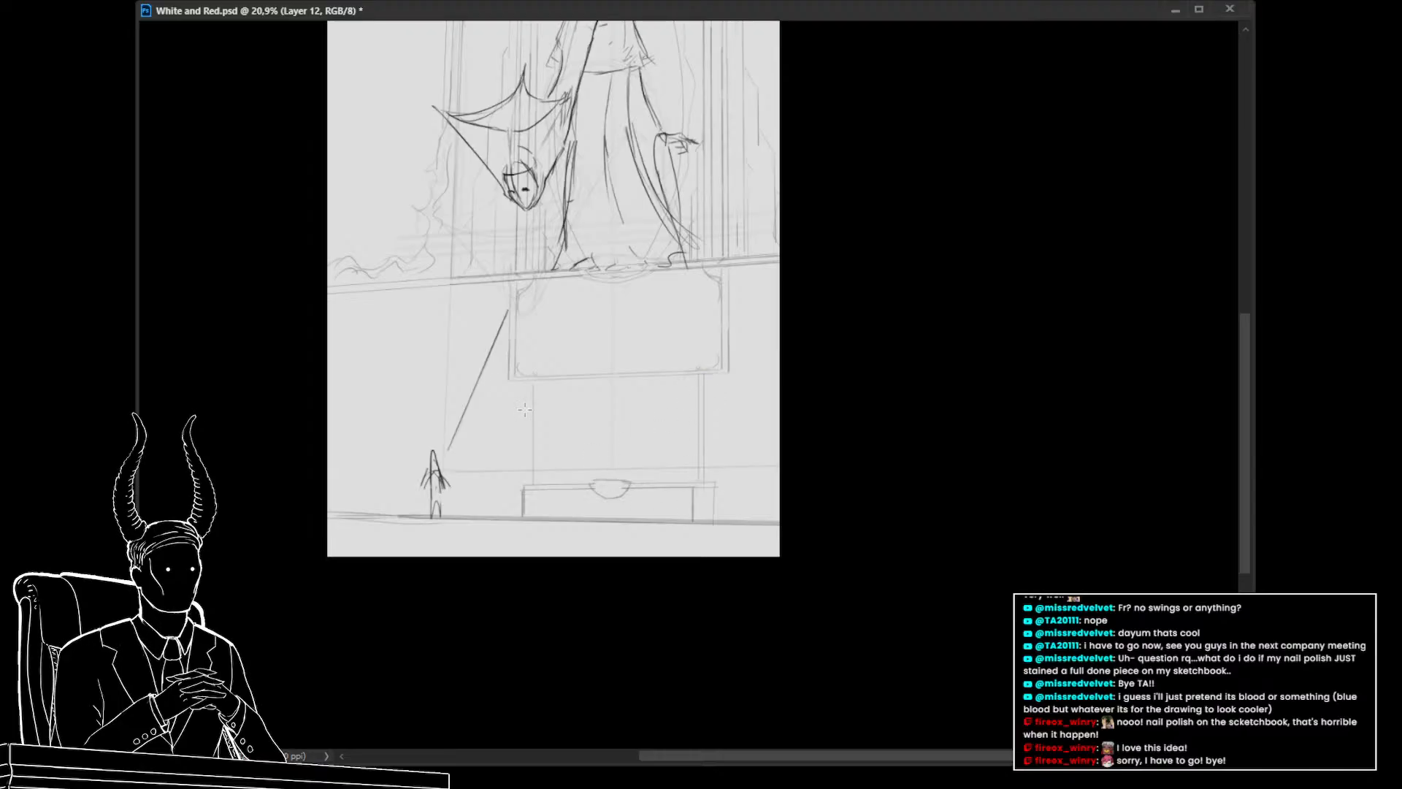
drag(525, 380, 528, 415)
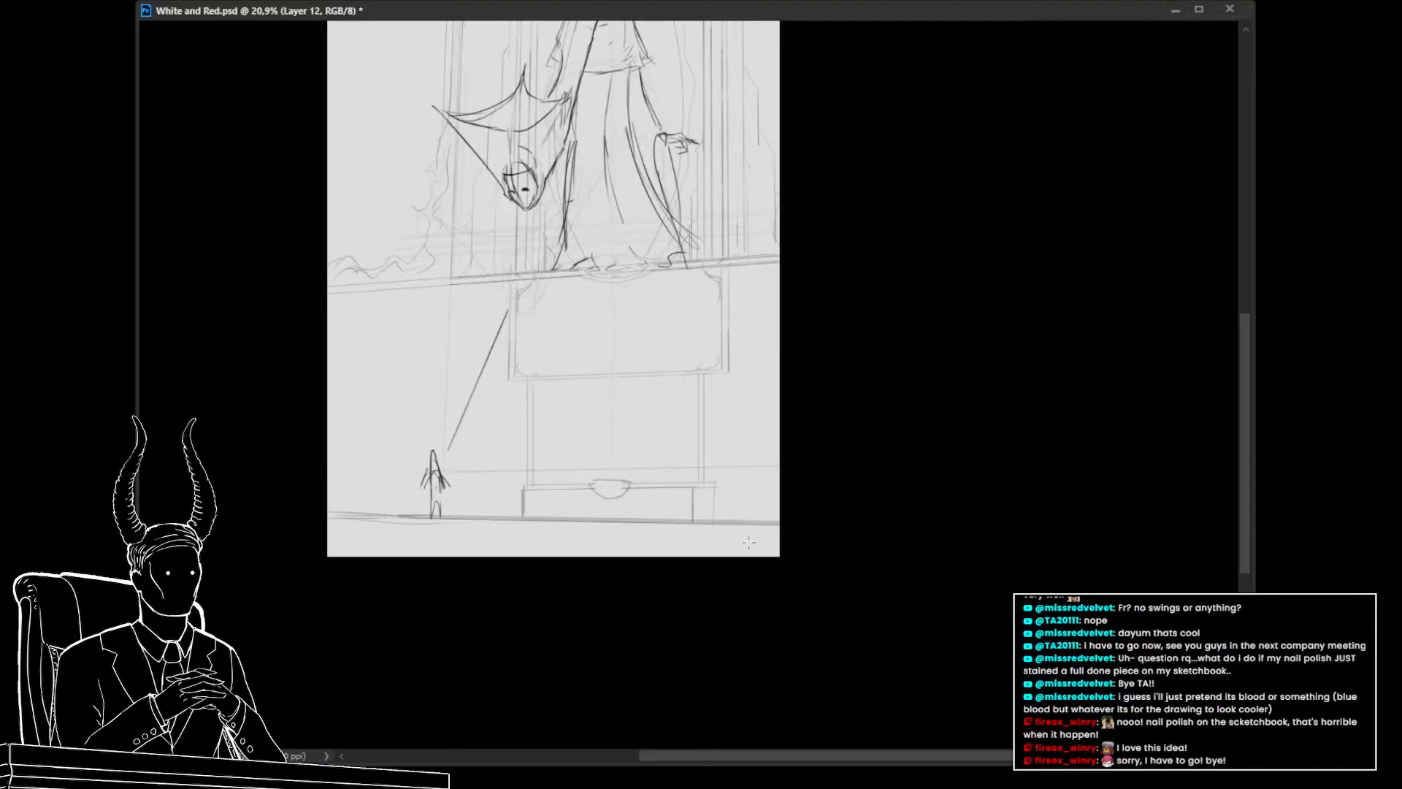
mouse_move(744, 543)
mouse_down()
mouse_move(739, 655)
mouse_move(529, 621)
mouse_move(702, 626)
mouse_move(738, 550)
mouse_move(573, 570)
mouse_move(712, 574)
mouse_move(694, 570)
mouse_up()
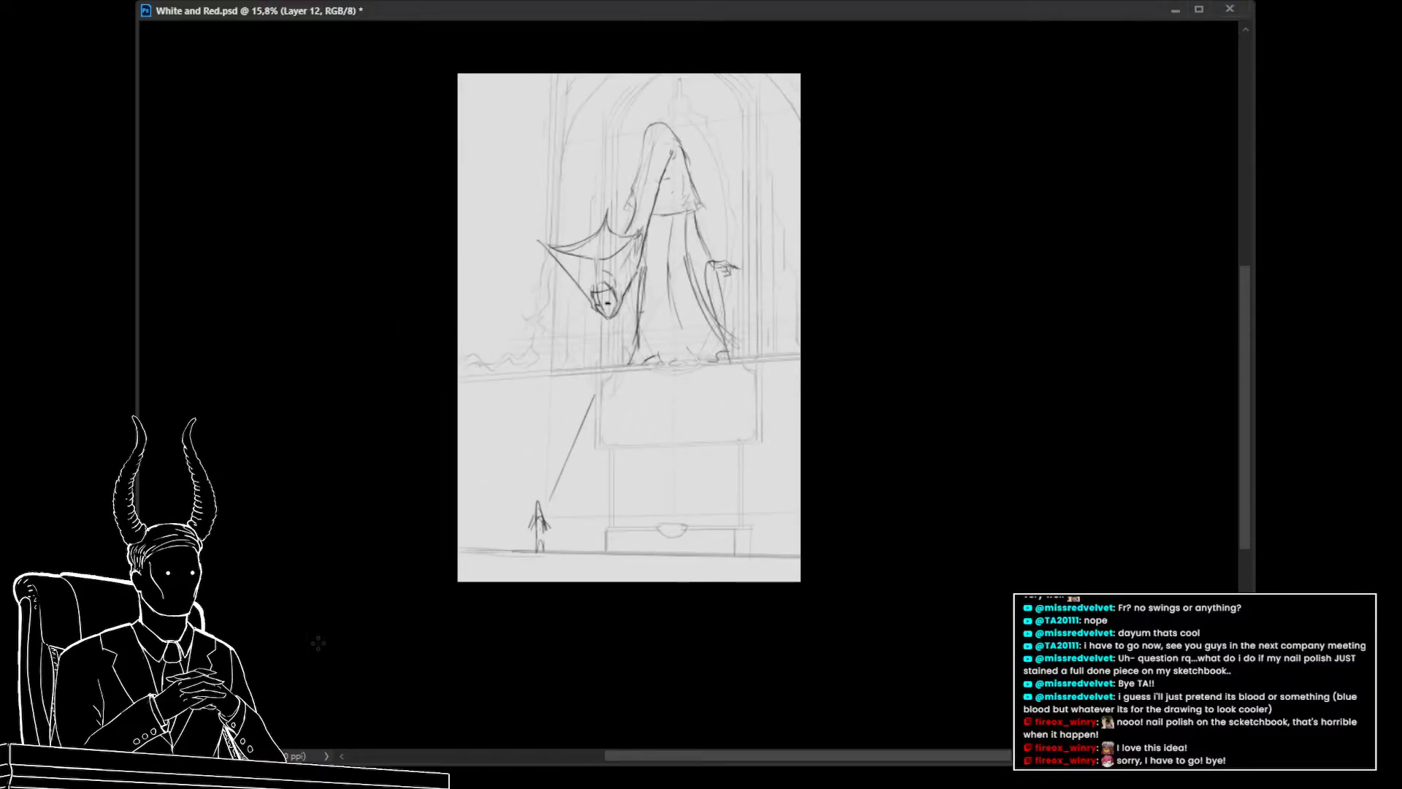
key(alt+Tab)
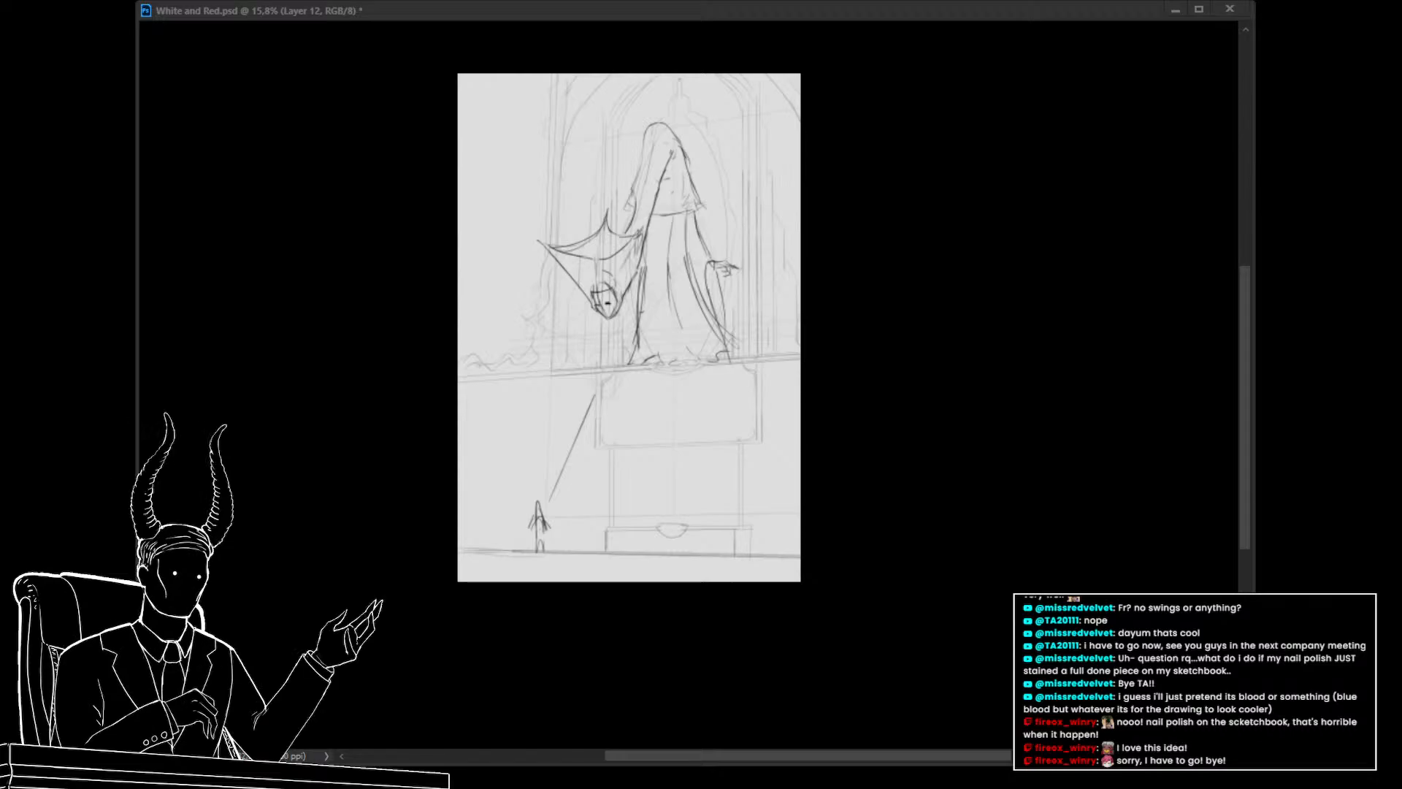
click(387, 655)
drag(509, 503, 507, 506)
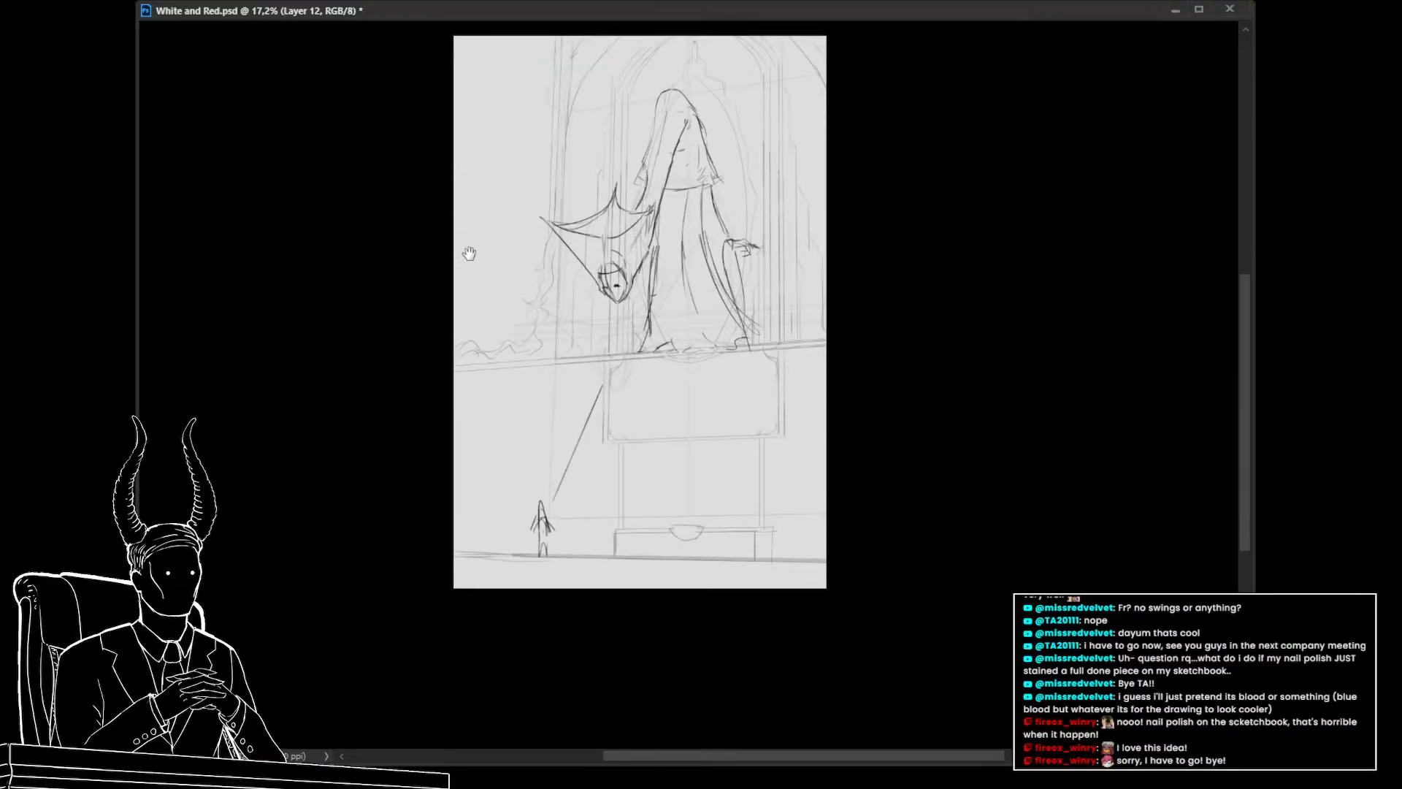
drag(470, 253, 481, 312)
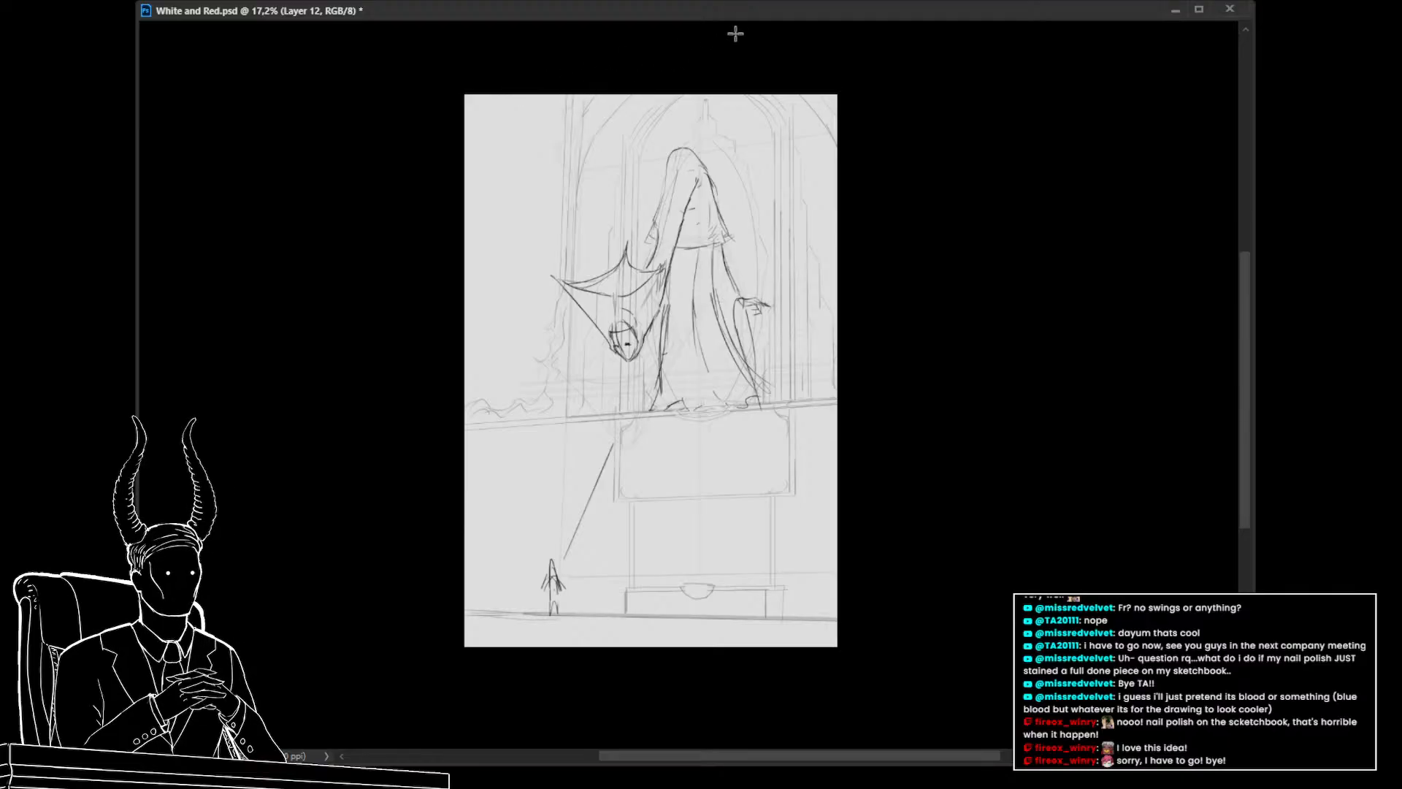
Draw double vertical lines along the left edge of the canvas, redoing the first one
drag(496, 91, 494, 614)
key(ctrl+z)
drag(500, 92, 489, 609)
mouse_move(489, 529)
mouse_down()
mouse_move(501, 80)
mouse_move(498, 516)
mouse_move(479, 610)
mouse_up()
drag(481, 92, 464, 386)
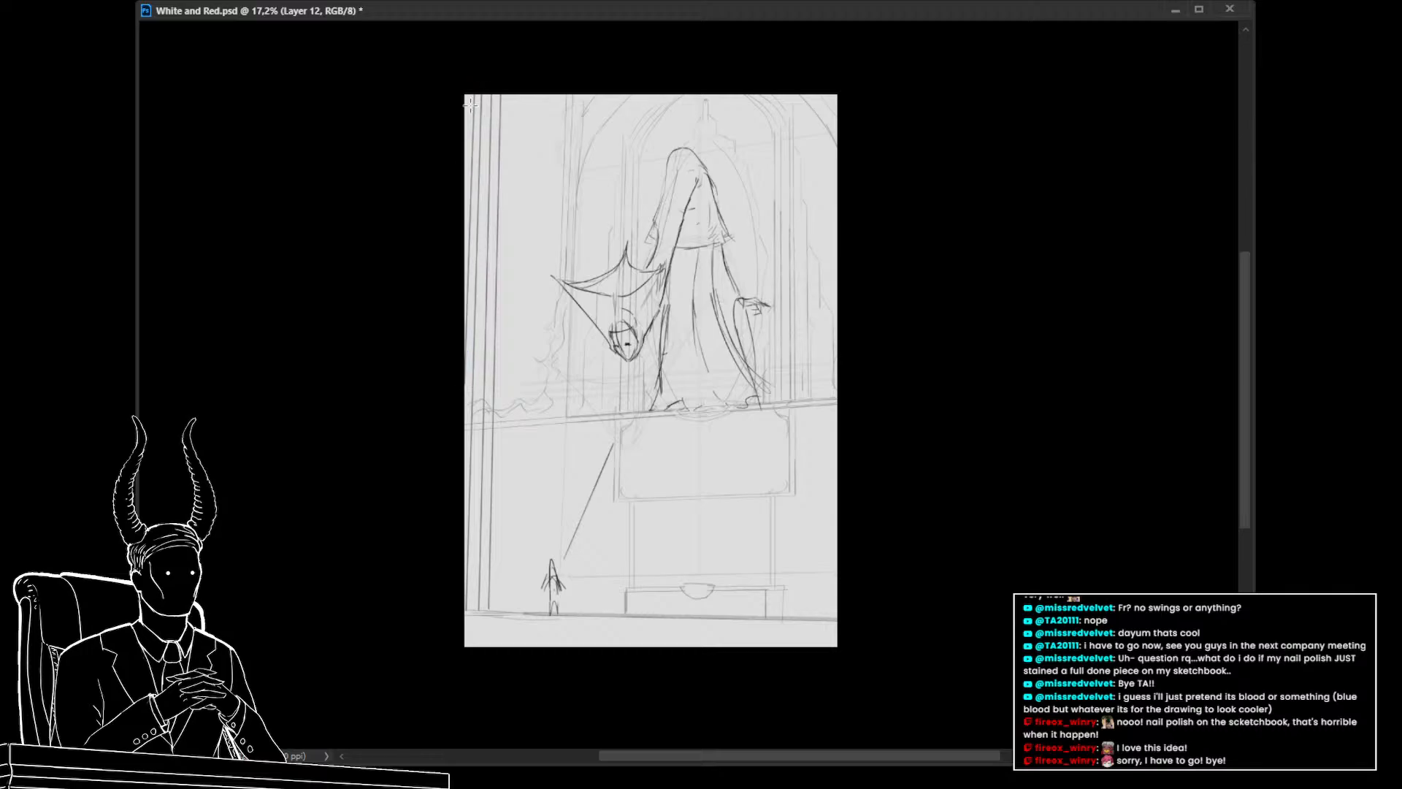
mouse_move(462, 87)
mouse_down()
mouse_move(391, 546)
mouse_move(469, 472)
mouse_up()
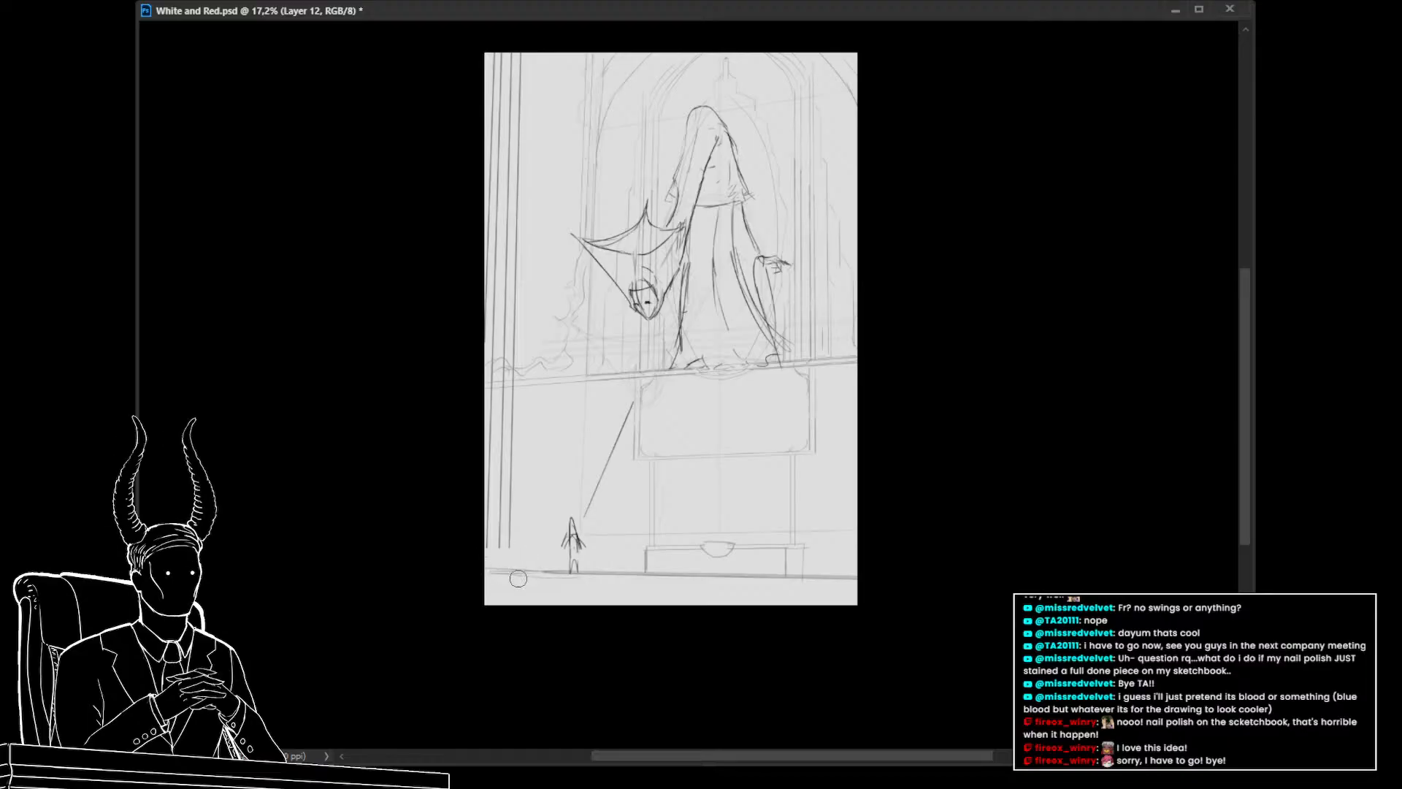
Sketch a column base at the lower left corner of the scene
mouse_move(488, 548)
mouse_down()
mouse_move(525, 548)
mouse_move(539, 567)
mouse_up()
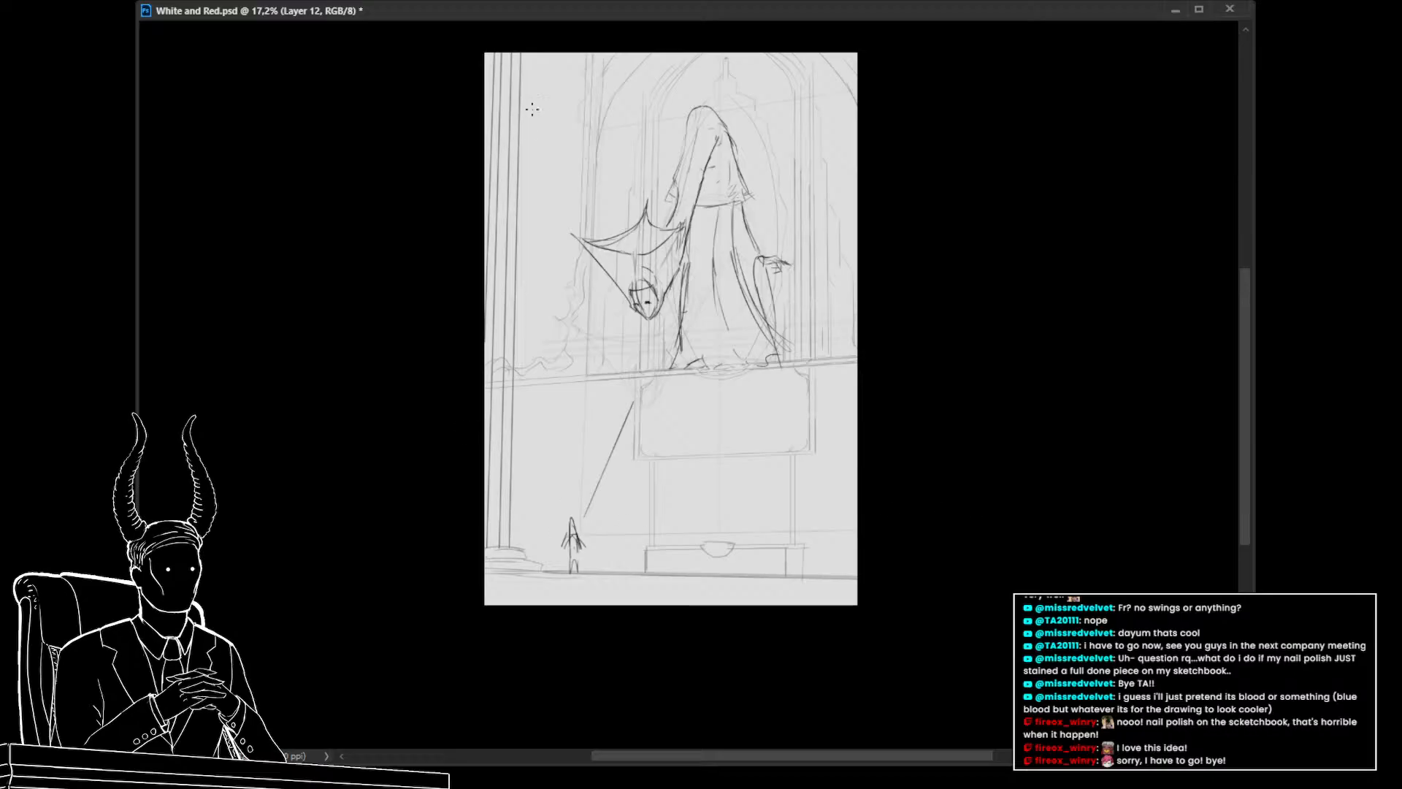
drag(497, 372, 476, 407)
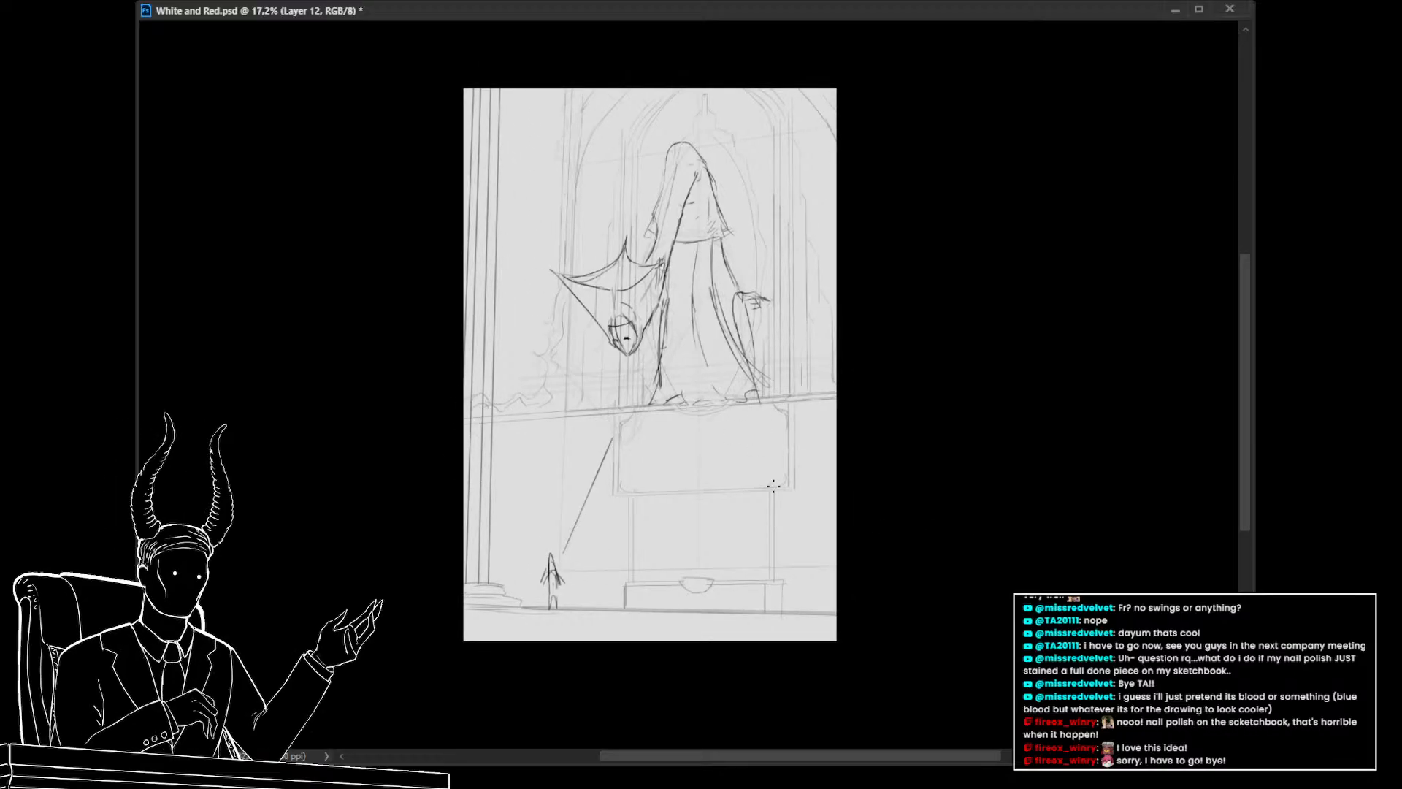
drag(723, 443, 688, 513)
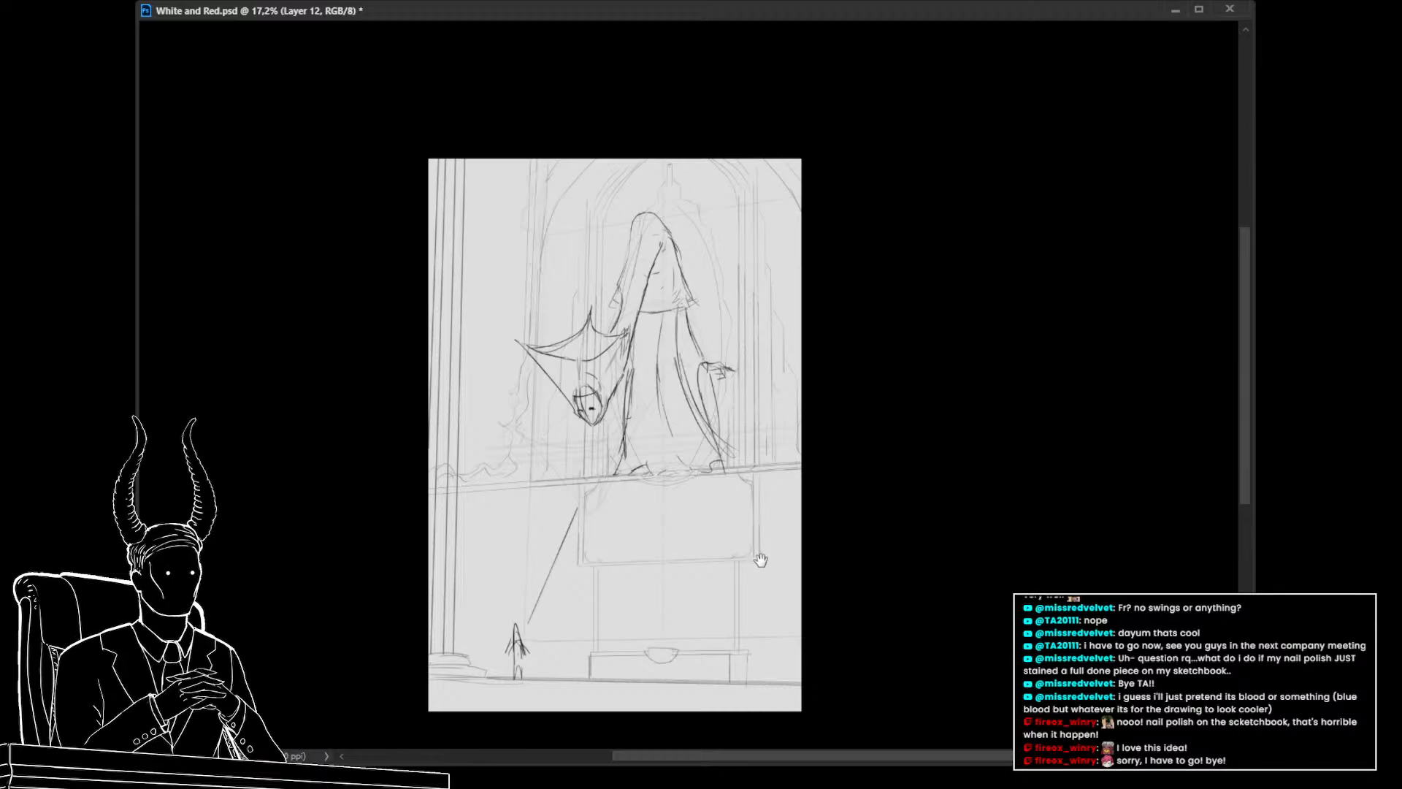
drag(760, 557, 764, 572)
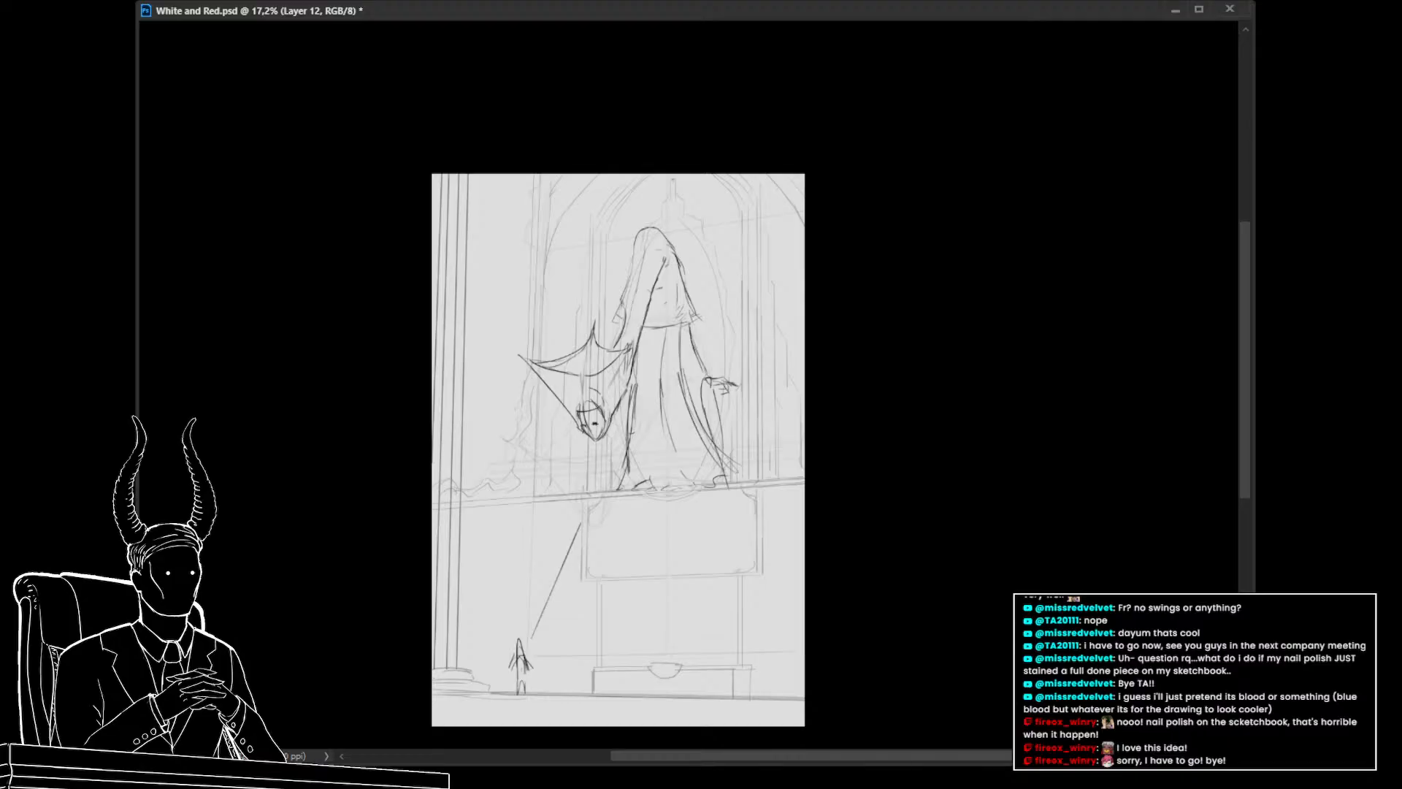
Create a new layer above the sketch group for colour work
key(alt+bracketleft)
key(0)
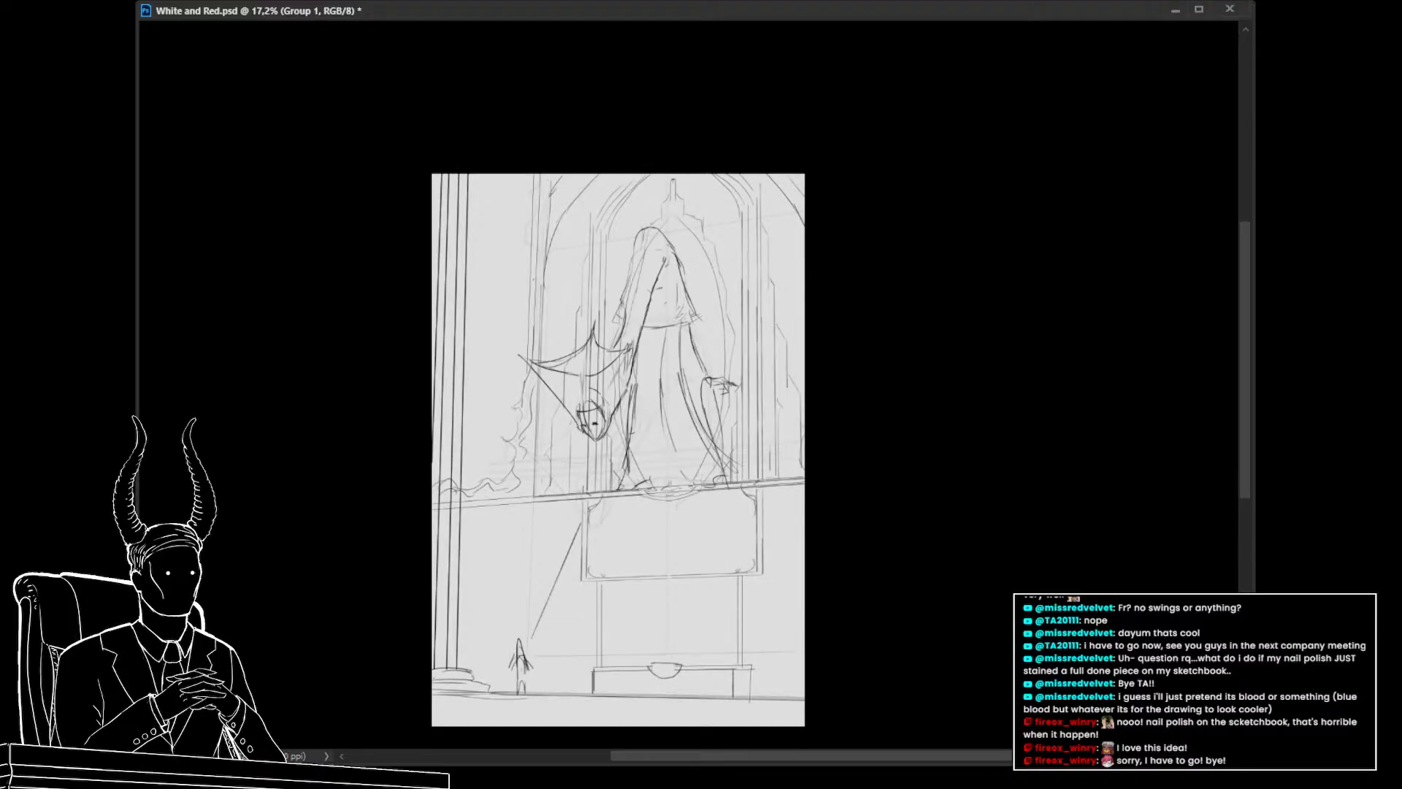
drag(822, 512, 825, 537)
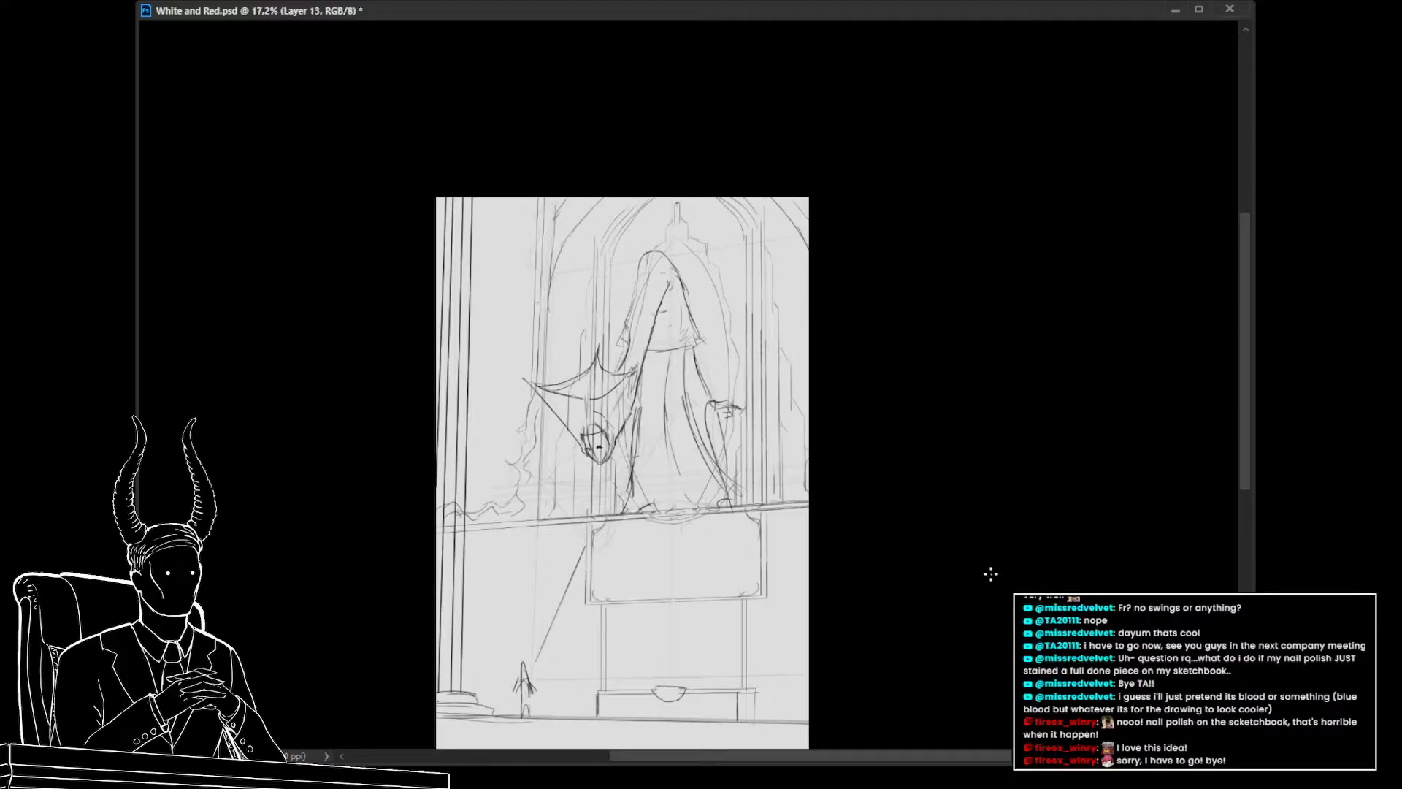
drag(698, 586, 670, 521)
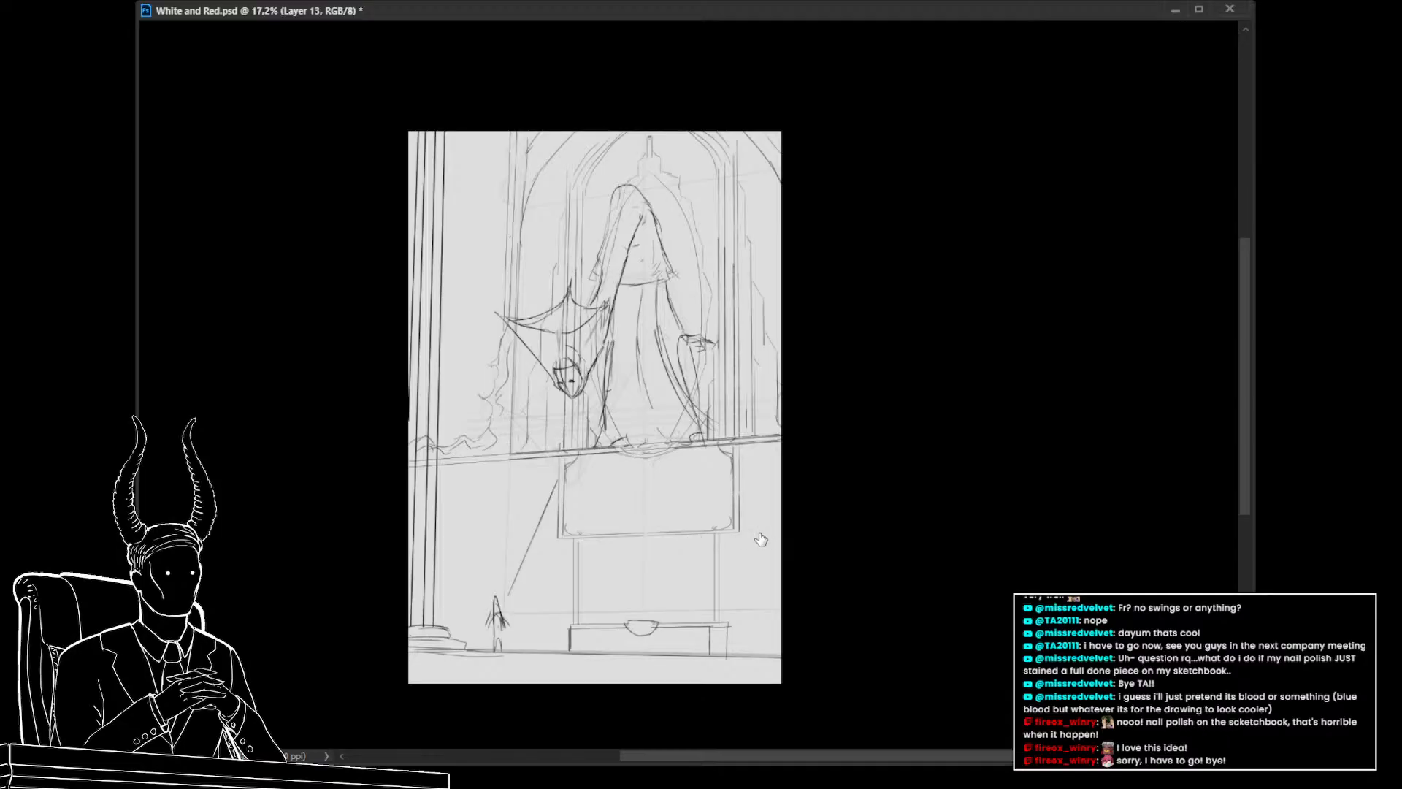
mouse_move(576, 564)
mouse_down()
mouse_move(550, 585)
mouse_move(561, 563)
mouse_up()
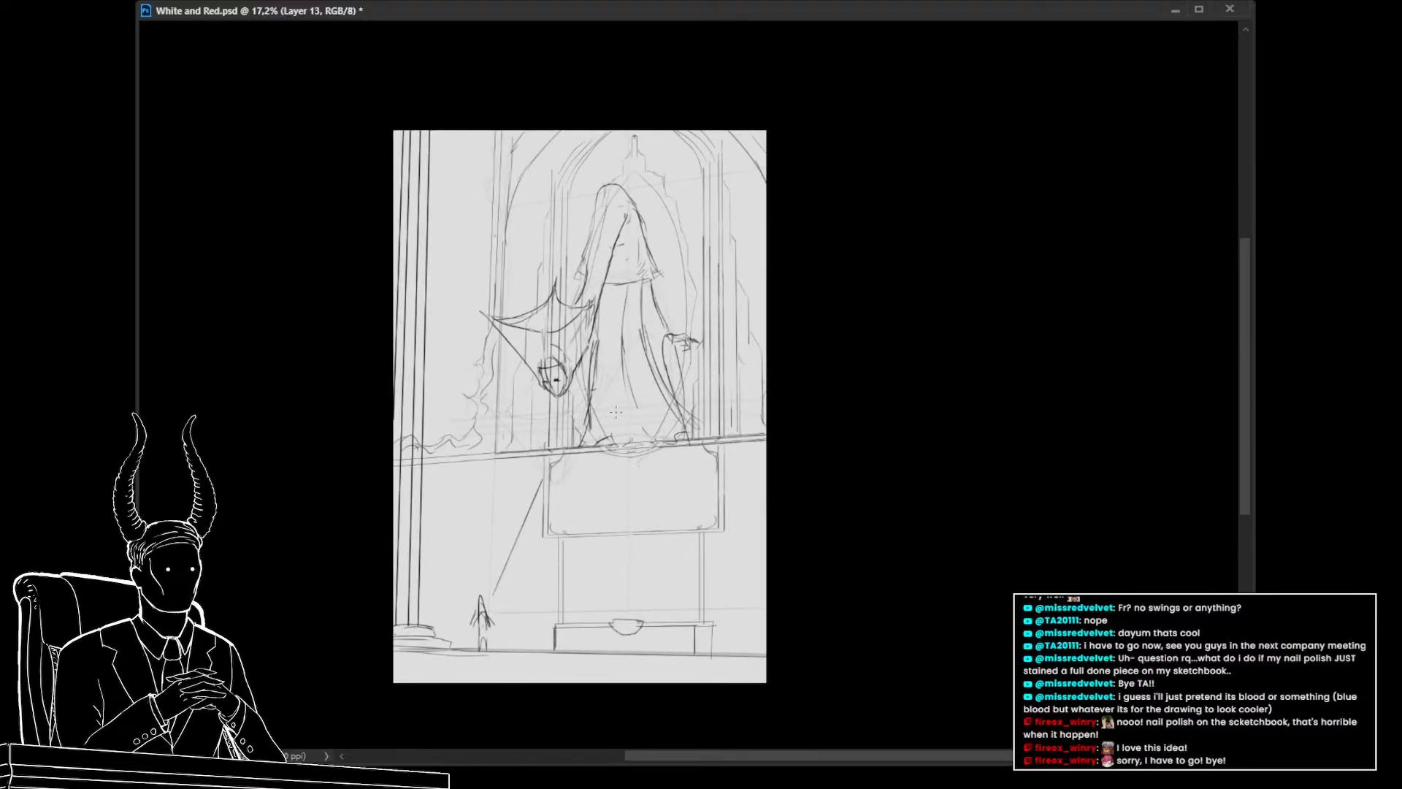
drag(510, 634, 482, 597)
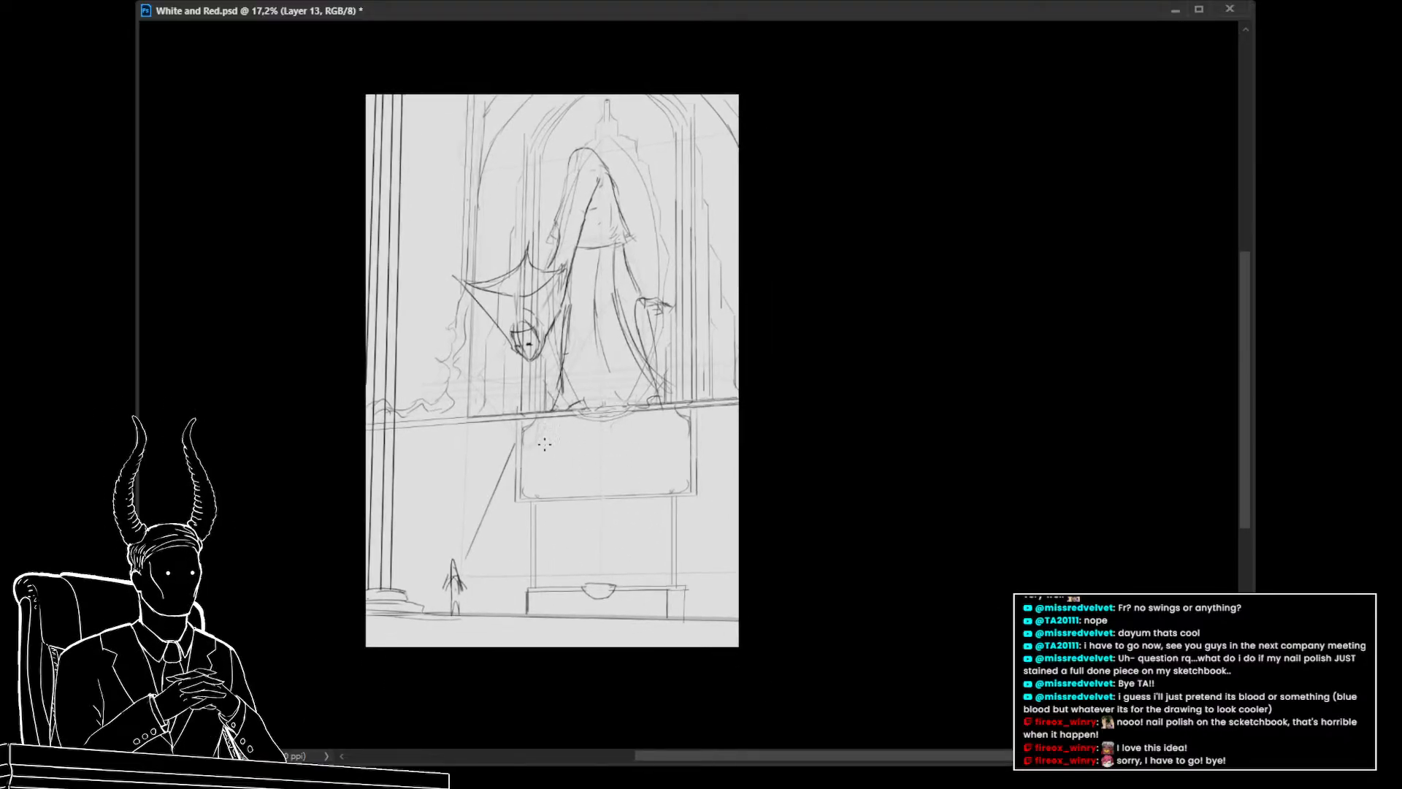
drag(561, 460, 539, 505)
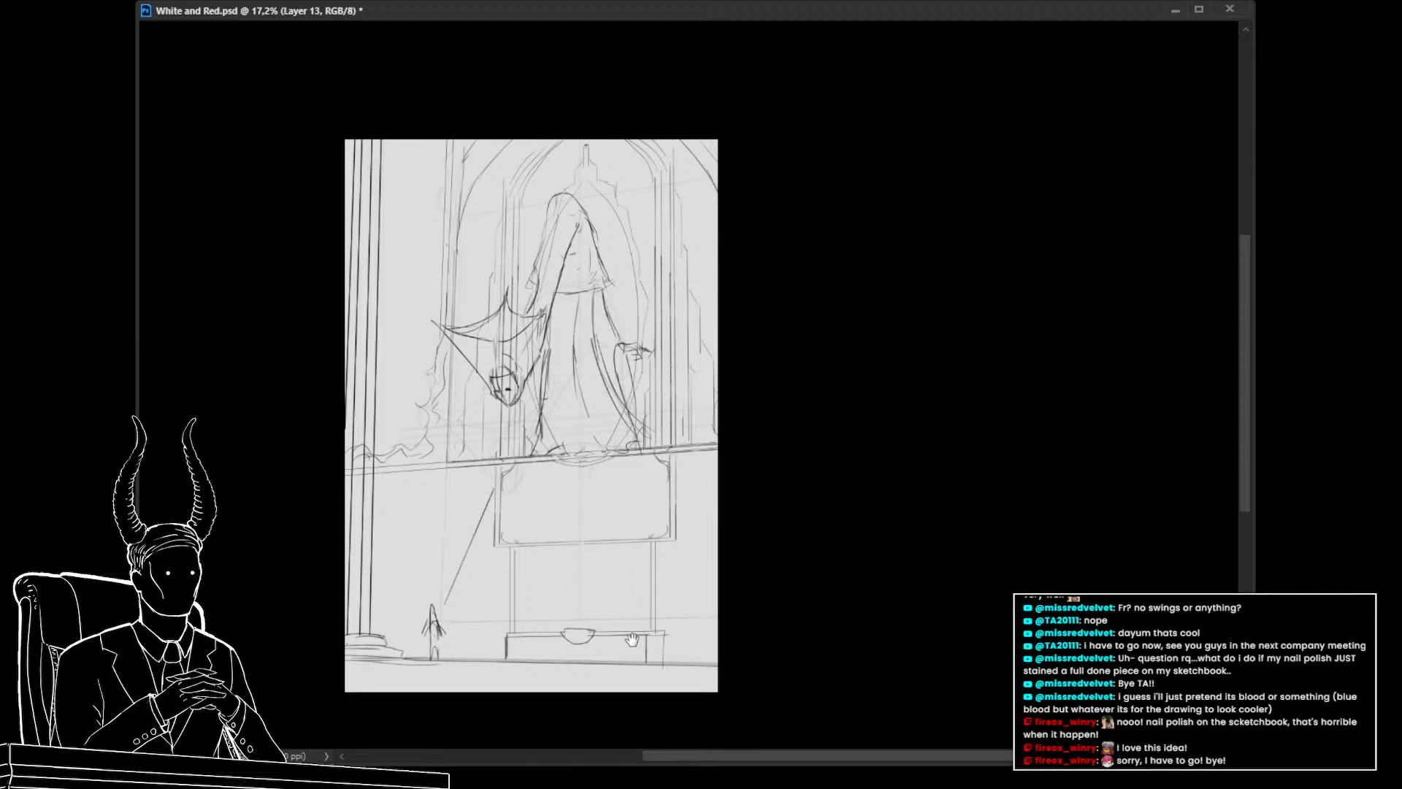
drag(631, 640, 625, 527)
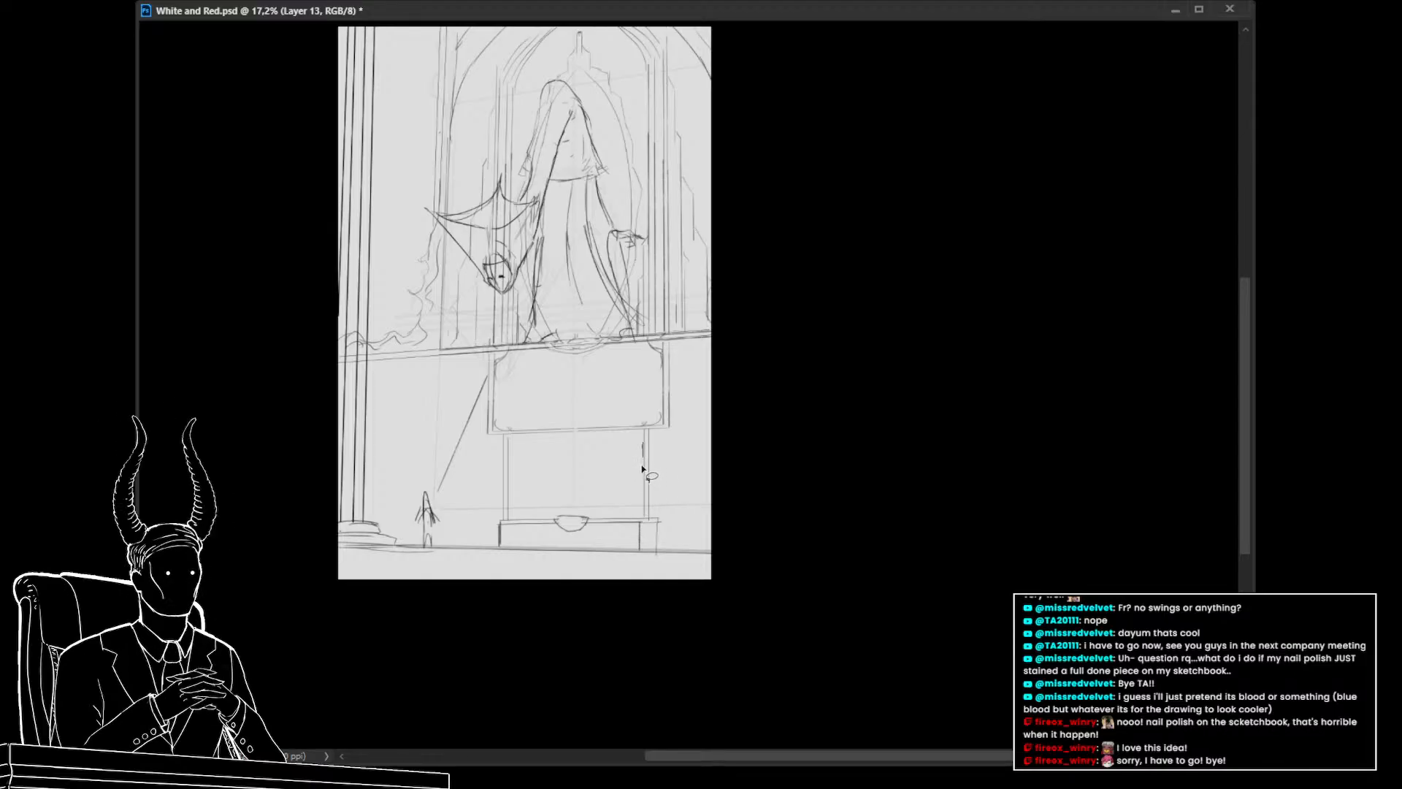
Lasso a flame-shaped area between the bench posts and fill it with red
mouse_move(644, 442)
mouse_down()
mouse_move(638, 501)
mouse_move(631, 487)
mouse_move(585, 512)
mouse_move(531, 513)
mouse_up()
drag(508, 465, 514, 489)
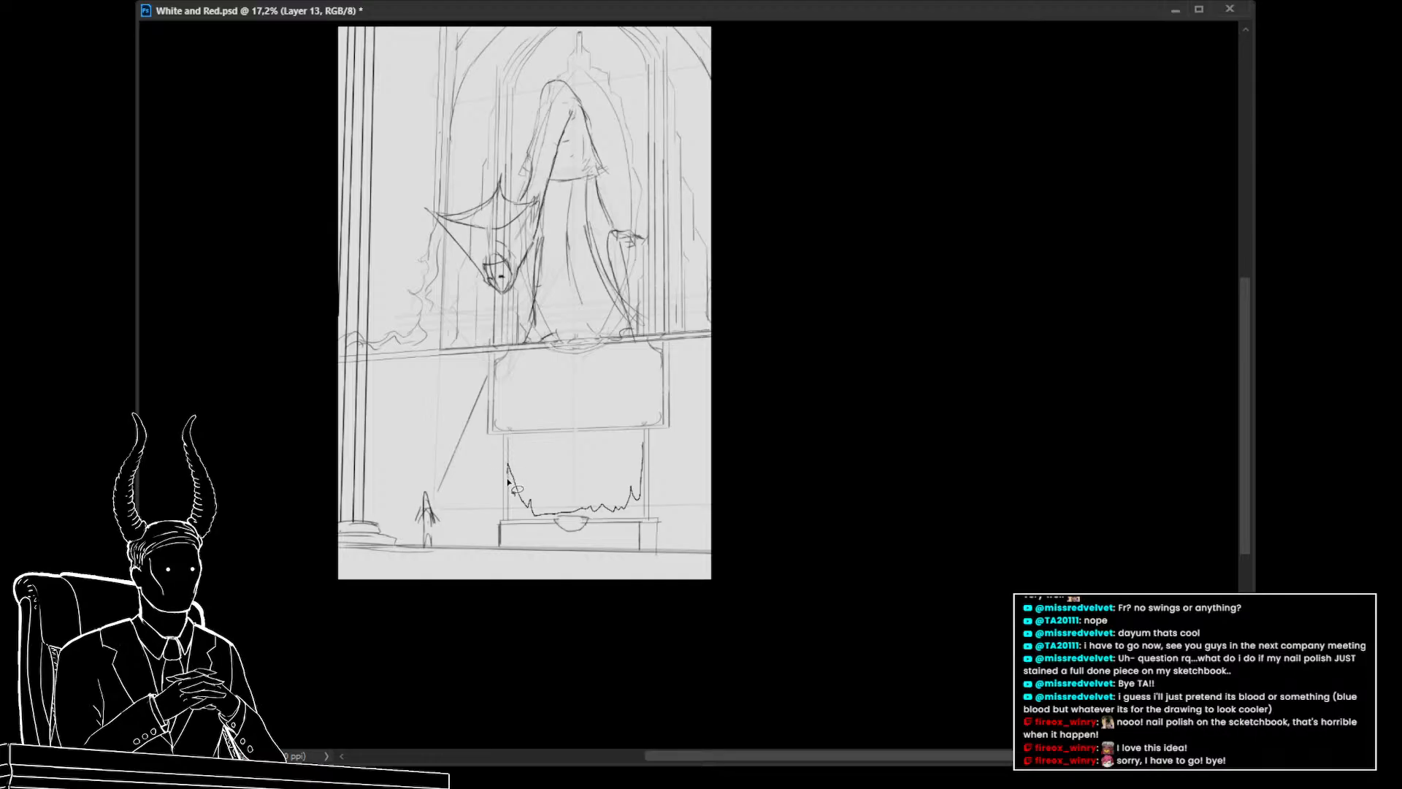
drag(639, 524, 644, 522)
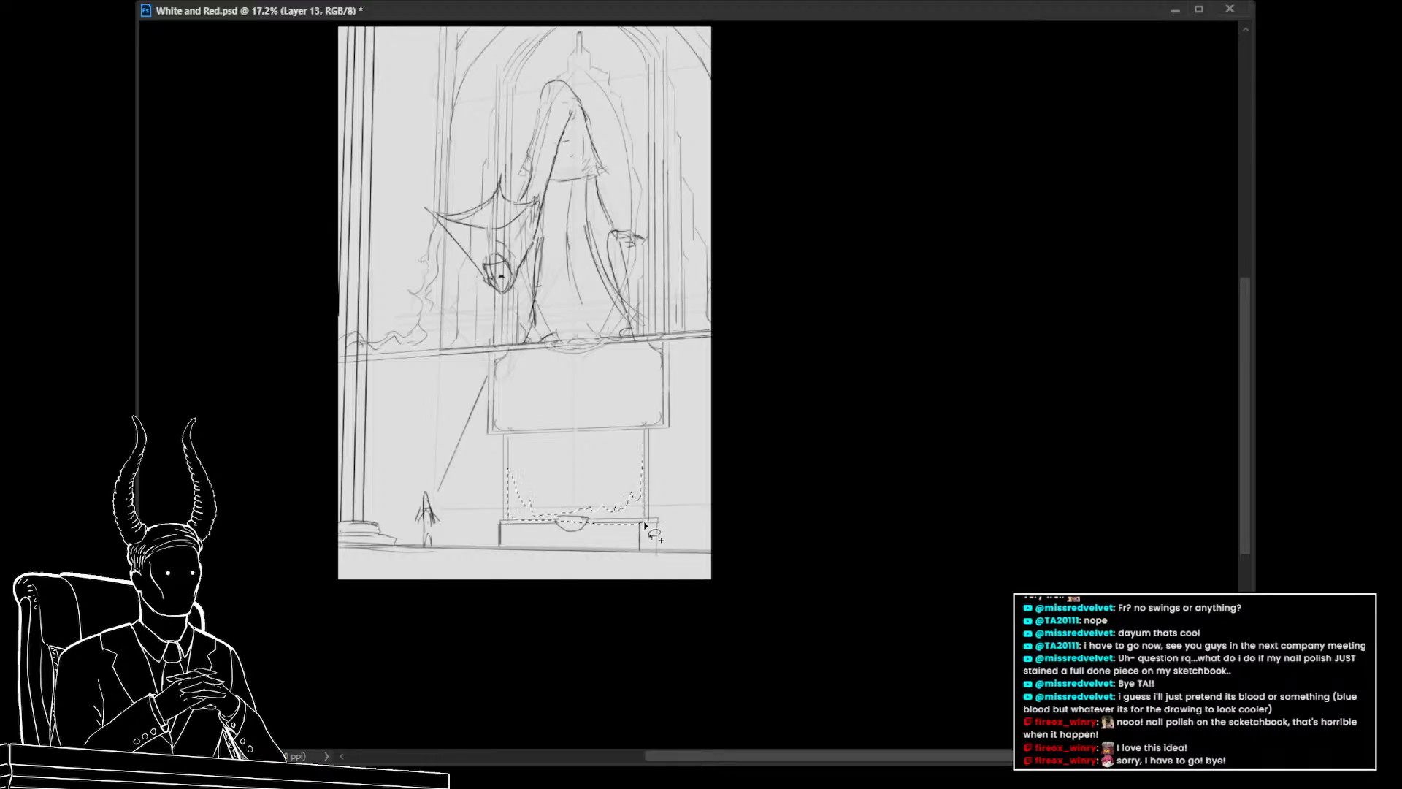
key(alt+BackSpace)
key(ctrl+z)
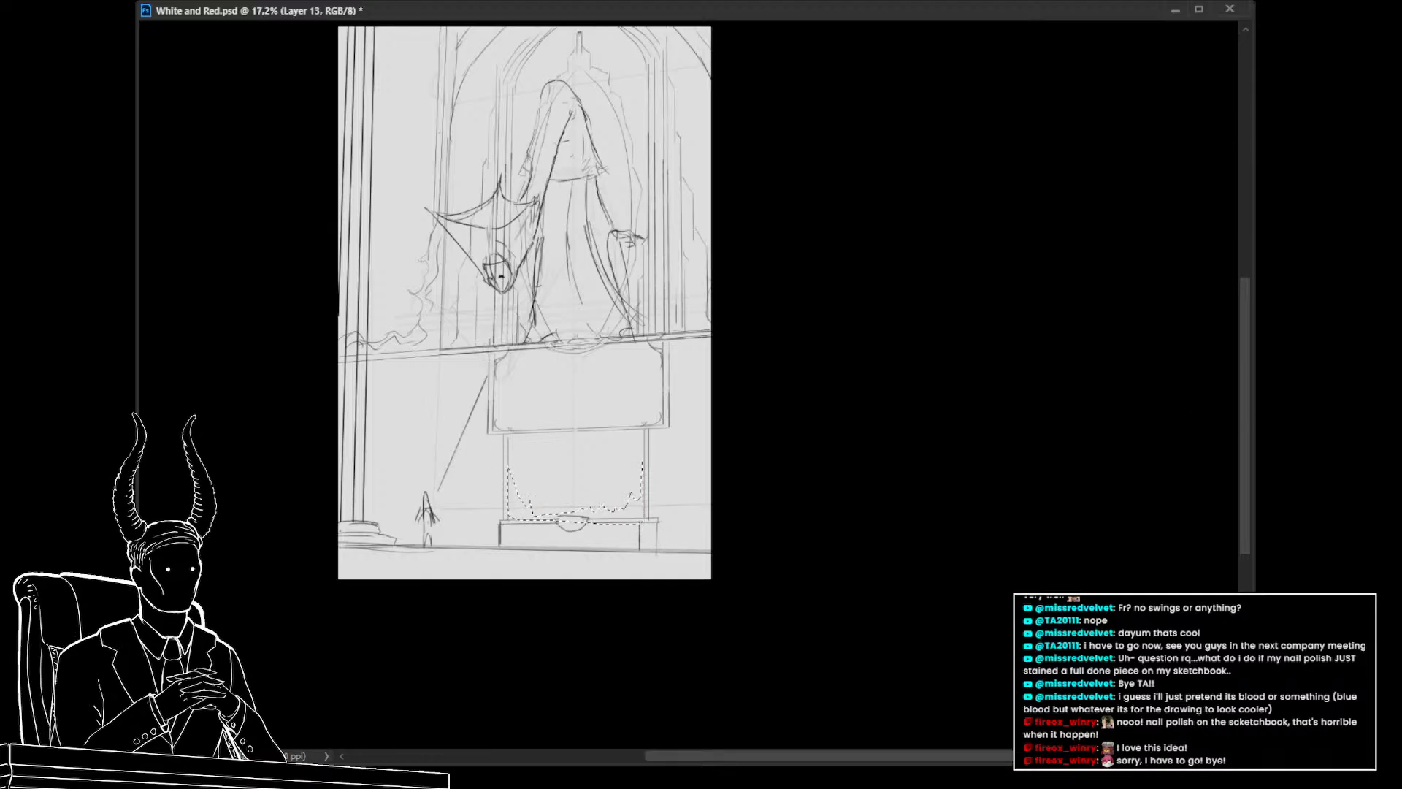
key(alt+BackSpace)
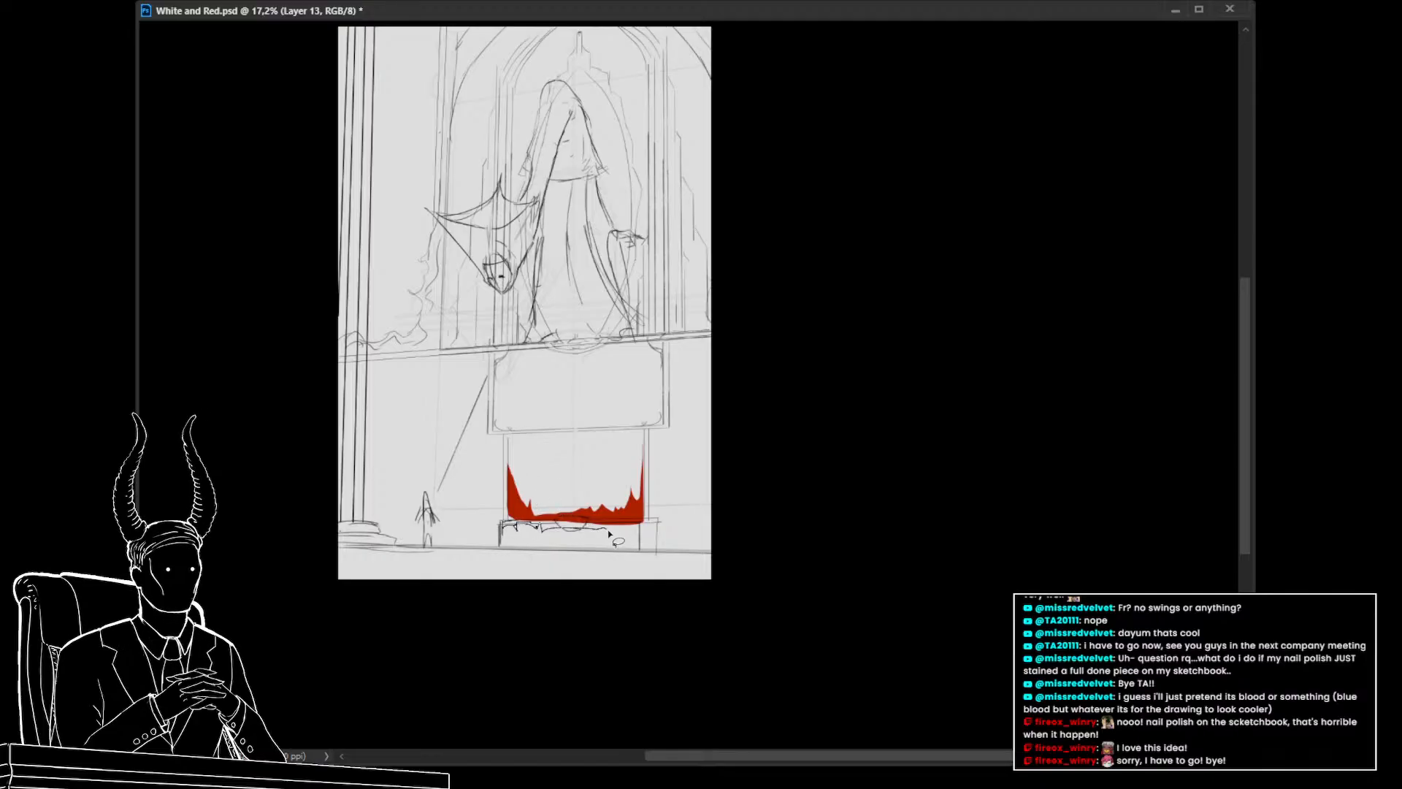
drag(608, 530, 639, 525)
key(alt+BackSpace)
key(ctrl+d)
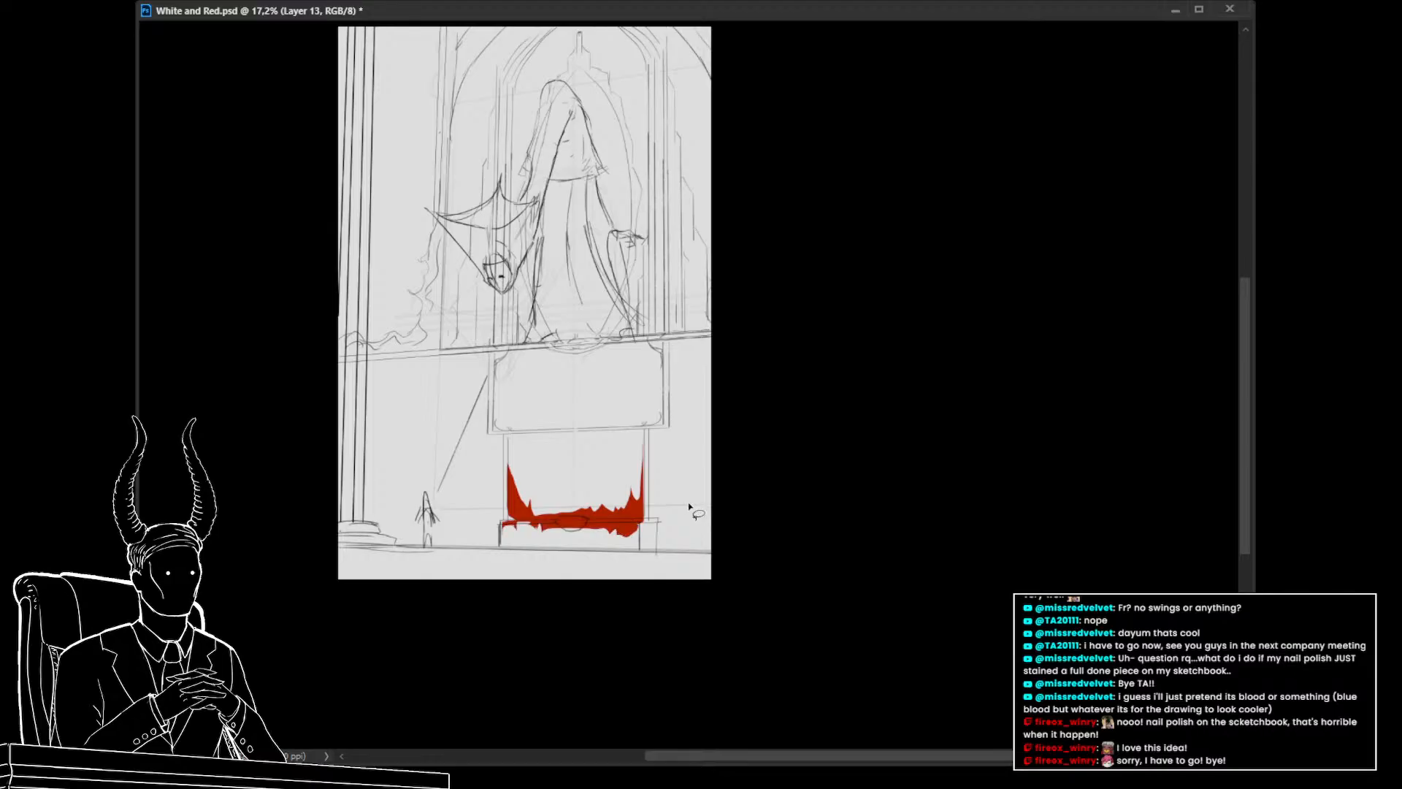
Paint red over the bench with the brush, undoing a stray dab
drag(501, 611, 506, 575)
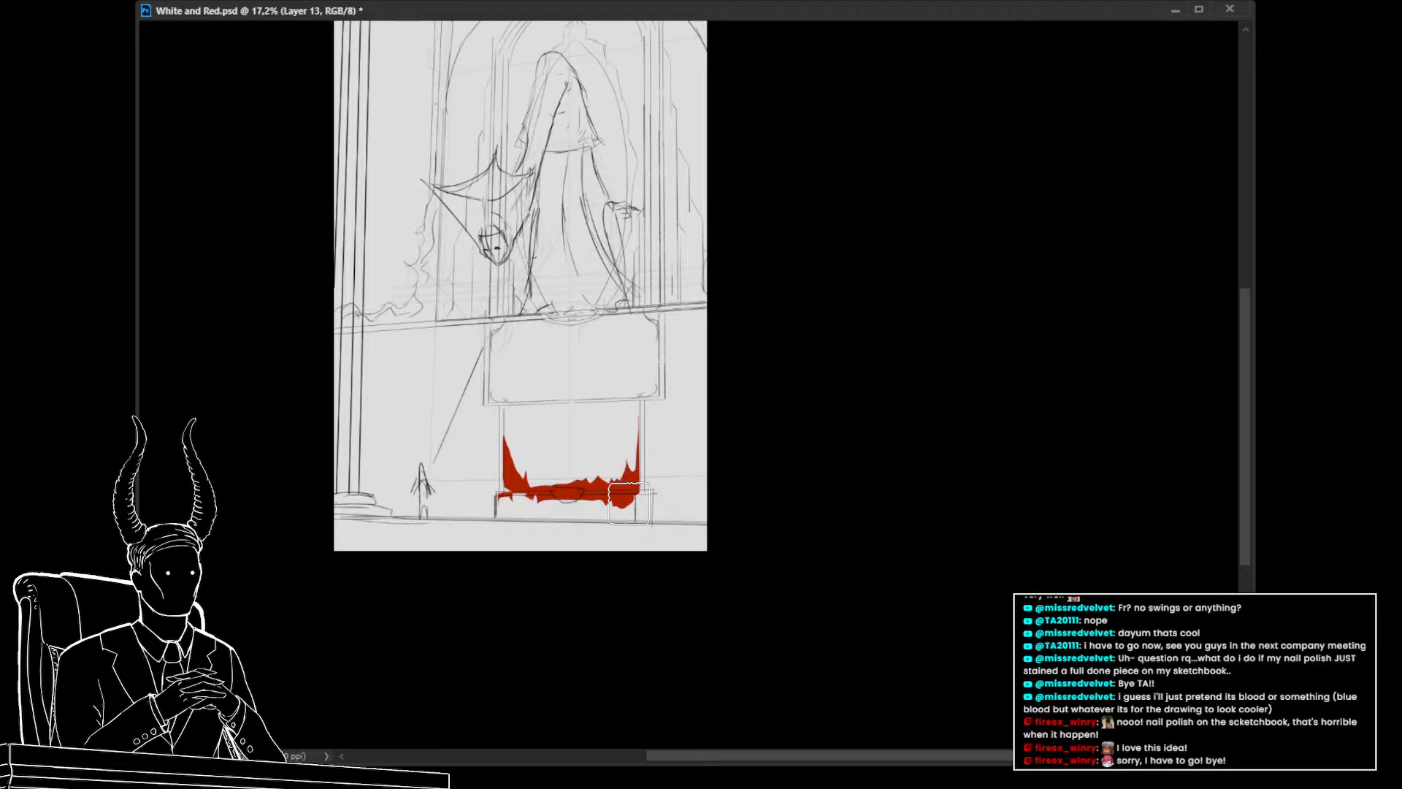
mouse_move(630, 504)
mouse_down()
mouse_move(573, 503)
mouse_move(630, 505)
mouse_move(503, 503)
mouse_move(635, 515)
mouse_up()
drag(648, 573, 673, 596)
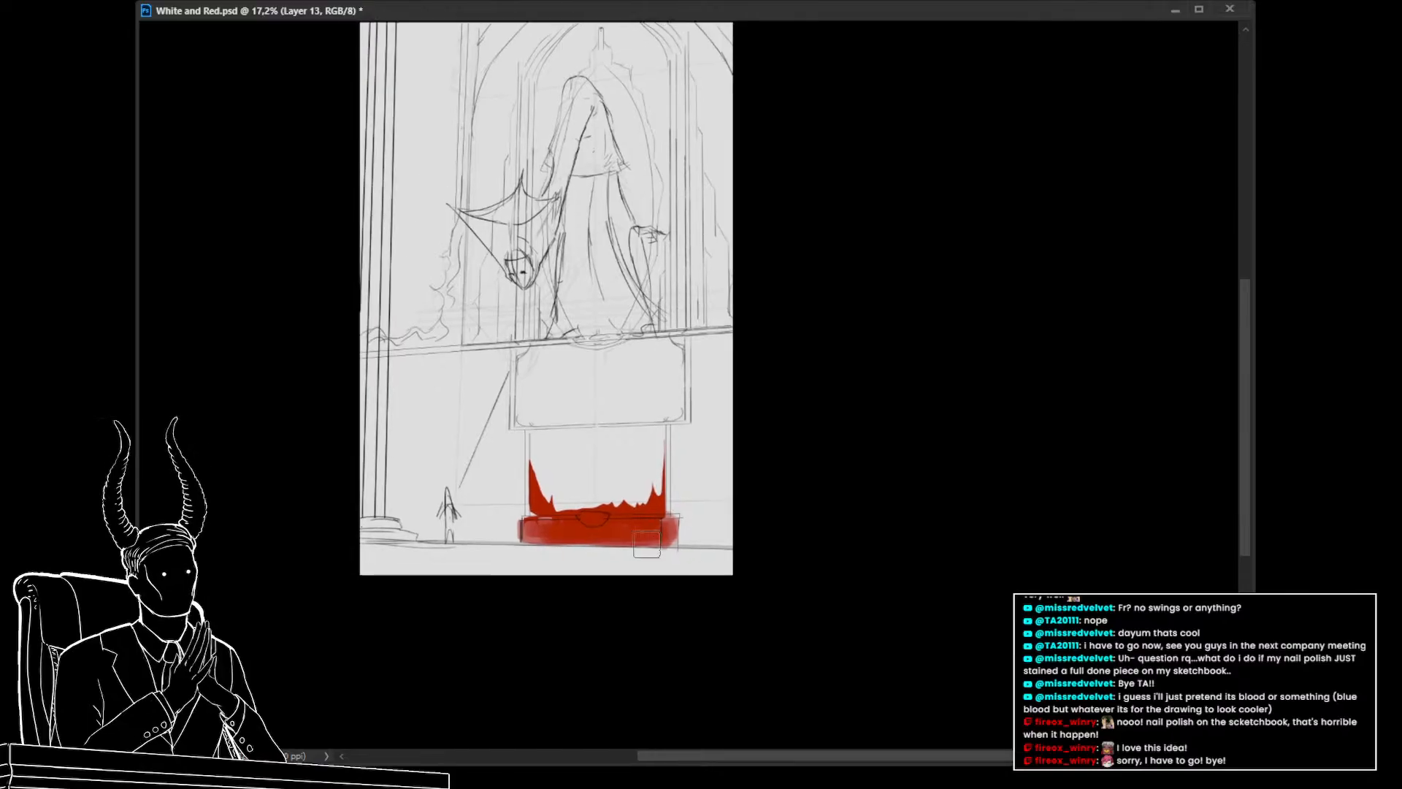
drag(629, 488, 640, 478)
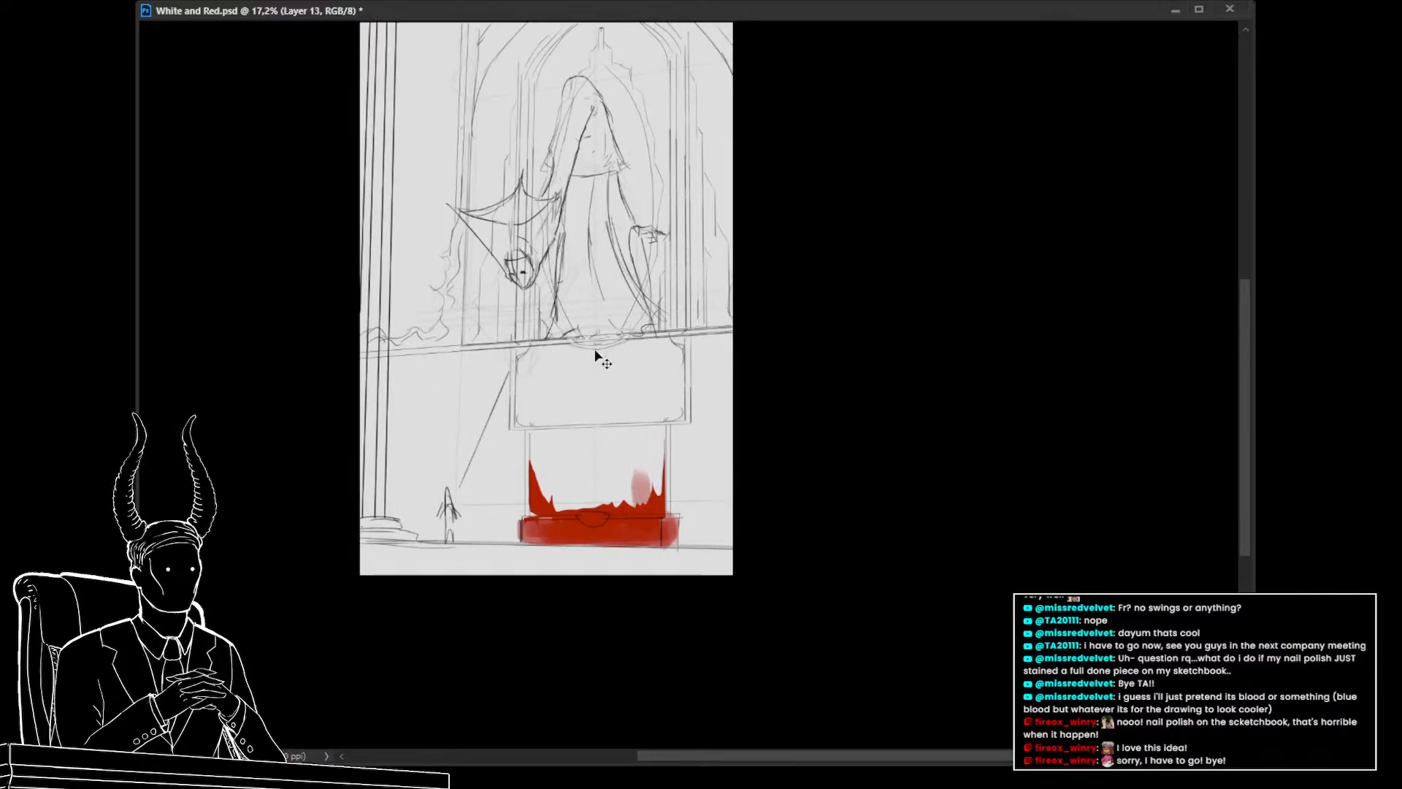
key(ctrl+z)
Paint a wide red band from the ledge down to the bench and delete a lasso-drawn streak area from it
mouse_move(660, 334)
mouse_down()
mouse_move(546, 347)
mouse_move(634, 351)
mouse_move(622, 447)
mouse_move(606, 353)
mouse_move(588, 440)
mouse_move(571, 349)
mouse_move(566, 399)
mouse_move(578, 456)
mouse_move(603, 398)
mouse_move(621, 471)
mouse_move(612, 500)
mouse_move(608, 464)
mouse_move(593, 525)
mouse_move(589, 416)
mouse_move(568, 435)
mouse_move(572, 509)
mouse_move(583, 512)
mouse_move(584, 460)
mouse_move(573, 411)
mouse_move(574, 515)
mouse_move(579, 367)
mouse_move(610, 505)
mouse_up()
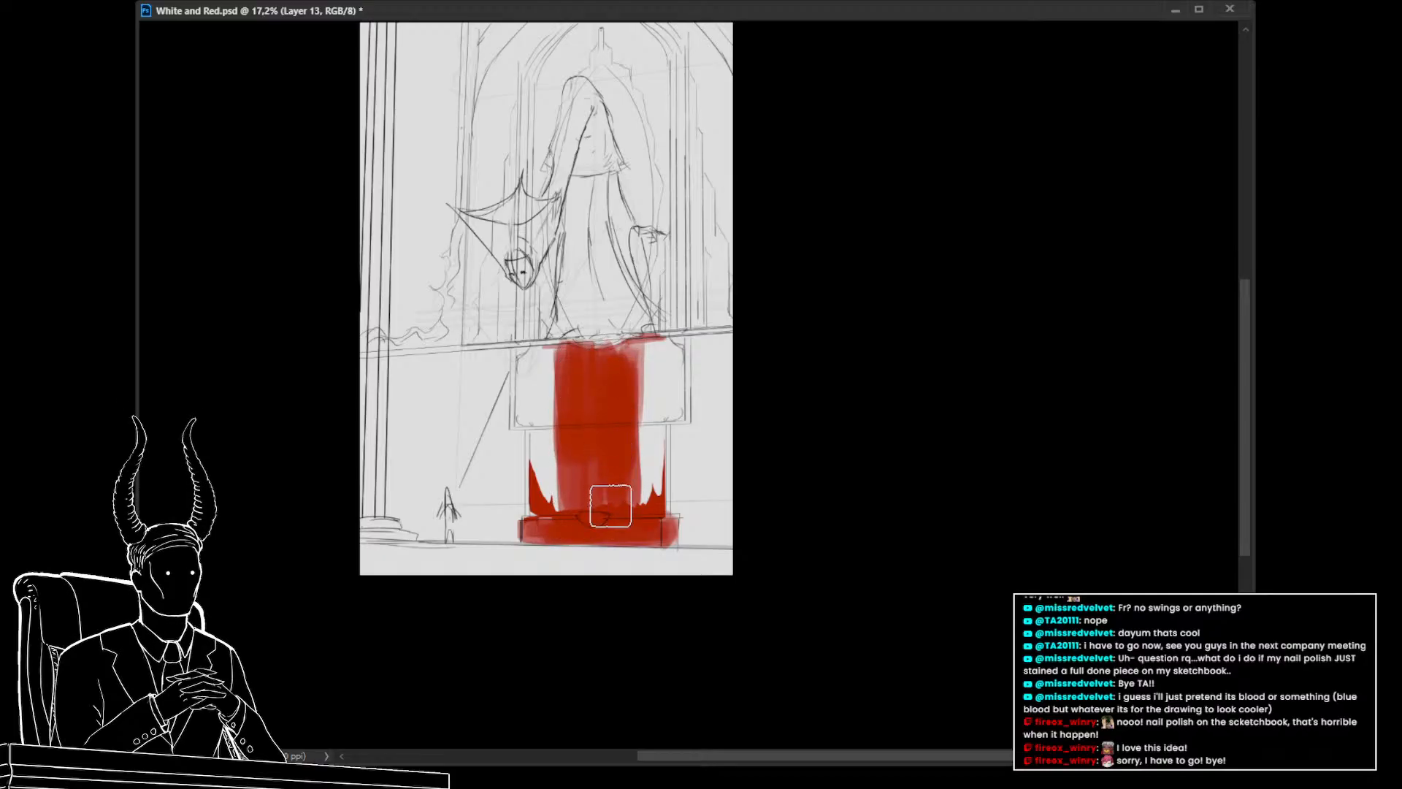
mouse_move(646, 427)
mouse_down()
mouse_move(647, 480)
mouse_move(634, 368)
mouse_move(616, 489)
mouse_move(591, 499)
mouse_move(555, 377)
mouse_move(577, 358)
mouse_move(632, 408)
mouse_move(643, 457)
mouse_move(650, 417)
mouse_move(645, 471)
mouse_move(590, 386)
mouse_move(570, 366)
mouse_move(560, 375)
mouse_move(620, 483)
mouse_move(650, 466)
mouse_up()
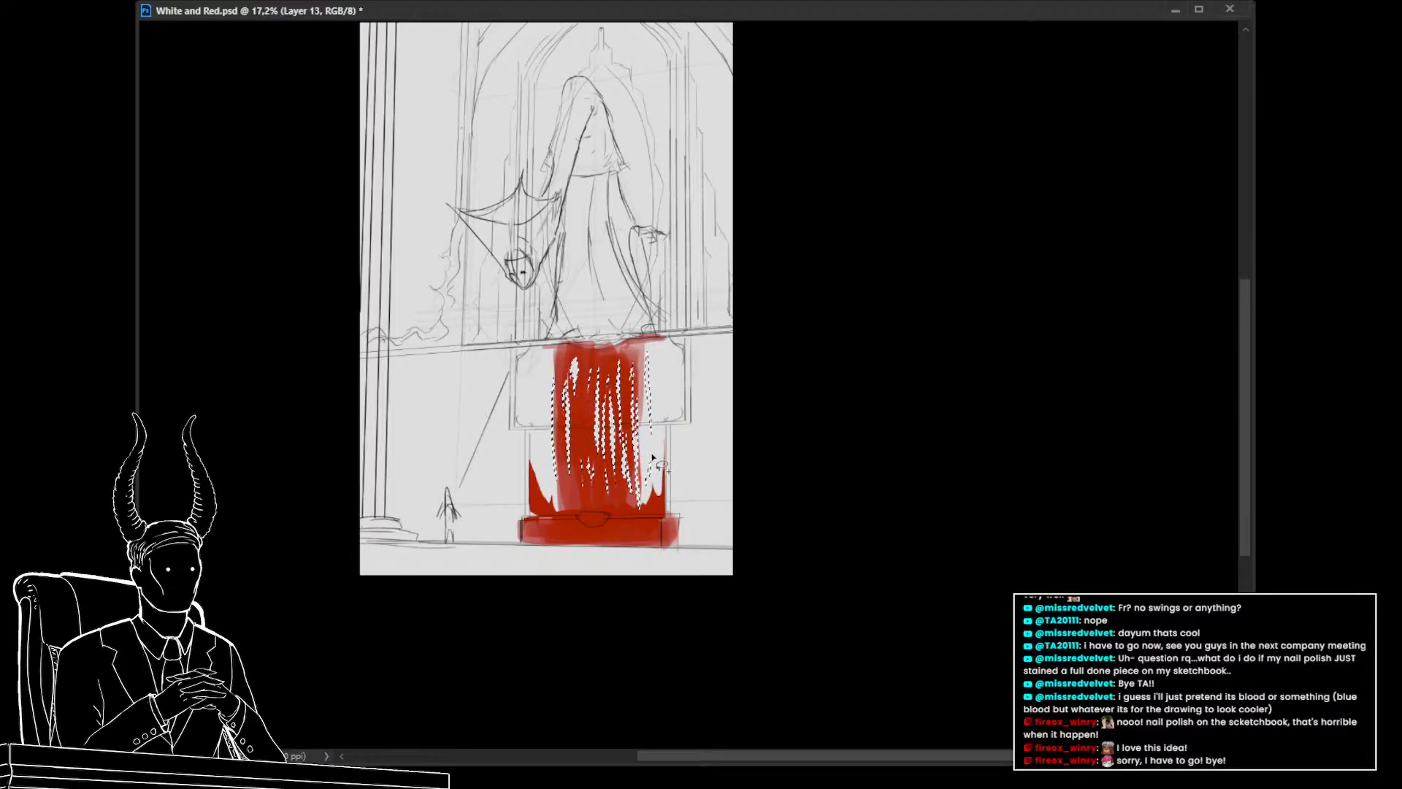
key(Delete)
key(ctrl+d)
Cut more flame-like streaks out of the red band with lasso selections
mouse_move(637, 495)
mouse_down()
mouse_move(557, 519)
mouse_move(598, 511)
mouse_move(650, 527)
mouse_move(553, 504)
mouse_up()
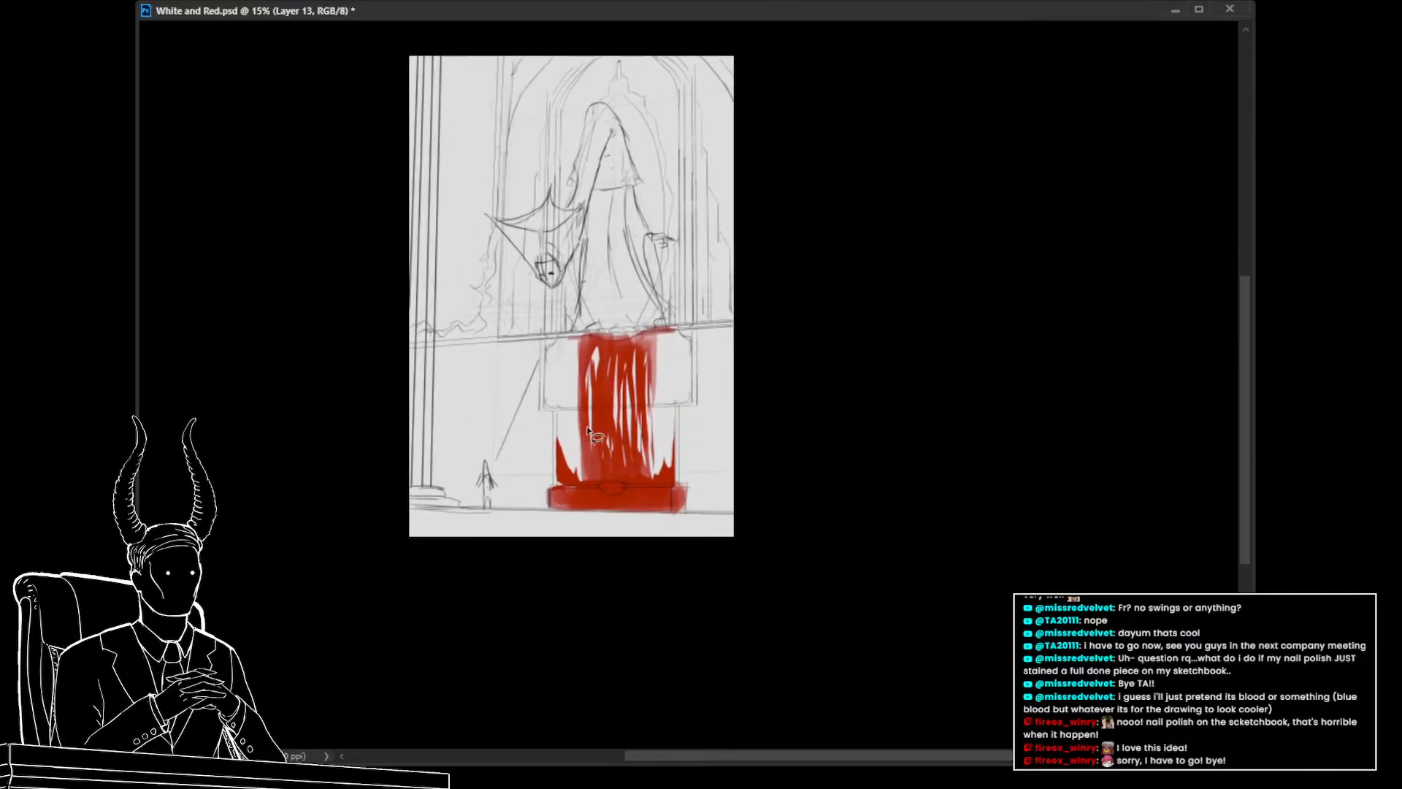
mouse_move(571, 428)
mouse_down()
mouse_move(581, 358)
mouse_move(624, 462)
mouse_move(649, 444)
mouse_move(586, 379)
mouse_move(572, 389)
mouse_move(573, 370)
mouse_move(641, 458)
mouse_move(656, 433)
mouse_move(628, 378)
mouse_move(608, 378)
mouse_move(577, 405)
mouse_up()
key(Delete)
key(ctrl+d)
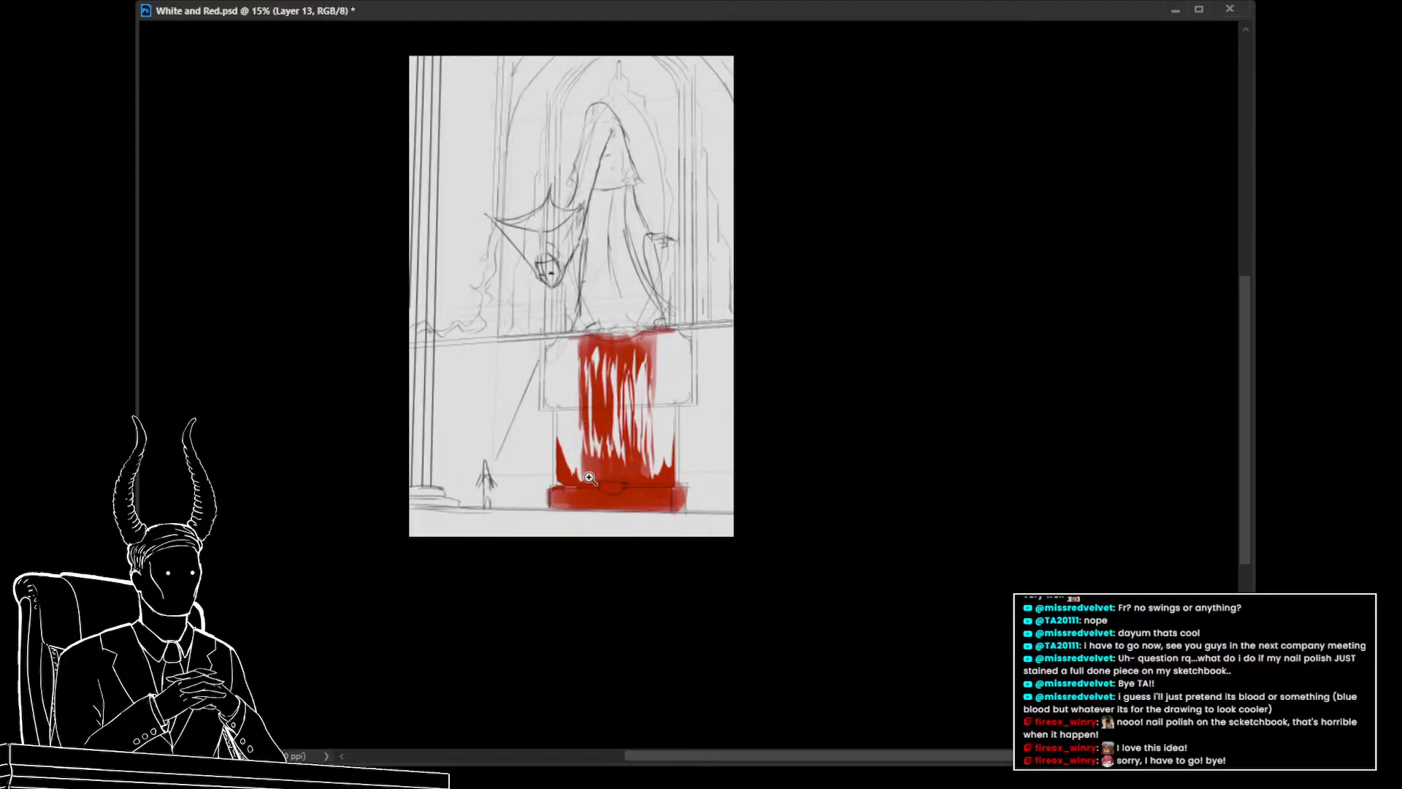
Erase additional streaks into the upper part of the red band with the Eraser
mouse_move(583, 475)
mouse_down()
mouse_move(535, 472)
mouse_move(593, 473)
mouse_move(561, 481)
mouse_up()
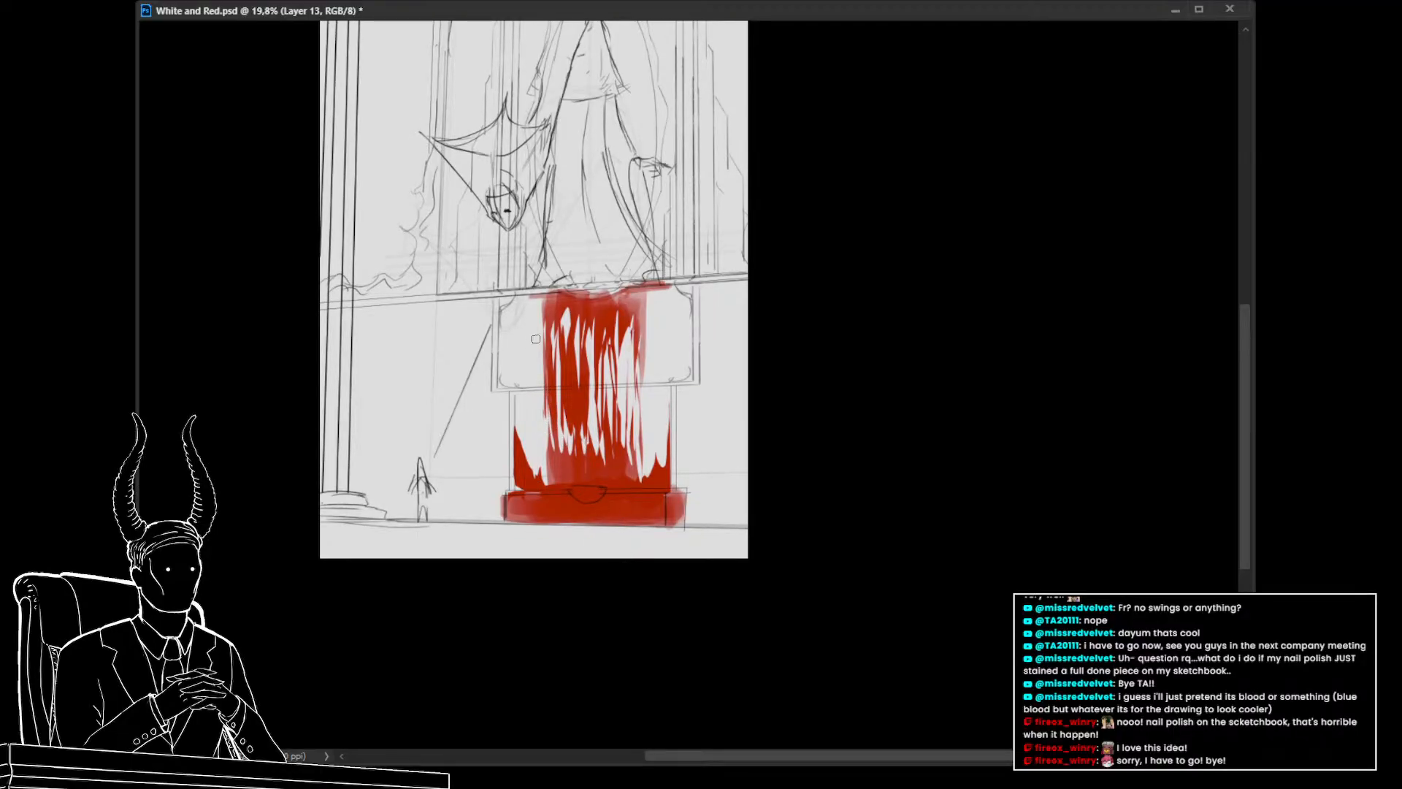
key(e)
drag(521, 324, 541, 430)
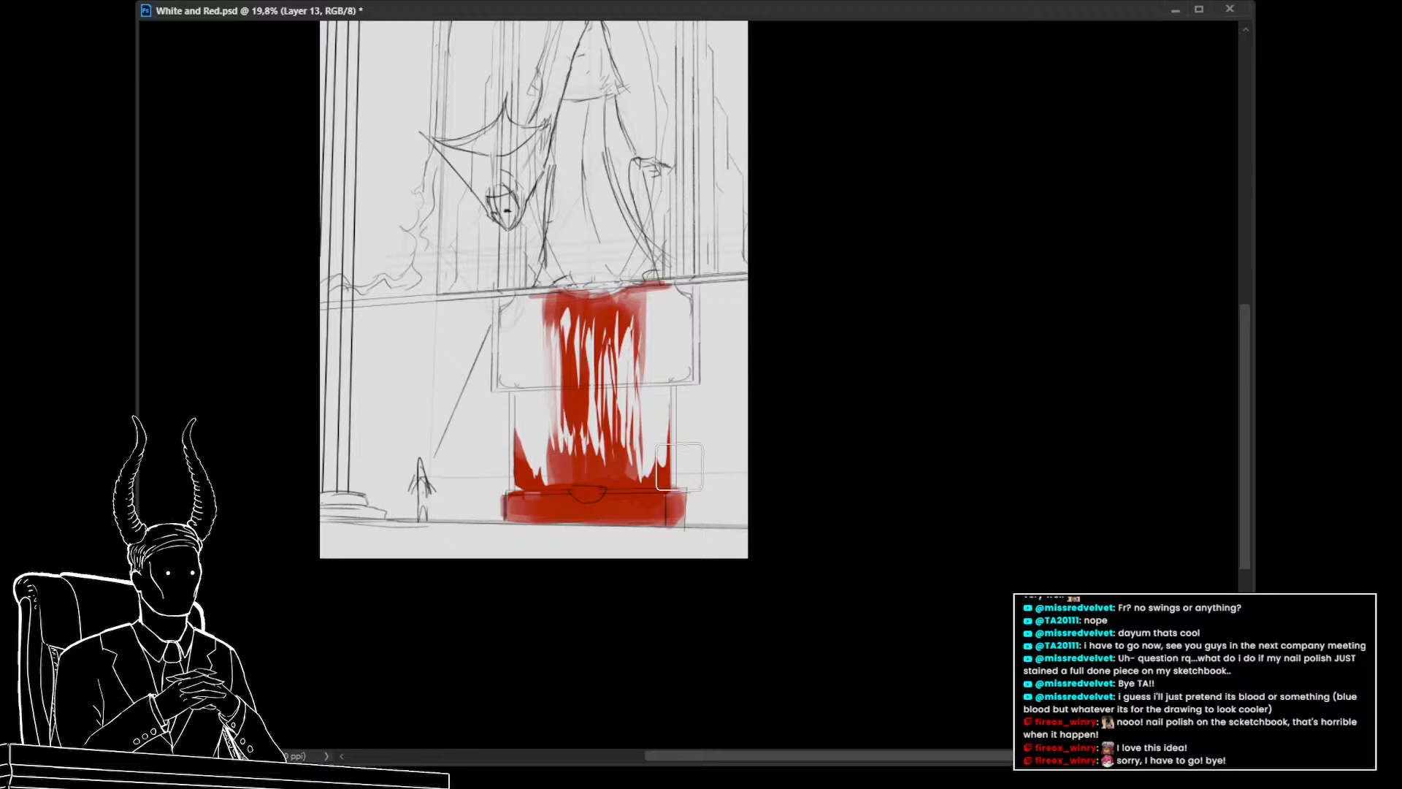
mouse_move(711, 462)
mouse_down()
mouse_move(646, 444)
mouse_move(648, 457)
mouse_move(650, 440)
mouse_move(650, 473)
mouse_move(660, 428)
mouse_move(643, 413)
mouse_move(634, 452)
mouse_move(607, 432)
mouse_move(597, 453)
mouse_move(570, 436)
mouse_move(549, 481)
mouse_up()
alt+click(639, 473)
key(ctrl+z)
key(ctrl+z)
key(ctrl+z)
key(ctrl+z)
key(ctrl+z)
key(ctrl+z)
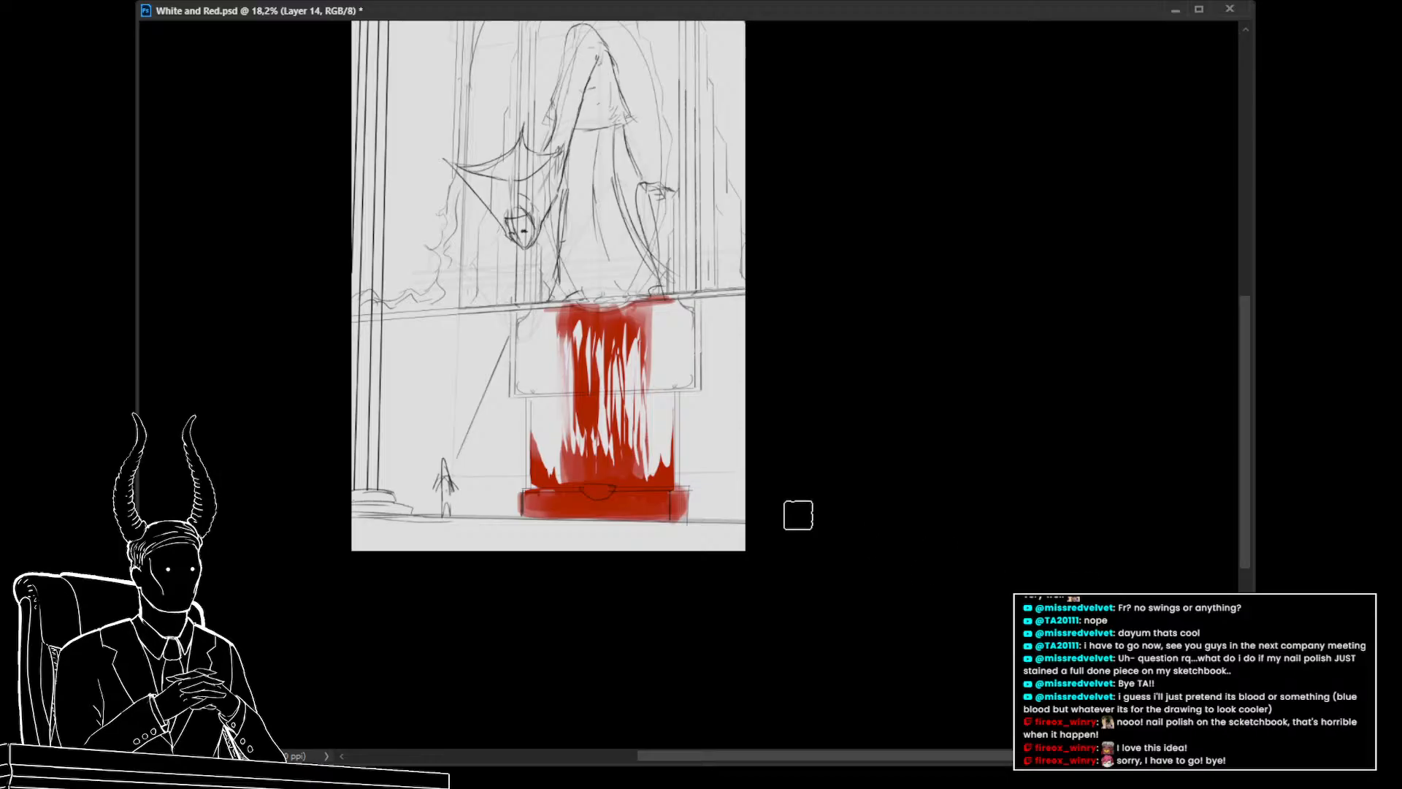
Paint a red pool spreading along the floor on both sides of the bench, undoing stray smears
mouse_move(660, 466)
mouse_down()
mouse_move(636, 431)
mouse_move(614, 466)
mouse_move(600, 441)
mouse_move(567, 478)
mouse_move(544, 451)
mouse_move(557, 418)
mouse_move(577, 449)
mouse_move(620, 414)
mouse_move(655, 458)
mouse_move(661, 425)
mouse_move(633, 481)
mouse_move(654, 480)
mouse_move(606, 489)
mouse_move(569, 454)
mouse_move(545, 472)
mouse_move(671, 479)
mouse_move(687, 486)
mouse_move(688, 513)
mouse_move(735, 519)
mouse_up()
alt+click(626, 474)
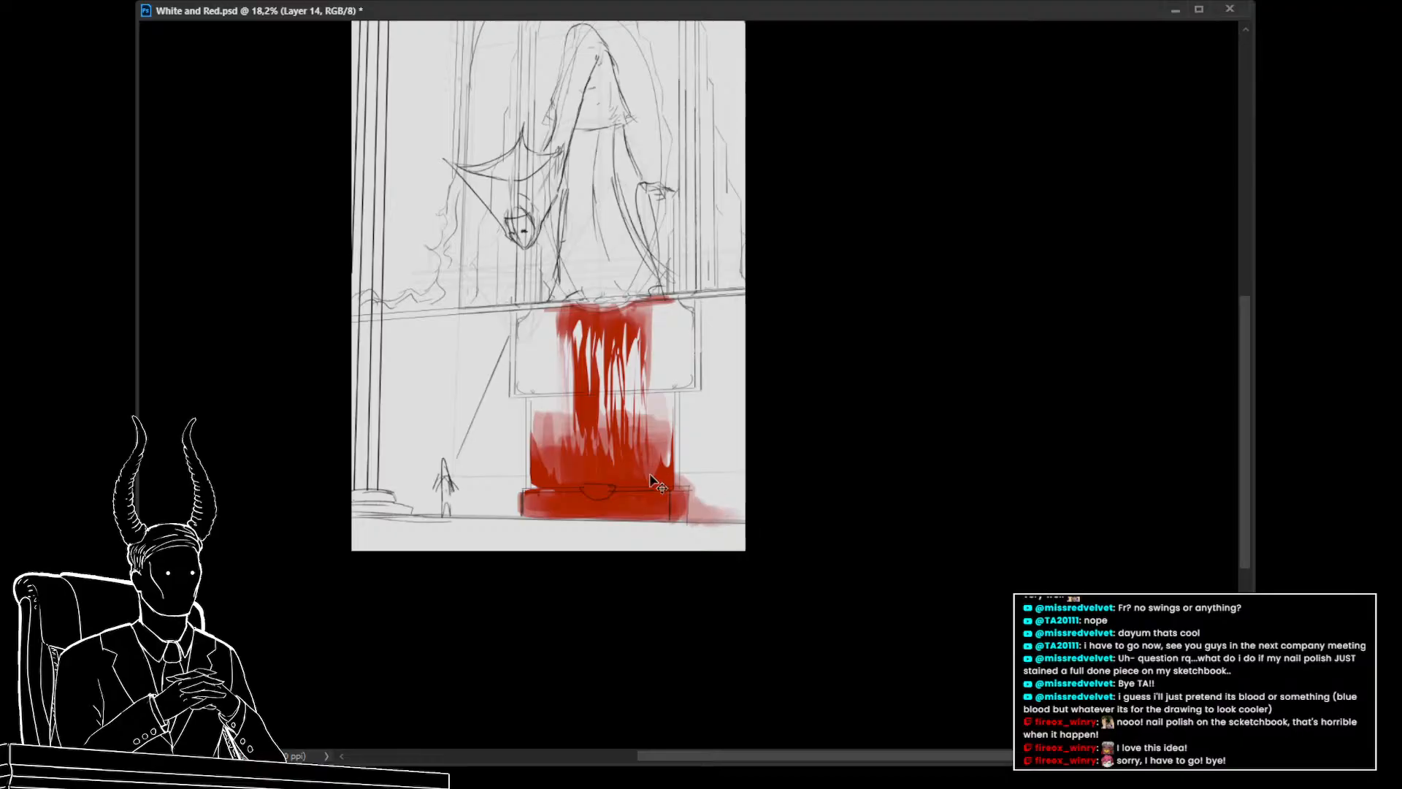
key(ctrl+z)
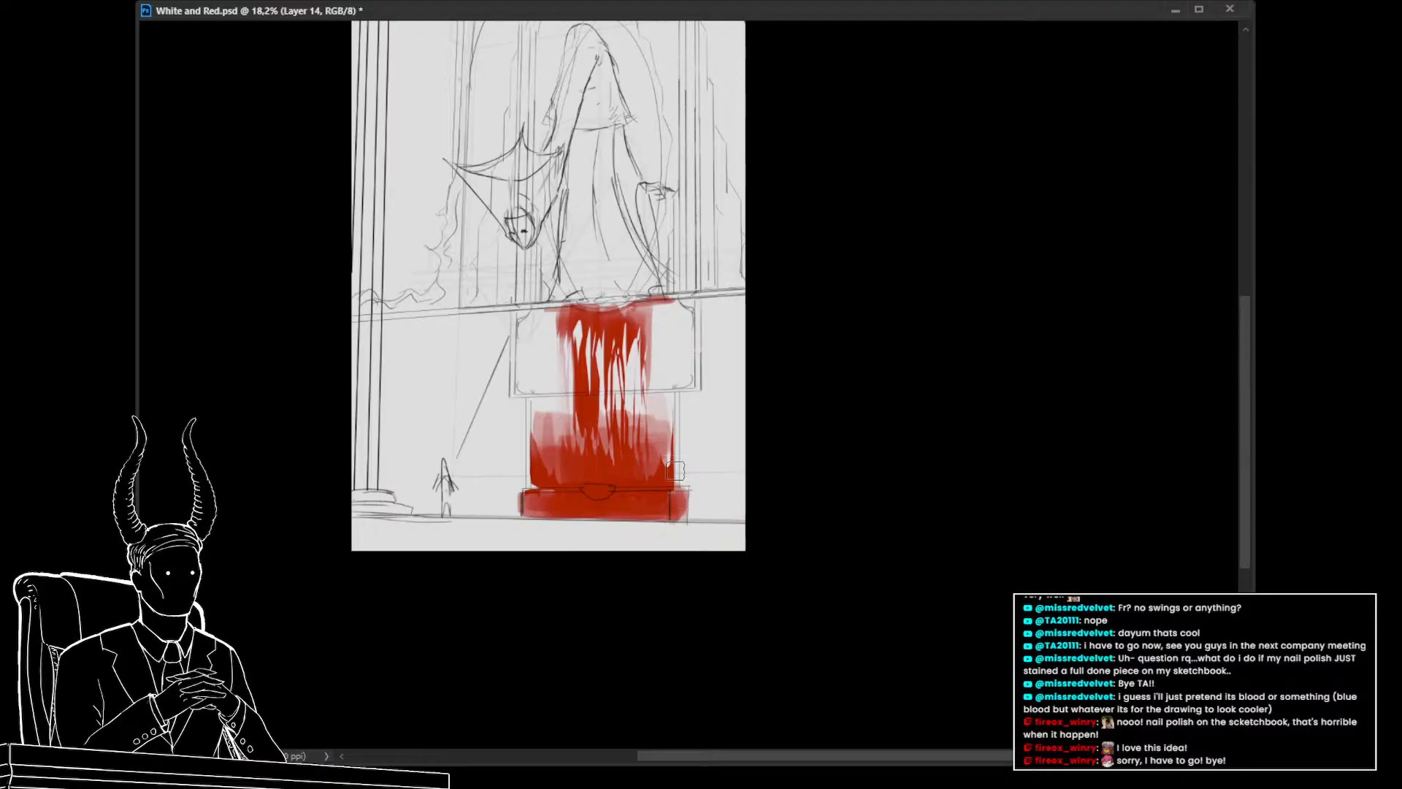
drag(719, 520, 698, 522)
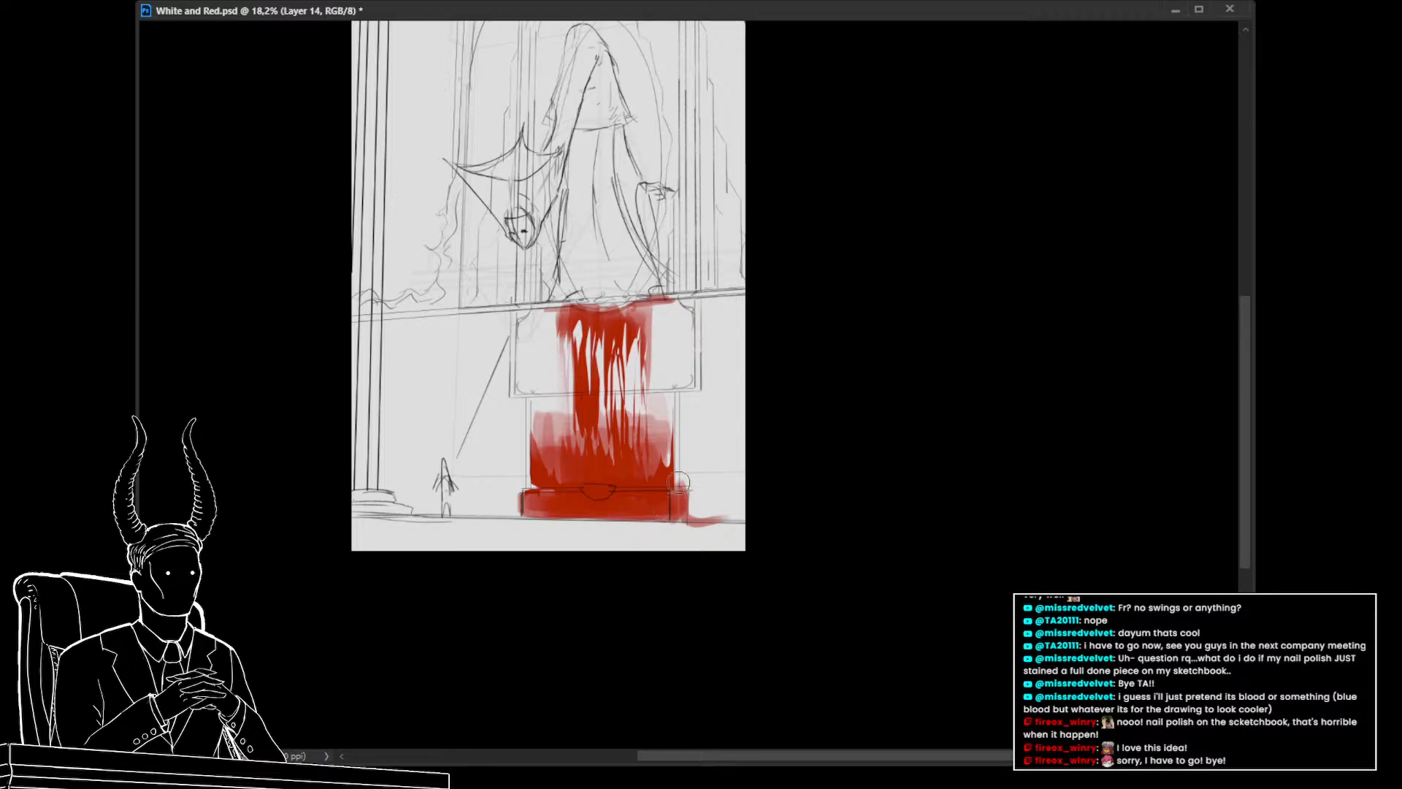
mouse_move(678, 482)
mouse_down()
mouse_move(680, 520)
mouse_move(780, 520)
mouse_move(681, 500)
mouse_up()
key(ctrl+z)
key(ctrl+z)
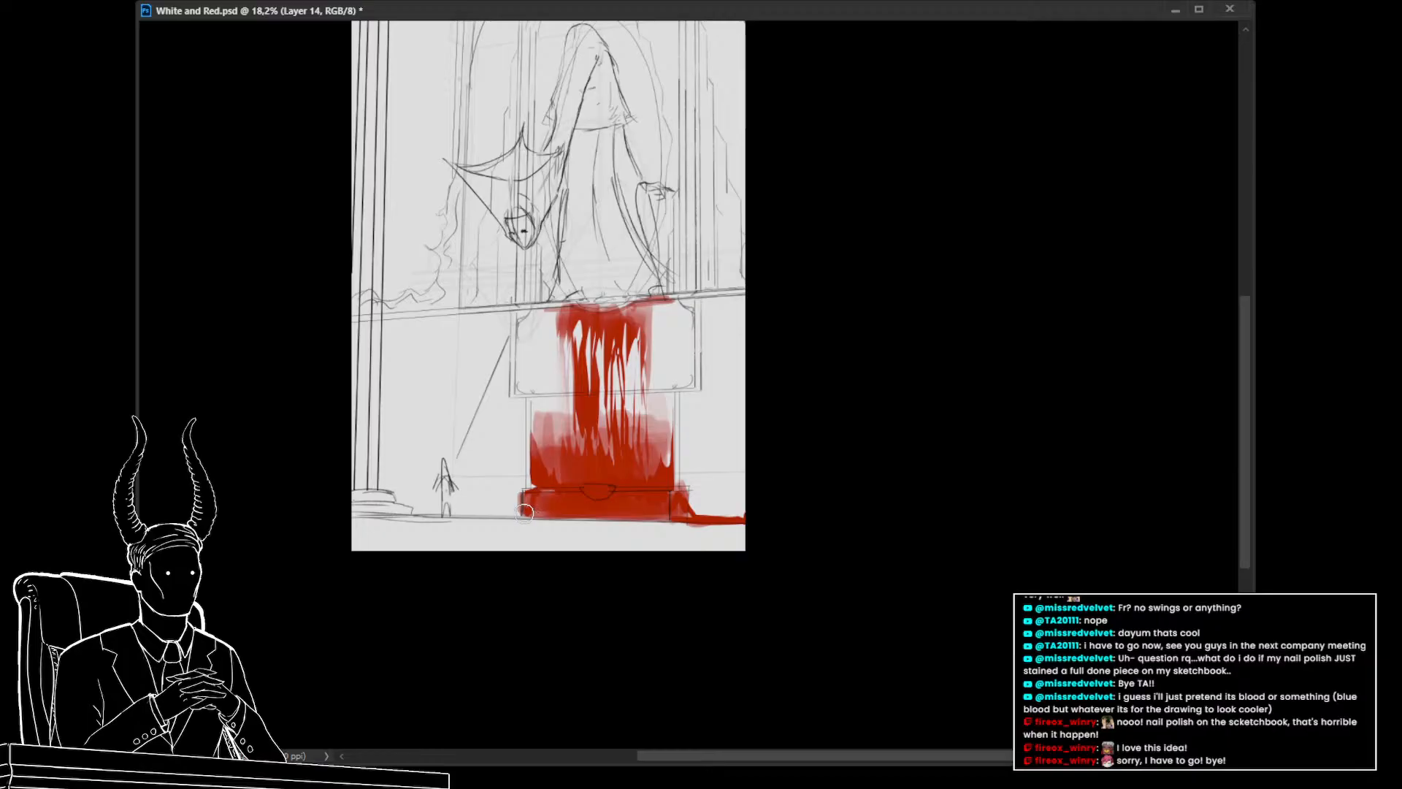
mouse_move(523, 512)
mouse_down()
mouse_move(472, 510)
mouse_move(529, 504)
mouse_up()
mouse_move(633, 480)
mouse_down()
mouse_move(596, 479)
mouse_move(620, 482)
mouse_up()
drag(646, 526, 665, 622)
mouse_move(640, 528)
mouse_down()
mouse_move(625, 530)
mouse_move(643, 533)
mouse_up()
mouse_move(631, 575)
mouse_down()
mouse_move(585, 565)
mouse_move(622, 569)
mouse_up()
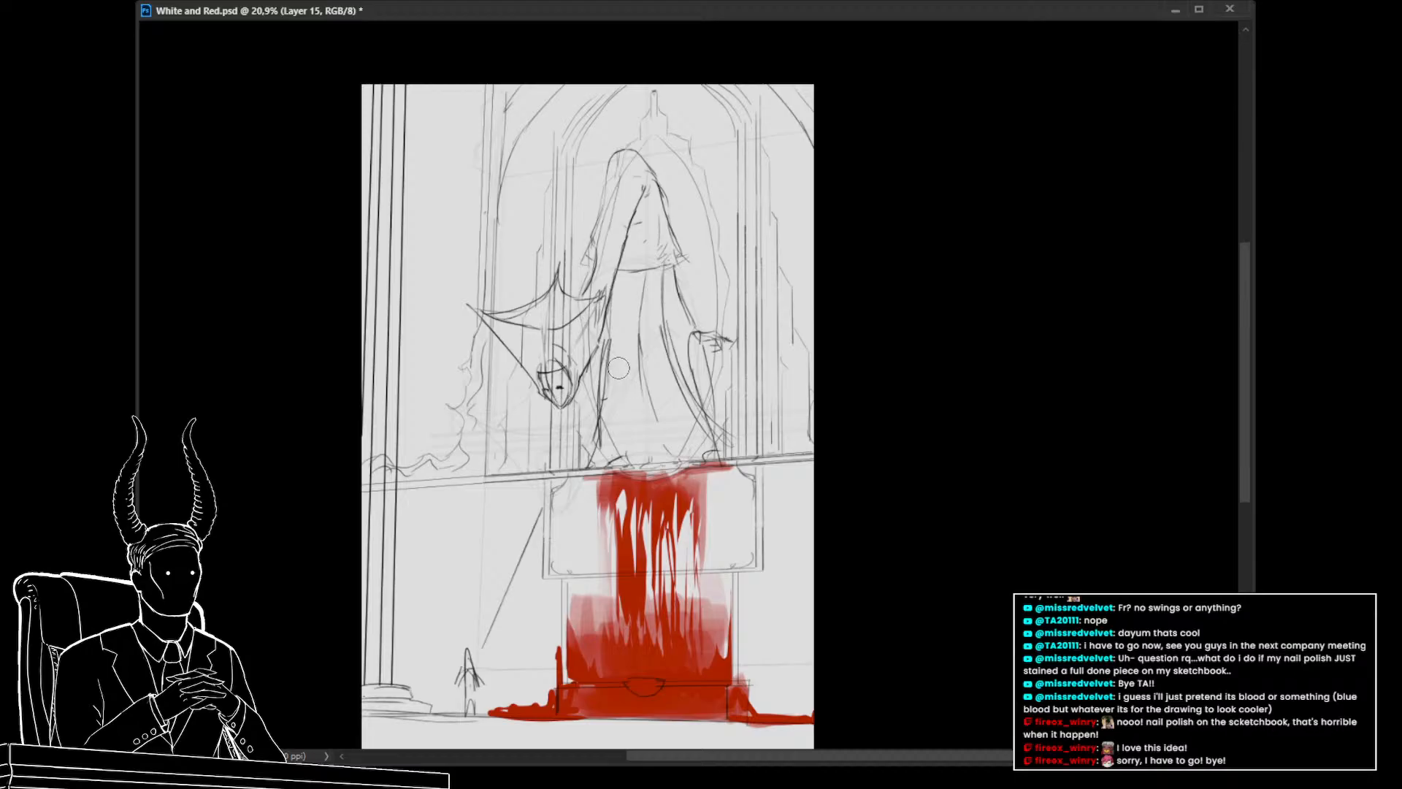
drag(564, 572, 613, 571)
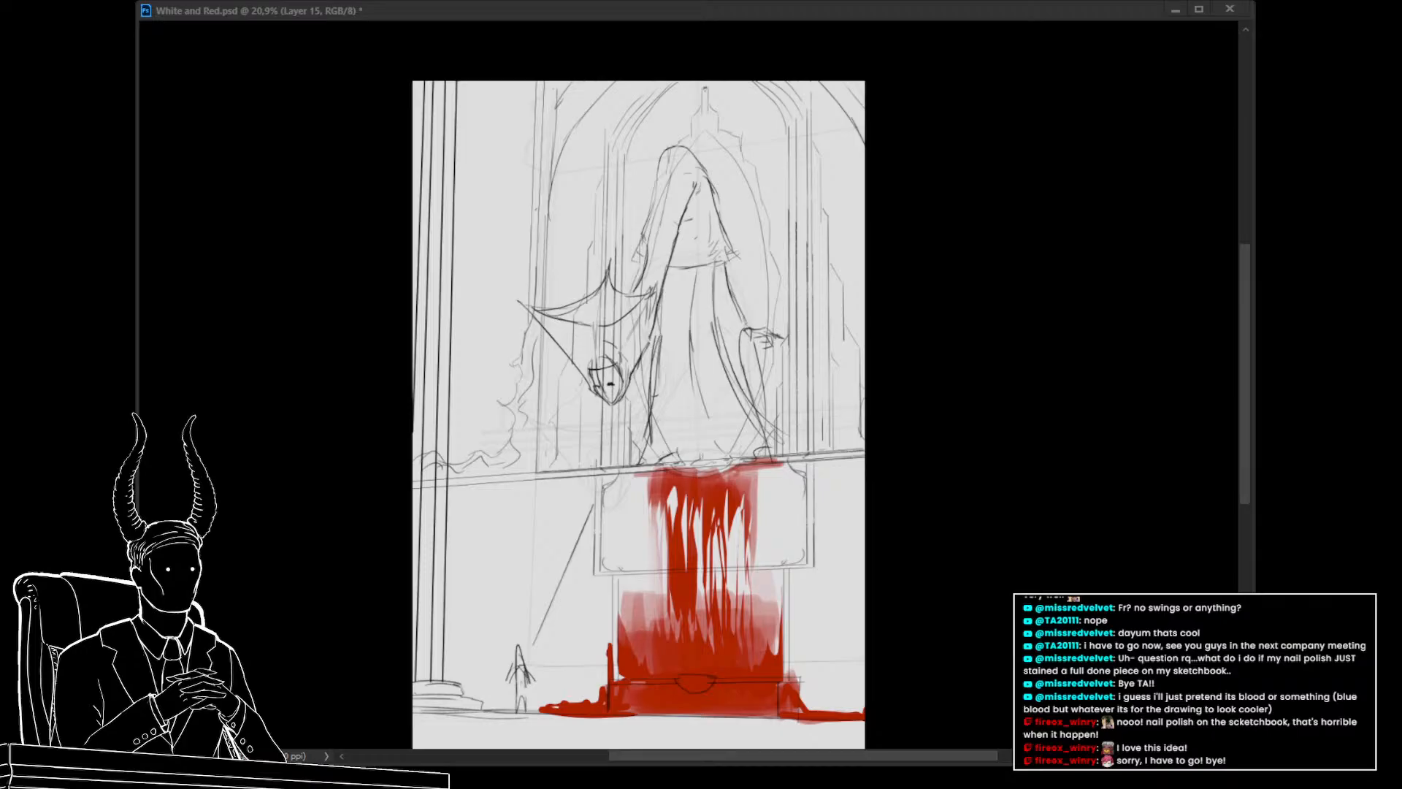
Lasso the creature's wing and fill it with red, then deselect
drag(599, 387, 562, 438)
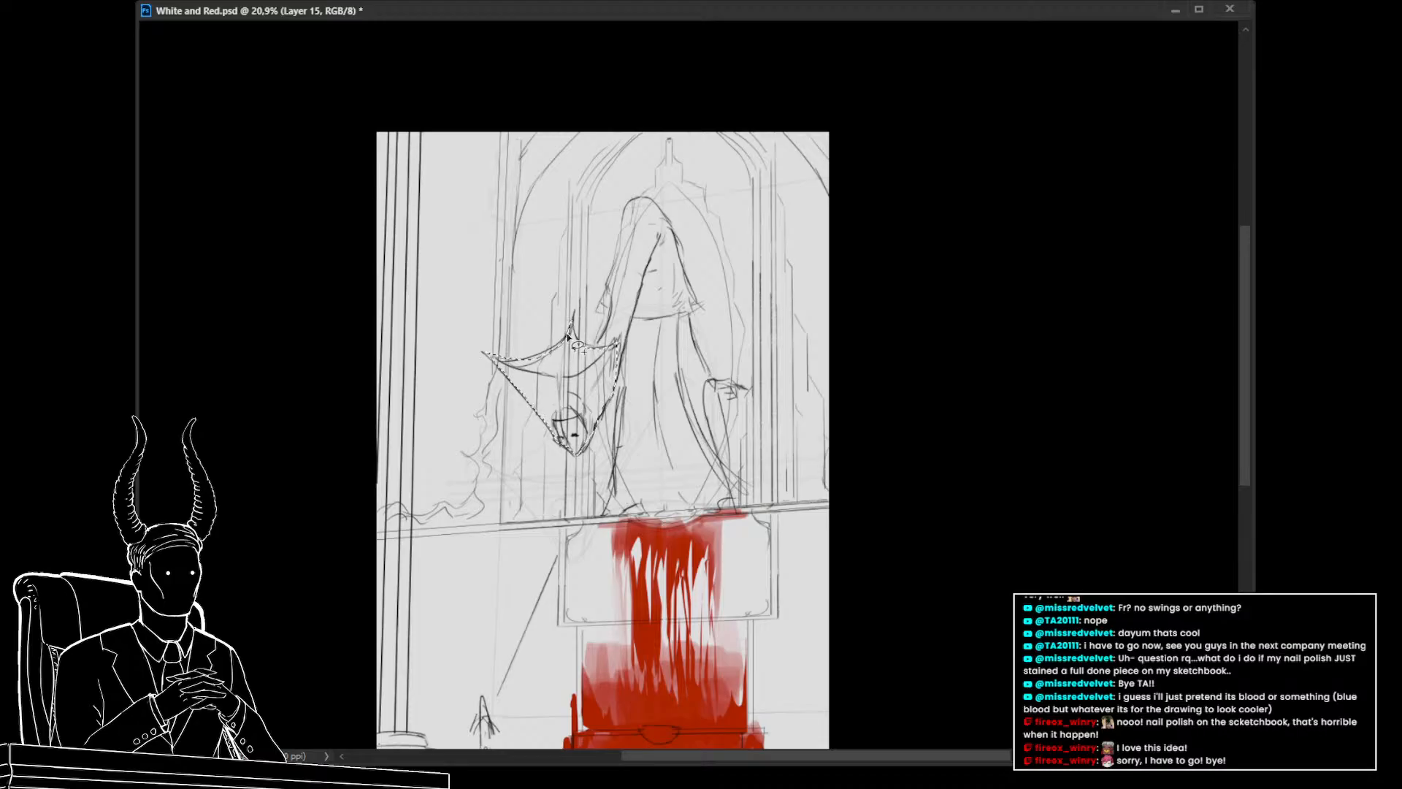
key(alt+BackSpace)
key(ctrl+d)
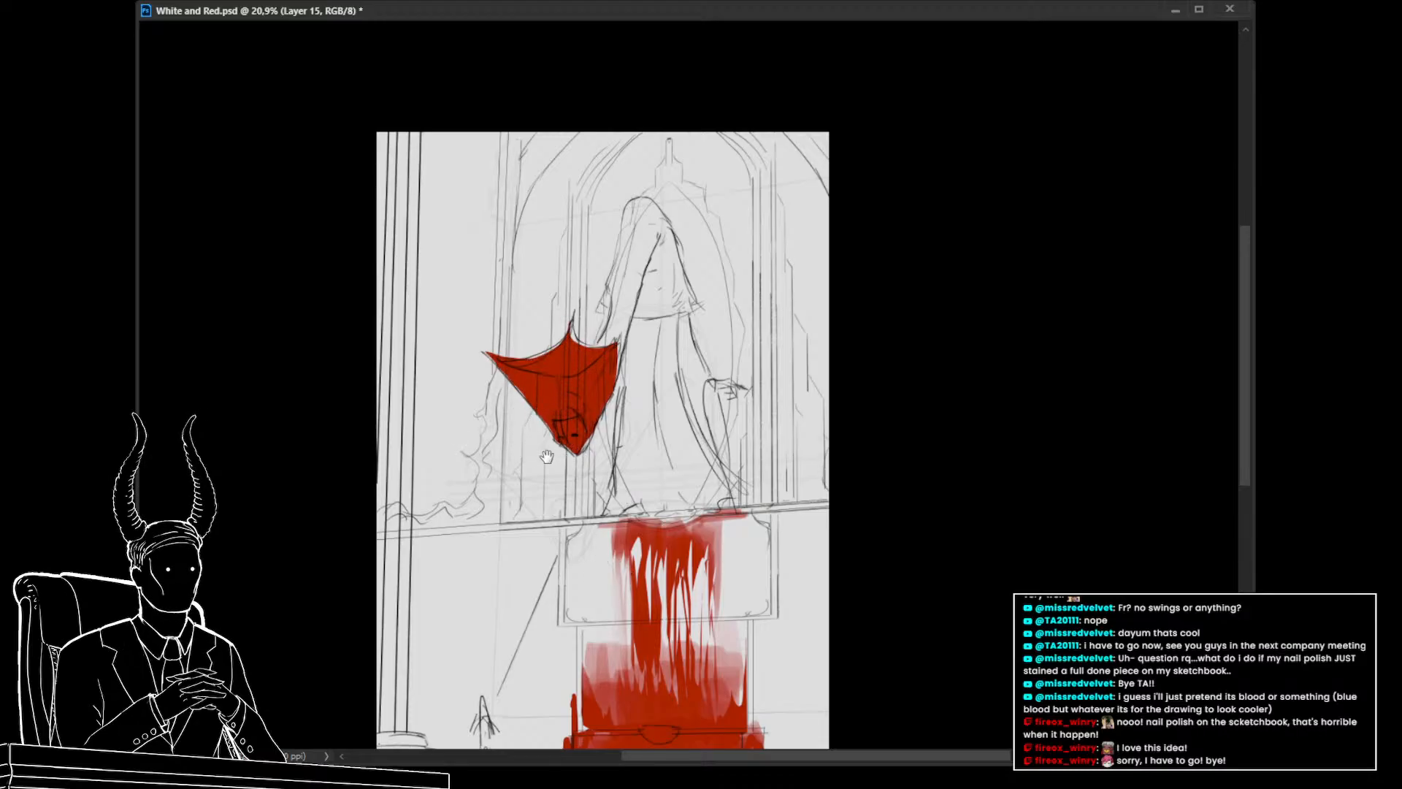
Paint the creature's hood solid red, joining it to the wing
mouse_move(548, 458)
mouse_down()
mouse_move(531, 445)
mouse_move(553, 413)
mouse_up()
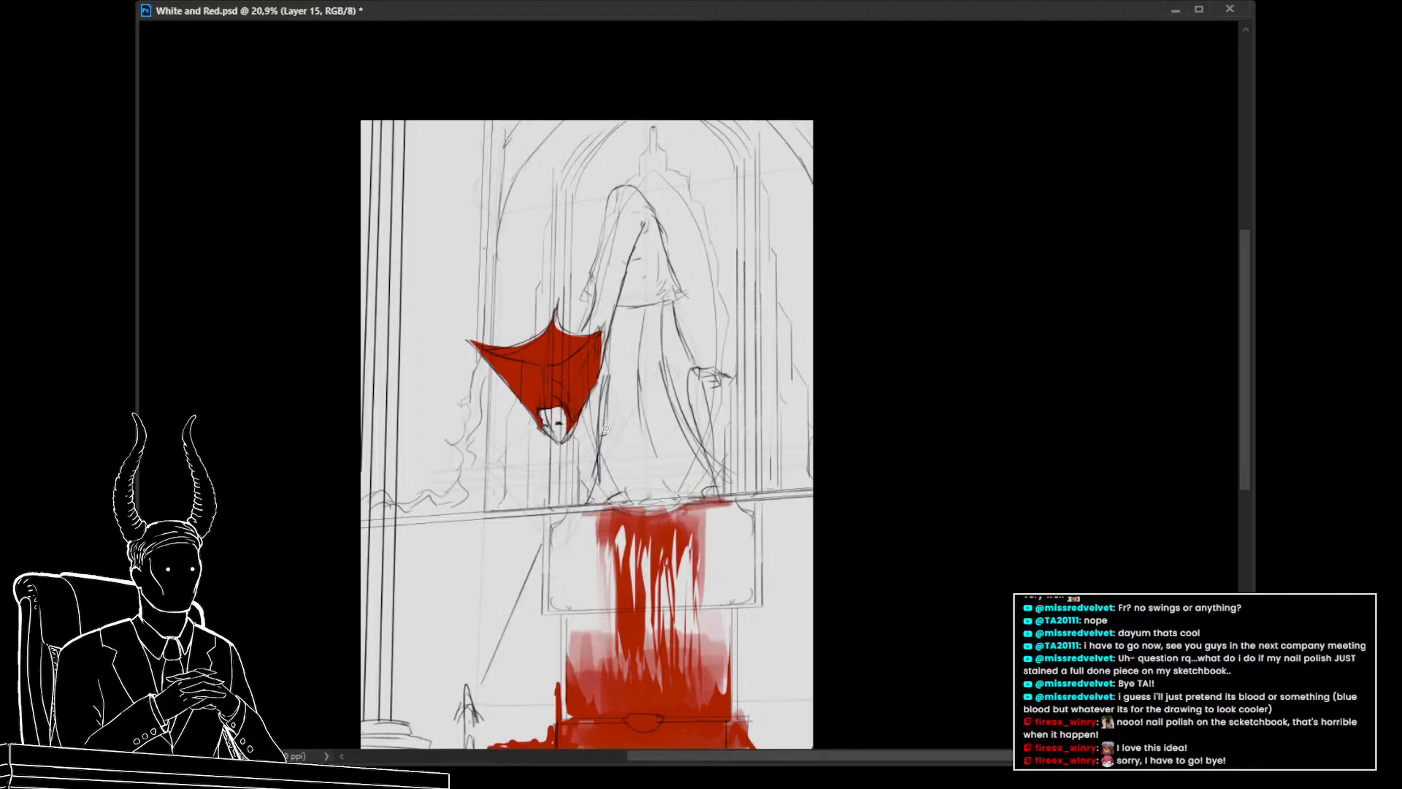
drag(561, 425, 540, 469)
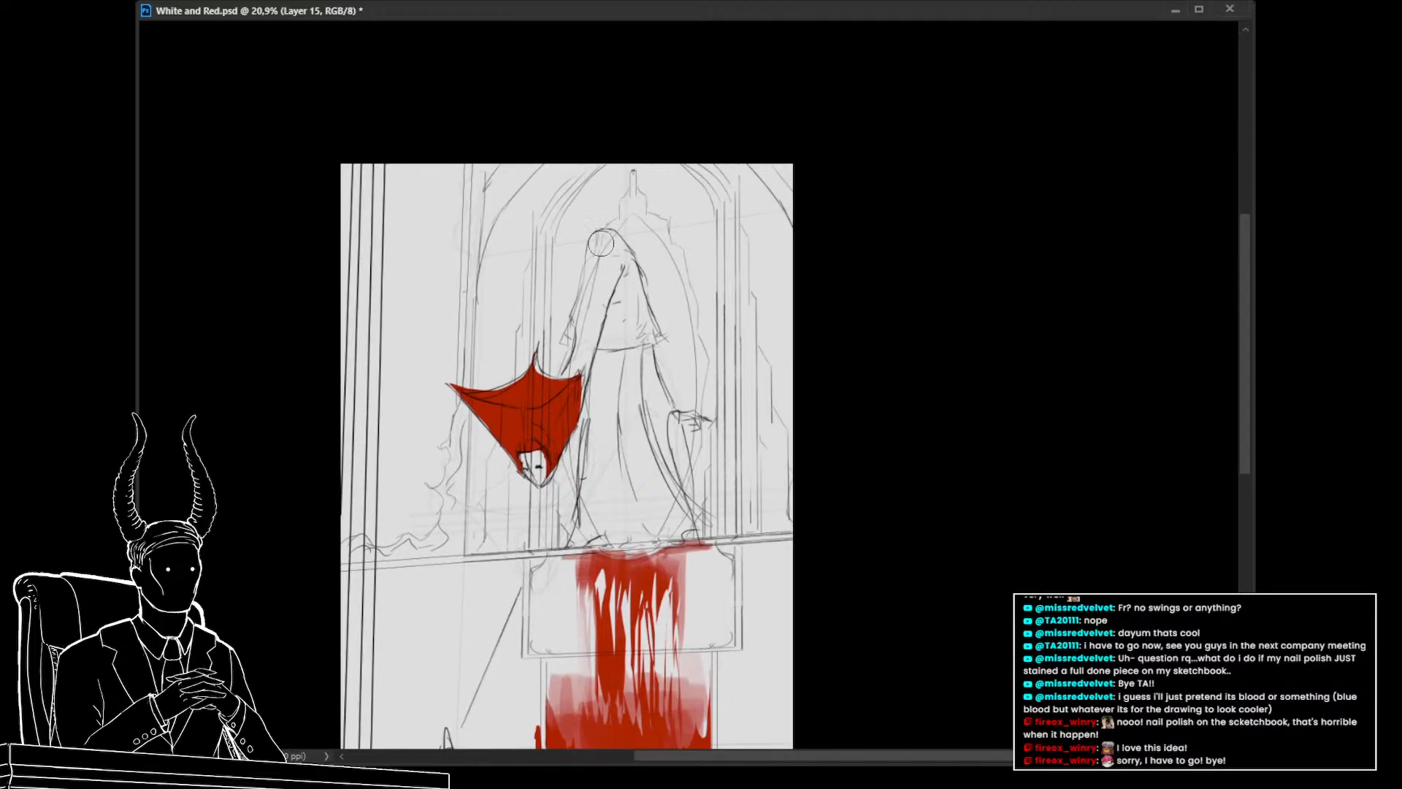
mouse_move(604, 241)
mouse_down()
mouse_move(650, 338)
mouse_move(575, 338)
mouse_move(614, 245)
mouse_move(636, 329)
mouse_up()
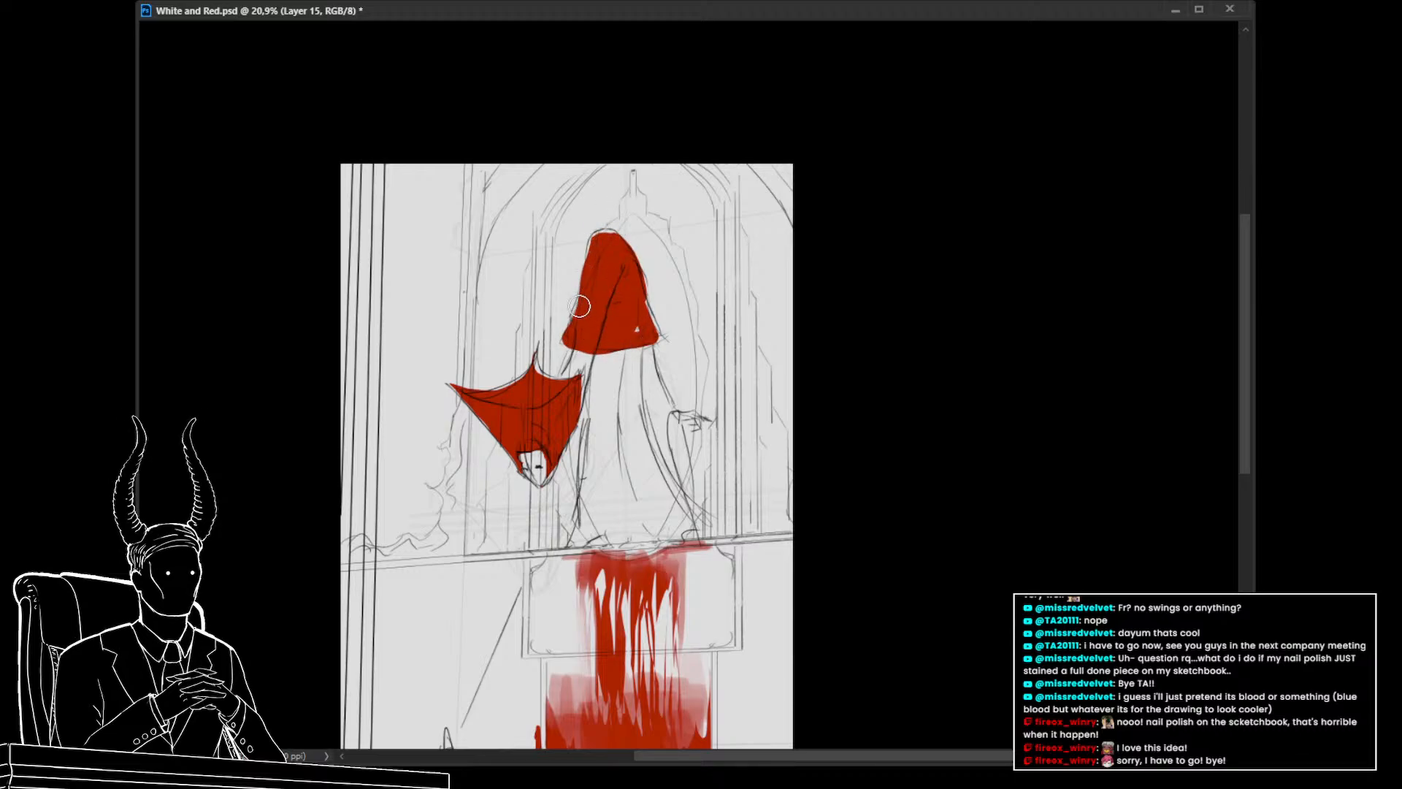
mouse_move(585, 325)
mouse_down()
mouse_move(560, 399)
mouse_move(579, 349)
mouse_up()
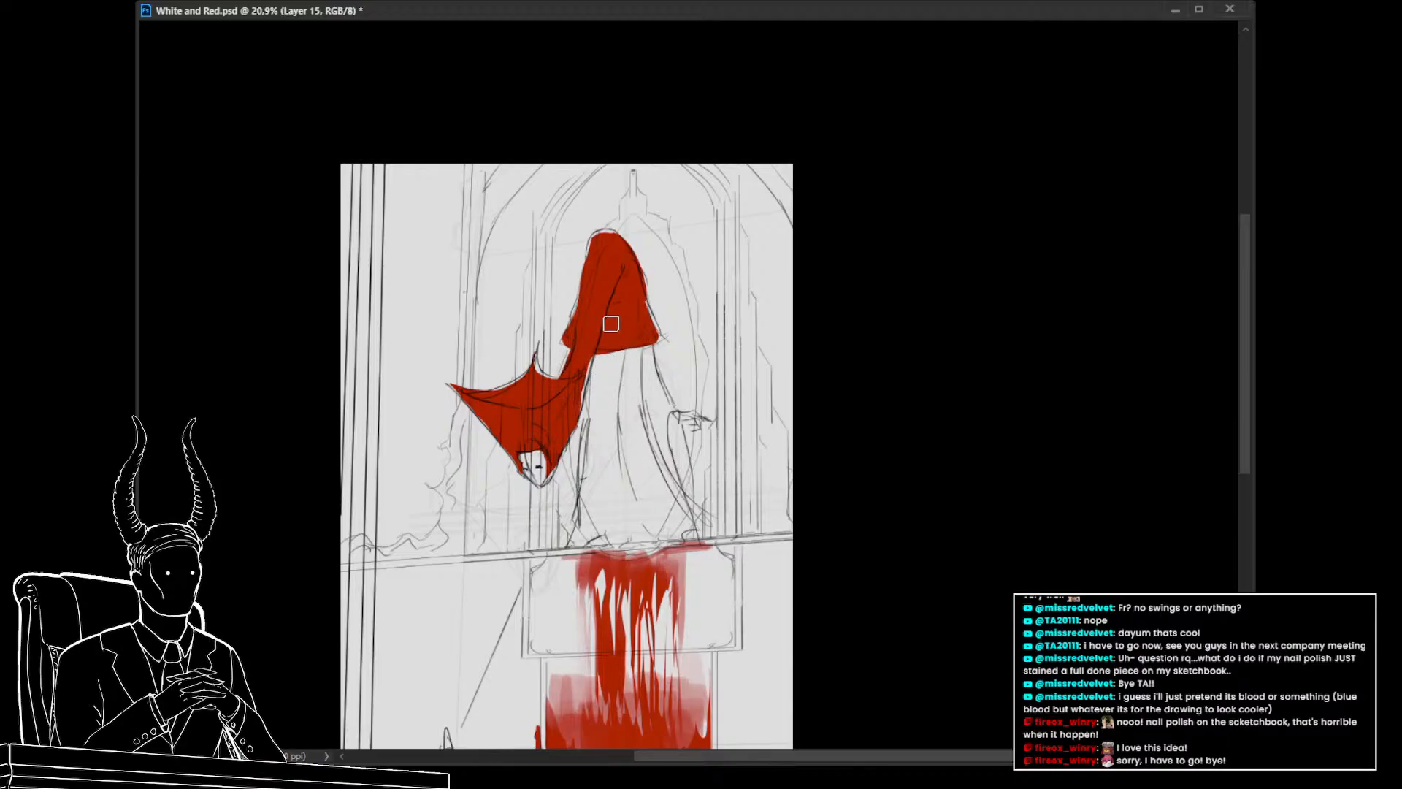
drag(621, 336, 617, 374)
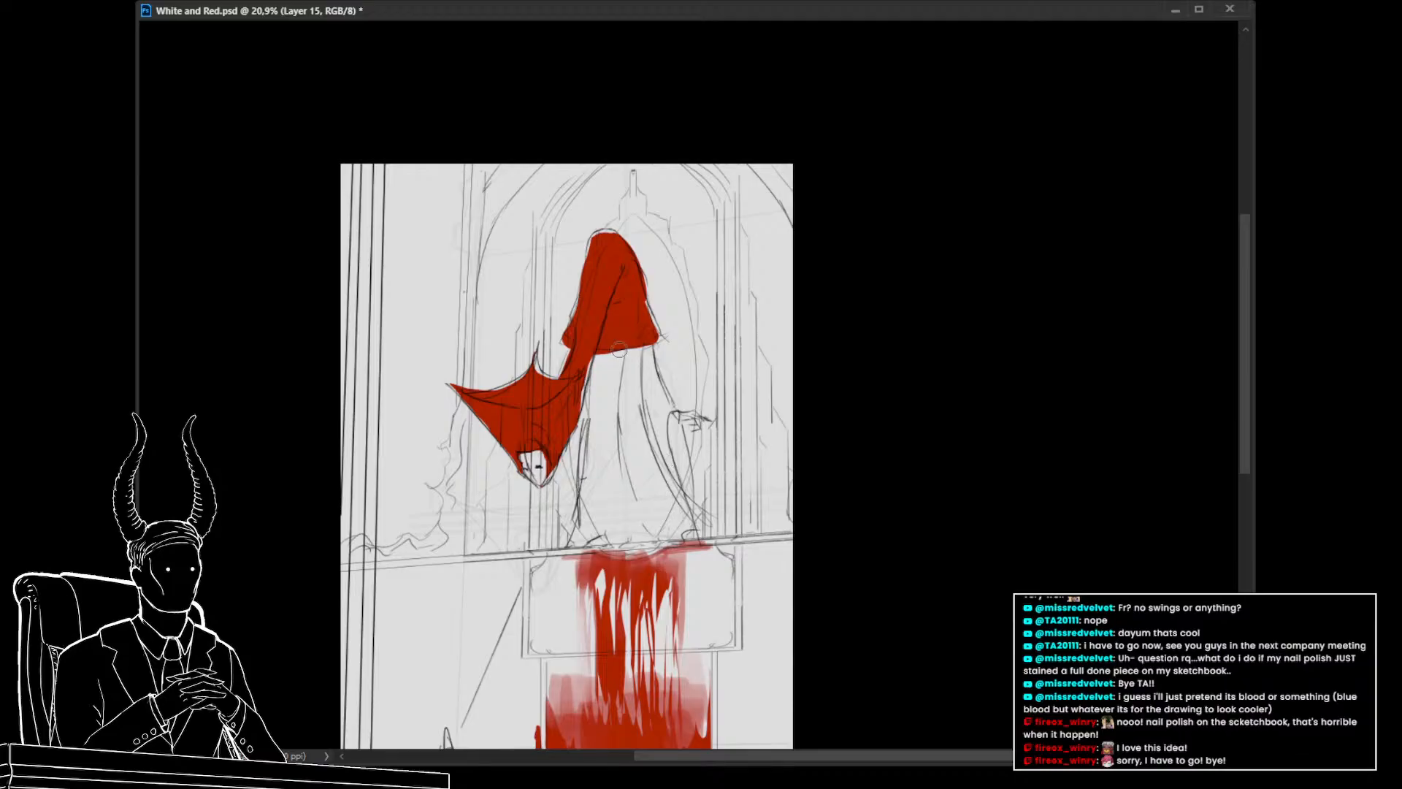
Paint a red stream running down from the hood to a small puddle on the ledge
mouse_move(612, 349)
mouse_down()
mouse_move(613, 394)
mouse_move(623, 347)
mouse_move(635, 441)
mouse_move(613, 371)
mouse_move(612, 476)
mouse_up()
mouse_move(609, 355)
mouse_down()
mouse_move(608, 468)
mouse_move(623, 334)
mouse_move(614, 473)
mouse_move(601, 441)
mouse_move(617, 544)
mouse_up()
key(ctrl+z)
key(ctrl+z)
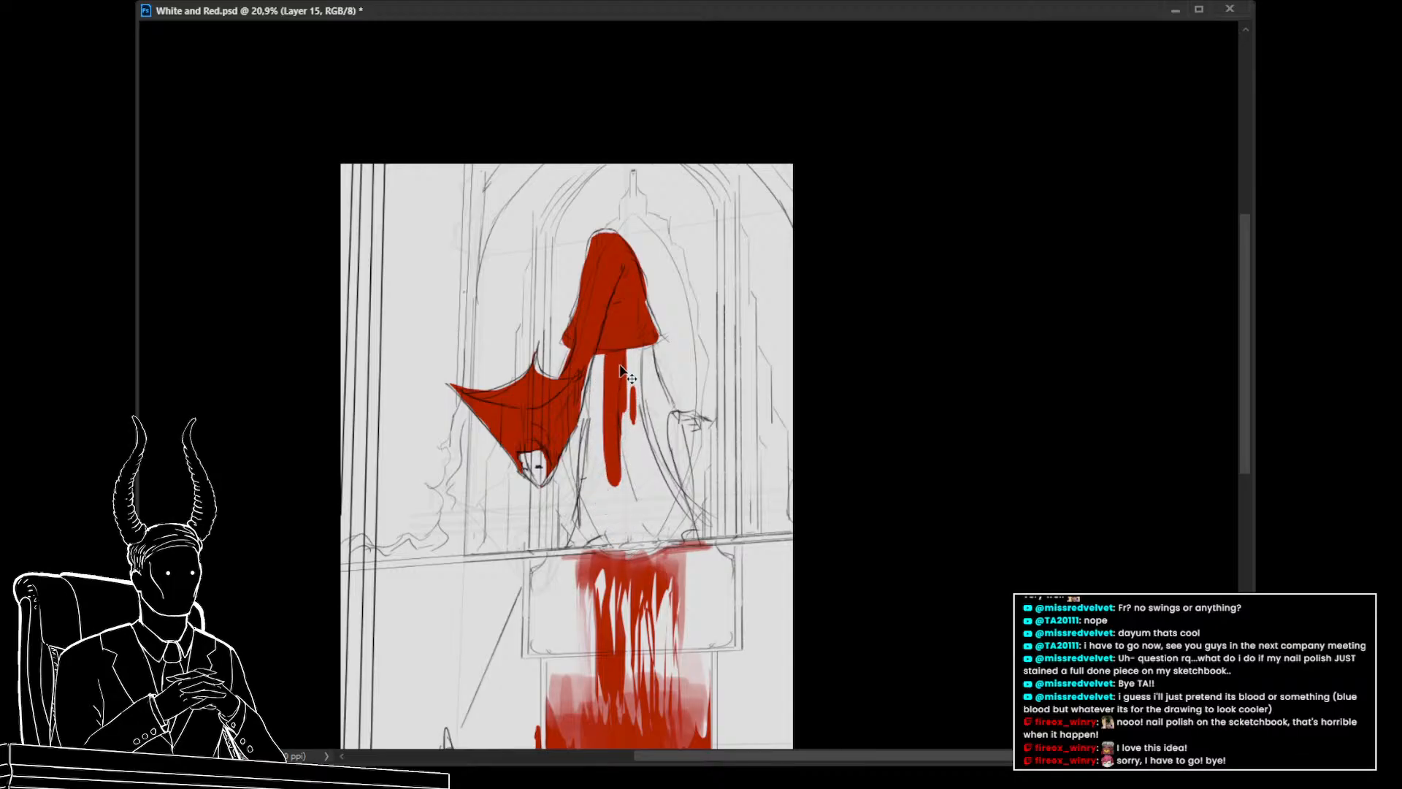
drag(624, 365, 632, 507)
mouse_move(625, 437)
mouse_down()
mouse_move(617, 545)
mouse_move(623, 516)
mouse_move(627, 555)
mouse_move(642, 537)
mouse_move(687, 544)
mouse_move(628, 516)
mouse_move(584, 541)
mouse_up()
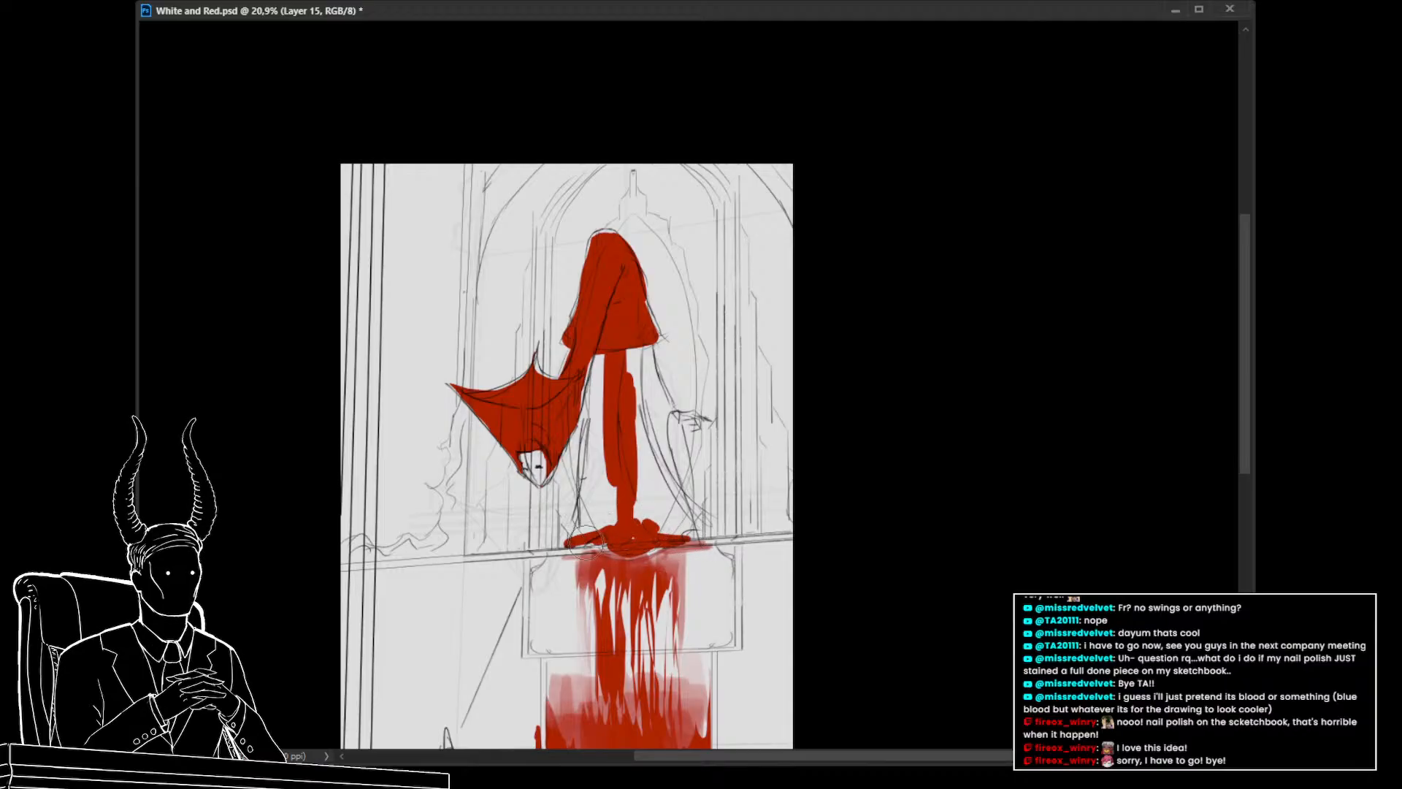
drag(683, 430, 641, 410)
drag(637, 404, 663, 412)
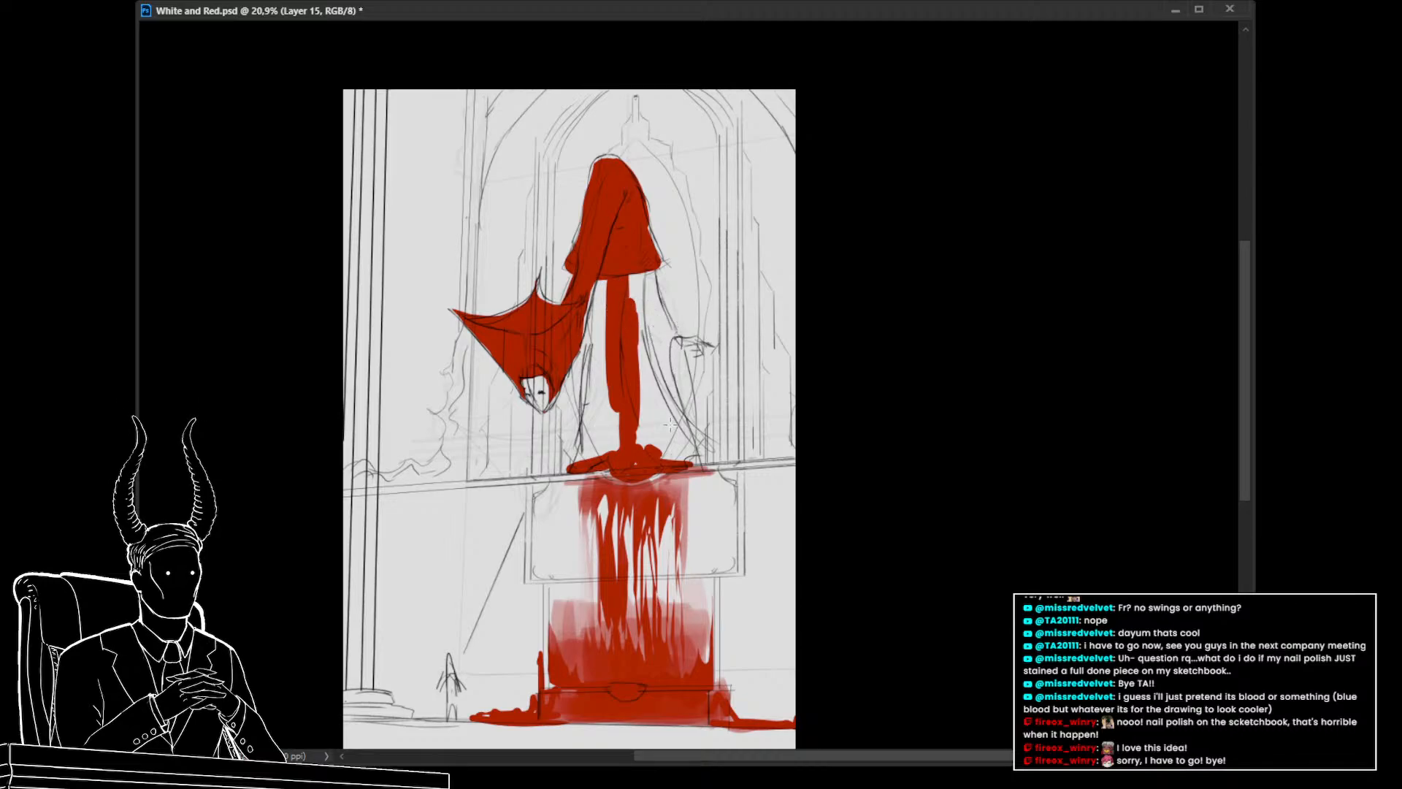
Thin the falling stream by lassoing and deleting its edges
drag(693, 459, 629, 282)
key(Delete)
key(ctrl+d)
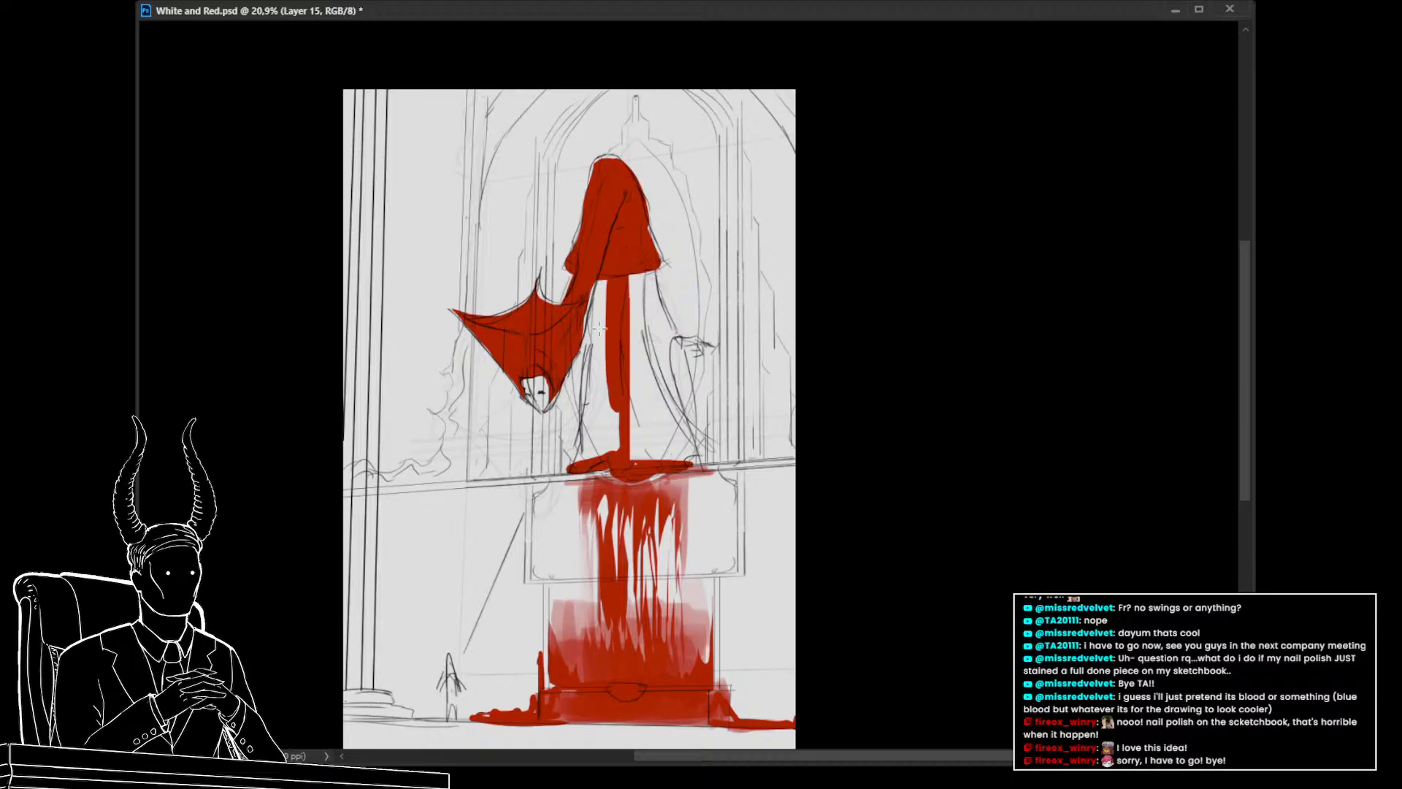
drag(613, 456, 621, 455)
key(Delete)
key(ctrl+d)
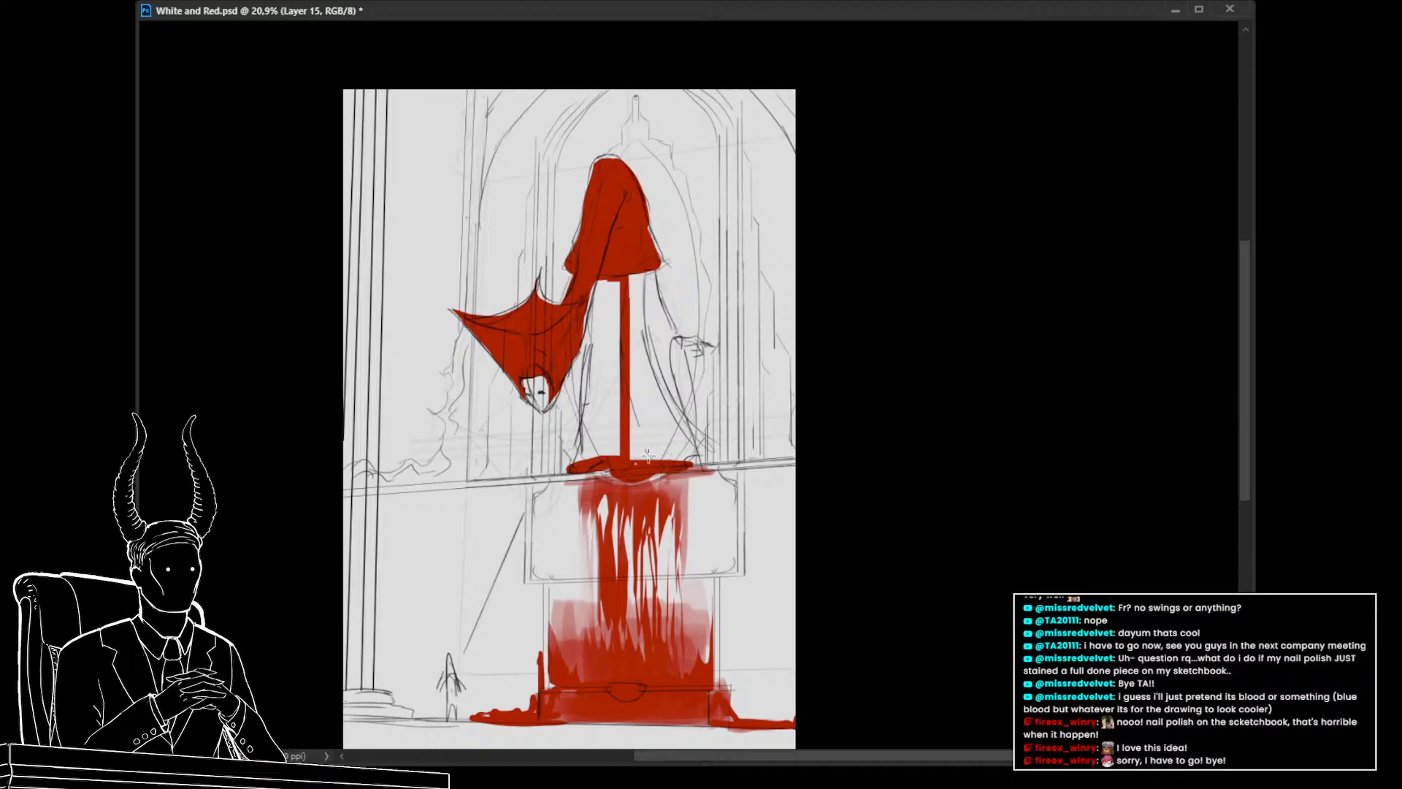
Widen the falling stream below the hood with more red brushwork
drag(756, 403, 764, 468)
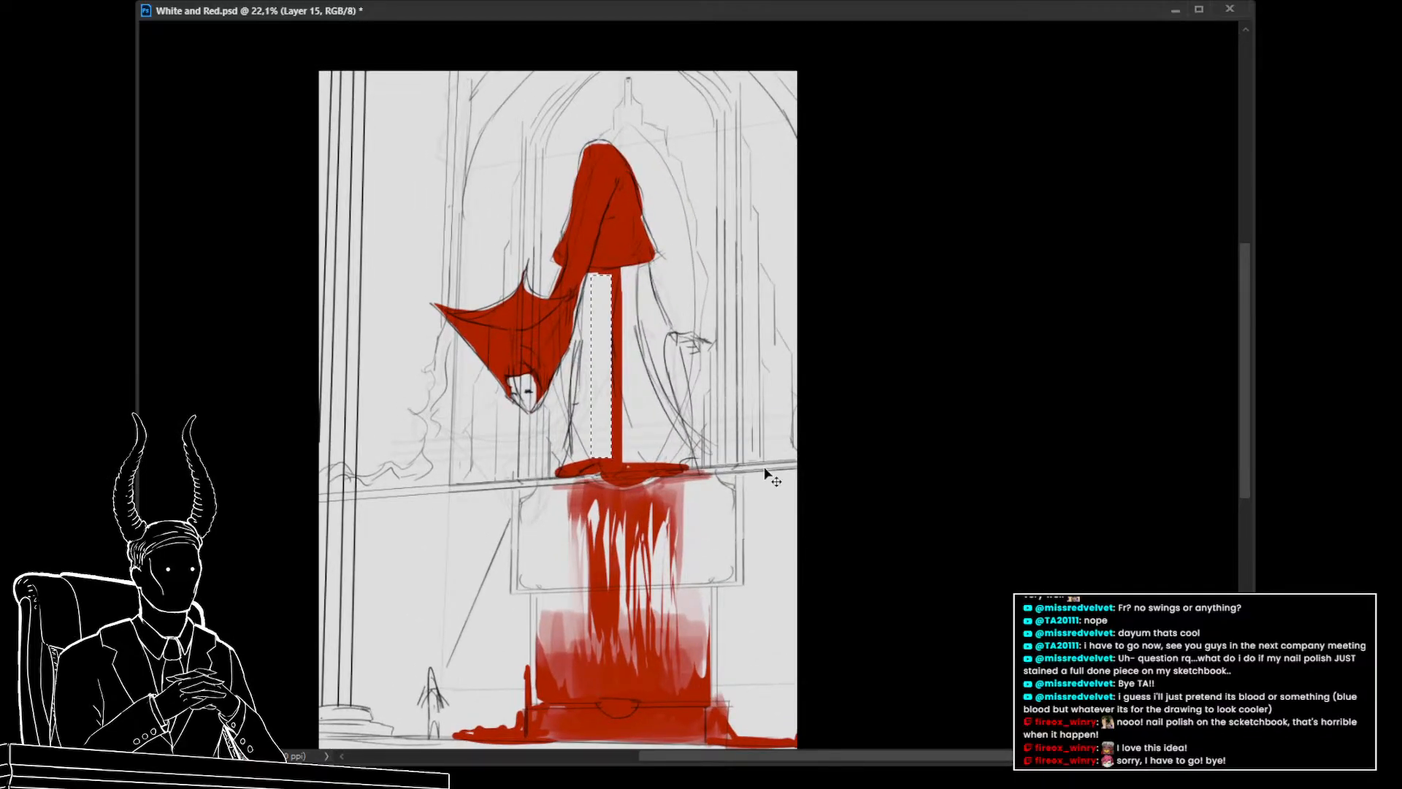
drag(605, 276, 606, 406)
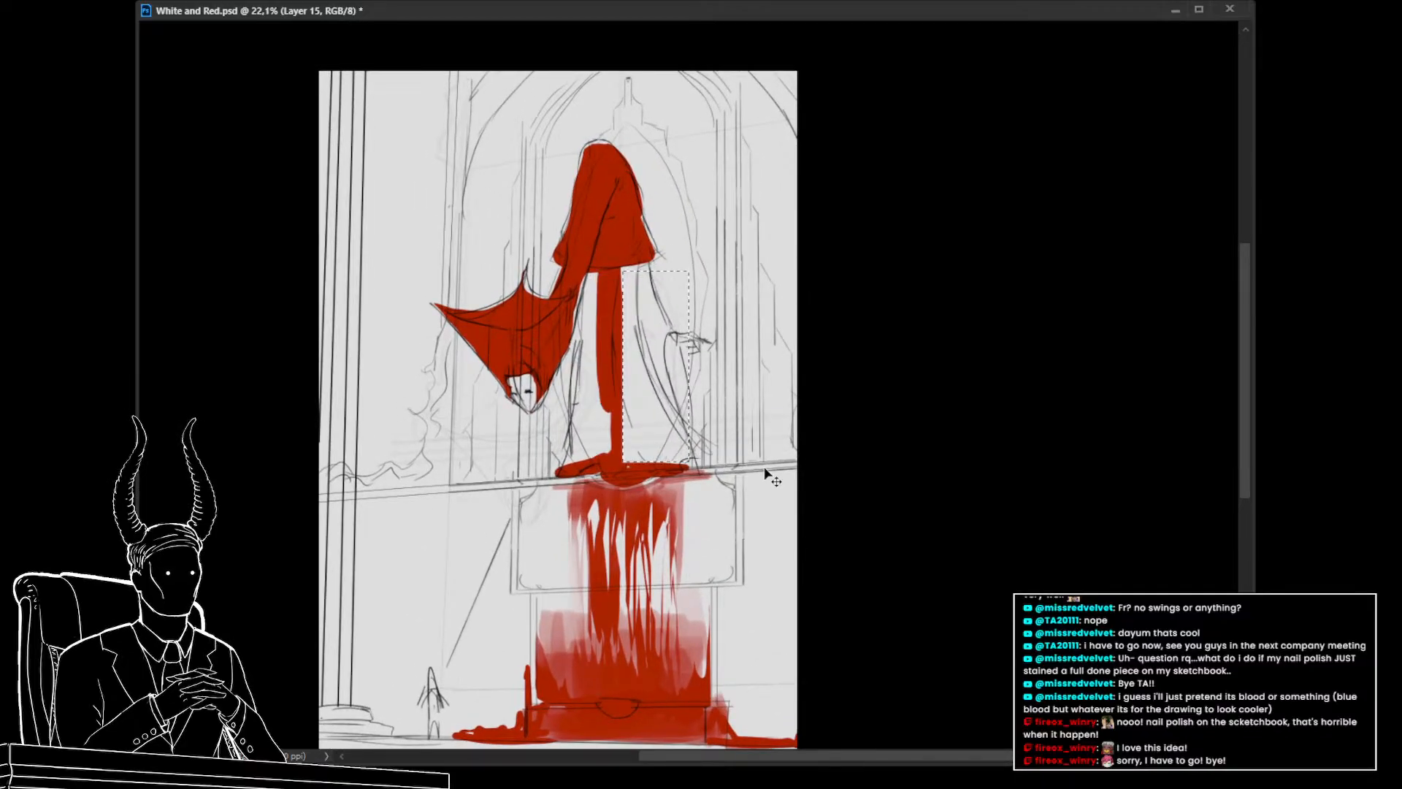
key(ctrl+d)
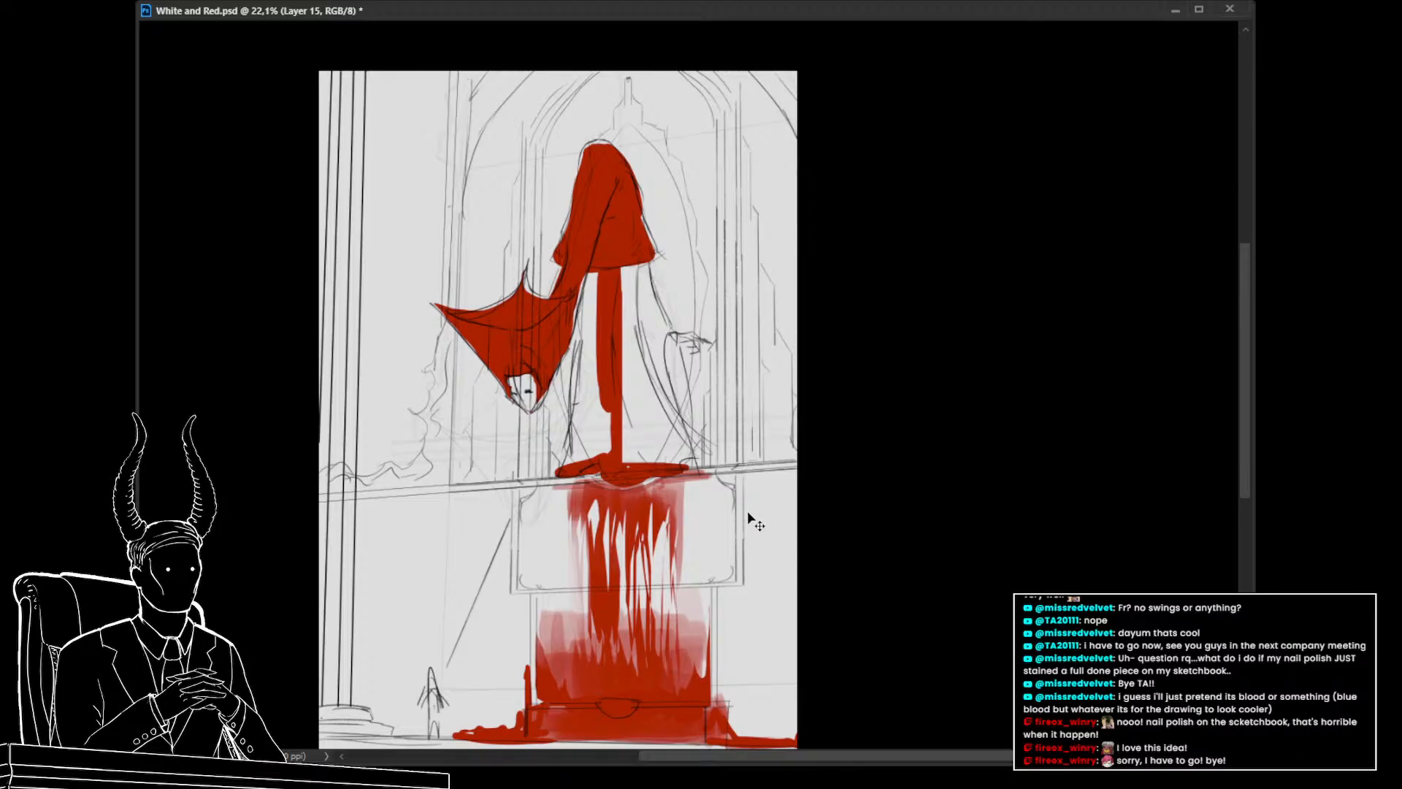
drag(623, 296, 646, 454)
drag(739, 487, 752, 541)
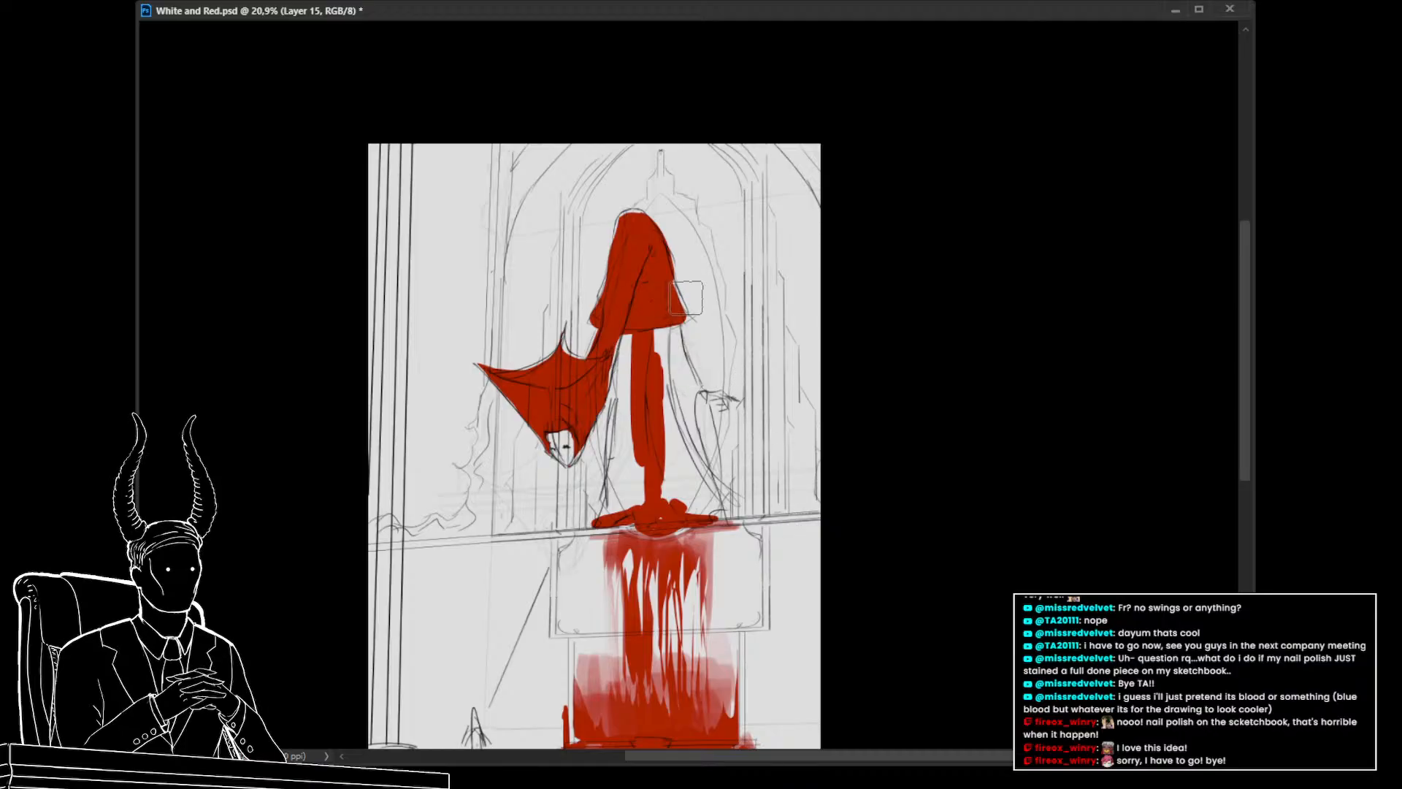
Cut thin vertical streaks into the falling stream with lasso selections and deletions
mouse_move(677, 313)
mouse_down()
mouse_move(655, 333)
mouse_move(634, 327)
mouse_move(653, 352)
mouse_up()
key(ctrl+z)
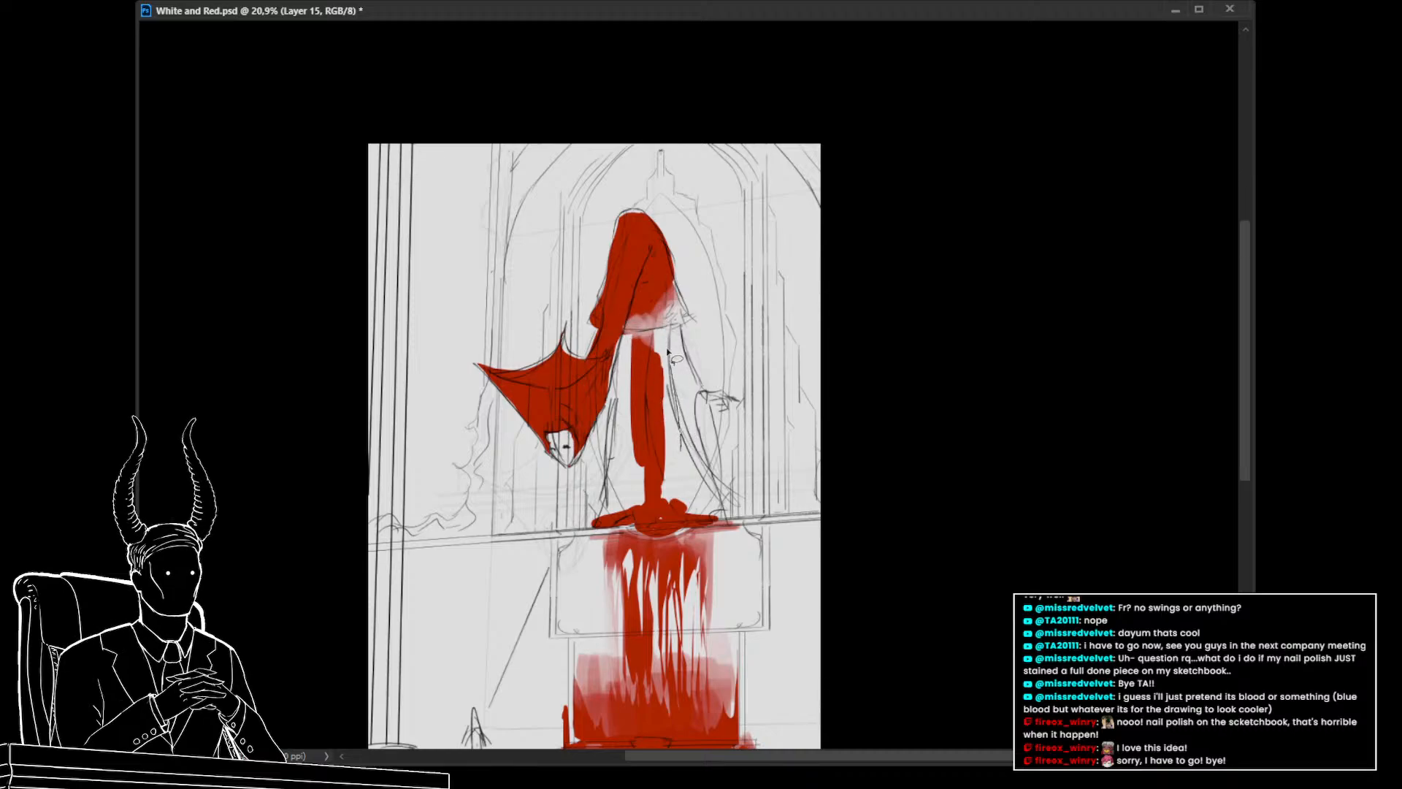
mouse_move(668, 354)
mouse_down()
mouse_move(665, 475)
mouse_move(658, 366)
mouse_move(646, 467)
mouse_move(647, 449)
mouse_move(655, 478)
mouse_move(680, 438)
mouse_up()
drag(663, 358, 669, 367)
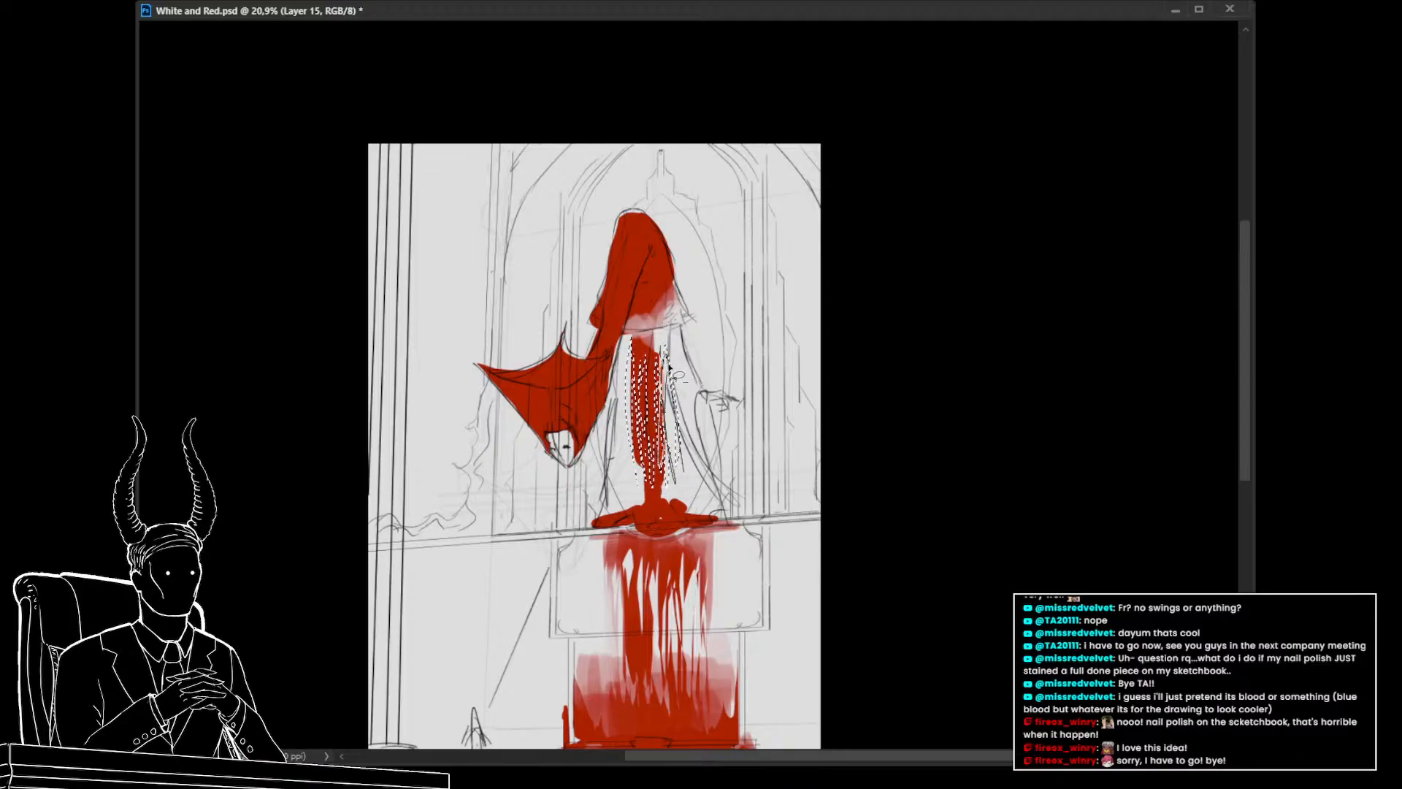
key(Delete)
key(ctrl+d)
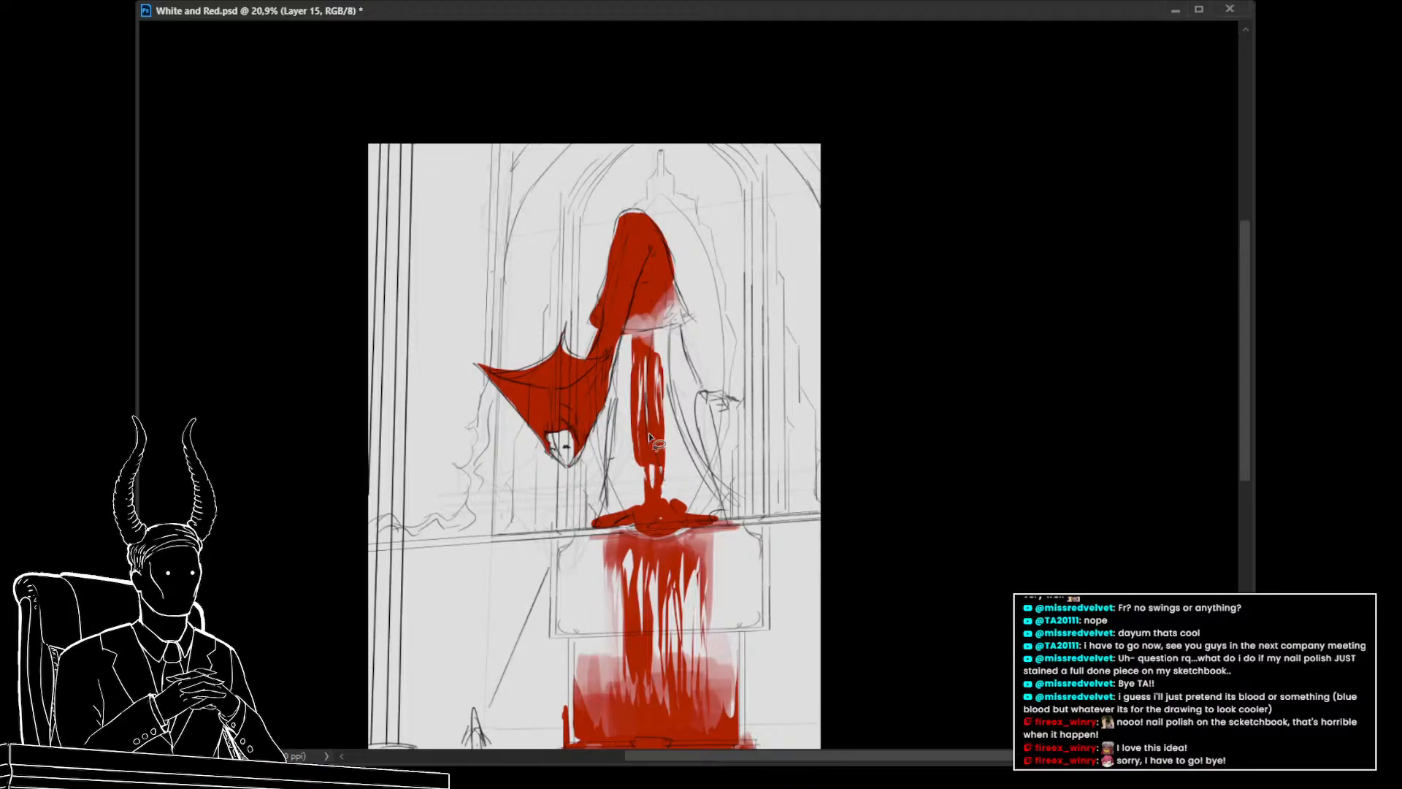
mouse_move(672, 482)
mouse_down()
mouse_move(627, 351)
mouse_move(686, 449)
mouse_up()
key(Delete)
key(ctrl+d)
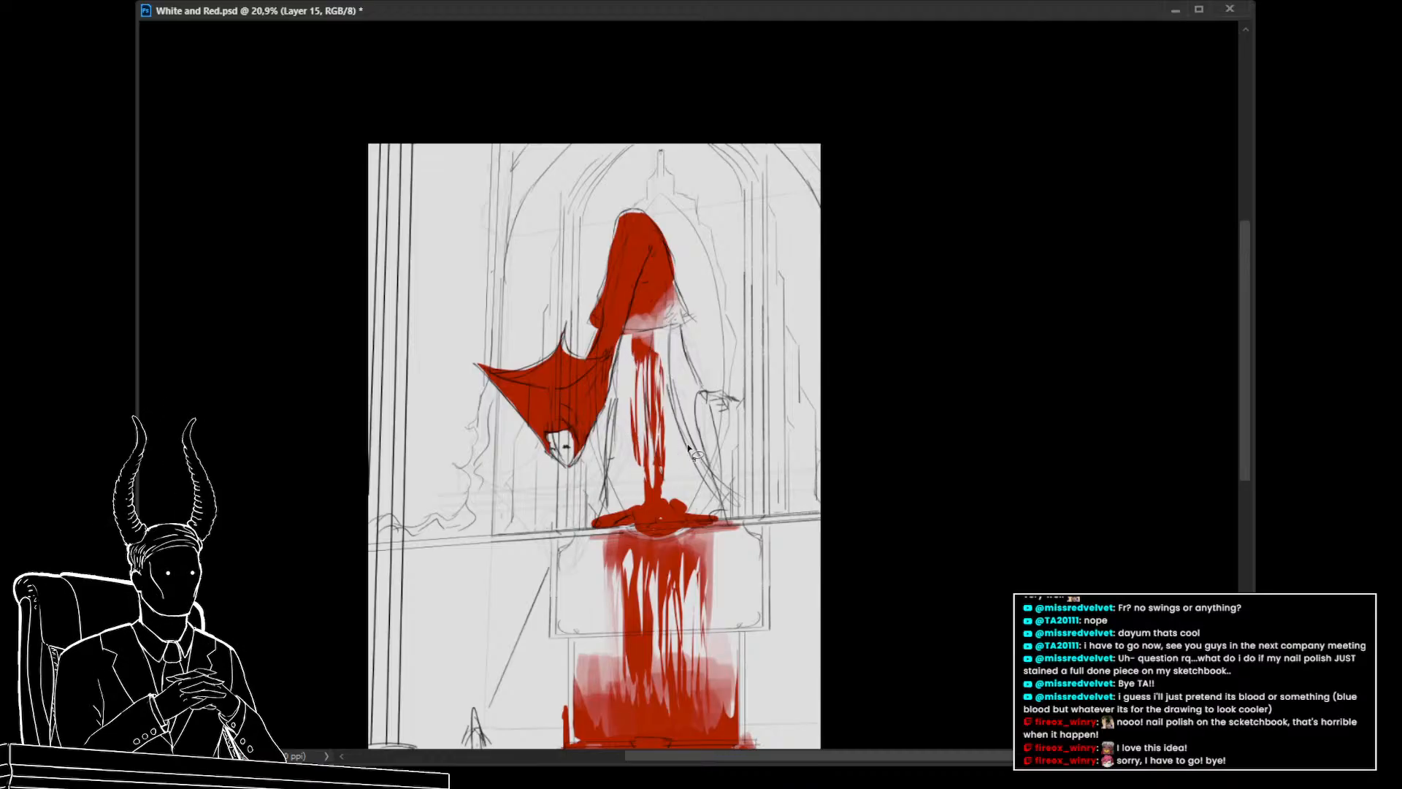
Extend the red puddle on the ledge where the stream lands
drag(807, 487, 742, 473)
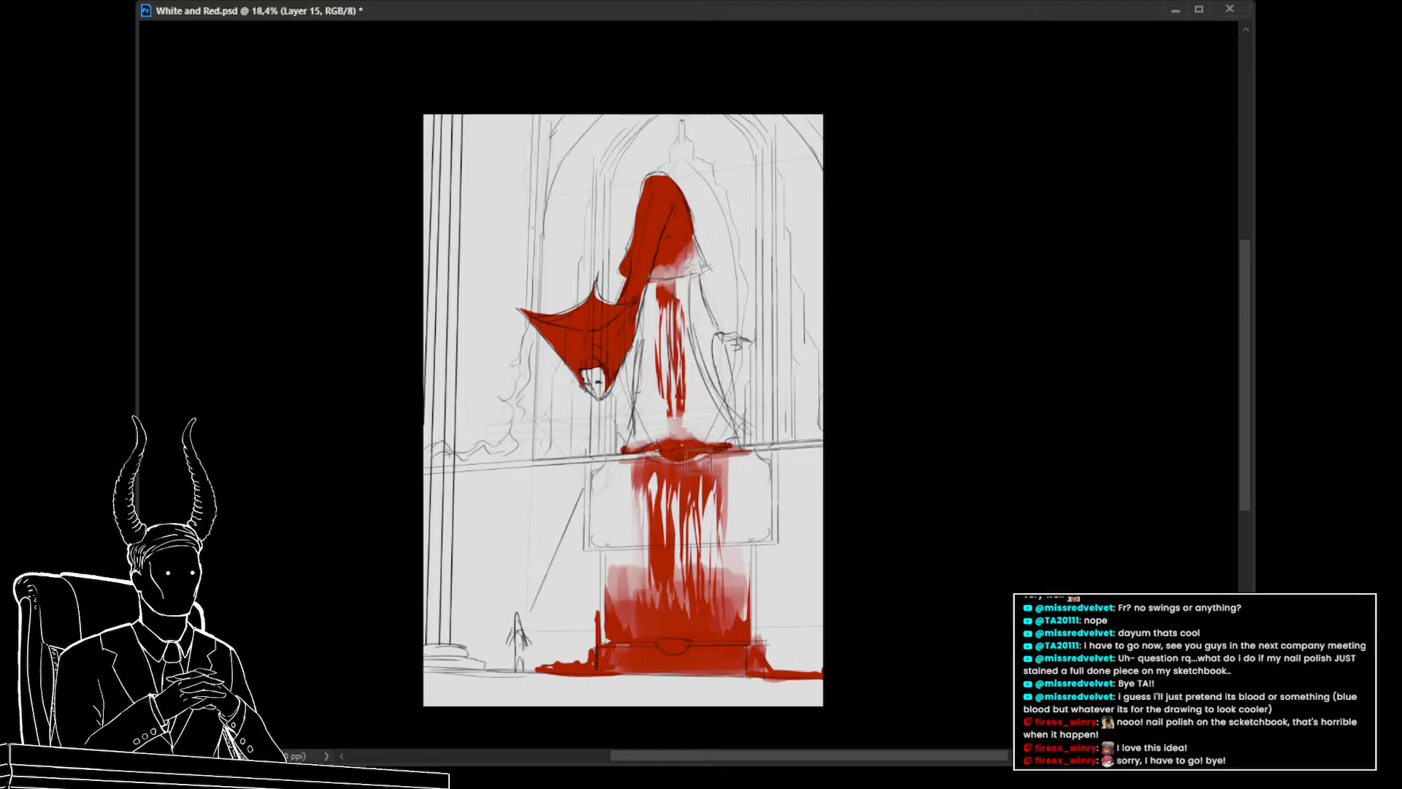
alt+click(693, 441)
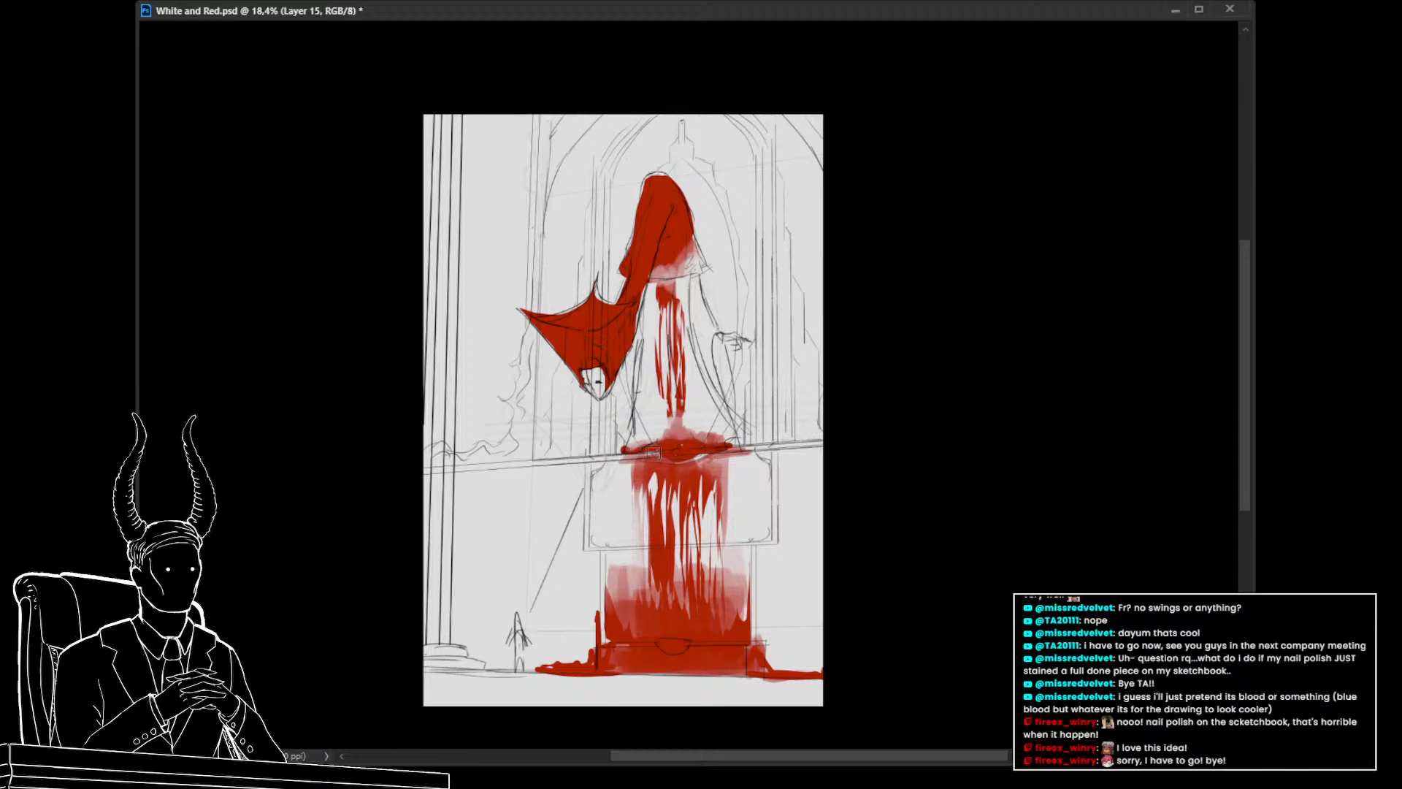
drag(679, 459, 714, 455)
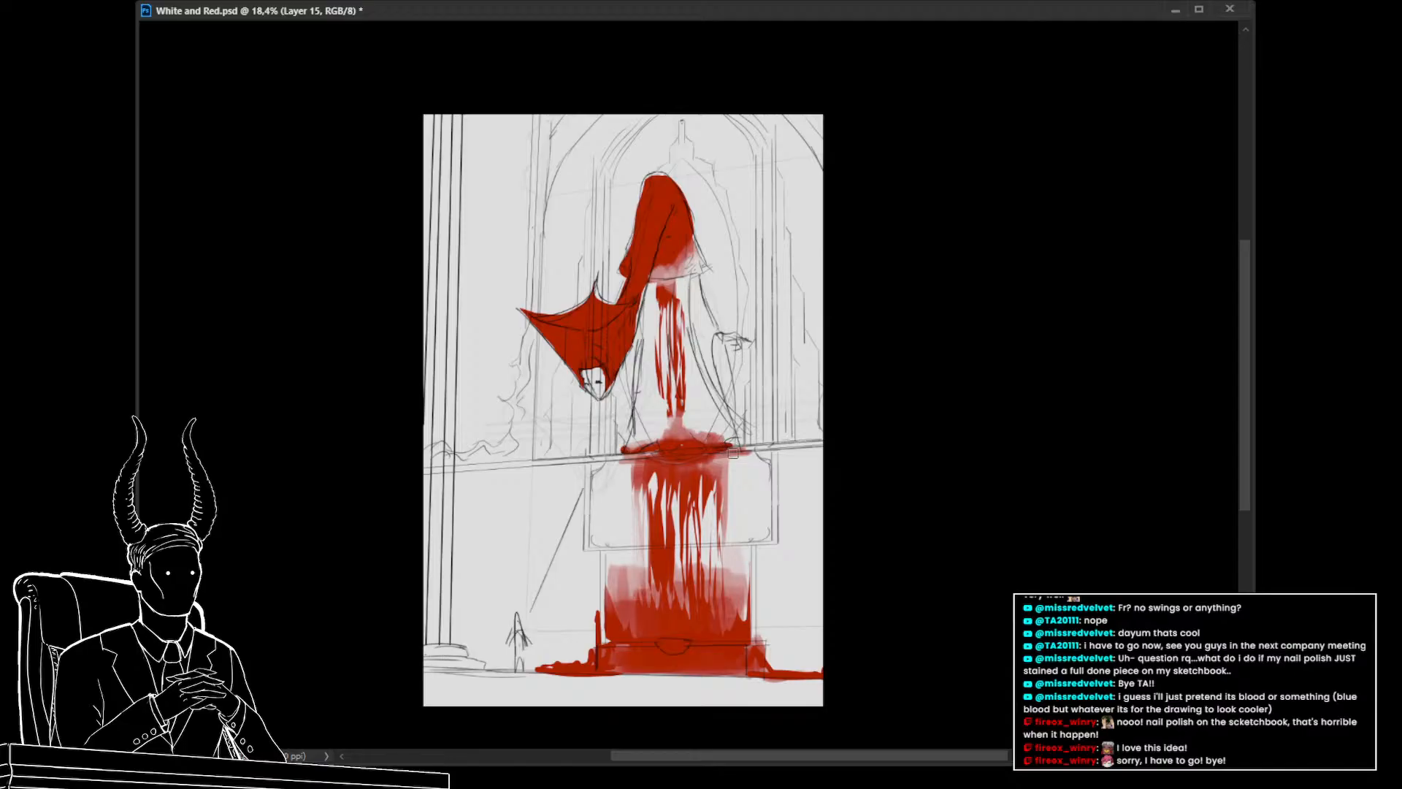
drag(766, 491, 785, 580)
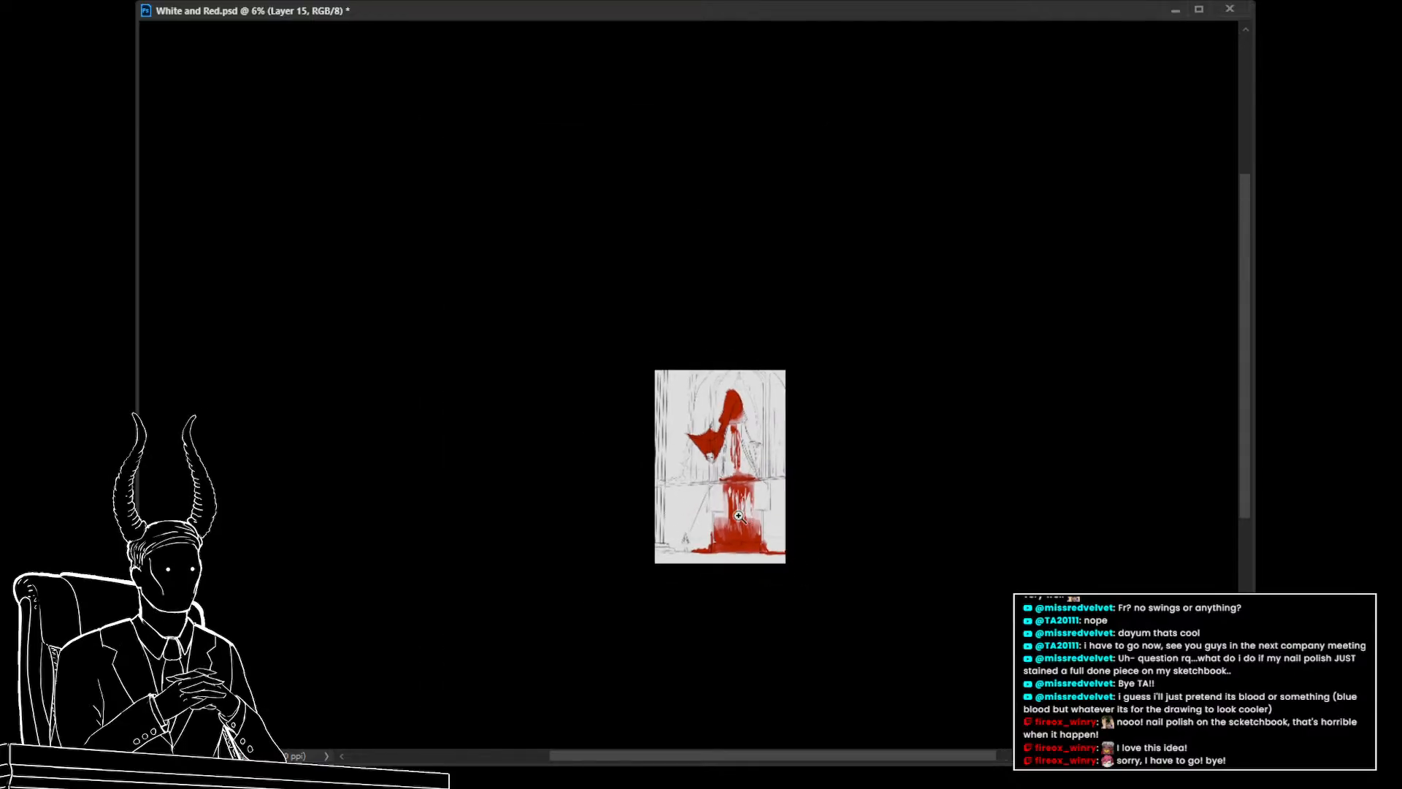
drag(736, 511, 763, 569)
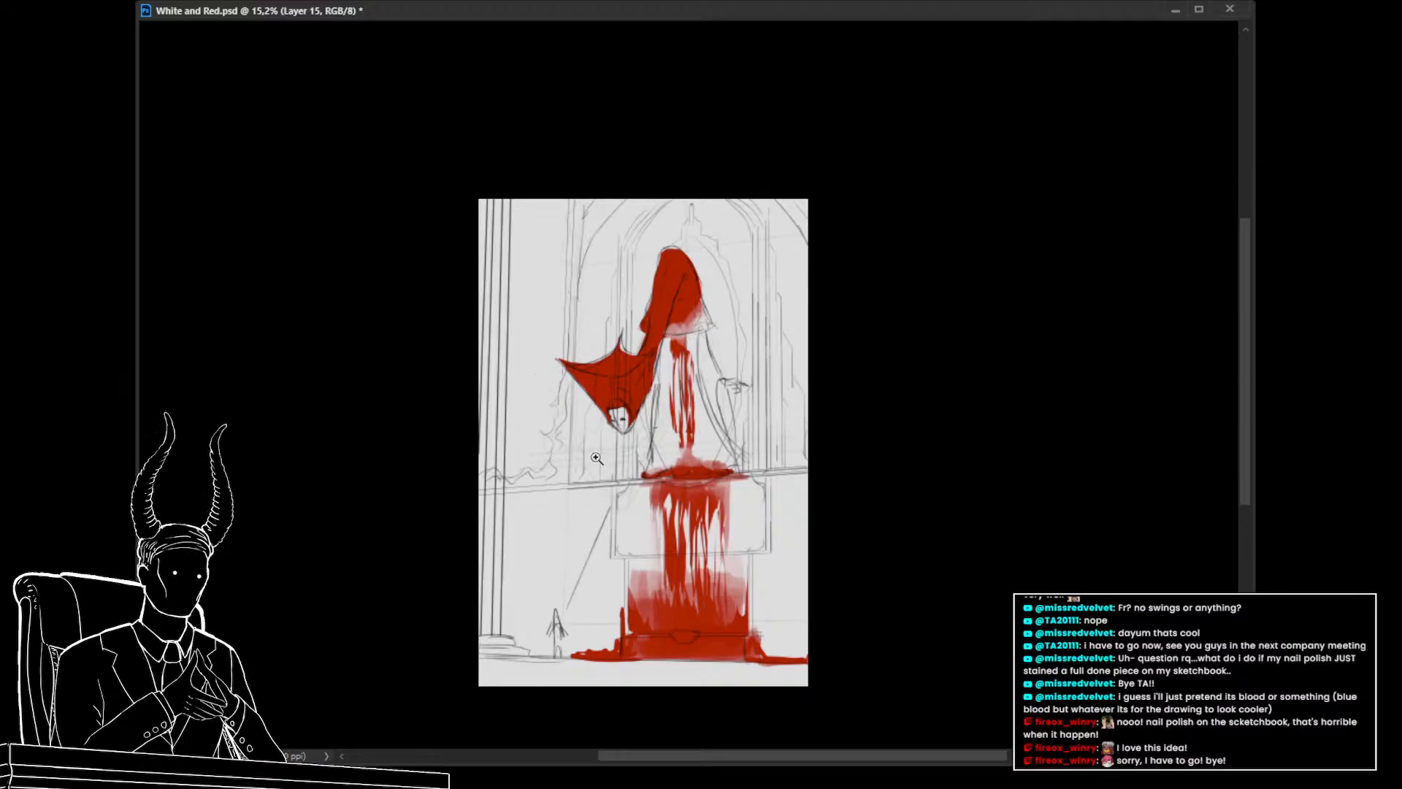
drag(641, 472, 641, 485)
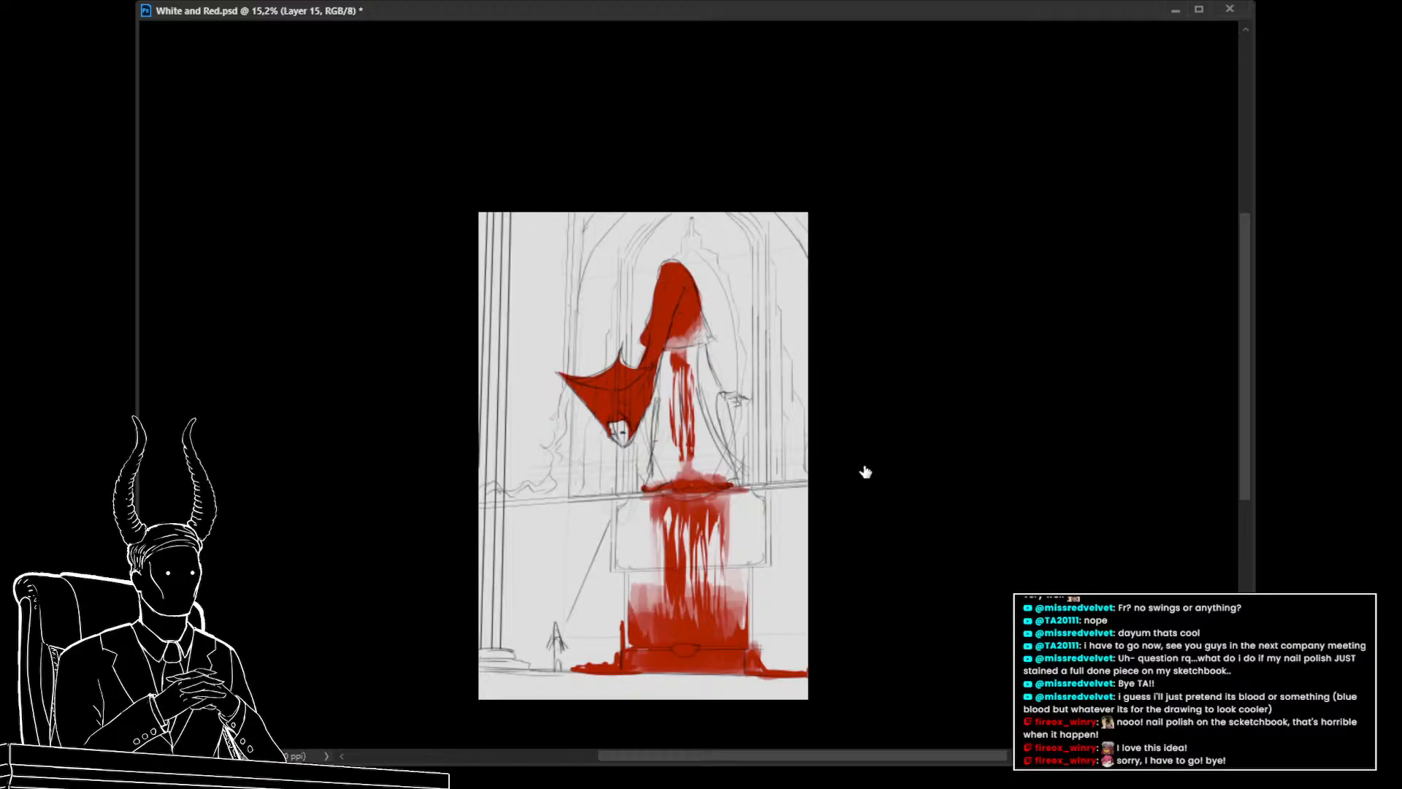
mouse_move(668, 278)
mouse_down()
mouse_move(703, 298)
mouse_move(655, 281)
mouse_move(699, 326)
mouse_move(649, 332)
mouse_up()
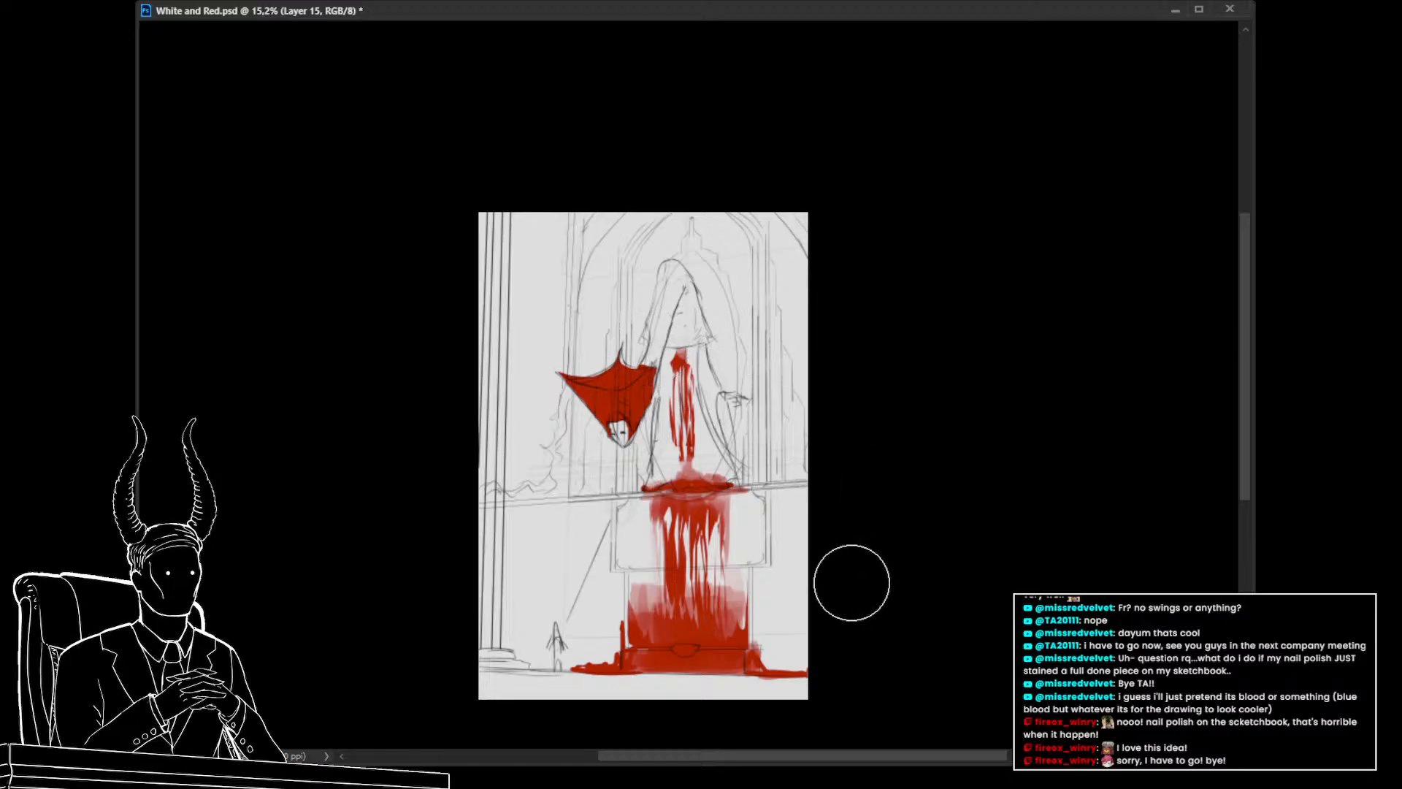
key(ctrl+z)
key(ctrl+z)
key(ctrl+z)
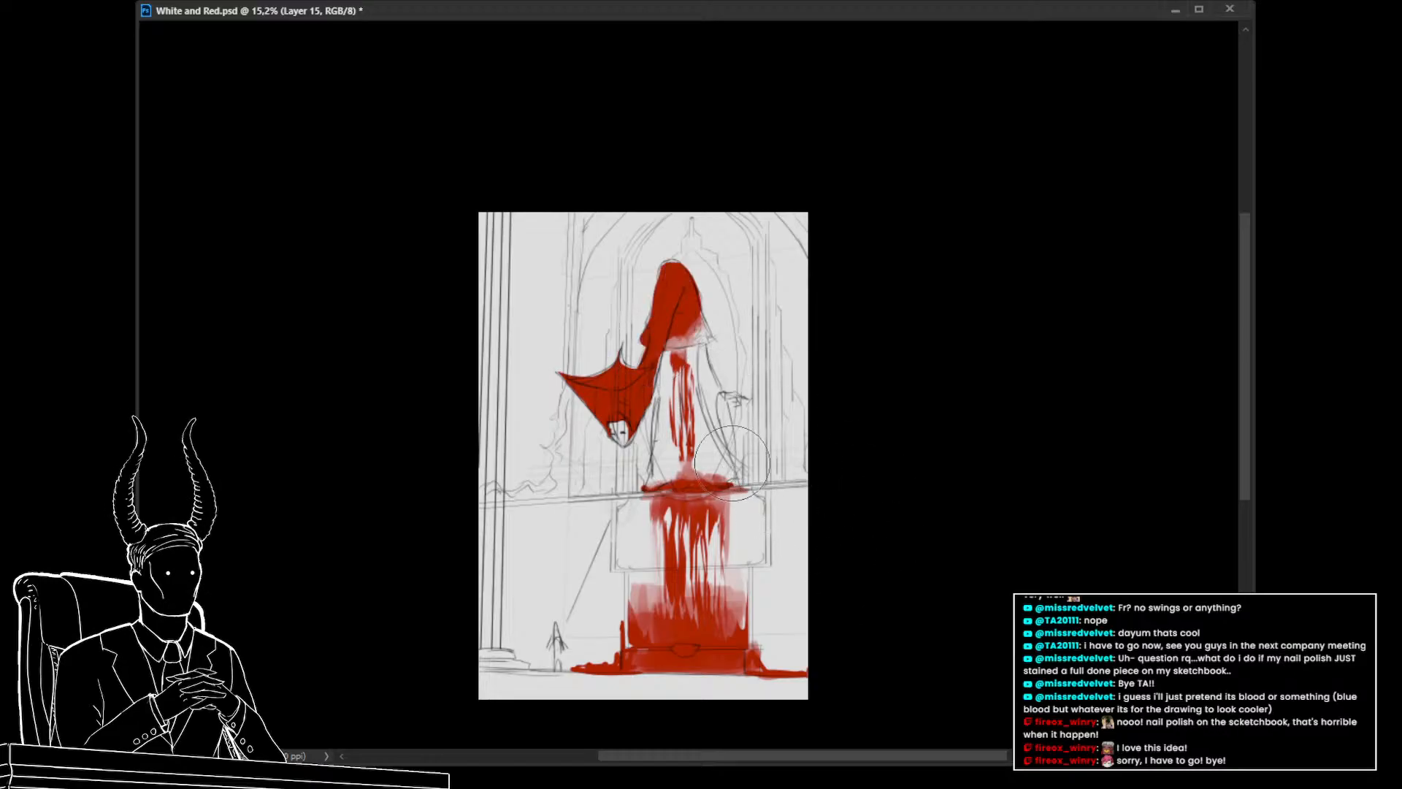
Erase the hood's right side and fade its top with the eraser, keeping the wing intact
mouse_move(613, 365)
mouse_down()
mouse_move(558, 407)
mouse_move(598, 376)
mouse_move(635, 393)
mouse_move(608, 419)
mouse_move(595, 460)
mouse_up()
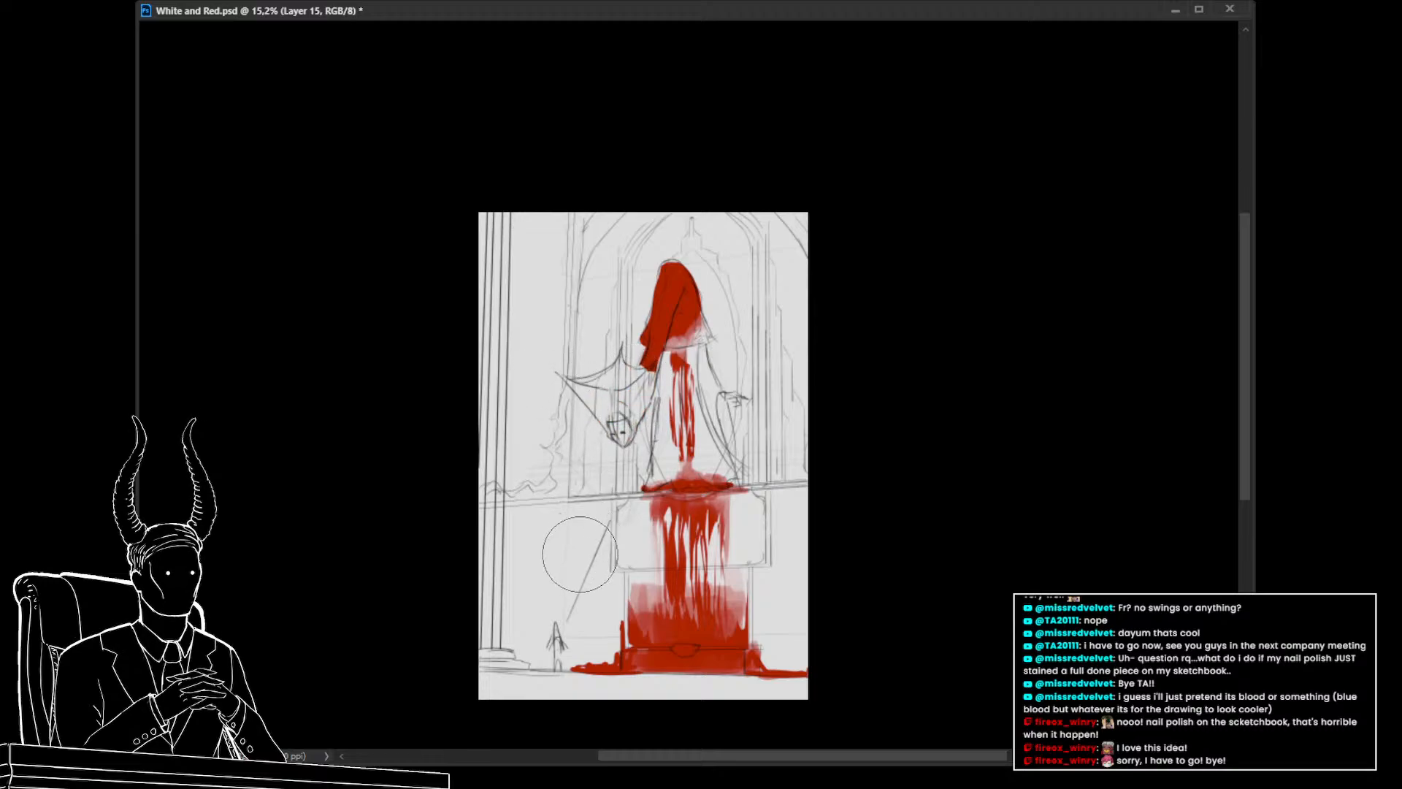
key(ctrl+z)
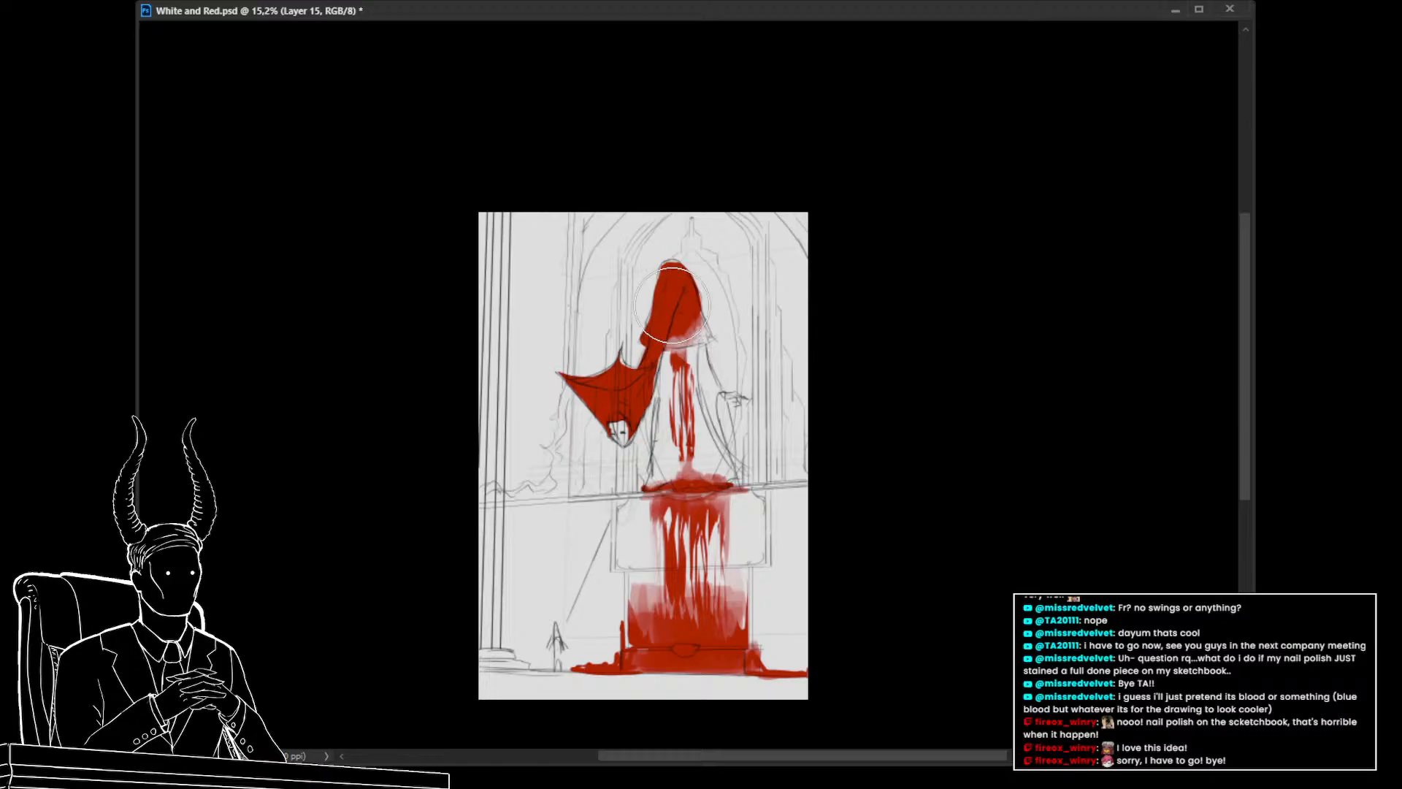
mouse_move(705, 327)
mouse_down()
mouse_move(690, 326)
mouse_move(698, 295)
mouse_move(661, 270)
mouse_move(630, 322)
mouse_up()
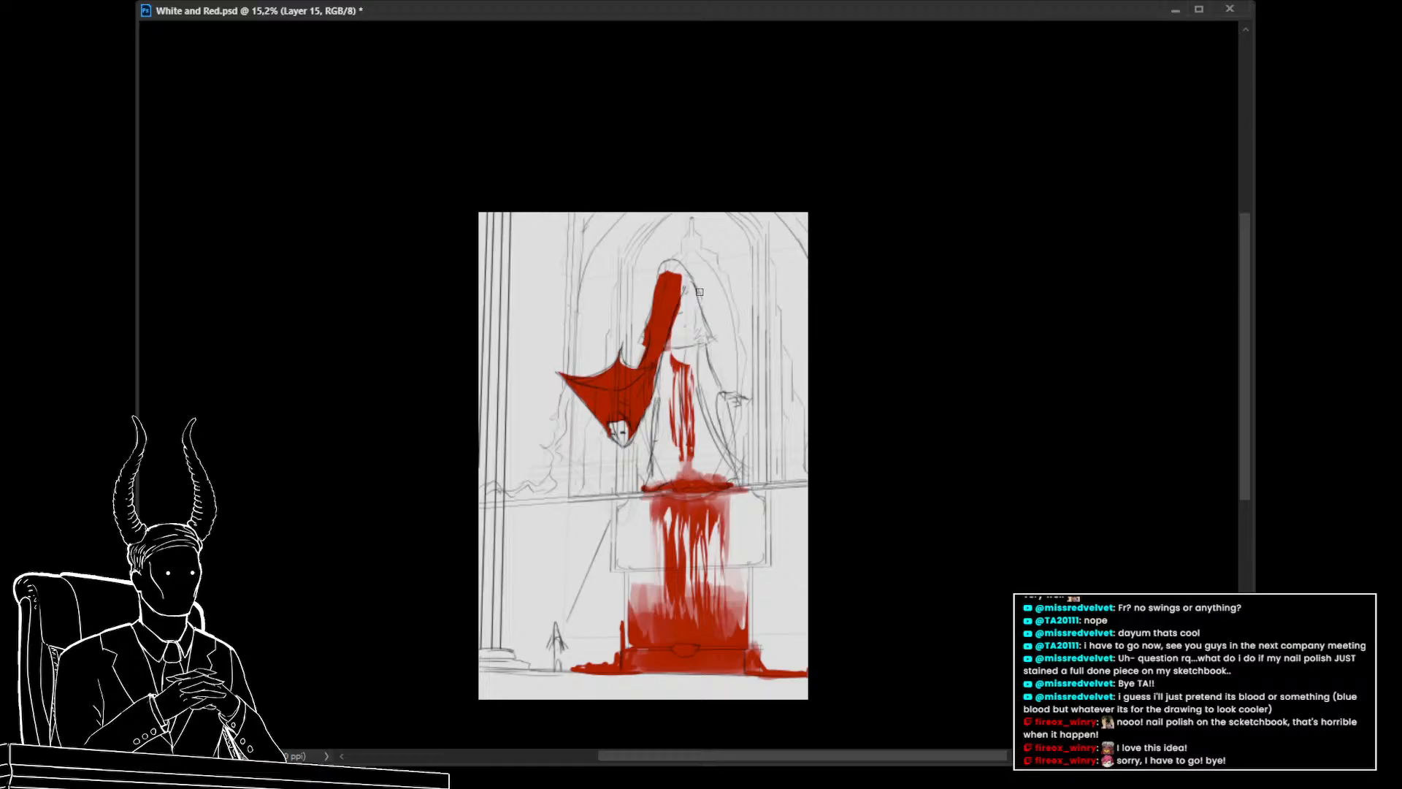
key(e)
mouse_move(655, 265)
mouse_down()
mouse_move(688, 254)
mouse_move(704, 289)
mouse_up()
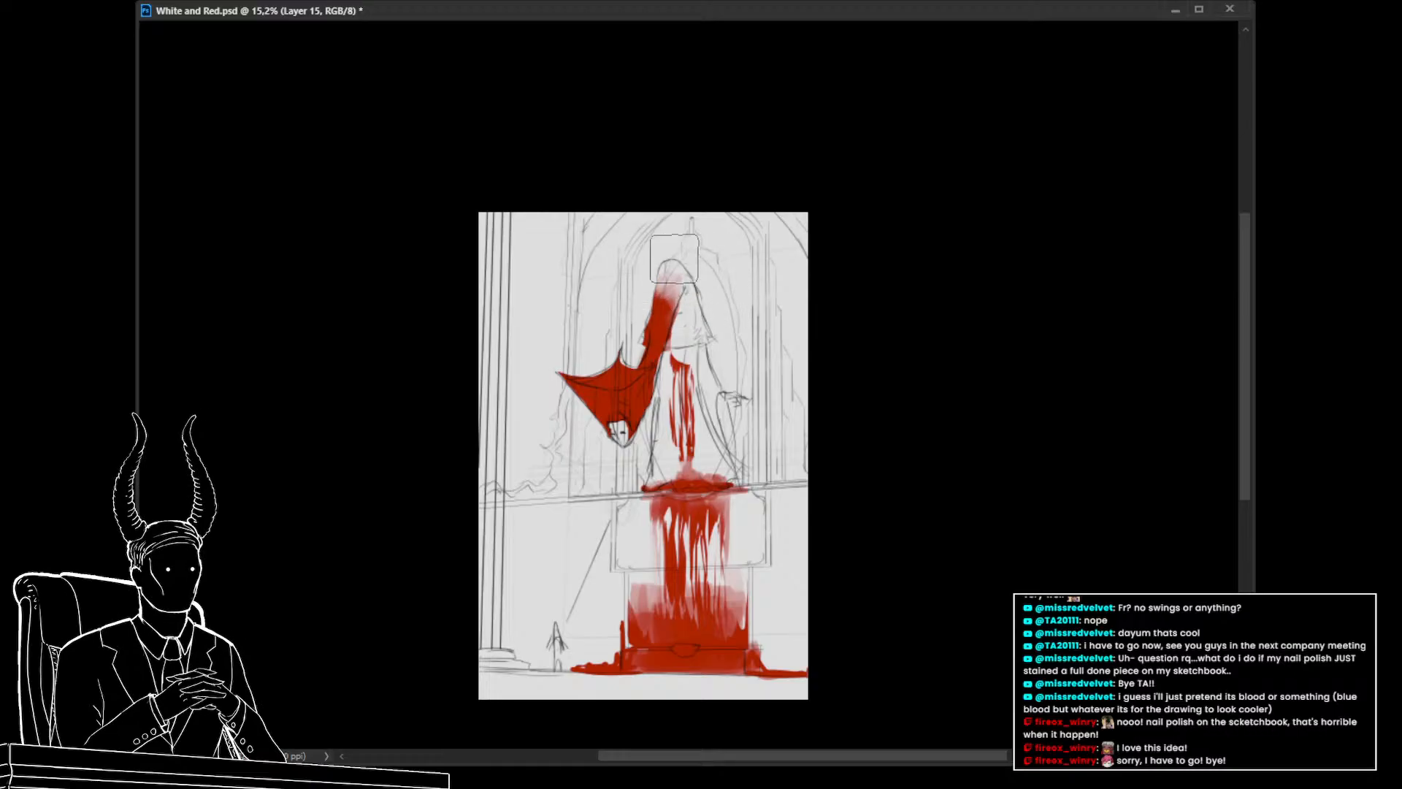
Paint and fill red into the thin stream running from the hood down to the ledge
key(b)
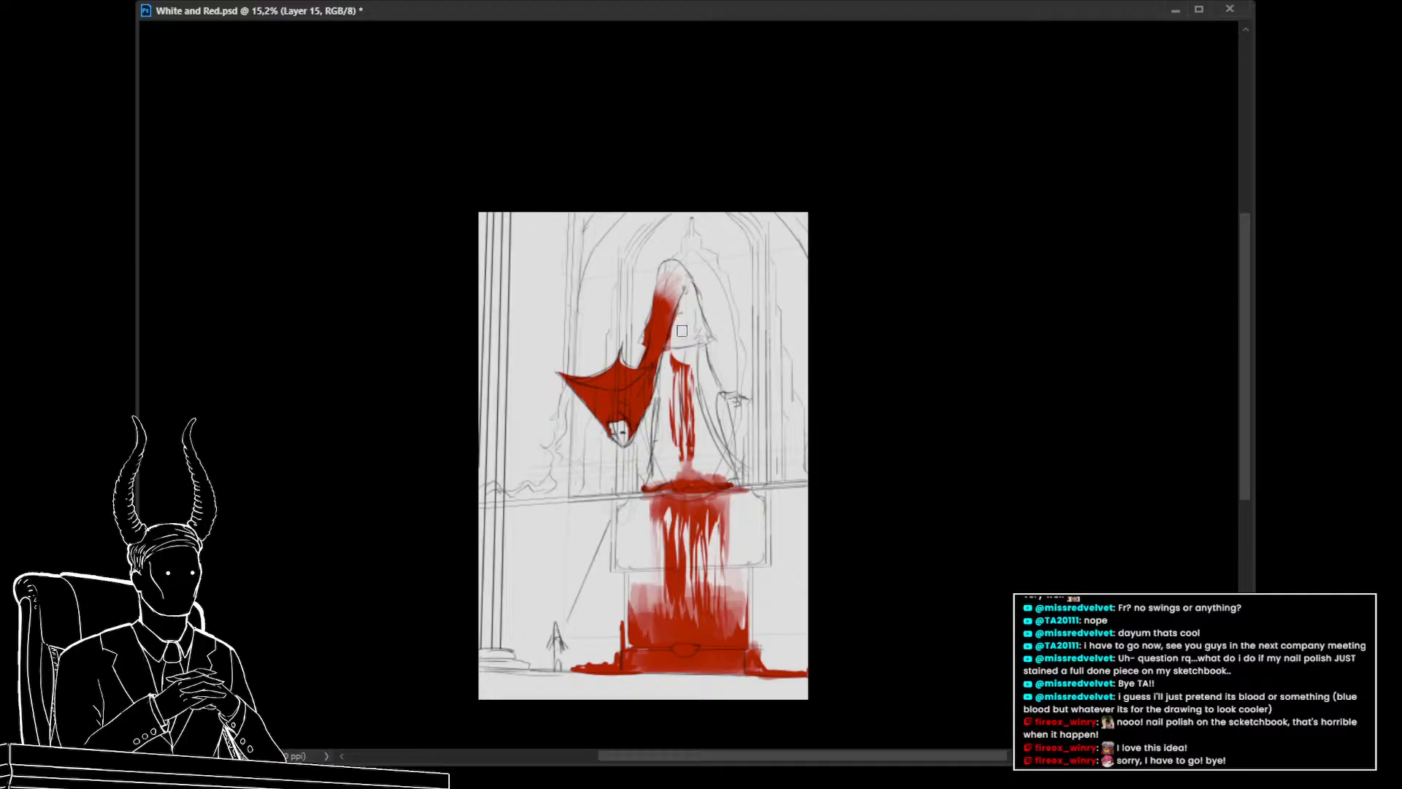
mouse_move(680, 298)
mouse_down()
mouse_move(681, 372)
mouse_move(675, 327)
mouse_up()
drag(687, 374, 687, 378)
key(alt+BackSpace)
key(ctrl+d)
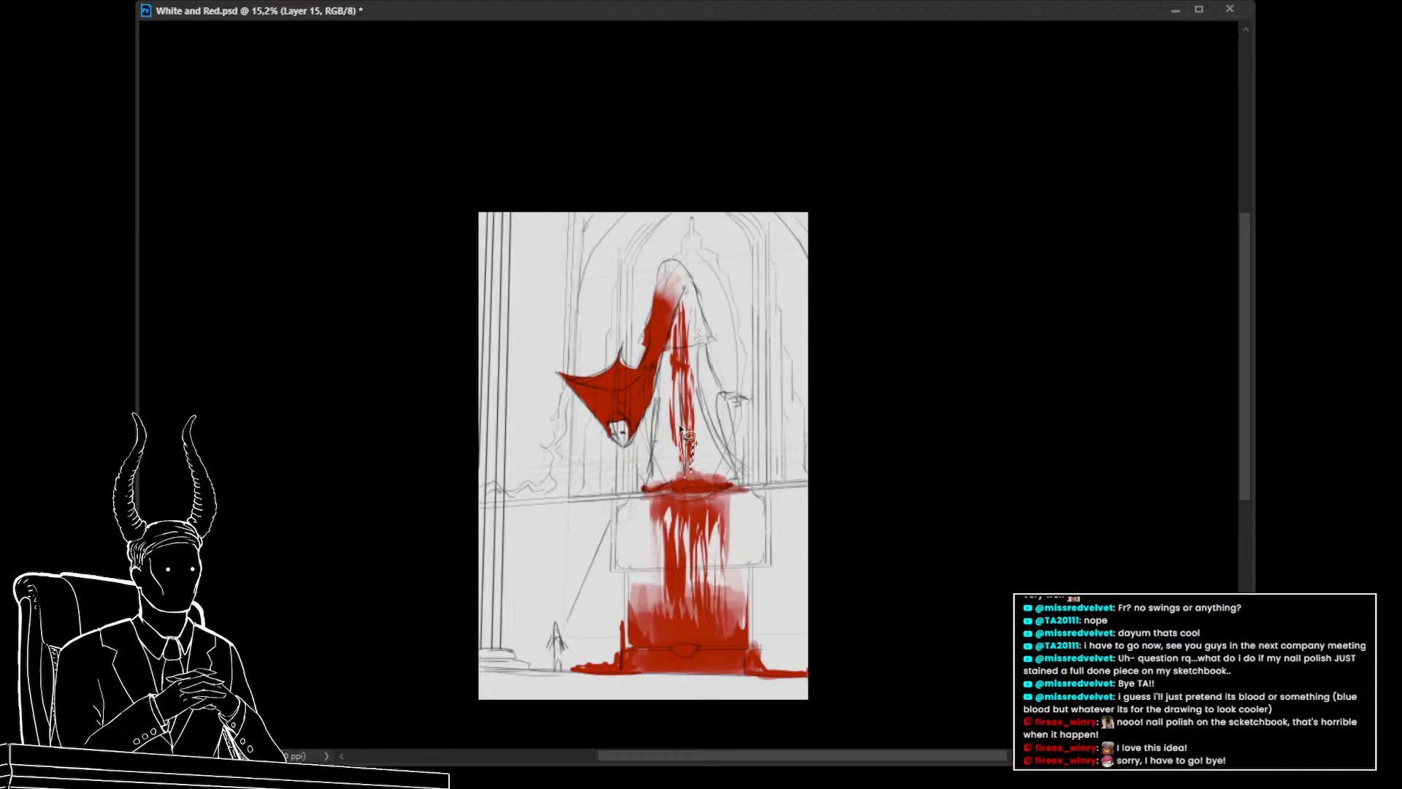
drag(680, 428, 681, 436)
key(alt+BackSpace)
key(ctrl+d)
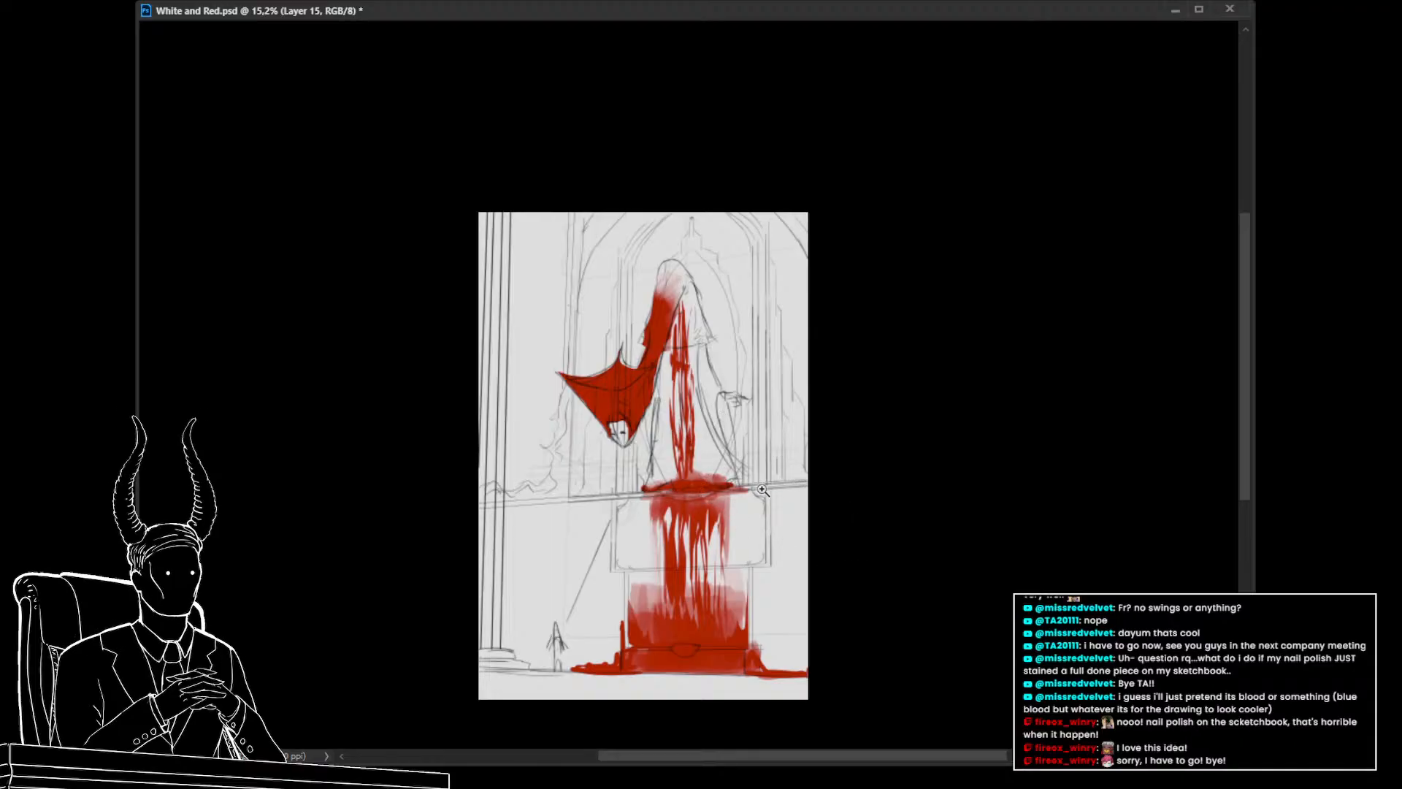
Save the document
mouse_move(761, 490)
mouse_down()
mouse_move(694, 467)
mouse_move(763, 474)
mouse_up()
drag(833, 529, 720, 465)
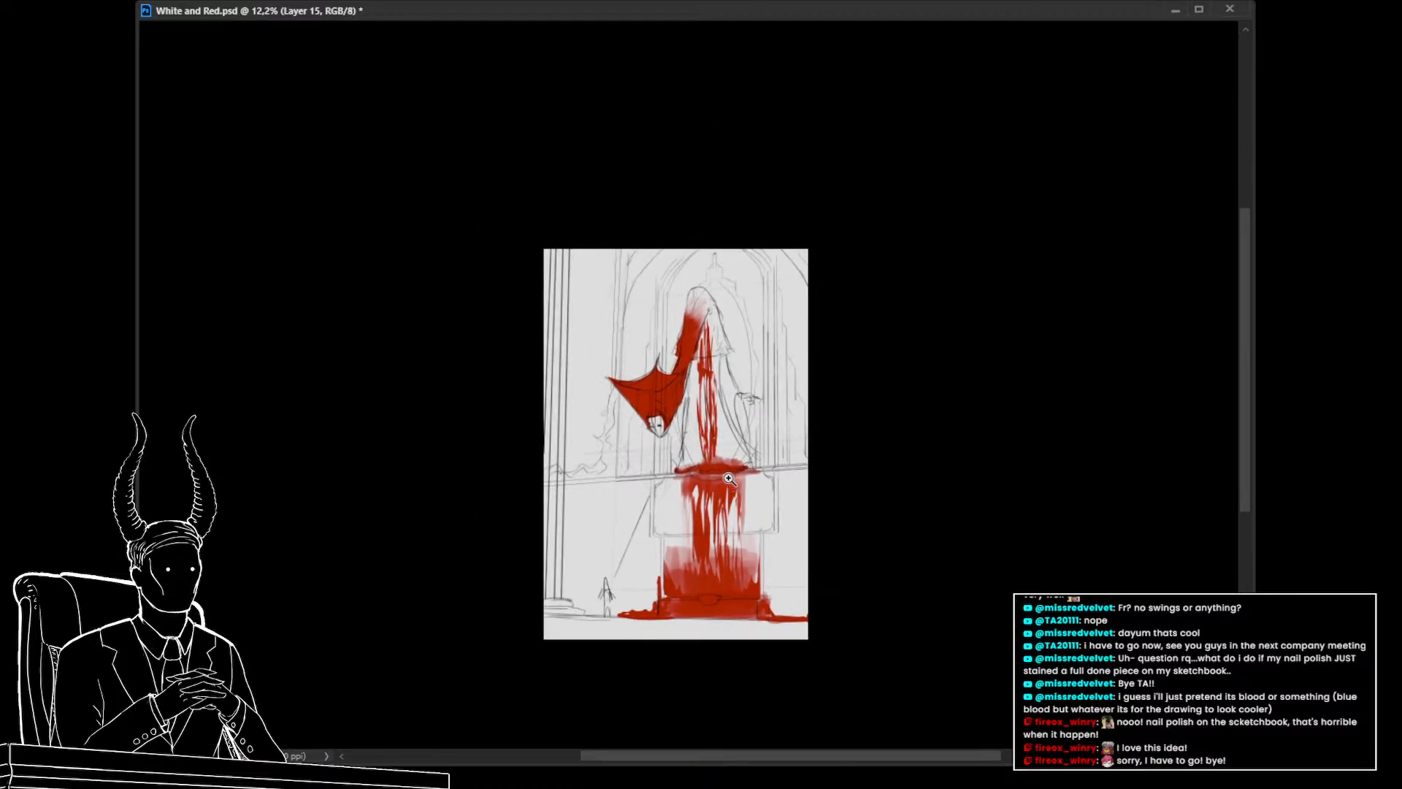
drag(726, 476, 759, 488)
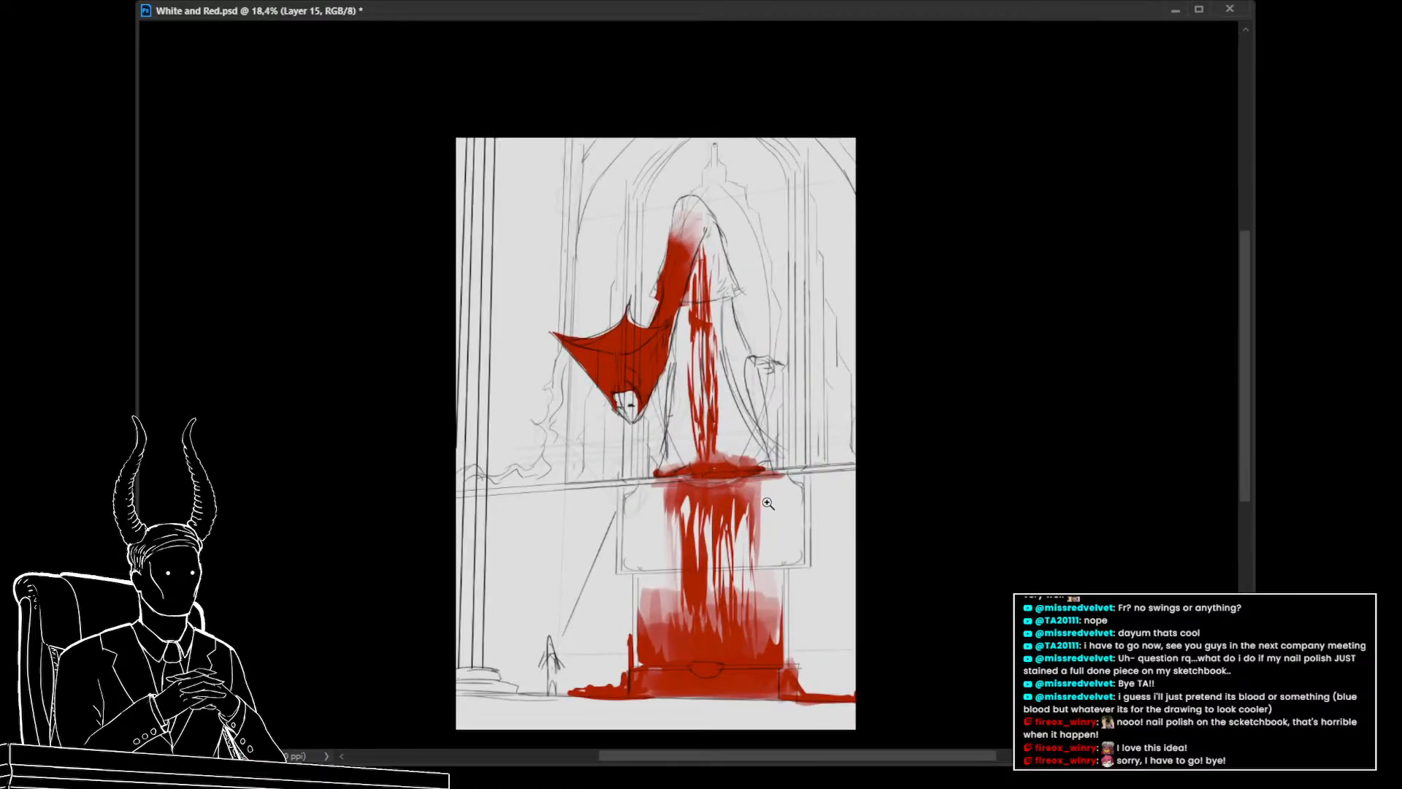
drag(816, 561, 801, 565)
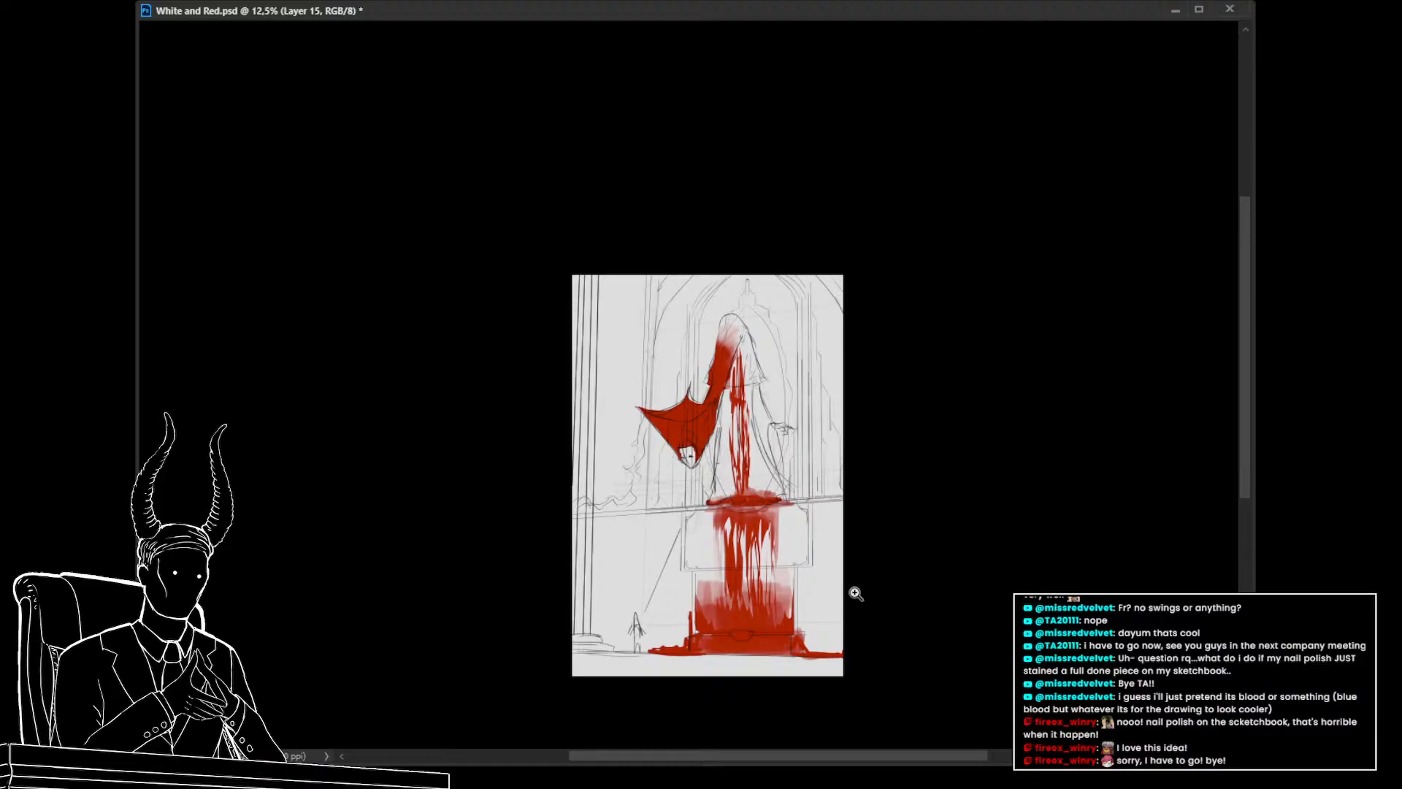
key(ctrl+s)
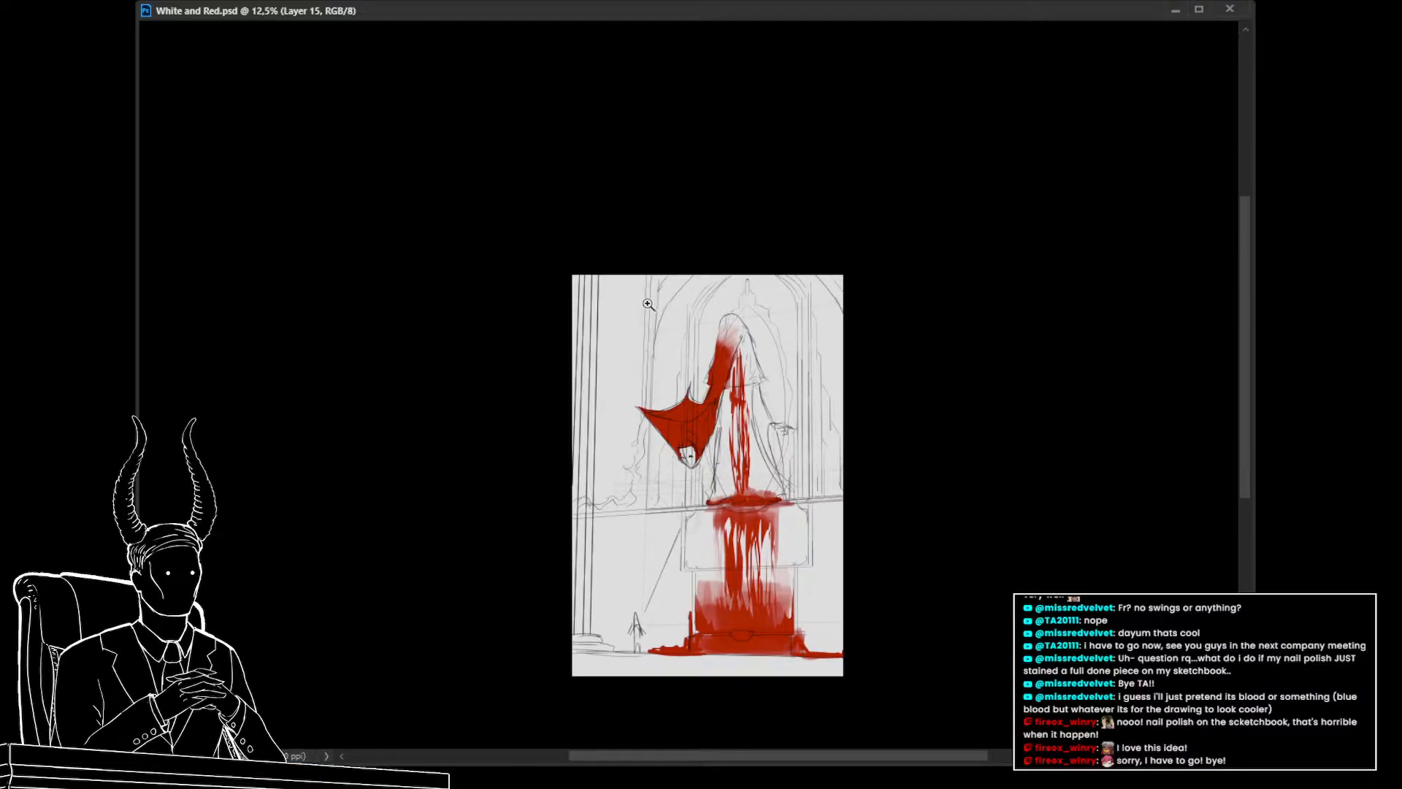
Try filling a red band of blood across the floor along the canvas bottom and trimming its lower edge
drag(701, 417, 710, 420)
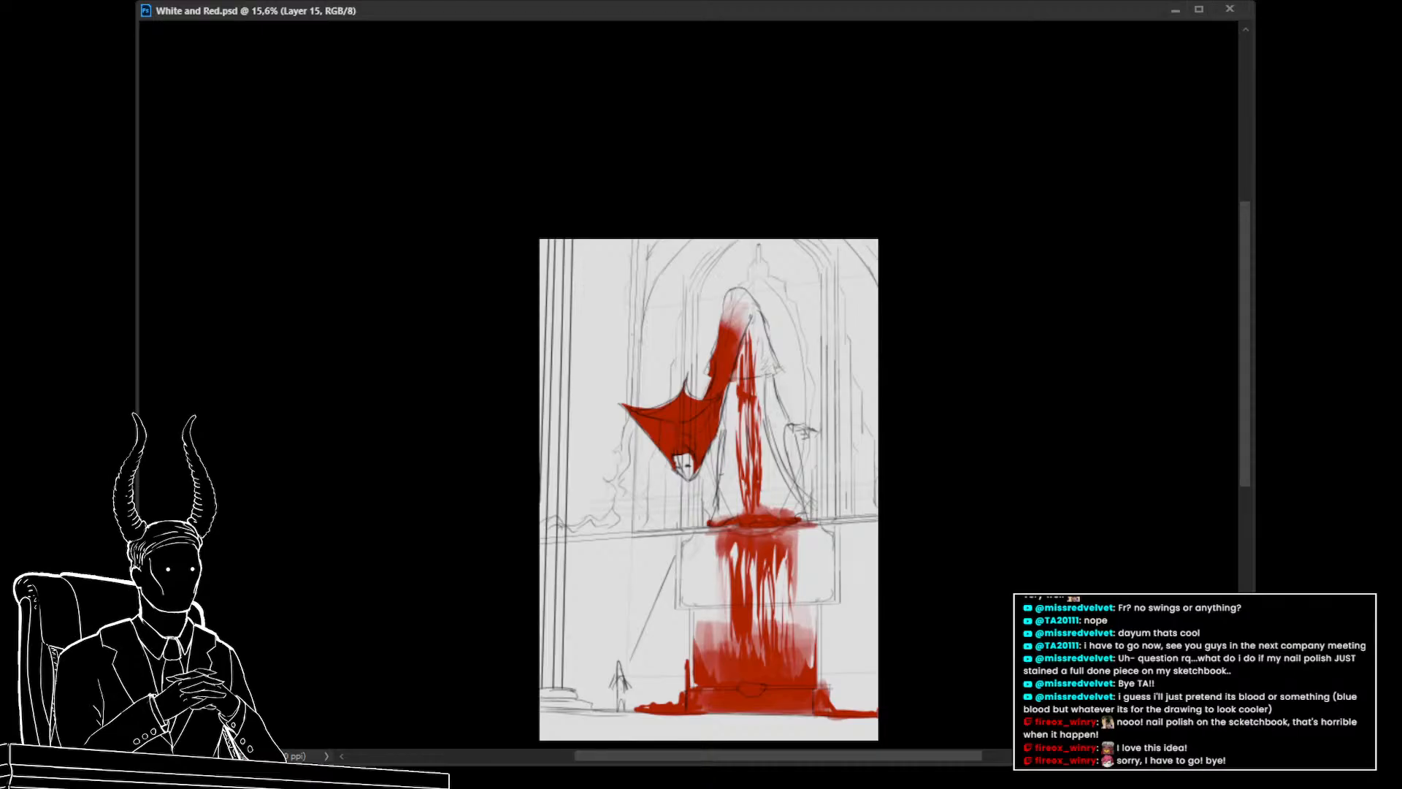
drag(710, 578, 664, 450)
drag(673, 515, 643, 484)
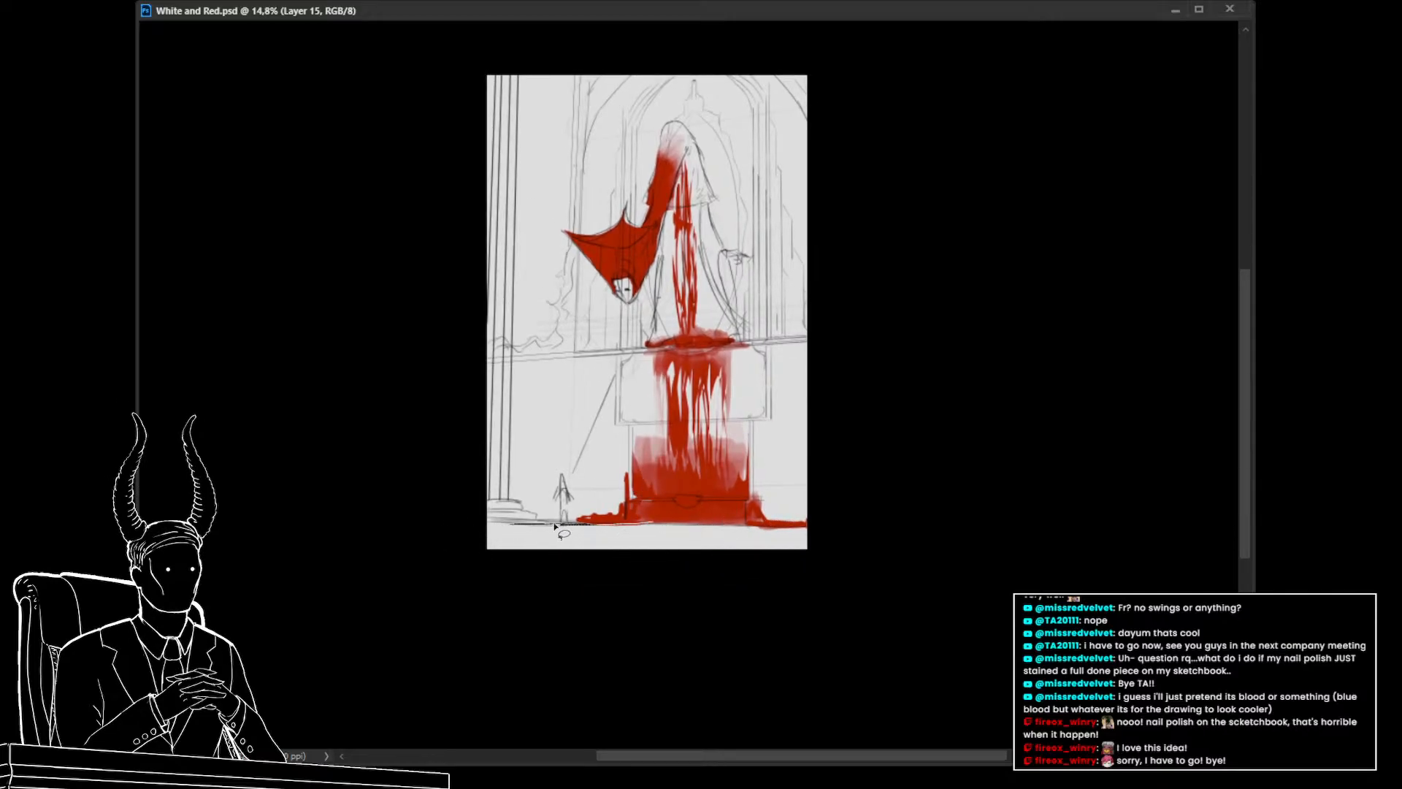
mouse_move(555, 526)
mouse_down()
mouse_move(454, 522)
mouse_move(873, 538)
mouse_up()
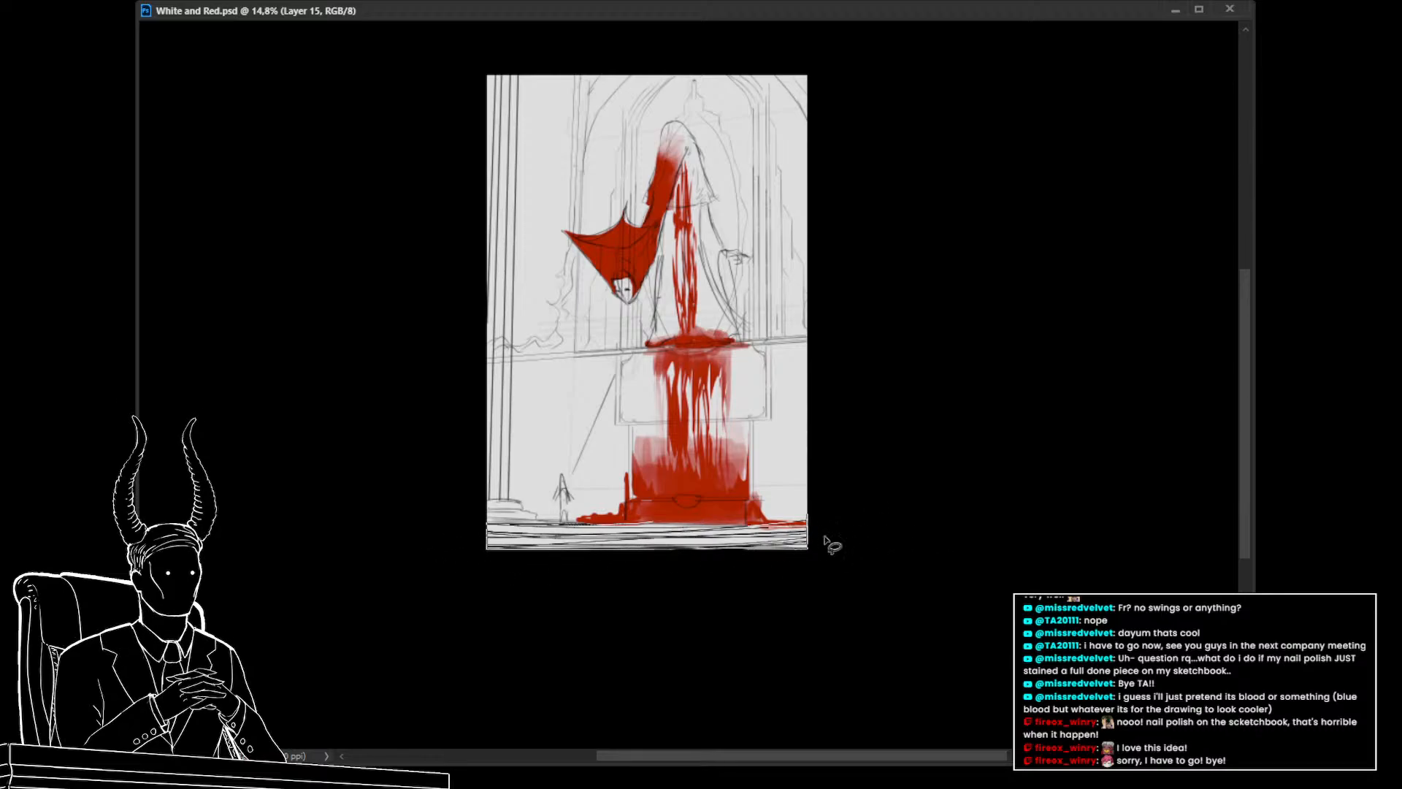
key(alt+BackSpace)
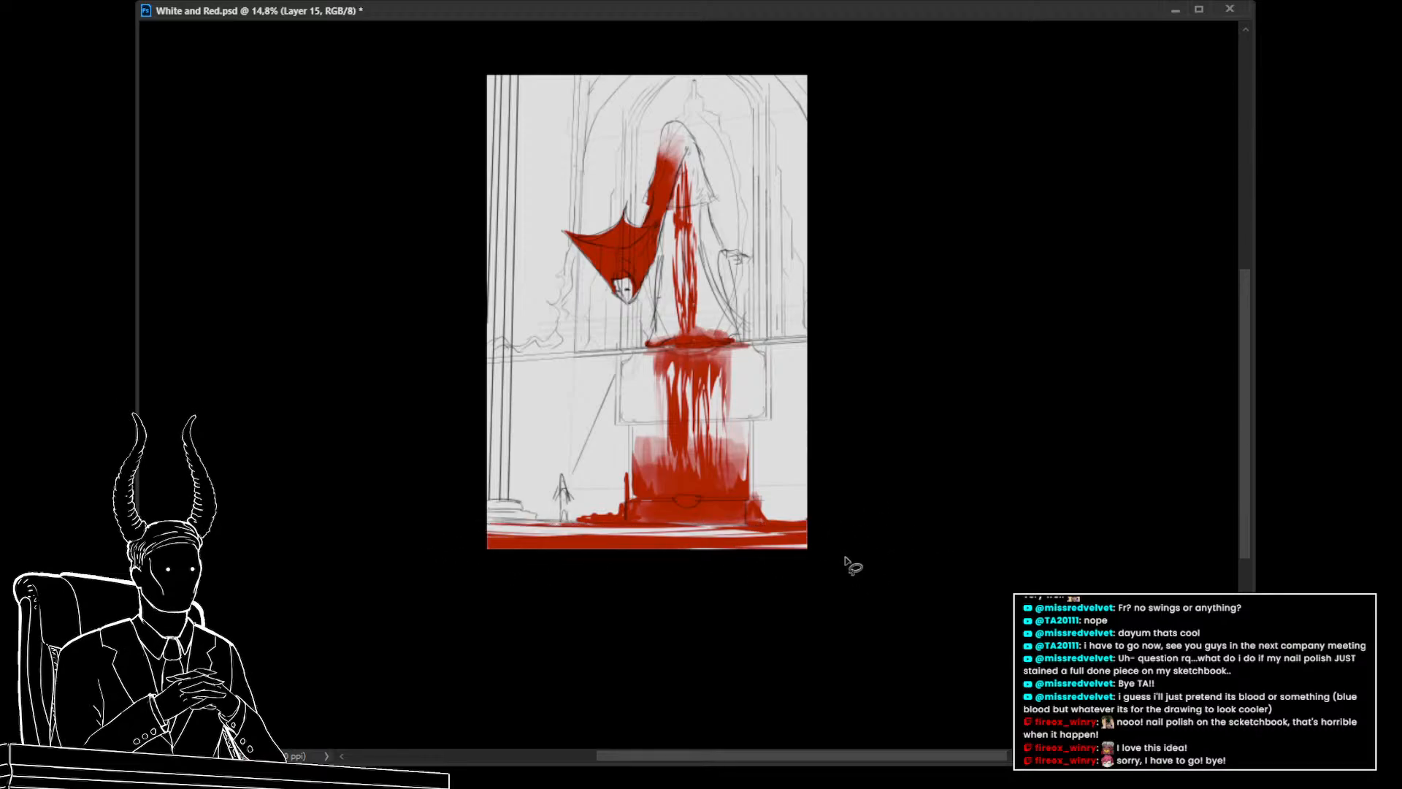
key(ctrl+z)
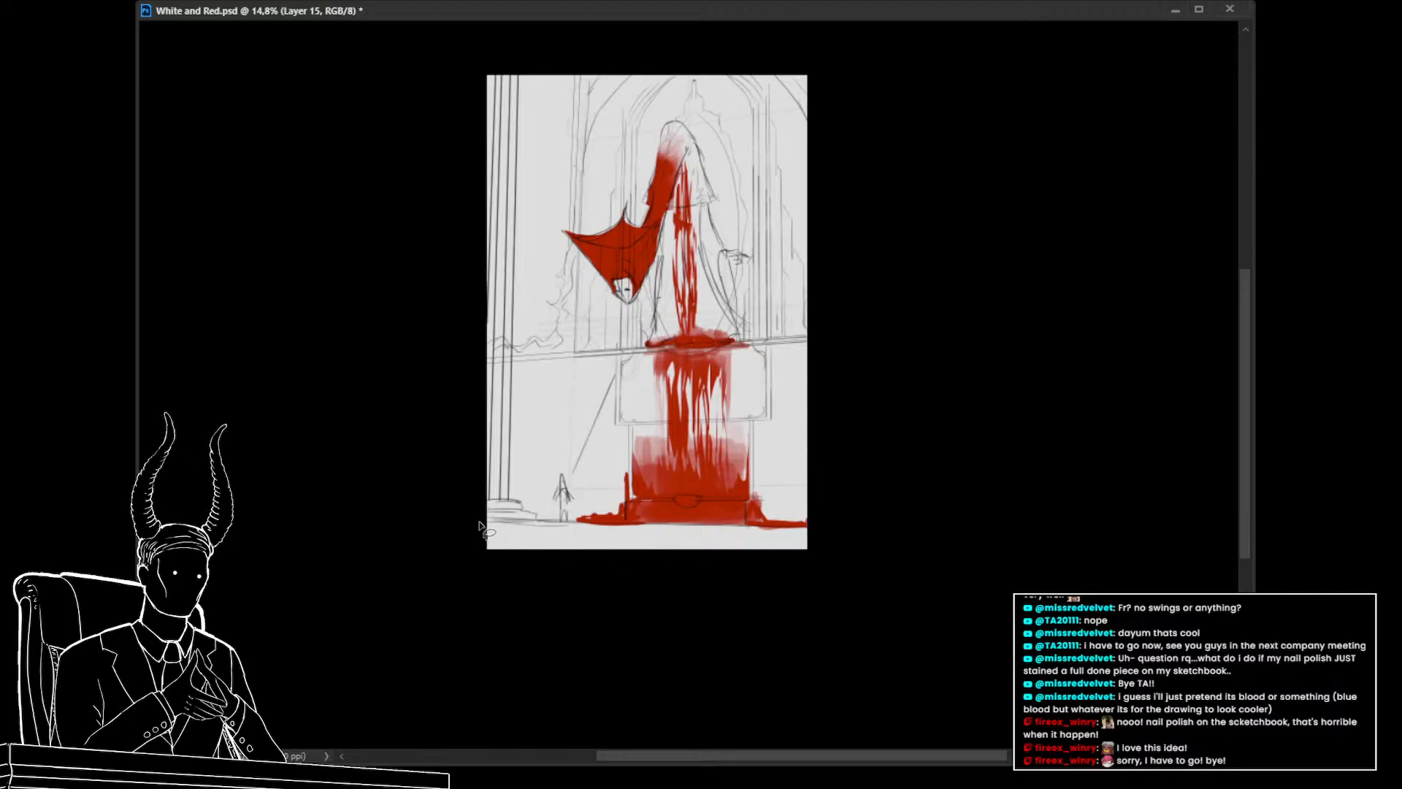
mouse_move(812, 531)
mouse_down()
mouse_move(540, 525)
mouse_move(501, 501)
mouse_up()
key(alt+BackSpace)
key(ctrl+d)
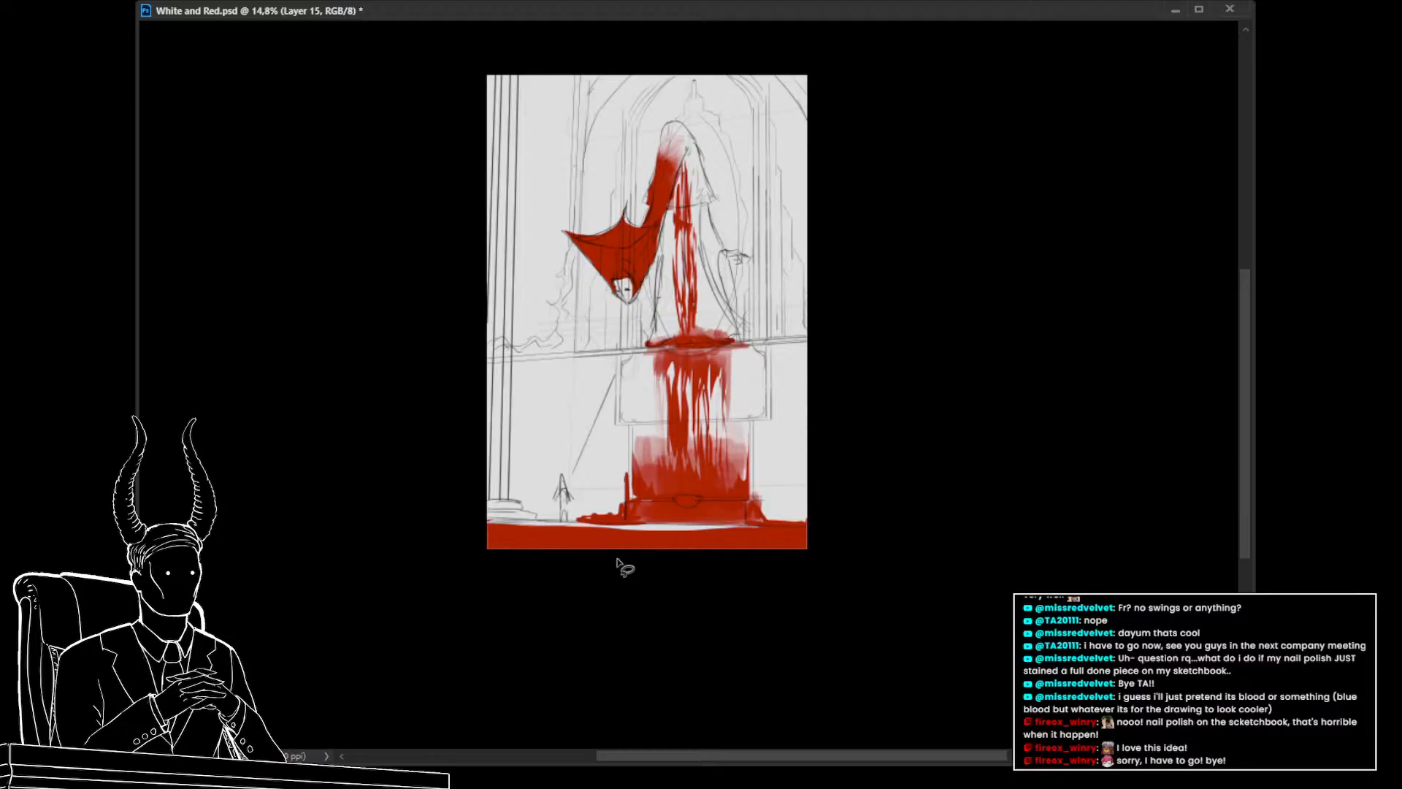
drag(771, 527, 580, 527)
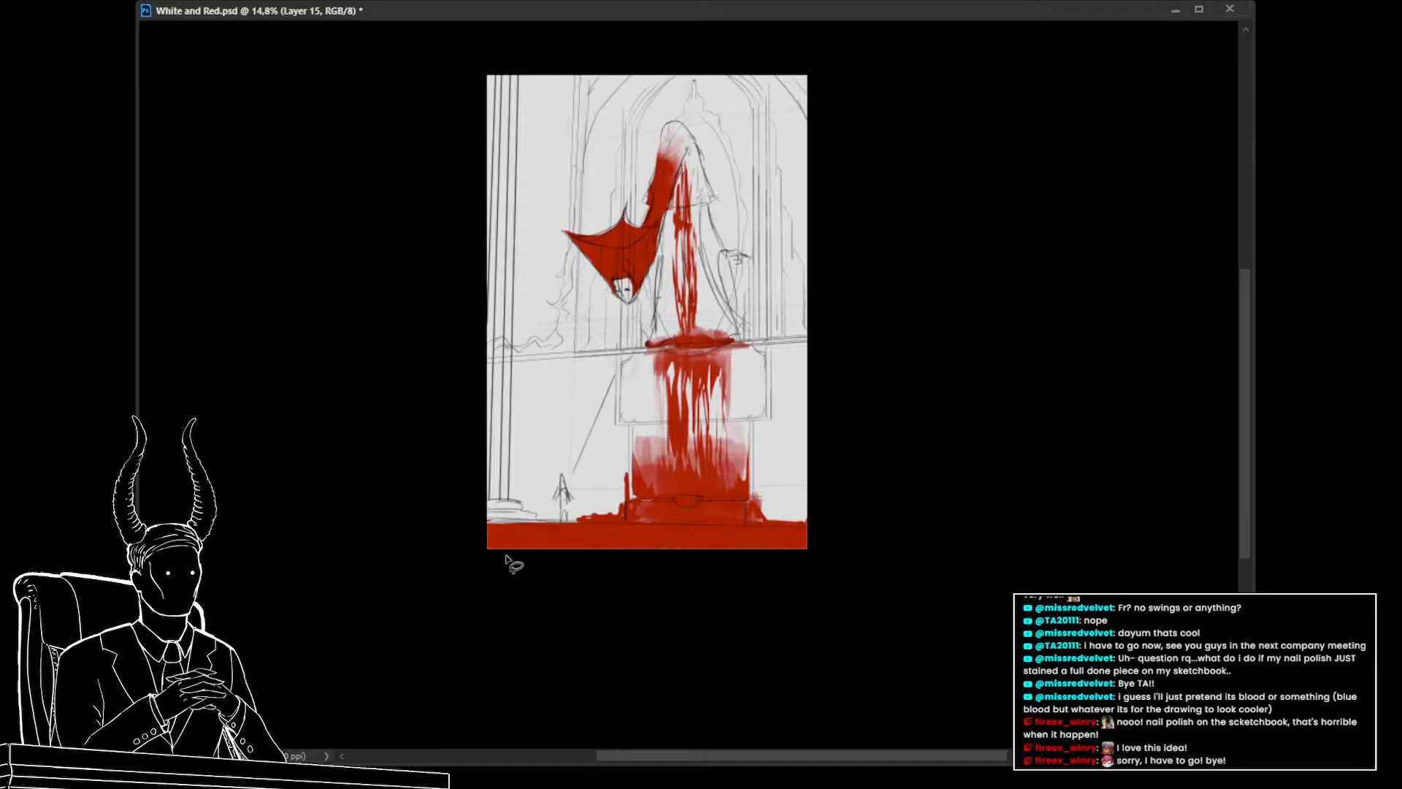
mouse_move(512, 551)
mouse_down()
mouse_move(585, 572)
mouse_move(741, 540)
mouse_move(481, 546)
mouse_up()
key(Delete)
key(ctrl+d)
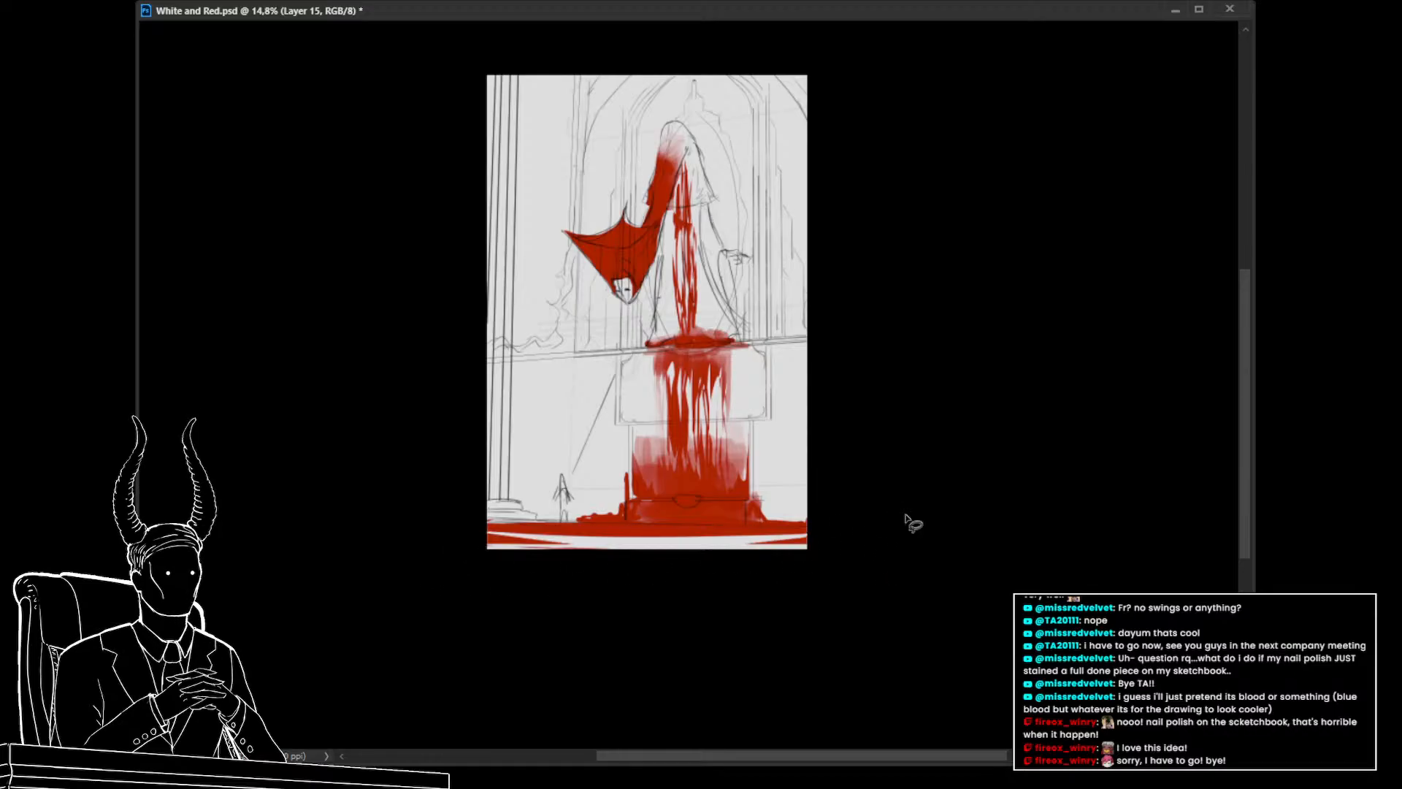
Reshape the floor band's lower edge with marquee and lasso deletions
mouse_move(894, 606)
mouse_down()
mouse_move(890, 675)
mouse_move(700, 661)
mouse_move(475, 605)
mouse_up()
key(ctrl+z)
key(ctrl+z)
key(ctrl+z)
key(m)
key(Delete)
key(ctrl+d)
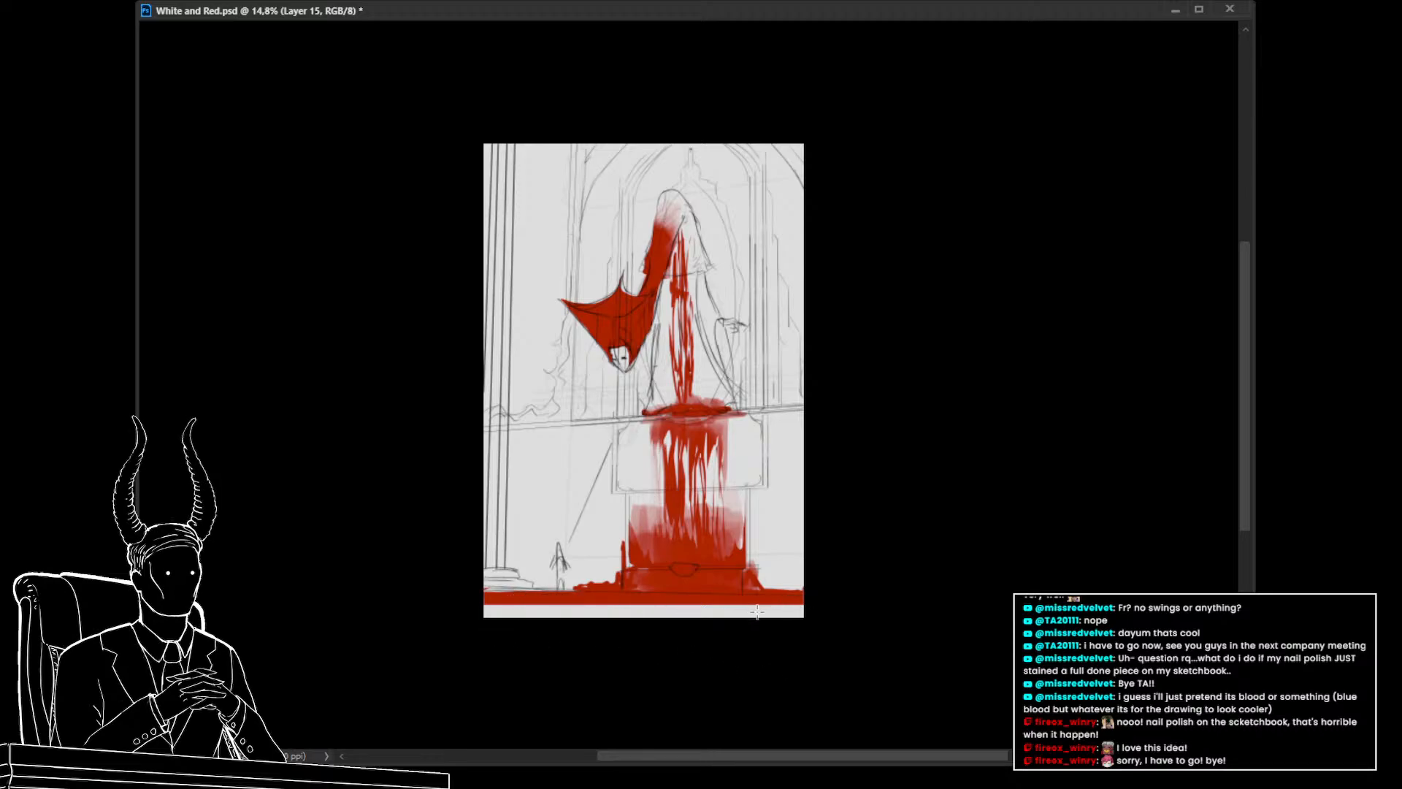
key(l)
drag(527, 602, 444, 595)
key(Delete)
key(ctrl+d)
Undo the floor band and its trims
drag(723, 695, 678, 656)
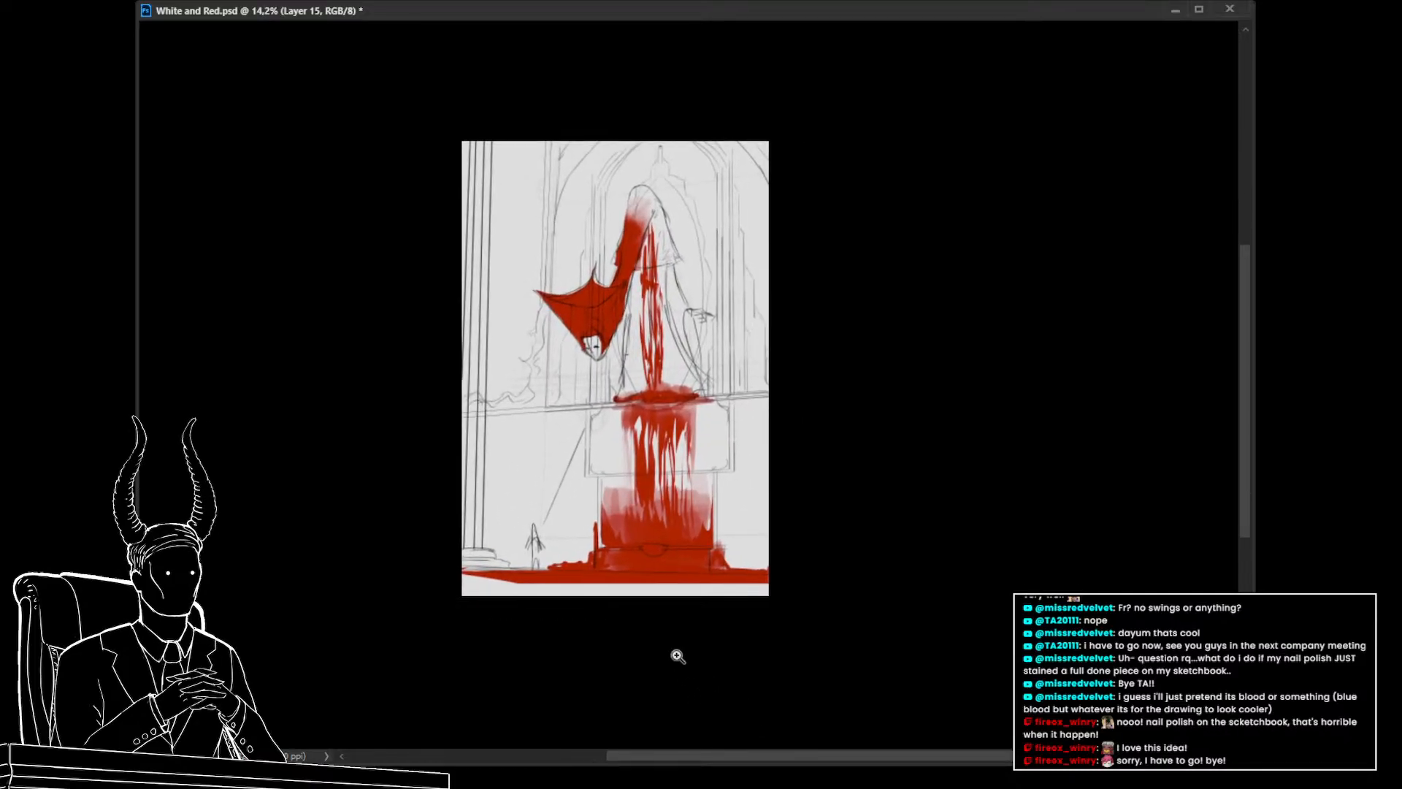
key(ctrl+z)
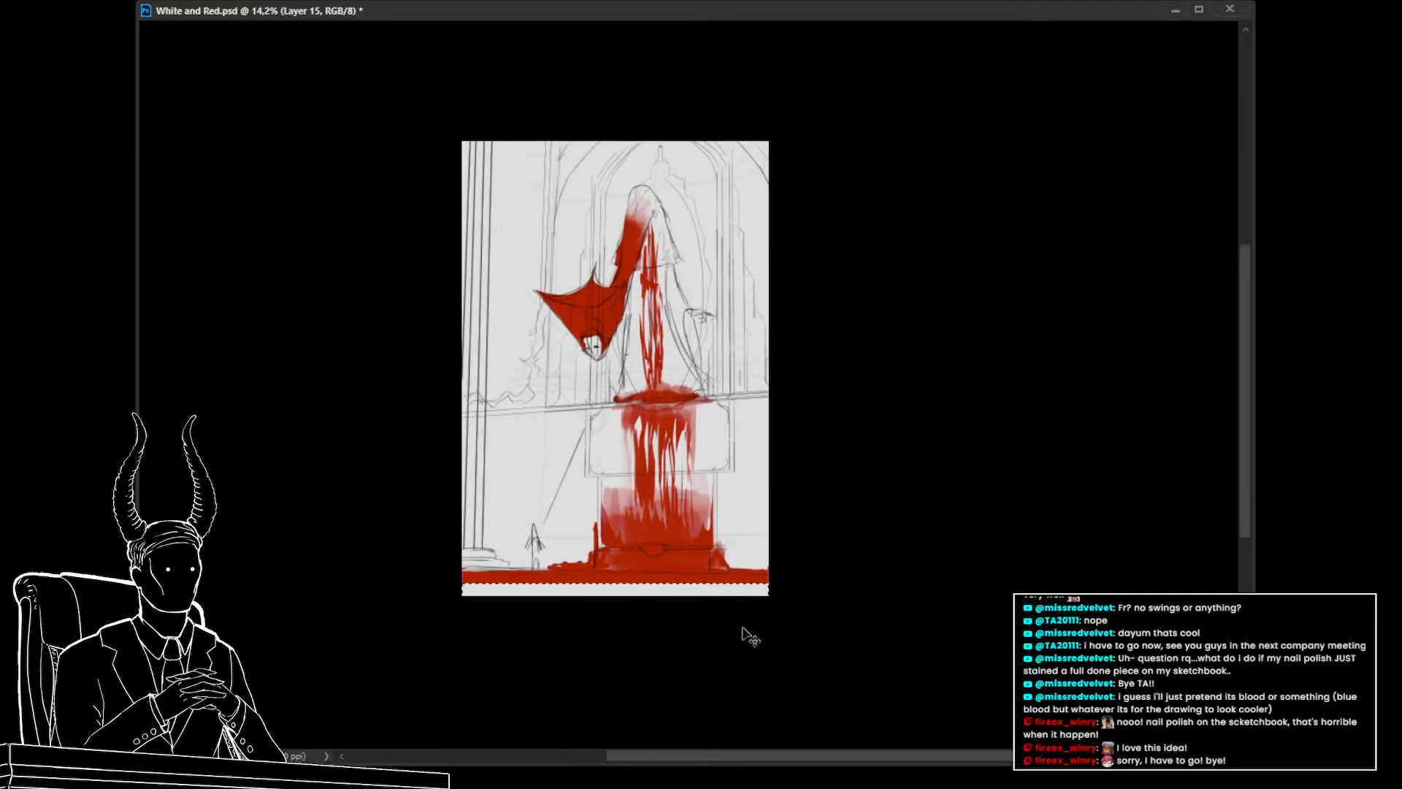
key(ctrl+z)
key(ctrl+z)
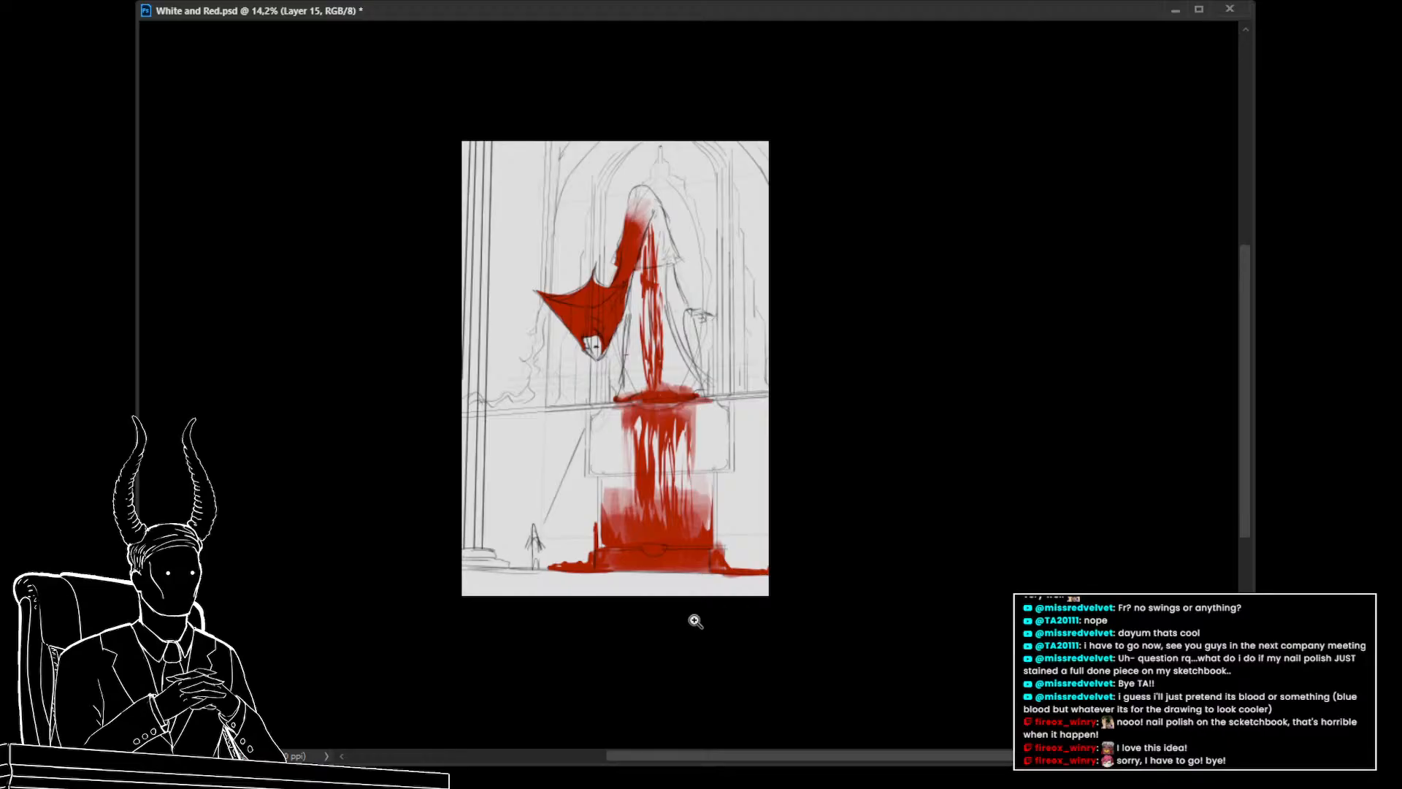
Shrink the brush, switch to Layer 14 and paint red along the pedestal's lower left edge
drag(695, 620, 810, 598)
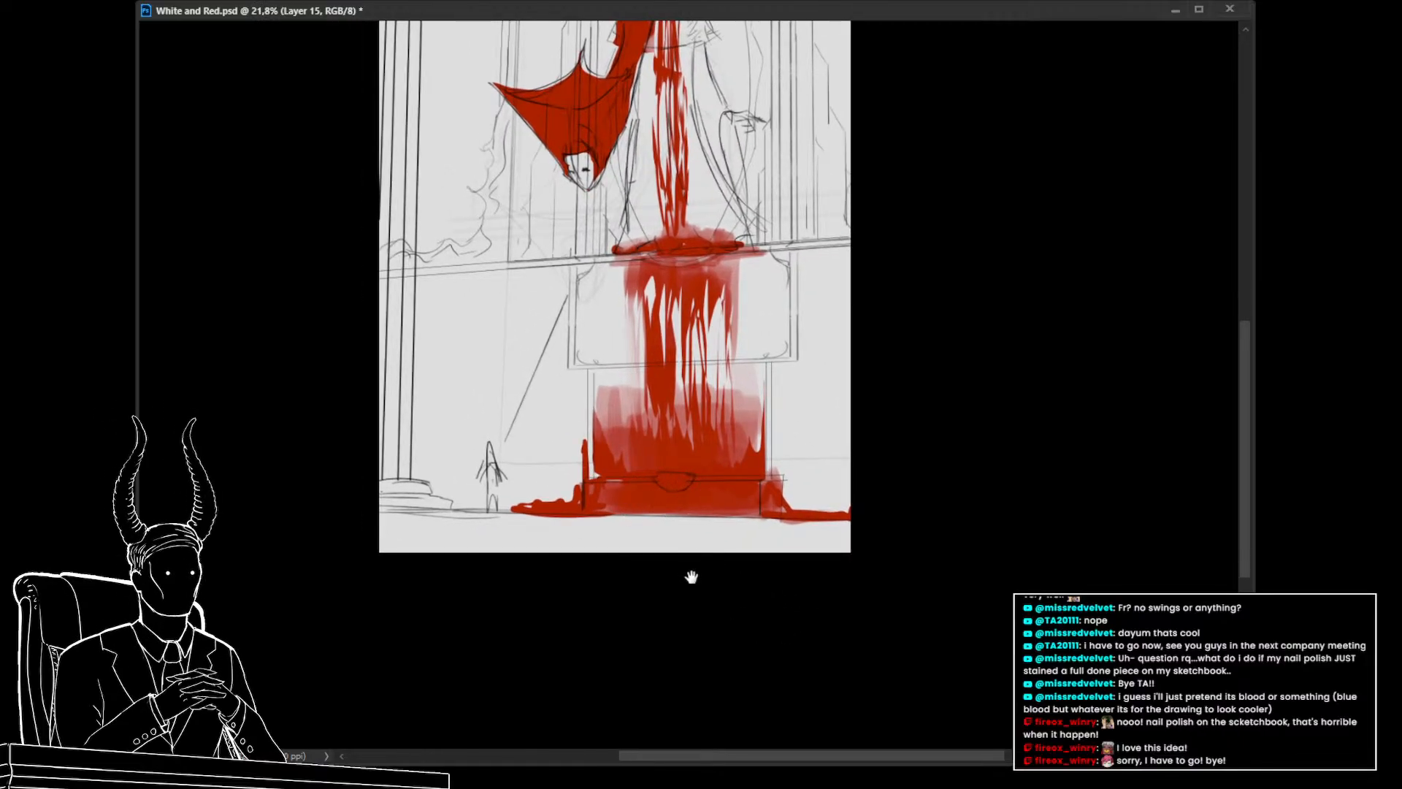
drag(693, 553, 694, 648)
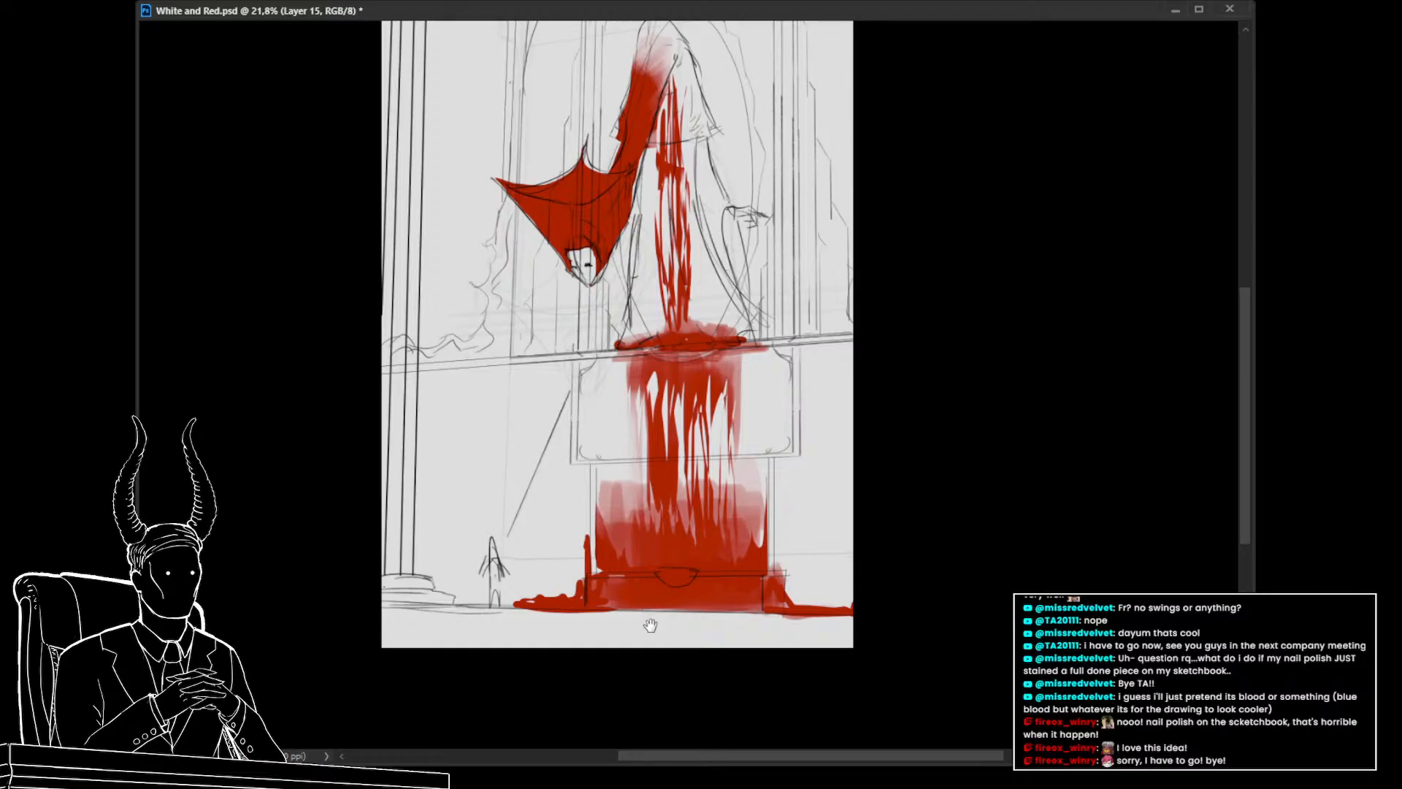
drag(677, 654, 652, 630)
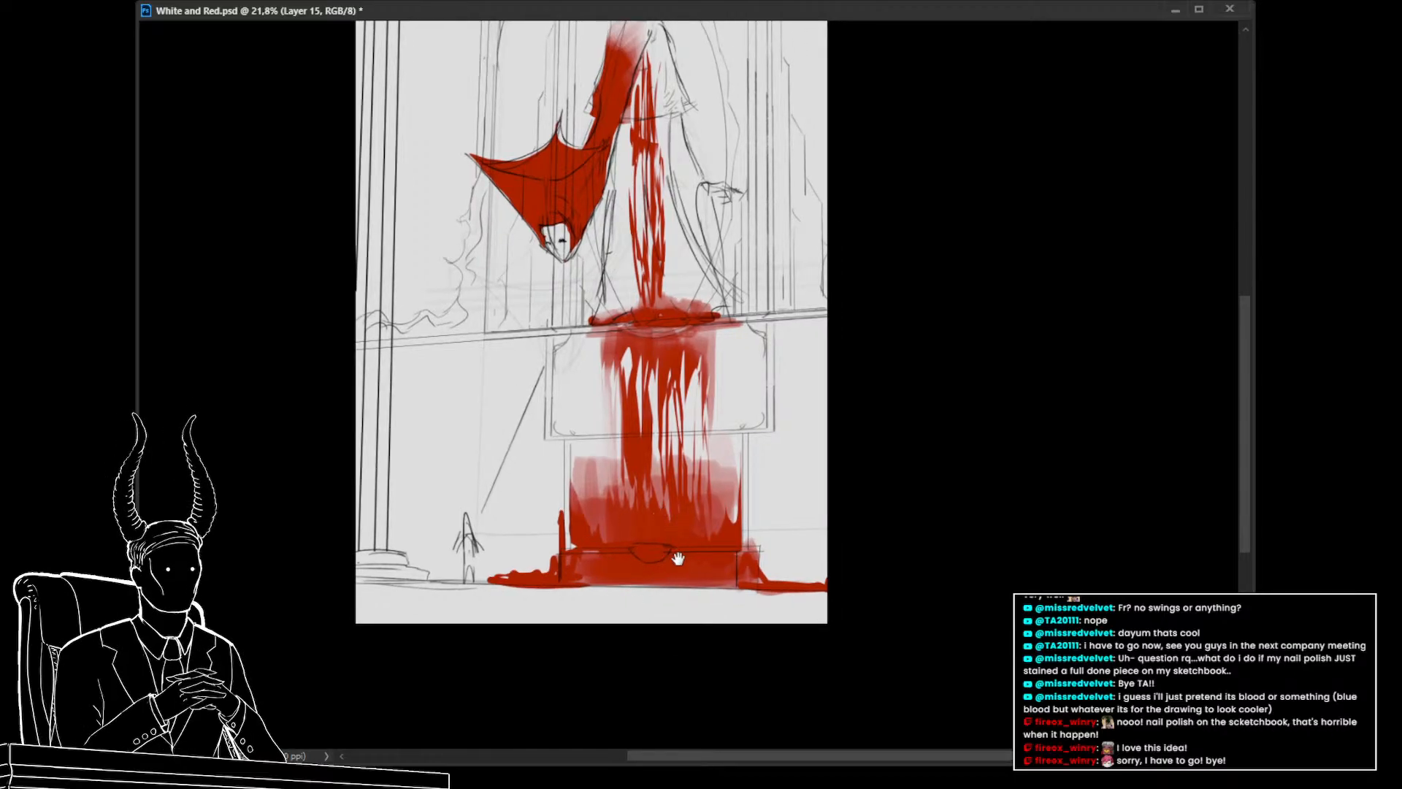
mouse_move(678, 575)
mouse_down()
mouse_move(688, 663)
mouse_move(642, 626)
mouse_up()
key(bracketleft)
key(bracketleft)
key(bracketleft)
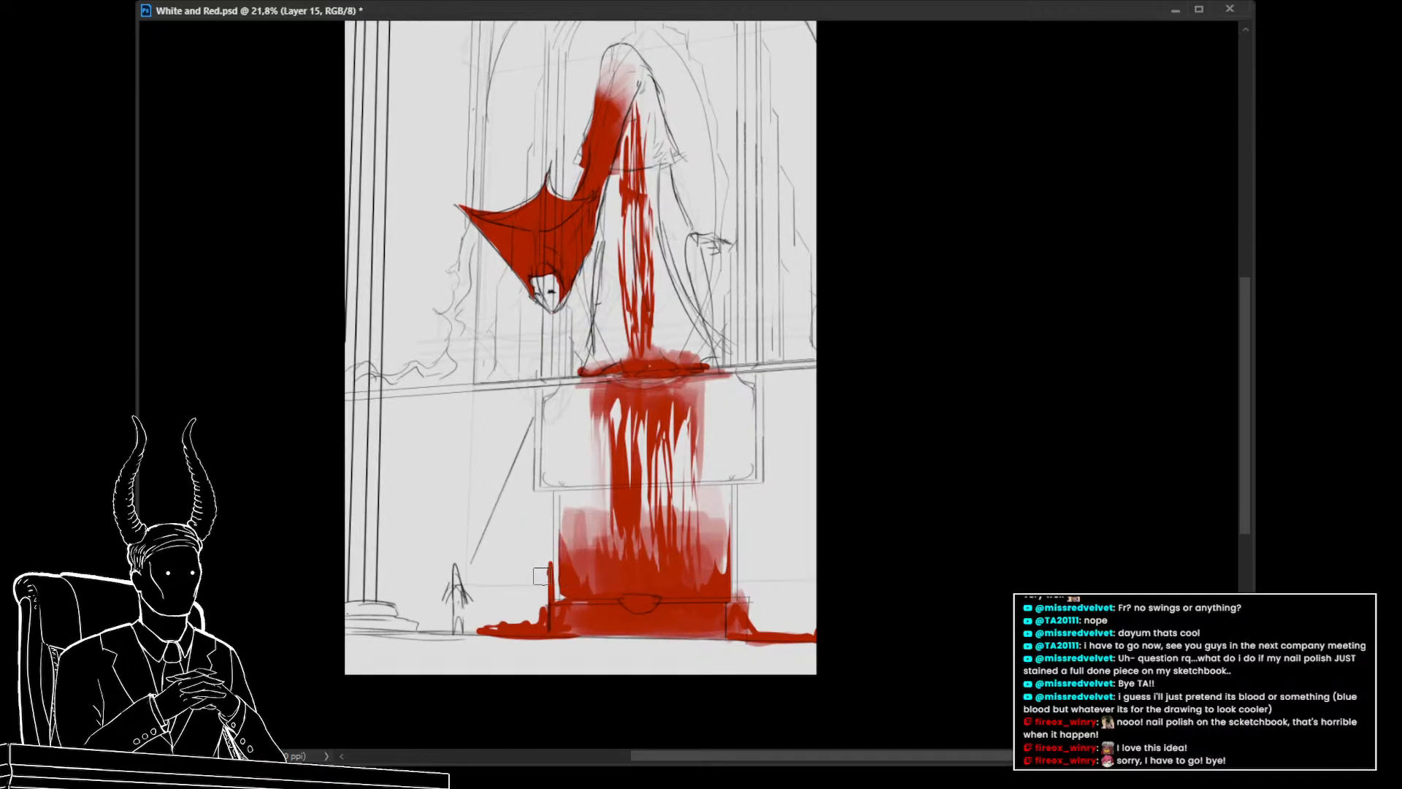
key(ctrl+e)
key(ctrl+z)
key(ctrl+comma)
key(ctrl+comma)
key(ctrl+comma)
key(ctrl+comma)
mouse_move(542, 579)
mouse_down()
mouse_move(544, 602)
mouse_move(483, 633)
mouse_move(545, 643)
mouse_up()
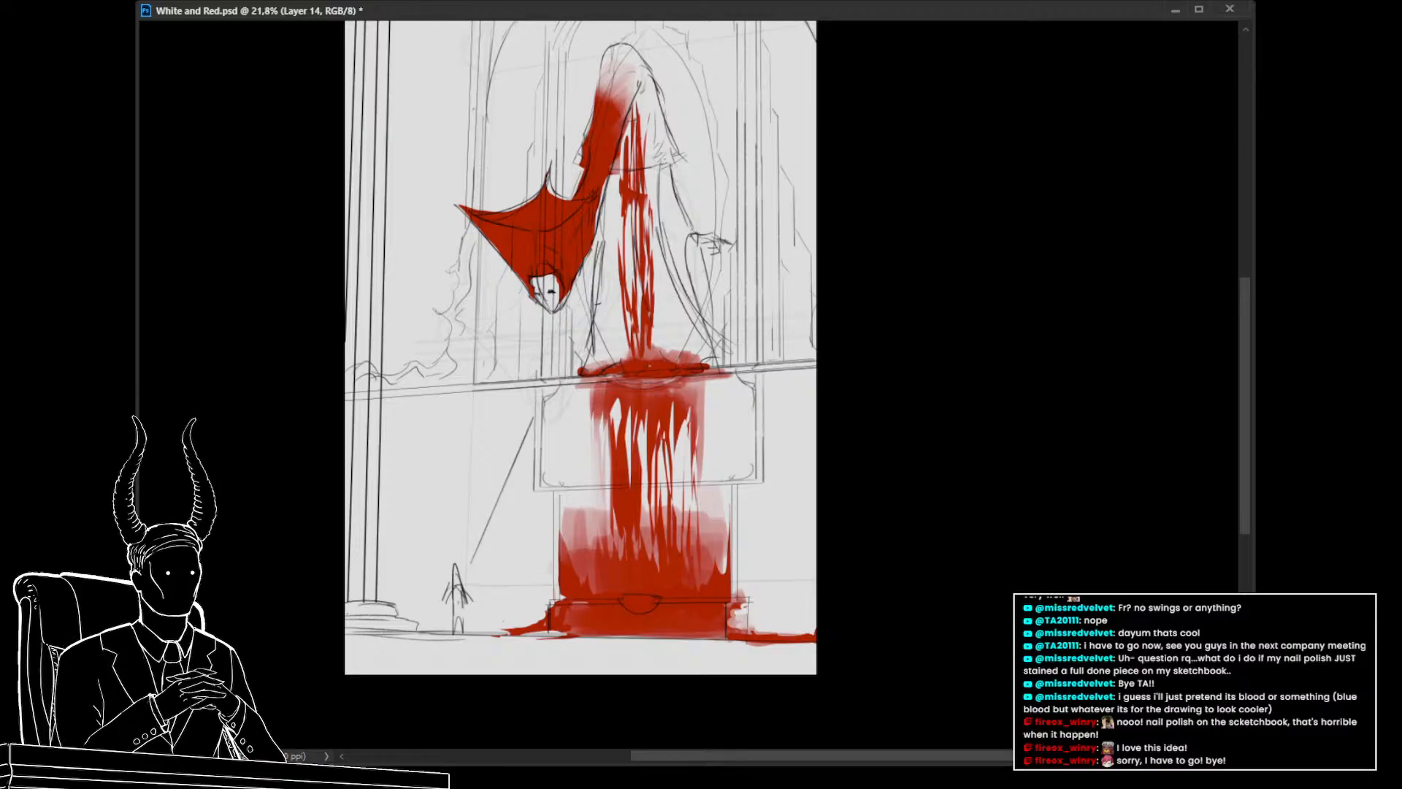
Erase a light strip along the pedestal's base step with the eraser
drag(466, 471, 470, 426)
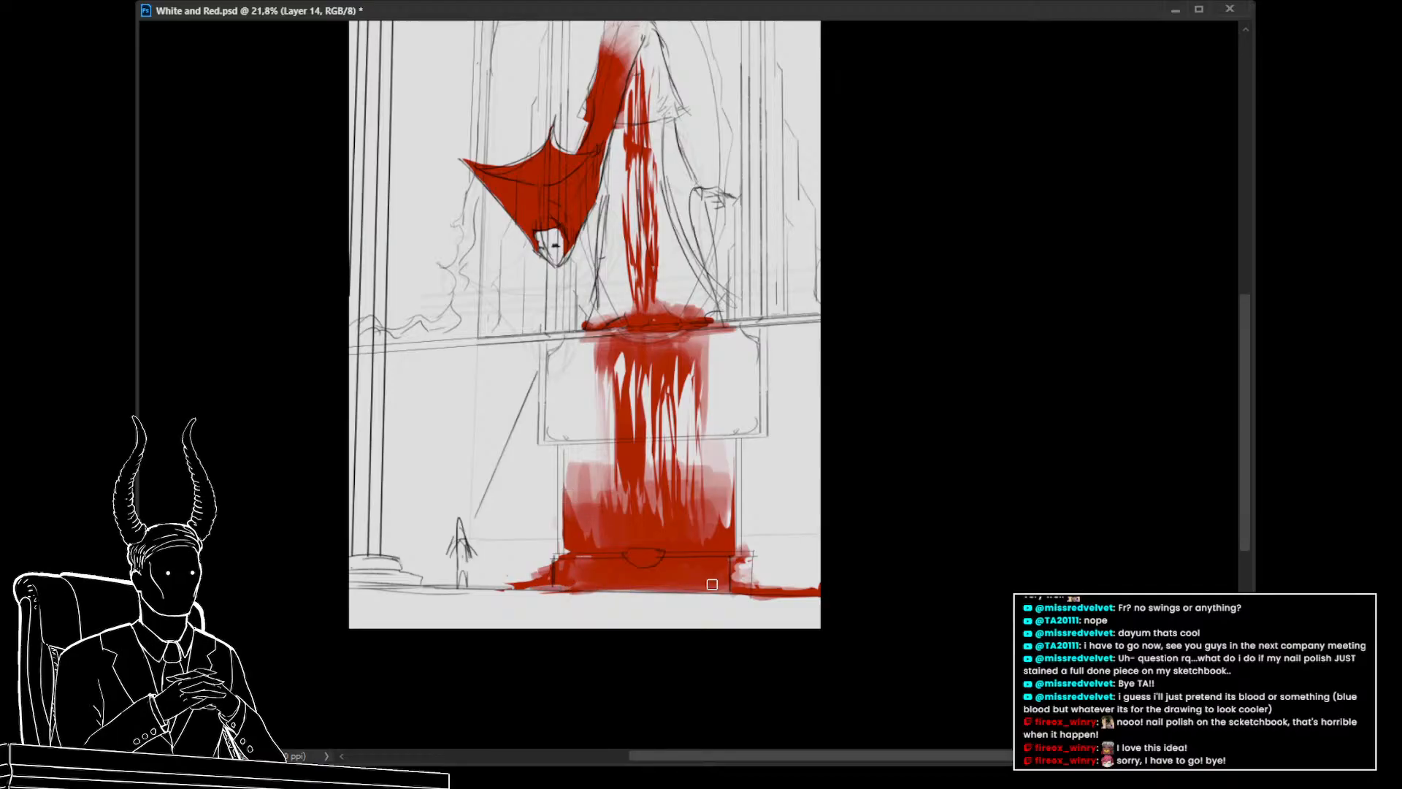
key(e)
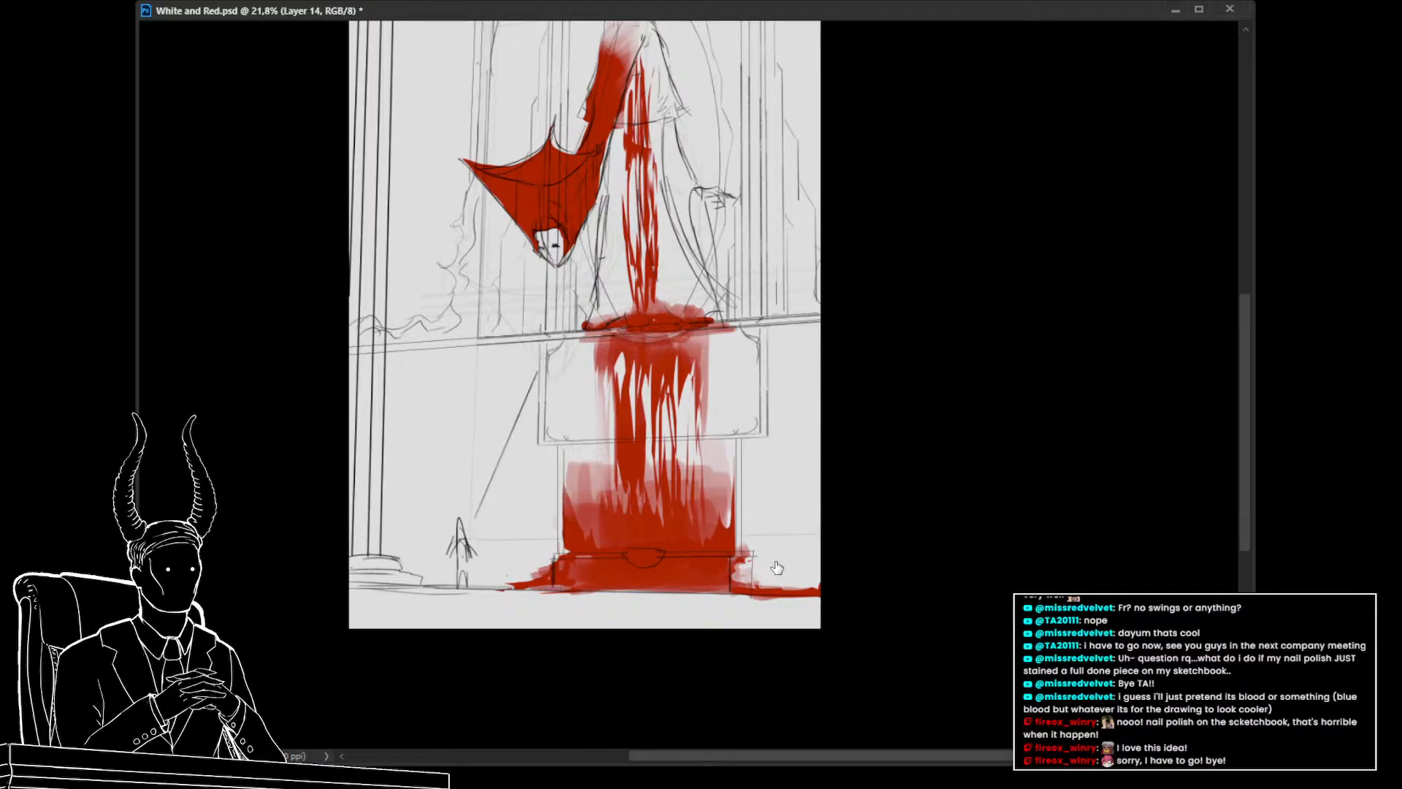
drag(638, 675, 633, 649)
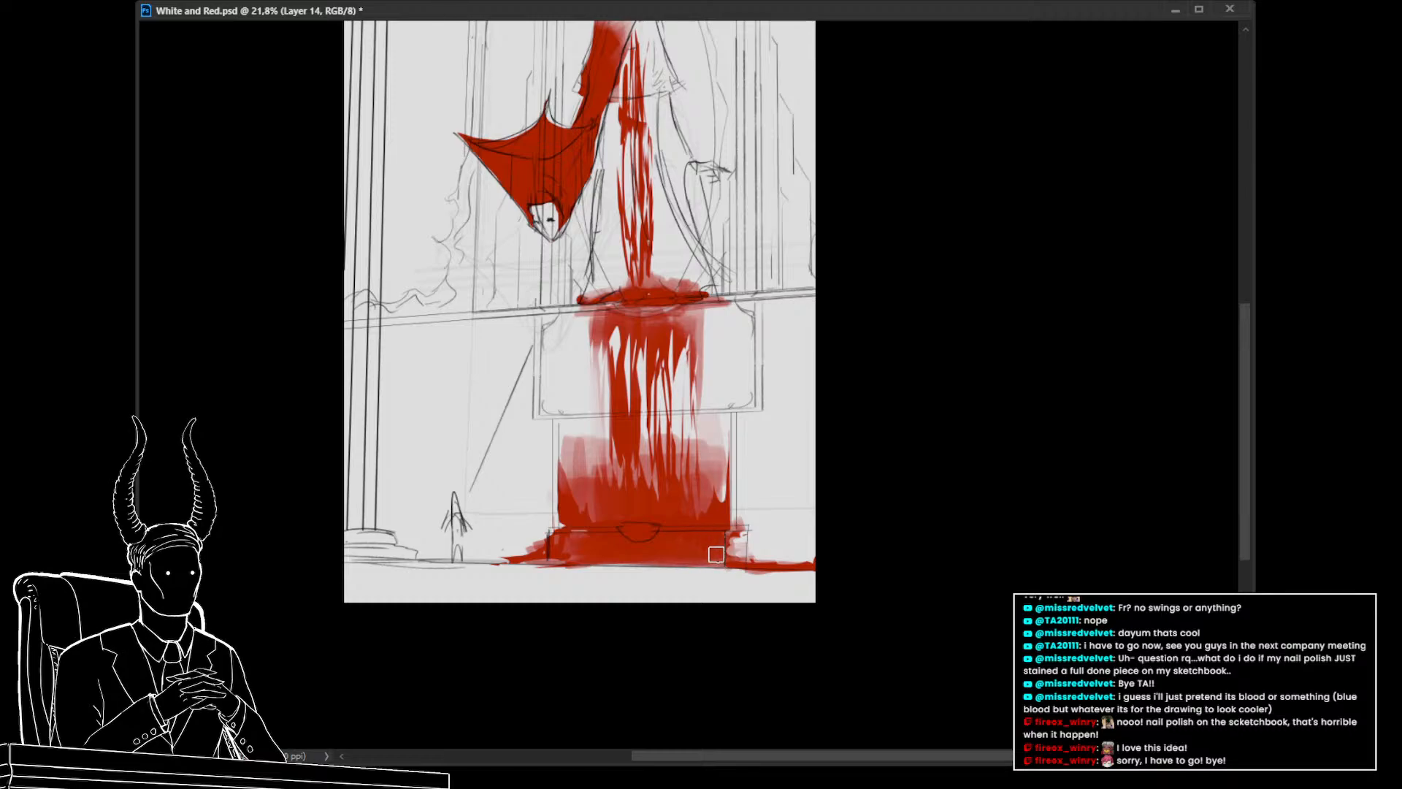
drag(710, 560, 708, 556)
mouse_move(713, 542)
mouse_down()
mouse_move(560, 541)
mouse_move(730, 542)
mouse_up()
mouse_move(774, 608)
mouse_down()
mouse_move(698, 626)
mouse_move(776, 647)
mouse_move(763, 648)
mouse_up()
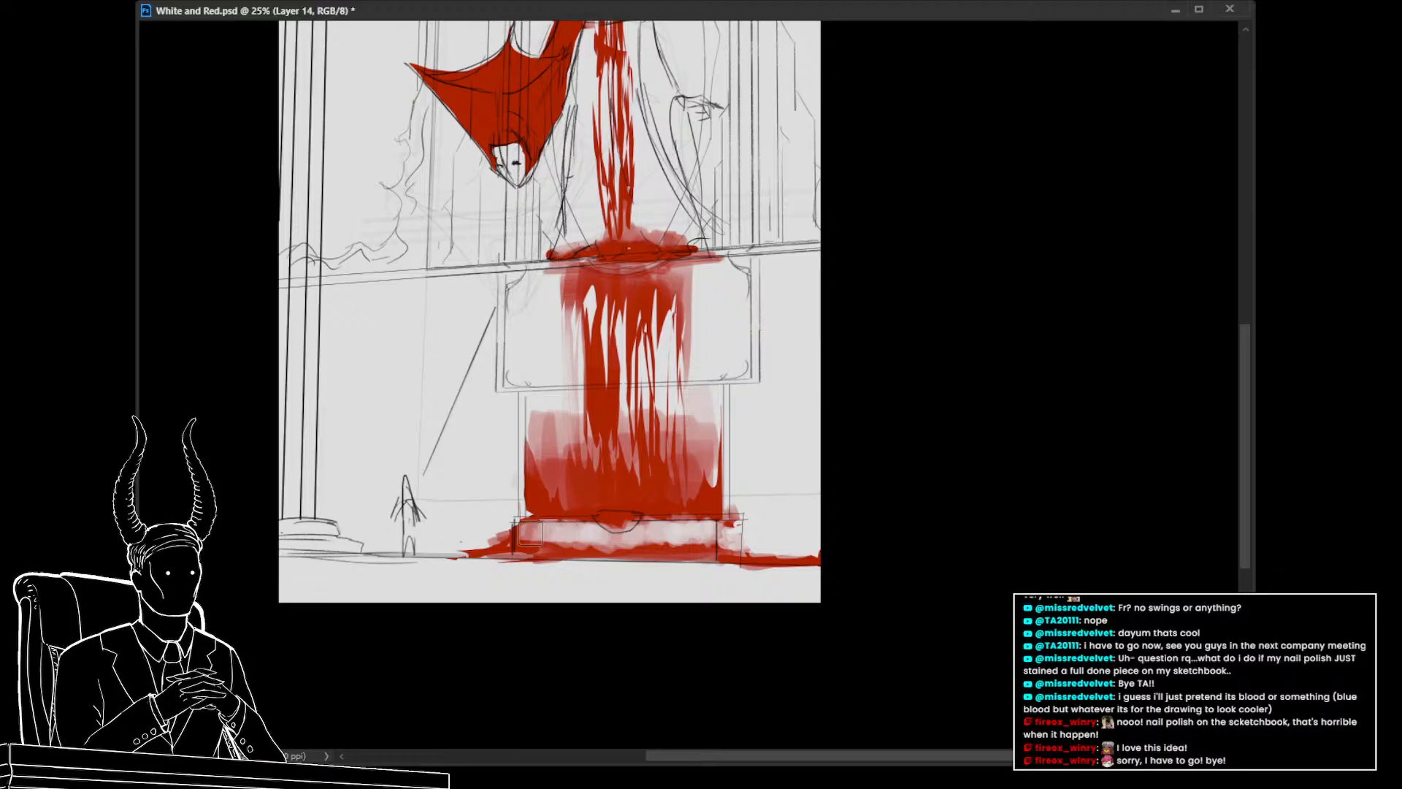
Fill two small lasso shapes with red beneath the pedestal's base step to form a drip running to the floor
mouse_move(625, 528)
mouse_down()
mouse_move(609, 521)
mouse_move(617, 509)
mouse_move(600, 518)
mouse_up()
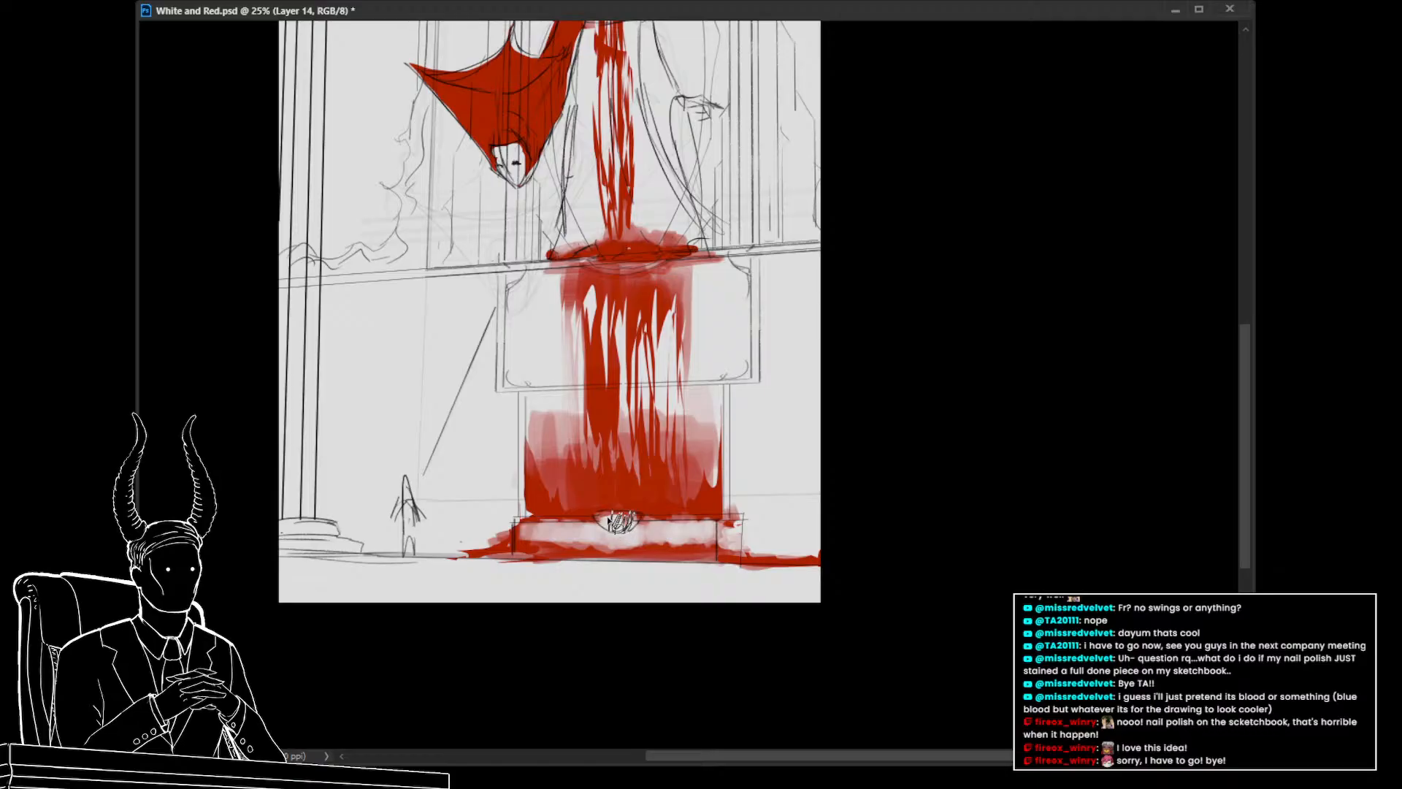
key(alt+BackSpace)
key(ctrl+d)
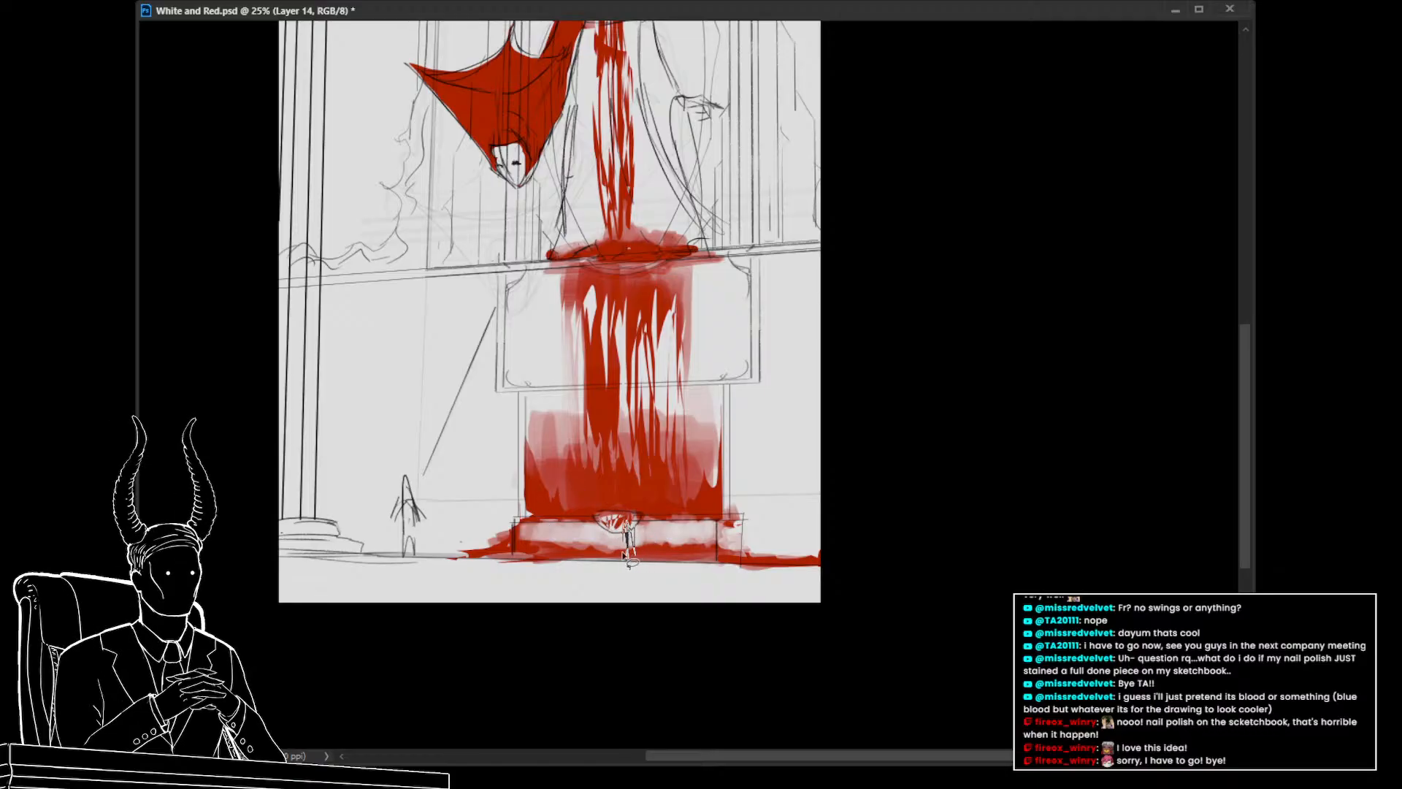
drag(621, 552, 622, 535)
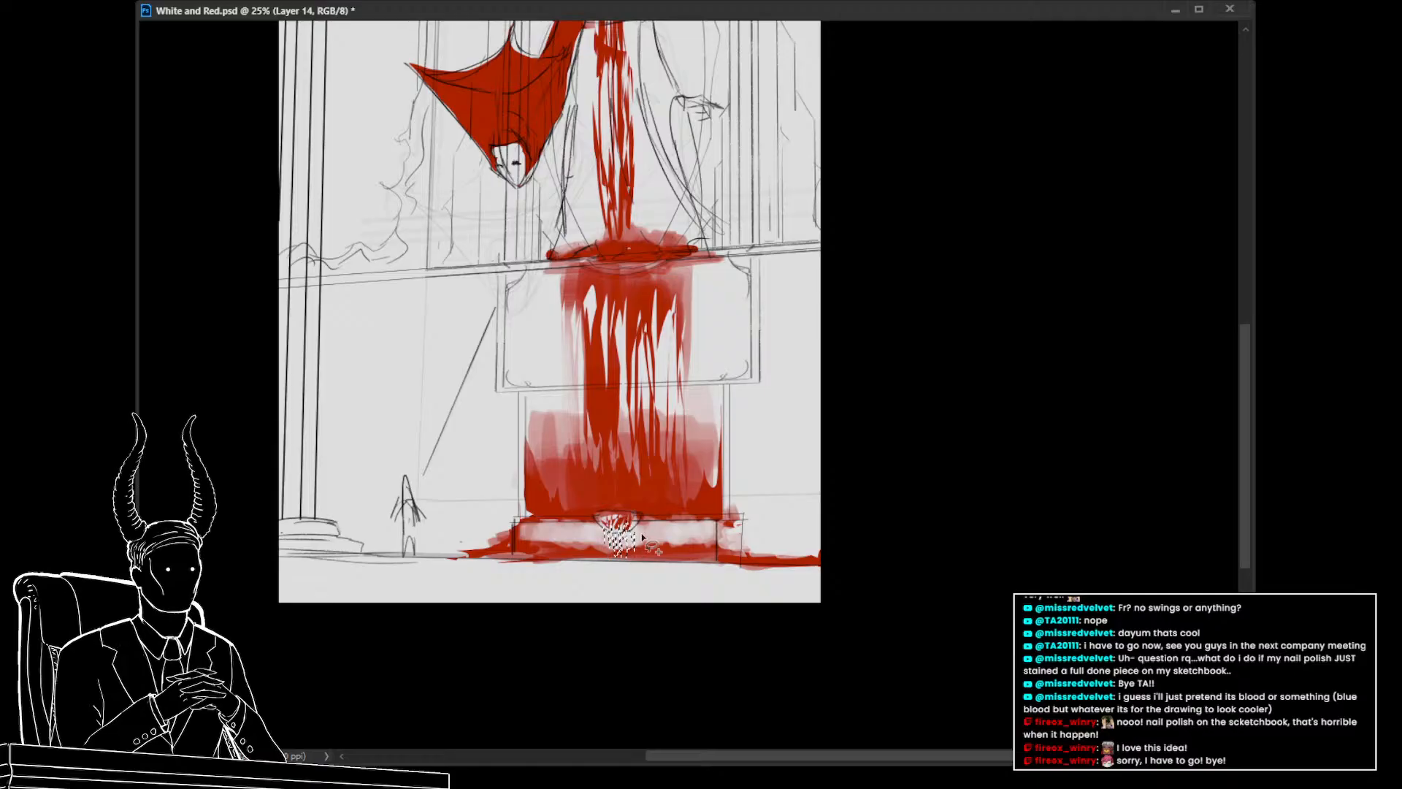
key(alt+BackSpace)
key(ctrl+d)
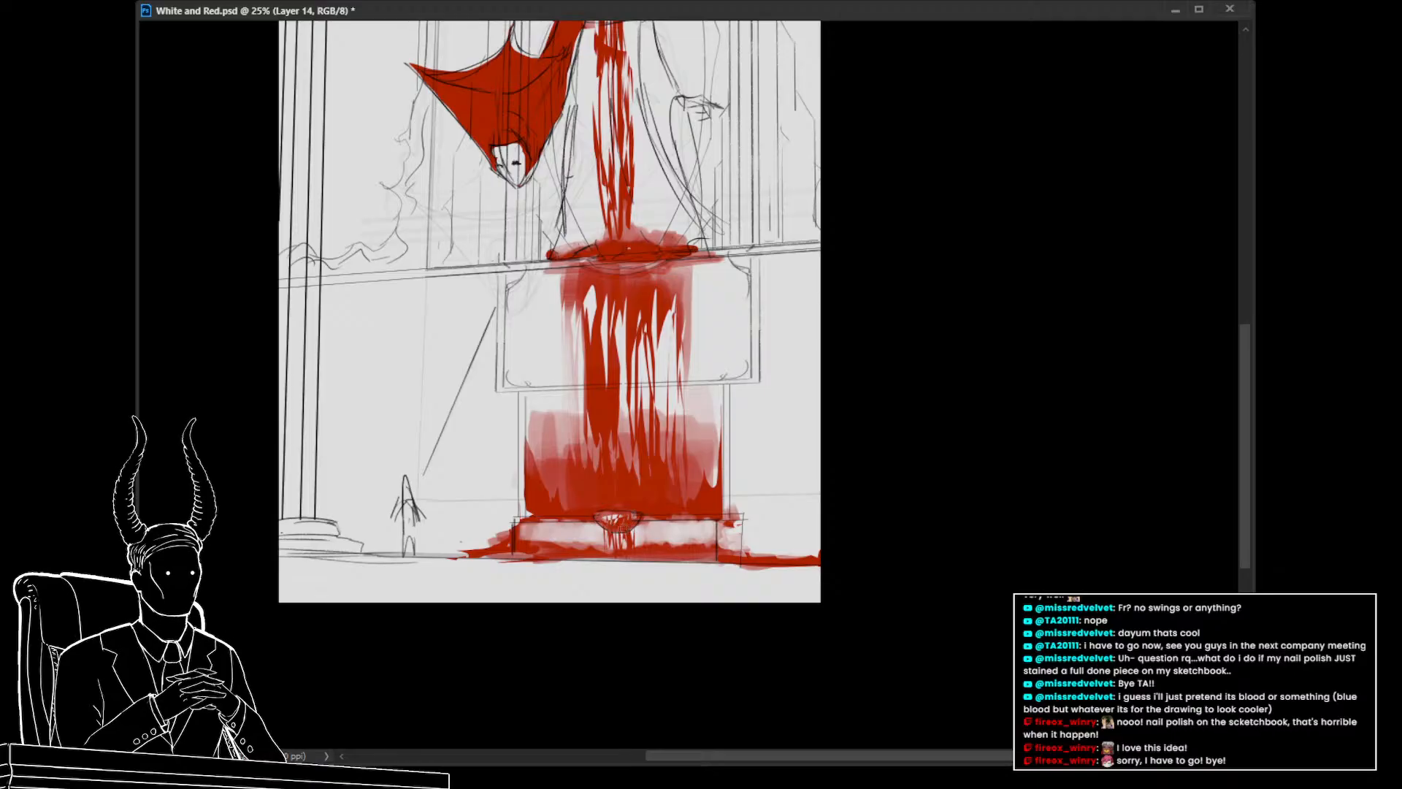
Erase the red pooled on the floor on both sides of the pedestal base with the eraser
drag(631, 582, 609, 558)
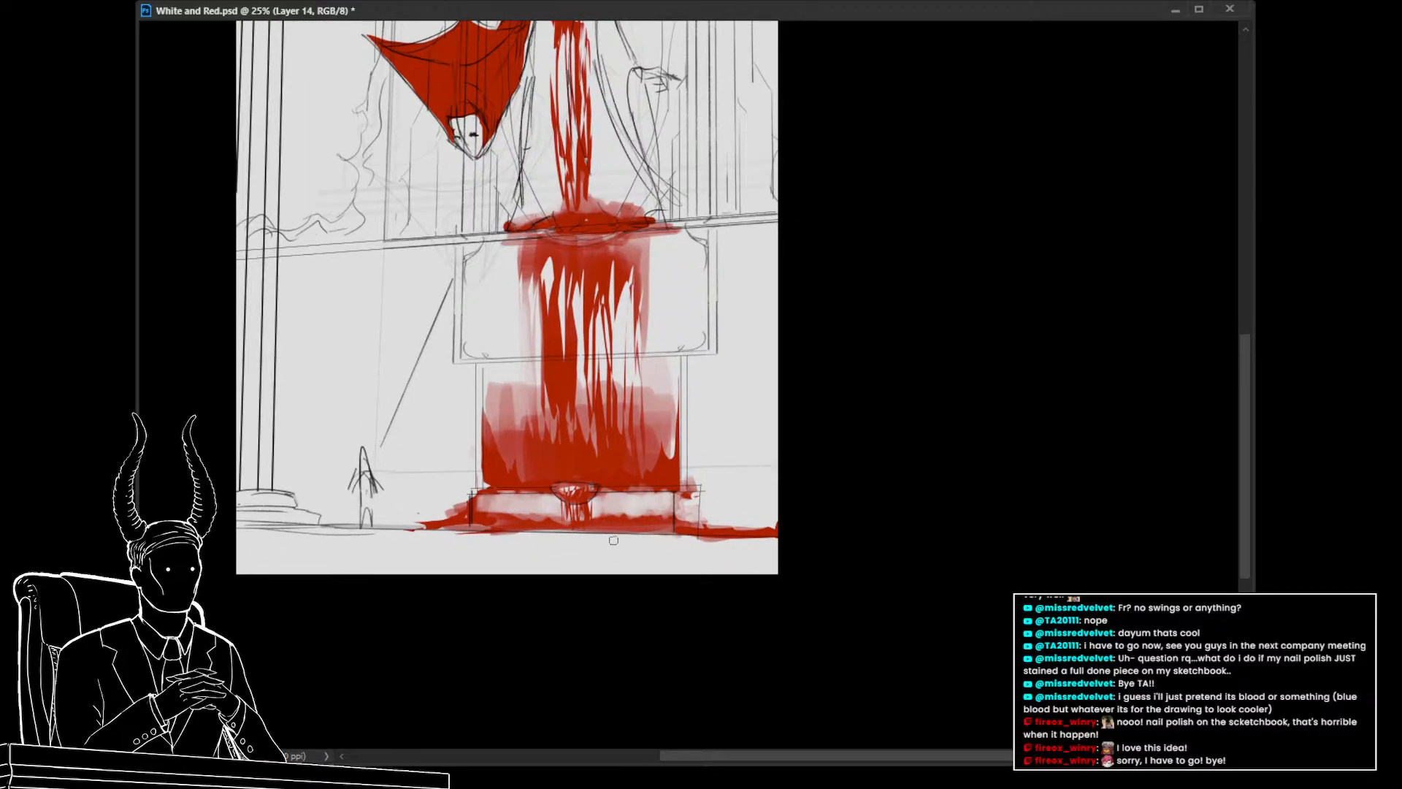
key(e)
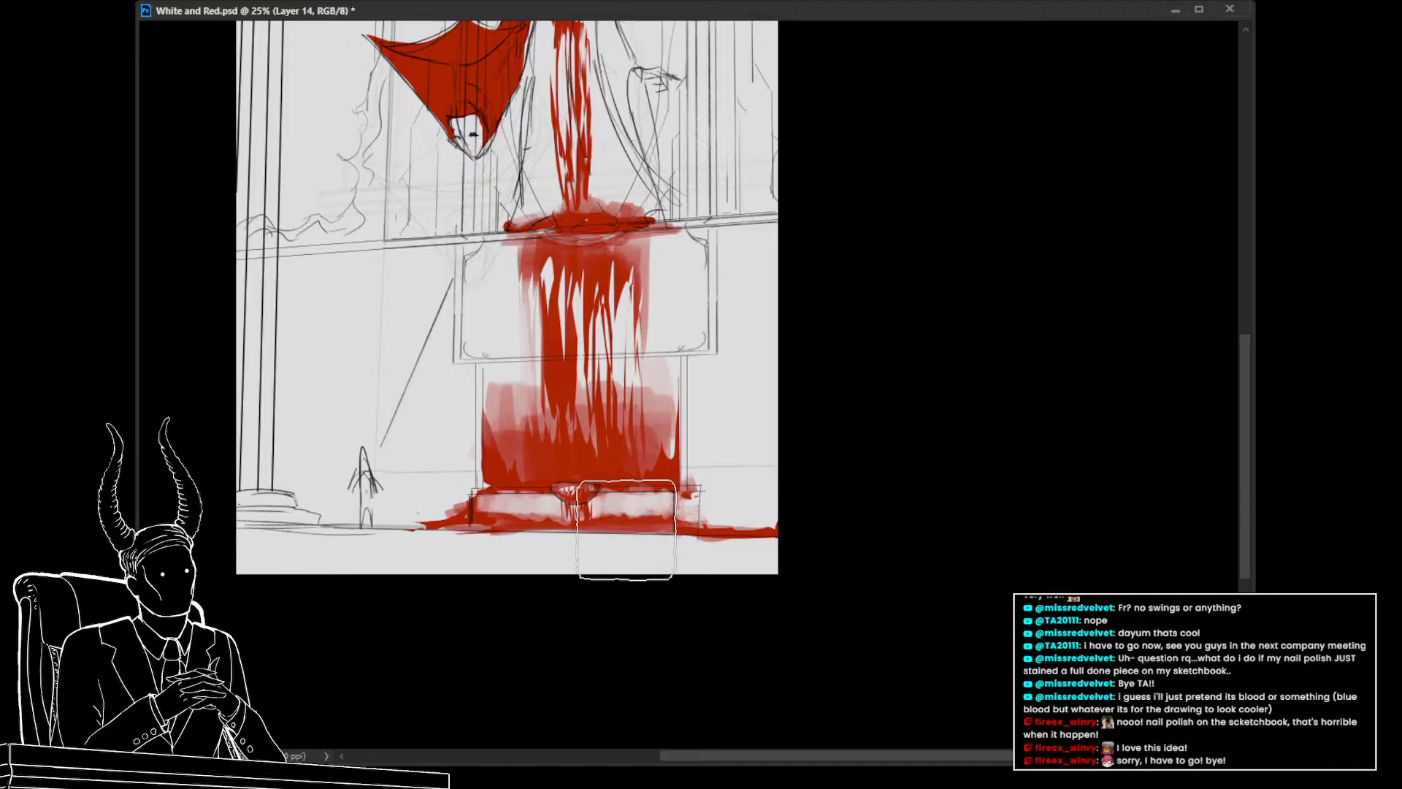
mouse_move(626, 529)
mouse_down()
mouse_move(710, 543)
mouse_move(699, 532)
mouse_move(745, 515)
mouse_up()
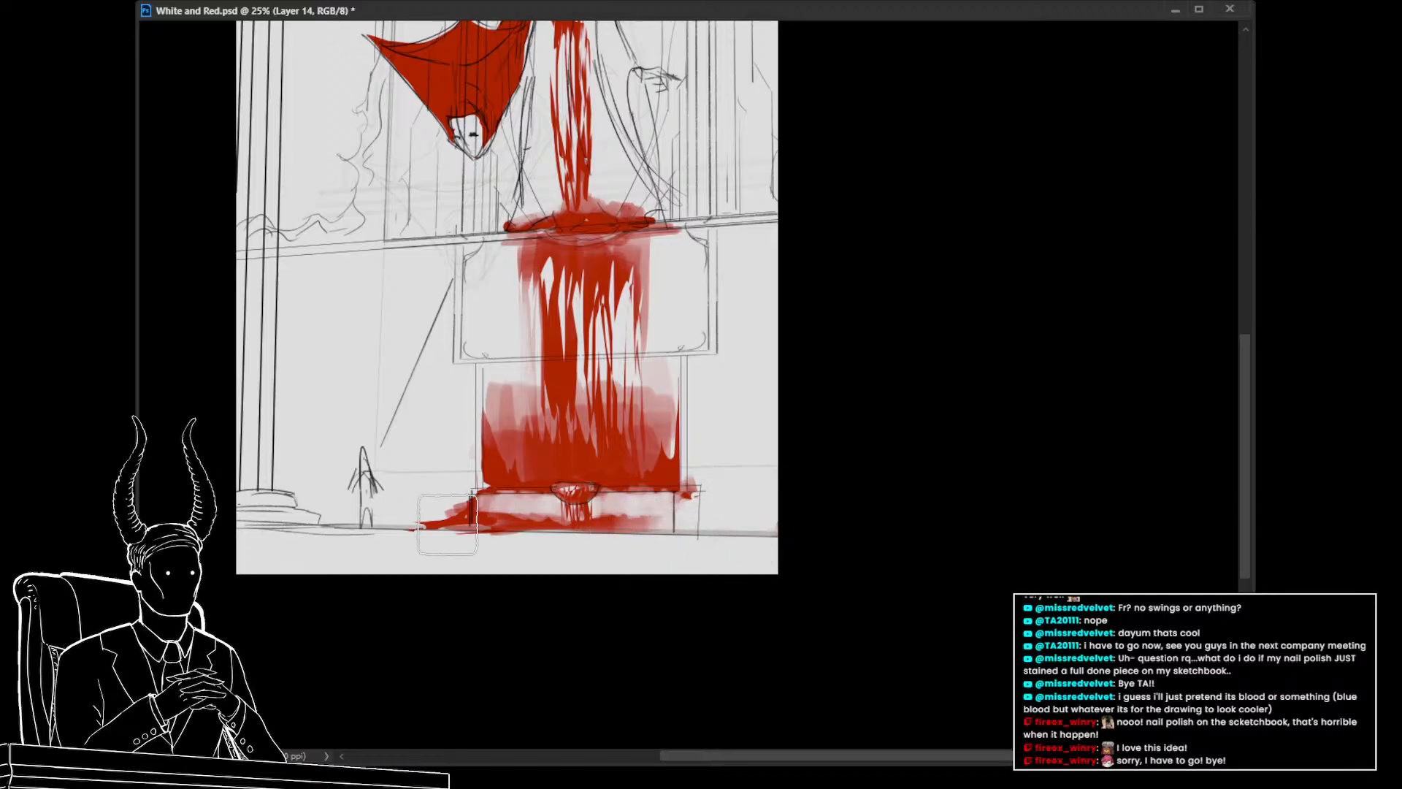
mouse_move(446, 524)
mouse_down()
mouse_move(427, 526)
mouse_move(464, 522)
mouse_up()
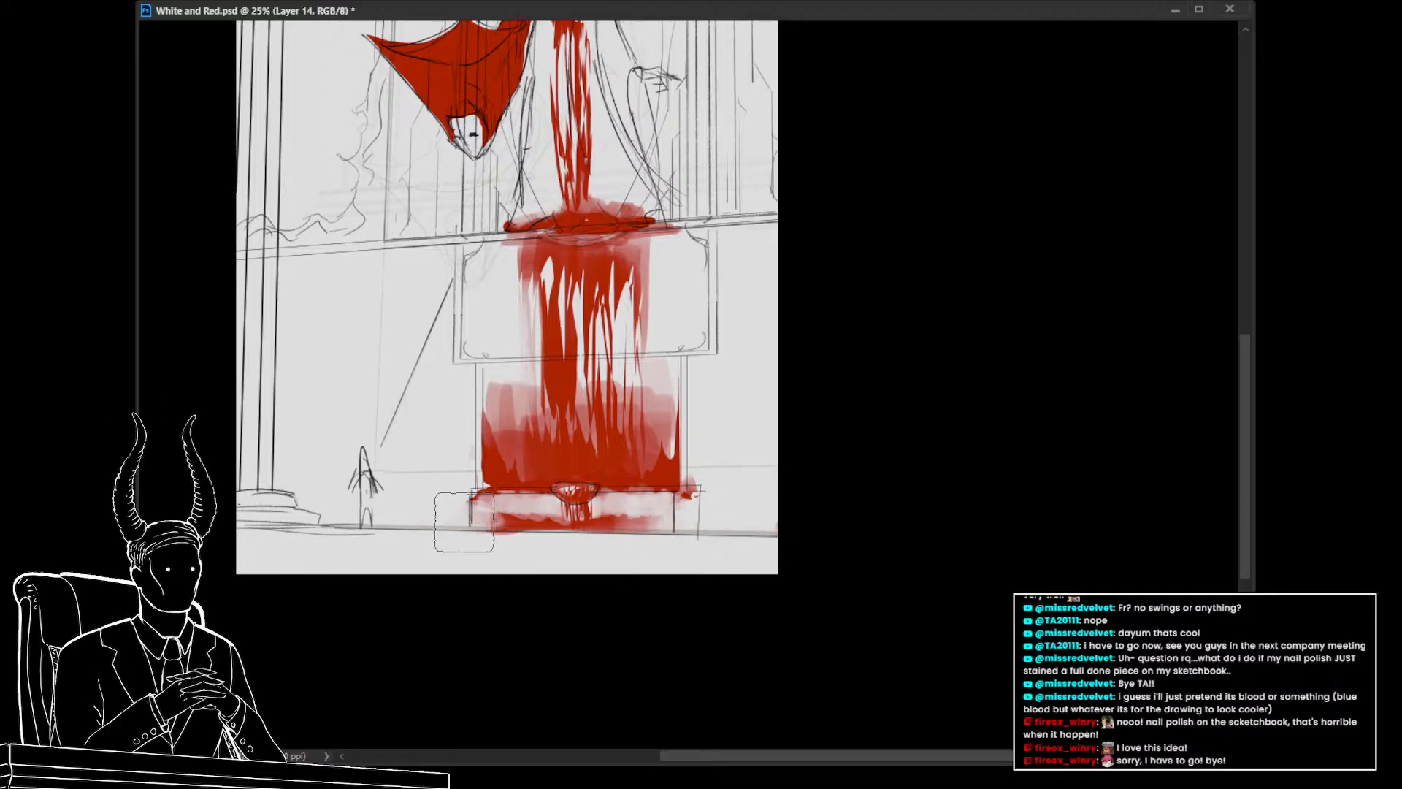
Shrink the brush and reshape the red on the lower pedestal into a narrow stream flaring out at the base
key(z)
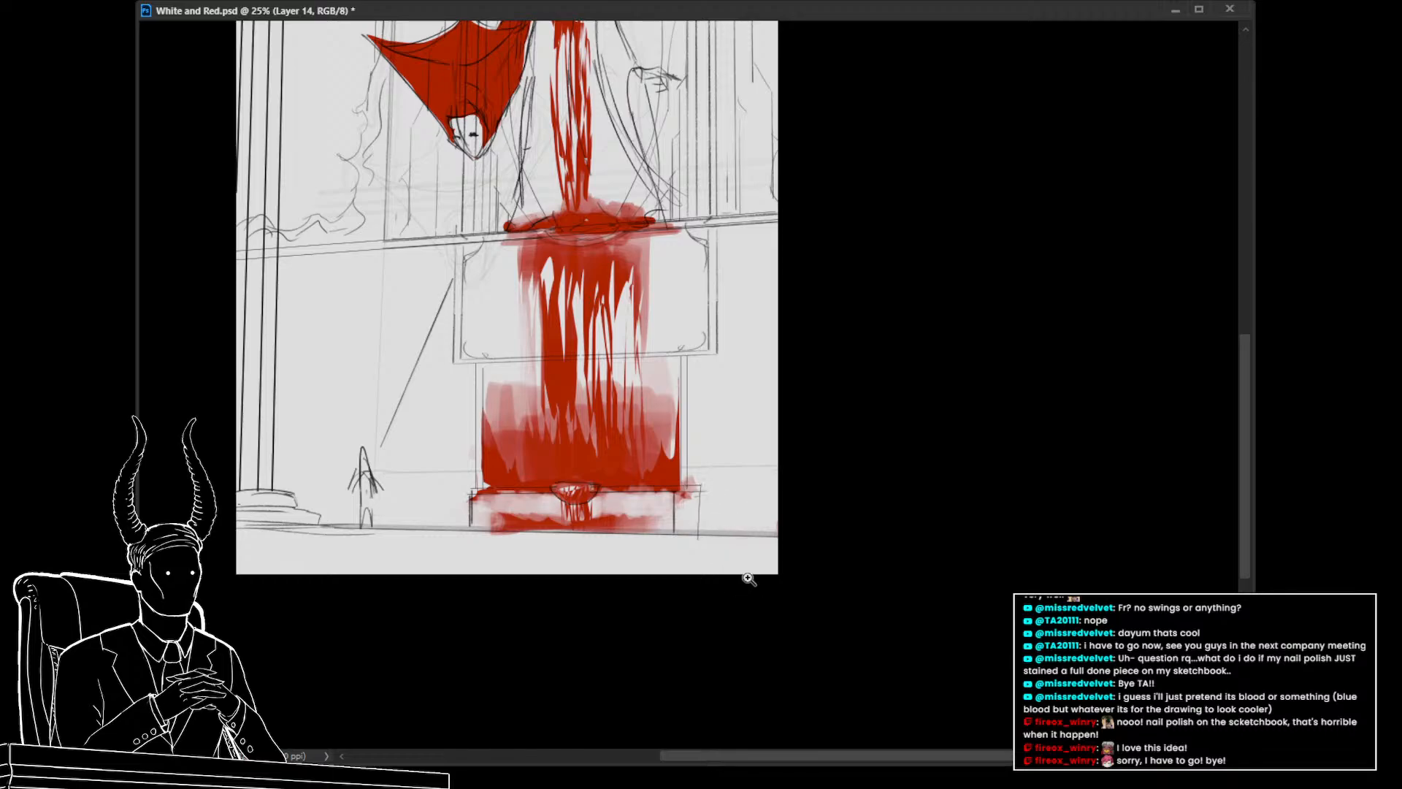
drag(748, 579, 708, 590)
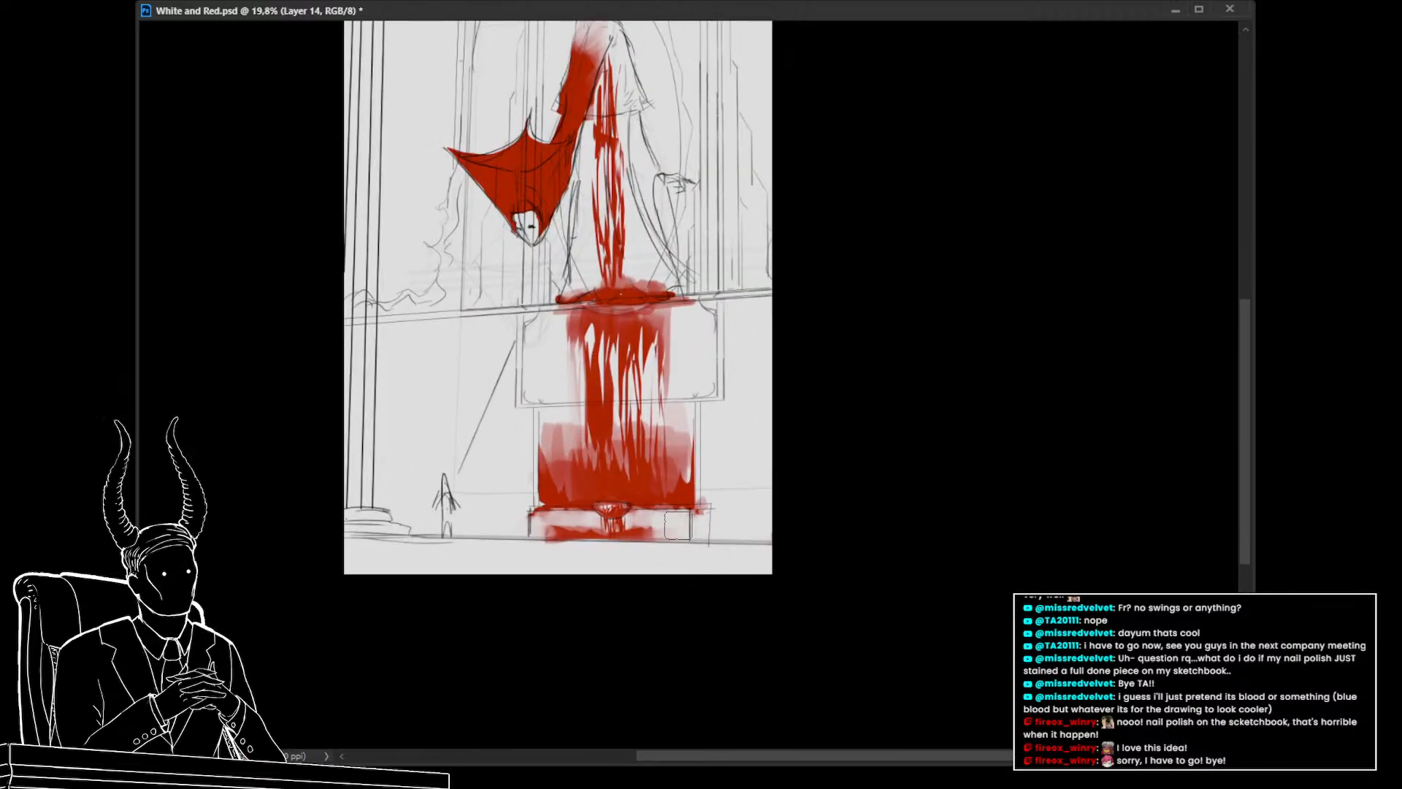
drag(677, 526, 659, 528)
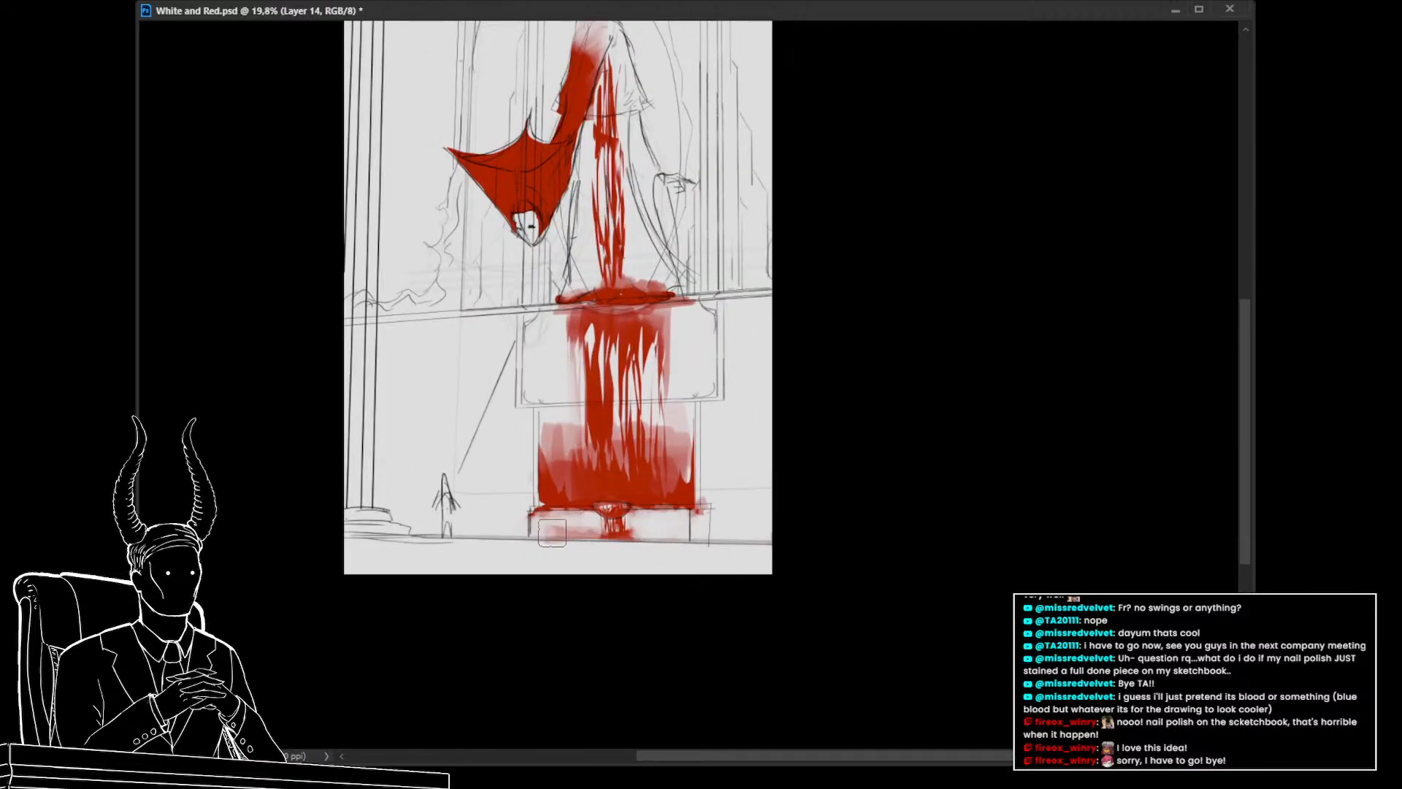
key(z)
mouse_move(586, 523)
mouse_down()
mouse_move(524, 566)
mouse_move(576, 567)
mouse_move(632, 510)
mouse_up()
mouse_move(694, 463)
mouse_down()
mouse_move(703, 405)
mouse_move(678, 296)
mouse_move(729, 413)
mouse_move(717, 404)
mouse_move(705, 457)
mouse_up()
key(b)
key(bracketleft)
key(bracketleft)
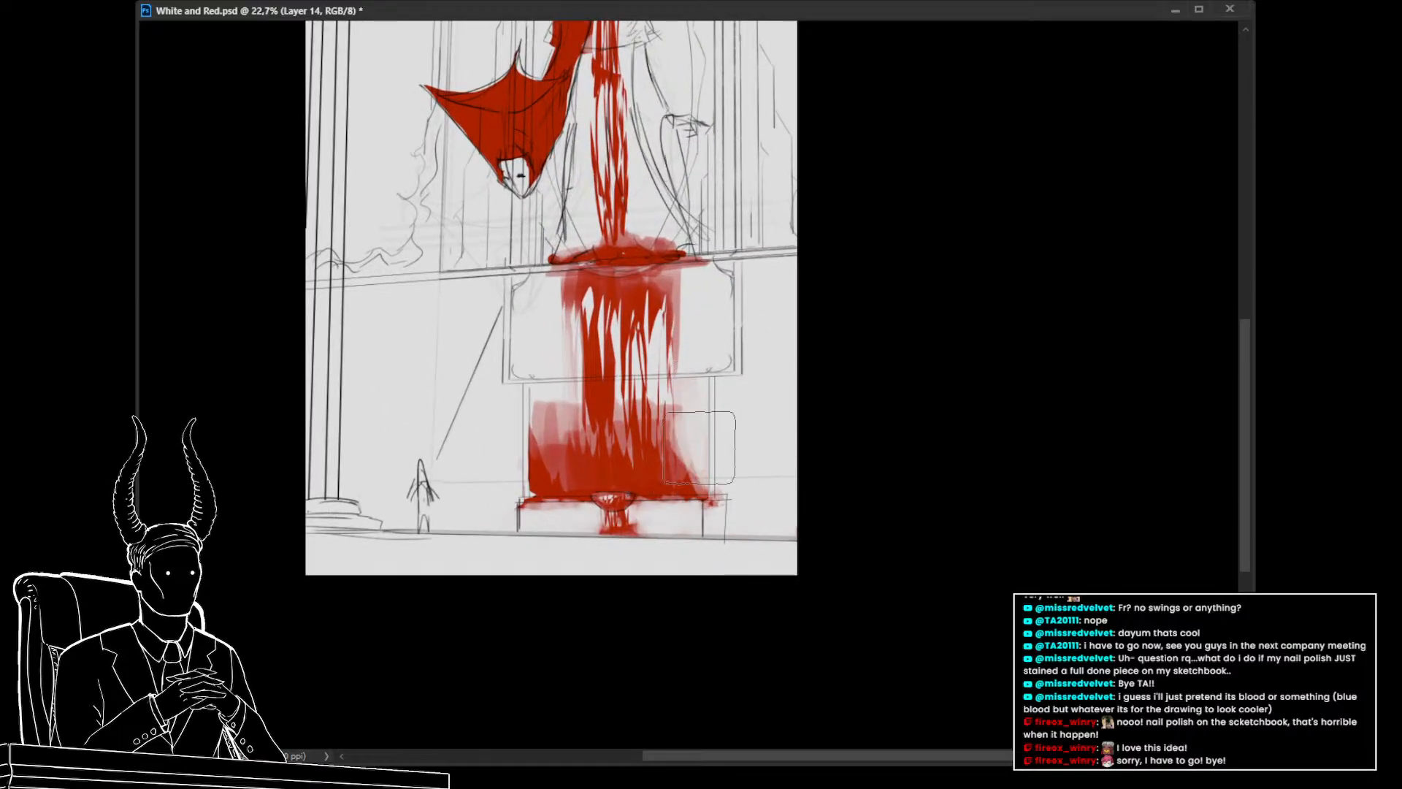
mouse_move(521, 429)
mouse_down()
mouse_move(548, 418)
mouse_move(528, 480)
mouse_move(548, 429)
mouse_move(544, 458)
mouse_move(562, 450)
mouse_move(556, 419)
mouse_move(560, 462)
mouse_up()
mouse_move(724, 476)
mouse_down()
mouse_move(684, 421)
mouse_move(691, 523)
mouse_move(678, 504)
mouse_up()
Save the document
scroll(684, 420, up, 2)
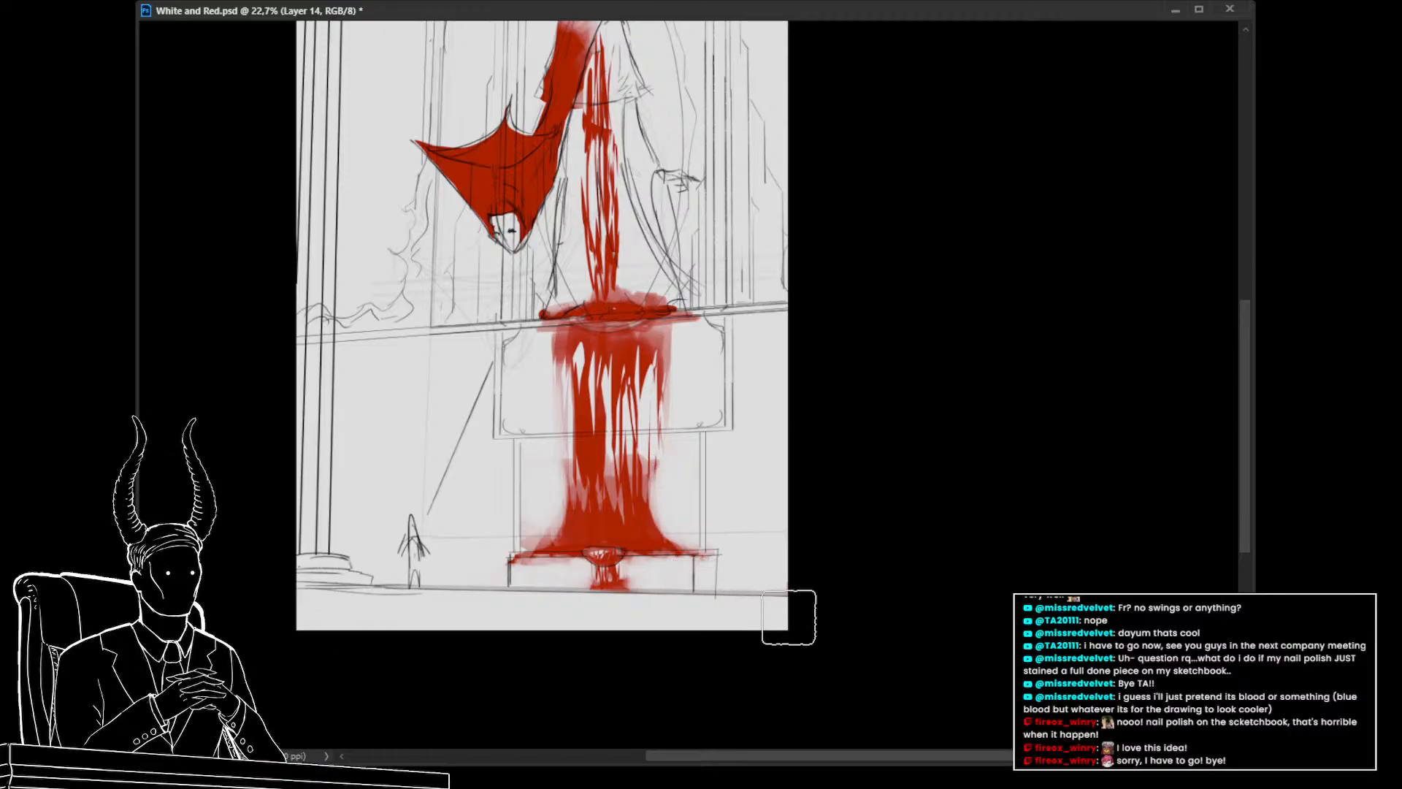
drag(756, 606, 690, 634)
drag(816, 613, 761, 622)
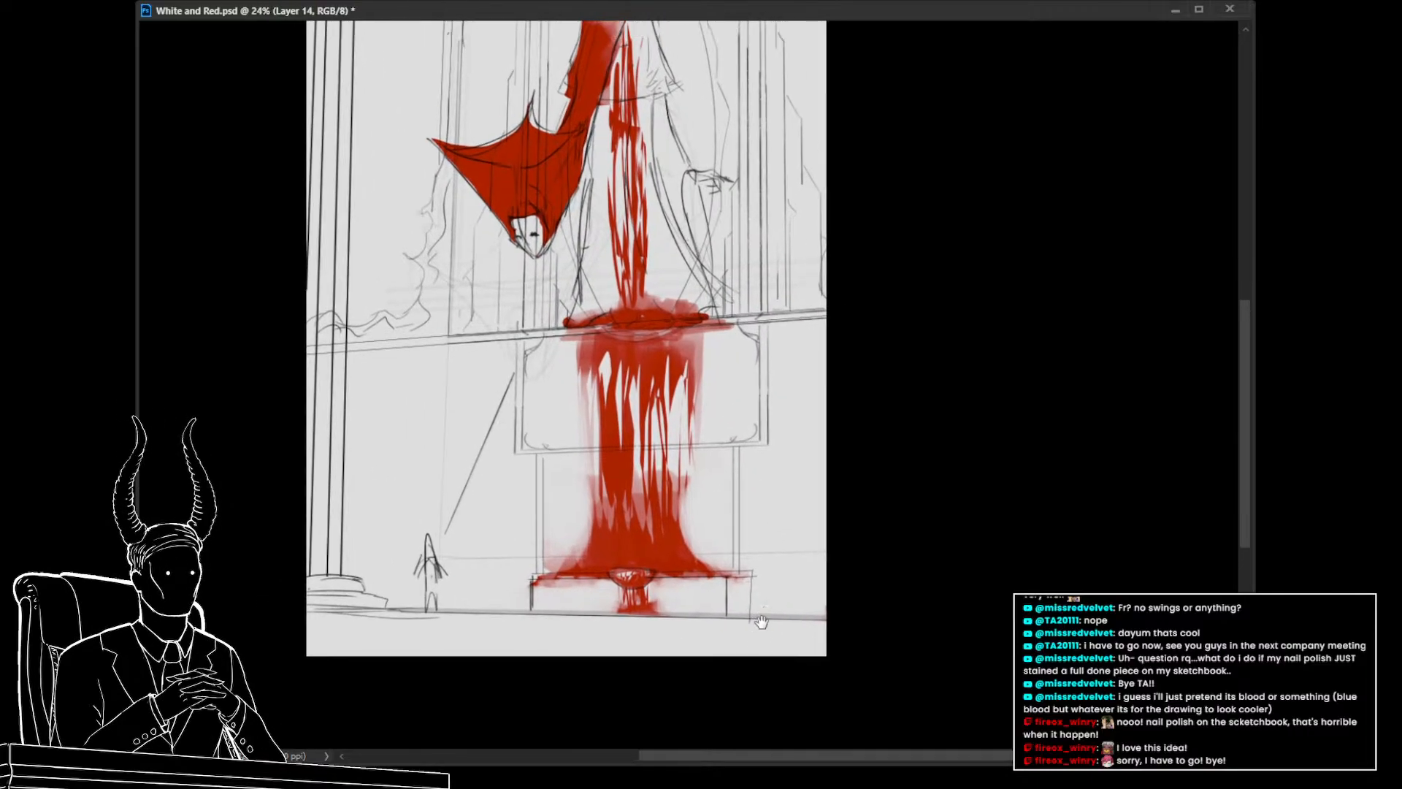
drag(721, 535, 745, 677)
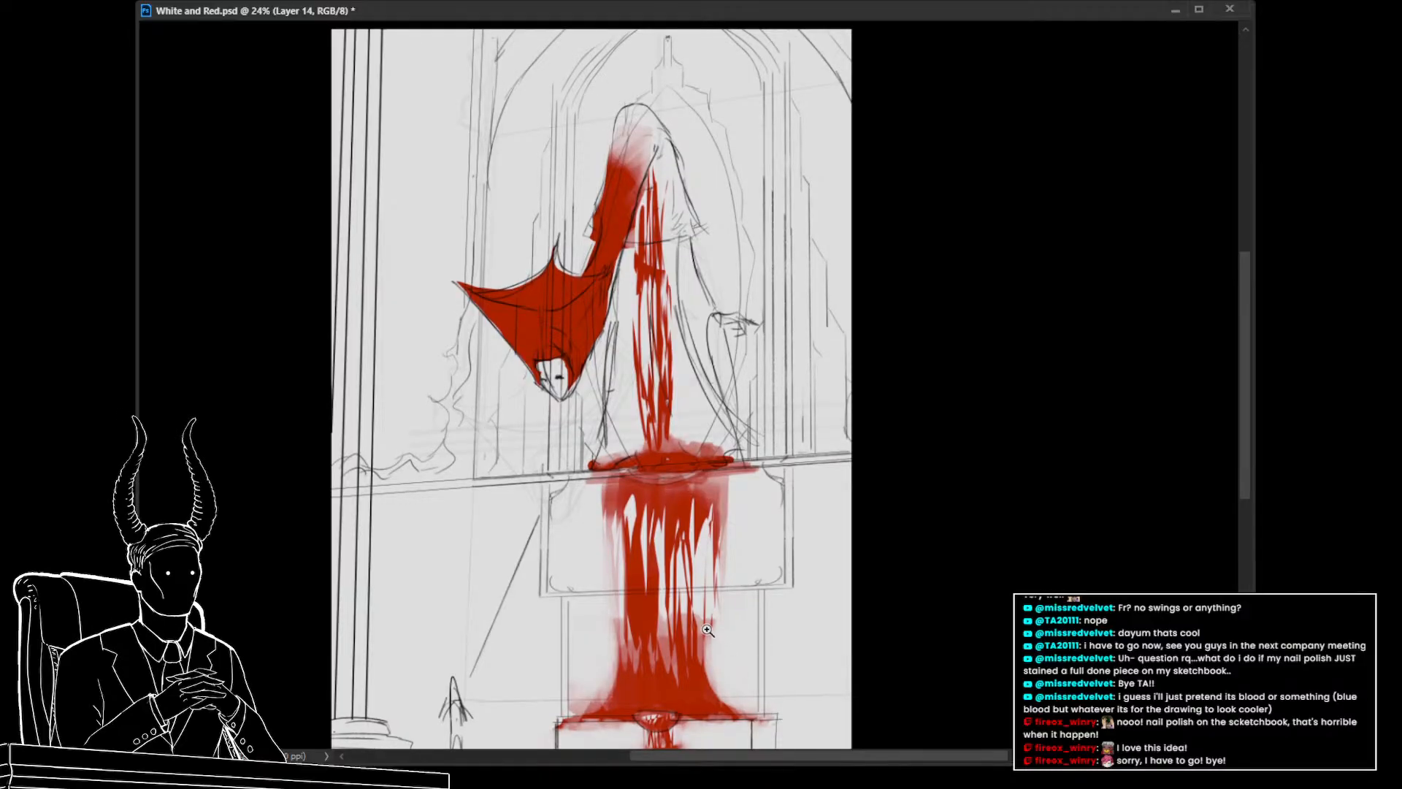
key(ctrl+s)
scroll(732, 555, down, 2)
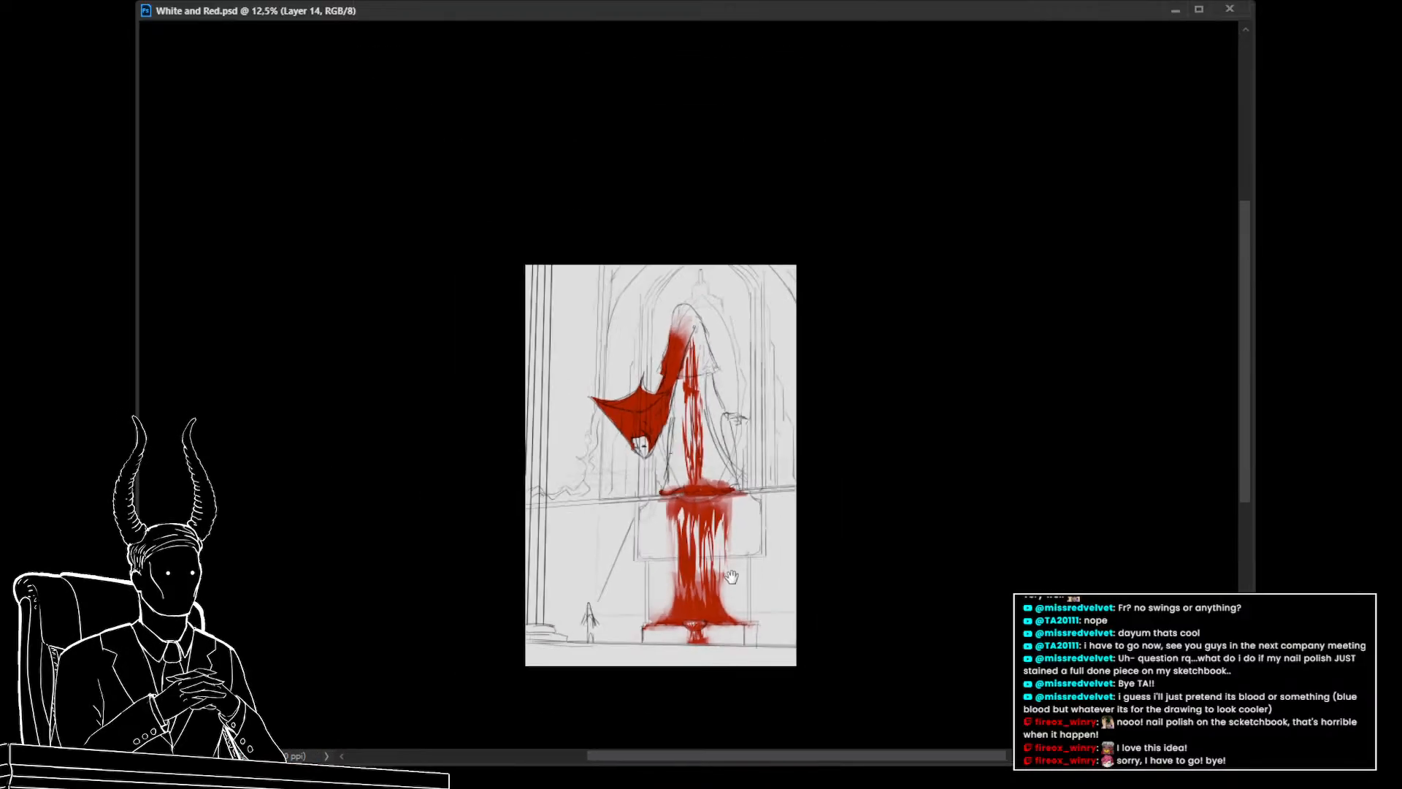
drag(731, 577, 635, 574)
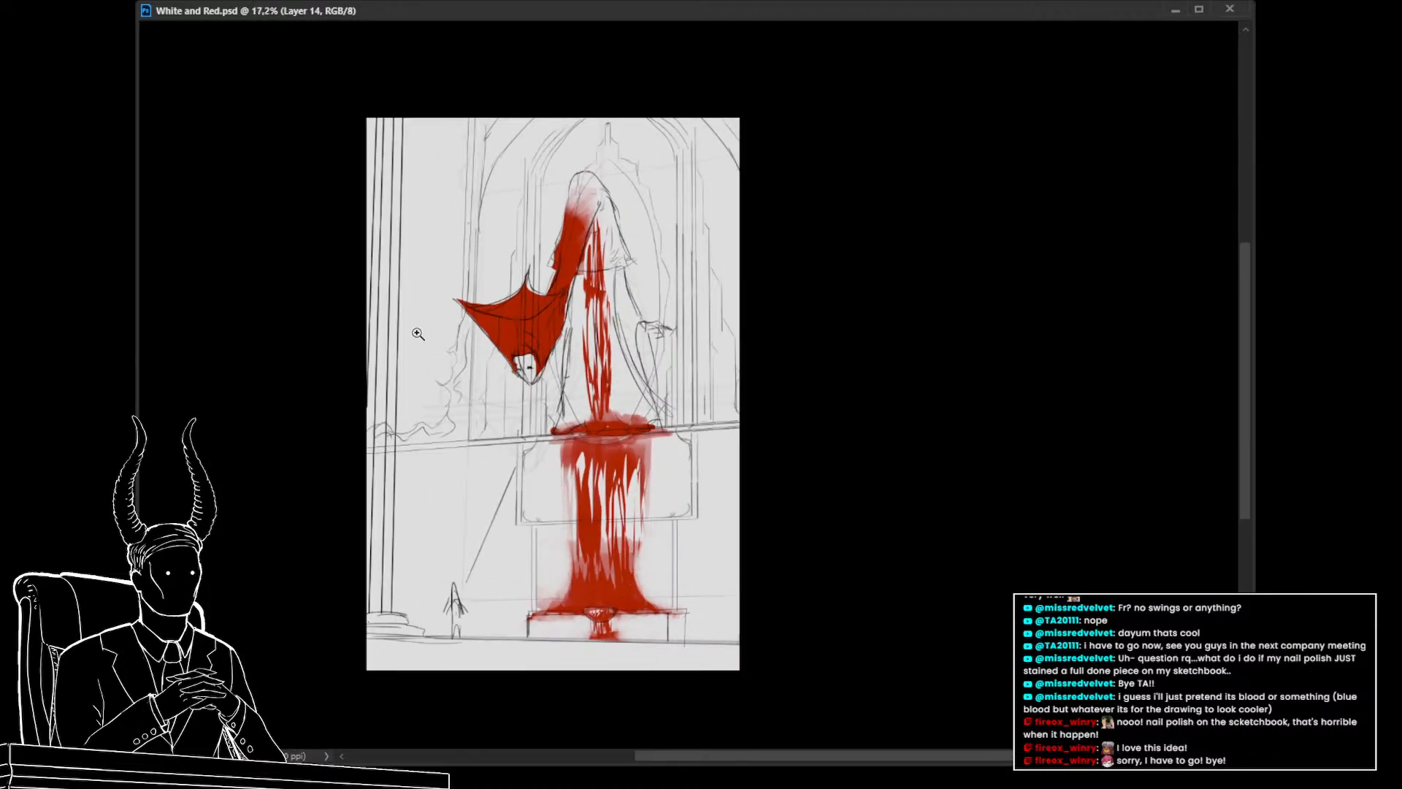
scroll(617, 525, up, 2)
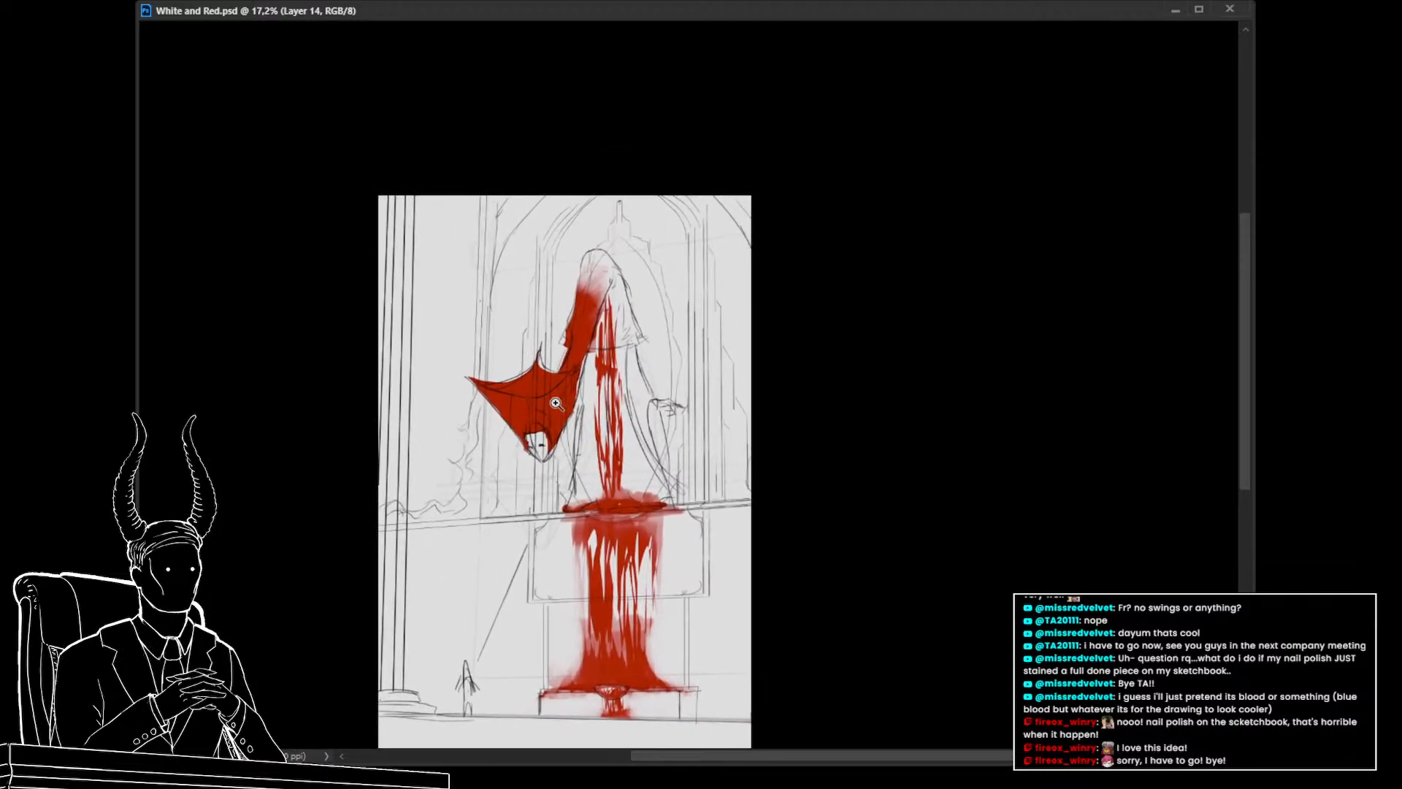
drag(541, 381, 661, 410)
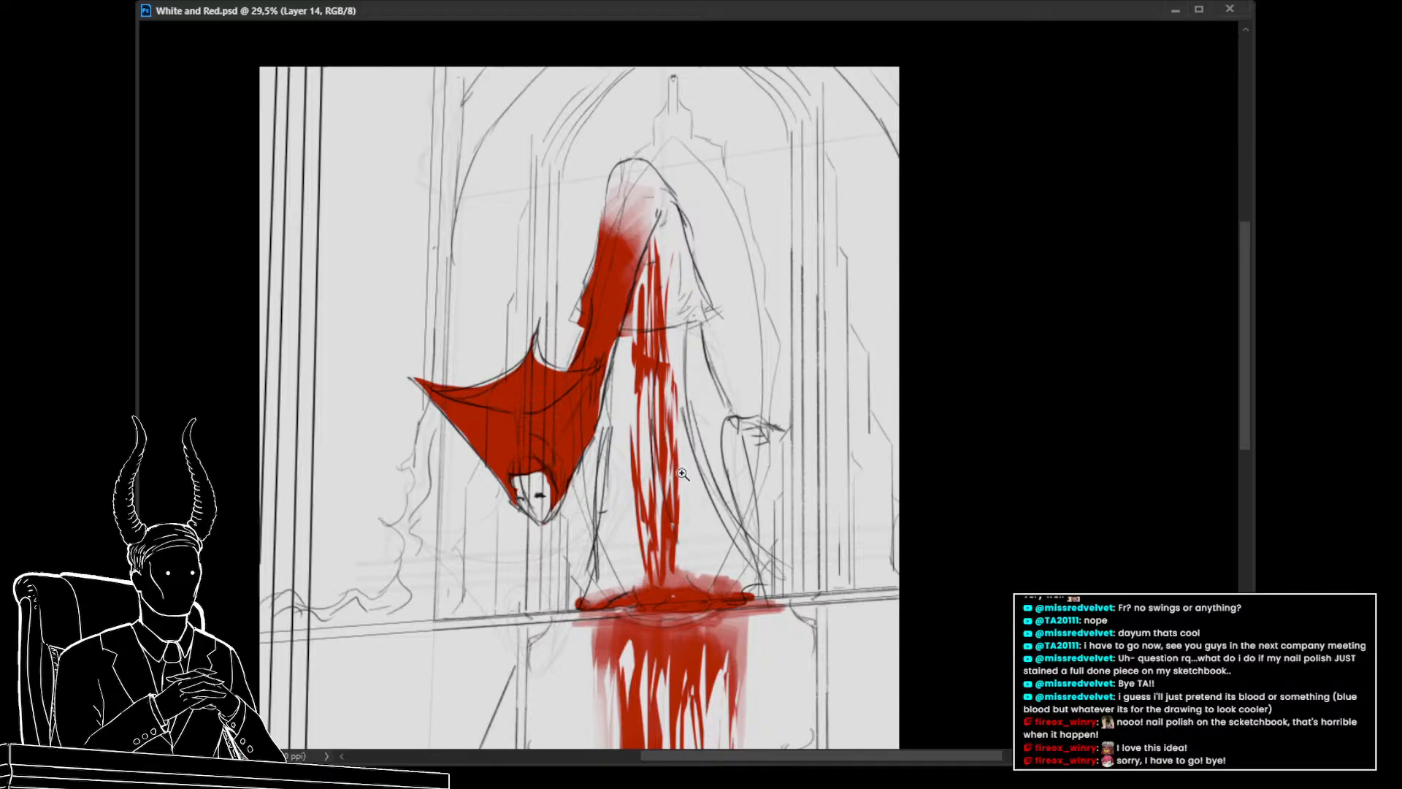
Try painting the top of the hood solid red
alt+click(625, 377)
drag(585, 376, 604, 428)
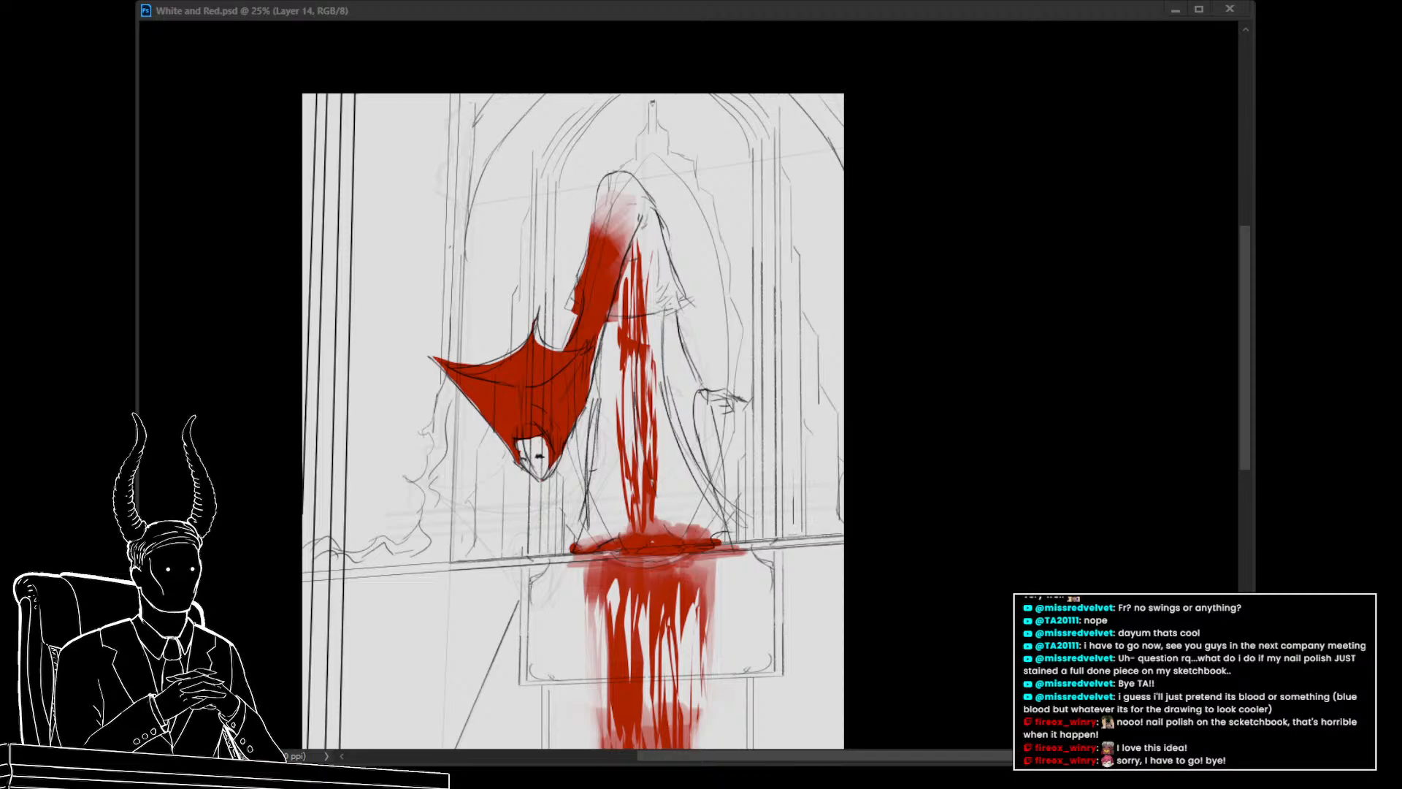
drag(563, 508, 504, 477)
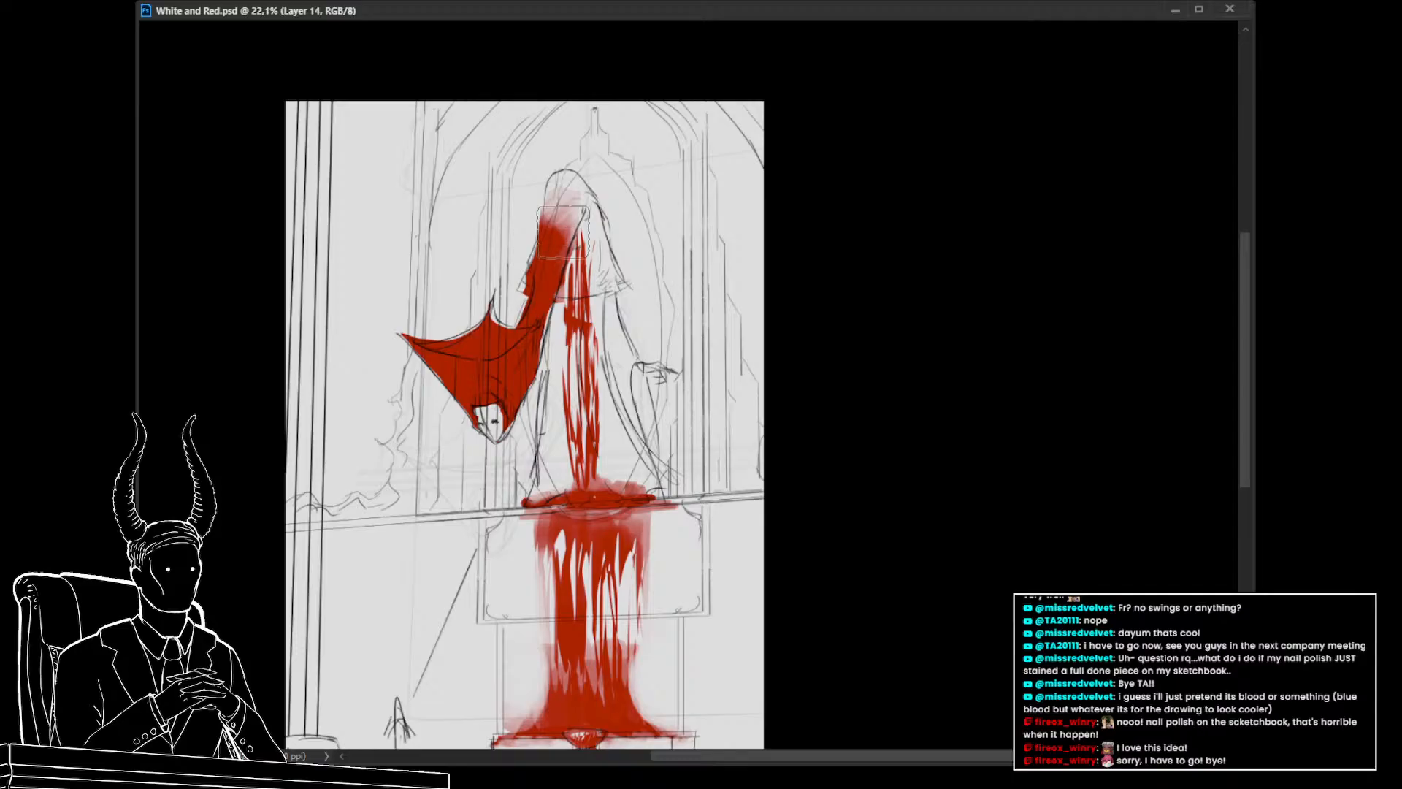
mouse_move(563, 235)
mouse_down()
mouse_move(565, 195)
mouse_move(583, 266)
mouse_up()
key(ctrl+z)
key(ctrl+z)
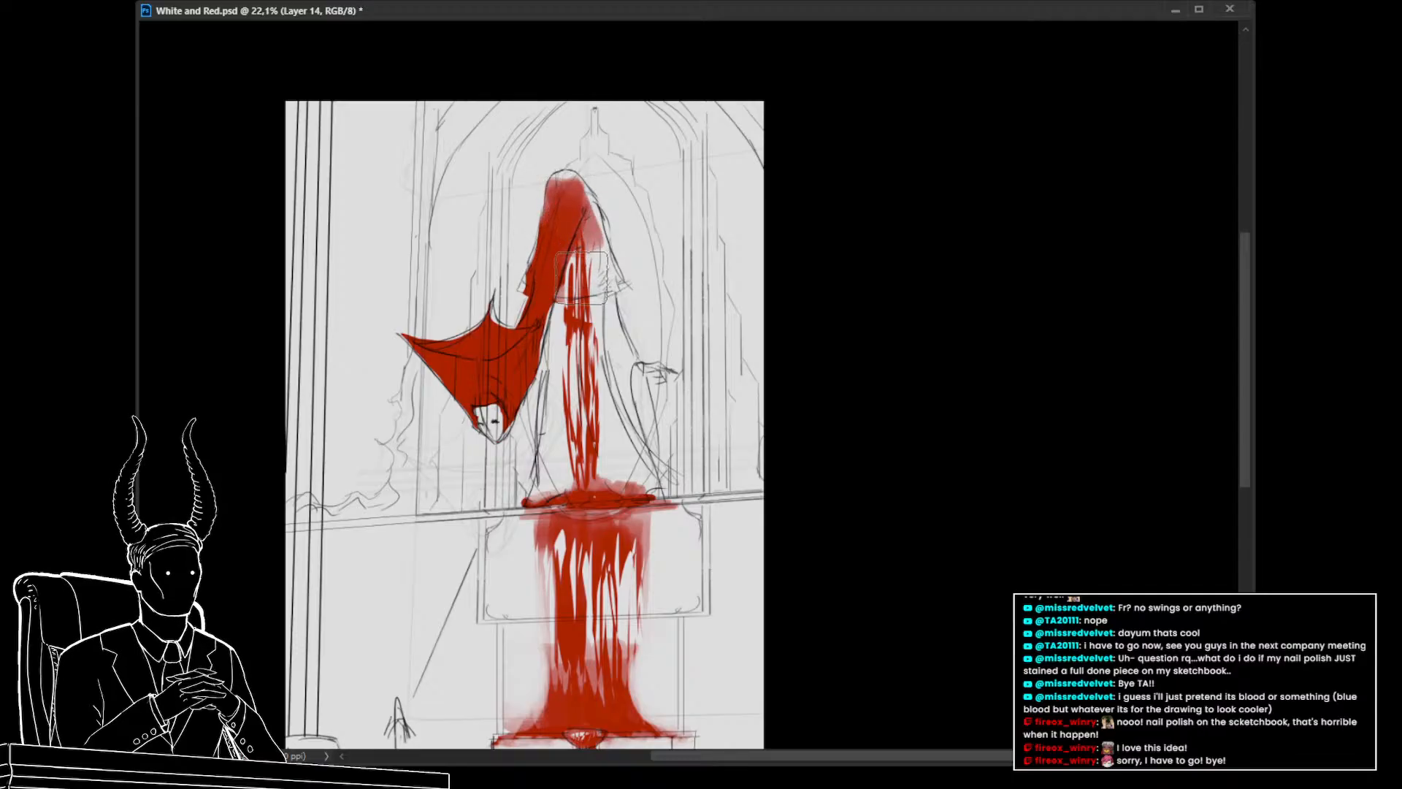
key(ctrl+z)
key(ctrl+z)
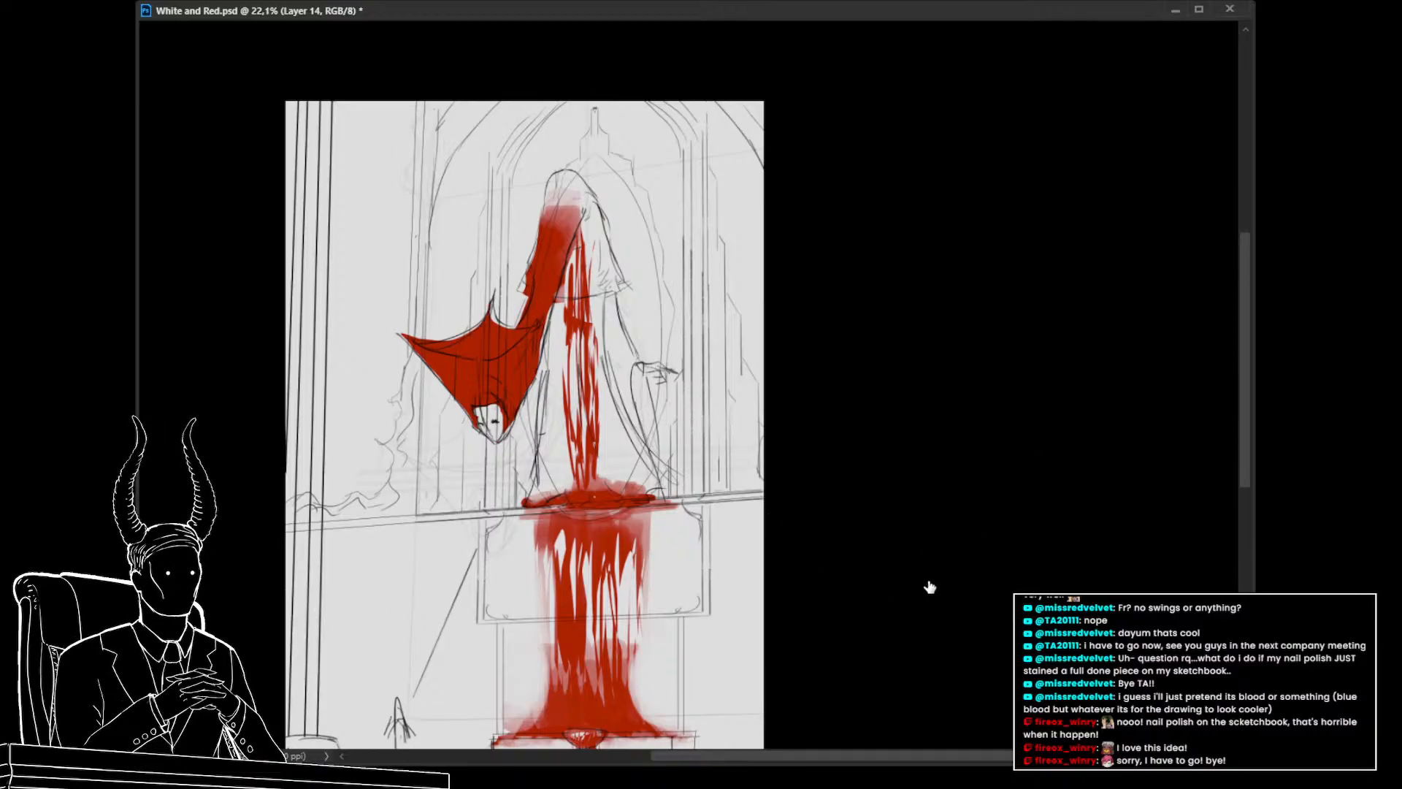
Fill the hood solid red all the way up to its pointed tip
mouse_move(556, 206)
mouse_down()
mouse_move(578, 268)
mouse_move(564, 193)
mouse_move(559, 220)
mouse_move(570, 175)
mouse_move(582, 243)
mouse_move(566, 173)
mouse_move(582, 283)
mouse_up()
key(ctrl+z)
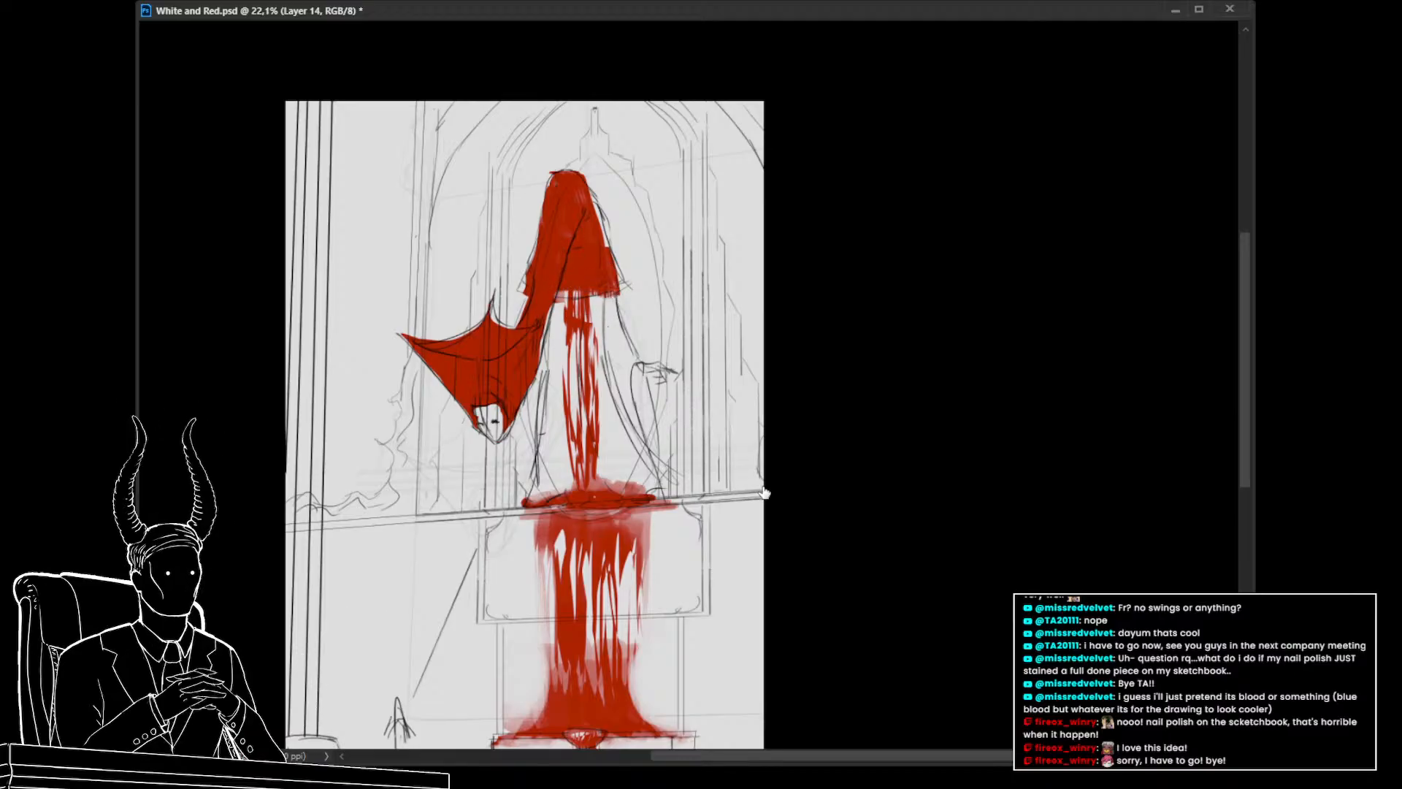
drag(590, 281, 599, 307)
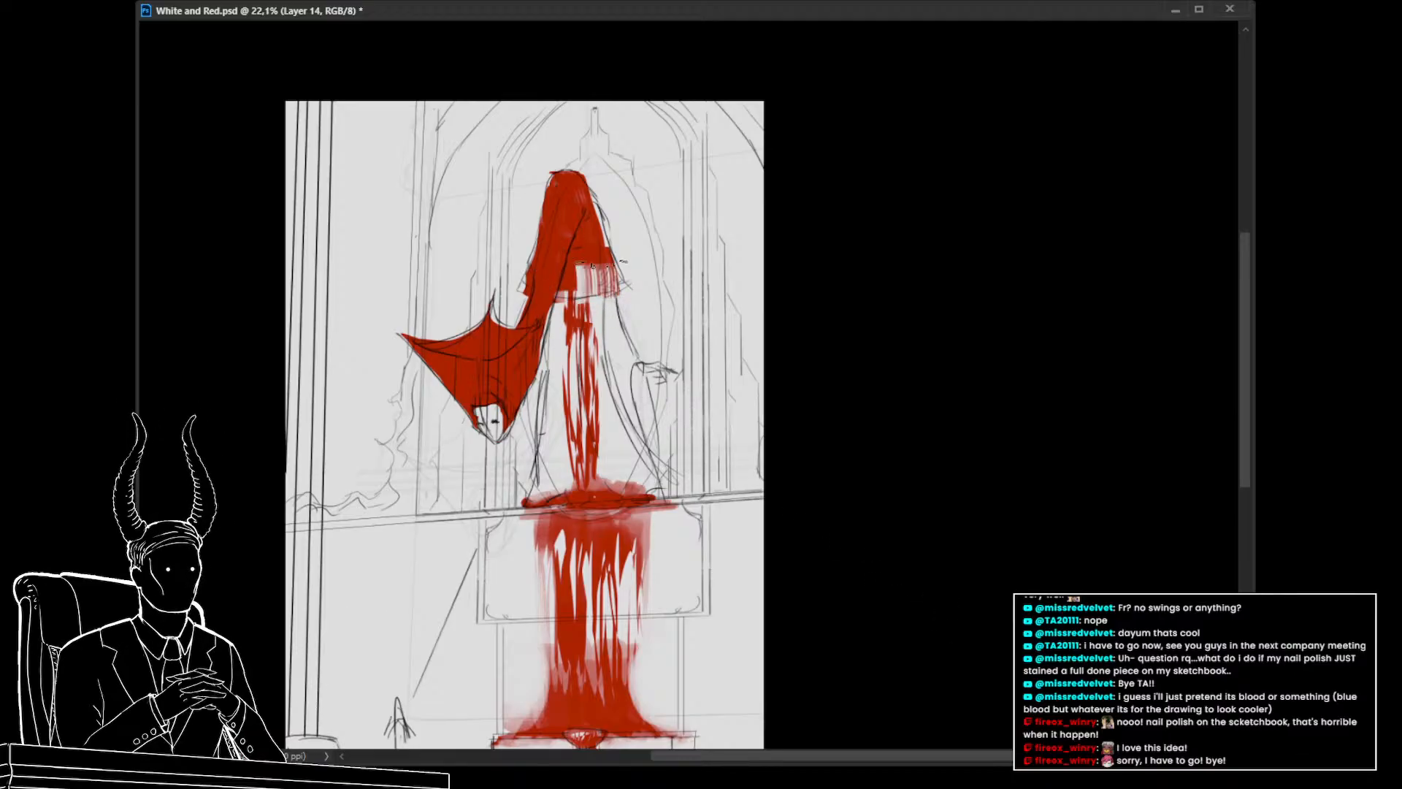
drag(586, 232, 598, 292)
key(ctrl+z)
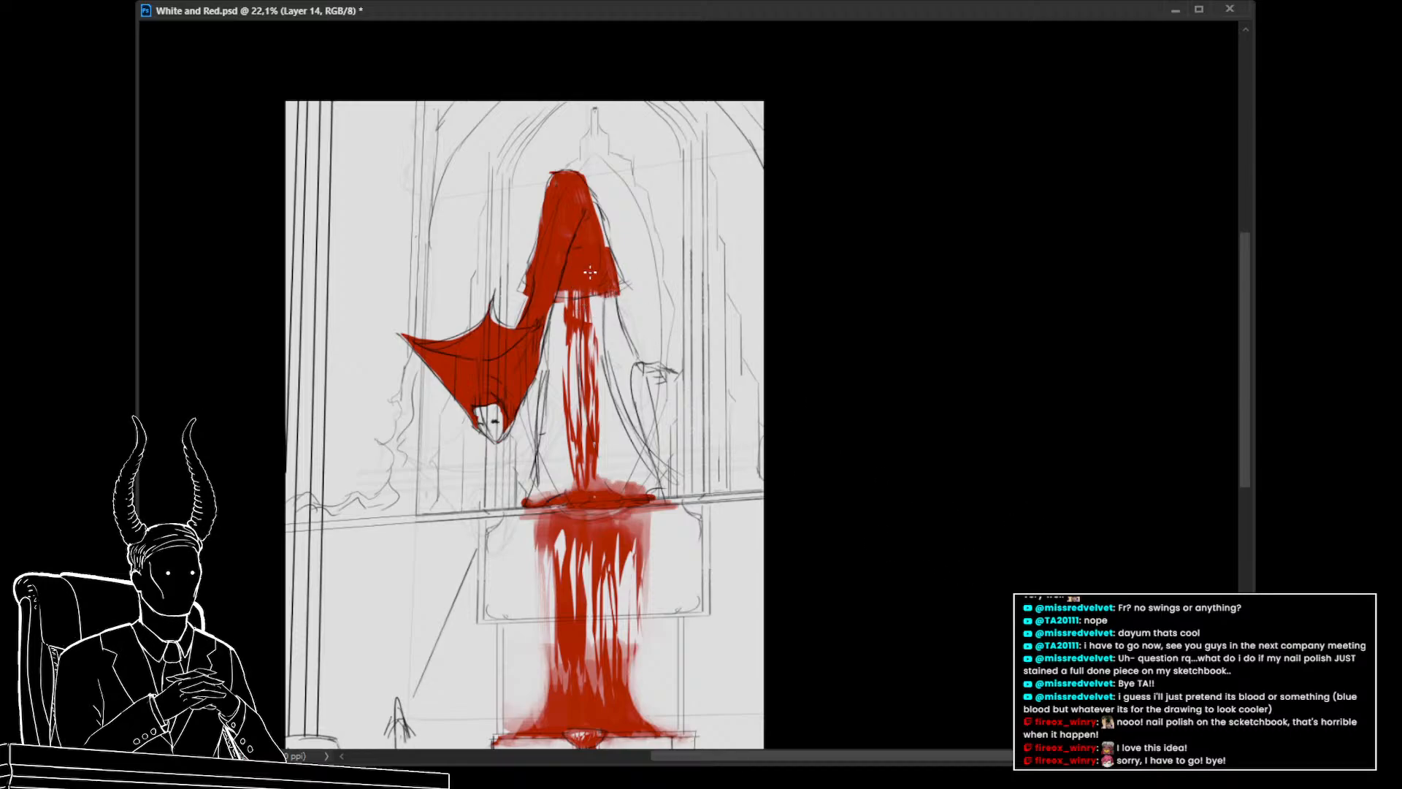
drag(593, 257, 585, 293)
drag(605, 254, 615, 288)
key(ctrl+z)
key(ctrl+z)
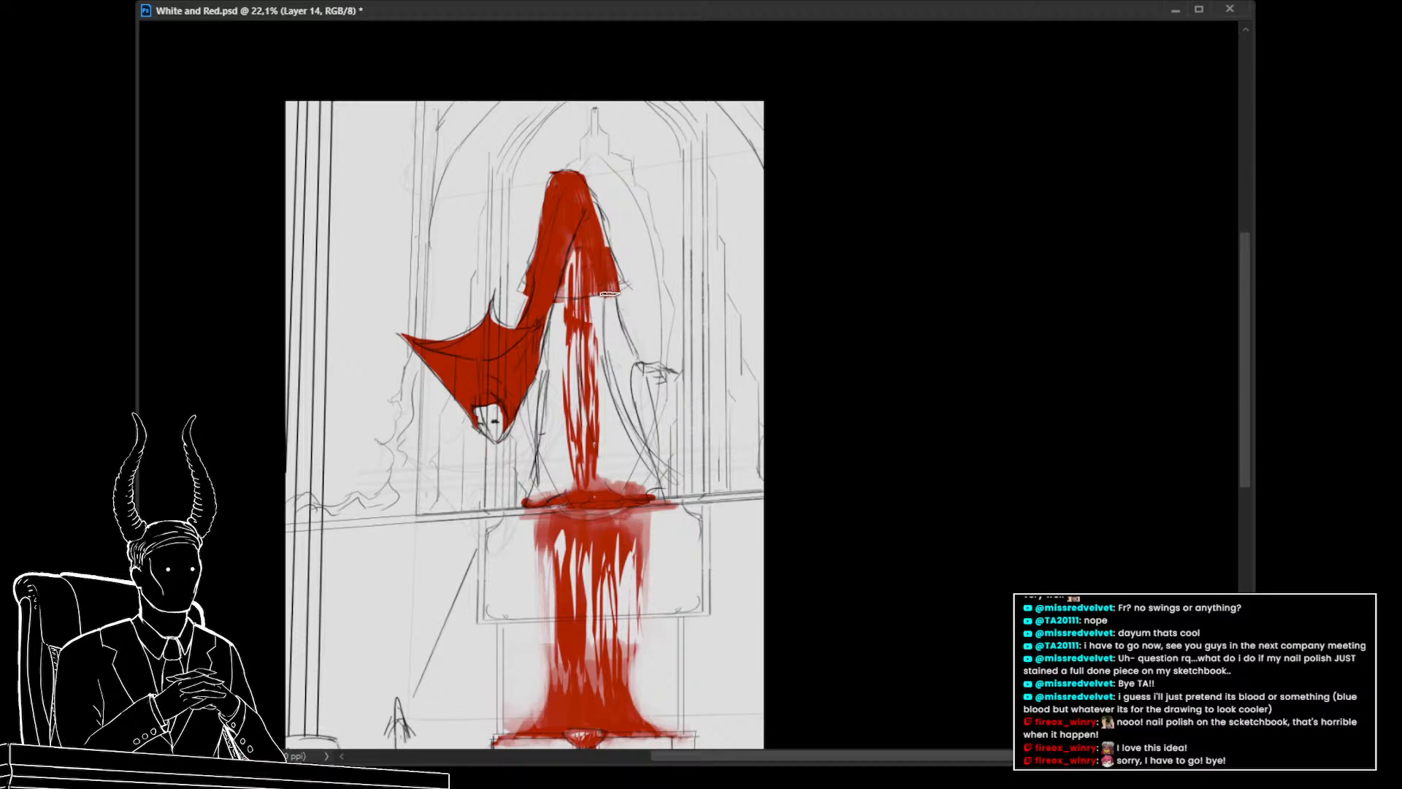
drag(562, 330, 542, 327)
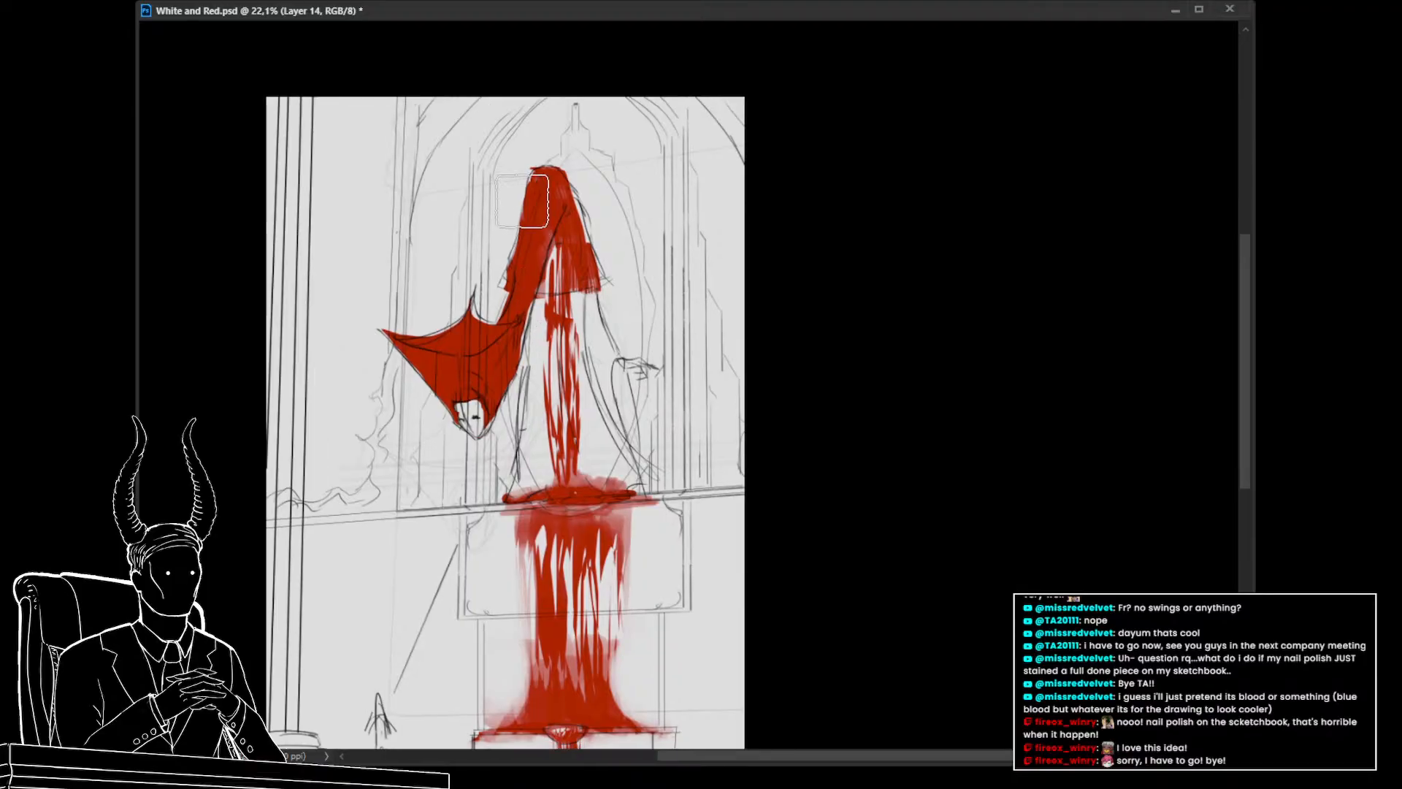
mouse_move(606, 259)
mouse_down()
mouse_move(610, 283)
mouse_move(599, 274)
mouse_up()
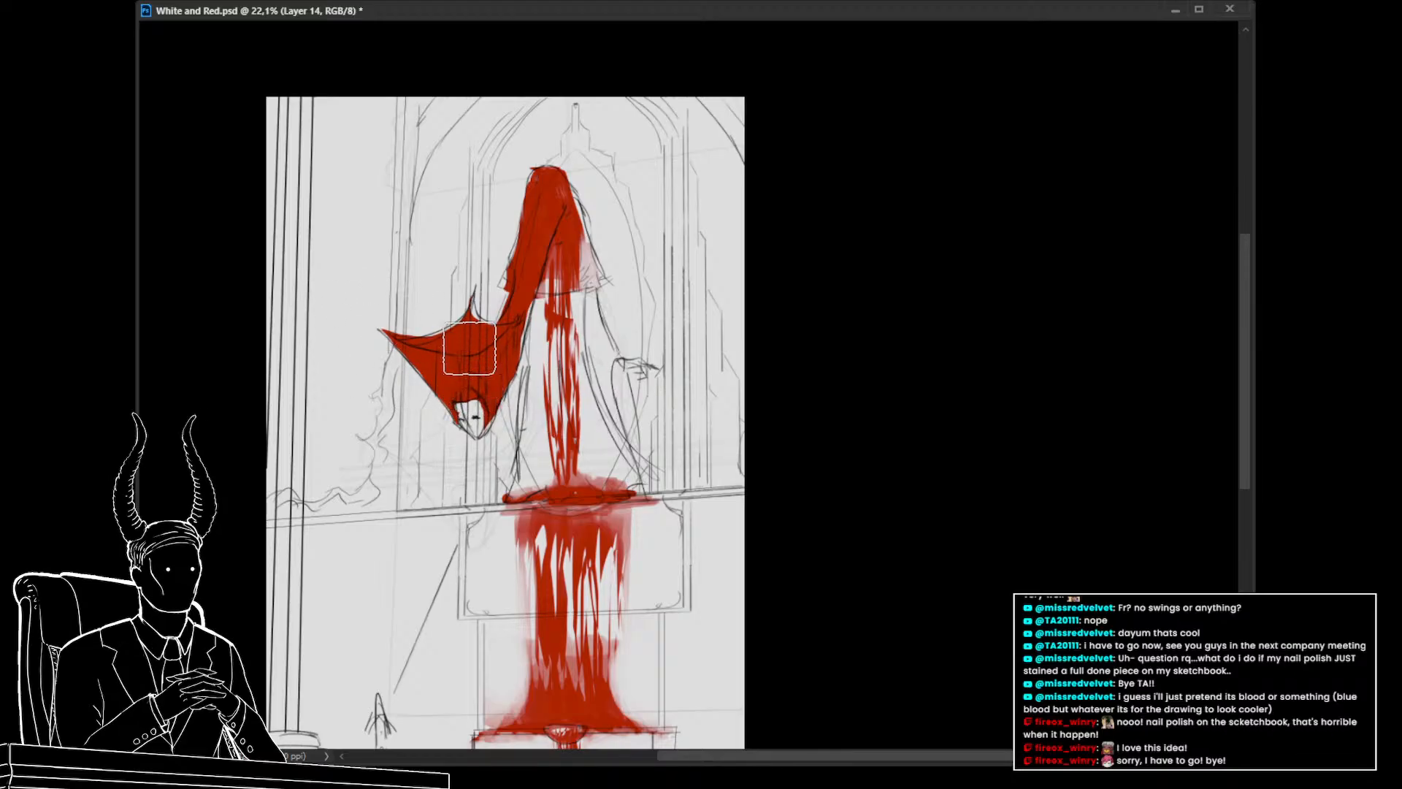
Try erasing red from the middle of the wing
mouse_move(473, 316)
mouse_down()
mouse_move(432, 326)
mouse_move(483, 321)
mouse_move(441, 326)
mouse_up()
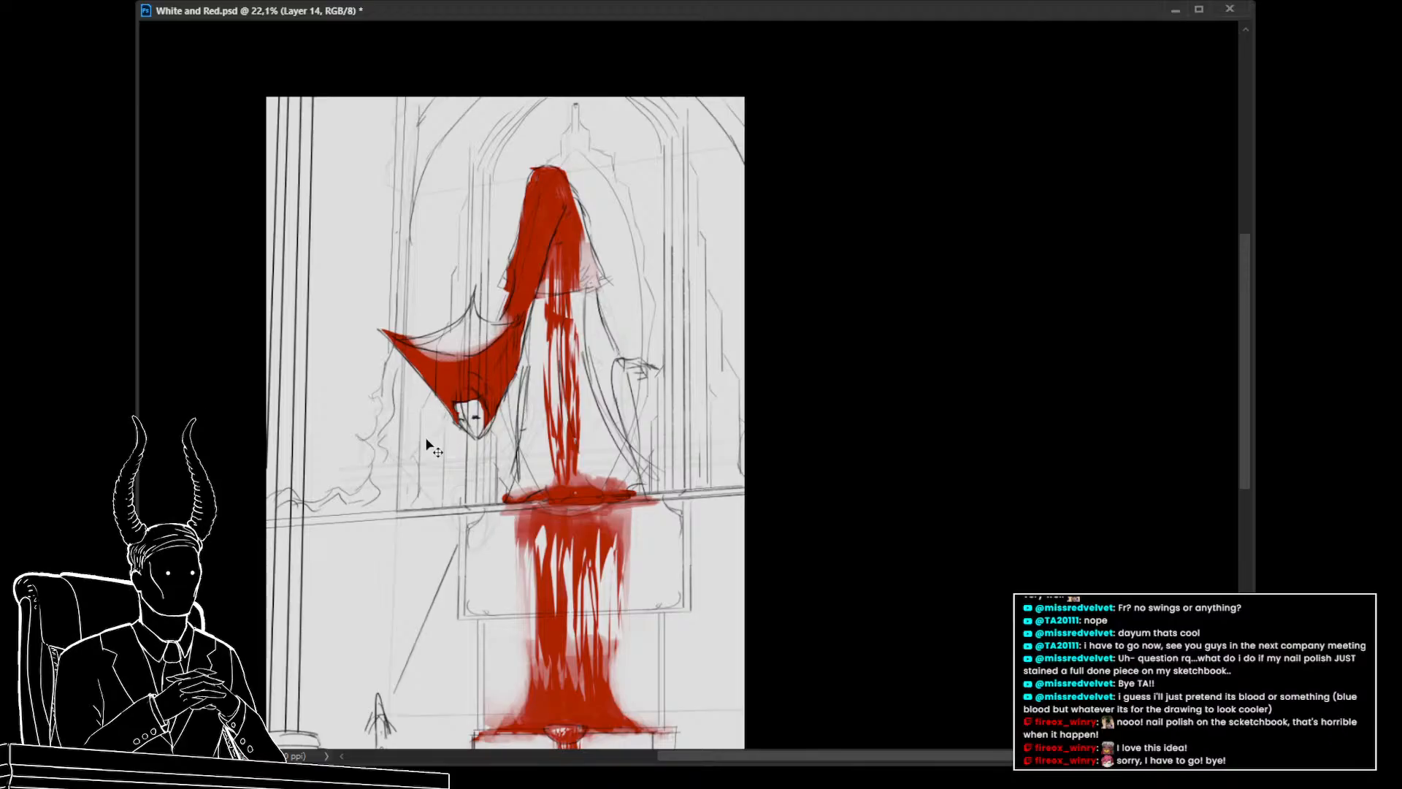
key(ctrl+z)
key(ctrl+z)
key(ctrl+z)
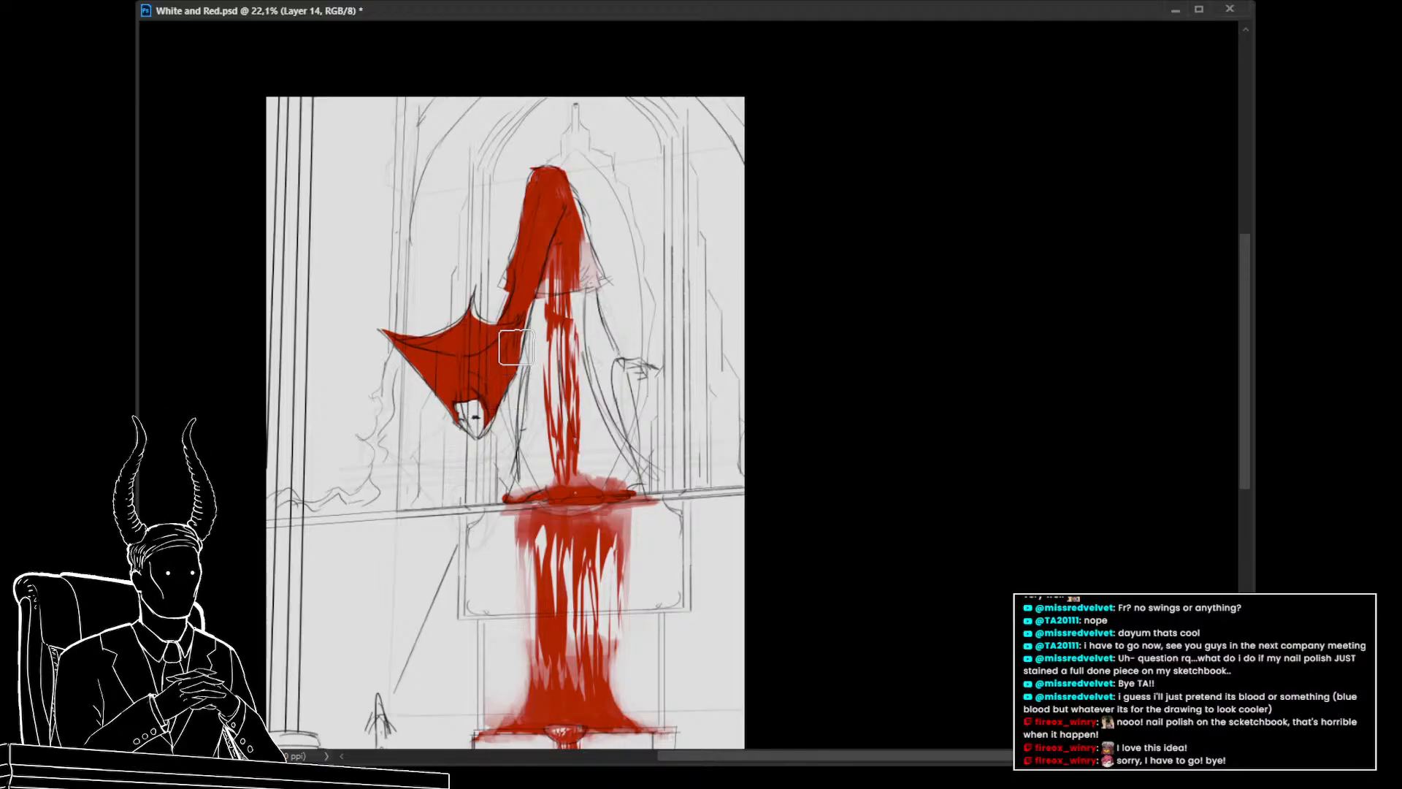
Erase red from the wing's lower edge above the face, then touch up that edge with a smaller brush
drag(519, 335, 504, 387)
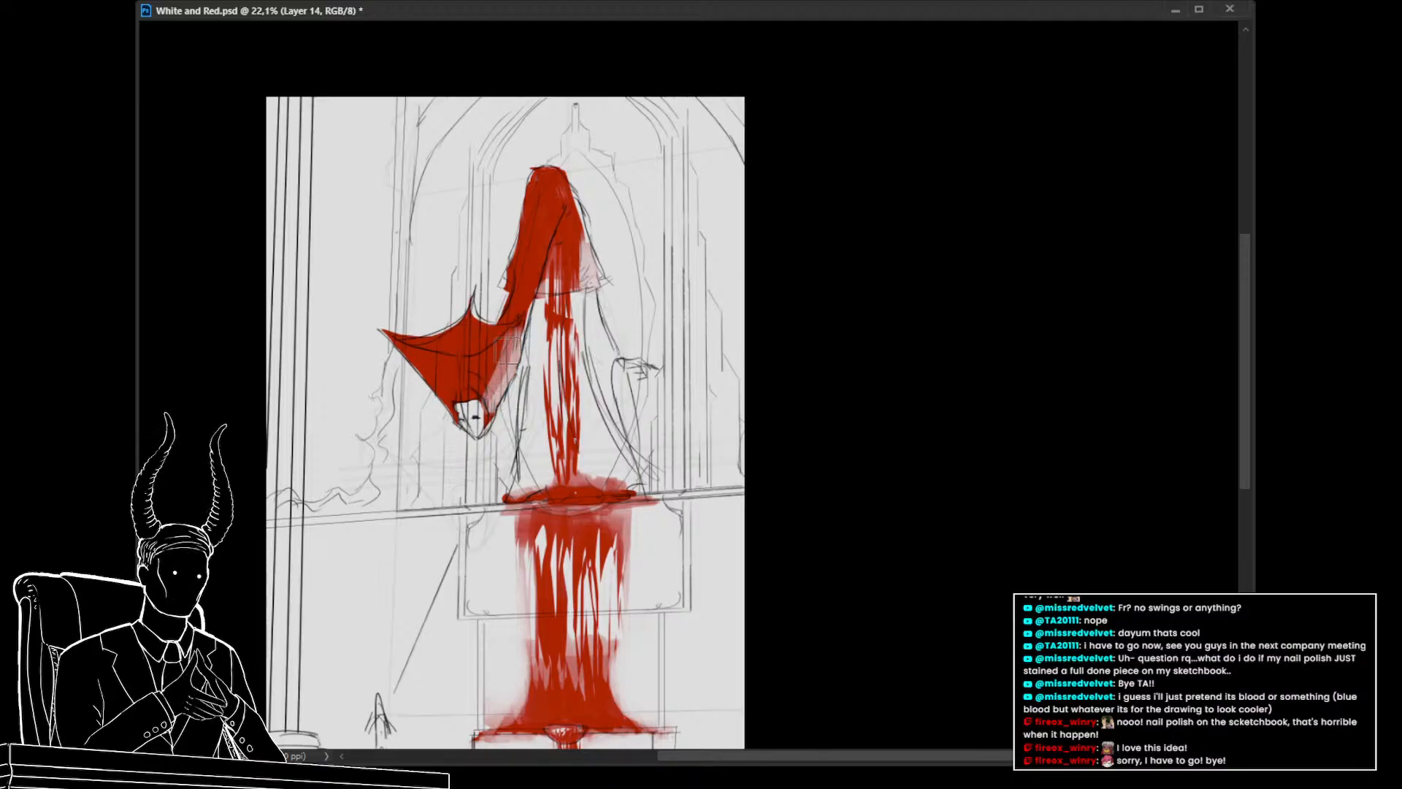
mouse_move(515, 339)
mouse_down()
mouse_move(463, 394)
mouse_move(463, 423)
mouse_move(486, 436)
mouse_move(394, 362)
mouse_move(454, 375)
mouse_up()
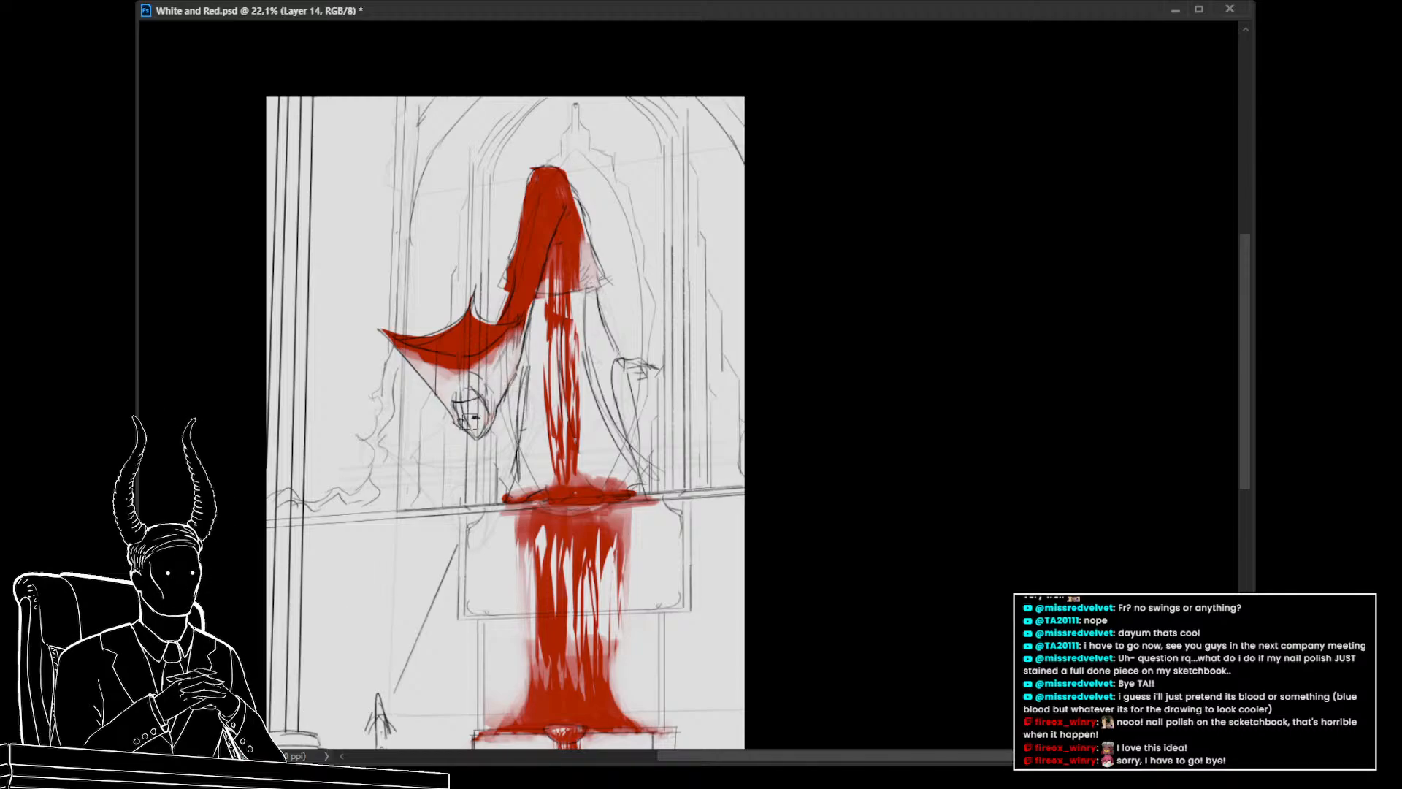
mouse_move(471, 451)
mouse_down()
mouse_move(350, 422)
mouse_move(475, 424)
mouse_up()
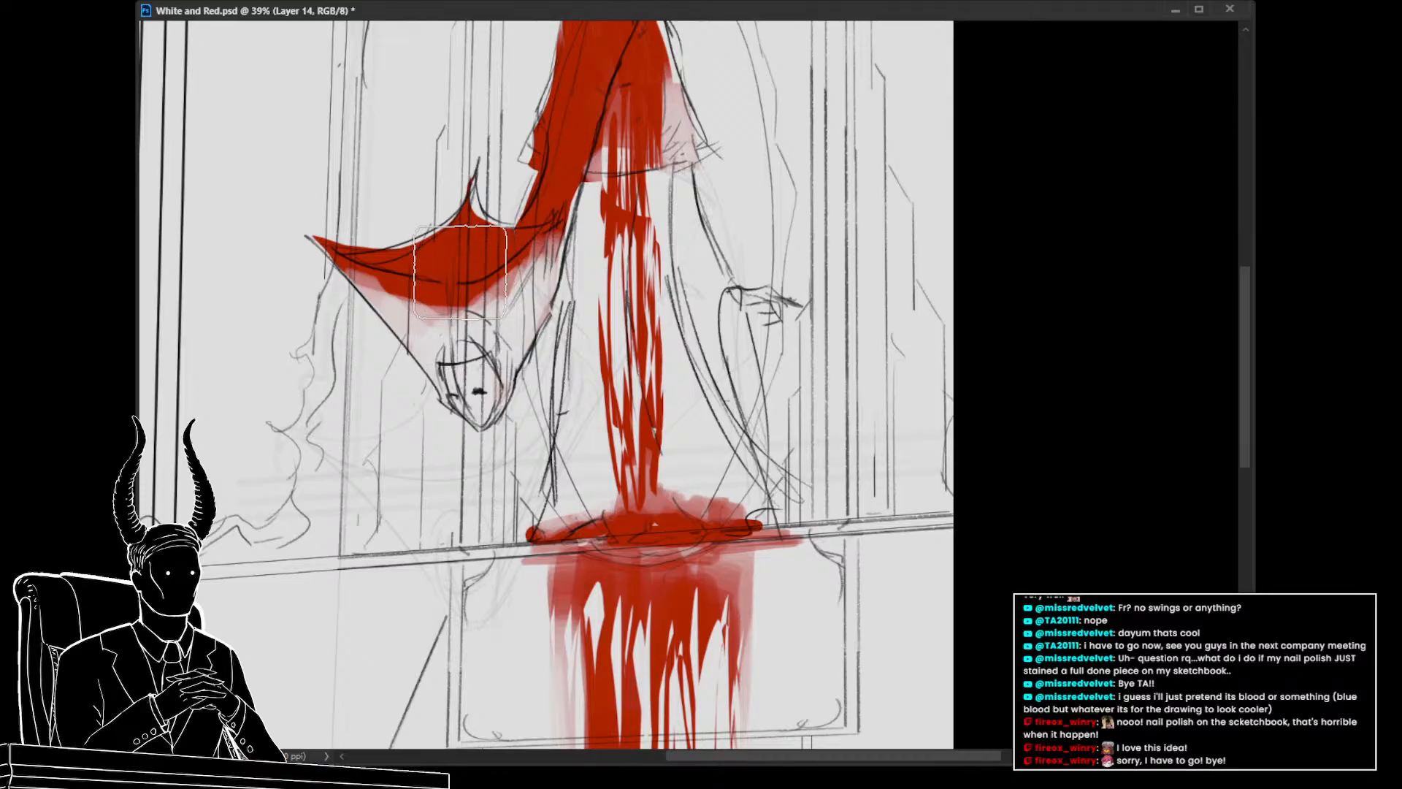
key(bracketleft)
key(bracketleft)
key(bracketleft)
key(bracketleft)
key(bracketleft)
key(bracketleft)
key(bracketleft)
key(bracketleft)
mouse_move(454, 287)
mouse_down()
mouse_move(474, 351)
mouse_move(455, 286)
mouse_move(458, 358)
mouse_move(441, 280)
mouse_move(450, 358)
mouse_up()
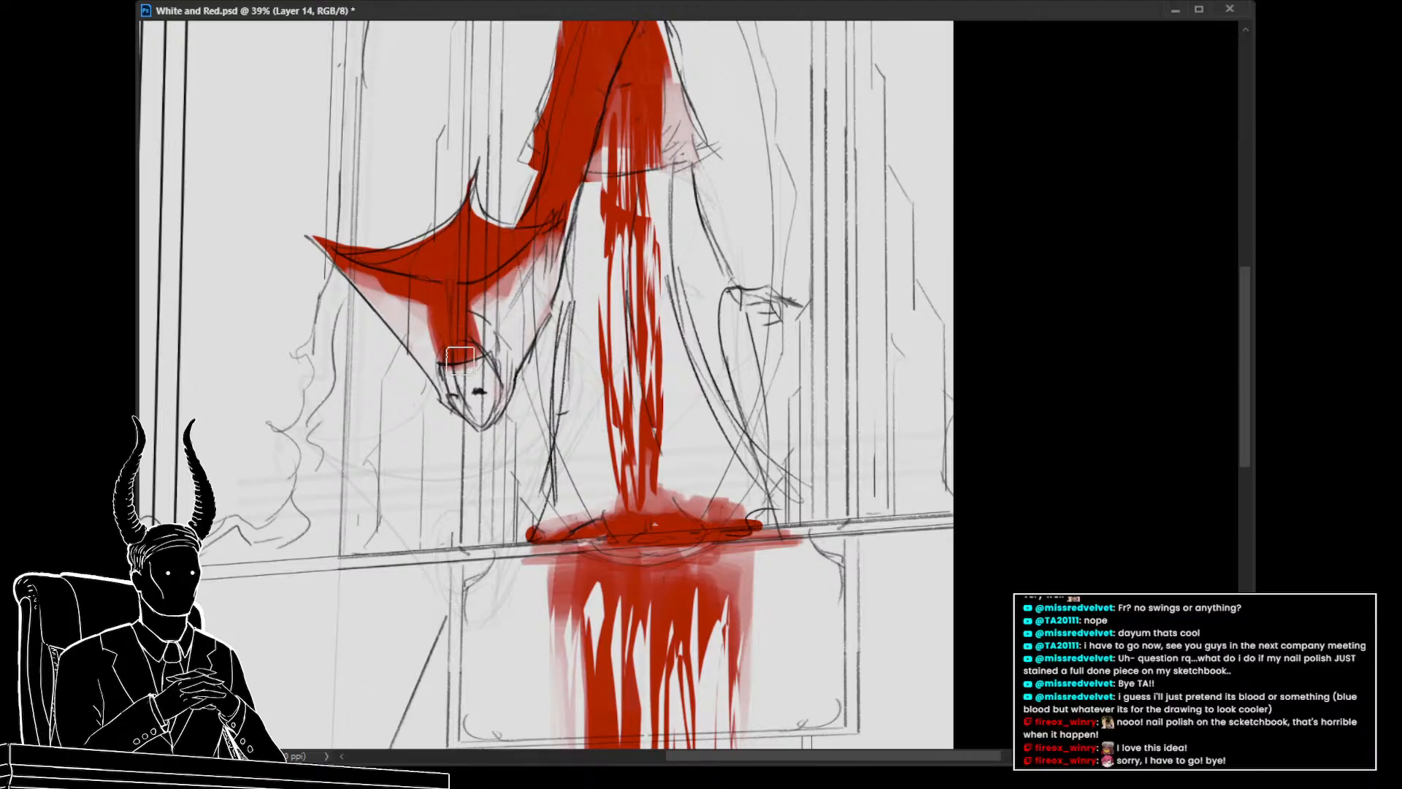
mouse_move(448, 325)
mouse_down()
mouse_move(334, 341)
mouse_move(492, 333)
mouse_up()
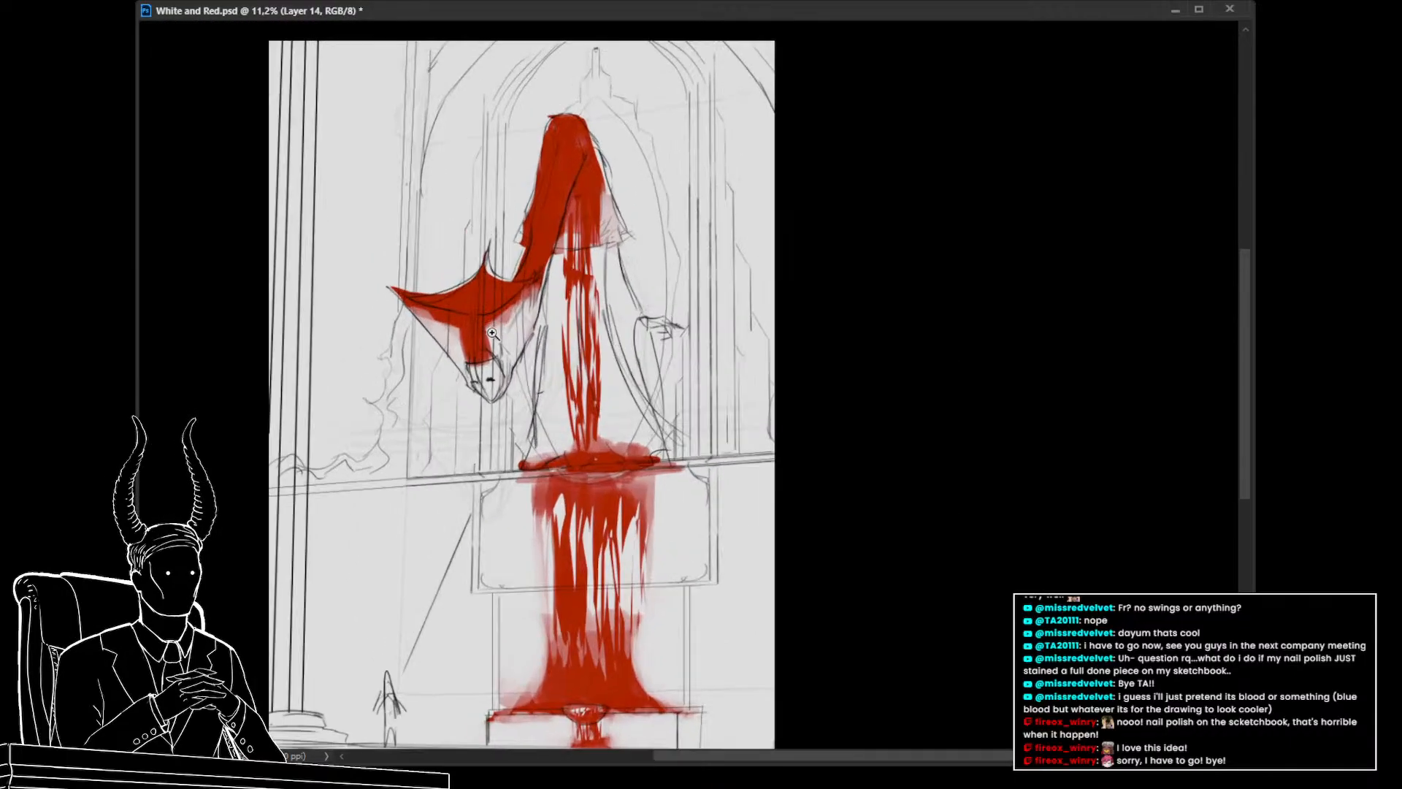
Step back and forward through the recent wing strokes to compare the painting before and after
drag(509, 434, 460, 475)
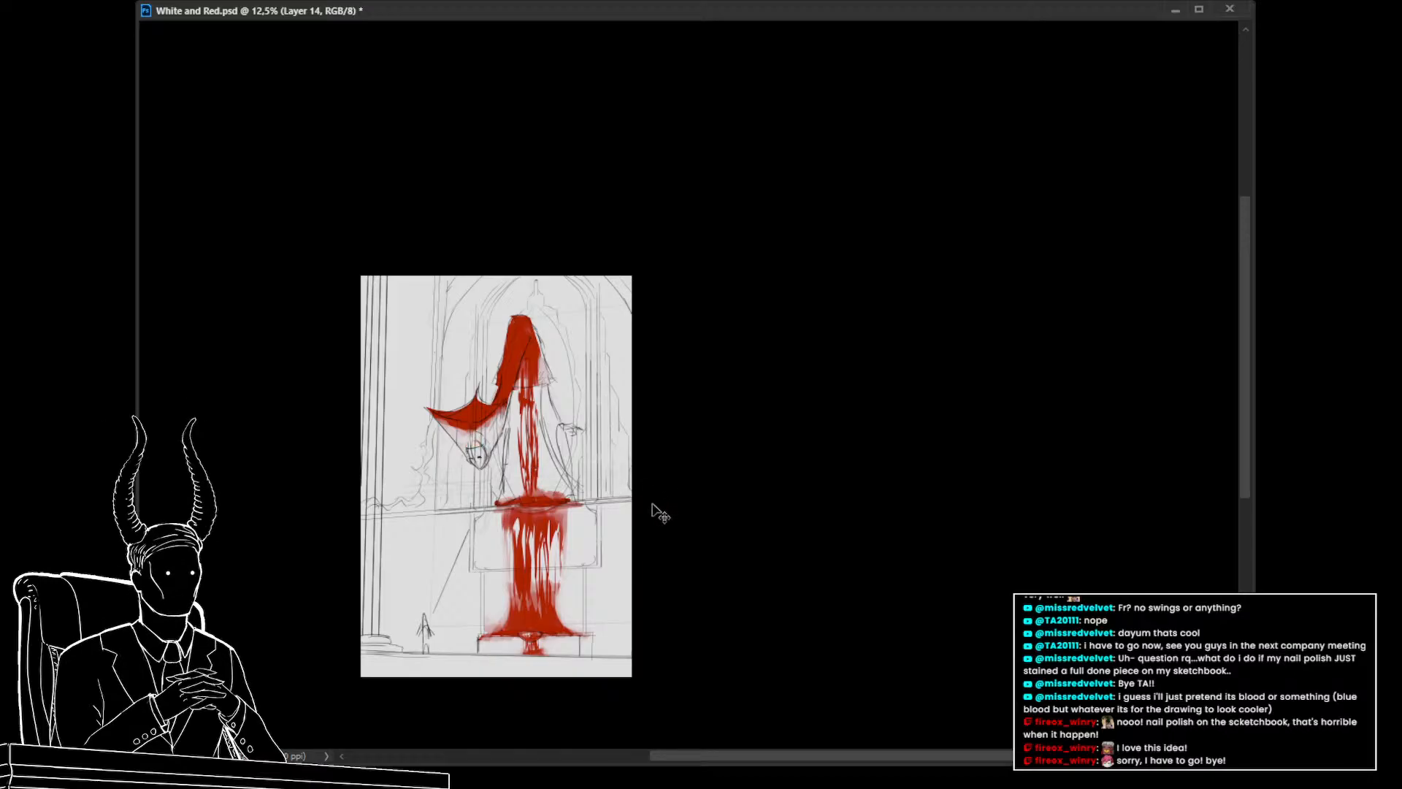
key(ctrl+z)
key(ctrl+z)
key(ctrl+z)
key(ctrl+z)
key(ctrl+z)
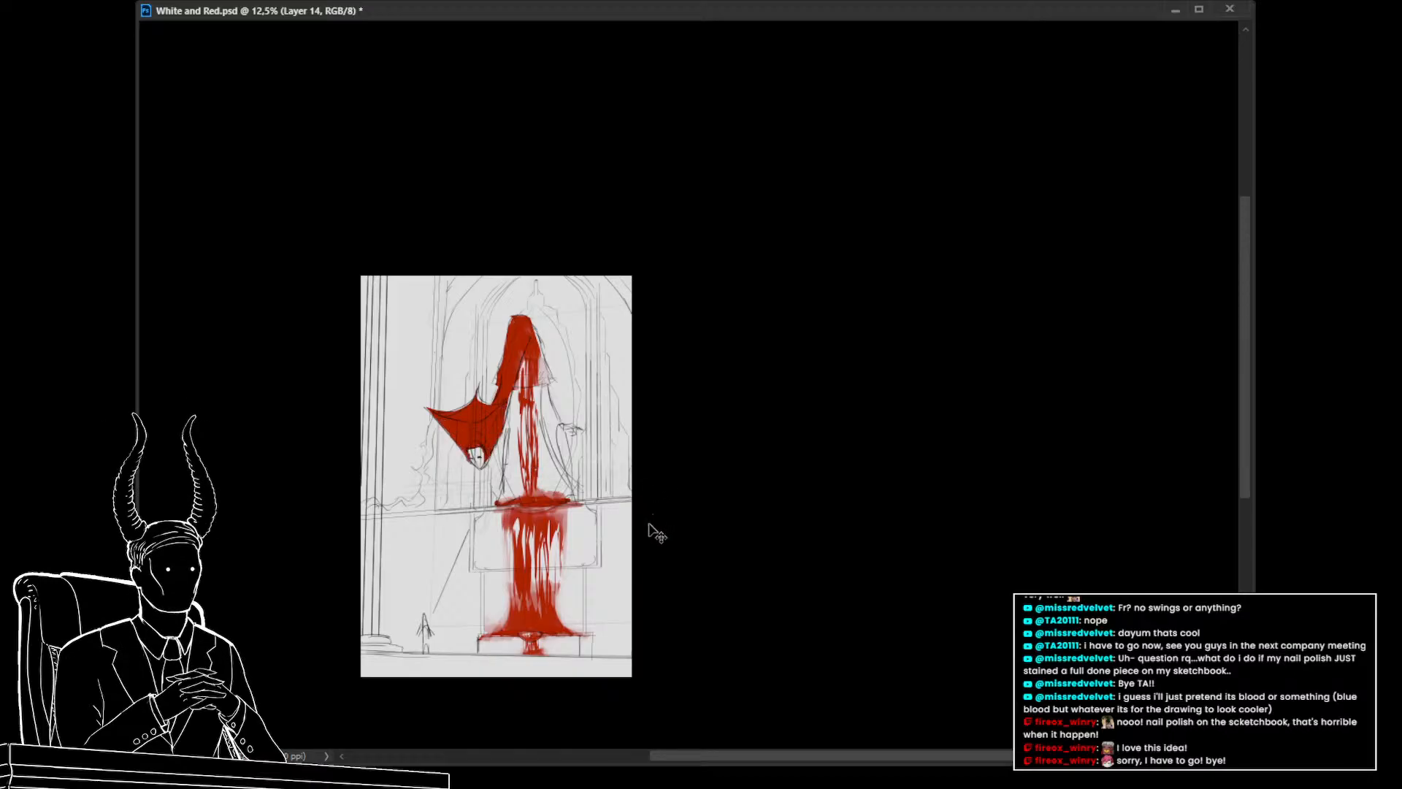
key(ctrl+shift+z)
key(ctrl+shift+z)
key(ctrl+shift+z)
key(ctrl+shift+z)
key(ctrl+shift+z)
key(ctrl+shift+z)
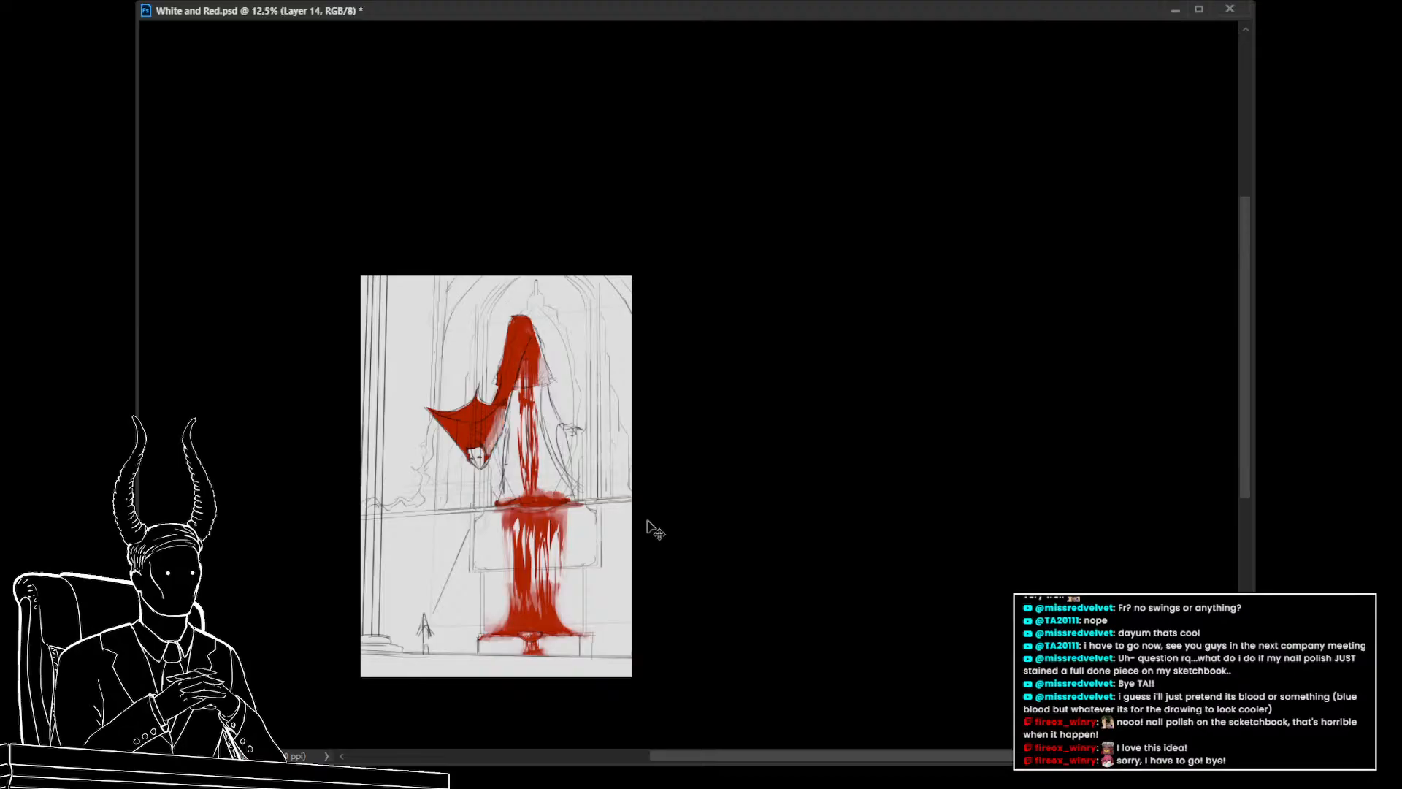
key(ctrl+shift+z)
key(ctrl+shift+z)
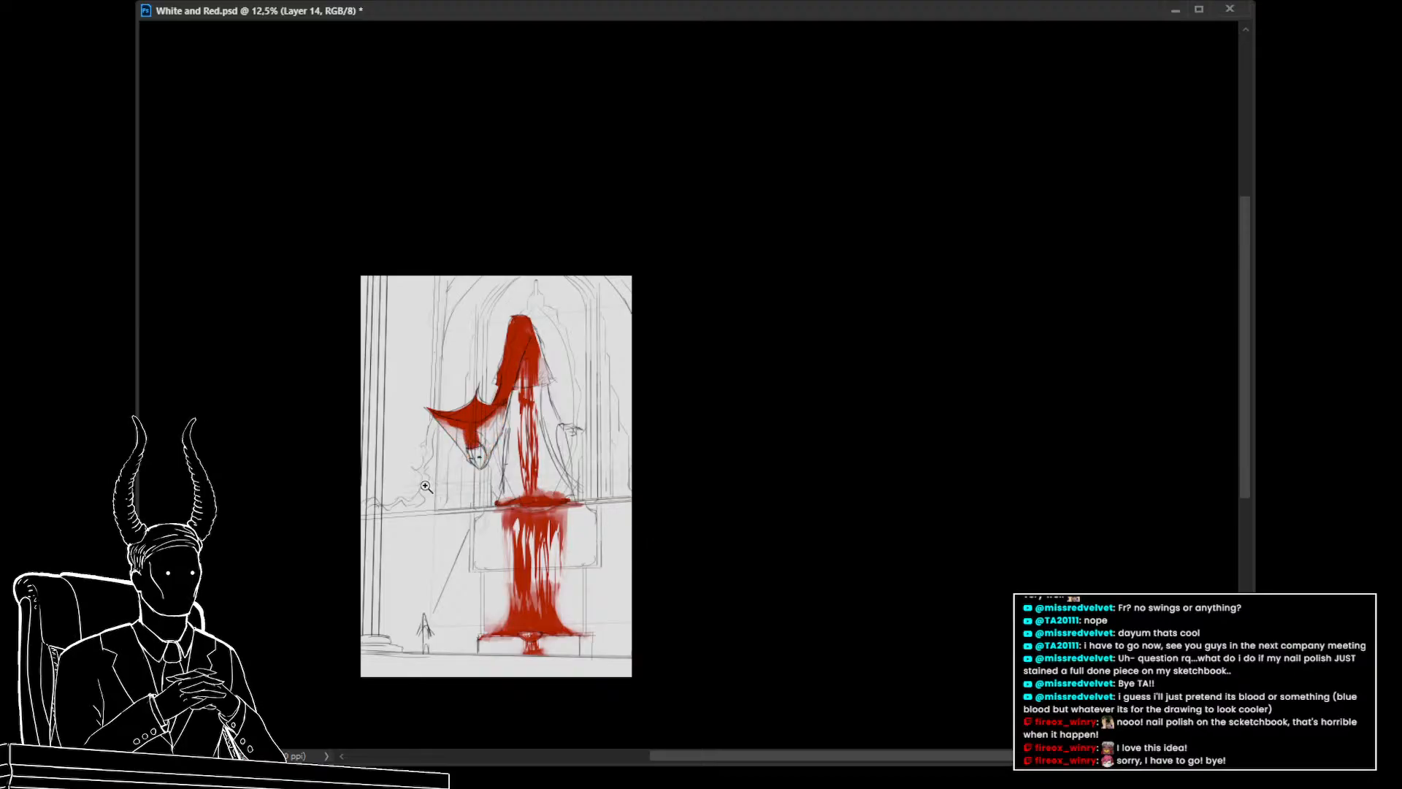
mouse_move(436, 492)
mouse_down()
mouse_move(539, 525)
mouse_move(528, 603)
mouse_move(492, 574)
mouse_up()
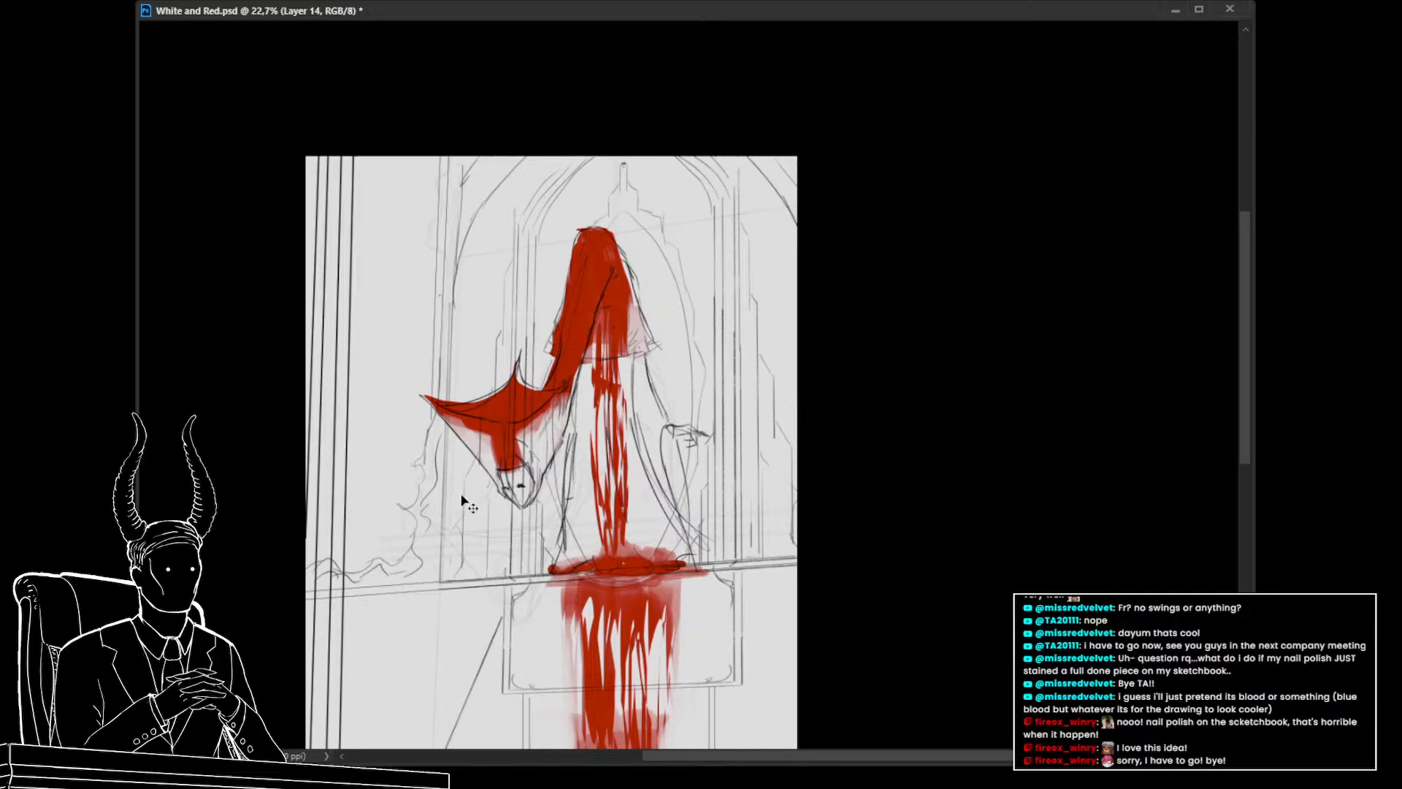
Duplicate the red layer and delete the hood and wing red from the copy using a lasso selection
key(ctrl+j)
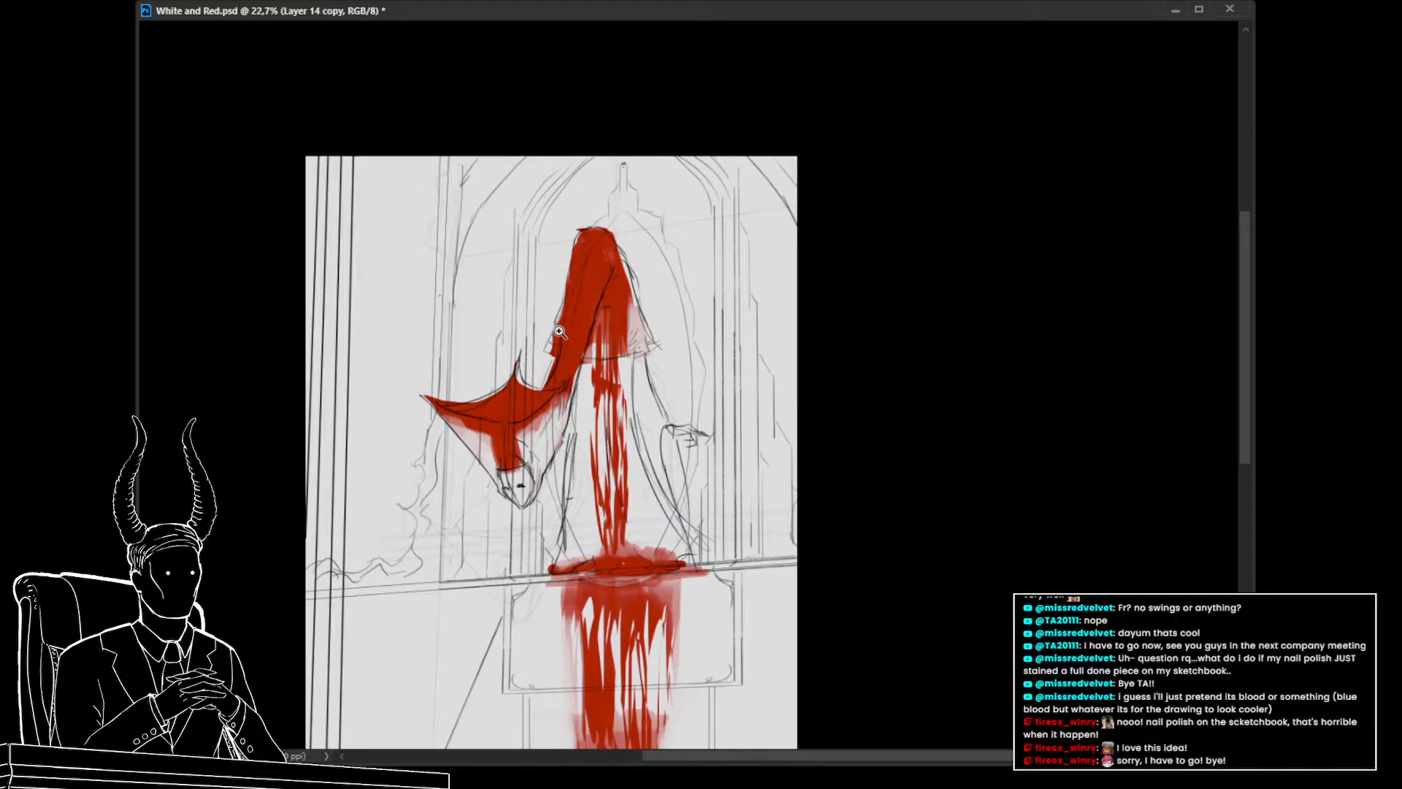
key(l)
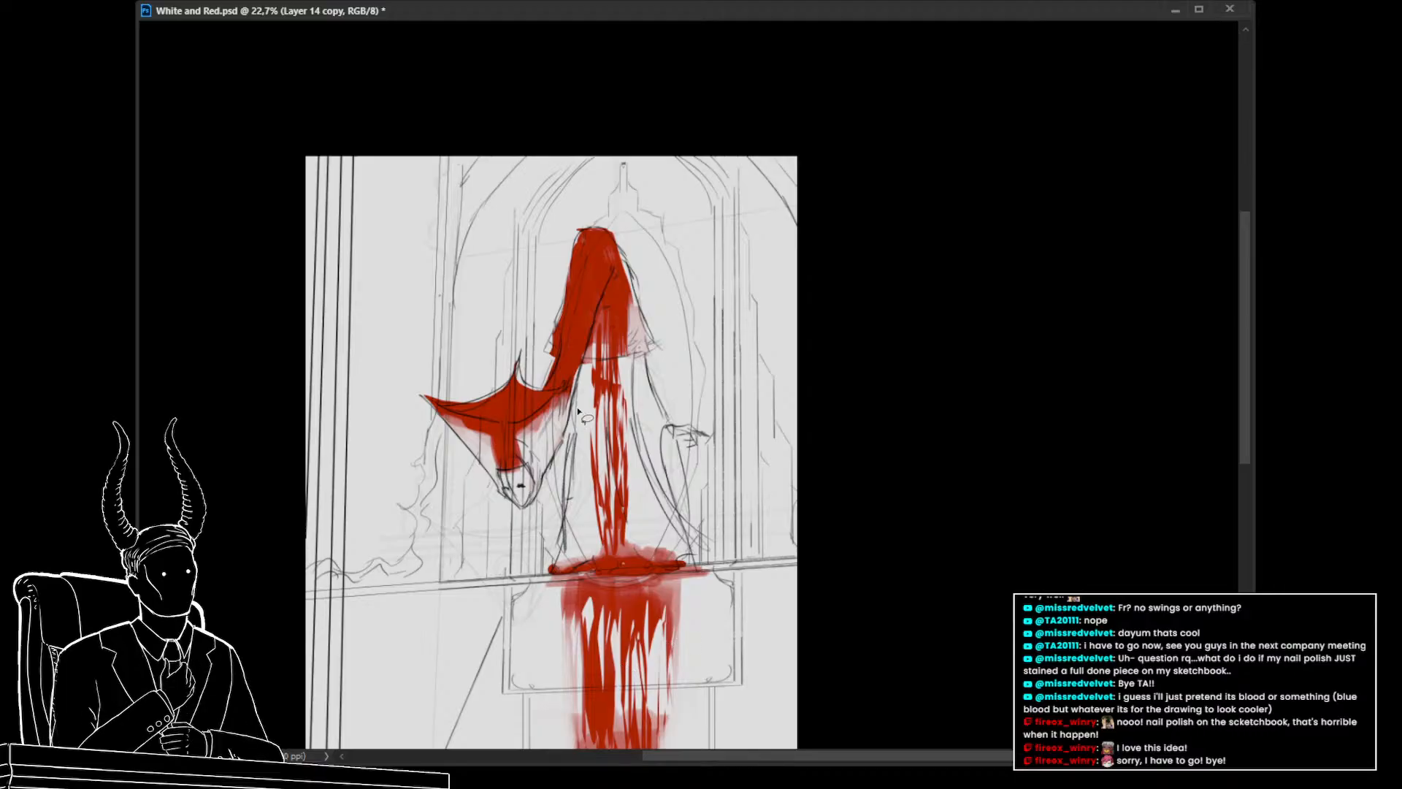
mouse_move(665, 355)
mouse_down()
mouse_move(575, 180)
mouse_move(386, 491)
mouse_move(515, 531)
mouse_move(556, 469)
mouse_move(593, 362)
mouse_up()
key(Delete)
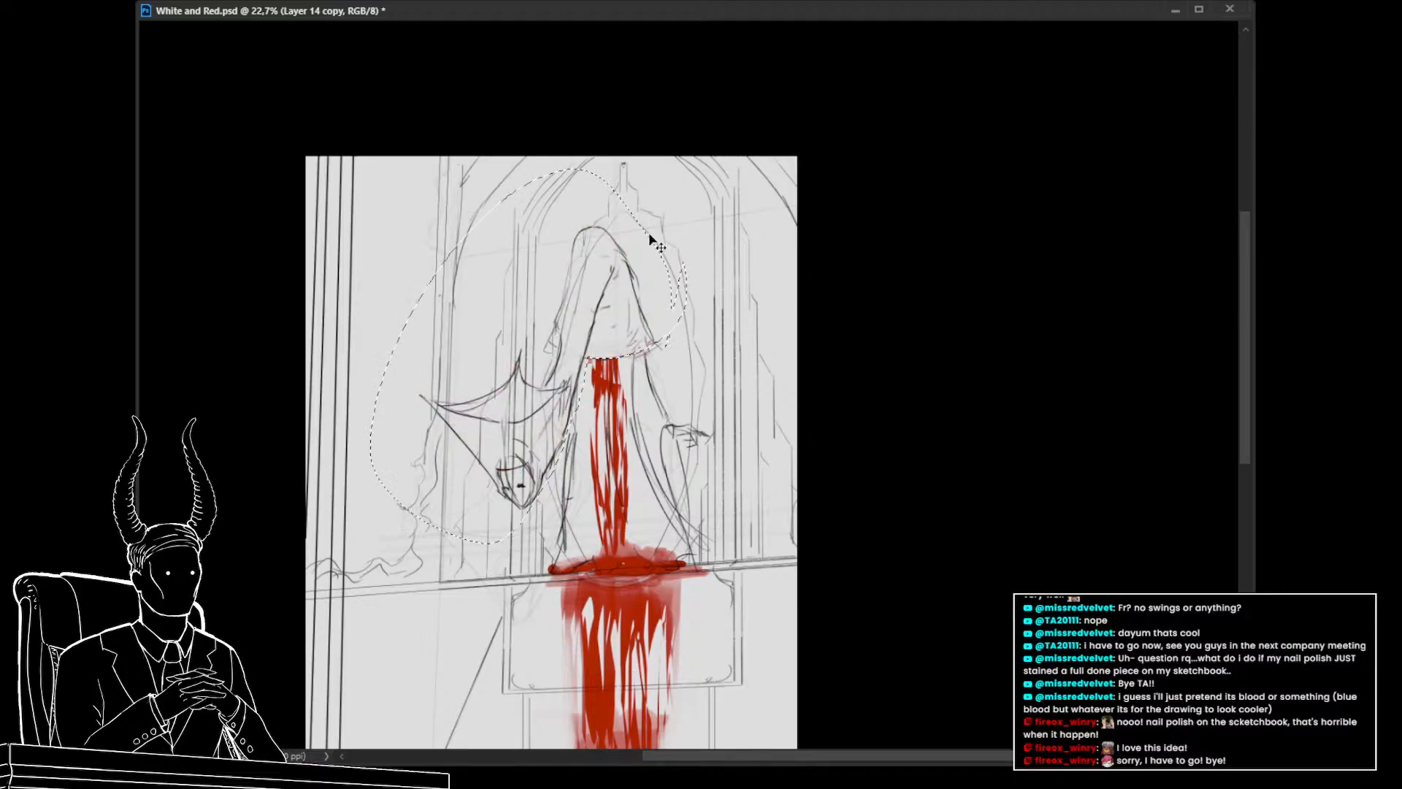
key(ctrl+d)
Try repainting the hood on the duplicate layer, then delete the duplicate layer
drag(711, 420, 688, 451)
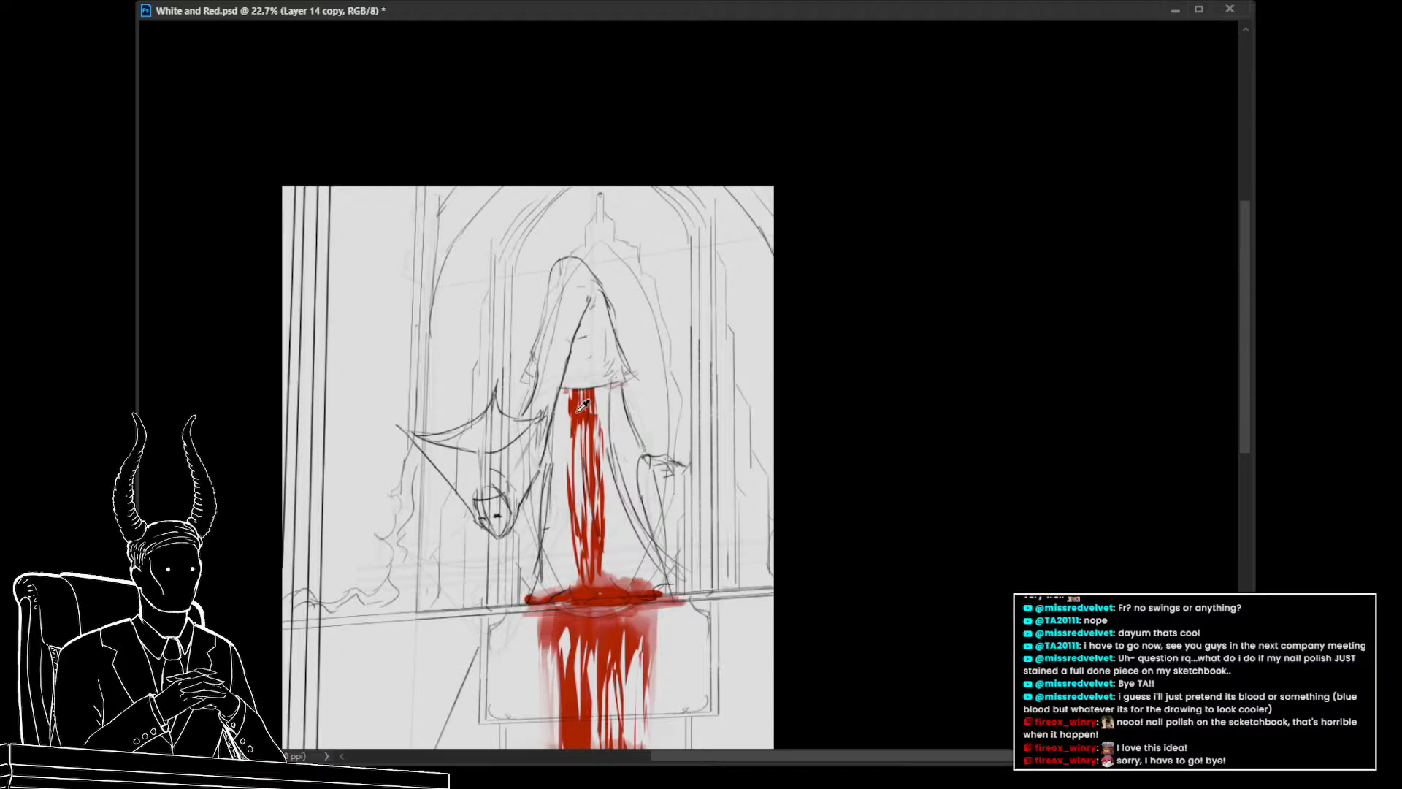
mouse_move(606, 356)
mouse_down()
mouse_move(571, 377)
mouse_move(591, 382)
mouse_move(590, 341)
mouse_move(577, 361)
mouse_move(598, 371)
mouse_move(593, 317)
mouse_move(579, 354)
mouse_move(584, 337)
mouse_move(602, 376)
mouse_move(593, 326)
mouse_up()
key([)
key([)
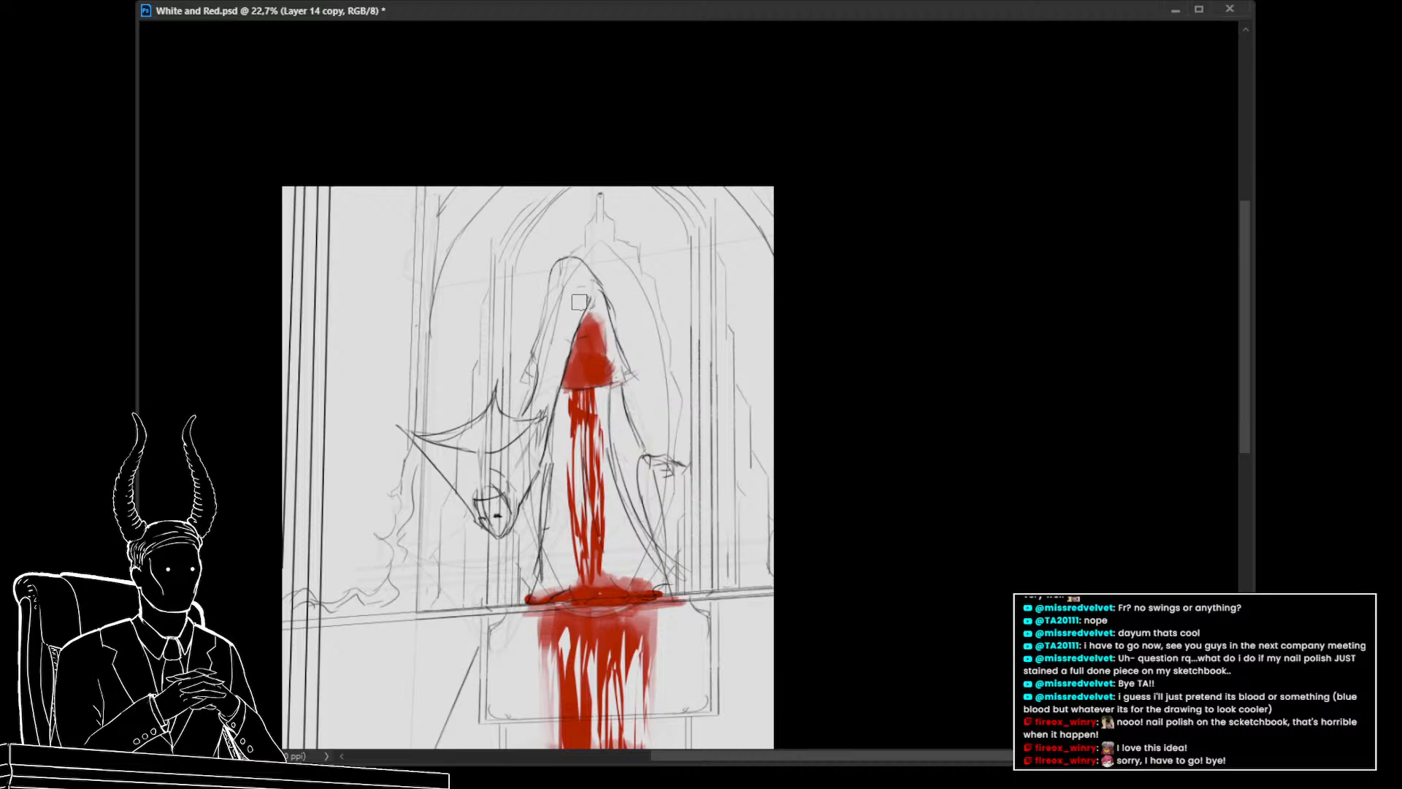
key(])
key(])
key(])
key(])
mouse_move(569, 273)
mouse_down()
mouse_move(584, 285)
mouse_move(566, 267)
mouse_move(559, 287)
mouse_move(577, 290)
mouse_move(566, 267)
mouse_move(588, 281)
mouse_move(553, 315)
mouse_move(563, 326)
mouse_up()
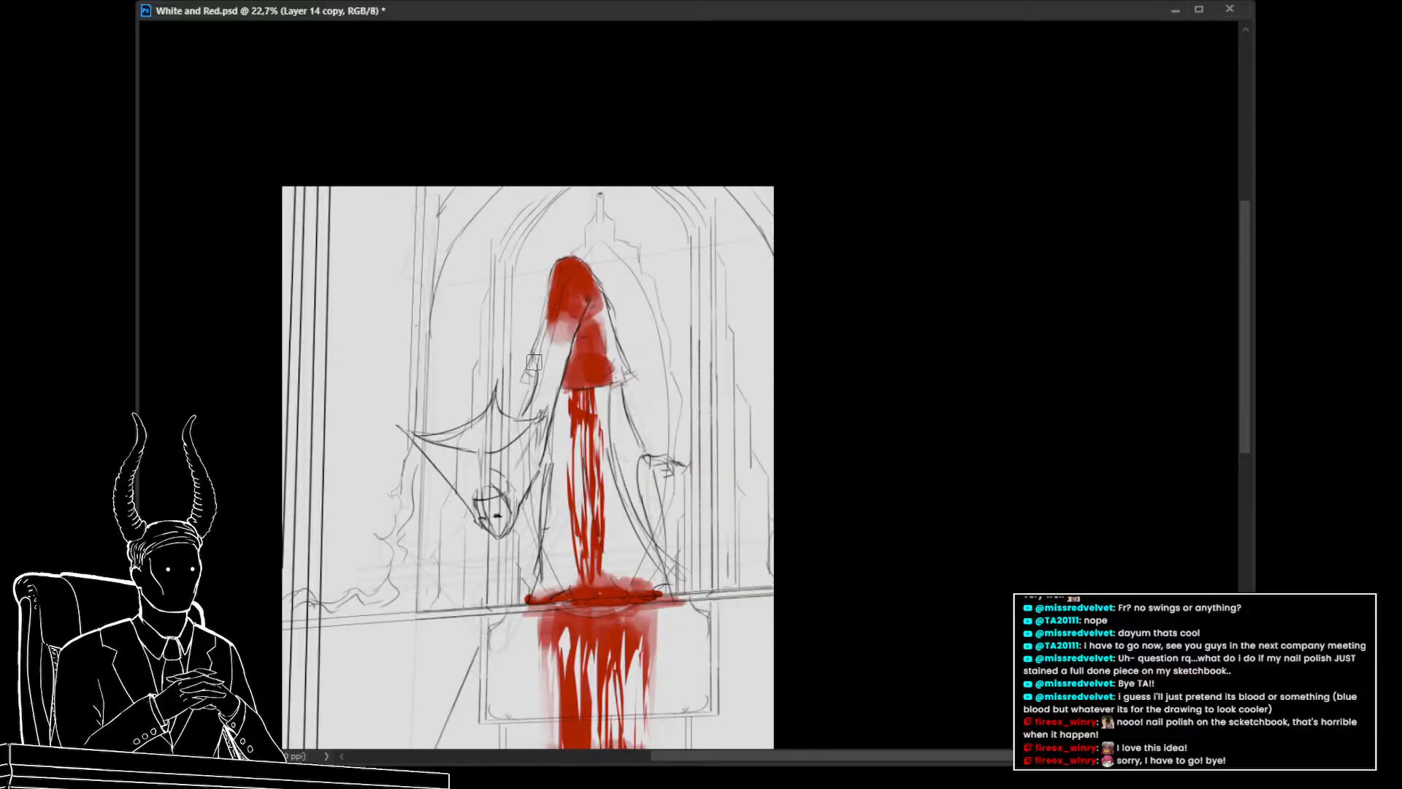
mouse_move(564, 326)
mouse_down()
mouse_move(535, 411)
mouse_move(565, 330)
mouse_up()
mouse_move(596, 394)
mouse_down()
mouse_move(470, 403)
mouse_move(575, 415)
mouse_up()
key(ctrl+z)
key(ctrl+z)
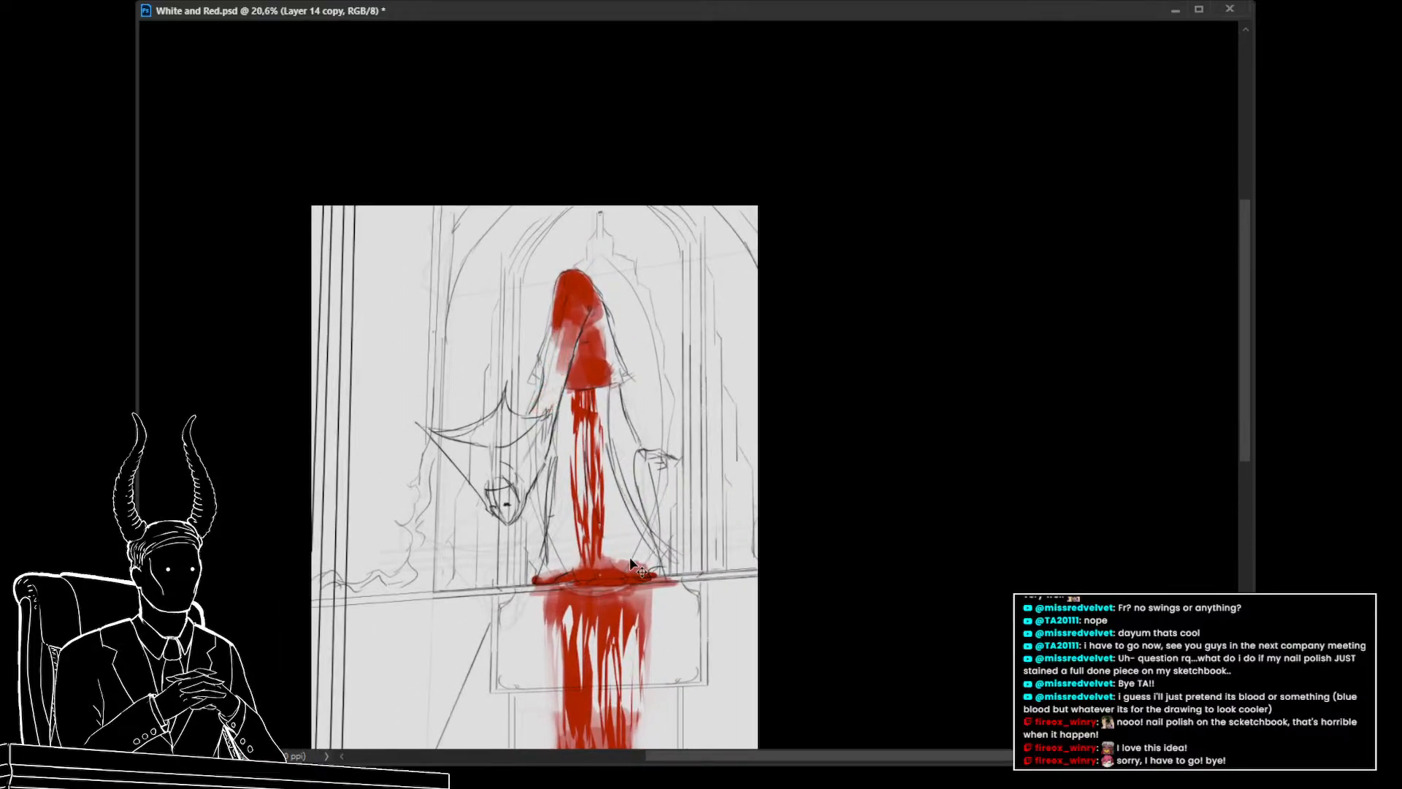
key(ctrl+z)
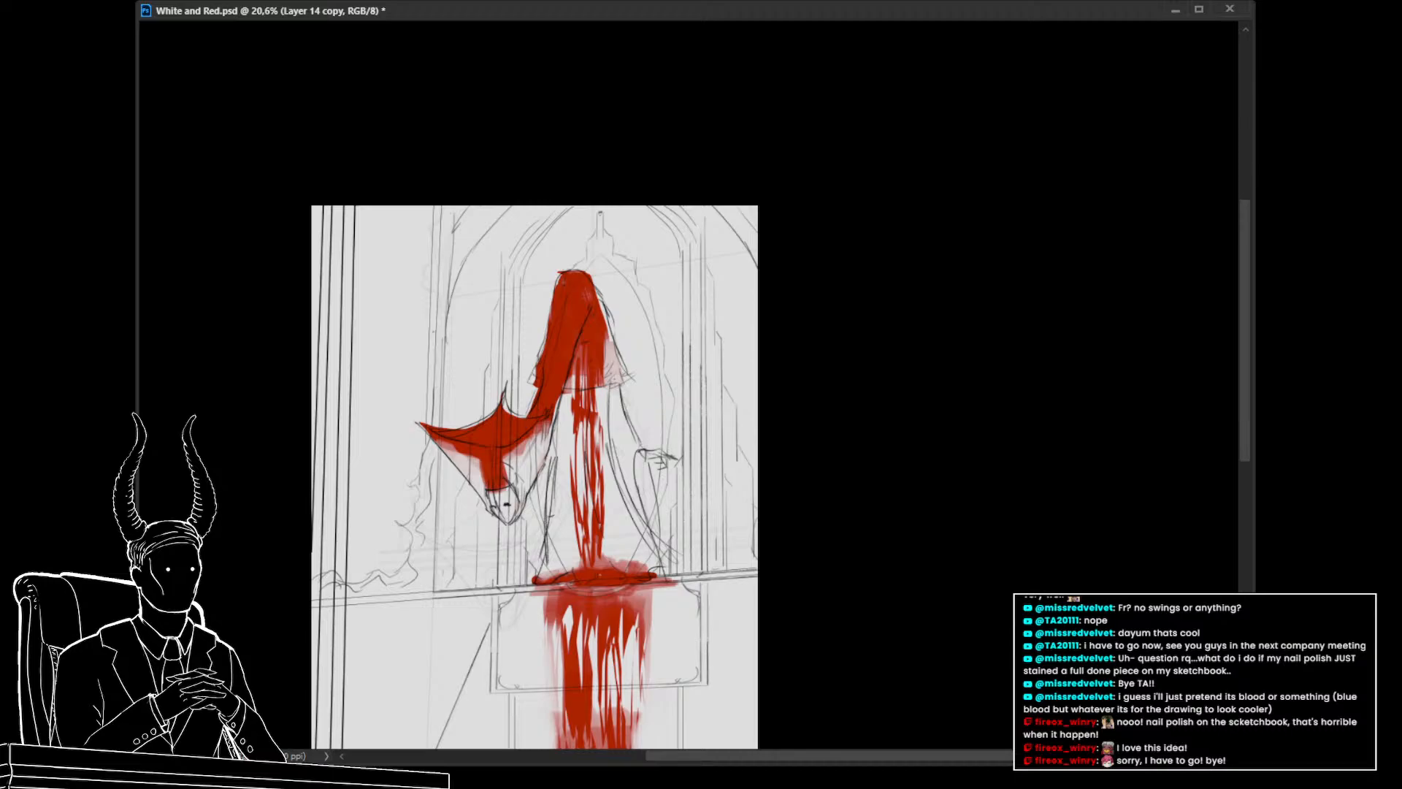
key(ctrl+z)
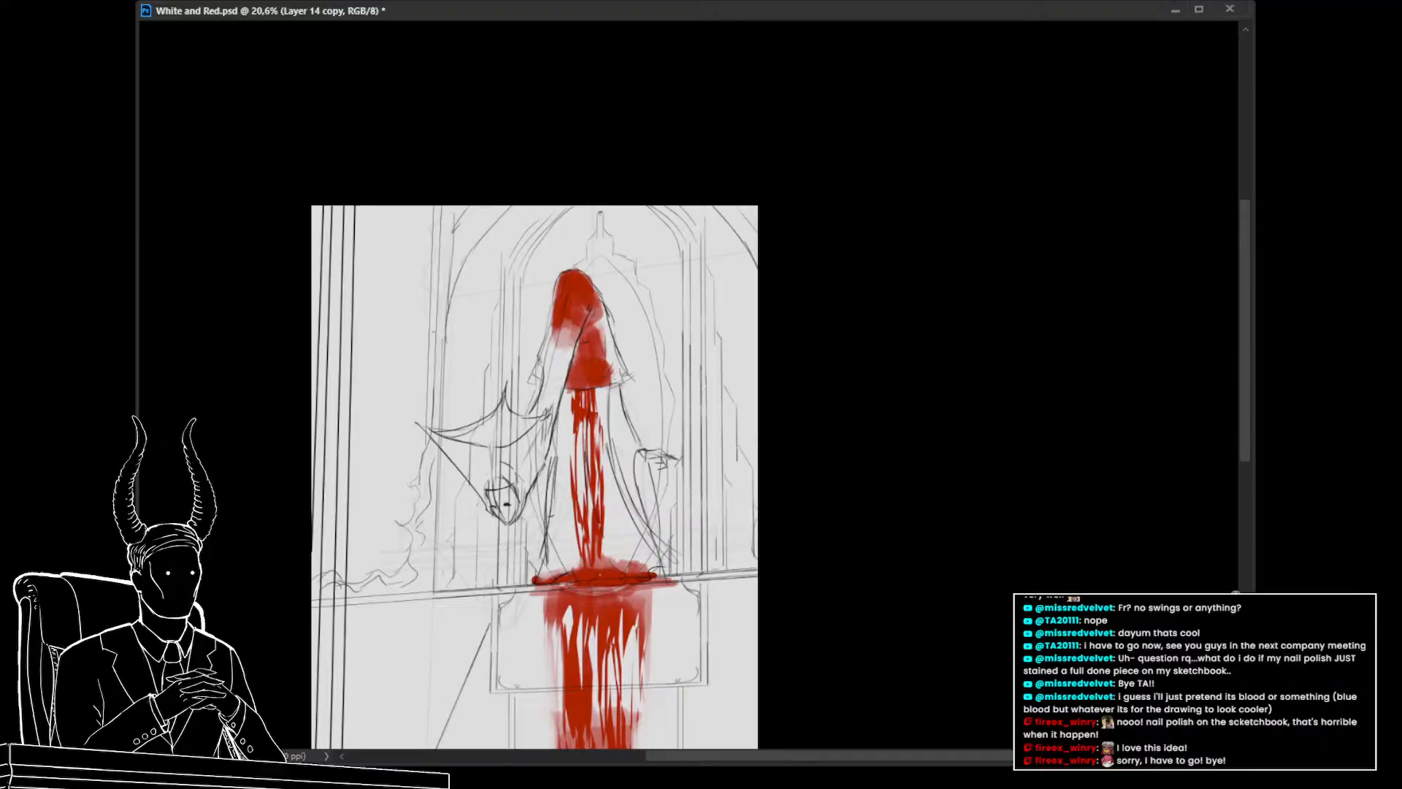
key(Delete)
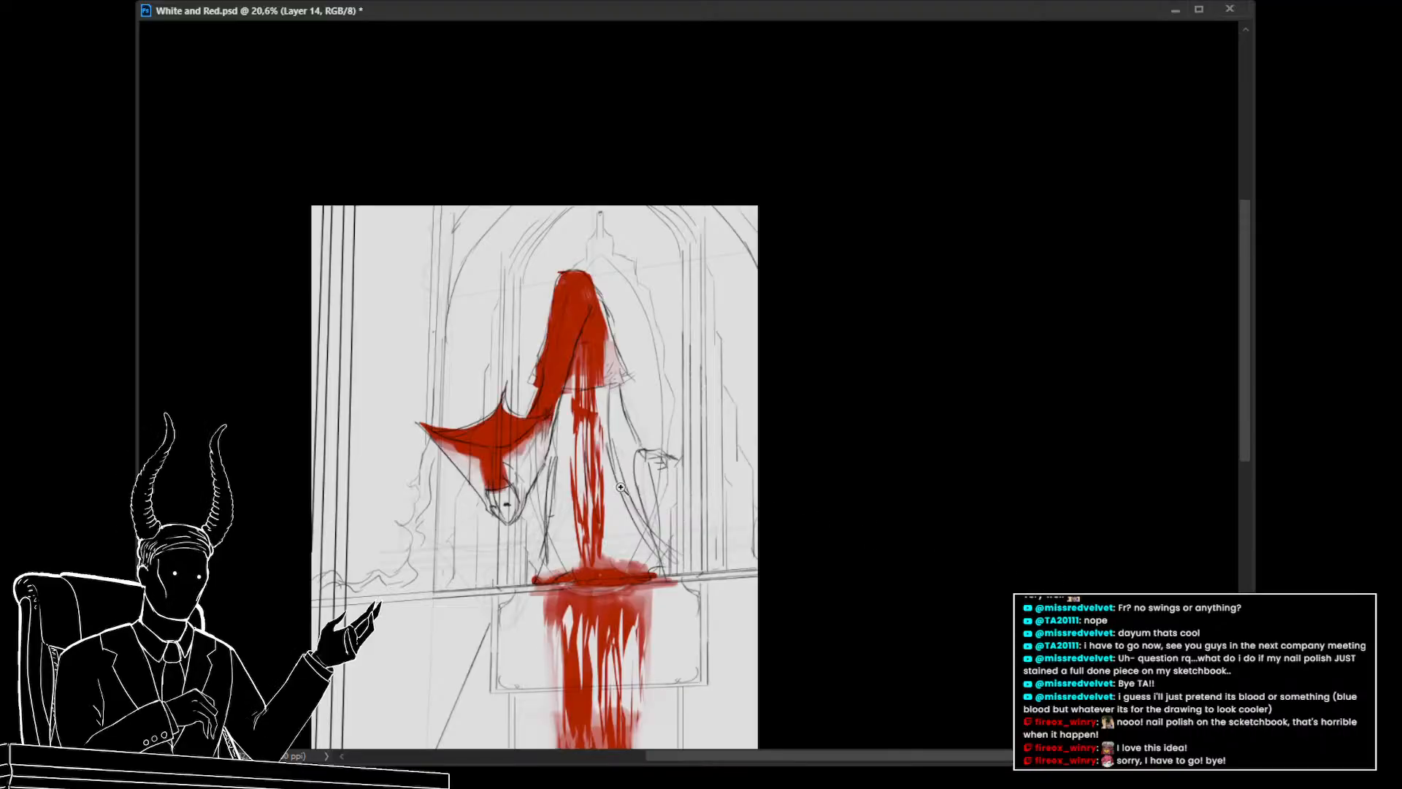
Fill the wing's lower edge above the face solid red
drag(490, 494, 503, 452)
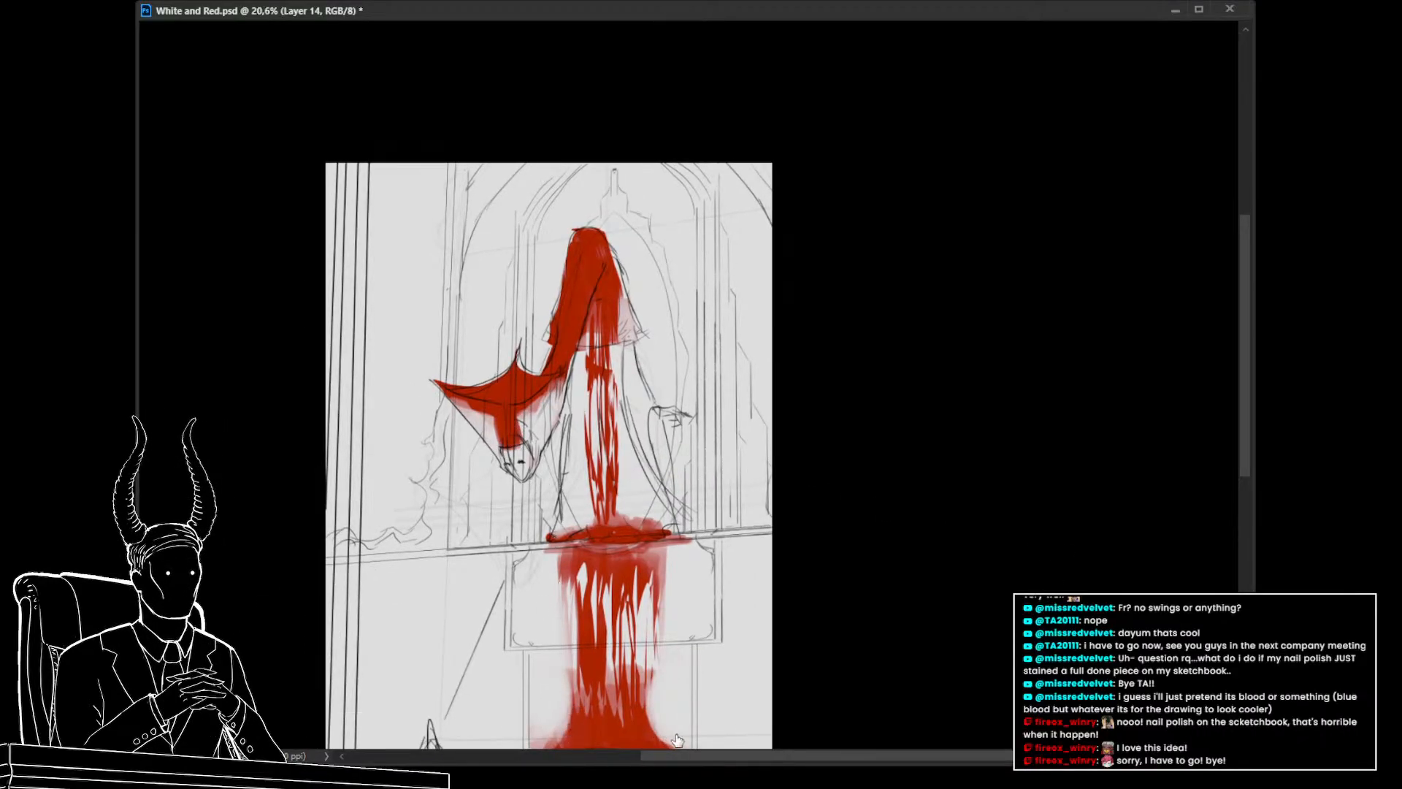
drag(421, 479, 422, 479)
drag(534, 354, 521, 386)
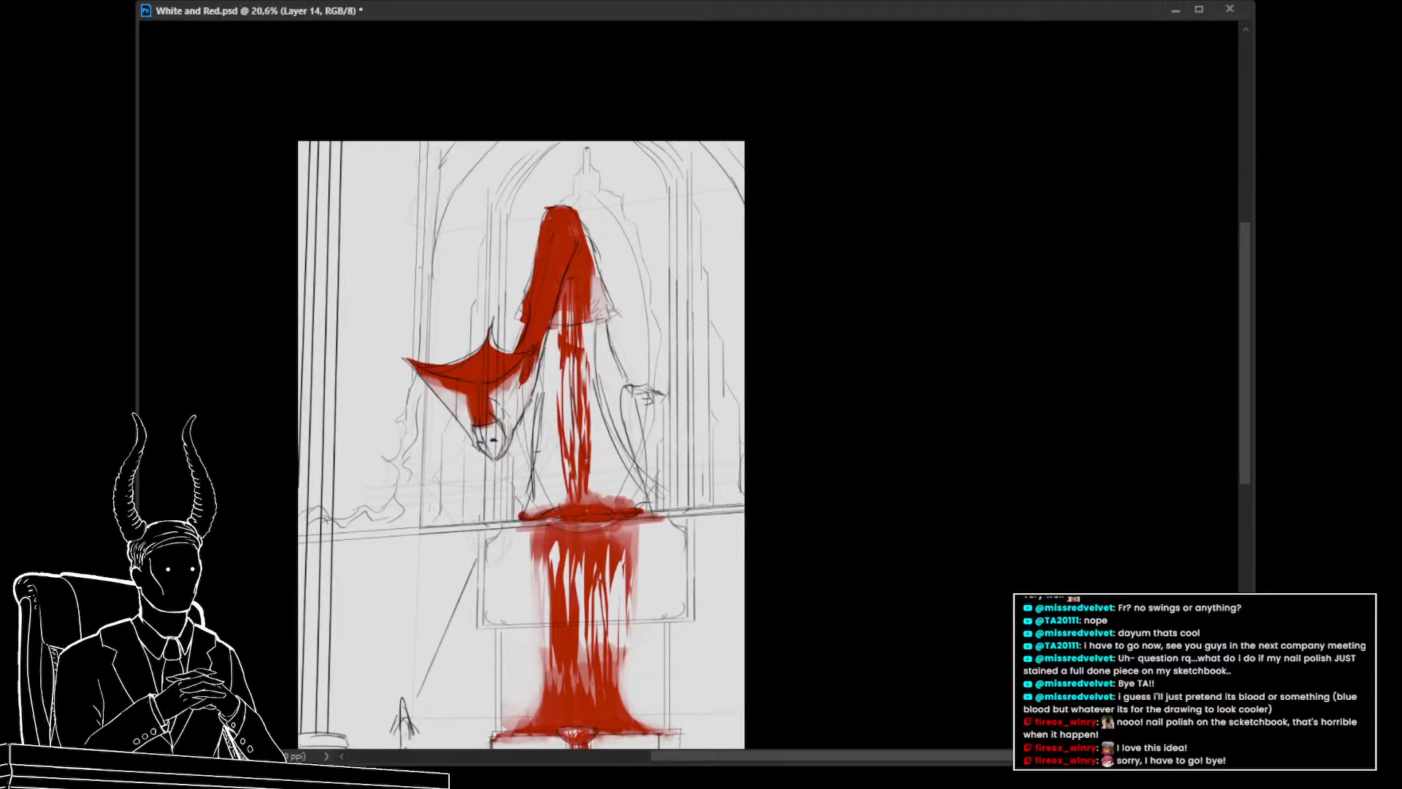
mouse_move(528, 358)
mouse_down()
mouse_move(509, 435)
mouse_move(510, 406)
mouse_move(472, 427)
mouse_move(486, 453)
mouse_move(472, 414)
mouse_move(493, 418)
mouse_move(471, 420)
mouse_move(452, 391)
mouse_move(473, 404)
mouse_move(428, 379)
mouse_move(472, 441)
mouse_up()
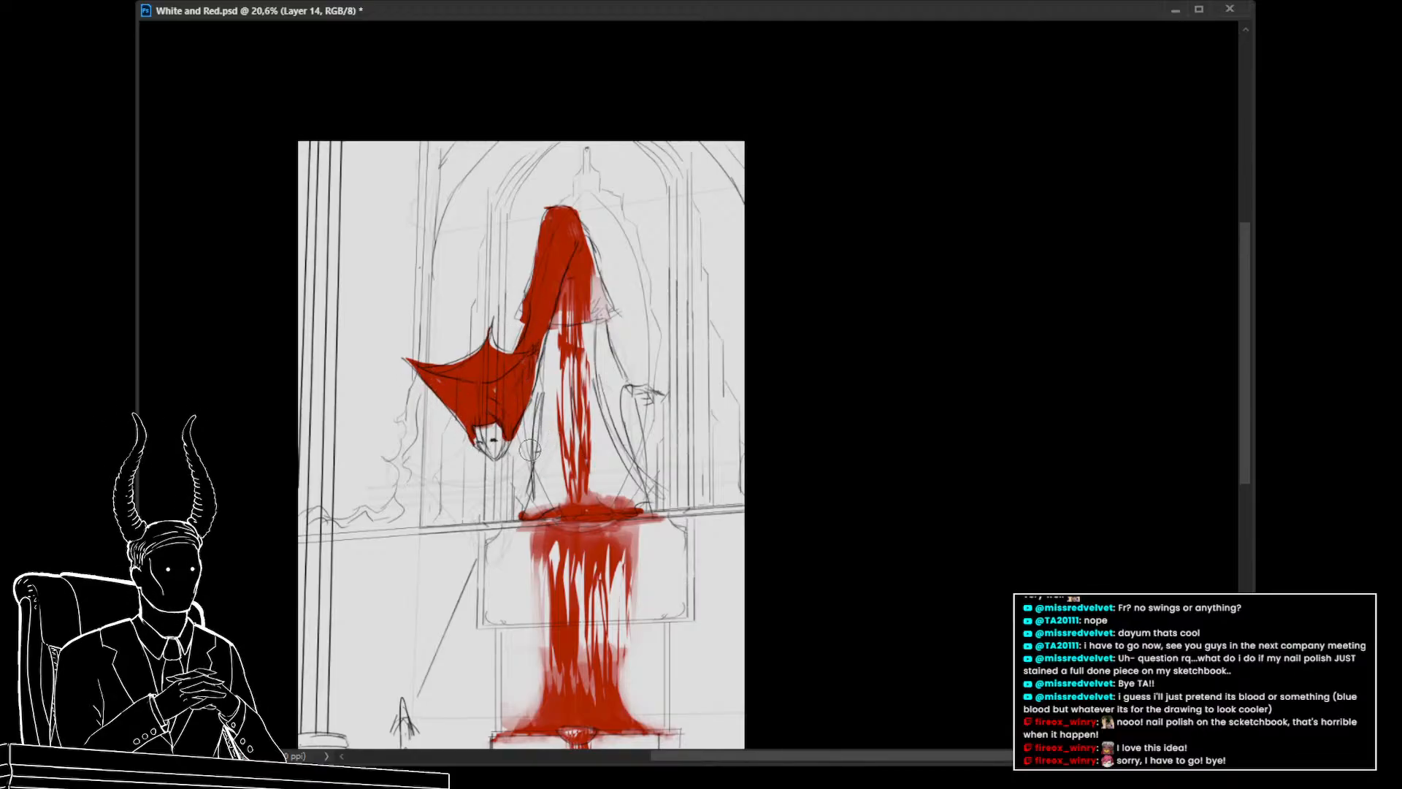
Remove stray red from the right side of the hood using lasso selections and deletes
drag(627, 334, 639, 356)
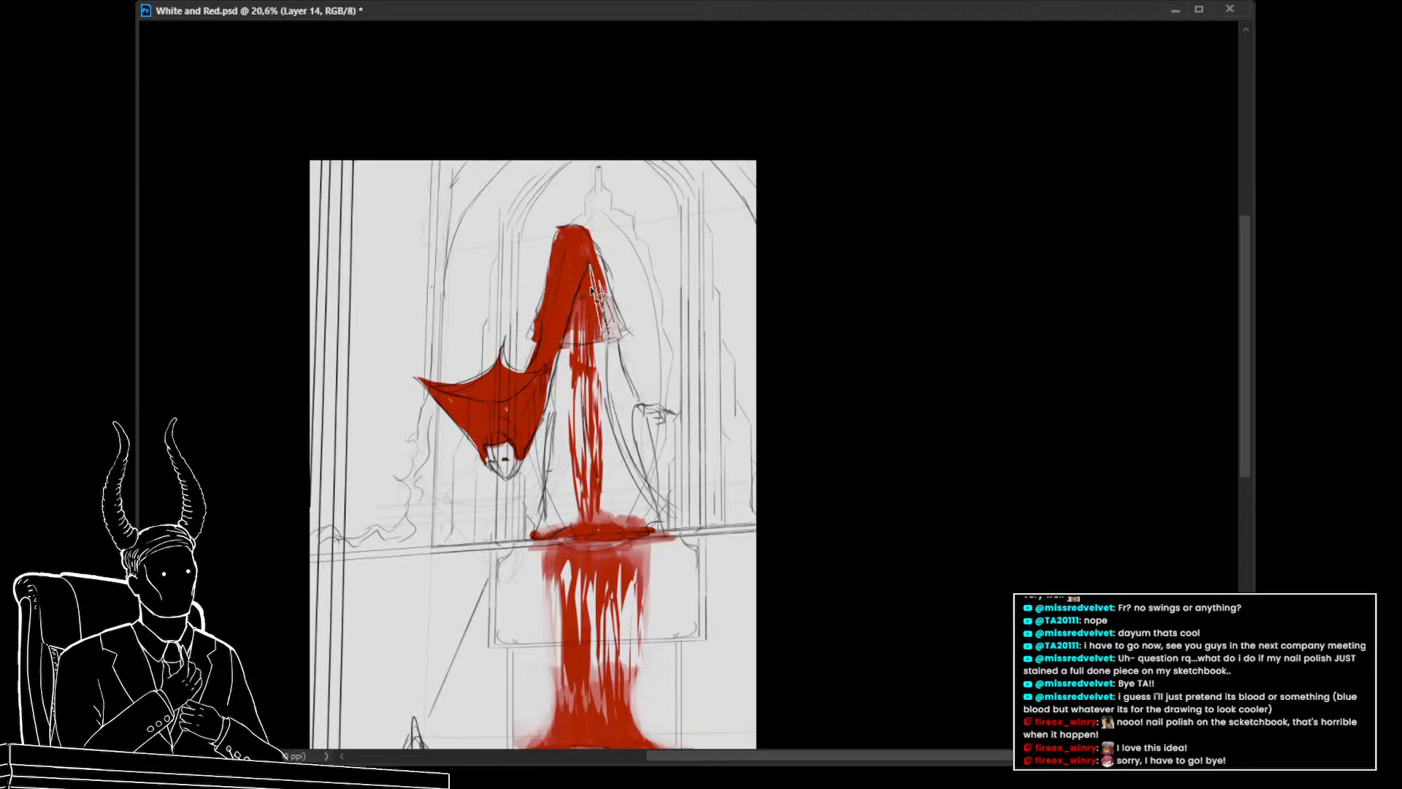
mouse_move(591, 291)
mouse_down()
mouse_move(574, 322)
mouse_move(599, 286)
mouse_move(620, 322)
mouse_move(599, 324)
mouse_move(596, 369)
mouse_move(574, 343)
mouse_move(600, 345)
mouse_move(601, 366)
mouse_move(592, 344)
mouse_move(566, 358)
mouse_move(588, 311)
mouse_move(603, 374)
mouse_up()
key(Delete)
key(ctrl+d)
key(alt+BackSpace)
key(ctrl+d)
key(Delete)
key(ctrl+d)
key(Delete)
key(ctrl+d)
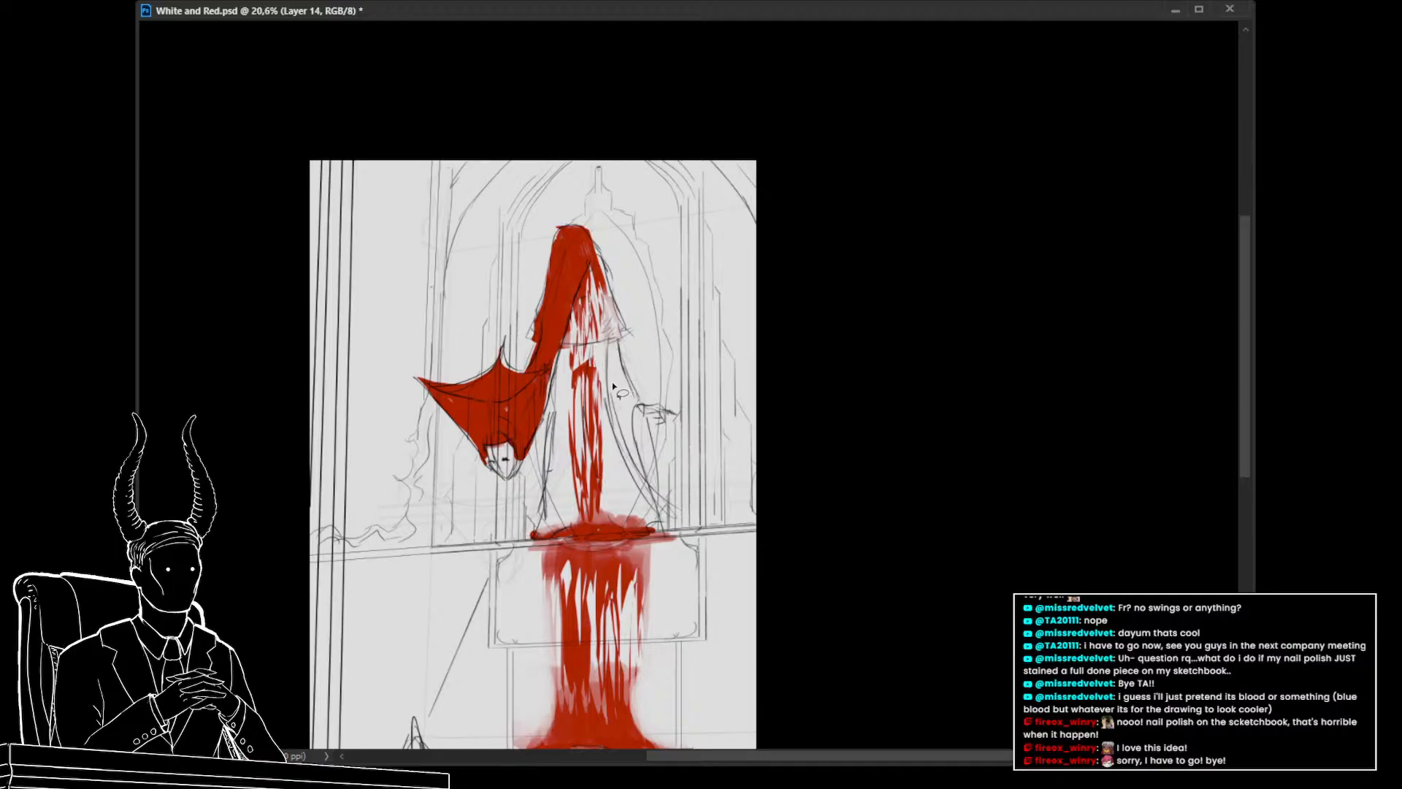
key(ctrl+z)
key(ctrl+z)
key(ctrl+d)
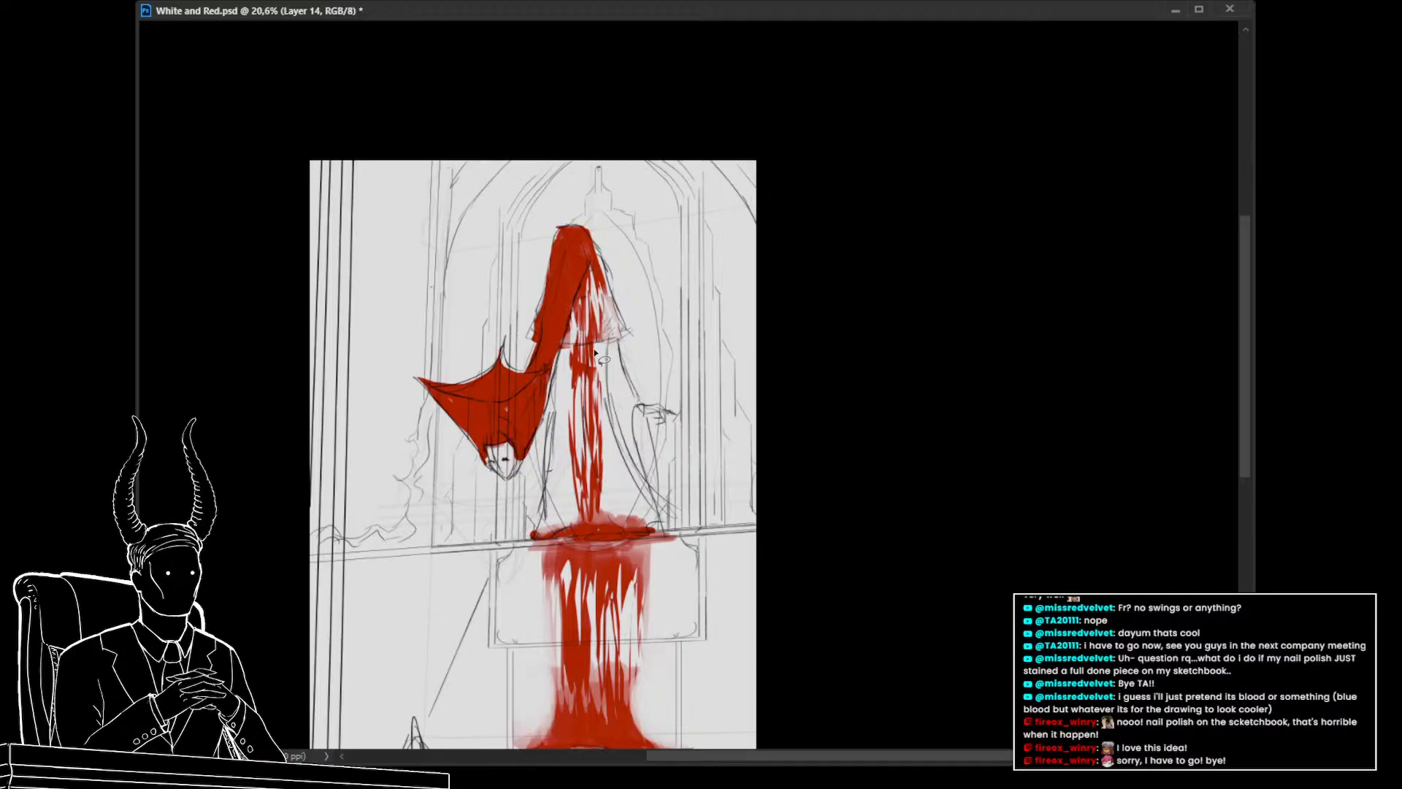
Brush solid red into the blood stream running down from the hood toward the ledge
key(b)
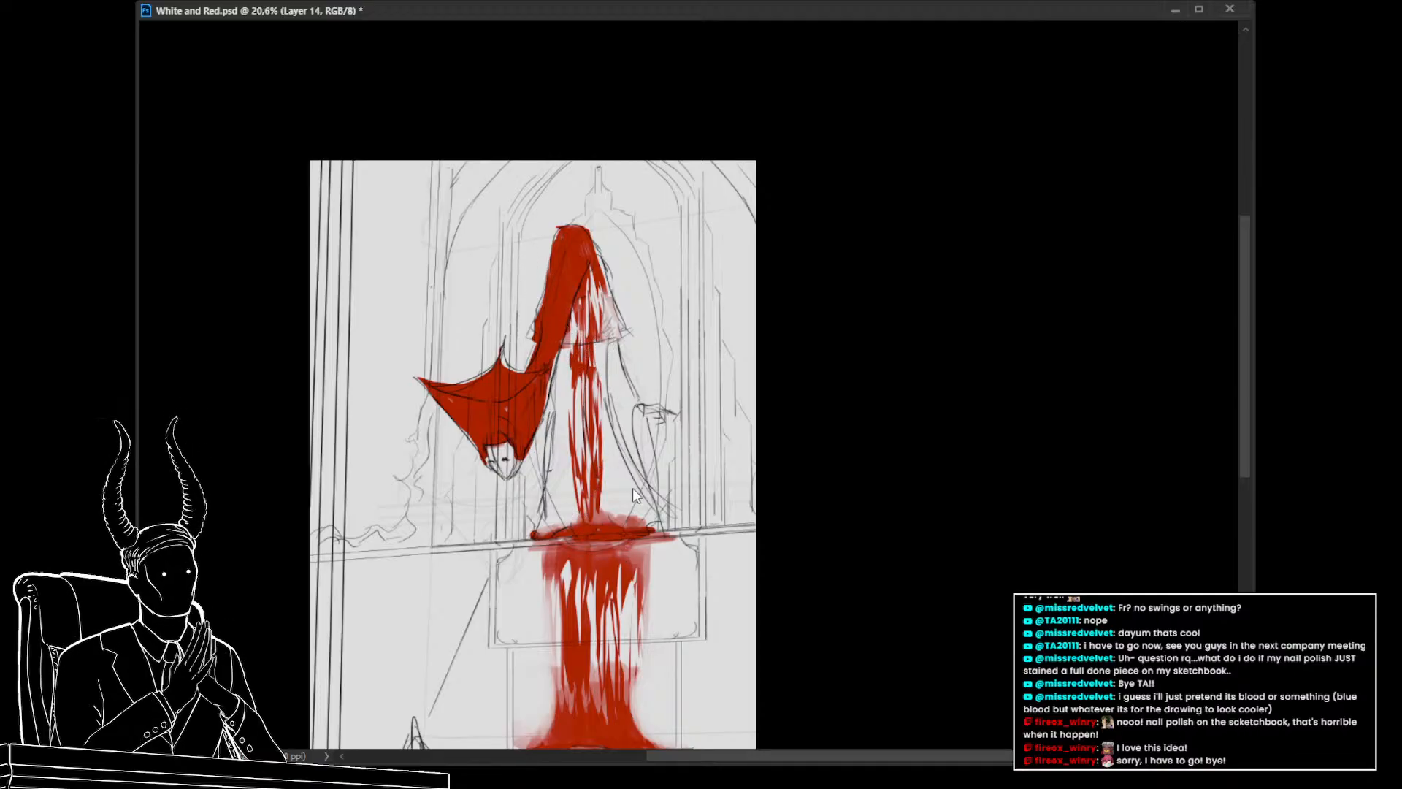
drag(620, 341, 574, 305)
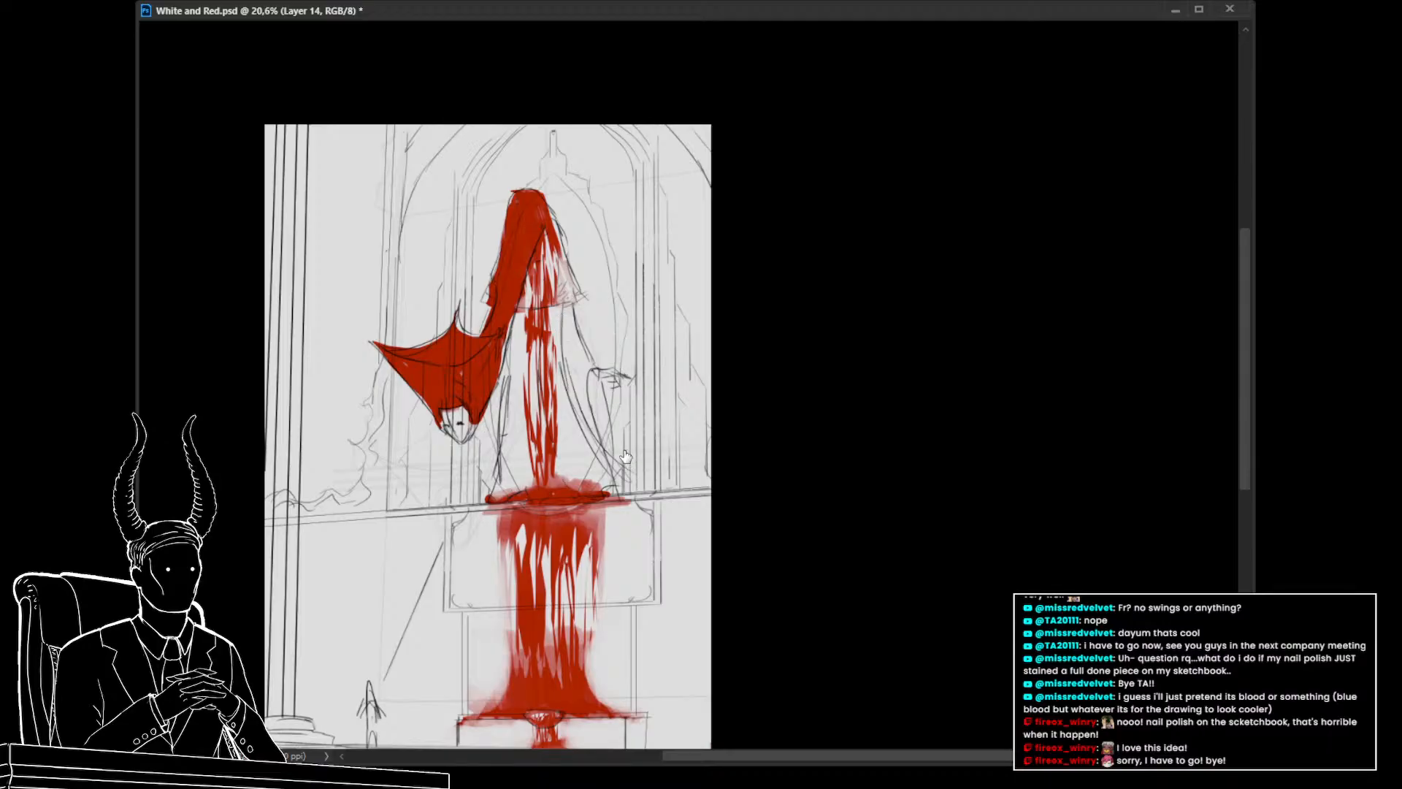
drag(626, 460, 612, 435)
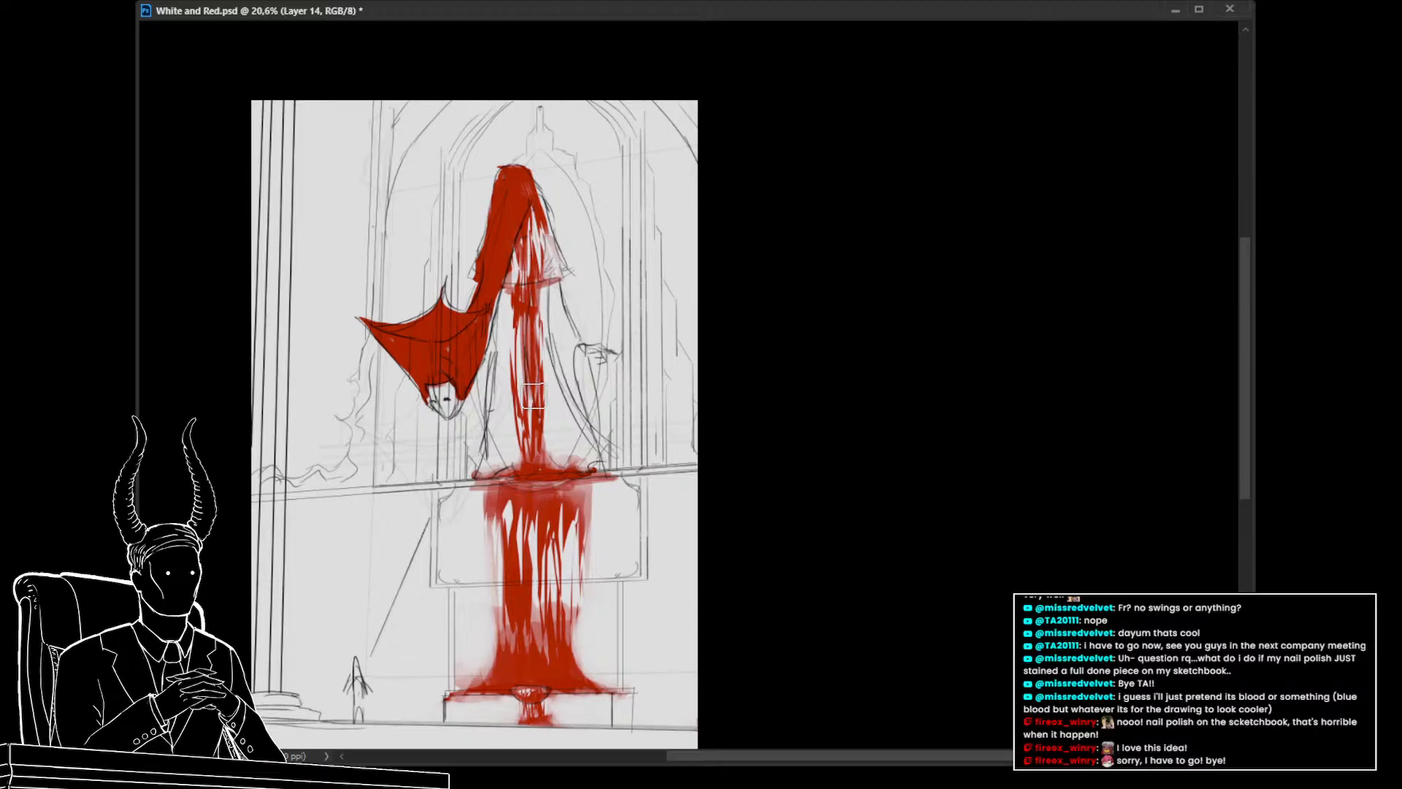
mouse_move(533, 395)
mouse_down()
mouse_move(529, 314)
mouse_move(530, 436)
mouse_up()
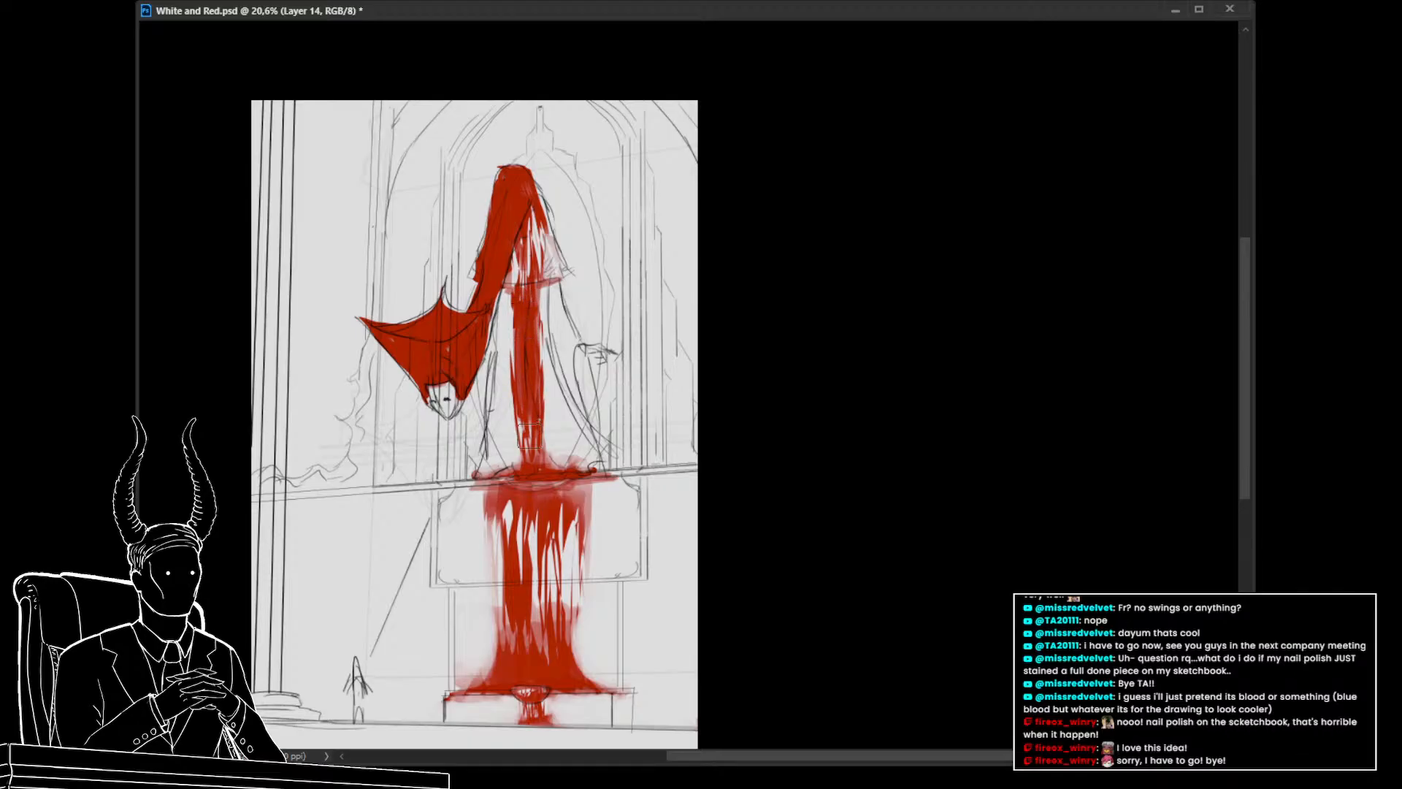
mouse_move(531, 384)
mouse_down()
mouse_move(526, 310)
mouse_move(532, 444)
mouse_move(533, 416)
mouse_up()
drag(526, 333, 534, 444)
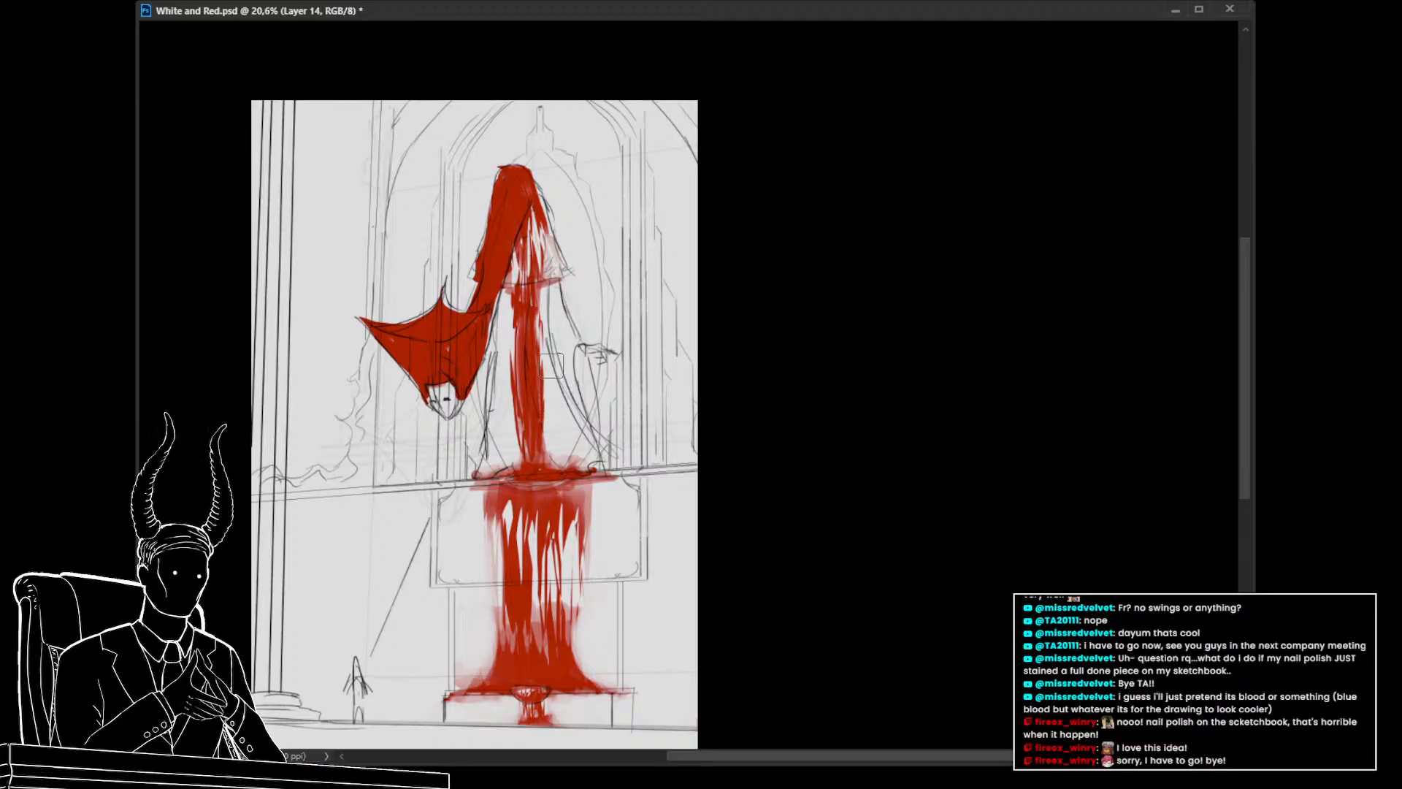
mouse_move(578, 397)
mouse_down()
mouse_move(542, 410)
mouse_move(663, 498)
mouse_up()
Toggle the red layer's visibility to compare the painting against the bare sketch
key(ctrl+comma)
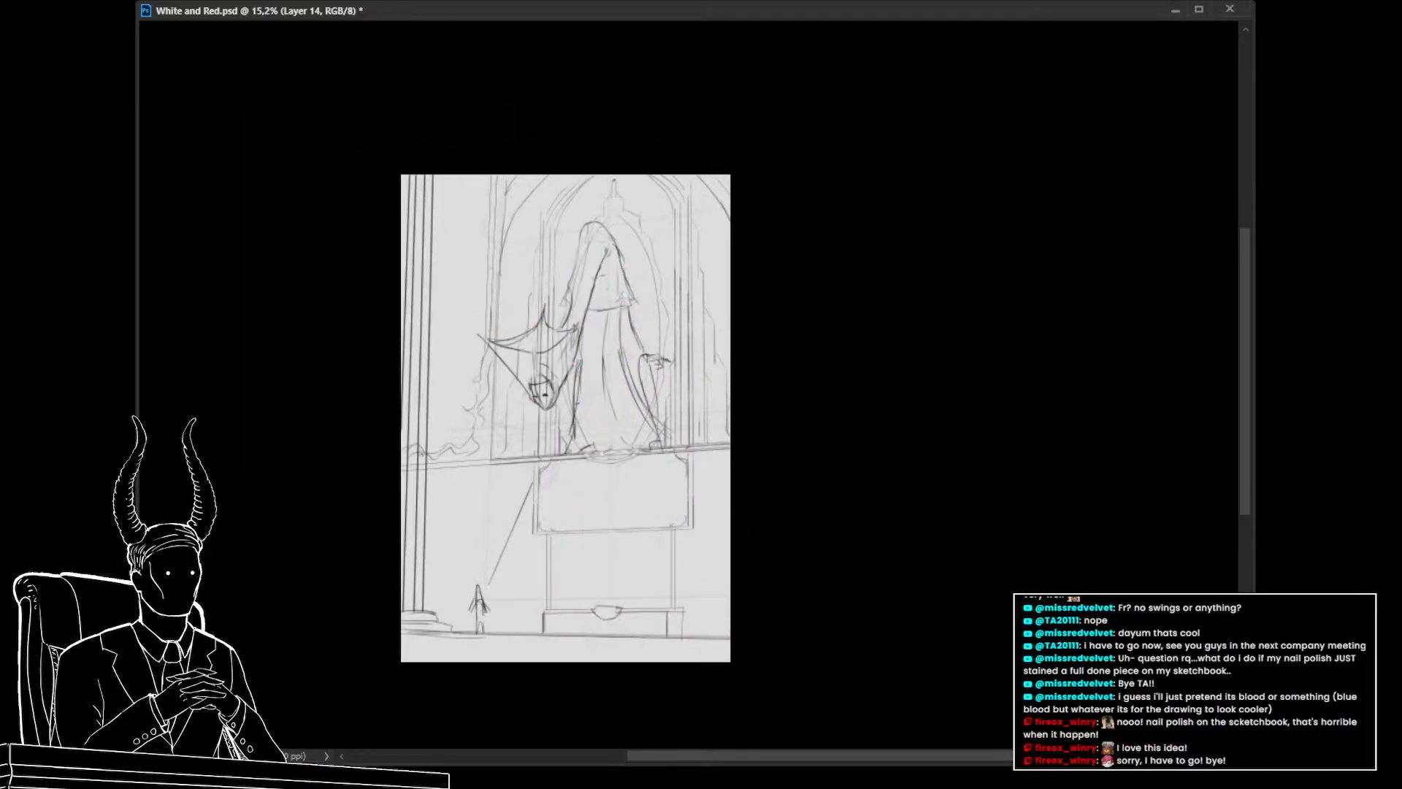
key(ctrl+comma)
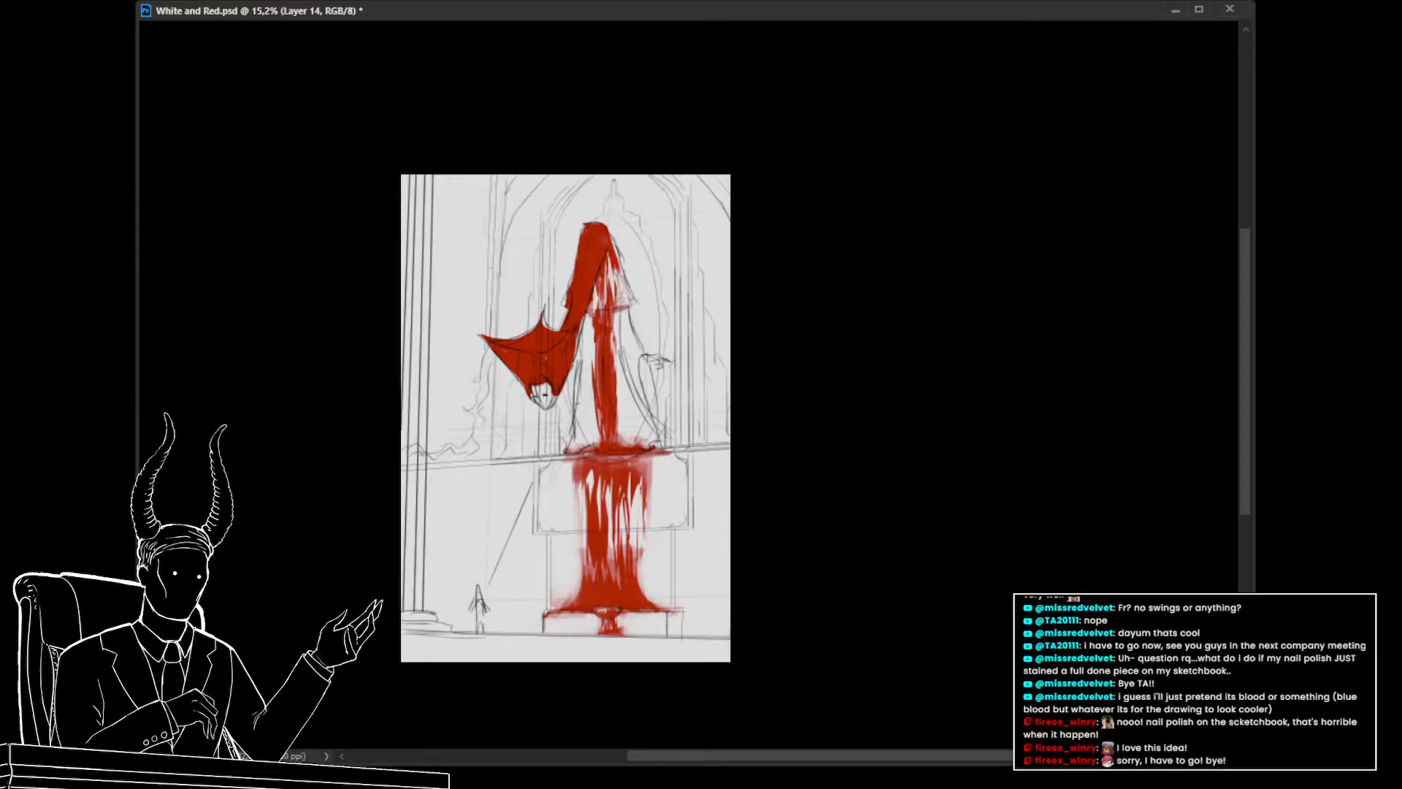
drag(1042, 620, 1033, 567)
drag(599, 580, 579, 562)
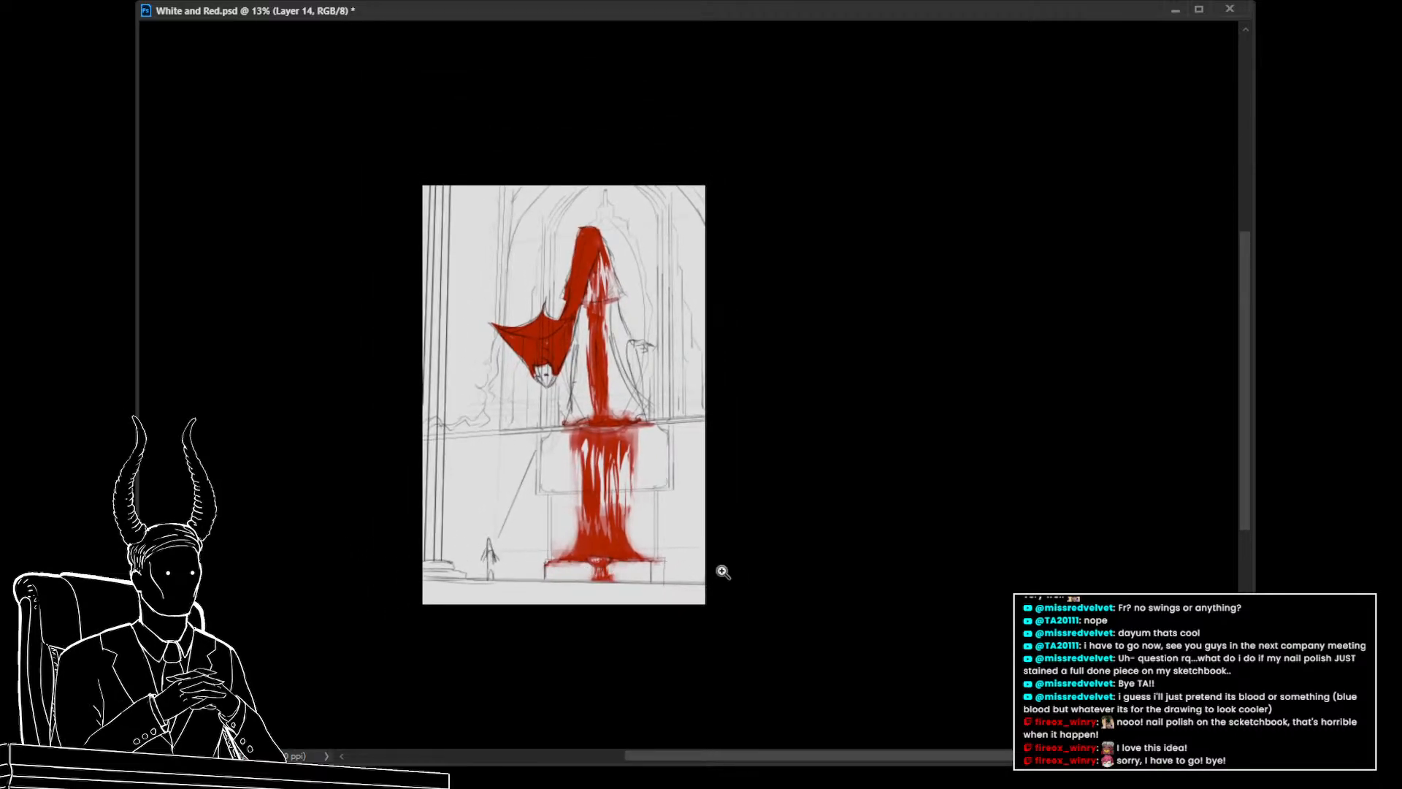
mouse_move(404, 598)
mouse_down()
mouse_move(562, 605)
mouse_move(575, 619)
mouse_move(559, 588)
mouse_move(614, 495)
mouse_move(630, 482)
mouse_move(652, 518)
mouse_move(666, 500)
mouse_move(522, 512)
mouse_up()
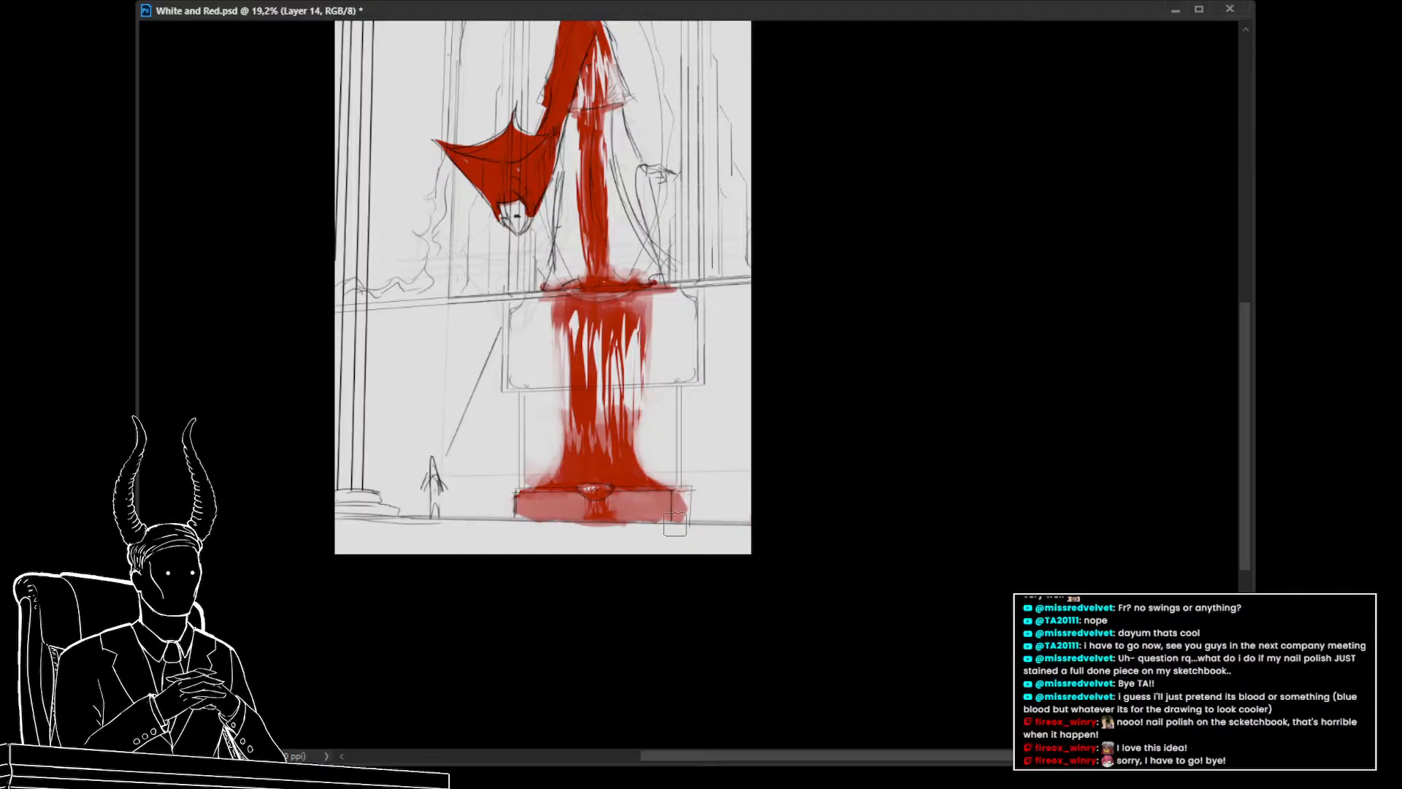
key(ctrl+z)
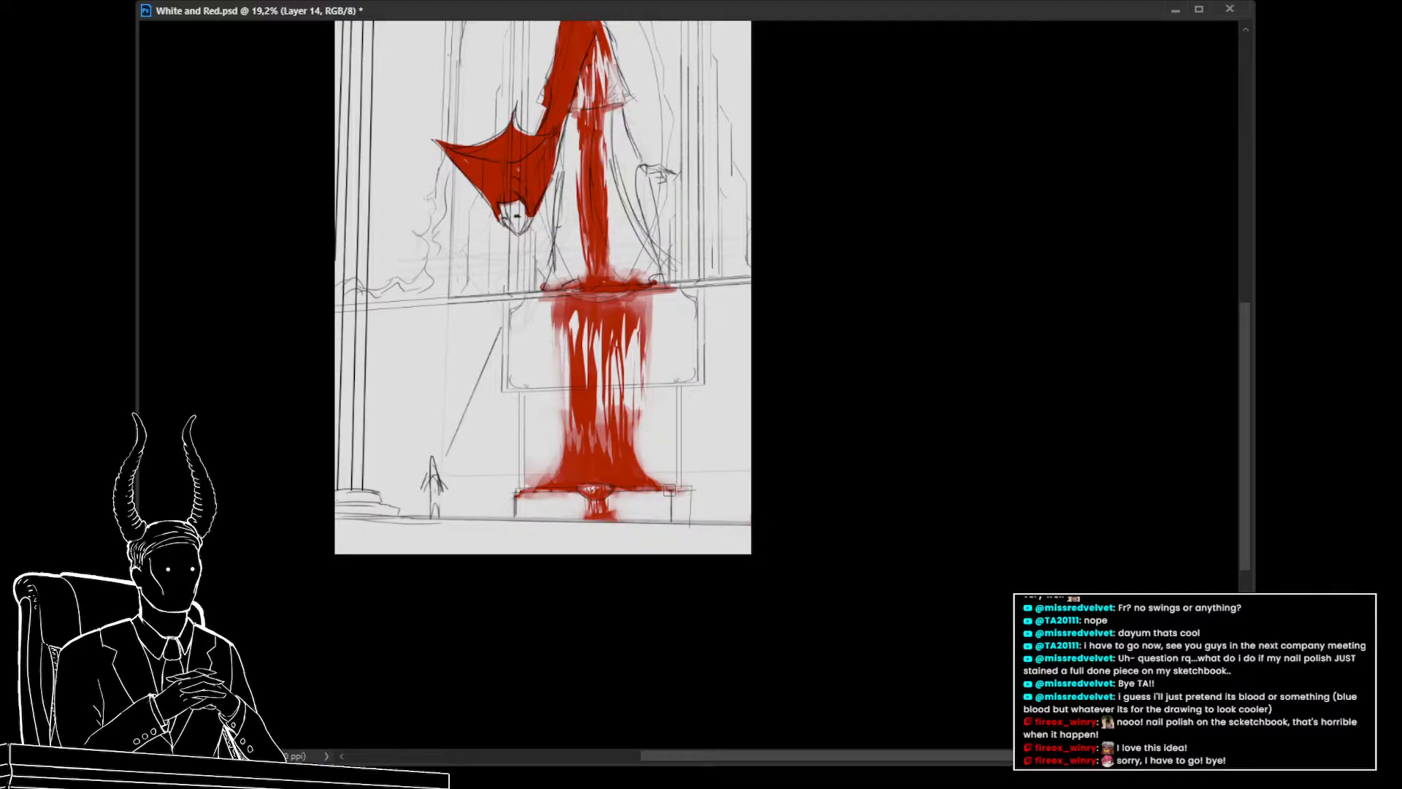
Fill a lasso selection at the right end of the pedestal's base
drag(669, 490, 680, 519)
drag(666, 496, 661, 521)
mouse_move(654, 495)
mouse_down()
mouse_move(646, 522)
mouse_move(632, 488)
mouse_move(625, 517)
mouse_move(612, 499)
mouse_move(667, 495)
mouse_move(666, 522)
mouse_move(624, 522)
mouse_move(657, 507)
mouse_move(643, 486)
mouse_move(636, 506)
mouse_move(616, 497)
mouse_move(622, 524)
mouse_move(638, 495)
mouse_move(644, 522)
mouse_move(676, 516)
mouse_up()
key(ctrl+BackSpace)
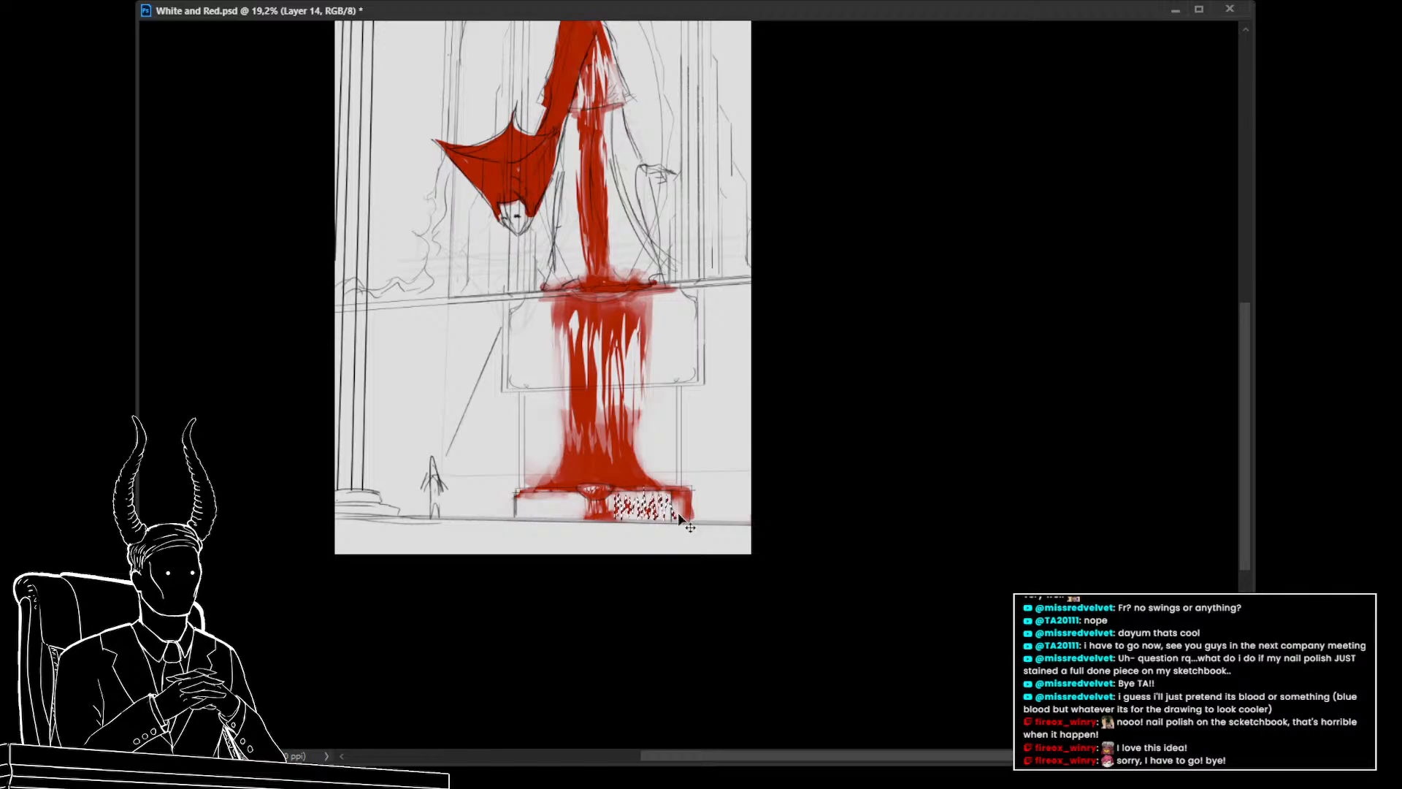
key(ctrl+d)
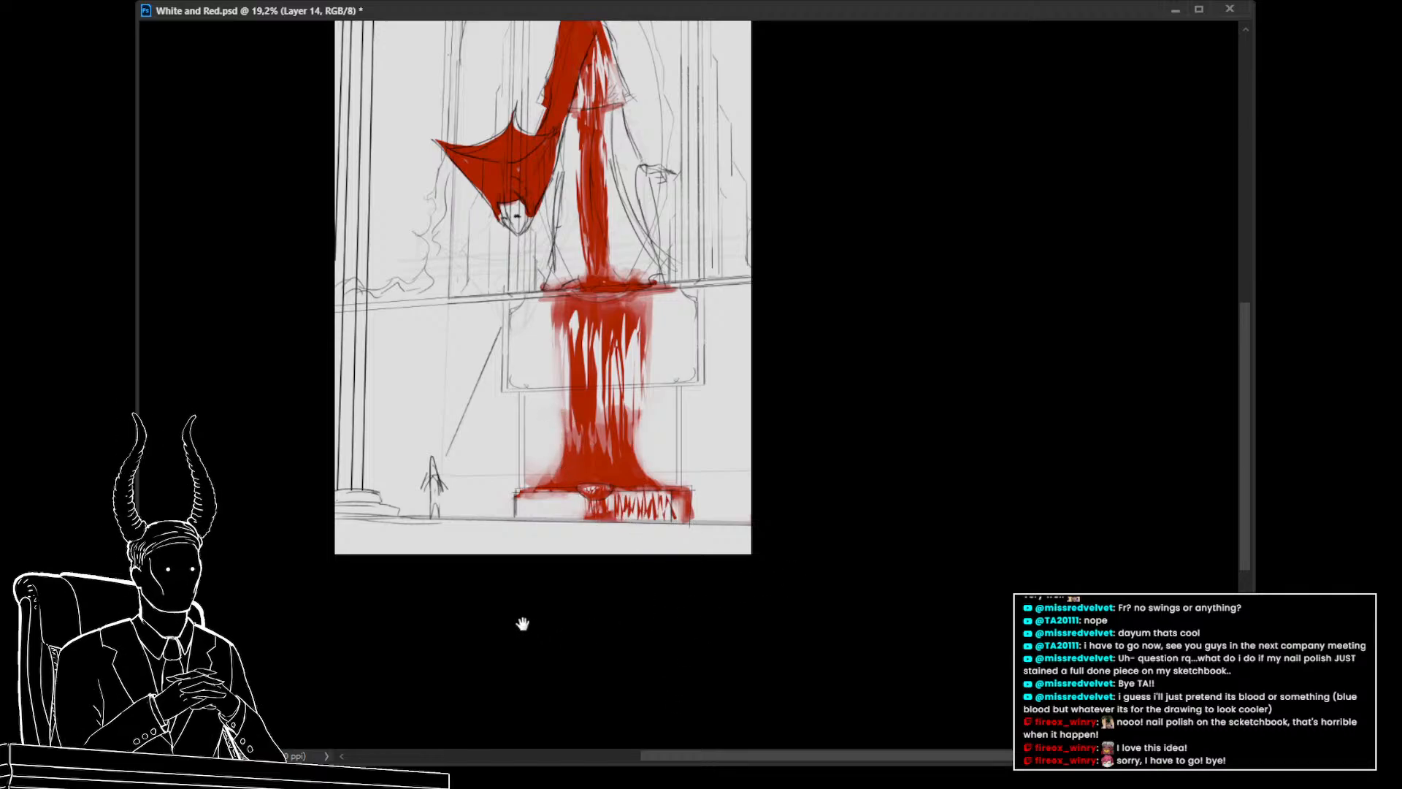
Paint red along the top edge of the pedestal's base
drag(523, 623, 495, 606)
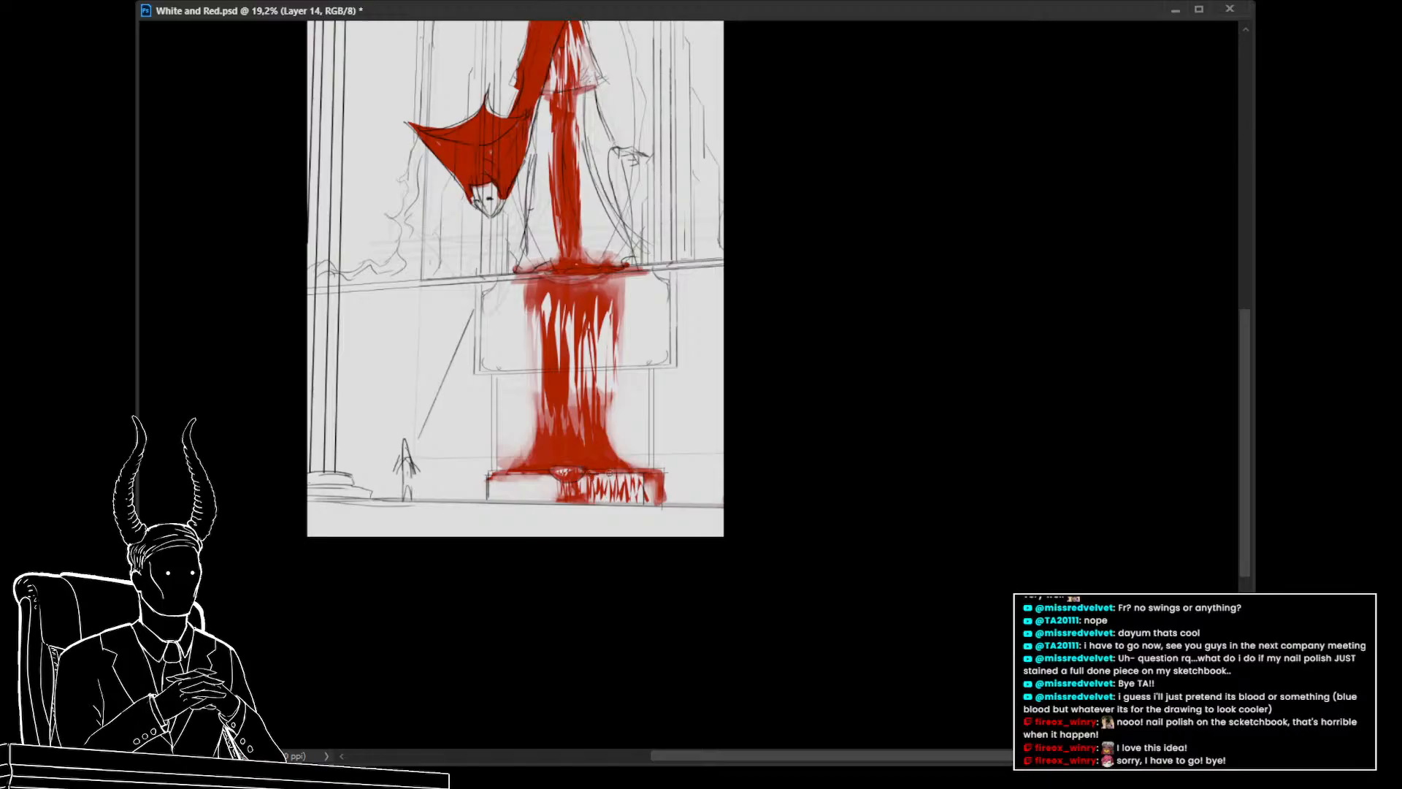
drag(591, 481, 640, 479)
drag(522, 482, 528, 483)
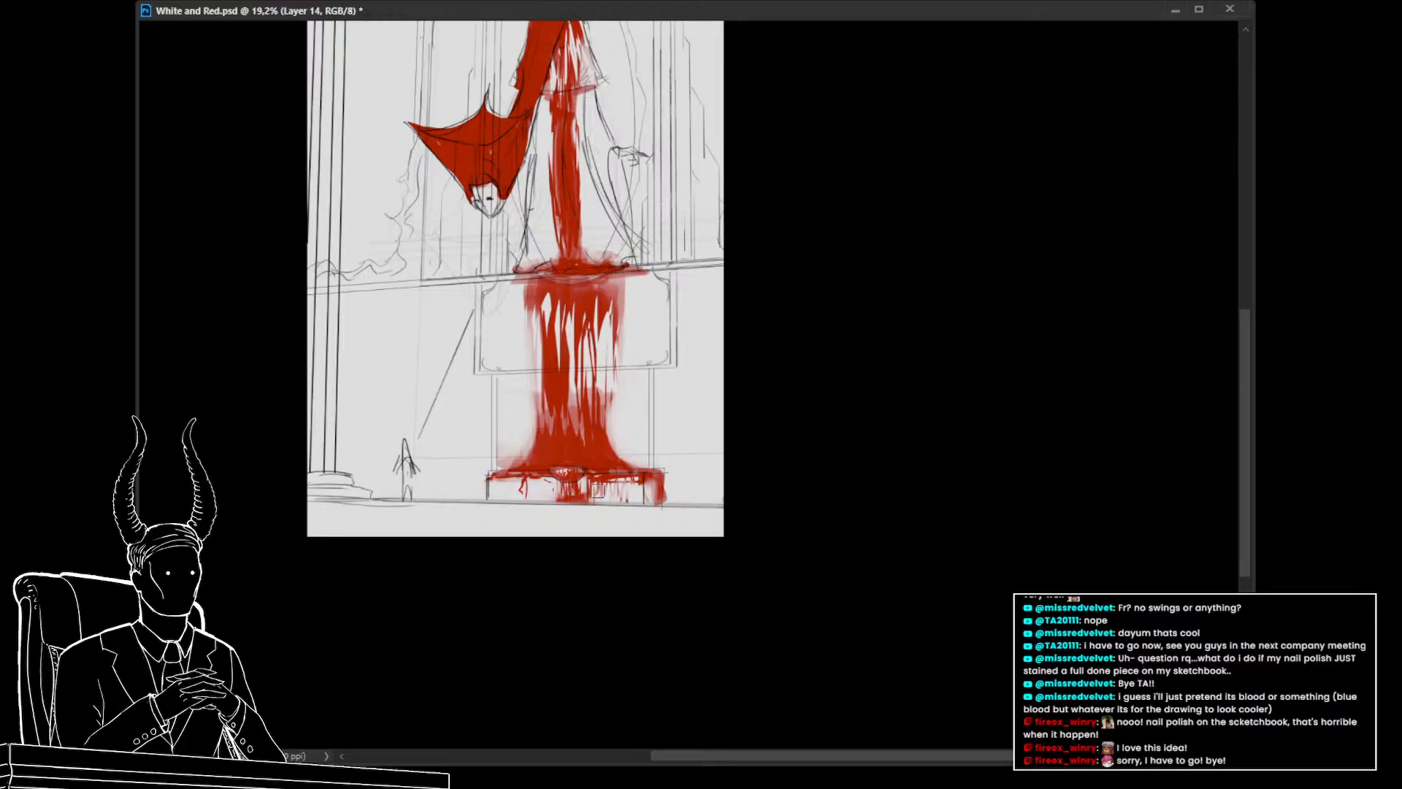
drag(597, 485, 627, 482)
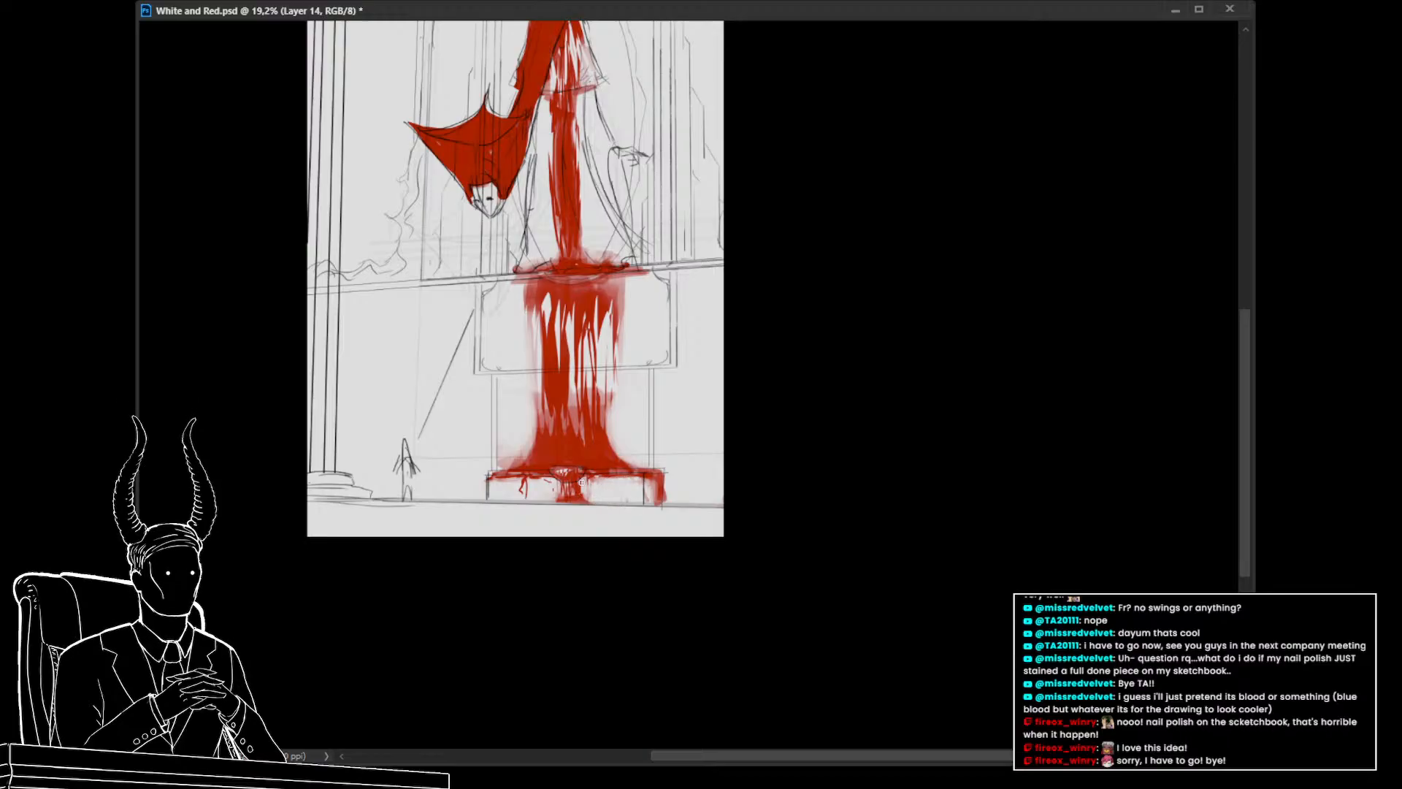
Draw a straight red line along the floor line beneath the pedestal
key(e)
drag(556, 482, 555, 487)
drag(665, 504, 747, 509)
key(ctrl+z)
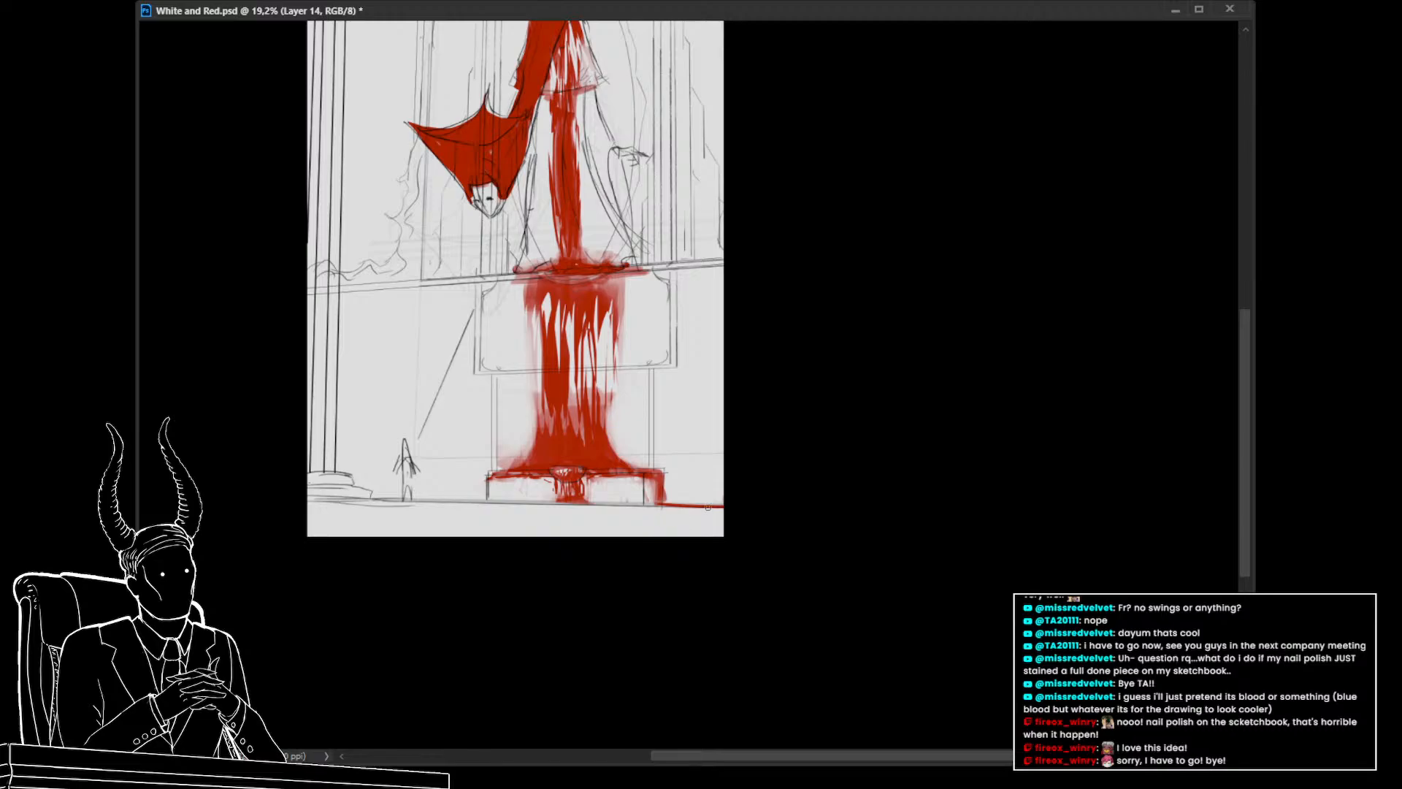
shift+click(453, 502)
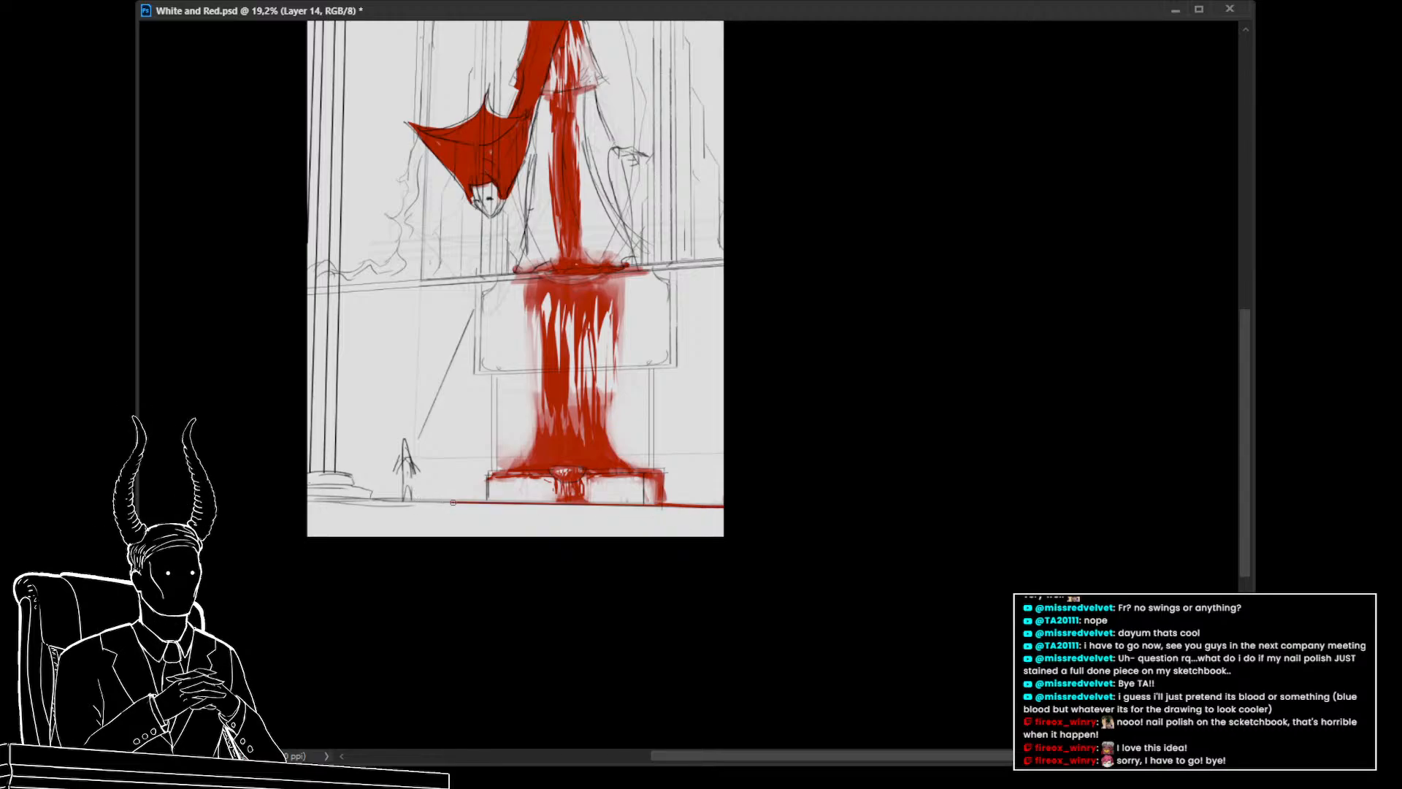
shift+click(702, 511)
Paint a blood pool spreading across the floor around the pedestal's base
mouse_move(541, 509)
mouse_down()
mouse_move(513, 506)
mouse_move(571, 520)
mouse_move(539, 527)
mouse_move(610, 512)
mouse_move(558, 507)
mouse_move(522, 579)
mouse_up()
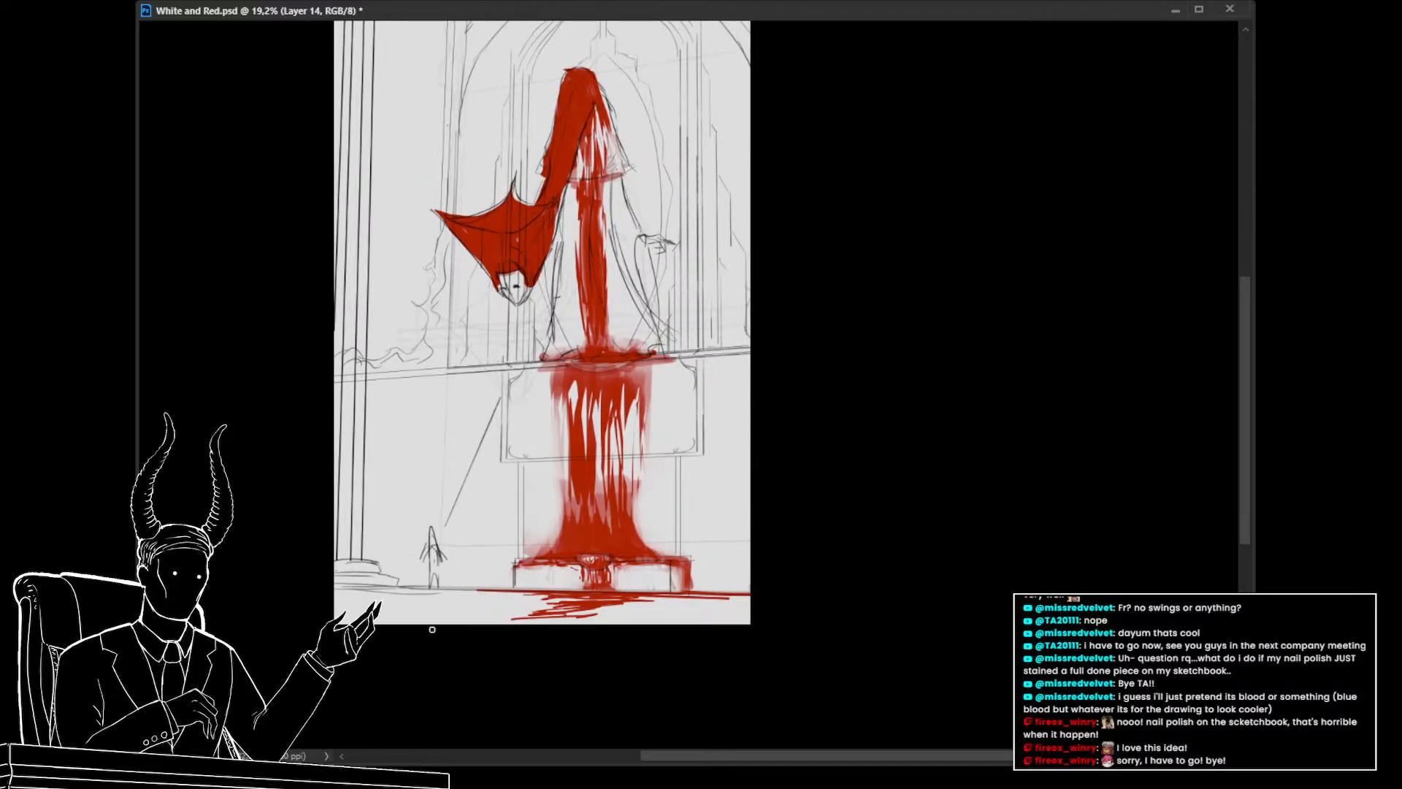
mouse_move(450, 597)
mouse_down()
mouse_move(661, 263)
mouse_move(533, 139)
mouse_move(520, 181)
mouse_up()
key(ctrl+z)
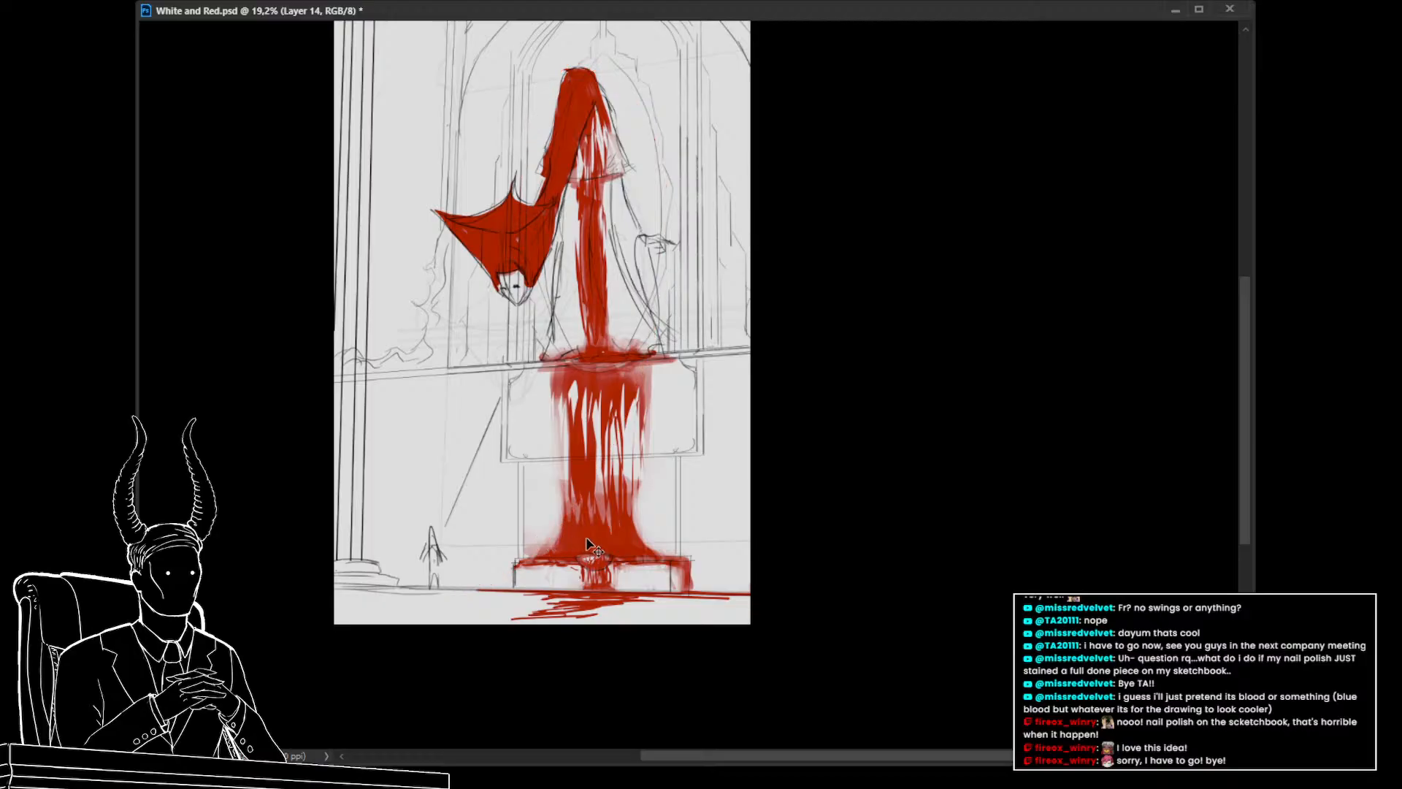
drag(751, 418, 764, 476)
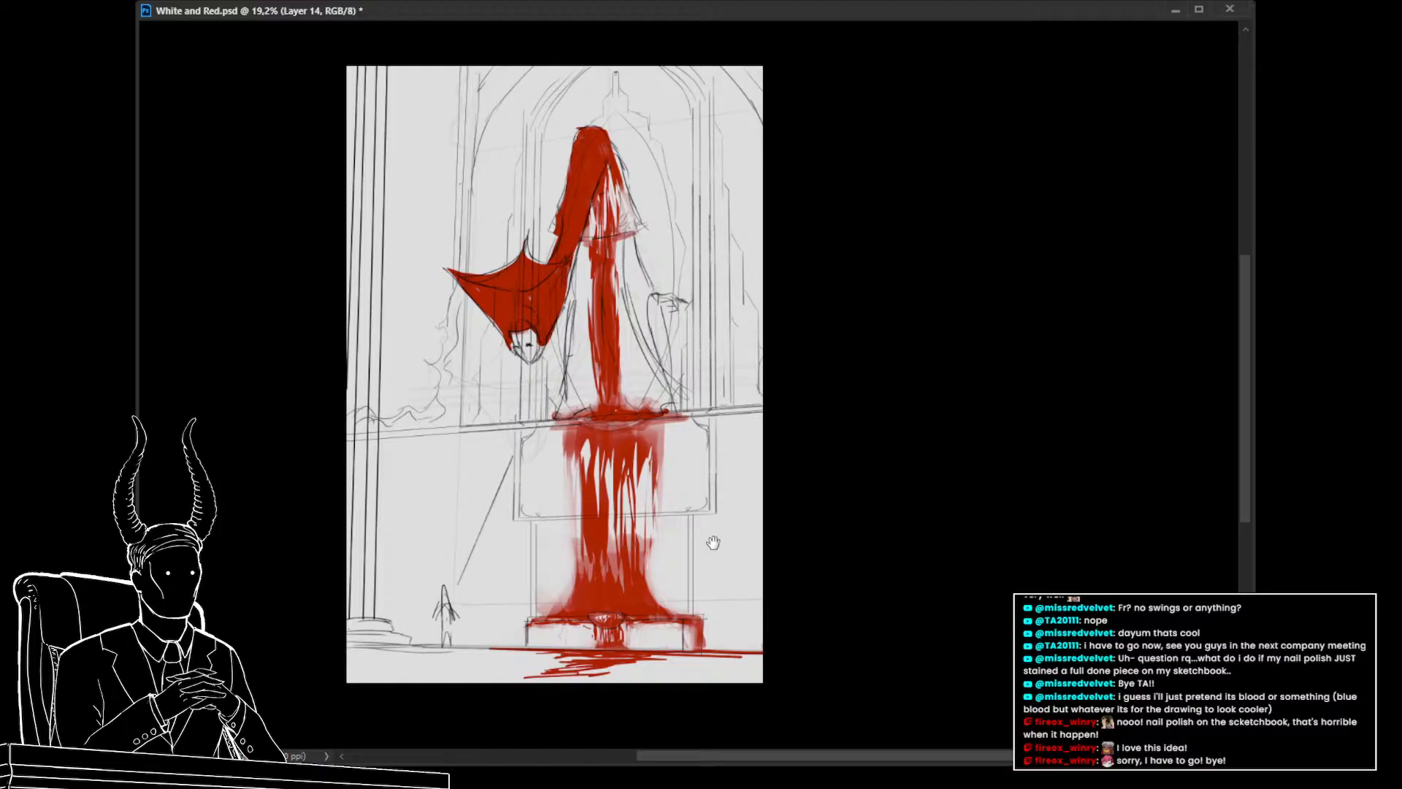
drag(723, 541, 720, 518)
mouse_move(544, 645)
mouse_down()
mouse_move(566, 649)
mouse_move(513, 648)
mouse_up()
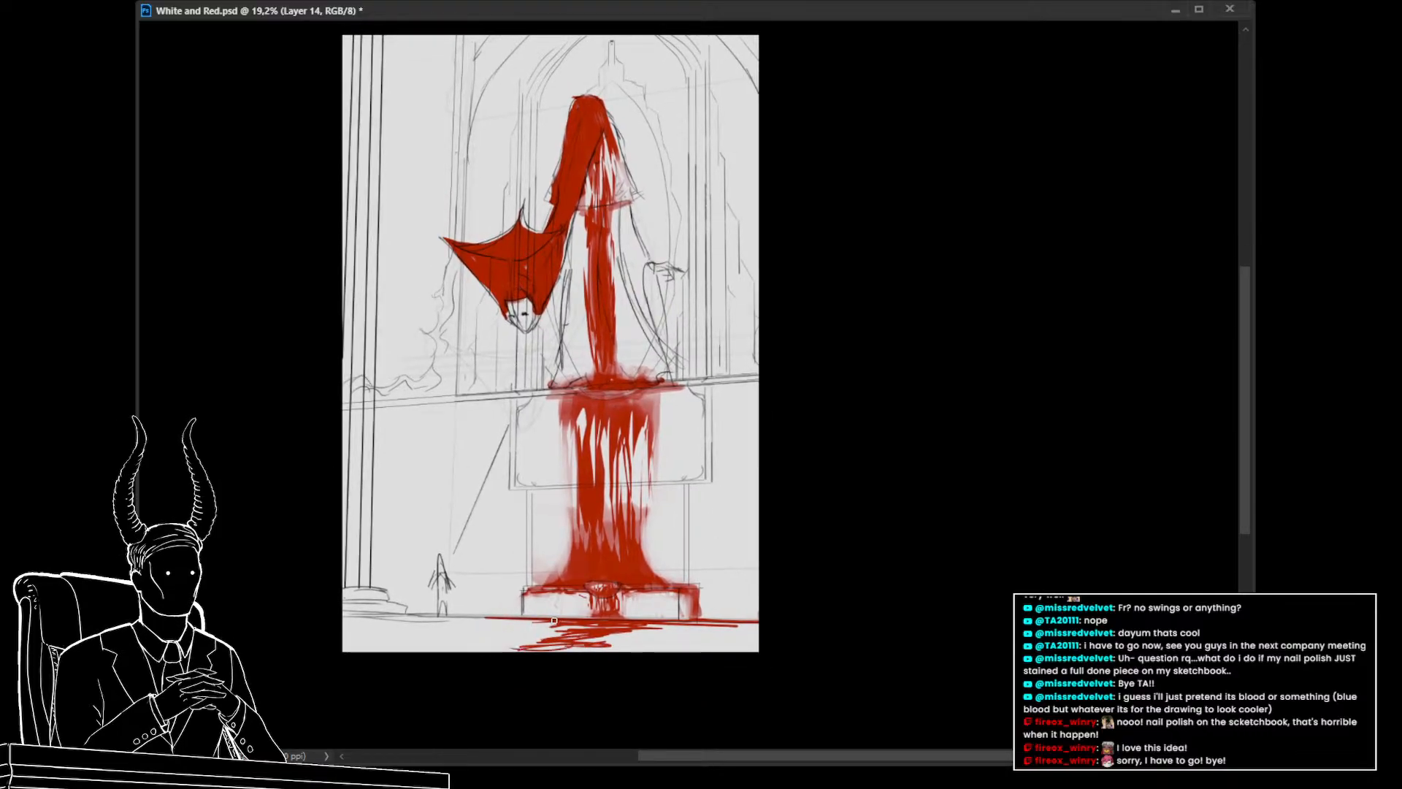
drag(451, 615, 514, 624)
drag(742, 581, 749, 638)
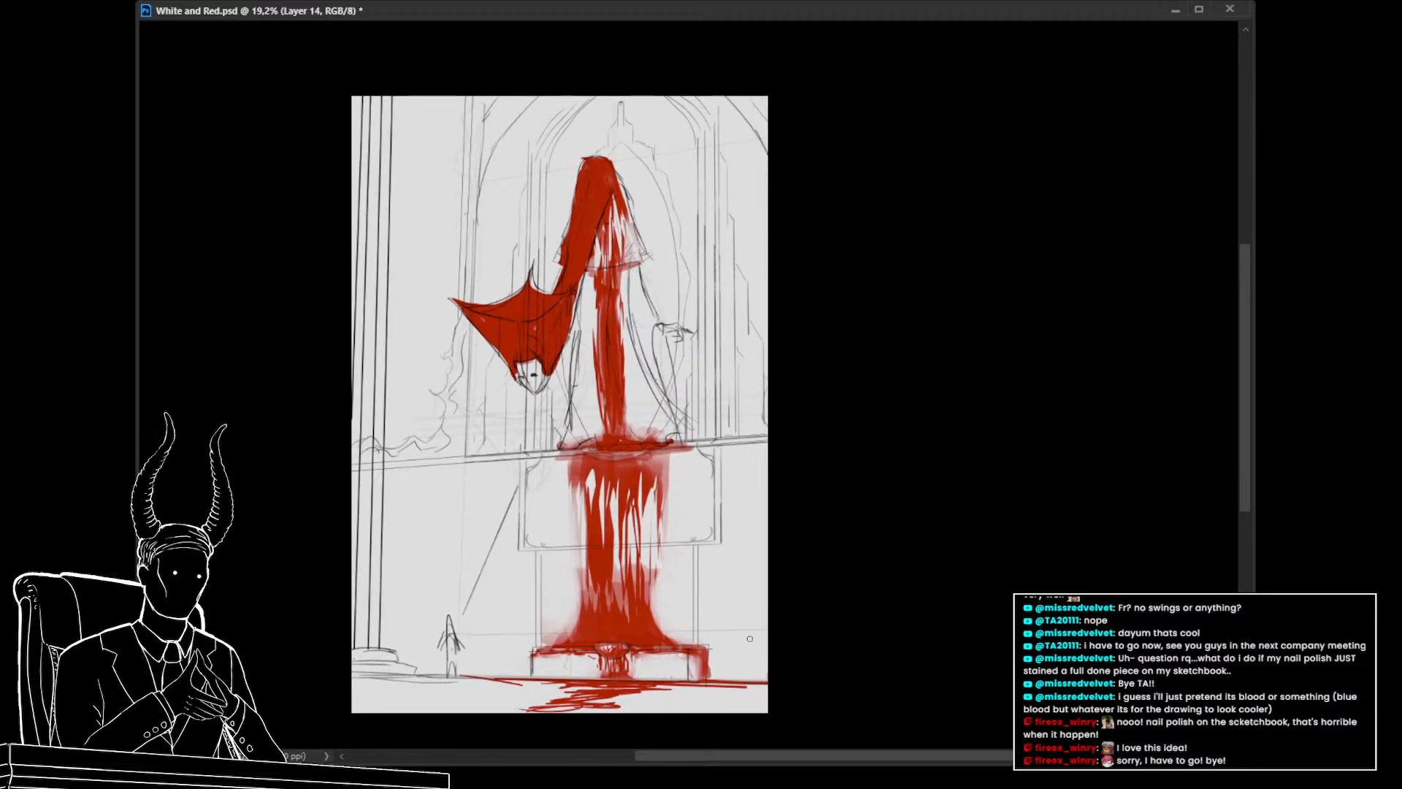
drag(606, 388, 642, 435)
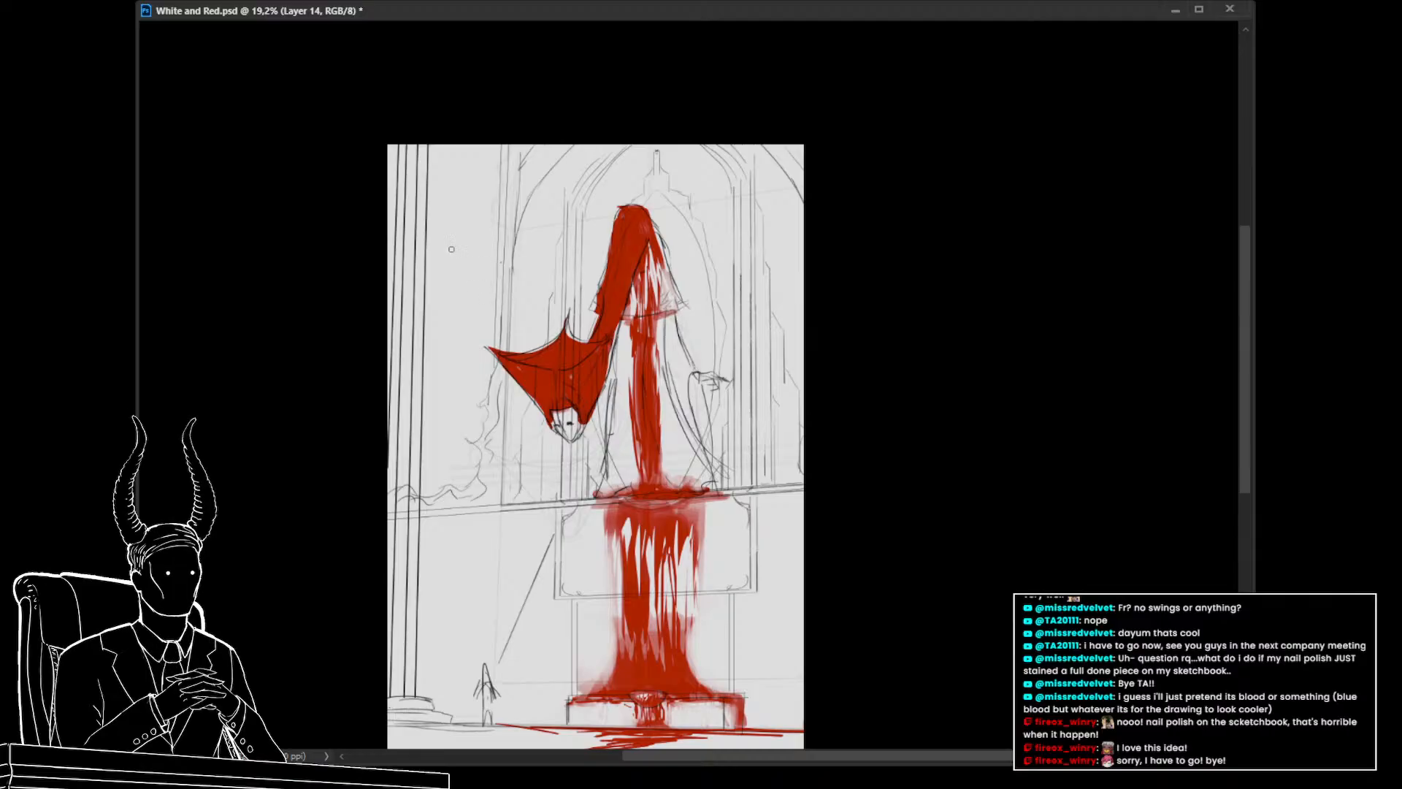
drag(459, 261, 473, 364)
drag(780, 192, 794, 294)
key(ctrl+z)
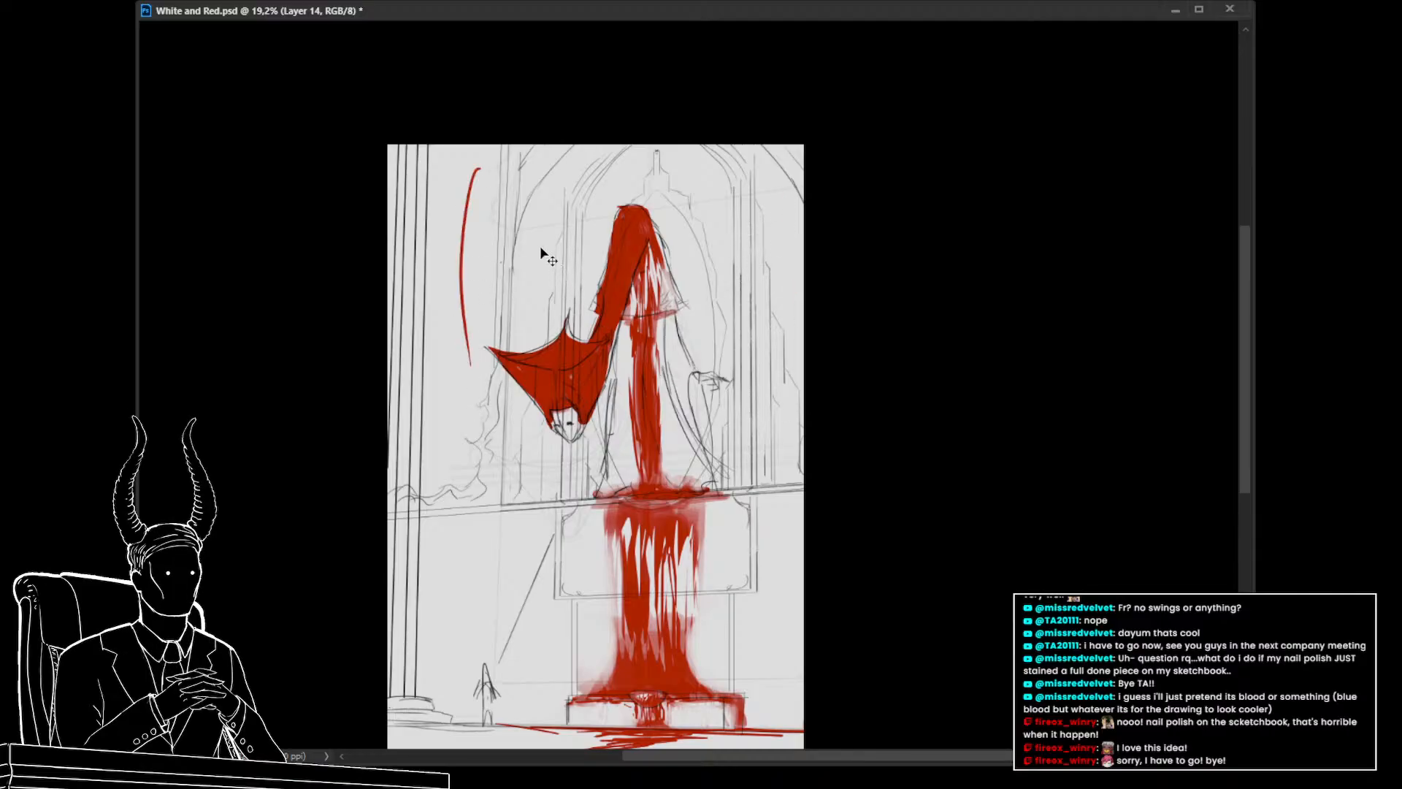
key(ctrl+z)
Paint tall red vertical bands along the left and right sides of the window
drag(447, 303, 439, 300)
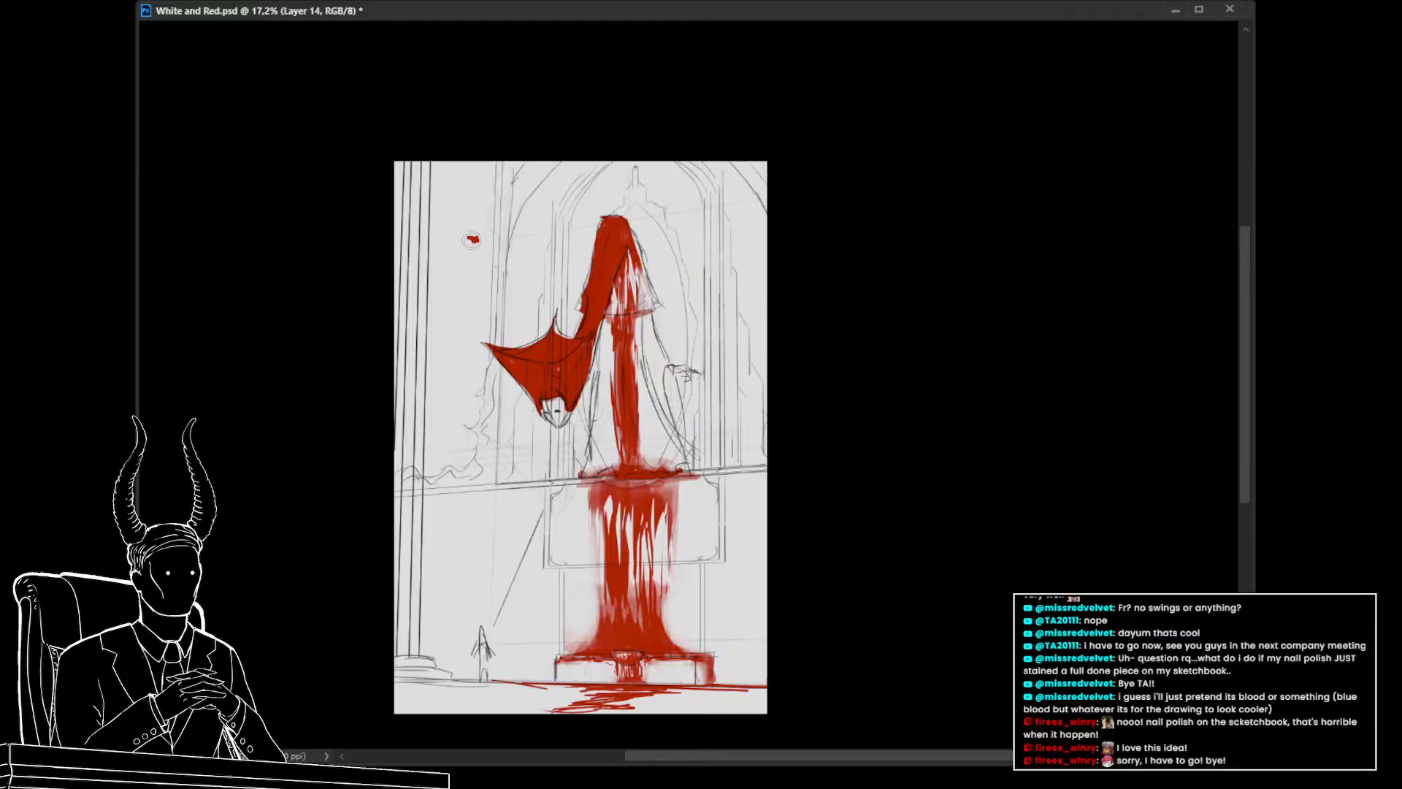
drag(473, 239, 449, 357)
drag(473, 246, 455, 412)
drag(461, 307, 447, 459)
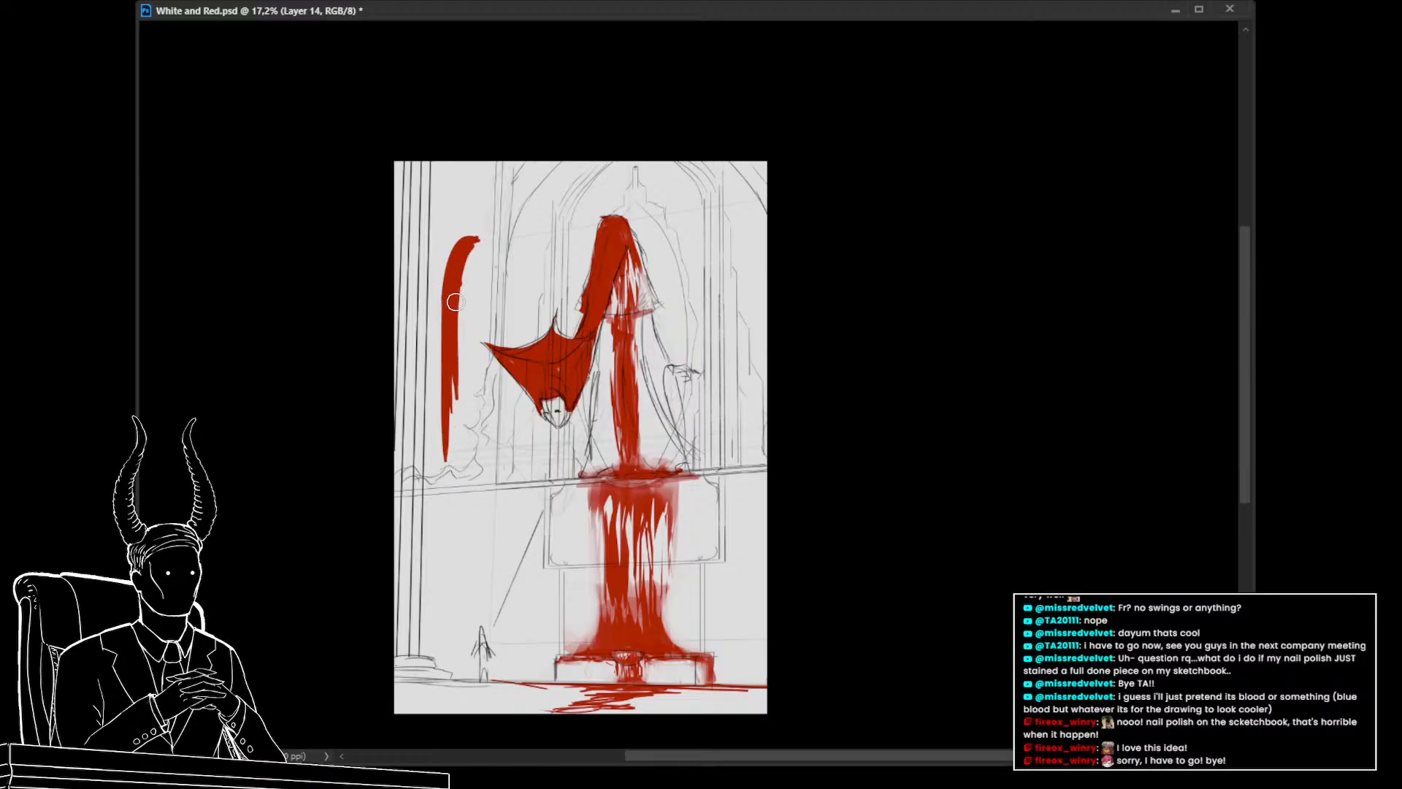
drag(456, 301, 454, 429)
drag(454, 348, 454, 463)
drag(450, 403, 449, 473)
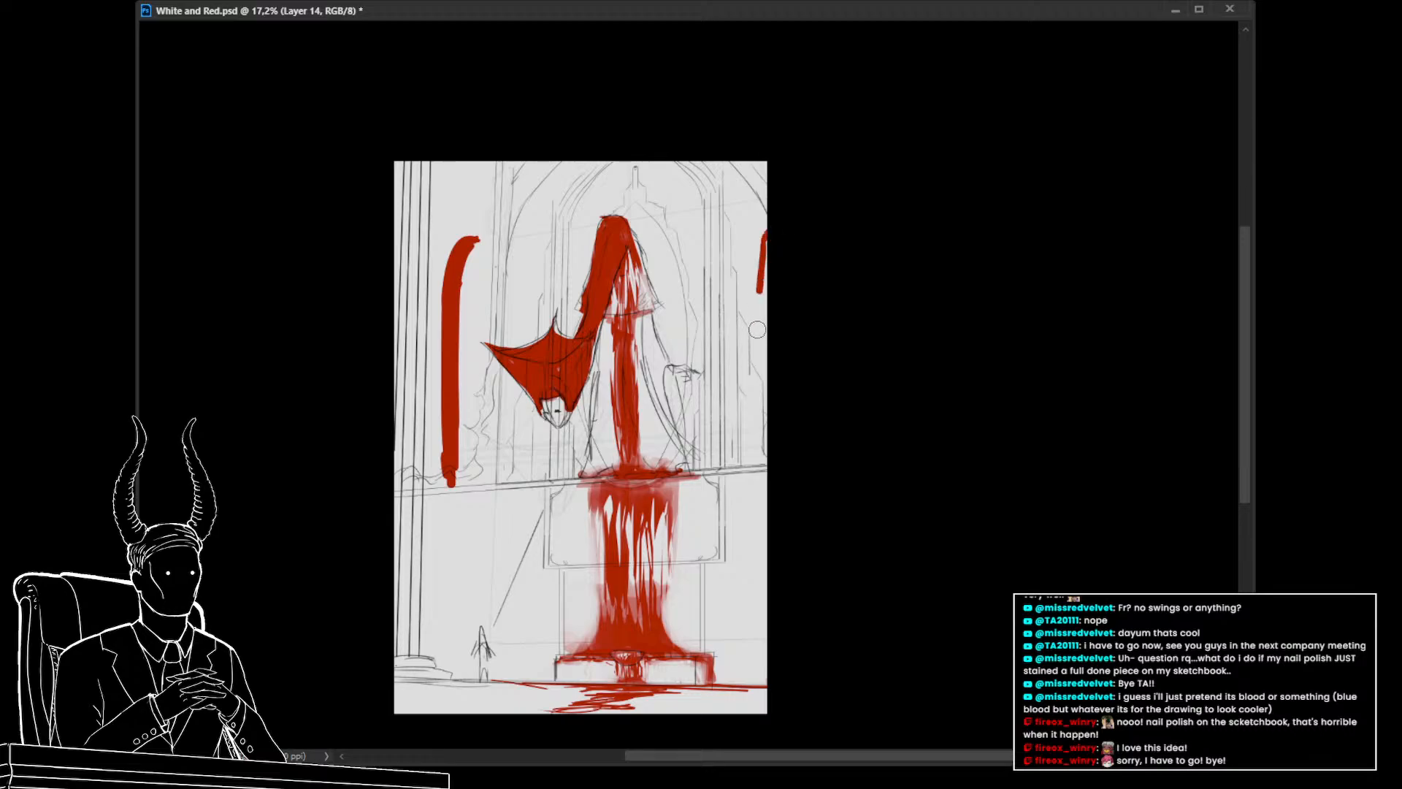
drag(759, 315, 760, 457)
drag(767, 238, 762, 476)
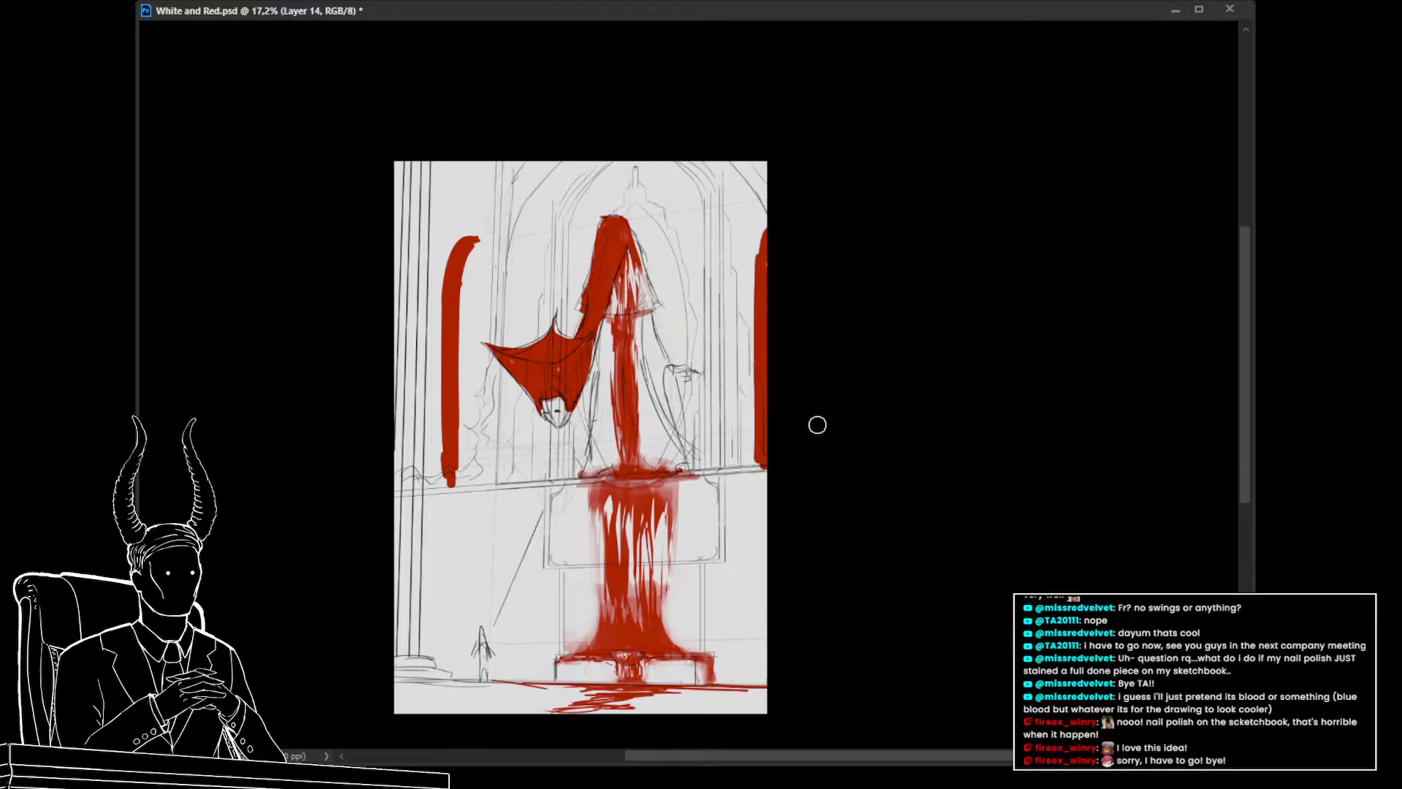
Shift the right window band slightly left with a lasso selection and Free Transform
key(l)
mouse_move(770, 186)
mouse_down()
mouse_move(727, 377)
mouse_move(804, 476)
mouse_up()
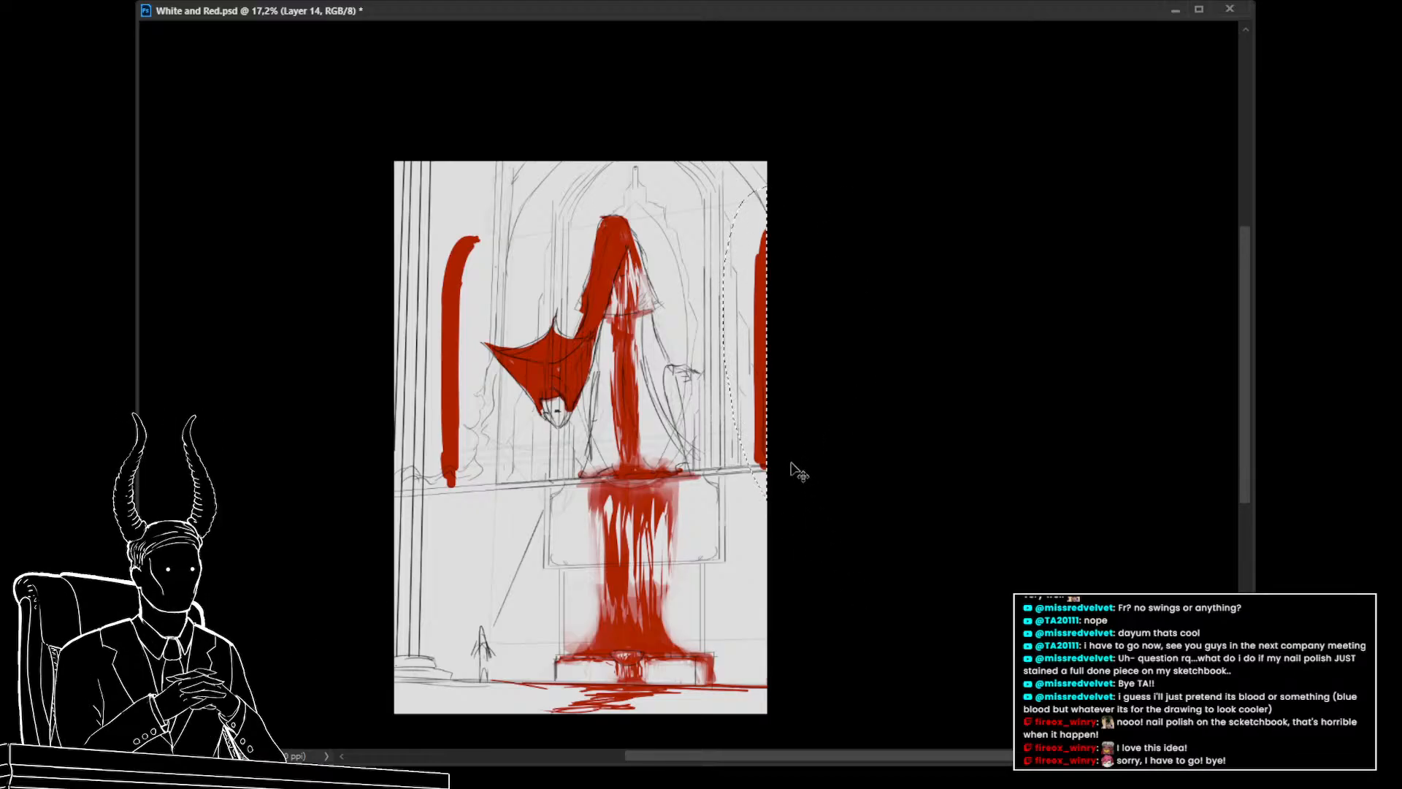
key(ctrl+t)
drag(723, 344, 701, 342)
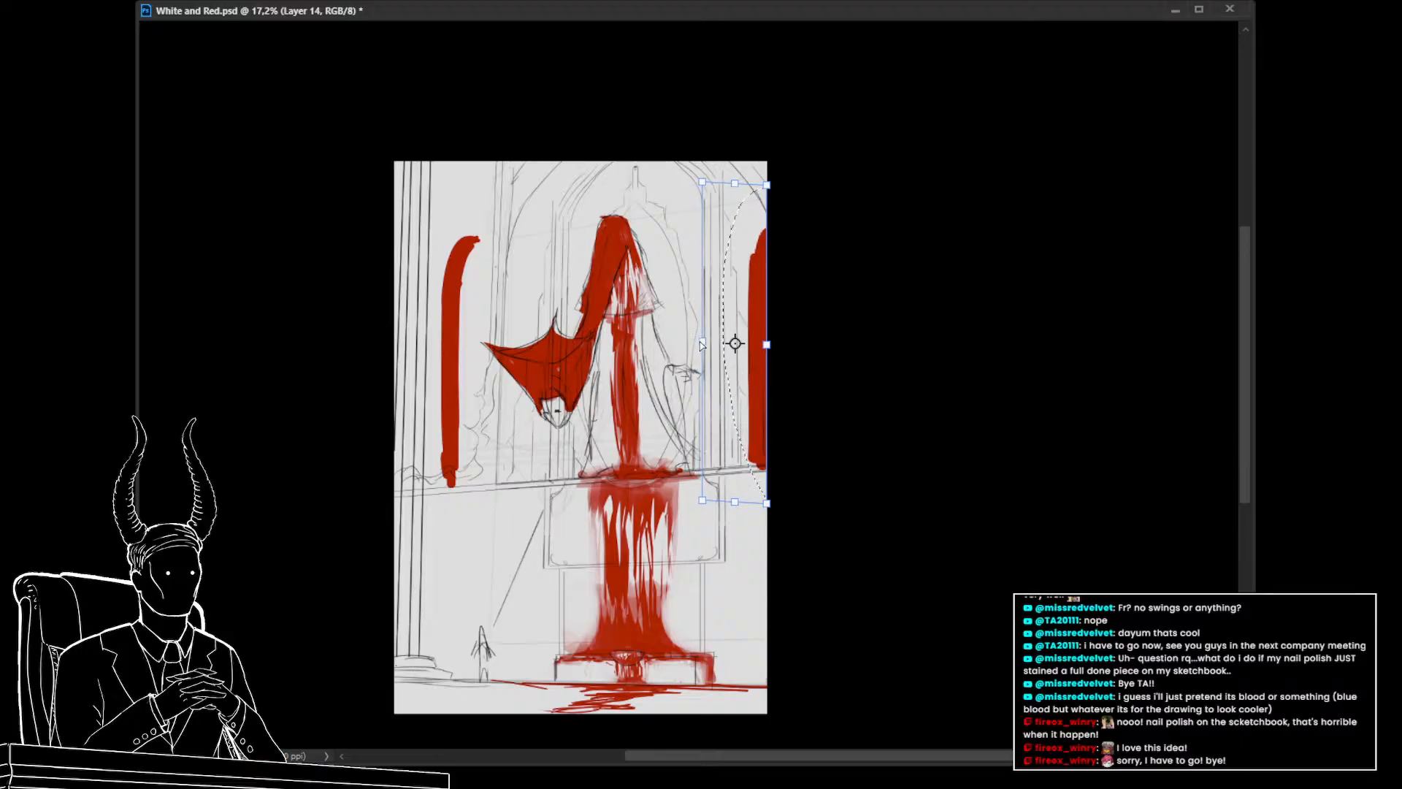
key(Return)
key(ctrl+d)
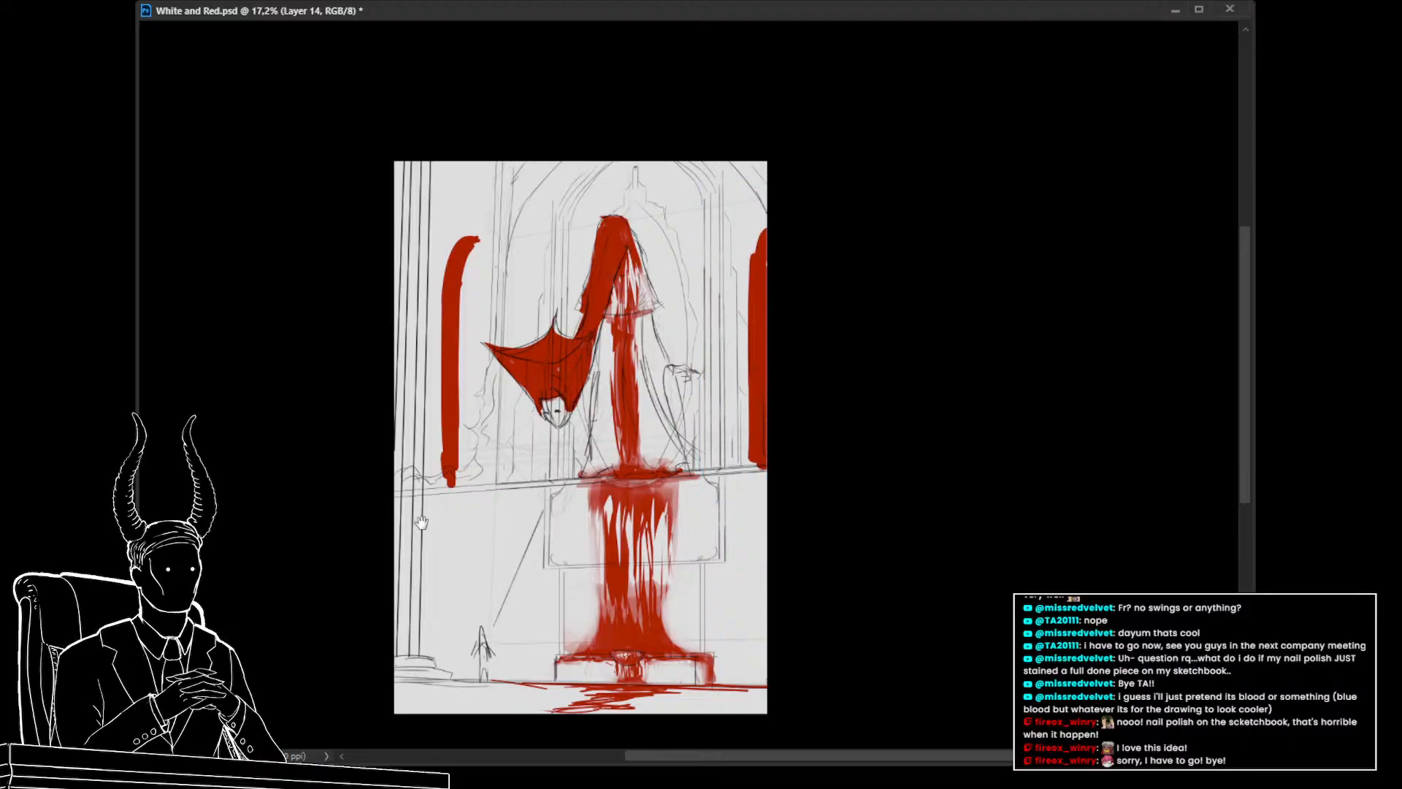
drag(422, 522, 446, 480)
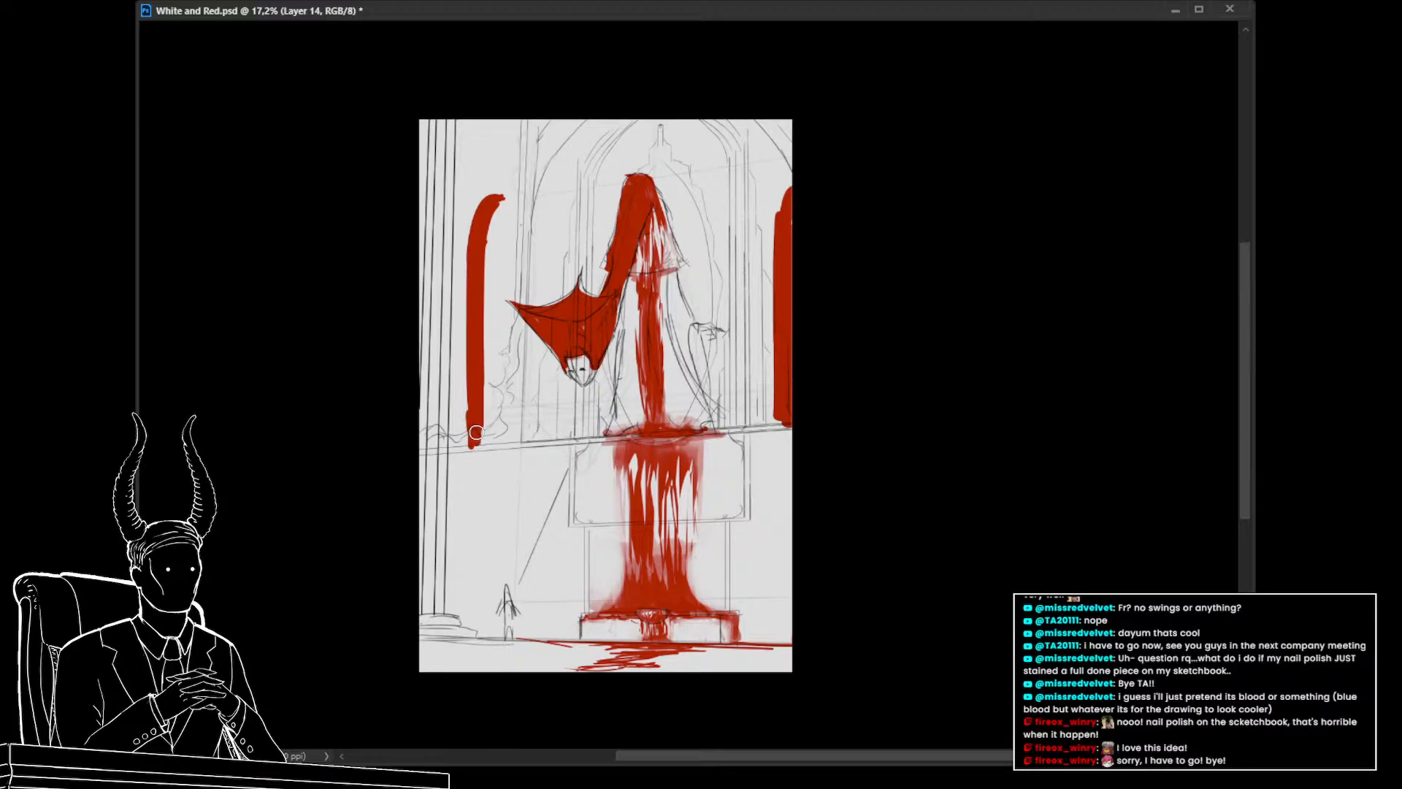
Paint small blood splashes at the base of the left and right window bands
mouse_move(473, 443)
mouse_down()
mouse_move(492, 414)
mouse_move(500, 441)
mouse_move(439, 440)
mouse_move(467, 443)
mouse_up()
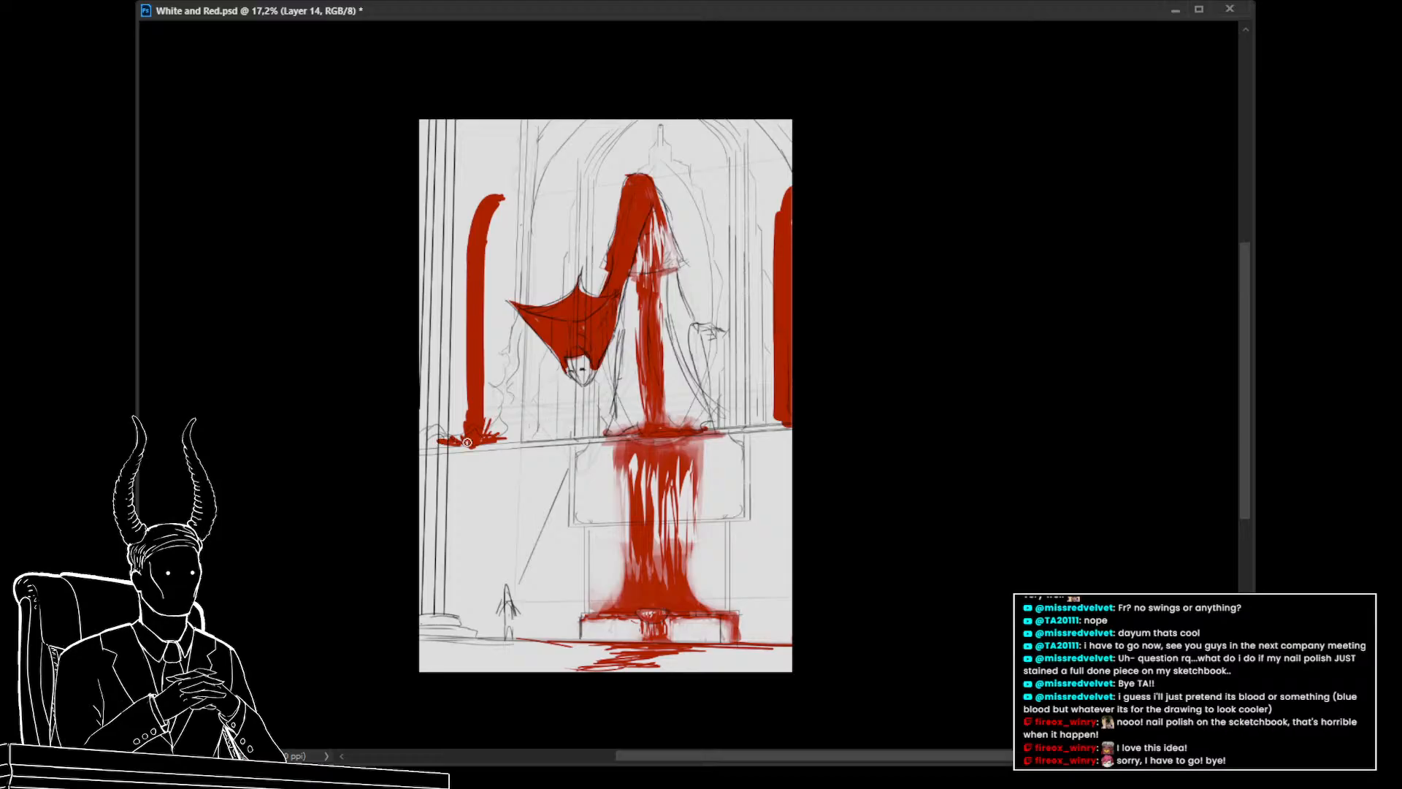
drag(768, 414, 754, 421)
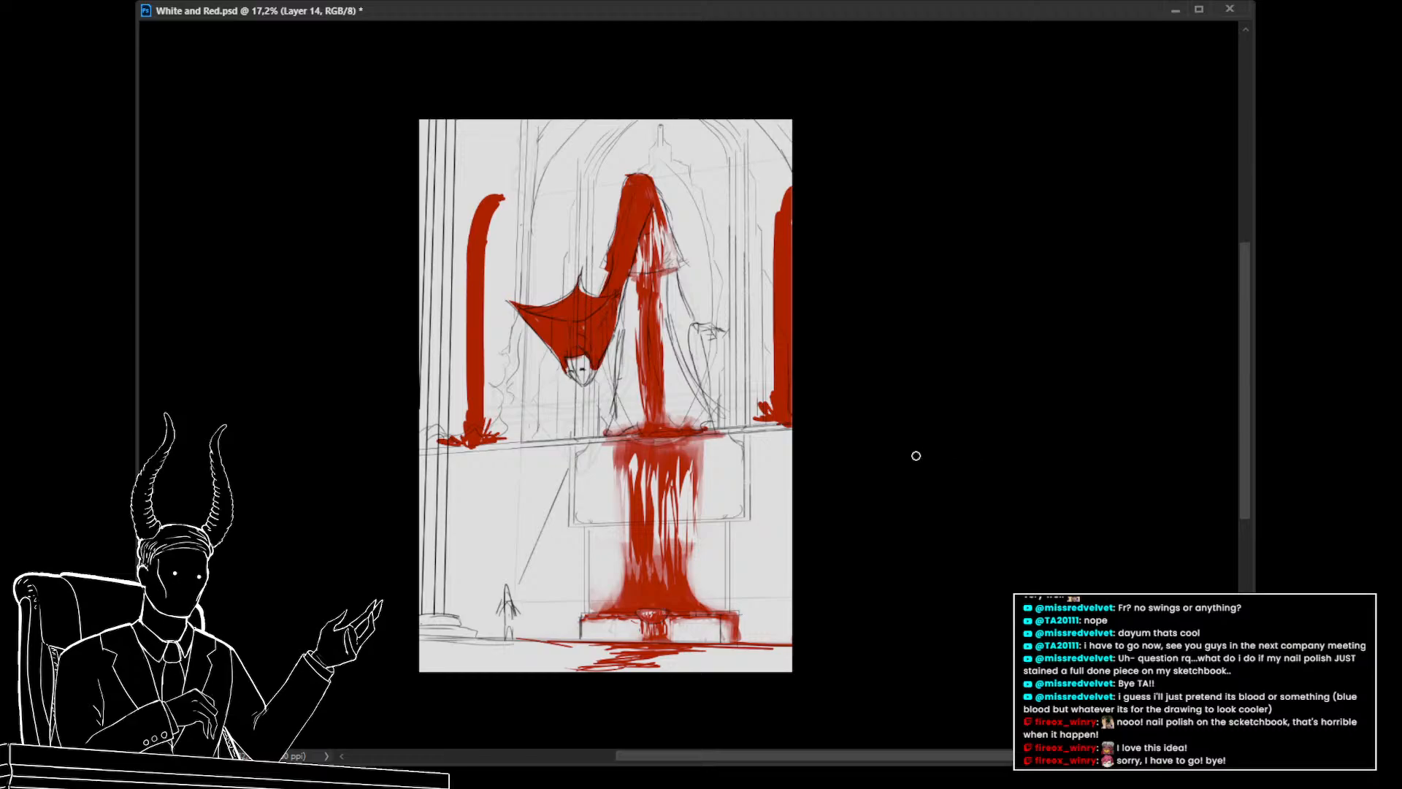
Lasso large areas of the red painting around the window bands and copy each onto a new layer
key(l)
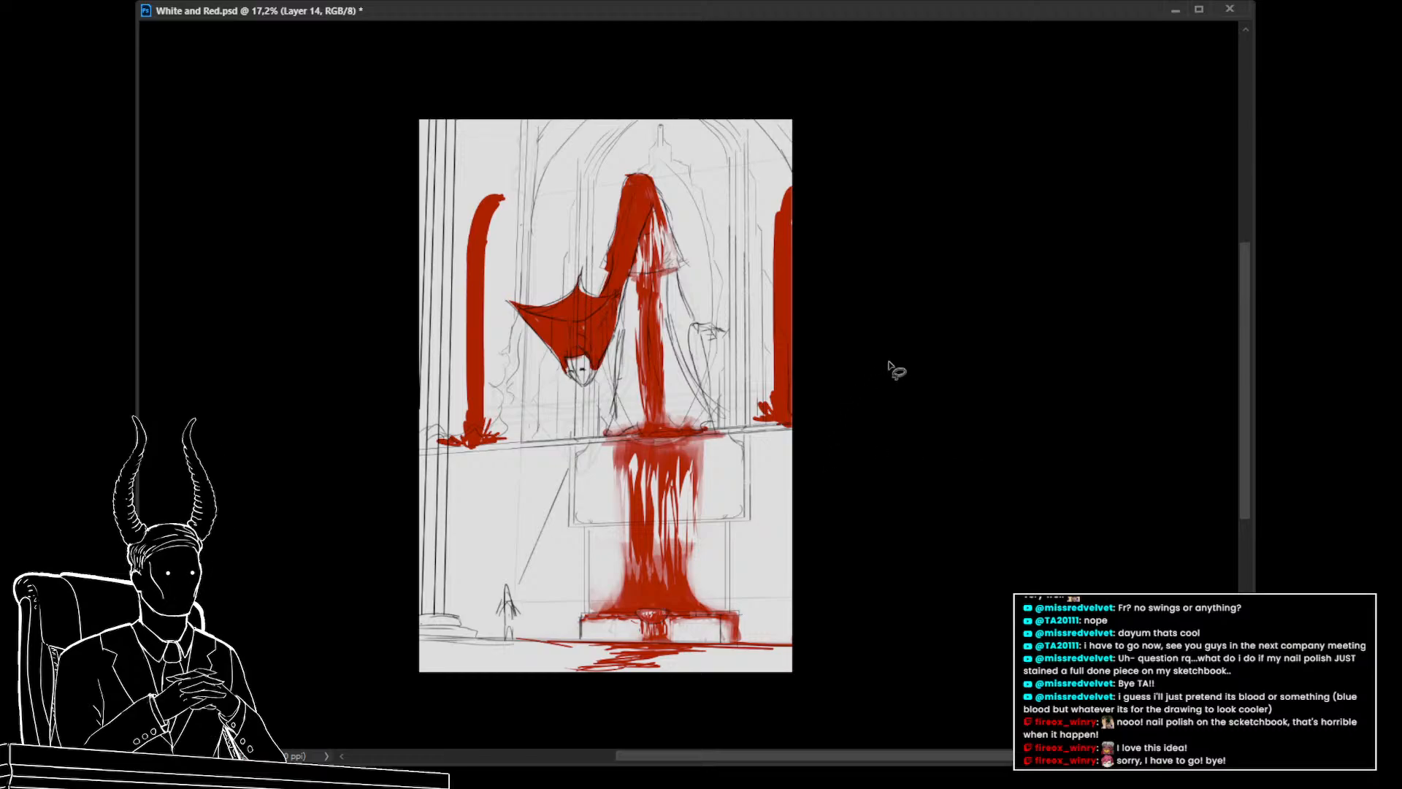
mouse_move(864, 125)
mouse_down()
mouse_move(748, 222)
mouse_move(740, 356)
mouse_move(766, 489)
mouse_up()
mouse_move(514, 150)
mouse_down()
mouse_move(498, 251)
mouse_move(383, 468)
mouse_move(458, 193)
mouse_up()
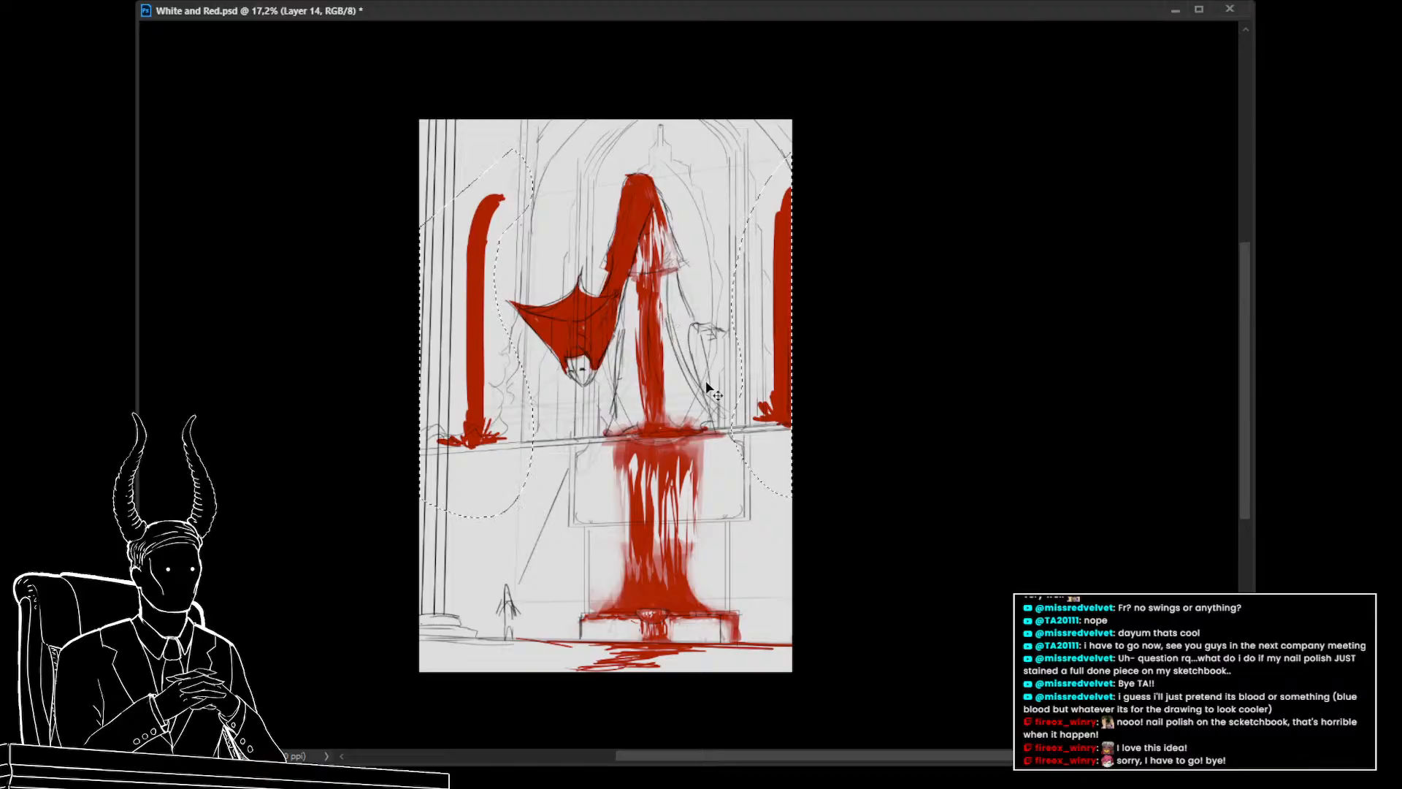
key(ctrl+j)
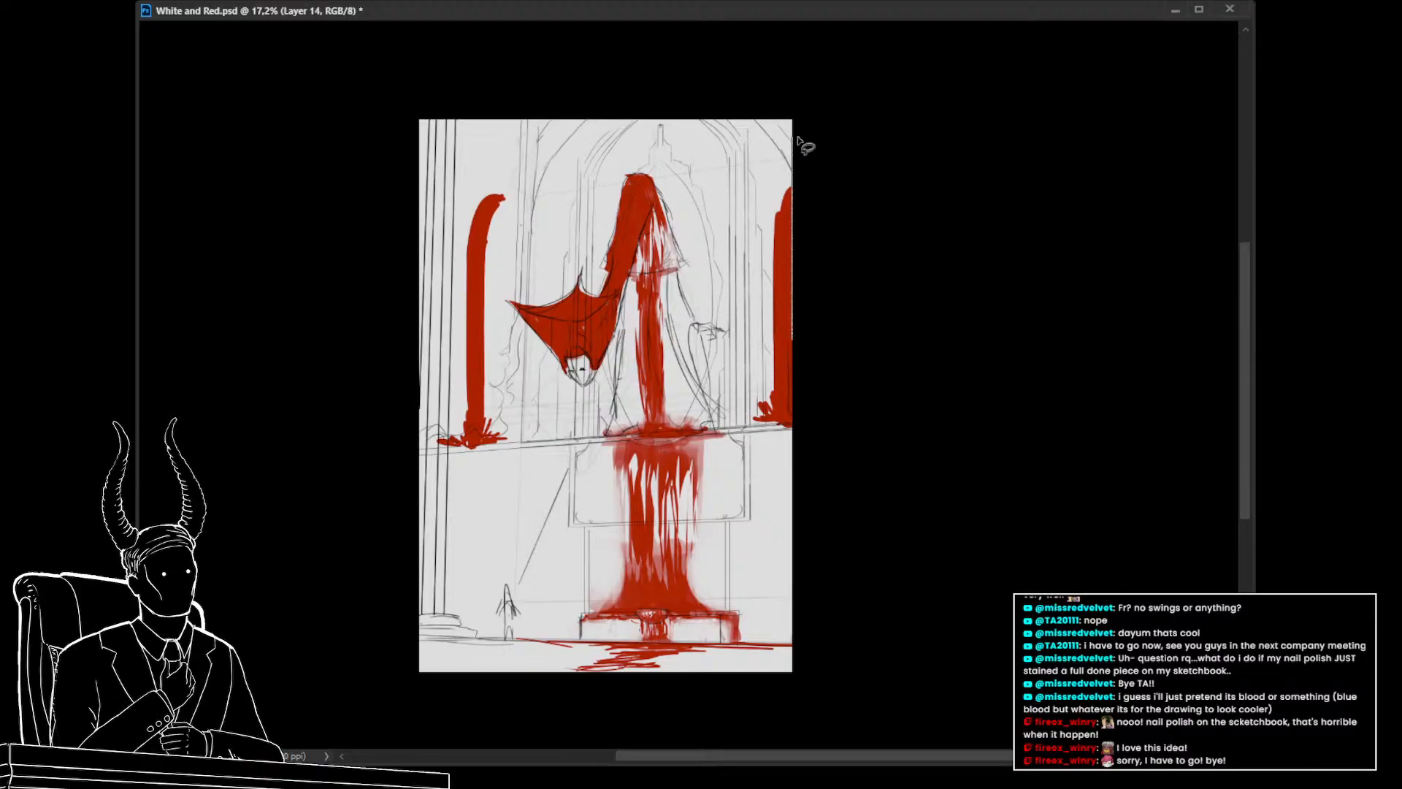
mouse_move(804, 141)
mouse_down()
mouse_move(748, 329)
mouse_move(820, 457)
mouse_move(804, 485)
mouse_up()
mouse_move(532, 174)
mouse_down()
mouse_move(431, 467)
mouse_move(522, 408)
mouse_move(507, 259)
mouse_up()
key(ctrl+j)
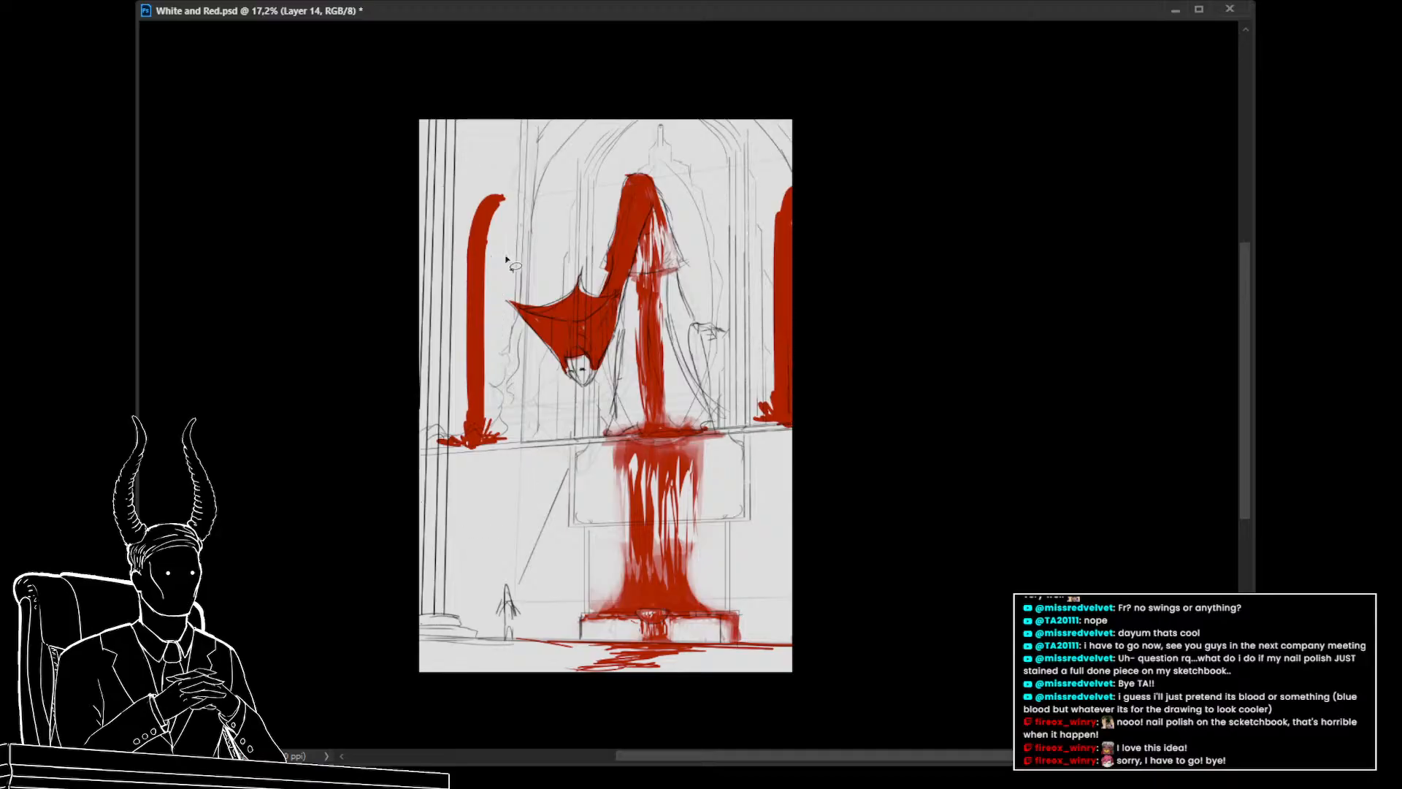
Try clearing the window bands and discard a stray lasso selection
key(Delete)
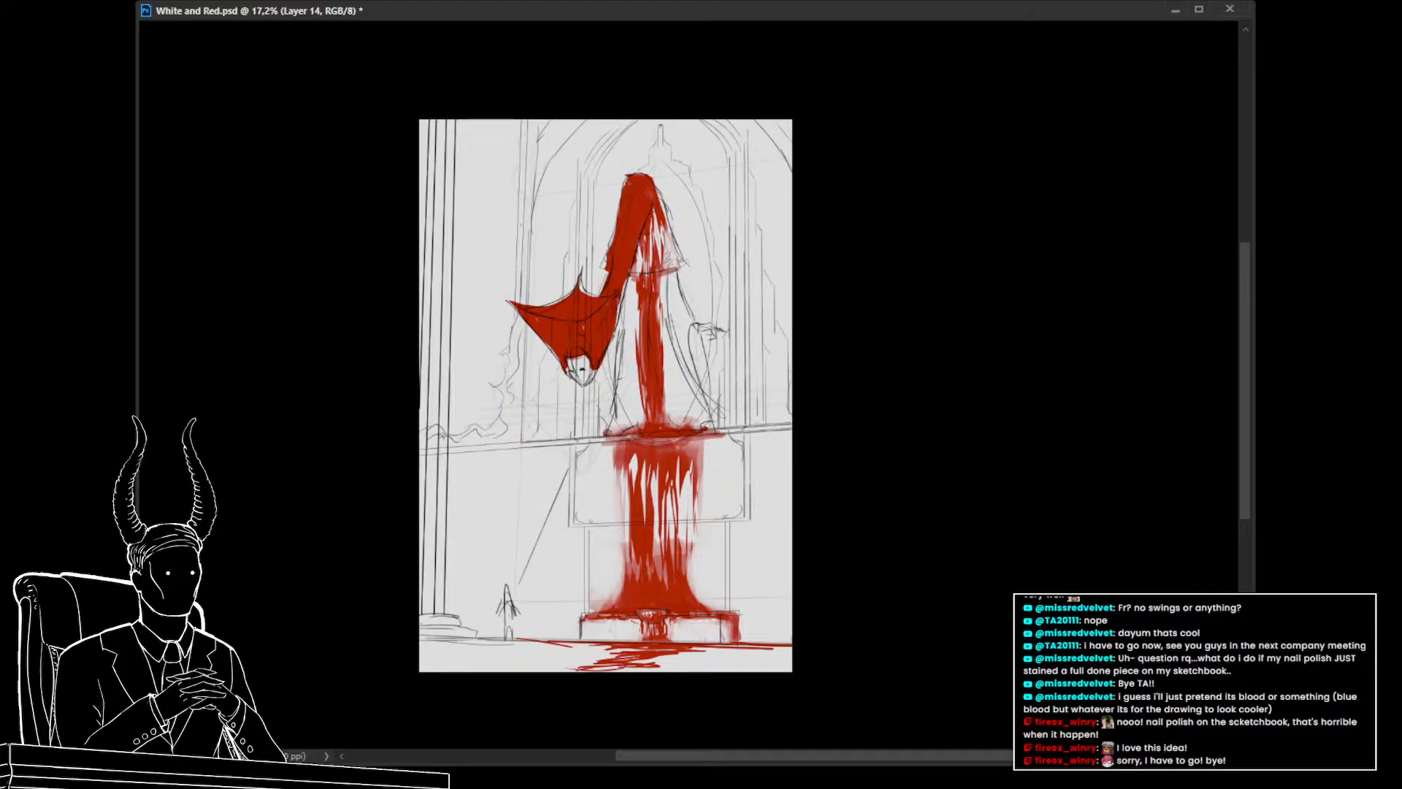
key(ctrl+z)
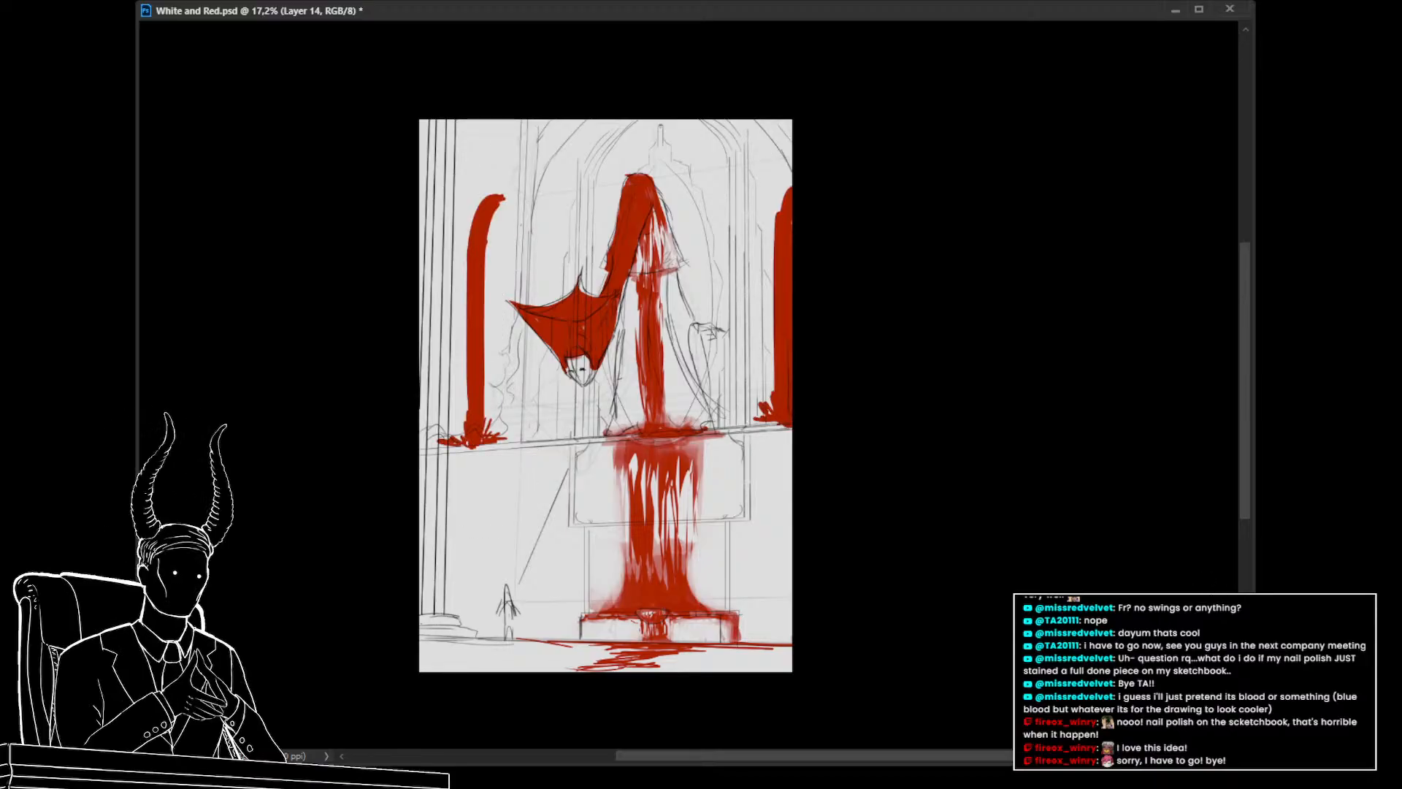
key(ctrl+shift+z)
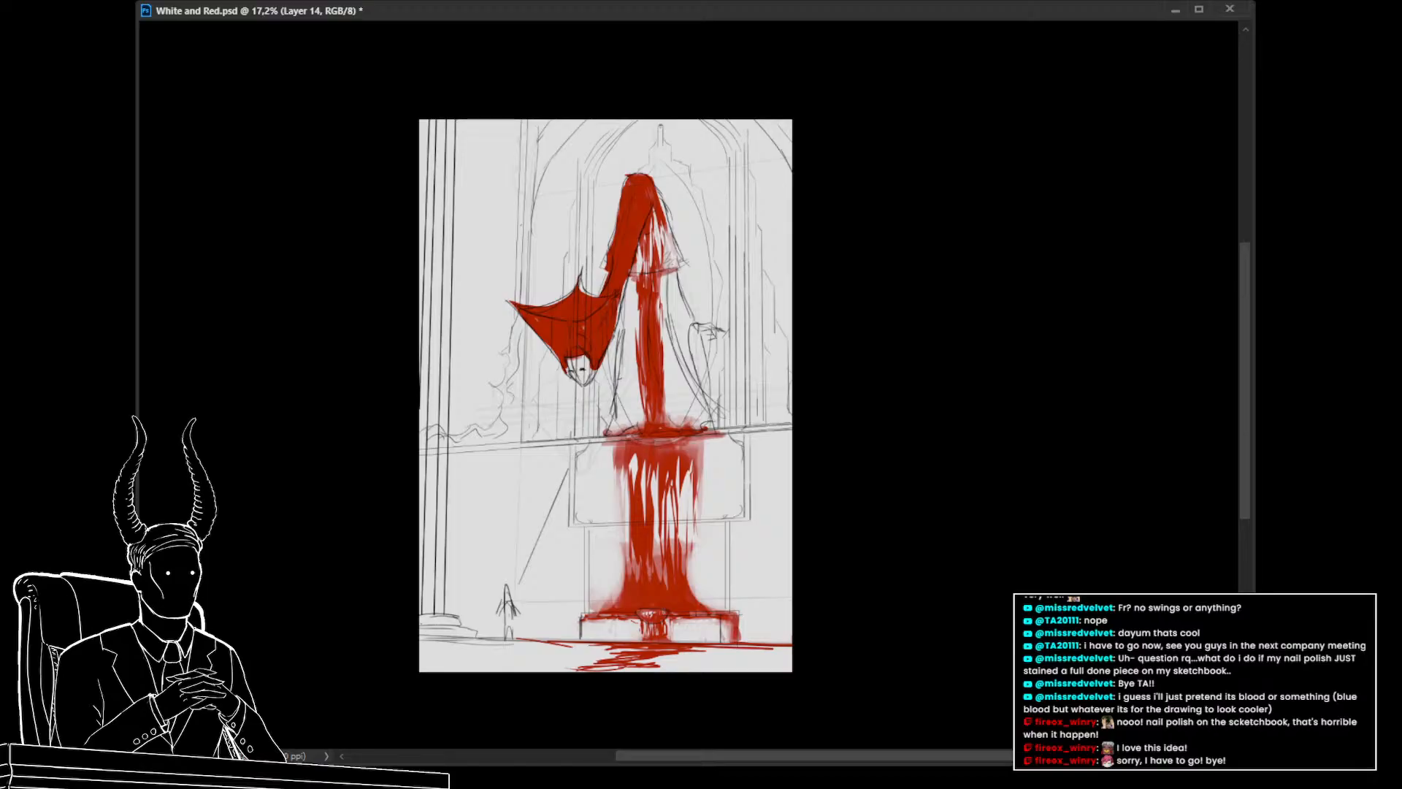
key(ctrl+z)
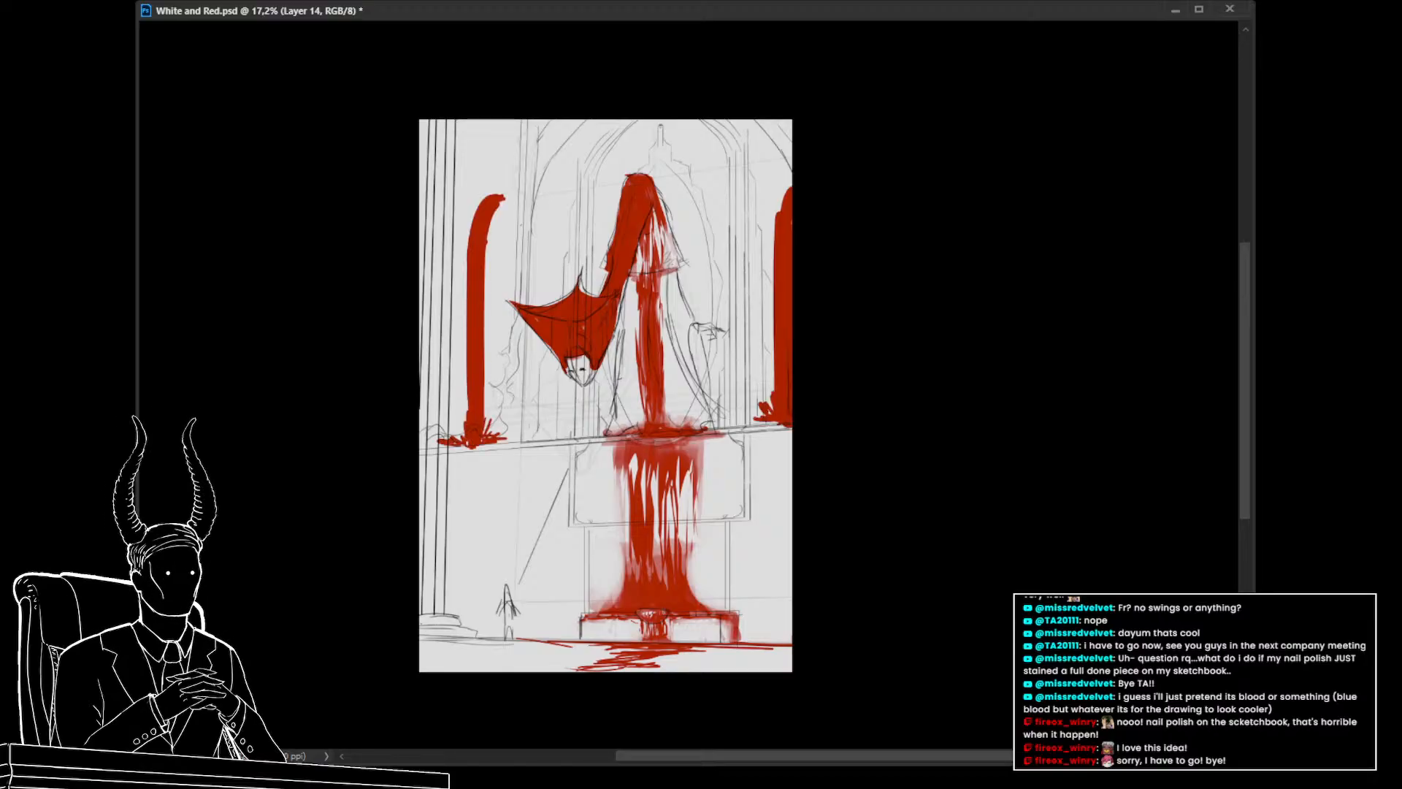
drag(780, 525, 738, 521)
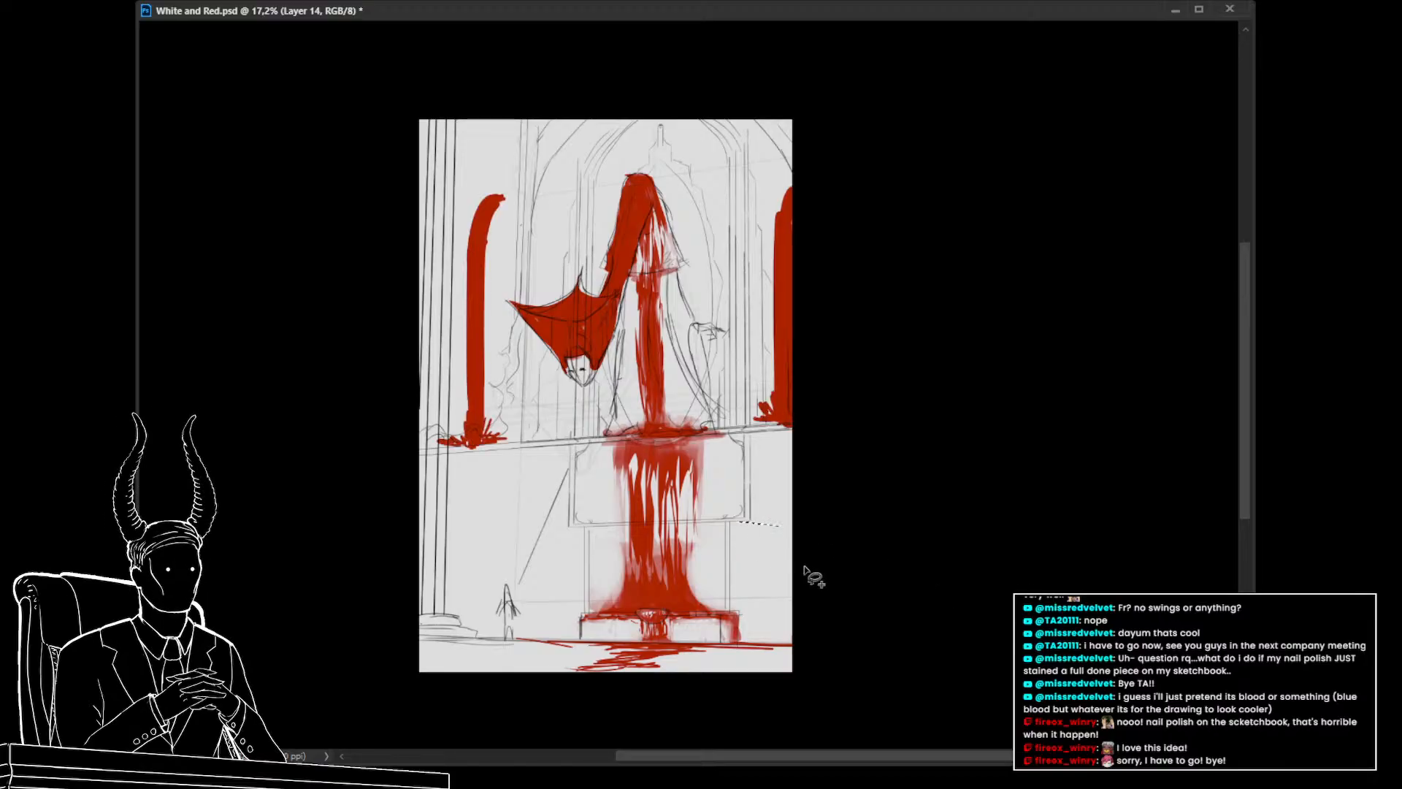
key(ctrl+d)
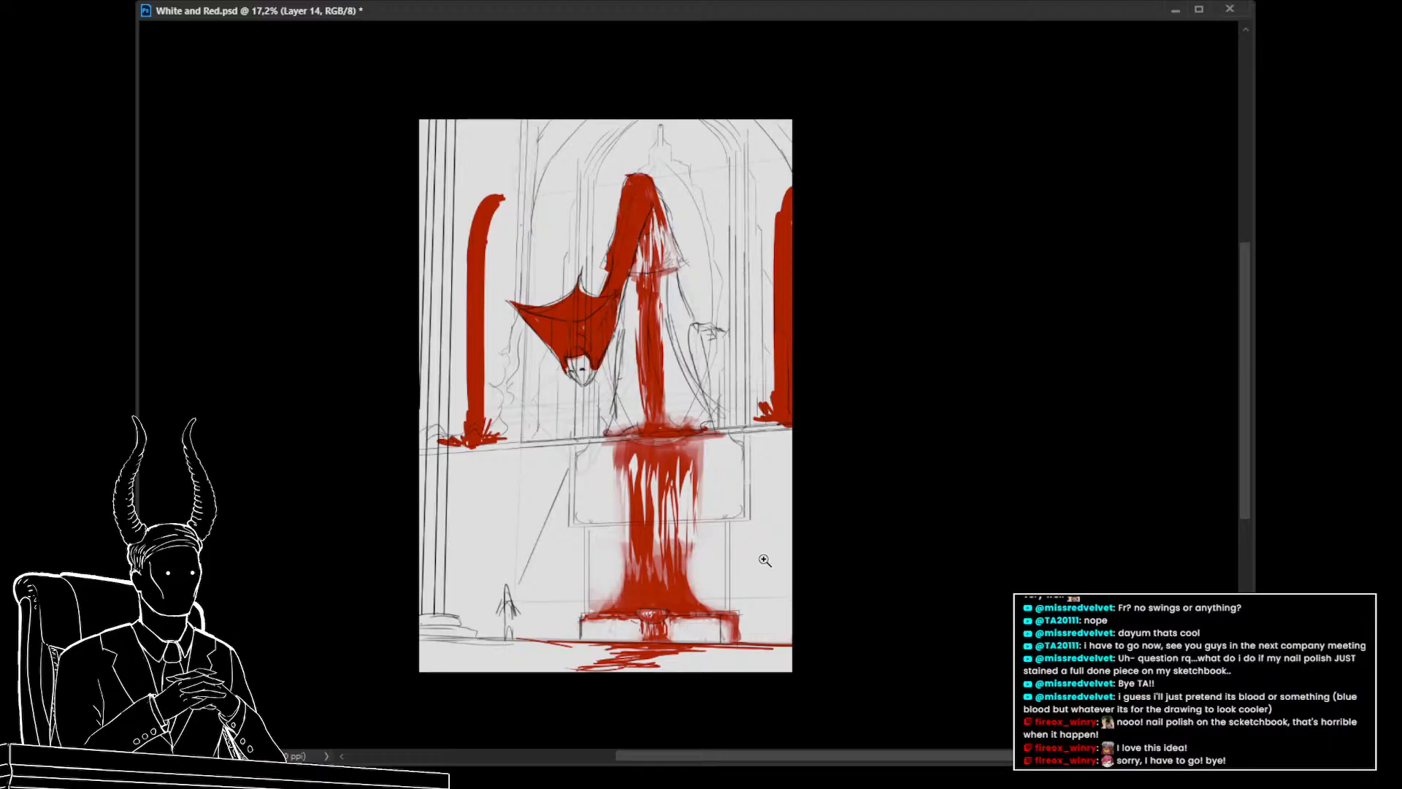
Try filling a lasso selection of the creature's robe with solid red
drag(765, 560, 714, 543)
drag(691, 497, 775, 596)
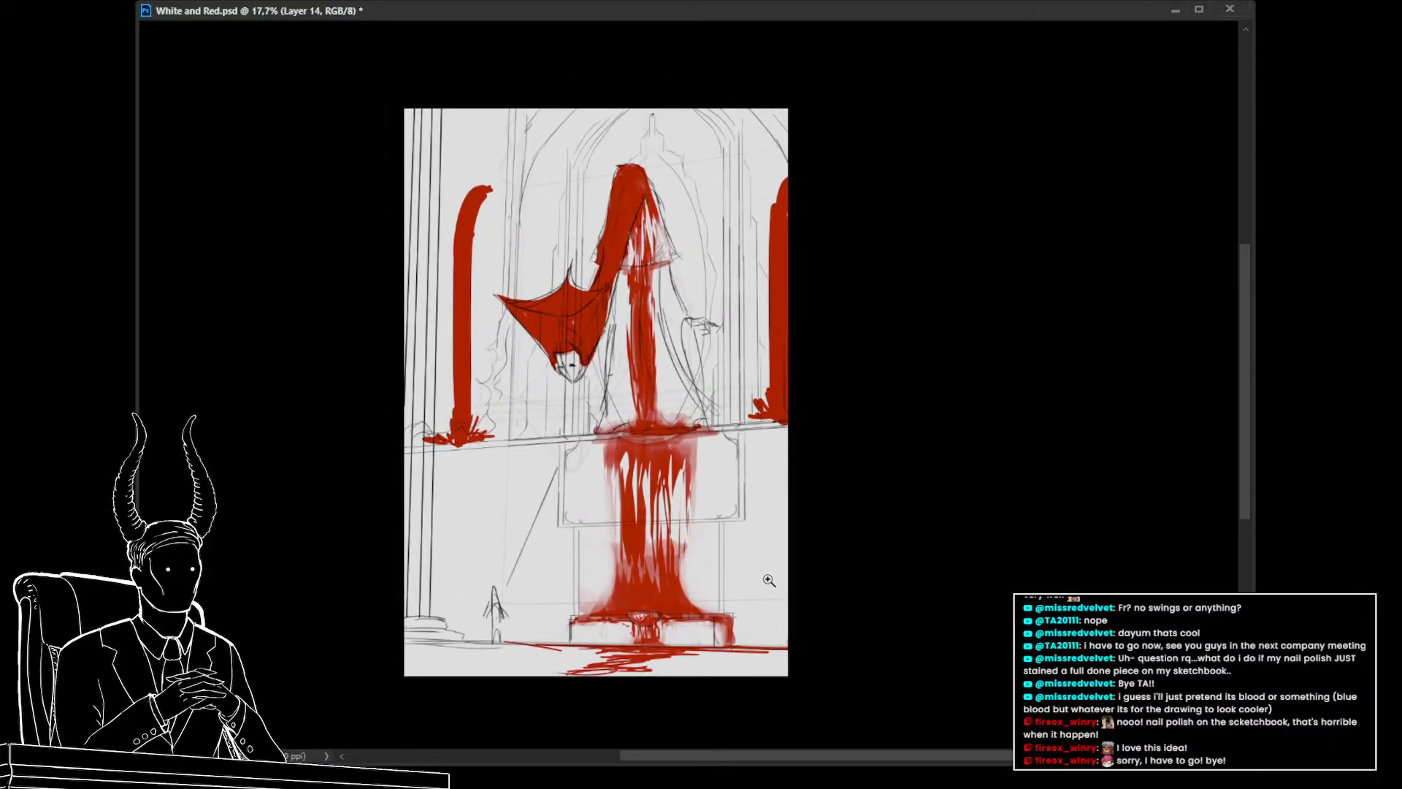
mouse_move(768, 579)
mouse_down()
mouse_move(726, 565)
mouse_move(773, 573)
mouse_move(750, 571)
mouse_up()
click(1314, 750)
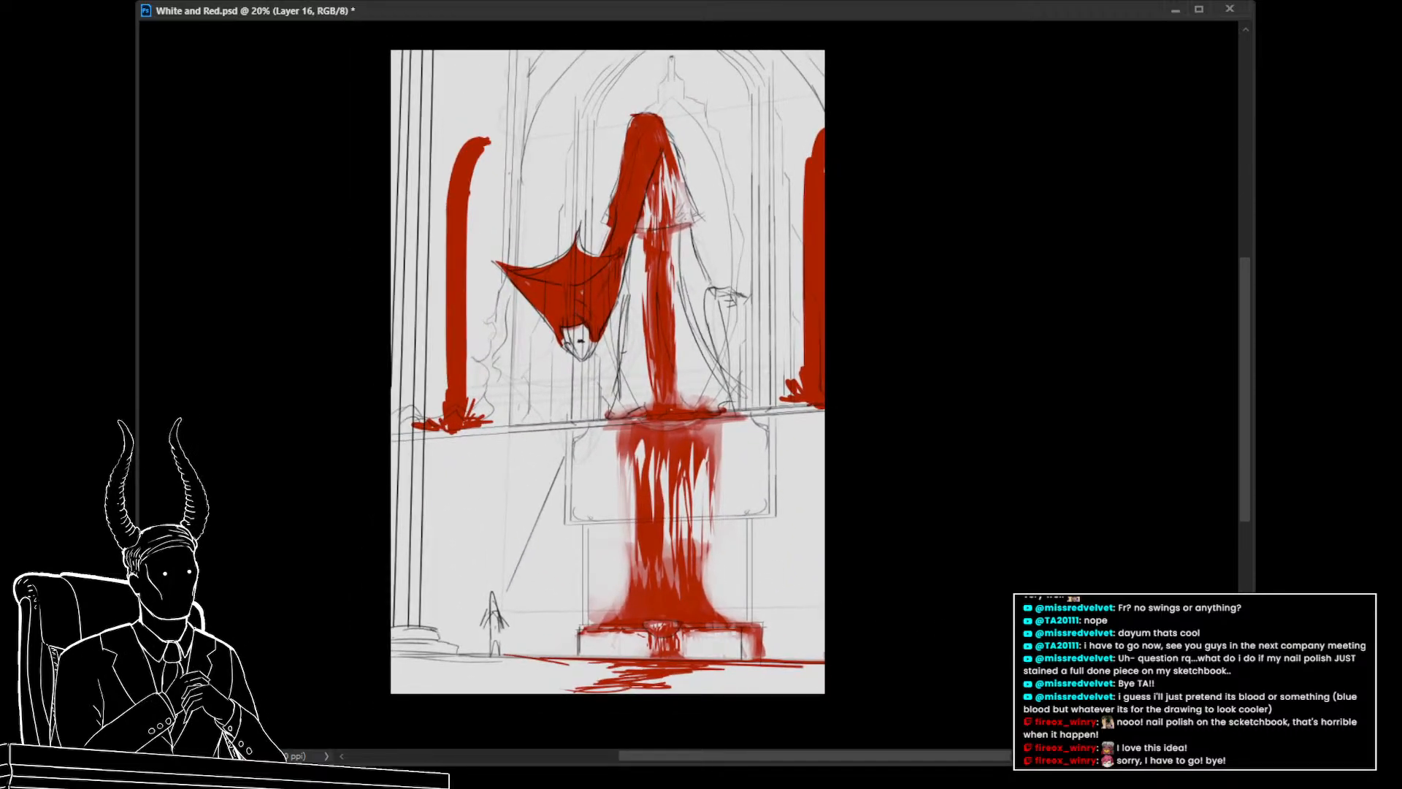
key(l)
mouse_move(666, 135)
mouse_down()
mouse_move(724, 315)
mouse_move(734, 413)
mouse_move(668, 417)
mouse_move(632, 292)
mouse_move(637, 175)
mouse_move(664, 136)
mouse_up()
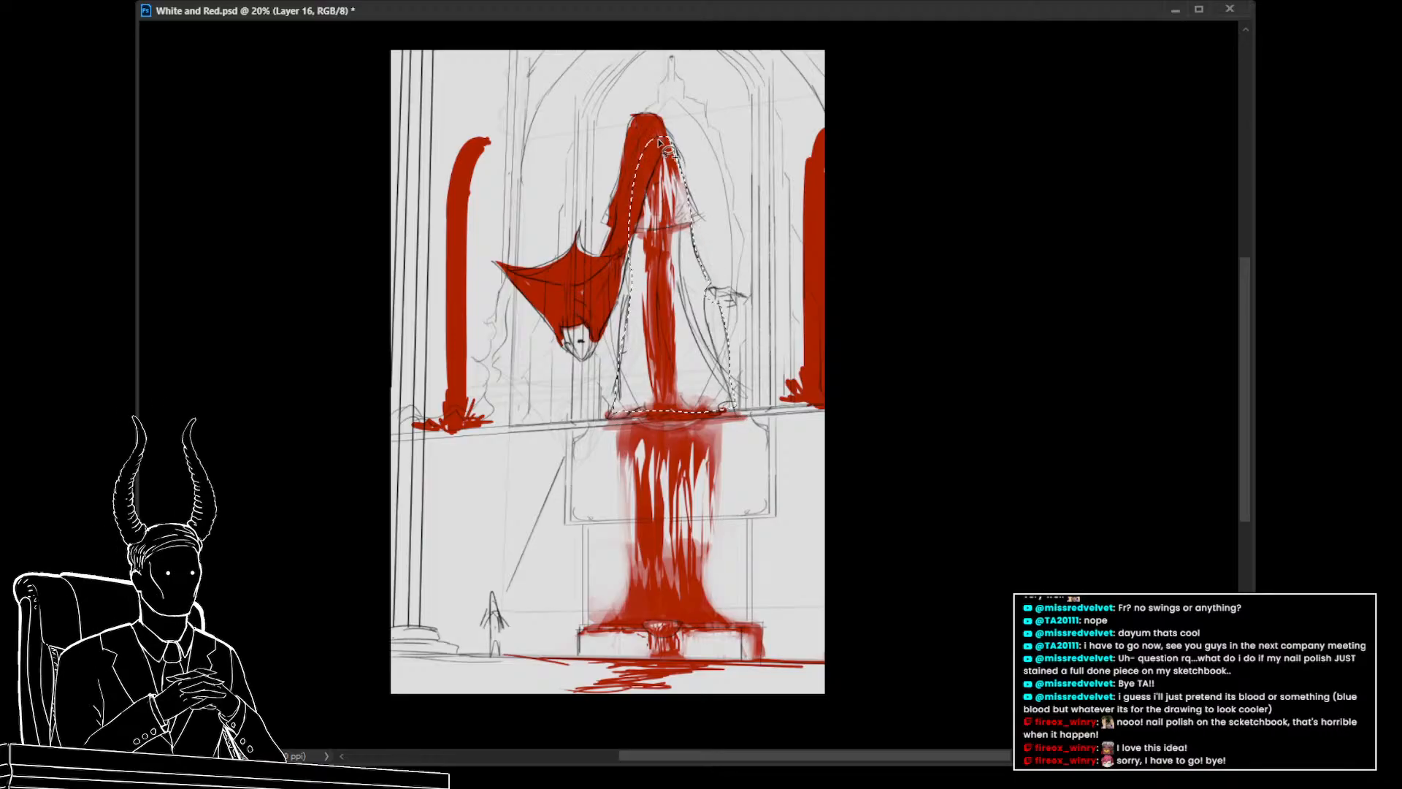
key(alt+BackSpace)
drag(842, 504, 818, 563)
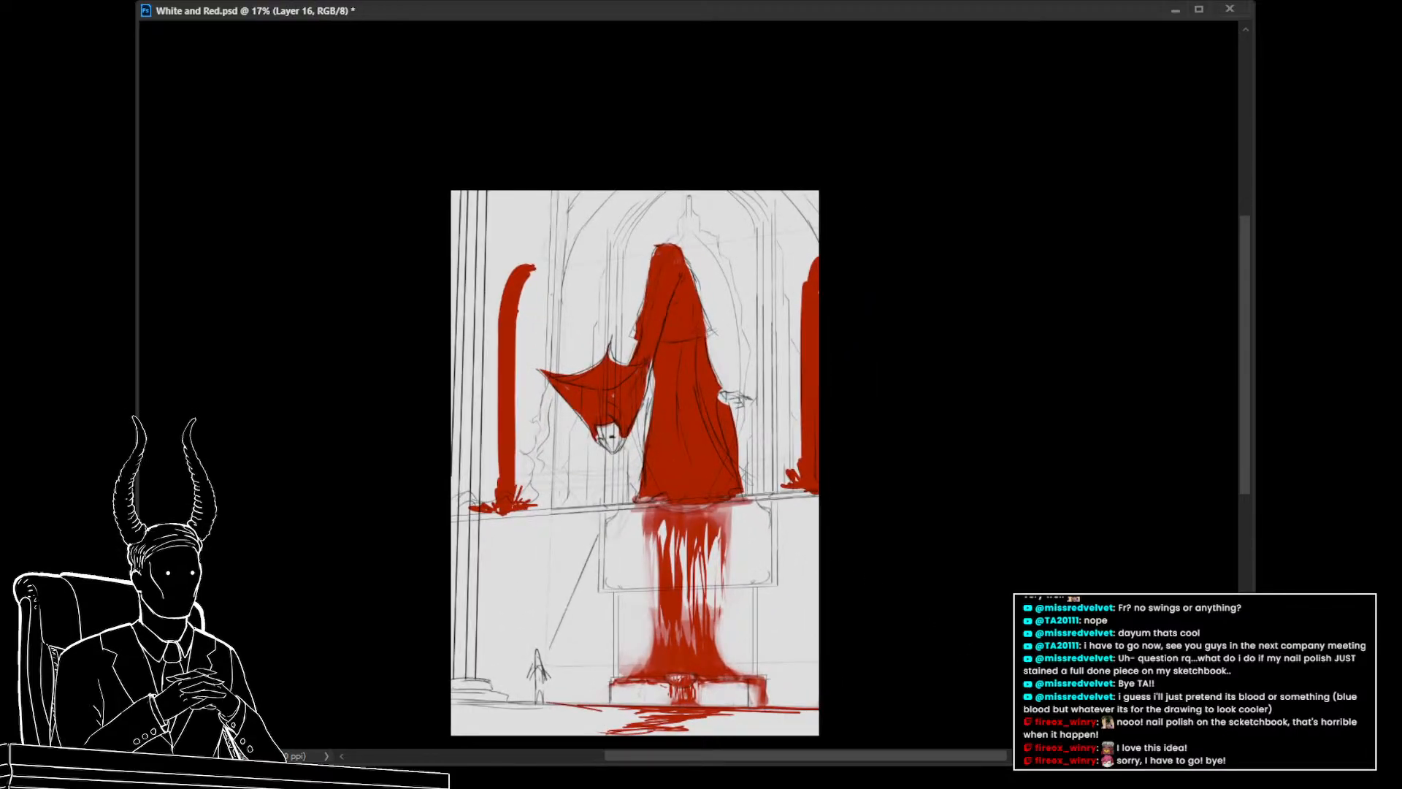
key(ctrl+z)
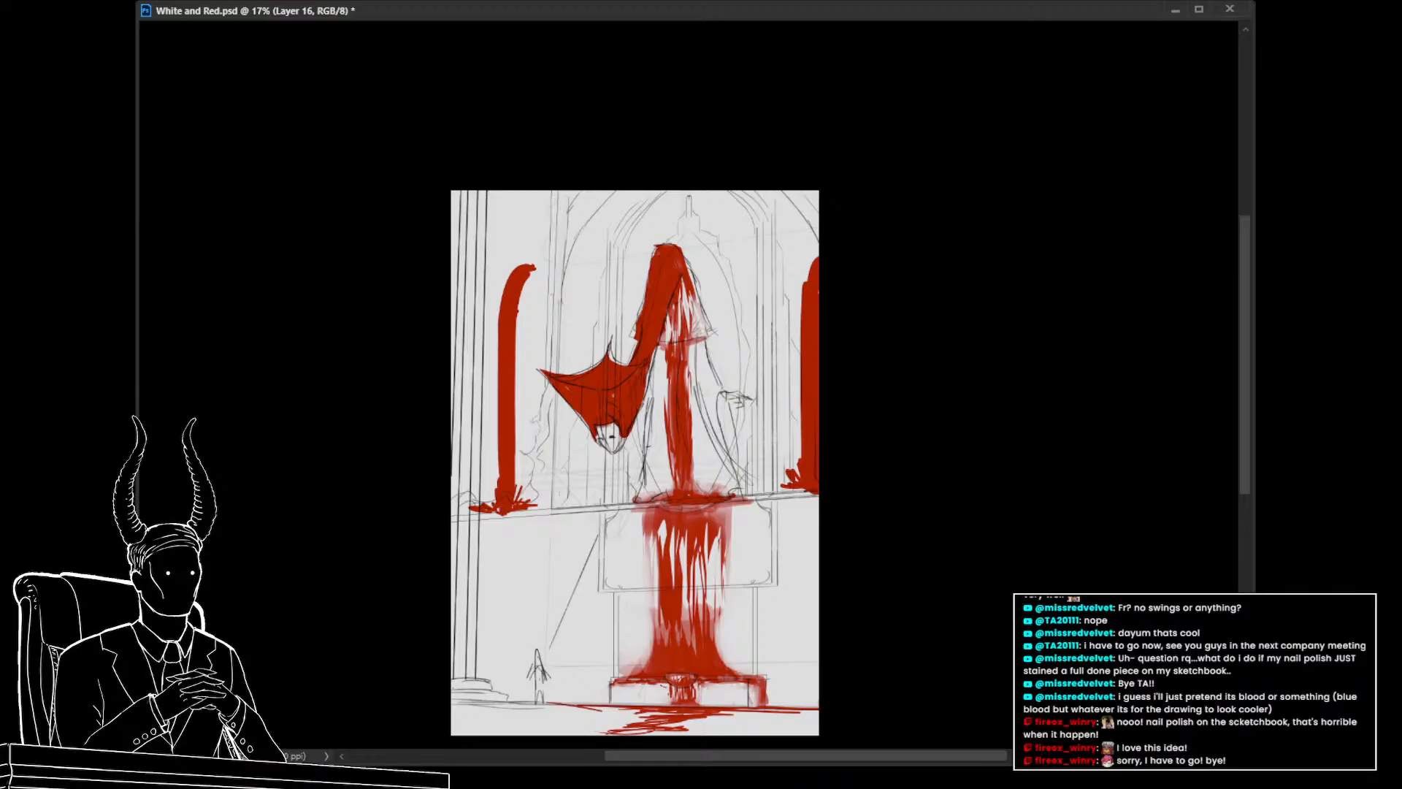
key(ctrl+shift+z)
key(ctrl+z)
Merge the copied layer down into the red painting layer
key(ctrl+e)
drag(747, 604, 698, 518)
mouse_move(625, 463)
mouse_down()
mouse_move(663, 471)
mouse_move(608, 466)
mouse_up()
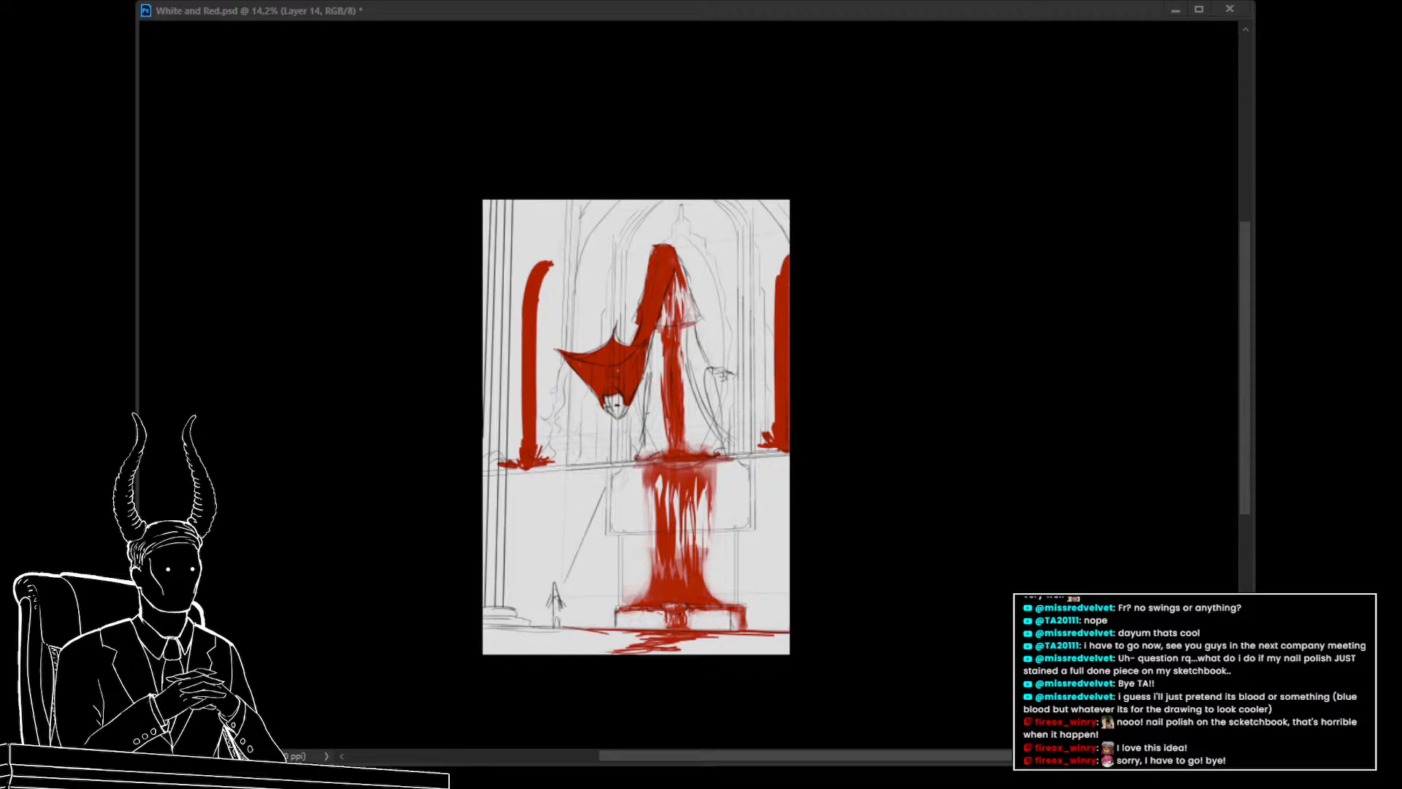
click(578, 626)
click(599, 426)
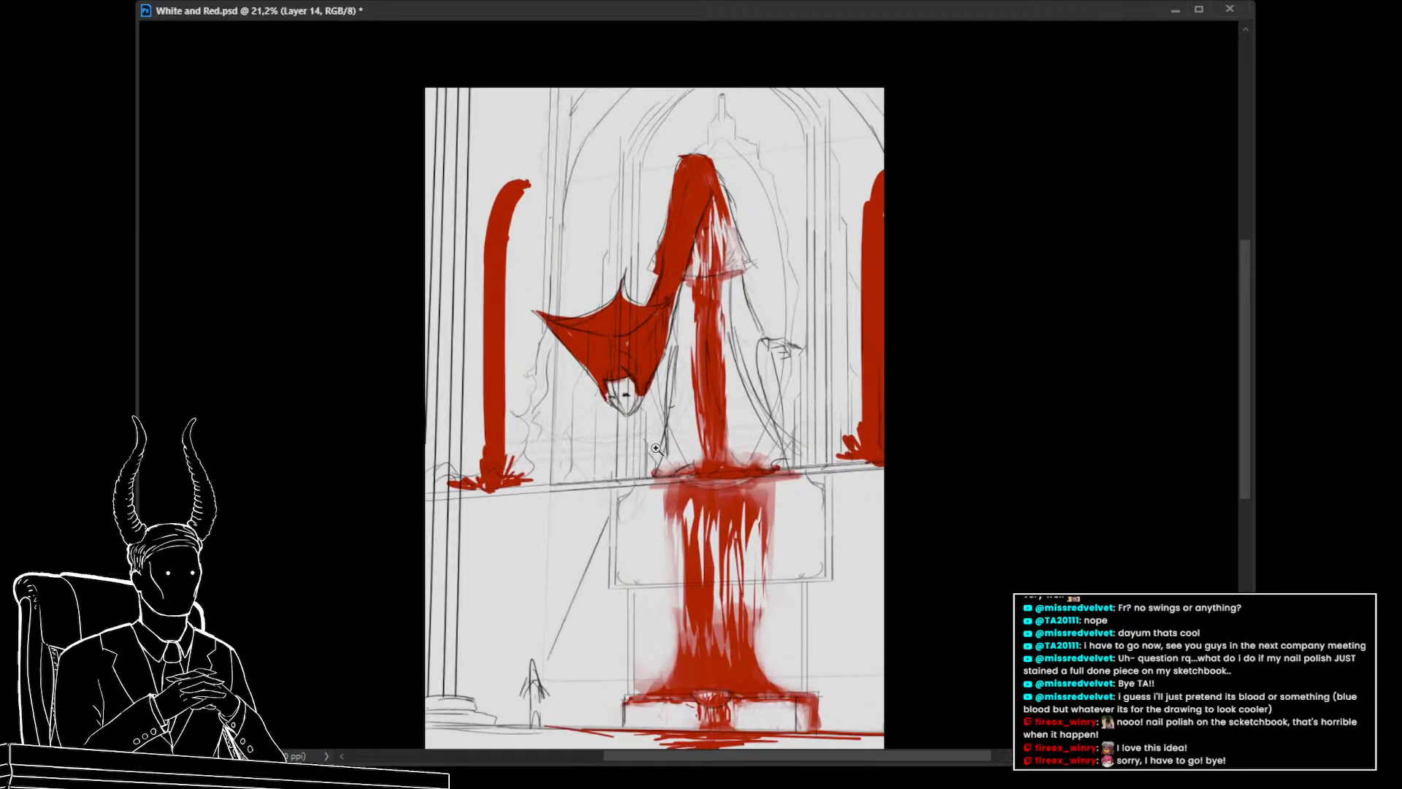
Toggle the visibility of the red and sketch layers to compare the underlying sketches
key(ctrl+comma)
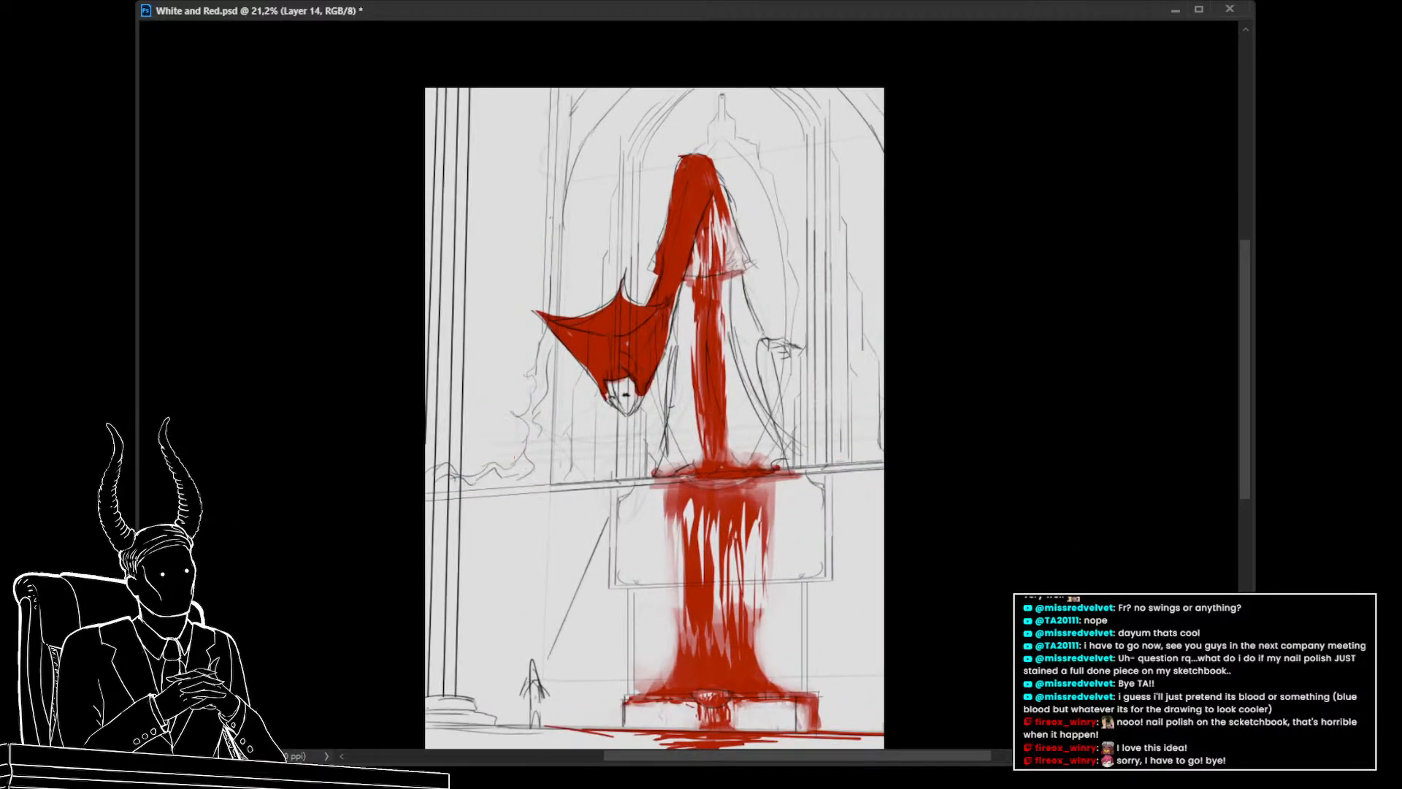
key(ctrl+comma)
key(ctrl+comma)
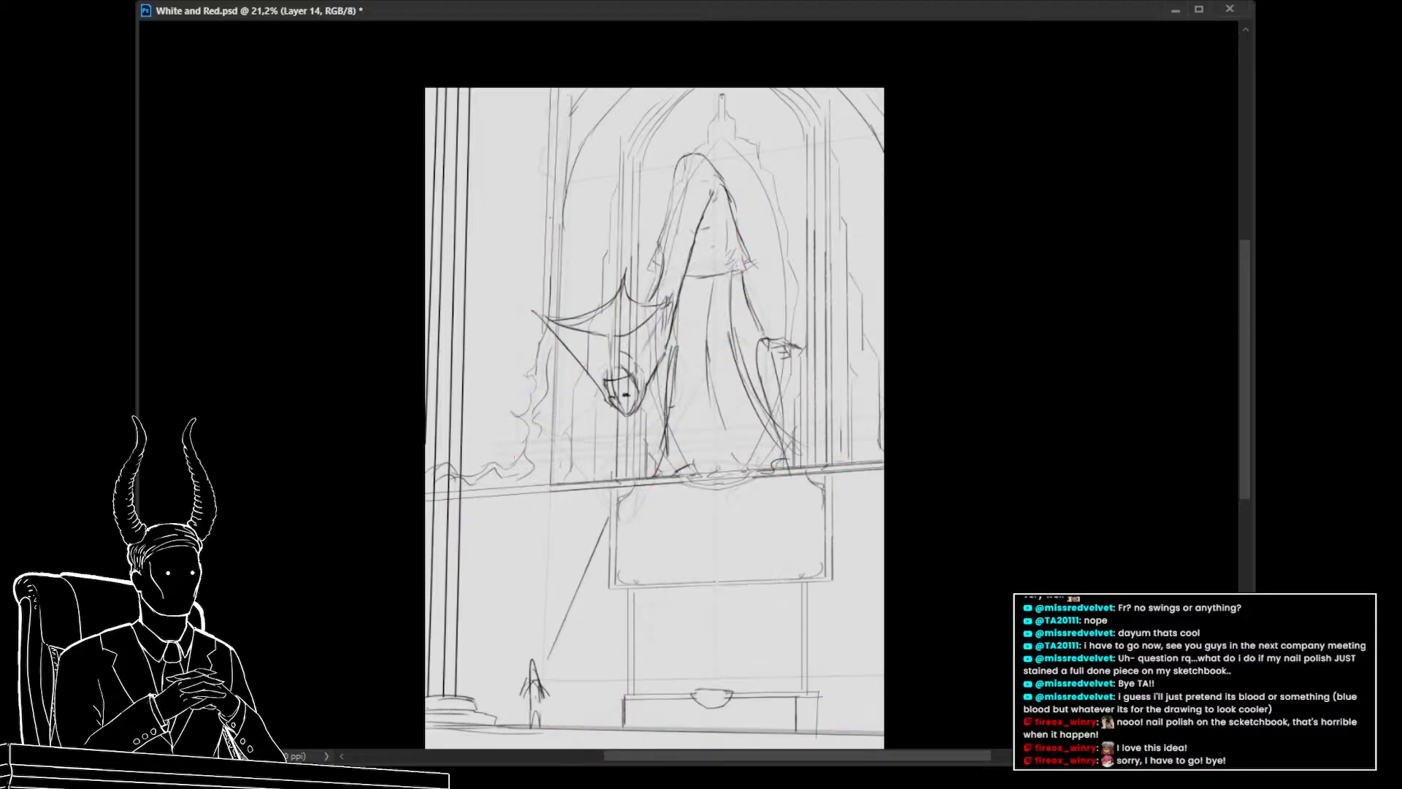
drag(687, 559, 656, 639)
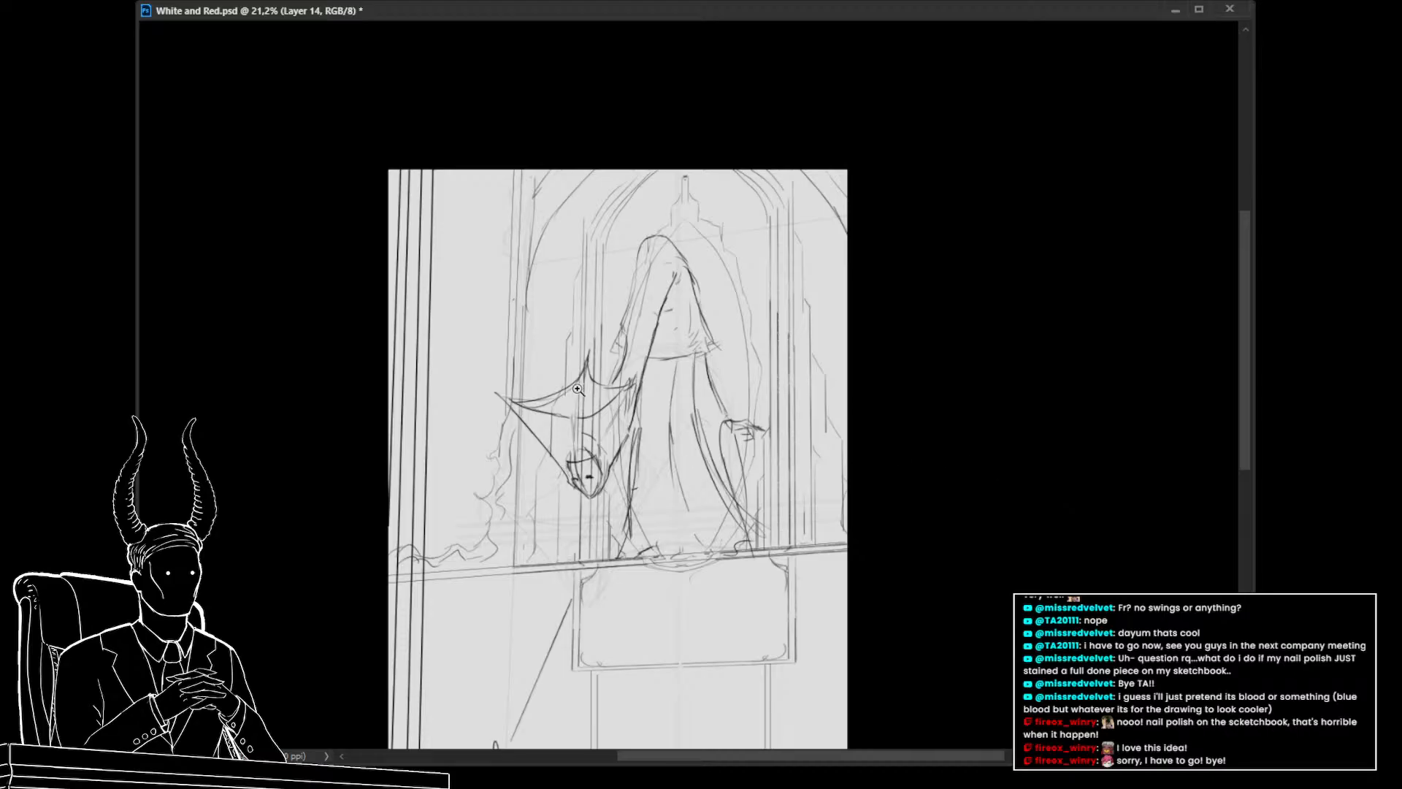
scroll(577, 389, down, 3)
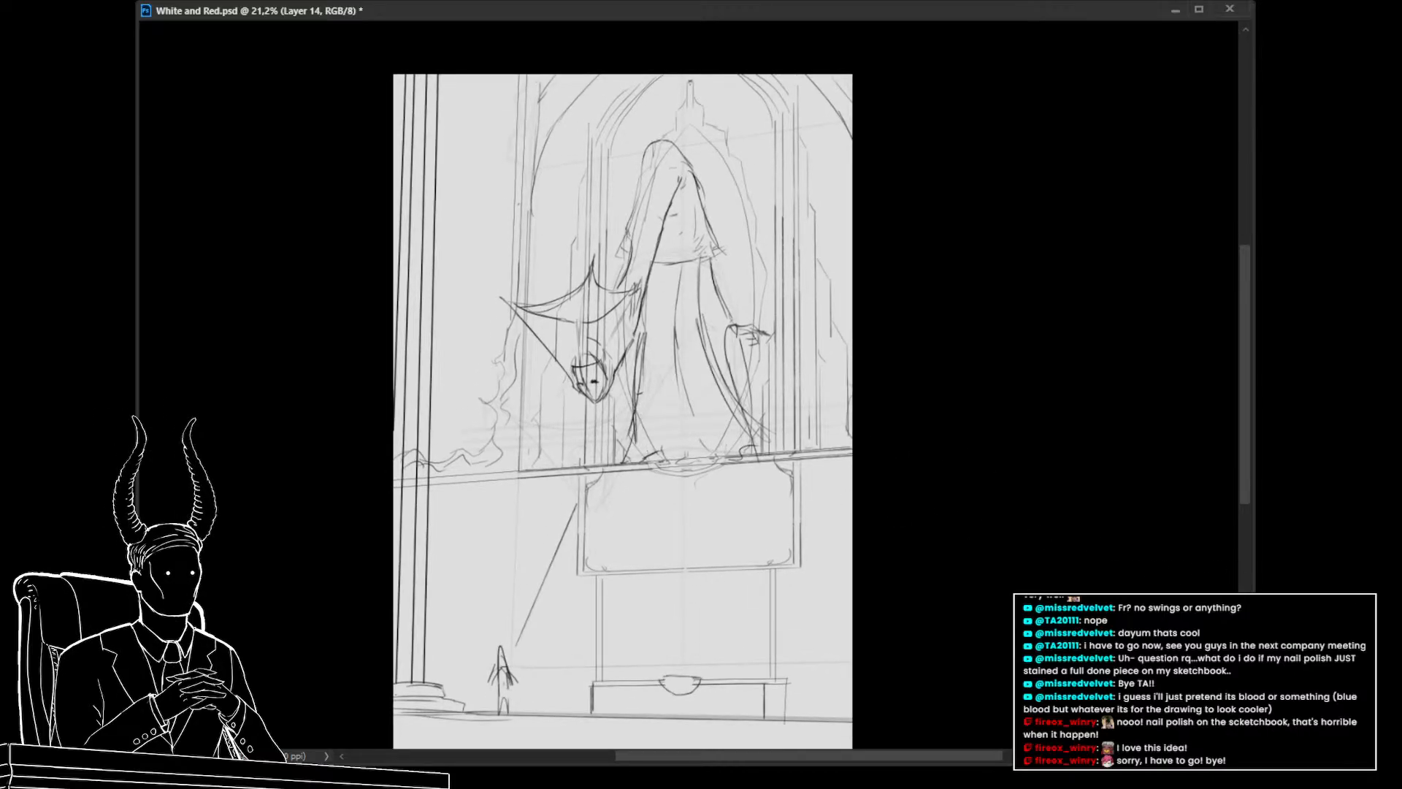
key(ctrl+comma)
key(ctrl+comma)
key(ctrl+comma)
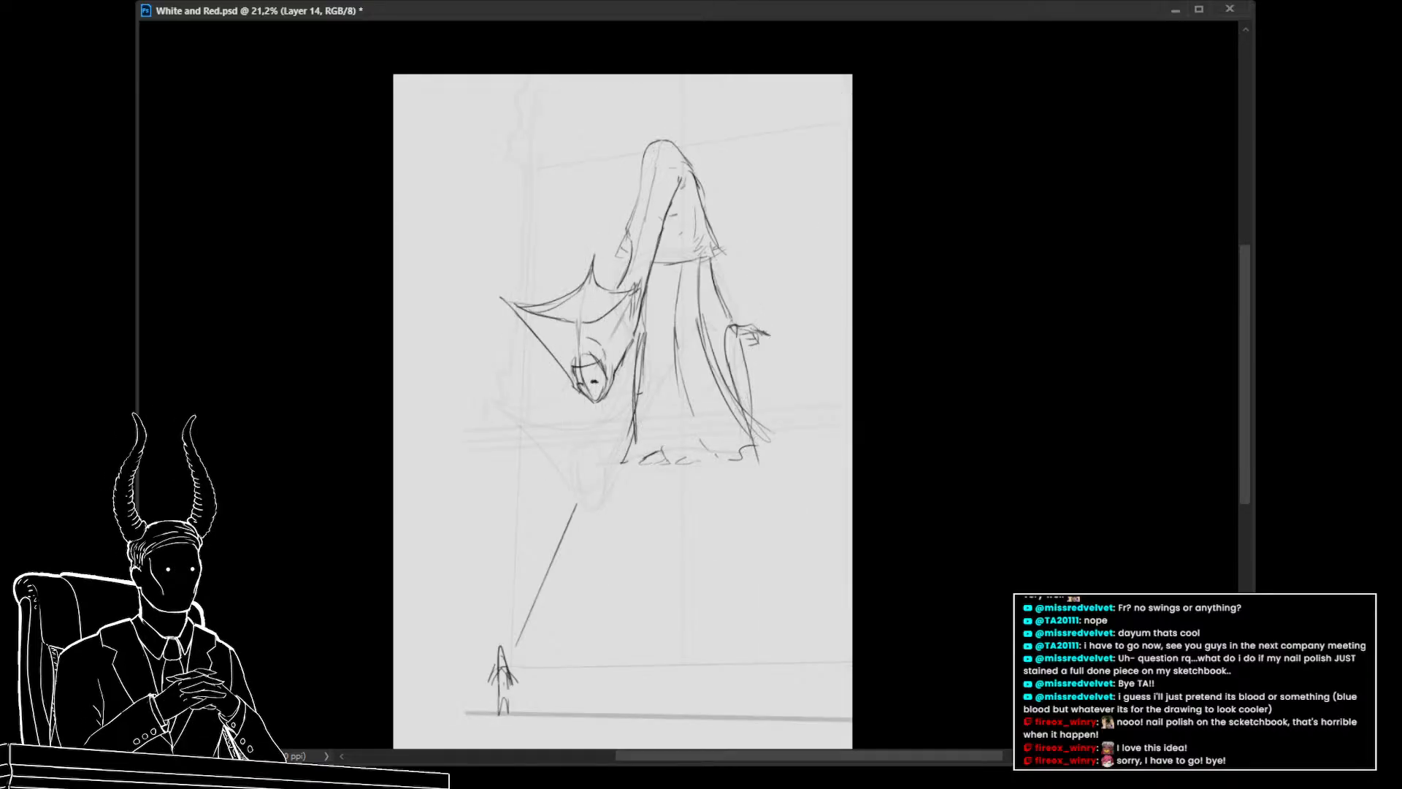
key(ctrl+comma)
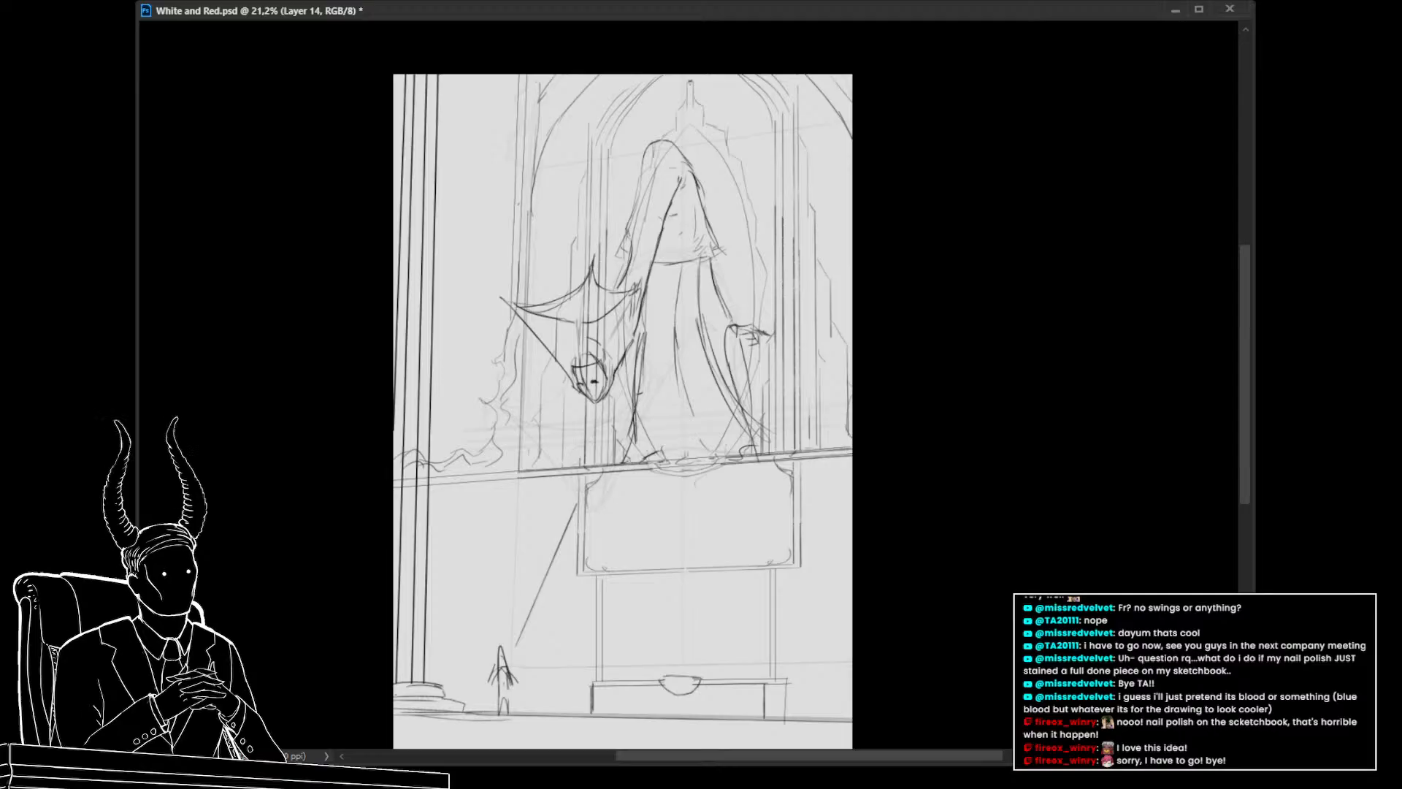
key(ctrl+comma)
key(ctrl+comma)
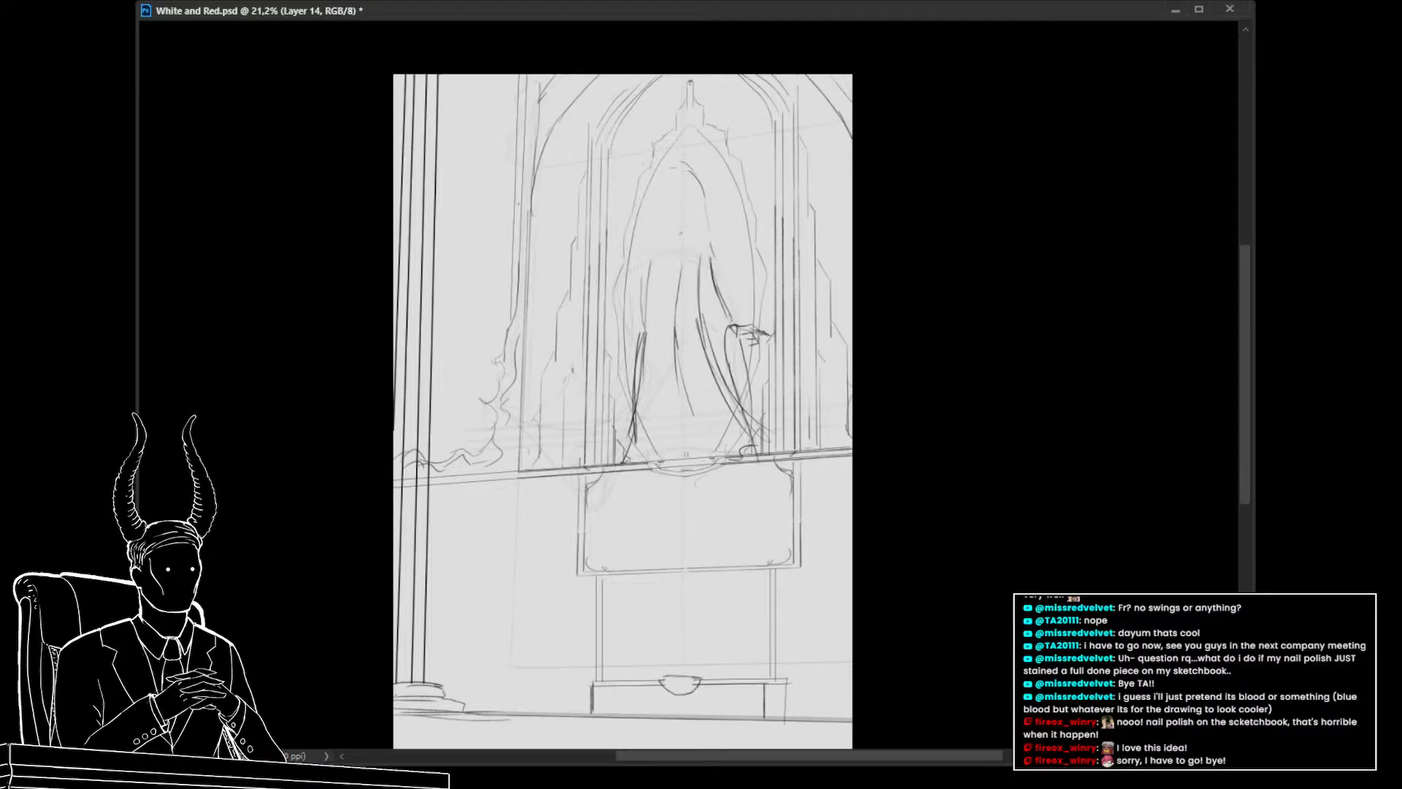
key(ctrl+comma)
key(ctrl+comma)
key(ctrl+comma)
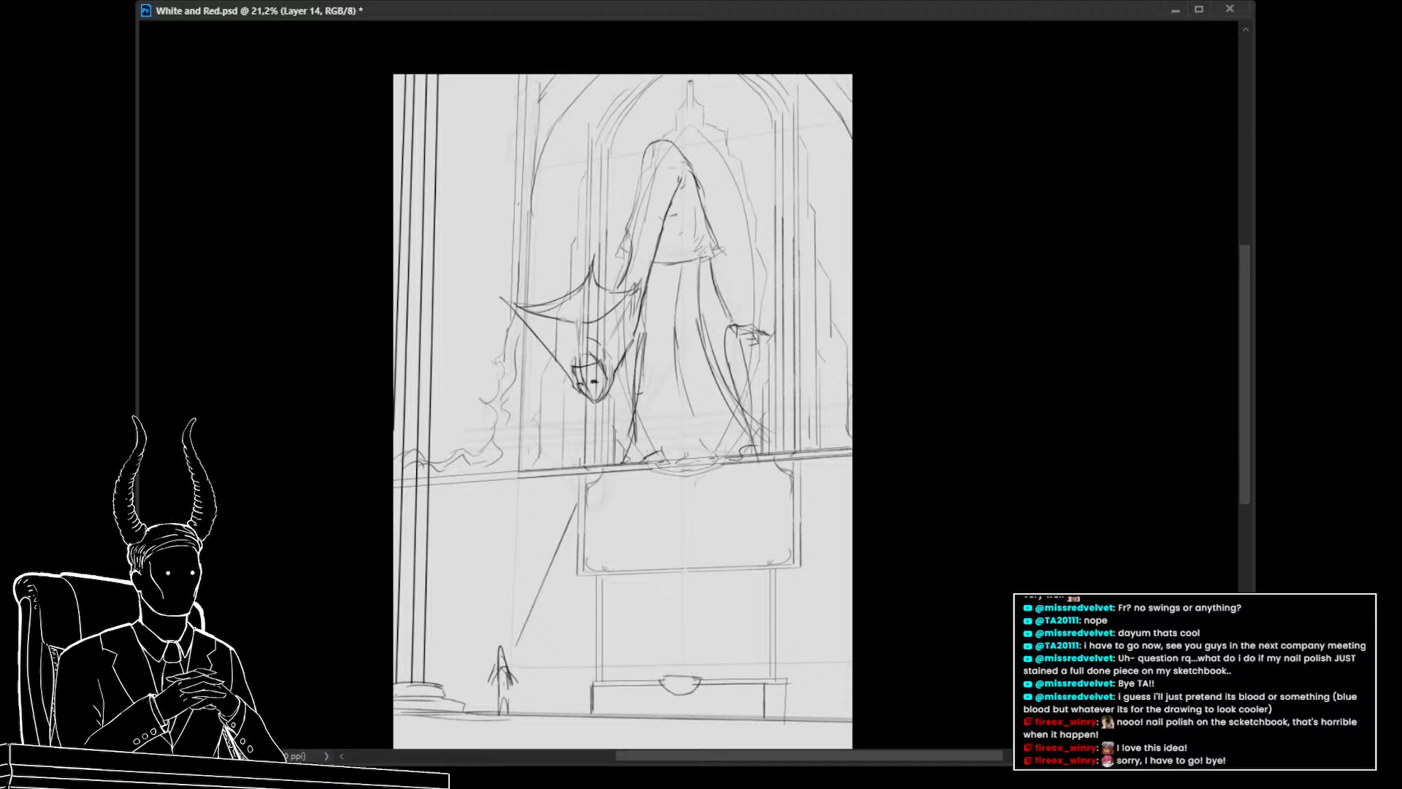
Group the red layers, then duplicate the sketch layer and merge the copy down
key(ctrl+g)
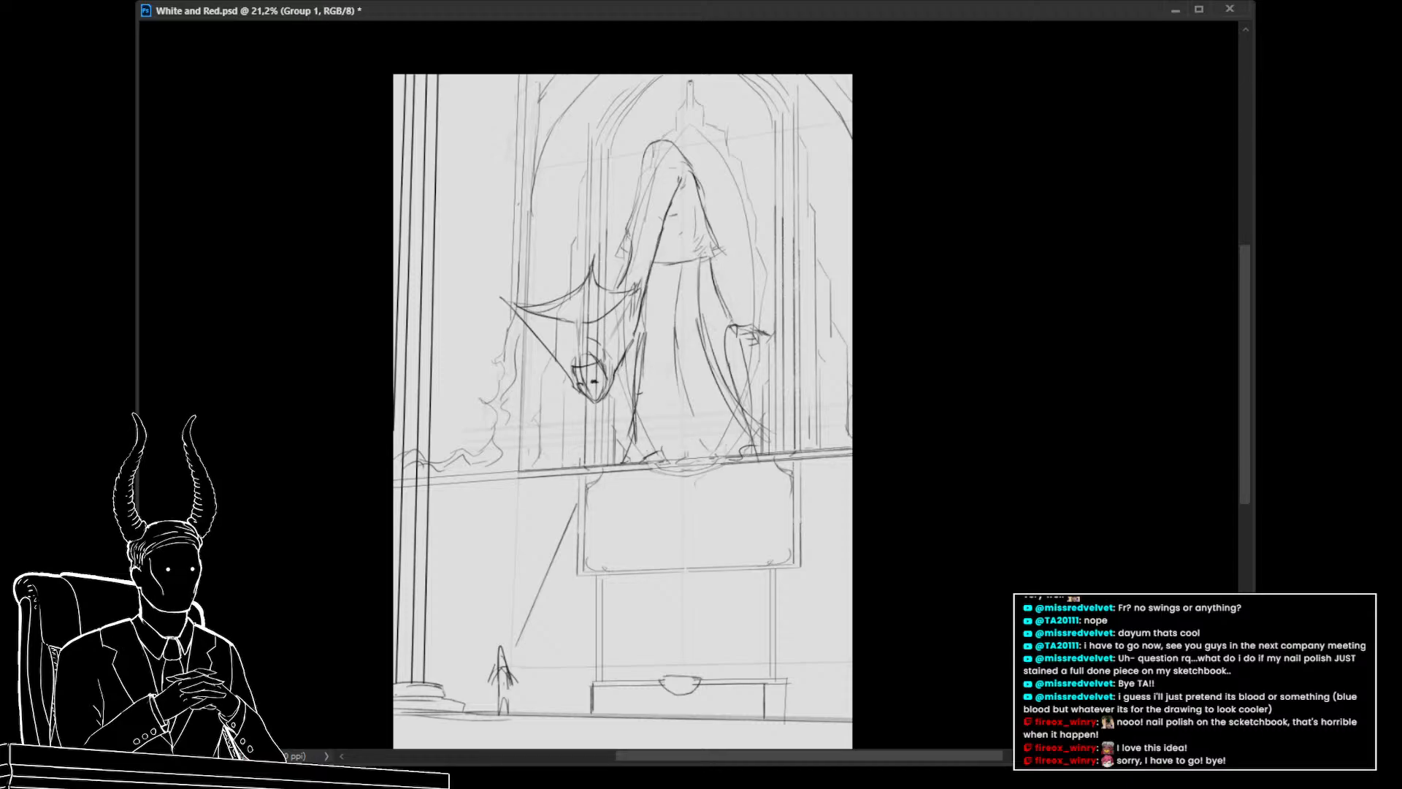
key(ctrl+alt+shift+n)
drag(691, 588, 724, 544)
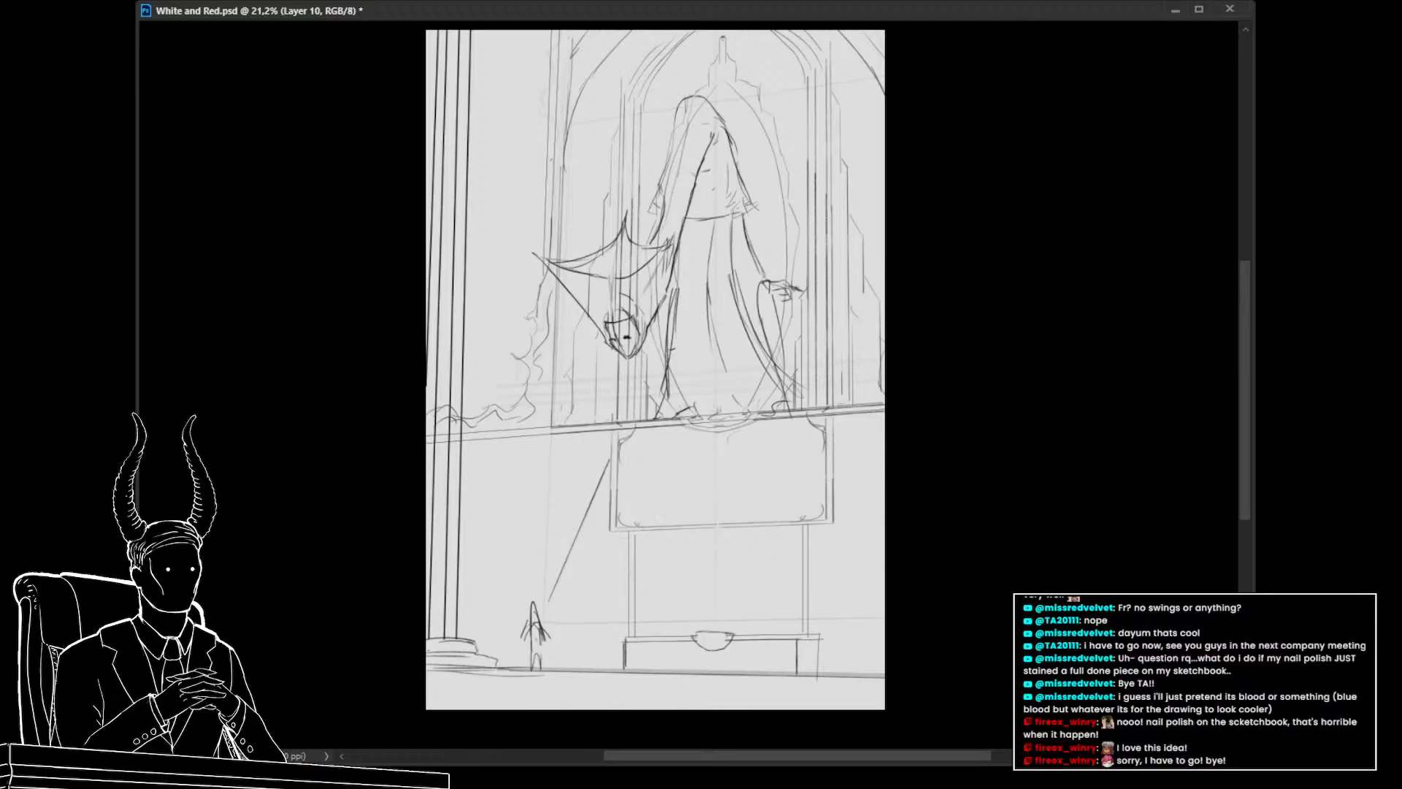
key(ctrl+j)
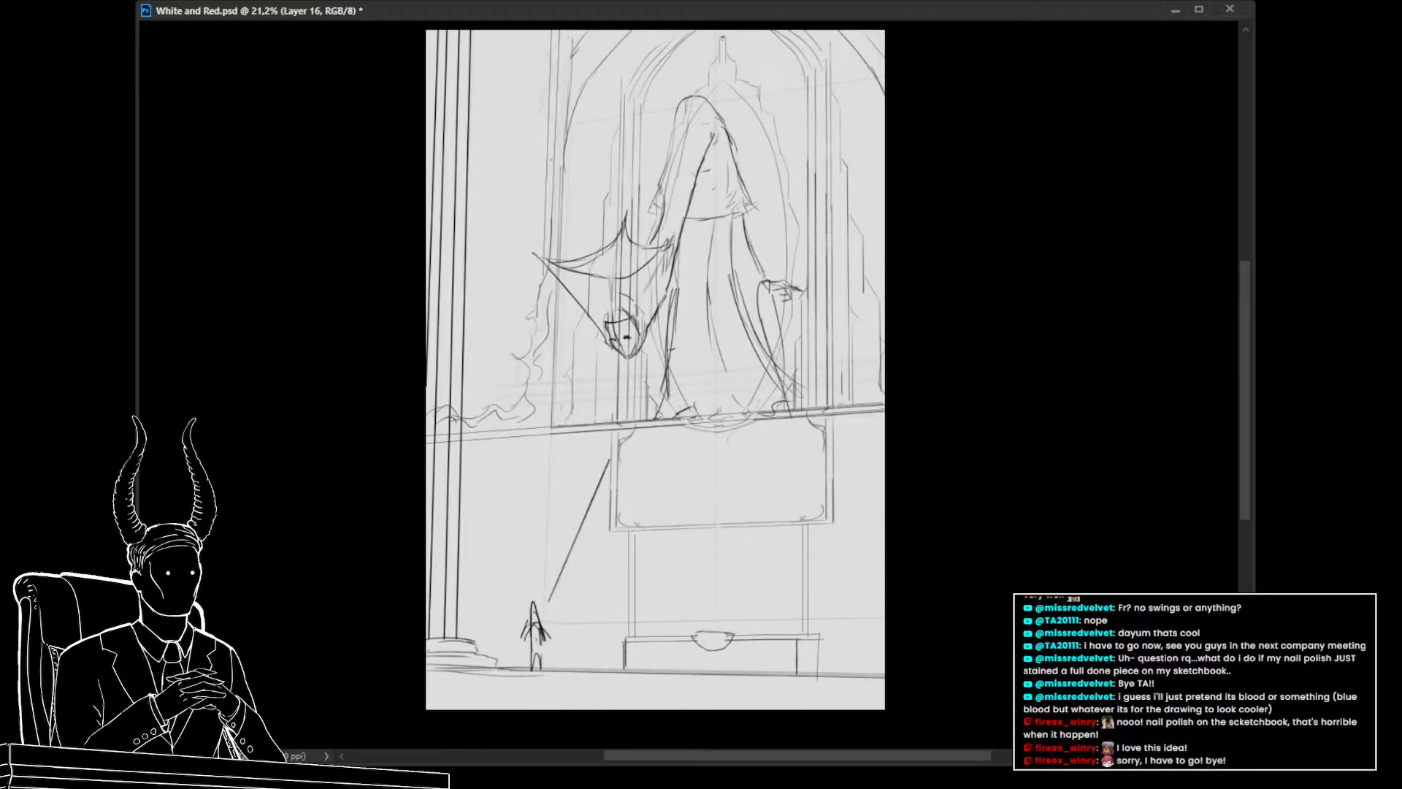
key(ctrl+e)
drag(668, 508, 569, 701)
key(ctrl+d)
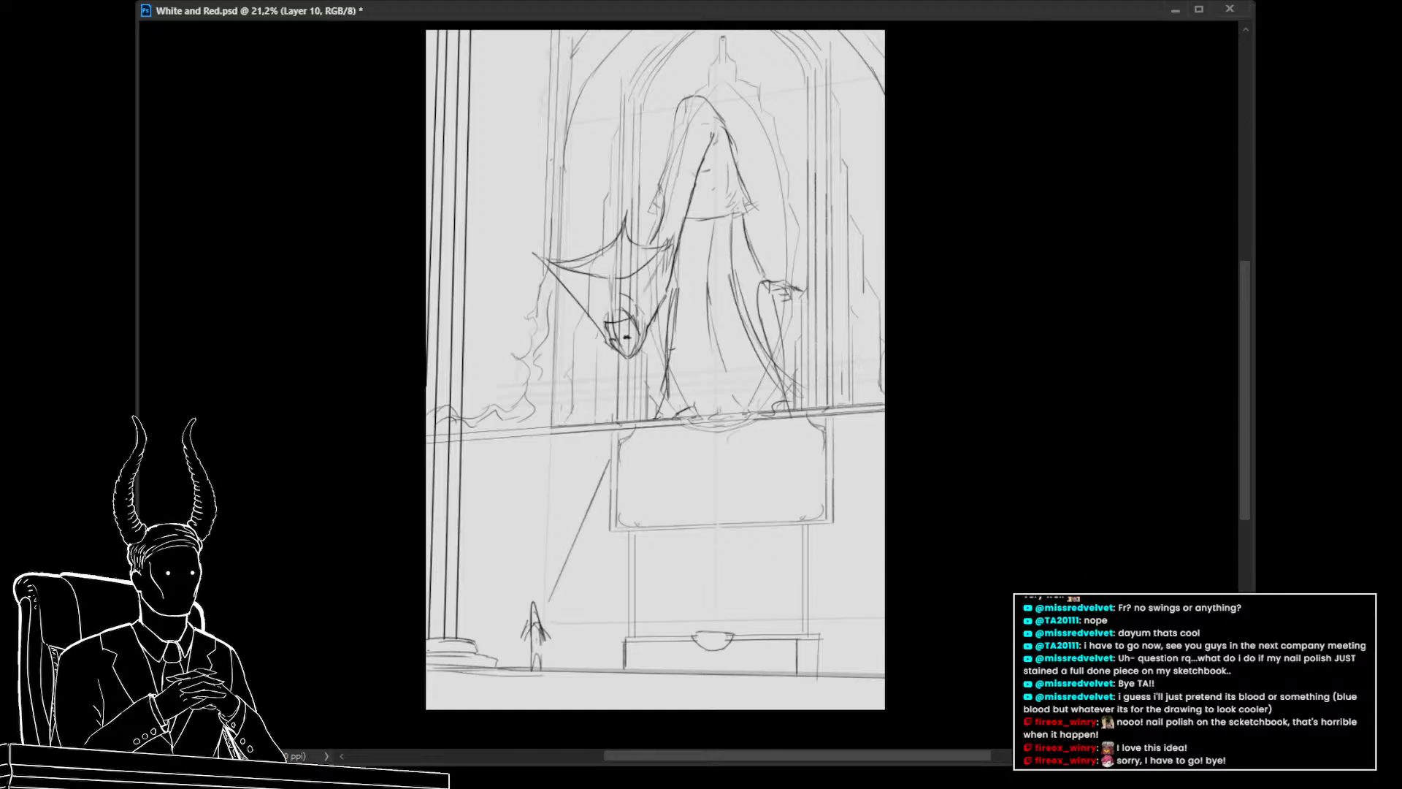
key(Delete)
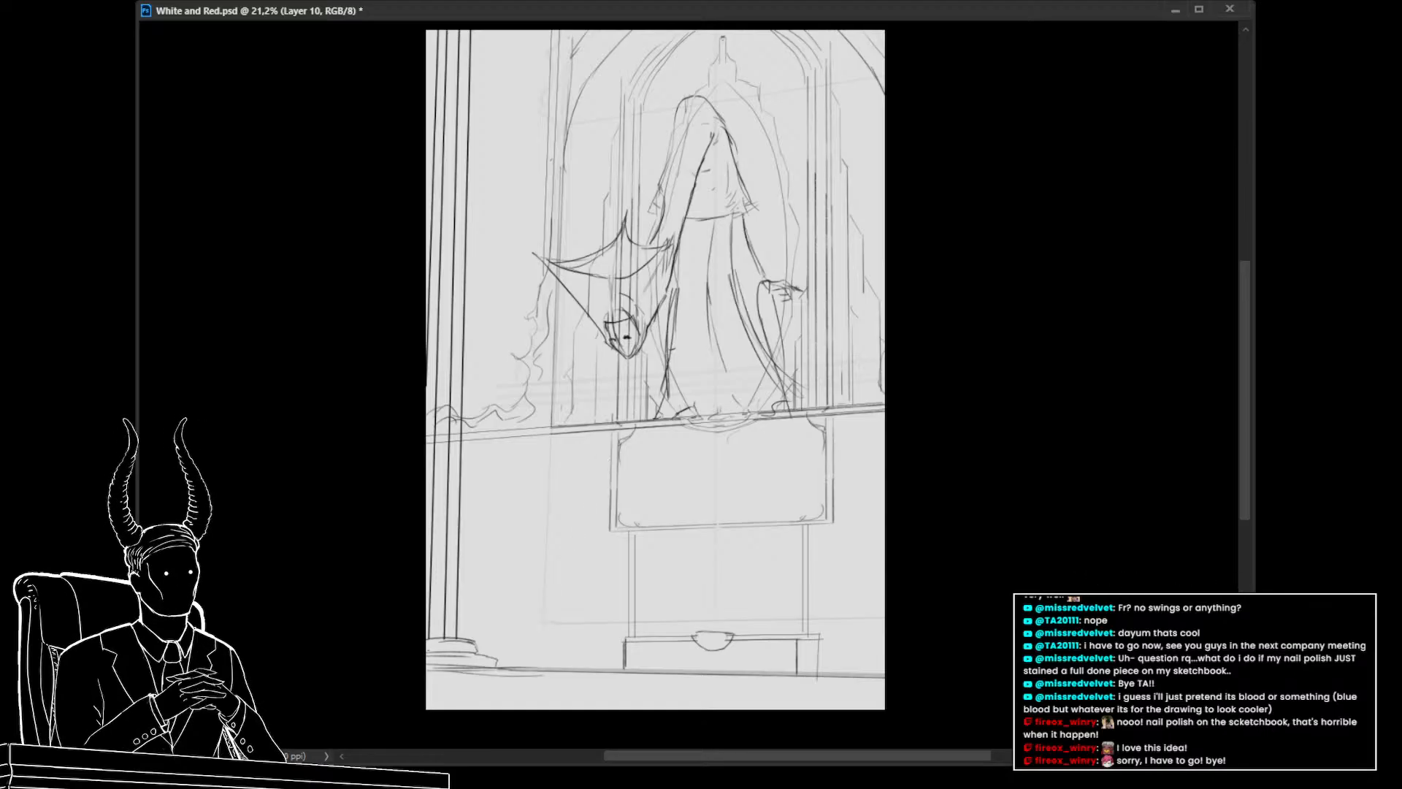
key(ctrl+z)
Put the sketch layer into a new group named sketch 2
key(ctrl+g)
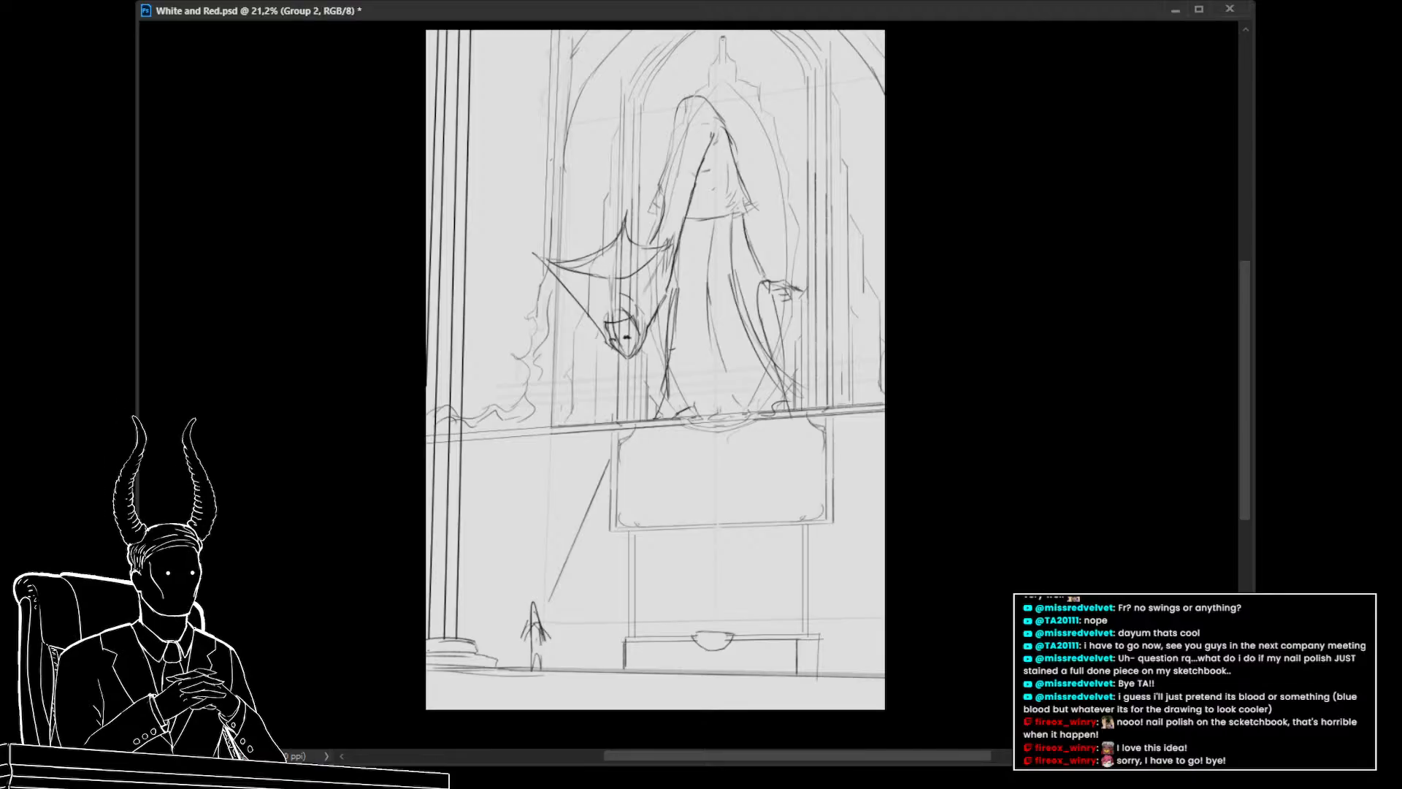
text(sketch 2)
key(Return)
Set the opacity of the two sketch layers to 40%
key(ctrl+comma)
key(ctrl+comma)
key(alt+bracketleft)
key(4)
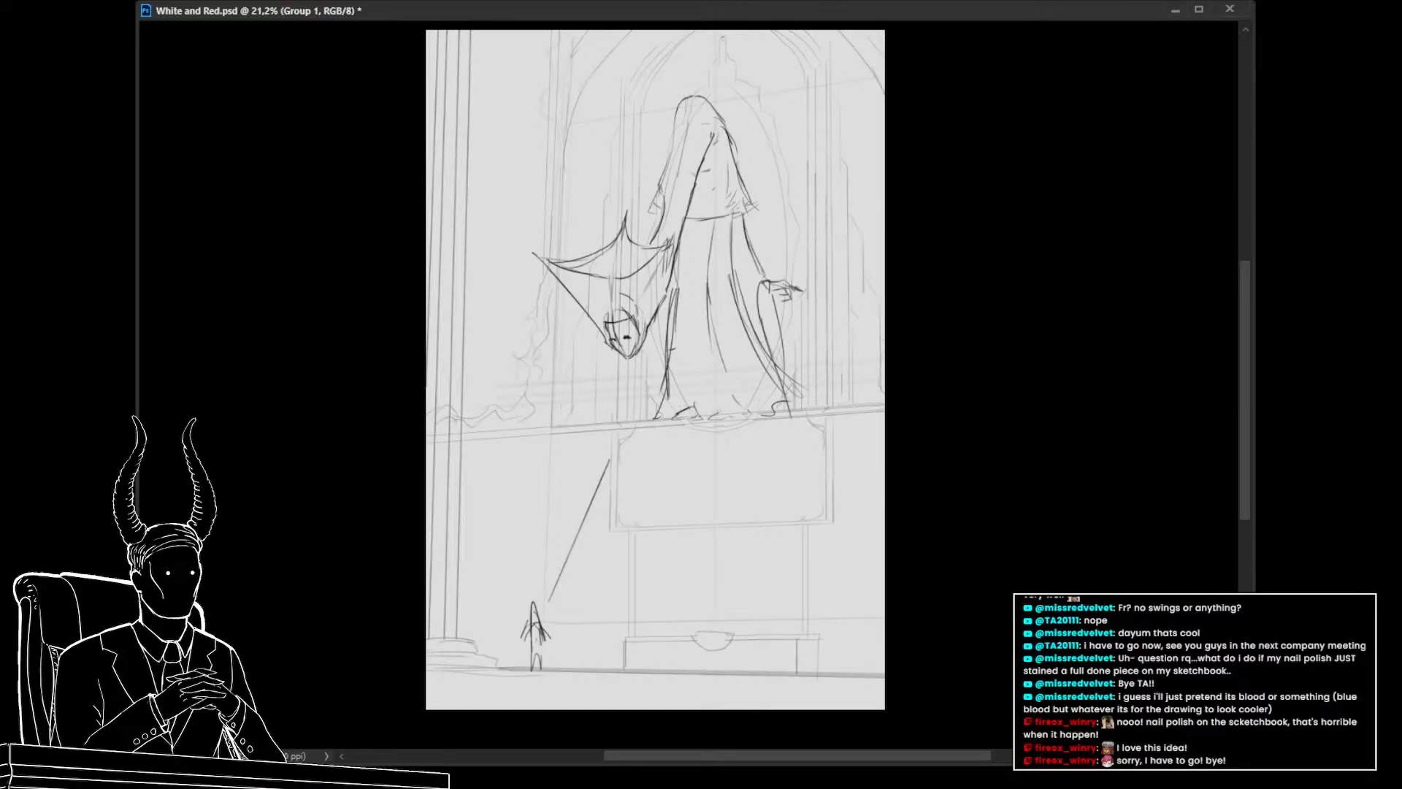
key(alt+bracketright)
key(4)
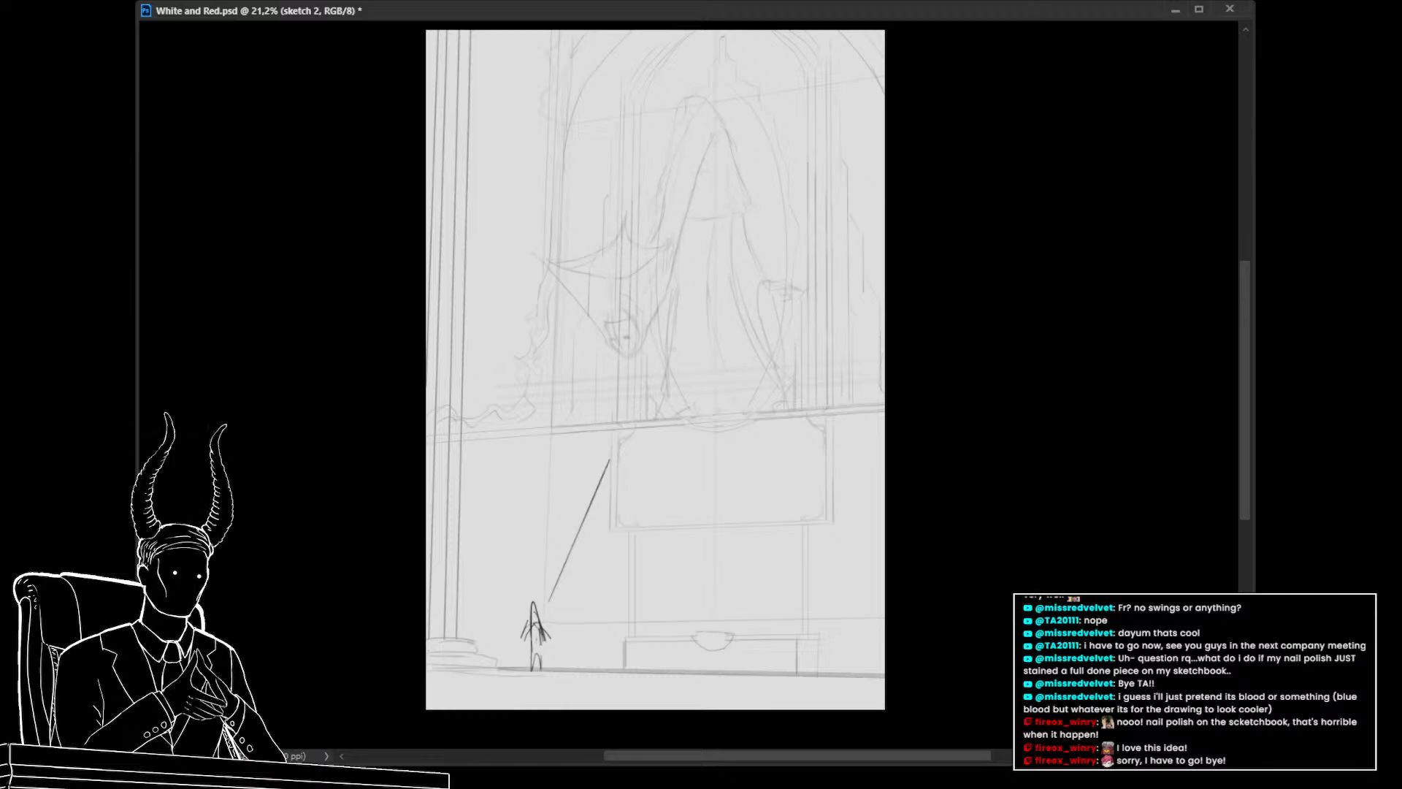
key(ctrl+shift+alt+n)
mouse_move(681, 331)
mouse_down()
mouse_move(675, 474)
mouse_move(708, 454)
mouse_move(724, 482)
mouse_up()
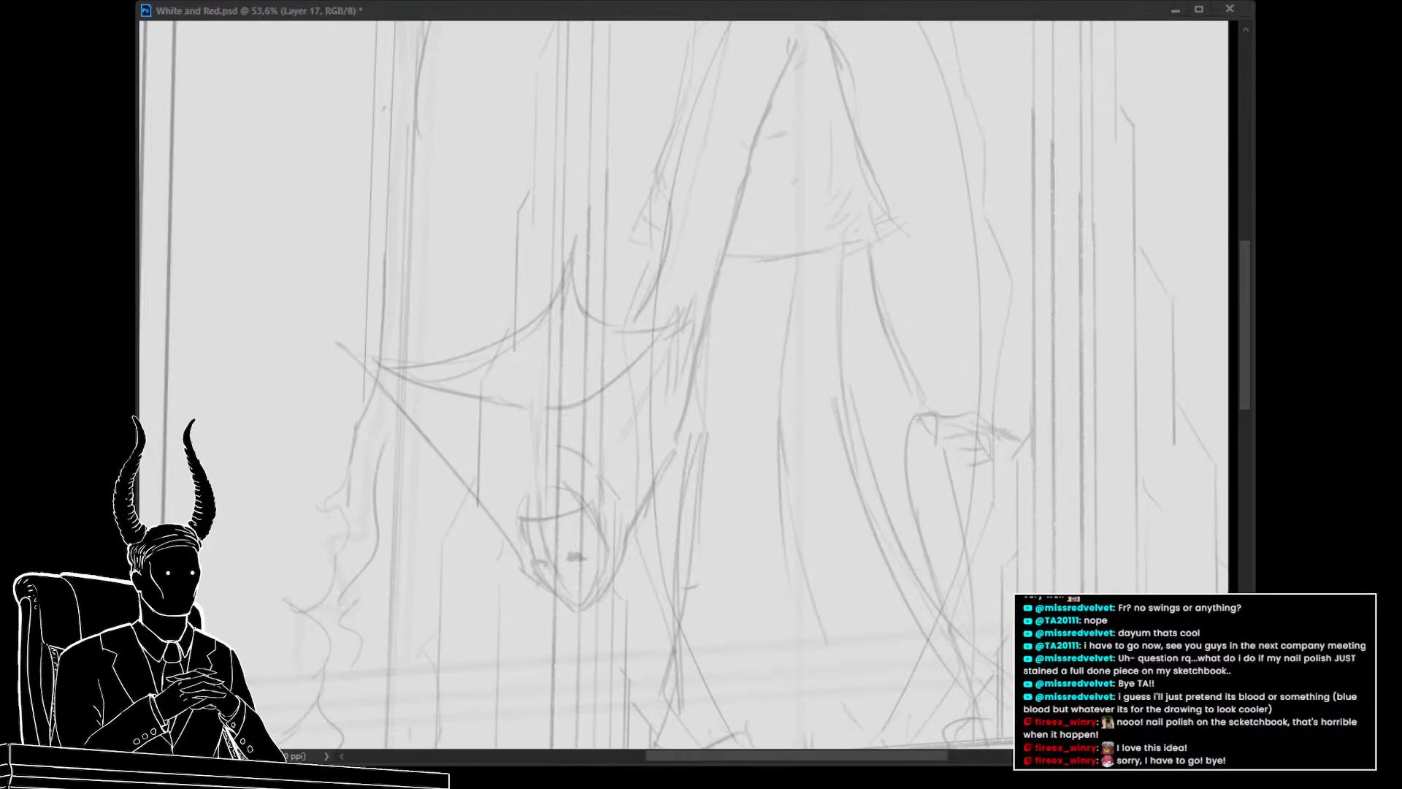
scroll(612, 471, down, 3)
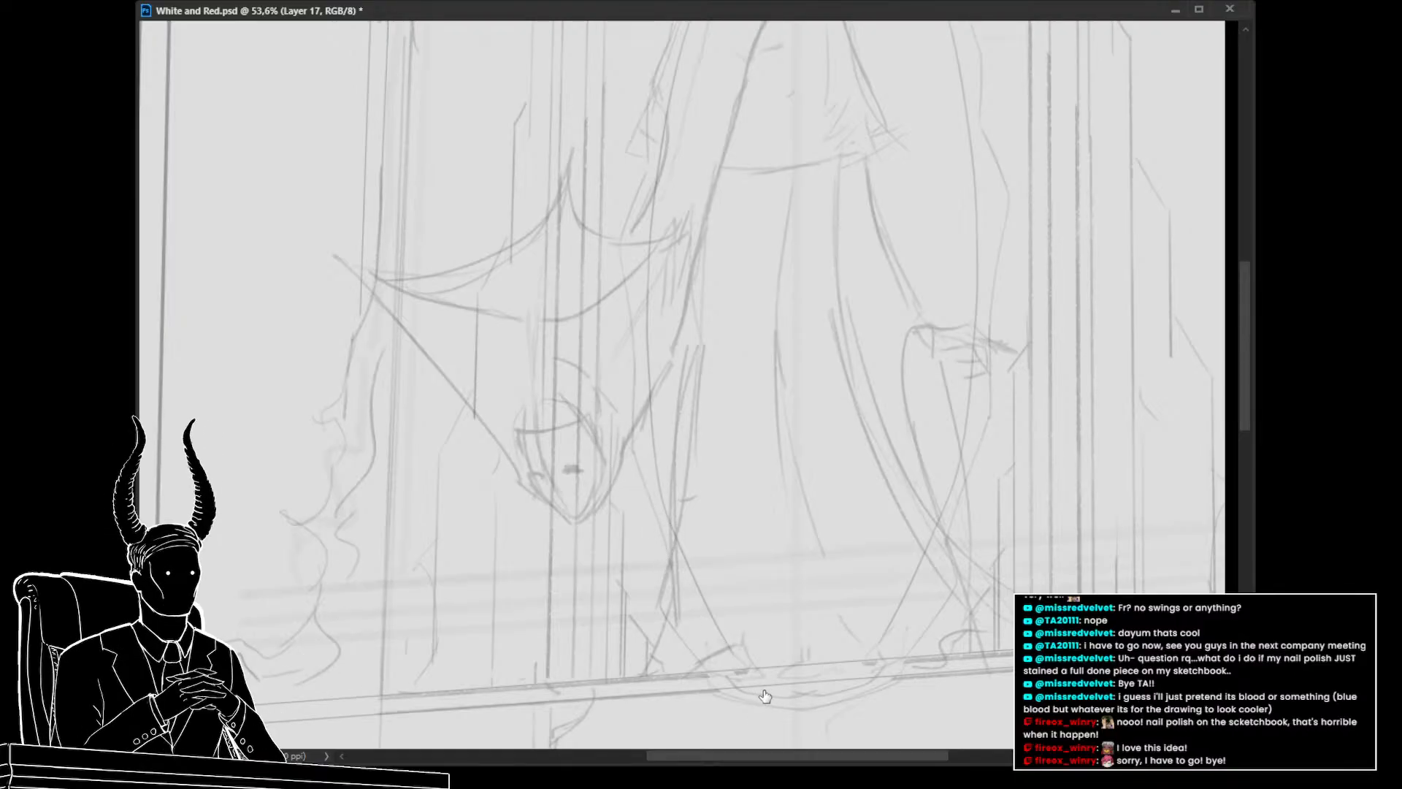
scroll(475, 551, down, 3)
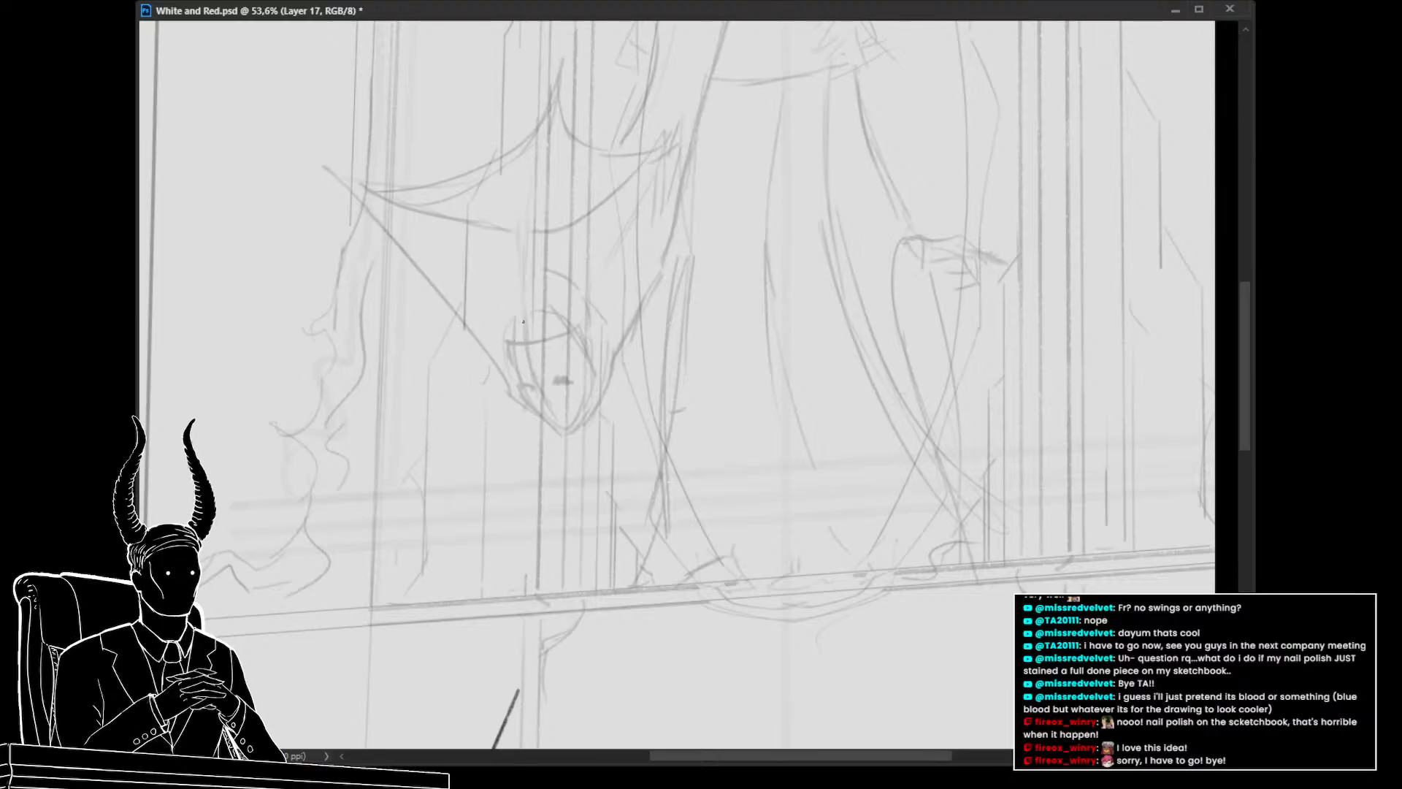
key(ctrl+z)
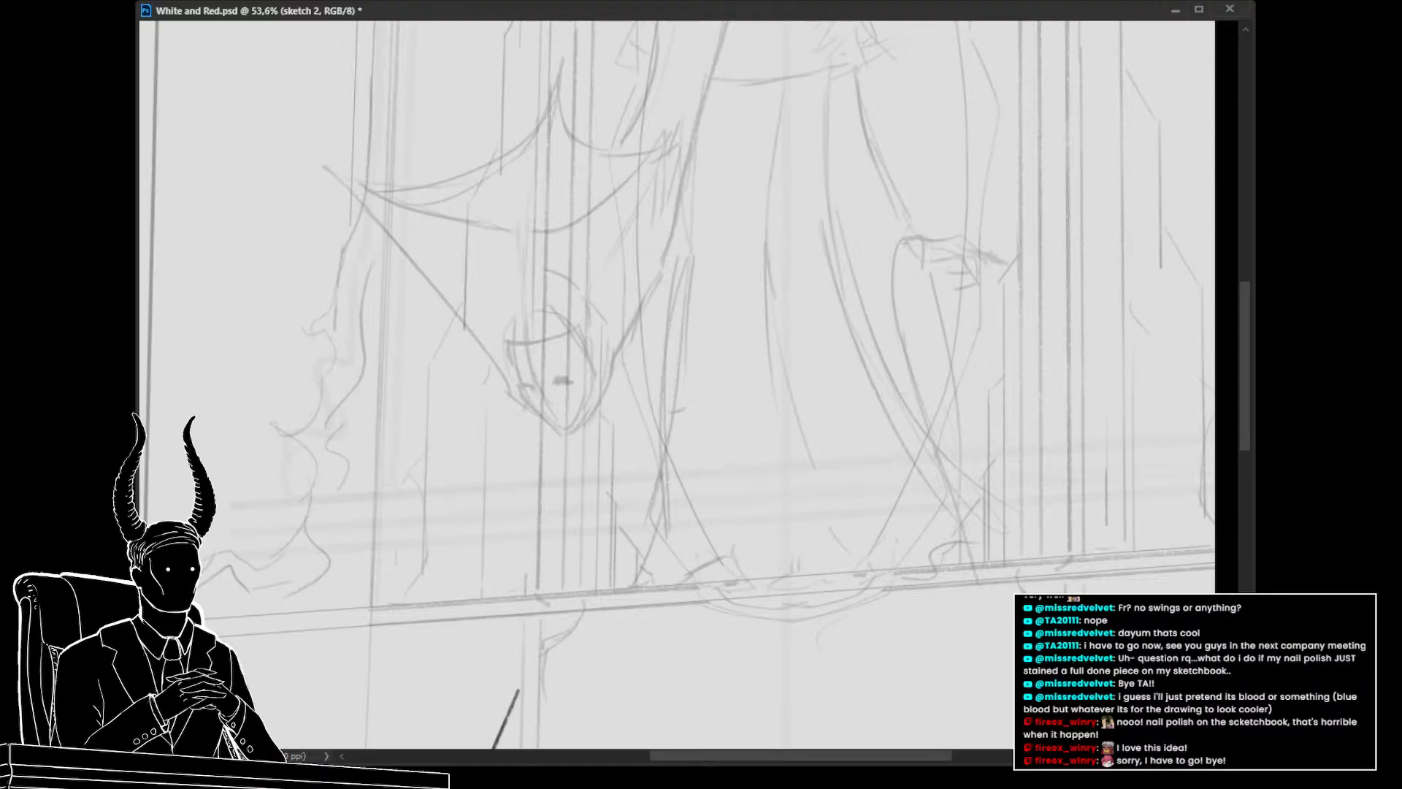
Put the sketch 2 layer into a group and set the group's opacity to 40%
key(ctrl+g)
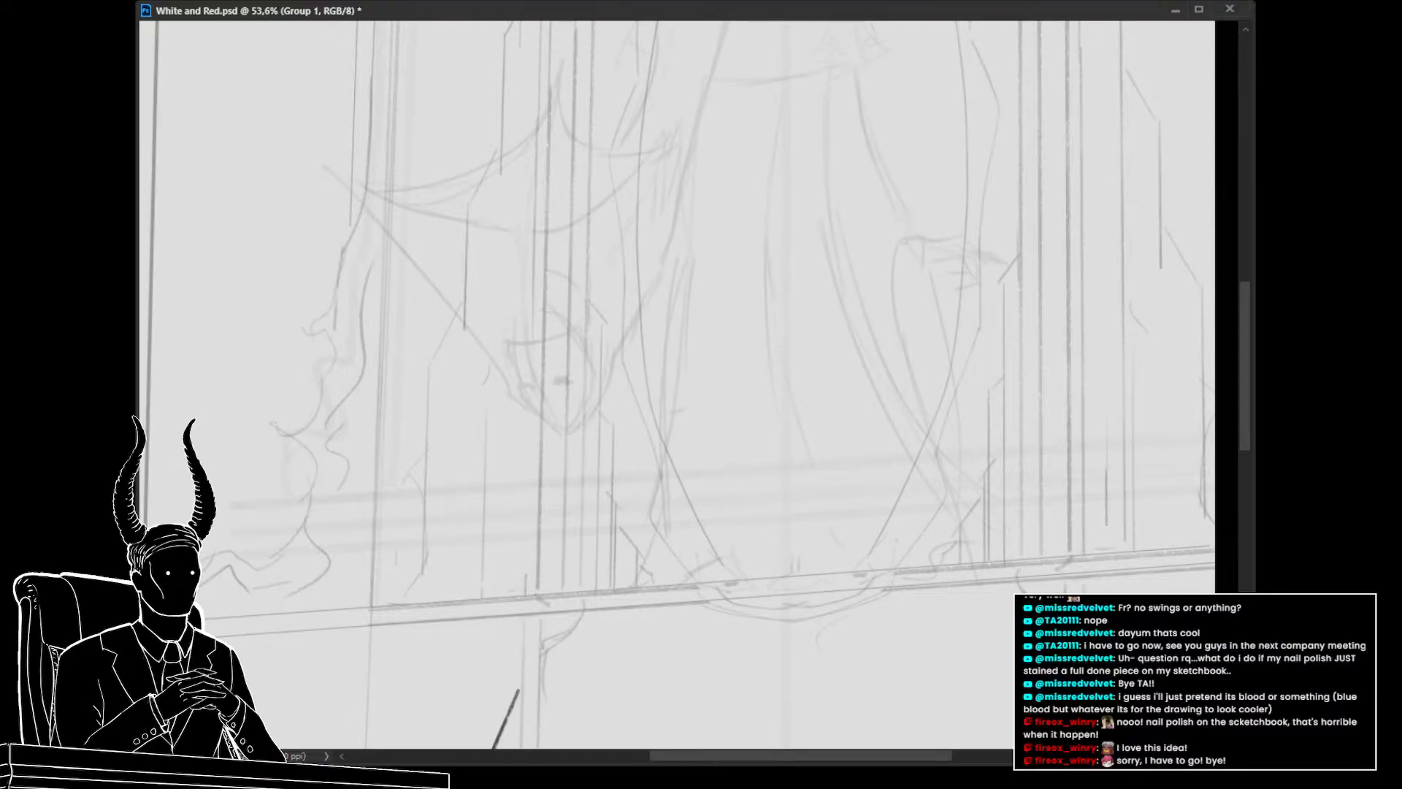
key(4)
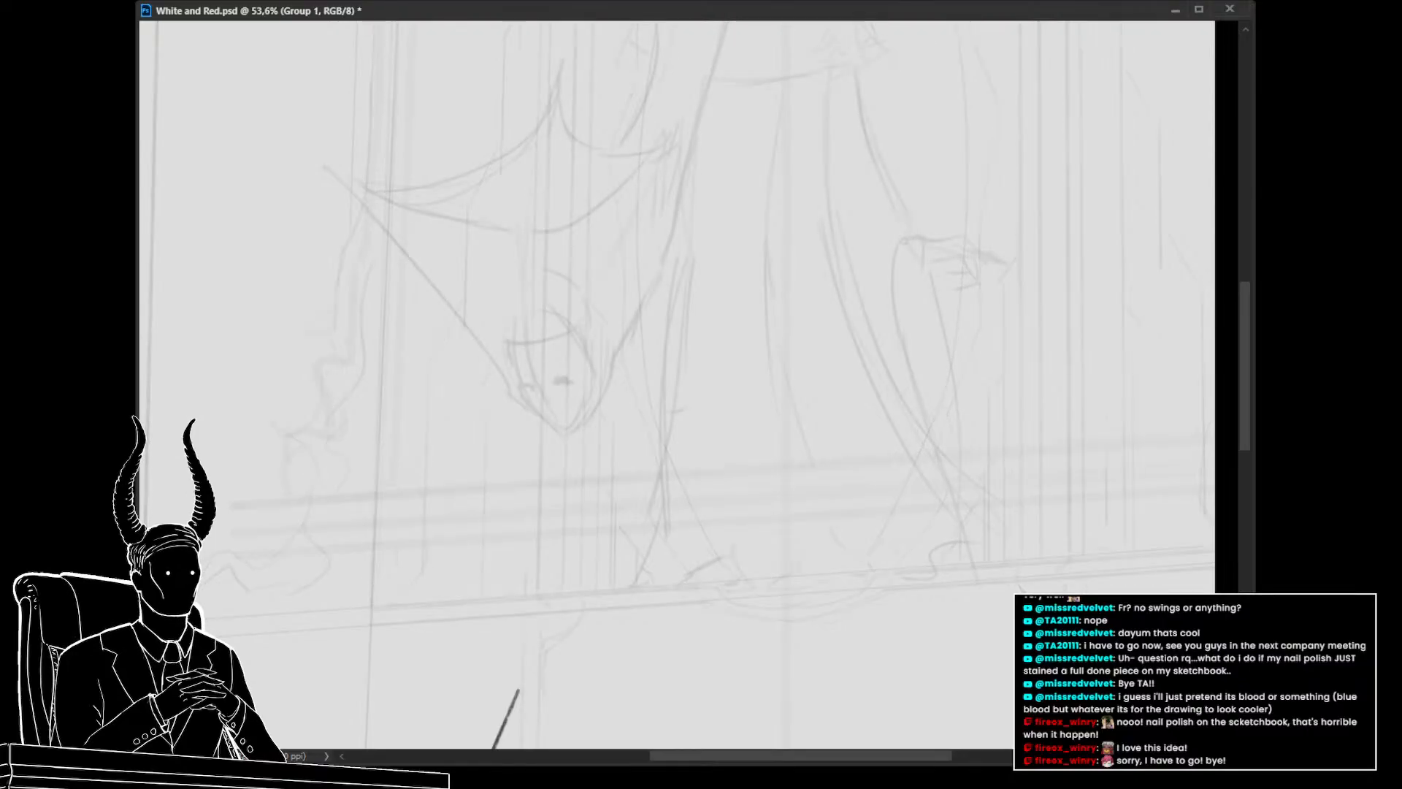
Save the file, then on a new layer draw and reposition a circle for the hanging figure's head
key(ctrl+alt+shift+n)
key(ctrl+s)
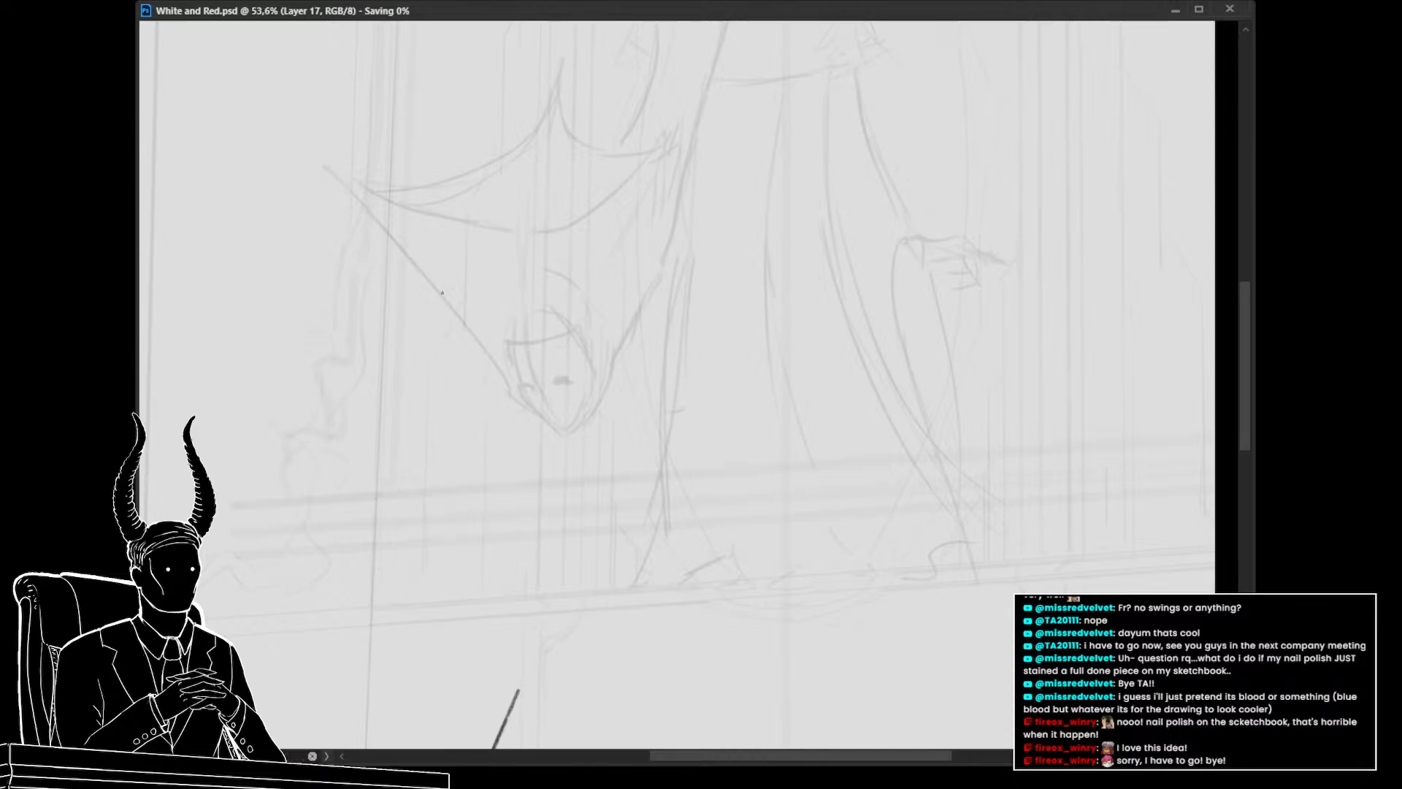
drag(538, 334, 568, 337)
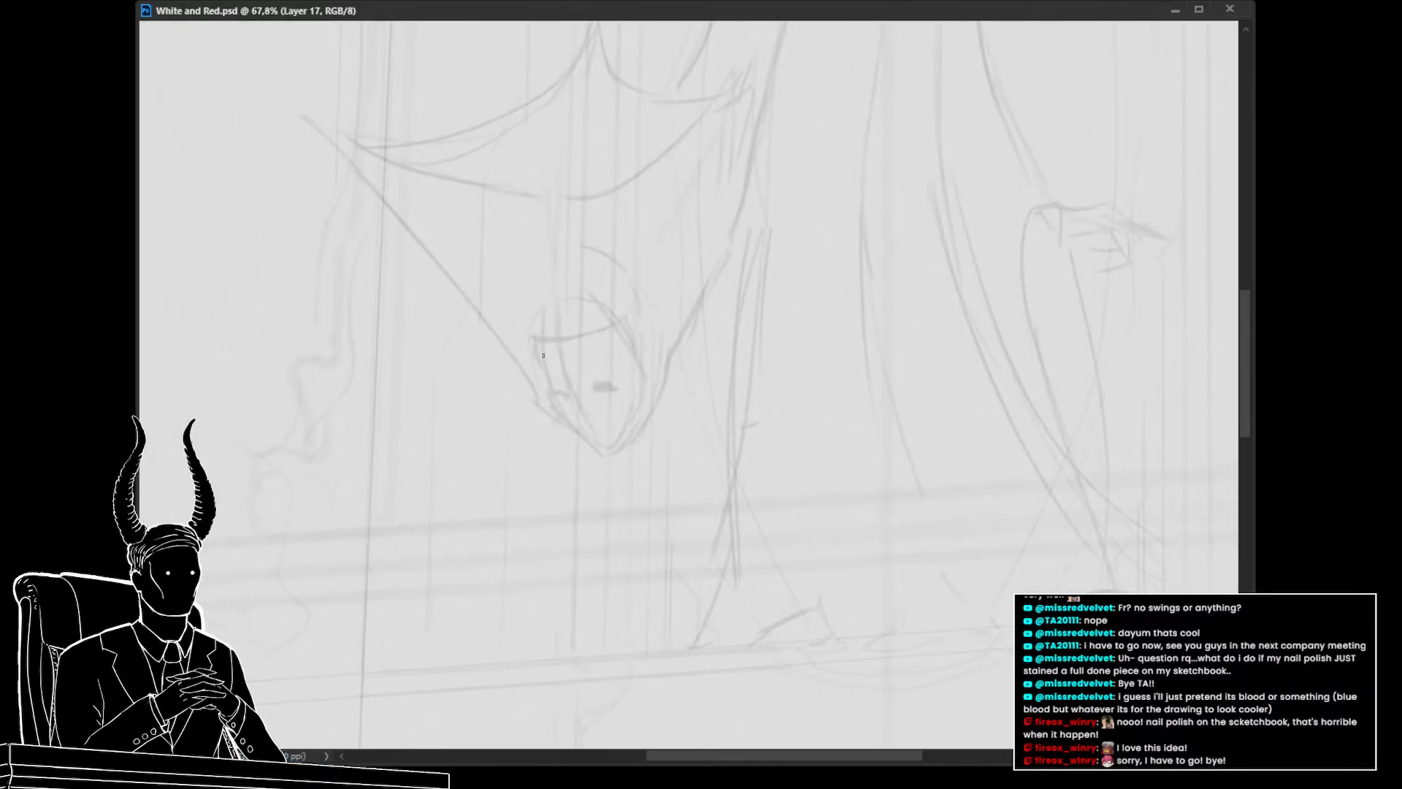
mouse_move(534, 357)
mouse_down()
mouse_move(578, 280)
mouse_move(613, 289)
mouse_move(600, 287)
mouse_move(637, 319)
mouse_move(631, 299)
mouse_move(638, 352)
mouse_move(606, 382)
mouse_up()
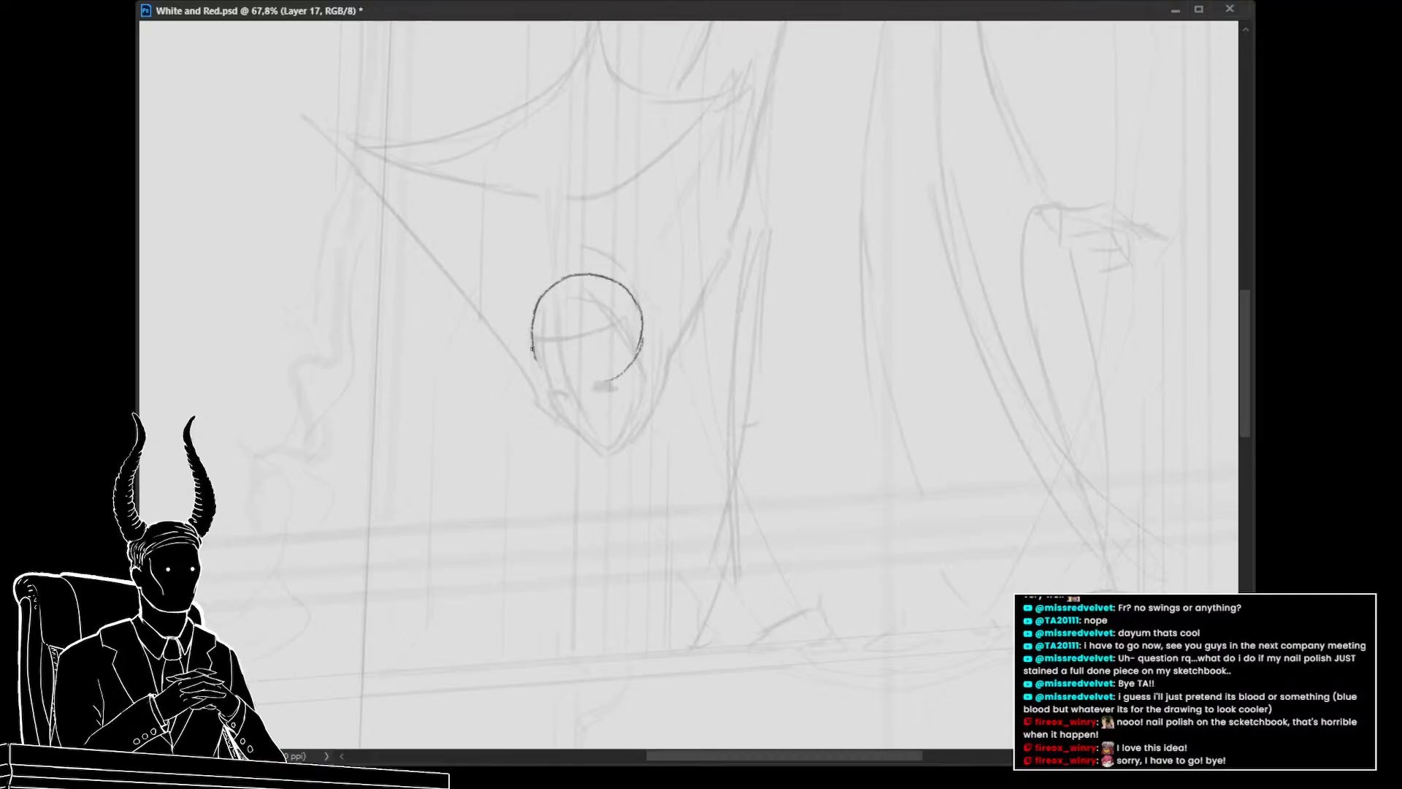
mouse_move(532, 352)
mouse_down()
mouse_move(553, 387)
mouse_move(536, 357)
mouse_move(579, 389)
mouse_move(561, 382)
mouse_move(593, 288)
mouse_move(582, 278)
mouse_move(560, 301)
mouse_move(597, 368)
mouse_up()
key(ctrl+t)
key(Return)
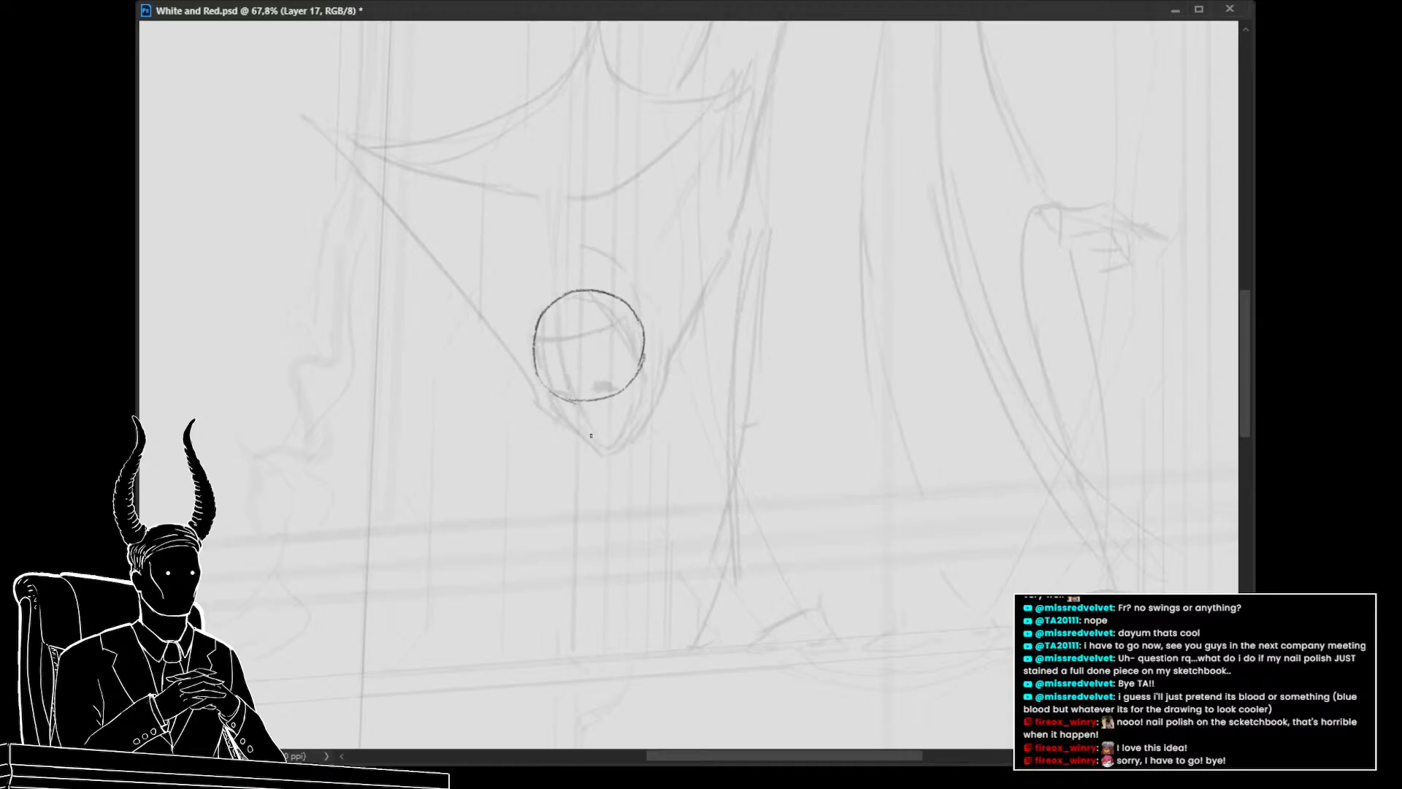
Draw the face's jaw outline and two dark eyes inside the head circle
drag(605, 449, 579, 432)
drag(568, 428, 539, 377)
mouse_move(606, 448)
mouse_down()
mouse_move(631, 421)
mouse_move(638, 354)
mouse_up()
key(ctrl+z)
mouse_move(567, 366)
mouse_down()
mouse_move(589, 431)
mouse_move(580, 408)
mouse_move(613, 387)
mouse_up()
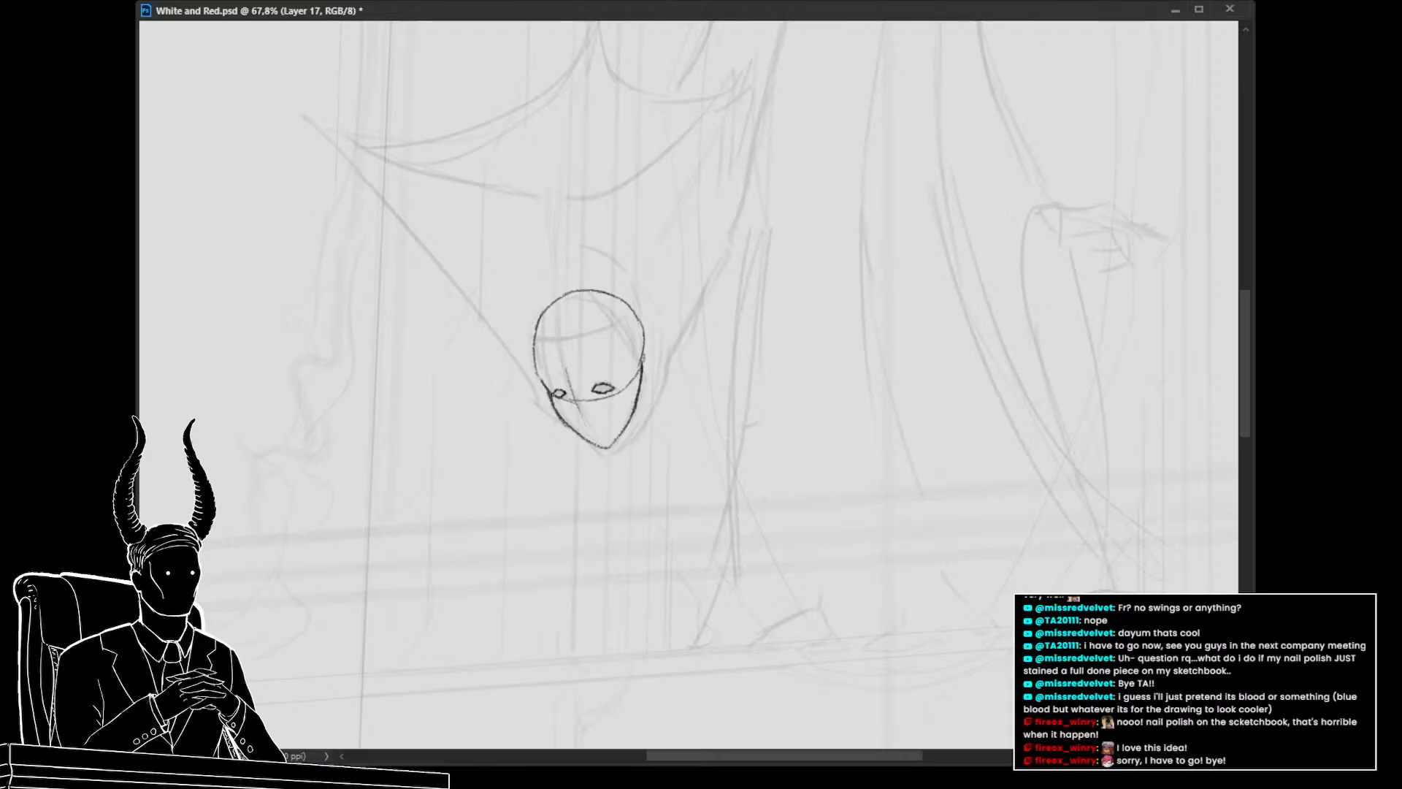
drag(598, 388, 606, 389)
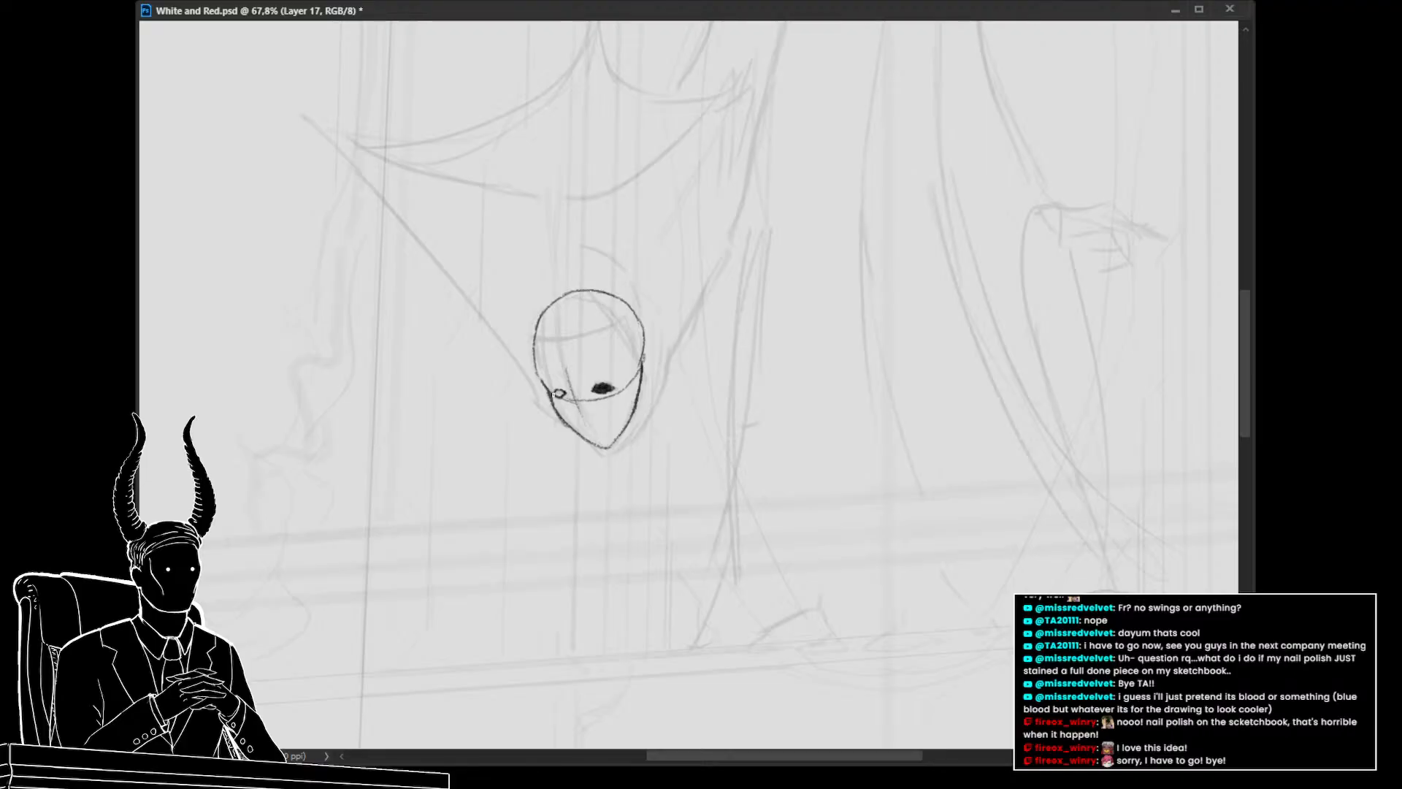
drag(560, 391, 560, 395)
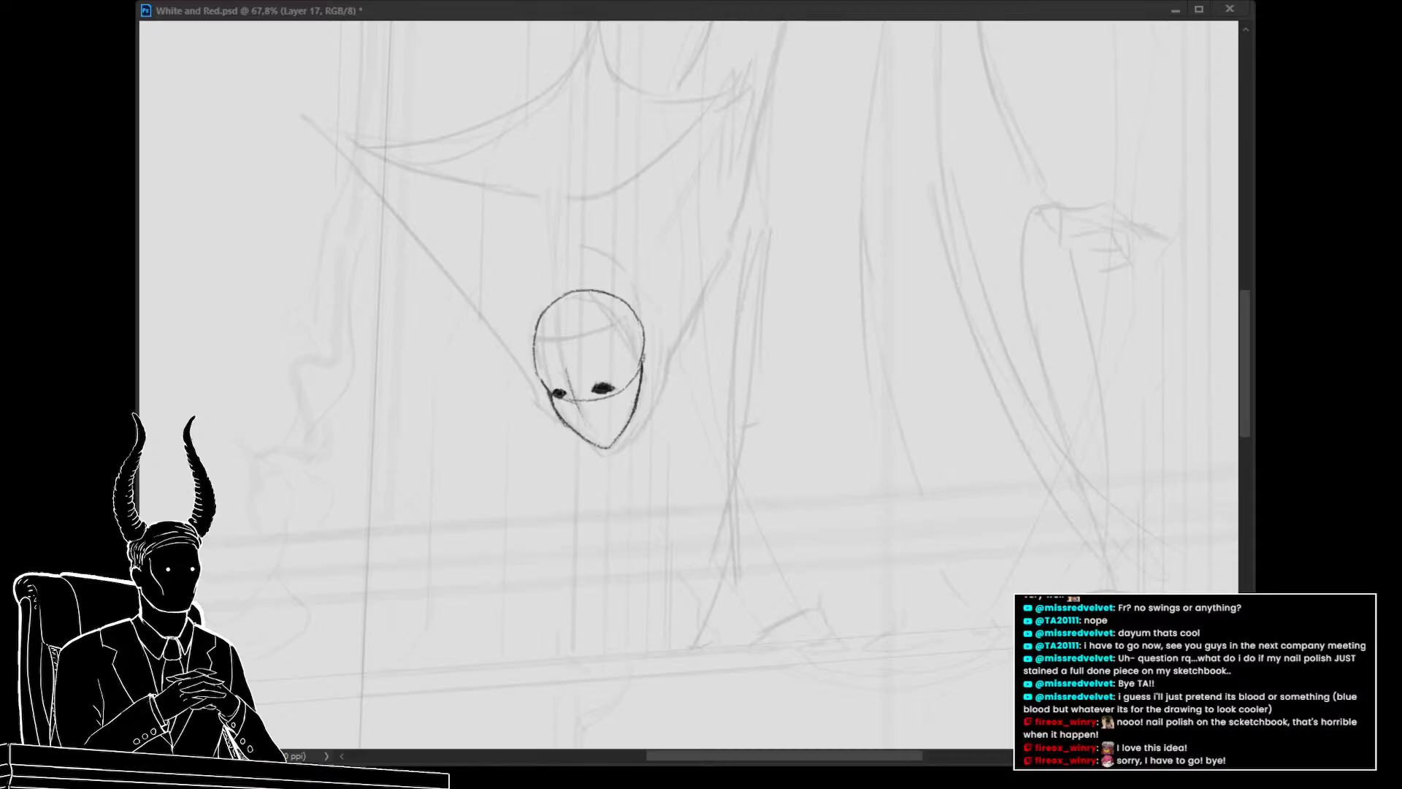
Add a short nose line beside the left eye after undoing a trial move of the lower face
click(220, 310)
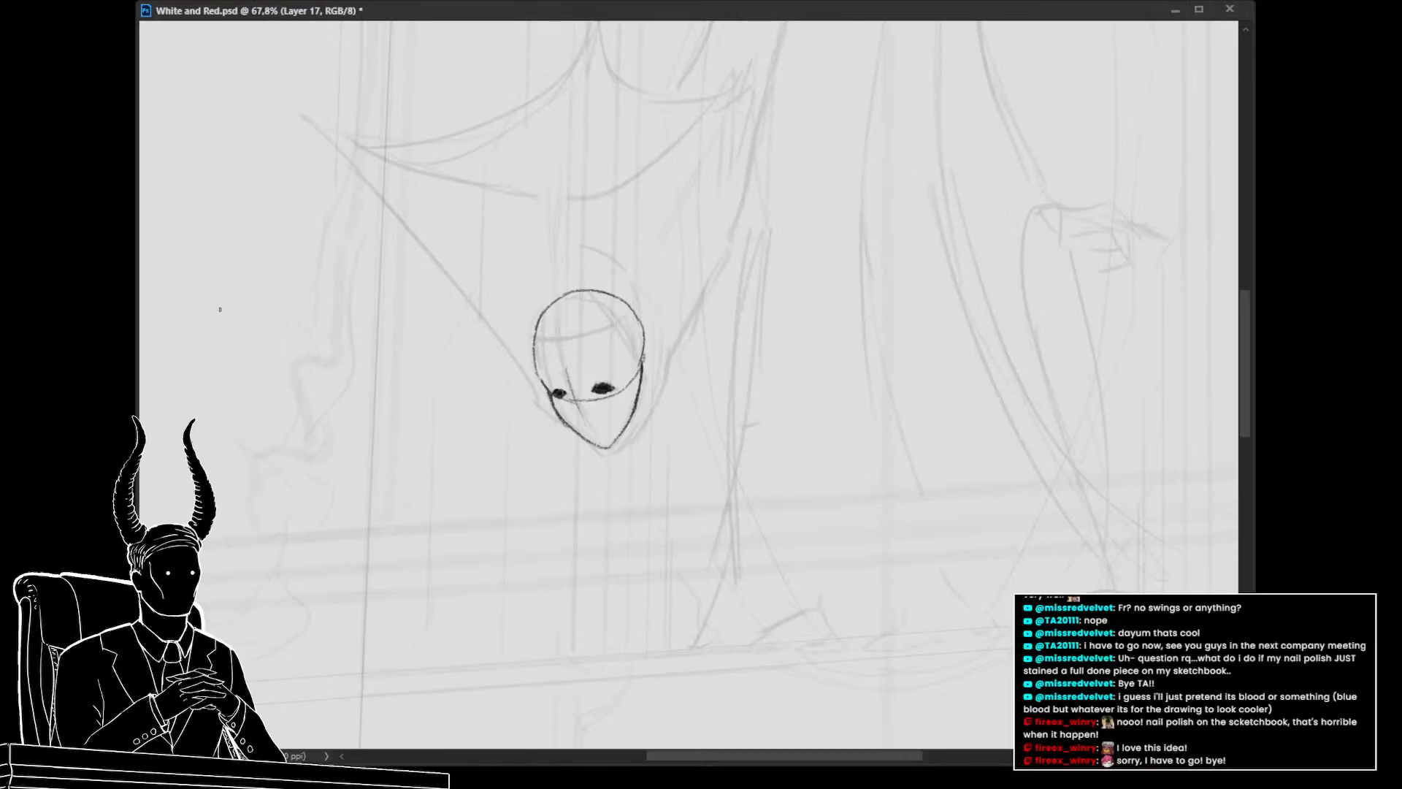
drag(509, 434, 532, 438)
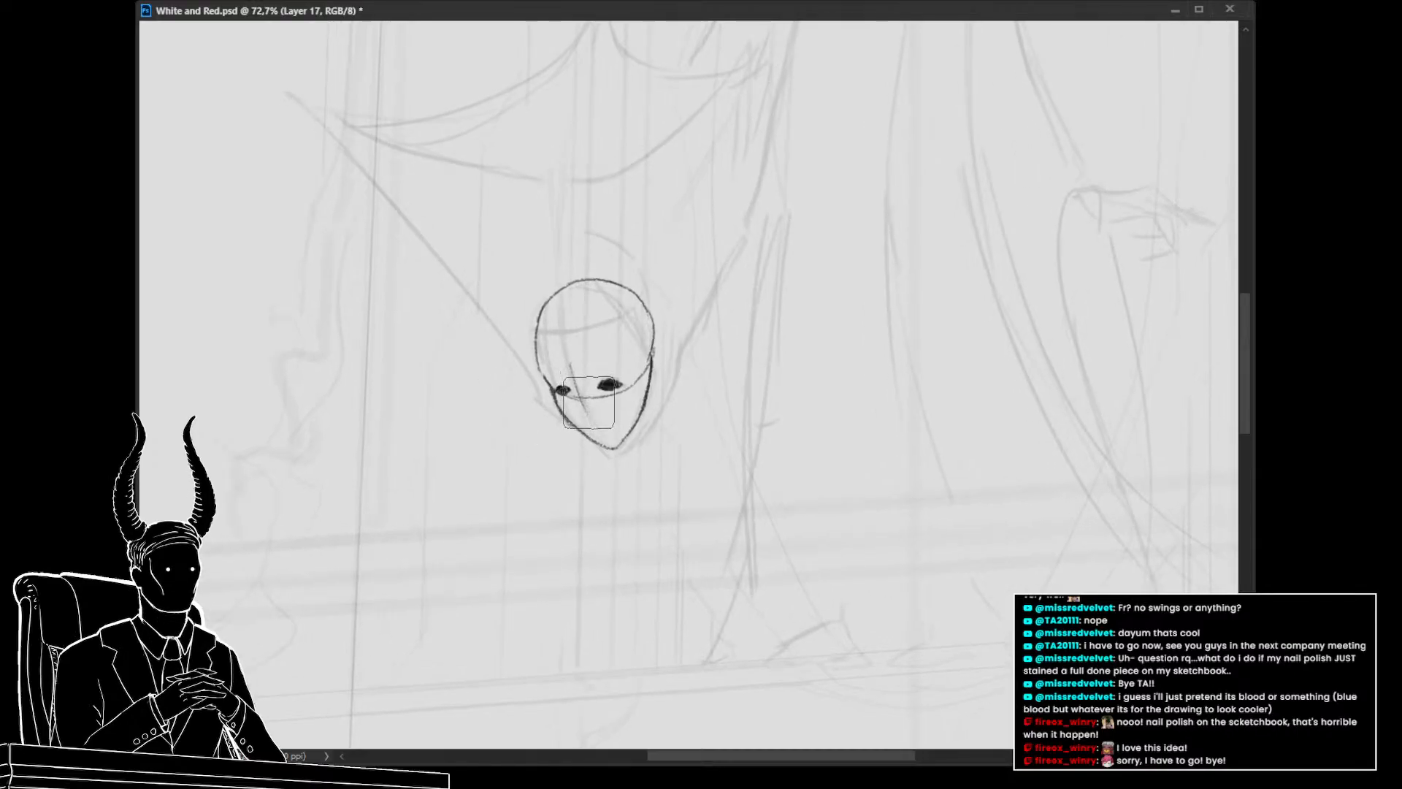
drag(576, 397, 585, 419)
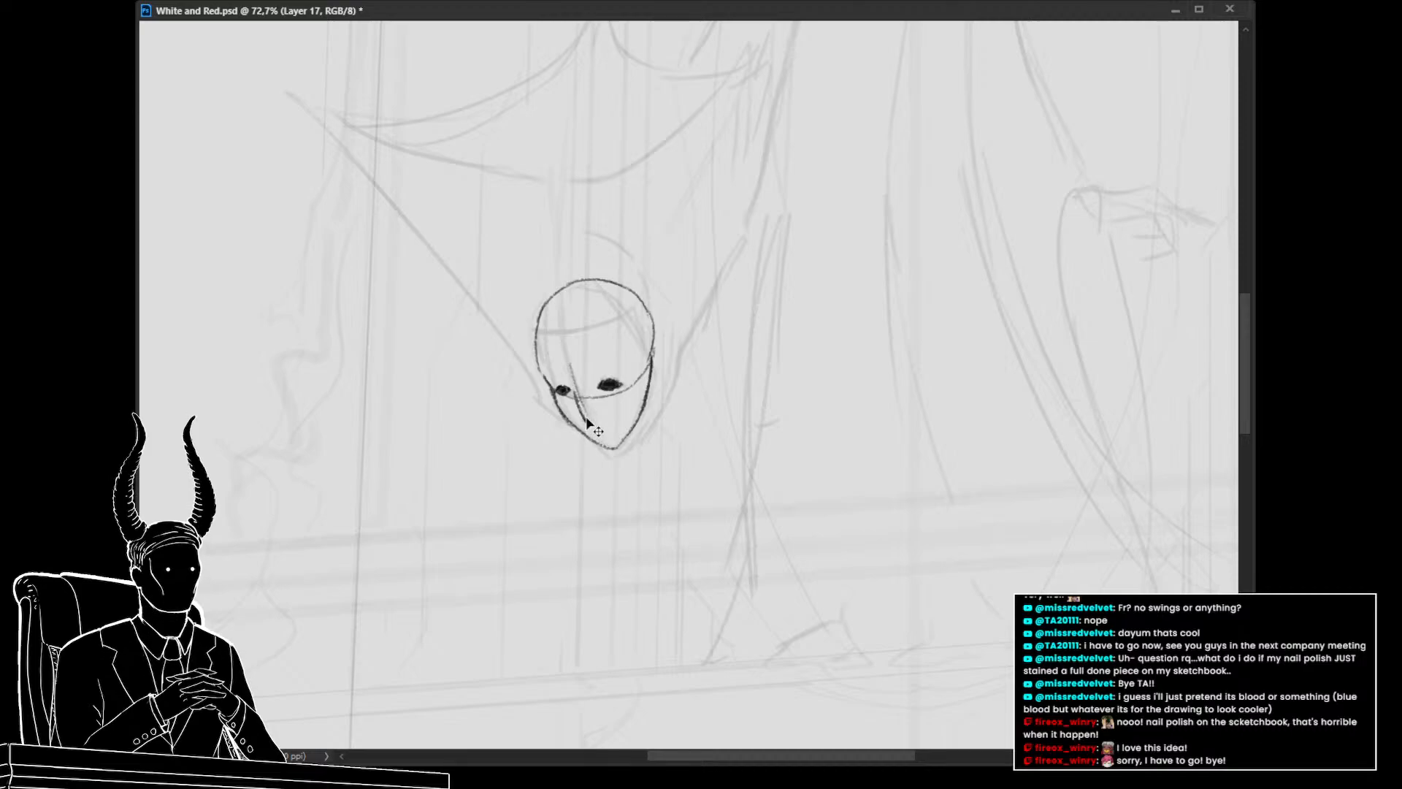
key(ctrl+z)
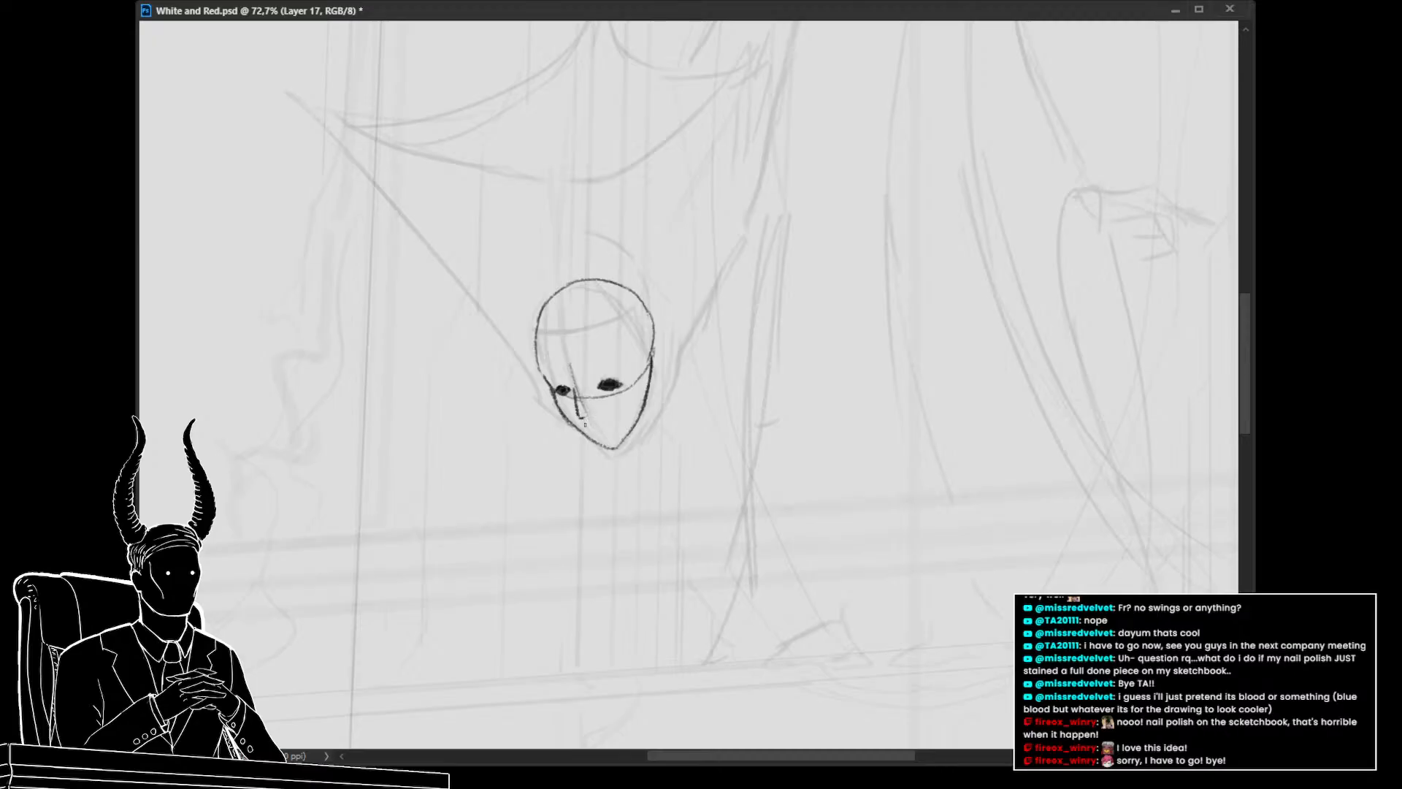
key(ctrl+z)
mouse_move(579, 375)
mouse_down()
mouse_move(571, 361)
mouse_move(574, 377)
mouse_up()
key(b)
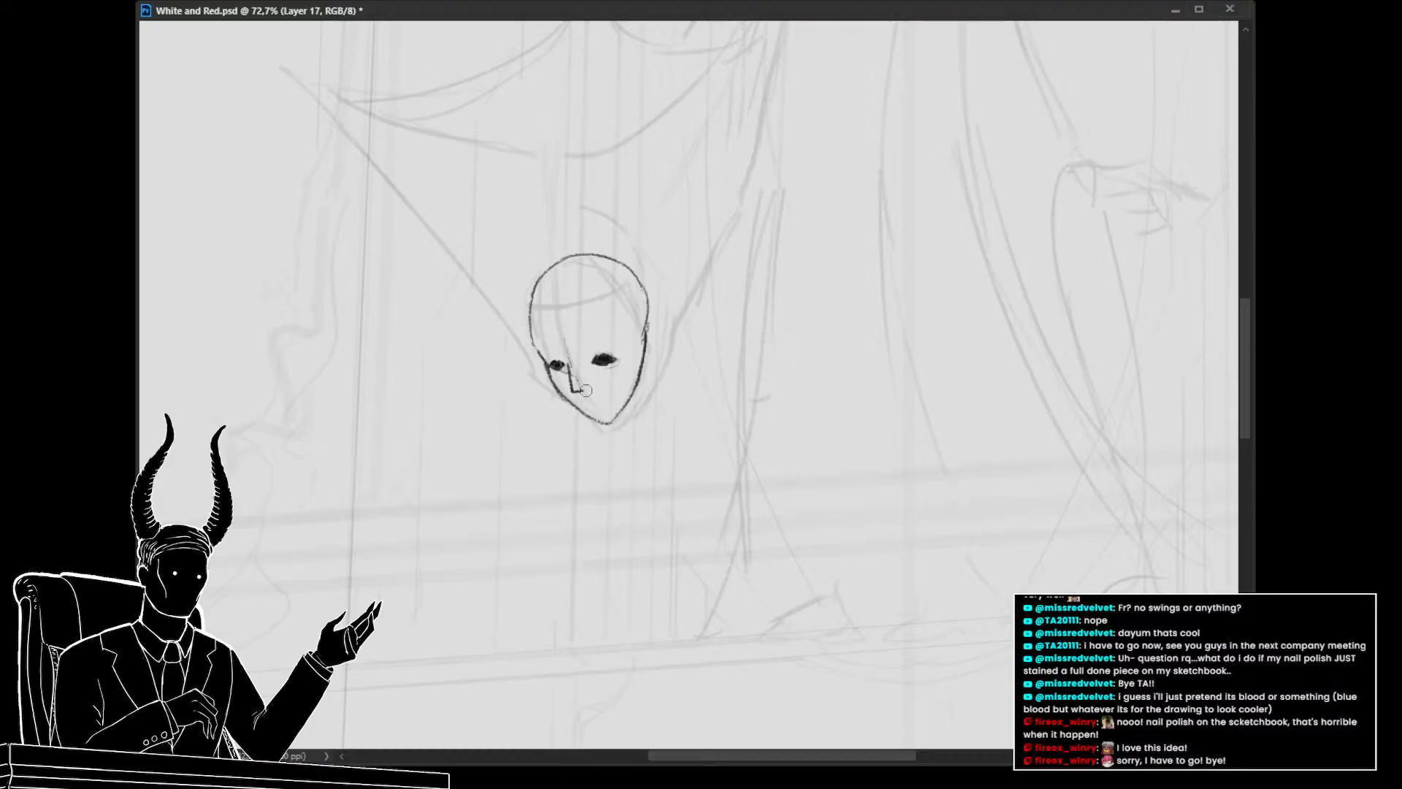
Draw a hairline band across the head and a pointed hood tip above it
drag(689, 483, 654, 485)
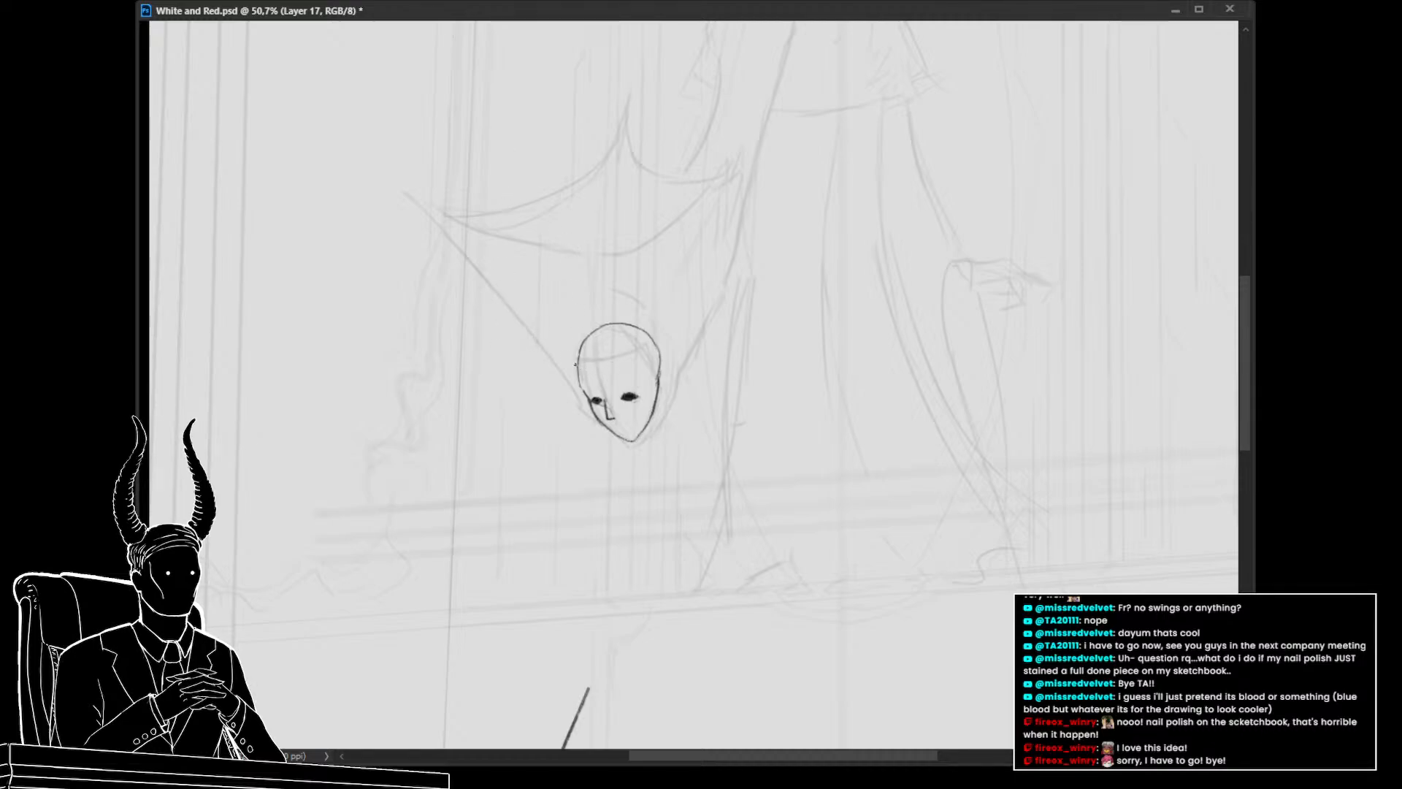
drag(571, 360, 634, 350)
mouse_move(603, 305)
mouse_down()
mouse_move(601, 276)
mouse_move(631, 341)
mouse_up()
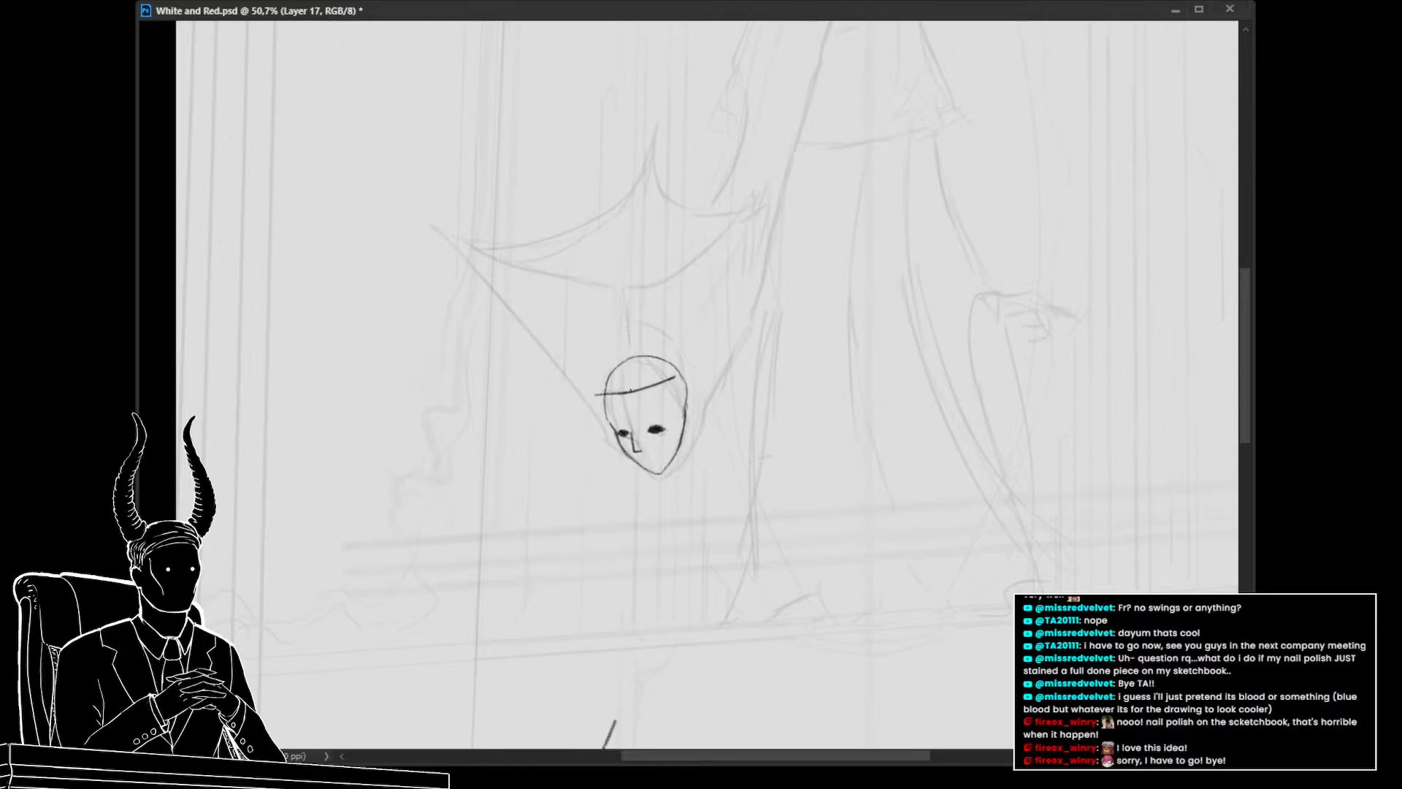
drag(618, 341, 616, 302)
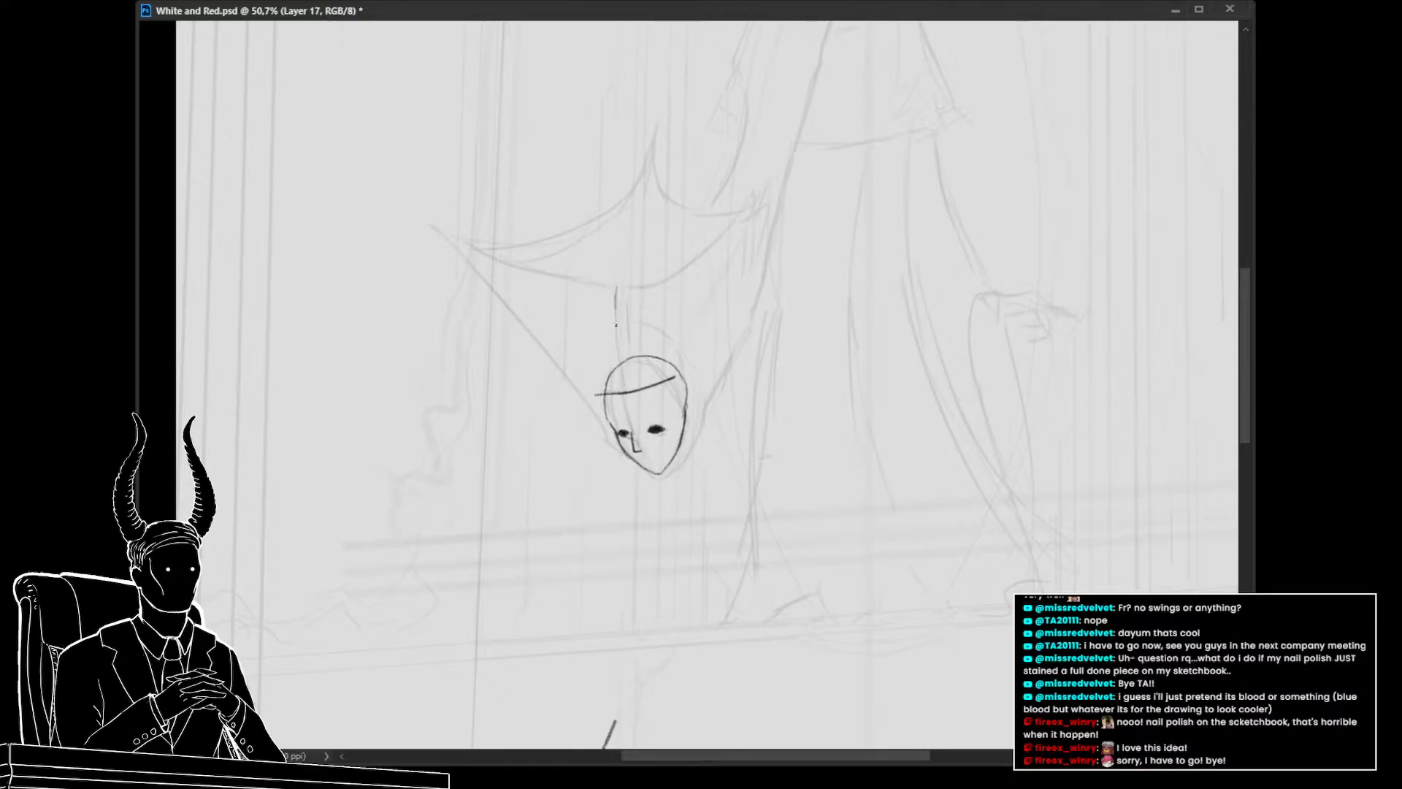
key(ctrl+z)
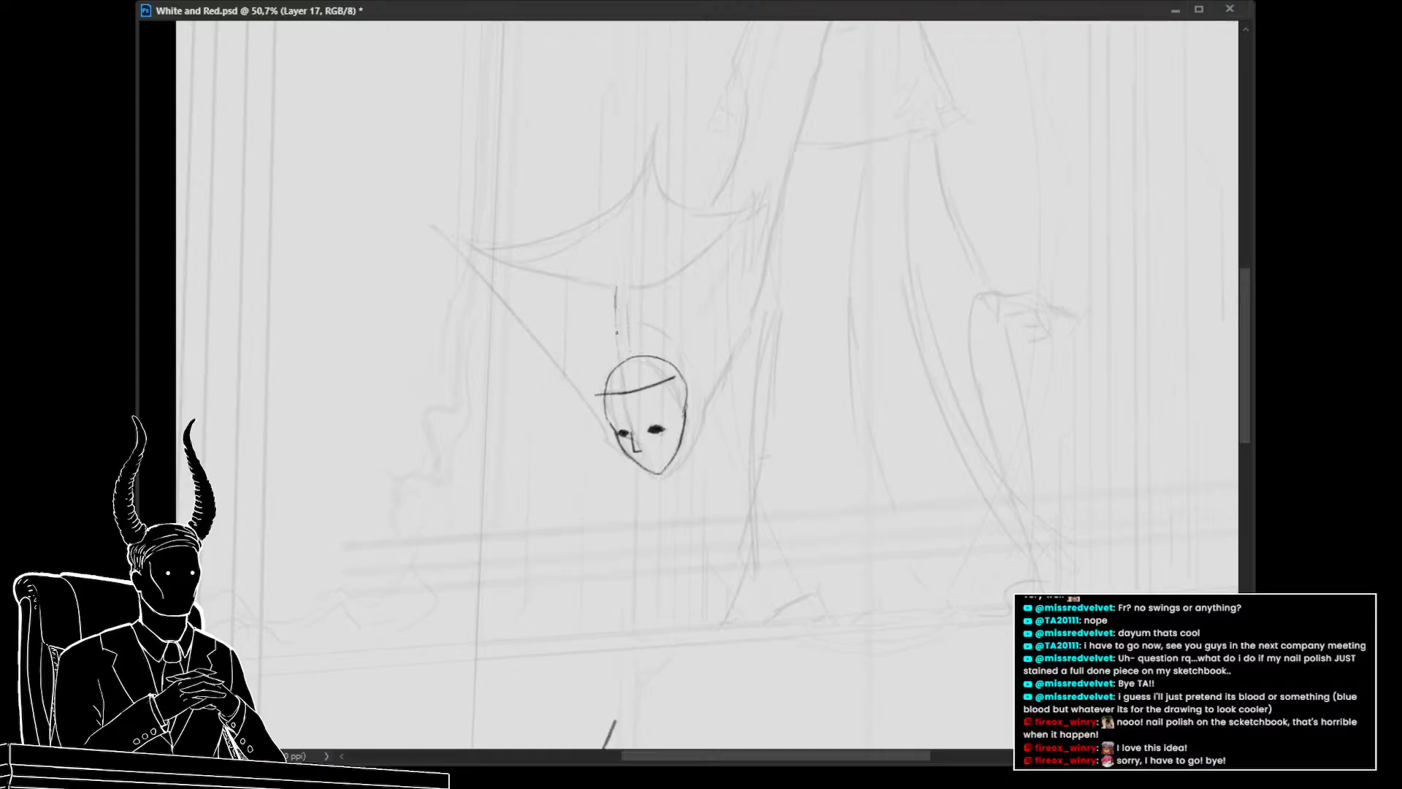
drag(643, 359, 679, 398)
key(ctrl+z)
mouse_move(616, 330)
mouse_down()
mouse_move(631, 357)
mouse_move(613, 353)
mouse_move(609, 388)
mouse_up()
key(ctrl+z)
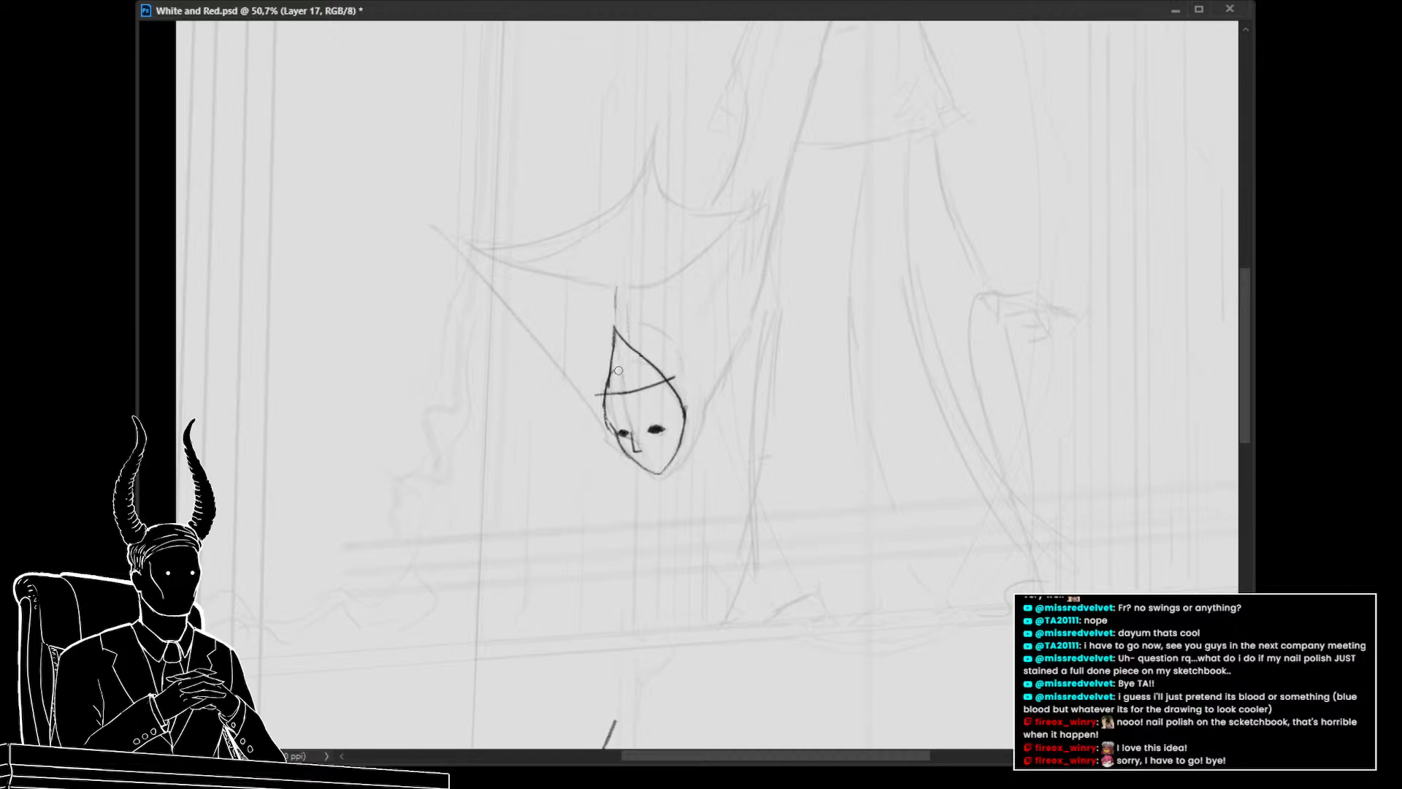
drag(674, 374, 670, 382)
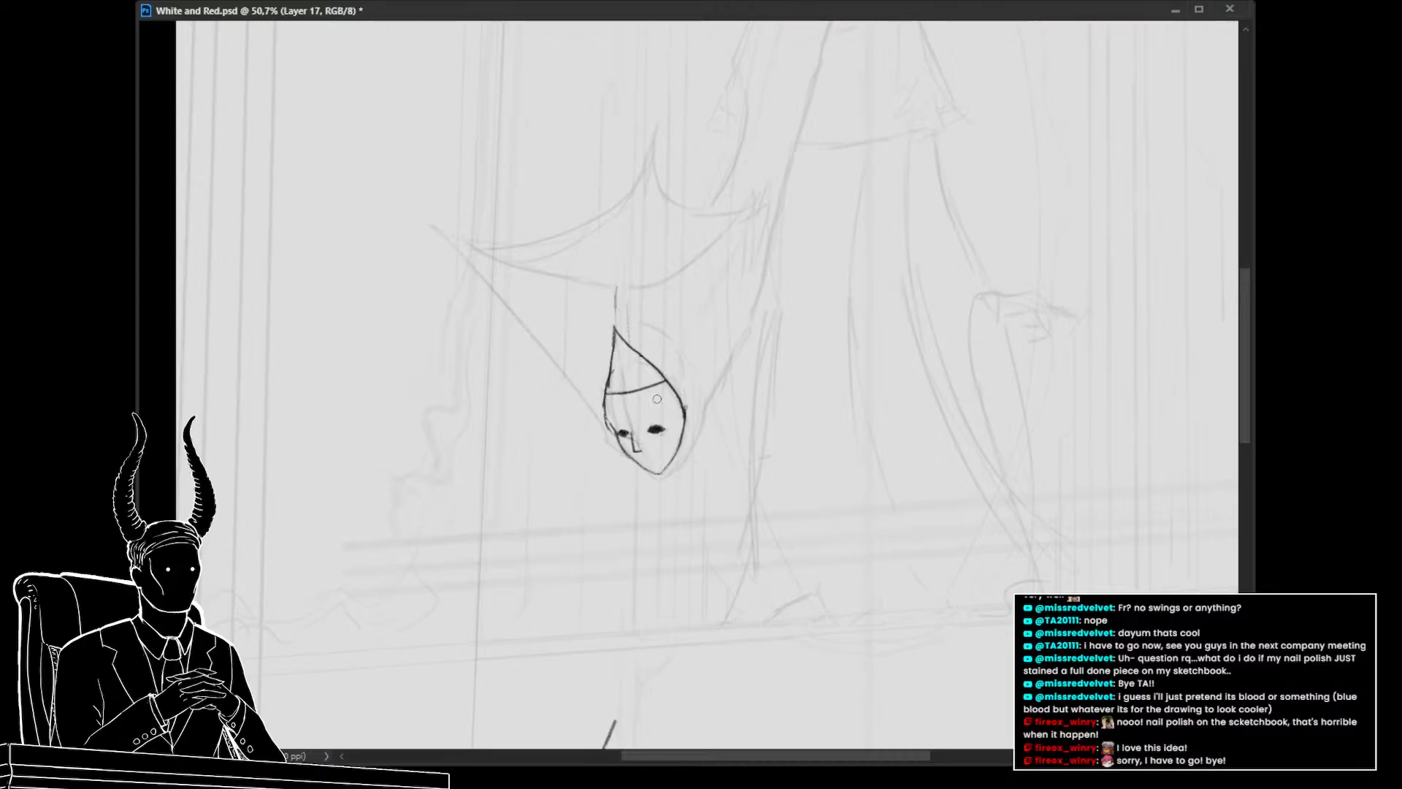
Select the band line and nudge it slightly downward with Free Transform
mouse_move(733, 445)
mouse_down()
mouse_move(648, 463)
mouse_move(733, 464)
mouse_up()
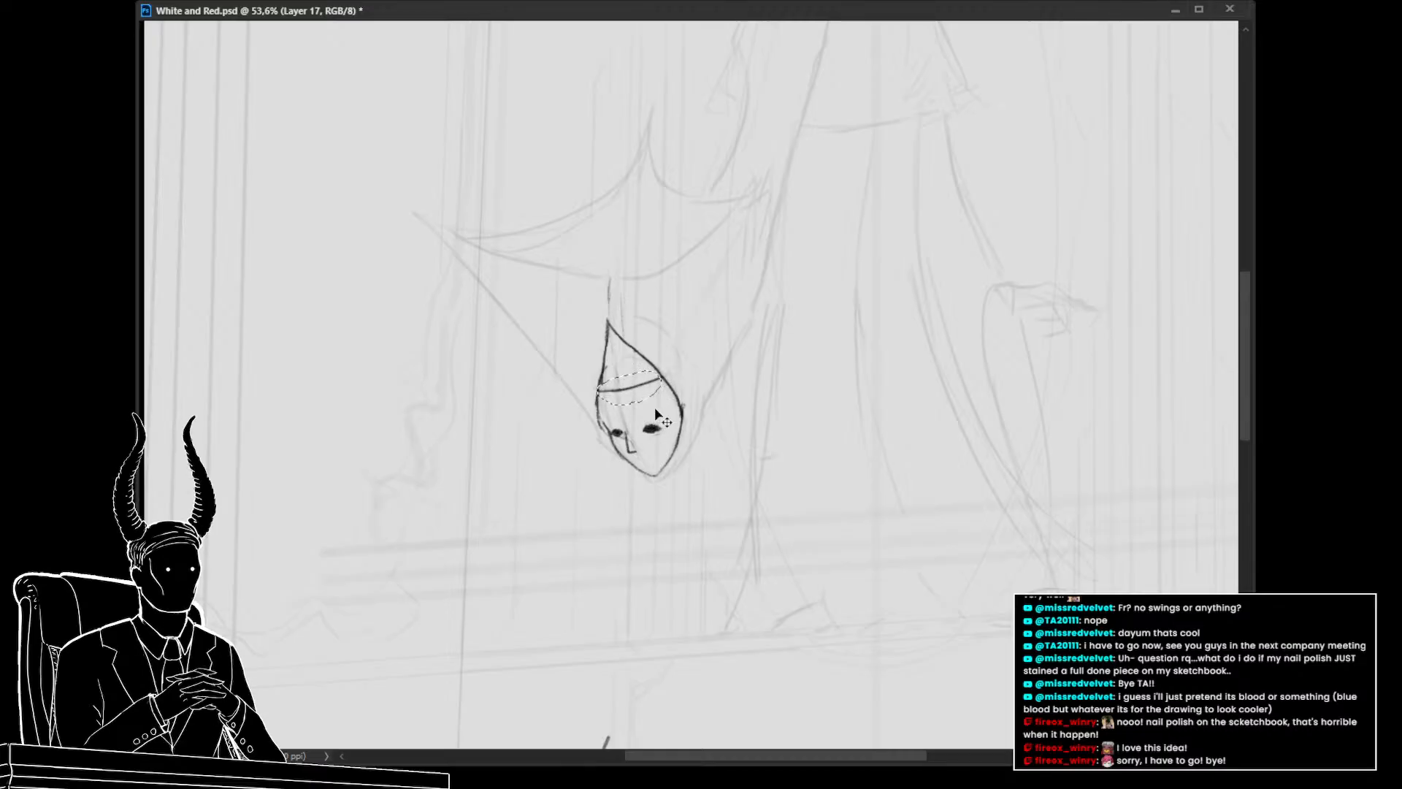
key(ctrl+t)
key(Down)
key(Down)
key(Down)
key(Down)
key(Down)
key(Down)
key(Down)
key(Down)
key(Down)
key(Down)
key(Down)
key(Down)
key(Down)
key(Down)
key(Down)
key(Down)
key(Down)
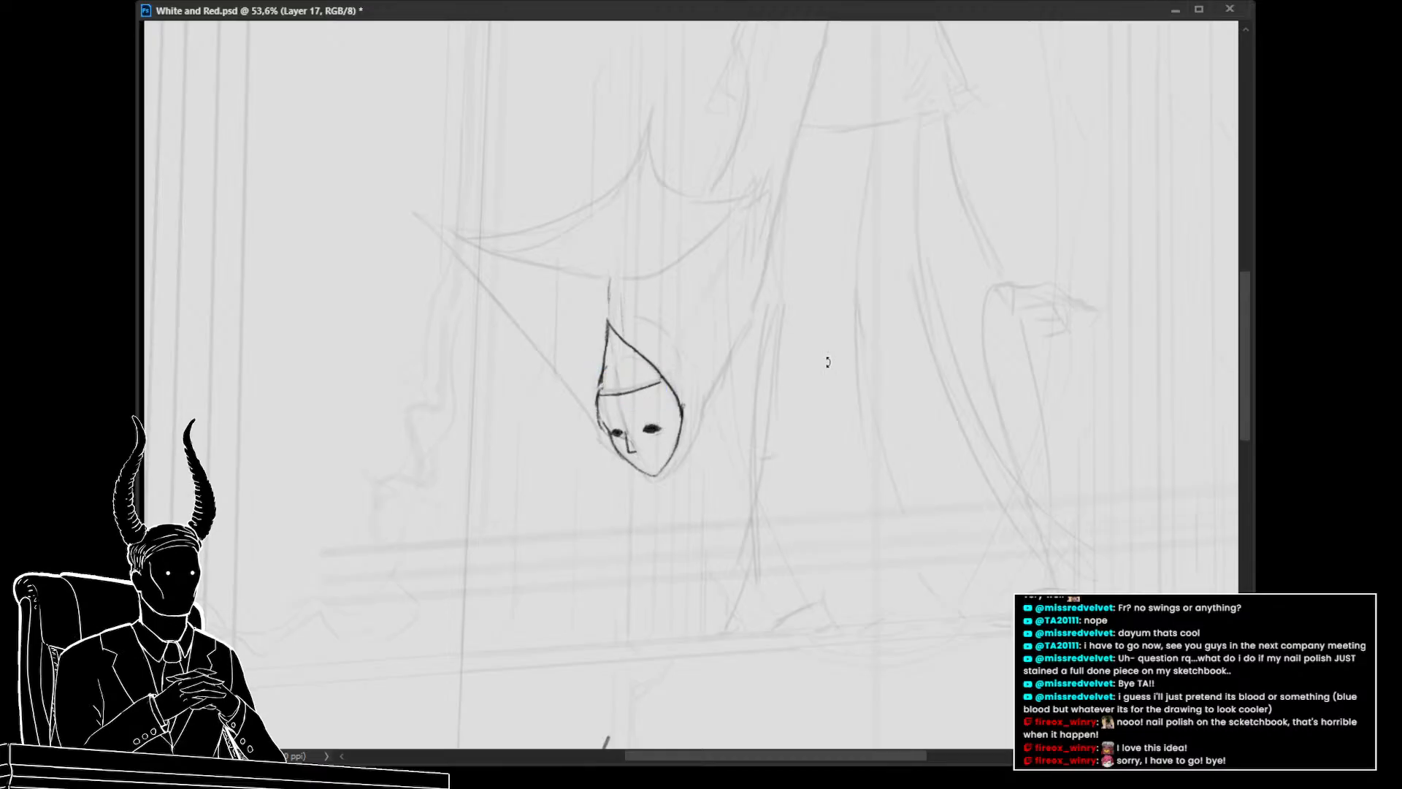
key(Down)
key(Down)
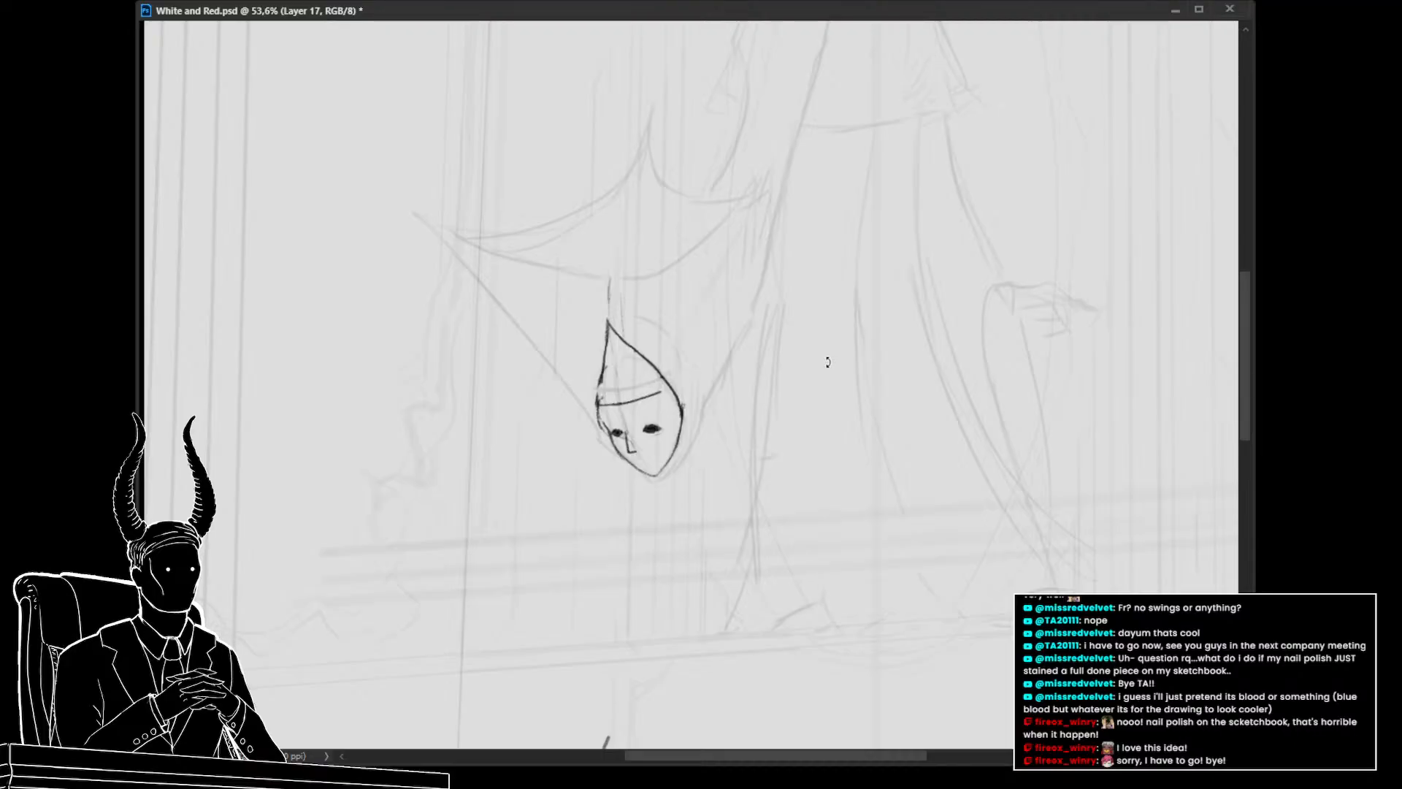
key(Return)
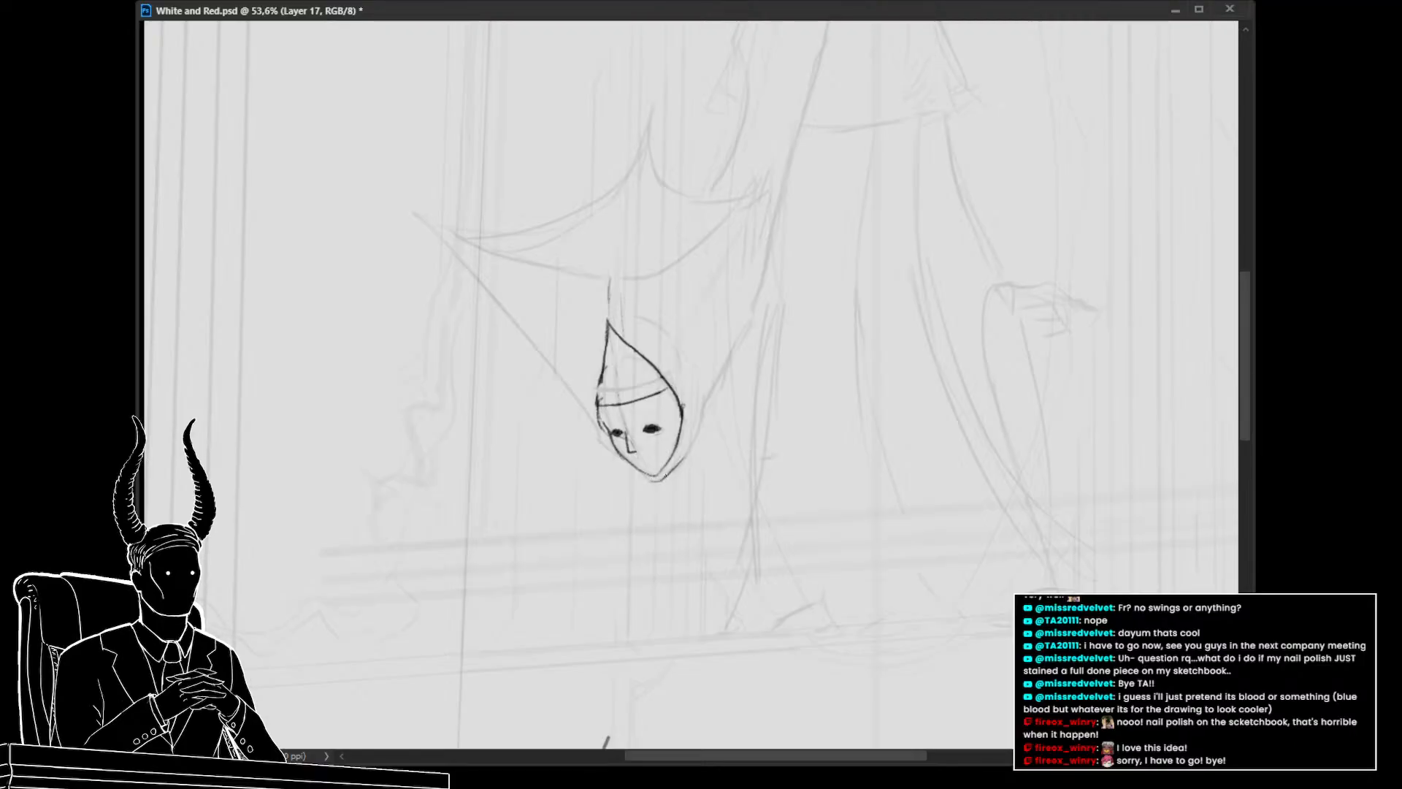
Try several strokes for the hood around the head, undoing them
mouse_move(665, 477)
mouse_down()
mouse_move(704, 422)
mouse_move(692, 446)
mouse_move(699, 402)
mouse_up()
mouse_move(776, 406)
mouse_down()
mouse_move(751, 445)
mouse_move(667, 488)
mouse_up()
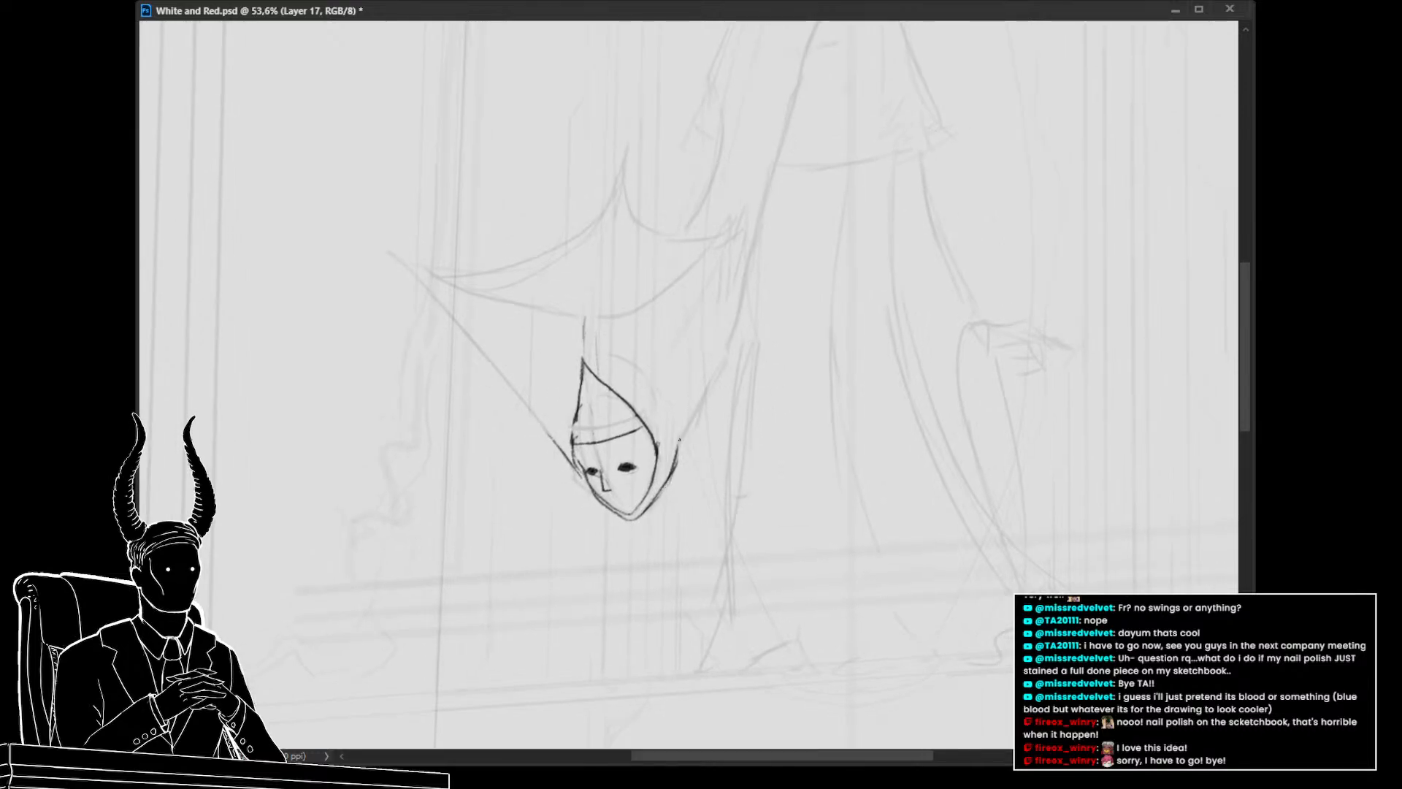
drag(698, 413, 657, 458)
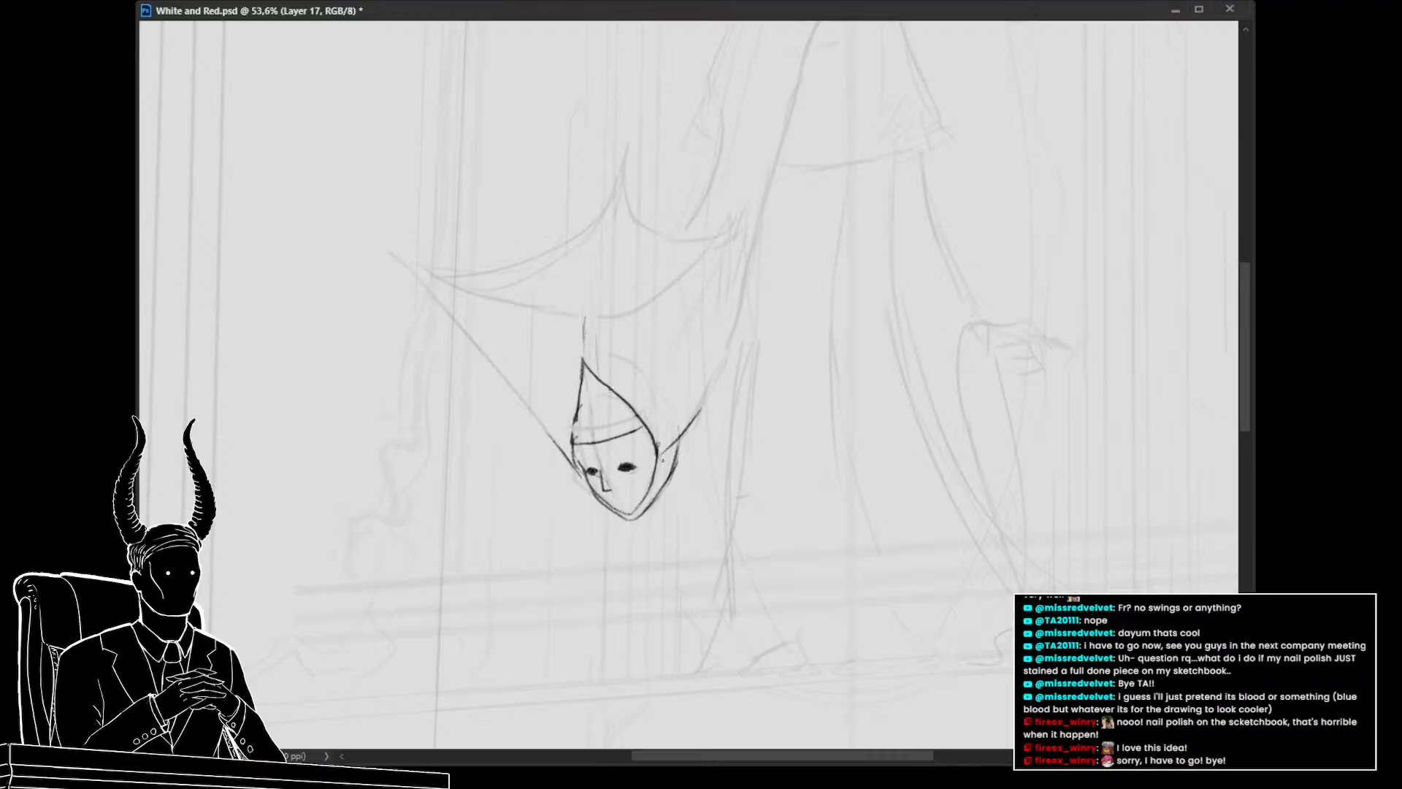
key(ctrl+z)
drag(683, 438, 729, 341)
key(ctrl+z)
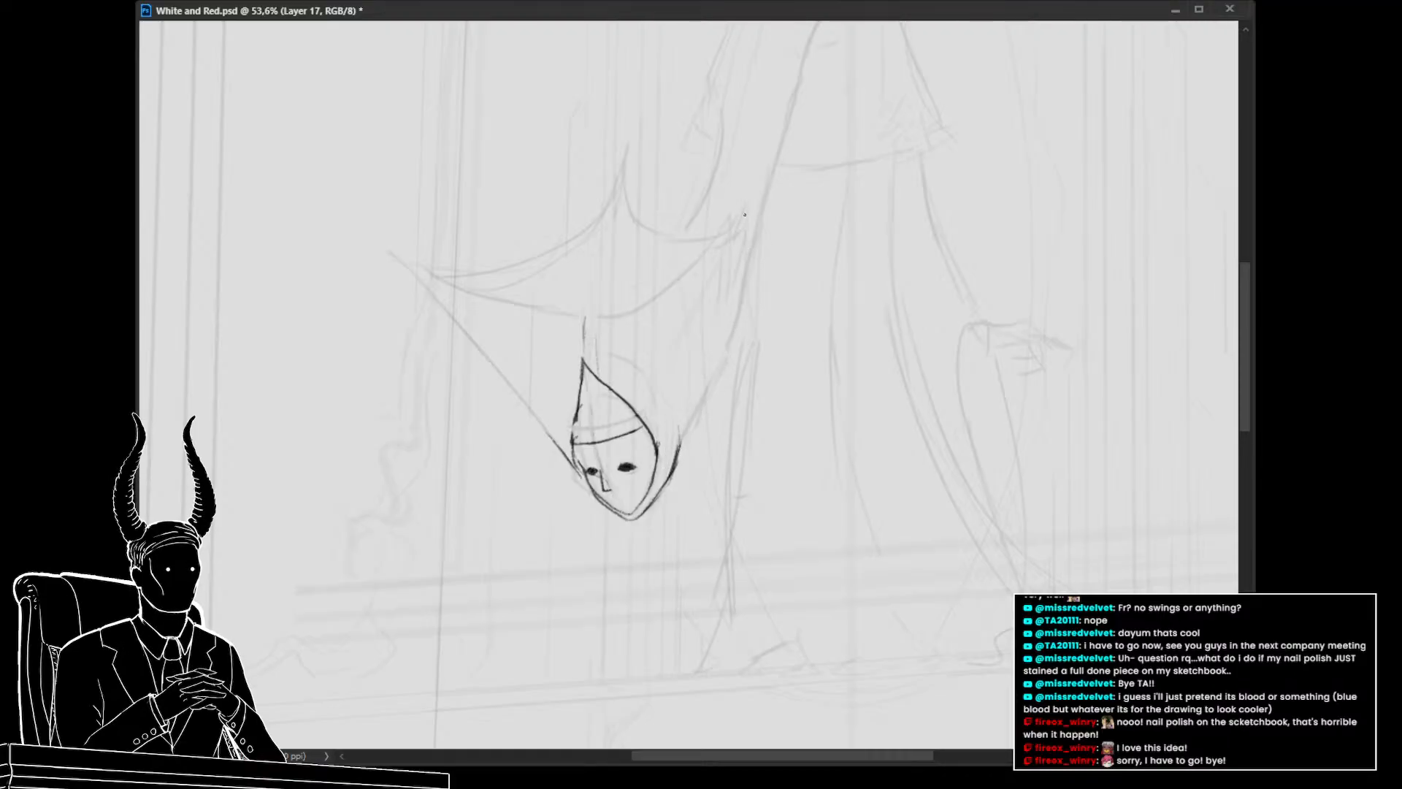
mouse_move(745, 214)
mouse_down()
mouse_move(693, 400)
mouse_move(786, 214)
mouse_up()
key(ctrl+z)
drag(546, 319, 604, 378)
key(ctrl+z)
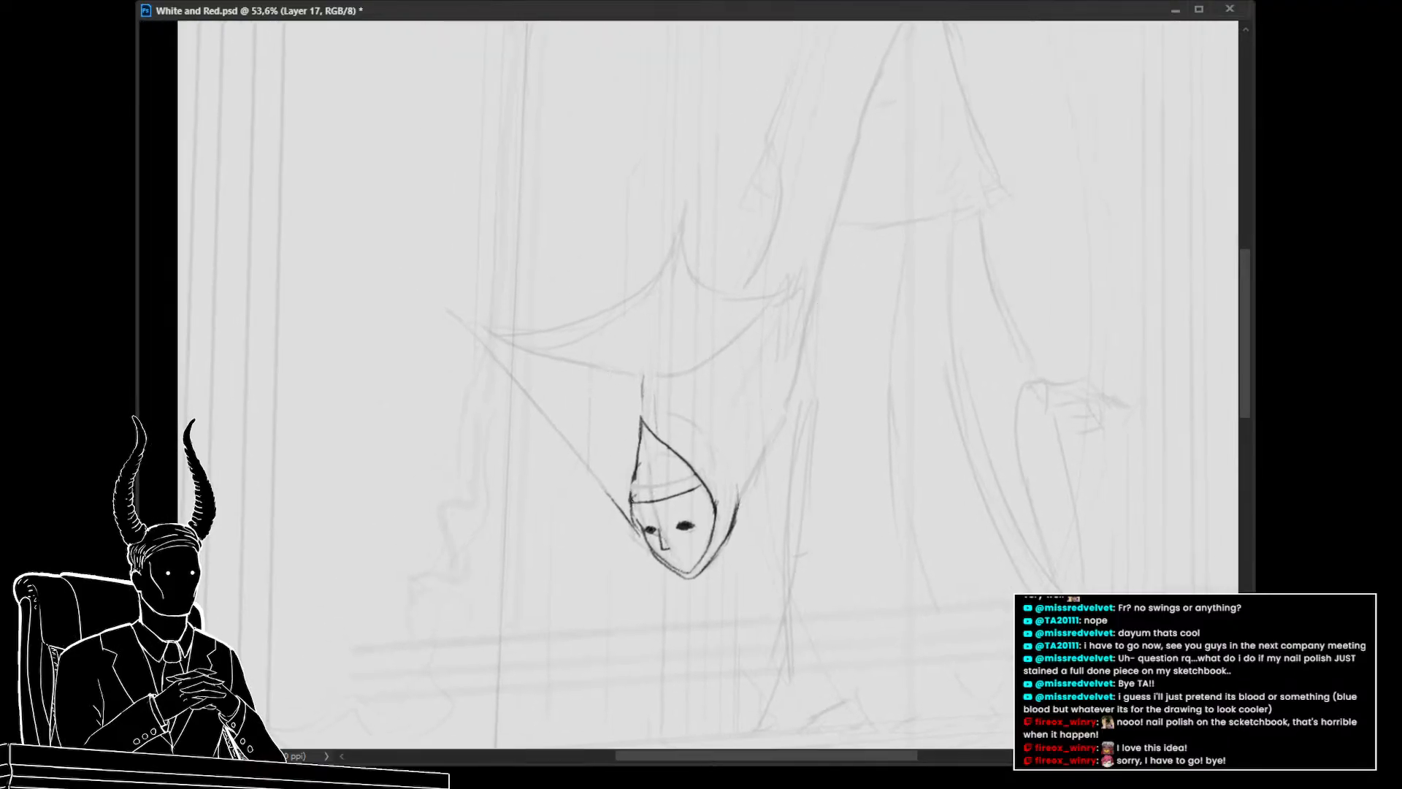
mouse_move(630, 517)
mouse_down()
mouse_move(549, 391)
mouse_move(474, 310)
mouse_up()
mouse_move(583, 337)
mouse_down()
mouse_move(510, 335)
mouse_move(569, 351)
mouse_up()
key(ctrl+z)
mouse_move(605, 429)
mouse_down()
mouse_move(617, 430)
mouse_move(526, 393)
mouse_up()
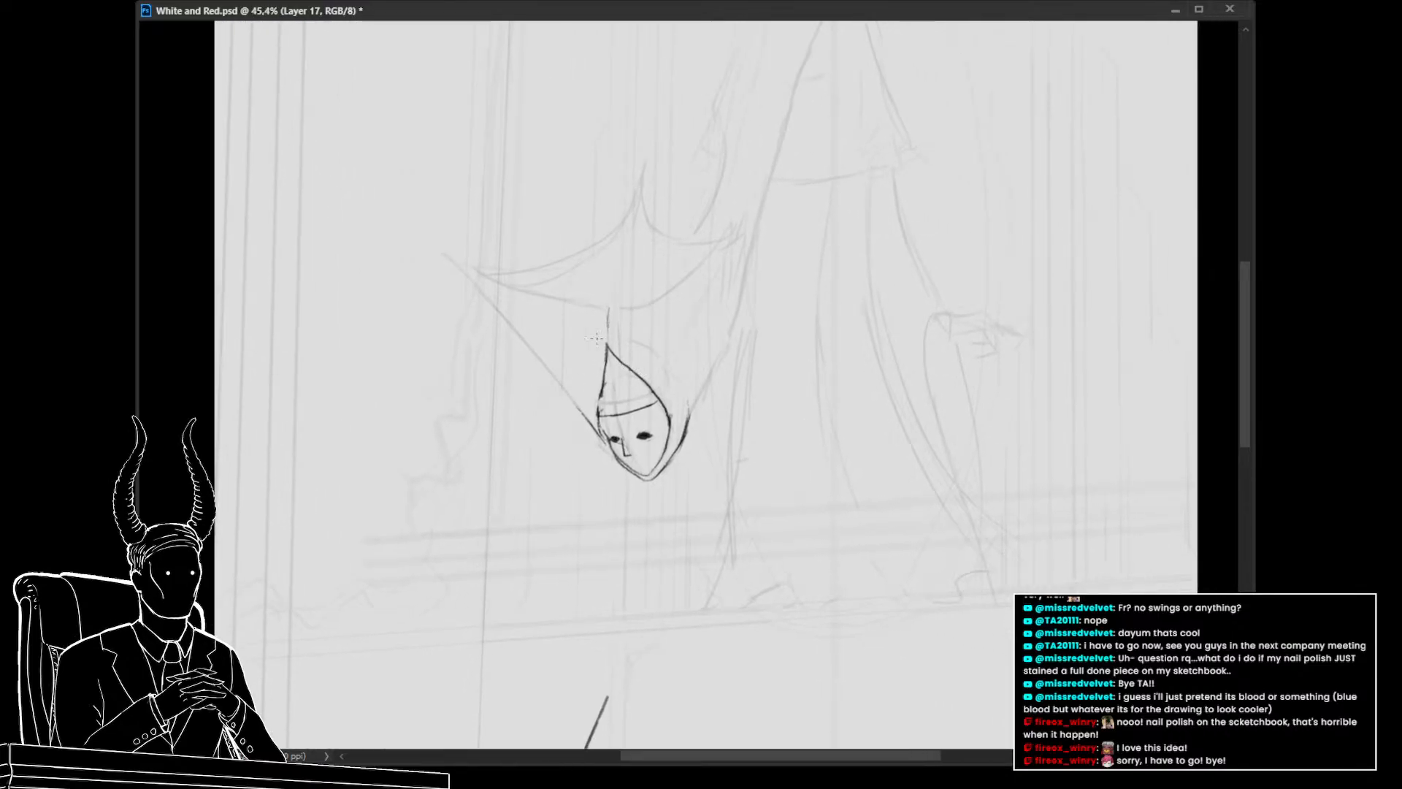
Erase the pointed tip above the head
key(e)
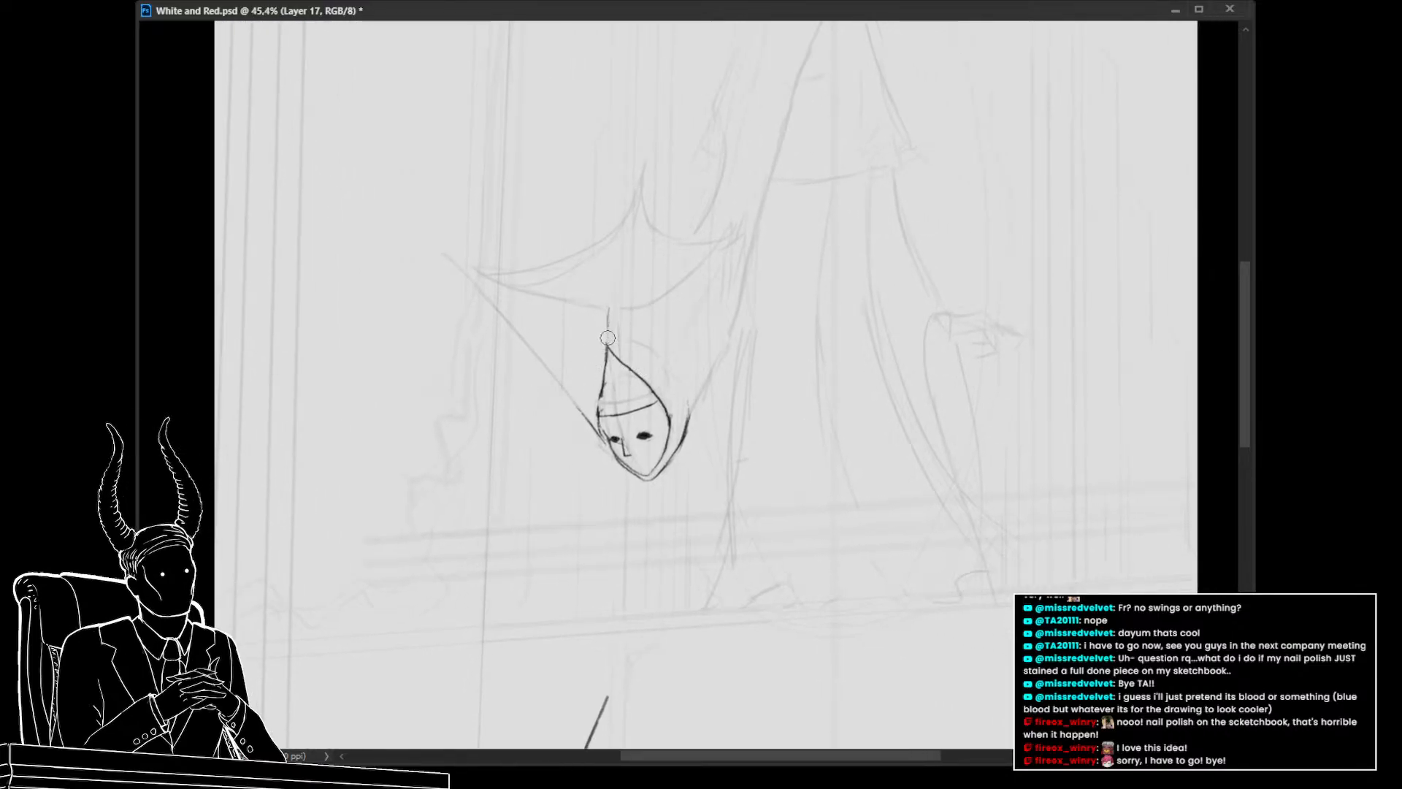
mouse_move(607, 338)
mouse_down()
mouse_move(637, 364)
mouse_move(609, 387)
mouse_up()
key(b)
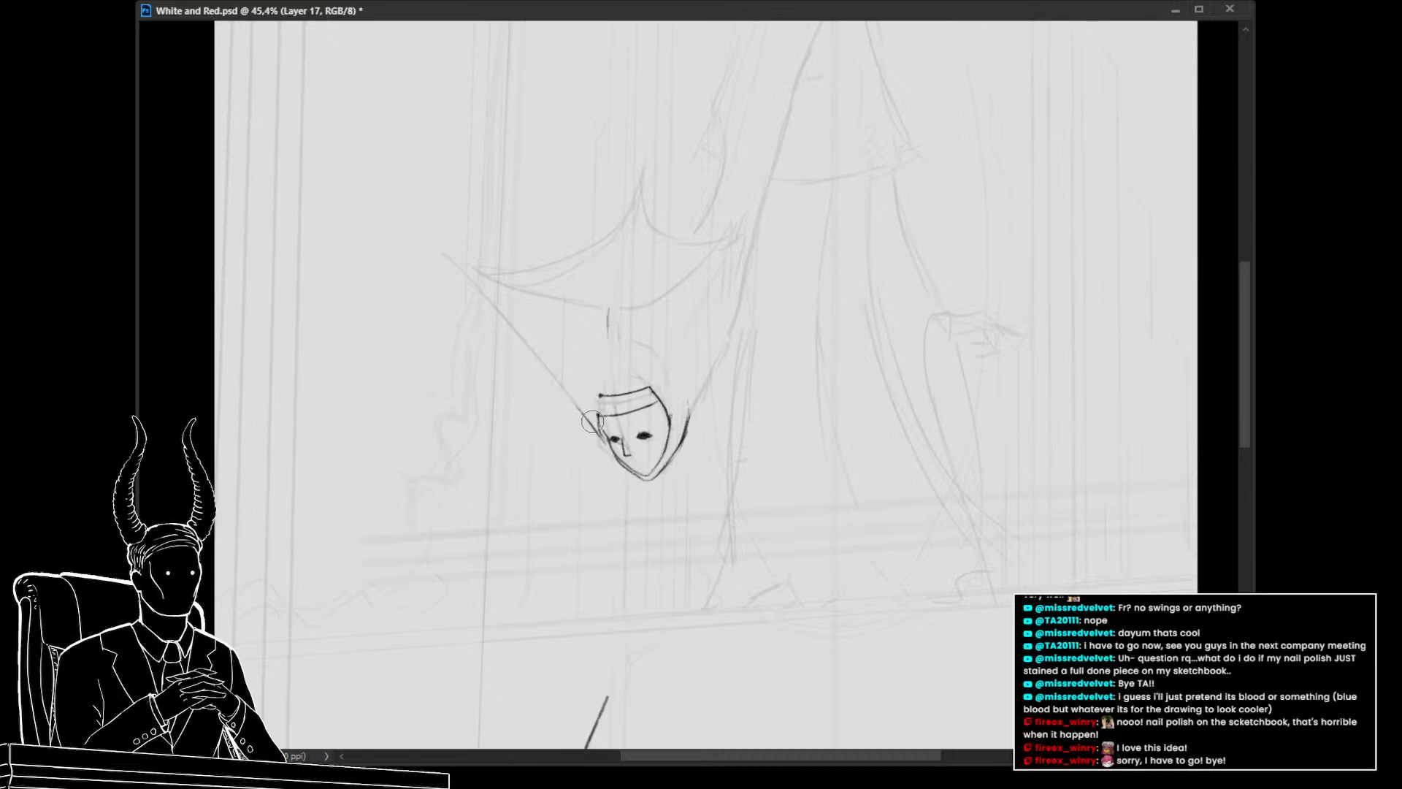
Select the left edge of the face, reposition it slightly with Free Transform, and deselect
mouse_move(598, 418)
mouse_down()
mouse_move(589, 391)
mouse_move(641, 398)
mouse_up()
key(ctrl+t)
key(Return)
key(ctrl+d)
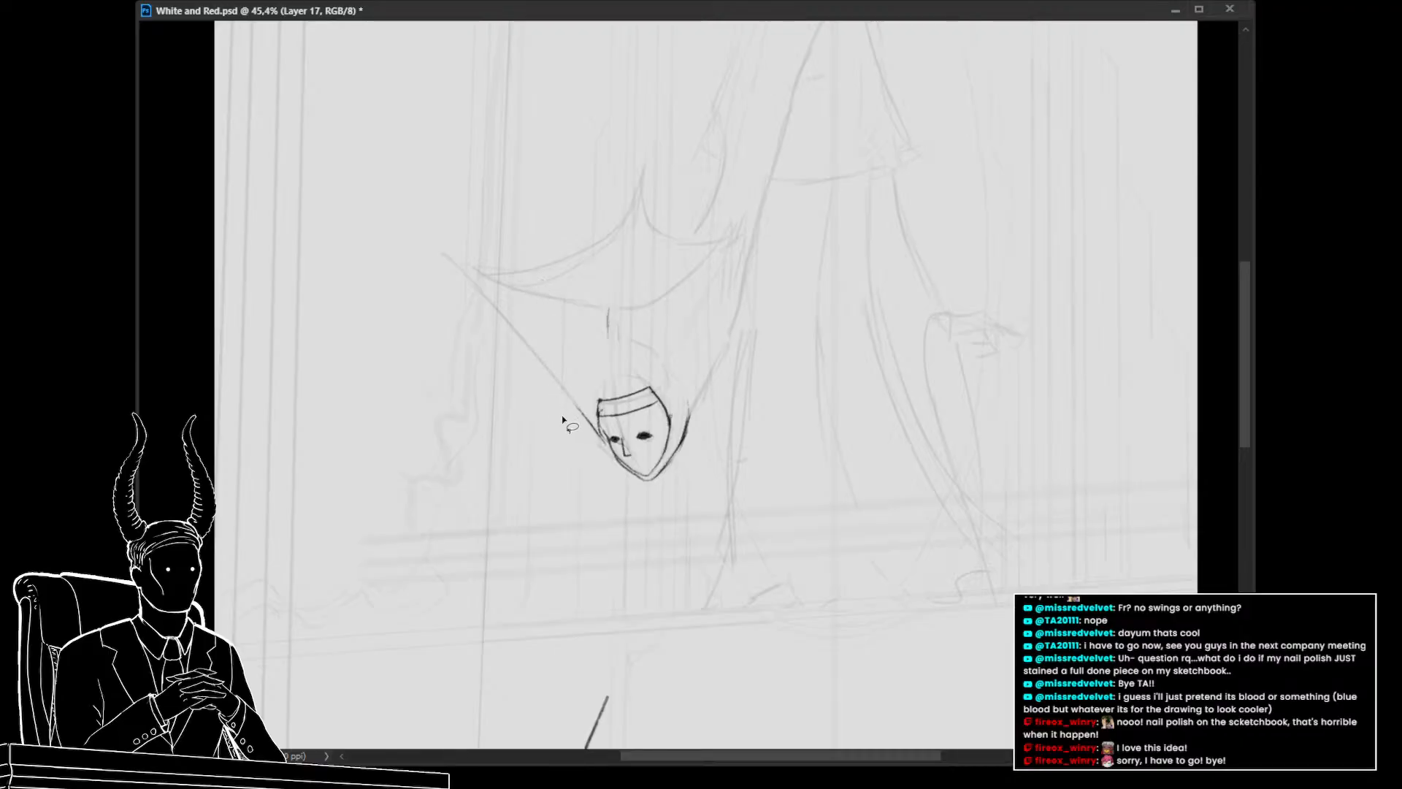
Select the right side of the face and warp it slightly inward
drag(573, 474, 564, 434)
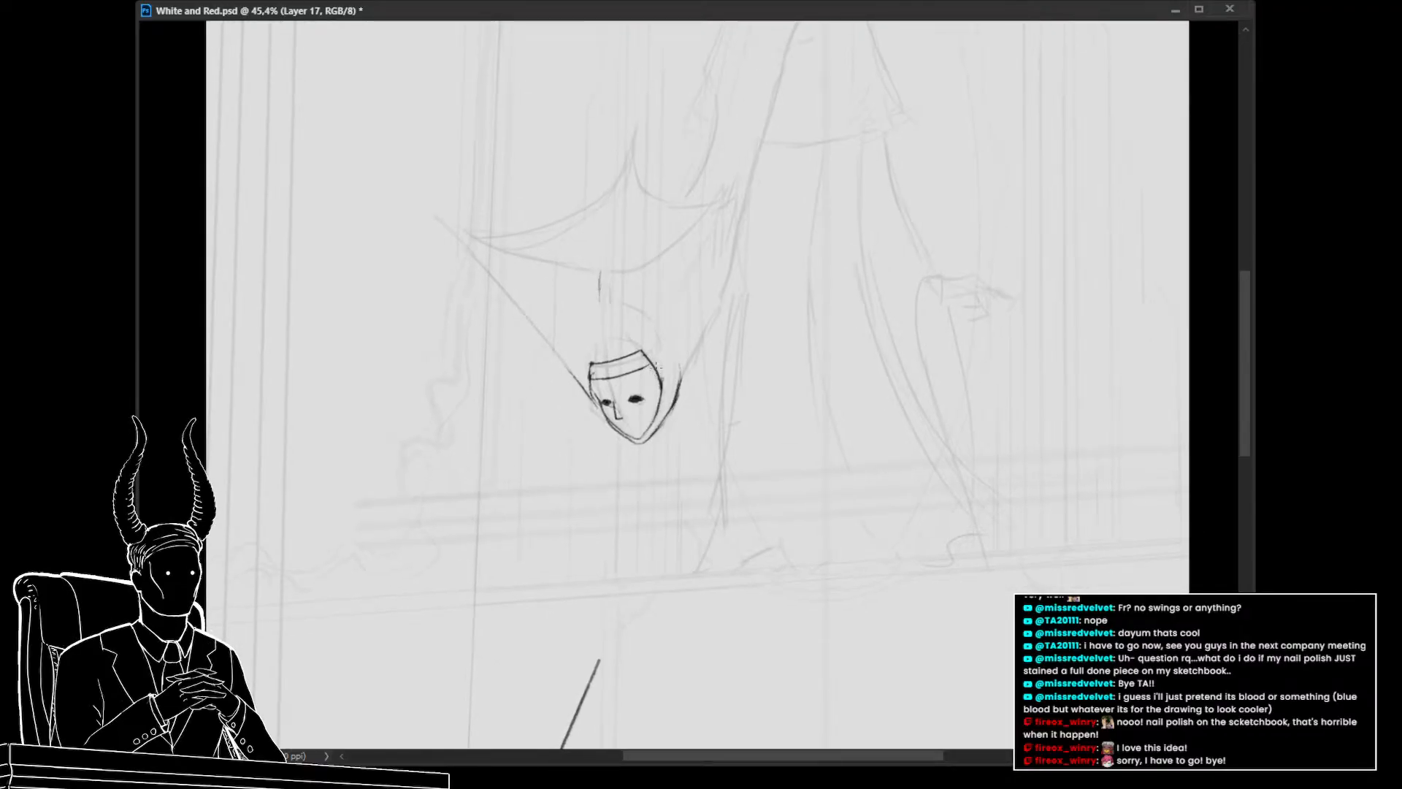
mouse_move(663, 356)
mouse_down()
mouse_move(642, 349)
mouse_move(640, 438)
mouse_move(662, 413)
mouse_up()
key(ctrl+t)
right_click(659, 396)
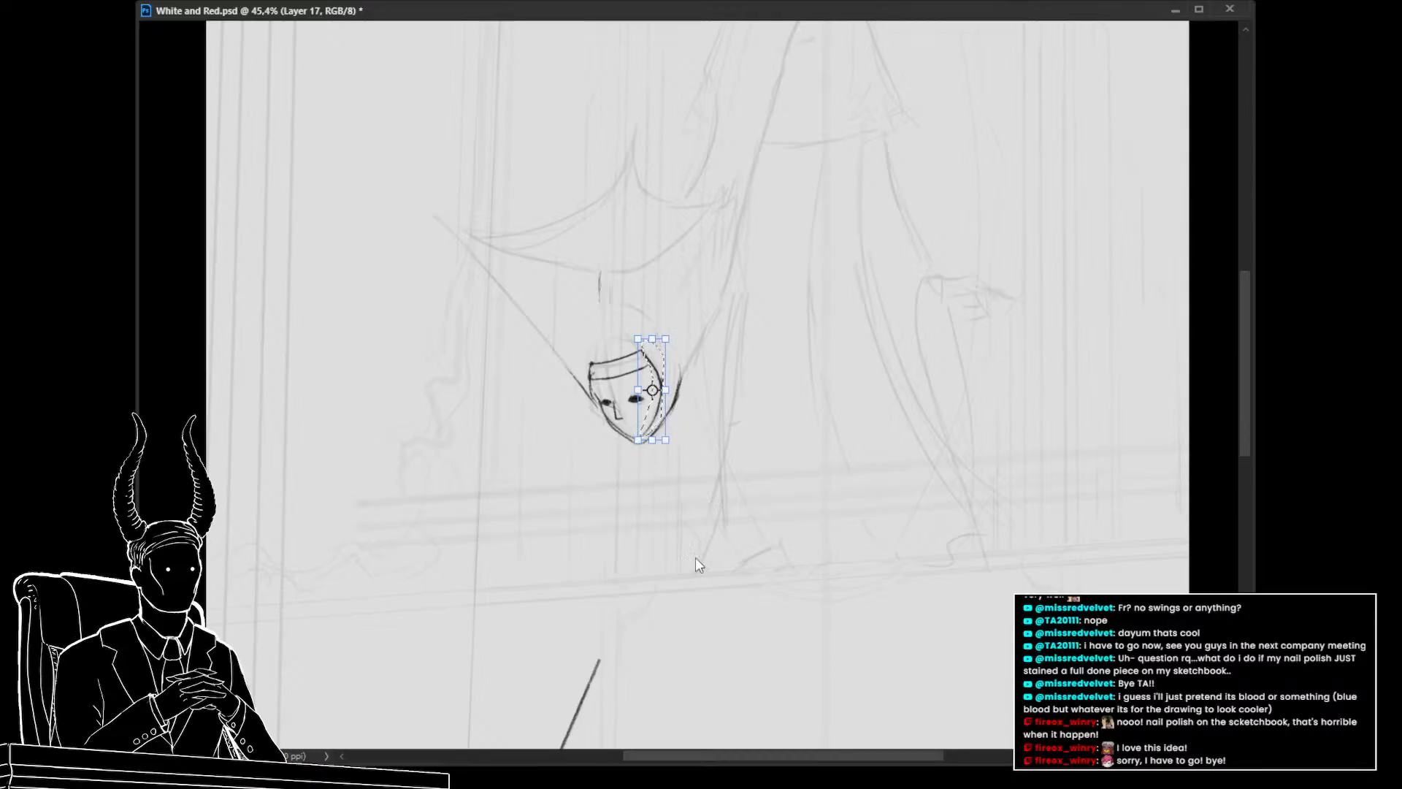
click(695, 516)
drag(660, 395, 657, 395)
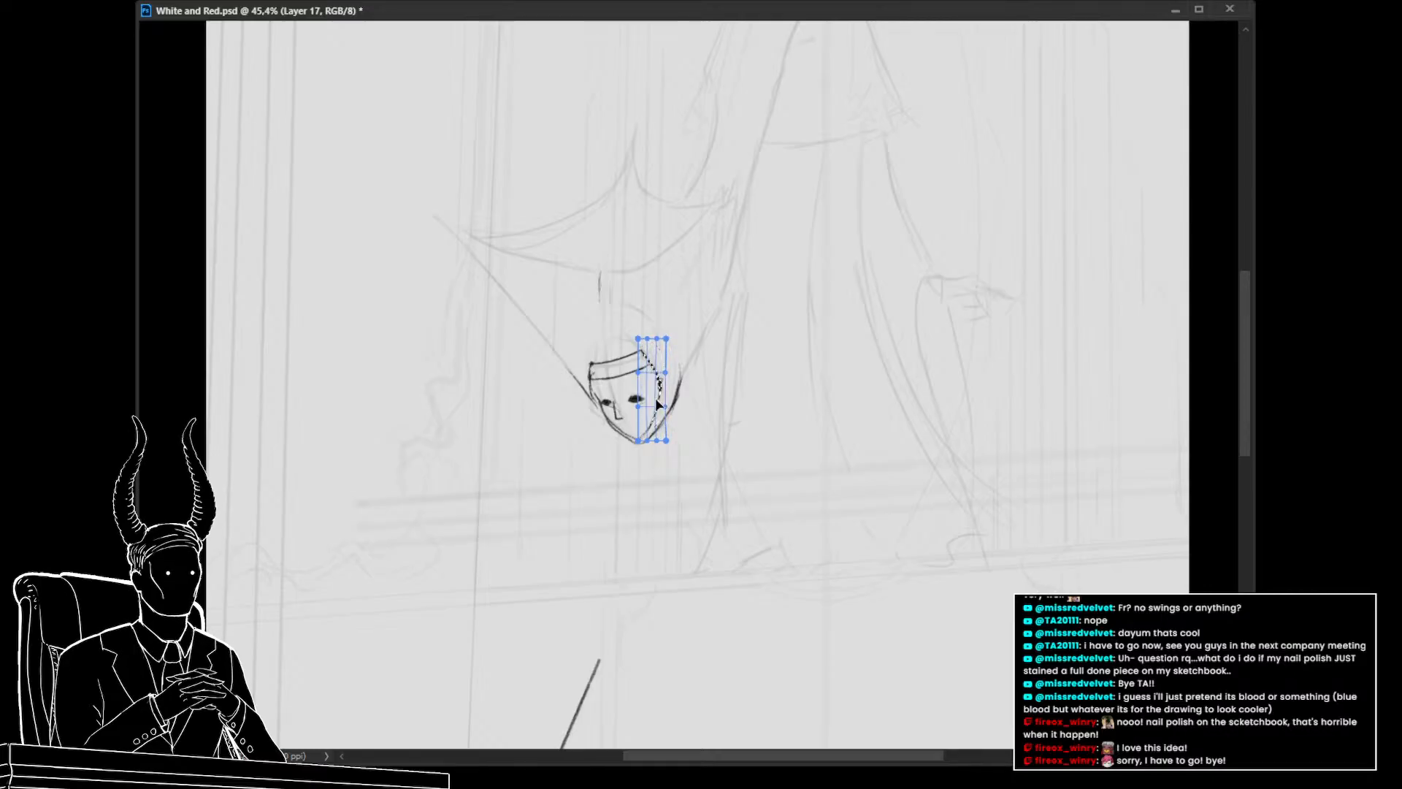
key(Return)
Select the hairline band at the top of the head and reposition it with Free Transform
mouse_move(662, 336)
mouse_down()
mouse_move(584, 339)
mouse_move(590, 381)
mouse_move(643, 380)
mouse_move(661, 342)
mouse_move(670, 365)
mouse_up()
key(ctrl+t)
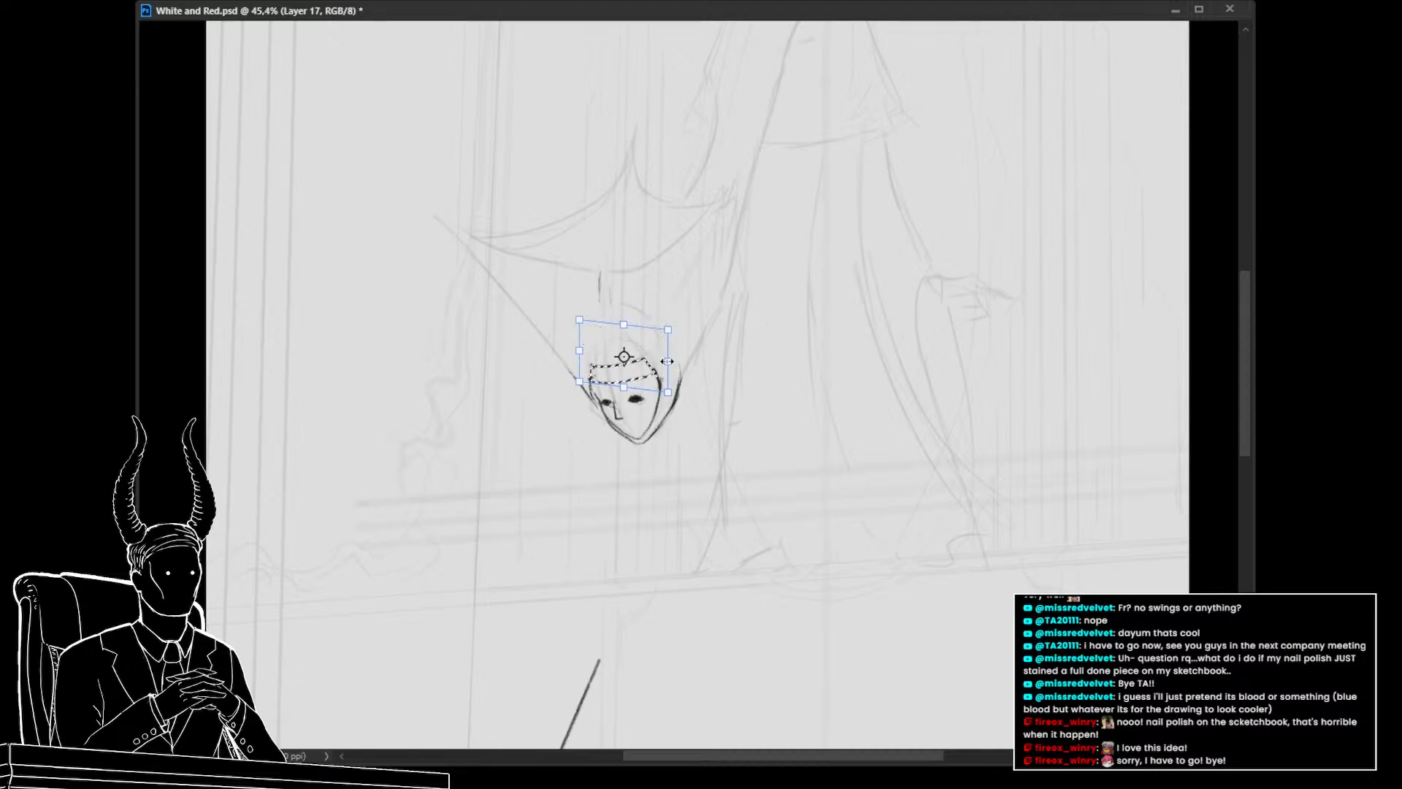
key(Return)
mouse_move(666, 425)
mouse_down()
mouse_move(573, 442)
mouse_move(679, 431)
mouse_move(715, 461)
mouse_move(650, 463)
mouse_move(662, 447)
mouse_up()
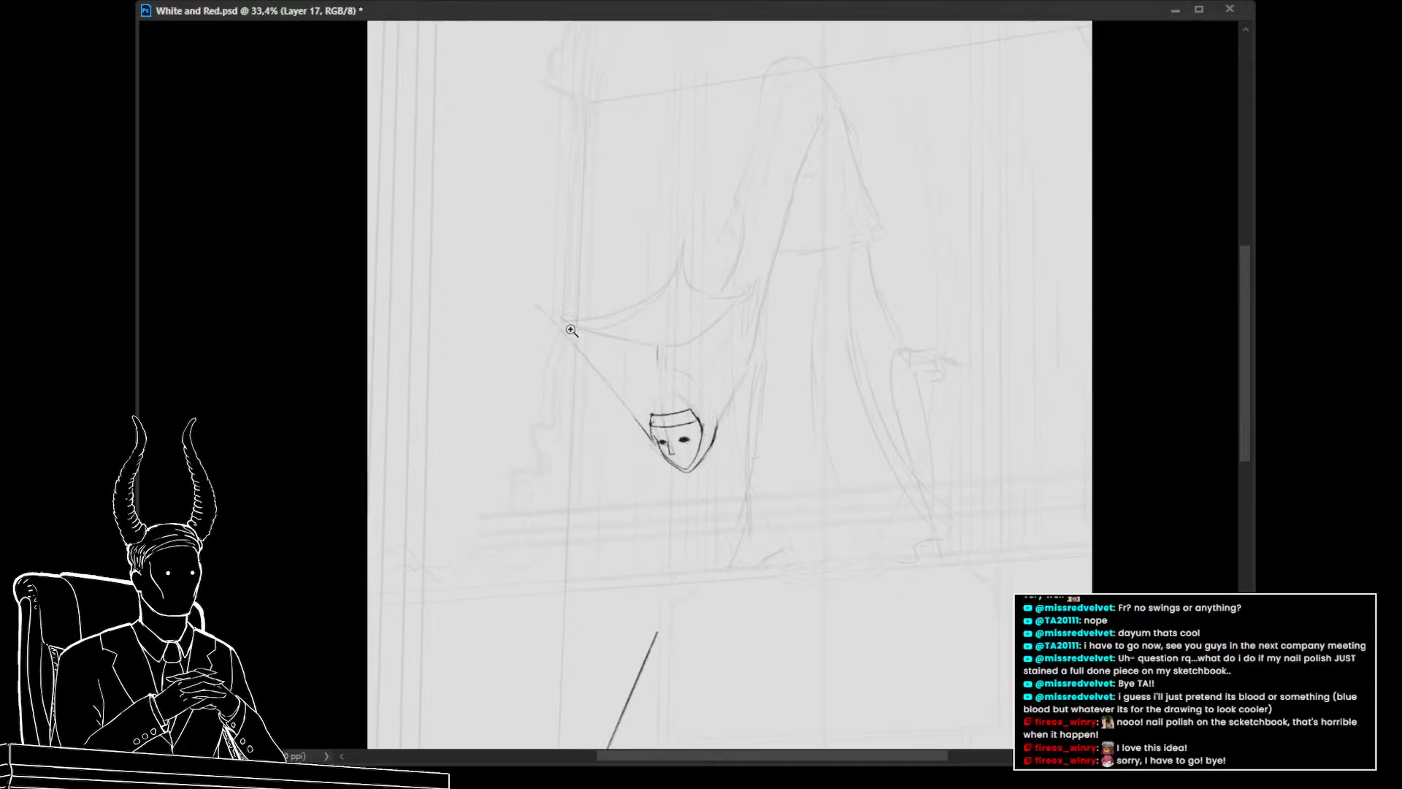
Draw the hood's two sides slanting outward from the head, retrying the left stroke several times
drag(702, 378, 661, 352)
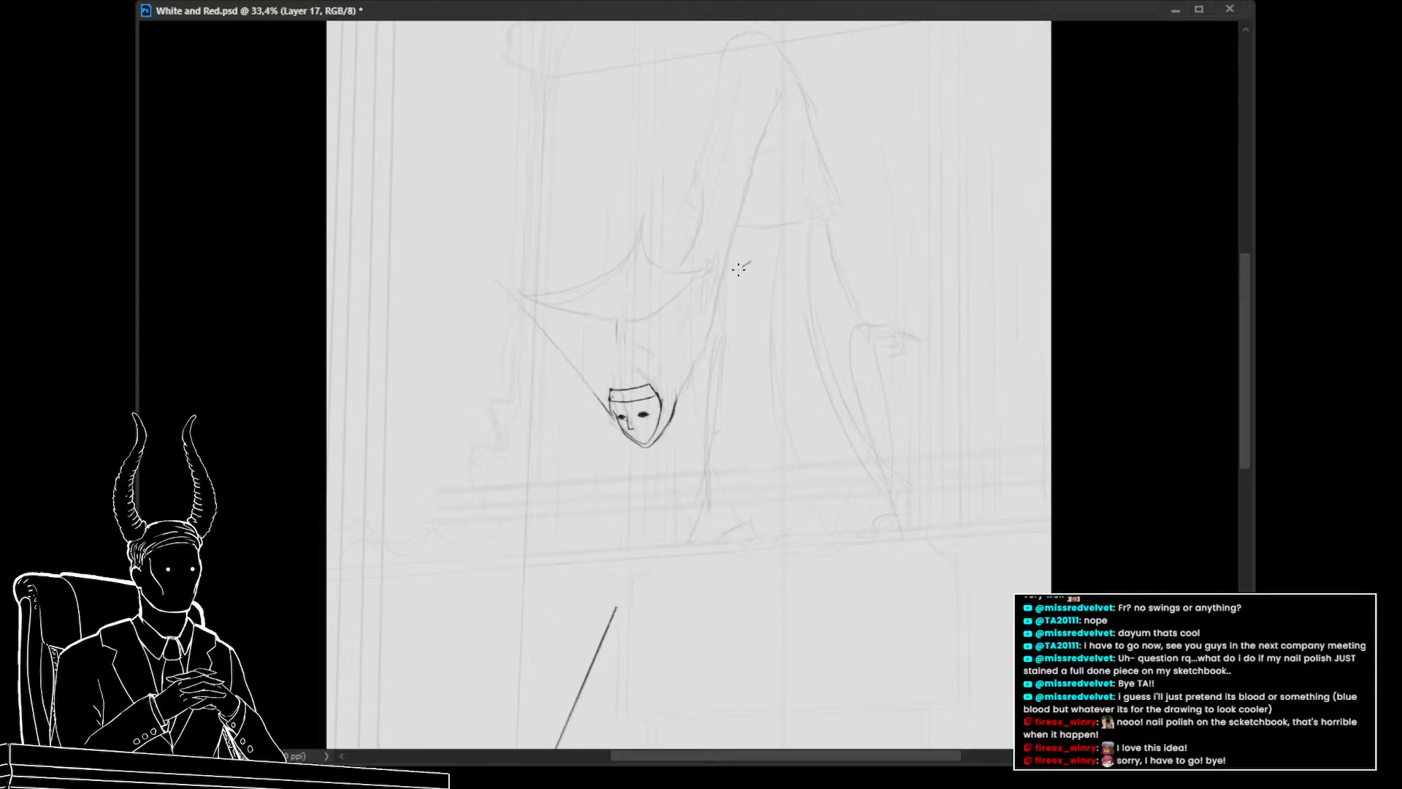
mouse_move(750, 262)
mouse_down()
mouse_move(688, 382)
mouse_move(750, 267)
mouse_up()
key(ctrl+z)
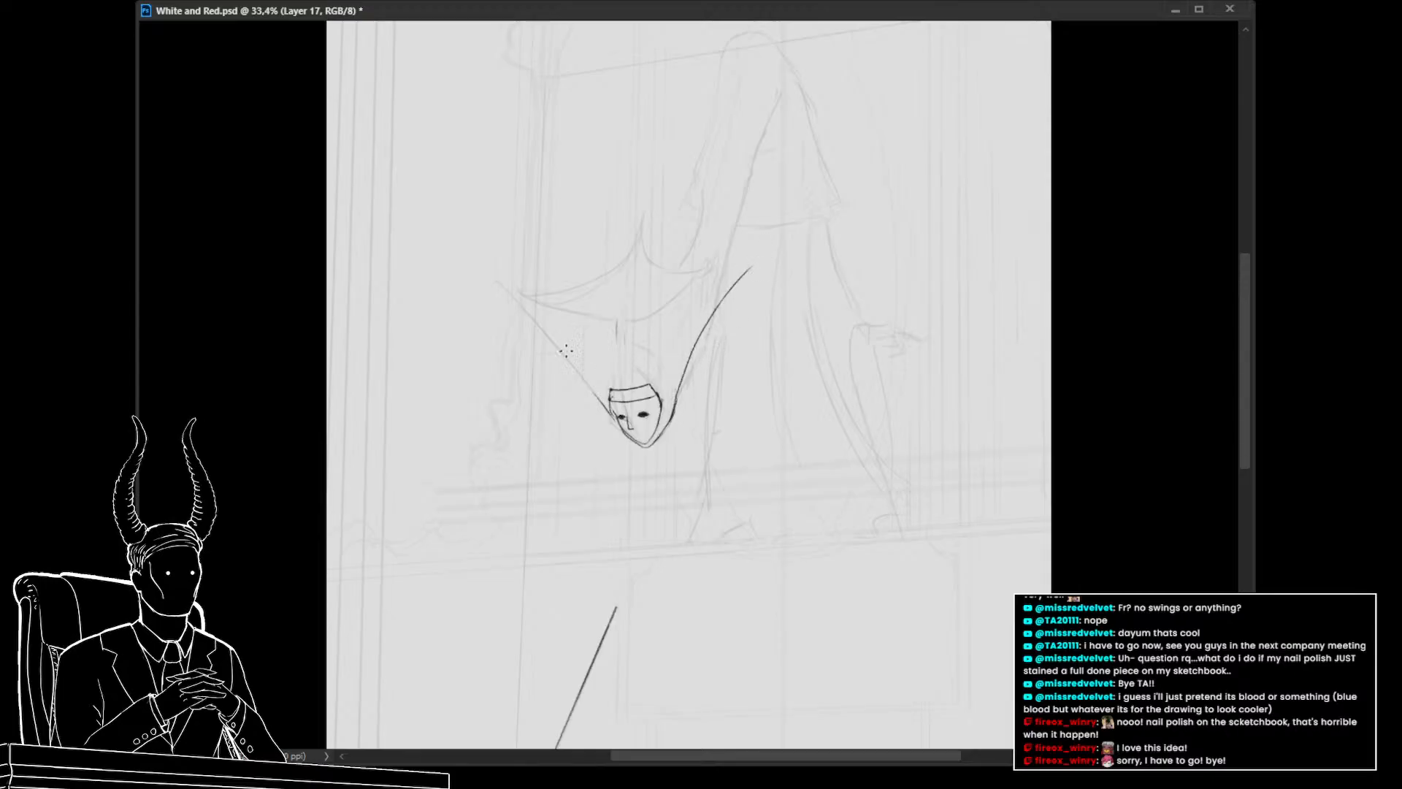
drag(593, 387, 508, 287)
key(ctrl+z)
drag(610, 417, 504, 310)
key(ctrl+z)
drag(606, 411, 513, 300)
key(ctrl+z)
drag(603, 404, 520, 311)
key(ctrl+z)
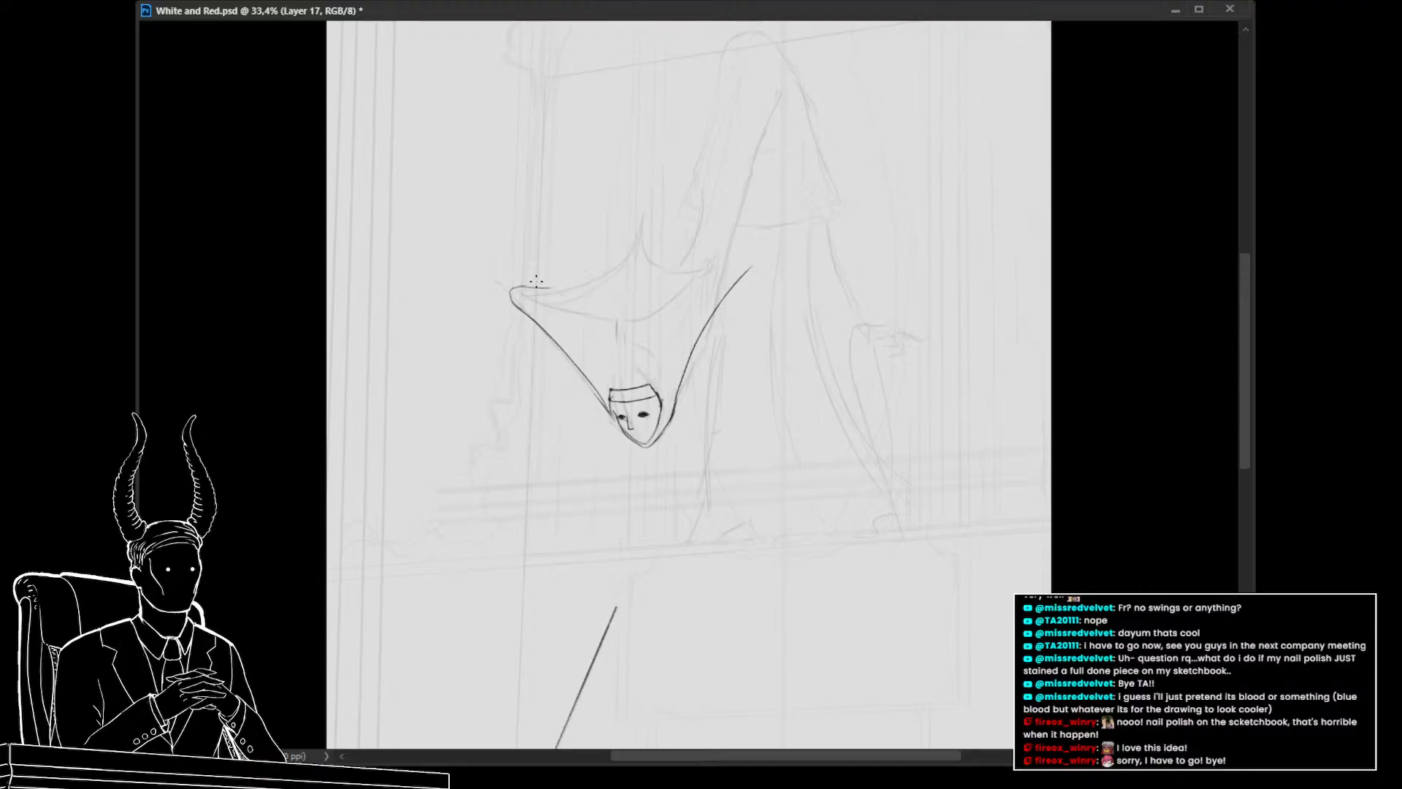
Draw the hood's upper rim curving up from both corners to a pointed tip in the middle
mouse_move(560, 286)
mouse_down()
mouse_move(609, 267)
mouse_move(638, 228)
mouse_up()
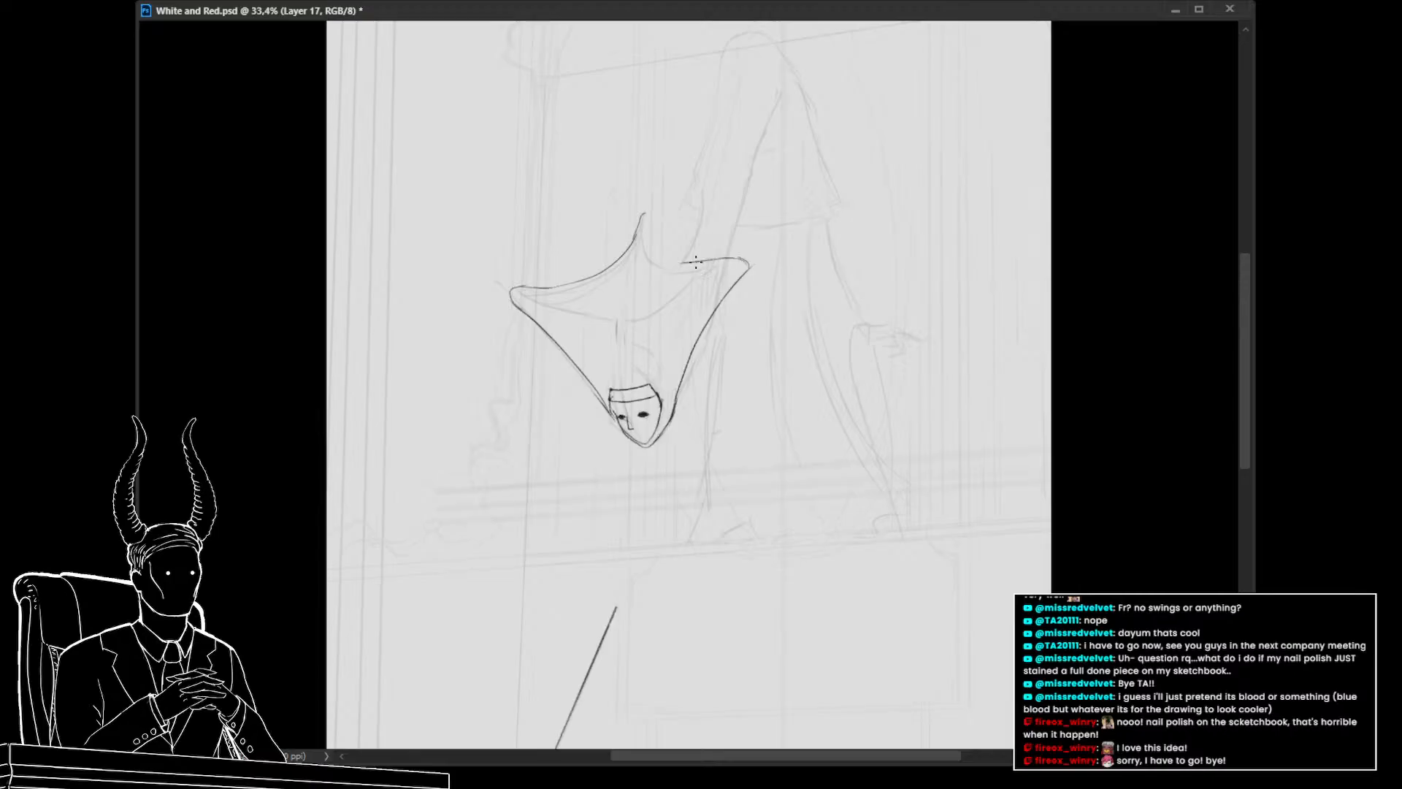
mouse_move(696, 261)
mouse_down()
mouse_move(650, 250)
mouse_move(646, 218)
mouse_up()
mouse_move(609, 301)
mouse_down()
mouse_move(641, 305)
mouse_move(606, 305)
mouse_move(631, 293)
mouse_up()
key(ctrl+z)
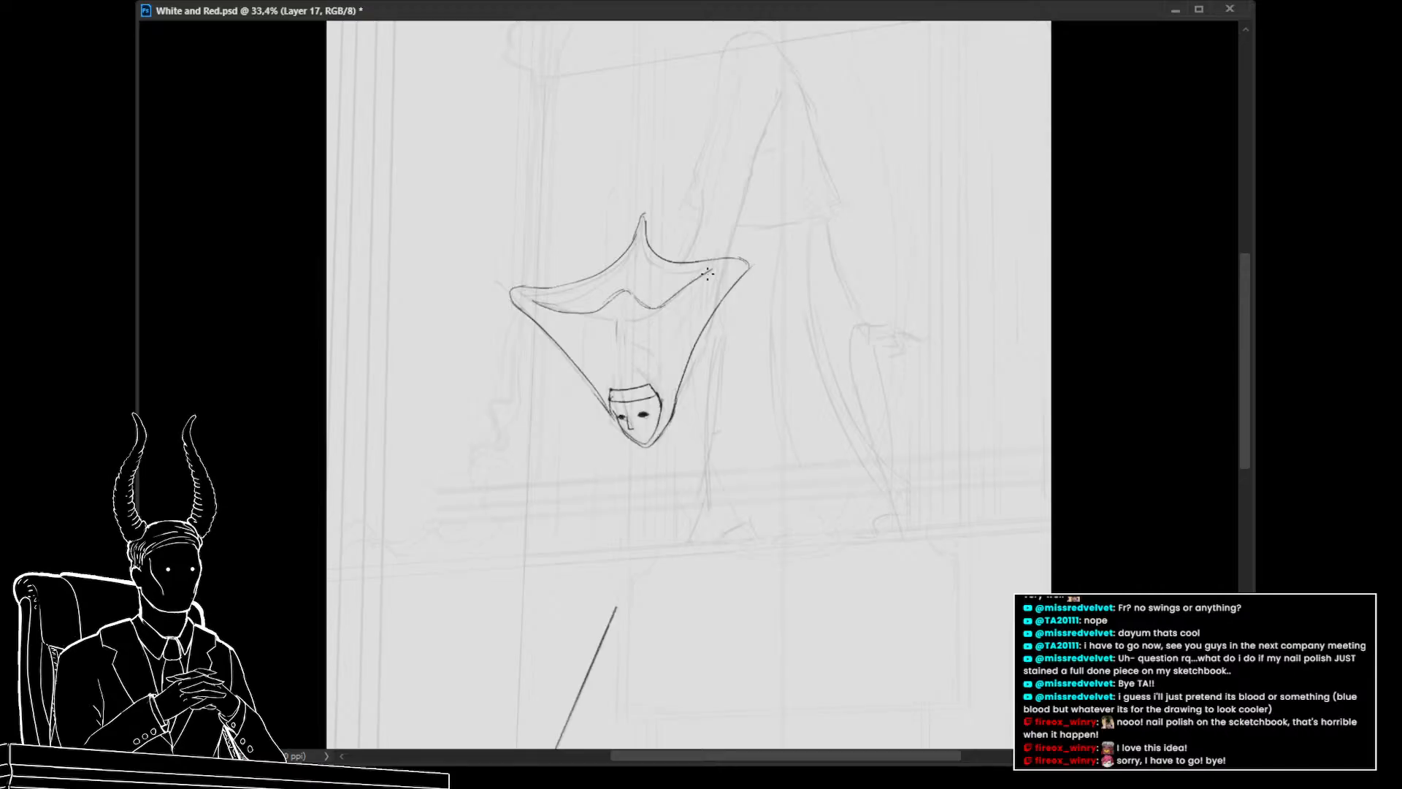
drag(661, 306, 706, 285)
key(ctrl+z)
key(ctrl+z)
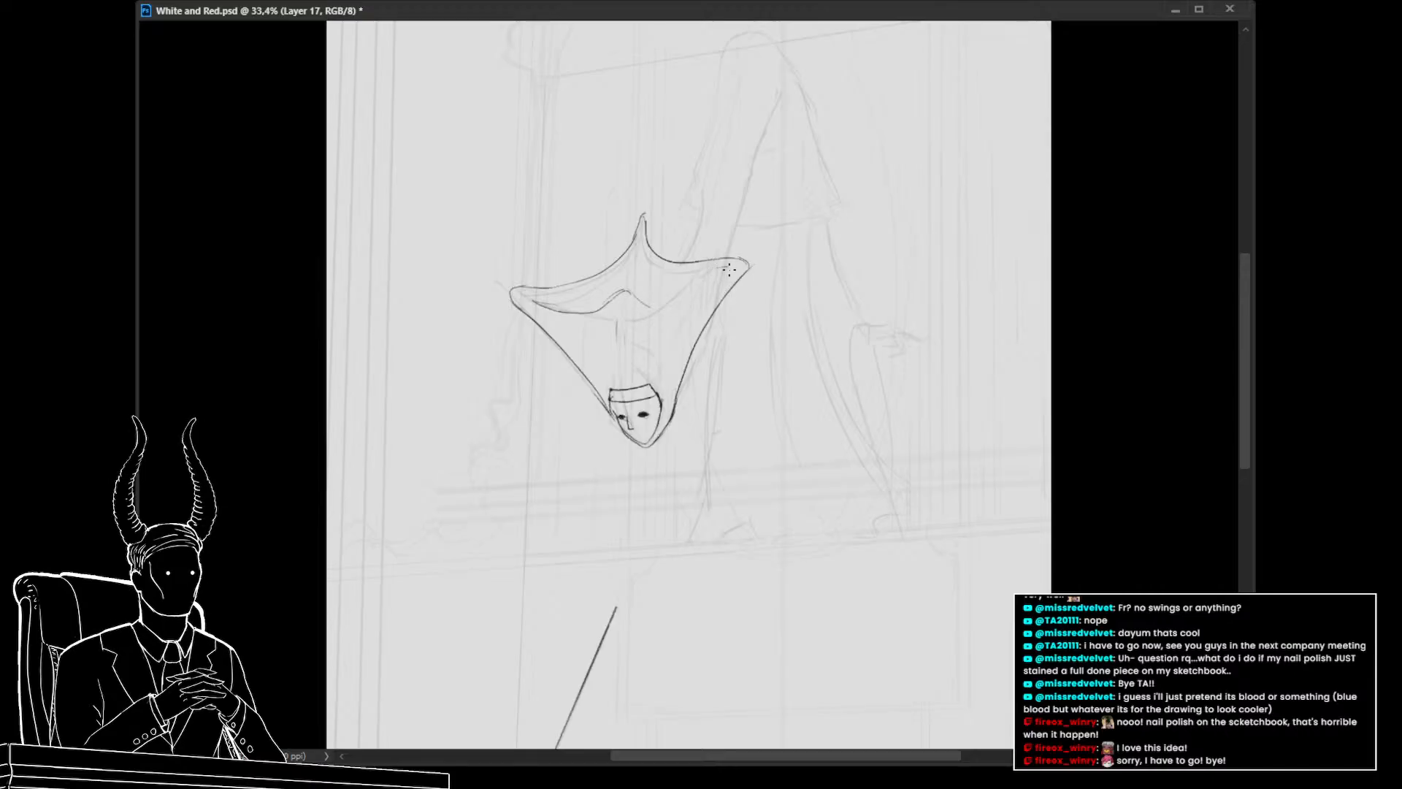
Add the hood's inner brim line, then select the top of the hood and warp it into a smoother curve
drag(717, 275, 677, 294)
mouse_move(729, 391)
mouse_down()
mouse_move(644, 392)
mouse_move(734, 416)
mouse_up()
mouse_move(622, 312)
mouse_down()
mouse_move(734, 228)
mouse_move(476, 268)
mouse_move(497, 303)
mouse_move(588, 315)
mouse_move(588, 299)
mouse_move(588, 331)
mouse_up()
key(ctrl+t)
right_click(638, 292)
click(665, 416)
drag(592, 254, 586, 249)
drag(673, 252, 720, 230)
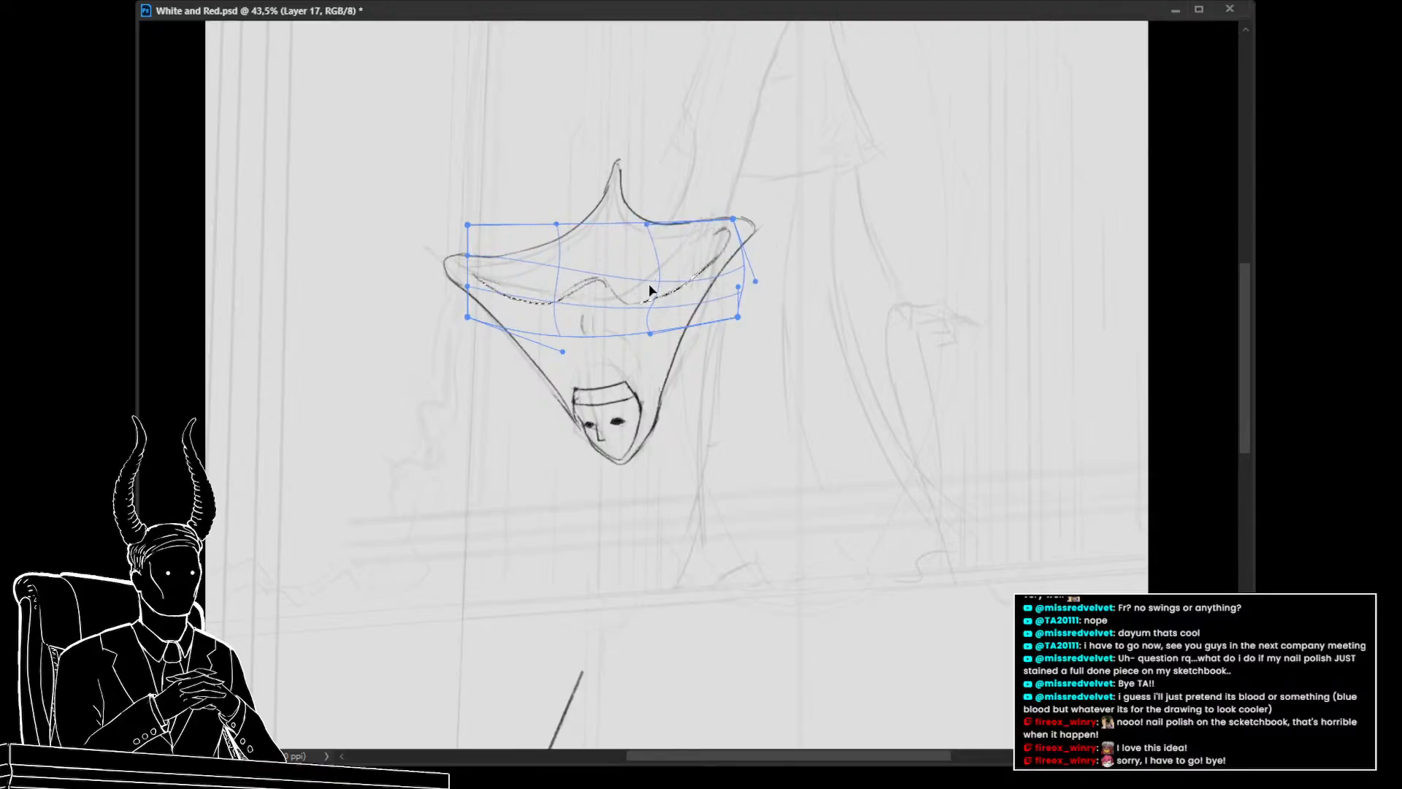
drag(651, 285, 590, 291)
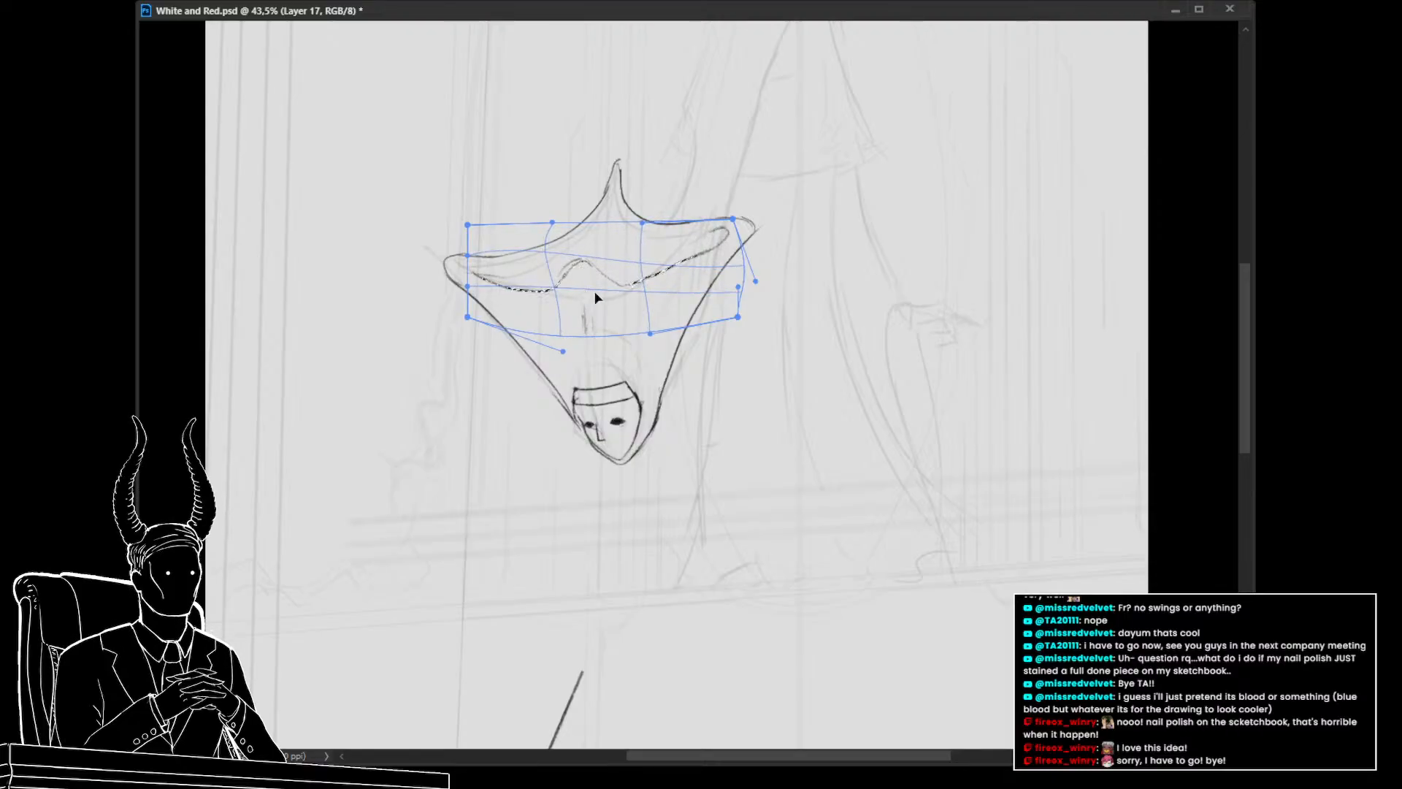
key(Return)
Extend the hood's corners and refine the brim with small strokes
key(z)
drag(725, 437, 620, 433)
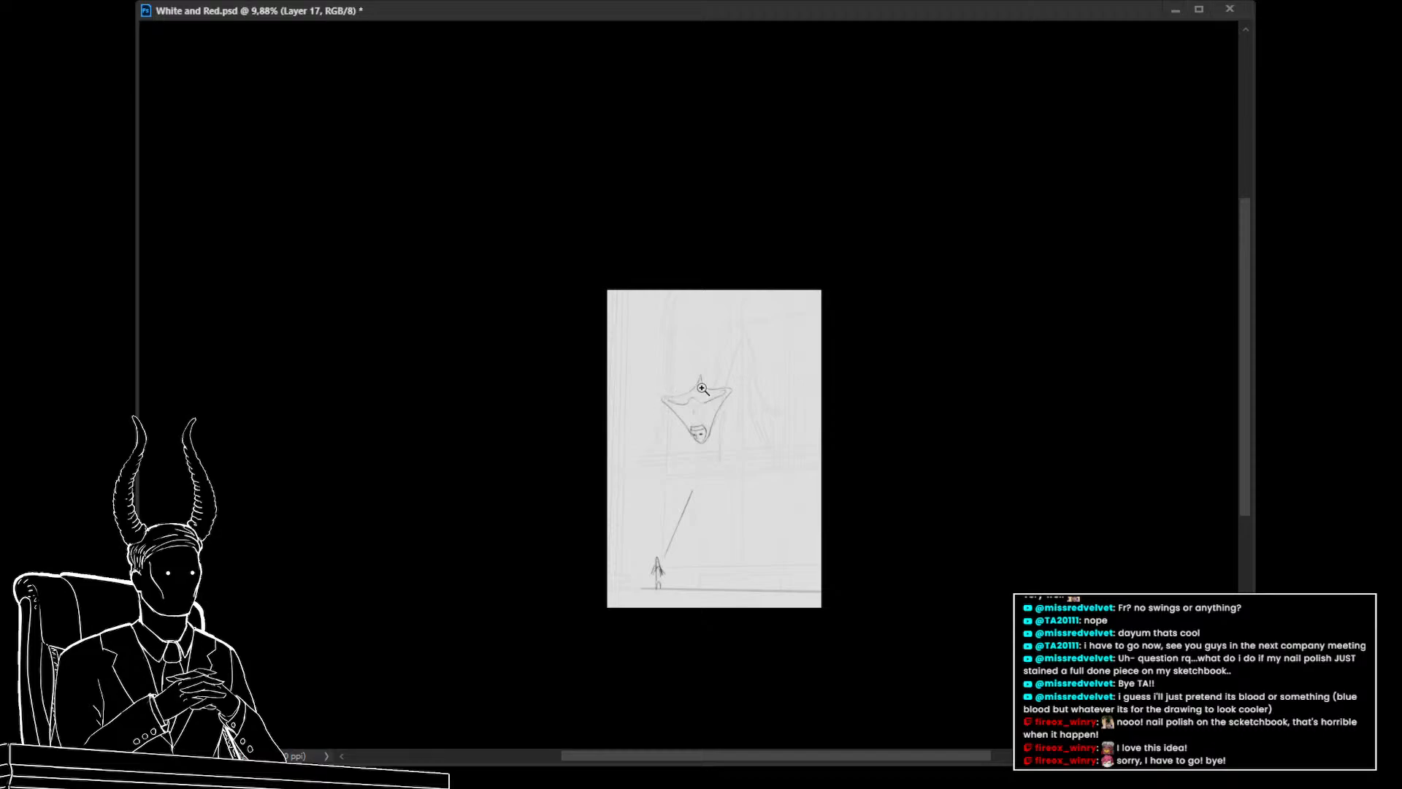
drag(708, 409, 796, 410)
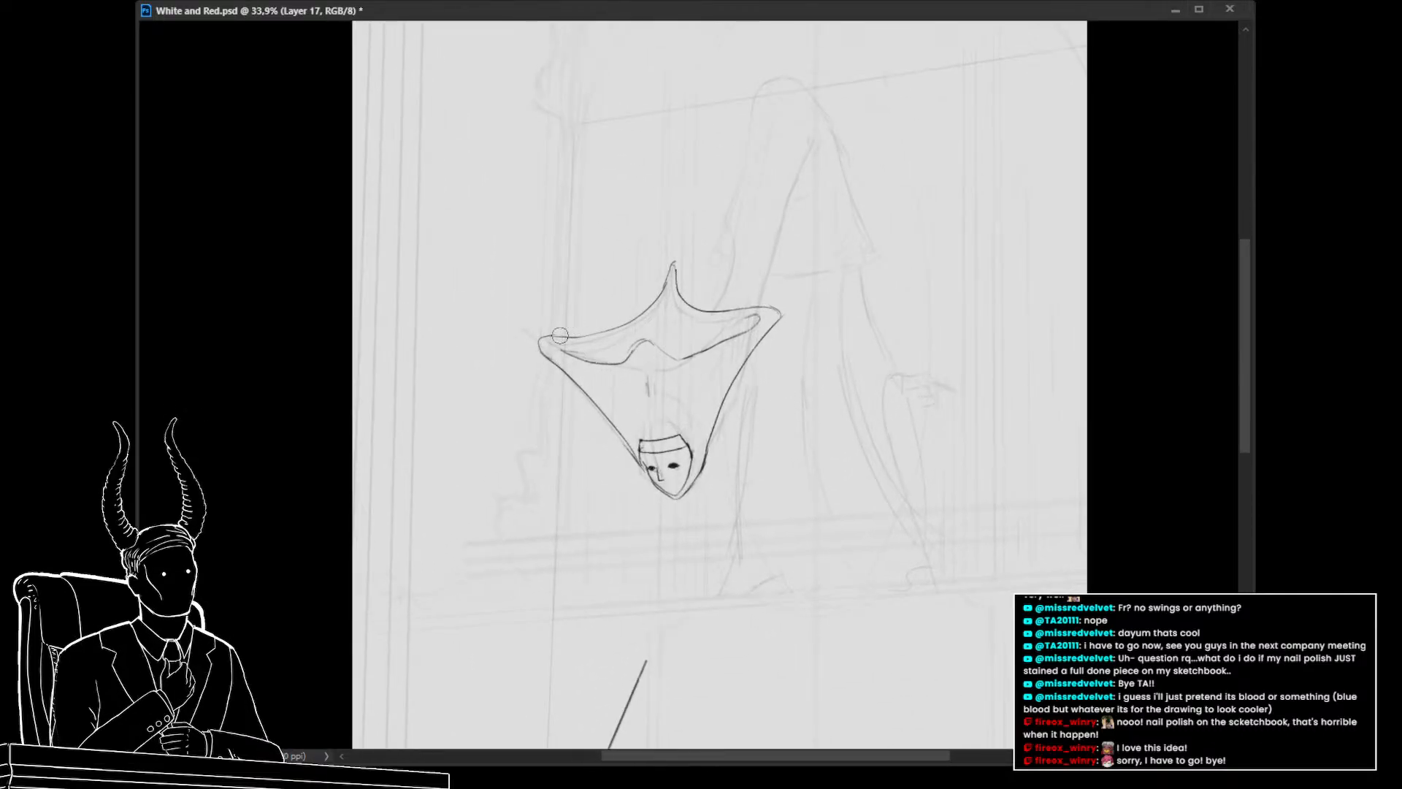
drag(535, 341, 546, 345)
drag(782, 310, 778, 319)
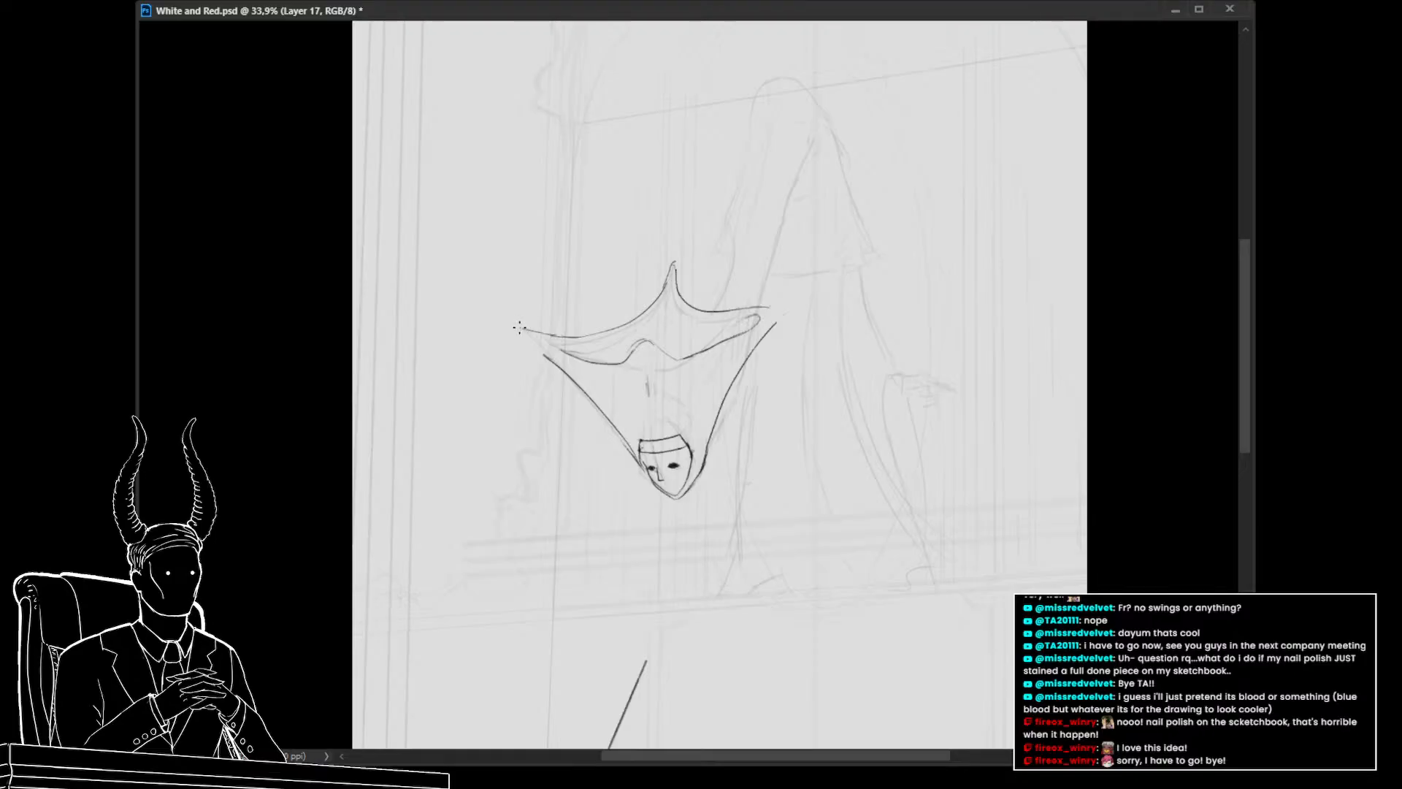
drag(527, 338, 553, 367)
key(ctrl+z)
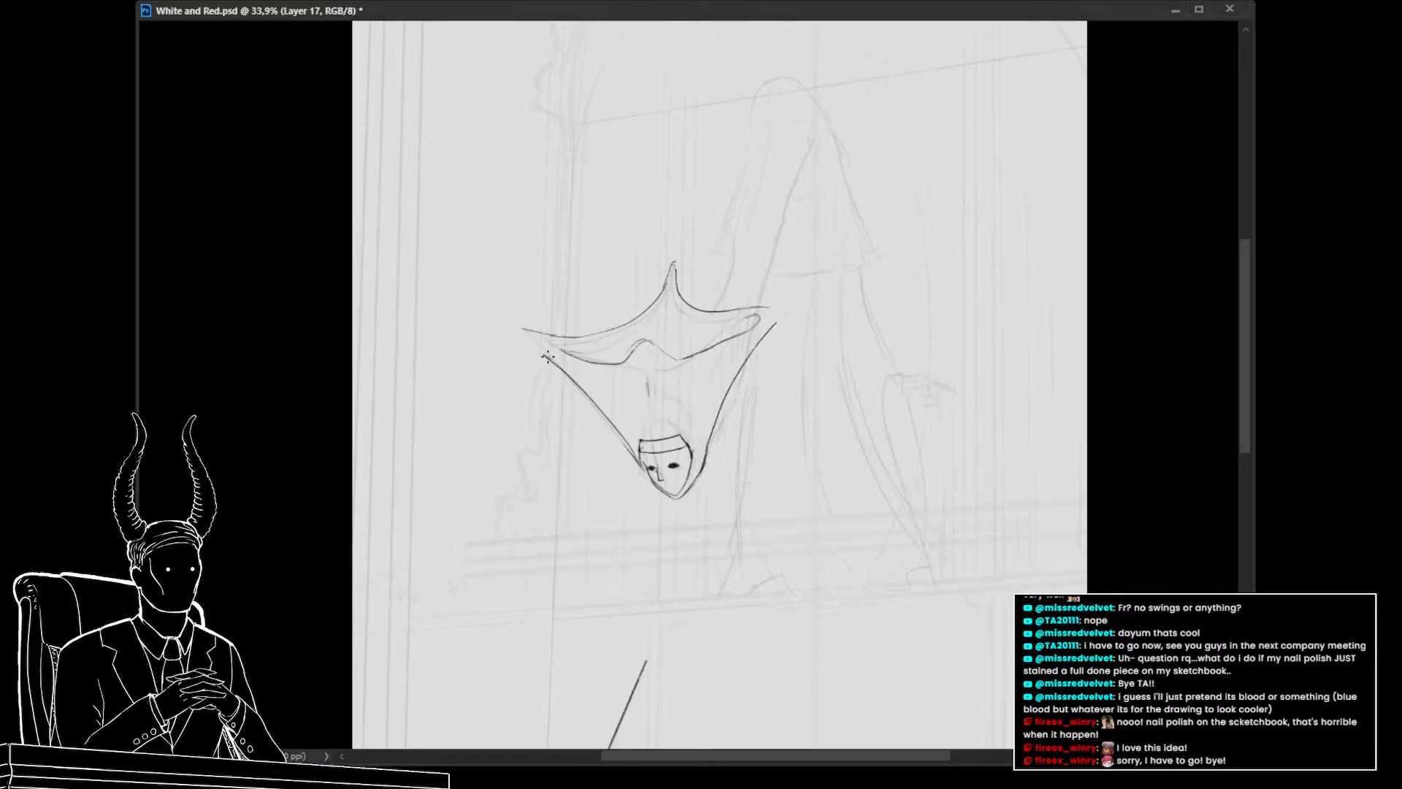
drag(527, 341, 541, 338)
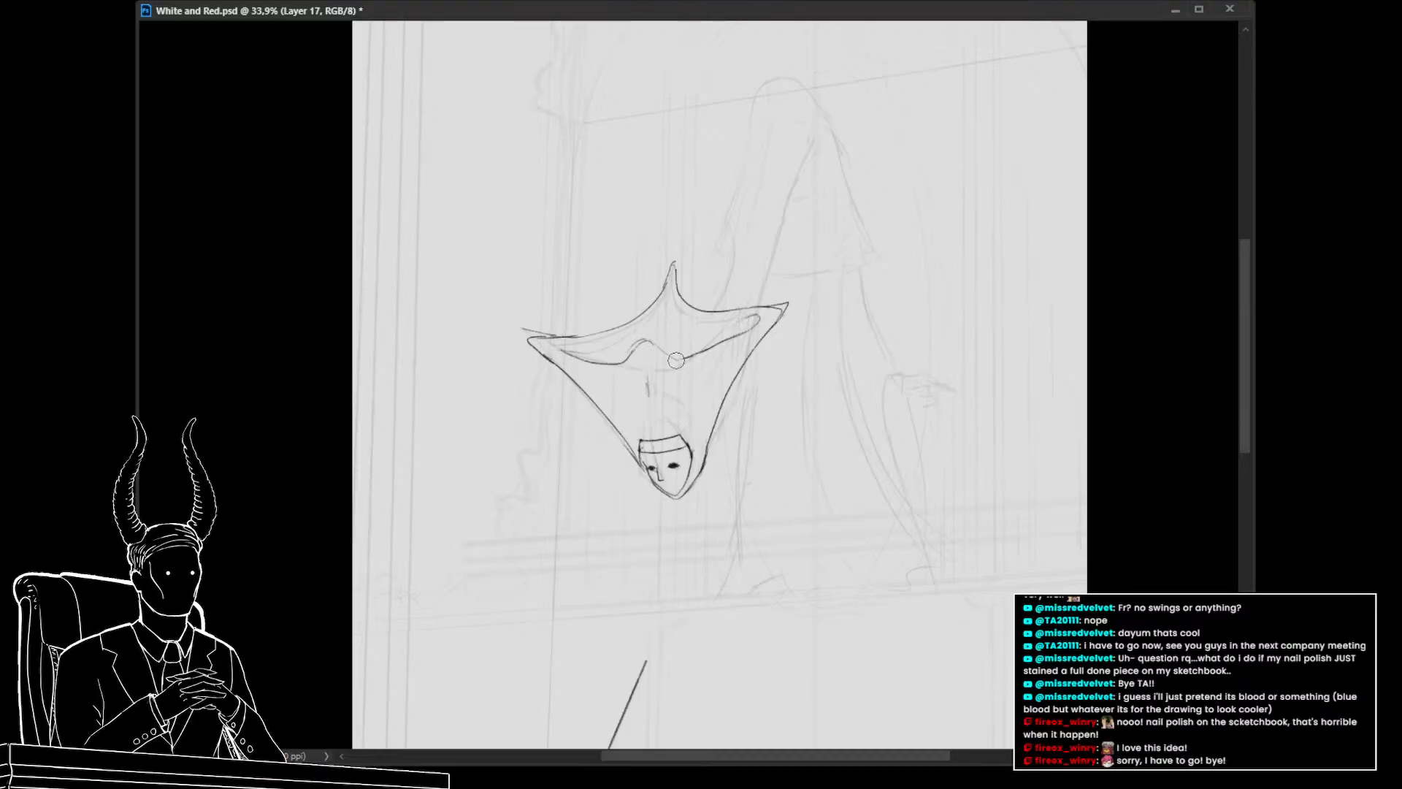
mouse_move(680, 361)
mouse_down()
mouse_move(621, 364)
mouse_move(650, 340)
mouse_move(635, 348)
mouse_move(689, 356)
mouse_up()
drag(646, 342, 585, 360)
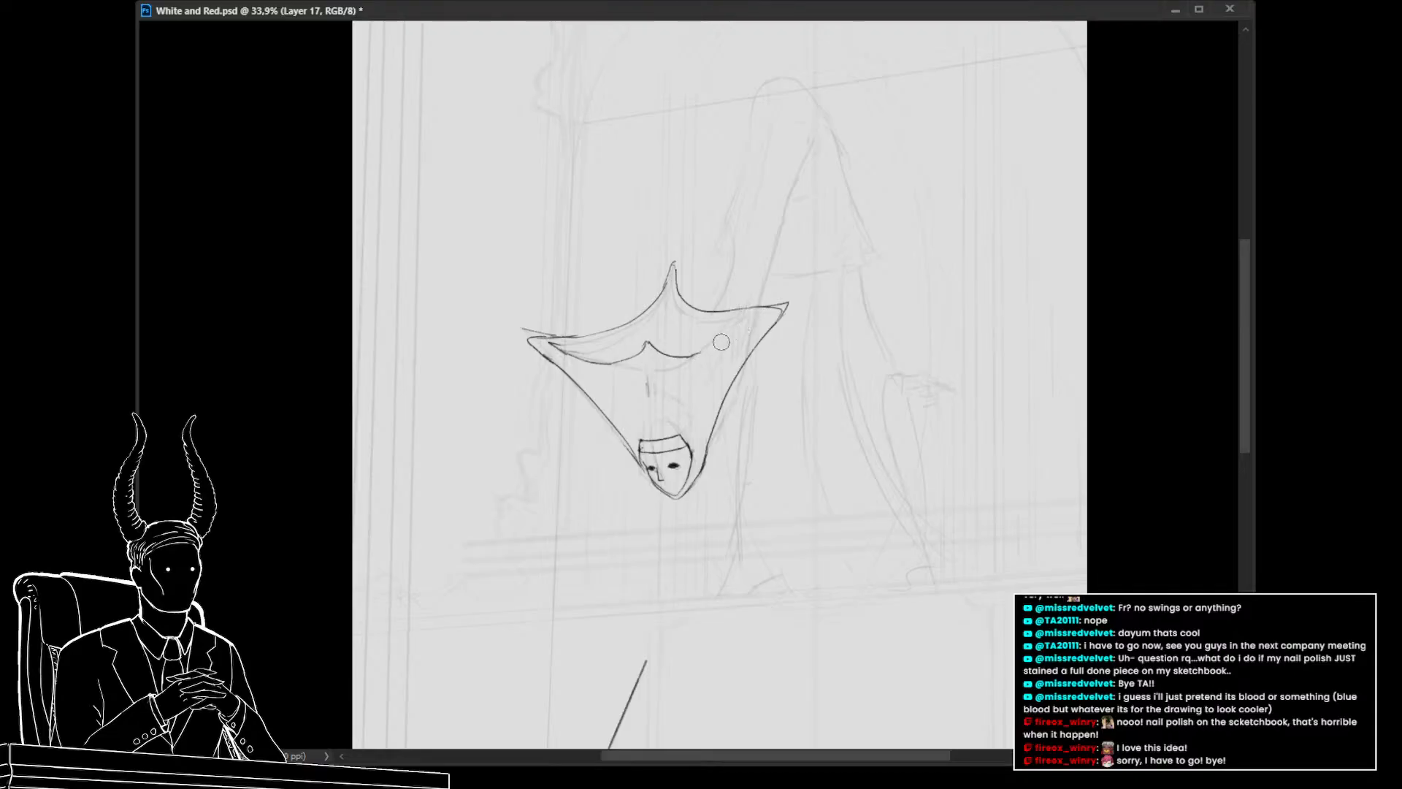
key(ctrl+z)
mouse_move(730, 335)
mouse_down()
mouse_move(694, 354)
mouse_move(760, 315)
mouse_move(730, 321)
mouse_up()
Move the hood and head slightly left with Free Transform
drag(812, 435, 683, 442)
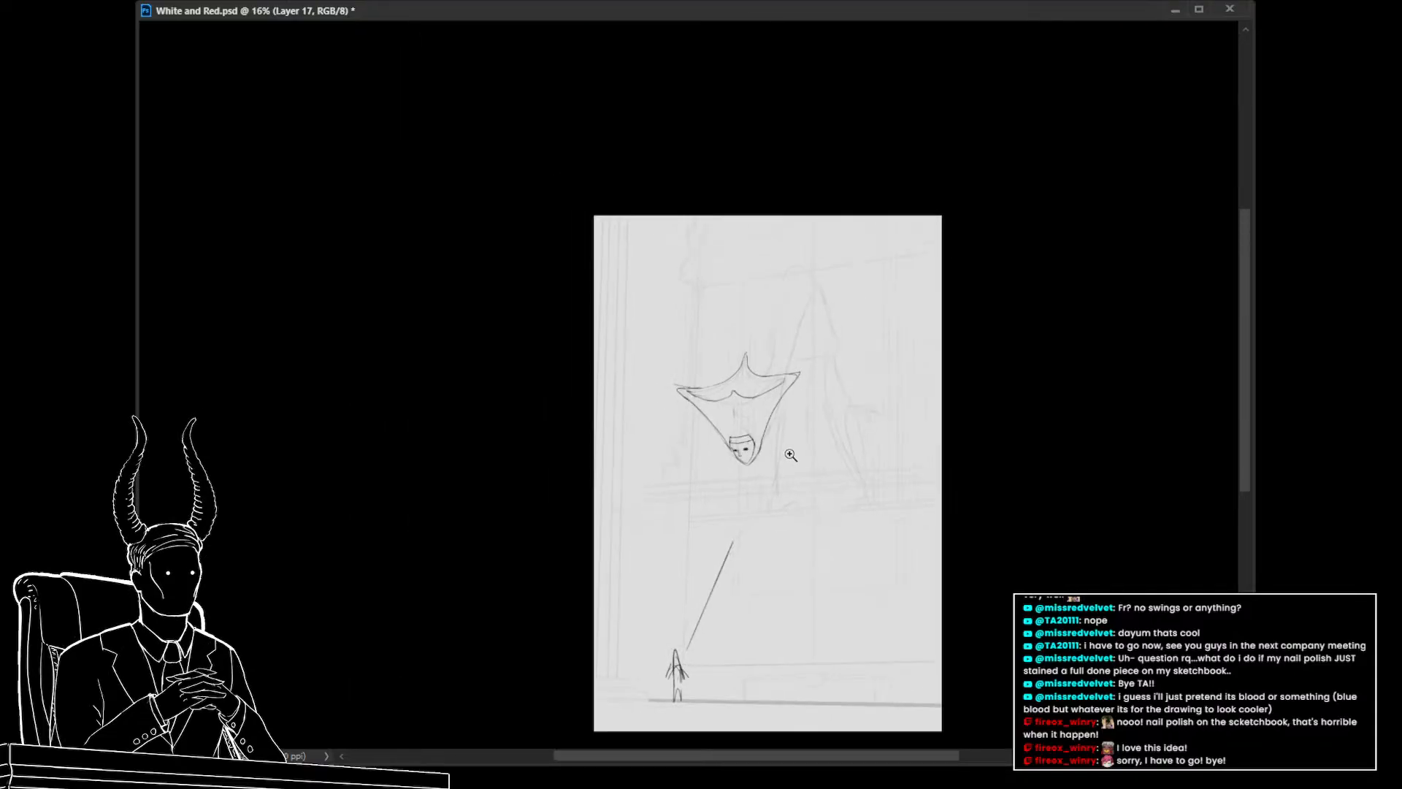
drag(792, 458, 861, 462)
drag(837, 468, 794, 392)
mouse_move(773, 398)
mouse_down()
mouse_move(745, 401)
mouse_move(777, 422)
mouse_up()
drag(795, 488, 806, 585)
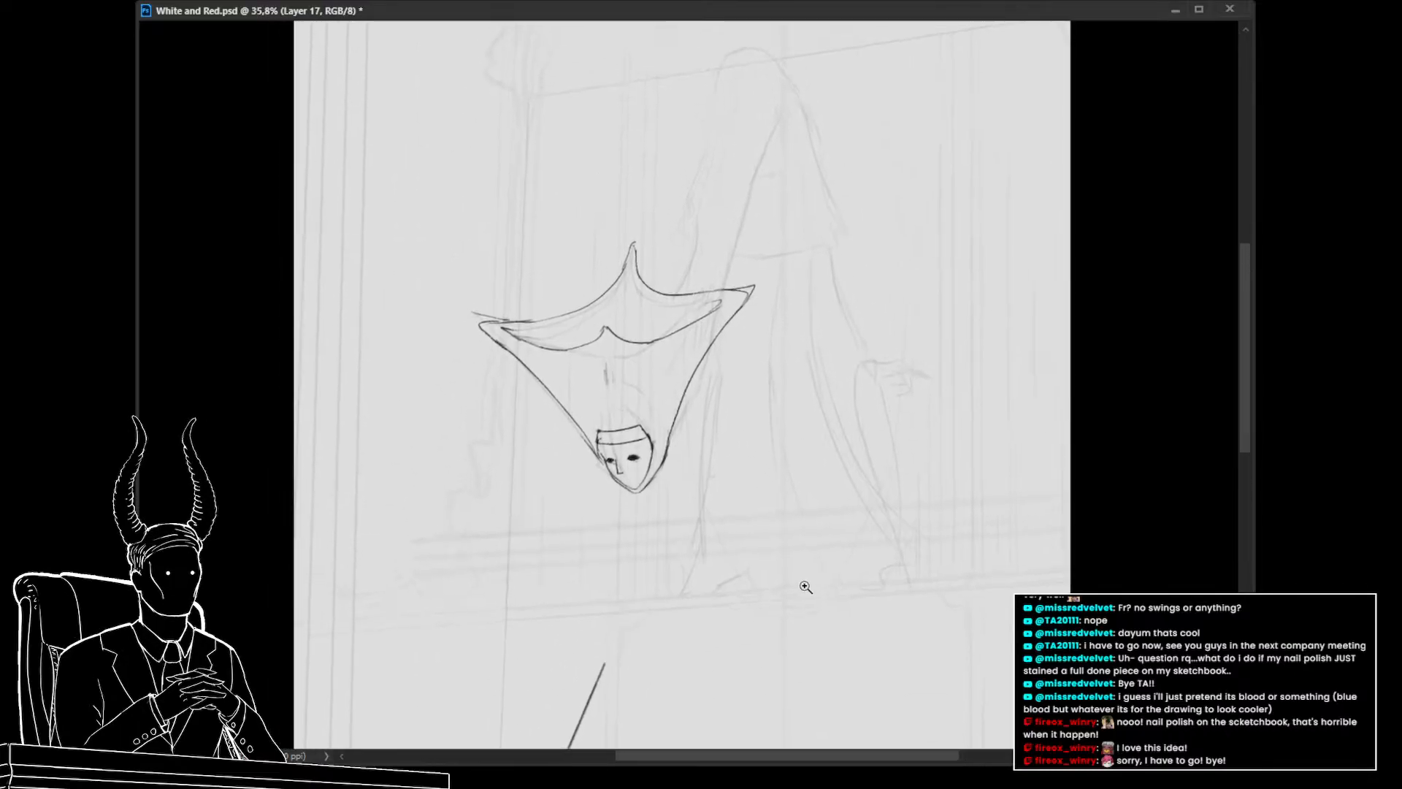
key(ctrl+t)
drag(679, 462, 668, 467)
key(Left)
key(Left)
key(Left)
key(Left)
key(Left)
key(Left)
key(Left)
key(Left)
key(Left)
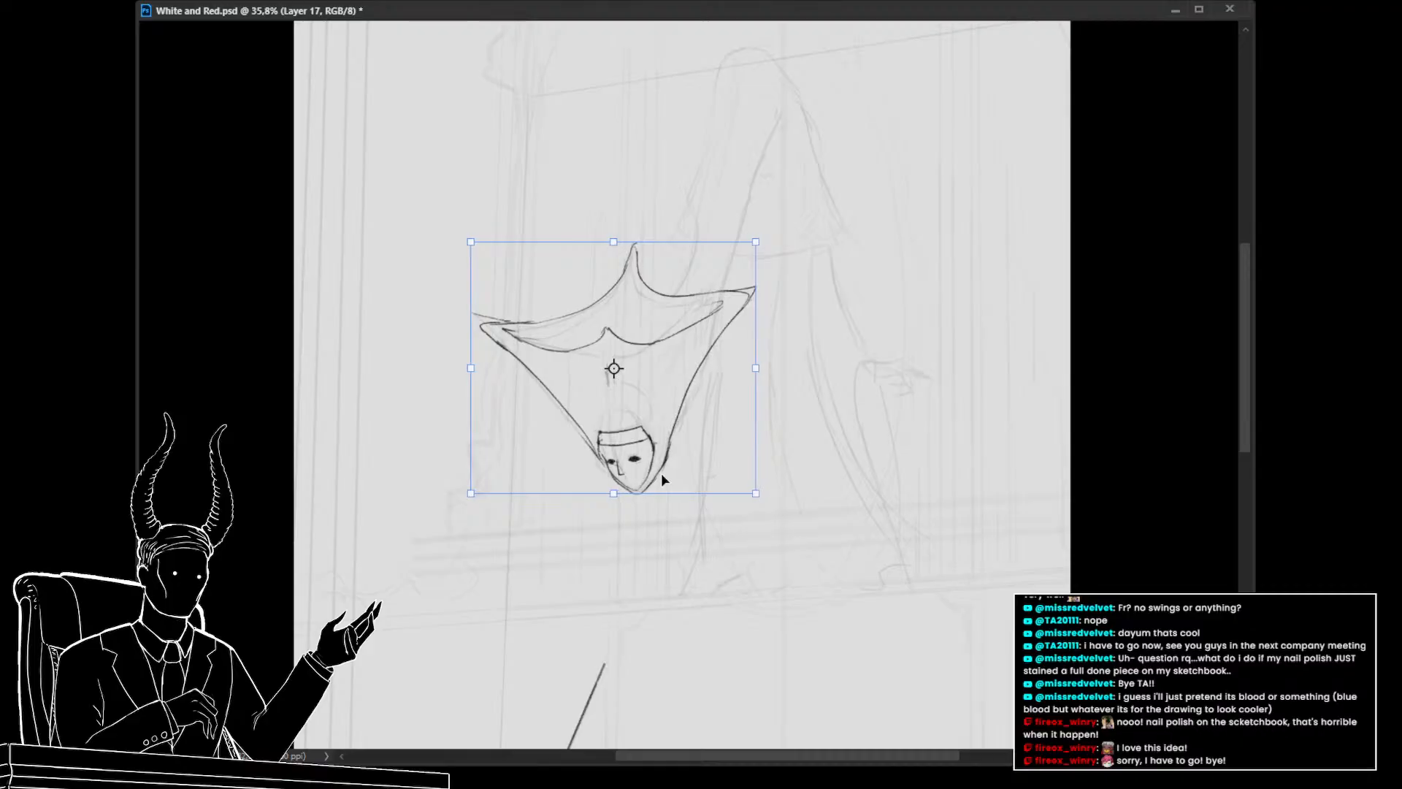
key(Return)
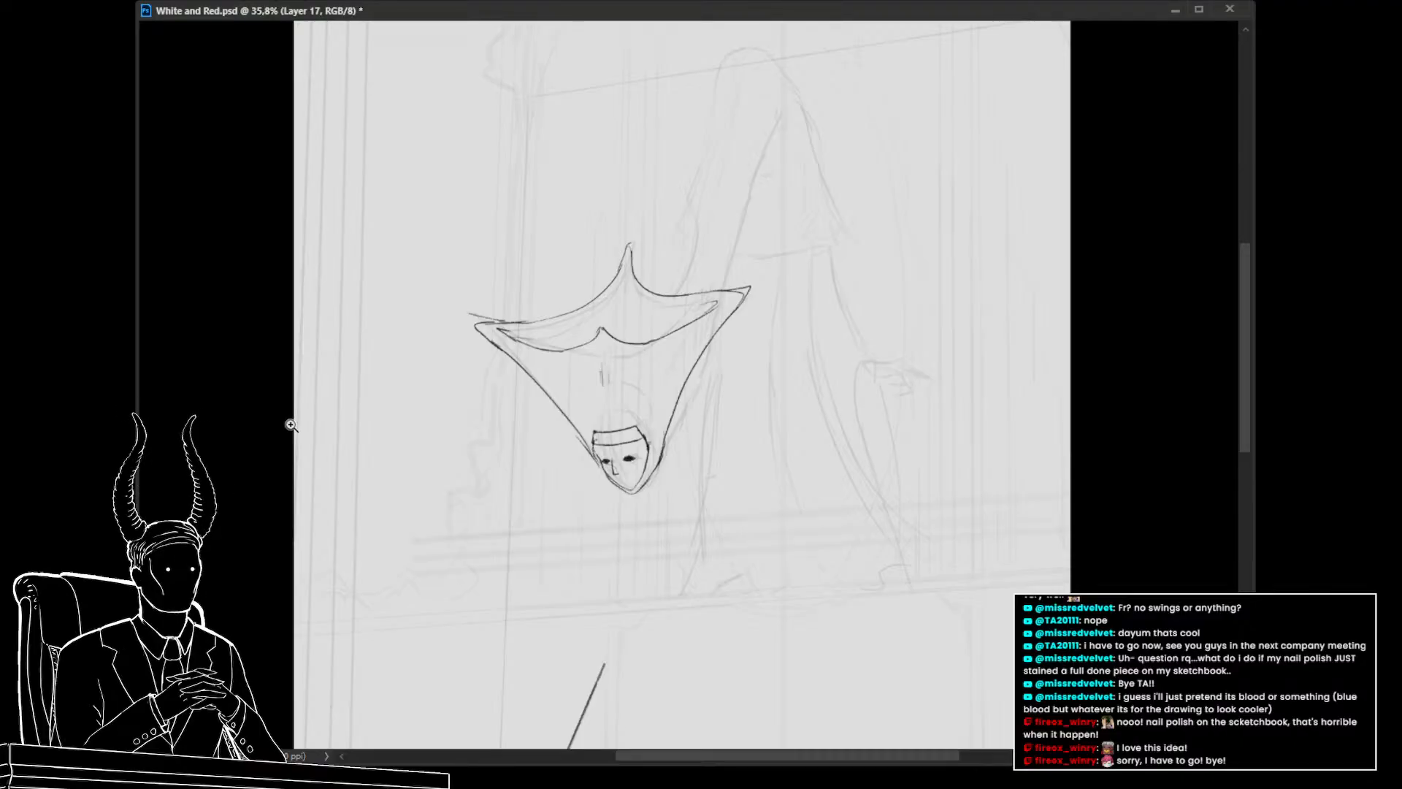
Draw a long line rising from the hood's right corner toward the top of the canvas
click(193, 433)
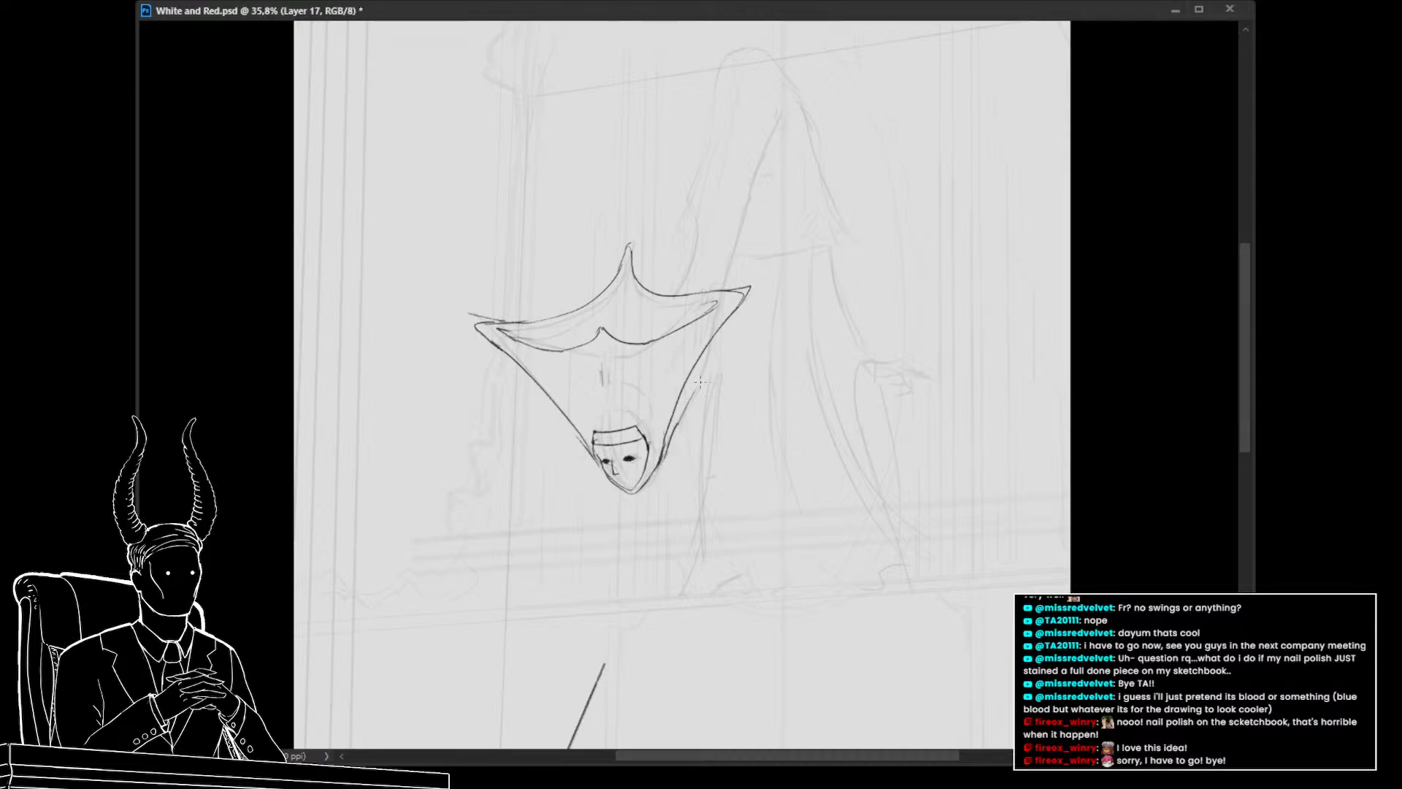
drag(700, 381, 714, 344)
drag(782, 121, 726, 273)
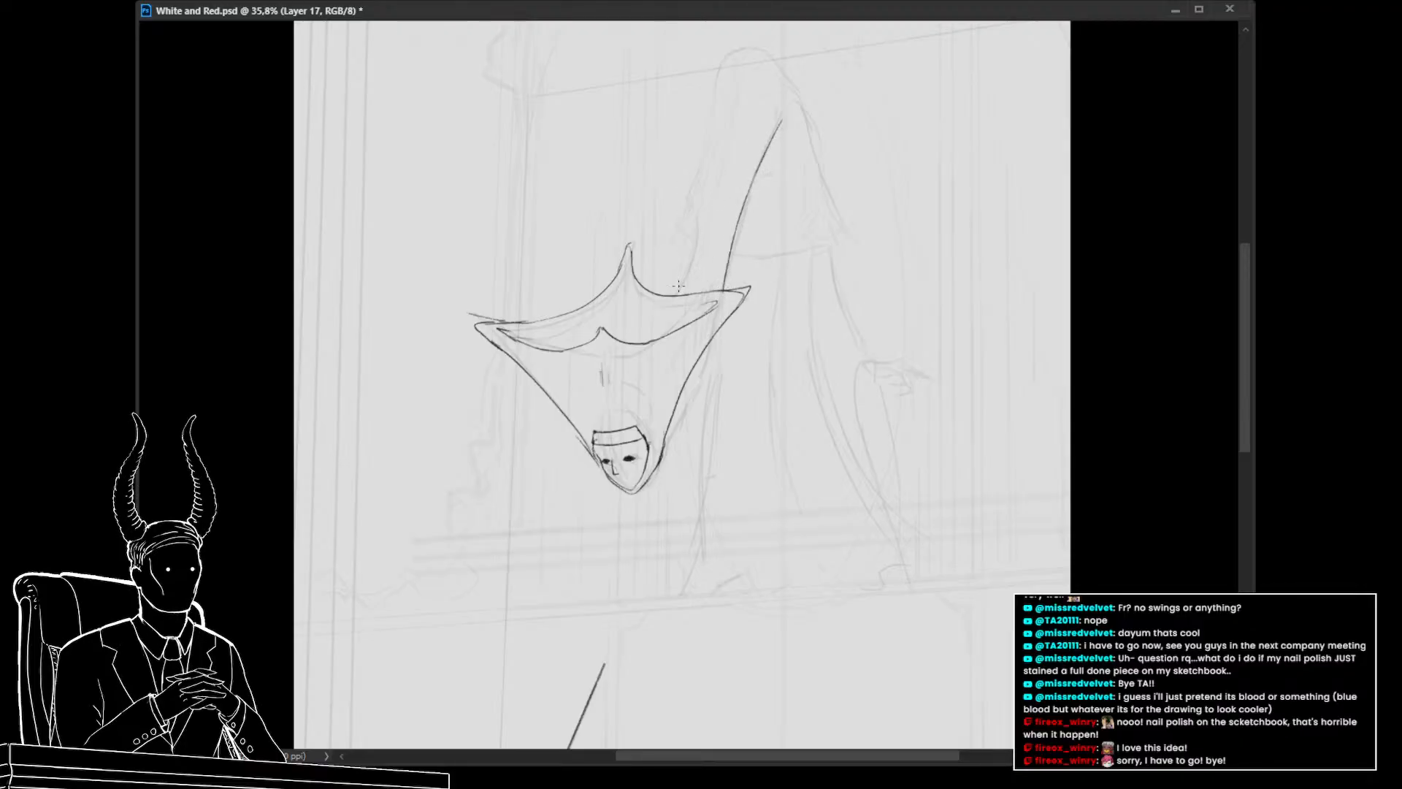
drag(678, 289, 710, 202)
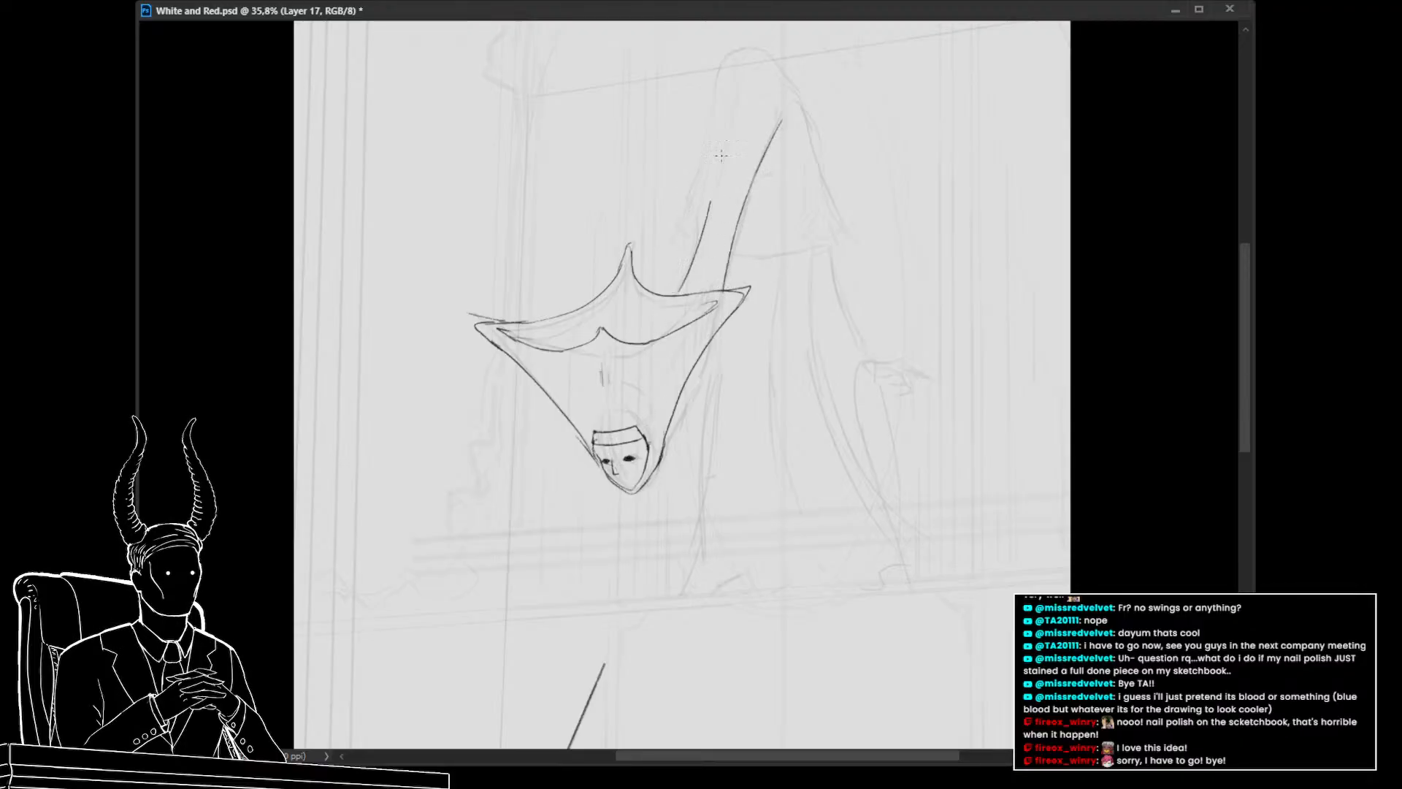
key(ctrl+z)
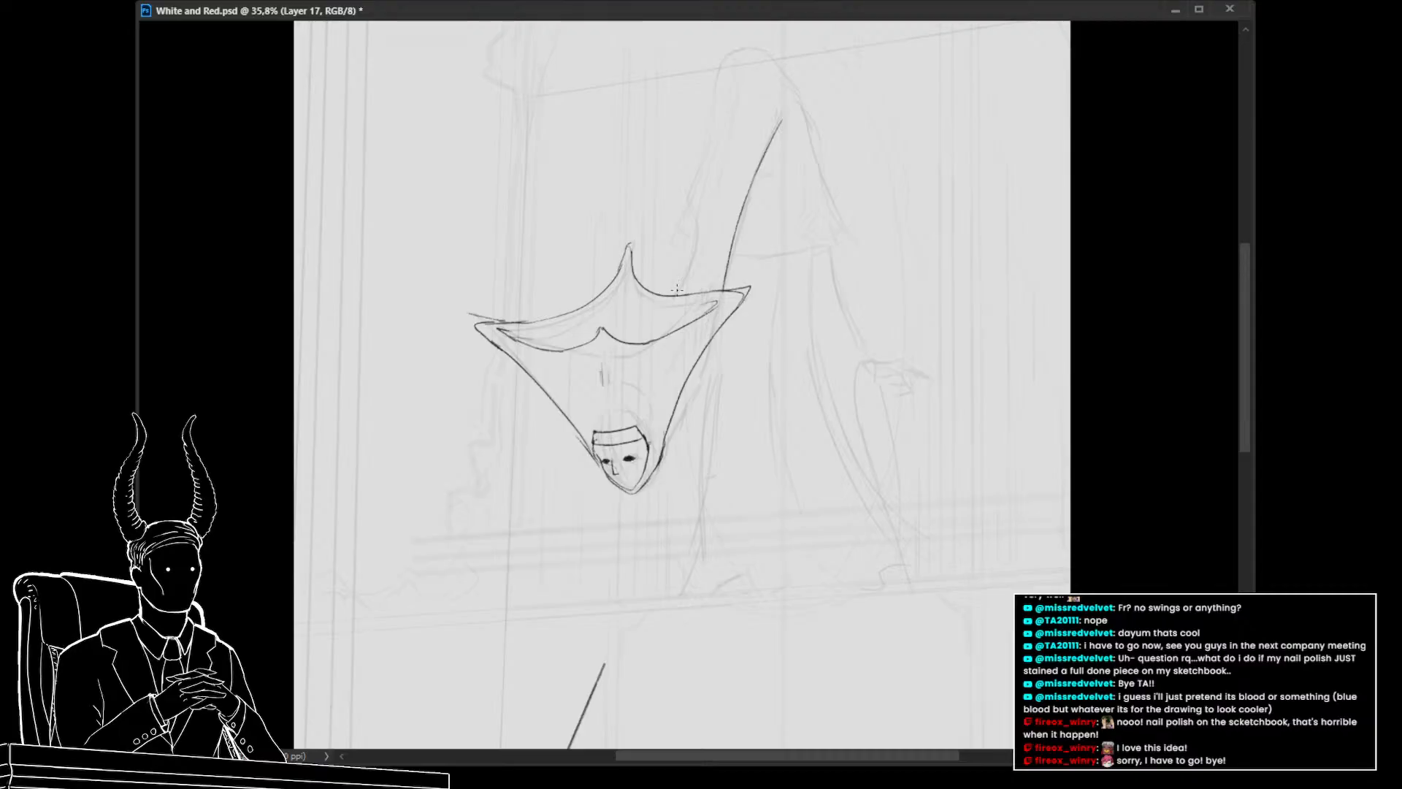
drag(677, 291, 706, 221)
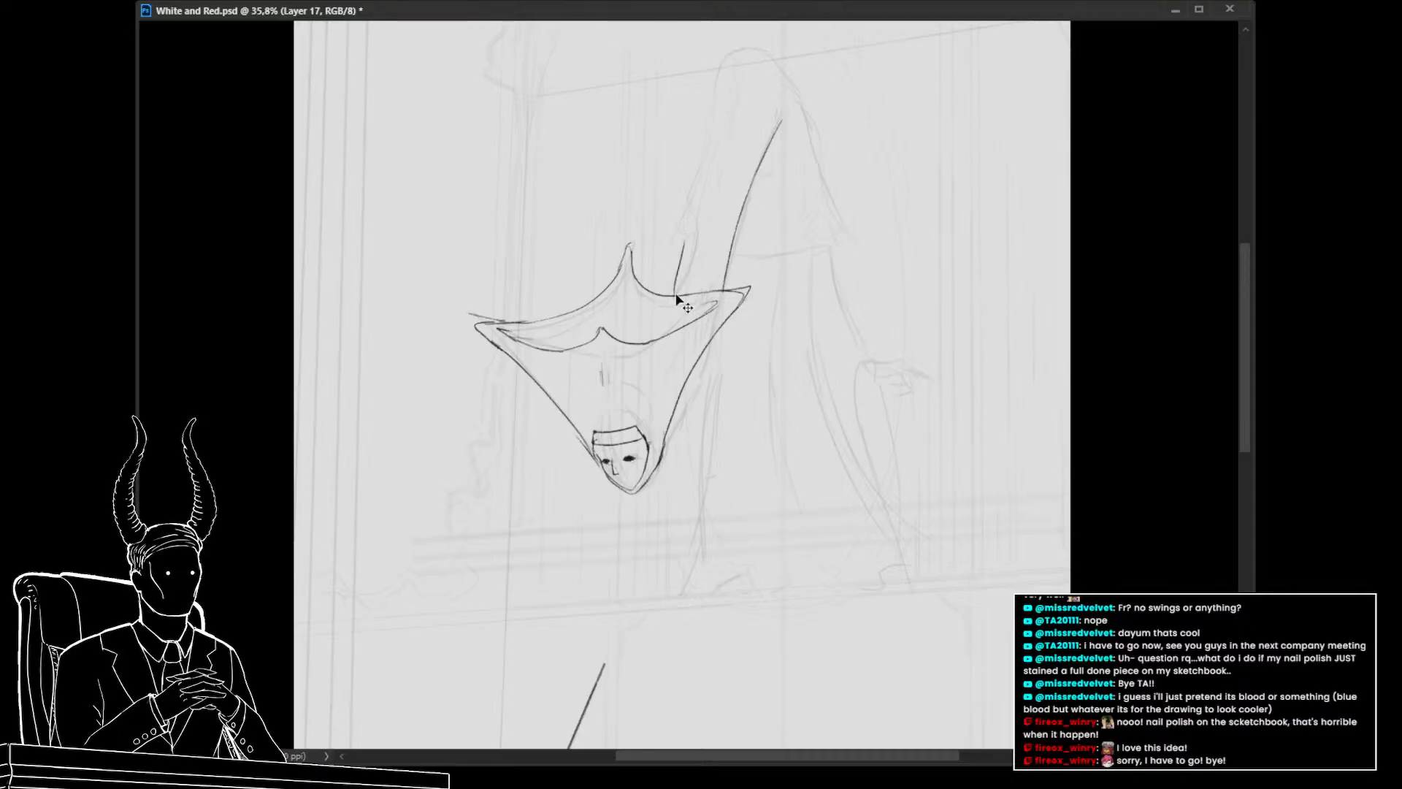
key(ctrl+z)
mouse_move(693, 233)
mouse_down()
mouse_move(727, 97)
mouse_move(748, 147)
mouse_up()
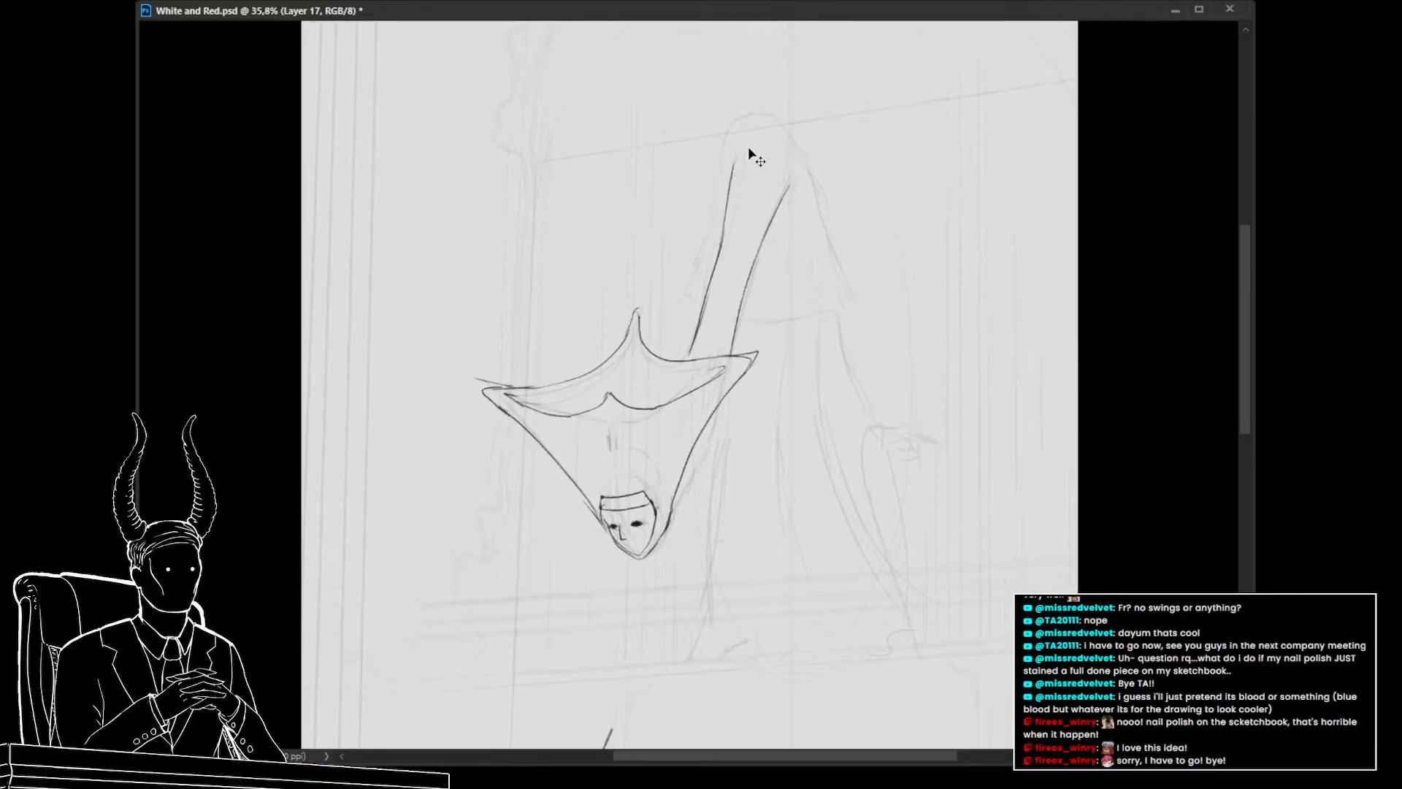
key(ctrl+z)
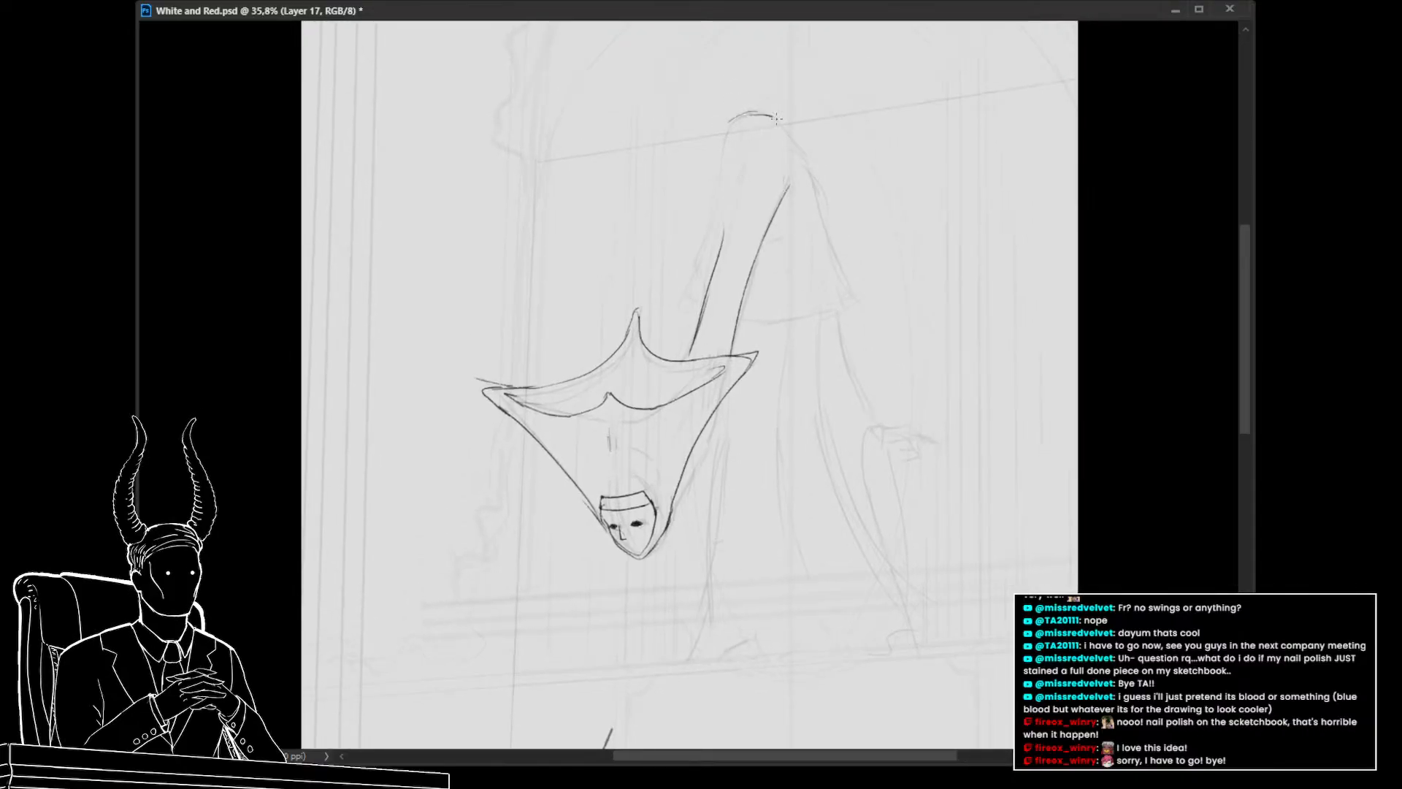
key(ctrl+z)
key(ctrl+z)
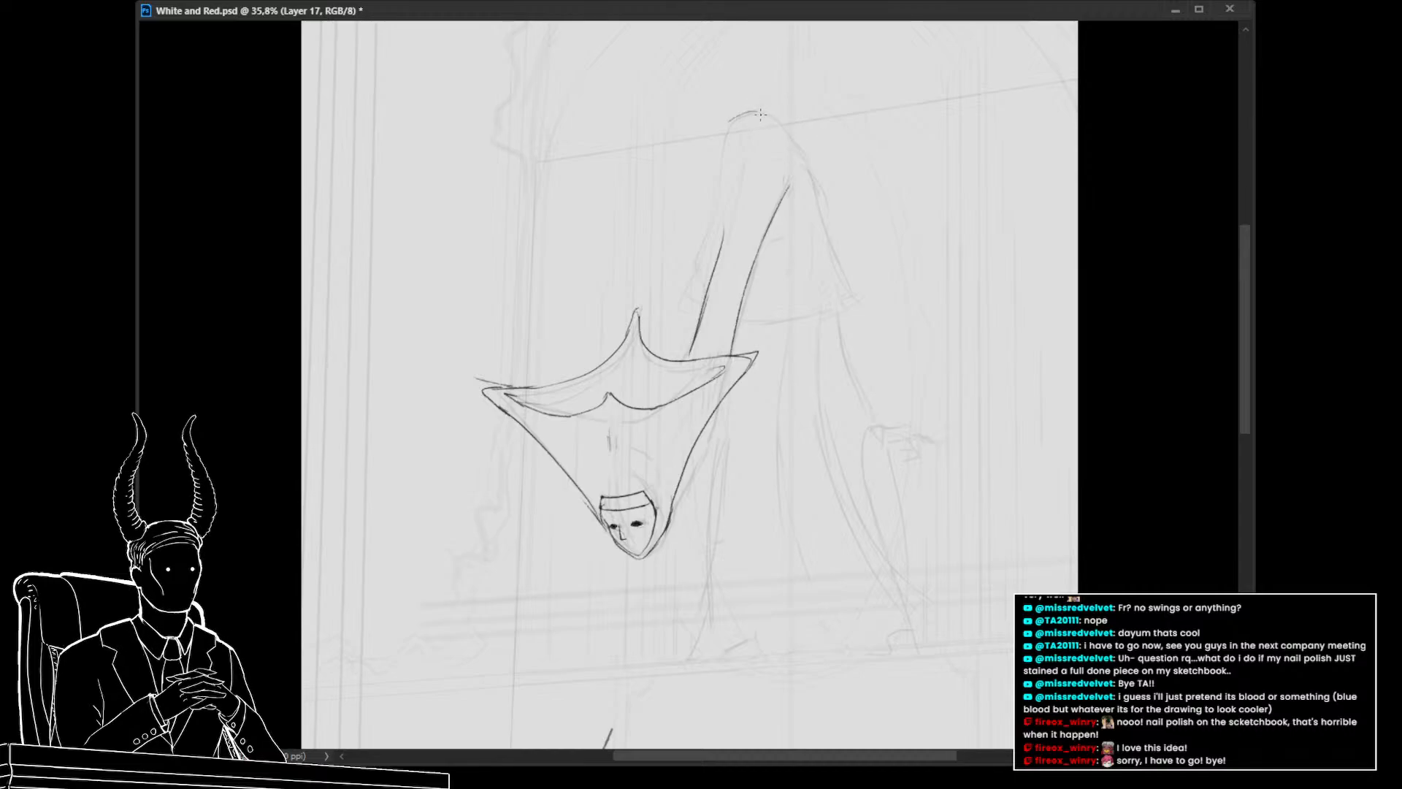
Draw a curve from the top of that line bending down to the right, forming the raised leg
mouse_move(757, 113)
mouse_down()
mouse_move(799, 150)
mouse_move(840, 271)
mouse_up()
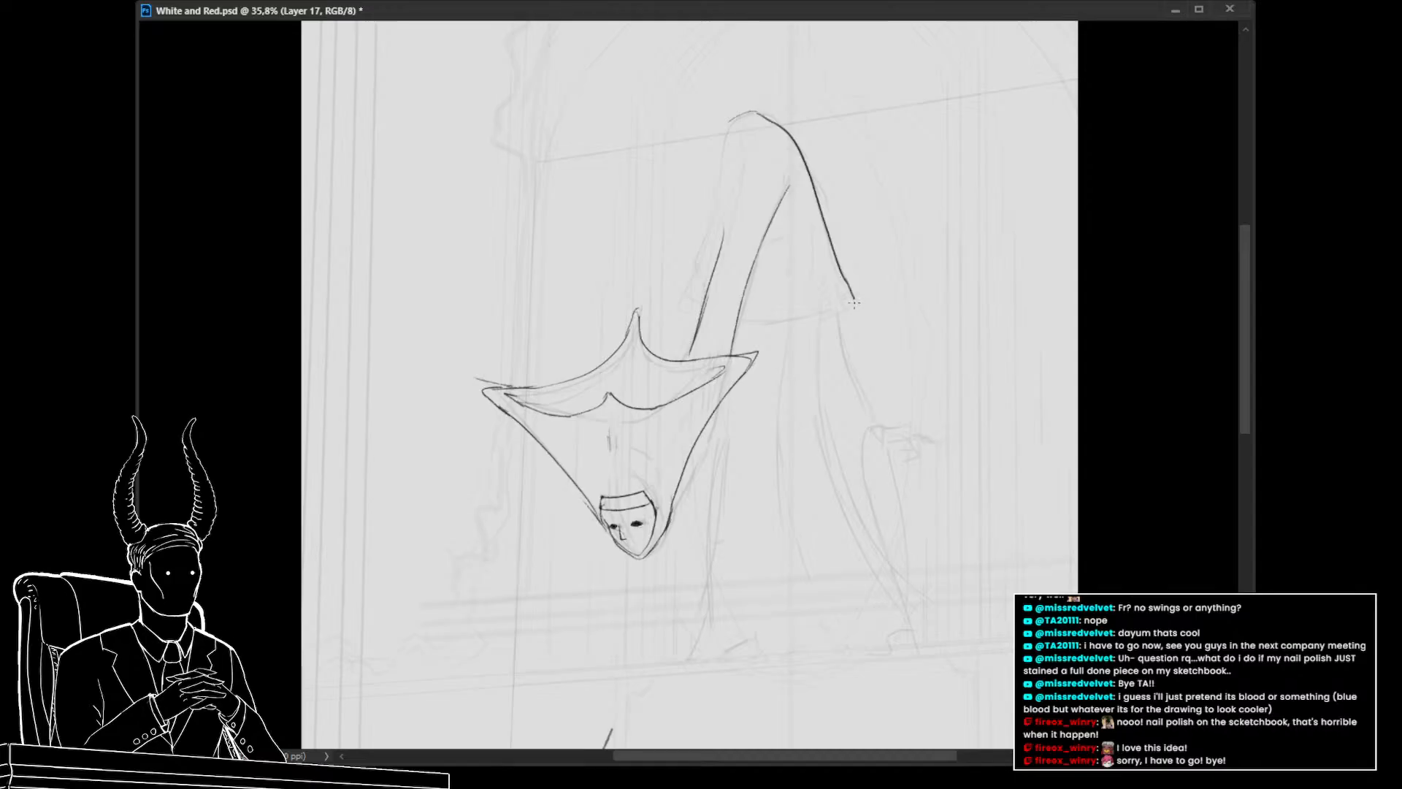
drag(872, 378, 817, 382)
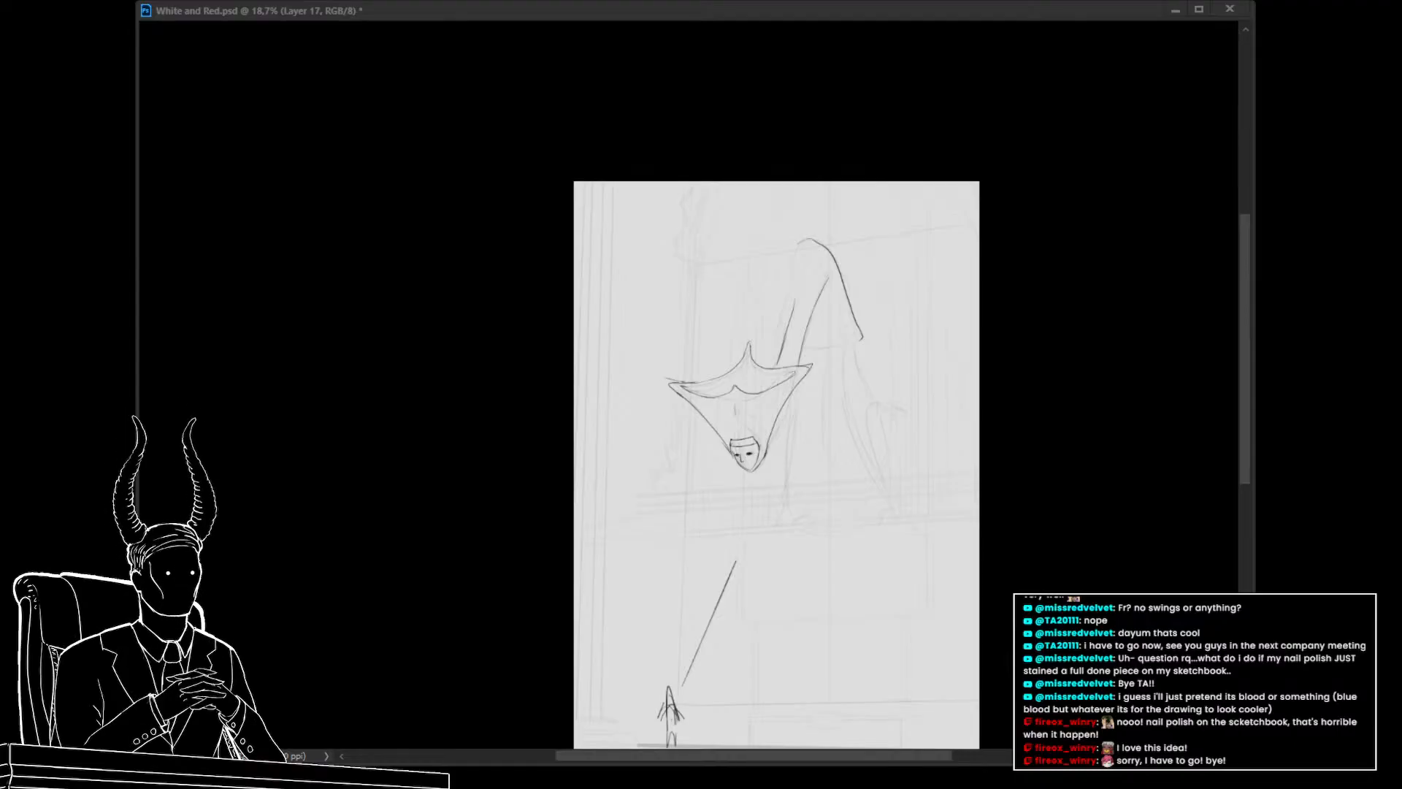
click(203, 357)
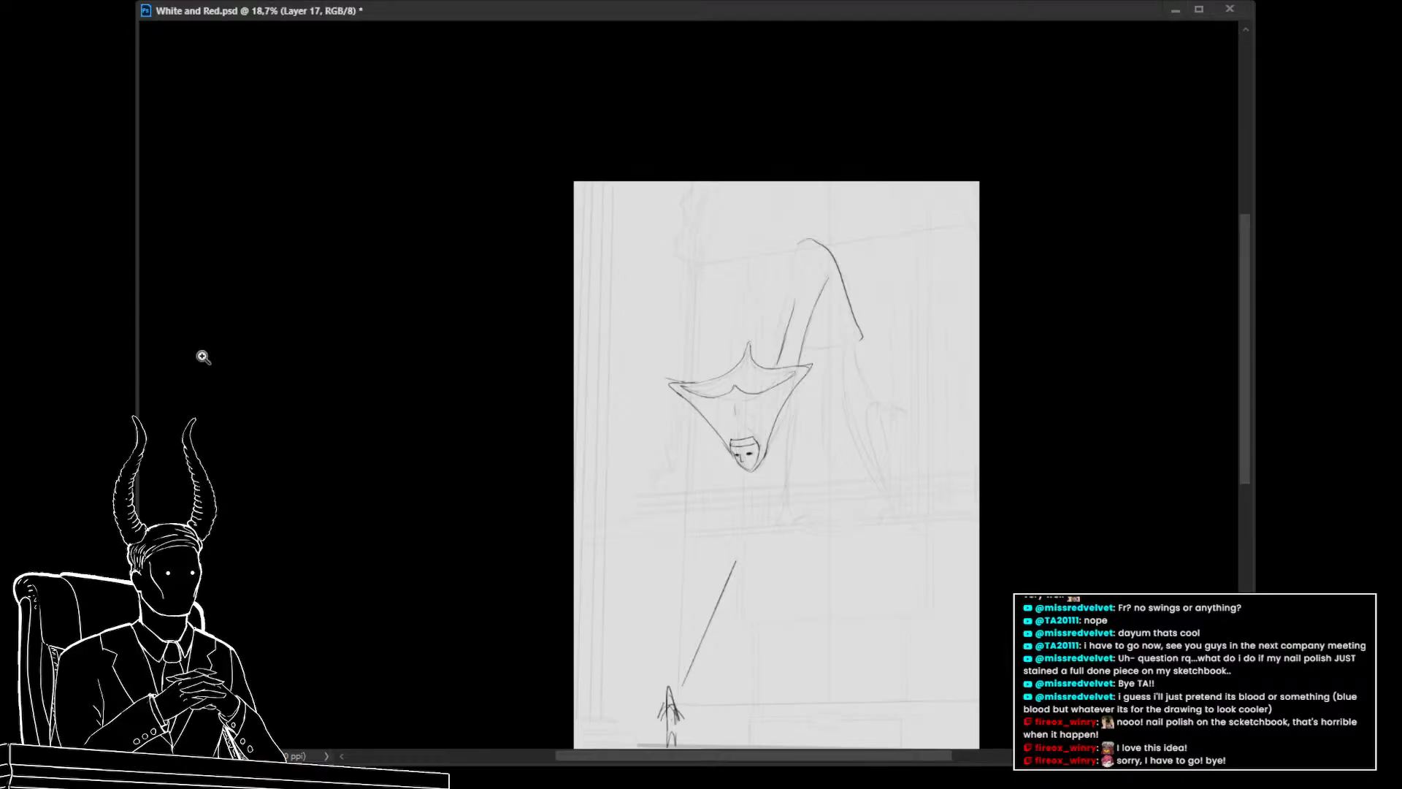
Close the raised leg's end with a short edge line and redraw its inner edge from the top downward
click(824, 365)
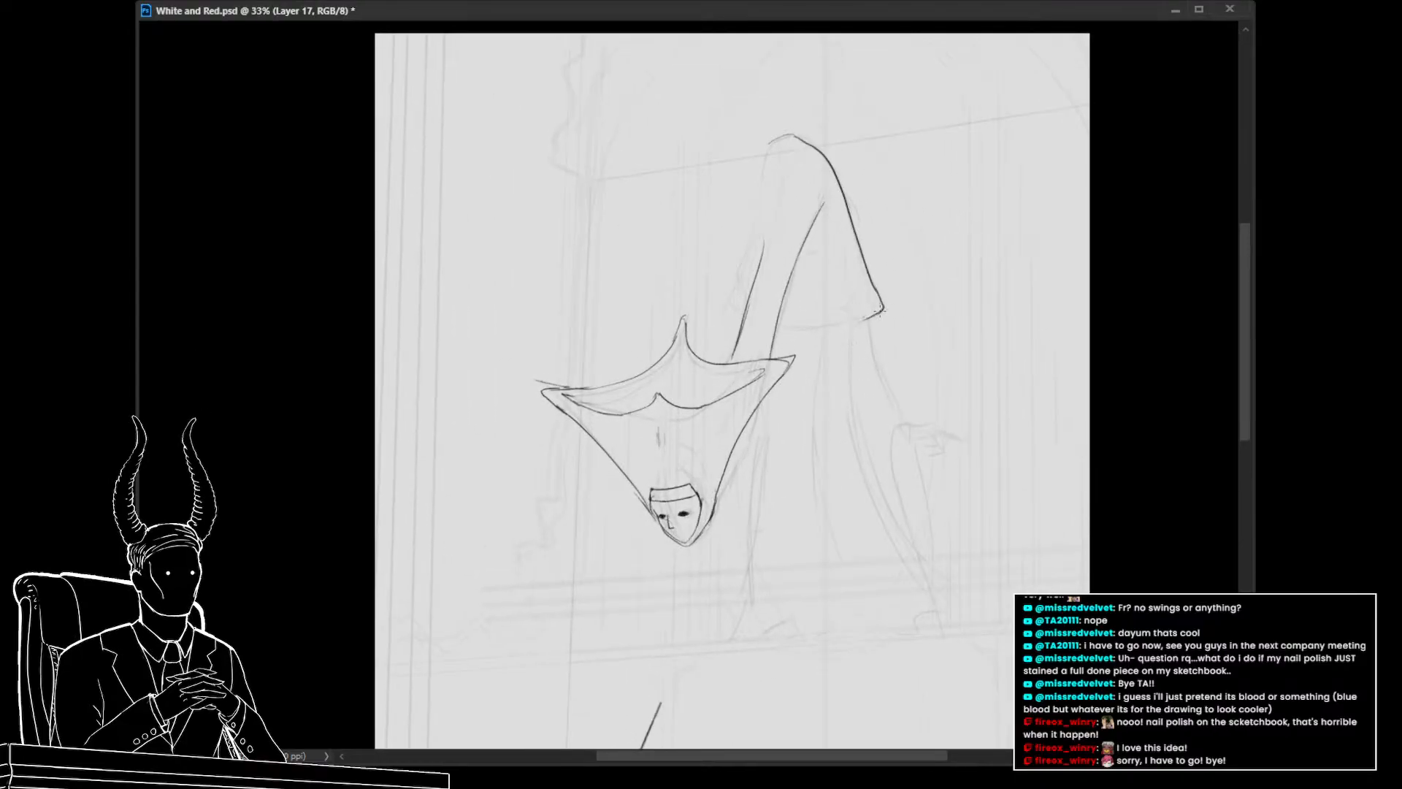
drag(882, 312, 776, 333)
drag(771, 142, 742, 282)
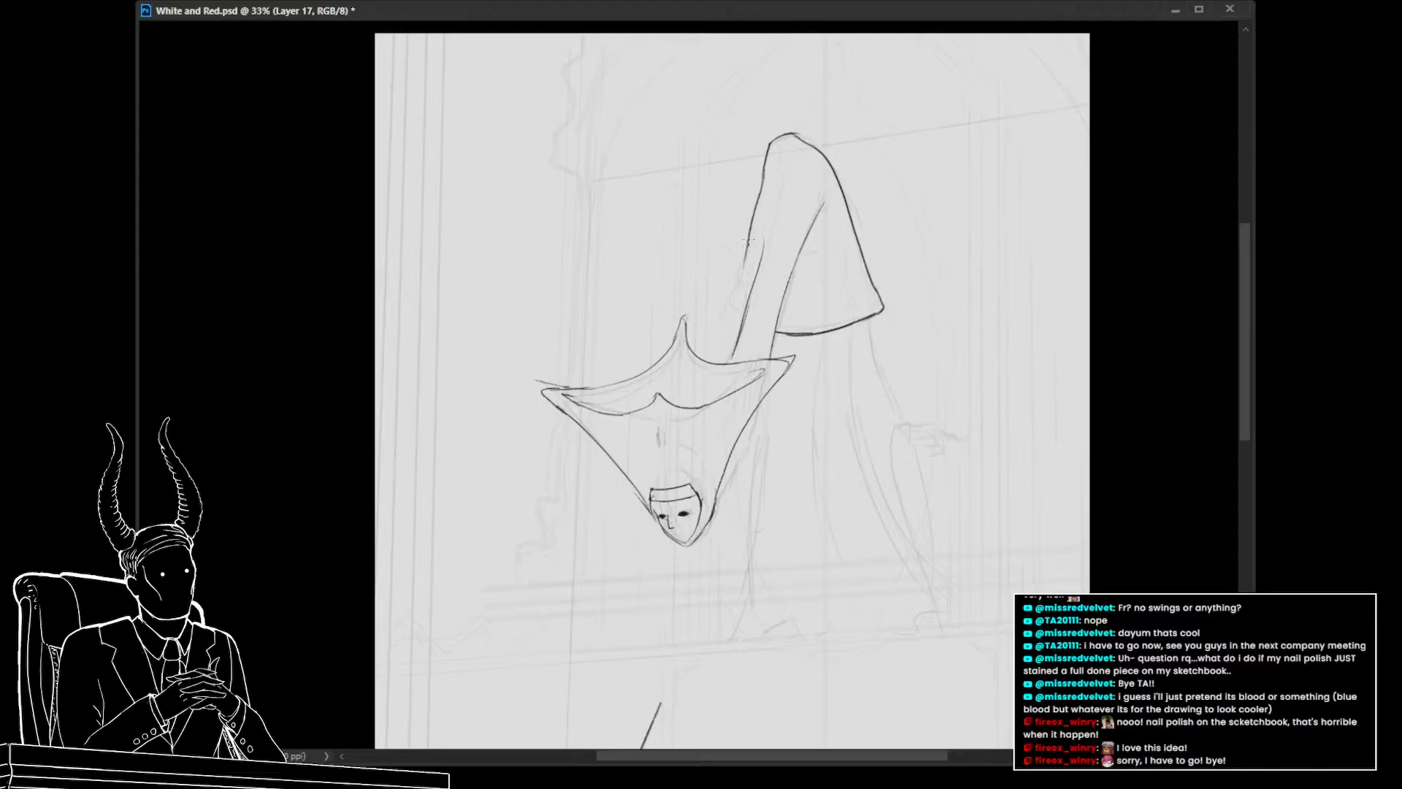
key(ctrl+z)
drag(765, 170, 720, 312)
key(ctrl+z)
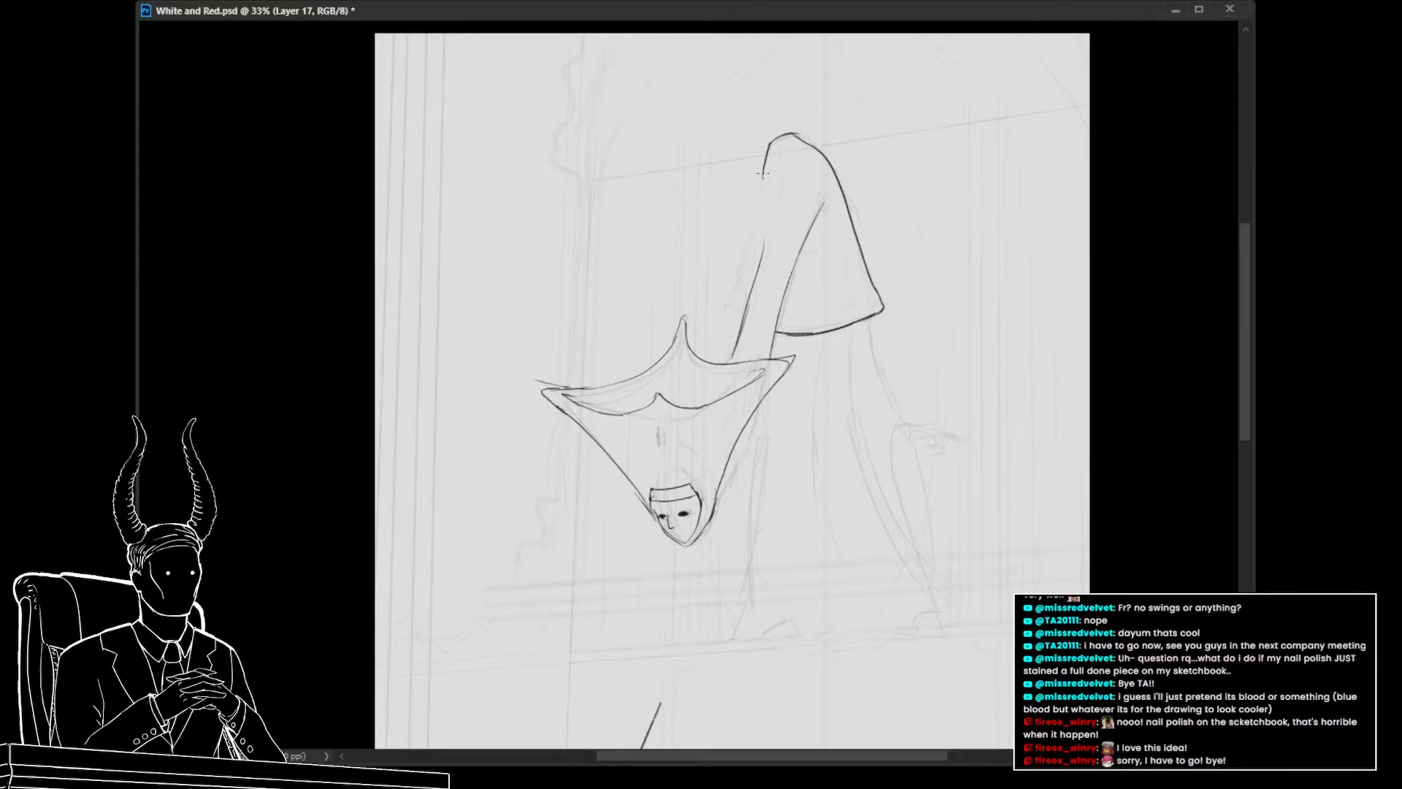
drag(766, 184, 734, 315)
Sketch fabric fold lines inside the raised leg on a separate layer
scroll(864, 428, right, 3)
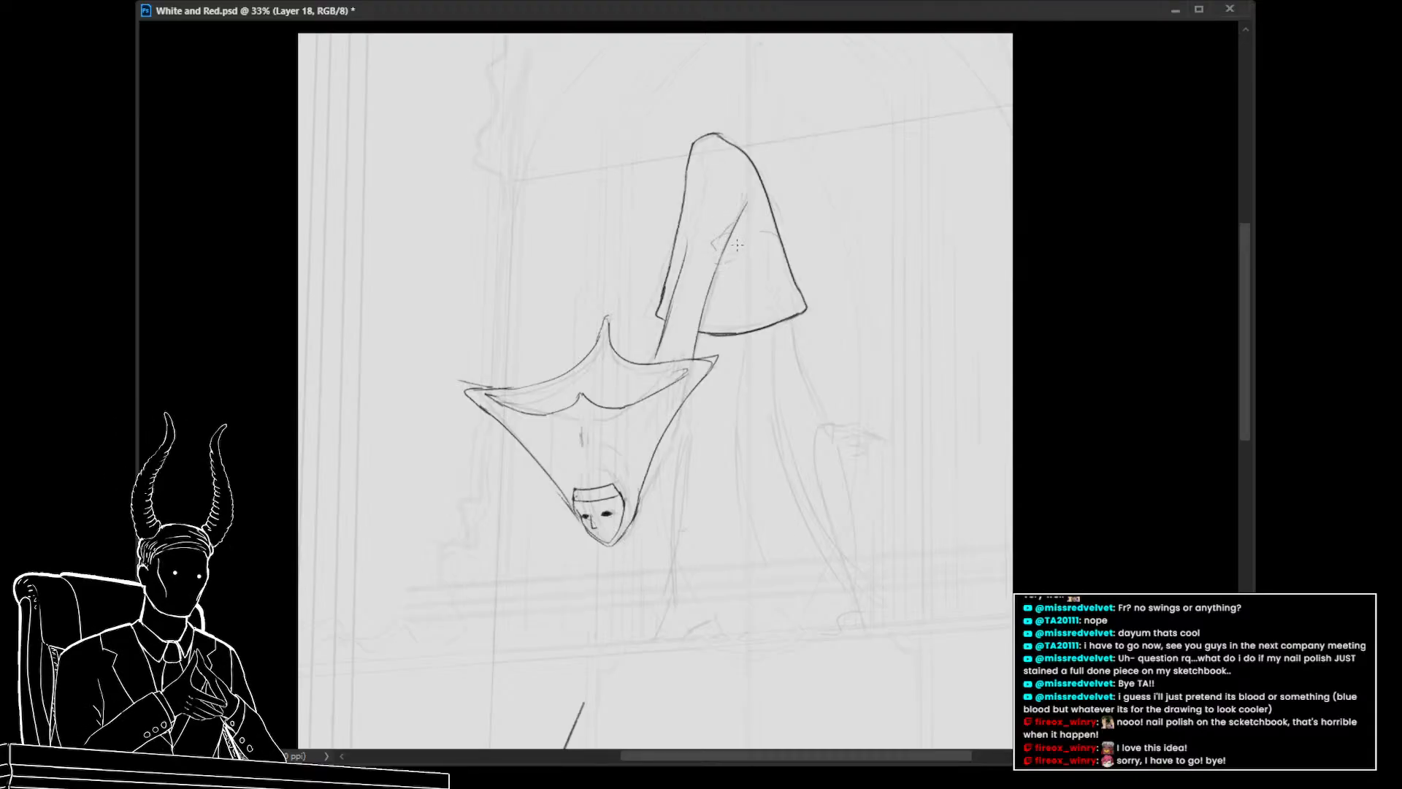
mouse_move(739, 241)
mouse_down()
mouse_move(772, 239)
mouse_move(774, 260)
mouse_move(731, 247)
mouse_move(703, 357)
mouse_up()
drag(717, 292, 704, 355)
drag(774, 286, 724, 357)
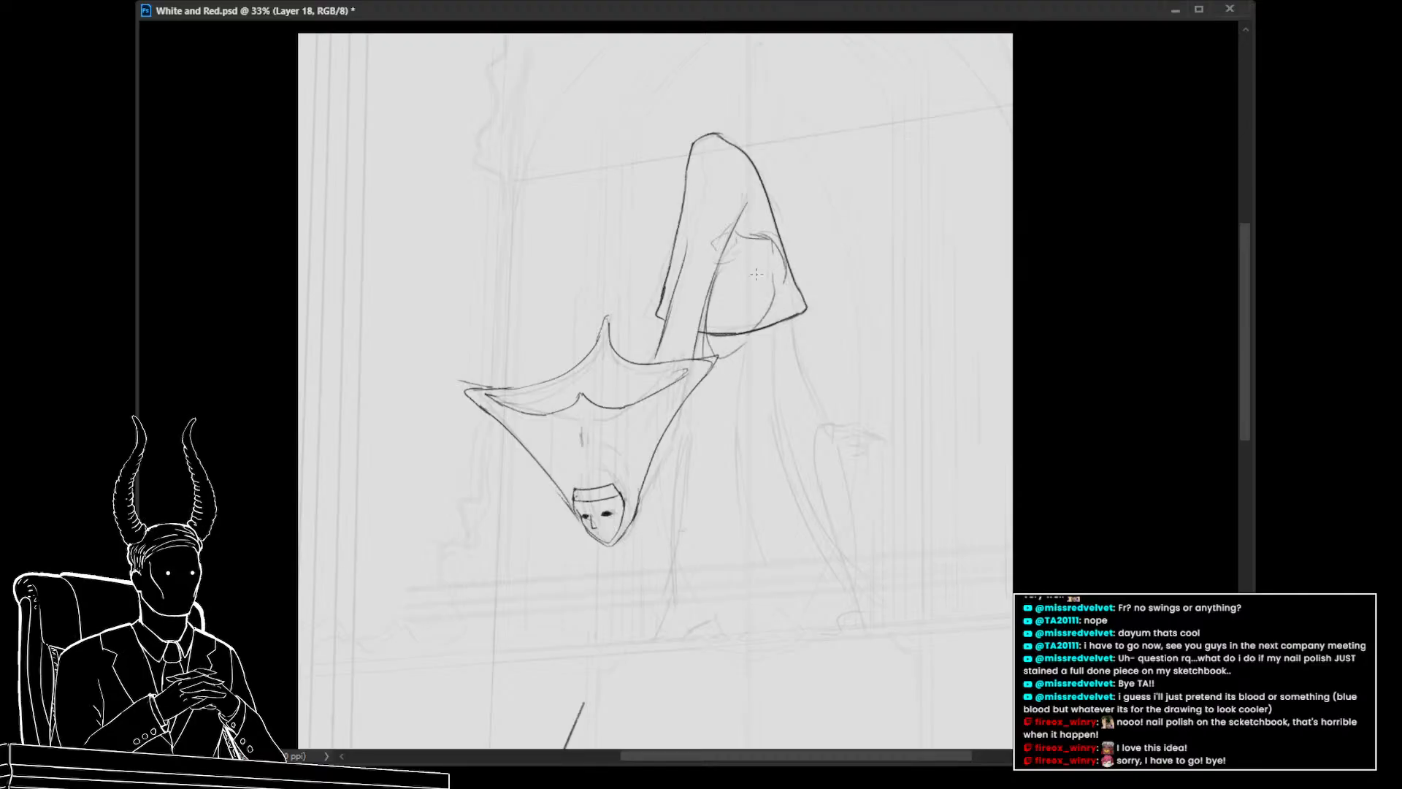
drag(758, 278, 785, 372)
mouse_move(785, 270)
mouse_down()
mouse_move(800, 370)
mouse_move(789, 342)
mouse_move(837, 434)
mouse_up()
drag(785, 381, 831, 434)
mouse_move(775, 316)
mouse_down()
mouse_move(745, 390)
mouse_move(748, 356)
mouse_move(789, 475)
mouse_up()
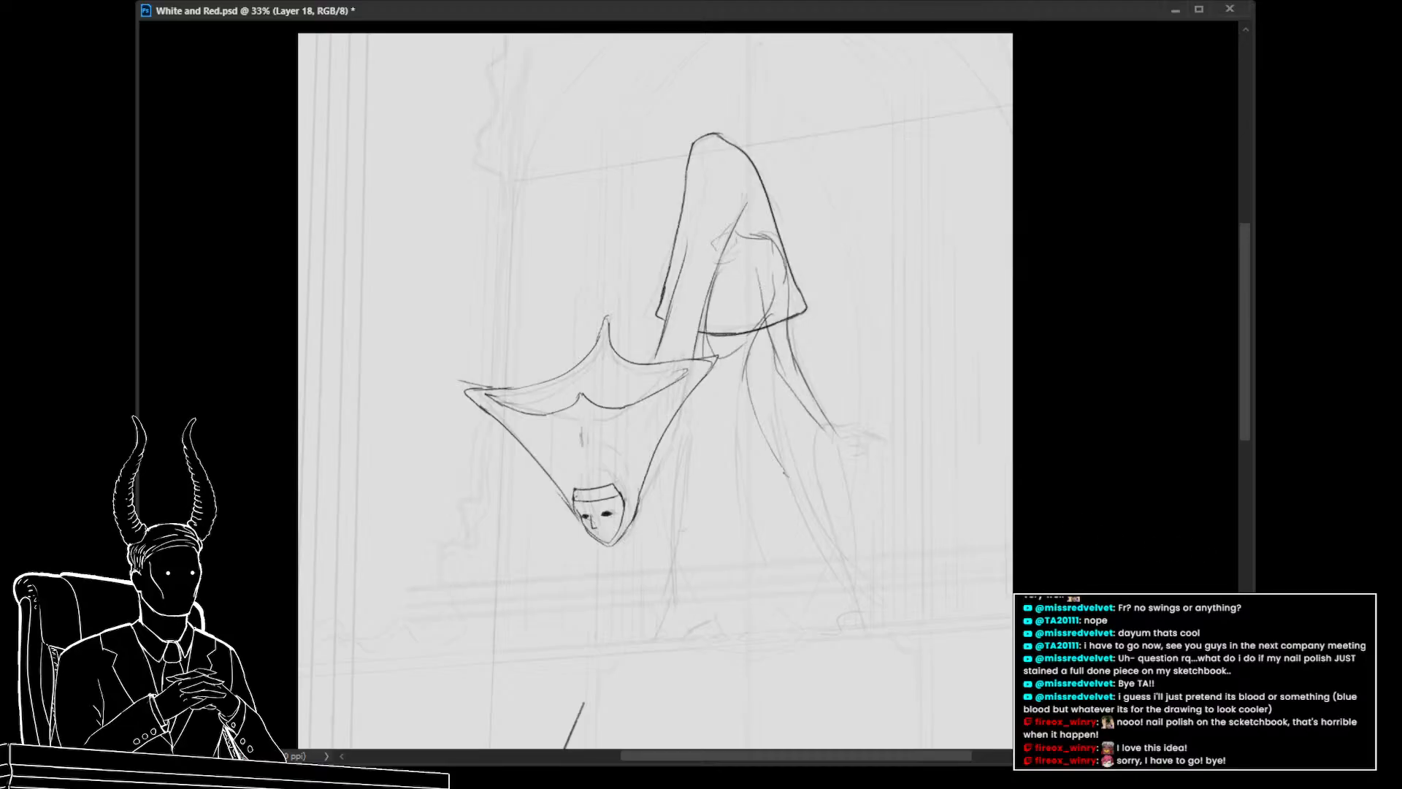
key(ctrl+z)
key(ctrl+z)
key(ctrl+z)
key(ctrl+z)
key(ctrl+z)
key(ctrl+z)
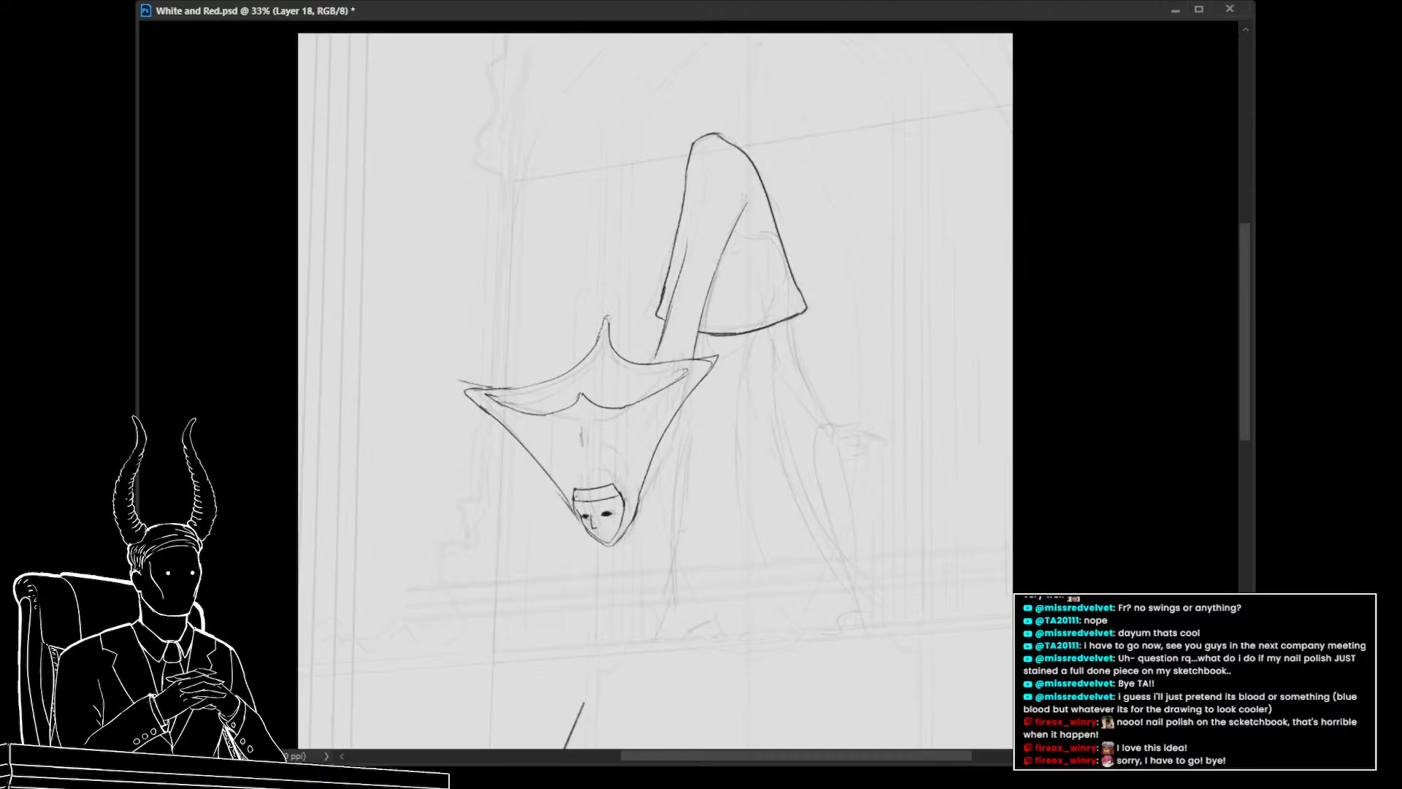
Switch back to the line layer and sketch a long narrow limb hanging down along the body's right side
key(alt+[)
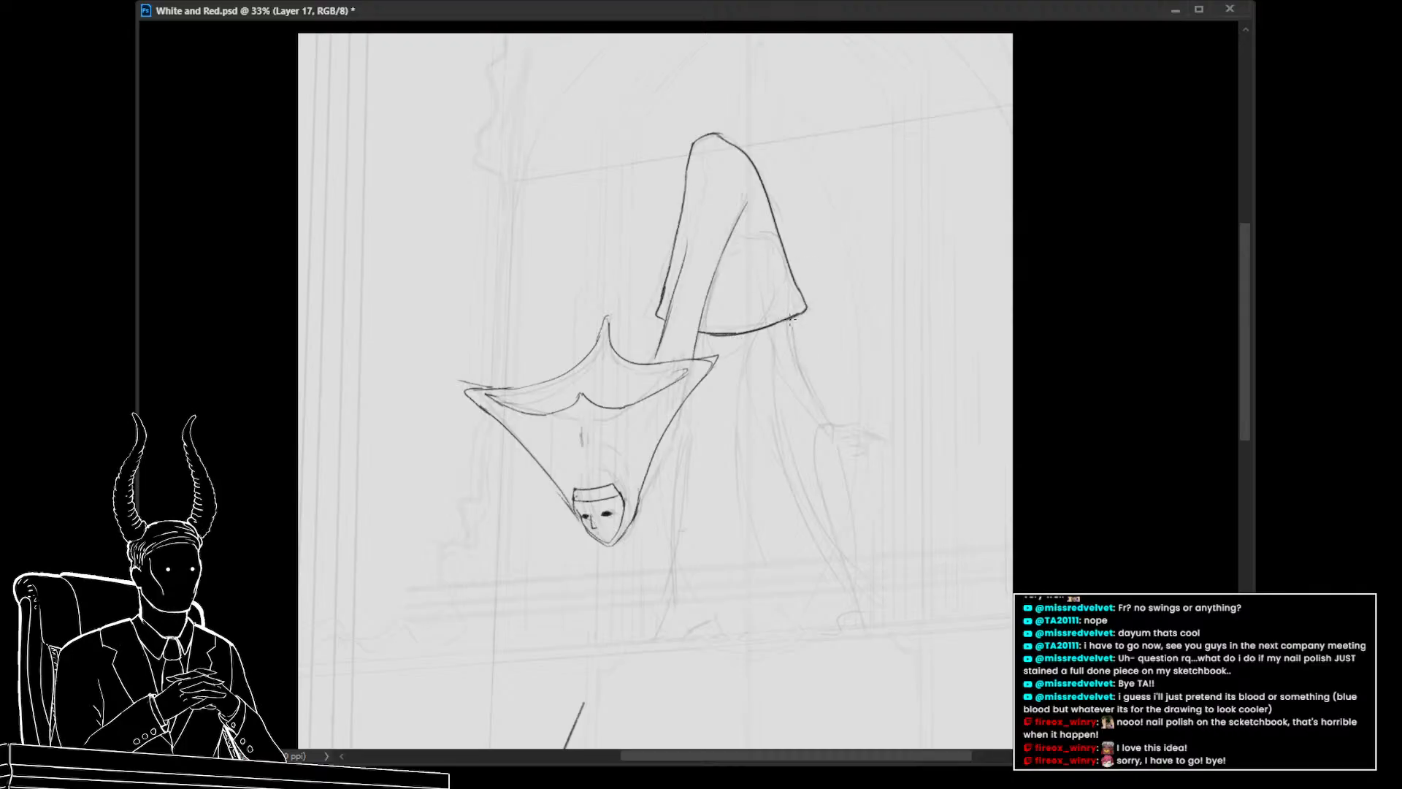
drag(790, 322, 810, 383)
key(ctrl+z)
mouse_move(791, 319)
mouse_down()
mouse_move(834, 422)
mouse_move(819, 428)
mouse_move(812, 495)
mouse_up()
mouse_move(837, 446)
mouse_down()
mouse_move(799, 349)
mouse_move(804, 505)
mouse_up()
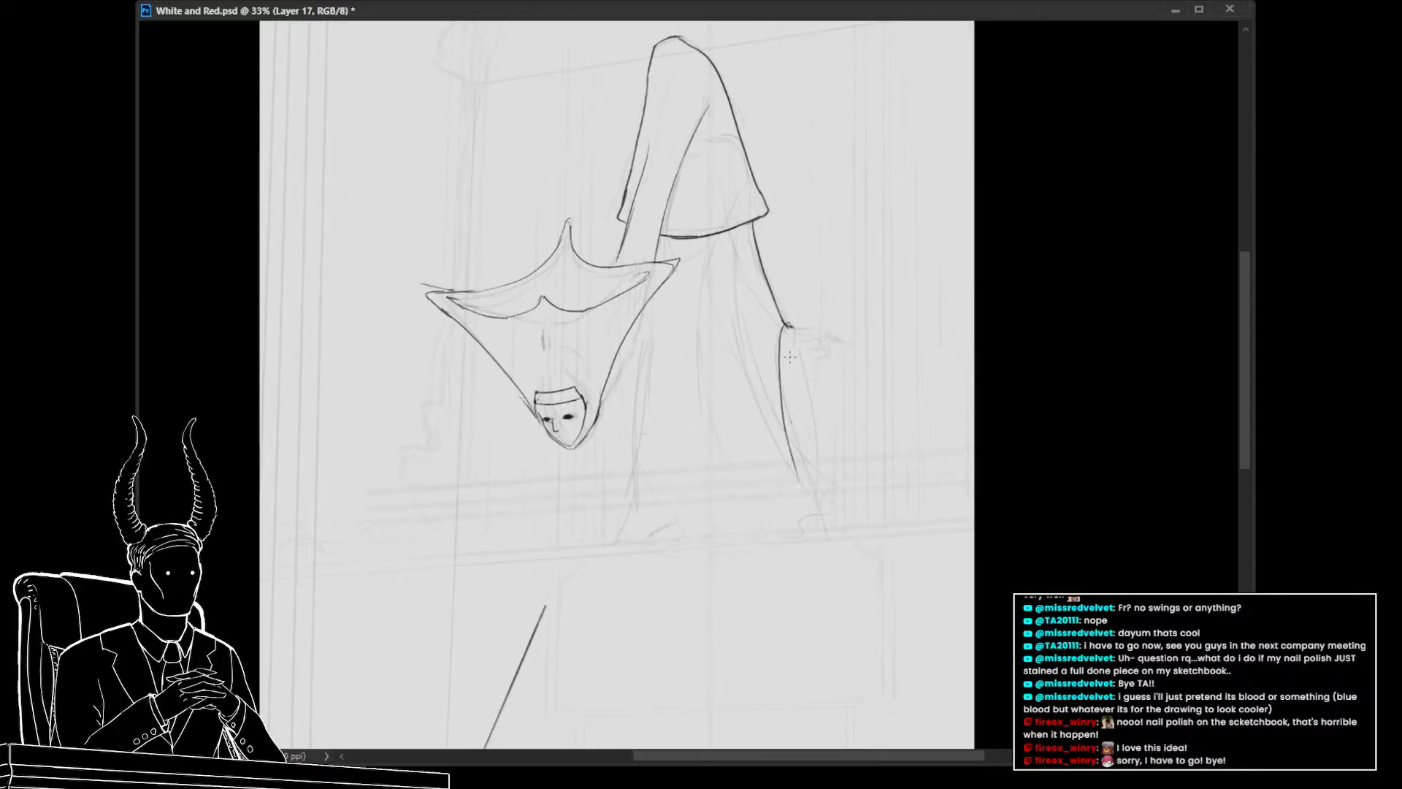
key(ctrl+z)
mouse_move(786, 329)
mouse_down()
mouse_move(771, 363)
mouse_move(806, 525)
mouse_up()
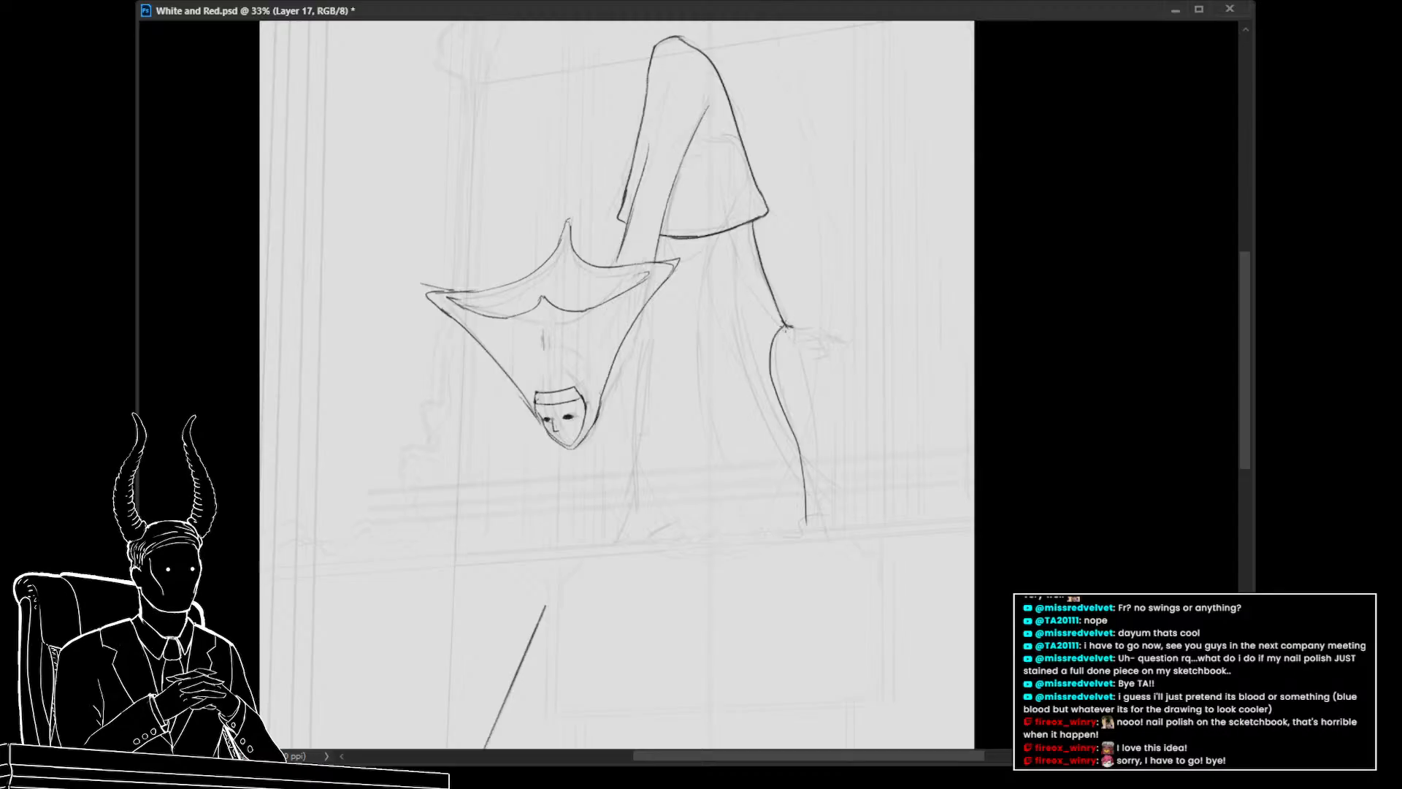
mouse_move(789, 326)
mouse_down()
mouse_move(804, 346)
mouse_move(806, 520)
mouse_up()
key(ctrl+z)
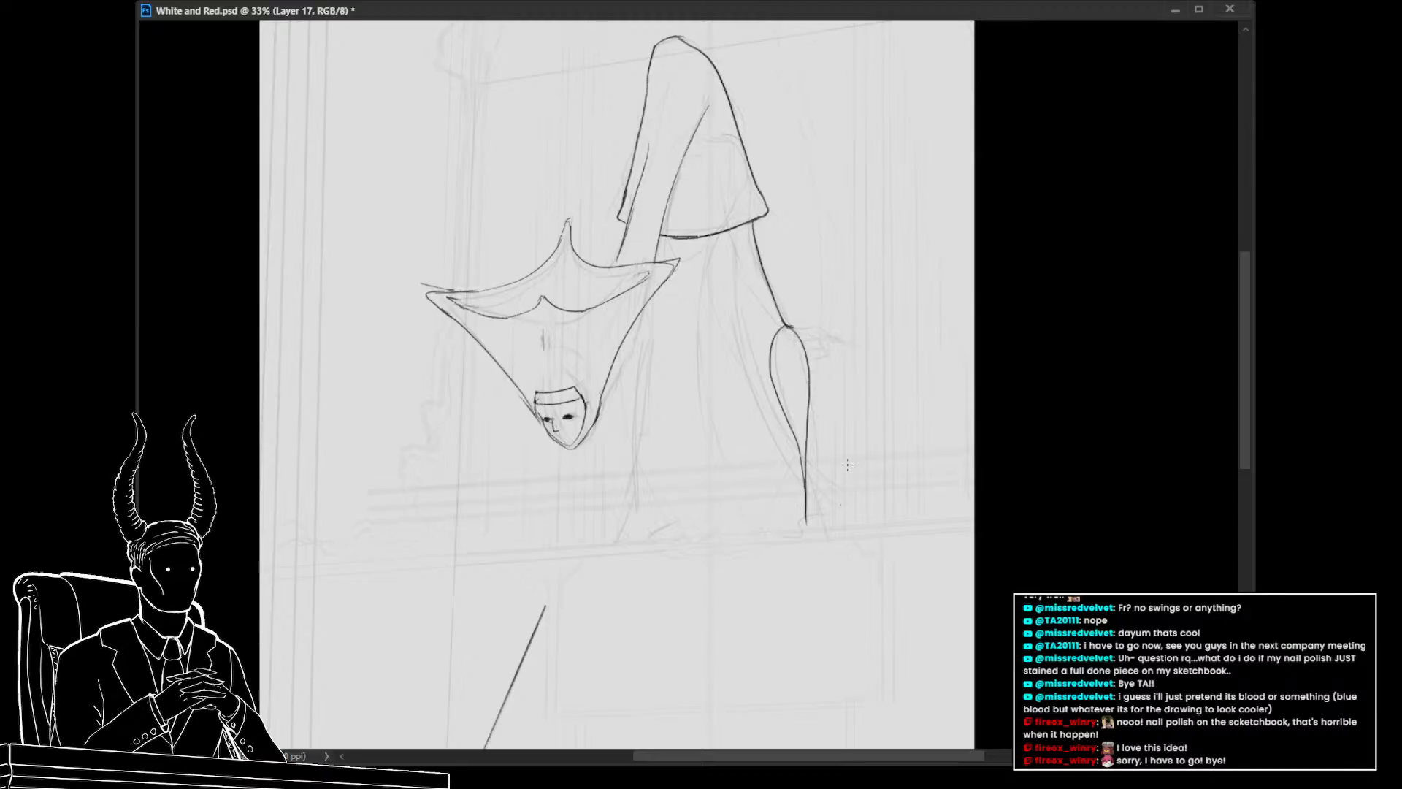
mouse_move(840, 445)
mouse_down()
mouse_move(824, 347)
mouse_move(774, 332)
mouse_move(766, 469)
mouse_move(813, 544)
mouse_move(848, 430)
mouse_move(830, 427)
mouse_move(806, 474)
mouse_up()
key(ctrl+t)
key(Return)
key(ctrl+d)
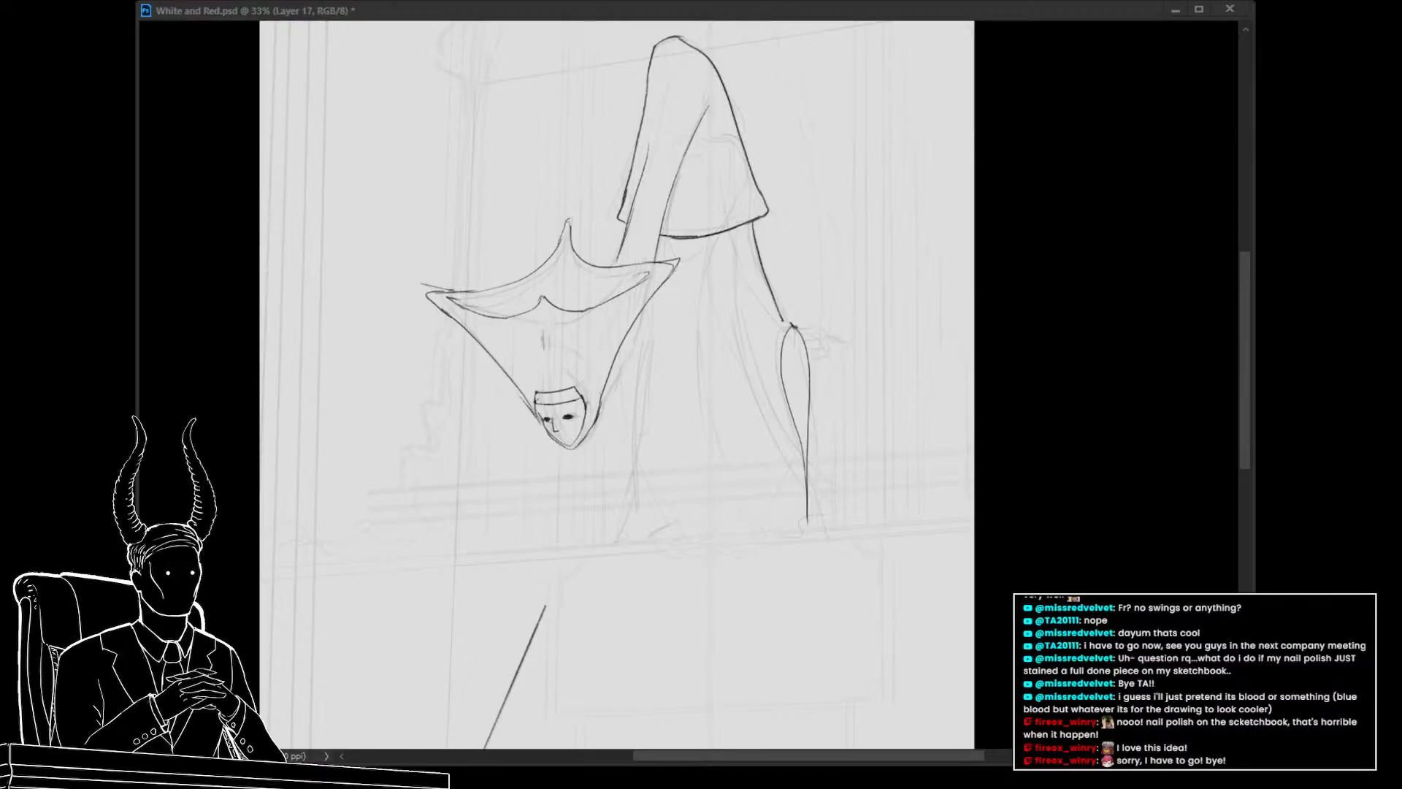
Lasso the hanging limb's lower tip and transform it slightly
click(839, 376)
drag(837, 435, 836, 544)
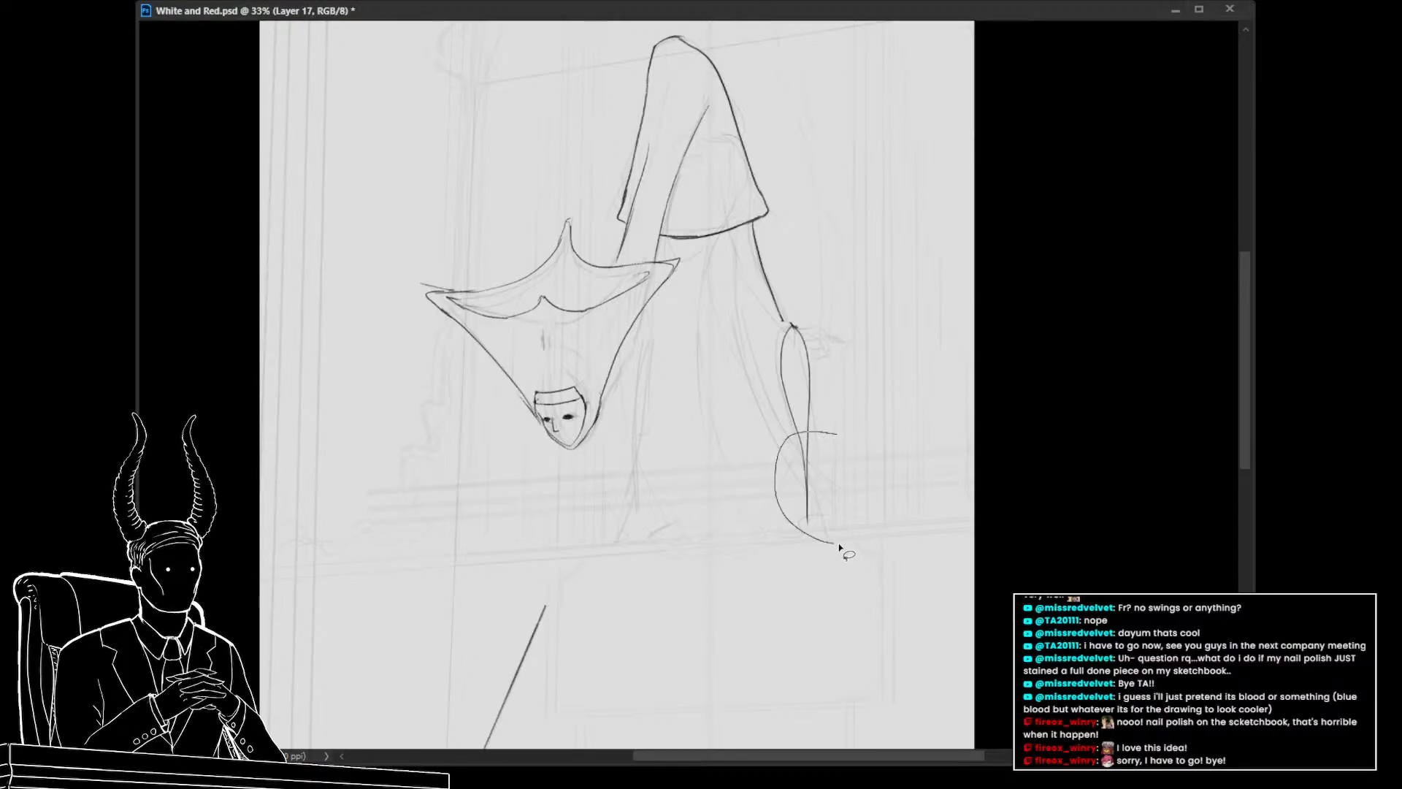
key(ctrl+t)
drag(812, 465, 804, 443)
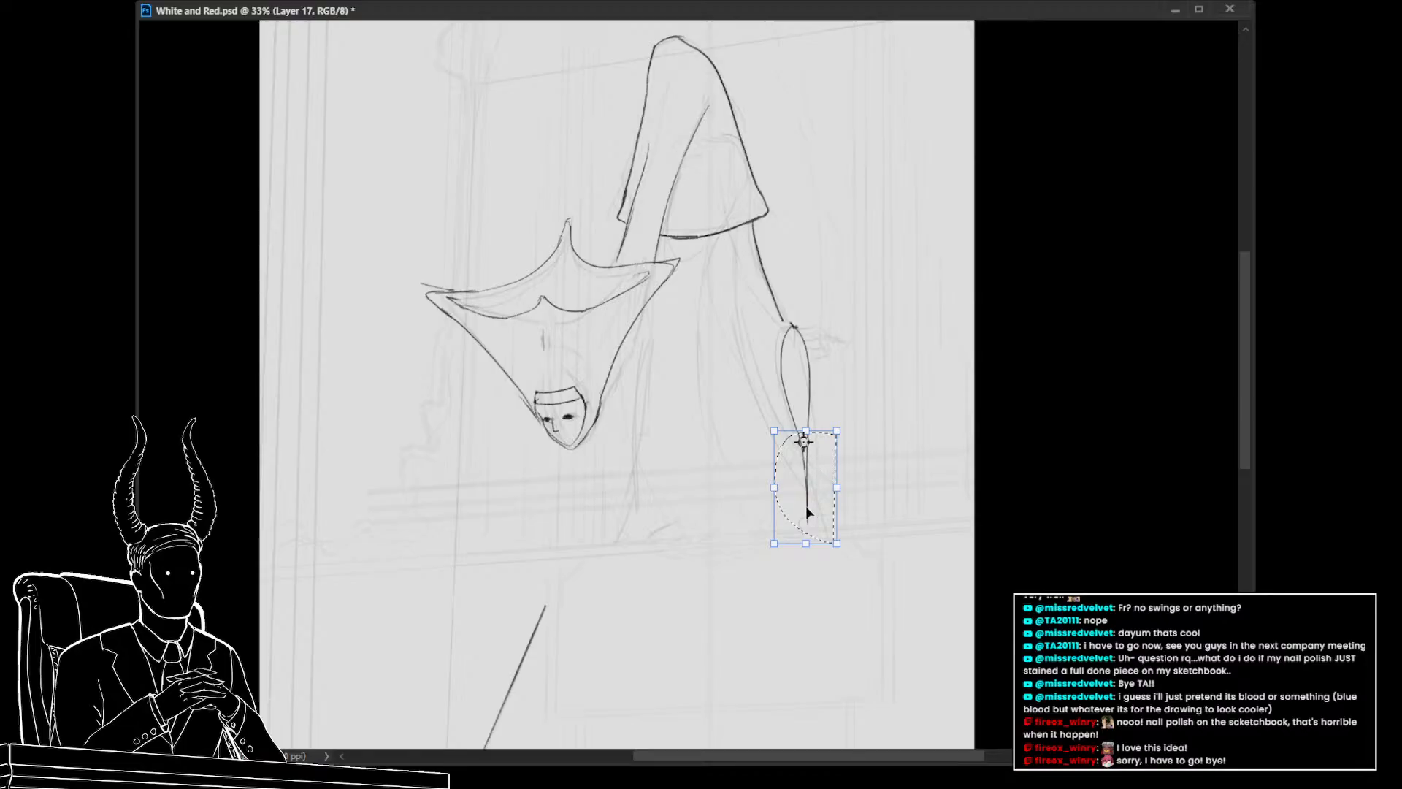
mouse_move(805, 544)
mouse_down()
mouse_move(822, 542)
mouse_move(808, 544)
mouse_up()
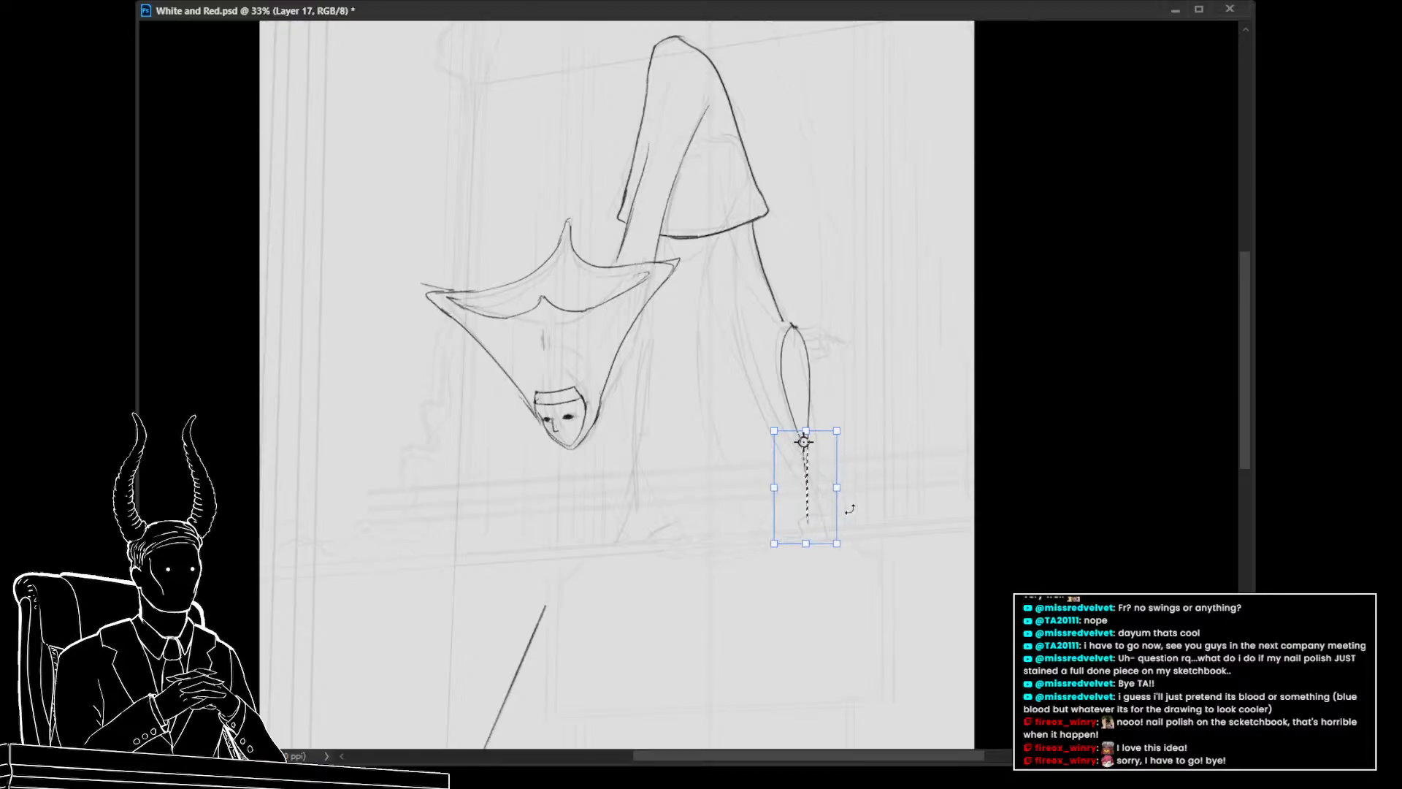
key(Return)
Lasso the whole hanging limb and warp it so its lower end stretches down to the right
mouse_move(859, 379)
mouse_down()
mouse_move(803, 305)
mouse_move(795, 526)
mouse_move(823, 538)
mouse_up()
key(ctrl+t)
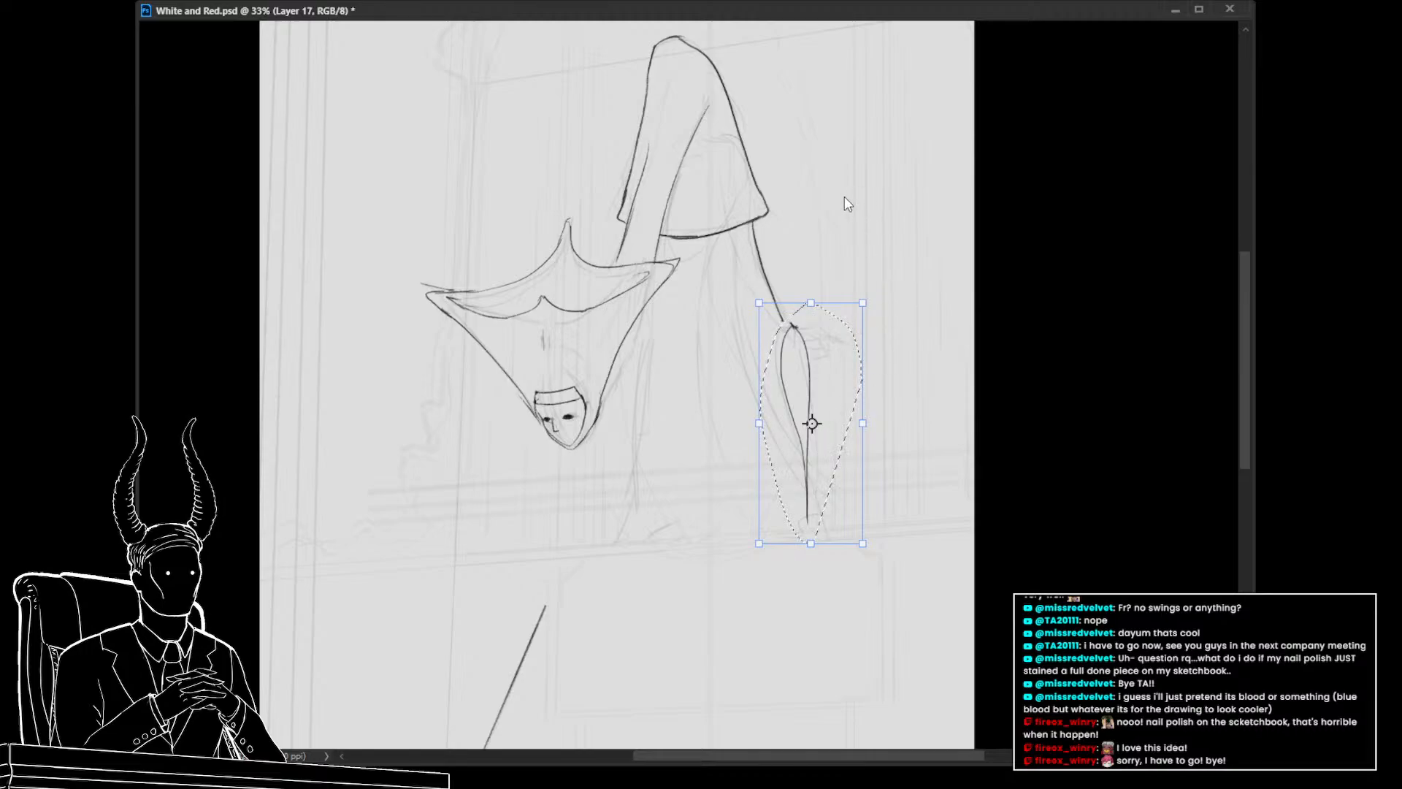
right_click(826, 433)
click(875, 541)
drag(818, 403, 811, 399)
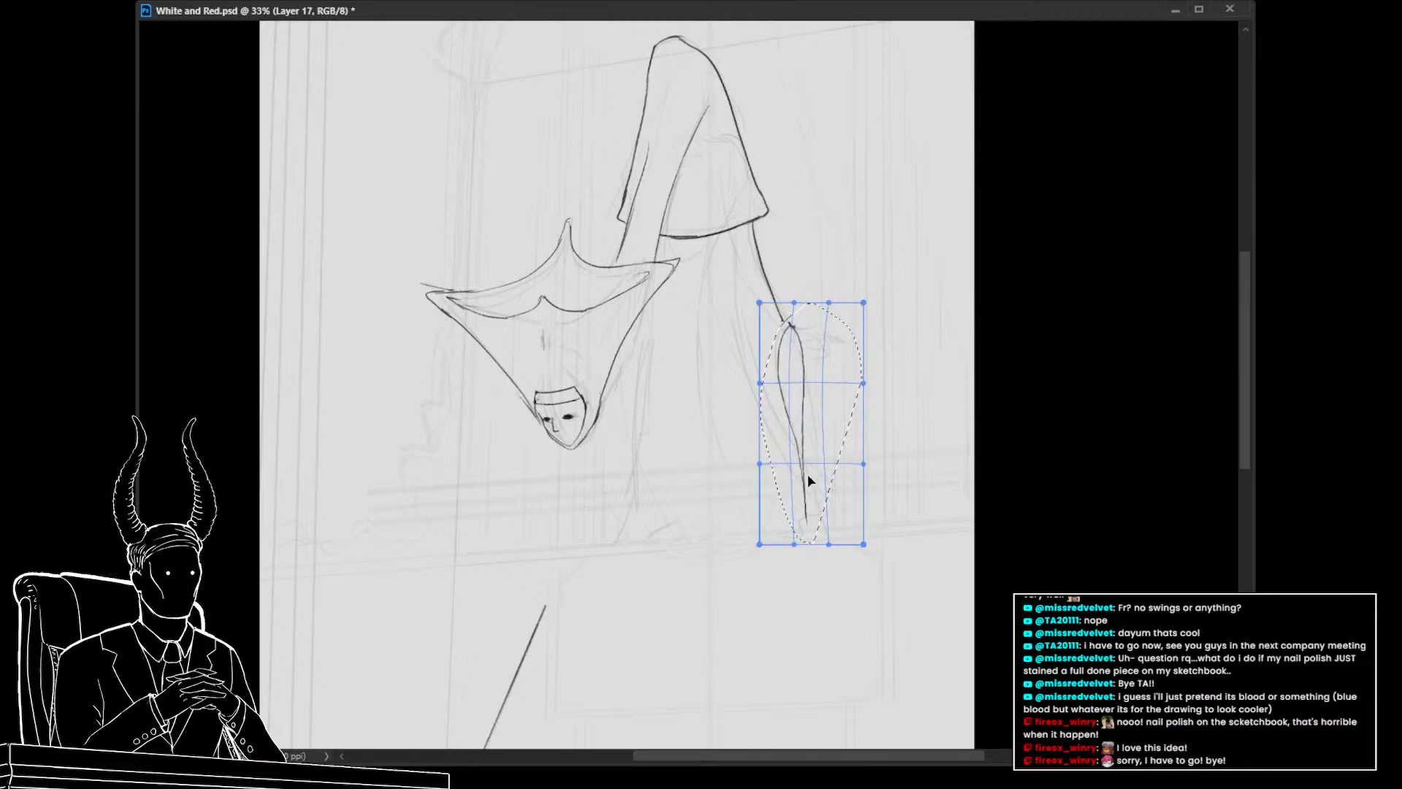
drag(816, 545, 840, 534)
key(Return)
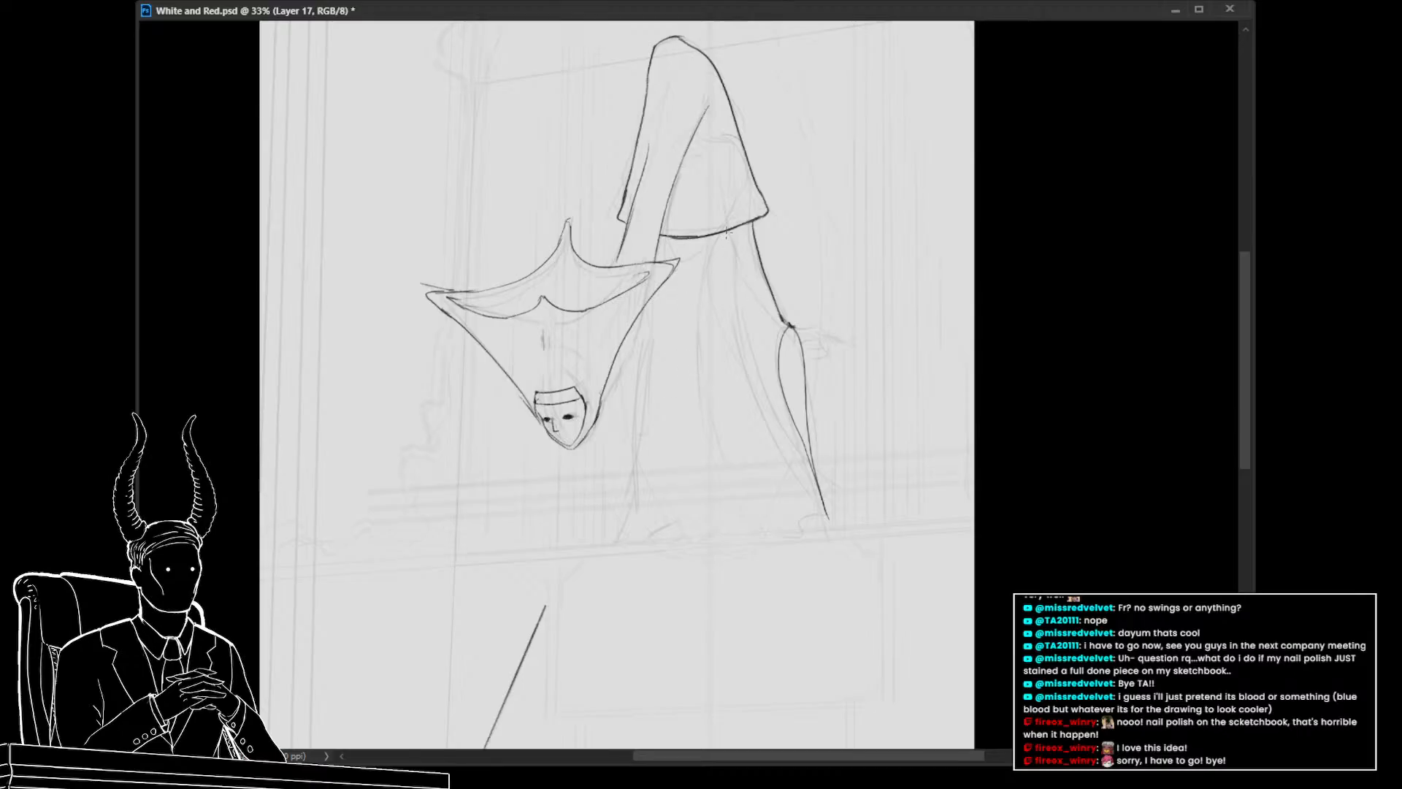
Draw a short stroke along the hanging limb's inner edge
drag(729, 232, 732, 283)
key(ctrl+z)
drag(730, 229, 738, 301)
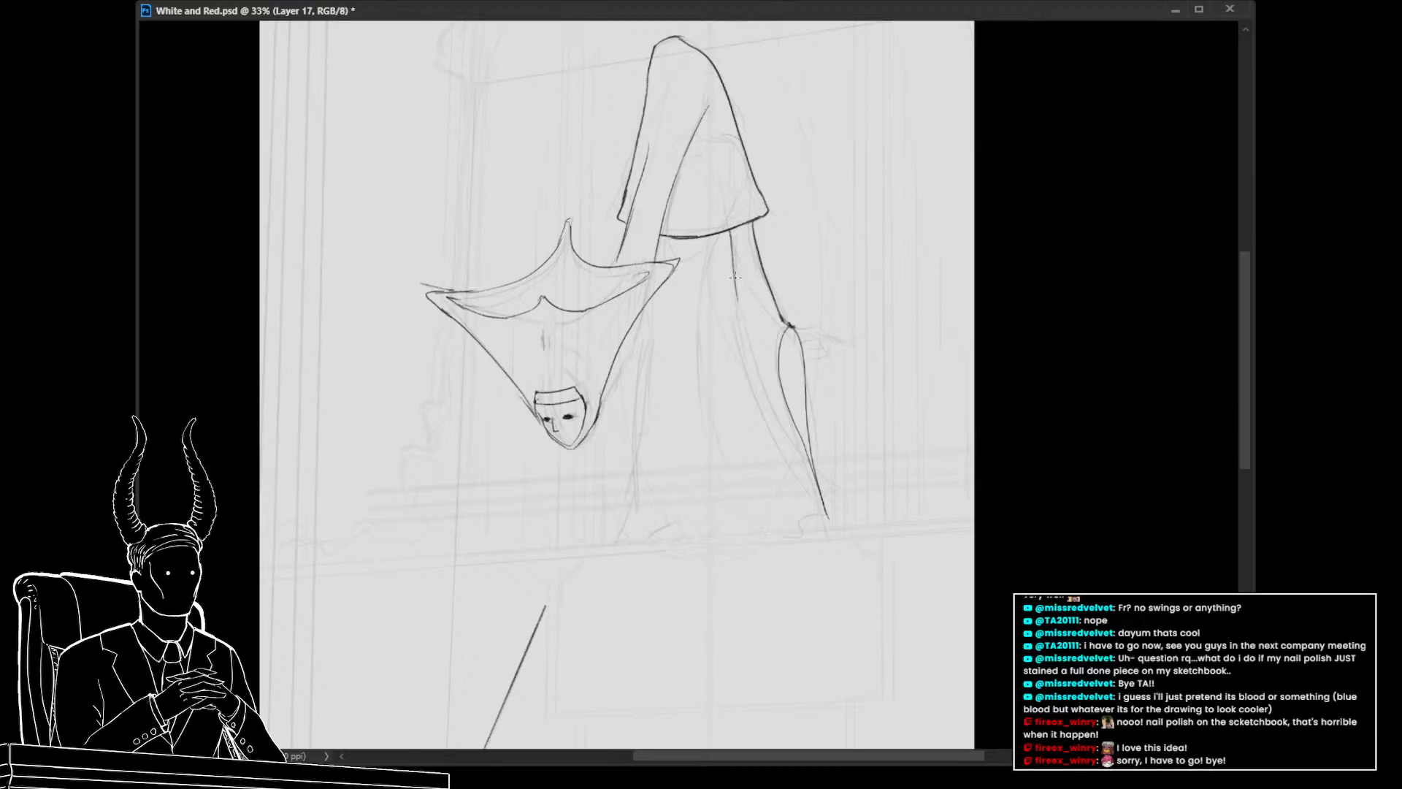
key(ctrl+z)
drag(731, 230, 741, 315)
key(ctrl+z)
mouse_move(731, 230)
mouse_down()
mouse_move(753, 355)
mouse_move(750, 337)
mouse_move(823, 516)
mouse_up()
key(ctrl+z)
drag(798, 446, 826, 512)
key(ctrl+z)
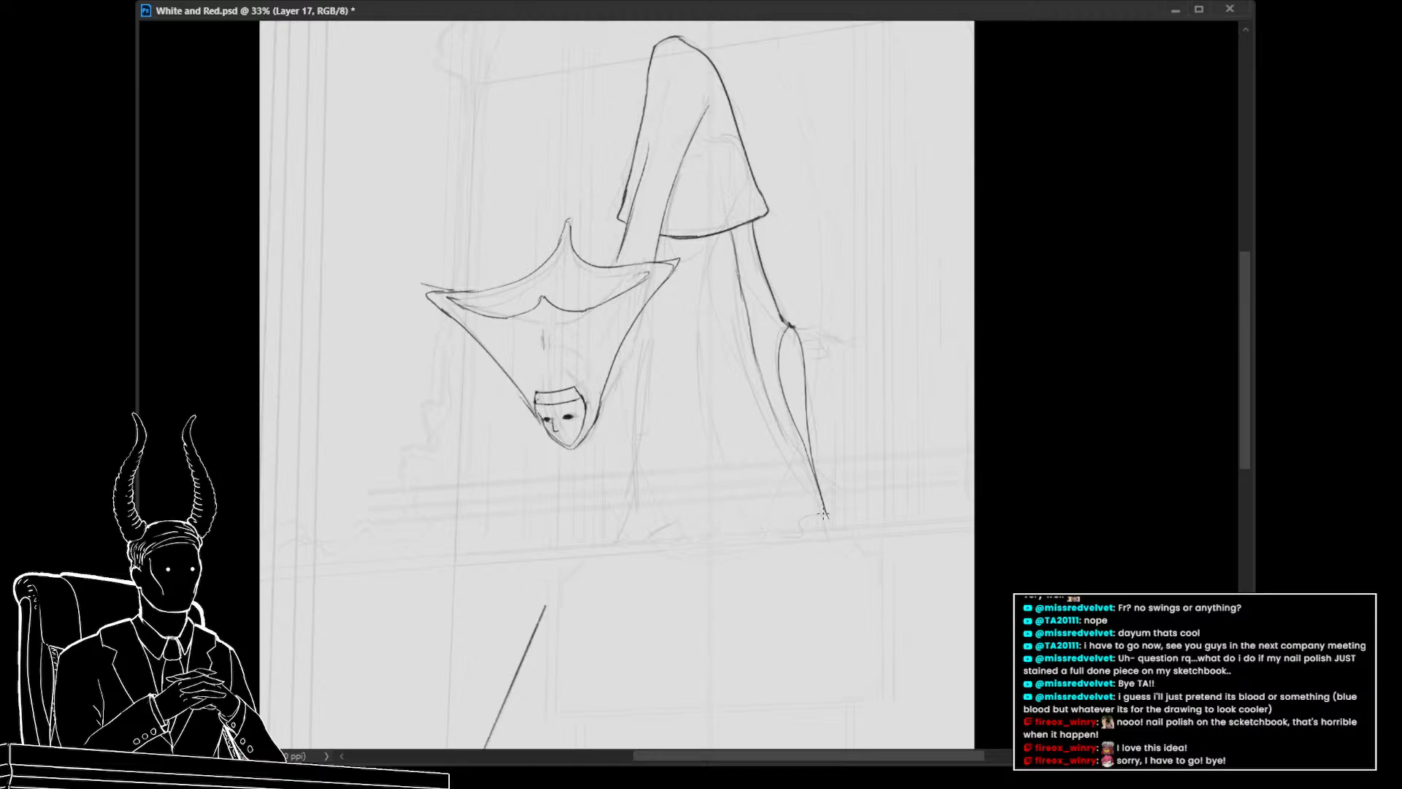
mouse_move(785, 433)
mouse_down()
mouse_move(824, 516)
mouse_move(738, 294)
mouse_move(768, 389)
mouse_up()
key(ctrl+z)
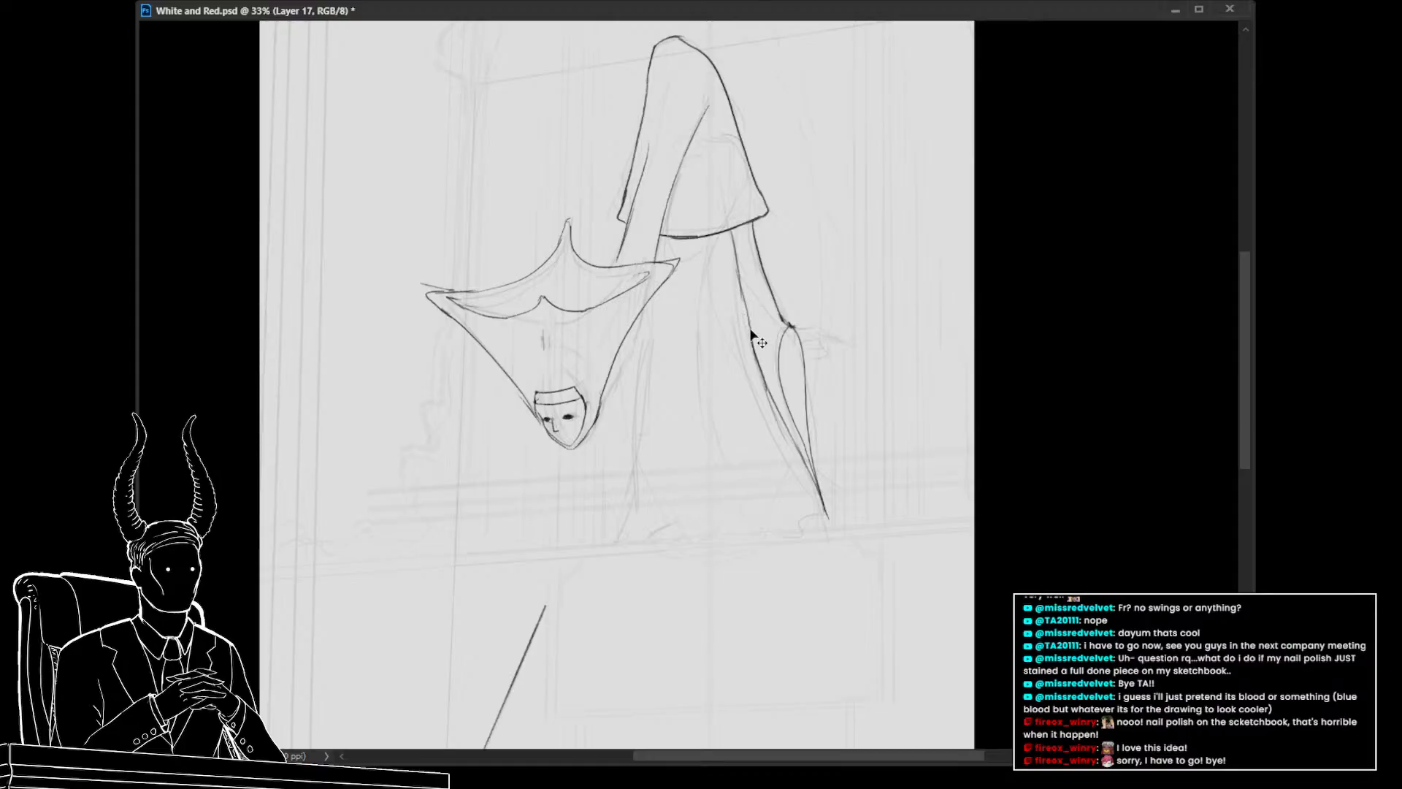
key(ctrl+z)
drag(749, 326, 774, 406)
Toggle the line sketch layer's visibility to compare it with the sketch underneath
key(ctrl+space)
drag(860, 381, 708, 419)
key(space)
key(ctrl+space)
key(space)
drag(662, 467, 645, 474)
key(ctrl+space)
key(ctrl+space)
drag(606, 280, 641, 289)
key(space)
drag(655, 347, 671, 413)
key(ctrl+comma)
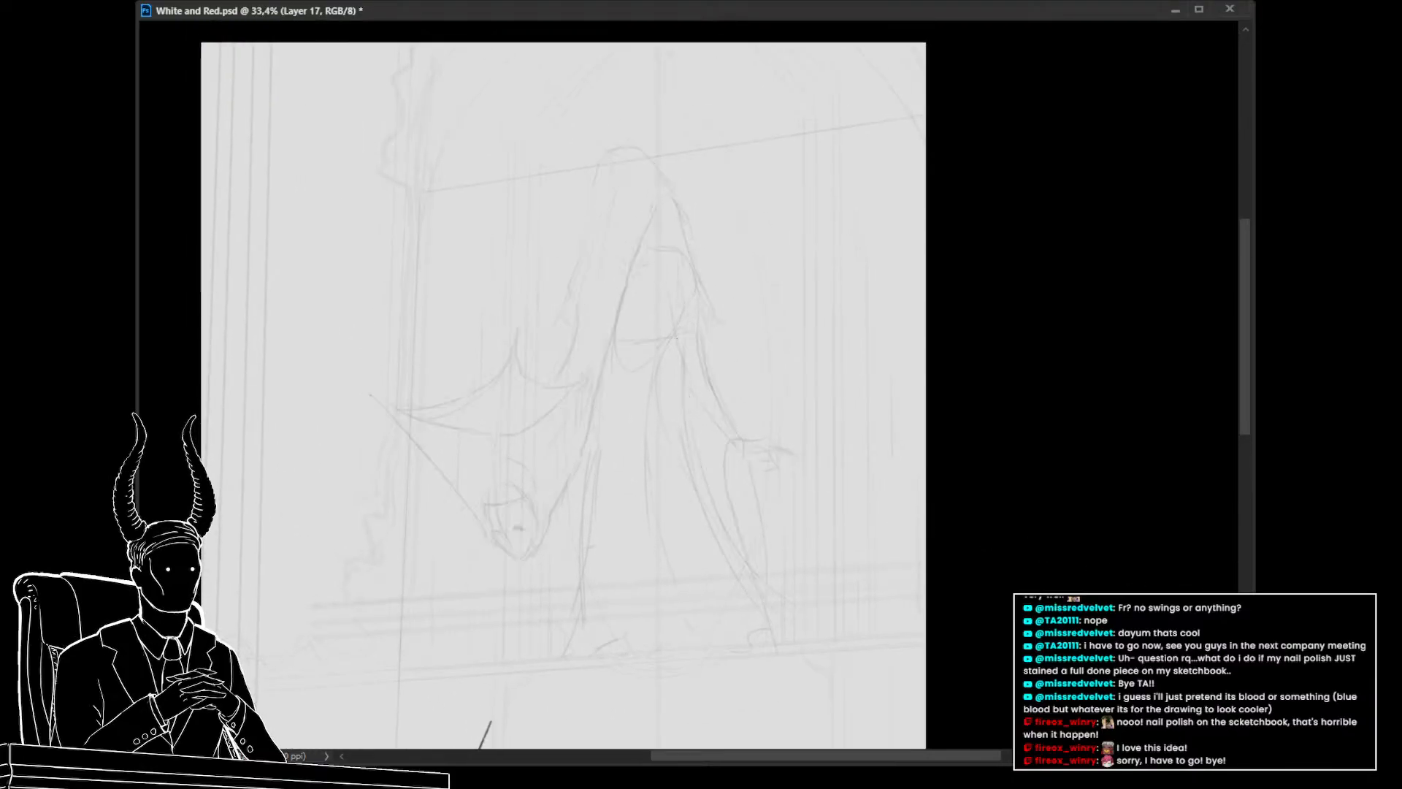
key(ctrl+comma)
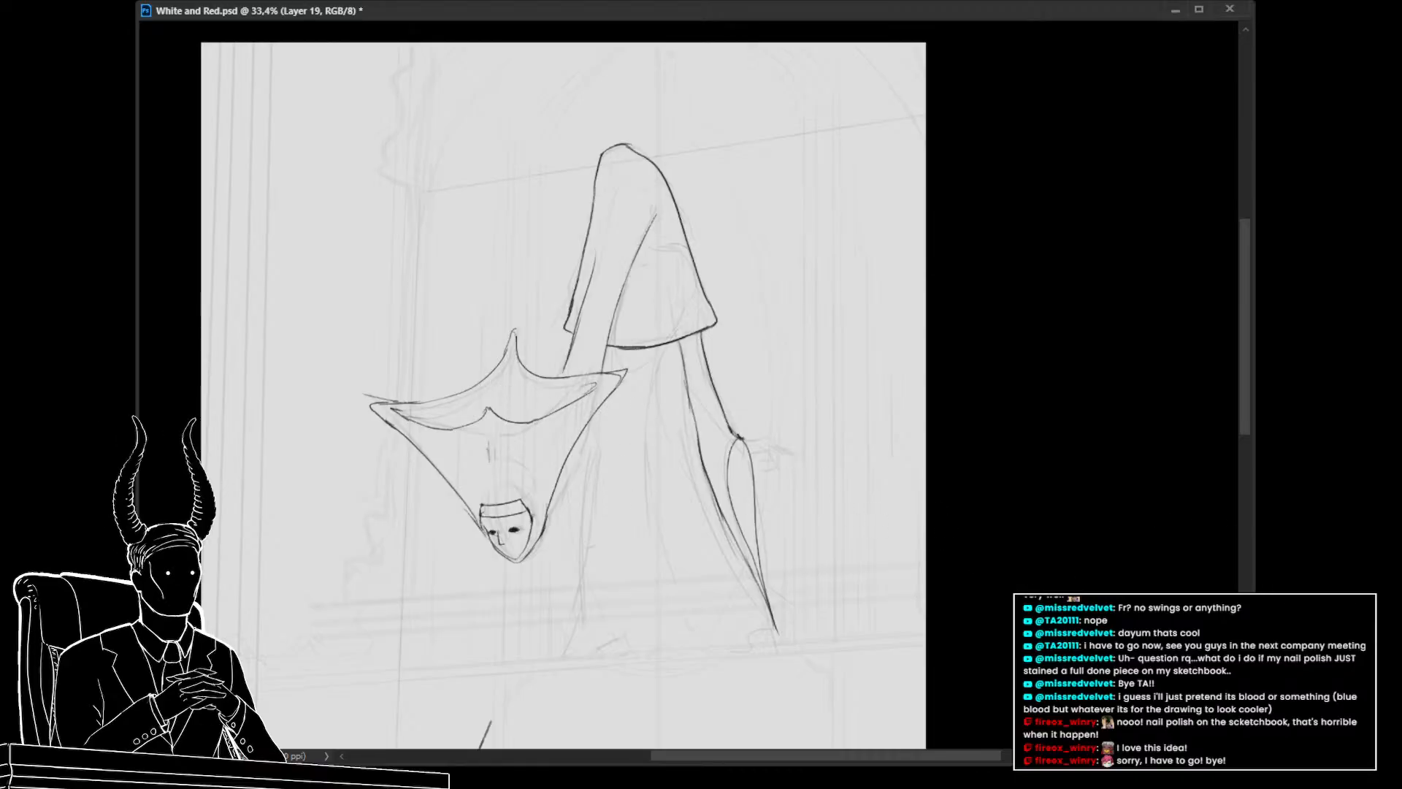
Draw a long line from beneath the hood's right corner down to the window ledge
key(space)
drag(620, 510, 579, 438)
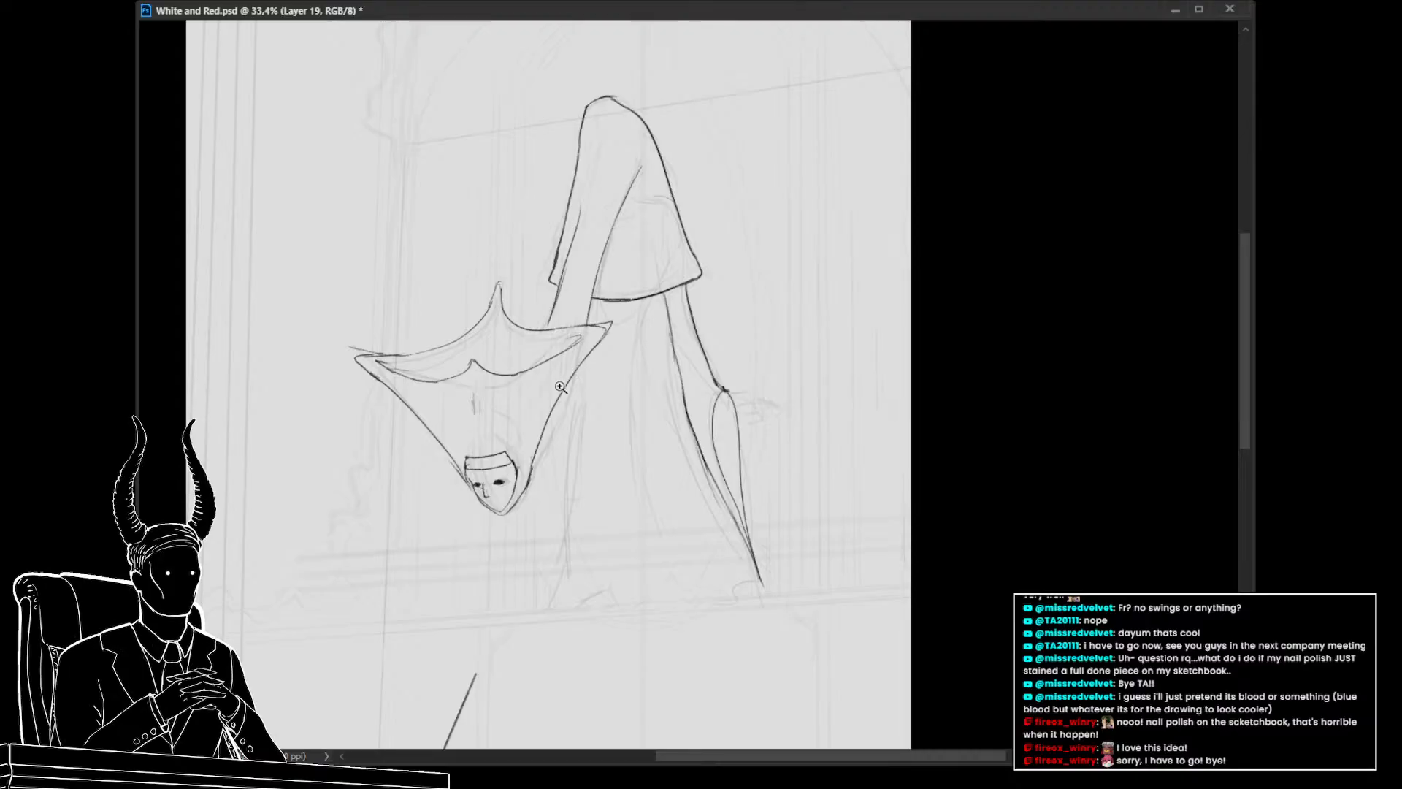
click(603, 451)
scroll(570, 438, down, 2)
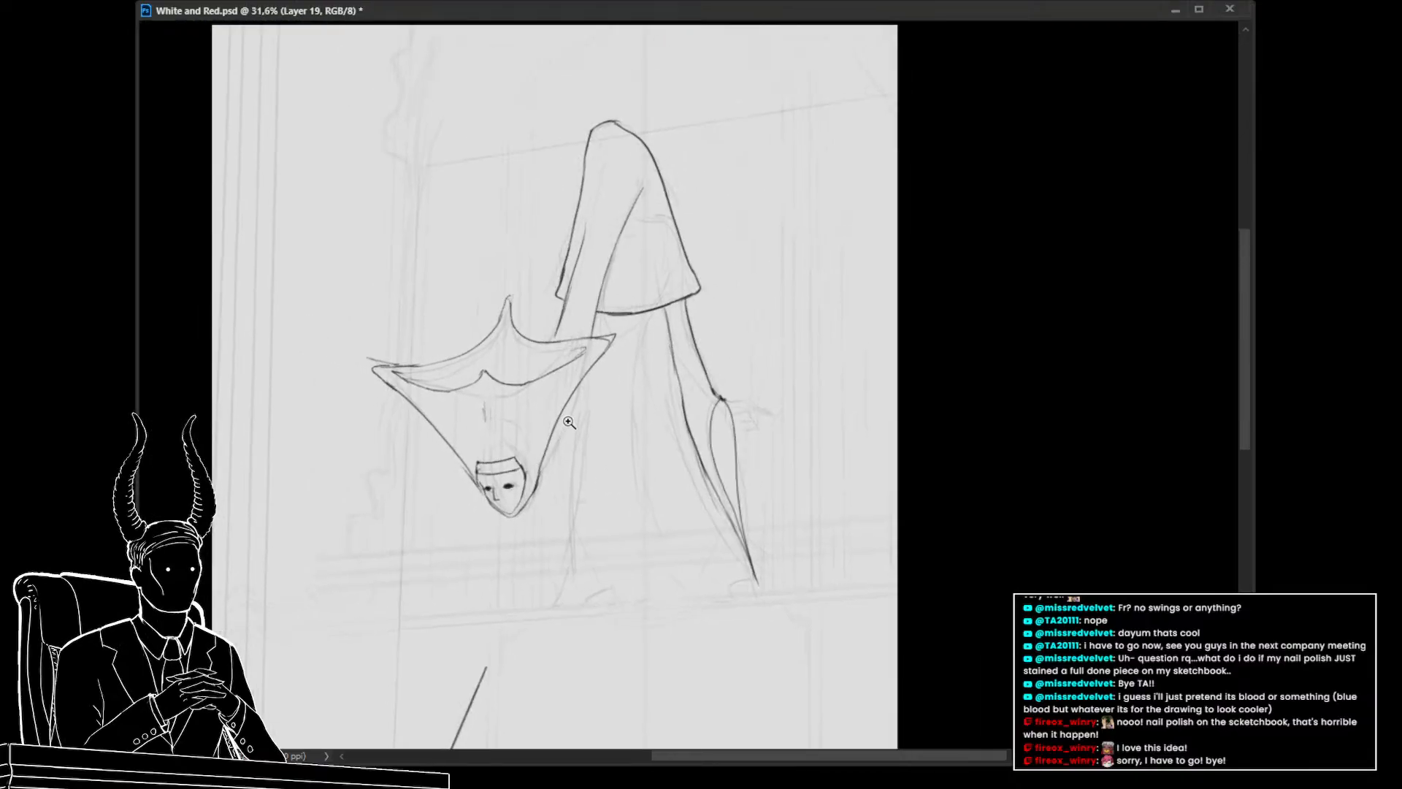
drag(588, 311, 575, 495)
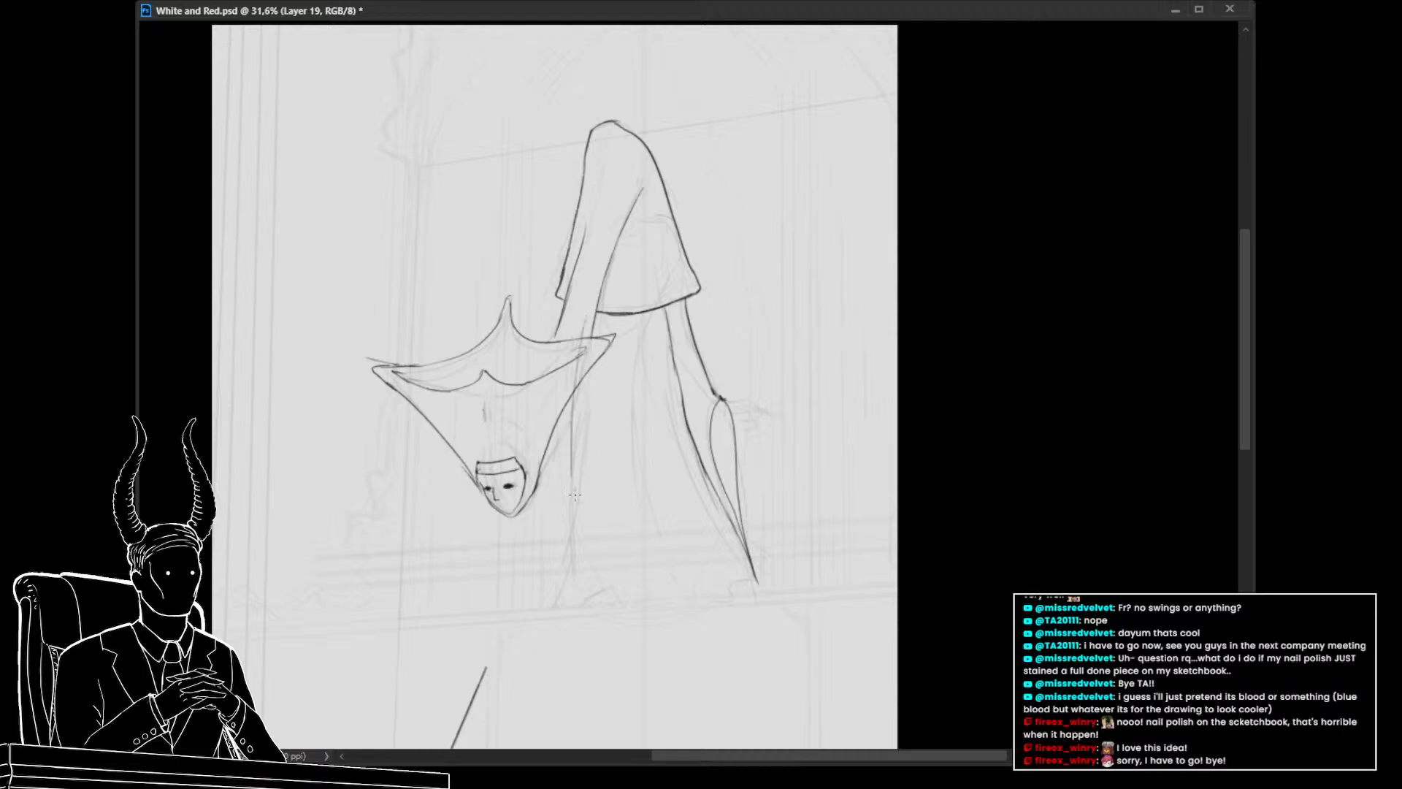
key(ctrl+z)
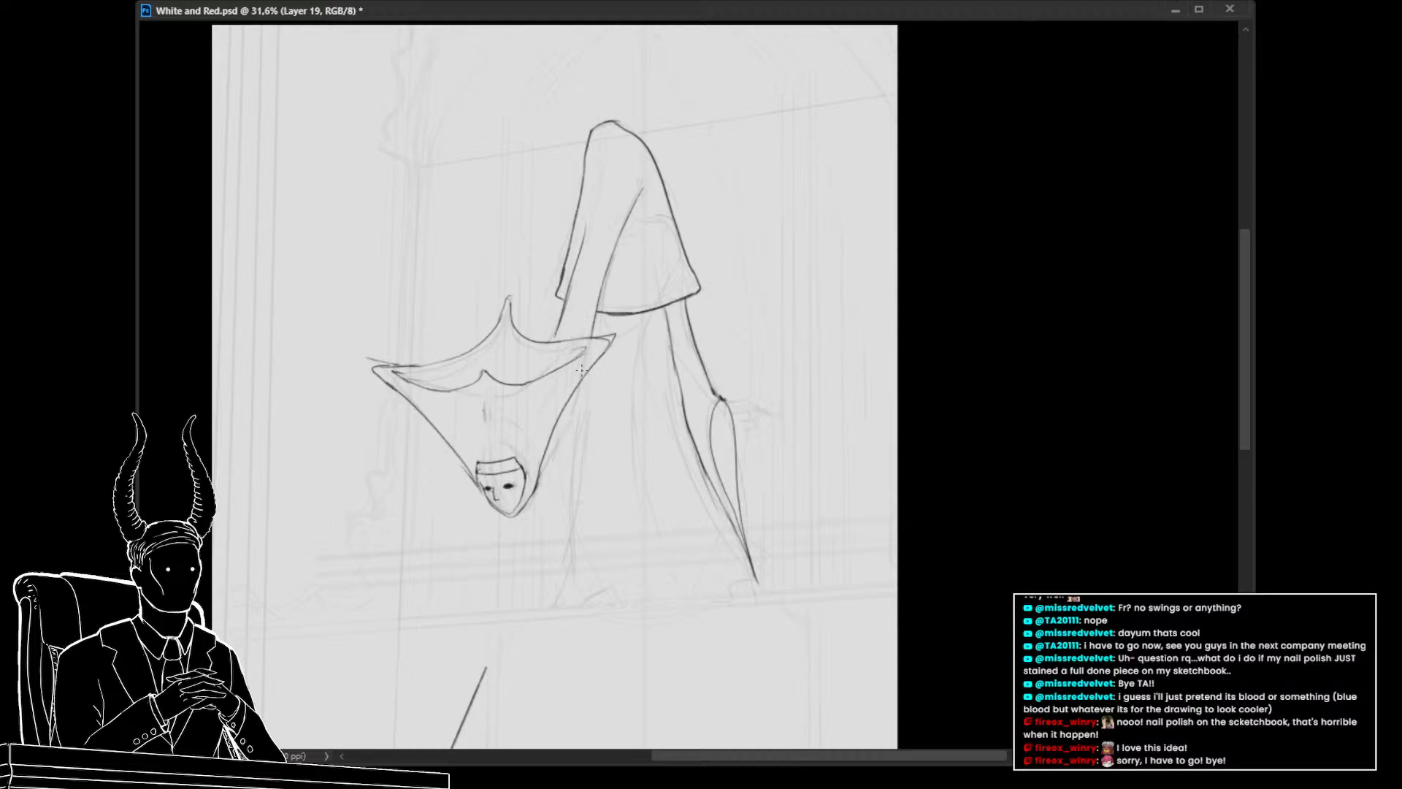
drag(589, 370, 568, 605)
key(ctrl+z)
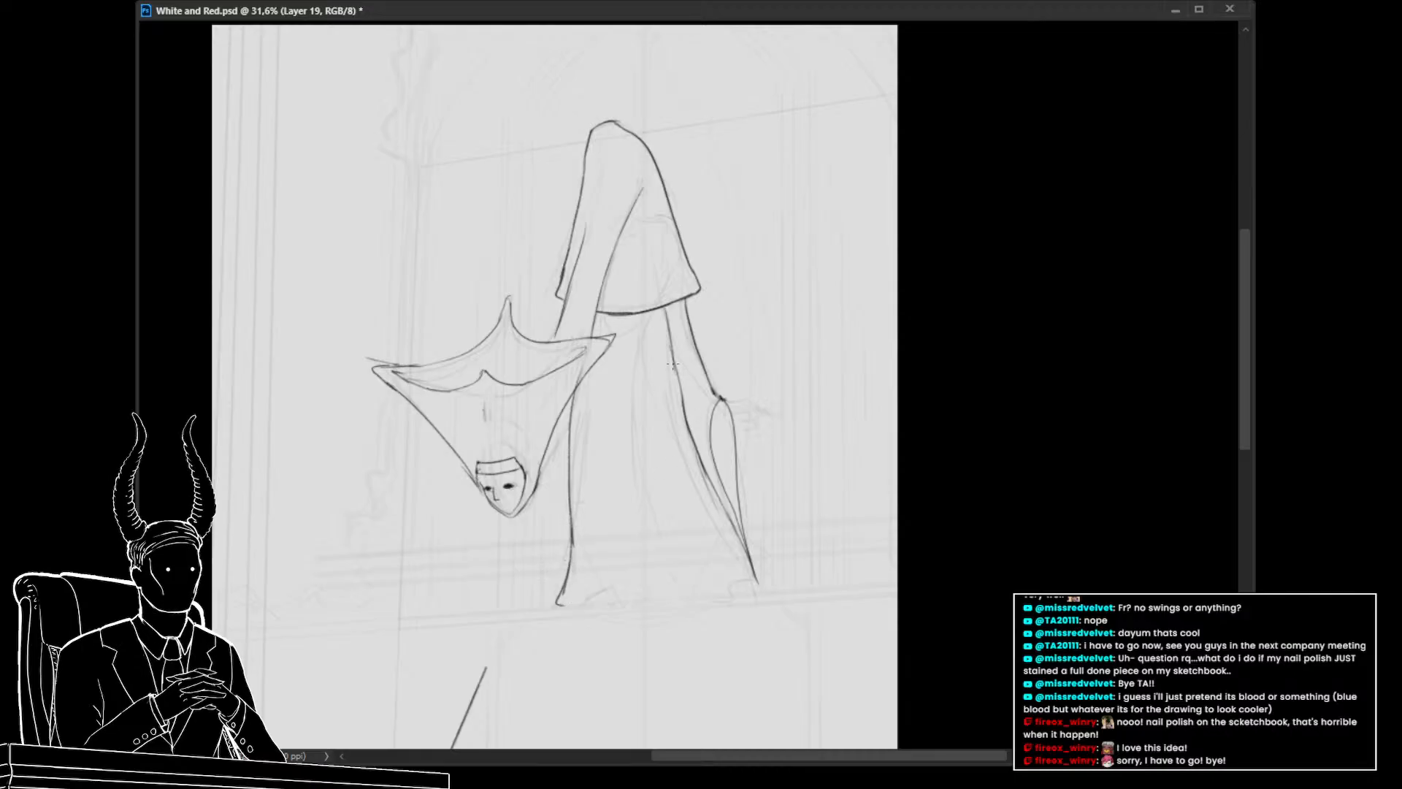
Outline the hanging limb's pointed lower end and add a long inner line from the hood down to it
drag(707, 457, 744, 564)
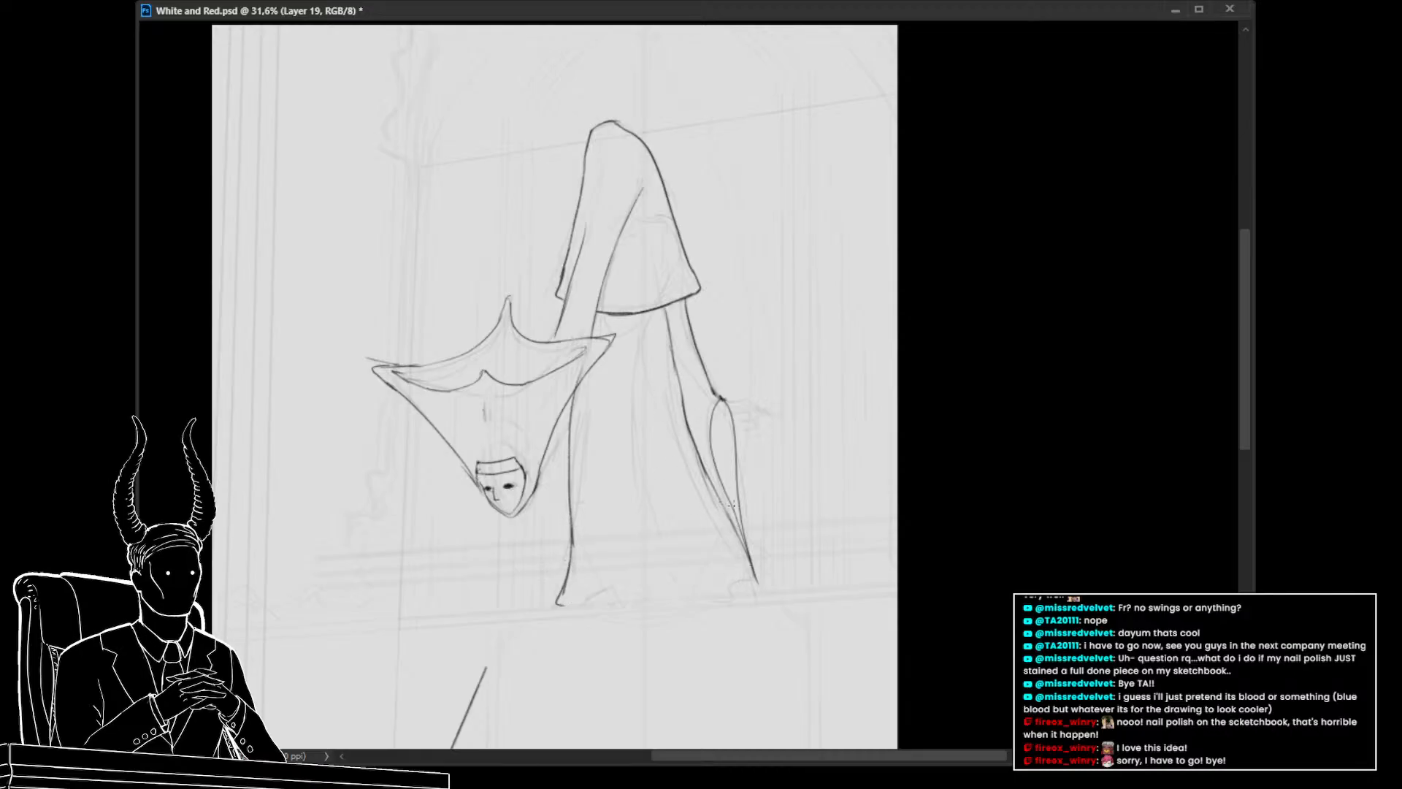
drag(732, 503, 791, 572)
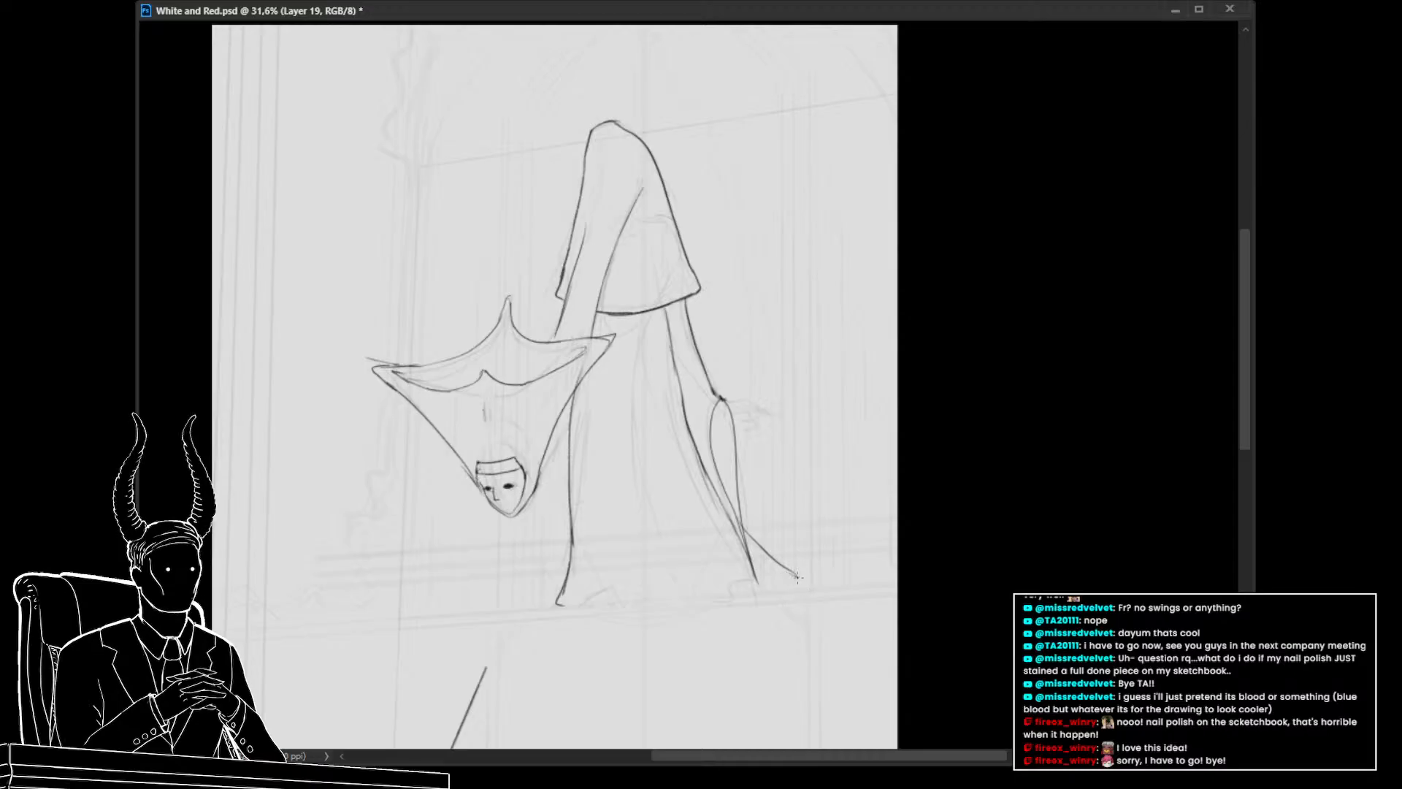
drag(787, 579, 748, 587)
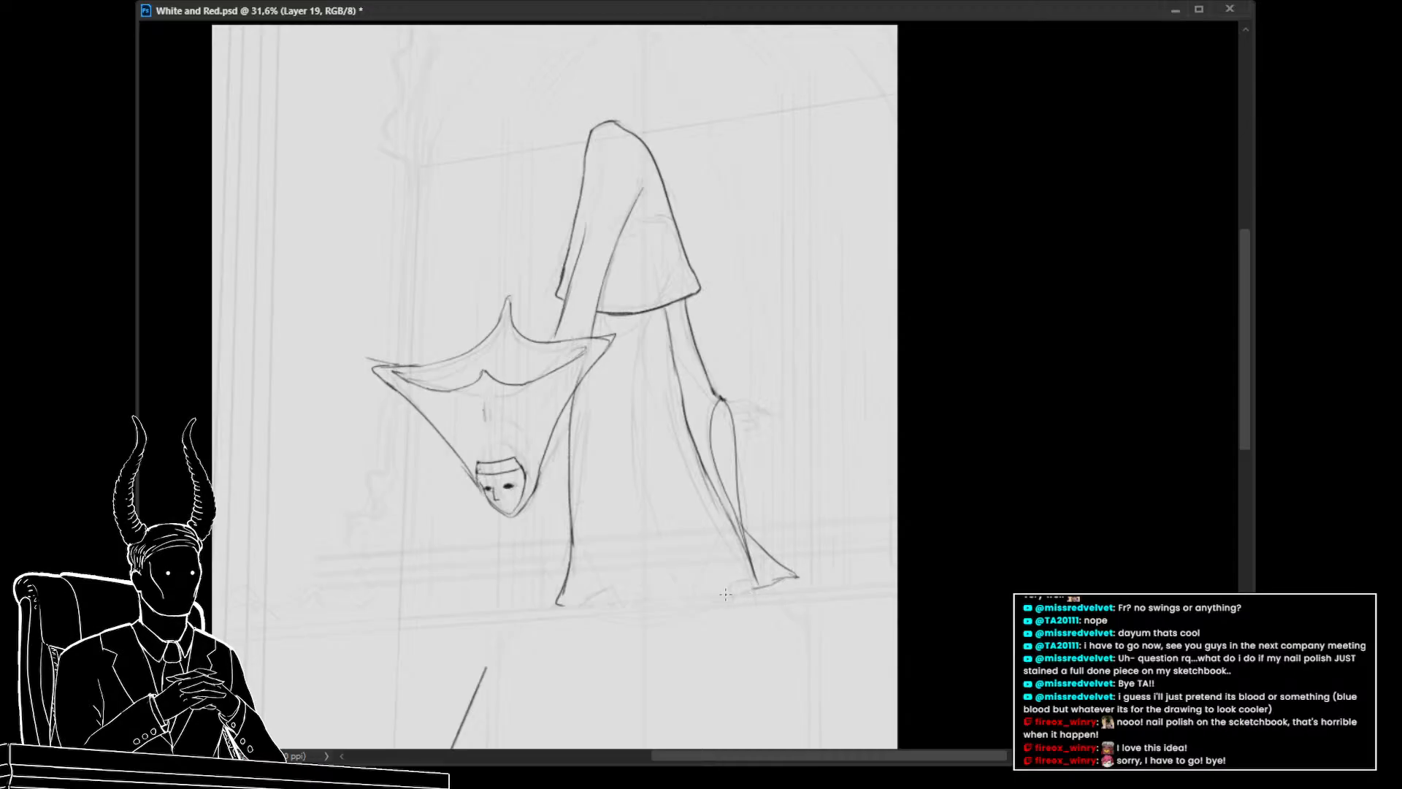
drag(661, 351, 721, 580)
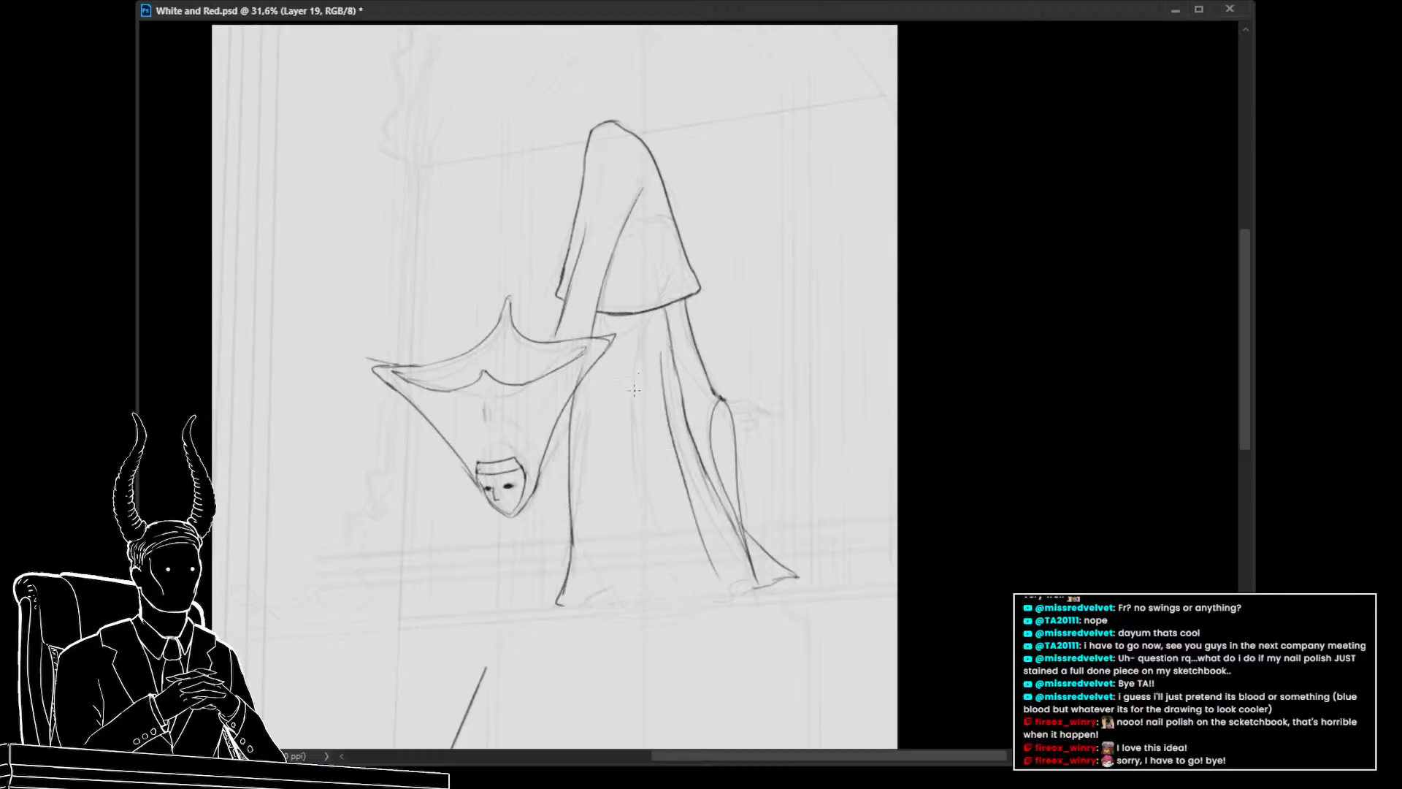
Try drawing a fold line inside the body between its two edges
drag(644, 315, 661, 579)
key(ctrl+z)
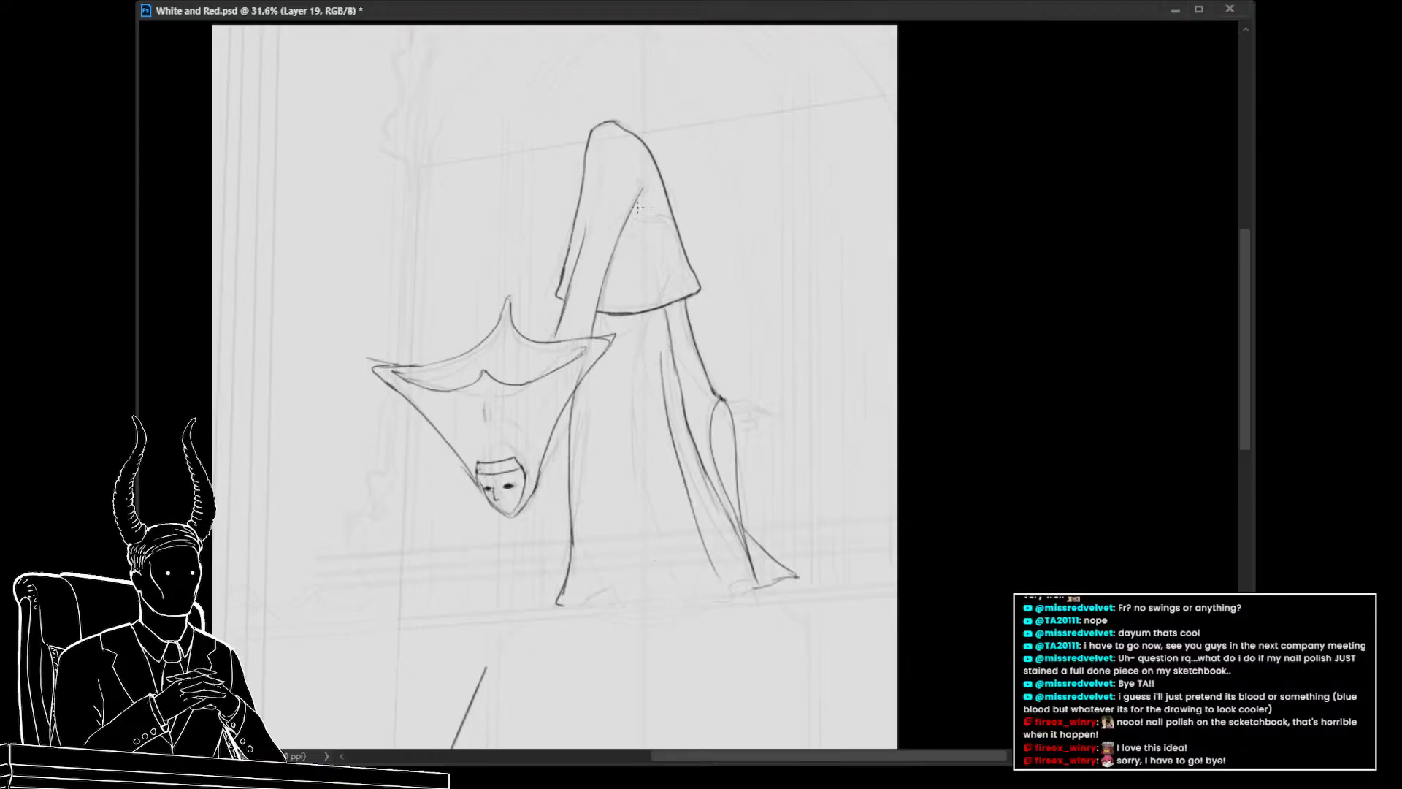
drag(654, 416, 672, 548)
key(ctrl+z)
mouse_move(661, 398)
mouse_down()
mouse_move(668, 523)
mouse_move(694, 606)
mouse_move(671, 519)
mouse_up()
key(ctrl+z)
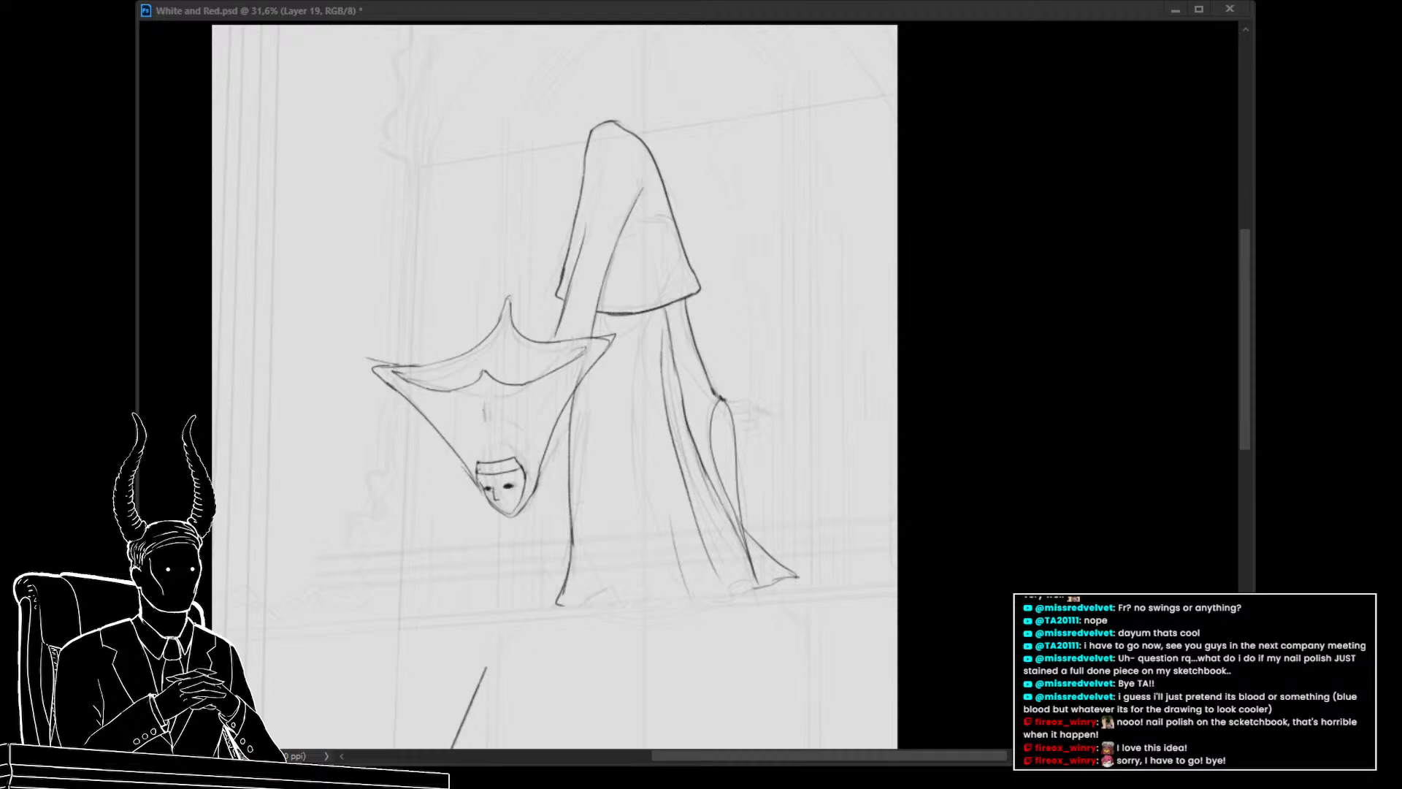
click(215, 608)
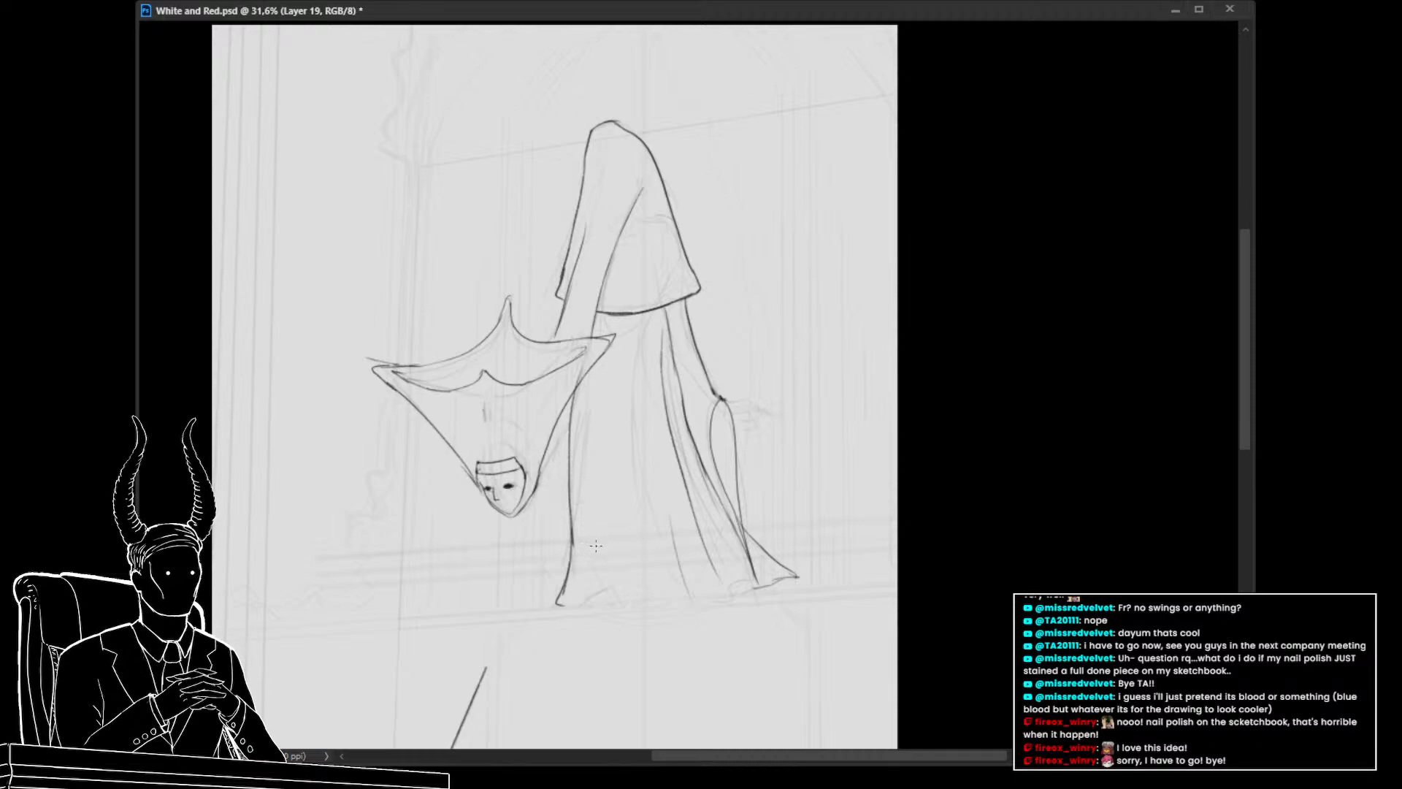
Try adding a short stroke near the lower left of the hanging body
mouse_move(628, 546)
mouse_down()
mouse_move(623, 497)
mouse_move(557, 555)
mouse_up()
key(e)
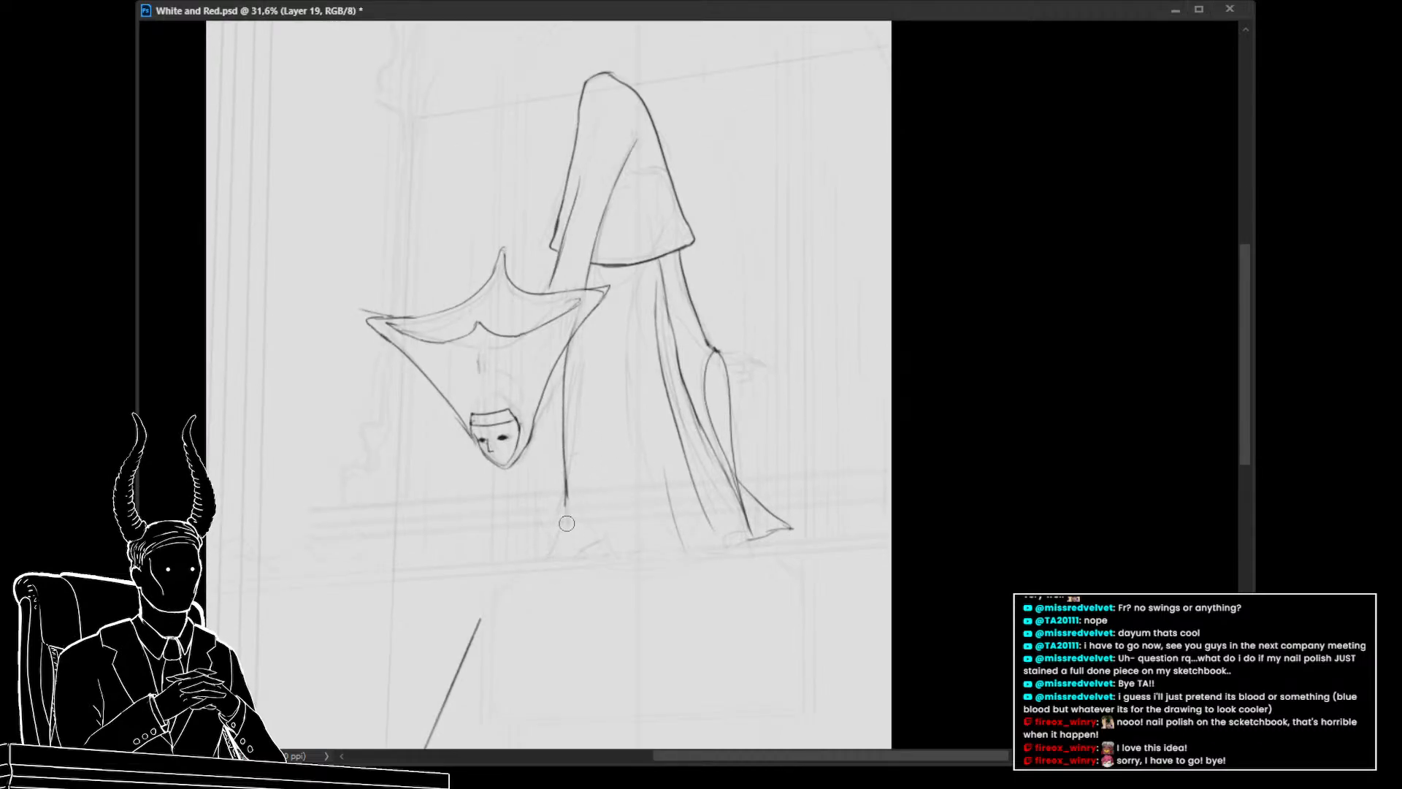
key(b)
mouse_move(566, 487)
mouse_down()
mouse_move(568, 549)
mouse_move(593, 566)
mouse_up()
key(ctrl+z)
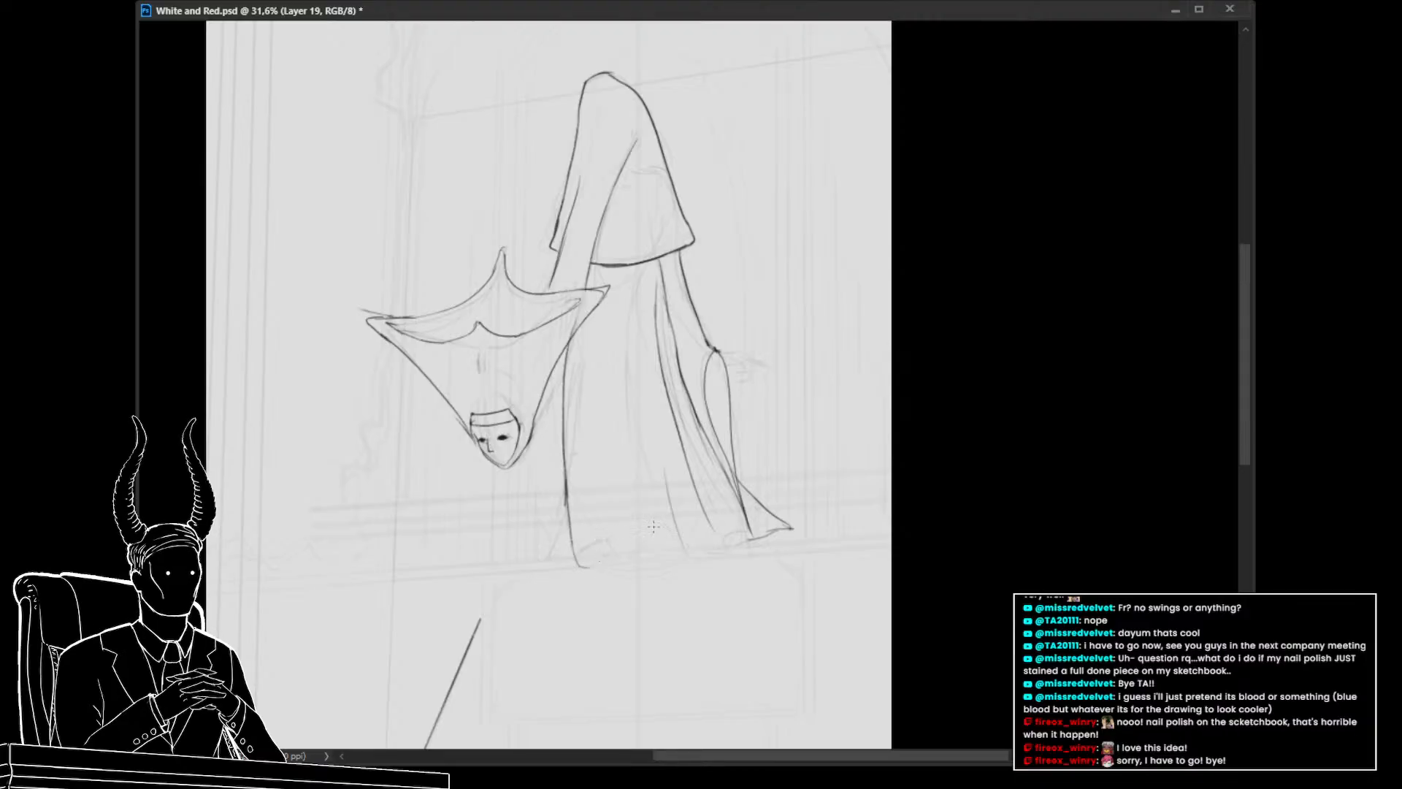
Try sketching several long fold lines down the hanging body on a separate layer and merging it down
scroll(653, 525, down, 5)
scroll(647, 533, up, 2)
scroll(645, 539, down, 1)
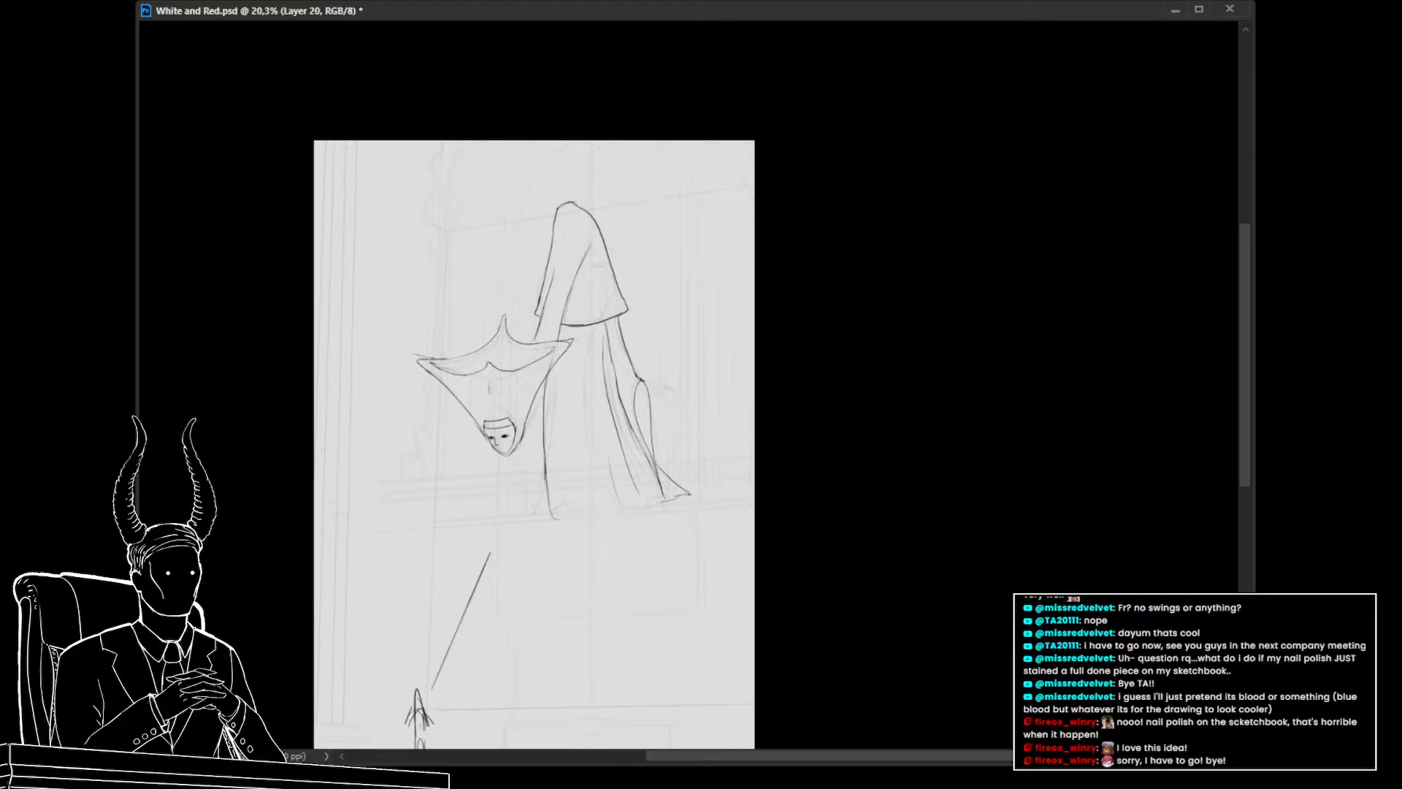
drag(587, 327, 668, 500)
drag(584, 292, 724, 511)
mouse_move(593, 332)
mouse_down()
mouse_move(642, 495)
mouse_move(627, 523)
mouse_up()
drag(559, 365, 582, 492)
drag(578, 366, 627, 510)
drag(563, 372, 589, 512)
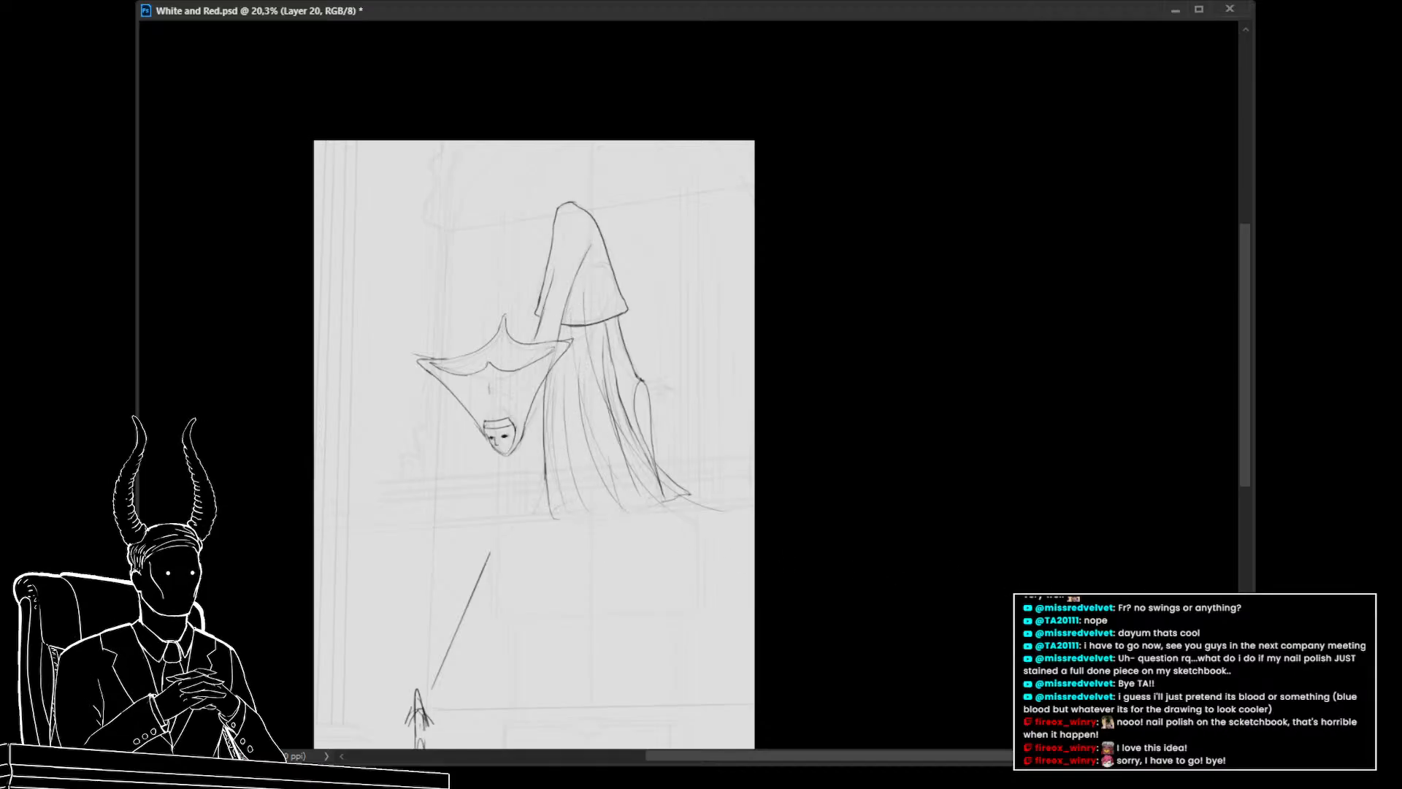
key(ctrl+z)
key(ctrl+z)
key(ctrl+z)
key(ctrl+z)
key(ctrl+e)
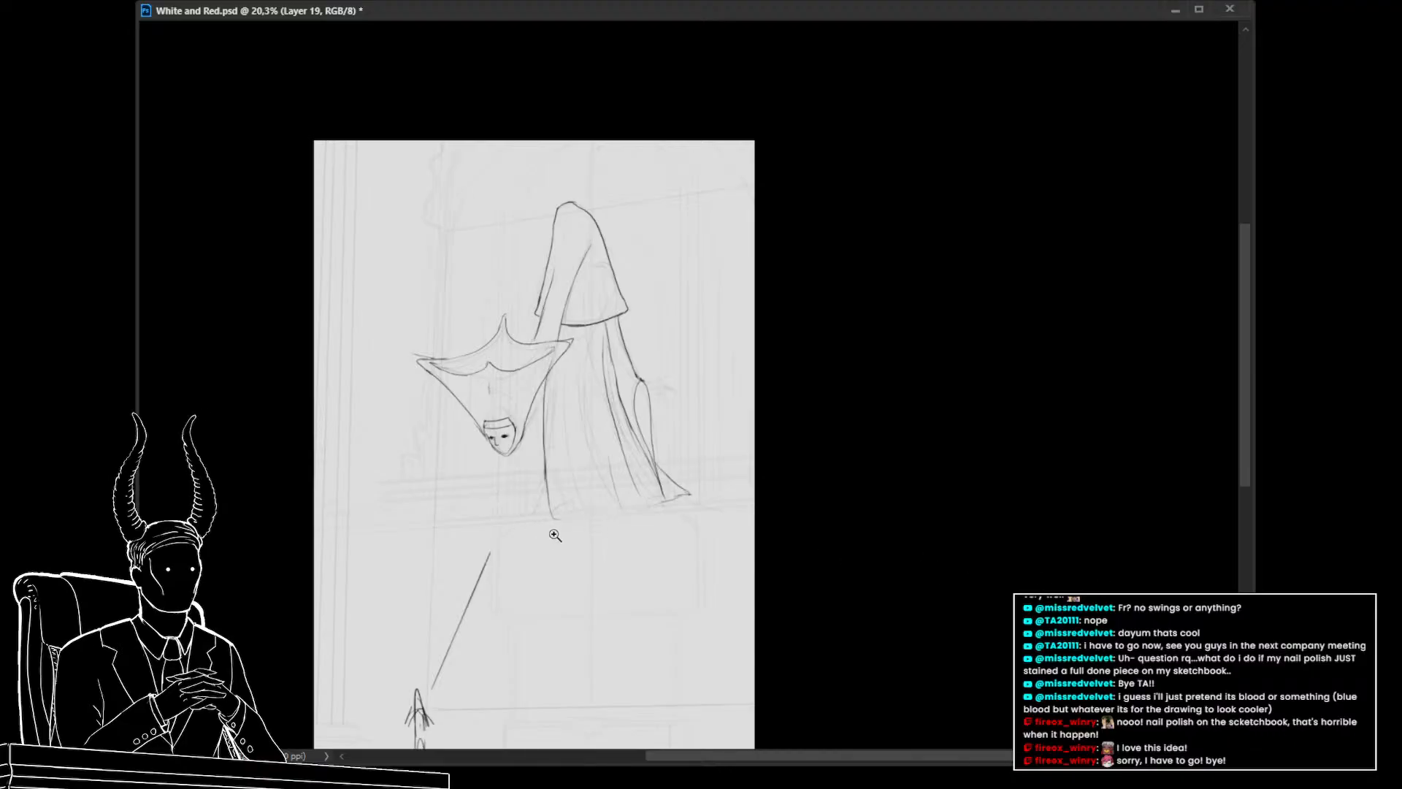
Try redrawing the body's left edge and a wavy lower hem along its bottom
drag(555, 535, 588, 539)
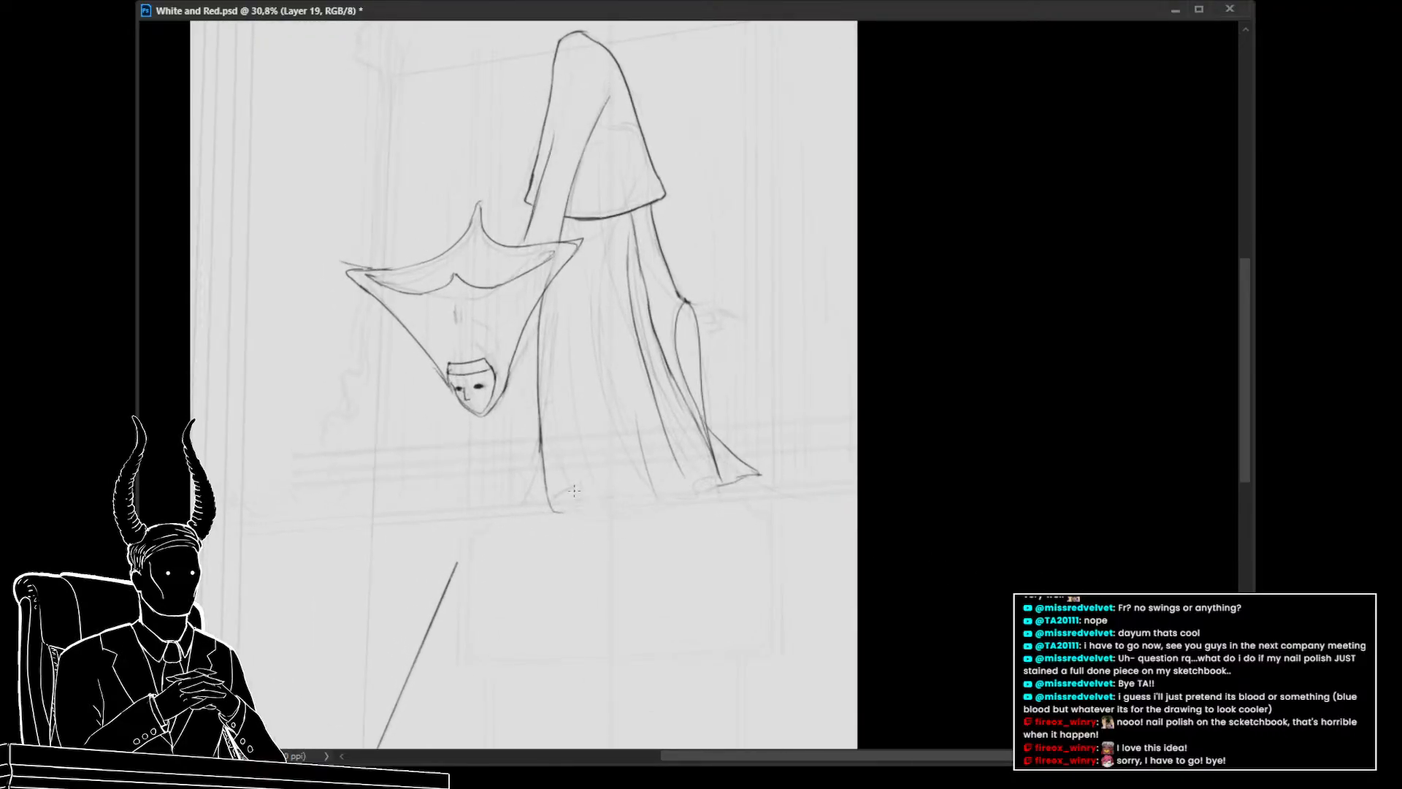
key(ctrl+z)
drag(551, 502, 589, 532)
key(ctrl+z)
key(ctrl+z)
drag(583, 527, 623, 506)
key(ctrl+z)
drag(608, 520, 603, 414)
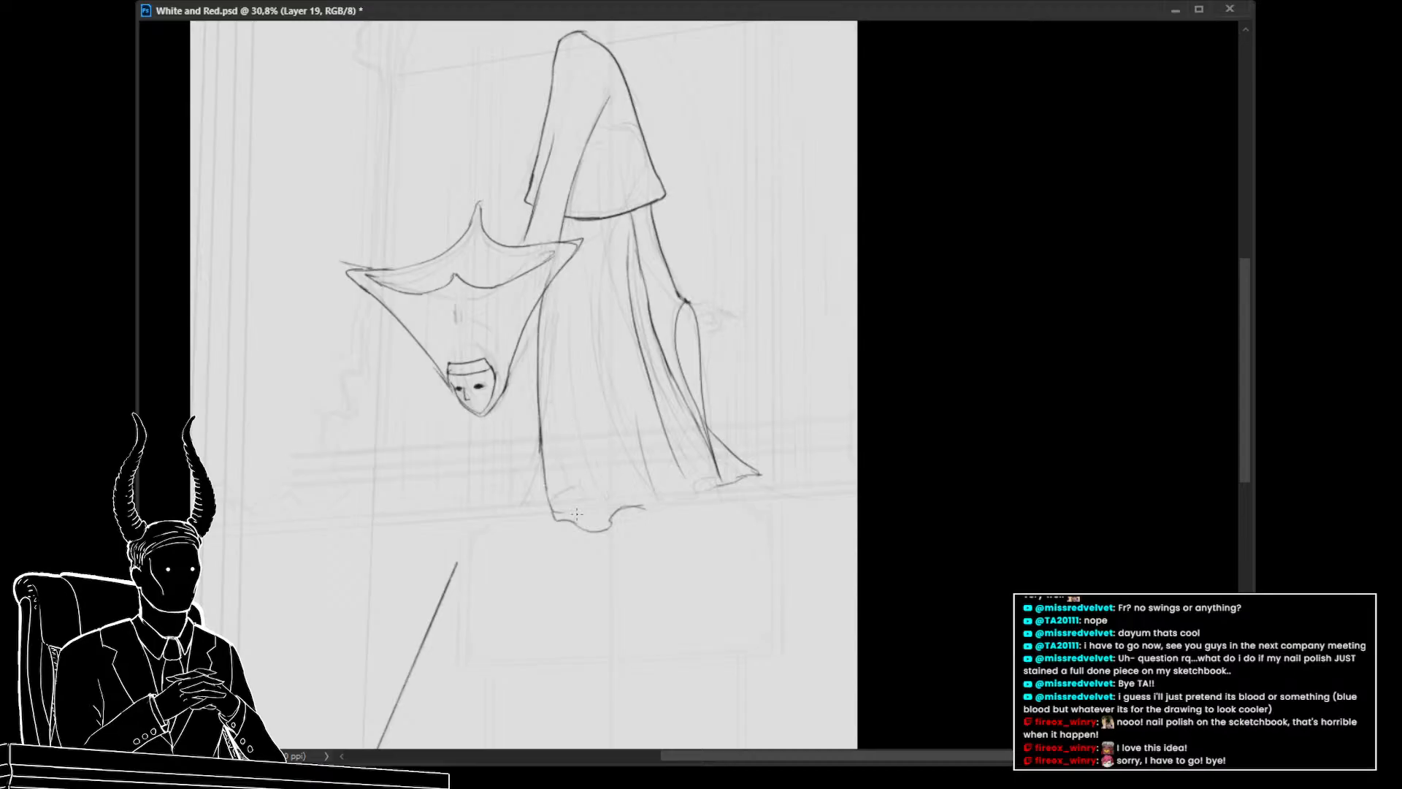
drag(581, 529, 554, 354)
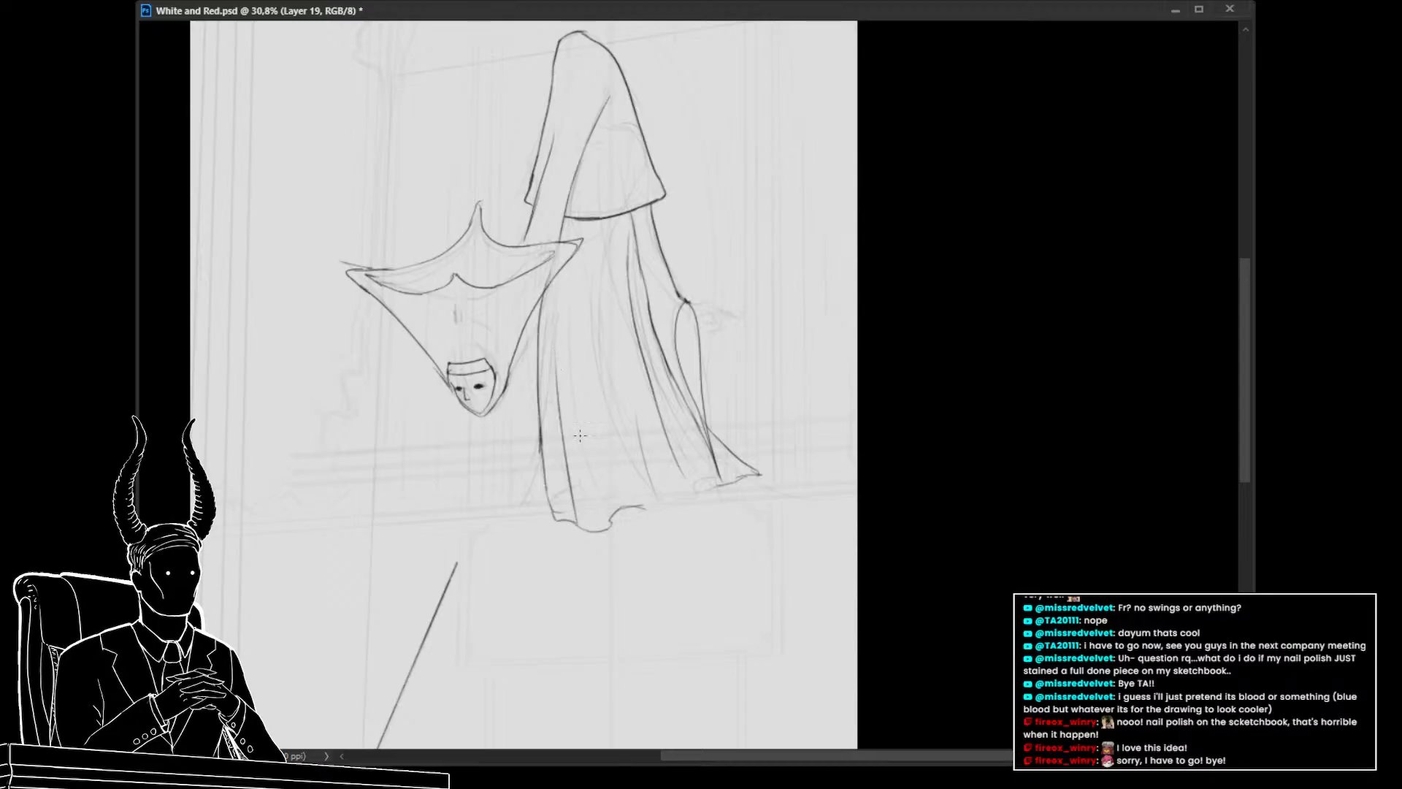
drag(613, 515, 590, 330)
key(ctrl+z)
drag(611, 520, 567, 332)
mouse_move(635, 389)
mouse_down()
mouse_move(558, 398)
mouse_move(609, 417)
mouse_move(606, 475)
mouse_up()
key(ctrl+z)
key(ctrl+z)
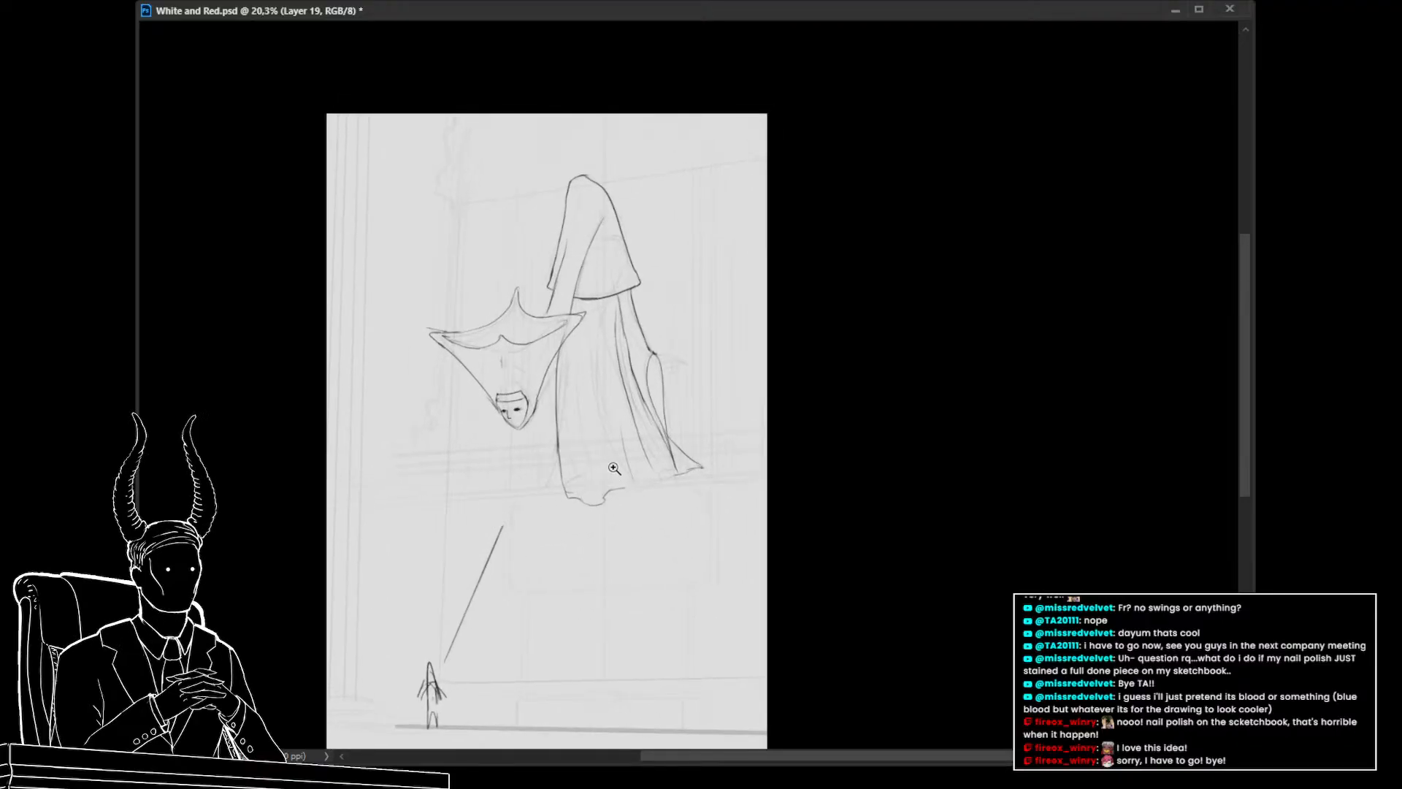
drag(612, 466, 627, 476)
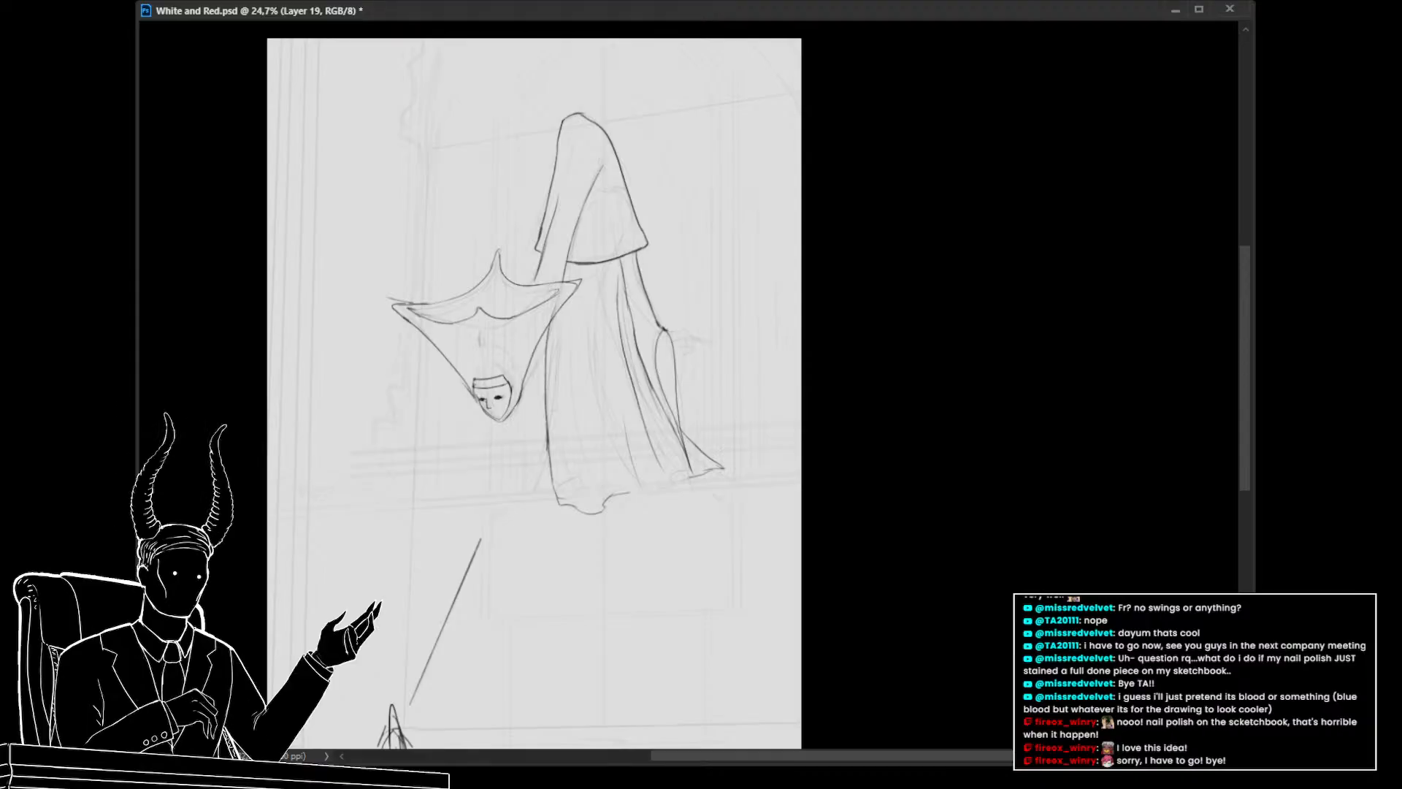
key(ctrl+z)
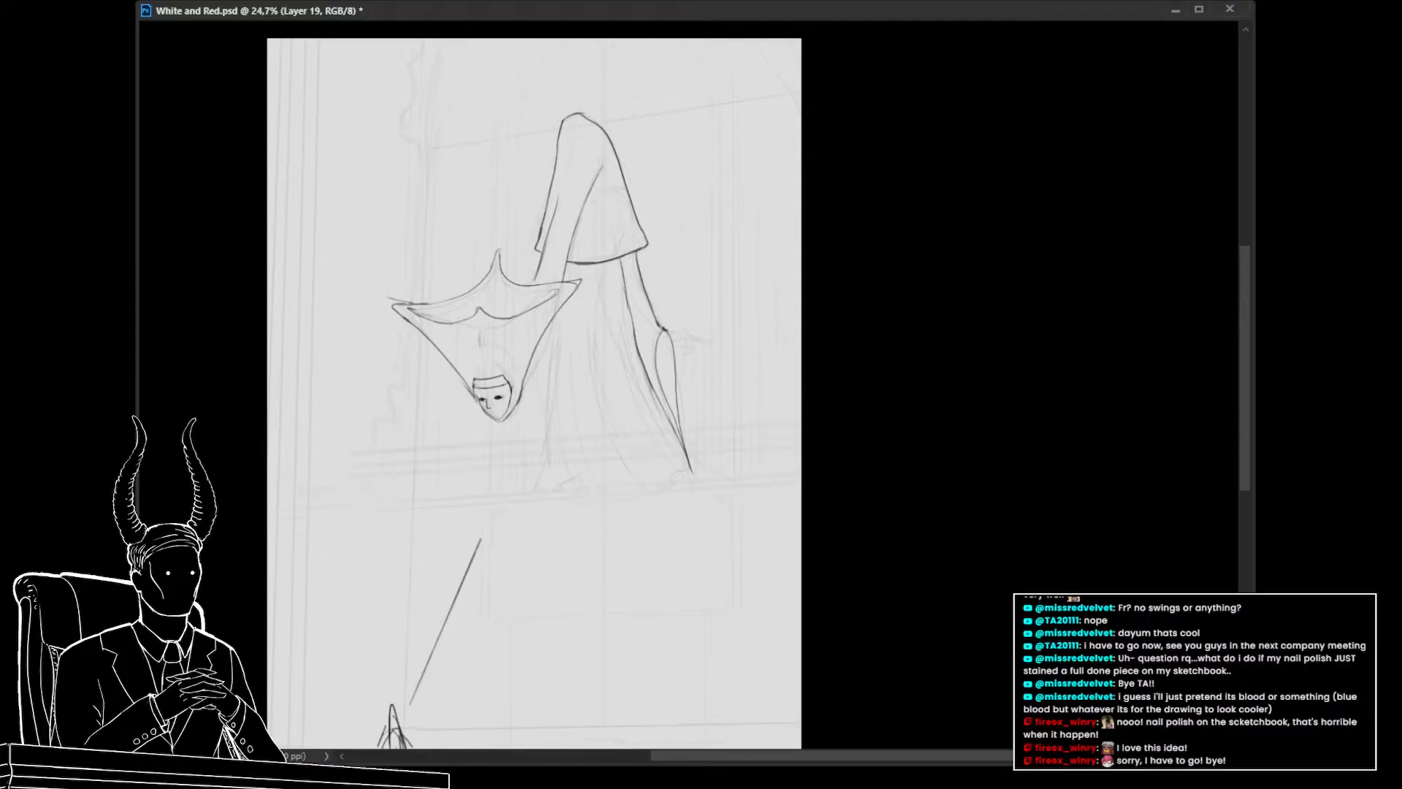
key(ctrl+shift+z)
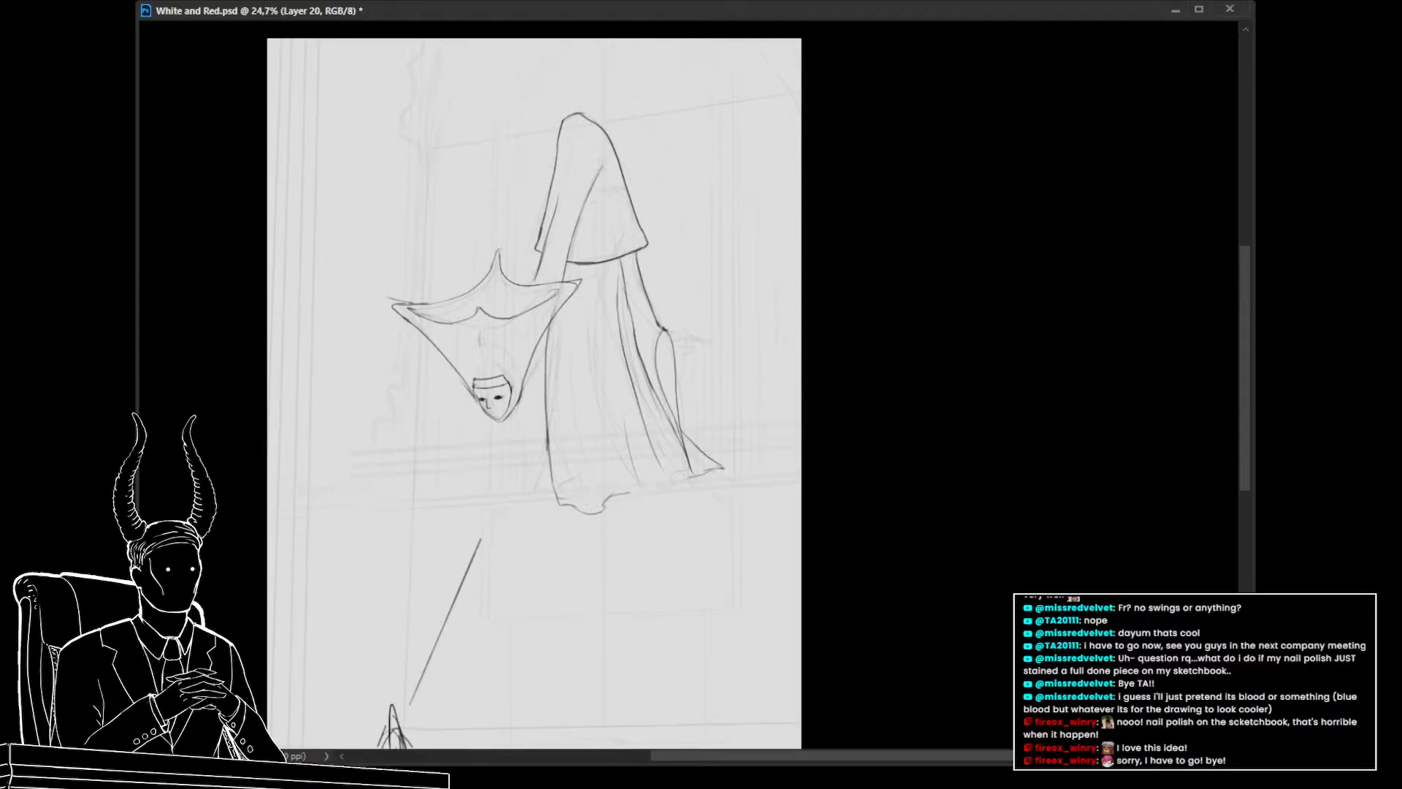
key(ctrl+e)
key(z)
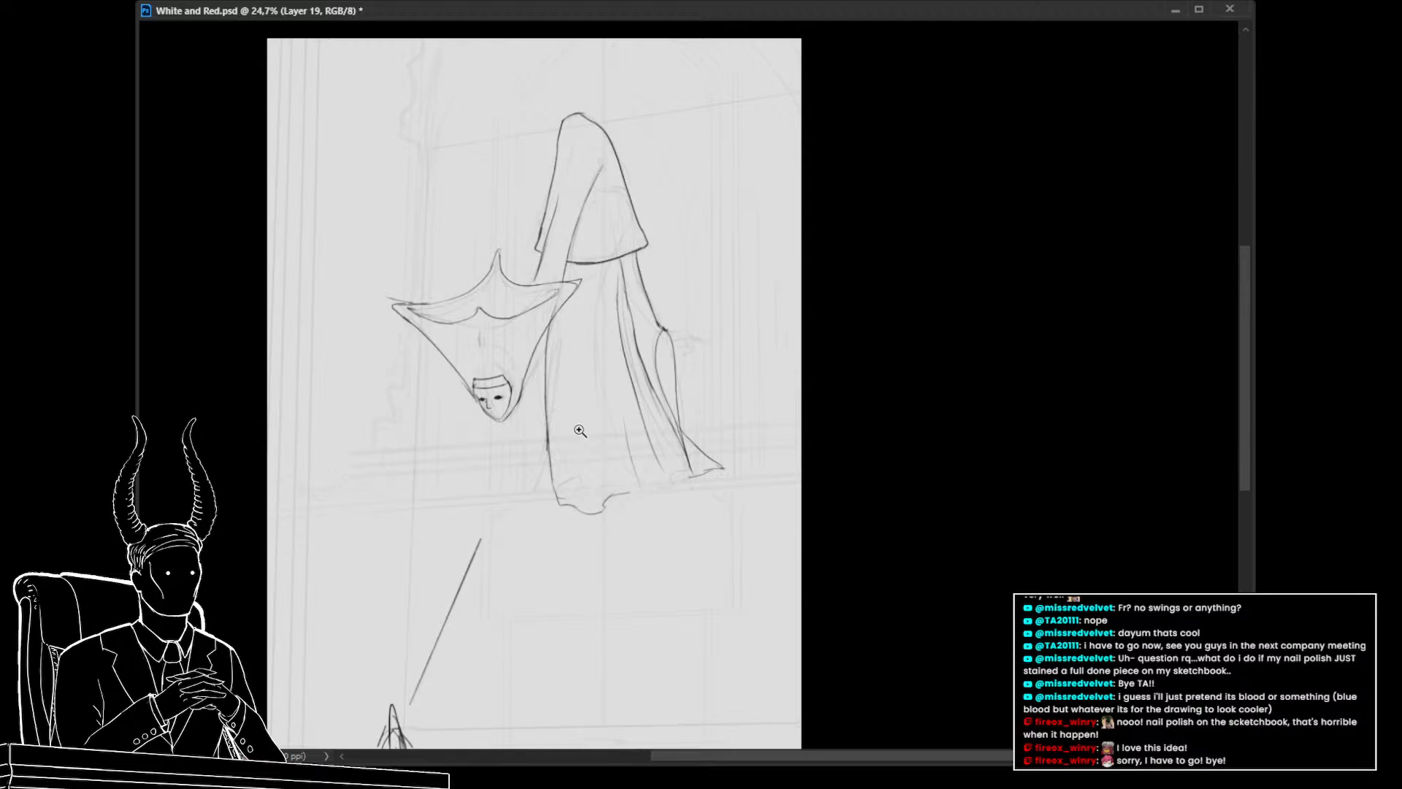
drag(600, 443, 662, 466)
mouse_move(642, 466)
mouse_down()
mouse_move(614, 460)
mouse_move(630, 463)
mouse_up()
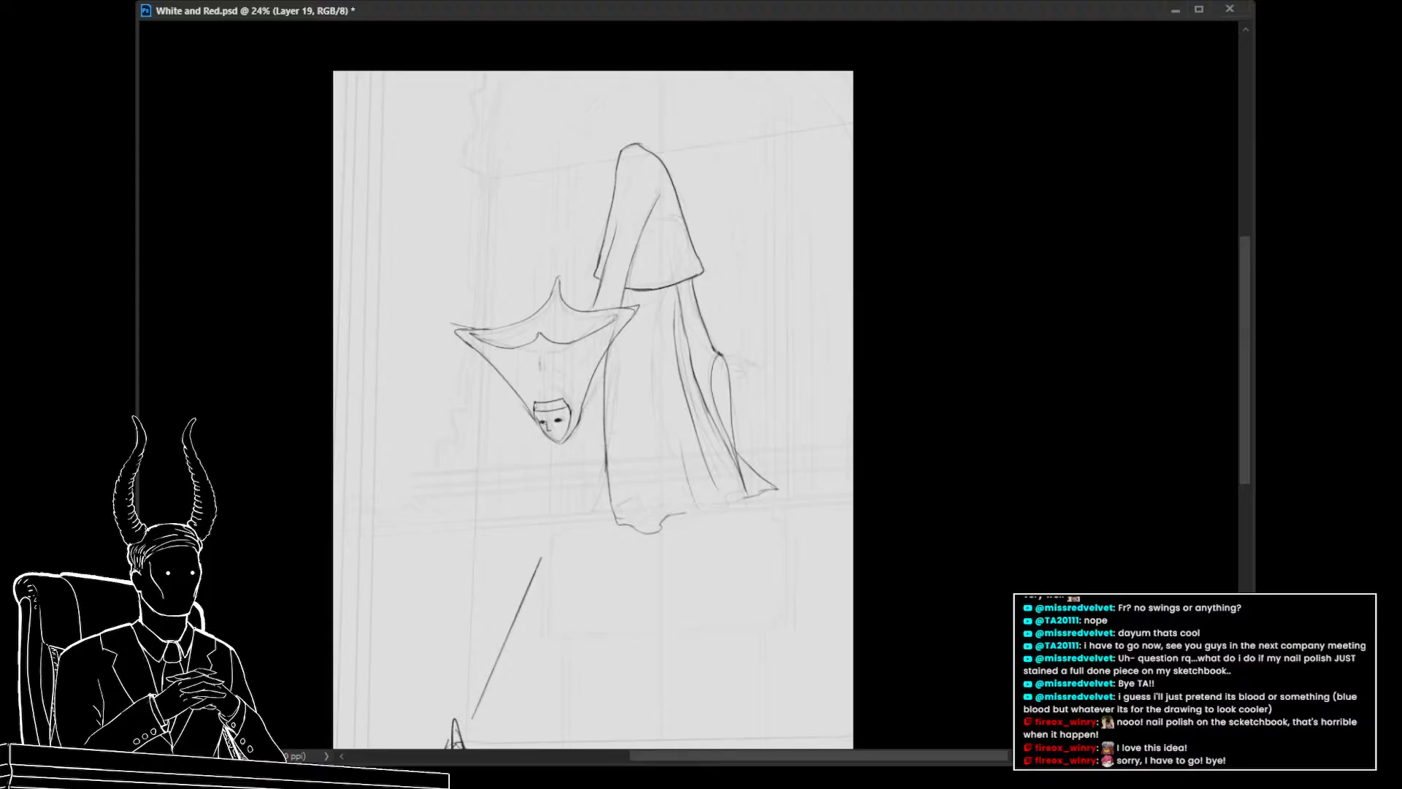
key(ctrl+z)
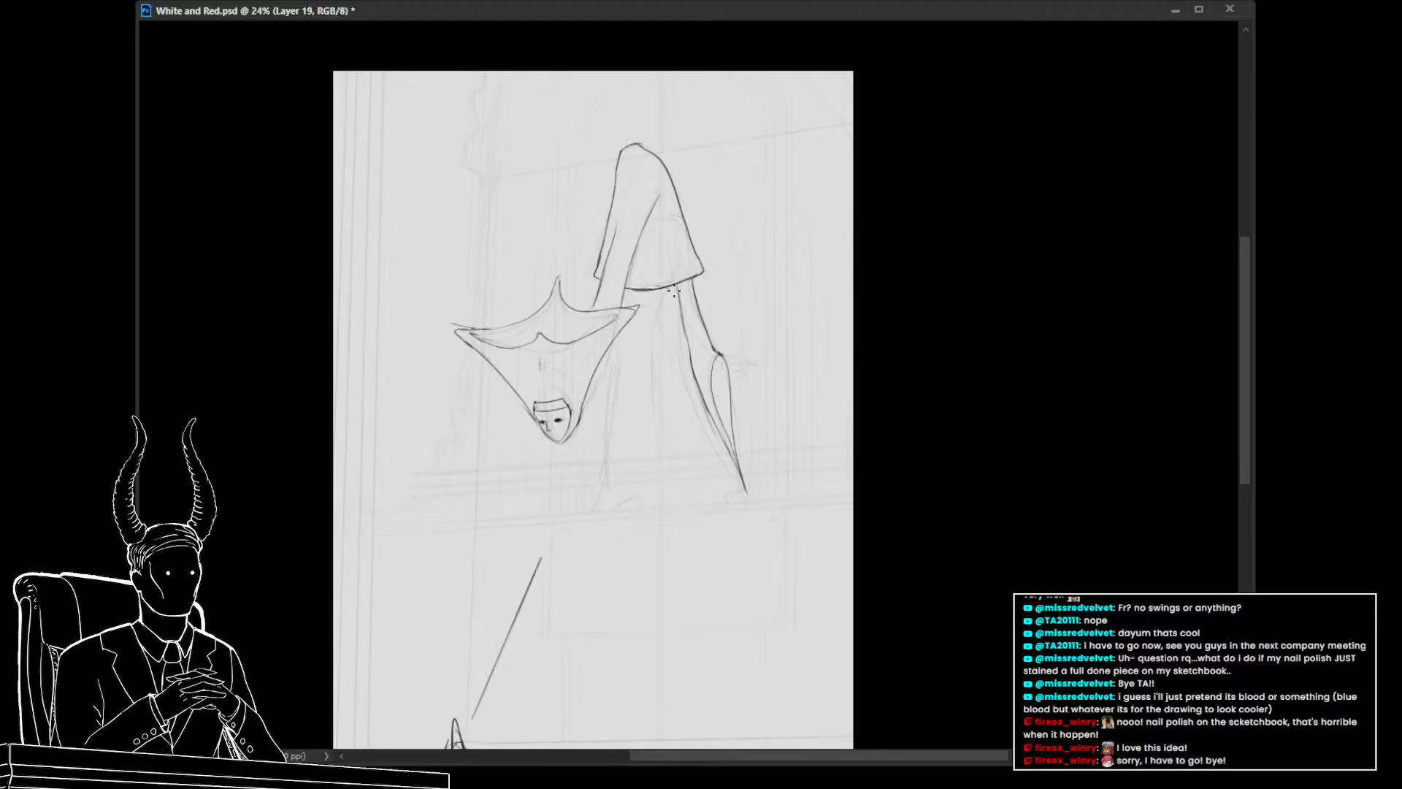
Redraw the body's left edge, a lower hem line, and a long inner fold line from the hood down
drag(605, 374, 617, 461)
key(ctrl+z)
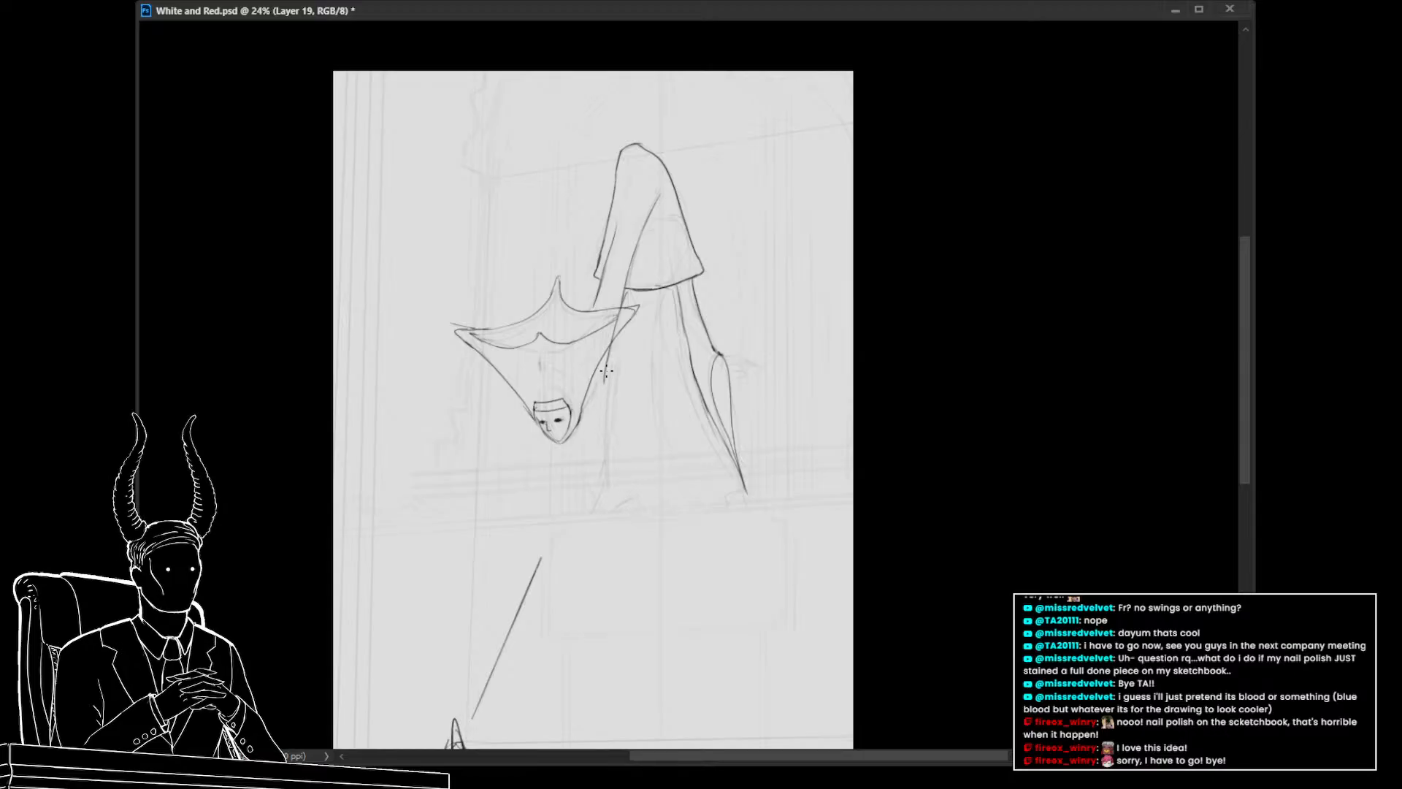
drag(605, 373, 610, 490)
key(ctrl+z)
drag(612, 355, 595, 507)
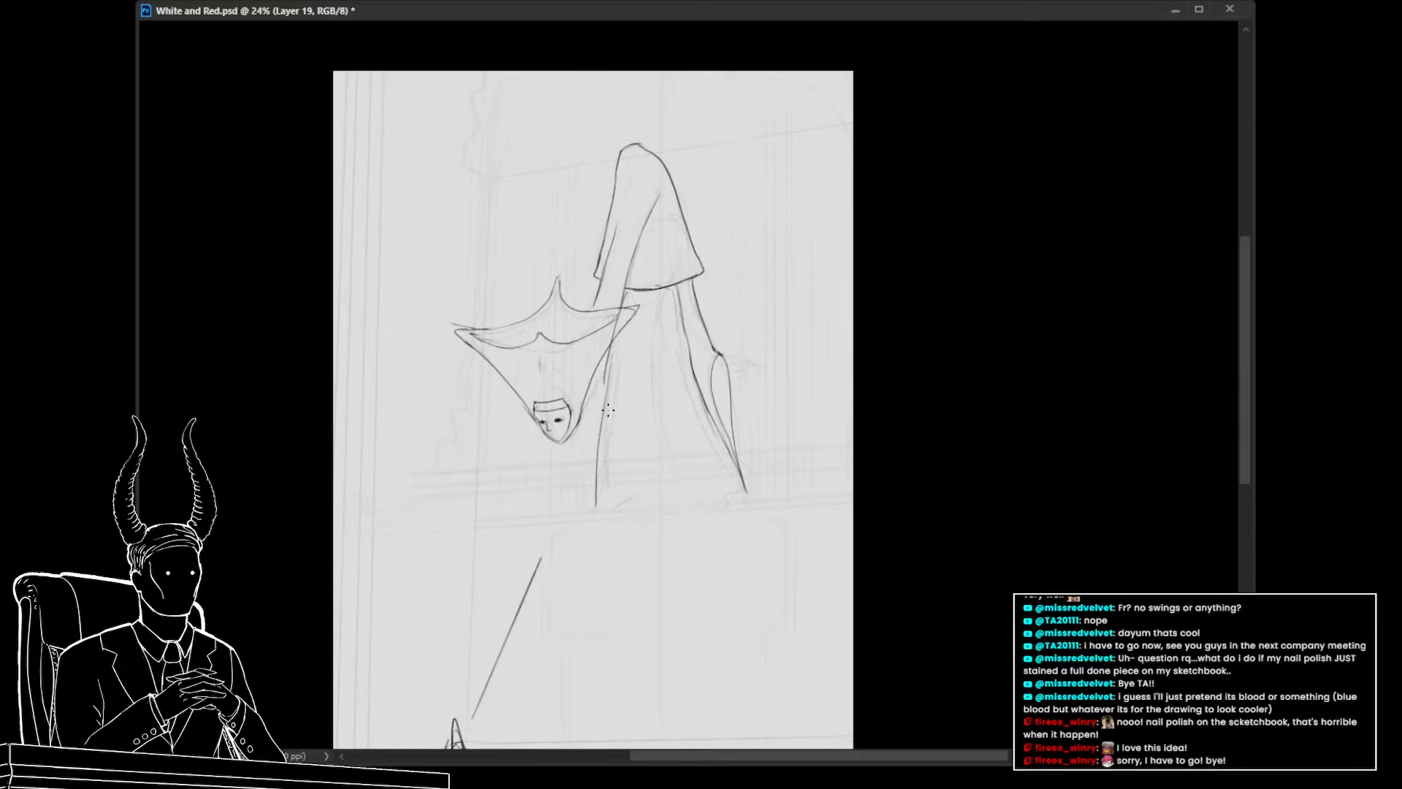
key(ctrl+z)
drag(605, 395, 603, 496)
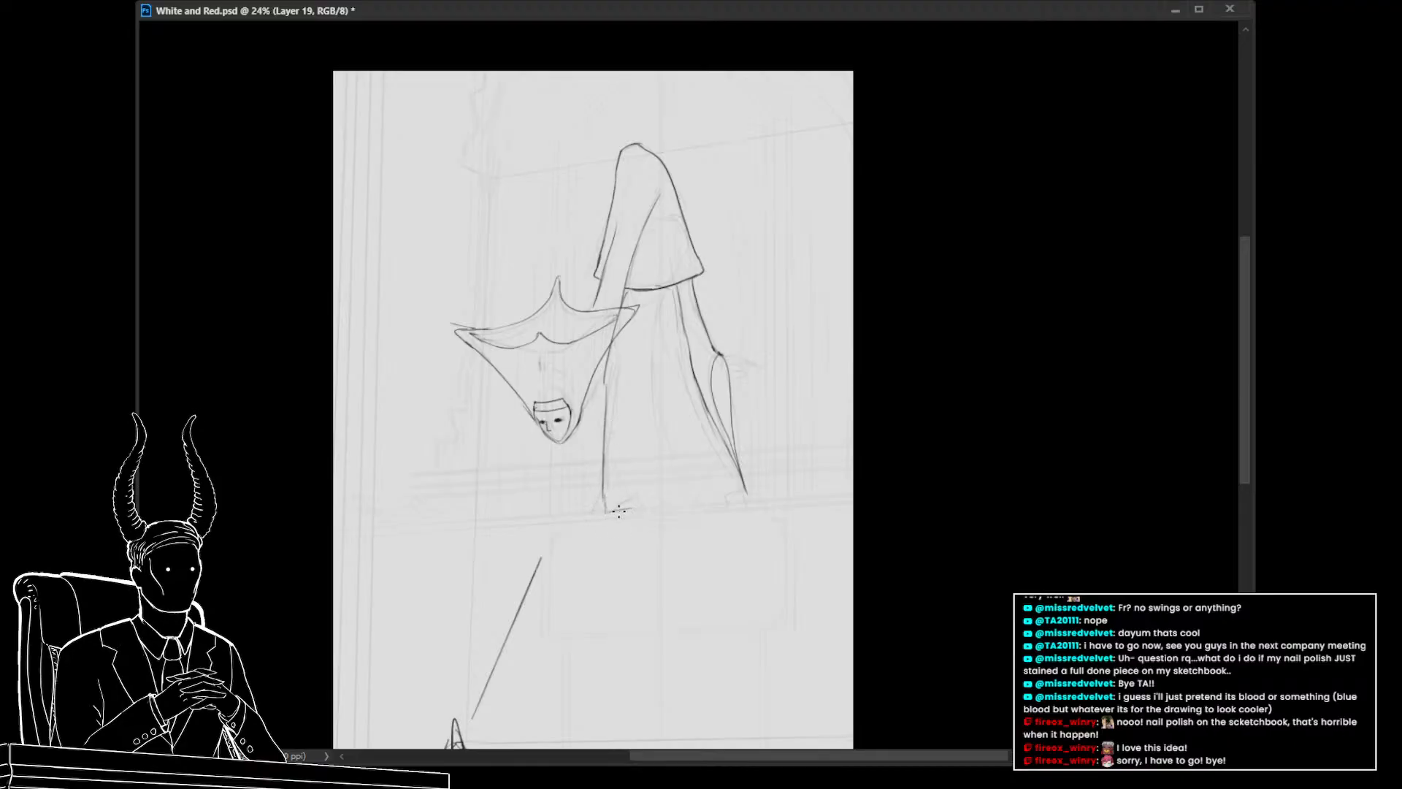
mouse_move(606, 509)
mouse_down()
mouse_move(653, 493)
mouse_move(695, 501)
mouse_up()
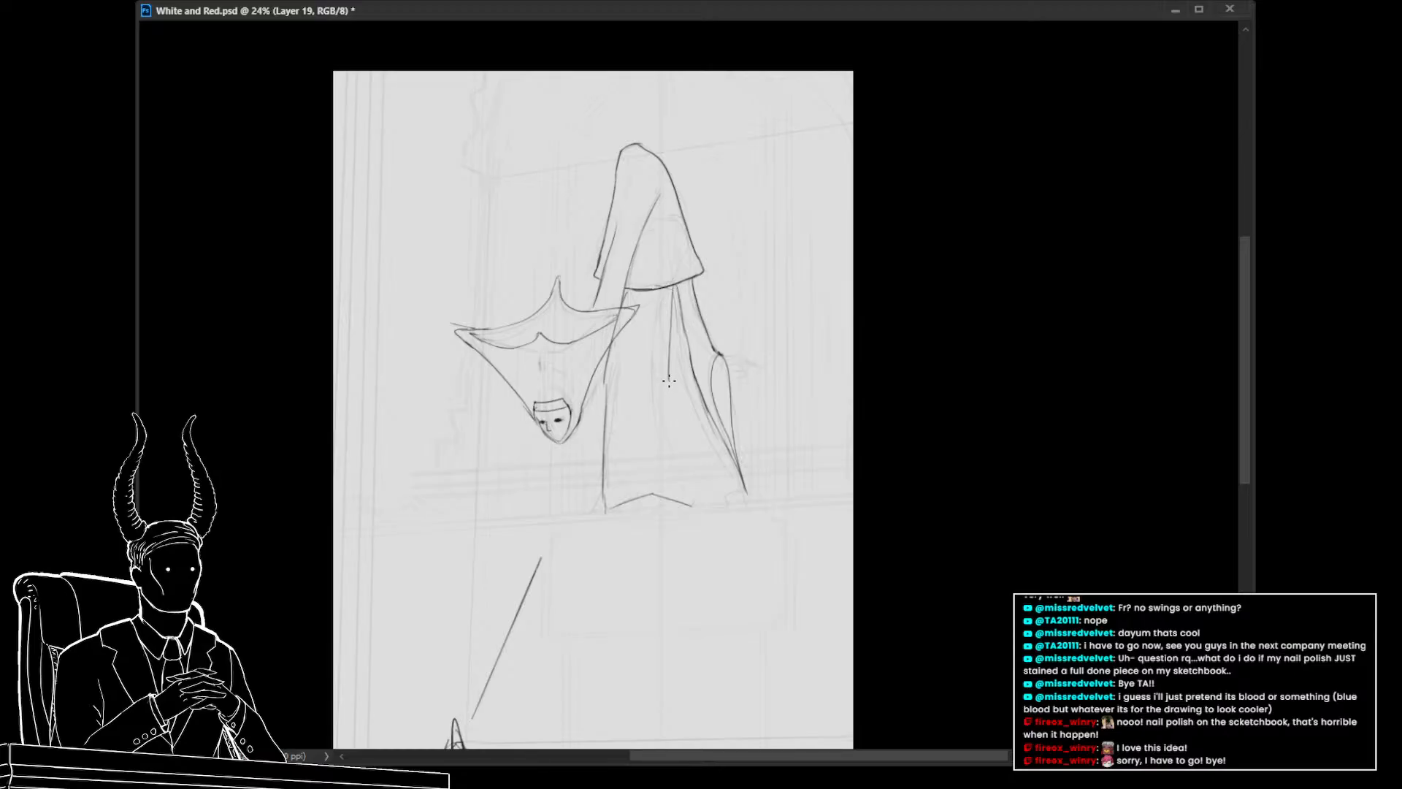
mouse_move(673, 290)
mouse_down()
mouse_move(670, 370)
mouse_move(699, 501)
mouse_up()
drag(679, 294, 679, 381)
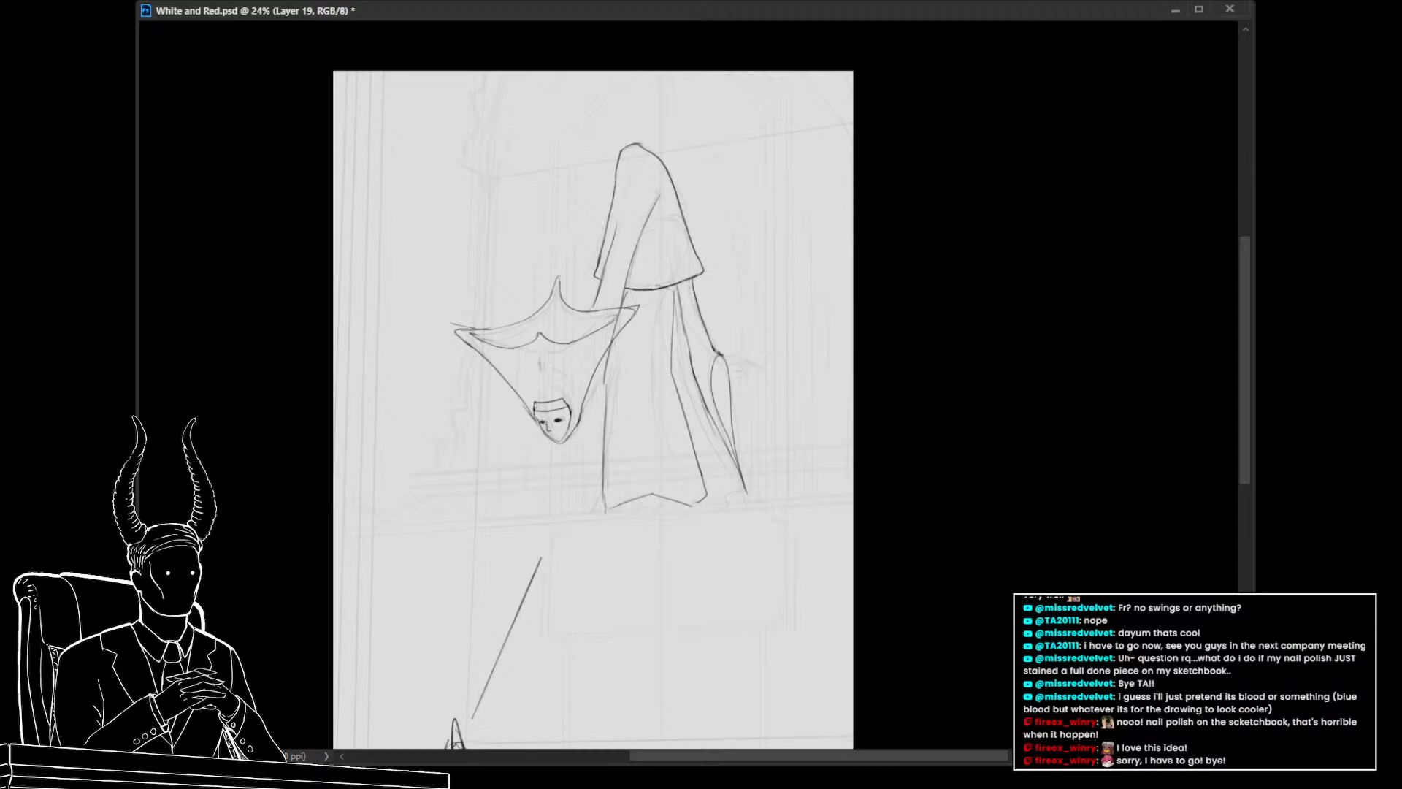
Select the hanging limb on the underlying Layer 17 sketch, then move and rotate it against the body's right edge
click(1314, 548)
mouse_move(775, 542)
mouse_down()
mouse_move(761, 315)
mouse_move(681, 281)
mouse_move(687, 397)
mouse_move(757, 528)
mouse_up()
key(ctrl+t)
drag(739, 409, 691, 291)
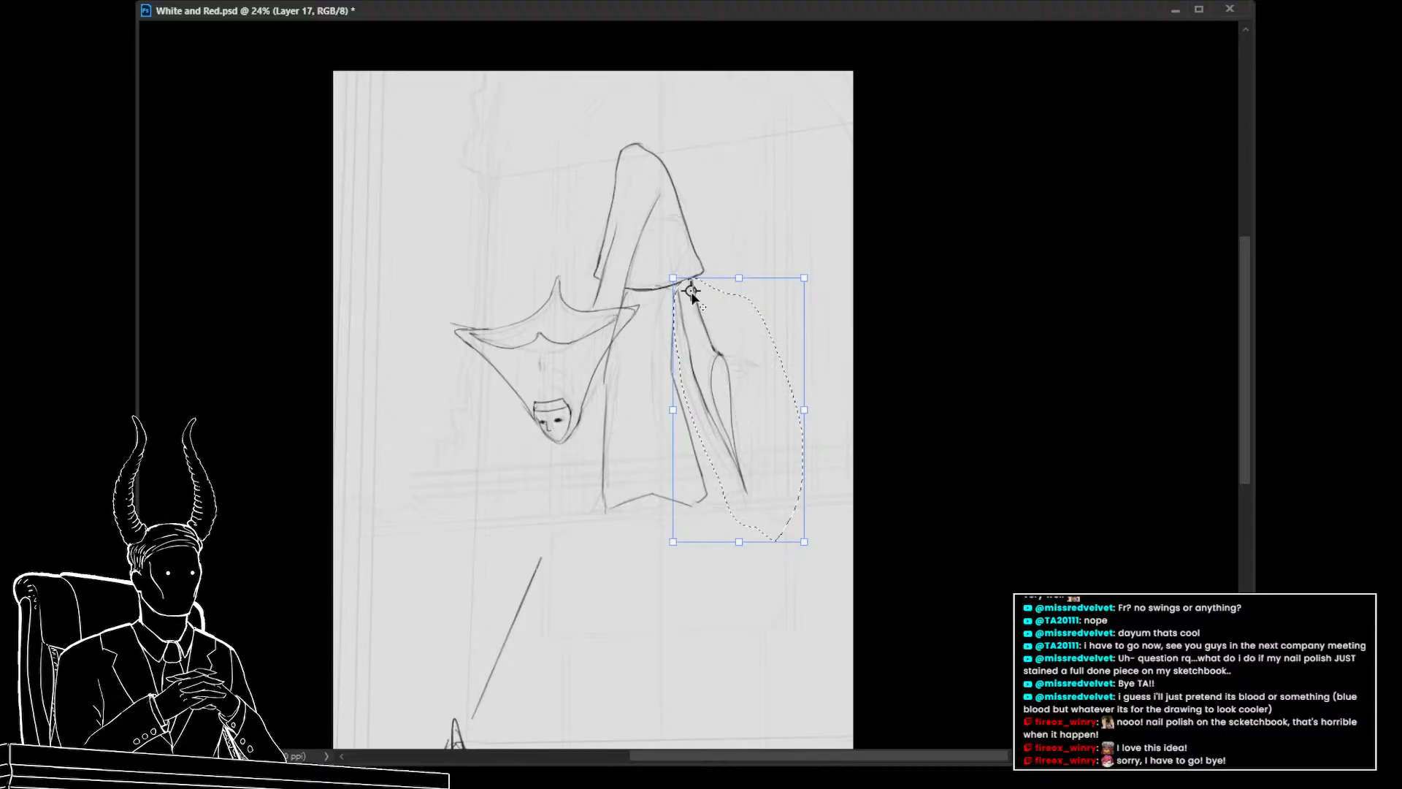
drag(830, 579, 792, 591)
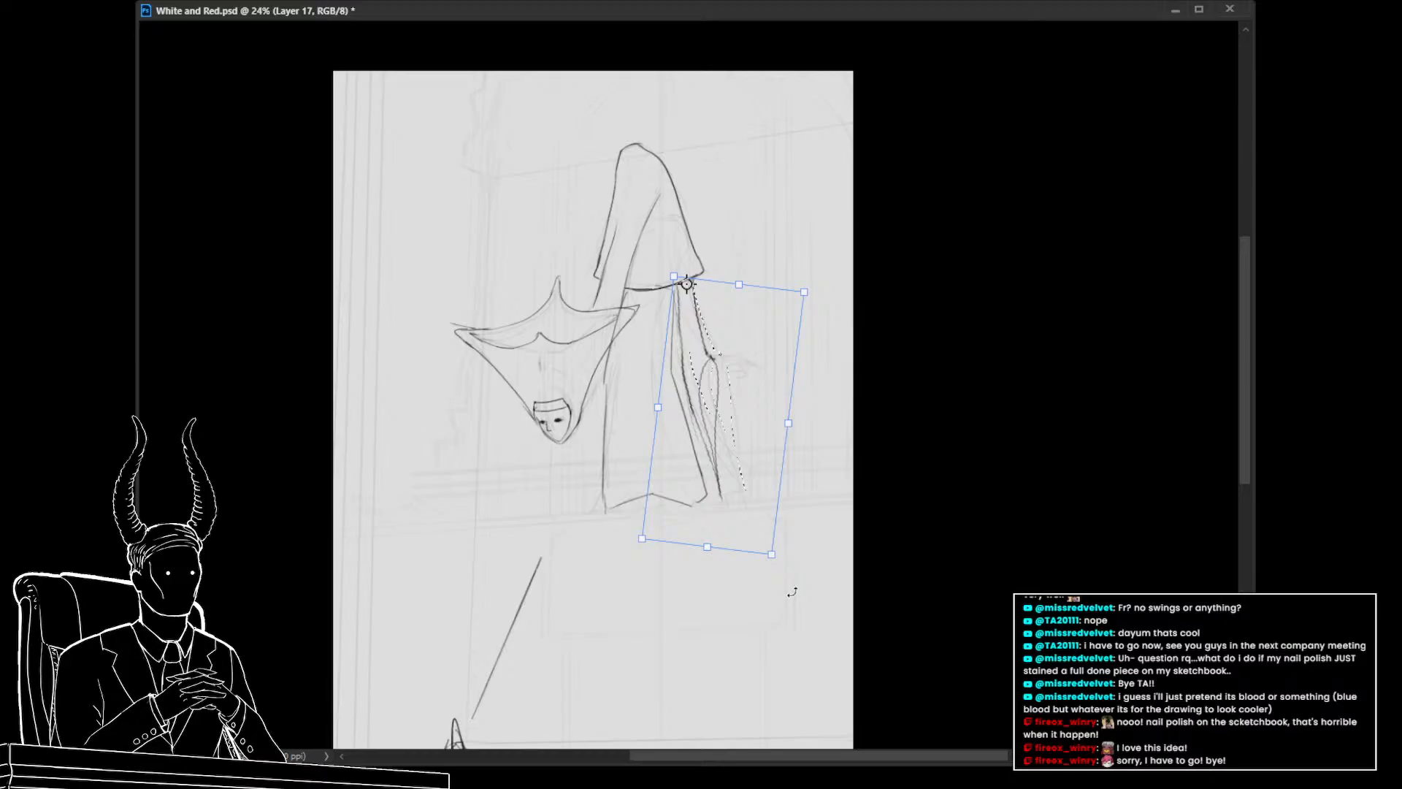
key(Return)
key(ctrl+d)
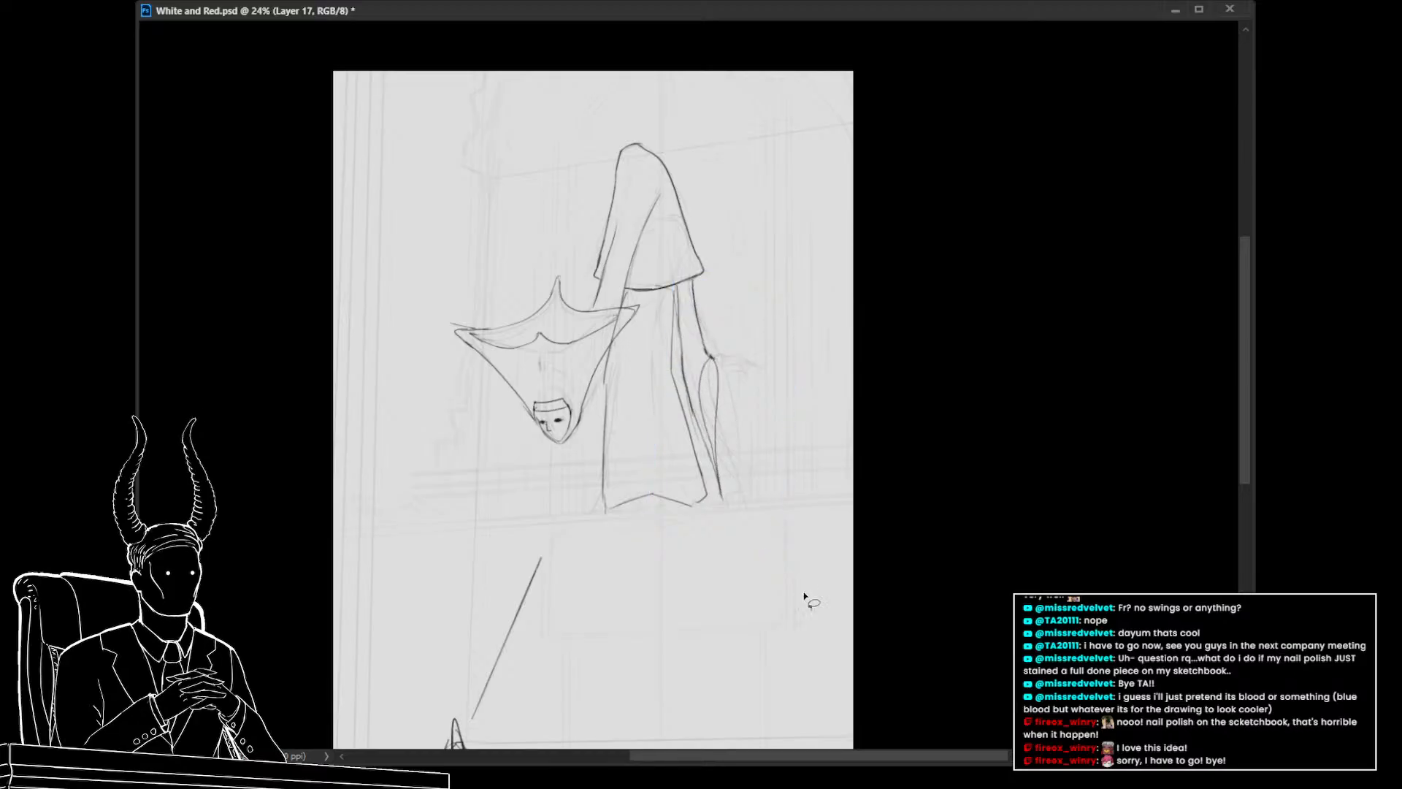
Return to the line layer and draw a long line from the hood's right corner down the body's right side
click(1271, 641)
click(1271, 641)
click(1314, 641)
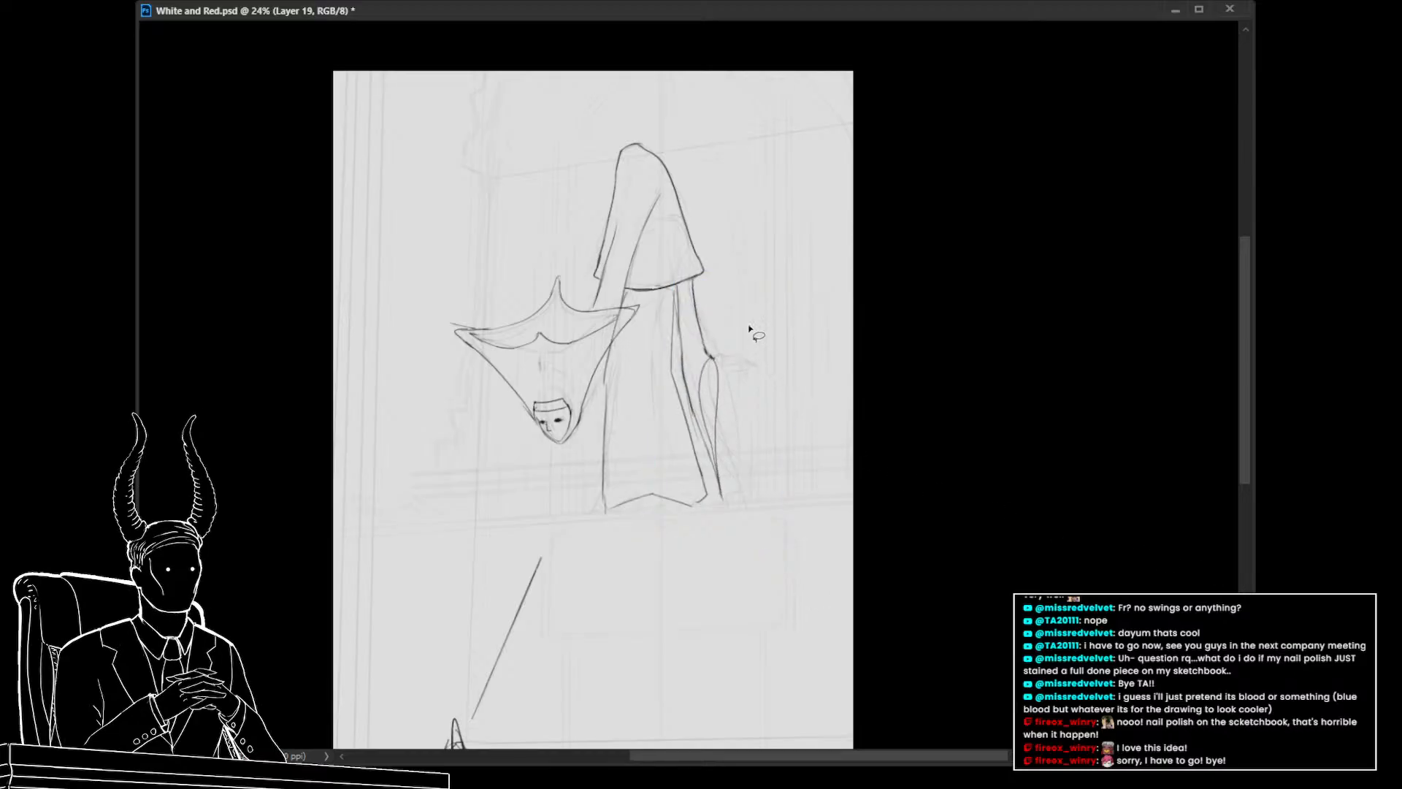
drag(710, 422, 752, 476)
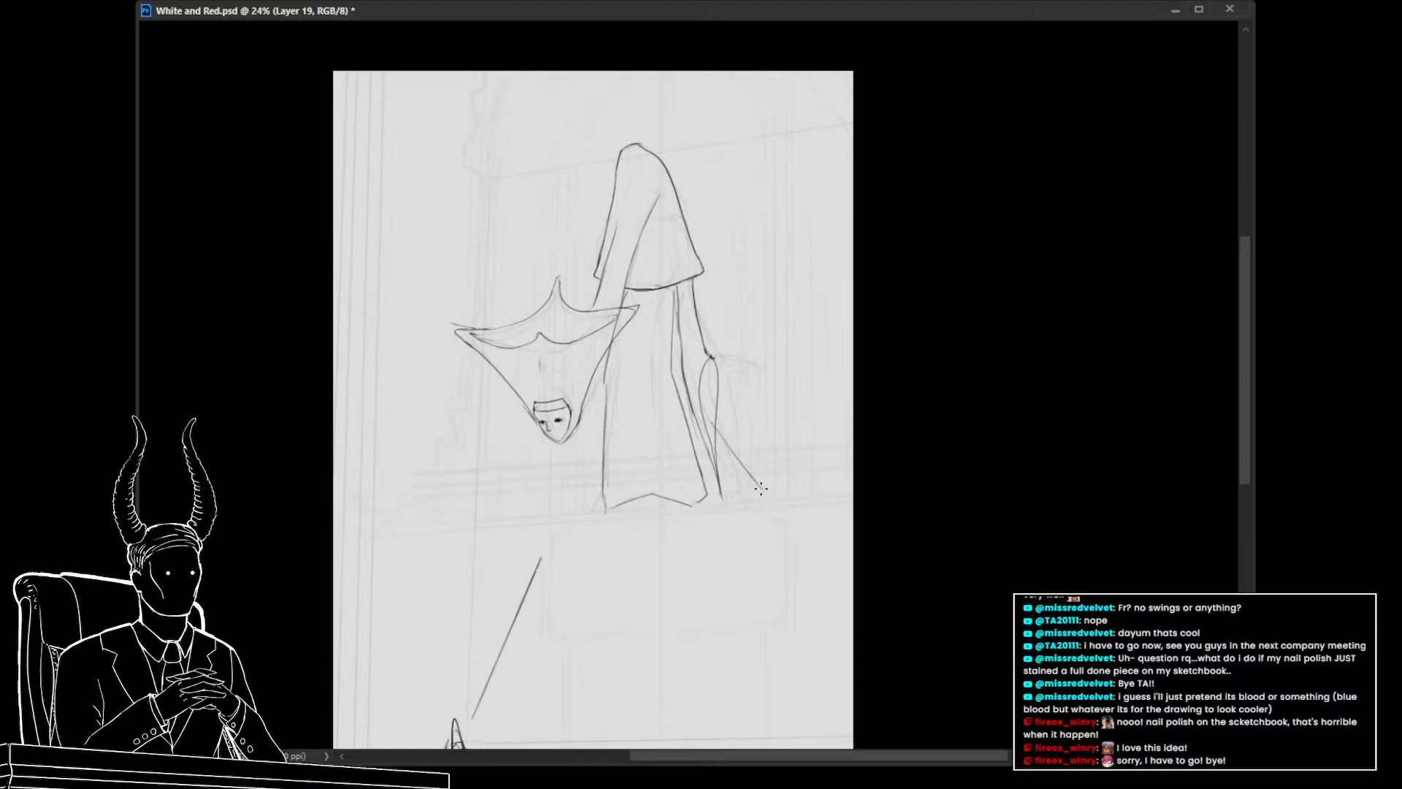
key(ctrl+z)
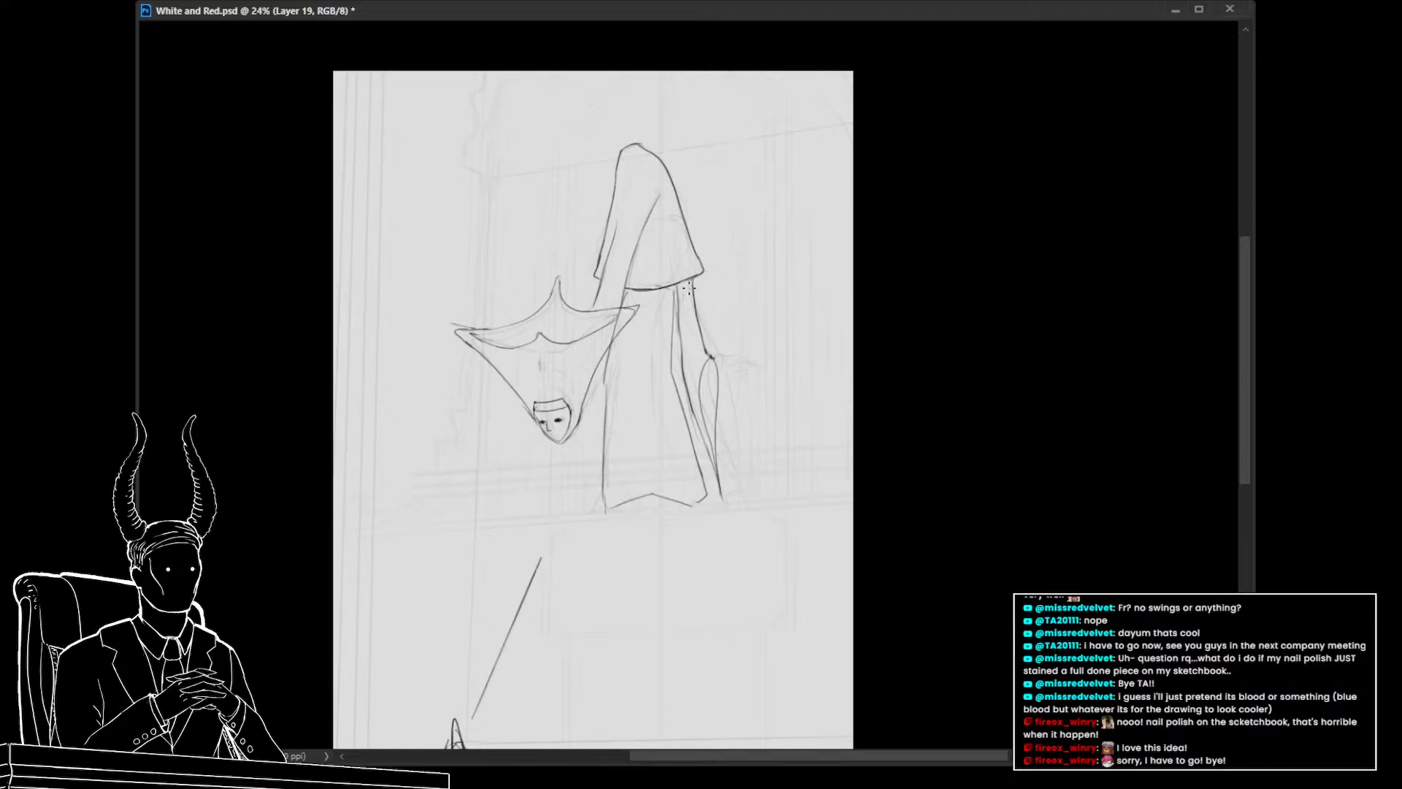
mouse_move(684, 292)
mouse_down()
mouse_move(685, 325)
mouse_move(718, 476)
mouse_move(742, 497)
mouse_up()
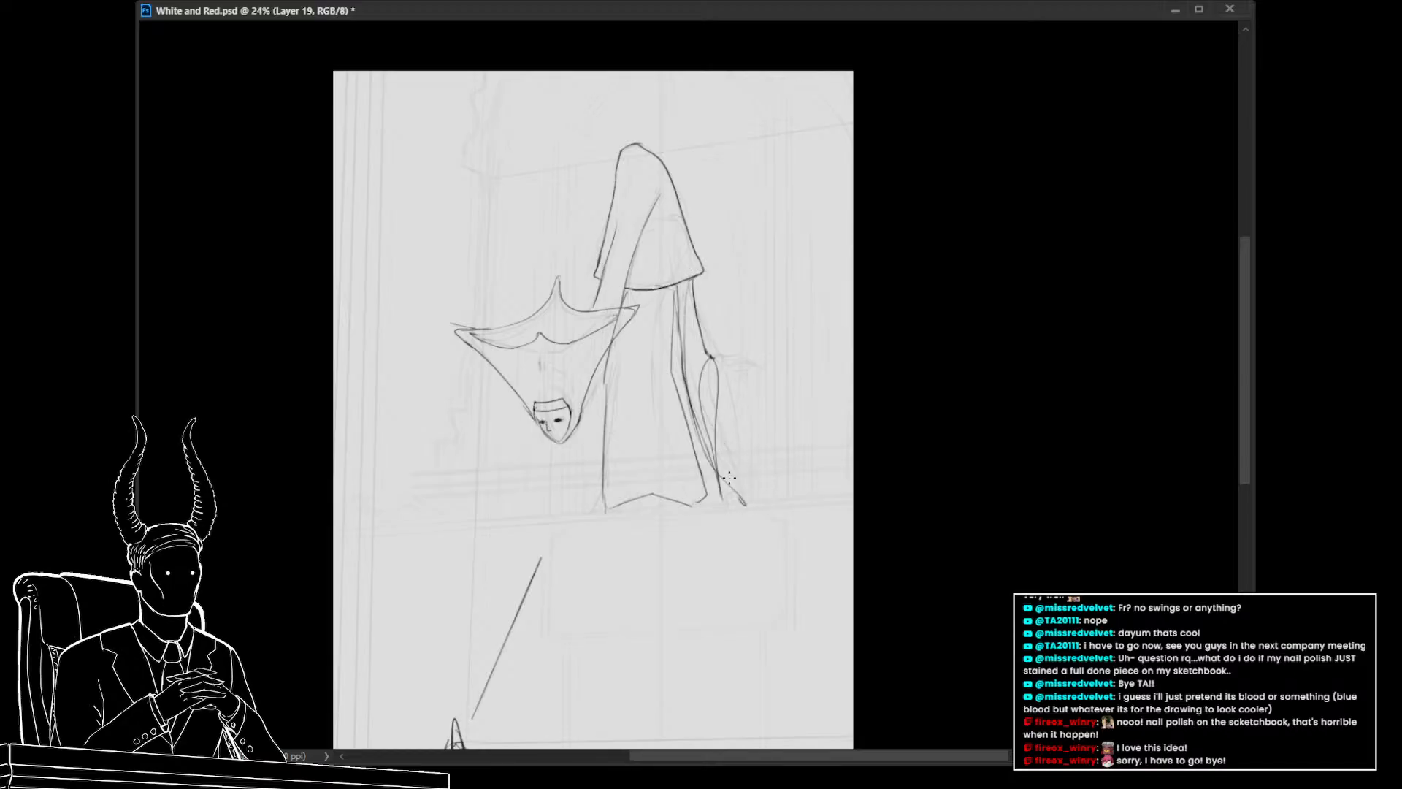
Narrow the body's line sketch by scaling its right side inward
key(ctrl+t)
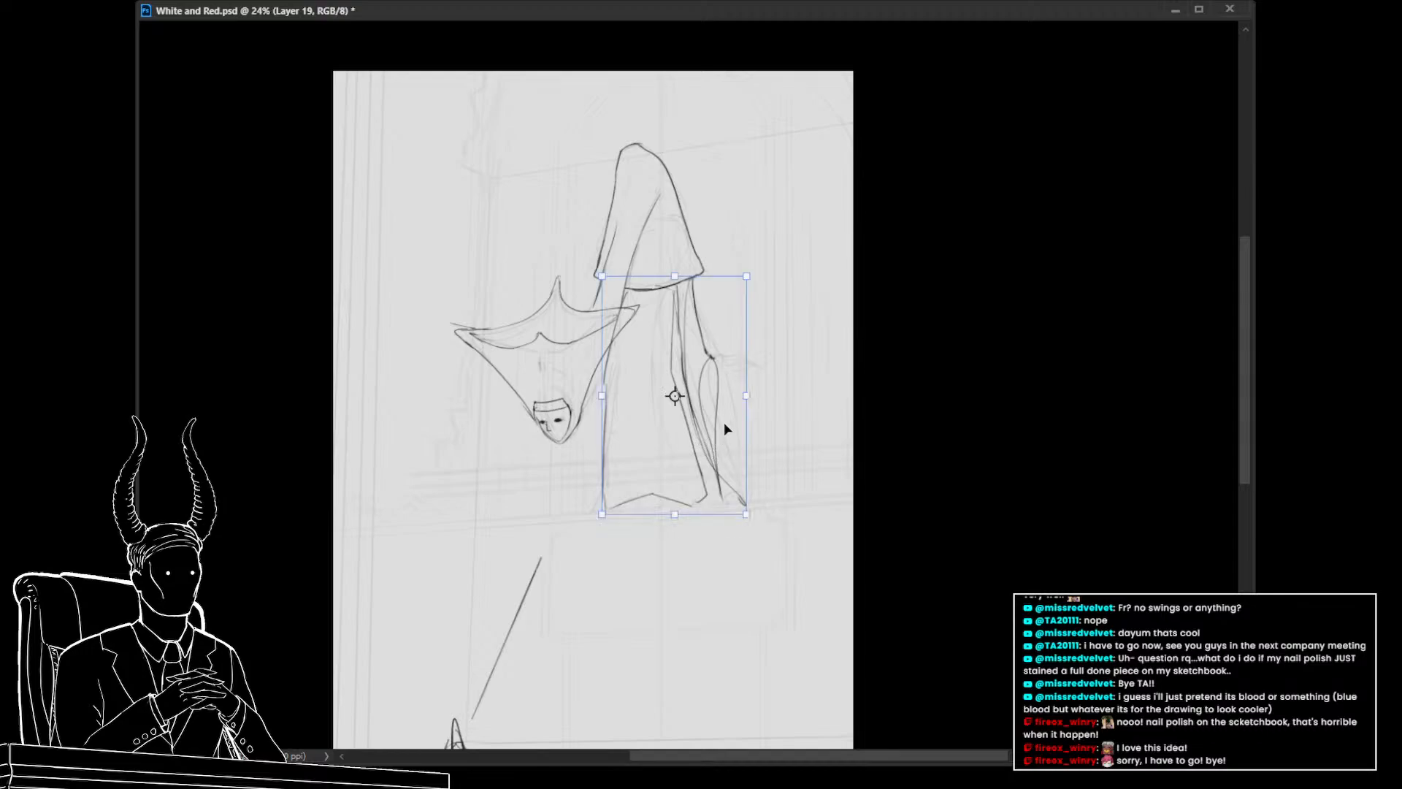
drag(744, 400, 707, 398)
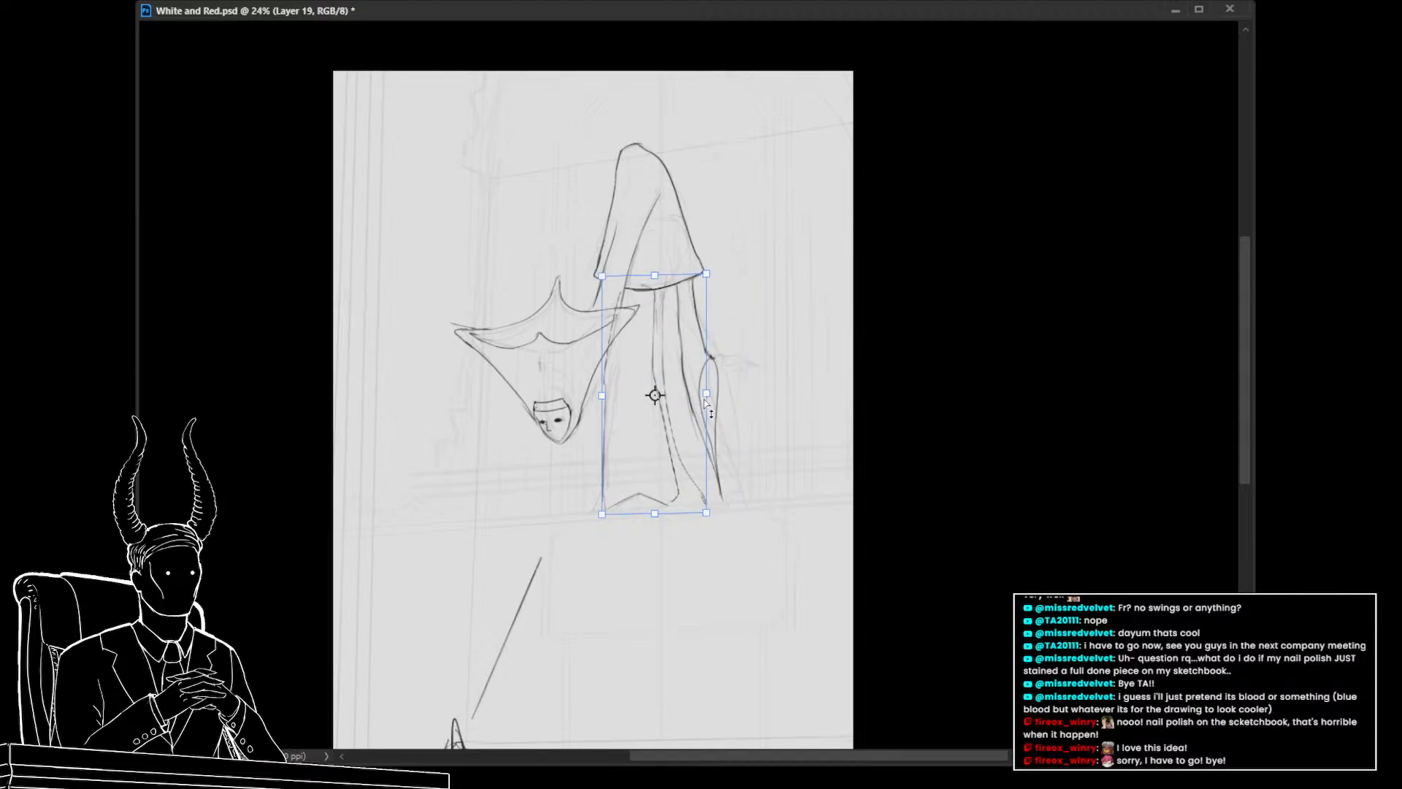
drag(706, 400, 701, 398)
key(Return)
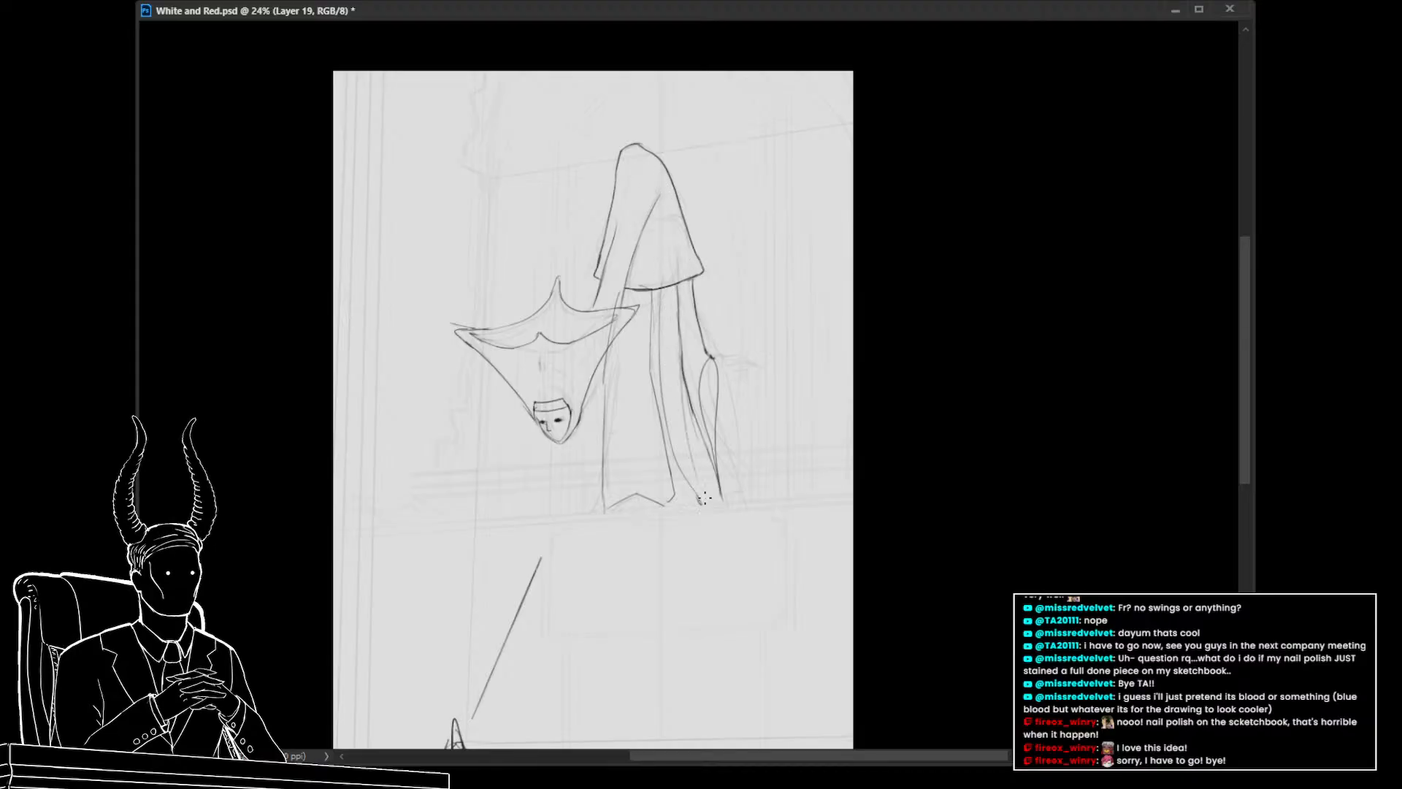
Draw a curved lower hem stroke at the bottom right of the body
mouse_move(707, 450)
mouse_down()
mouse_move(726, 504)
mouse_move(714, 482)
mouse_move(723, 508)
mouse_move(666, 520)
mouse_up()
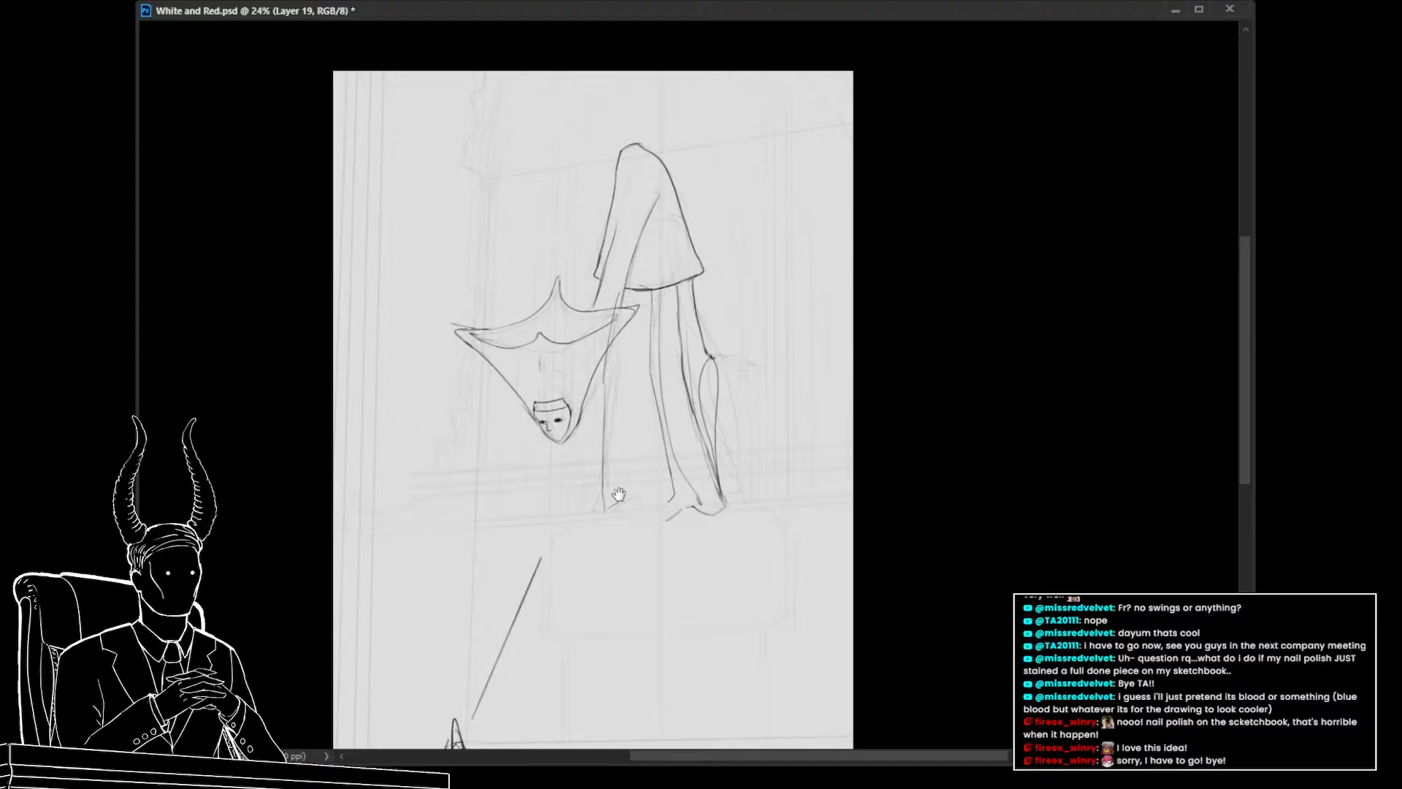
mouse_move(619, 494)
mouse_down()
mouse_move(577, 514)
mouse_move(587, 538)
mouse_move(575, 506)
mouse_move(575, 530)
mouse_move(660, 527)
mouse_move(694, 558)
mouse_up()
key(ctrl+z)
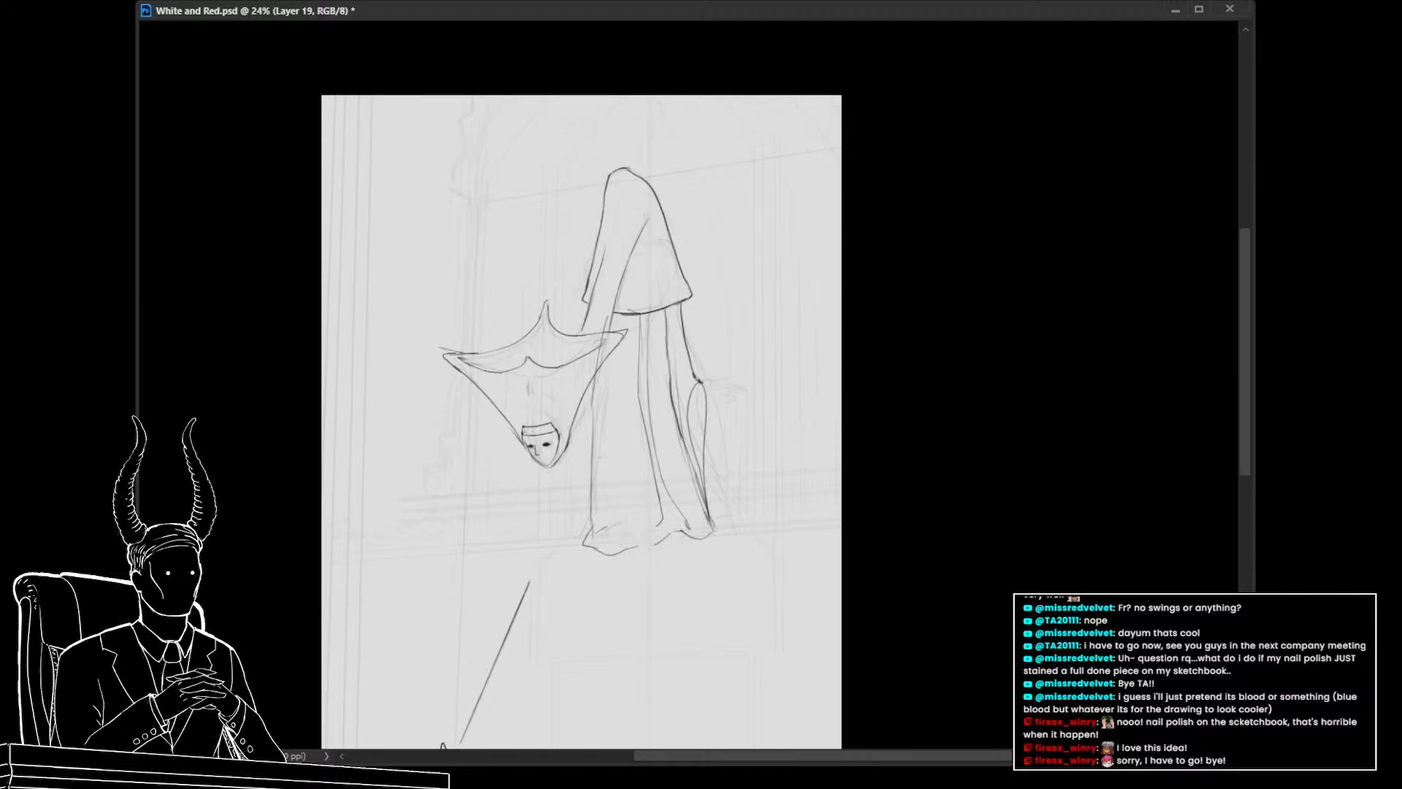
Toggle the line layer's visibility to compare it with the sketch beneath and zoom around the figure
key(ctrl+comma)
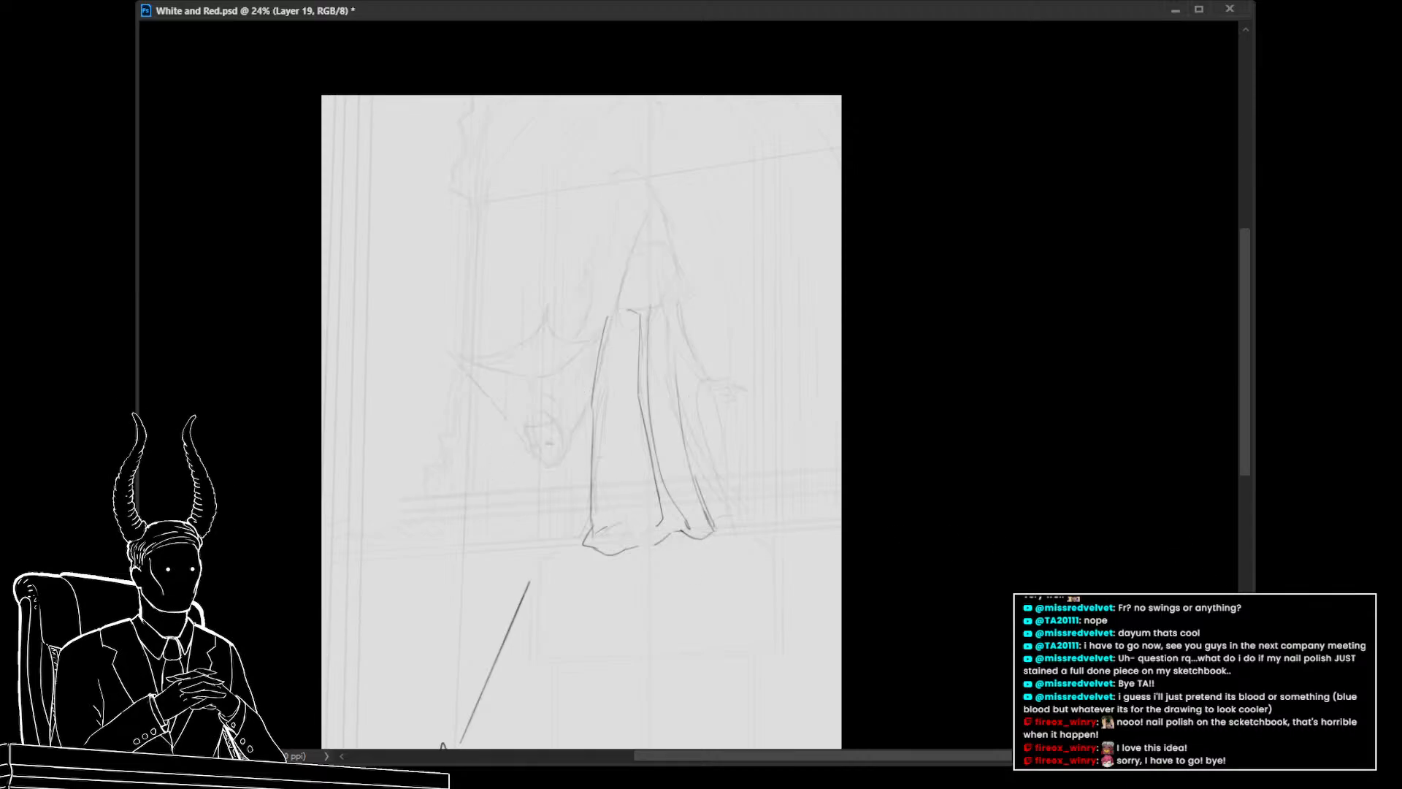
key(ctrl+comma)
drag(384, 436, 460, 376)
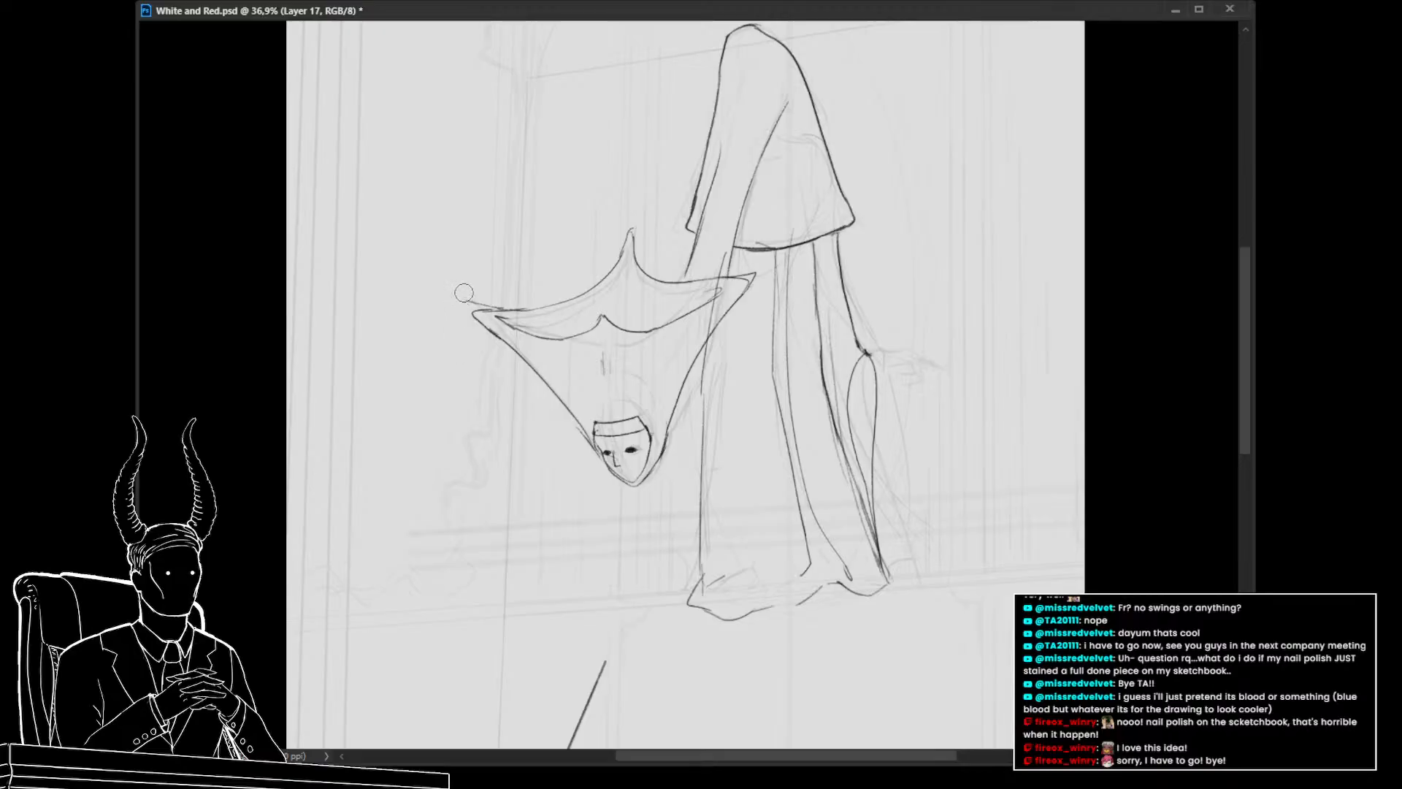
drag(504, 300, 486, 299)
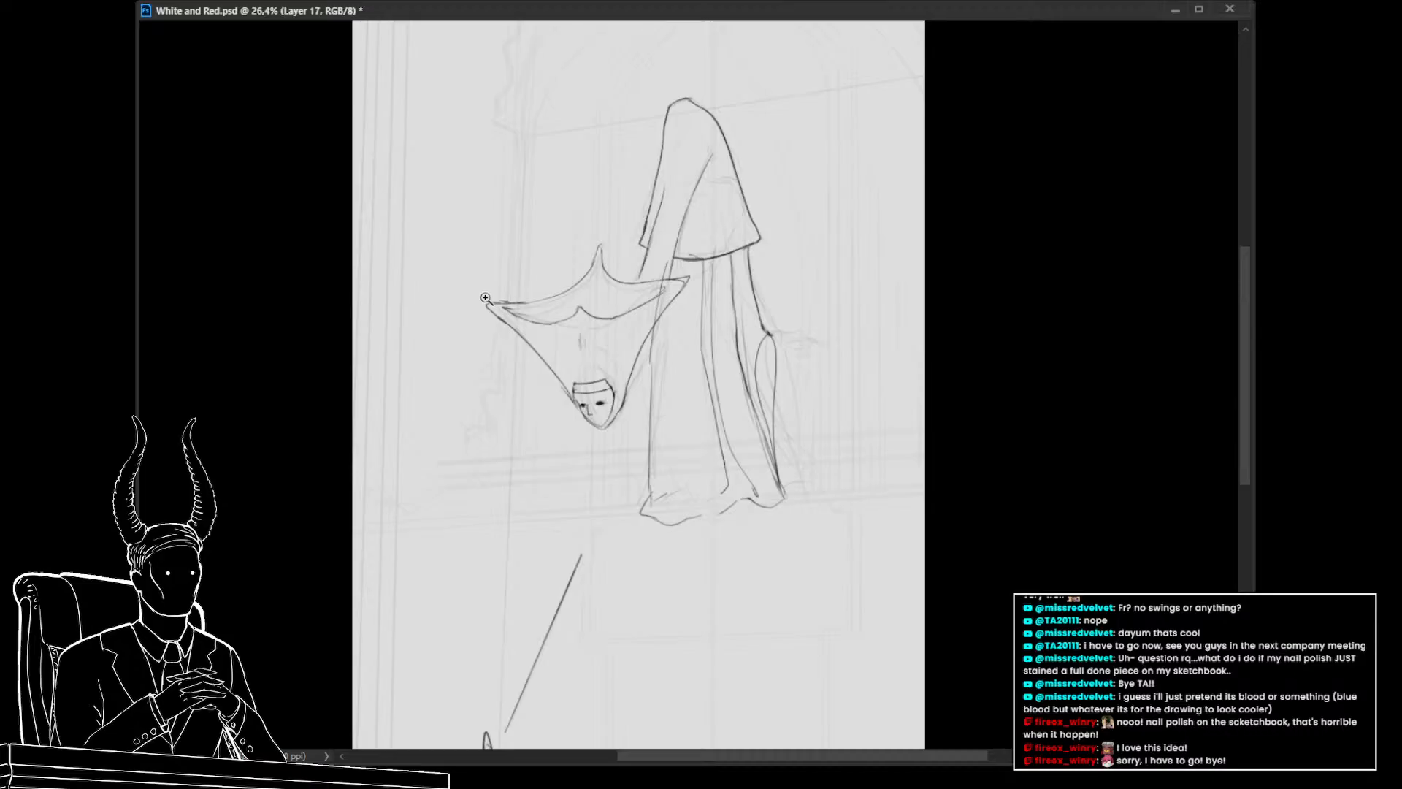
drag(768, 464, 752, 497)
mouse_move(757, 506)
mouse_down()
mouse_move(697, 489)
mouse_move(736, 494)
mouse_up()
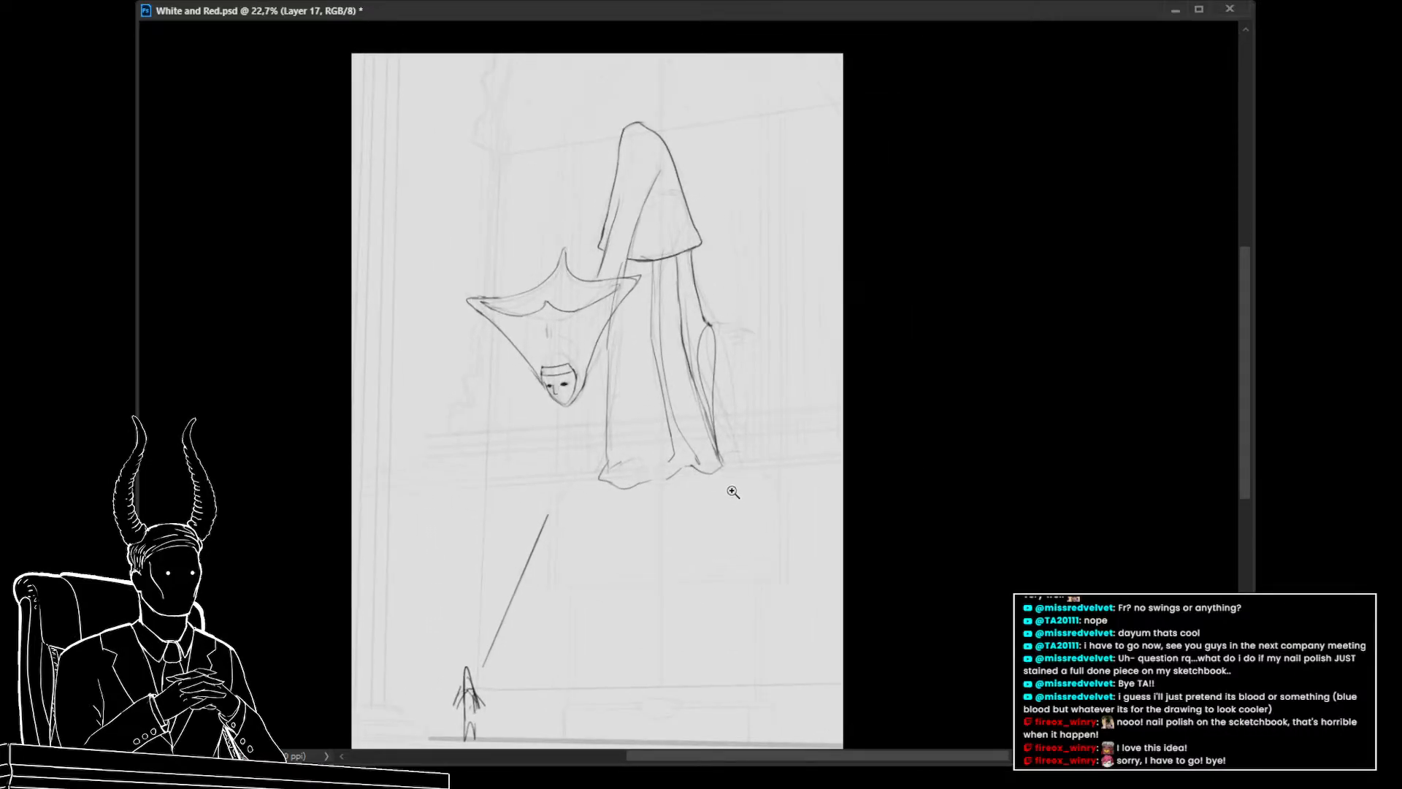
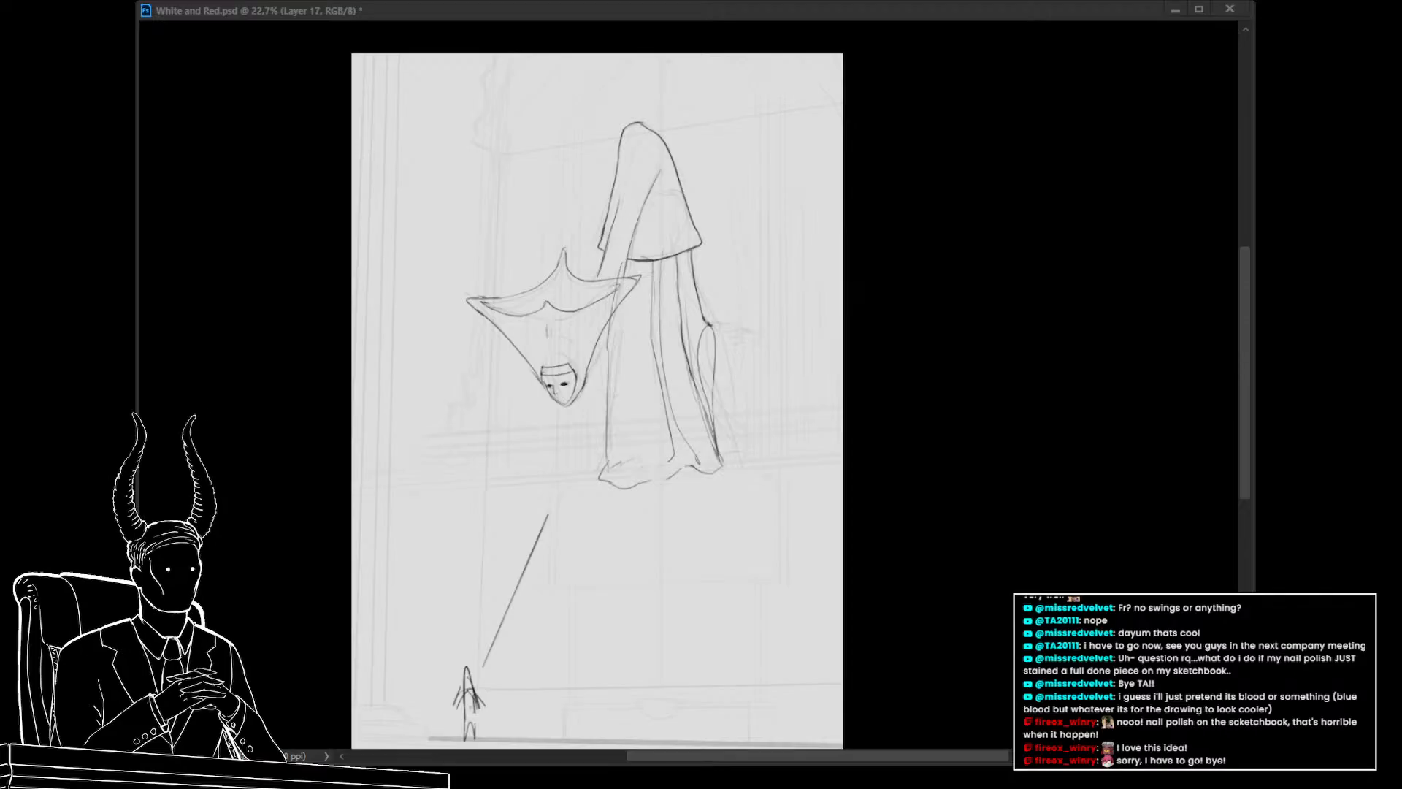
Warp the robe layer's outline with Free Transform, pulling its right side slightly inward, and commit the transform
click(682, 418)
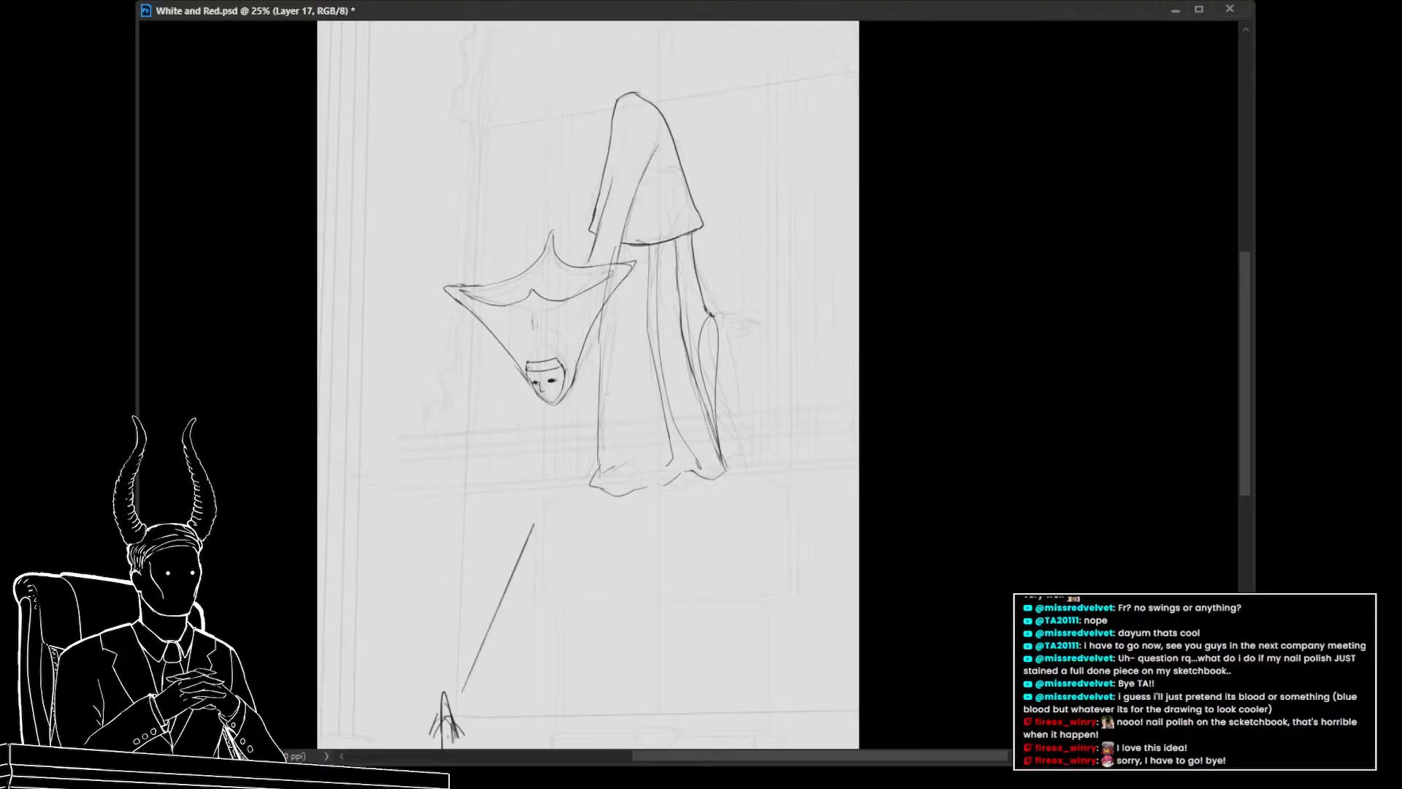
key(ctrl+t)
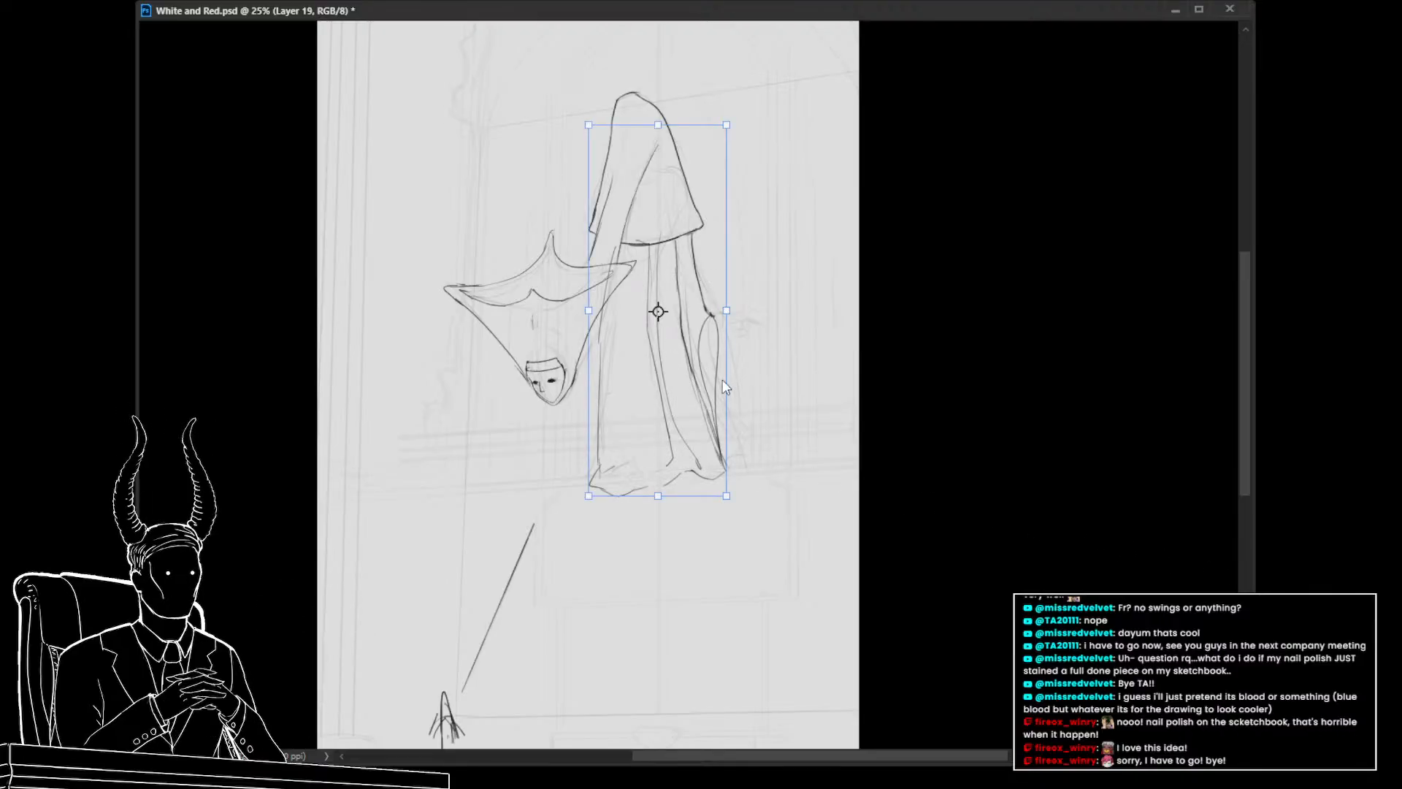
drag(698, 312, 672, 302)
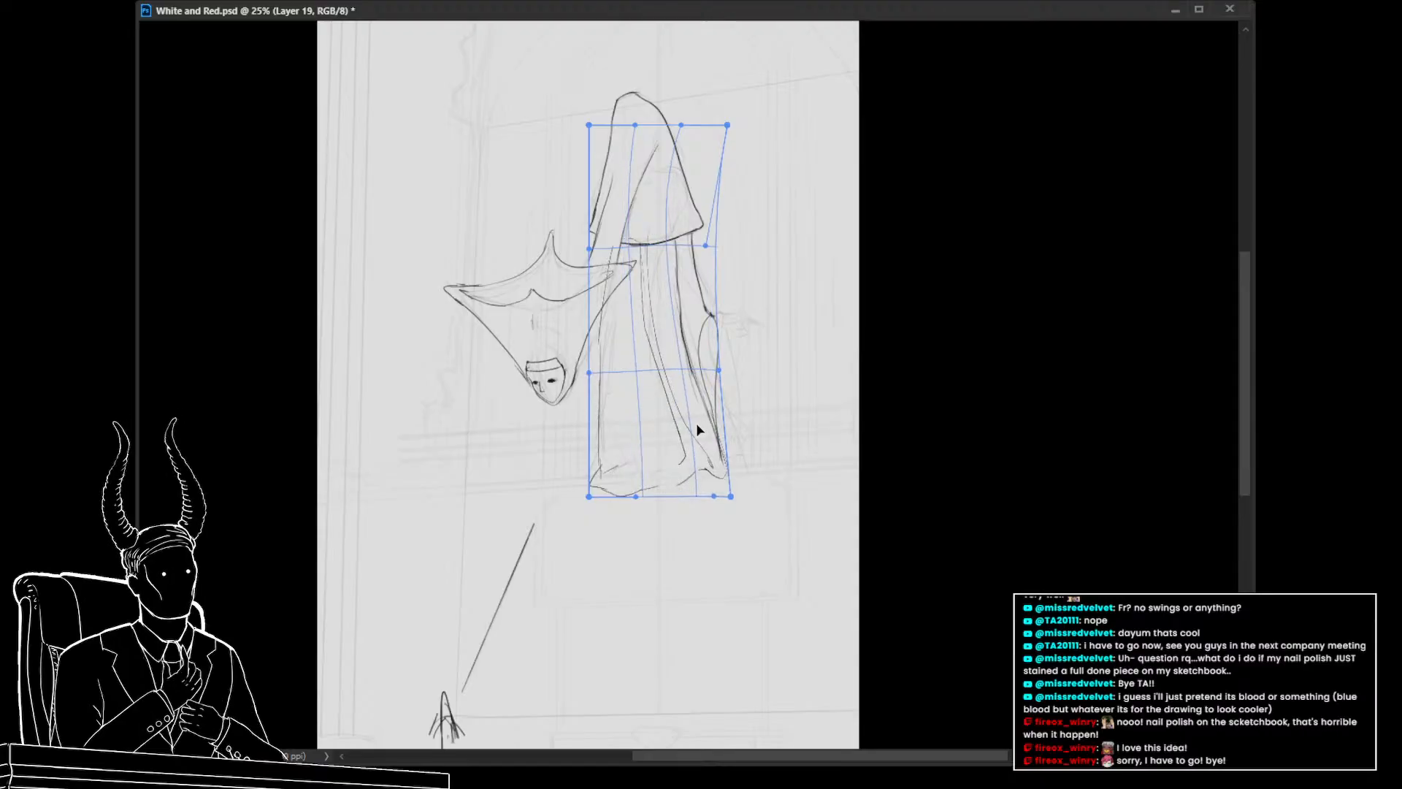
drag(695, 423, 680, 416)
key(ctrl+z)
key(ctrl+t)
key(Return)
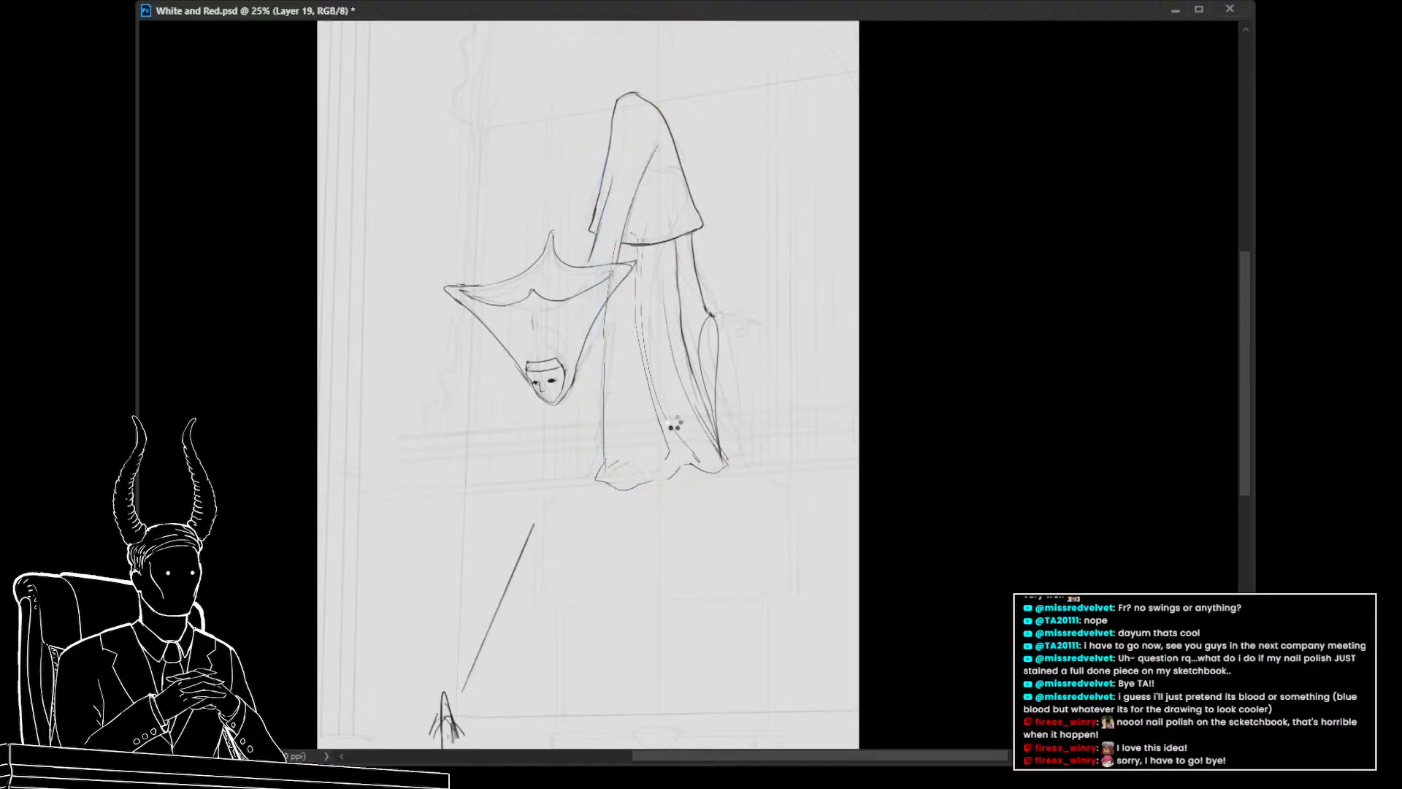
Refine the robe's long vertical fold lines with a few brush strokes, enlarging the brush
scroll(617, 363, up, 1)
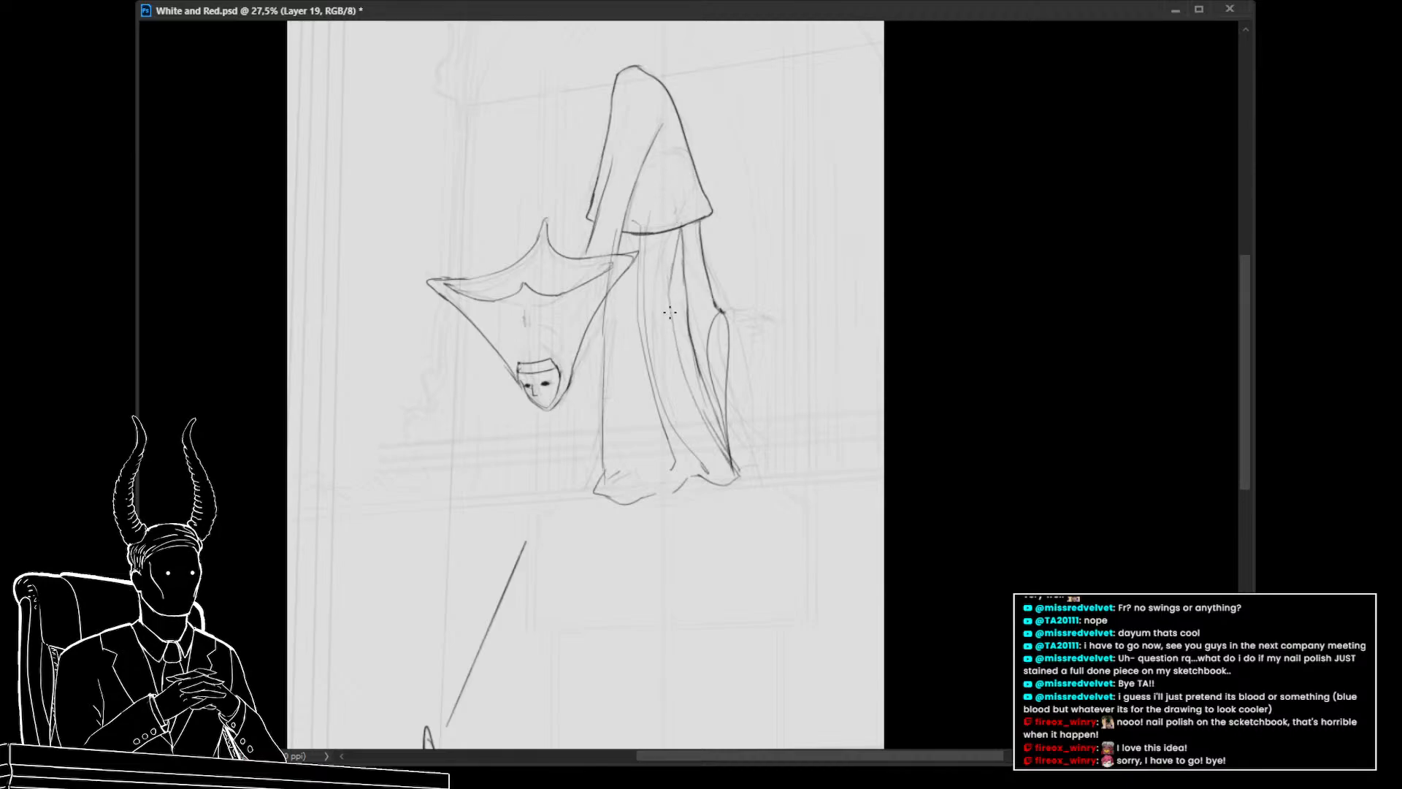
mouse_move(670, 309)
mouse_down()
mouse_move(682, 392)
mouse_move(717, 457)
mouse_move(691, 428)
mouse_move(734, 473)
mouse_up()
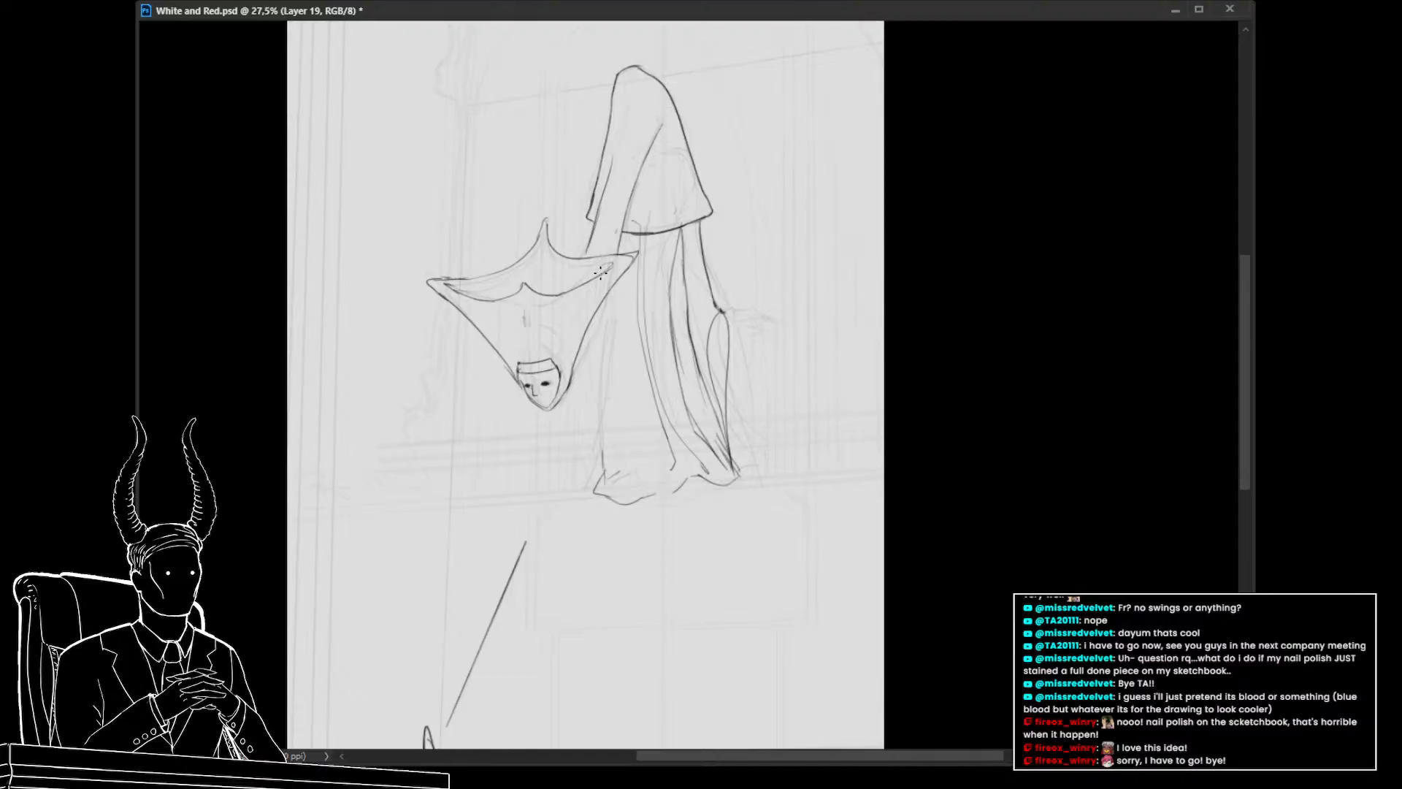
drag(620, 234, 595, 409)
key(ctrl+z)
mouse_move(606, 299)
mouse_down()
mouse_move(597, 478)
mouse_move(595, 461)
mouse_move(617, 460)
mouse_up()
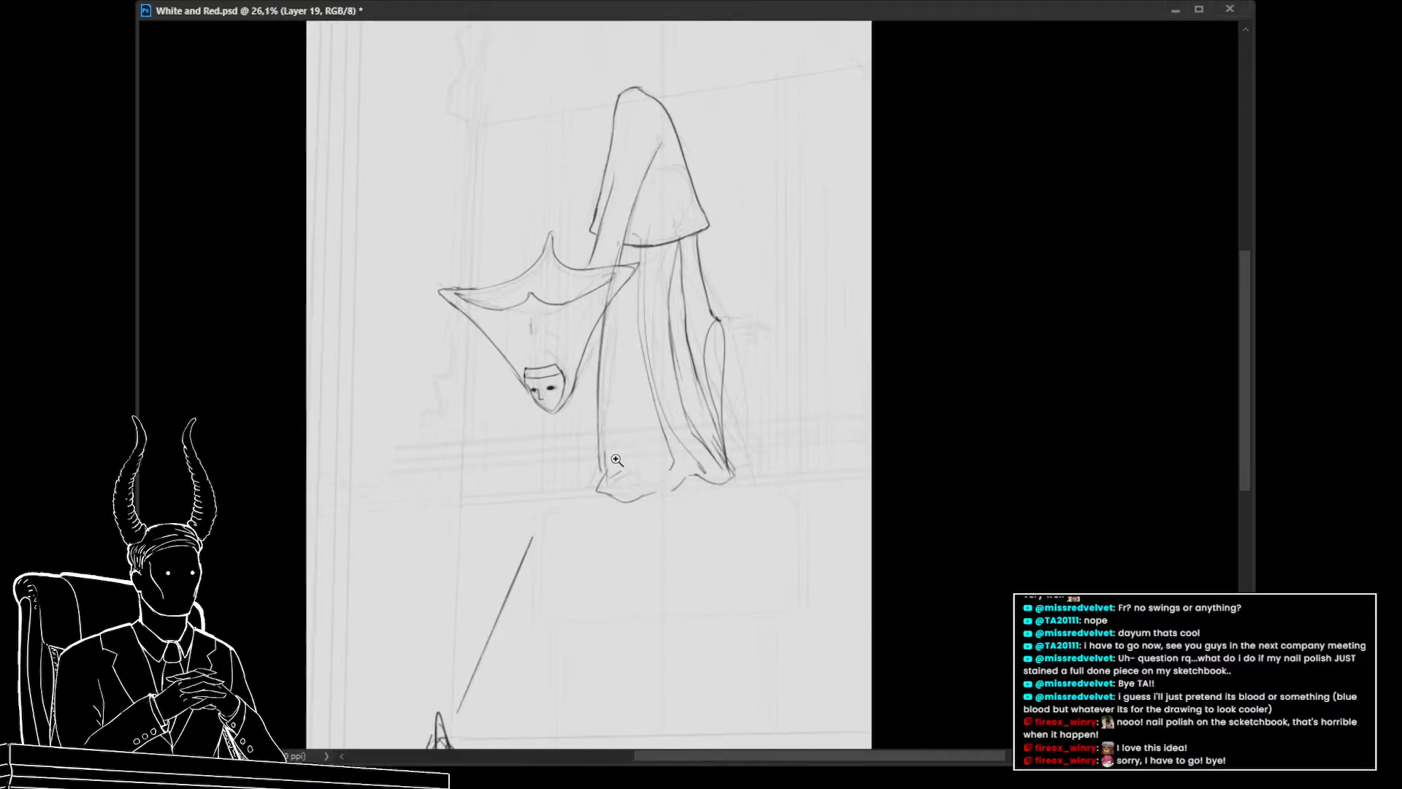
key(bracketright)
key(bracketright)
key(bracketright)
key(bracketright)
key(bracketright)
key(bracketright)
key(bracketright)
drag(644, 229, 655, 432)
mouse_move(772, 569)
mouse_down()
mouse_move(779, 595)
mouse_move(764, 594)
mouse_up()
key(ctrl+z)
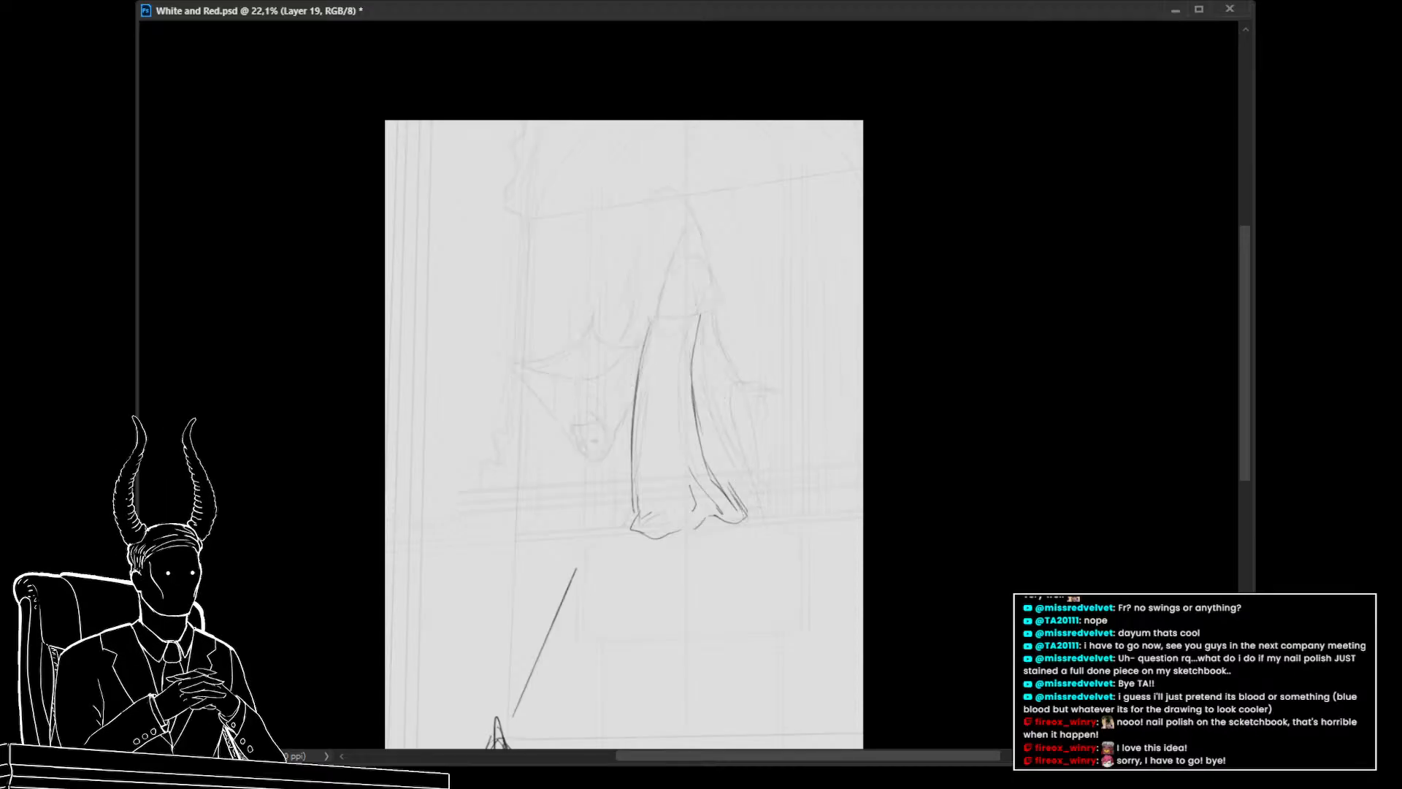
key(ctrl+shift+z)
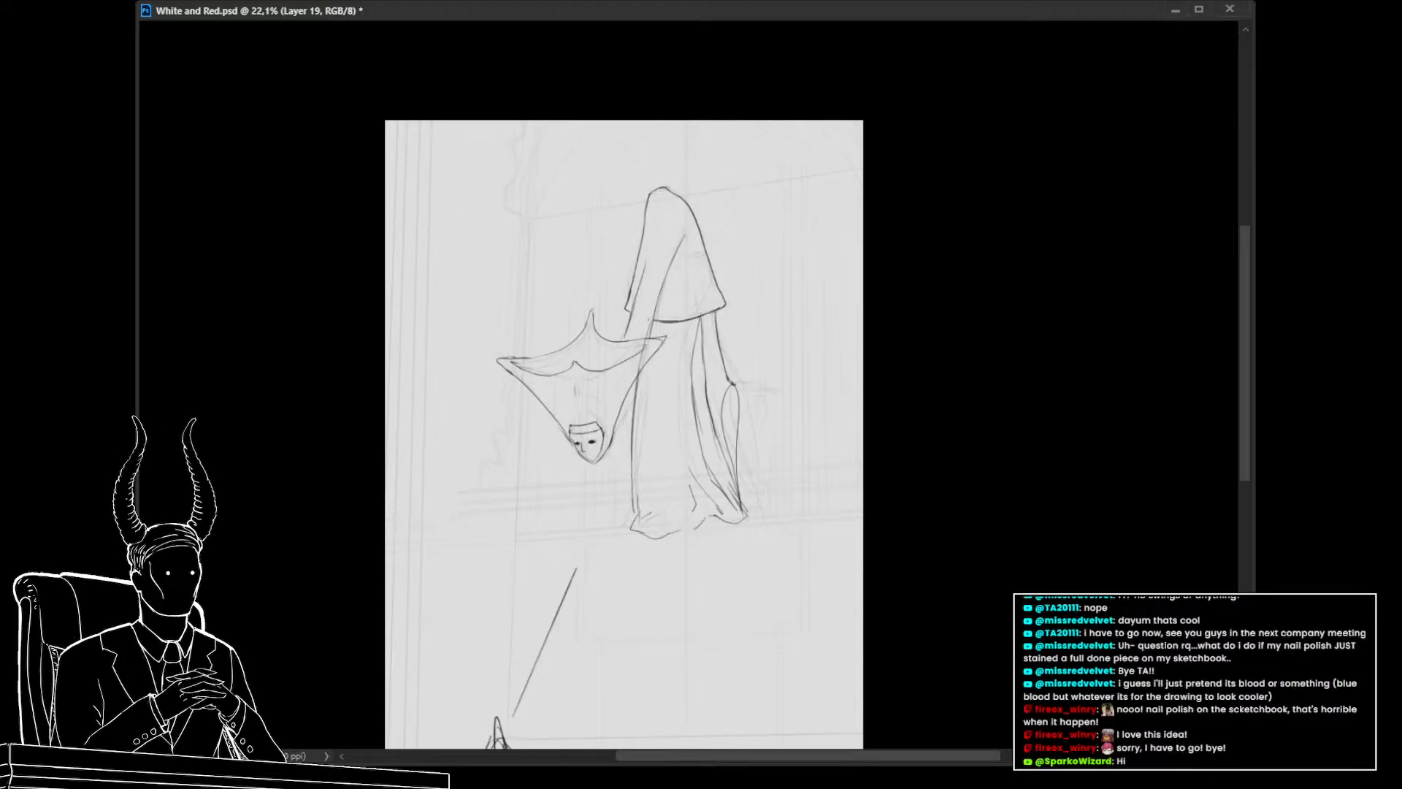
On the lower sketch layer, lasso the hood and warp its peak downward slightly, then commit
key(alt+bracketleft)
drag(667, 316, 702, 322)
mouse_move(774, 254)
mouse_down()
mouse_move(574, 228)
mouse_move(609, 326)
mouse_move(697, 191)
mouse_move(655, 332)
mouse_up()
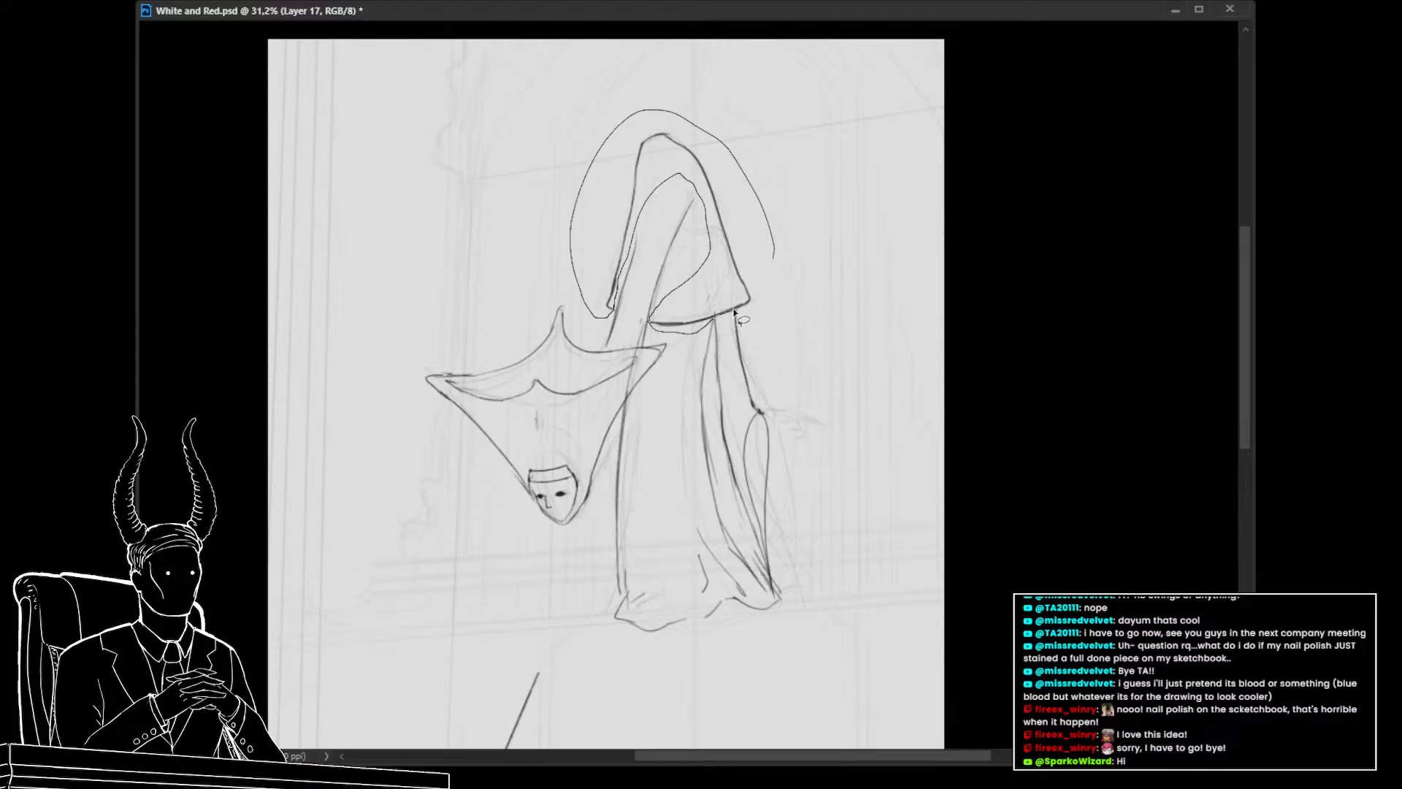
drag(734, 312, 750, 301)
drag(817, 335, 787, 341)
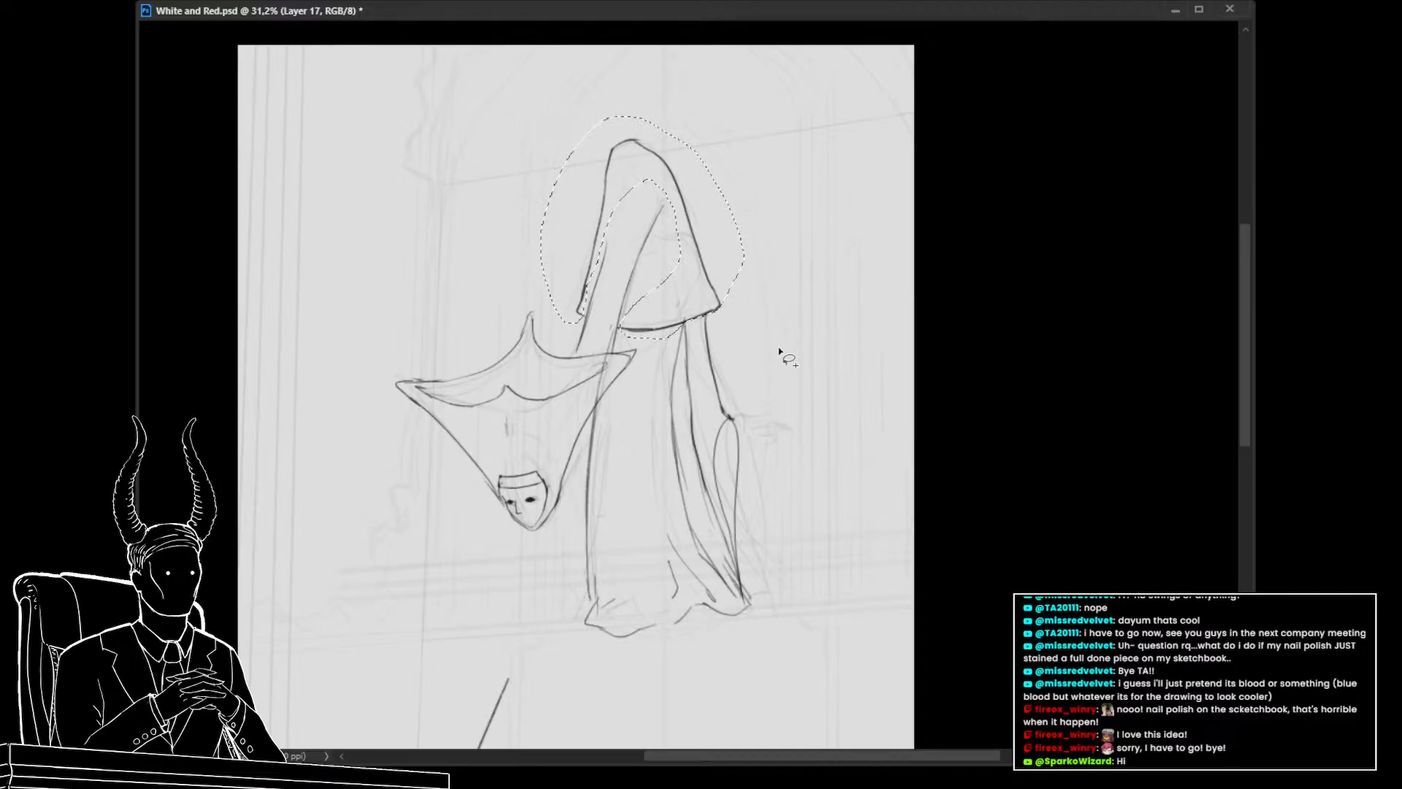
mouse_move(804, 345)
mouse_down()
mouse_move(773, 380)
mouse_move(703, 328)
mouse_move(663, 374)
mouse_up()
drag(696, 377, 721, 456)
drag(740, 541, 739, 438)
drag(741, 451, 712, 454)
drag(659, 315, 732, 343)
mouse_move(722, 357)
mouse_down()
mouse_move(740, 382)
mouse_move(671, 407)
mouse_up()
key(ctrl+t)
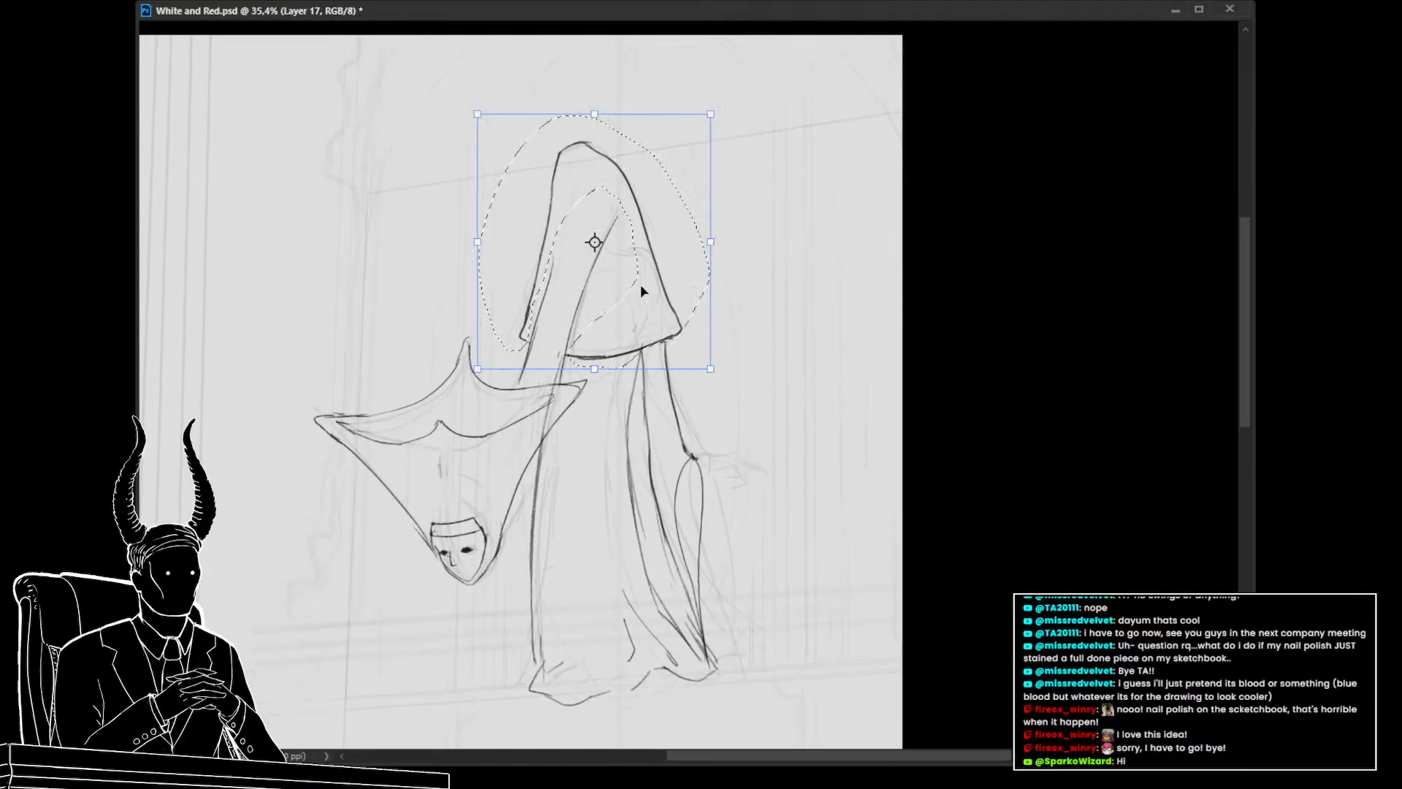
click(669, 345)
drag(578, 127, 579, 160)
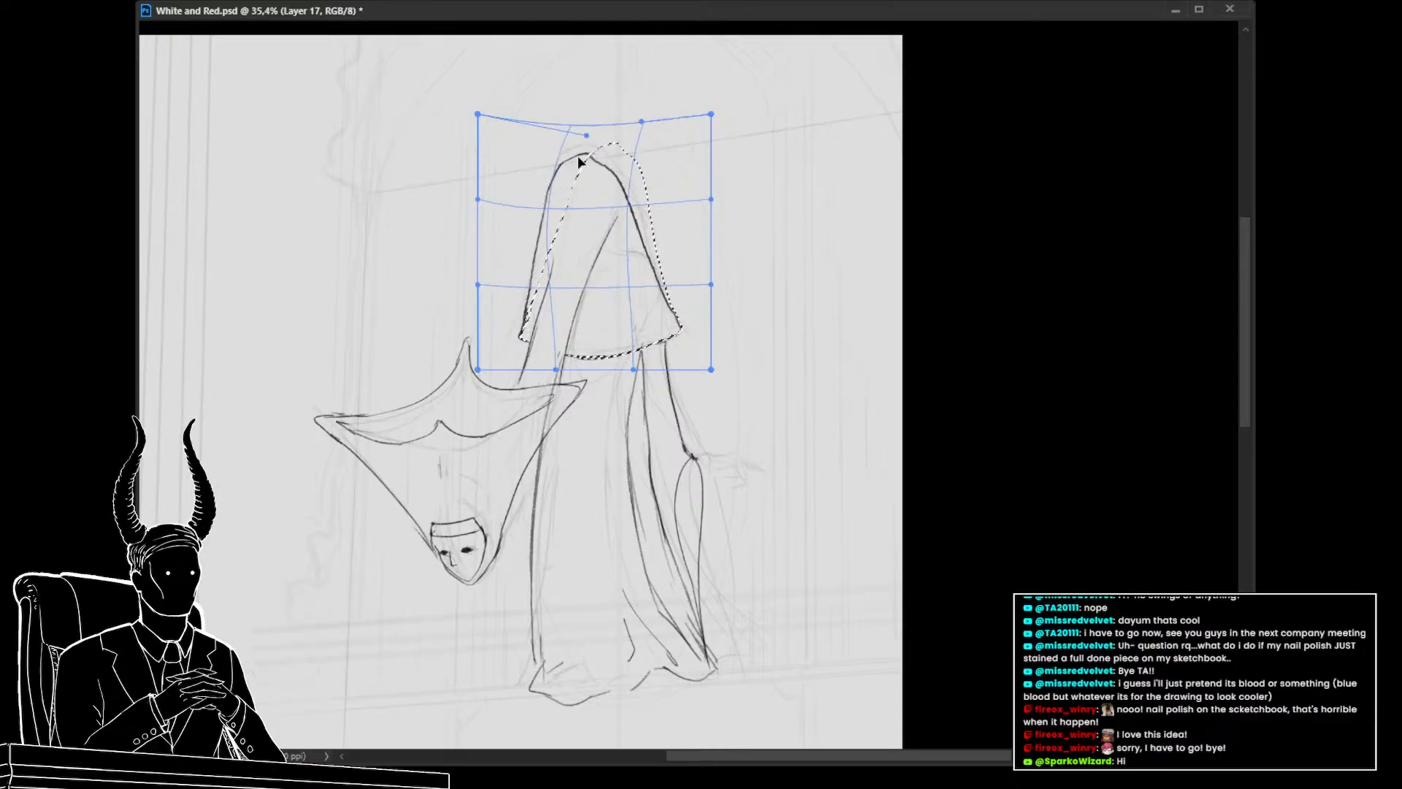
key(ctrl+z)
key(ctrl+z)
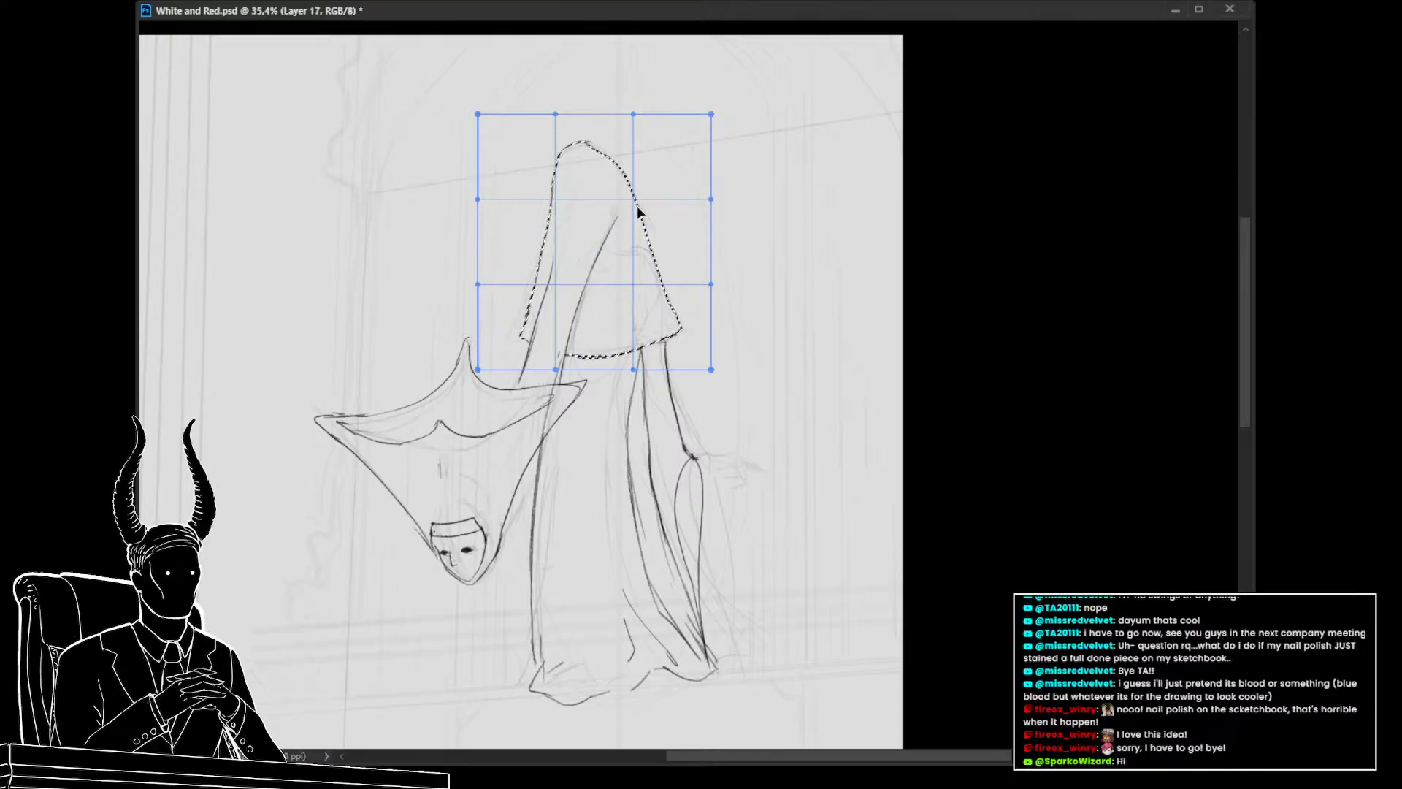
drag(602, 134, 595, 160)
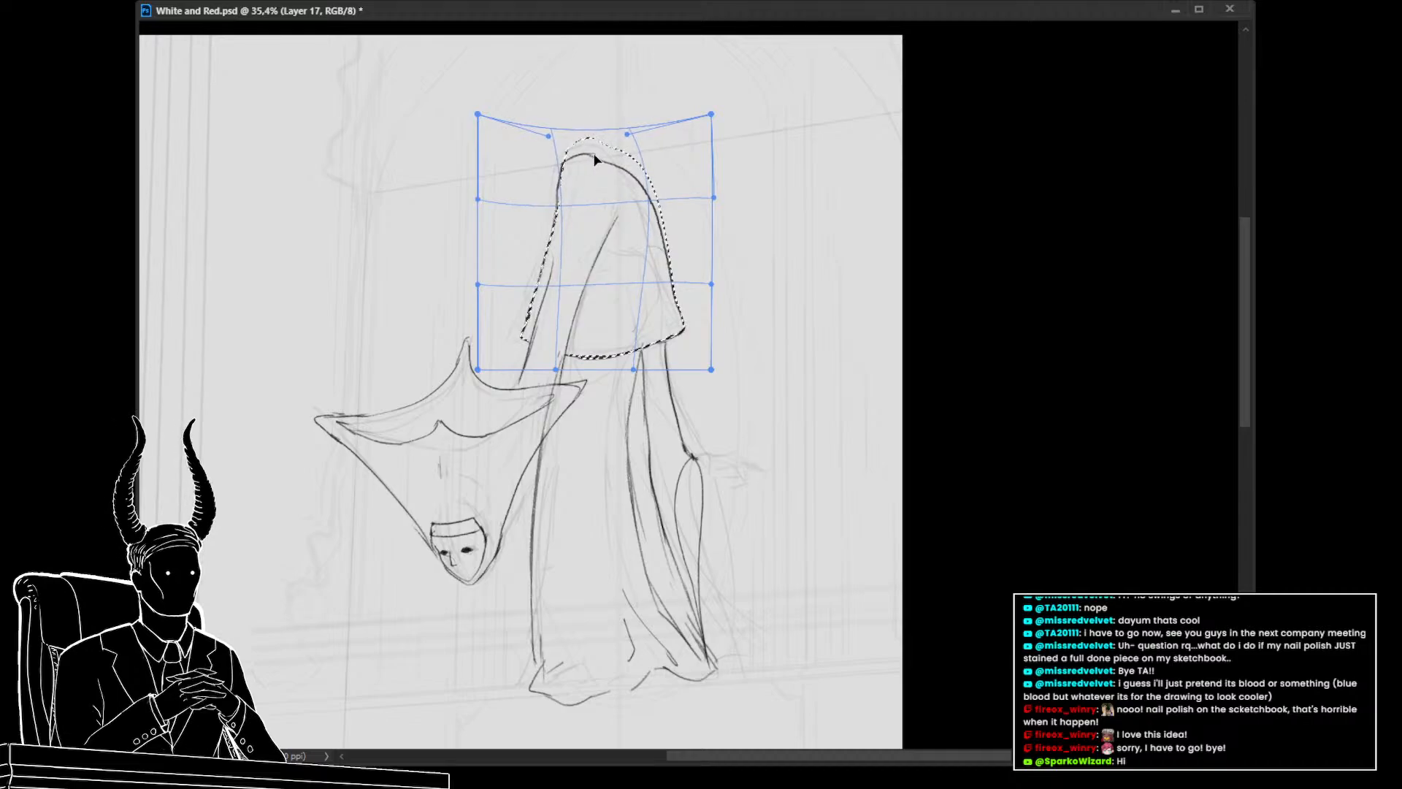
key(alt)
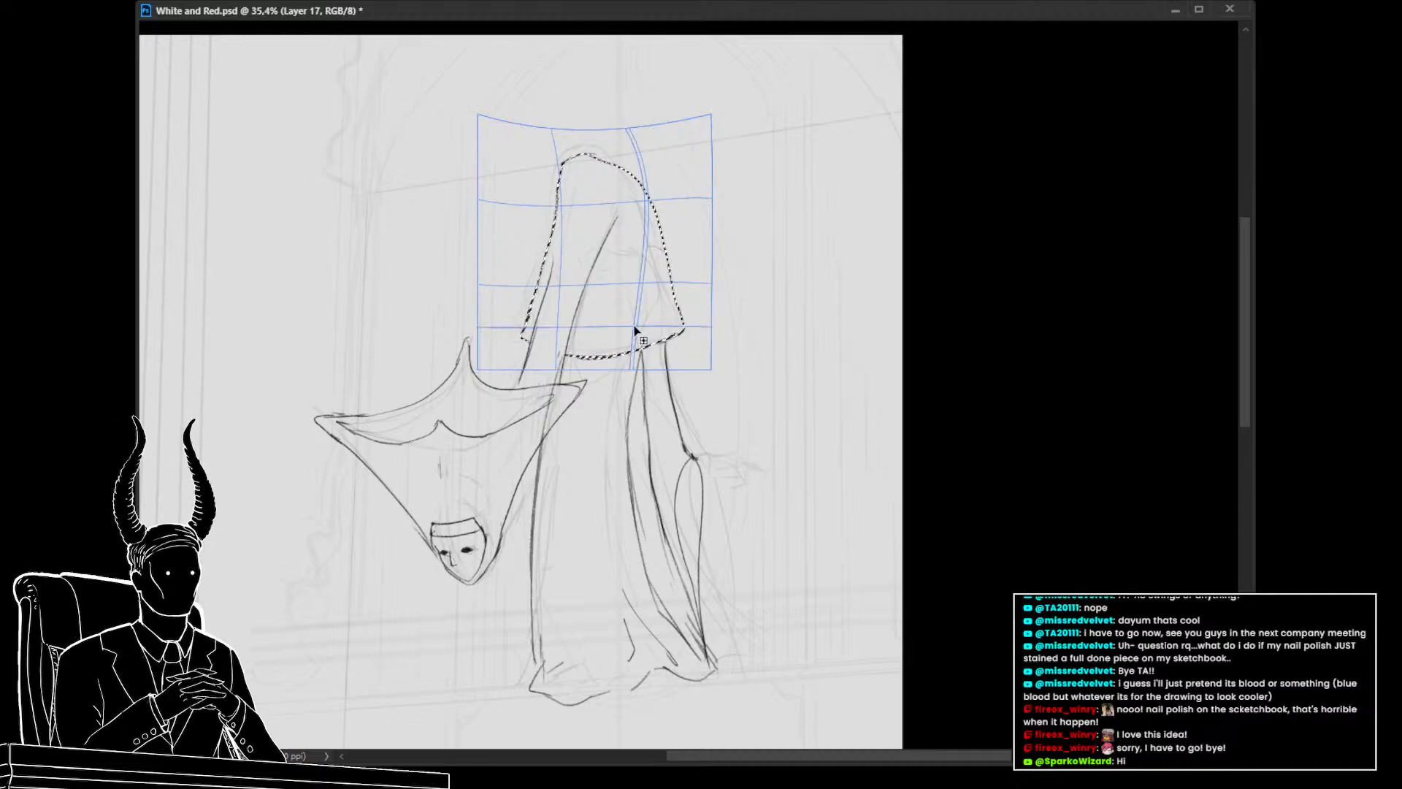
key(Return)
Lasso the hood's tip and warp it into a rounder top, then commit and deselect
scroll(622, 392, down, 3)
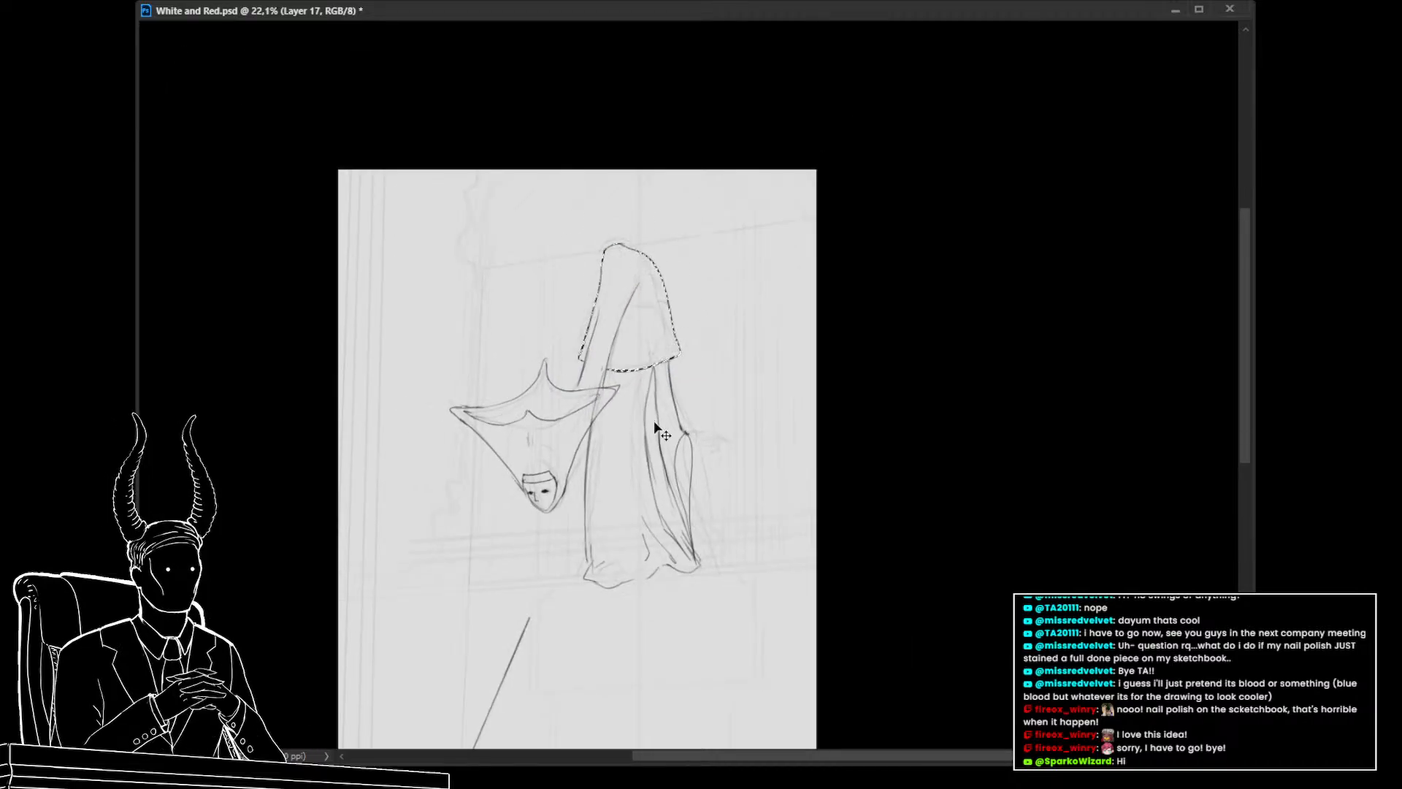
scroll(644, 379, up, 1)
scroll(680, 387, up, 2)
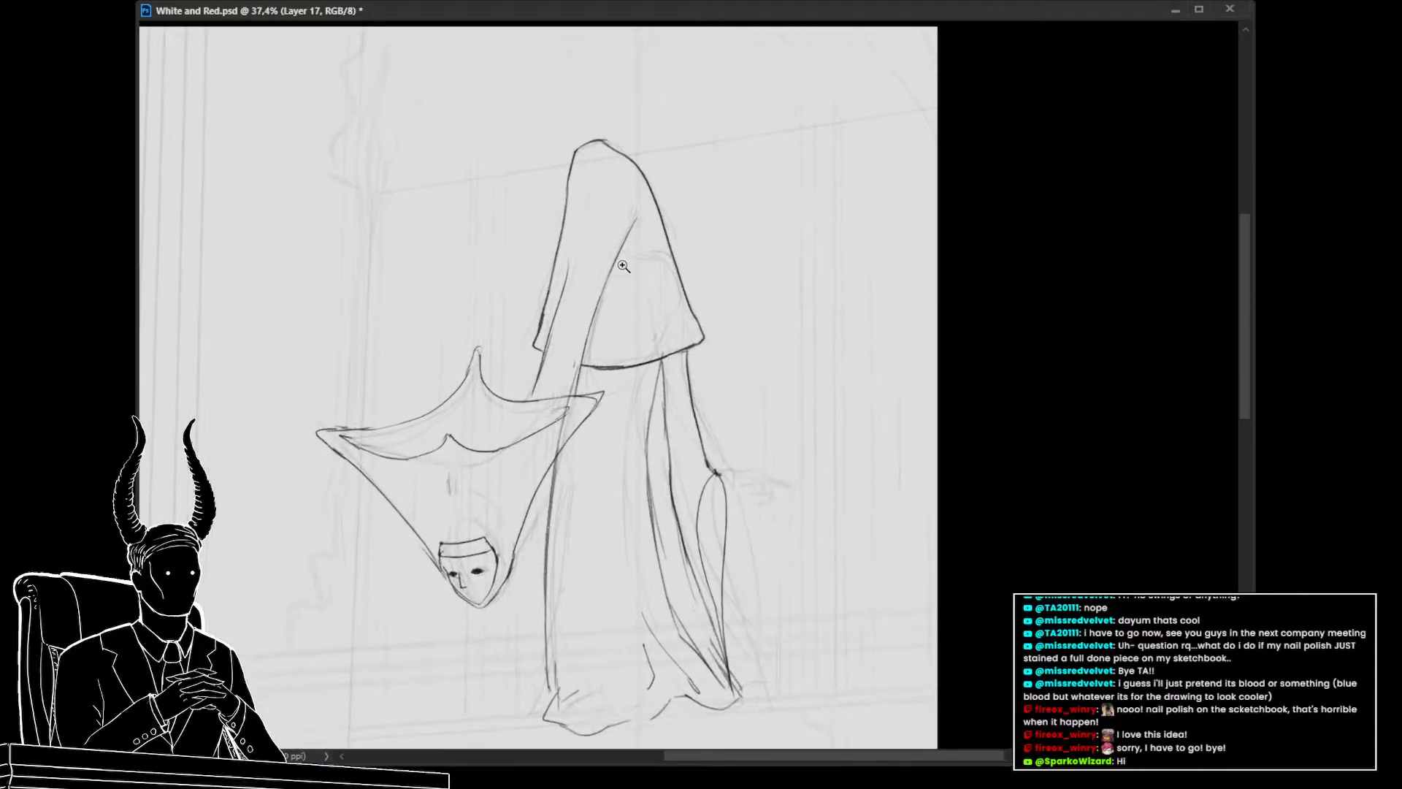
key(l)
mouse_move(693, 216)
mouse_down()
mouse_move(577, 208)
mouse_move(679, 192)
mouse_up()
key(ctrl+t)
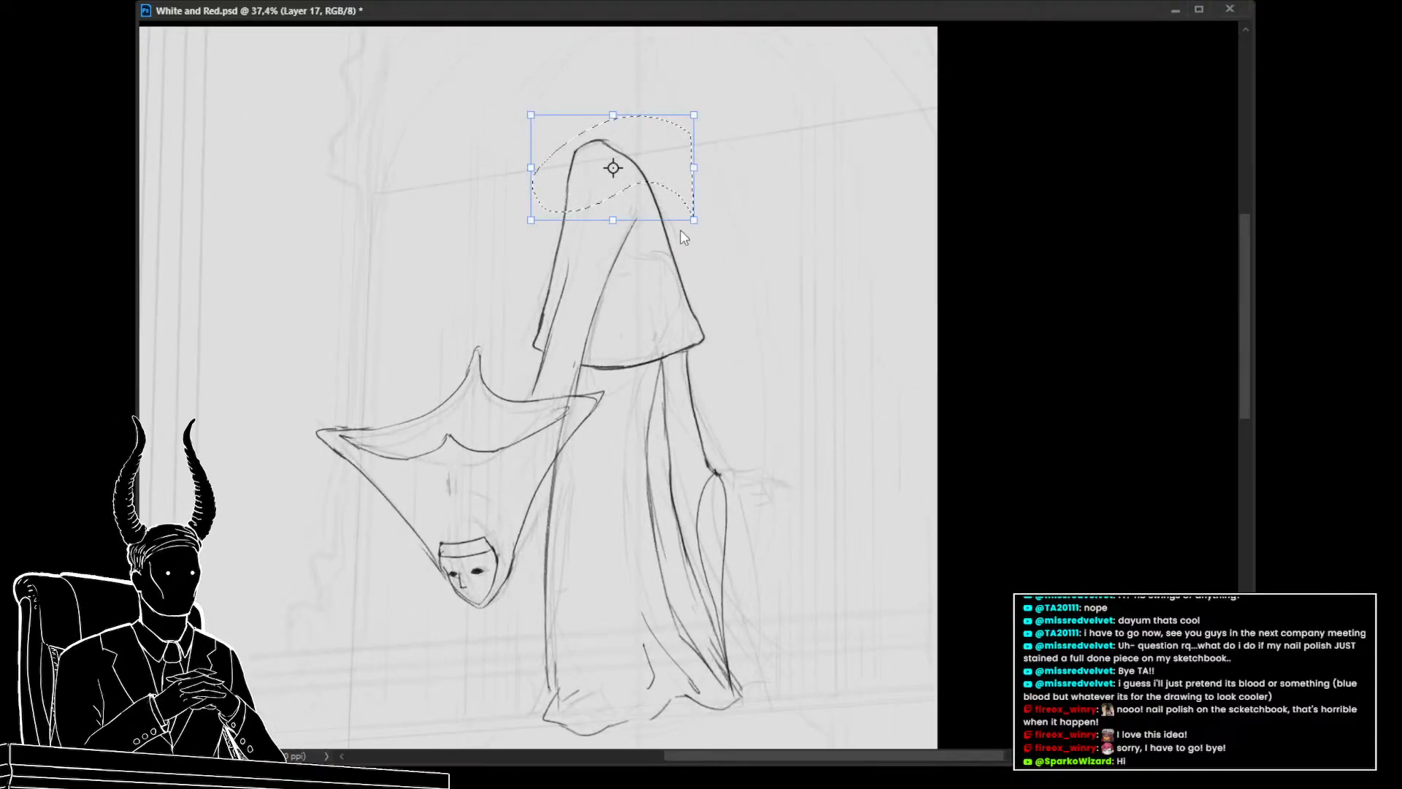
click(690, 300)
click(599, 129)
key(ctrl+z)
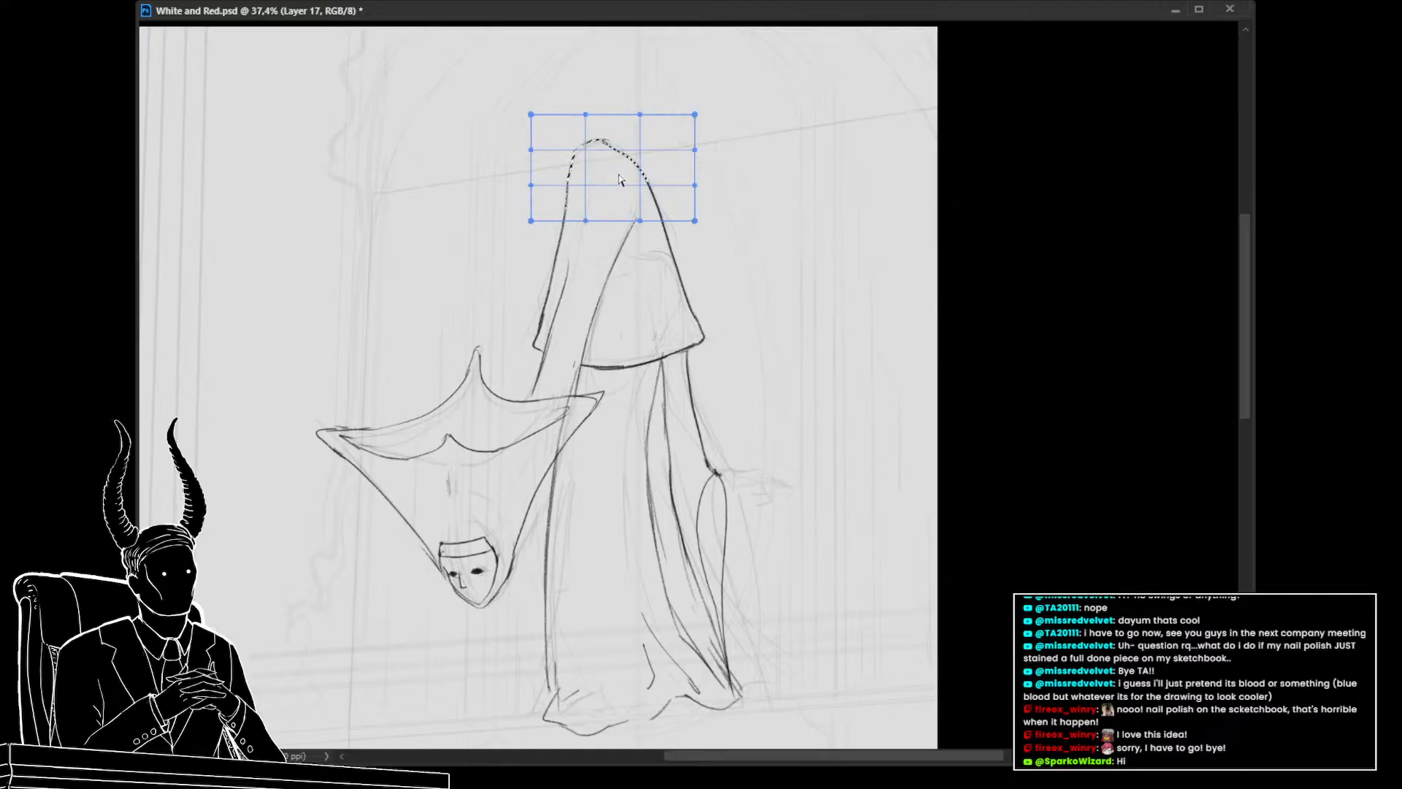
drag(594, 138, 641, 165)
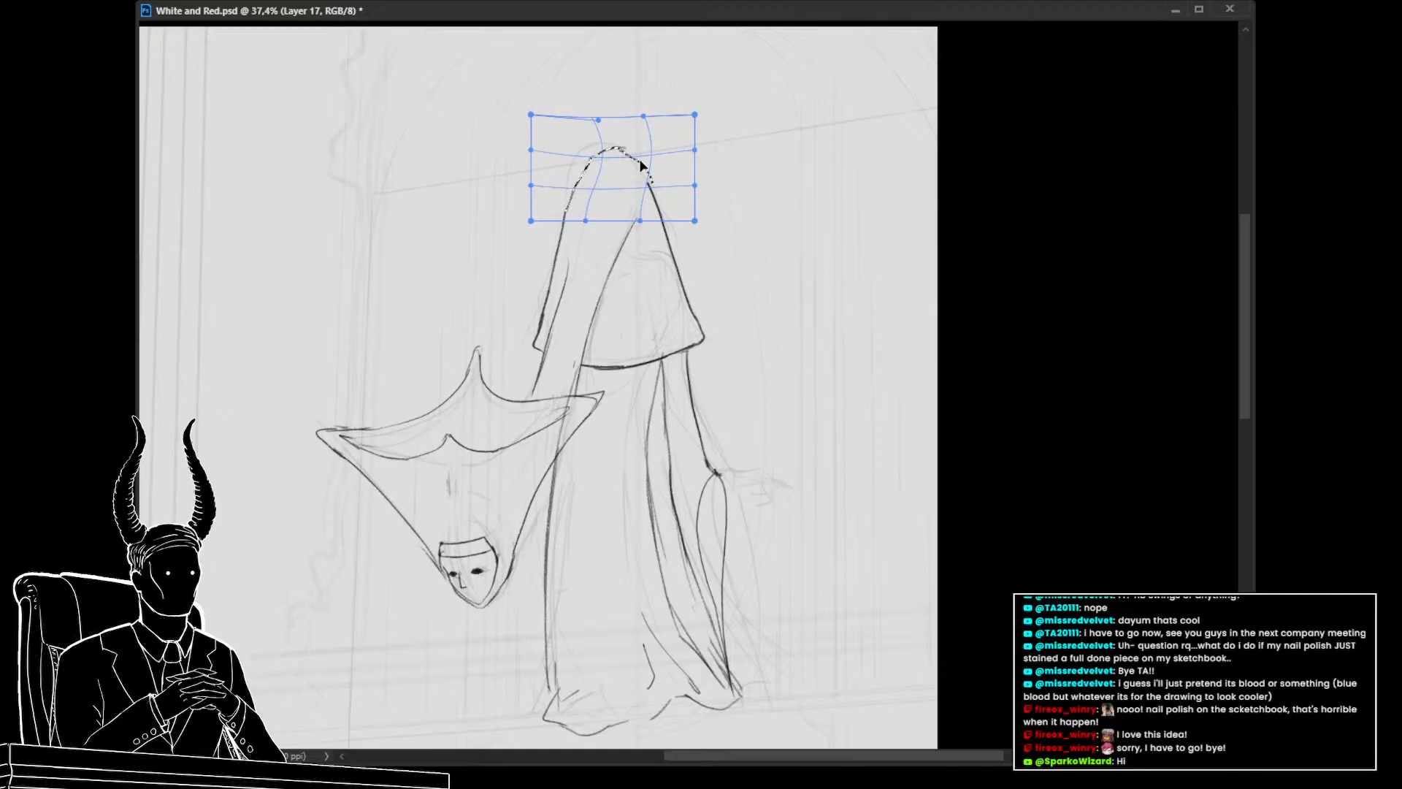
key(Return)
key(ctrl+d)
Zoom in on the sleeve end and draw a small hand emerging from the cuff
drag(612, 402, 566, 409)
drag(612, 475, 600, 358)
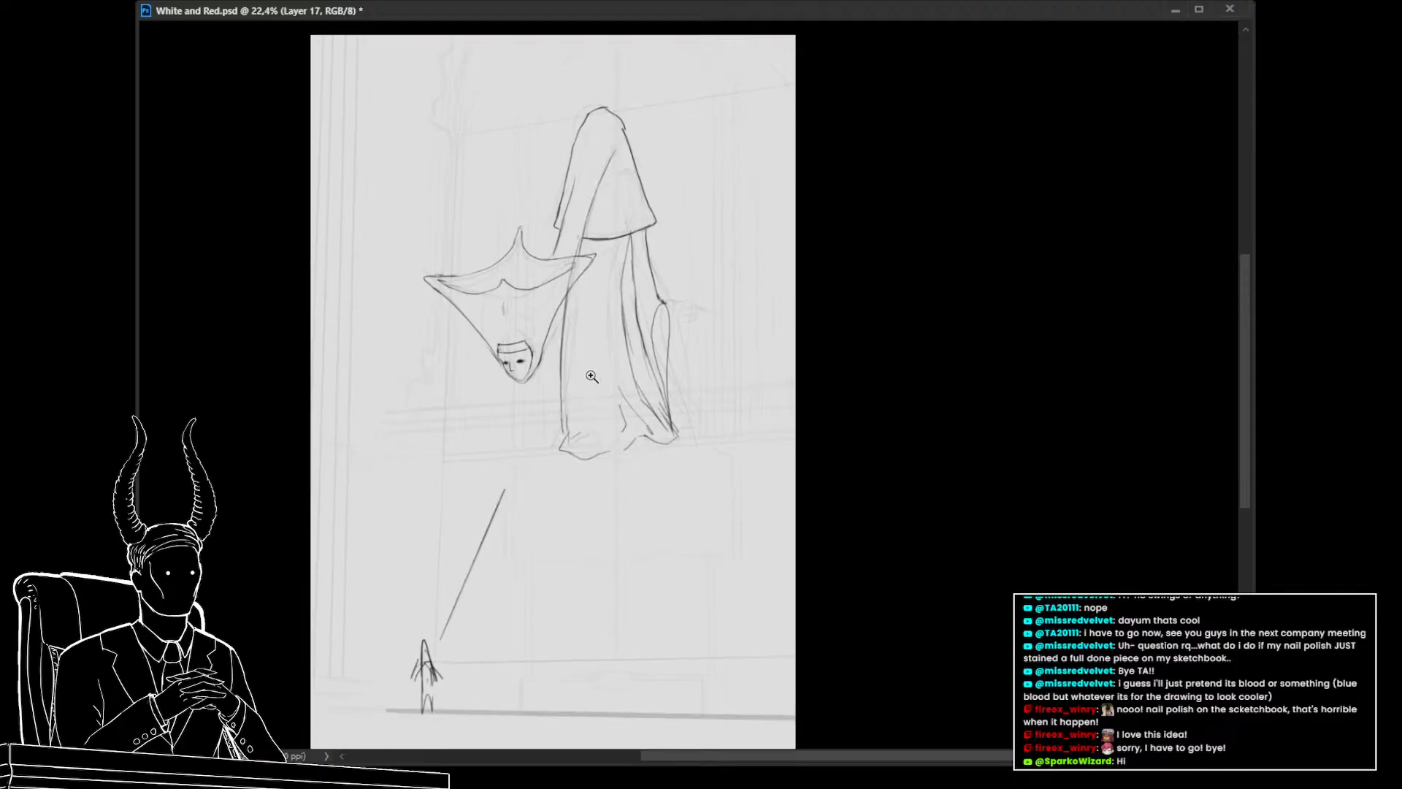
click(592, 376)
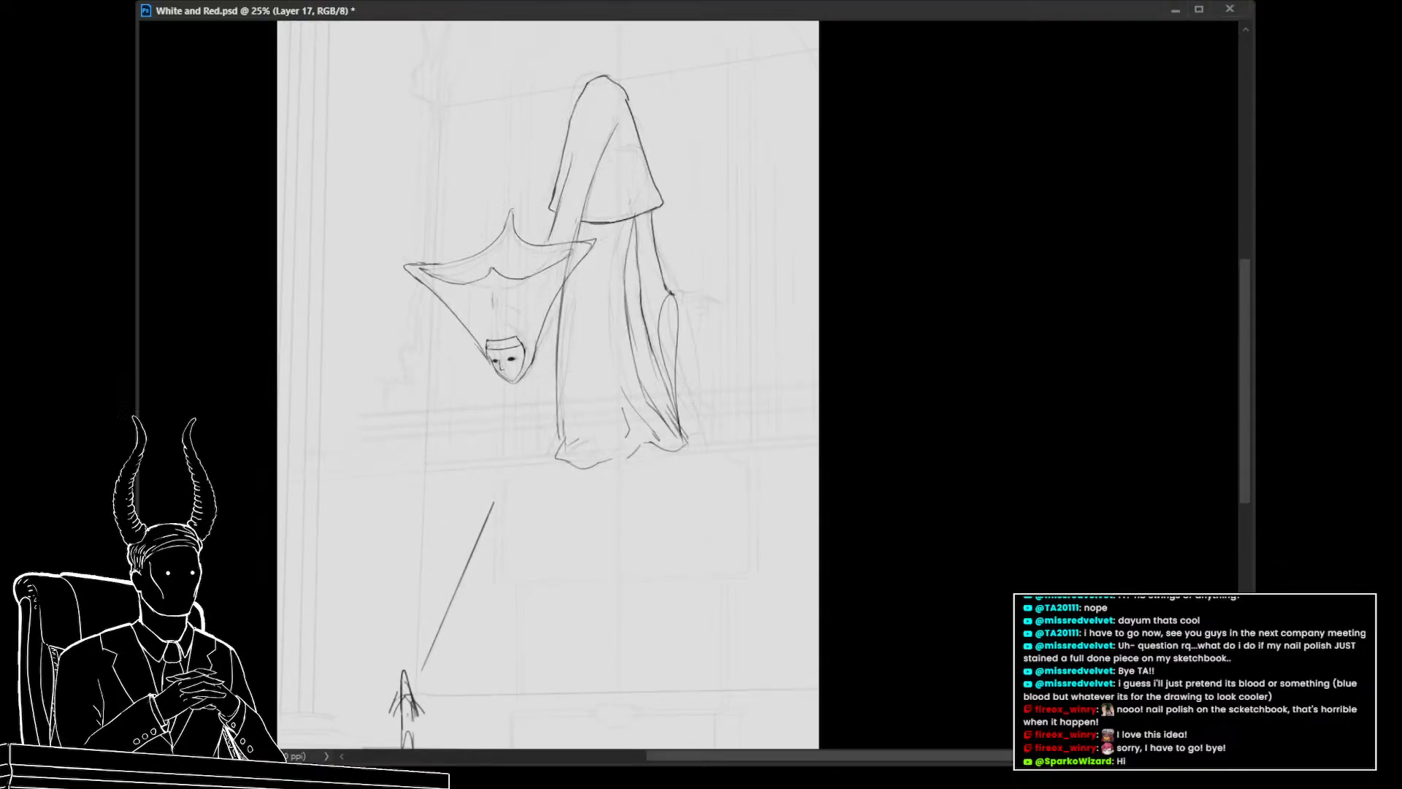
drag(647, 246, 744, 305)
drag(738, 314, 712, 247)
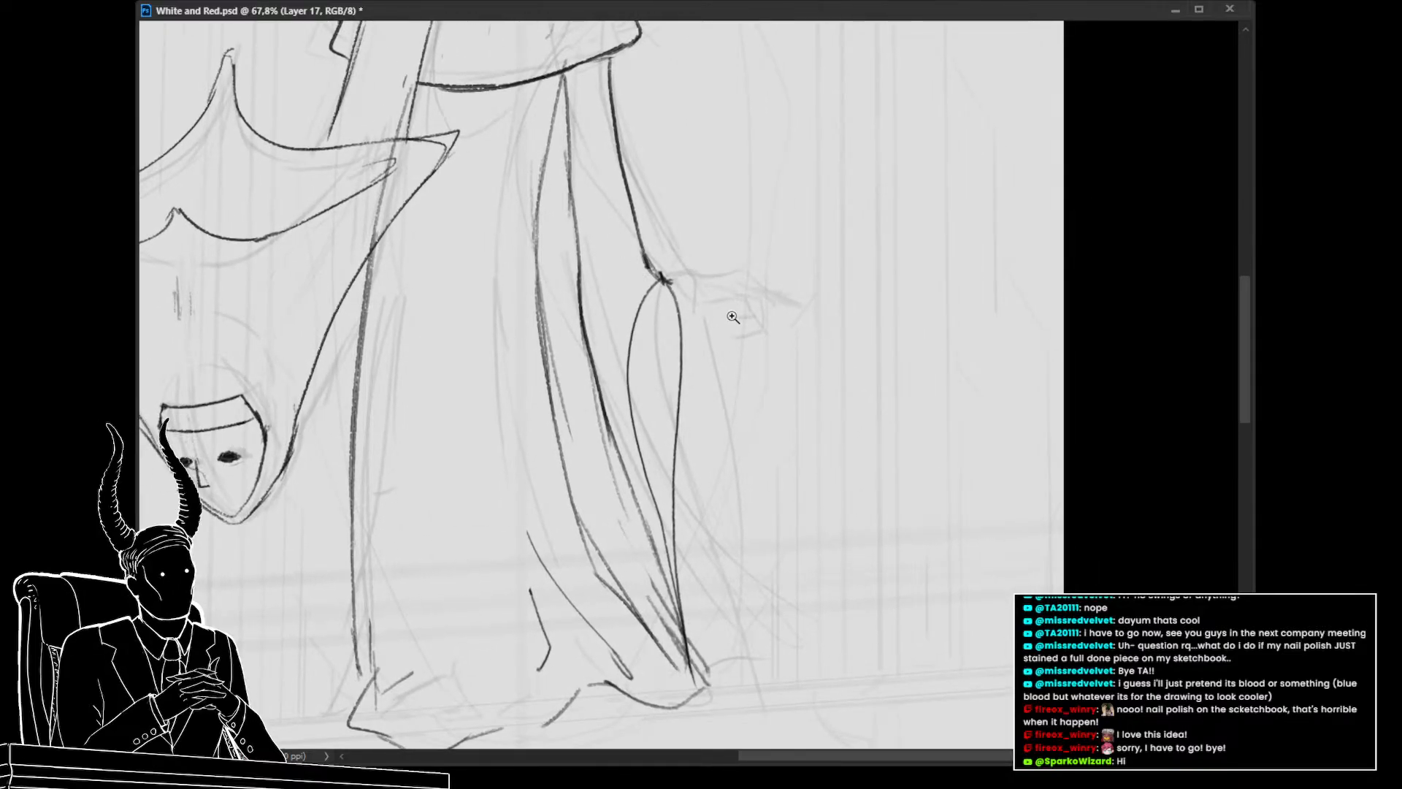
mouse_move(732, 318)
mouse_down()
mouse_move(694, 322)
mouse_move(709, 328)
mouse_up()
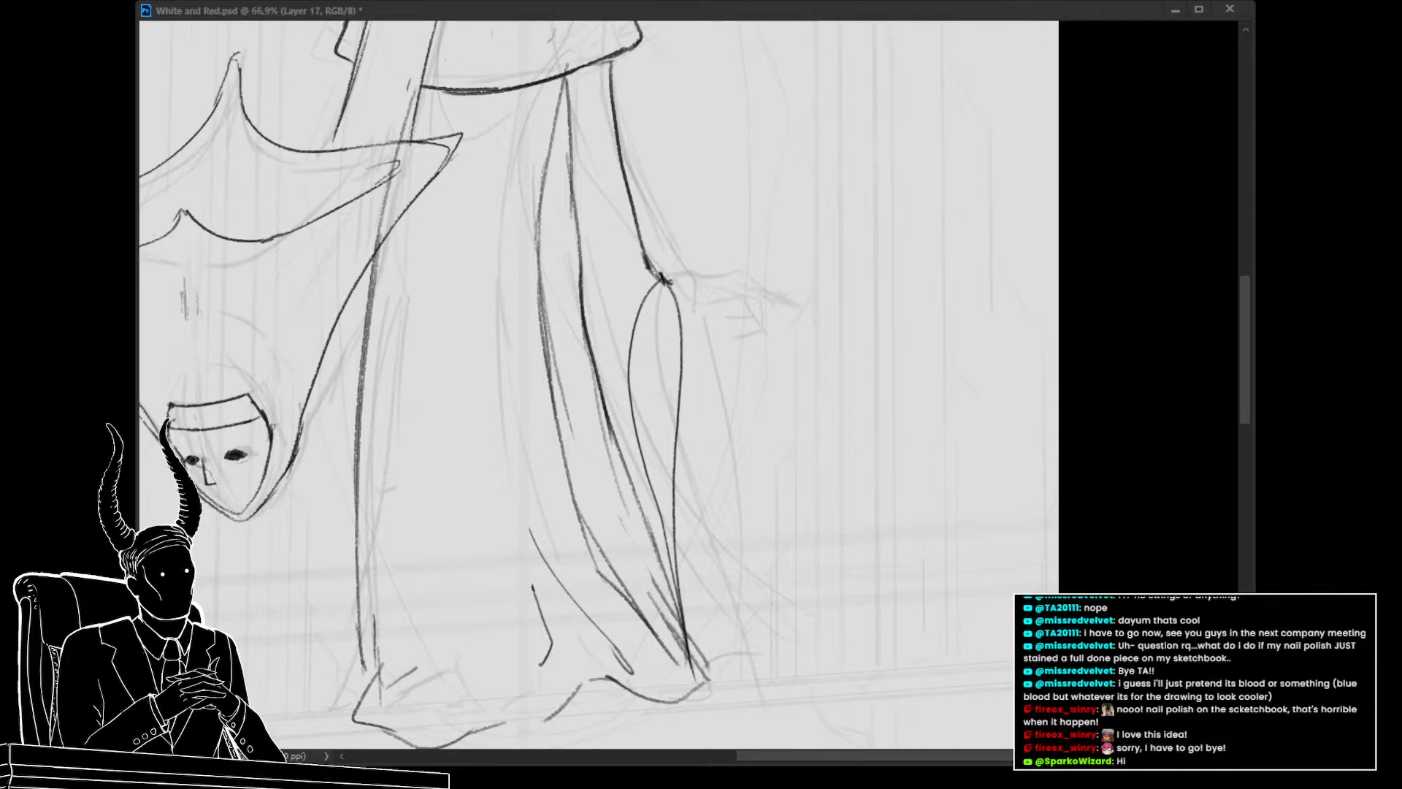
key(alt+Tab)
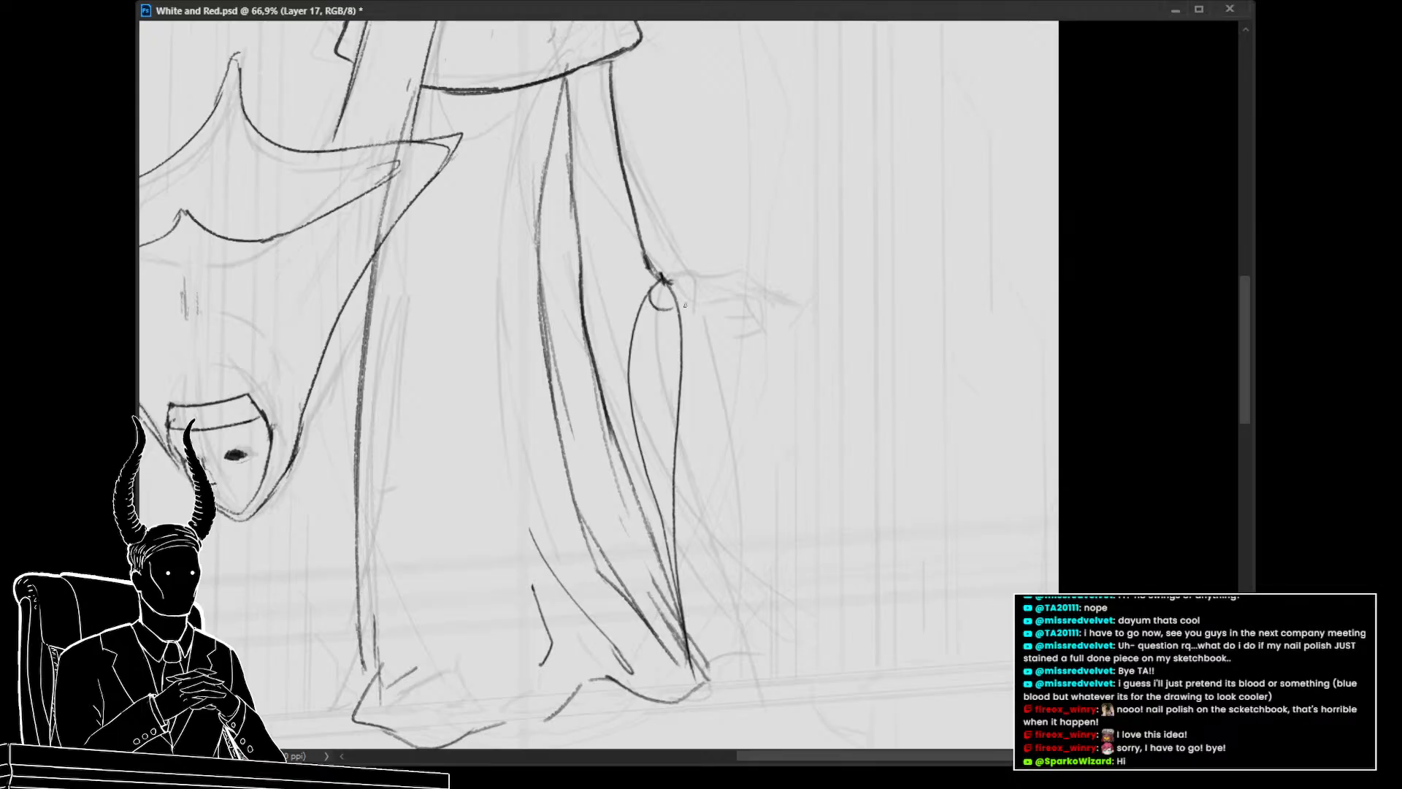
drag(685, 305, 713, 295)
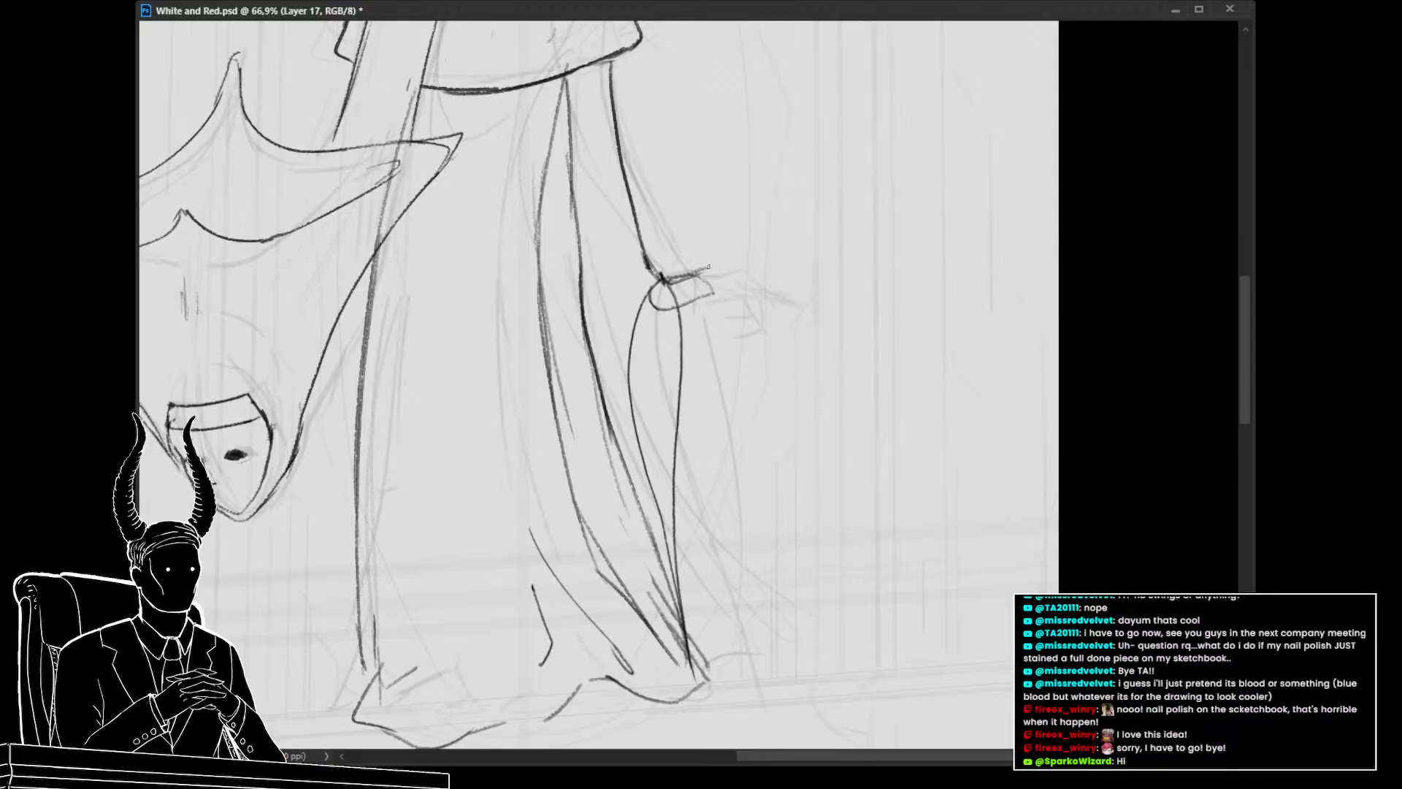
mouse_move(683, 278)
mouse_down()
mouse_move(709, 268)
mouse_move(727, 299)
mouse_move(734, 284)
mouse_move(705, 280)
mouse_up()
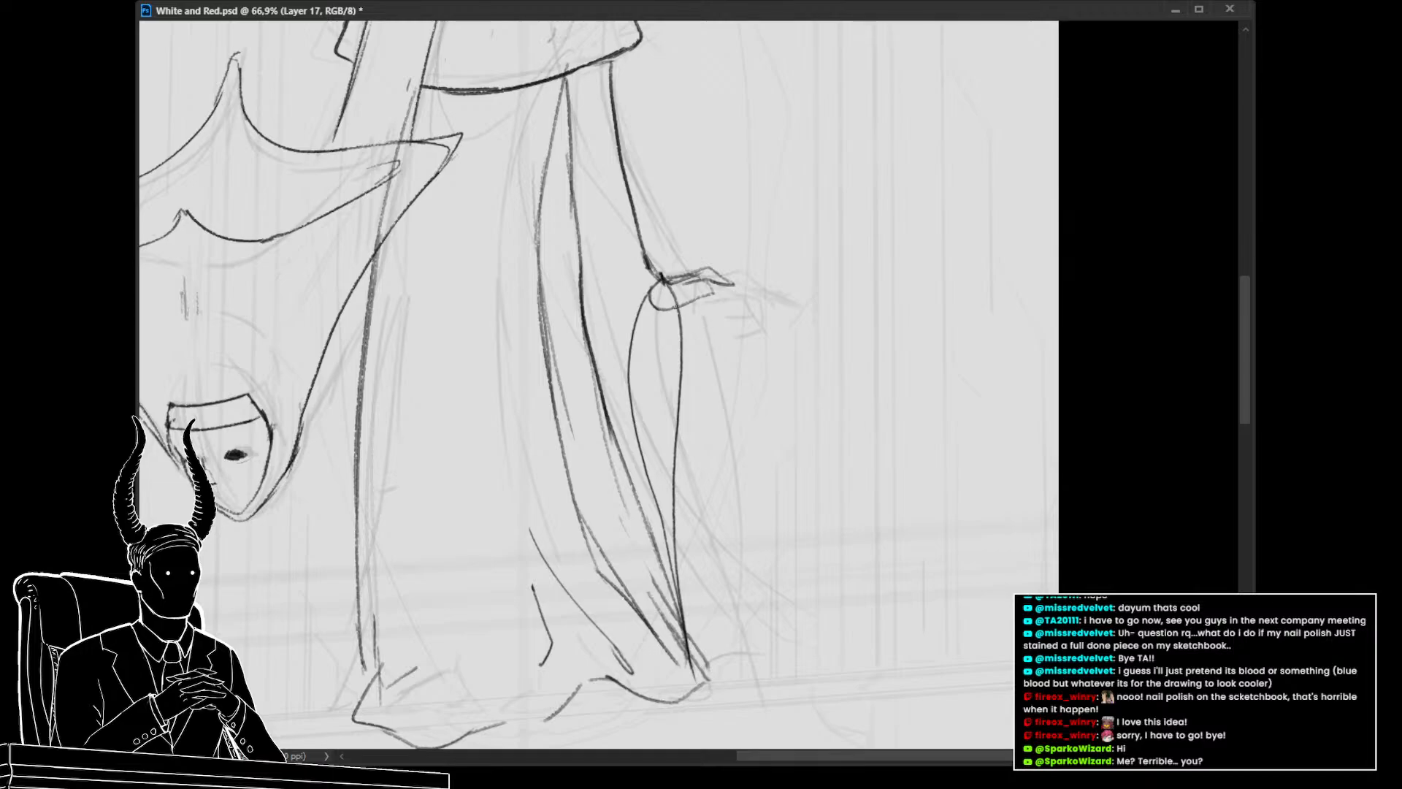
drag(665, 310, 707, 293)
key(ctrl+z)
key(ctrl+z)
key(ctrl+z)
mouse_move(728, 286)
mouse_down()
mouse_move(735, 301)
mouse_move(695, 282)
mouse_up()
mouse_move(755, 349)
mouse_down()
mouse_move(643, 364)
mouse_move(733, 457)
mouse_up()
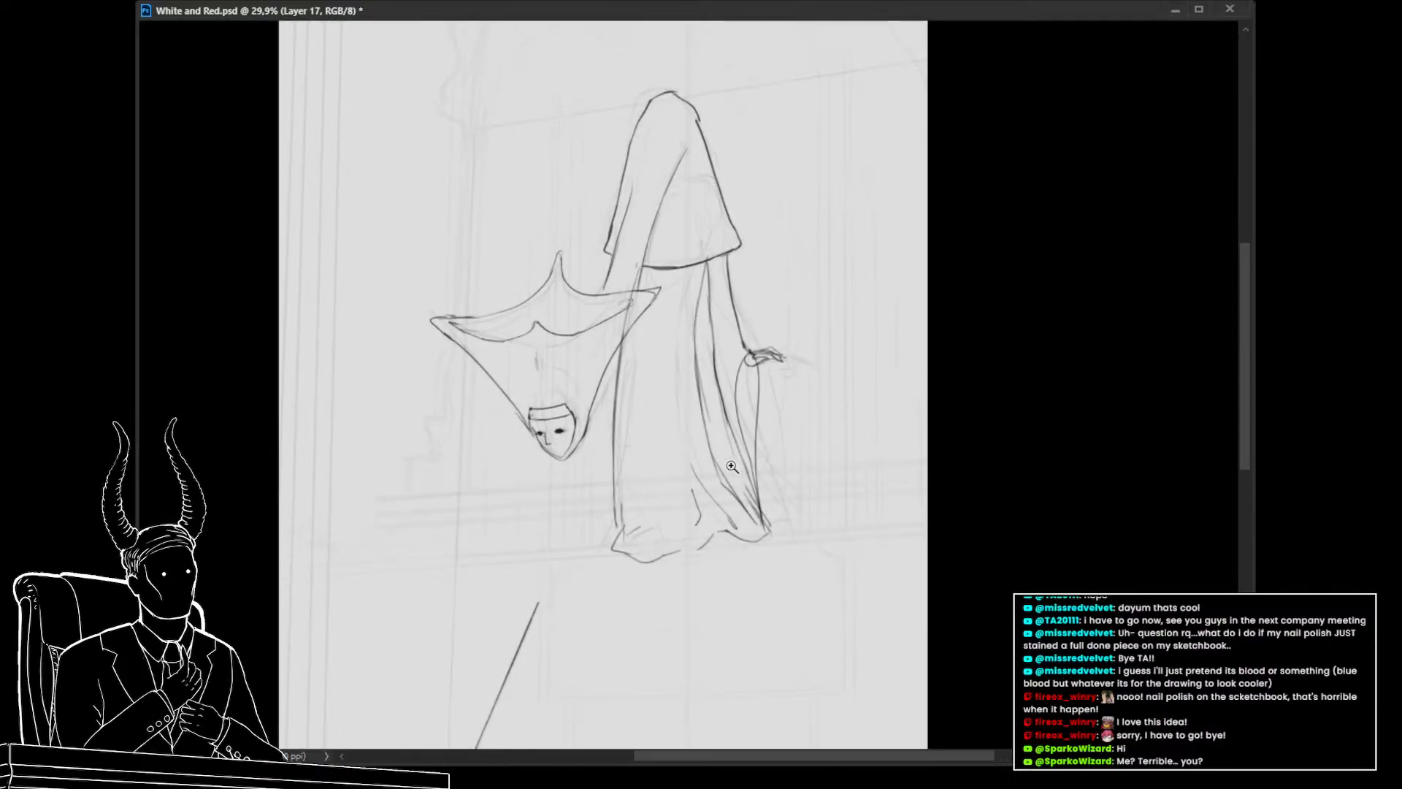
Toggle the lower sketch layer's visibility off and on to compare the robe drawing
mouse_move(660, 480)
mouse_down()
mouse_move(615, 472)
mouse_move(686, 486)
mouse_move(678, 501)
mouse_up()
key(ctrl+comma)
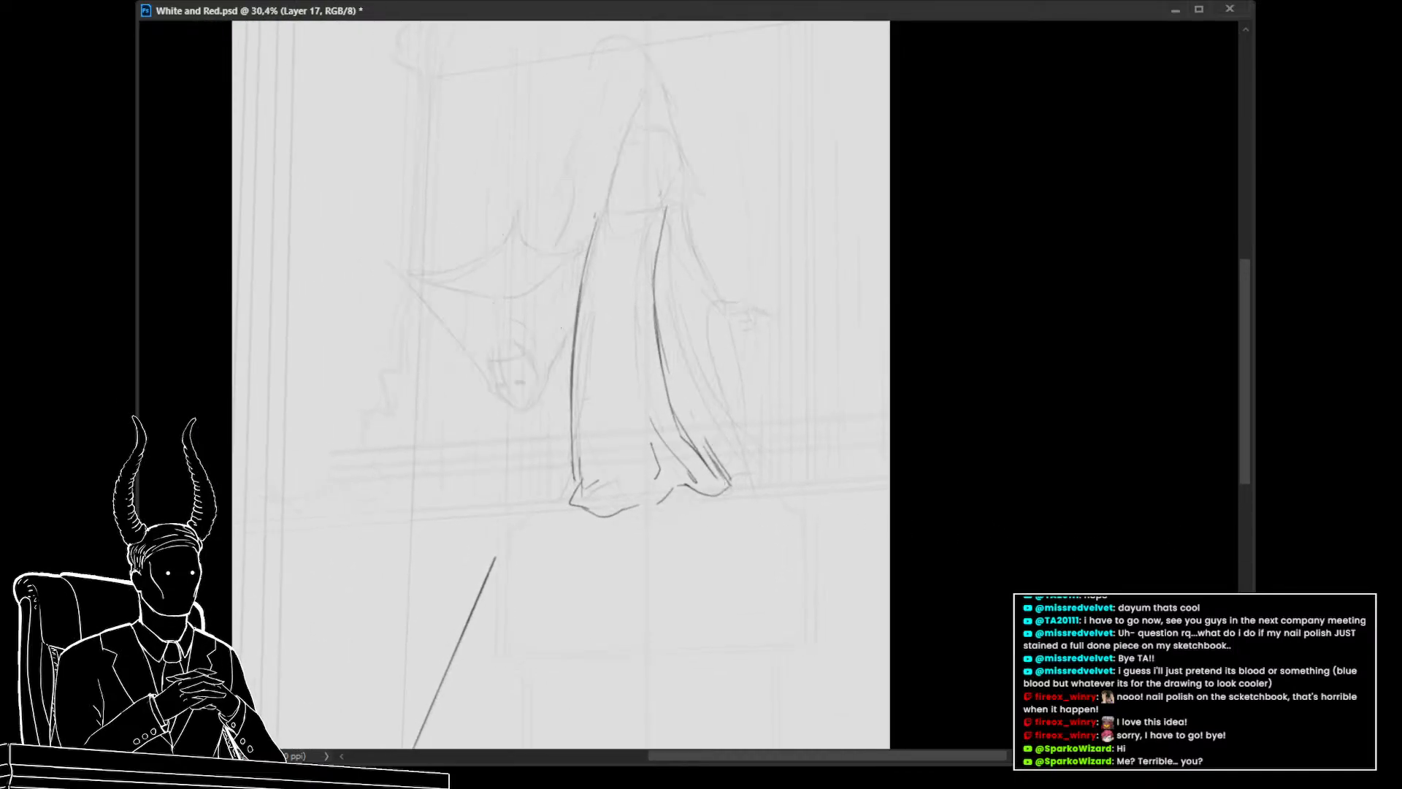
key(ctrl+comma)
key(ctrl+comma)
key(ctrl+comma)
On the robe layer above, redraw a short fold stroke near the bottom left of the robe
key(alt+bracketright)
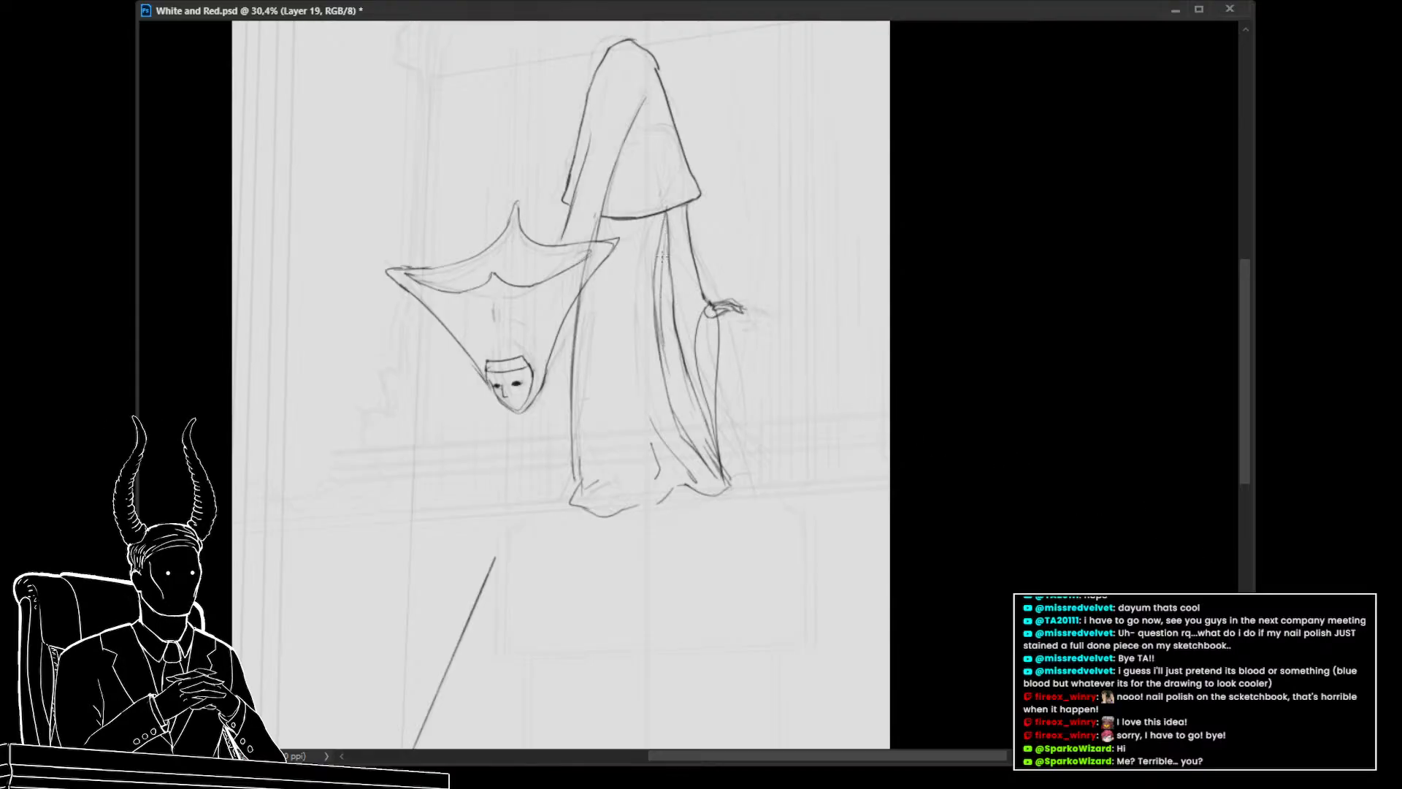
mouse_move(667, 234)
mouse_down()
mouse_move(666, 328)
mouse_move(701, 434)
mouse_up()
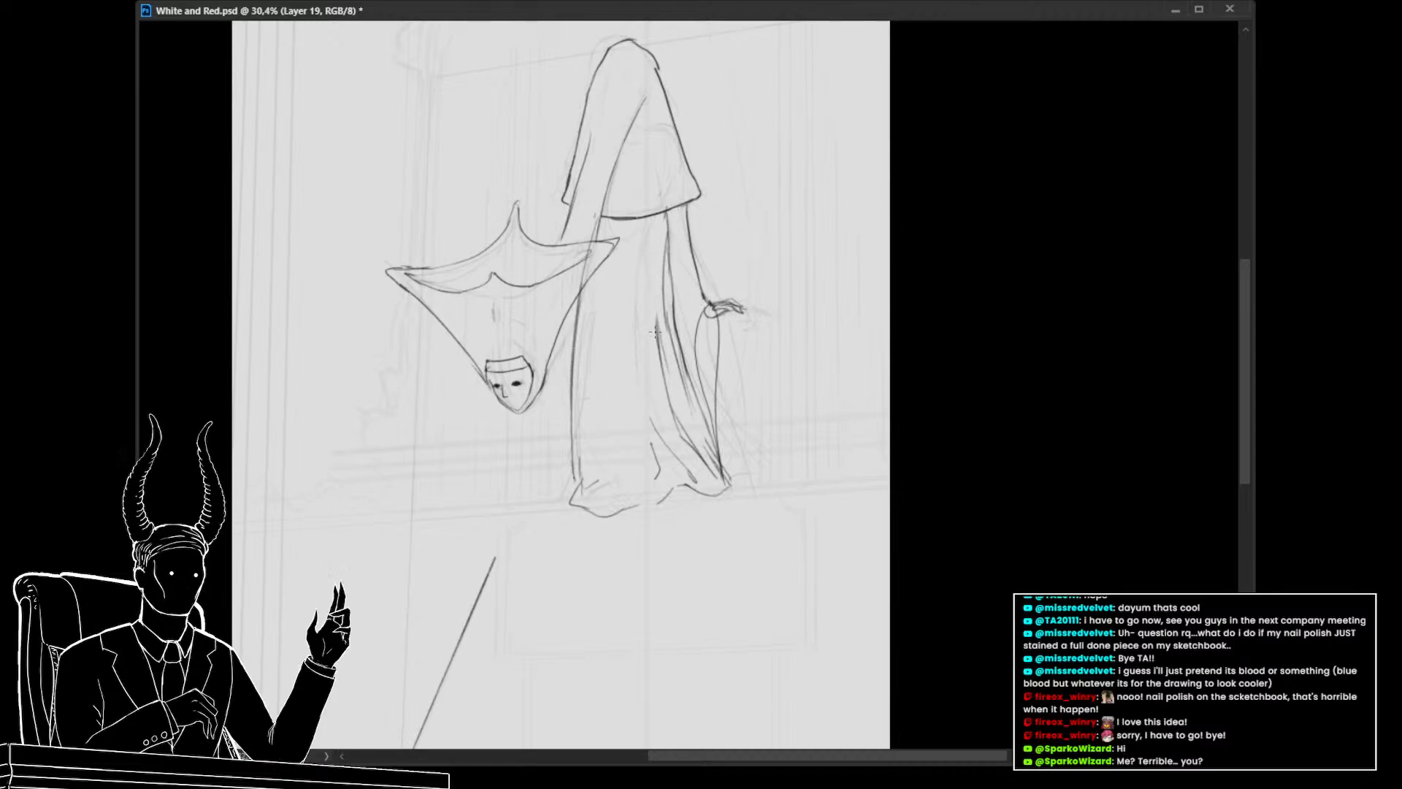
drag(659, 337, 656, 250)
key(ctrl+z)
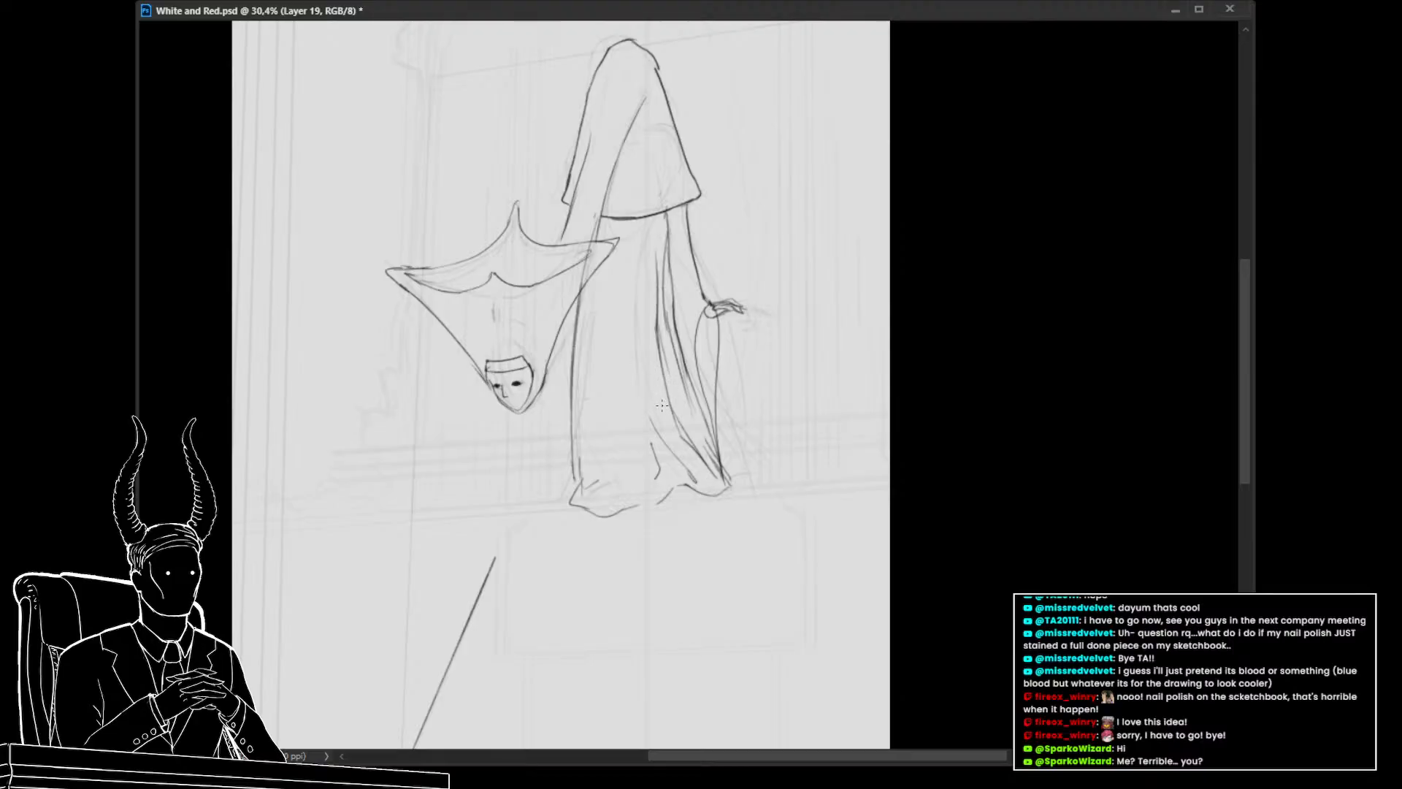
drag(658, 431, 643, 352)
key(ctrl+z)
drag(657, 431, 641, 351)
drag(651, 447, 637, 348)
key(ctrl+z)
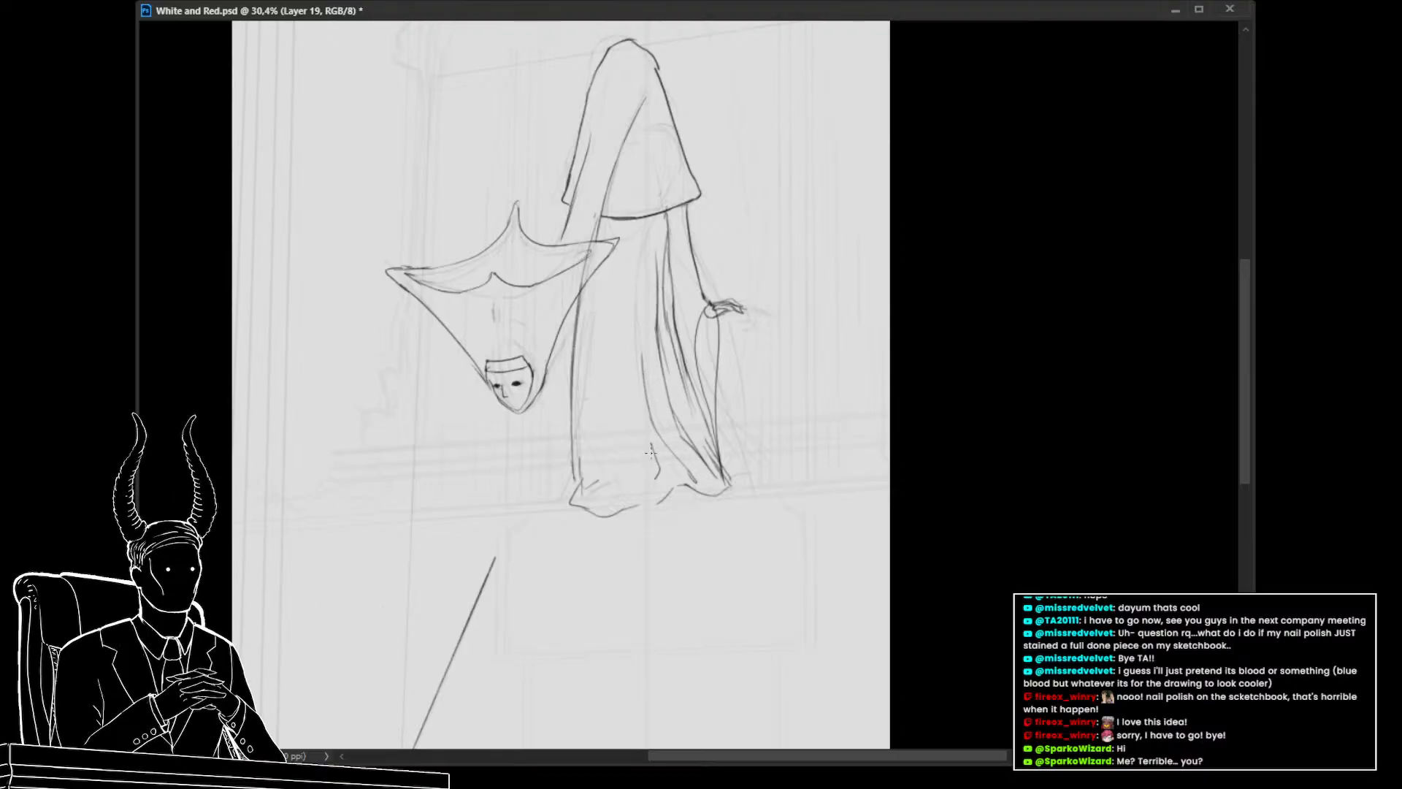
drag(651, 445, 640, 399)
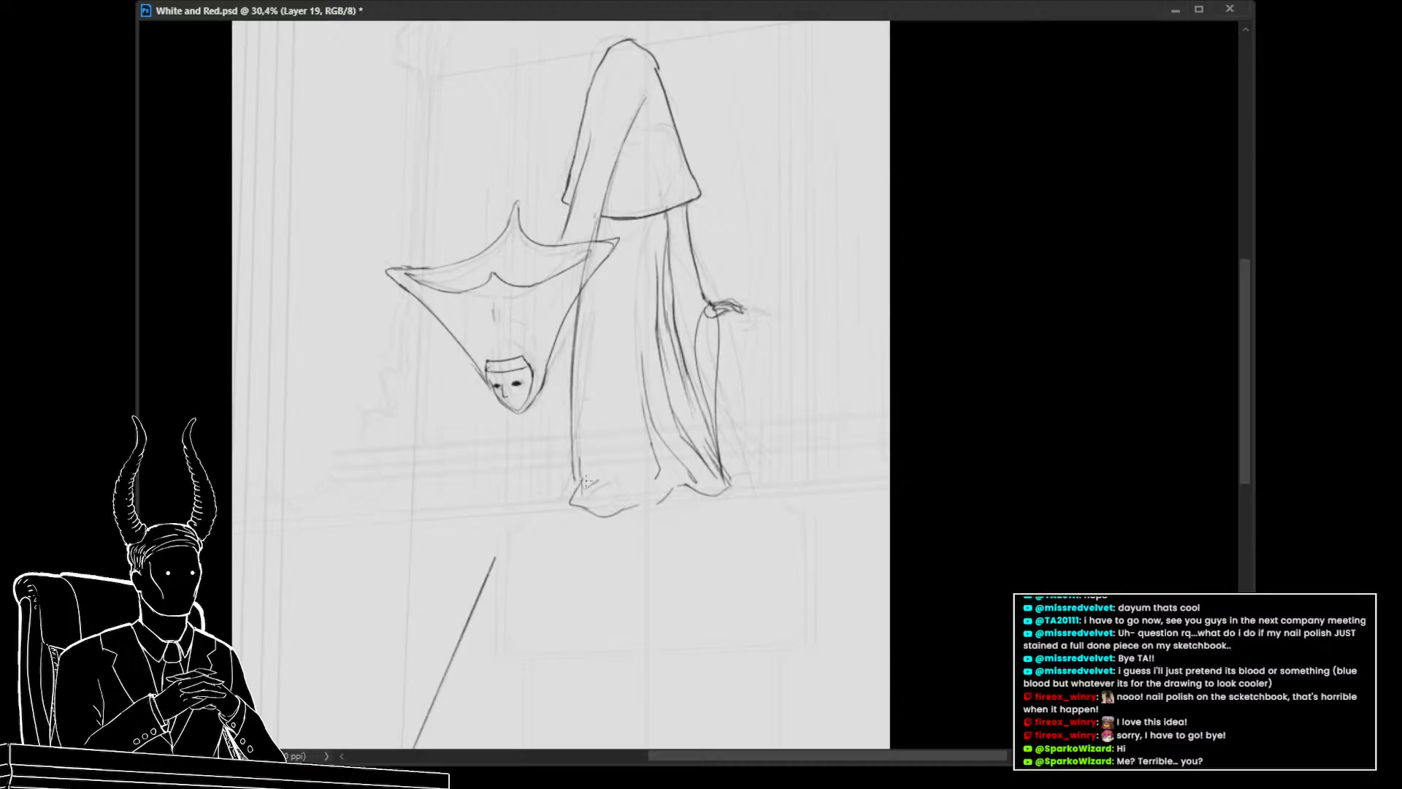
Redraw the robe's left outline and bottom hem with long strokes, undoing and erasing unwanted attempts
drag(609, 510, 589, 452)
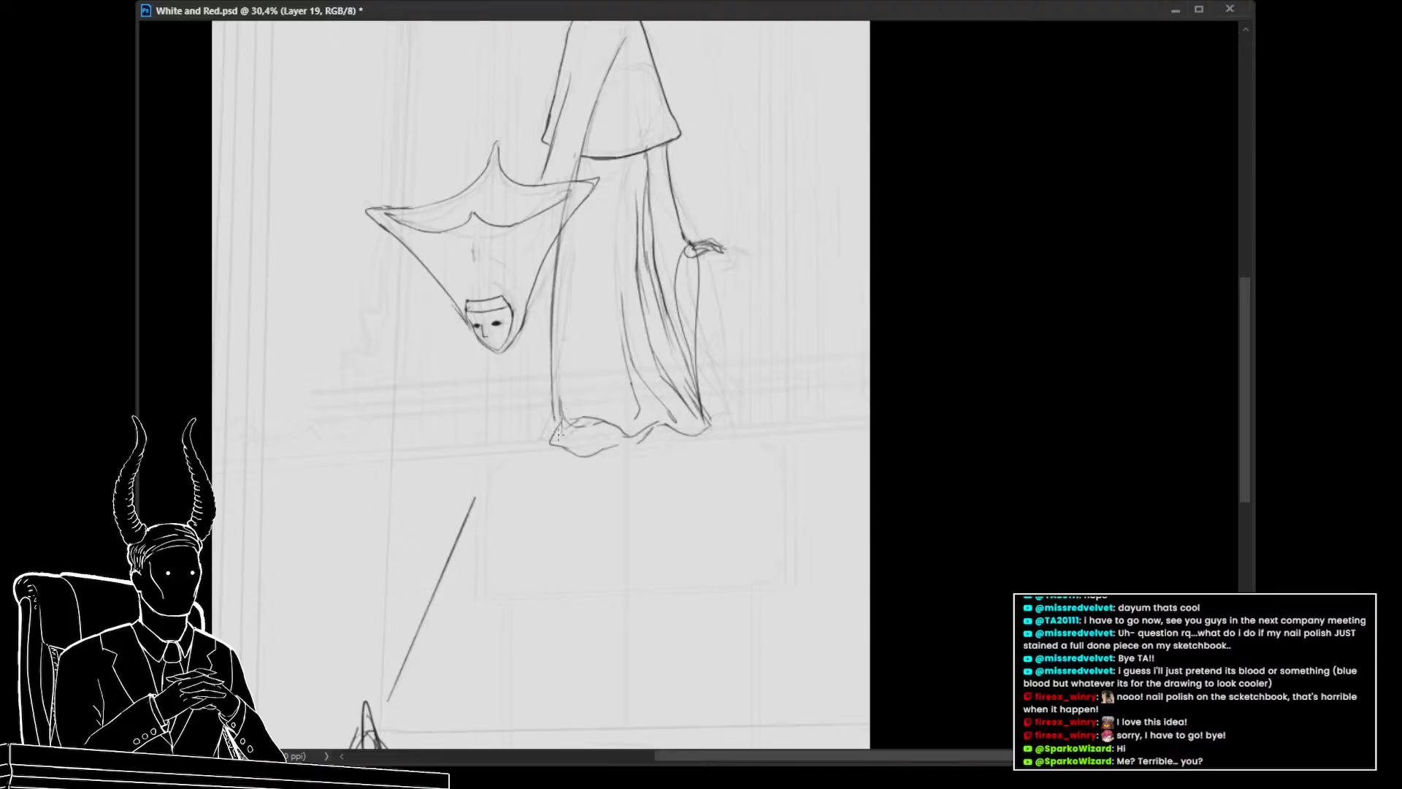
drag(572, 441, 616, 432)
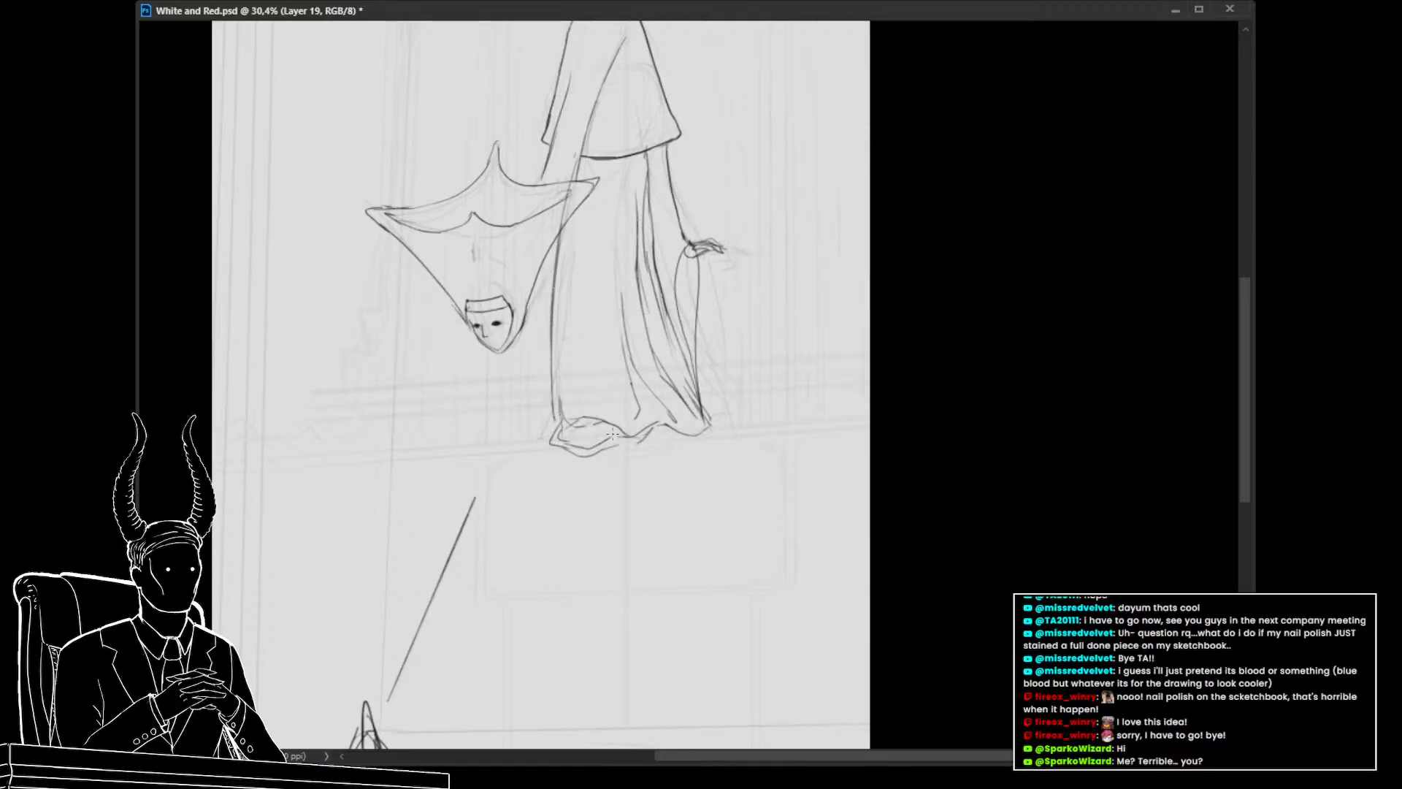
mouse_move(562, 422)
mouse_down()
mouse_move(600, 389)
mouse_move(559, 351)
mouse_move(590, 304)
mouse_move(582, 205)
mouse_up()
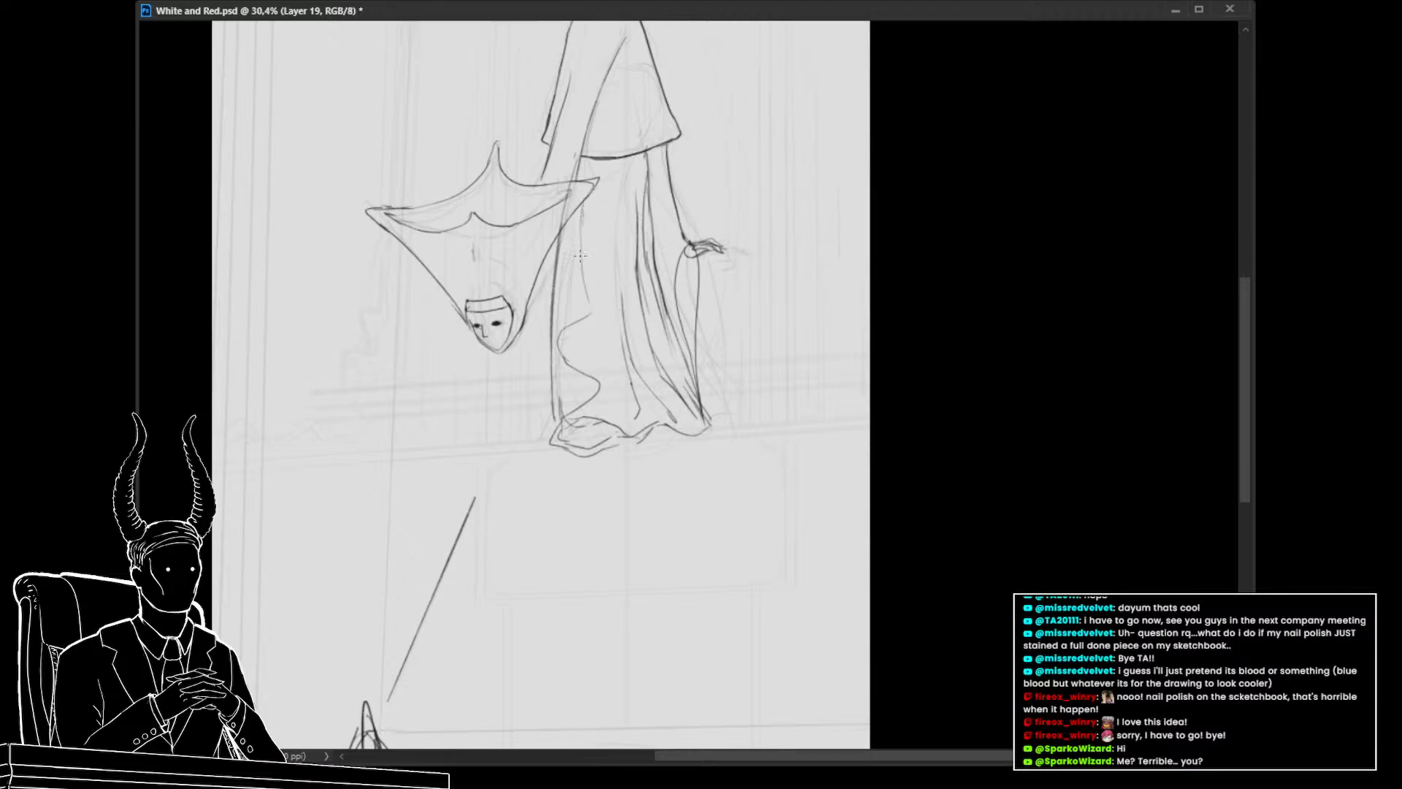
mouse_move(590, 314)
mouse_down()
mouse_move(577, 323)
mouse_move(582, 252)
mouse_move(571, 323)
mouse_up()
key(ctrl+z)
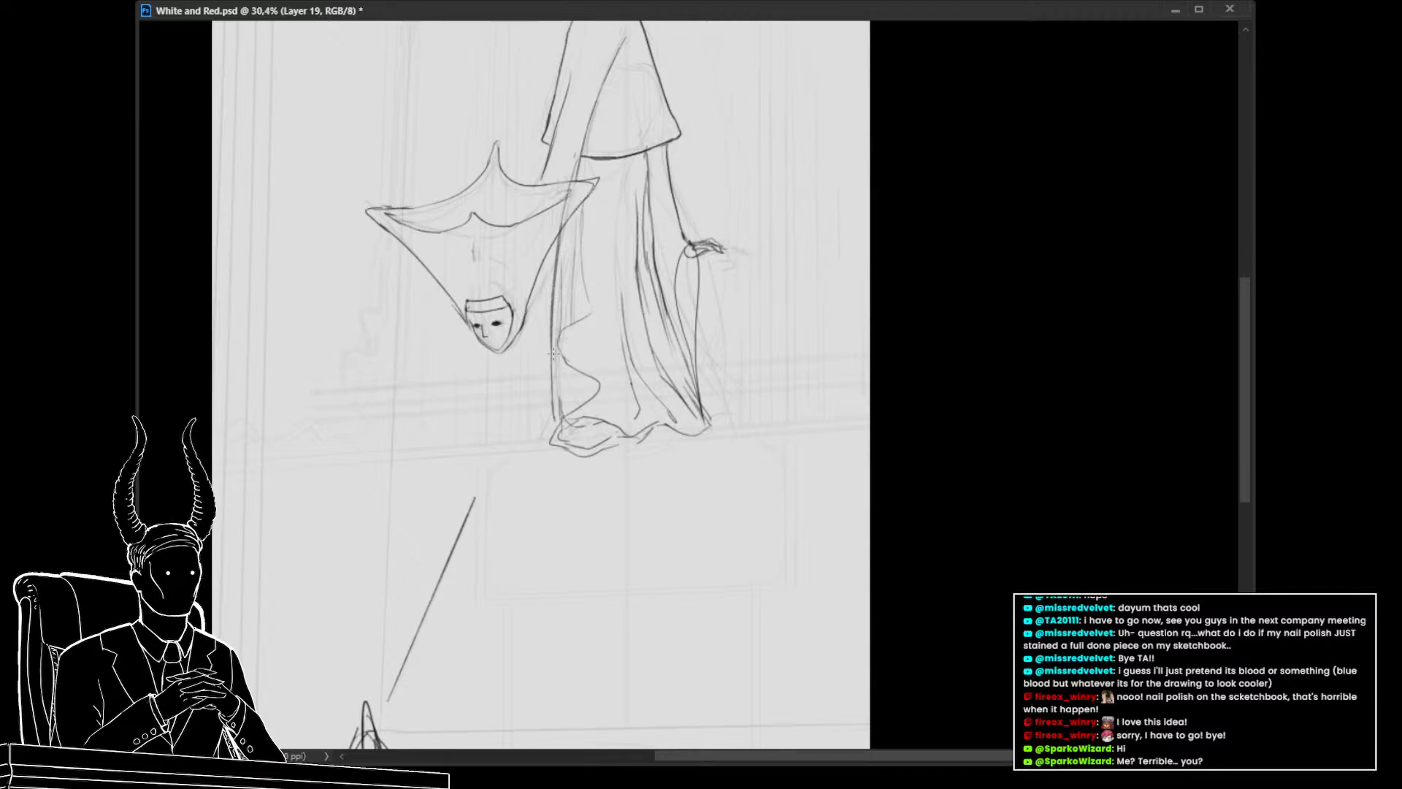
mouse_move(565, 327)
mouse_down()
mouse_move(578, 388)
mouse_move(552, 357)
mouse_move(550, 399)
mouse_move(548, 346)
mouse_move(548, 420)
mouse_up()
key(e)
key(b)
mouse_move(563, 348)
mouse_down()
mouse_move(556, 418)
mouse_move(583, 421)
mouse_up()
key(ctrl+z)
drag(554, 309, 555, 479)
key(ctrl+z)
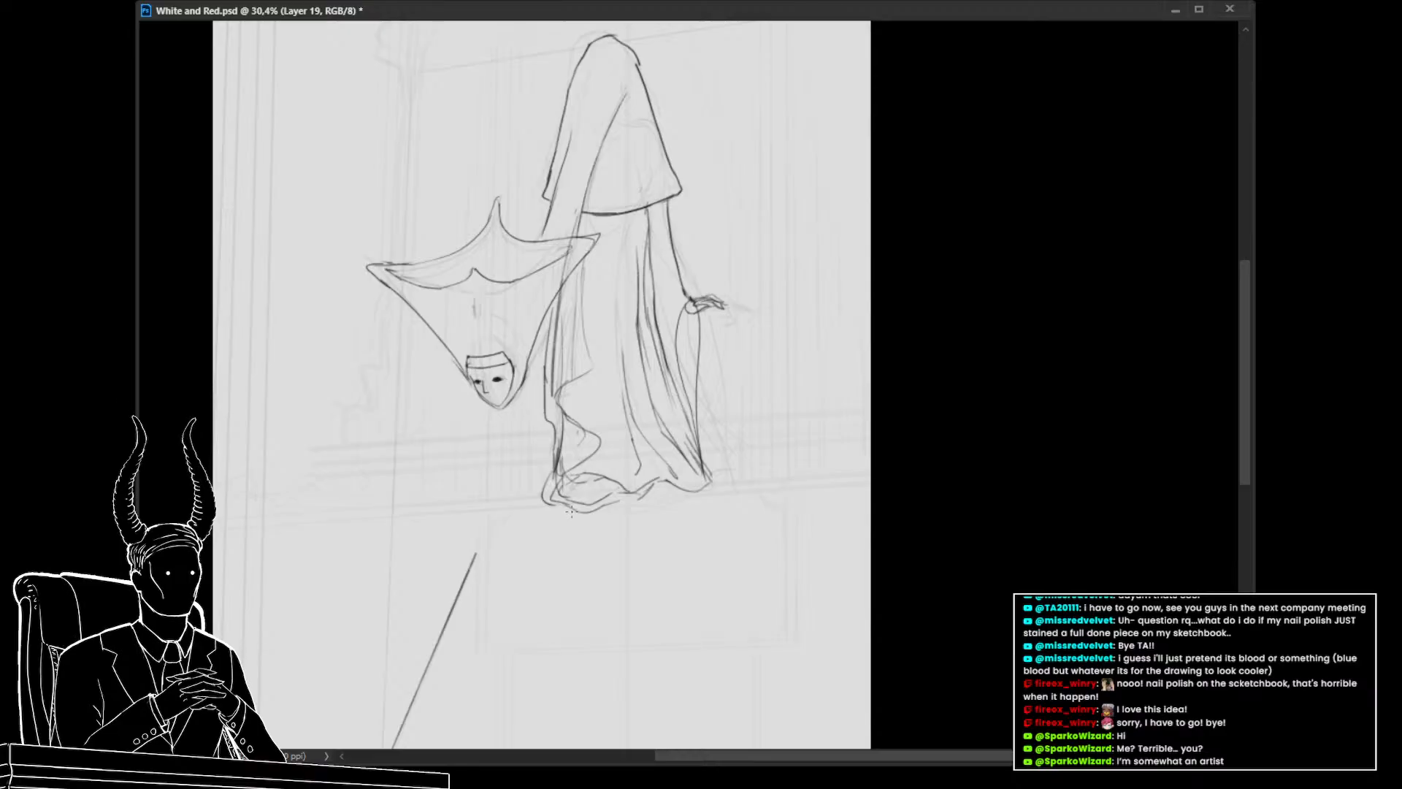
Add fold strokes at the robe's lower left and a vertical fold line down the robe's middle
mouse_move(537, 503)
mouse_down()
mouse_move(557, 450)
mouse_move(577, 451)
mouse_move(564, 445)
mouse_up()
key(e)
key(b)
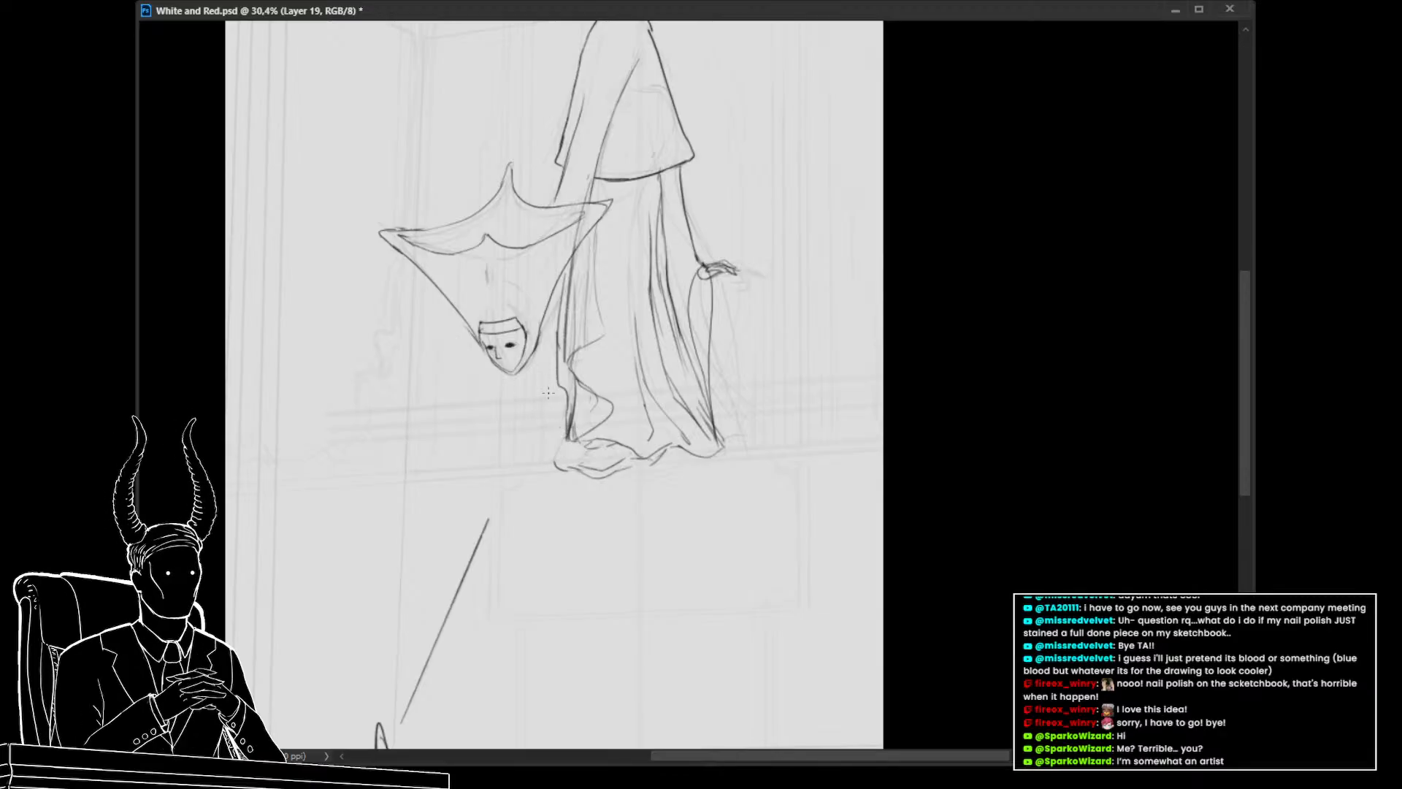
mouse_move(577, 452)
mouse_down()
mouse_move(625, 455)
mouse_move(533, 465)
mouse_up()
key(ctrl+z)
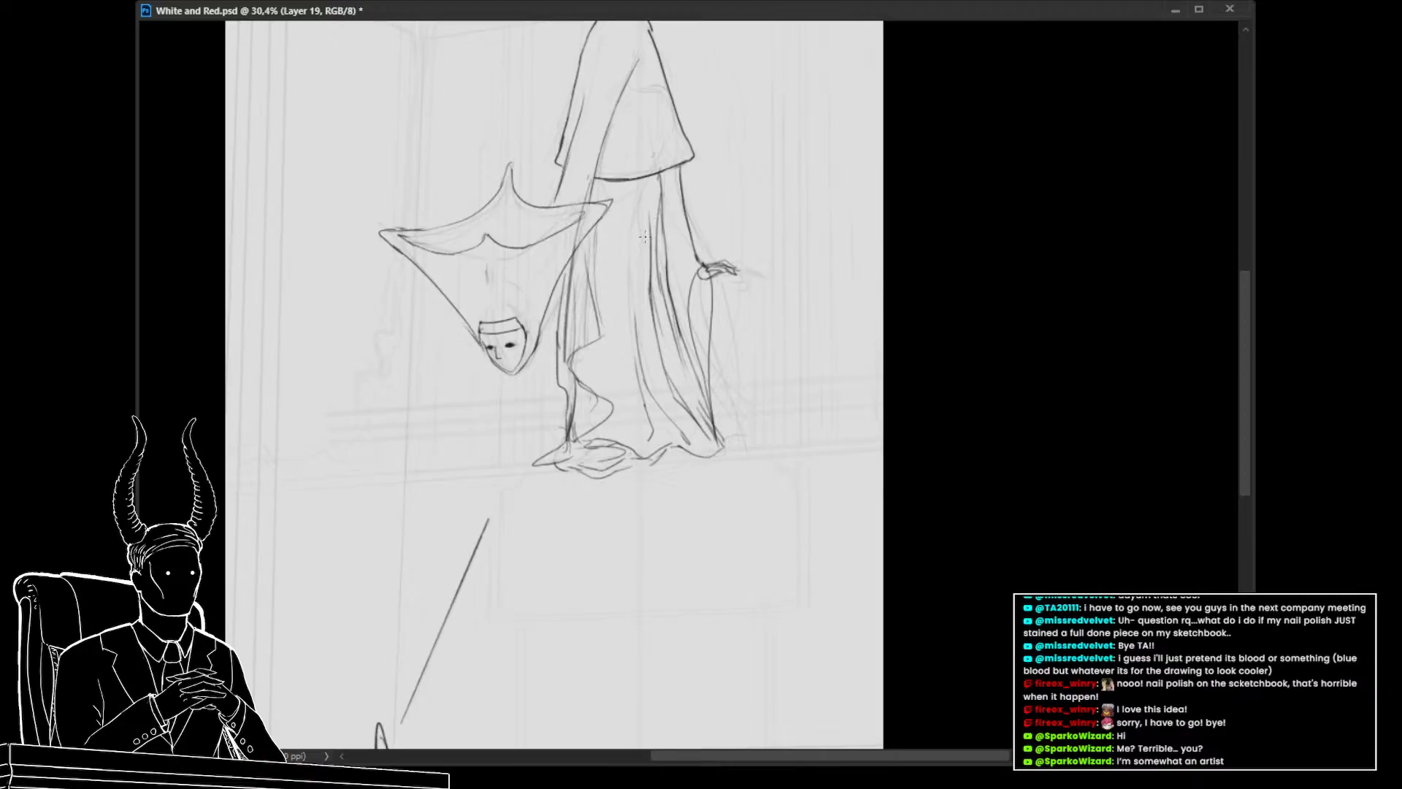
drag(645, 257, 643, 320)
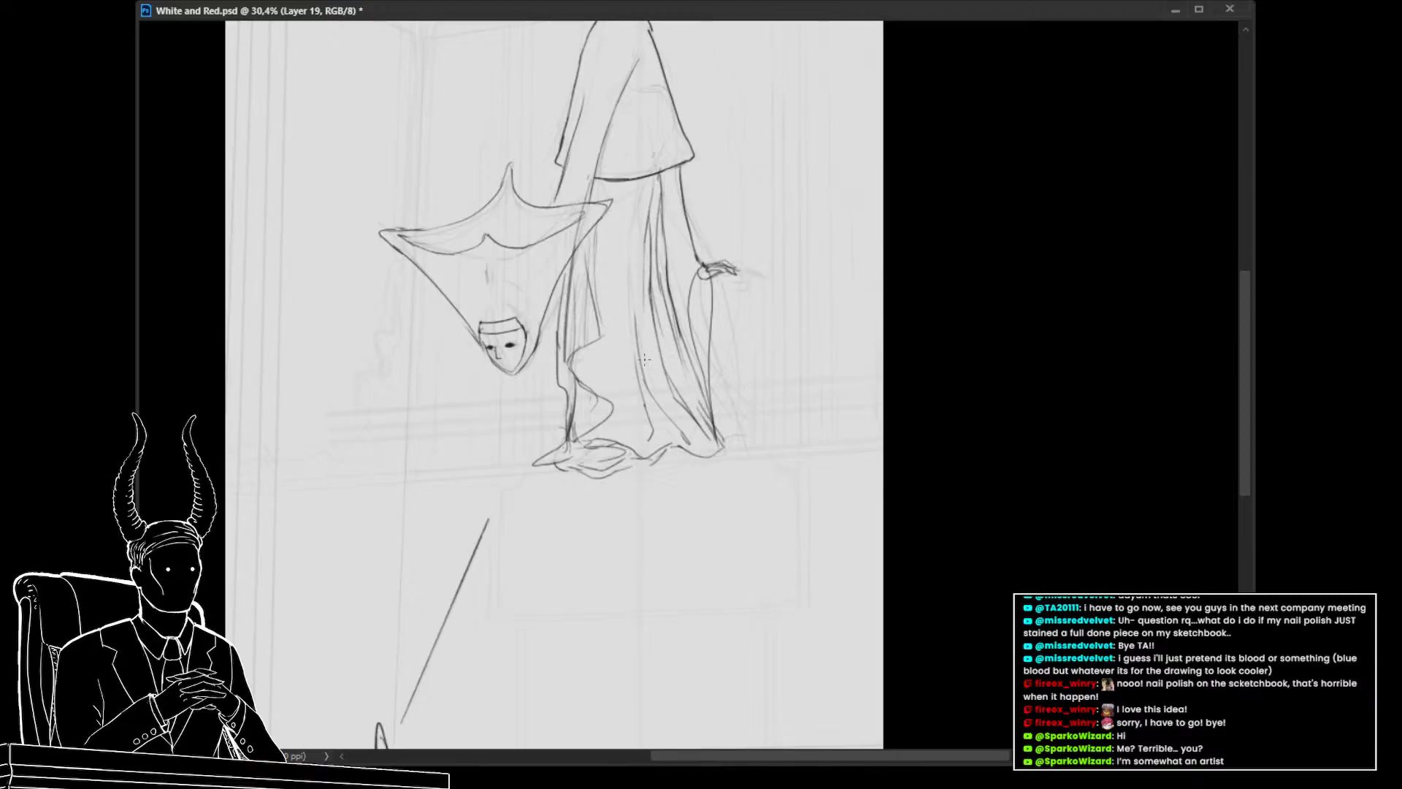
Sketch more drapery folds at the robe's lower left and a short fold on its right side
scroll(644, 358, up, 3)
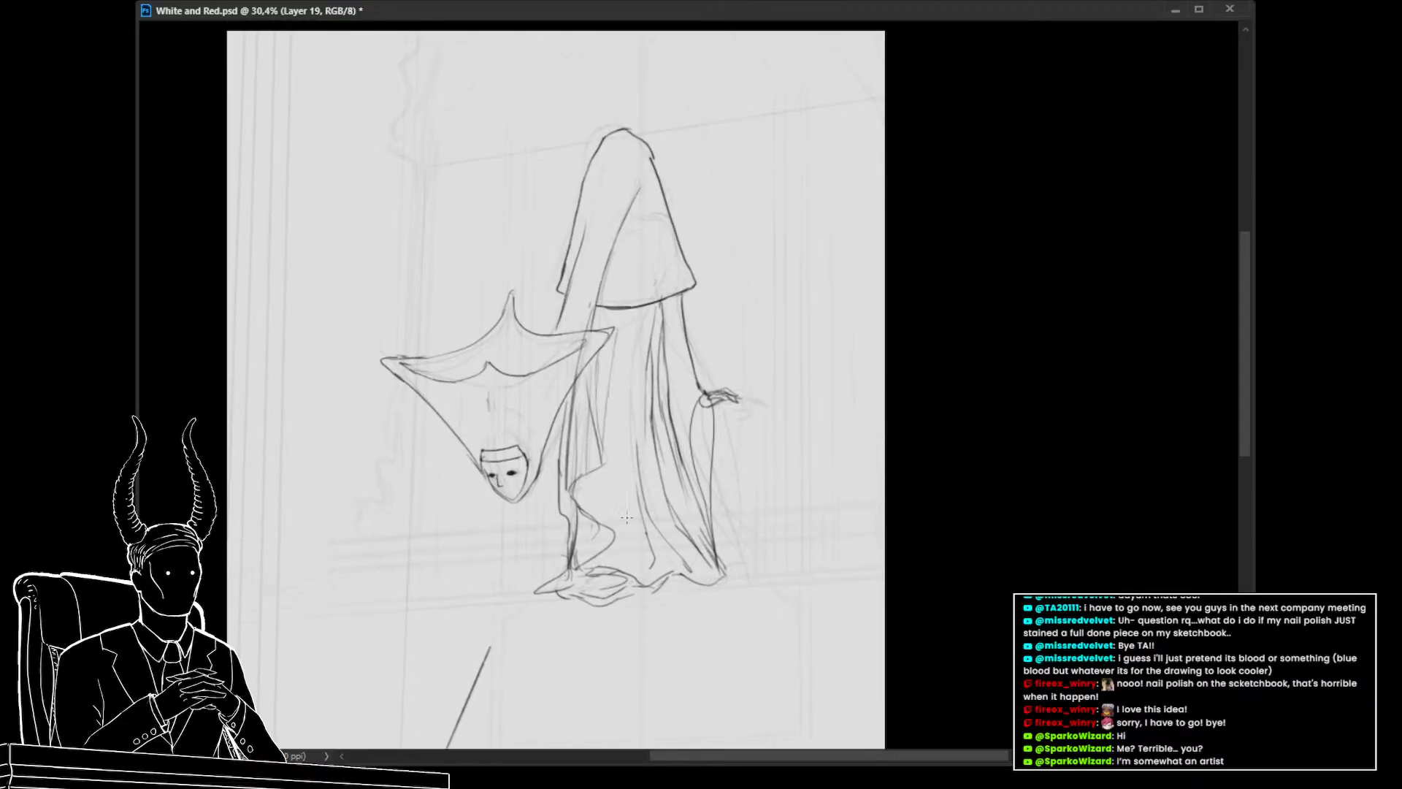
drag(605, 406, 605, 364)
key(ctrl+z)
drag(603, 466, 593, 511)
drag(616, 533, 597, 566)
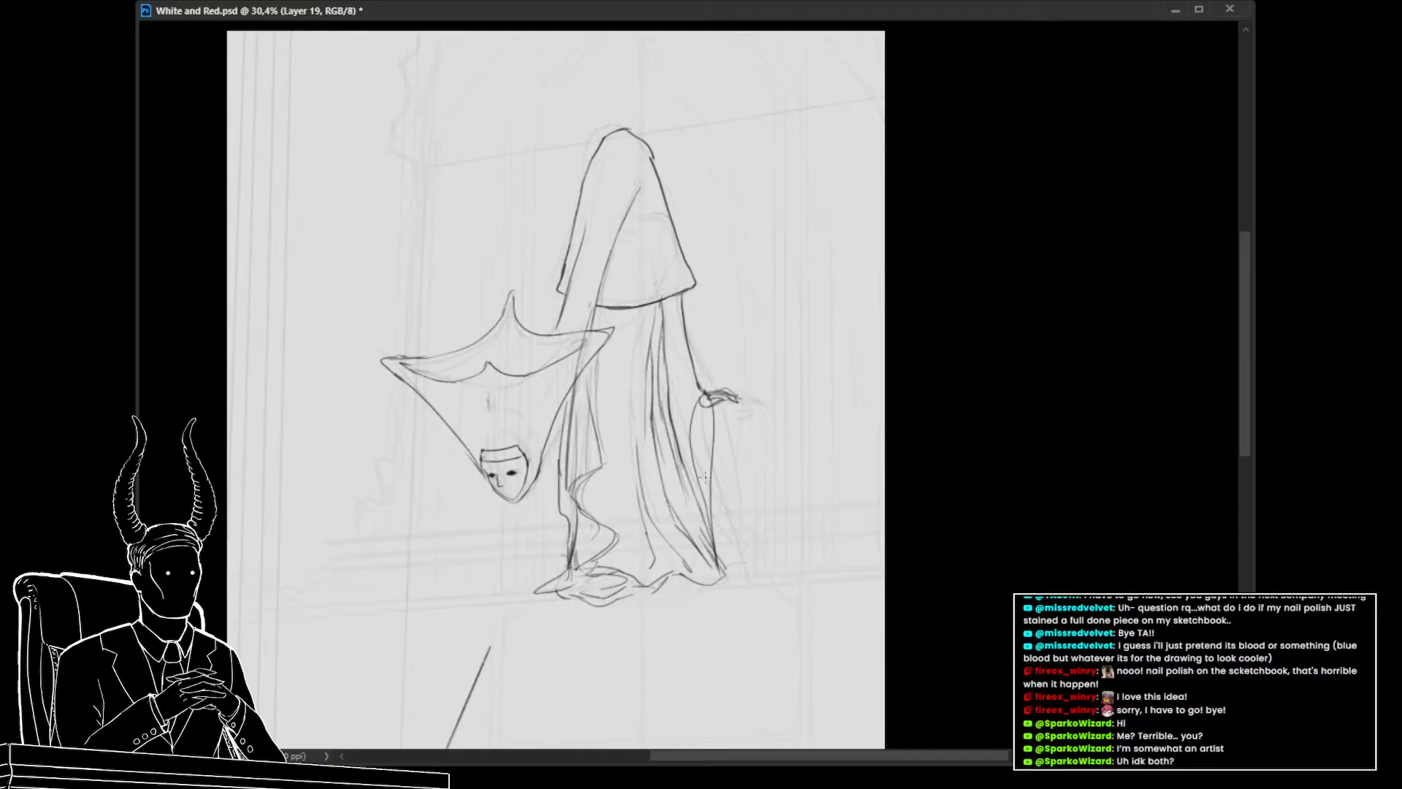
drag(707, 480, 701, 510)
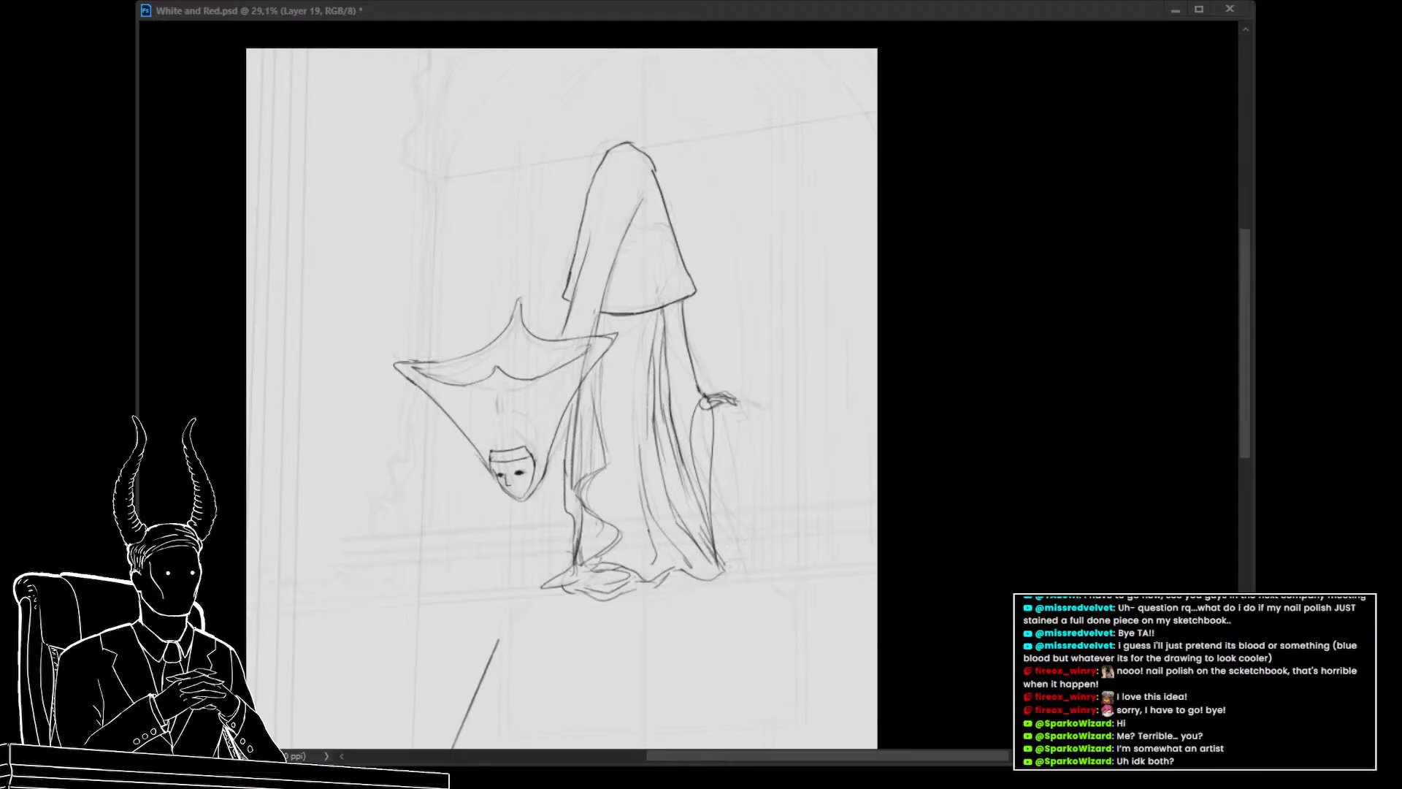
On the cape layer, draw a fold line on the cape, then erase a stray mark with a smaller eraser
click(933, 1)
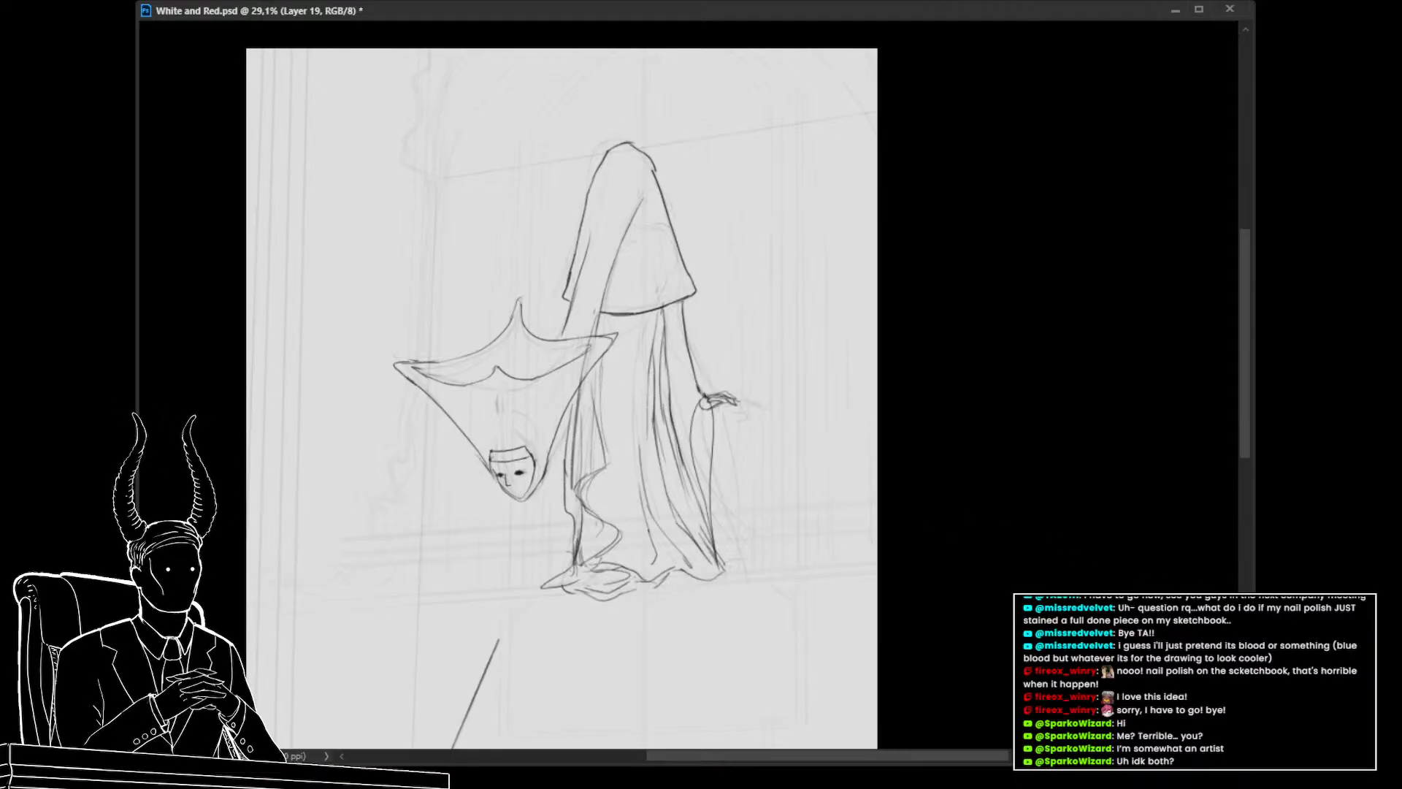
drag(583, 317, 691, 371)
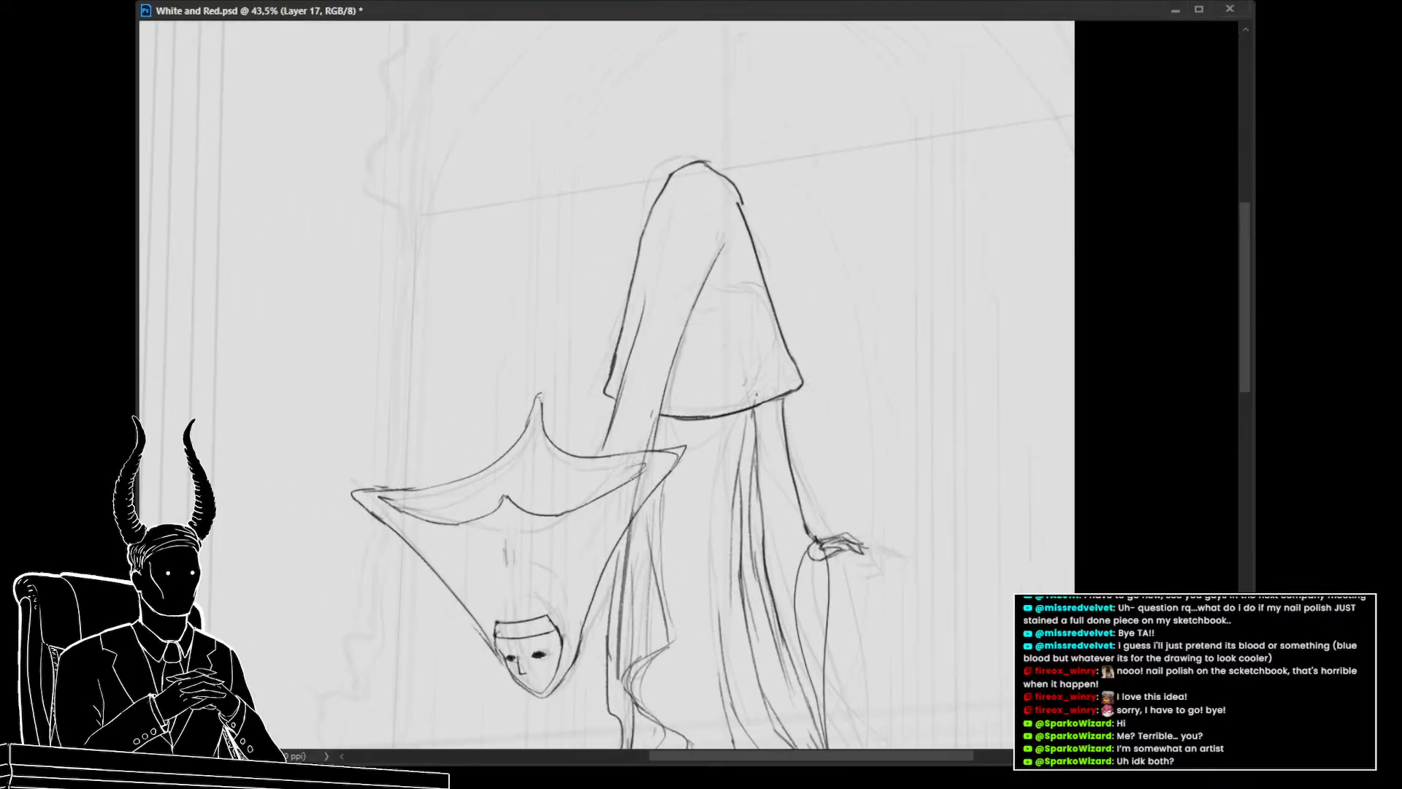
mouse_move(761, 401)
mouse_down()
mouse_move(720, 281)
mouse_move(768, 414)
mouse_move(727, 423)
mouse_move(699, 303)
mouse_up()
key(ctrl+z)
key(ctrl+z)
drag(724, 420, 713, 270)
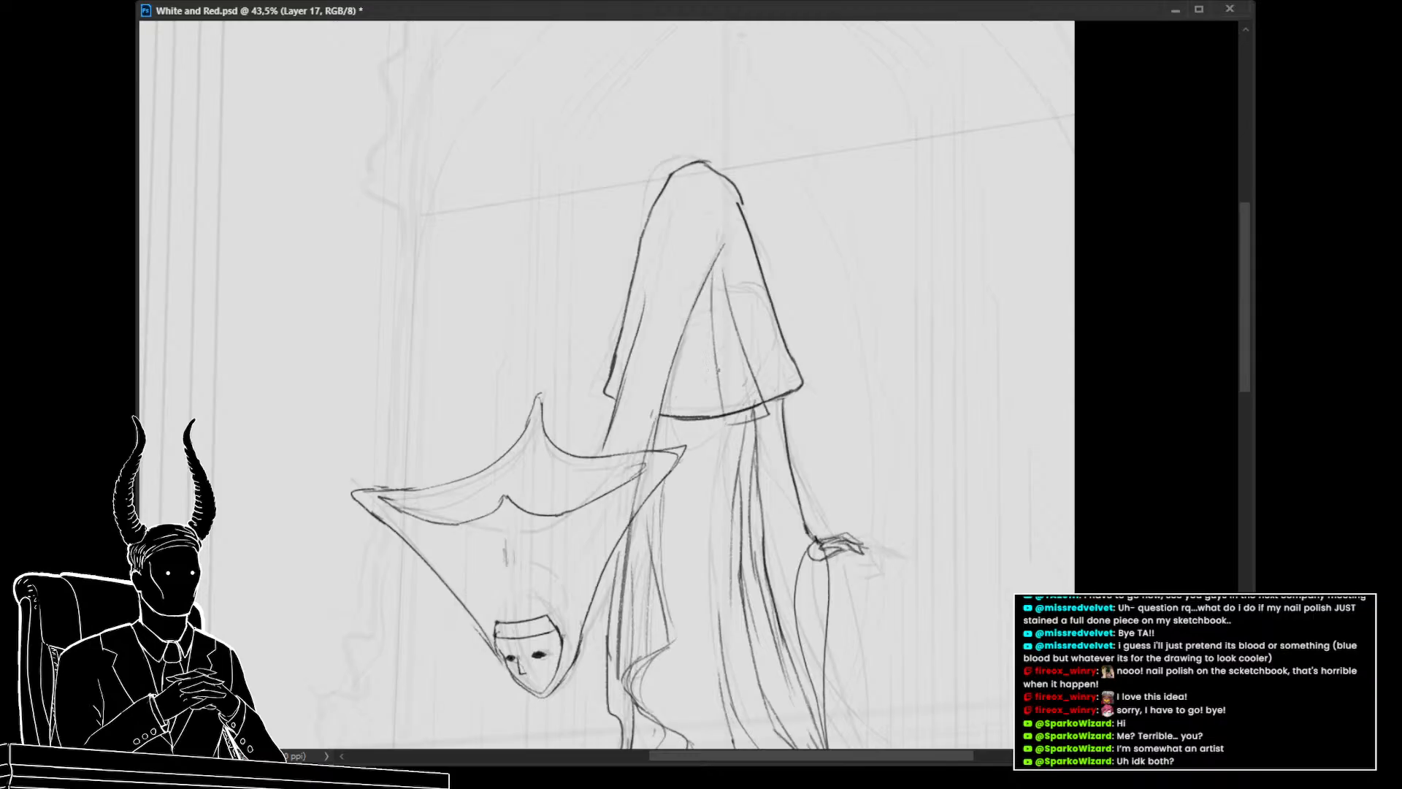
drag(746, 423, 691, 413)
key(e)
key(bracketleft)
key(bracketleft)
key(bracketleft)
key(bracketleft)
key(bracketleft)
key(bracketleft)
key(bracketleft)
mouse_move(721, 422)
mouse_down()
mouse_move(689, 425)
mouse_move(778, 397)
mouse_up()
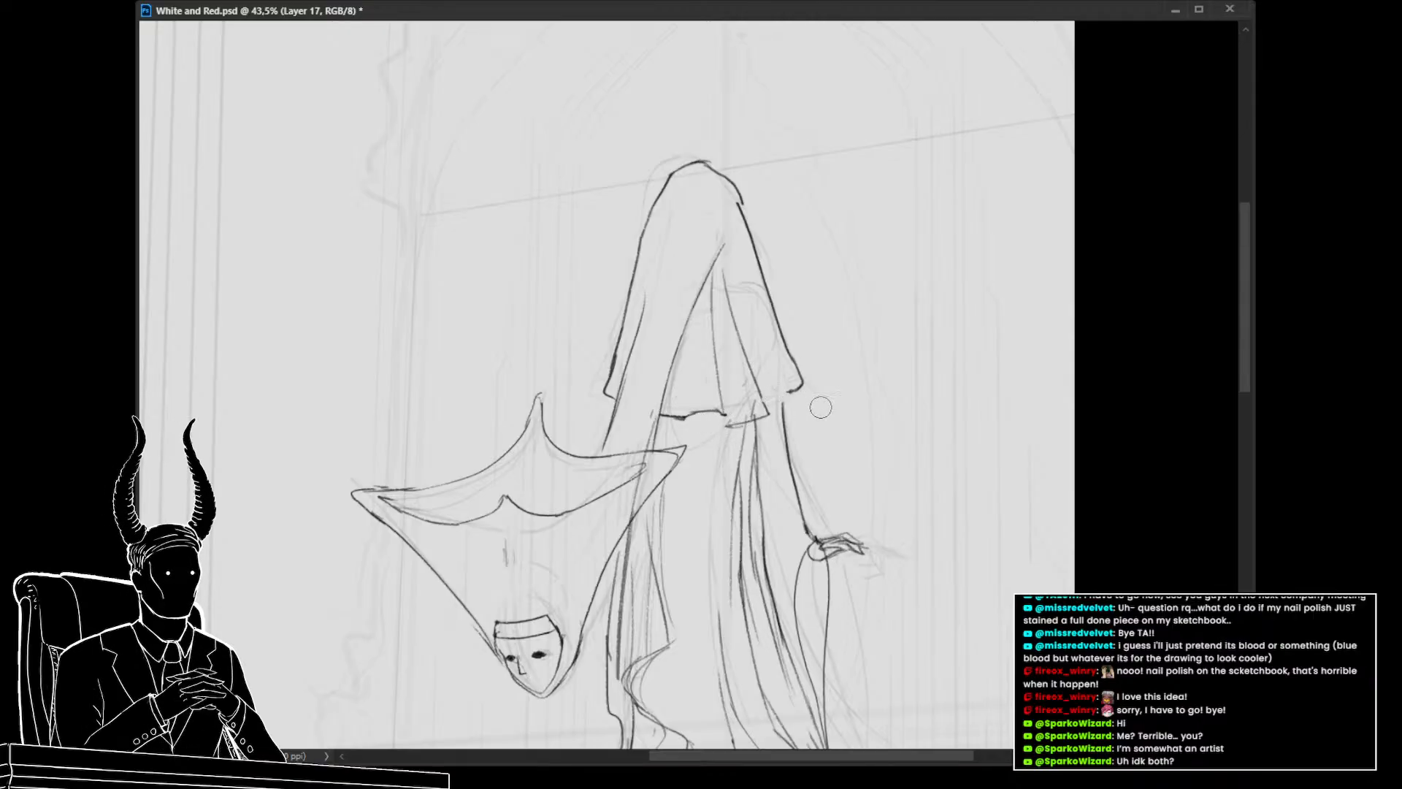
Draw several vertical fold lines inside the cape's right half down to its hem
mouse_move(714, 279)
mouse_down()
mouse_move(717, 387)
mouse_move(728, 276)
mouse_move(730, 353)
mouse_move(727, 317)
mouse_move(710, 400)
mouse_move(734, 386)
mouse_up()
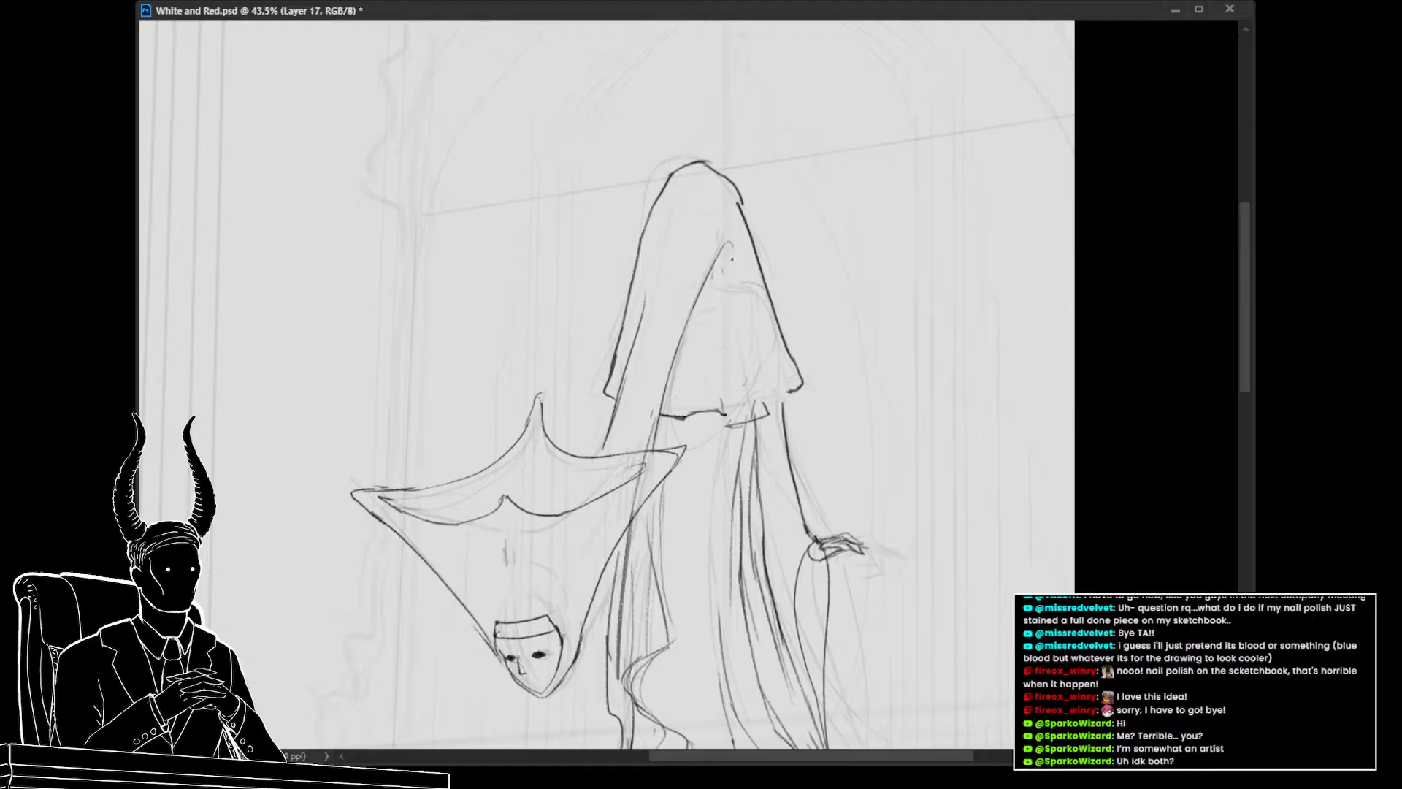
drag(736, 243, 781, 398)
drag(765, 310, 785, 400)
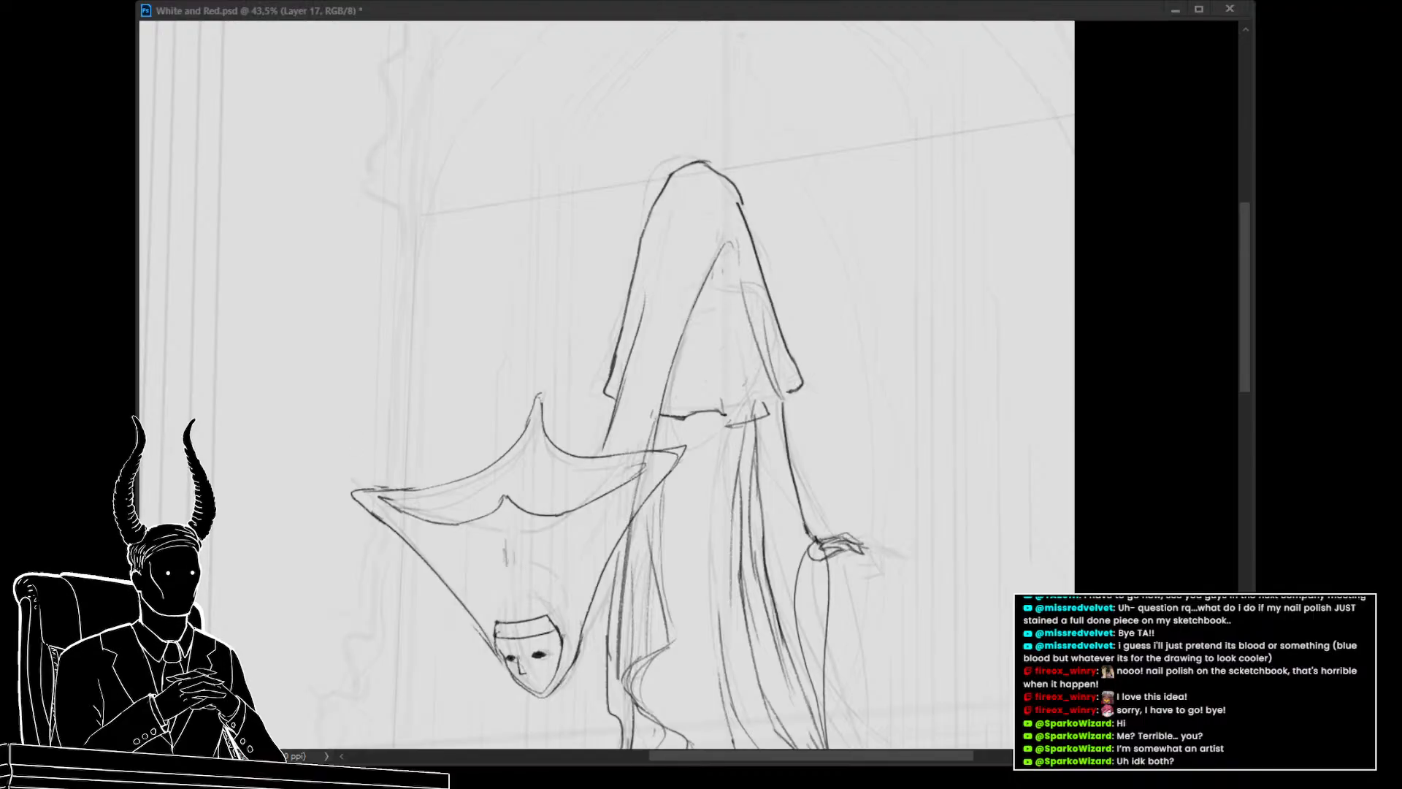
click(654, 376)
drag(794, 375, 732, 328)
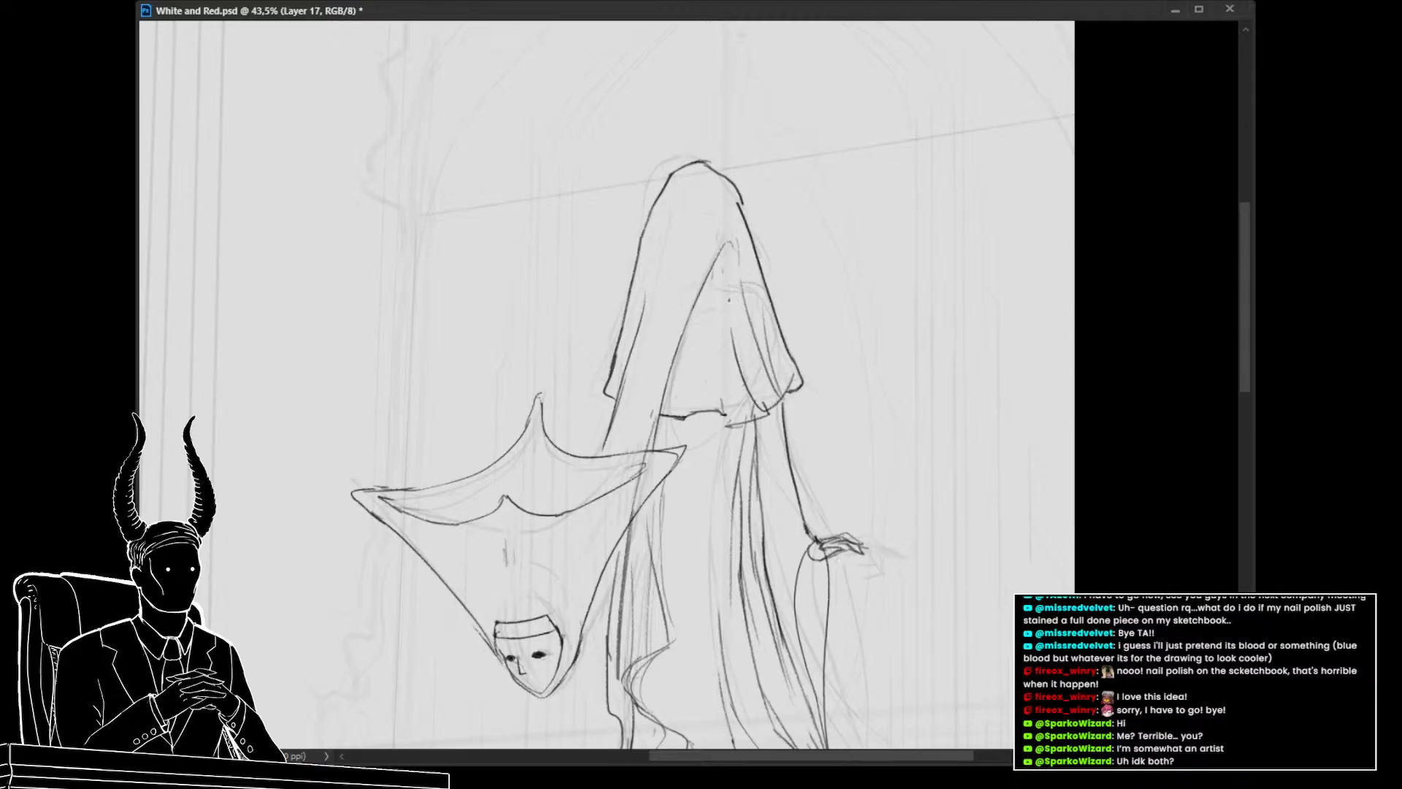
drag(768, 394, 780, 367)
drag(737, 276, 758, 389)
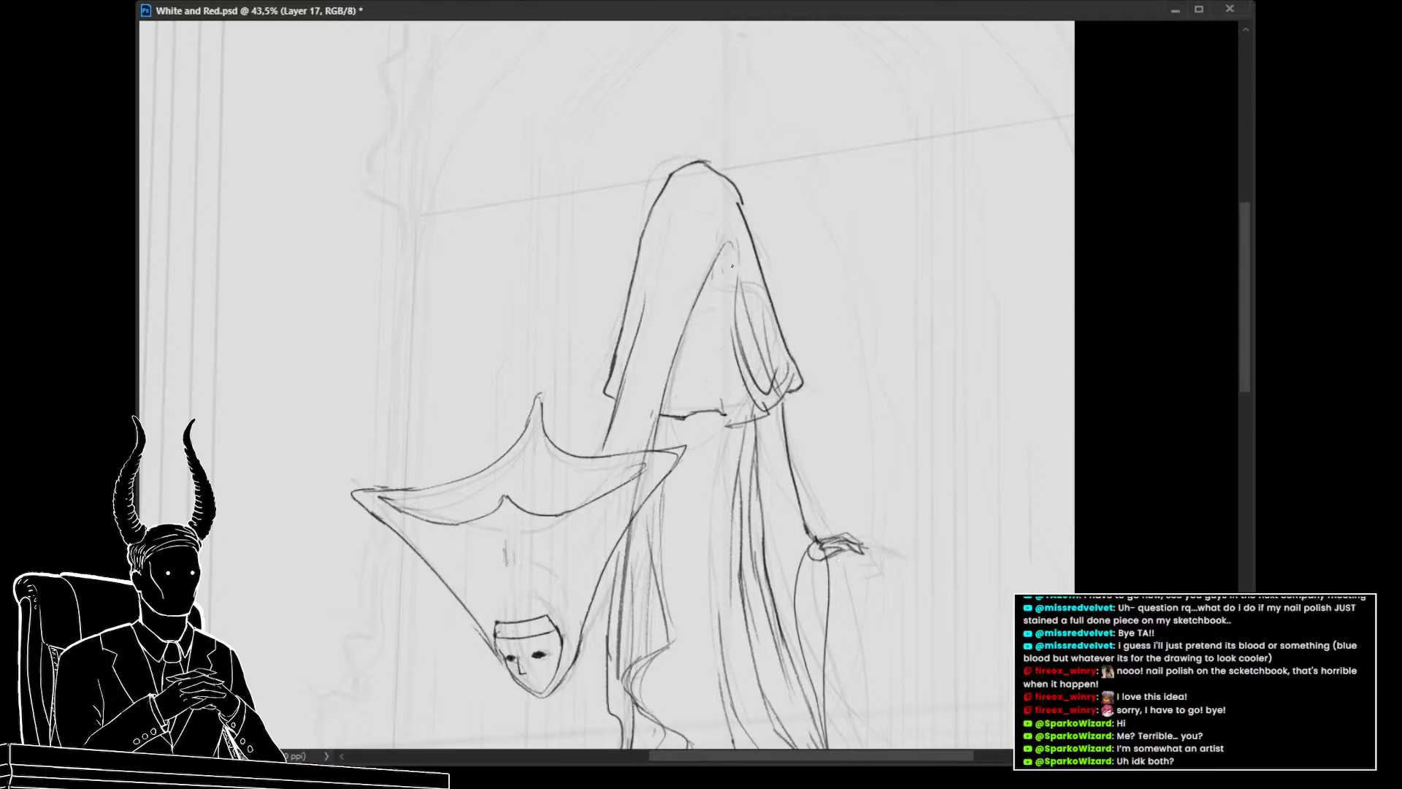
mouse_move(730, 302)
mouse_down()
mouse_move(740, 417)
mouse_move(720, 412)
mouse_up()
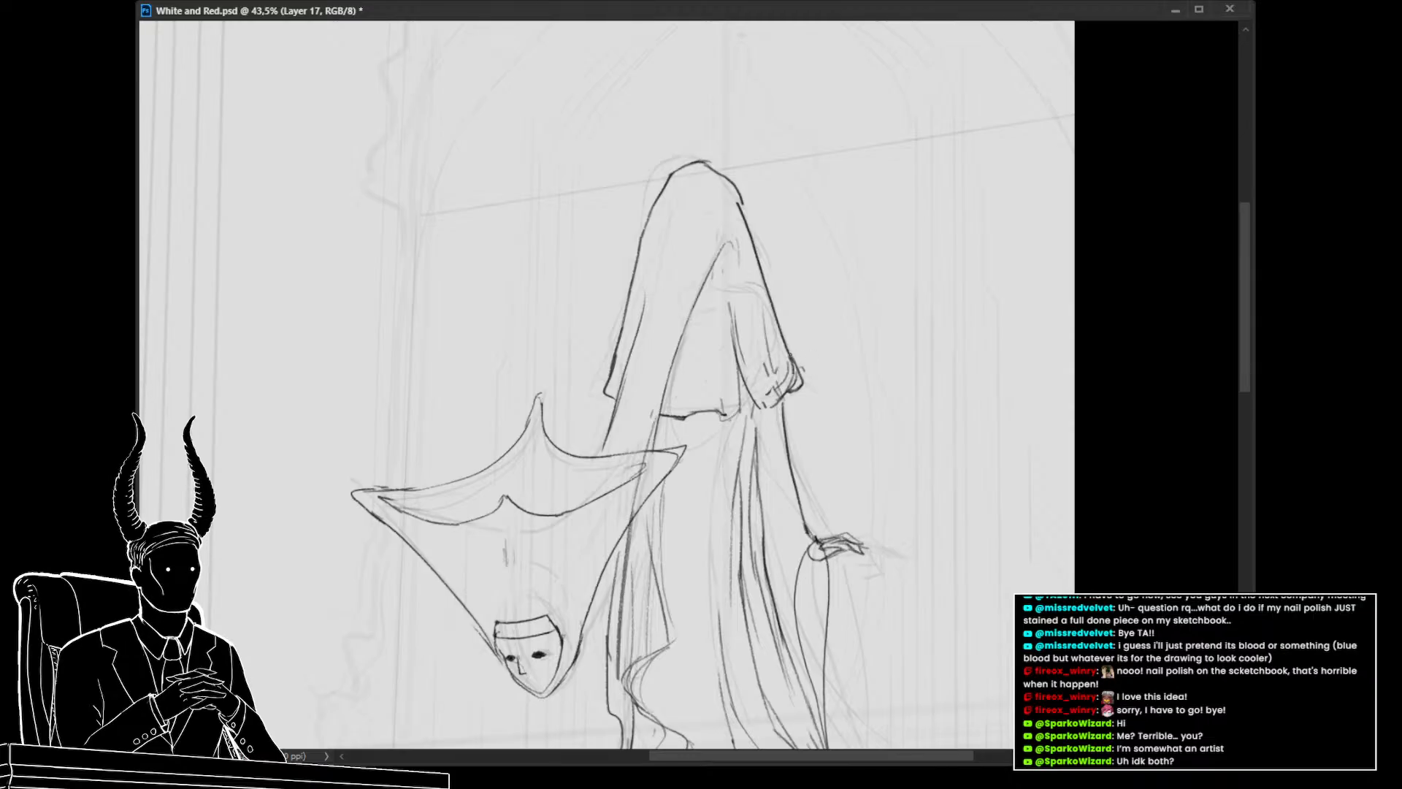
drag(790, 356, 806, 385)
Erase and redraw the inner cape folds, undoing one stroke and adding lines near the cape's center
key(e)
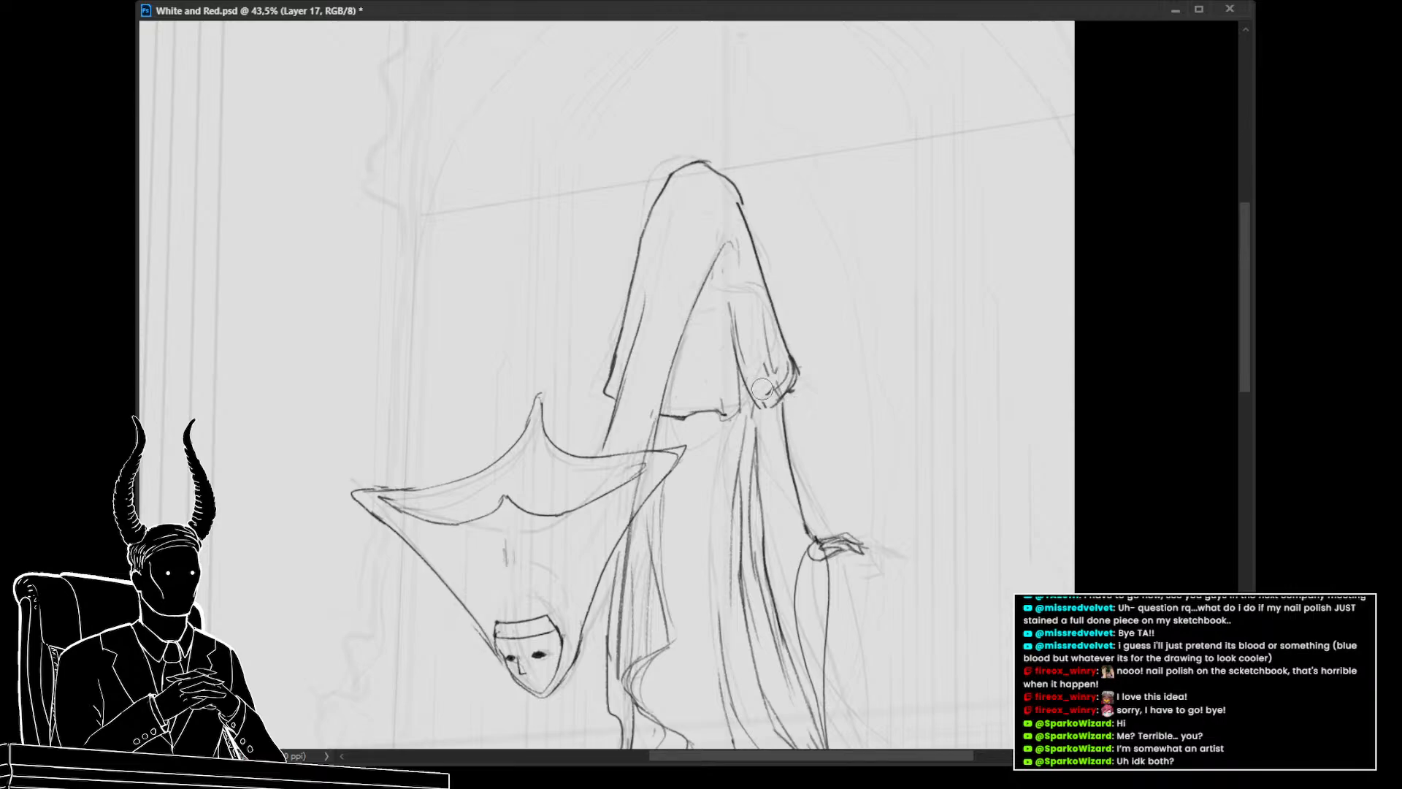
drag(740, 341, 752, 360)
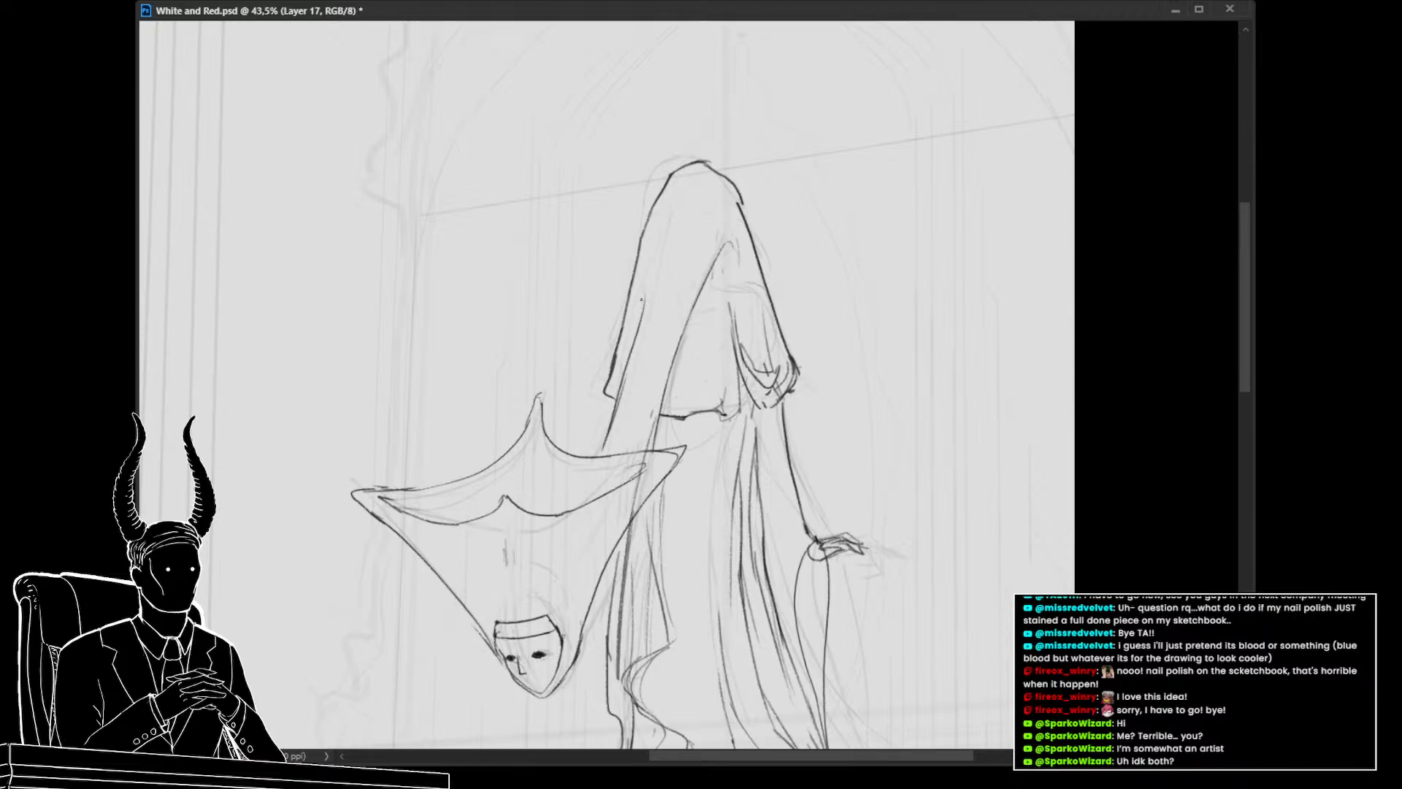
drag(644, 261, 624, 382)
drag(719, 374, 716, 314)
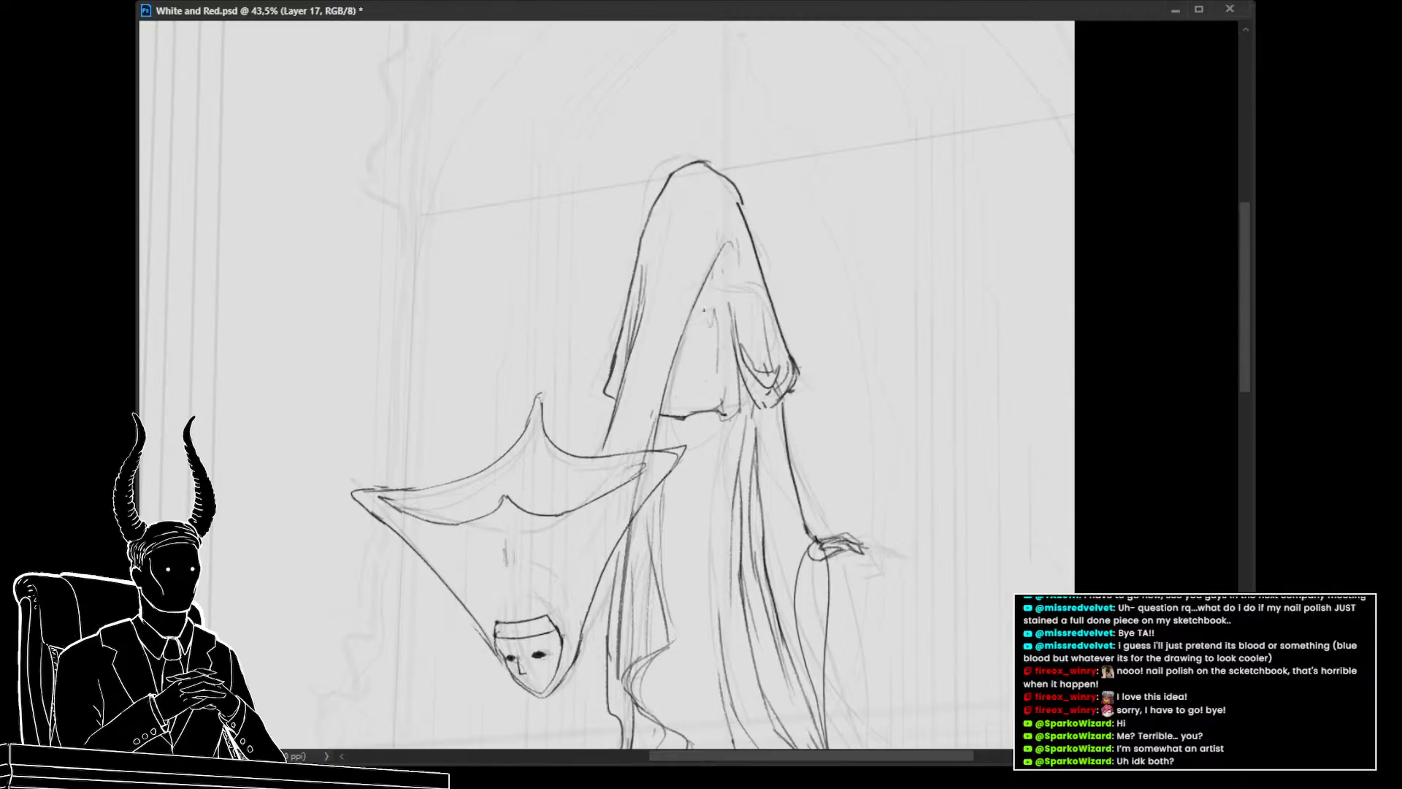
key(ctrl+z)
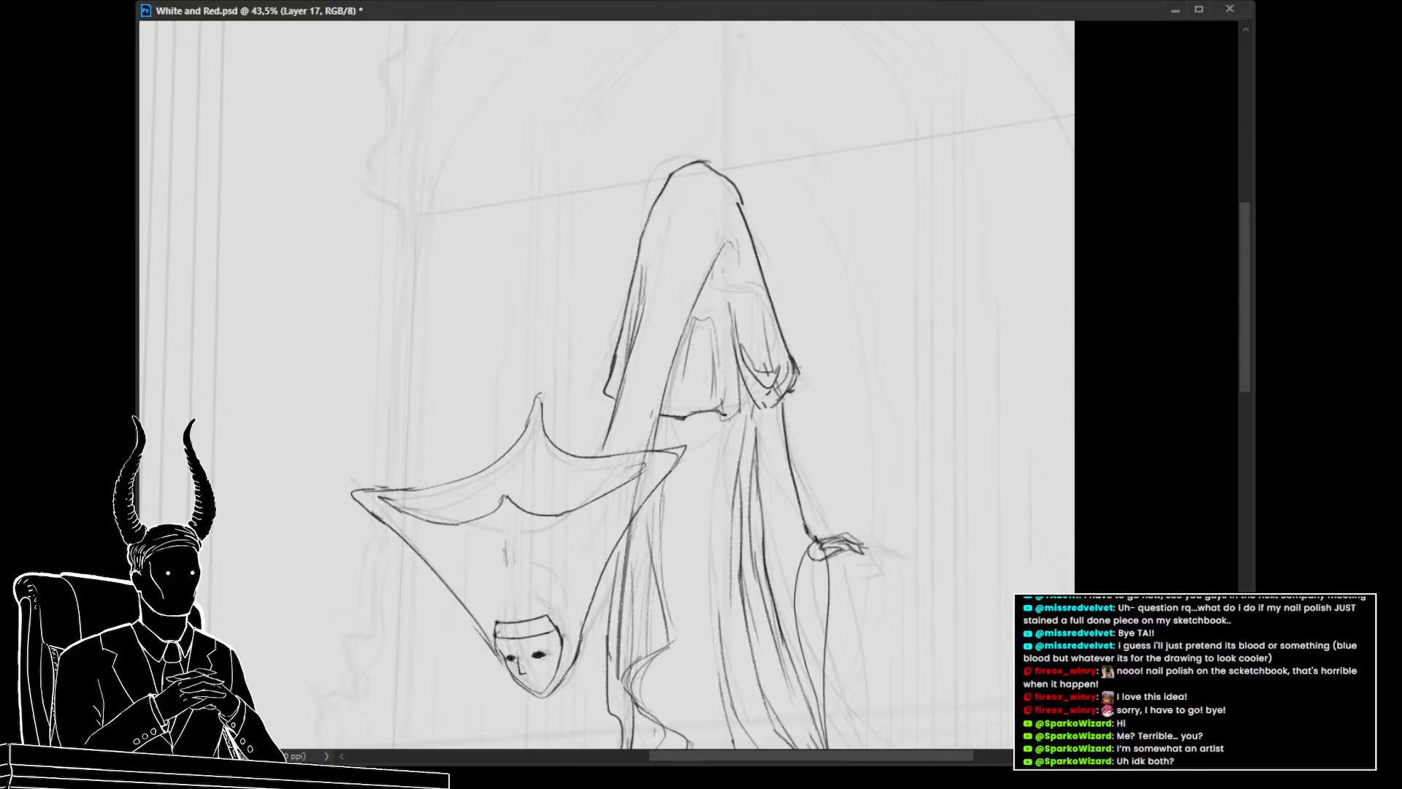
mouse_move(712, 286)
mouse_down()
mouse_move(713, 339)
mouse_move(679, 418)
mouse_up()
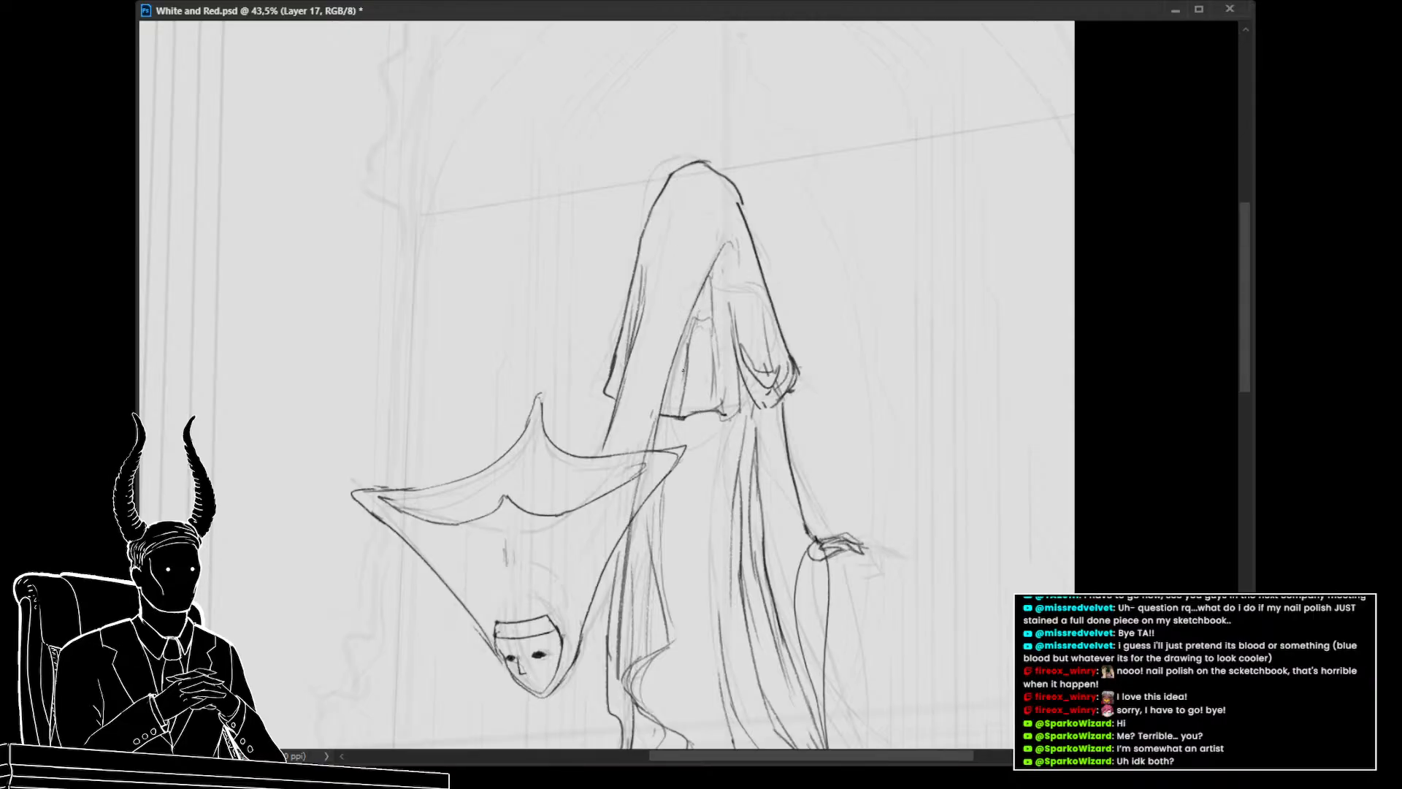
drag(685, 363, 679, 400)
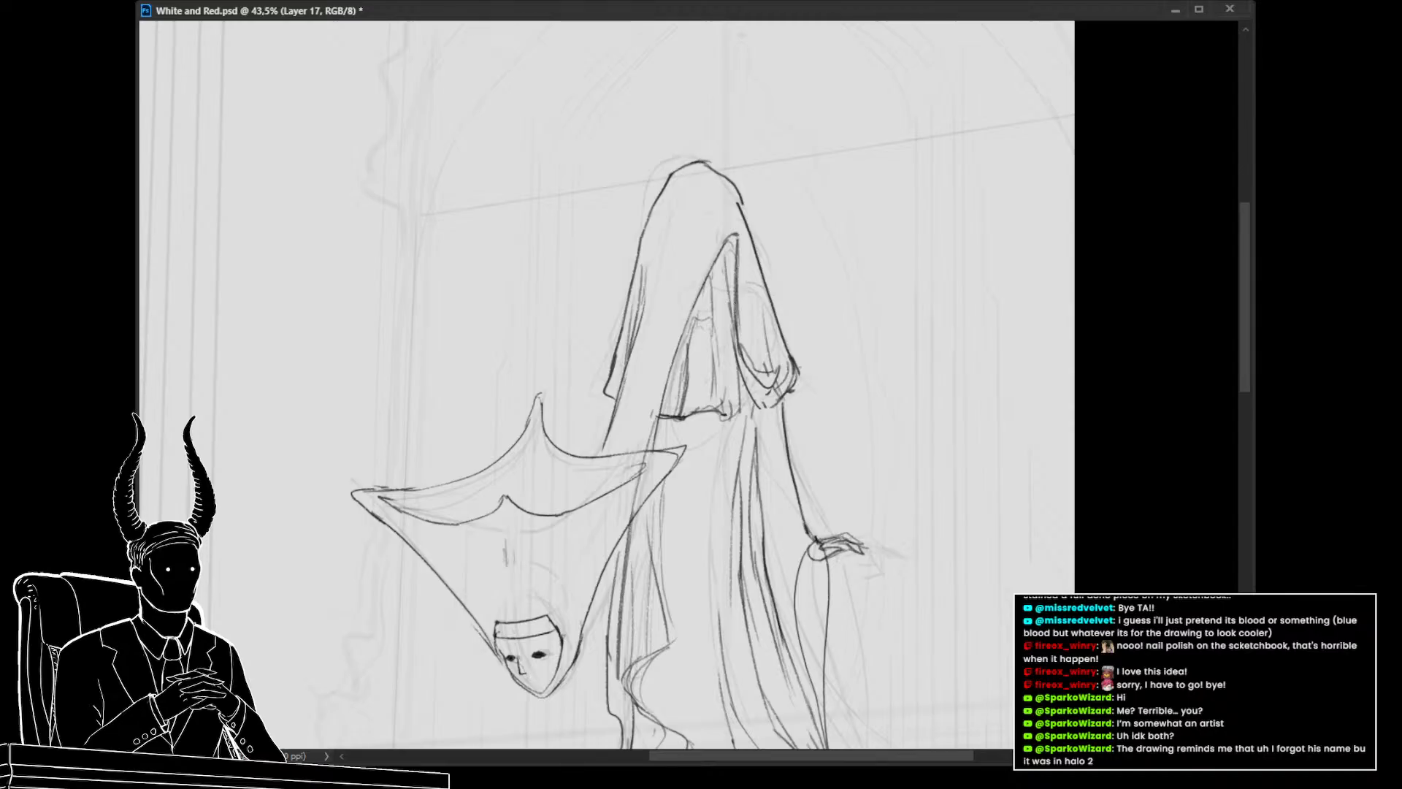
drag(731, 336, 726, 269)
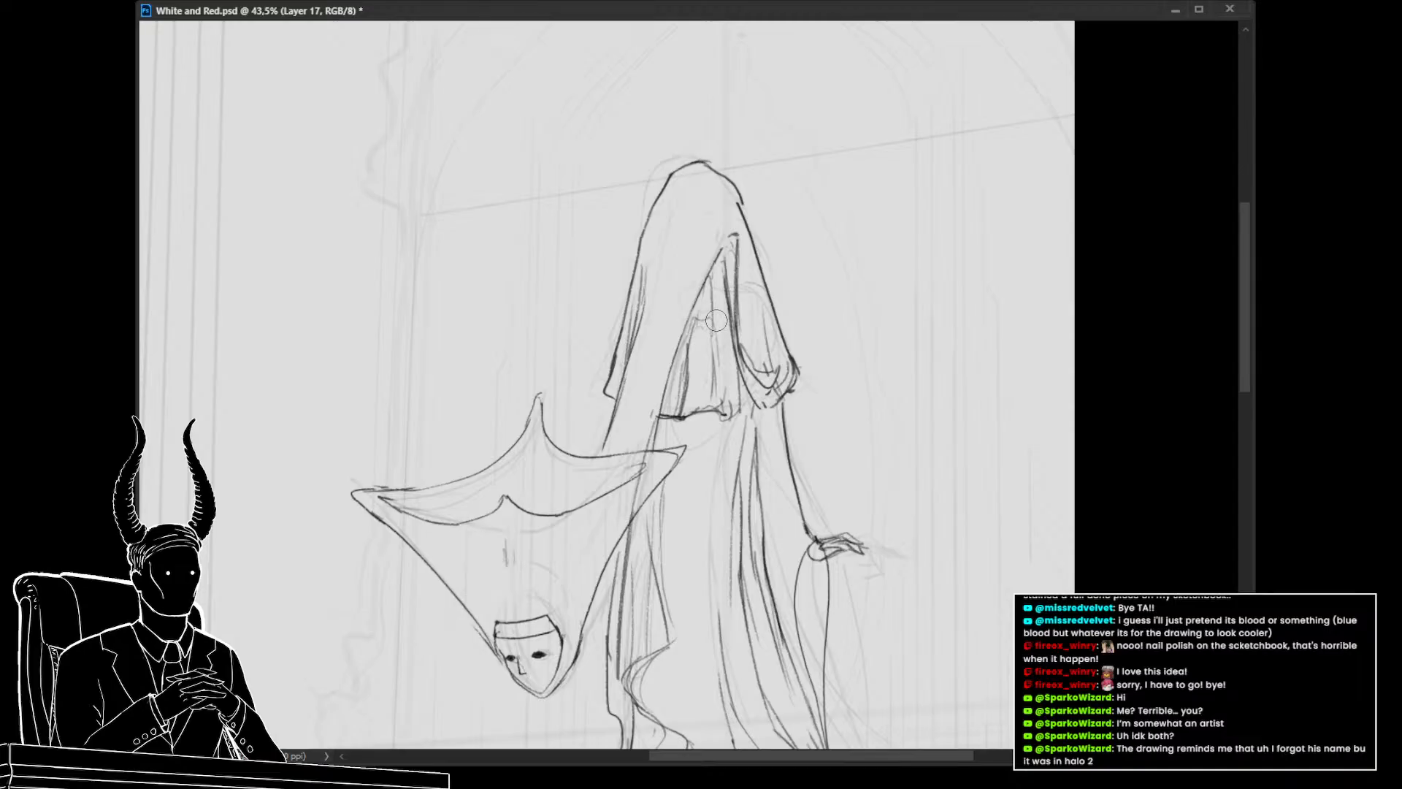
drag(798, 300, 747, 325)
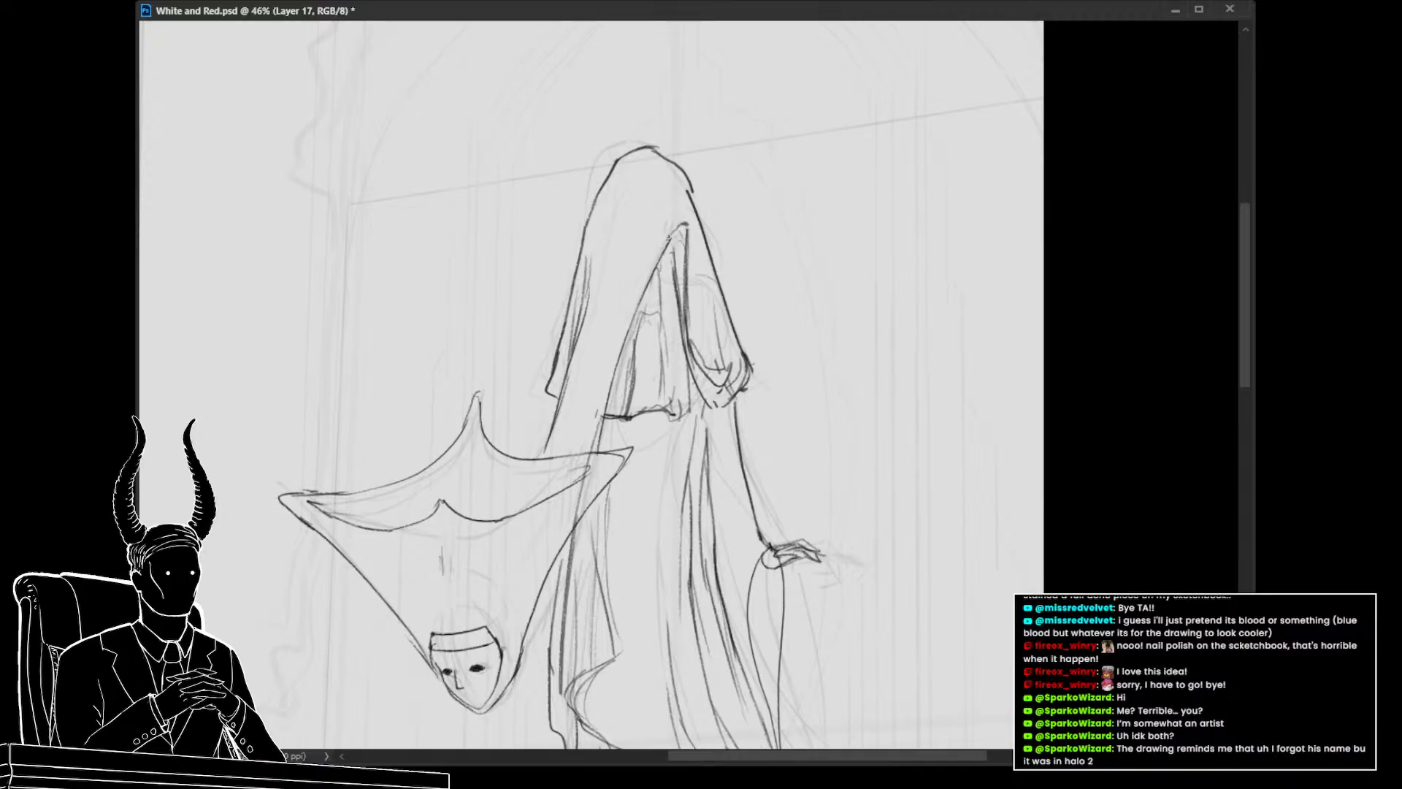
Touch up the cape's lower left edge and its hem line with short strokes
drag(591, 323, 589, 303)
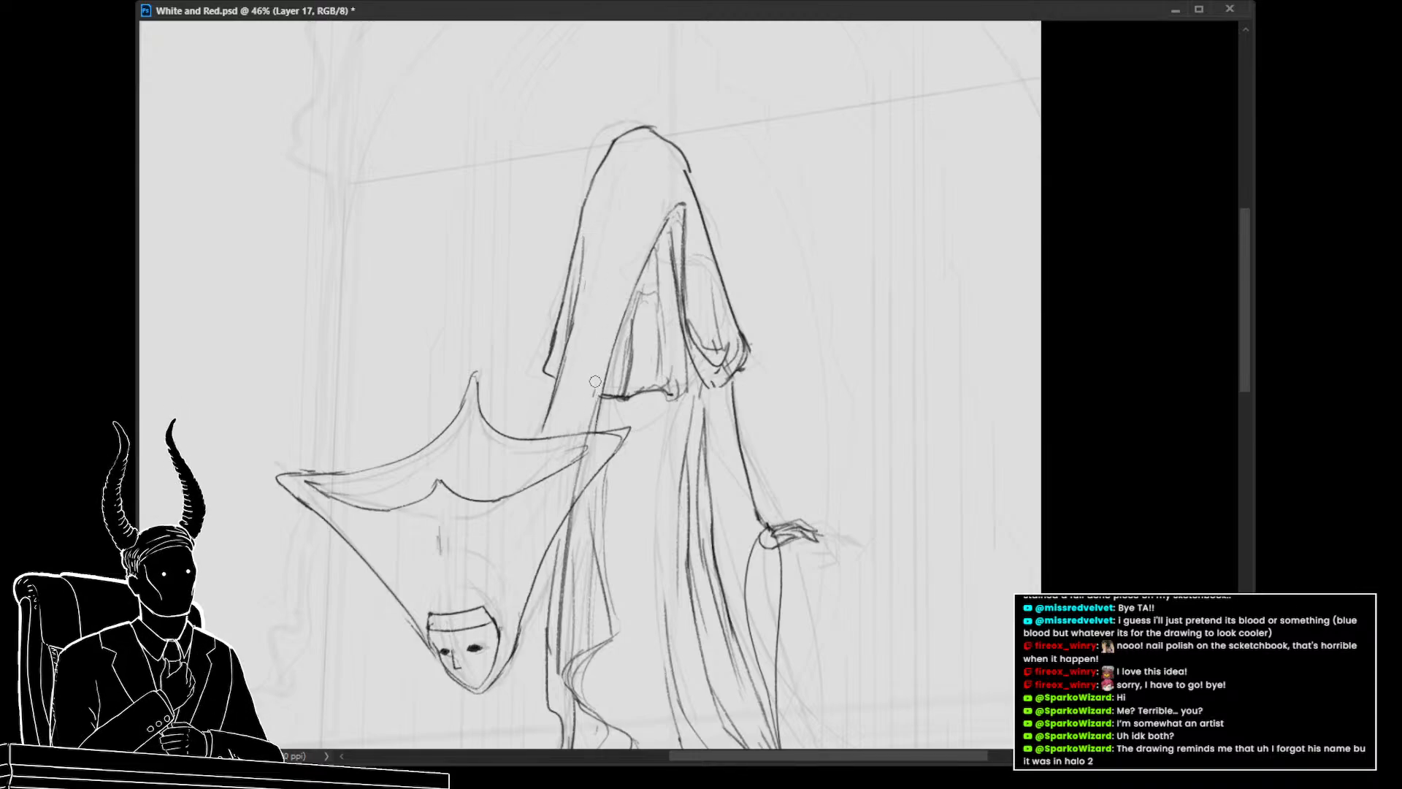
drag(580, 417, 568, 378)
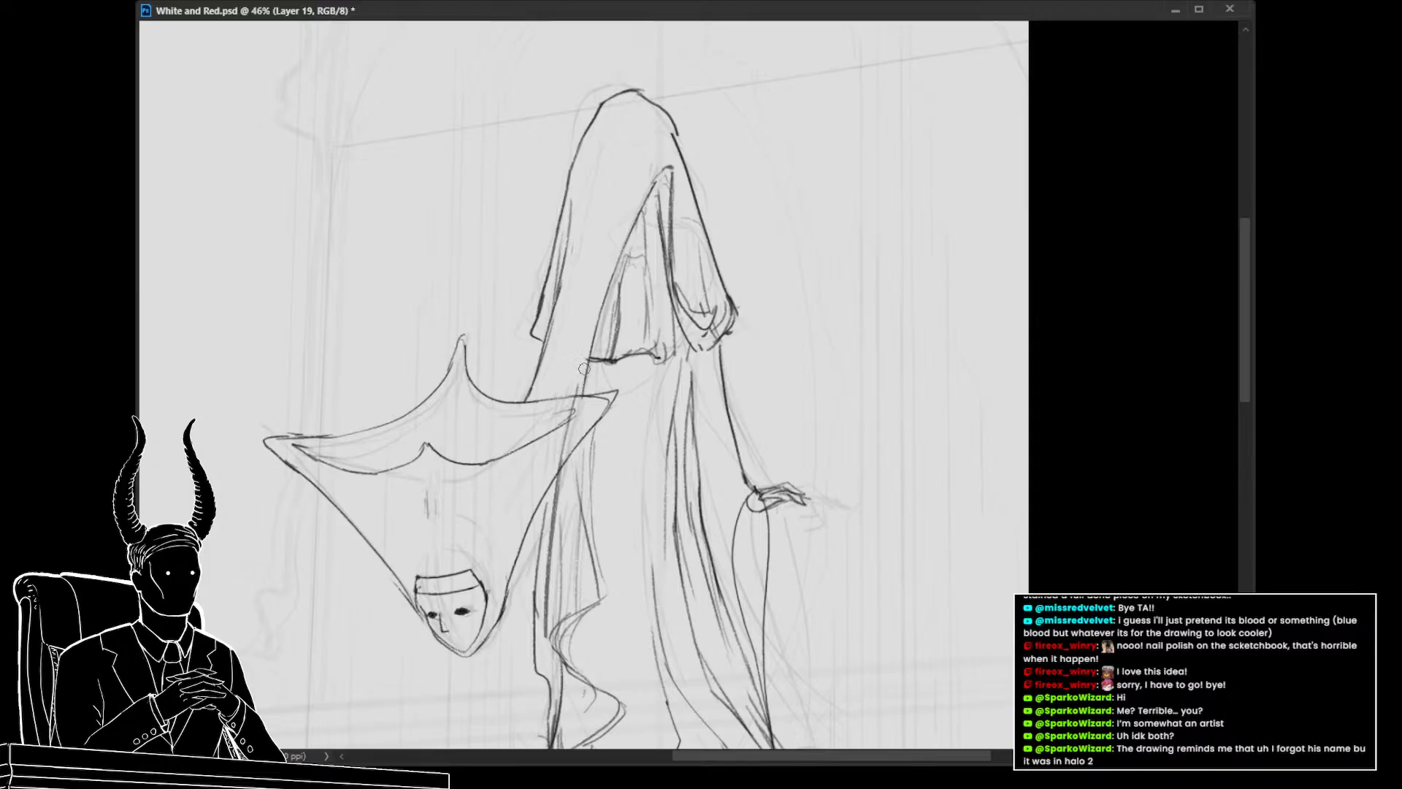
drag(574, 397, 566, 448)
drag(563, 346, 500, 348)
drag(583, 332, 612, 343)
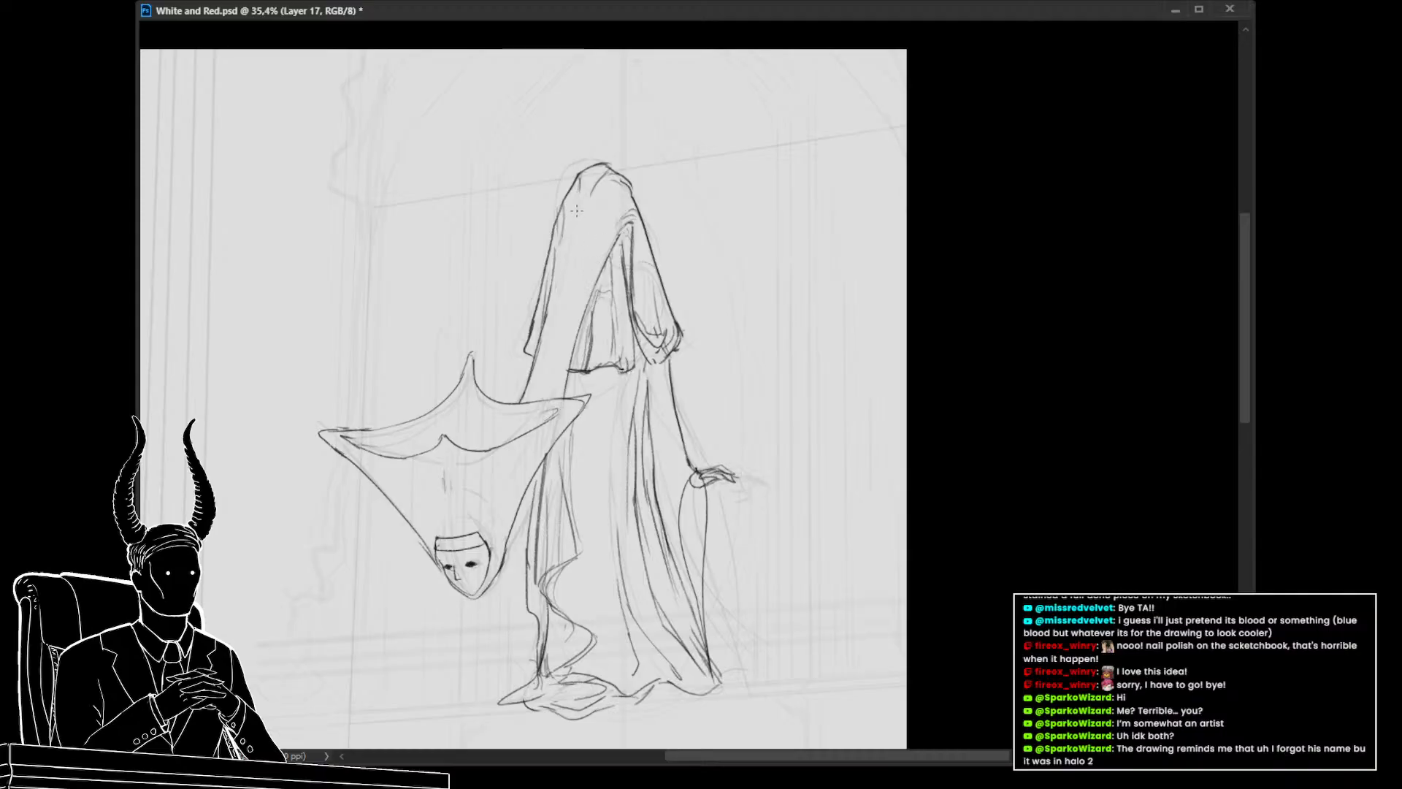
Add strokes along the robe's left side below the cape and small touch-ups near the hood
drag(552, 285, 537, 264)
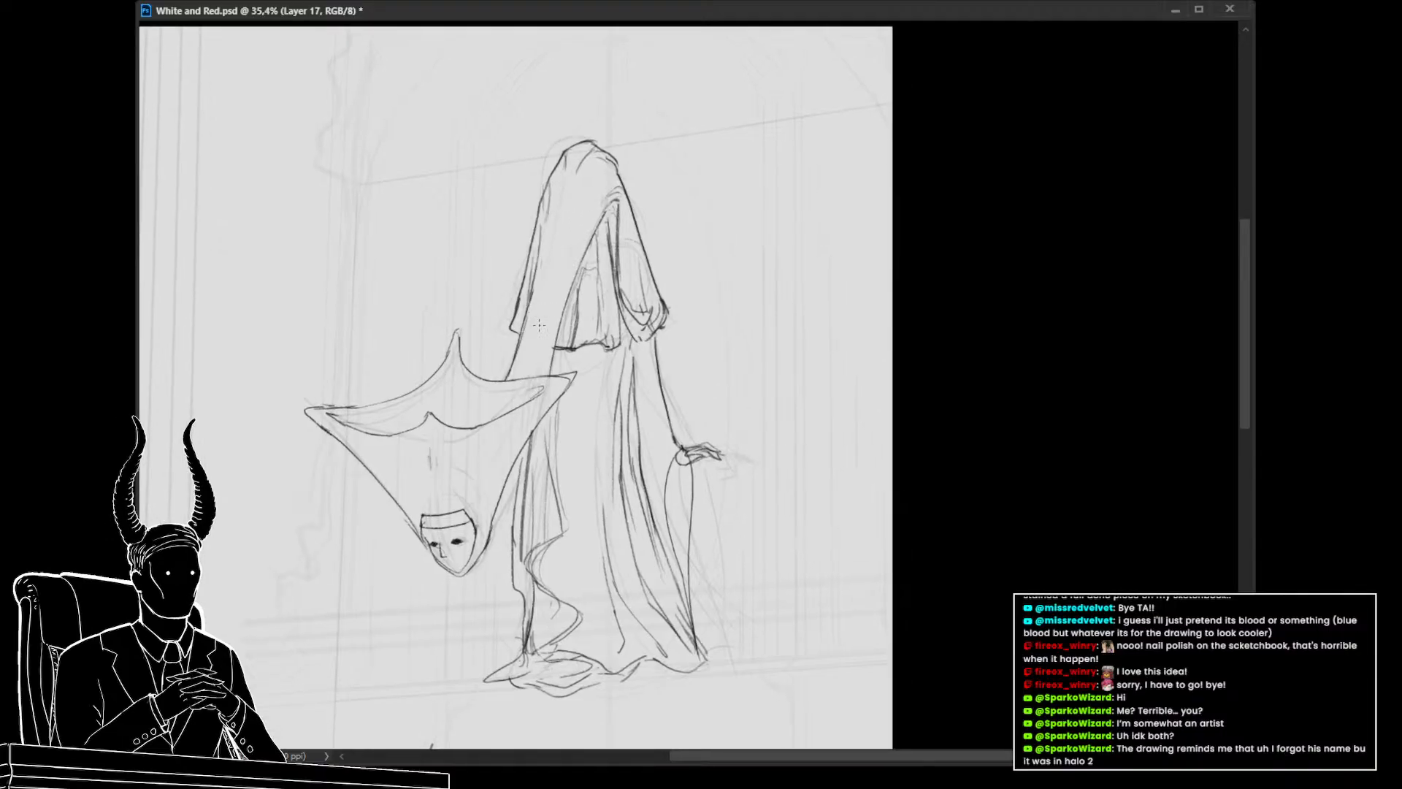
drag(571, 351, 544, 438)
drag(544, 441, 511, 377)
drag(499, 362, 542, 360)
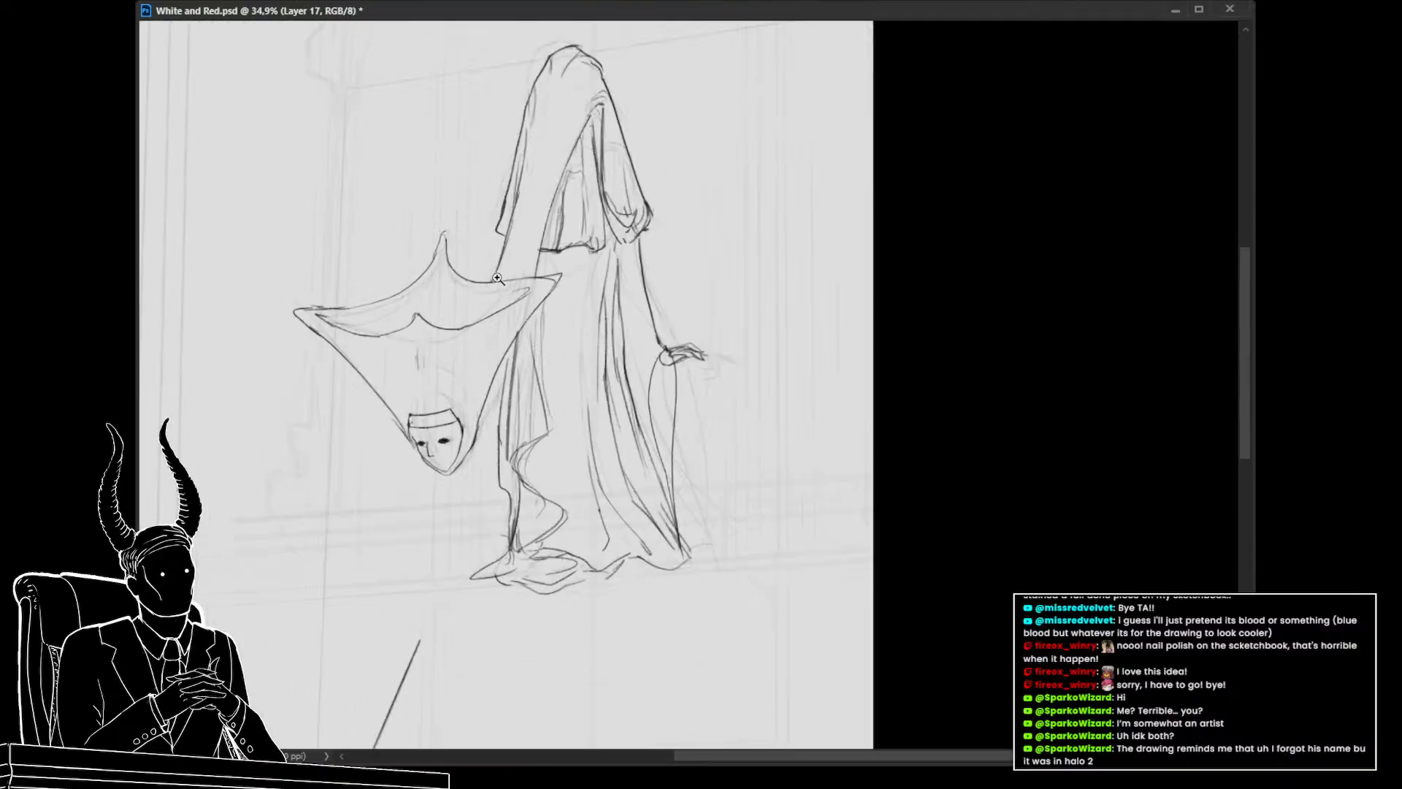
drag(497, 278, 511, 279)
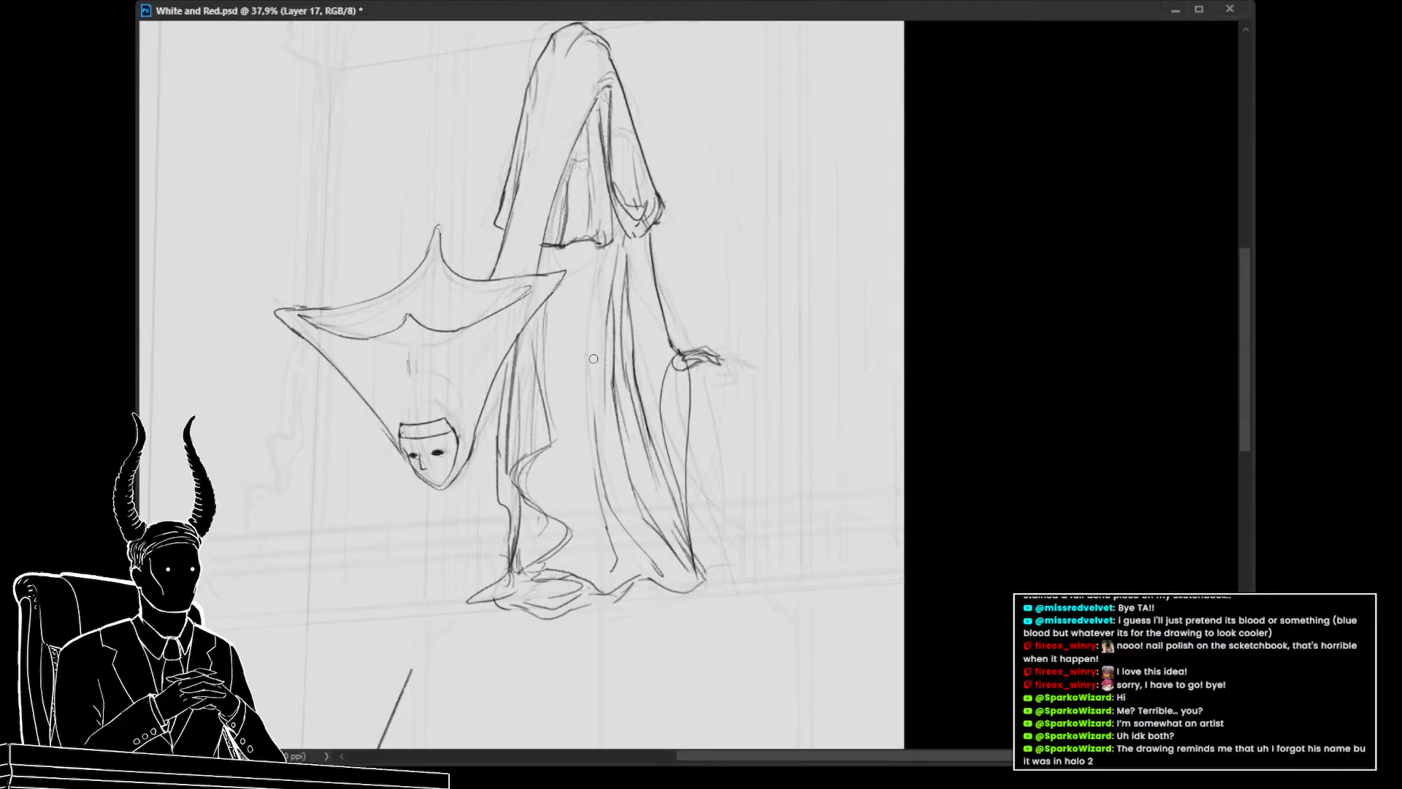
mouse_move(623, 387)
mouse_down()
mouse_move(593, 414)
mouse_move(570, 398)
mouse_move(625, 397)
mouse_up()
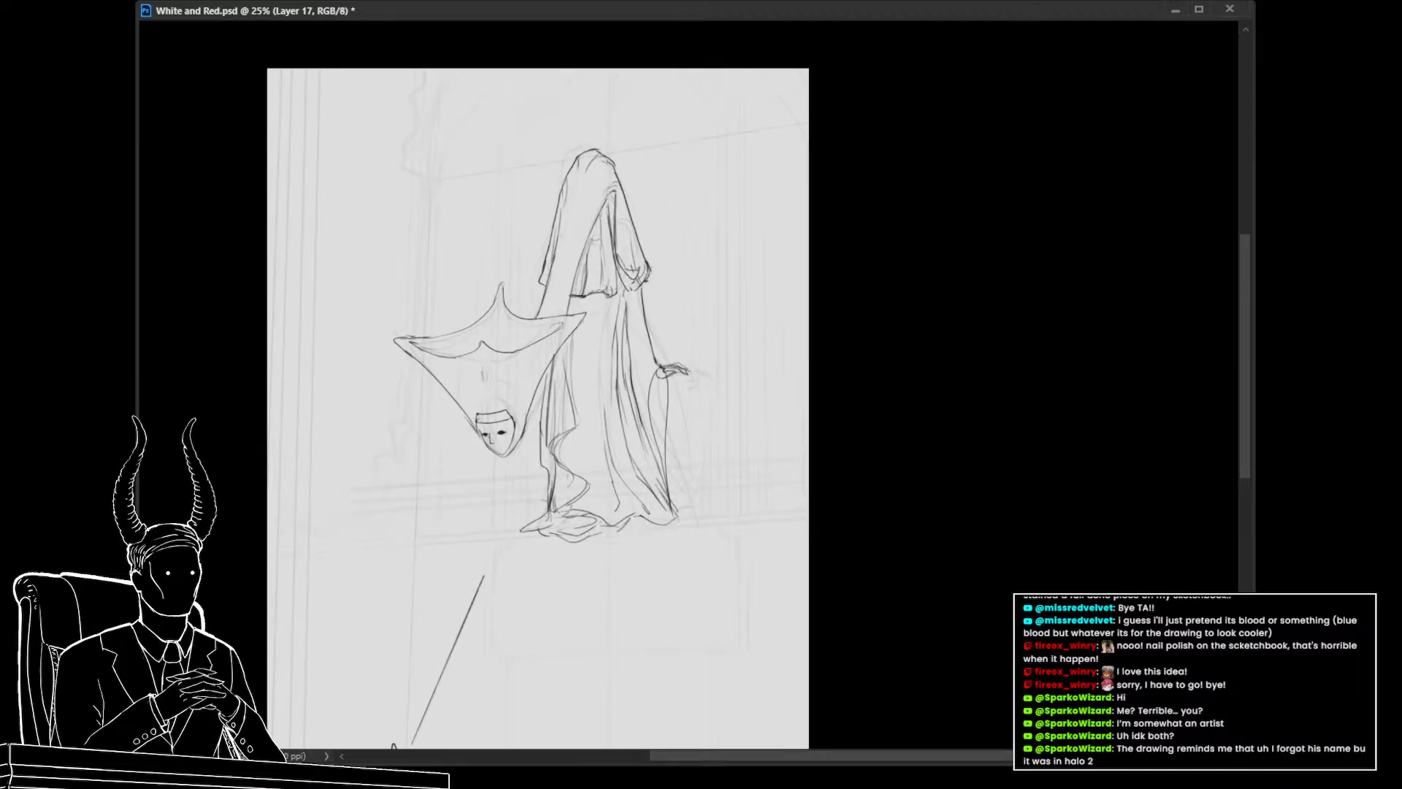
Compare the figure sketch against the layer beneath by toggling the sketch layer's visibility at a closer zoom
click(481, 191)
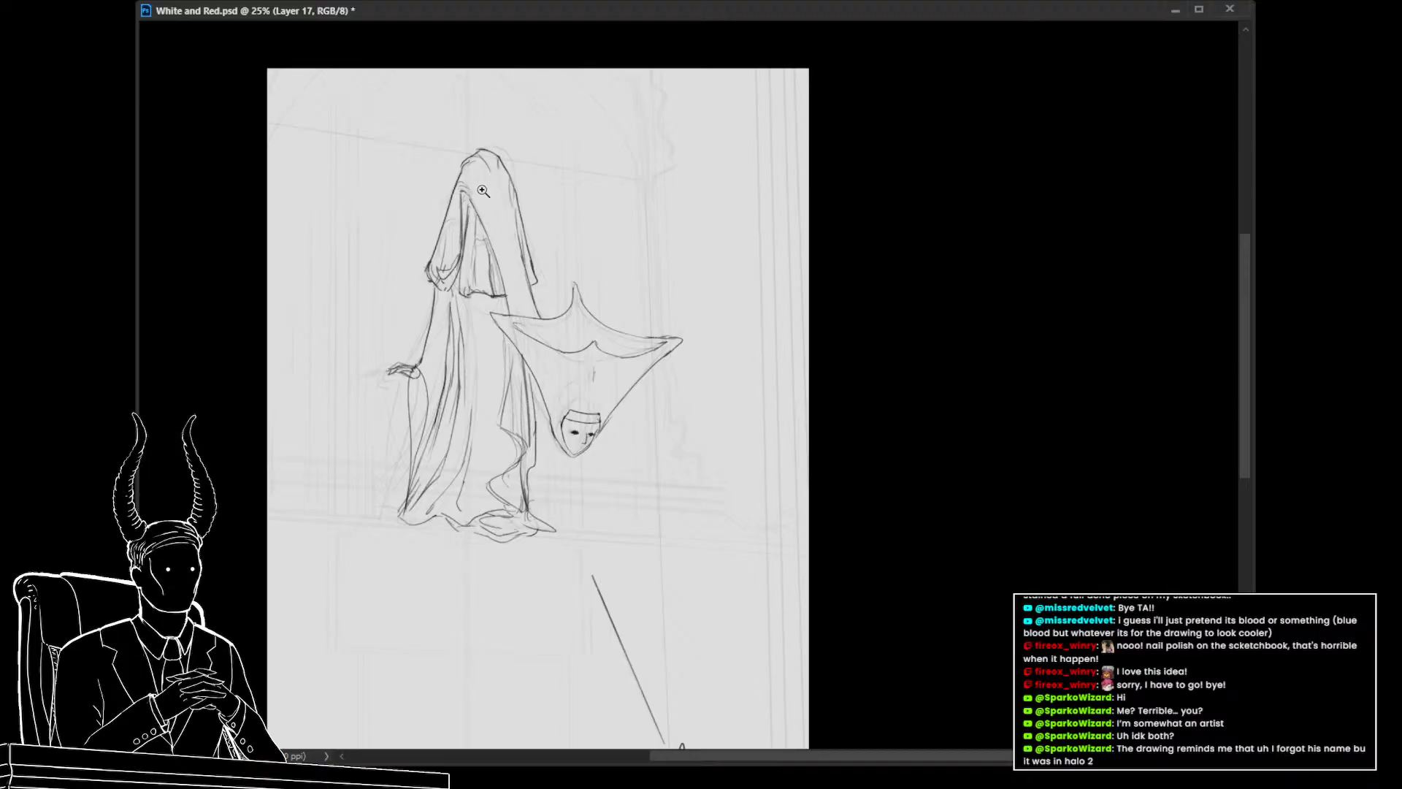
drag(324, 322, 401, 338)
drag(446, 242, 523, 230)
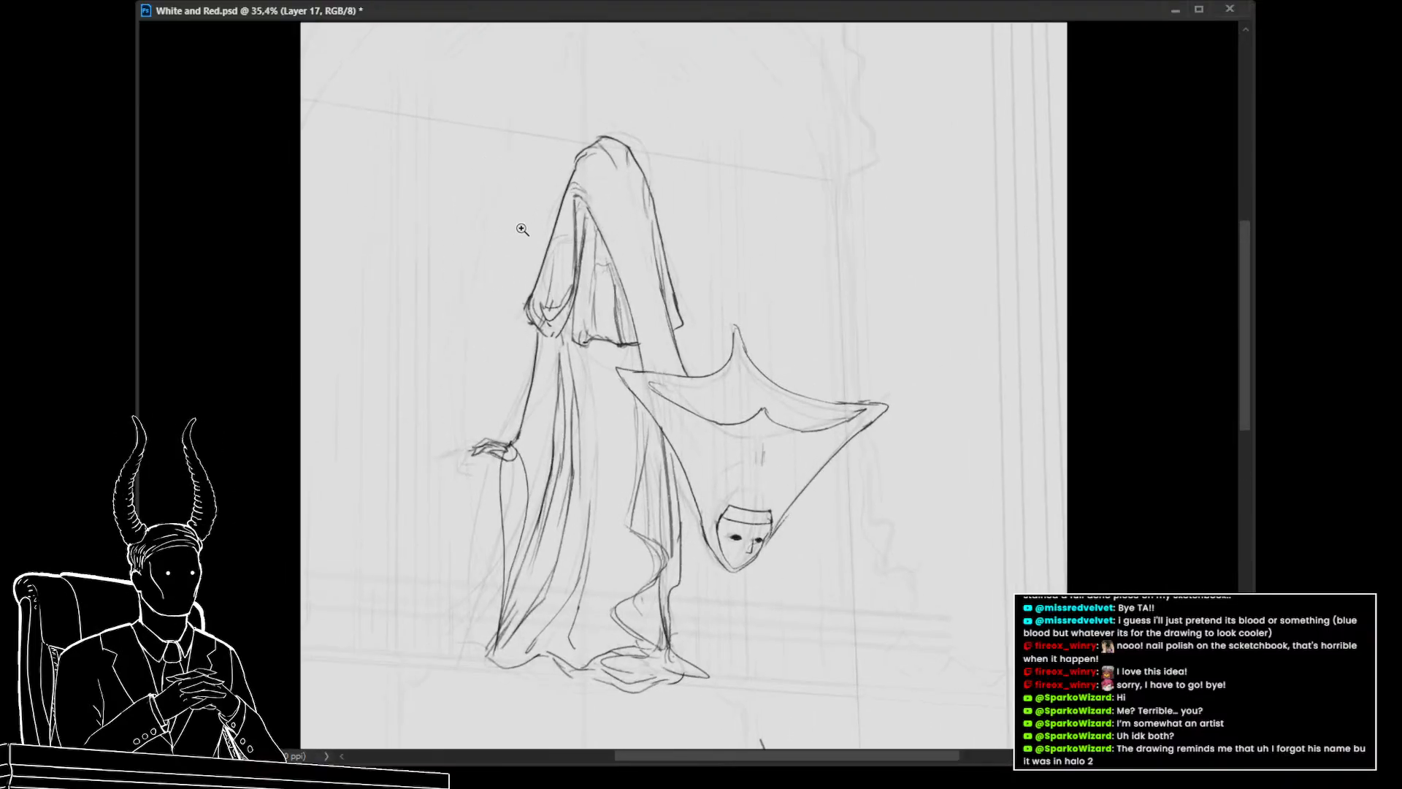
key(ctrl+comma)
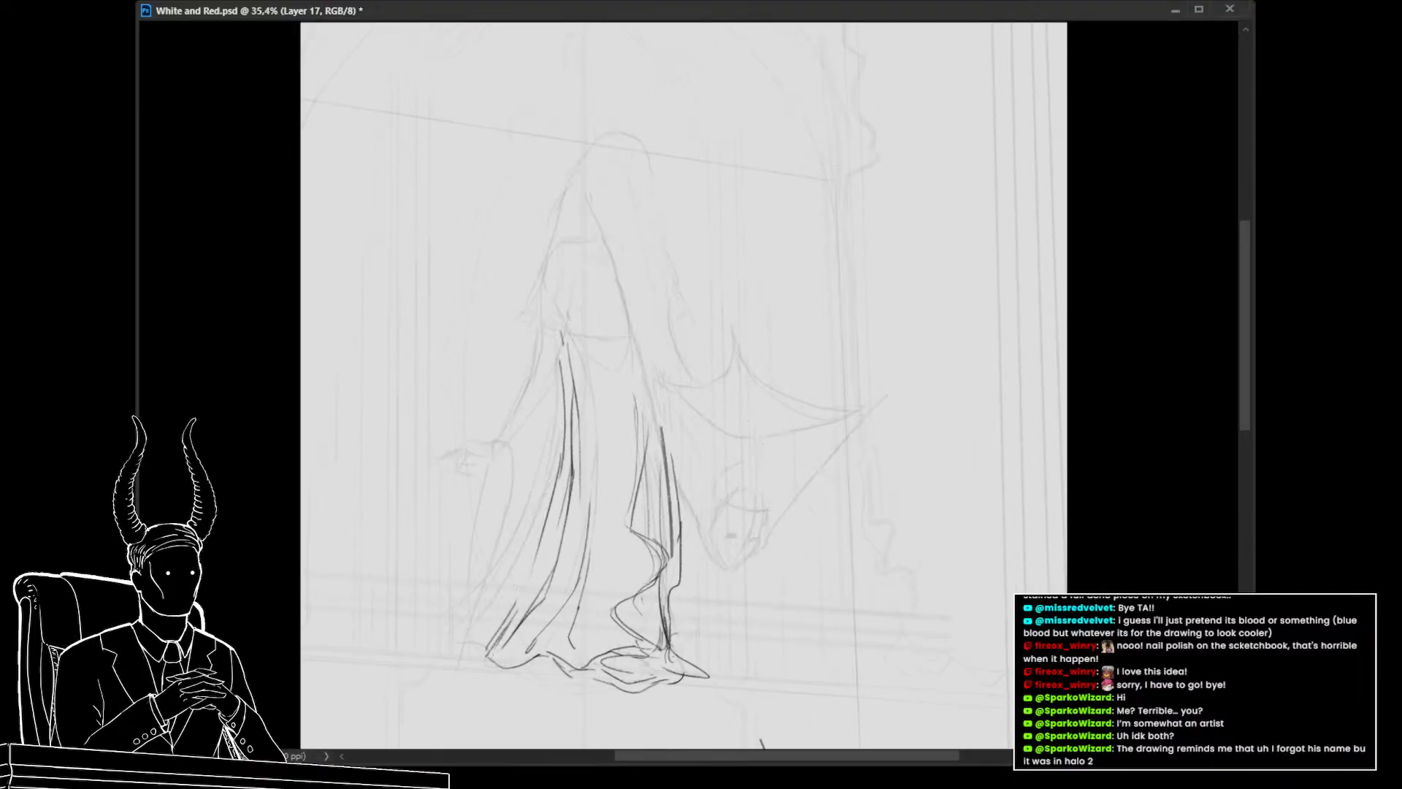
key(ctrl+comma)
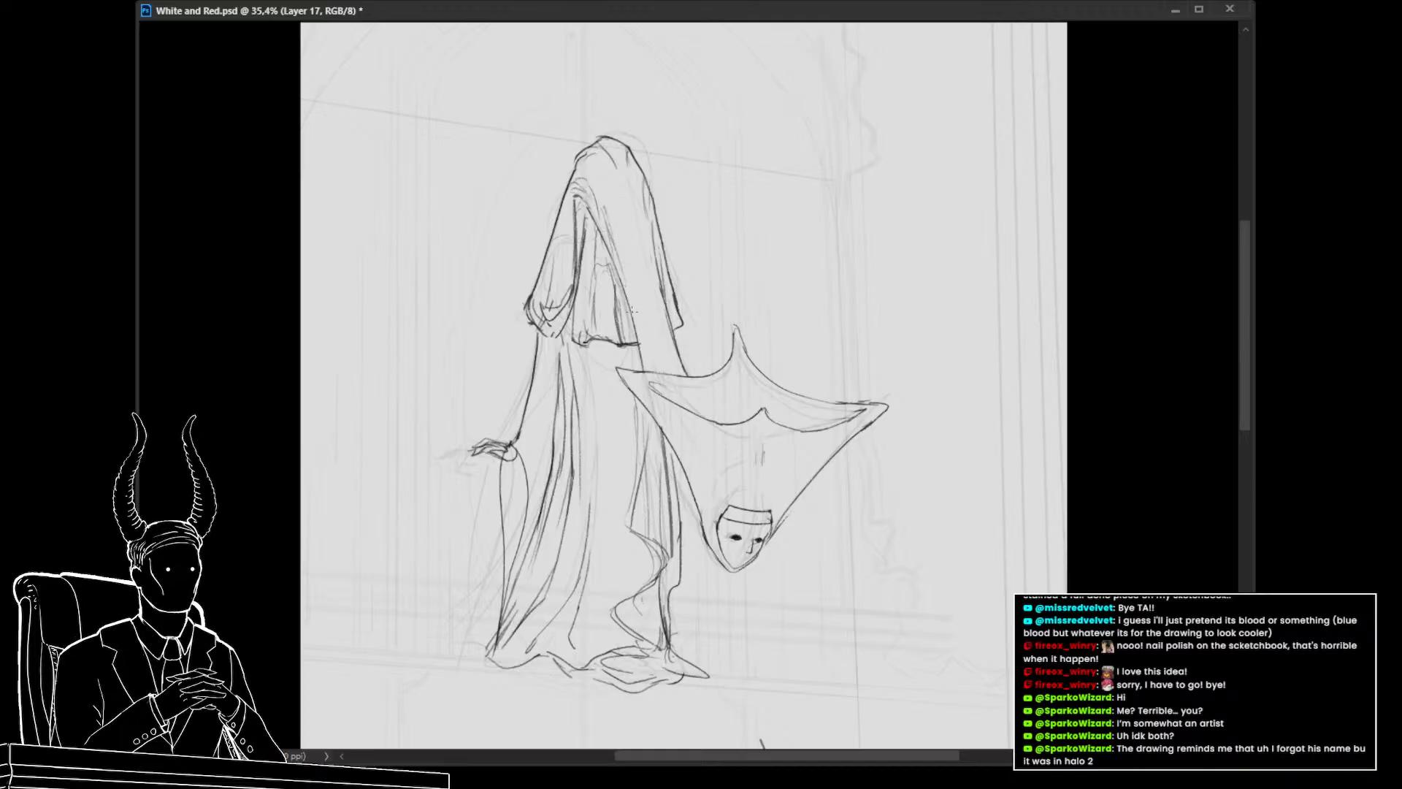
drag(679, 348, 519, 374)
mouse_move(636, 517)
mouse_down()
mouse_move(616, 511)
mouse_move(657, 520)
mouse_move(654, 491)
mouse_move(680, 620)
mouse_move(676, 554)
mouse_up()
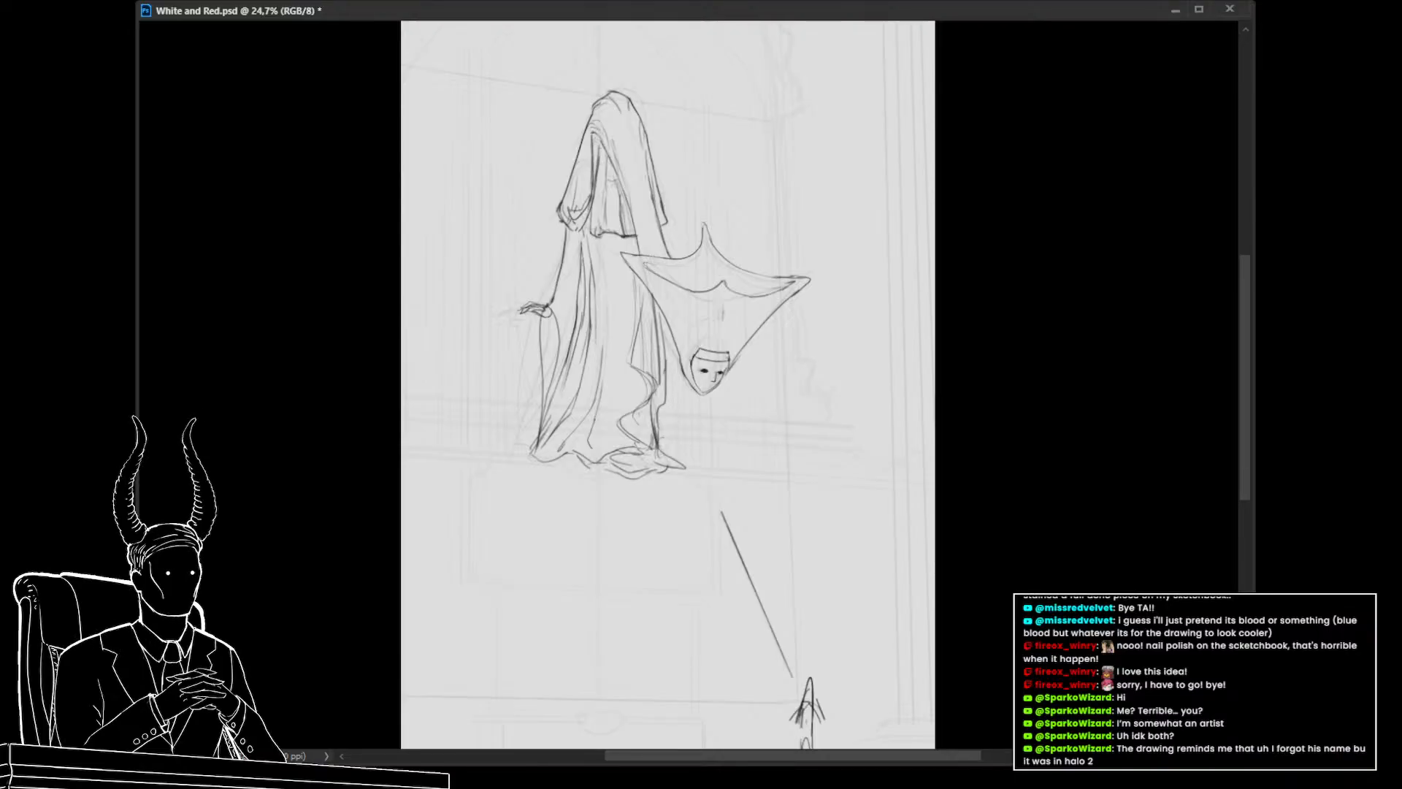
Group the sketch layer and name the group creature sketch
key(ctrl+g)
text(creature sketch)
key(Return)
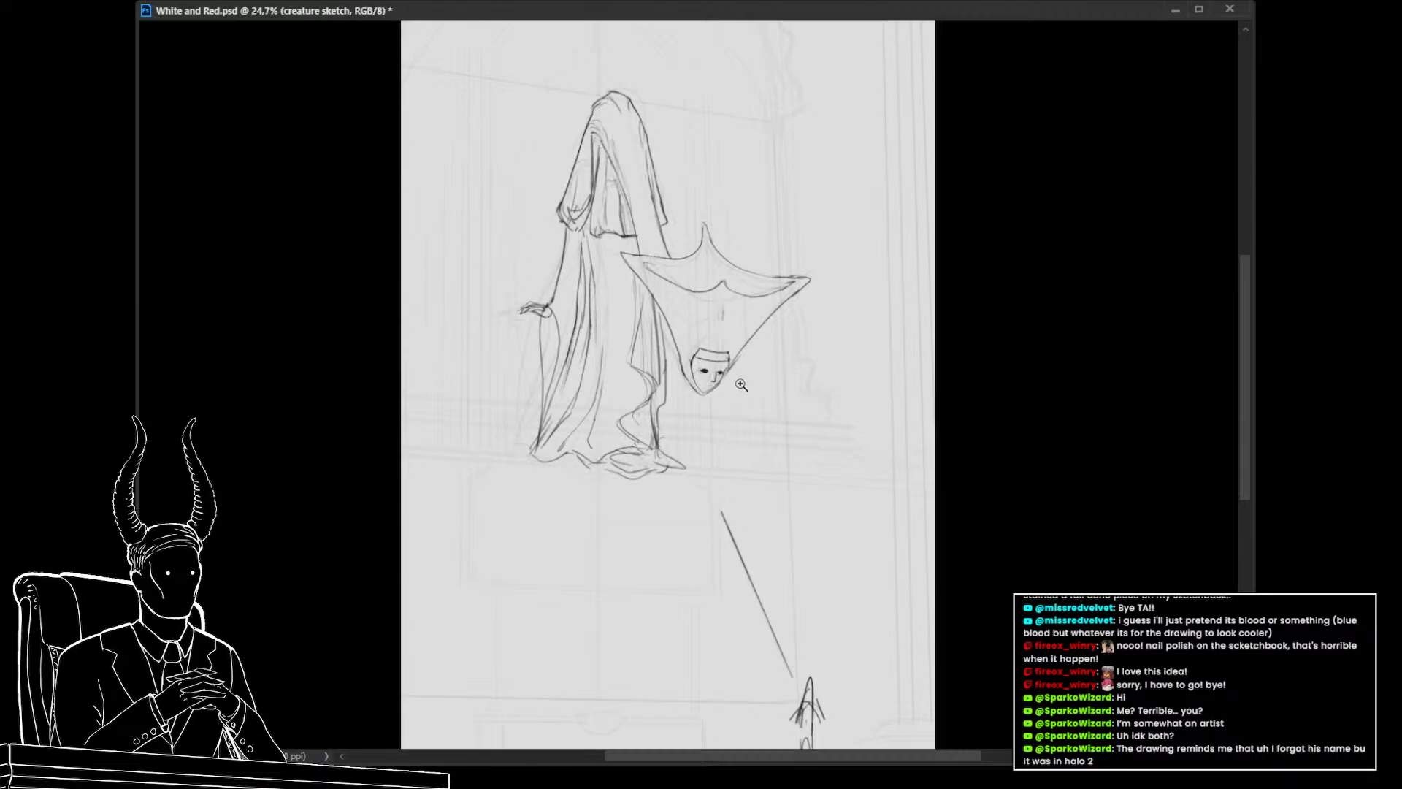
Add a short vertical fold line inside the hanging cape above the mask
scroll(736, 380, up, 3)
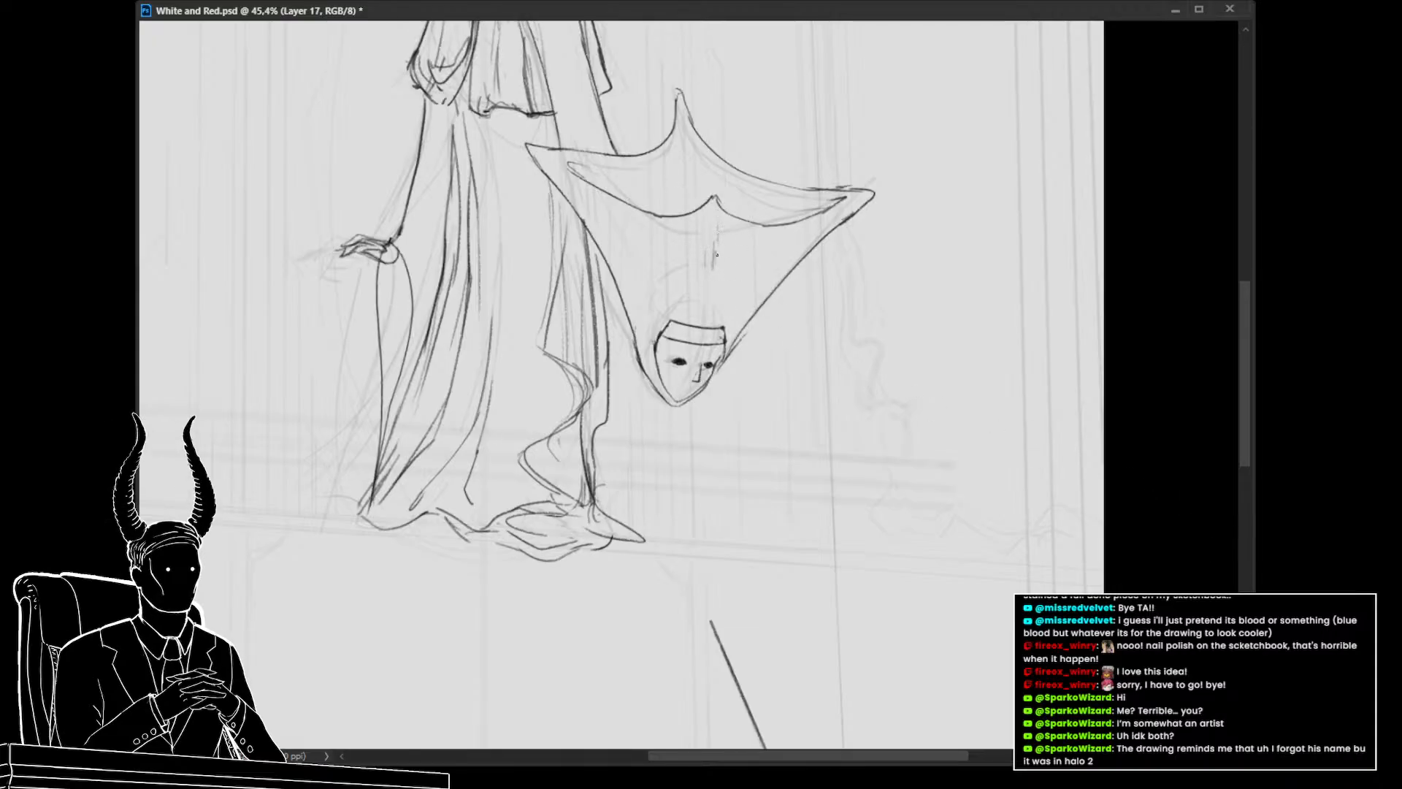
drag(716, 248, 714, 310)
drag(718, 222, 713, 285)
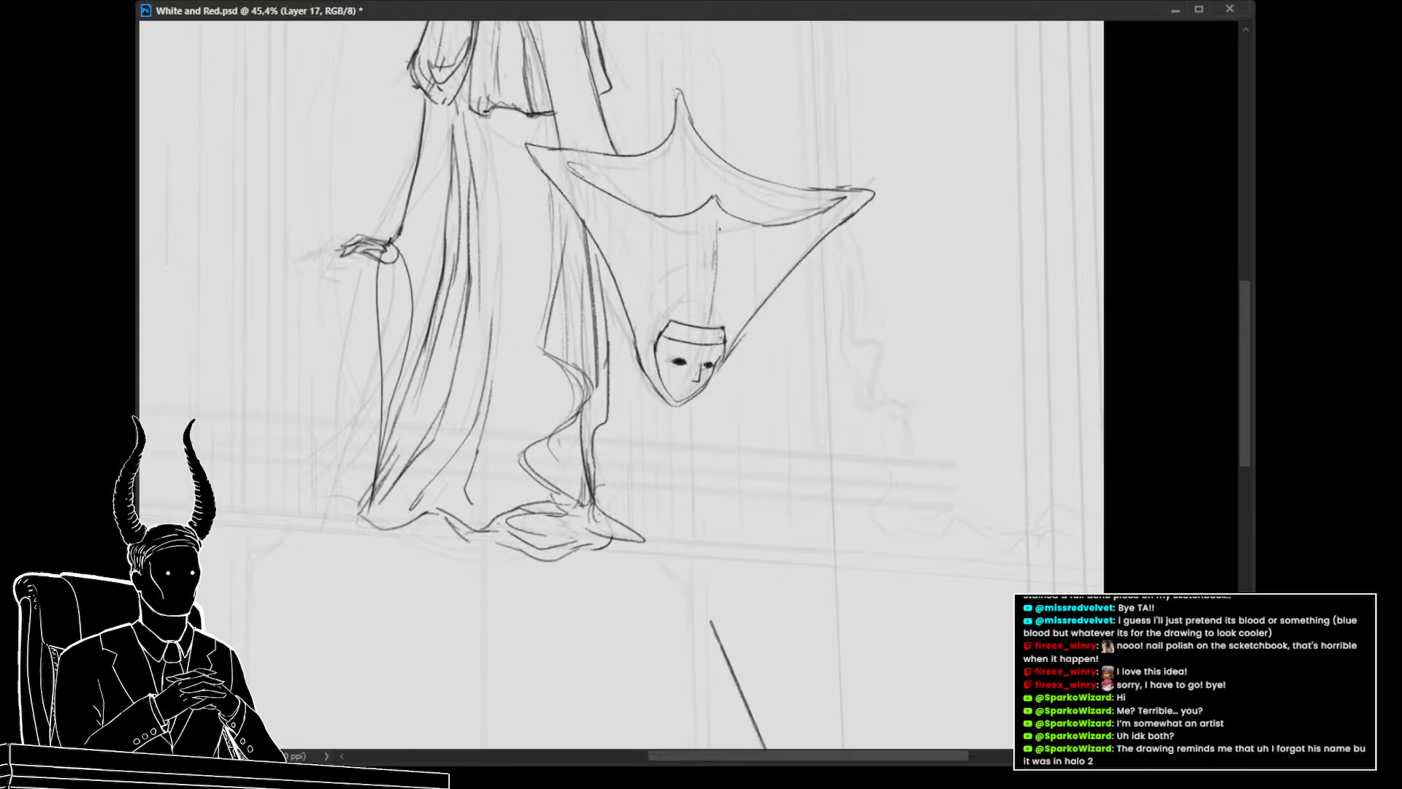
Merge the sketch layer down into the creature sketch layer
drag(786, 320, 710, 317)
drag(780, 397, 696, 411)
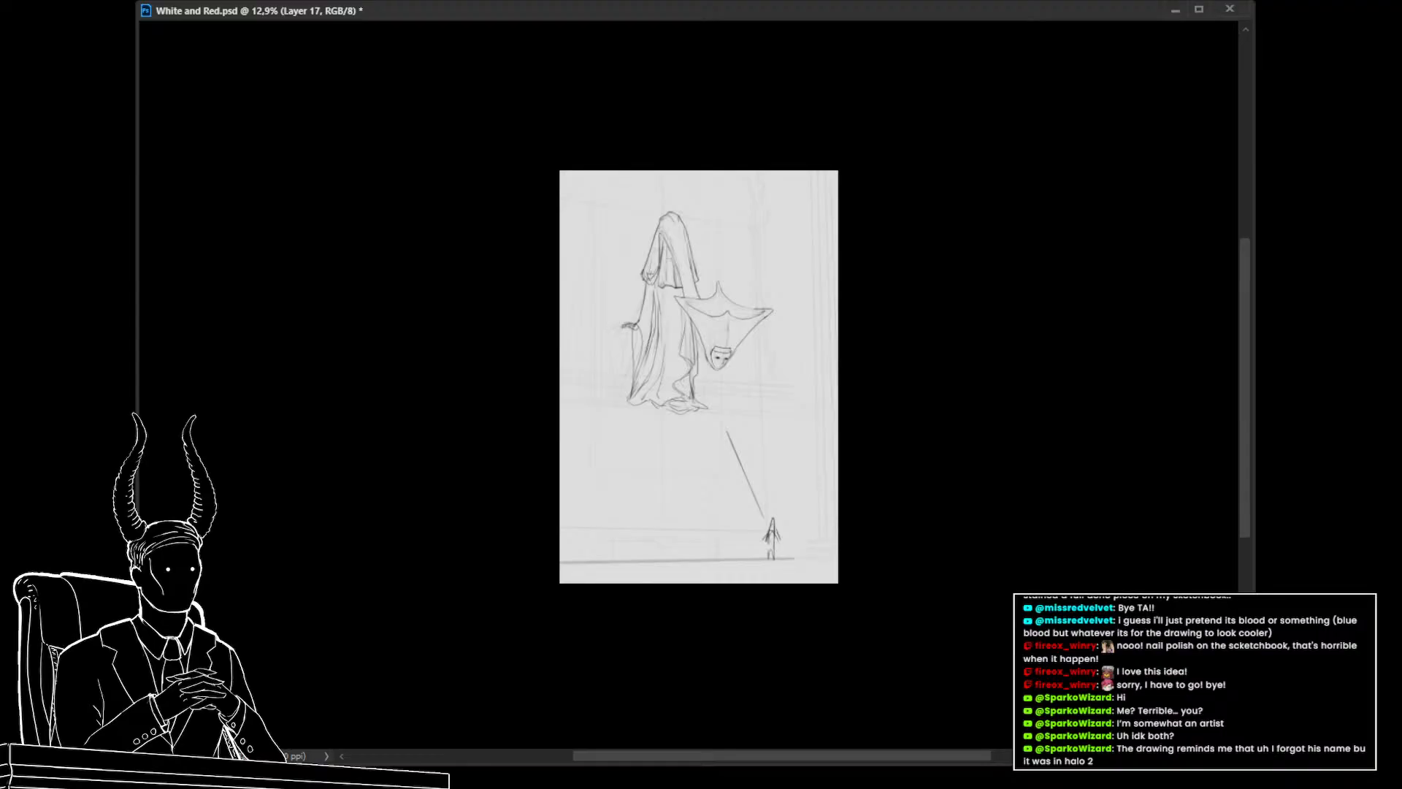
key(ctrl+e)
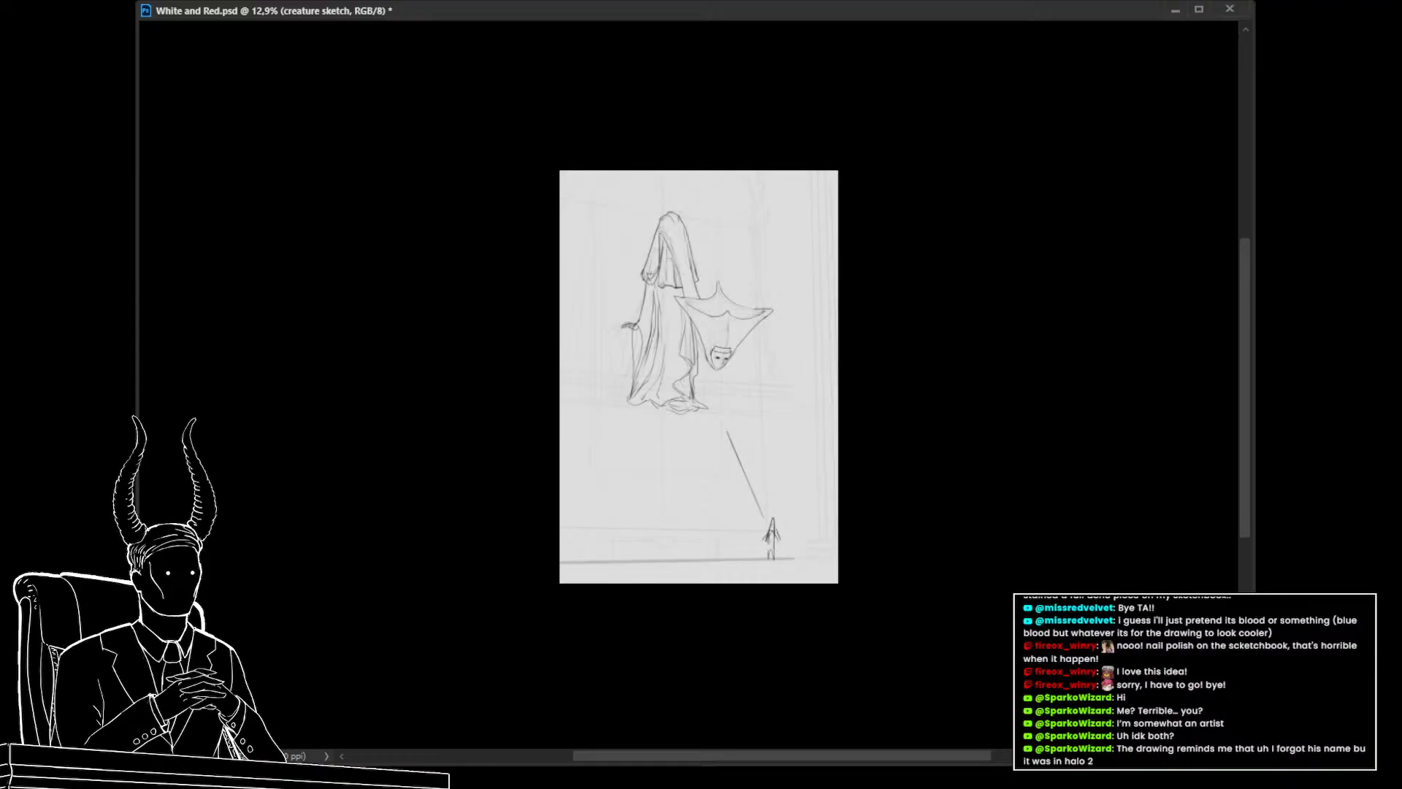
Place the creature sketch layer into a new group
drag(679, 376, 774, 401)
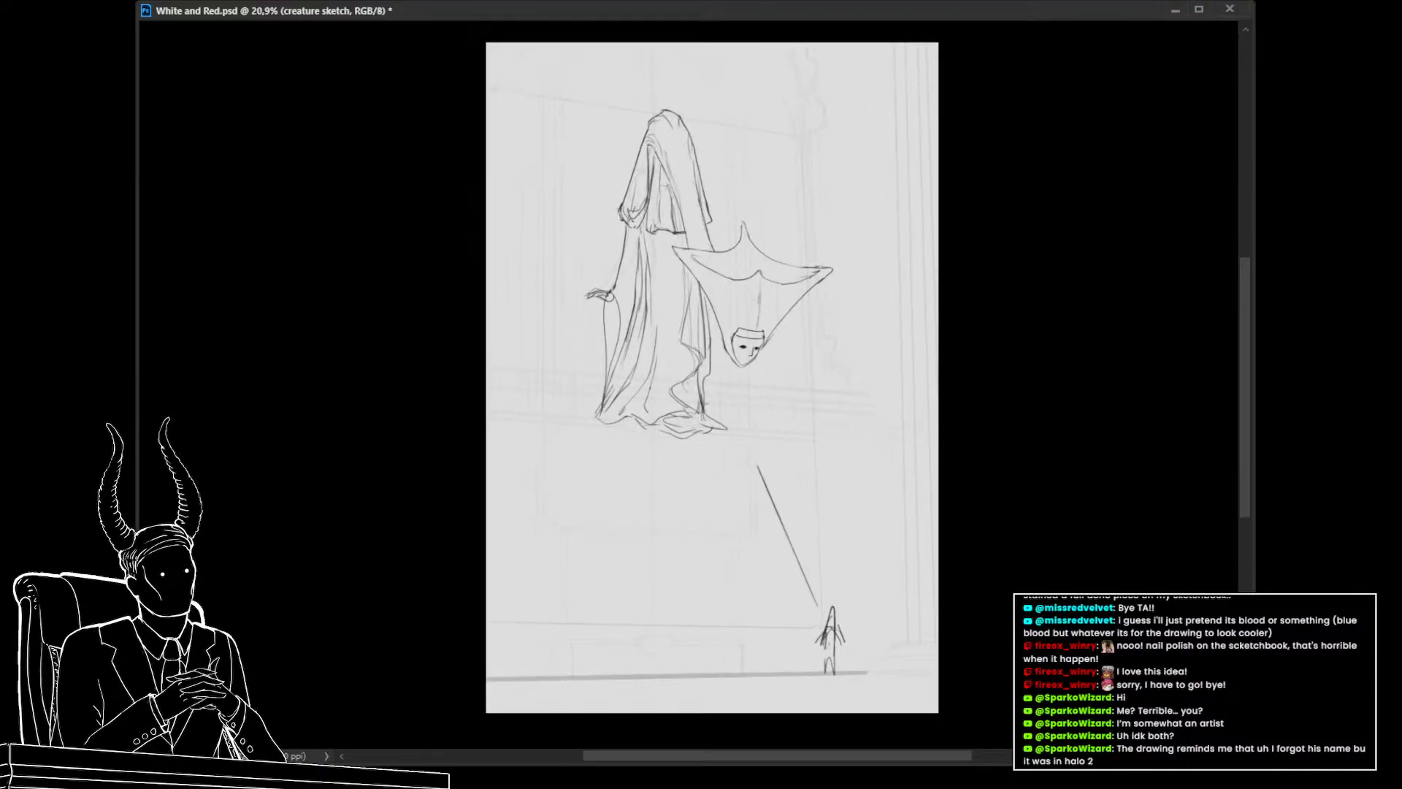
key(ctrl+g)
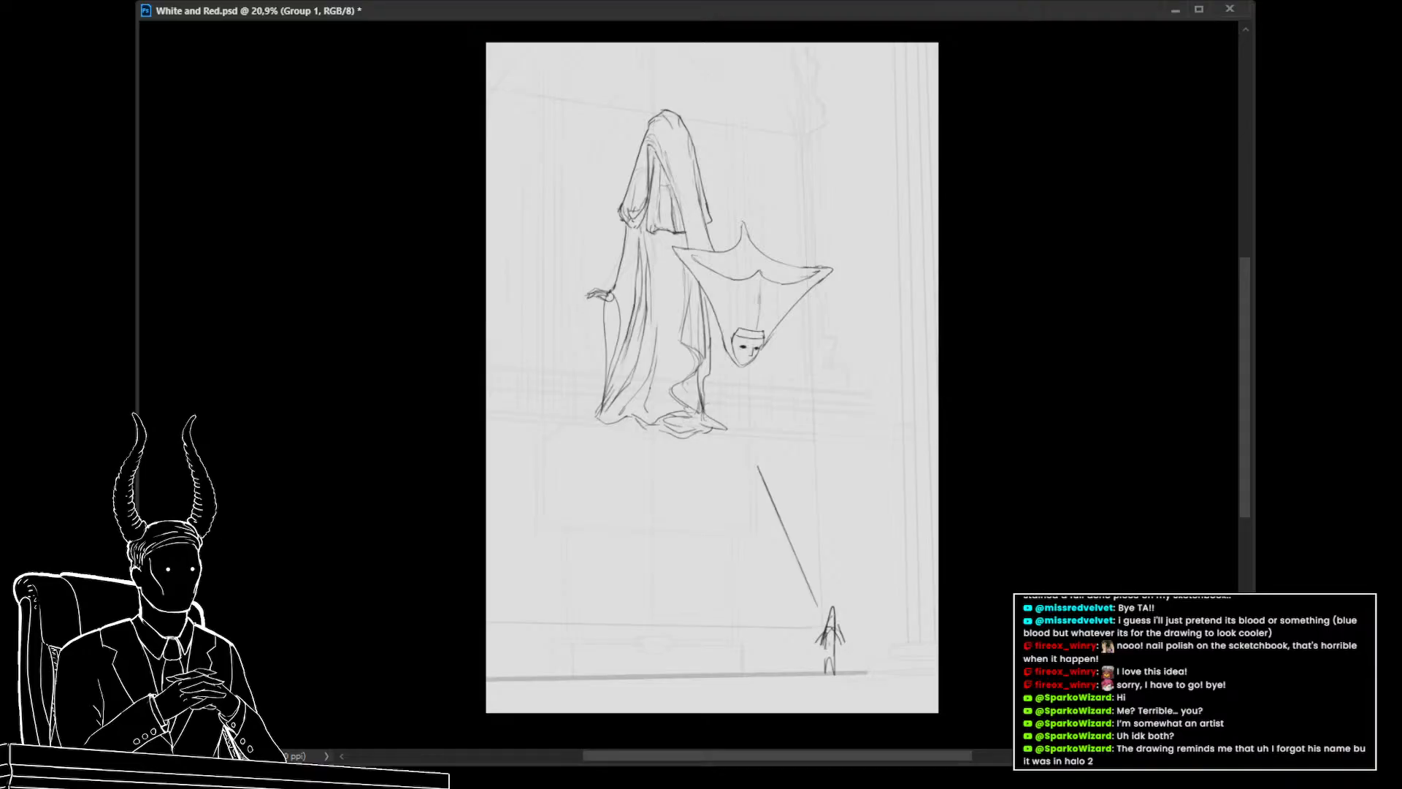
Review the whole composition with the background architecture, toggling the sketch group's visibility on and off
key(ctrl+comma)
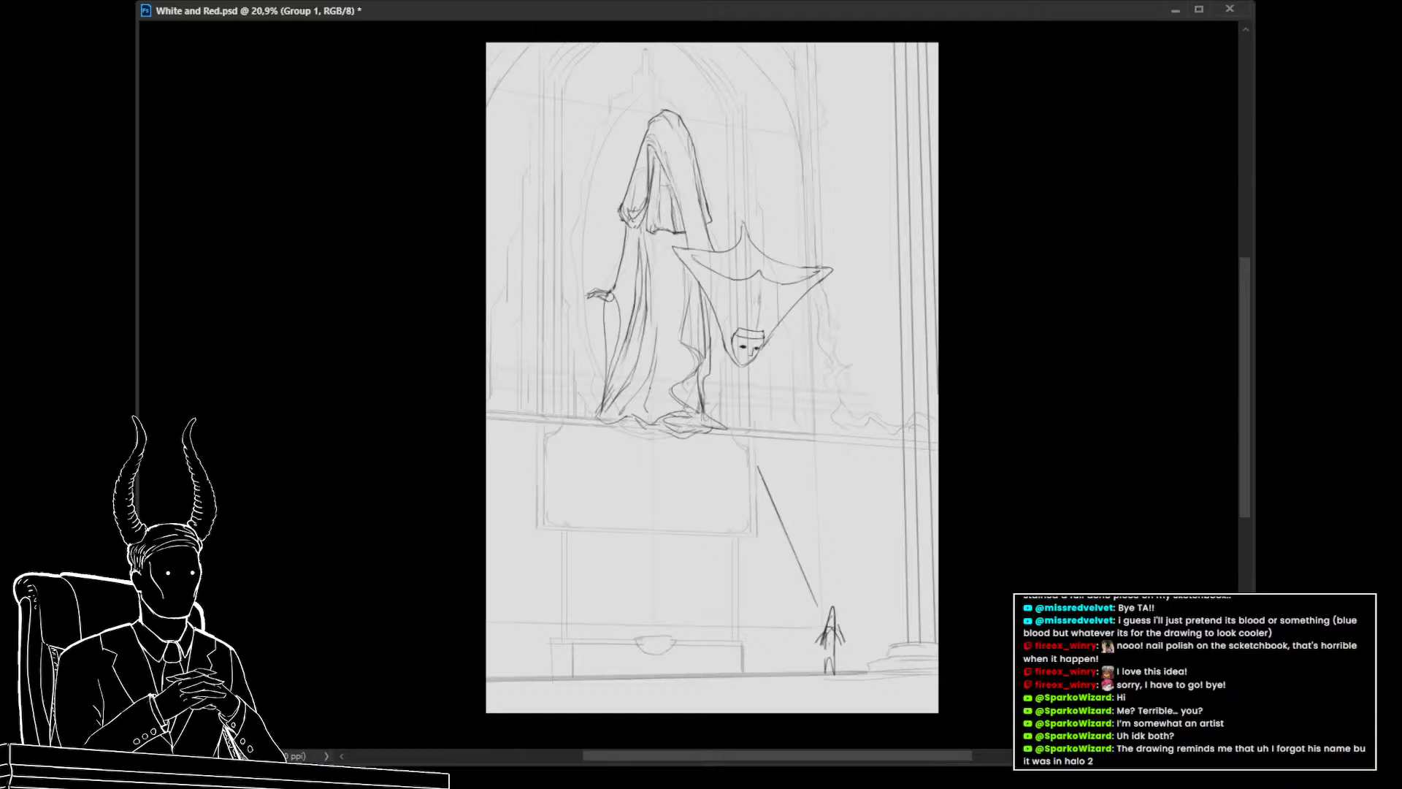
key(ctrl+z)
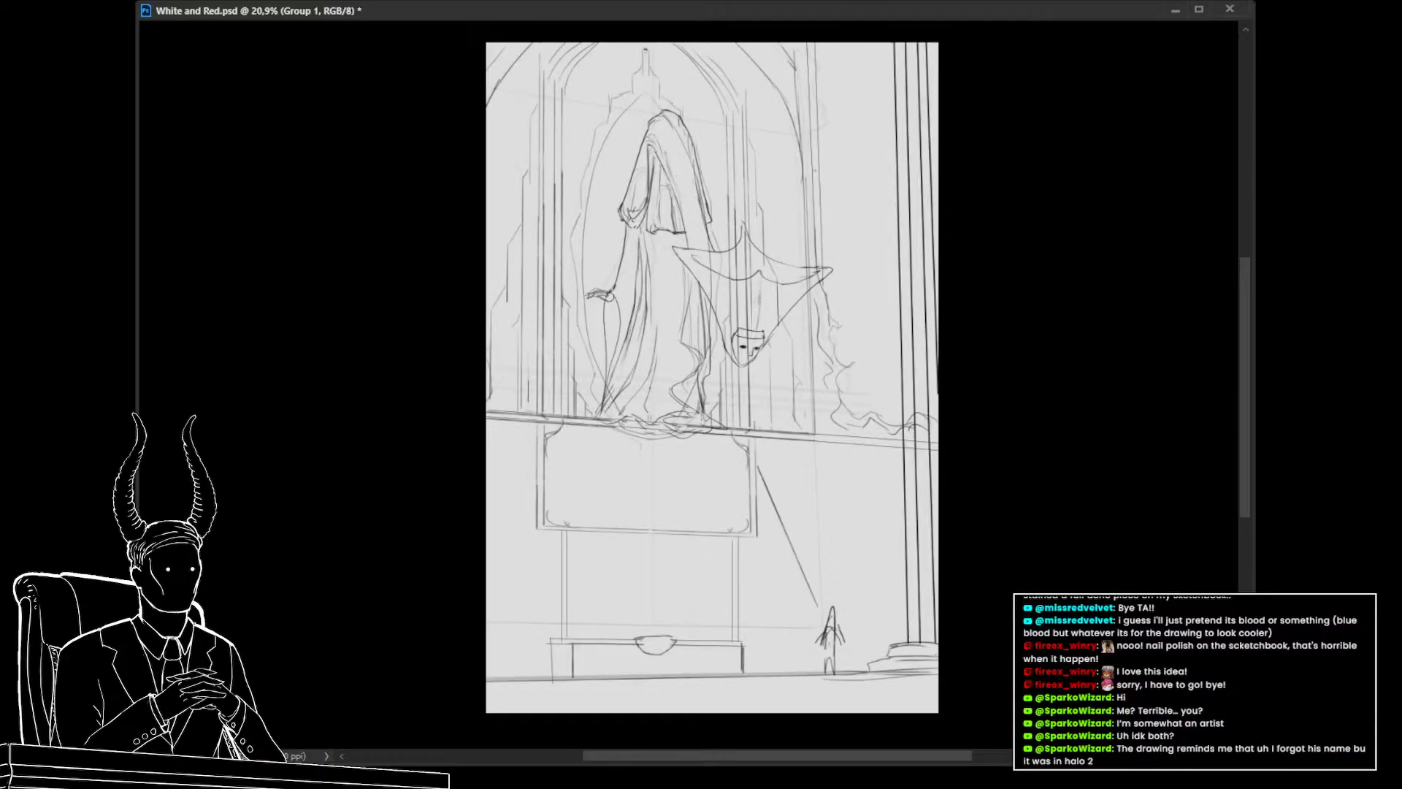
key(ctrl+shift+z)
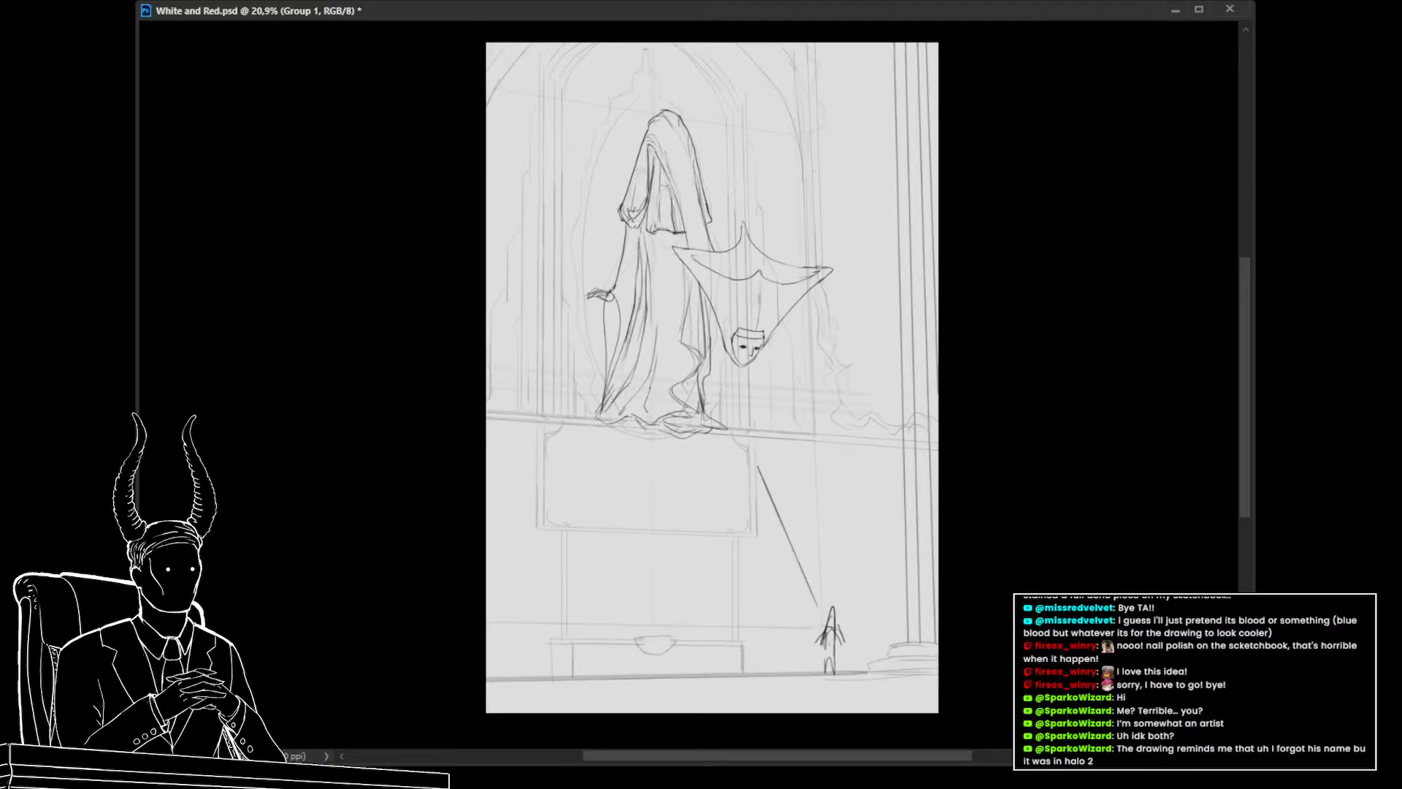
drag(744, 349, 691, 354)
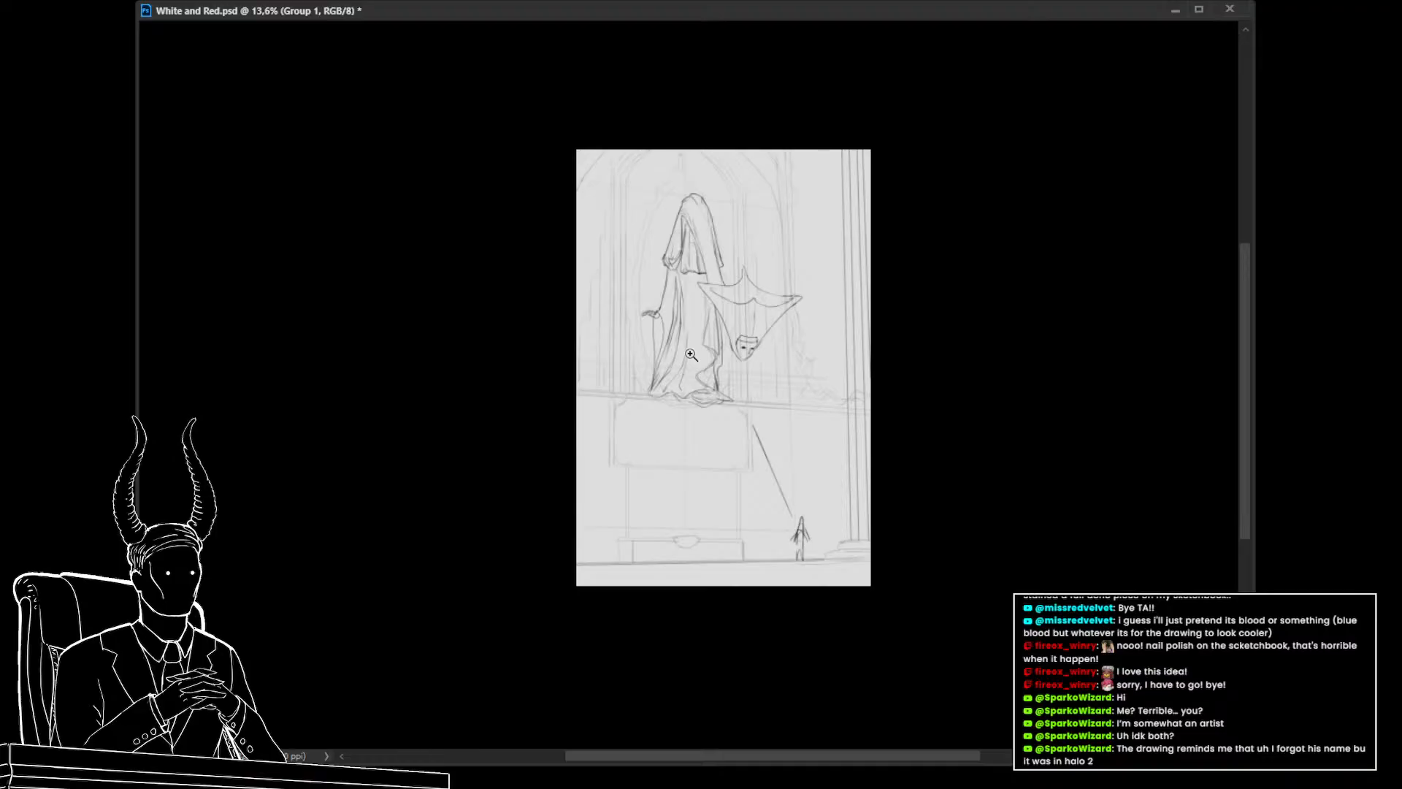
drag(740, 381, 718, 395)
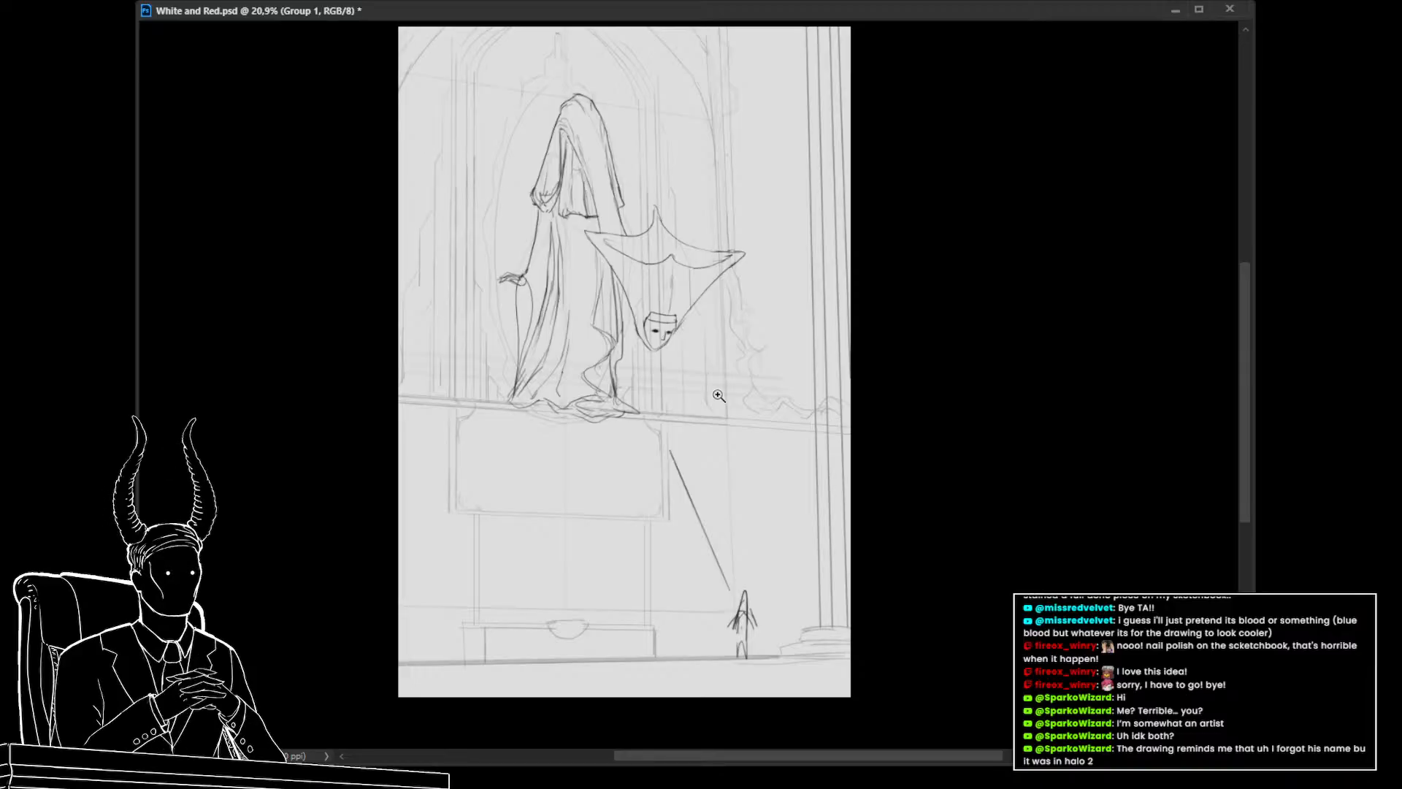
drag(701, 447, 698, 470)
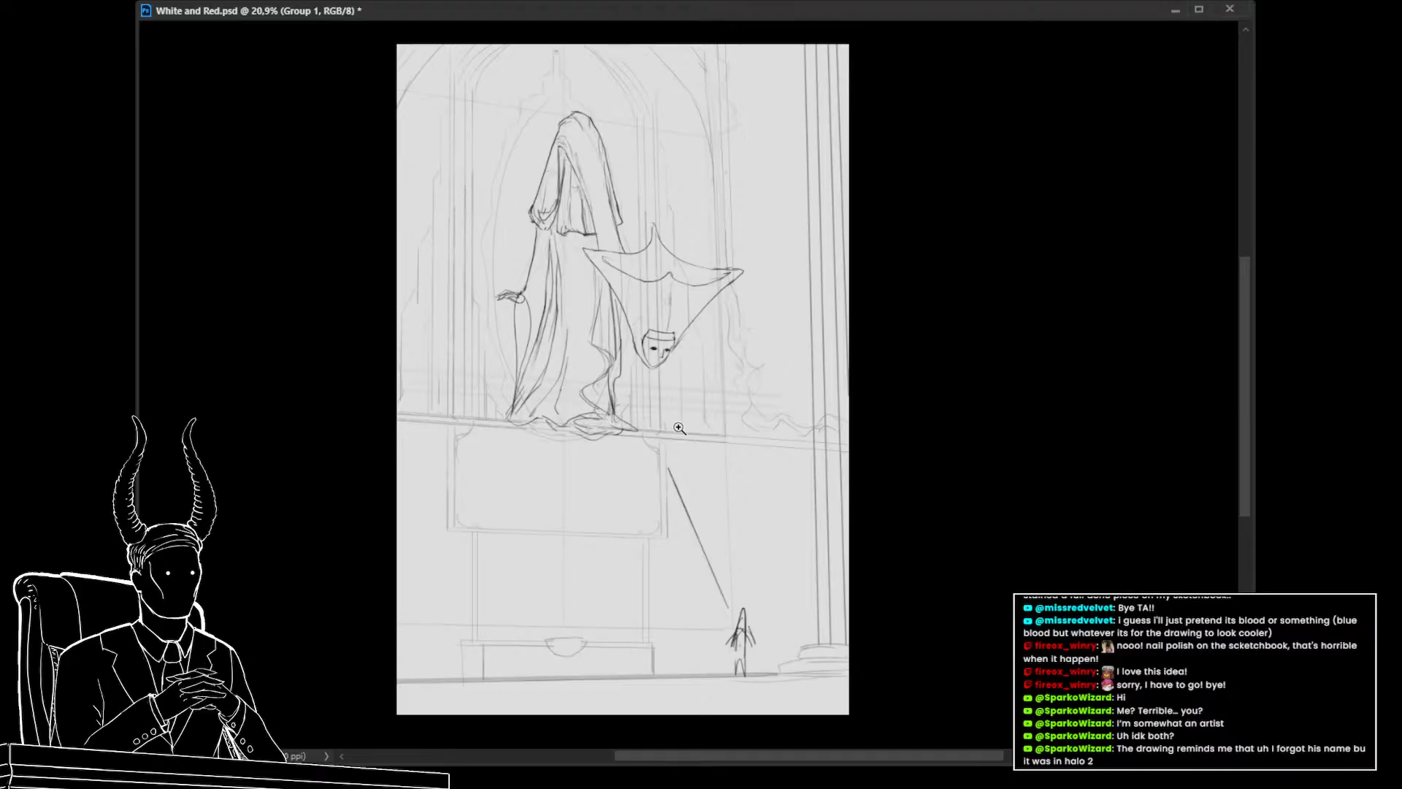
drag(809, 467, 793, 487)
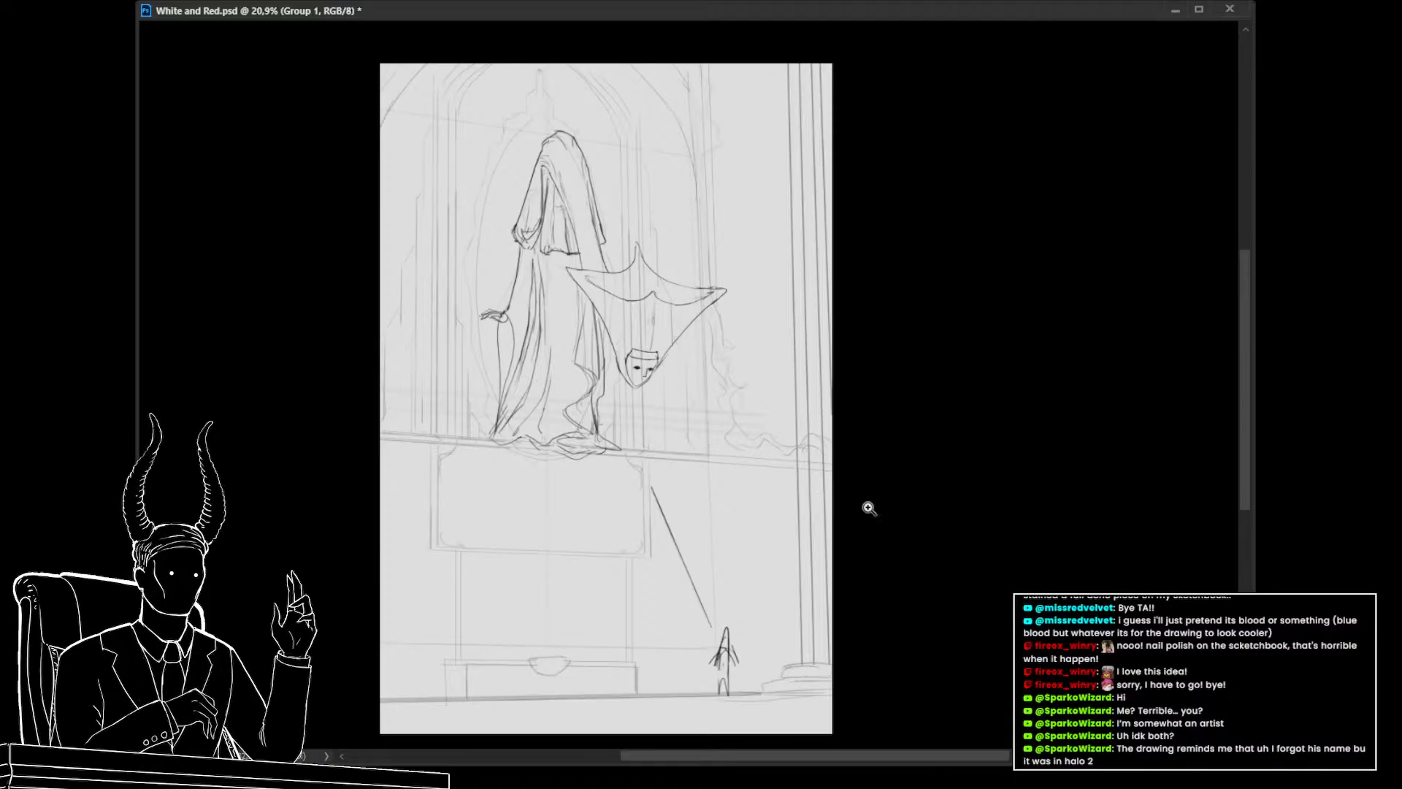
key(ctrl+comma)
key(ctrl+comma)
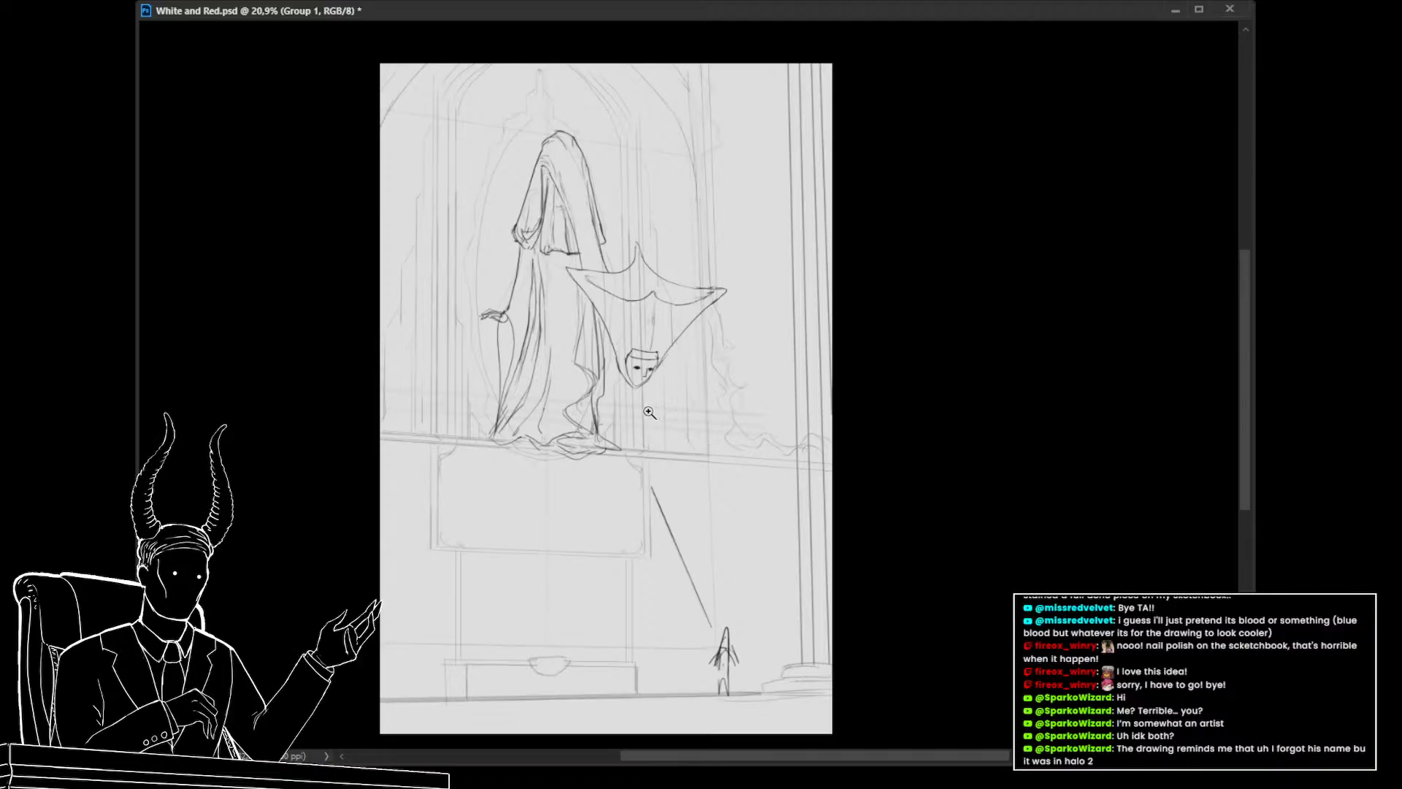
drag(647, 409, 764, 440)
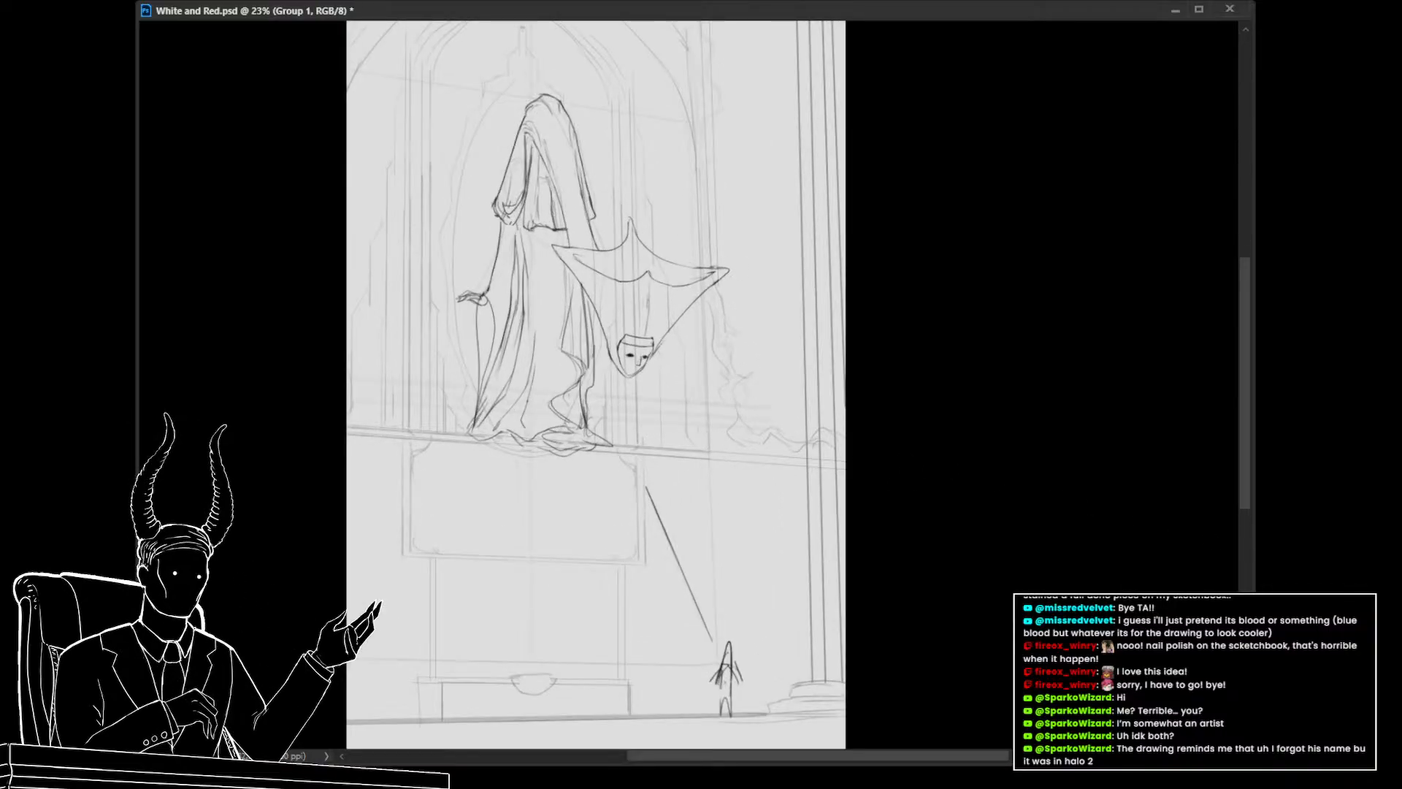
mouse_move(860, 569)
mouse_down()
mouse_move(850, 493)
mouse_move(826, 519)
mouse_up()
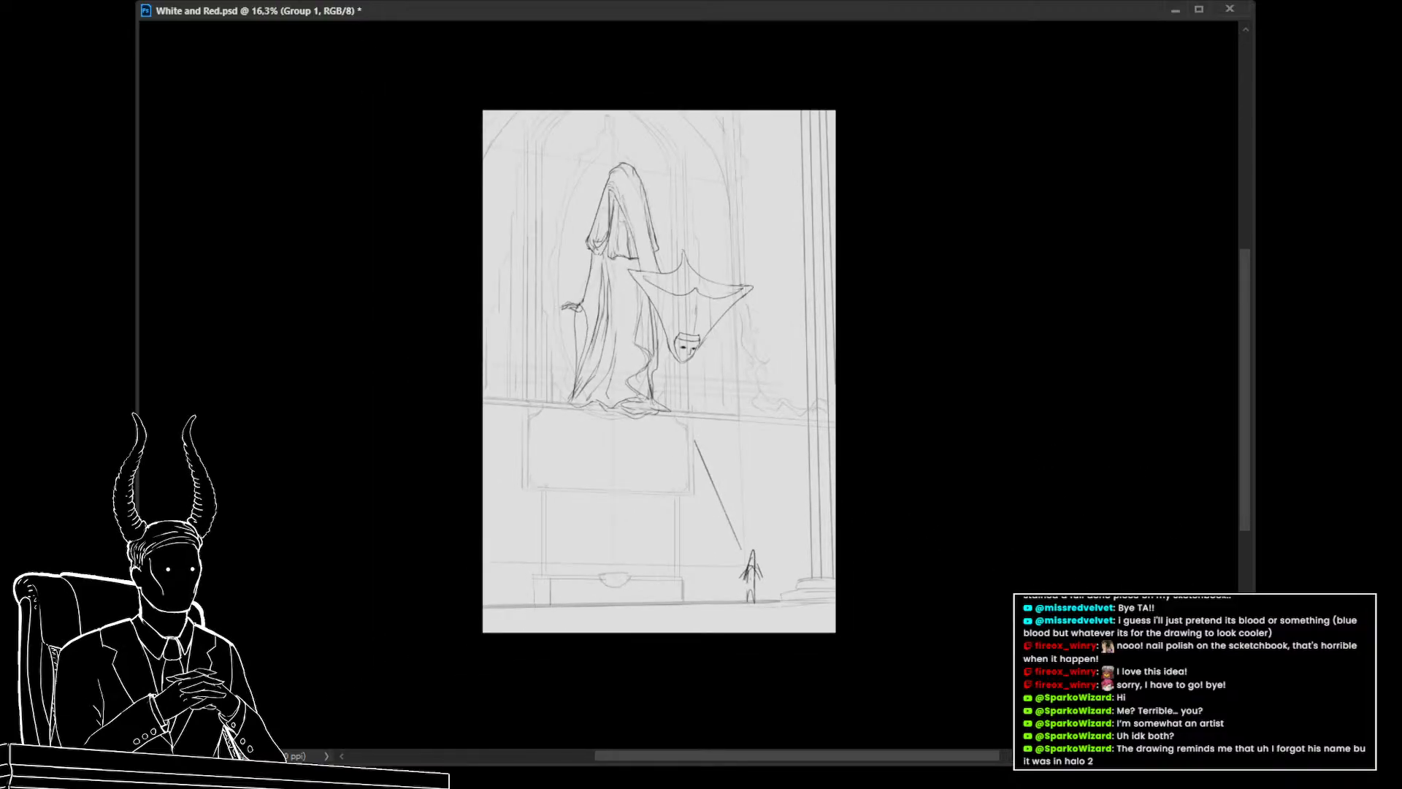
key(ctrl+comma)
key(ctrl+comma)
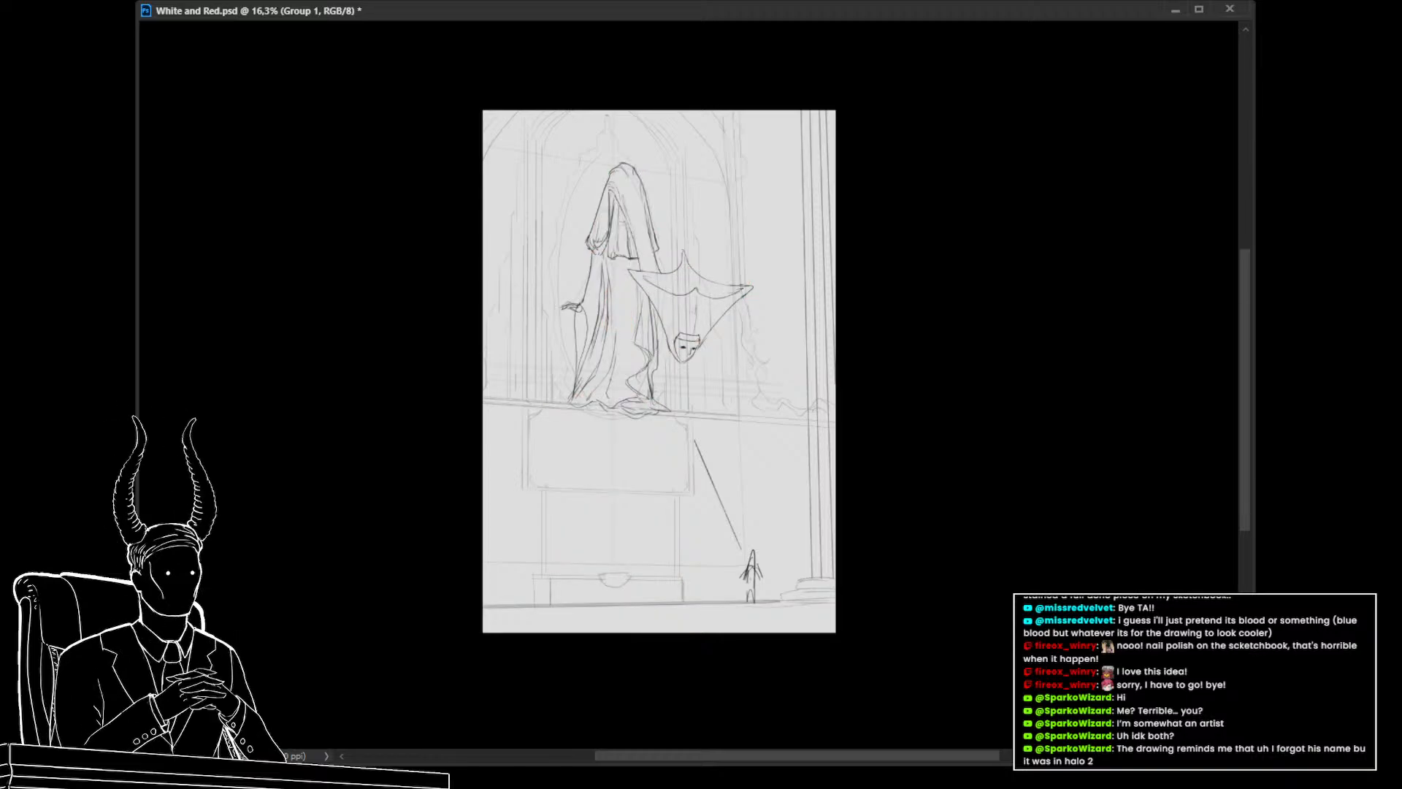
Switch to the layer above and block in gray shadow over the hood and the cape's left side
key(alt+bracketright)
key(alt+bracketright)
key(alt+bracketright)
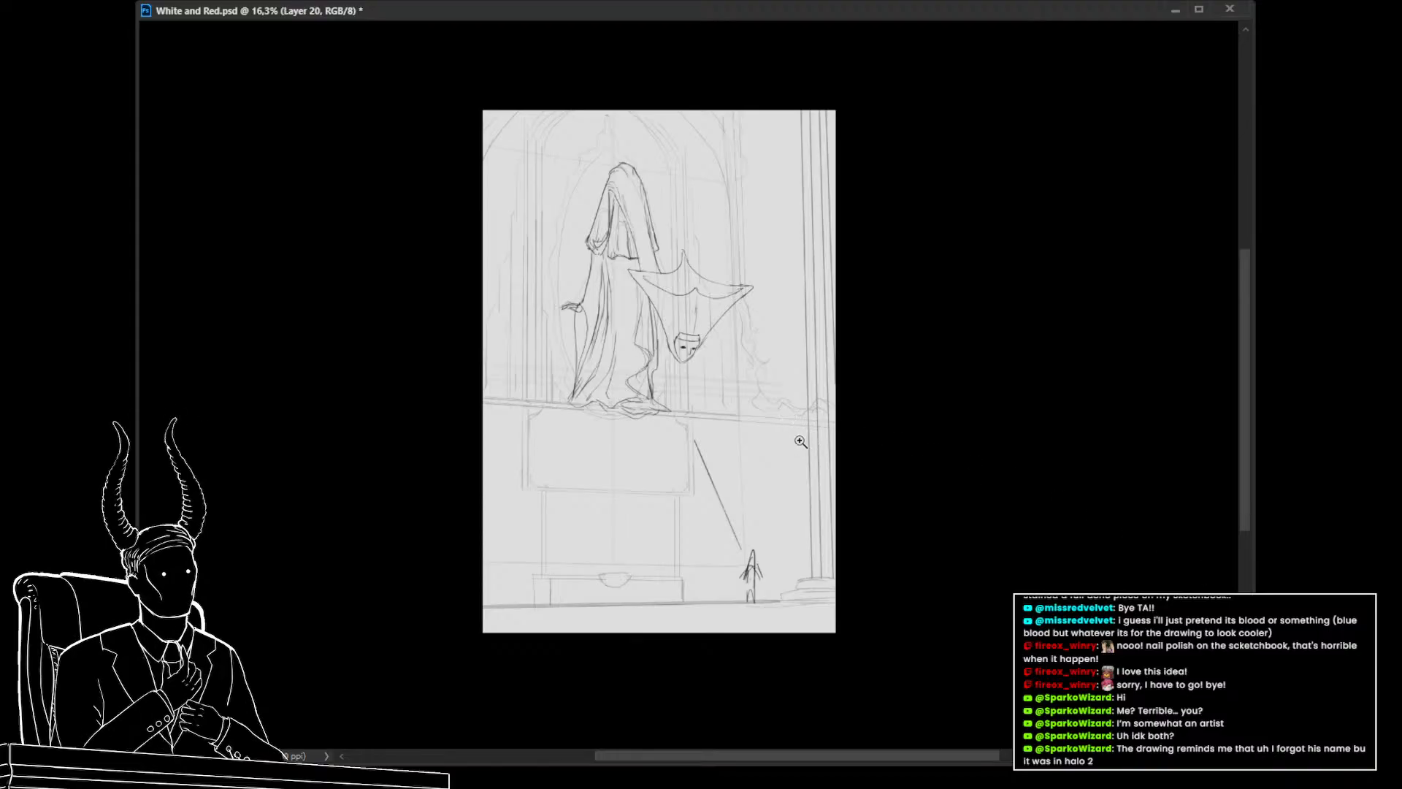
click(768, 440)
drag(767, 440, 850, 599)
drag(806, 539, 833, 546)
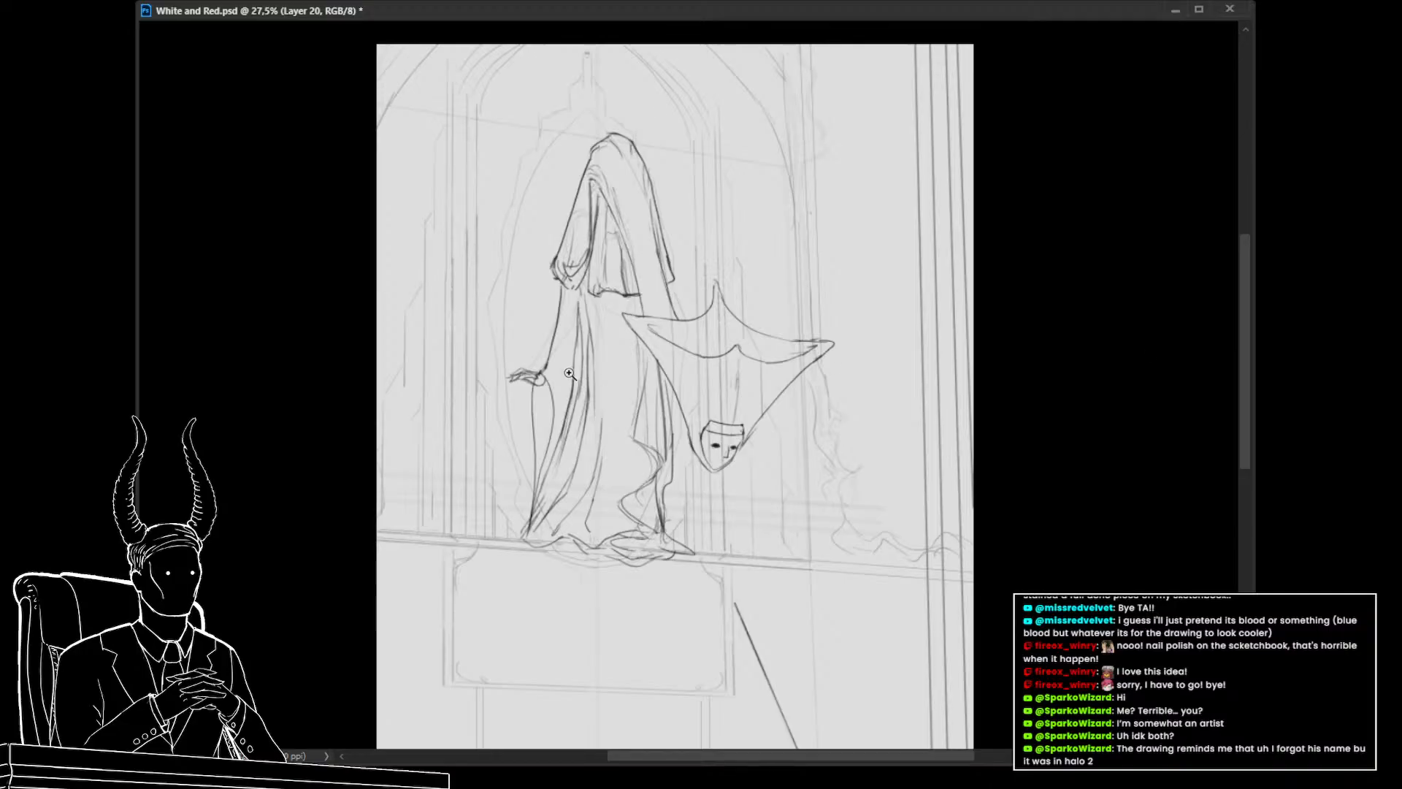
drag(569, 373, 634, 384)
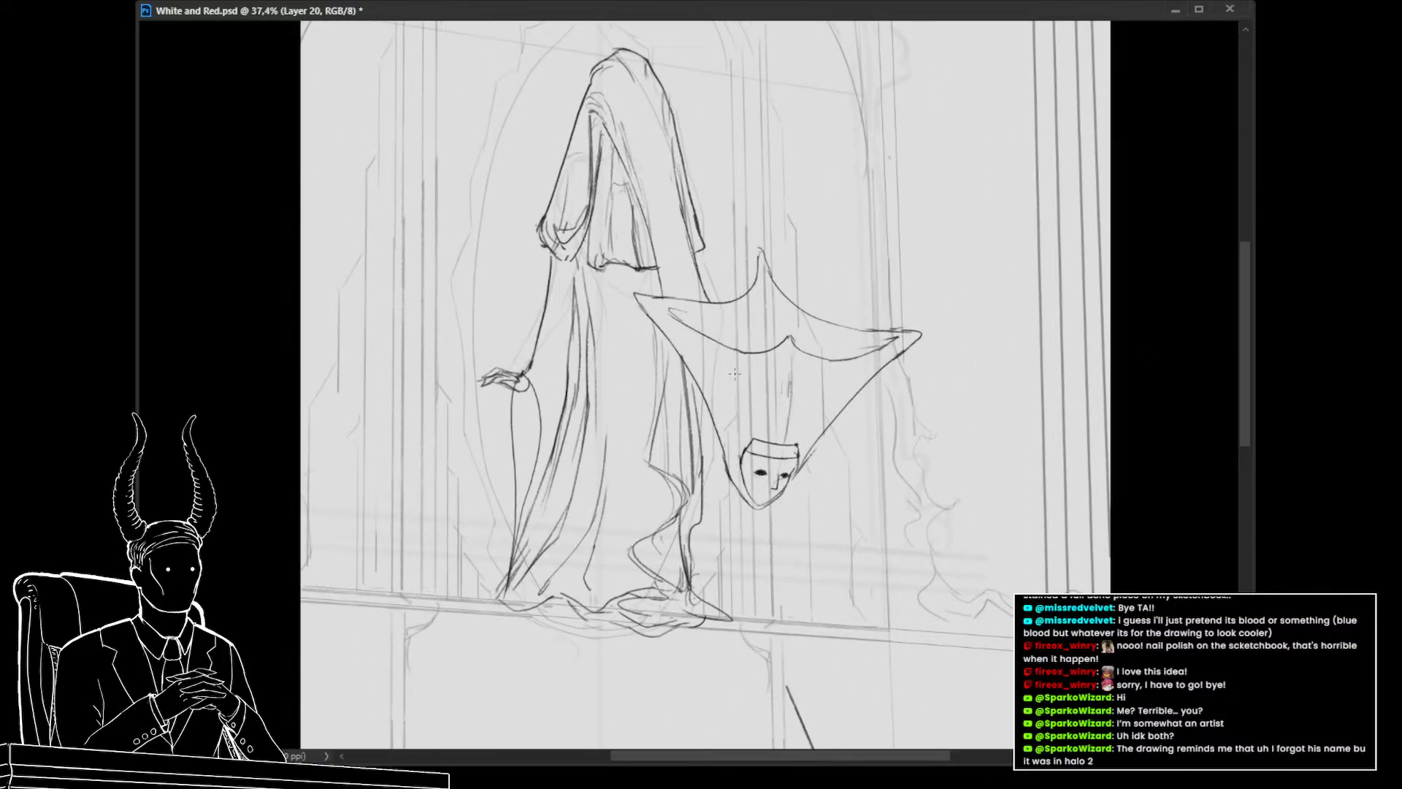
drag(706, 347, 651, 350)
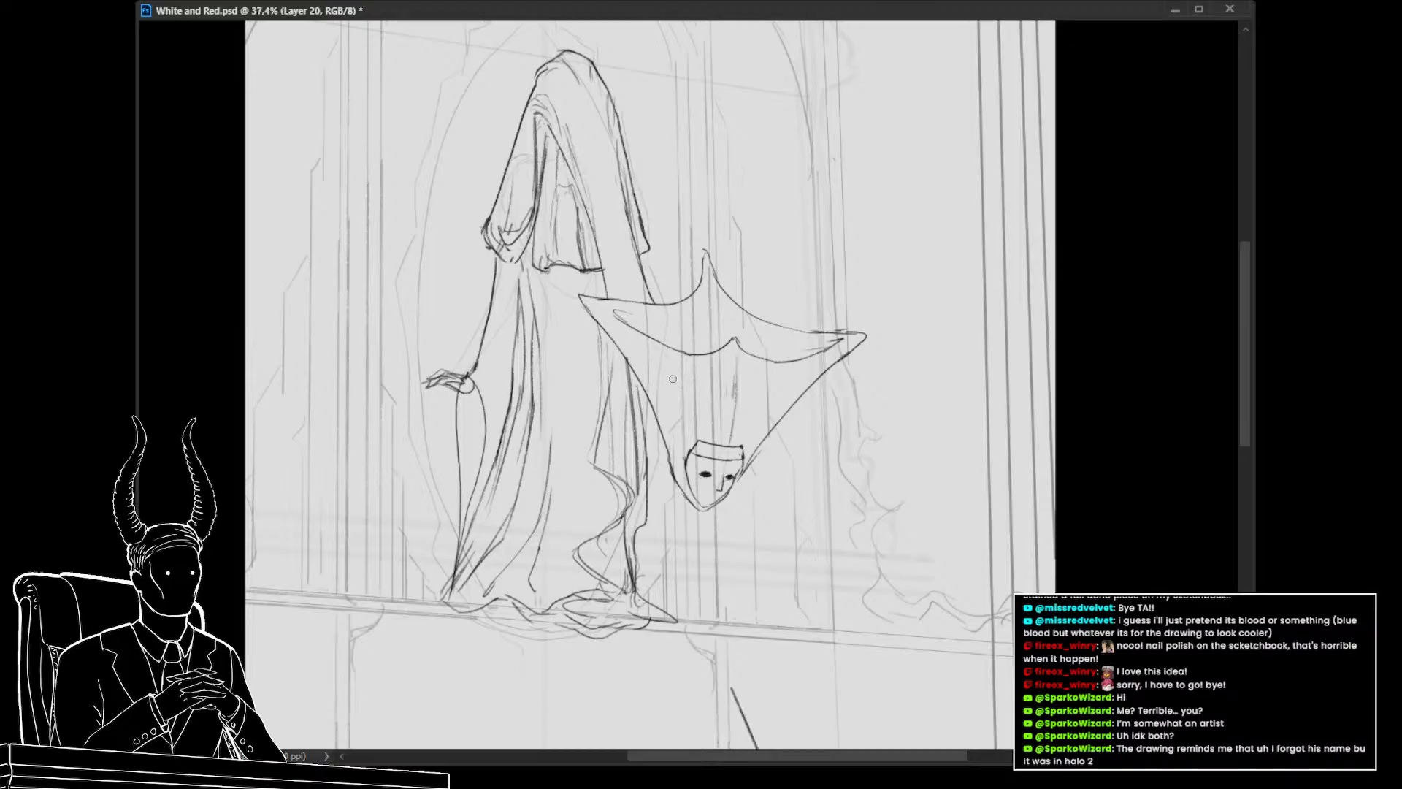
drag(691, 384, 715, 431)
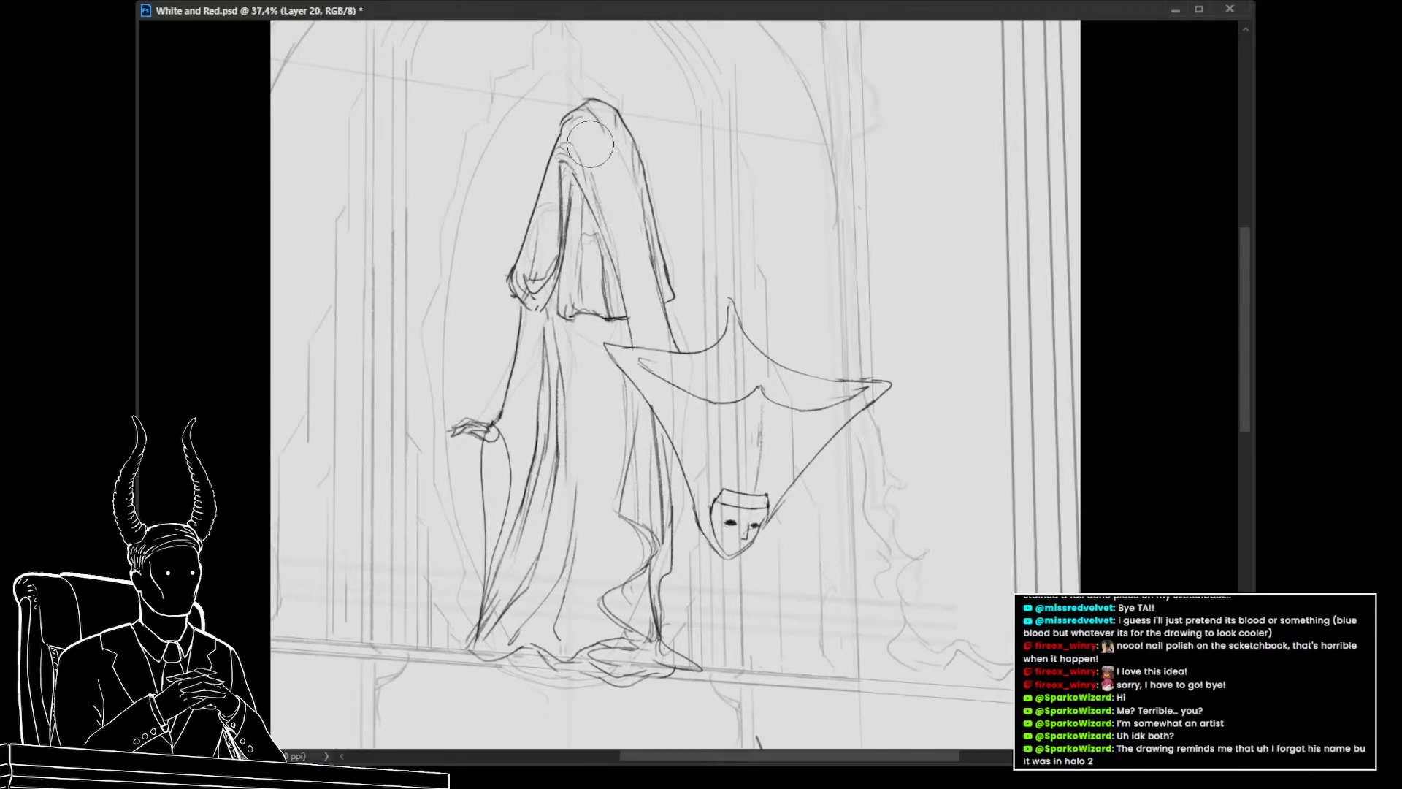
mouse_move(590, 142)
mouse_down()
mouse_move(606, 112)
mouse_move(571, 117)
mouse_move(576, 154)
mouse_move(573, 138)
mouse_move(520, 289)
mouse_move(540, 321)
mouse_move(569, 216)
mouse_move(538, 412)
mouse_move(522, 319)
mouse_move(509, 462)
mouse_move(544, 350)
mouse_move(514, 442)
mouse_move(602, 259)
mouse_up()
key(ctrl+z)
mouse_move(635, 46)
mouse_down()
mouse_move(674, 195)
mouse_move(648, 68)
mouse_move(669, 166)
mouse_move(657, 78)
mouse_move(691, 223)
mouse_move(667, 239)
mouse_move(638, 77)
mouse_move(652, 233)
mouse_move(612, 220)
mouse_move(596, 102)
mouse_move(597, 164)
mouse_move(635, 289)
mouse_up()
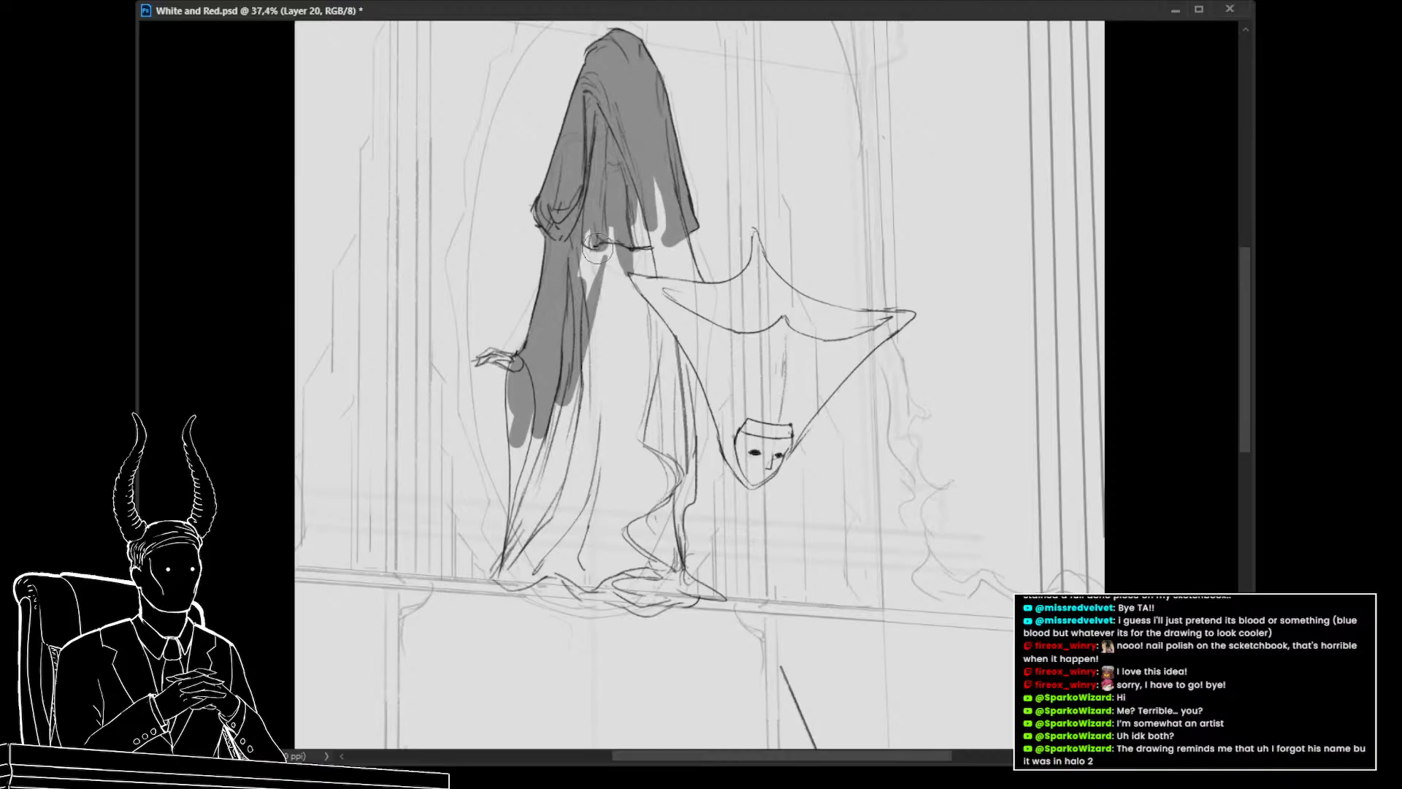
mouse_move(645, 192)
mouse_down()
mouse_move(654, 279)
mouse_move(659, 217)
mouse_move(676, 300)
mouse_up()
With a smaller brush, extend the gray shadow under the cape and down the robe's left side
key(bracketleft)
key(bracketleft)
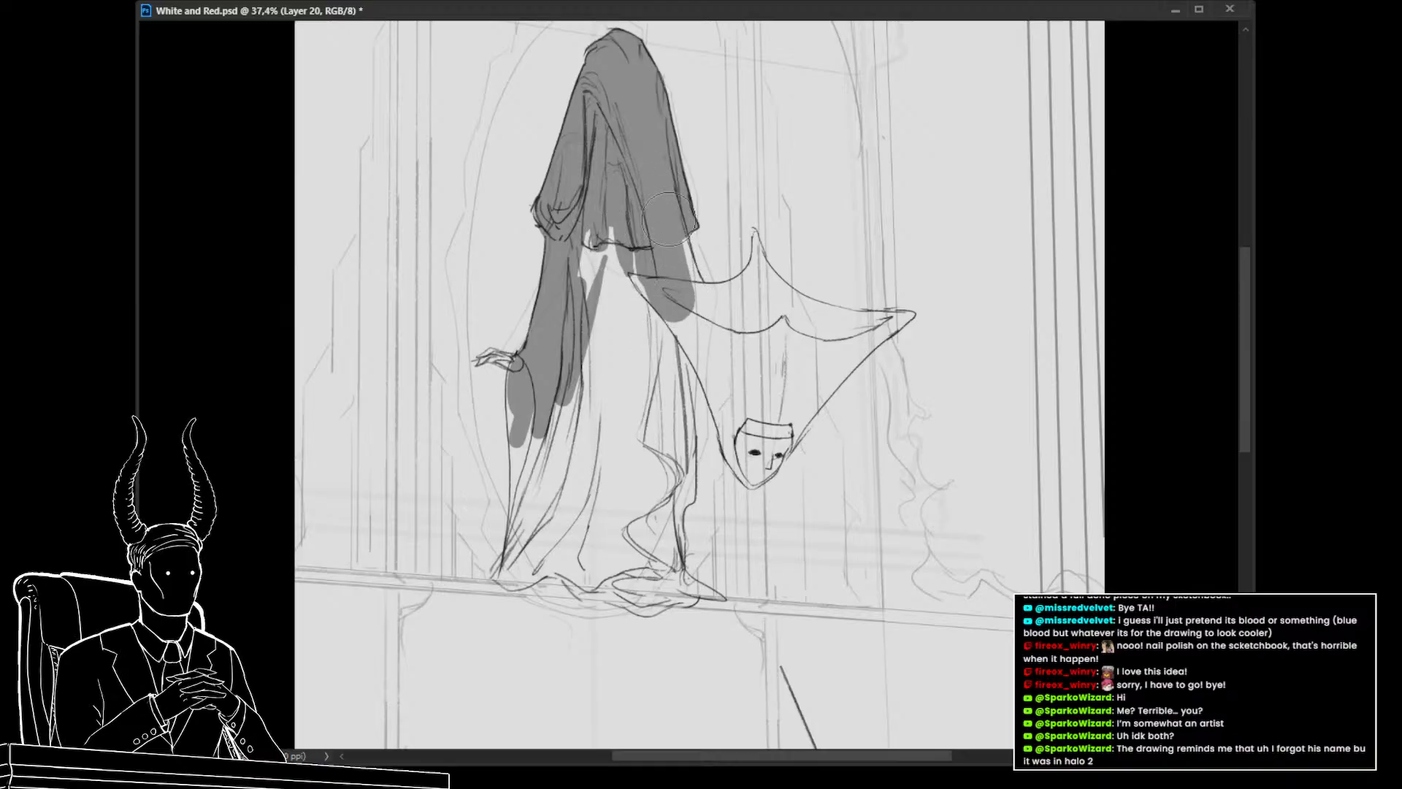
mouse_move(671, 222)
mouse_down()
mouse_move(696, 307)
mouse_move(685, 307)
mouse_up()
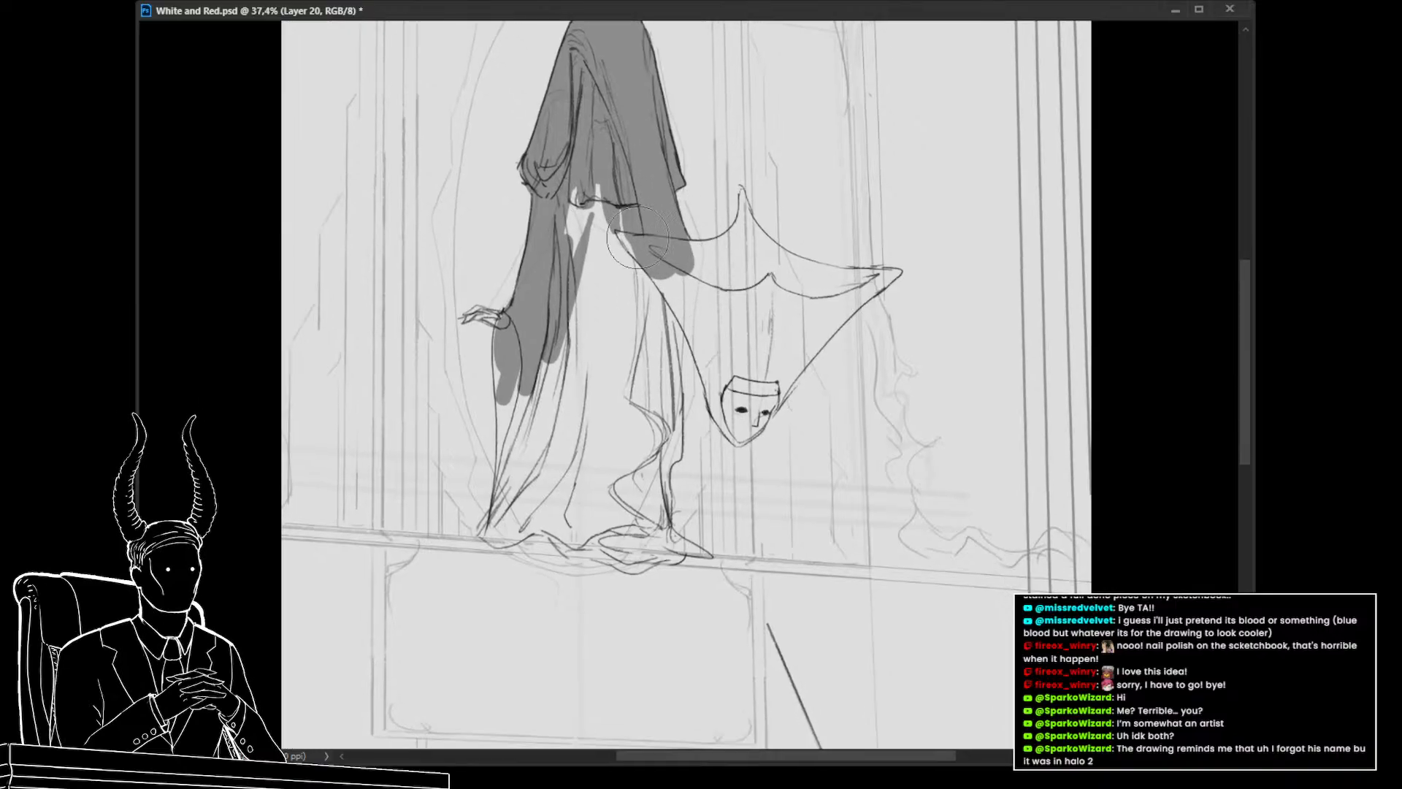
drag(618, 213, 611, 257)
drag(611, 257, 575, 209)
mouse_move(602, 361)
mouse_down()
mouse_move(546, 321)
mouse_move(497, 331)
mouse_up()
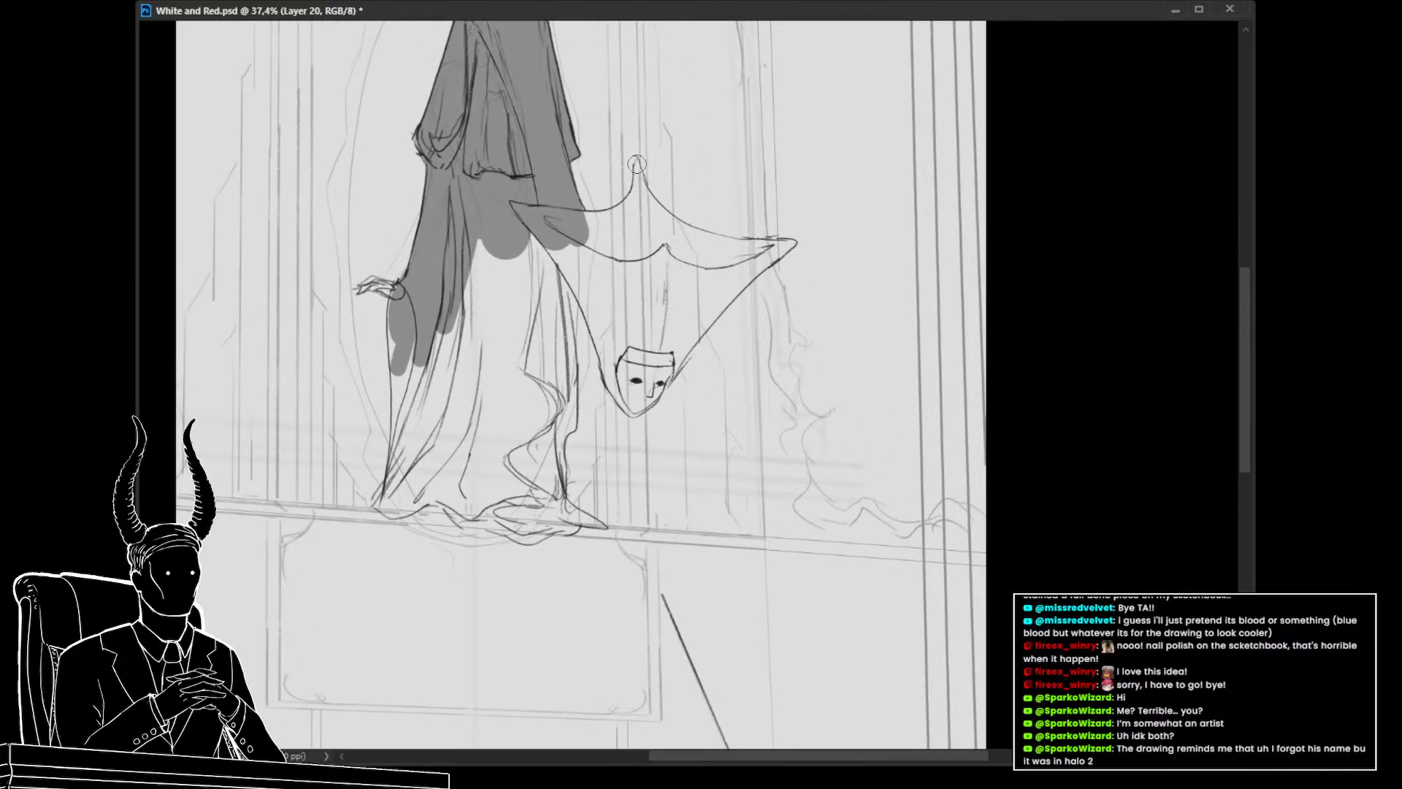
Shrink the brush further and shade the hanging cape's top edge and its right edge above the mask
key(bracketleft)
key(bracketleft)
mouse_move(637, 166)
mouse_down()
mouse_move(637, 177)
mouse_move(636, 164)
mouse_up()
drag(621, 218, 636, 189)
mouse_move(643, 223)
mouse_down()
mouse_move(566, 179)
mouse_move(615, 252)
mouse_move(574, 211)
mouse_move(620, 247)
mouse_move(572, 202)
mouse_move(621, 245)
mouse_move(586, 218)
mouse_up()
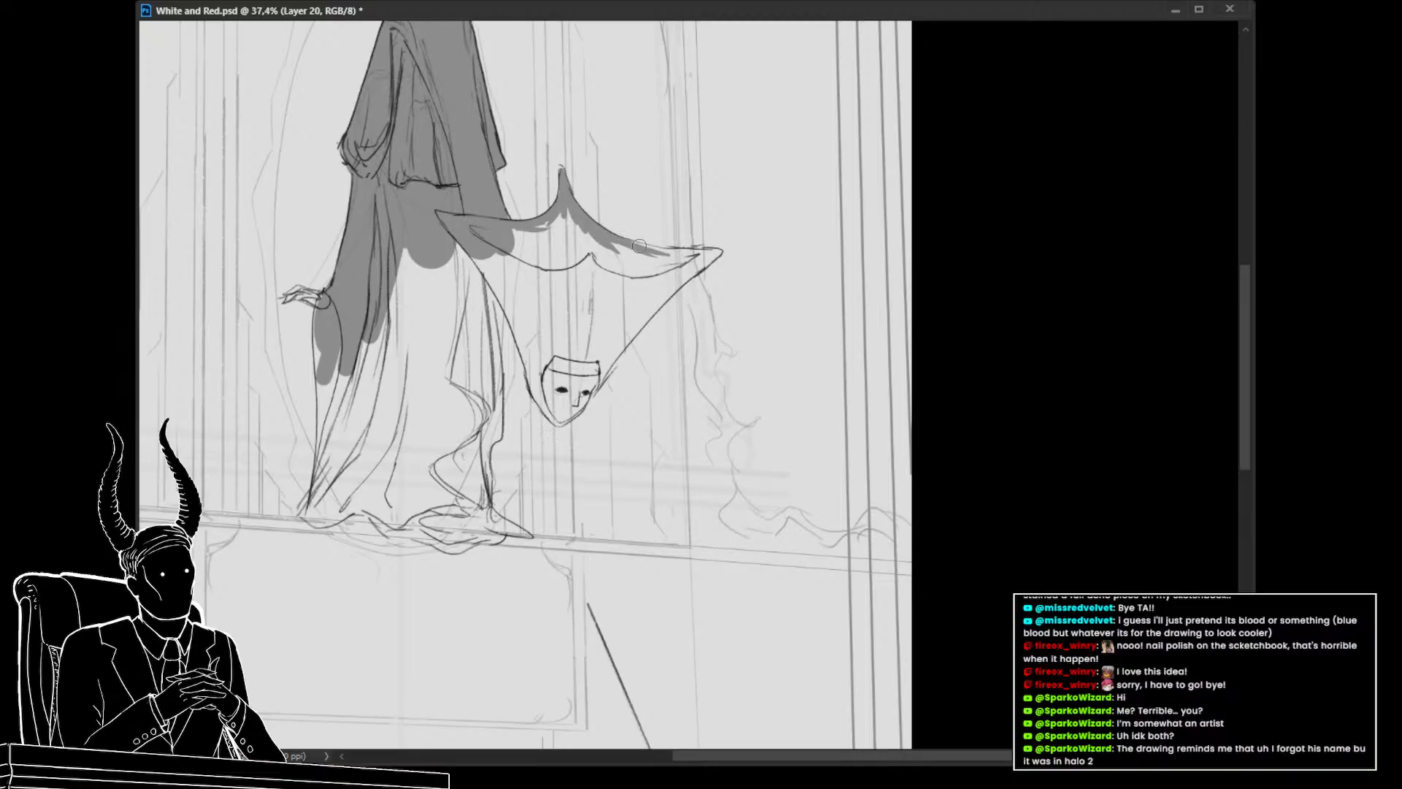
mouse_move(615, 234)
mouse_down()
mouse_move(715, 256)
mouse_move(606, 355)
mouse_up()
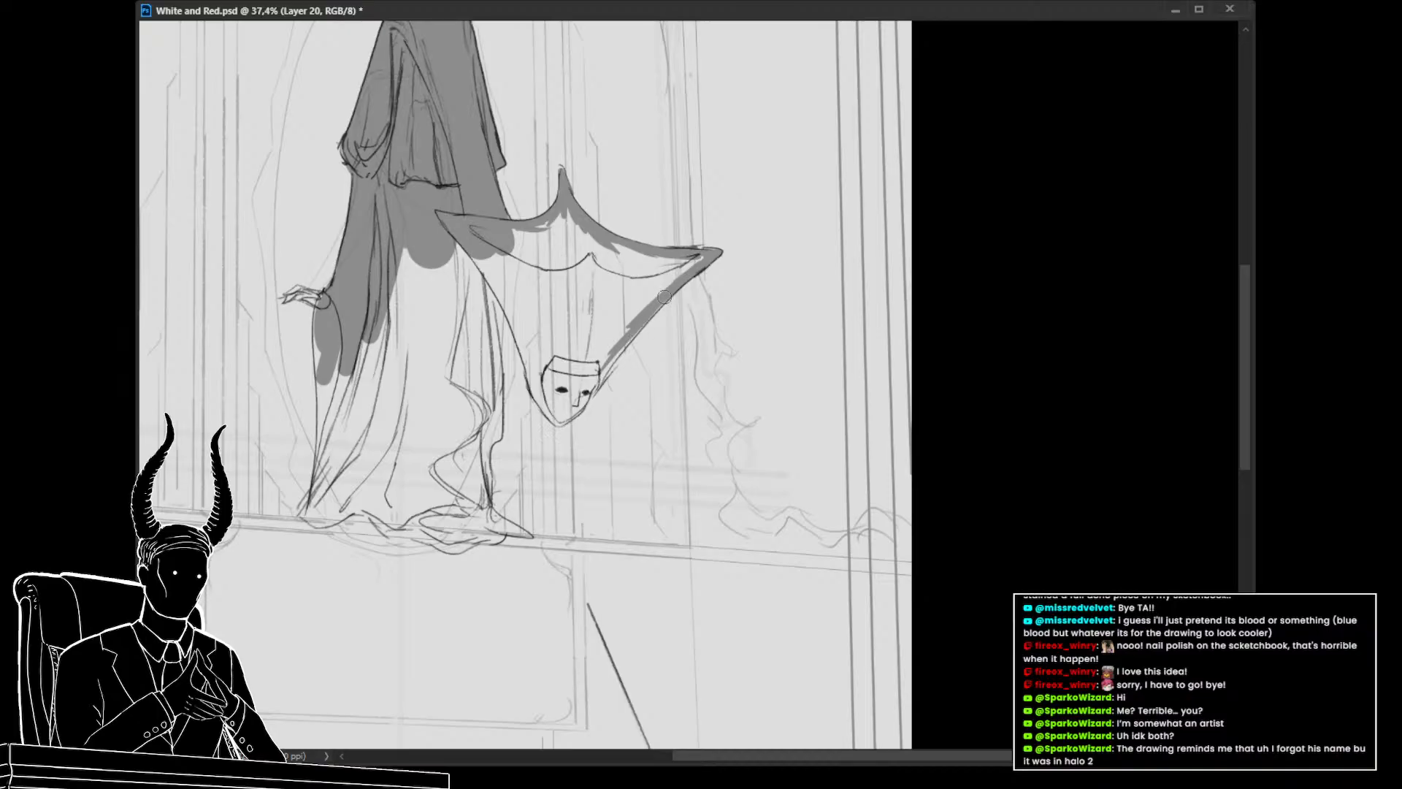
mouse_move(647, 324)
mouse_down()
mouse_move(587, 397)
mouse_move(598, 365)
mouse_up()
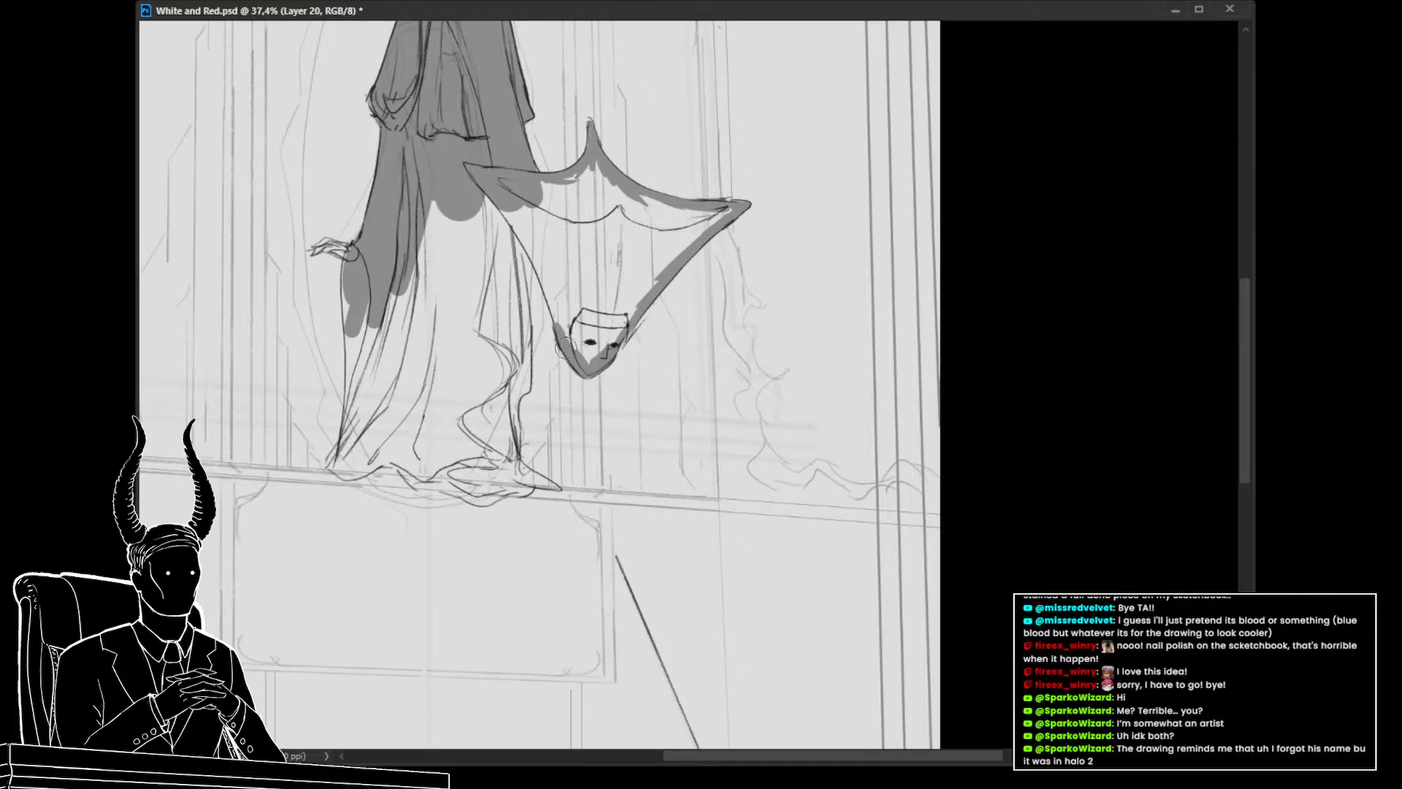
Fill the hanging cape's triangular shape with gray shadow down to the mask
mouse_move(565, 351)
mouse_down()
mouse_move(520, 206)
mouse_move(501, 200)
mouse_move(554, 302)
mouse_move(535, 251)
mouse_up()
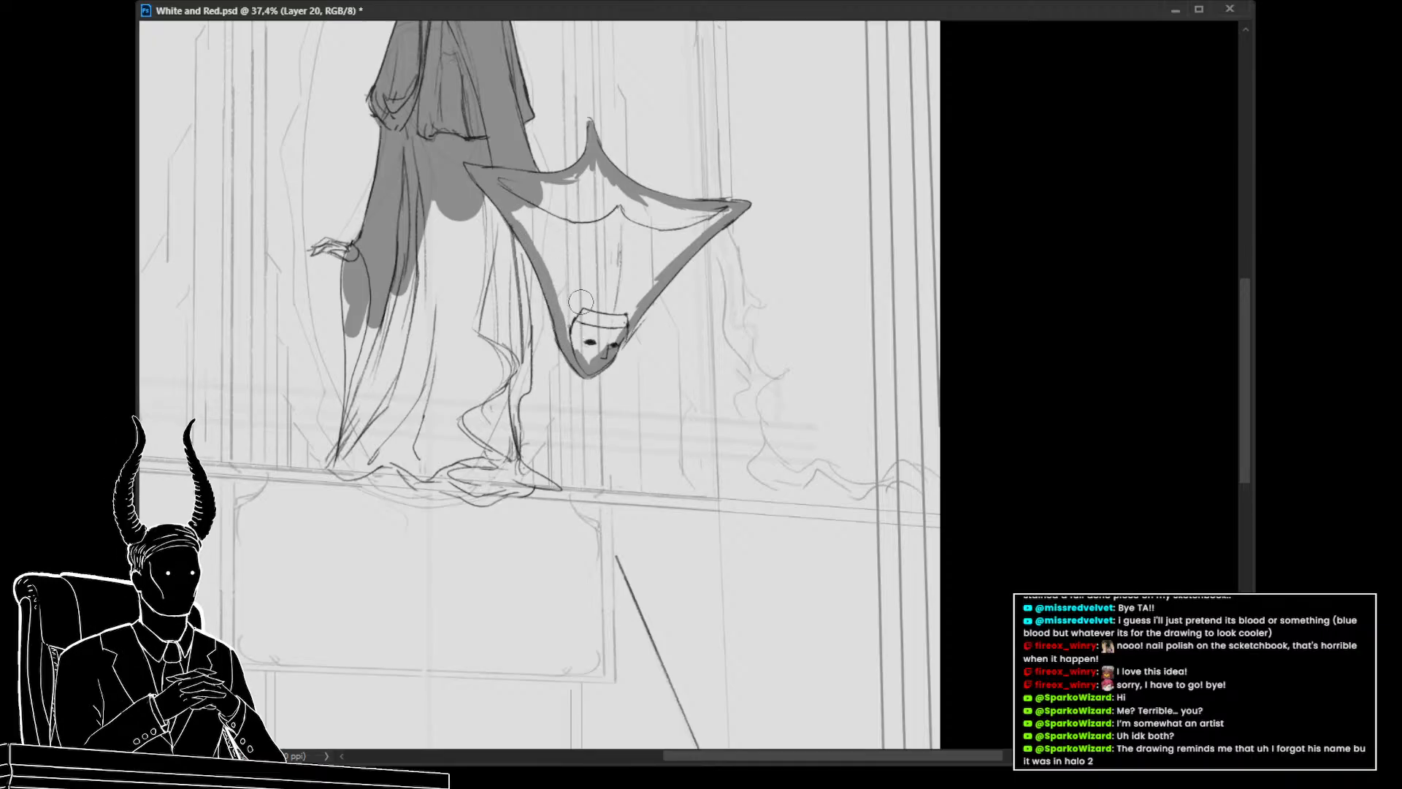
mouse_move(591, 356)
mouse_down()
mouse_move(633, 303)
mouse_move(621, 323)
mouse_move(728, 211)
mouse_move(676, 232)
mouse_up()
mouse_move(586, 168)
mouse_down()
mouse_move(536, 192)
mouse_move(602, 176)
mouse_move(683, 216)
mouse_up()
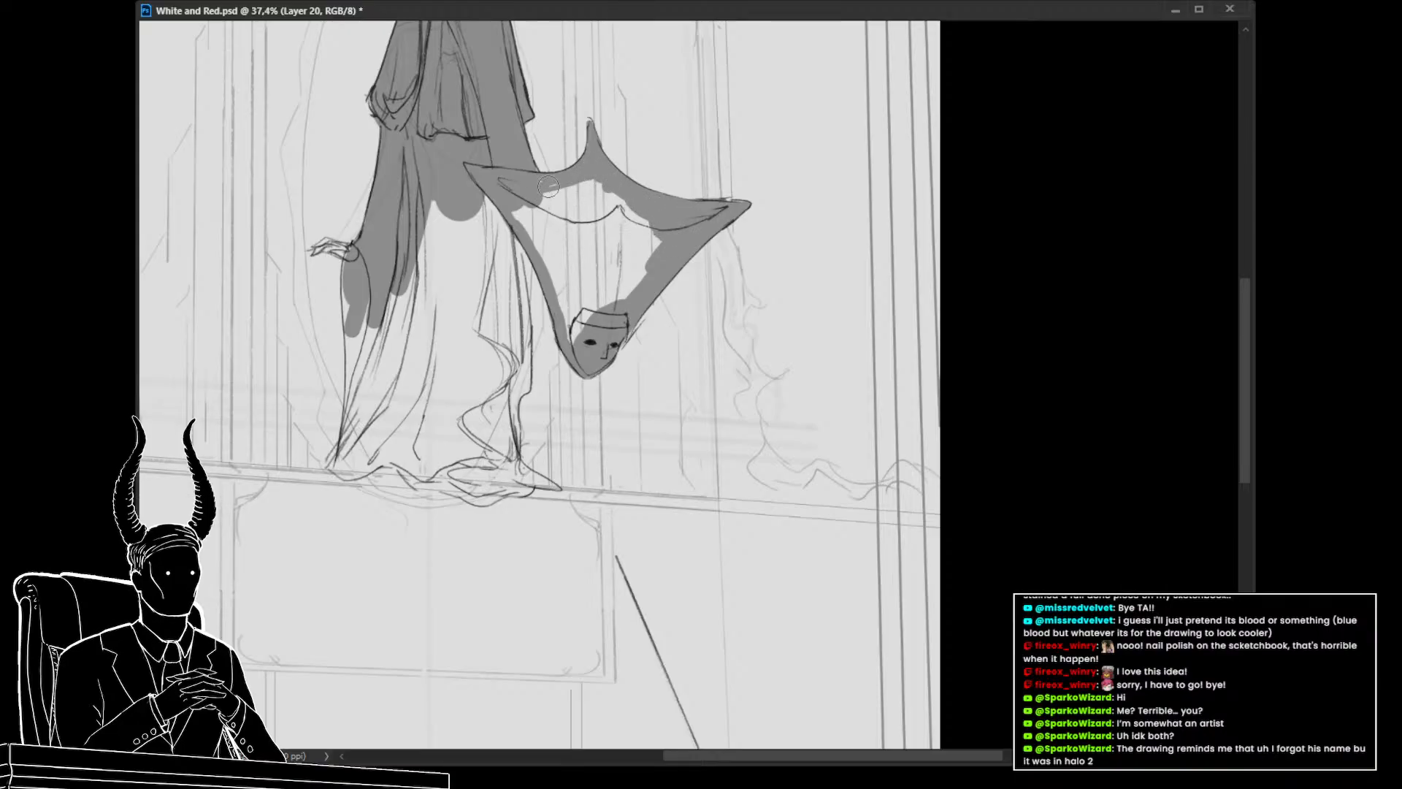
mouse_move(548, 187)
mouse_down()
mouse_move(590, 183)
mouse_move(514, 196)
mouse_move(522, 223)
mouse_move(536, 227)
mouse_move(539, 196)
mouse_move(561, 191)
mouse_move(655, 238)
mouse_move(636, 220)
mouse_move(653, 249)
mouse_move(594, 293)
mouse_move(624, 283)
mouse_move(581, 340)
mouse_move(539, 235)
mouse_move(557, 254)
mouse_move(576, 225)
mouse_move(601, 242)
mouse_move(613, 199)
mouse_move(583, 200)
mouse_move(557, 230)
mouse_up()
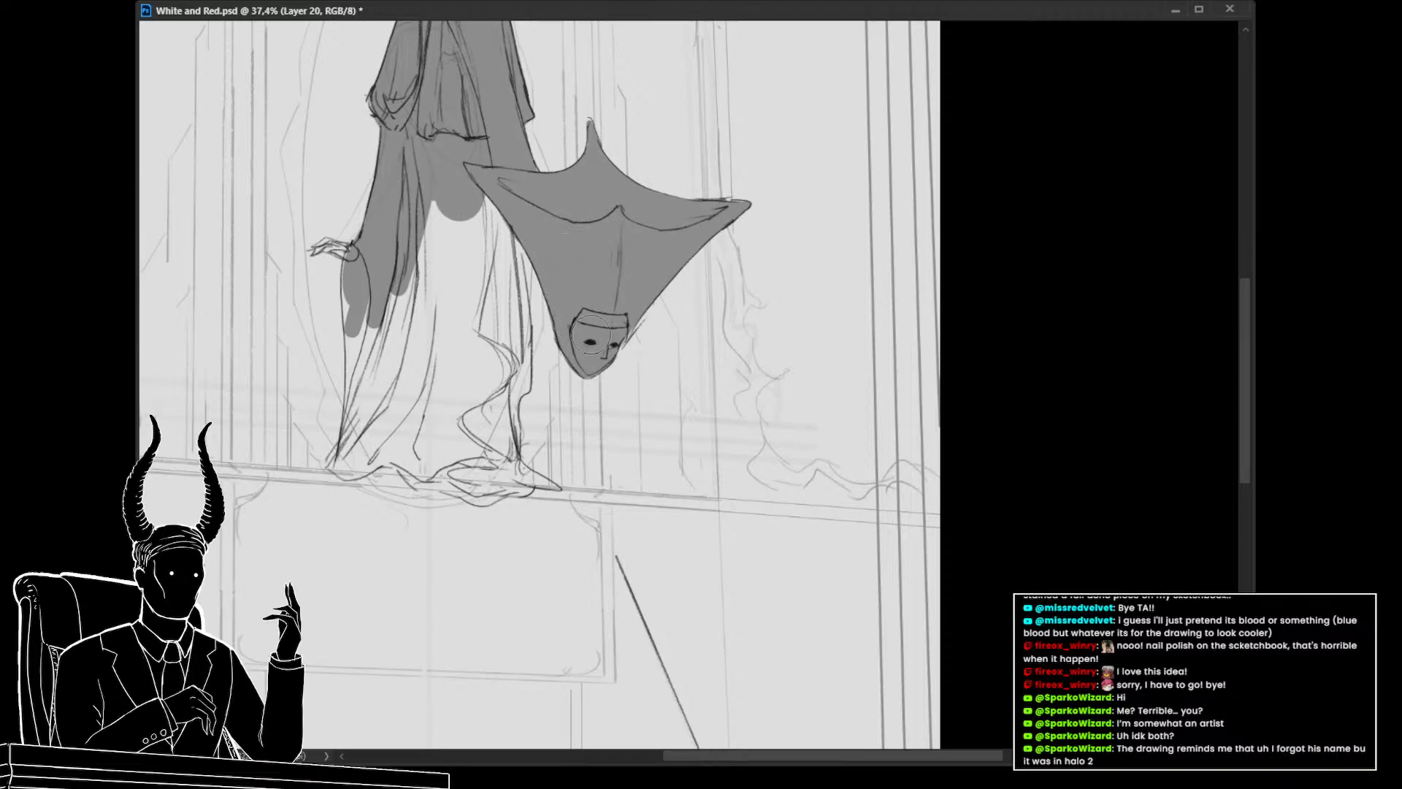
Shade a gray band down the robe's right side beside the mask
drag(583, 344, 596, 306)
mouse_move(486, 186)
mouse_down()
mouse_move(501, 157)
mouse_move(505, 211)
mouse_move(512, 158)
mouse_move(516, 293)
mouse_up()
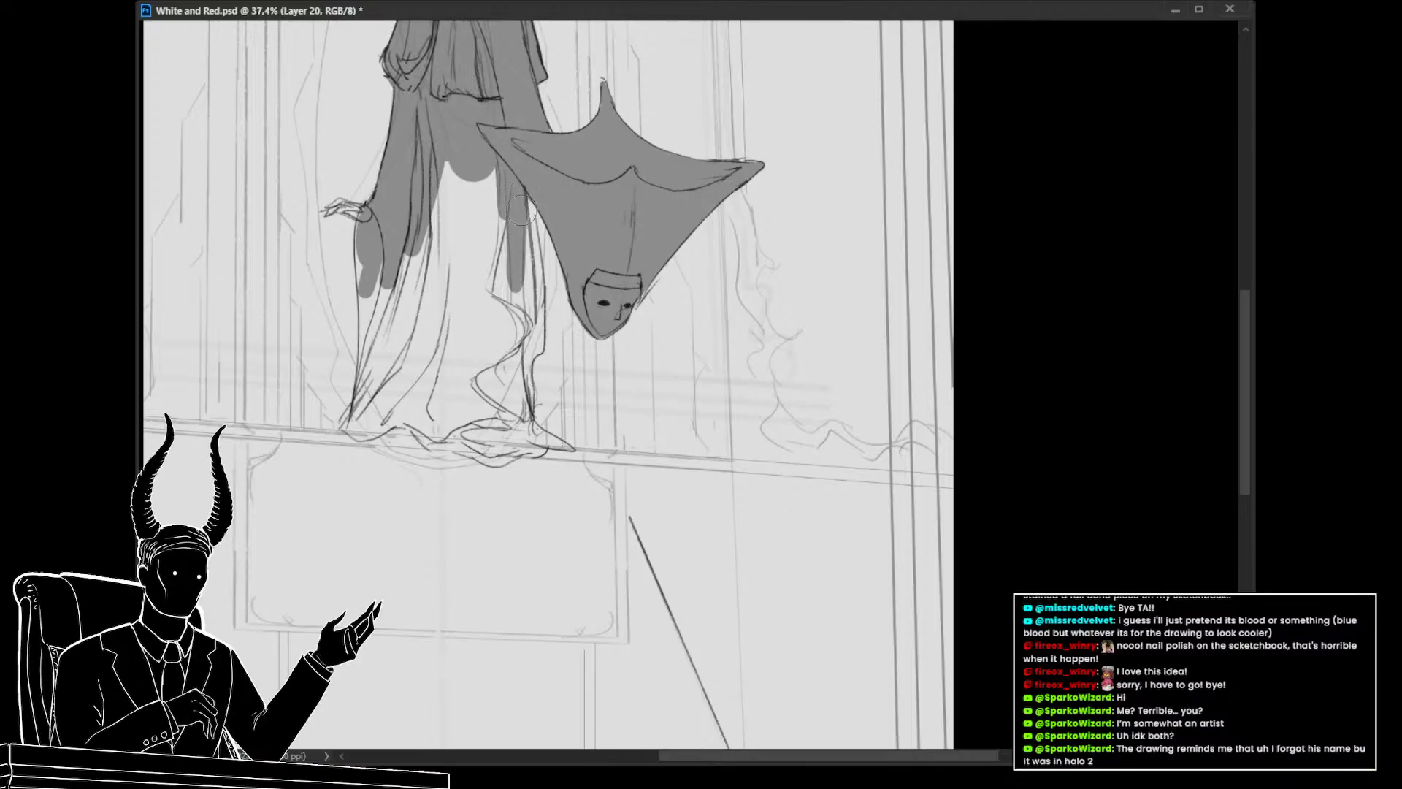
mouse_move(520, 211)
mouse_down()
mouse_move(518, 297)
mouse_move(523, 184)
mouse_move(523, 266)
mouse_up()
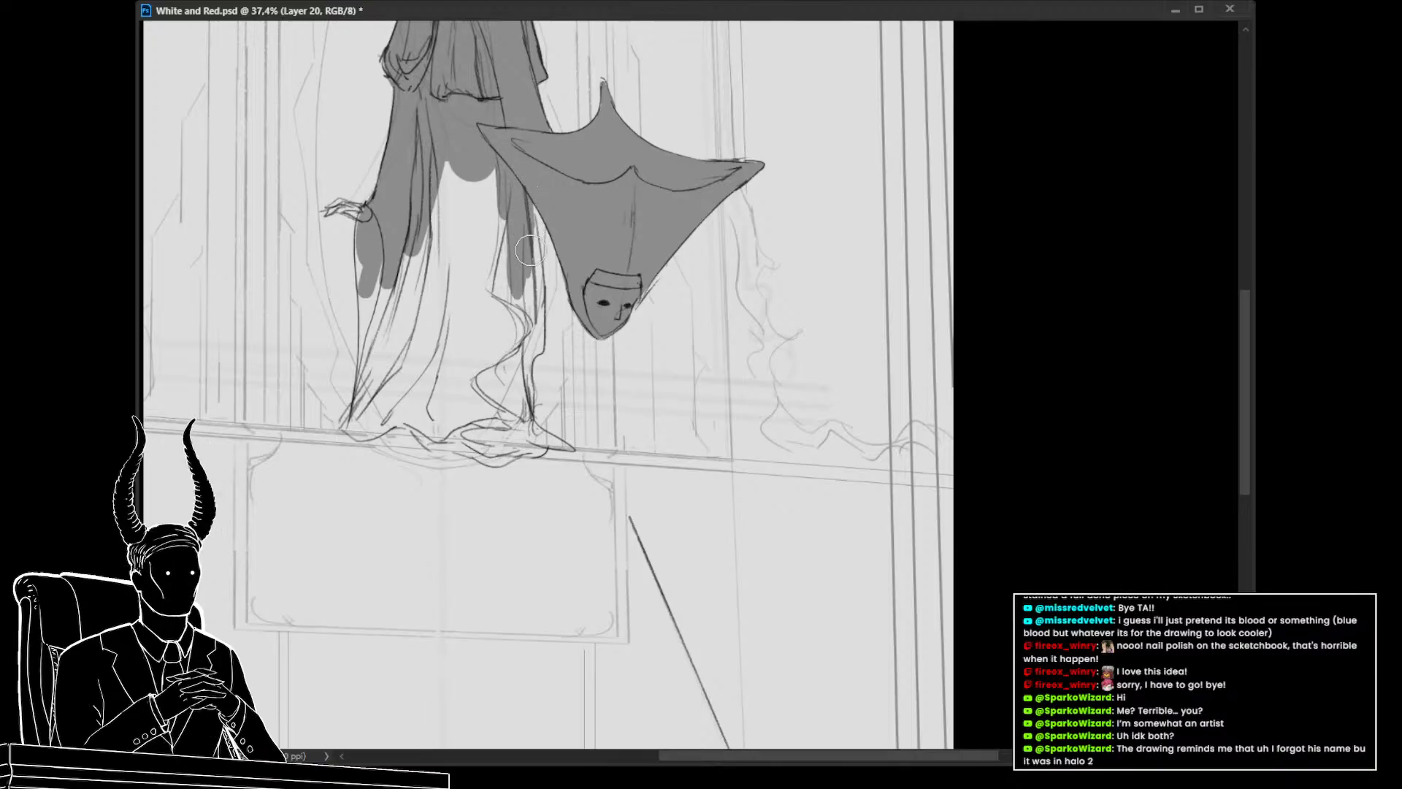
drag(527, 195, 530, 328)
drag(532, 245, 527, 327)
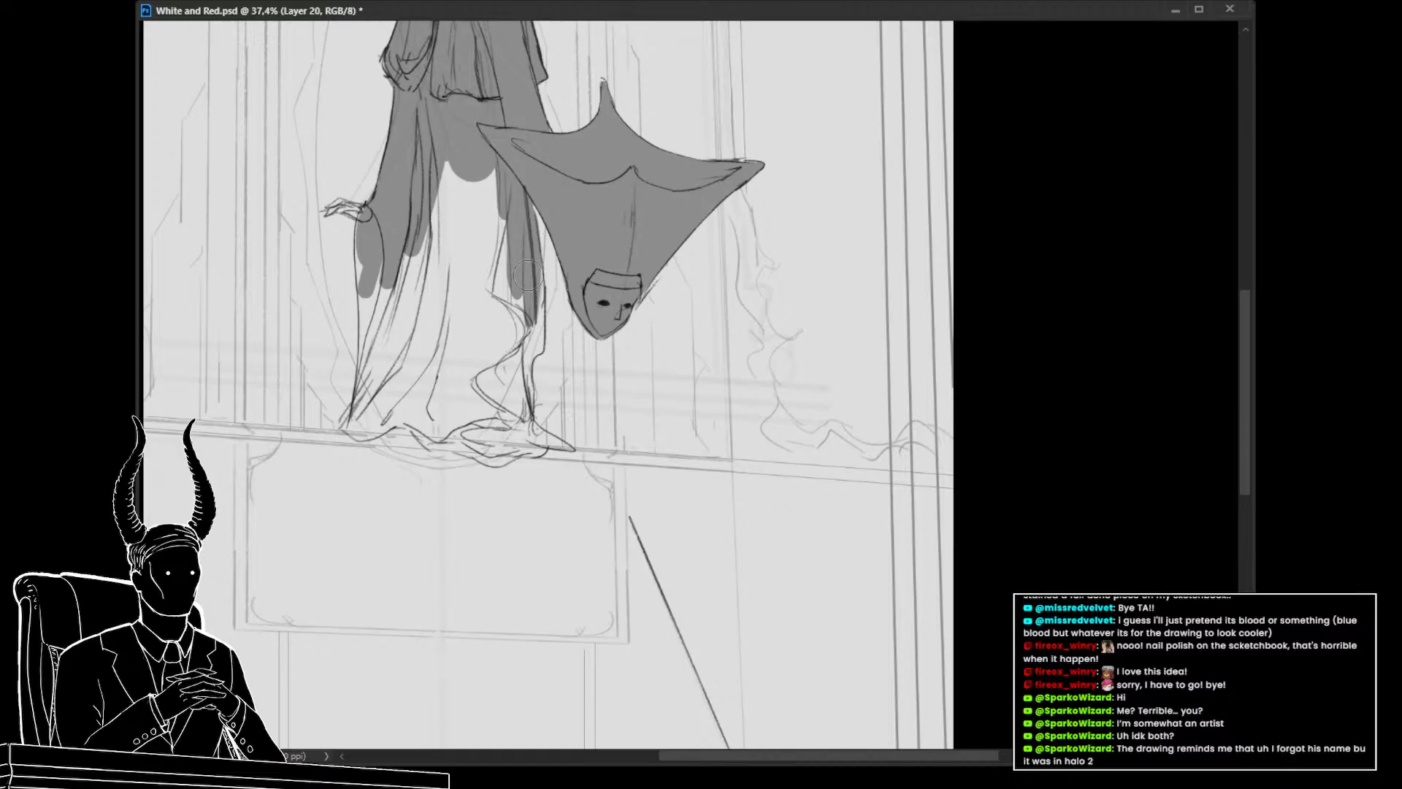
drag(537, 278, 534, 319)
drag(534, 270, 536, 334)
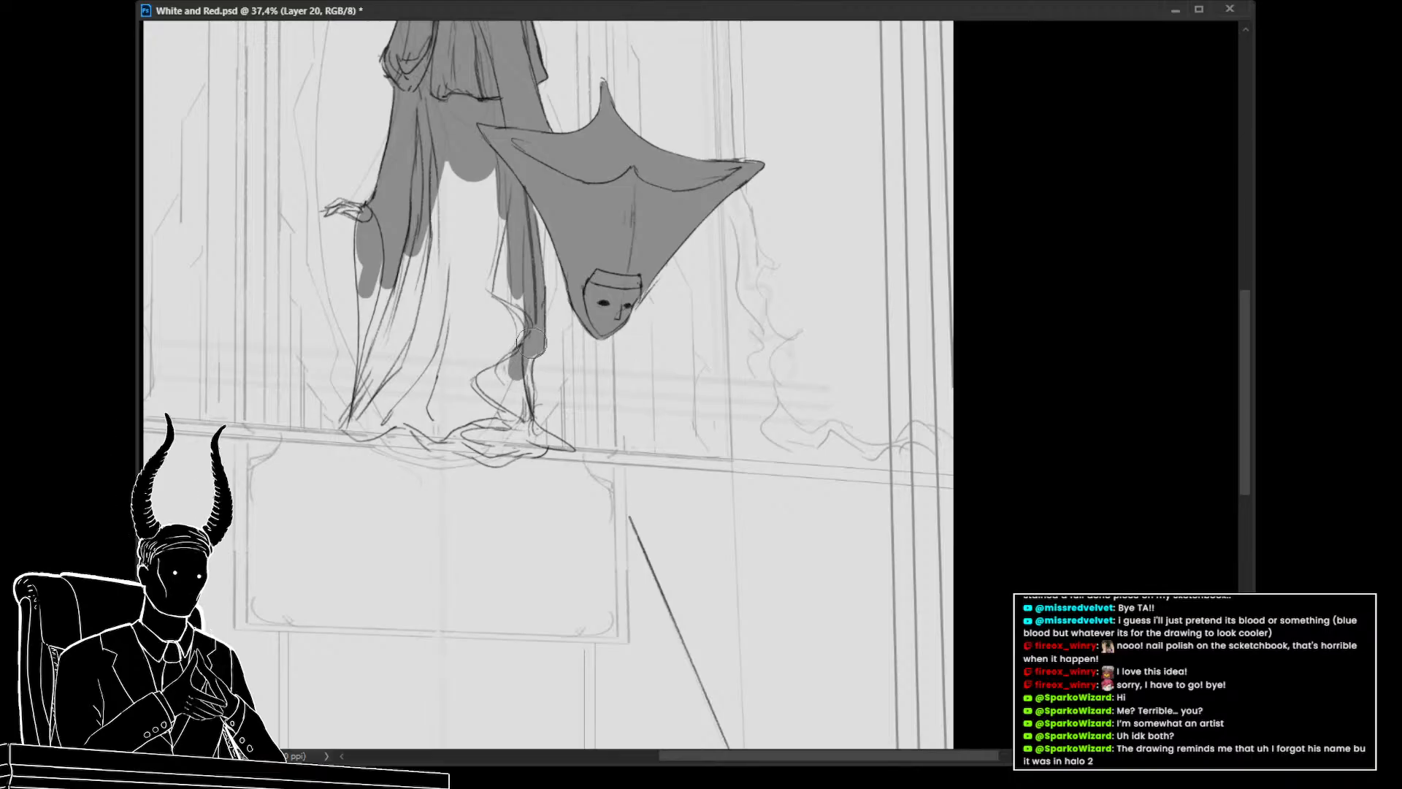
Resize the brush and extend the gray shading down the robe's lower body toward the hem
drag(522, 362, 533, 438)
drag(497, 383, 578, 438)
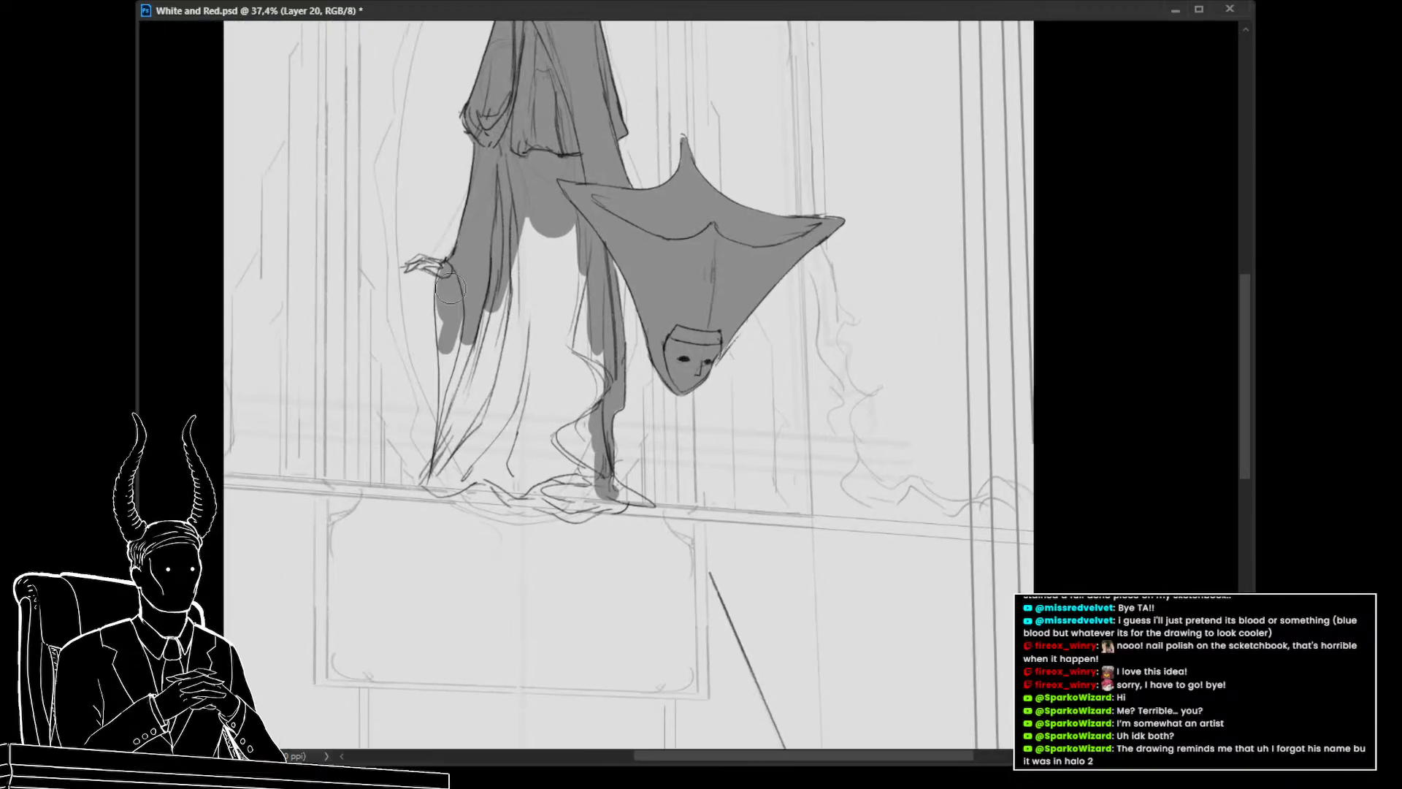
key([)
key([)
key([)
key([)
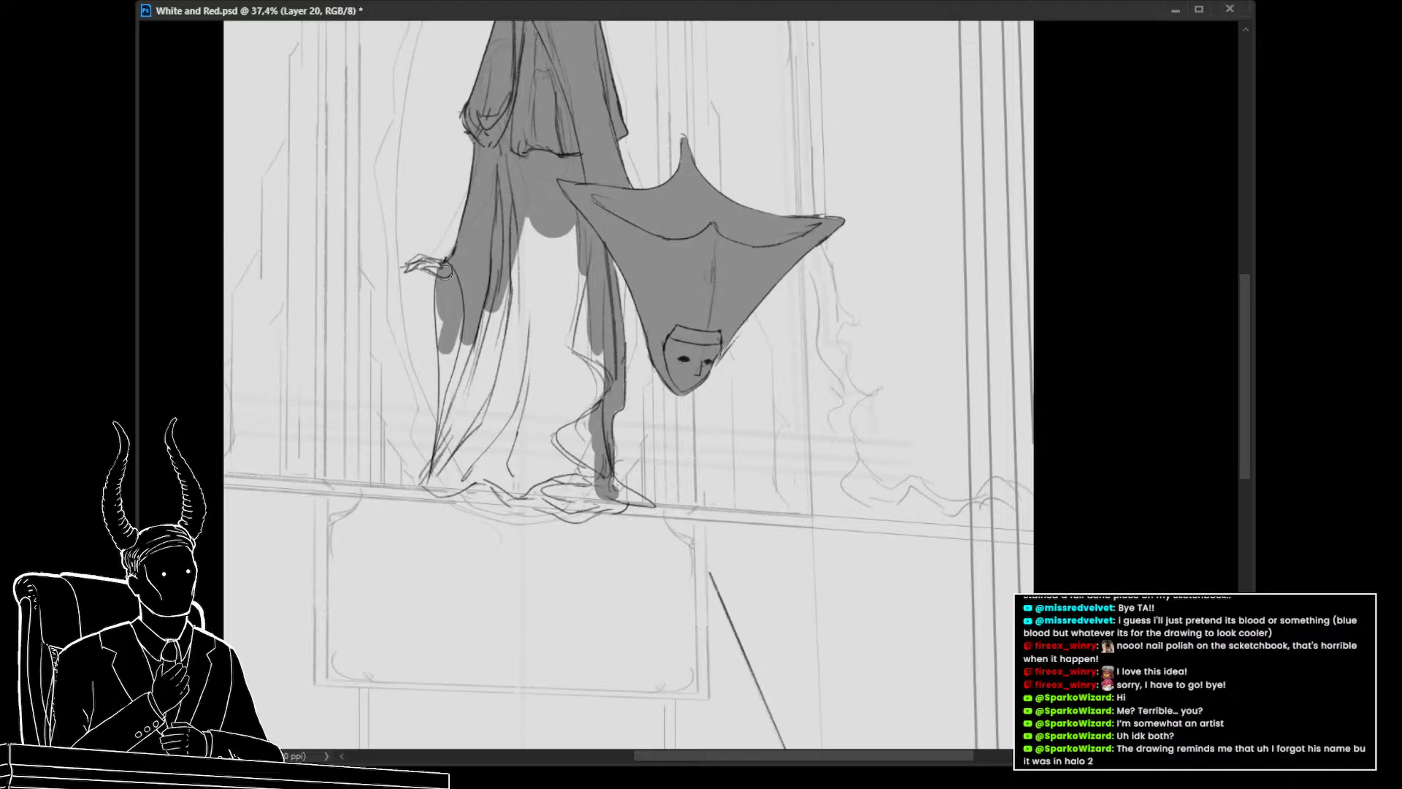
drag(446, 349, 444, 399)
mouse_move(484, 329)
mouse_down()
mouse_move(463, 372)
mouse_move(529, 292)
mouse_move(565, 336)
mouse_move(577, 387)
mouse_move(583, 337)
mouse_move(590, 398)
mouse_up()
key(])
key(])
key(])
key(])
key(])
key(])
key(])
key(])
mouse_move(595, 402)
mouse_down()
mouse_move(580, 368)
mouse_move(552, 423)
mouse_up()
Keep adjusting brush size and fill the remaining robe area with gray down to the ledge
key([)
key([)
key([)
key([)
key(])
key(])
key(])
key(])
key(])
mouse_move(566, 373)
mouse_down()
mouse_move(504, 285)
mouse_move(439, 377)
mouse_move(450, 334)
mouse_move(468, 398)
mouse_move(512, 387)
mouse_move(513, 423)
mouse_up()
key([)
key([)
key([)
key([)
key([)
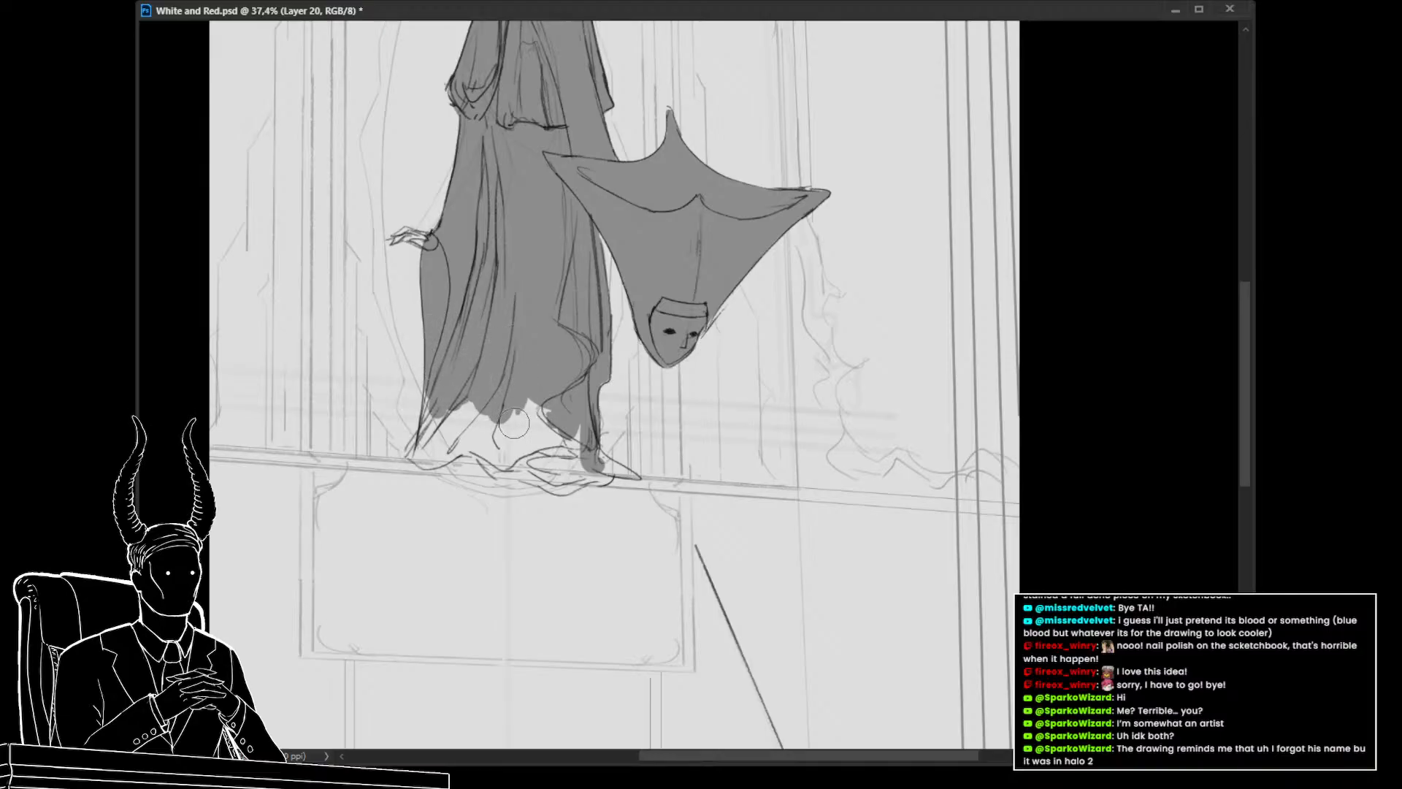
key([)
key([)
key([)
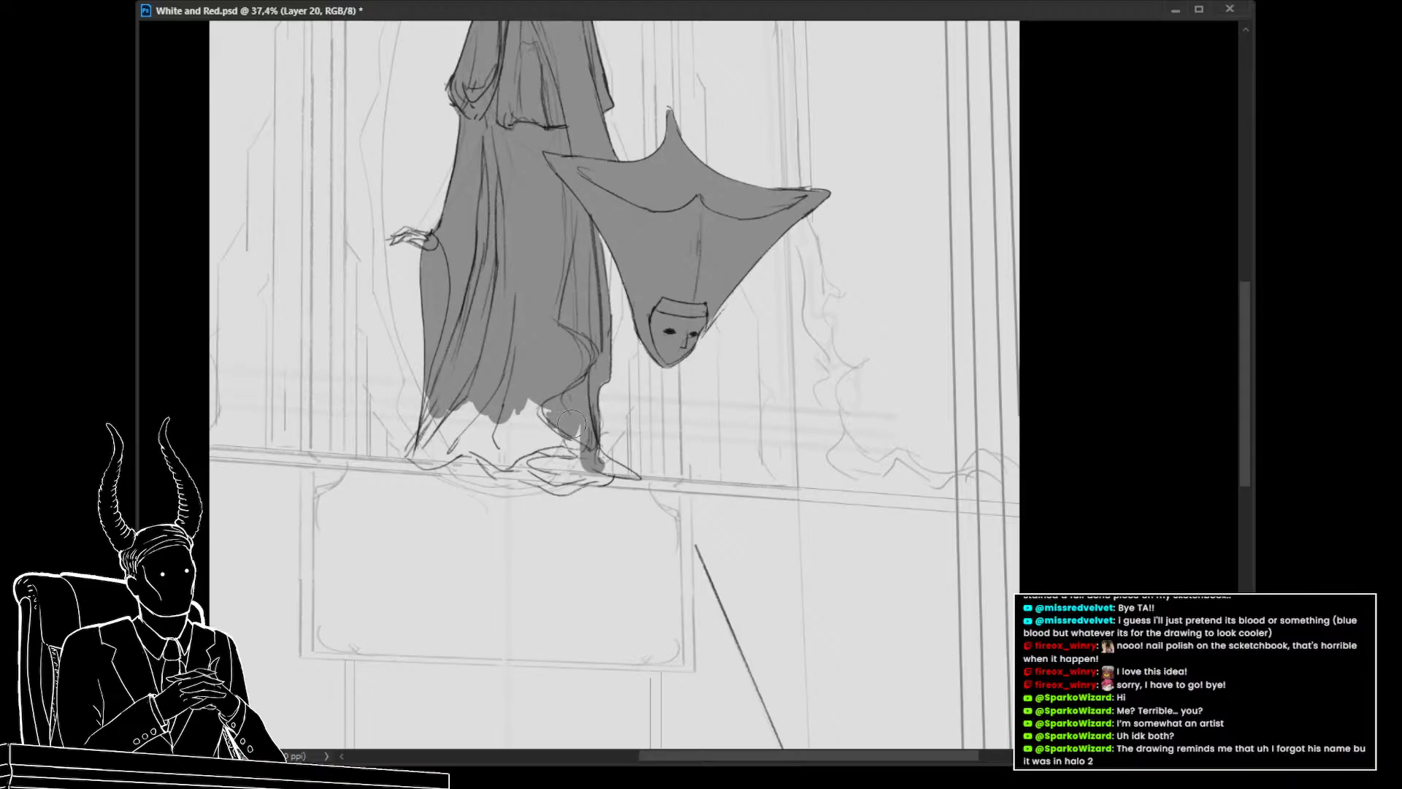
mouse_move(562, 429)
mouse_down()
mouse_move(474, 431)
mouse_move(608, 460)
mouse_up()
With a smaller brush, fill the gray into the robe's hem folds and trailing tip on the ledge
key([)
key([)
key([)
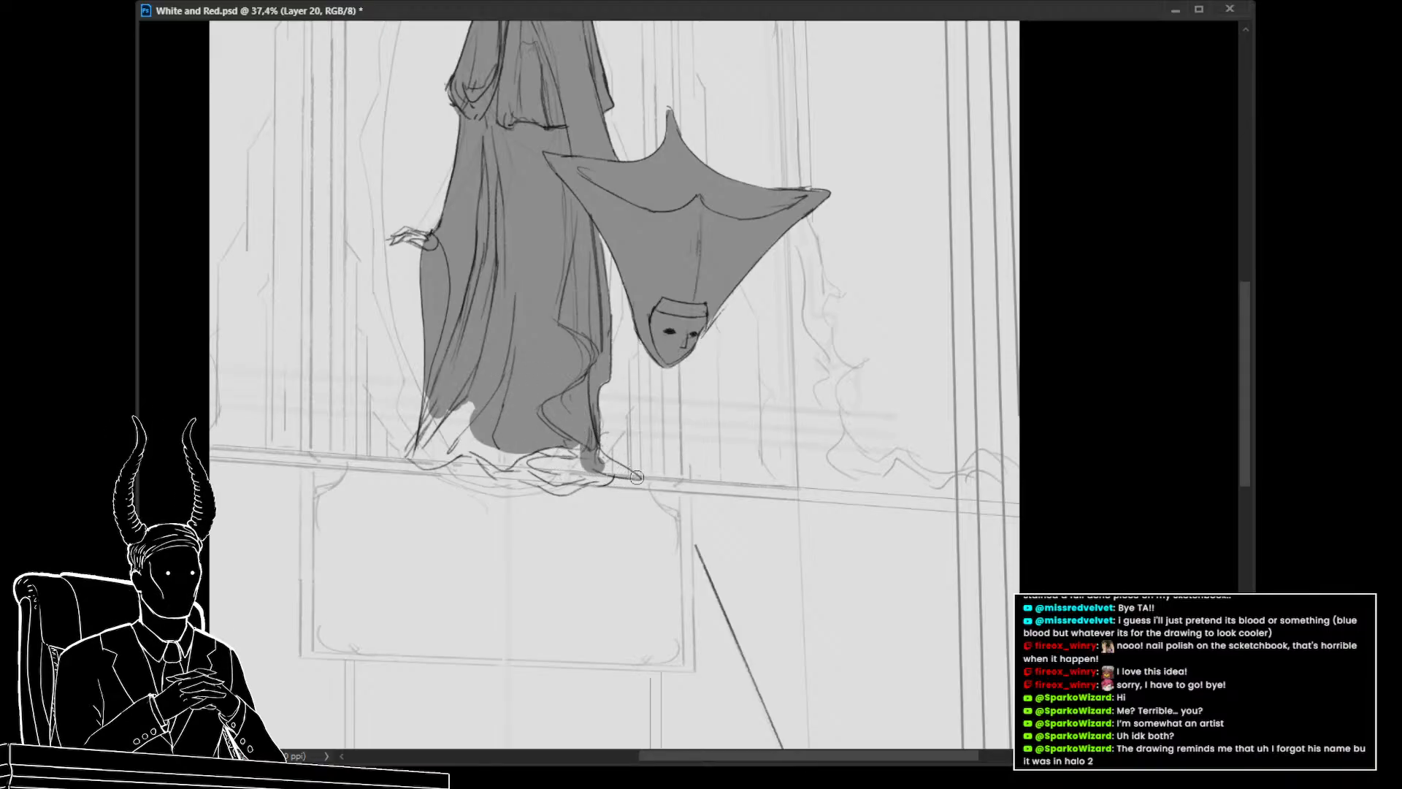
mouse_move(630, 474)
mouse_down()
mouse_move(604, 460)
mouse_move(636, 476)
mouse_up()
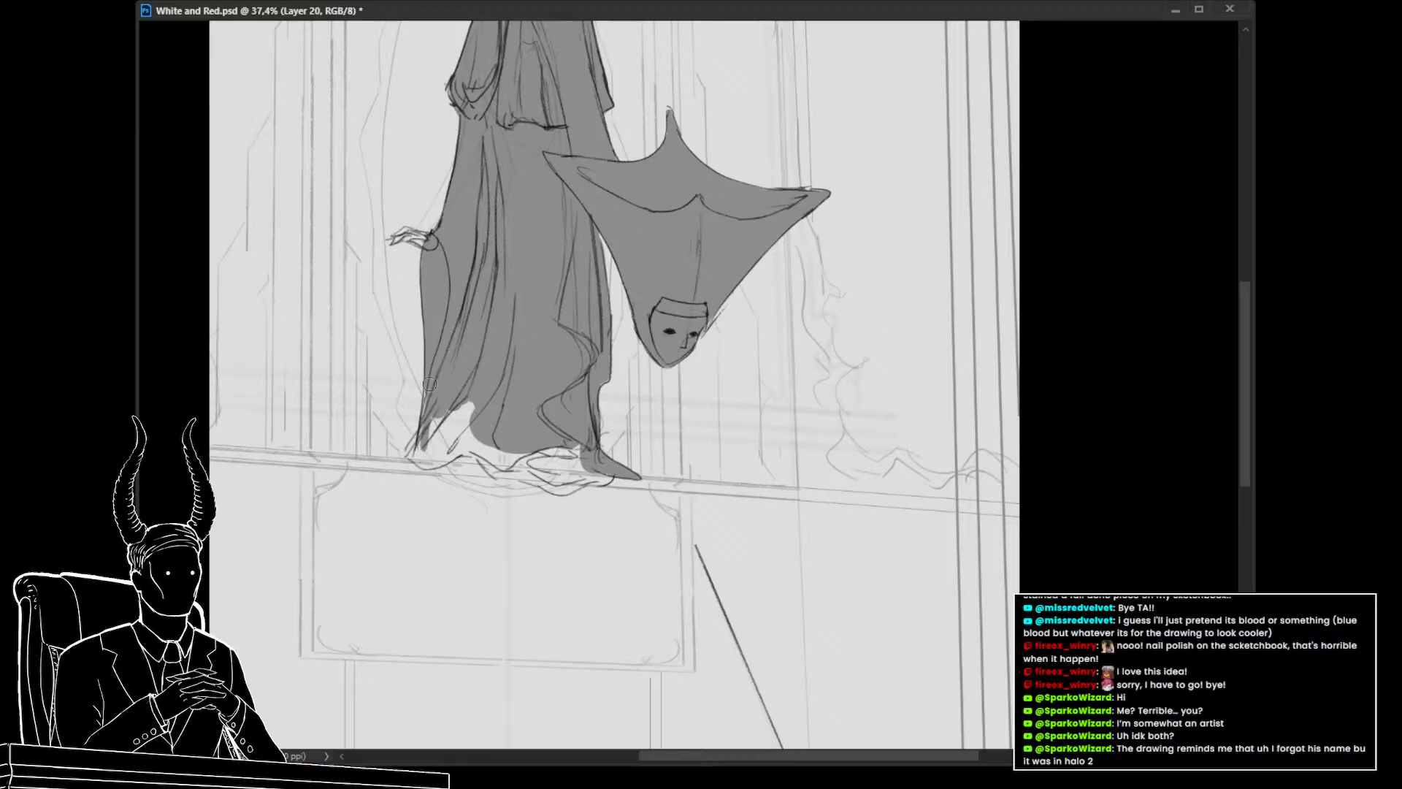
drag(417, 442, 430, 466)
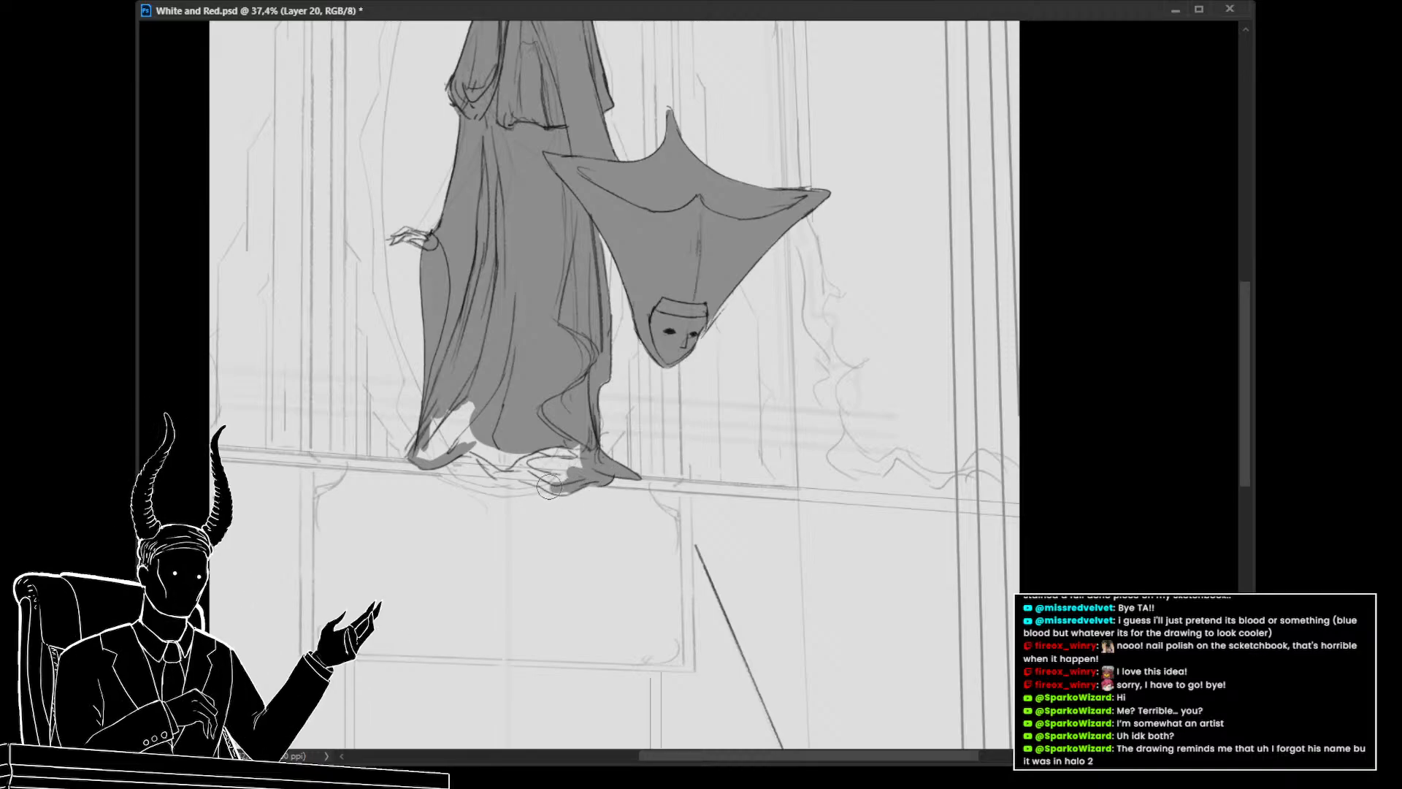
mouse_move(546, 483)
mouse_down()
mouse_move(571, 487)
mouse_move(460, 444)
mouse_move(441, 451)
mouse_move(458, 418)
mouse_up()
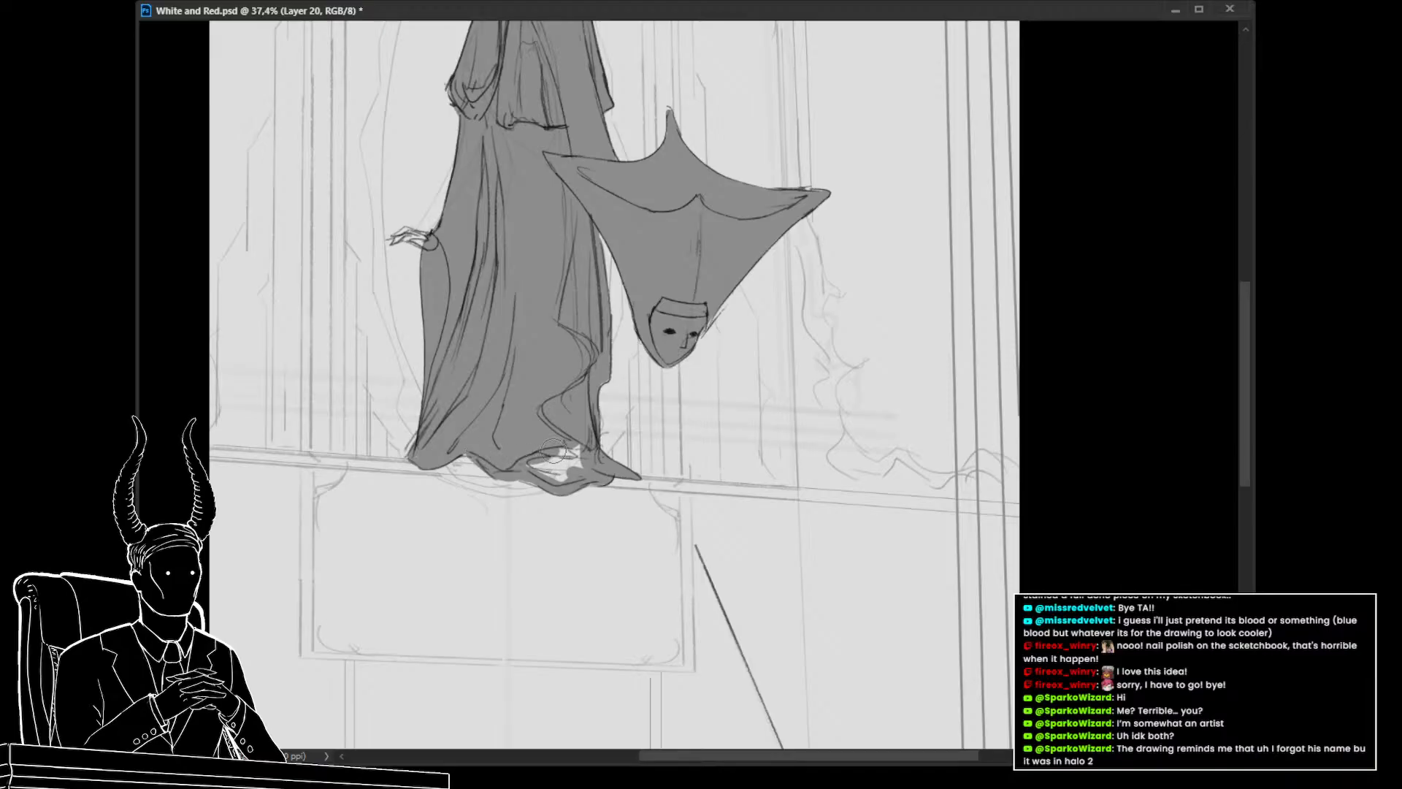
mouse_move(553, 451)
mouse_down()
mouse_move(566, 457)
mouse_move(555, 478)
mouse_up()
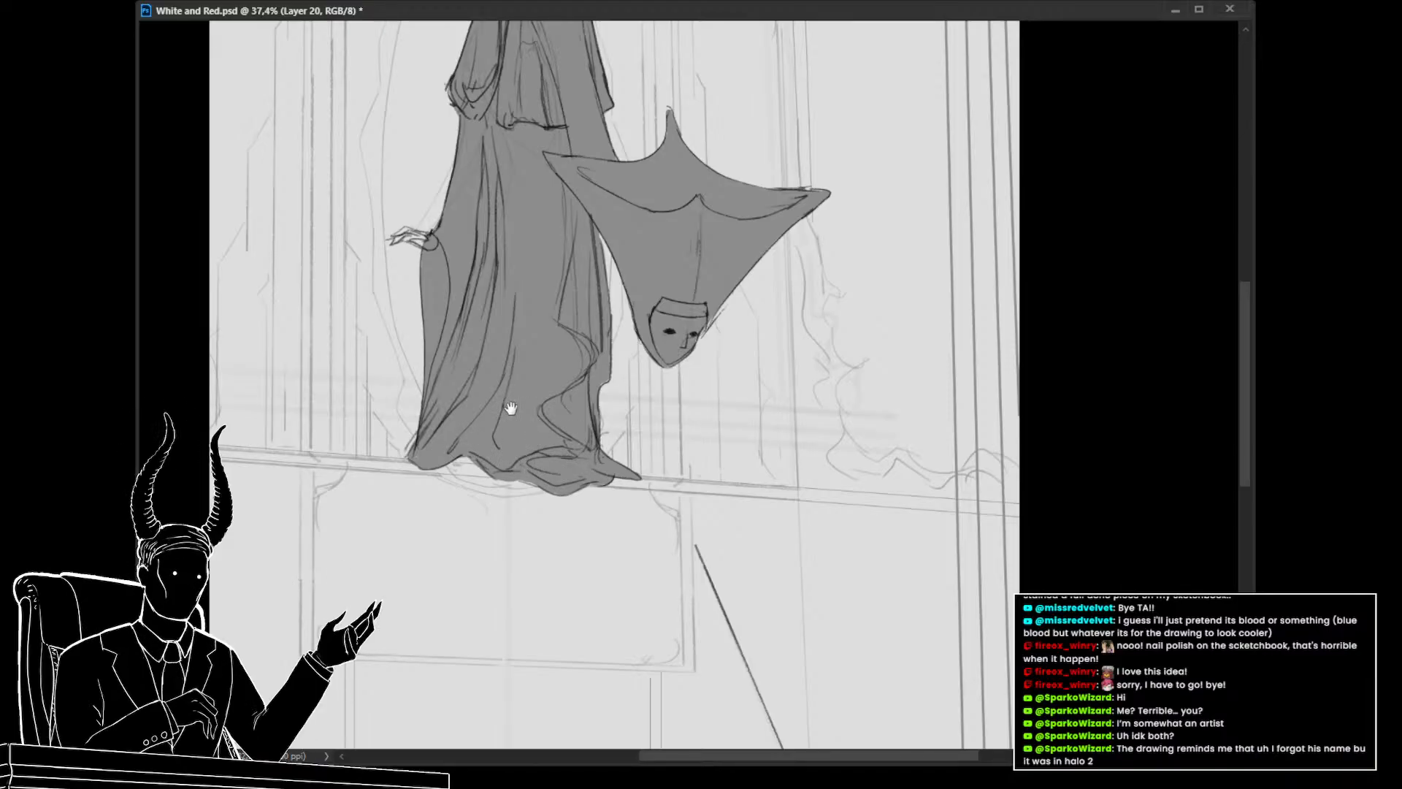
Put the gray shading layer into a new layer group
drag(511, 407, 445, 462)
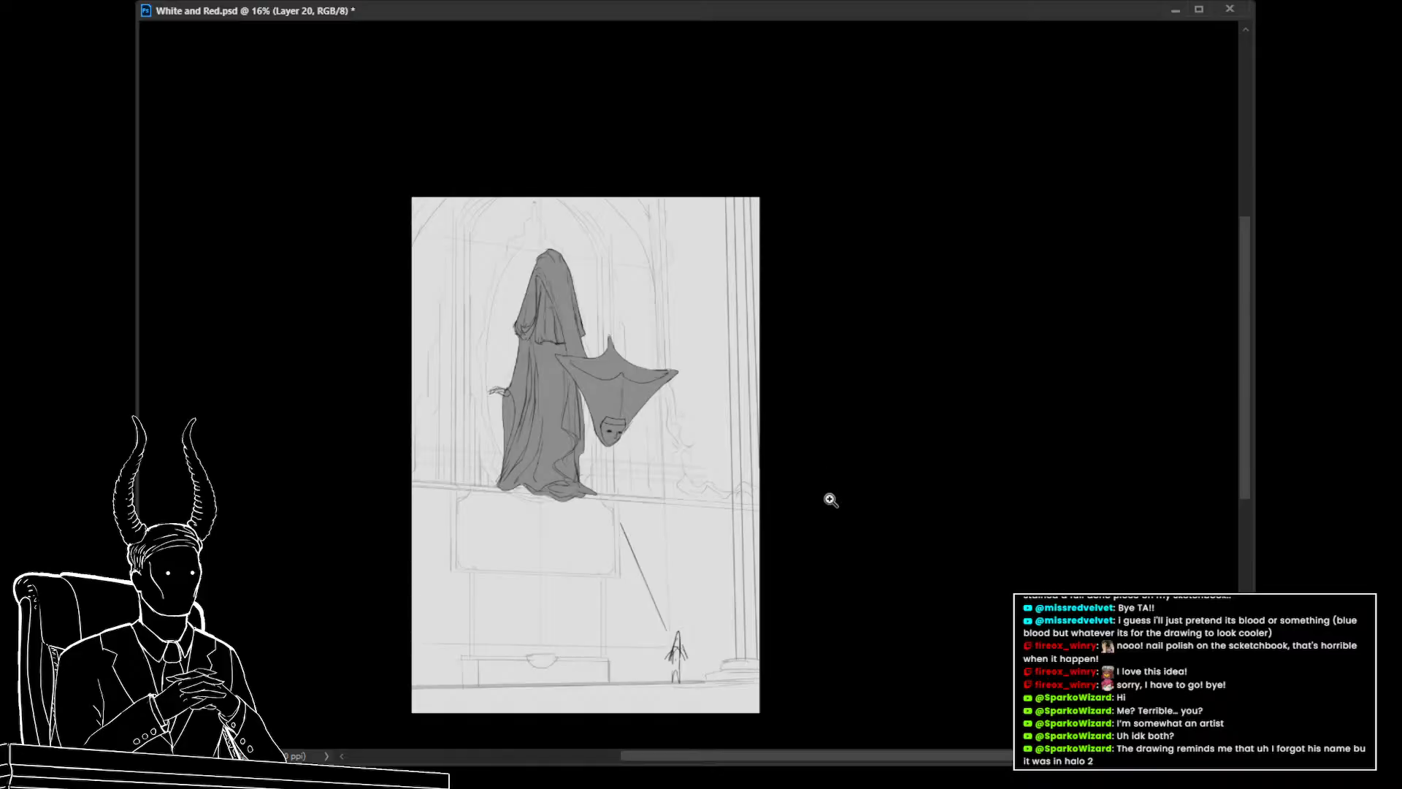
mouse_move(527, 423)
mouse_down()
mouse_move(580, 439)
mouse_move(529, 471)
mouse_move(577, 444)
mouse_move(585, 459)
mouse_up()
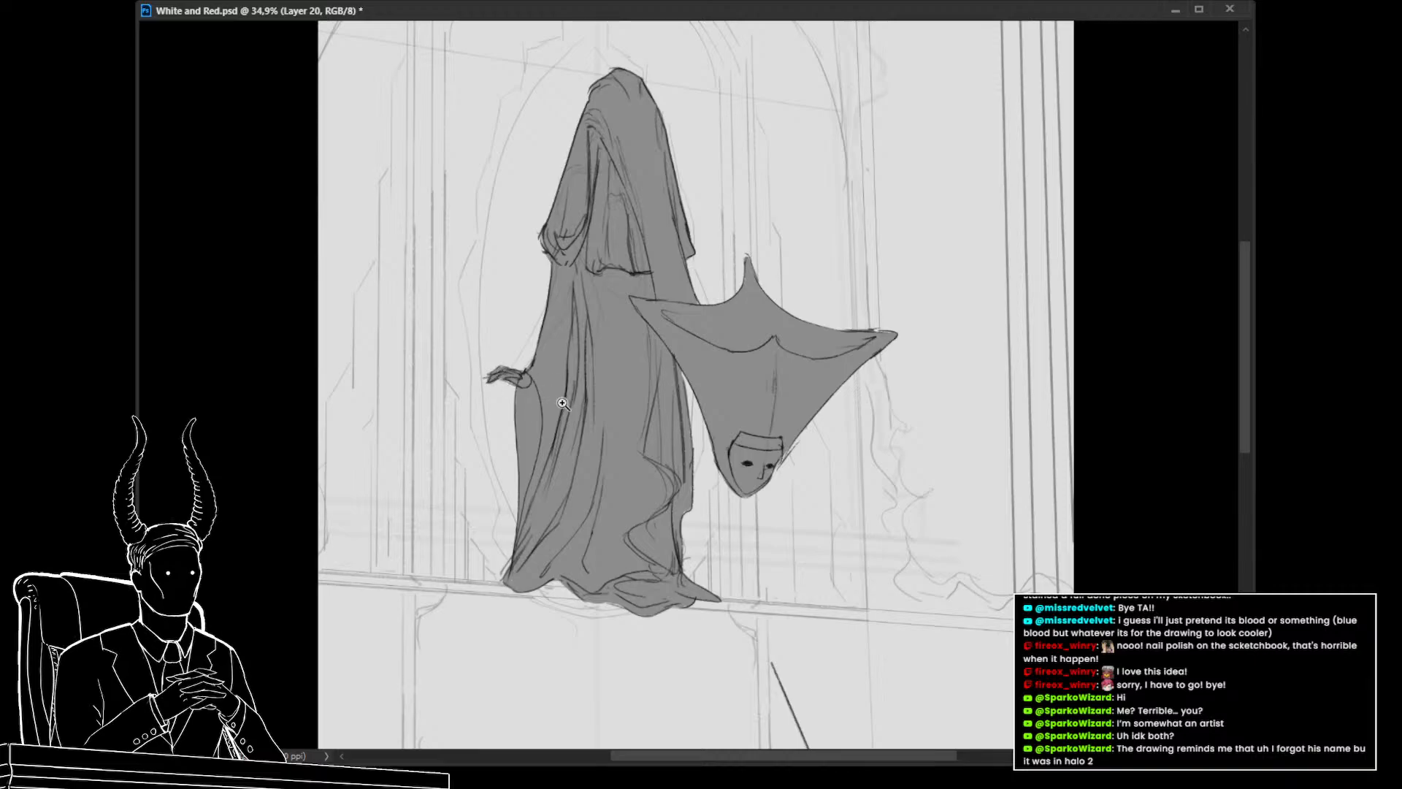
drag(562, 403, 530, 415)
drag(597, 464, 577, 485)
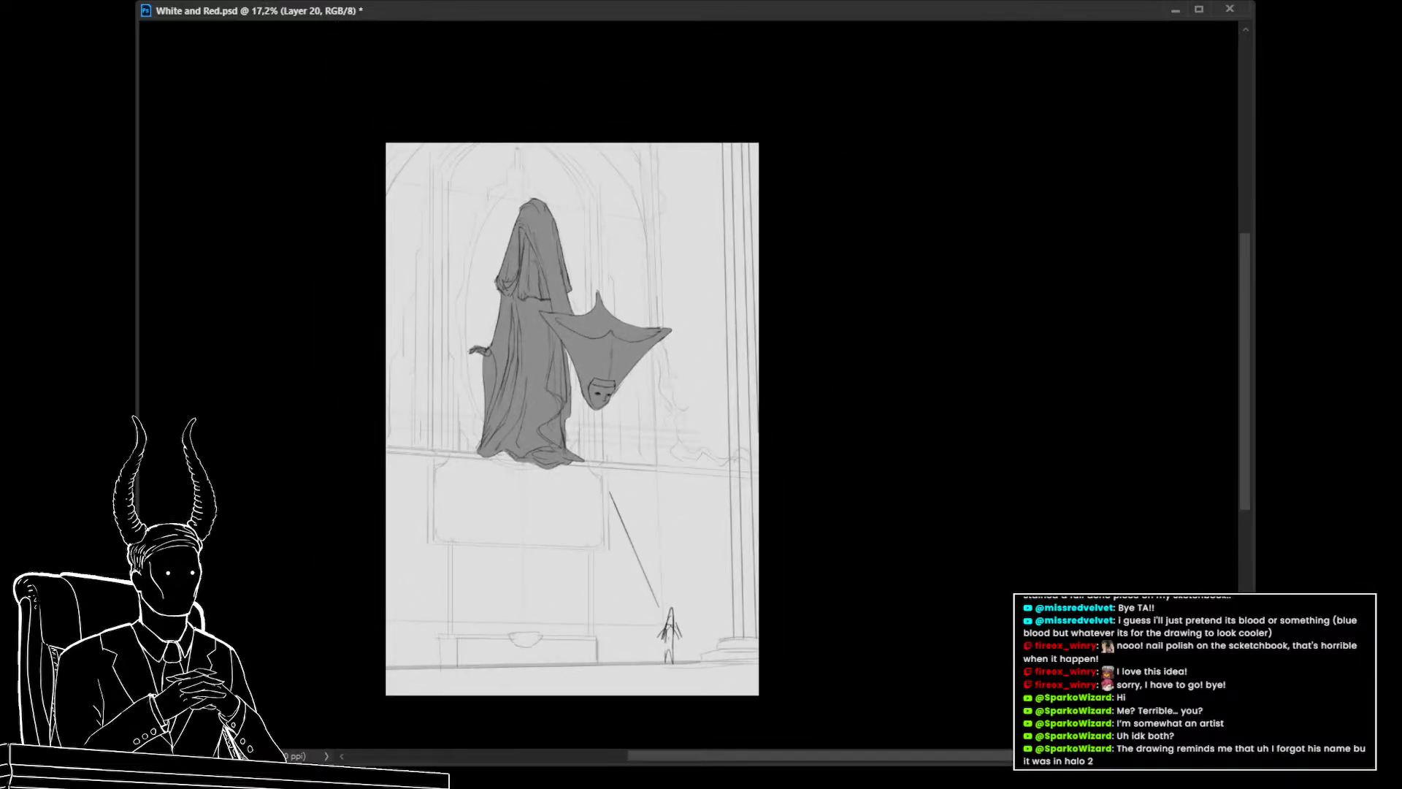
key(ctrl+g)
drag(511, 420, 548, 433)
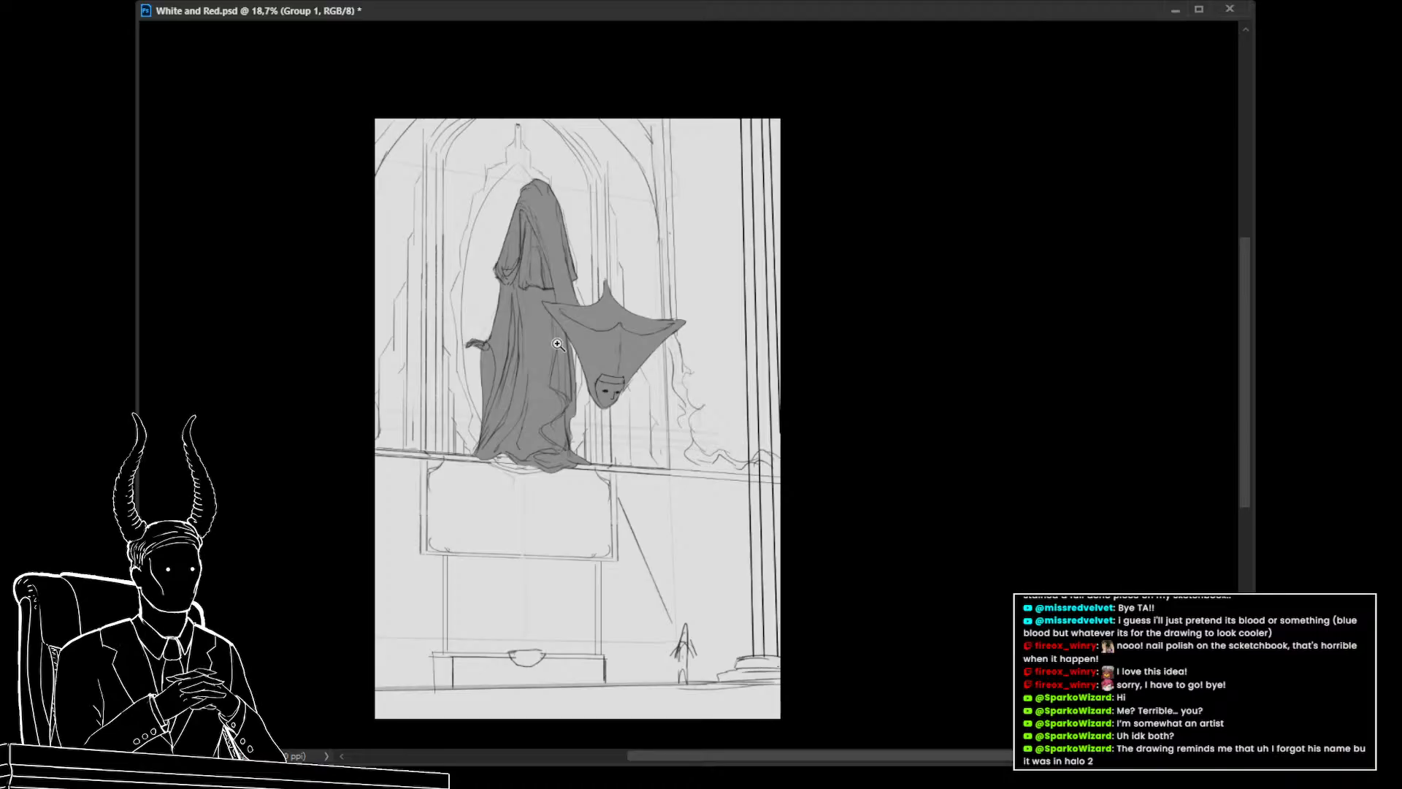
drag(590, 416, 600, 441)
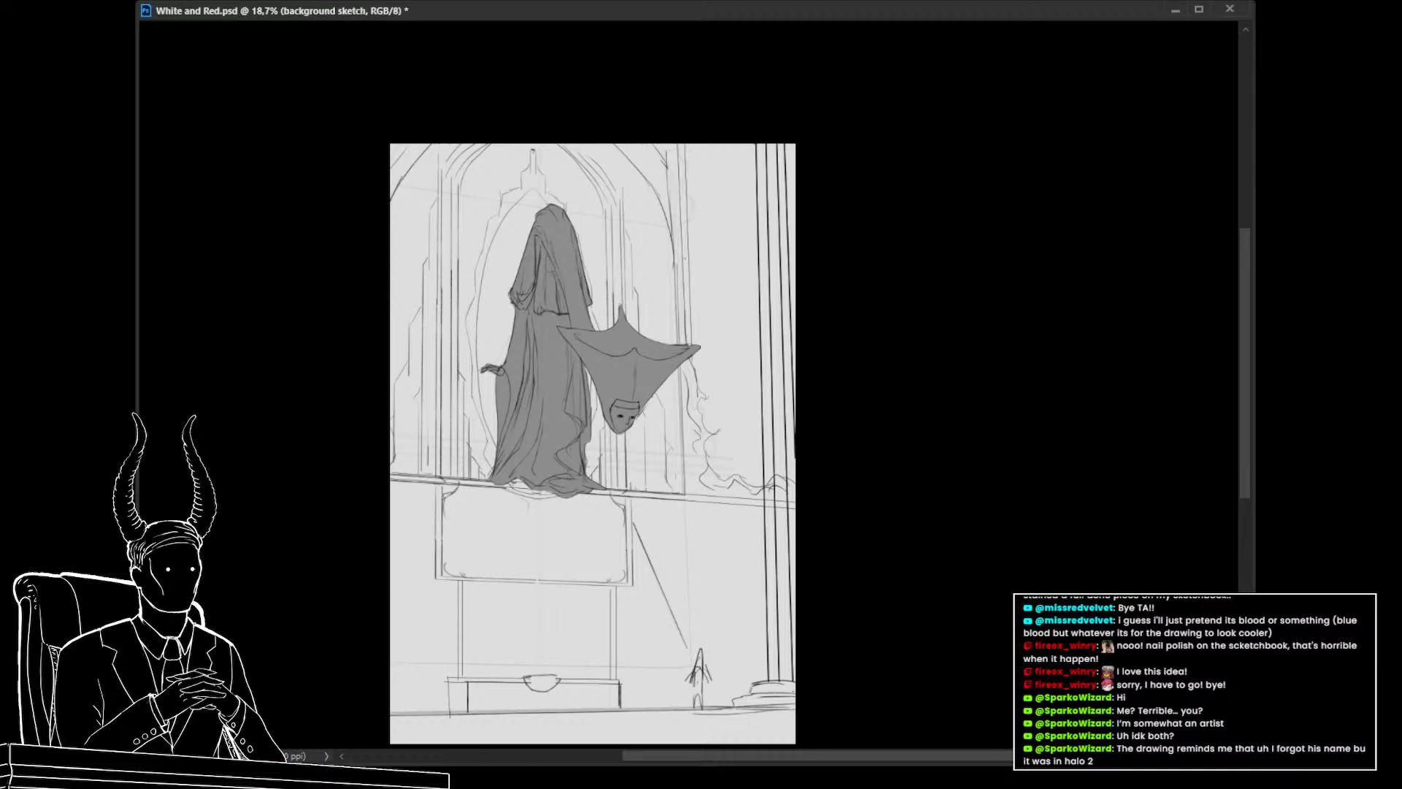
Undo the last layer change and review the full composition with the red blood painting
drag(787, 463, 738, 478)
drag(823, 591, 910, 588)
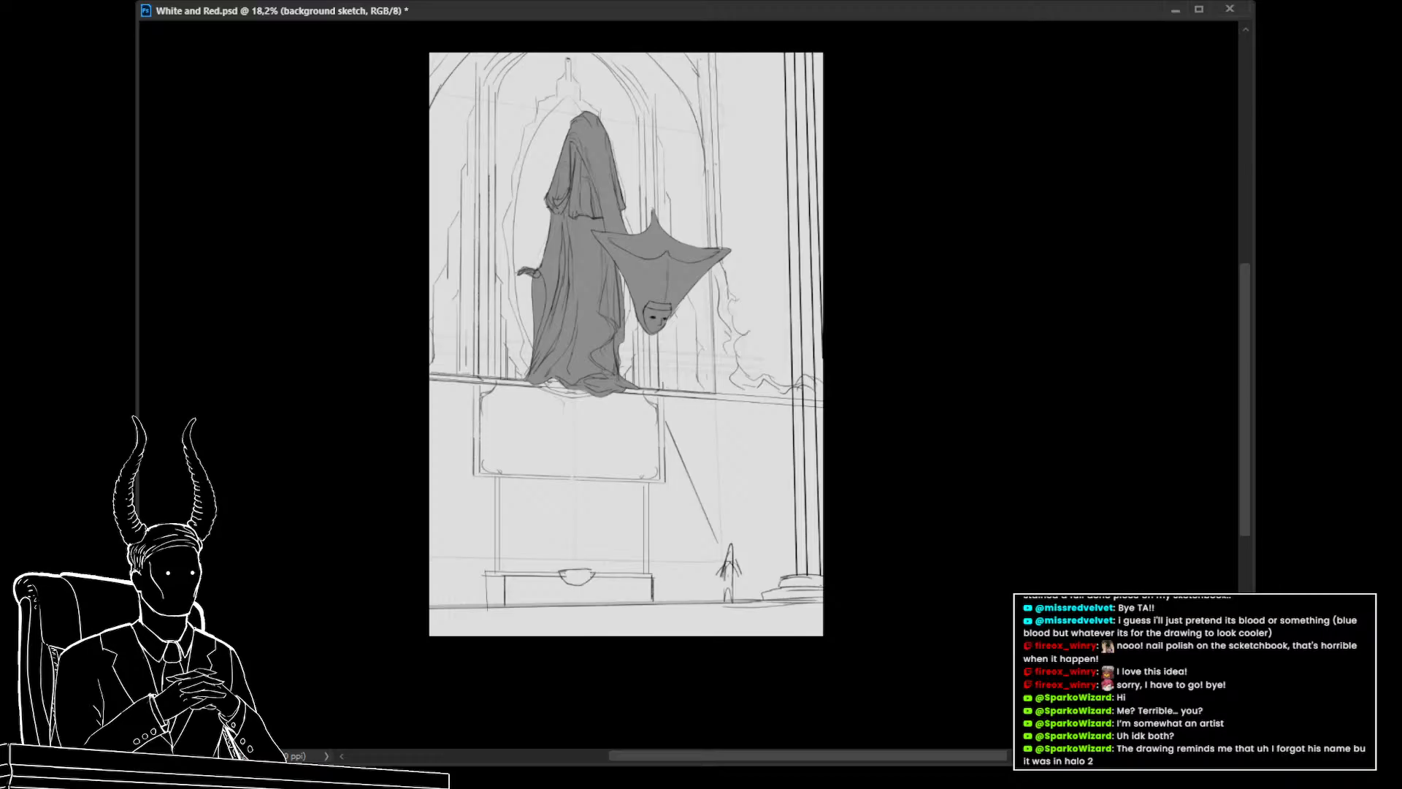
key(ctrl+z)
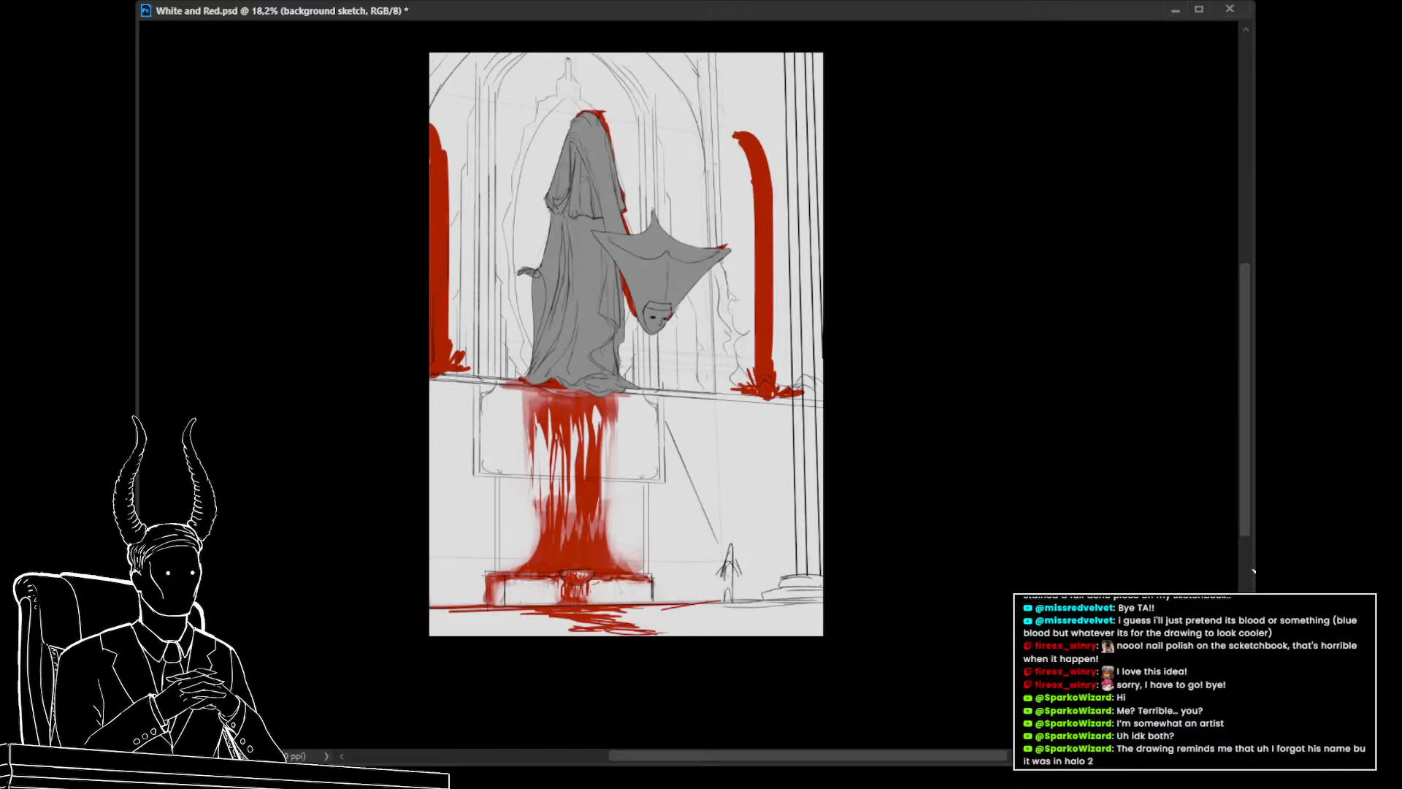
click(1255, 570)
click(1251, 568)
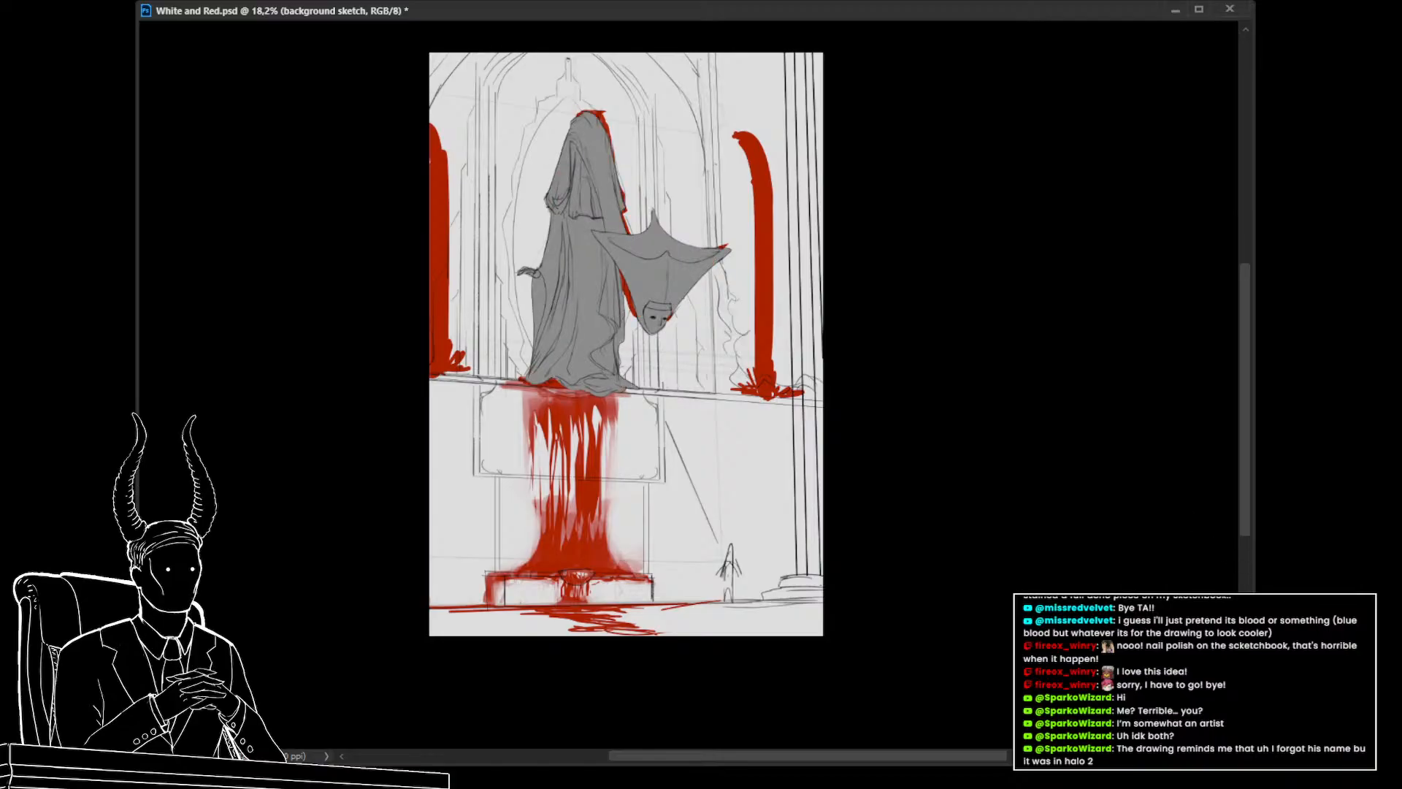
scroll(740, 439, down, 3)
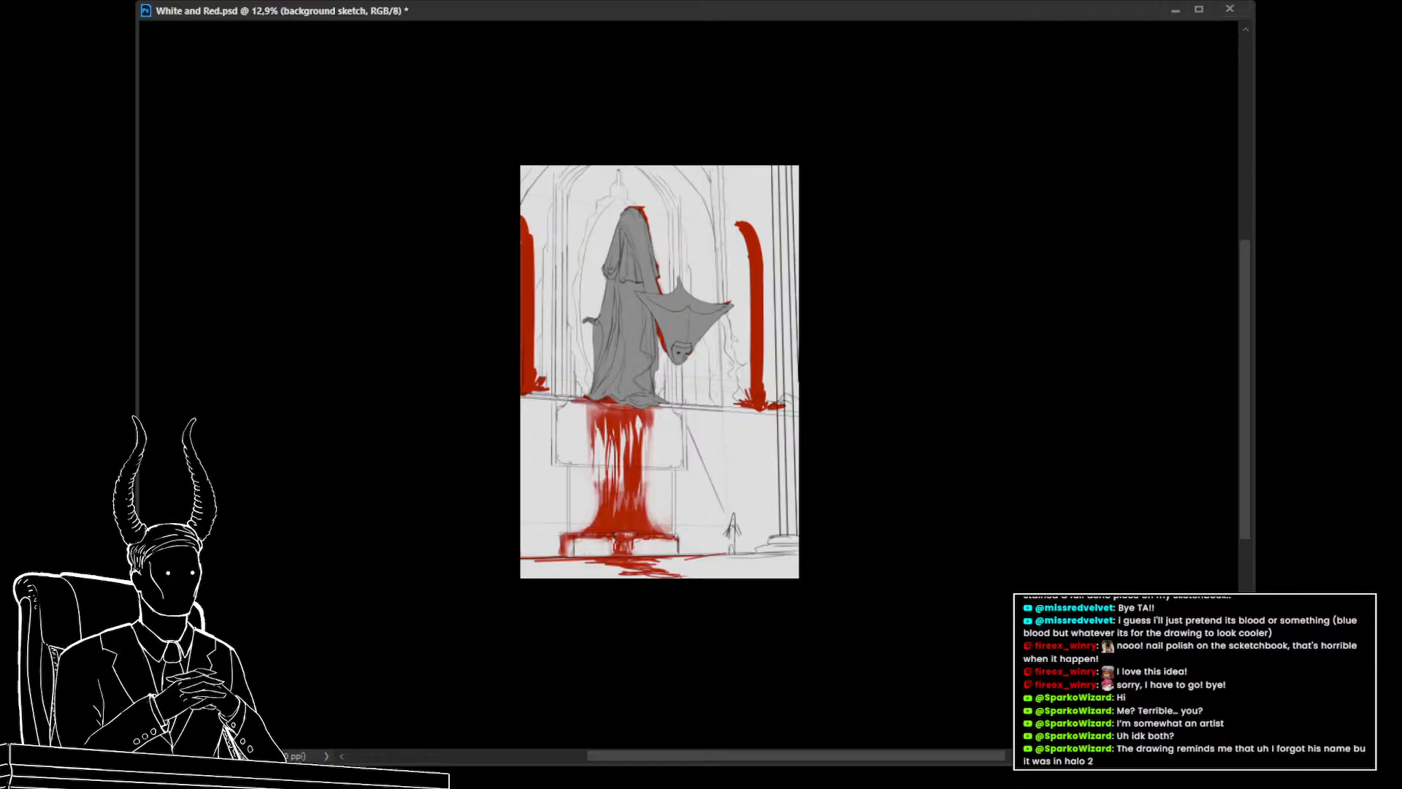
Duplicate the gray figure layer and toggle its visibility to compare the figure against the red layer
key(ctrl+alt+shift+n)
key(ctrl+j)
scroll(662, 278, up, 5)
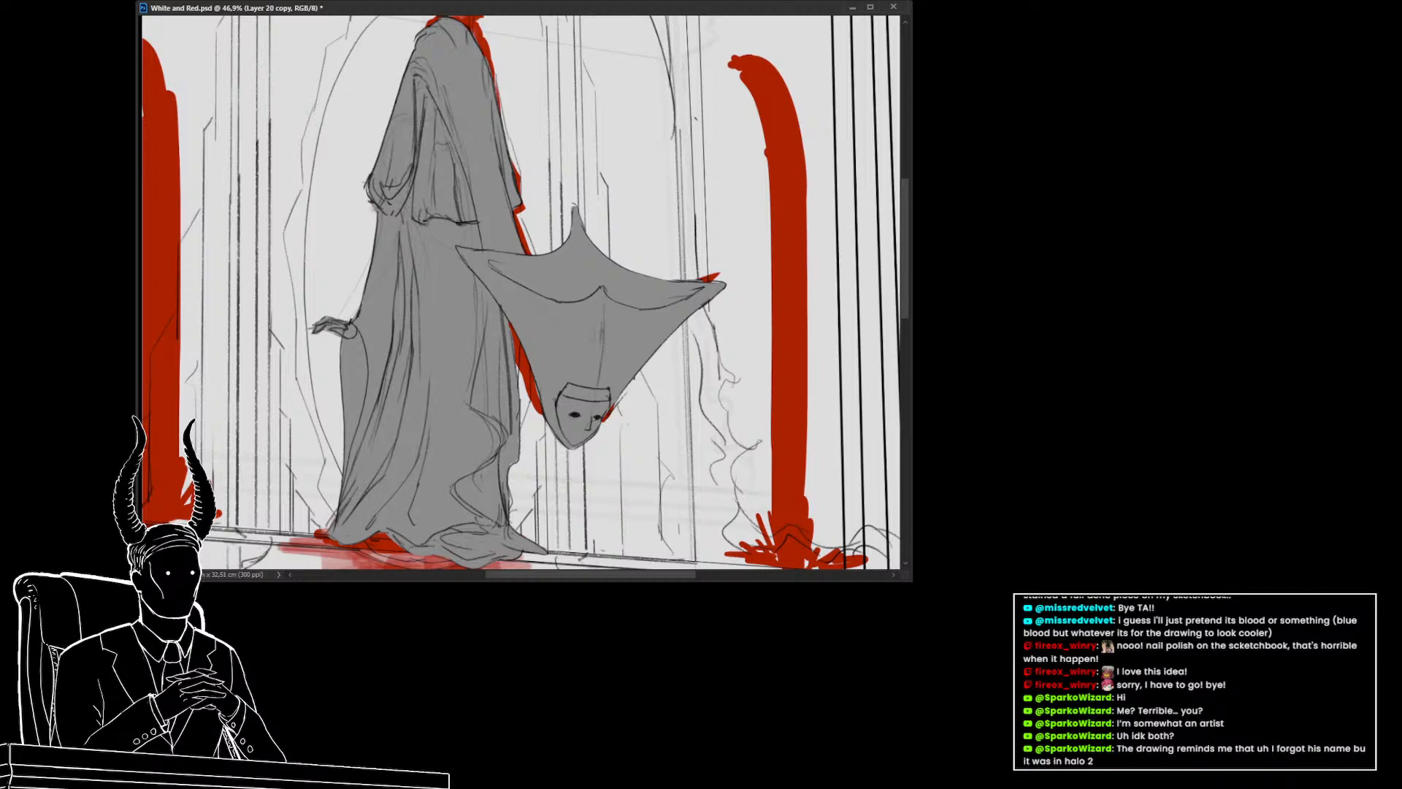
key(ctrl+comma)
scroll(638, 400, down, 5)
scroll(672, 451, up, 2)
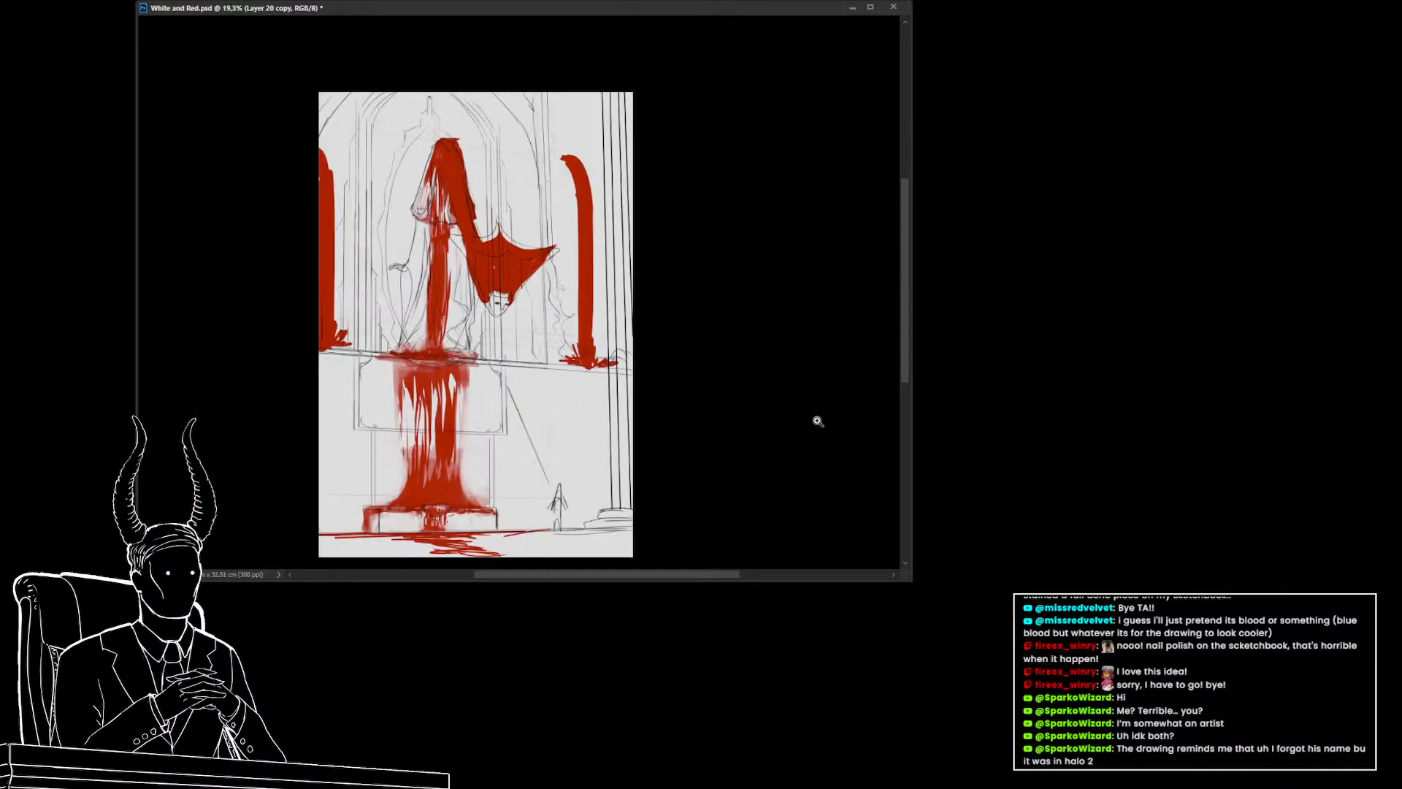
key(ctrl+comma)
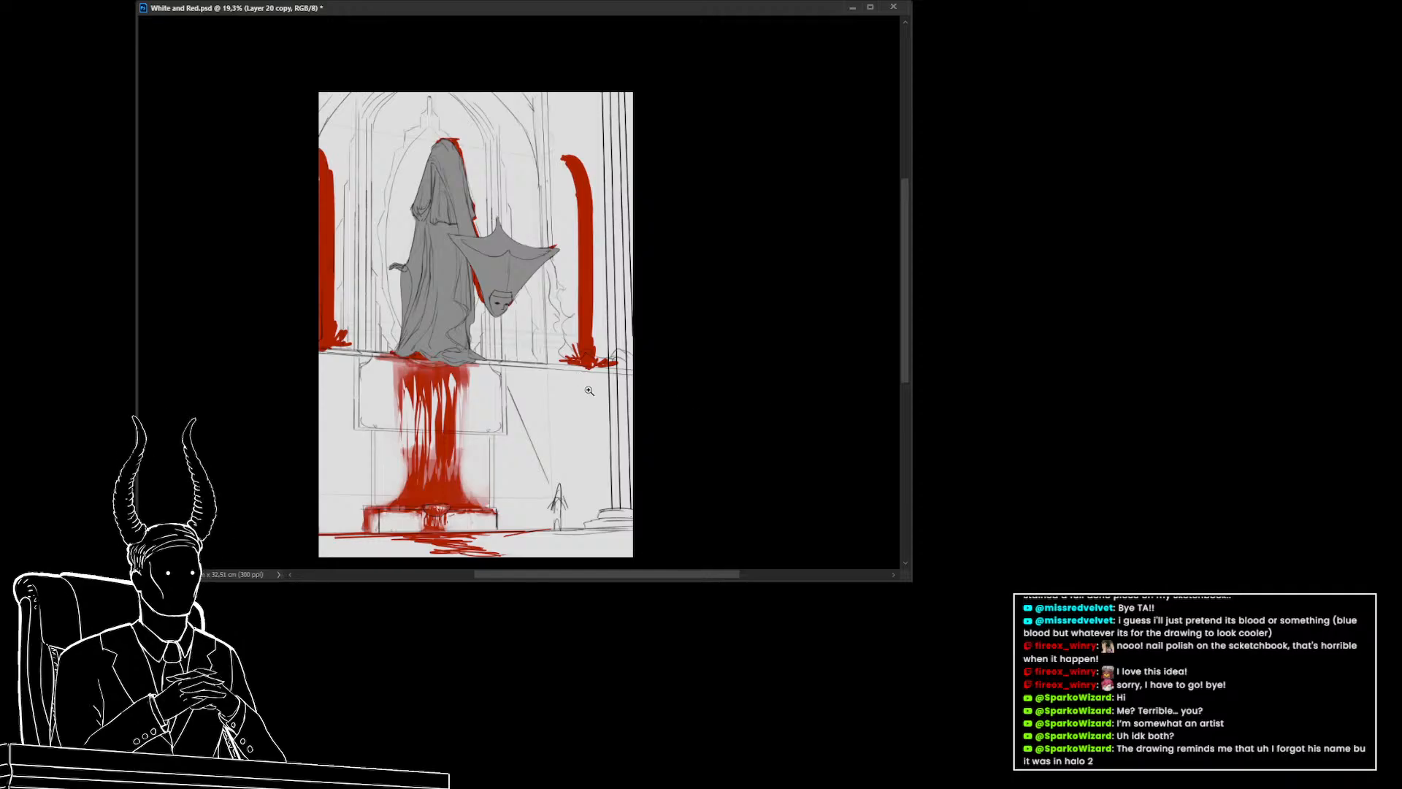
scroll(551, 382, down, 2)
scroll(550, 383, up, 1)
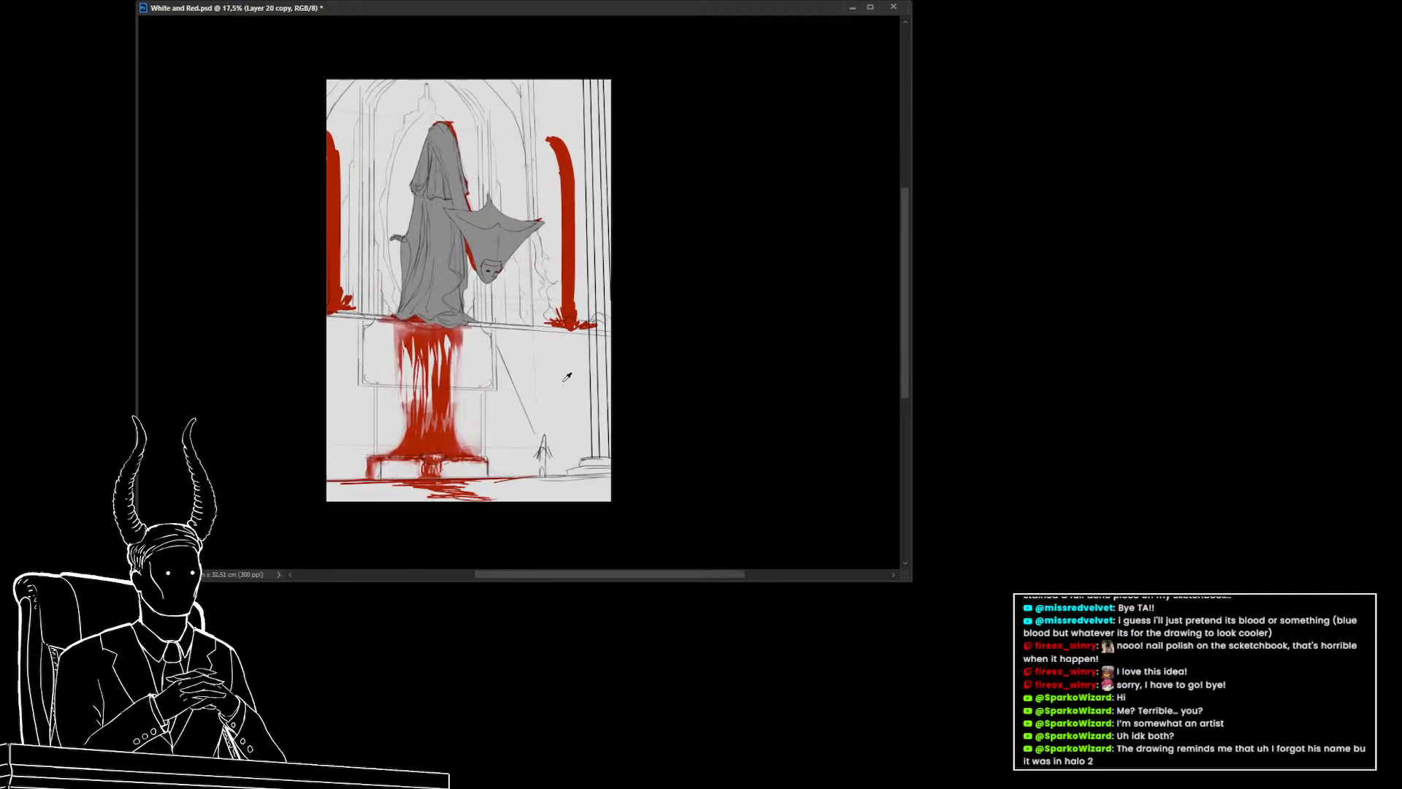
Try filling the duplicated figure layer with the foreground color, undo it and toggle the layer
key(alt+BackSpace)
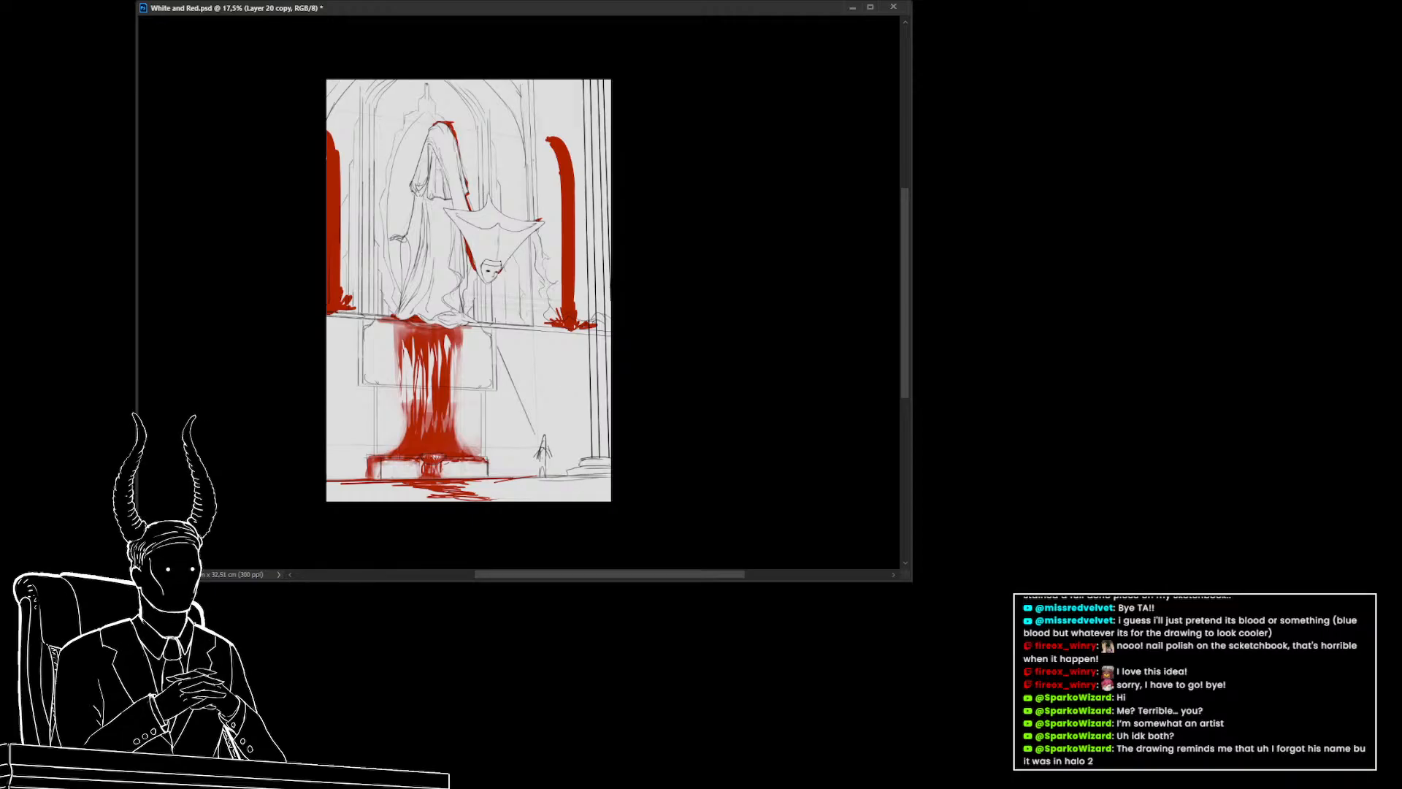
key(ctrl+z)
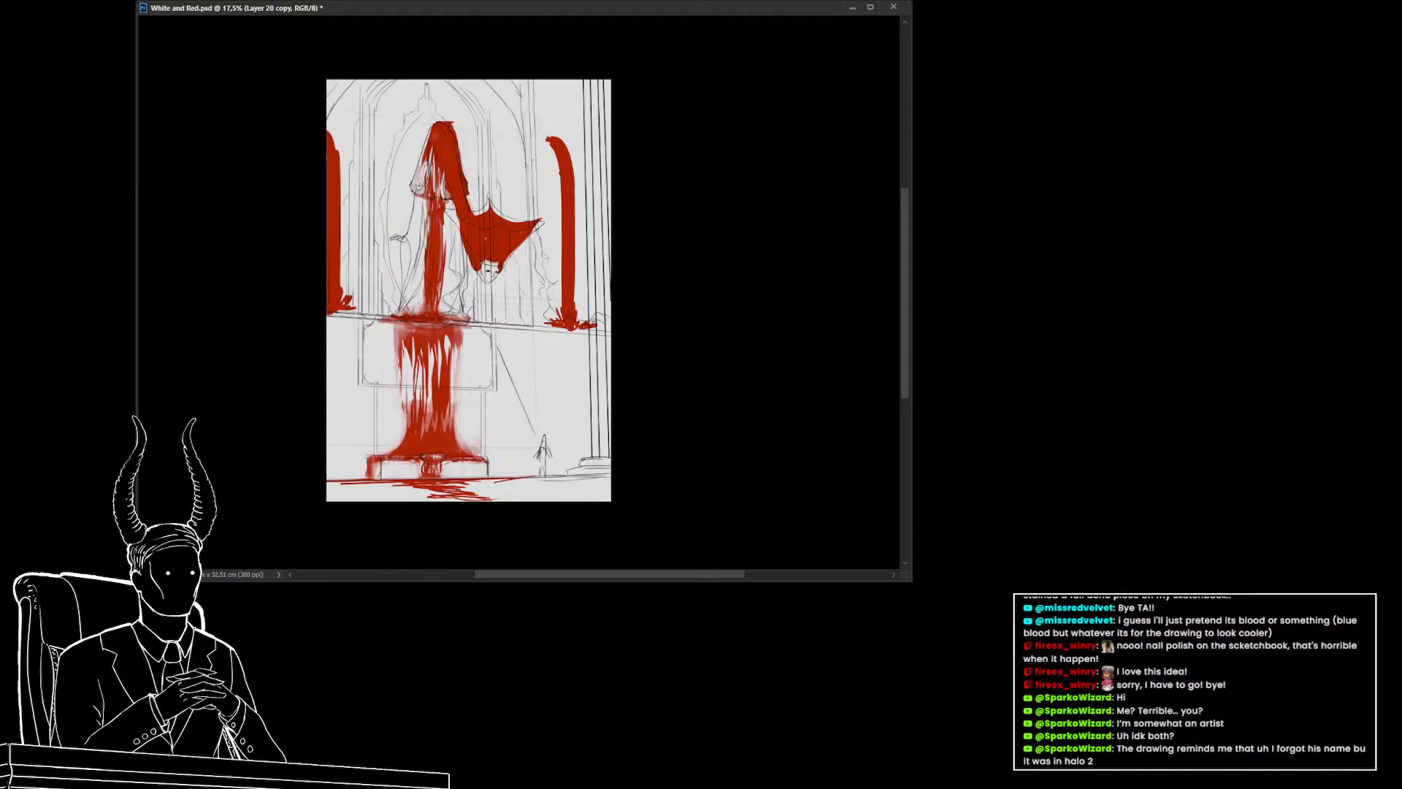
key(ctrl+comma)
key(ctrl+comma)
On the red layer below, lasso around the hanging figure and delete the red paint covering it
key(alt+bracketleft)
mouse_move(537, 212)
mouse_down()
mouse_move(410, 148)
mouse_move(389, 313)
mouse_move(512, 320)
mouse_up()
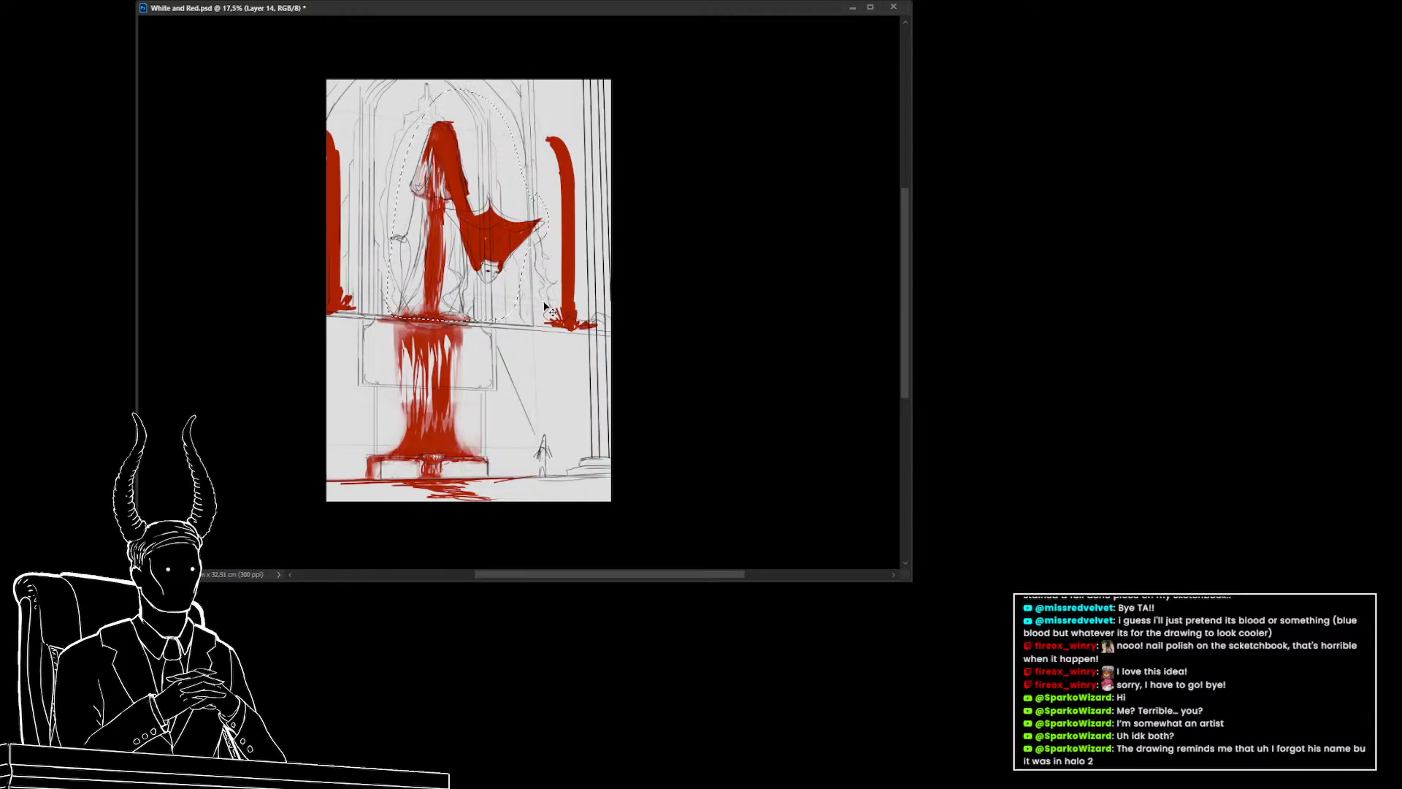
key(ctrl+j)
key(Delete)
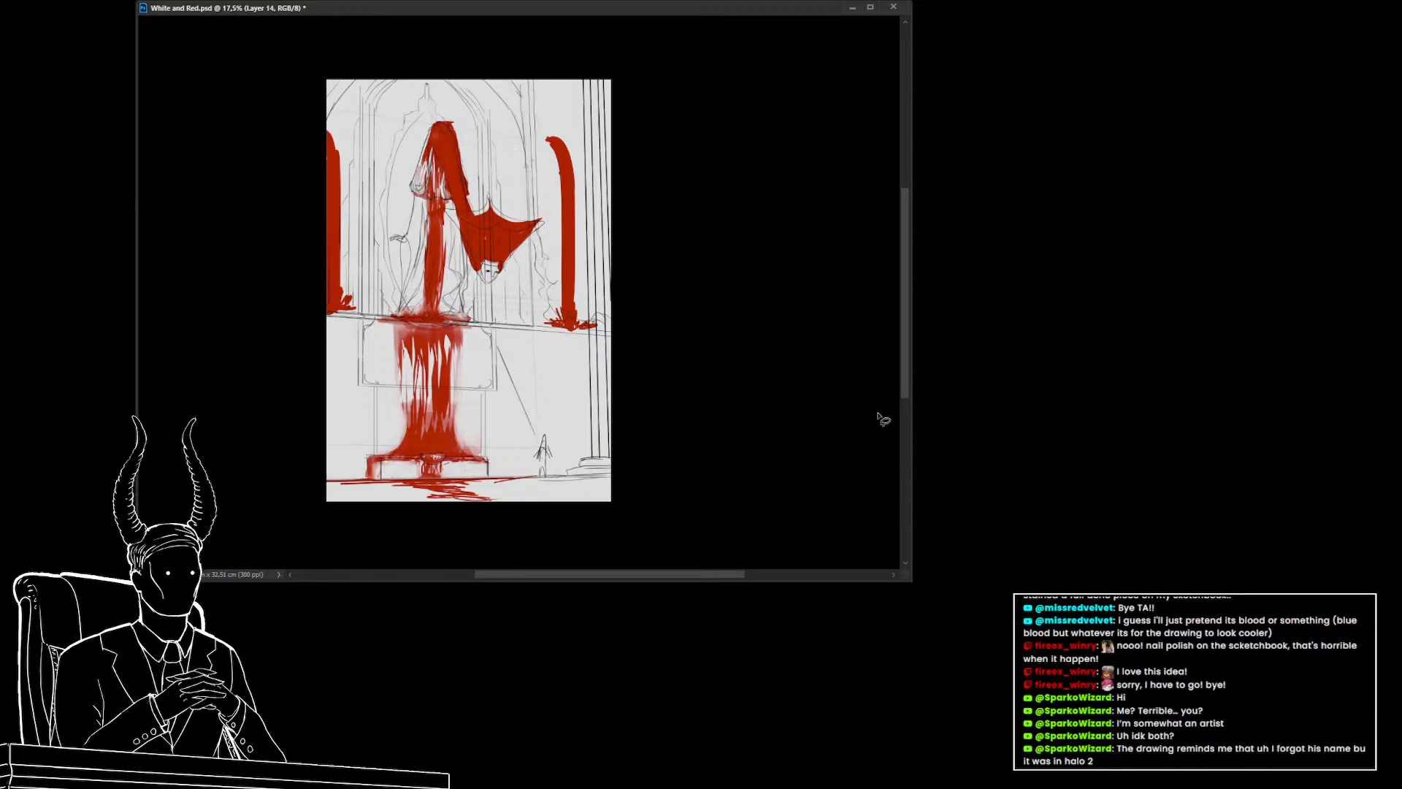
mouse_move(528, 173)
mouse_down()
mouse_move(387, 156)
mouse_move(378, 309)
mouse_move(502, 318)
mouse_move(553, 280)
mouse_move(558, 237)
mouse_up()
key(Delete)
key(ctrl+d)
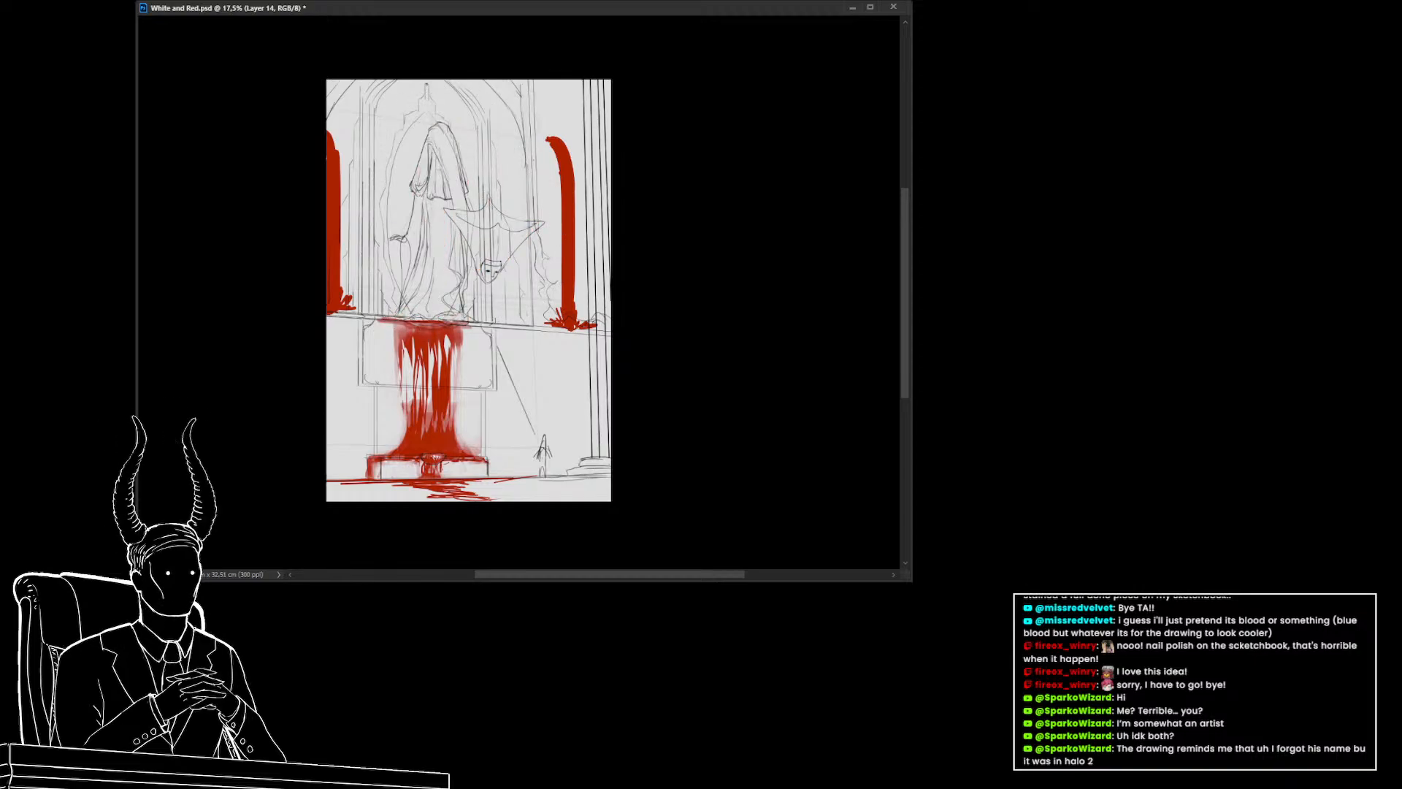
key(ctrl+z)
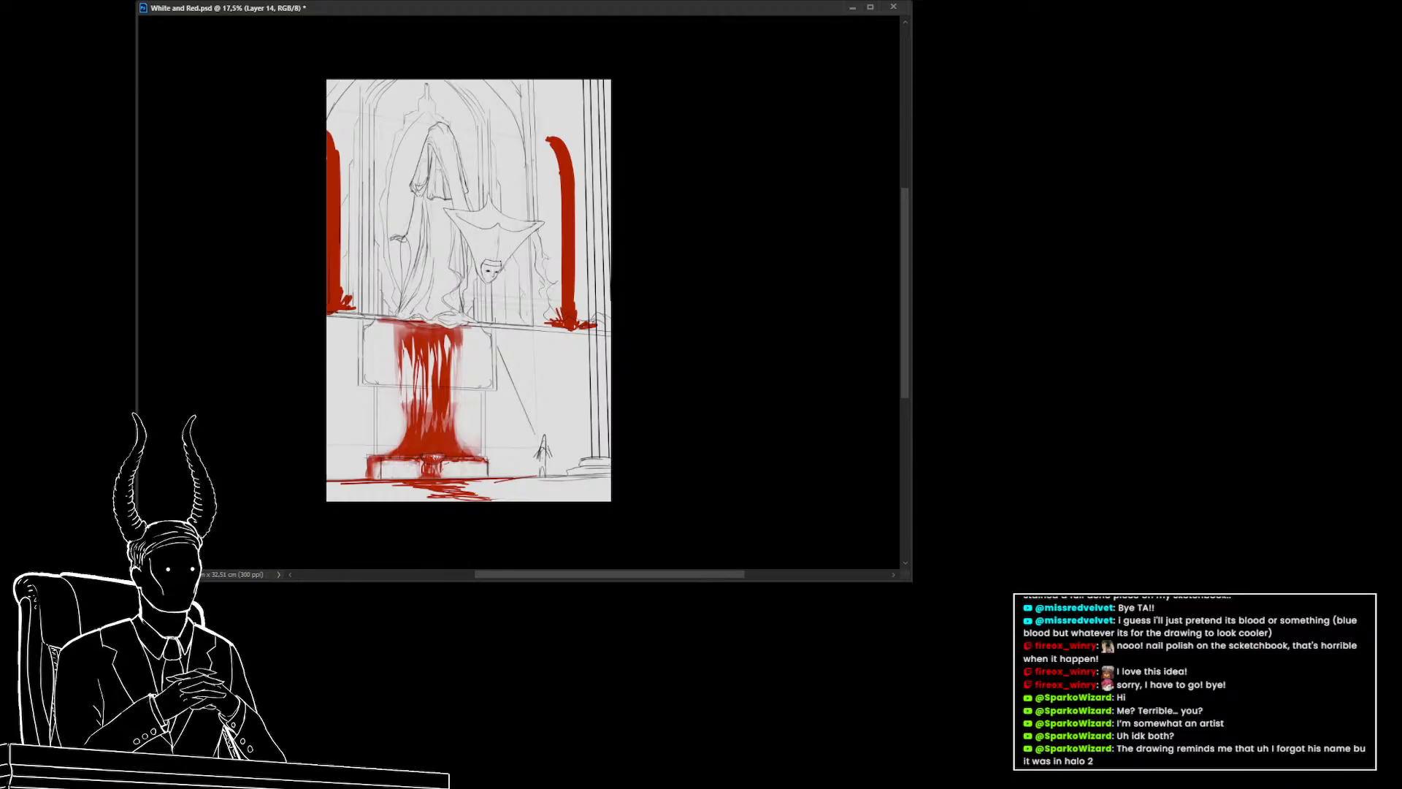
Undo back through the recent history to remove the red blood painting and layer changes from the canvas
key(ctrl+shift+alt+n)
key(ctrl+j)
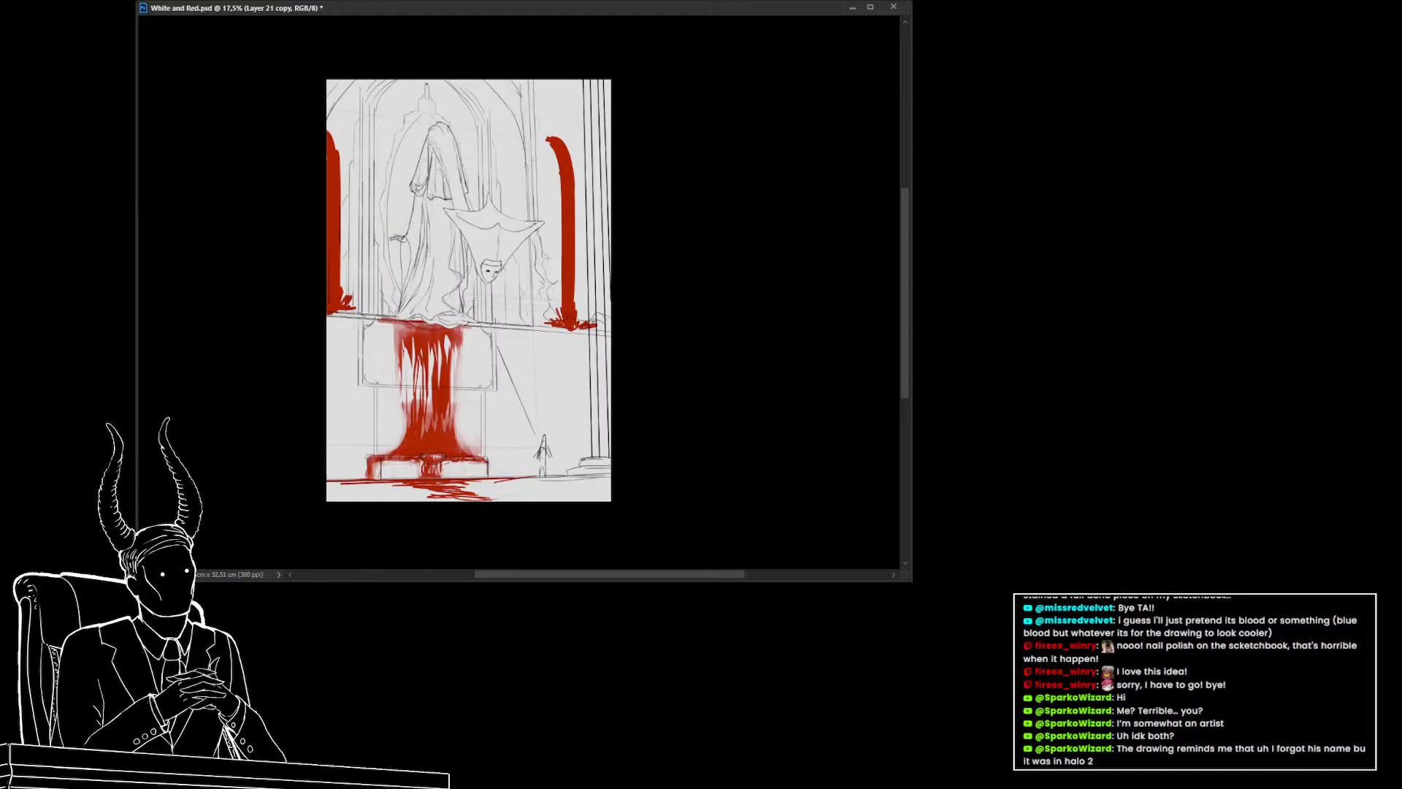
key(ctrl+z)
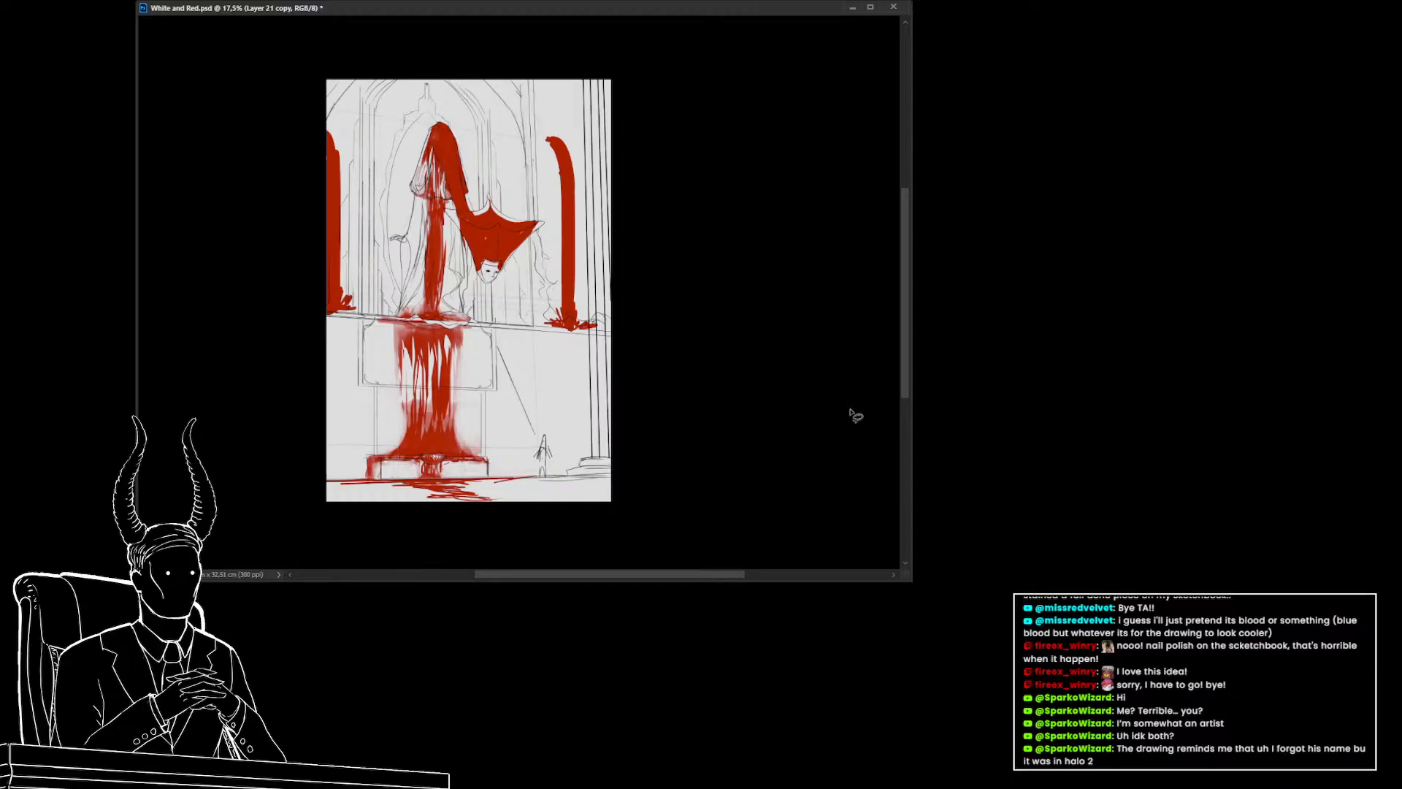
key(ctrl+z)
drag(465, 351, 442, 351)
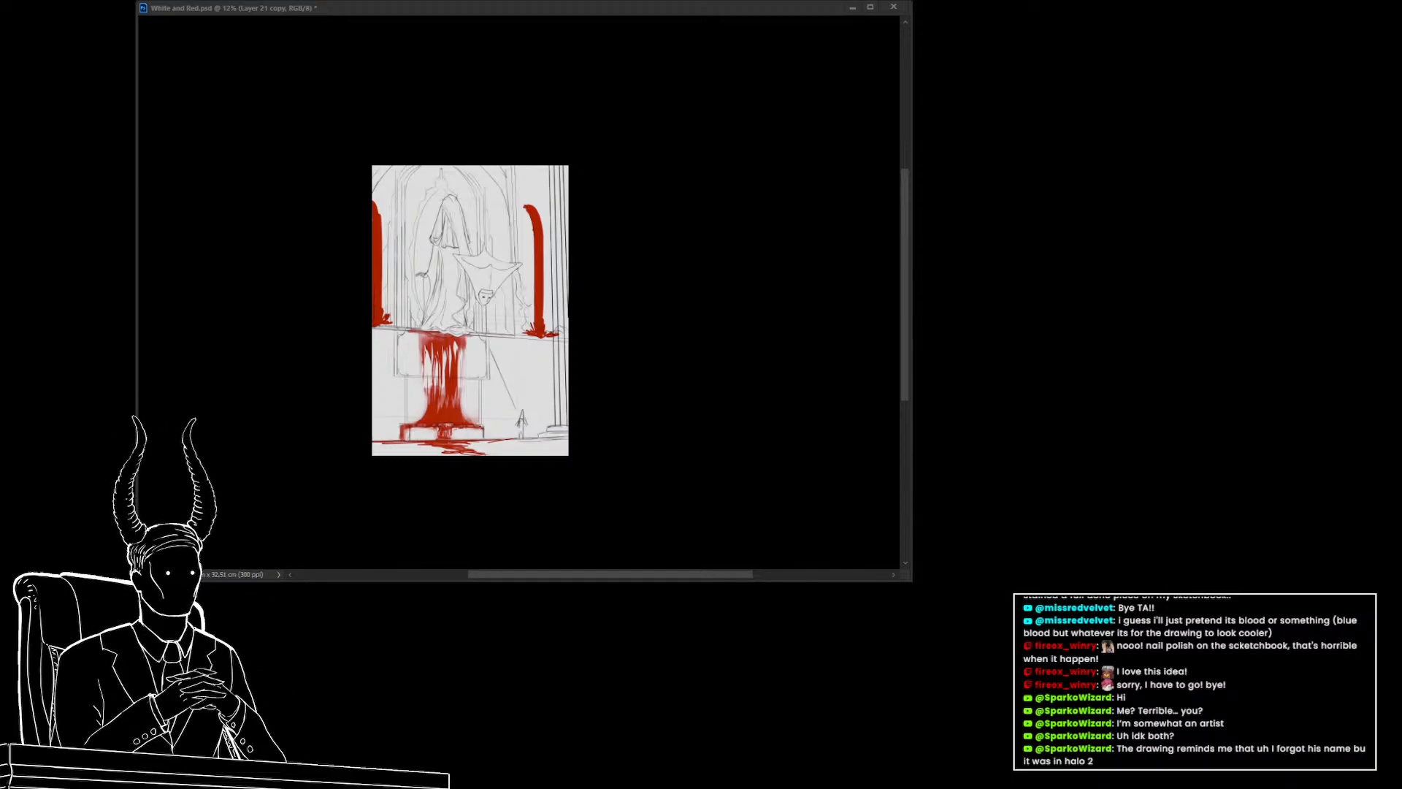
key(alt+Tab)
click(478, 312)
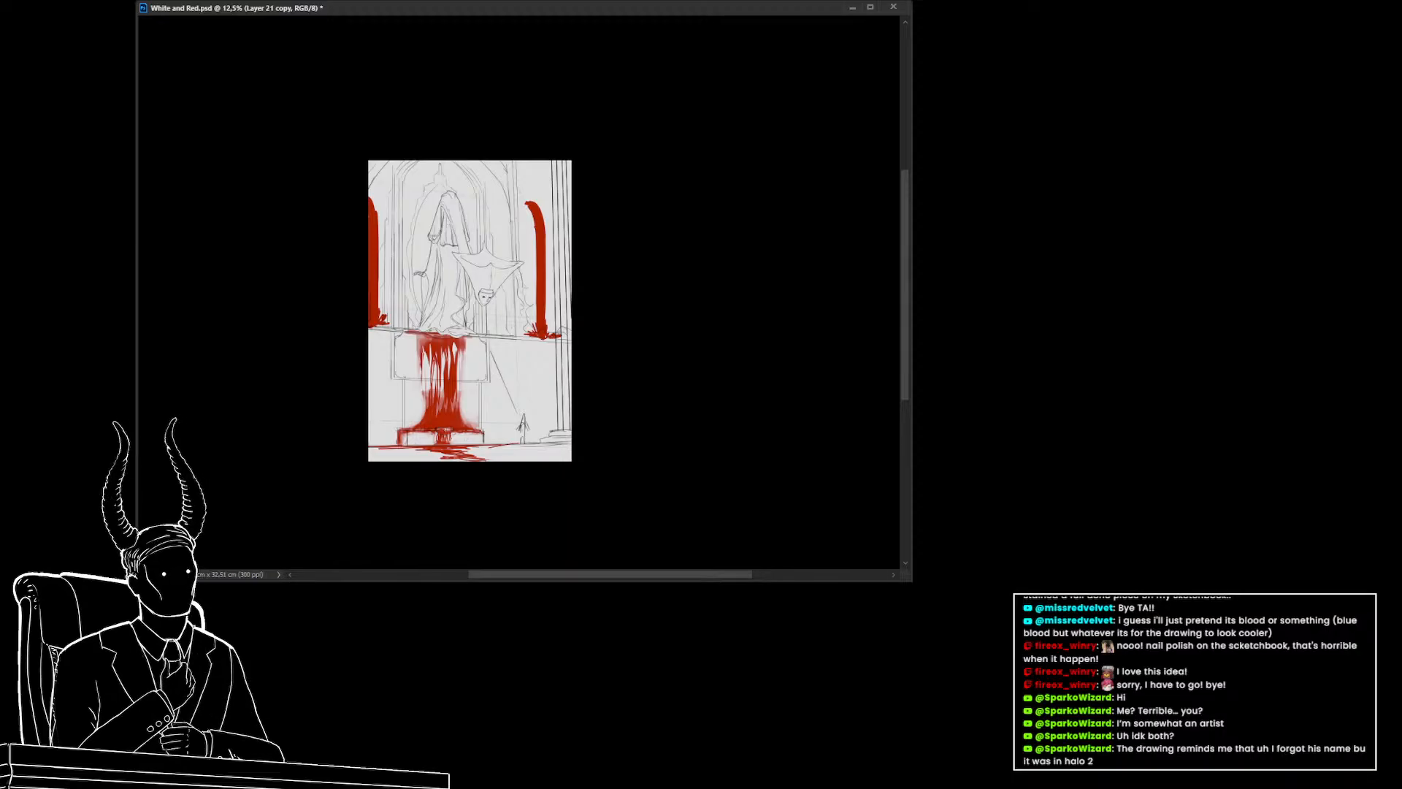
key(ctrl+z)
key(ctrl+z)
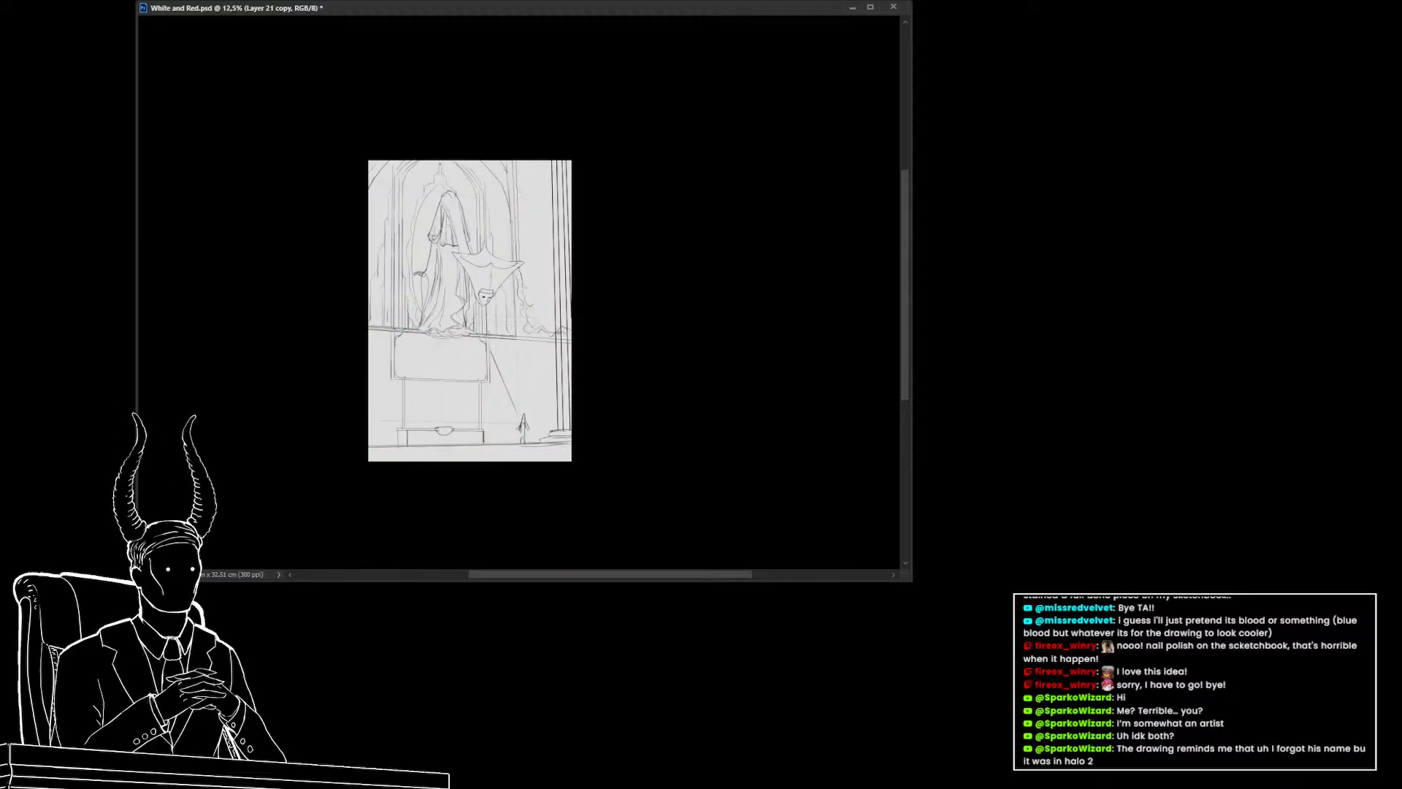
key(ctrl+z)
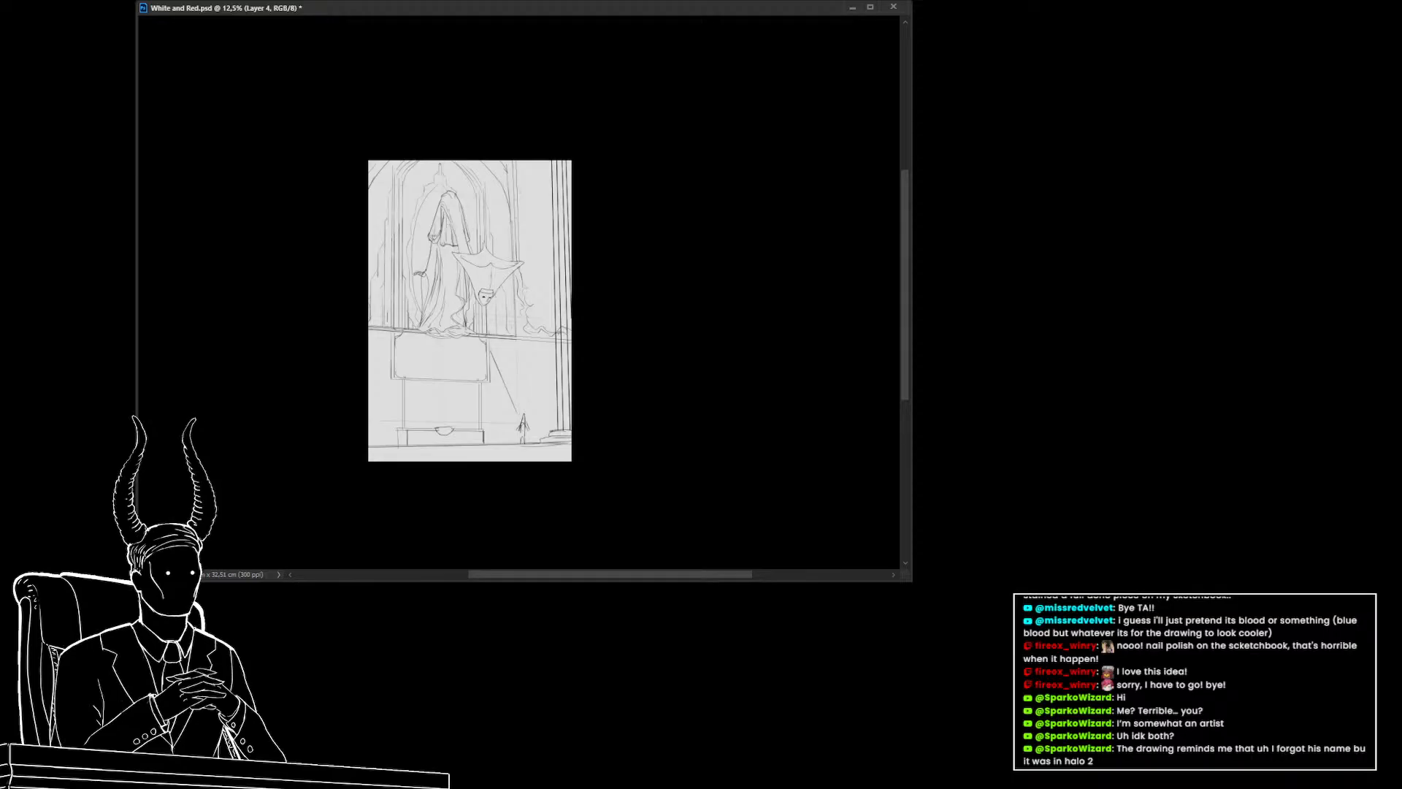
On the gray figure layer, shade the inside of the hanging figure's hood darker
key(ctrl+alt+shift+n)
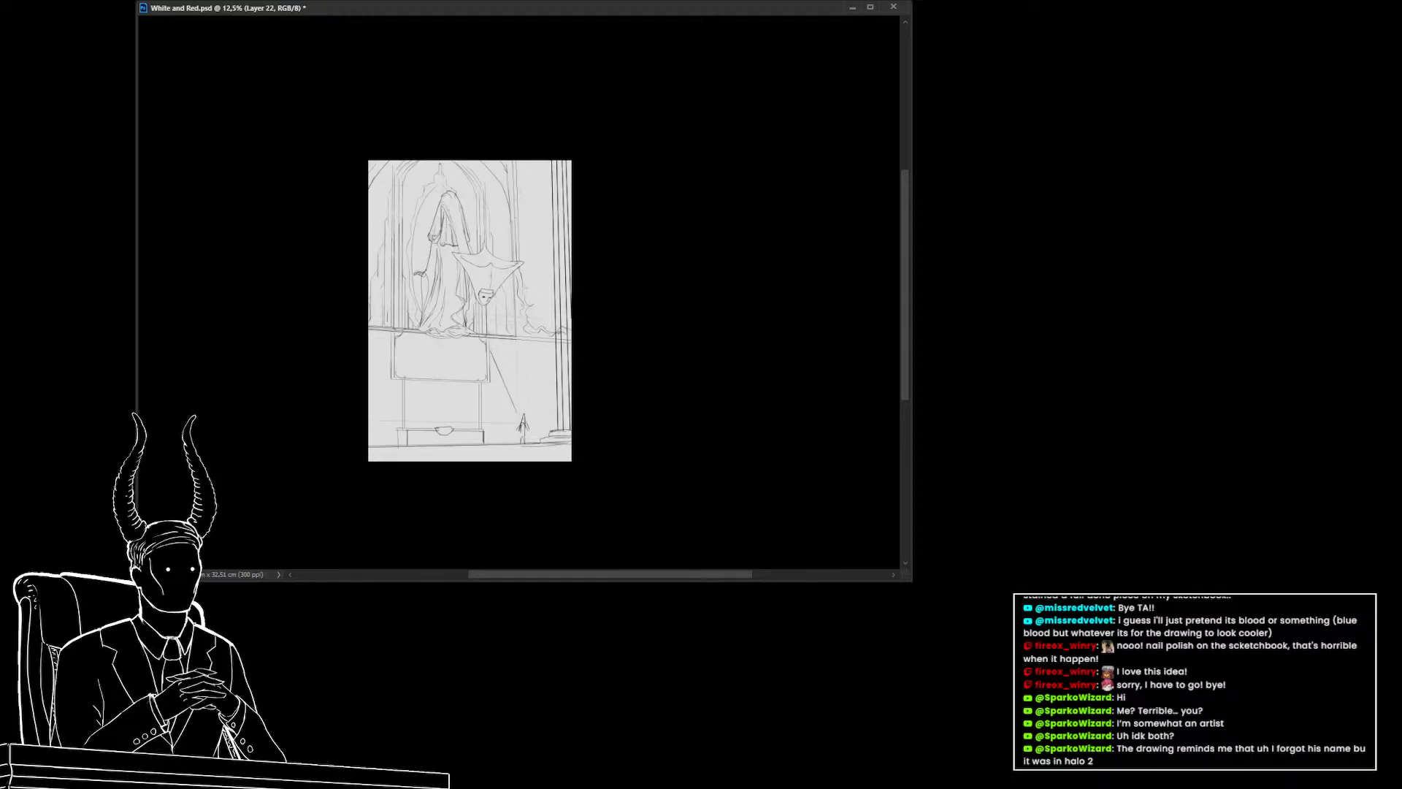
scroll(599, 381, up, 2)
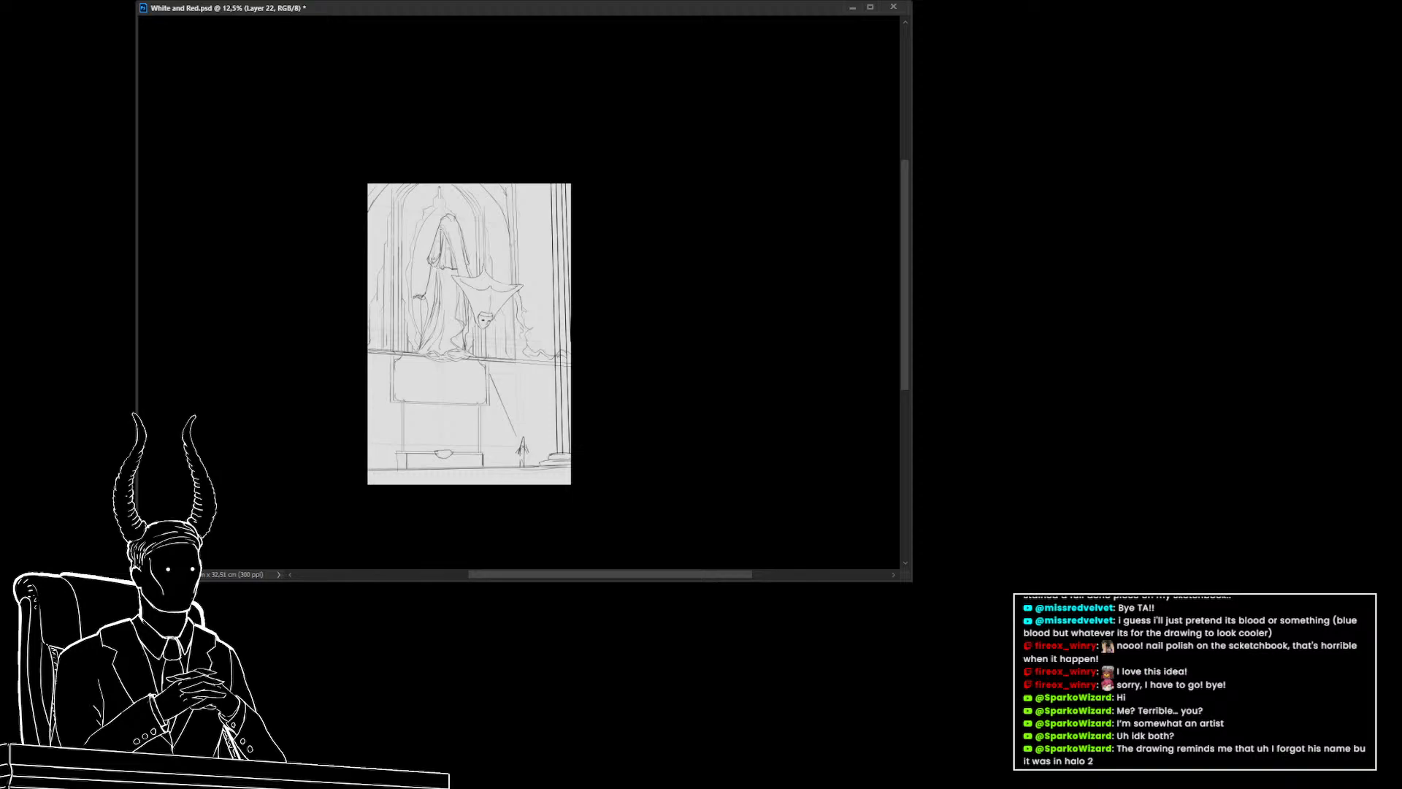
key(alt+bracketleft)
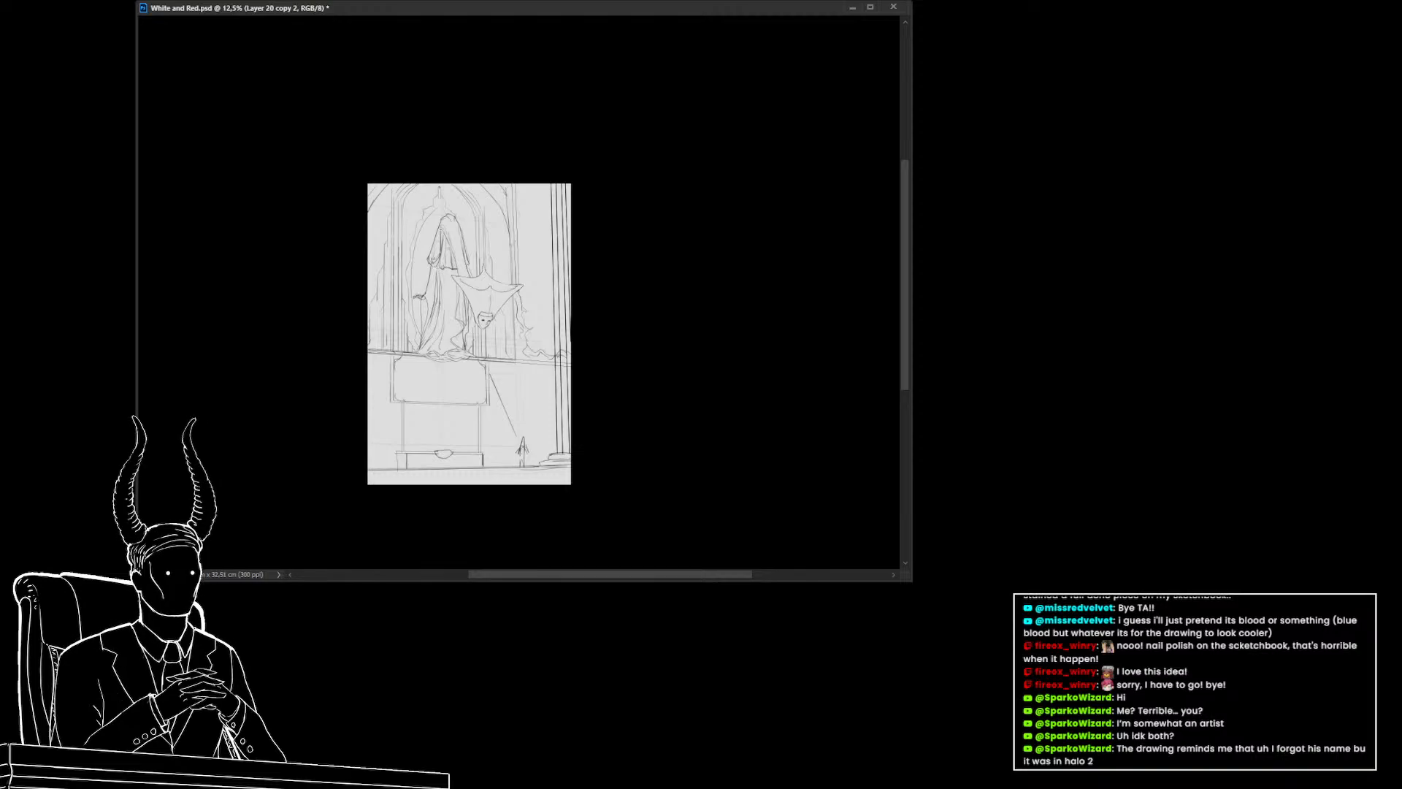
drag(477, 325, 533, 345)
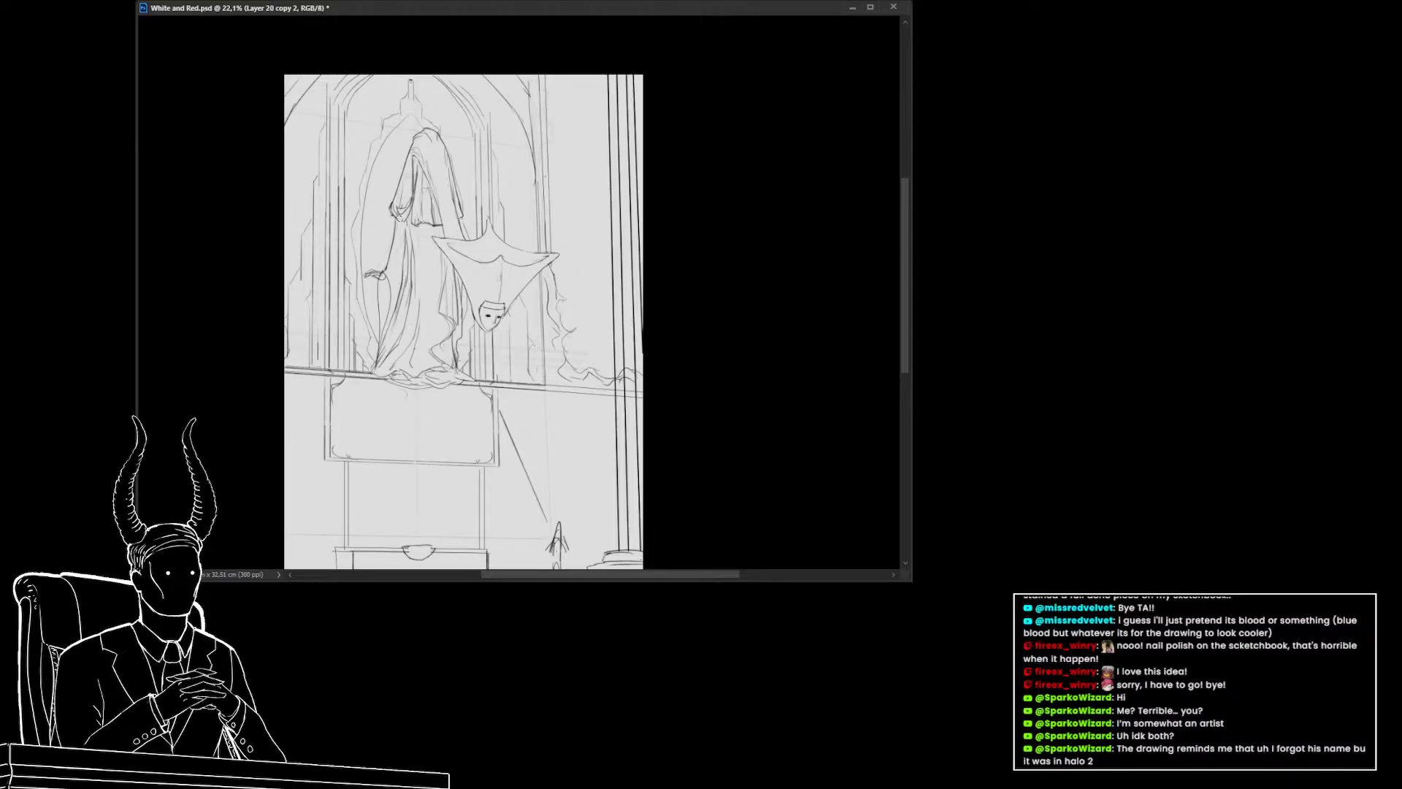
drag(423, 226, 439, 253)
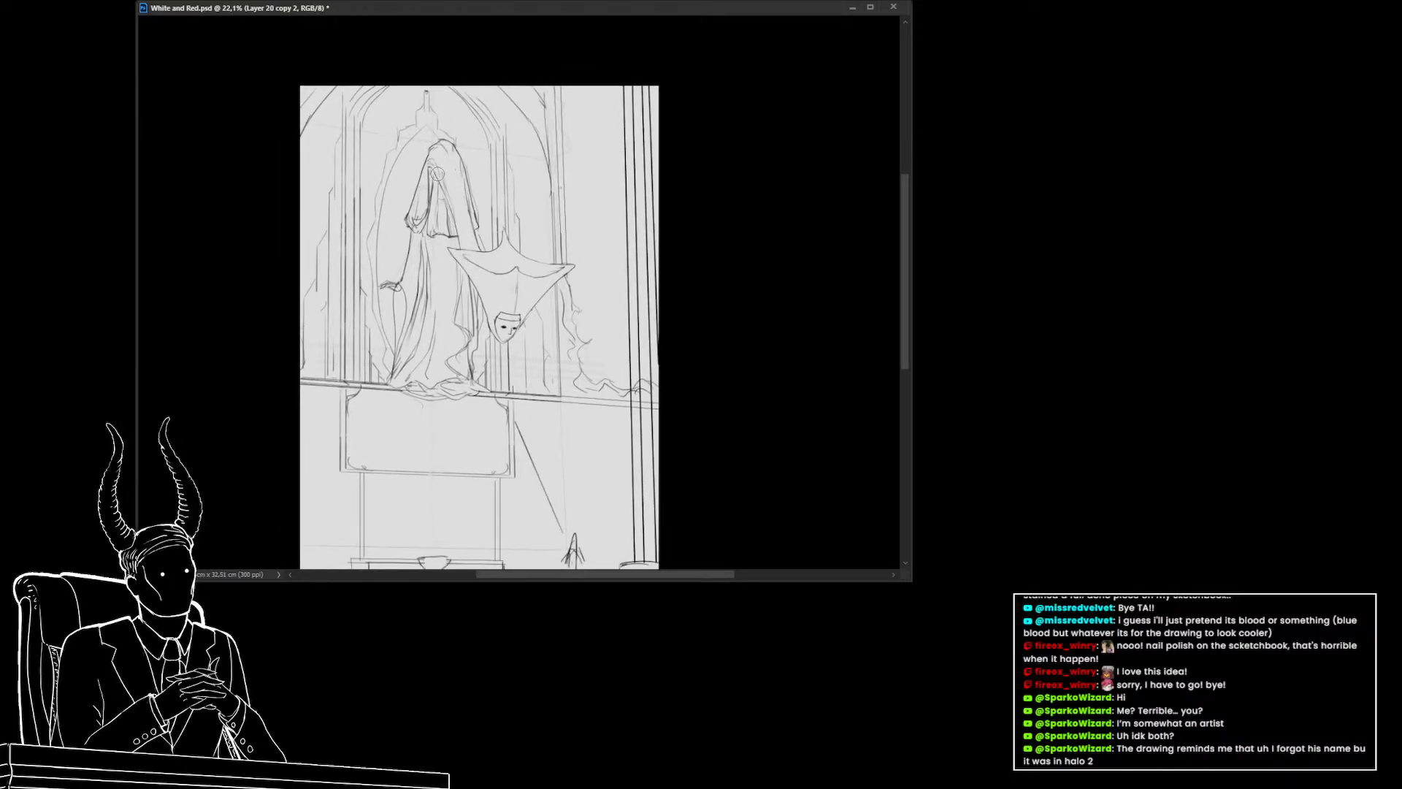
drag(435, 169, 442, 209)
key(ctrl+z)
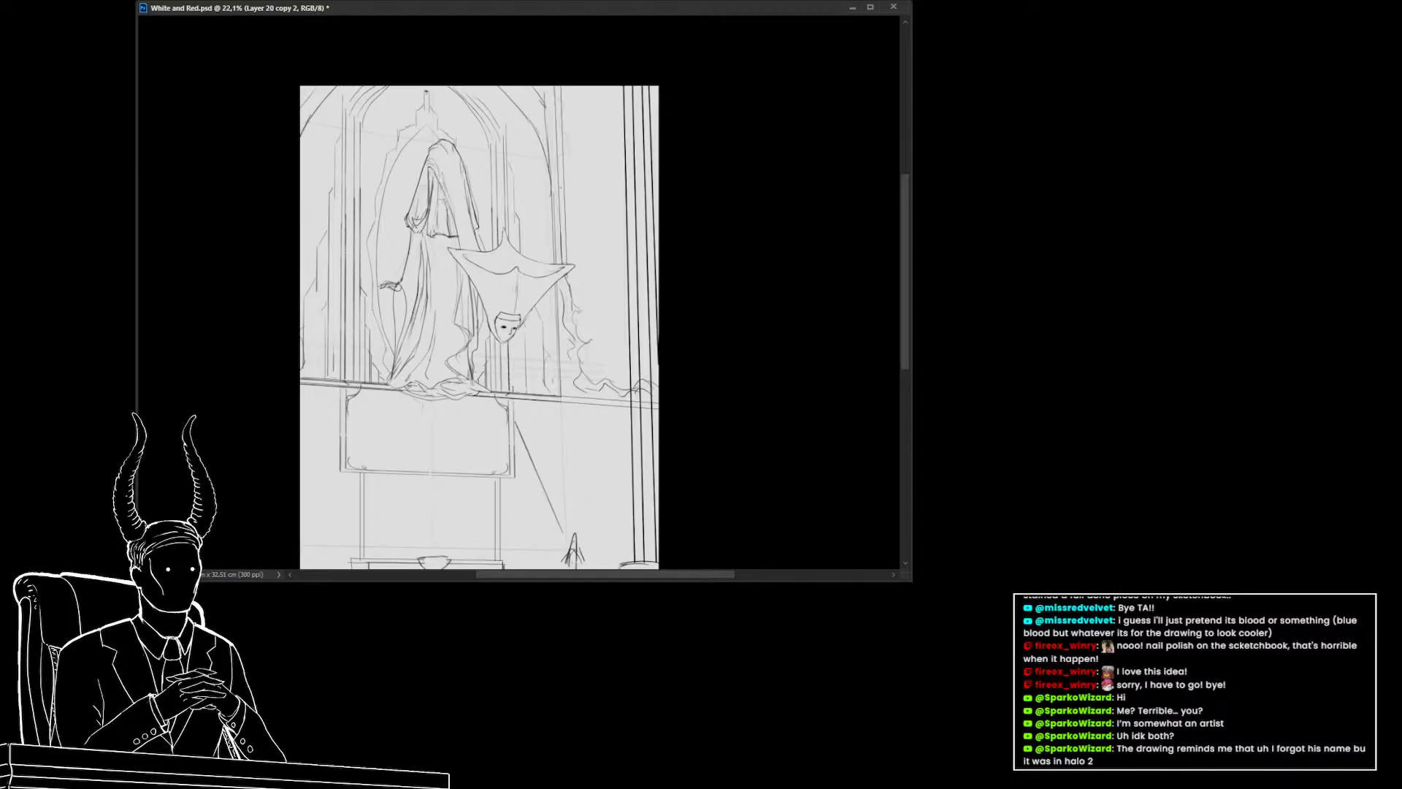
mouse_move(434, 177)
mouse_down()
mouse_move(453, 234)
mouse_move(439, 194)
mouse_move(431, 236)
mouse_move(427, 213)
mouse_move(478, 291)
mouse_move(459, 259)
mouse_move(441, 298)
mouse_move(421, 245)
mouse_move(419, 295)
mouse_up()
key(ctrl+z)
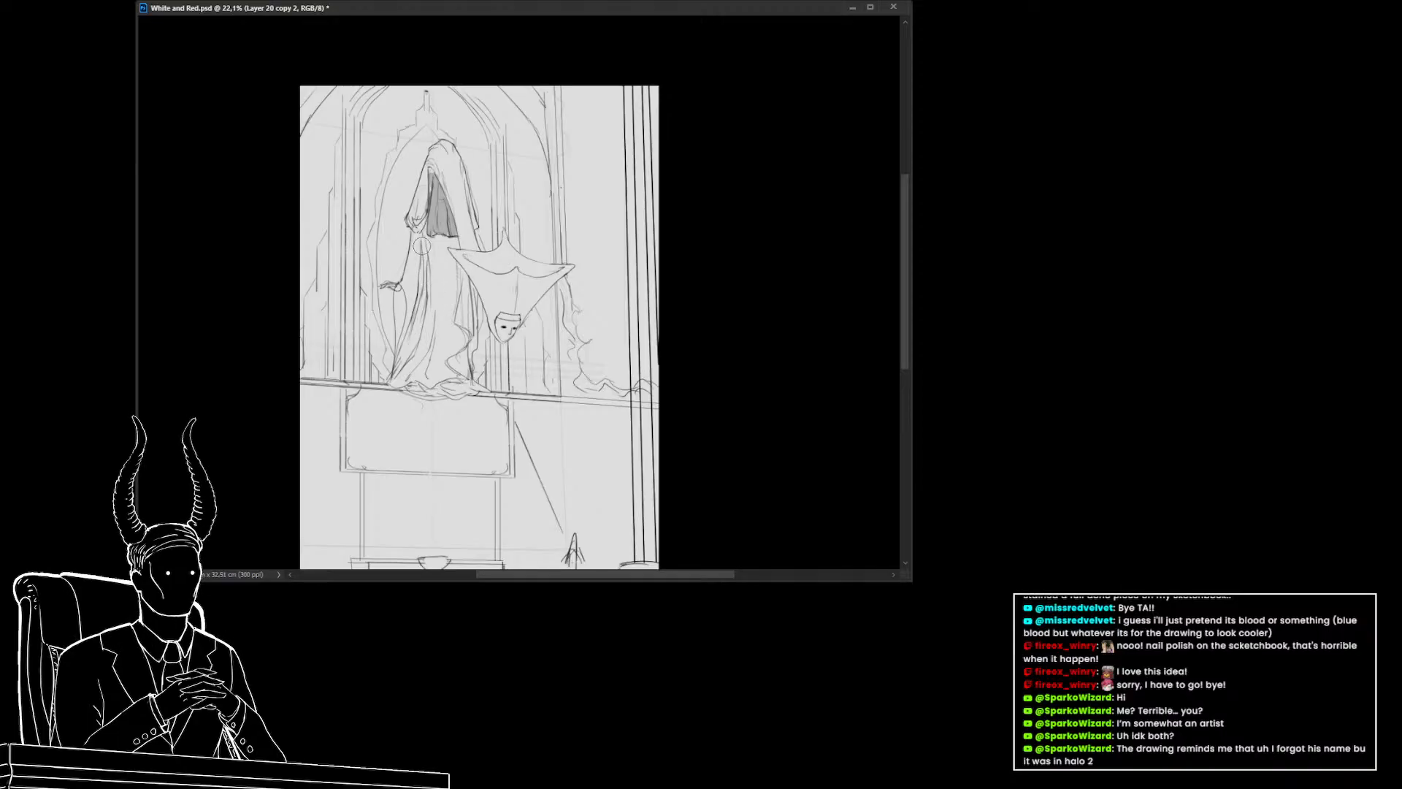
mouse_move(422, 247)
mouse_down()
mouse_move(422, 312)
mouse_move(400, 370)
mouse_move(403, 347)
mouse_up()
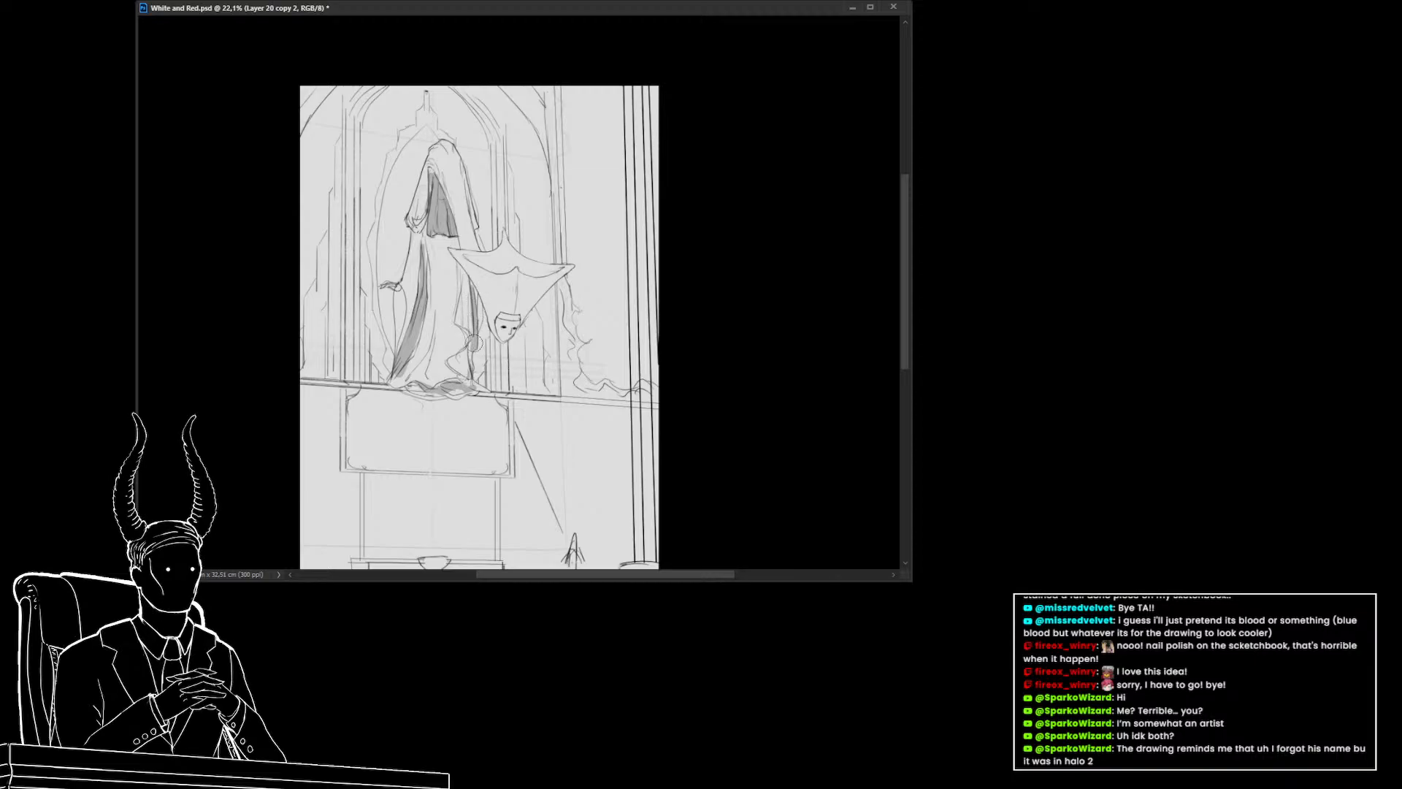
Add darker shading strokes along the hanging figure's robe folds and cape
mouse_move(467, 349)
mouse_down()
mouse_move(464, 368)
mouse_move(460, 358)
mouse_up()
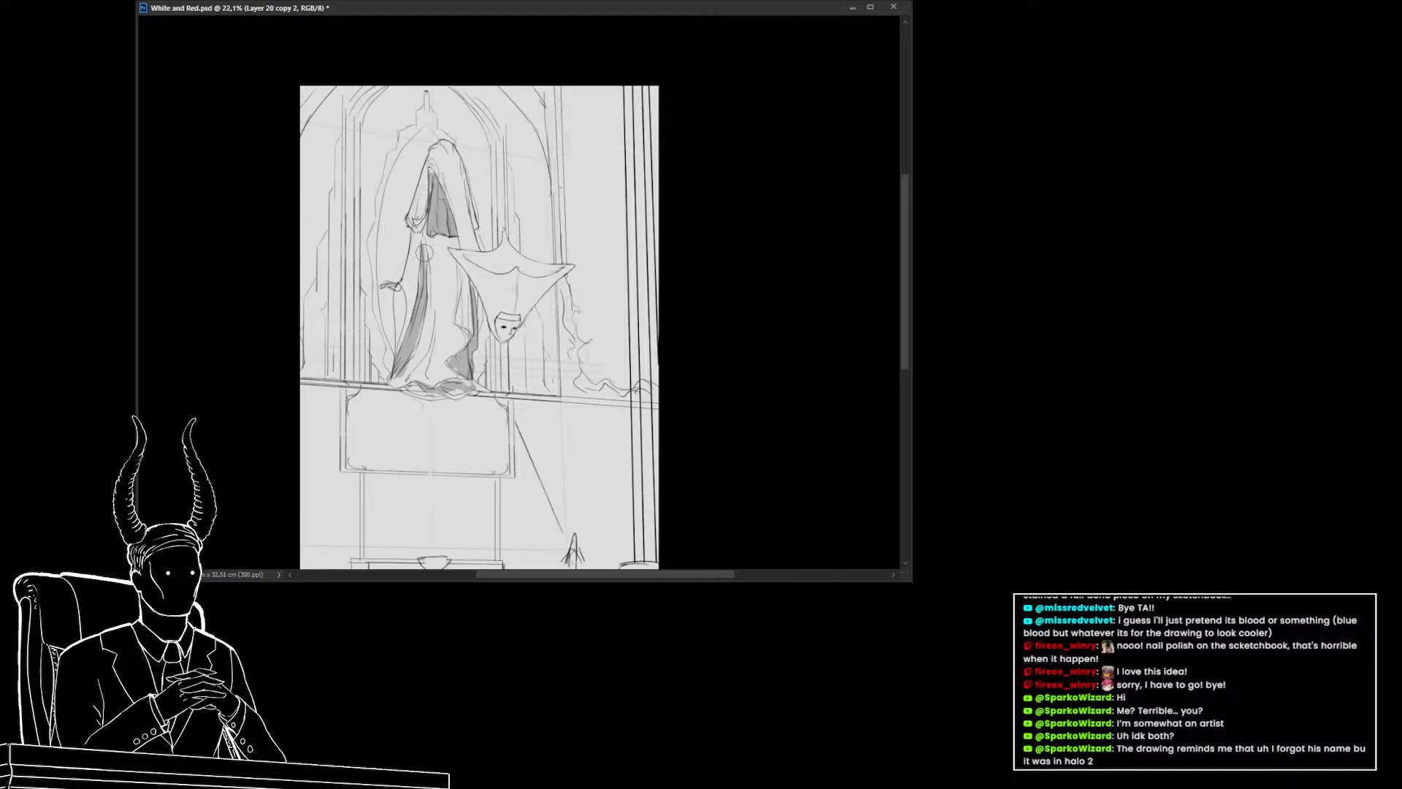
mouse_move(398, 294)
mouse_down()
mouse_move(397, 345)
mouse_move(346, 351)
mouse_move(395, 354)
mouse_up()
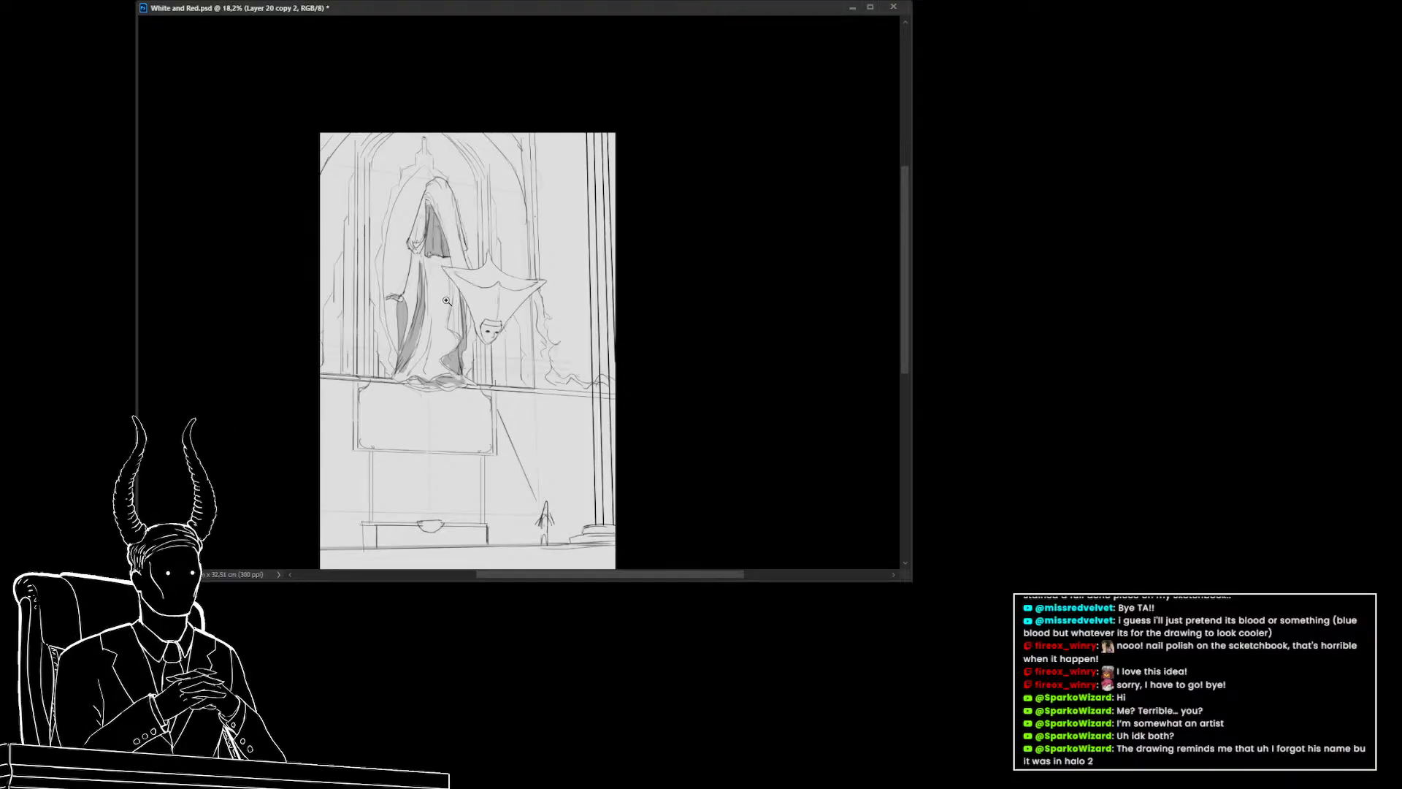
mouse_move(446, 300)
mouse_down()
mouse_move(457, 311)
mouse_move(423, 269)
mouse_up()
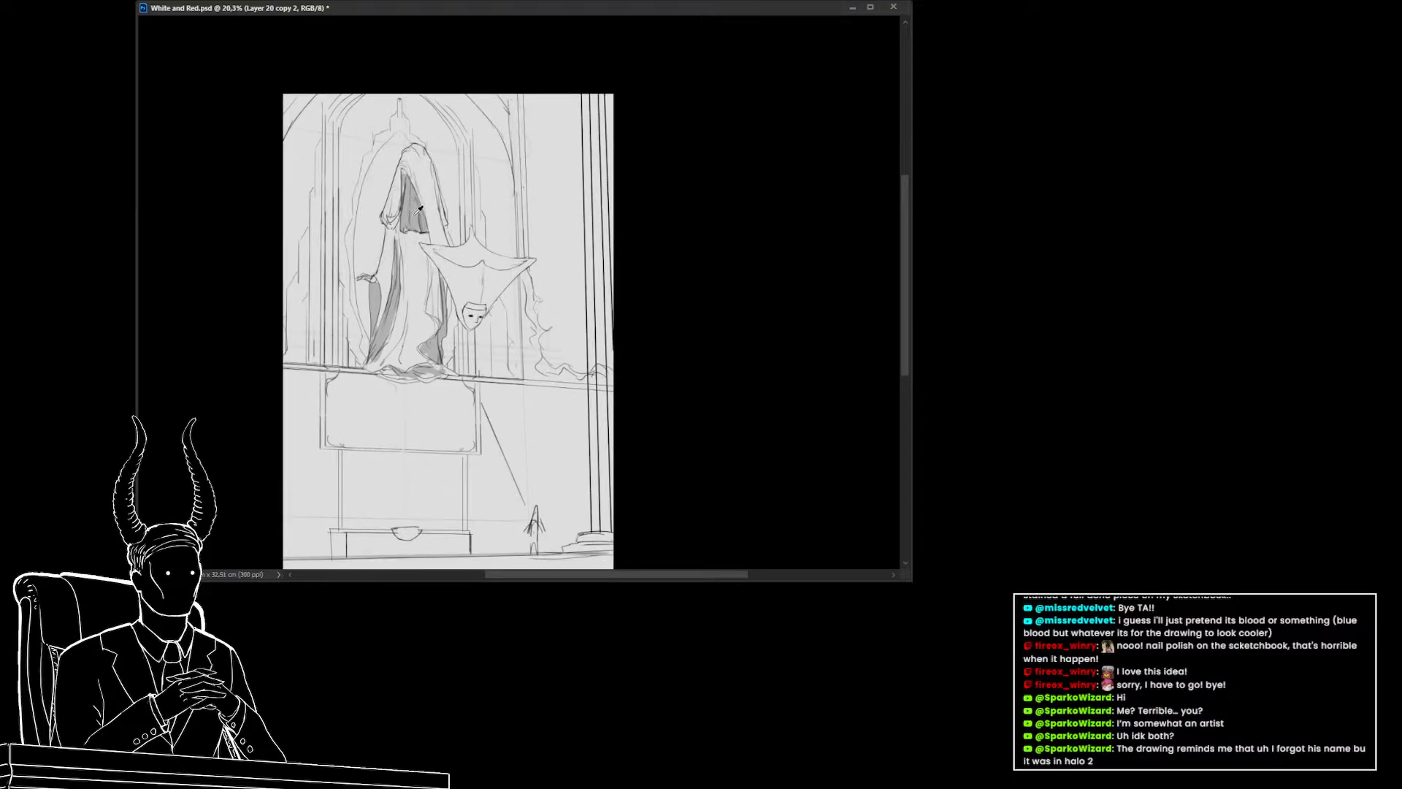
drag(469, 217, 488, 256)
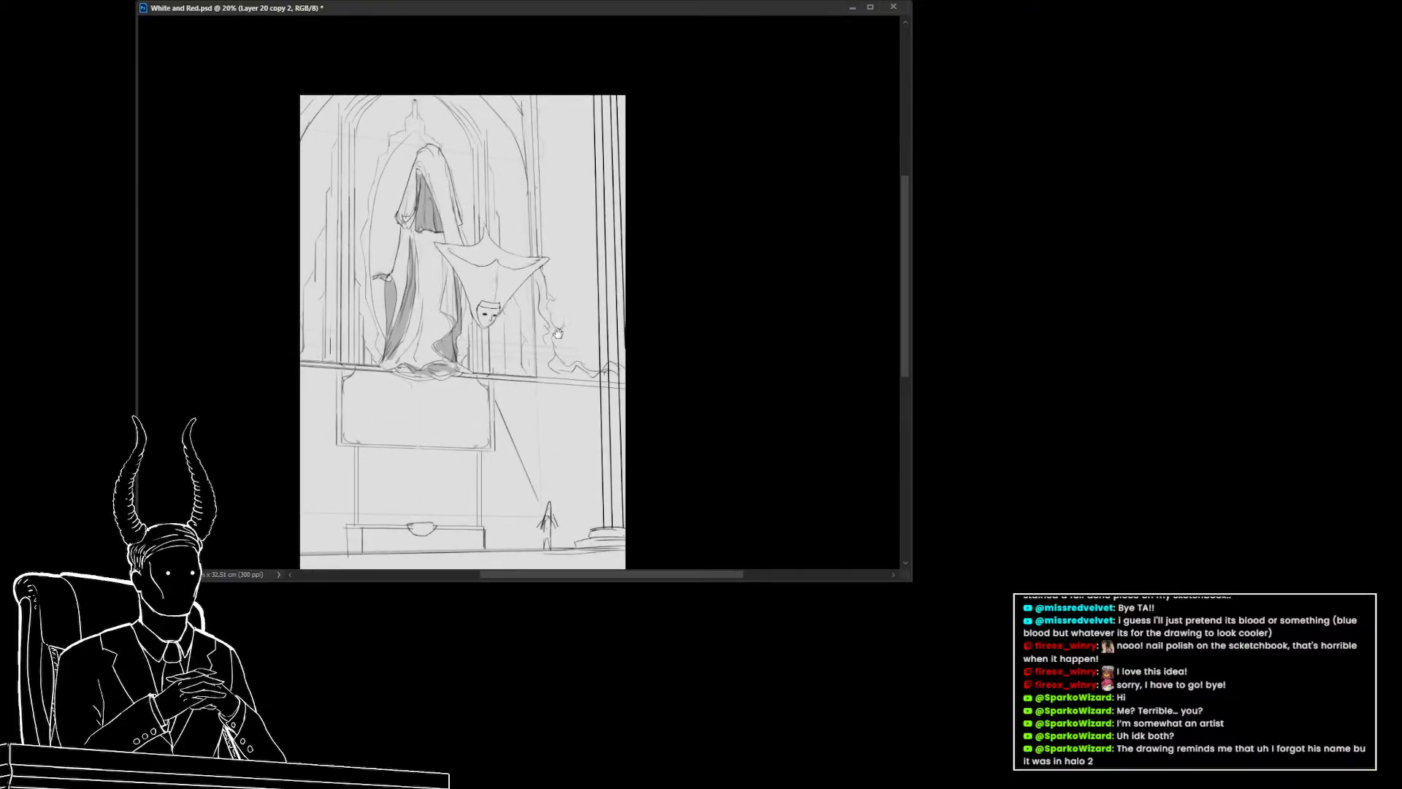
drag(484, 249, 505, 271)
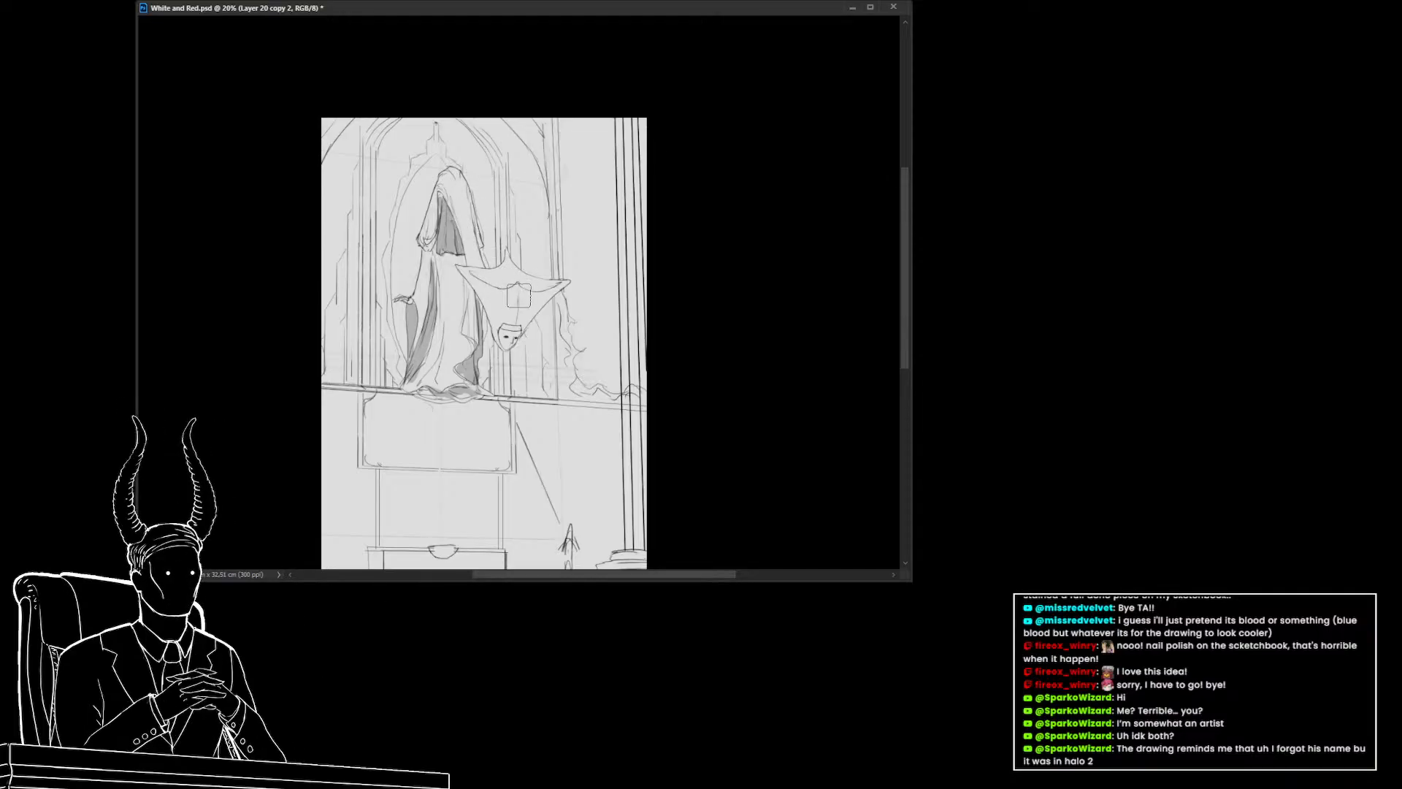
mouse_move(518, 295)
mouse_down()
mouse_move(516, 333)
mouse_move(535, 315)
mouse_move(487, 291)
mouse_up()
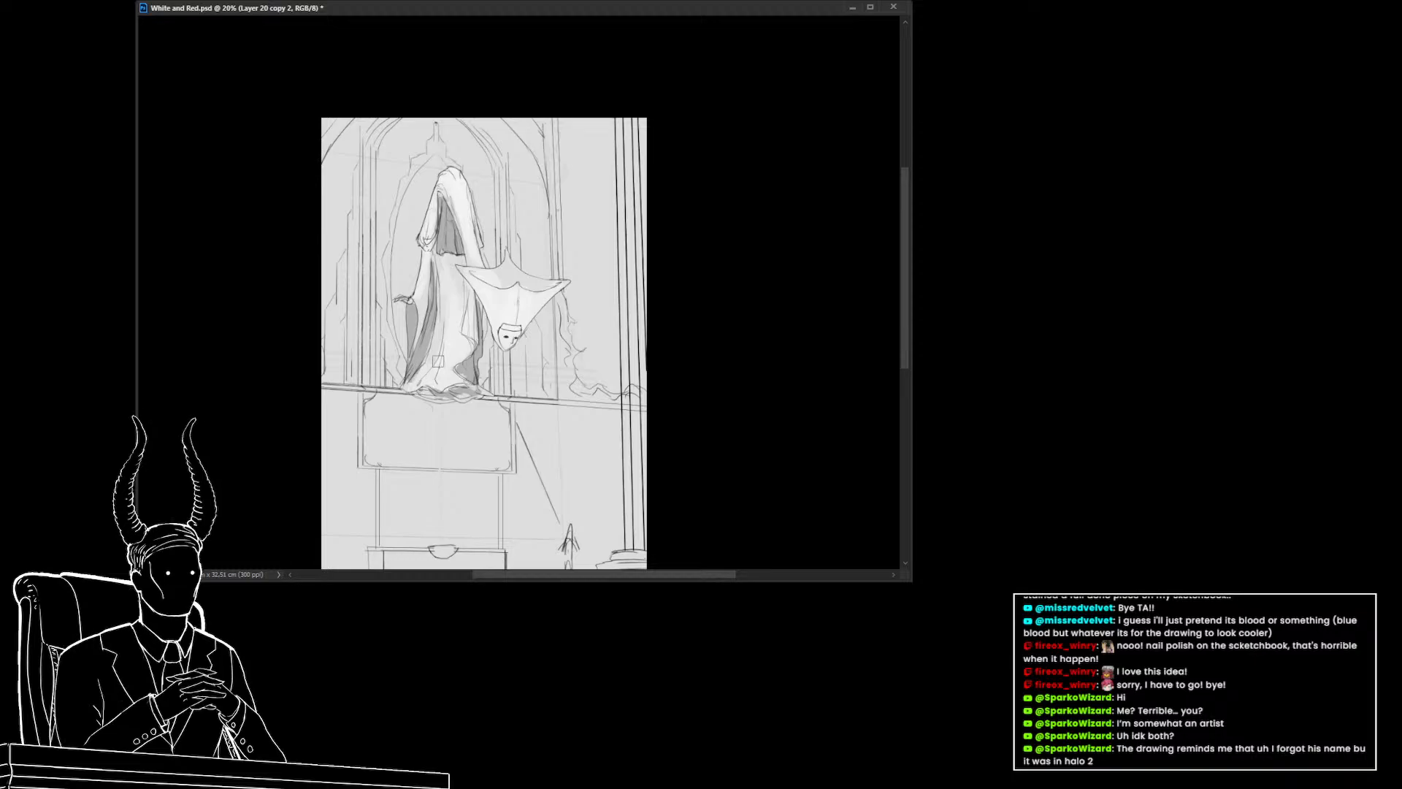
mouse_move(472, 349)
mouse_down()
mouse_move(407, 344)
mouse_move(449, 352)
mouse_up()
drag(521, 415, 501, 384)
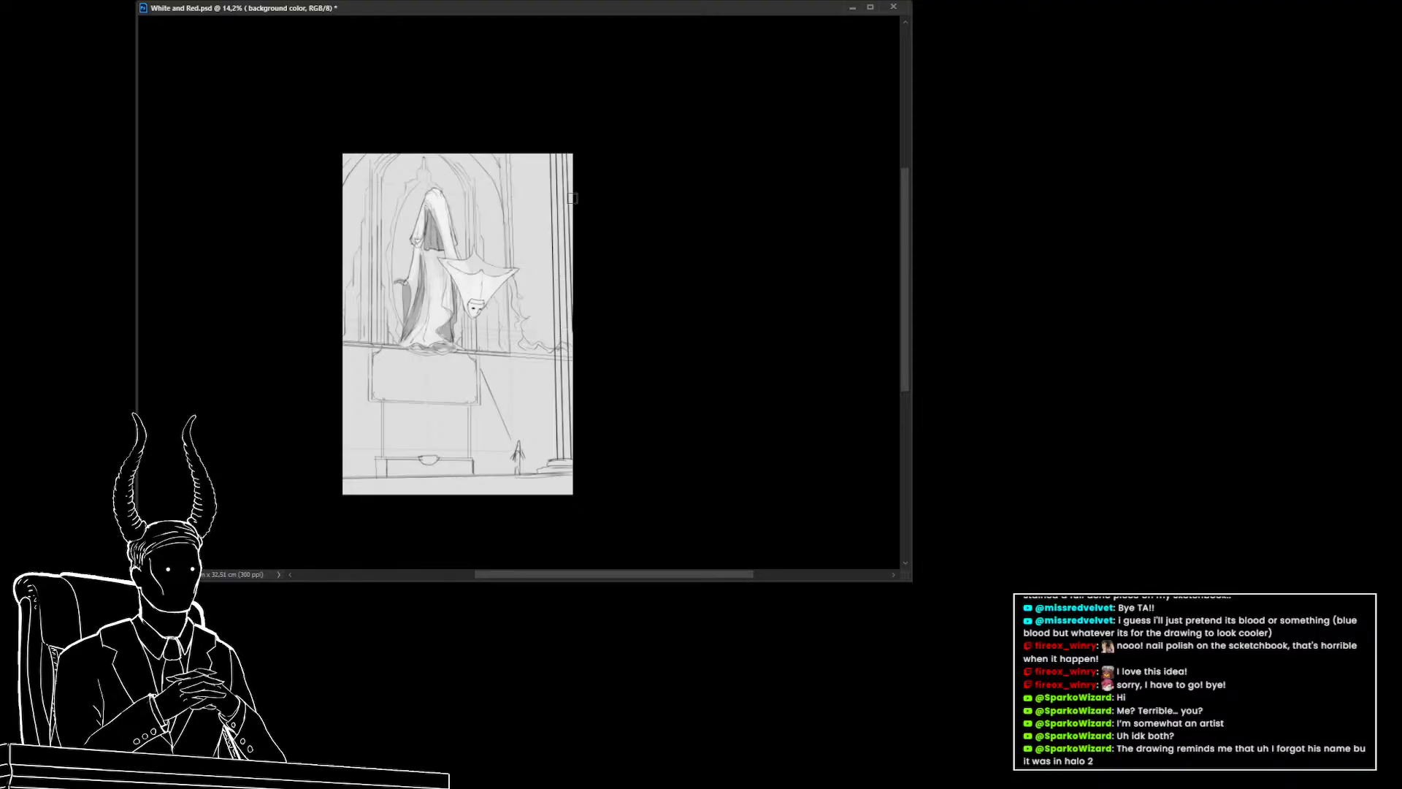
On the background color layer, enlarge the brush and paint soft gray tones around the upper architecture
drag(538, 155, 538, 226)
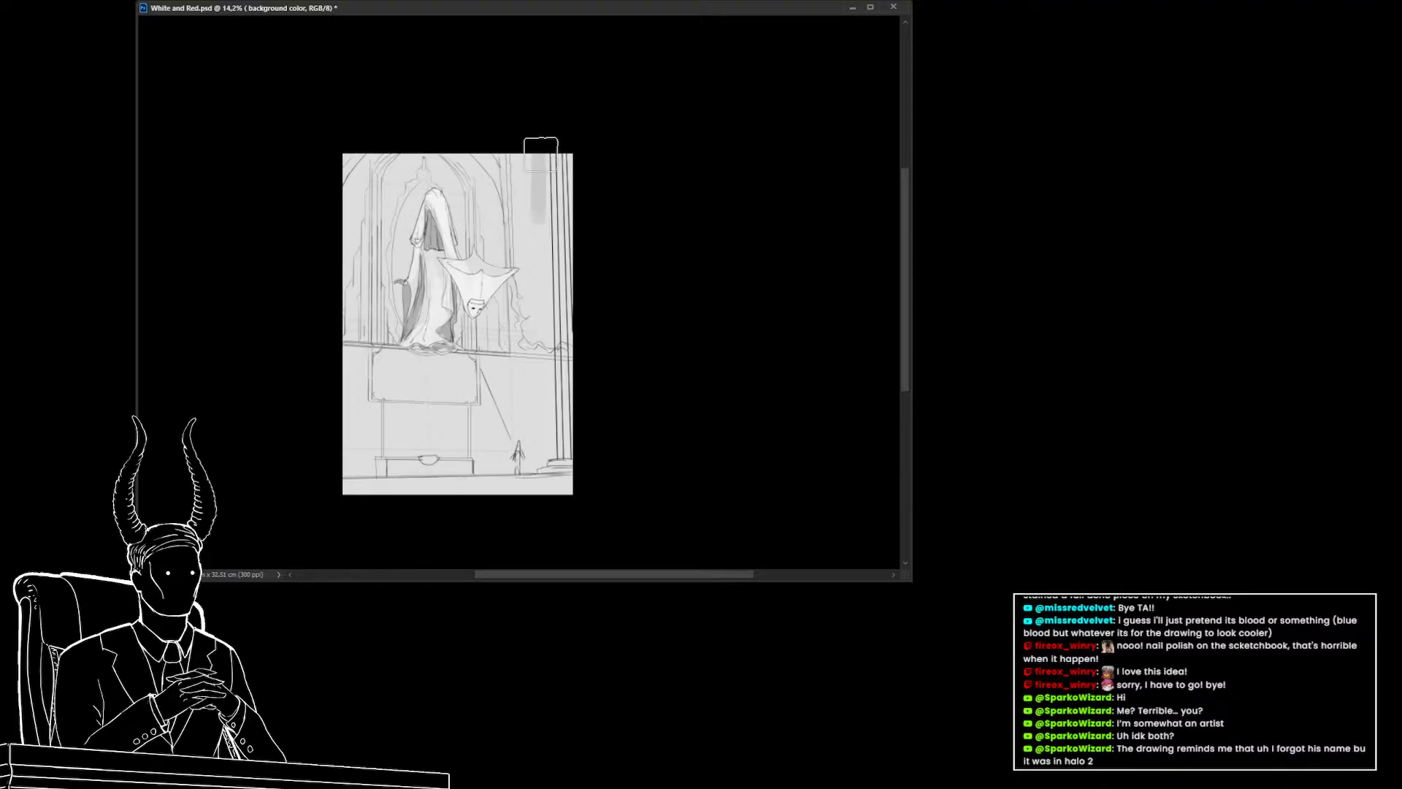
drag(540, 154, 543, 344)
mouse_move(543, 344)
mouse_down()
mouse_move(544, 187)
mouse_move(525, 253)
mouse_up()
alt+click(519, 170)
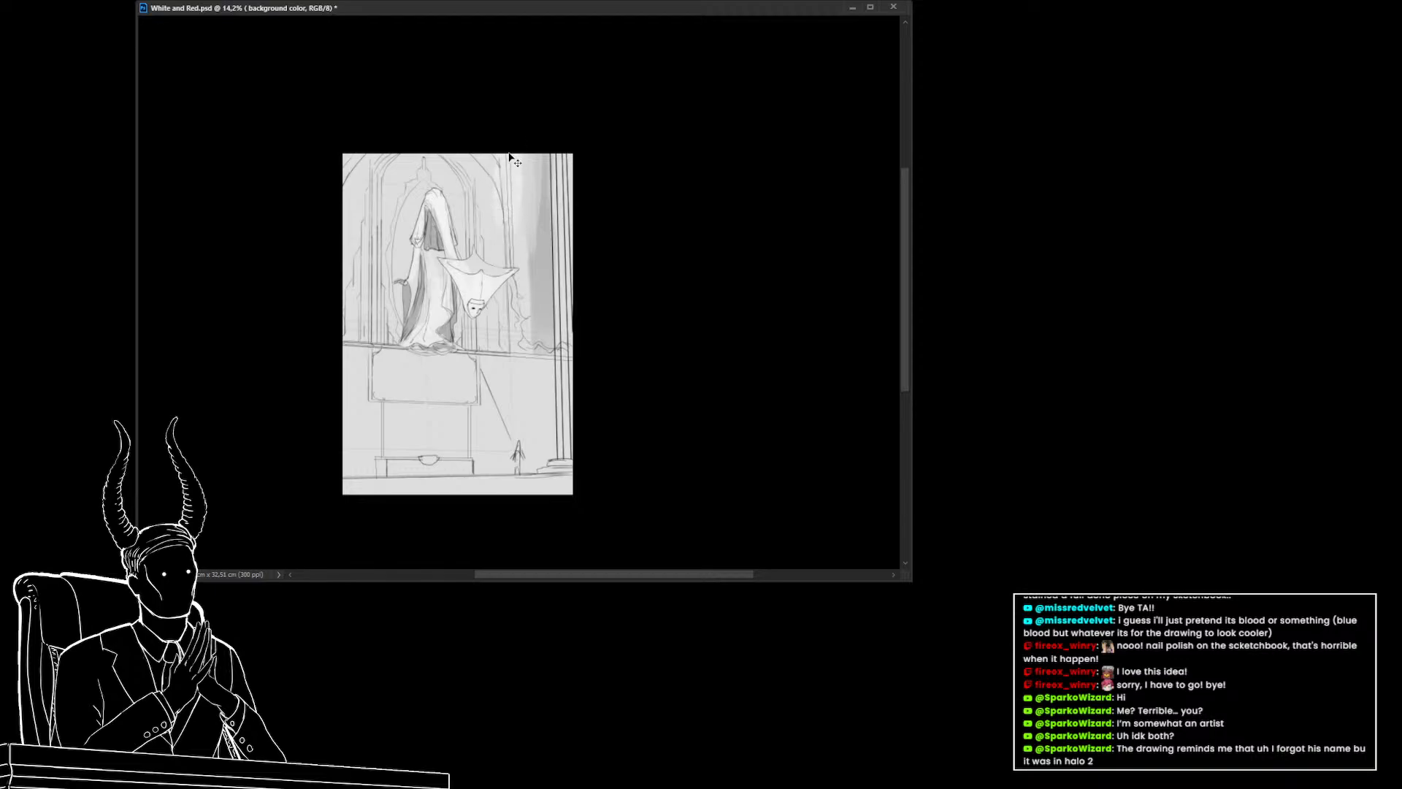
drag(524, 159, 530, 243)
drag(492, 138, 496, 231)
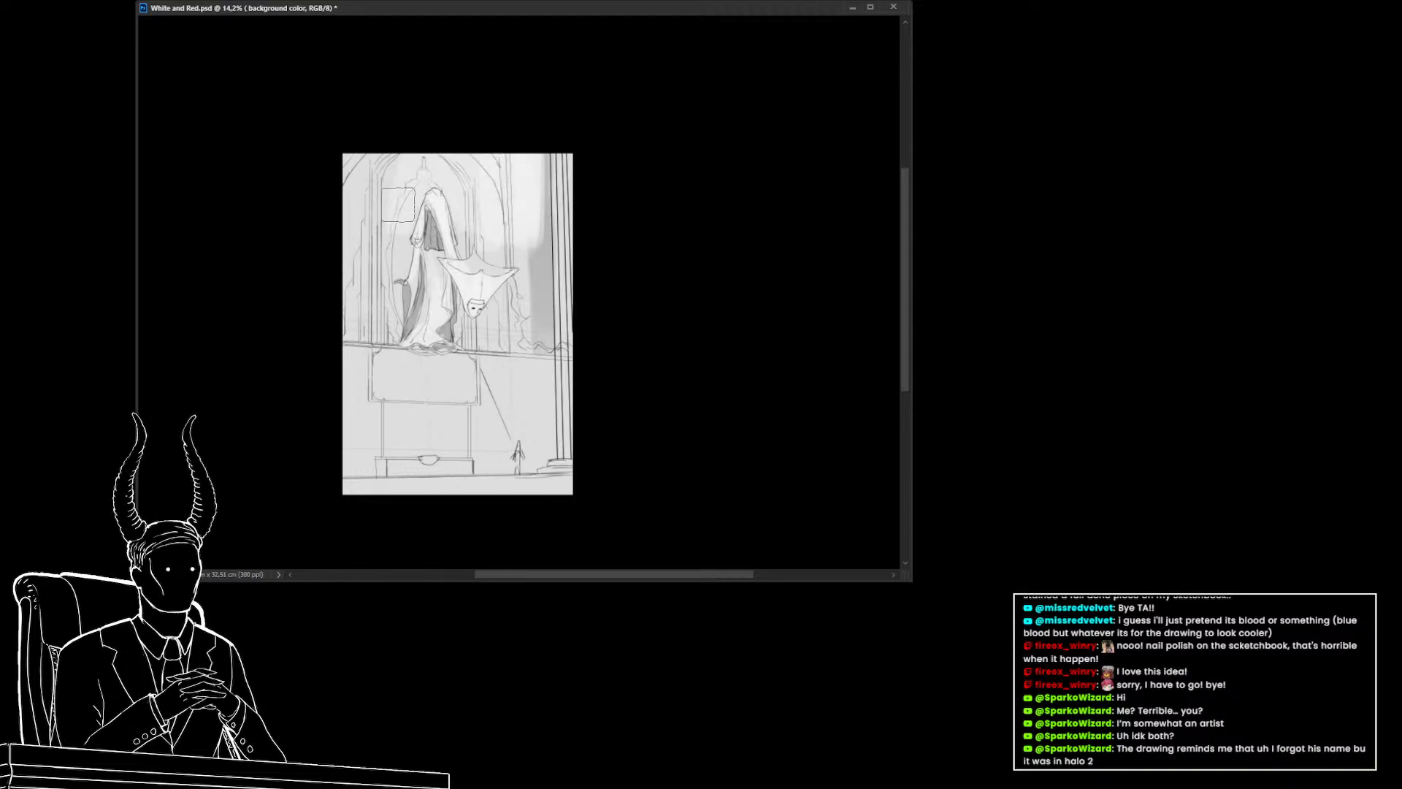
key(bracketright)
key(bracketright)
key(bracketright)
key(bracketright)
key(bracketright)
key(bracketright)
key(bracketright)
key(bracketright)
key(bracketright)
key(bracketright)
key(bracketright)
key(bracketright)
key(bracketright)
key(bracketright)
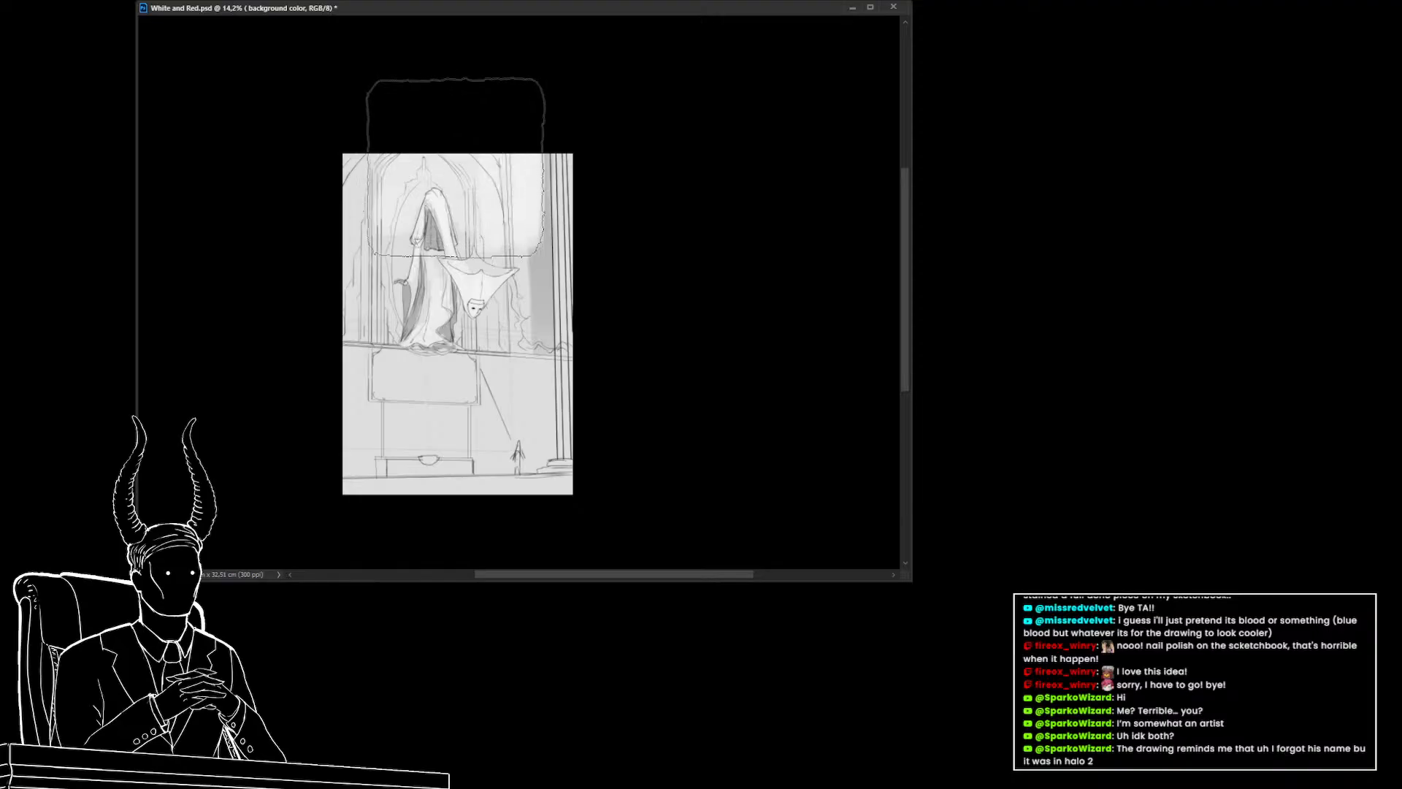
key(bracketright)
key(bracketright)
key(bracketright)
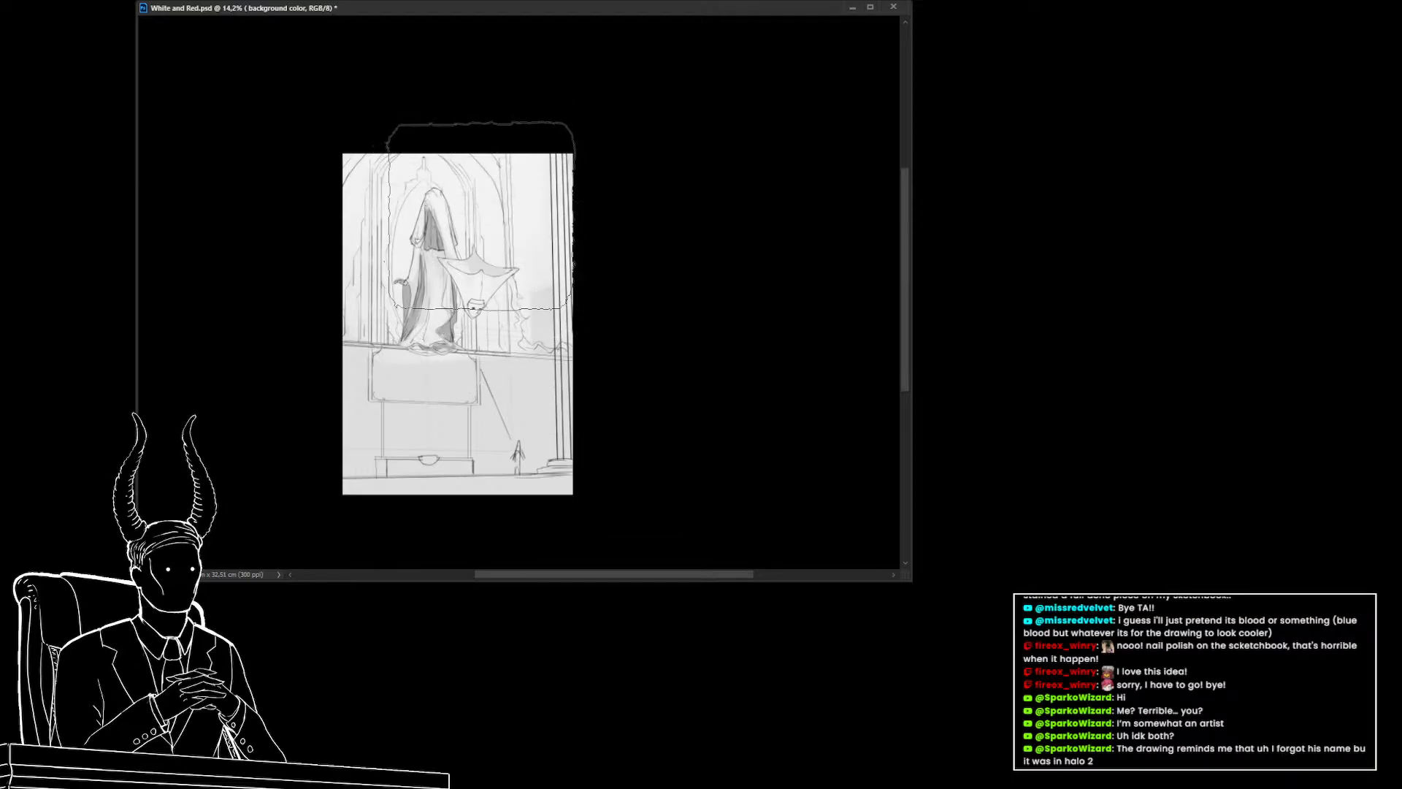
mouse_move(506, 223)
mouse_down()
mouse_move(549, 197)
mouse_move(560, 305)
mouse_up()
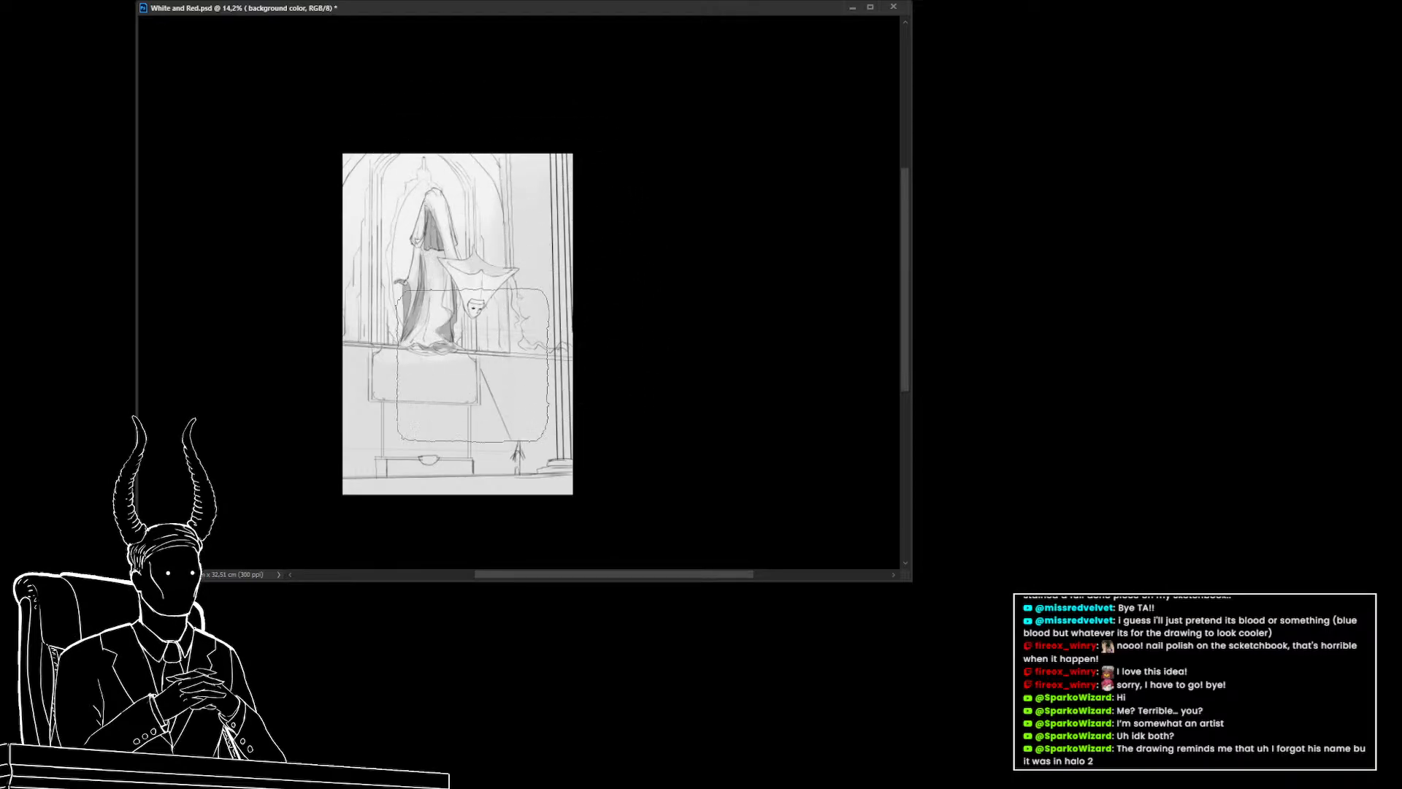
alt+click(496, 243)
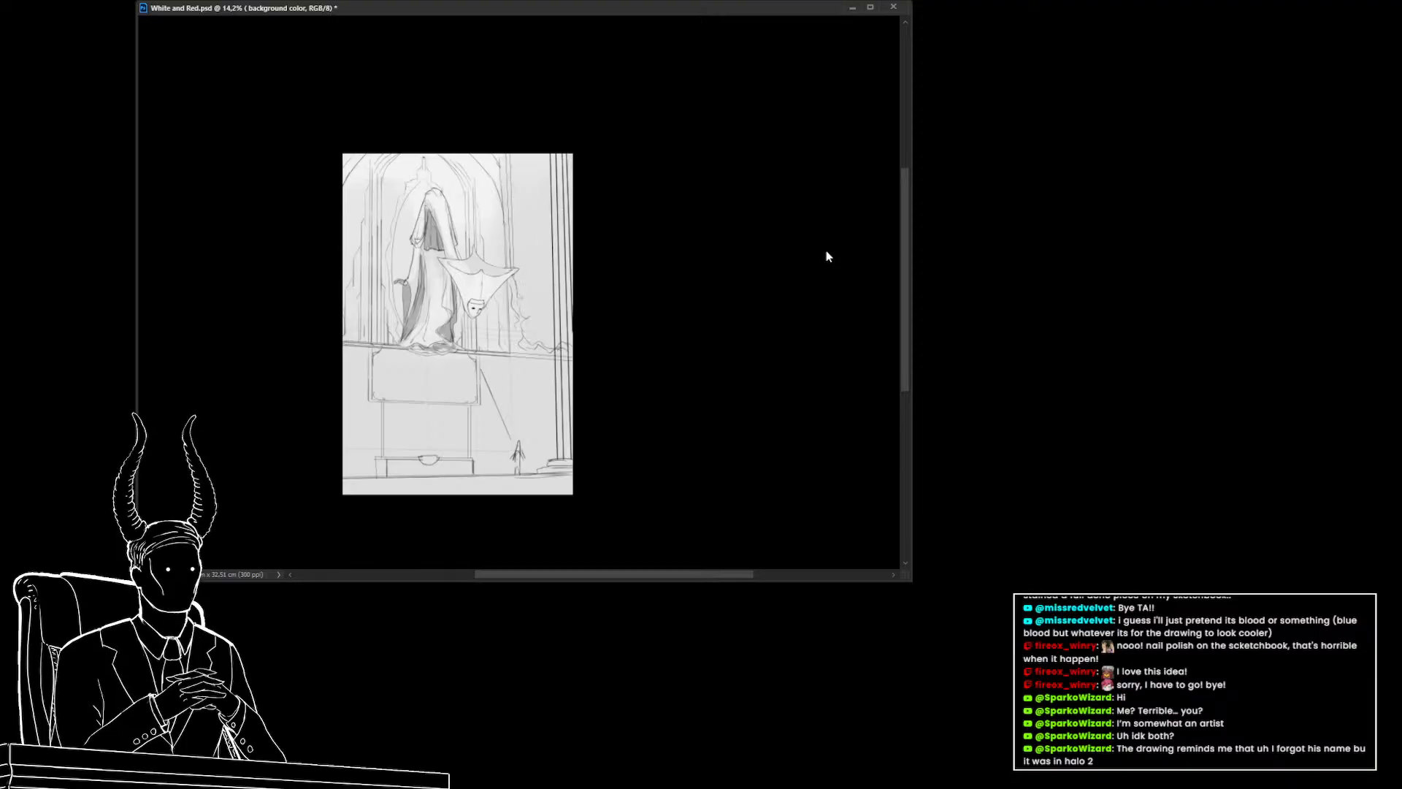
drag(520, 296, 564, 320)
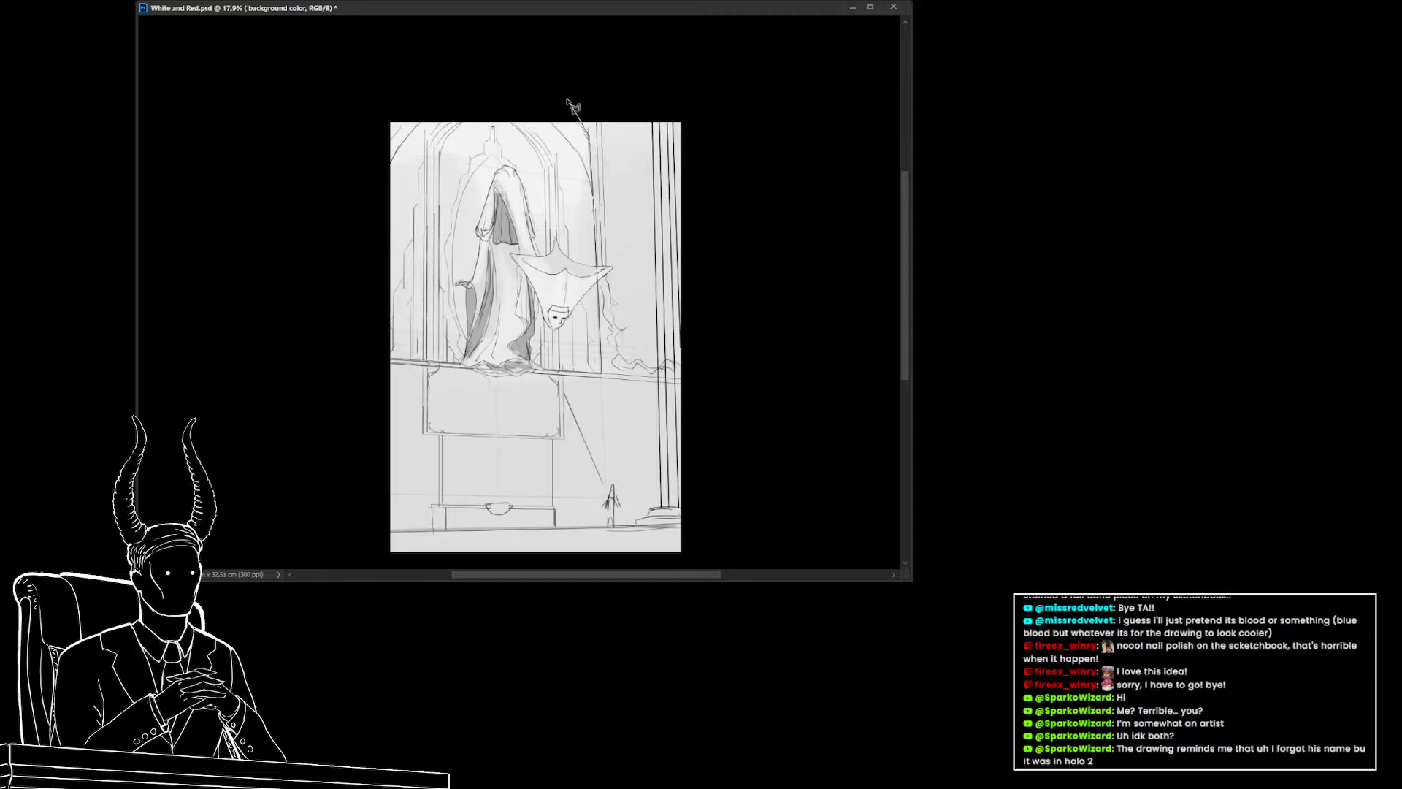
Select the arched opening behind the figure with a polygonal lasso and fill it with the foreground gray
drag(568, 100, 476, 97)
click(439, 154)
click(439, 363)
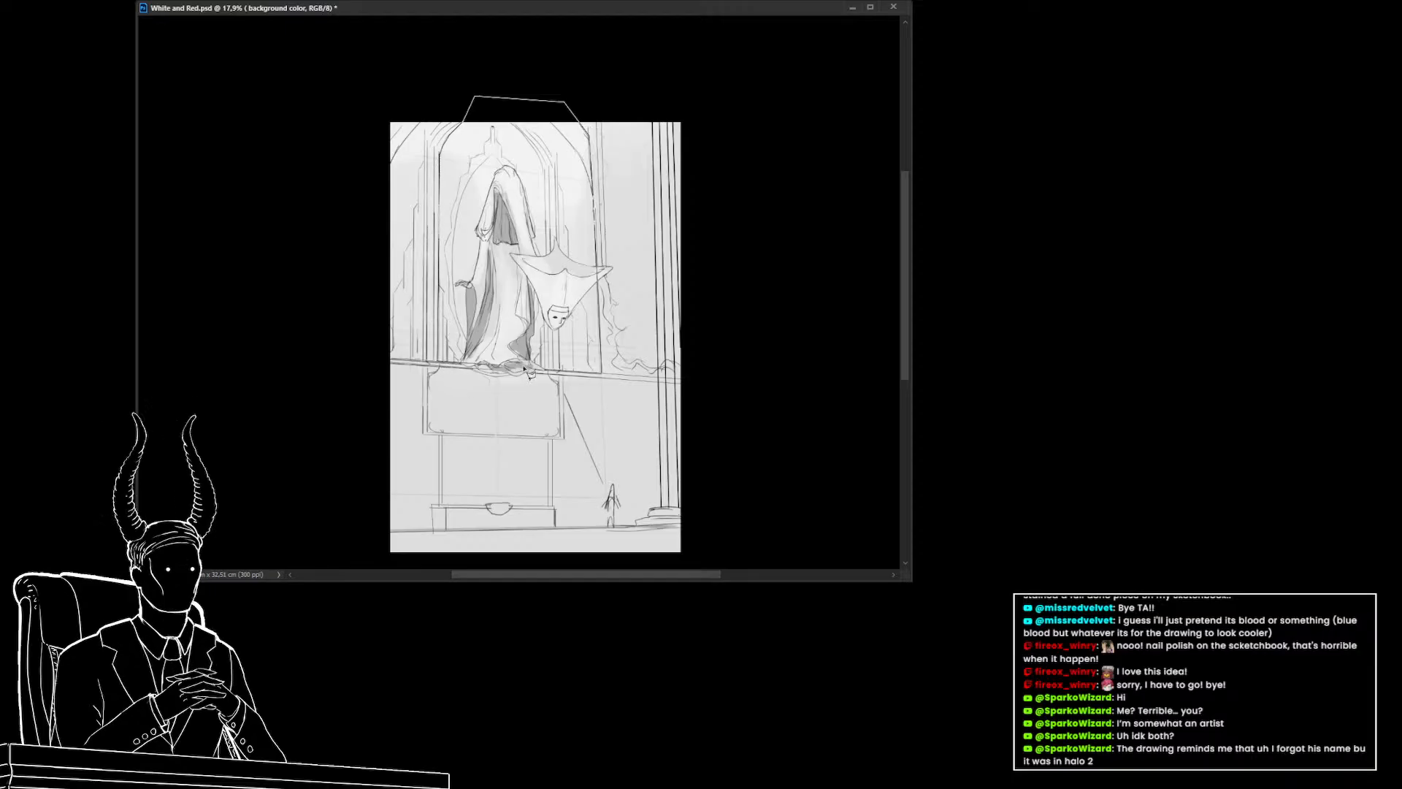
click(603, 373)
key(alt+BackSpace)
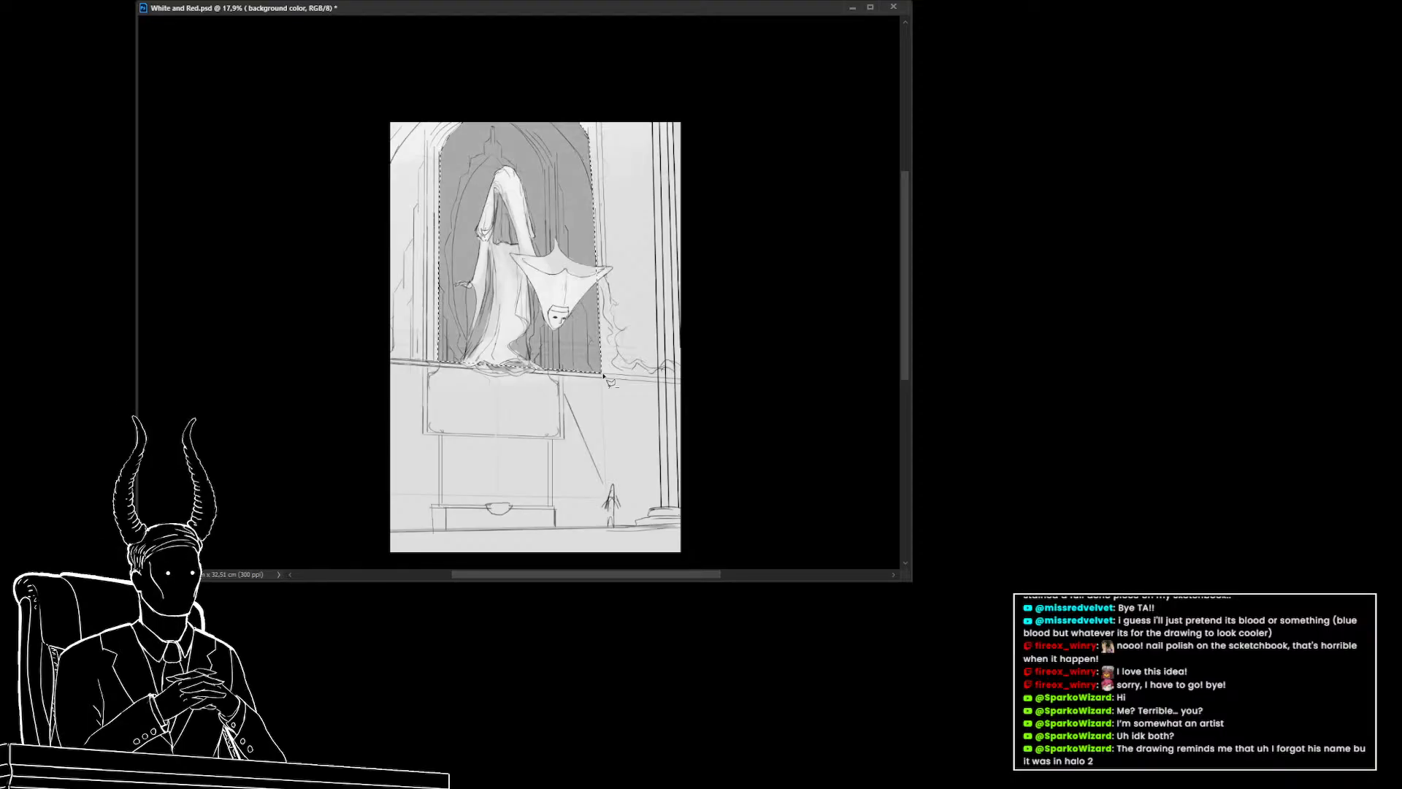
Free-transform the gray arch fill, stretching its left edge out to the arch's left side
mouse_move(523, 379)
mouse_down()
mouse_move(454, 371)
mouse_move(541, 391)
mouse_move(511, 376)
mouse_up()
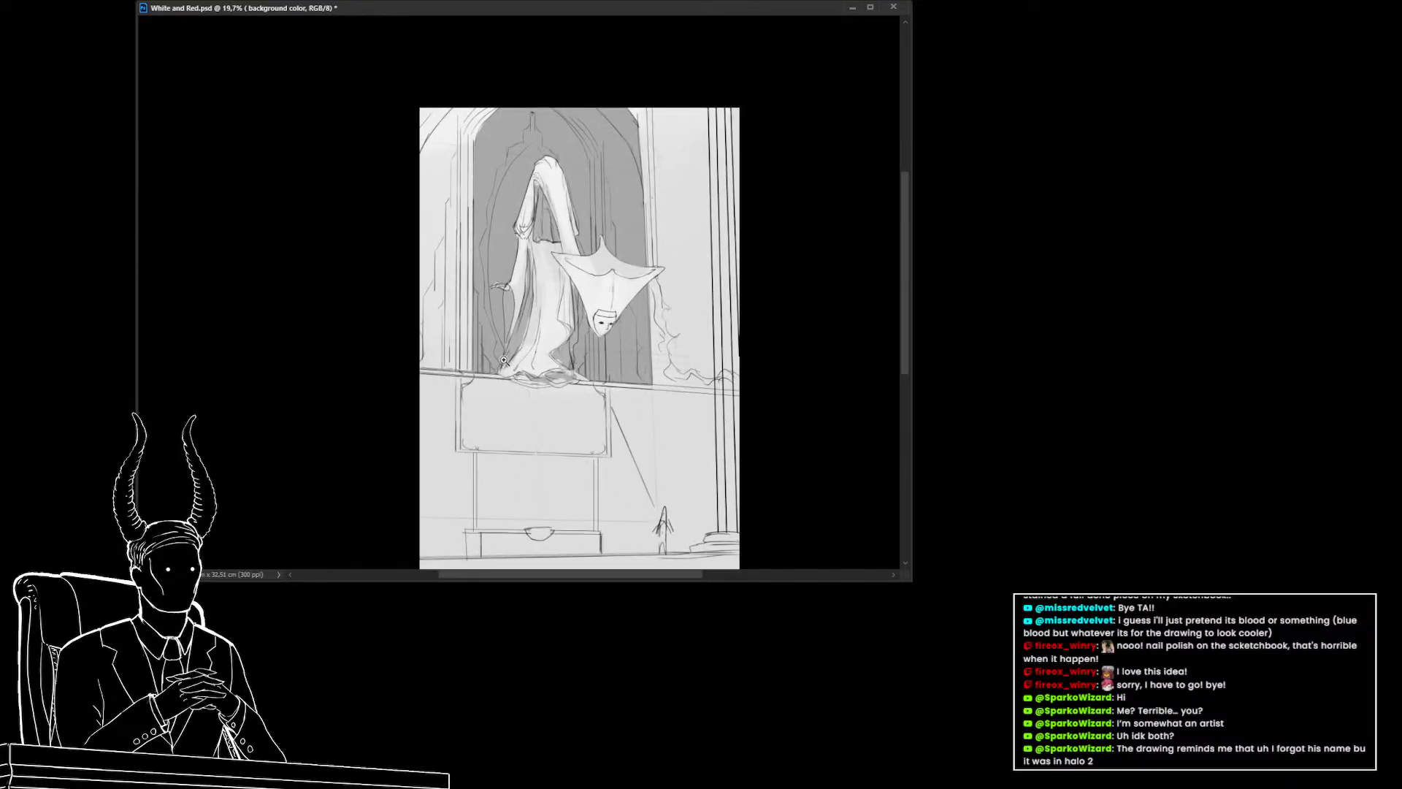
ctrl+click(475, 100)
drag(698, 359, 653, 349)
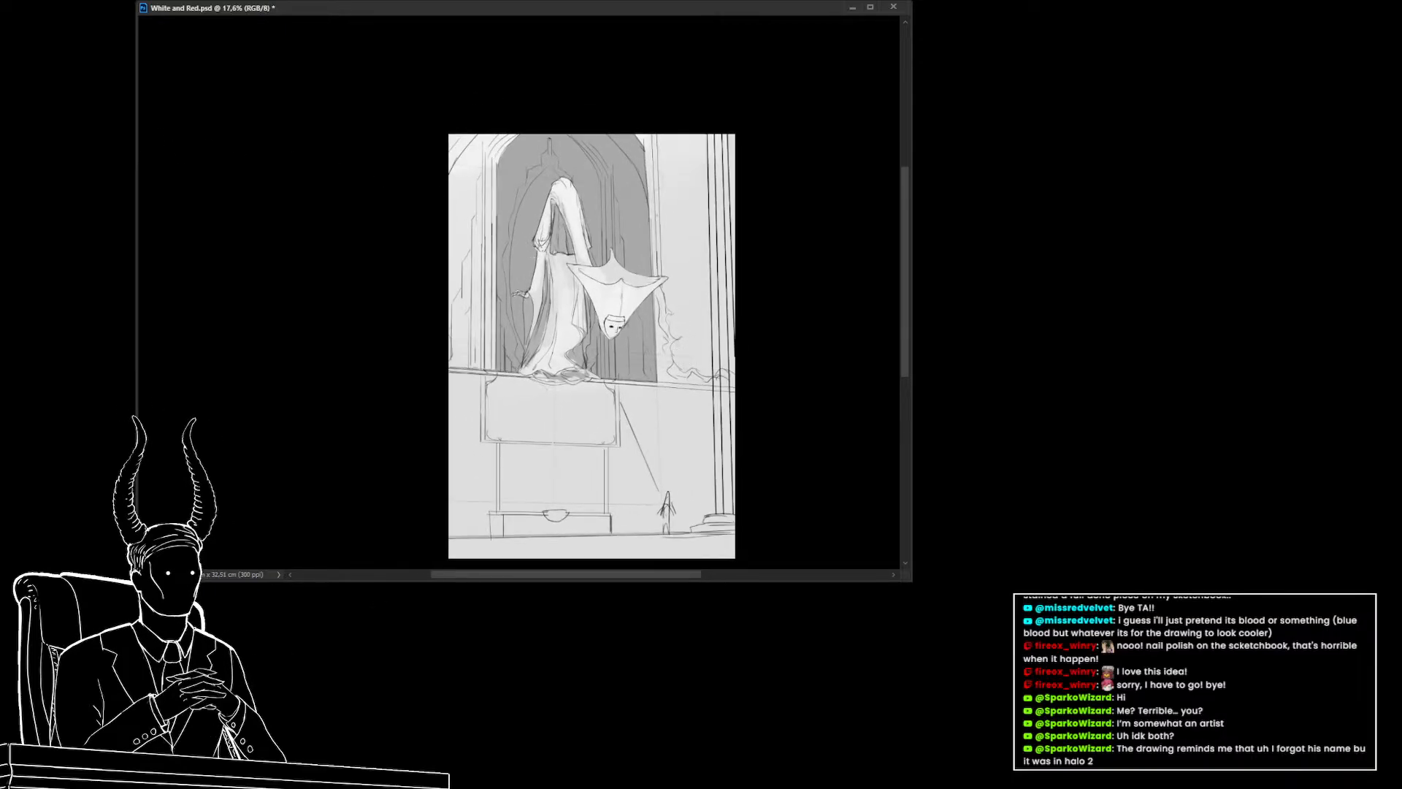
click(762, 388)
key(ctrl+t)
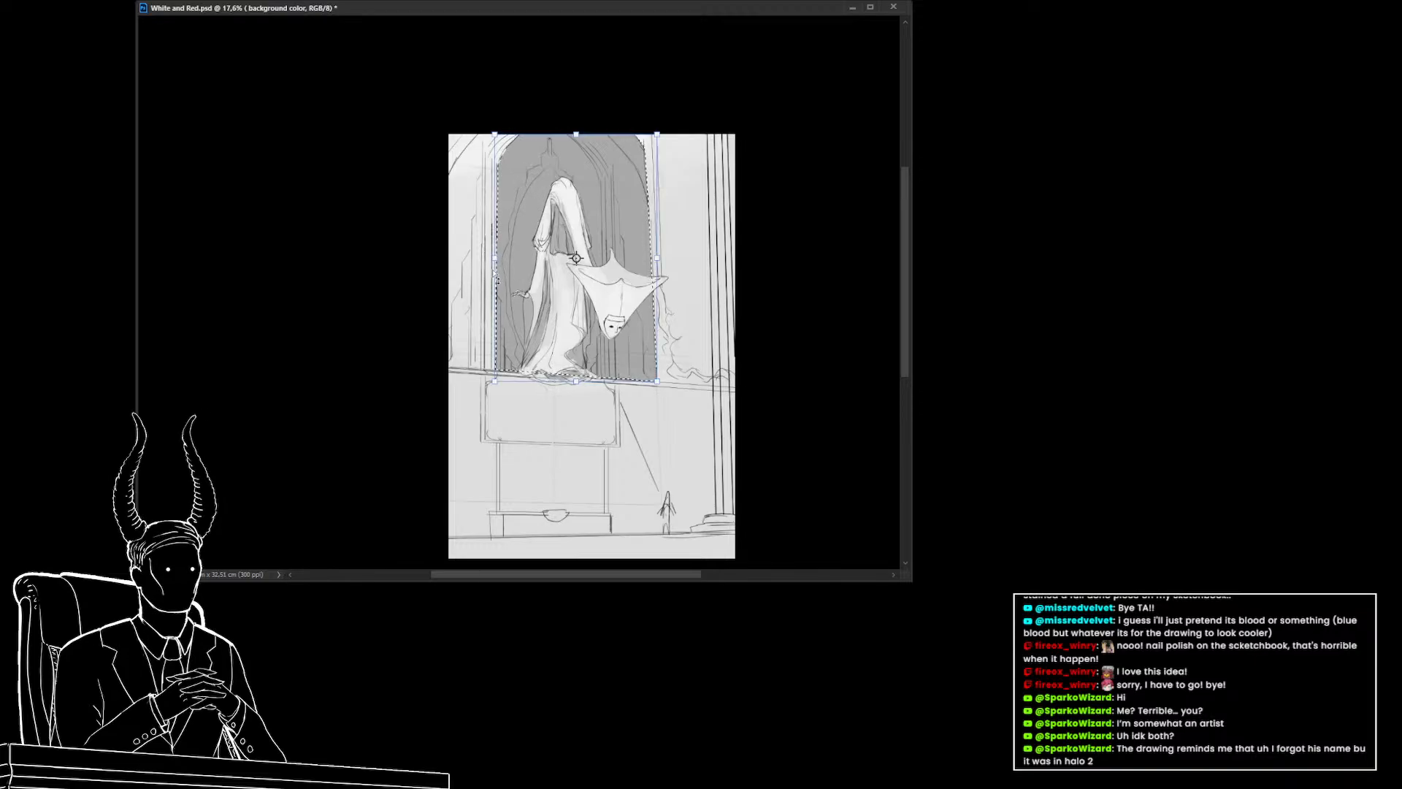
drag(495, 258, 451, 259)
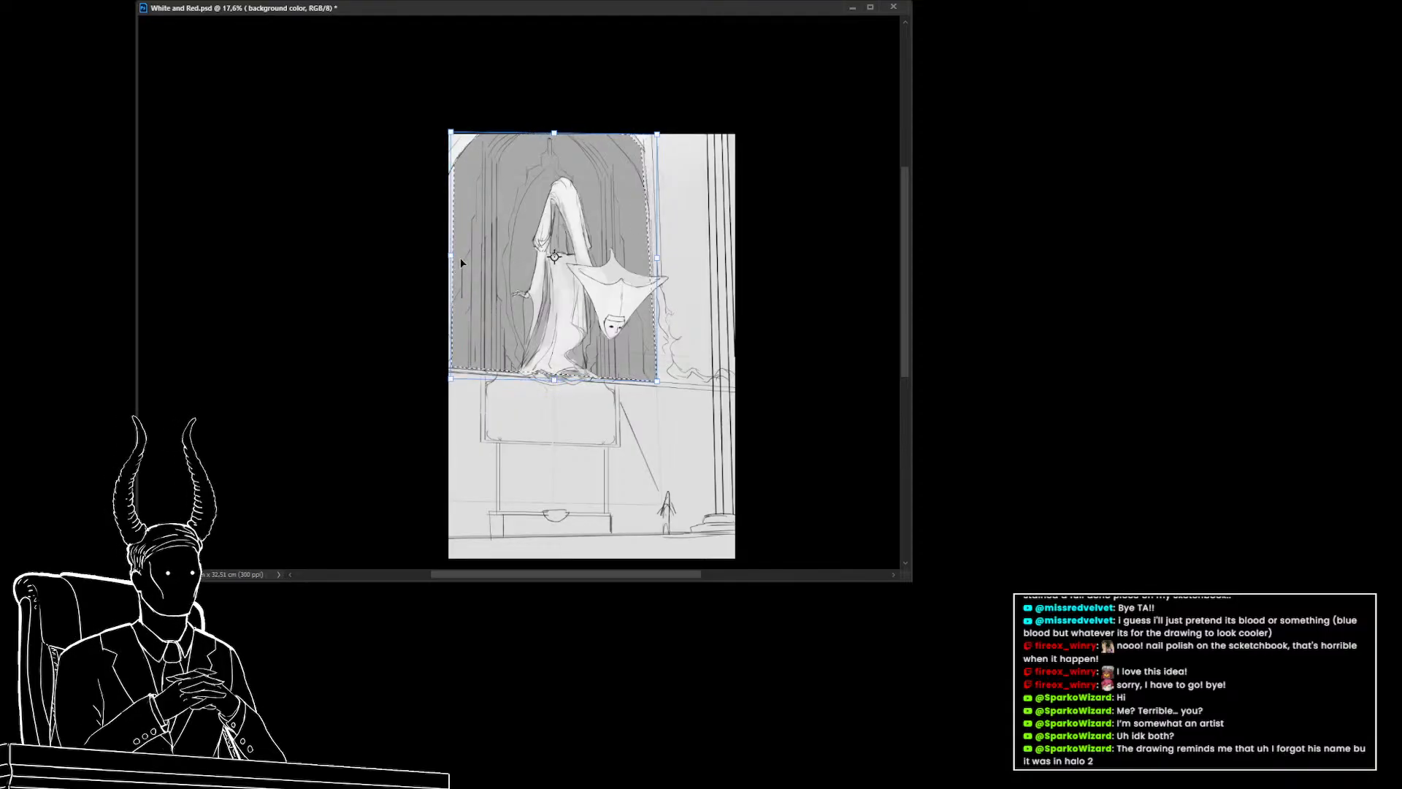
key(Return)
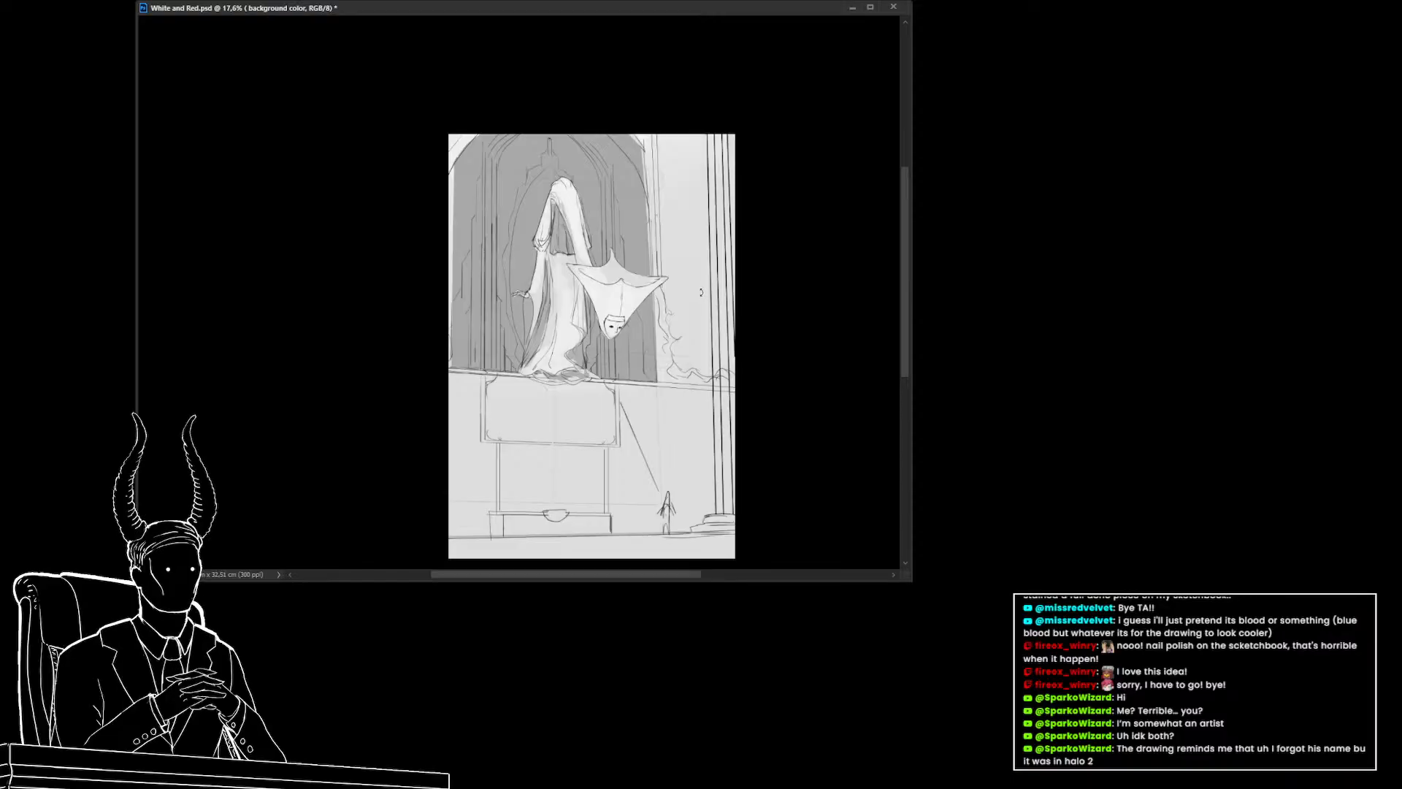
Transform the arch fill again, narrowing it from both sides and adjusting its top to fit the opening
key(ctrl+t)
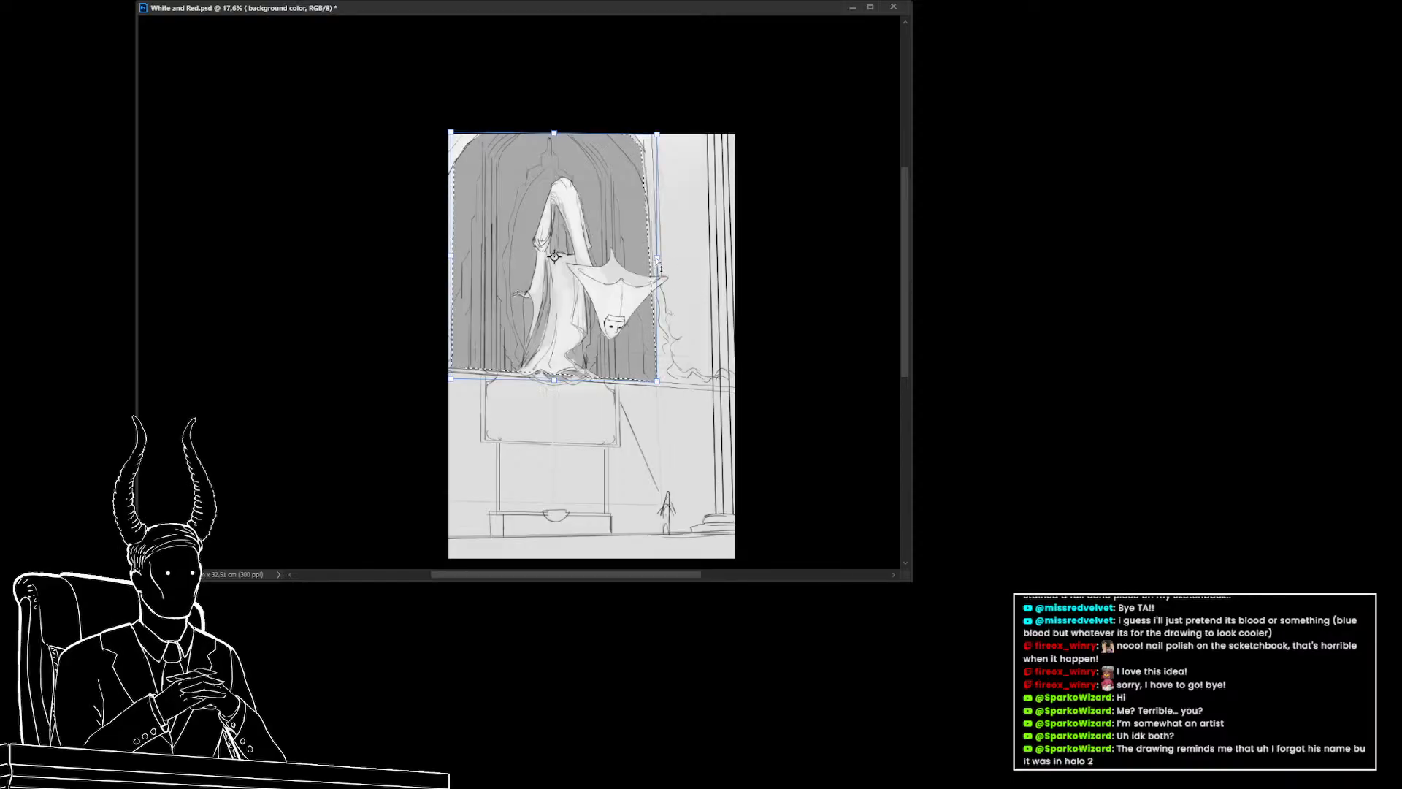
drag(657, 259, 617, 260)
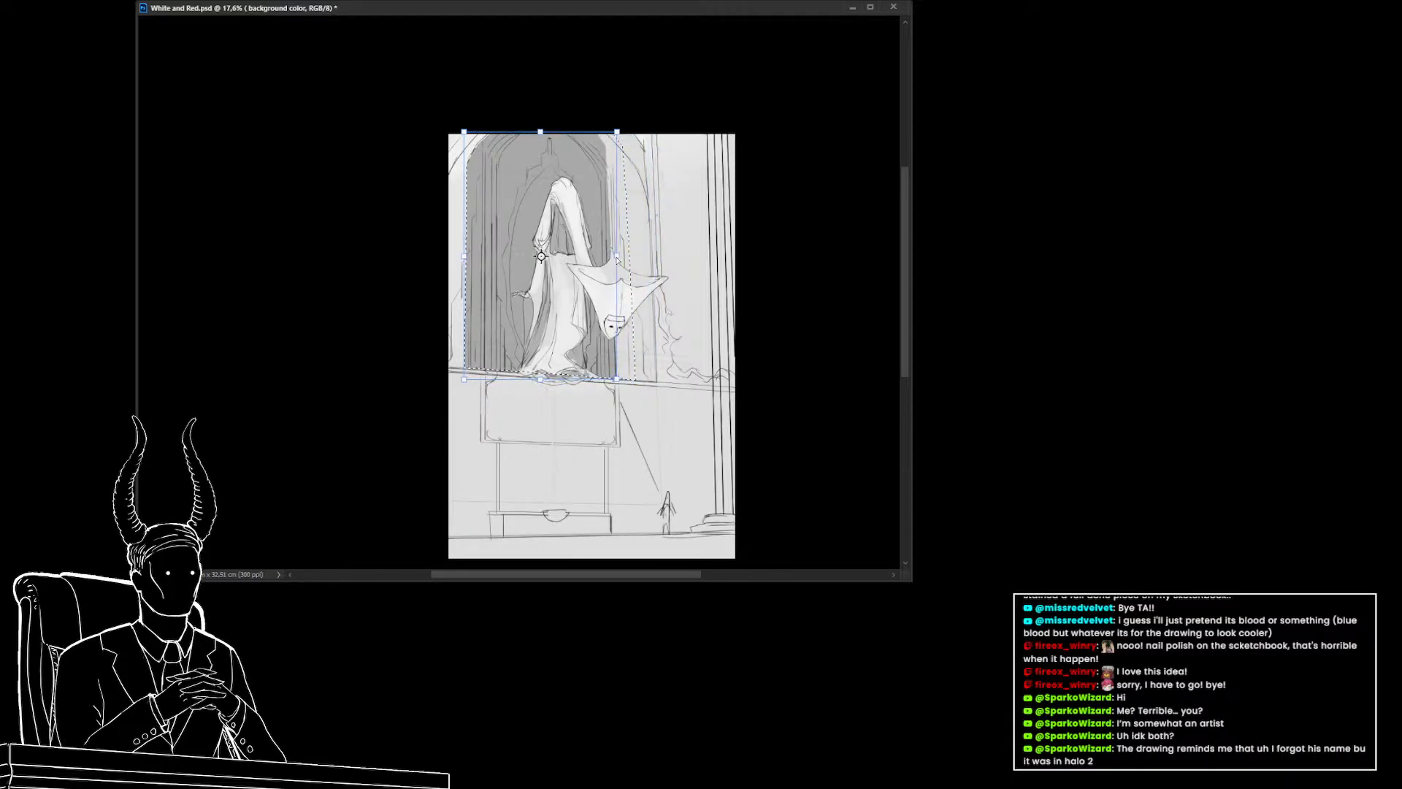
drag(466, 264, 482, 259)
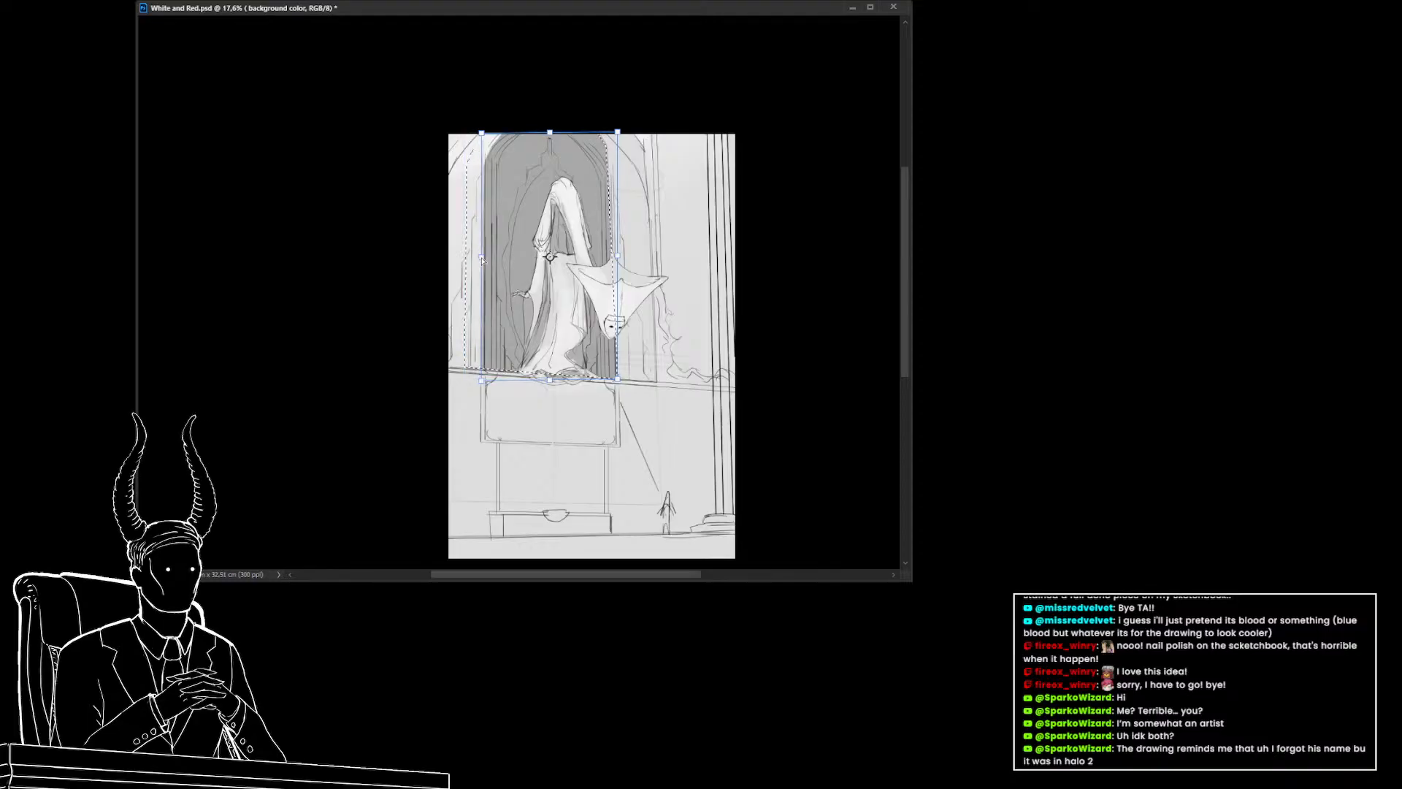
drag(556, 135, 620, 134)
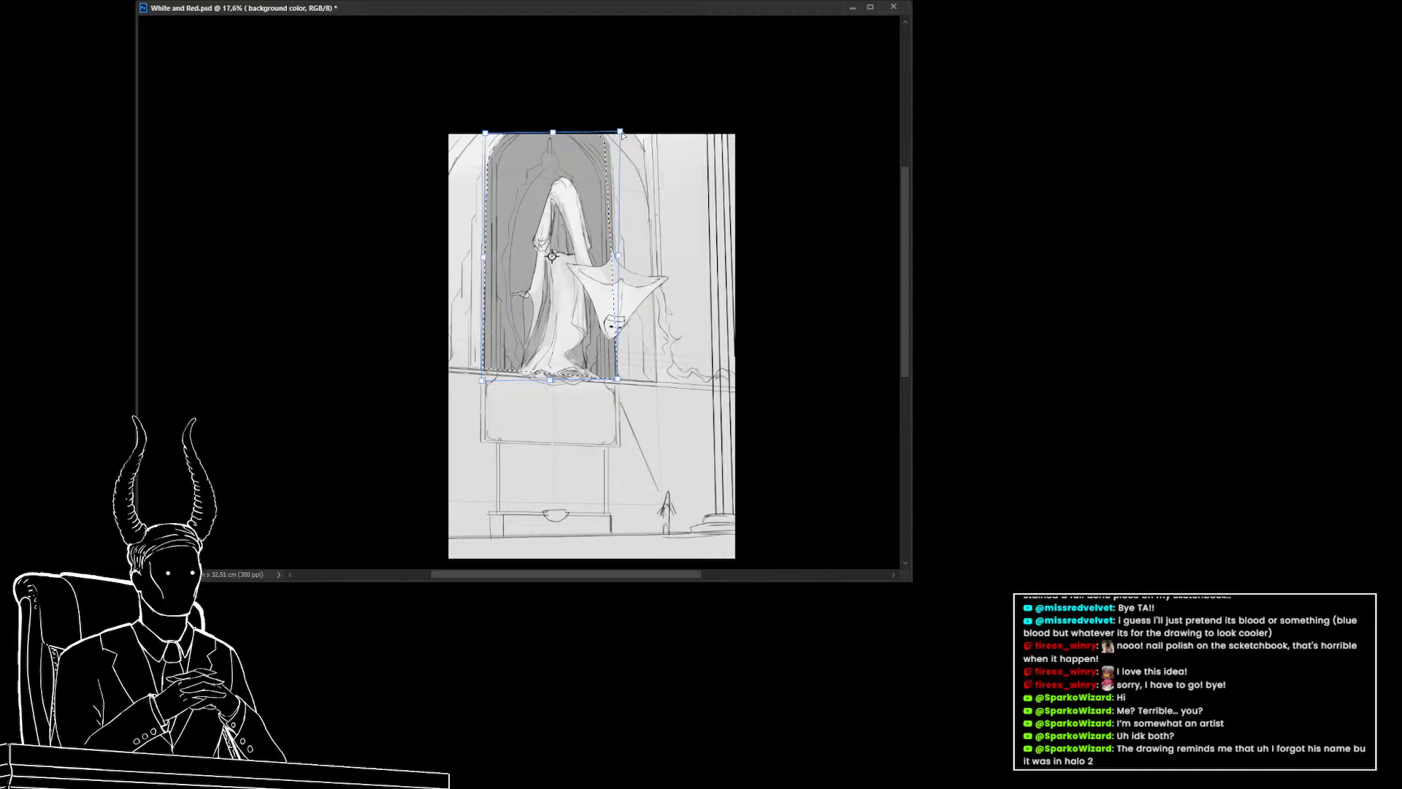
key(Return)
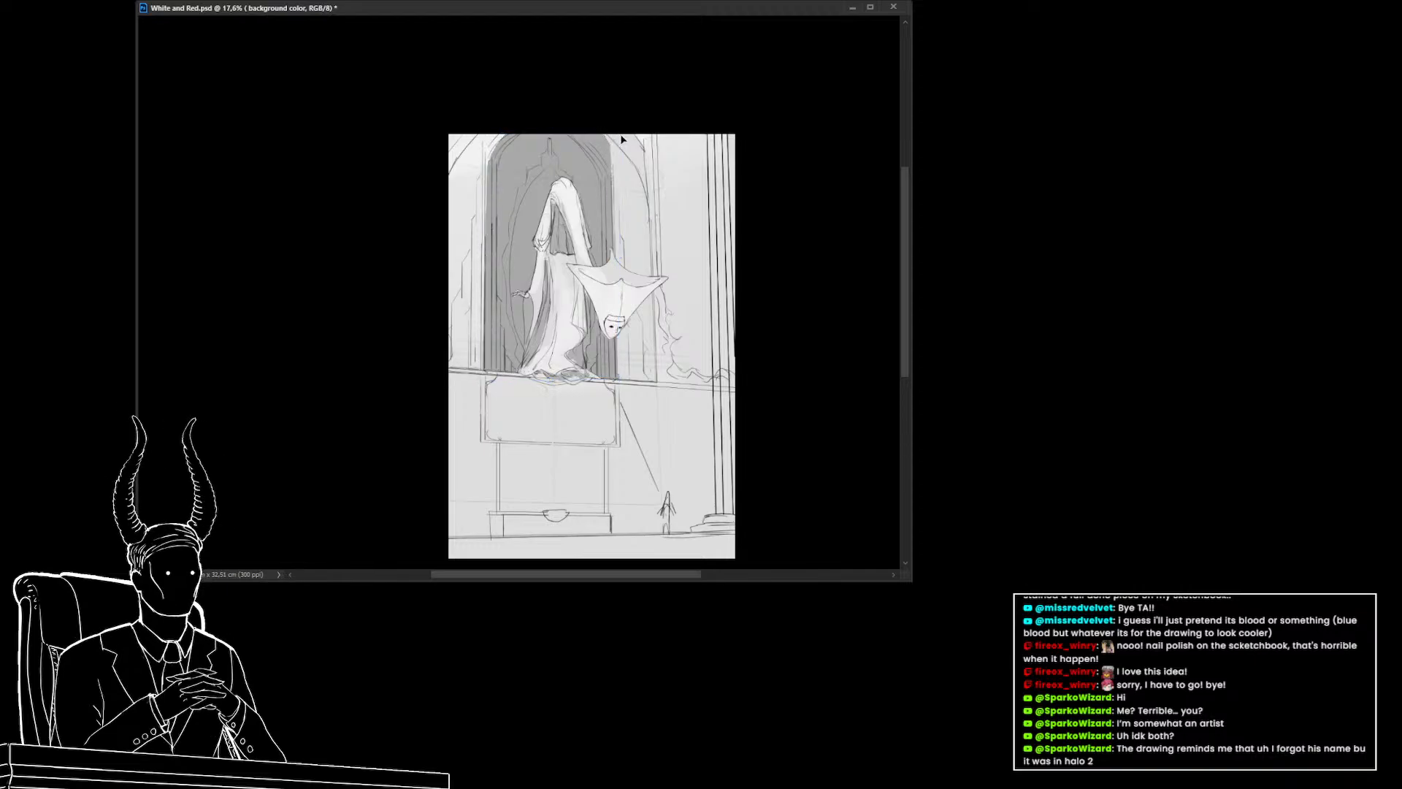
On a new layer, lasso the narrow column at the right edge and fill it with the foreground gray
drag(652, 284, 657, 321)
drag(697, 352, 643, 423)
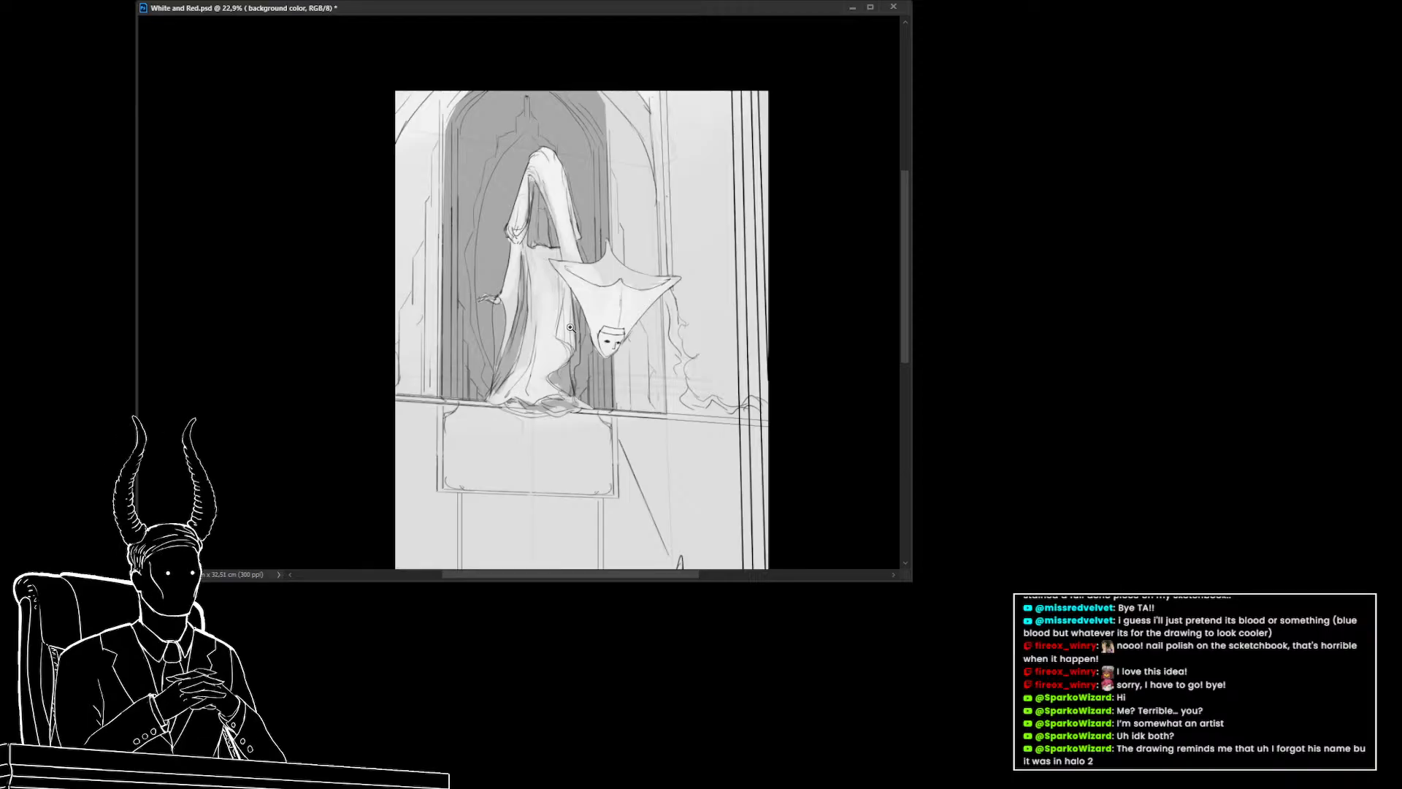
drag(572, 327, 576, 351)
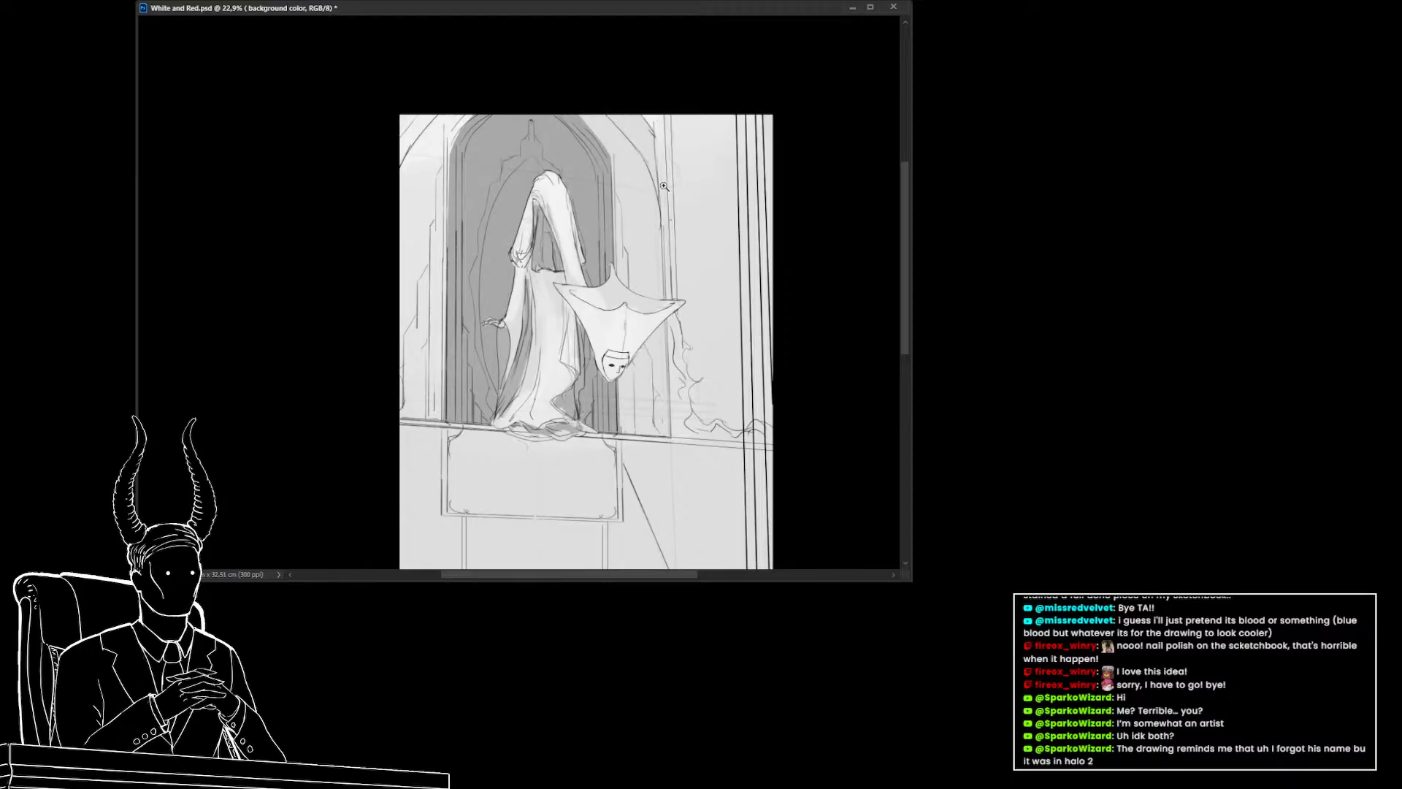
drag(663, 187, 624, 191)
drag(663, 297, 695, 302)
drag(696, 359, 599, 376)
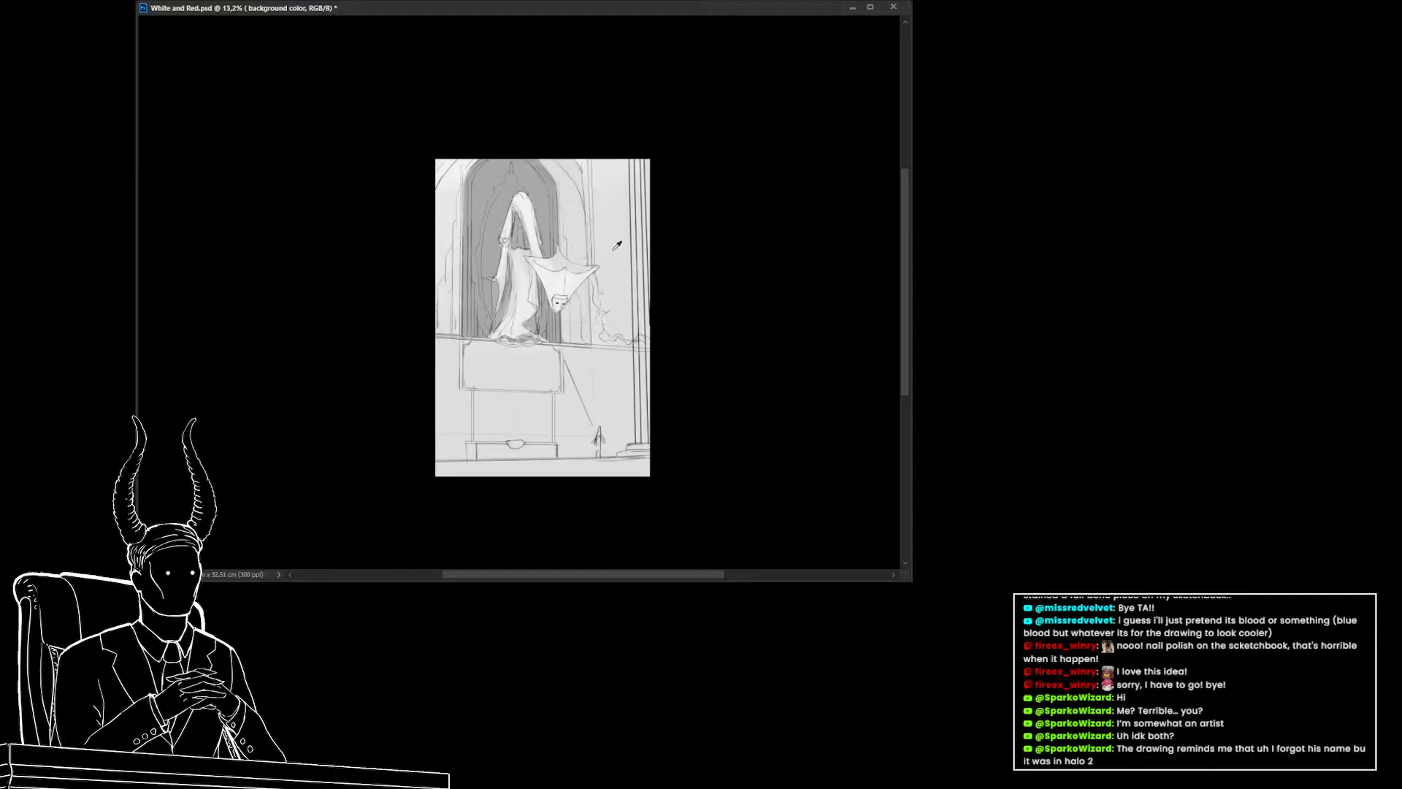
key(ctrl+alt+shift+n)
key(l)
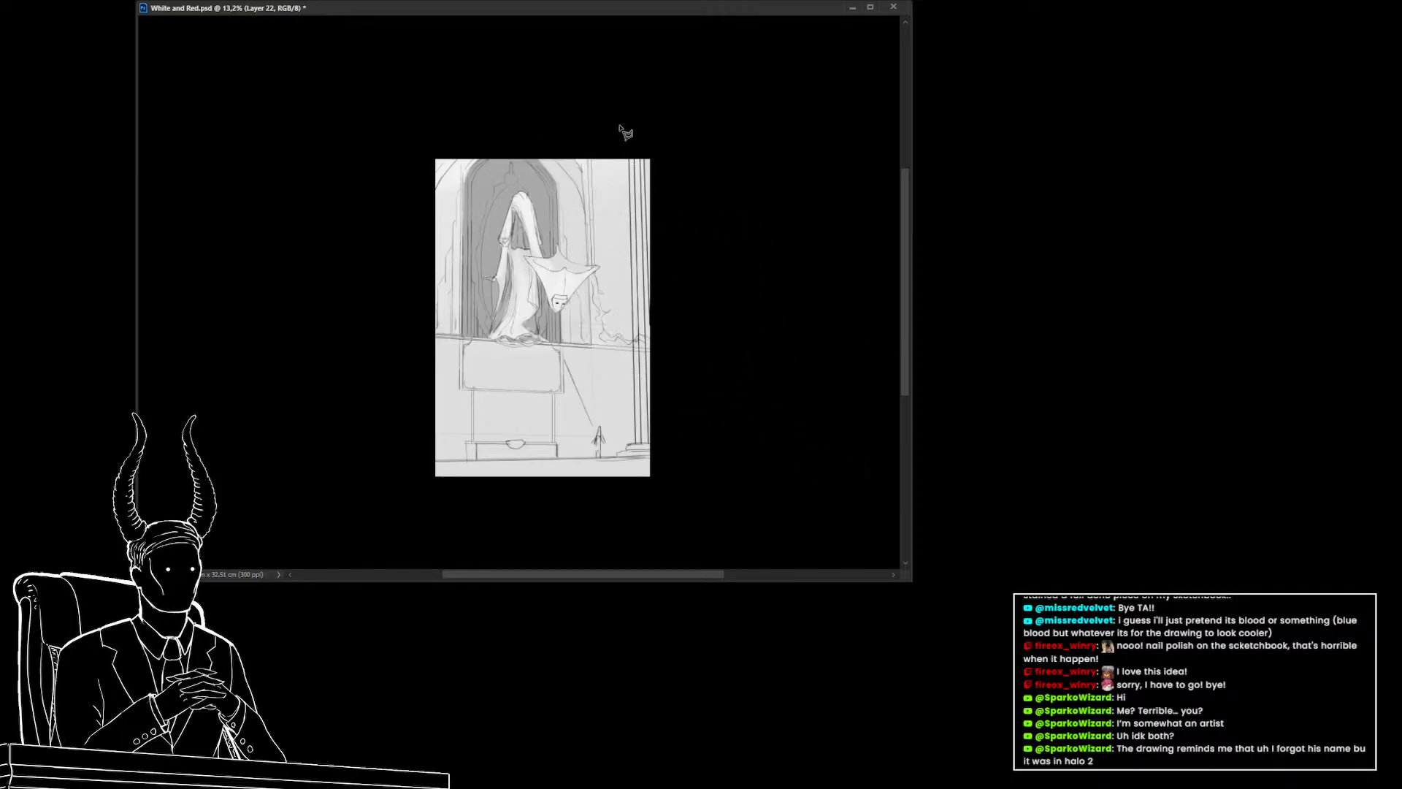
drag(629, 157, 638, 448)
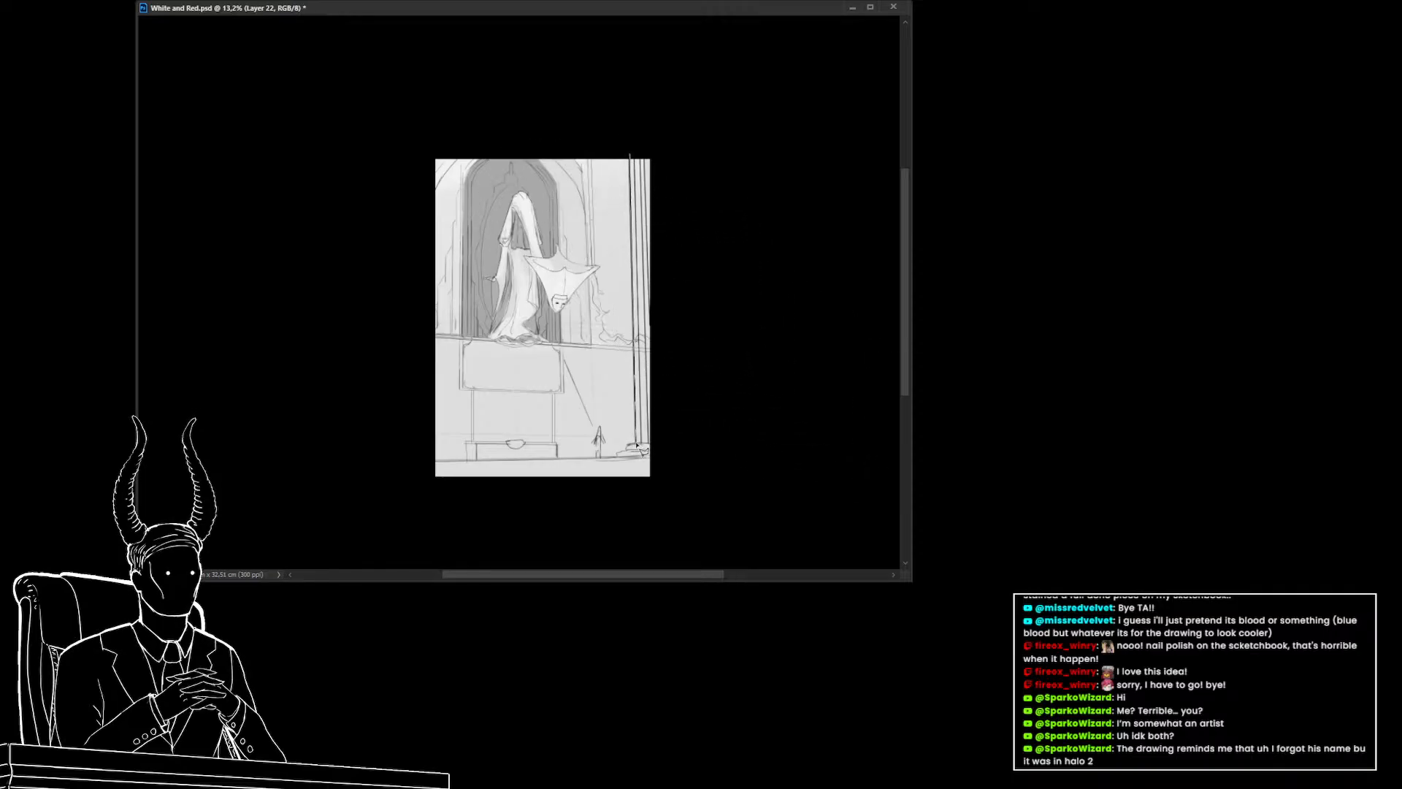
key(Escape)
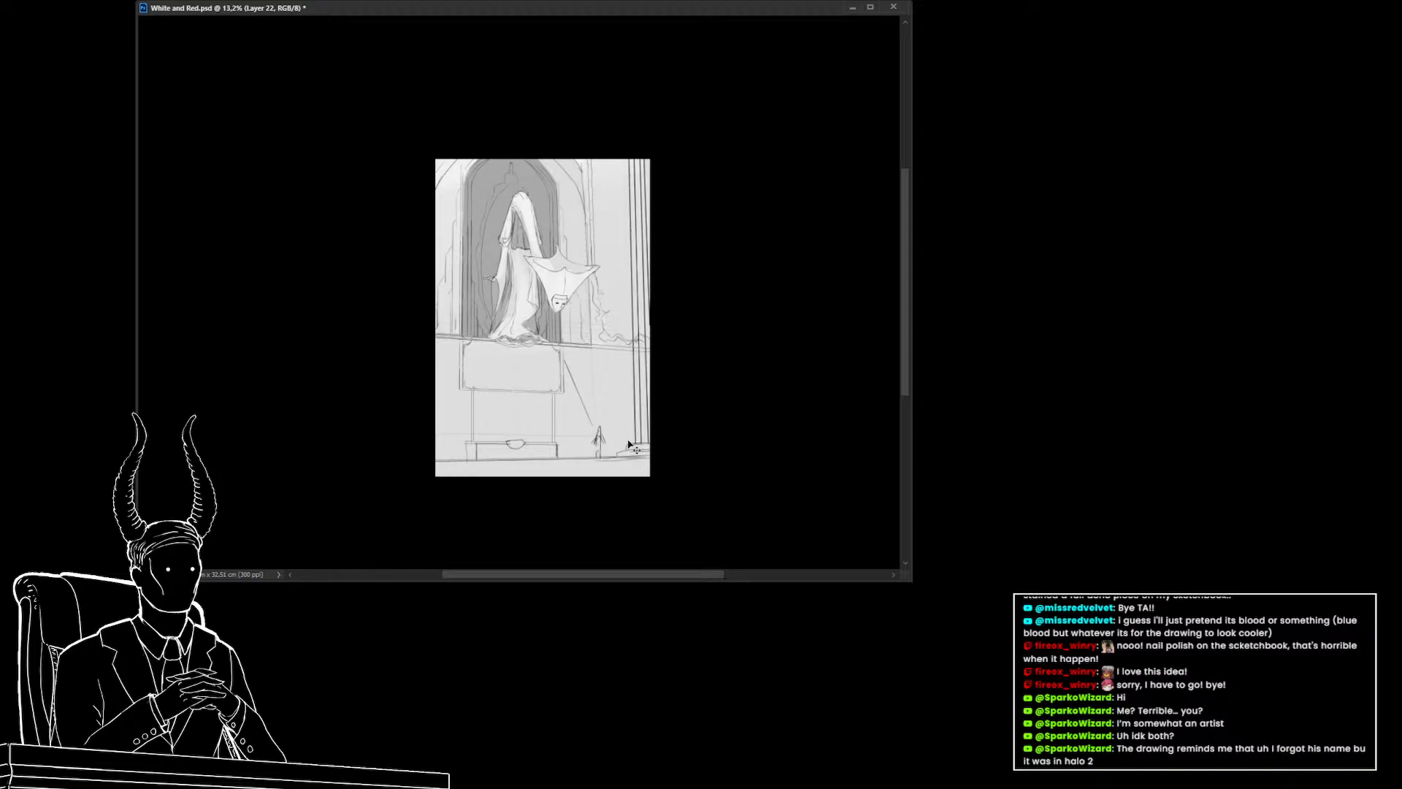
mouse_move(628, 151)
mouse_down()
mouse_move(637, 444)
mouse_move(616, 458)
mouse_move(673, 459)
mouse_move(694, 116)
mouse_up()
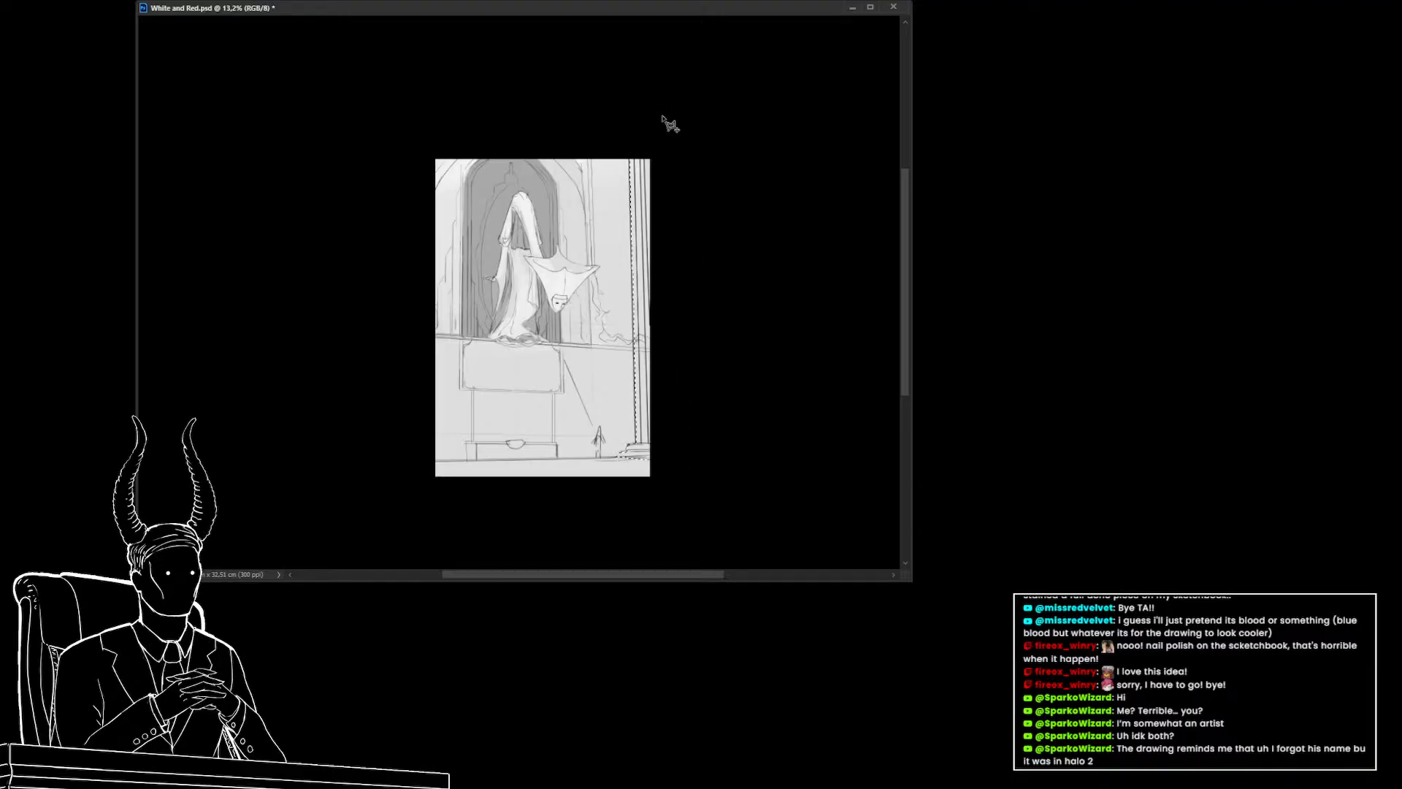
key(alt)
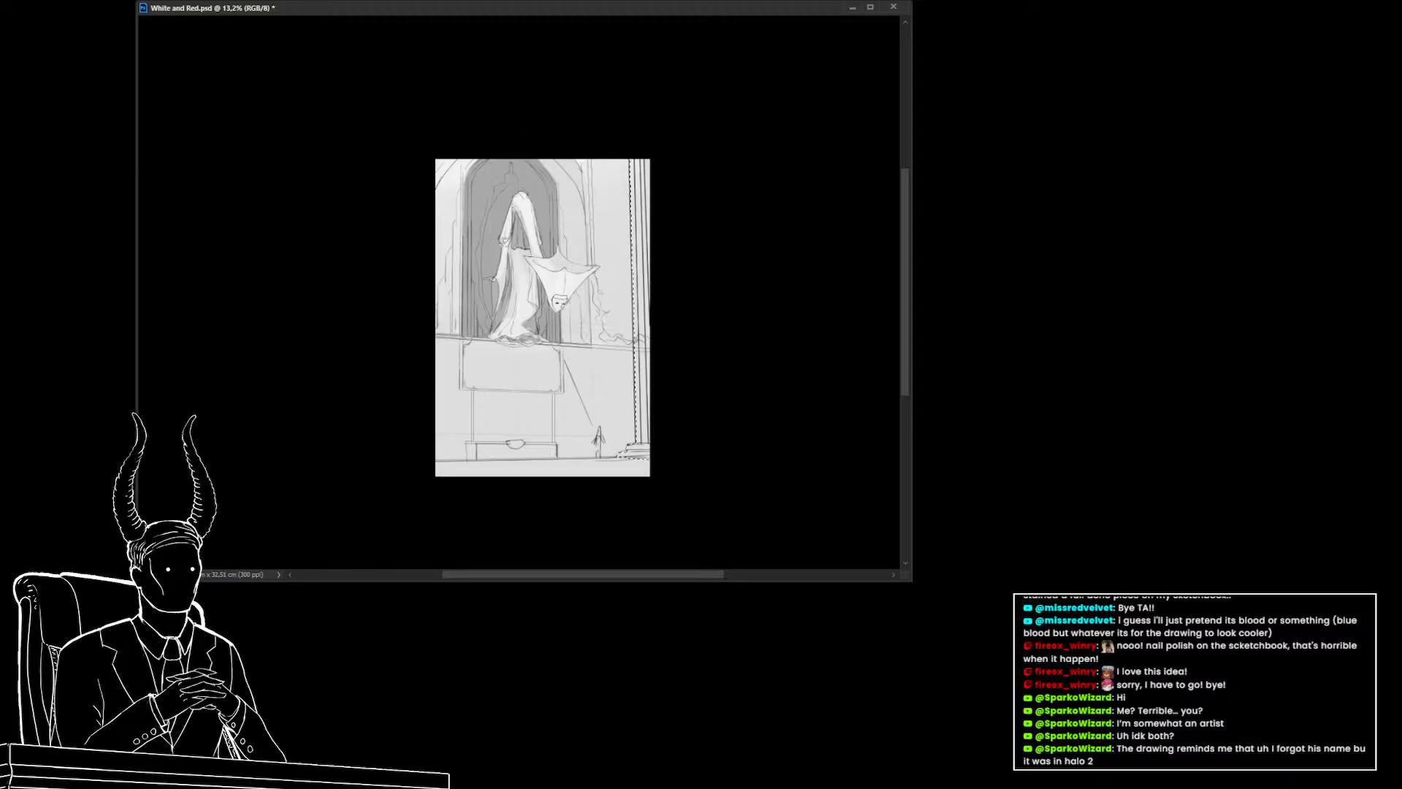
key(ctrl+alt+shift+n)
key(alt+BackSpace)
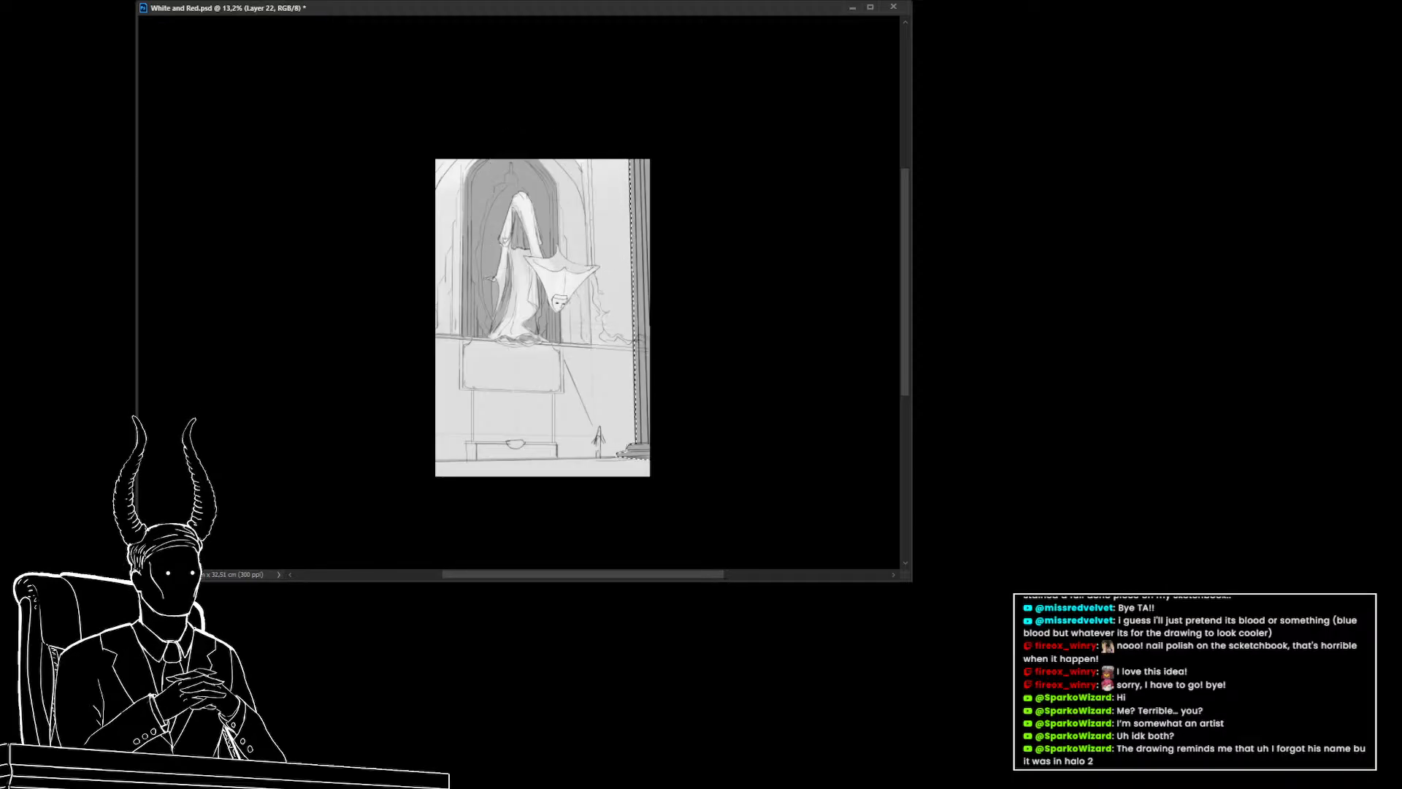
Switch to the hanging figure's layer with the brush, resize the brush, and save the document
mouse_move(646, 321)
mouse_down()
mouse_move(673, 438)
mouse_move(644, 456)
mouse_move(641, 336)
mouse_up()
mouse_move(708, 384)
mouse_down()
mouse_move(695, 381)
mouse_move(703, 390)
mouse_up()
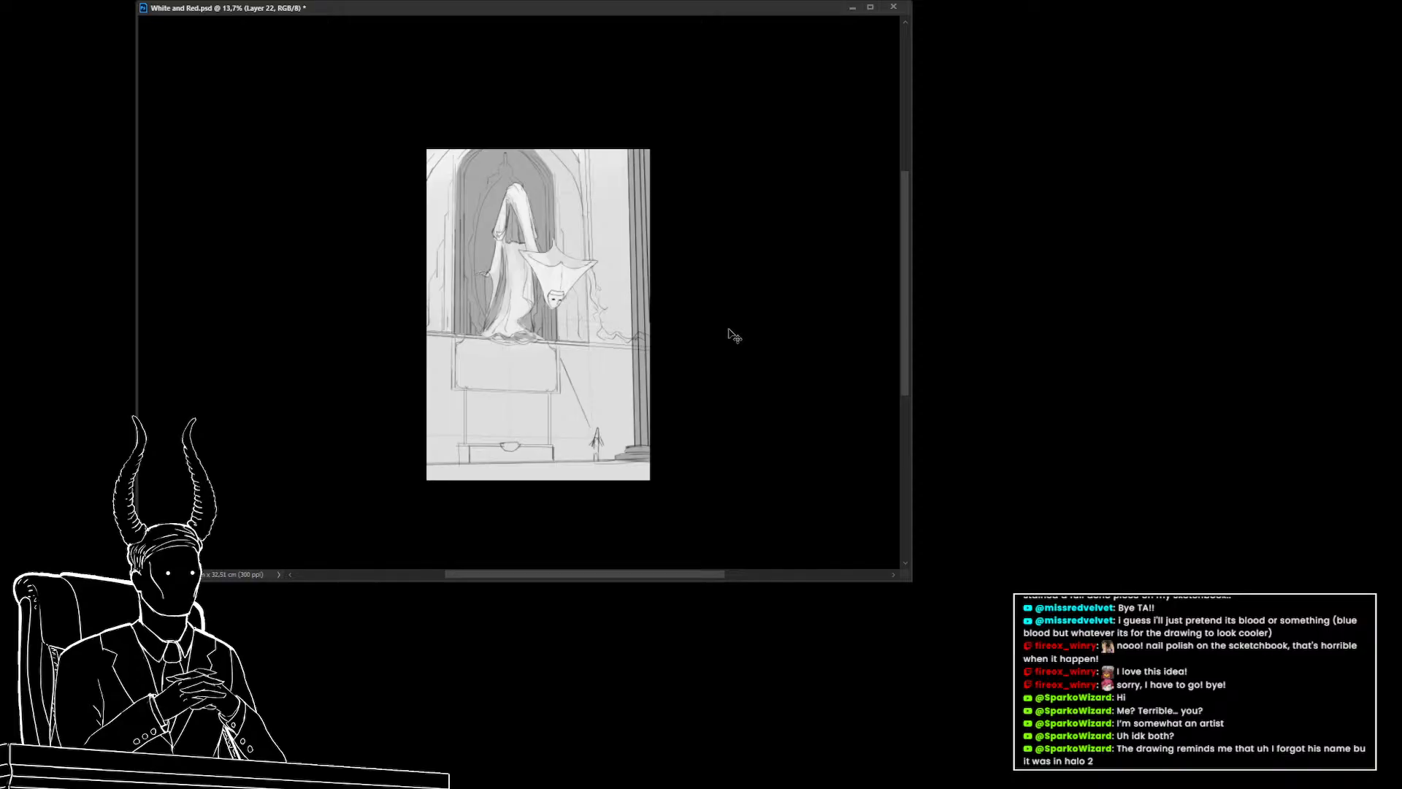
drag(514, 355, 536, 365)
drag(536, 370, 535, 422)
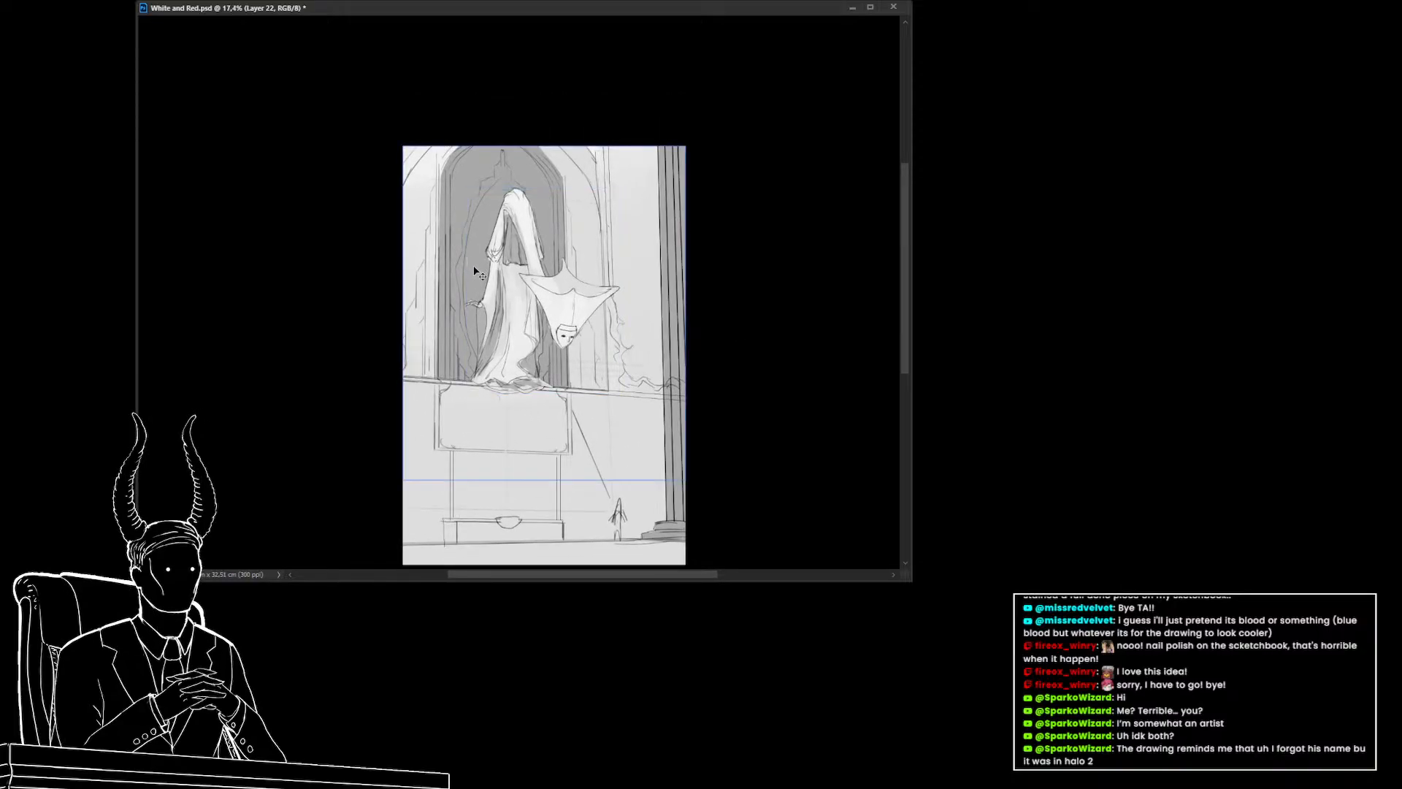
click(876, 504)
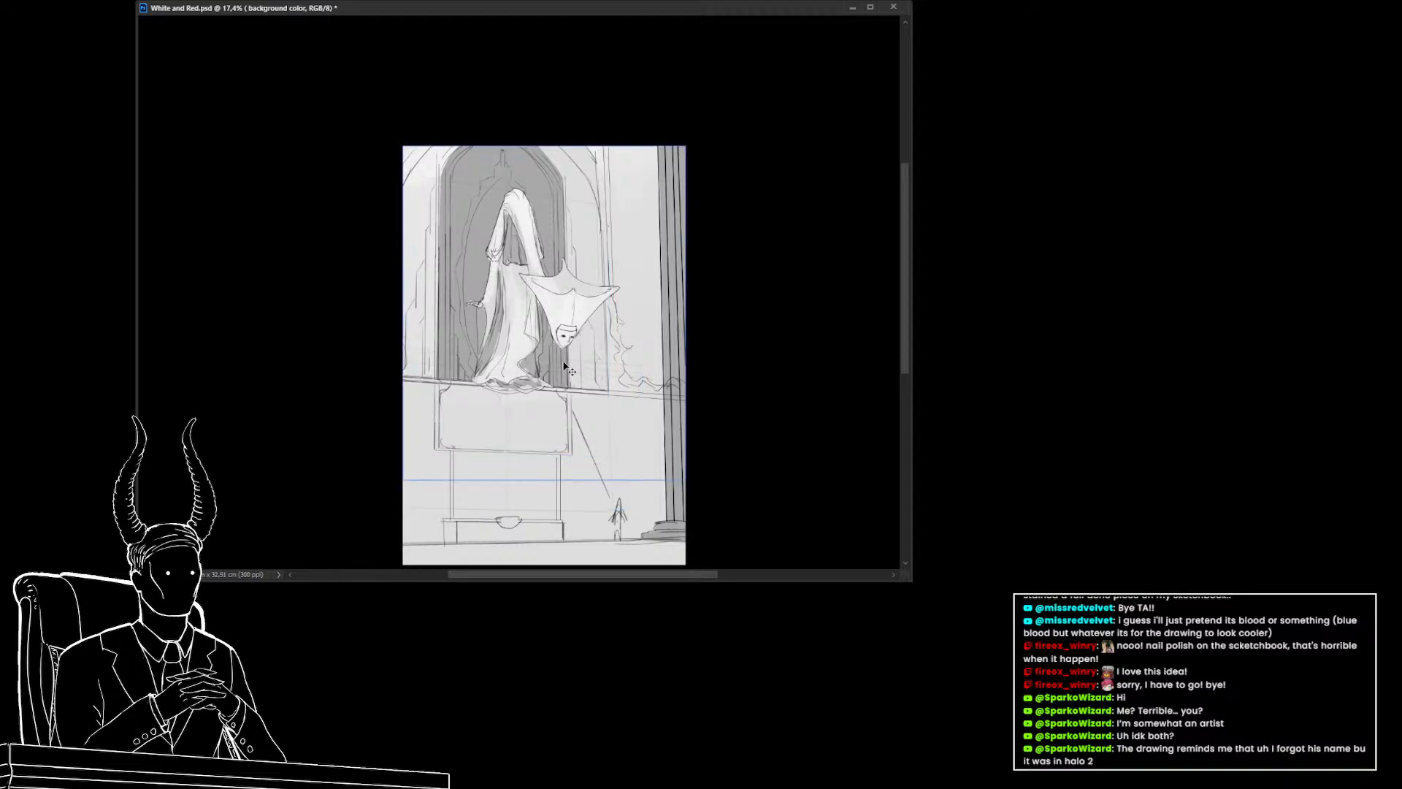
key(b)
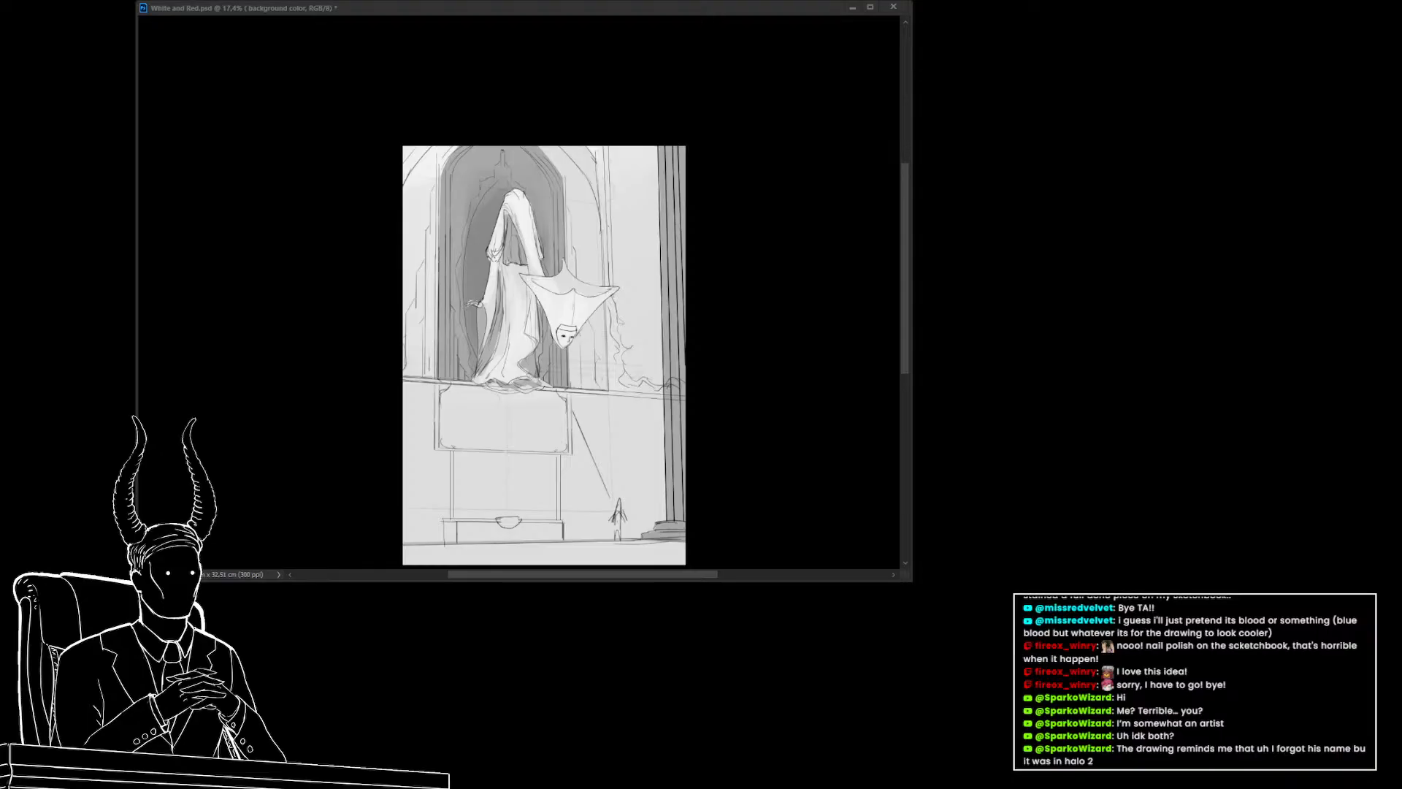
click(337, 299)
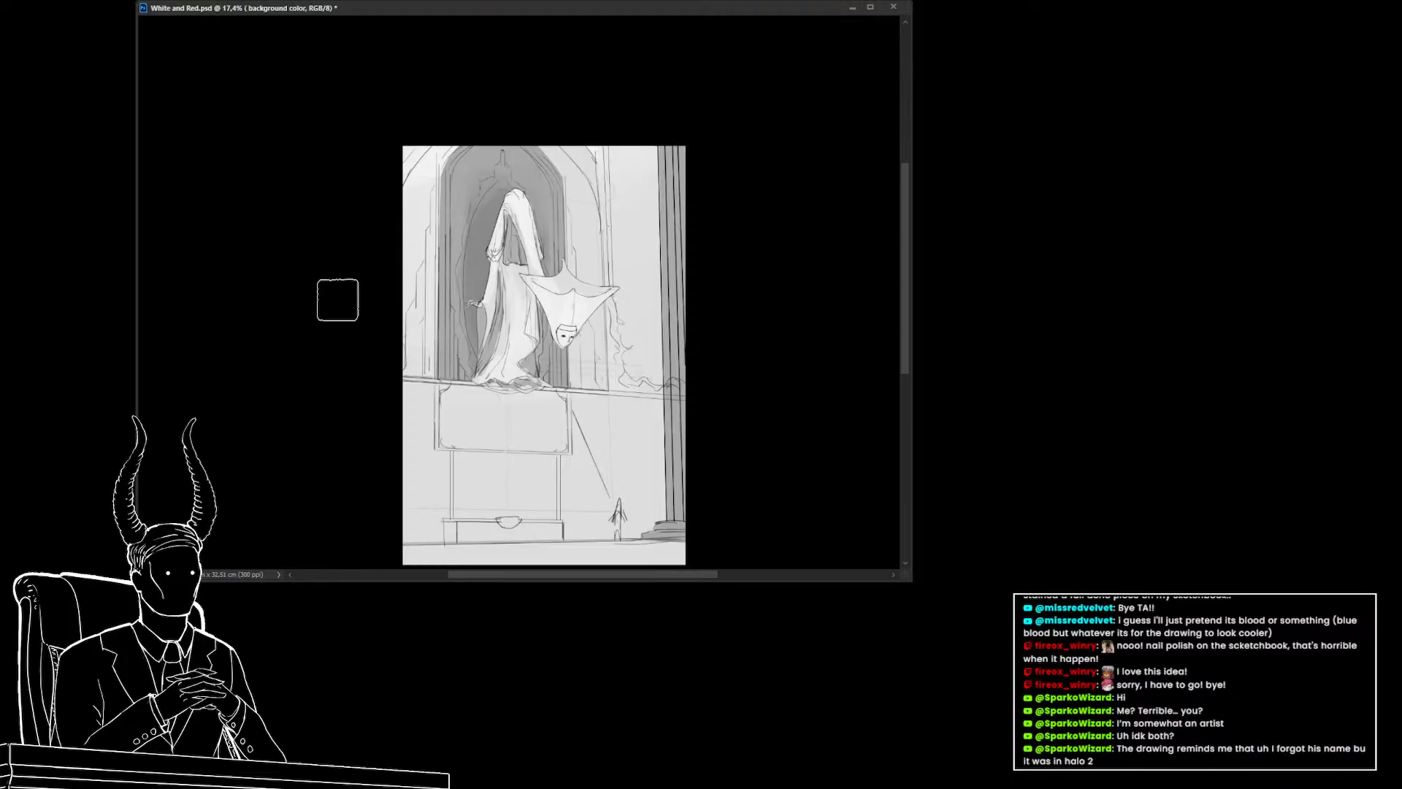
ctrl+click(515, 305)
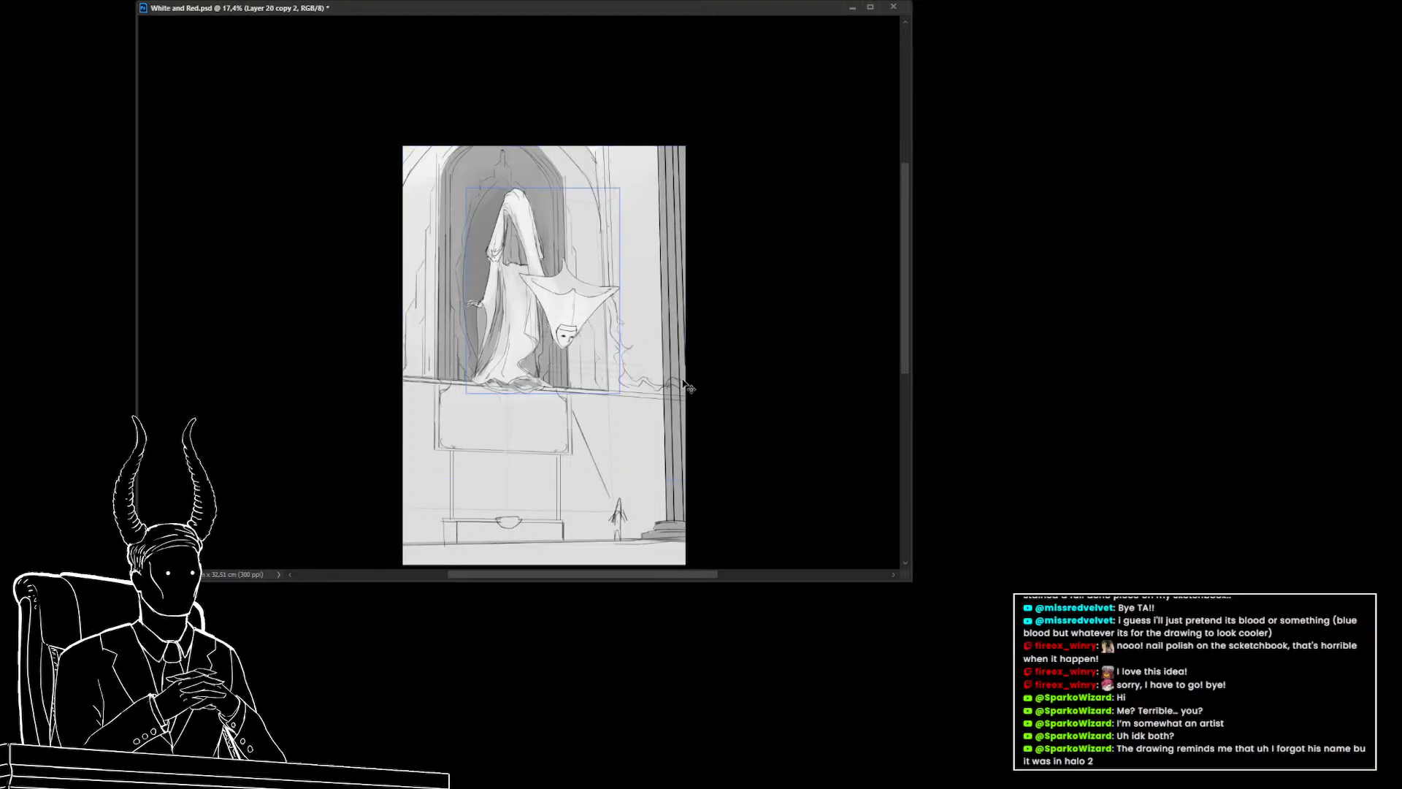
key(ctrl+z)
key(ctrl+shift+z)
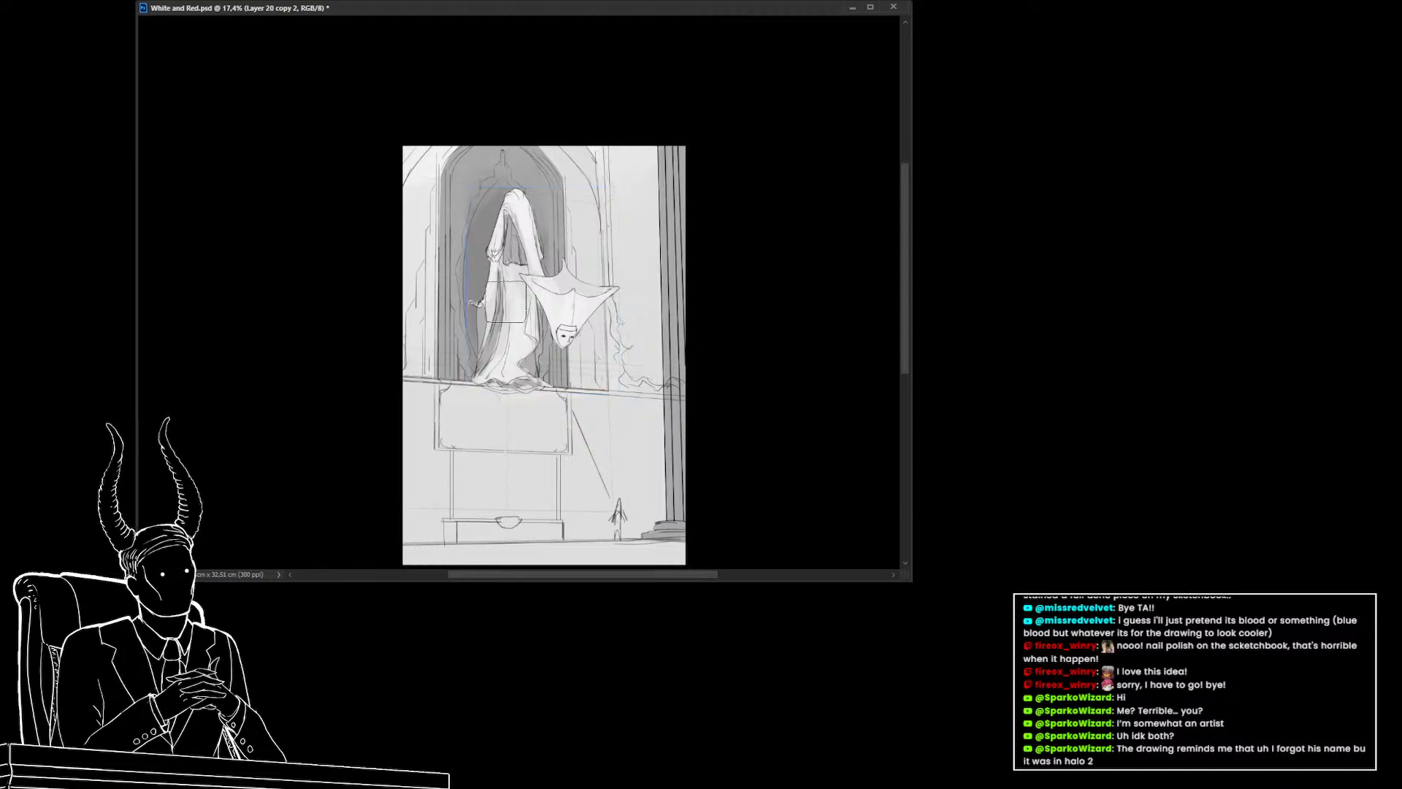
alt+click(513, 255)
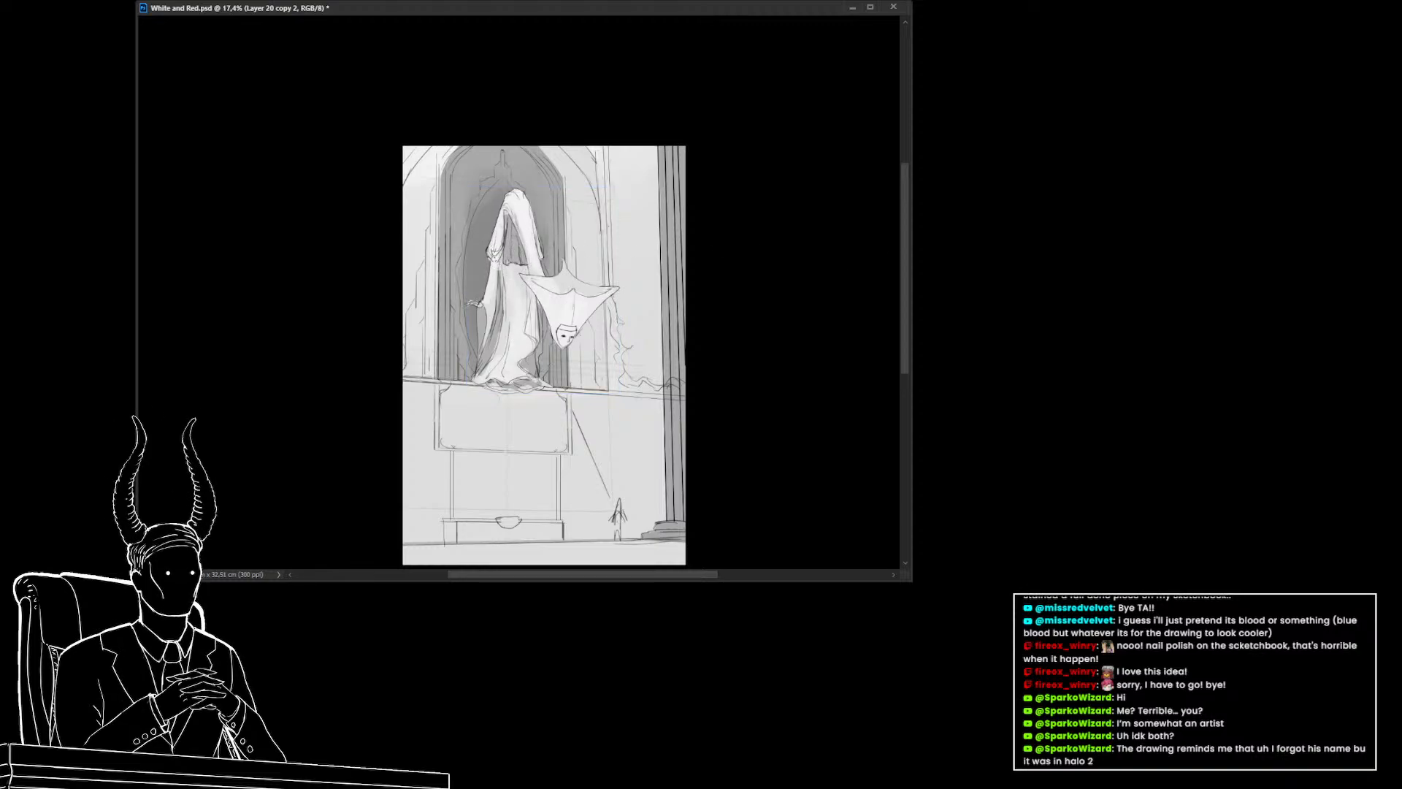
drag(582, 237, 576, 218)
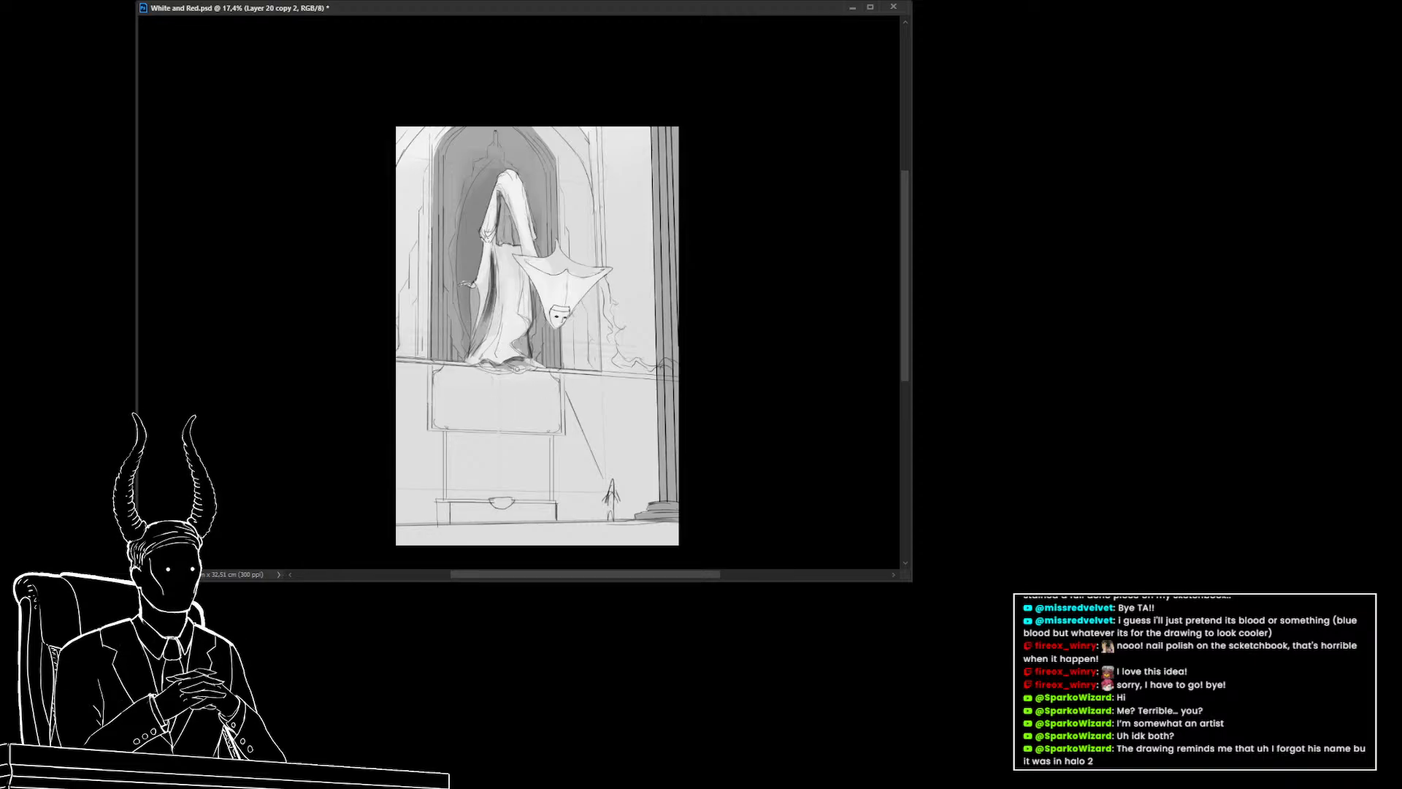
alt+click(522, 364)
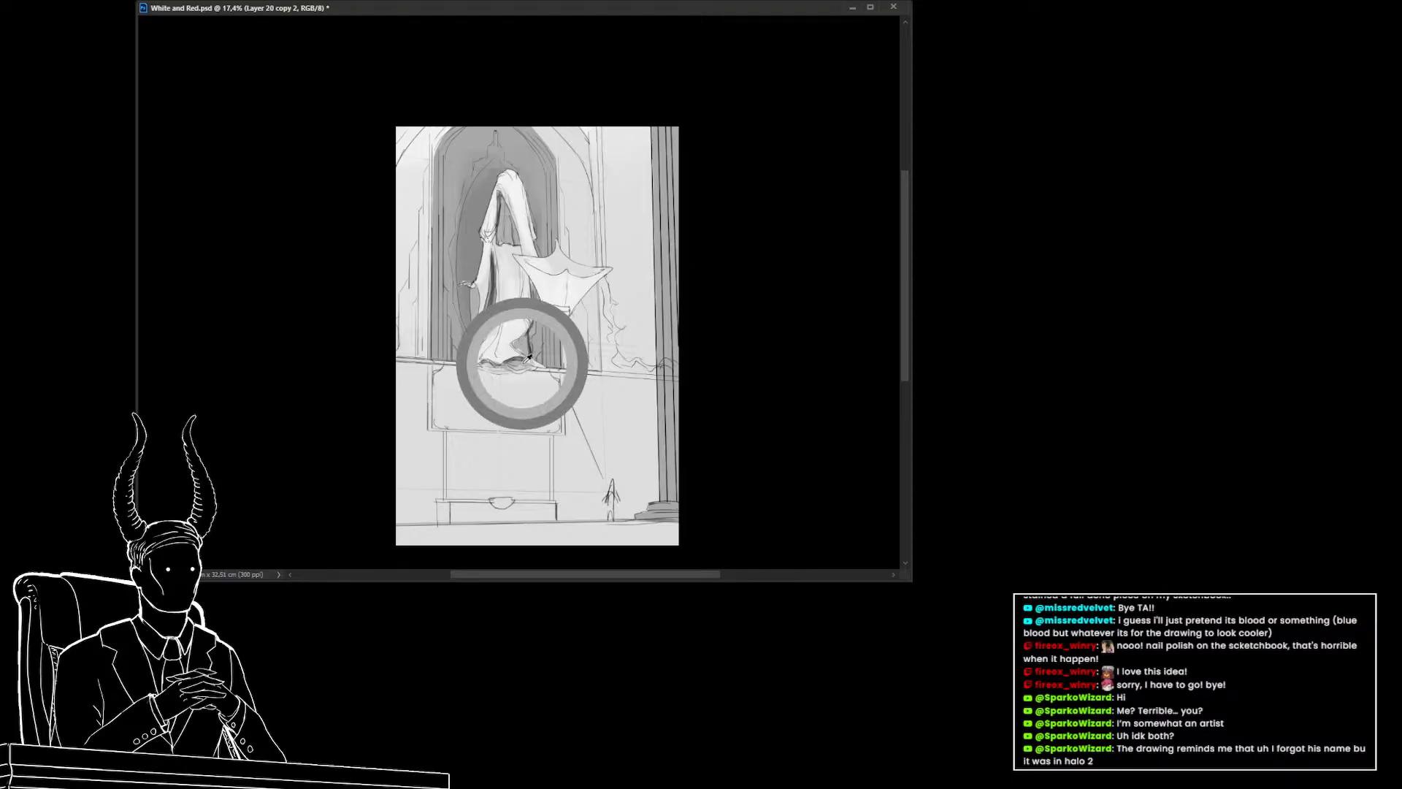
mouse_move(524, 364)
mouse_down()
mouse_move(486, 378)
mouse_move(519, 397)
mouse_move(486, 385)
mouse_up()
key(ctrl+s)
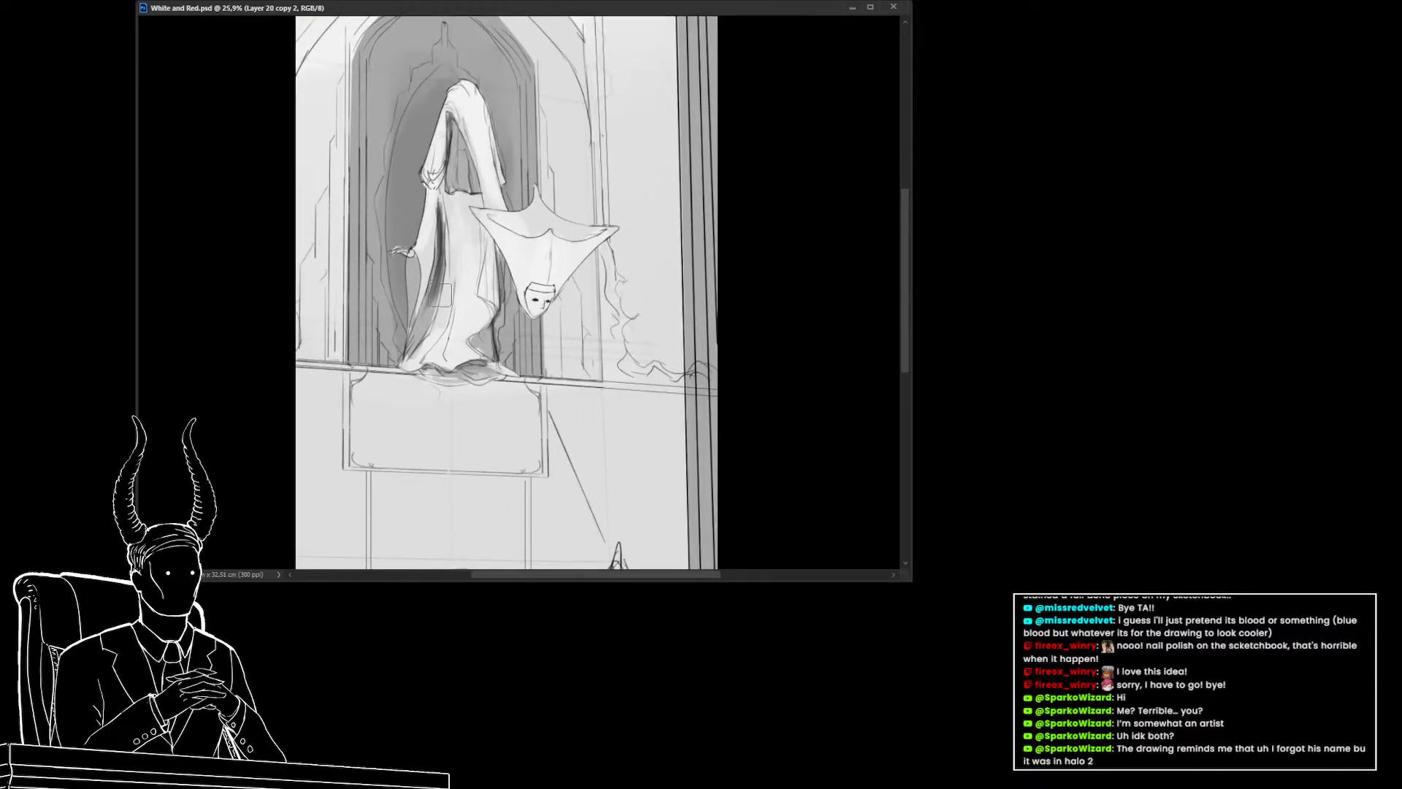
Paint darker shading strokes down the left side of the hanging figure's robe
drag(446, 224, 445, 355)
drag(447, 305, 443, 350)
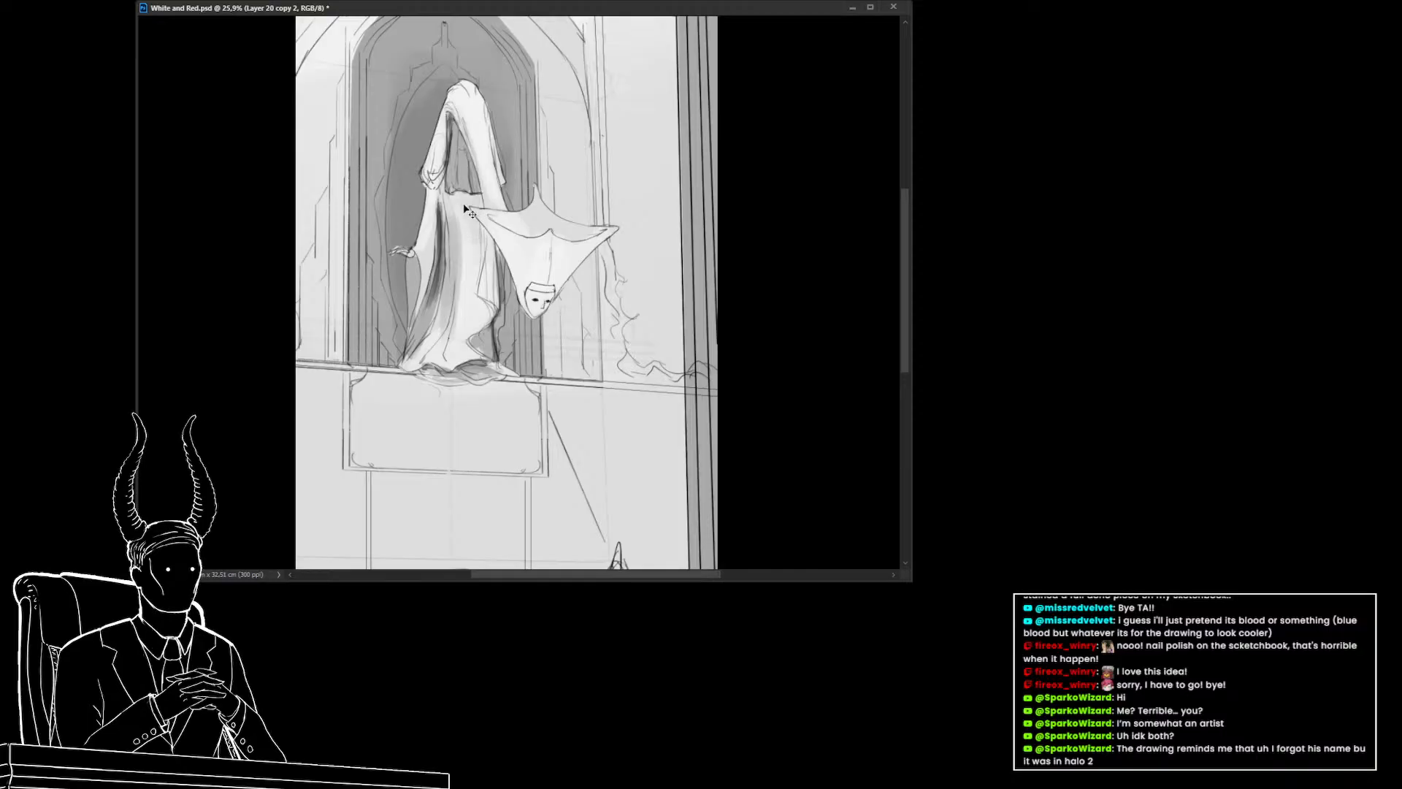
key(ctrl+z)
mouse_move(474, 225)
mouse_down()
mouse_move(486, 276)
mouse_move(487, 261)
mouse_move(479, 324)
mouse_up()
key(ctrl+z)
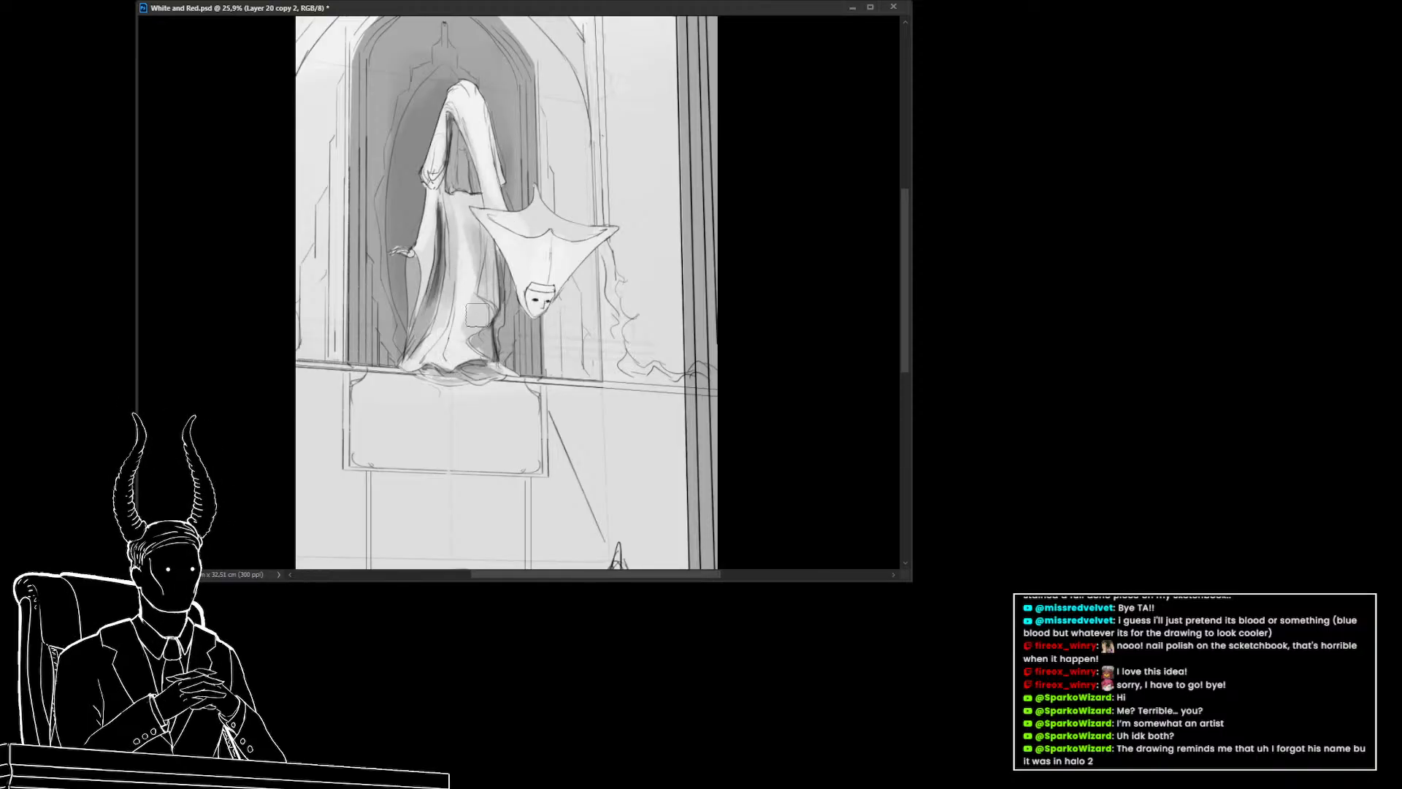
drag(469, 249, 451, 336)
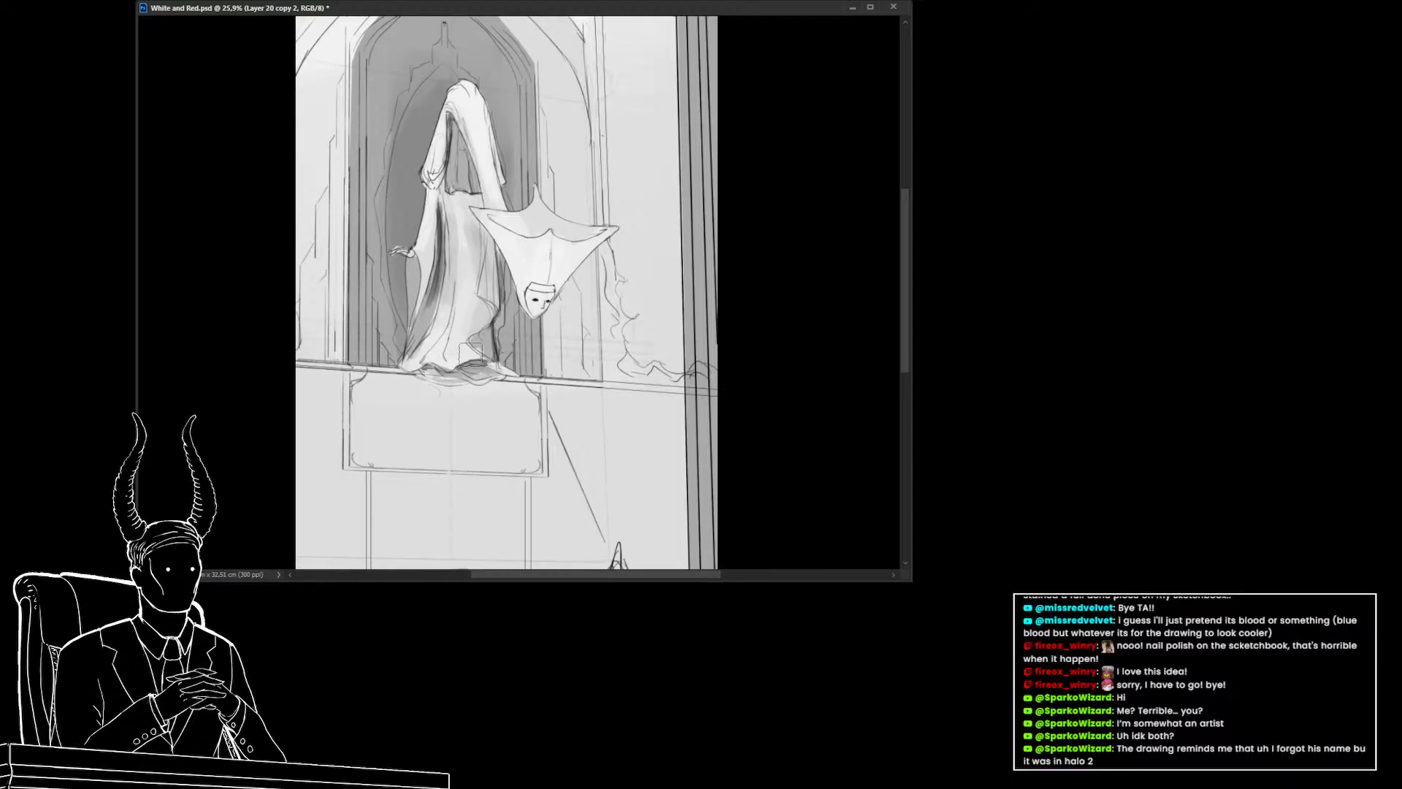
drag(471, 354, 481, 339)
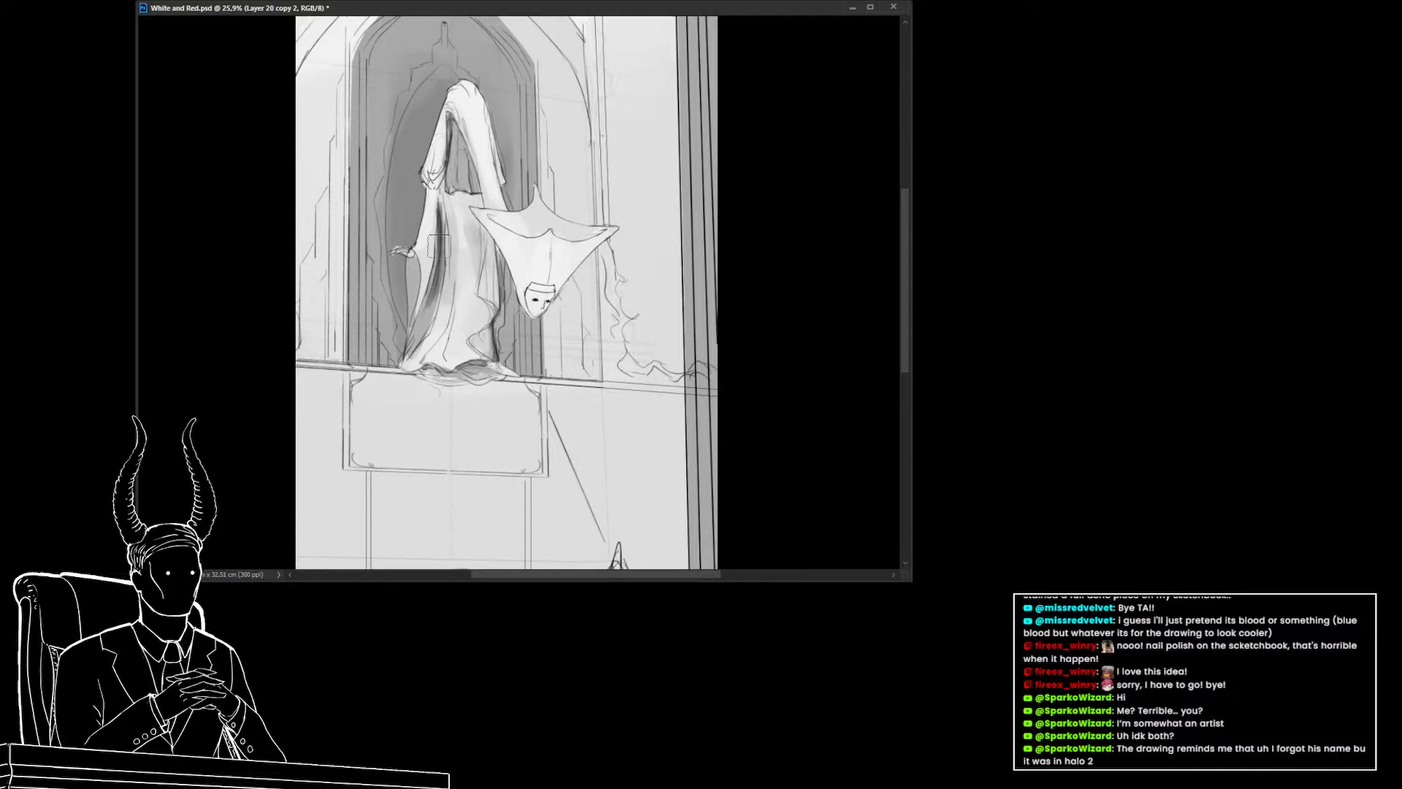
key(alt+Tab)
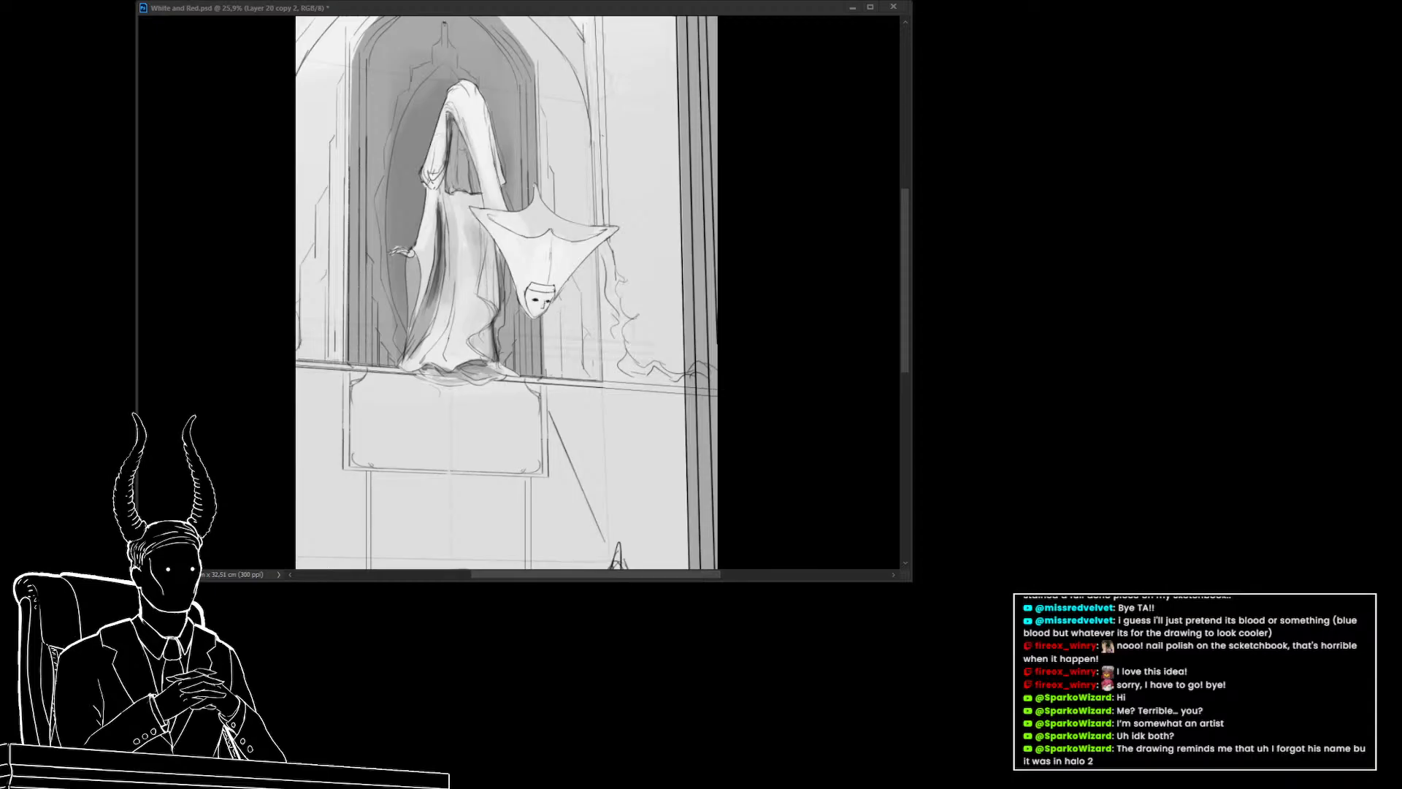
Continue darkening the lower left folds of the hanging figure's robe with short brush strokes
key(alt+Tab)
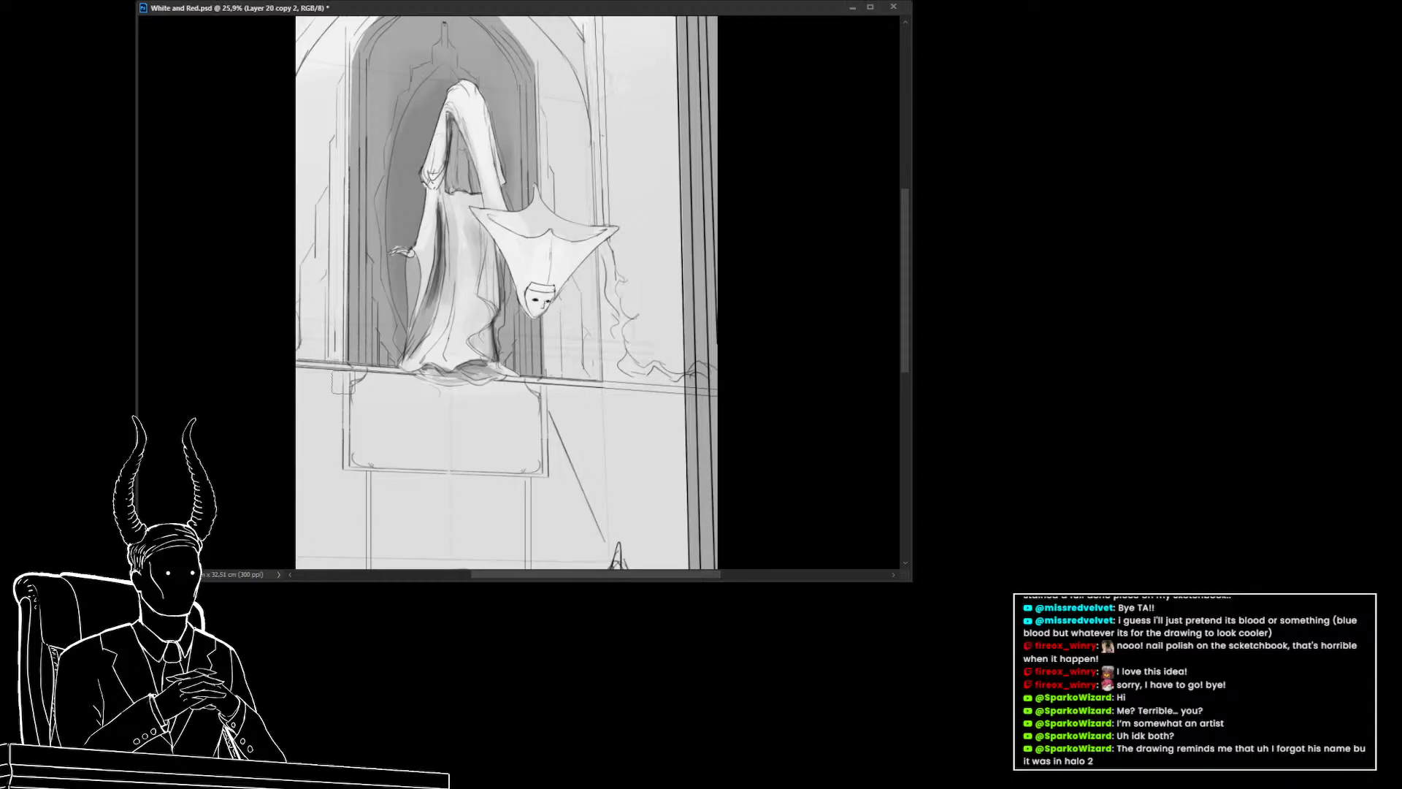
alt+click(438, 227)
drag(414, 264, 416, 275)
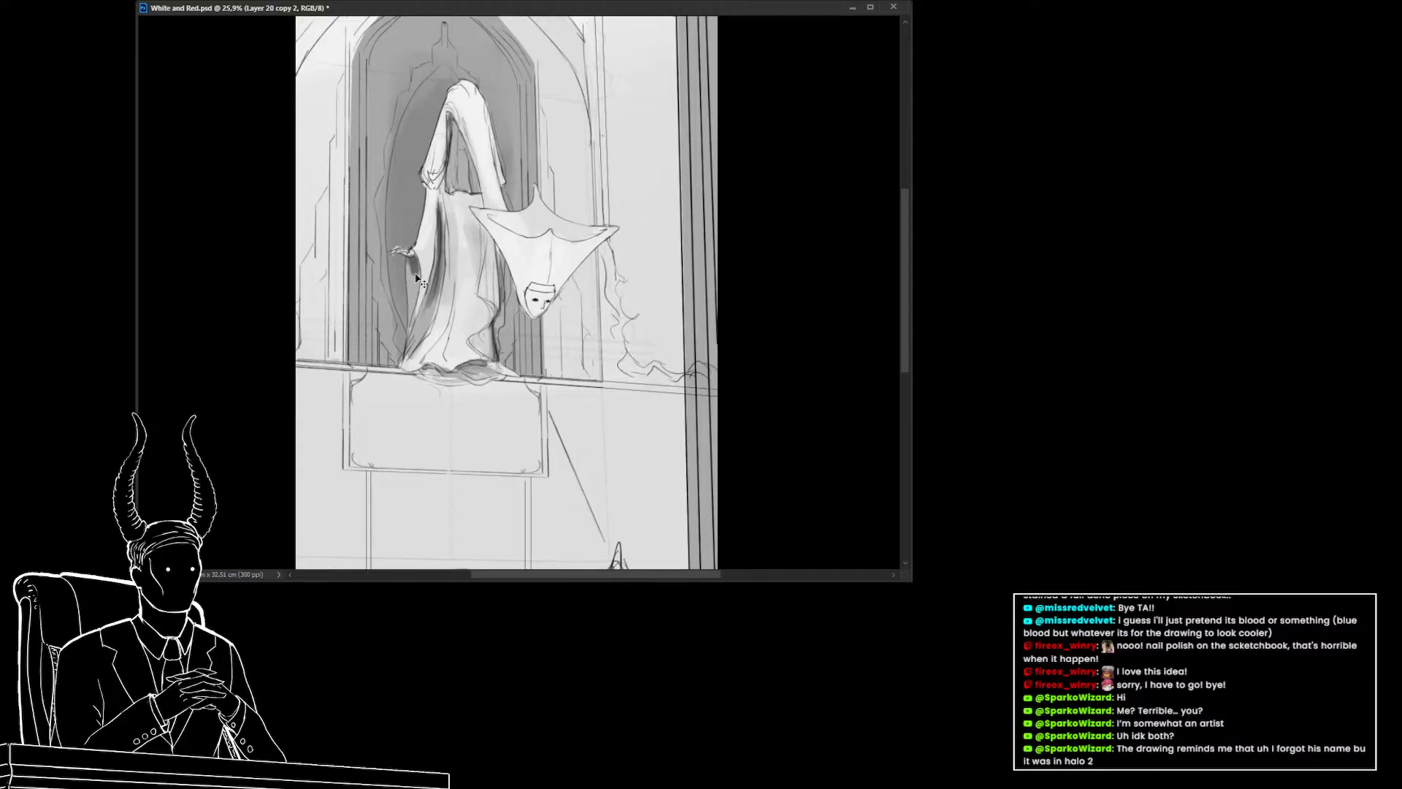
mouse_move(415, 276)
mouse_down()
mouse_move(411, 315)
mouse_move(414, 292)
mouse_up()
alt+click(471, 231)
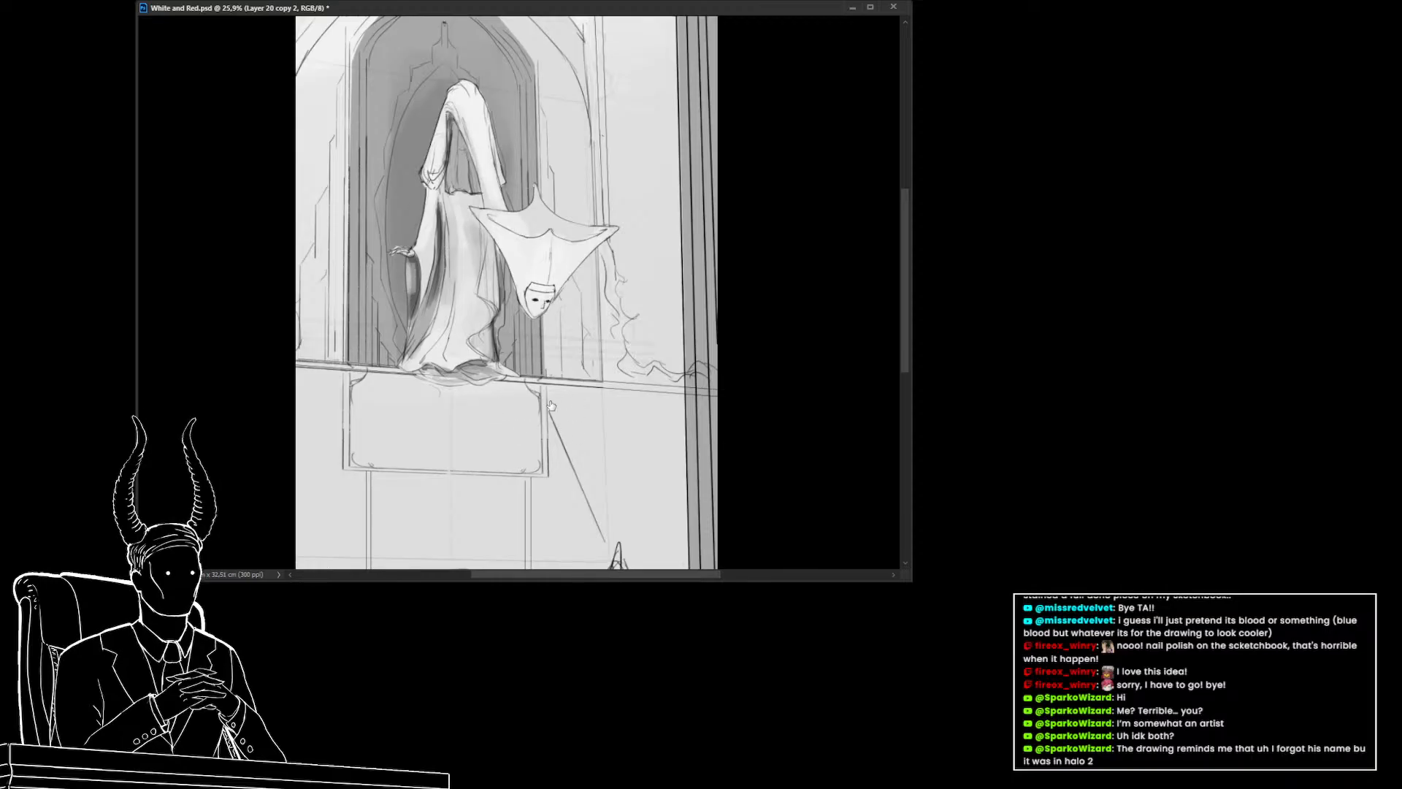
drag(578, 512, 569, 488)
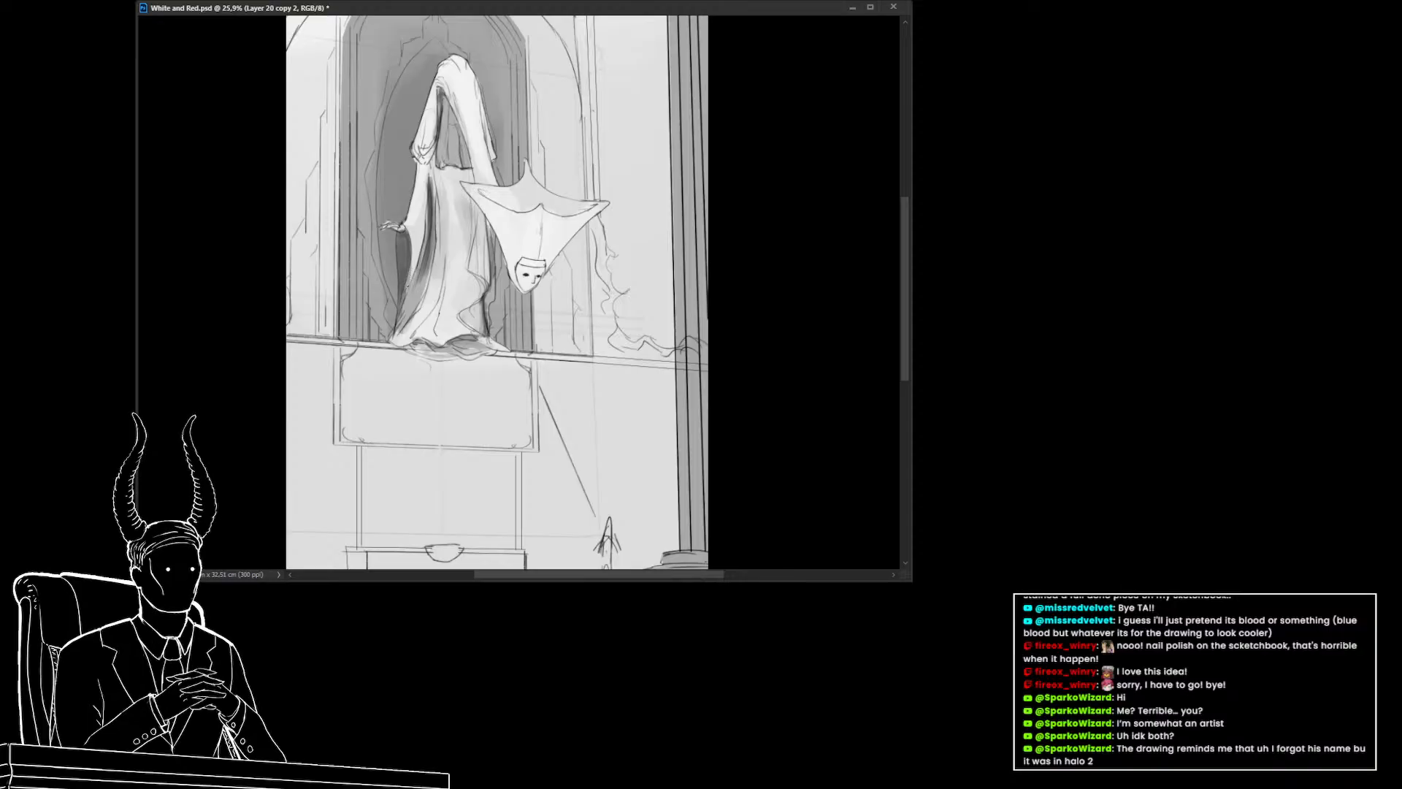
Zoom out and toggle the red version of the figure on and off to compare it with the gray shading
drag(441, 331, 80, 322)
drag(425, 280, 750, 365)
drag(505, 397, 398, 394)
drag(505, 411, 467, 354)
drag(455, 334, 496, 343)
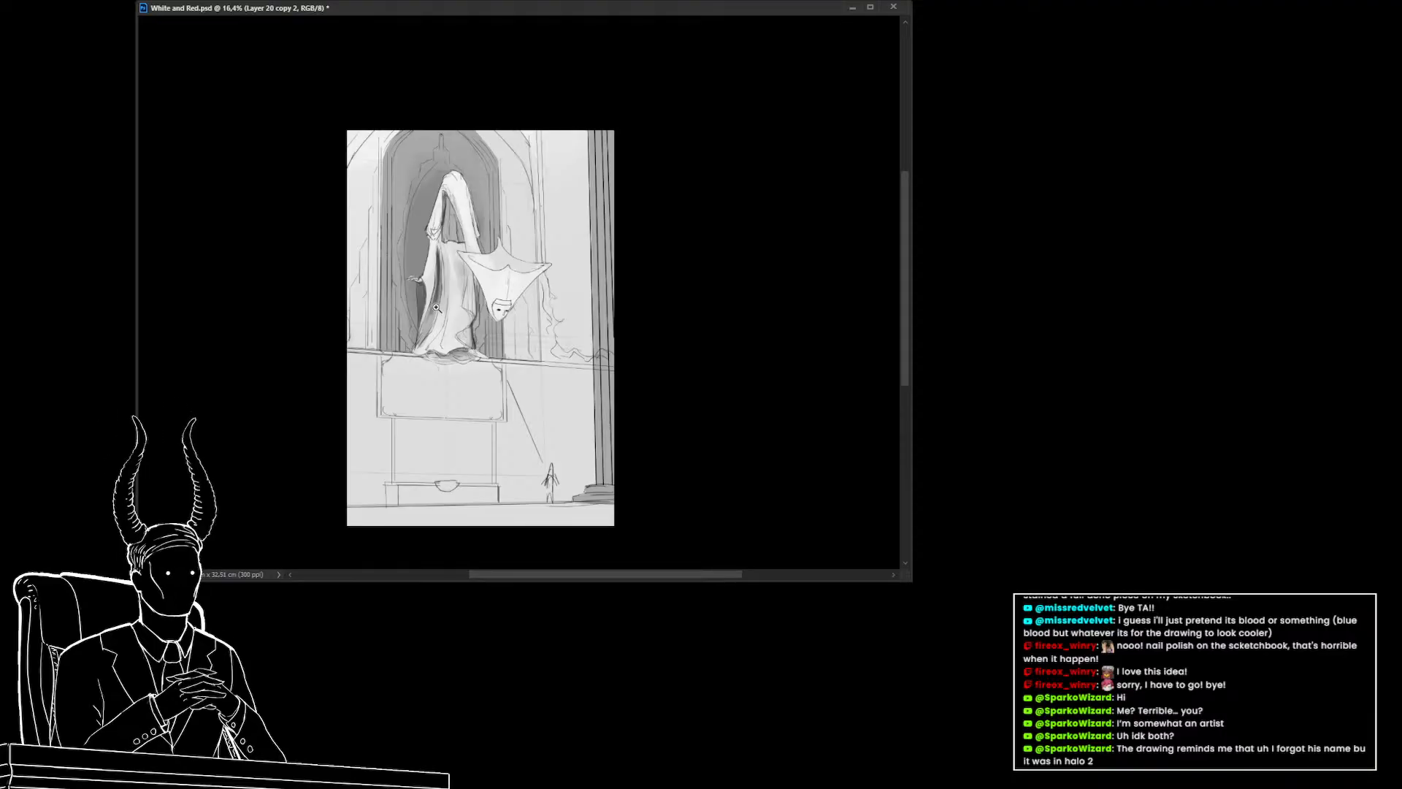
drag(423, 280, 432, 339)
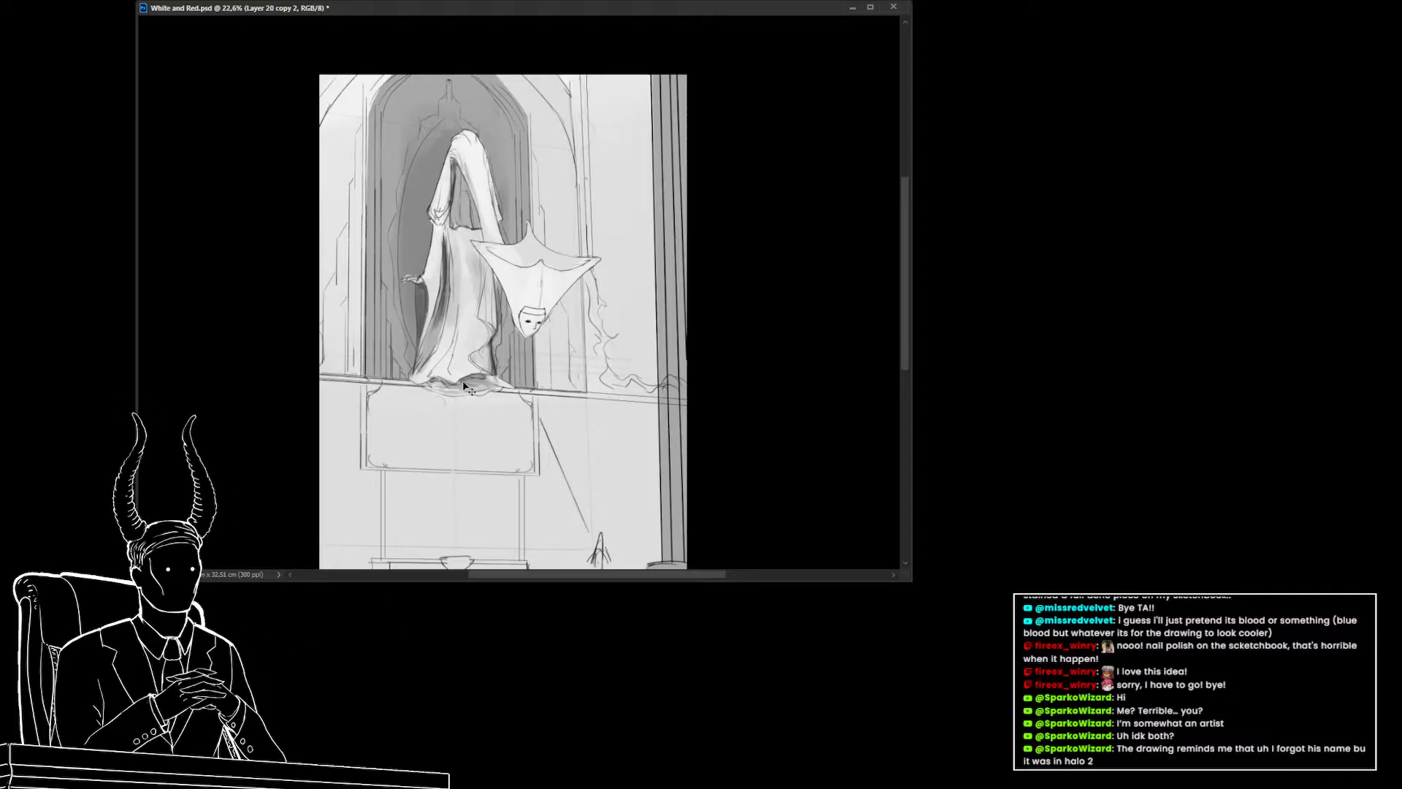
mouse_move(483, 384)
mouse_down()
mouse_move(469, 359)
mouse_move(429, 381)
mouse_move(449, 330)
mouse_move(478, 322)
mouse_move(473, 300)
mouse_move(451, 349)
mouse_move(398, 347)
mouse_move(452, 360)
mouse_move(435, 349)
mouse_up()
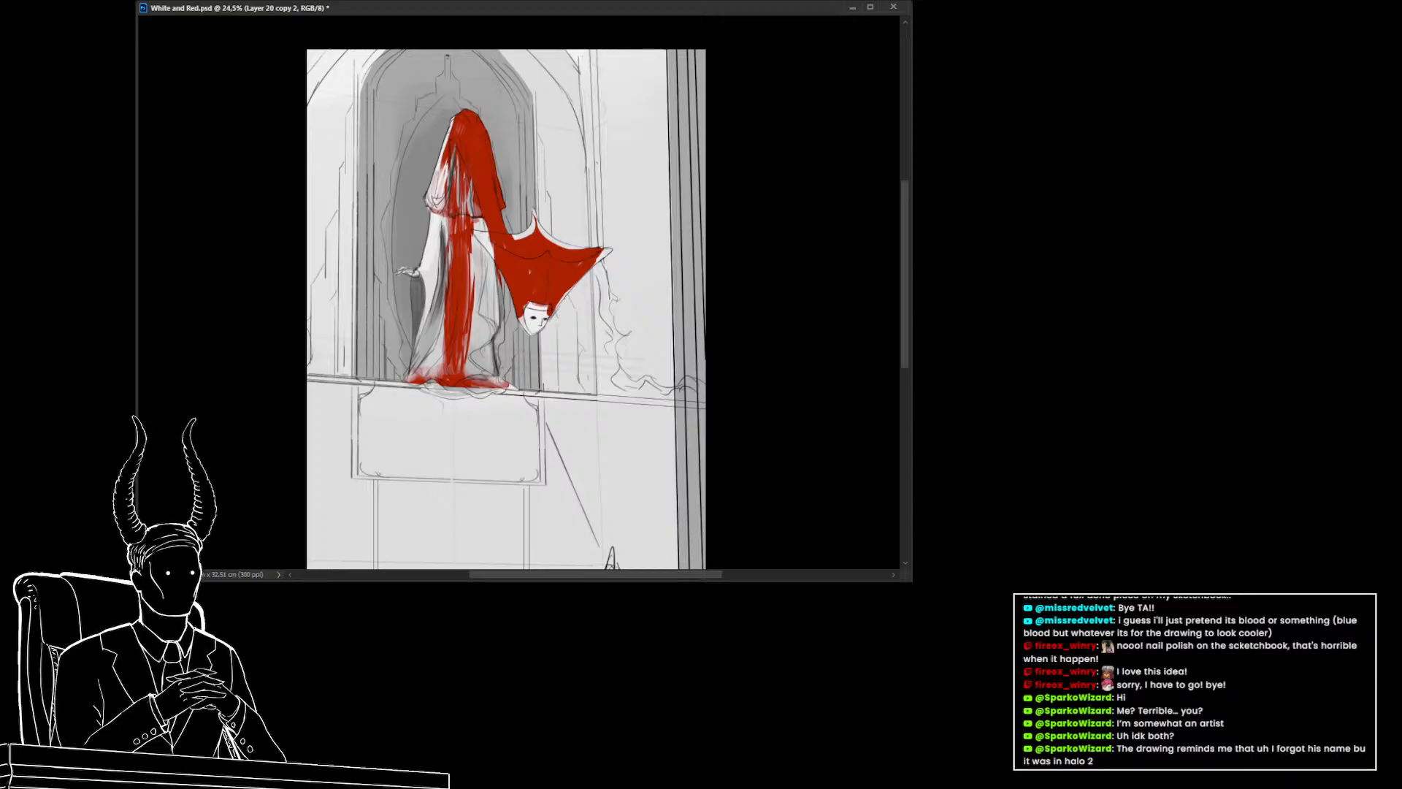
key(ctrl+comma)
key(ctrl+comma)
key(ctrl+comma)
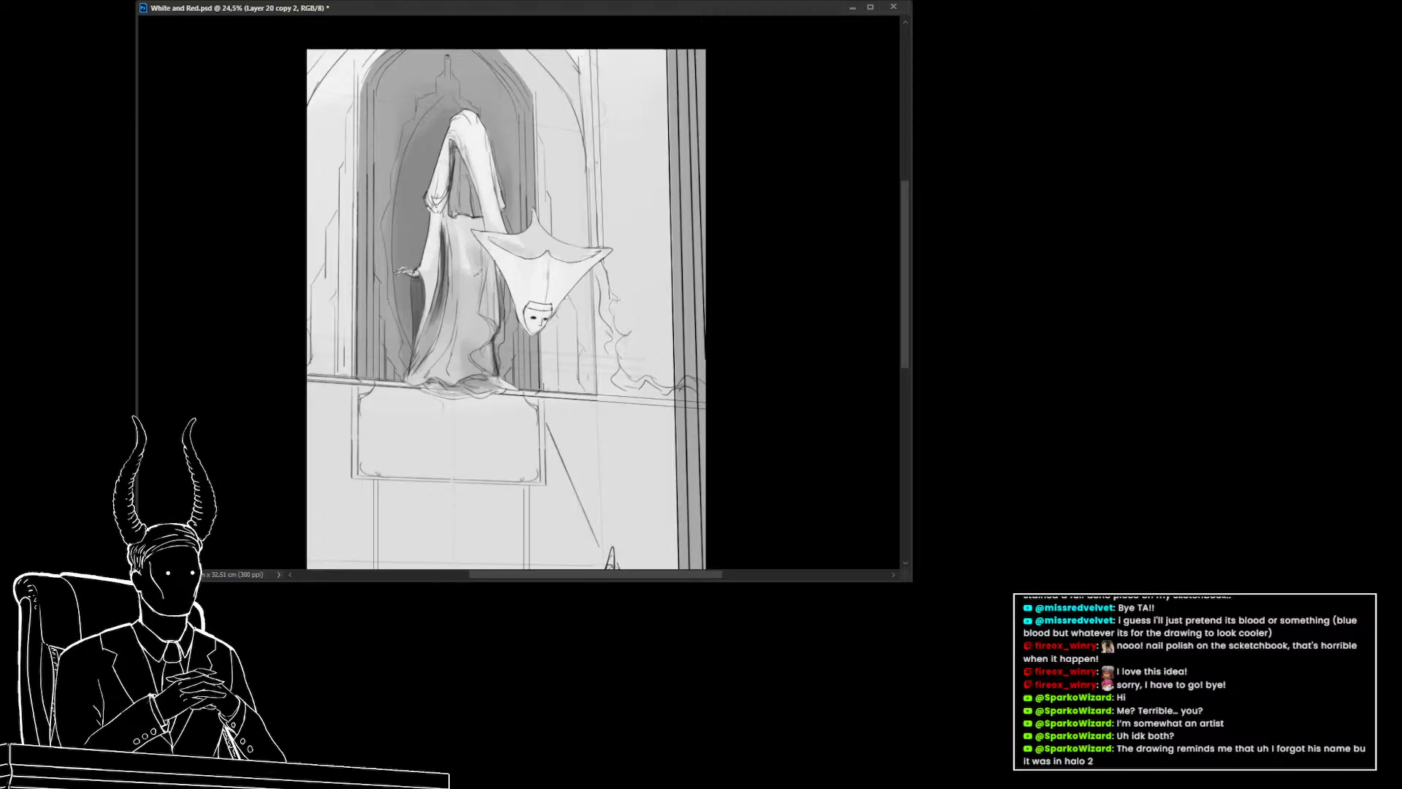
Zoom and pan around the whole composition to review the tonal values
alt+click(438, 317)
alt+click(561, 254)
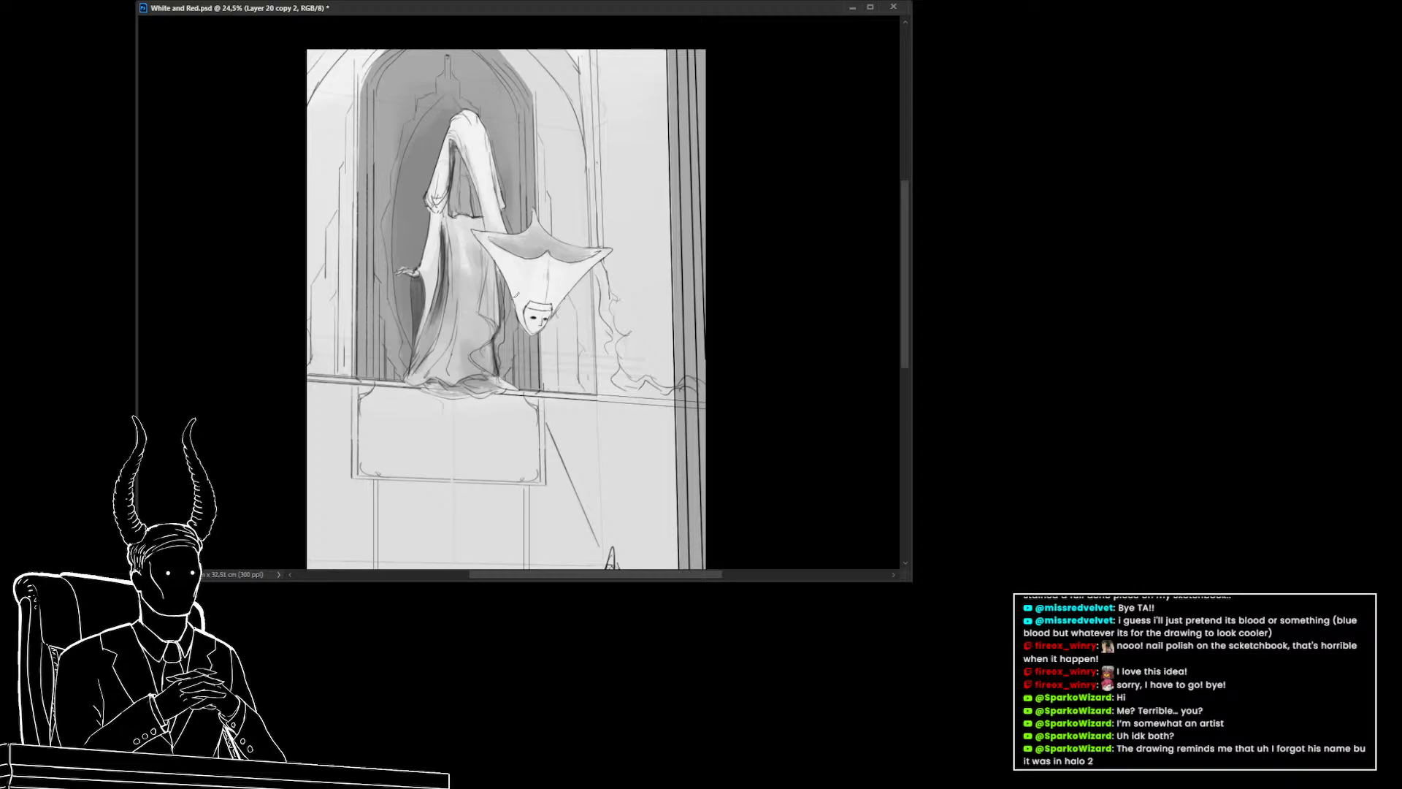
drag(488, 256, 487, 293)
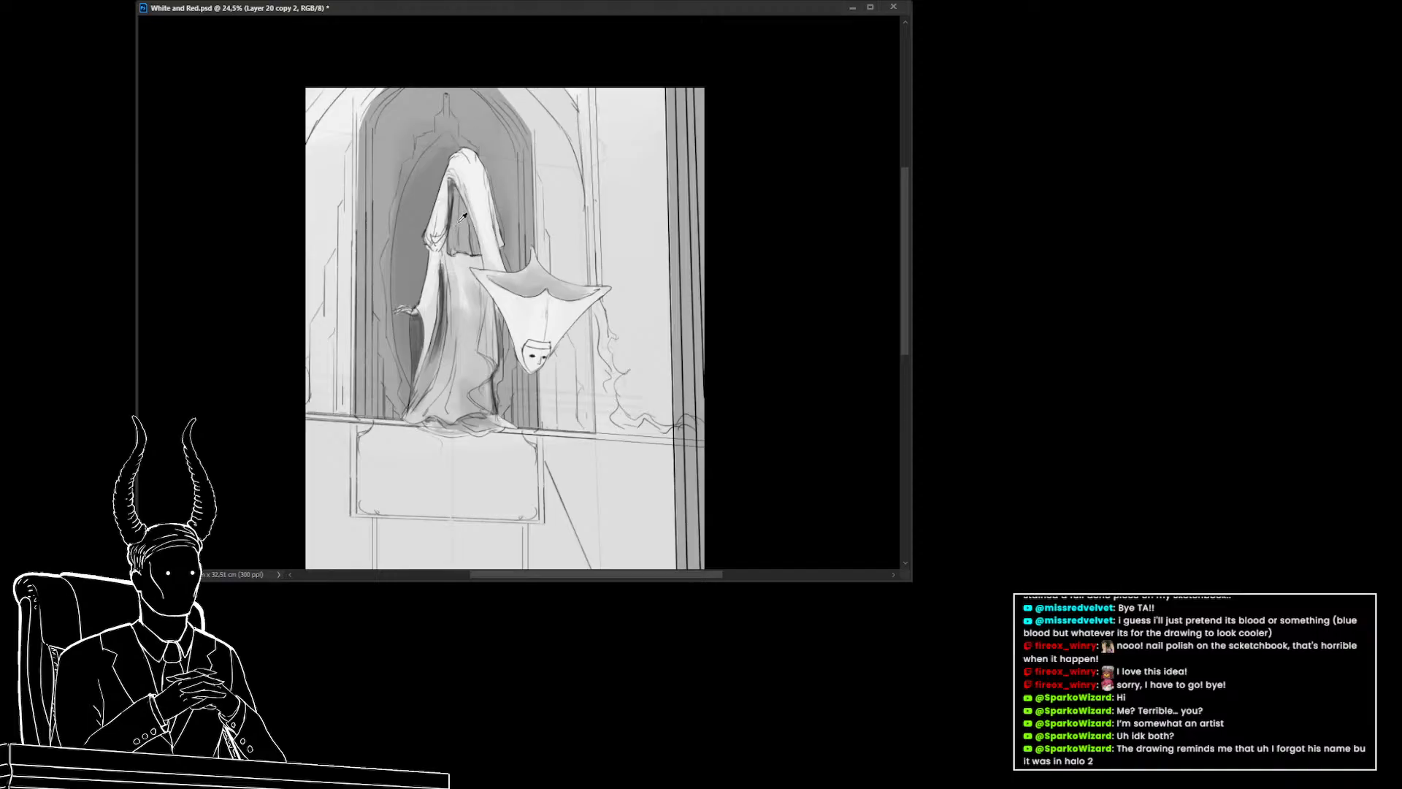
alt+click(456, 270)
mouse_move(463, 319)
mouse_down()
mouse_move(403, 307)
mouse_move(449, 312)
mouse_up()
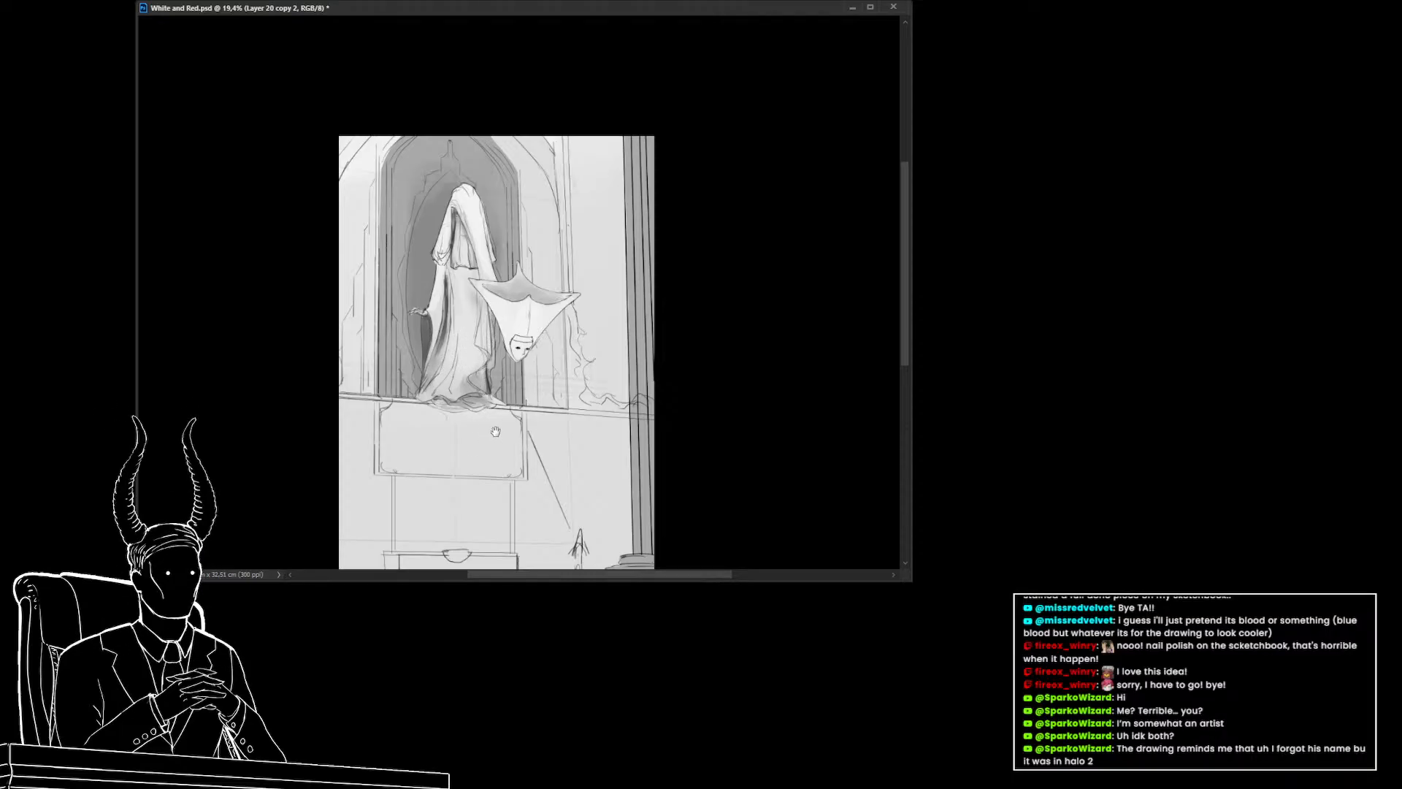
mouse_move(735, 374)
mouse_down()
mouse_move(613, 387)
mouse_move(644, 400)
mouse_up()
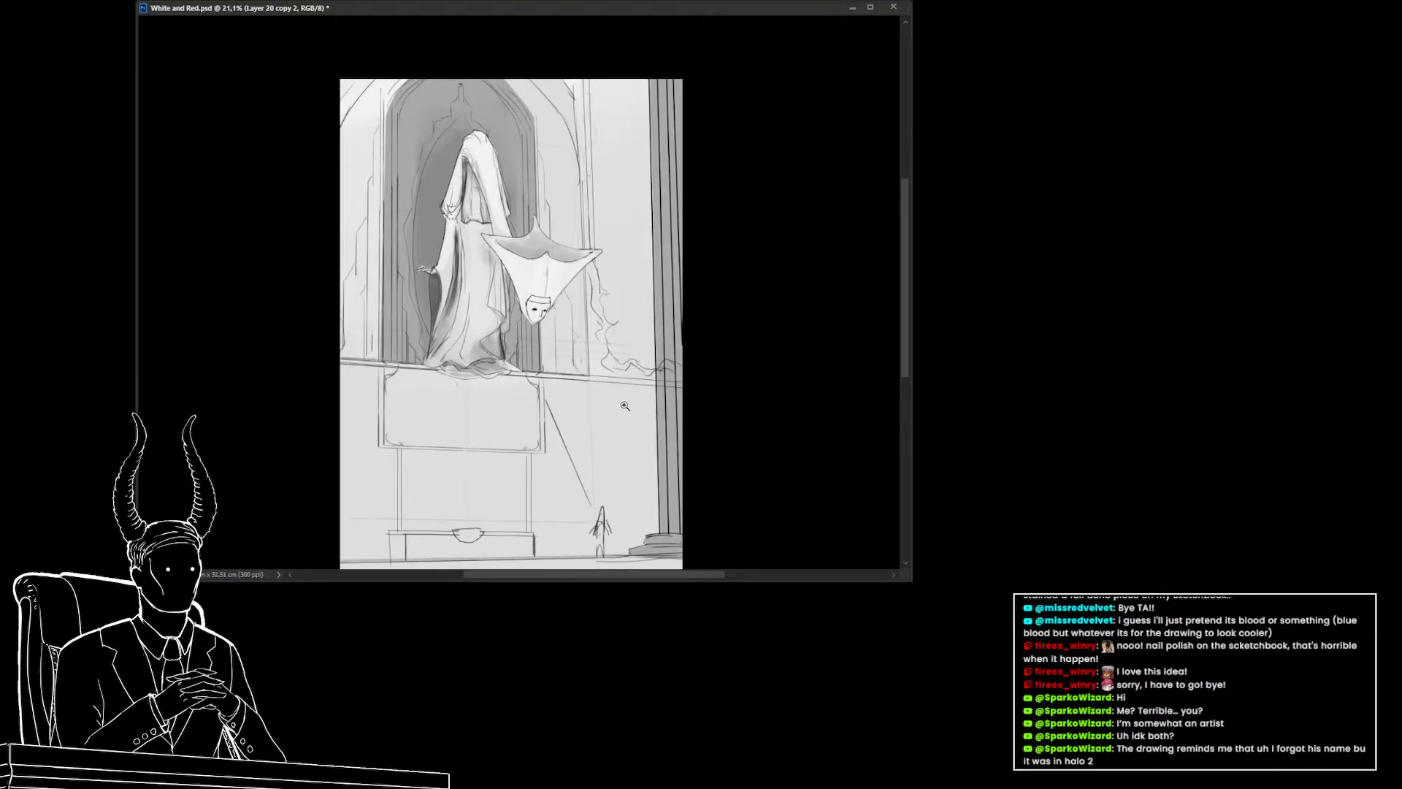
drag(624, 403, 598, 393)
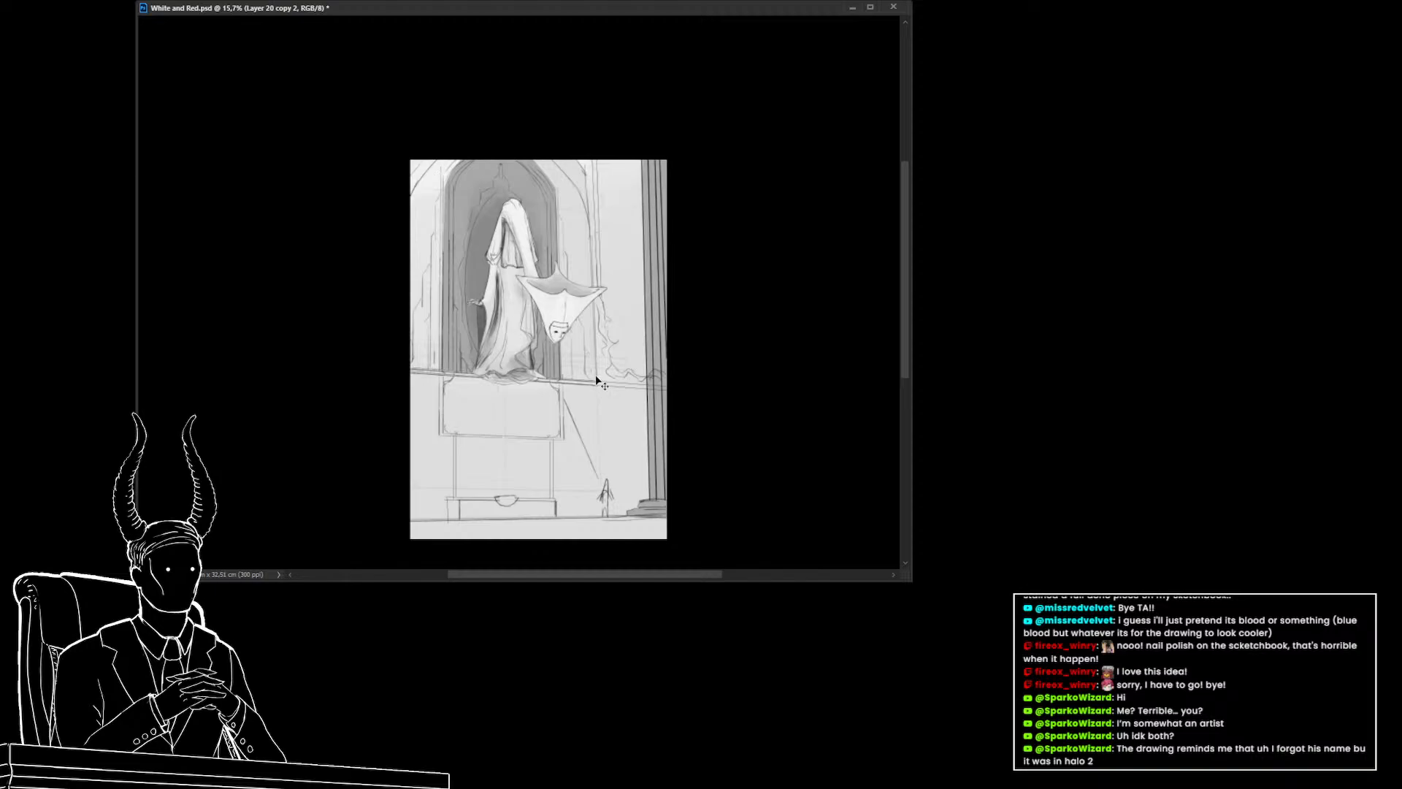
Select the background color layer and darken its tone in the arch opening and lower wall
key(ctrl+semicolon)
ctrl+click(462, 219)
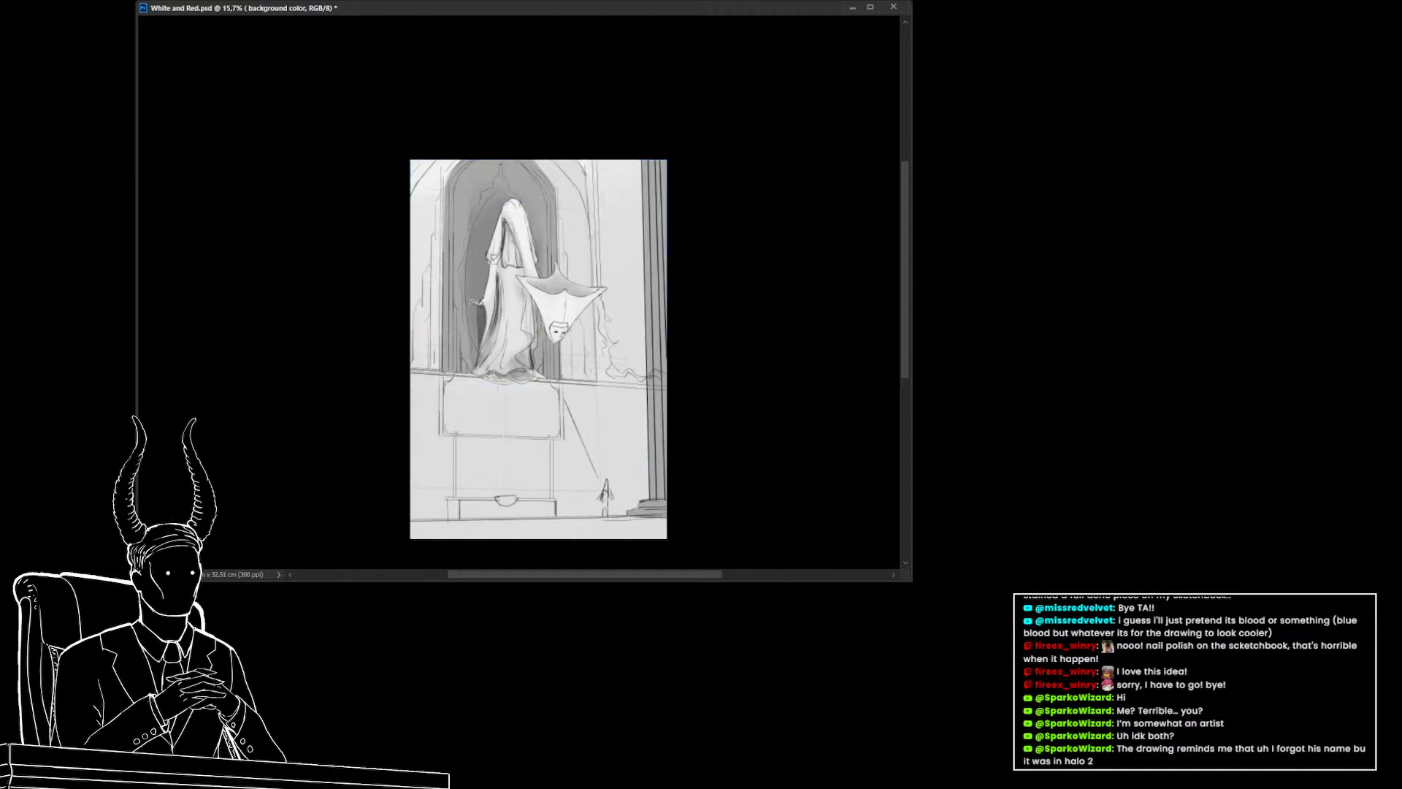
mouse_move(905, 247)
mouse_down()
mouse_move(886, 242)
mouse_move(923, 244)
mouse_up()
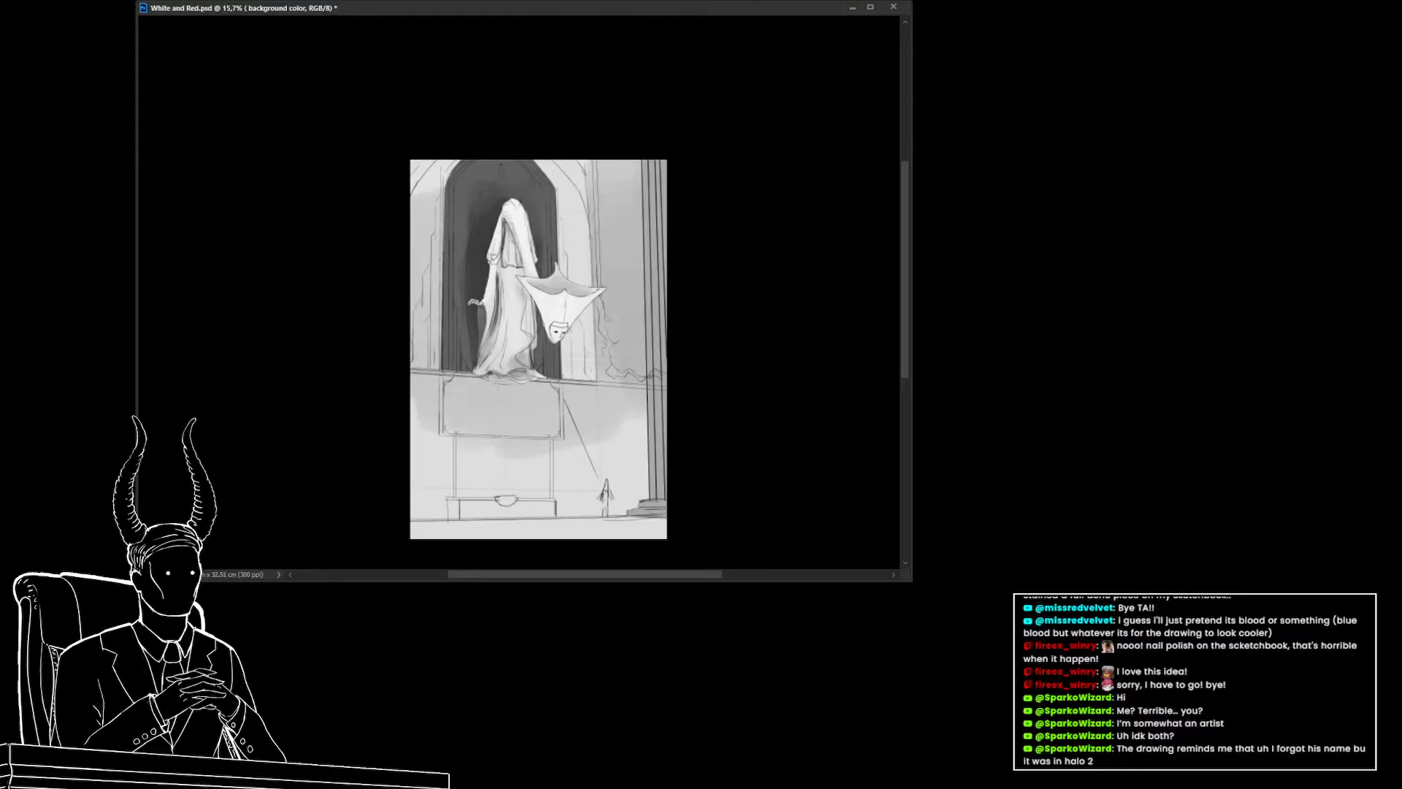
Step back and forth through the background darkening with undo and redo to compare both versions
key(ctrl+z)
key(ctrl+z)
key(ctrl+z)
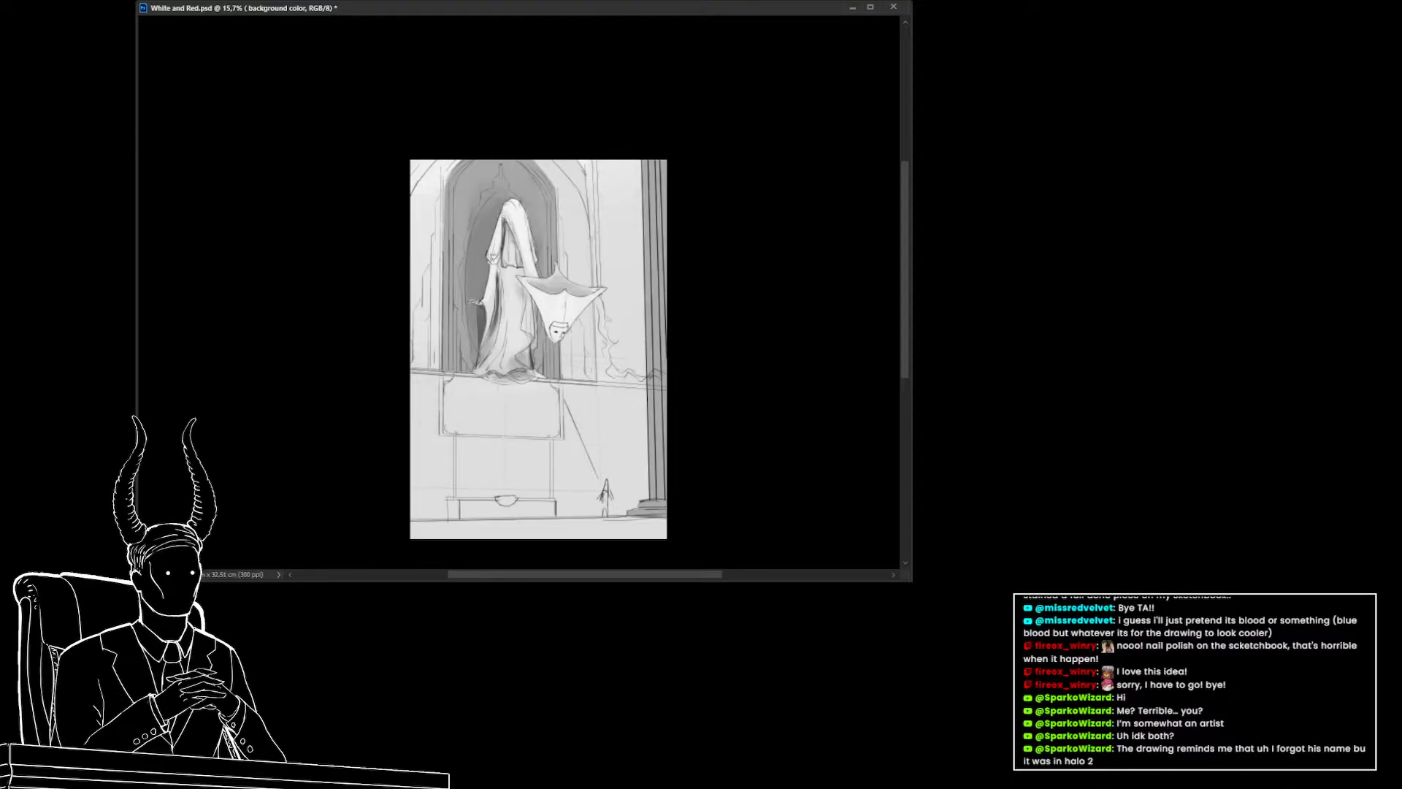
key(ctrl+z)
key(ctrl+z)
key(ctrl+shift+z)
key(ctrl+shift+z)
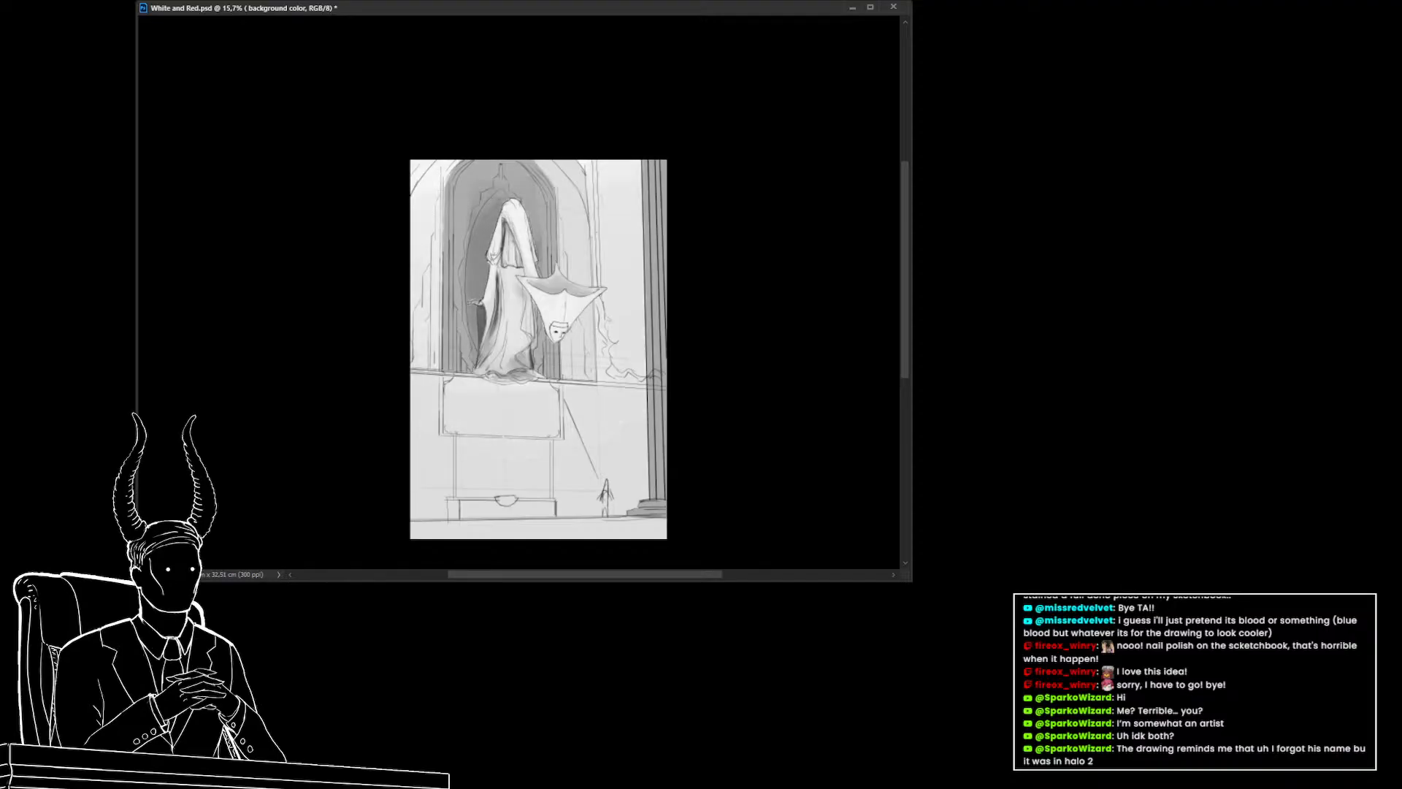
key(ctrl+shift+z)
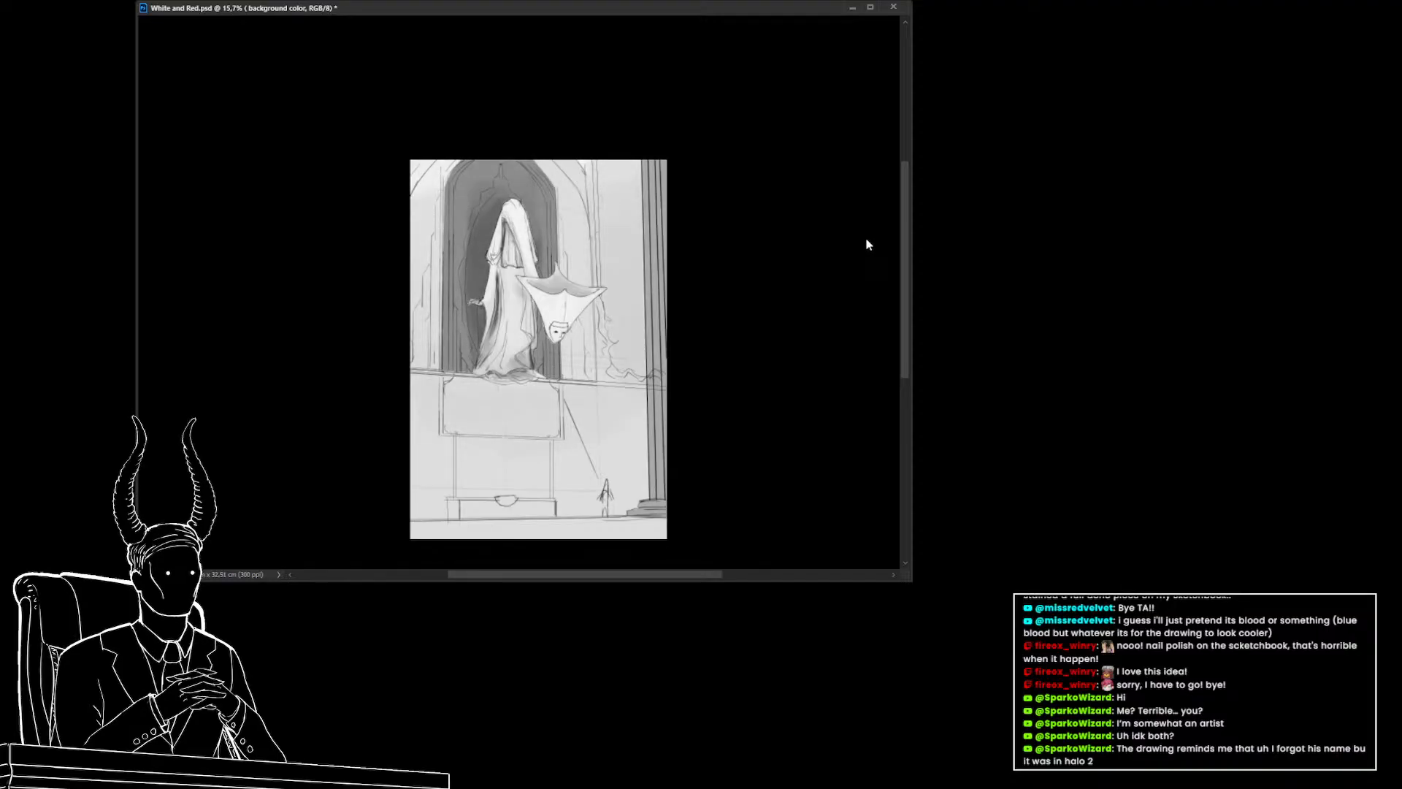
key(ctrl+shift+z)
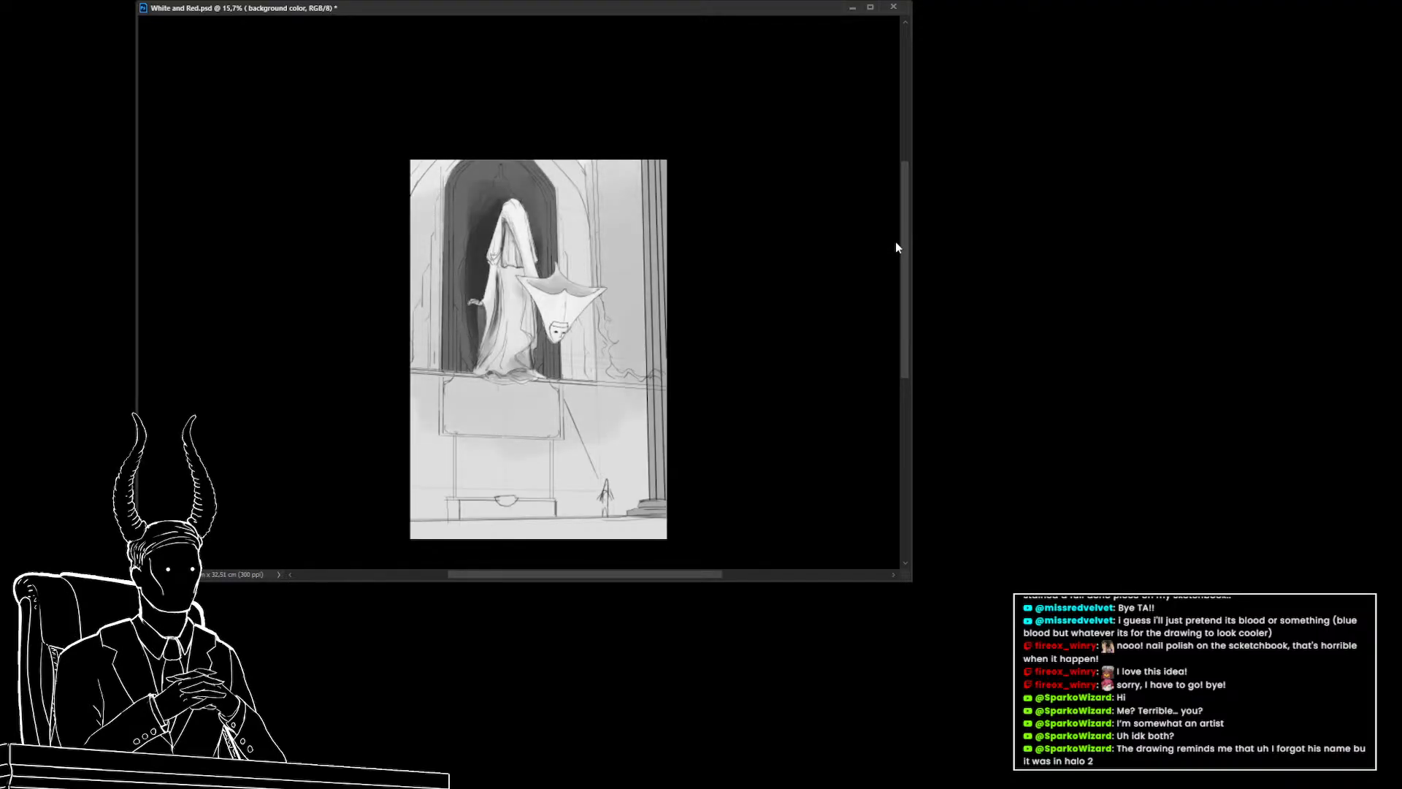
key(ctrl+z)
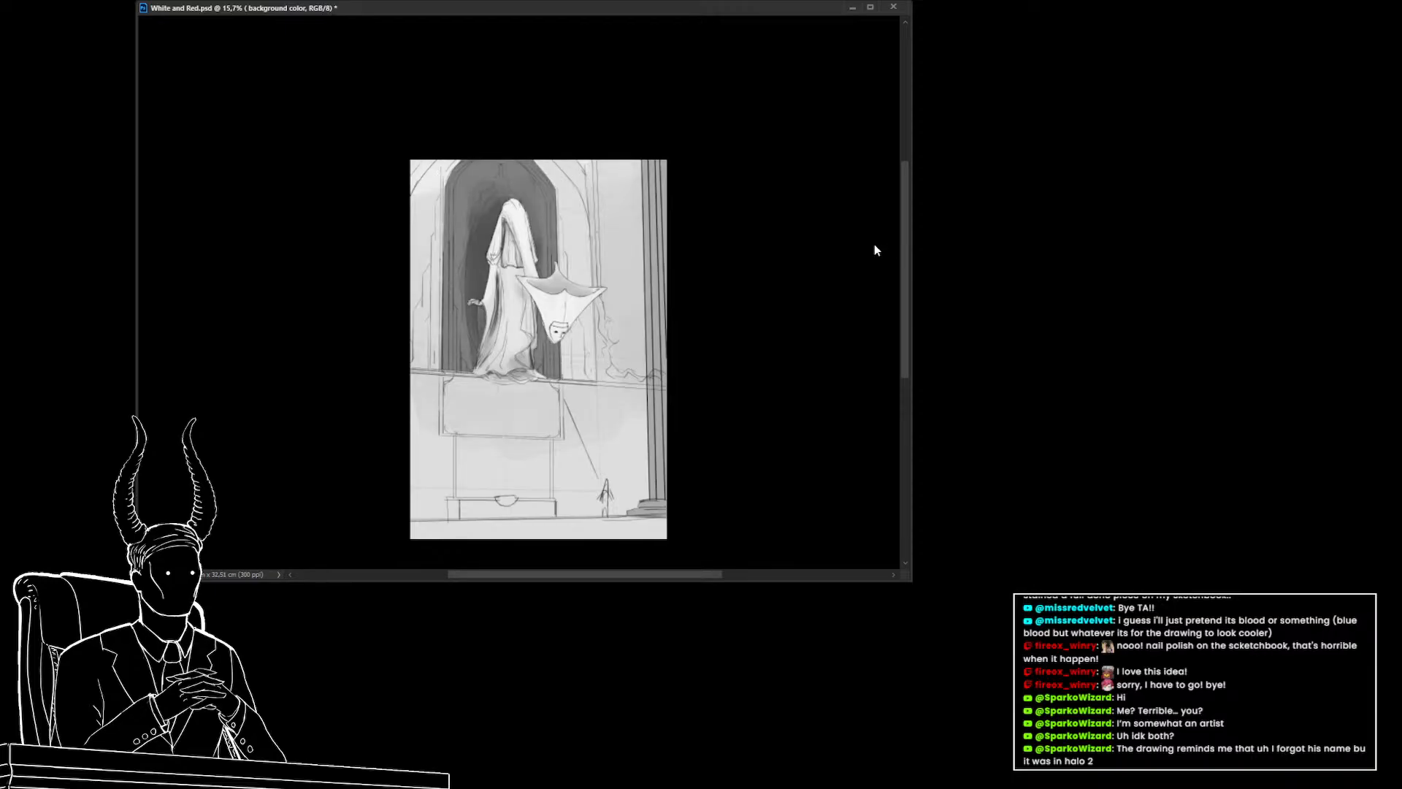
key(ctrl+z)
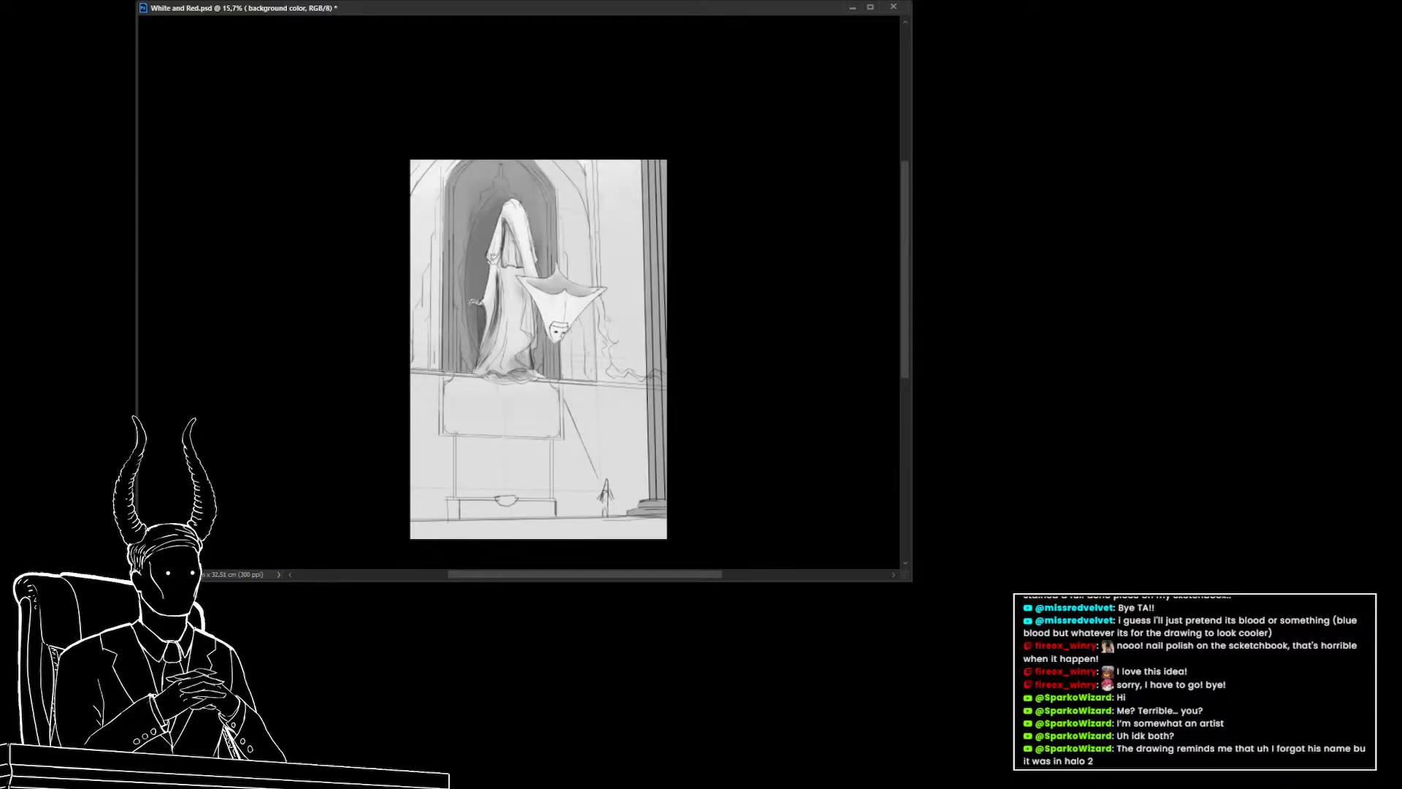
key(ctrl+shift+z)
key(ctrl+z)
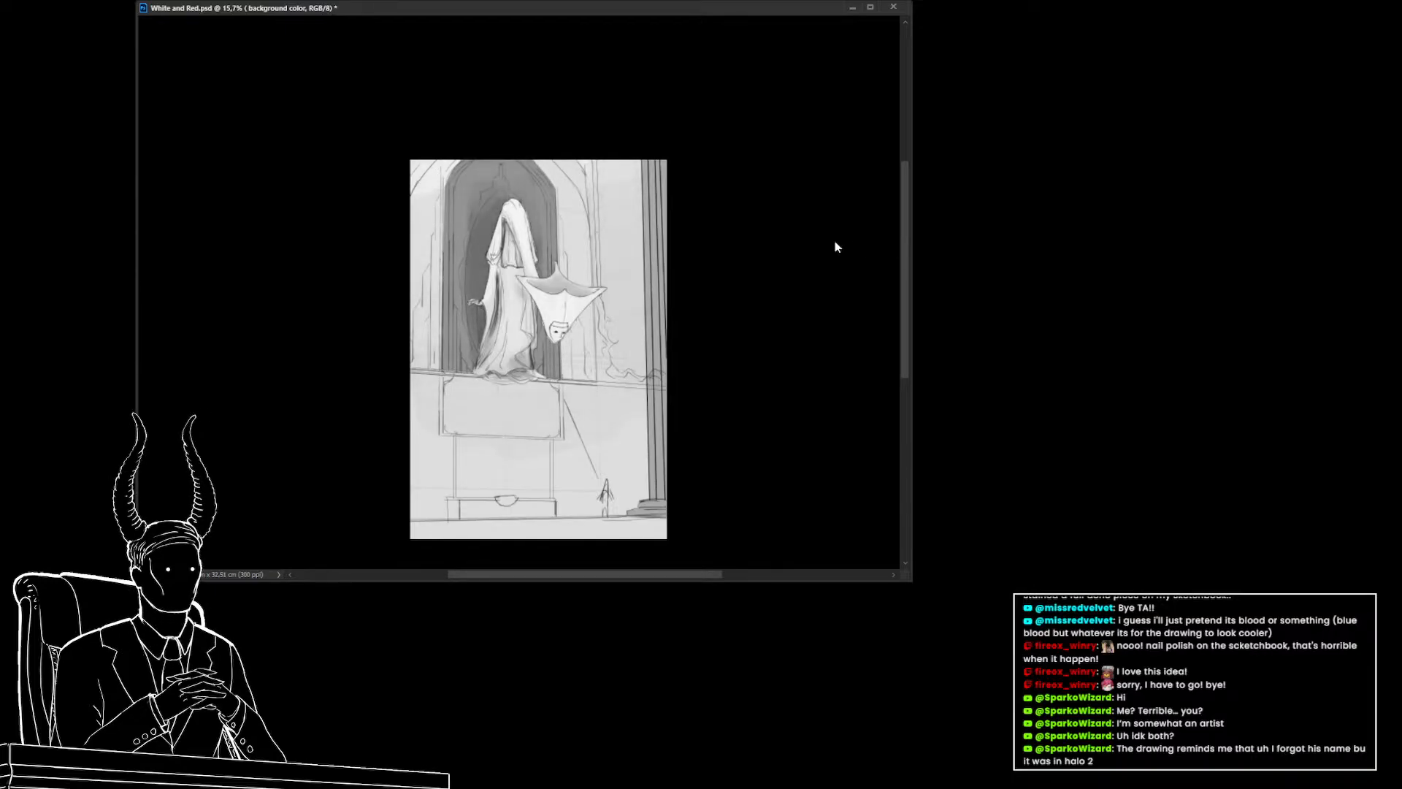
key(ctrl+shift+z)
key(ctrl+z)
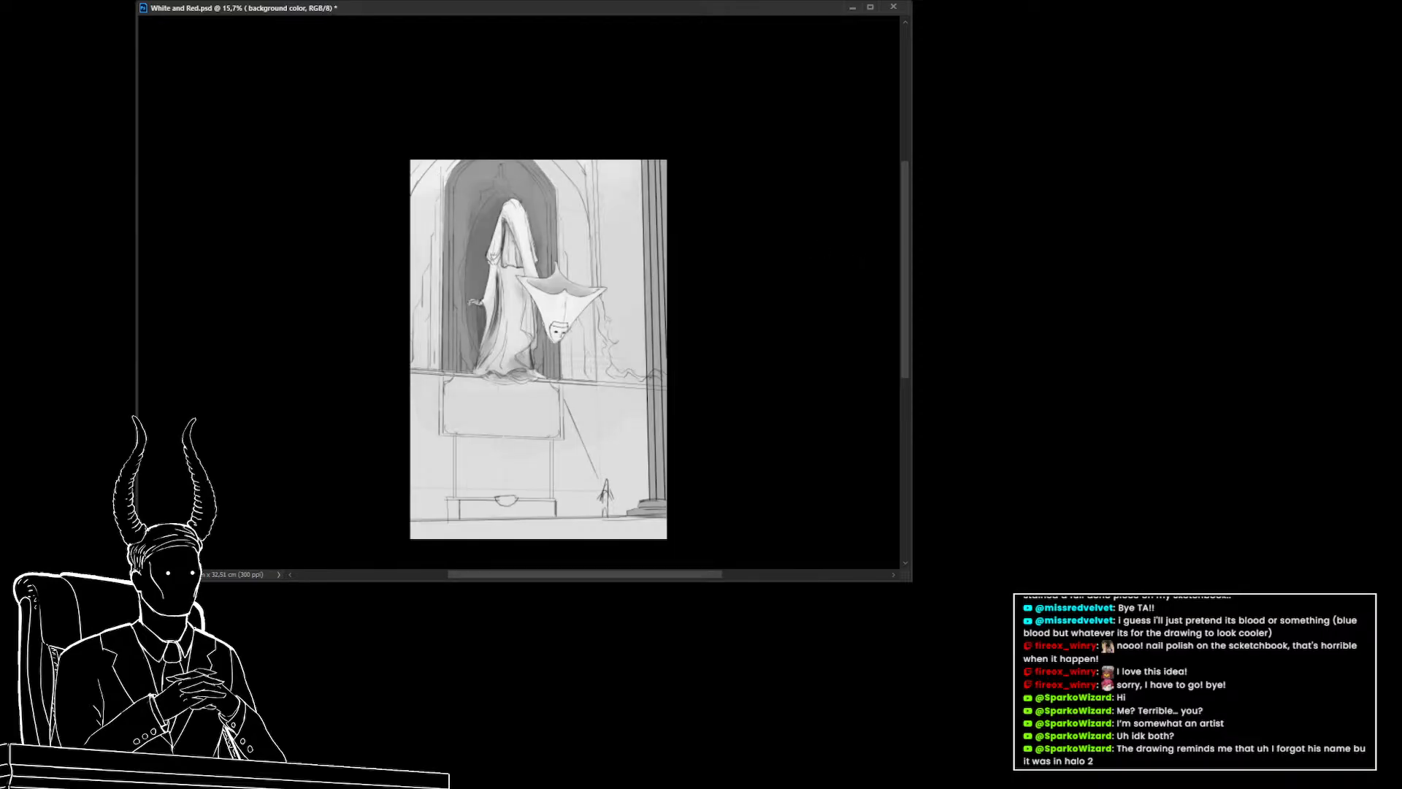
key(ctrl+z)
key(ctrl+shift+z)
key(ctrl+shift+z)
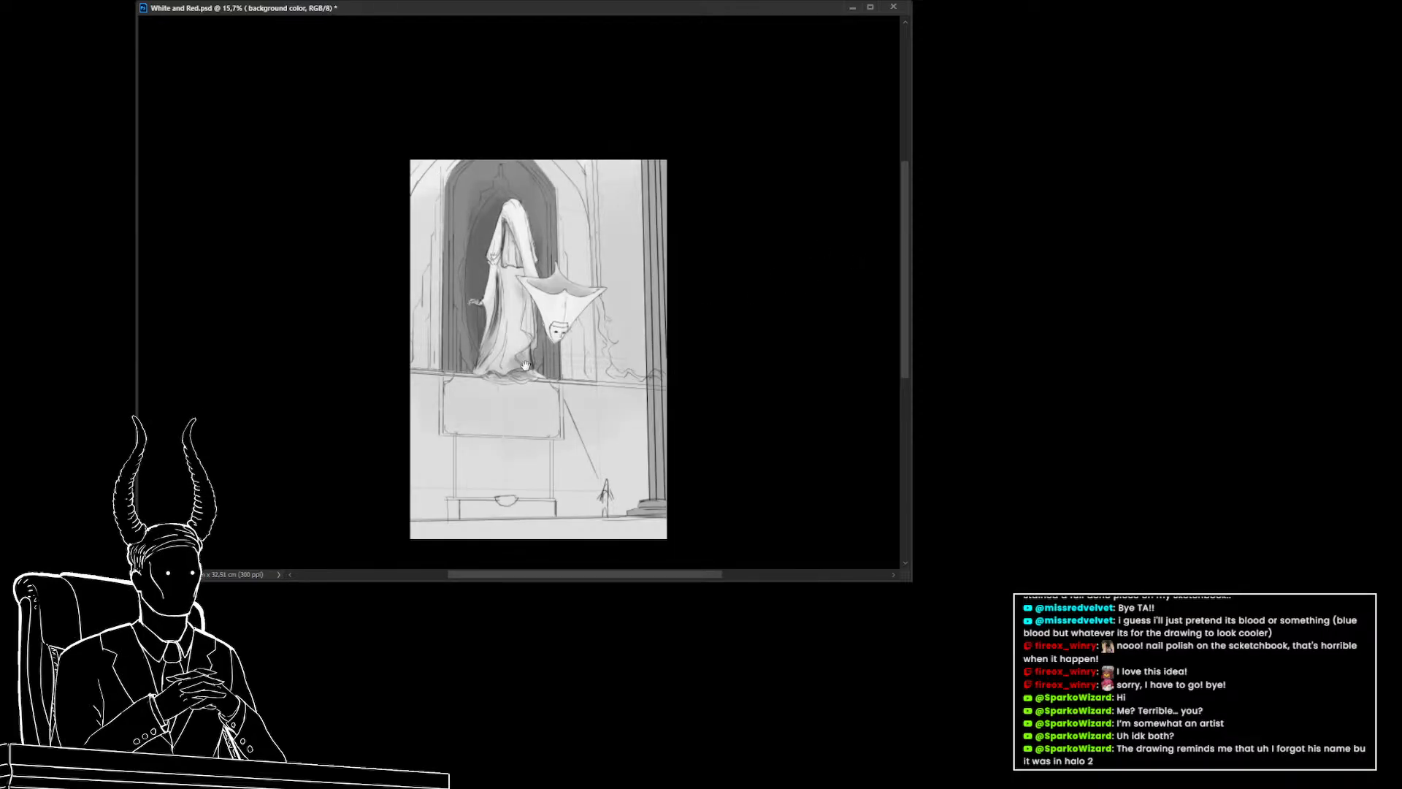
drag(565, 369, 554, 338)
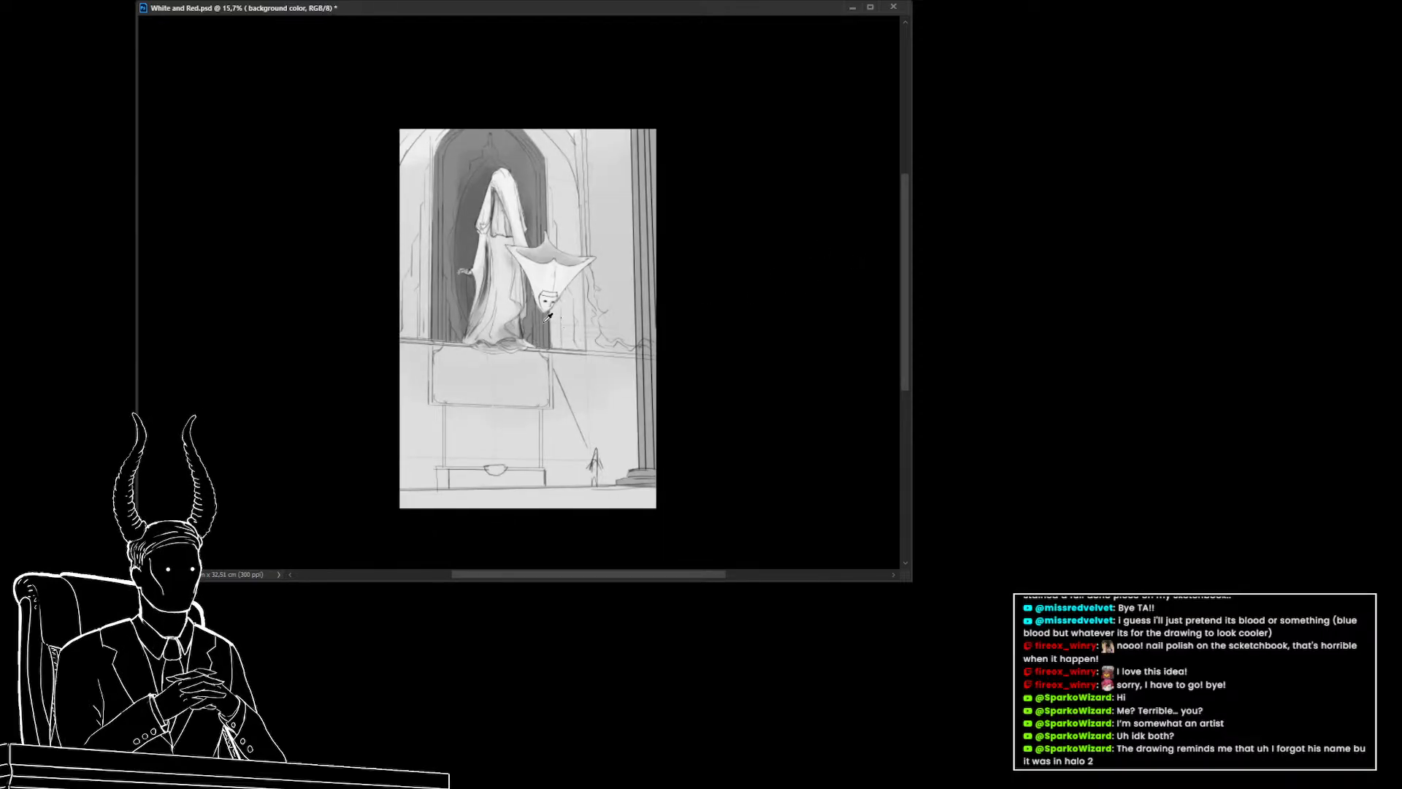
key(ctrl+z)
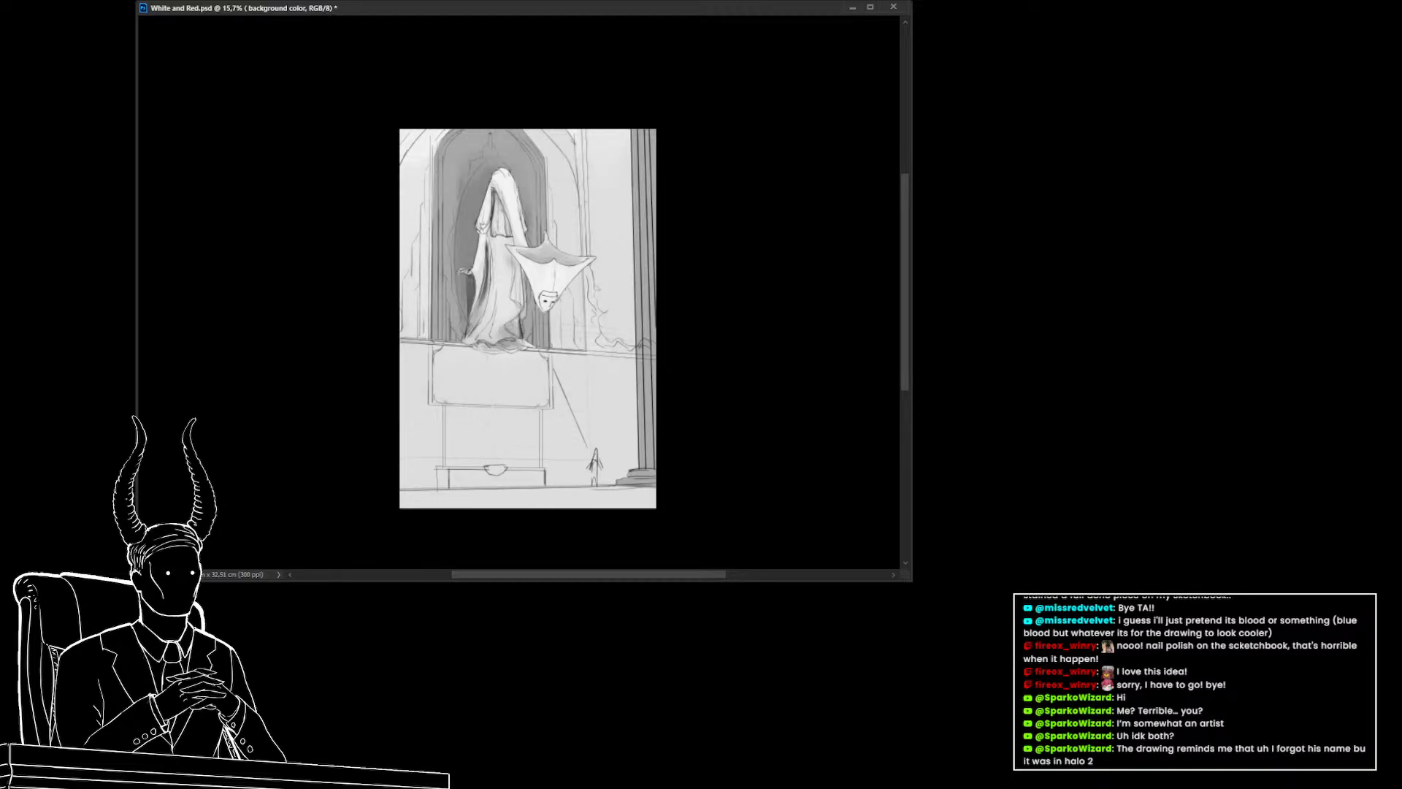
key(ctrl+shift+z)
Zoom back in on the hanging figure and select Layer 23 for further painting
click(588, 320)
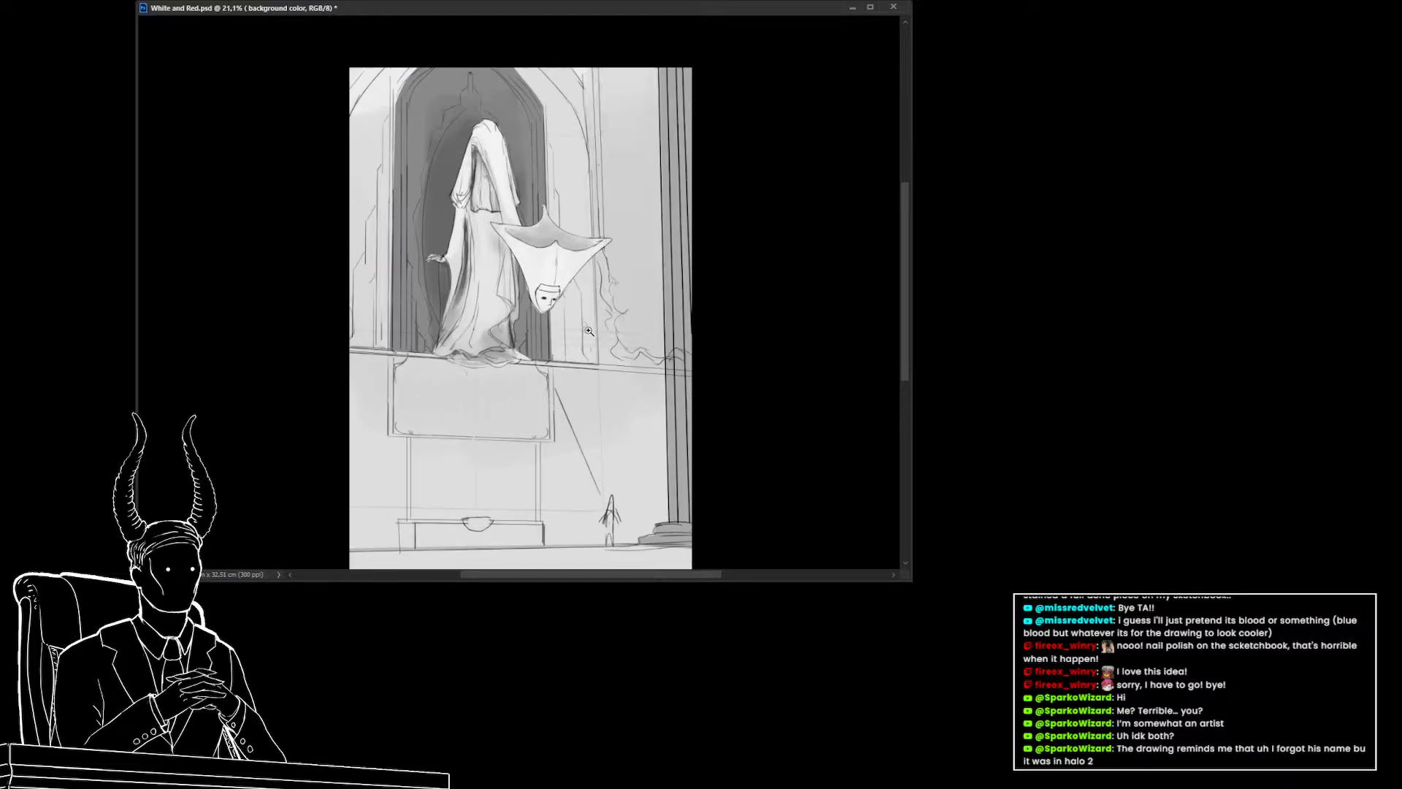
drag(607, 351, 576, 376)
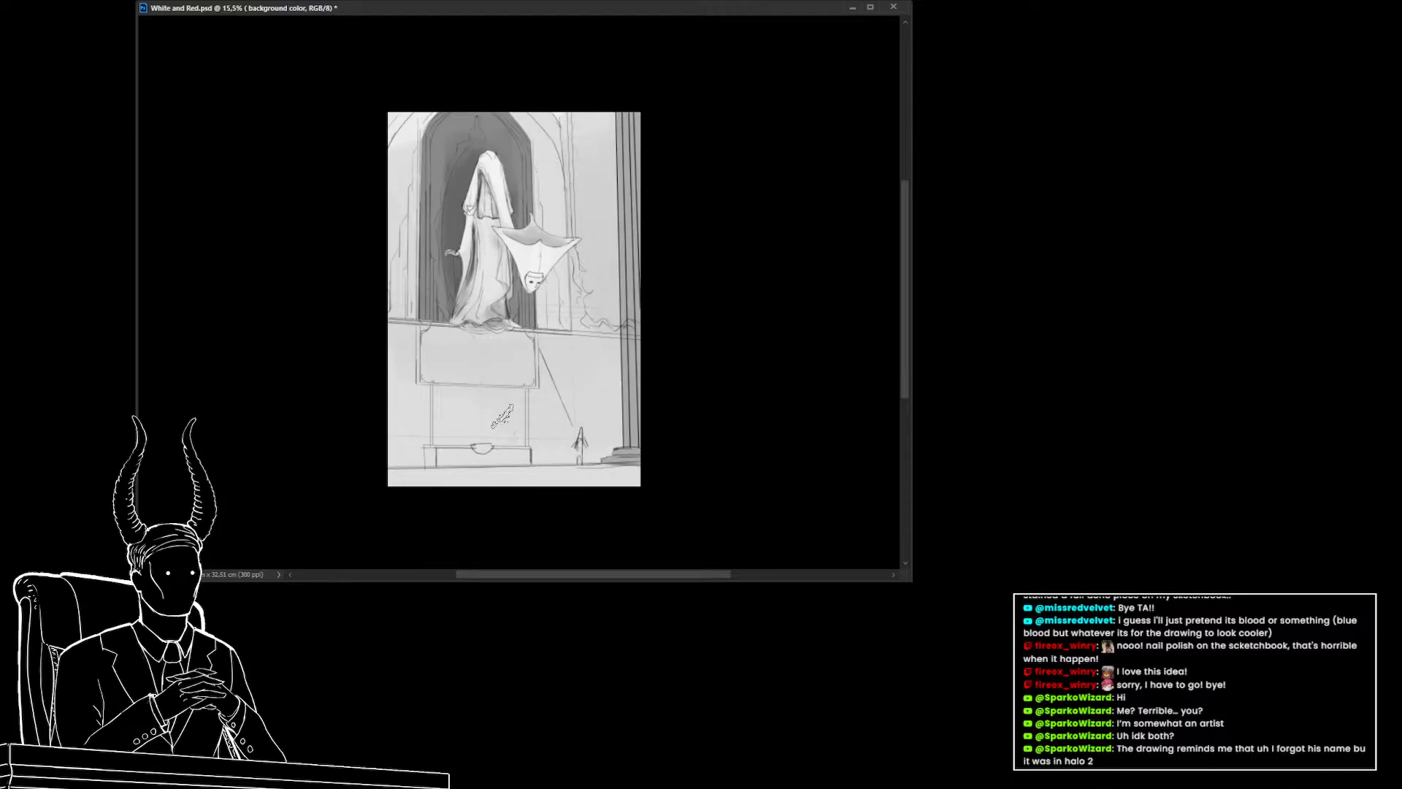
drag(430, 389, 528, 473)
drag(534, 409, 530, 443)
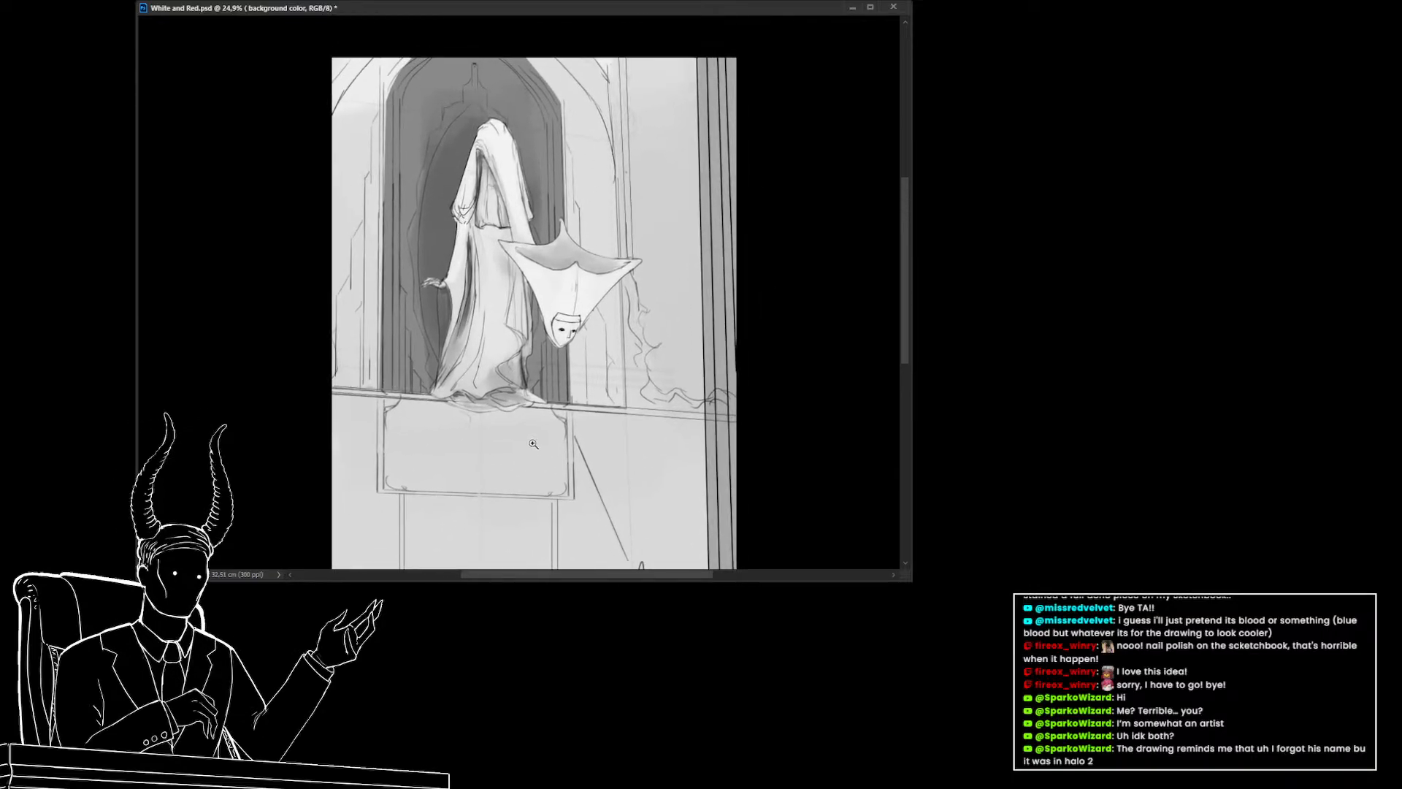
mouse_move(489, 403)
mouse_down()
mouse_move(514, 455)
mouse_move(494, 445)
mouse_up()
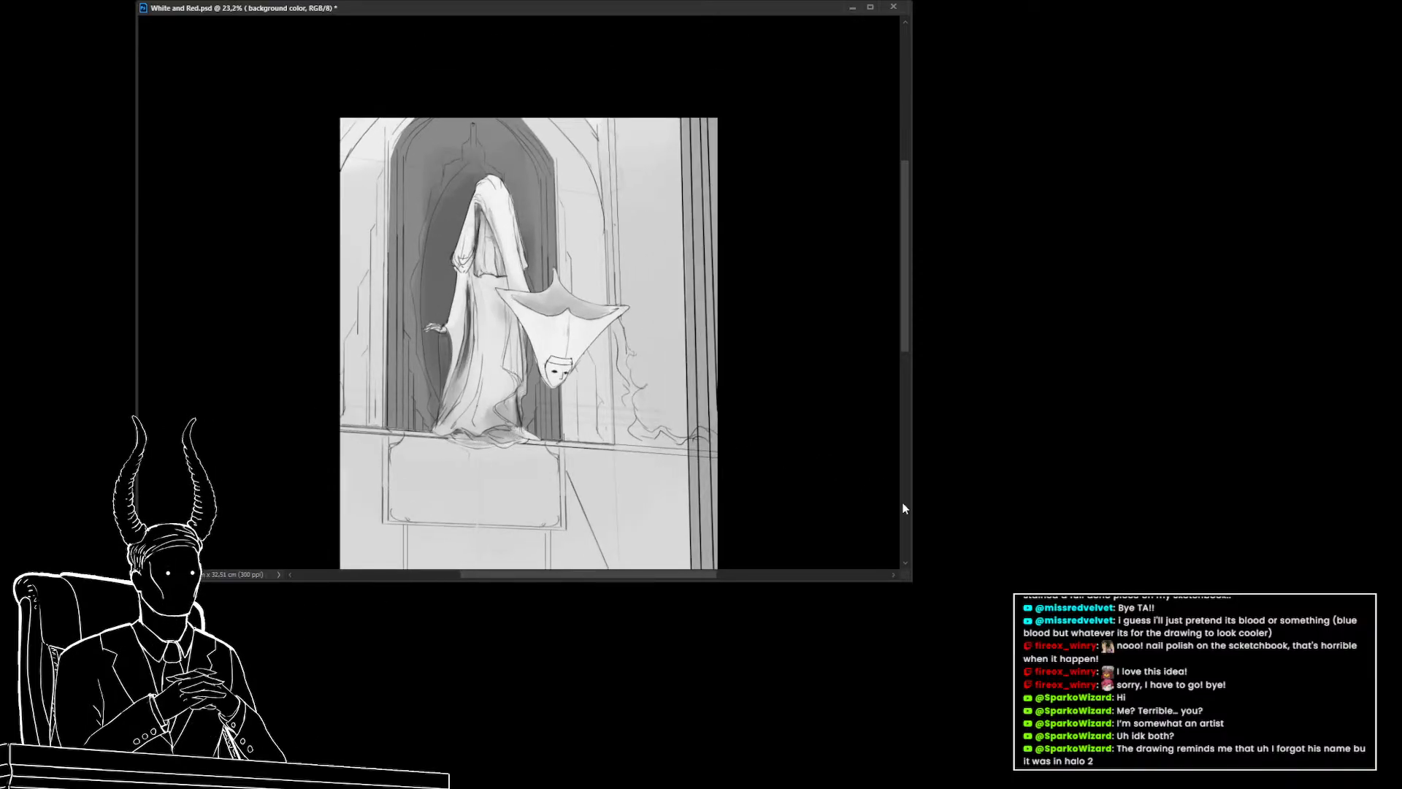
click(739, 445)
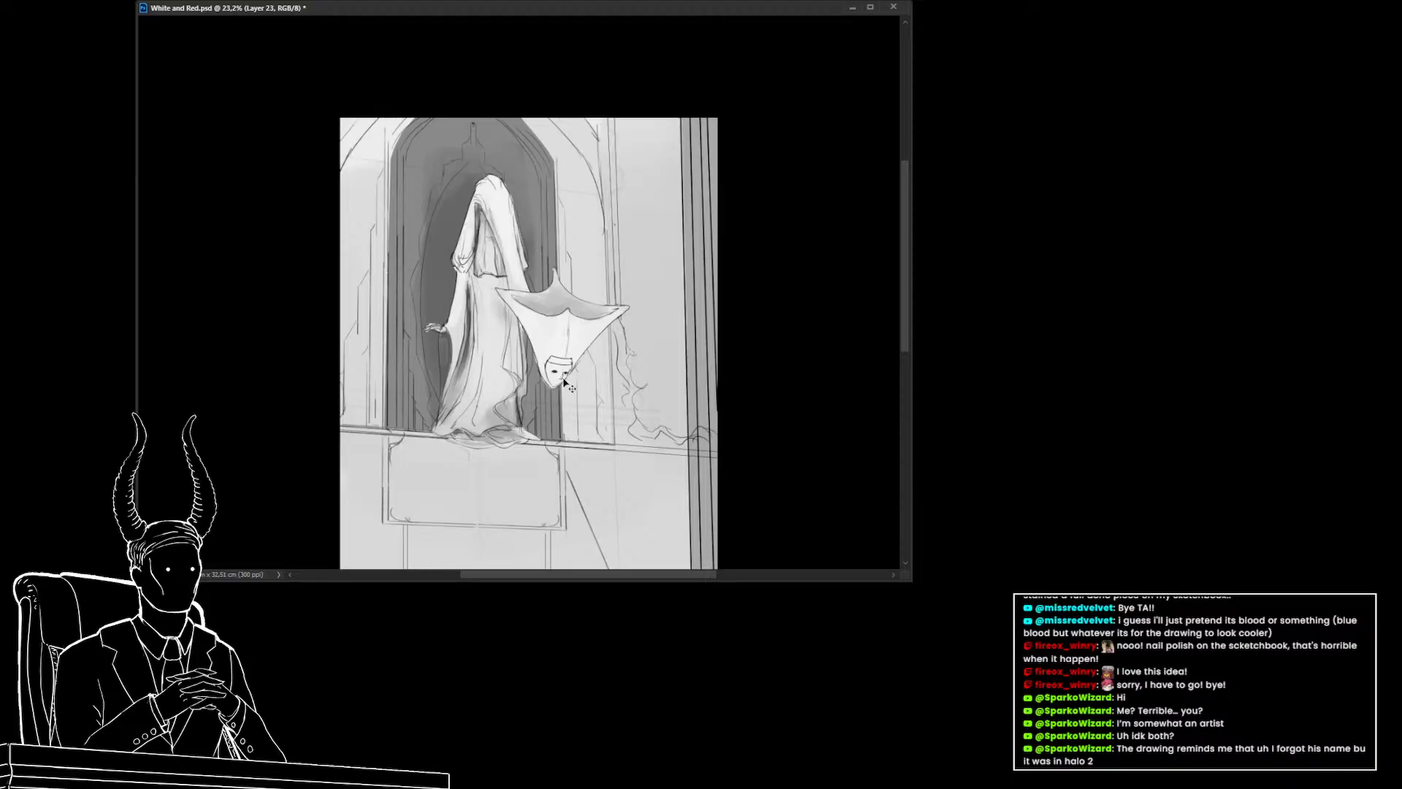
drag(441, 237, 418, 291)
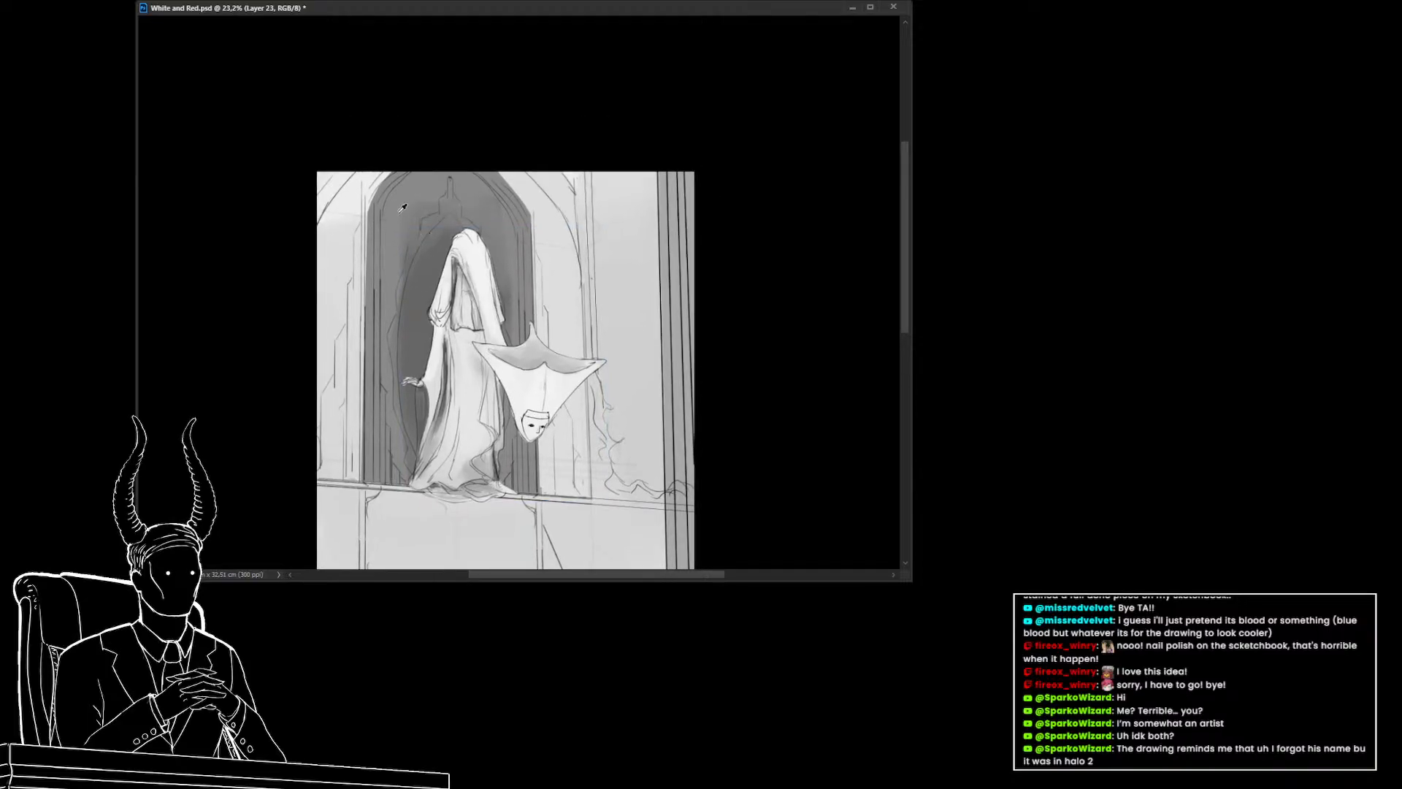
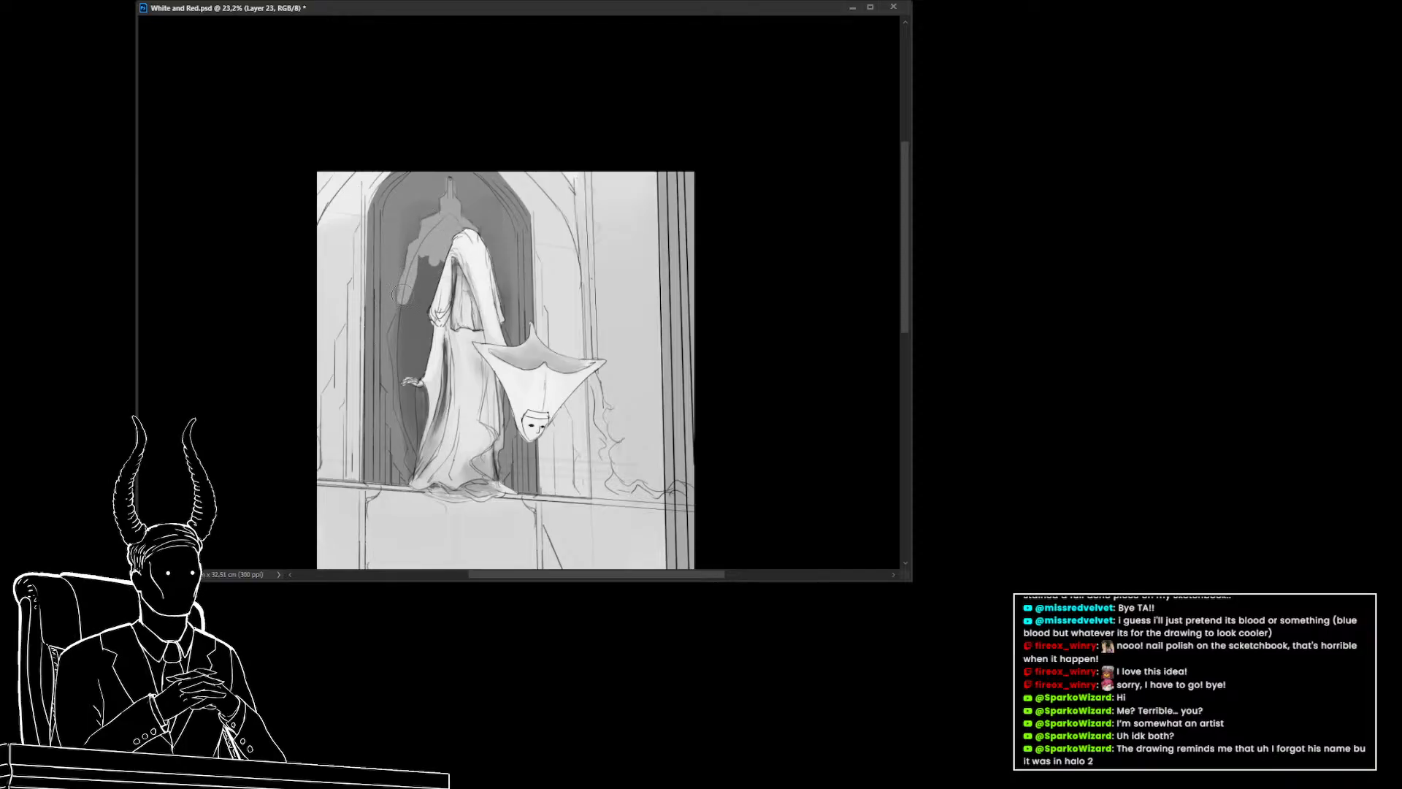
Paint darker shading along the left edge of the hanging figure's robe on Layer 23
drag(403, 295, 409, 336)
drag(418, 265, 420, 352)
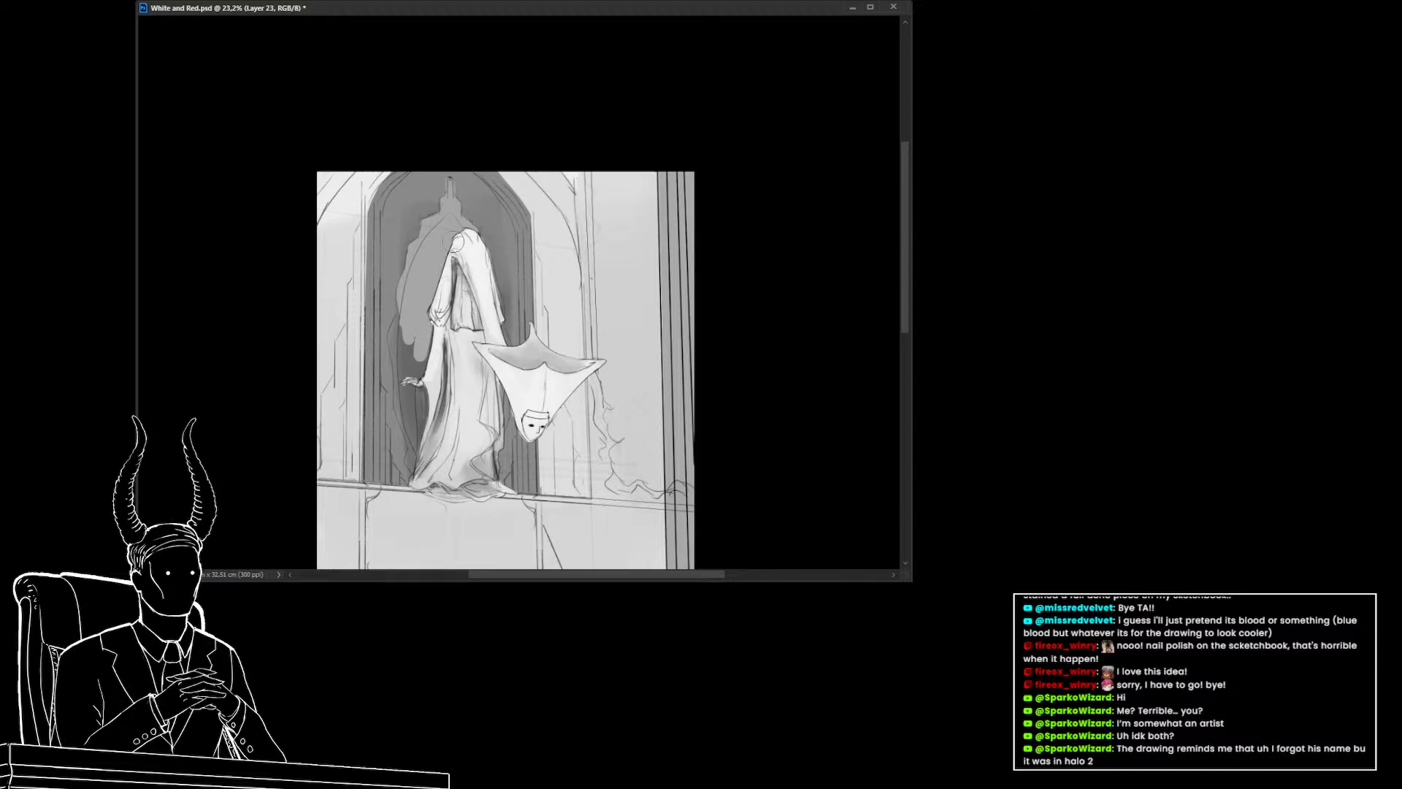
scroll(446, 252, down, 2)
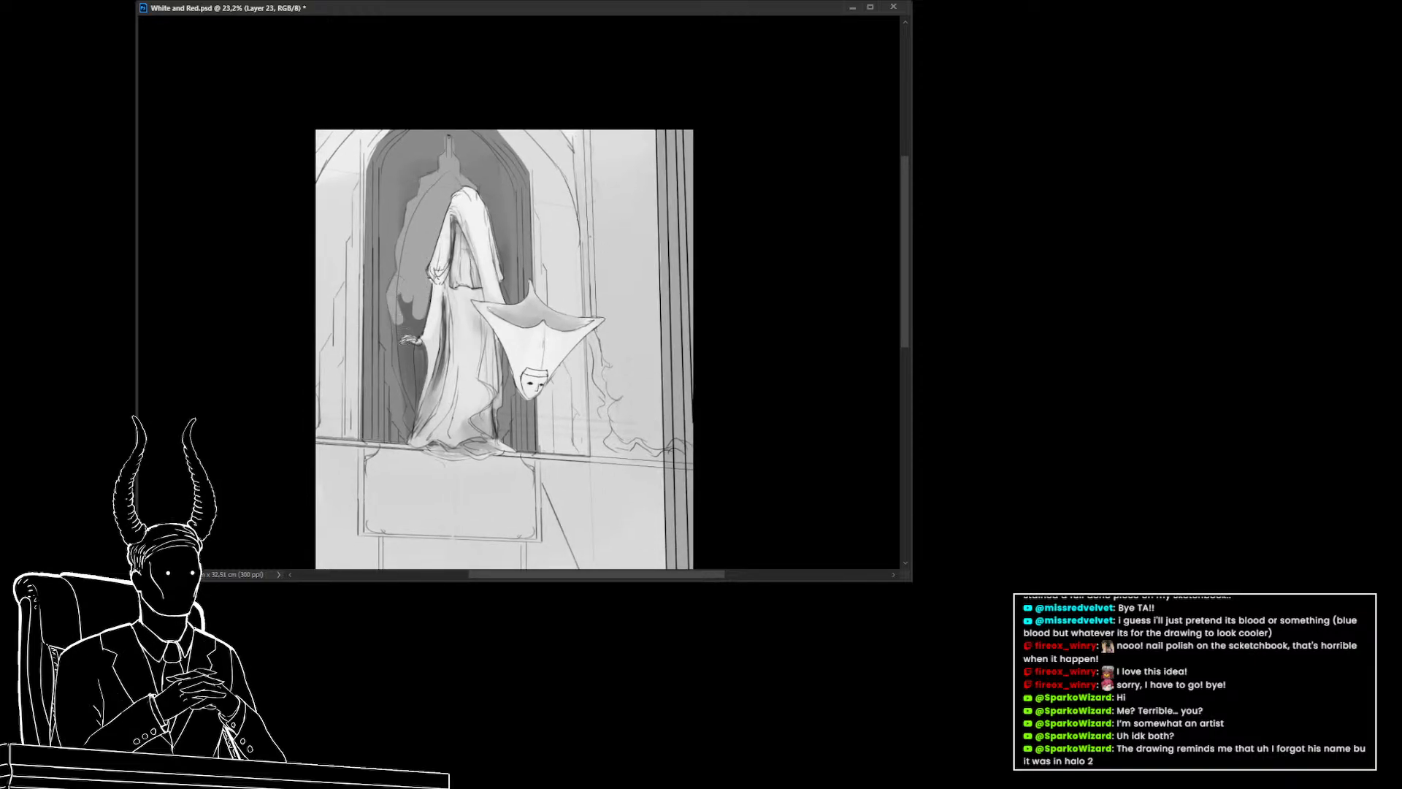
mouse_move(399, 316)
mouse_down()
mouse_move(425, 367)
mouse_move(405, 315)
mouse_move(395, 361)
mouse_move(396, 336)
mouse_move(420, 408)
mouse_move(414, 315)
mouse_move(425, 365)
mouse_move(409, 394)
mouse_move(404, 378)
mouse_move(411, 409)
mouse_up()
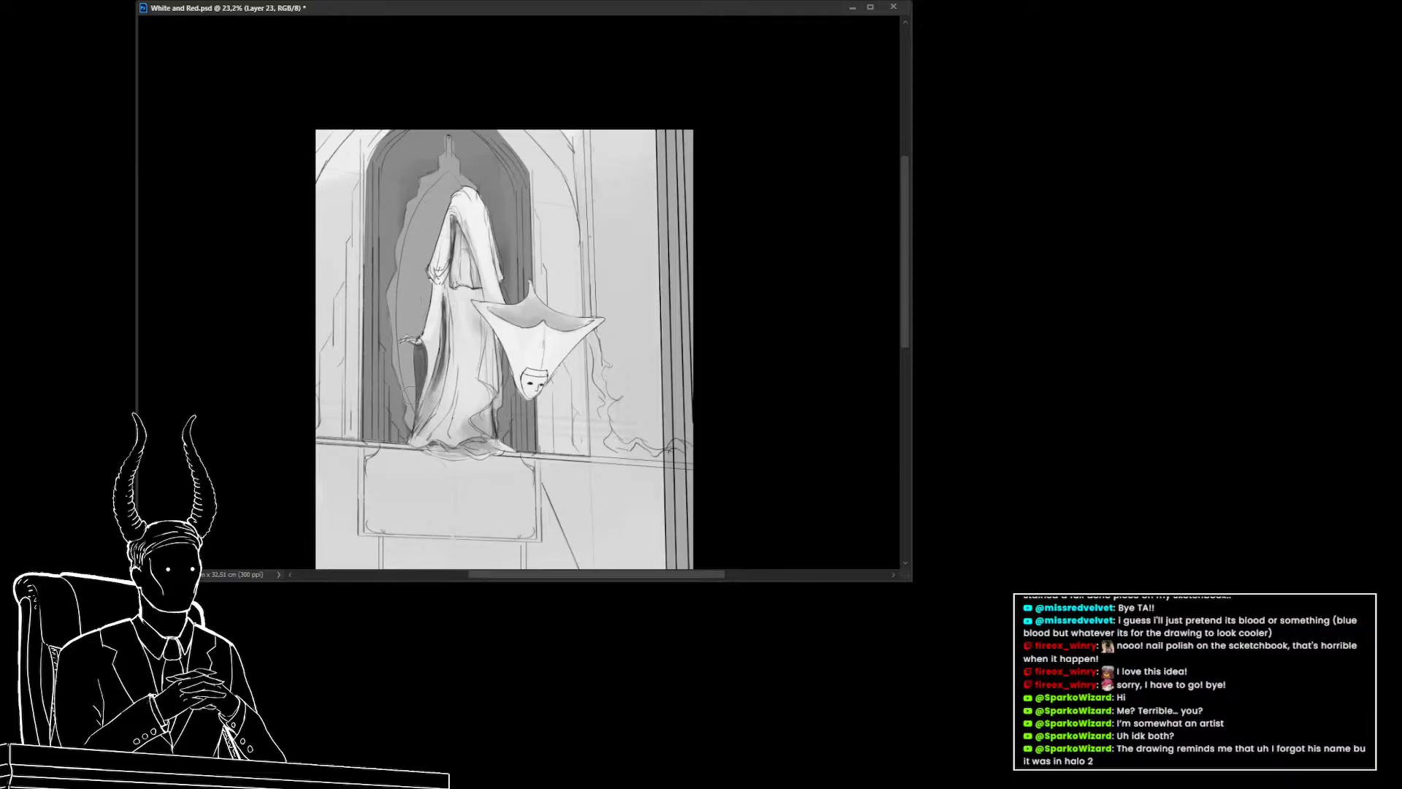
drag(460, 395, 523, 430)
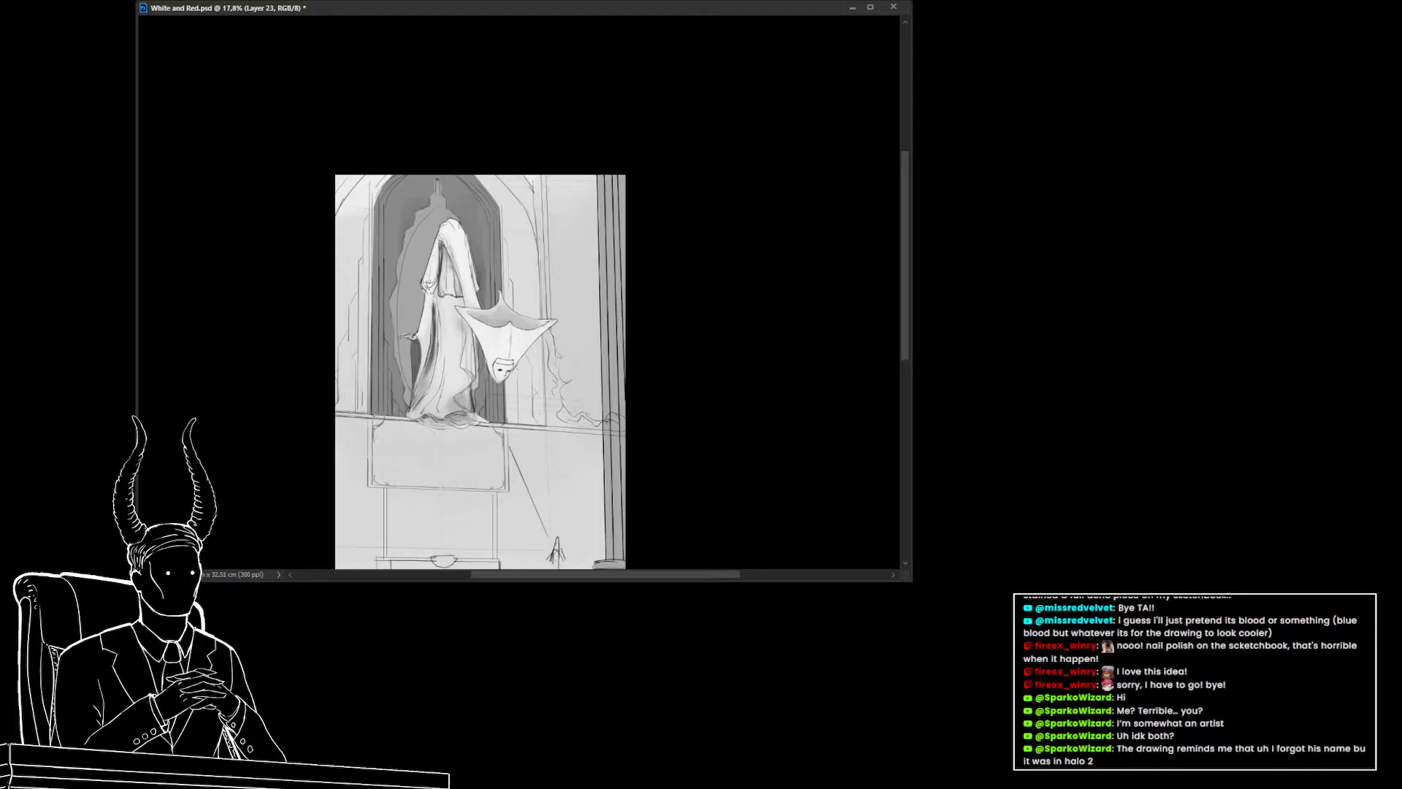
Switch to the background color layer and undo the last two strokes
key(alt+bracketleft)
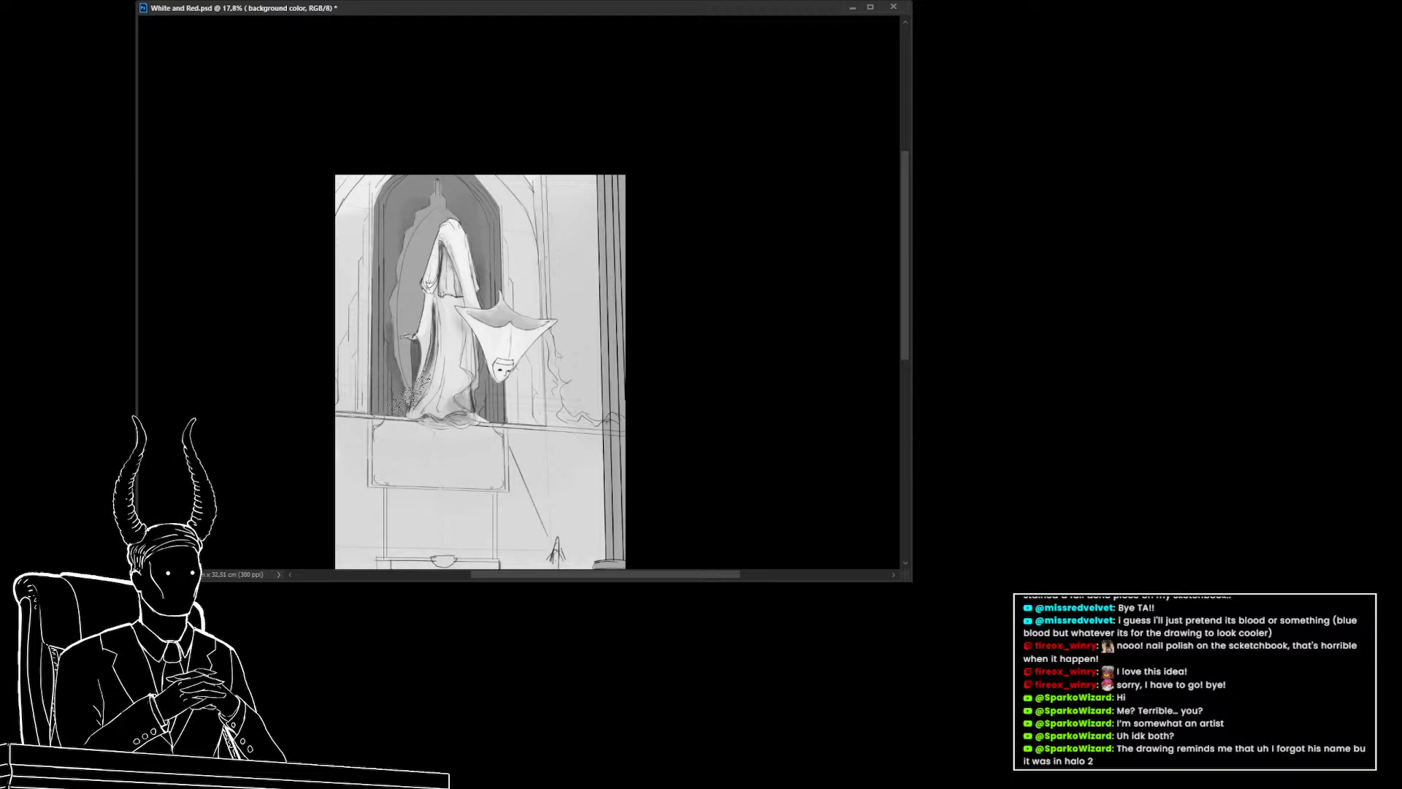
key(ctrl+z)
key(ctrl+z)
Draw a polygonal lasso selection around the arch opening behind the figure
click(500, 210)
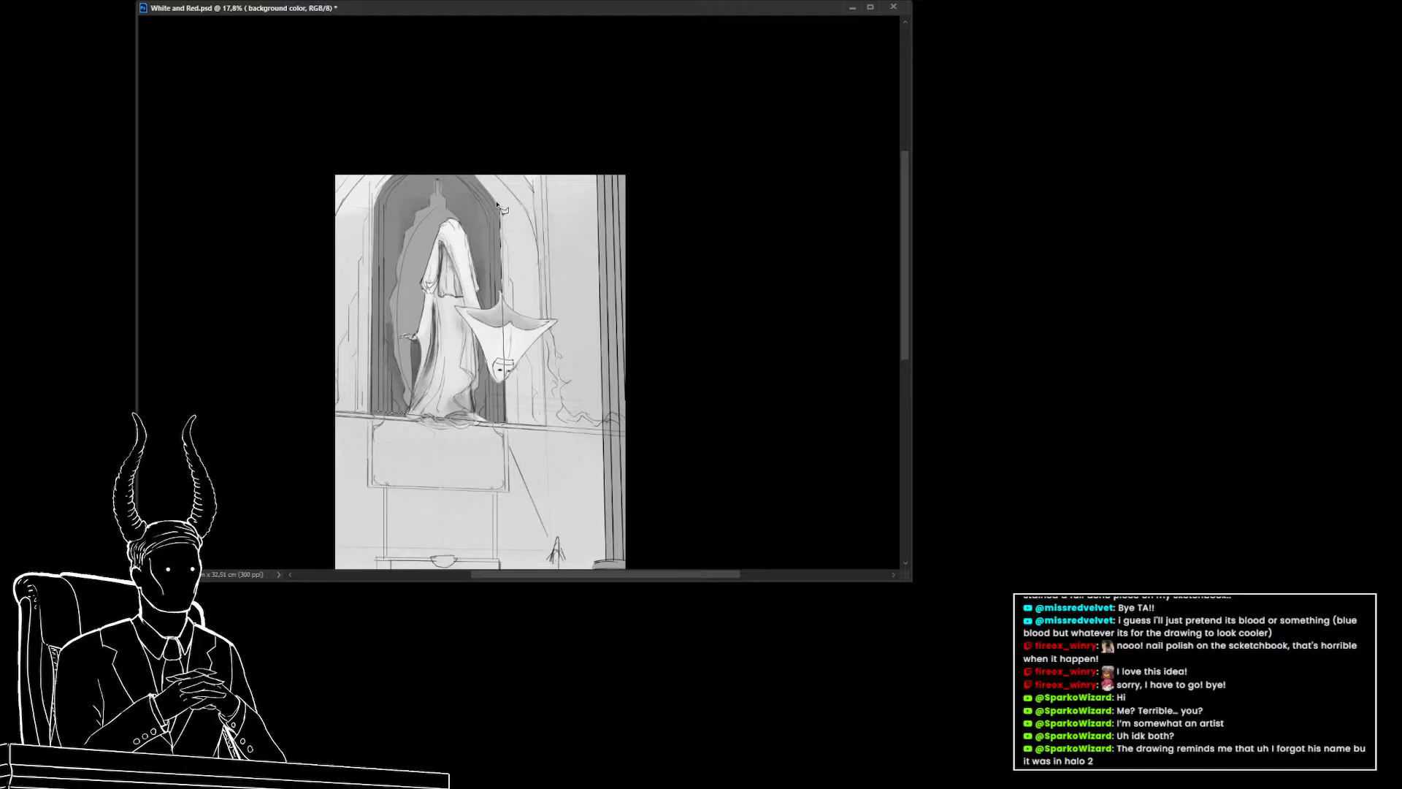
click(466, 165)
click(392, 175)
click(375, 211)
click(373, 415)
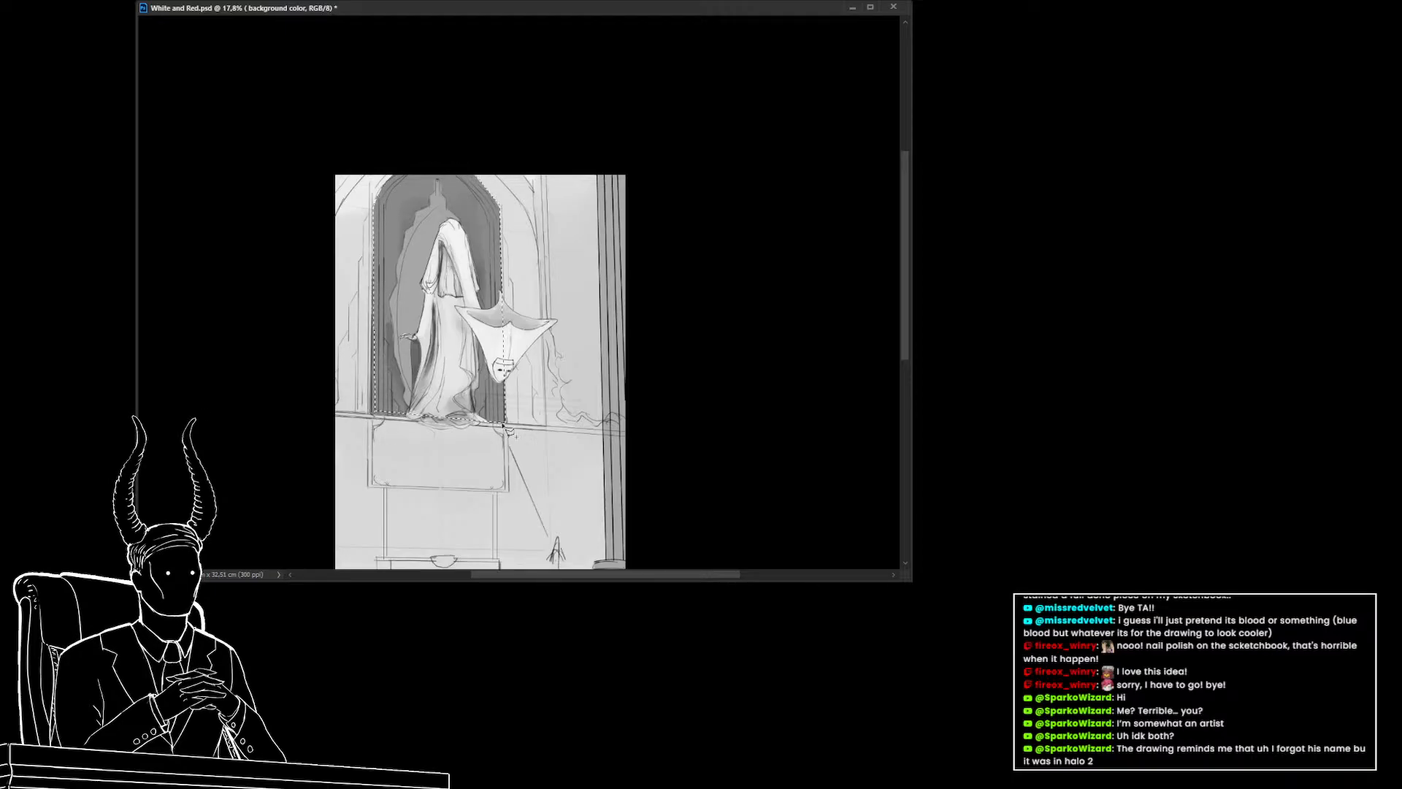
double_click(506, 424)
double_click(374, 202)
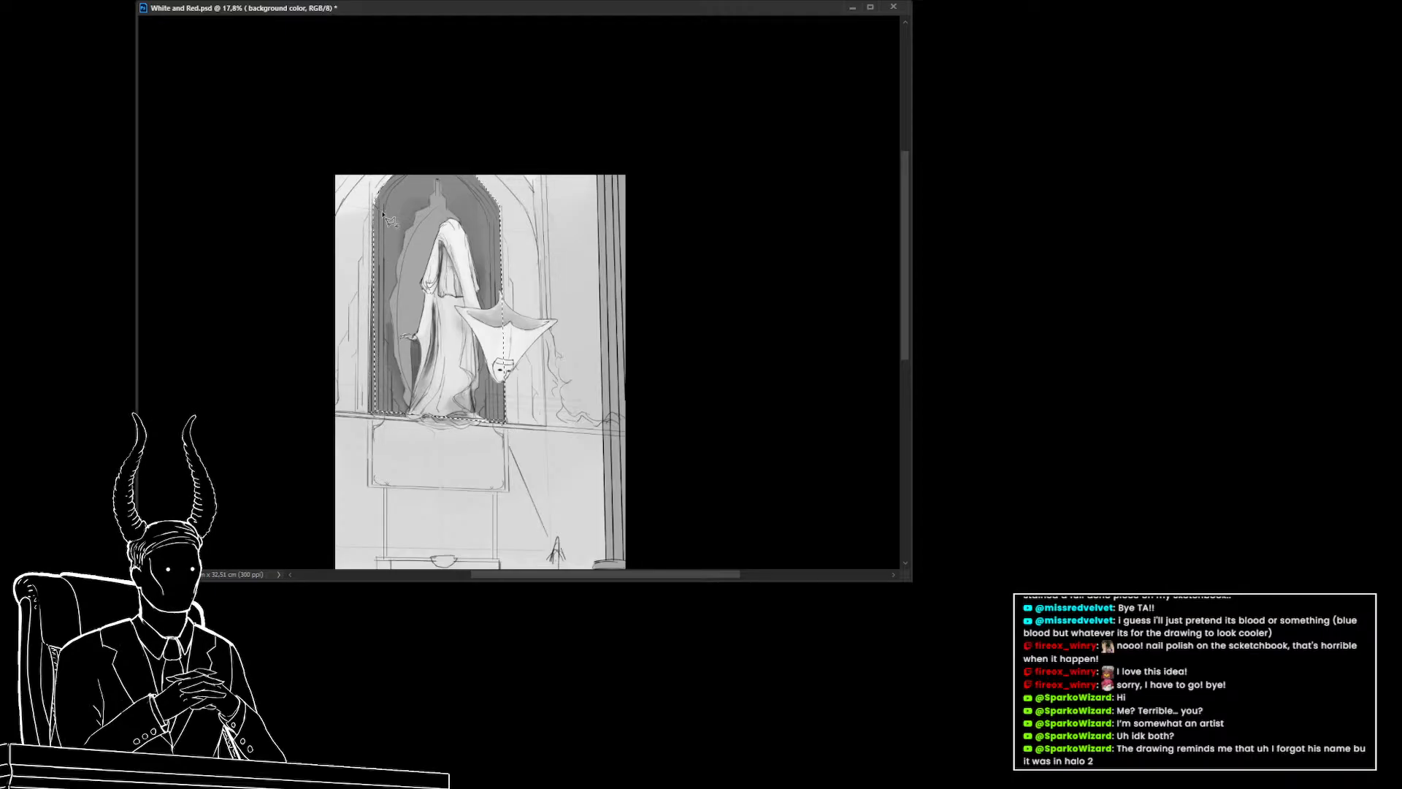
Duplicate the selected arch opening onto a new layer
key(v)
key(ctrl+j)
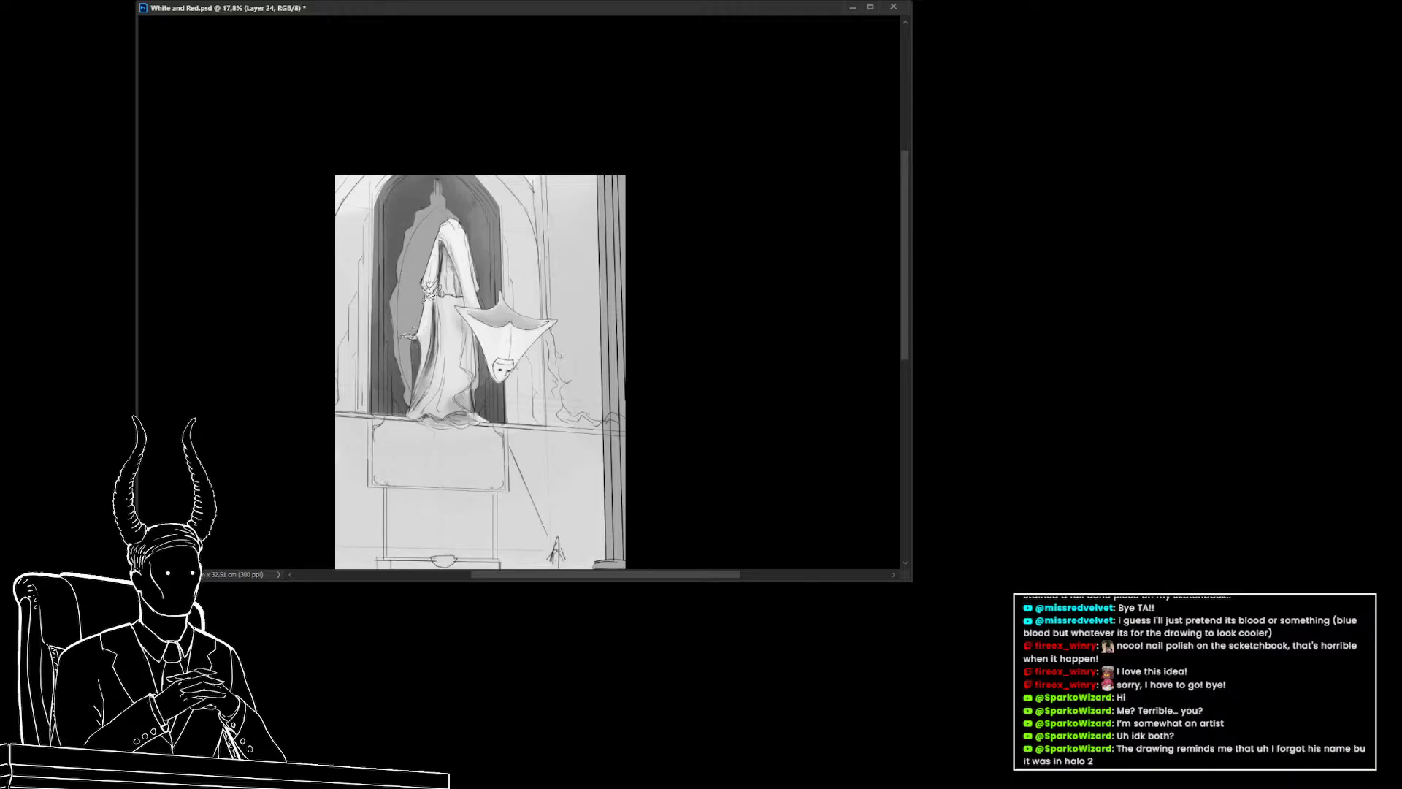
click(408, 203)
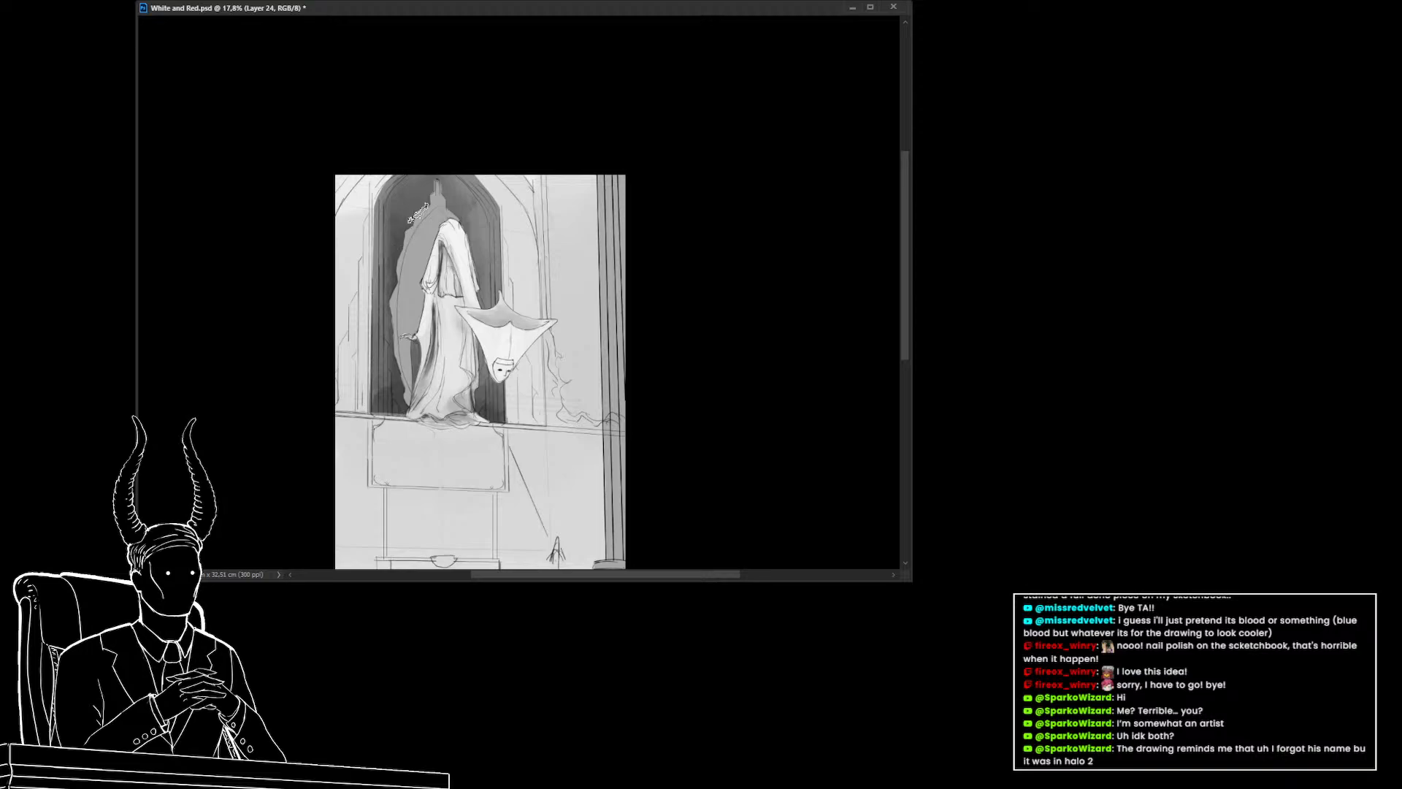
click(387, 390)
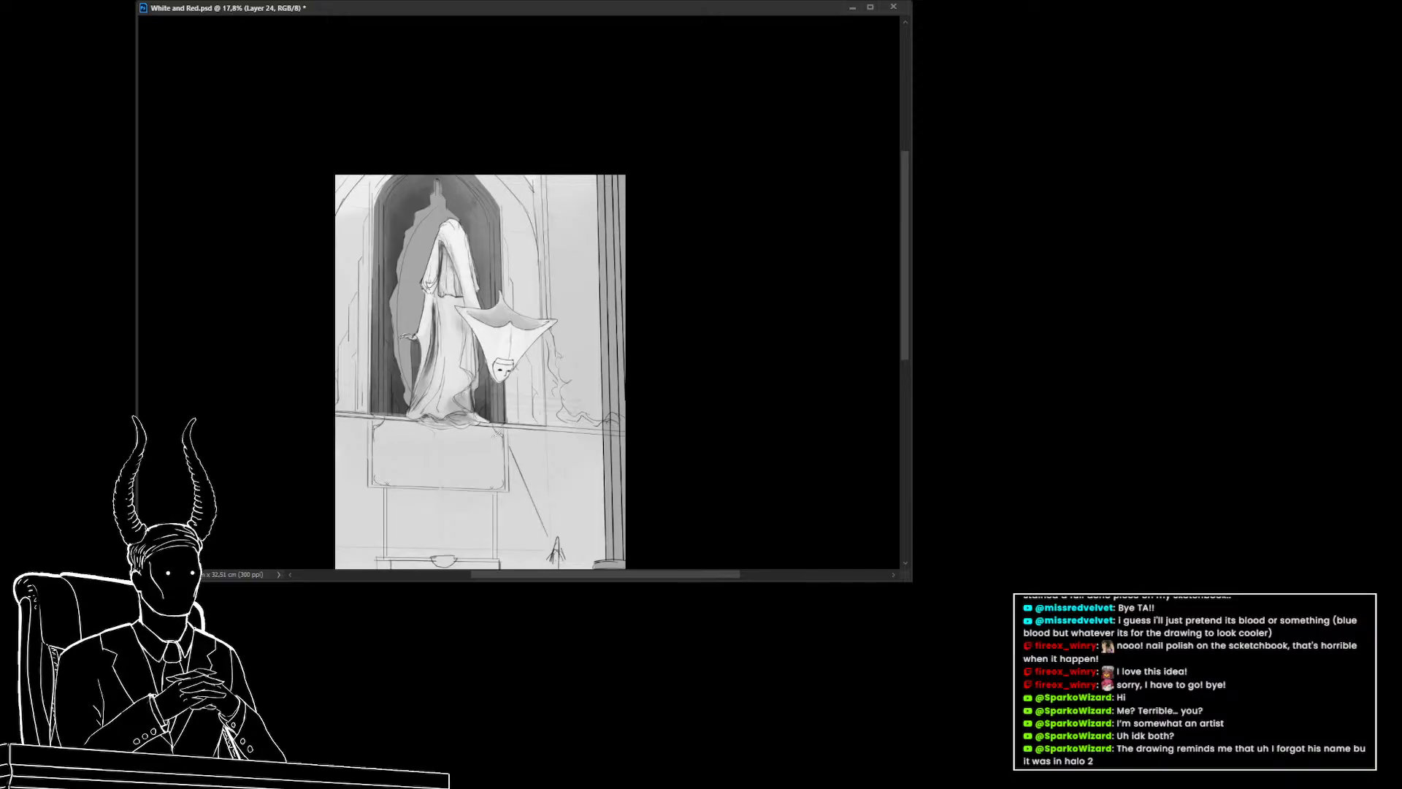
Undo the last edit
mouse_move(518, 414)
mouse_down()
mouse_move(490, 410)
mouse_move(532, 394)
mouse_up()
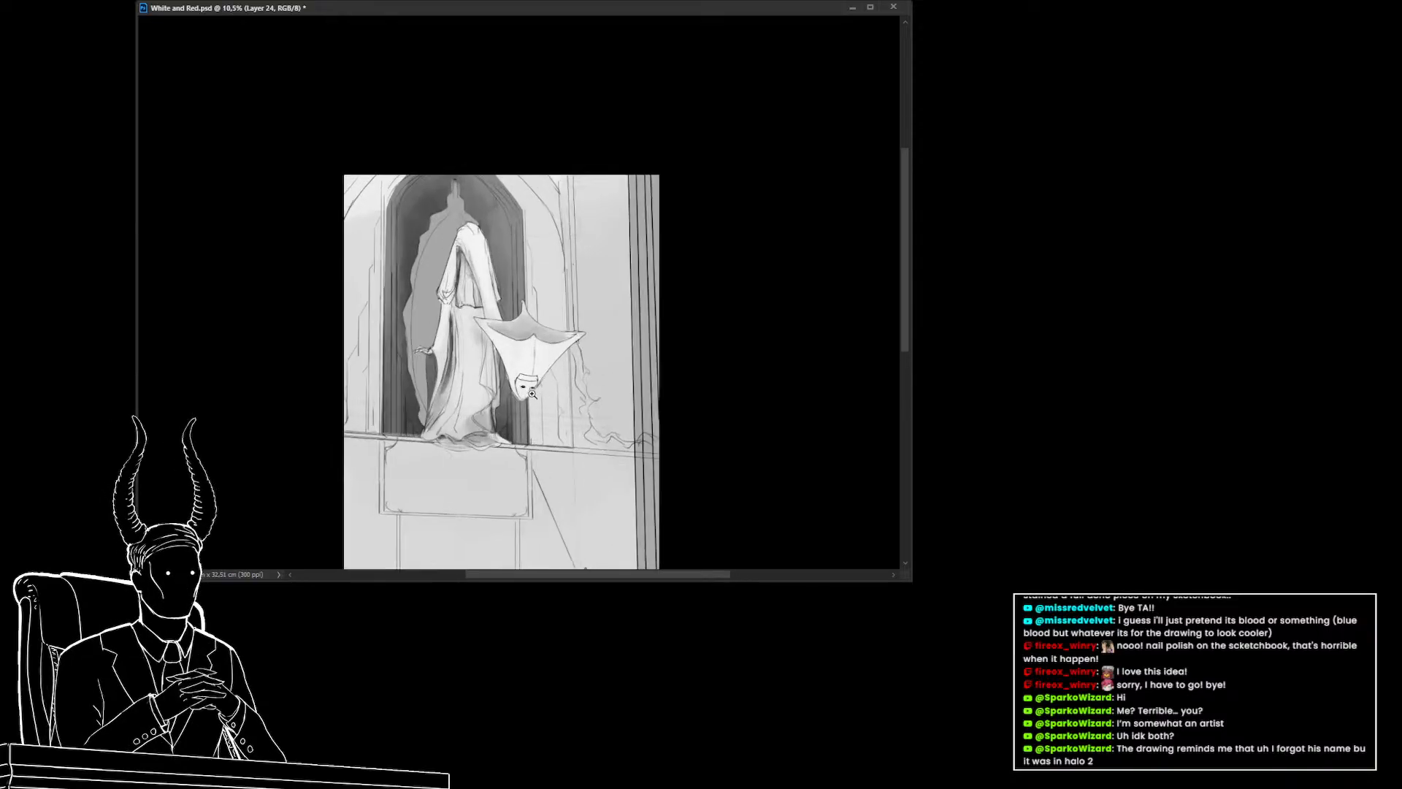
drag(428, 318, 694, 417)
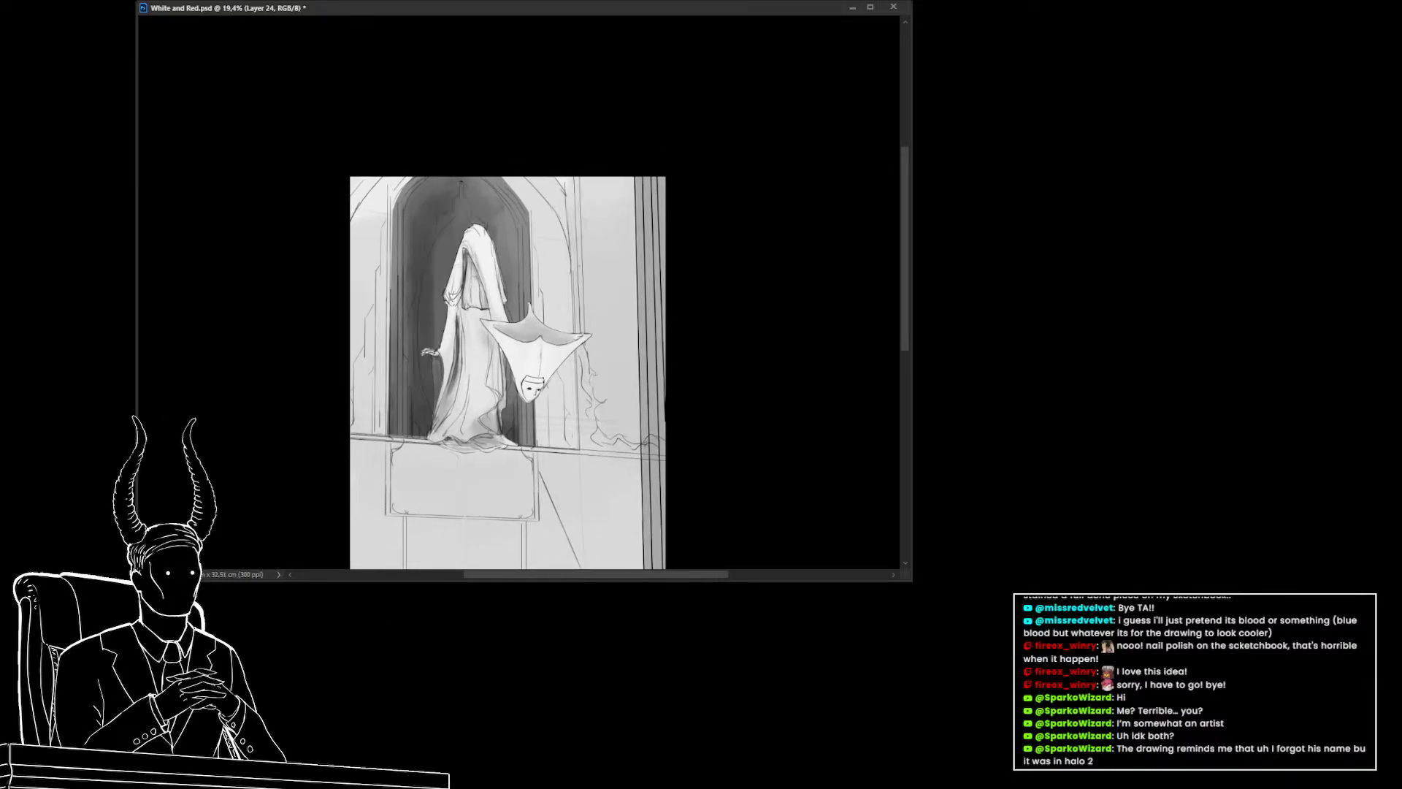
key(ctrl+z)
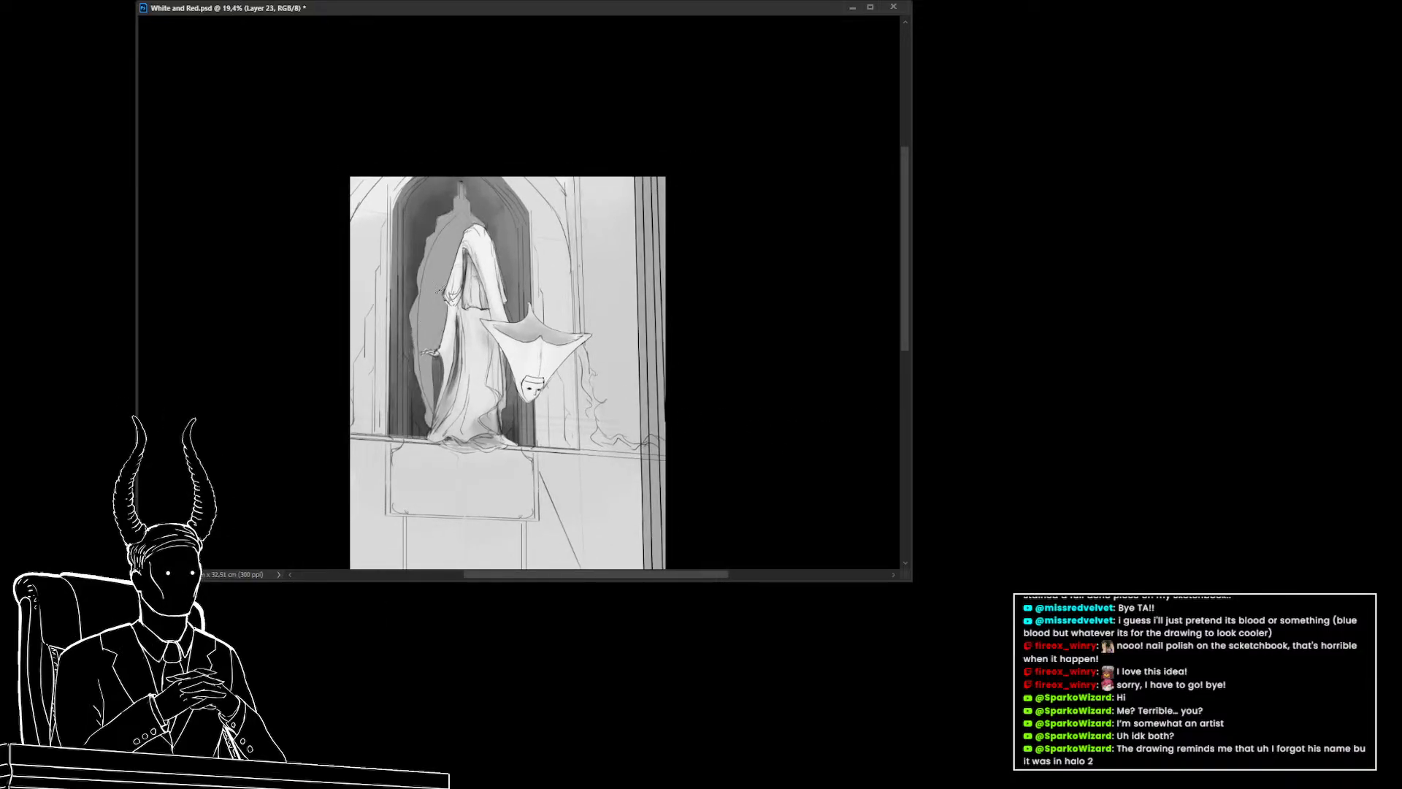
Paint darker tone along the figure's hood and left robe edge on Layer 23
alt+click(438, 283)
mouse_move(460, 190)
mouse_down()
mouse_move(421, 257)
mouse_move(434, 235)
mouse_up()
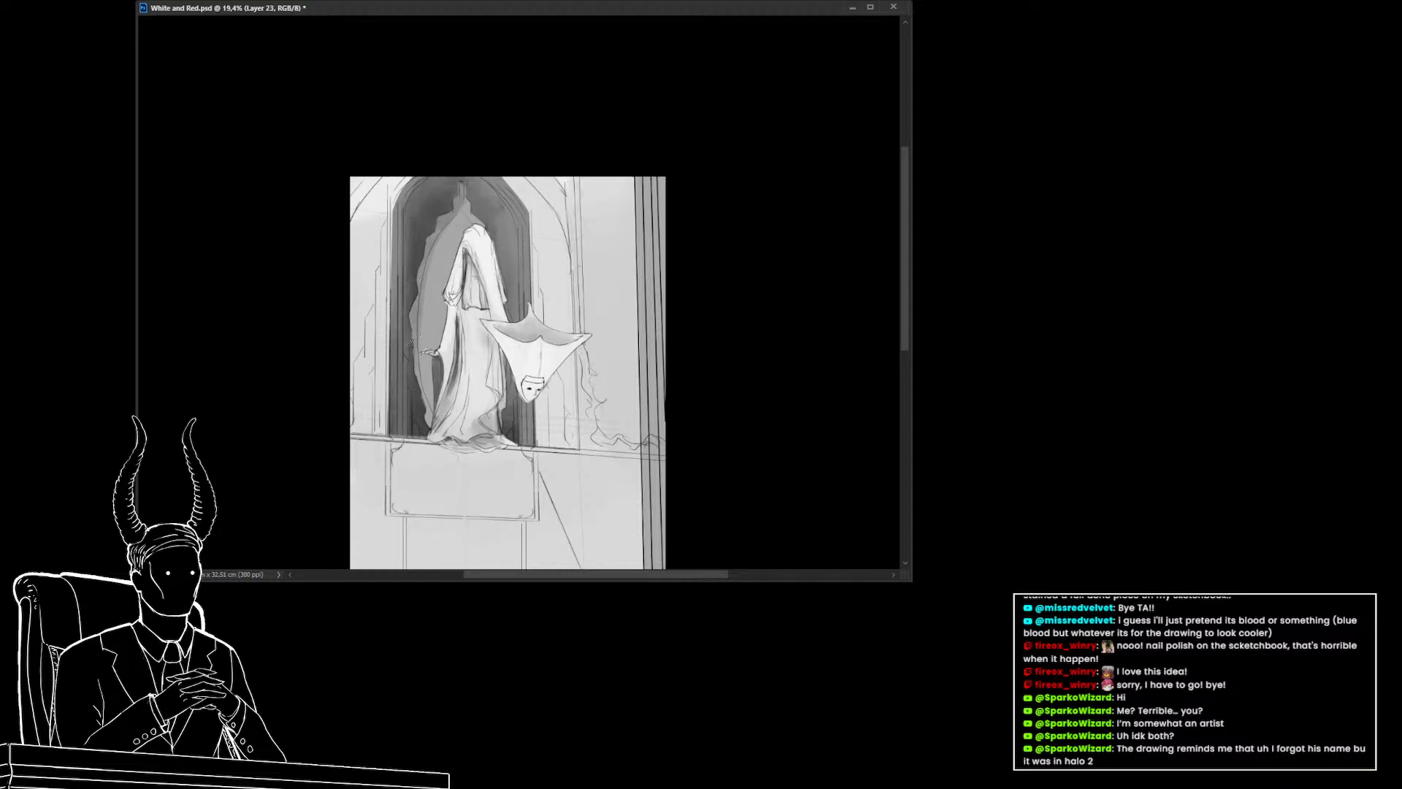
drag(414, 339, 430, 414)
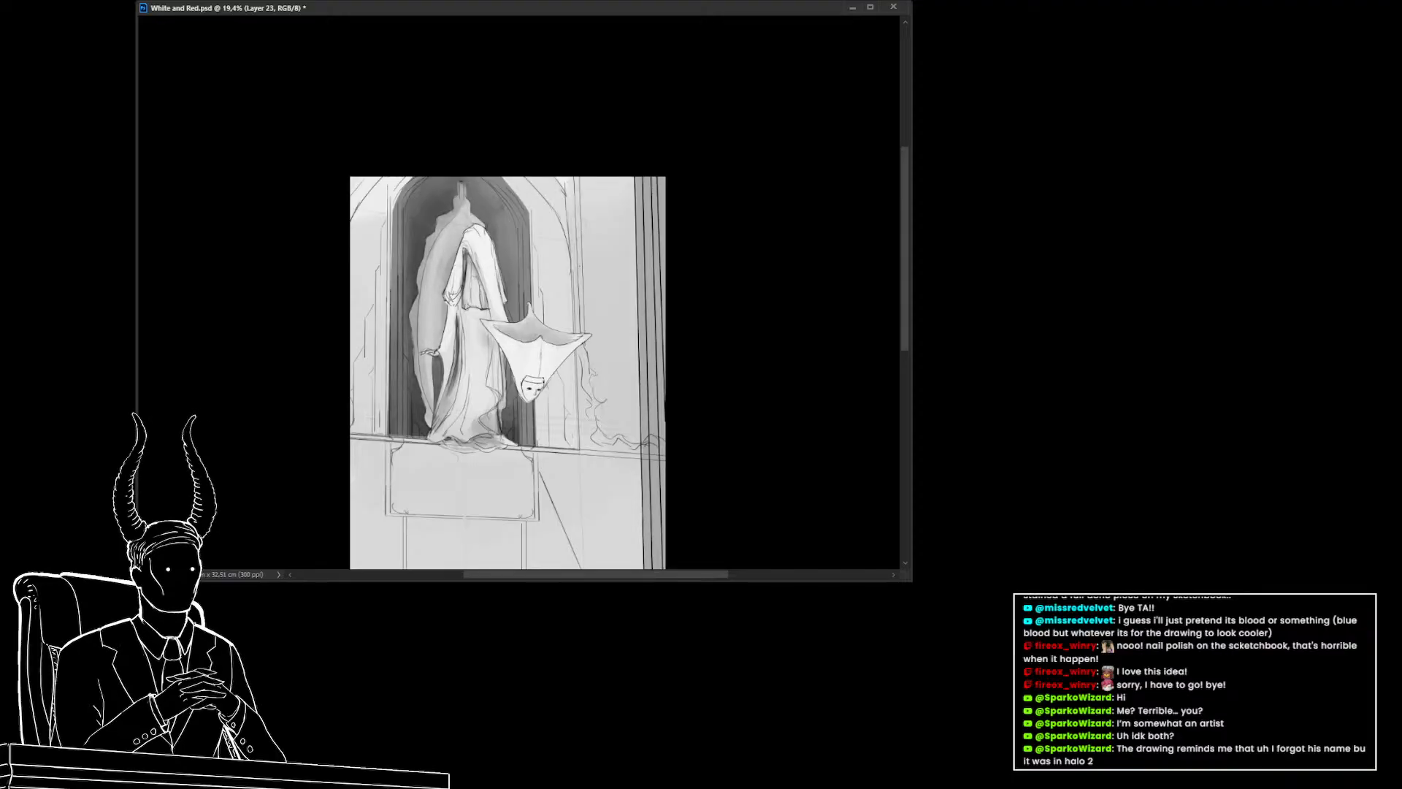
mouse_move(891, 240)
mouse_down()
mouse_move(921, 241)
mouse_move(910, 241)
mouse_up()
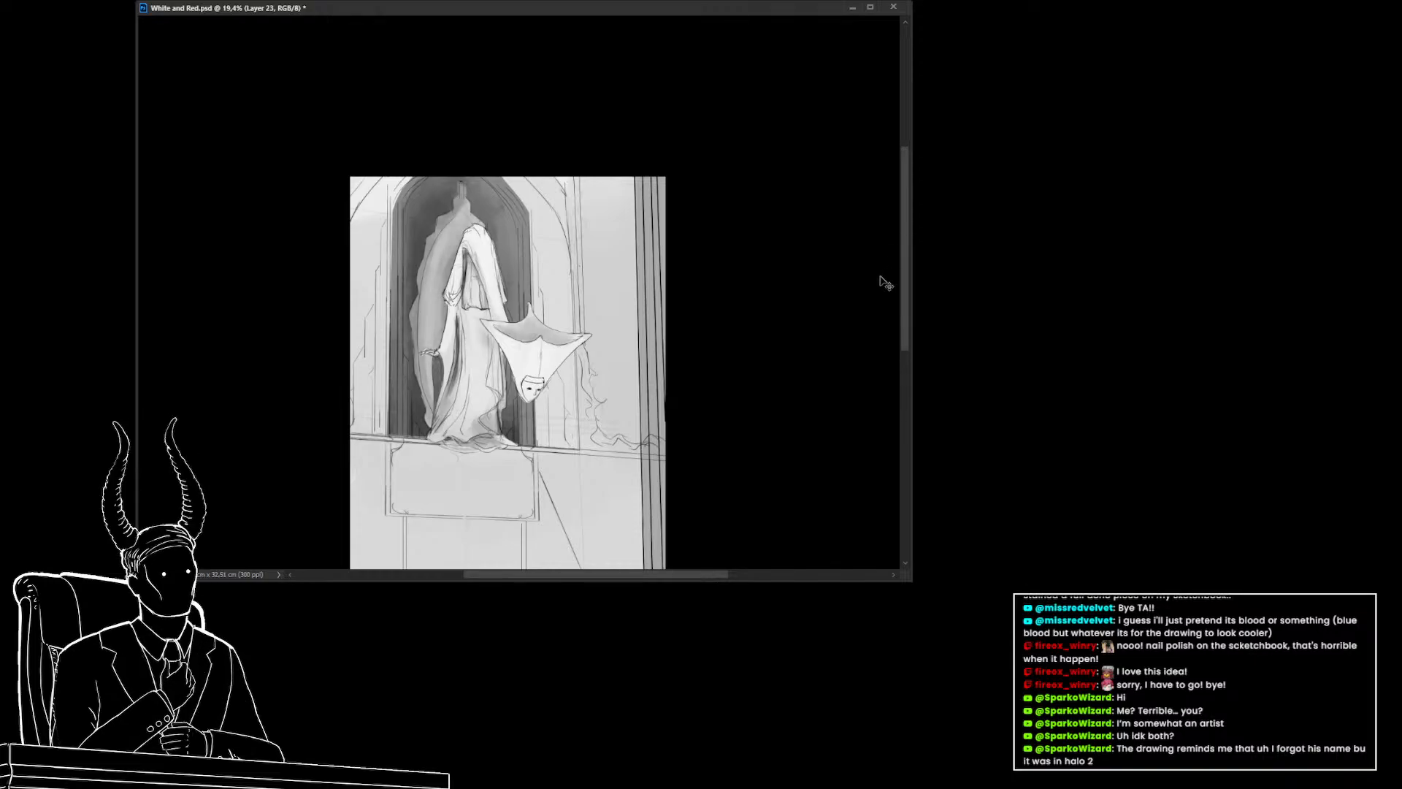
mouse_move(508, 403)
mouse_down()
mouse_move(487, 403)
mouse_move(507, 402)
mouse_up()
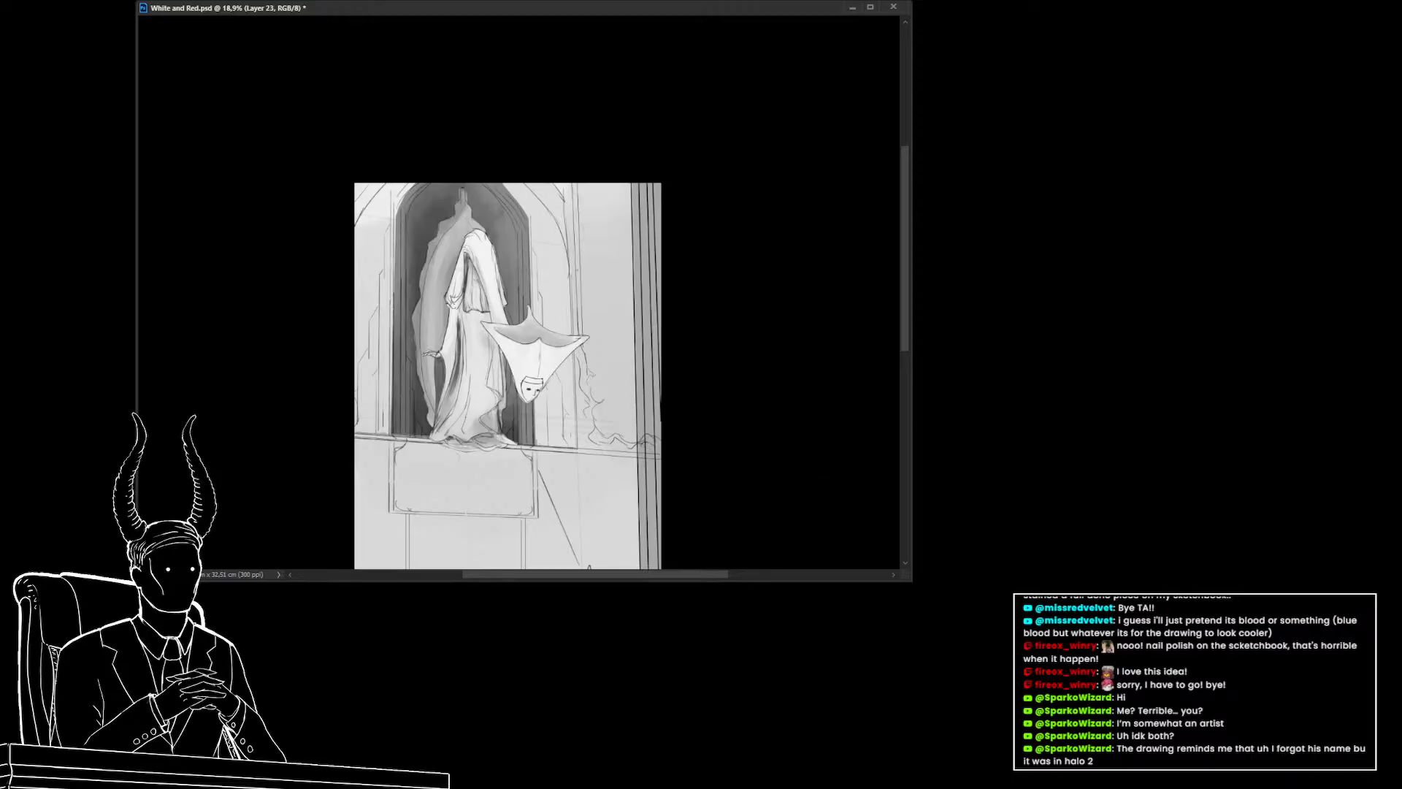
On the background color layer, enlarge the brush and paint tone down the right wall and column
key(alt+bracketleft)
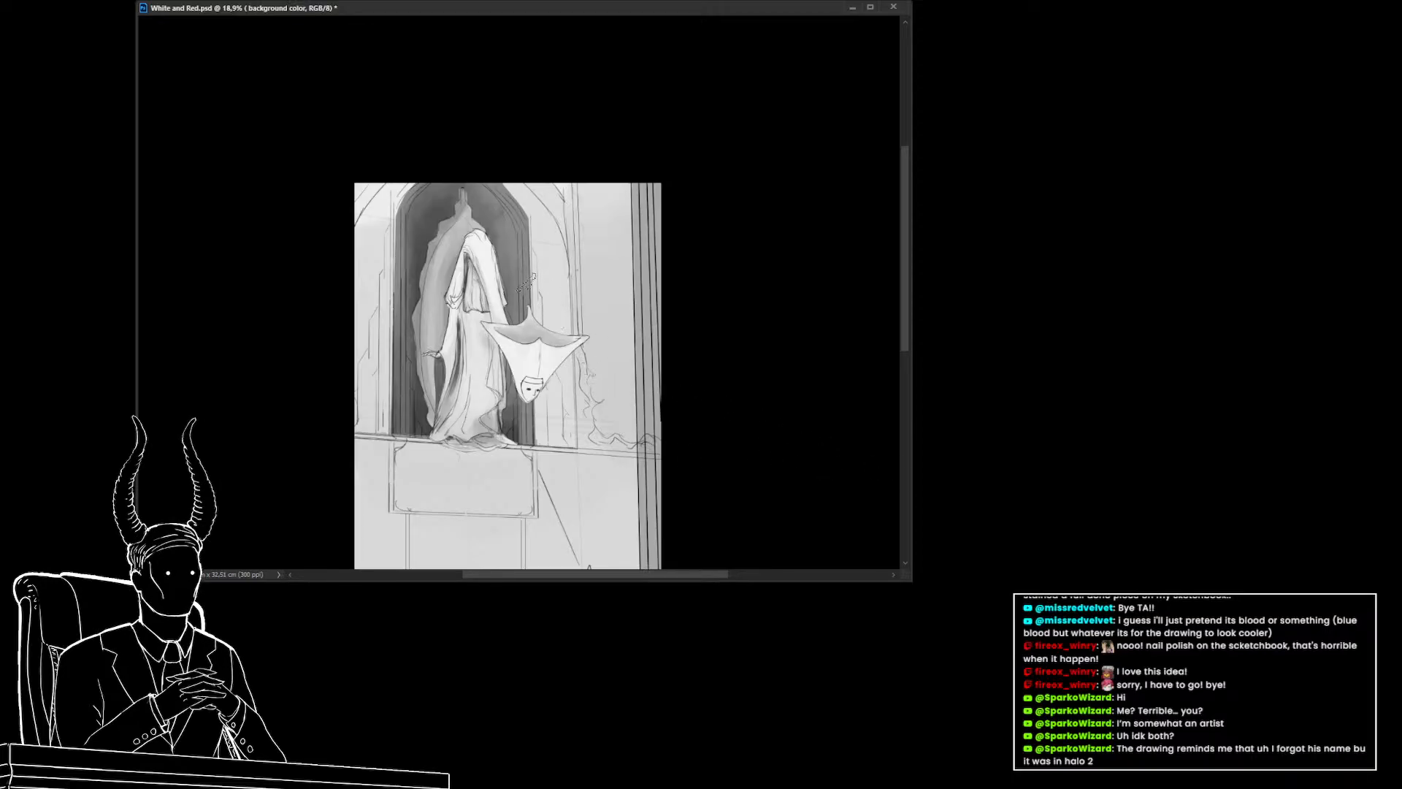
scroll(533, 284, down, 1)
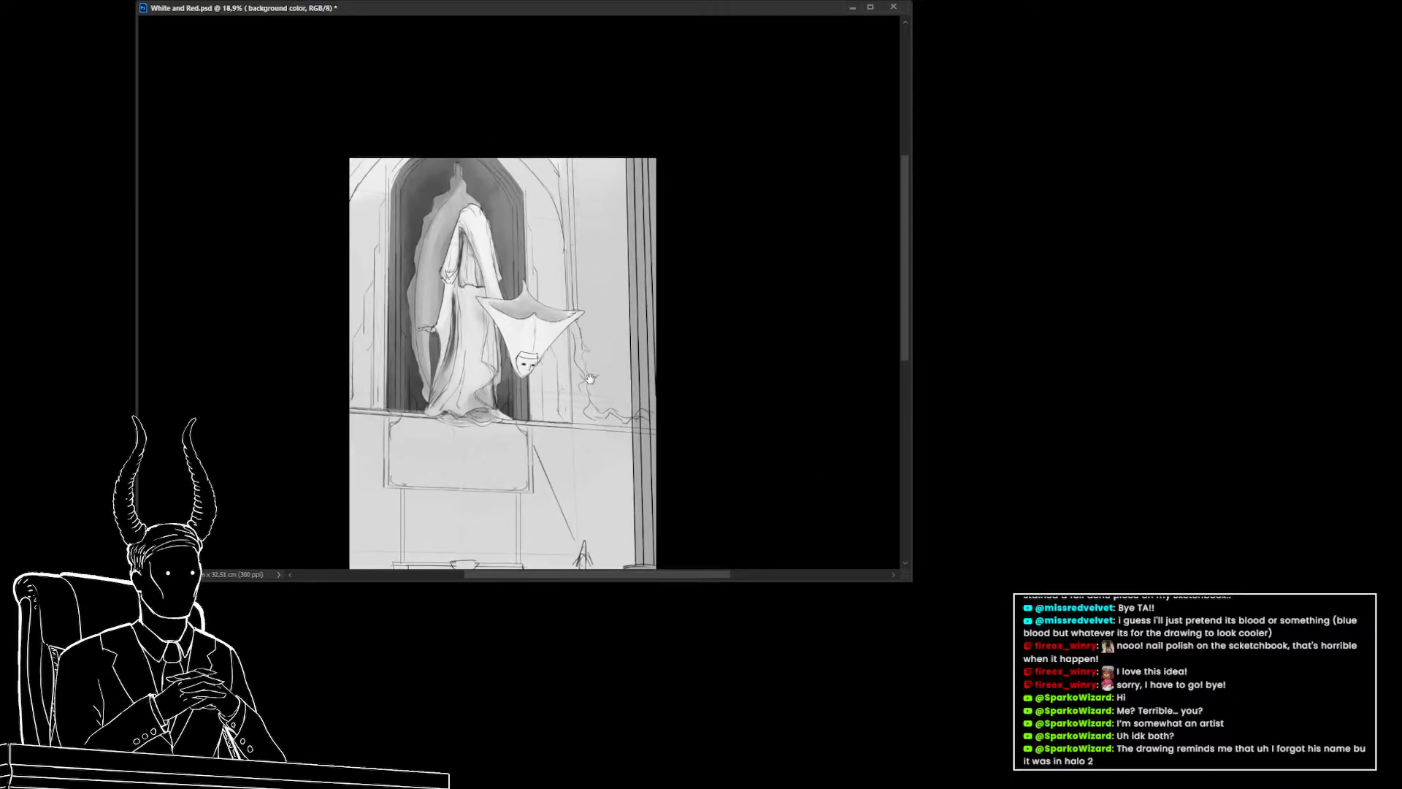
alt+click(547, 313)
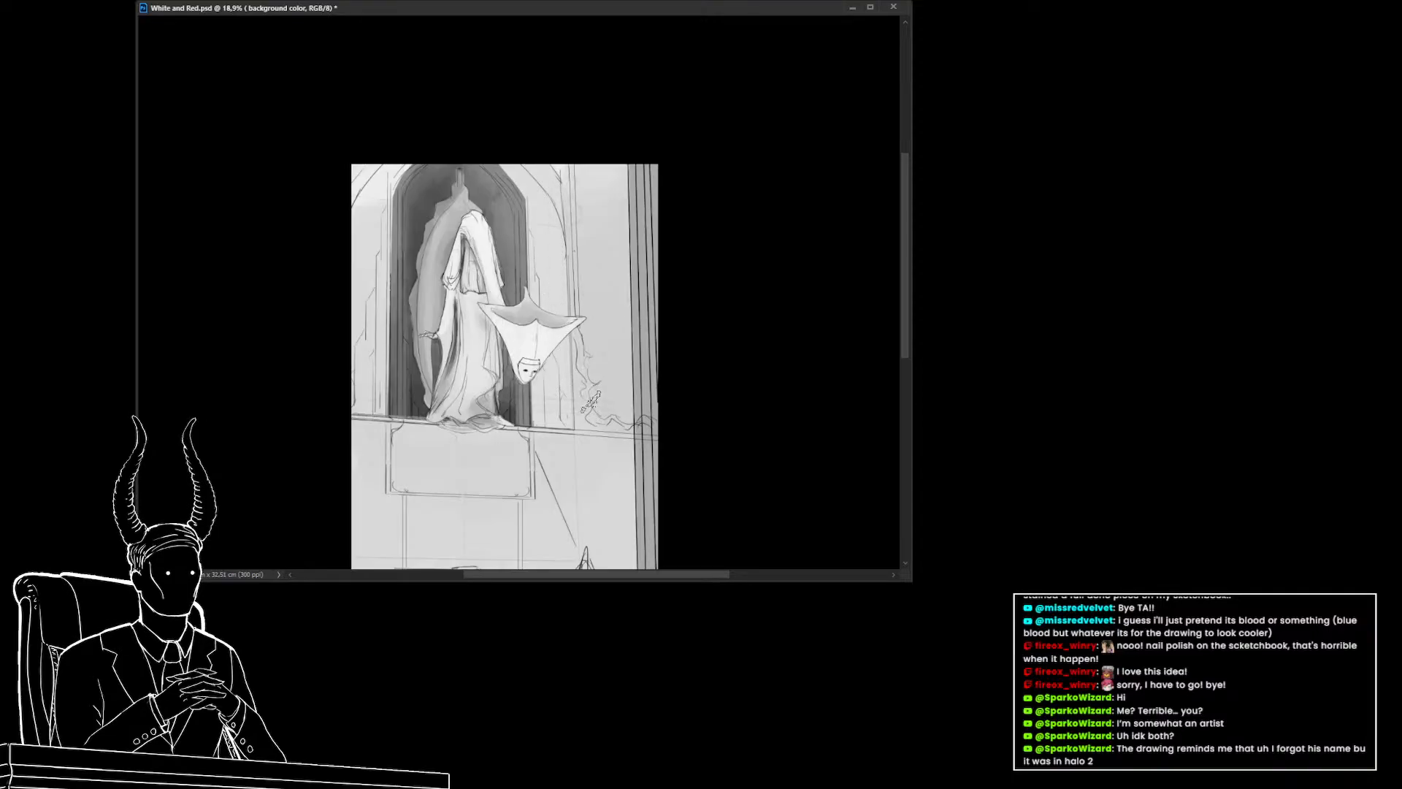
mouse_move(602, 323)
mouse_down()
mouse_move(580, 343)
mouse_move(575, 289)
mouse_move(584, 302)
mouse_up()
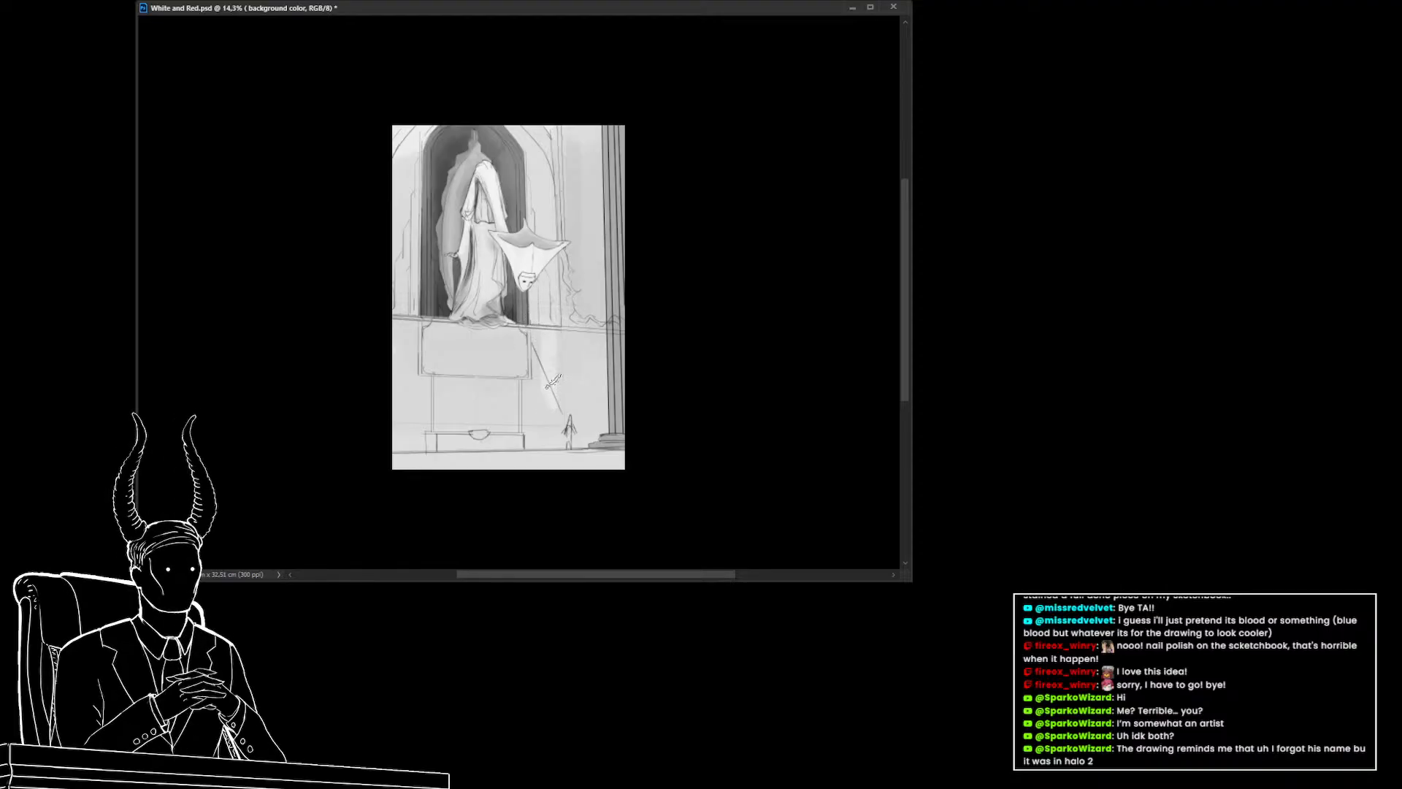
key(bracketright)
key(bracketright)
key(bracketright)
drag(549, 343, 538, 338)
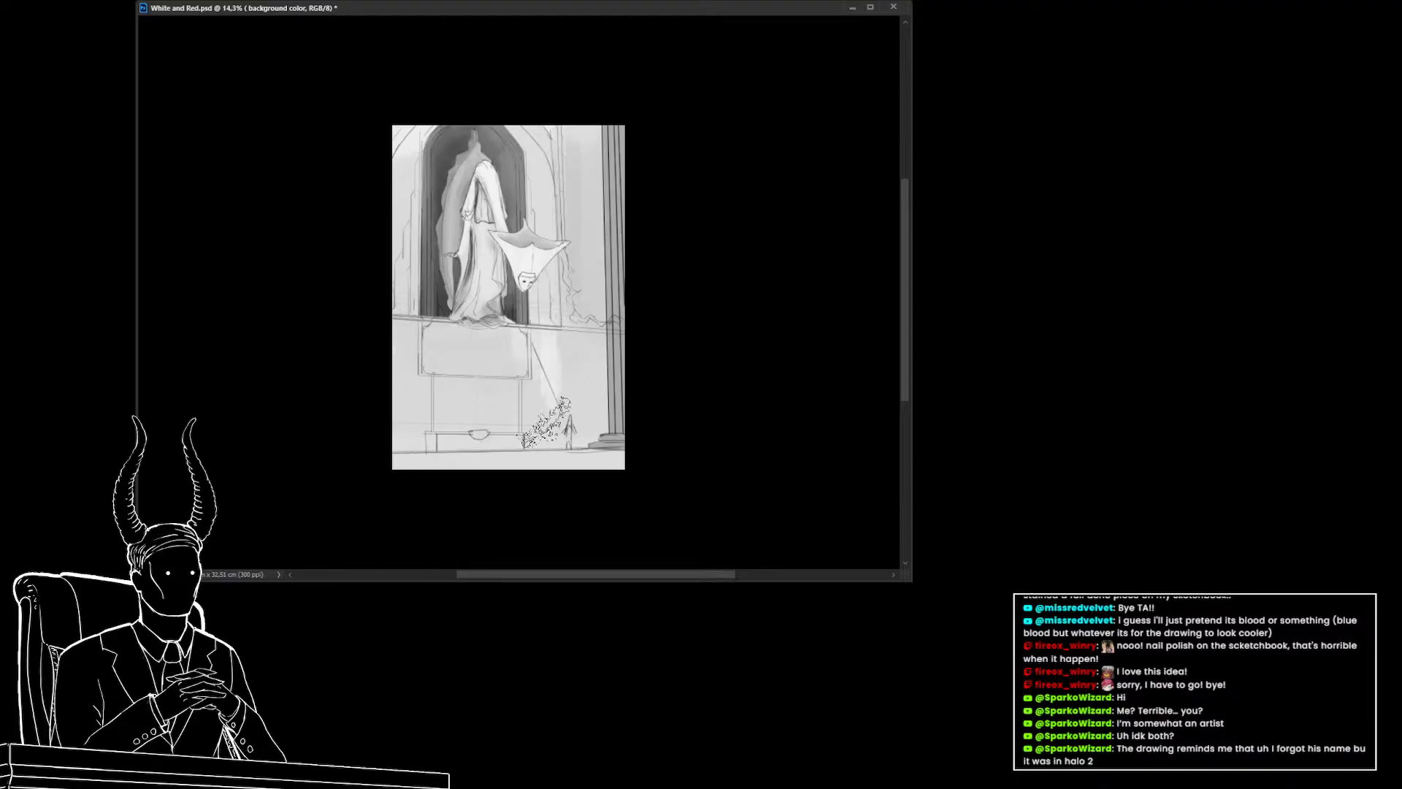
mouse_move(544, 422)
mouse_down()
mouse_move(537, 337)
mouse_move(523, 437)
mouse_move(483, 336)
mouse_move(450, 415)
mouse_move(426, 319)
mouse_move(406, 338)
mouse_move(404, 417)
mouse_move(419, 437)
mouse_move(442, 446)
mouse_move(531, 358)
mouse_move(550, 402)
mouse_move(568, 133)
mouse_move(567, 398)
mouse_move(585, 139)
mouse_move(587, 459)
mouse_move(584, 289)
mouse_up()
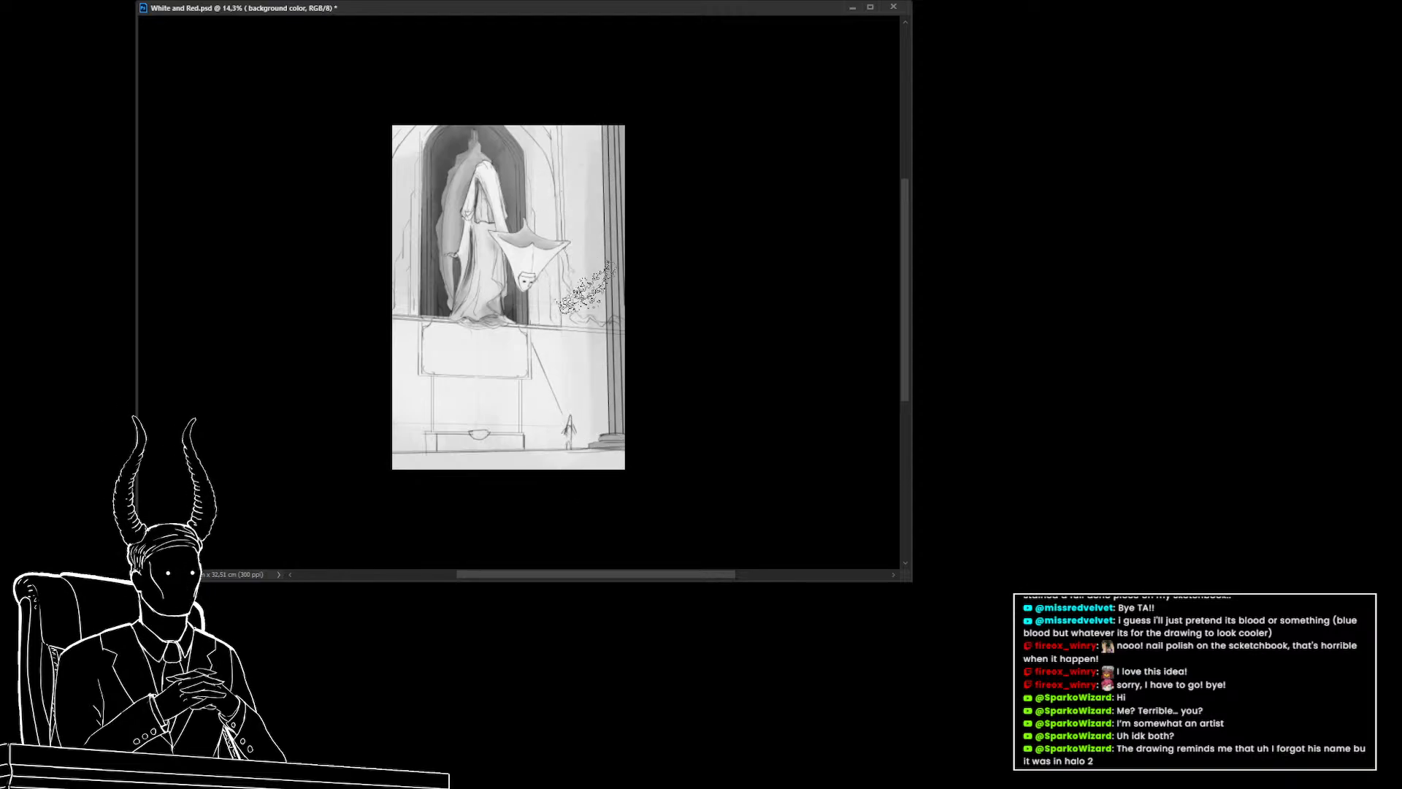
alt+click(587, 266)
drag(610, 149, 612, 435)
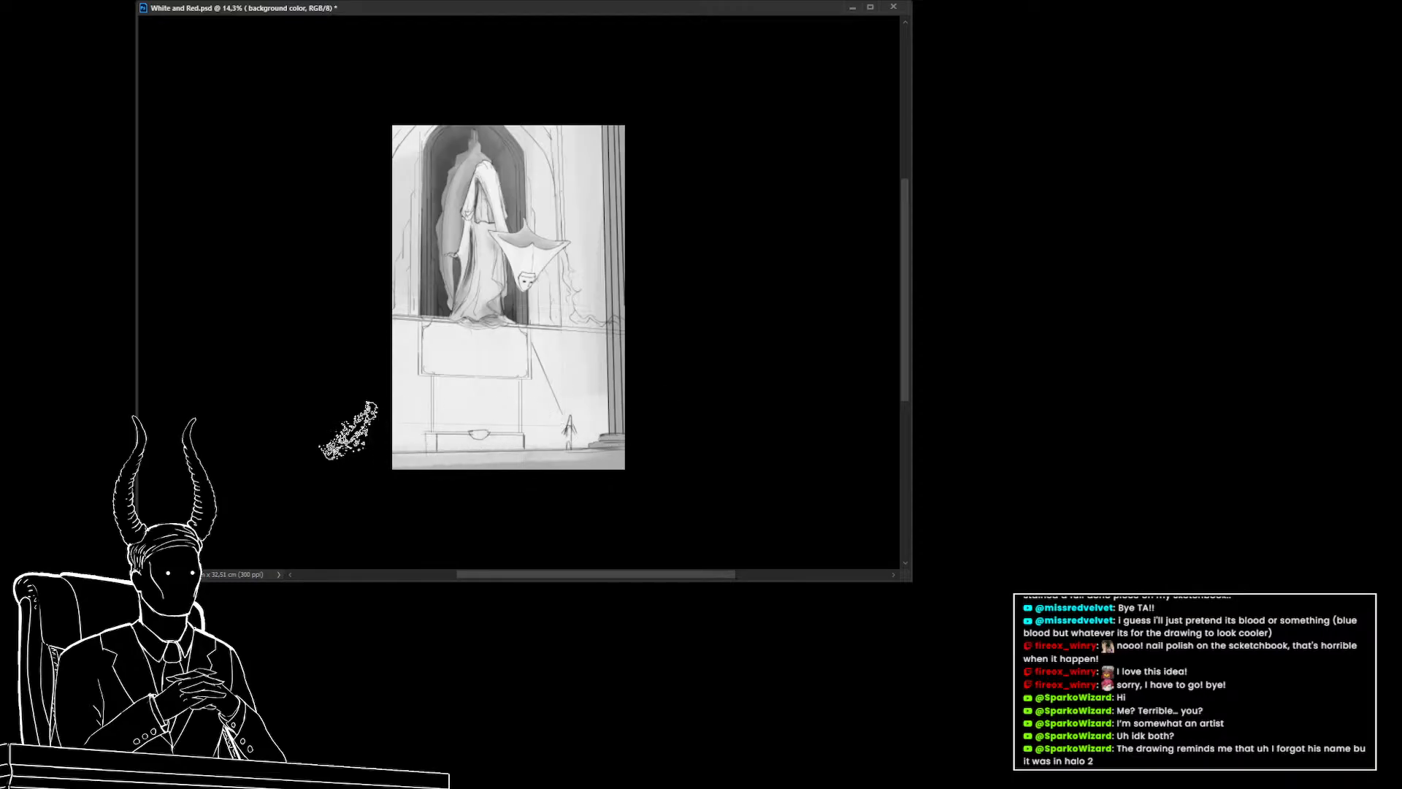
alt+click(547, 442)
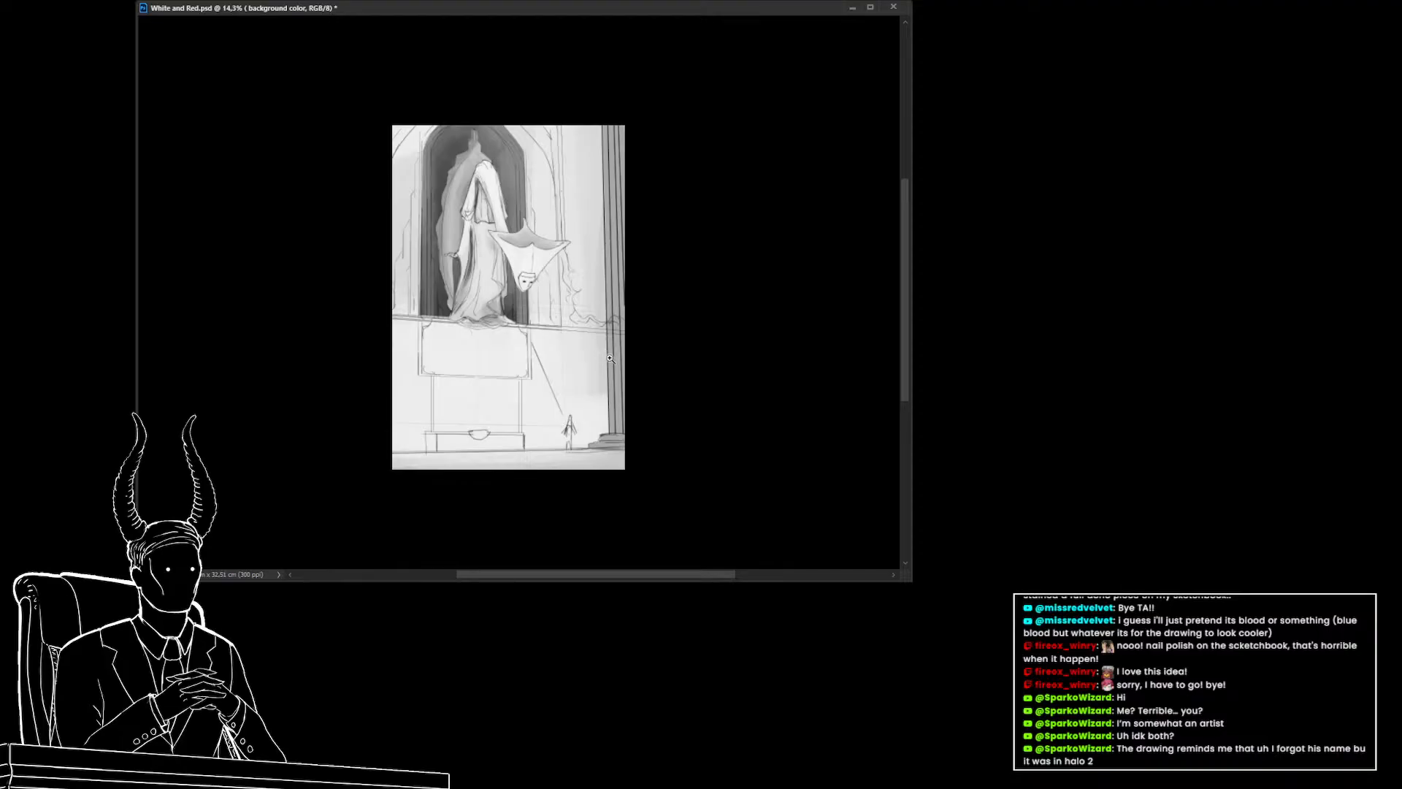
Save the file and flip the canvas horizontally
key(ctrl+s)
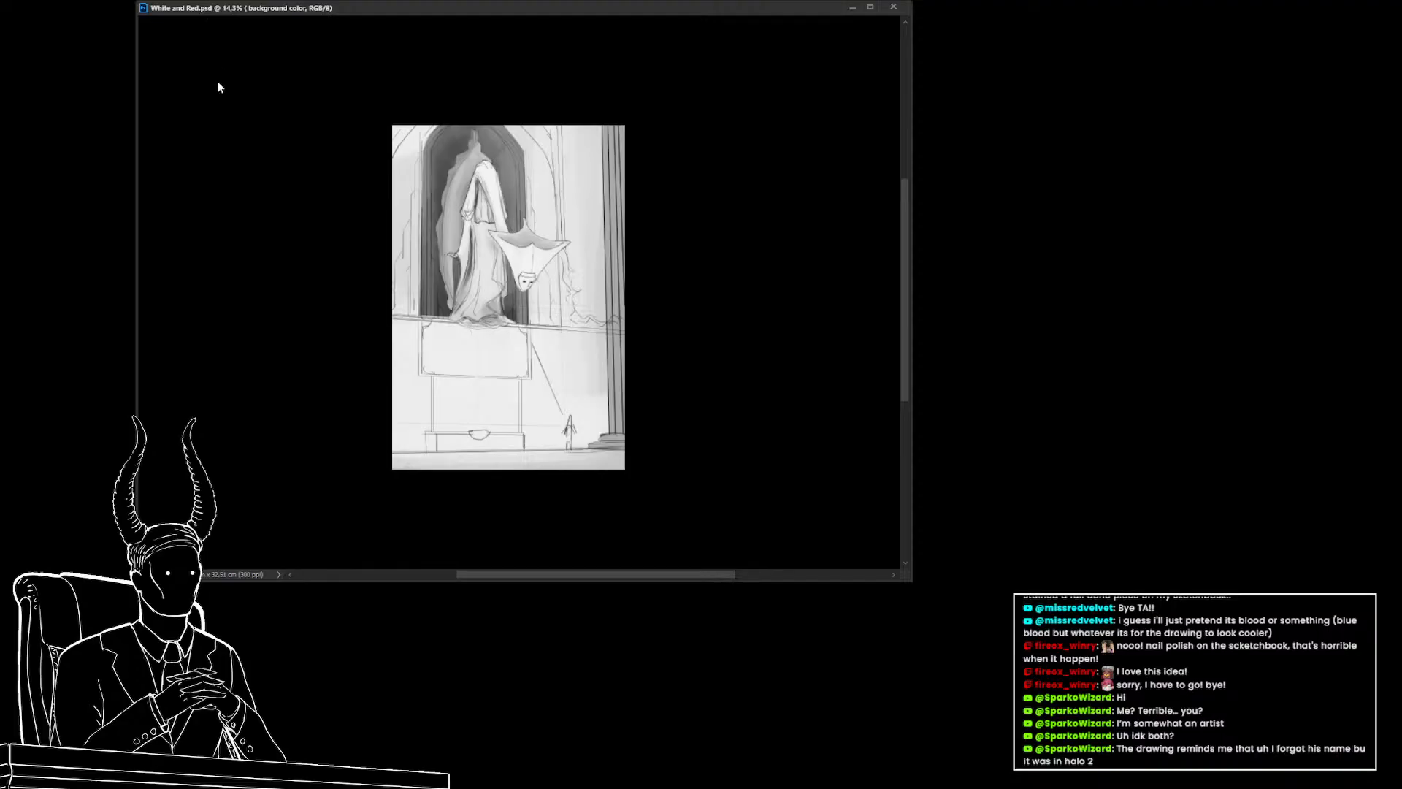
key(ctrl+shift+h)
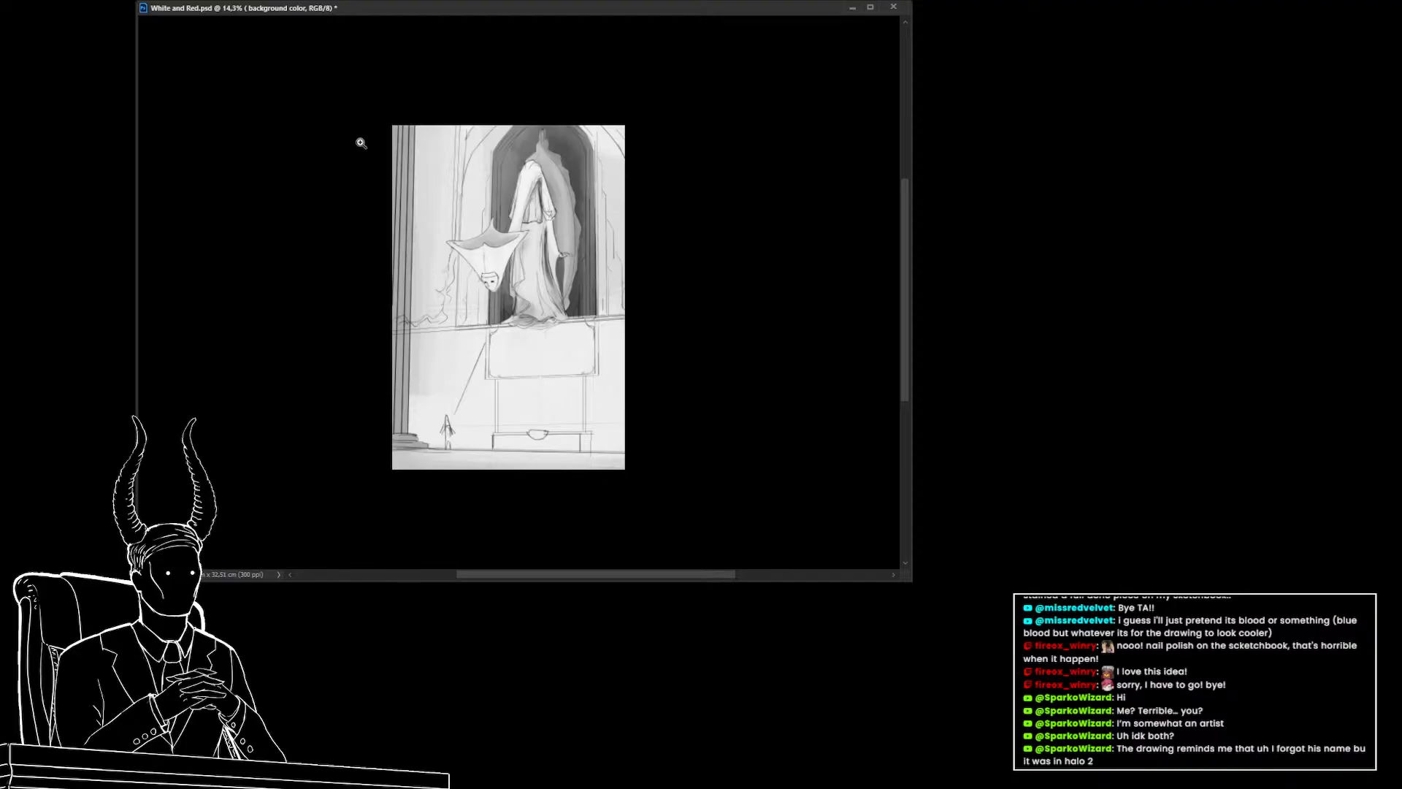
mouse_move(567, 333)
mouse_down()
mouse_move(550, 353)
mouse_move(545, 332)
mouse_move(560, 334)
mouse_up()
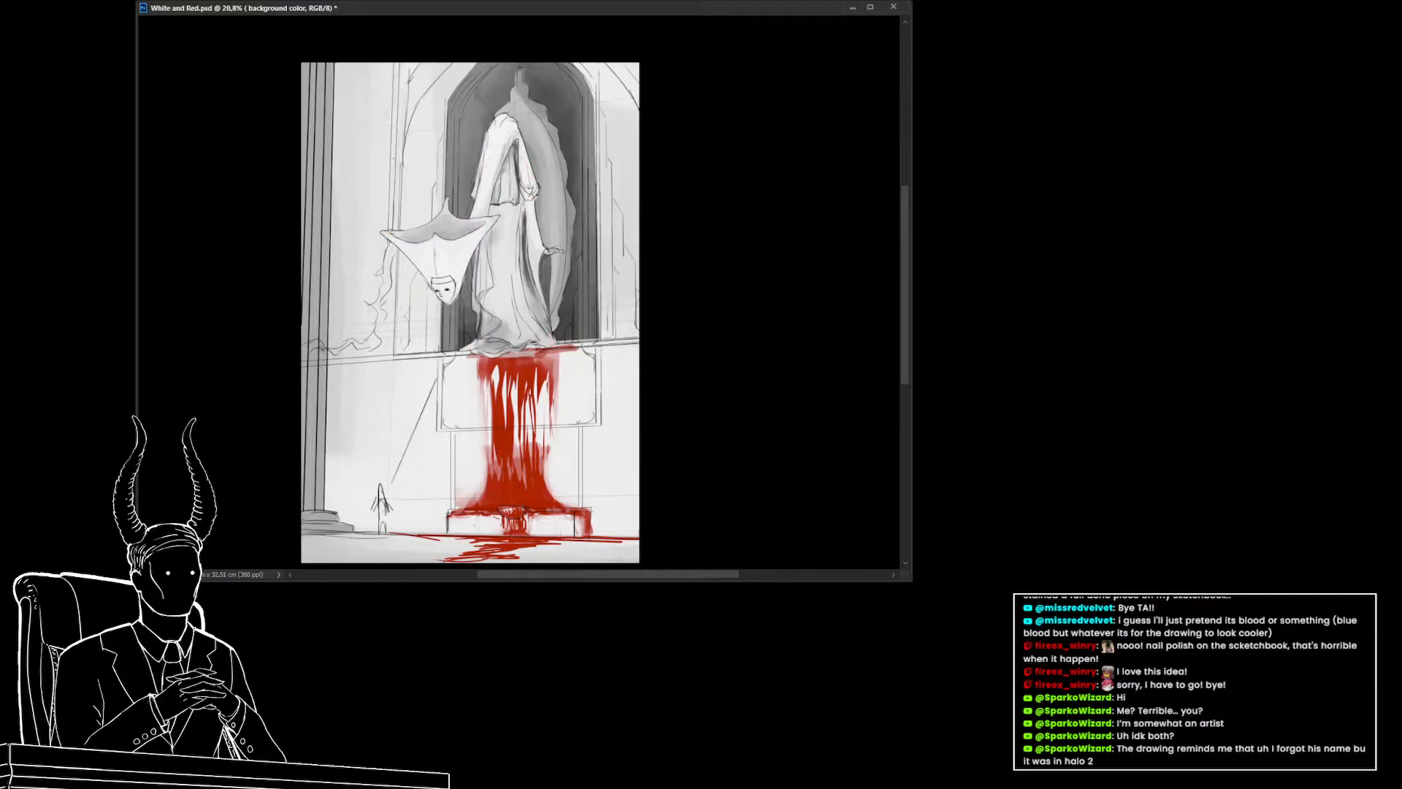
drag(638, 404, 626, 406)
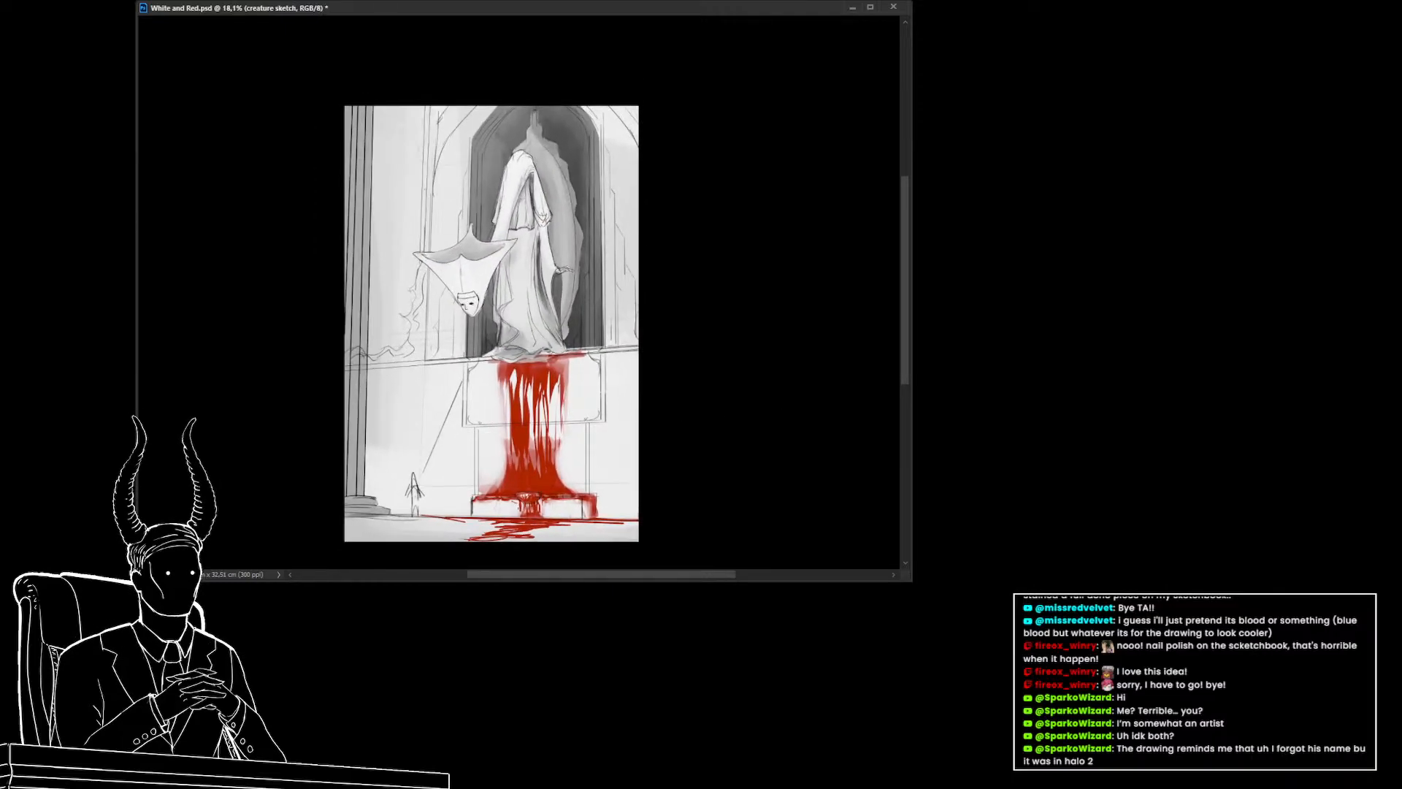
key(ctrl+g)
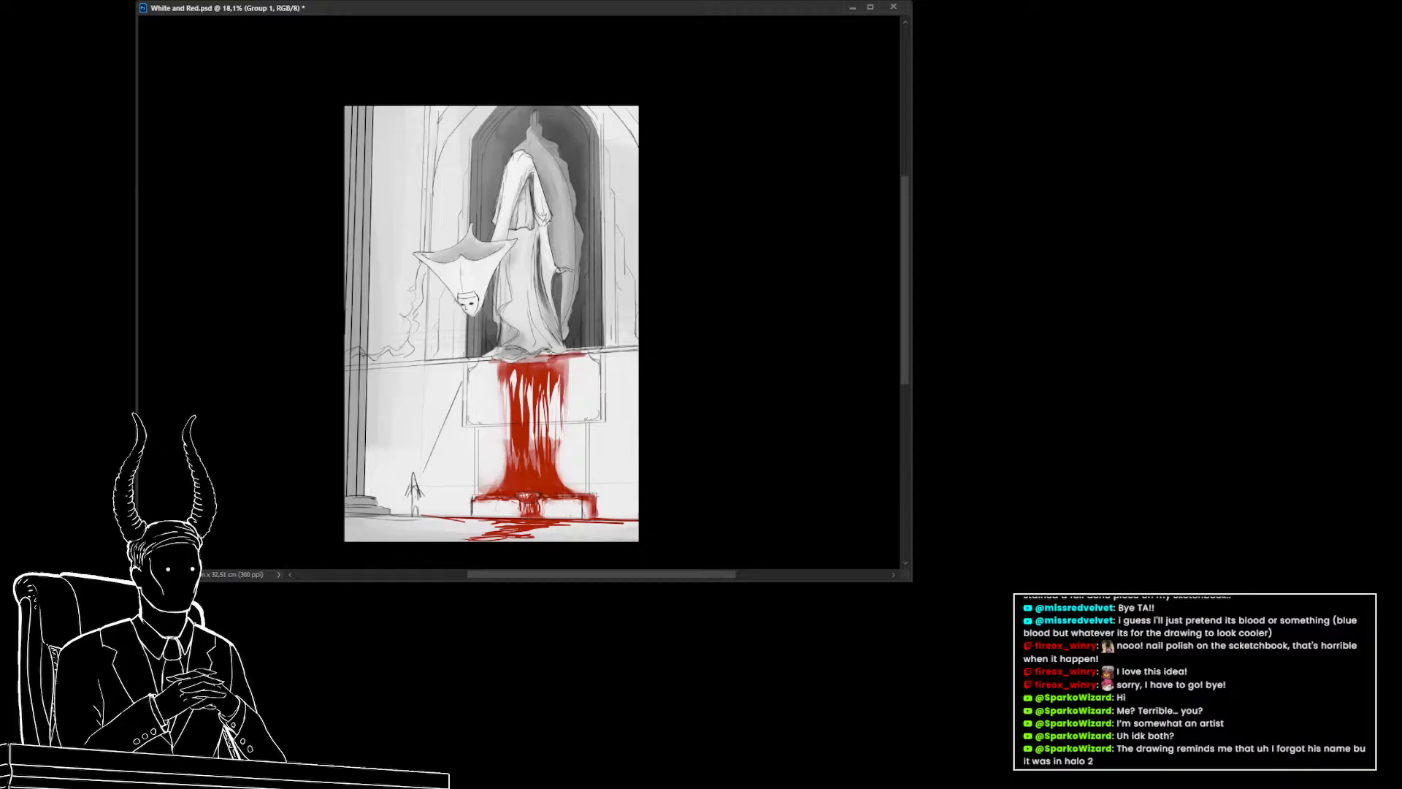
key(ctrl+z)
key(ctrl+shift+alt+n)
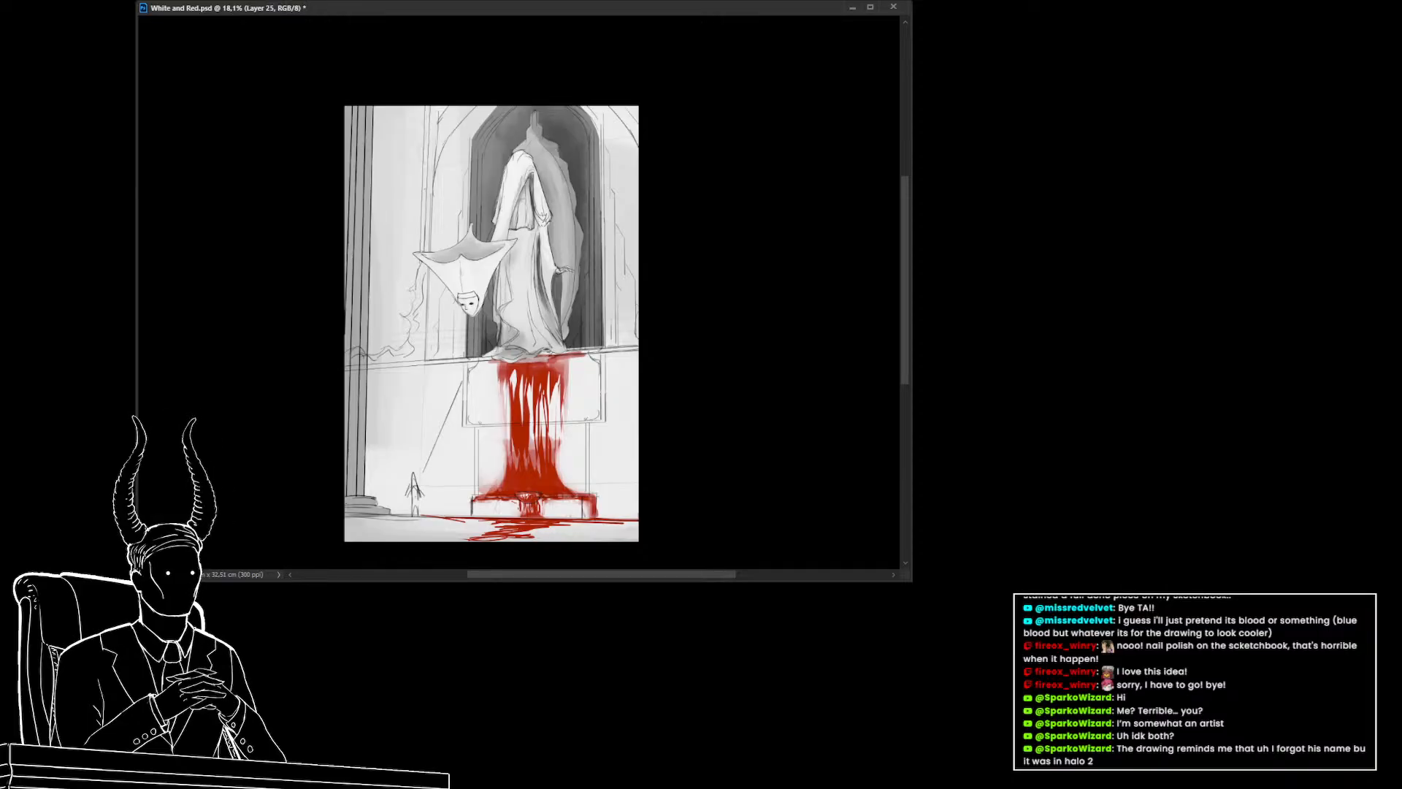
key(ctrl+z)
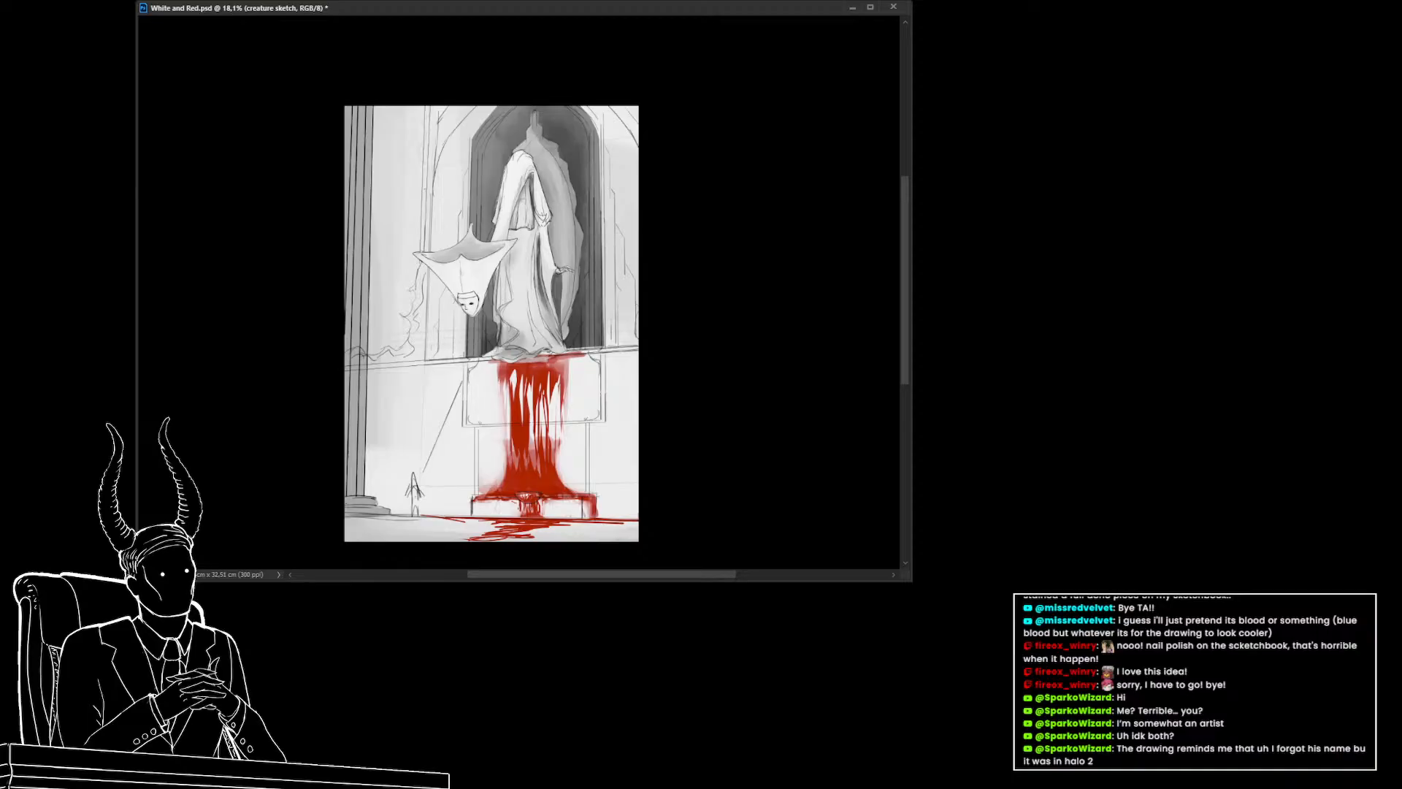
Add a Black & White adjustment layer over the image to check values, toggling it with undo and redo
key(ctrl+alt+shift+b)
drag(588, 457, 563, 449)
mouse_move(564, 449)
mouse_down()
mouse_move(548, 422)
mouse_move(562, 446)
mouse_up()
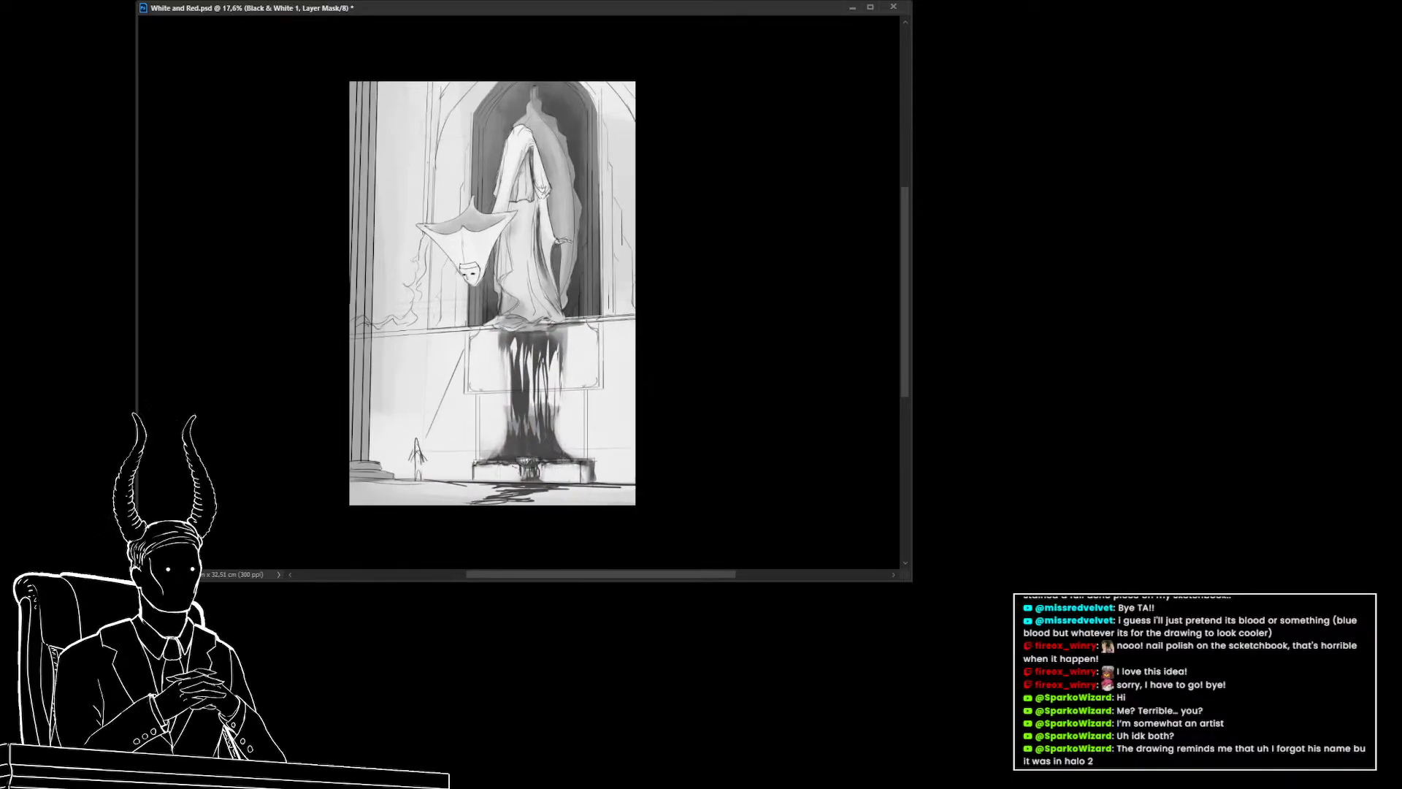
key(ctrl+z)
key(ctrl+shift+z)
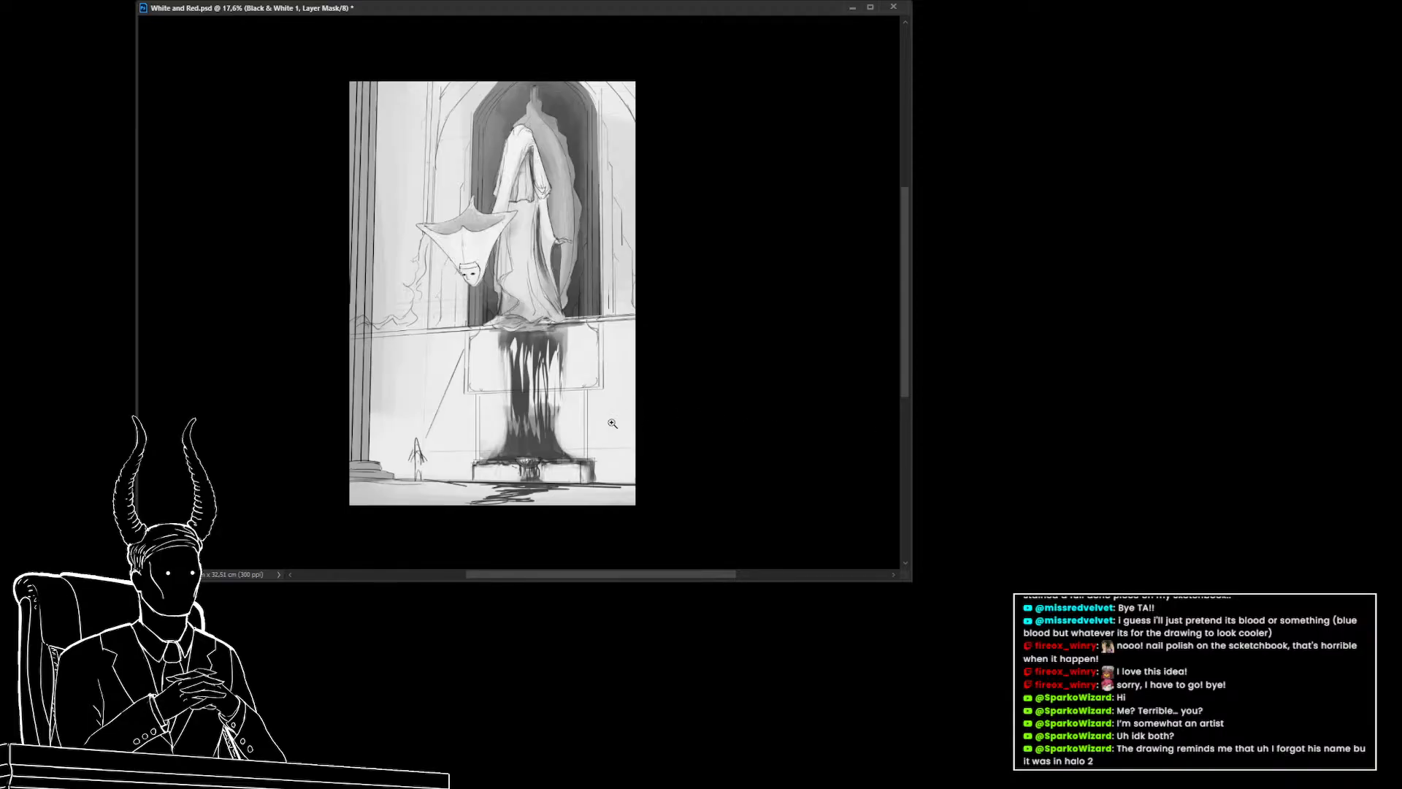
drag(612, 423, 499, 451)
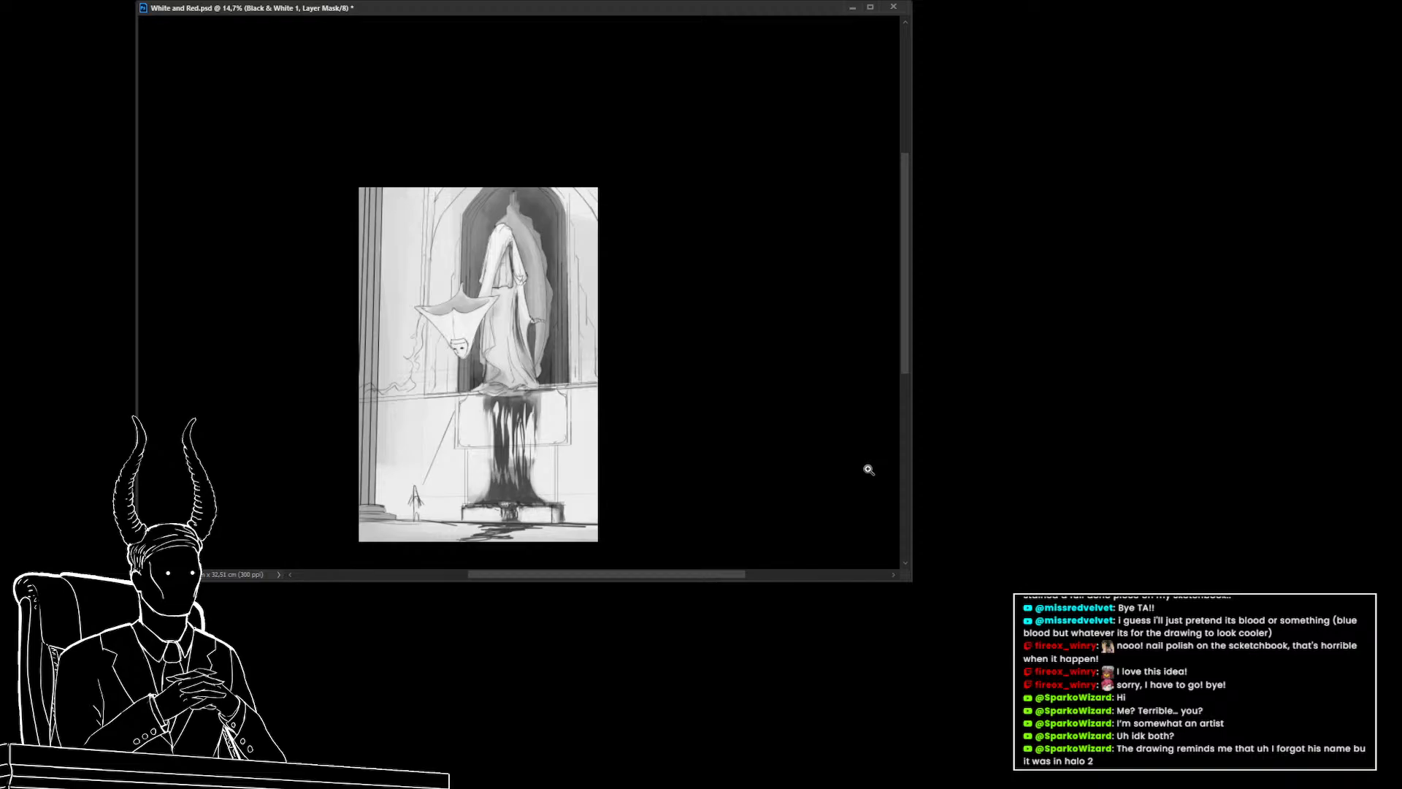
Undo the two latest strokes and briefly compare the painting with and without the Black & White check
drag(813, 469, 832, 445)
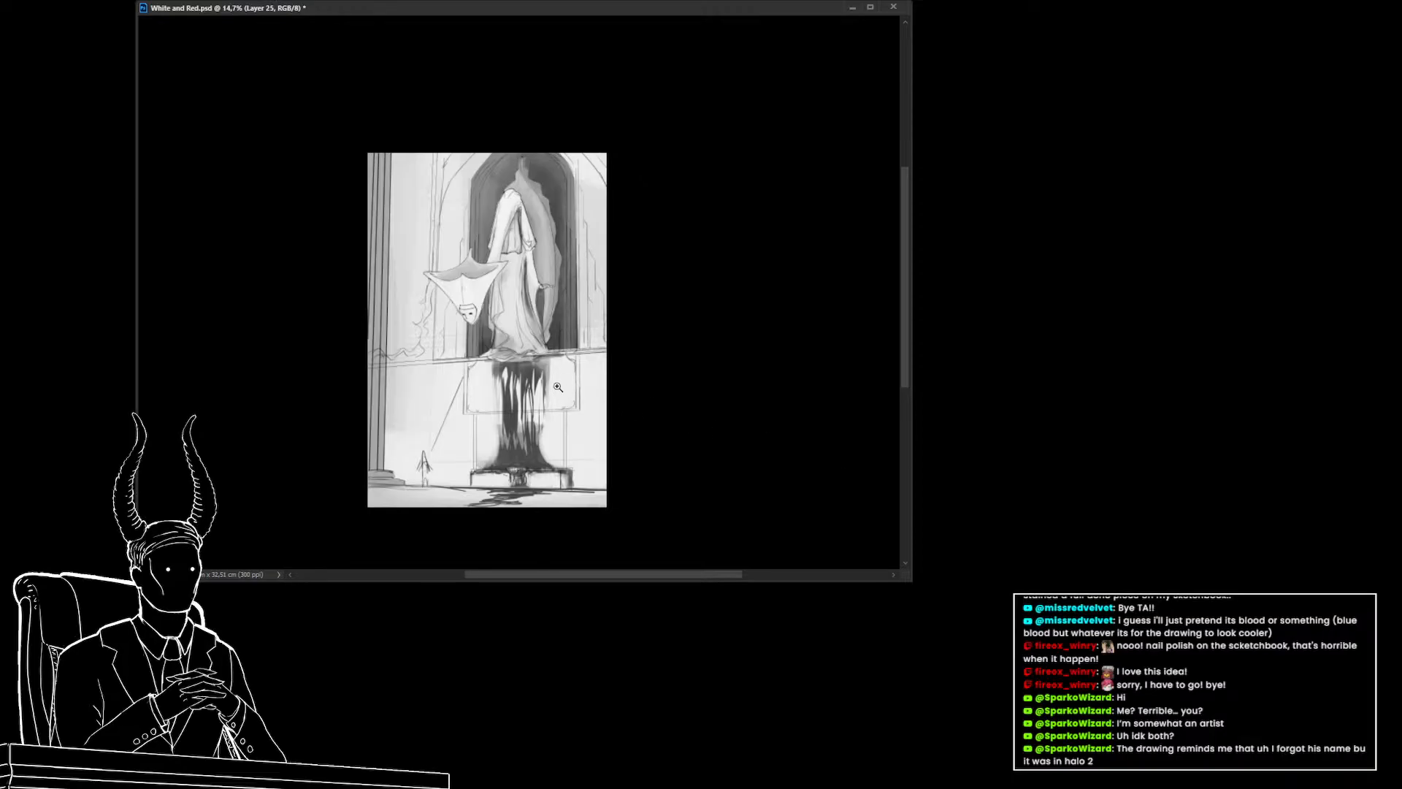
drag(546, 383, 567, 396)
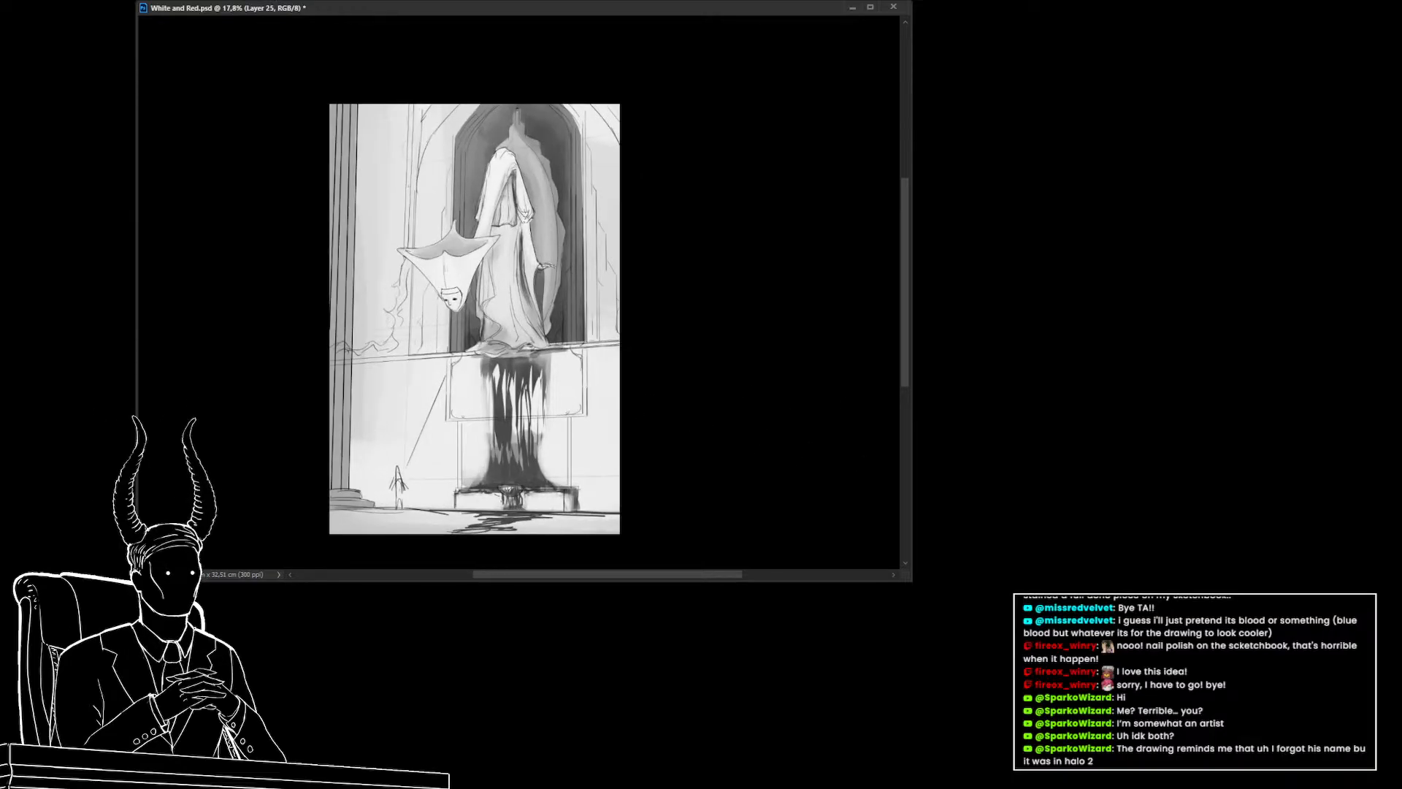
key(ctrl+z)
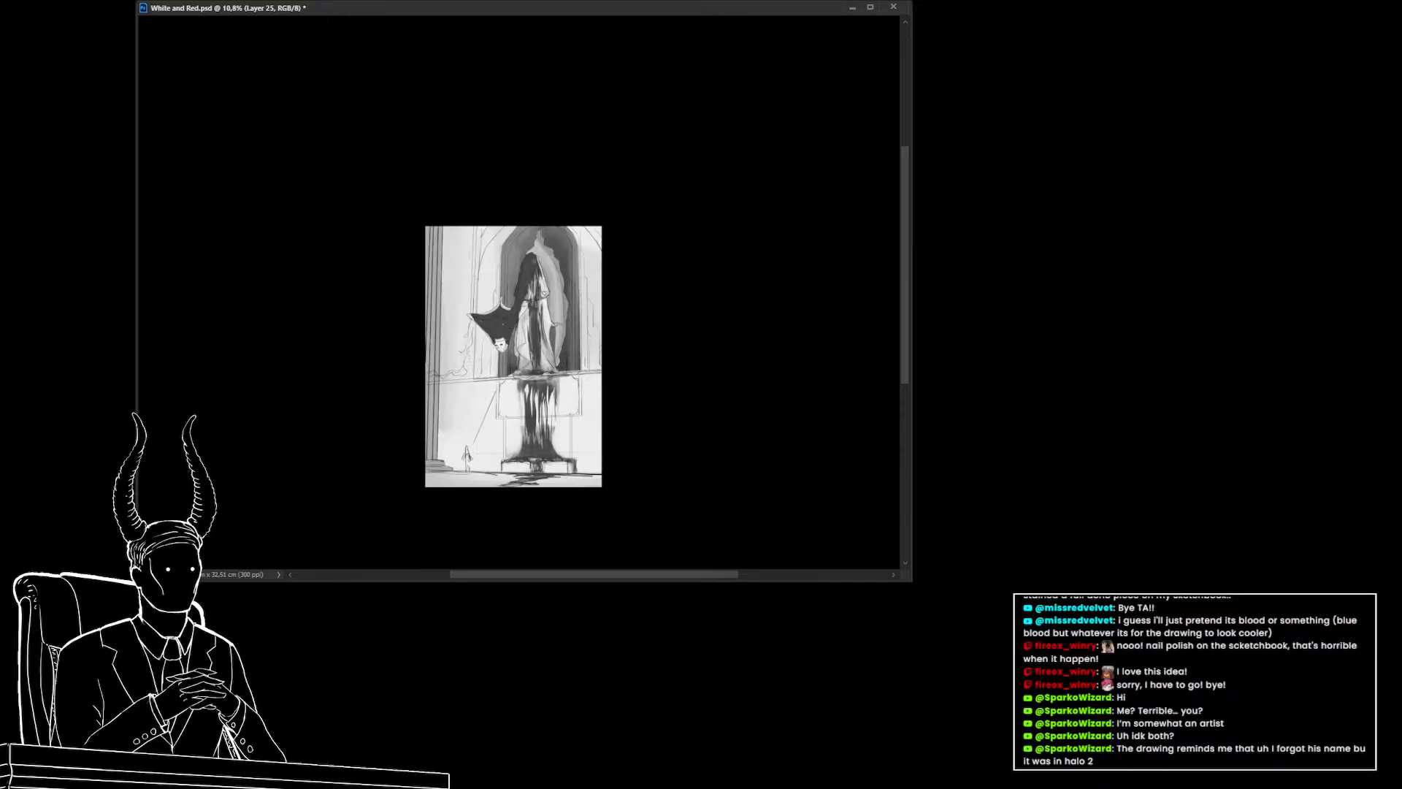
key(ctrl+z)
drag(518, 371, 565, 390)
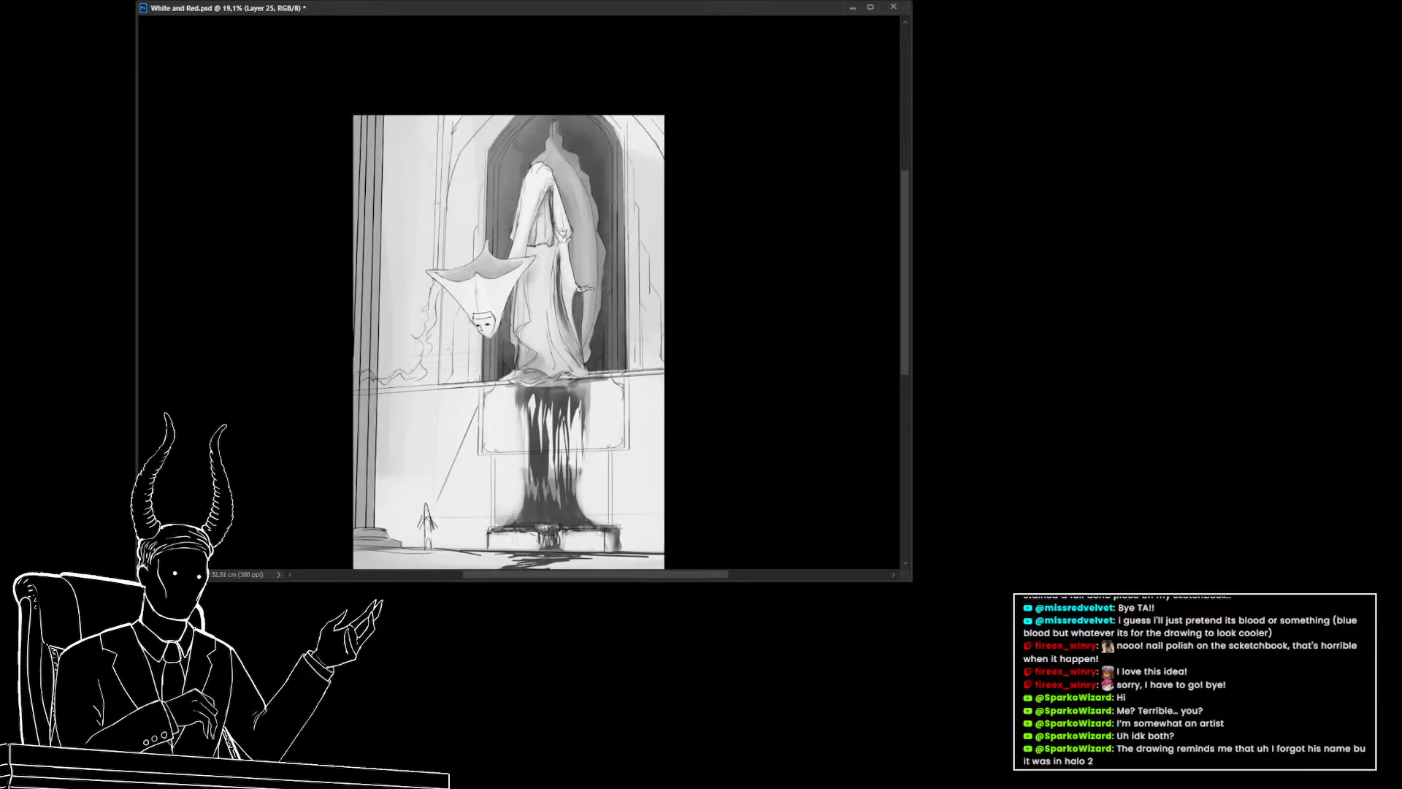
key(alt+shift+BackSpace)
alt+click(538, 461)
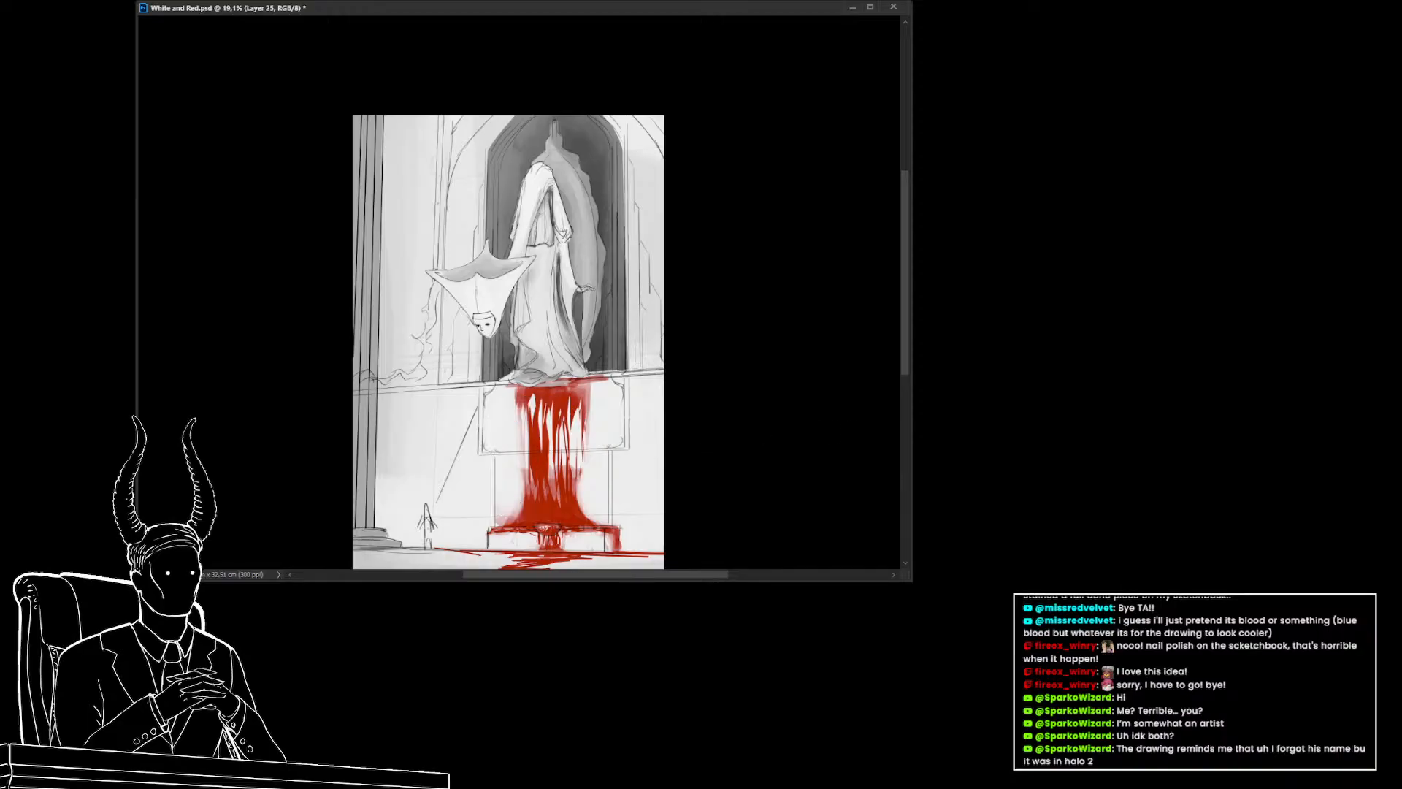
key(ctrl+z)
Paint a dark stroke down the hanging figure's mask, comparing values against the color view
mouse_move(609, 384)
mouse_down()
mouse_move(564, 379)
mouse_move(535, 396)
mouse_move(569, 409)
mouse_up()
drag(418, 341, 453, 356)
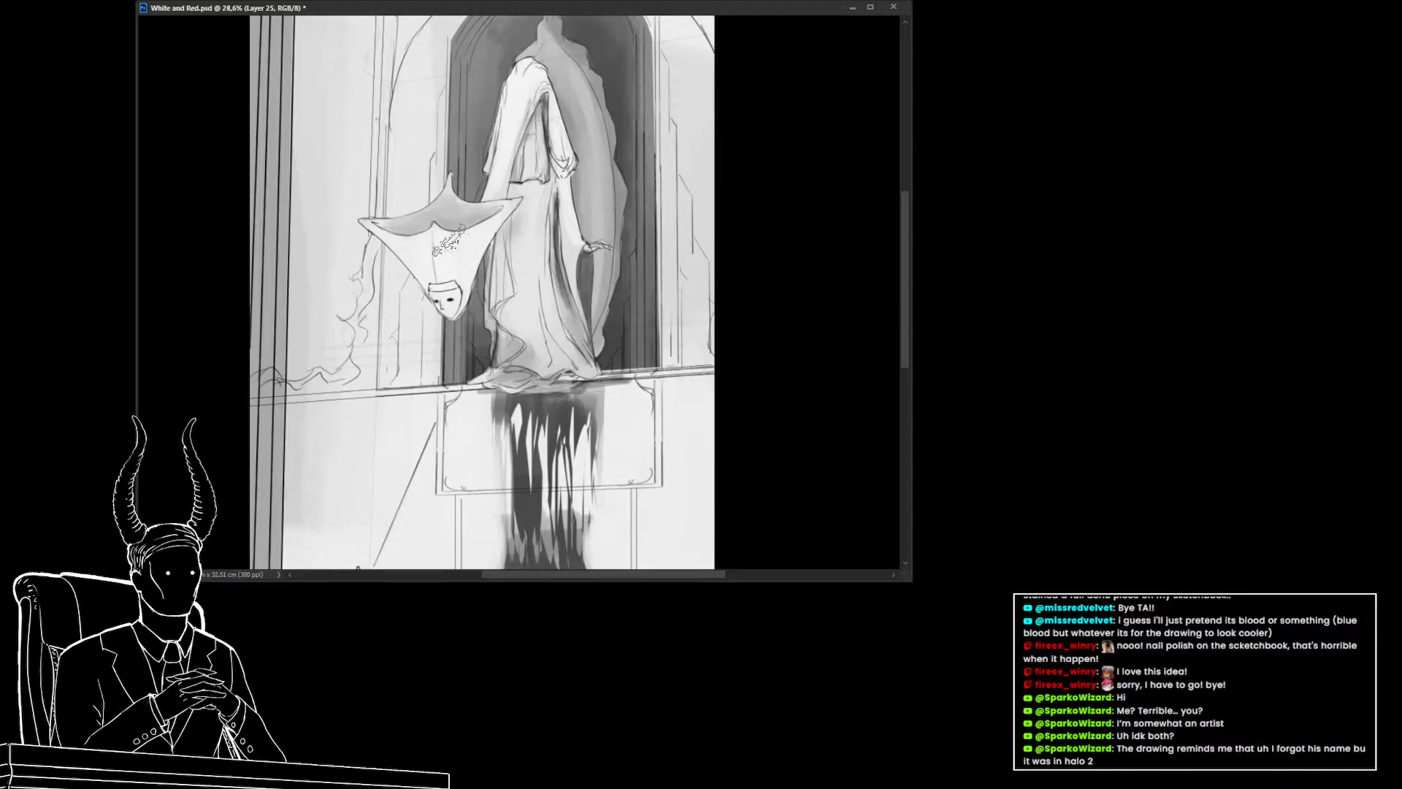
drag(438, 249, 440, 239)
mouse_move(436, 227)
mouse_down()
mouse_move(437, 285)
mouse_move(423, 241)
mouse_move(431, 274)
mouse_move(439, 253)
mouse_up()
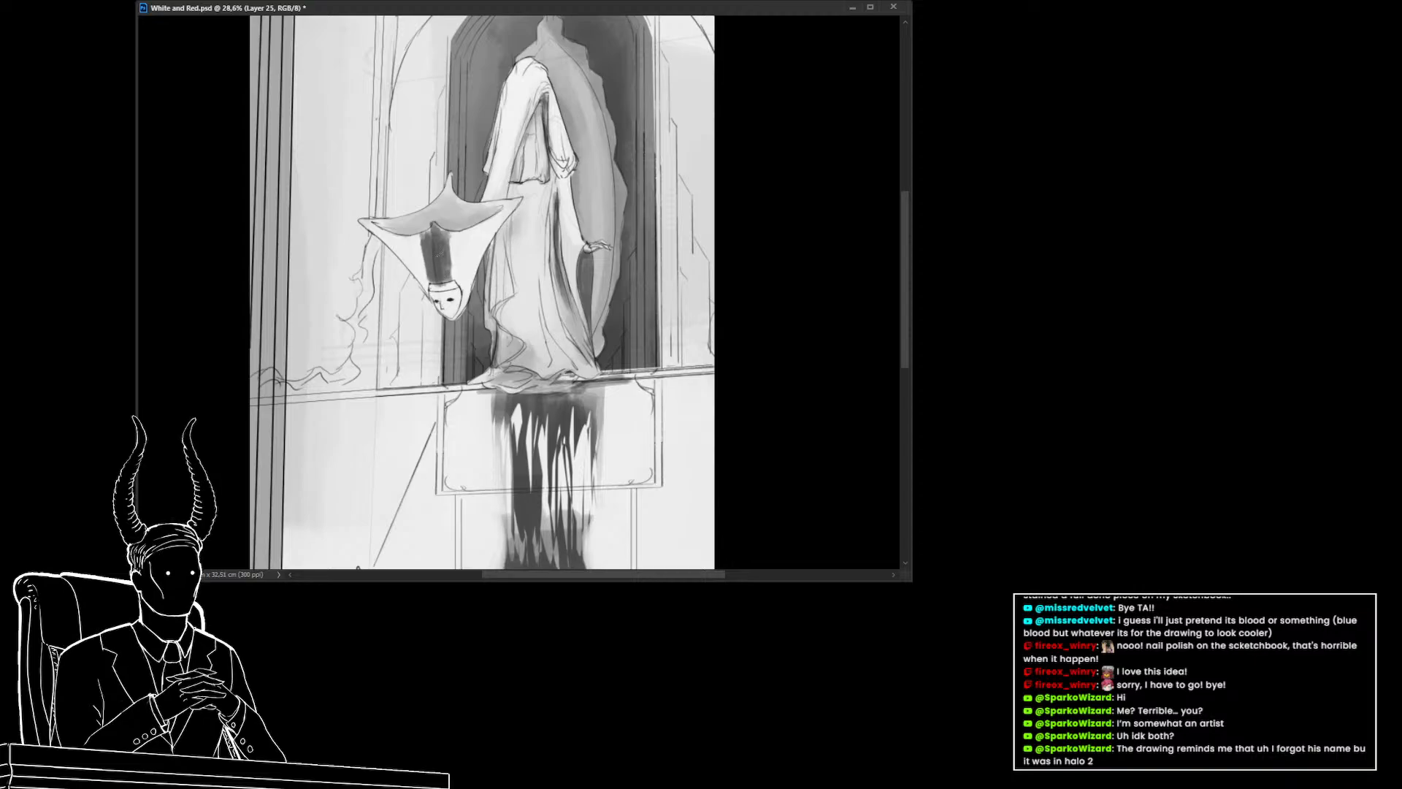
key(ctrl+y)
key(ctrl+y)
Shade the underside of the inverted hood with darker tone, toggling the color view to compare
mouse_move(475, 346)
mouse_down()
mouse_move(404, 341)
mouse_move(443, 321)
mouse_up()
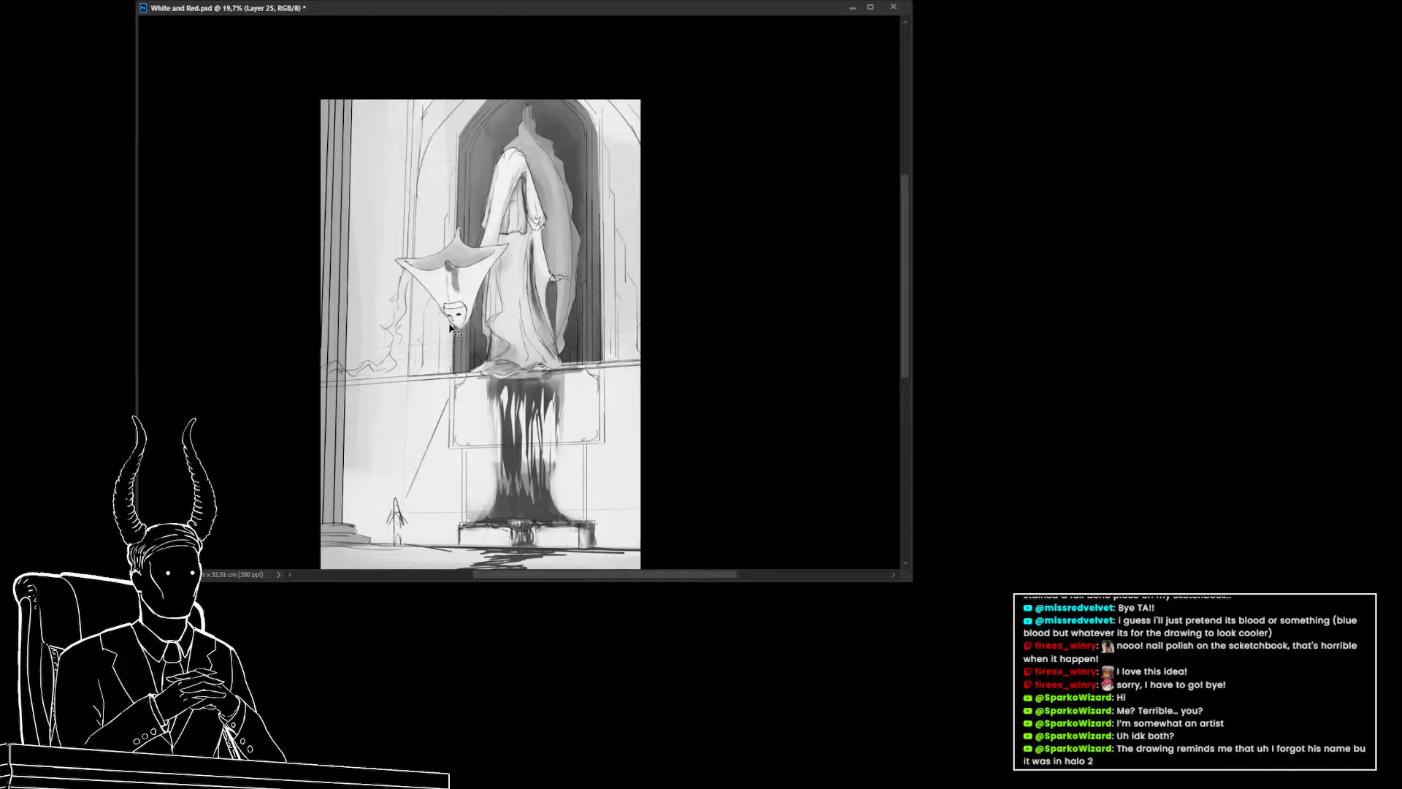
drag(445, 321, 451, 322)
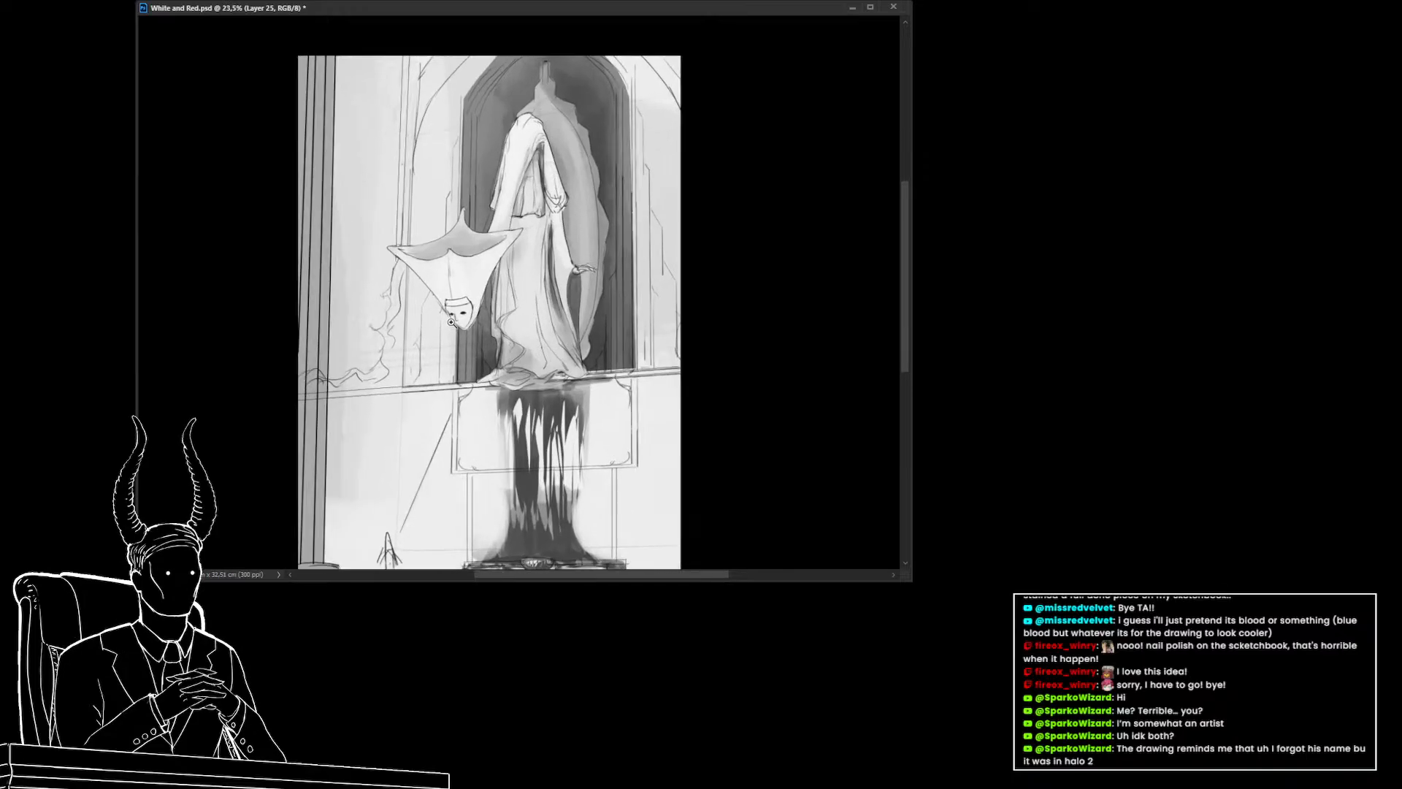
mouse_move(496, 238)
mouse_down()
mouse_move(461, 242)
mouse_move(462, 216)
mouse_move(471, 238)
mouse_move(414, 249)
mouse_move(483, 251)
mouse_move(436, 254)
mouse_up()
key(ctrl+y)
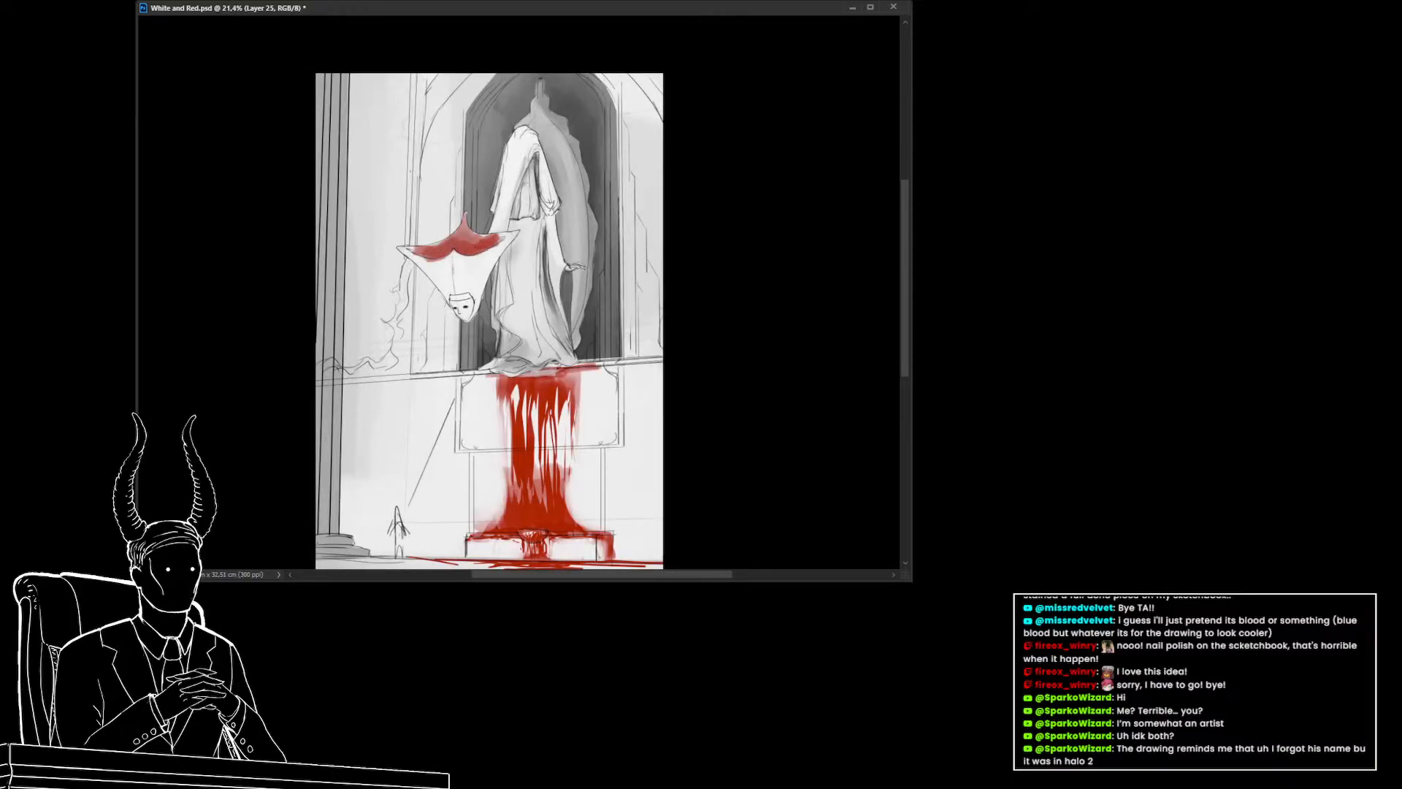
key(ctrl+y)
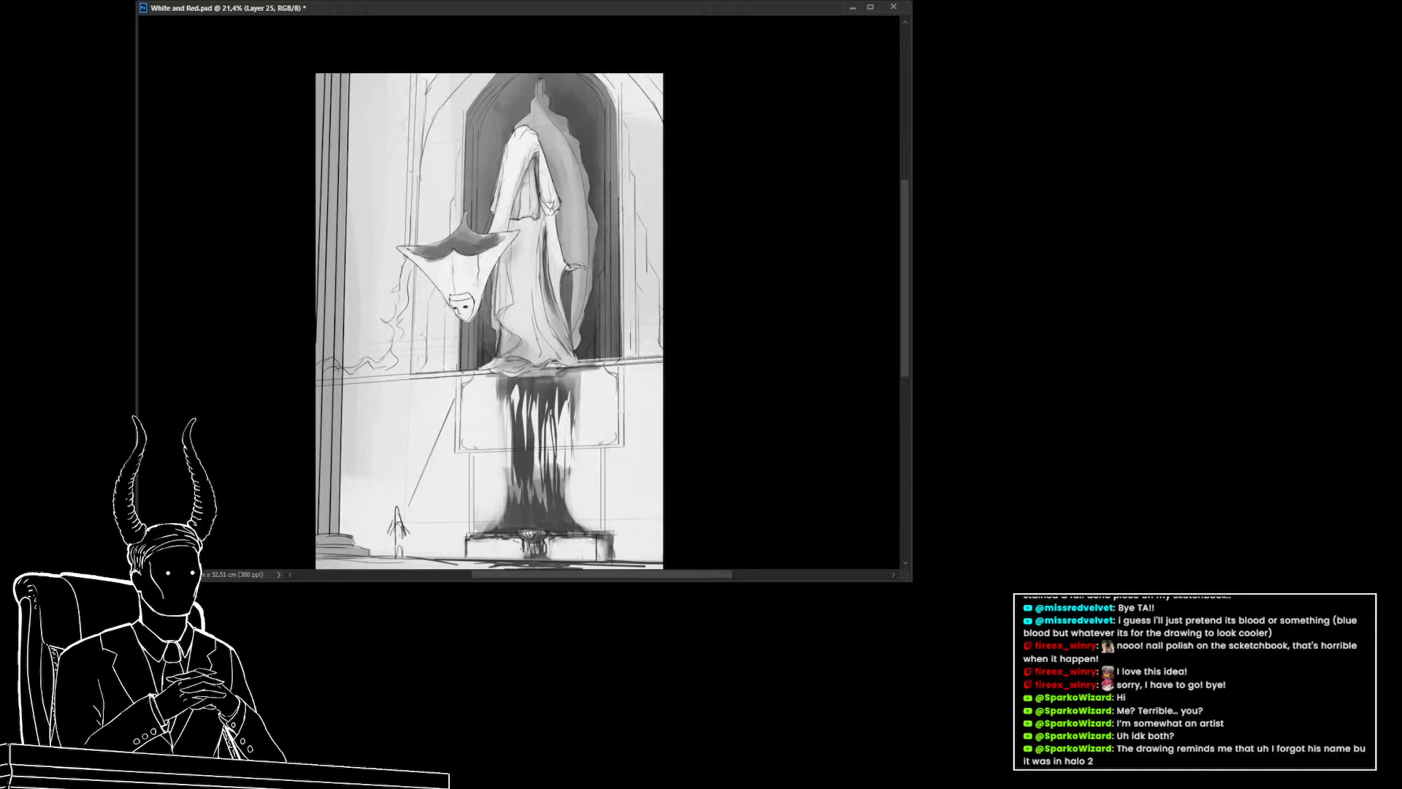
drag(487, 251, 476, 286)
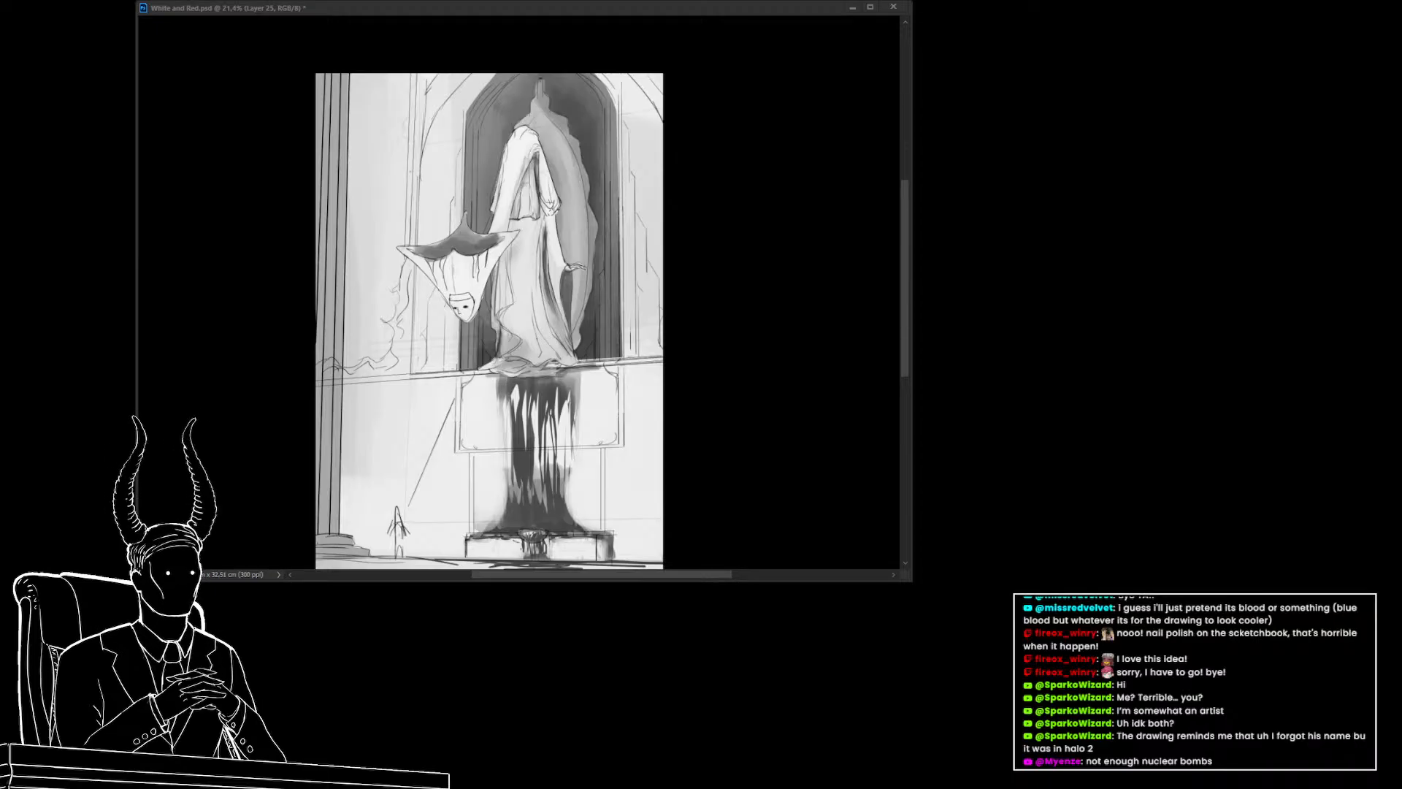
Paint darker tone along the robe's lower folds and the hood, checking it against the color view
click(753, 78)
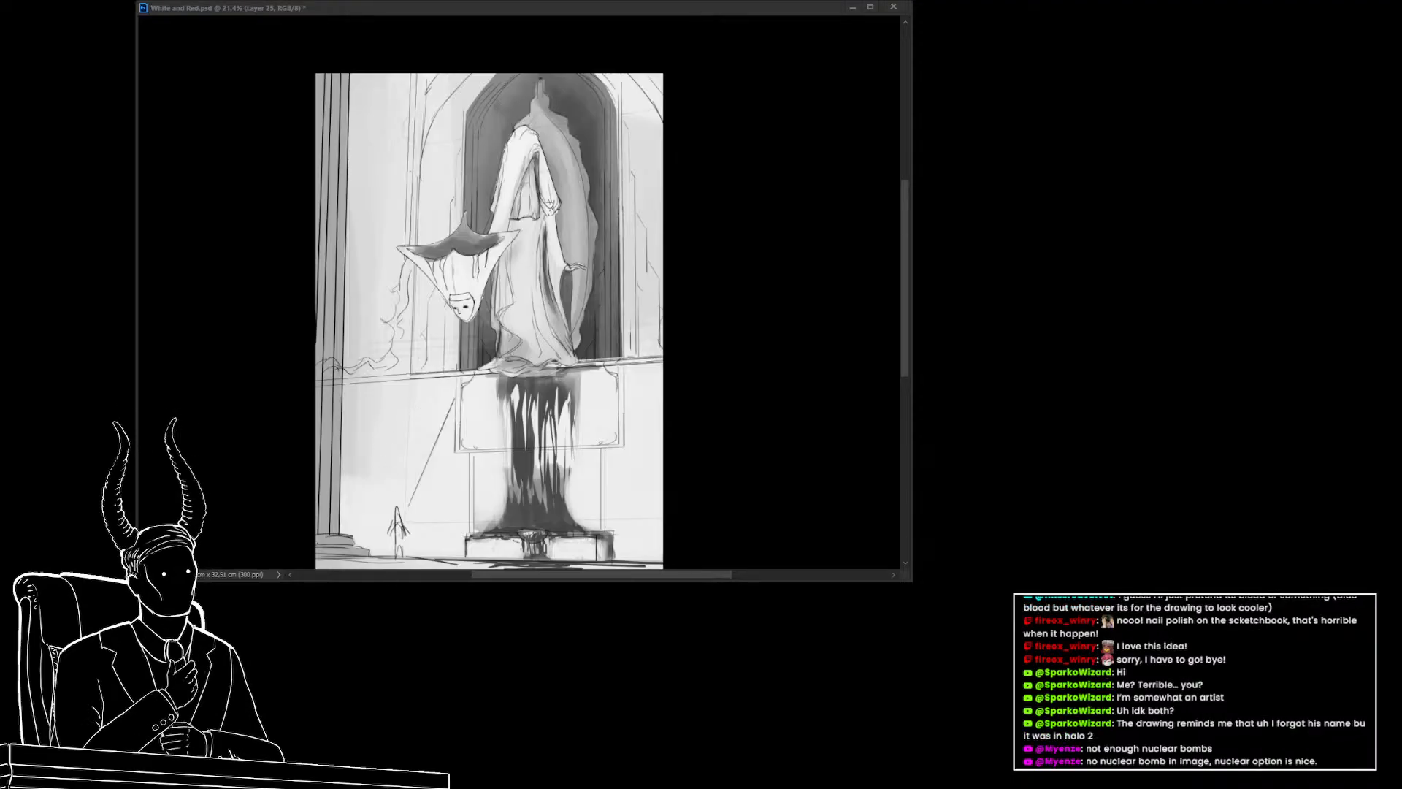
click(855, 2)
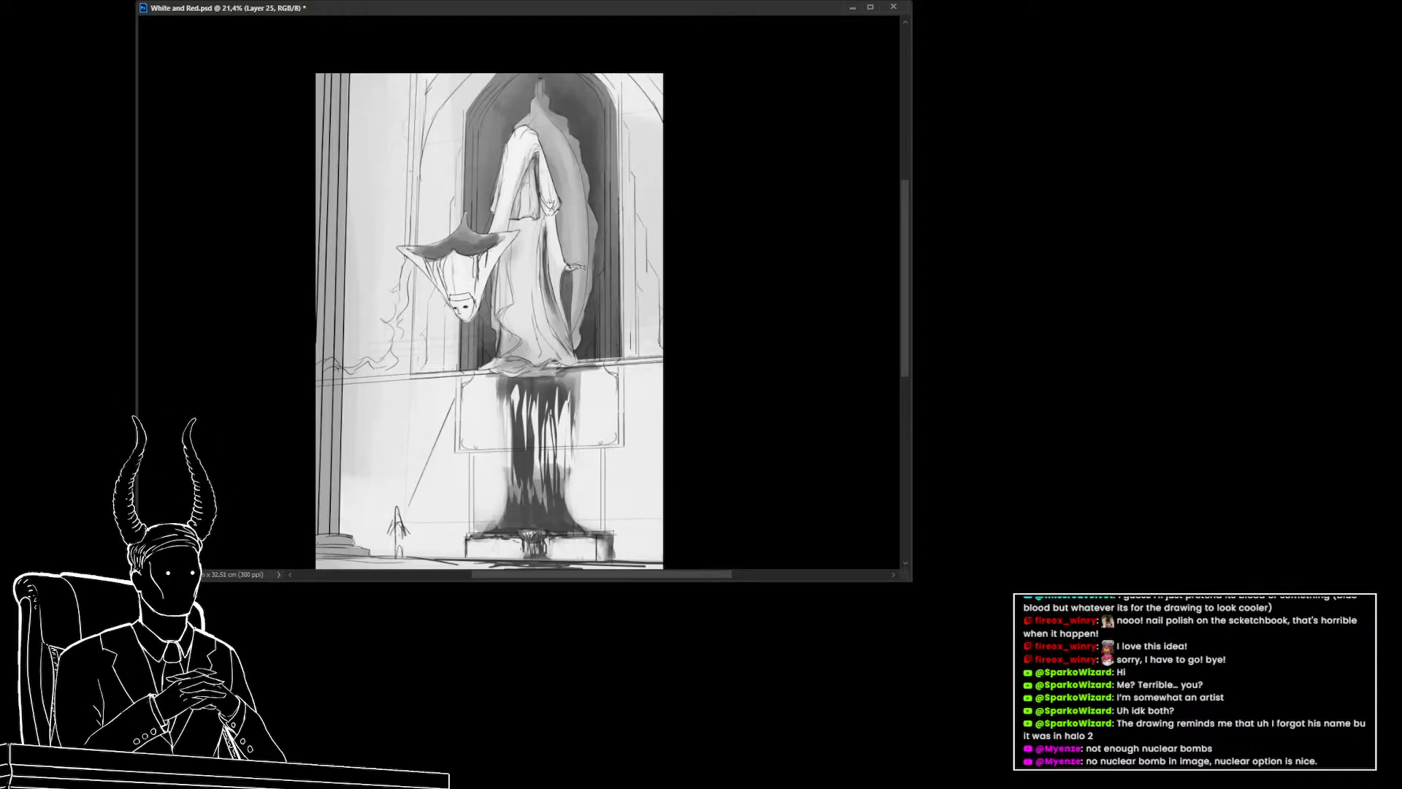
key(ctrl+z)
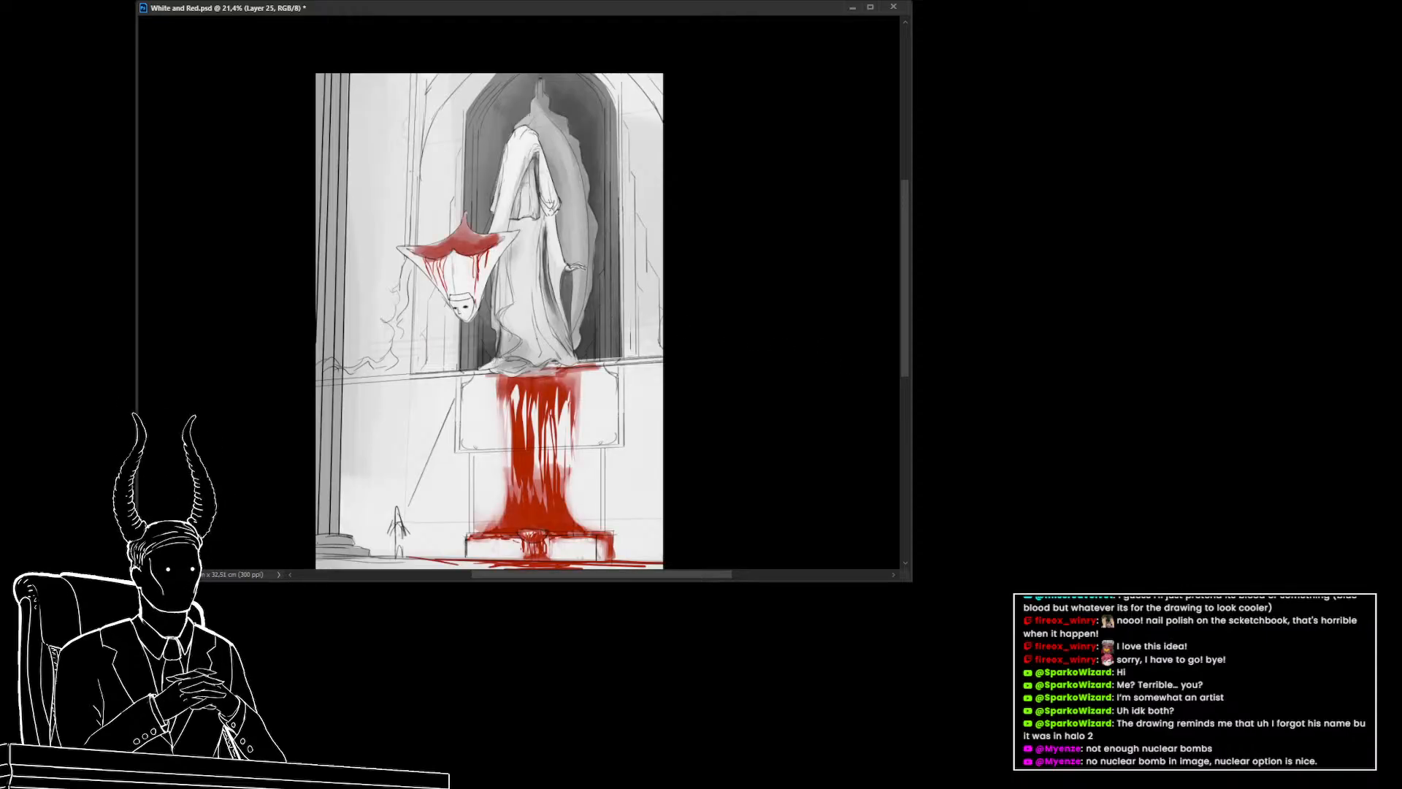
key(ctrl+shift+z)
mouse_move(503, 346)
mouse_down()
mouse_move(457, 339)
mouse_move(498, 353)
mouse_up()
drag(497, 365, 443, 386)
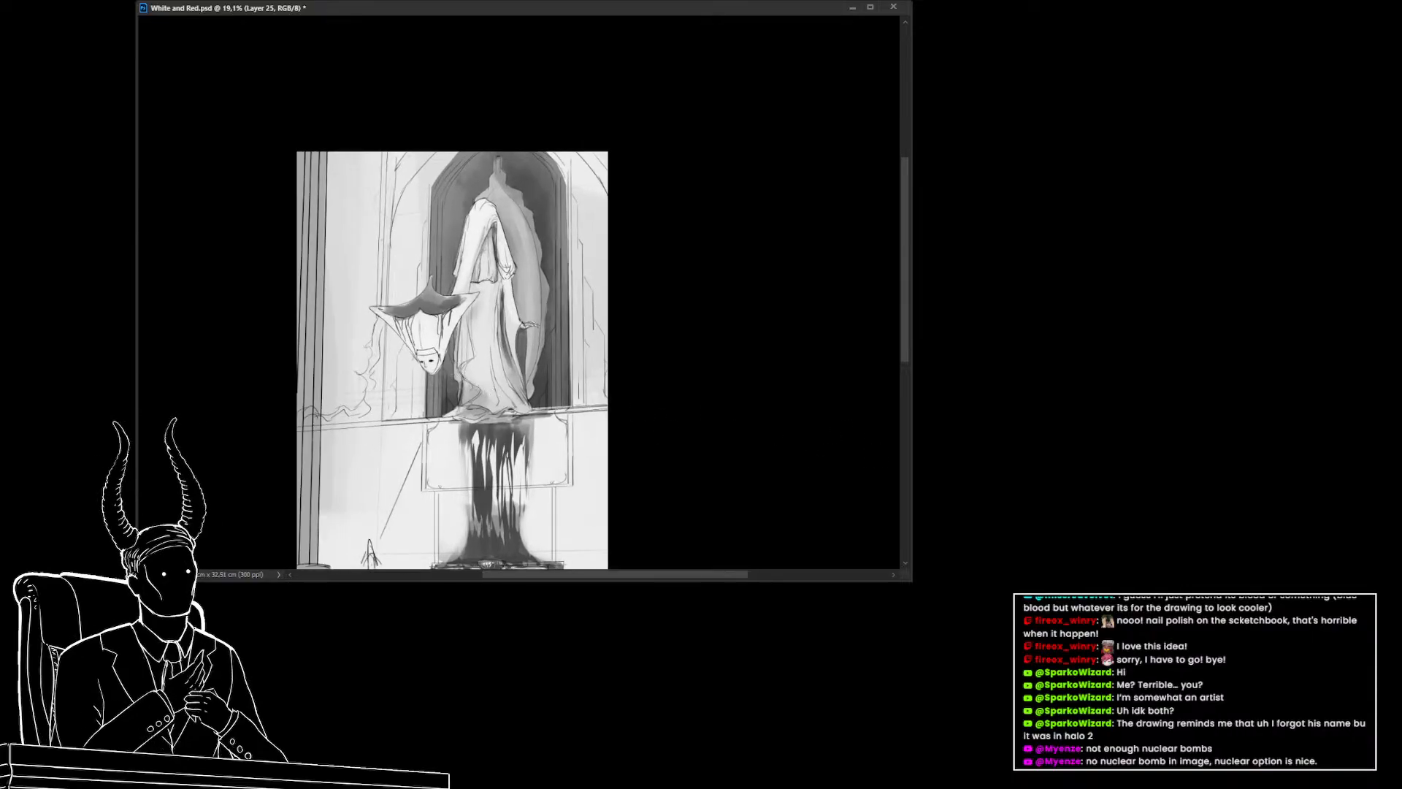
key(ctrl+z)
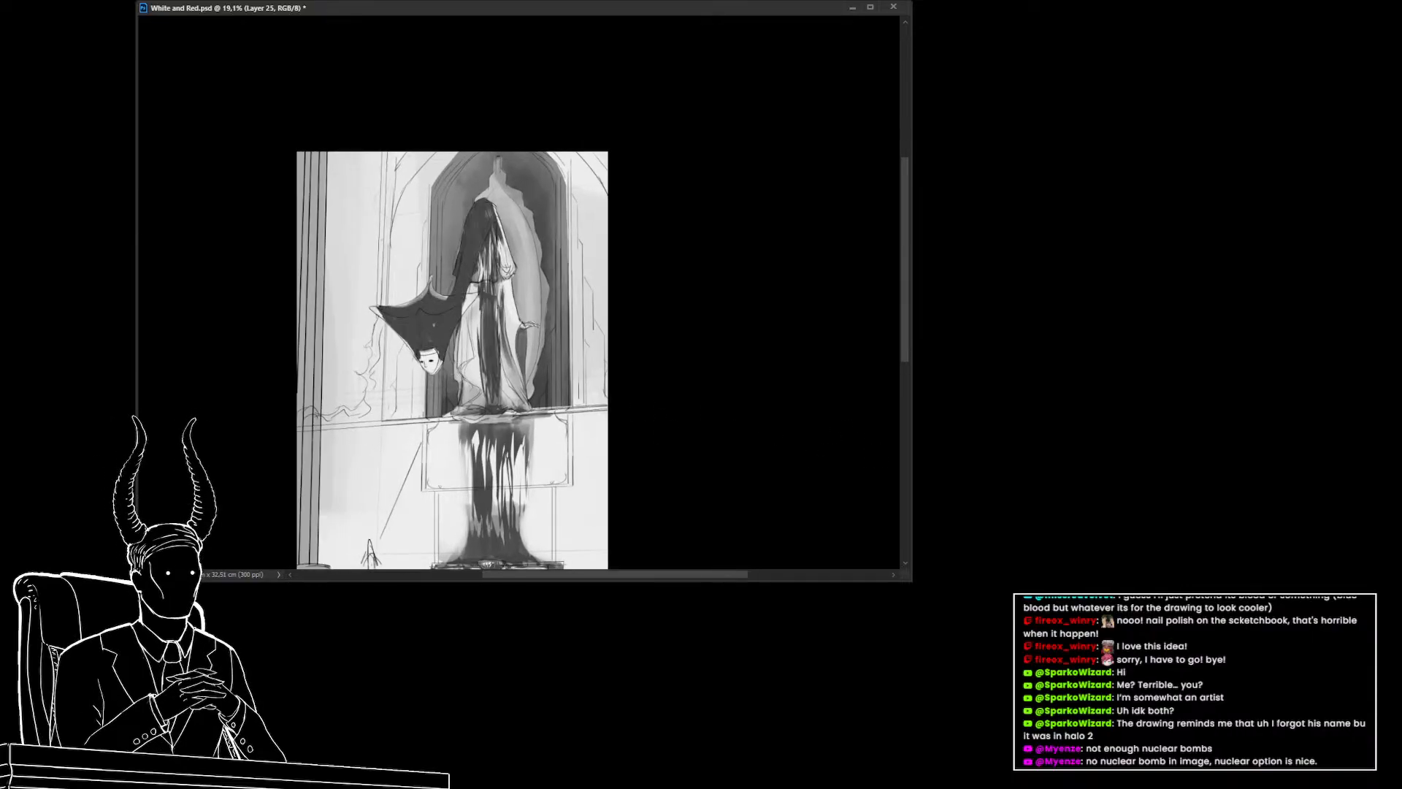
key(ctrl+shift+z)
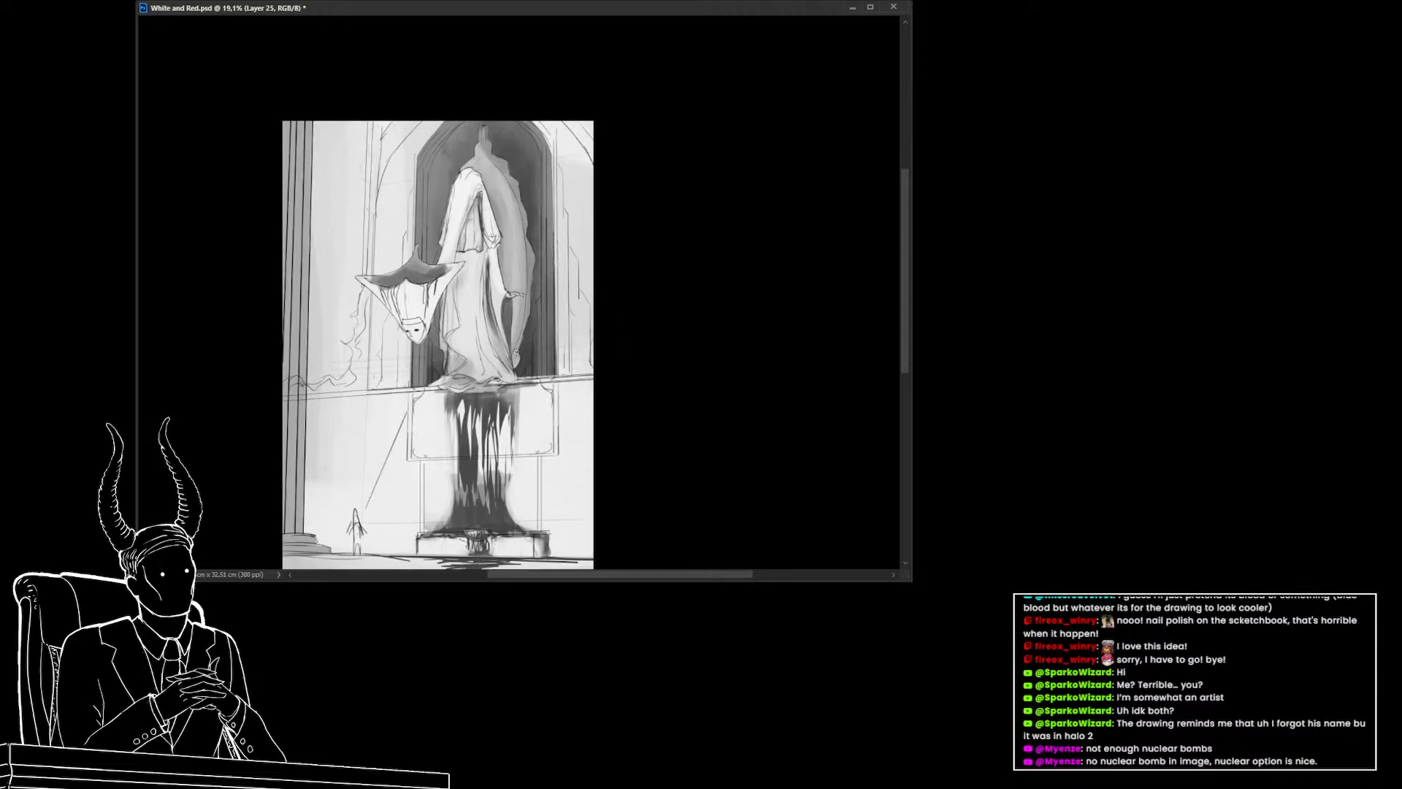
drag(532, 376, 519, 344)
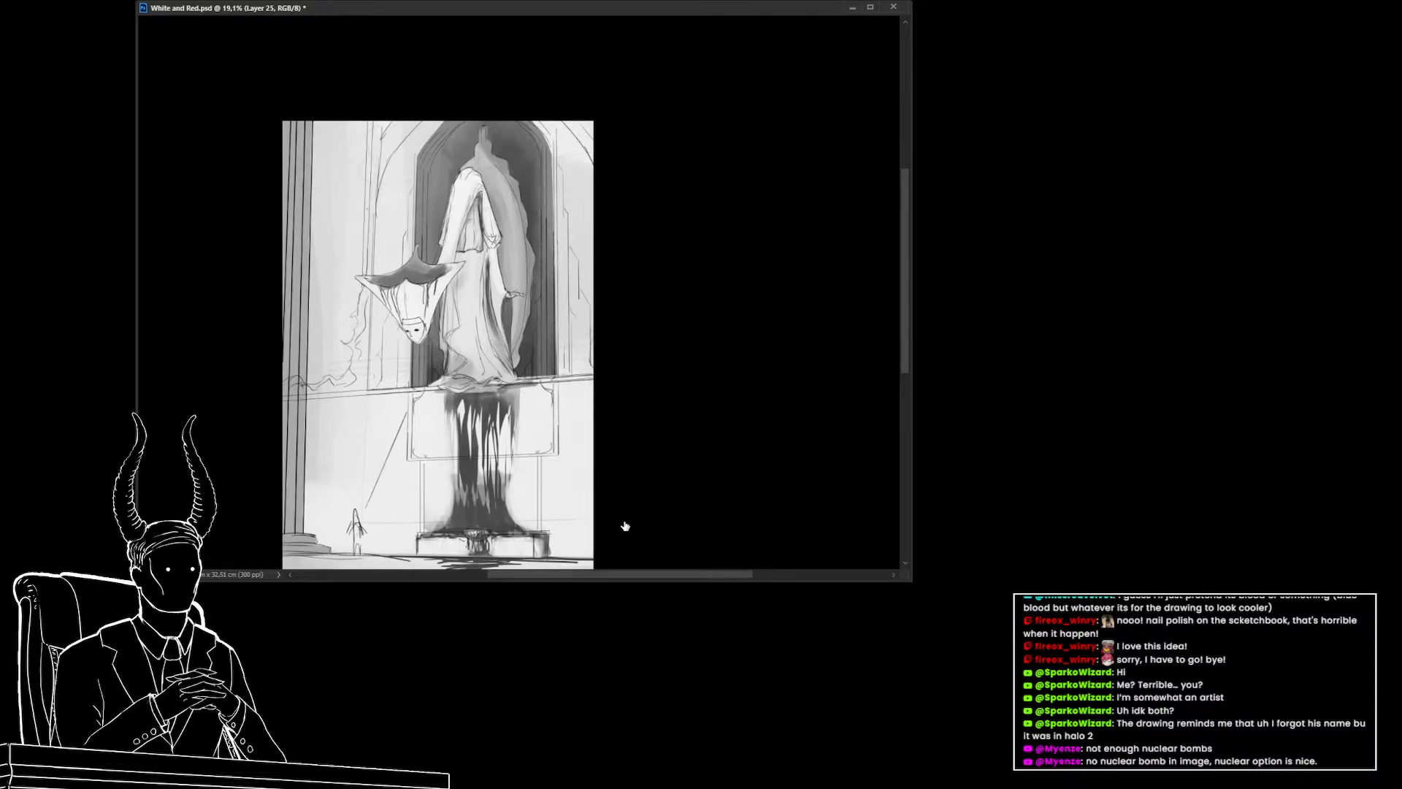
drag(481, 366, 467, 363)
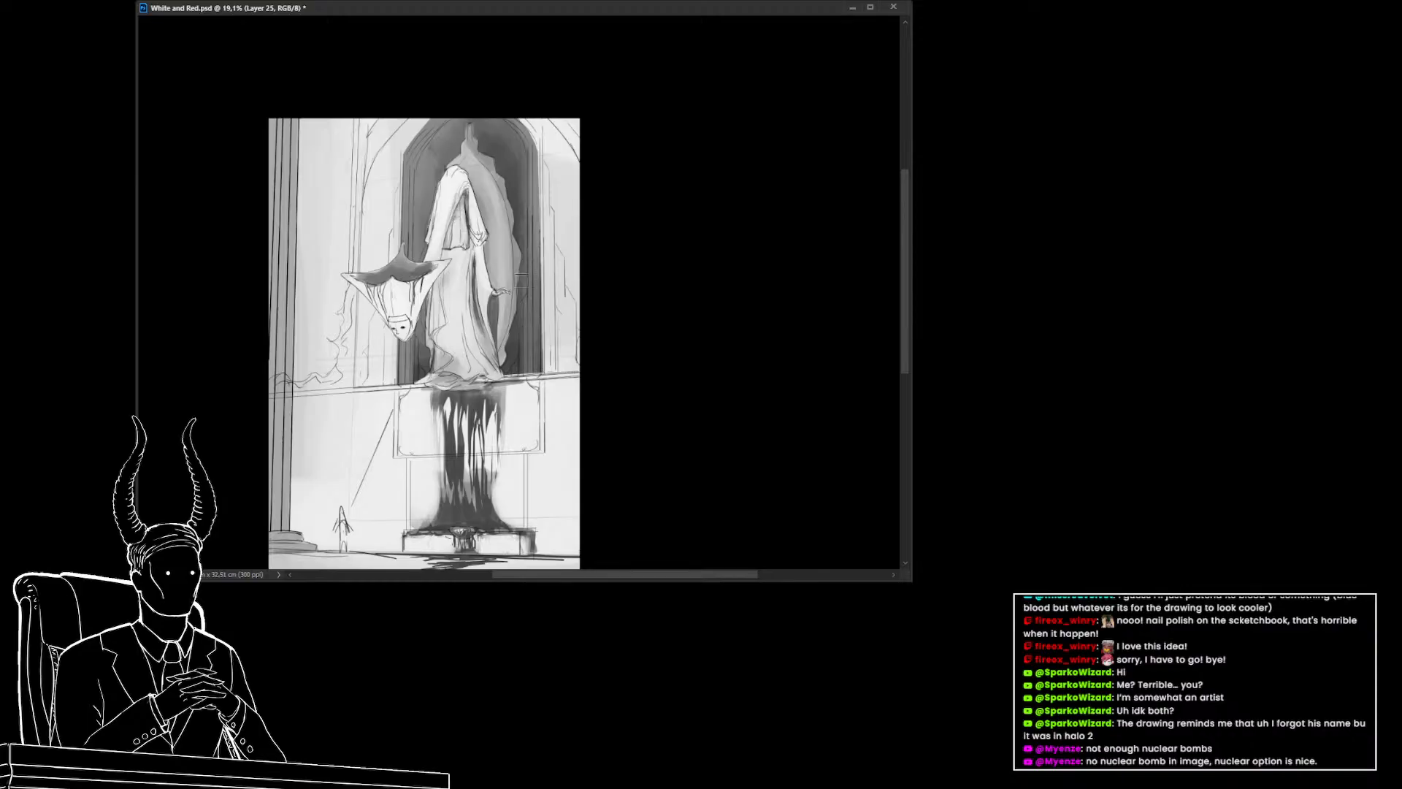
Add shading strokes to the hood's folds and the front of the robe, then deselect
key(ctrl+comma)
key(ctrl+comma)
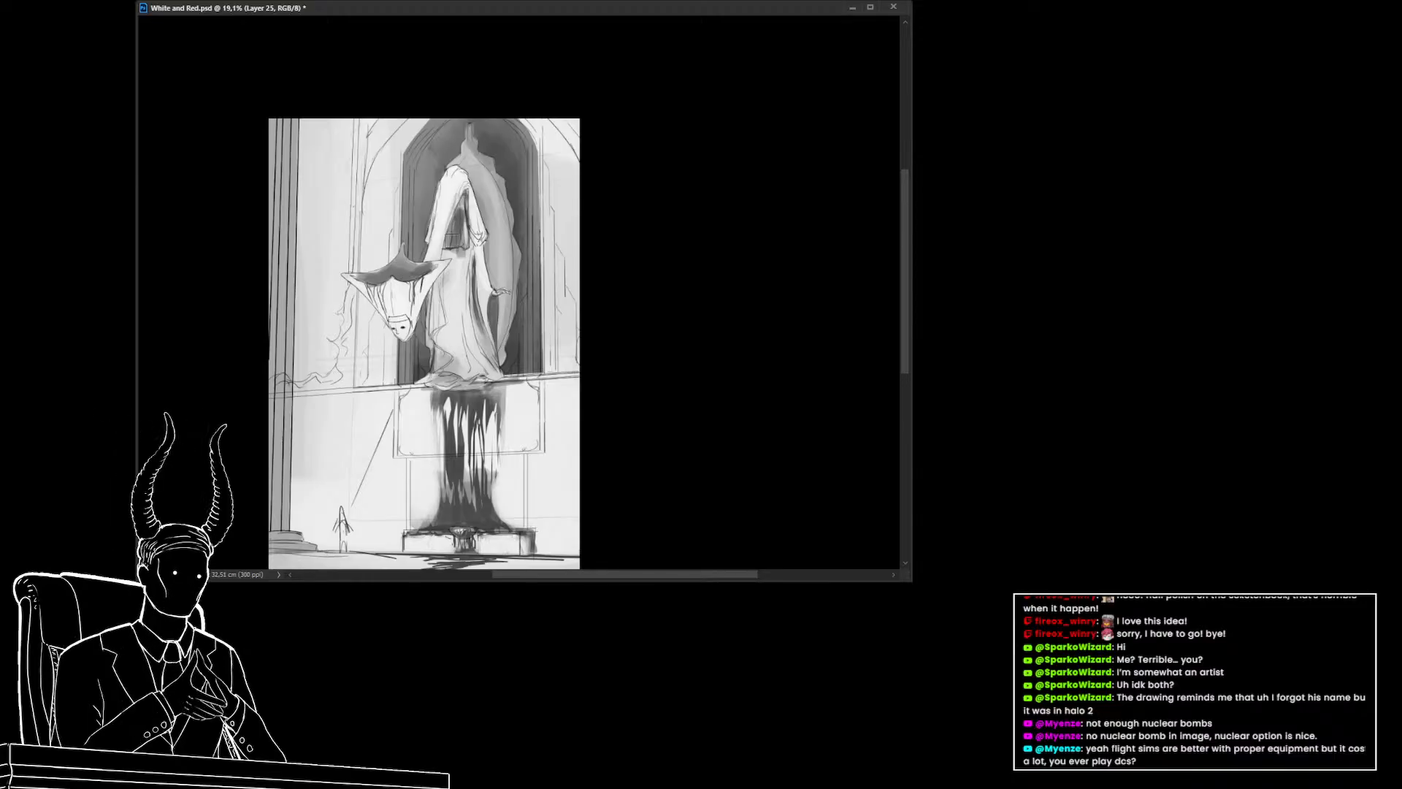
drag(491, 297, 474, 304)
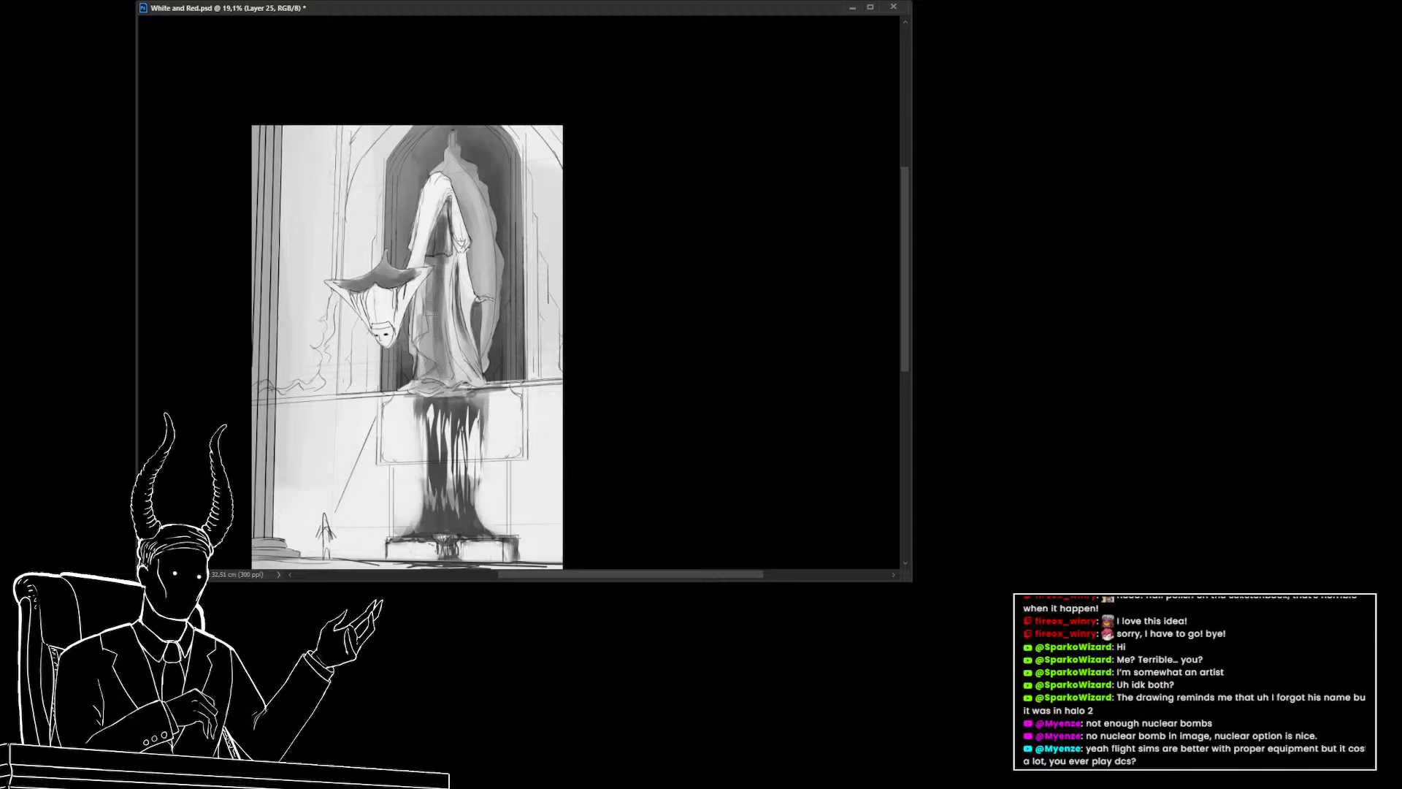
mouse_move(436, 314)
mouse_down()
mouse_move(445, 372)
mouse_move(418, 296)
mouse_move(434, 375)
mouse_move(439, 266)
mouse_move(451, 377)
mouse_up()
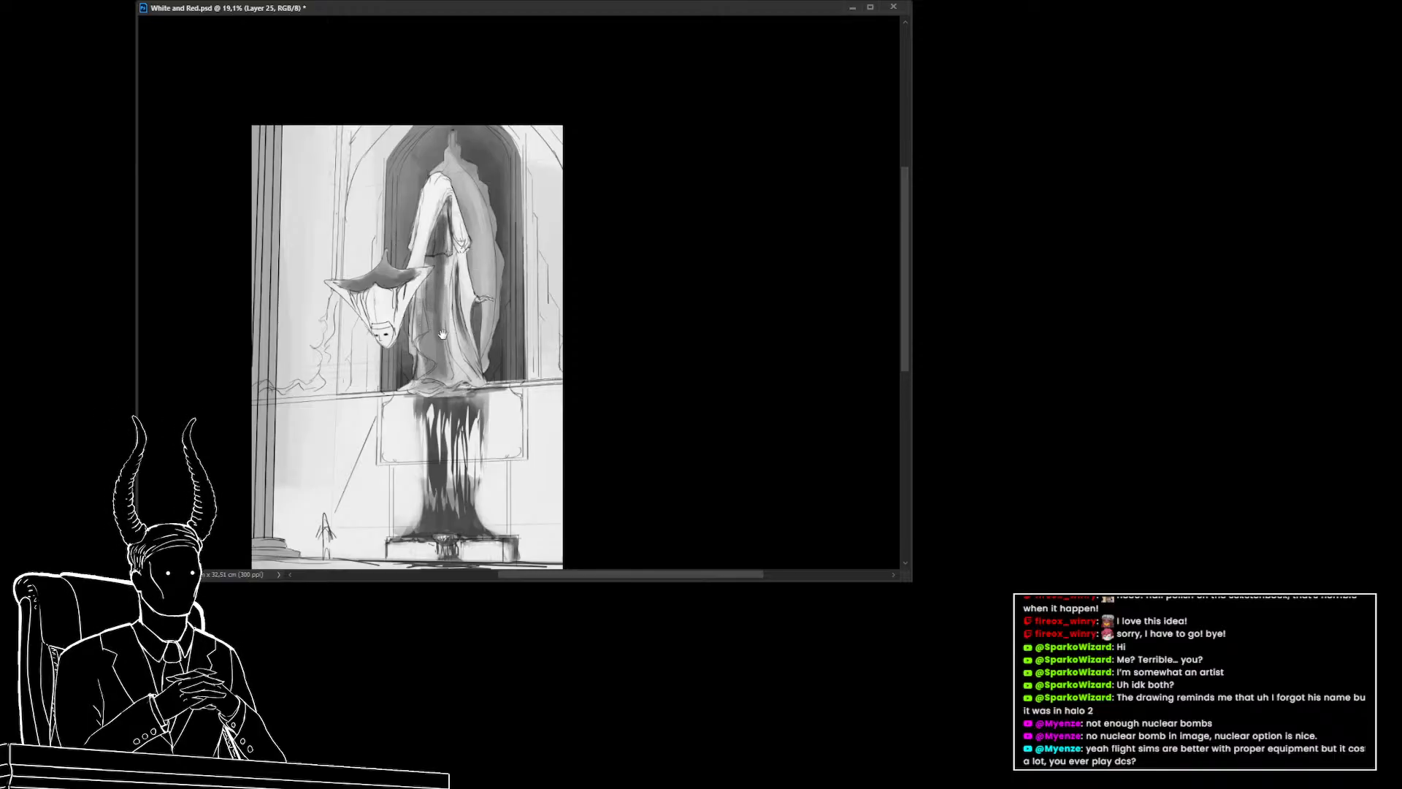
drag(443, 335, 433, 308)
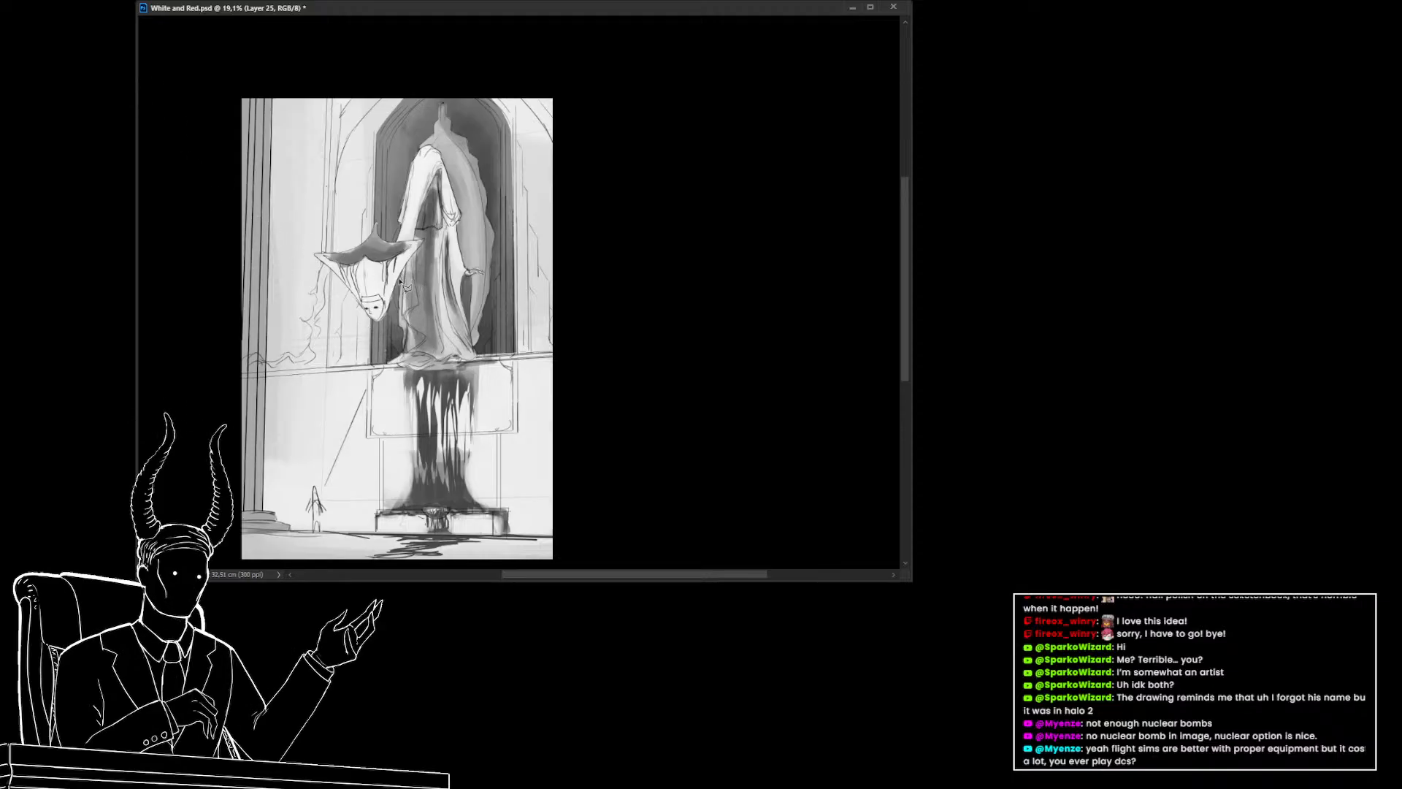
drag(397, 281, 426, 283)
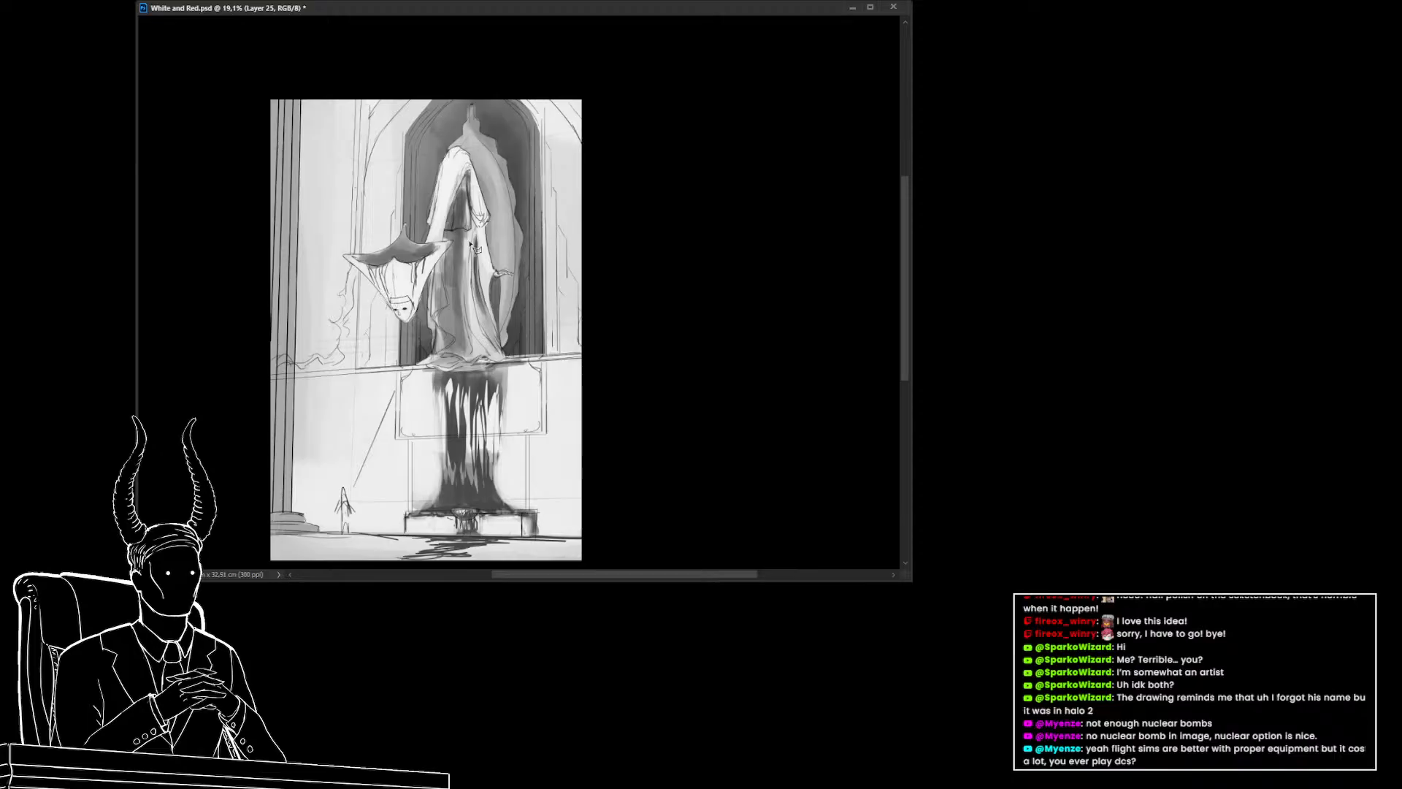
drag(451, 330, 442, 358)
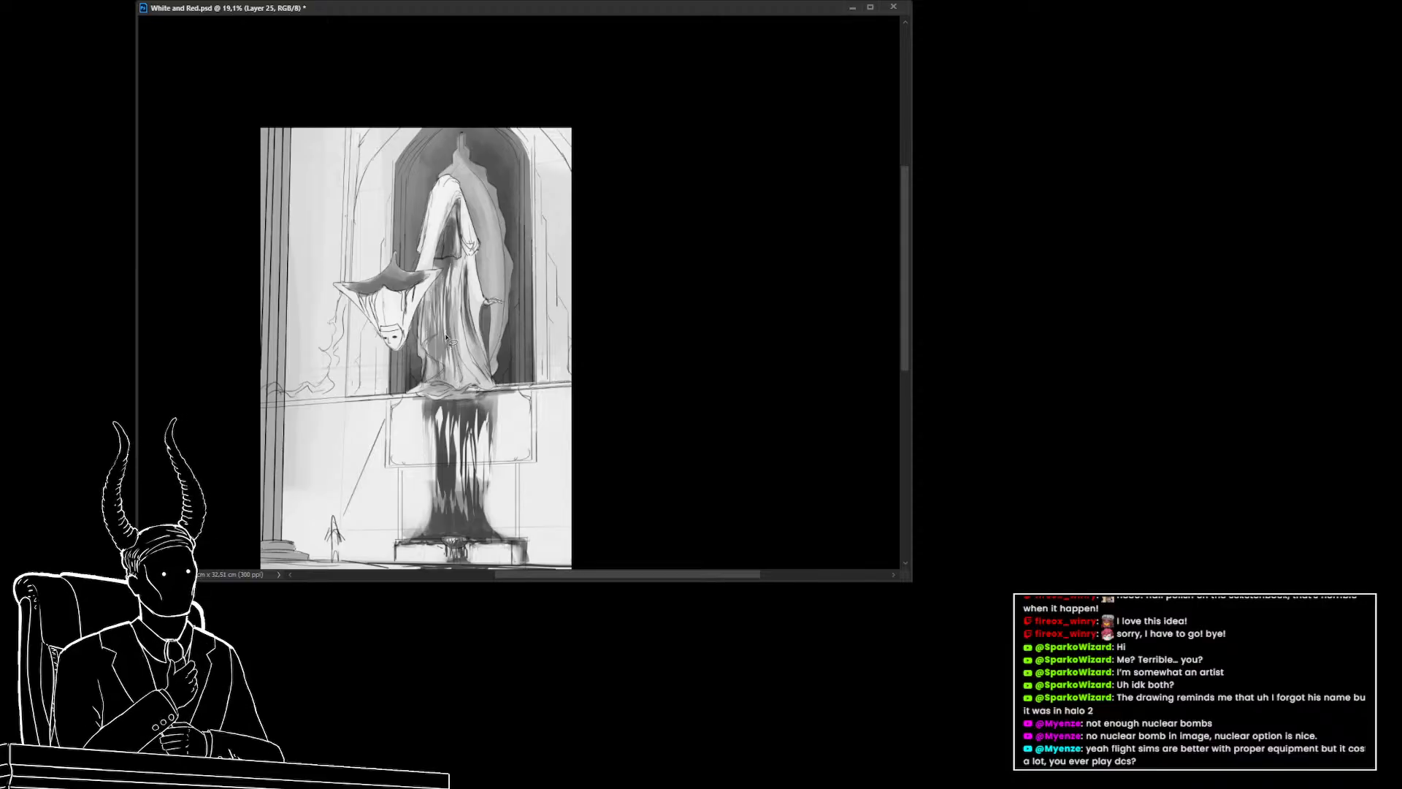
key(ctrl+d)
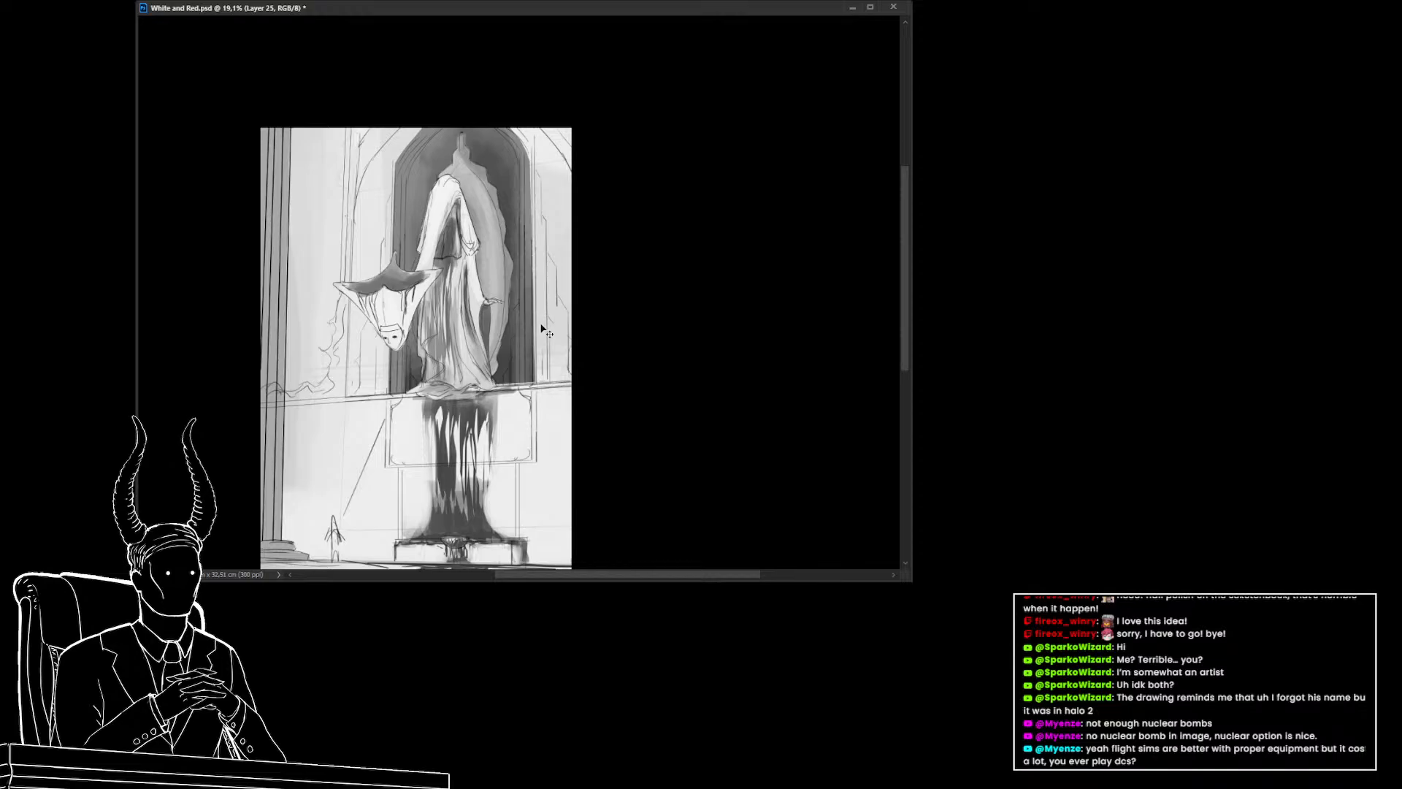
Try duplicating the painting layer, then undo the duplicate
key(ctrl+j)
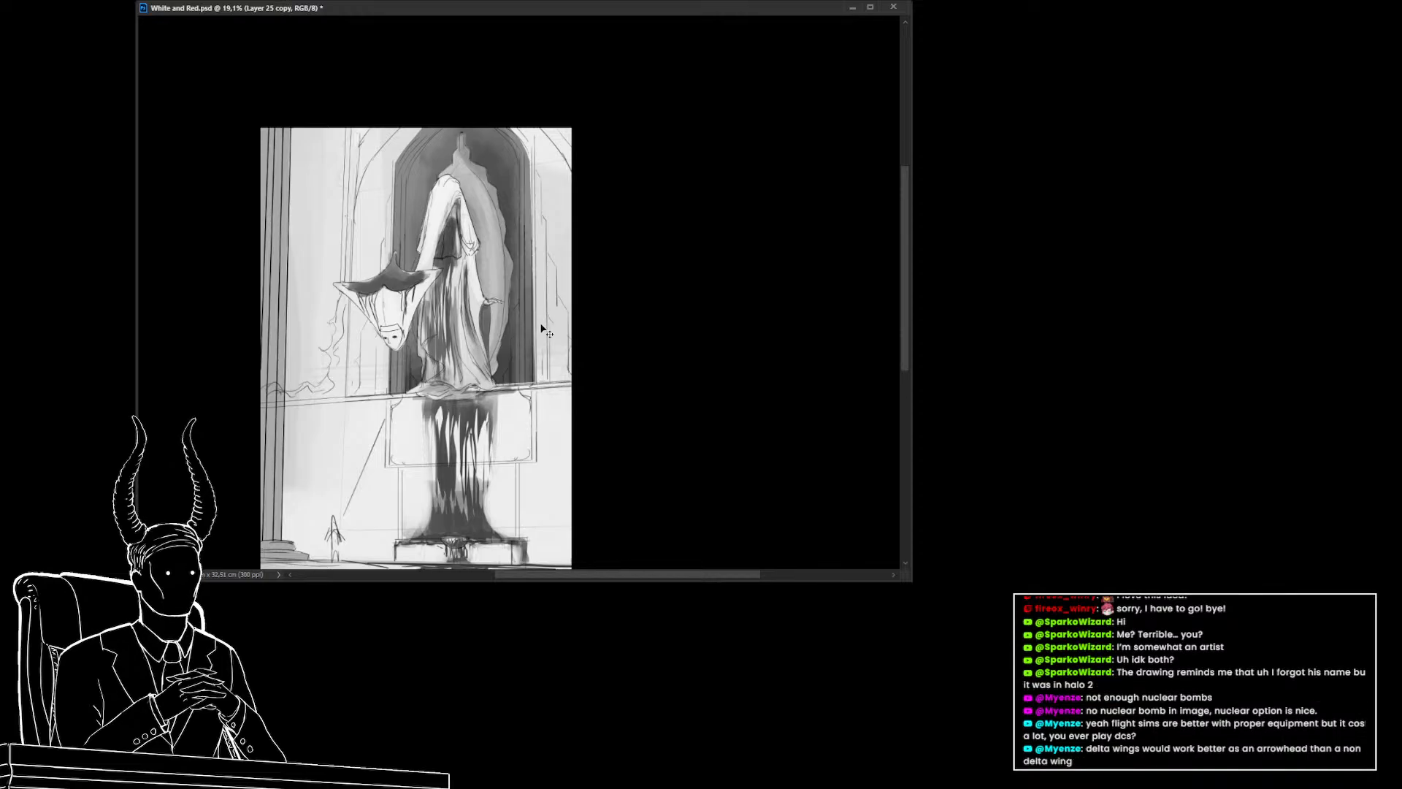
key(ctrl+z)
key(ctrl+shift+z)
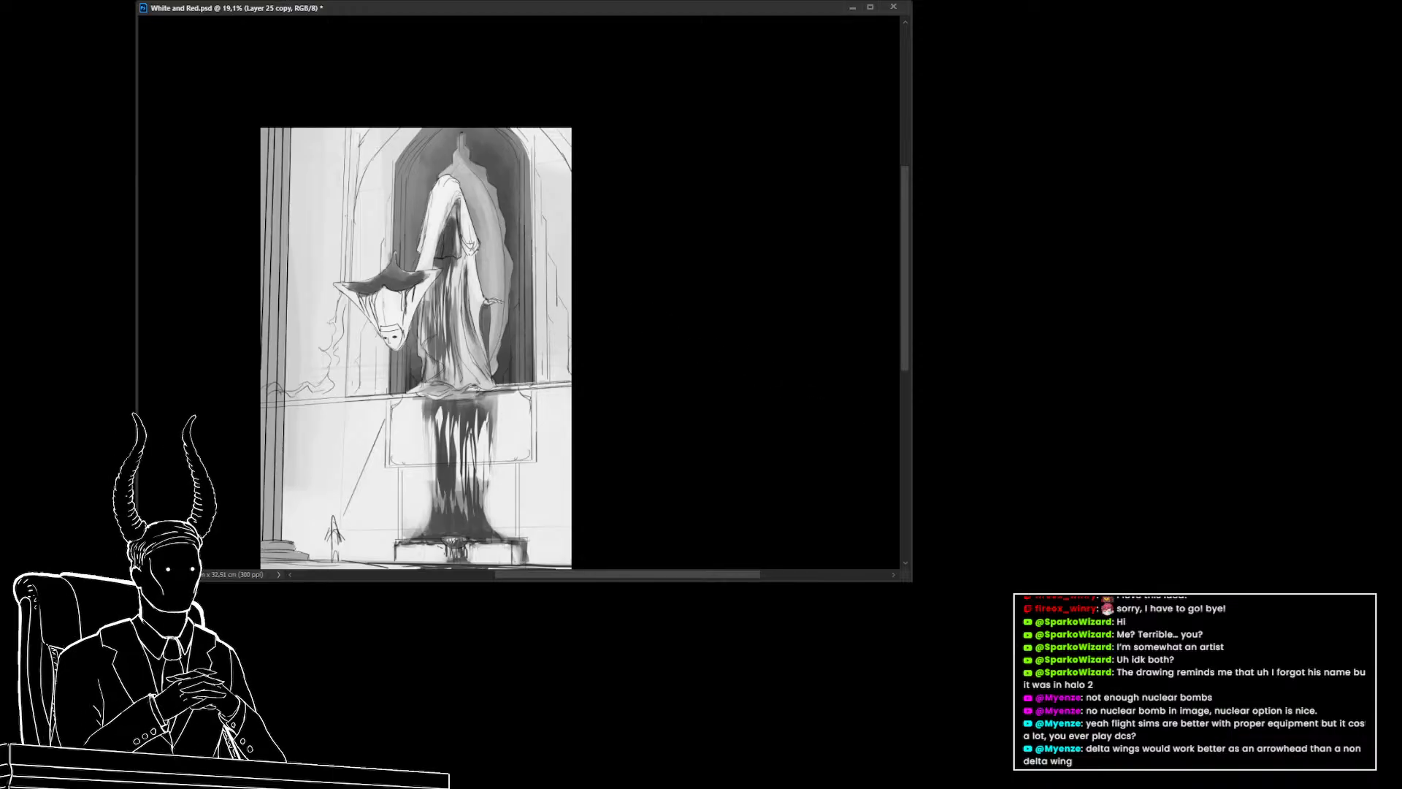
key(ctrl+z)
key(ctrl+shift+z)
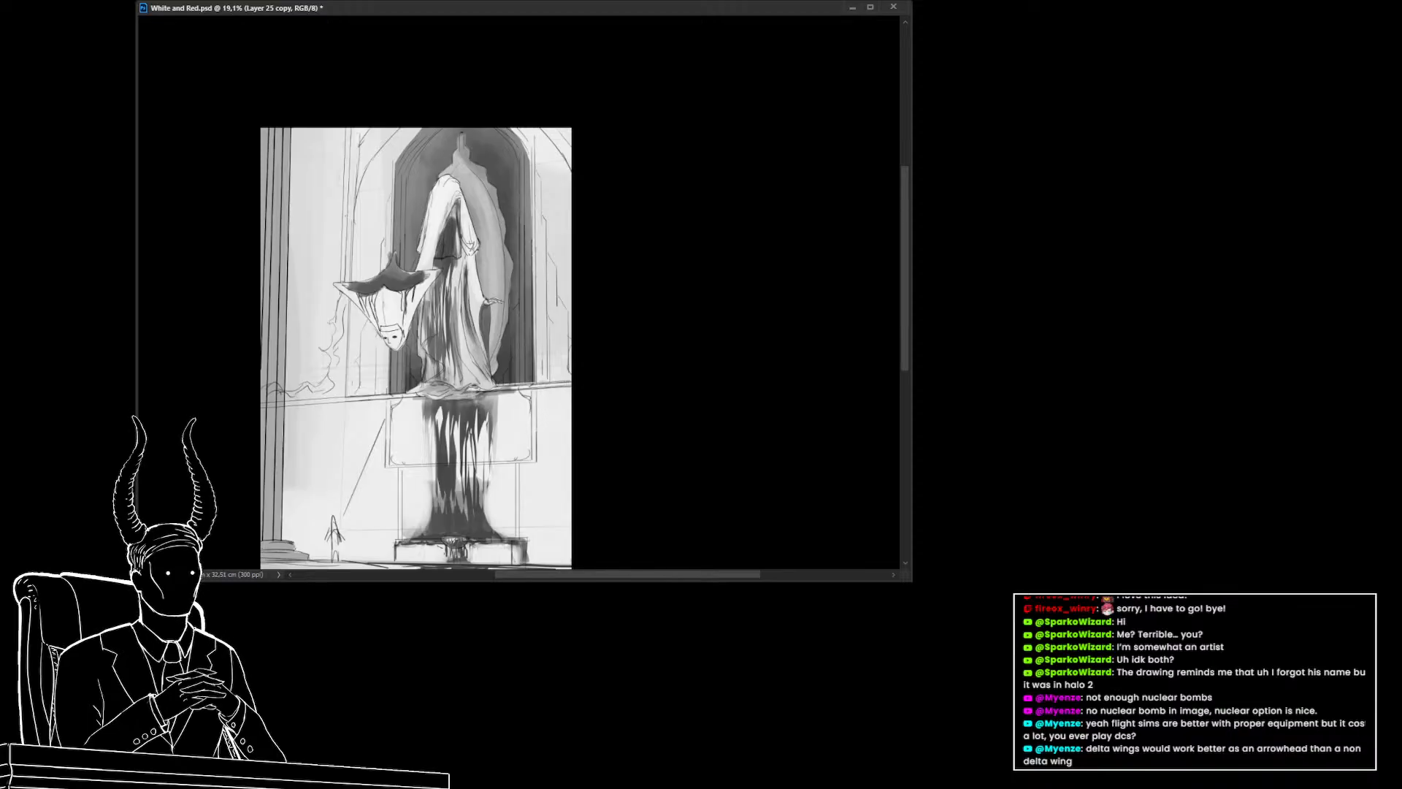
key(ctrl+z)
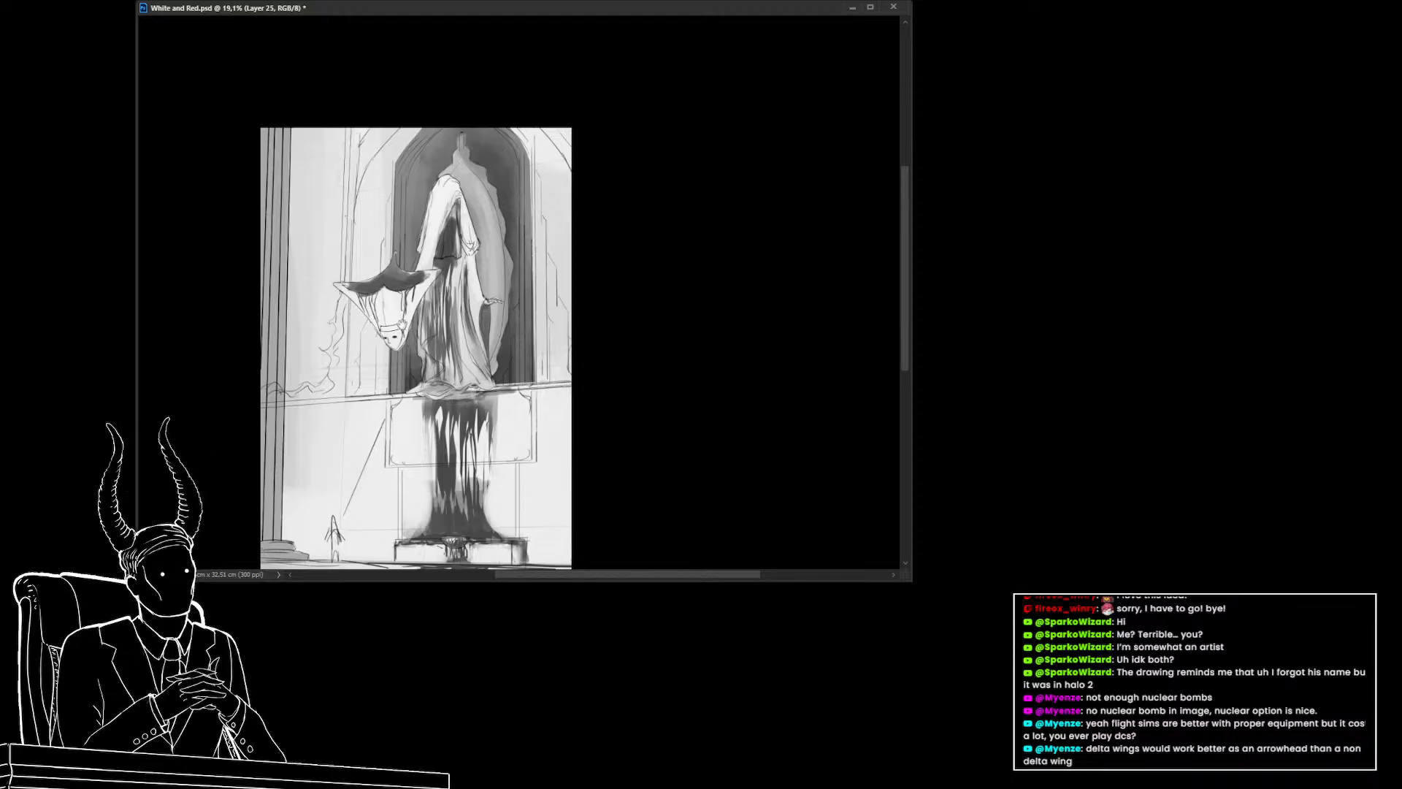
Darken the hood's inner folds and the figure's left side with more strokes
drag(464, 333, 447, 309)
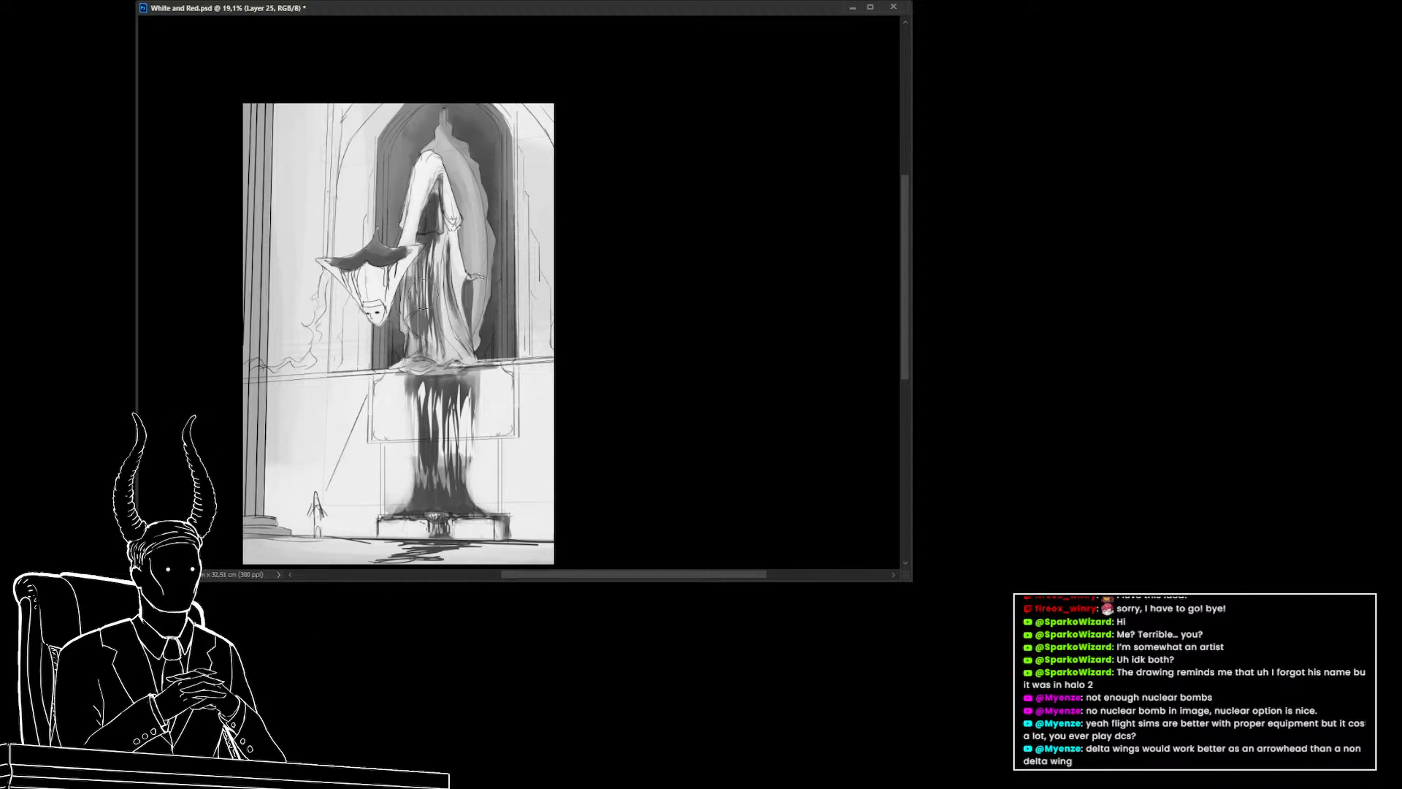
drag(424, 294, 431, 307)
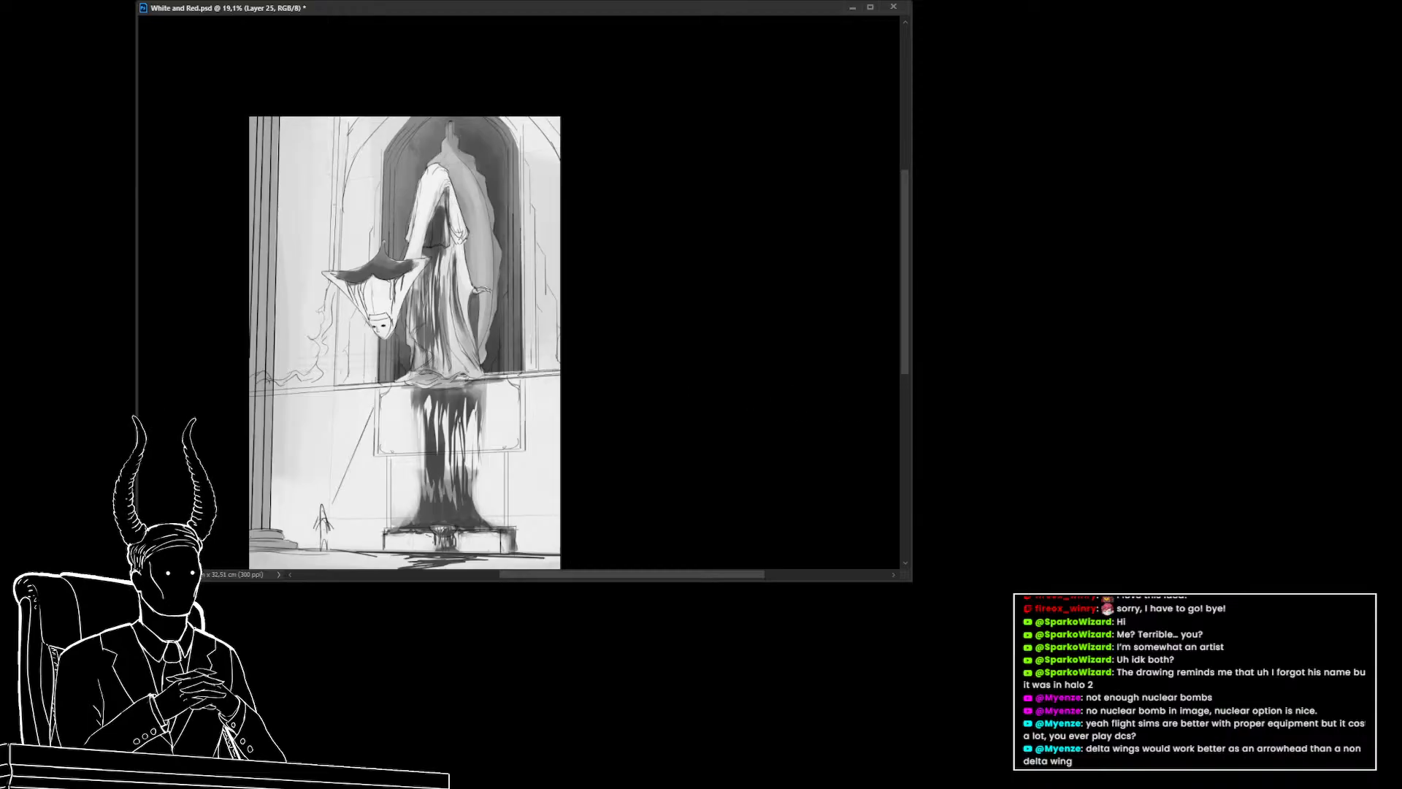
key(ctrl+y)
key(ctrl+y)
drag(407, 291, 375, 297)
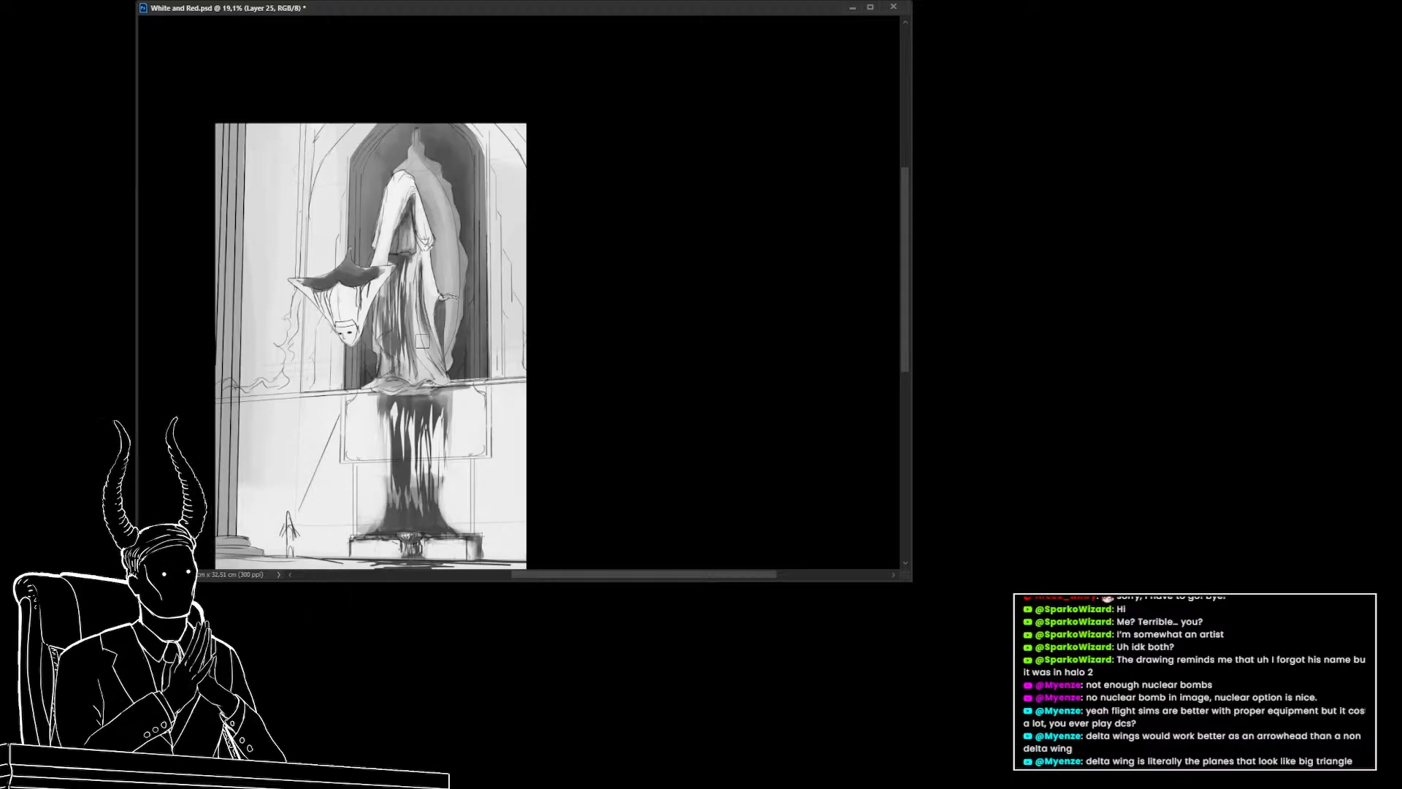
drag(431, 358, 419, 345)
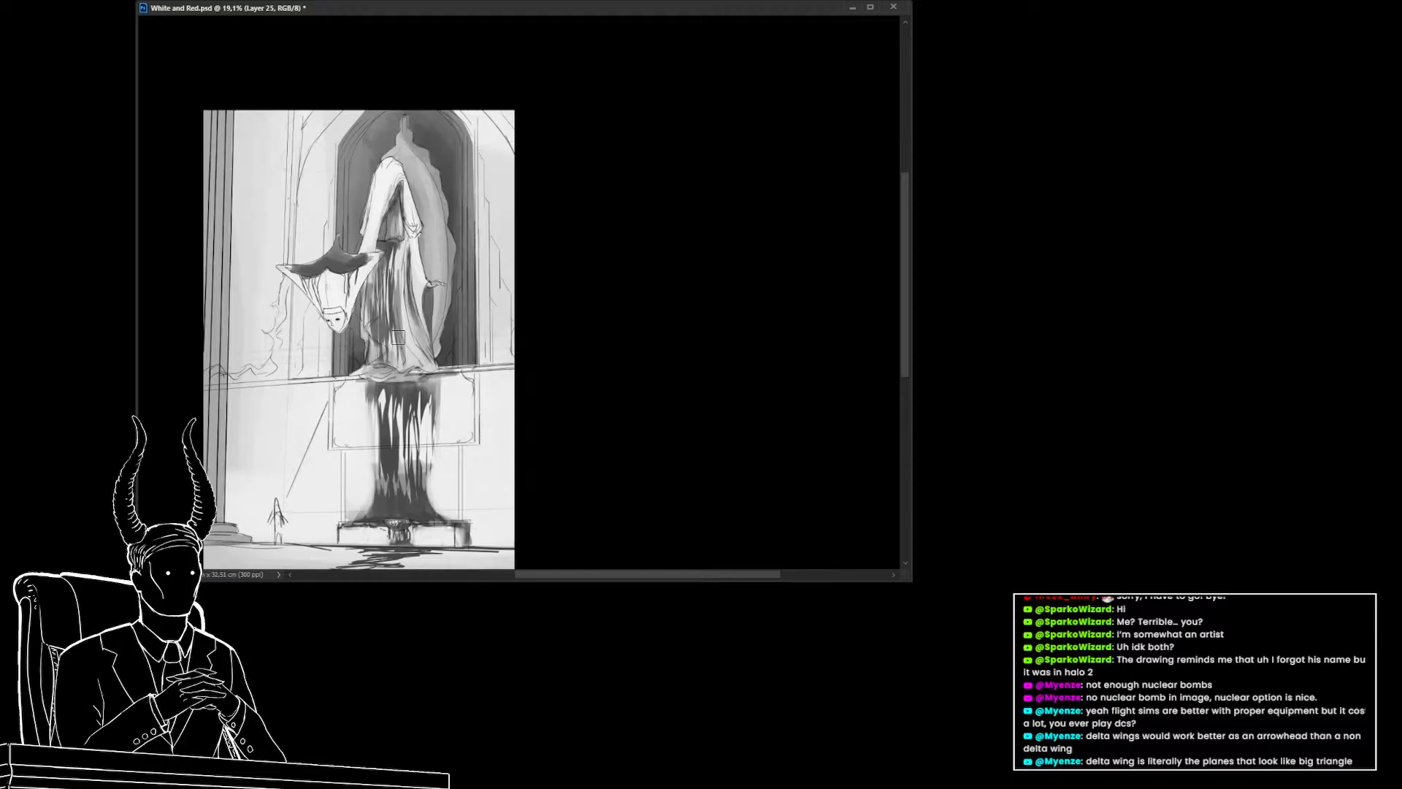
Show the red blood layer over the grayscale painting and toggle the red hood fill on and off
drag(344, 322, 362, 329)
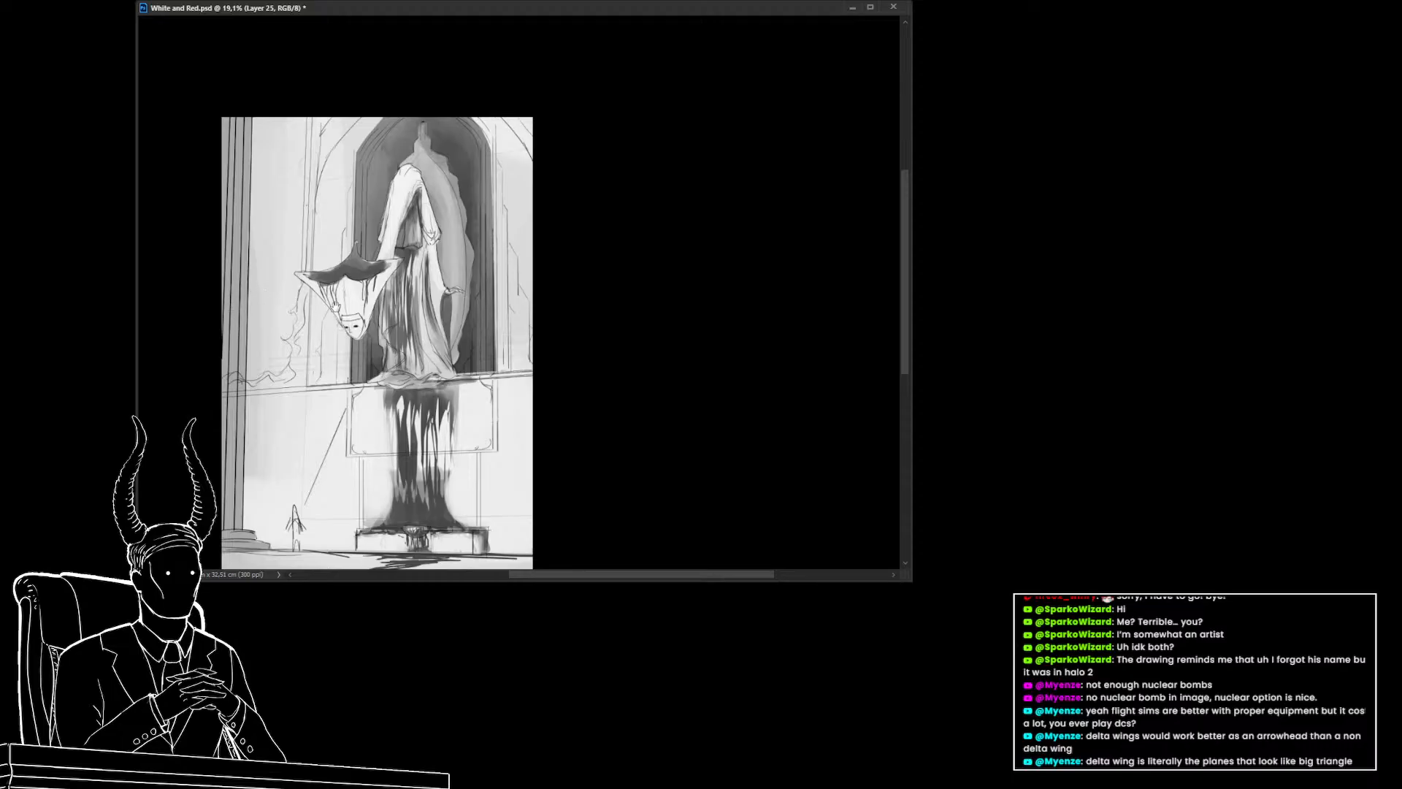
drag(336, 307, 313, 299)
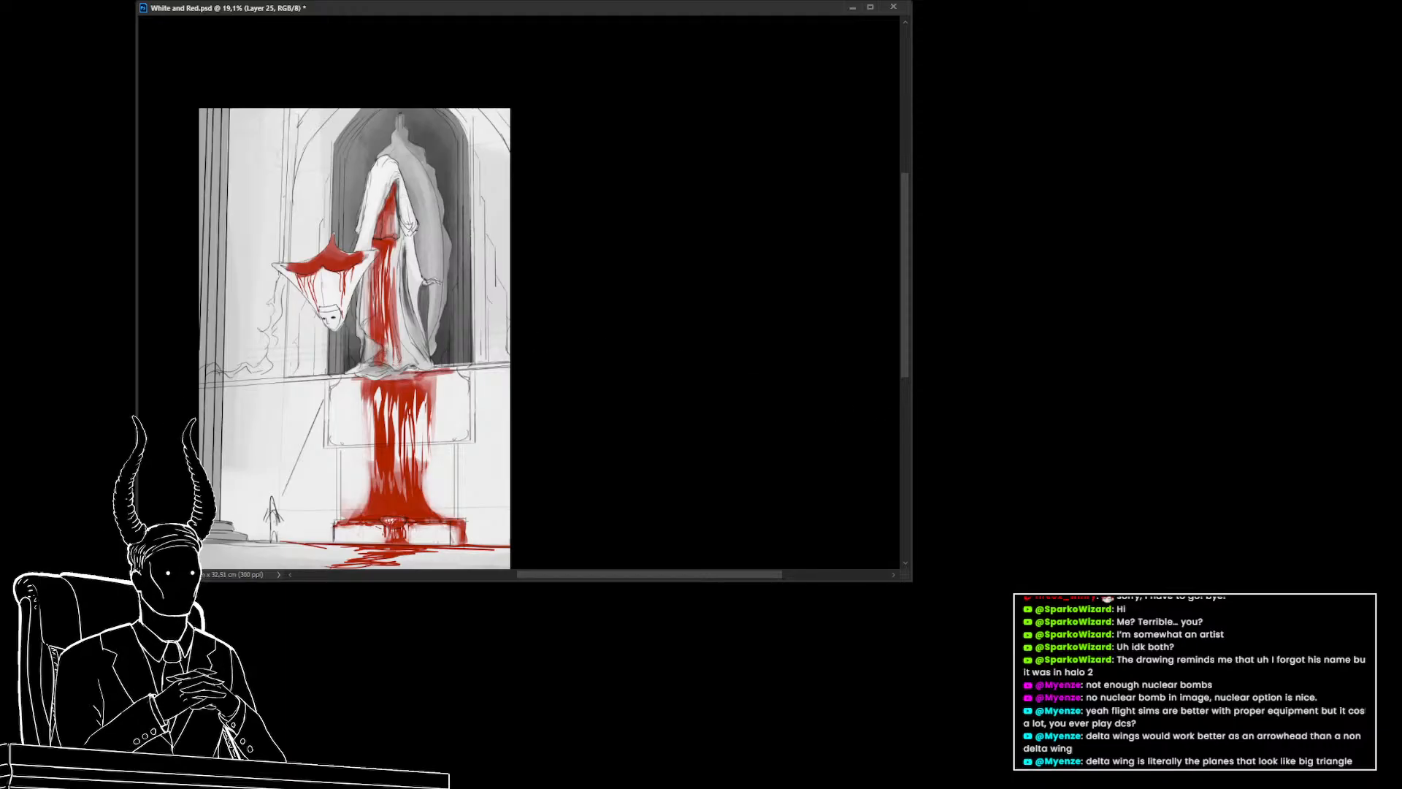
click(922, 433)
click(922, 432)
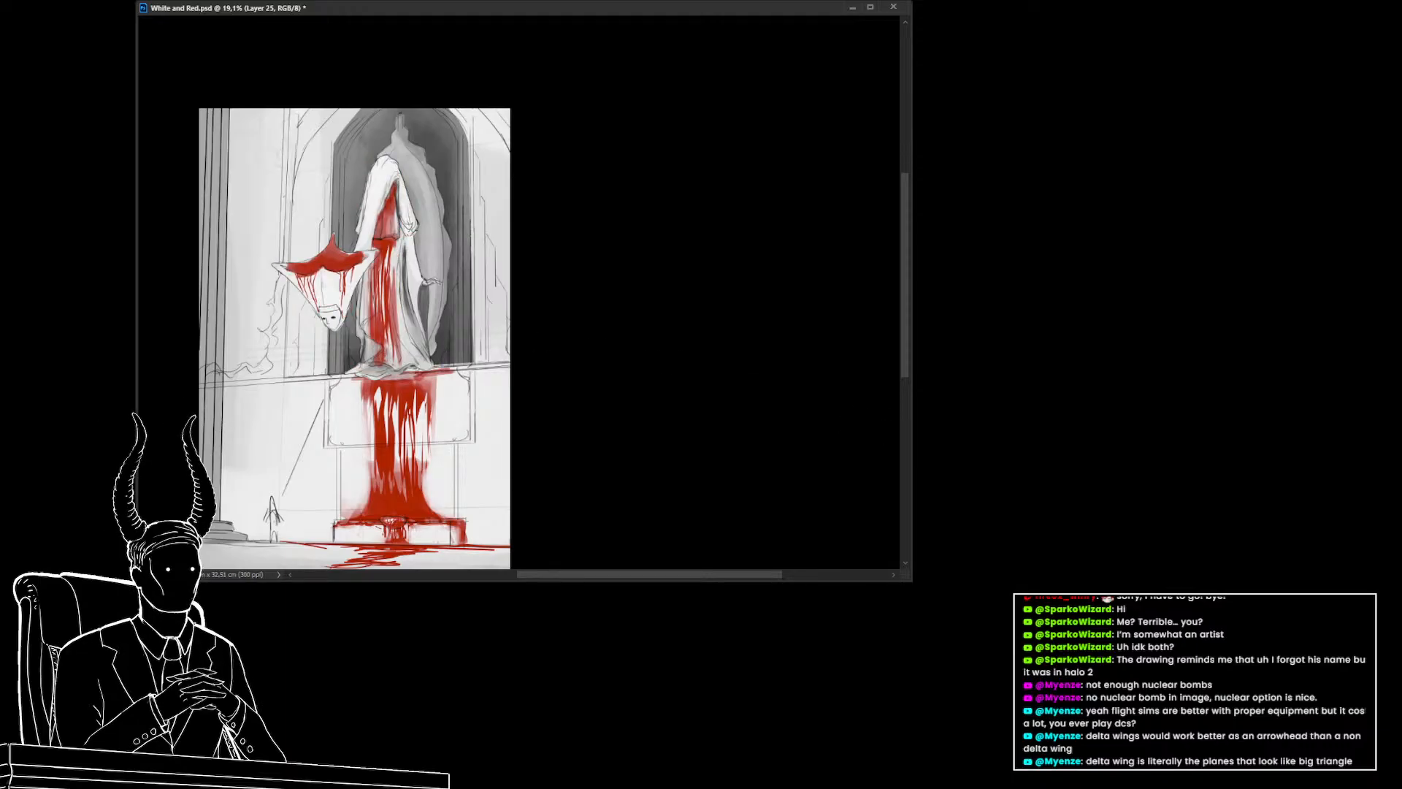
click(922, 432)
click(921, 433)
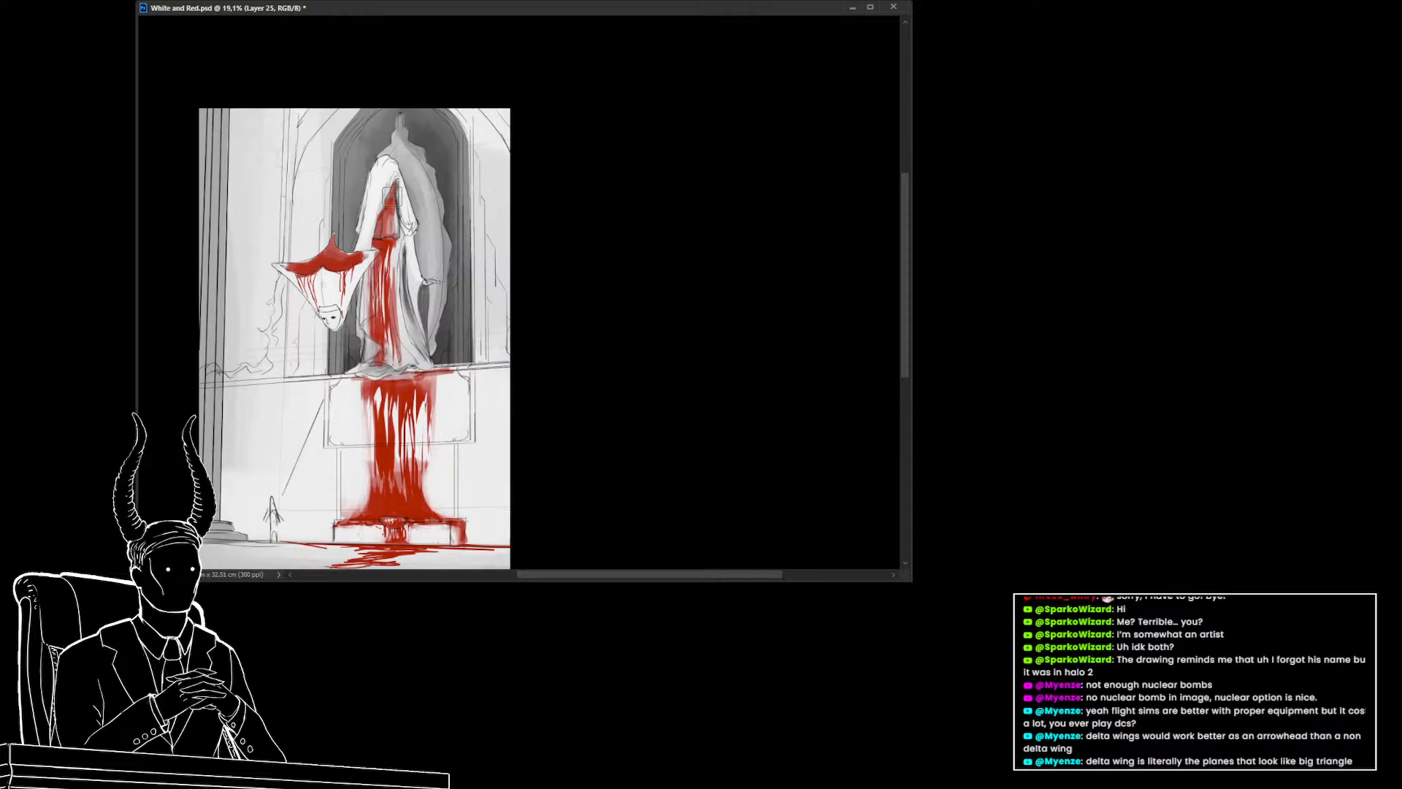
click(922, 432)
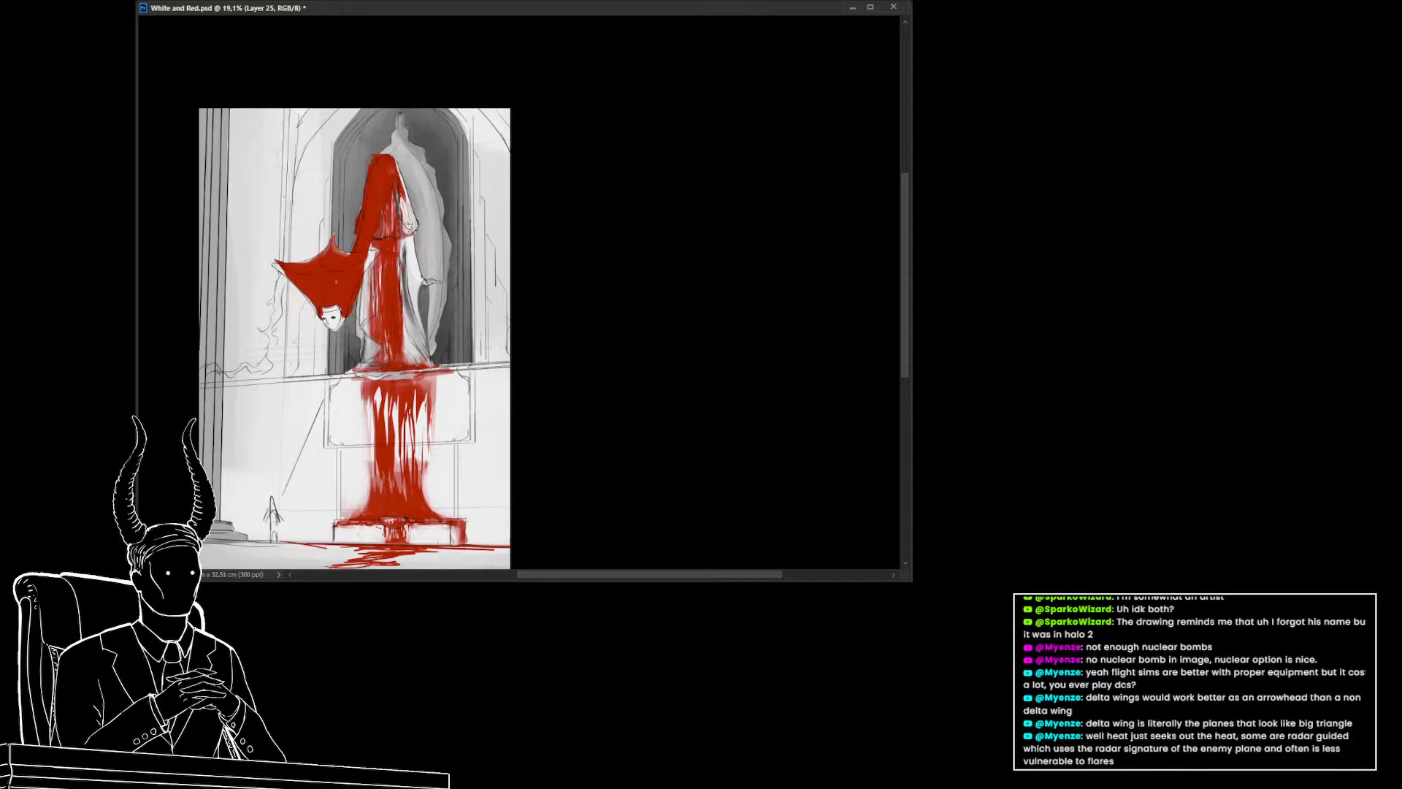
key(ctrl+z)
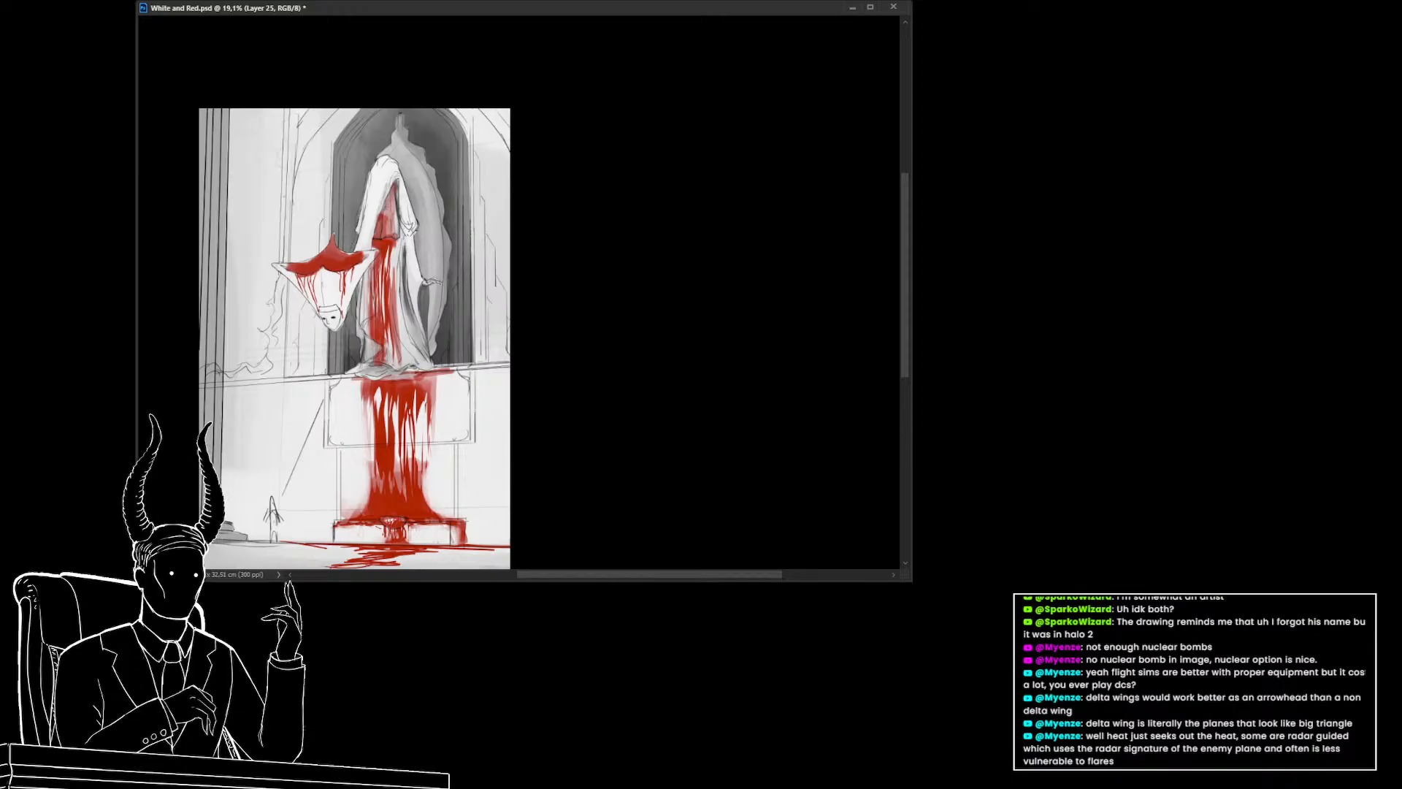
key(ctrl+y)
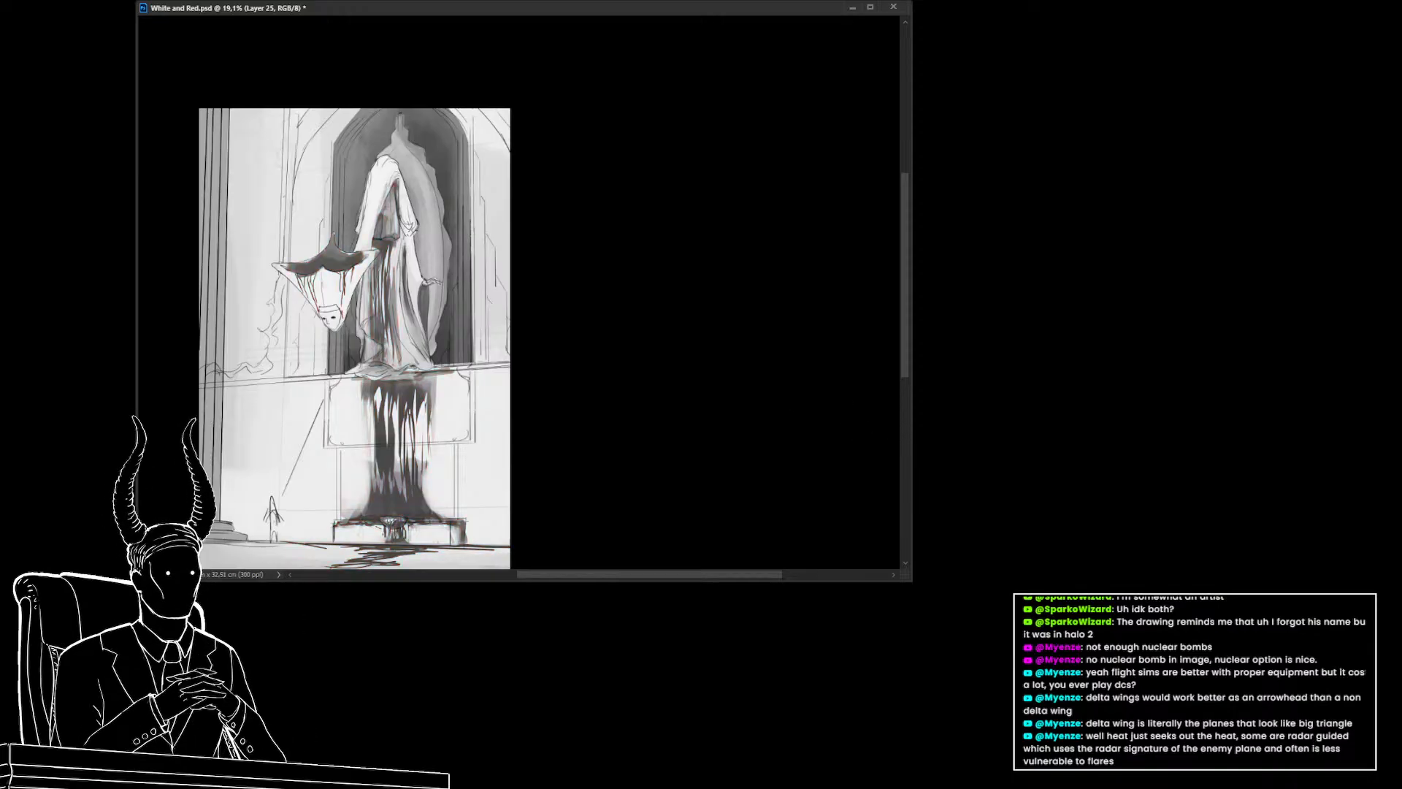
key(ctrl+y)
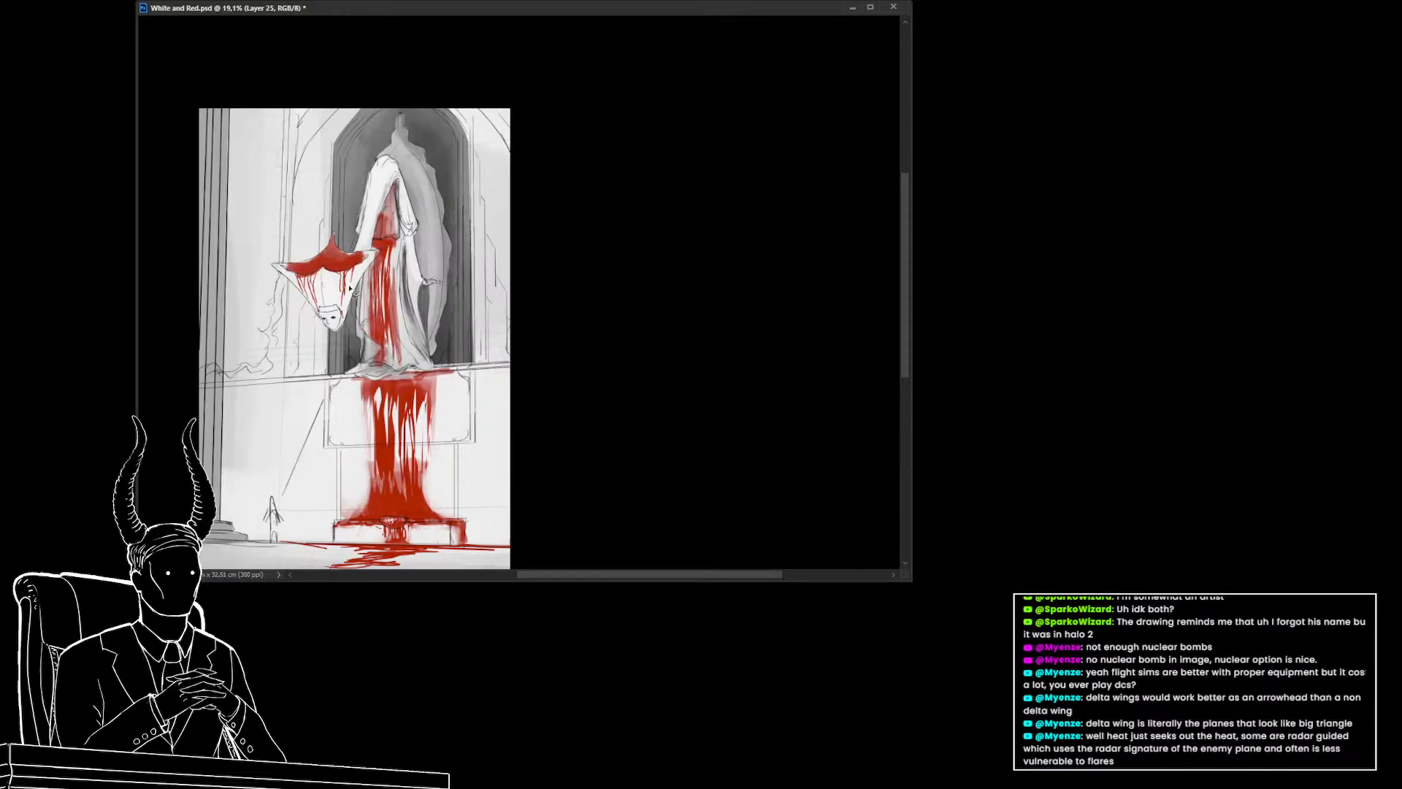
Try cutting a lasso selection from the hood's red and moving it, then undo the changes
mouse_move(349, 288)
mouse_down()
mouse_move(256, 261)
mouse_move(332, 359)
mouse_up()
key(ctrl+x)
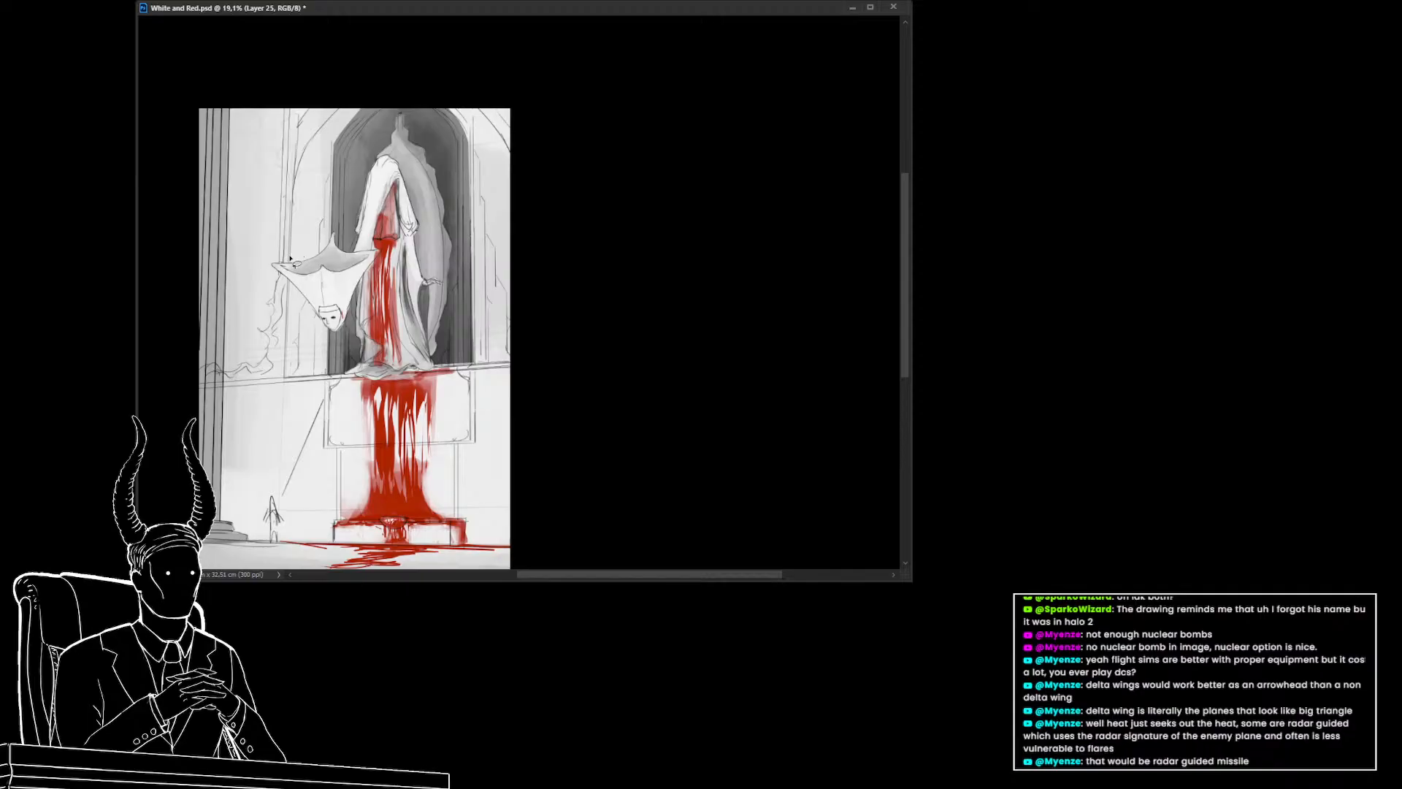
mouse_move(292, 260)
mouse_down()
mouse_move(327, 271)
mouse_move(328, 255)
mouse_move(316, 314)
mouse_move(298, 298)
mouse_move(311, 308)
mouse_move(314, 253)
mouse_move(342, 238)
mouse_move(361, 260)
mouse_move(379, 256)
mouse_move(351, 317)
mouse_up()
key(ctrl+z)
key(ctrl+z)
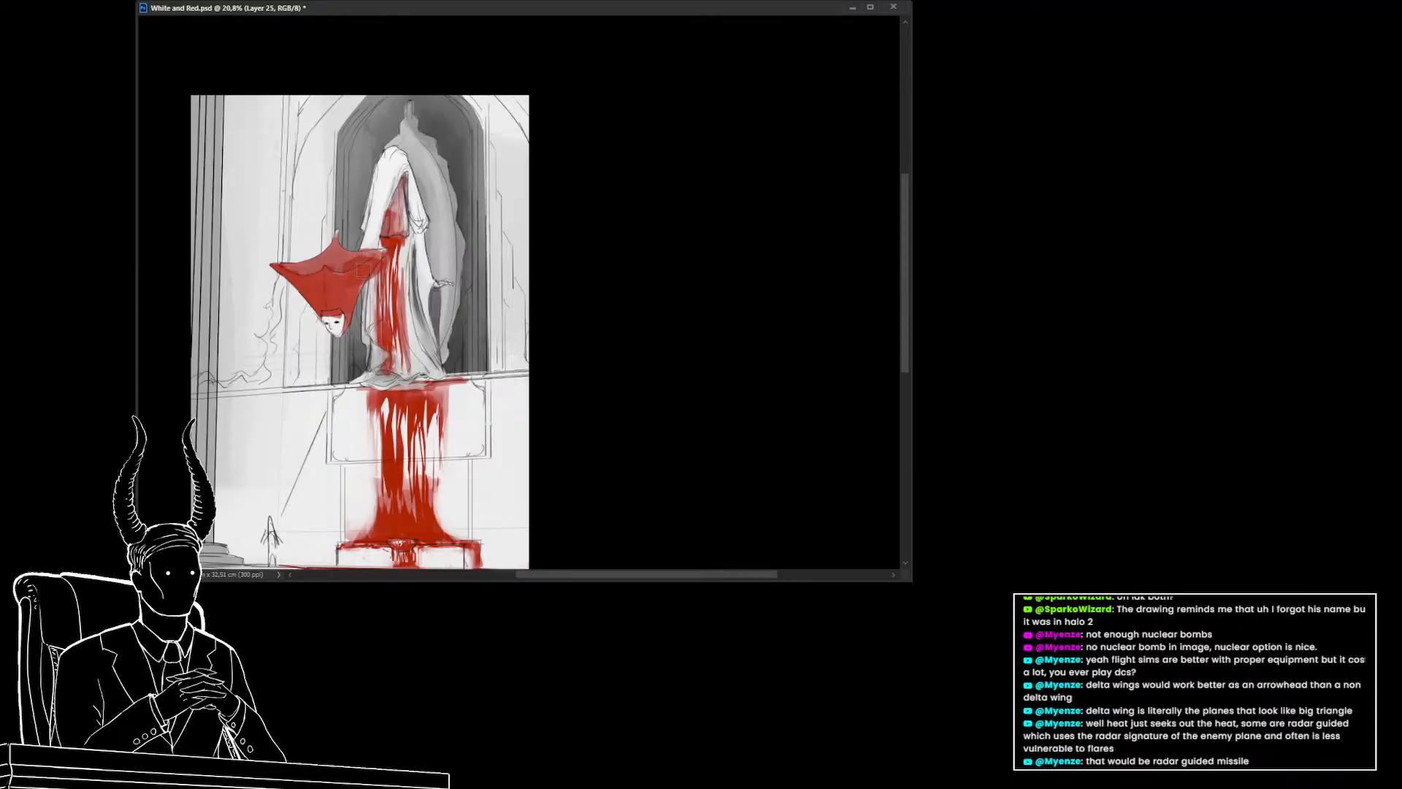
key(ctrl+z)
Refine the red hood's edges around the hanging figure's head
mouse_move(347, 280)
mouse_down()
mouse_move(279, 271)
mouse_move(319, 313)
mouse_move(342, 309)
mouse_move(345, 331)
mouse_move(354, 288)
mouse_move(311, 292)
mouse_move(371, 263)
mouse_move(340, 275)
mouse_move(279, 263)
mouse_move(354, 262)
mouse_up()
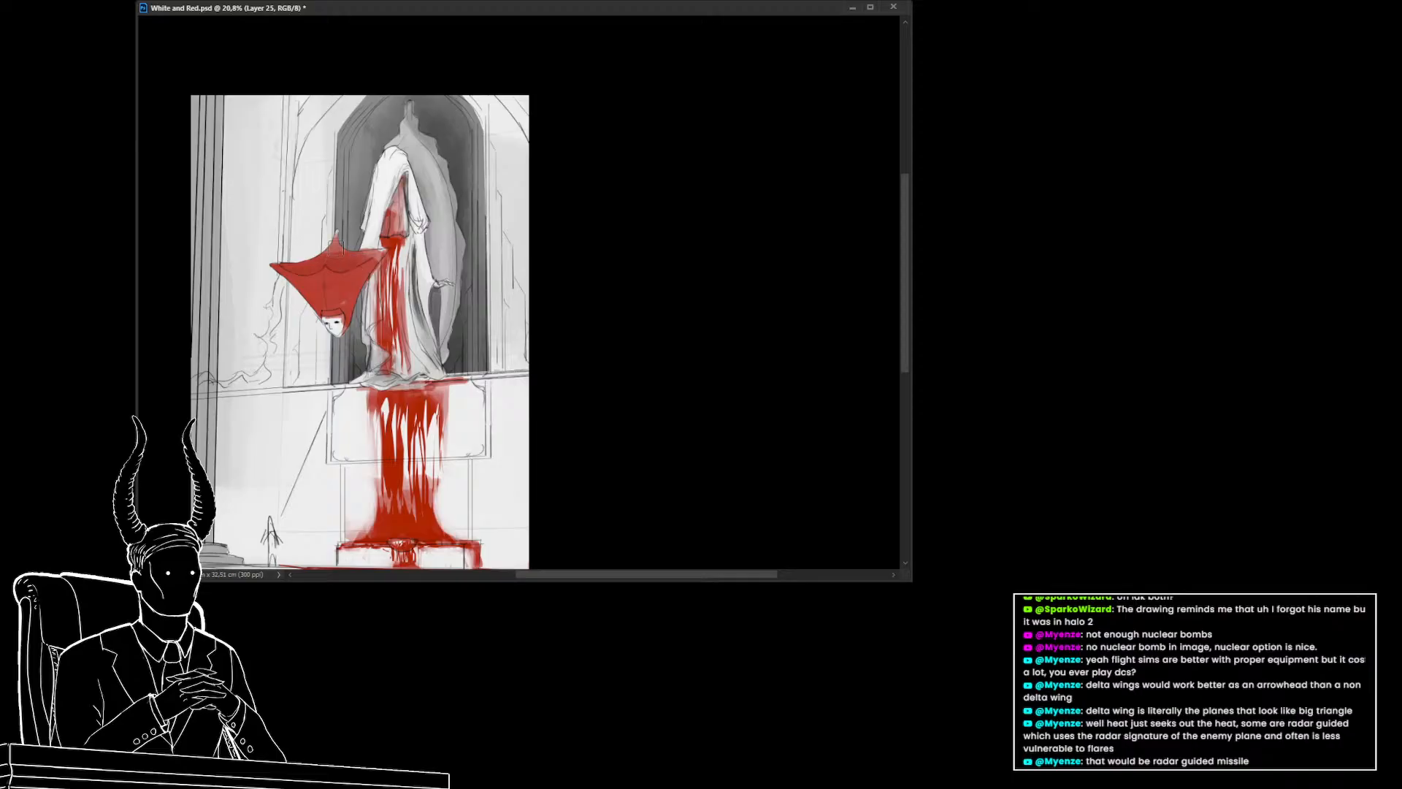
alt+click(336, 247)
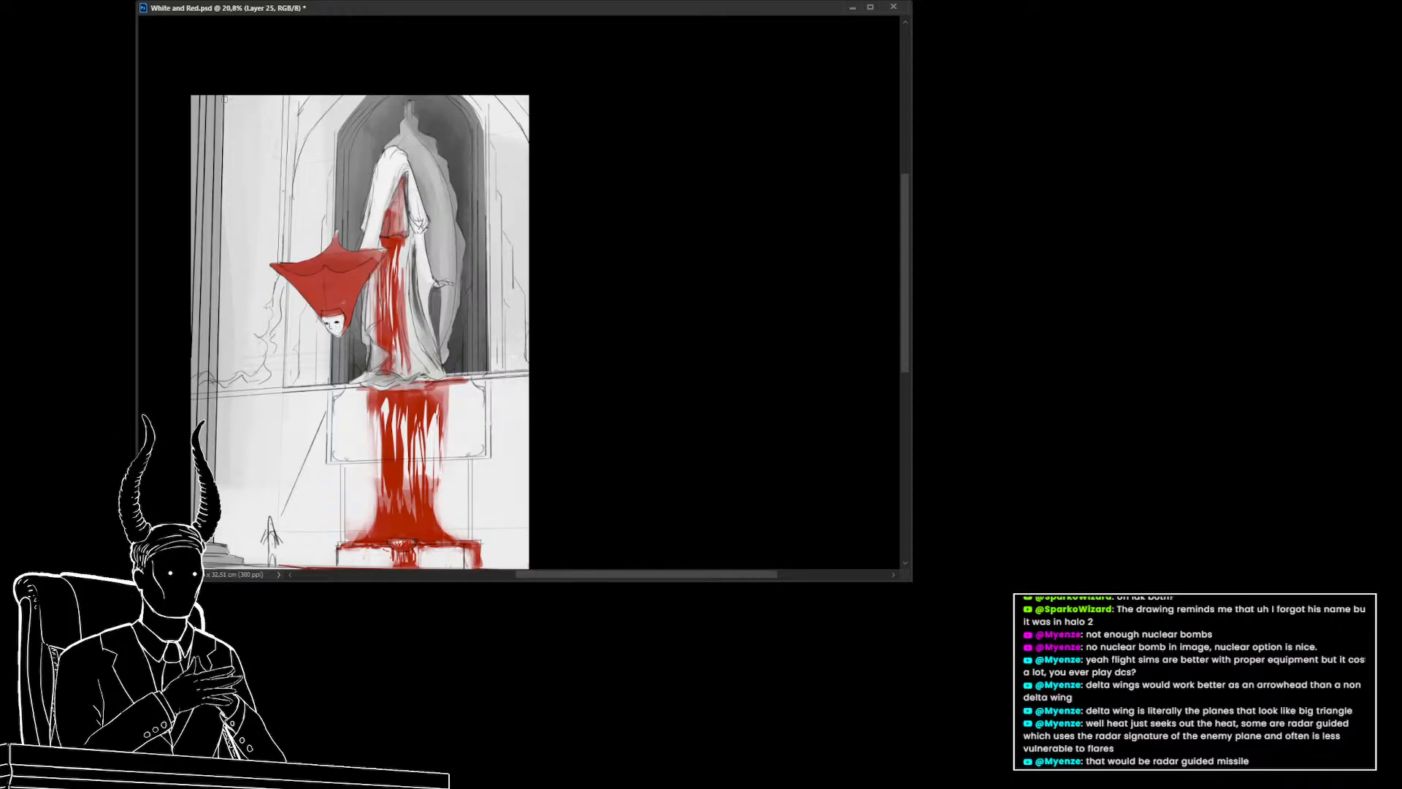
drag(339, 287, 353, 270)
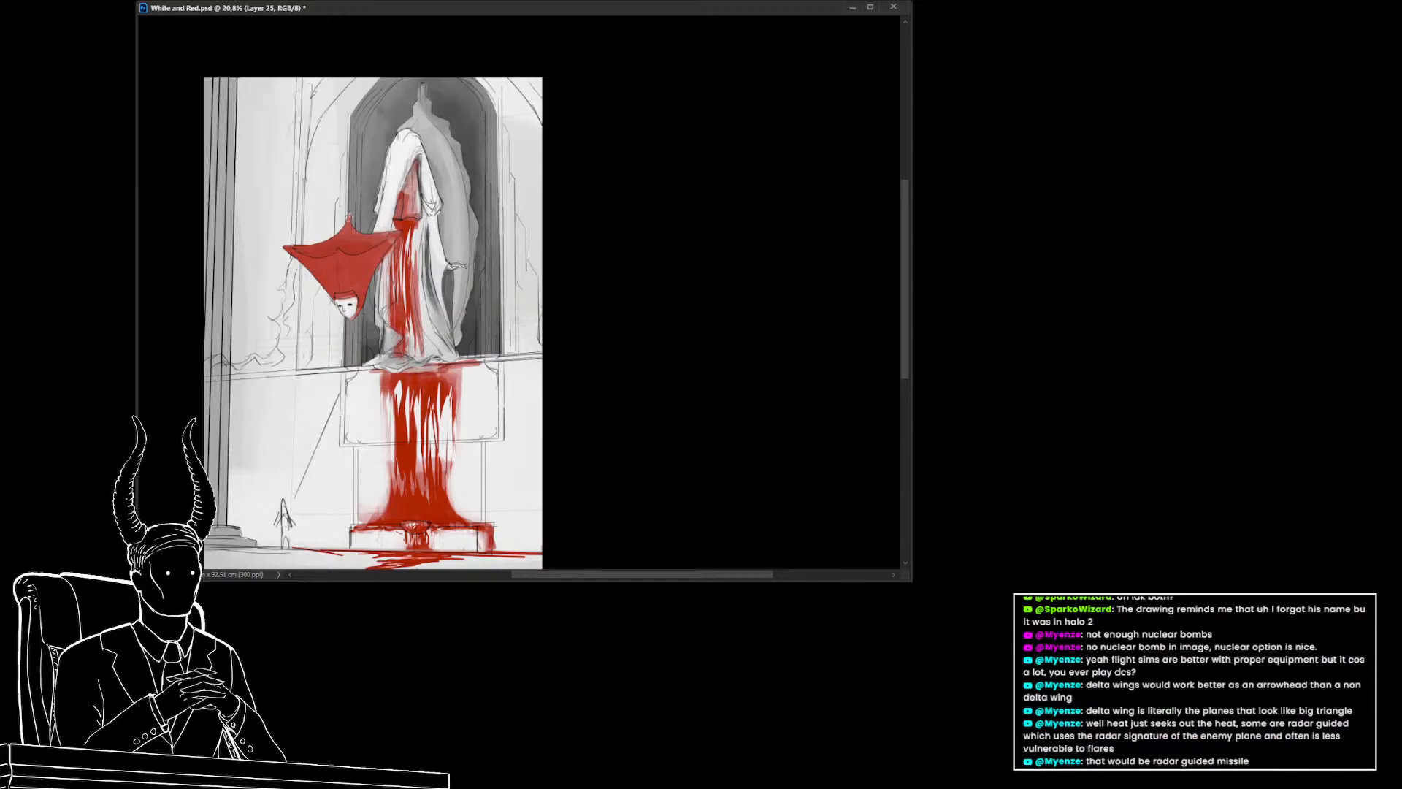
drag(345, 243, 324, 275)
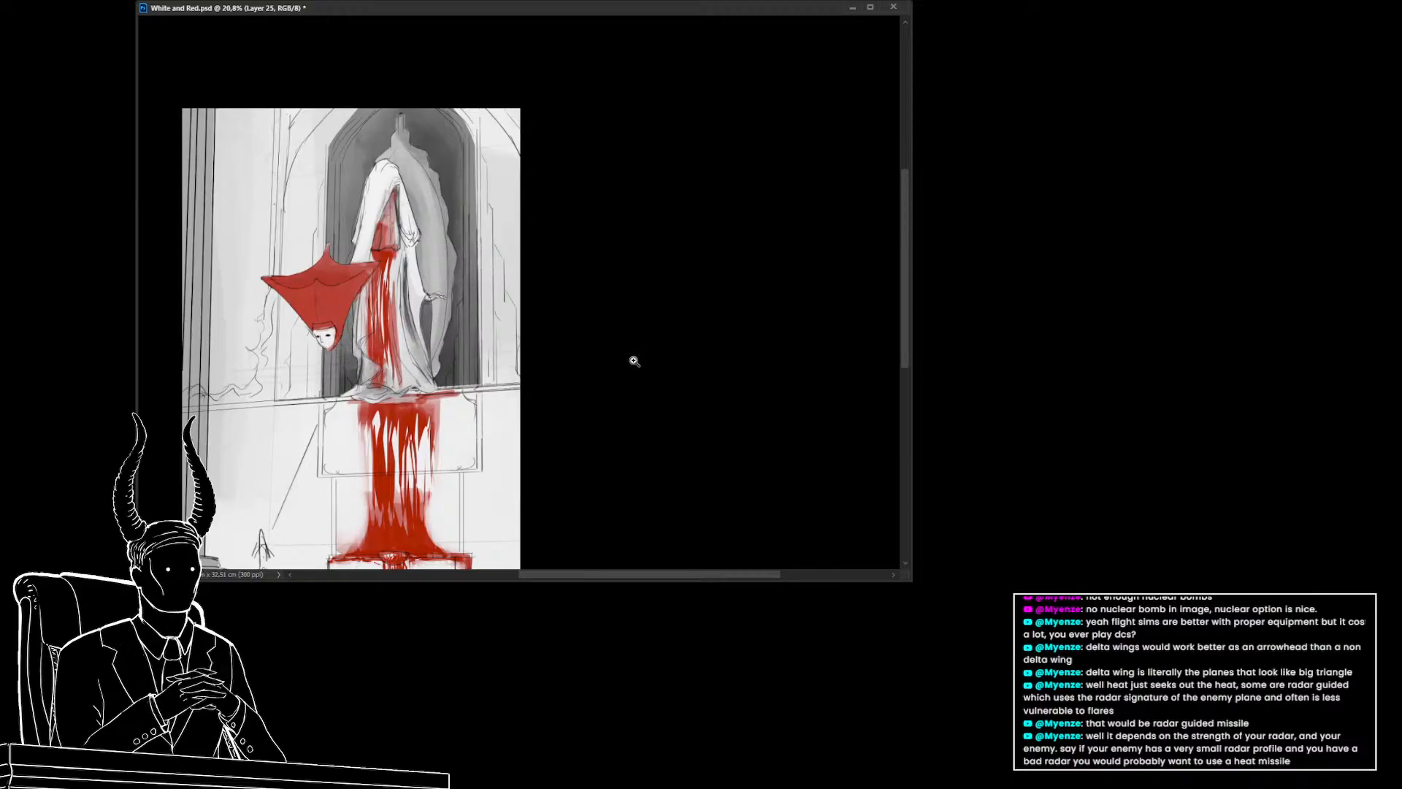
Erase red from the hanging hood with a smaller eraser
scroll(635, 360, down, 1)
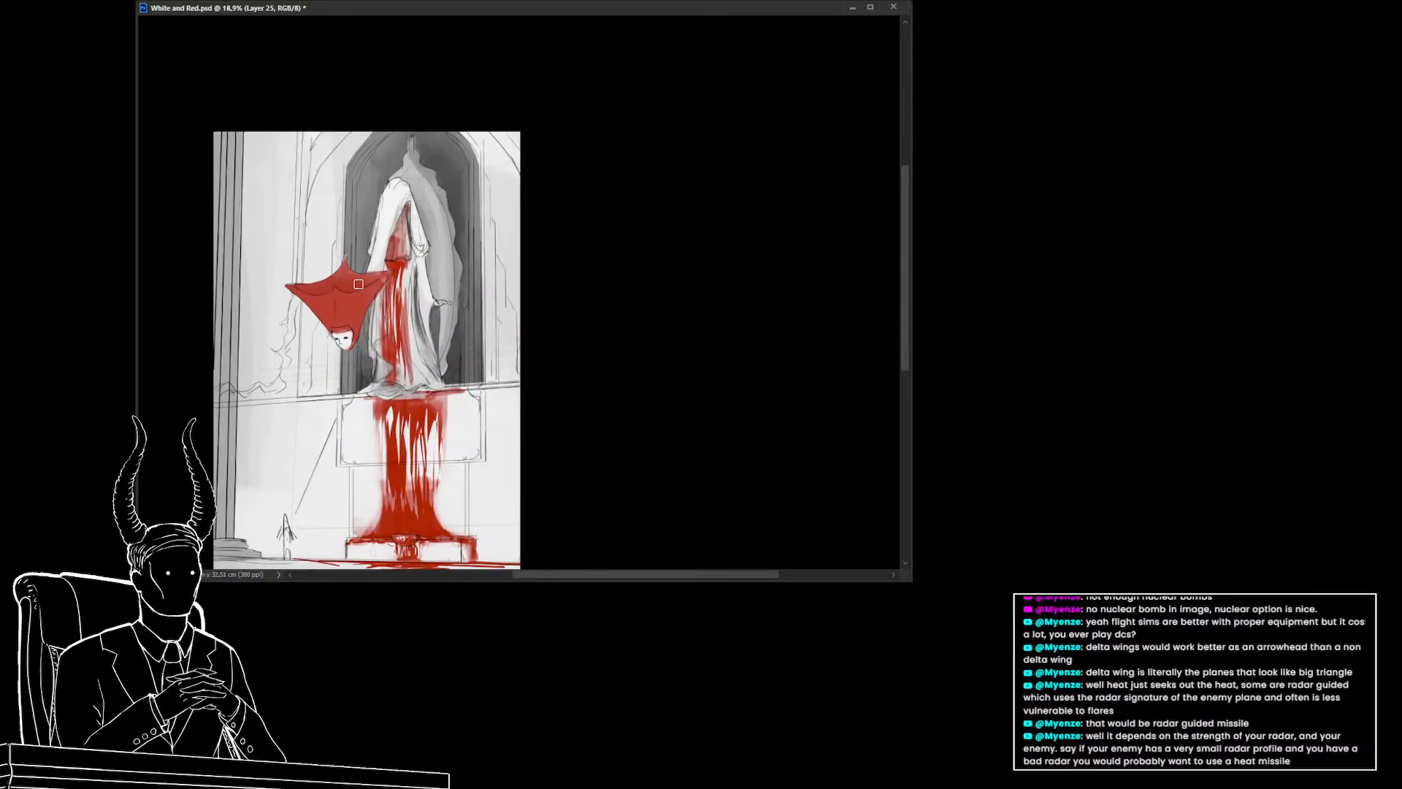
key(e)
mouse_move(356, 265)
mouse_down()
mouse_move(296, 280)
mouse_move(365, 271)
mouse_up()
key(bracketleft)
key(bracketleft)
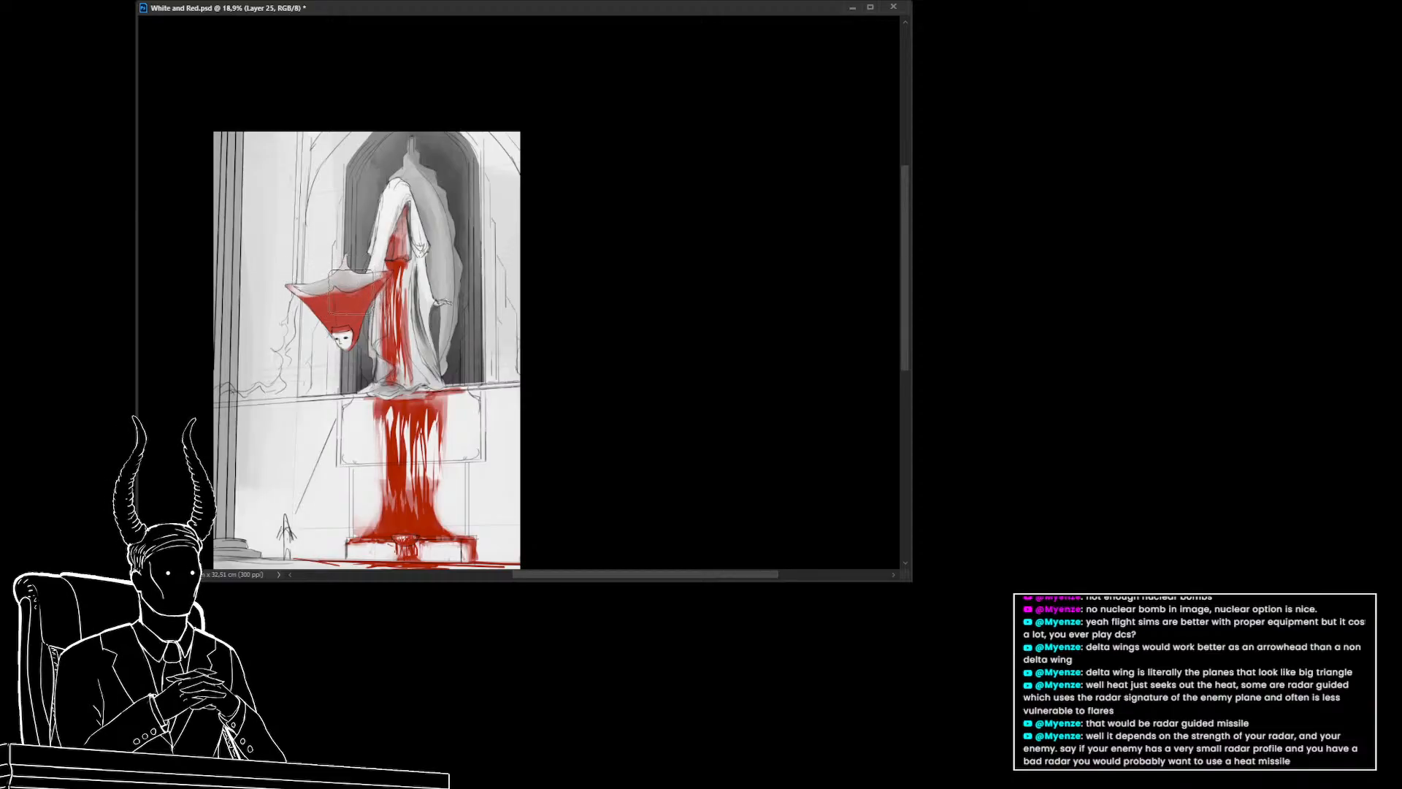
mouse_move(344, 290)
mouse_down()
mouse_move(336, 319)
mouse_move(305, 274)
mouse_move(334, 293)
mouse_up()
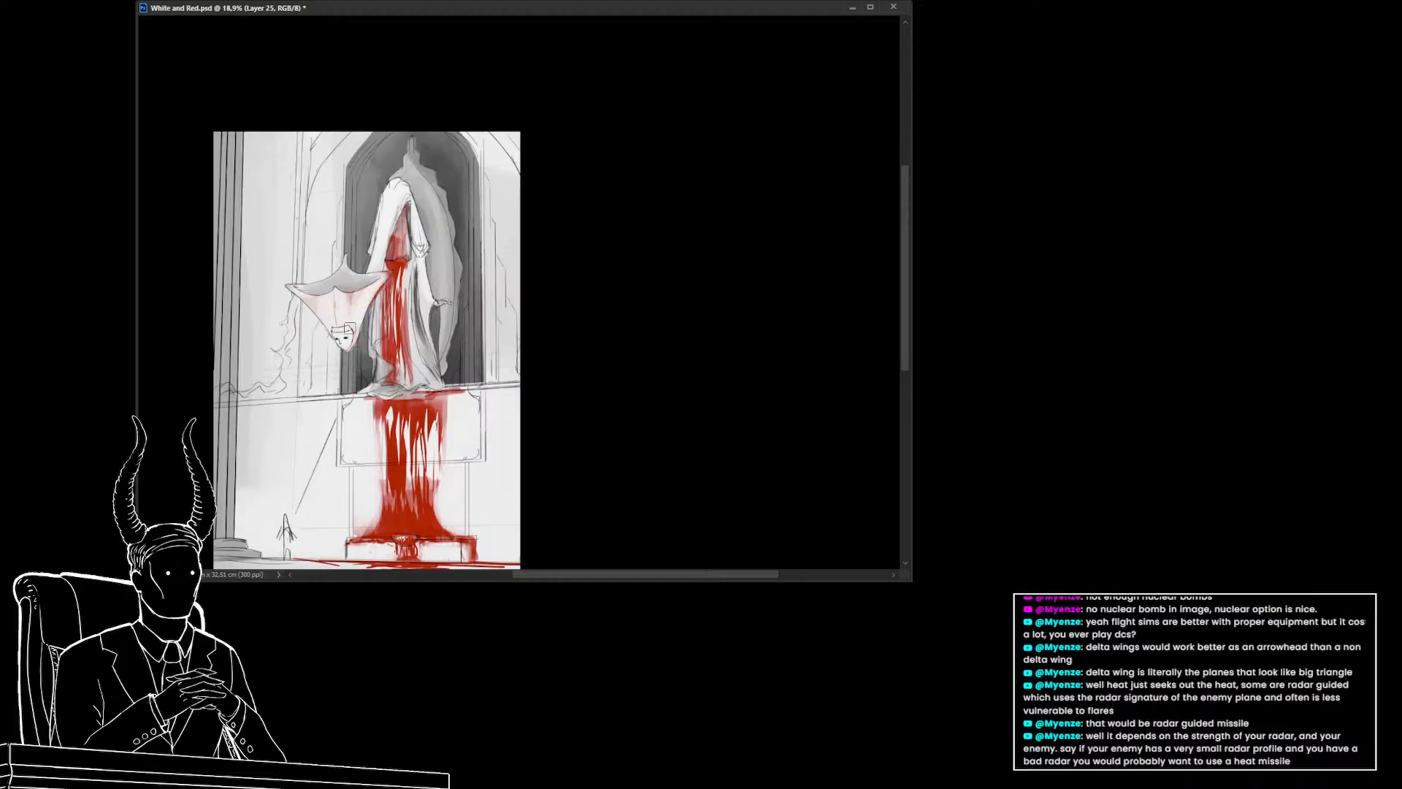
Try filling a lasso selection around the hood with red, then undo the fill
drag(358, 294, 337, 310)
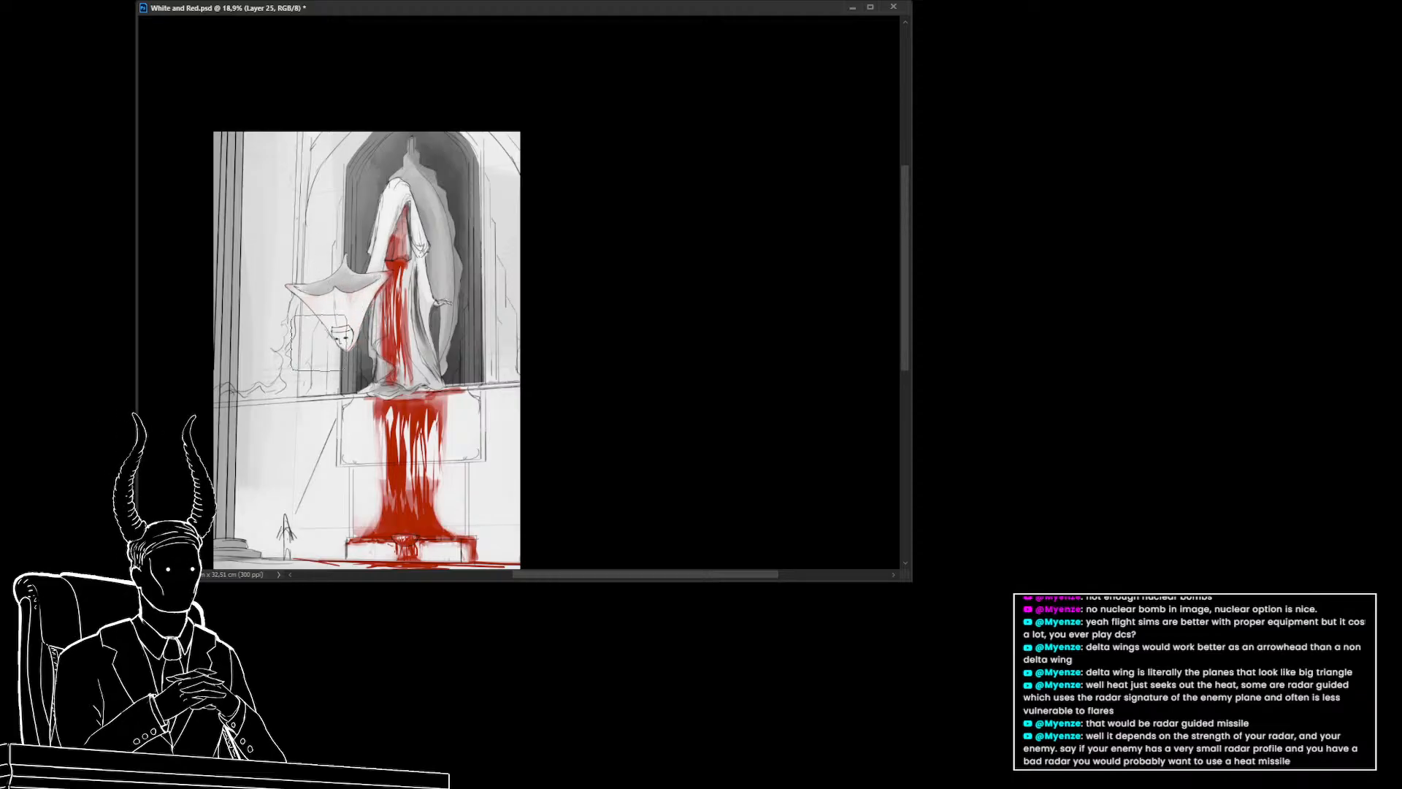
key(alt+BackSpace)
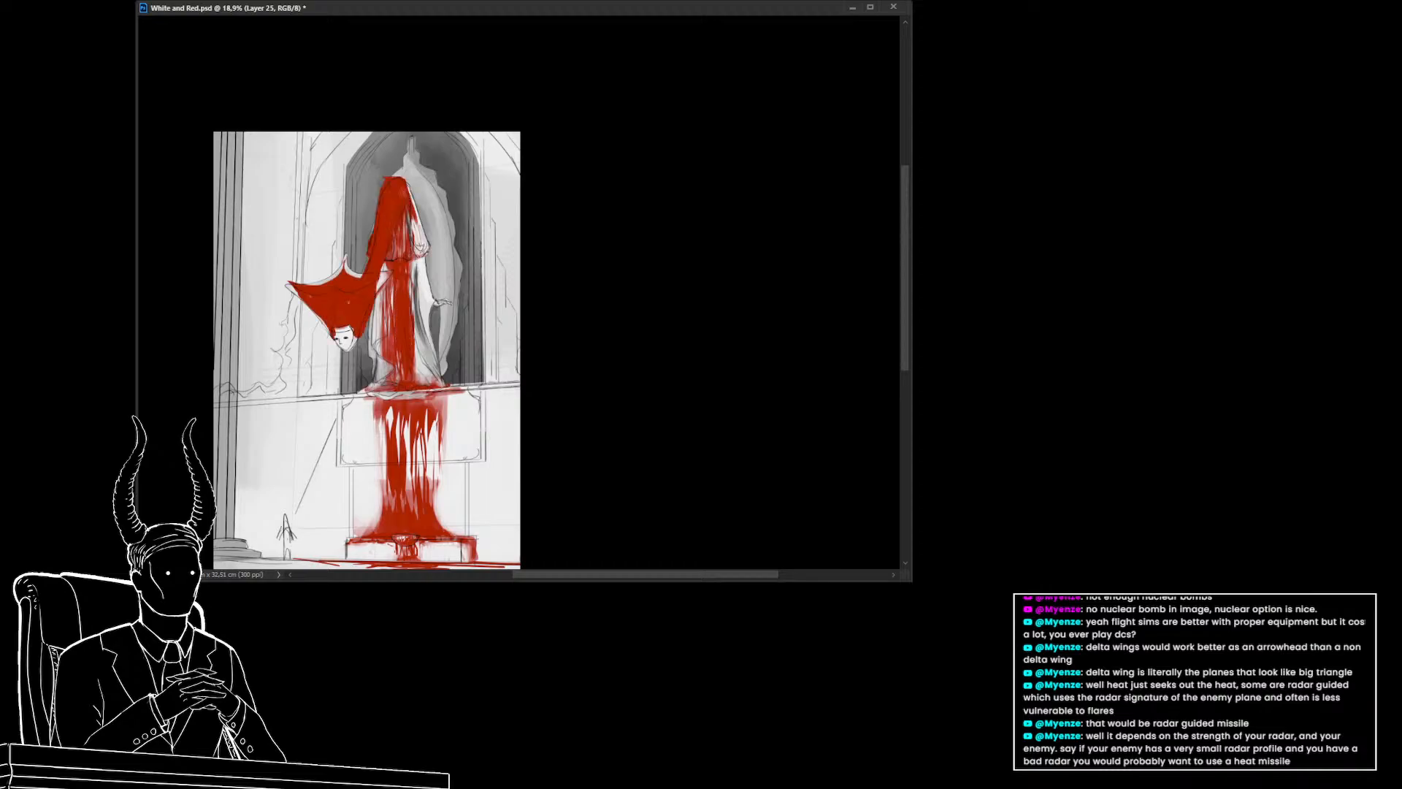
key(ctrl+z)
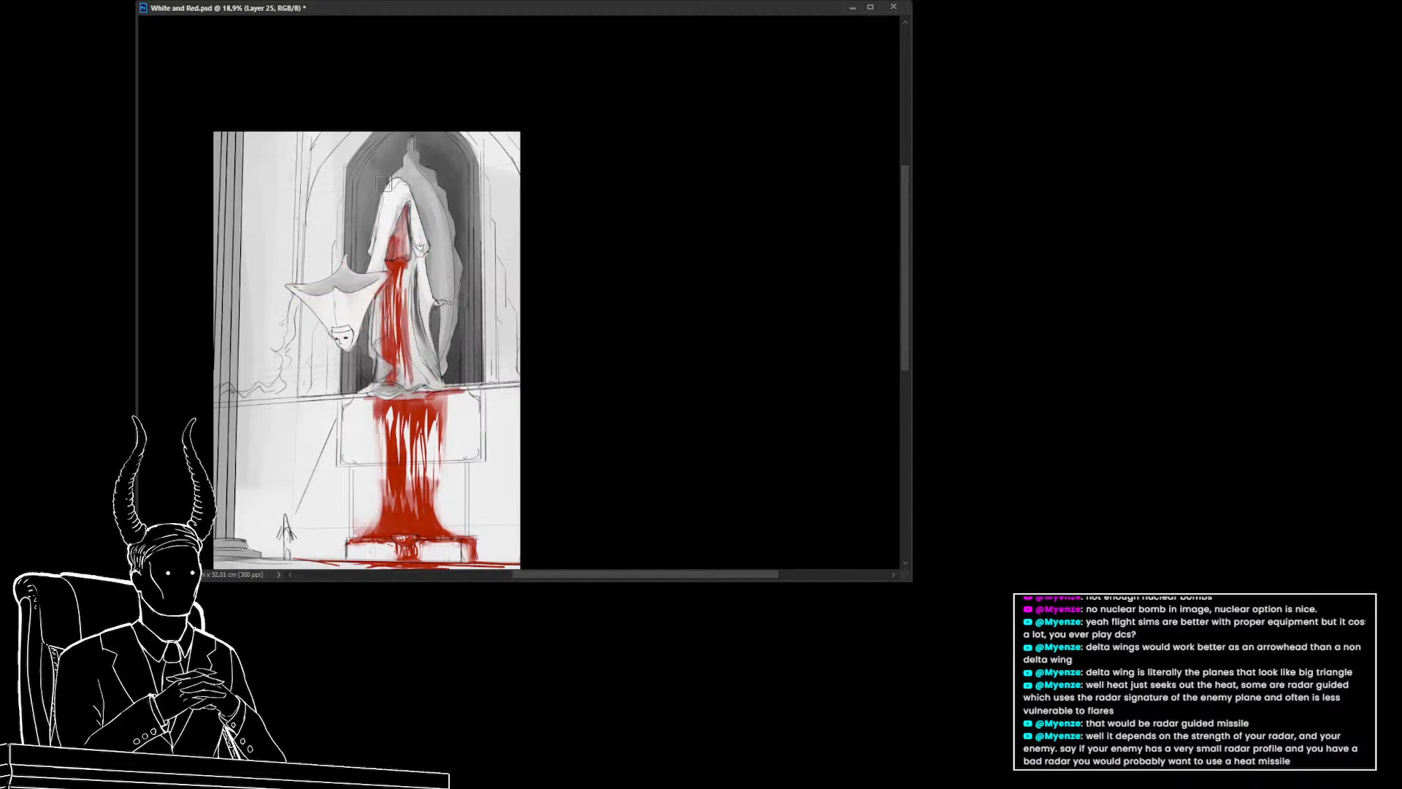
Paint red over the standing figure's hood and shoulders
mouse_move(403, 184)
mouse_down()
mouse_move(417, 212)
mouse_move(397, 192)
mouse_move(382, 204)
mouse_move(392, 193)
mouse_move(388, 223)
mouse_move(401, 194)
mouse_move(387, 228)
mouse_move(397, 185)
mouse_move(384, 222)
mouse_up()
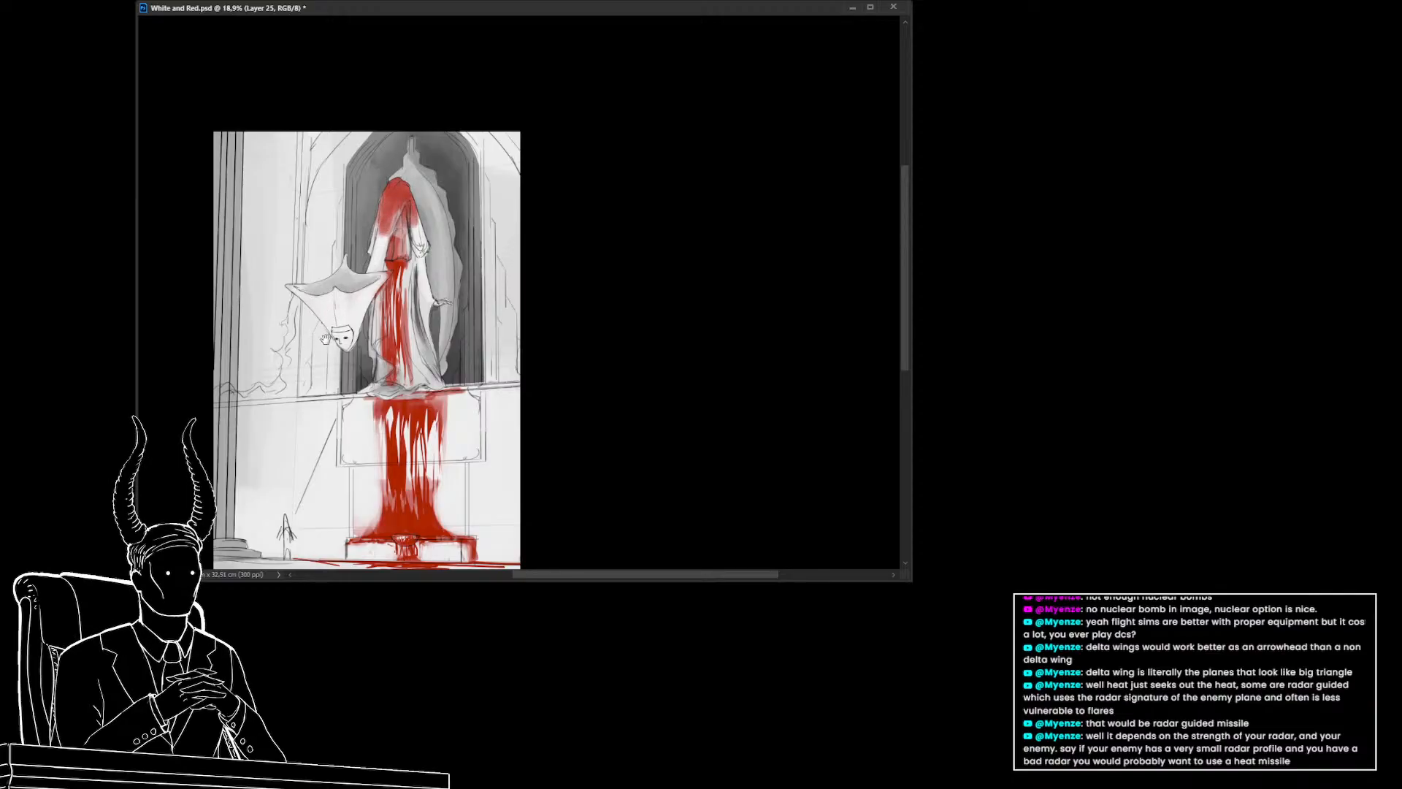
drag(341, 337, 344, 337)
key(ctrl+z)
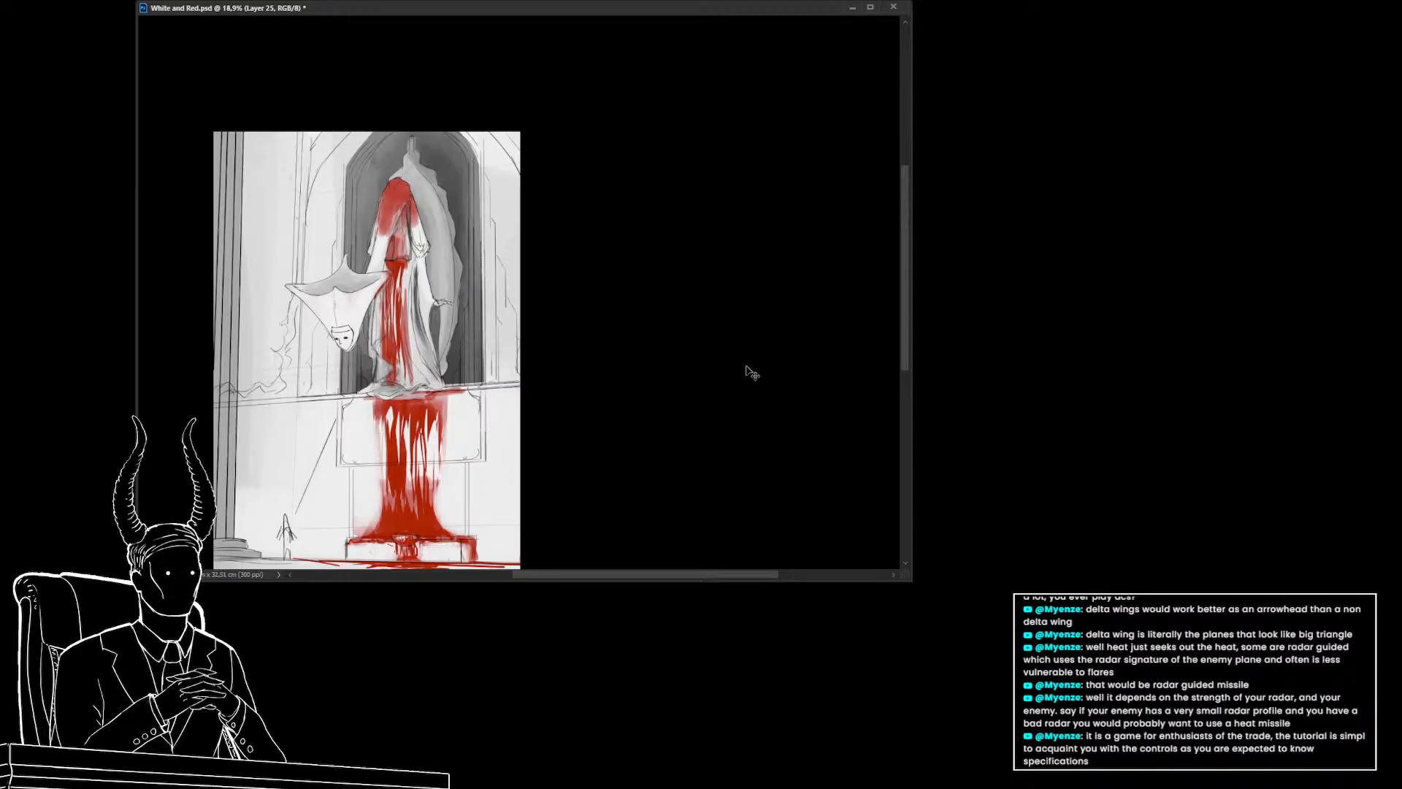
Try brush strokes across the hanging hood and undo them
key(b)
click(332, 307)
mouse_move(331, 296)
mouse_down()
mouse_move(291, 289)
mouse_move(313, 274)
mouse_move(338, 307)
mouse_move(362, 272)
mouse_move(365, 293)
mouse_move(378, 280)
mouse_move(365, 343)
mouse_up()
key(ctrl+z)
mouse_move(374, 285)
mouse_down()
mouse_move(357, 349)
mouse_move(351, 305)
mouse_move(313, 329)
mouse_move(289, 280)
mouse_move(309, 259)
mouse_move(291, 260)
mouse_move(327, 298)
mouse_move(359, 281)
mouse_up()
key(ctrl+z)
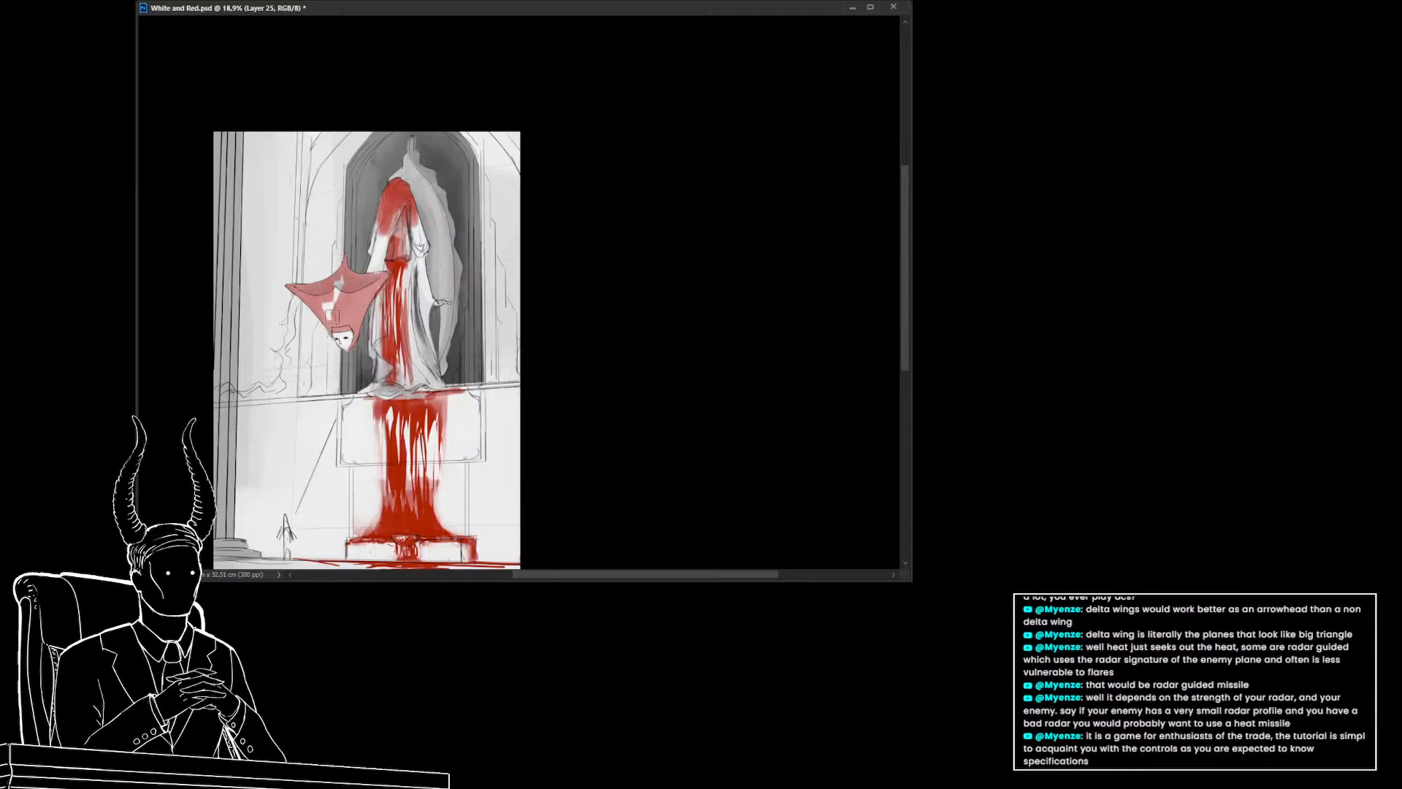
Enlarge the brush and paint red down the standing figure's robe
key(bracketright)
key(bracketright)
key(bracketright)
key(bracketright)
key(bracketright)
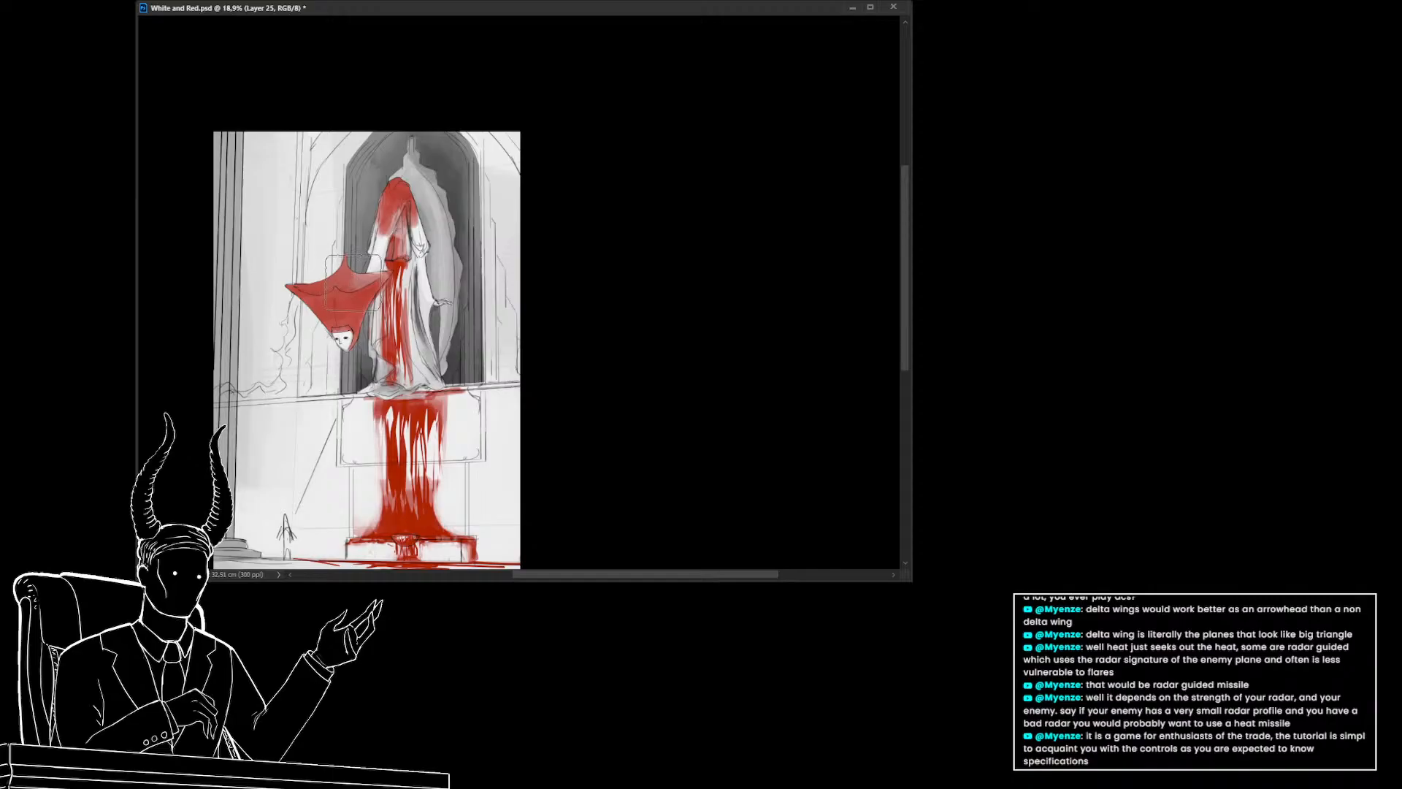
drag(348, 258, 346, 262)
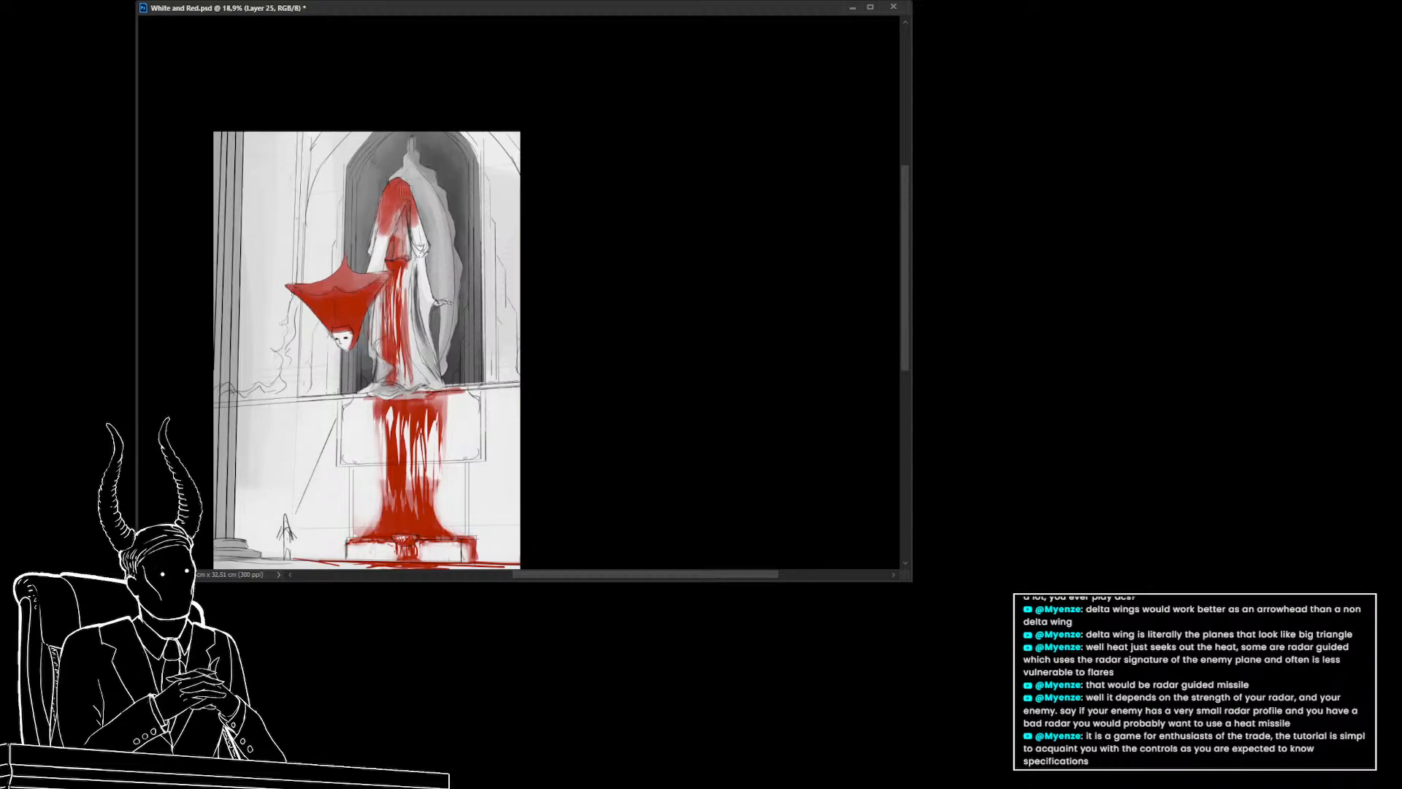
alt+click(395, 190)
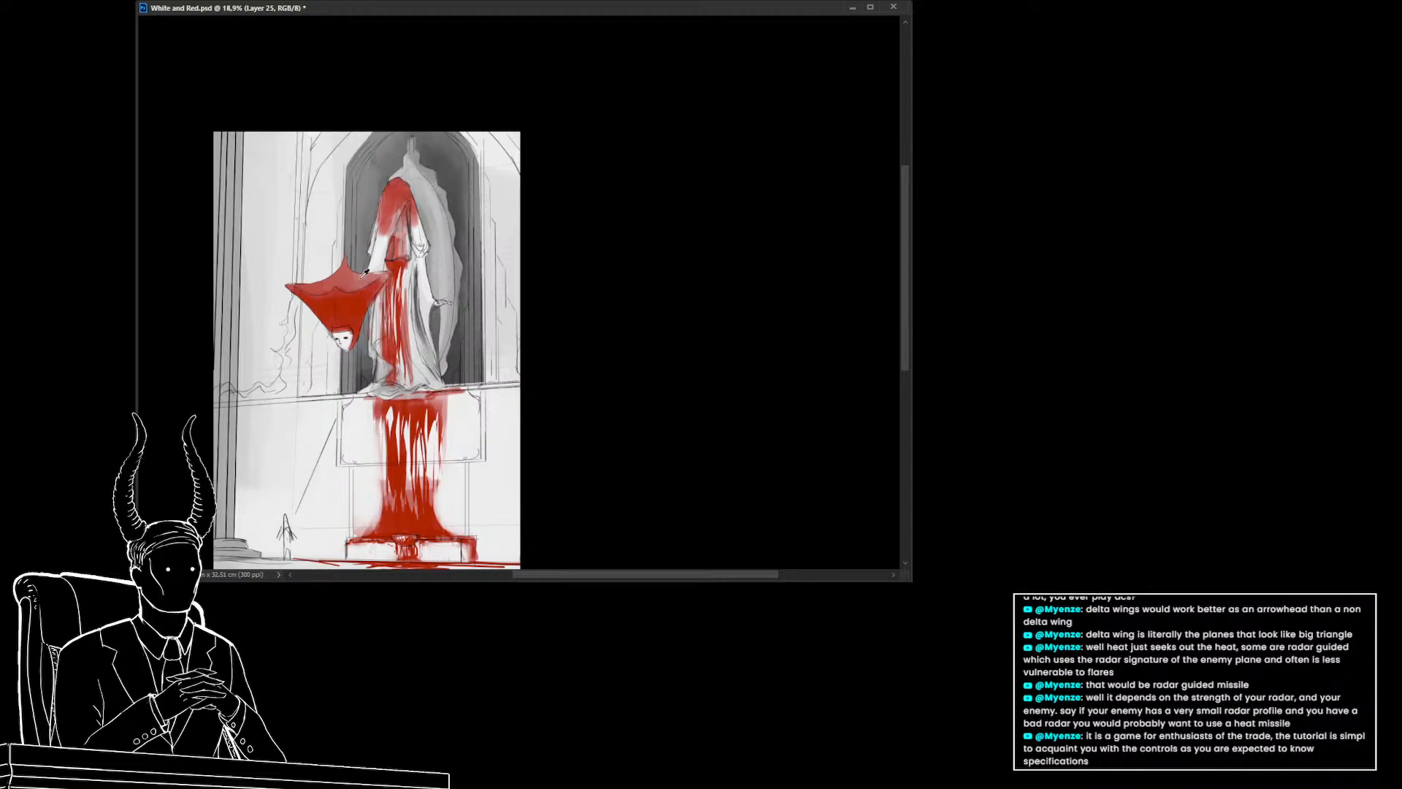
alt+click(352, 303)
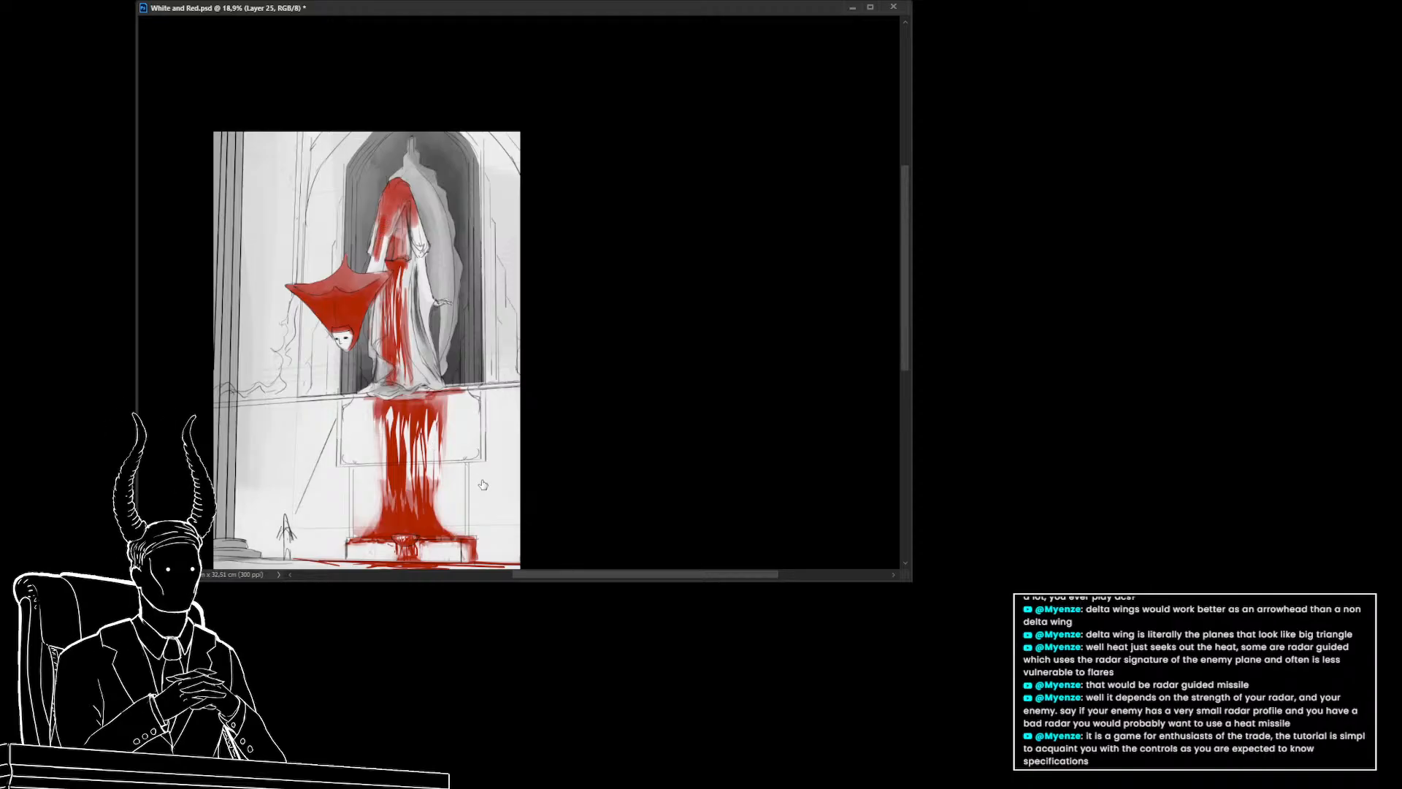
drag(354, 370, 338, 366)
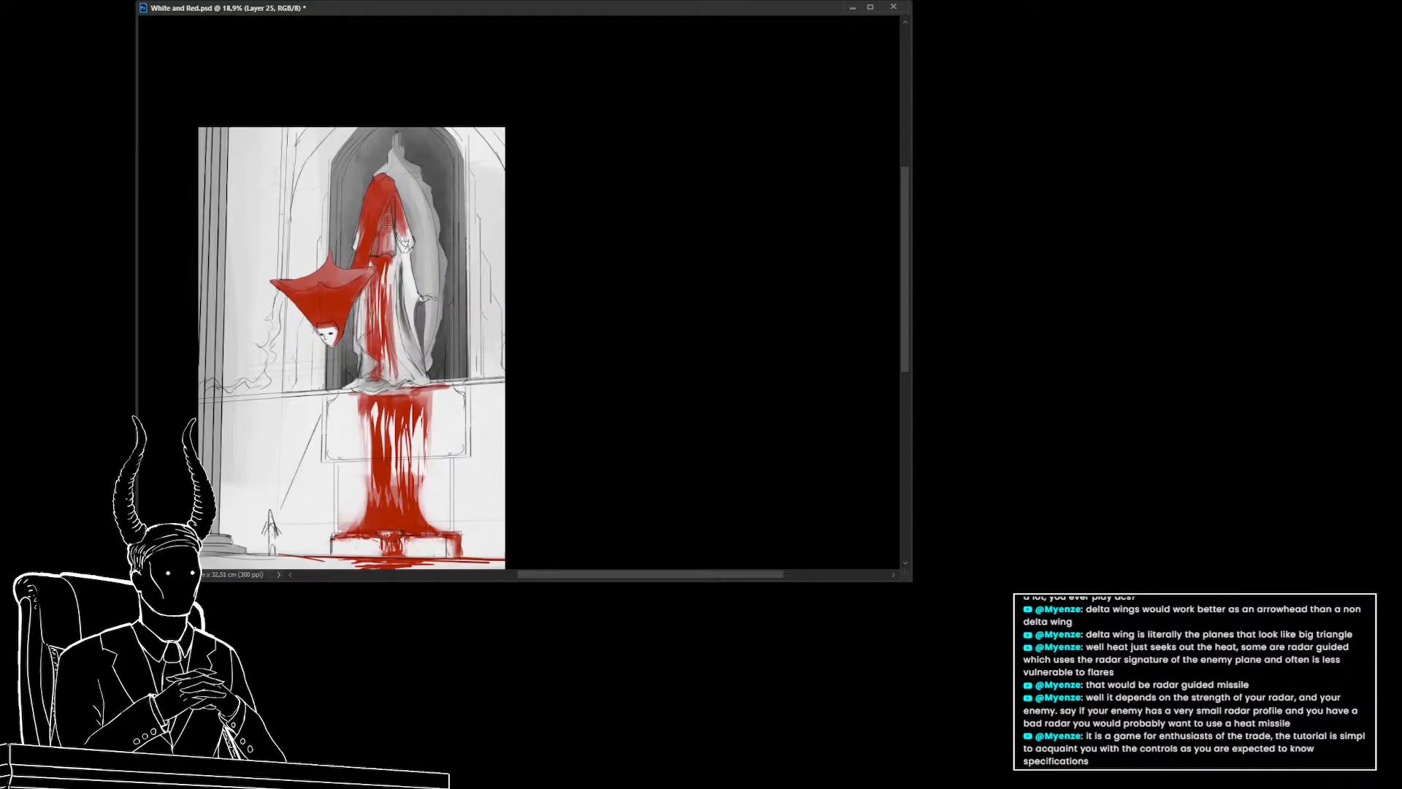
Erase stray red from the robe's lower edge and the hood's tip
drag(361, 272, 331, 261)
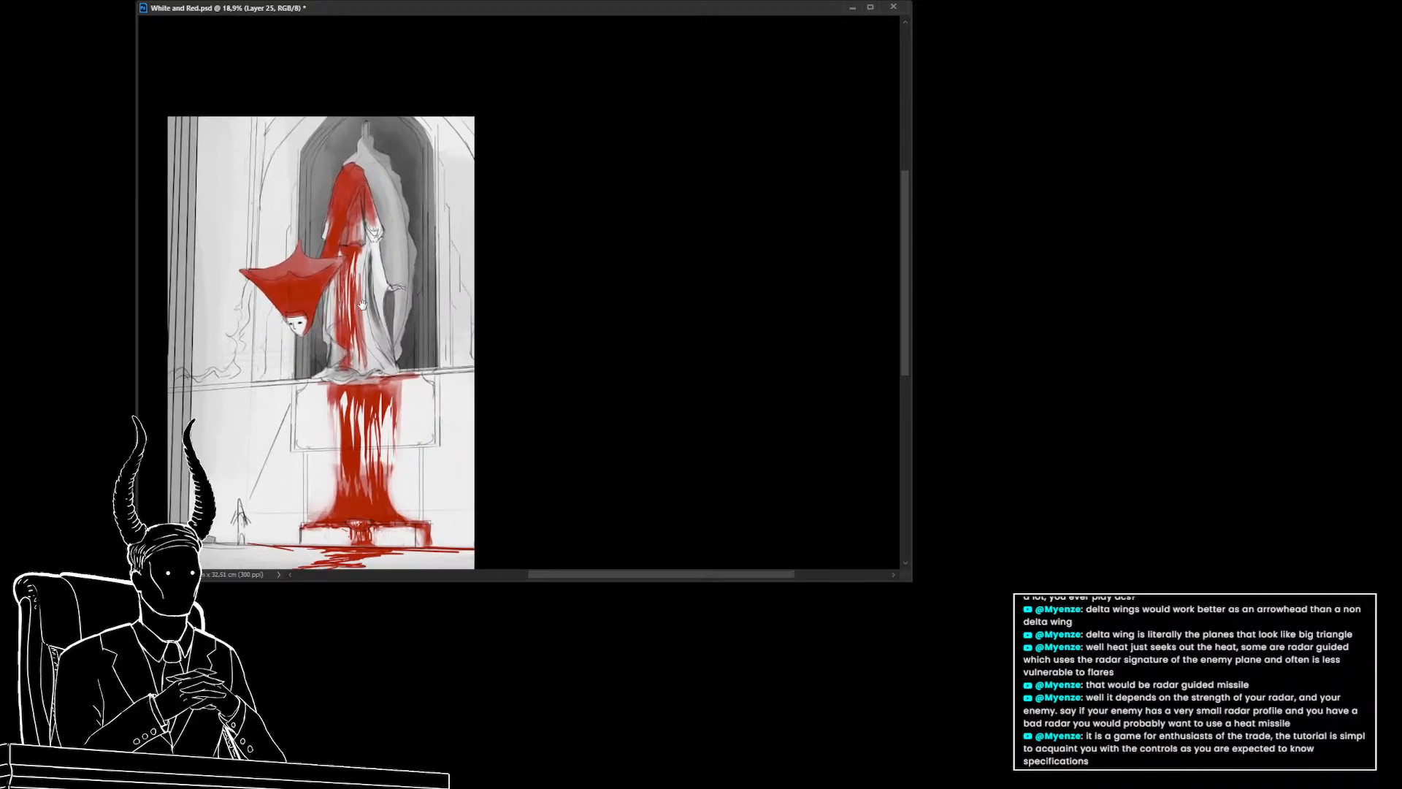
key(e)
drag(407, 378, 402, 354)
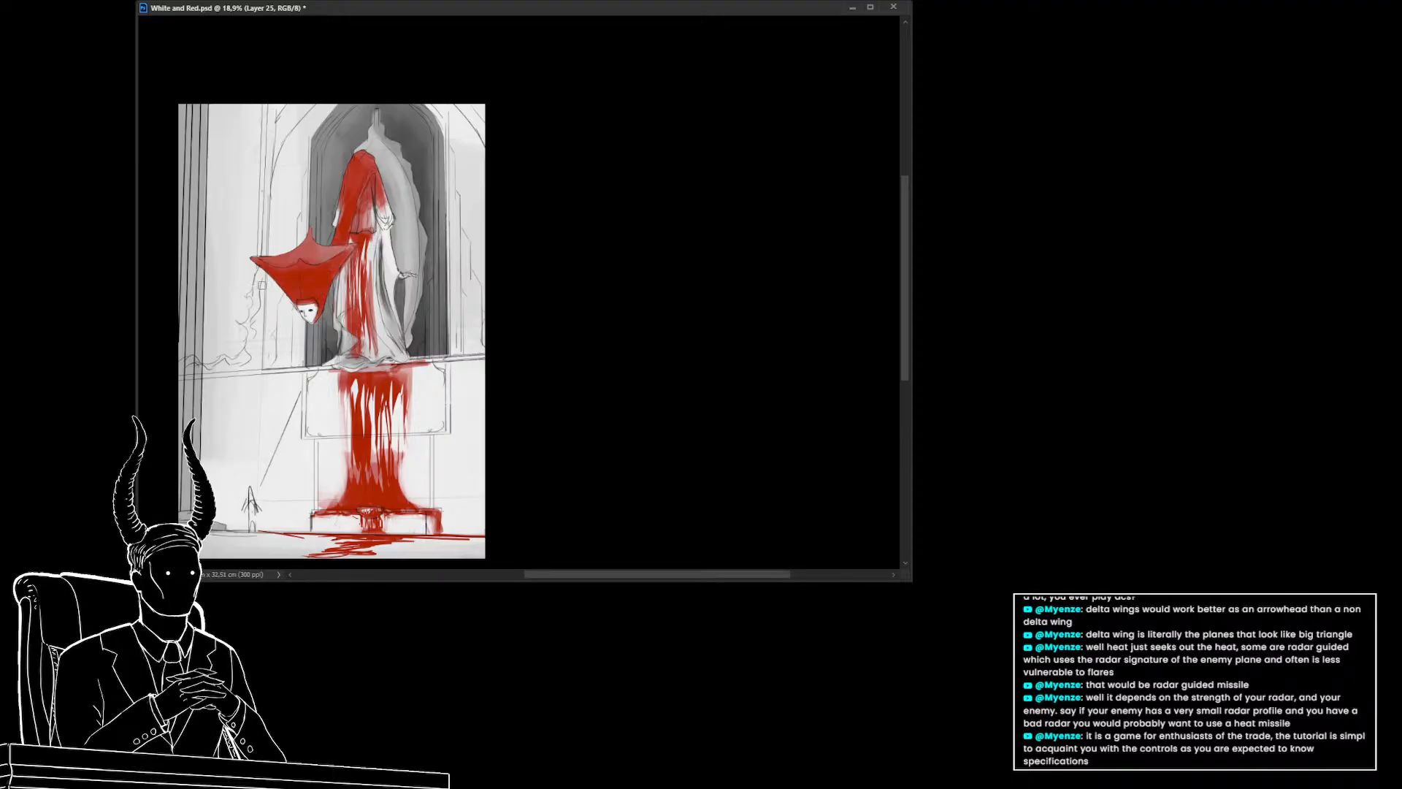
drag(270, 300, 282, 311)
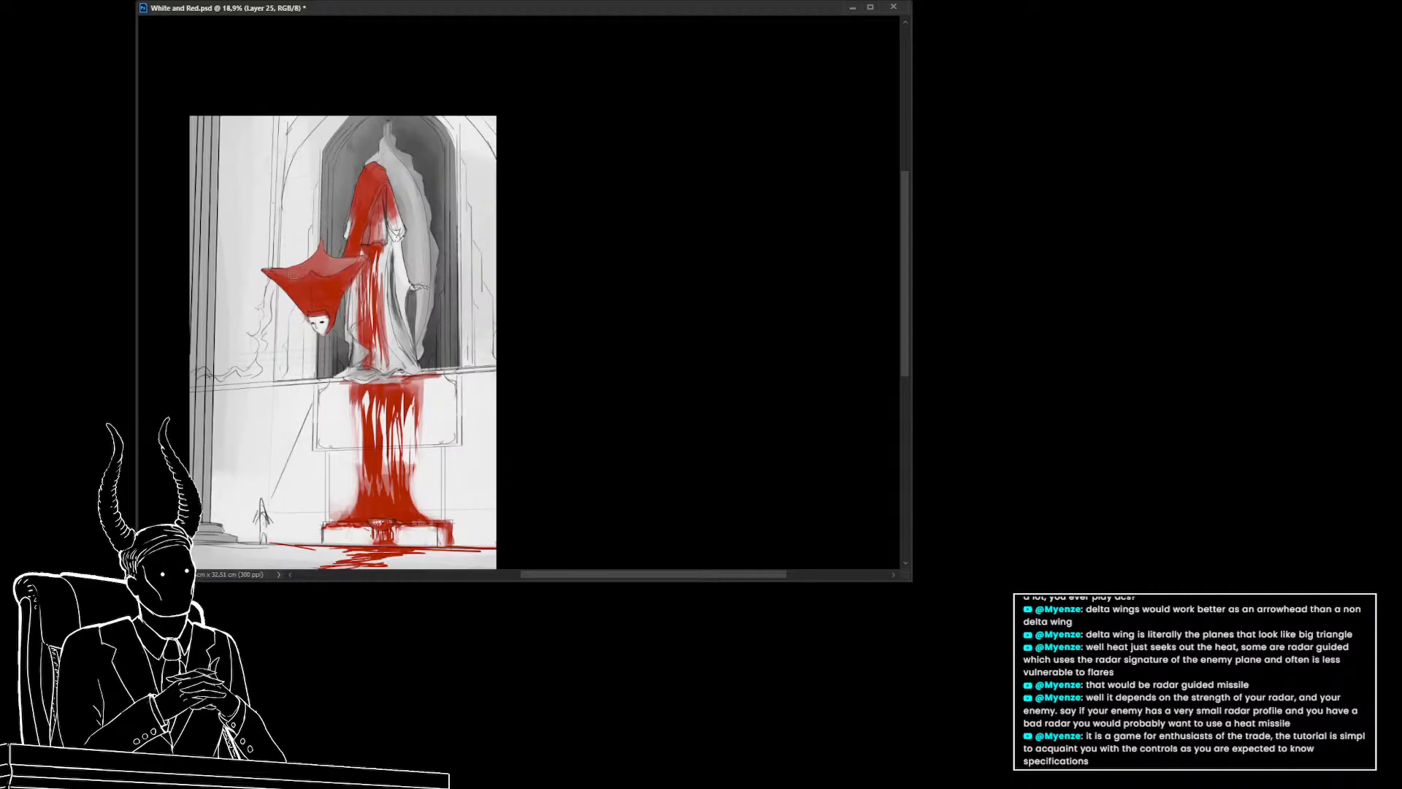
drag(348, 369, 328, 334)
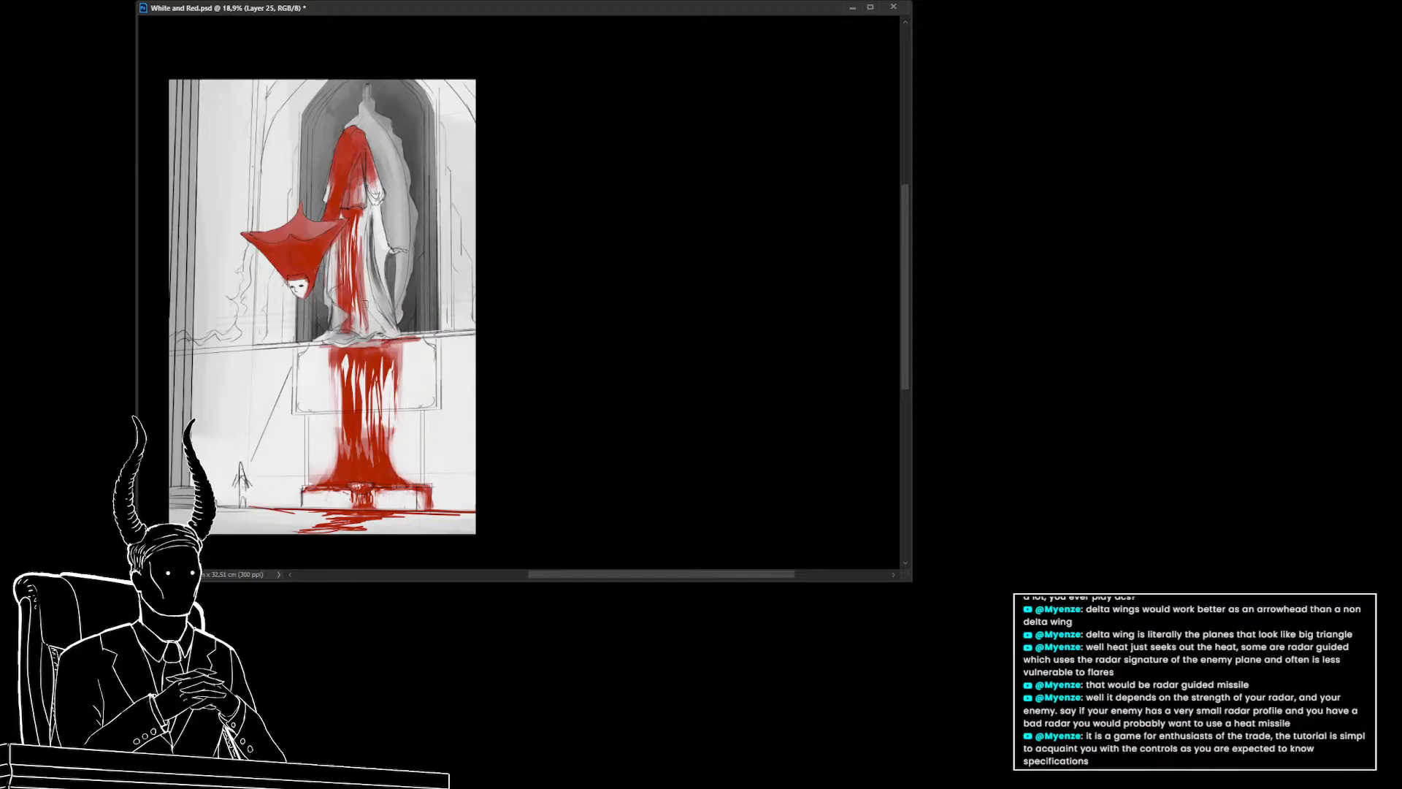
Save the document and select the background color layer
scroll(336, 356, up, 1)
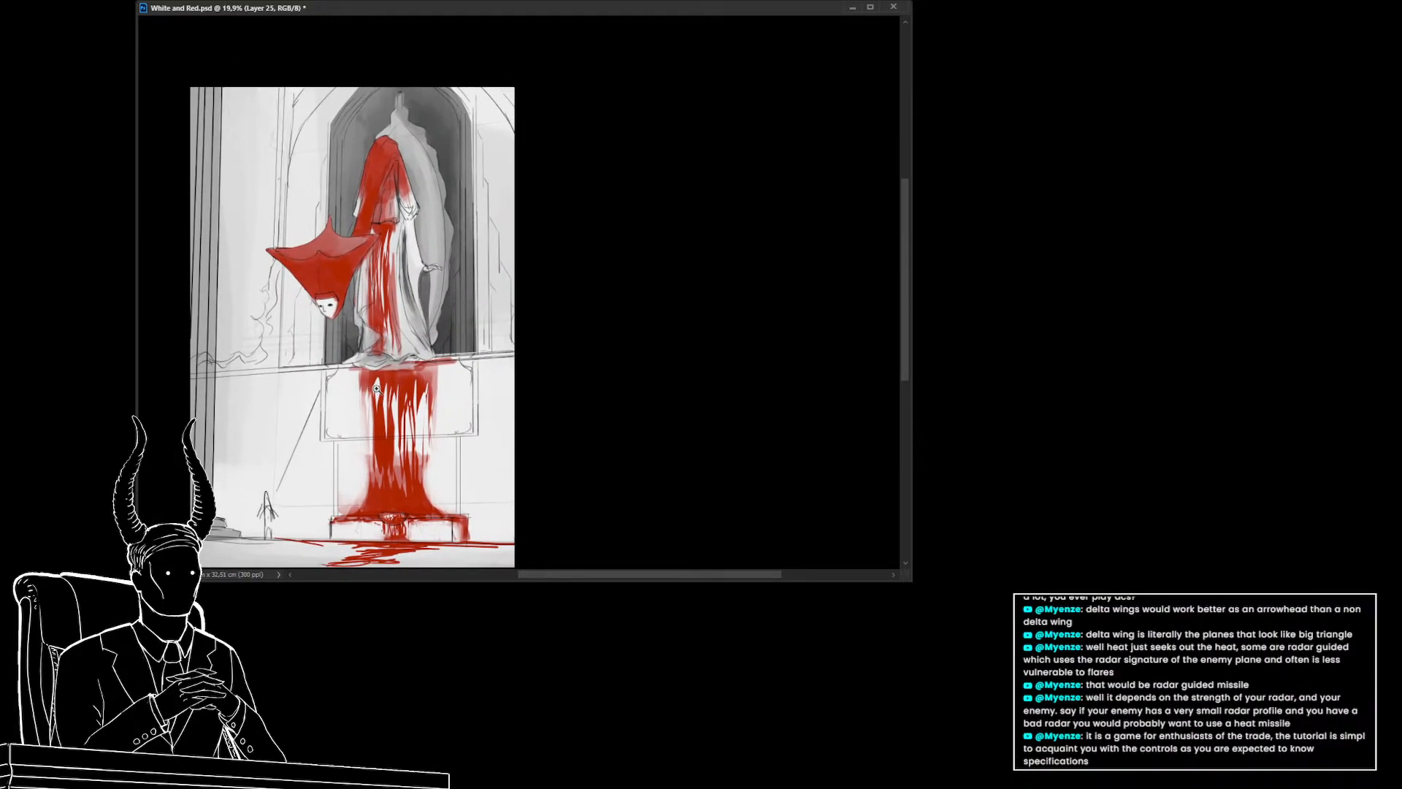
key(ctrl+s)
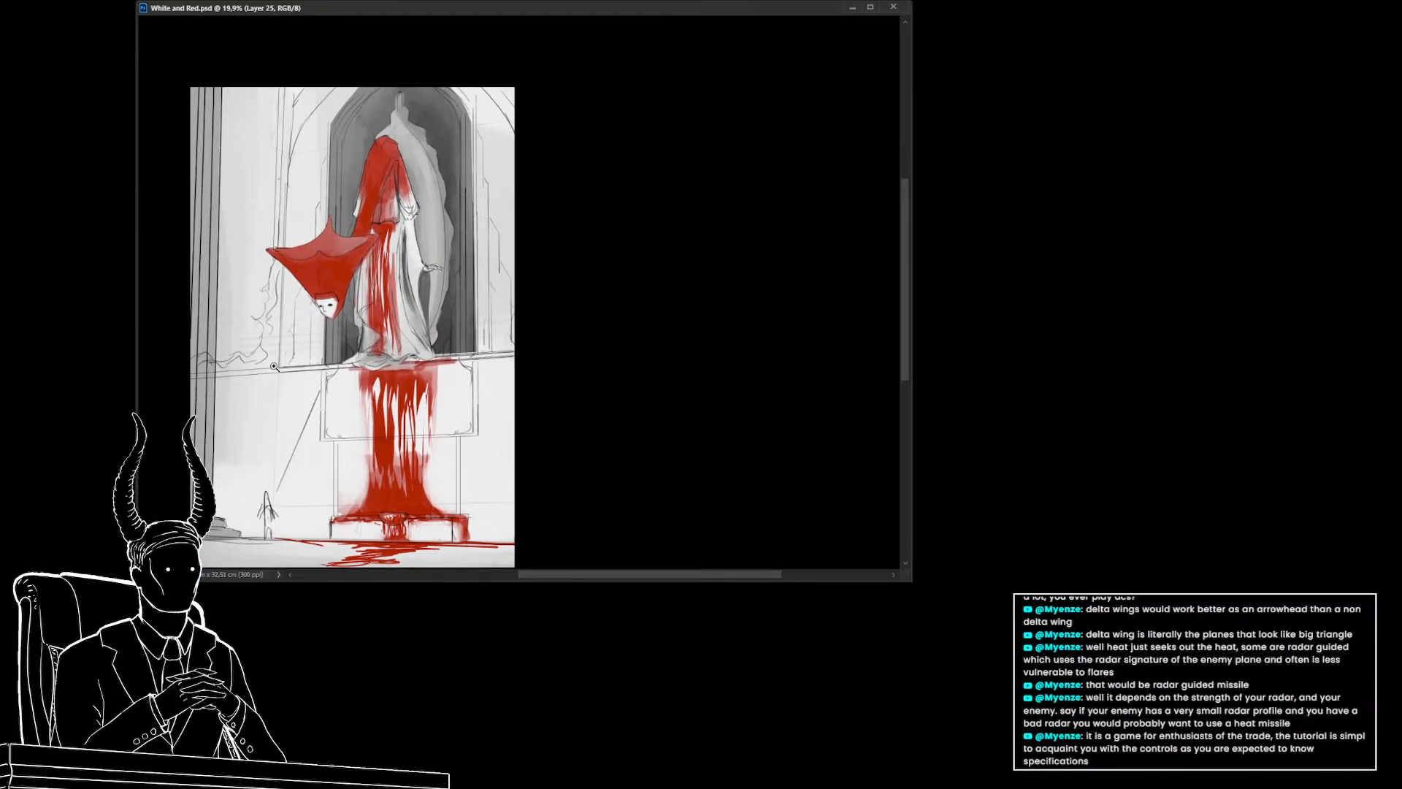
ctrl+click(284, 402)
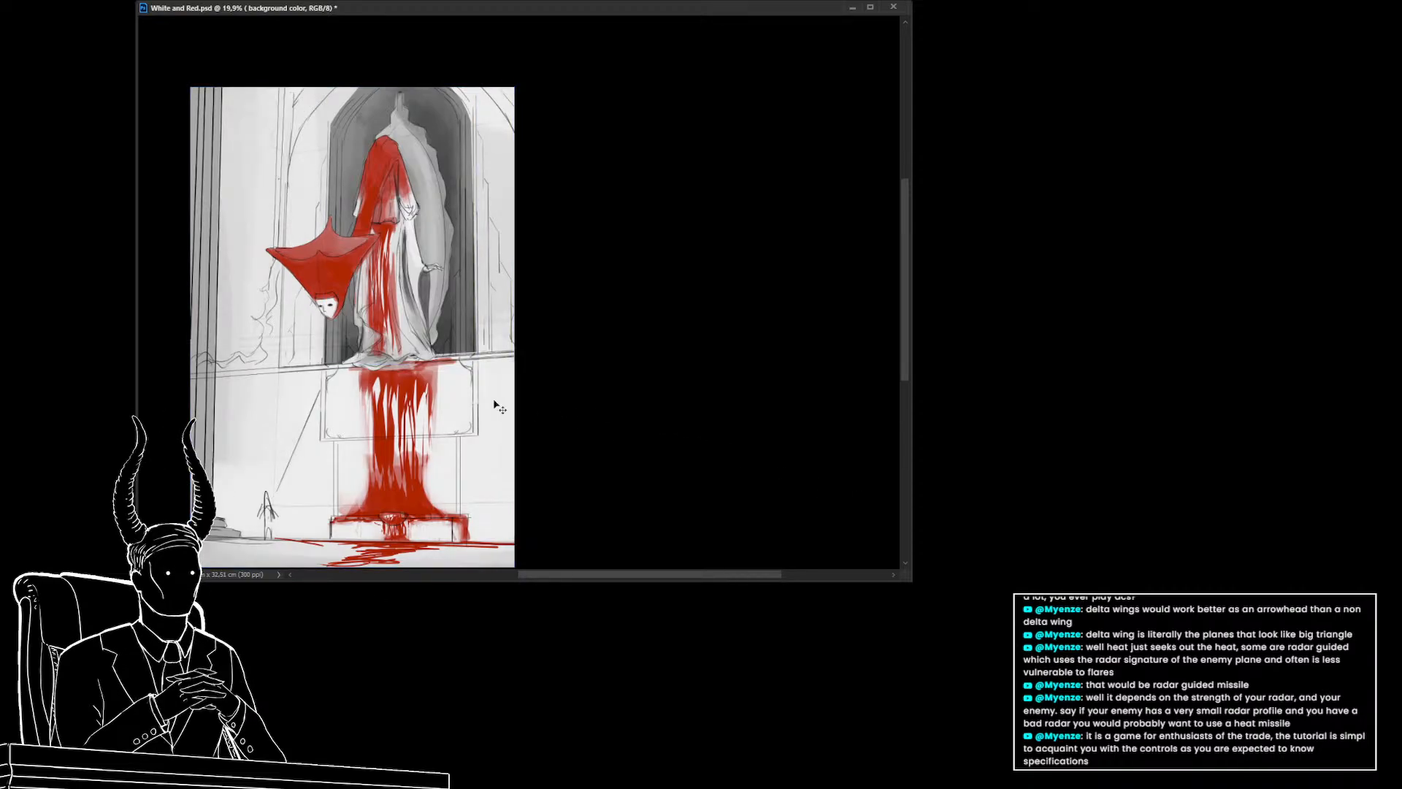
Switch to the eraser and erase along the background near the left column
mouse_move(420, 393)
mouse_down()
mouse_move(375, 400)
mouse_move(422, 398)
mouse_up()
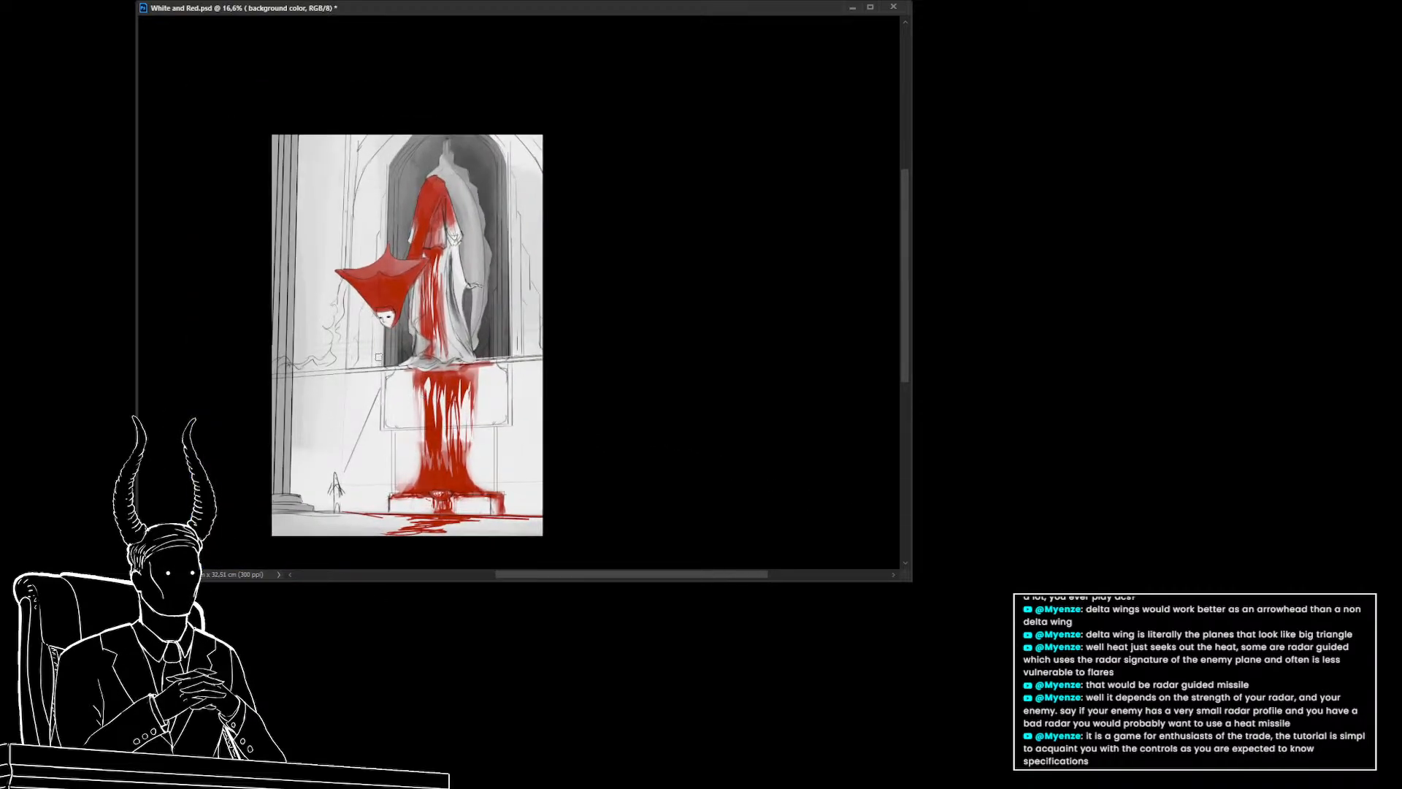
key(e)
mouse_move(347, 405)
mouse_down()
mouse_move(330, 382)
mouse_move(274, 370)
mouse_up()
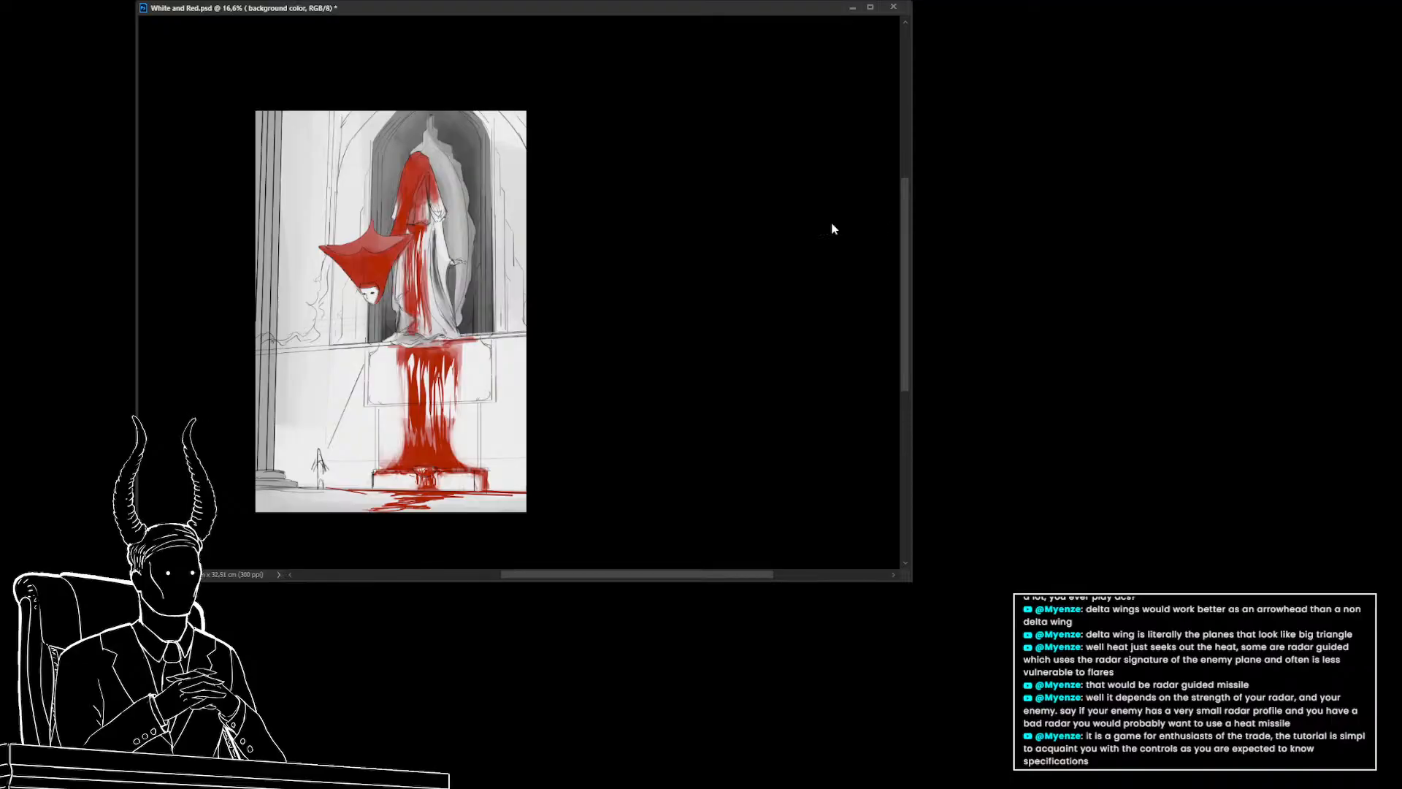
Enlarge the eraser, try a stroke at the ledge's right end, and undo it
key(])
key(])
key(])
key(])
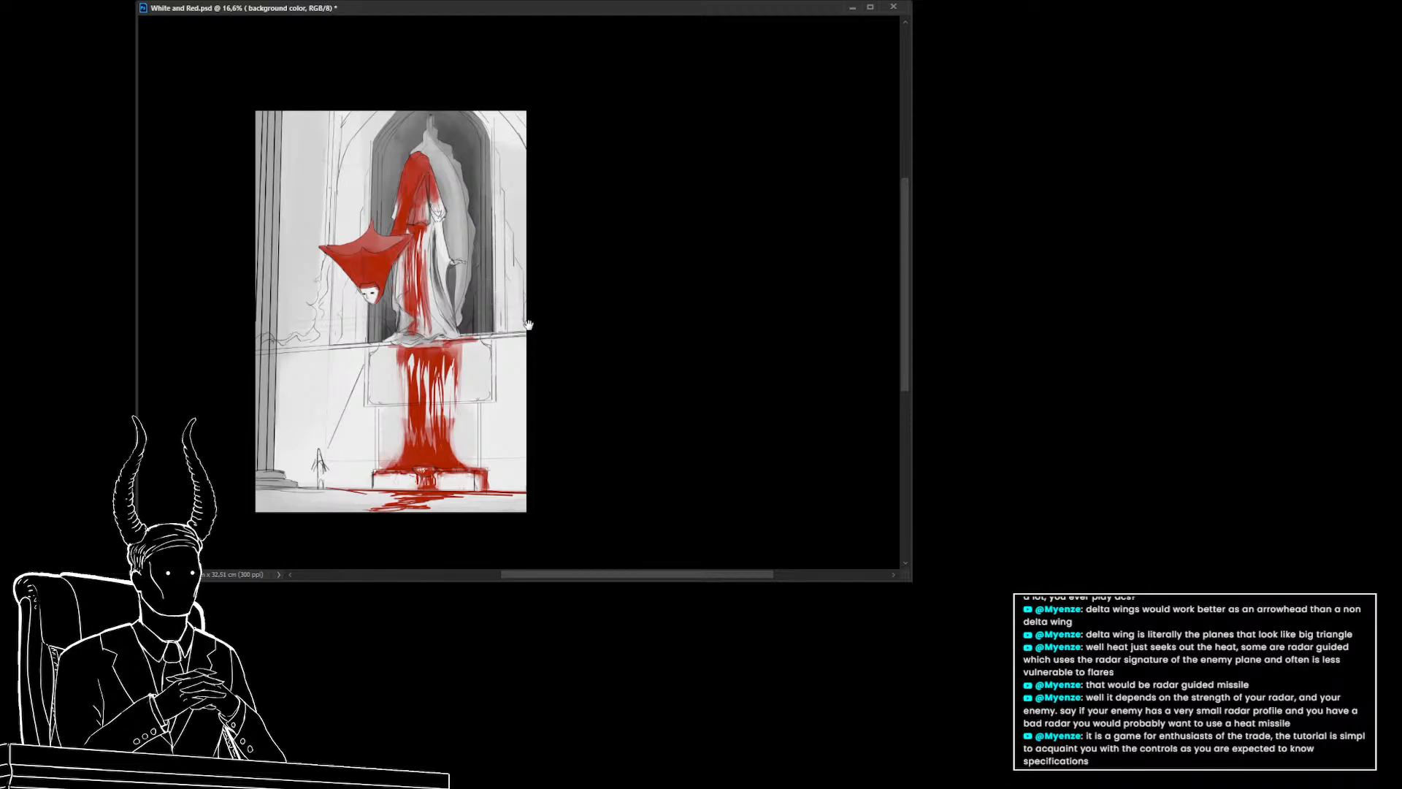
drag(528, 324, 532, 346)
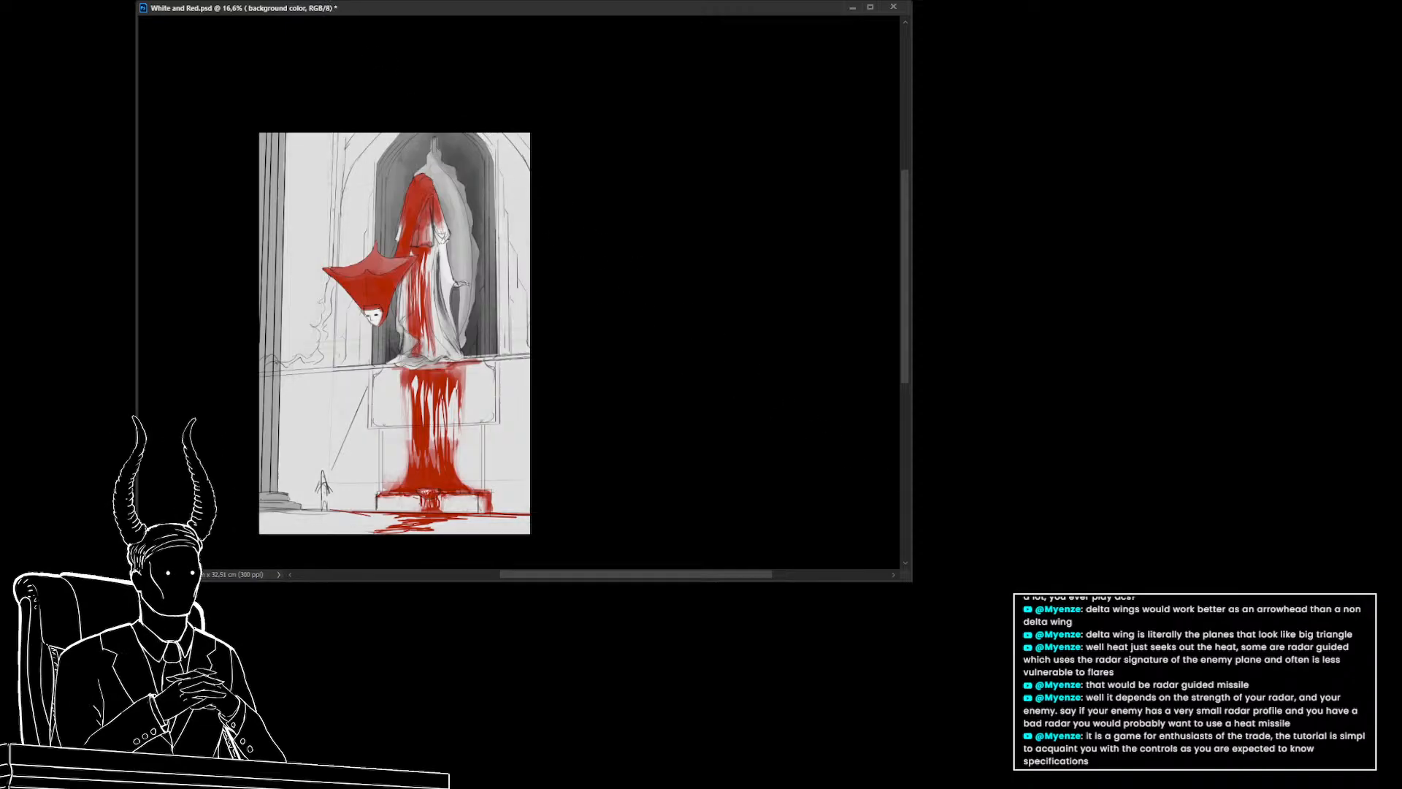
key(ctrl+z)
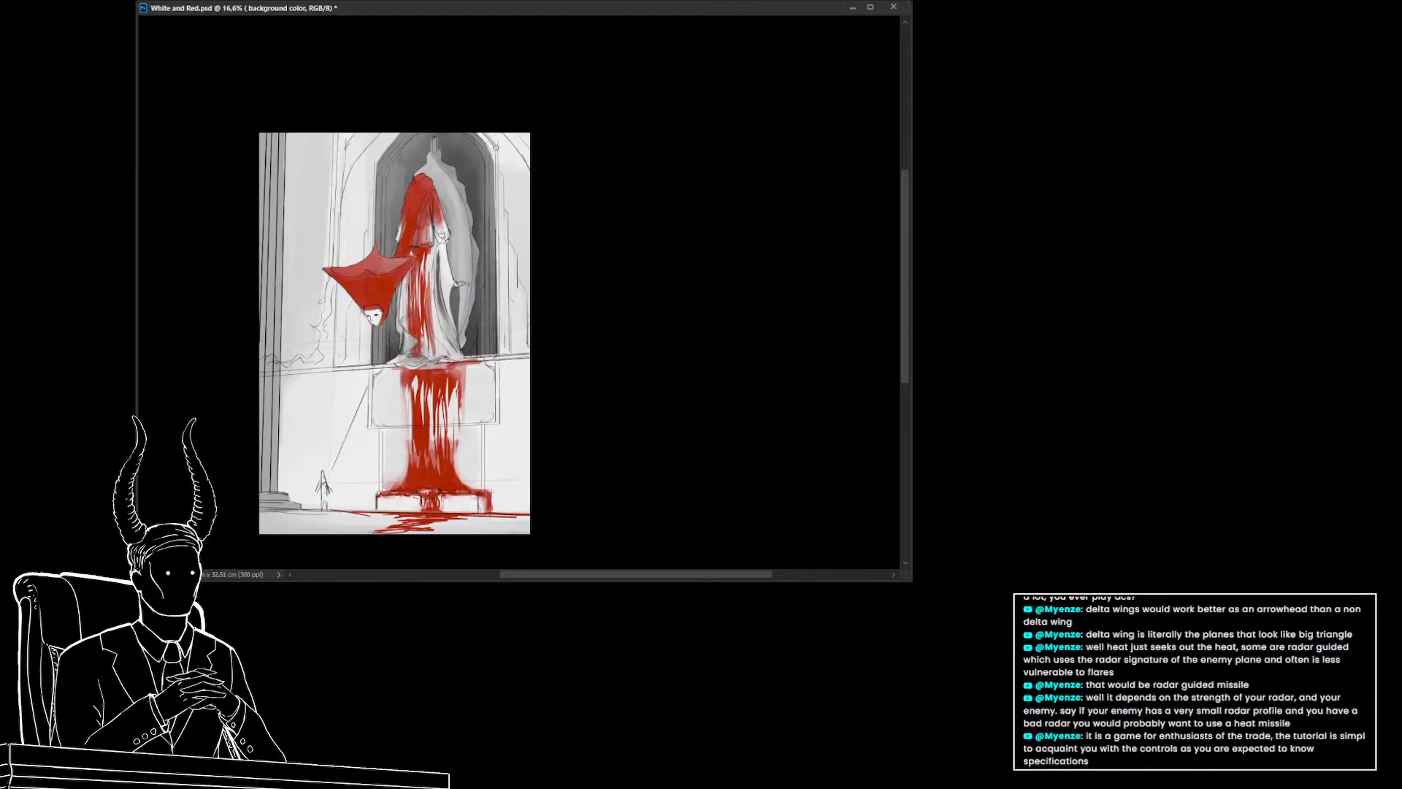
Erase the dark shading along the niche's upper right side
drag(504, 181, 522, 273)
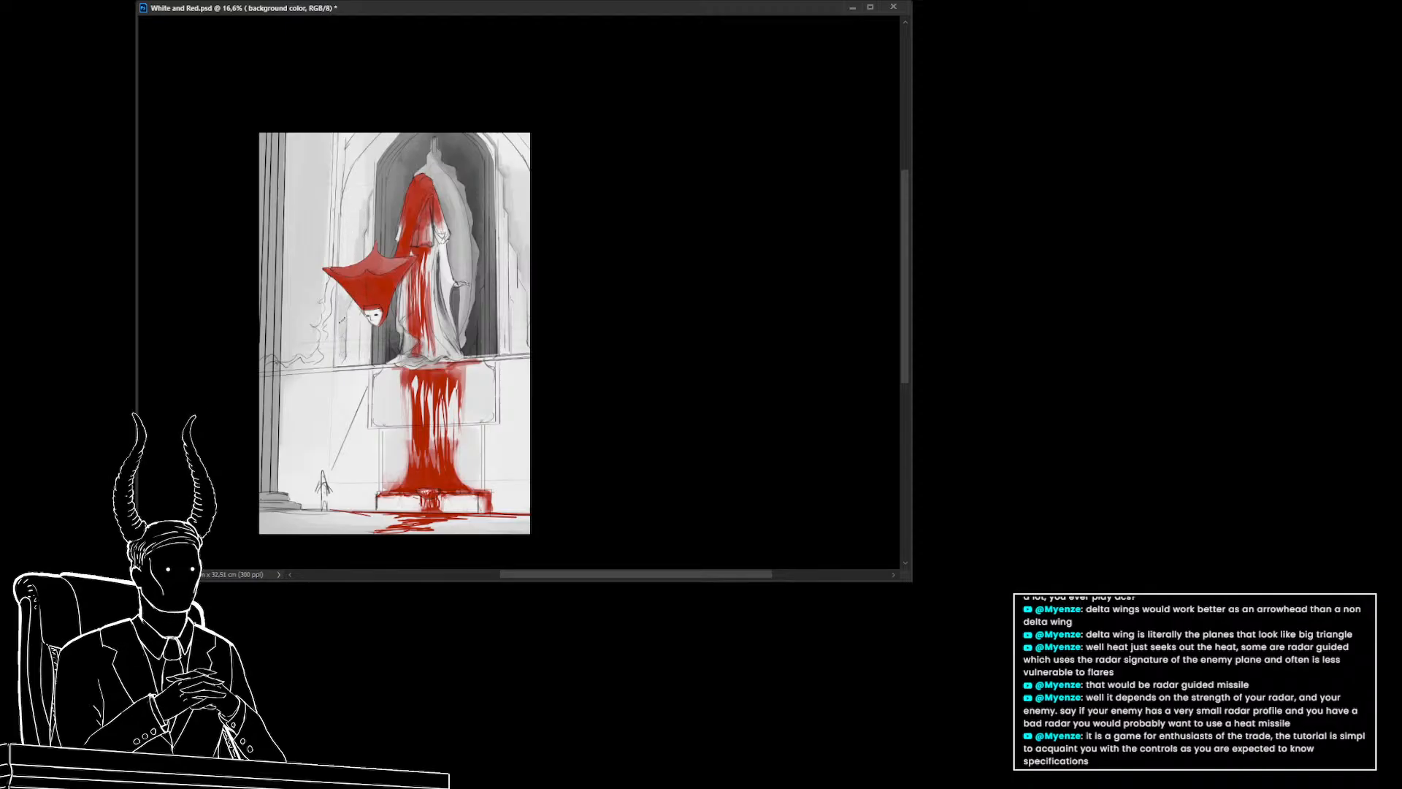
mouse_move(390, 370)
mouse_down()
mouse_move(329, 372)
mouse_move(390, 374)
mouse_move(452, 417)
mouse_move(428, 433)
mouse_move(458, 436)
mouse_up()
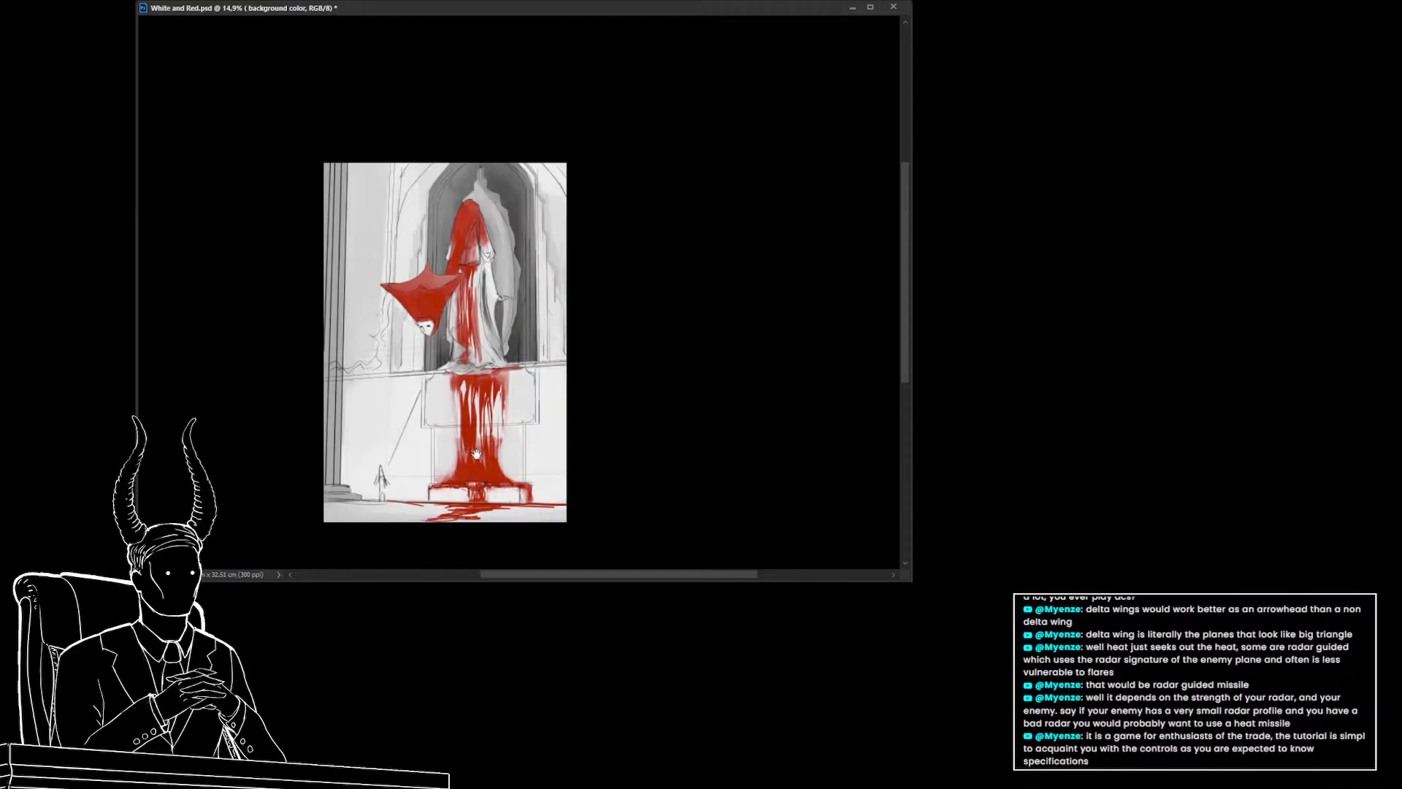
drag(485, 457, 506, 453)
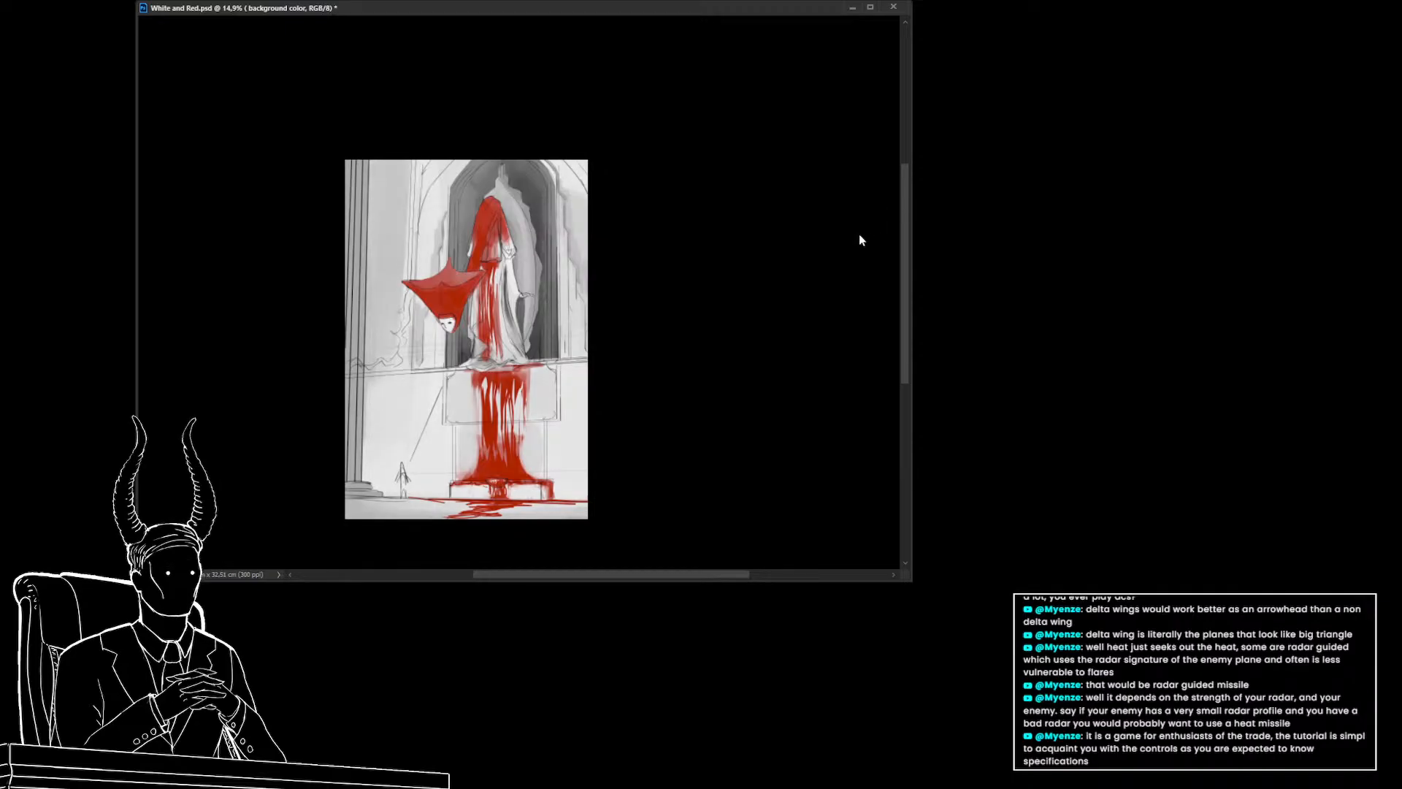
Toggle the grayscale proof preview on and off to check the image's values
scroll(563, 325, down, 1)
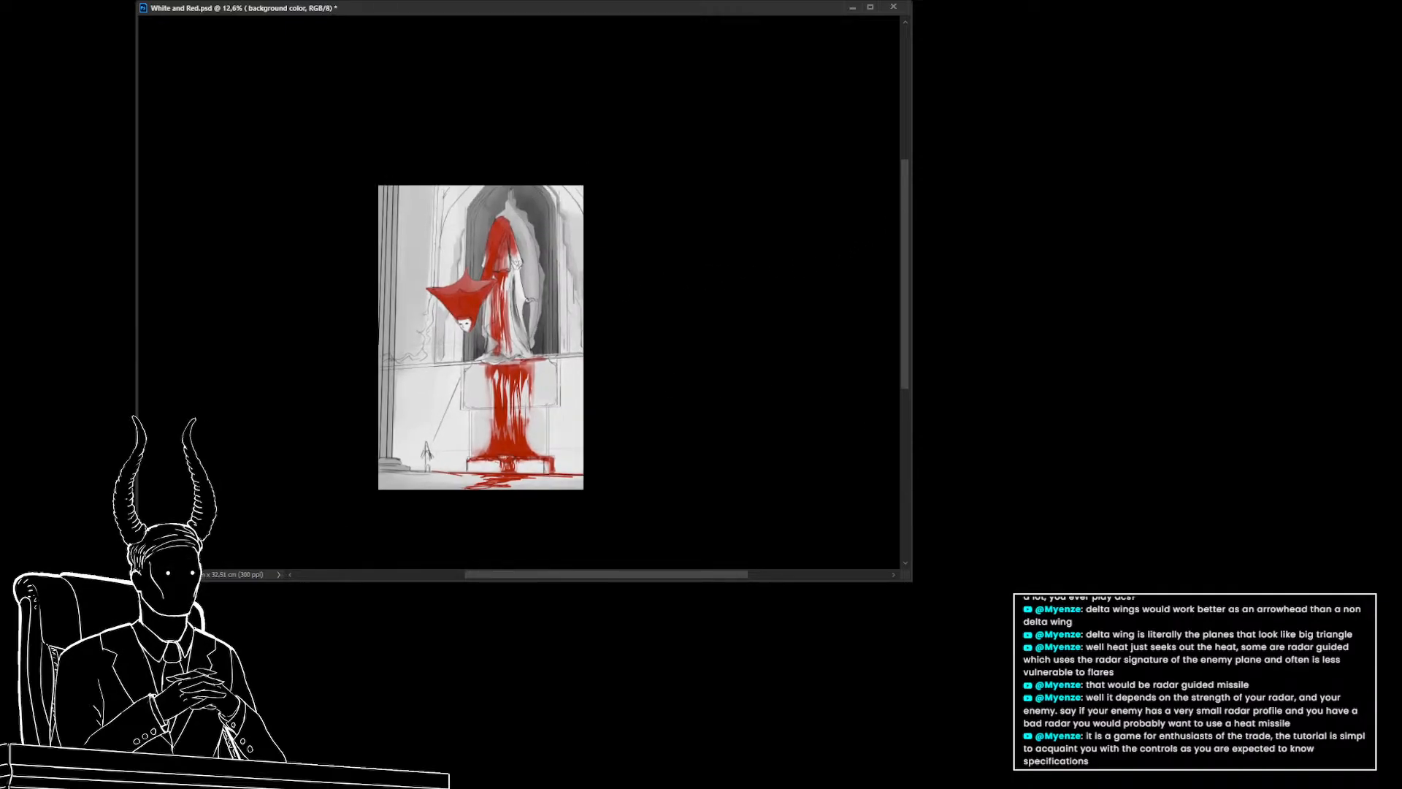
key(ctrl+y)
scroll(465, 373, up, 2)
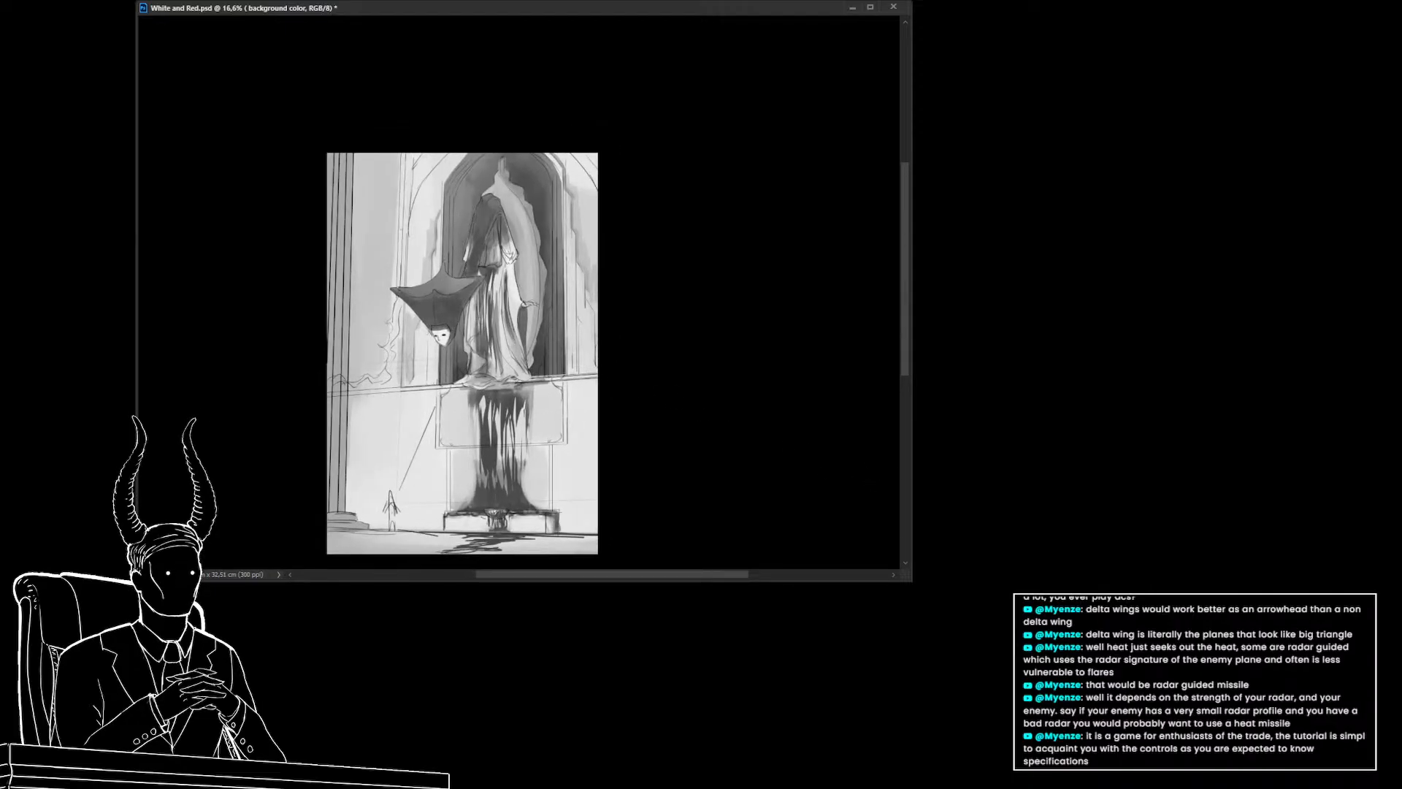
key(ctrl+y)
key(ctrl+y)
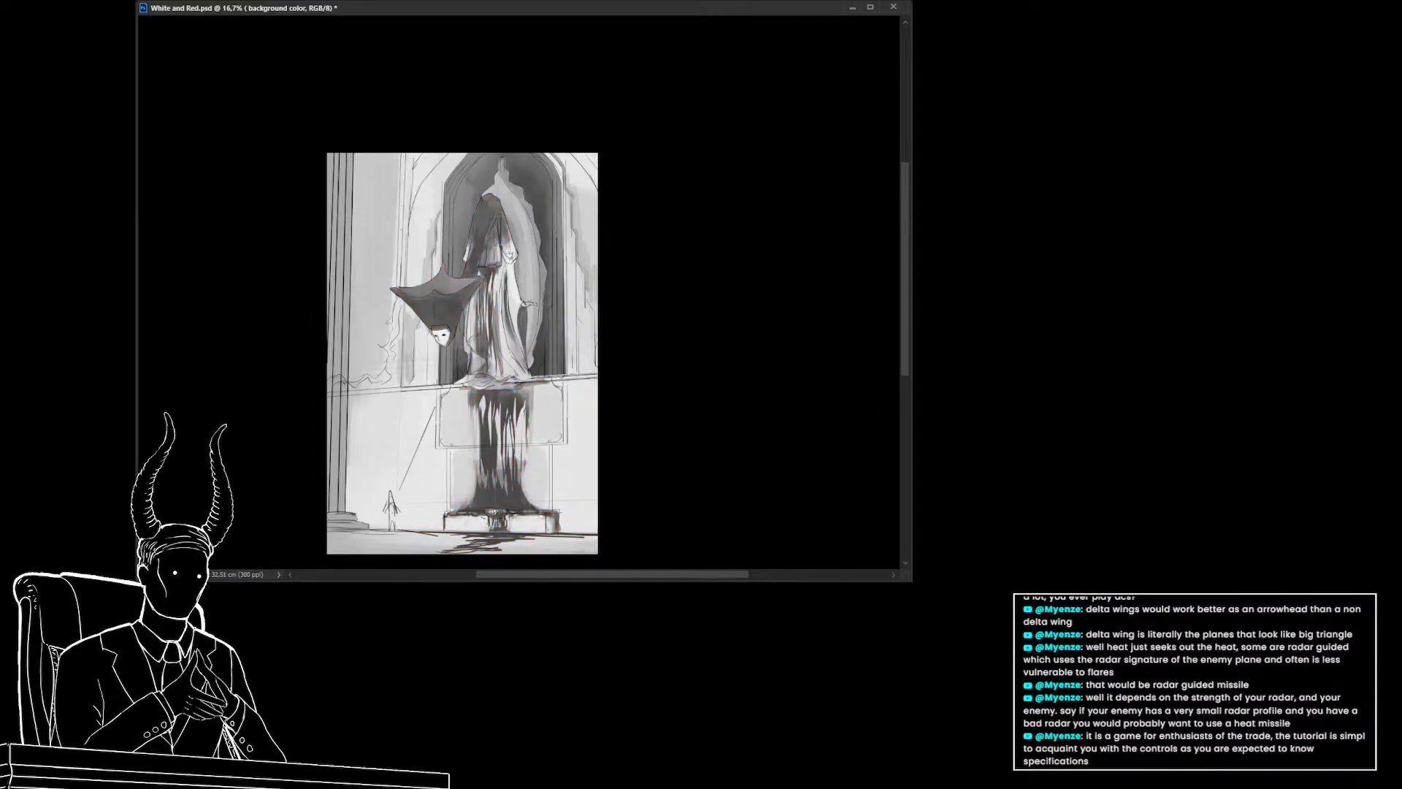
Create a new layer and paint darker shading into the niche above the statue, checking it in grayscale
key(ctrl+alt+shift+n)
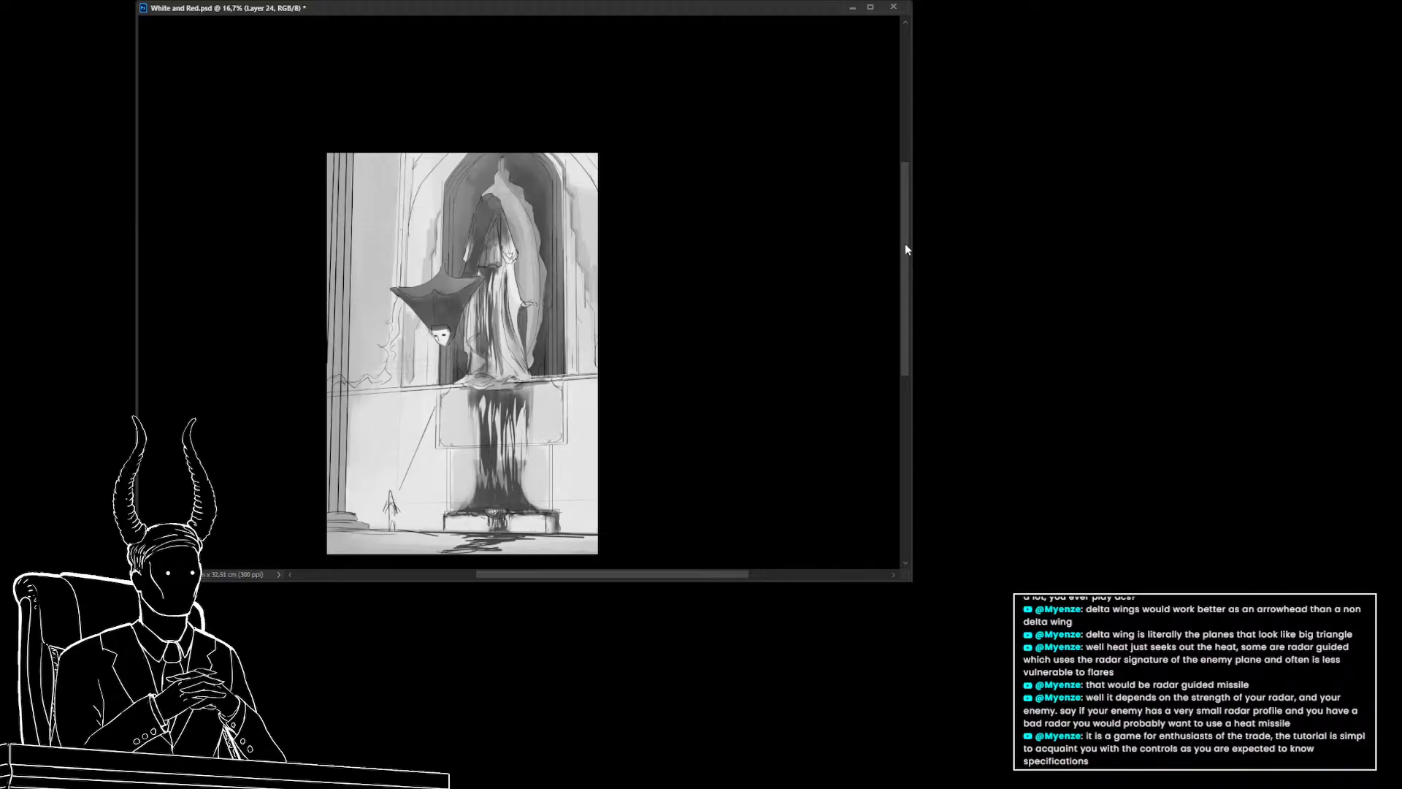
drag(904, 243, 878, 241)
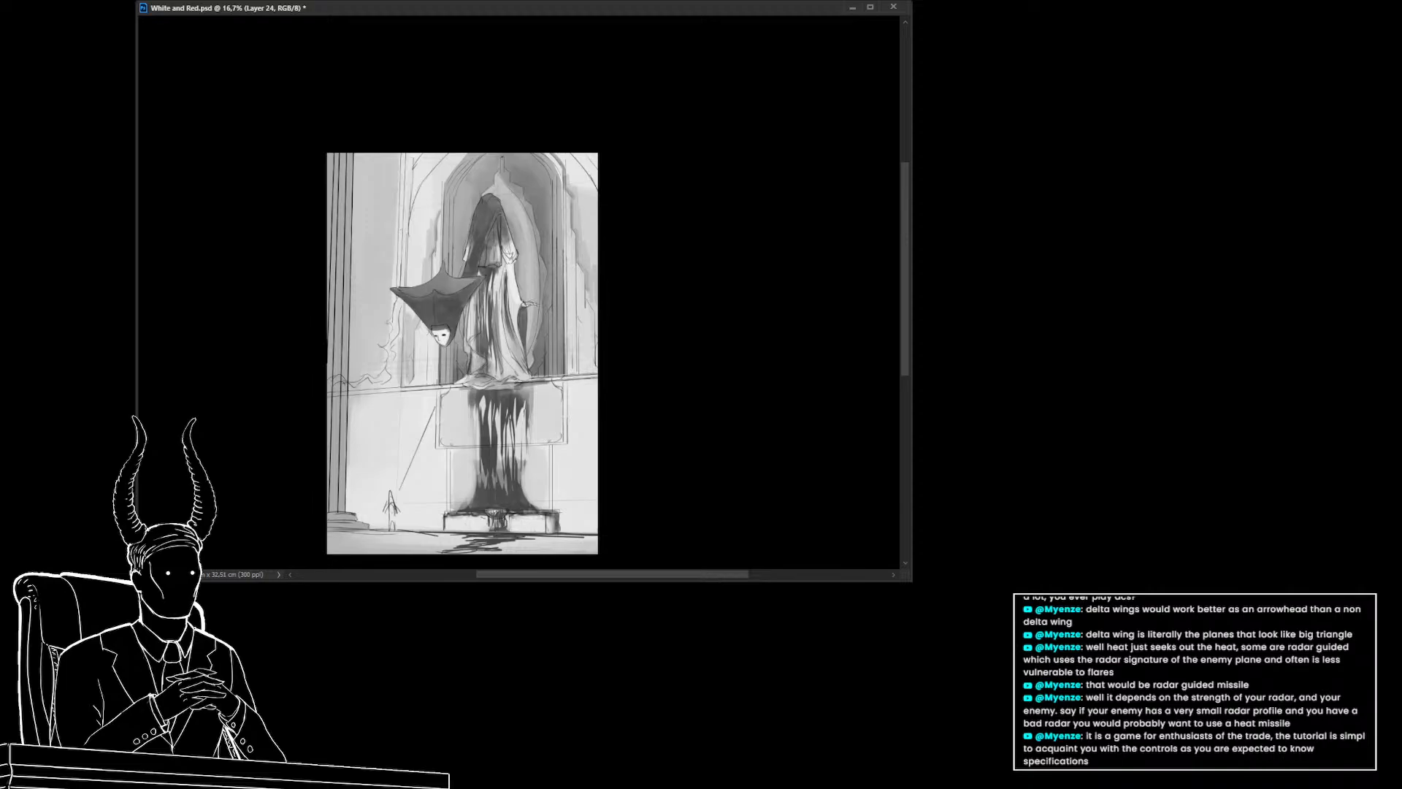
key(ctrl+y)
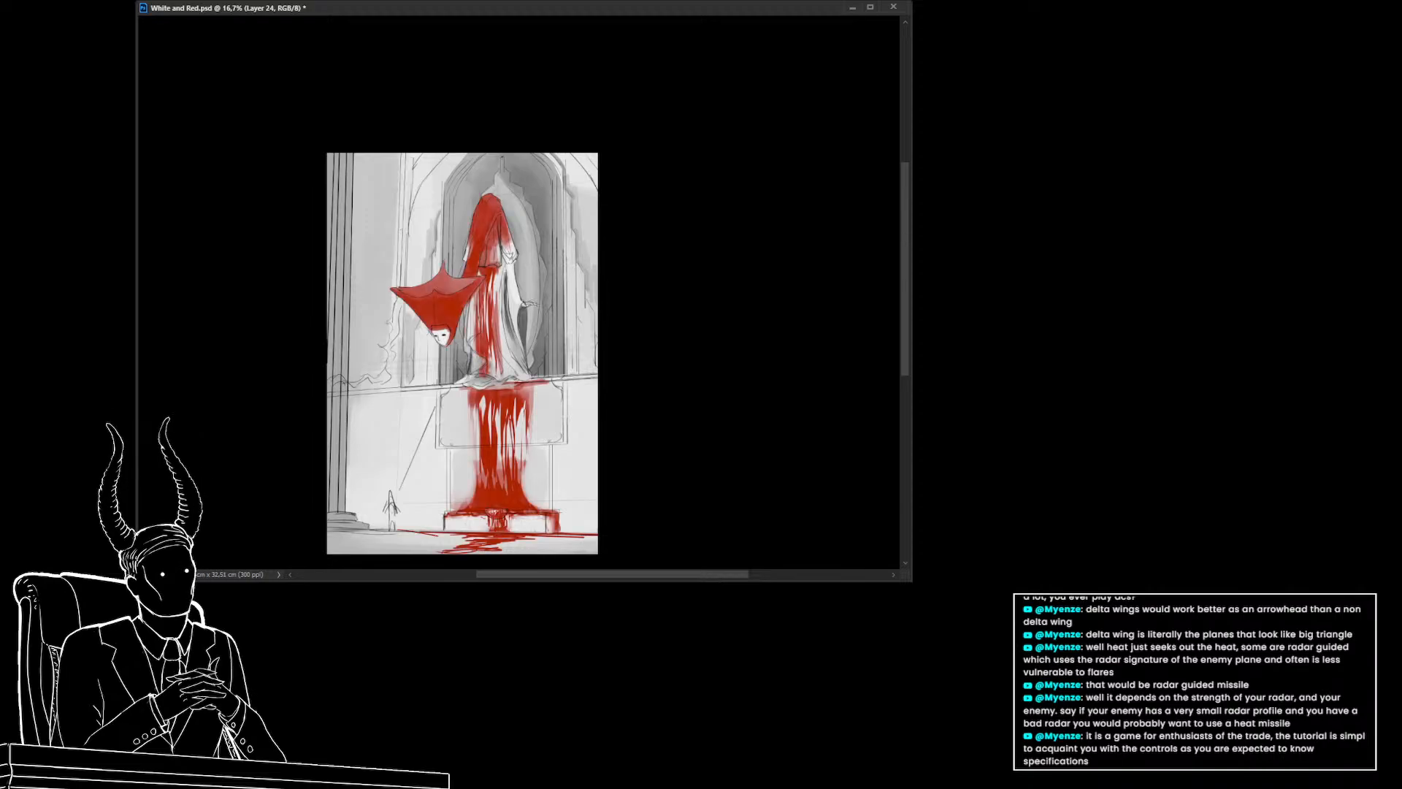
key(ctrl+y)
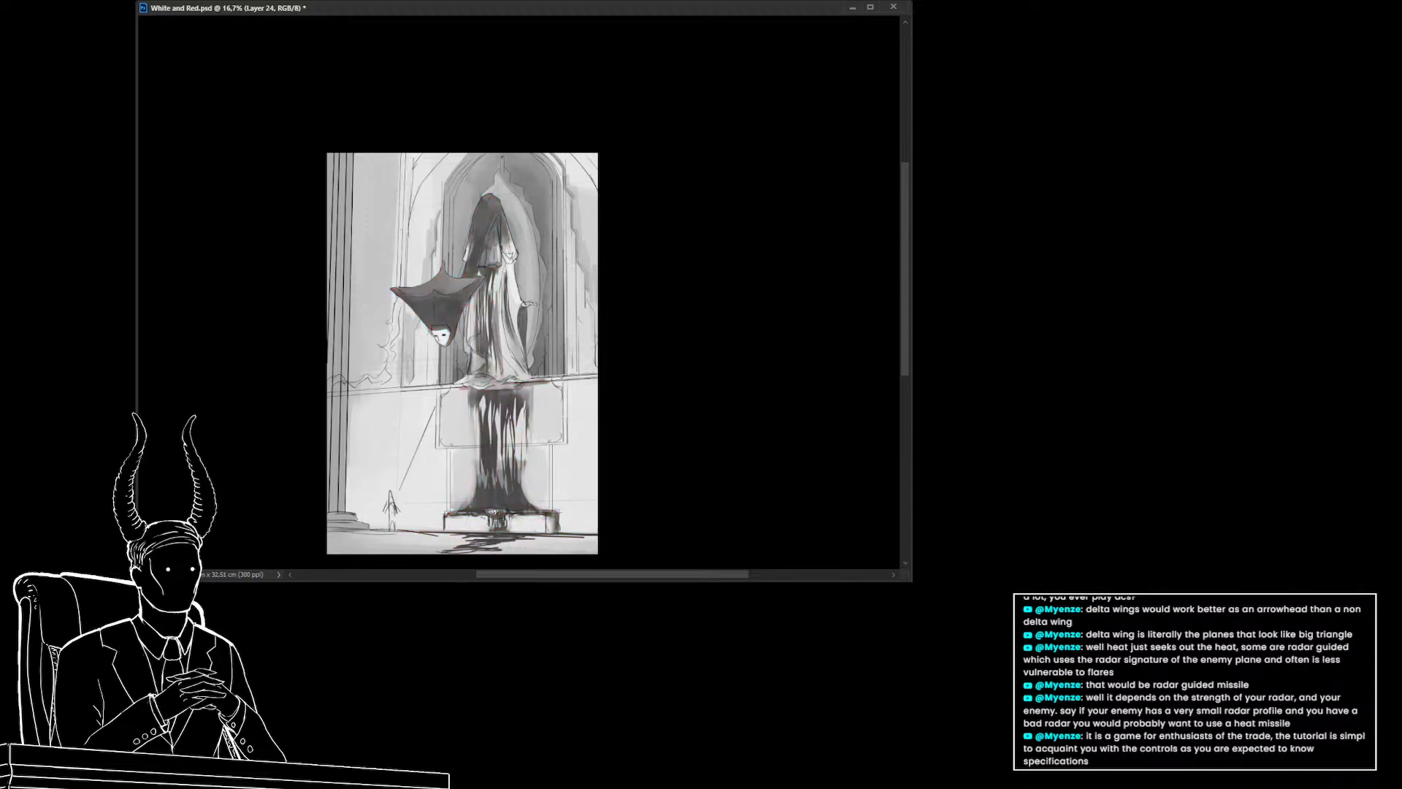
Step back and forth through the recent shading strokes with undo and redo
drag(562, 359, 543, 404)
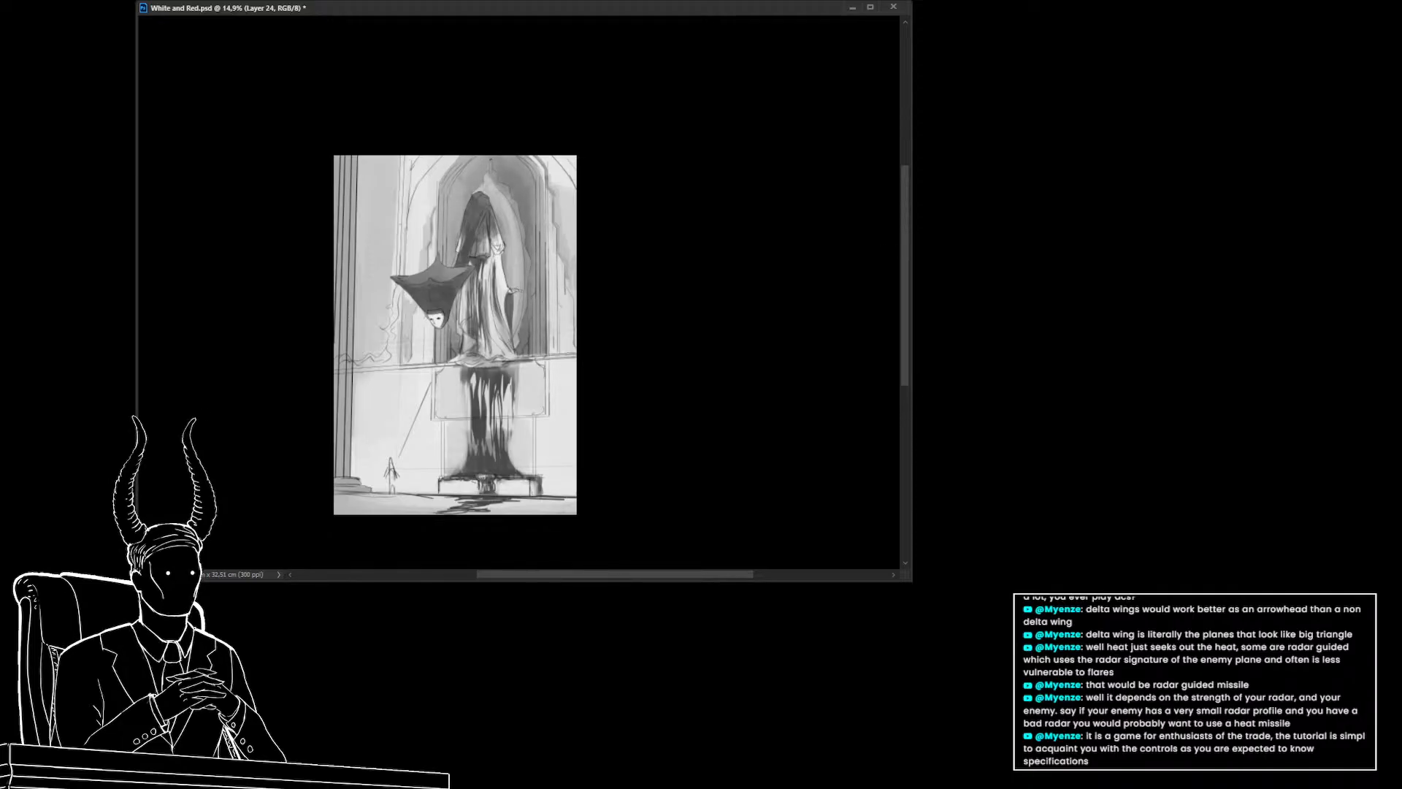
key(ctrl+z)
key(ctrl+shift+z)
key(ctrl+z)
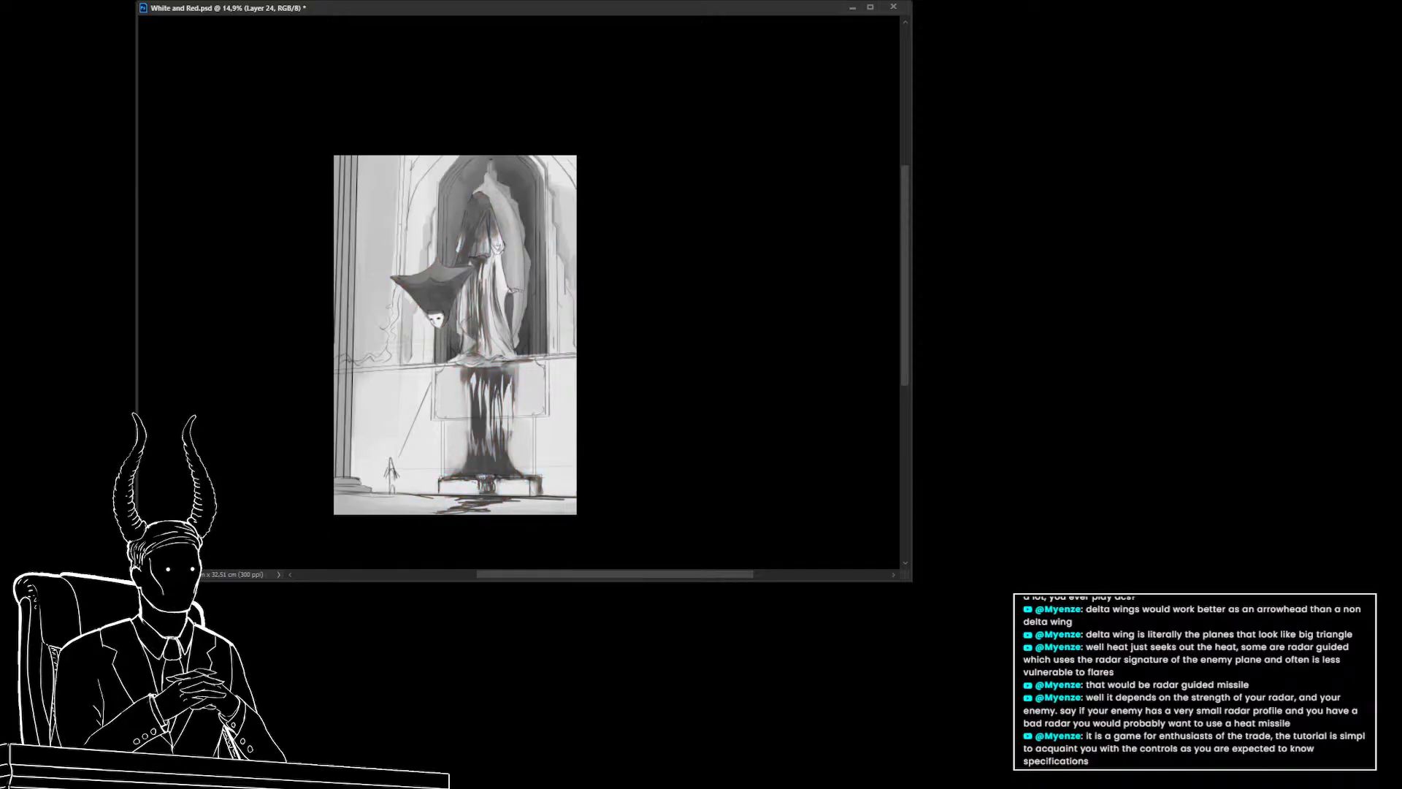
key(ctrl+z)
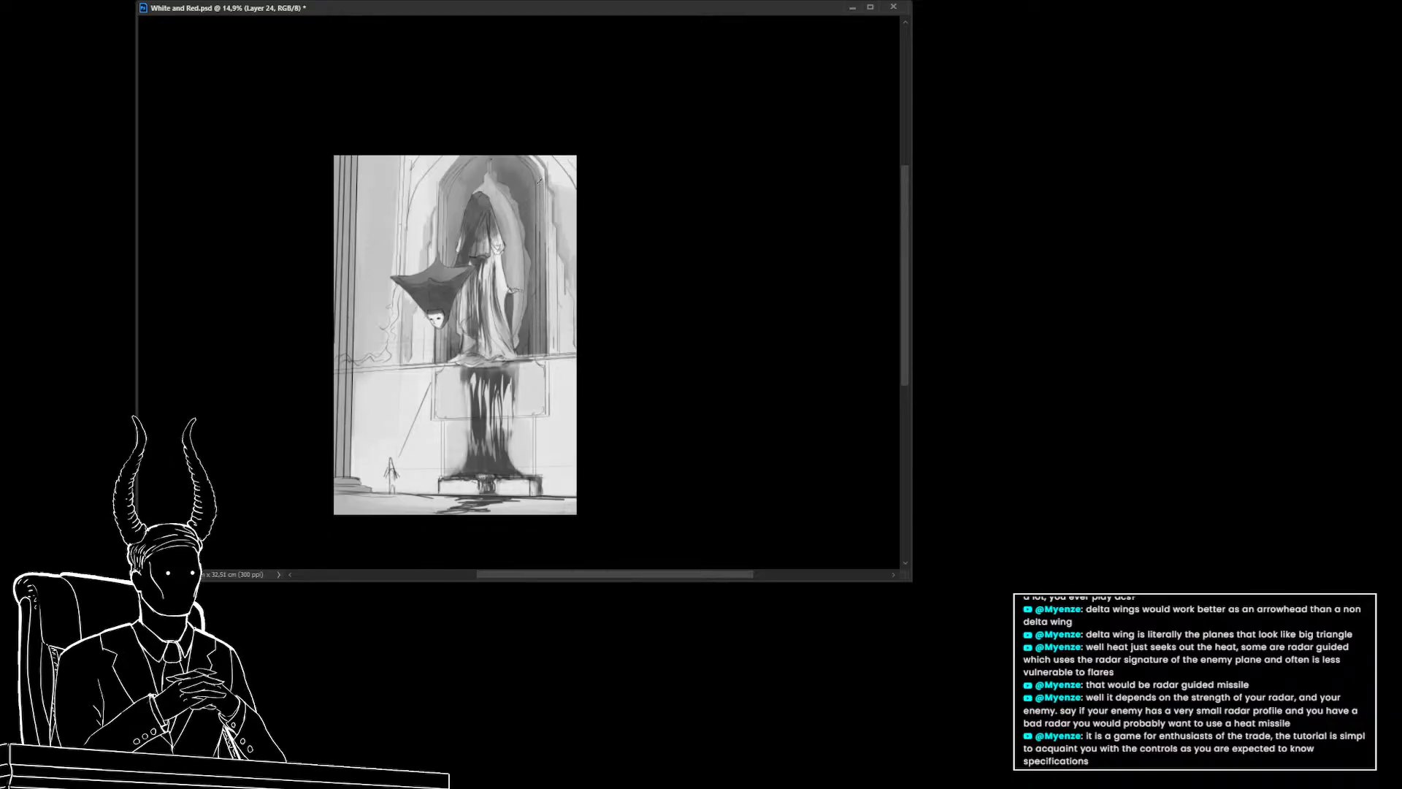
Paint two vertical dark strokes down the niche's right edge
drag(539, 179, 539, 344)
drag(540, 201, 540, 348)
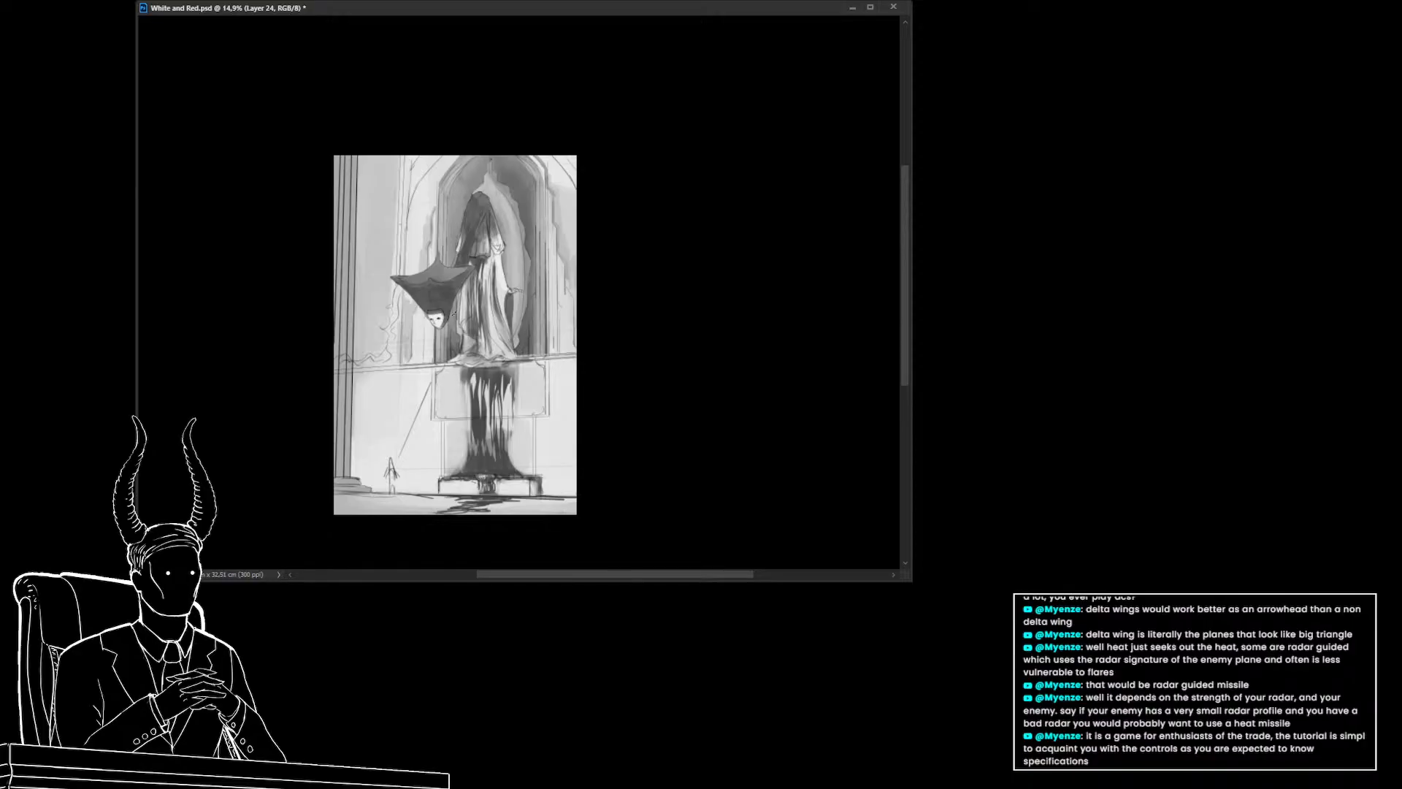
drag(447, 340, 418, 344)
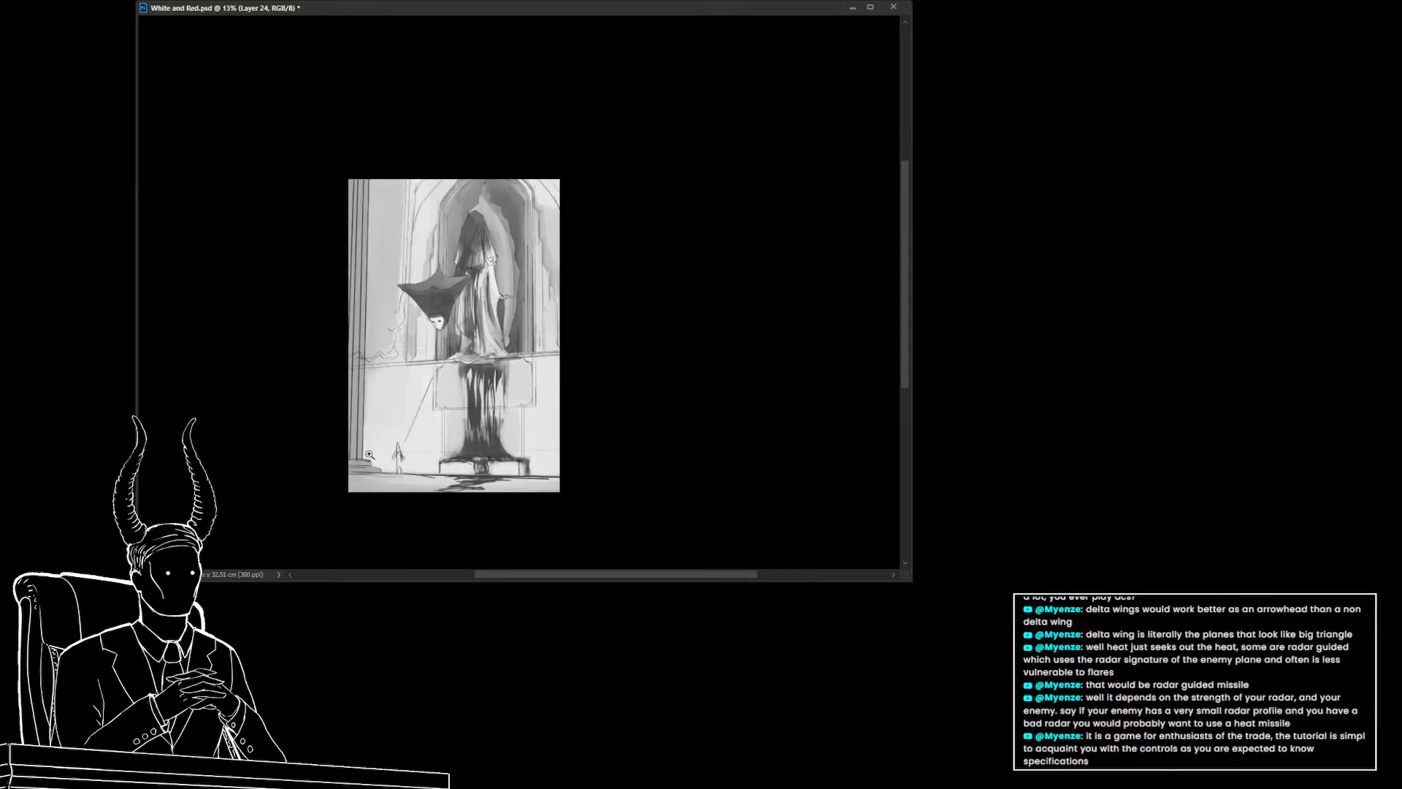
Select the background sketch layer and duplicate it
ctrl+click(360, 406)
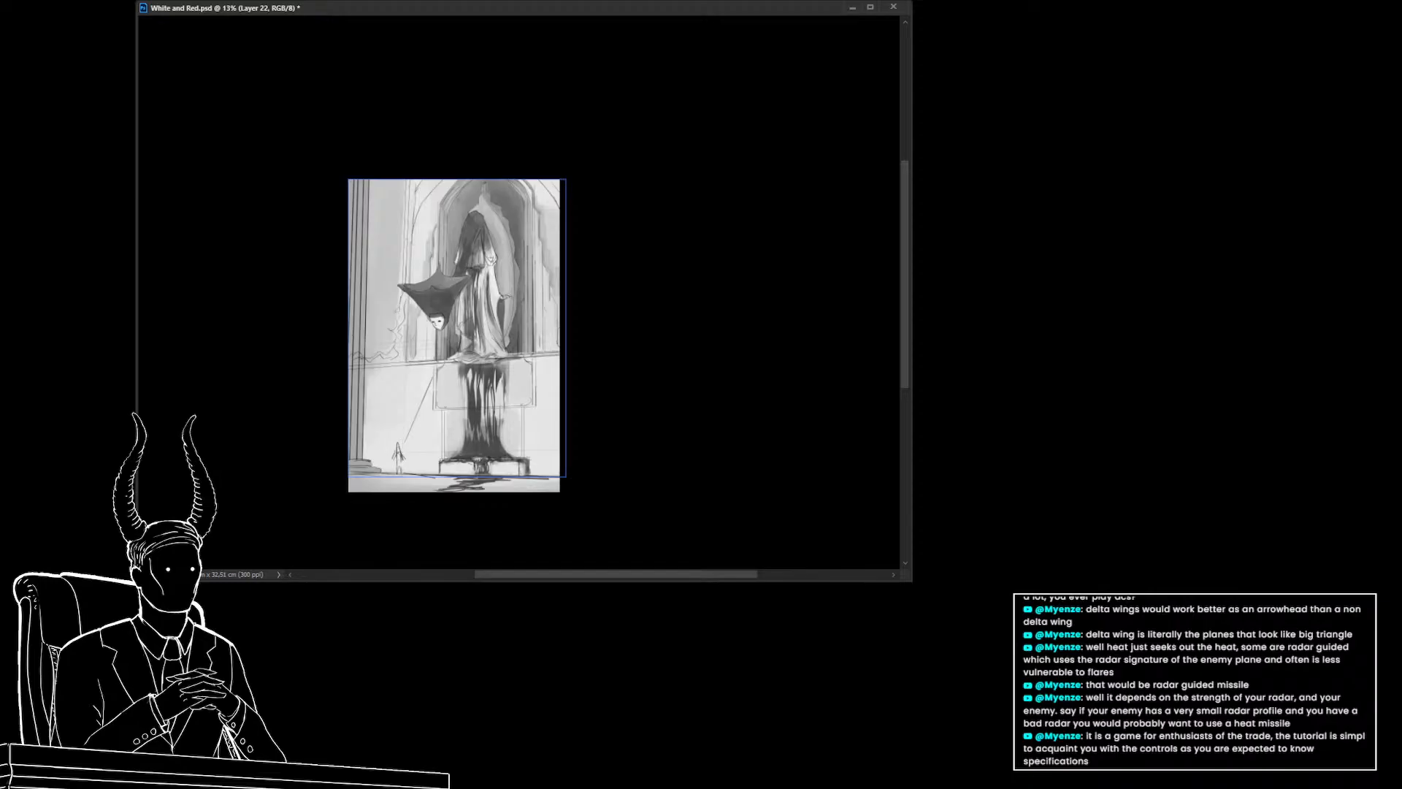
drag(321, 375, 335, 355)
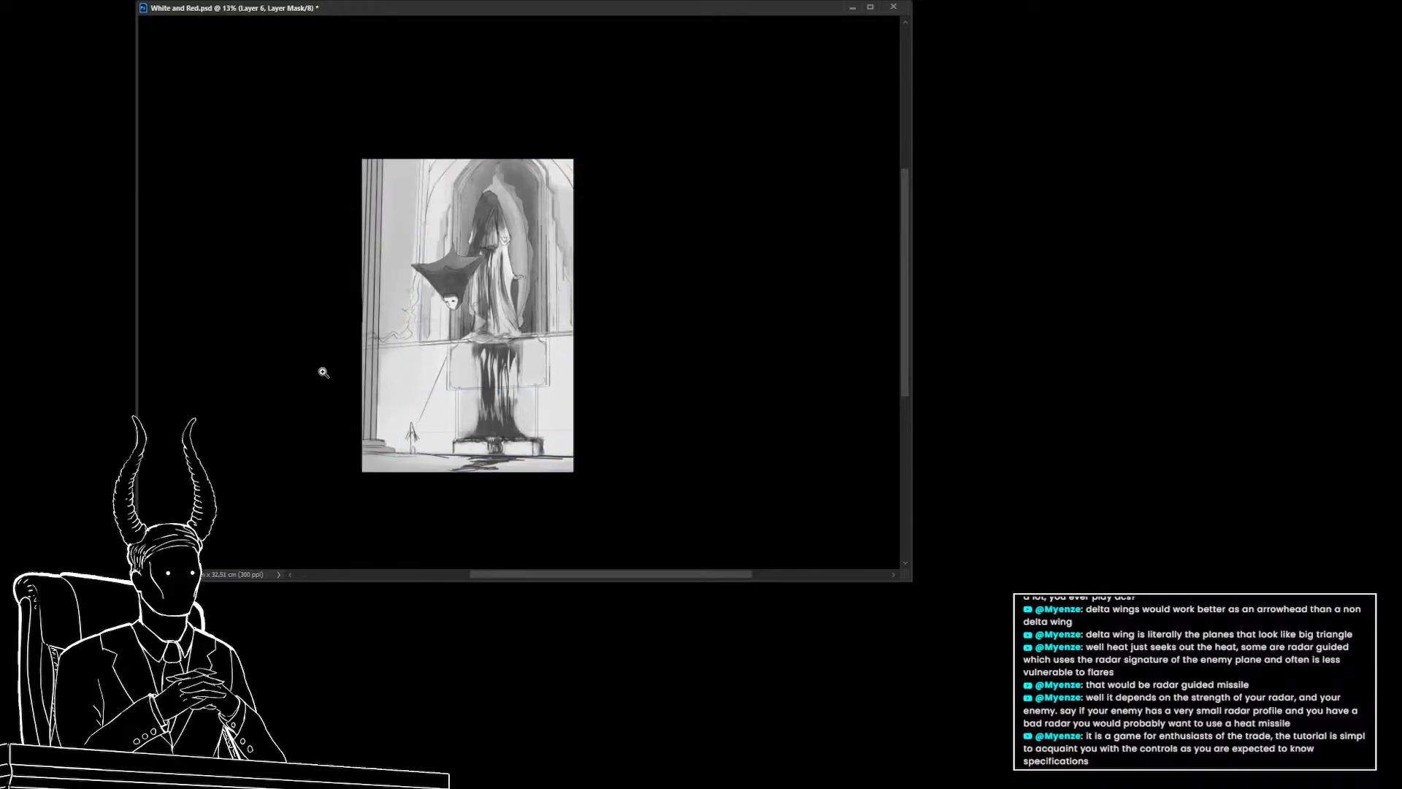
click(323, 373)
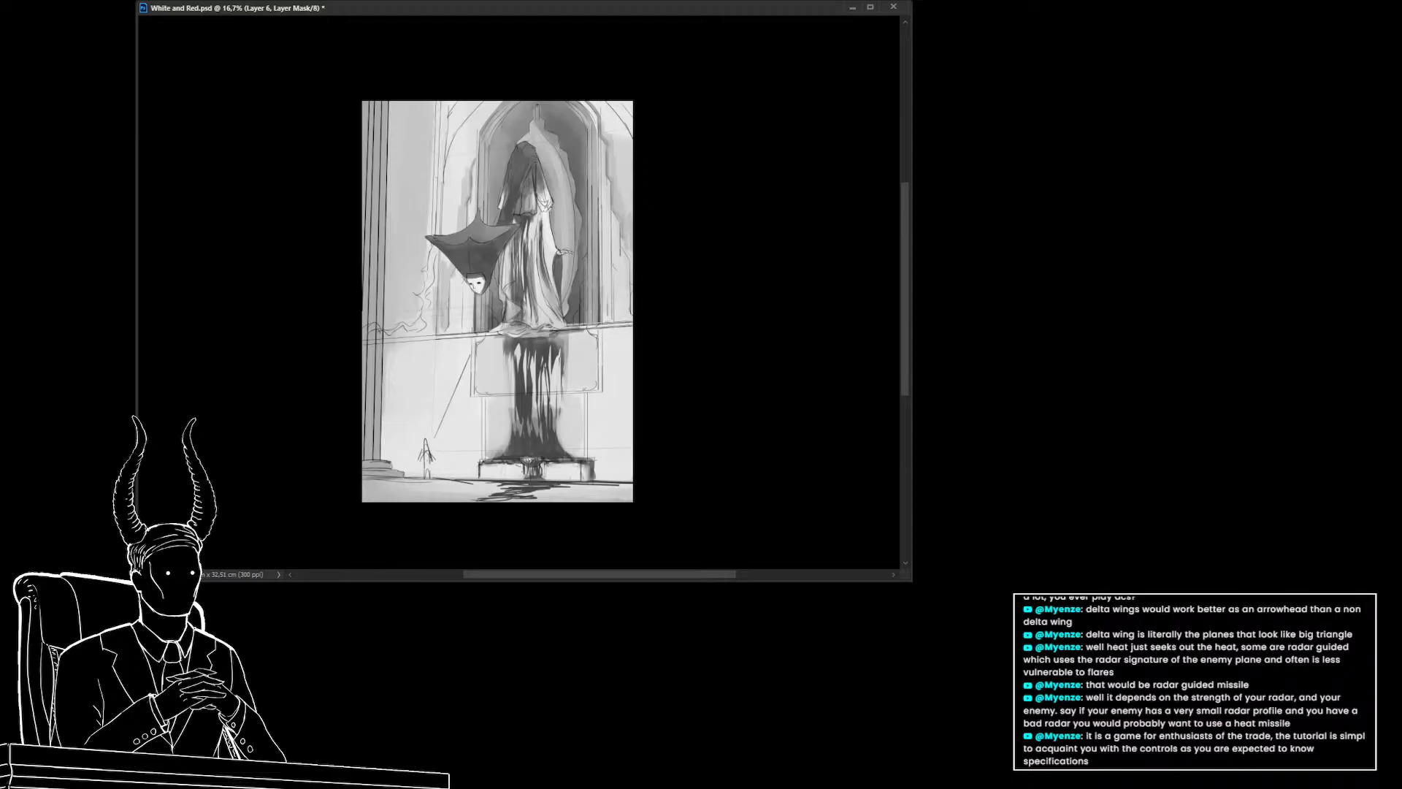
click(391, 100)
click(382, 469)
click(328, 478)
double_click(252, 137)
click(1168, 584)
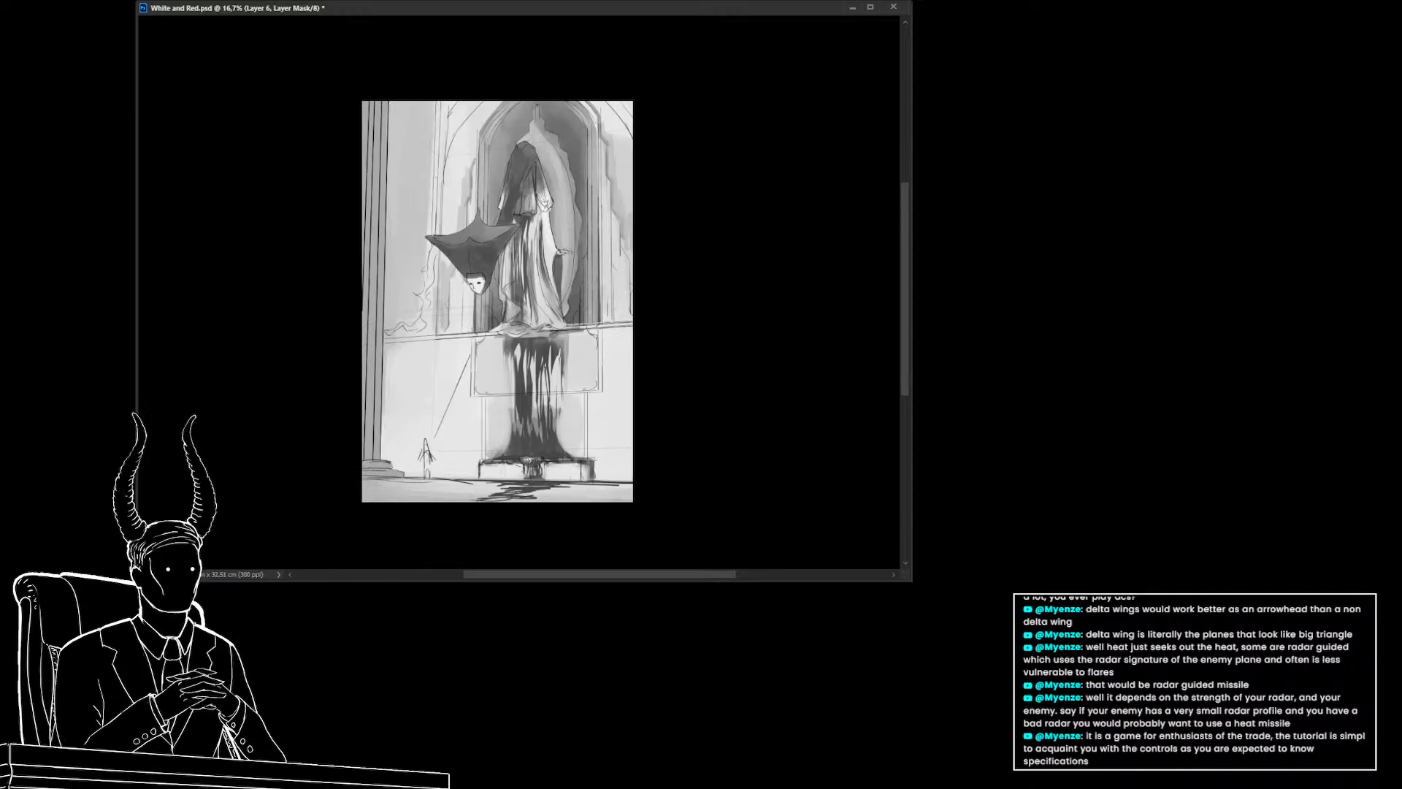
click(1168, 584)
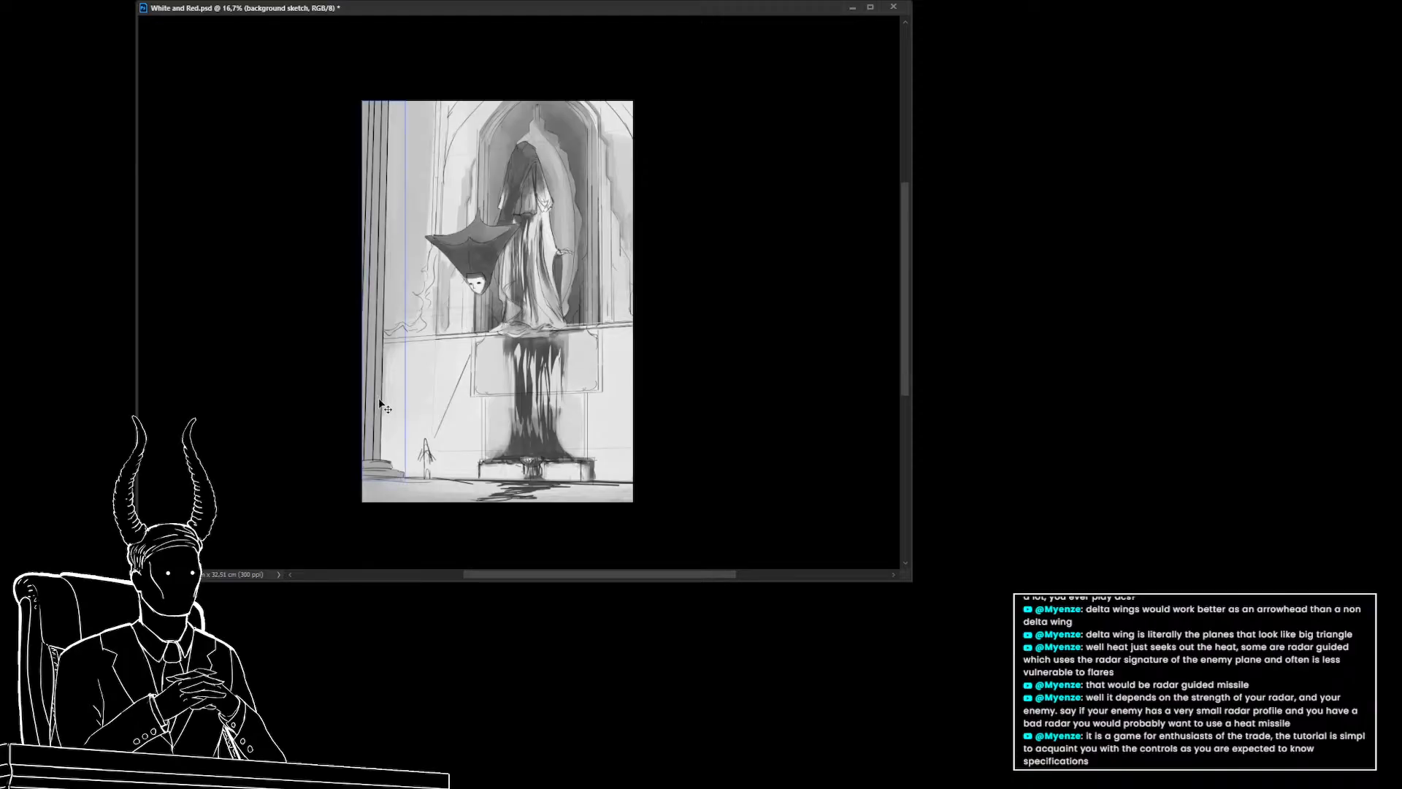
key(ctrl+j)
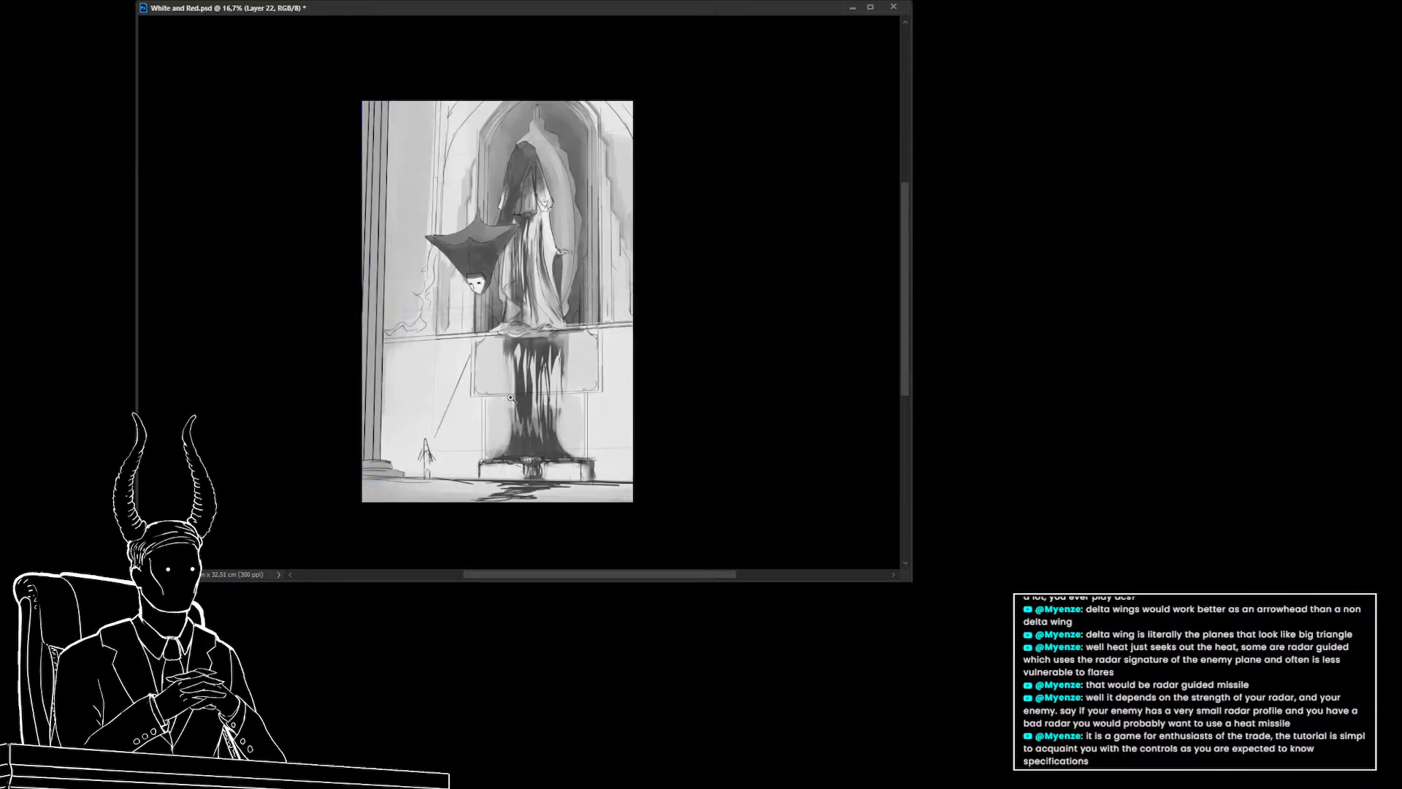
Select the background color layer
drag(520, 396, 496, 398)
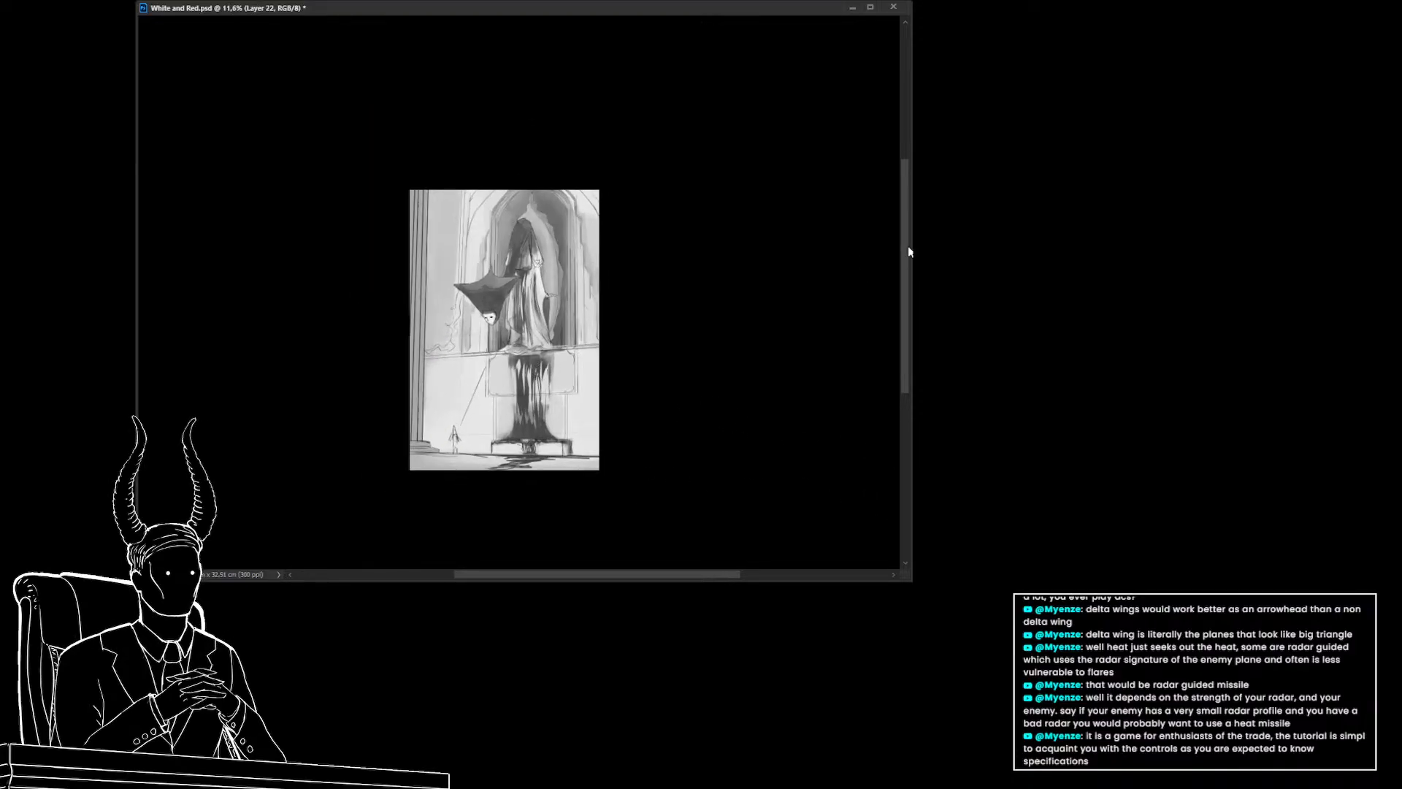
drag(909, 251, 940, 247)
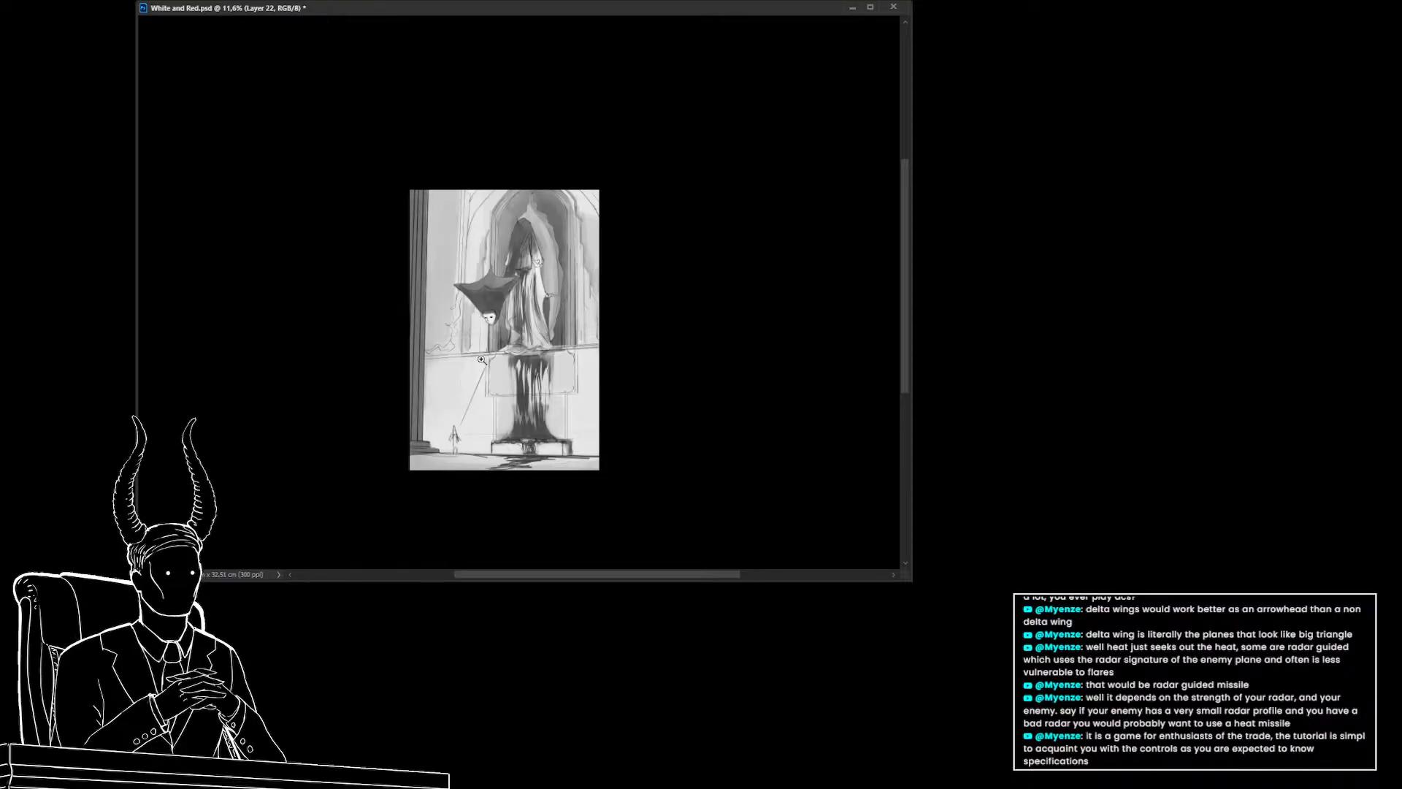
ctrl+click(462, 389)
ctrl+click(503, 241)
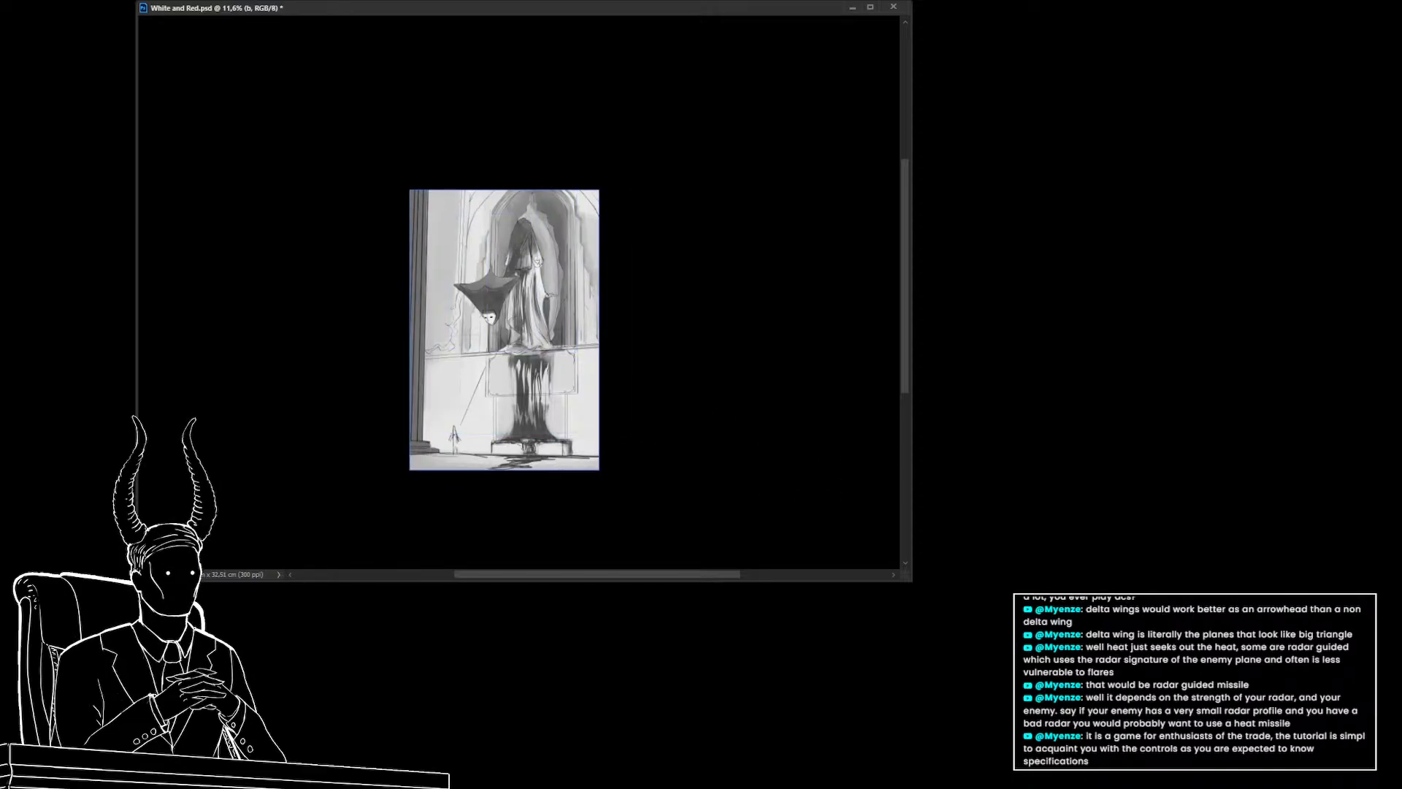
ctrl+click(467, 389)
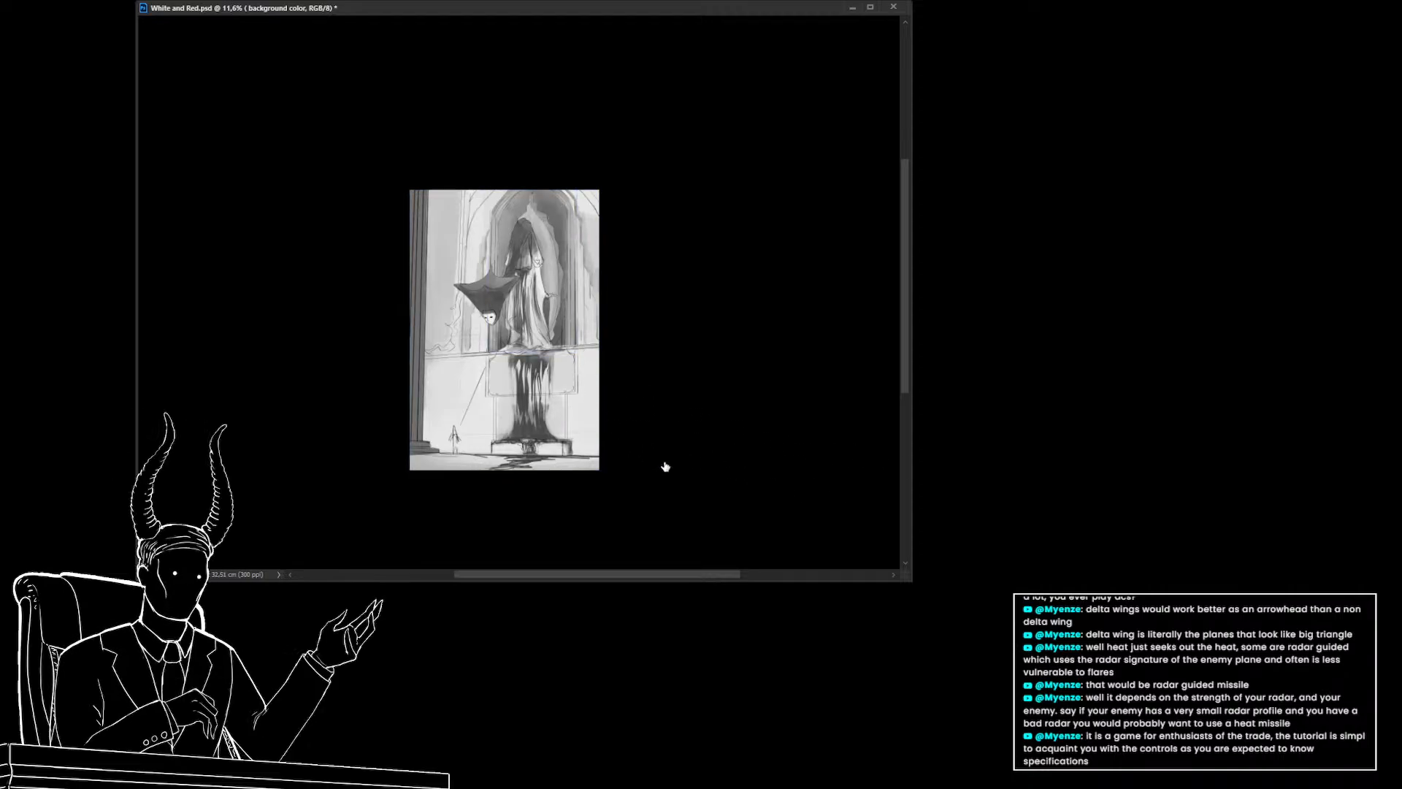
Enlarge the brush and try a stroke at the canvas's lower left corner, then undo it
drag(314, 412, 307, 385)
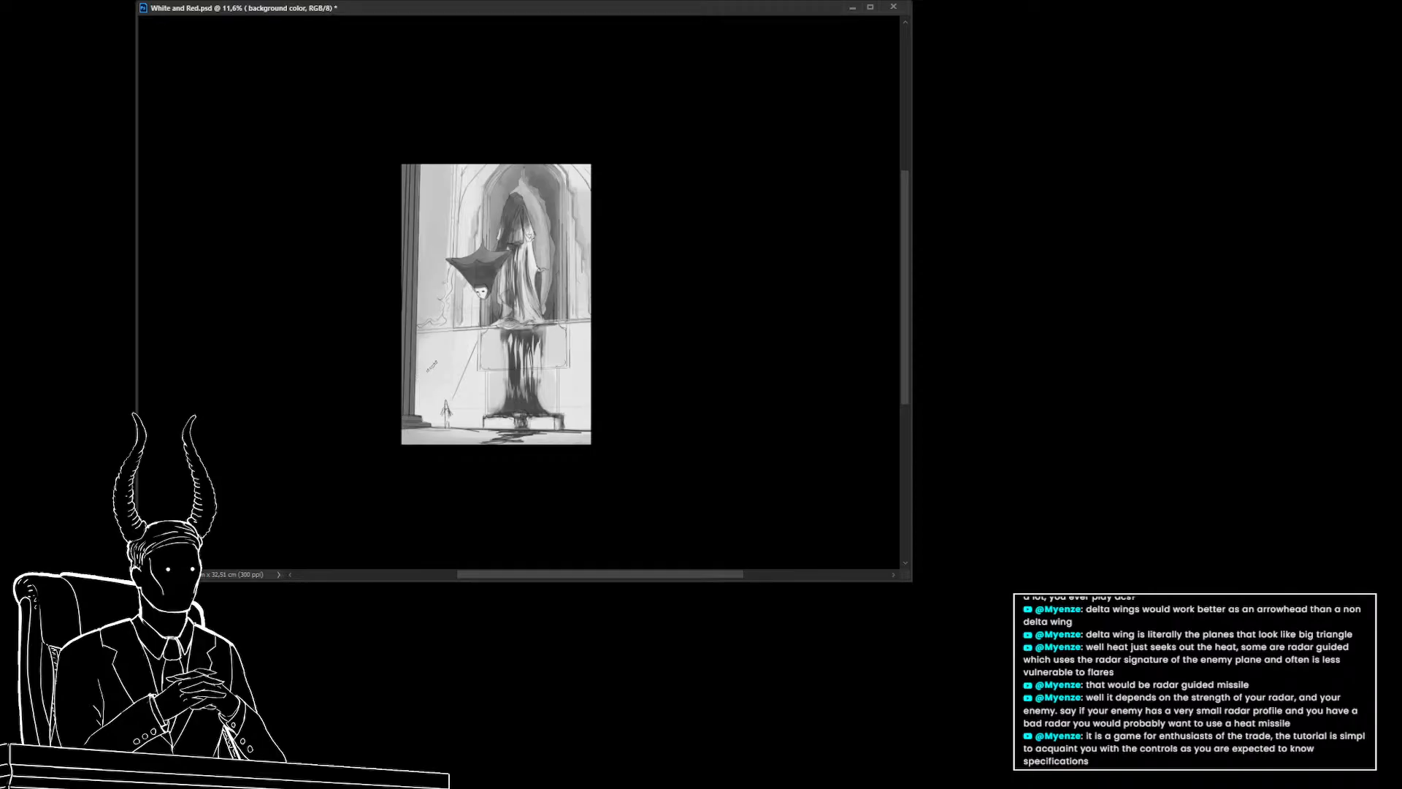
key(bracketright)
key(bracketright)
key(bracketright)
key(bracketright)
key(bracketright)
drag(422, 348, 427, 429)
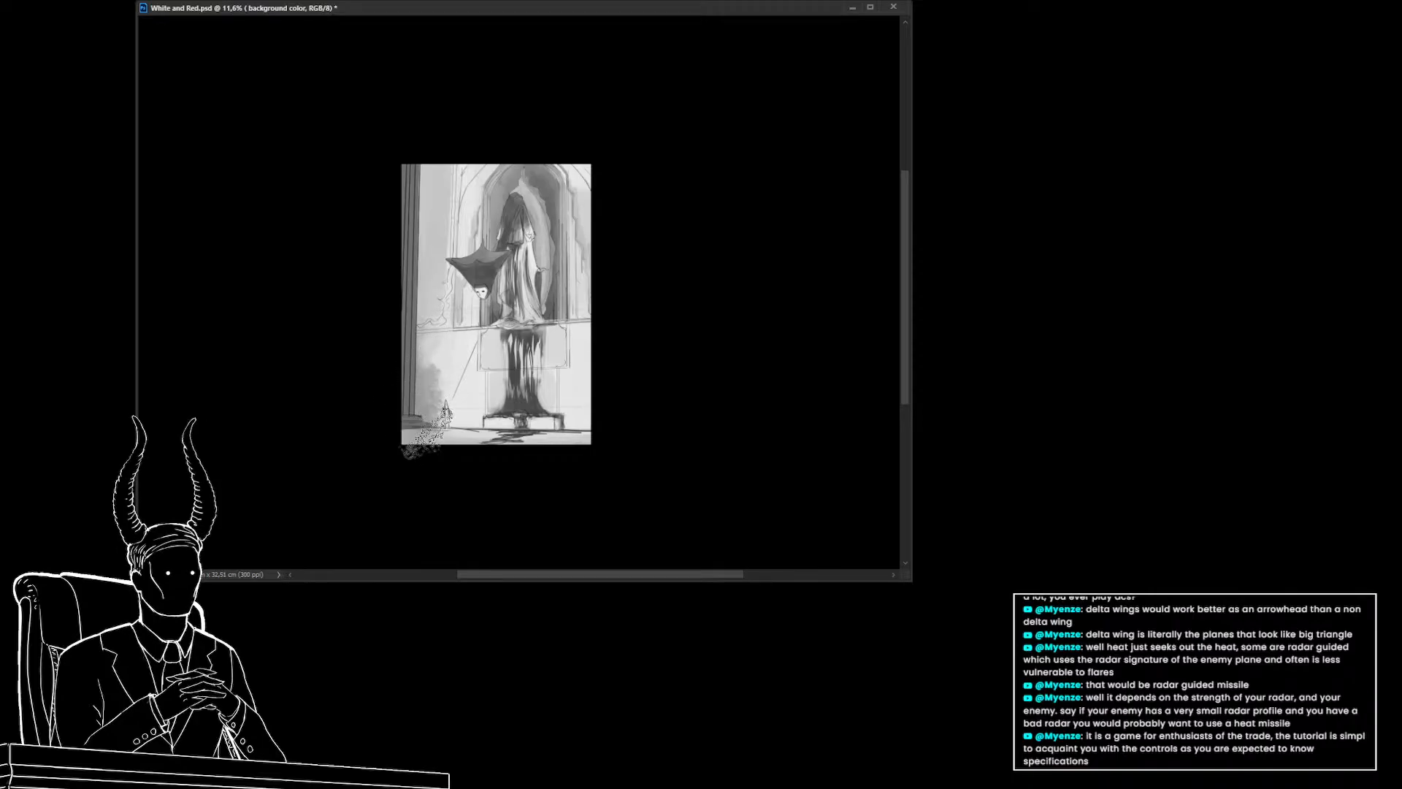
key(ctrl+z)
key(ctrl+z)
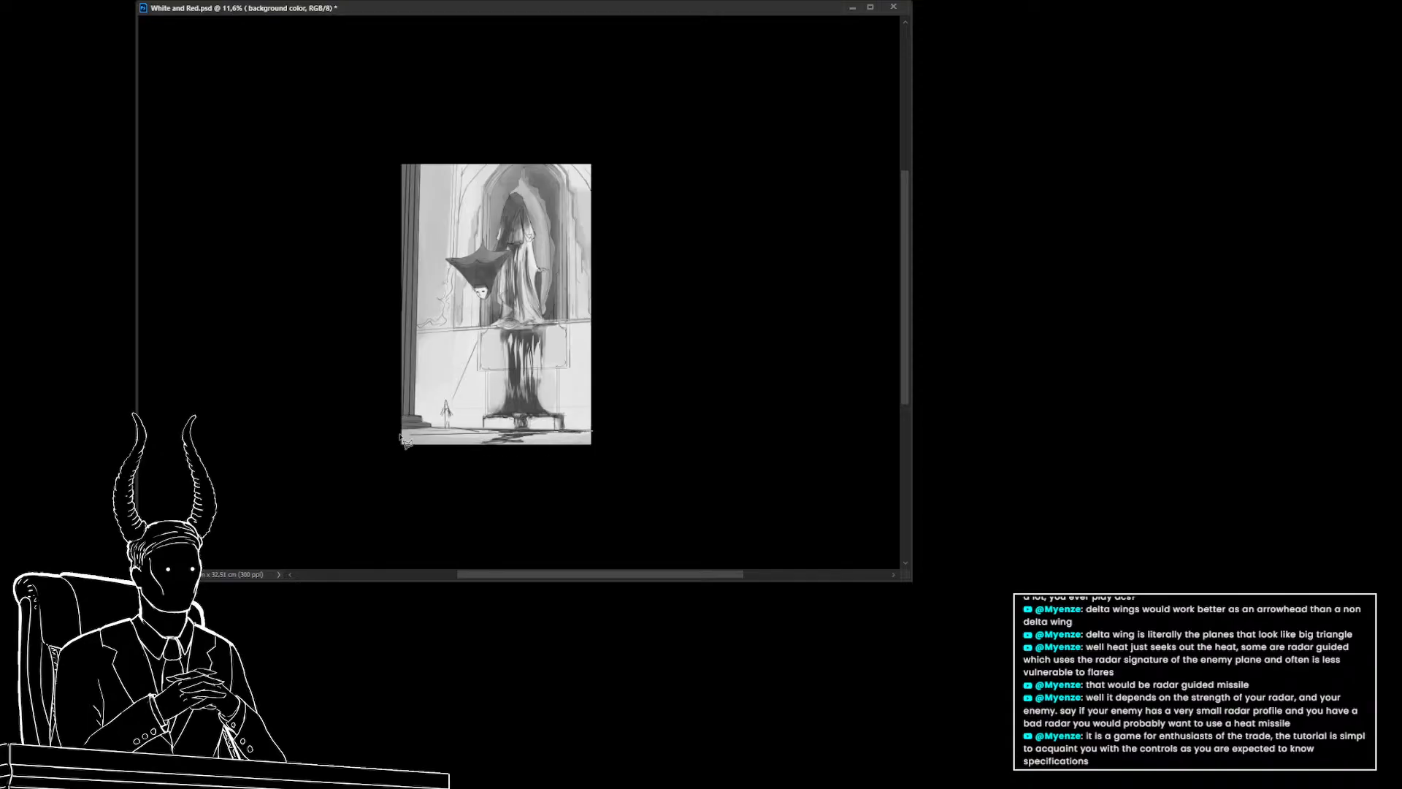
Draw a polygonal lasso selection around the upper left part of the canvas
click(373, 426)
click(314, 138)
click(472, 95)
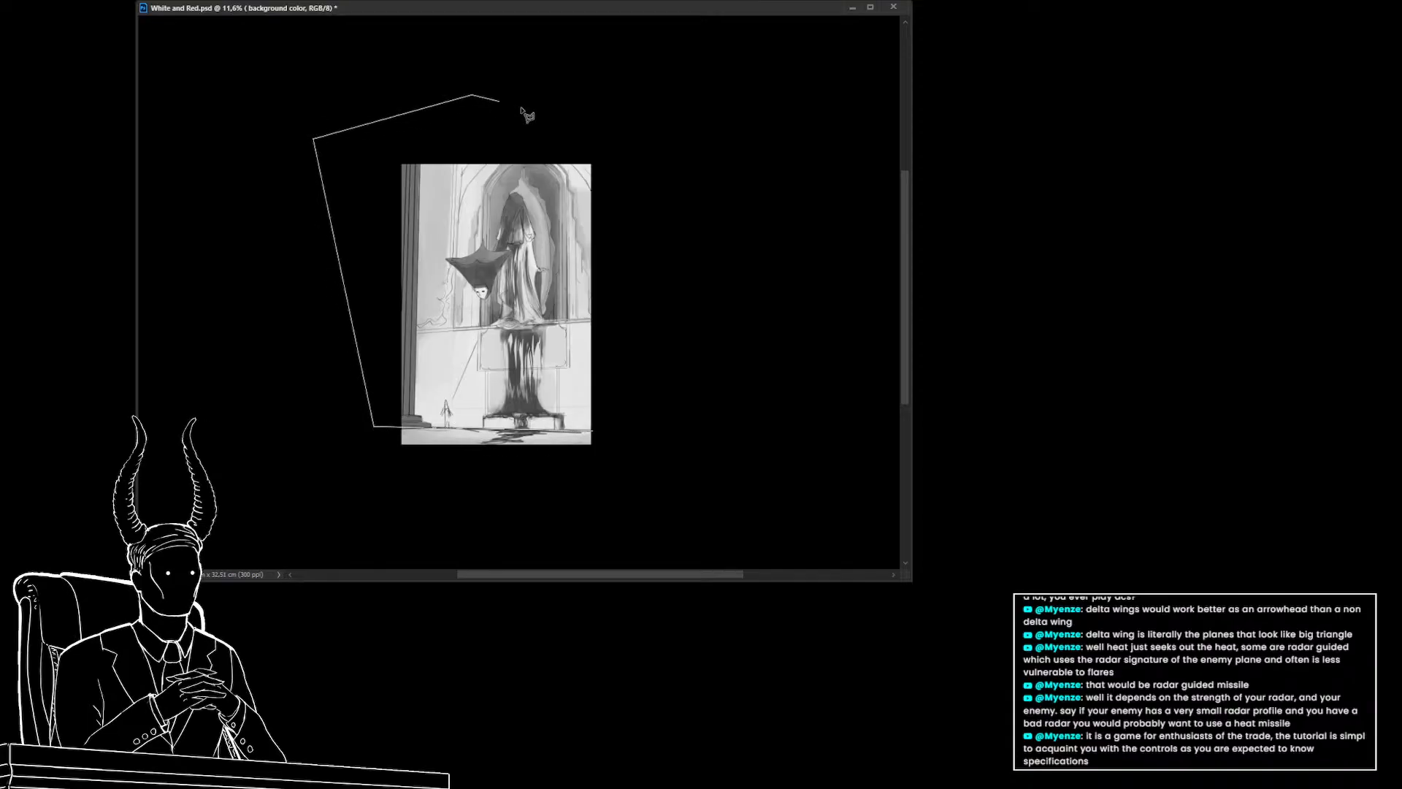
click(725, 167)
double_click(683, 358)
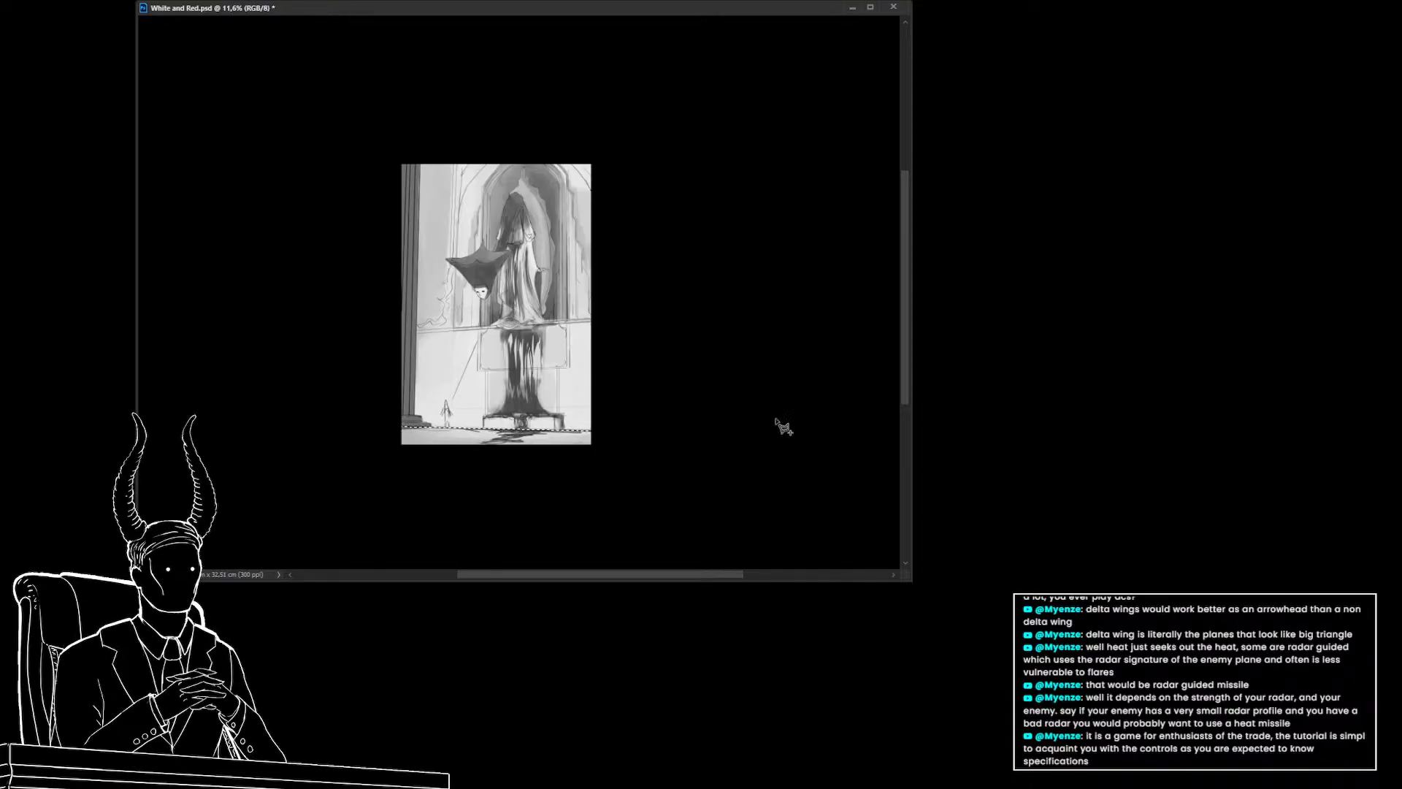
Paint gray brush strokes inside the selection over the upper left background, then deselect
click(1023, 503)
key(b)
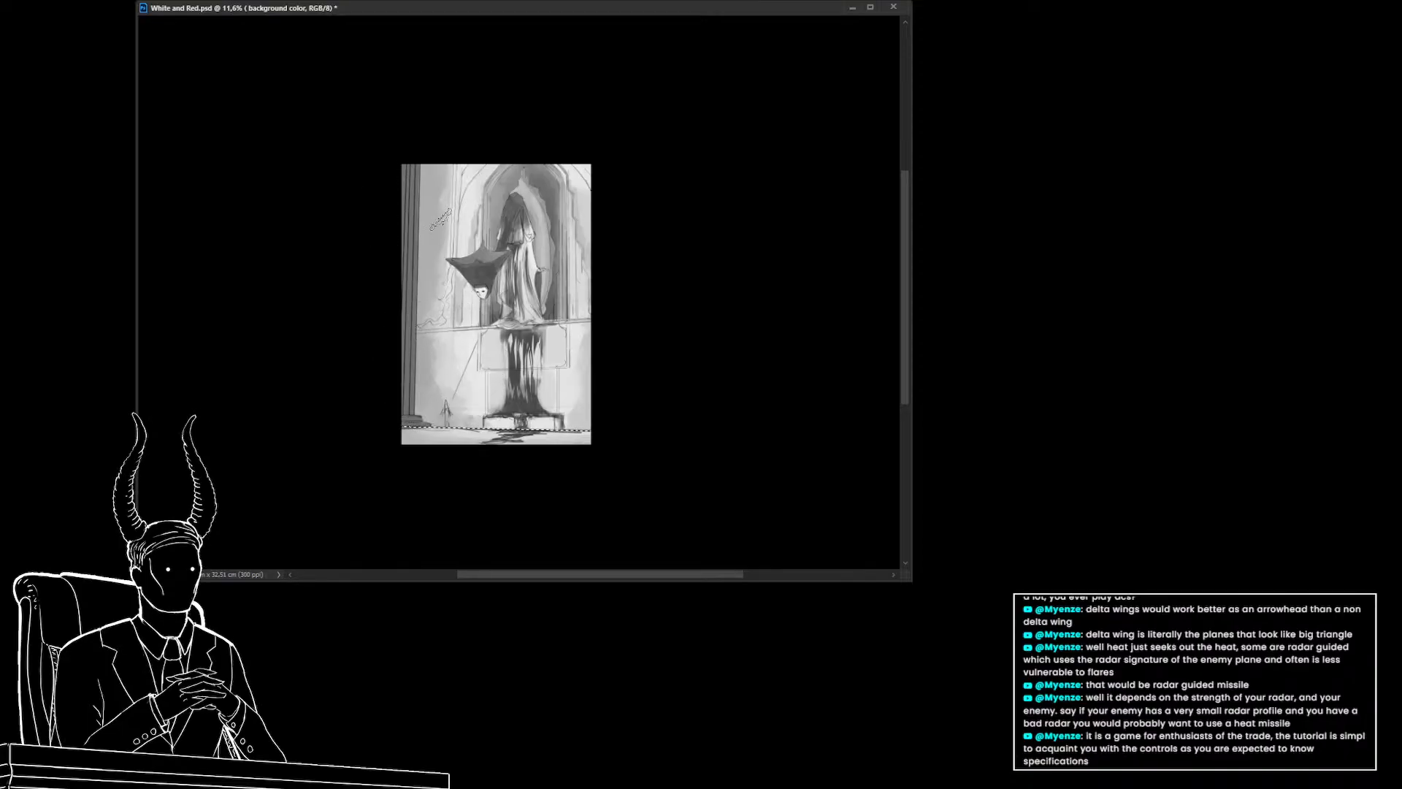
alt+click(432, 261)
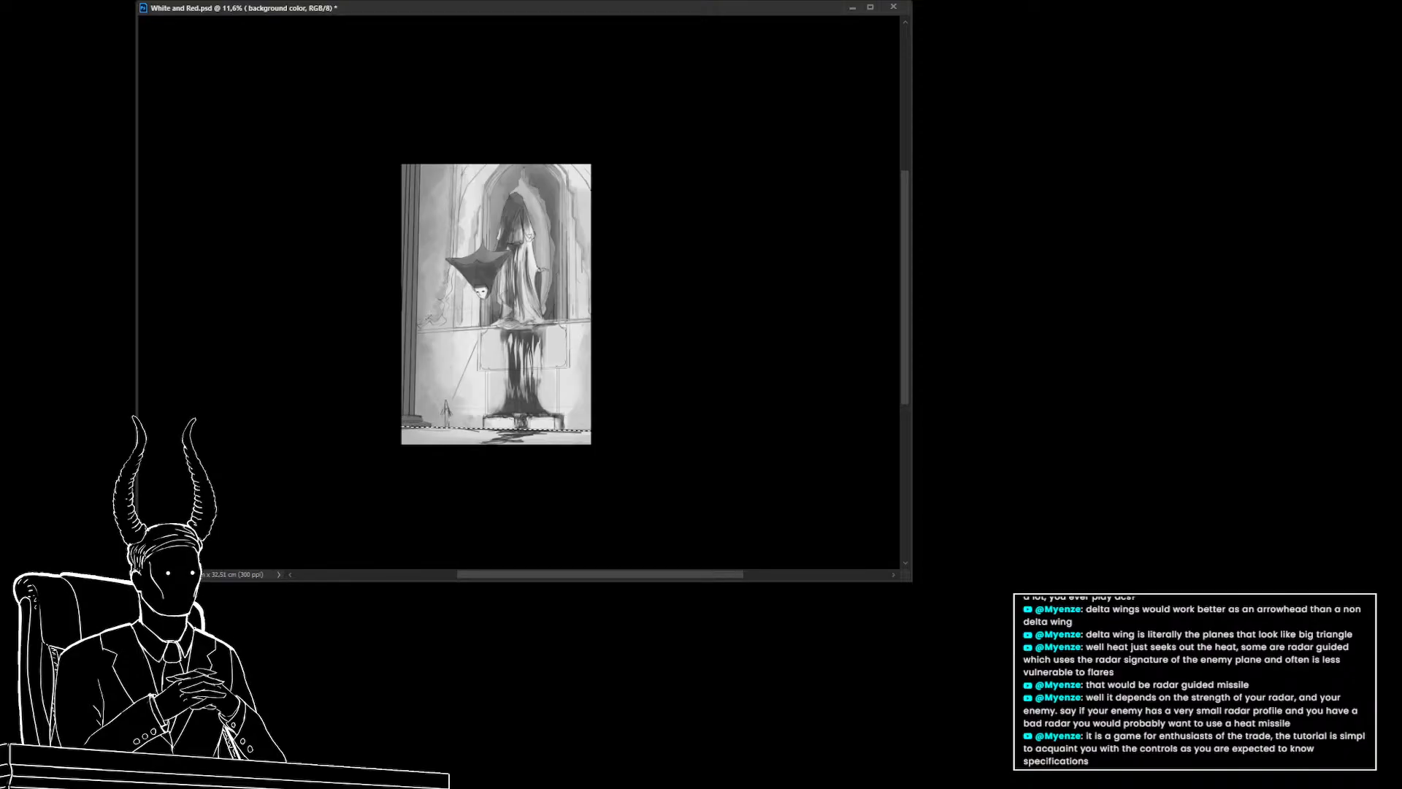
alt+click(426, 267)
alt+click(425, 397)
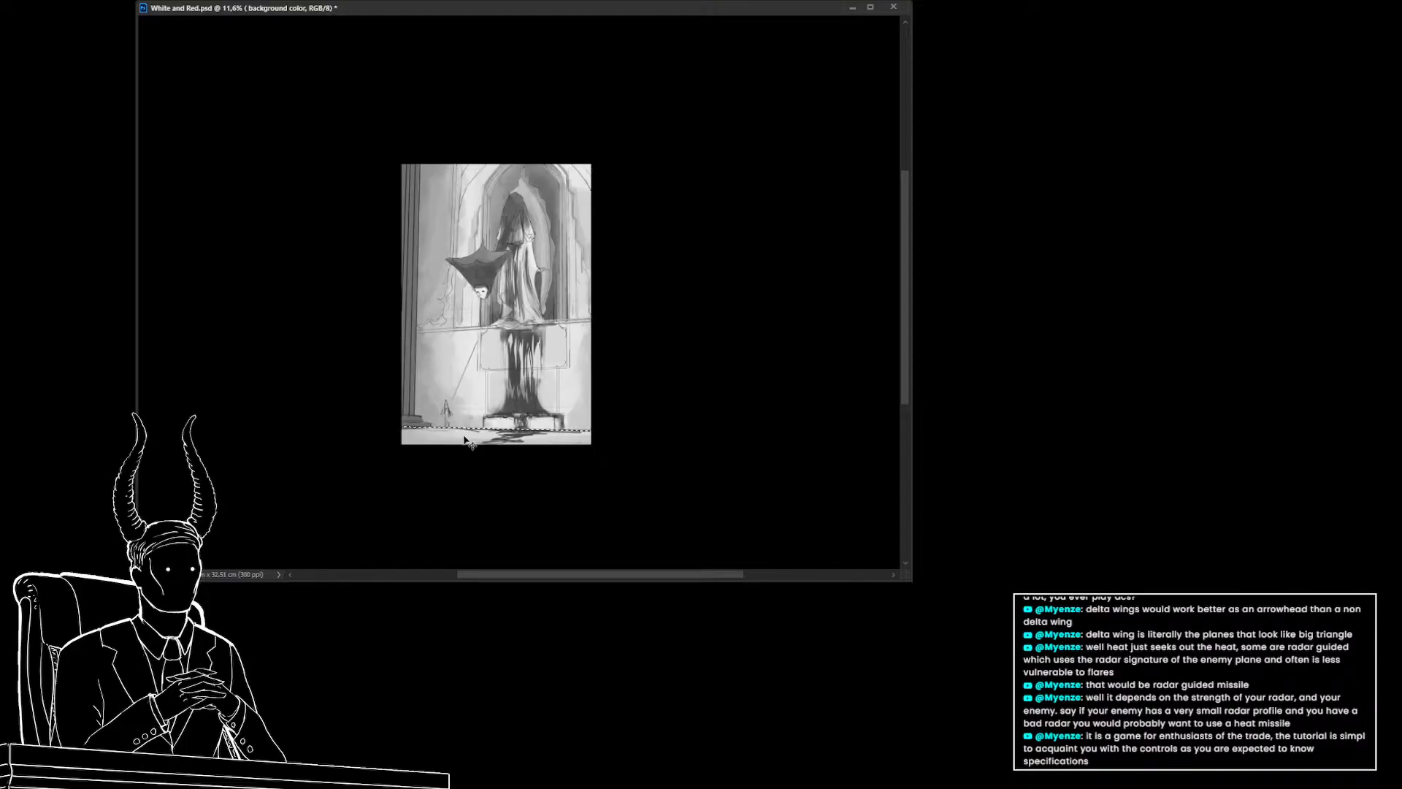
key(ctrl+d)
drag(484, 441, 489, 447)
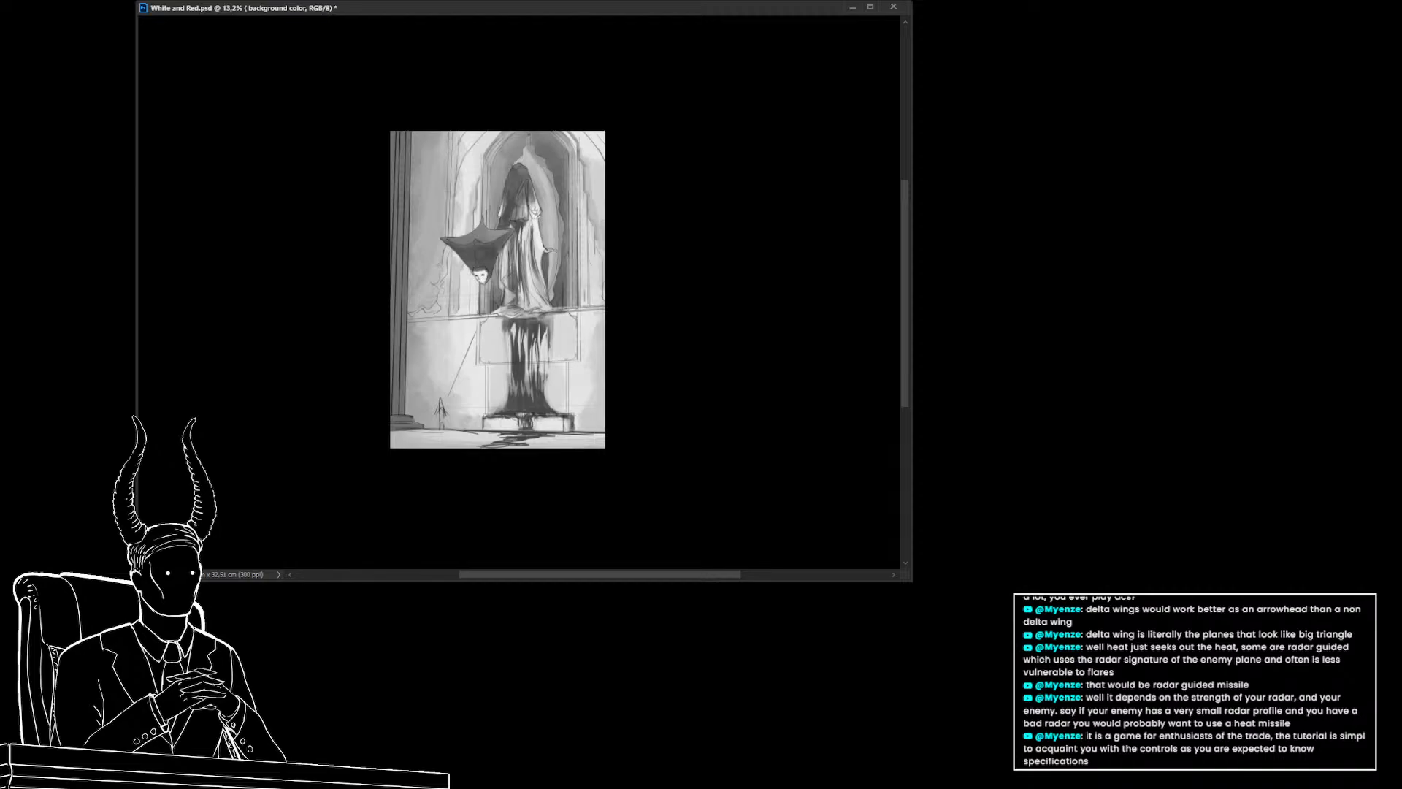
On a new layer, try filling a lasso selection along the canvas's bottom edge, then undo the fill and deselect
key(ctrl+alt+shift+n)
key(l)
click(609, 433)
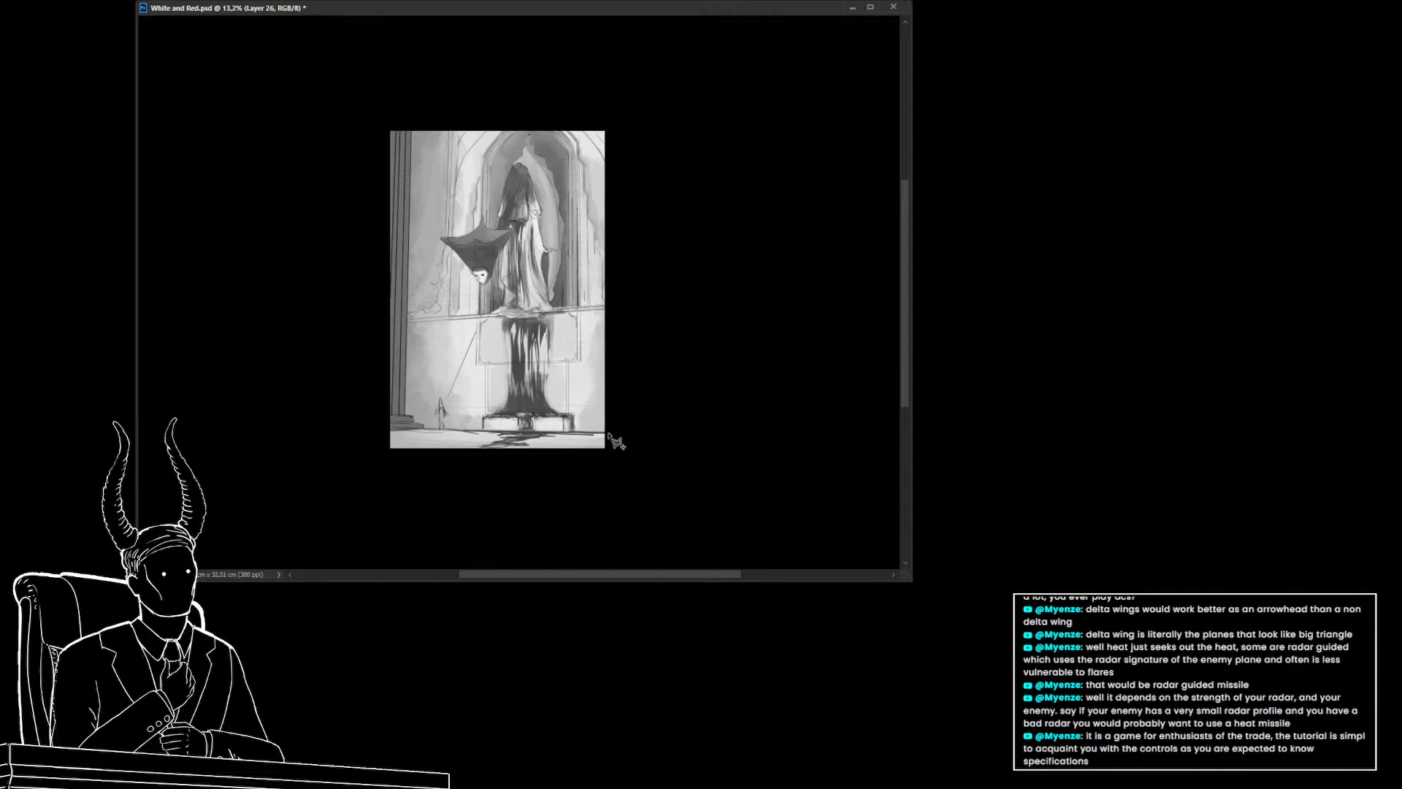
click(333, 424)
click(307, 468)
click(563, 502)
click(617, 494)
ctrl+click(667, 454)
ctrl+click(659, 448)
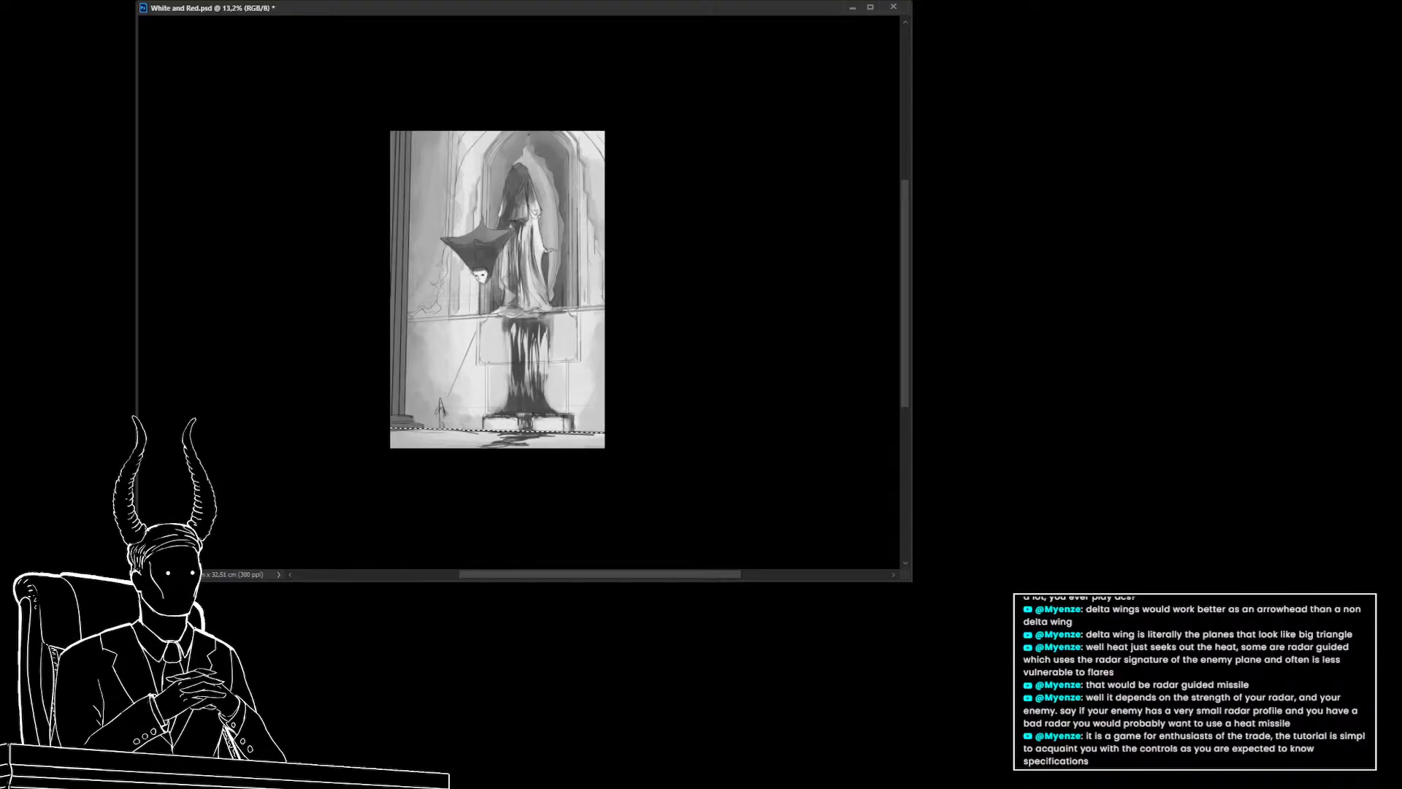
key(ctrl+alt+shift+n)
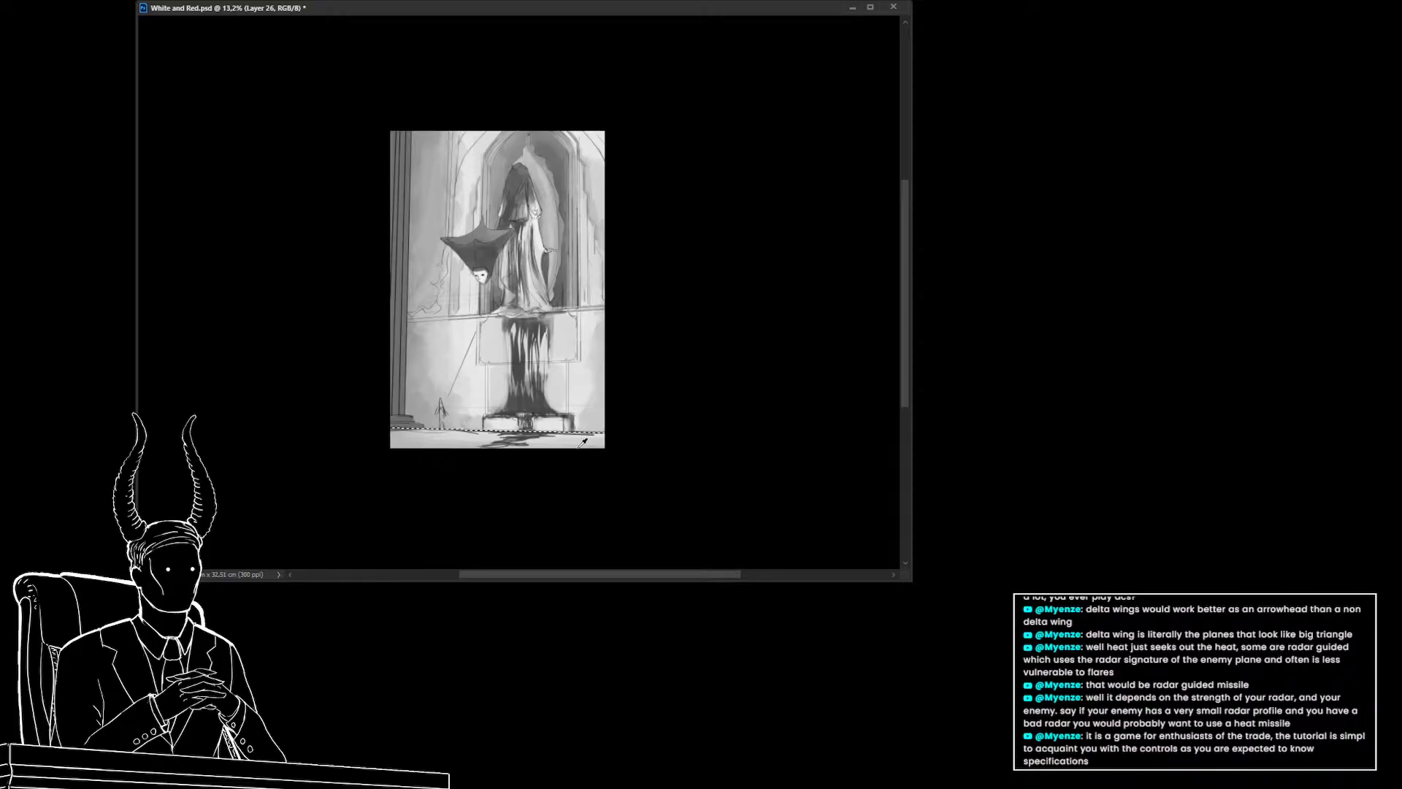
key(alt+BackSpace)
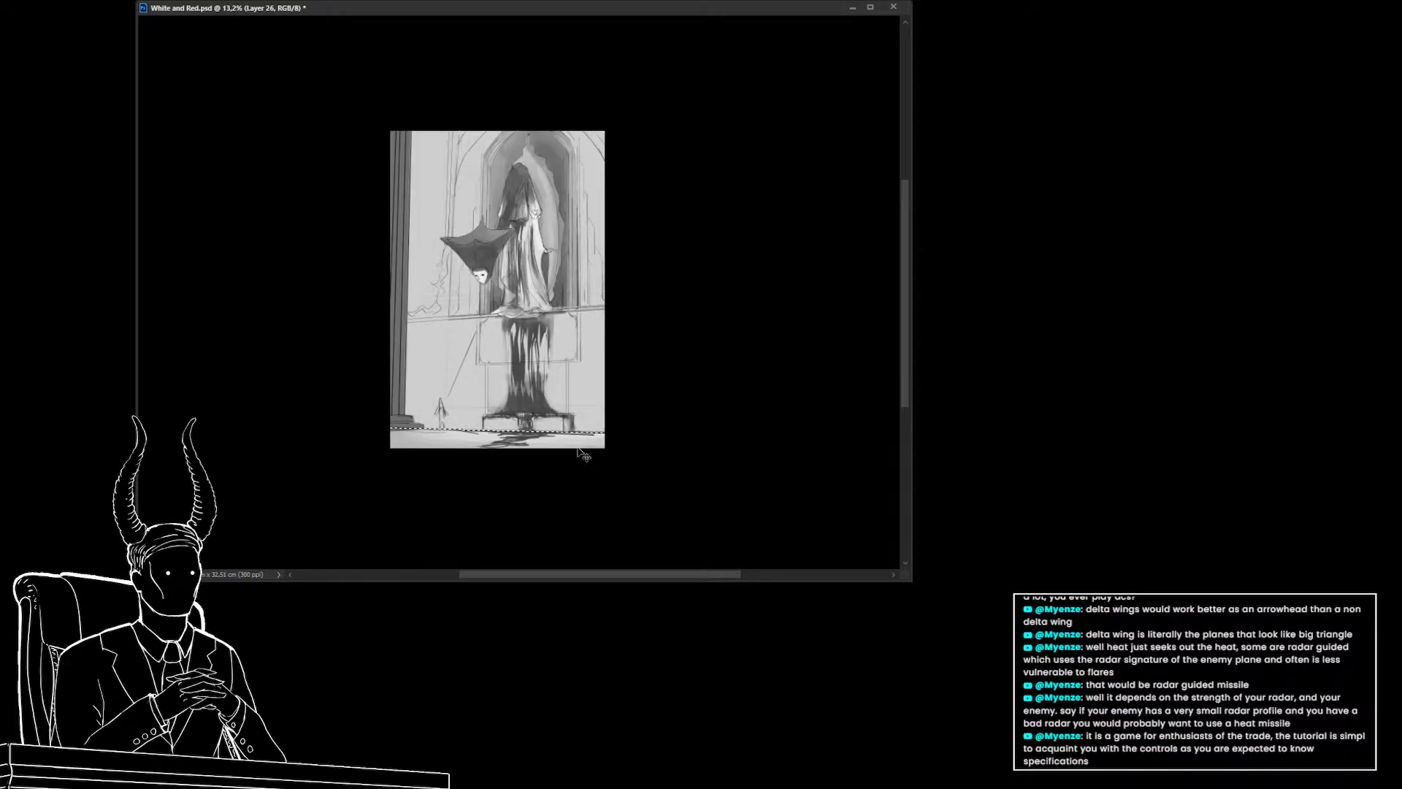
key(ctrl+z)
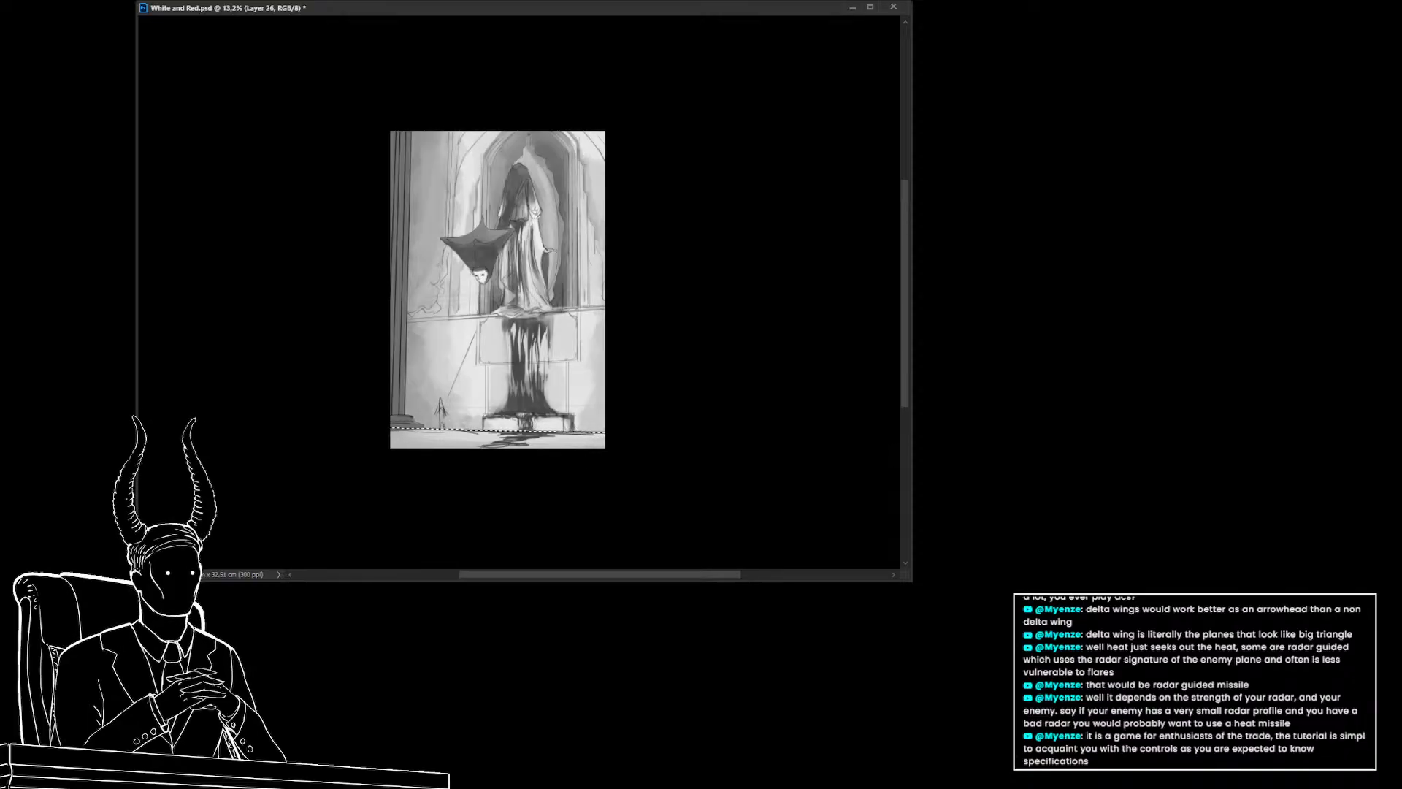
key(ctrl+z)
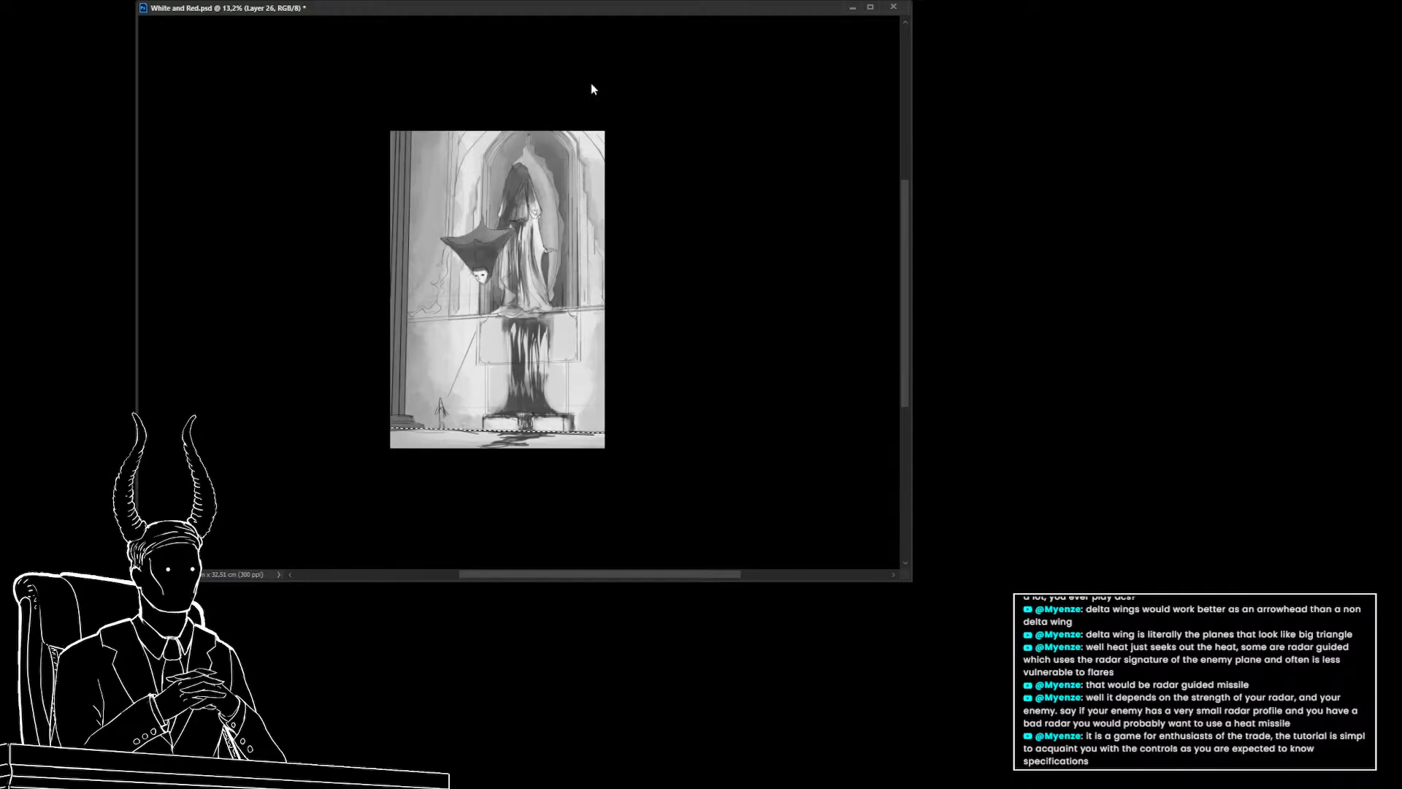
key(ctrl+d)
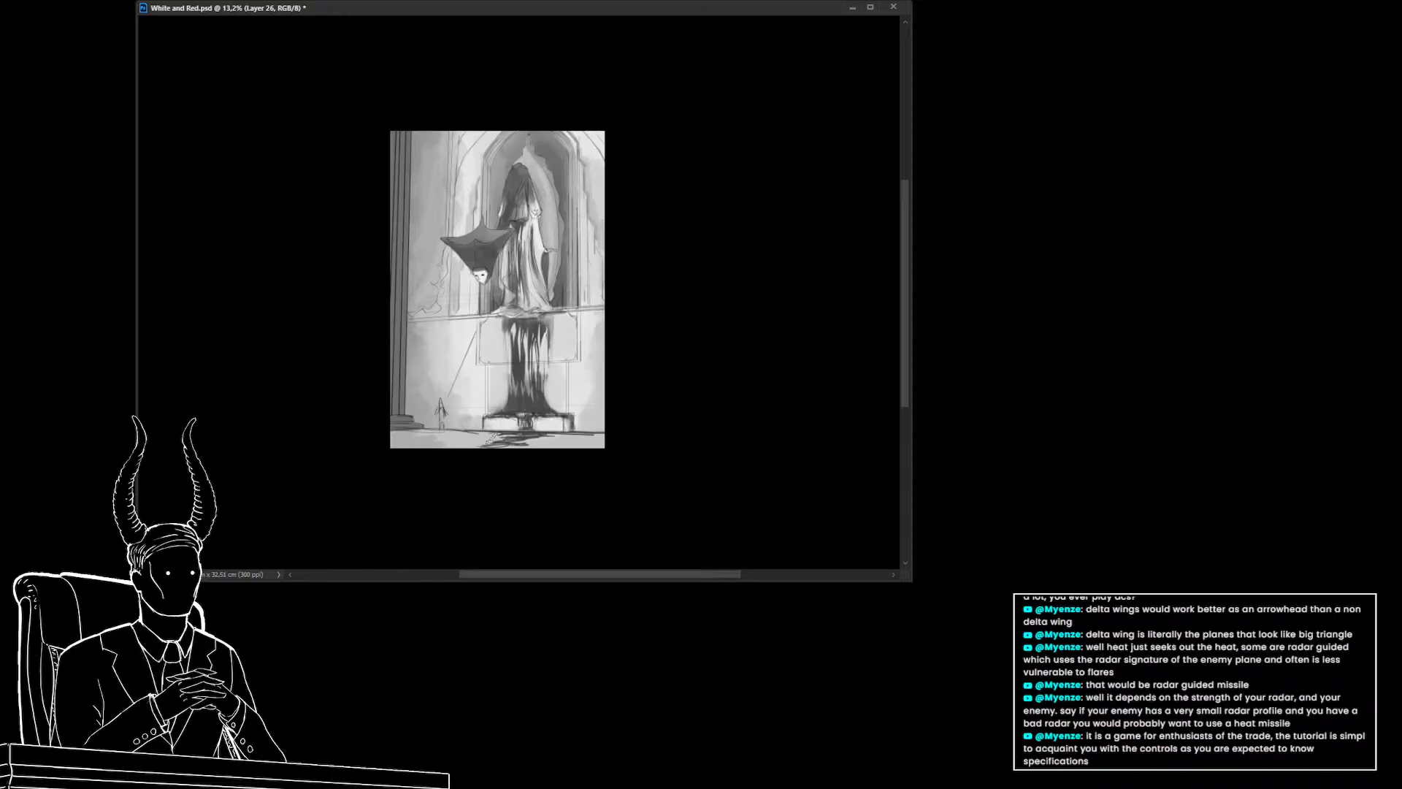
Paint brush strokes along the bottom edge of the canvas
alt+click(396, 438)
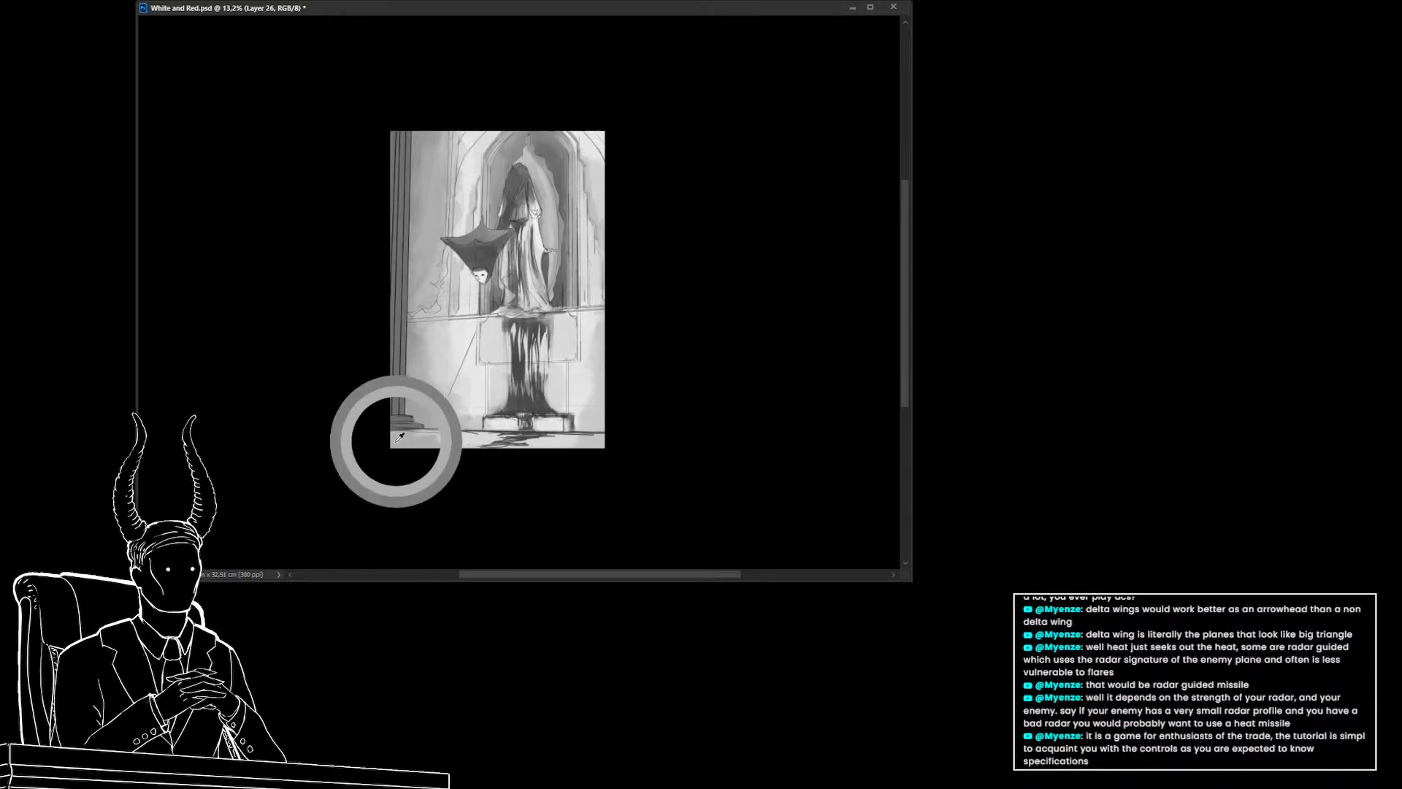
mouse_move(390, 436)
mouse_down()
mouse_move(423, 453)
mouse_move(441, 440)
mouse_move(608, 447)
mouse_up()
alt+click(552, 436)
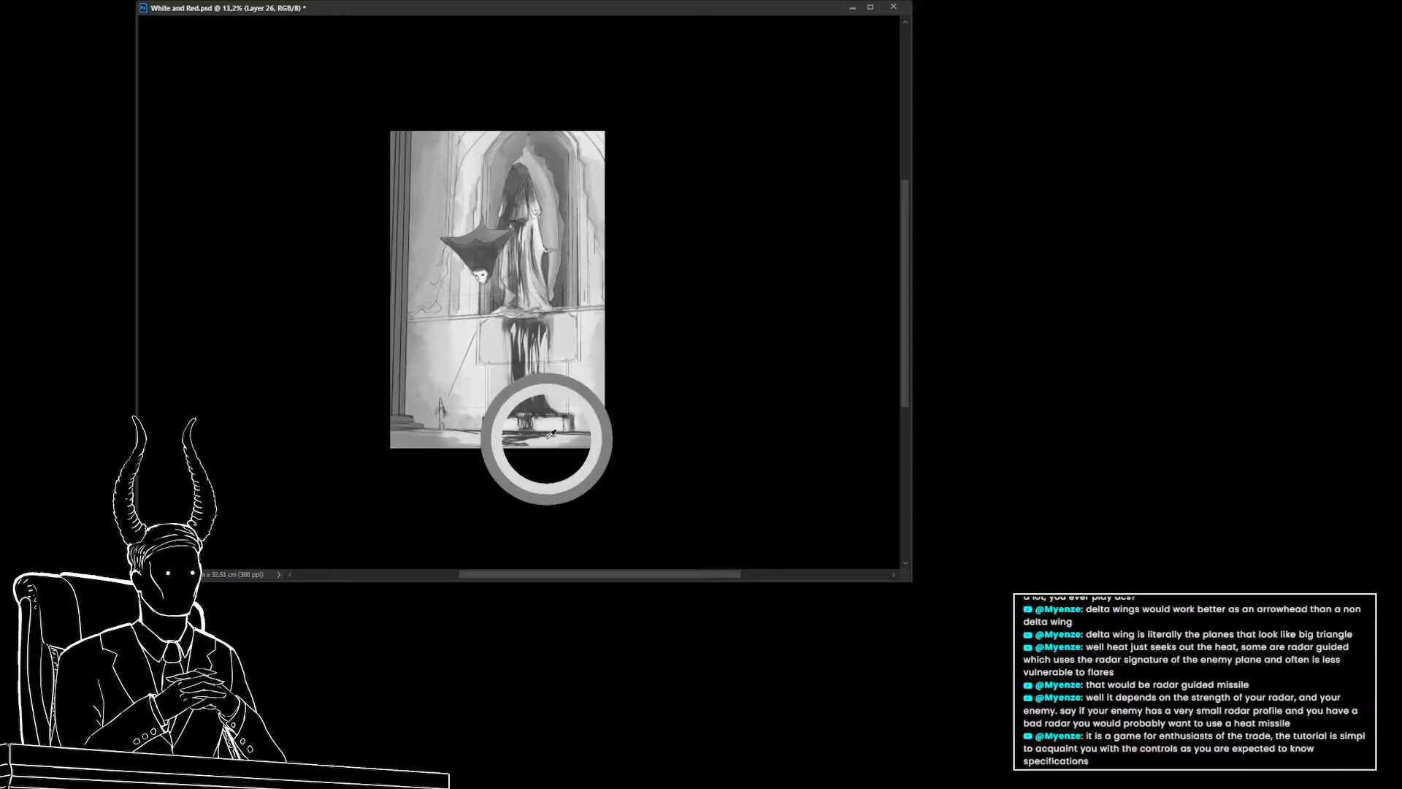
mouse_move(551, 446)
mouse_down()
mouse_move(527, 446)
mouse_move(545, 447)
mouse_up()
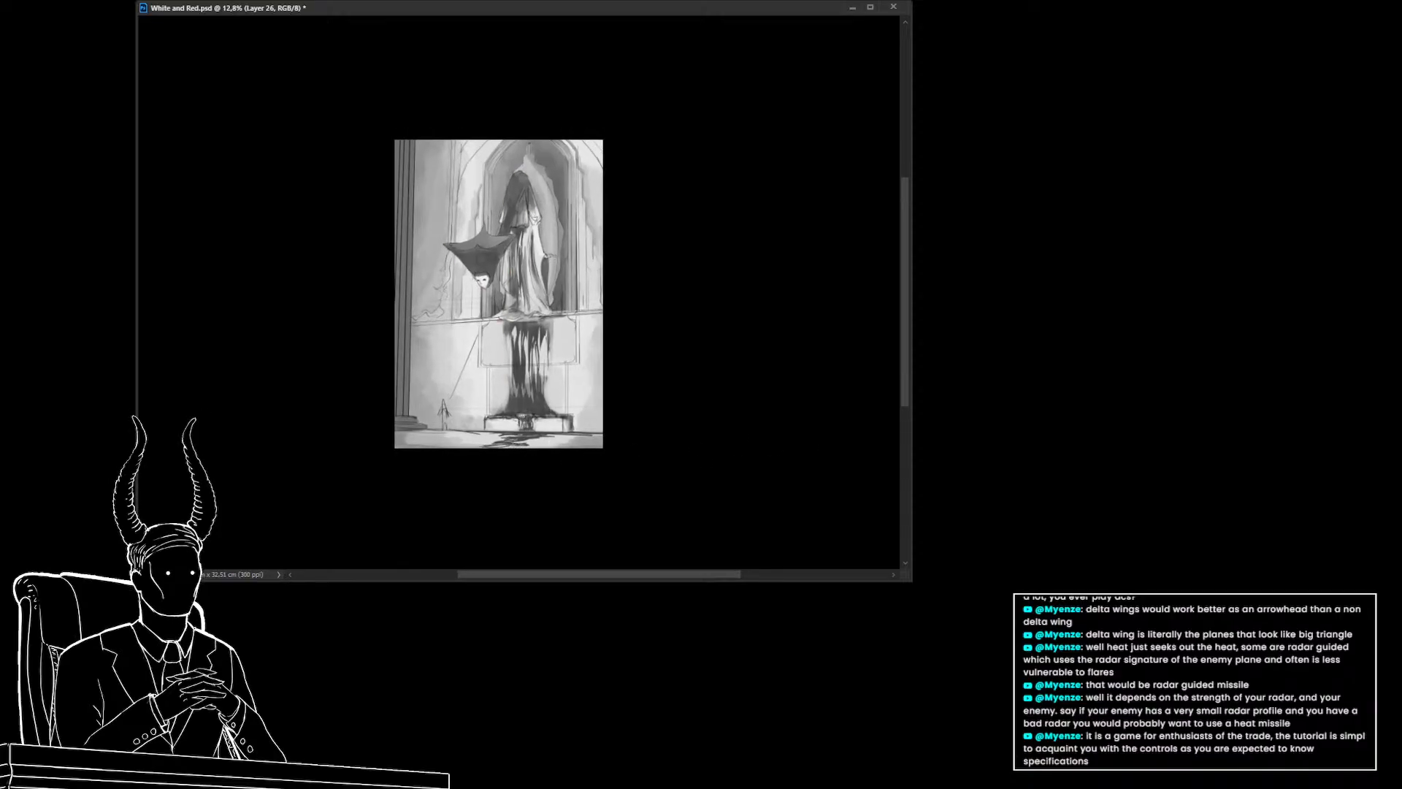
Toggle the grayscale color proof off to view the red areas, and save the document
key(ctrl+y)
key(ctrl+y)
key(ctrl+y)
key(ctrl+s)
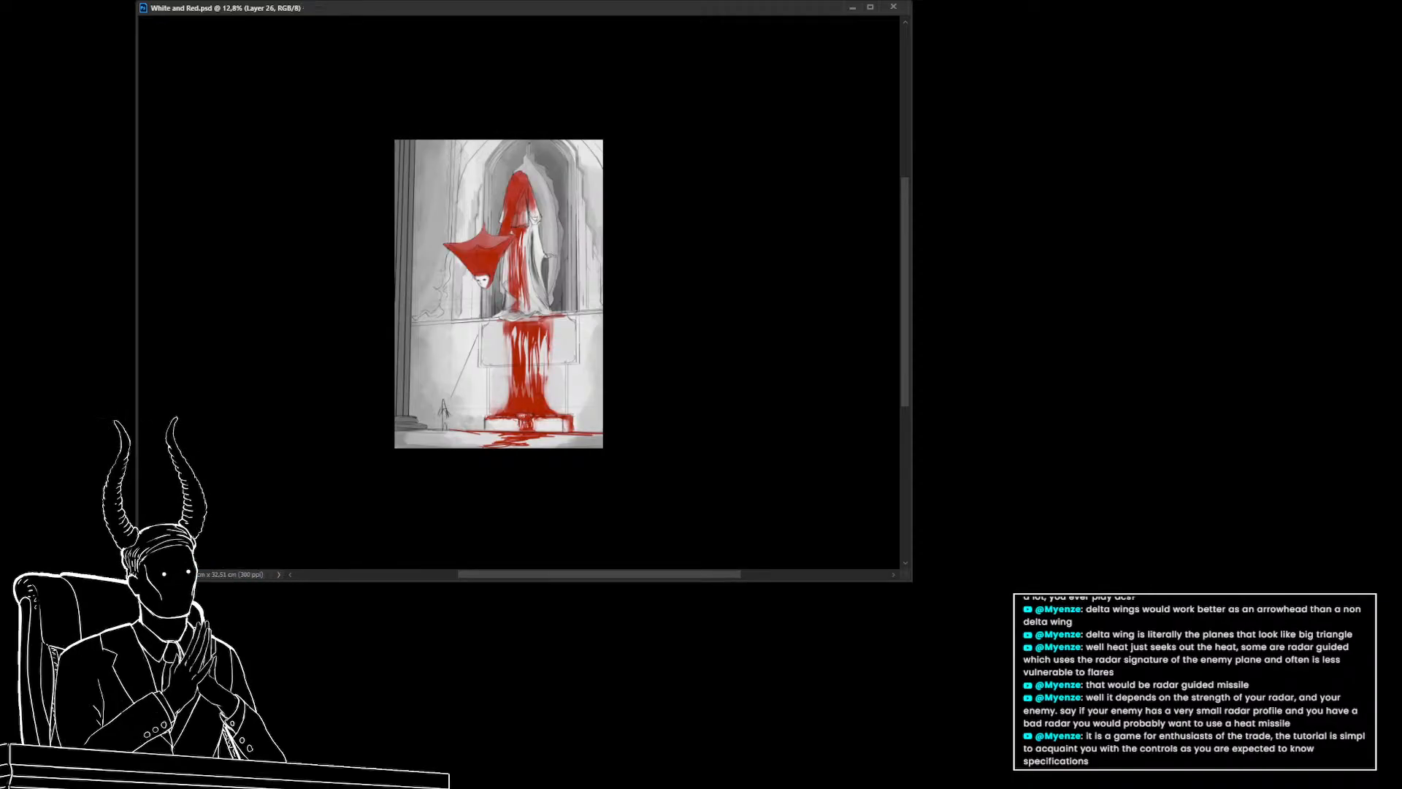
Flip the canvas view horizontally and save the document
mouse_move(589, 247)
mouse_down()
mouse_move(608, 250)
mouse_move(626, 300)
mouse_move(614, 390)
mouse_move(612, 366)
mouse_up()
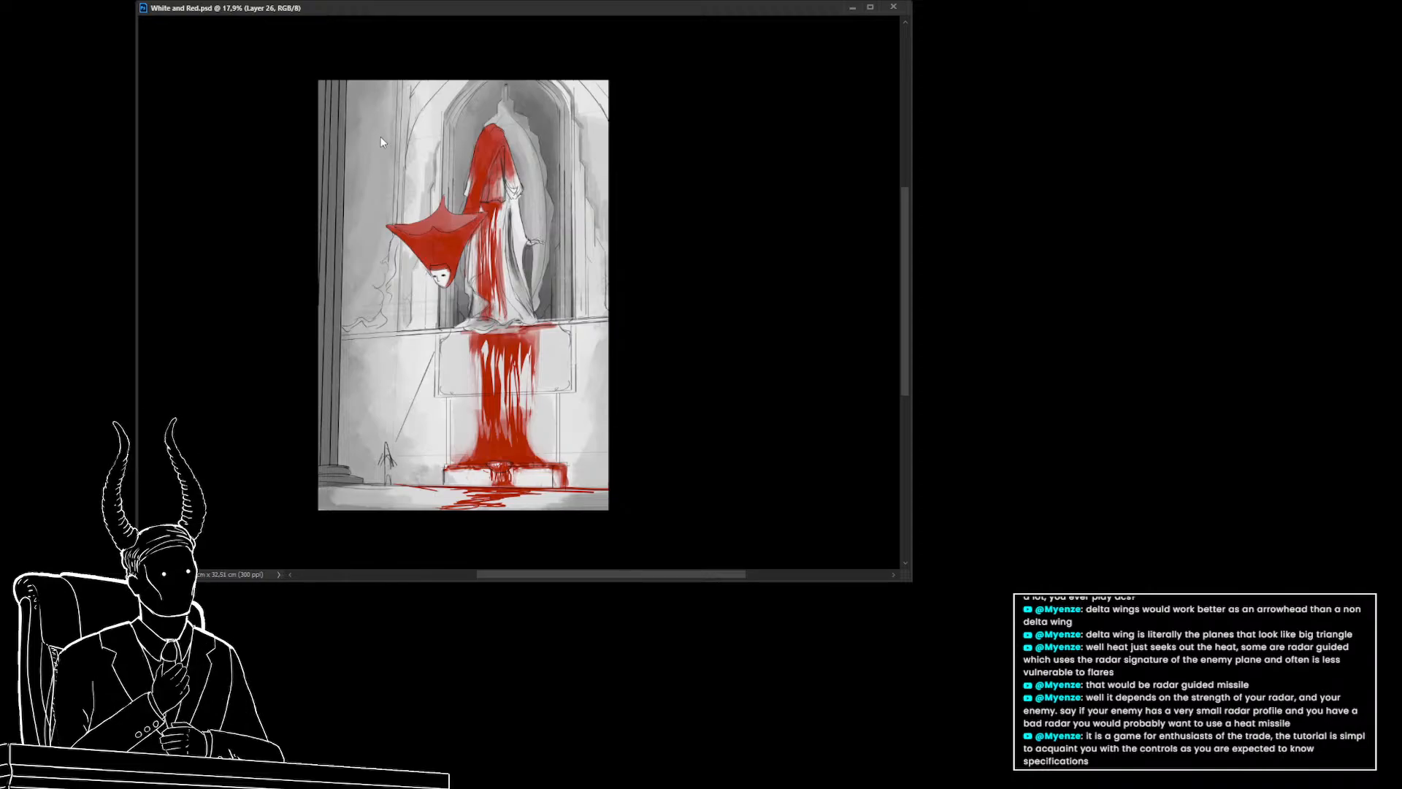
key(ctrl+shift+h)
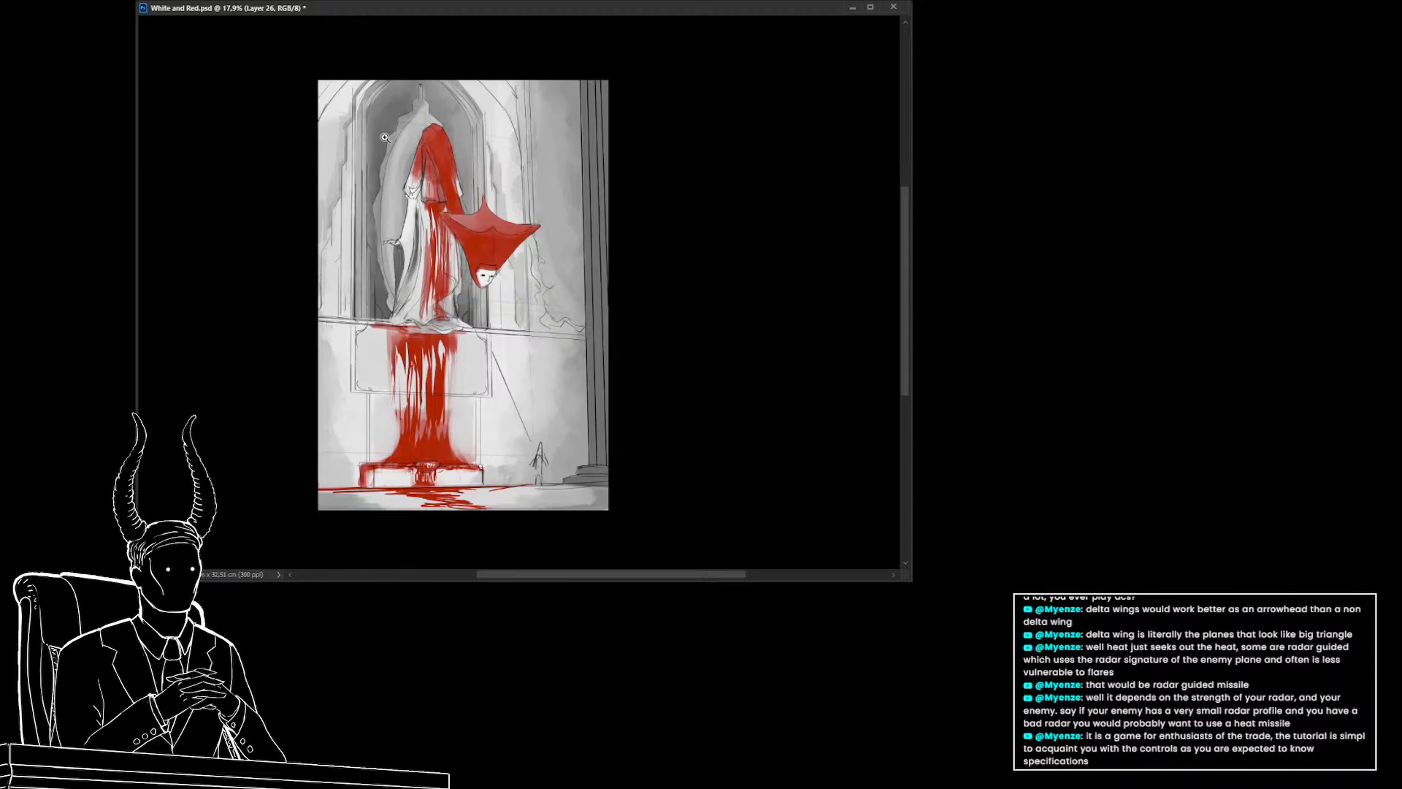
key(ctrl+s)
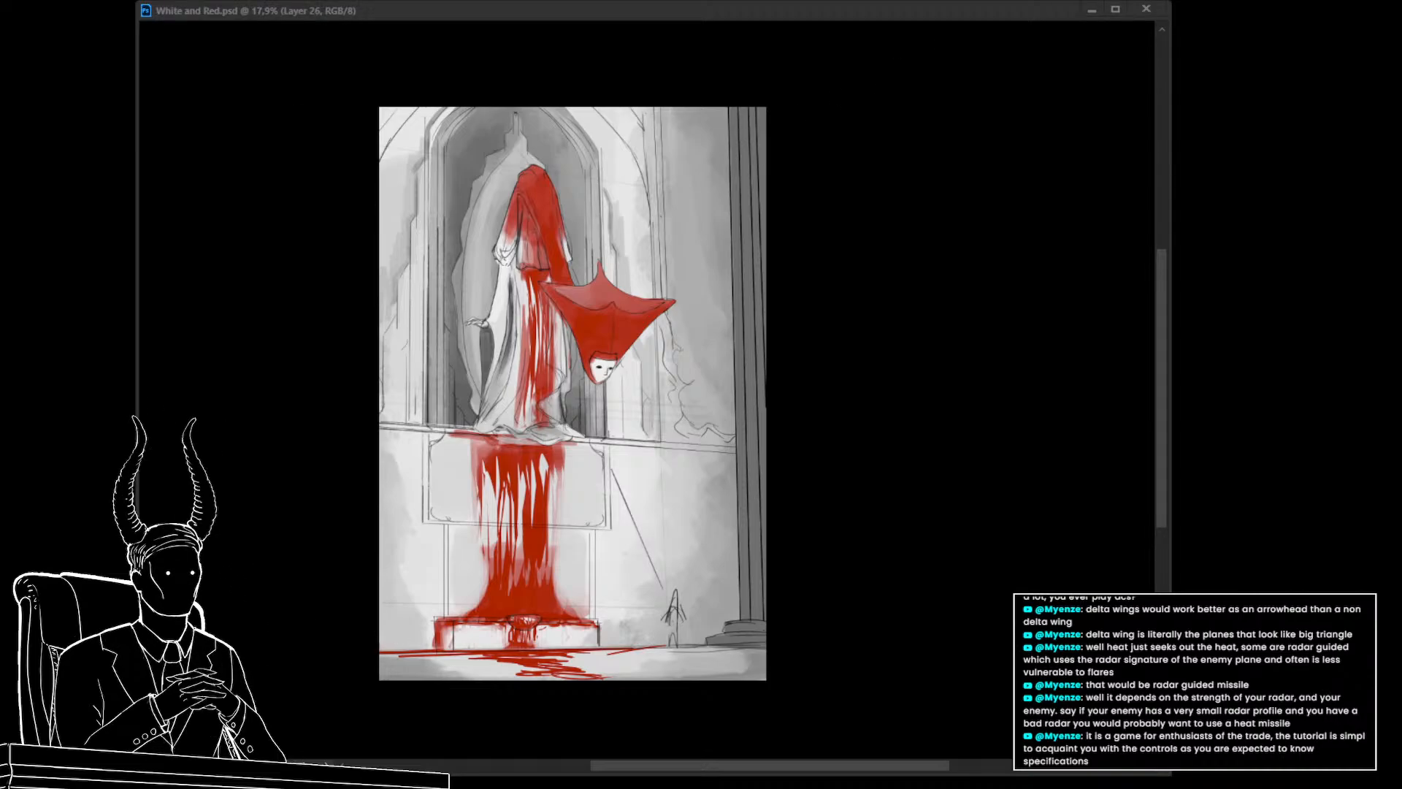
Zoom in and reposition the document window to examine the red figure and robe
key(ctrl+plus)
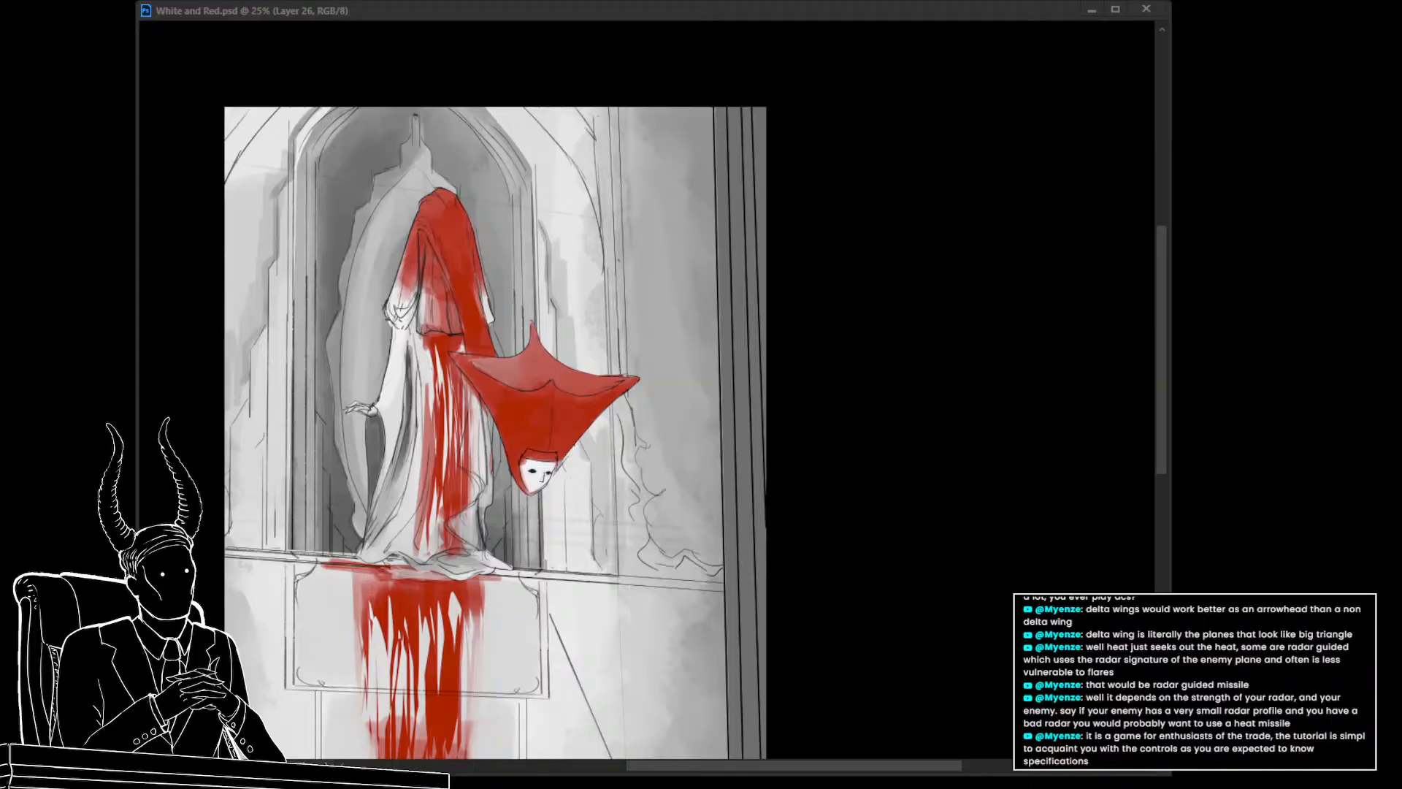
click(683, 526)
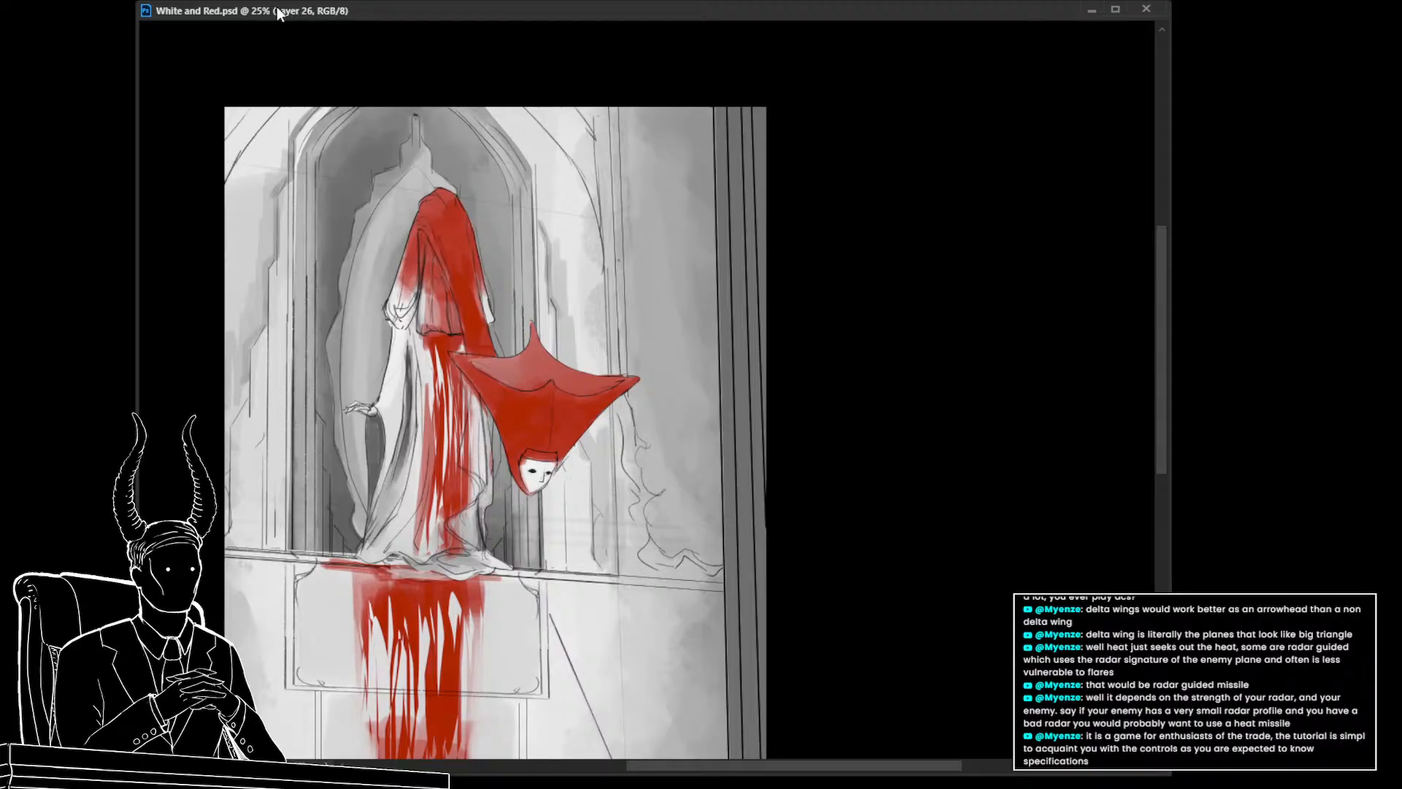
drag(283, 9, 277, 7)
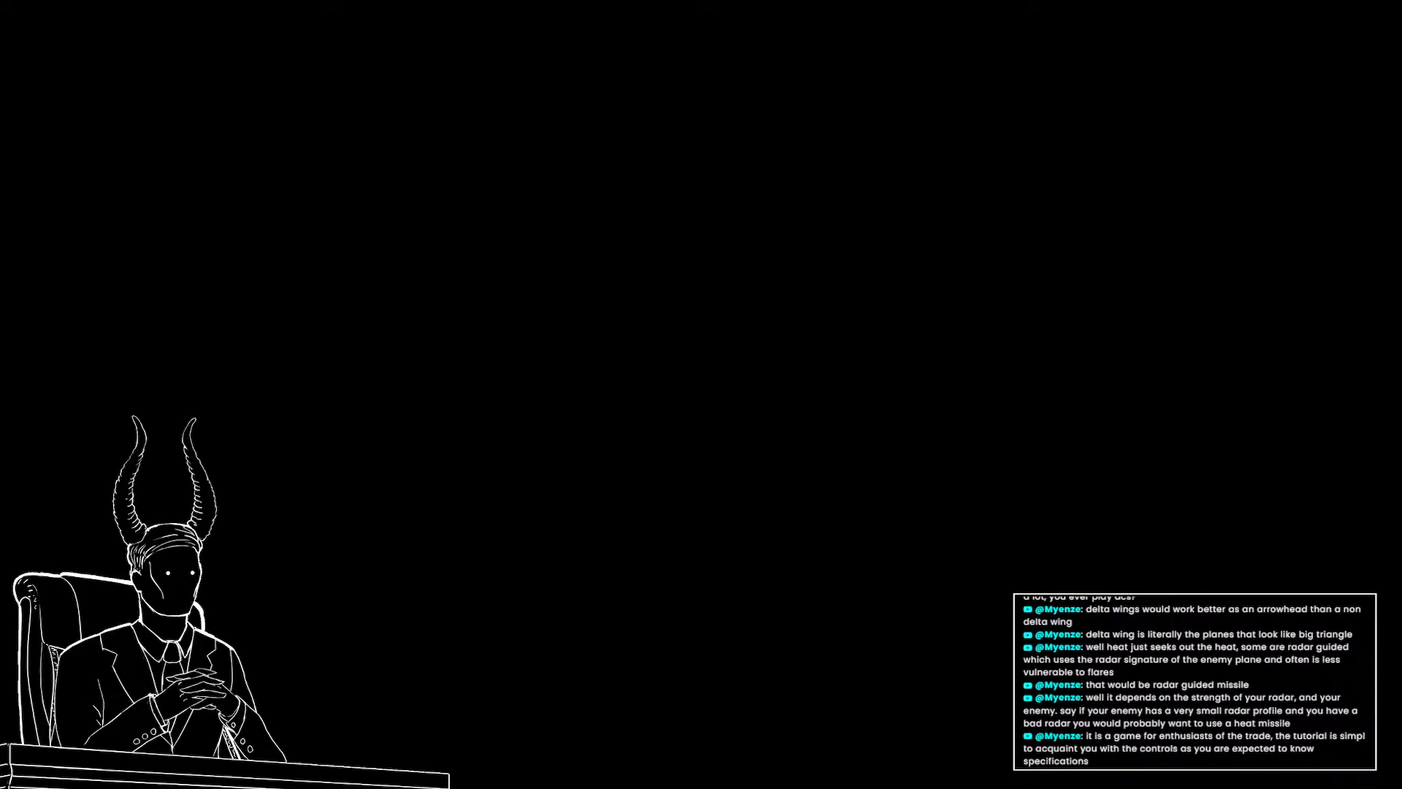
drag(226, 0, 226, 12)
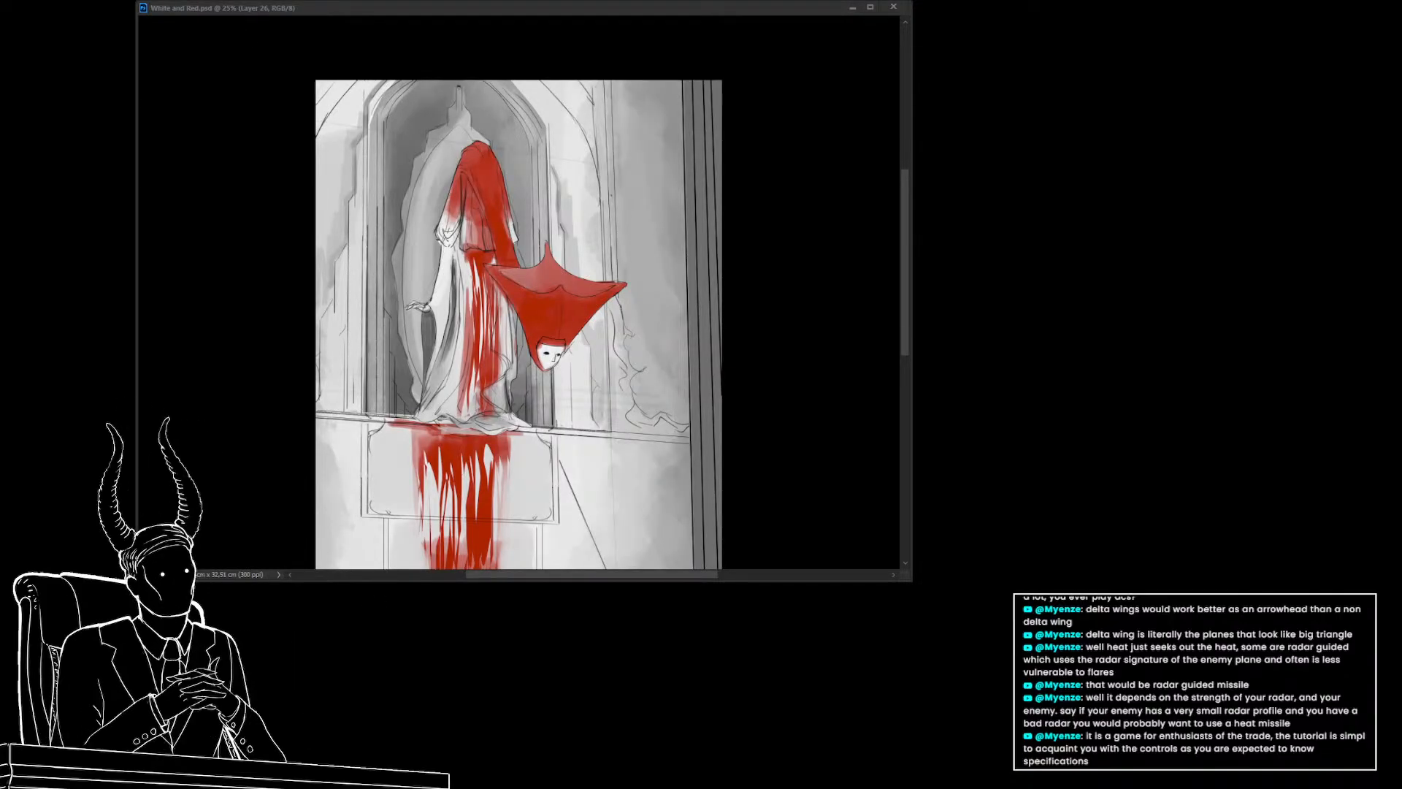
click(444, 9)
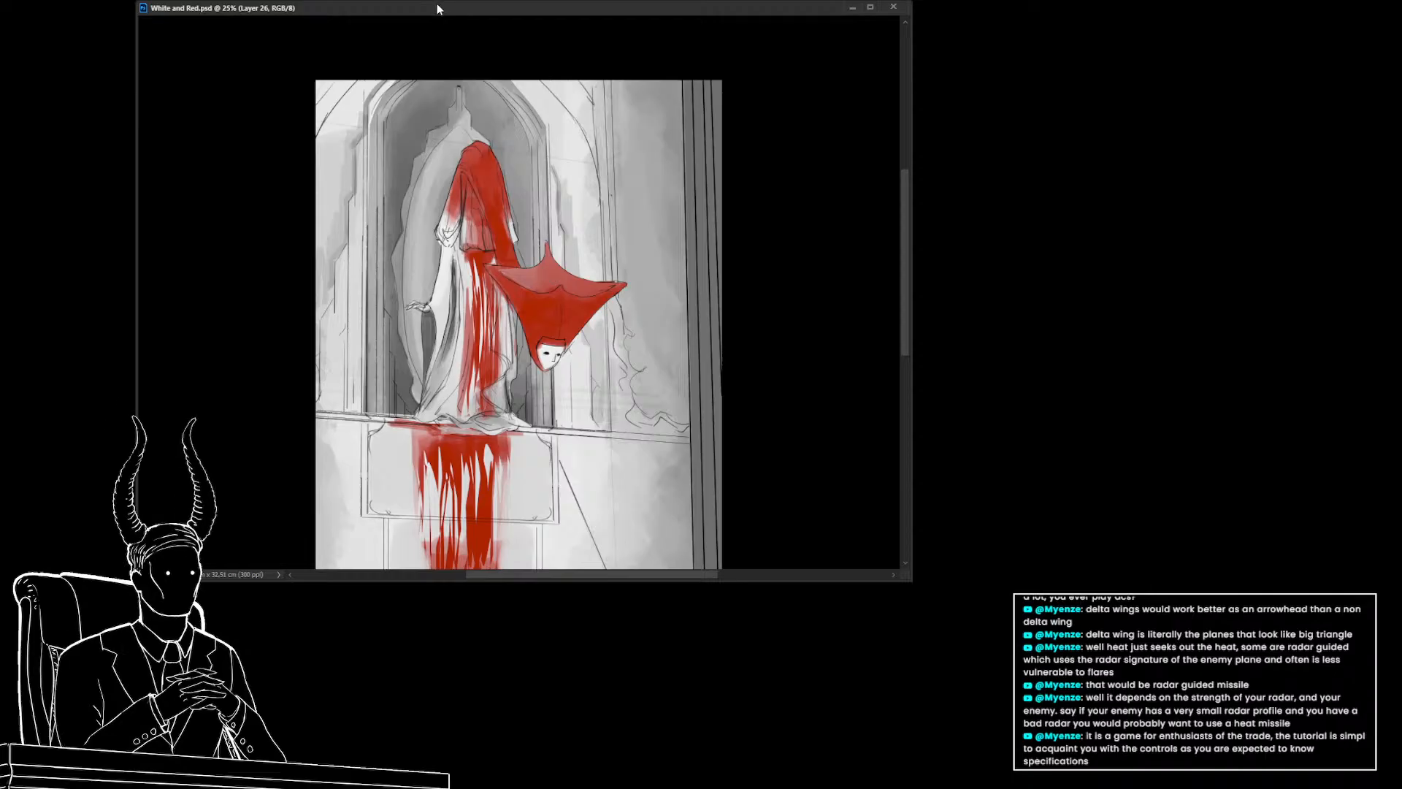
drag(436, 8, 436, 0)
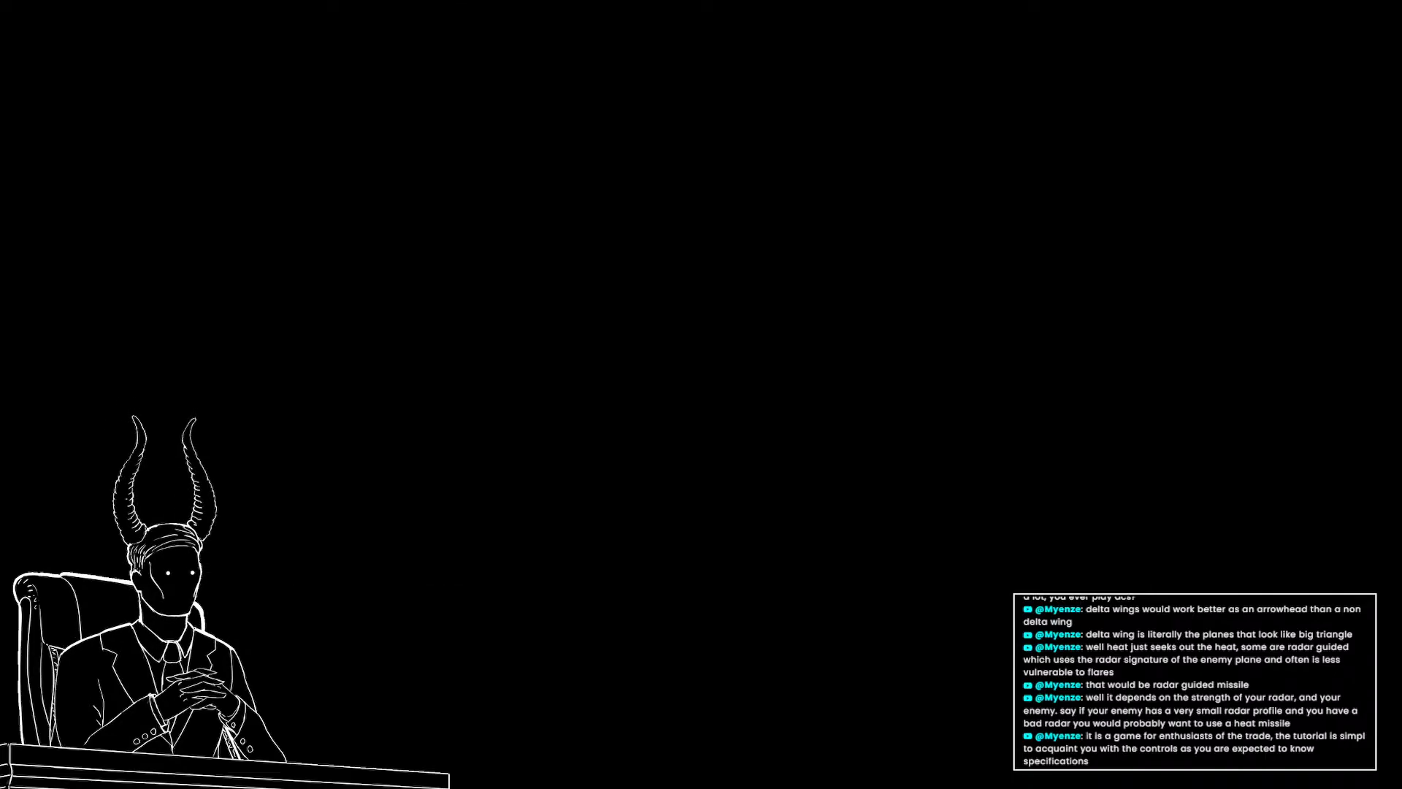
drag(250, 0, 250, 6)
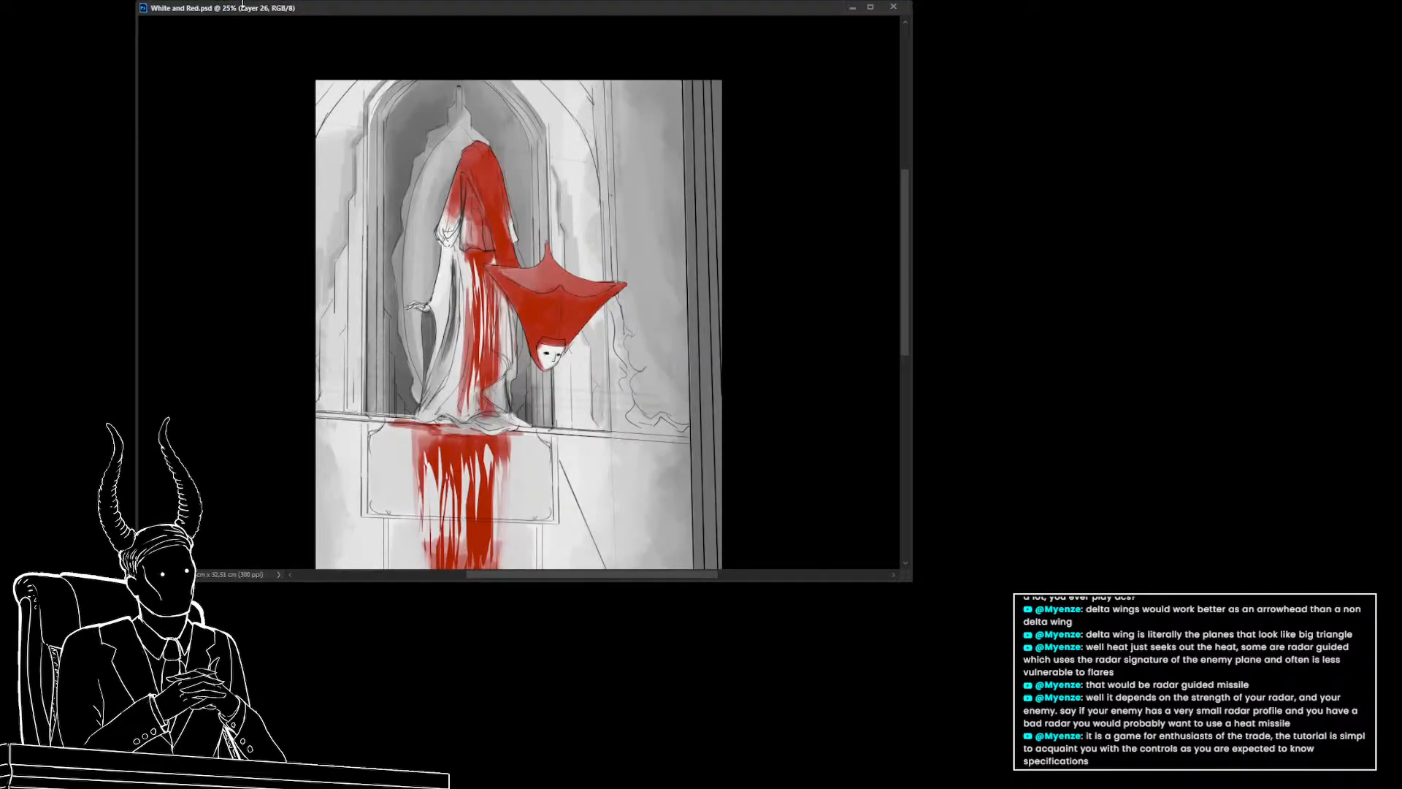
drag(886, 577, 995, 564)
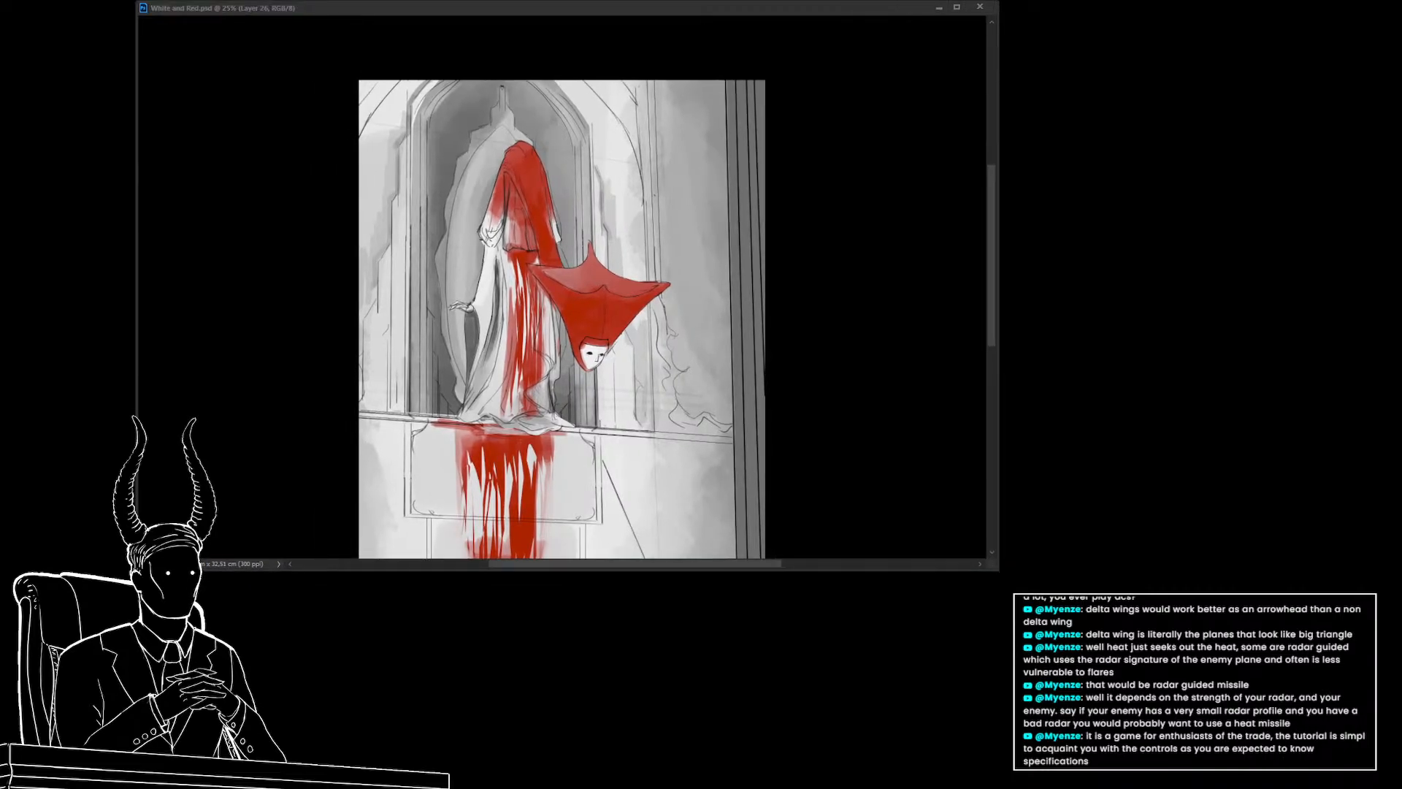